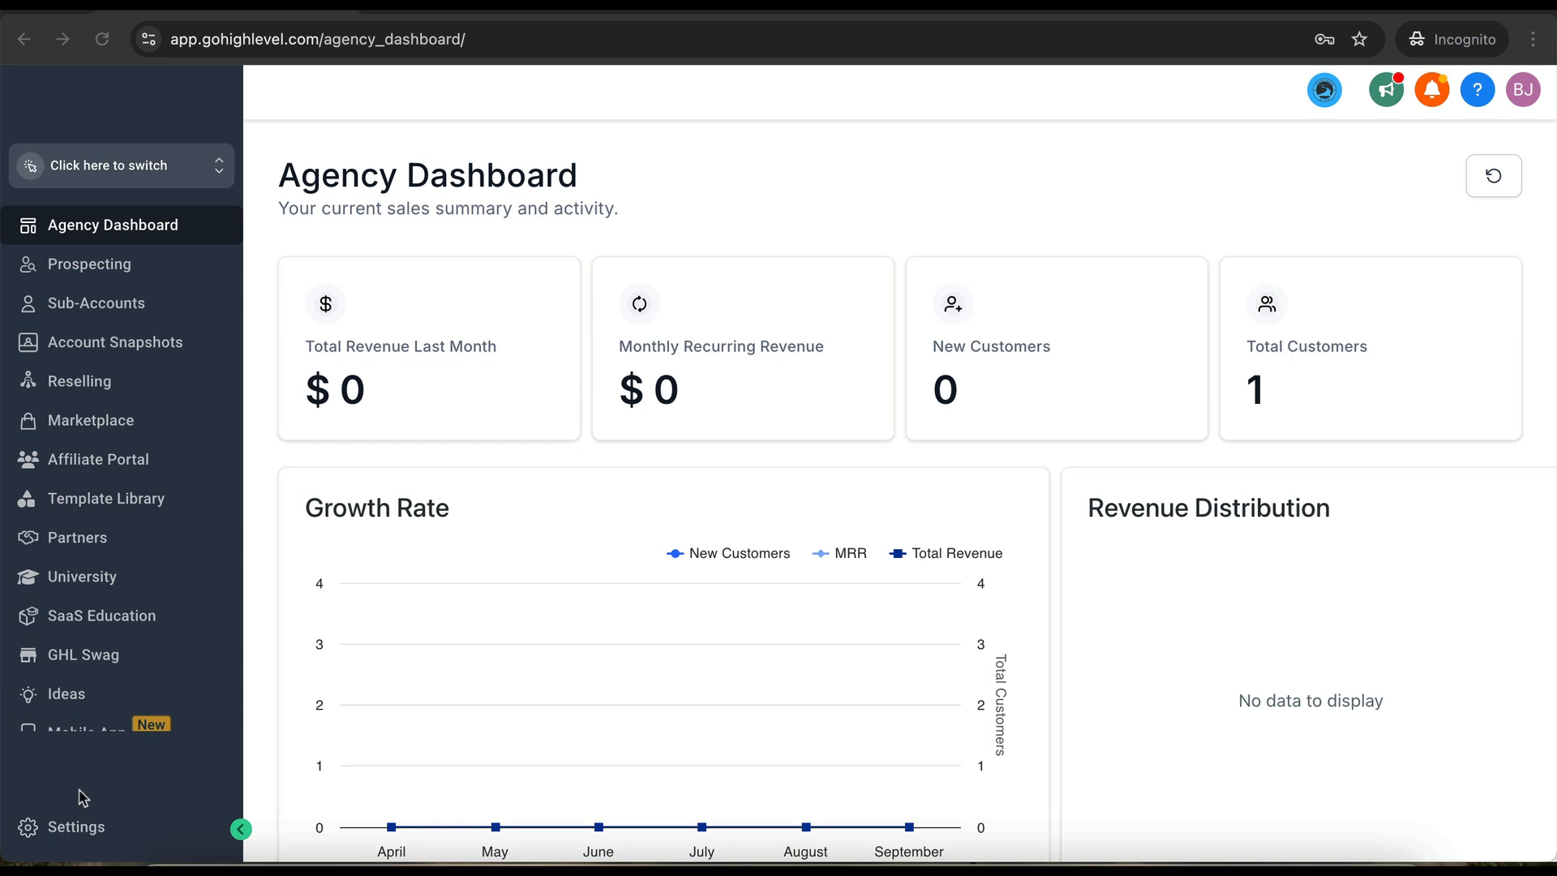
- Open the Company page in the agency settings
click(64, 831)
click(88, 365)
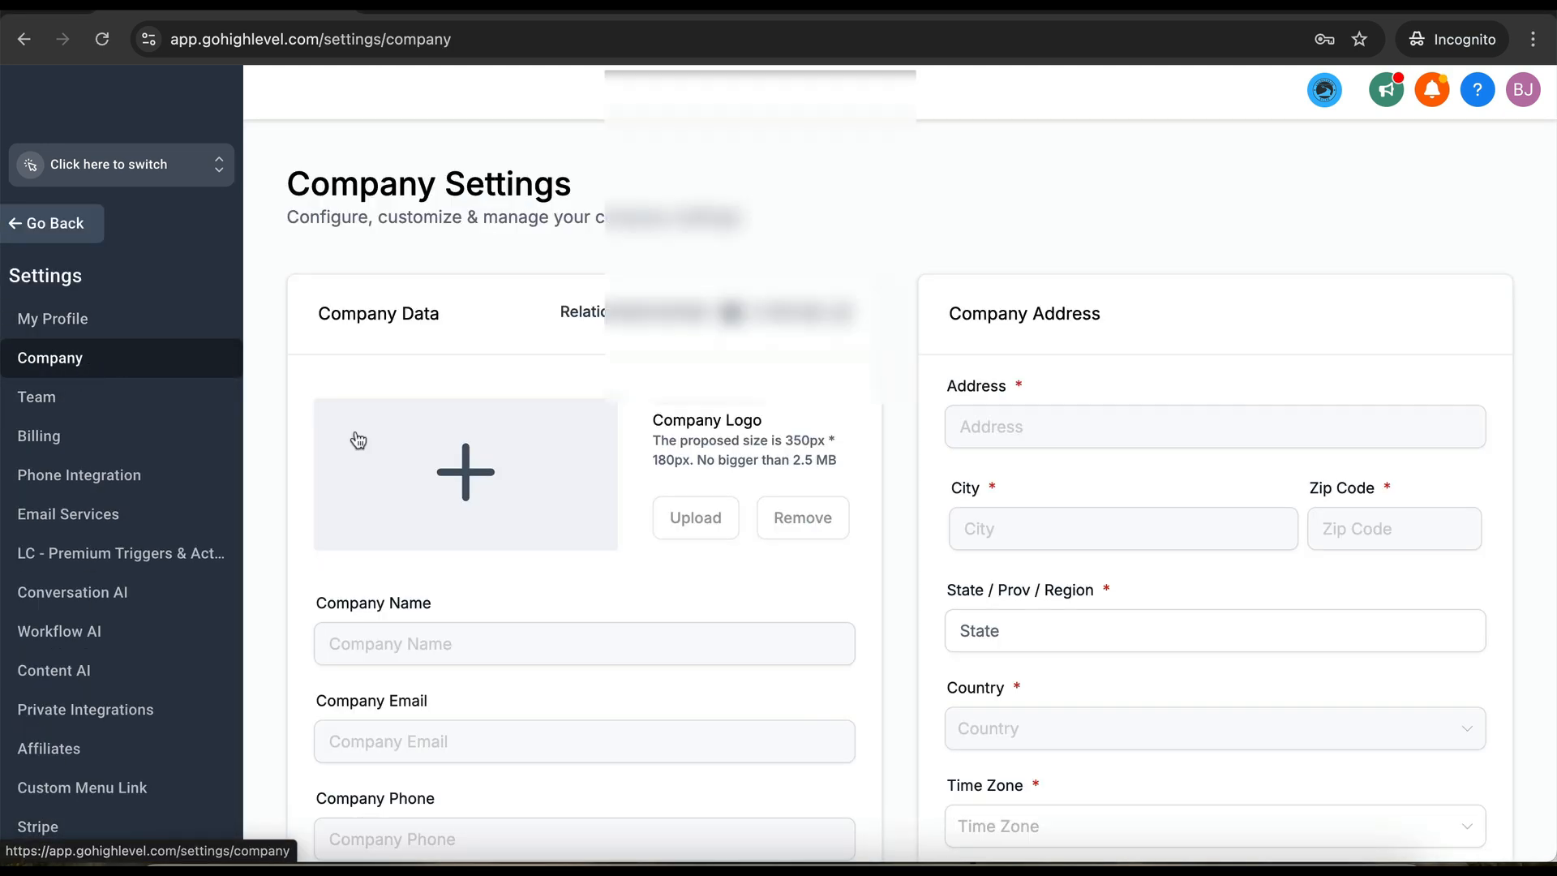
scroll(355, 434, down, 4)
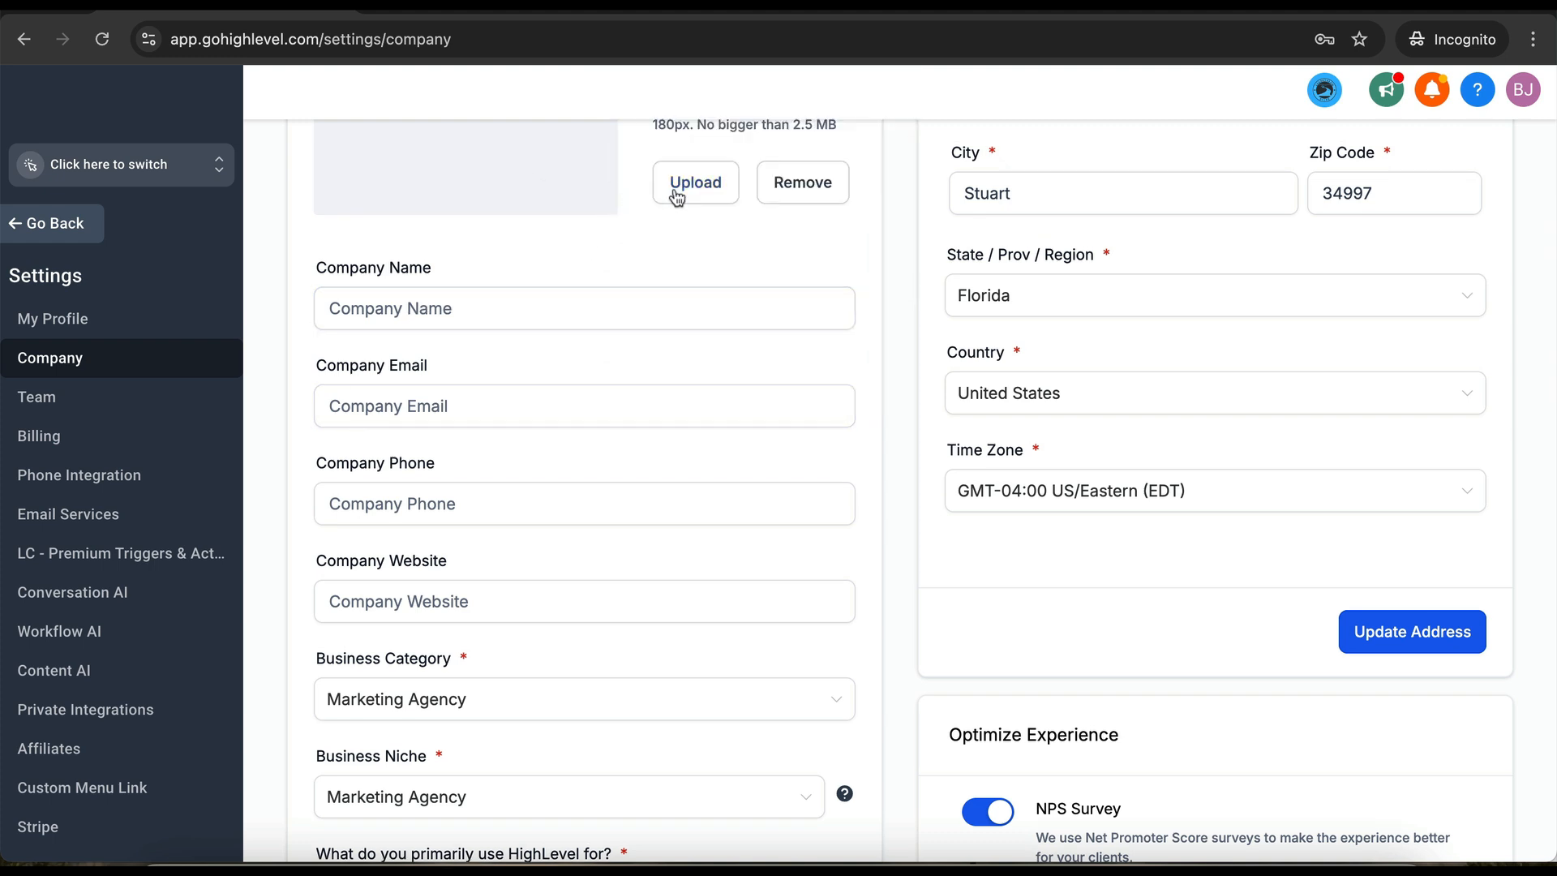
scroll(684, 206, up, 1)
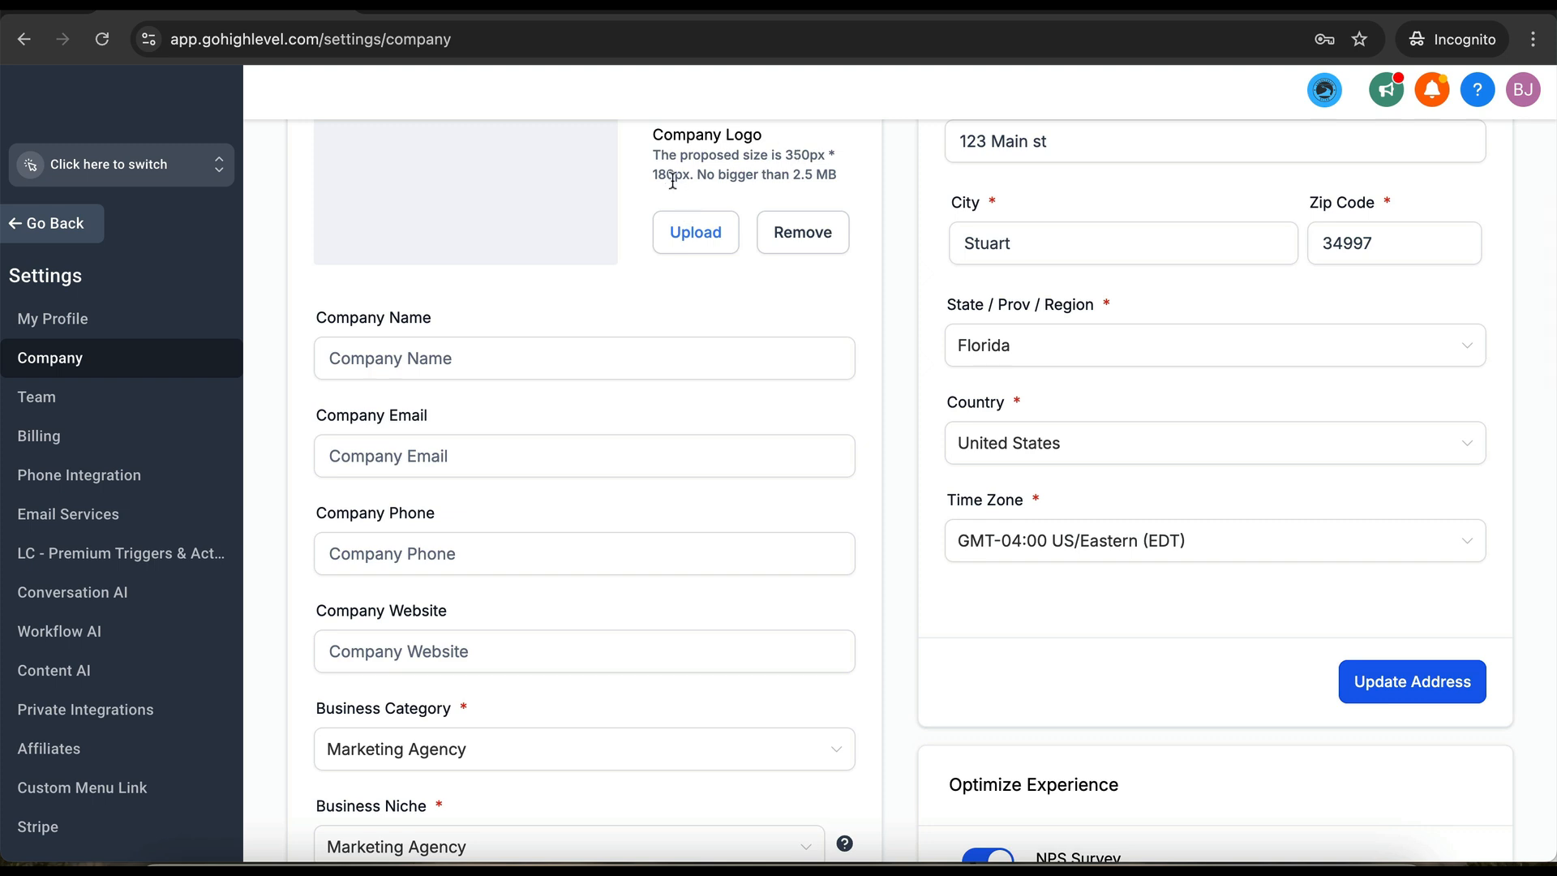
drag(836, 175, 680, 155)
click(514, 351)
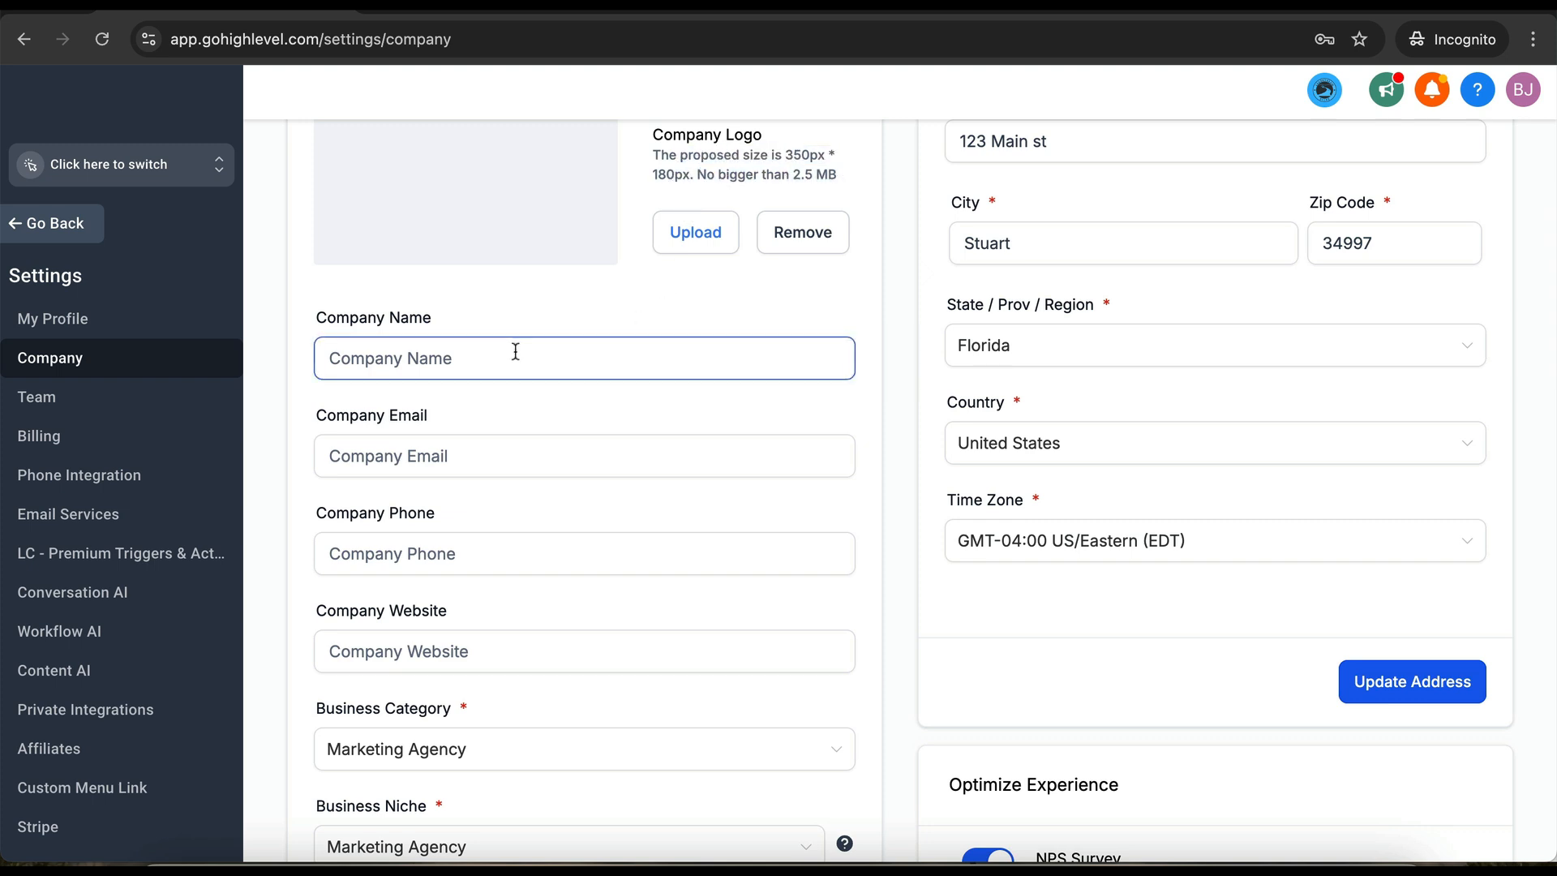
text(HL S)
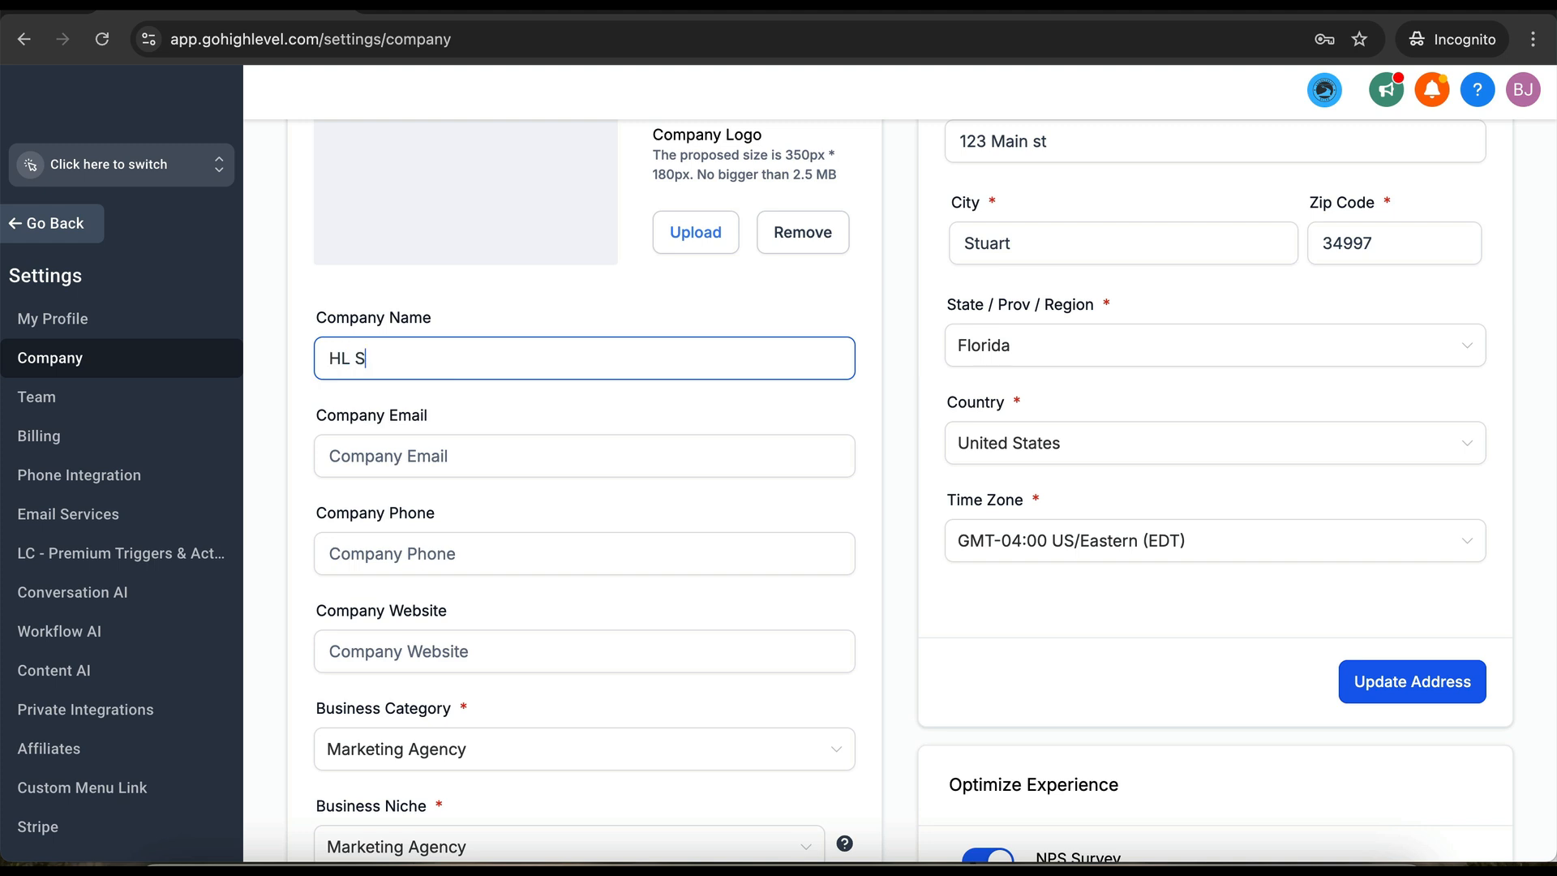
text(uccess Team)
click(496, 465)
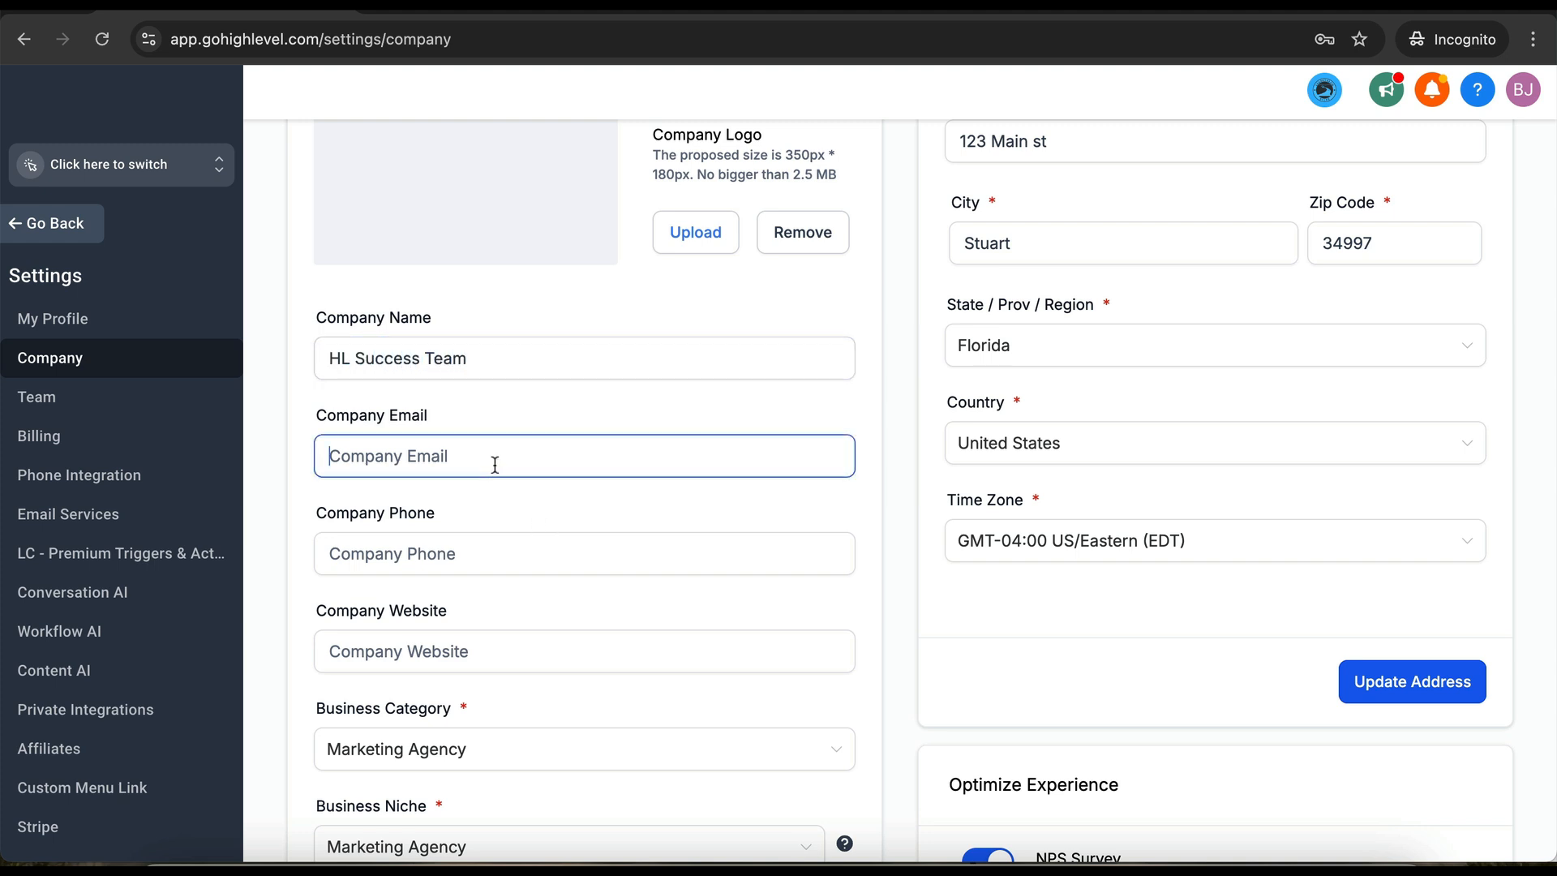
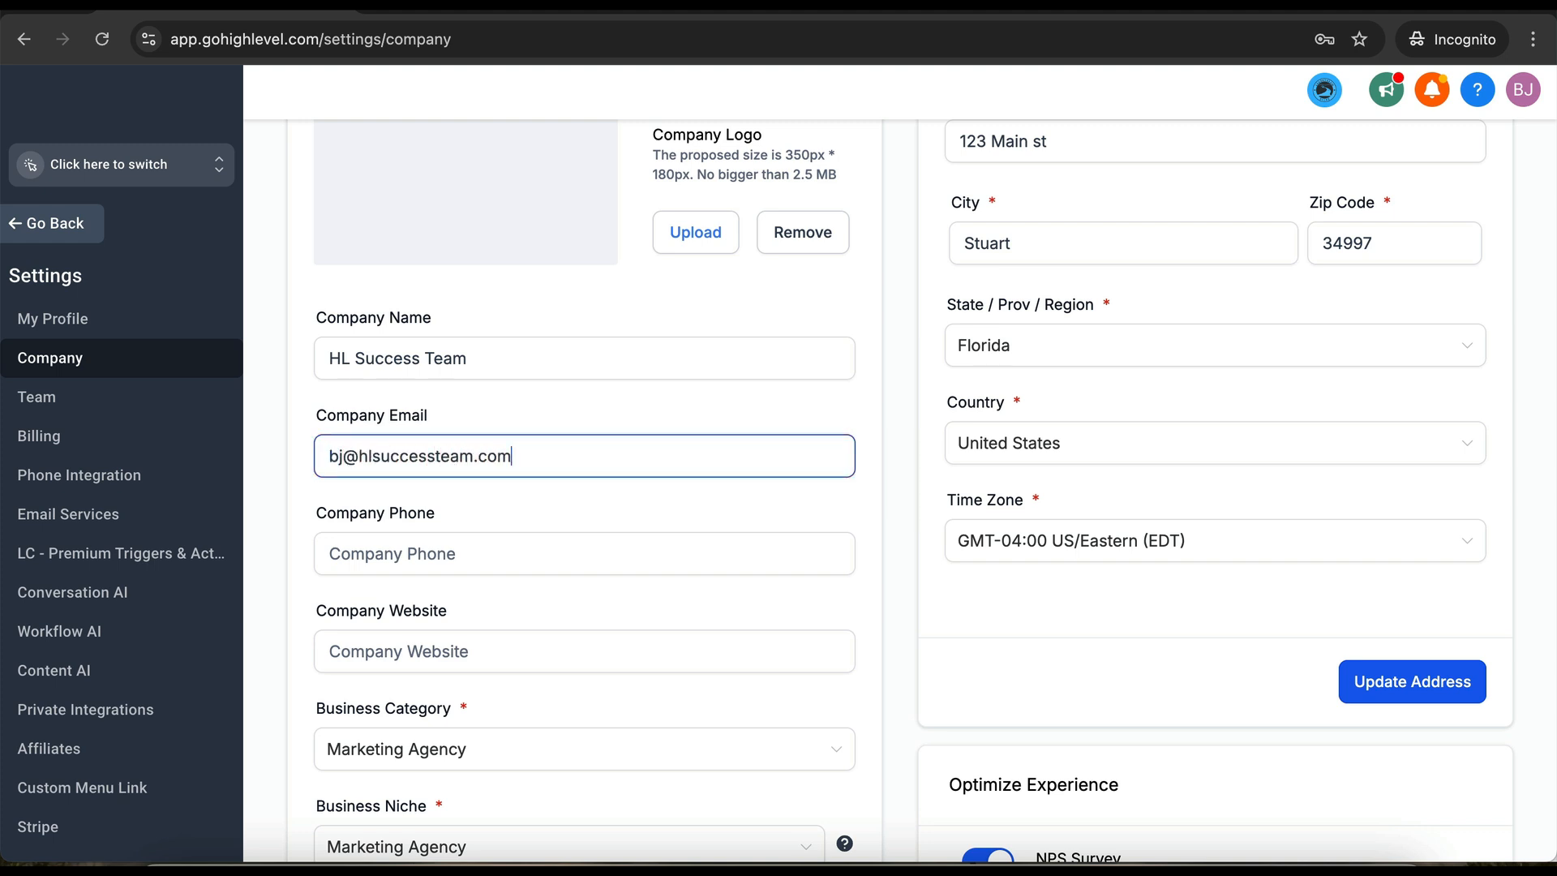
click(458, 552)
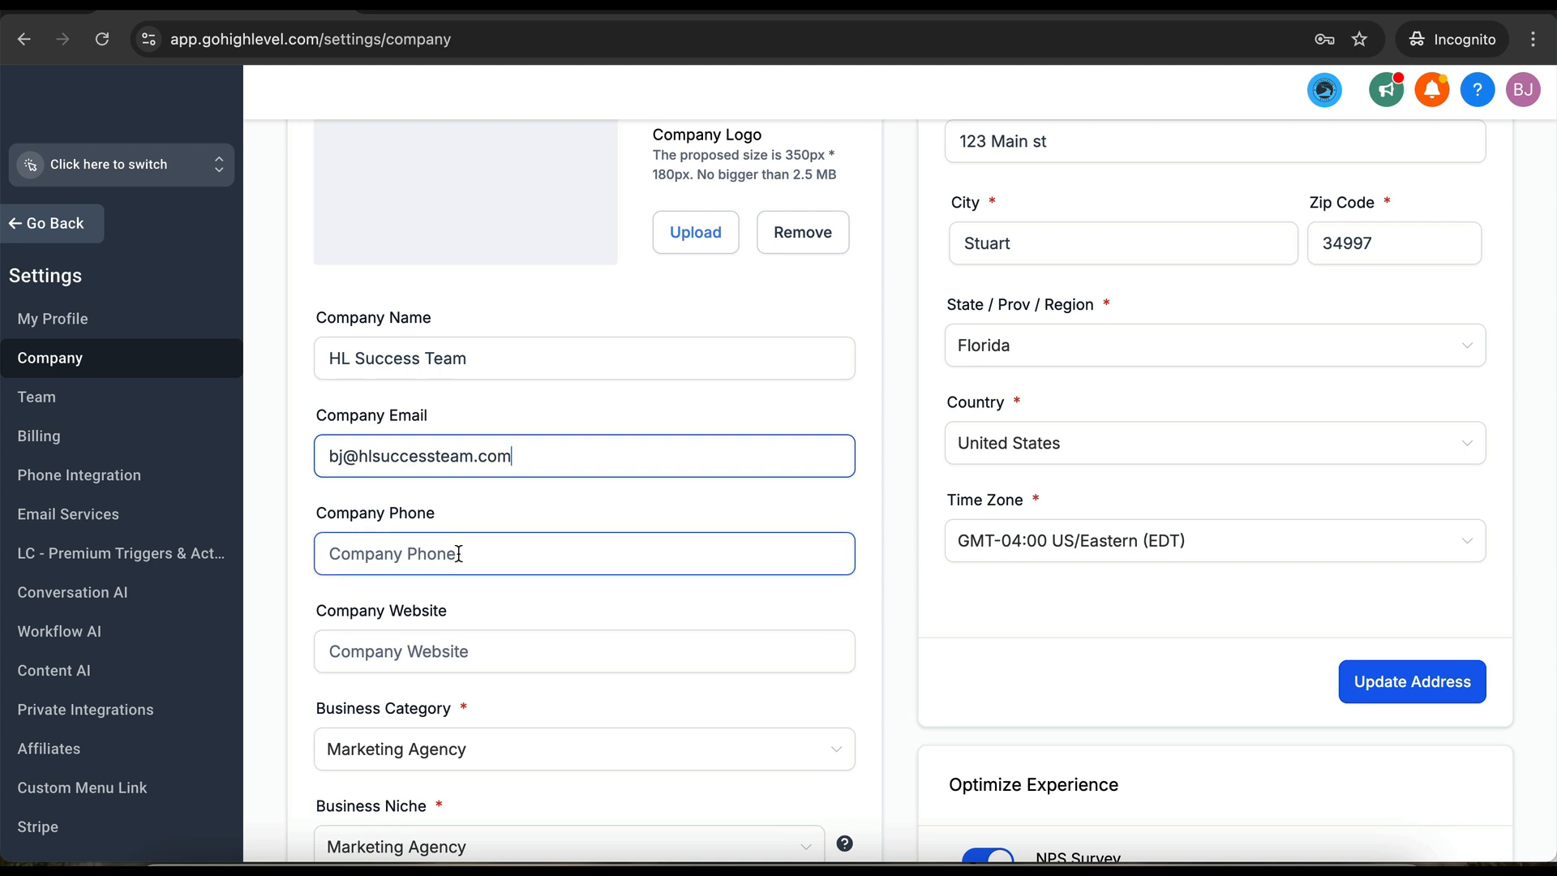
text(+177)
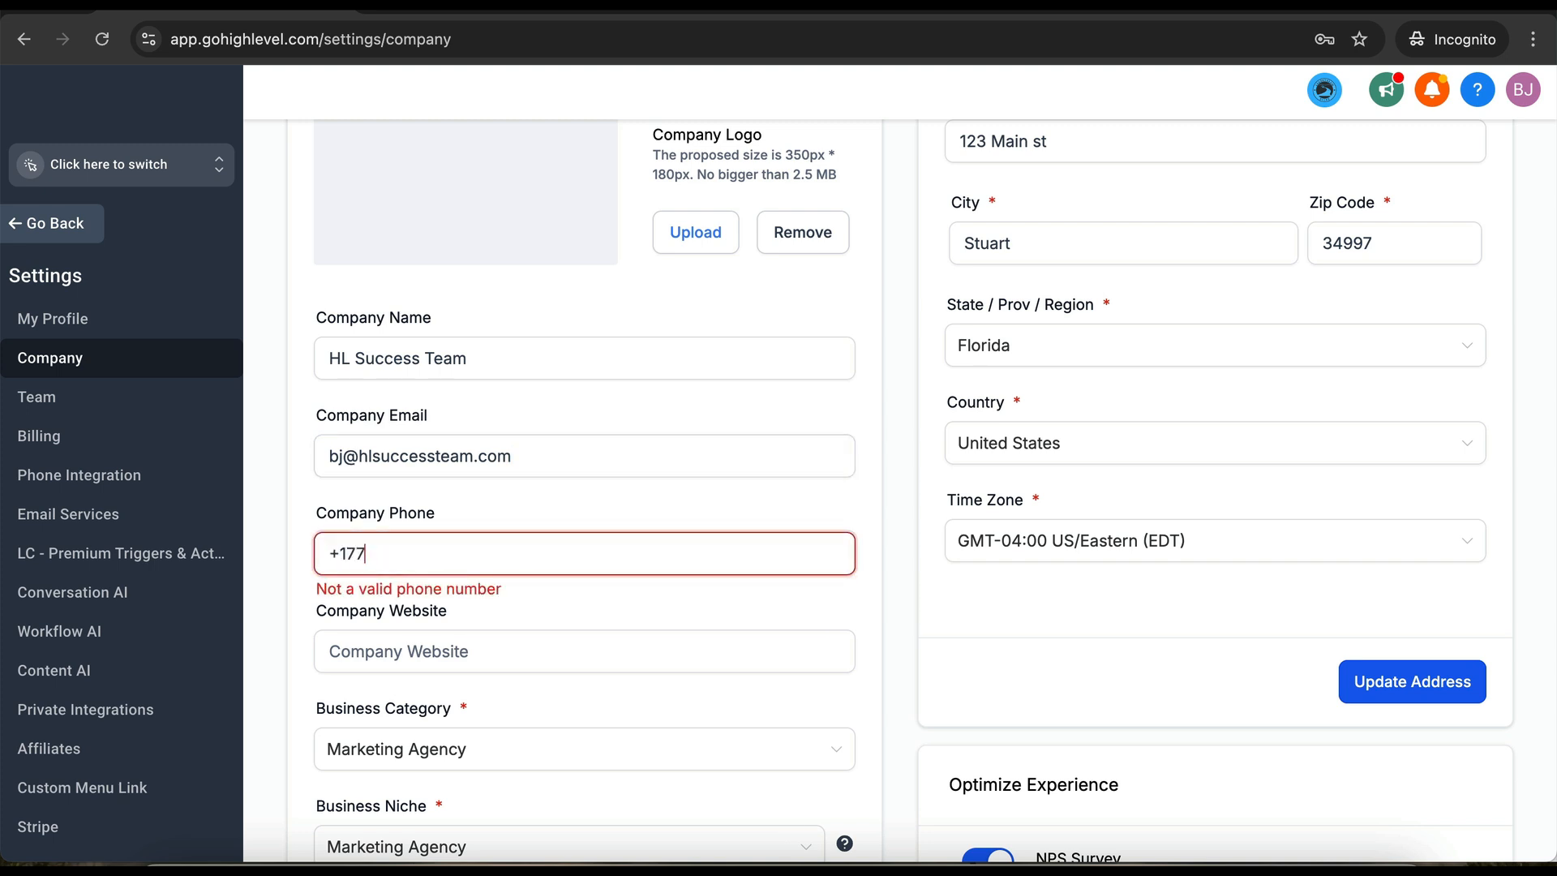
text(05551212)
click(537, 657)
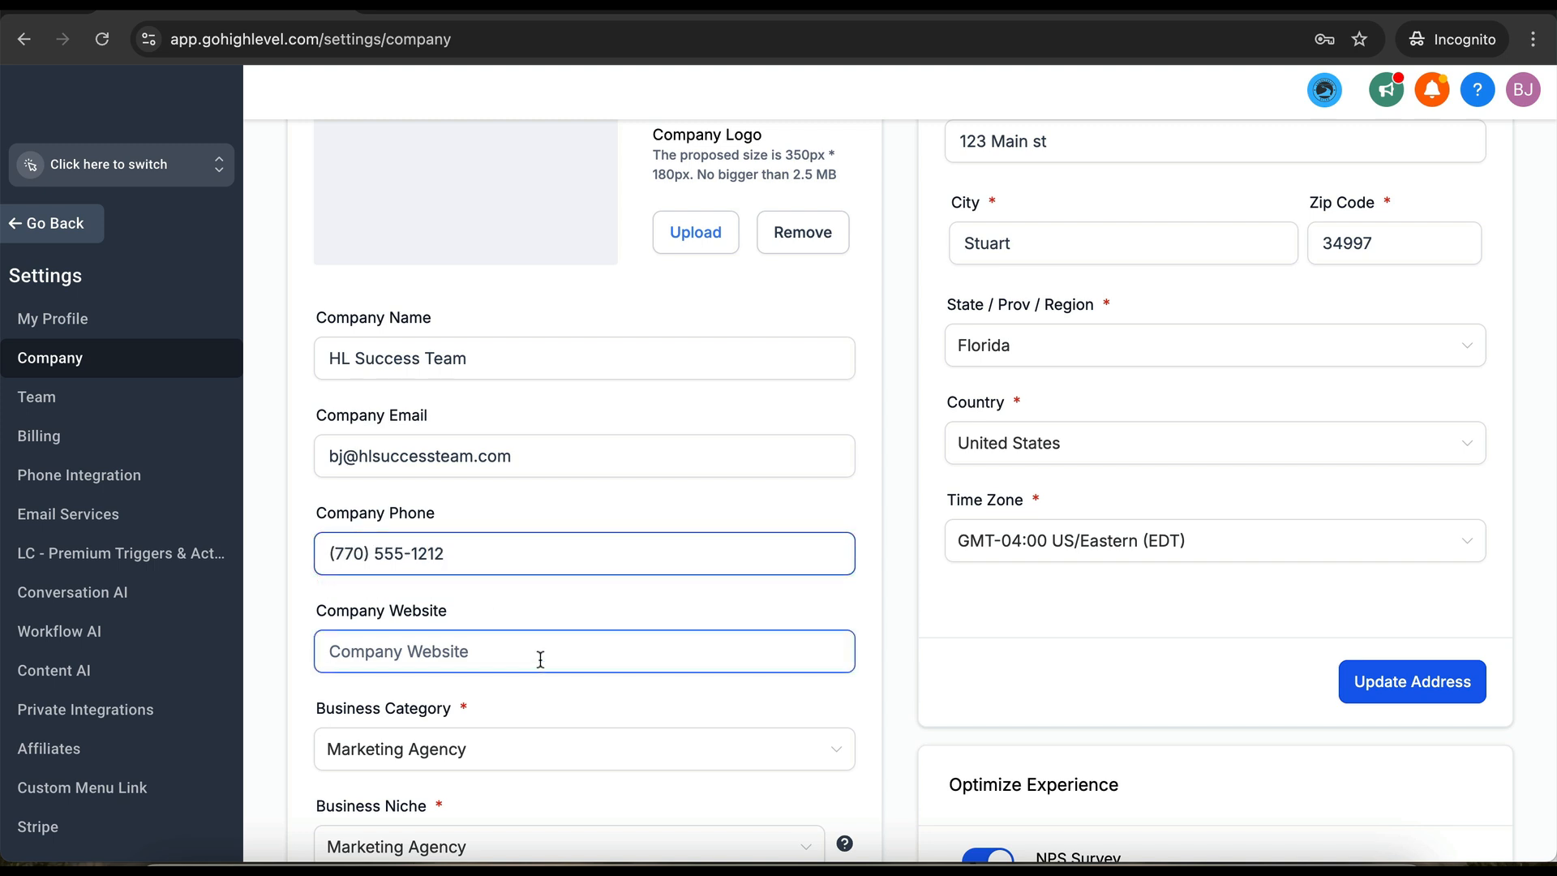
text(www.)
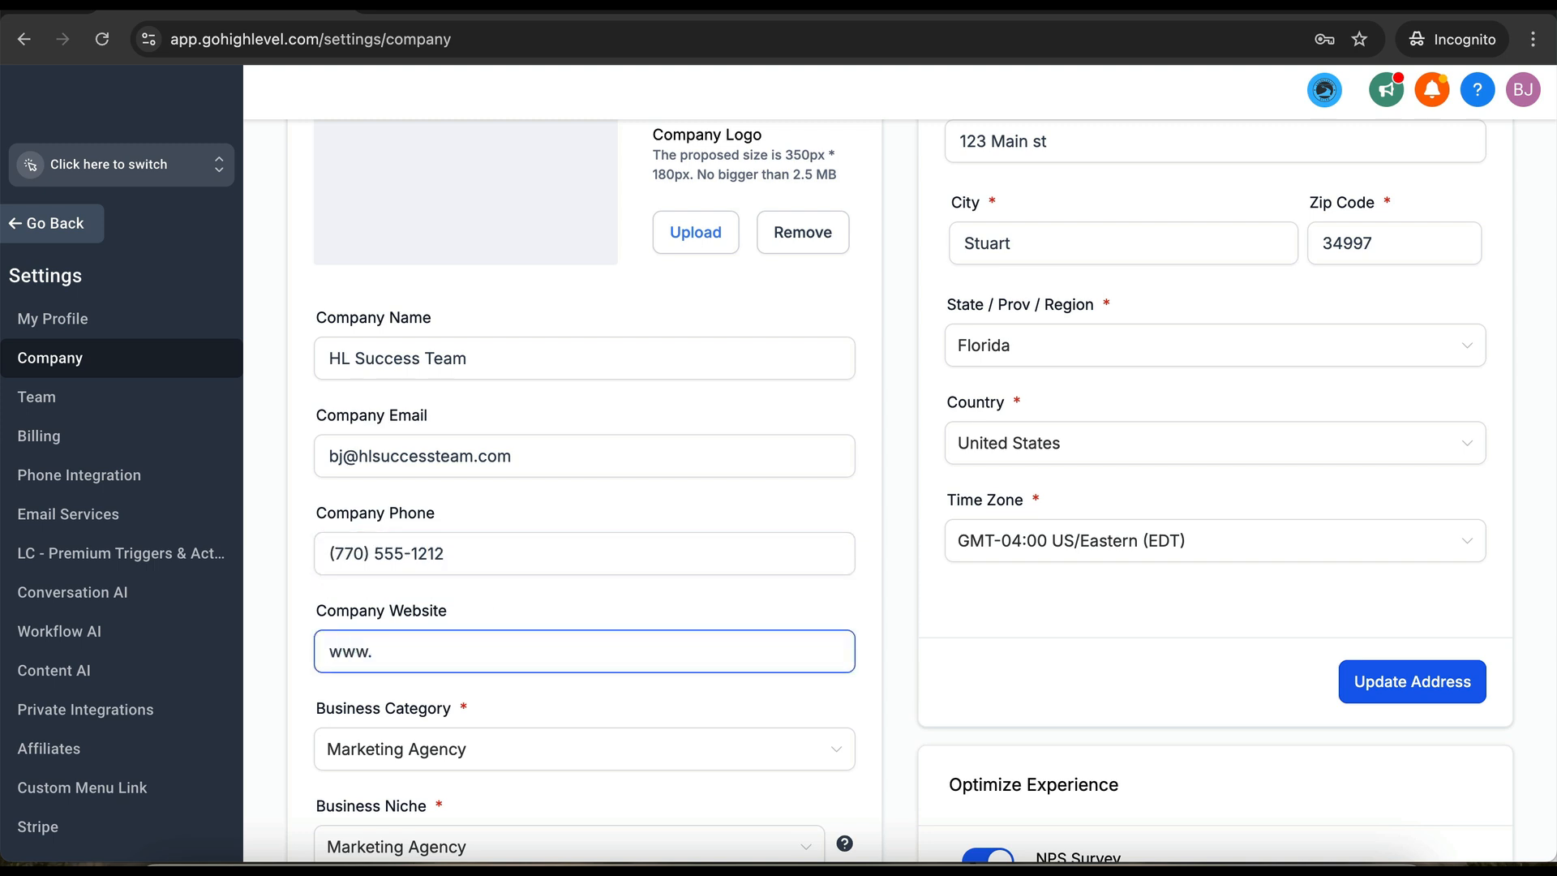
text(hlsuccessteam.com)
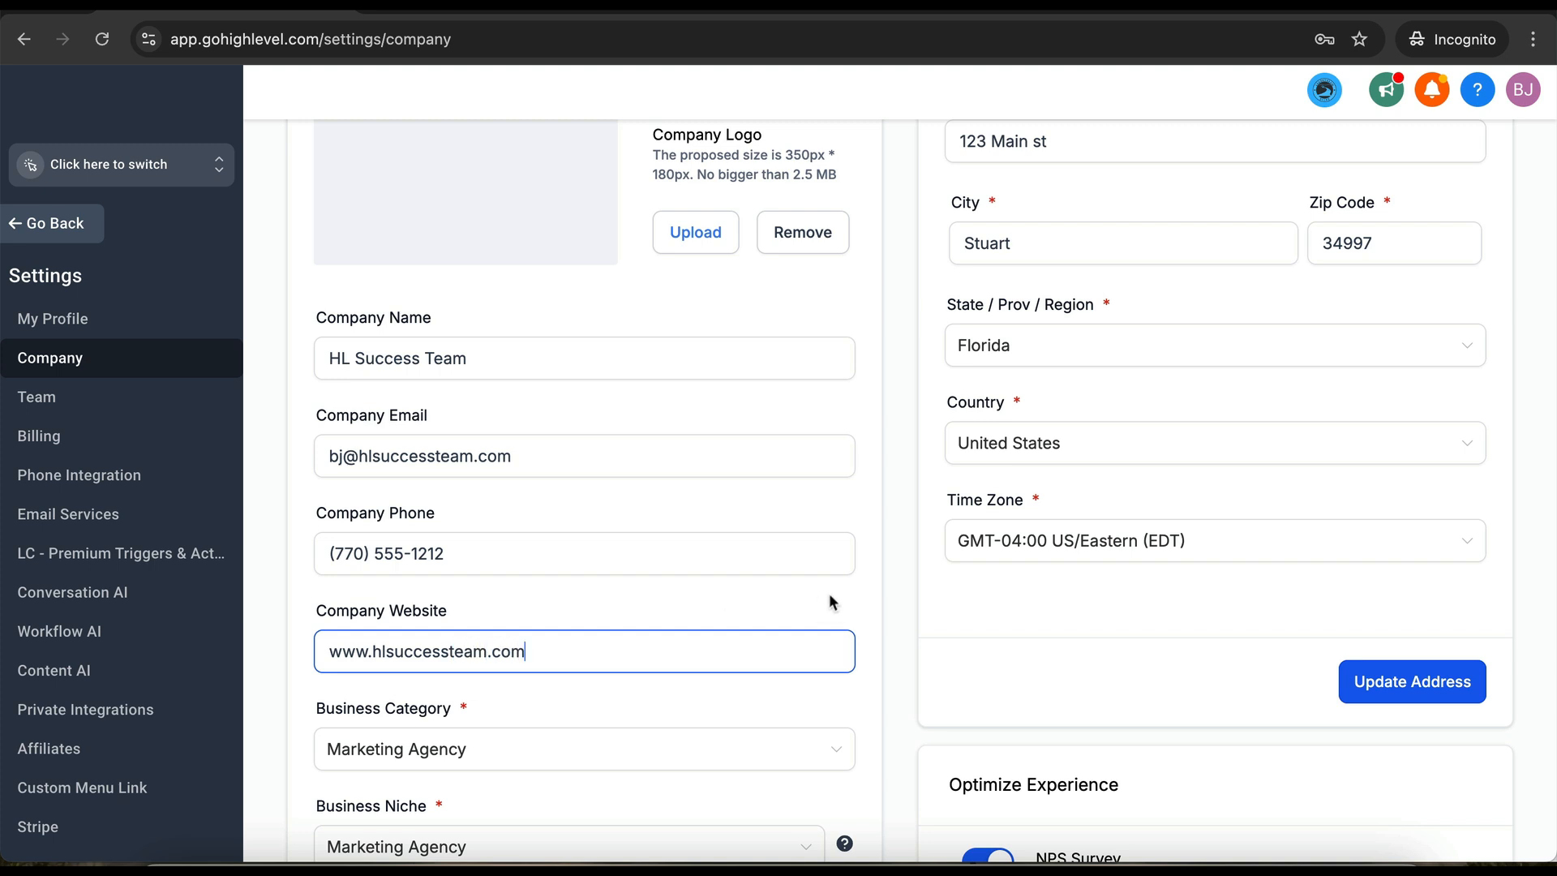
scroll(830, 597, up, 2)
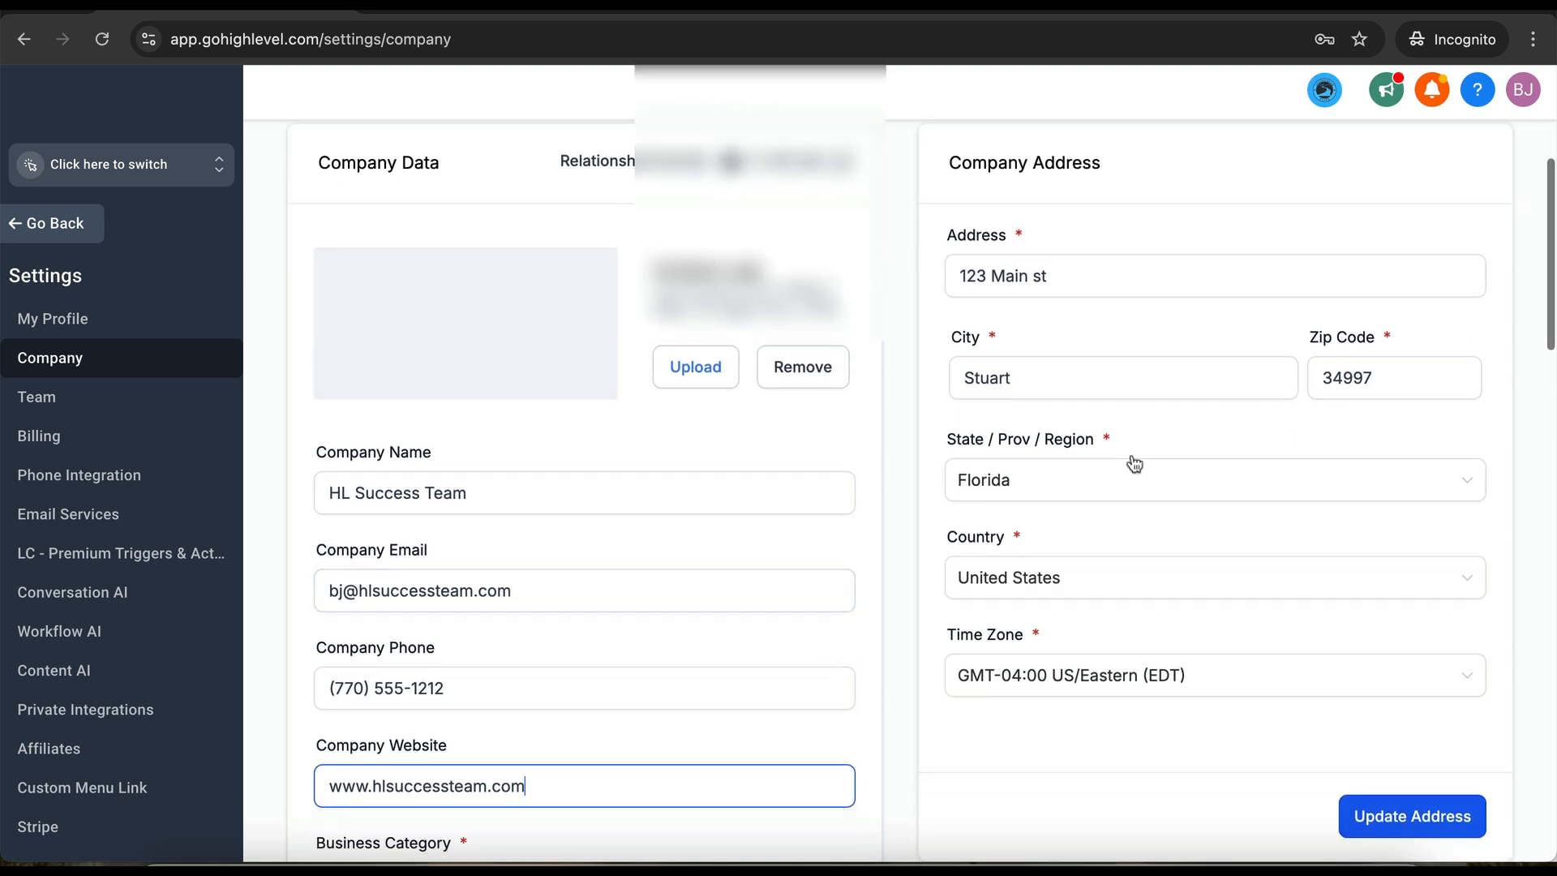
scroll(854, 639, down, 2)
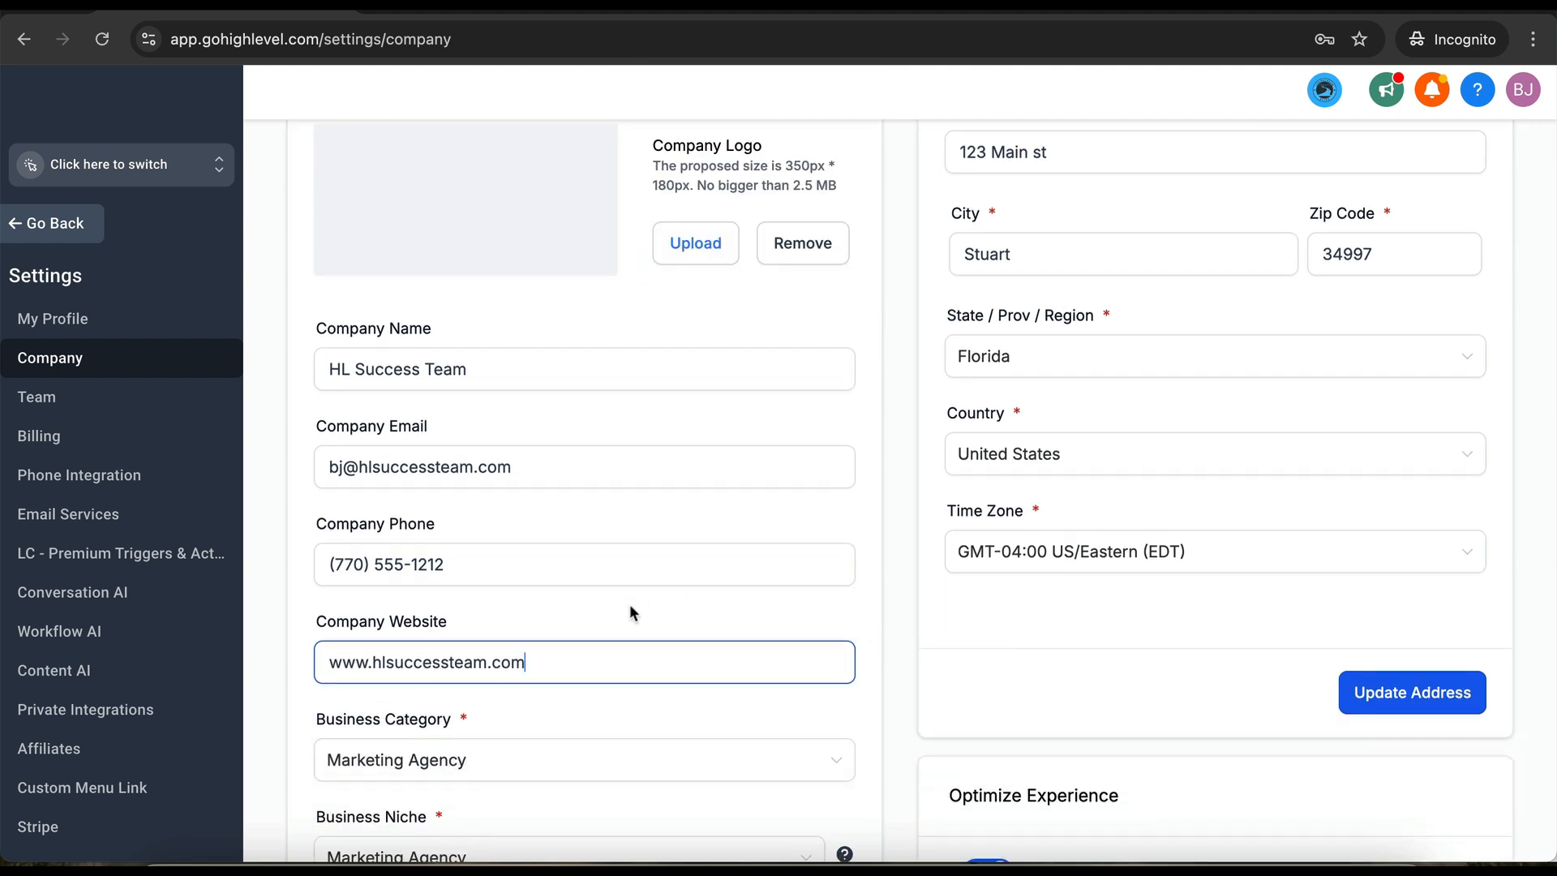
scroll(629, 611, down, 4)
scroll(568, 373, down, 1)
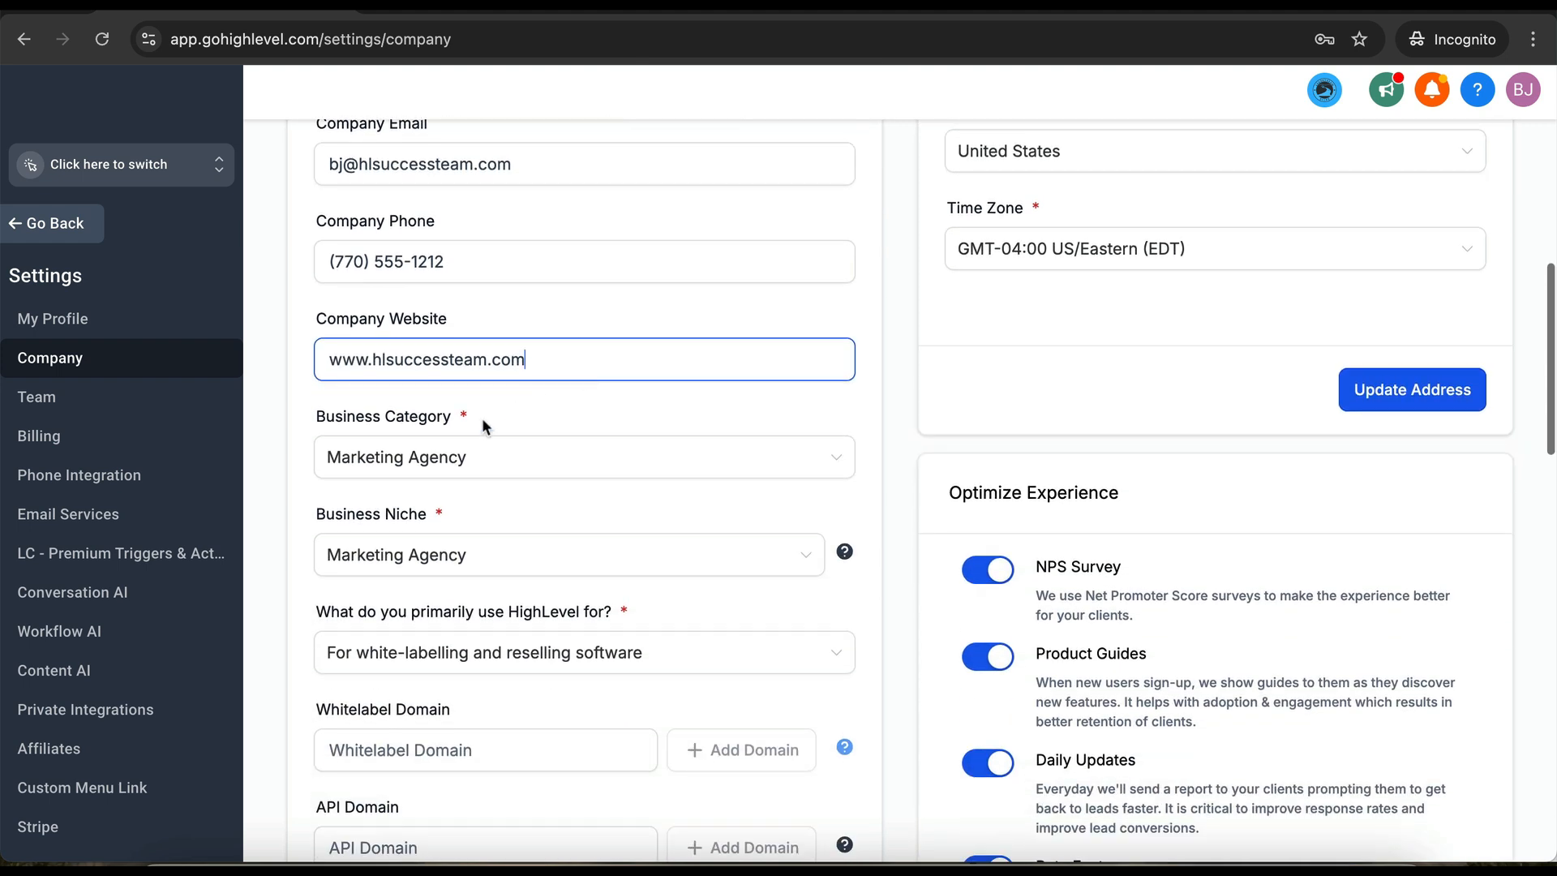
click(525, 459)
scroll(525, 459, down, 2)
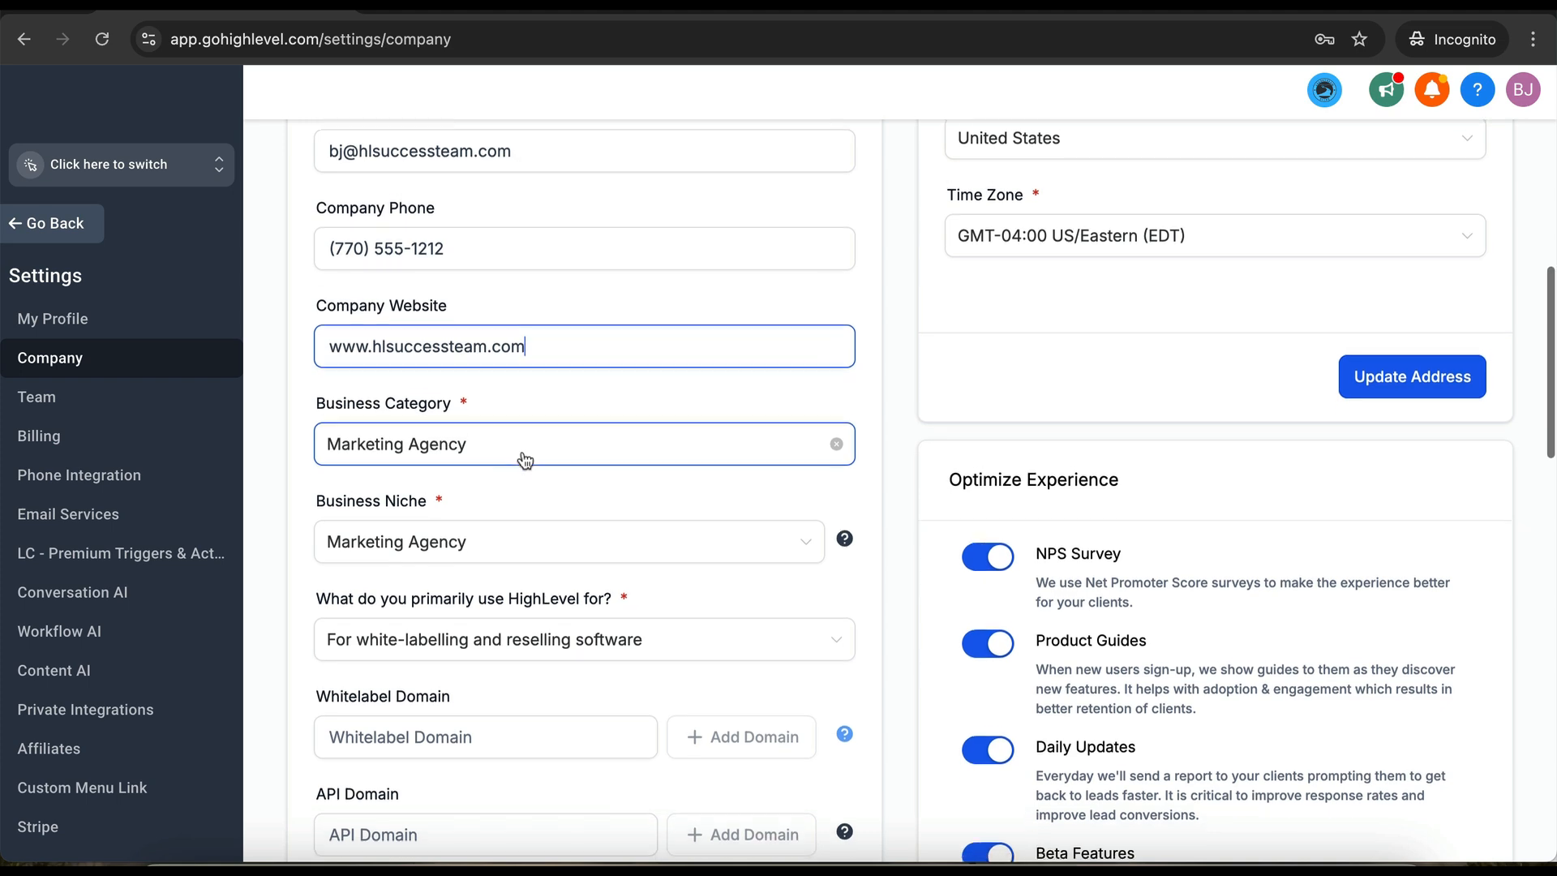
click(523, 408)
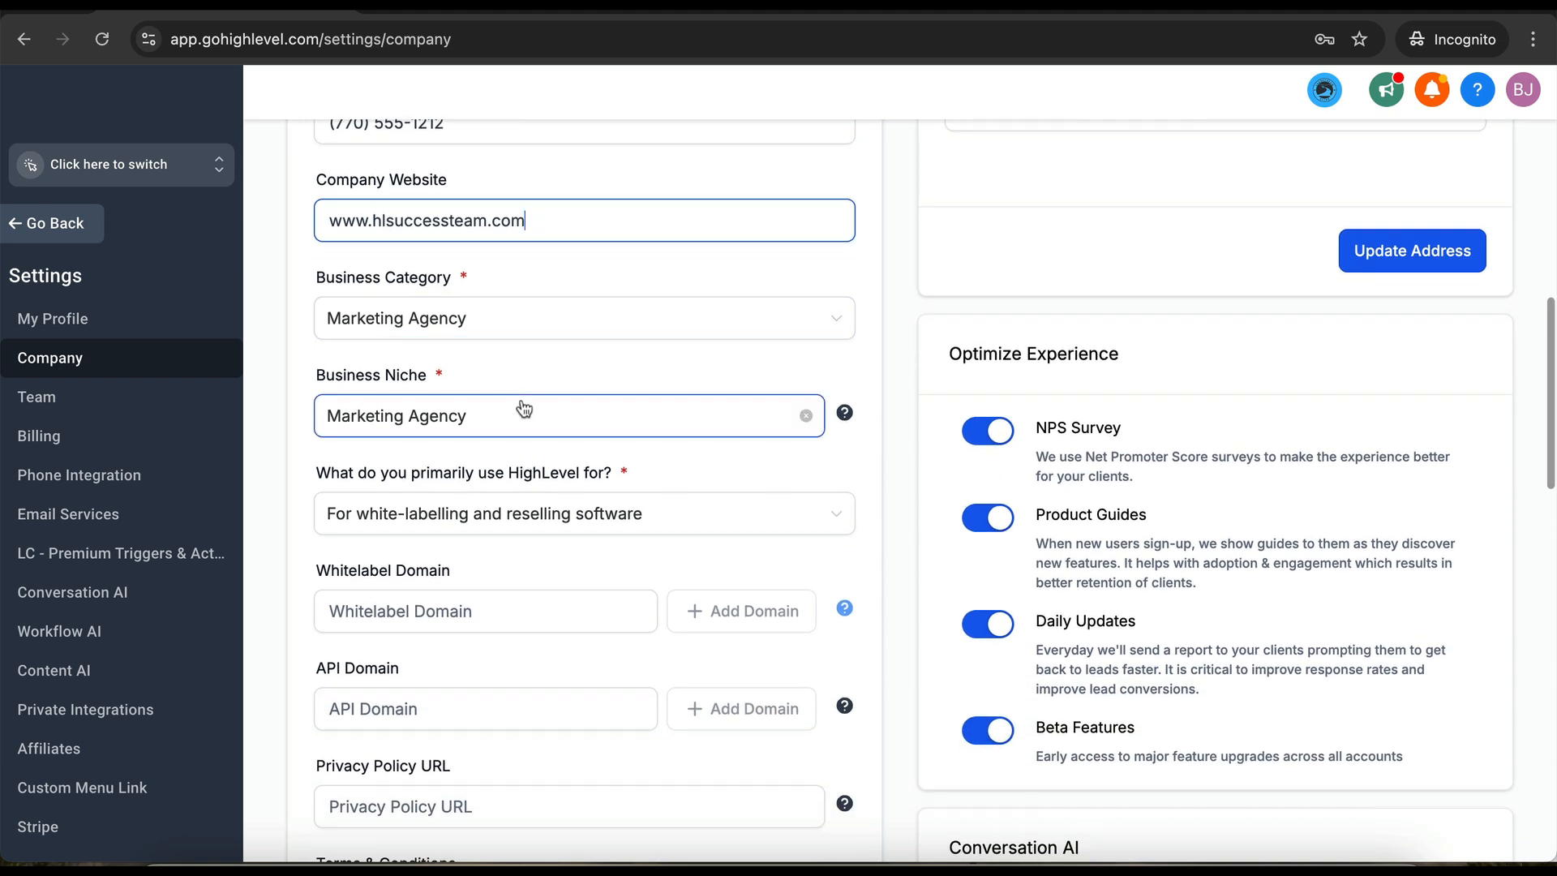
scroll(523, 408, down, 2)
scroll(523, 408, down, 2)
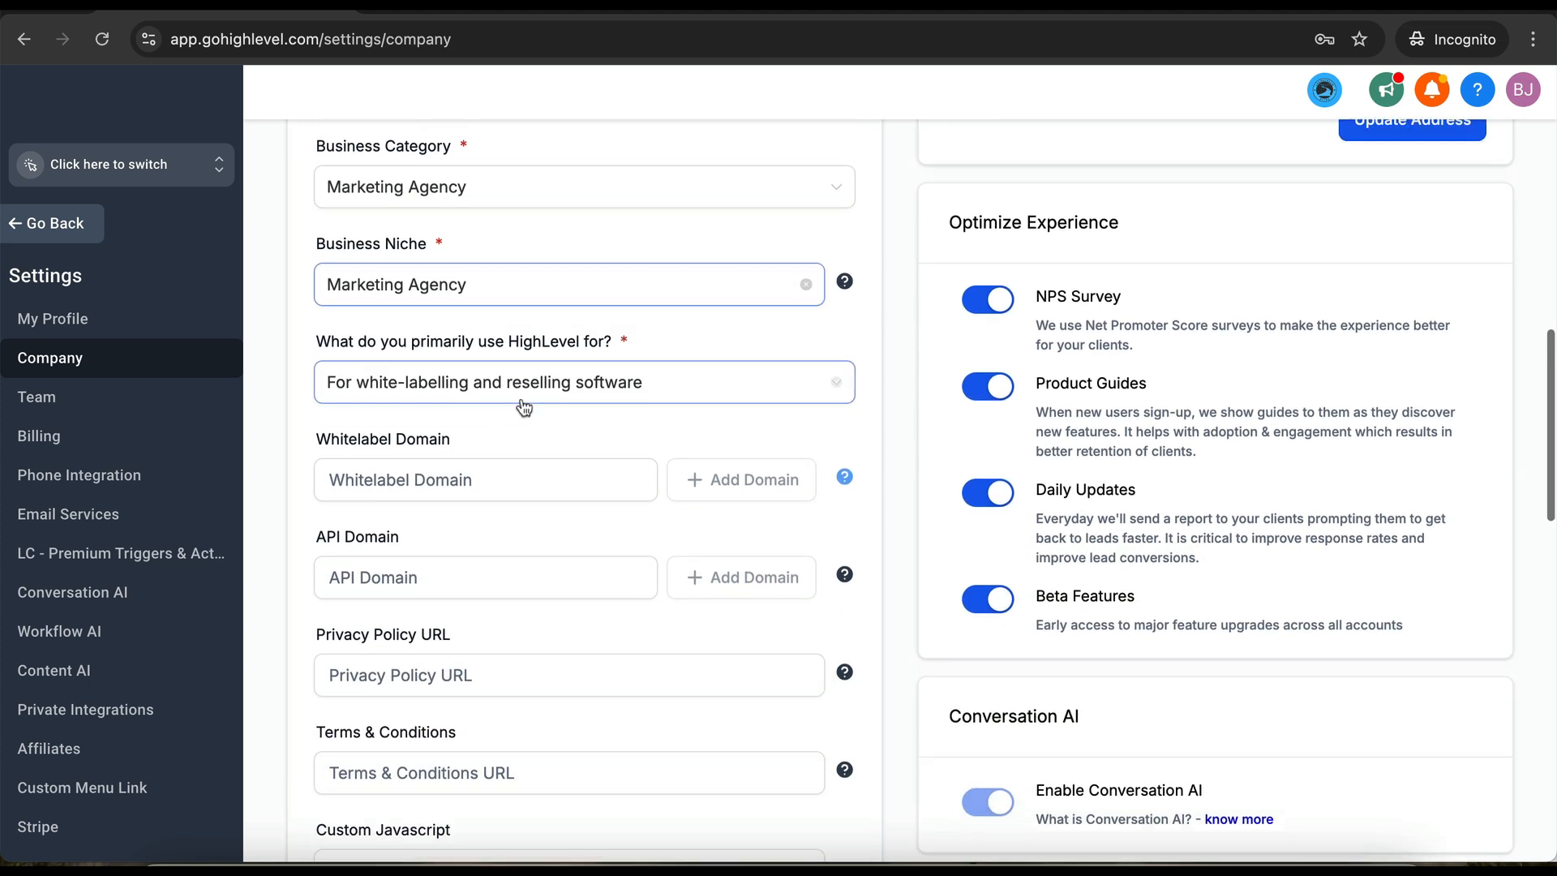
scroll(520, 397, down, 1)
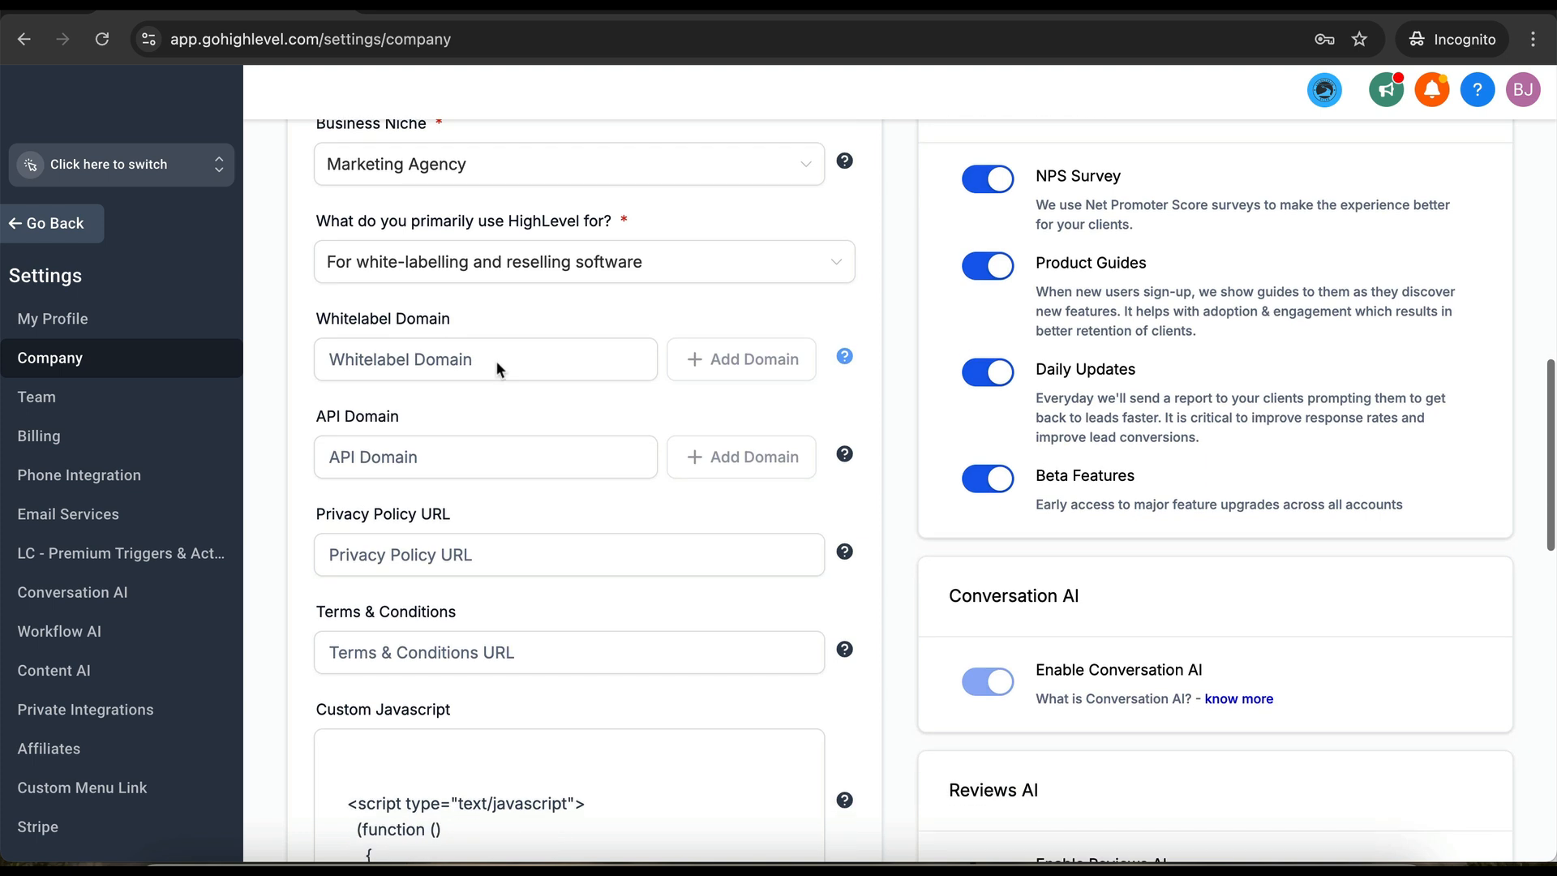
drag(462, 318, 305, 313)
click(411, 425)
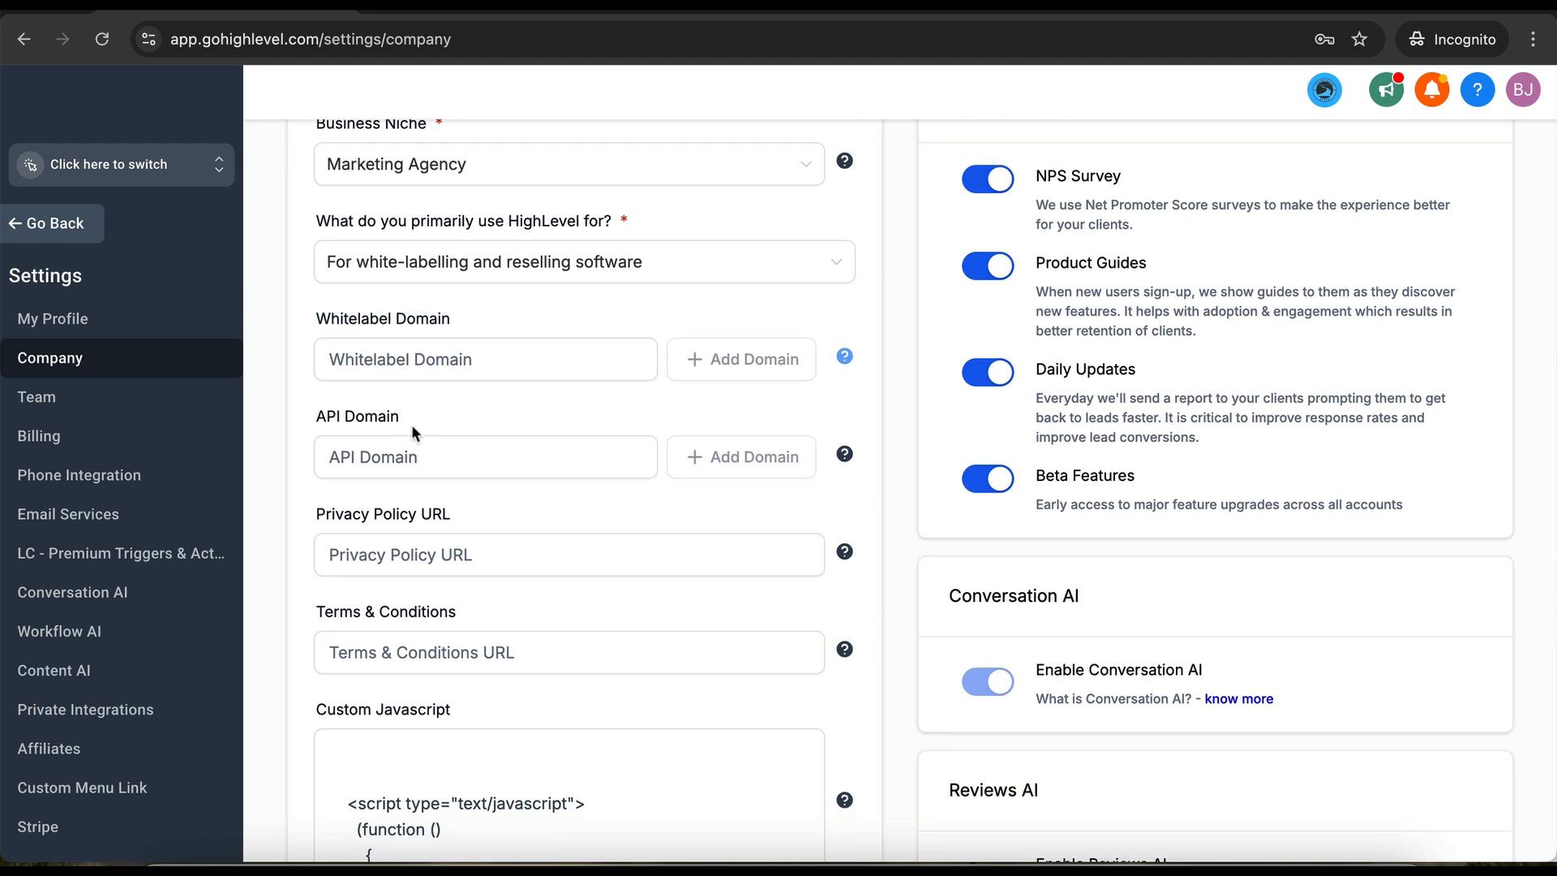
click(483, 312)
click(492, 347)
- Add app.hlsuccessteam.com as the whitelabel domain and continue to the record setup
click(202, 39)
double_click(259, 40)
click(438, 359)
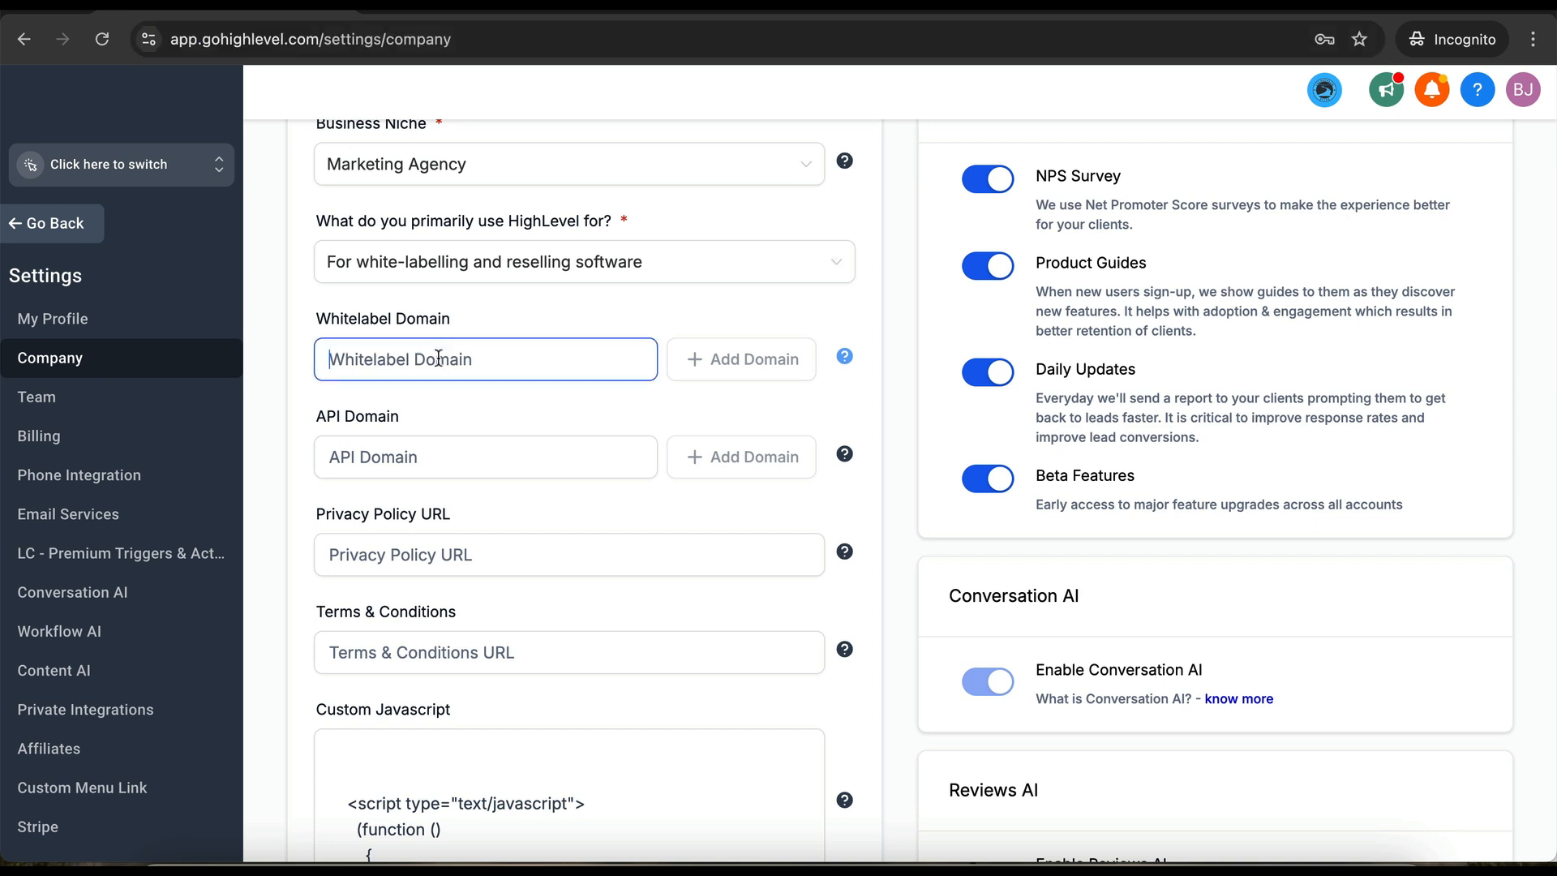
text(ap)
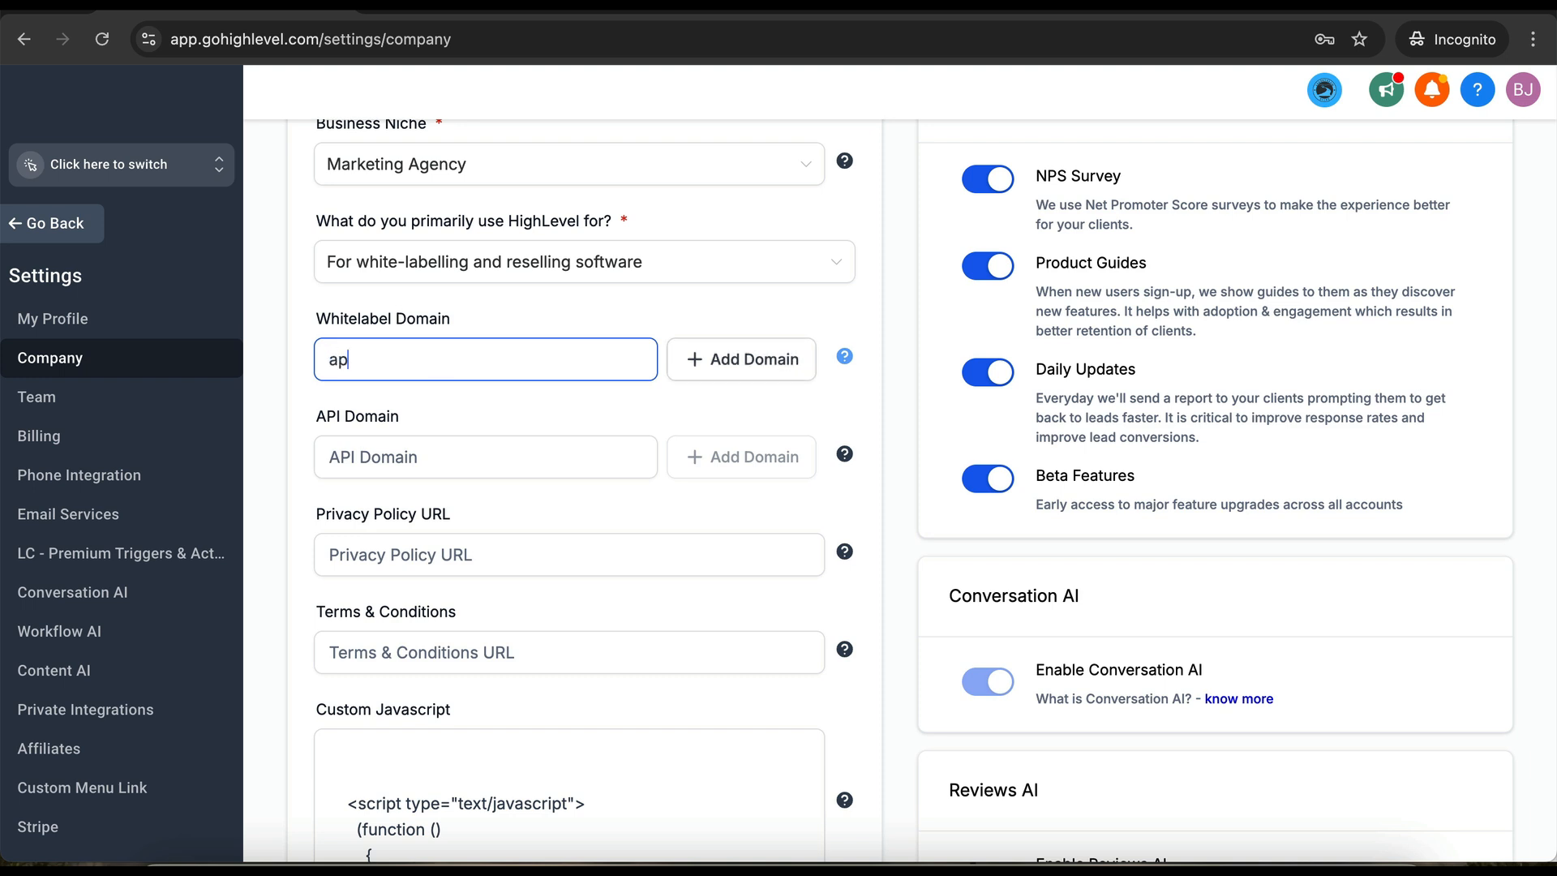
text(p.hlsuccessteam.com)
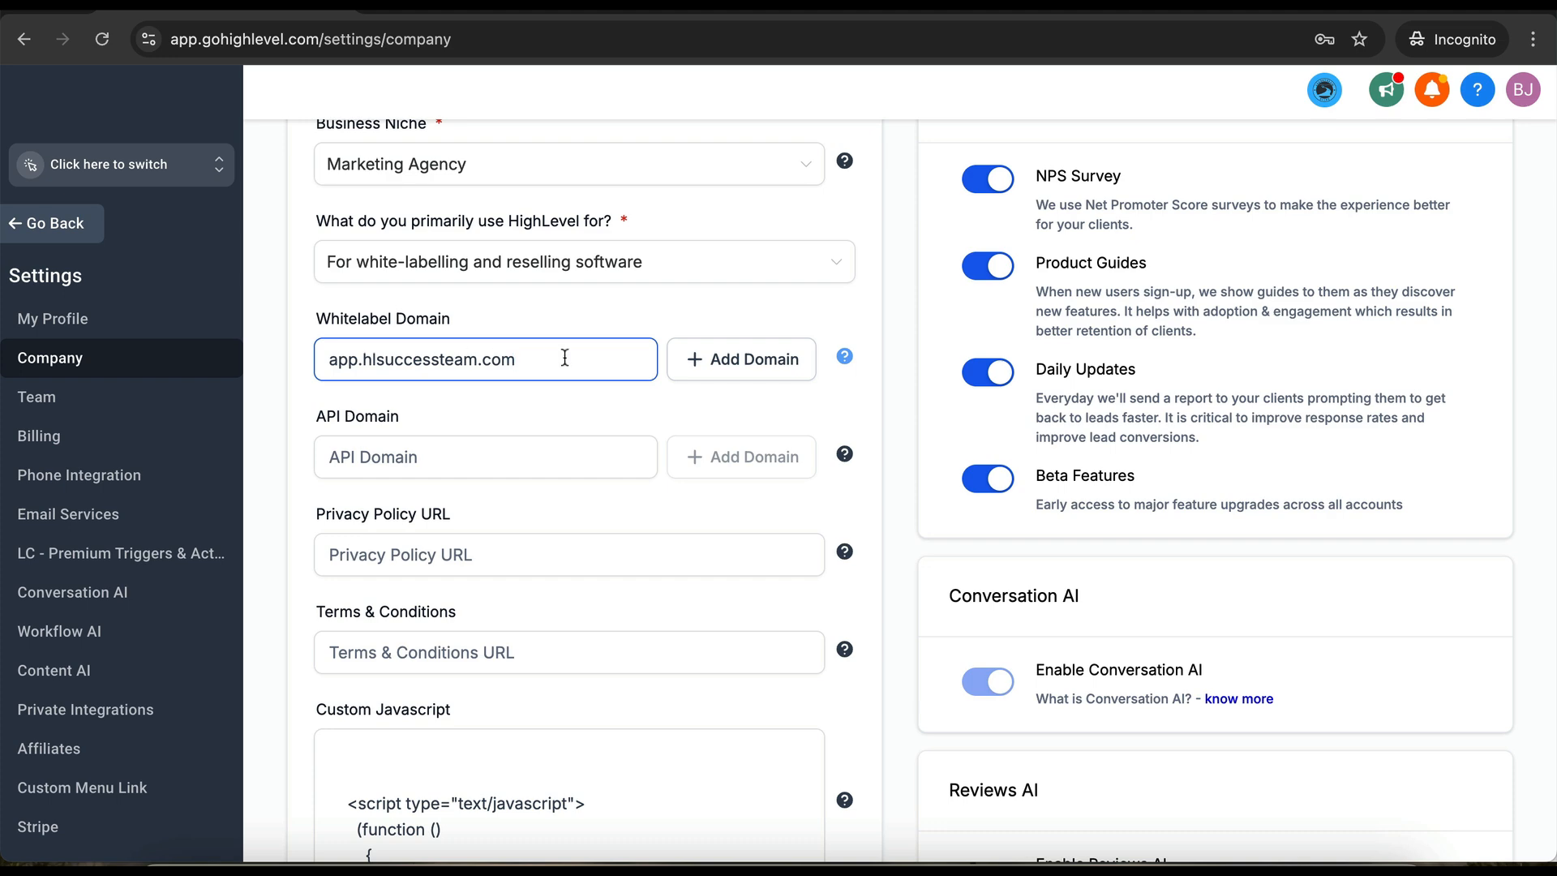
click(760, 374)
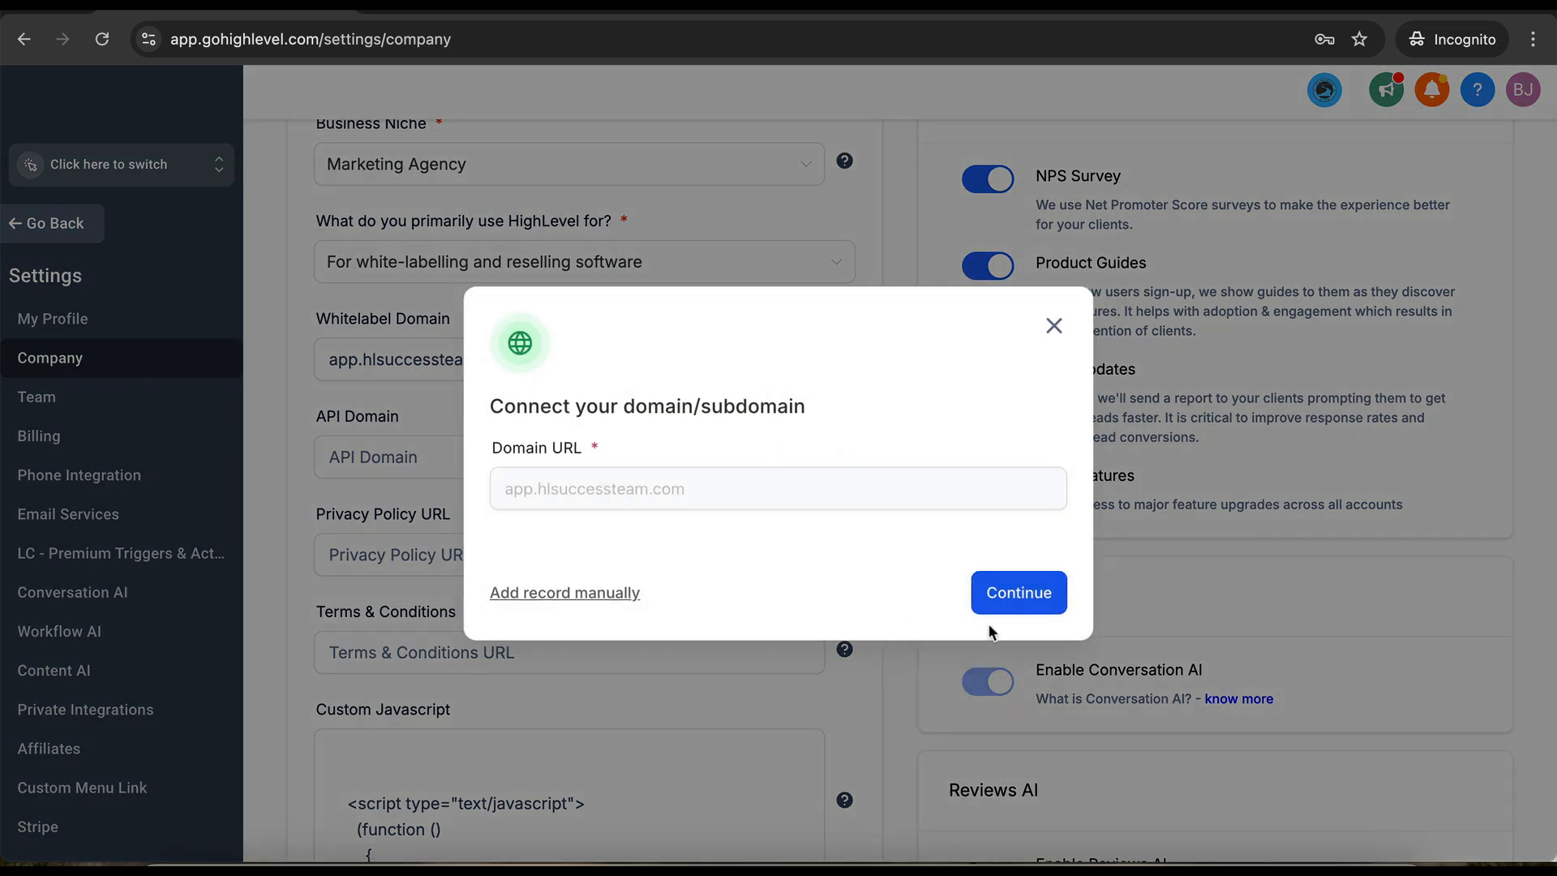
click(1013, 595)
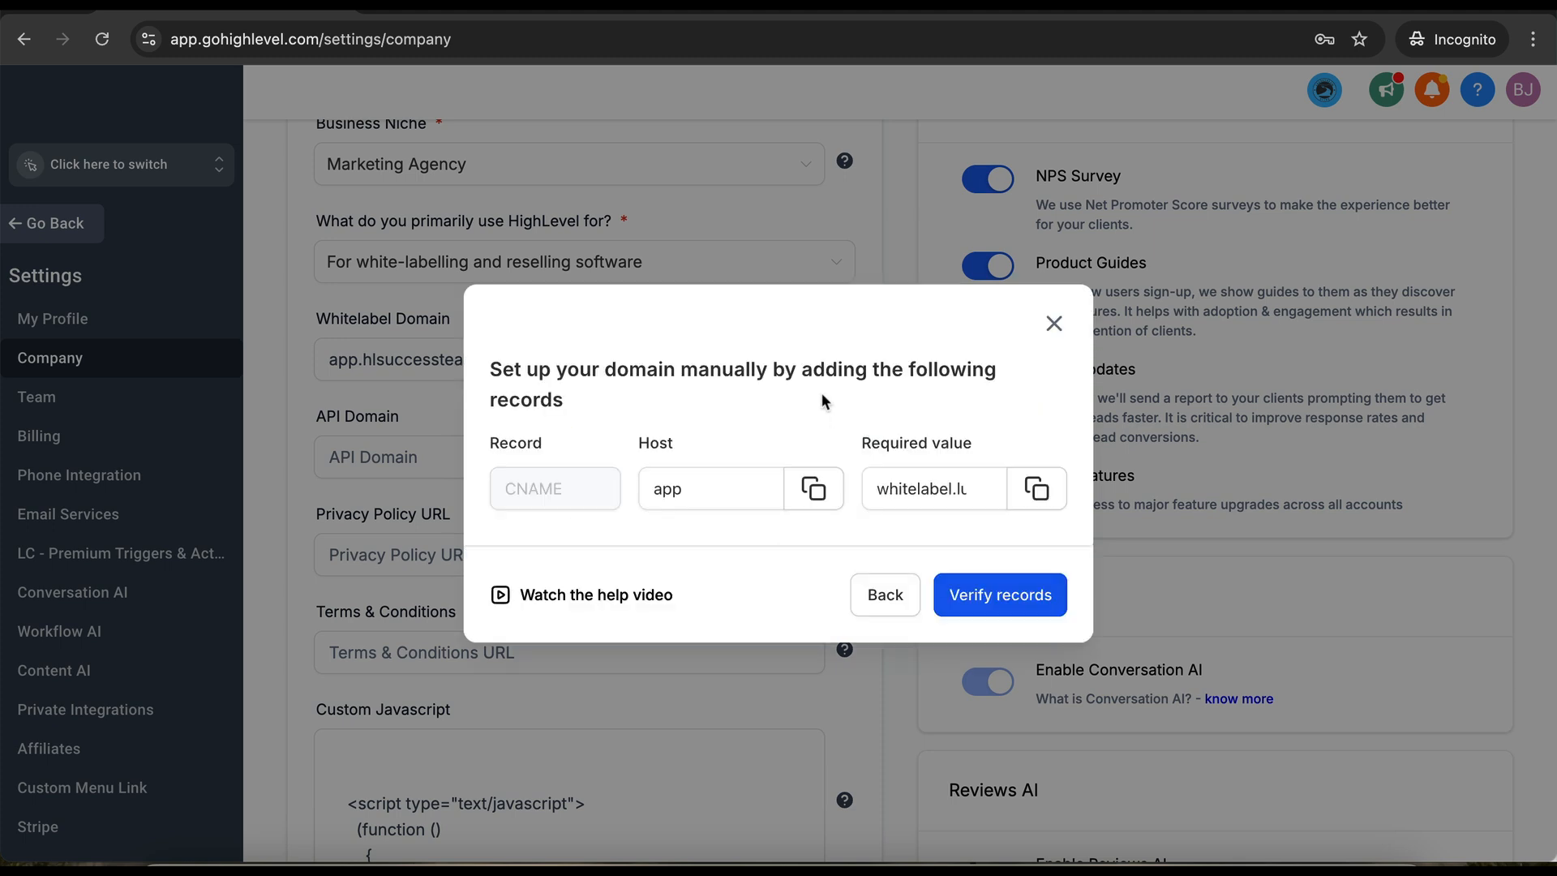
- Check the required CNAME value for host app, then bring up Namecheap's DNS records
click(971, 501)
click(1038, 3)
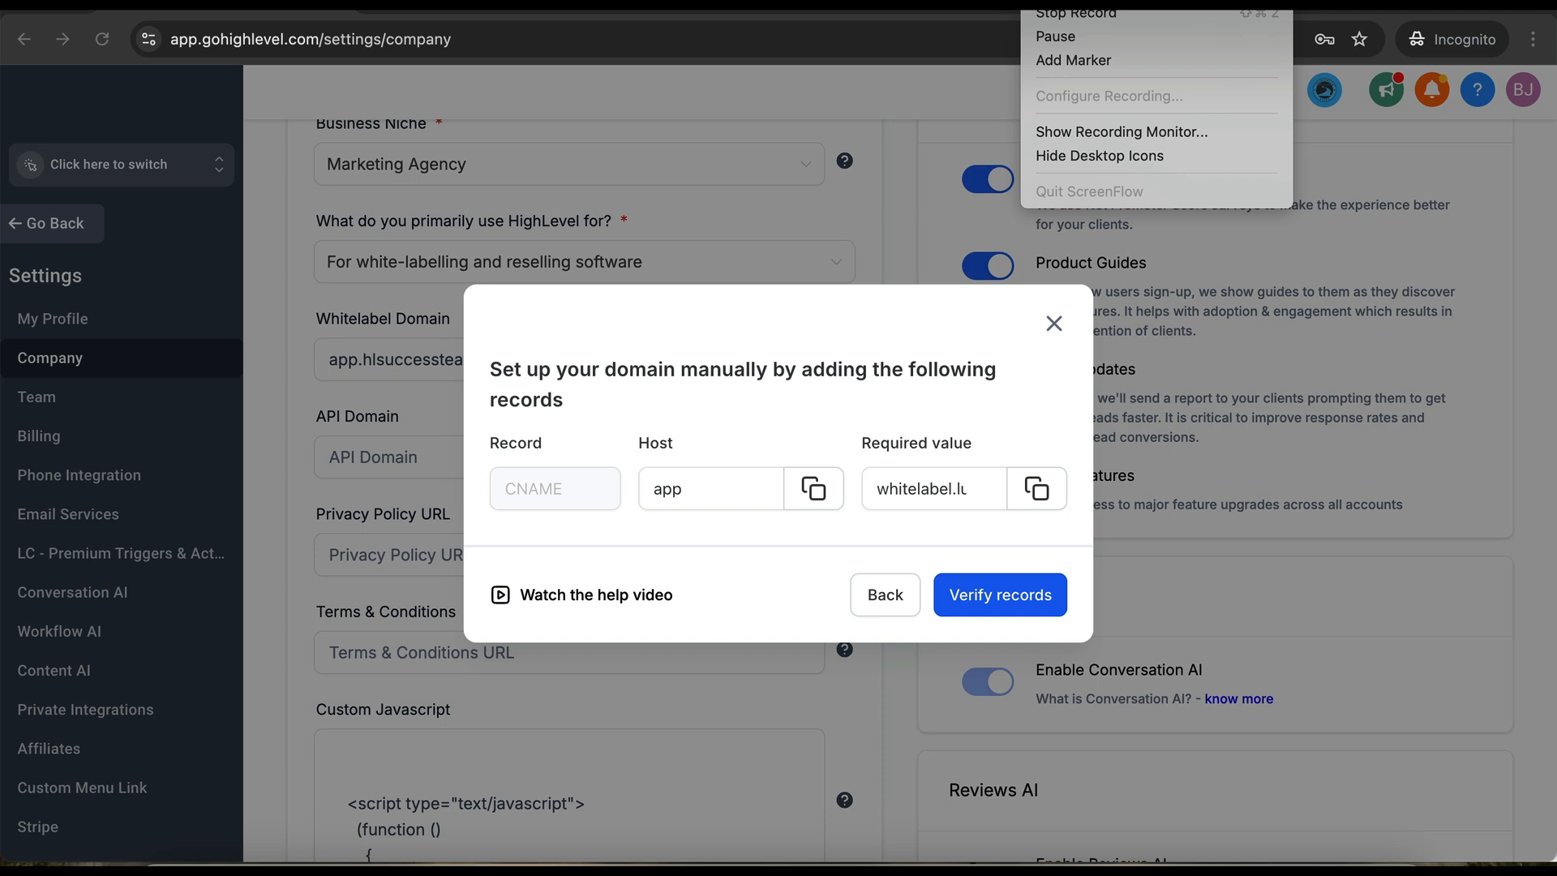
click(1076, 14)
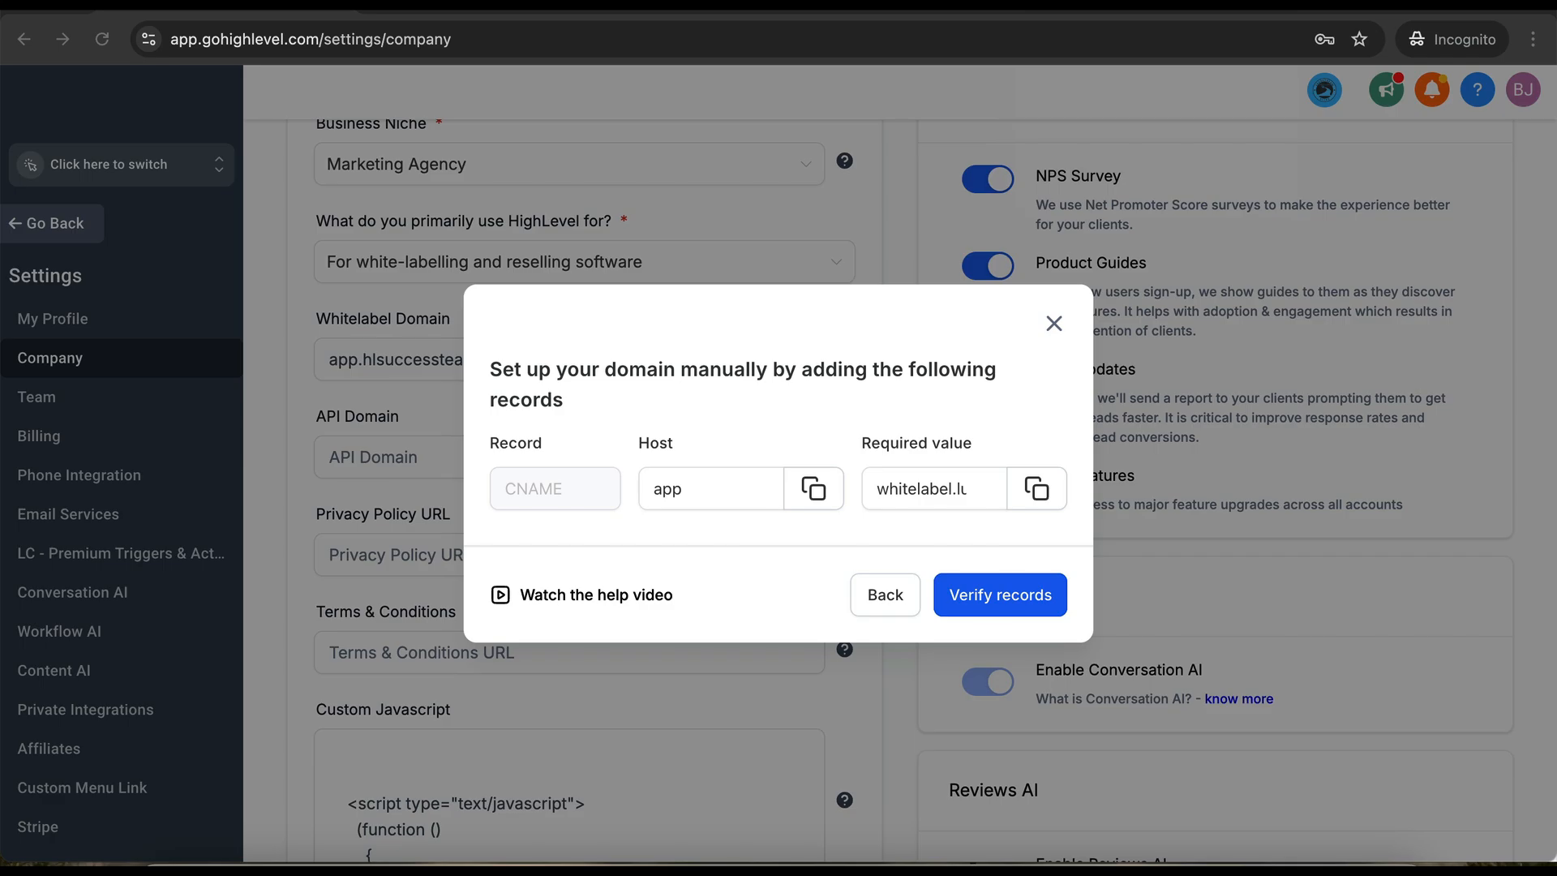
key(super+Tab)
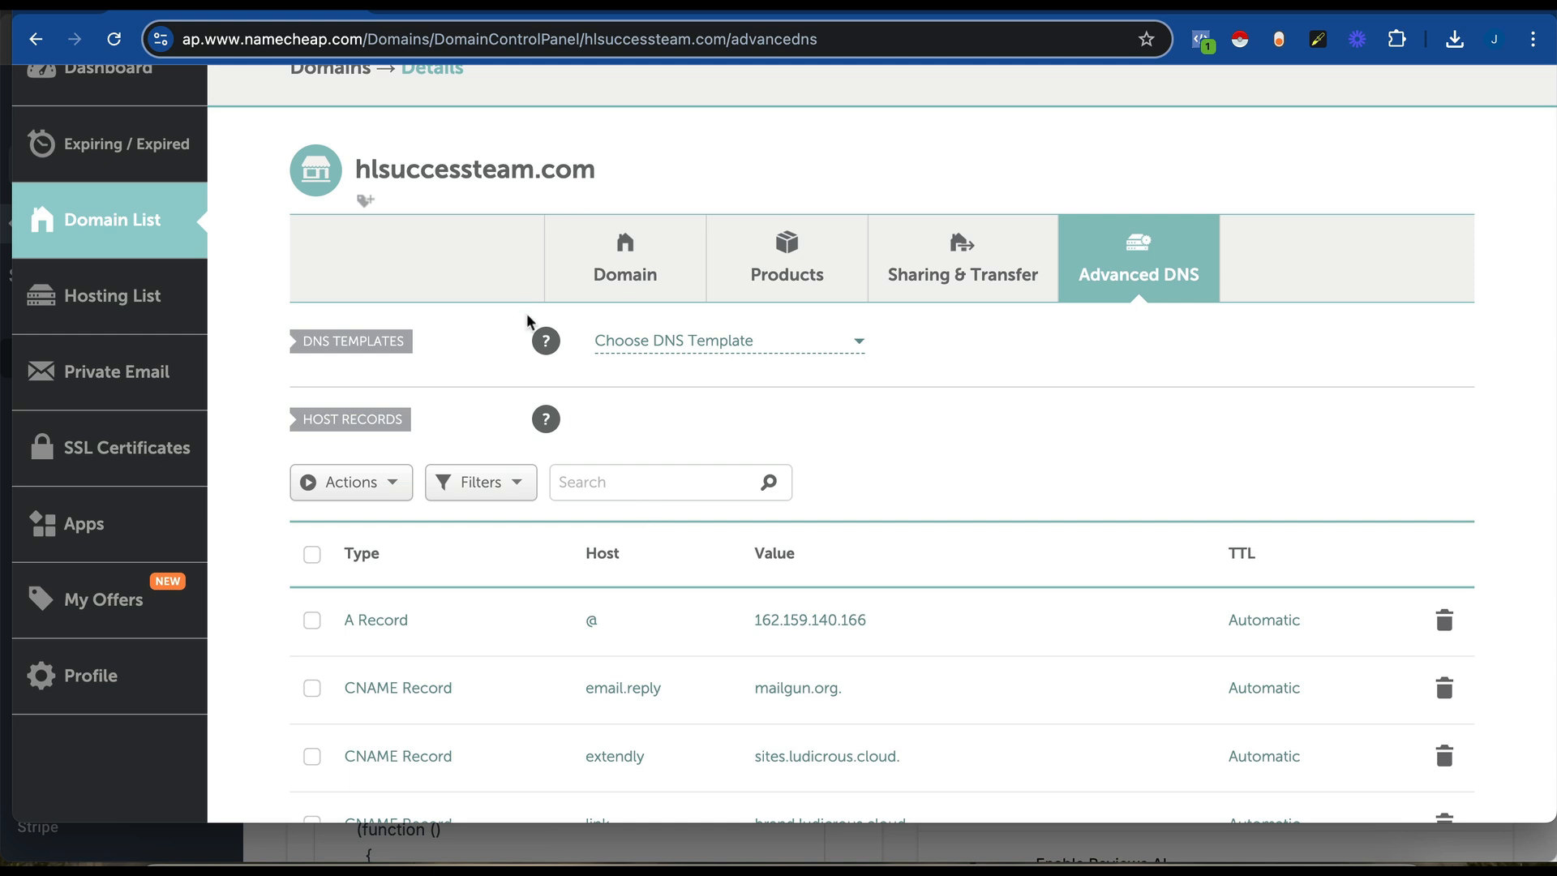
- Add and save a CNAME record with host app pointing to whitelabel.ludicrous.cloud
scroll(547, 448, down, 1)
scroll(547, 447, down, 4)
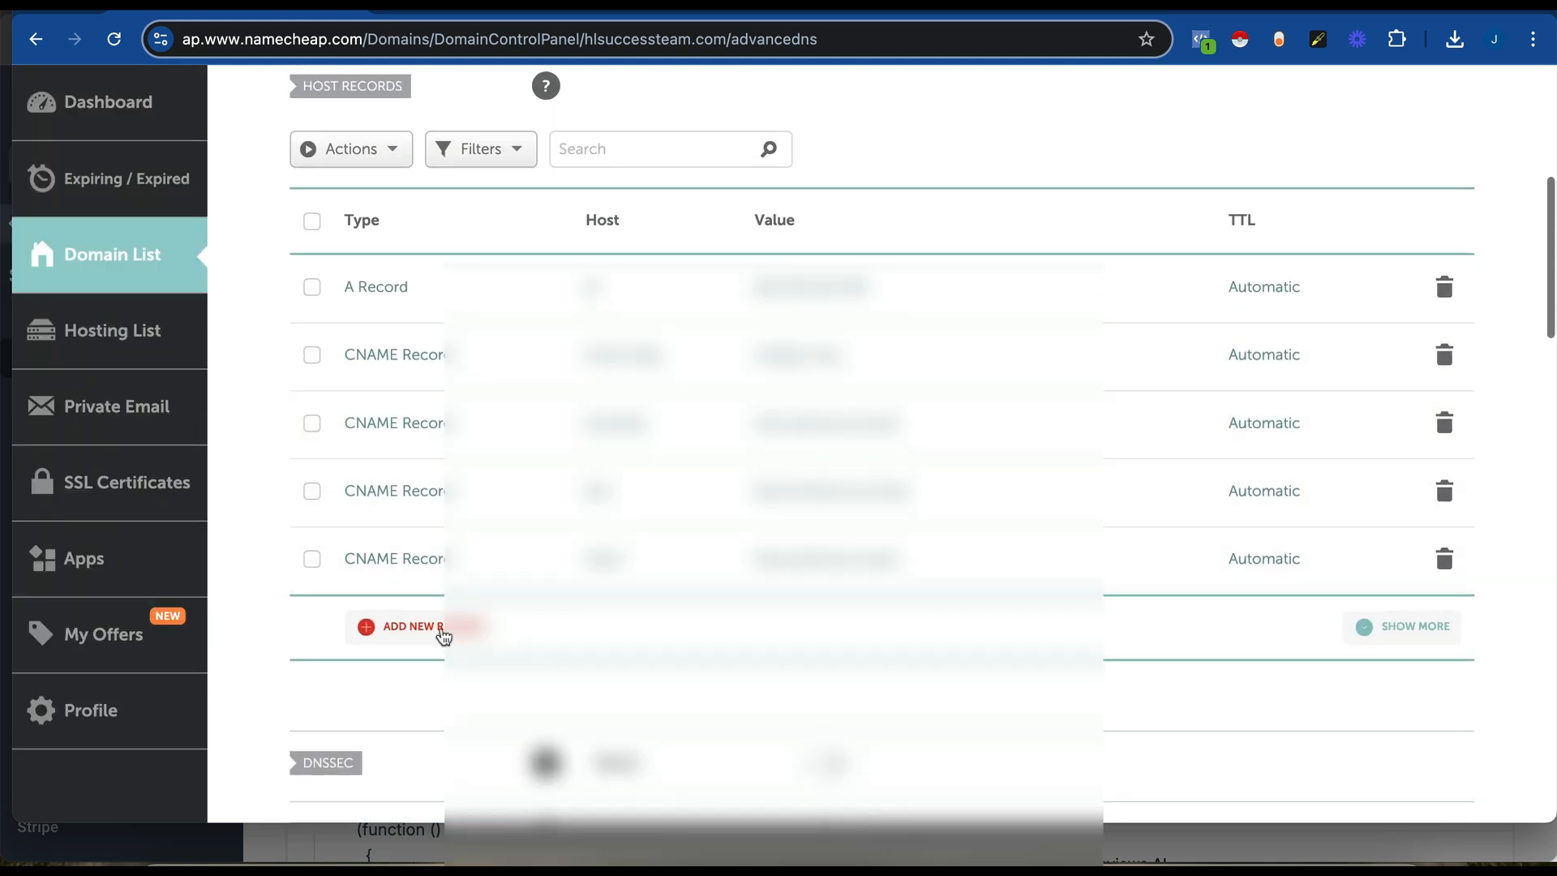
click(441, 632)
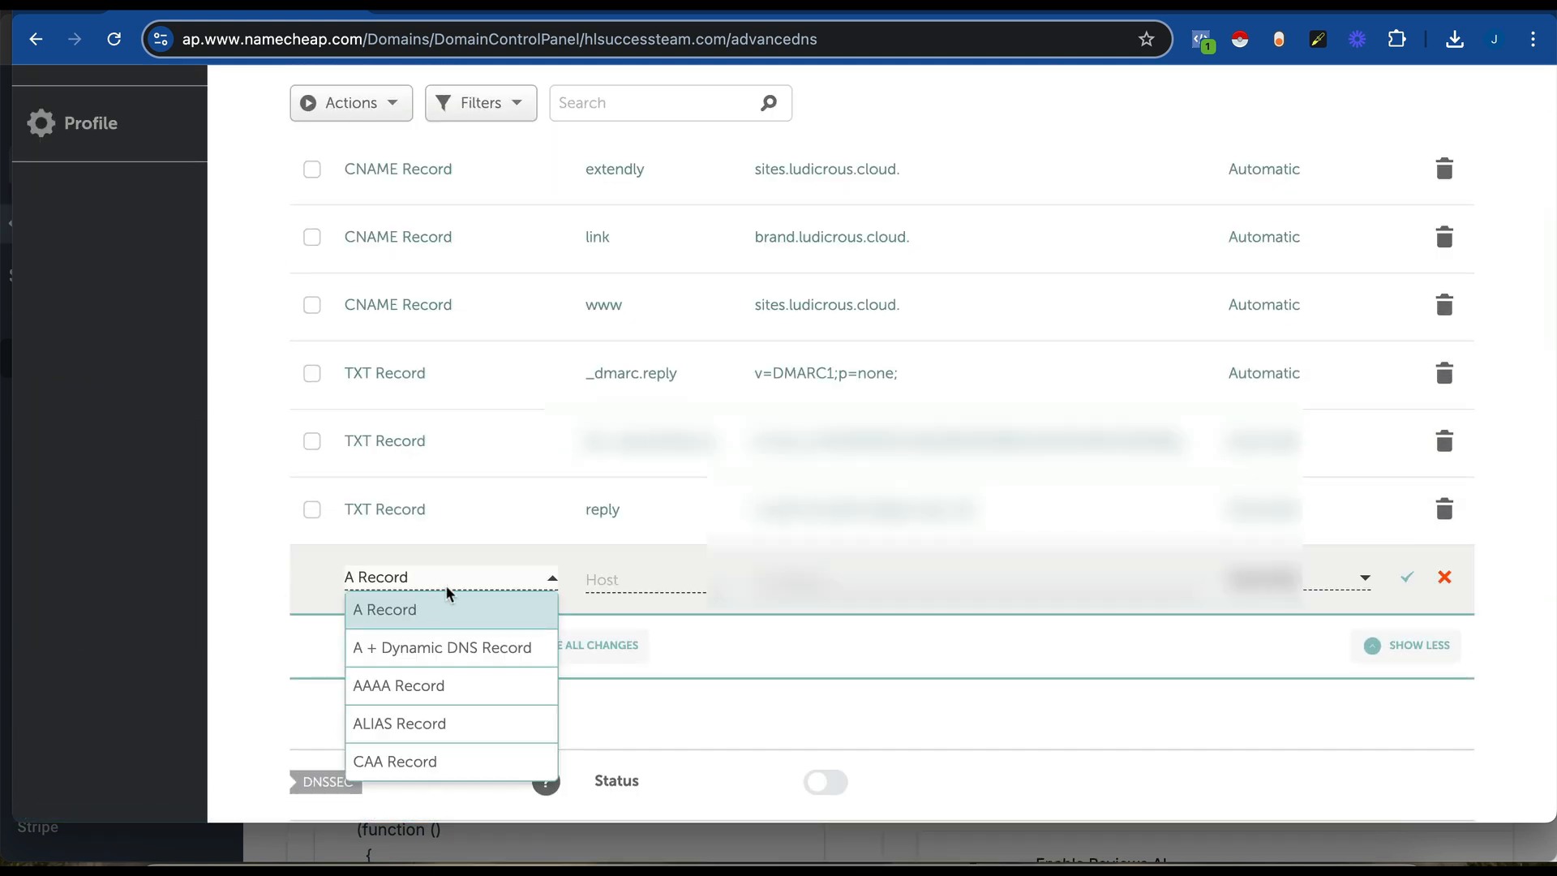
scroll(416, 727, down, 1)
click(409, 760)
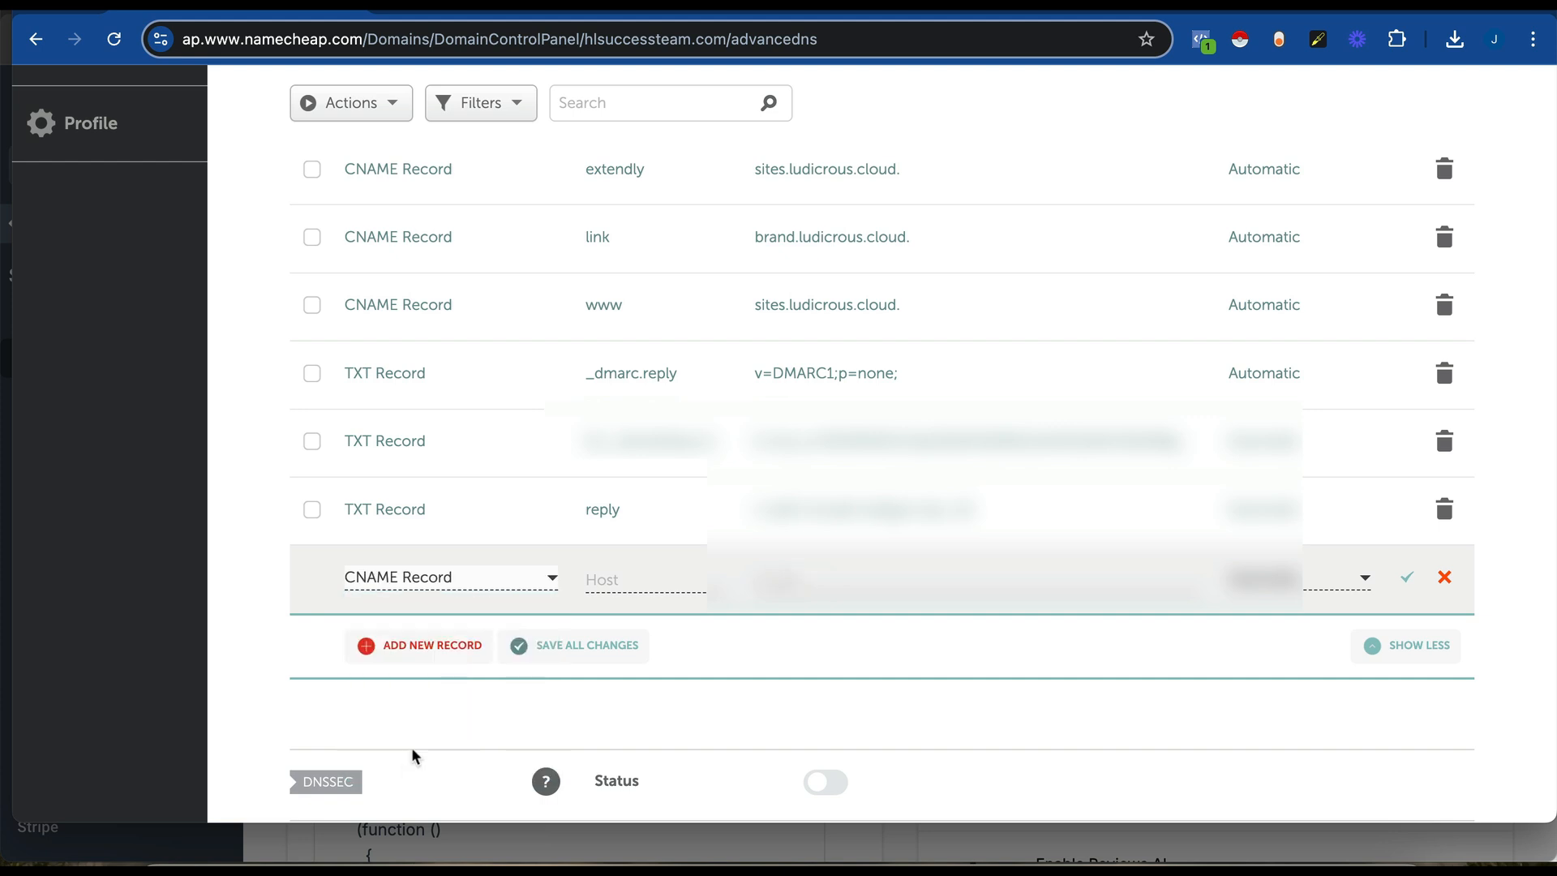
click(629, 581)
text(ap)
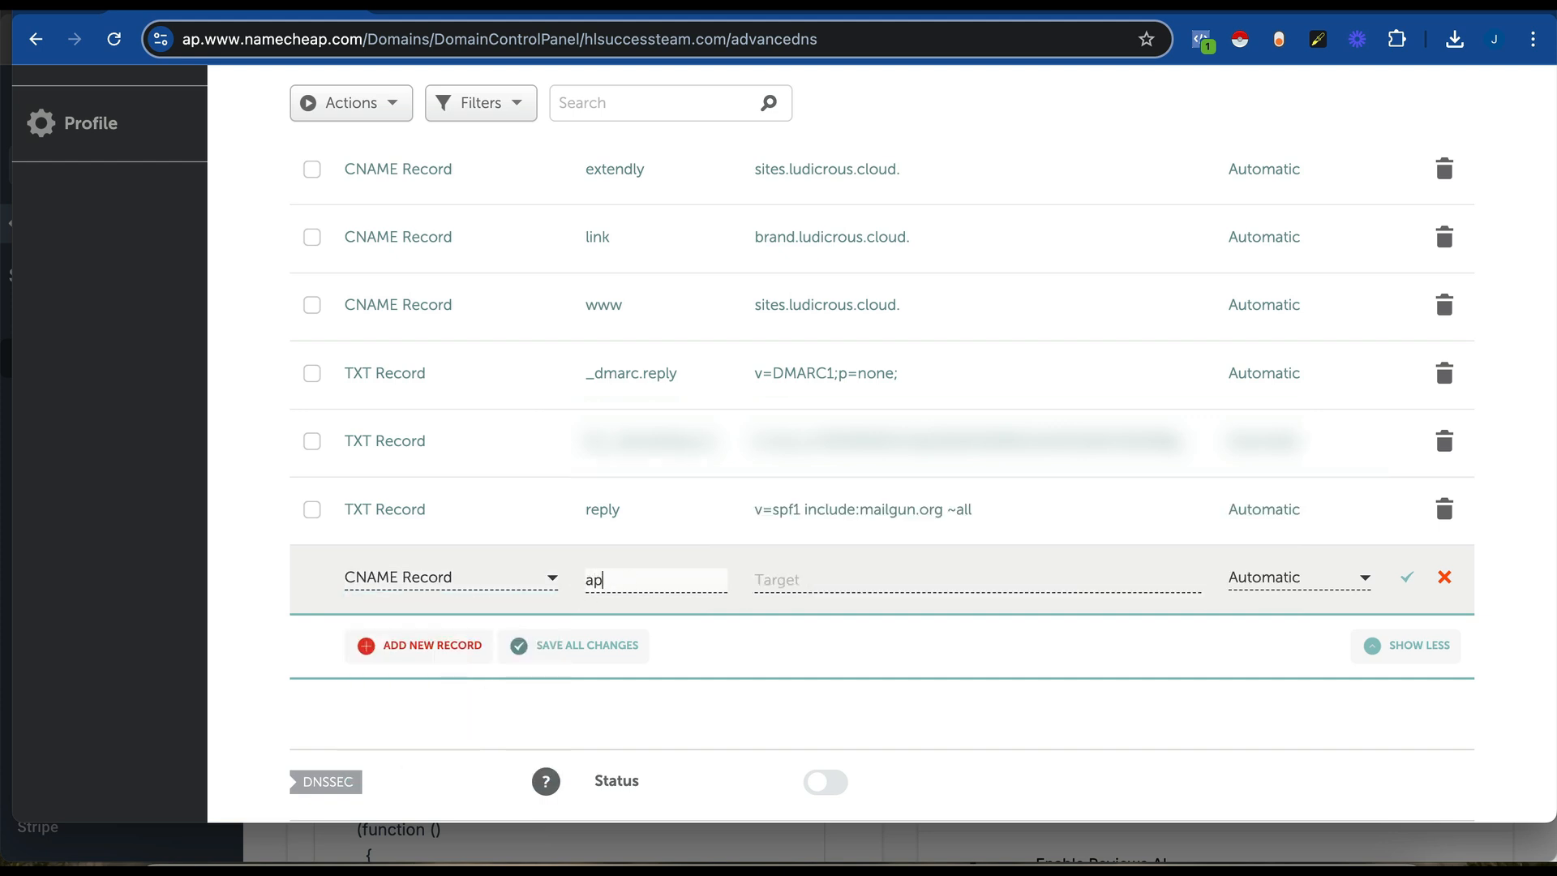
text(p)
click(850, 579)
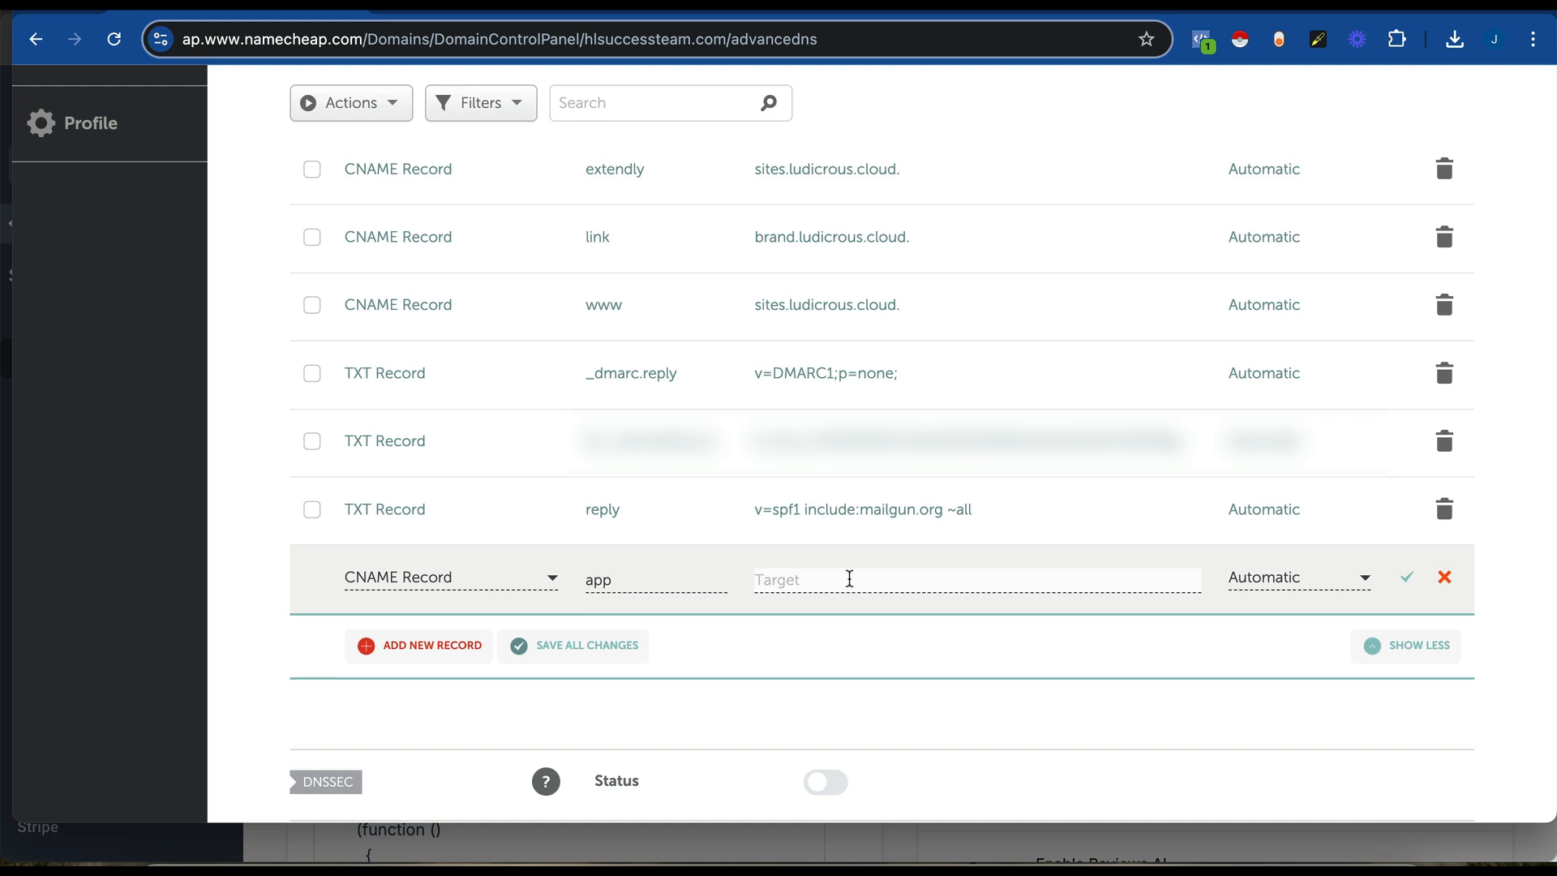
click(636, 580)
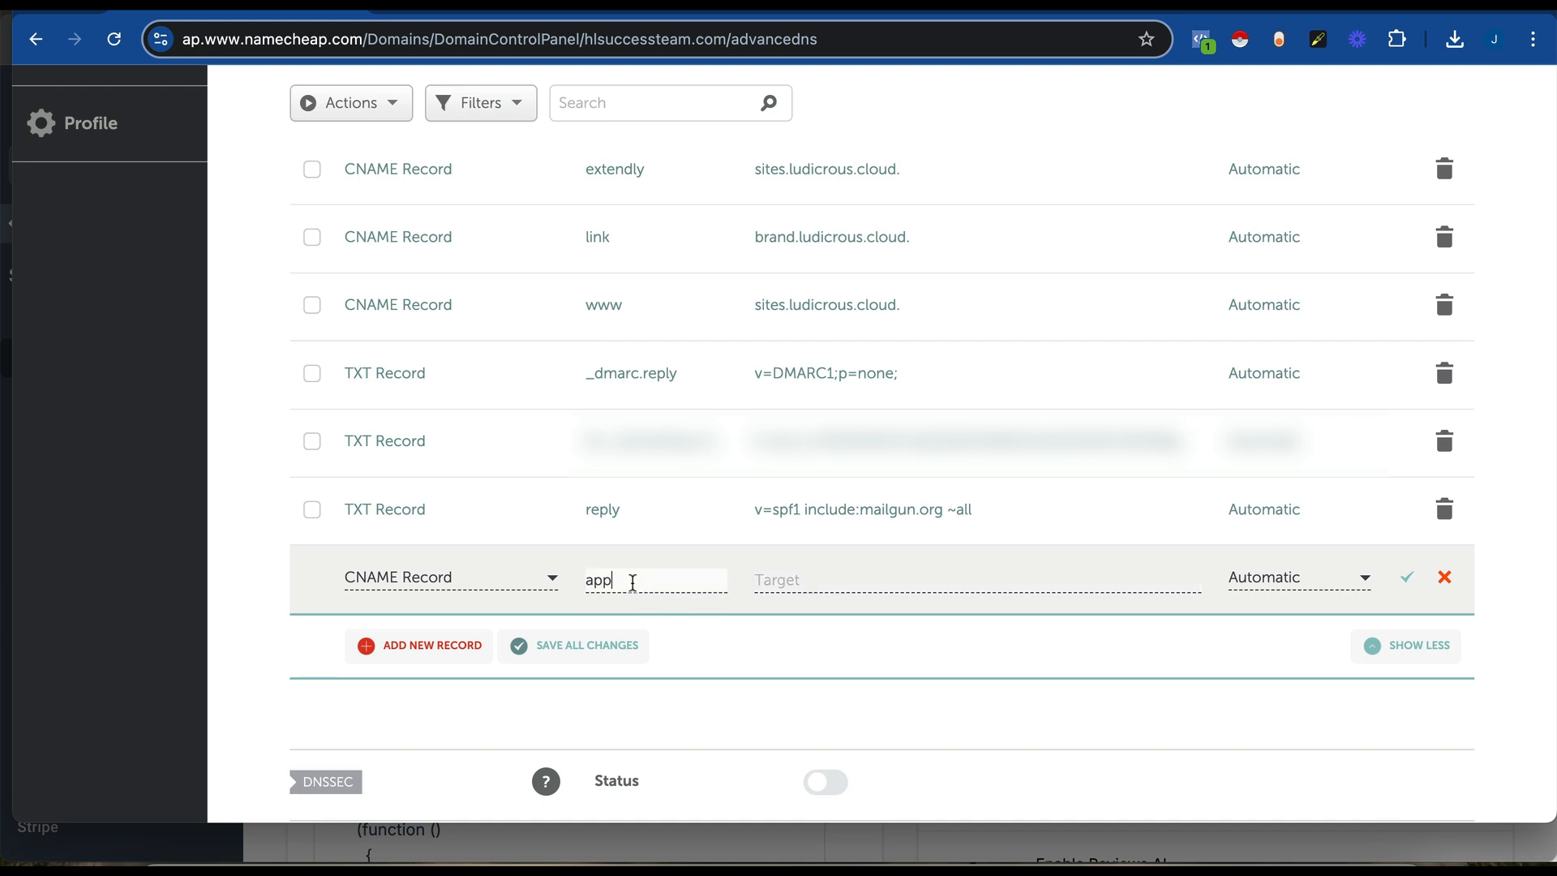
drag(636, 580, 581, 581)
click(819, 577)
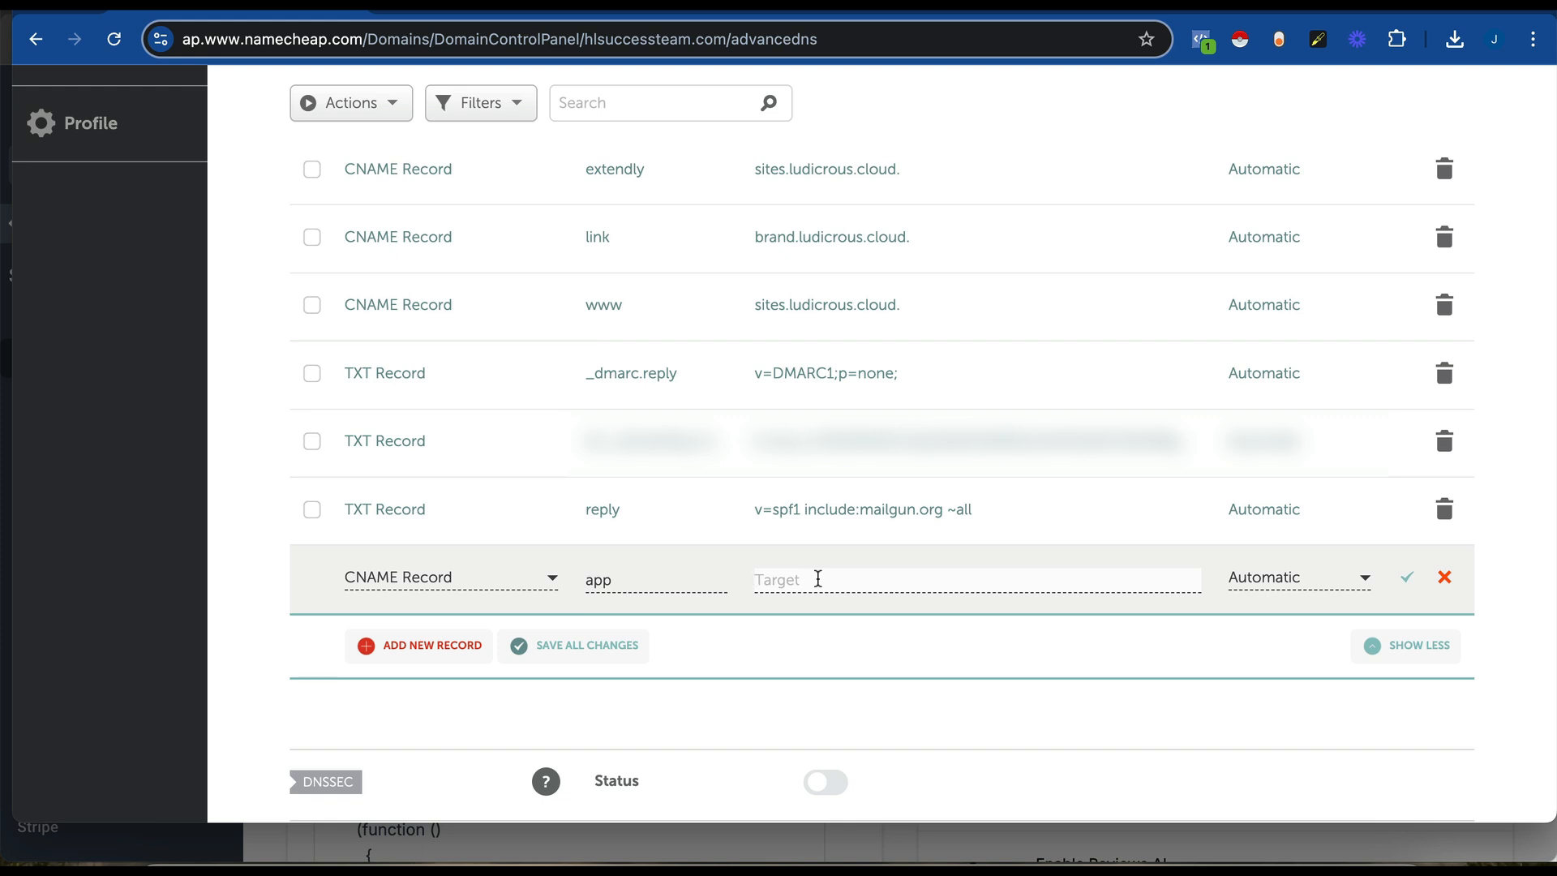
text(whitelabel.ludicrous.cloud)
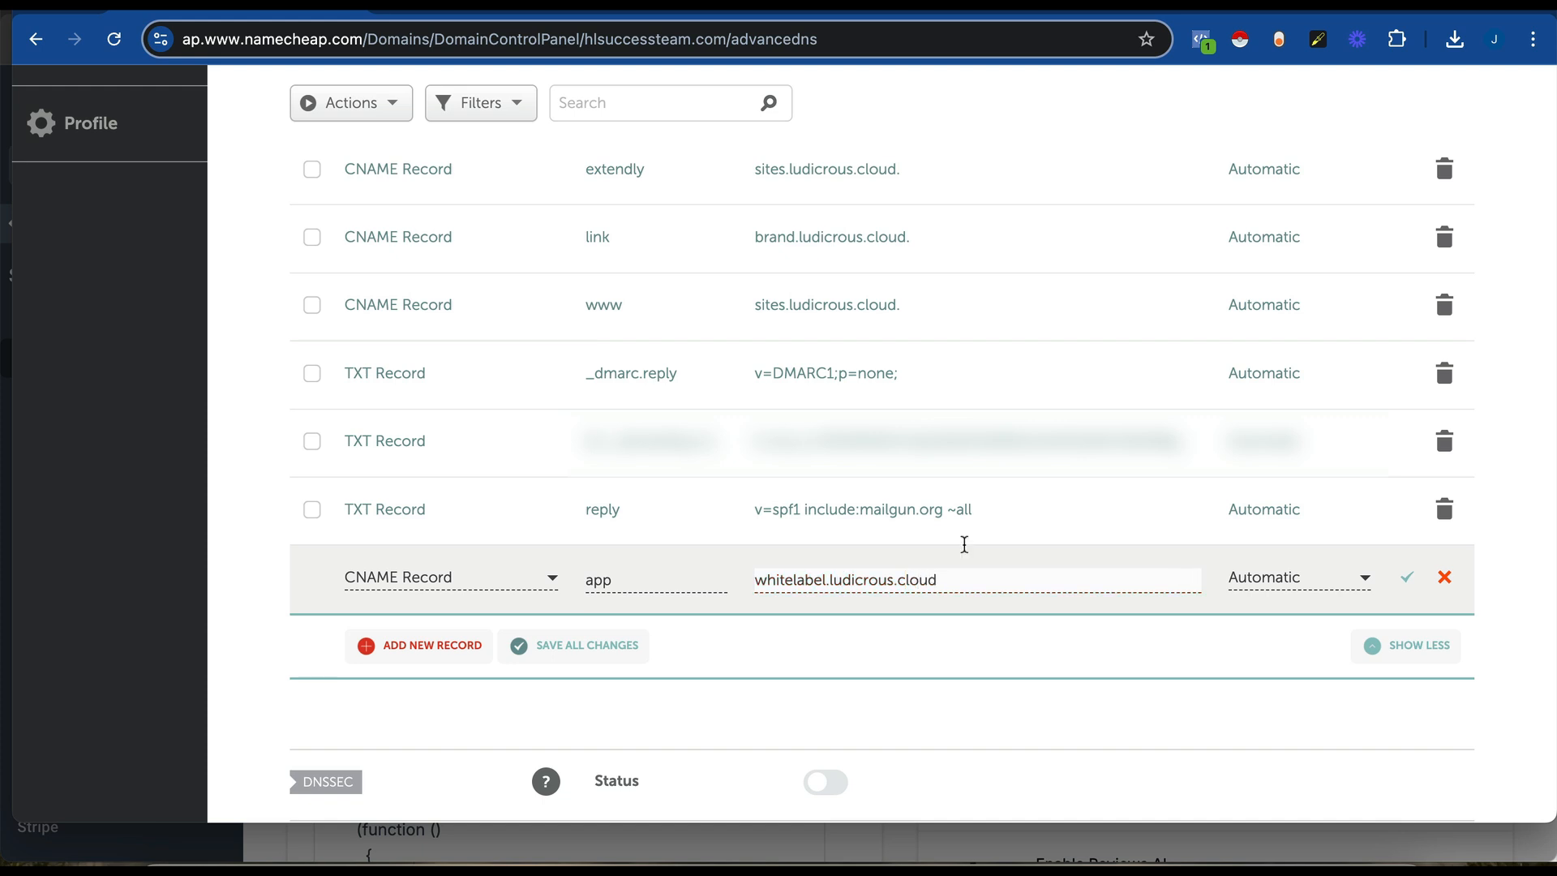
click(1406, 579)
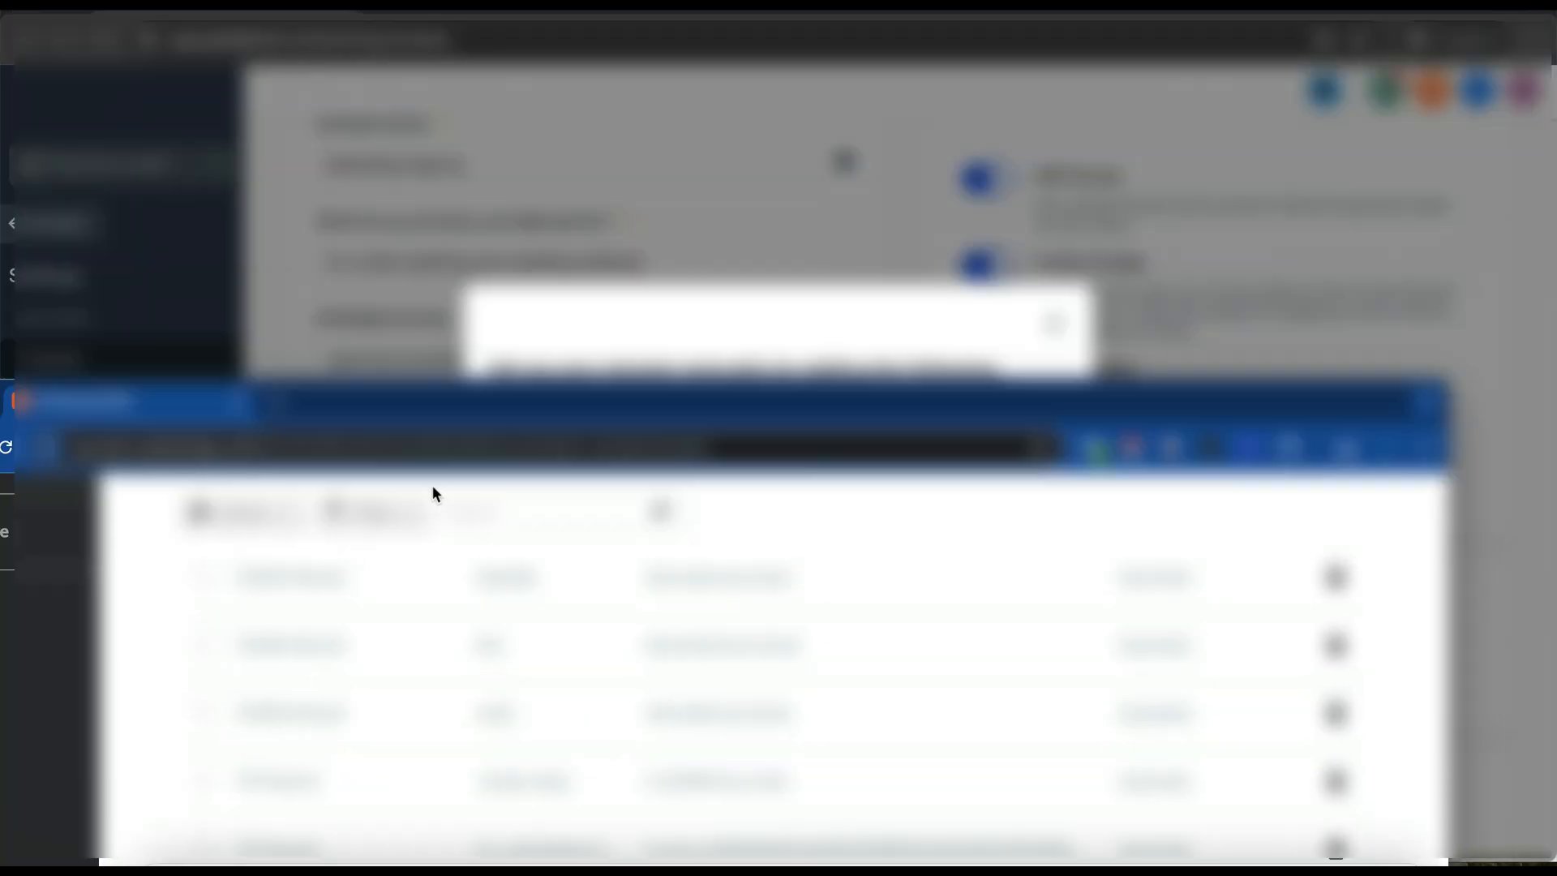
- Add and save a CNAME record with host link pointing to brand.ludicrous.cloud
drag(434, 493, 536, 17)
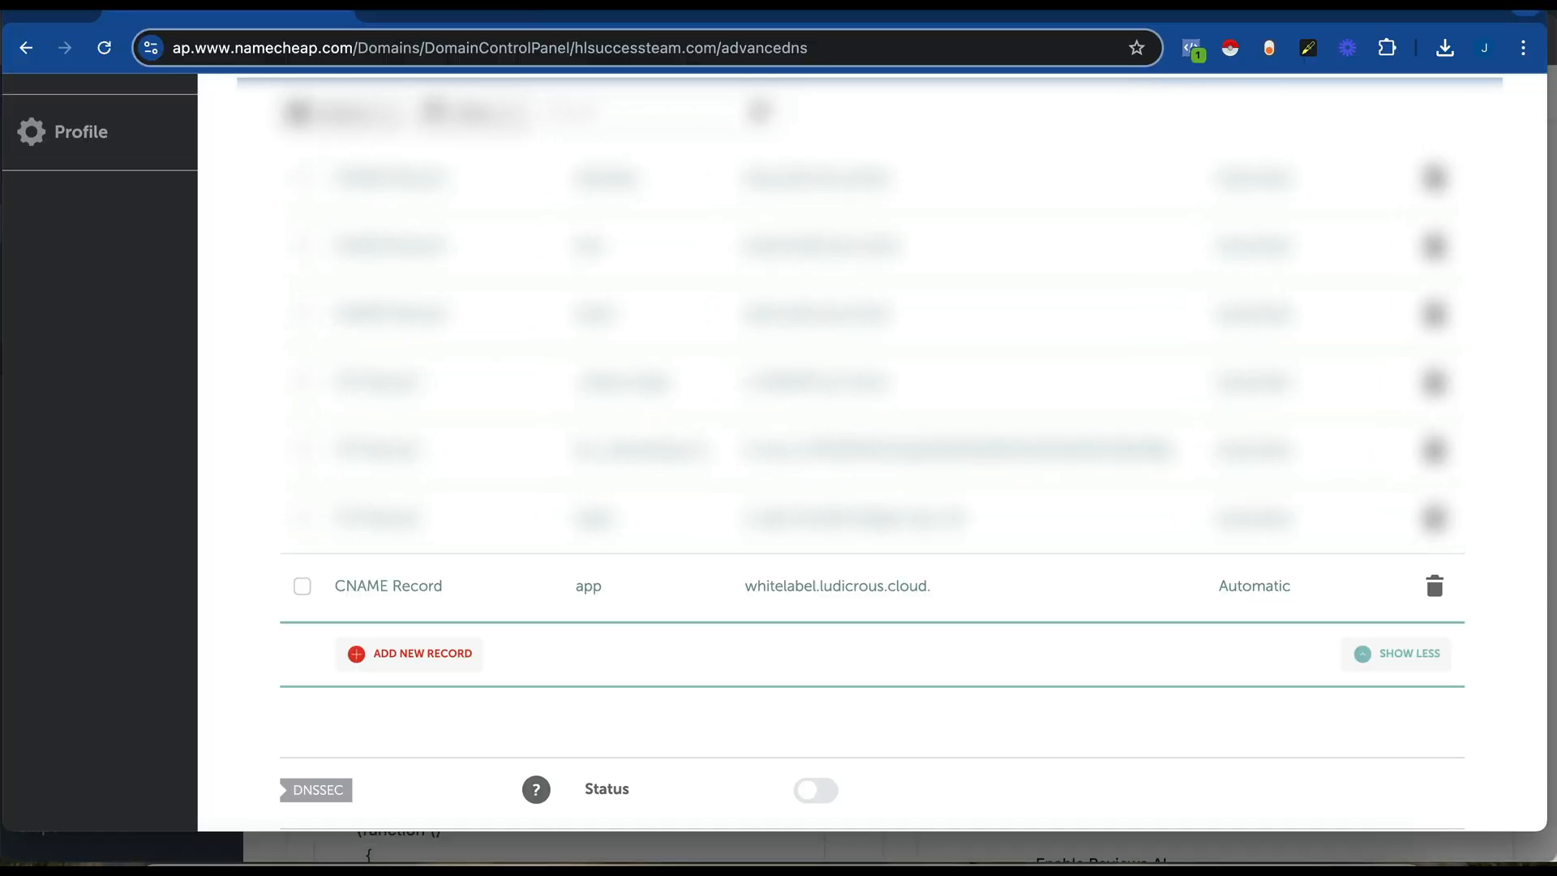
click(432, 659)
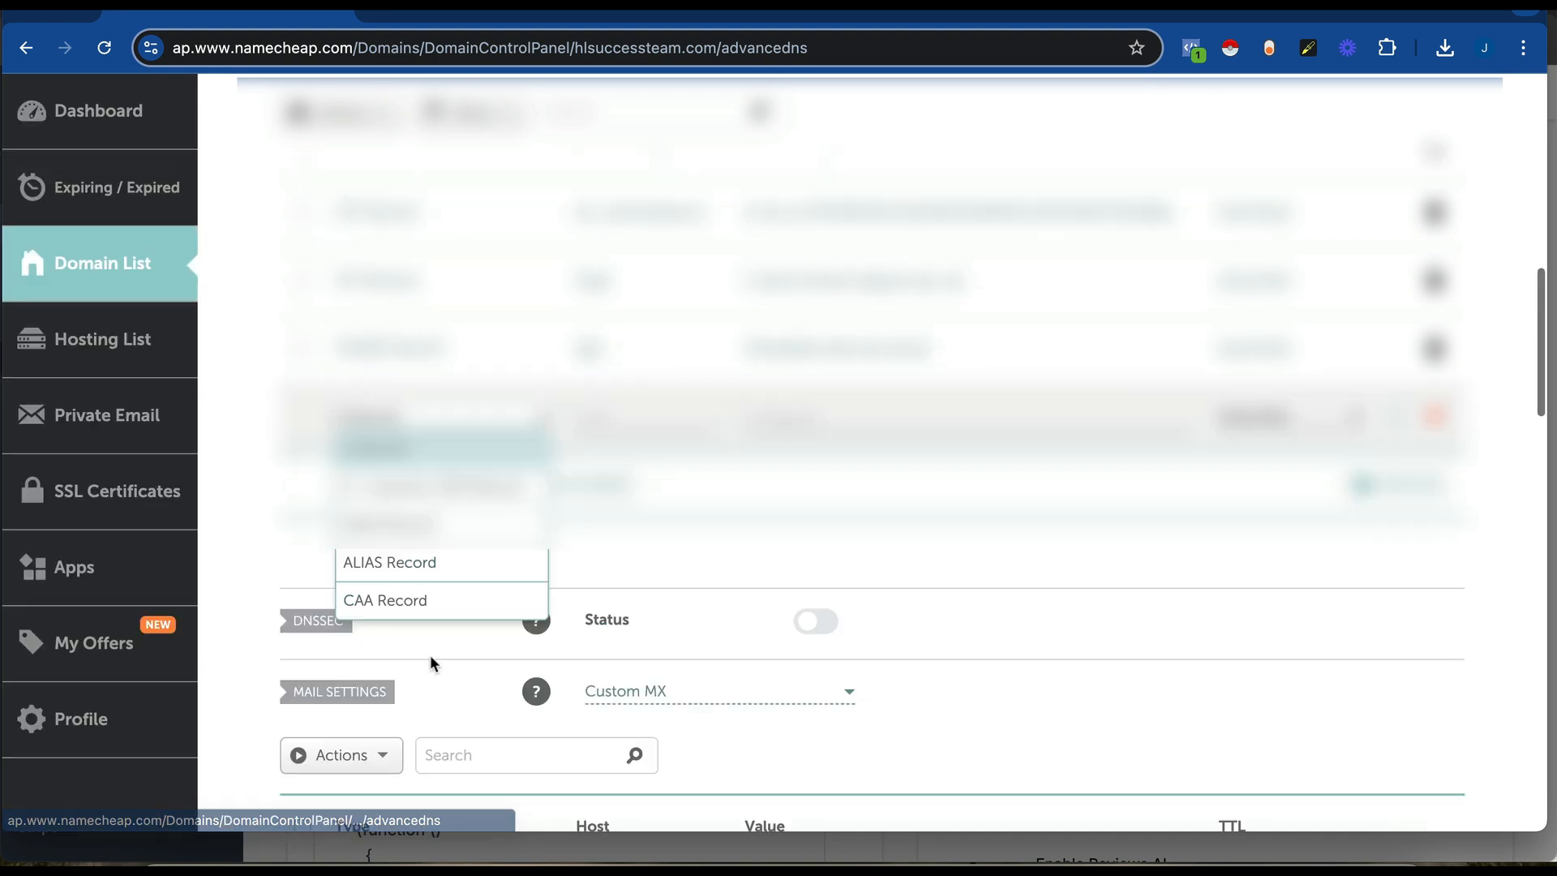
scroll(430, 572, down, 2)
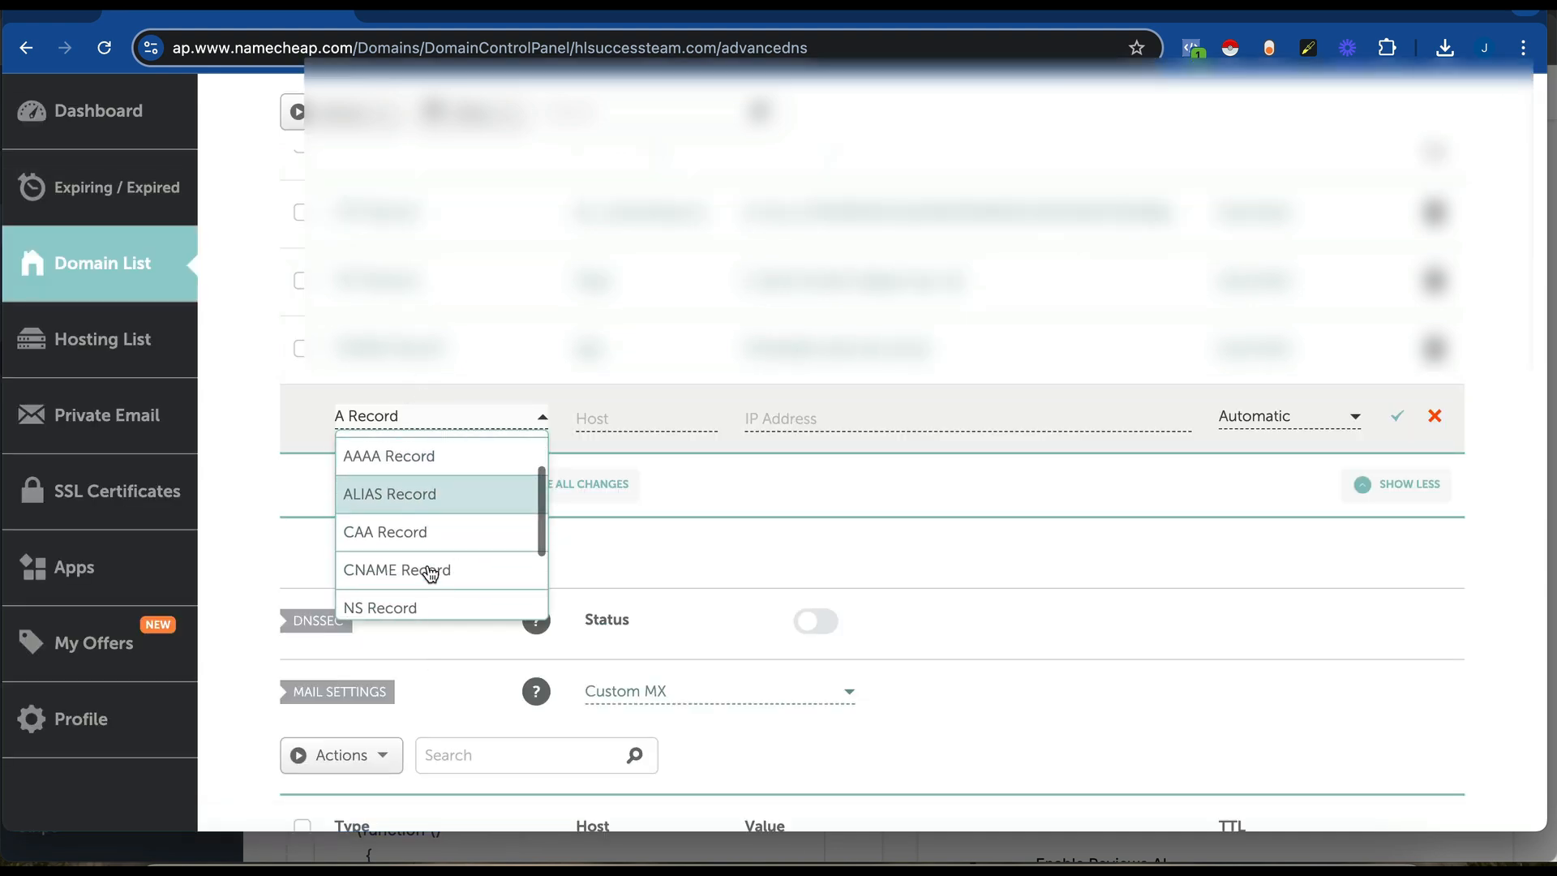
click(428, 567)
click(648, 419)
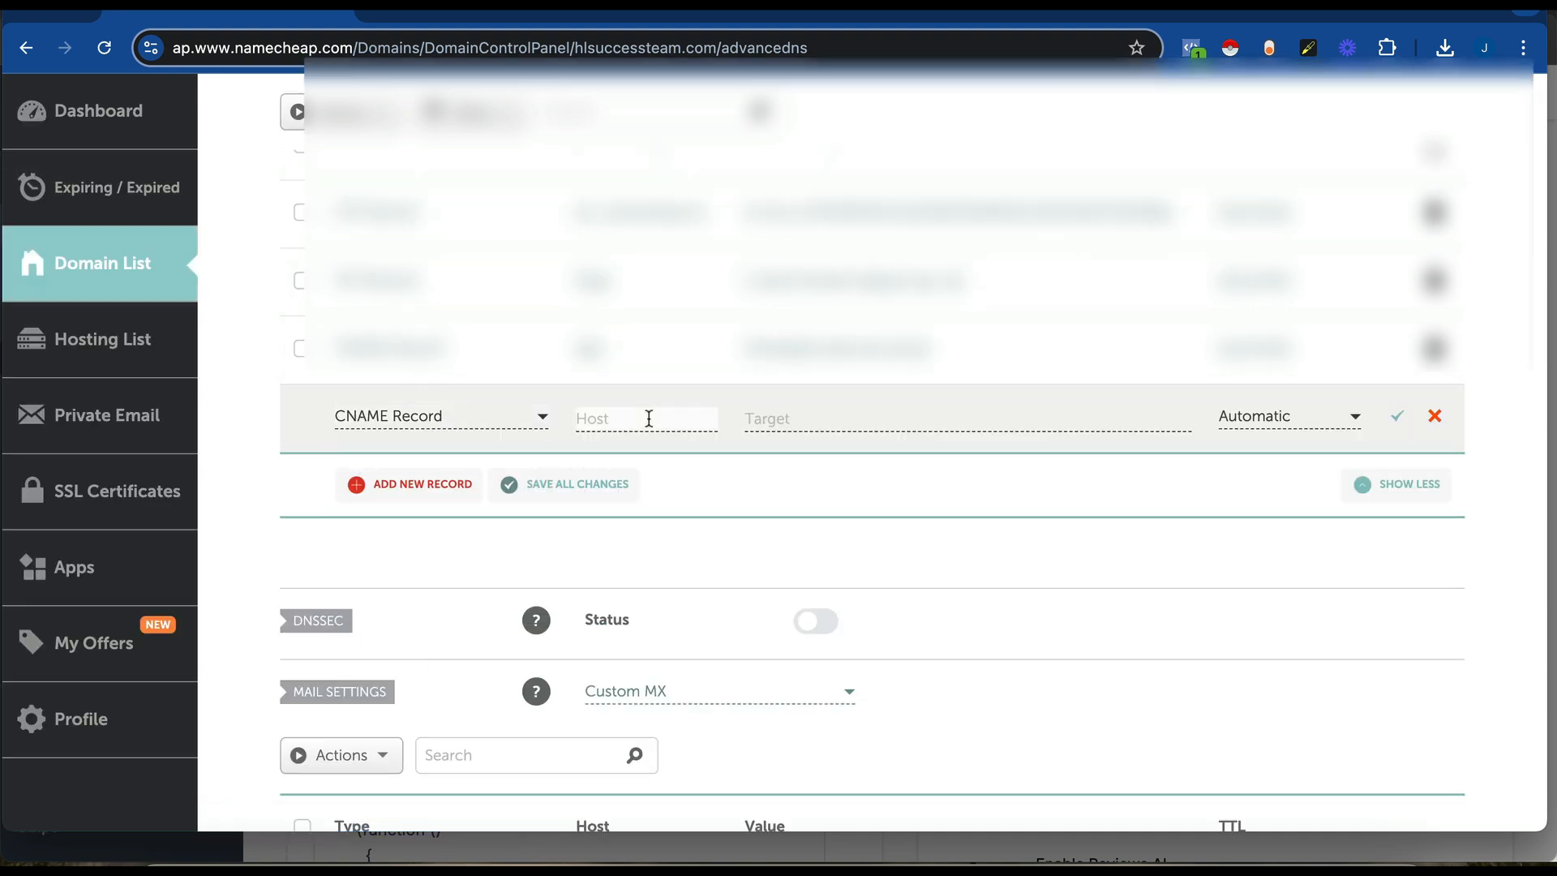
text(link)
click(841, 417)
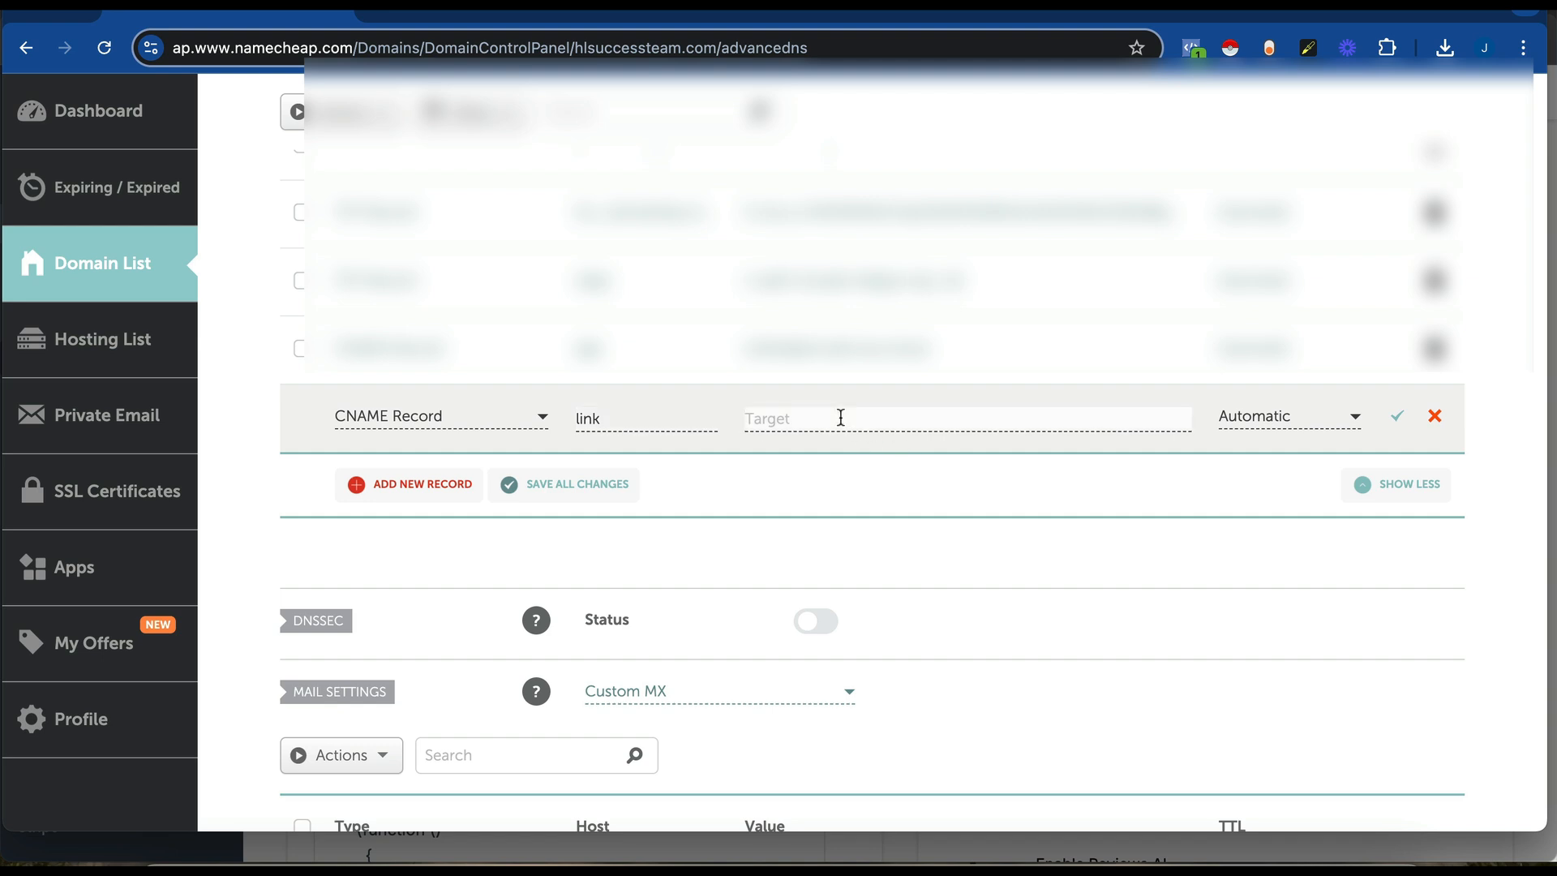
text(brand.ludicrous.cloud)
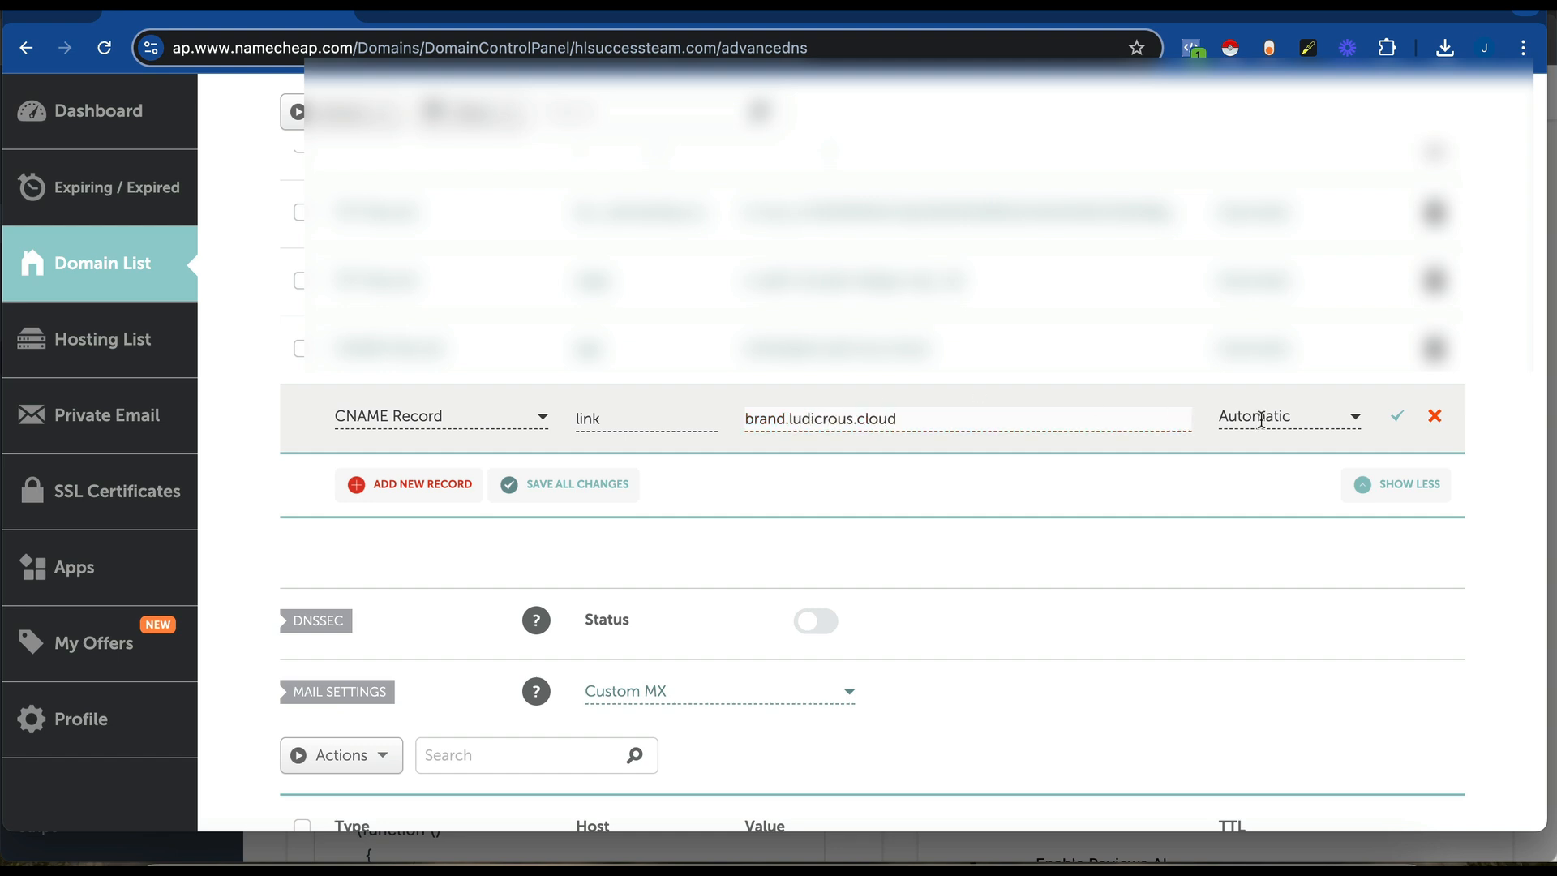
click(1397, 418)
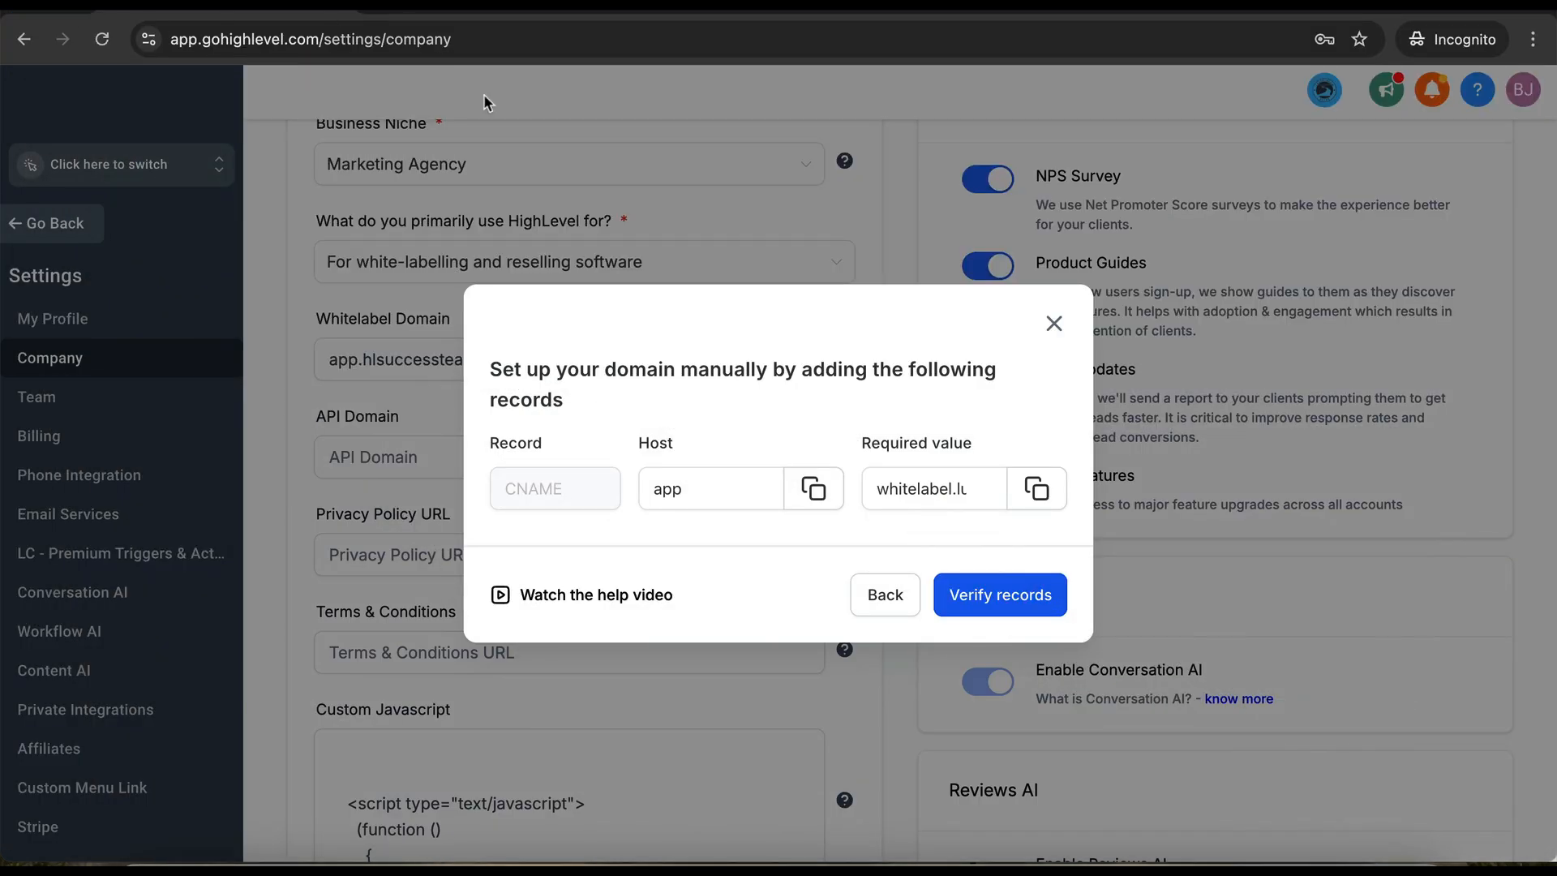
- Check the required value, then verify the app CNAME record for app.hlsuccessteam.com
click(951, 493)
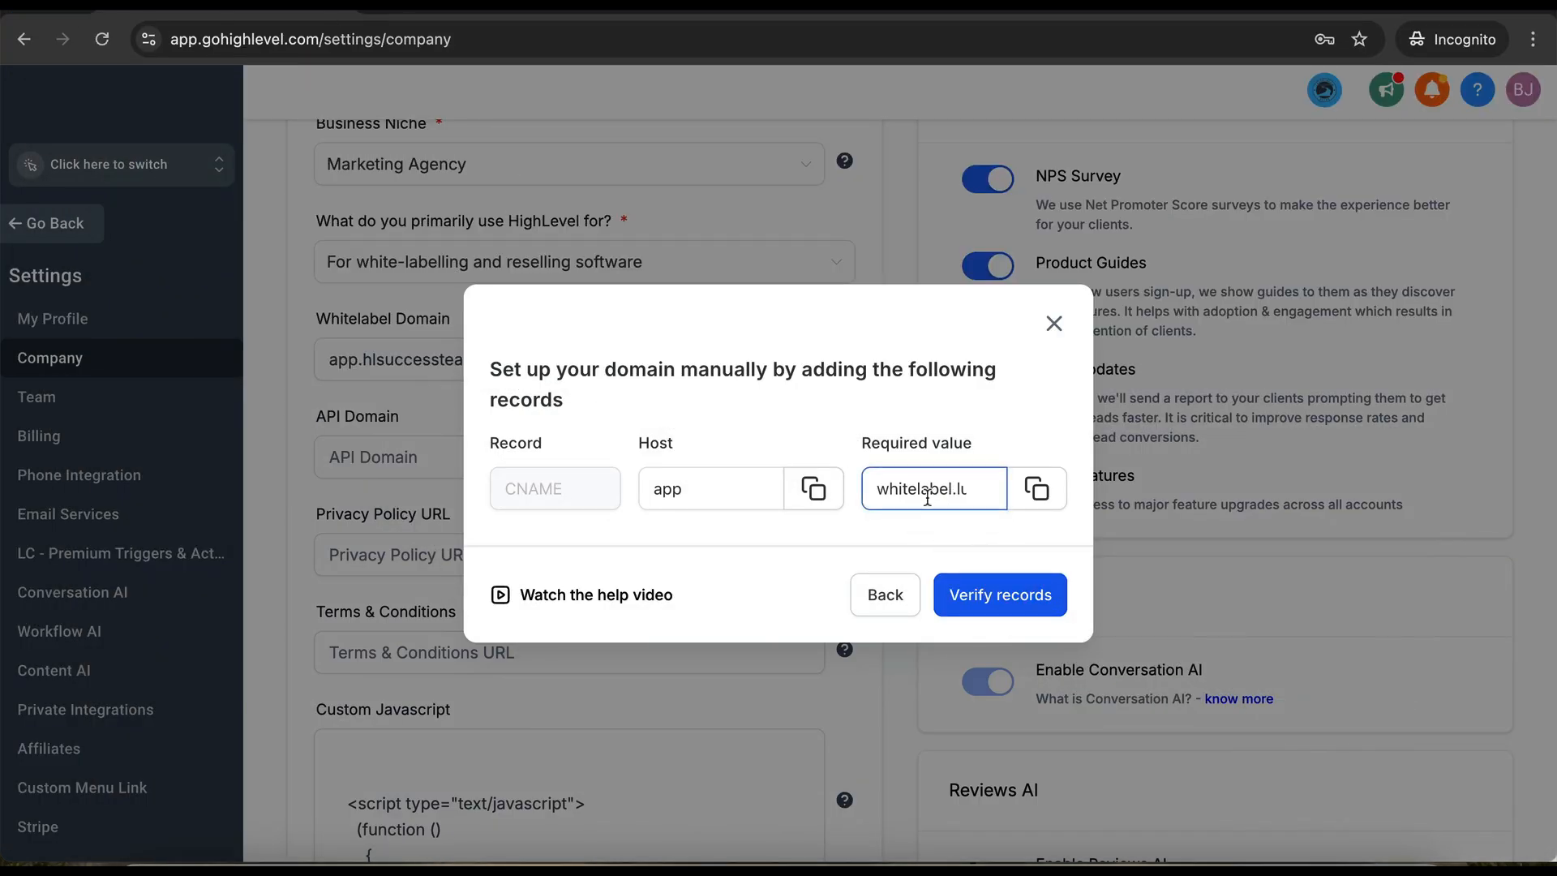
click(910, 576)
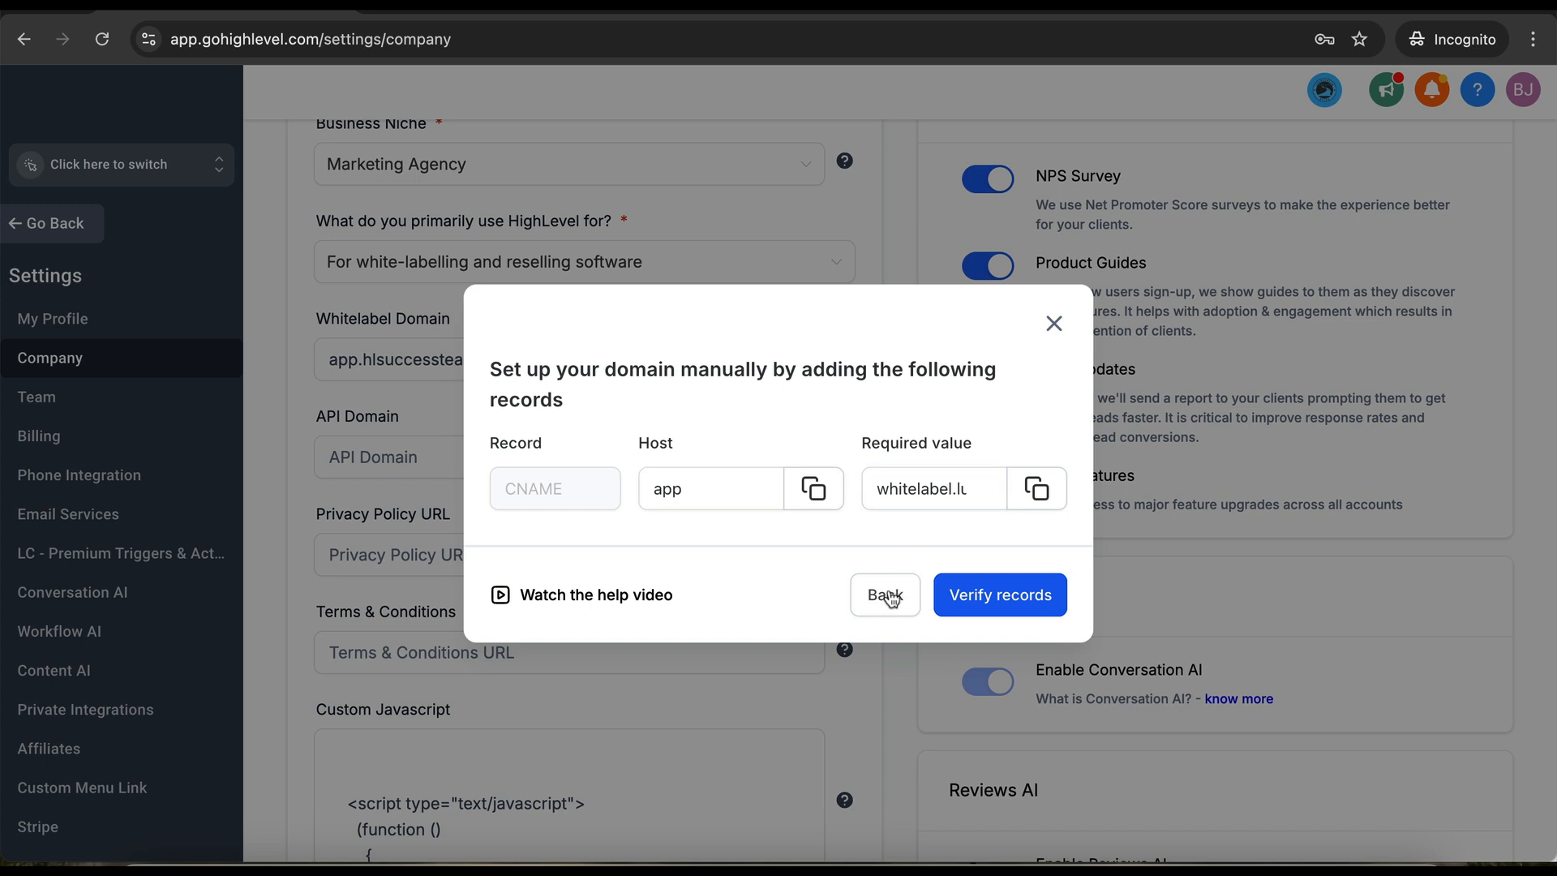
click(989, 596)
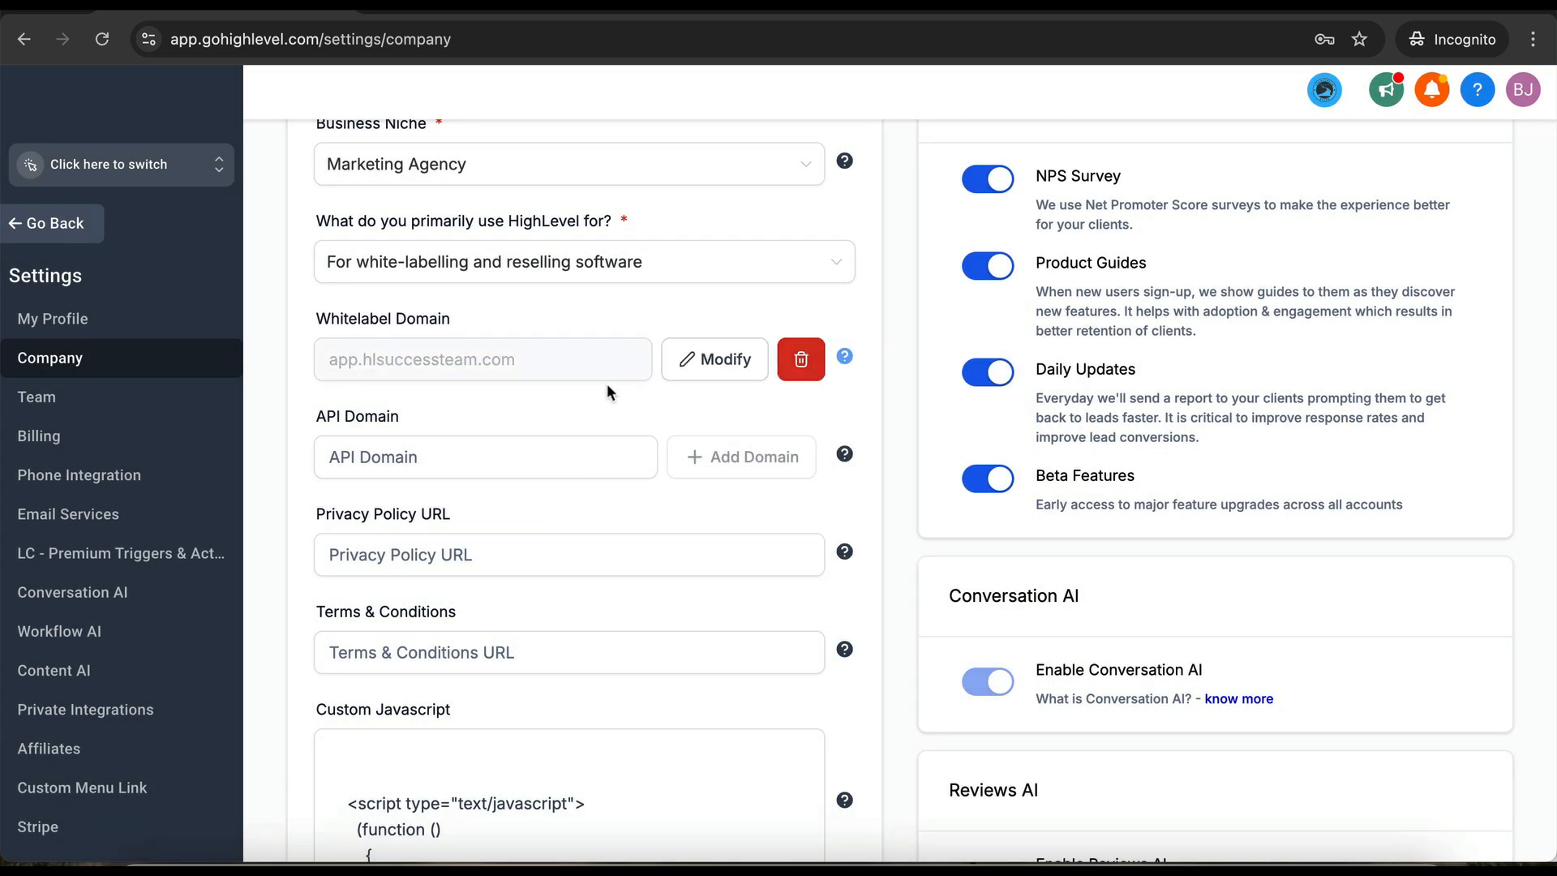
- Add link.hlsuccessteam.com as the API domain and verify its link CNAME record
click(550, 469)
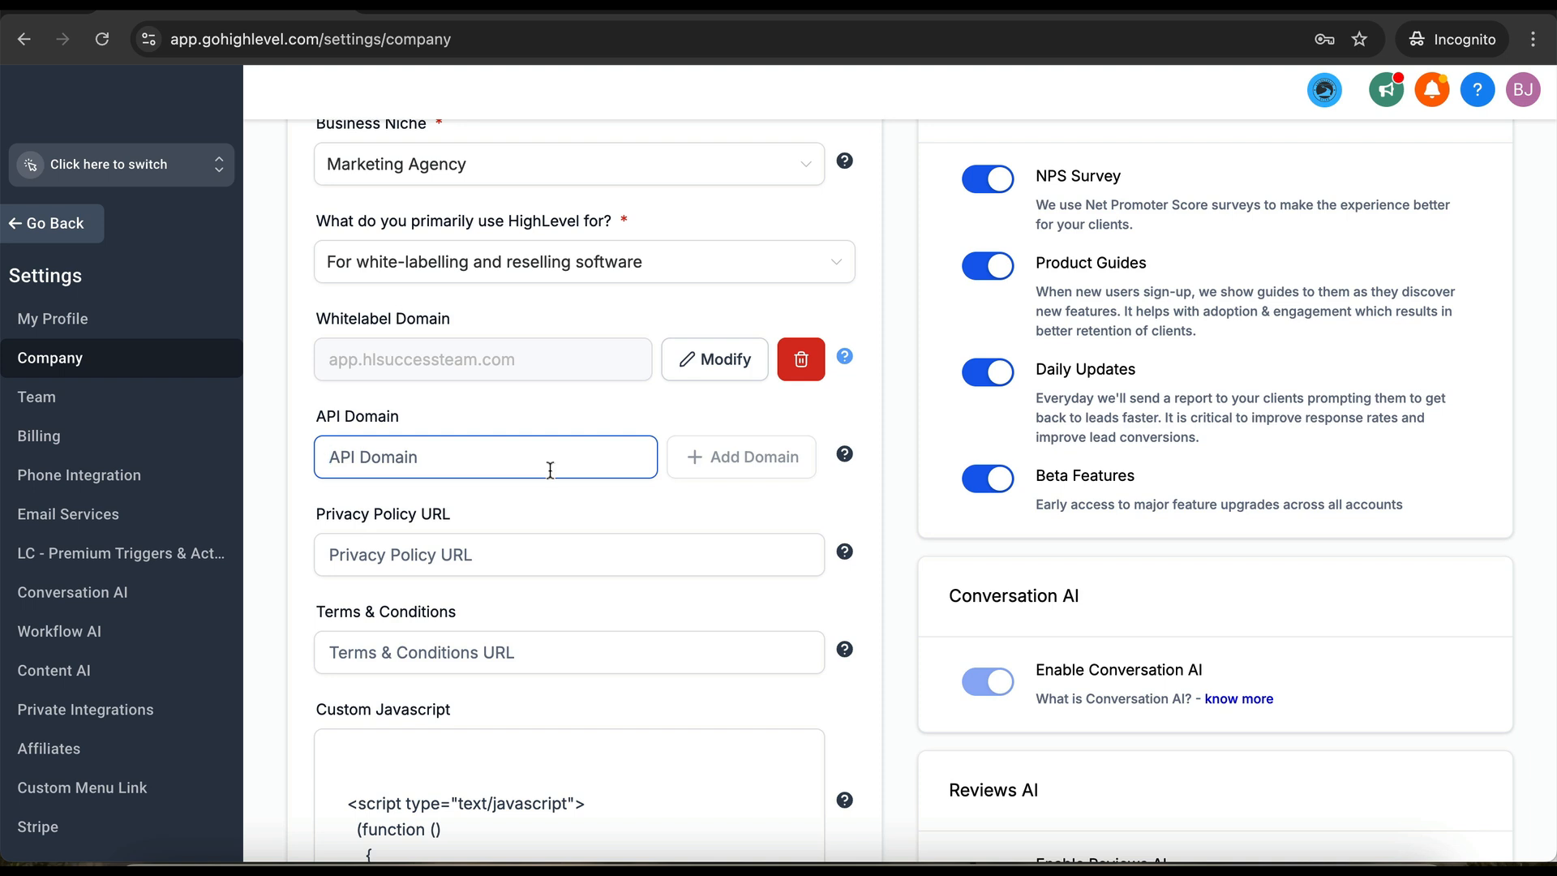
text(link.)
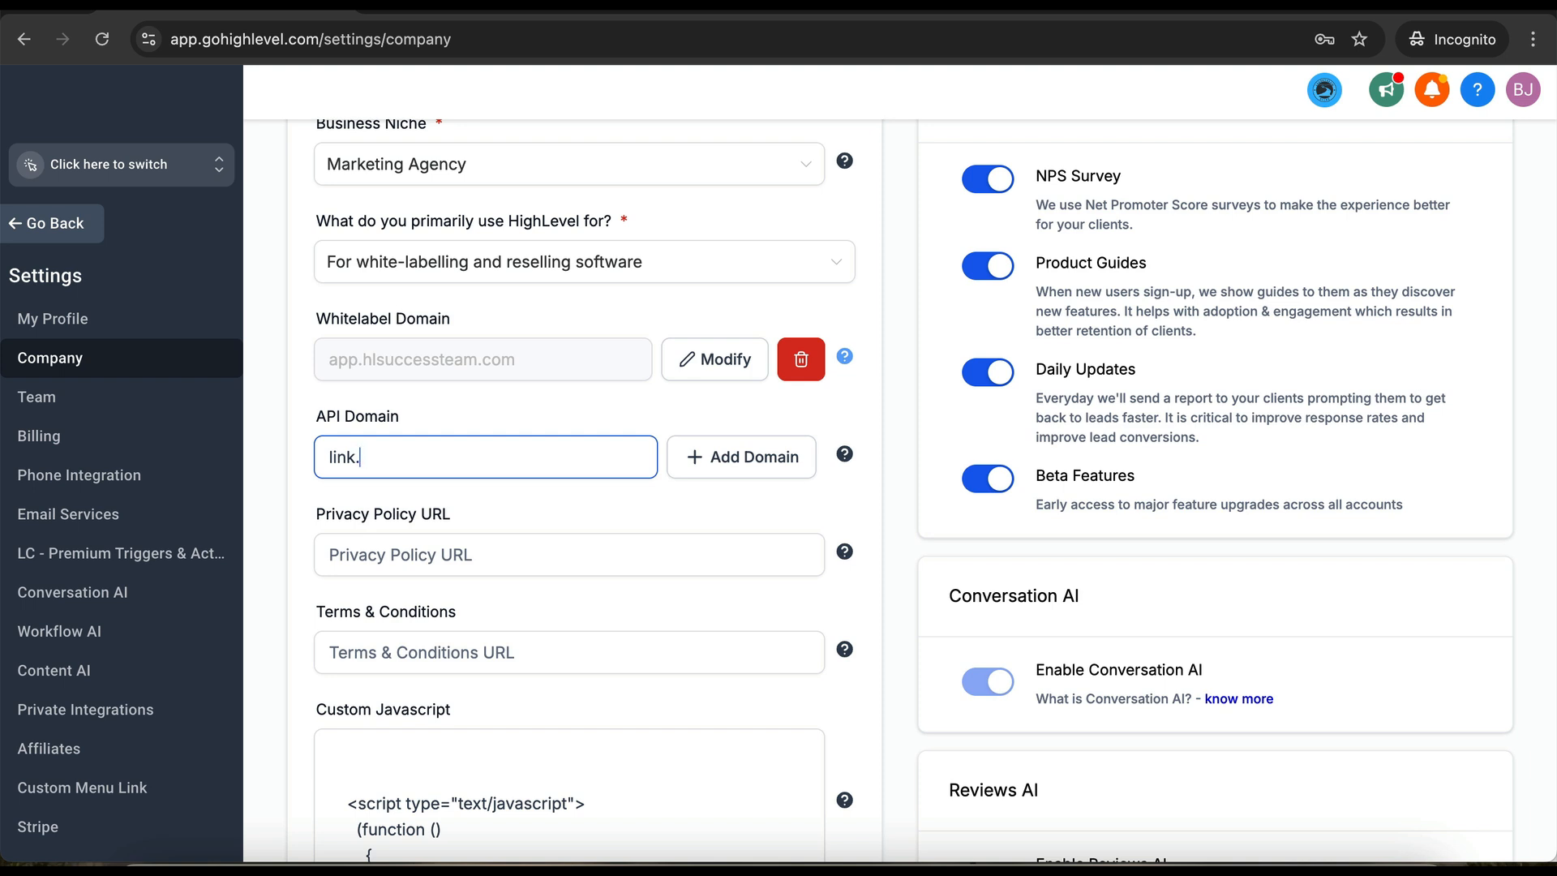
text(hlsuccessteam.com)
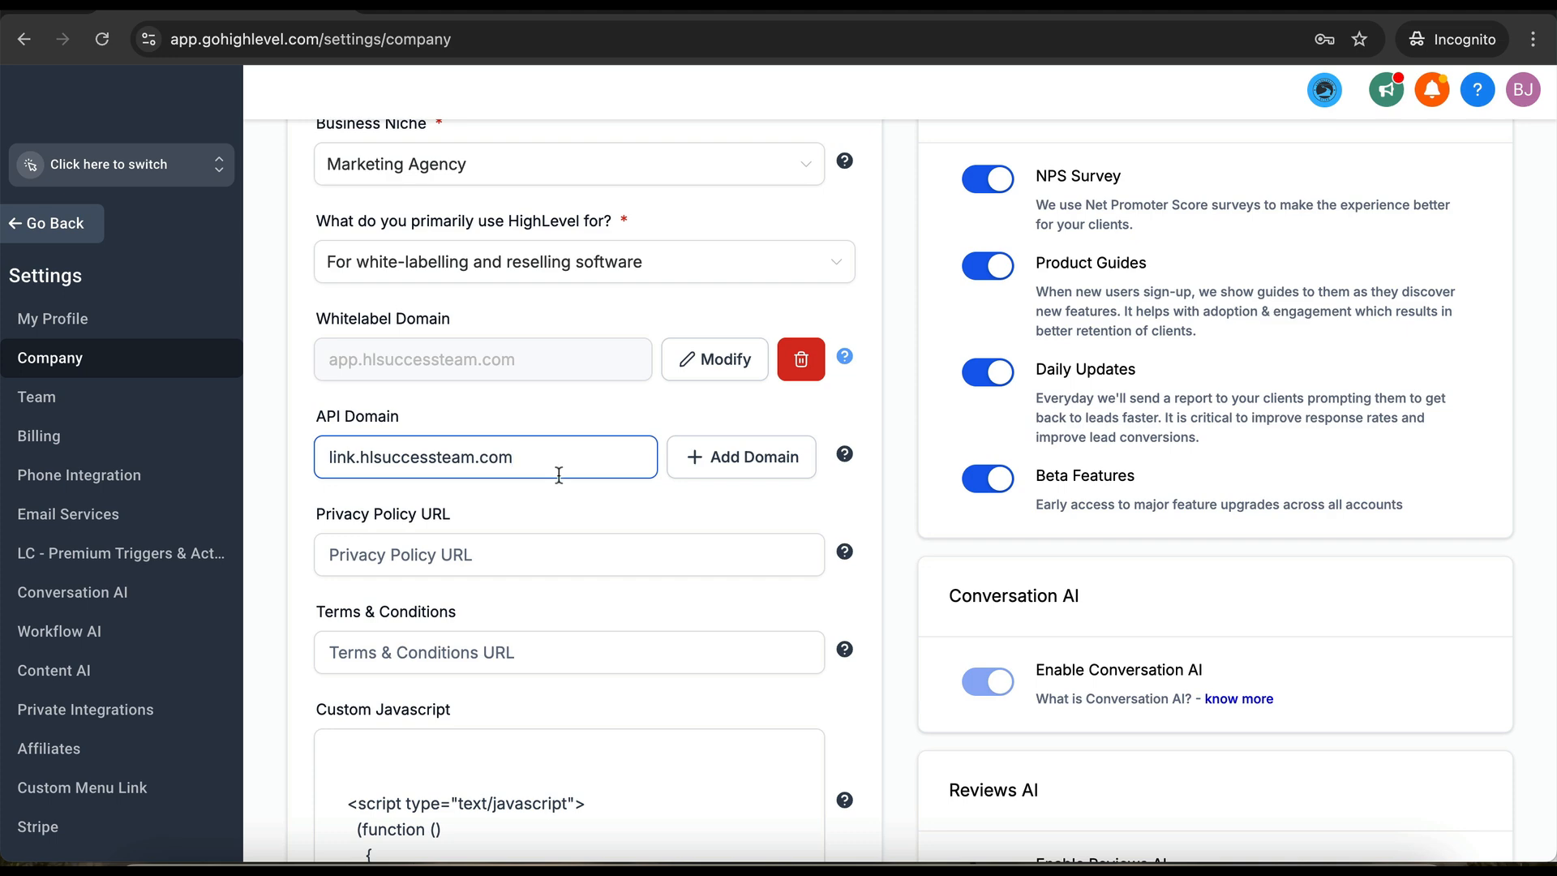
click(747, 461)
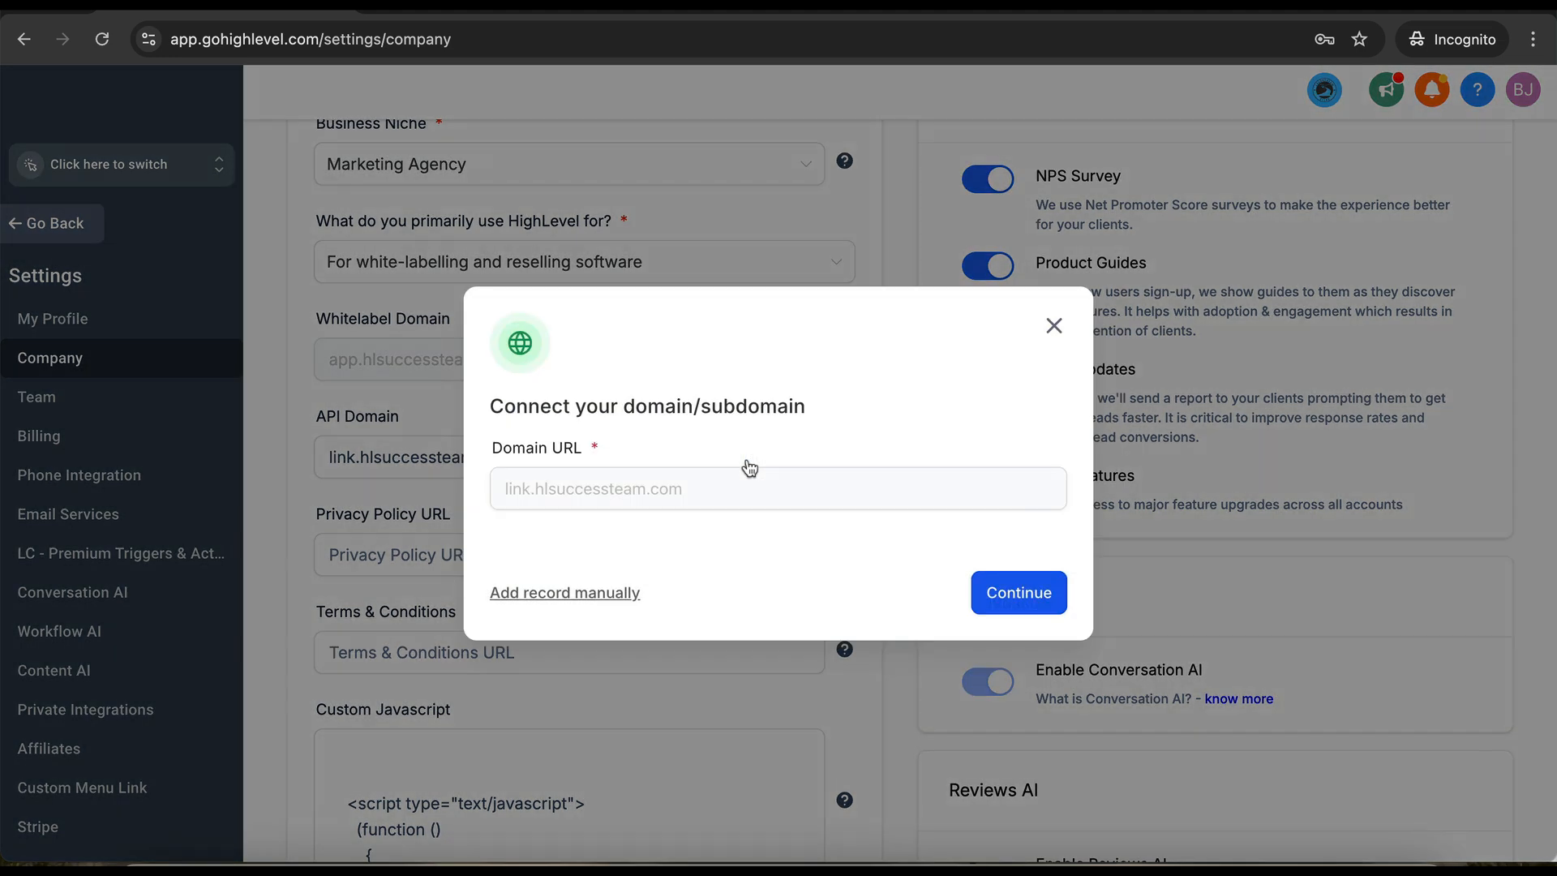
click(1032, 592)
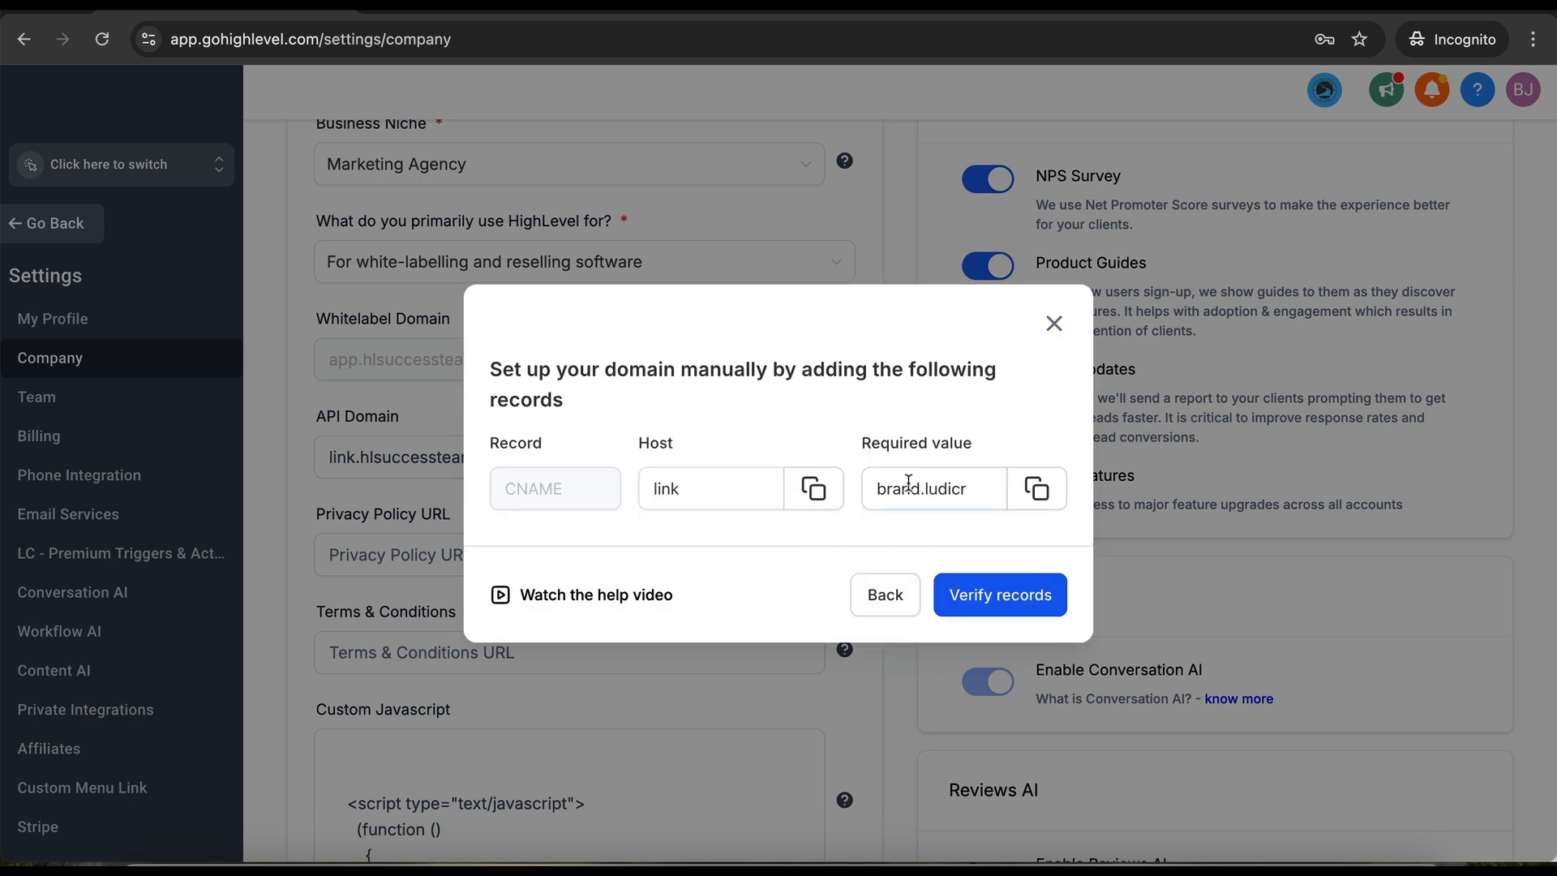
click(1011, 602)
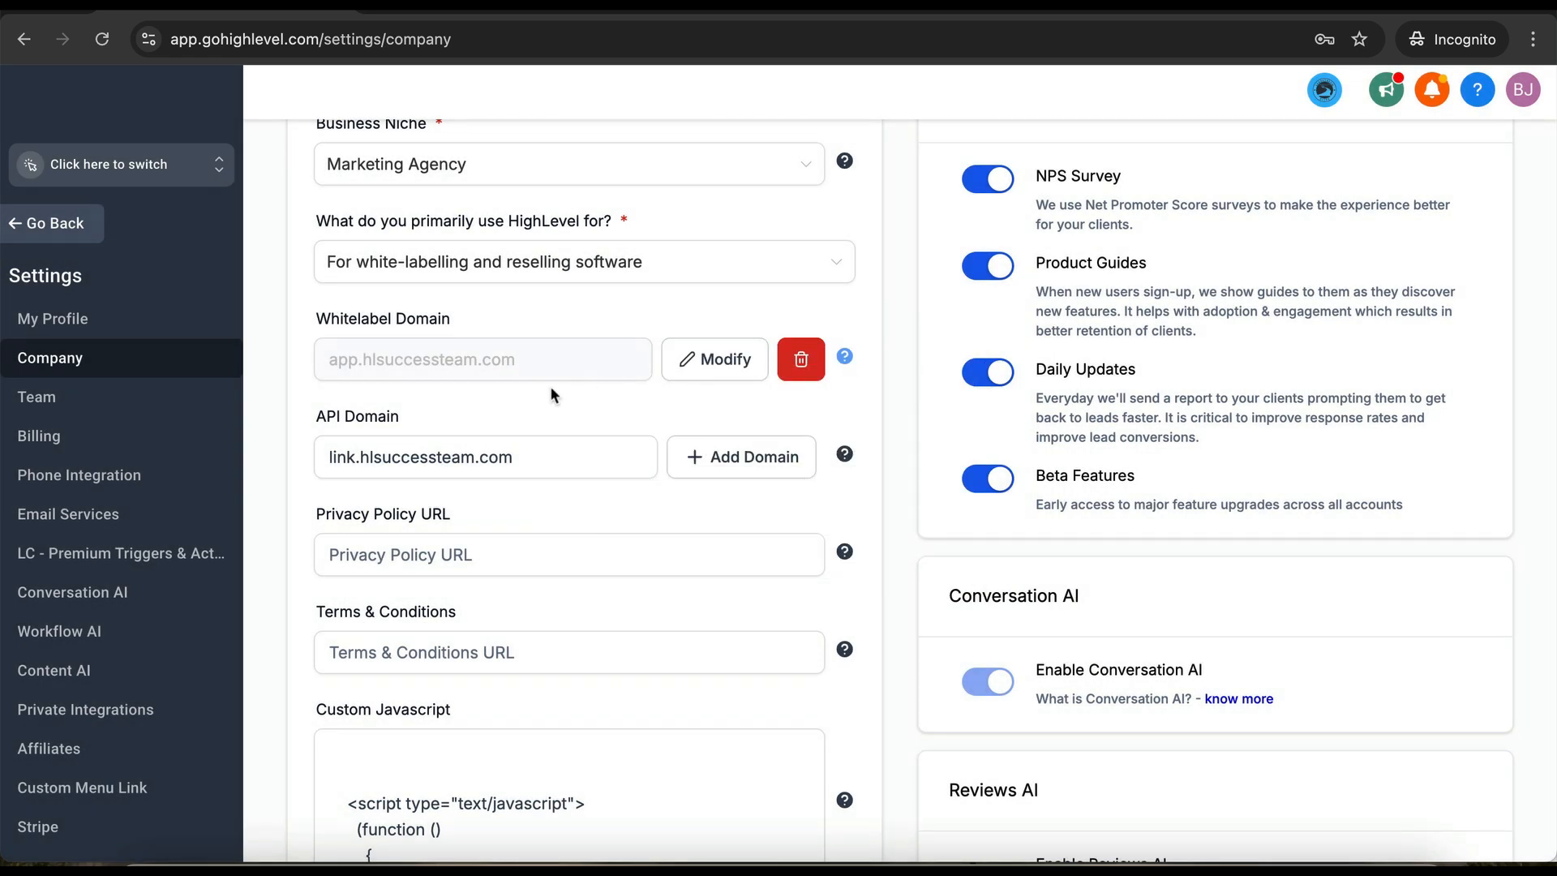
click(487, 549)
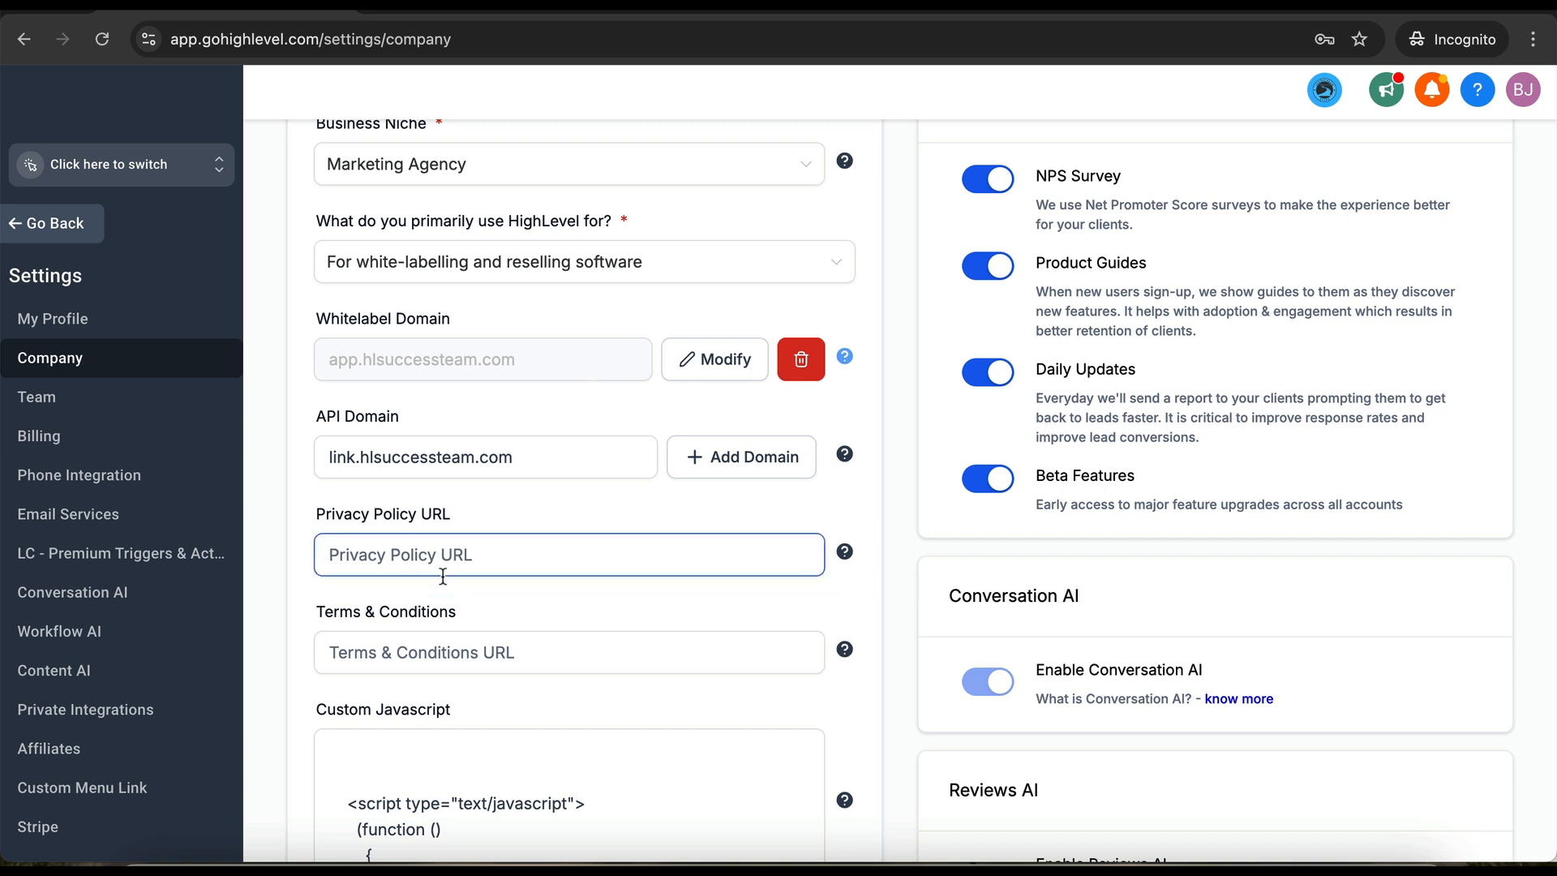
- Review the connected API domain link.hlsuccessteam.com and scroll through the business profile fields
click(414, 649)
click(444, 554)
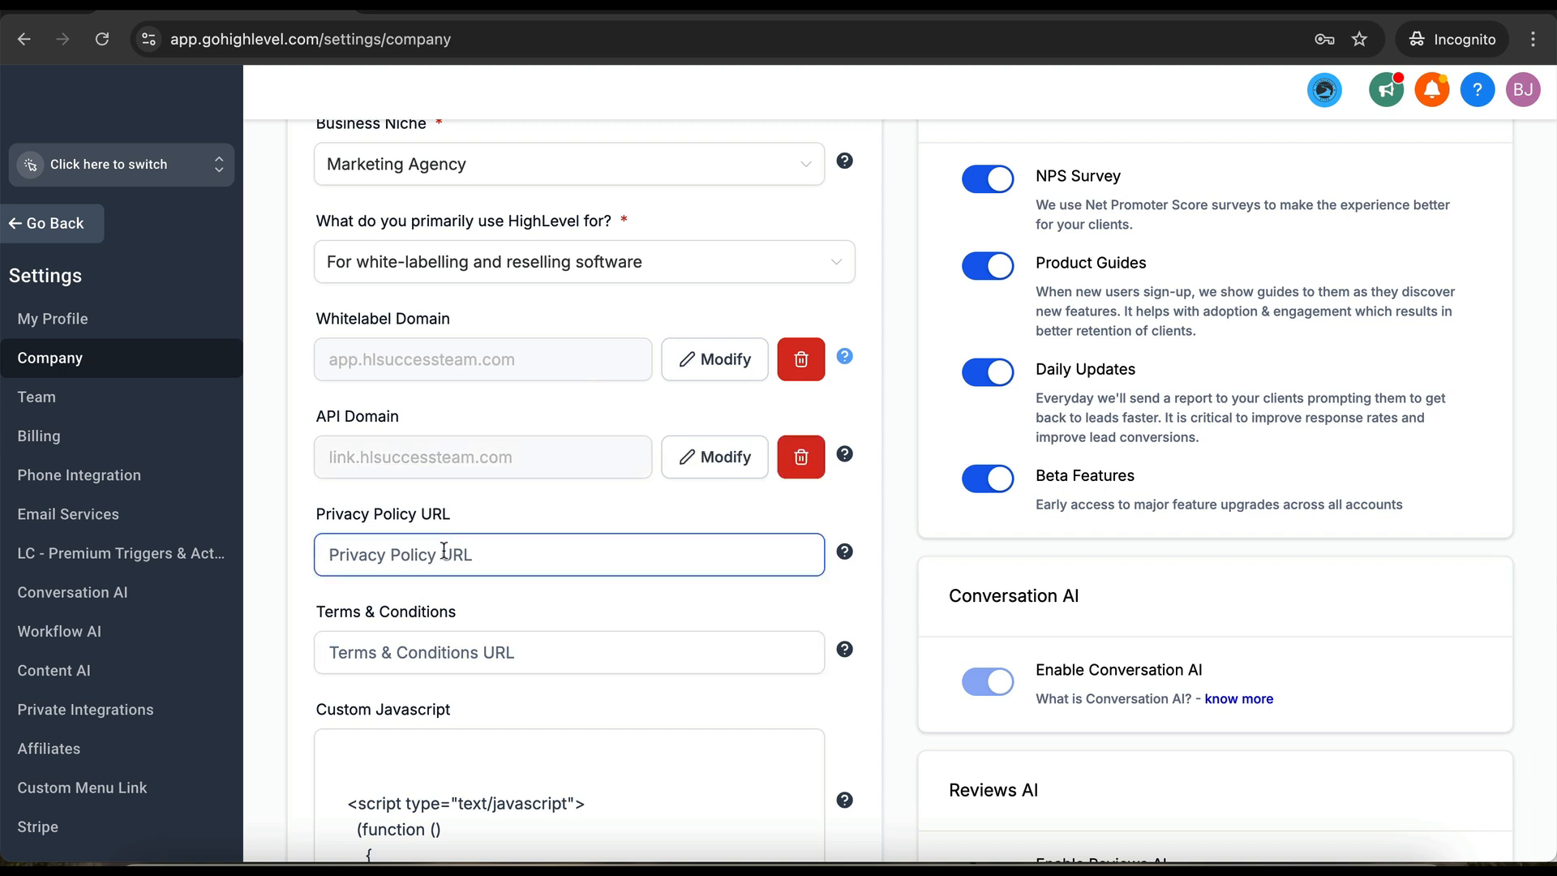
scroll(443, 554, up, 2)
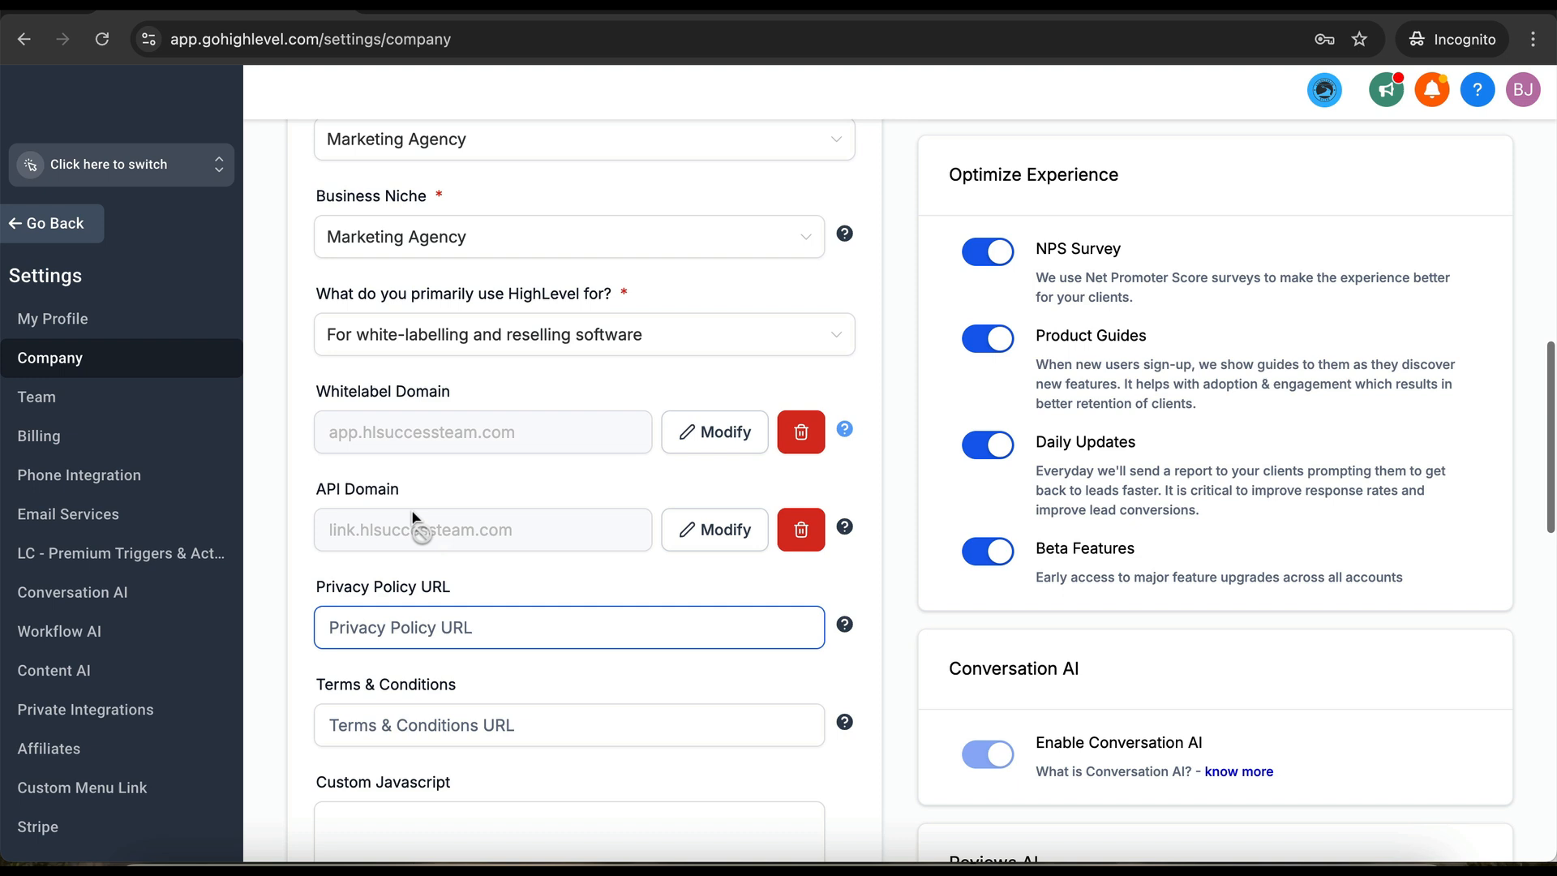
drag(412, 488, 315, 488)
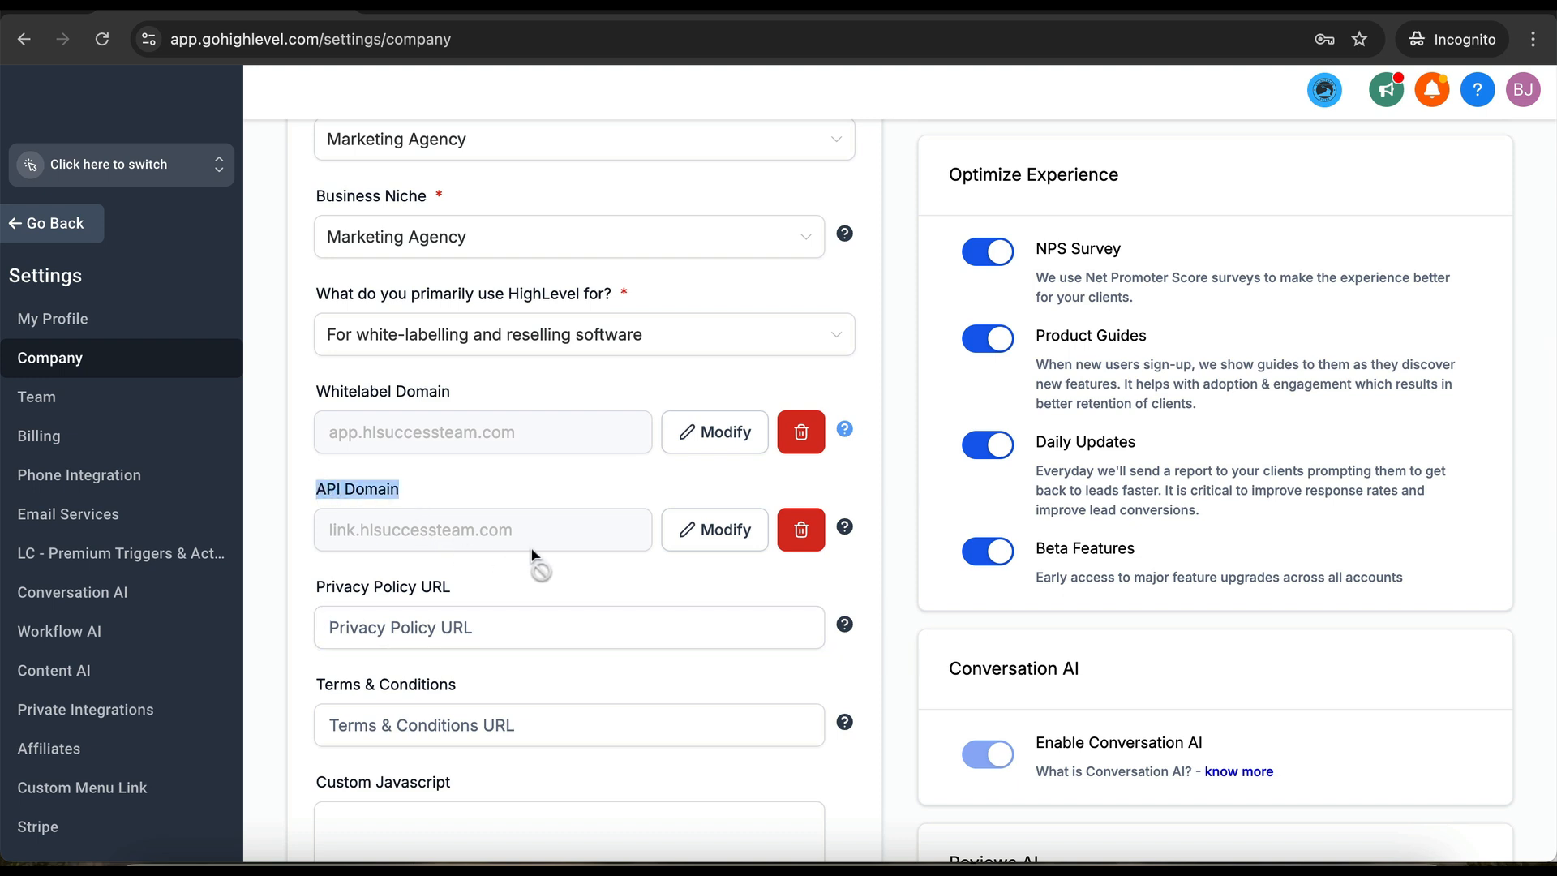
drag(523, 529, 324, 533)
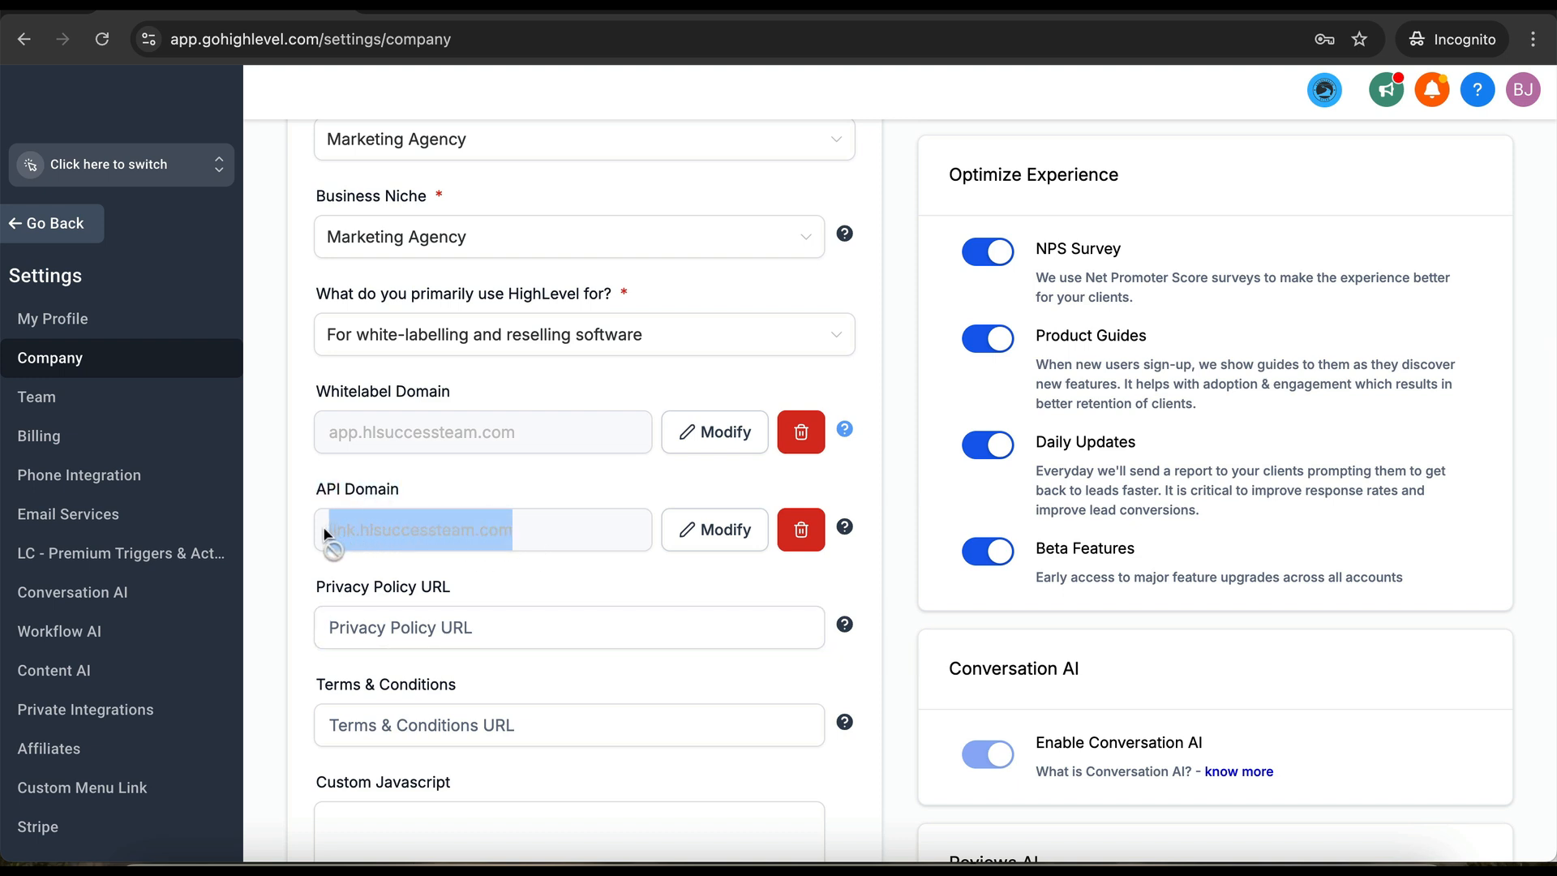
click(558, 539)
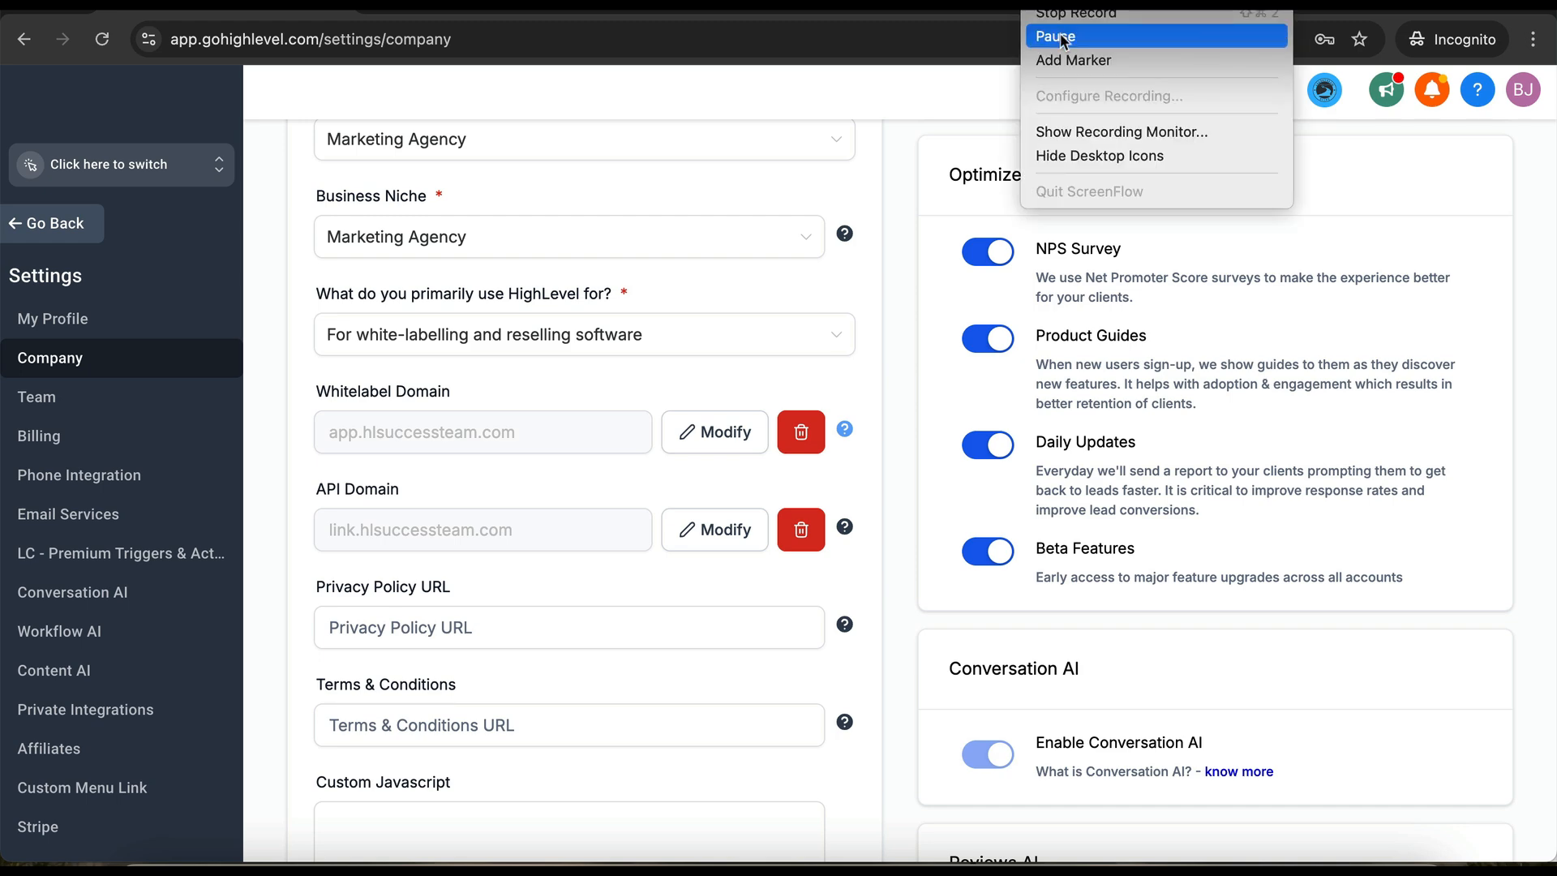
click(1055, 30)
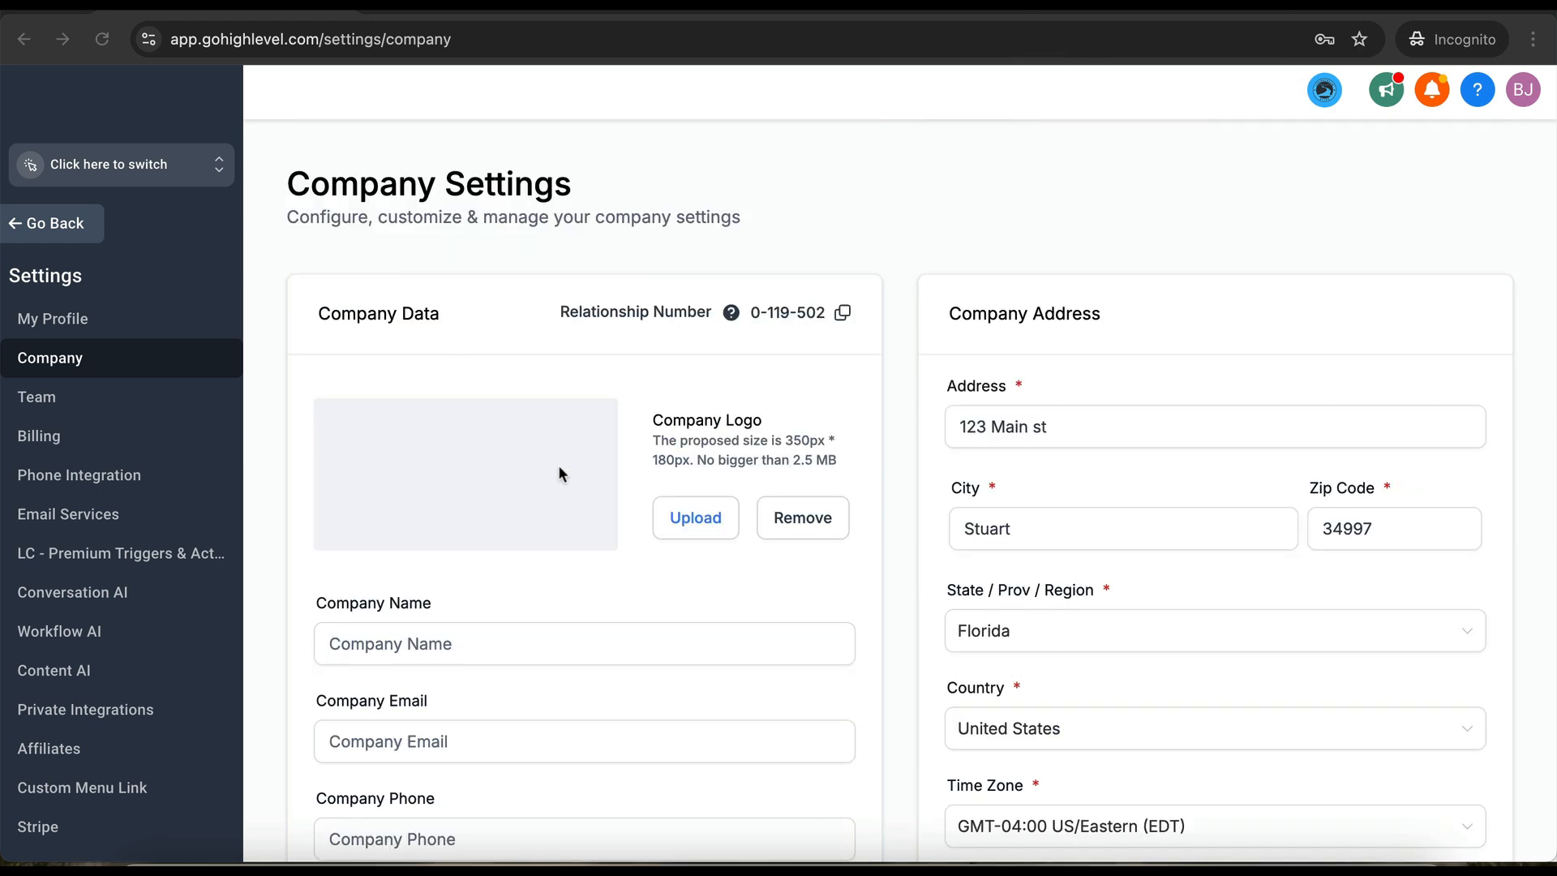
scroll(603, 571, down, 5)
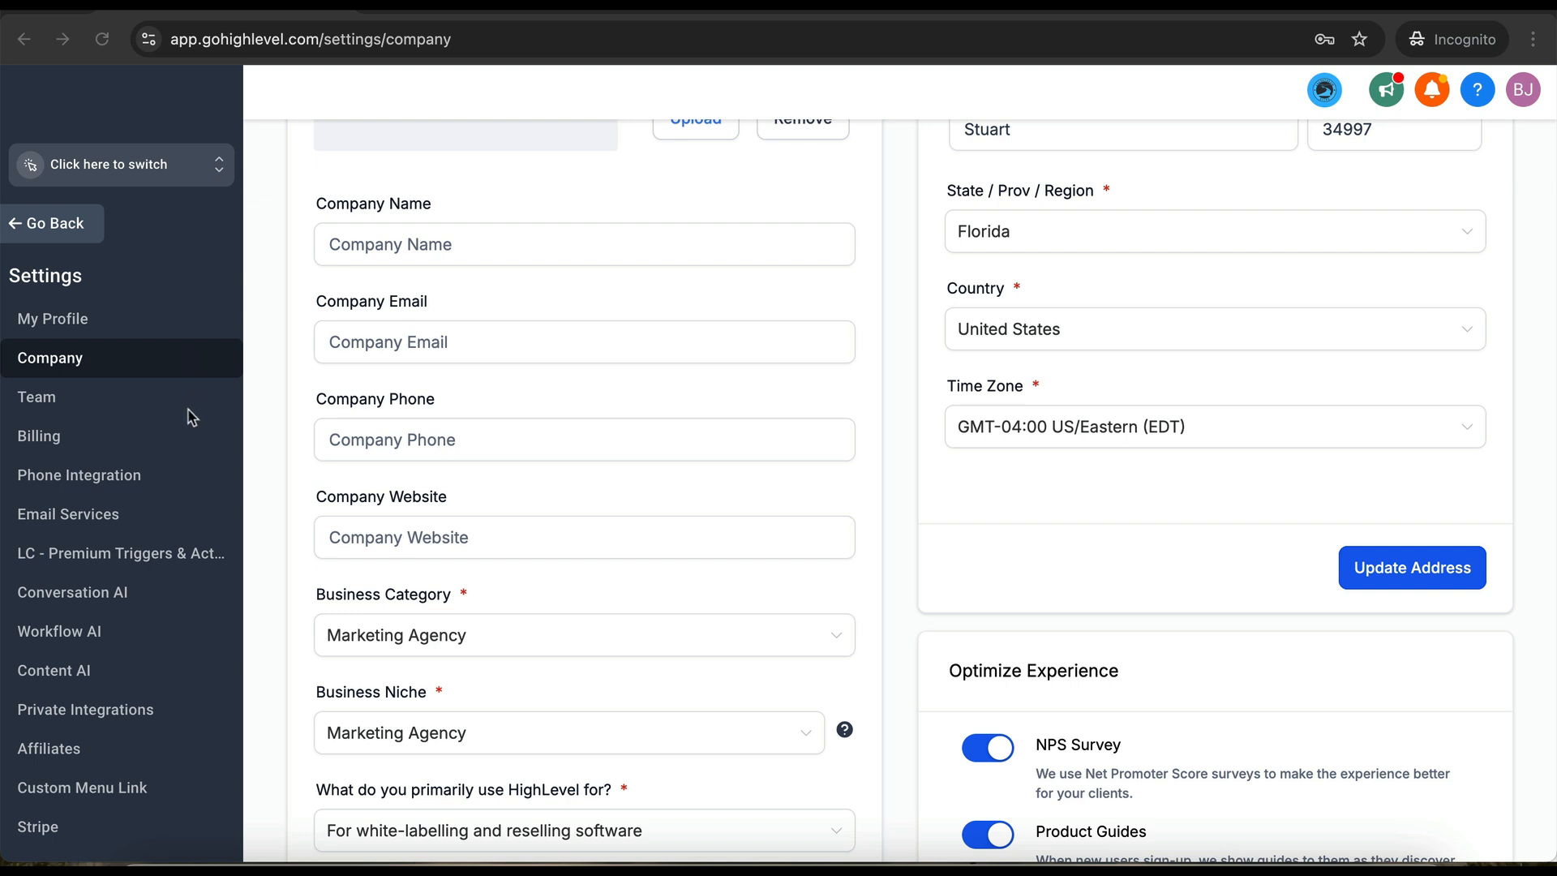
- Go to Email Services in the Settings sidebar
click(58, 528)
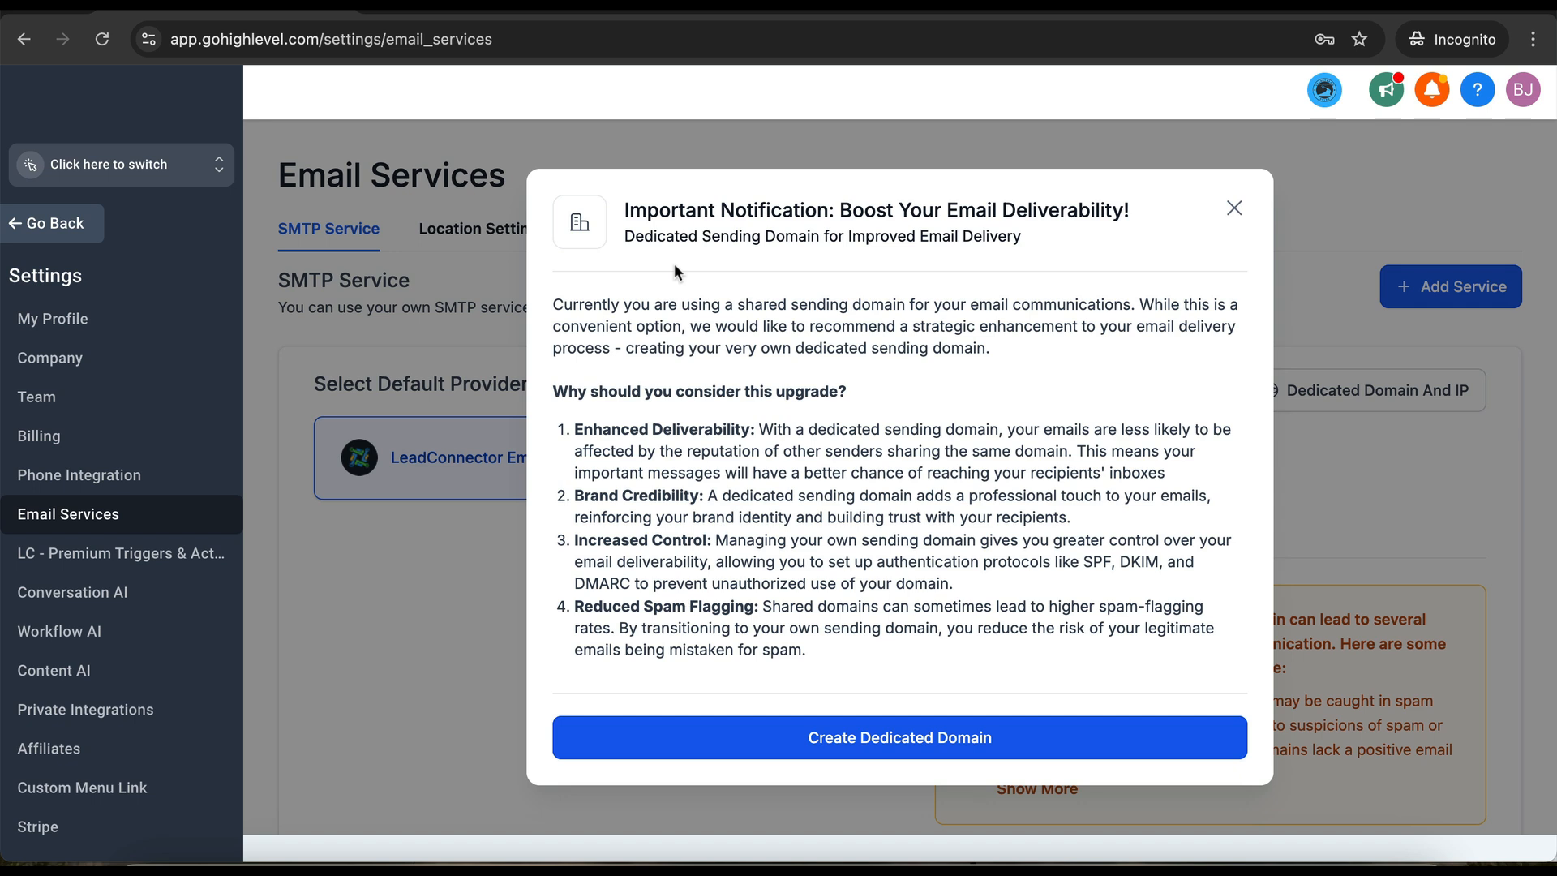
- Create dedicated domain agencymail.hlsuccessteam.com and view its manual TXT, CNAME and MX records
click(796, 737)
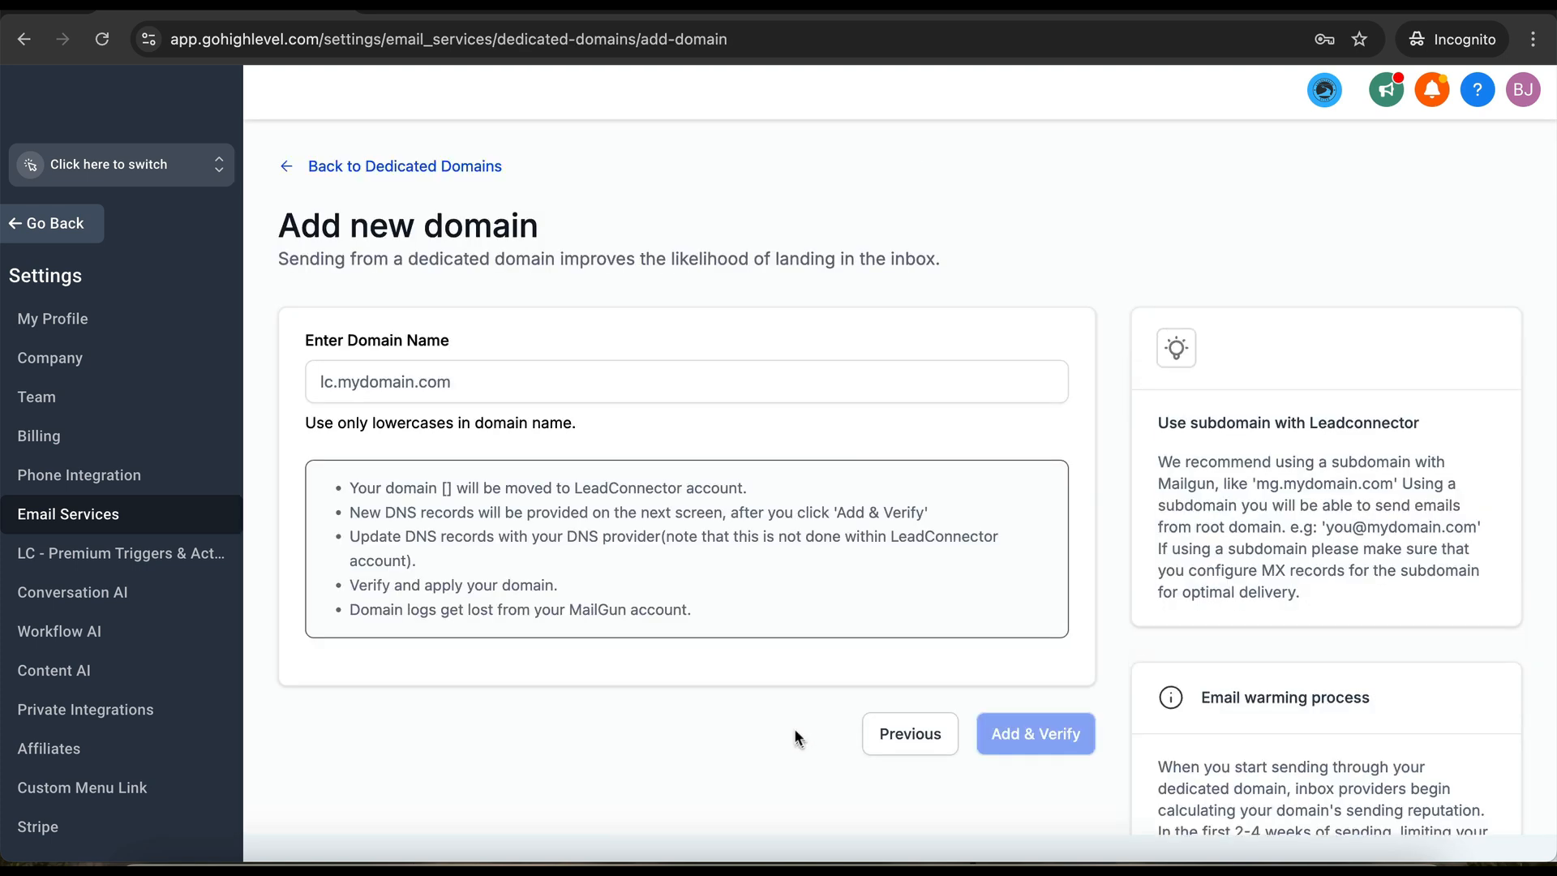
click(581, 380)
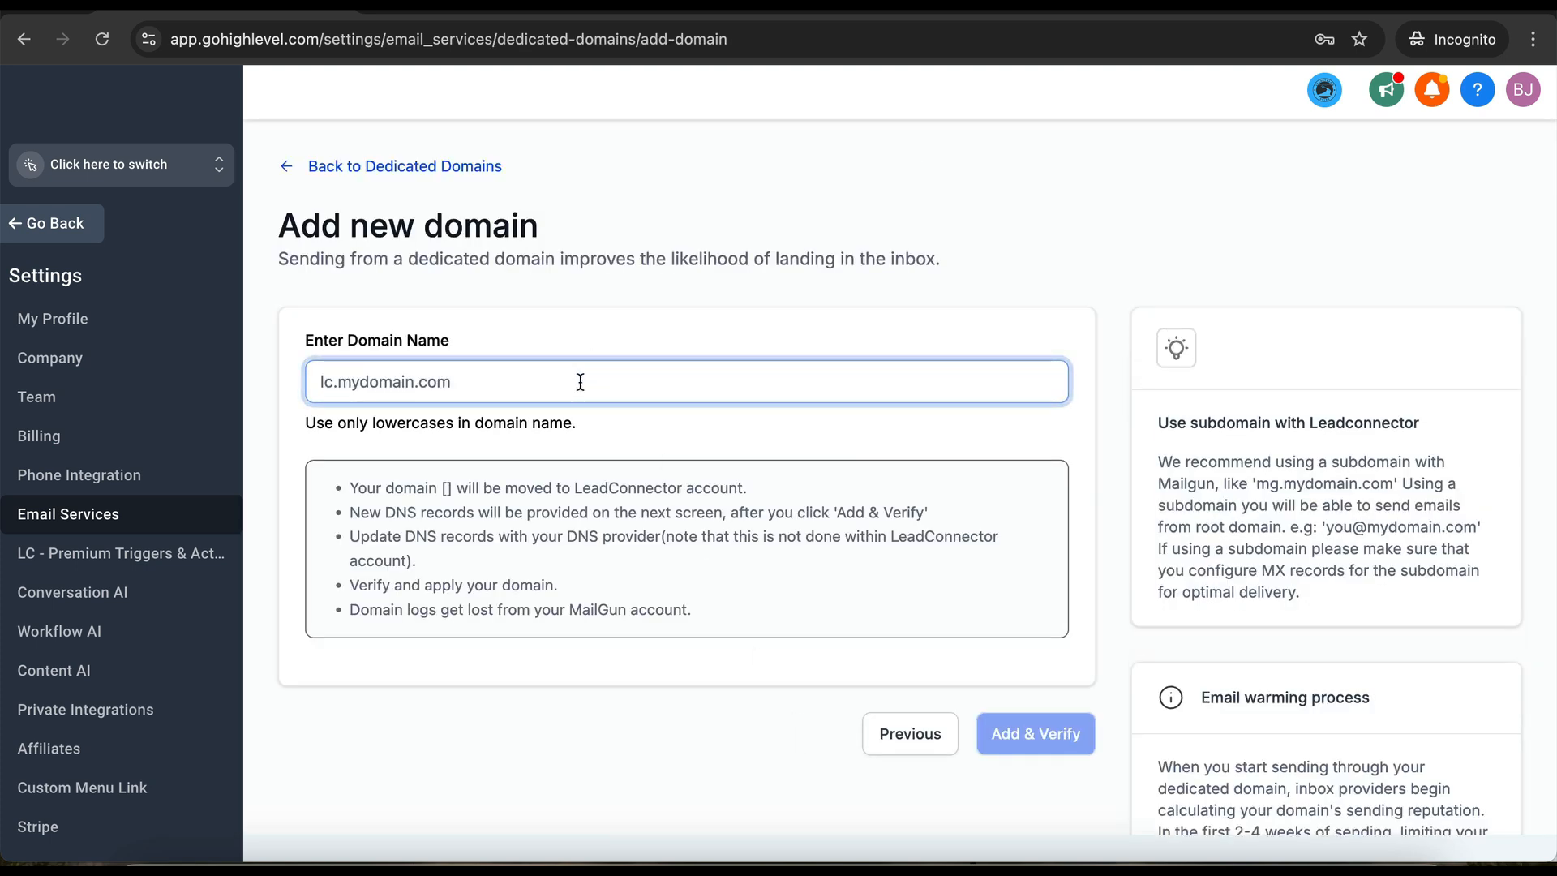
text(agencymail.)
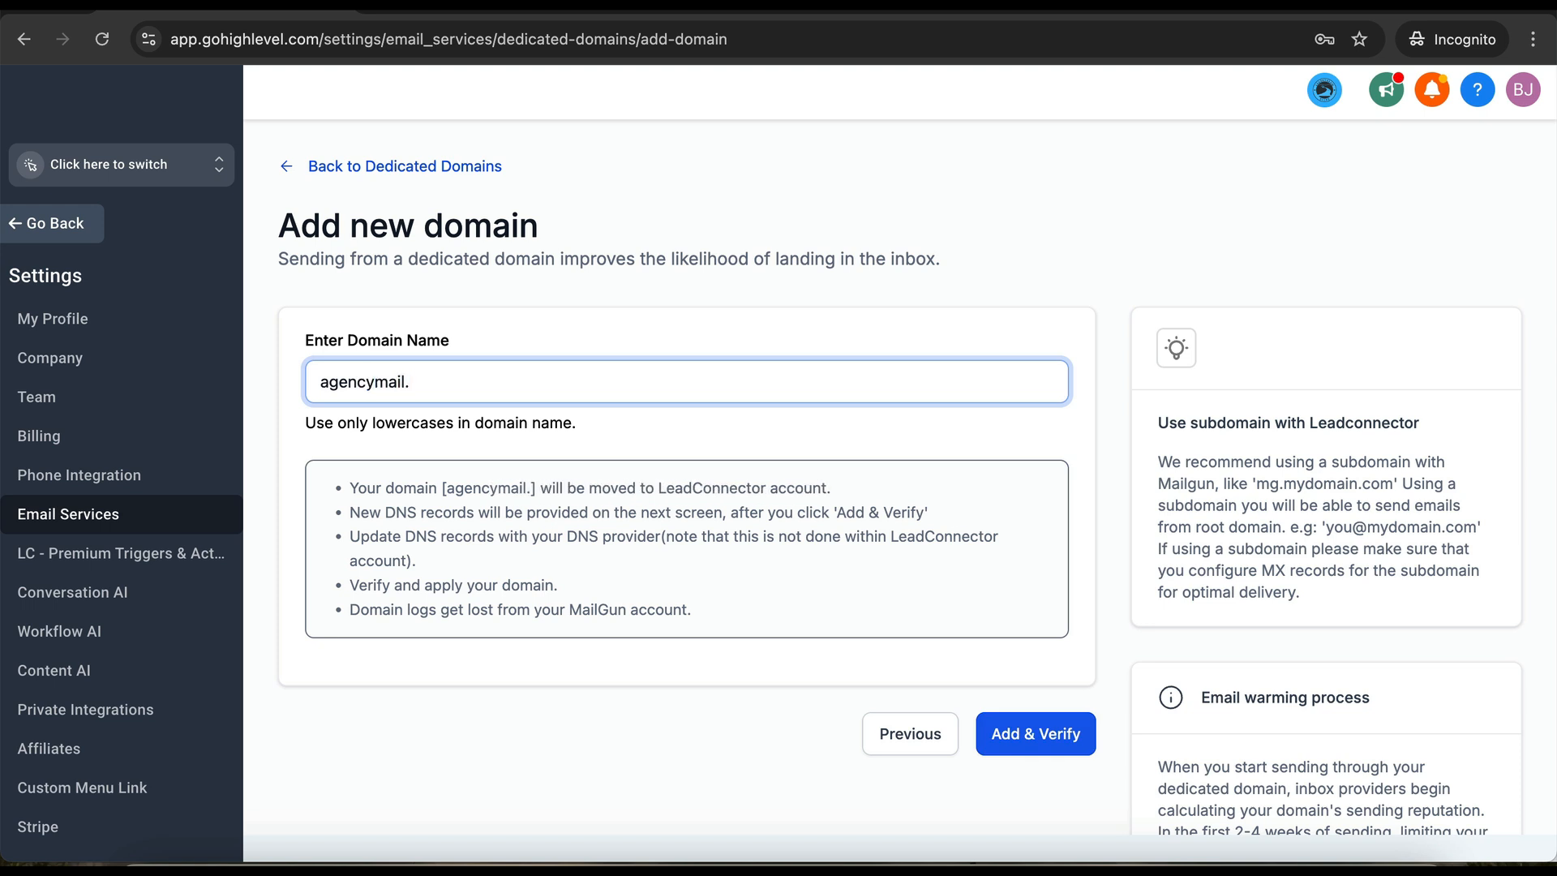
text(hlsuccess)
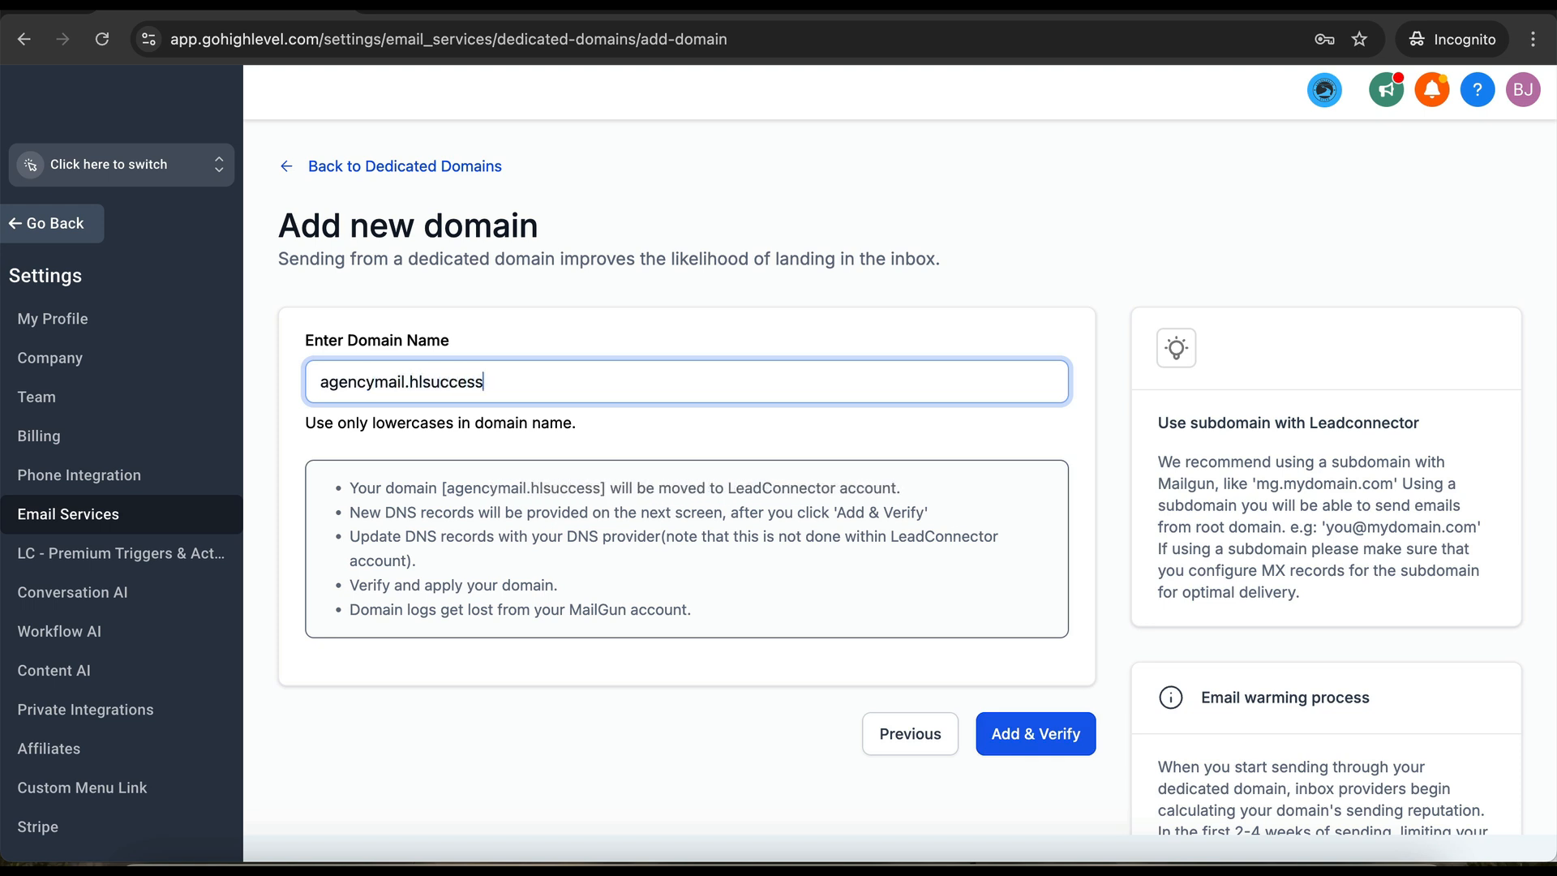
text(team.com)
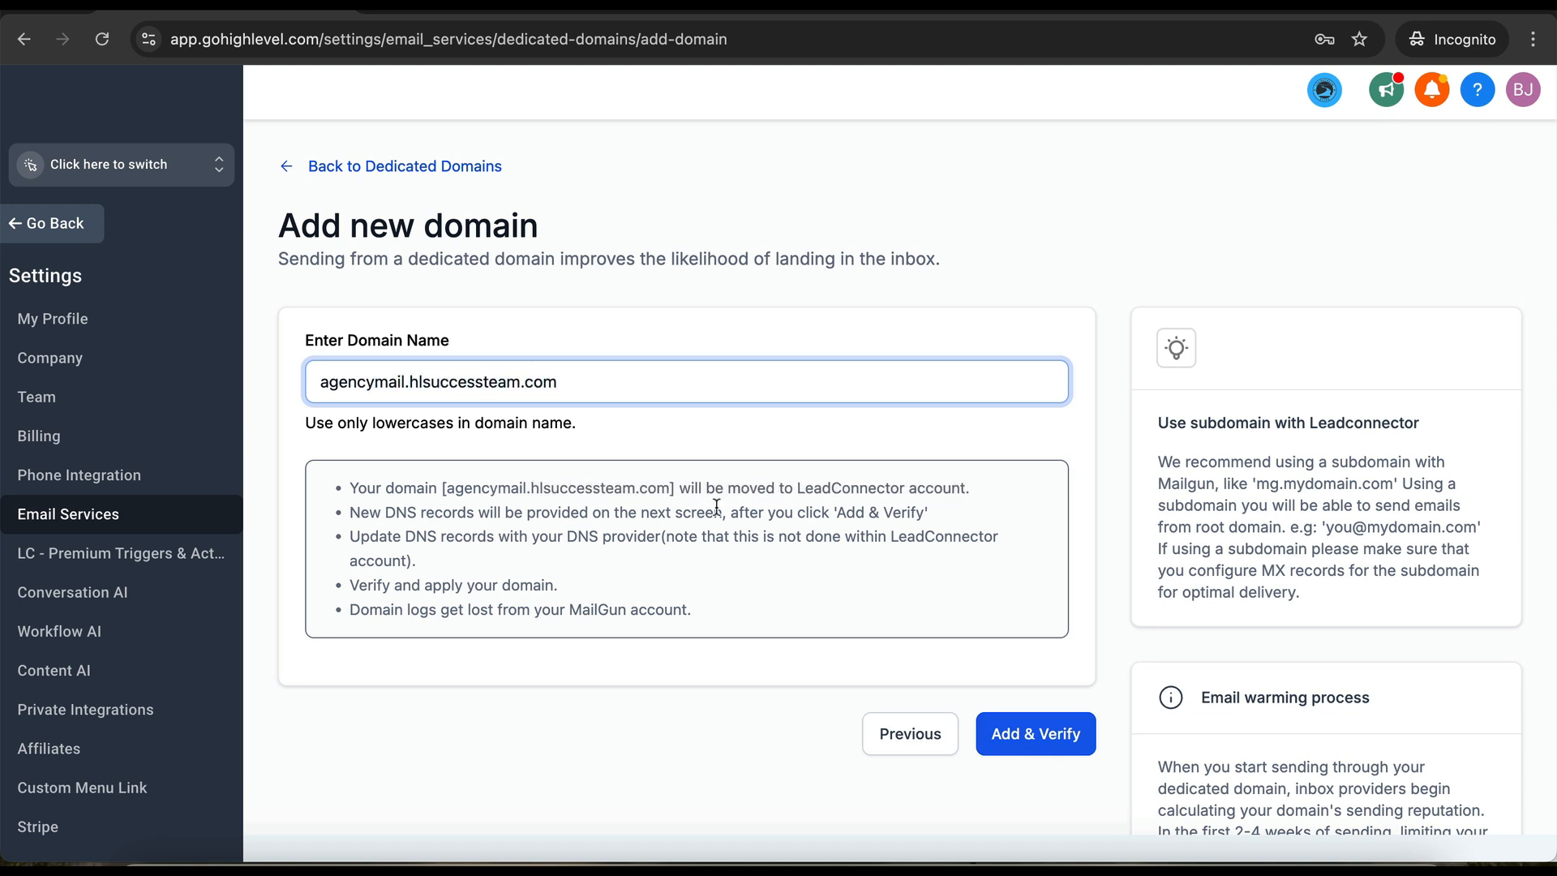
click(1025, 738)
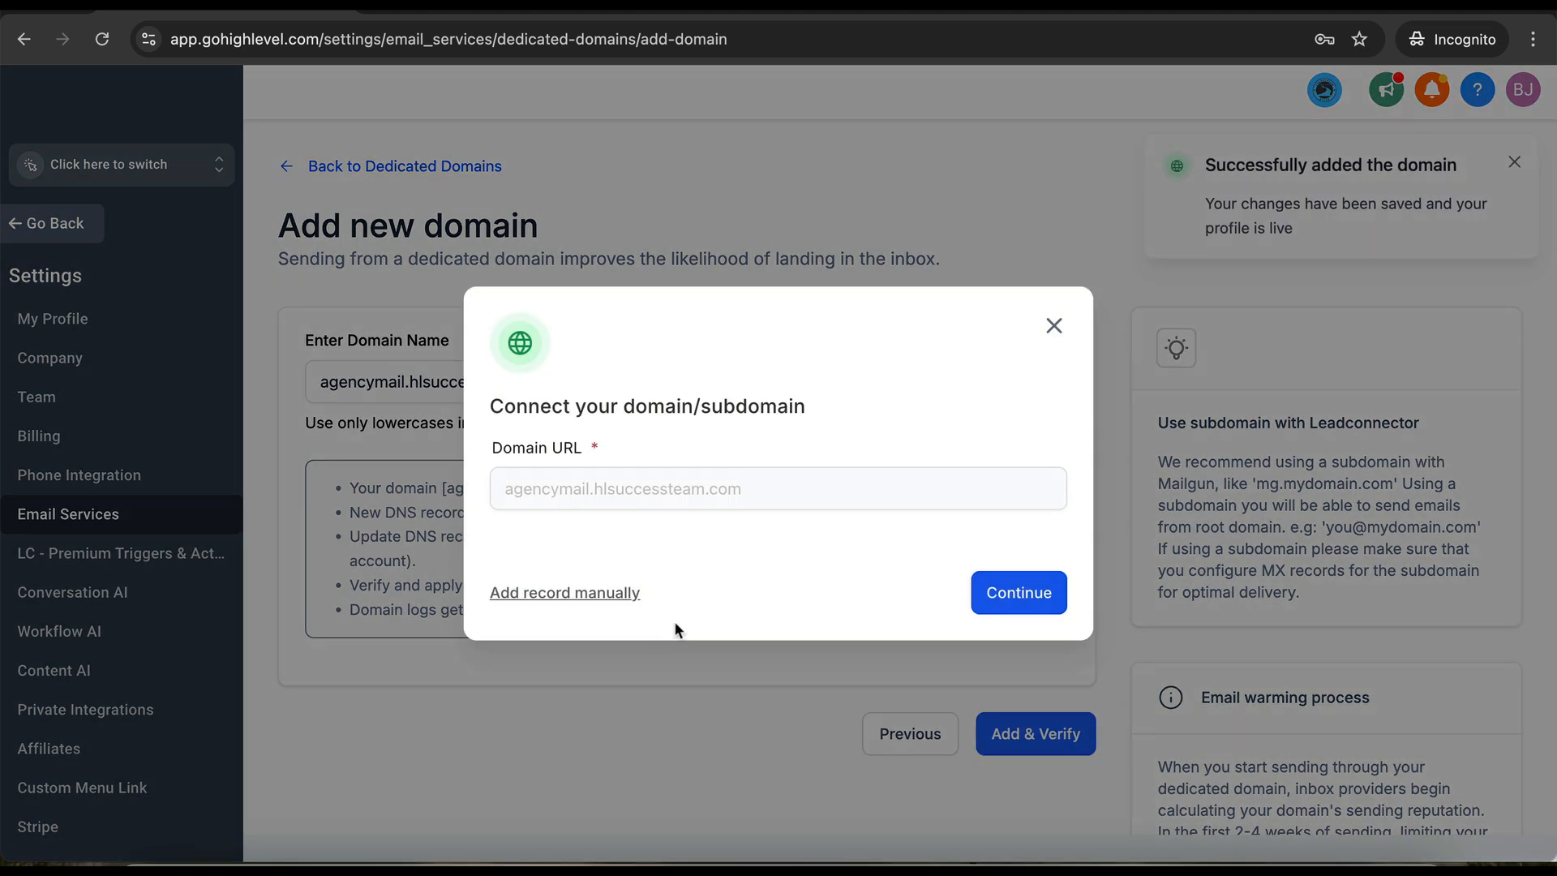
click(993, 590)
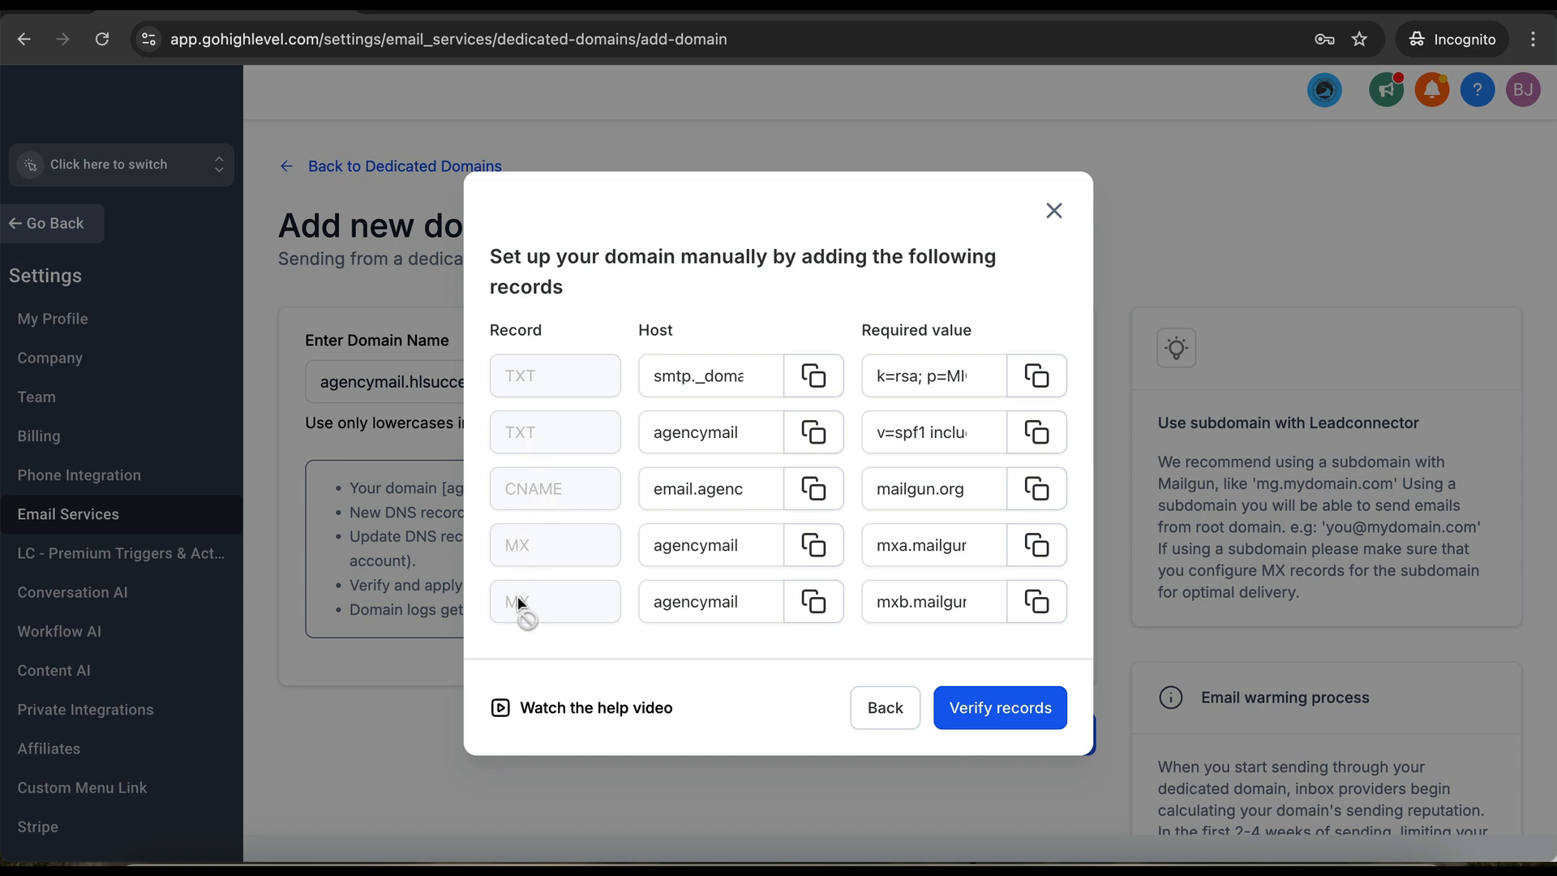
click(664, 601)
click(876, 413)
click(673, 315)
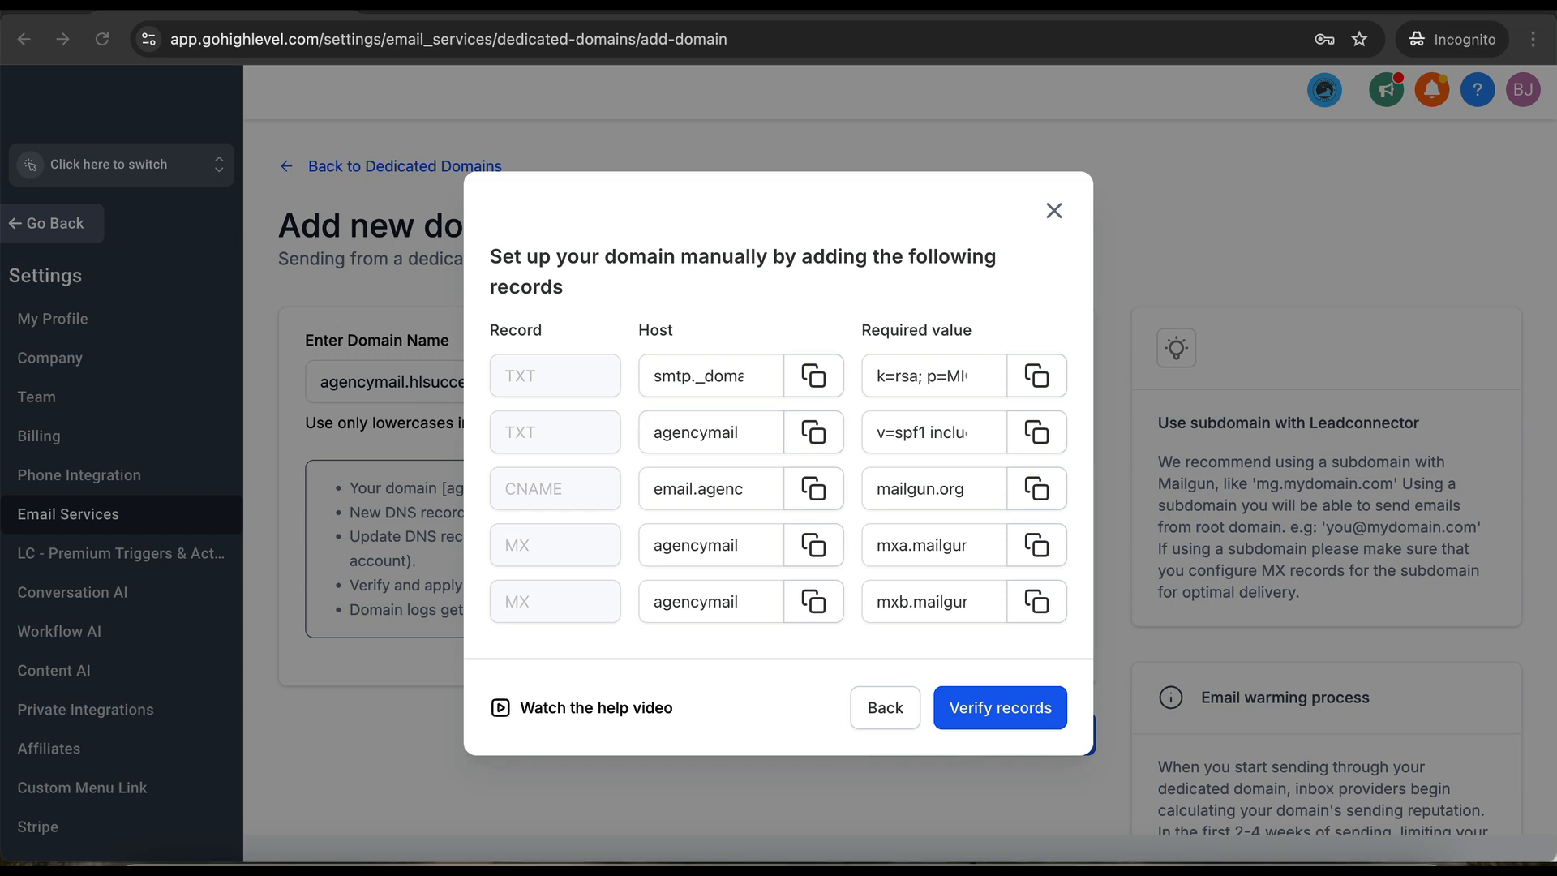
key(alt+Tab)
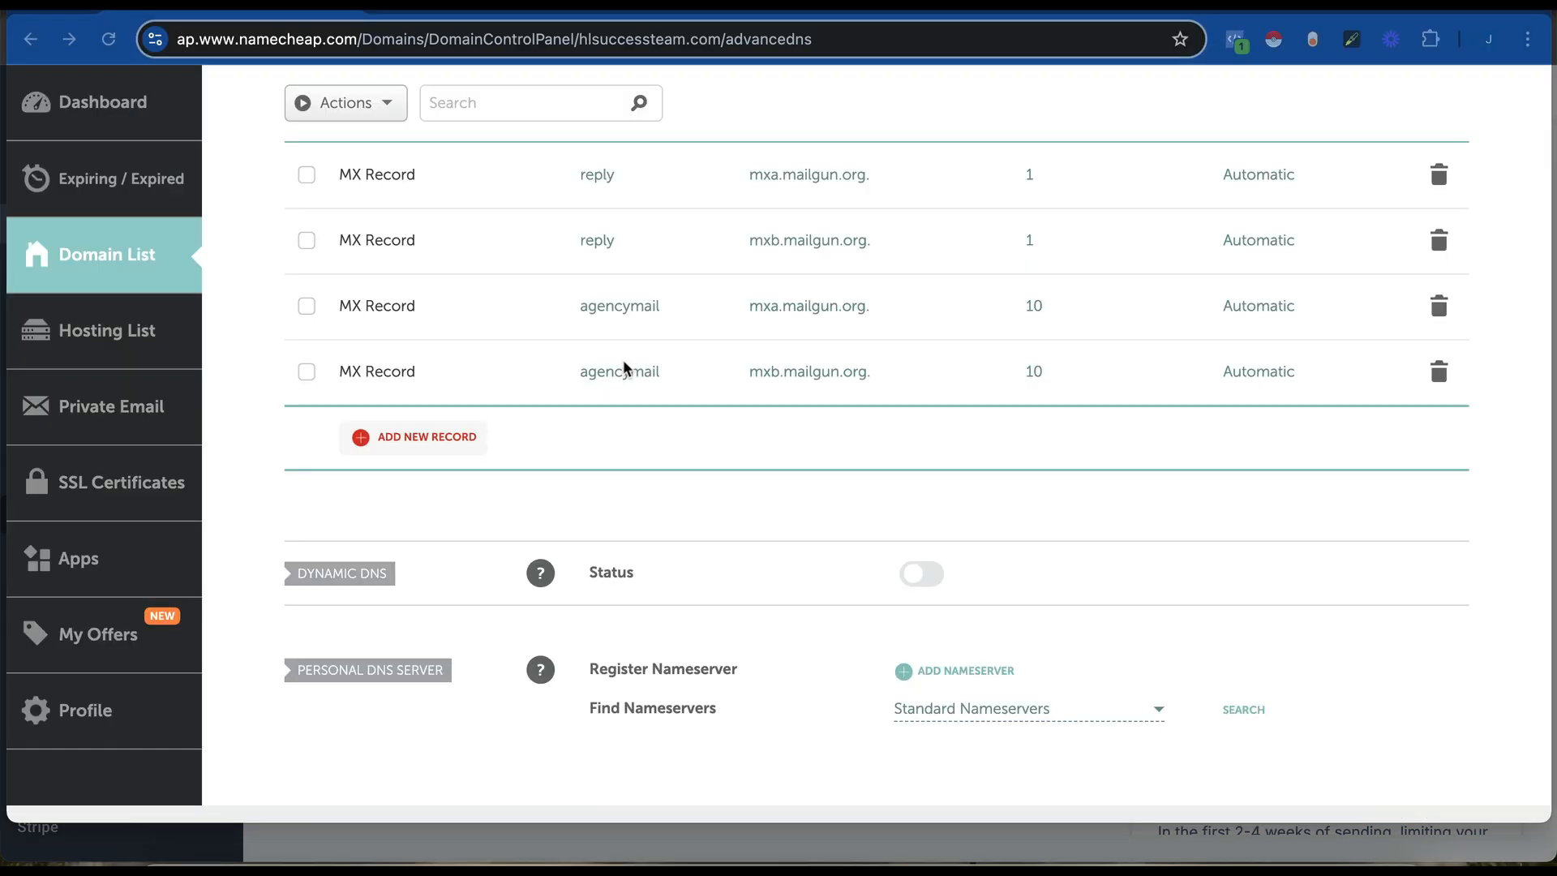
scroll(535, 347, up, 5)
scroll(532, 351, down, 2)
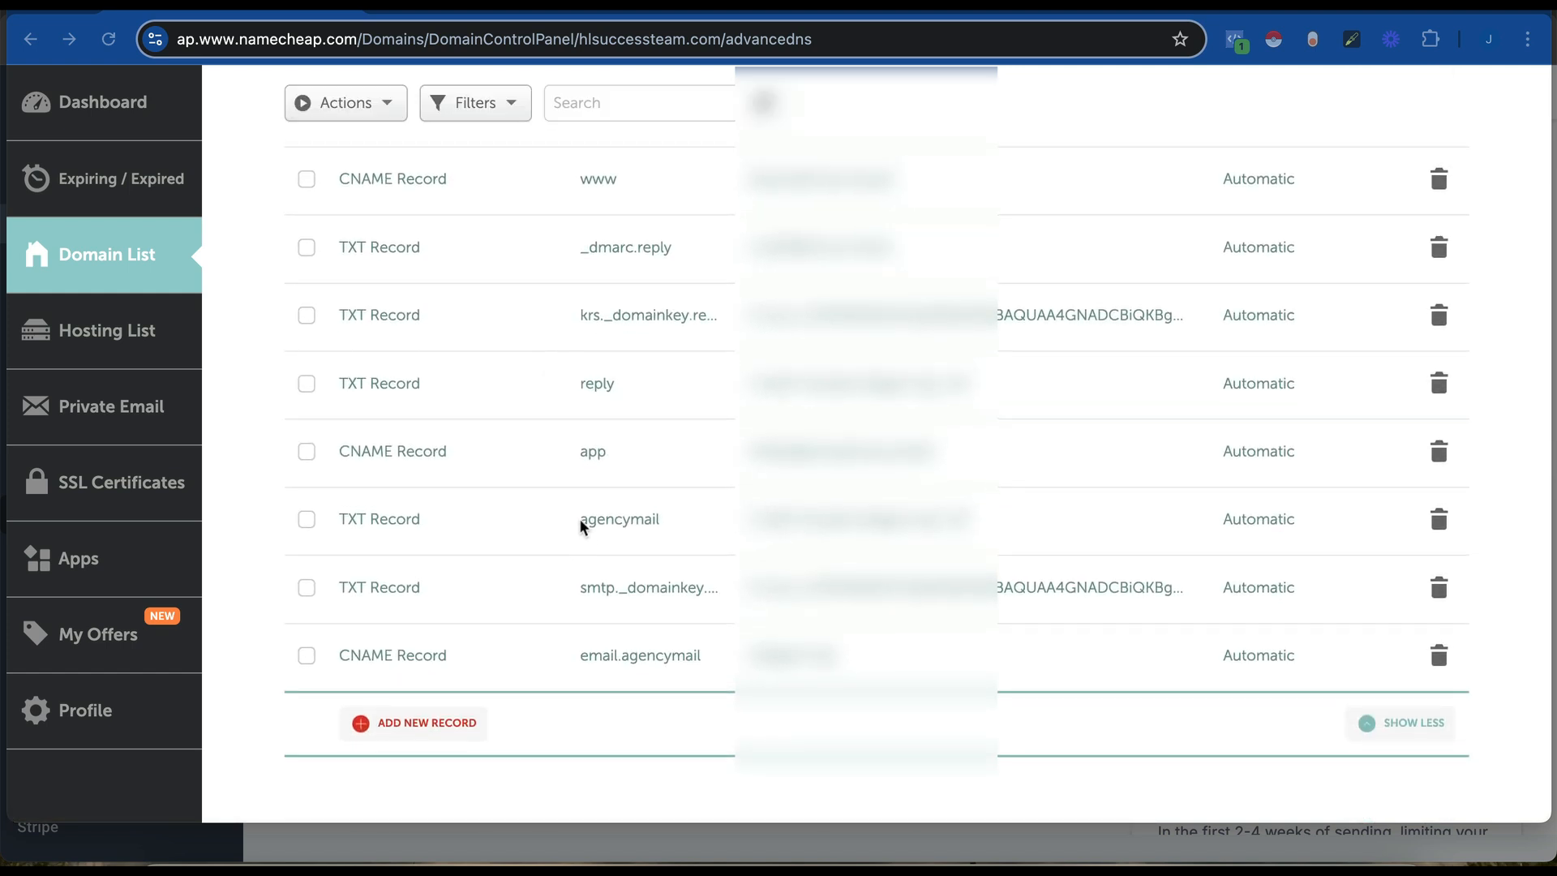
click(581, 527)
click(610, 596)
click(639, 656)
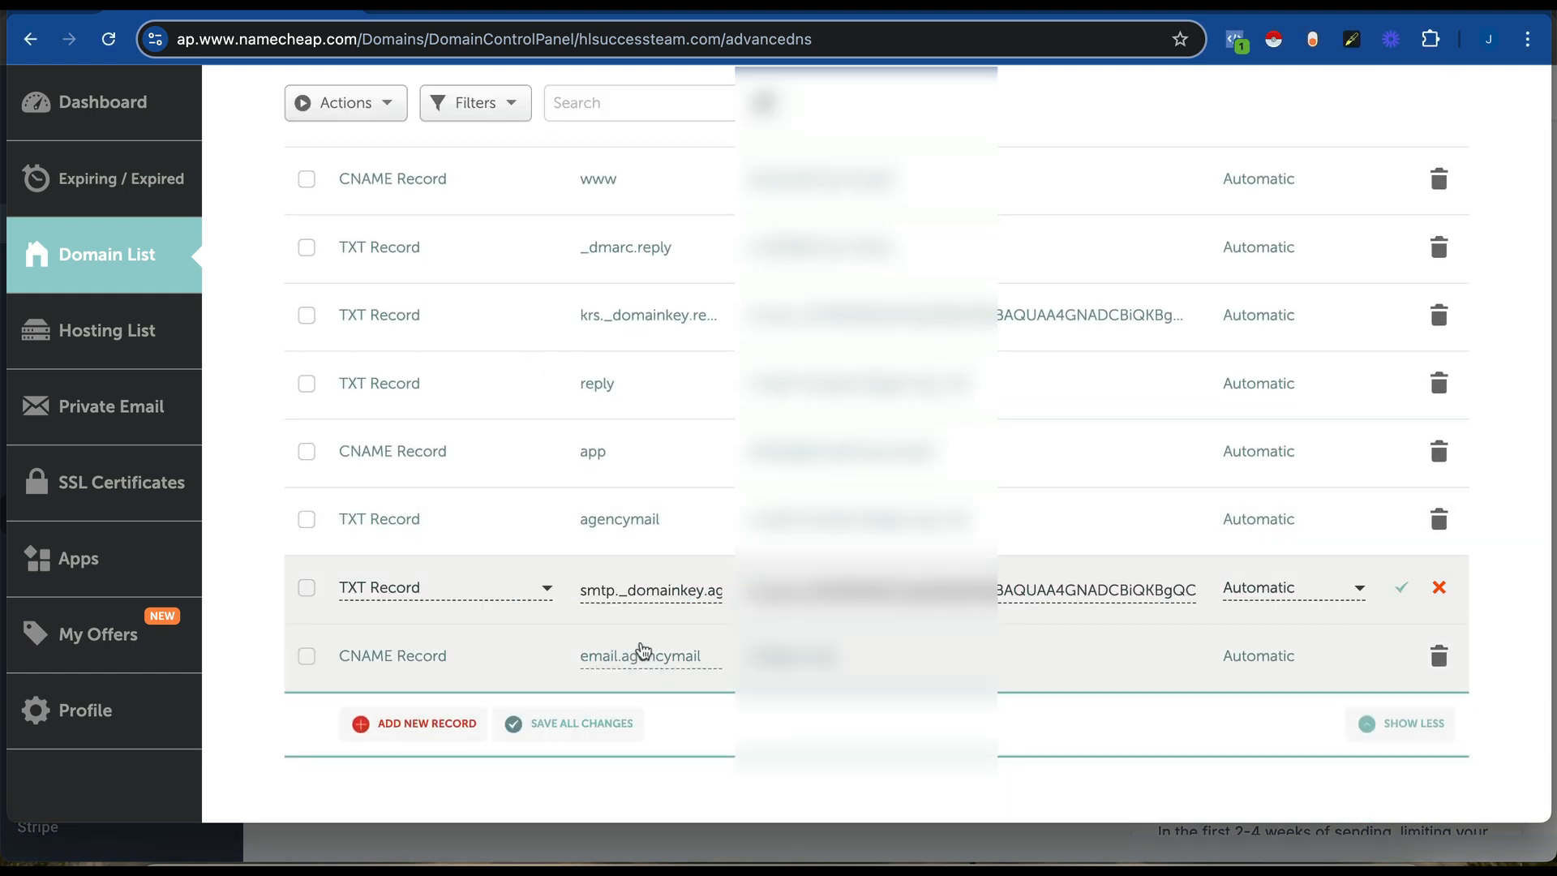
scroll(551, 567, down, 10)
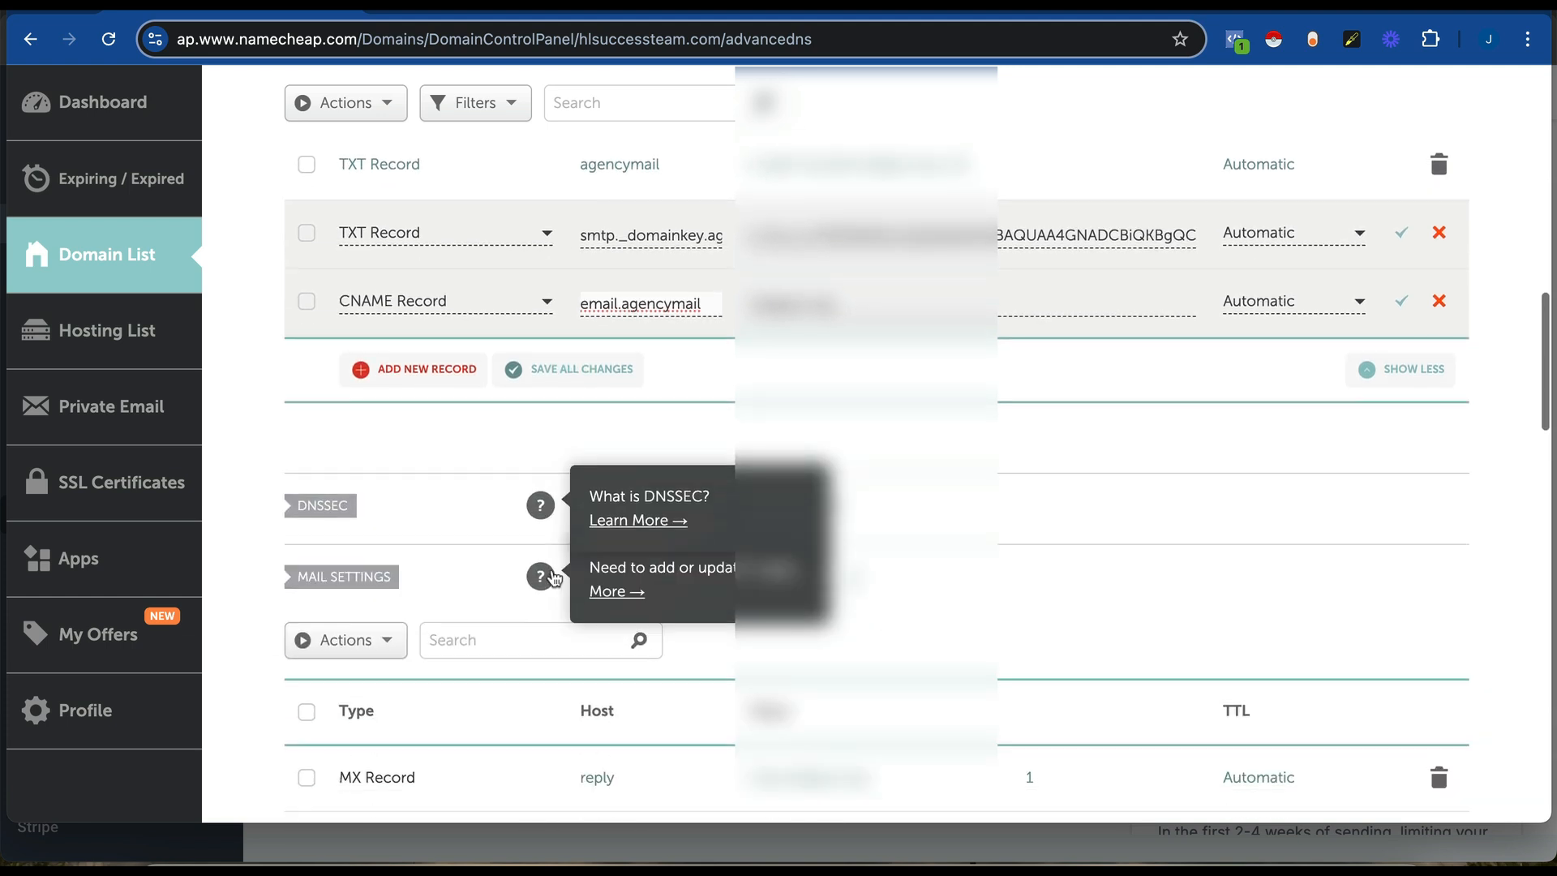
scroll(571, 523, down, 1)
click(620, 387)
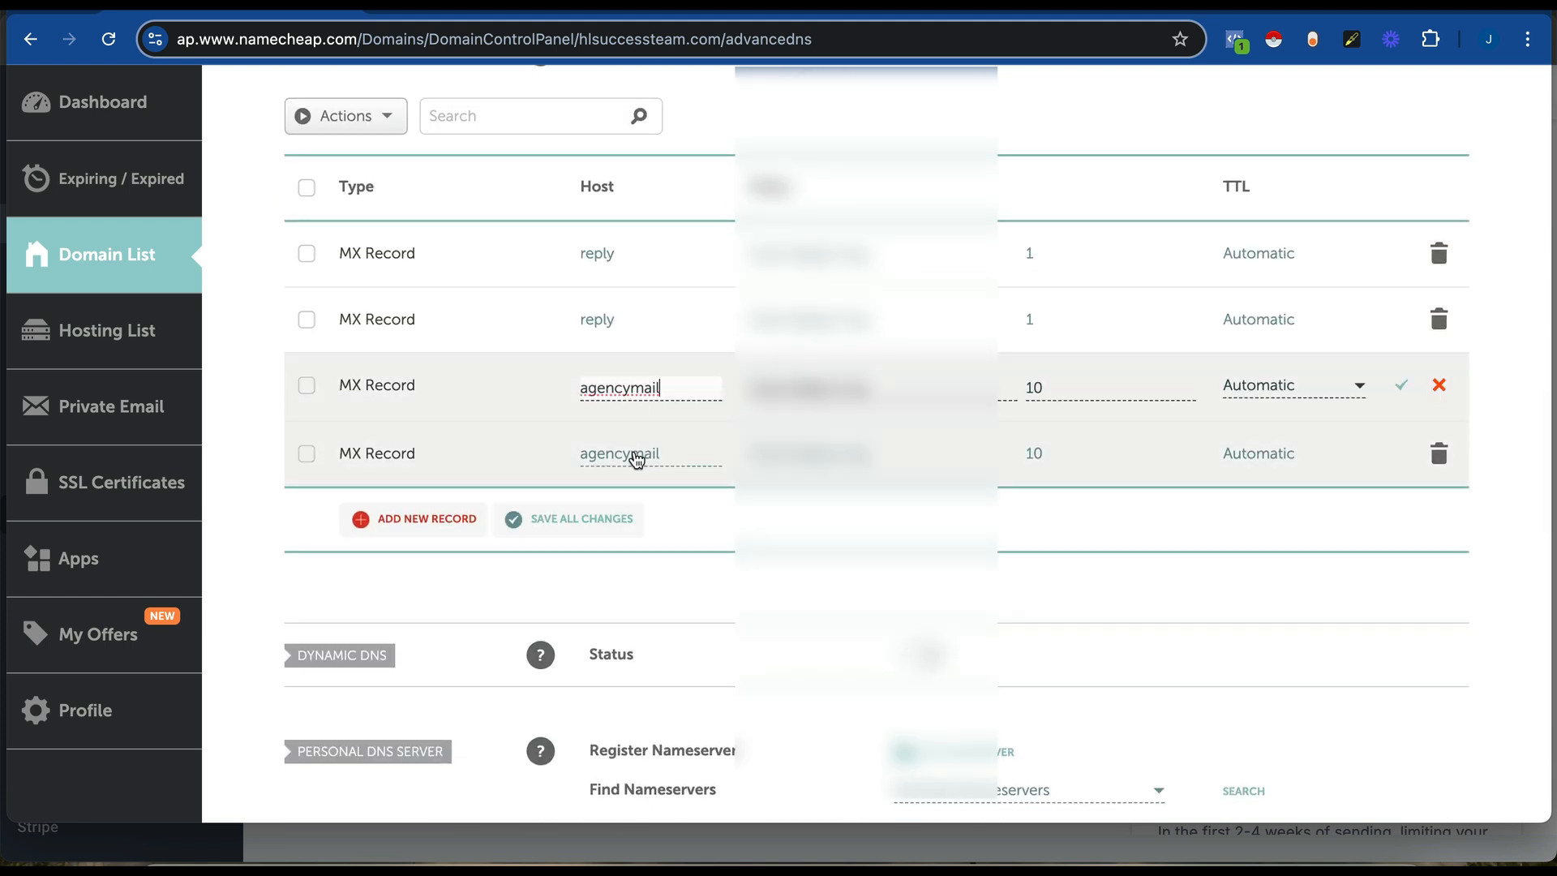
click(618, 459)
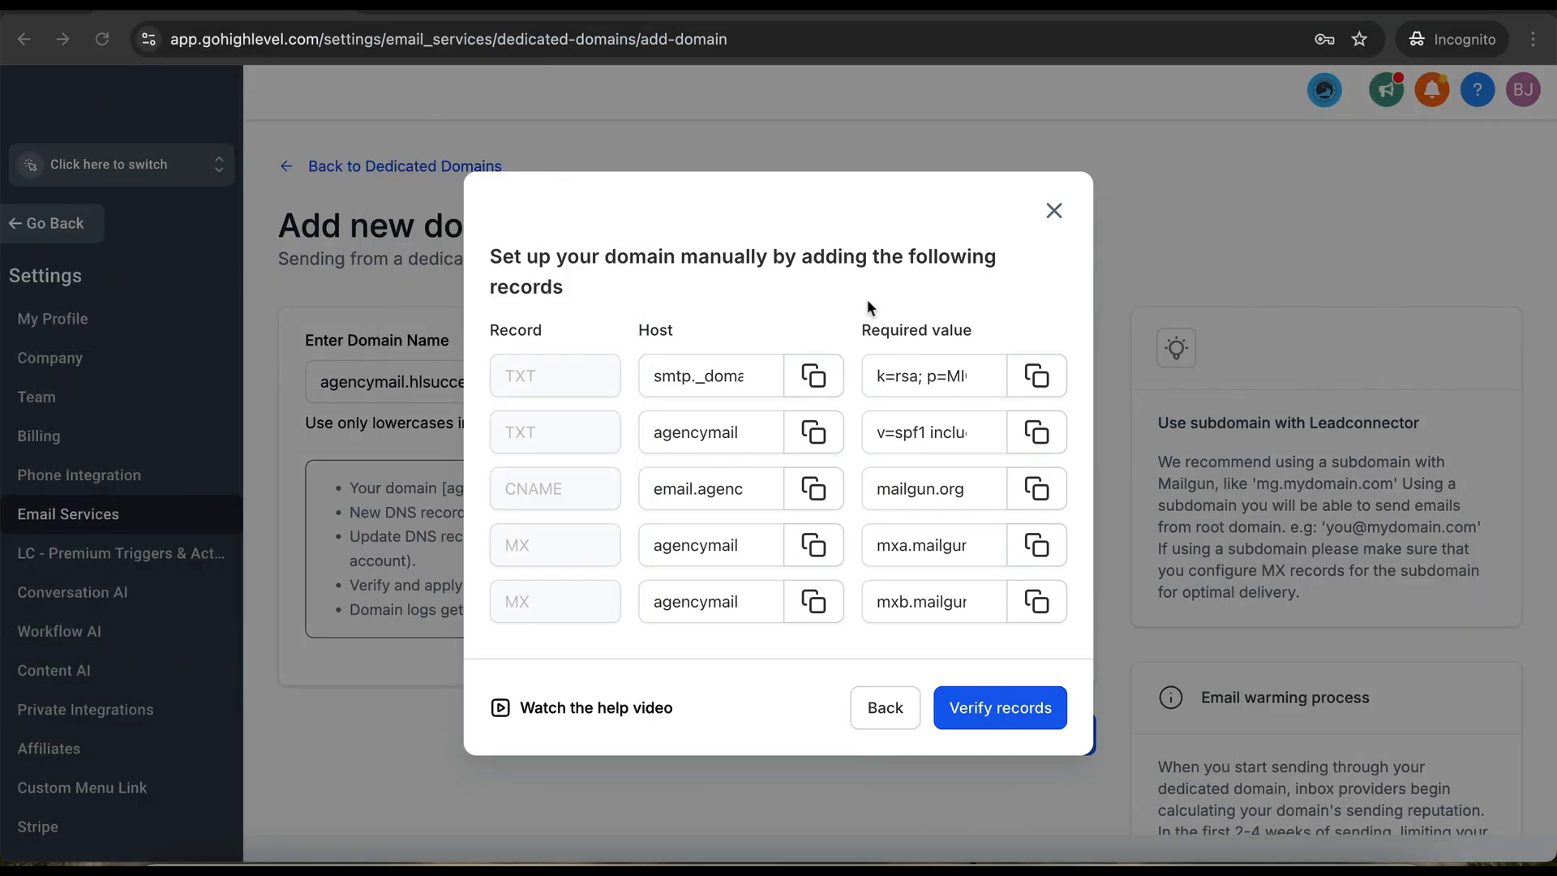
- Verify the agencymail records and select the suggested DMARC value v=DMARC1;p=none
click(1001, 707)
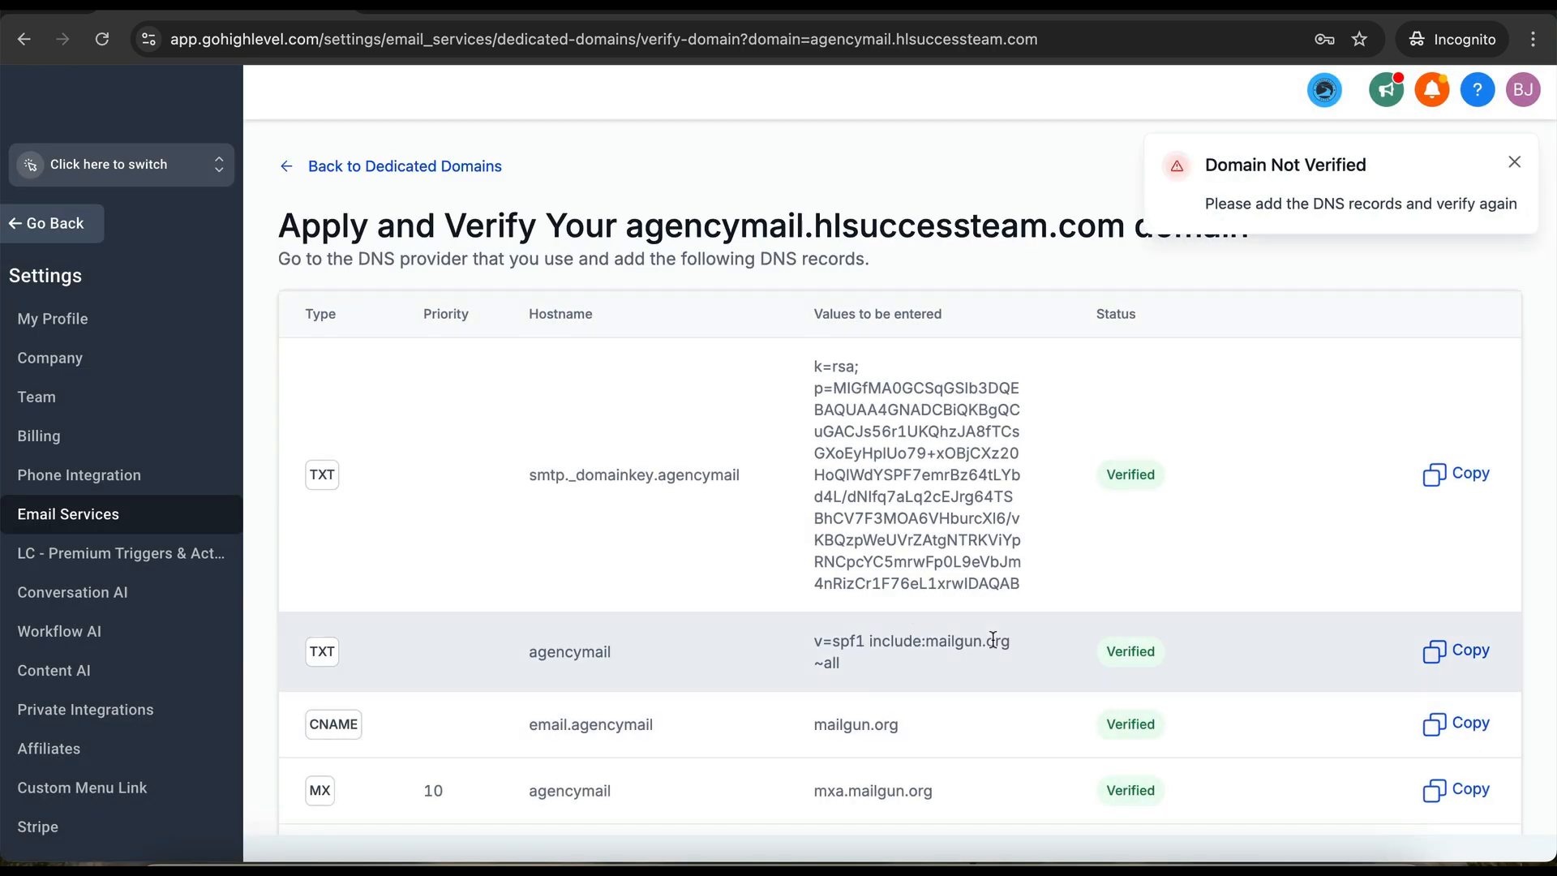
scroll(1001, 708, down, 4)
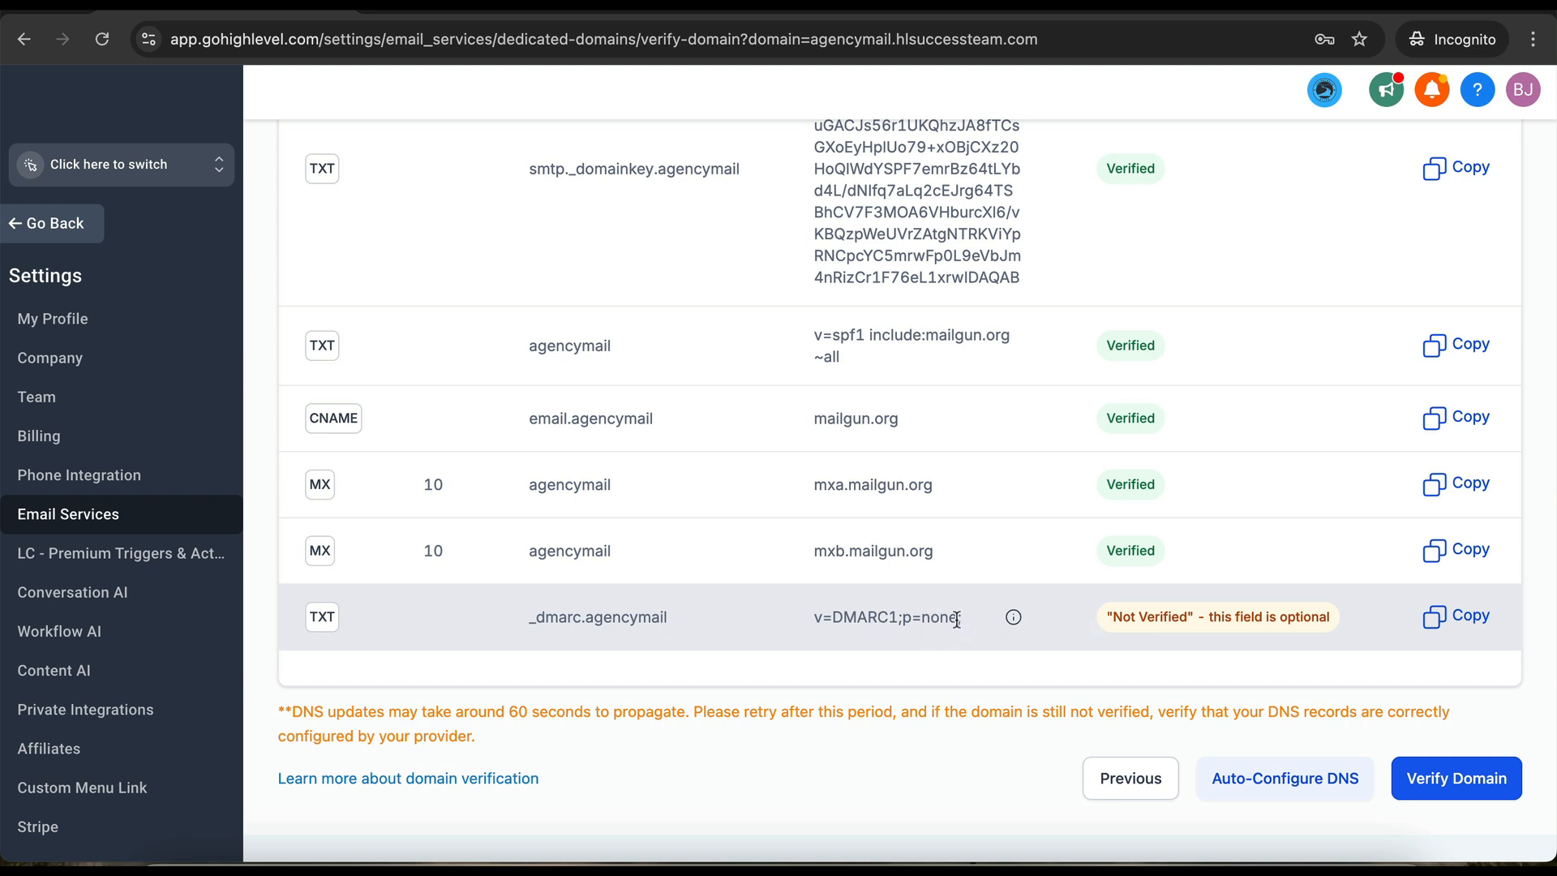
drag(958, 617, 814, 617)
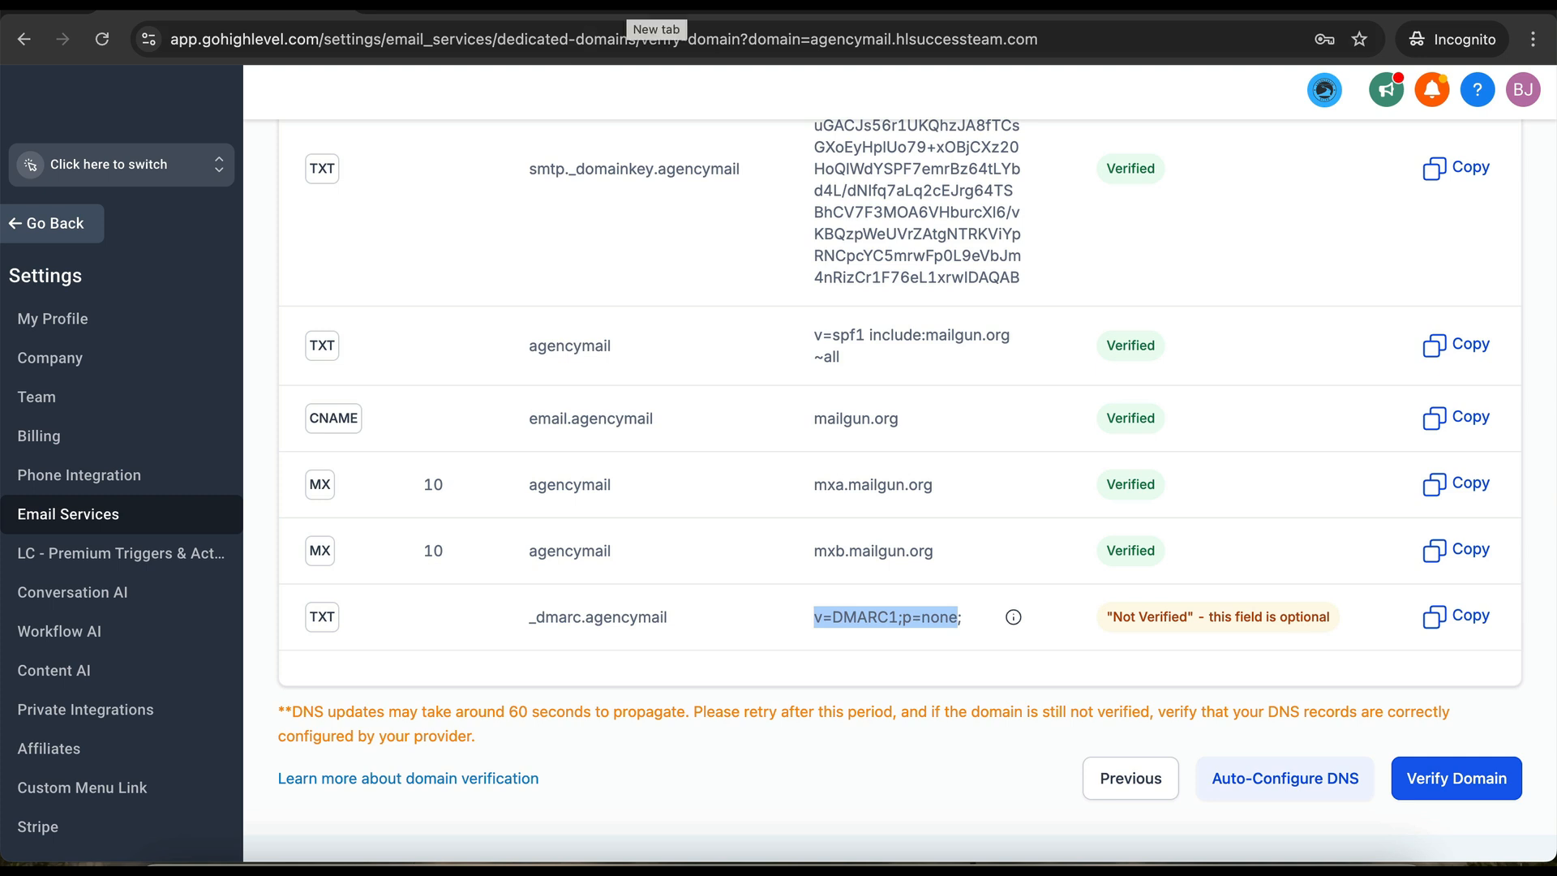
- In a new tab, go to dmarcian's DMARC Record Wizard page
click(653, 7)
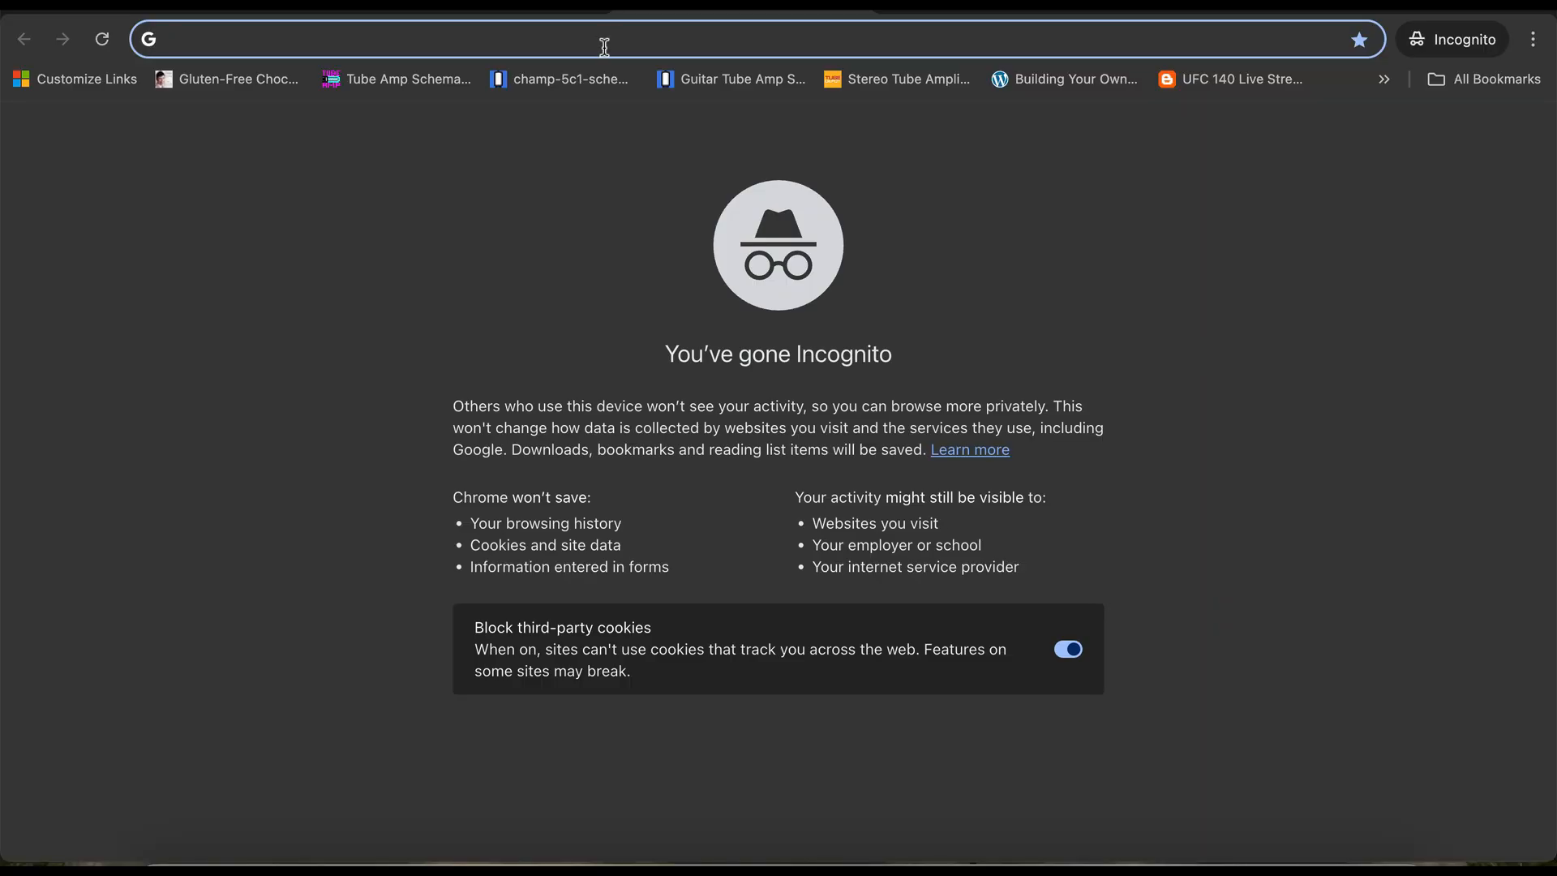
text(demarci)
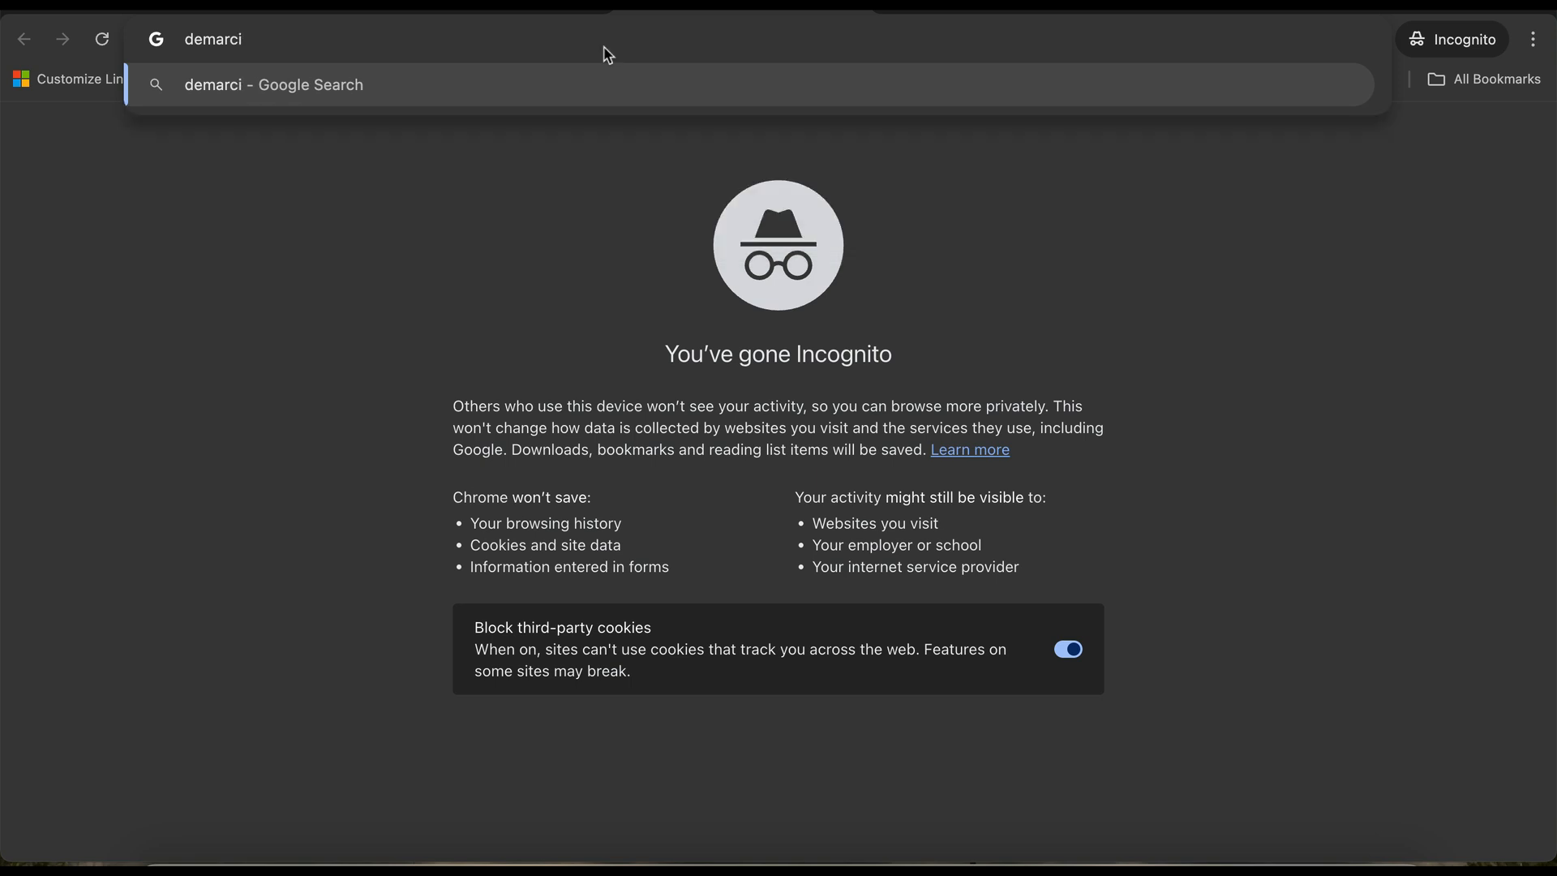
text(an.)
key(BackSpace)
key(BackSpace)
key(BackSpace)
key(BackSpace)
key(BackSpace)
key(BackSpace)
key(BackSpace)
key(BackSpace)
key(BackSpace)
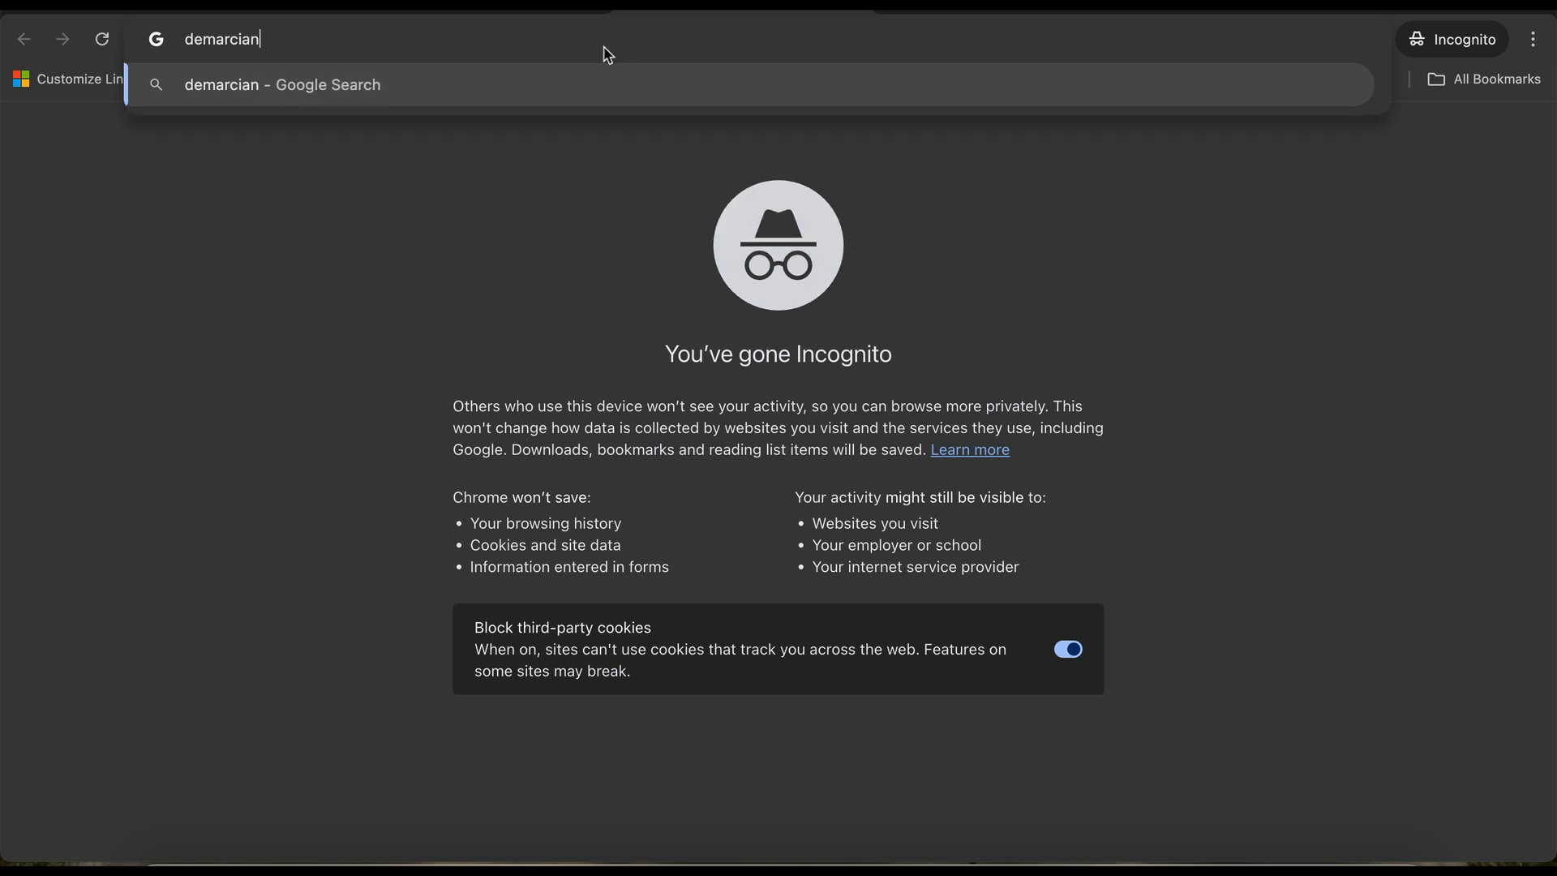
text(marci)
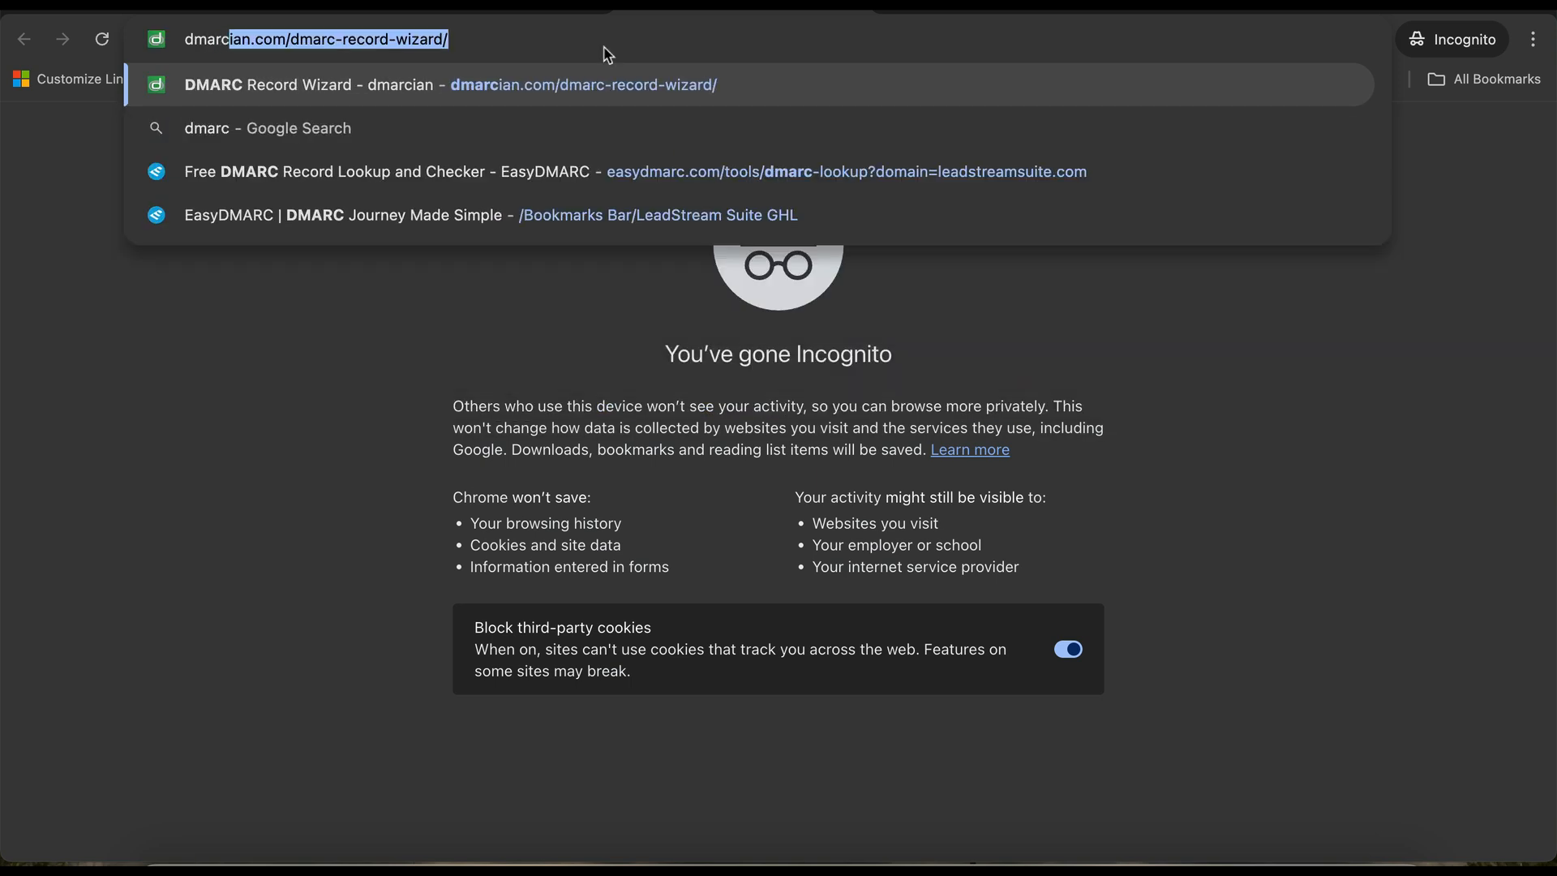
key(Return)
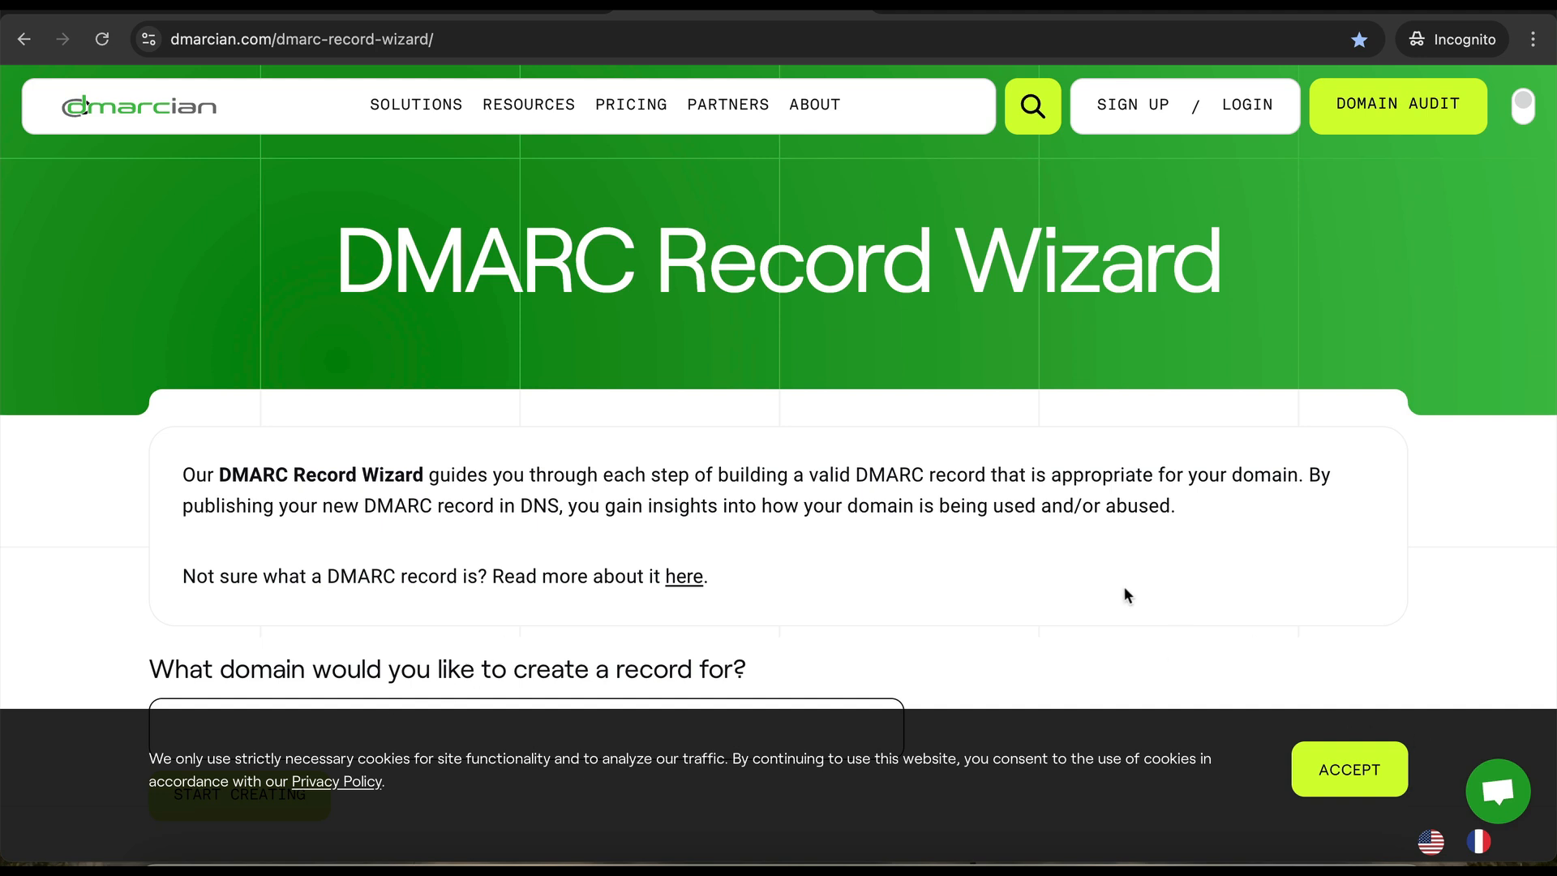
- Accept the cookies and enter the domain hlsuccessteam.com to start the DMARC record wizard
click(1349, 768)
click(668, 722)
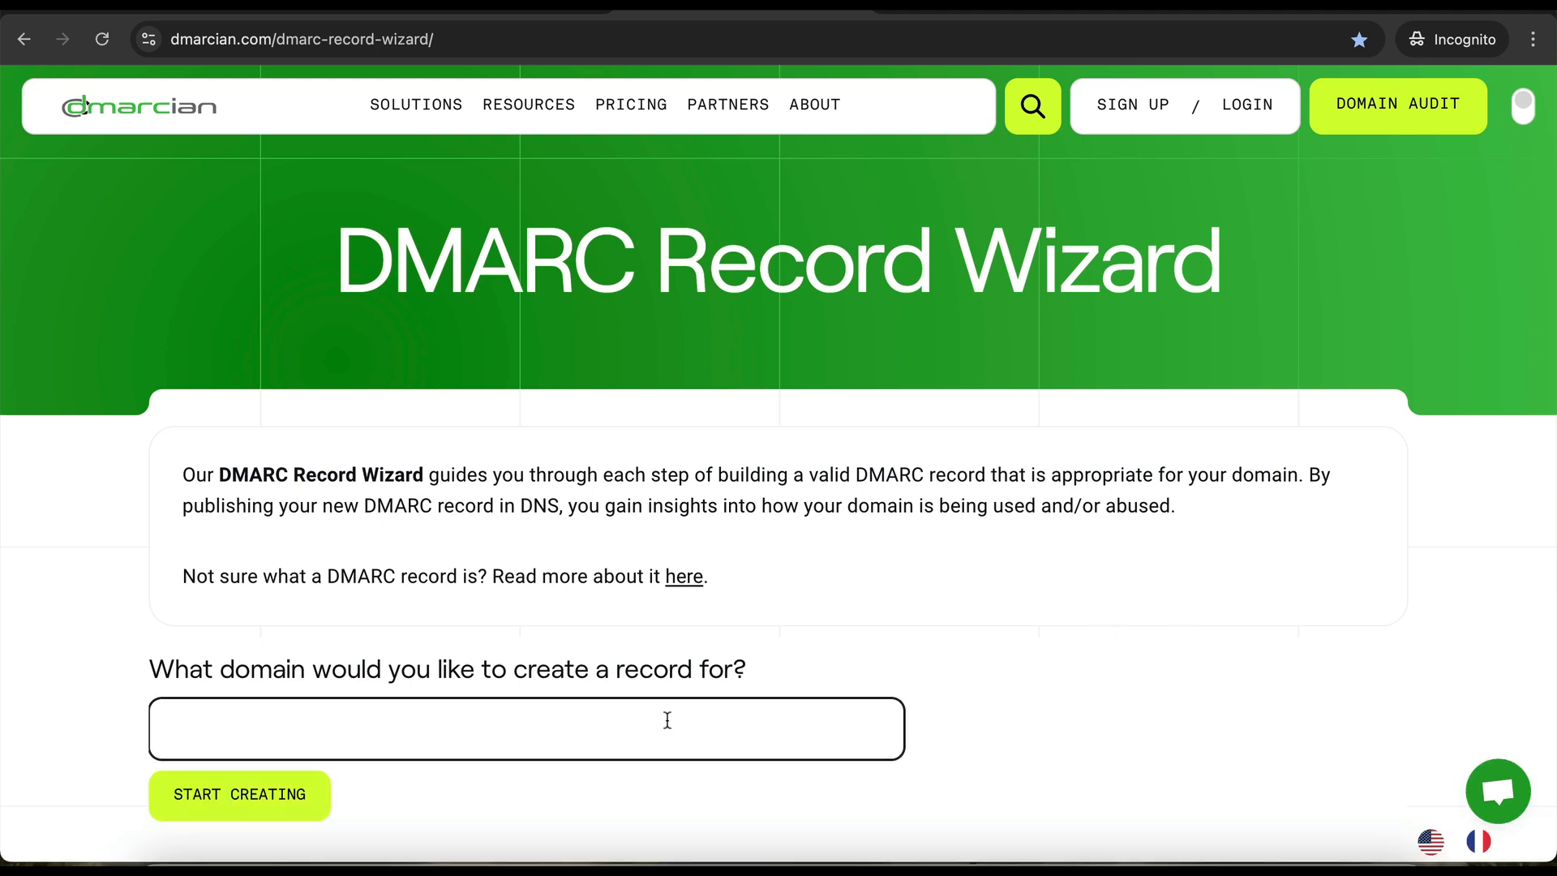
text(hl)
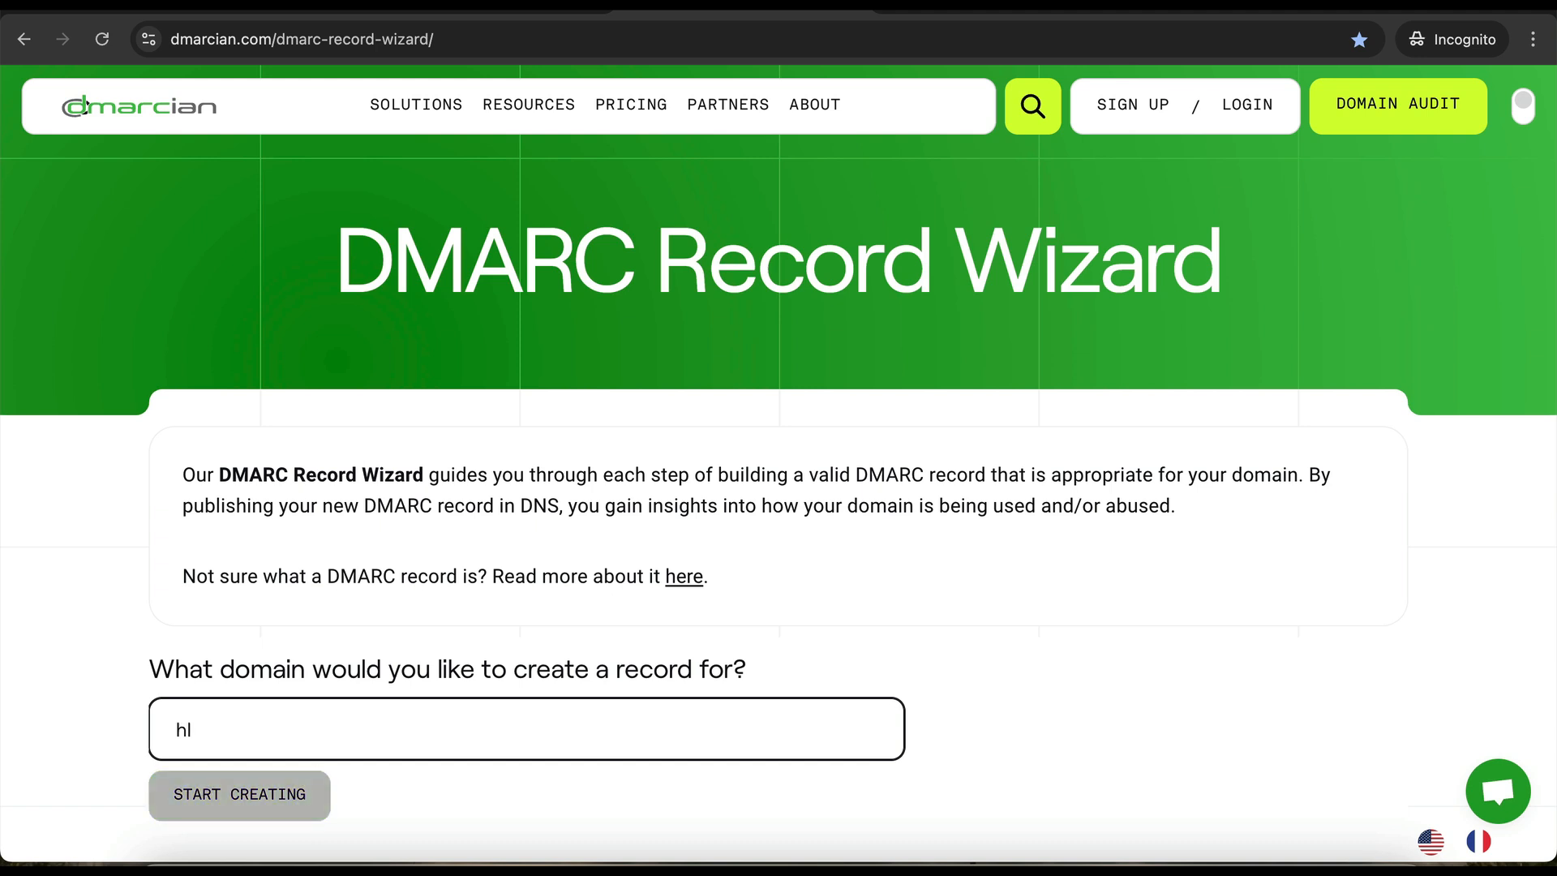
text(successteam.com)
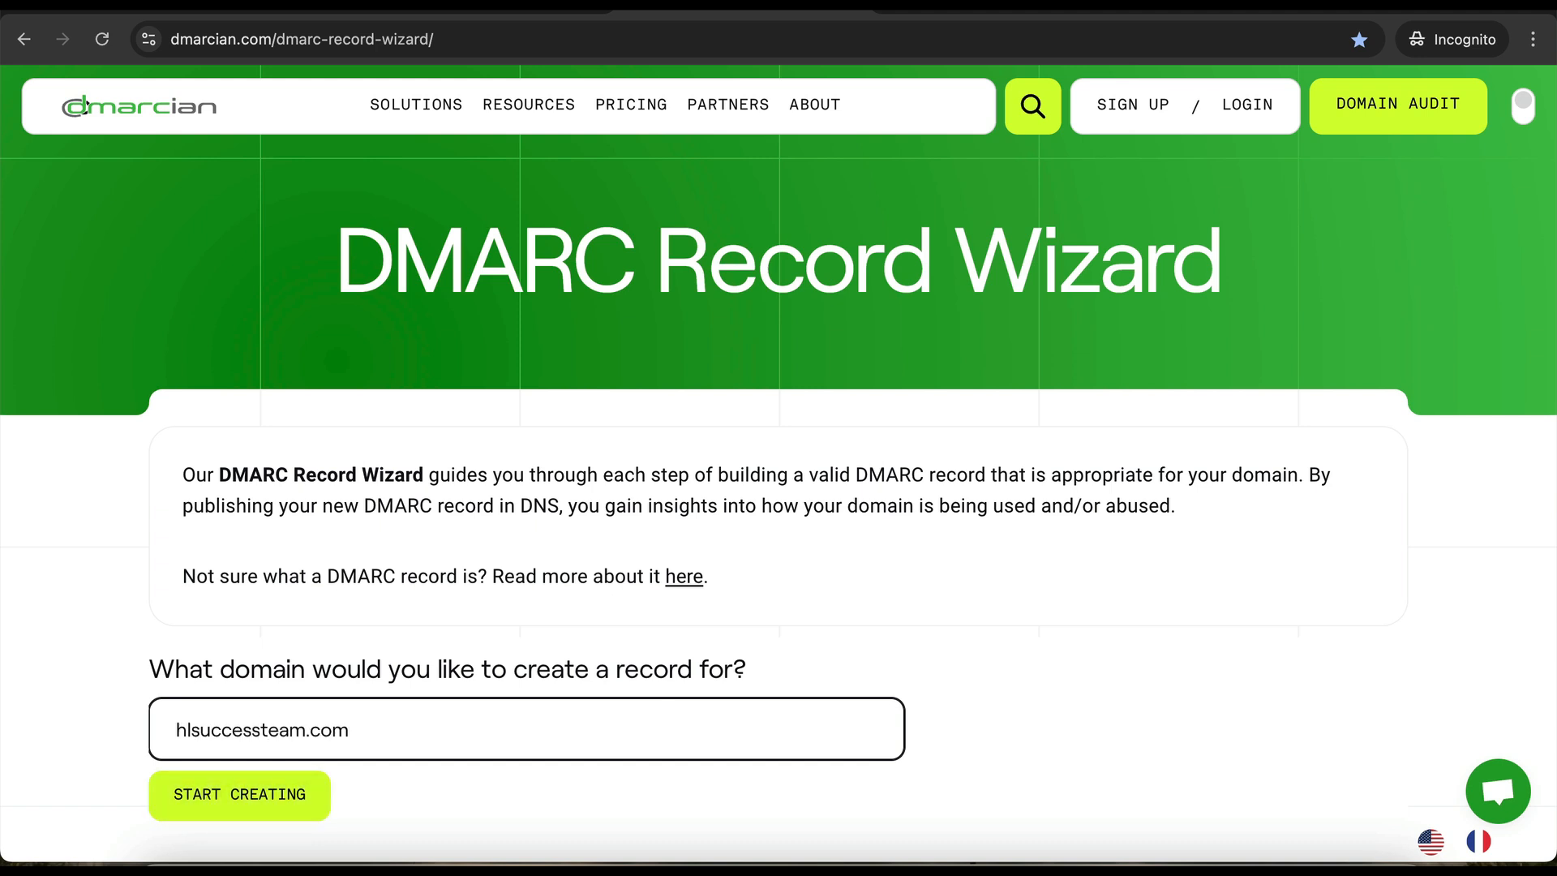
click(255, 796)
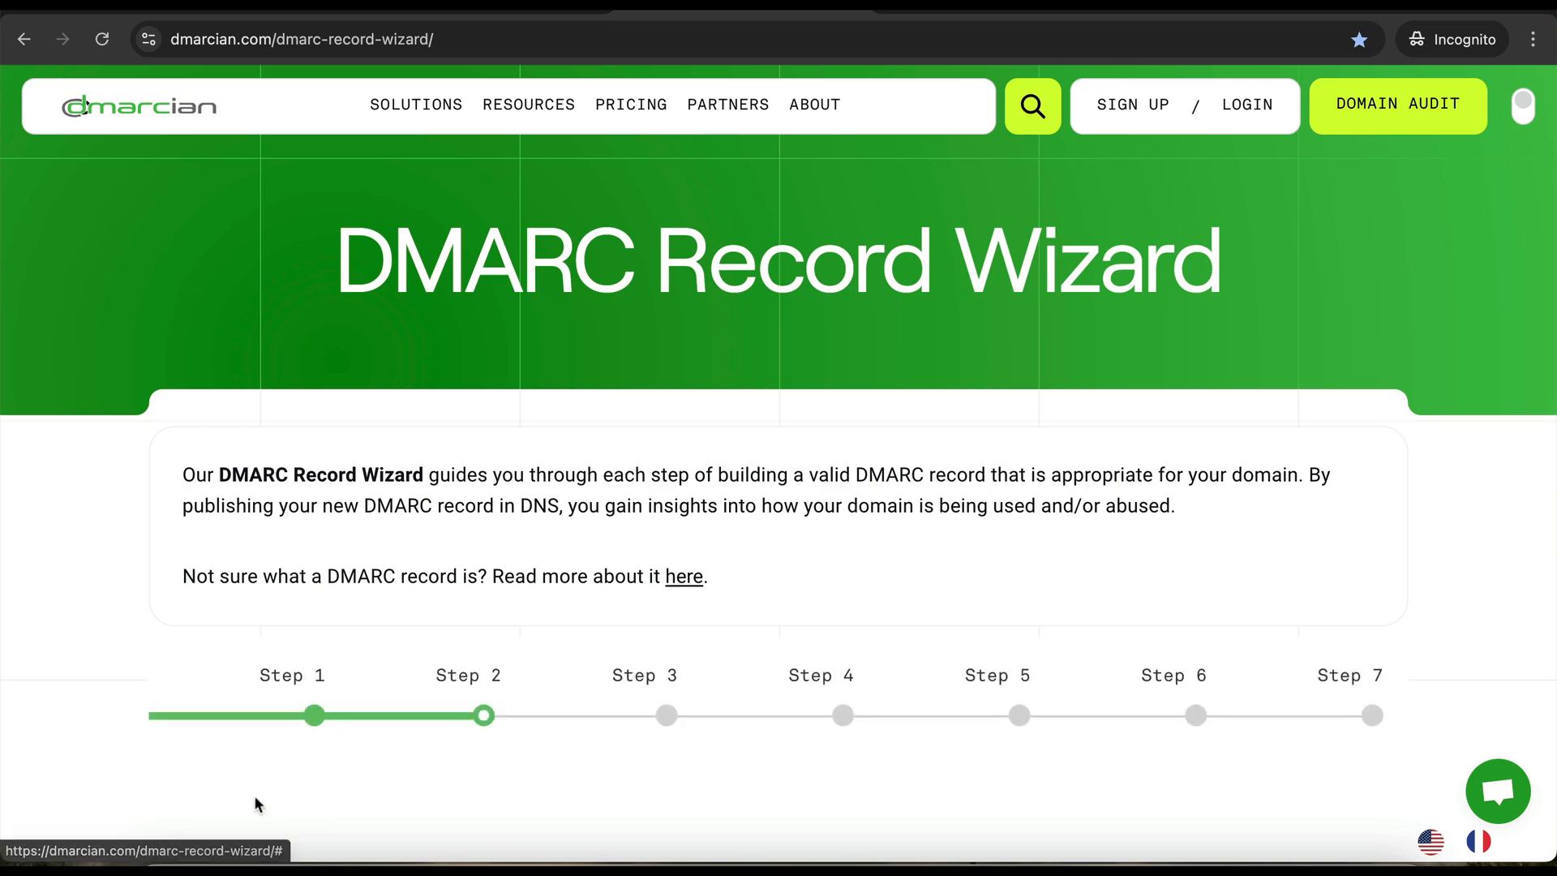
- Choose the quarantine policy, with no aggregate report address and failure reports off
scroll(324, 648, down, 5)
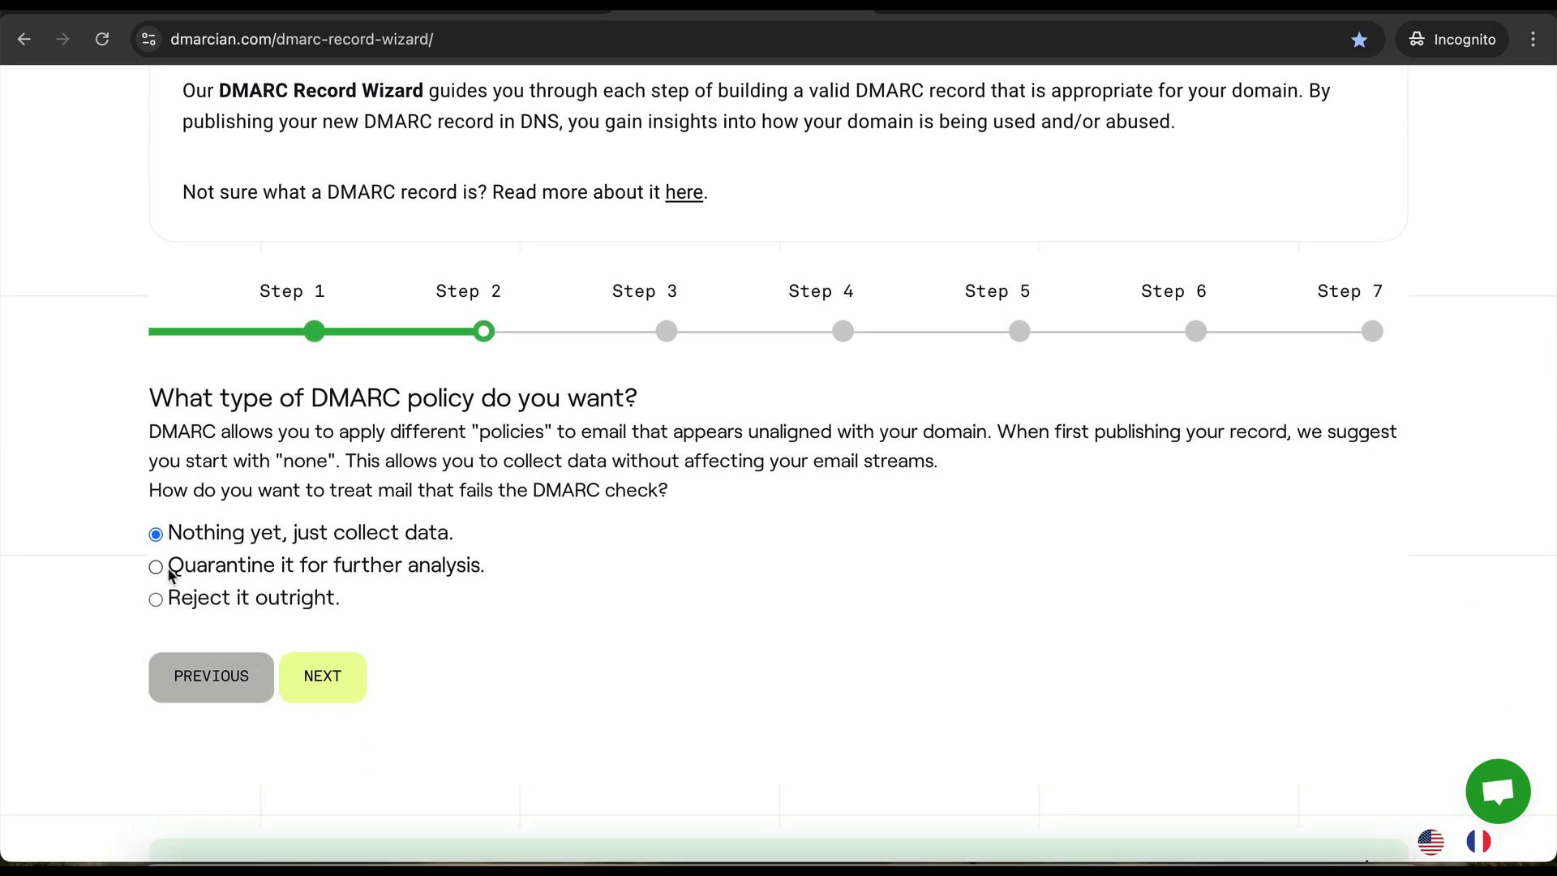
click(156, 567)
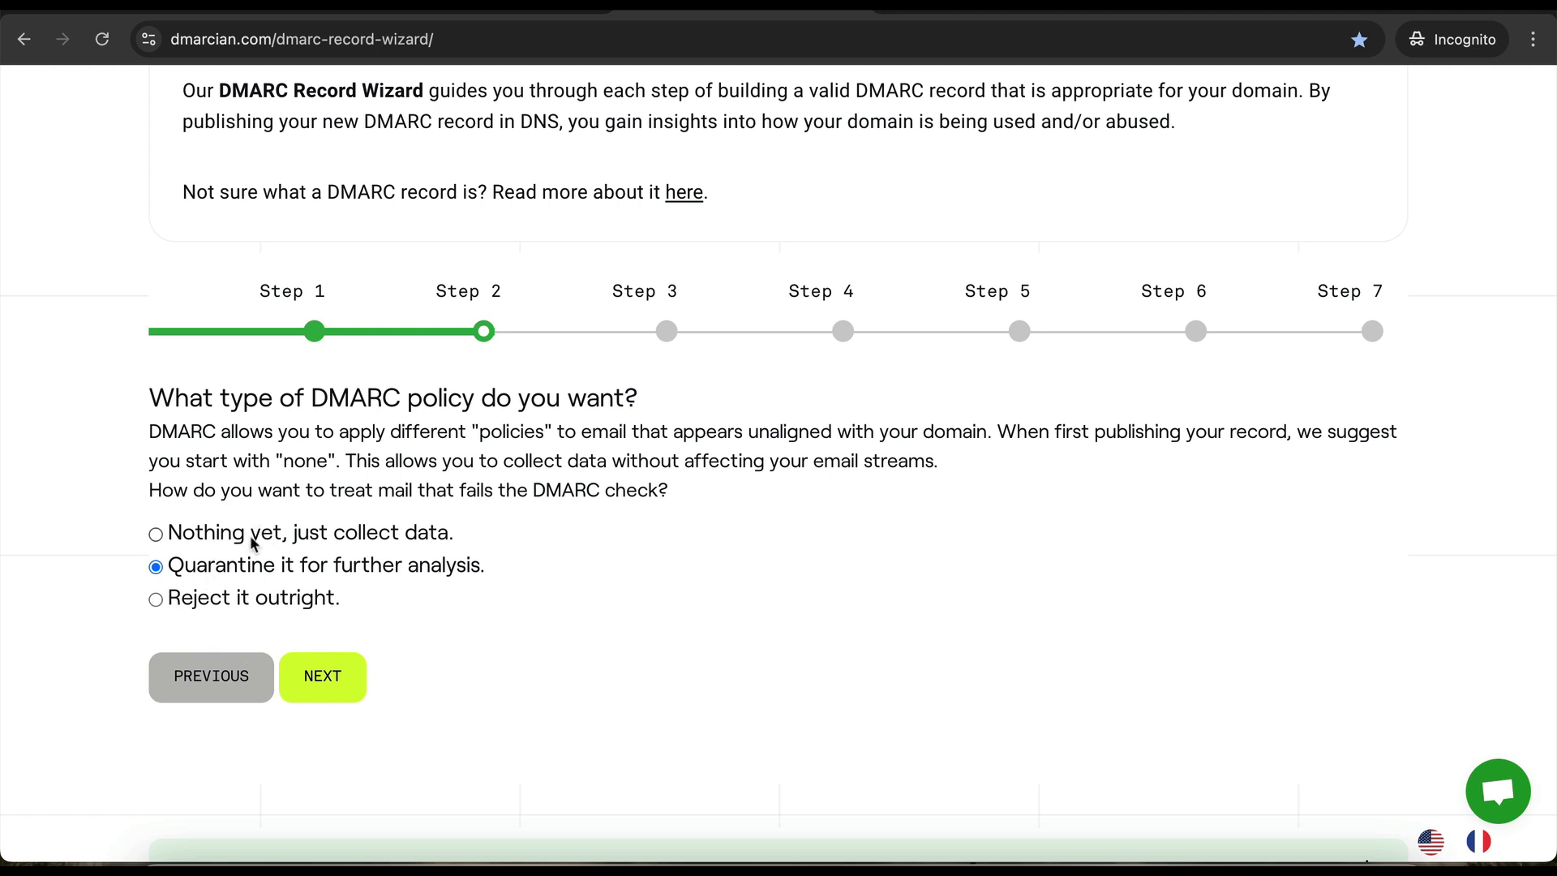
click(323, 700)
scroll(321, 679, down, 2)
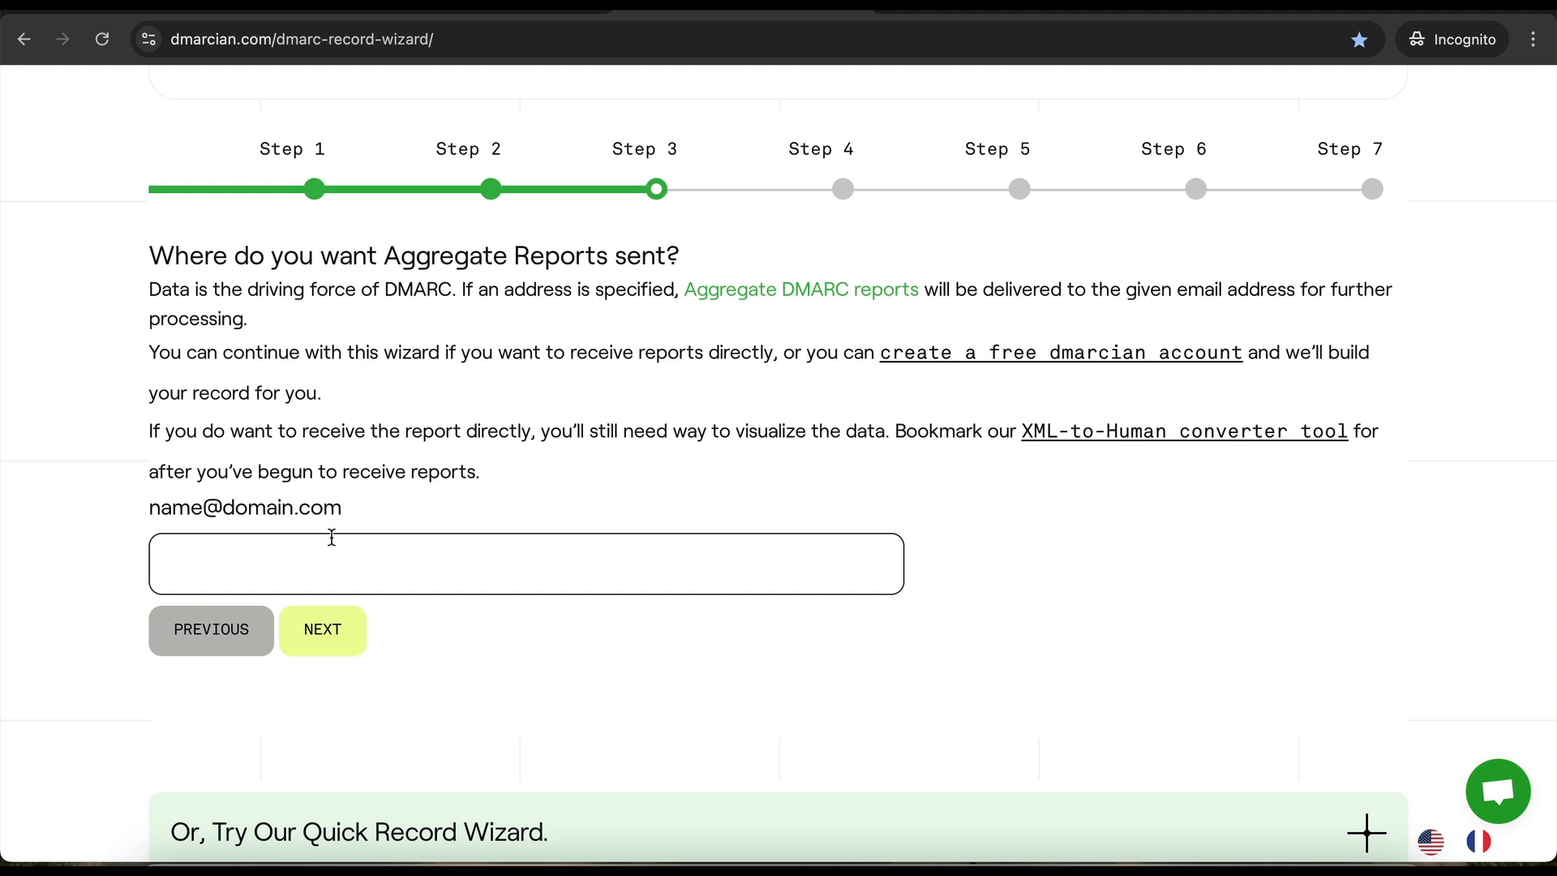
click(320, 633)
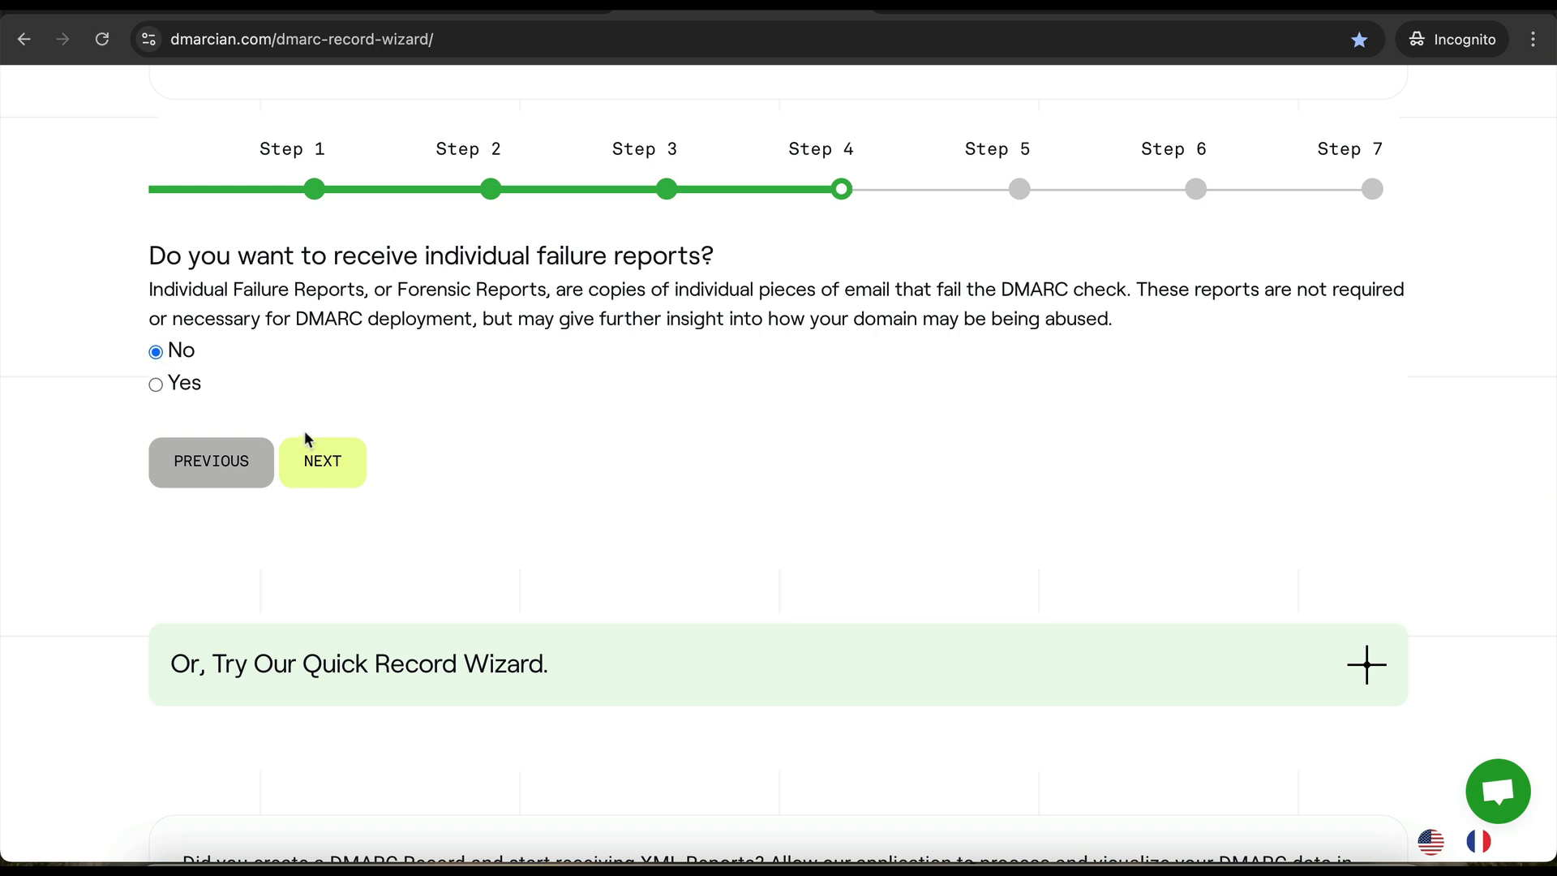
click(320, 456)
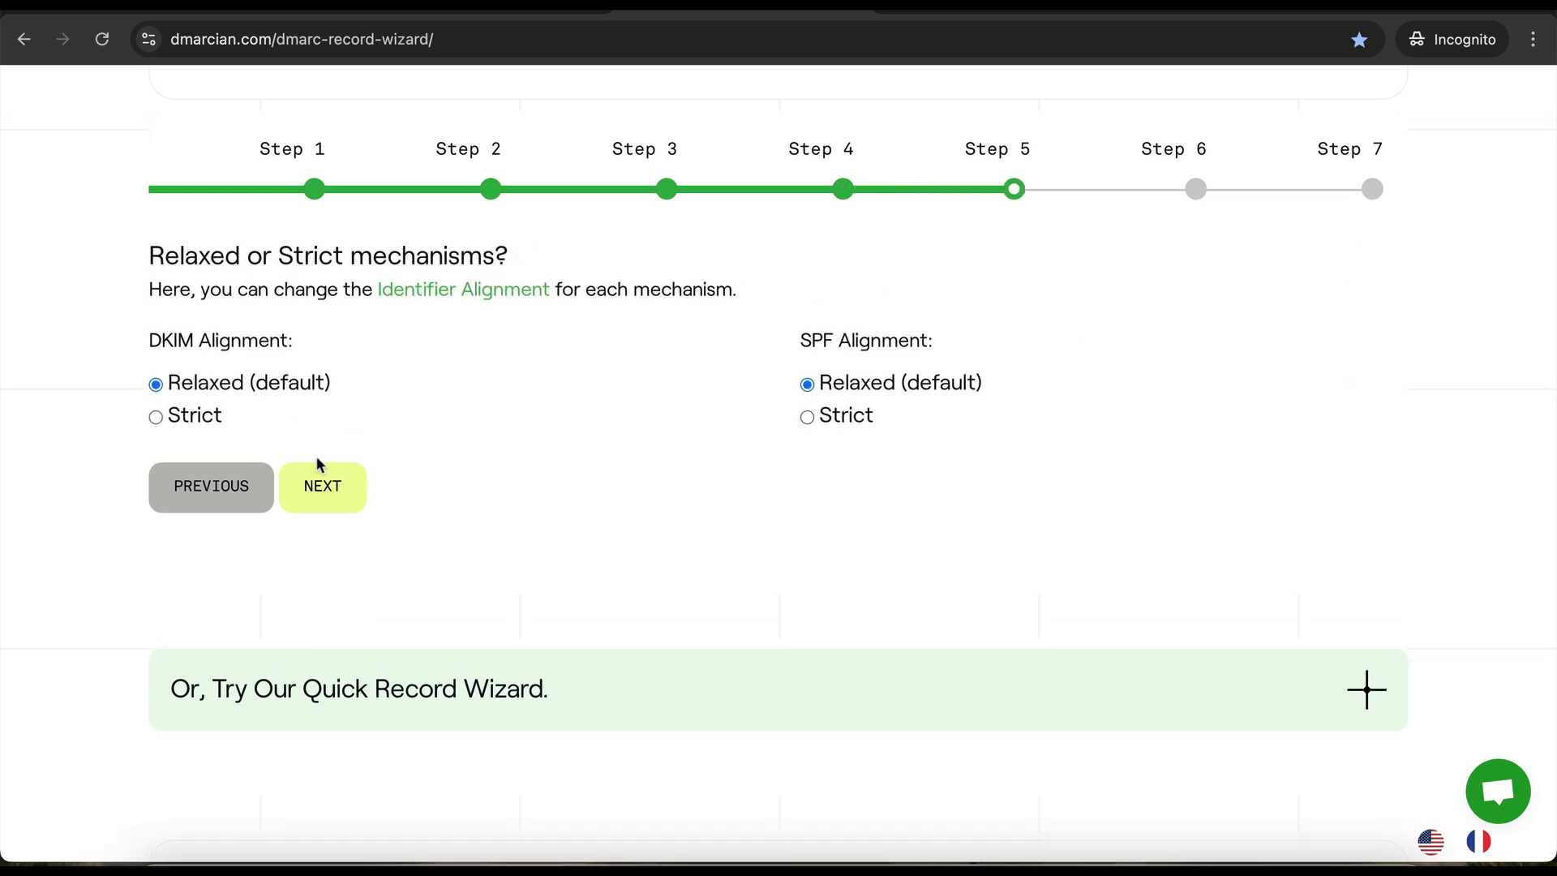
- Set DKIM and SPF alignment to strict and keep the same subdomain policy
click(157, 418)
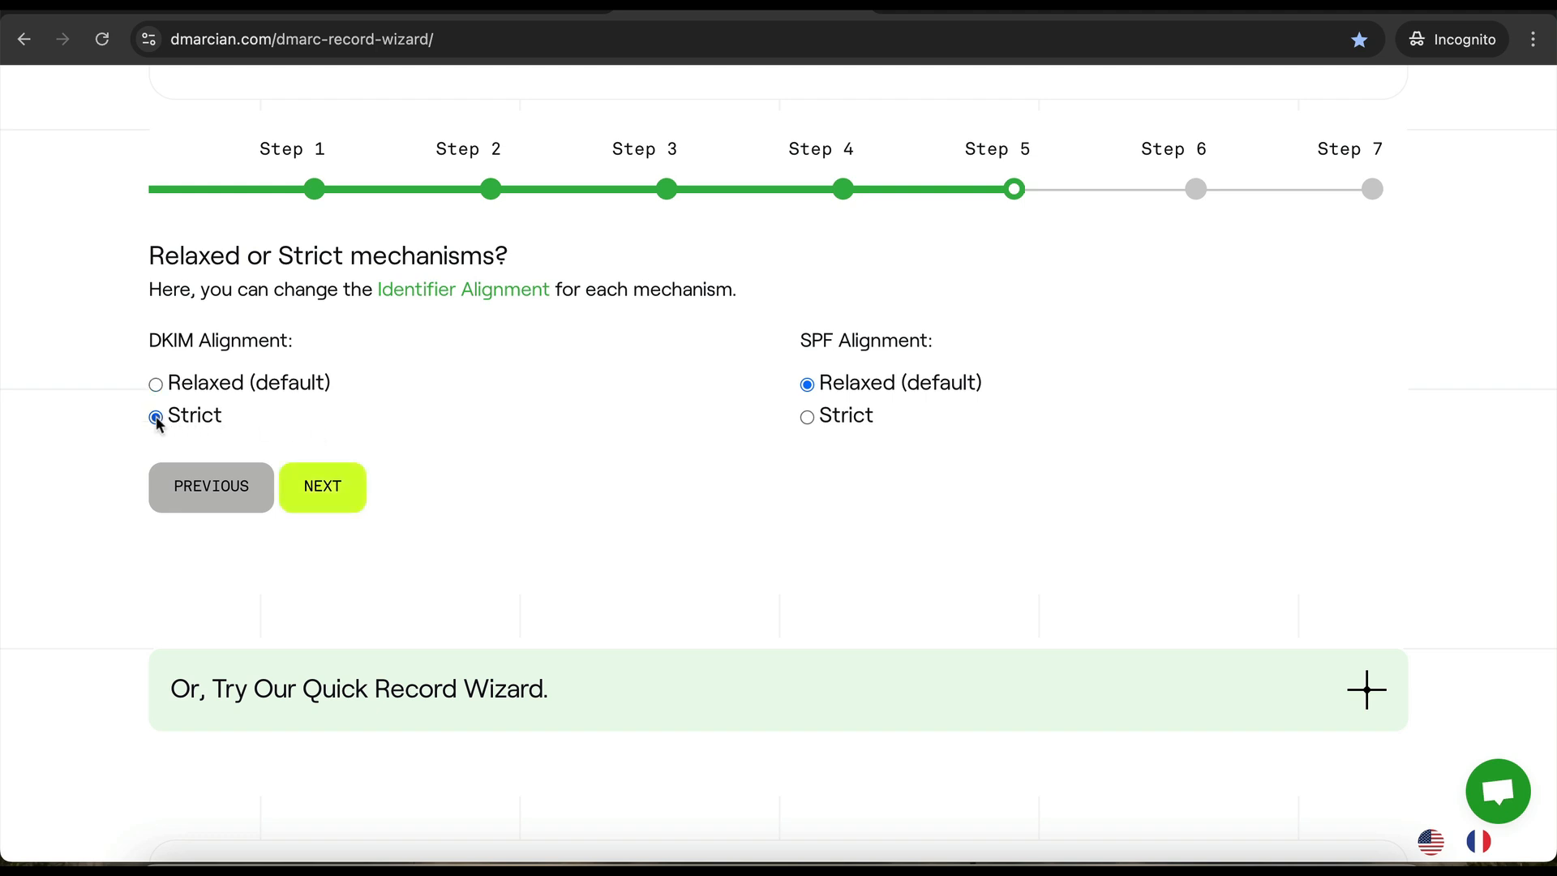
click(807, 416)
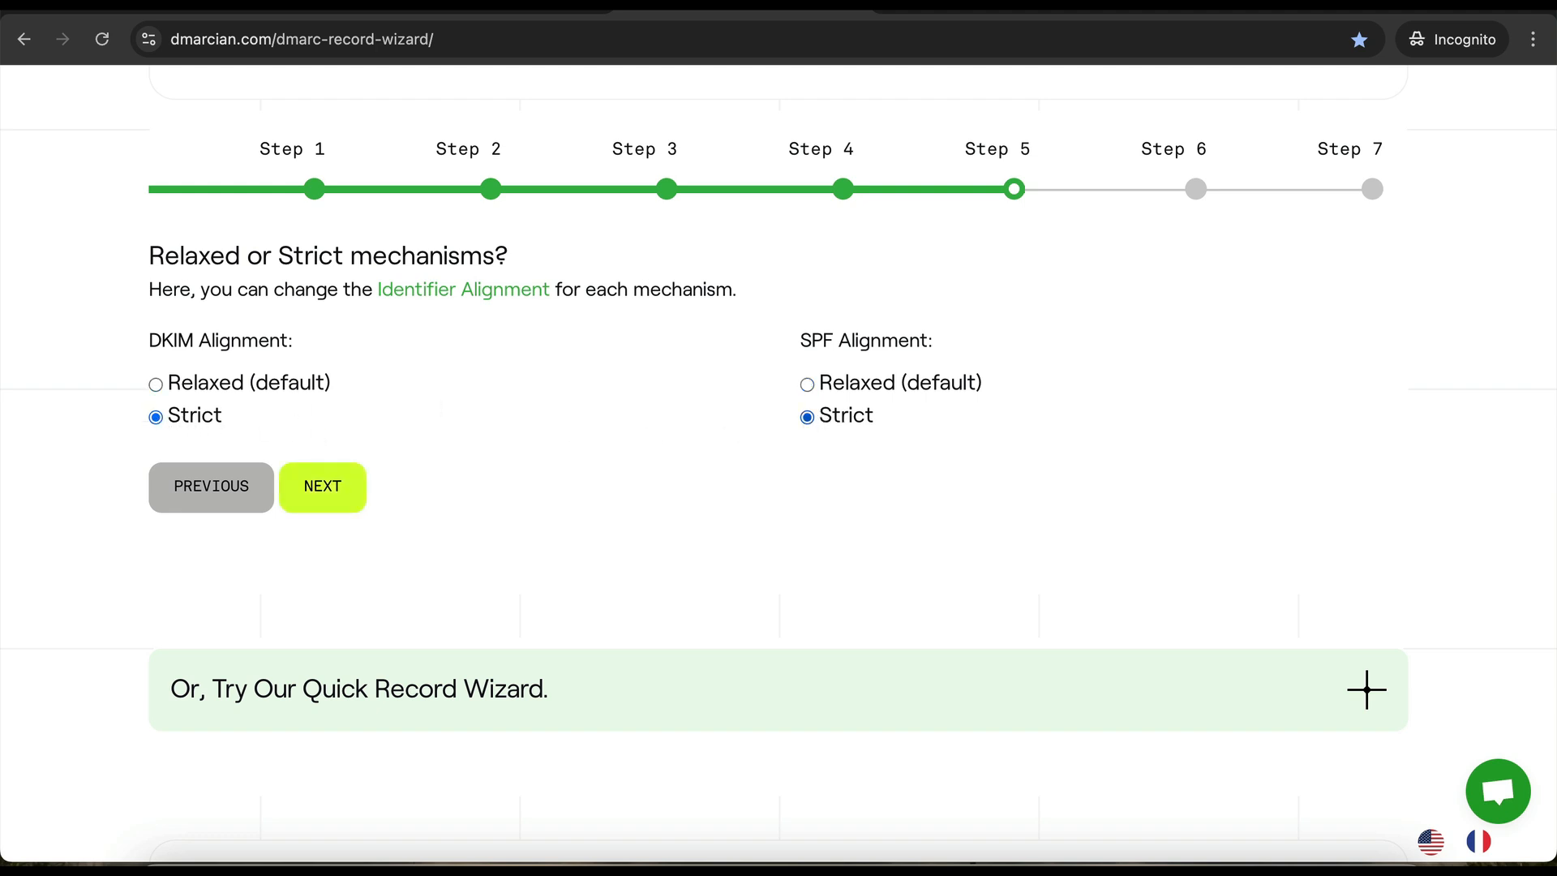
click(331, 492)
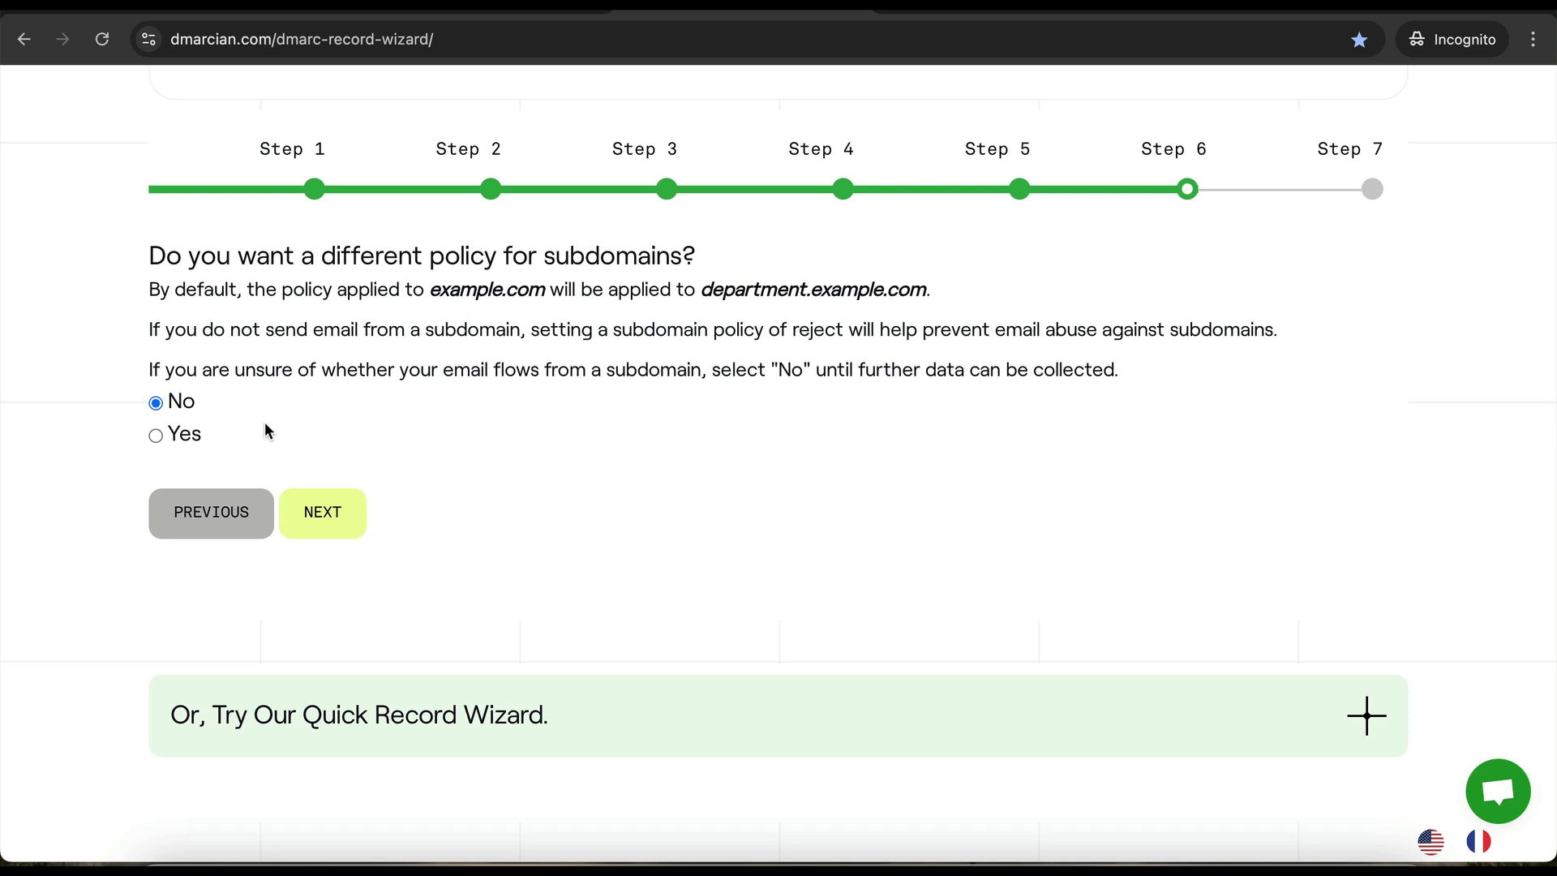
click(316, 517)
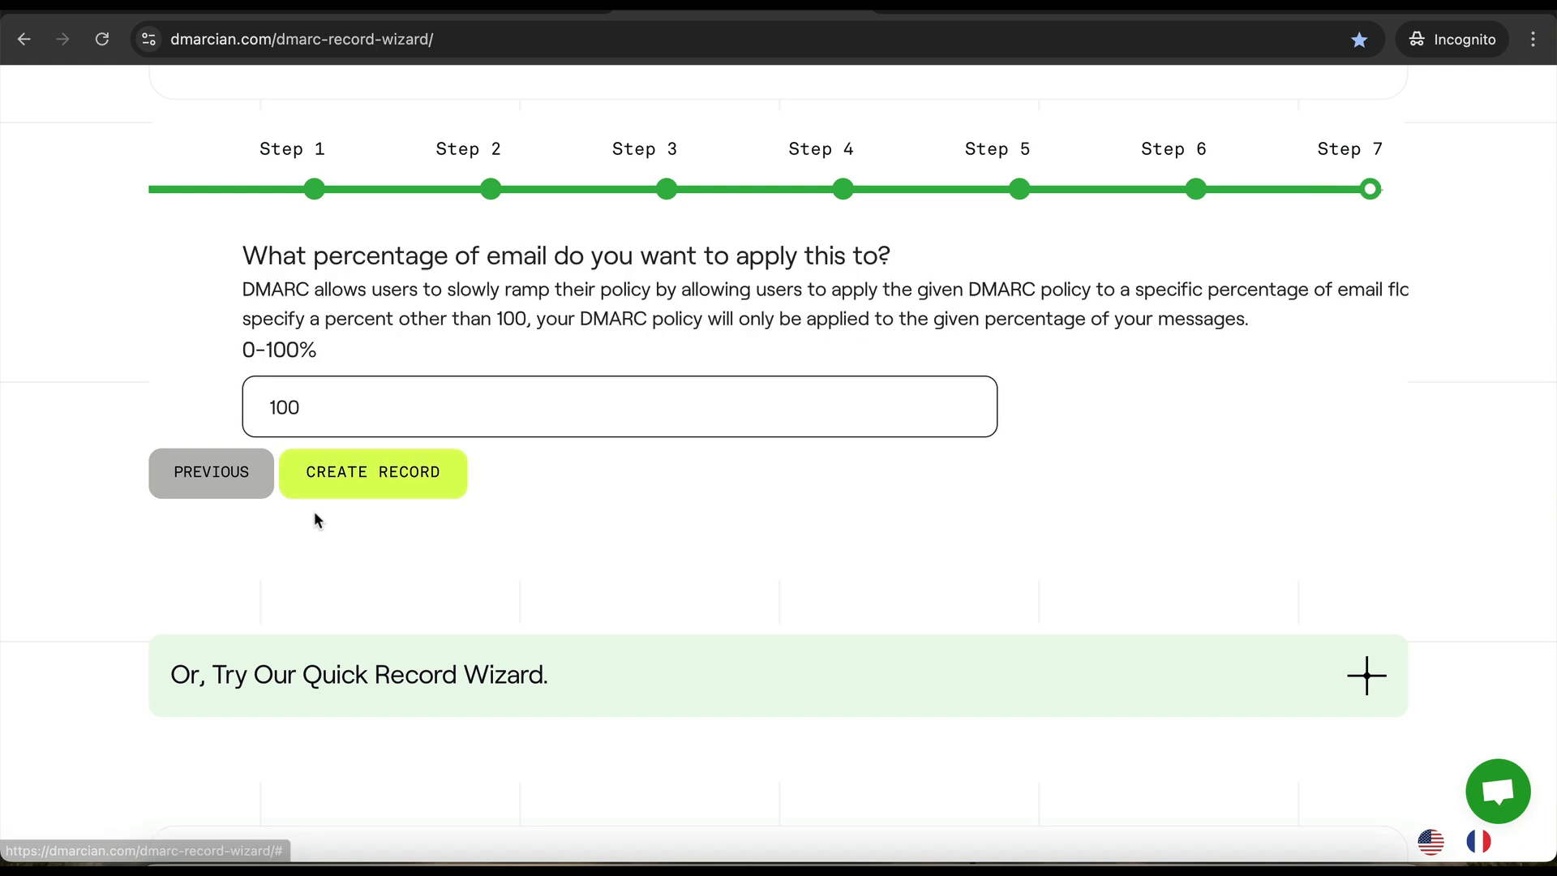
- Generate the record v=DMARC1; p=quarantine; adkim=s; aspf=s and copy its host name and value
click(374, 472)
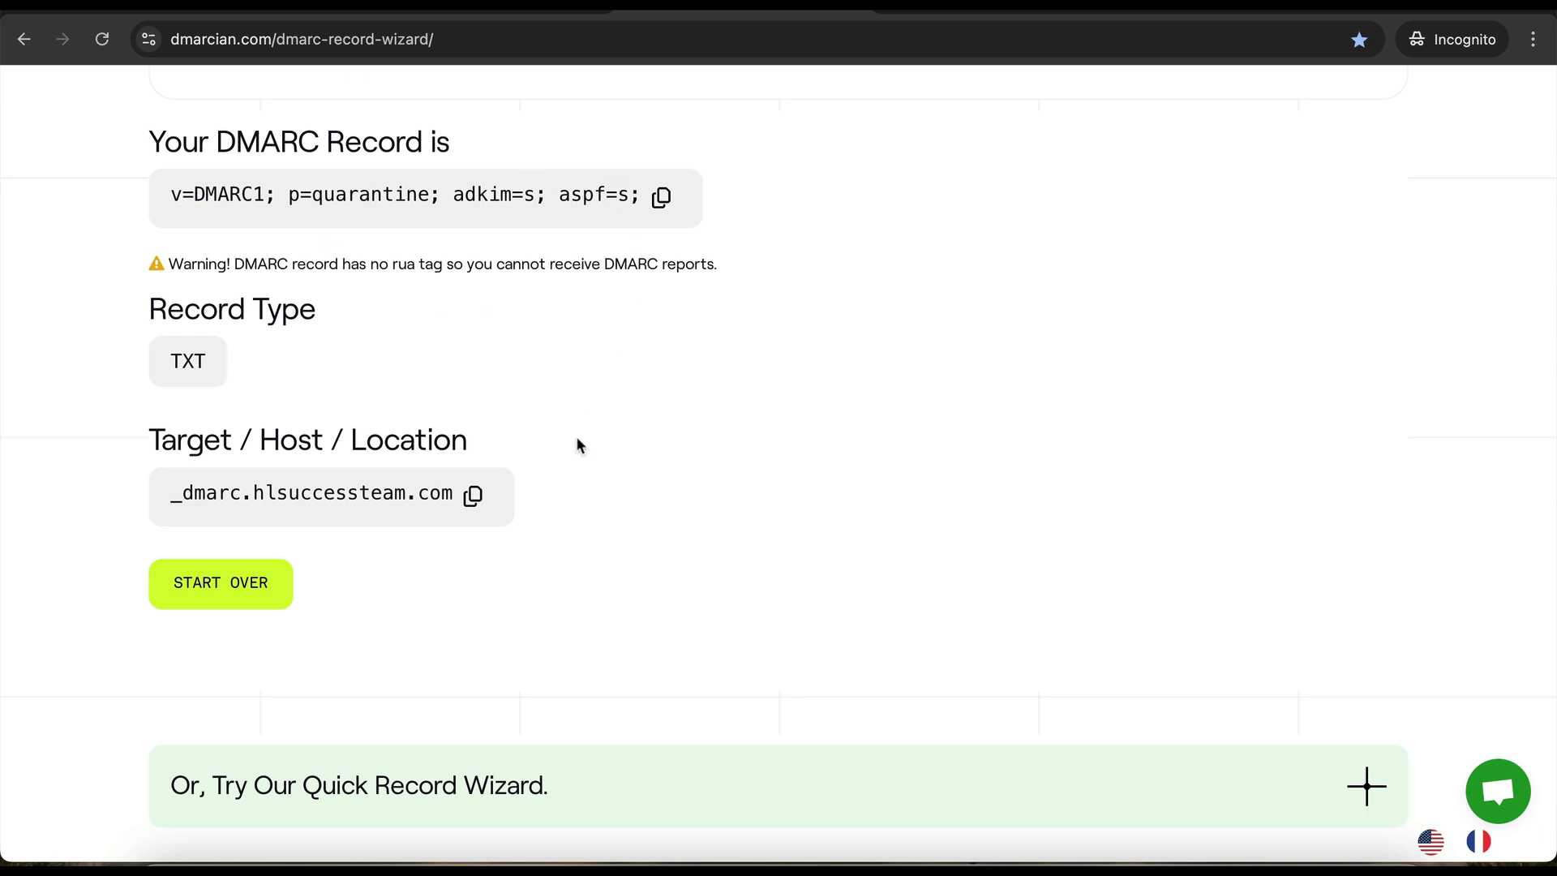
click(475, 497)
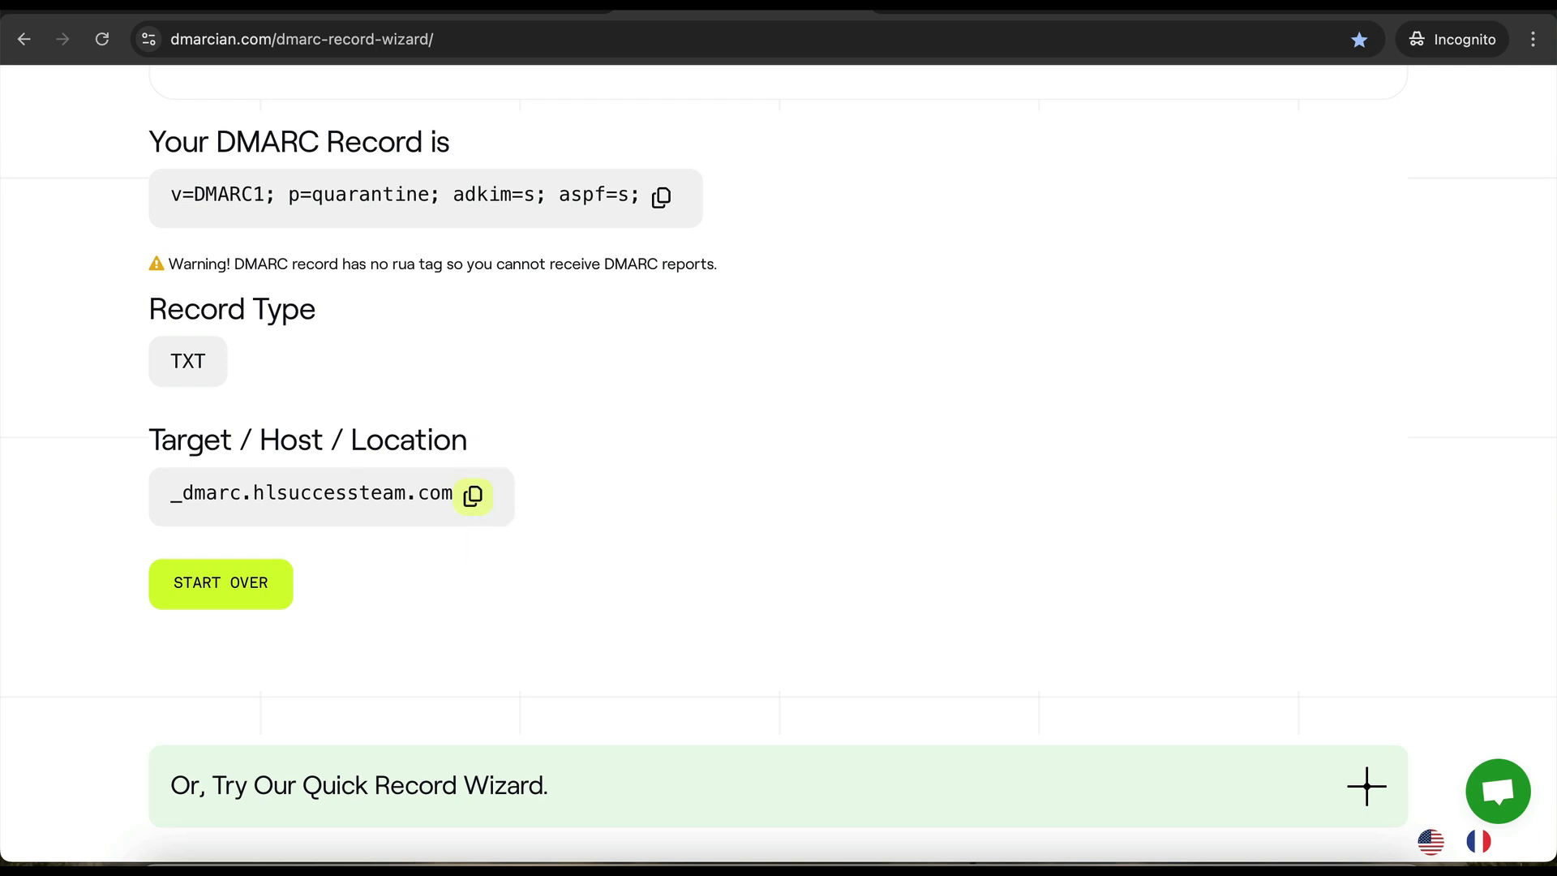
key(super+Tab)
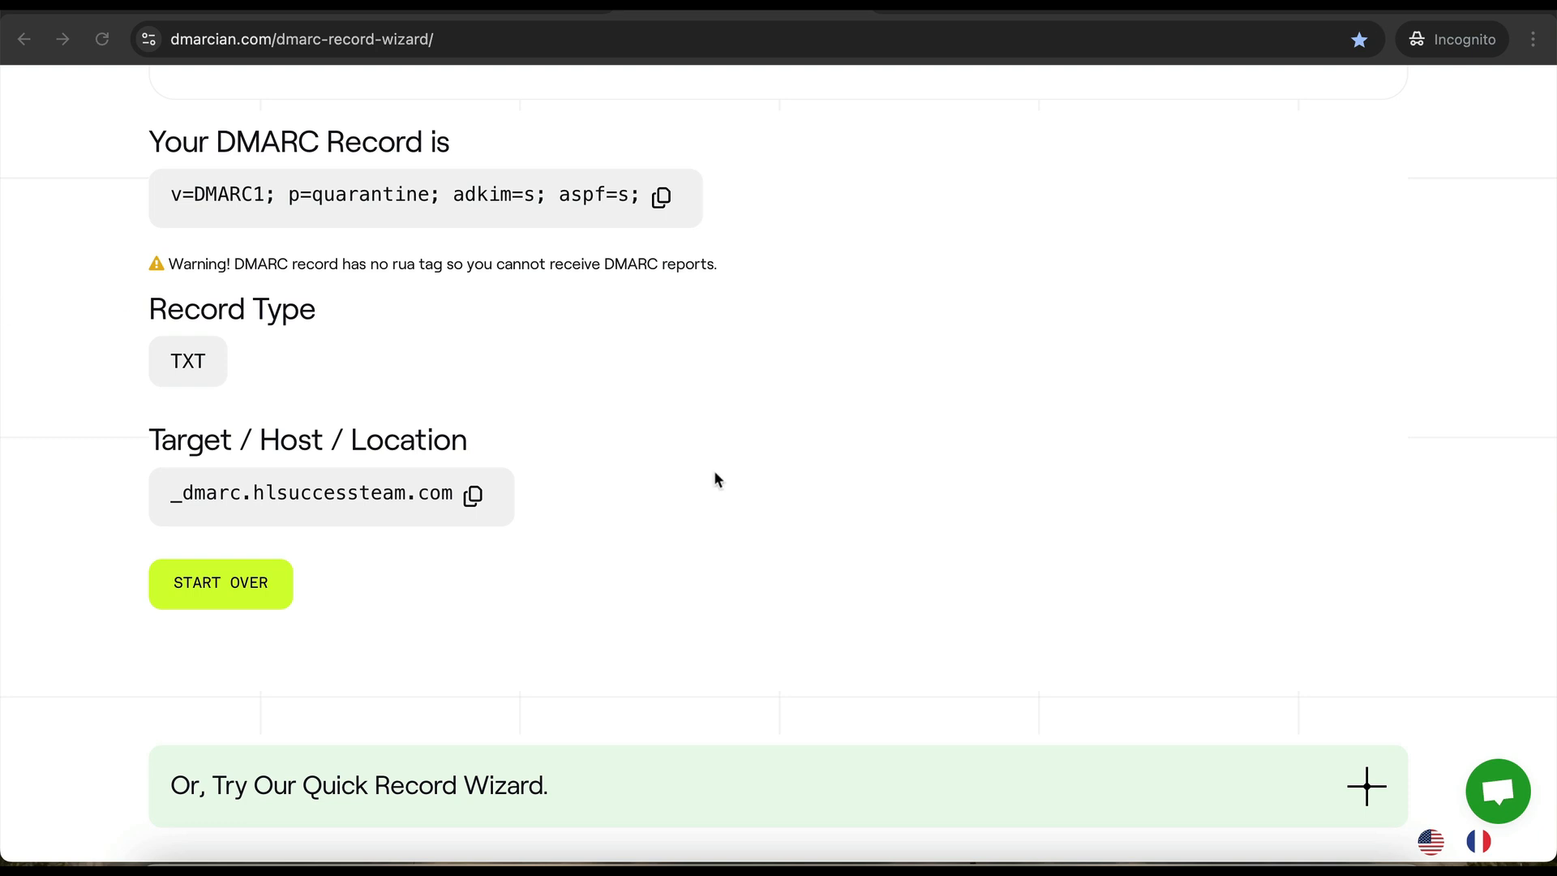
click(663, 201)
- Back on HighLevel's verification page, verify the agencymail.hlsuccessteam.com DNS records
click(209, 13)
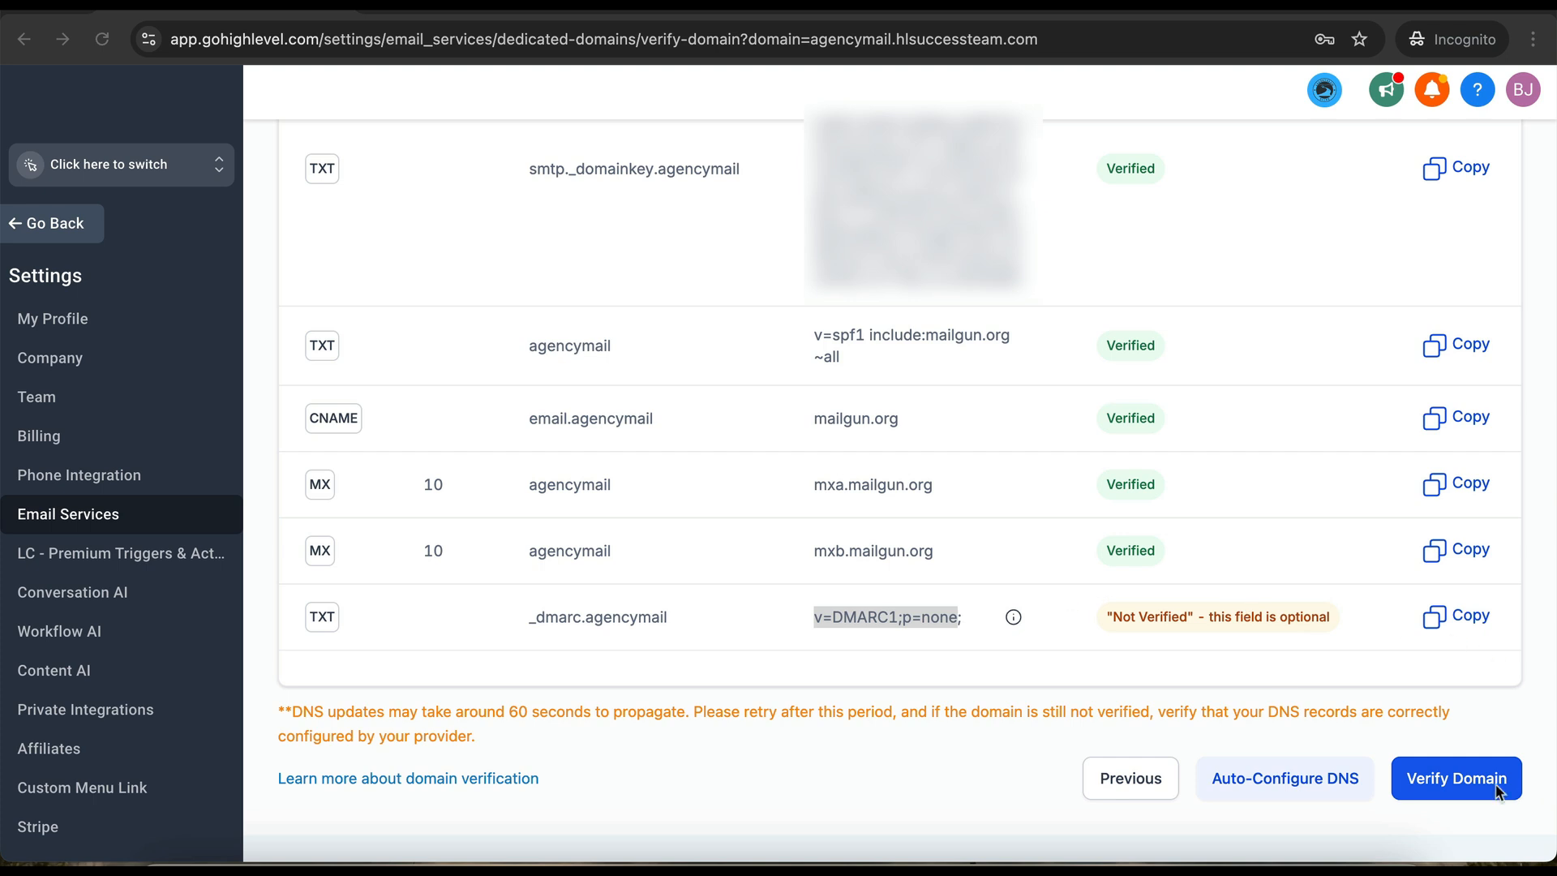
click(1450, 780)
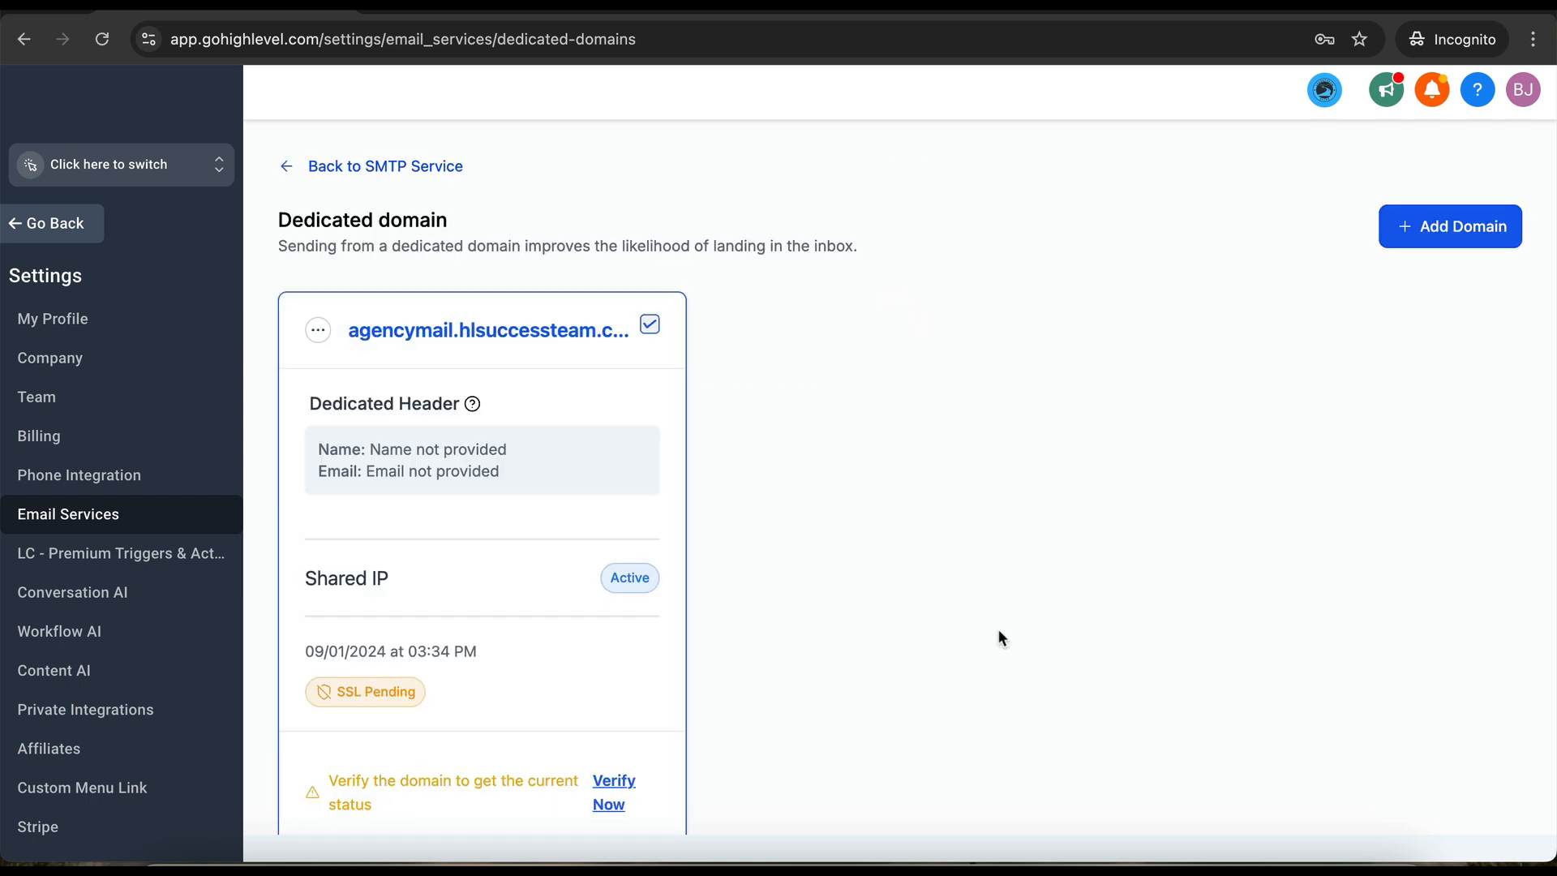
scroll(786, 588, down, 3)
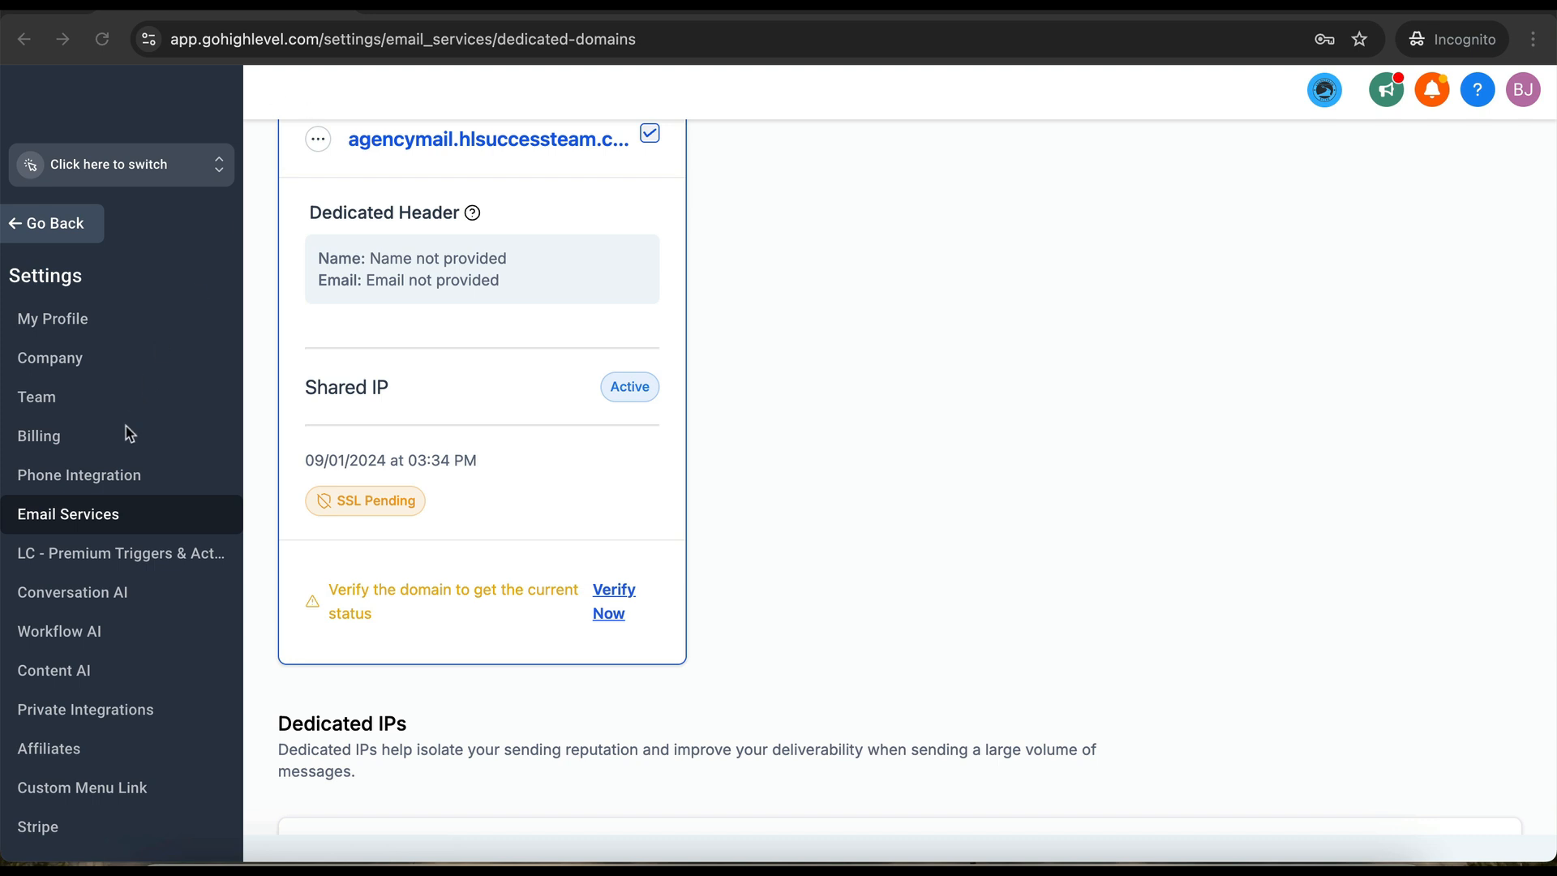
scroll(104, 462, down, 2)
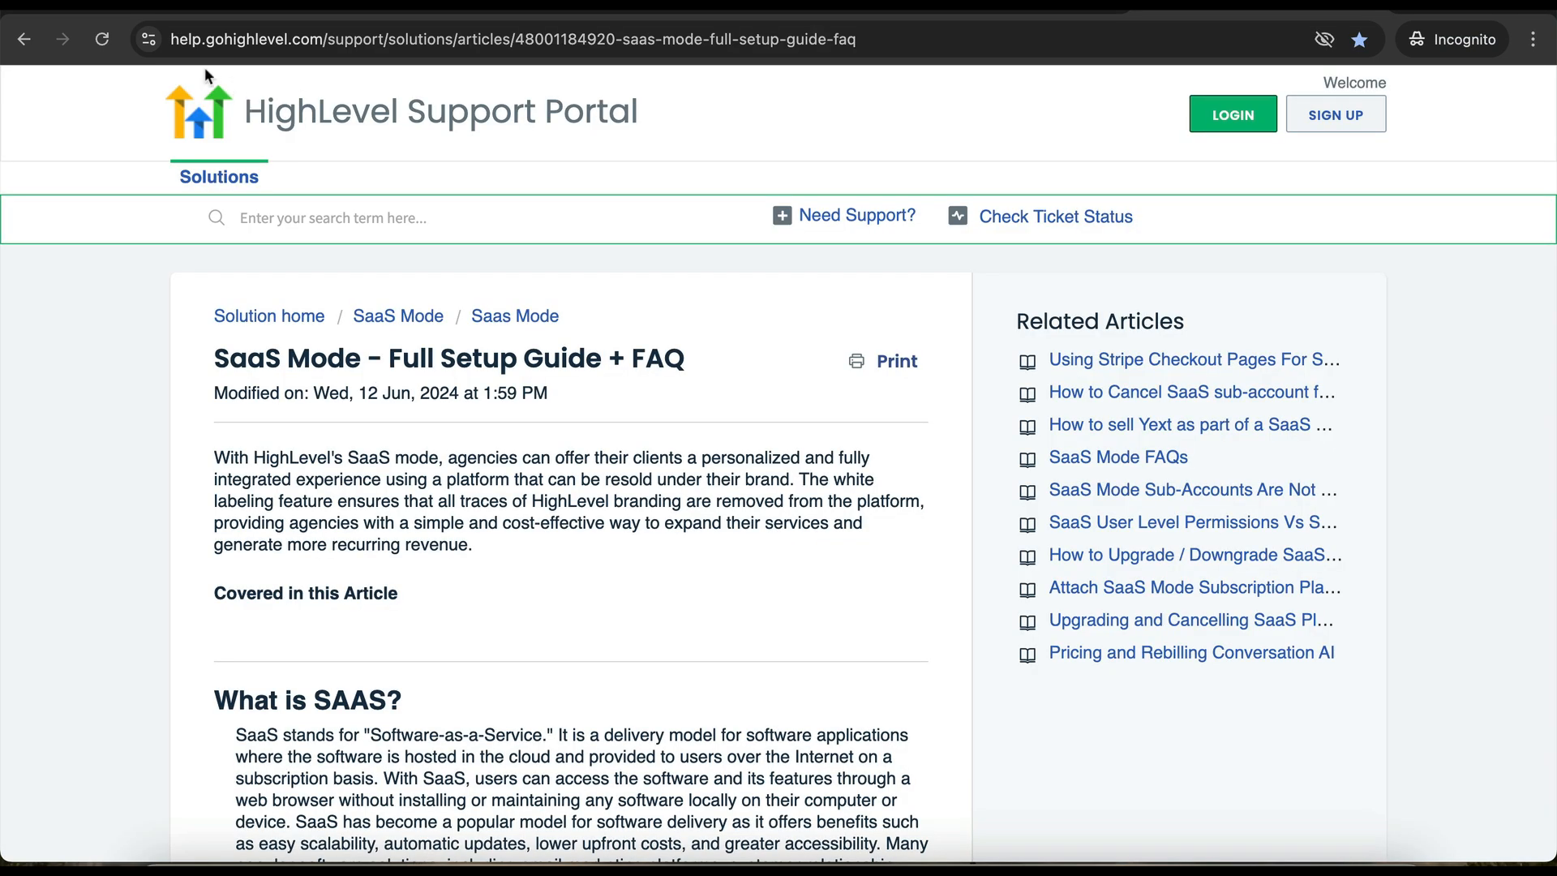
drag(170, 39, 333, 47)
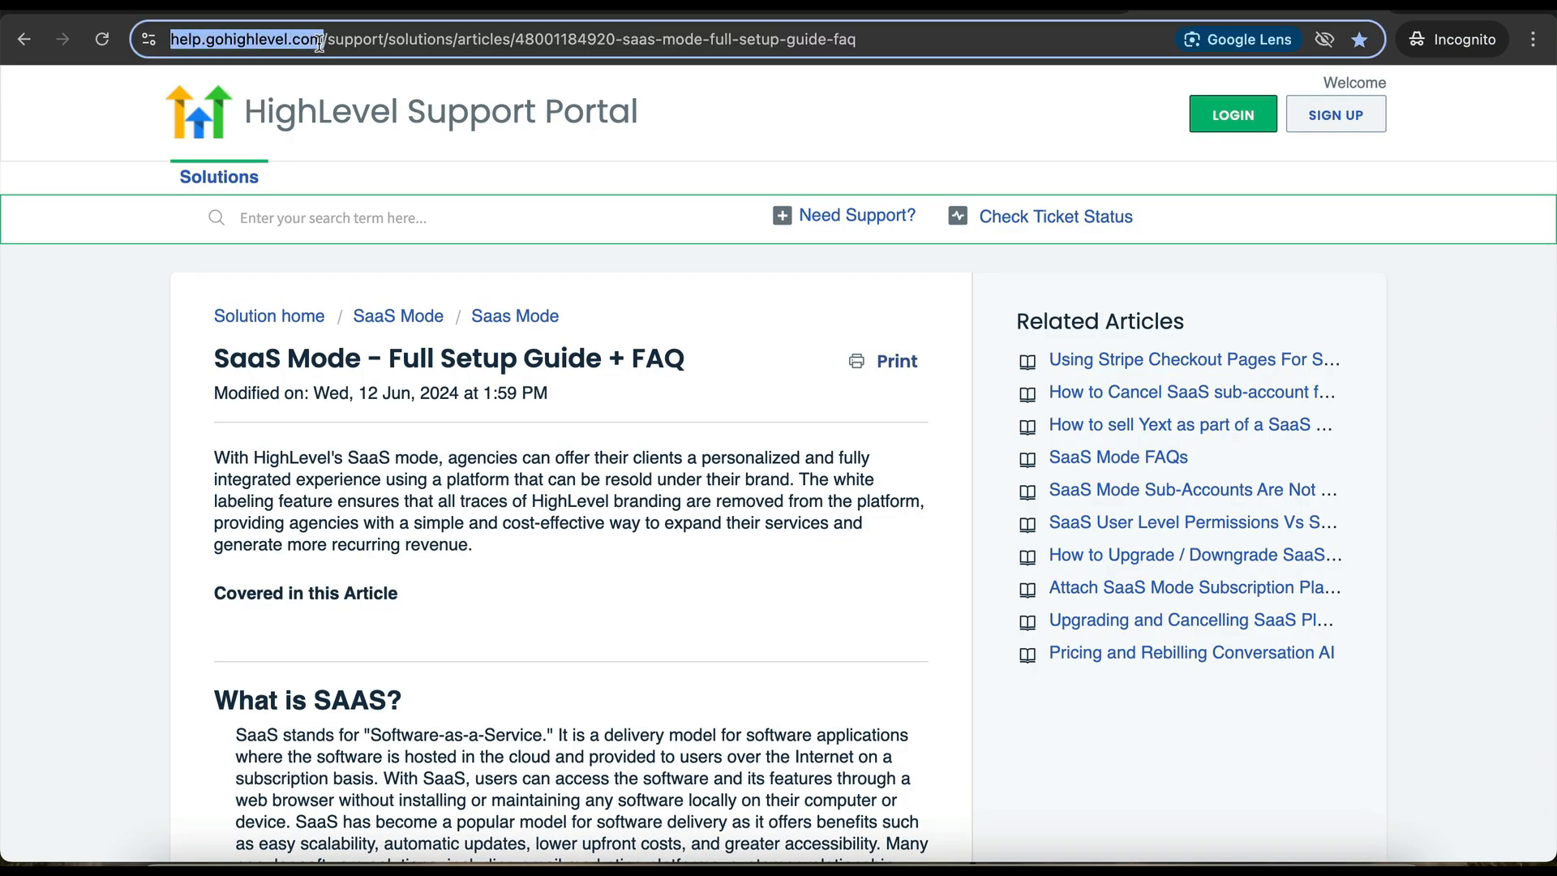
click(77, 335)
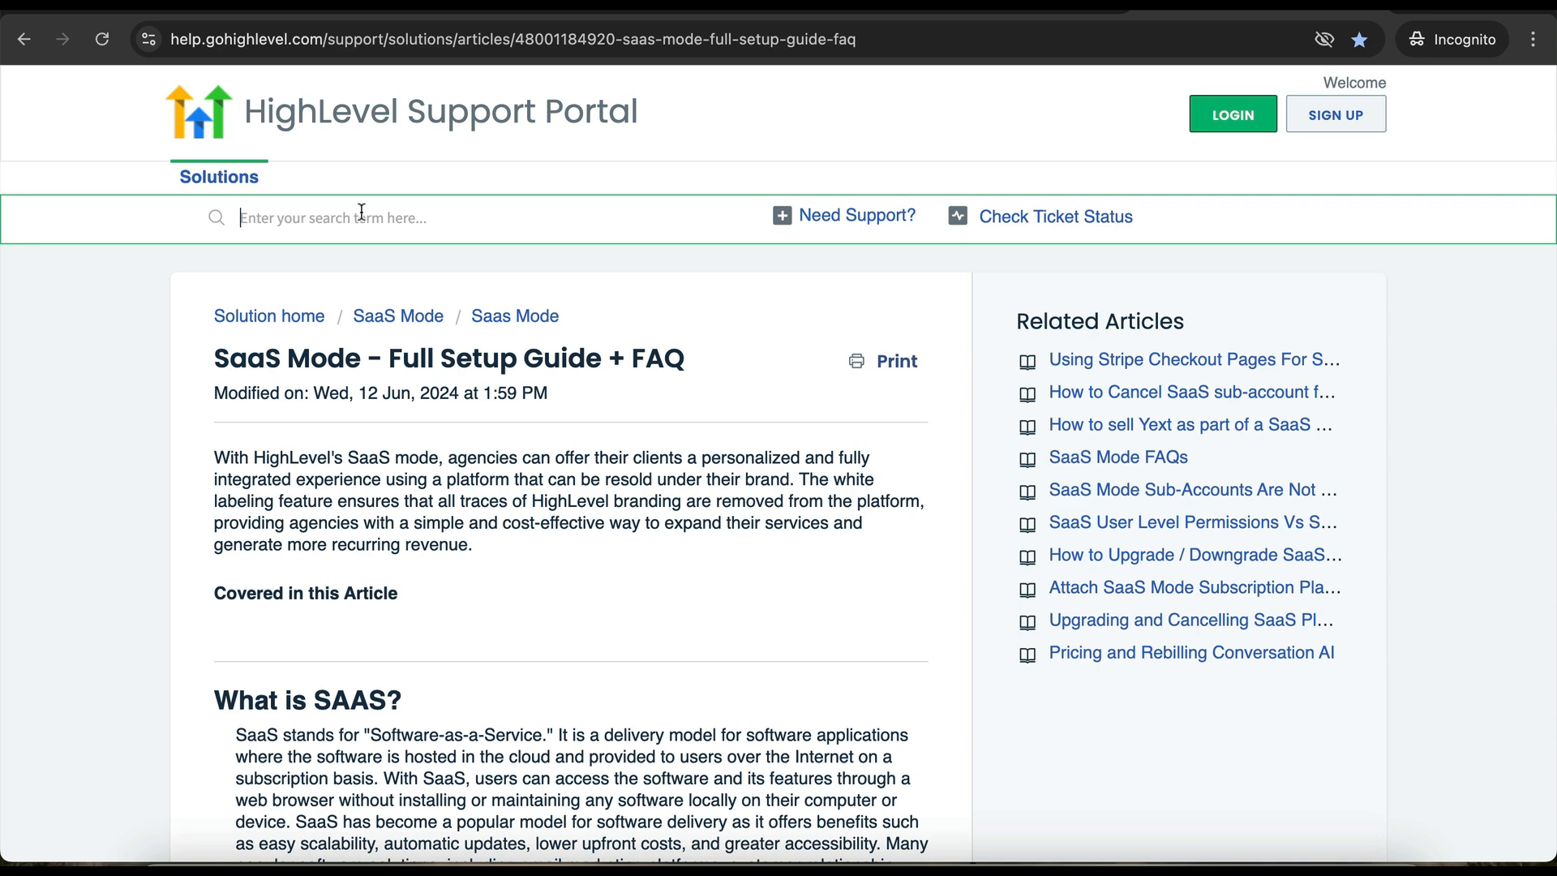
drag(214, 355, 638, 390)
click(561, 580)
scroll(561, 586, down, 7)
scroll(565, 594, down, 20)
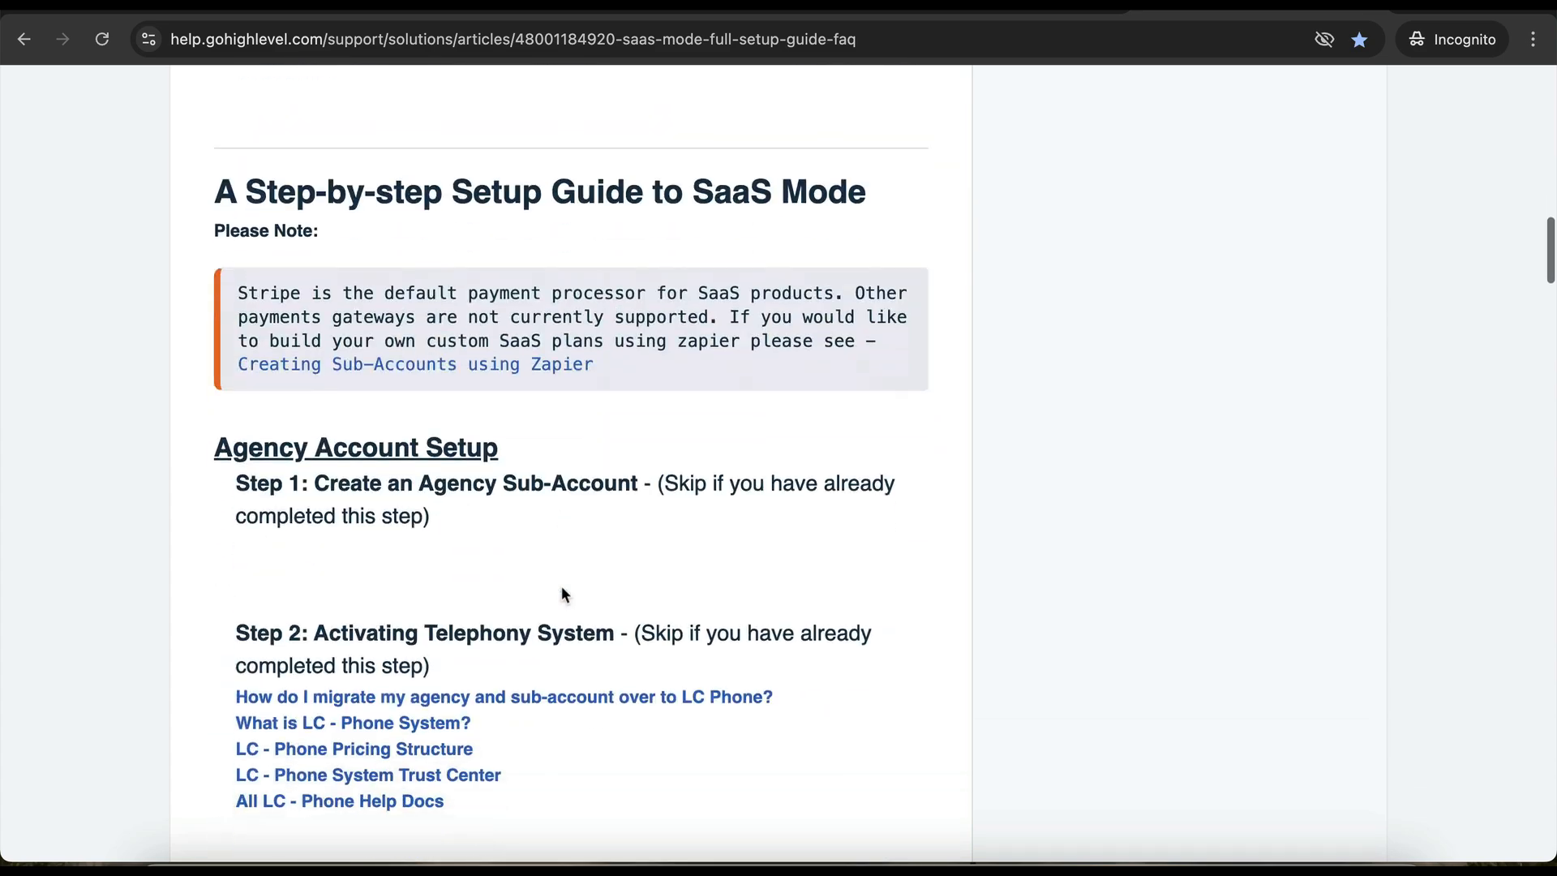
scroll(564, 590, down, 20)
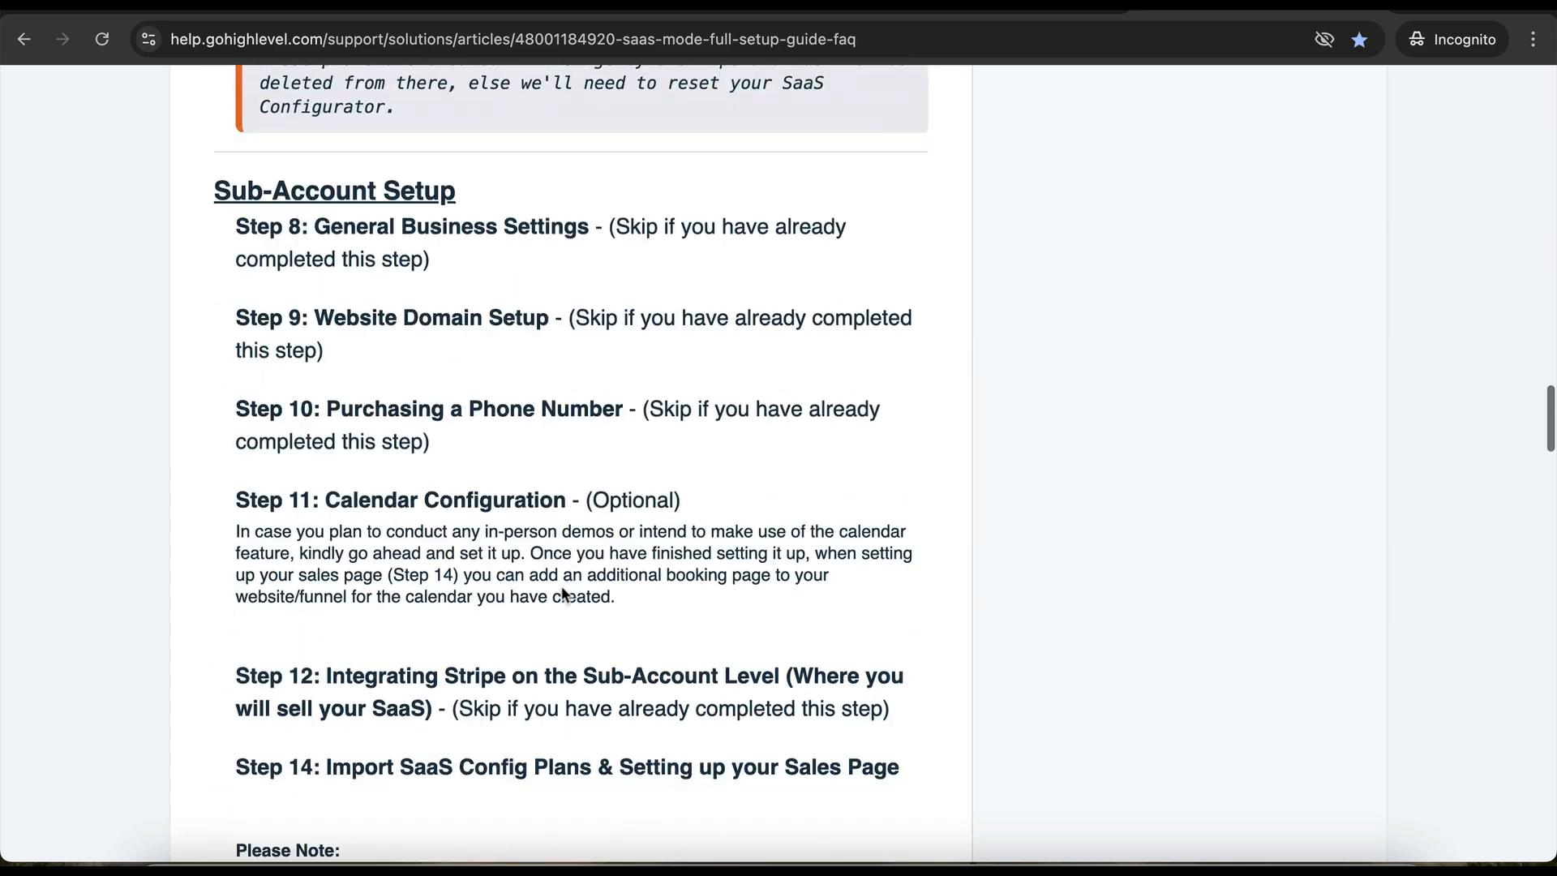
scroll(561, 585, up, 20)
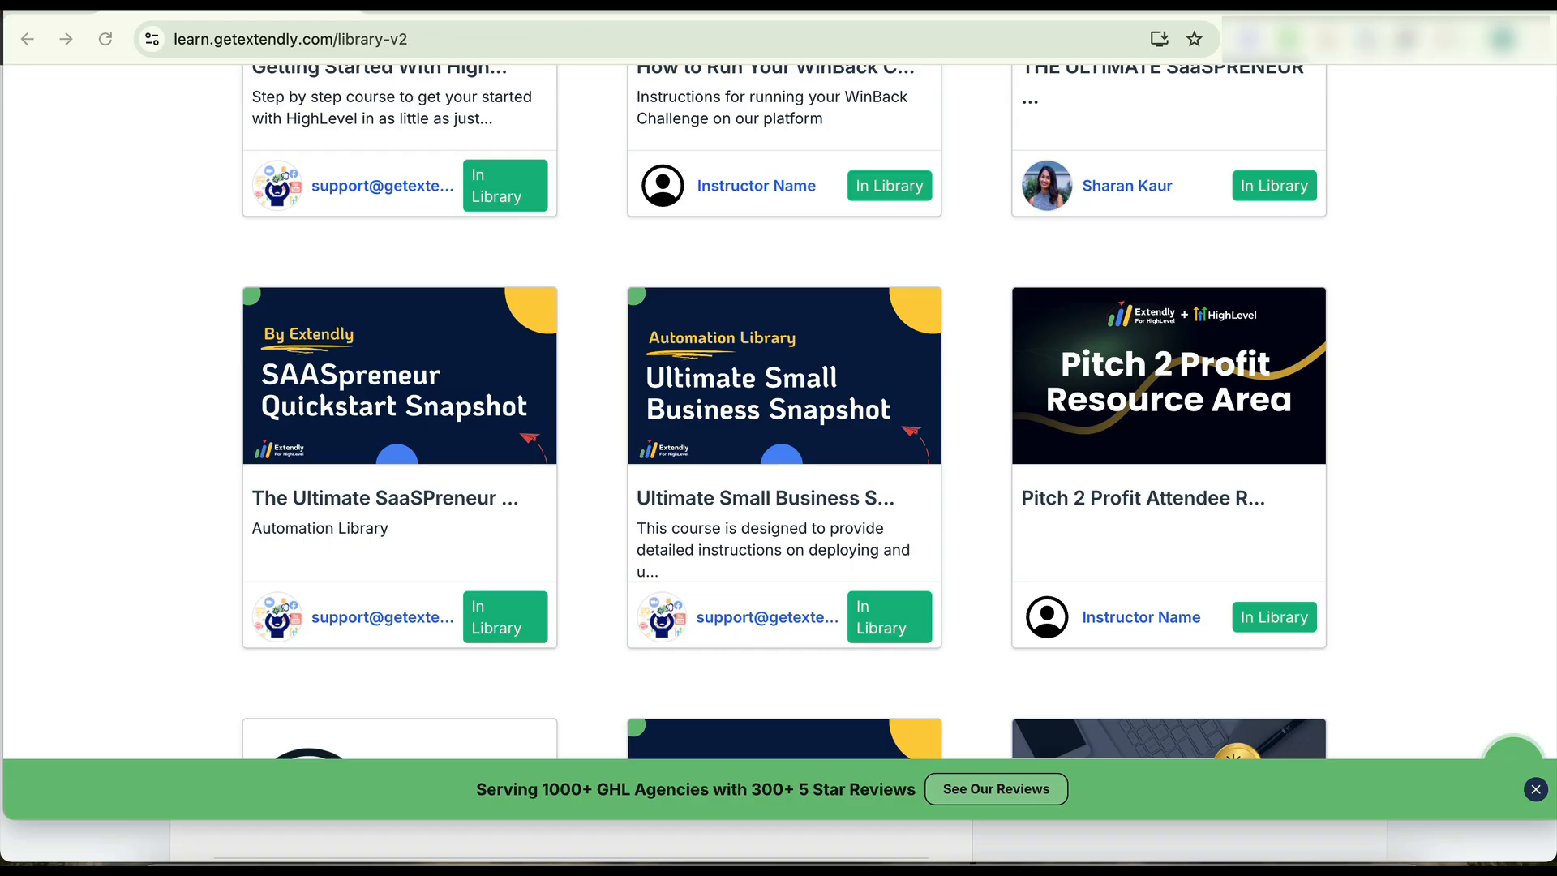
- Open the SaaSpreneur course's SubAccount Setup lesson and copy the Agency Quickstart Snapshot link address
drag(194, 40, 308, 63)
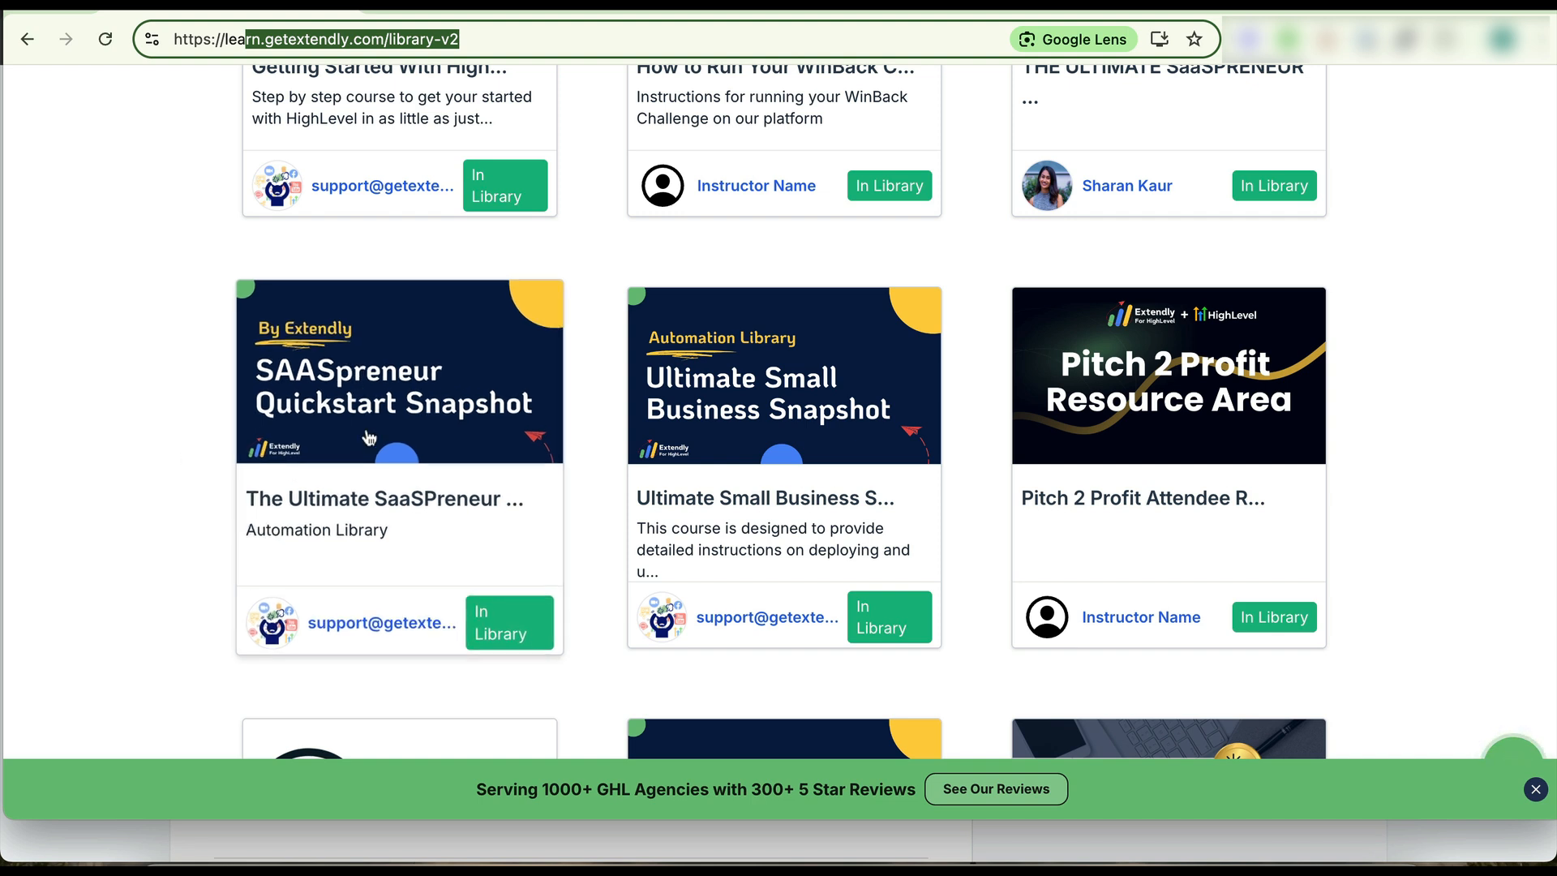
click(395, 432)
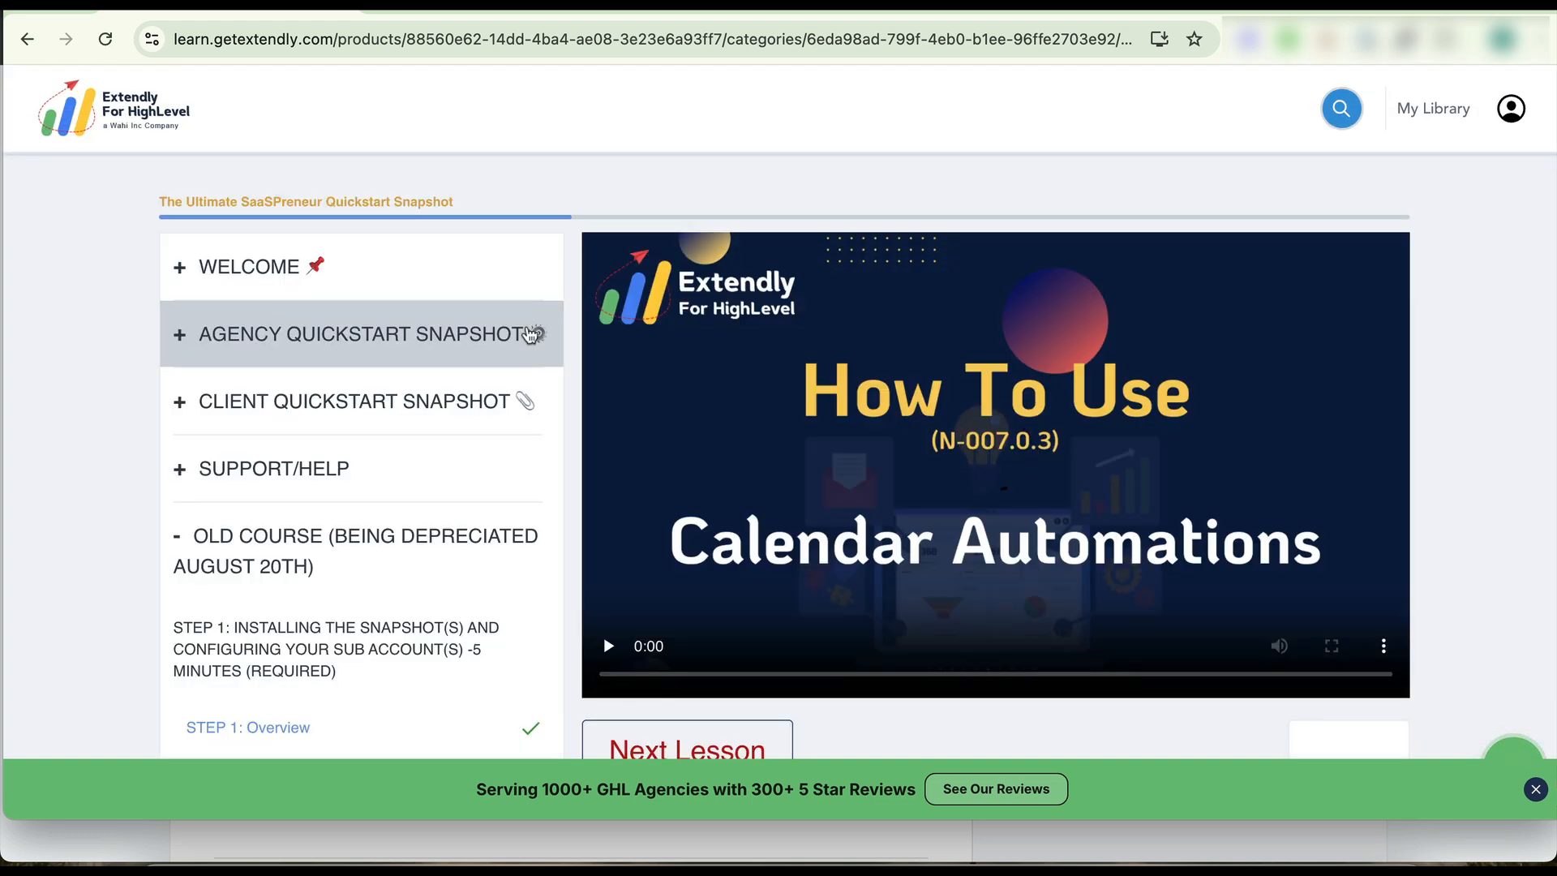
click(288, 345)
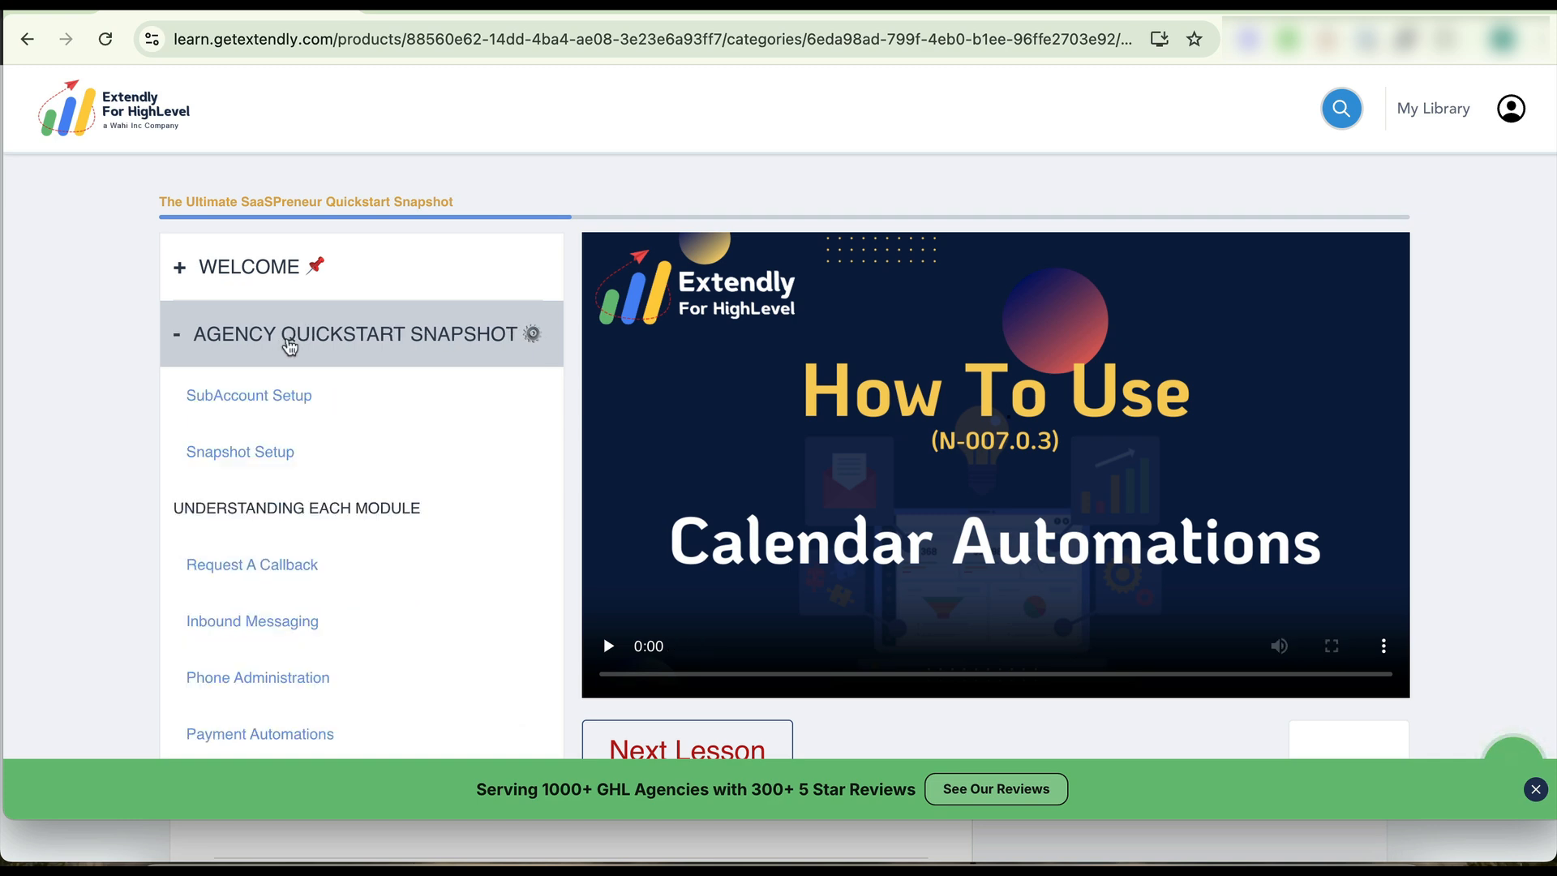
click(221, 395)
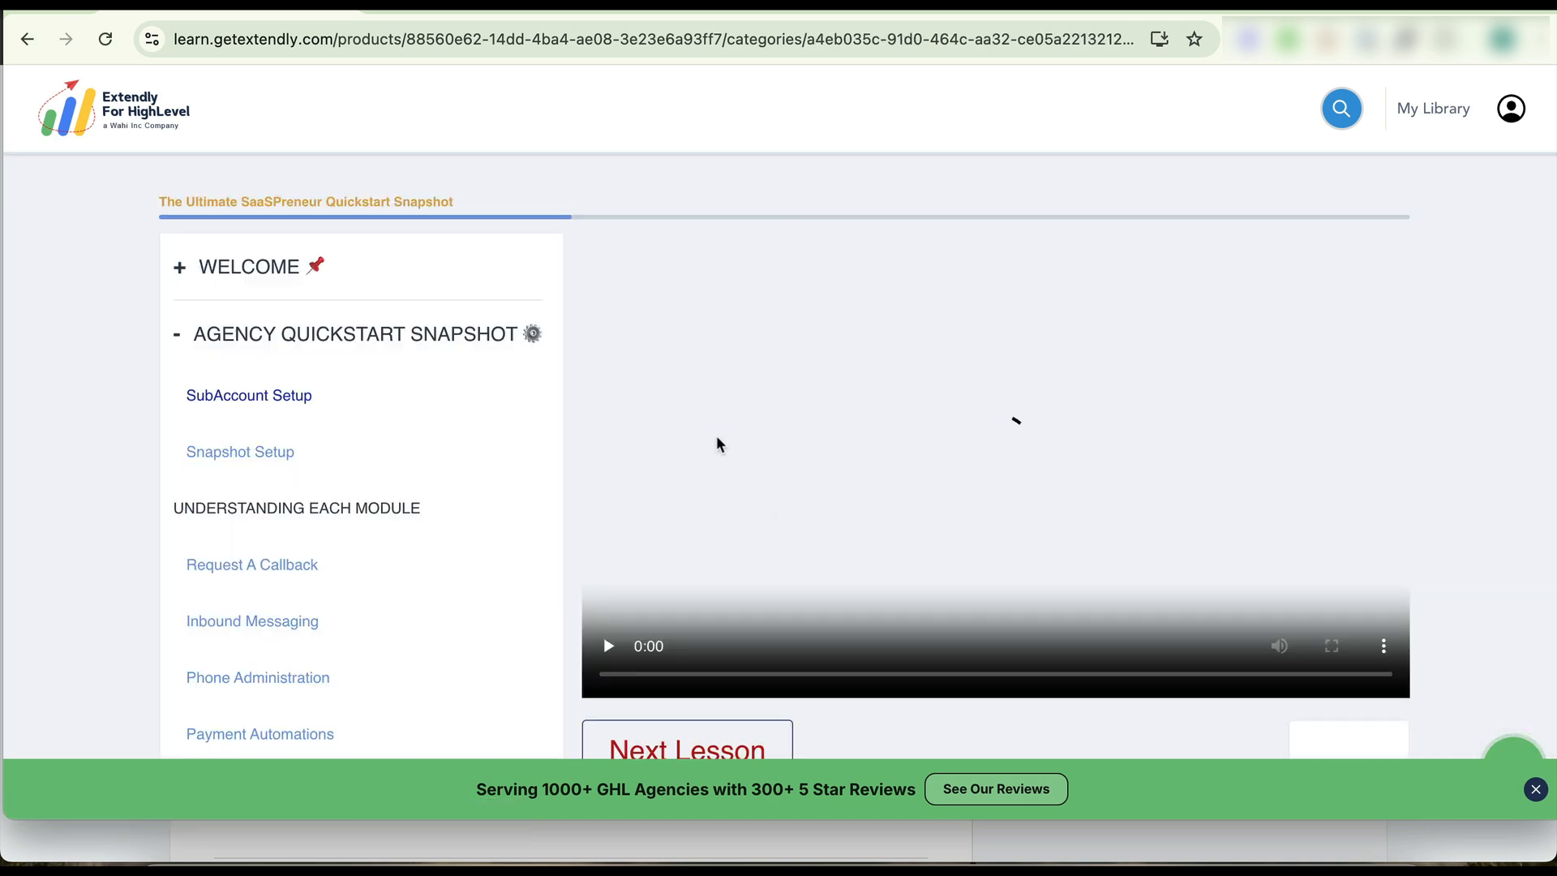
scroll(719, 442, down, 8)
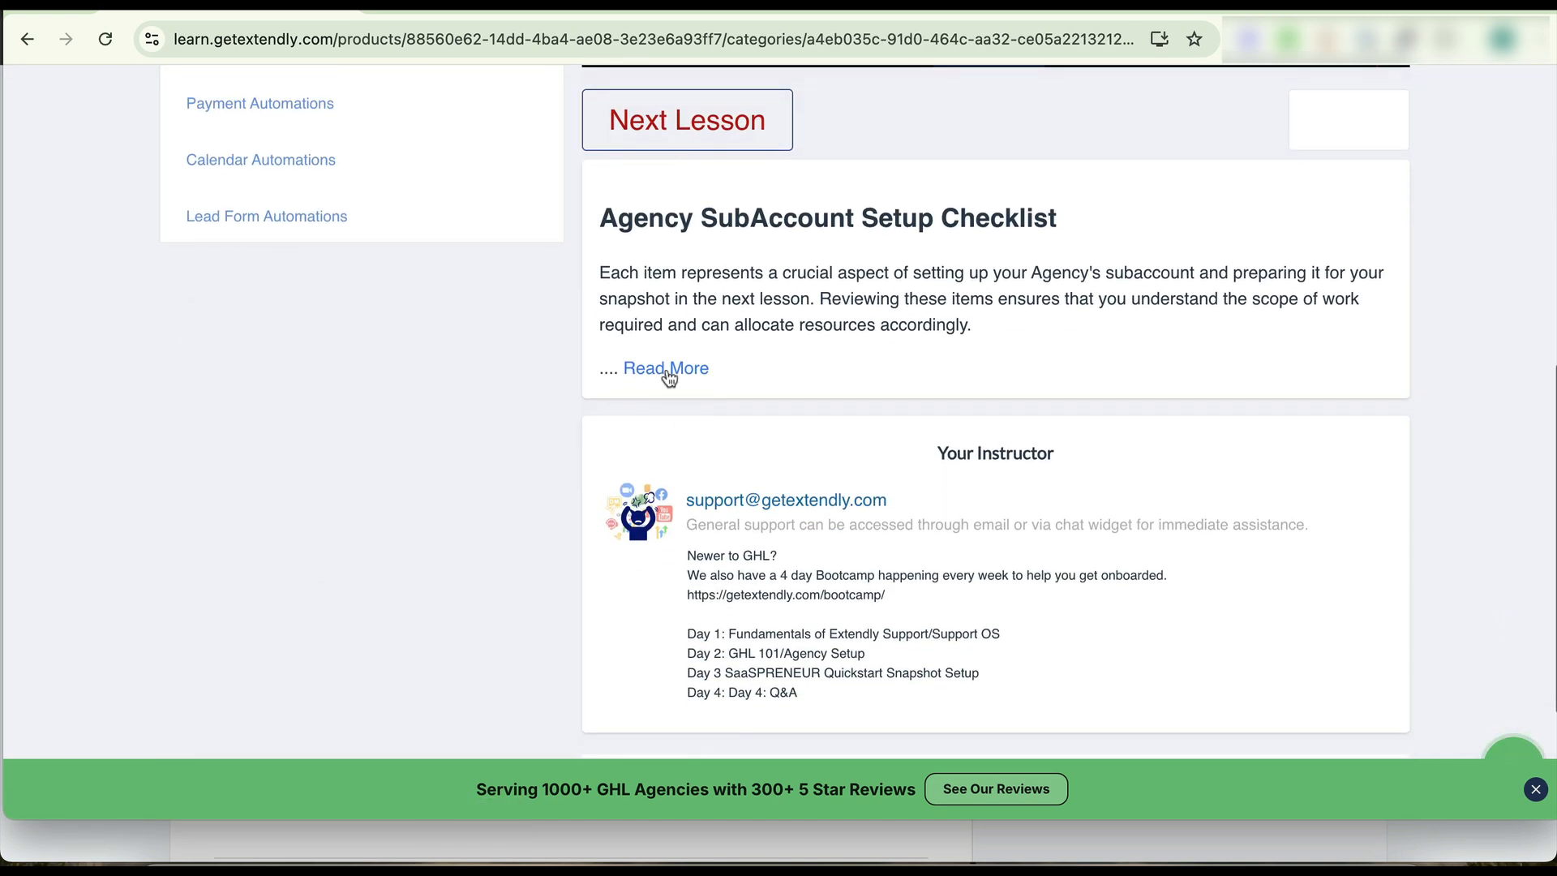
click(668, 369)
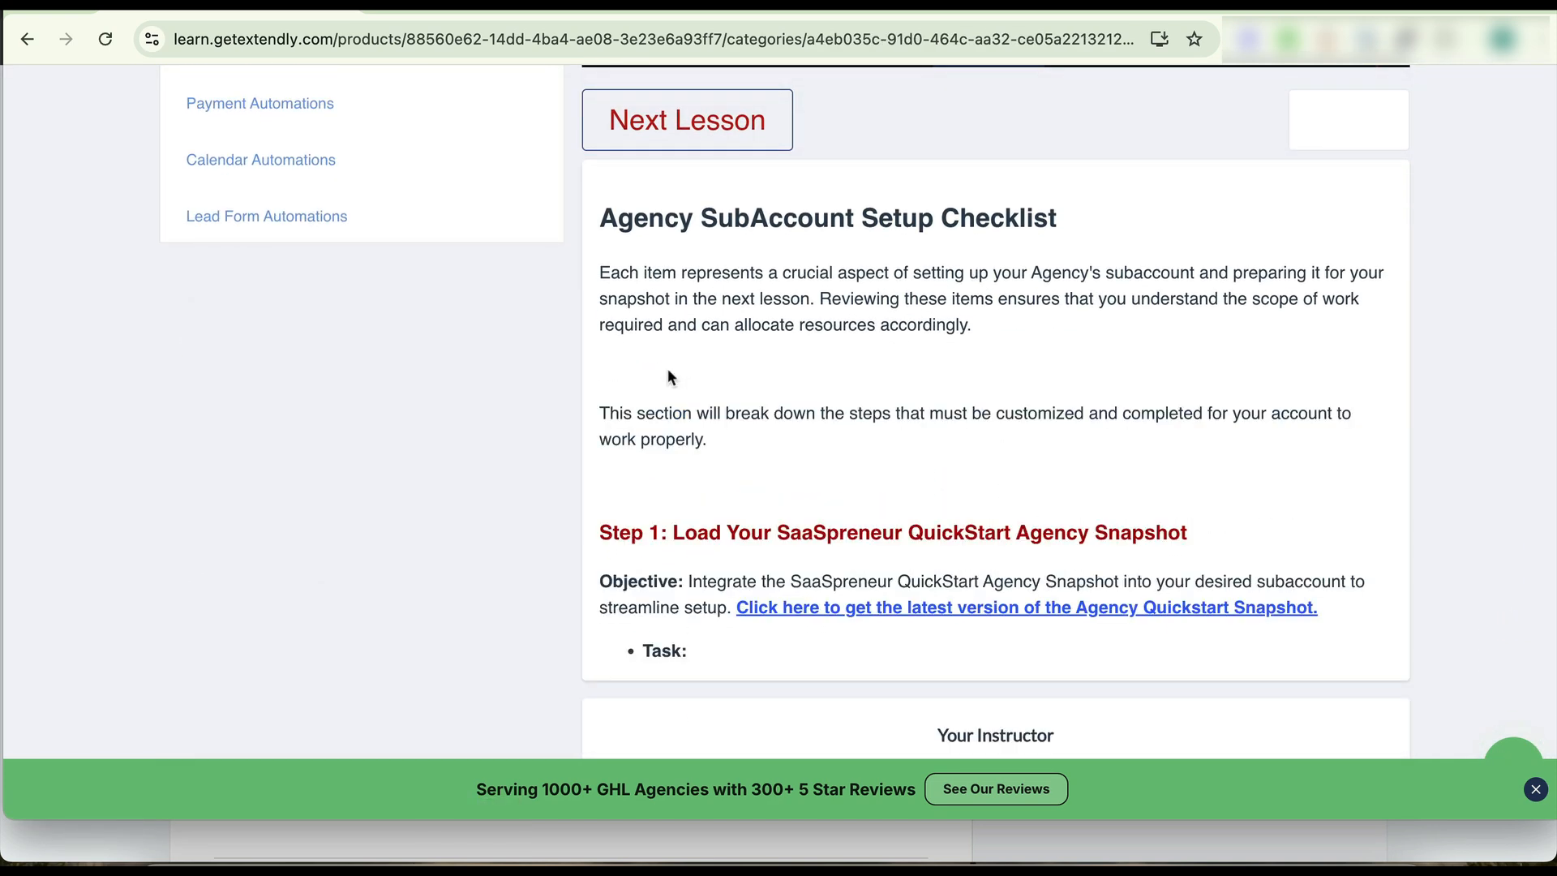
right_click(1210, 607)
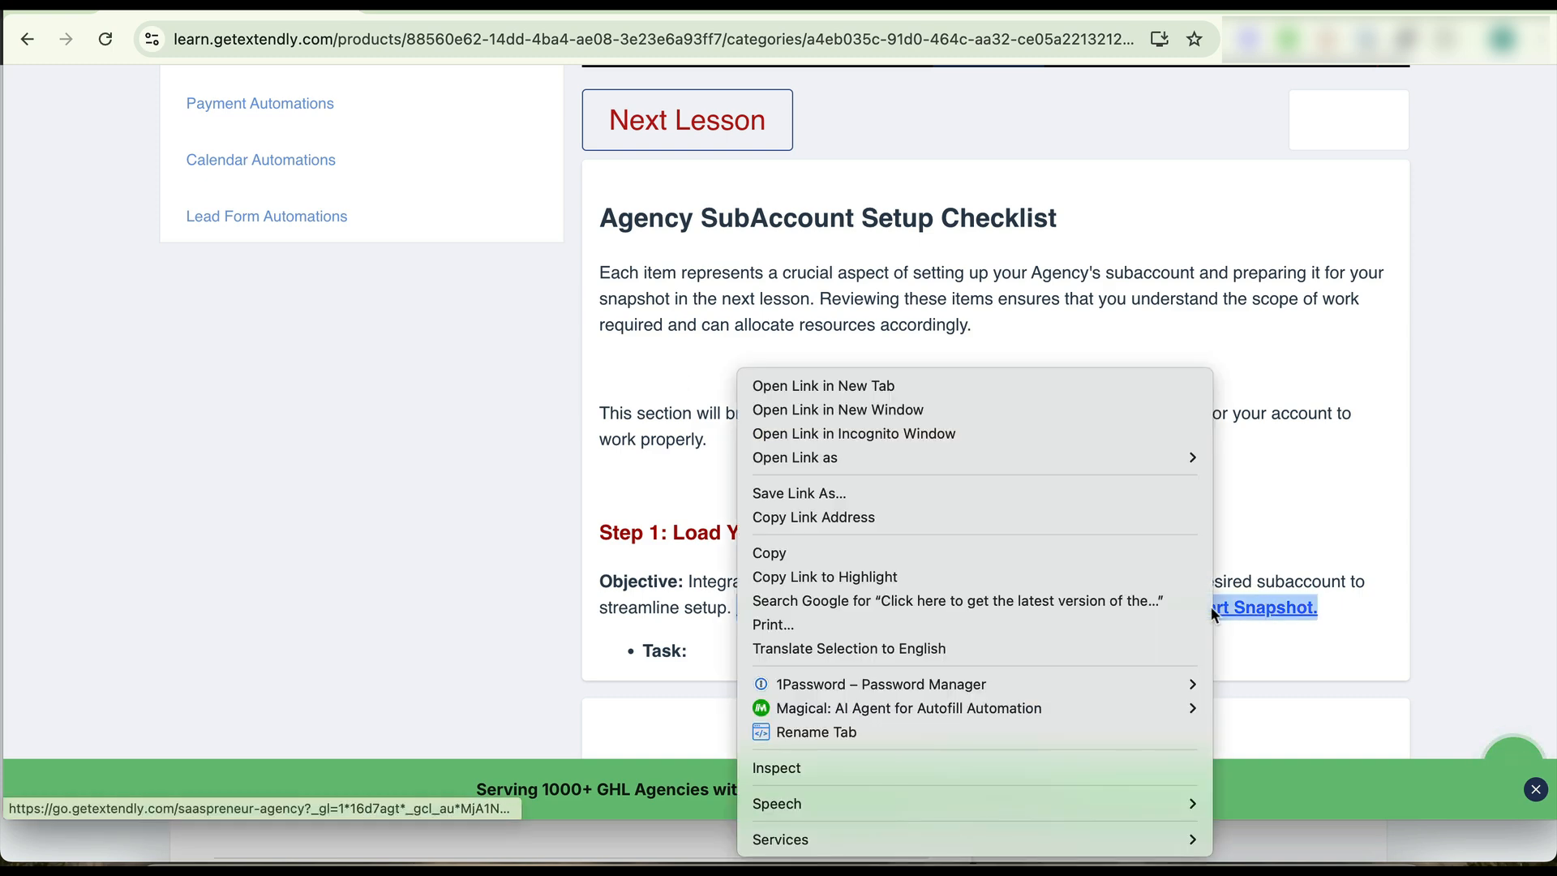
click(893, 519)
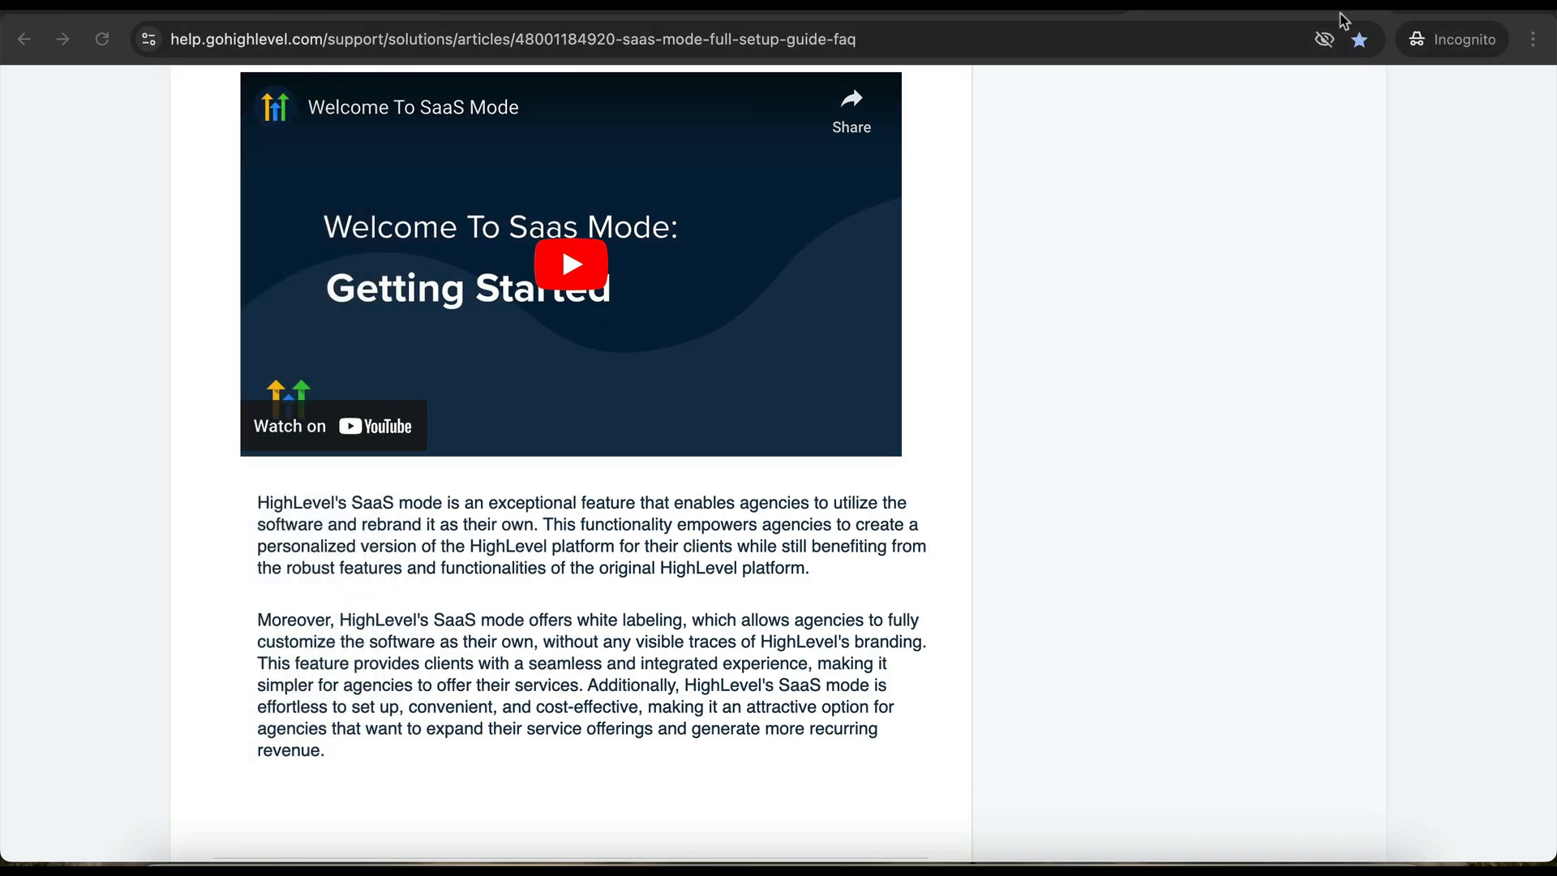
- Load the copied Agency Quickstart Snapshot link in a new incognito tab
key(ctrl+t)
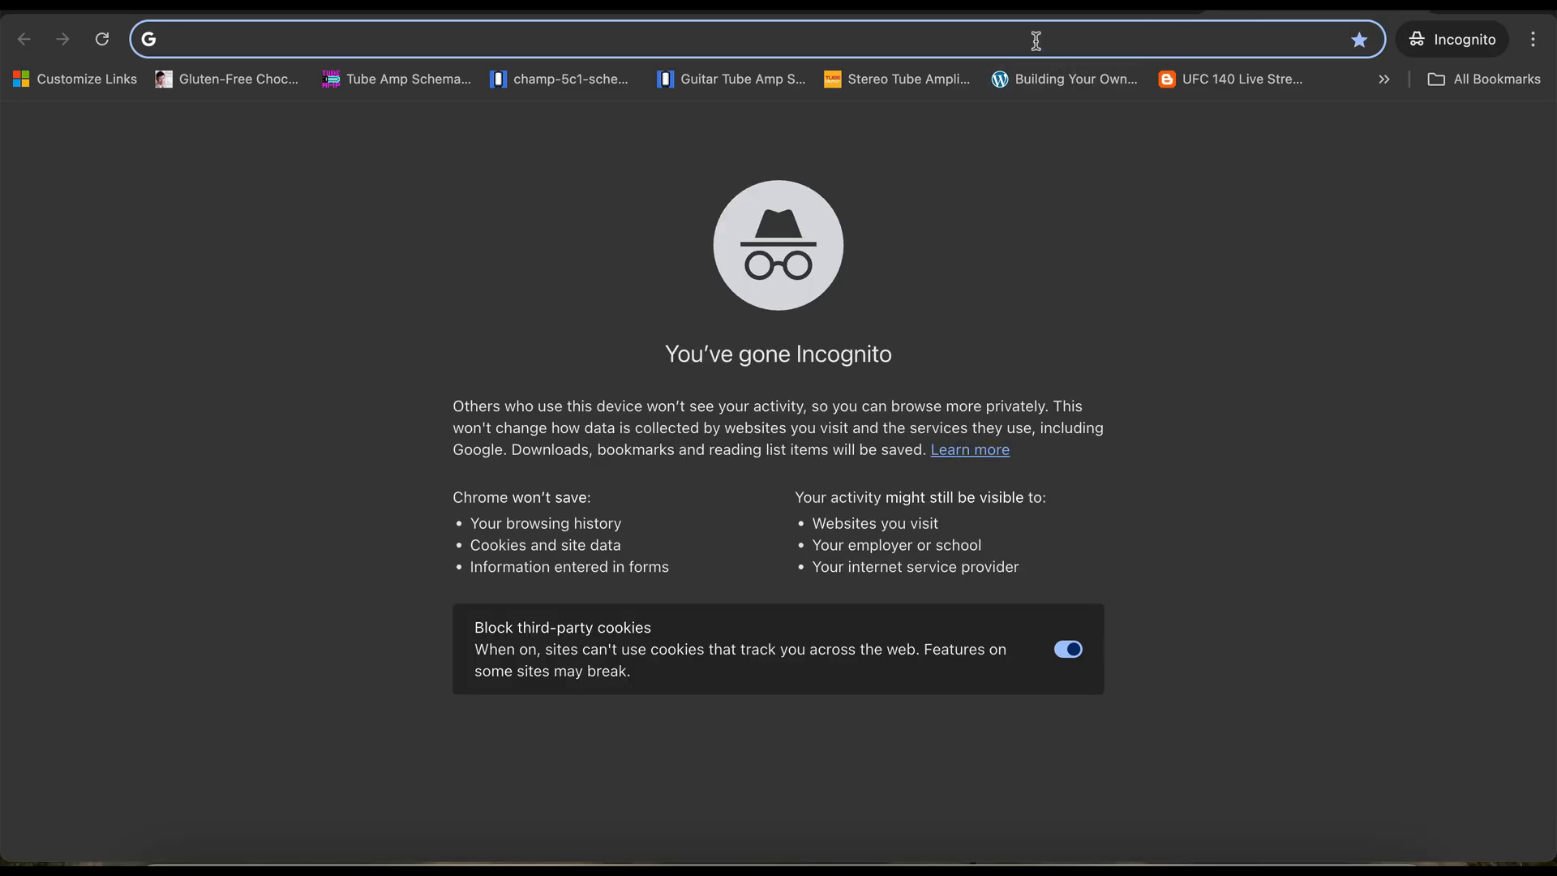
key(ctrl+v)
key(Return)
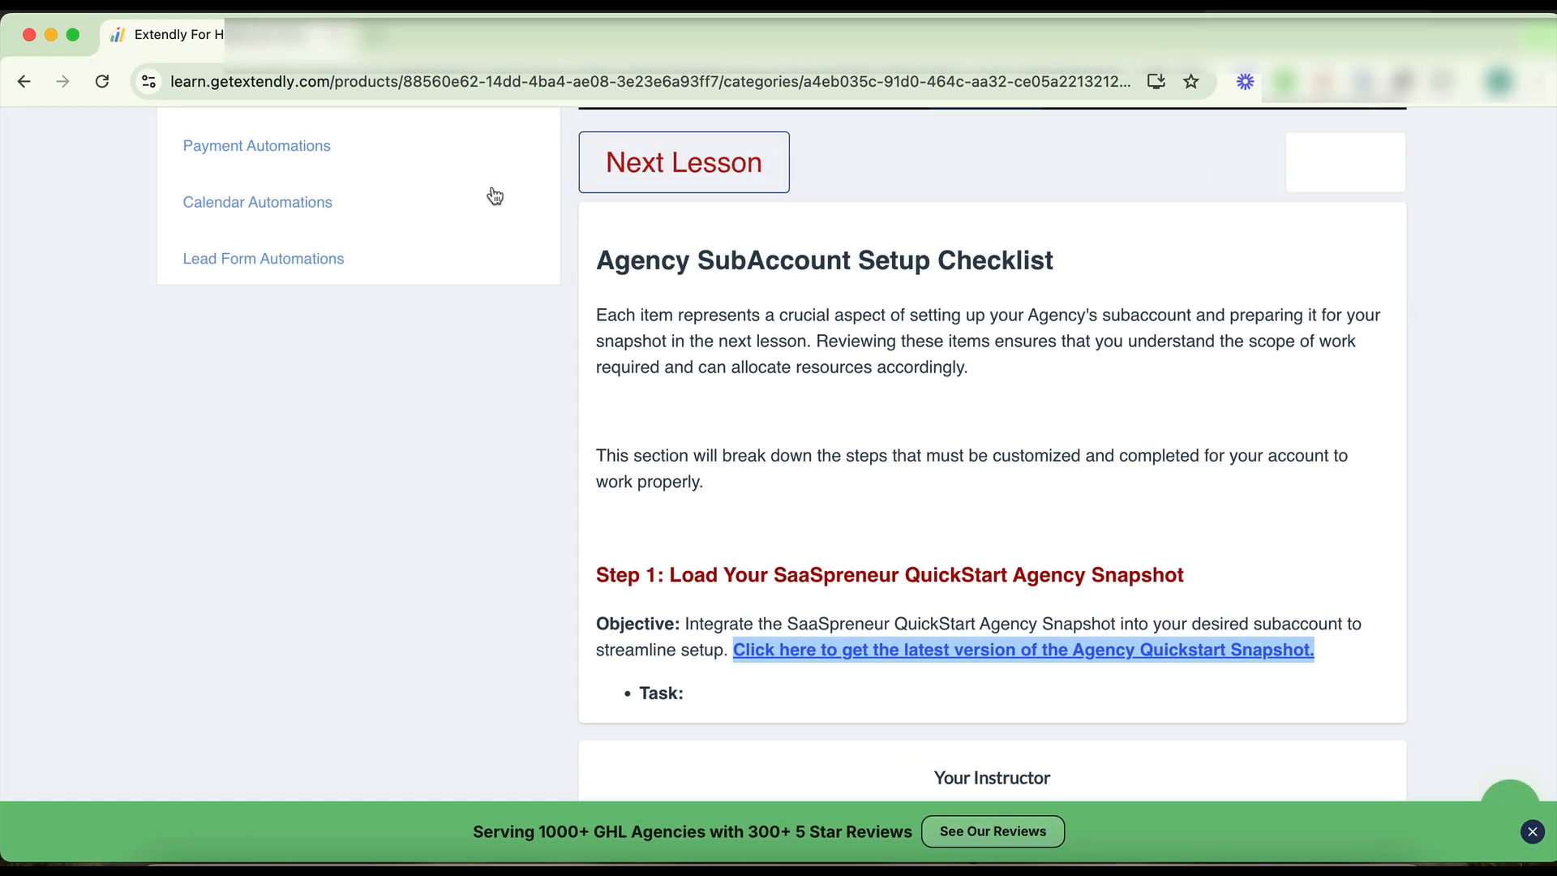
- Switch to the Client Quickstart Snapshot's Onboarding Setup lesson and copy its snapshot link address
scroll(356, 352, up, 8)
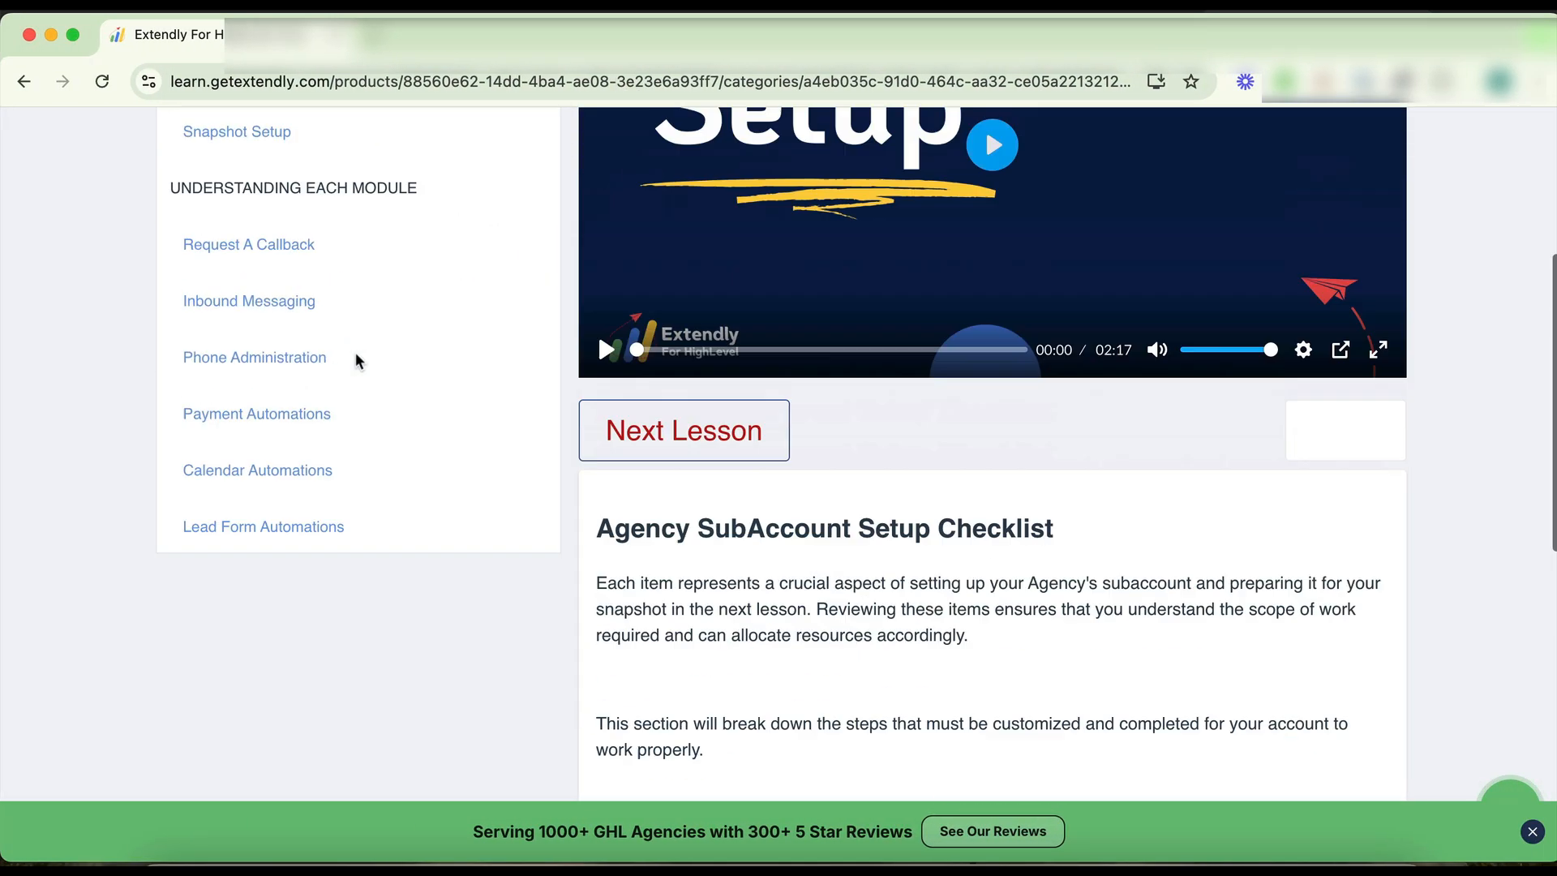
scroll(316, 407, down, 3)
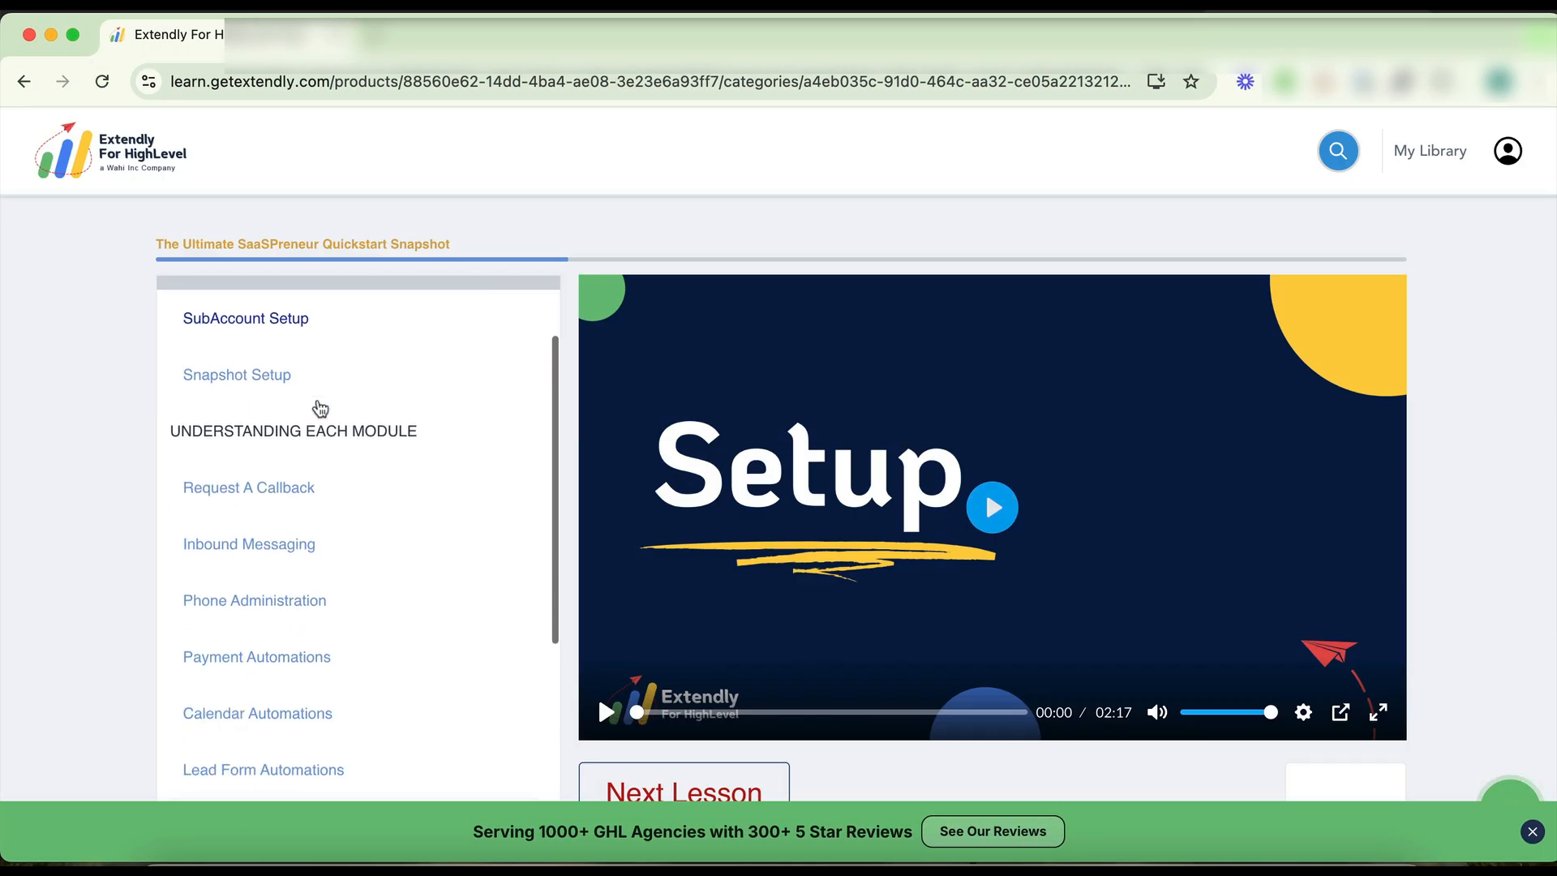
scroll(315, 407, up, 3)
click(320, 379)
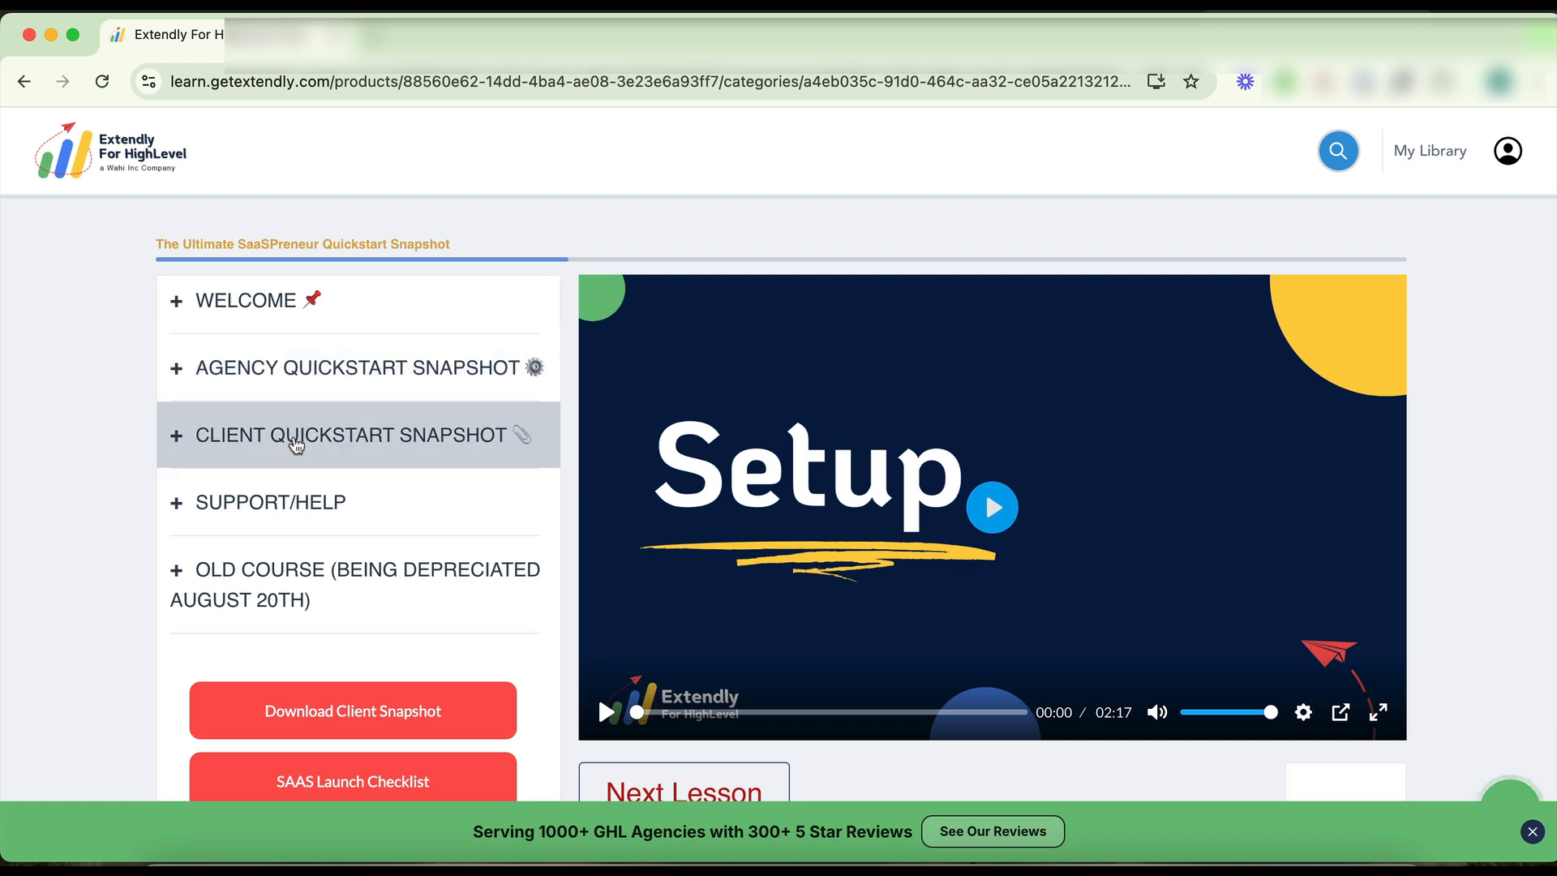
click(308, 442)
click(273, 498)
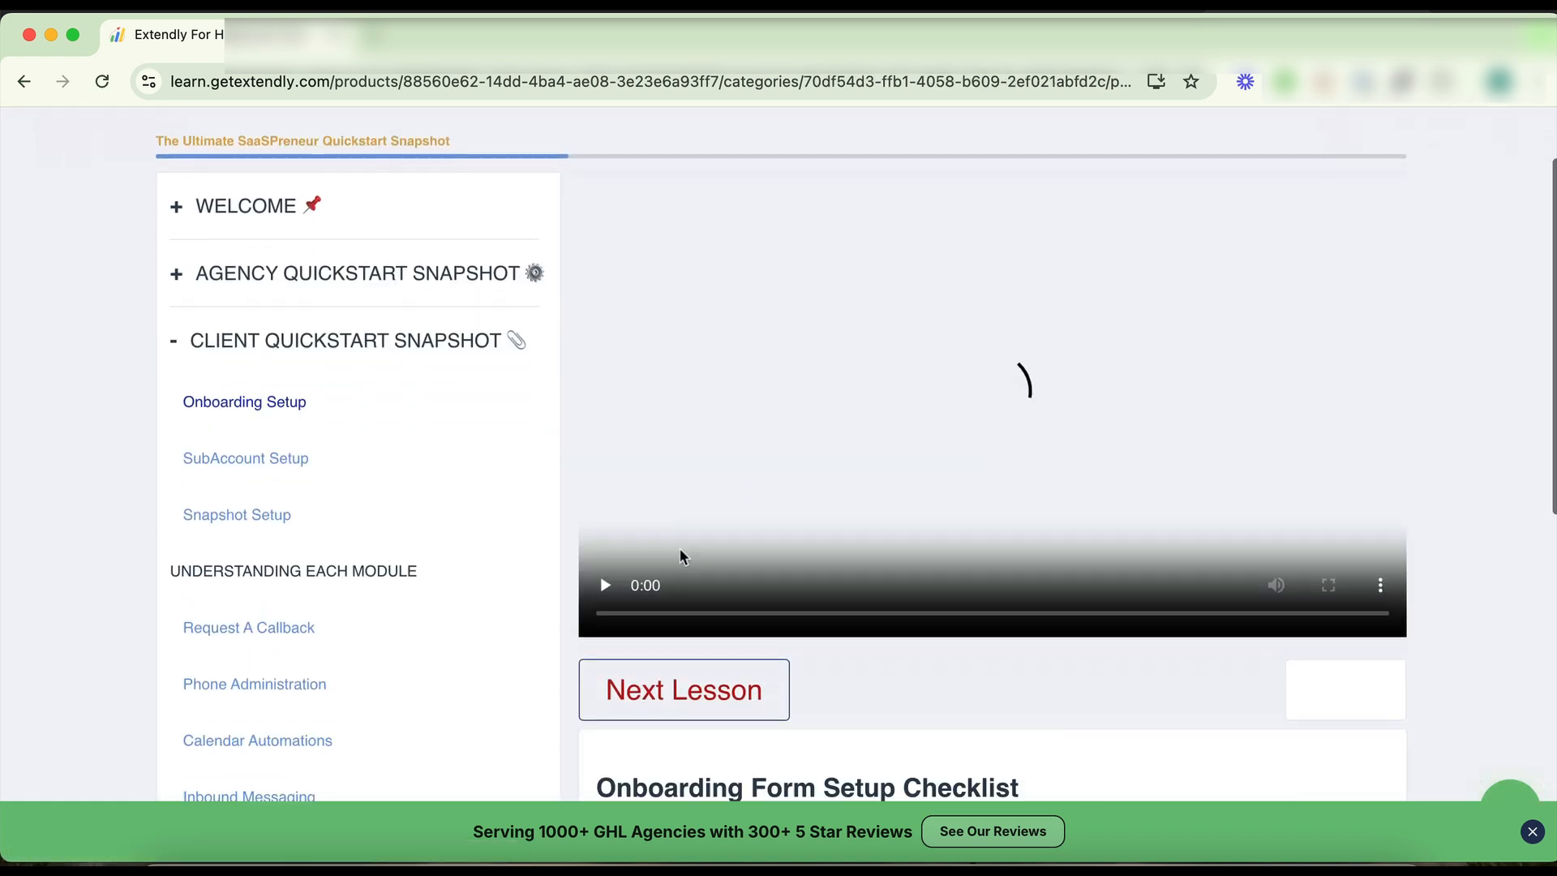
scroll(681, 552, down, 5)
click(667, 537)
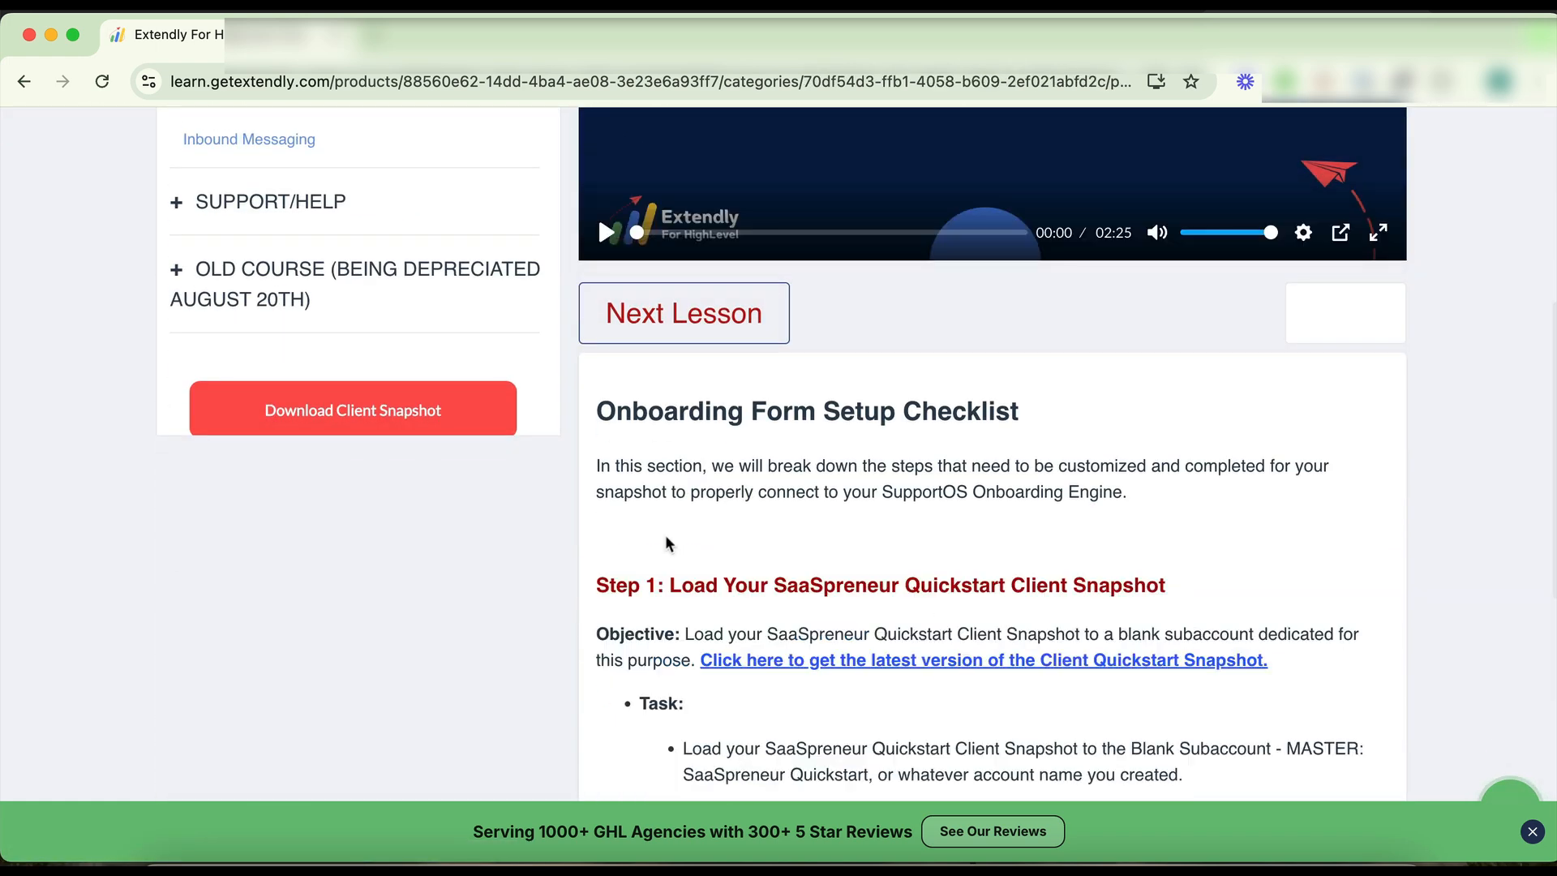
scroll(880, 507, down, 2)
right_click(884, 506)
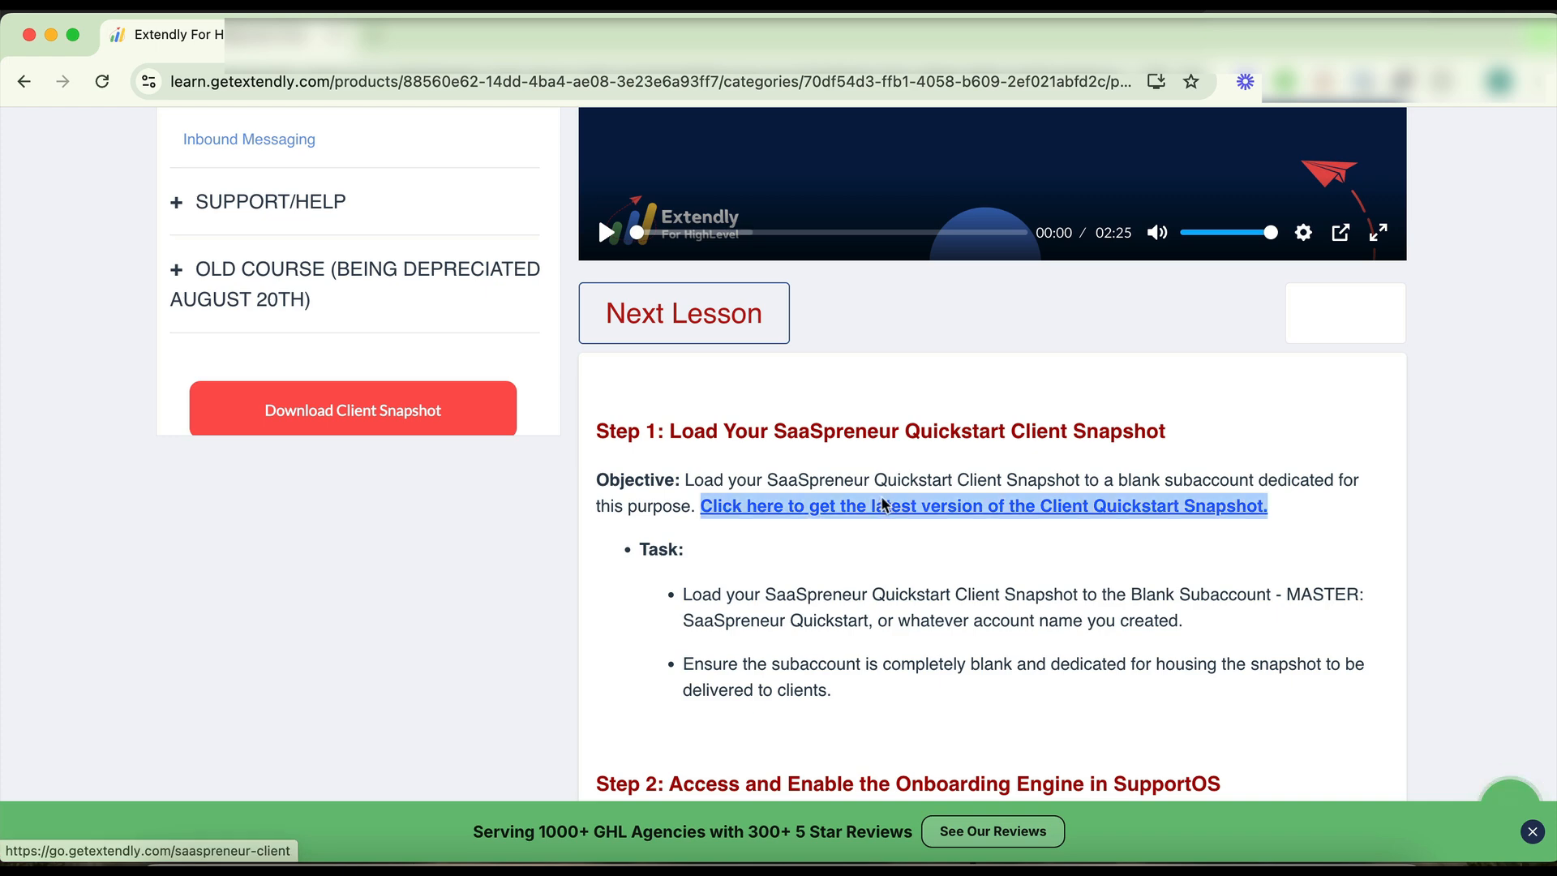
click(938, 511)
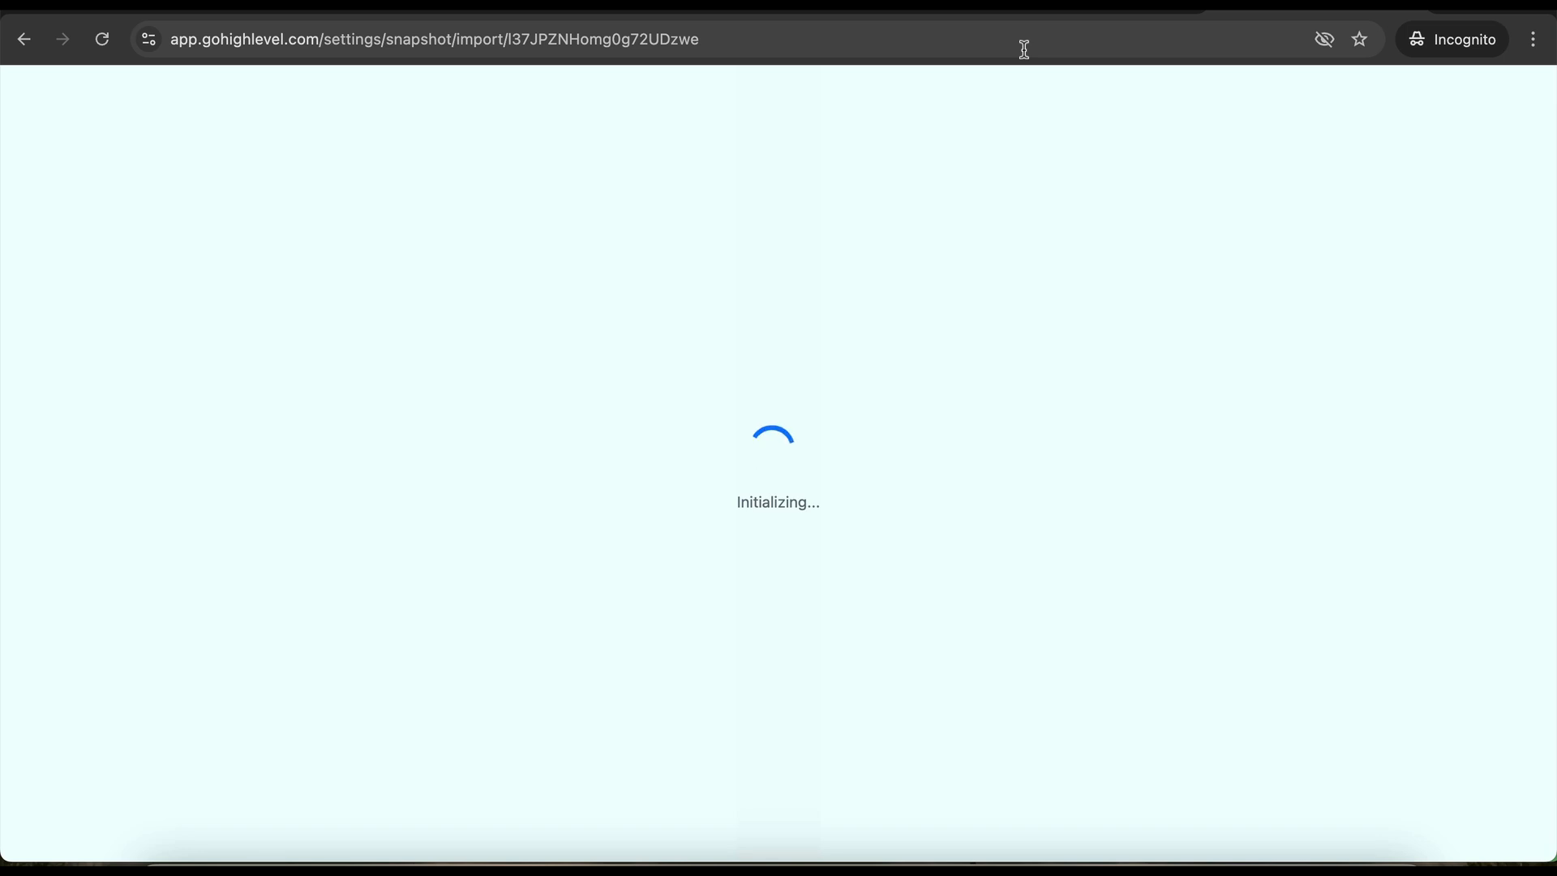
- Select the snapshot import page's address while it initializes into the Agency Dashboard
click(1011, 41)
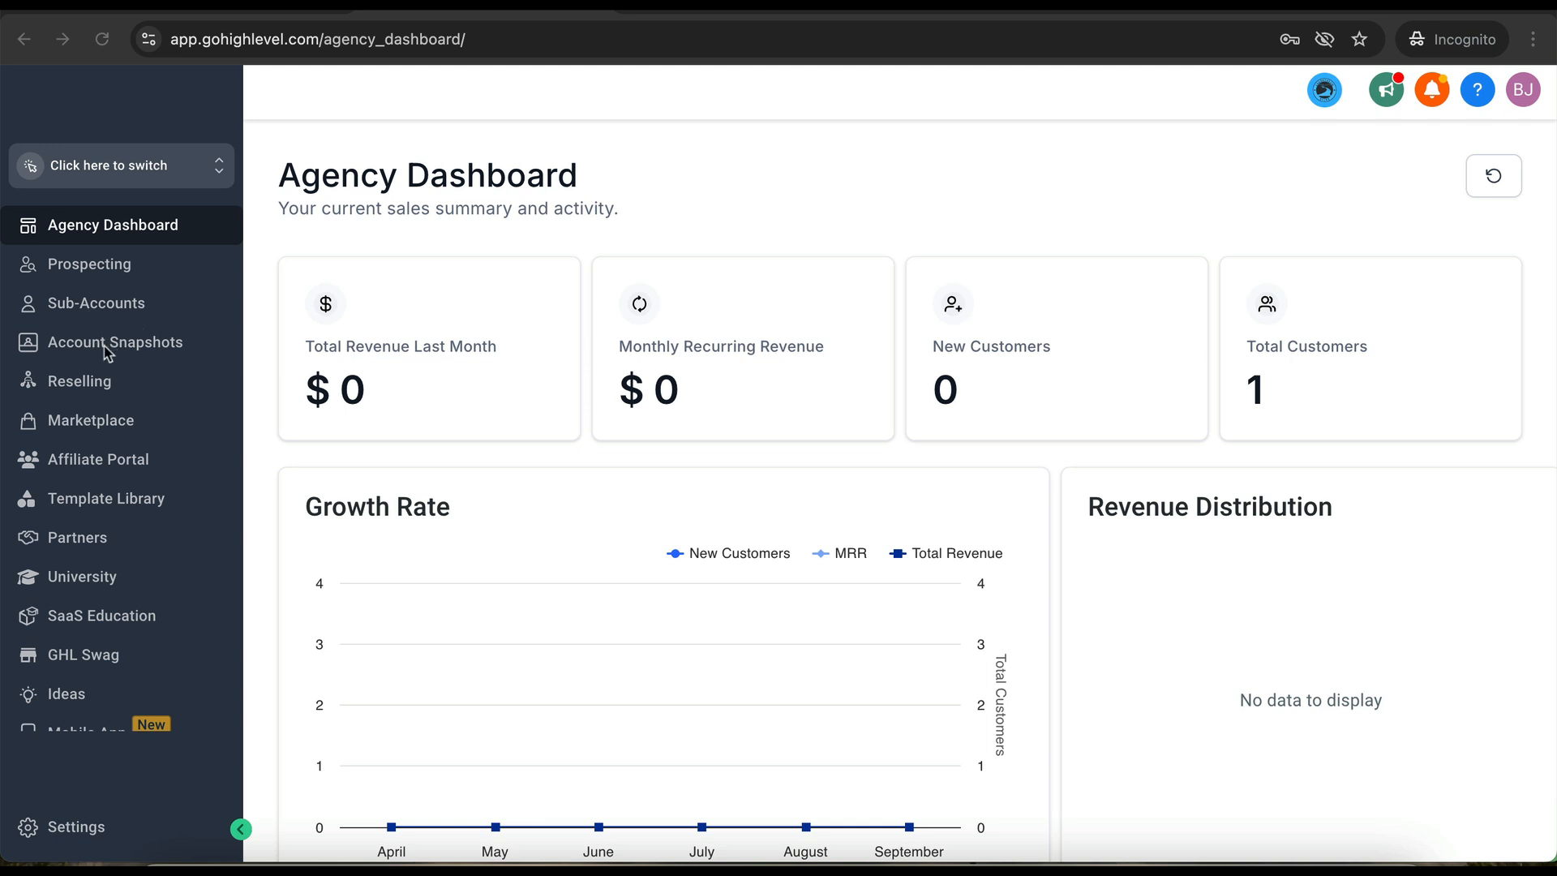
- List imported snapshots at 30 per page and create a sub-account from SAASPreneur Quick Start Agency
click(82, 354)
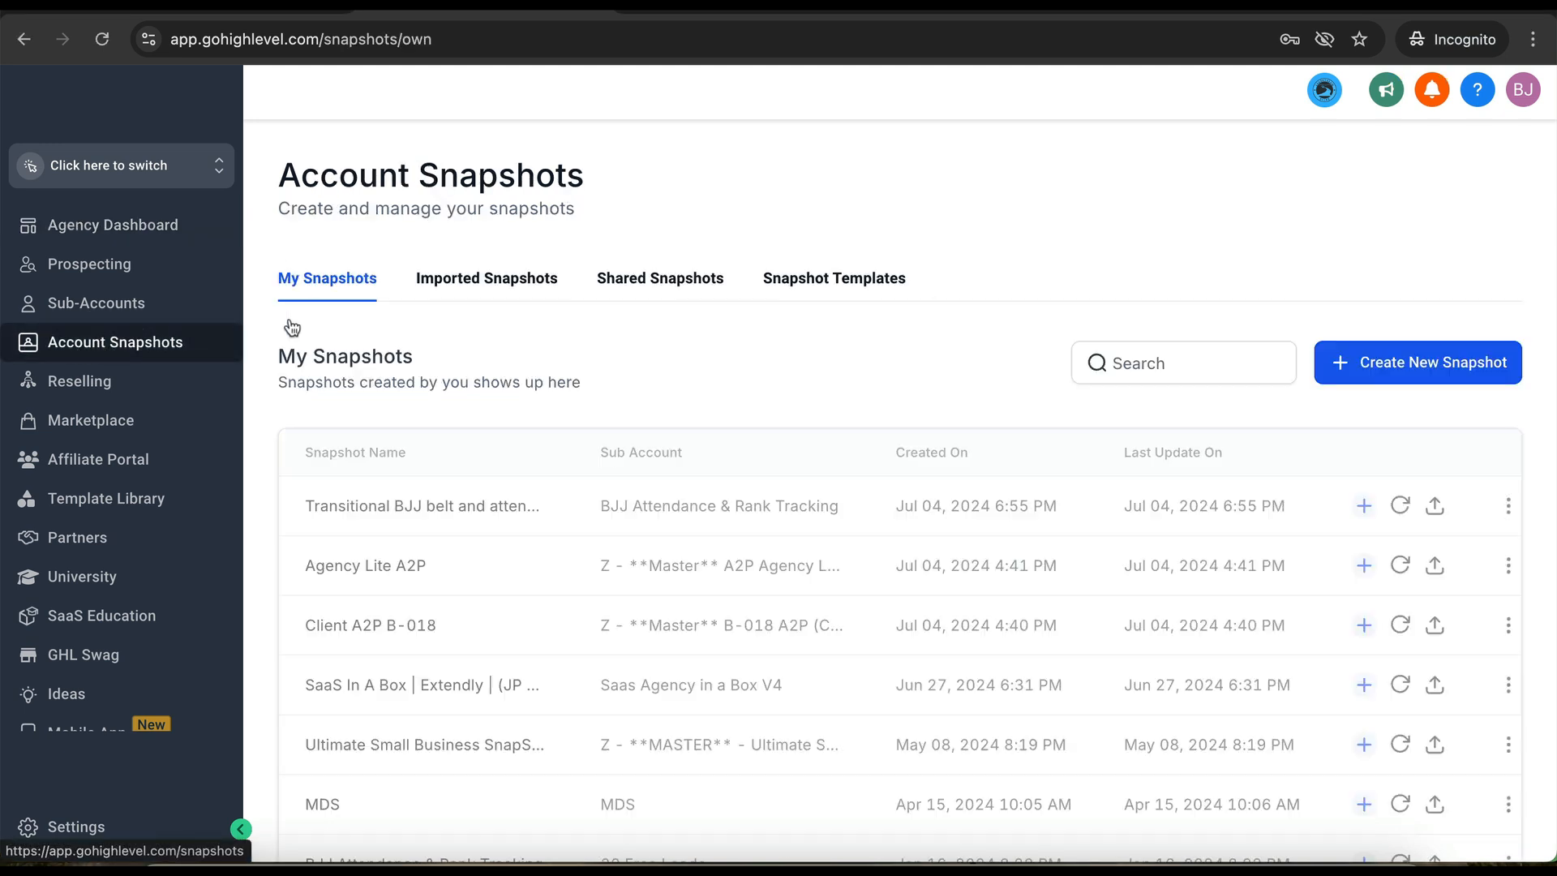
click(519, 284)
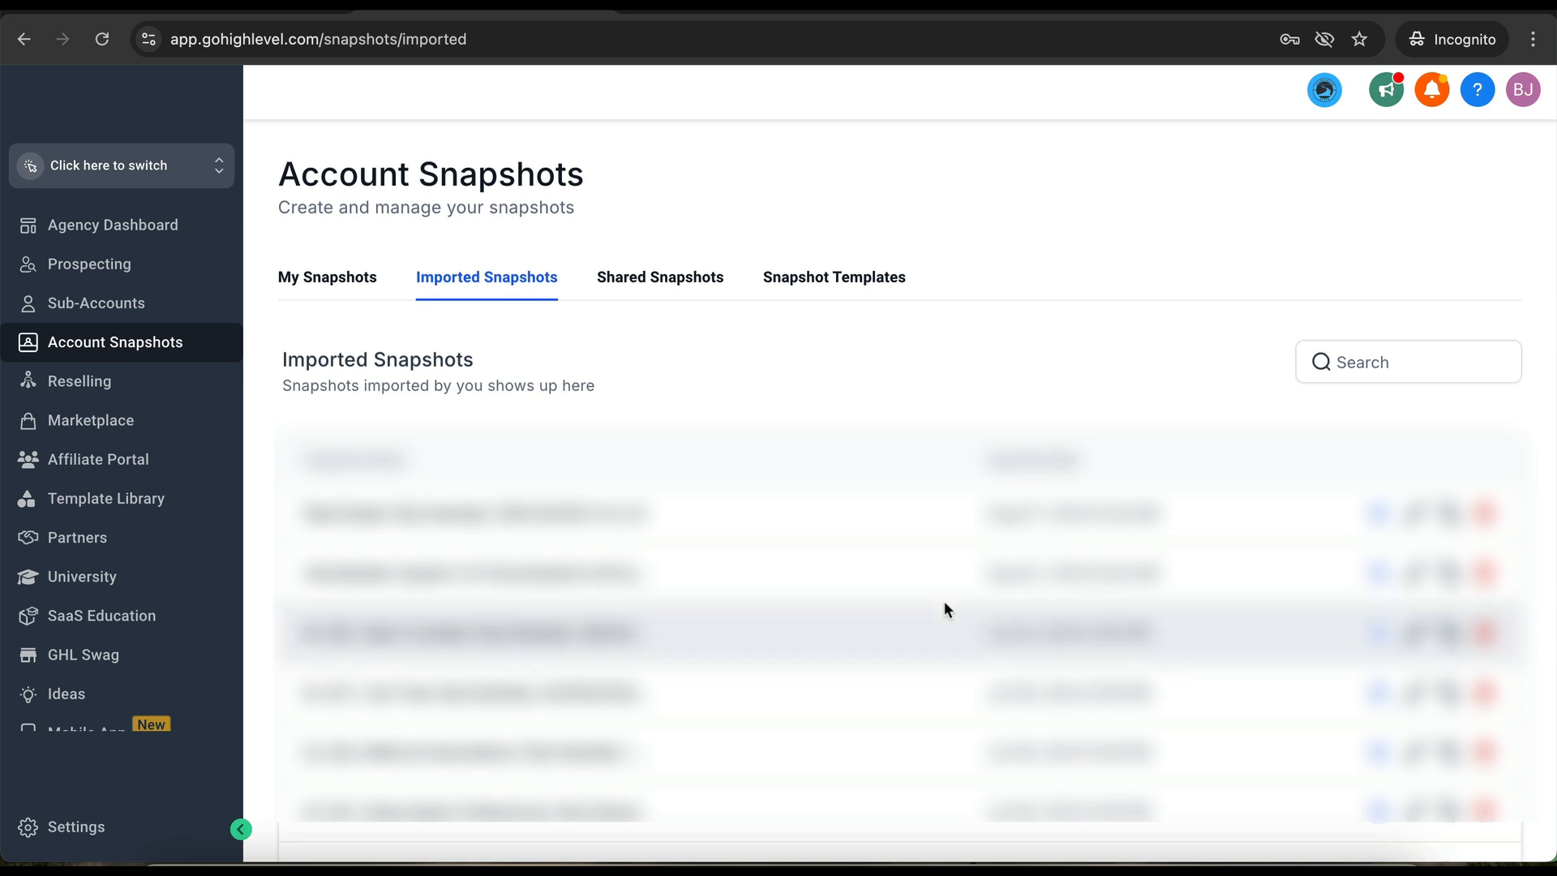
scroll(945, 608, down, 15)
click(1457, 757)
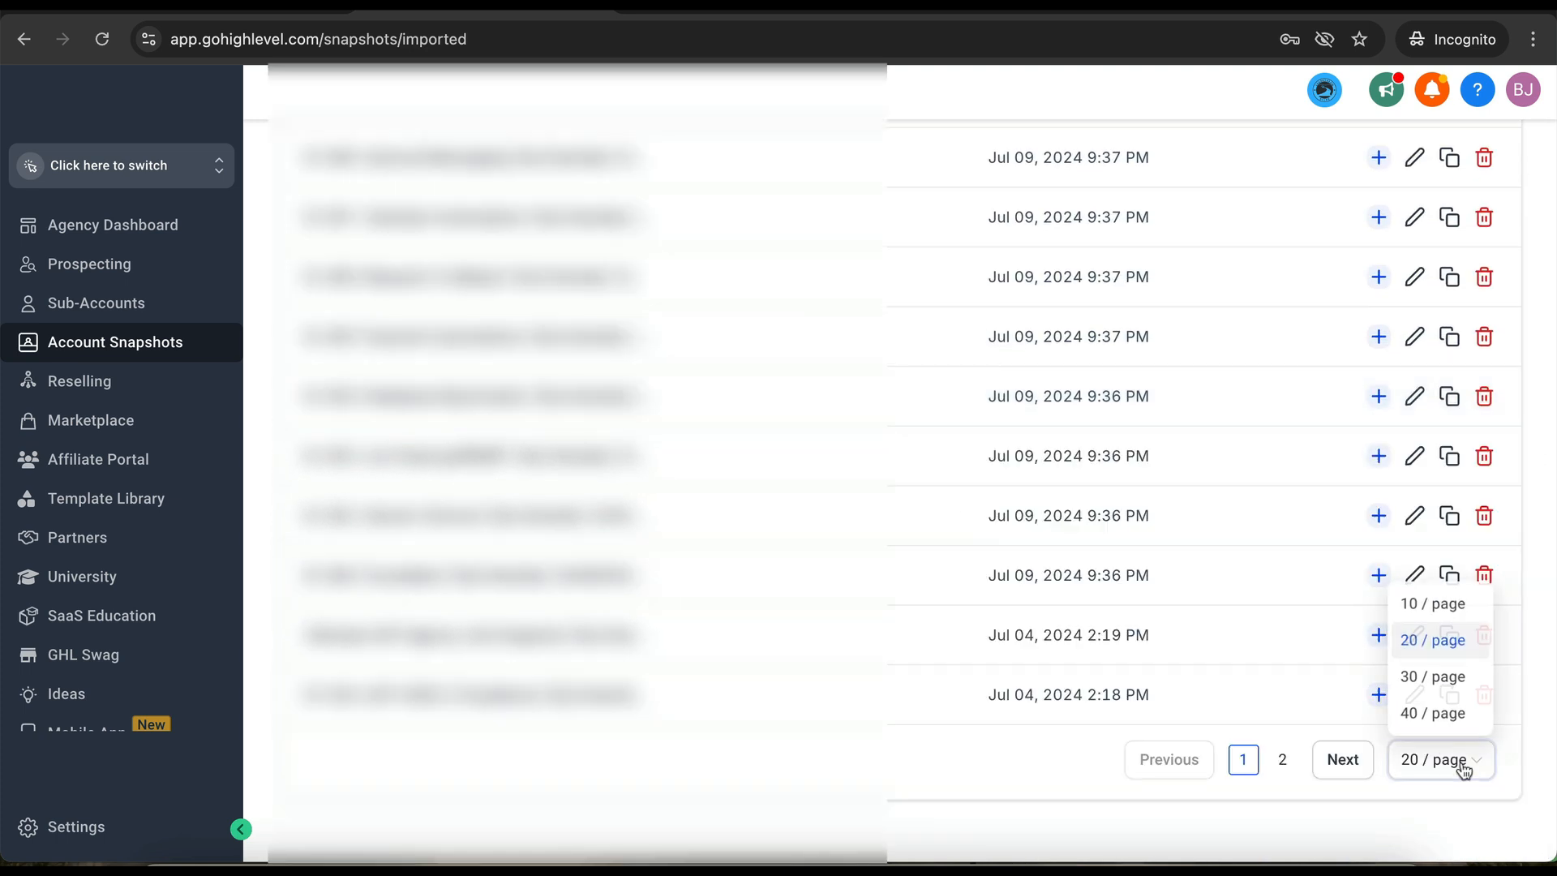
click(1451, 678)
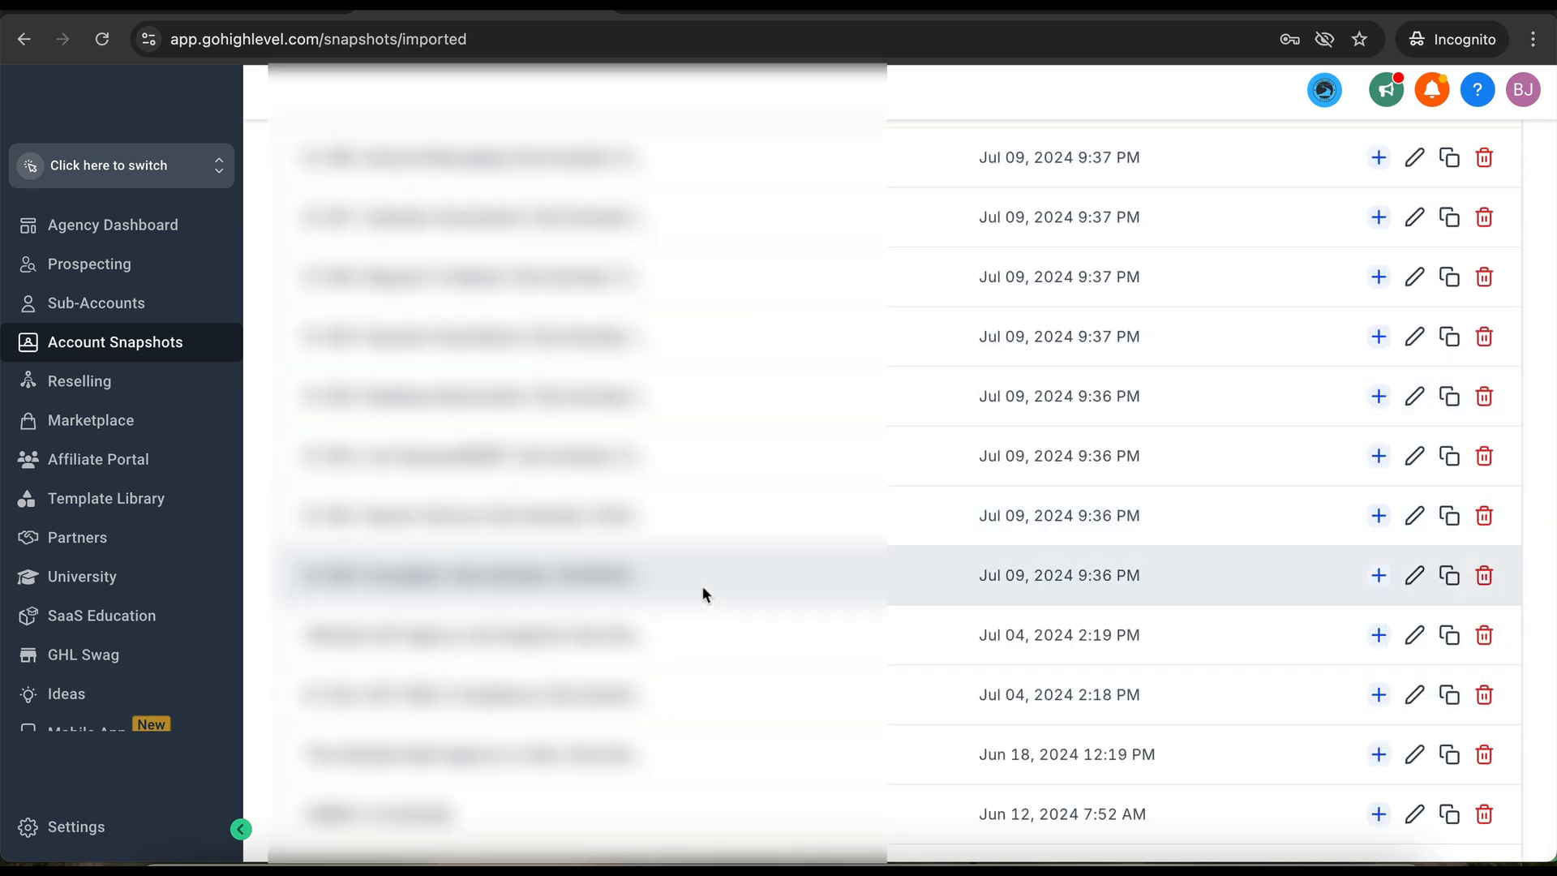
scroll(702, 586, down, 6)
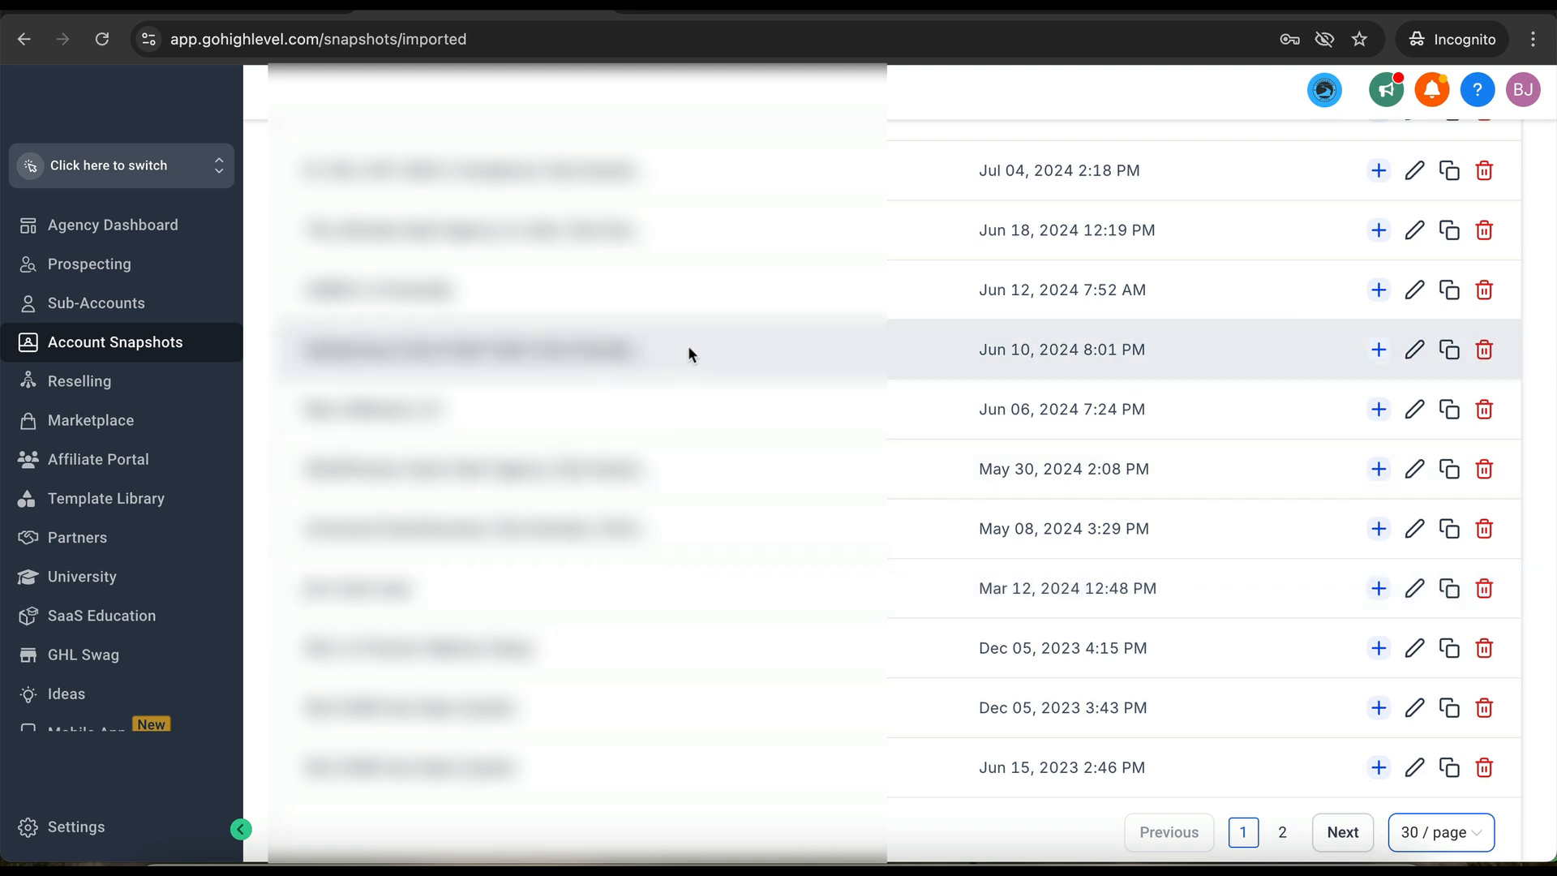
scroll(600, 507, up, 1)
scroll(608, 520, up, 1)
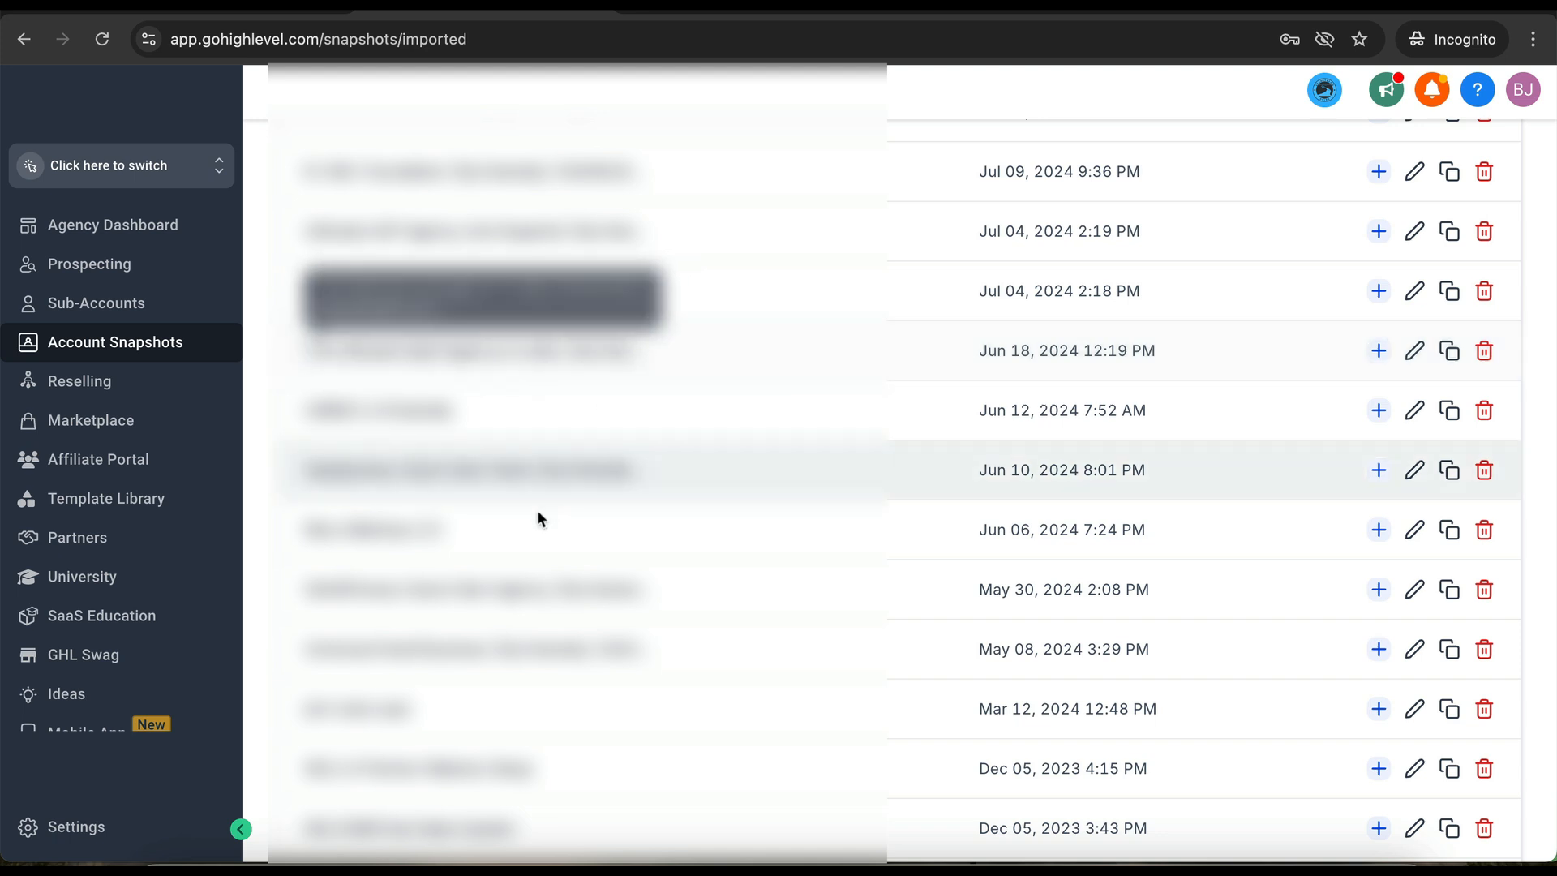
scroll(539, 514, down, 2)
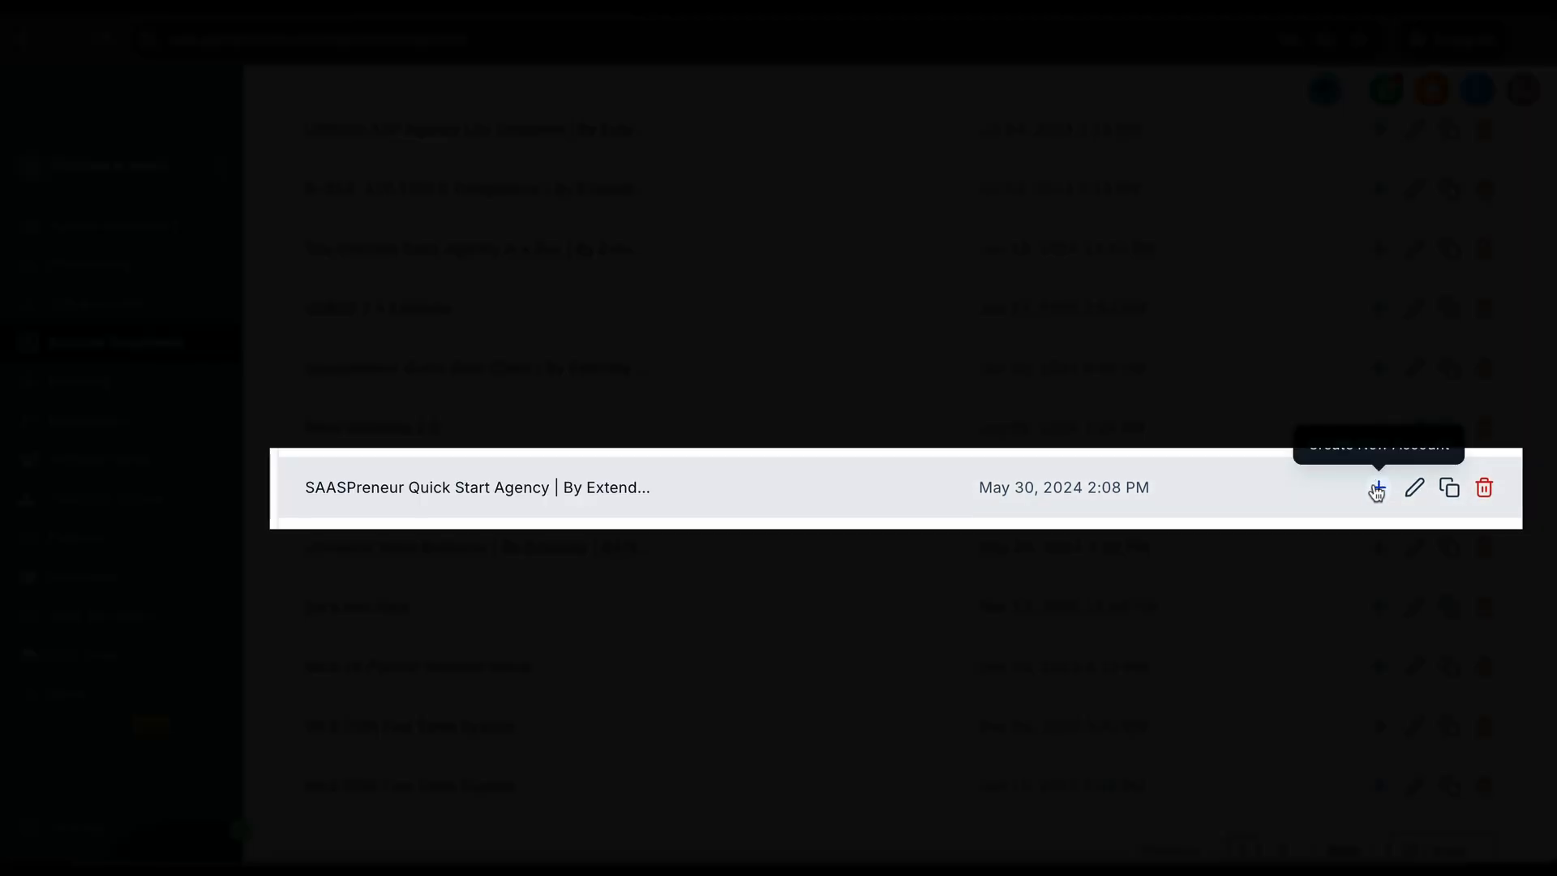
click(1376, 488)
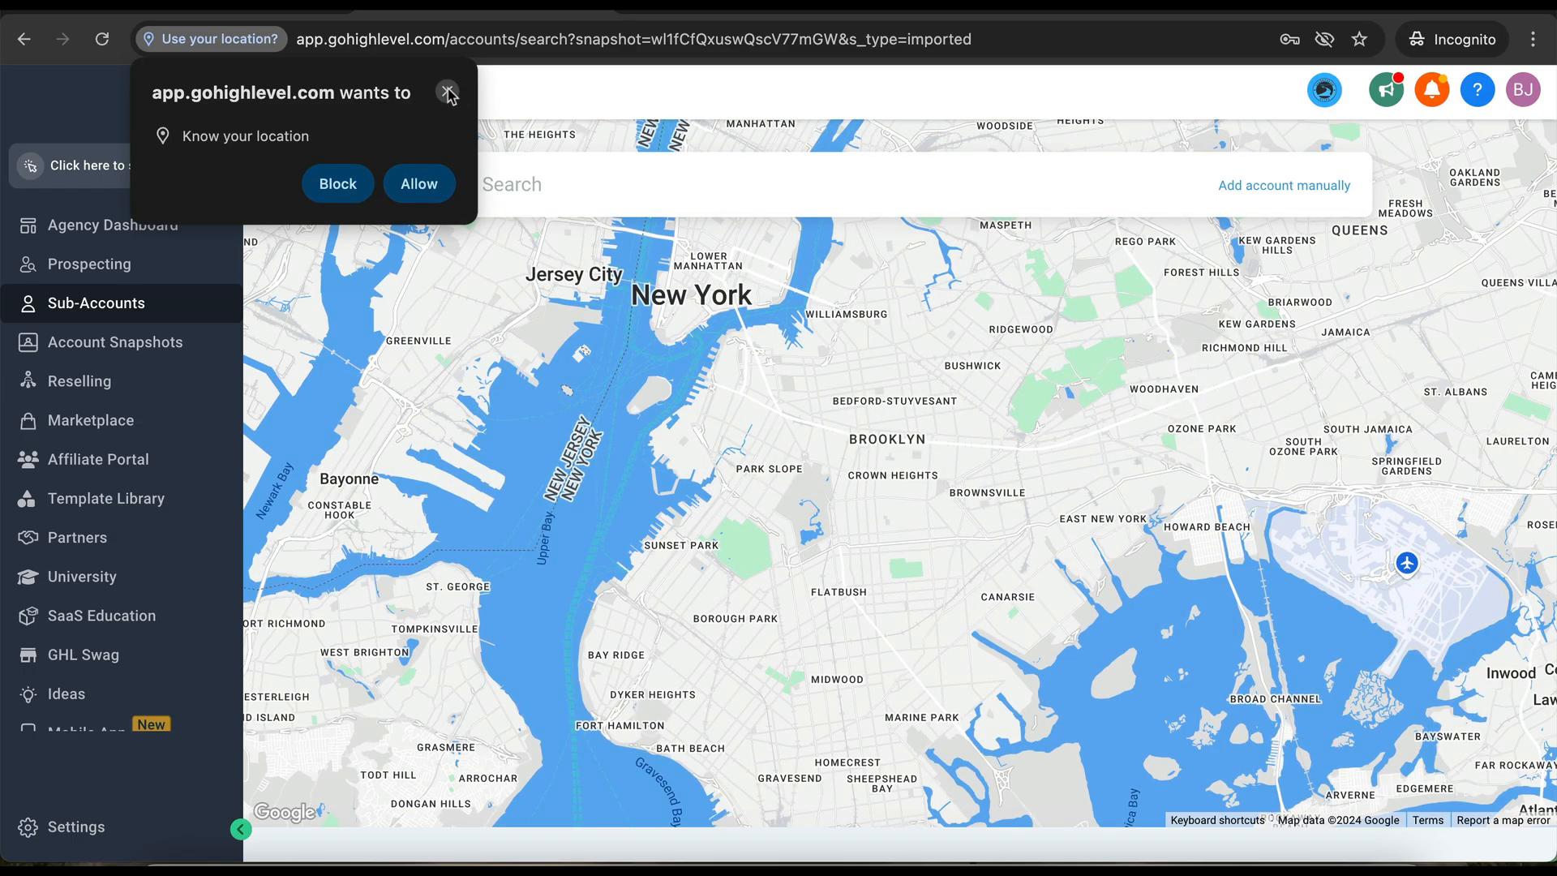
- Dismiss the location prompt, add the account manually, and fill the contact's first name, last name and e-mail
click(447, 92)
click(1268, 187)
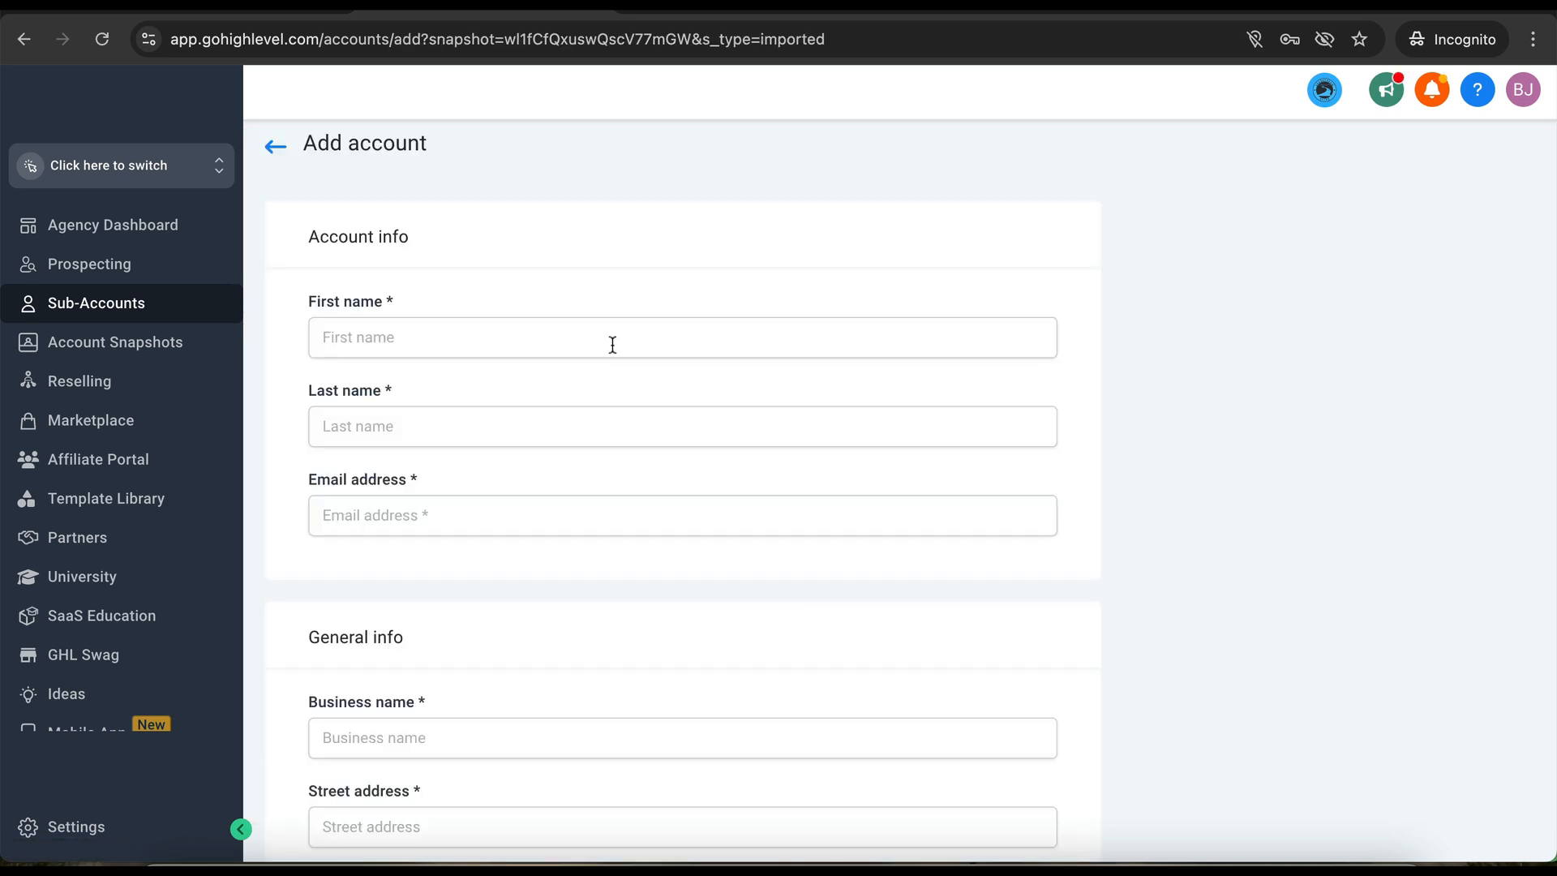
click(574, 350)
text(Ben)
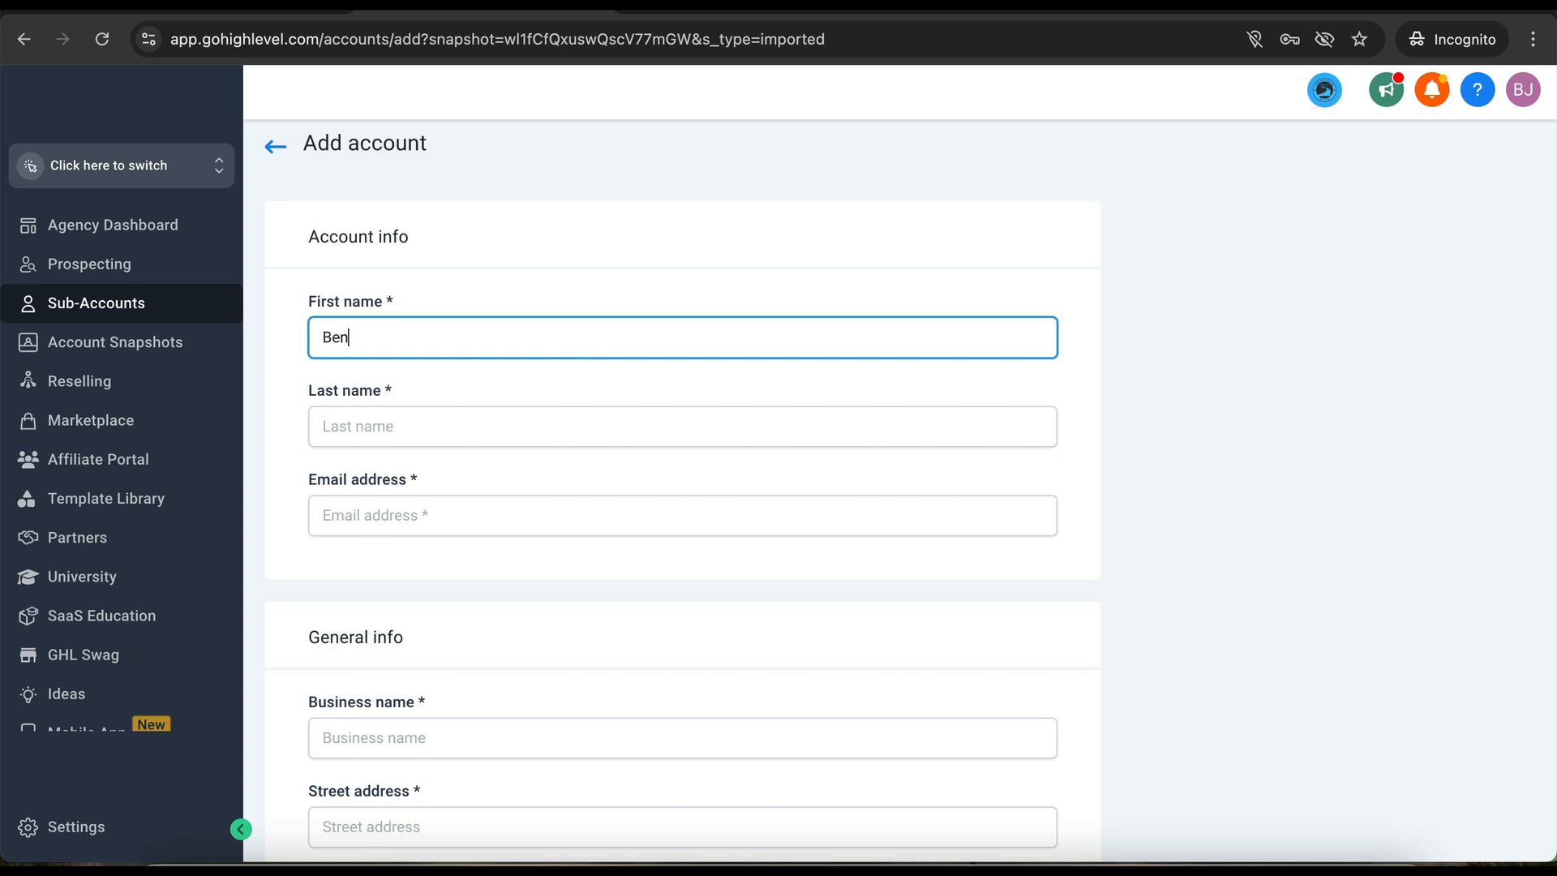
key(Tab)
text(J)
key(Tab)
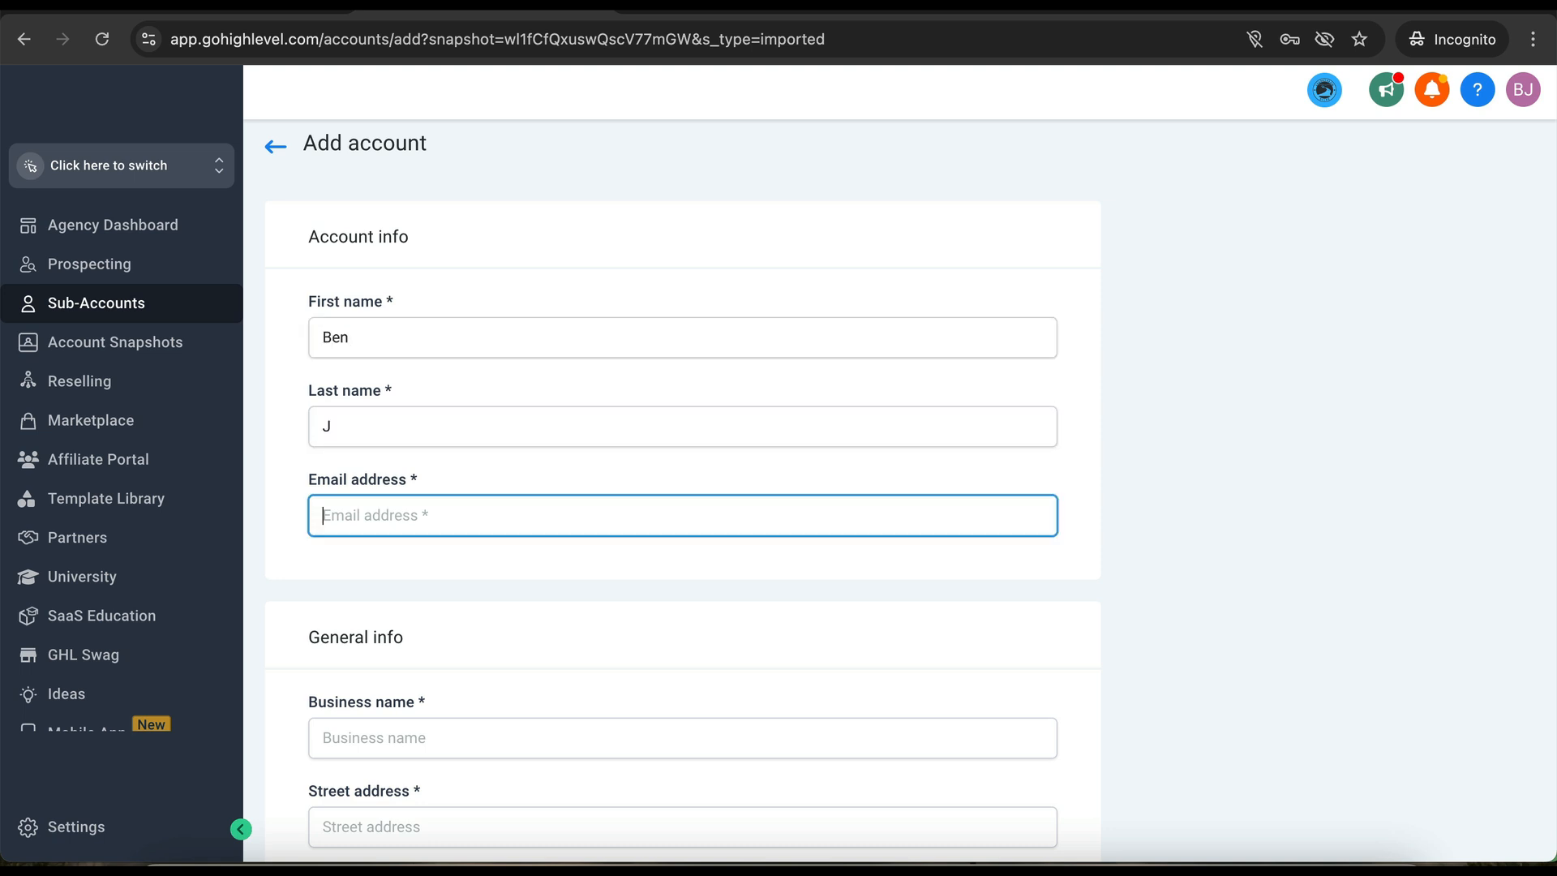
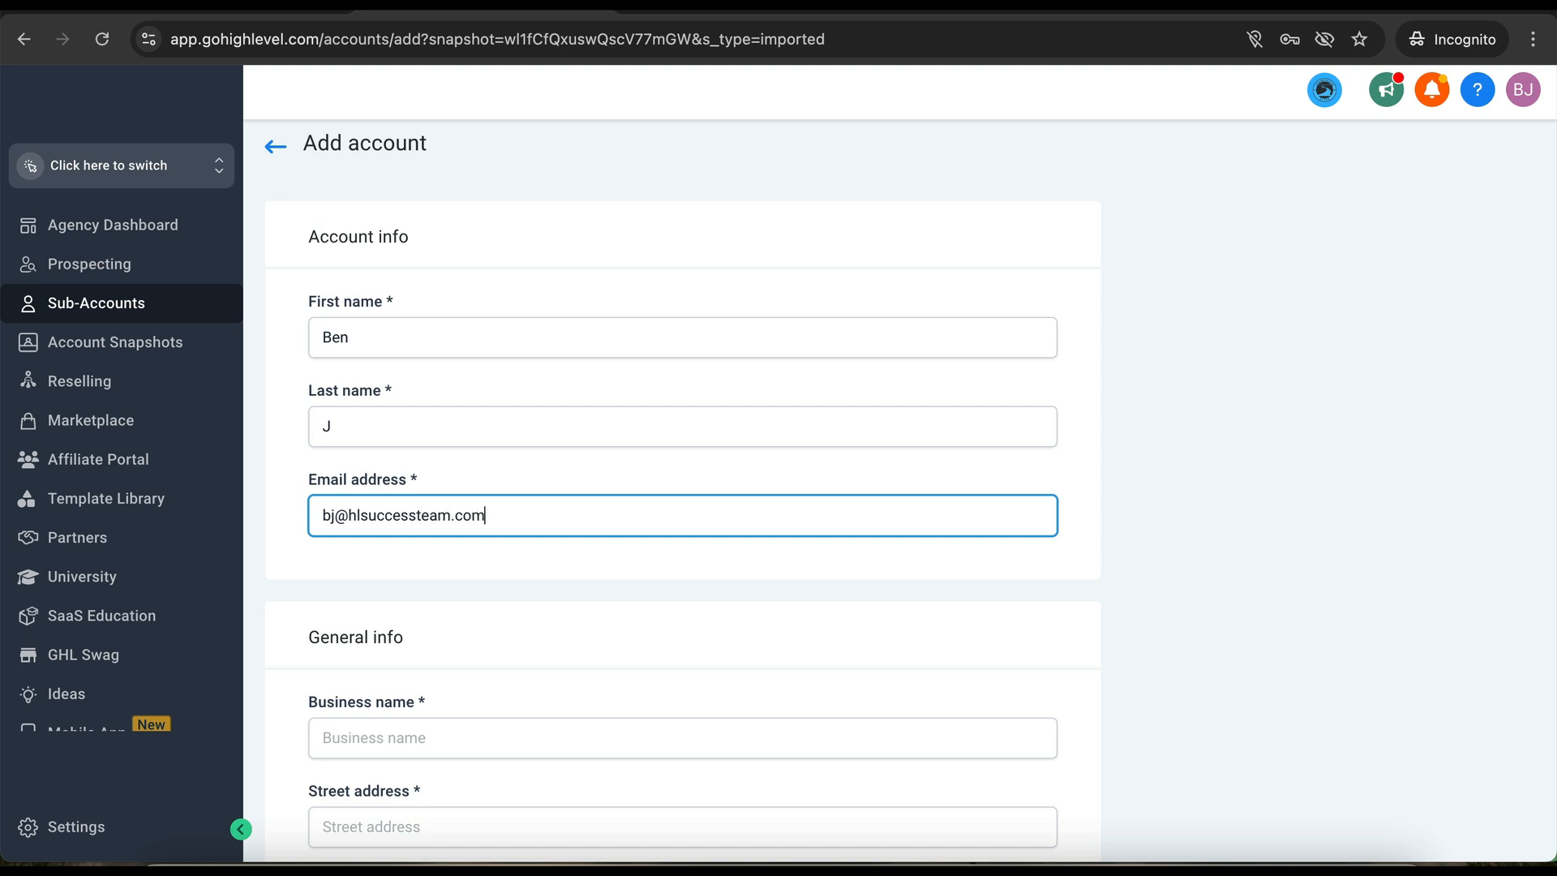
- Enter the business name HL Success Team - SaaS
scroll(573, 428, down, 5)
click(547, 443)
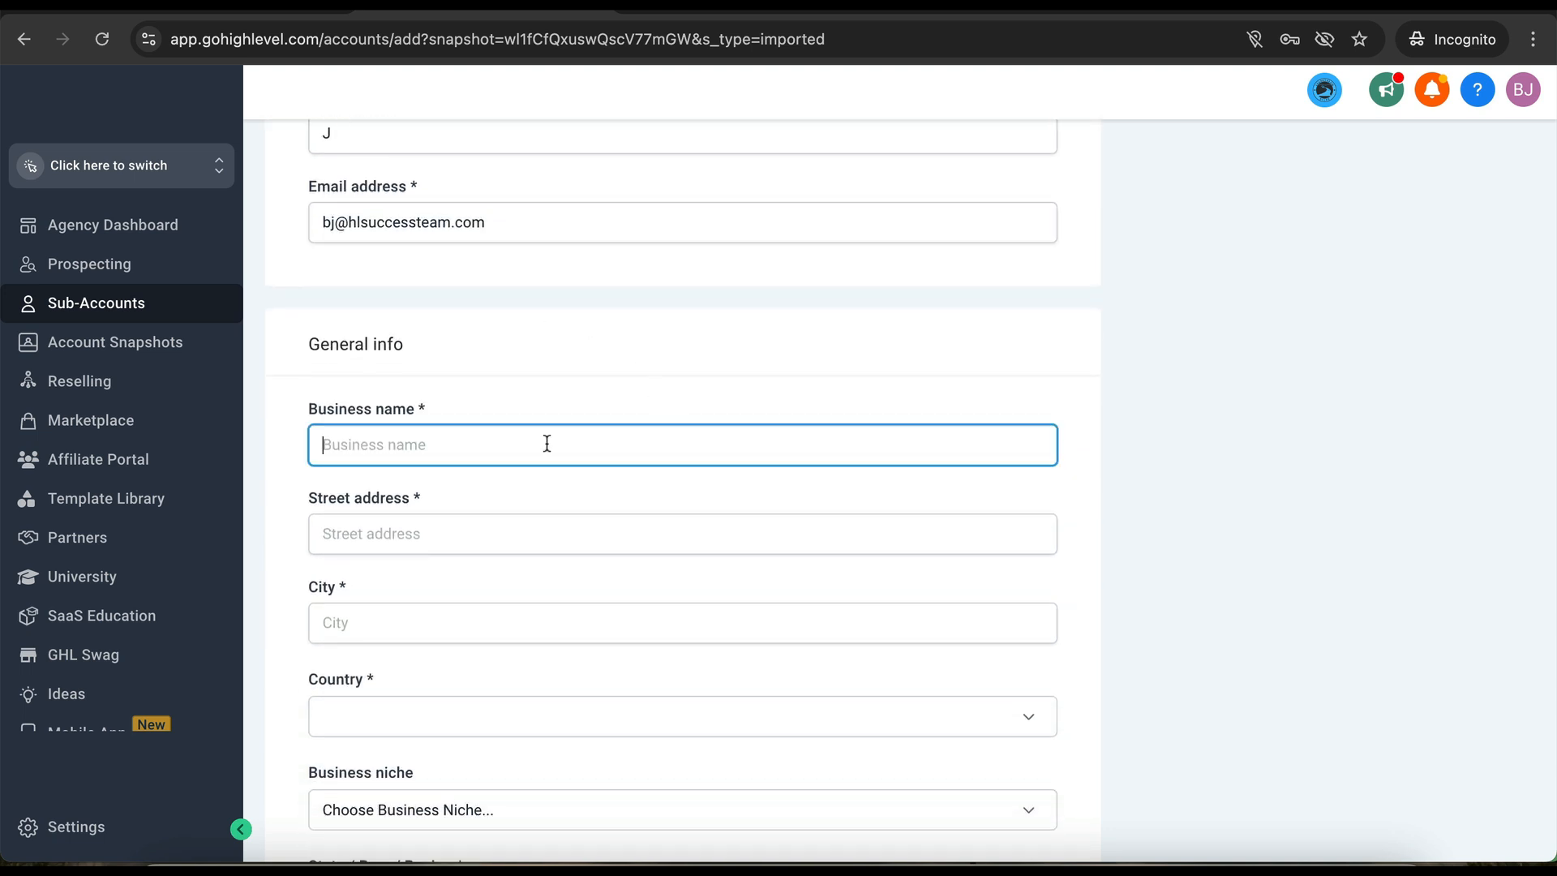
text(HL Success Team - SaaS)
click(430, 529)
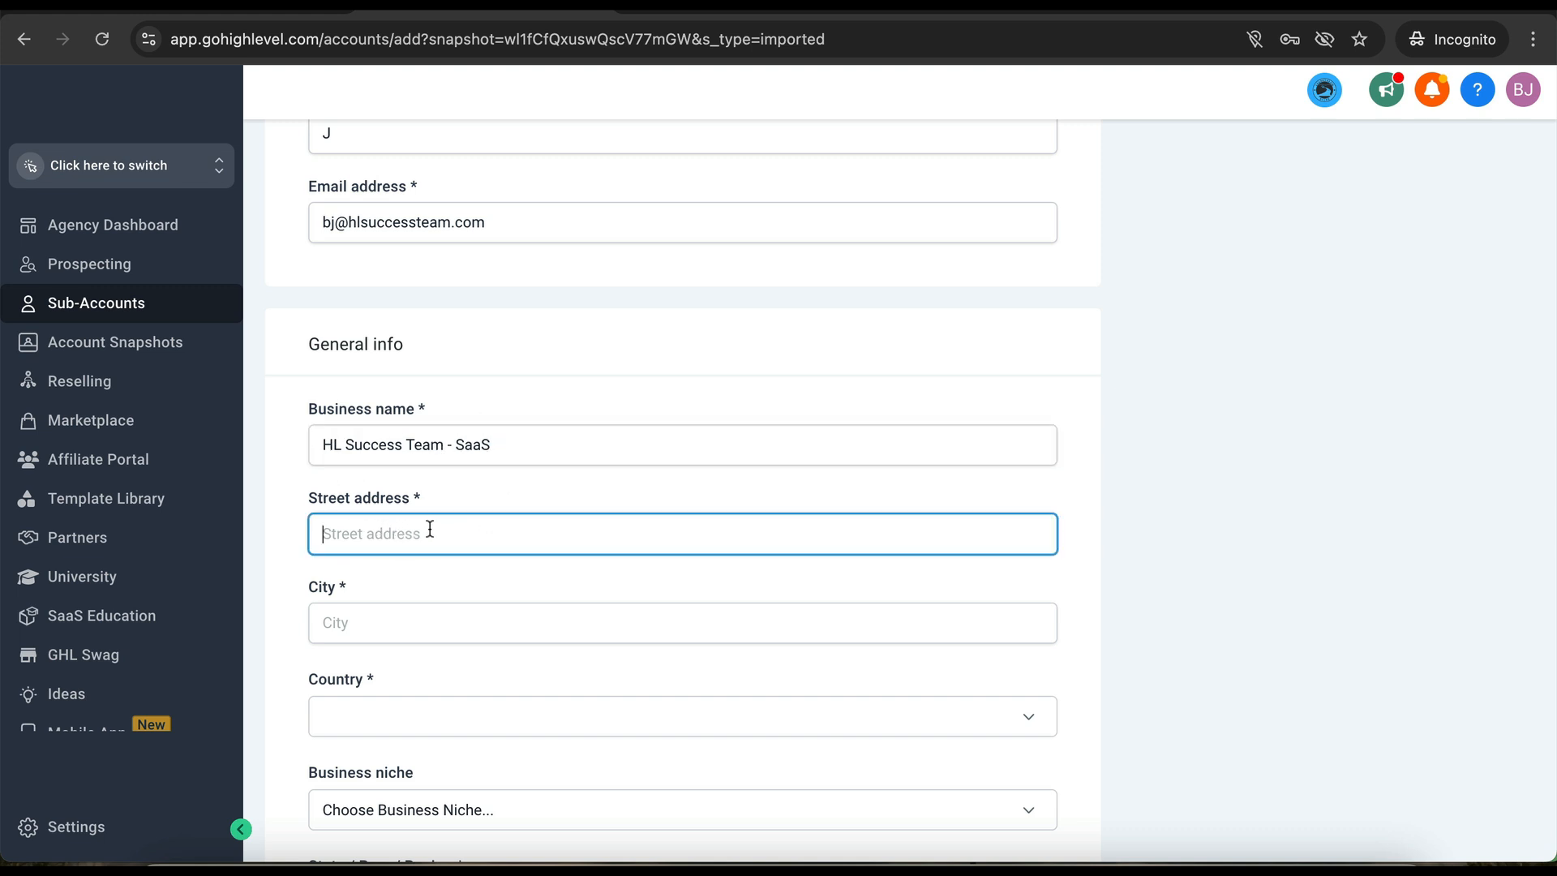
- Enter 123 as street address and city, and set the country to United States
text(123)
scroll(424, 542, down, 1)
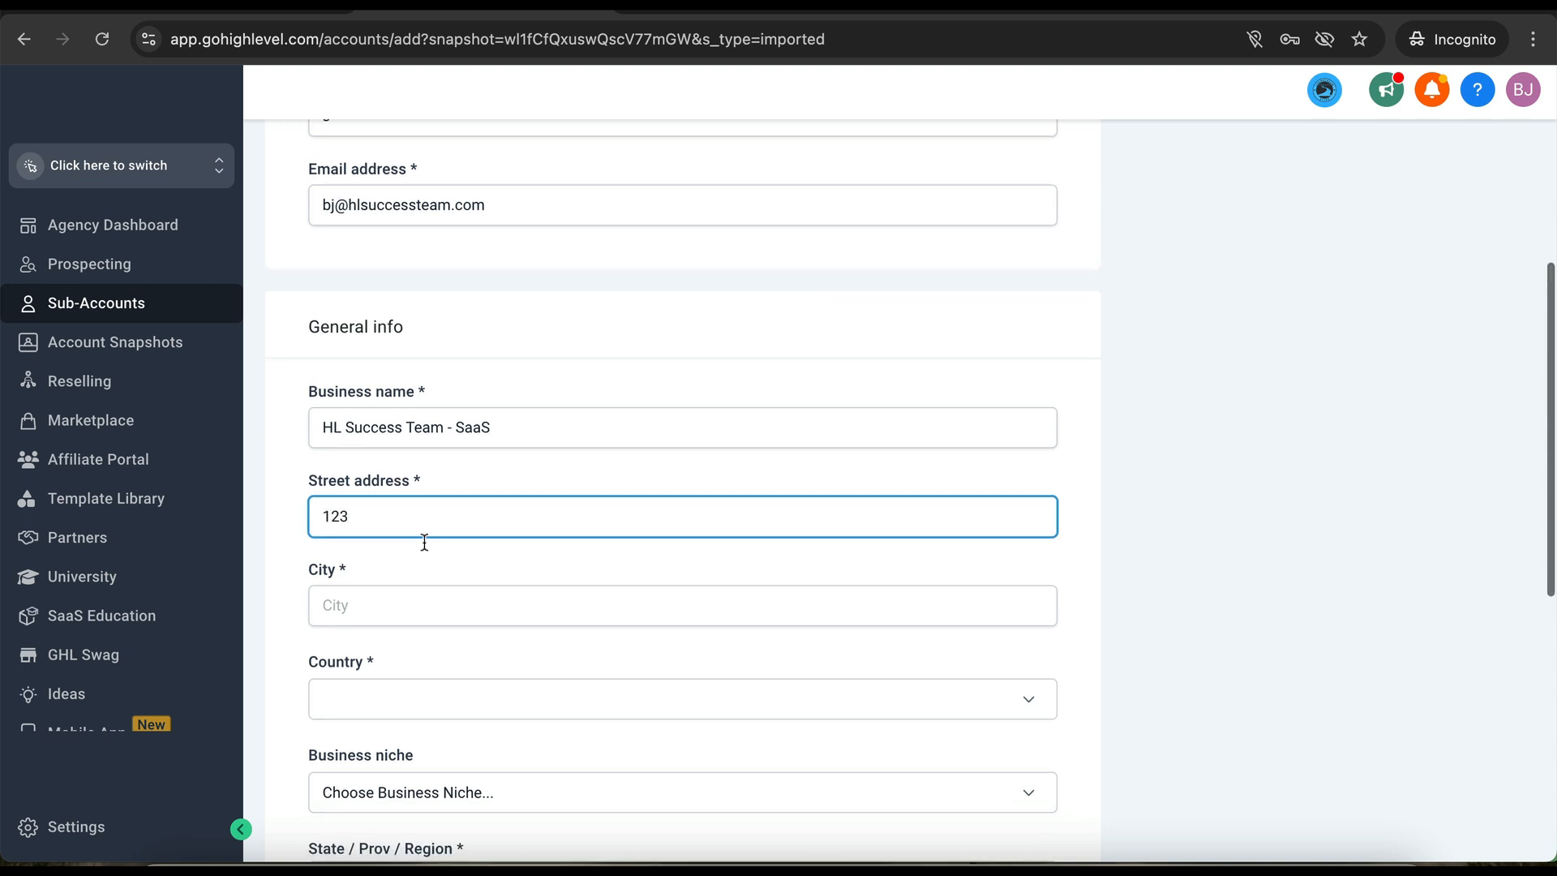
click(409, 608)
text(123)
scroll(397, 636, down, 1)
click(397, 636)
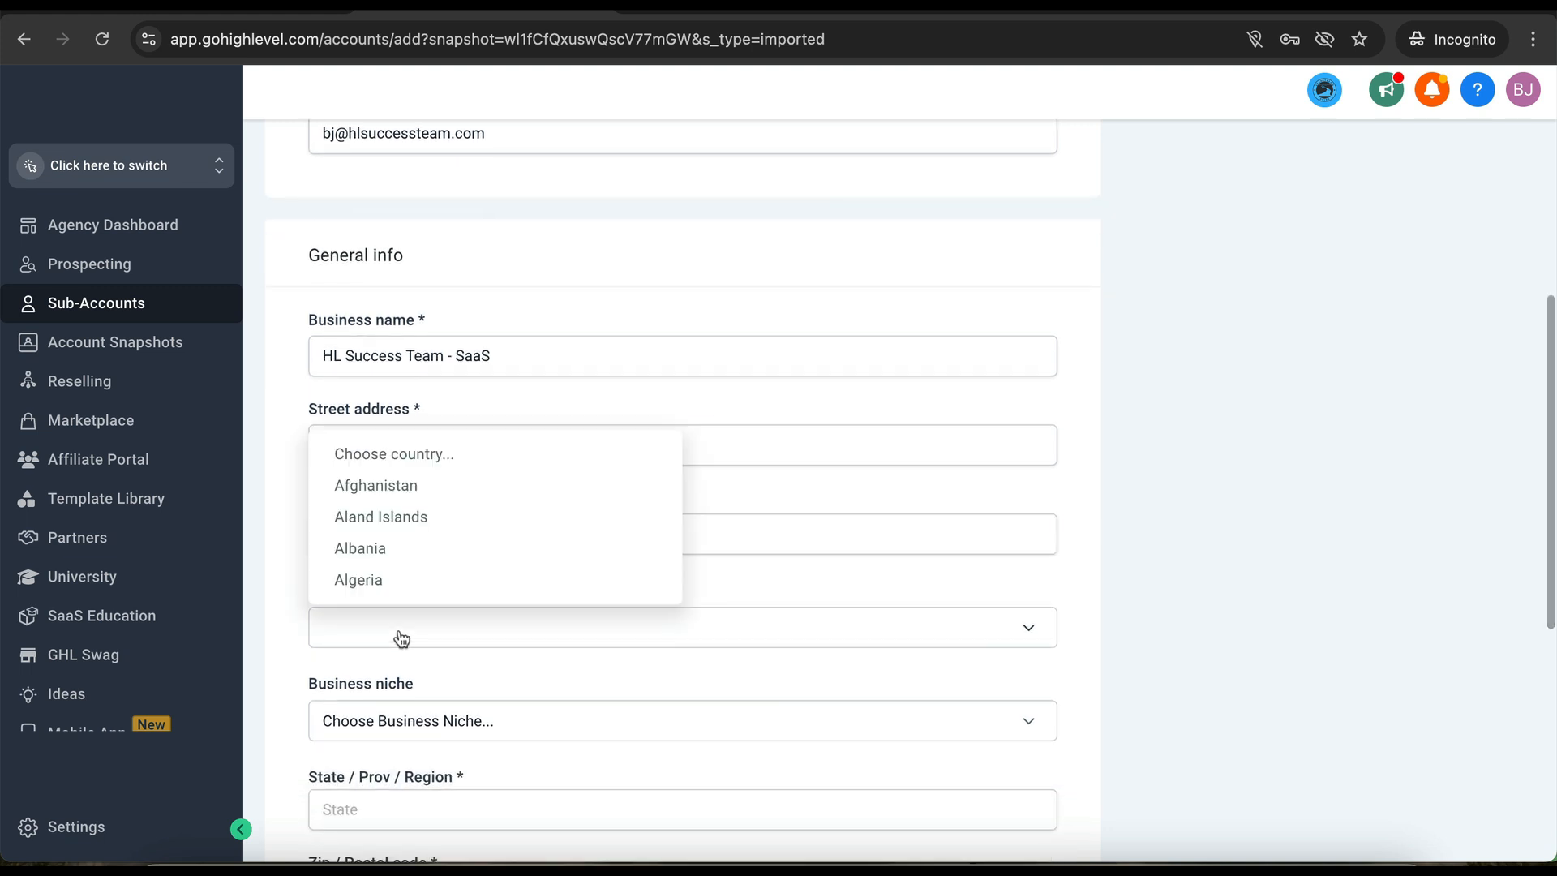
text(un)
scroll(399, 633, down, 1)
scroll(416, 547, down, 1)
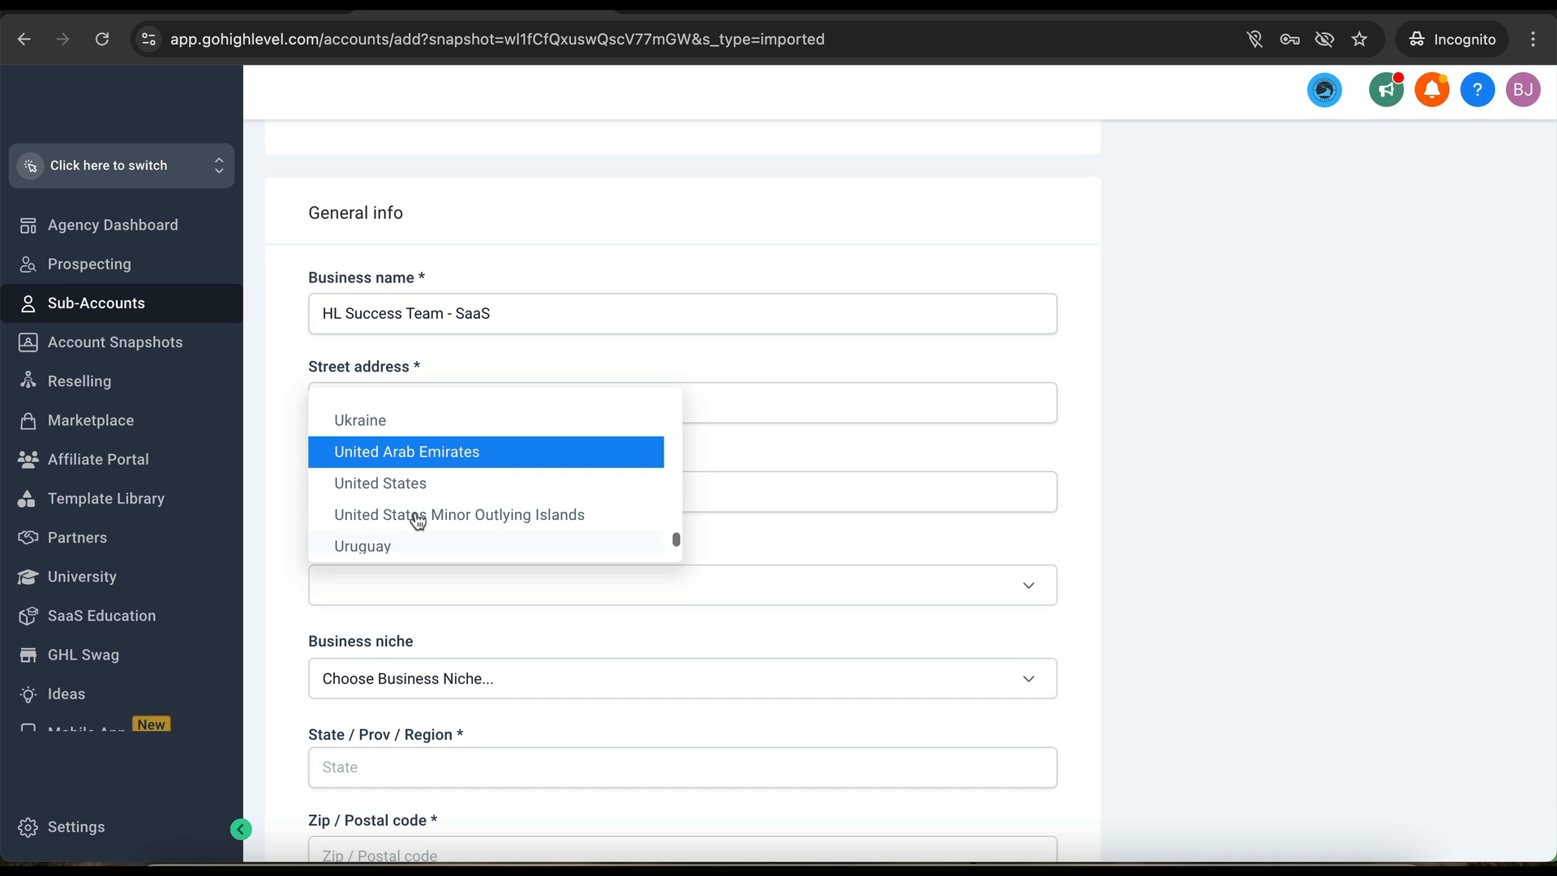
click(419, 485)
- Set the business niche to Marketing Agency
scroll(435, 632, down, 3)
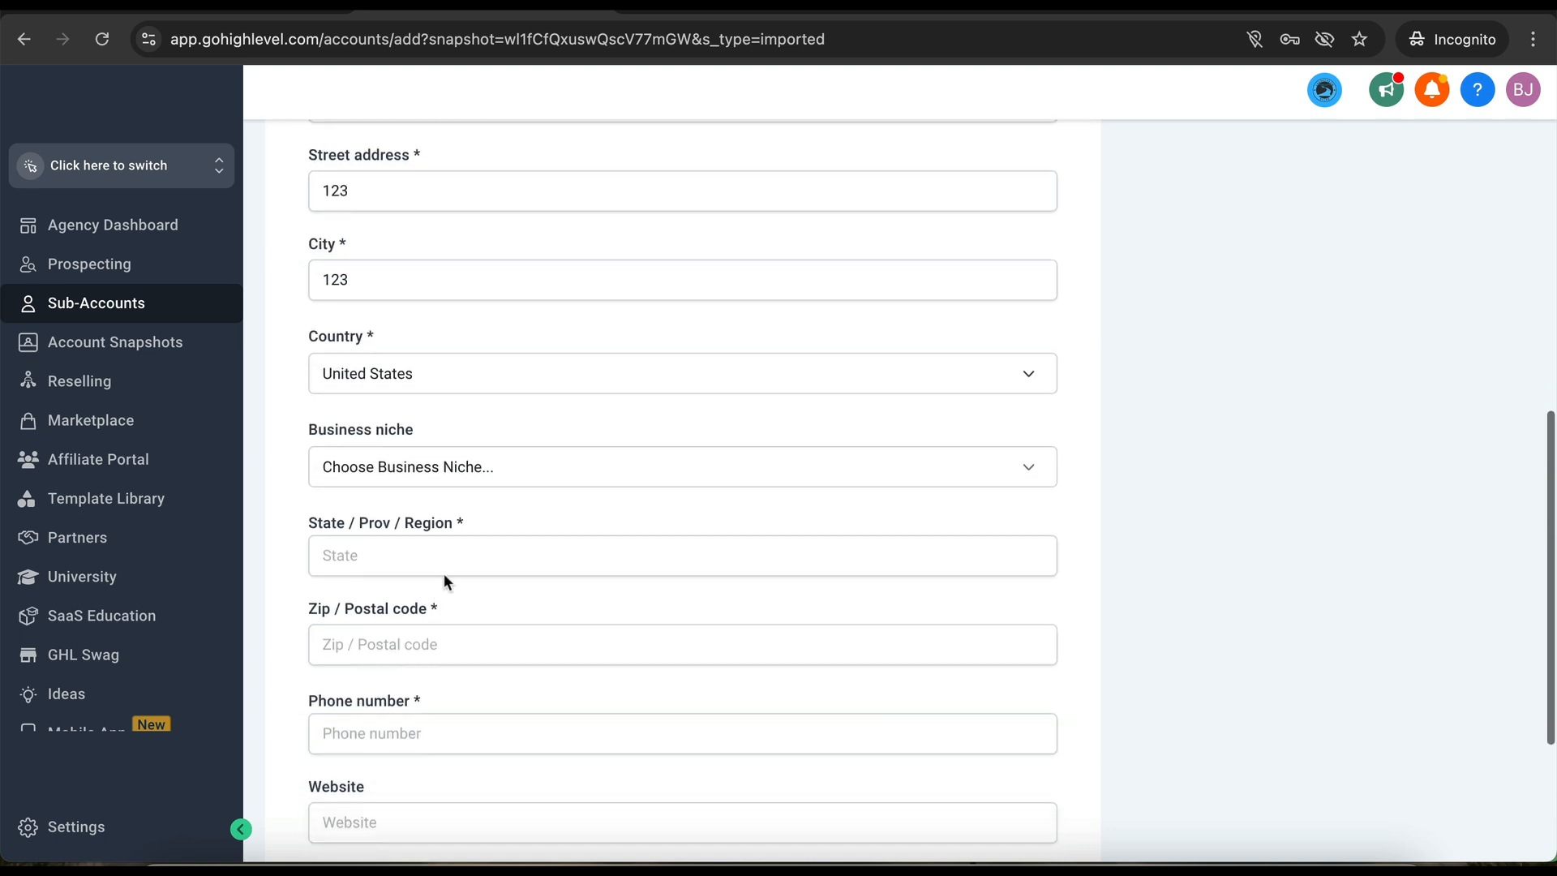
click(511, 481)
text(m)
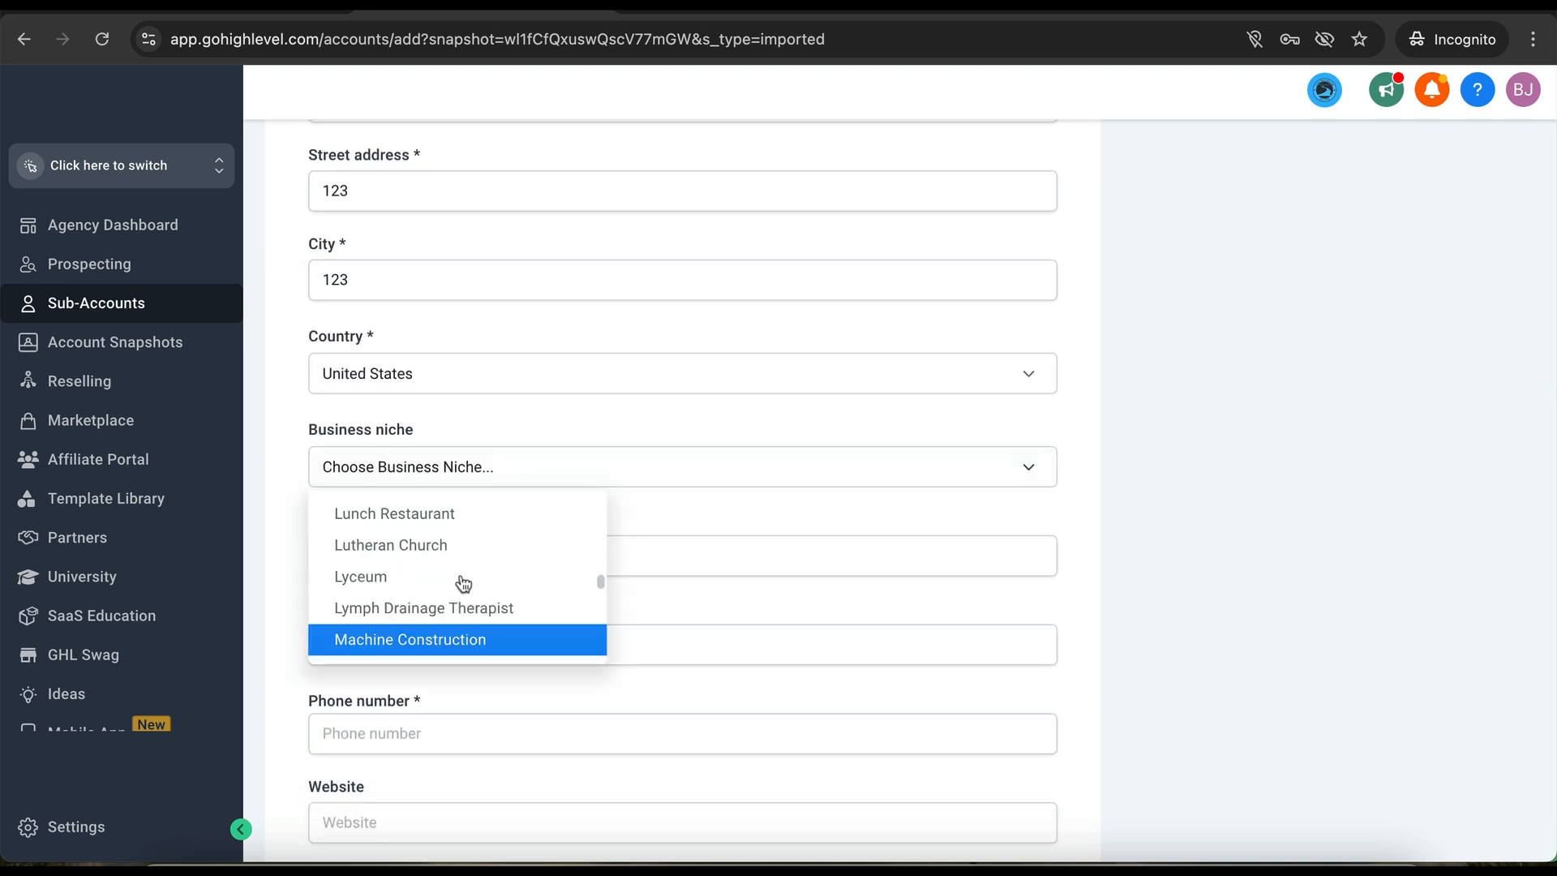
scroll(460, 584, down, 5)
scroll(461, 585, up, 2)
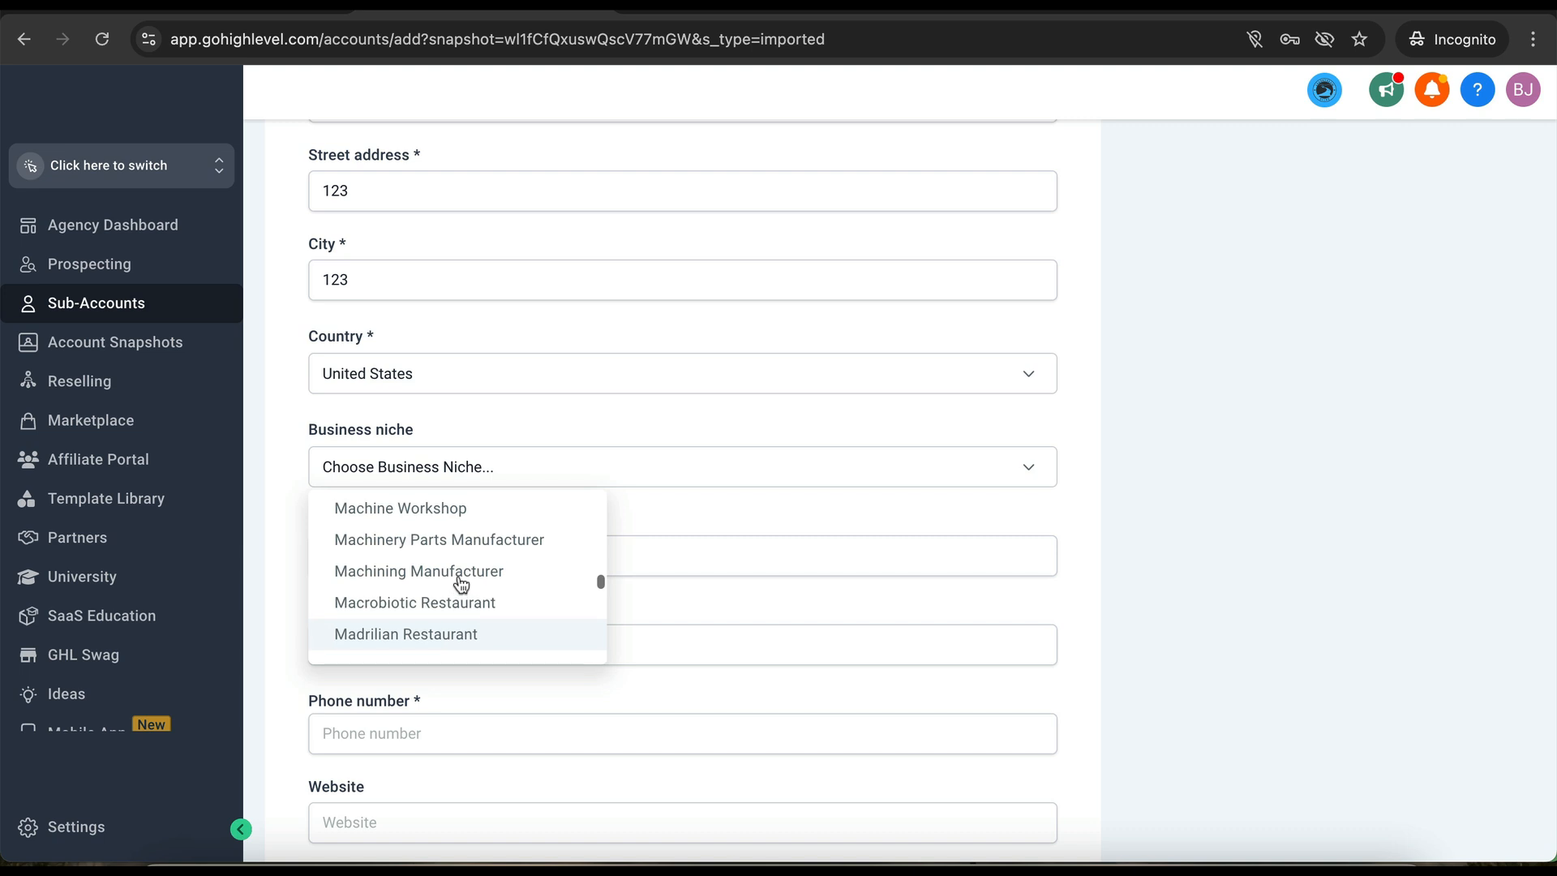
scroll(461, 585, down, 6)
scroll(461, 584, down, 6)
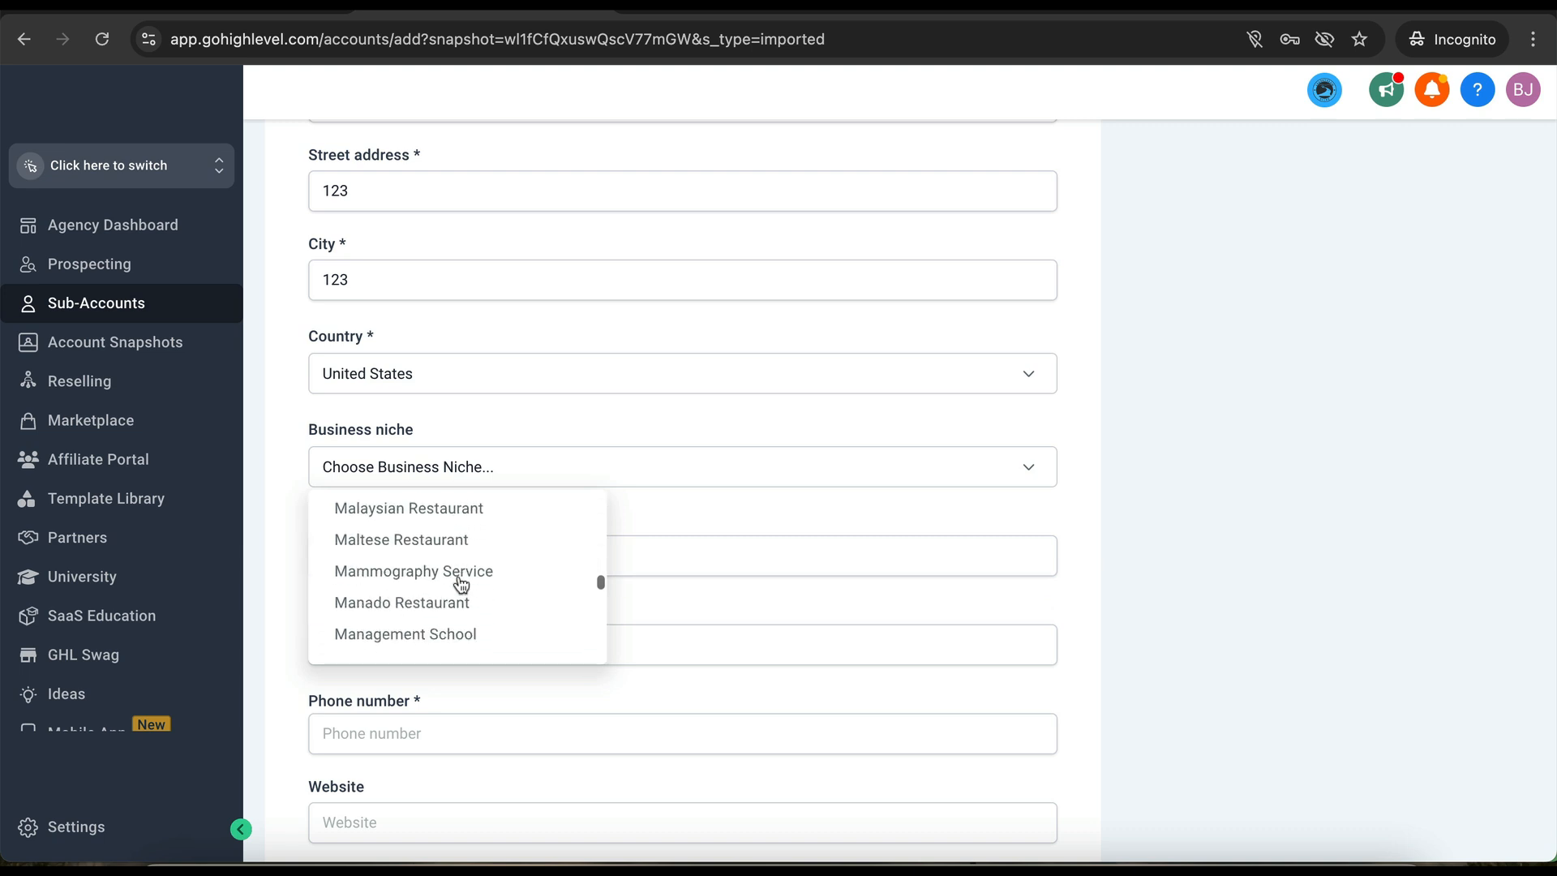
scroll(461, 584, down, 7)
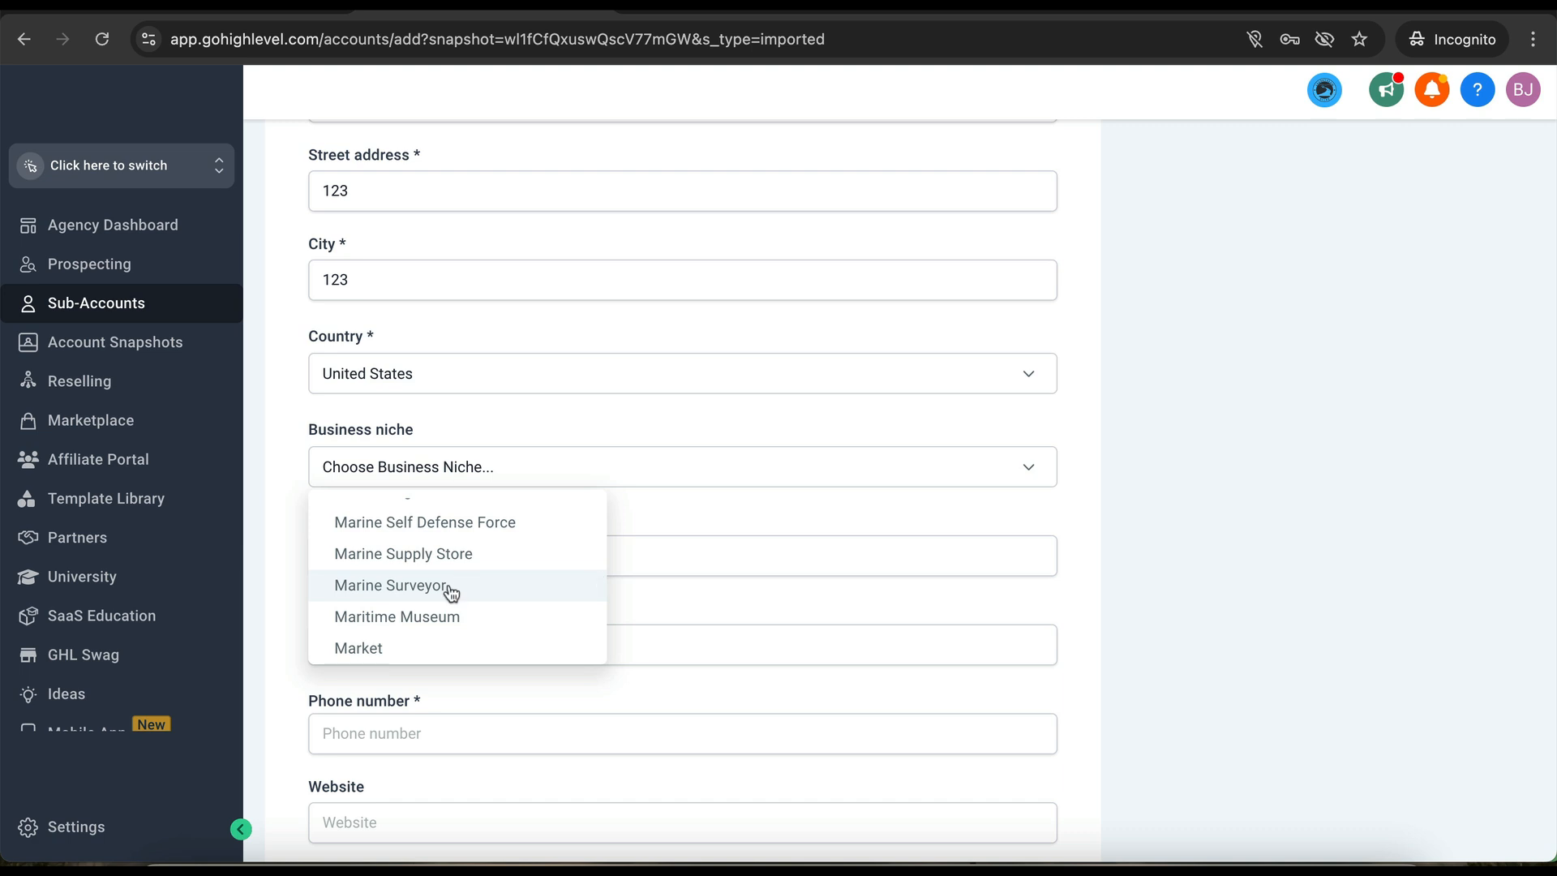
scroll(459, 584, down, 4)
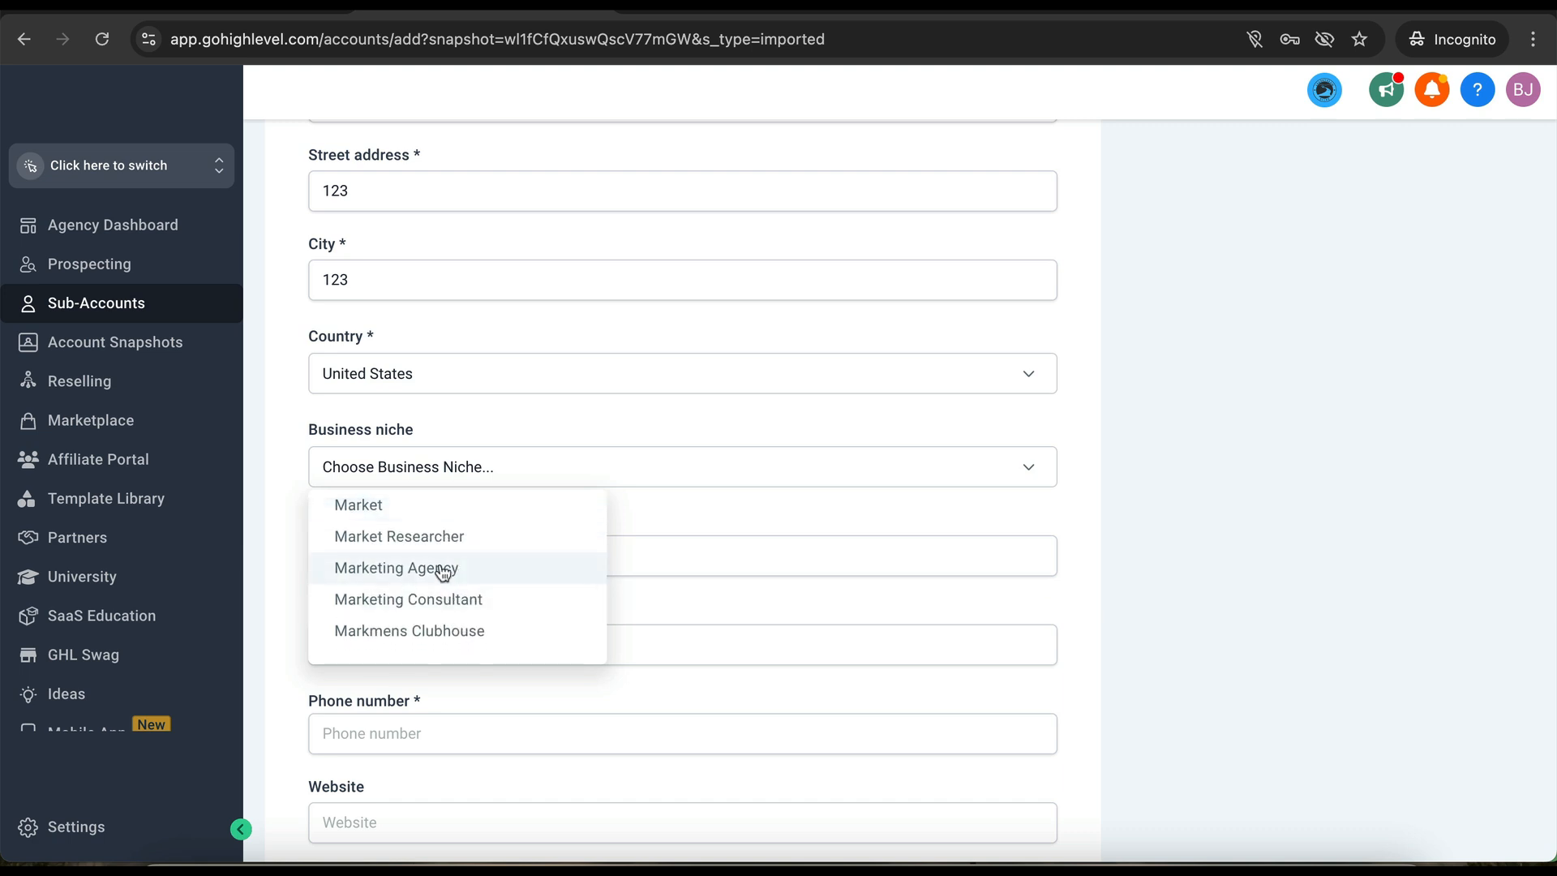
click(453, 570)
- Set the state to Florida and enter the business phone number
click(443, 571)
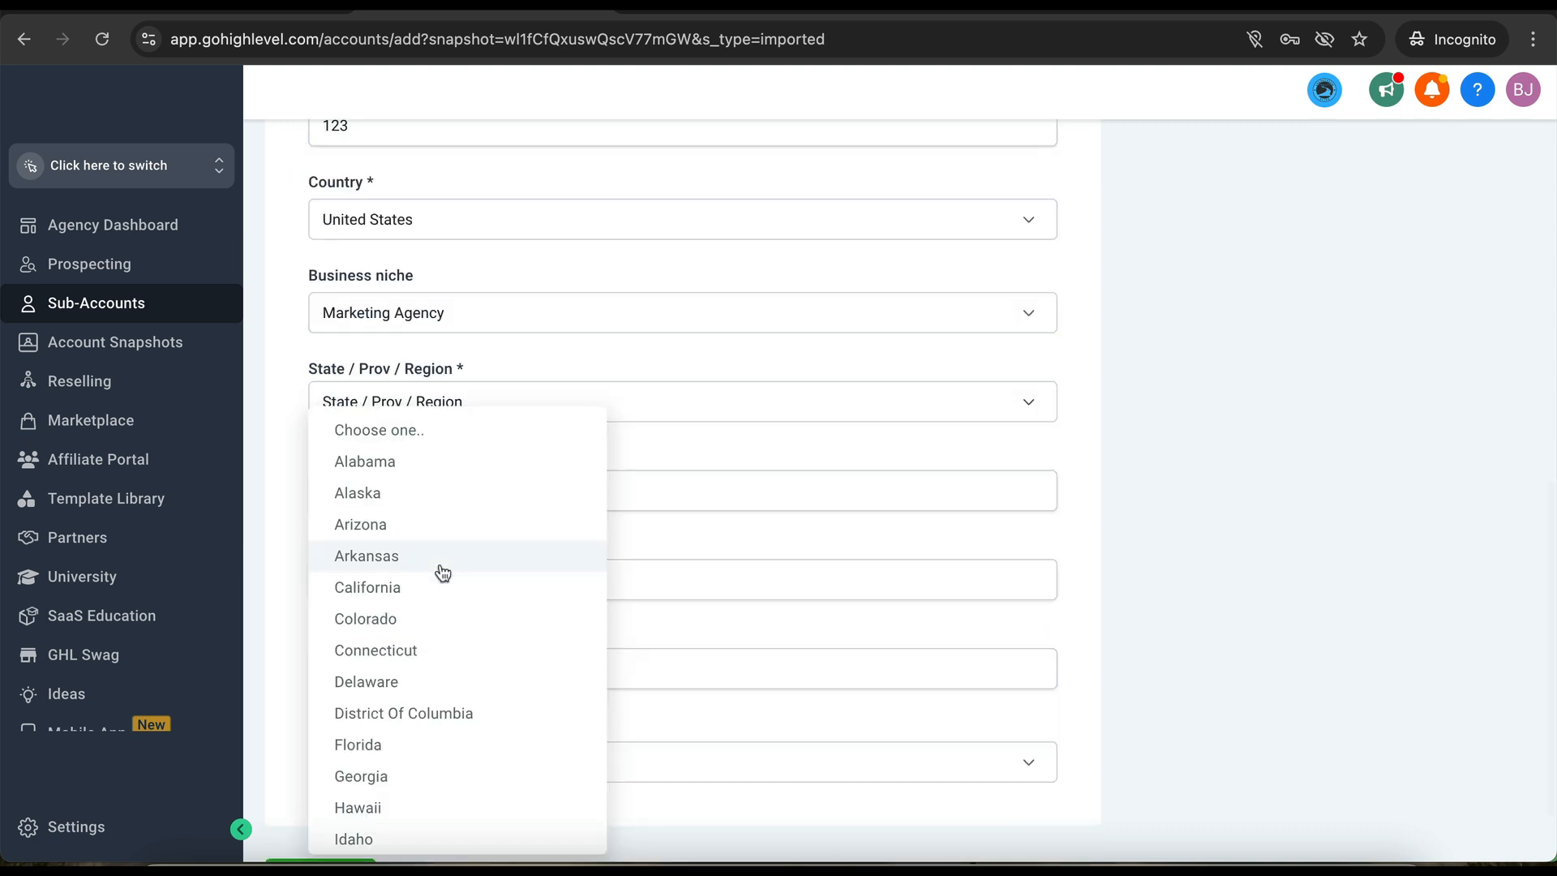
key(f)
key(Return)
click(392, 581)
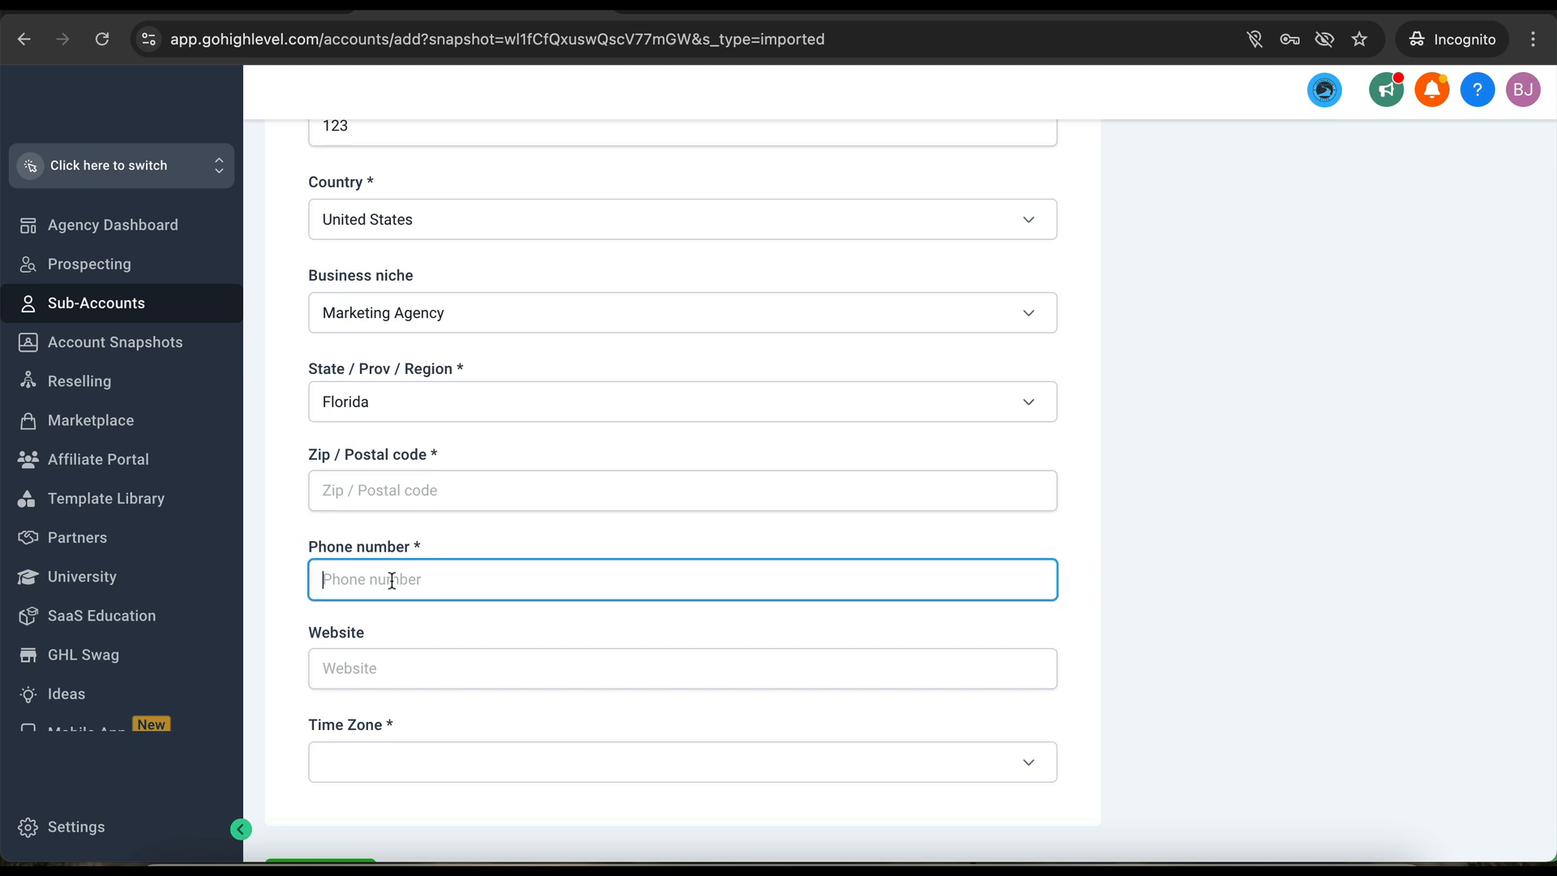
text(+1239)
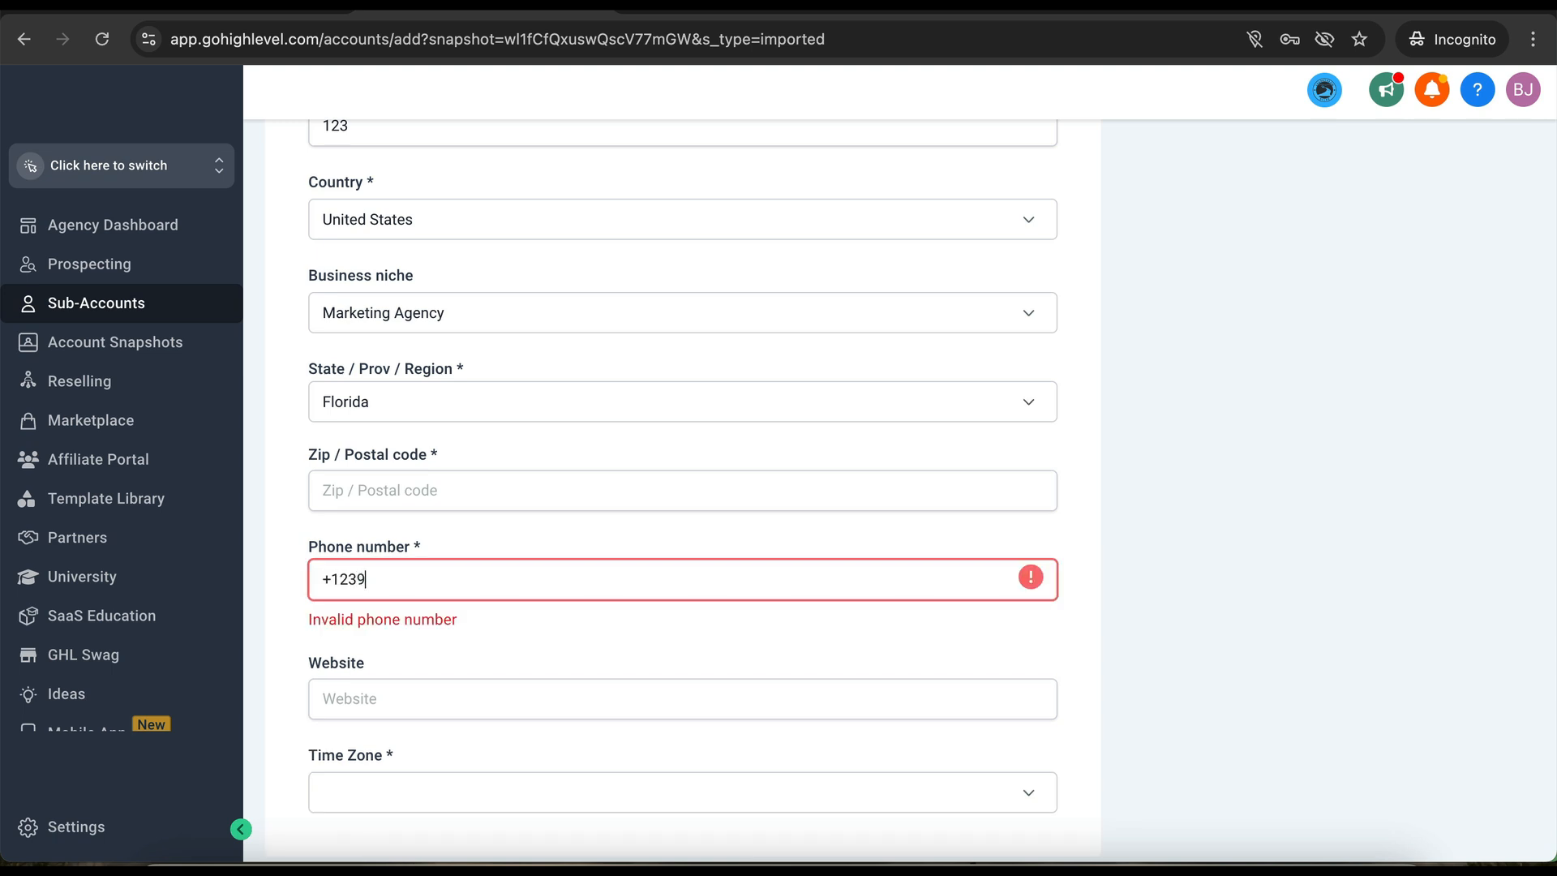
text(5551212)
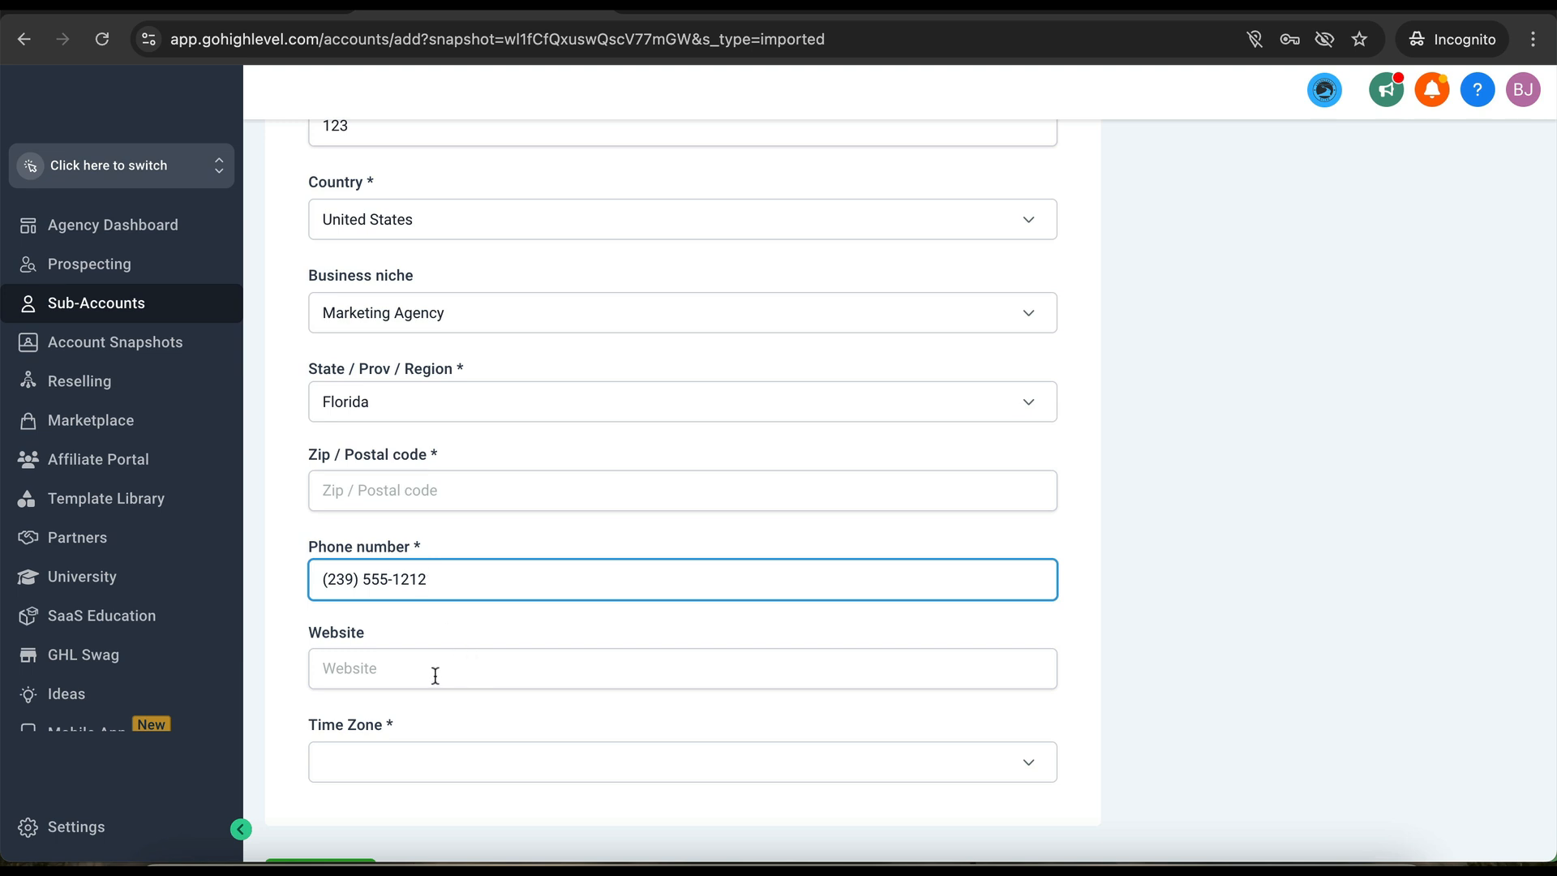
click(475, 665)
text(www.hlsuccessteam.com)
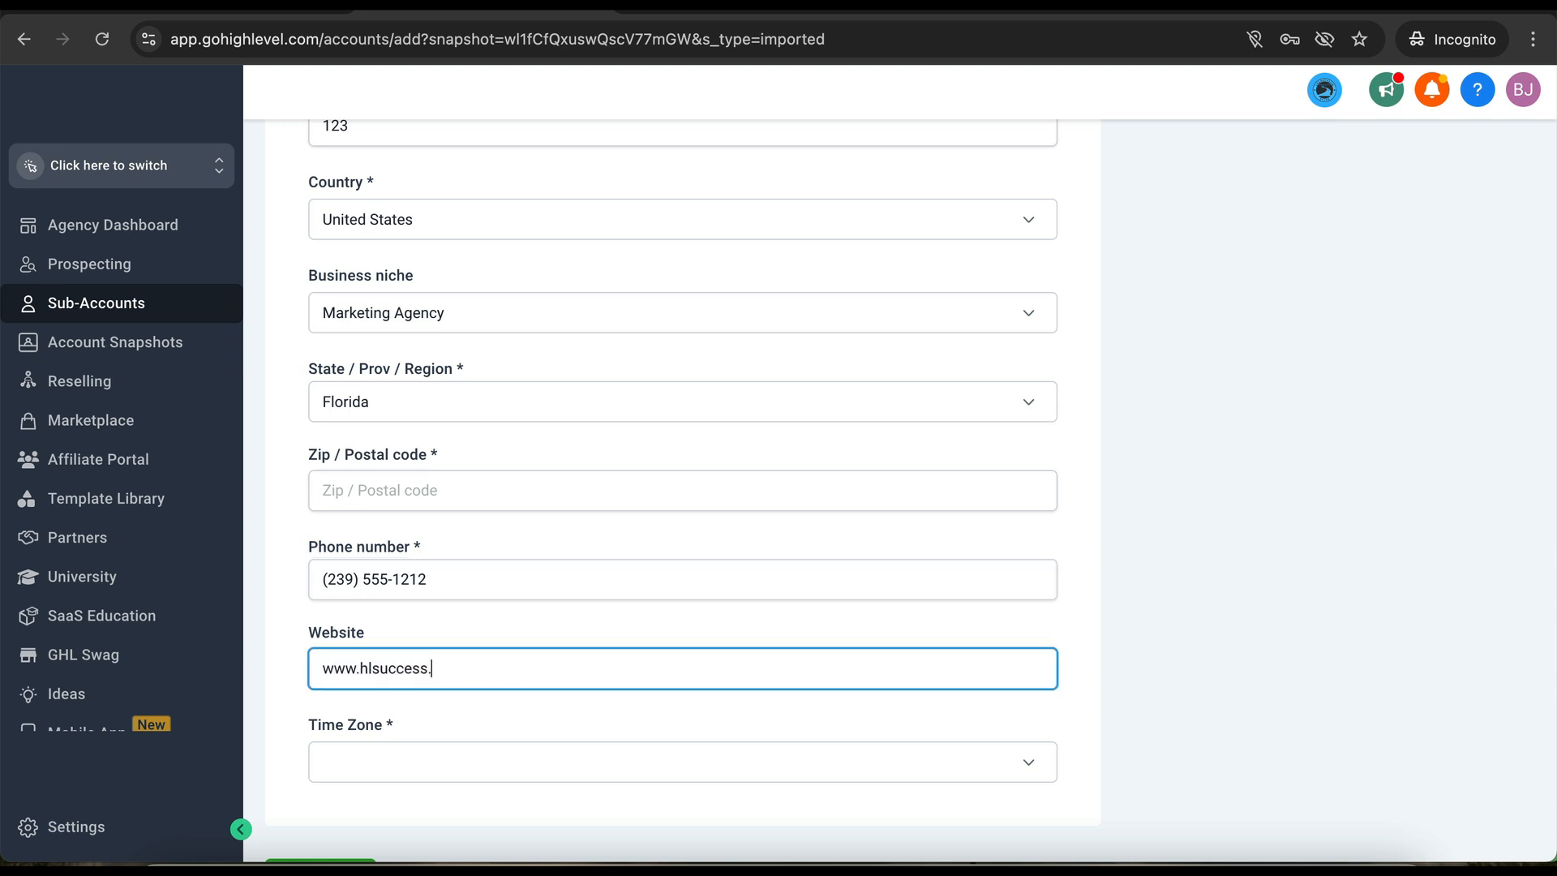
click(496, 764)
scroll(470, 624, down, 10)
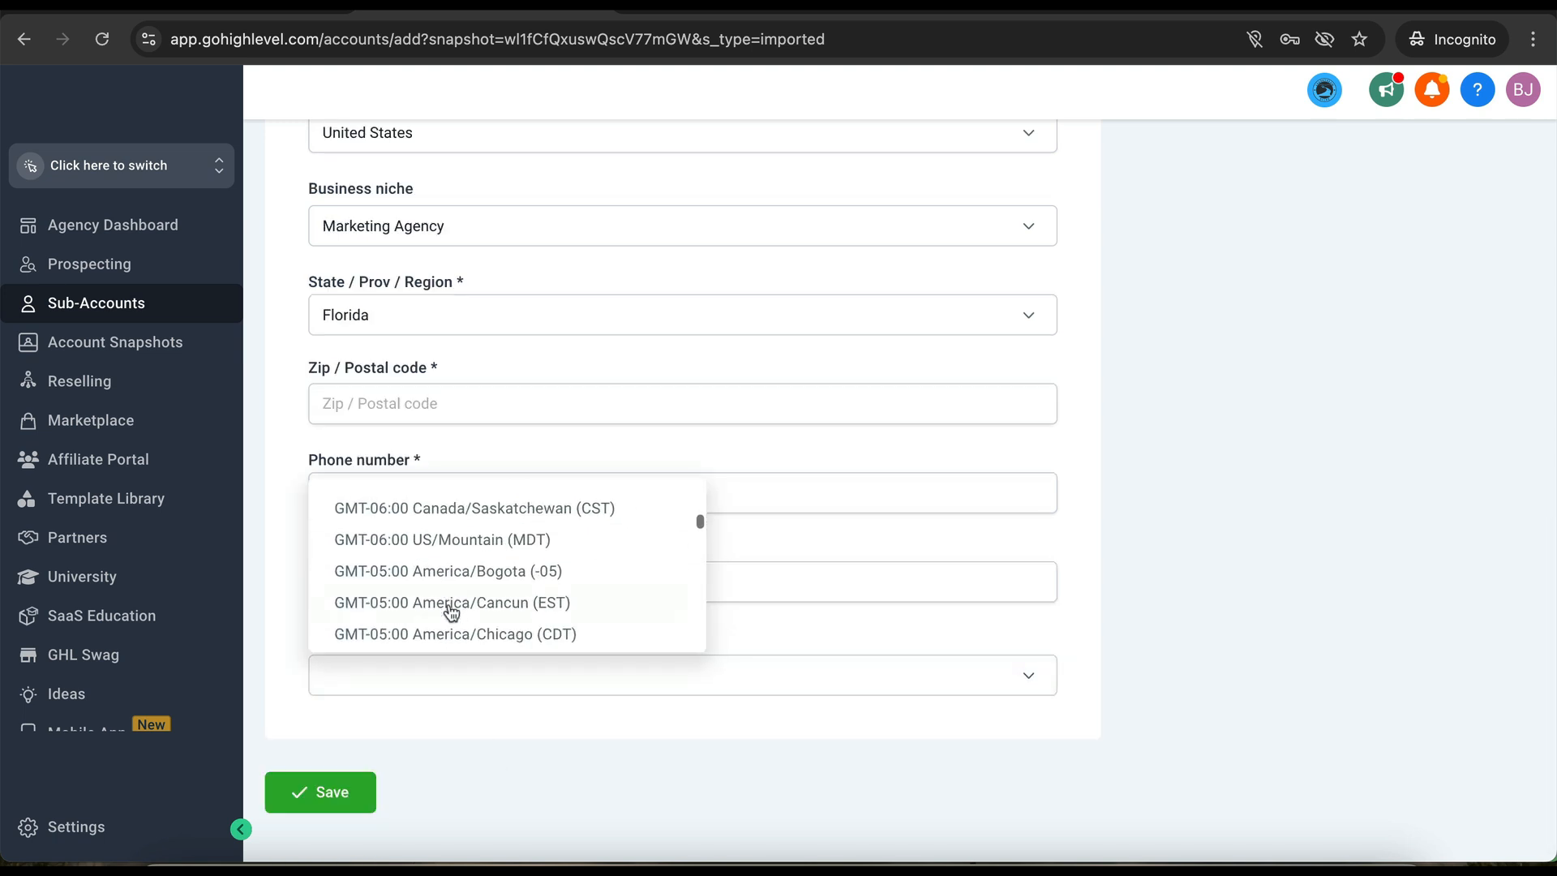
scroll(450, 608, down, 5)
click(454, 493)
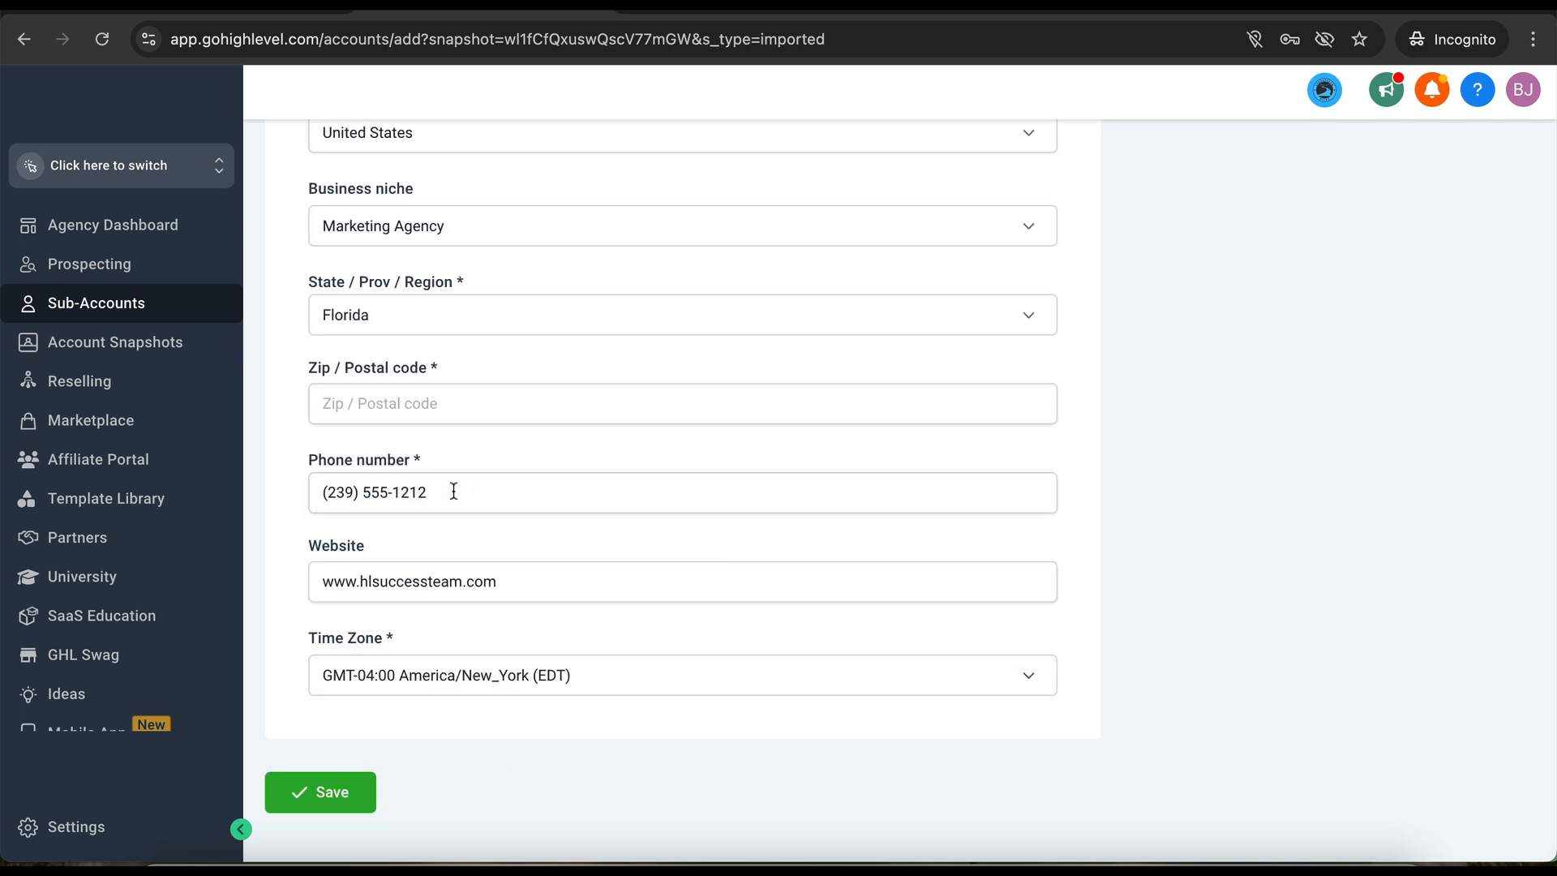
click(308, 789)
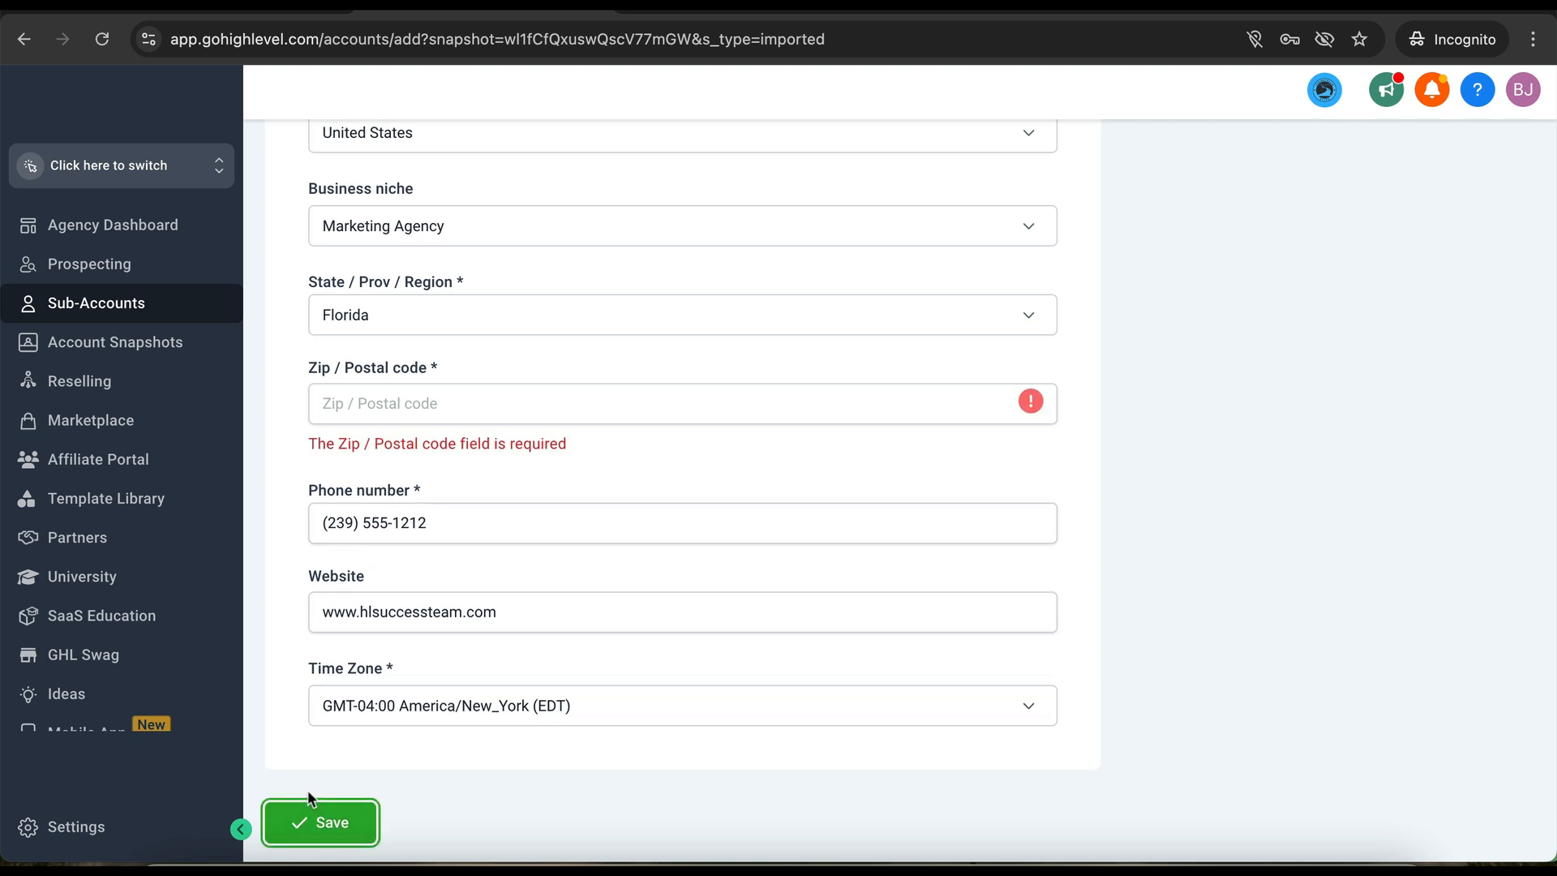
- Enter zip code 34952 and save the new 'HL Success Team - SaaS' sub-account
click(436, 407)
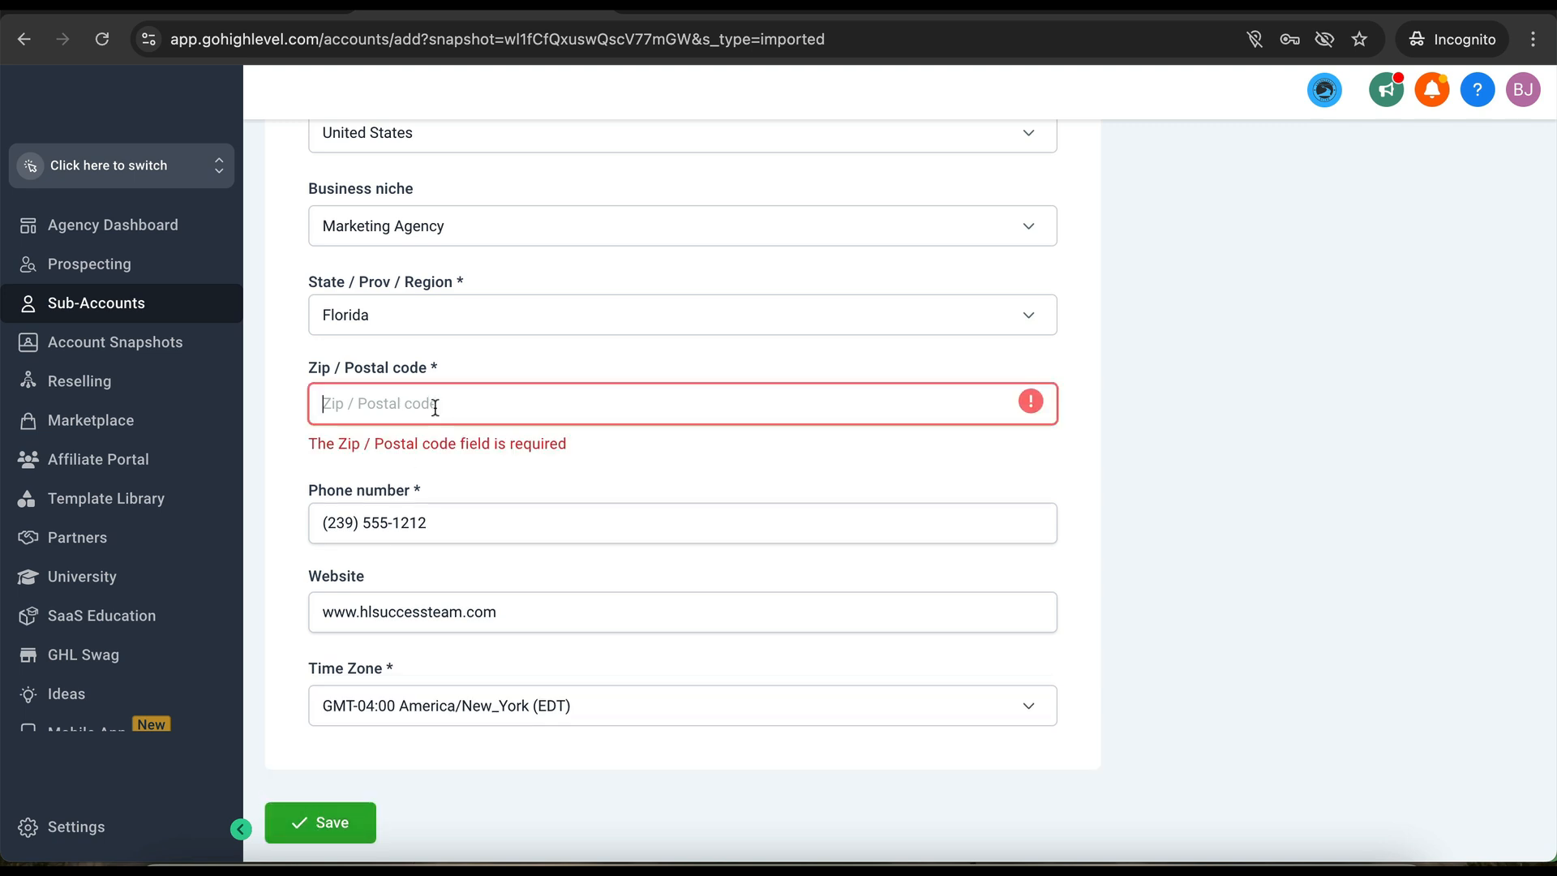
text(34952)
click(323, 821)
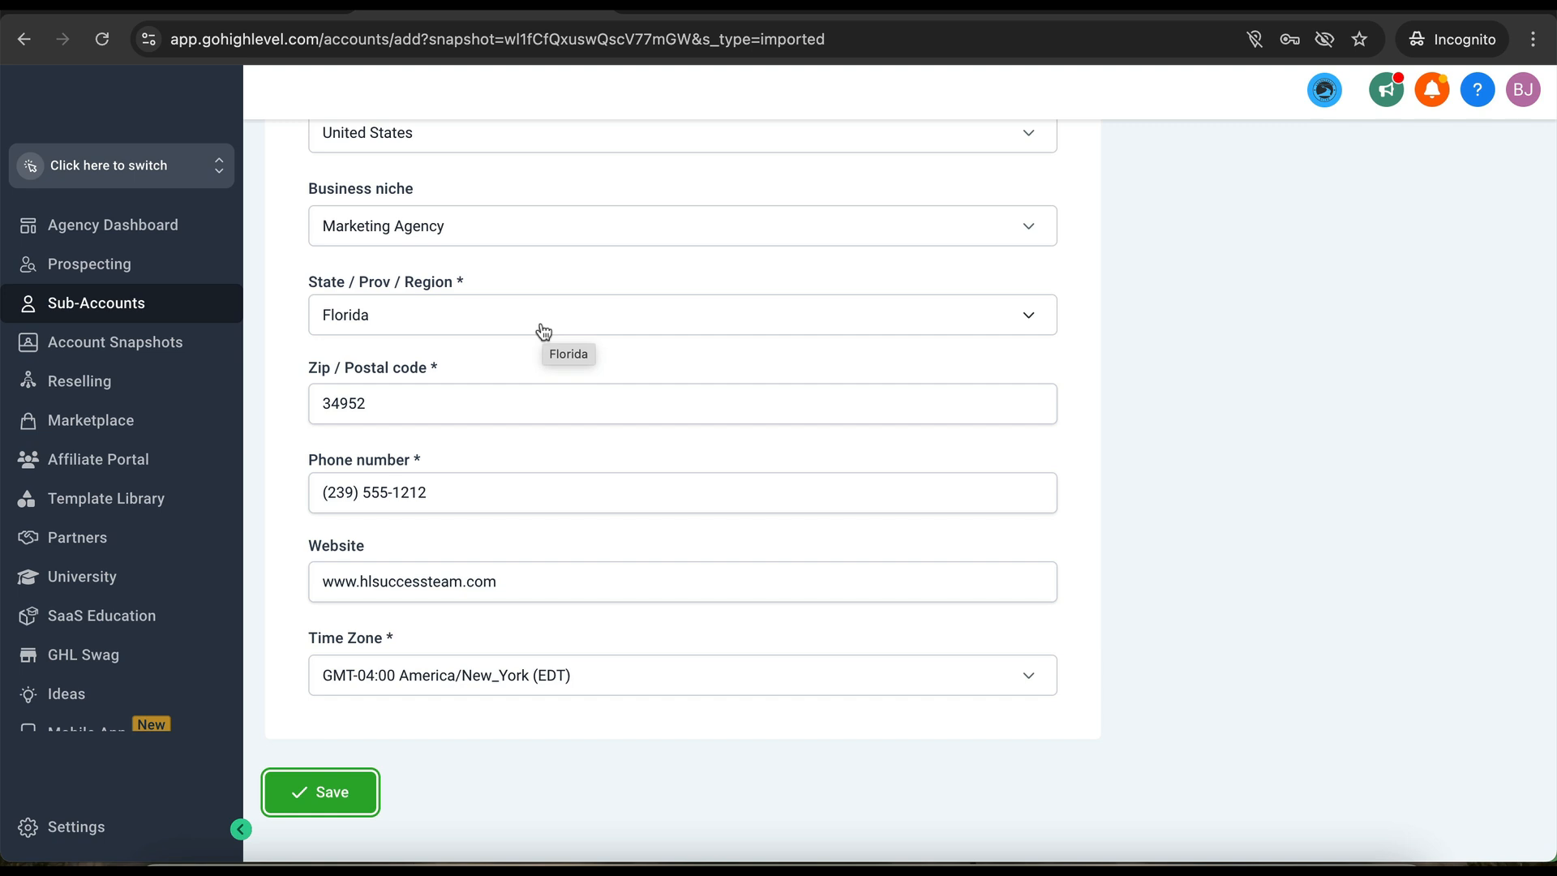
click(332, 792)
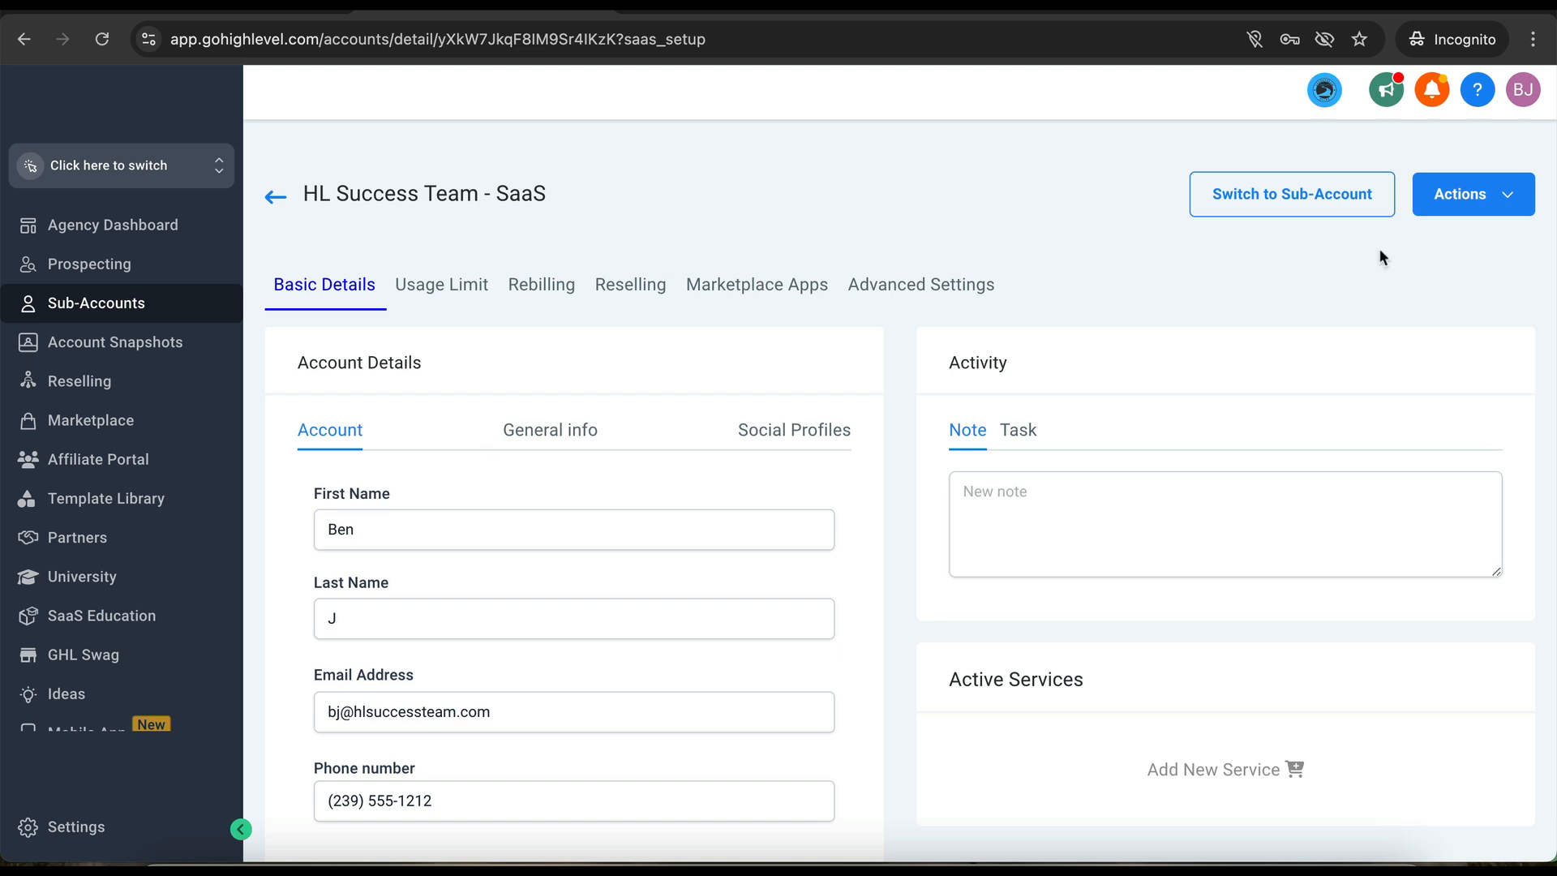
- Switch into the HL Success Team - SaaS sub-account and open Settings > Business Profile
click(1244, 203)
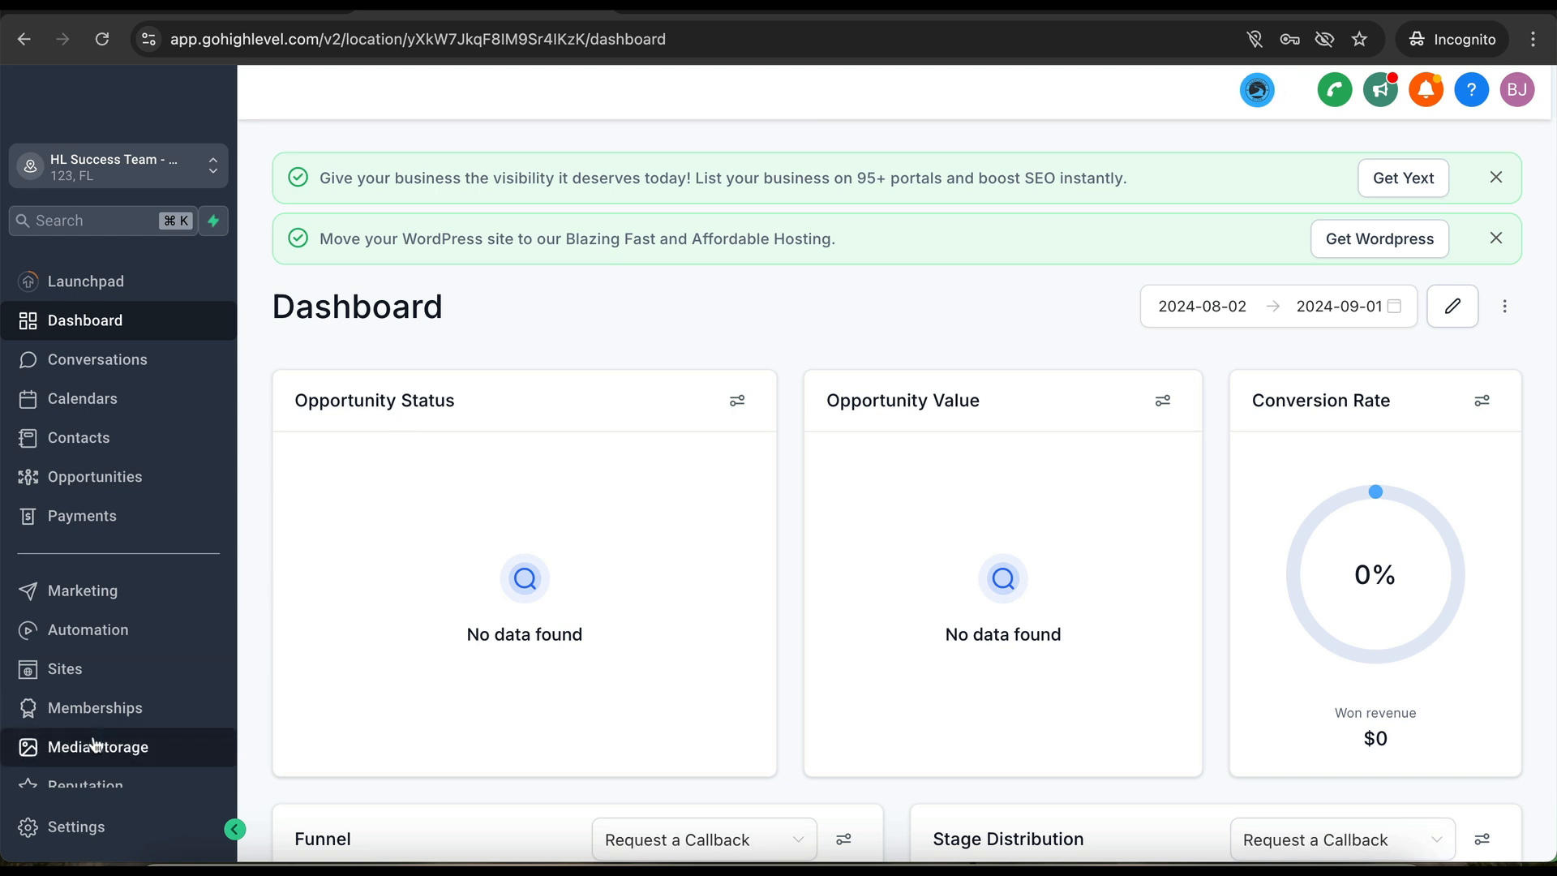
click(81, 827)
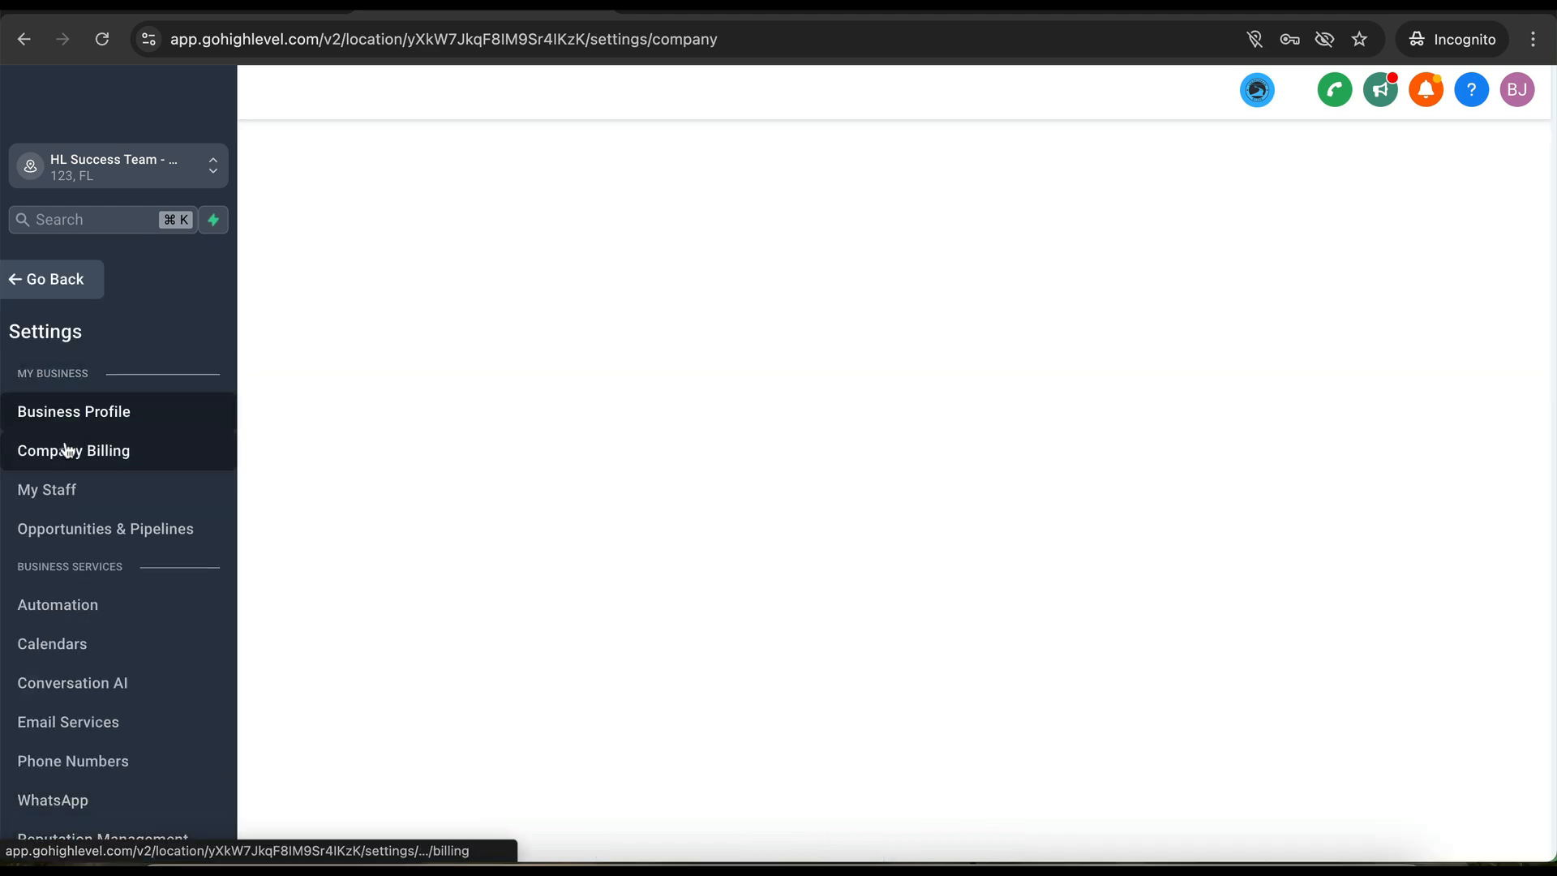
click(79, 411)
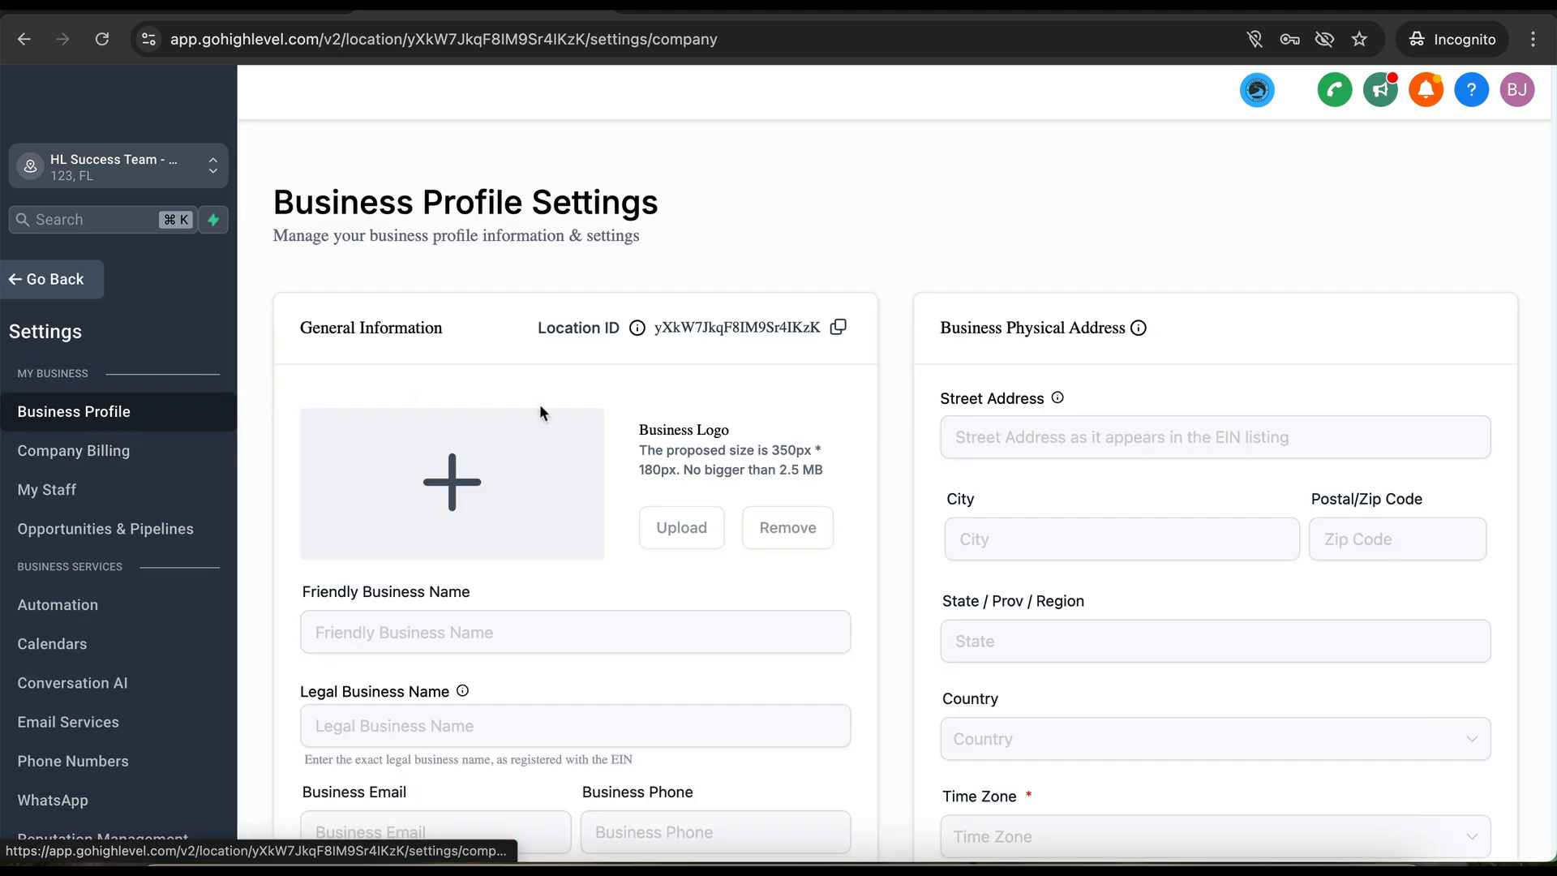
scroll(538, 410, down, 5)
scroll(538, 410, up, 3)
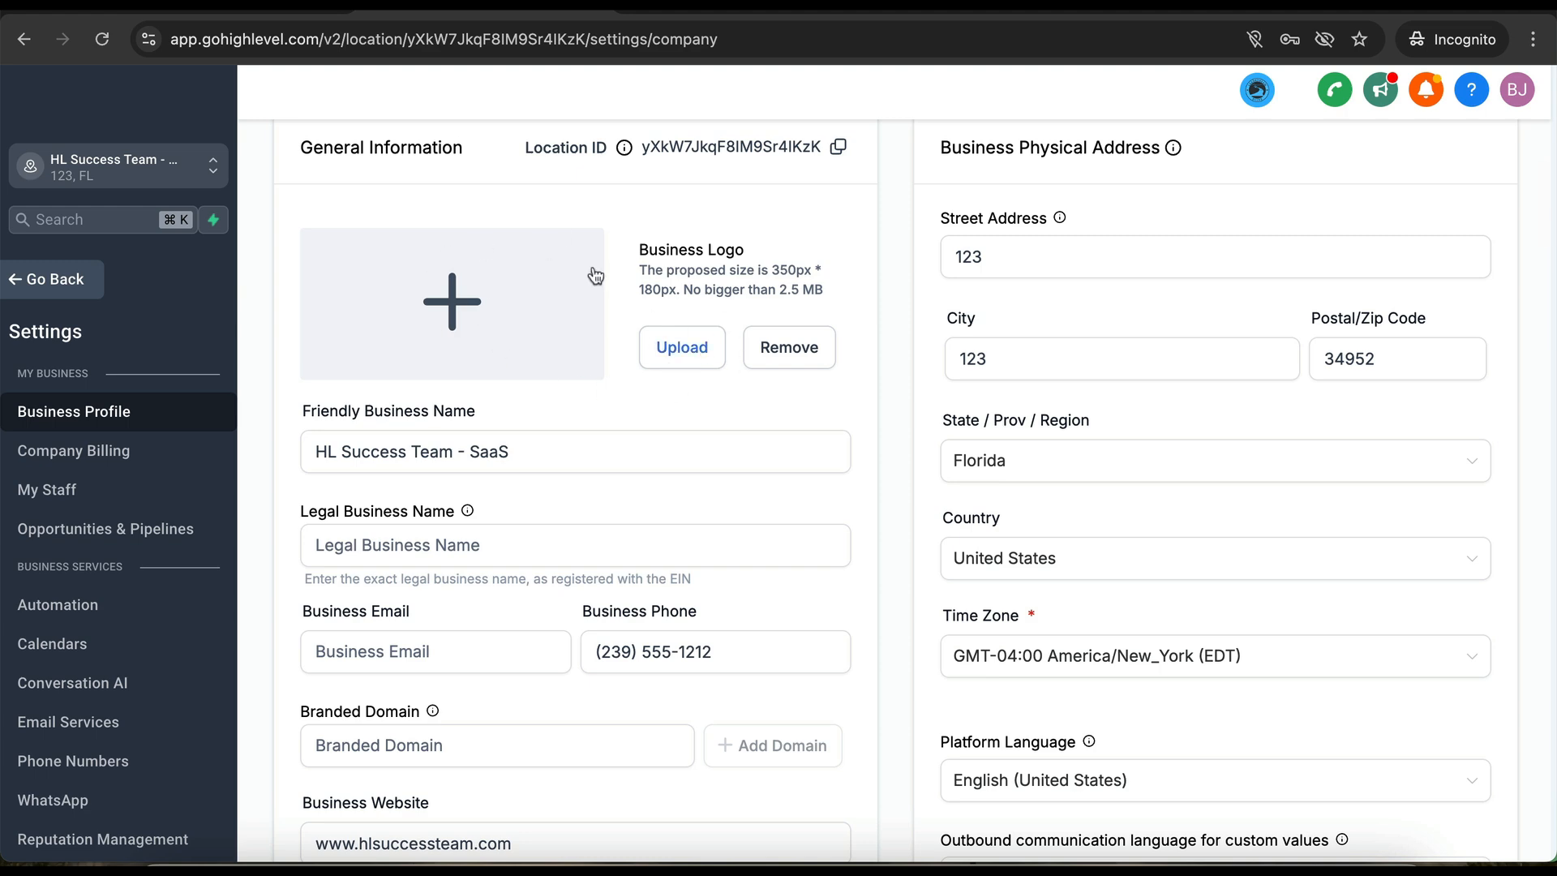
scroll(671, 396, down, 2)
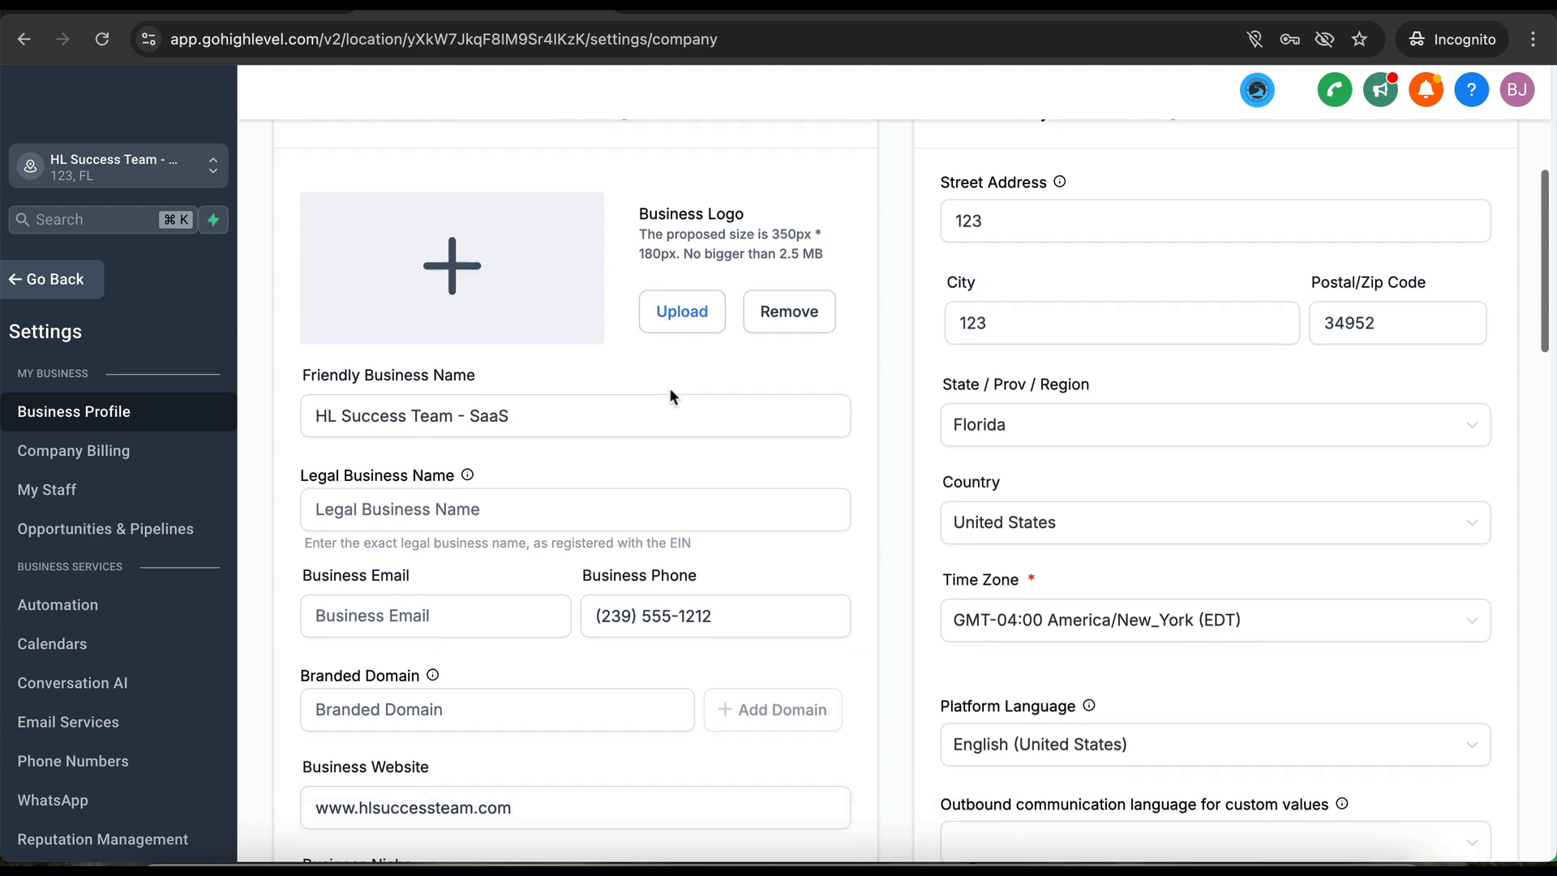
scroll(669, 396, down, 1)
- Review the Friendly Business Name, Legal Business Name, Business Email and Branded Domain fields
click(484, 280)
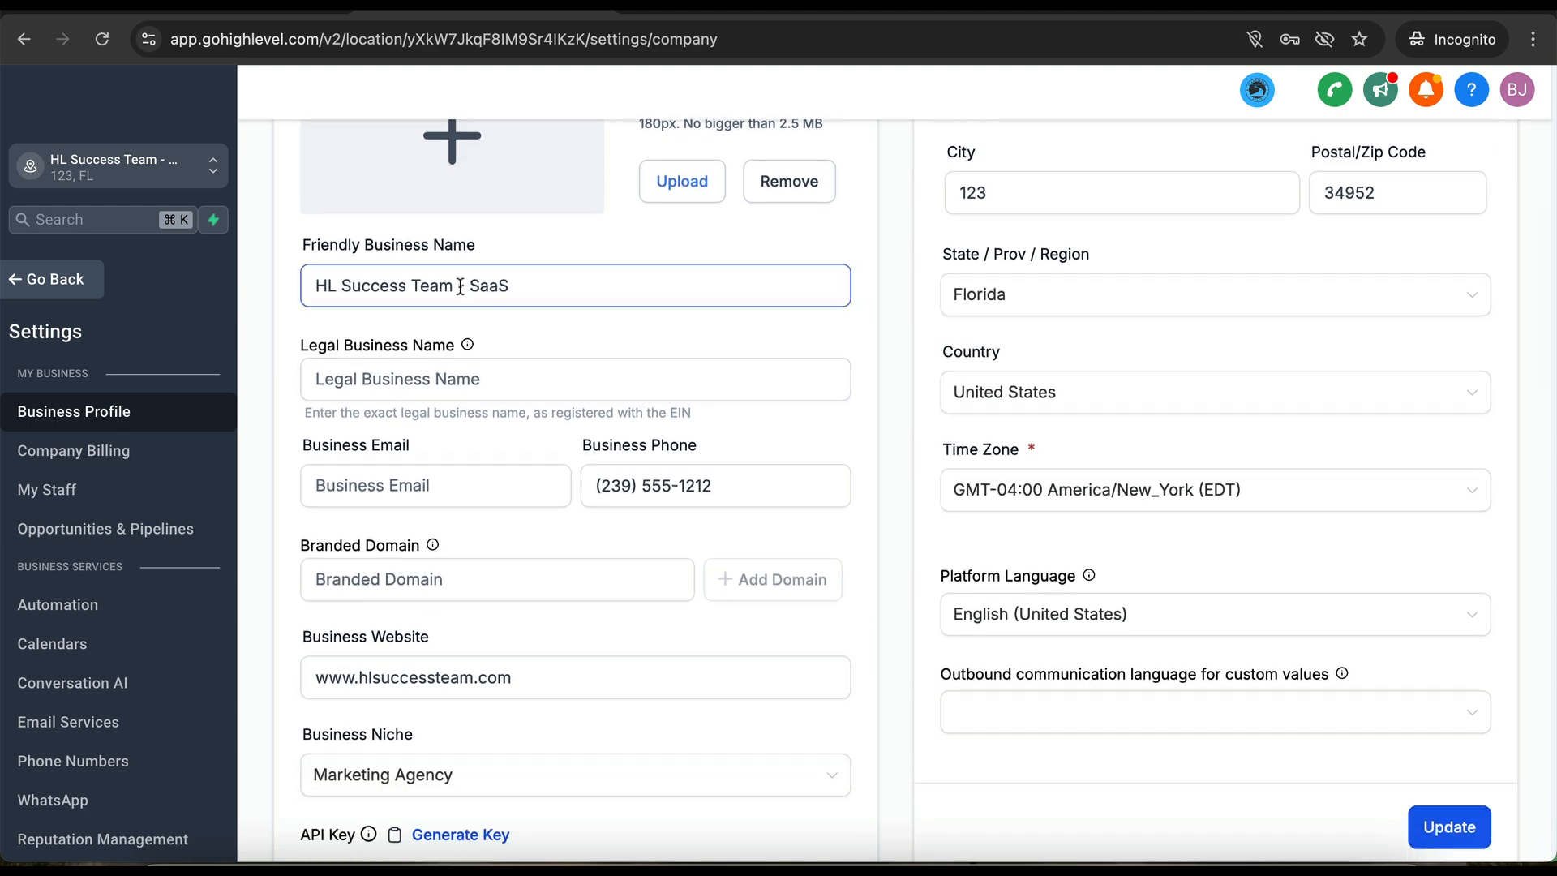
drag(299, 246, 436, 247)
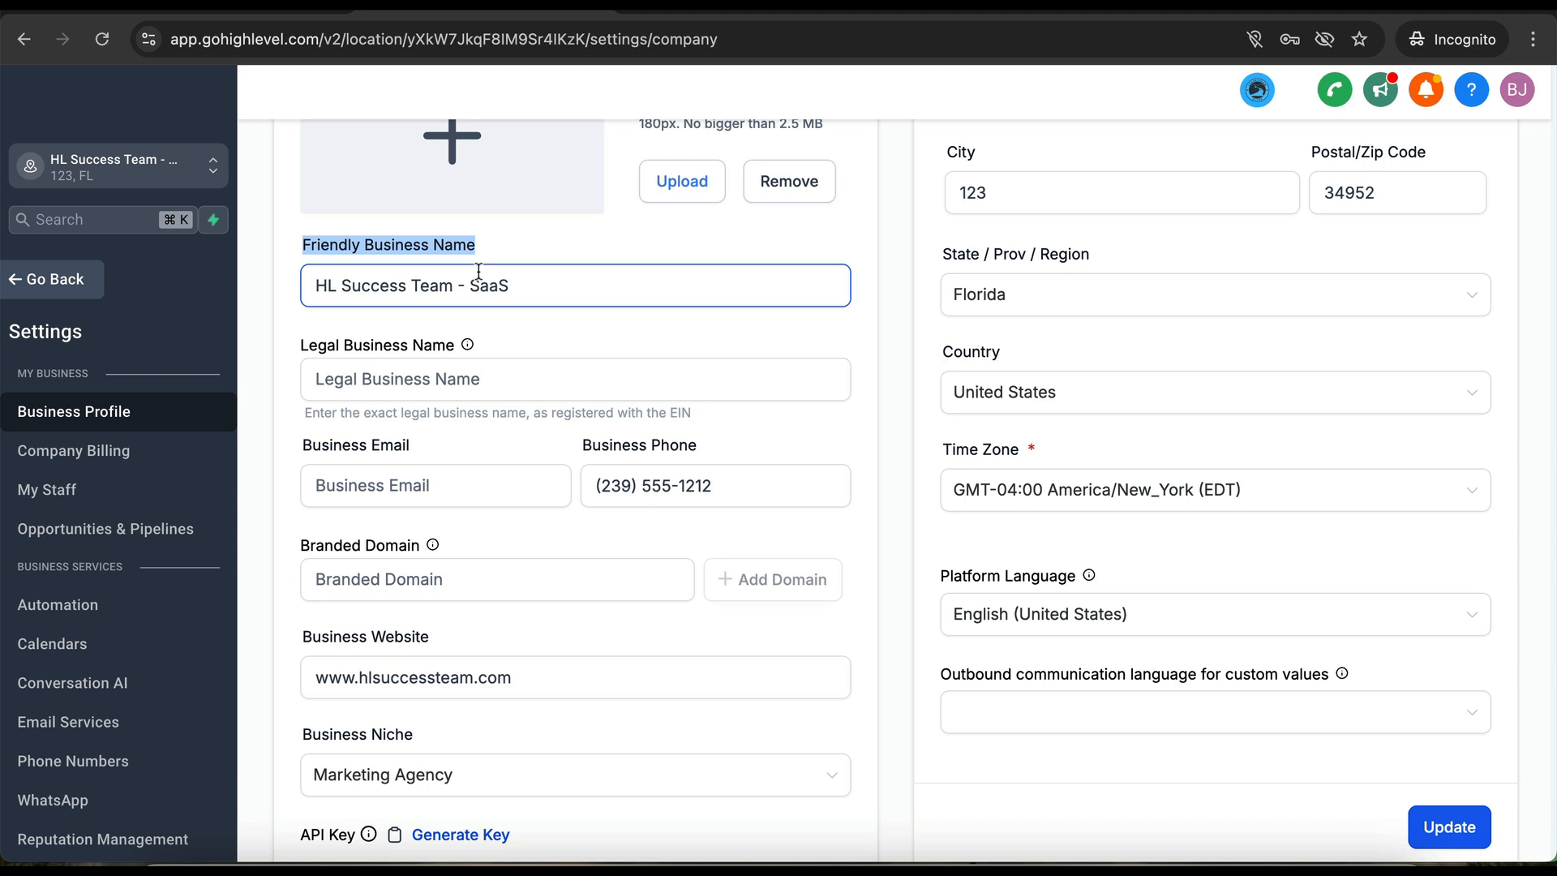
click(411, 382)
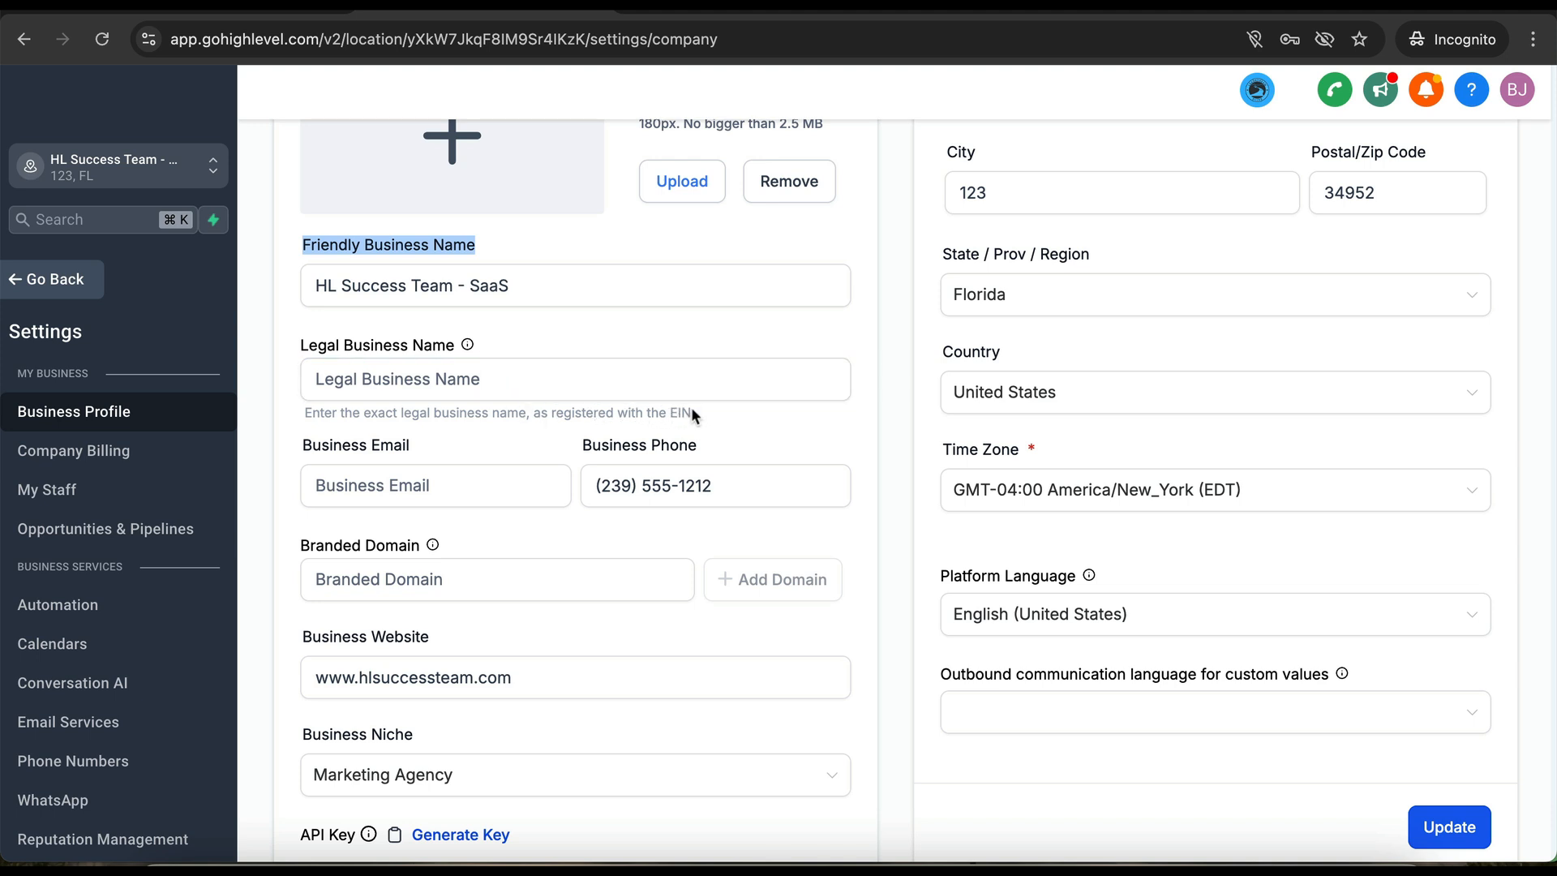
scroll(487, 390, down, 2)
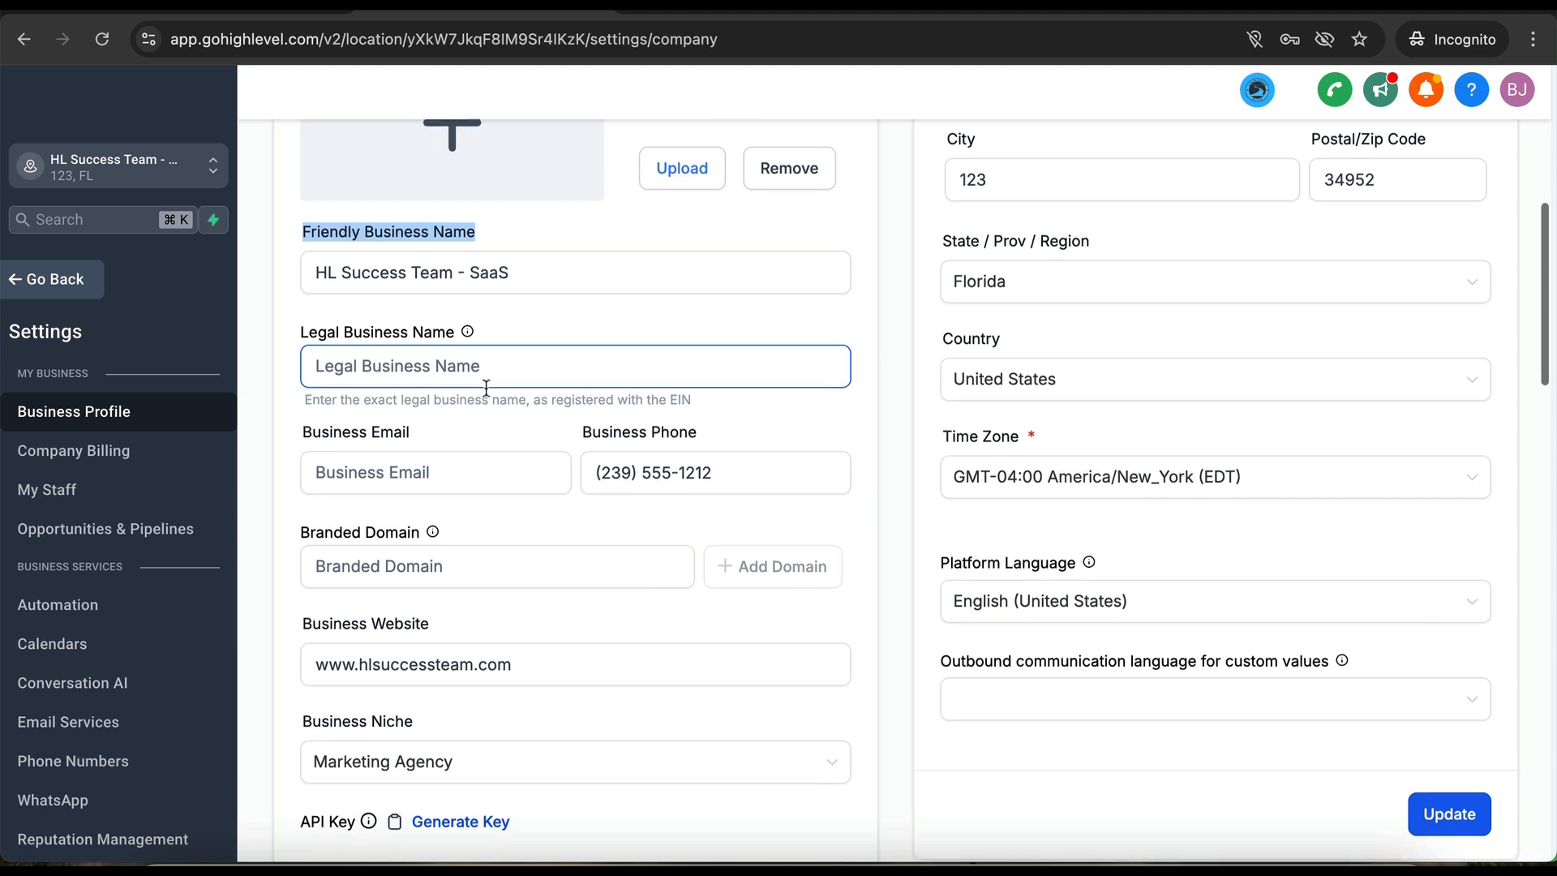
click(467, 390)
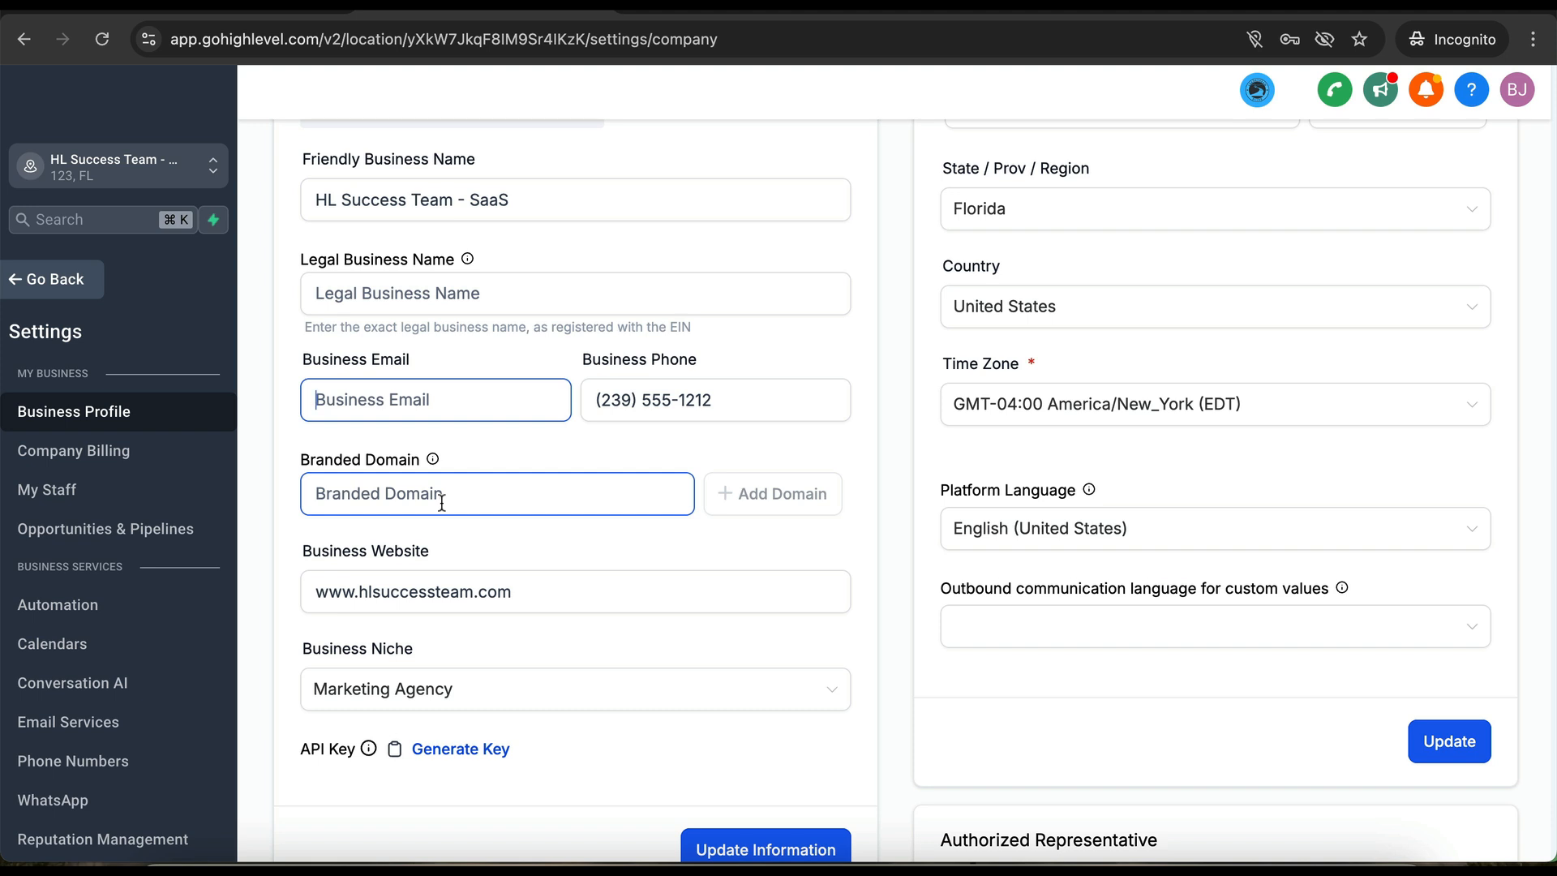
click(437, 492)
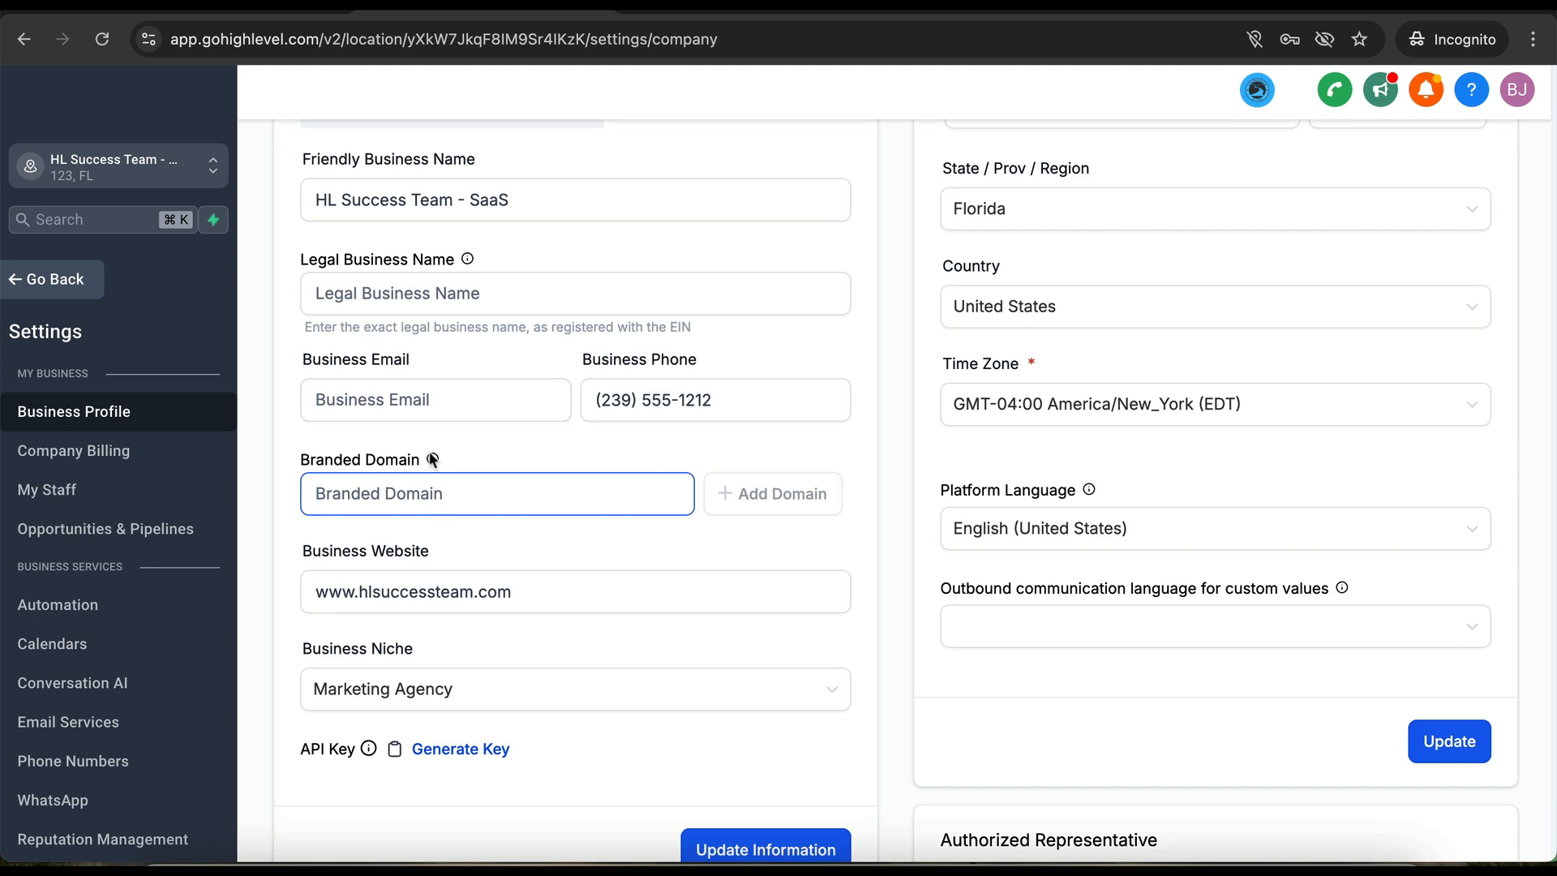
scroll(531, 560, down, 2)
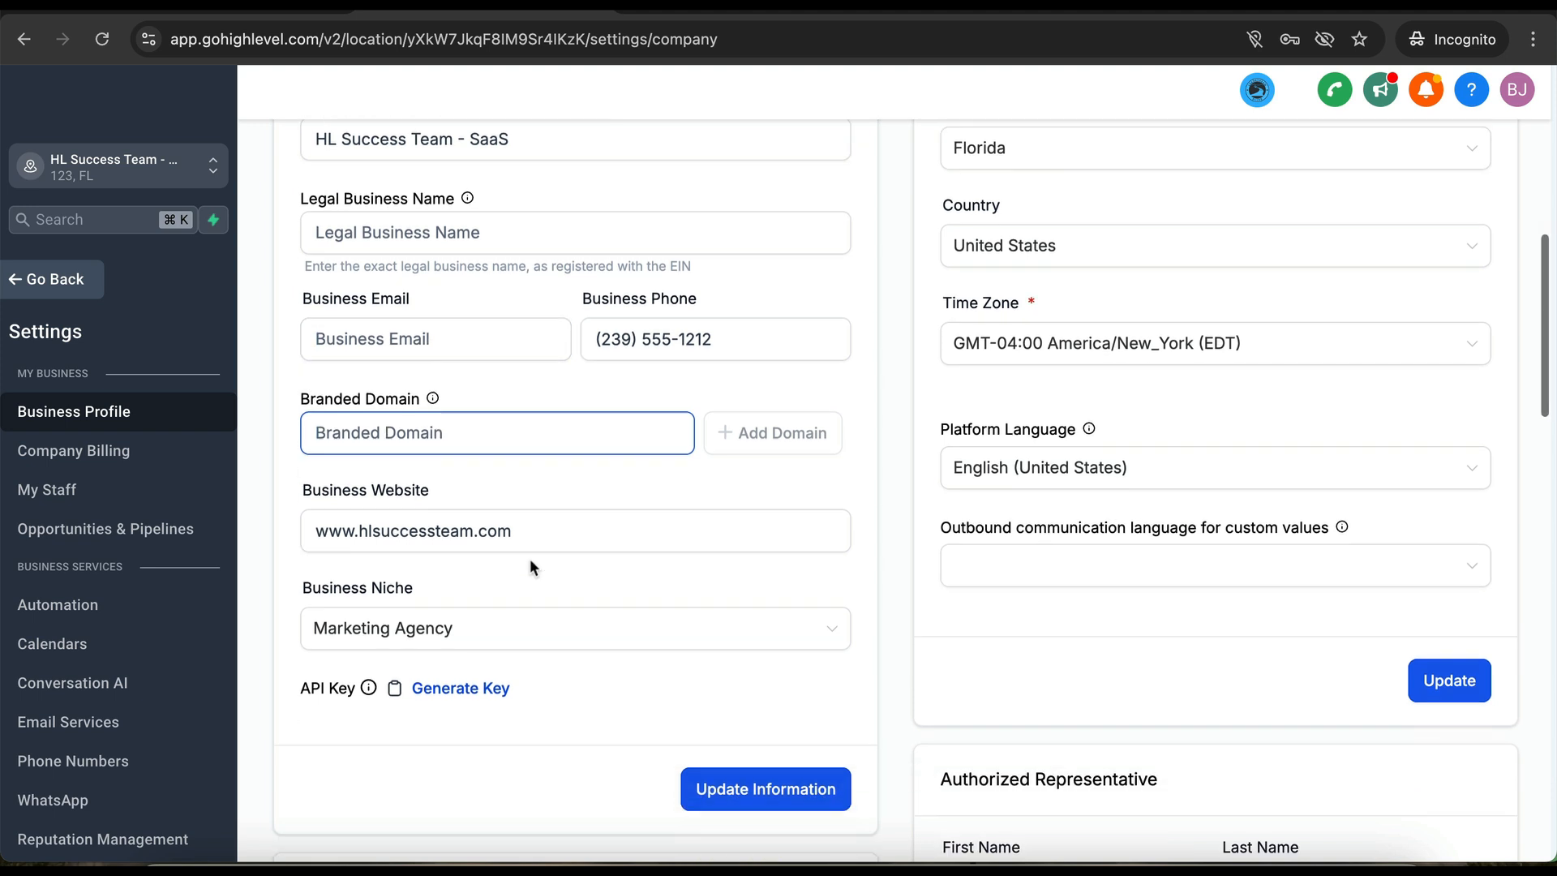
scroll(531, 566, down, 4)
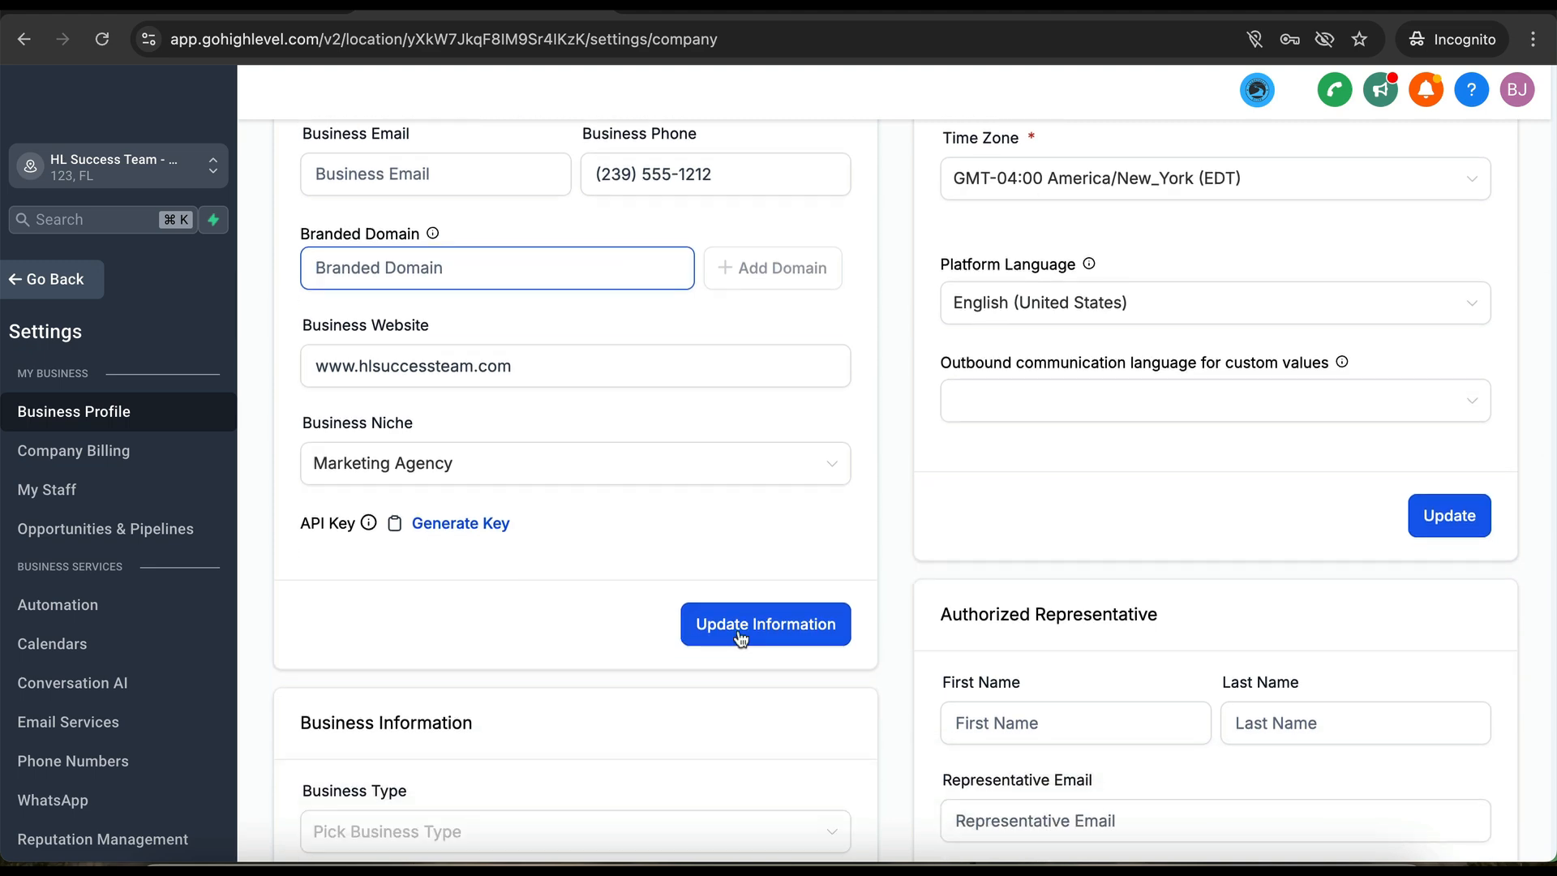
scroll(612, 266, up, 5)
scroll(613, 268, down, 2)
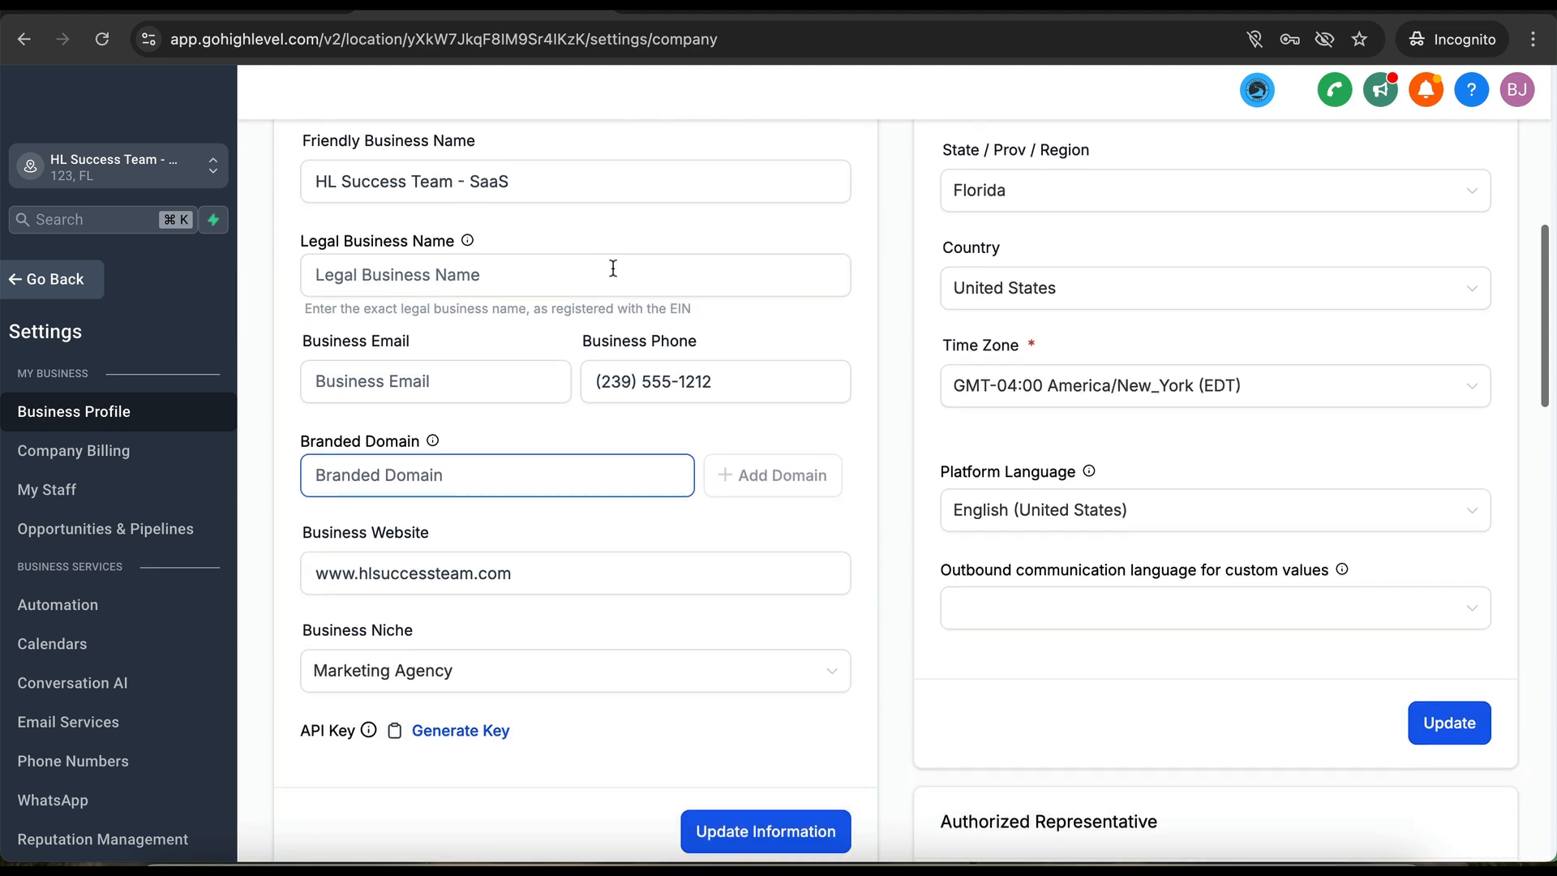
scroll(566, 625, down, 3)
scroll(566, 624, up, 6)
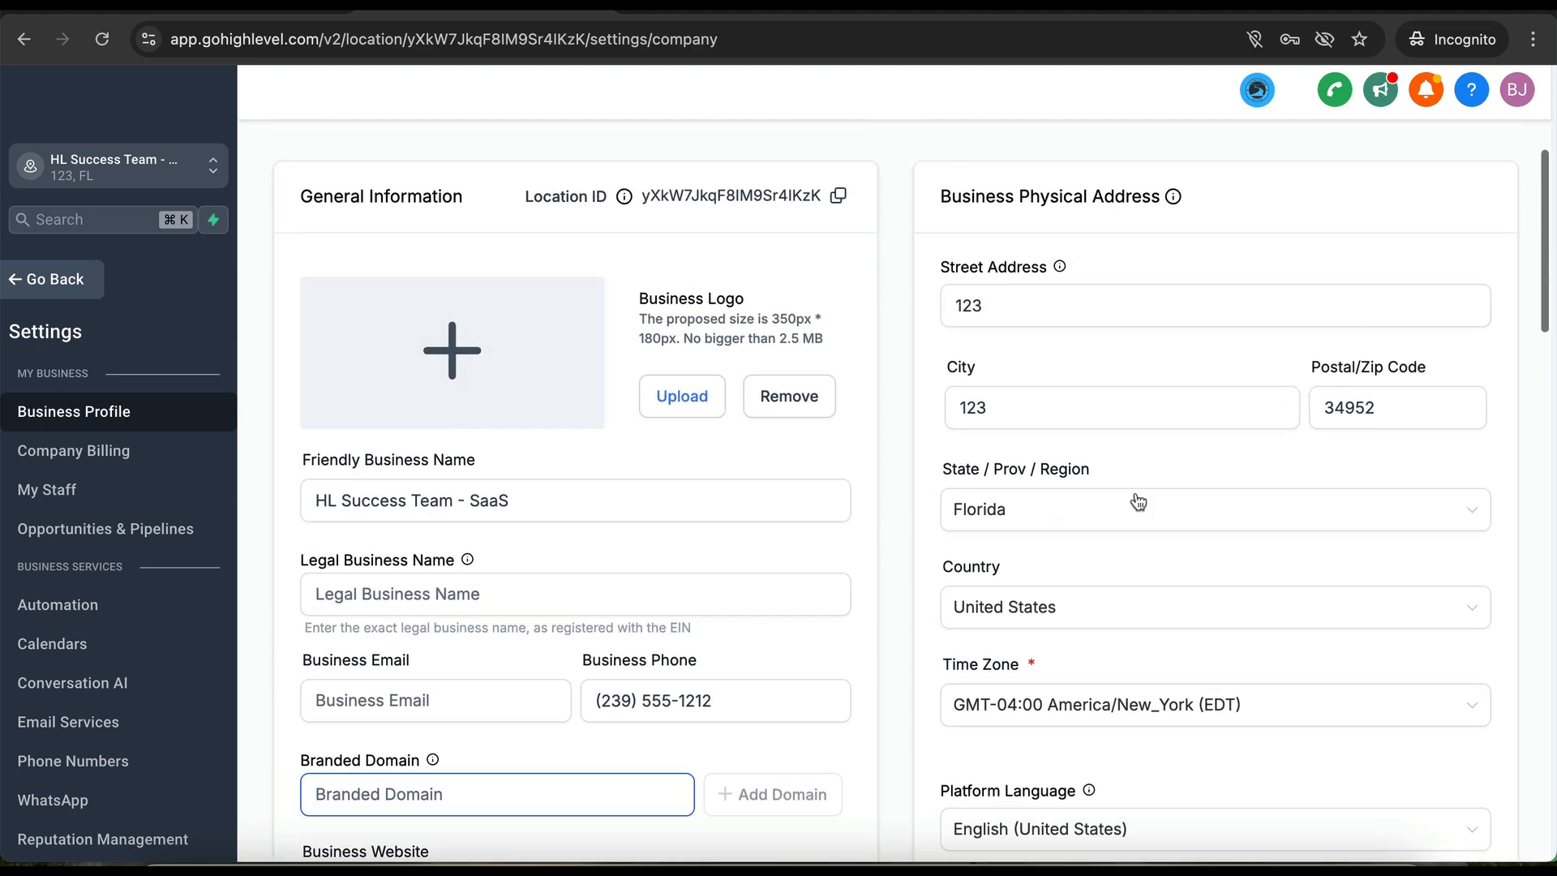
scroll(1098, 316, down, 8)
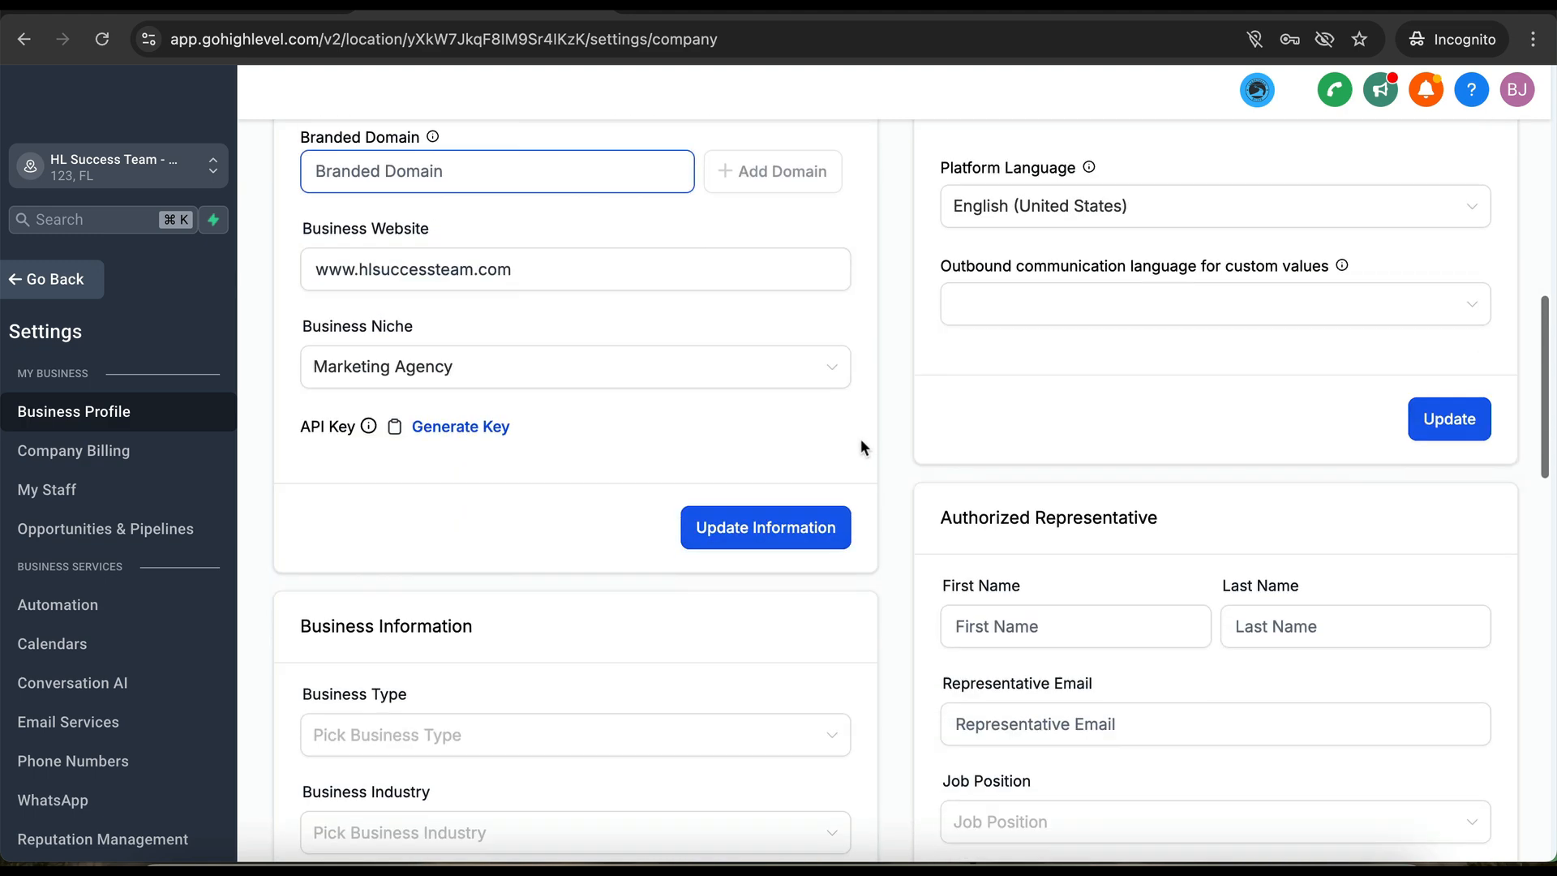
scroll(861, 448, down, 3)
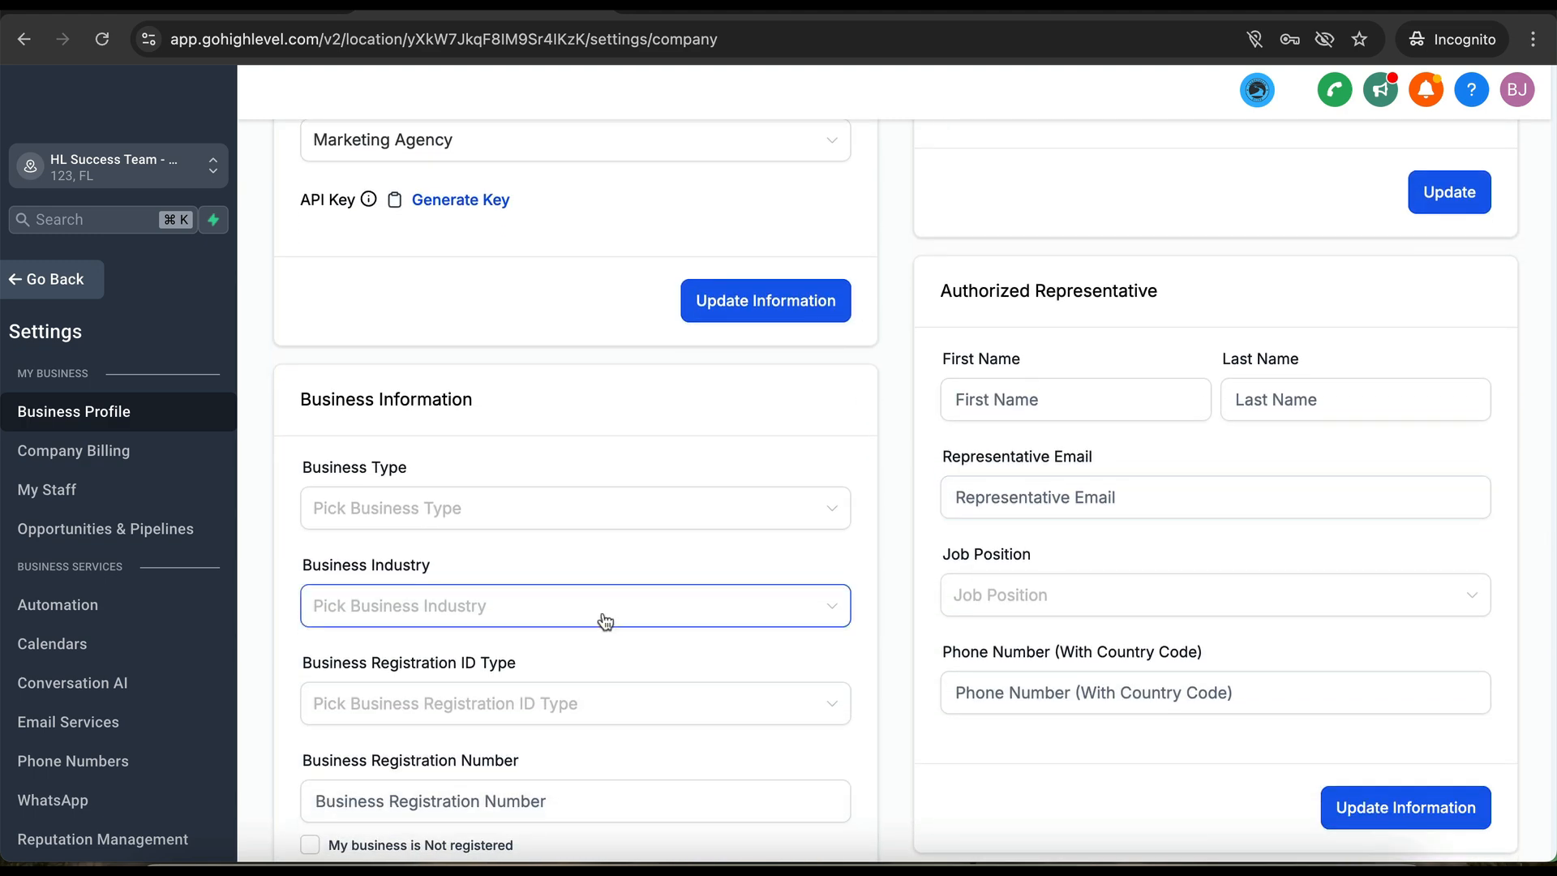
scroll(606, 621, down, 3)
scroll(543, 557, down, 1)
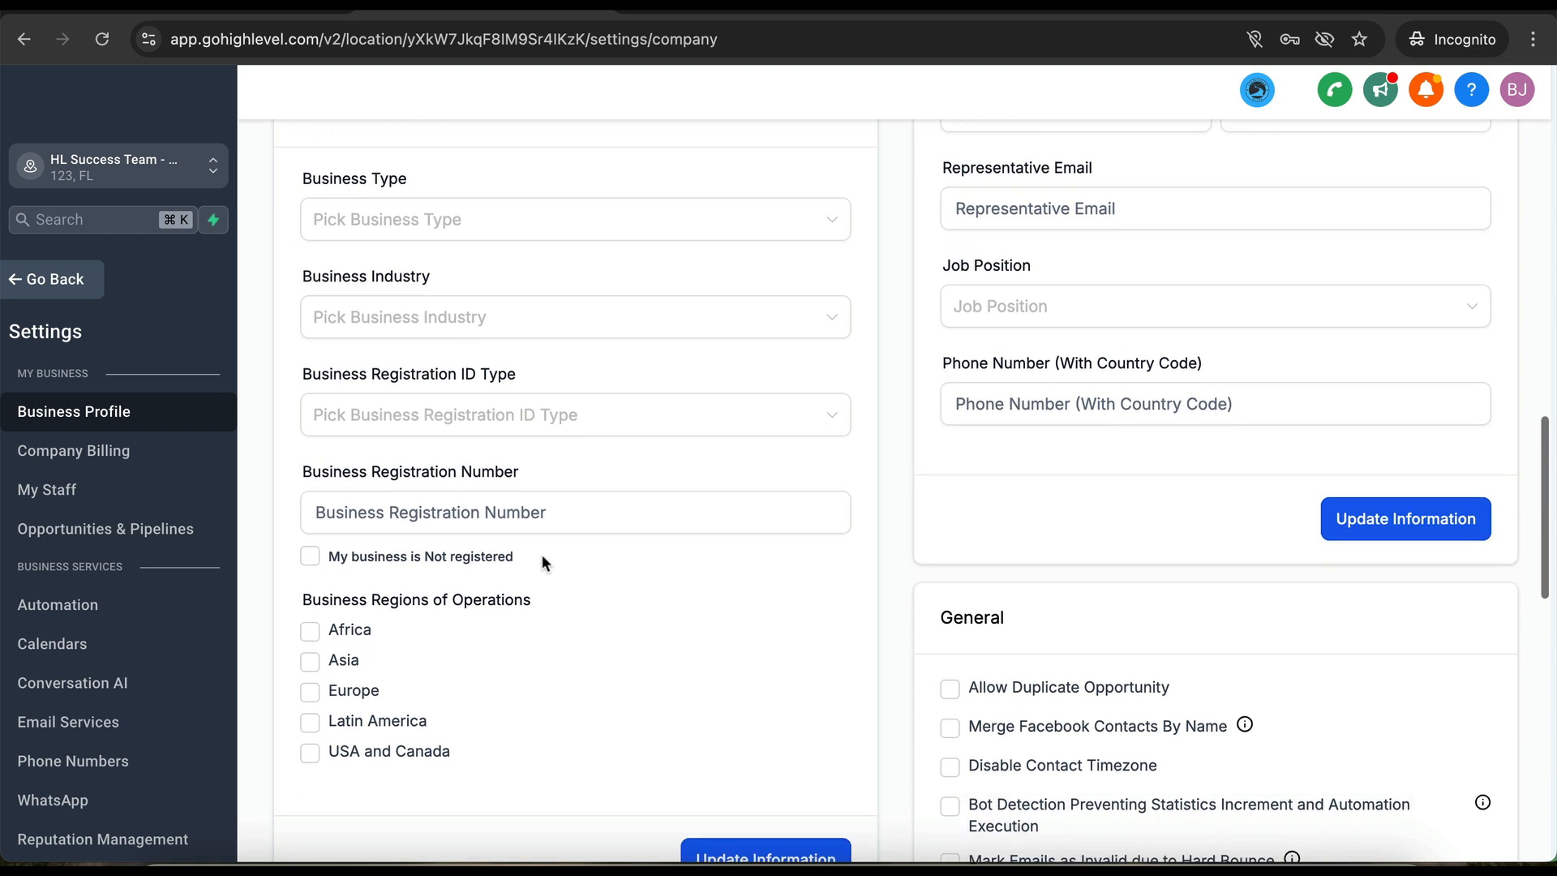
scroll(542, 554, down, 1)
click(488, 350)
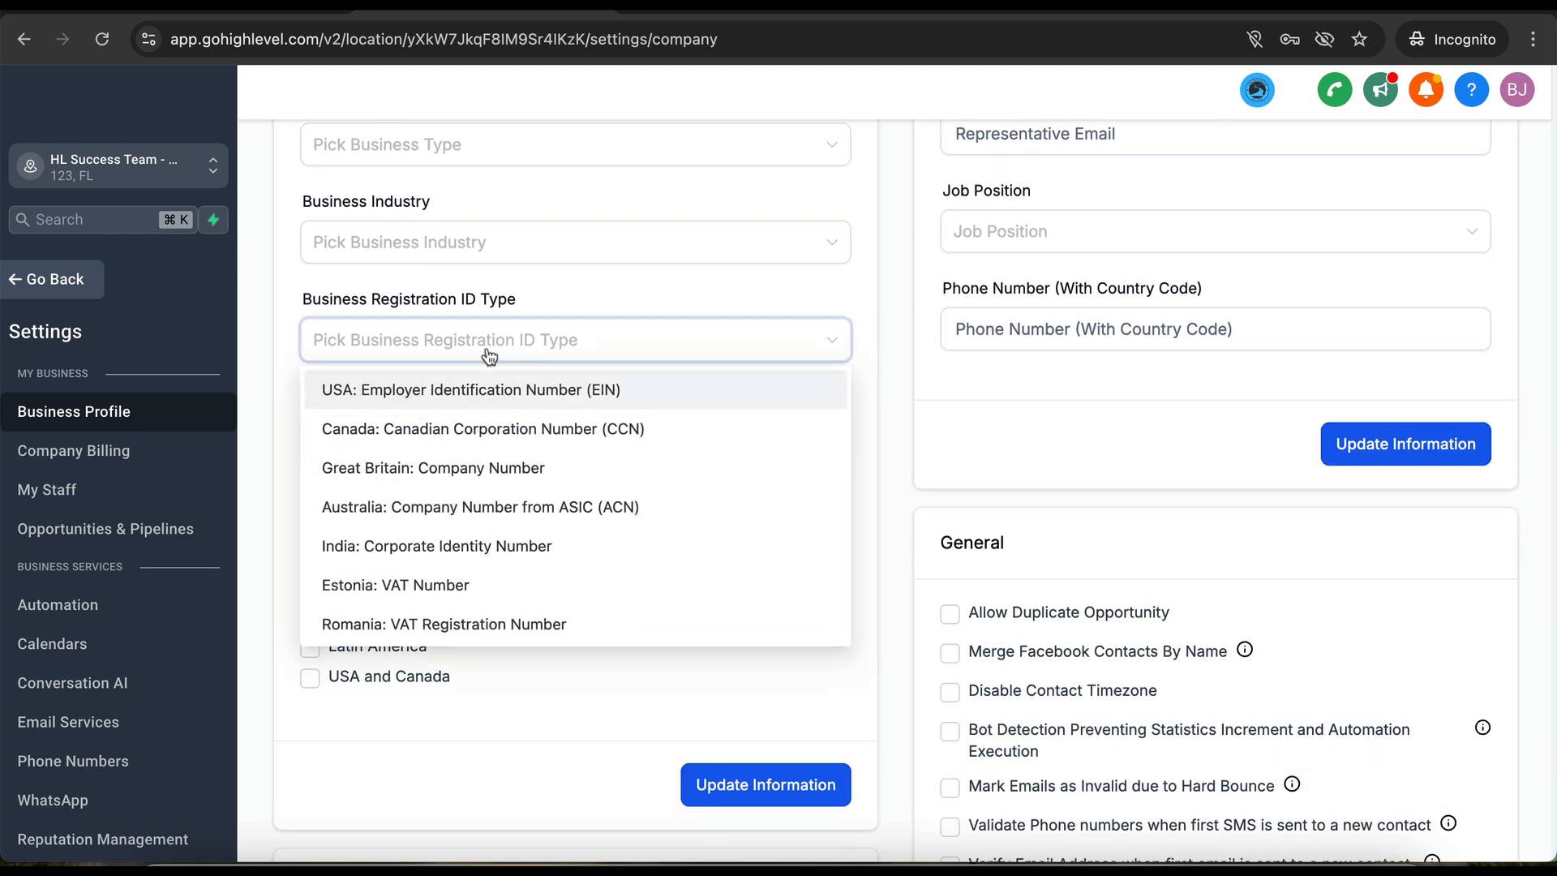
click(489, 355)
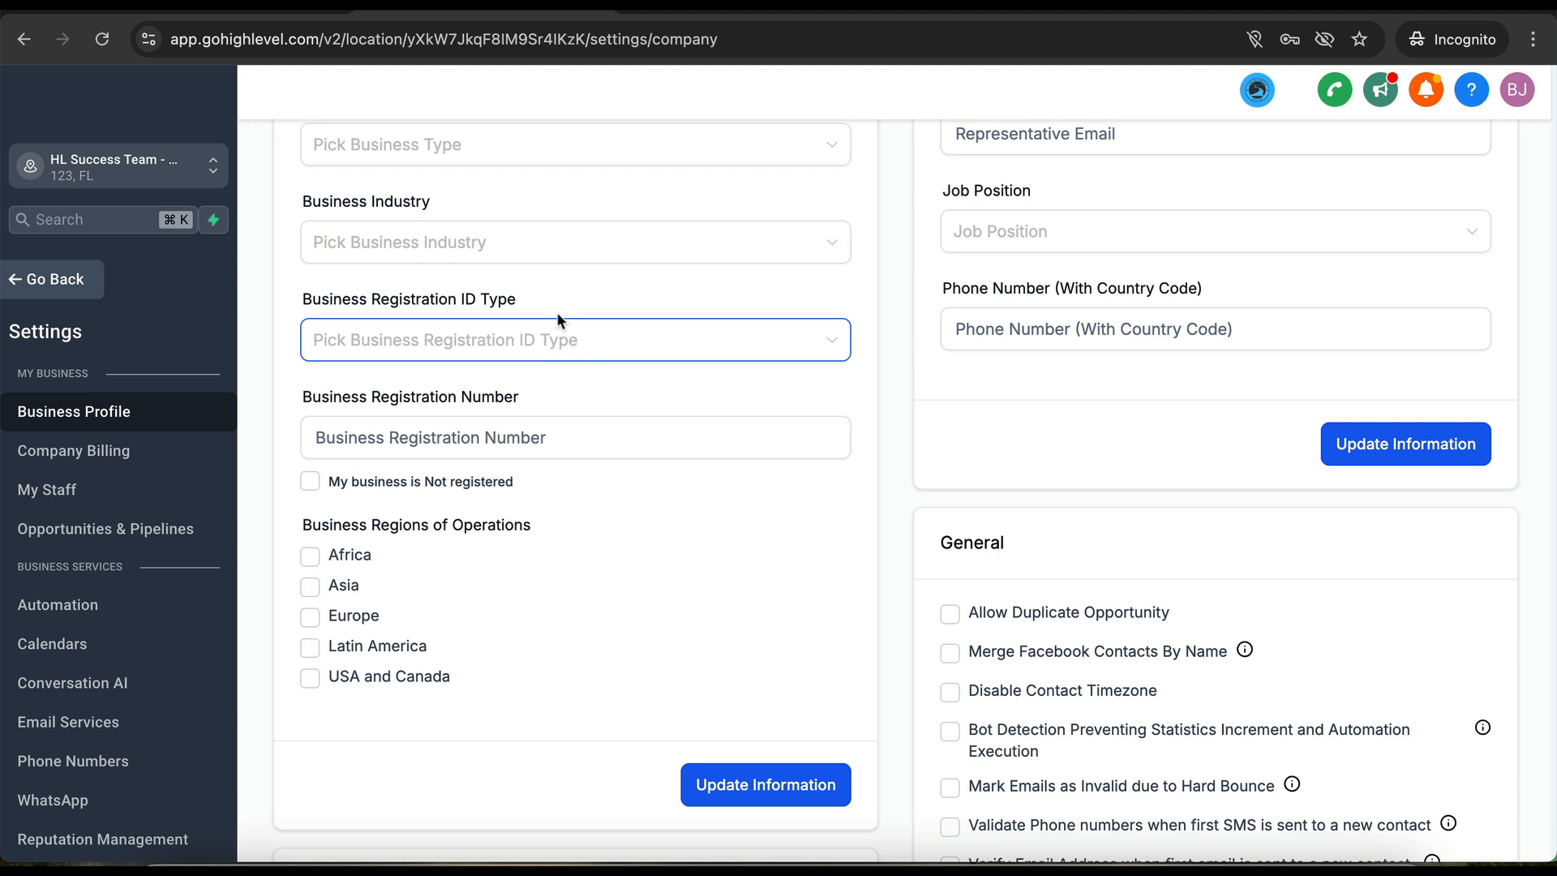
scroll(570, 296, up, 2)
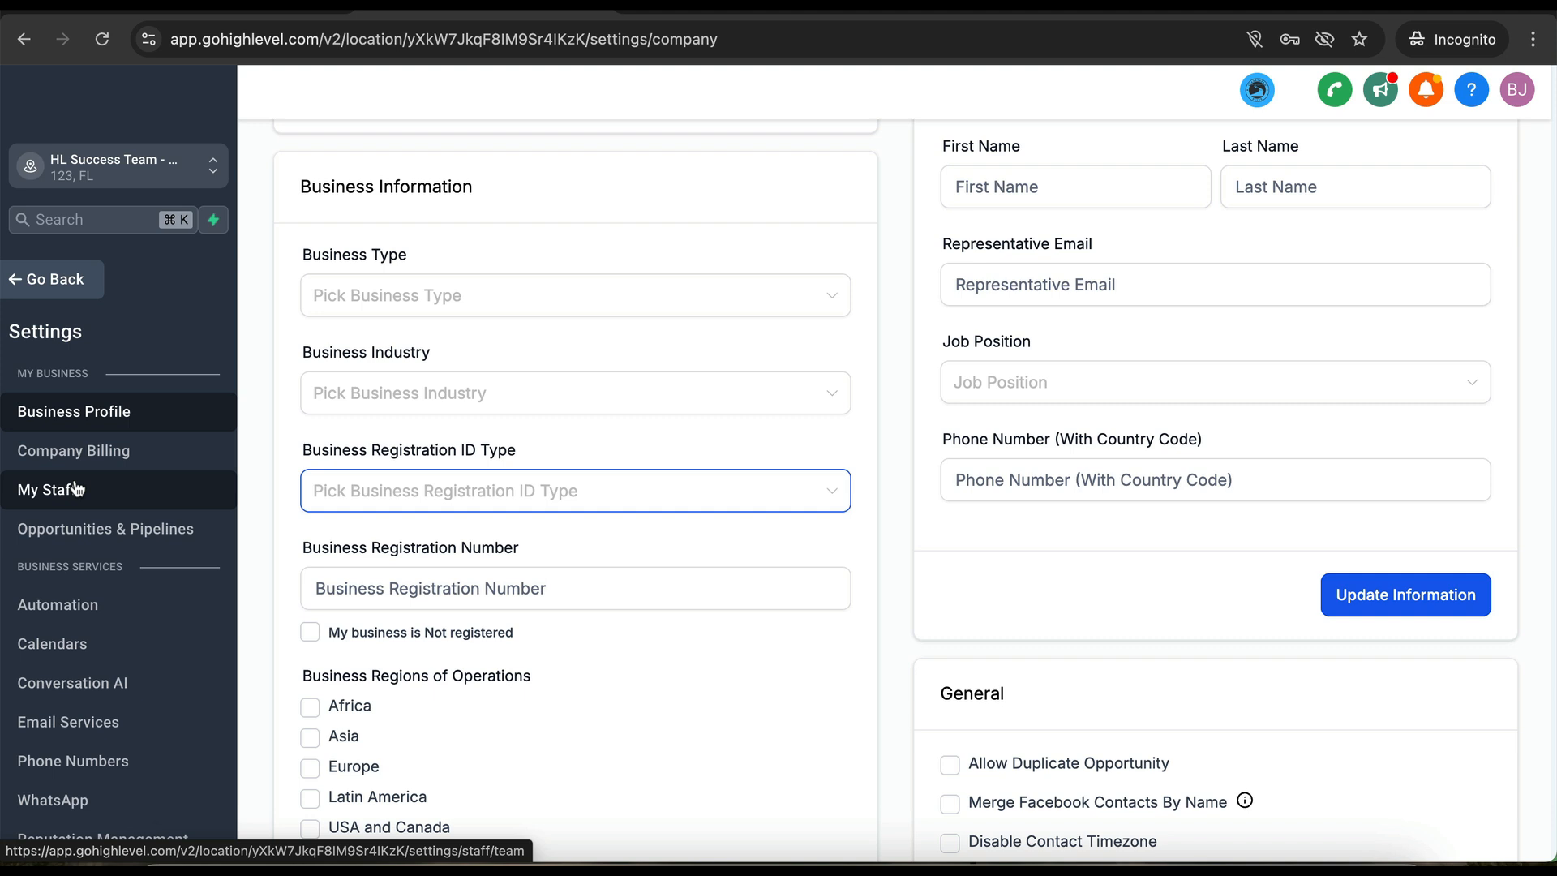
scroll(77, 489, down, 3)
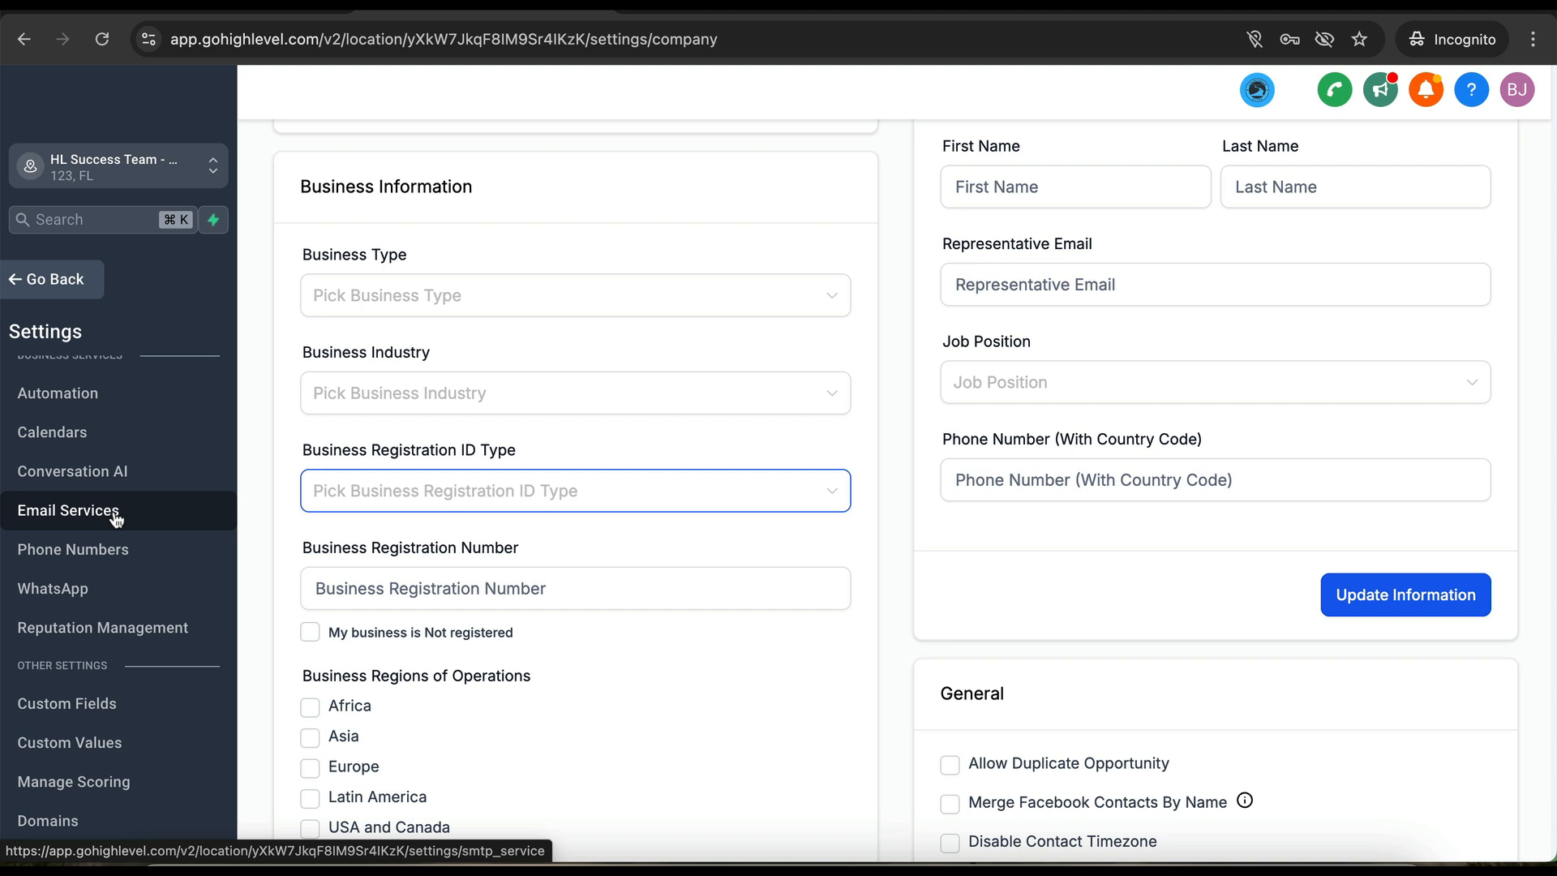
- Go through Email Services to Phone Numbers to reach Phone System > Manage Numbers
click(95, 518)
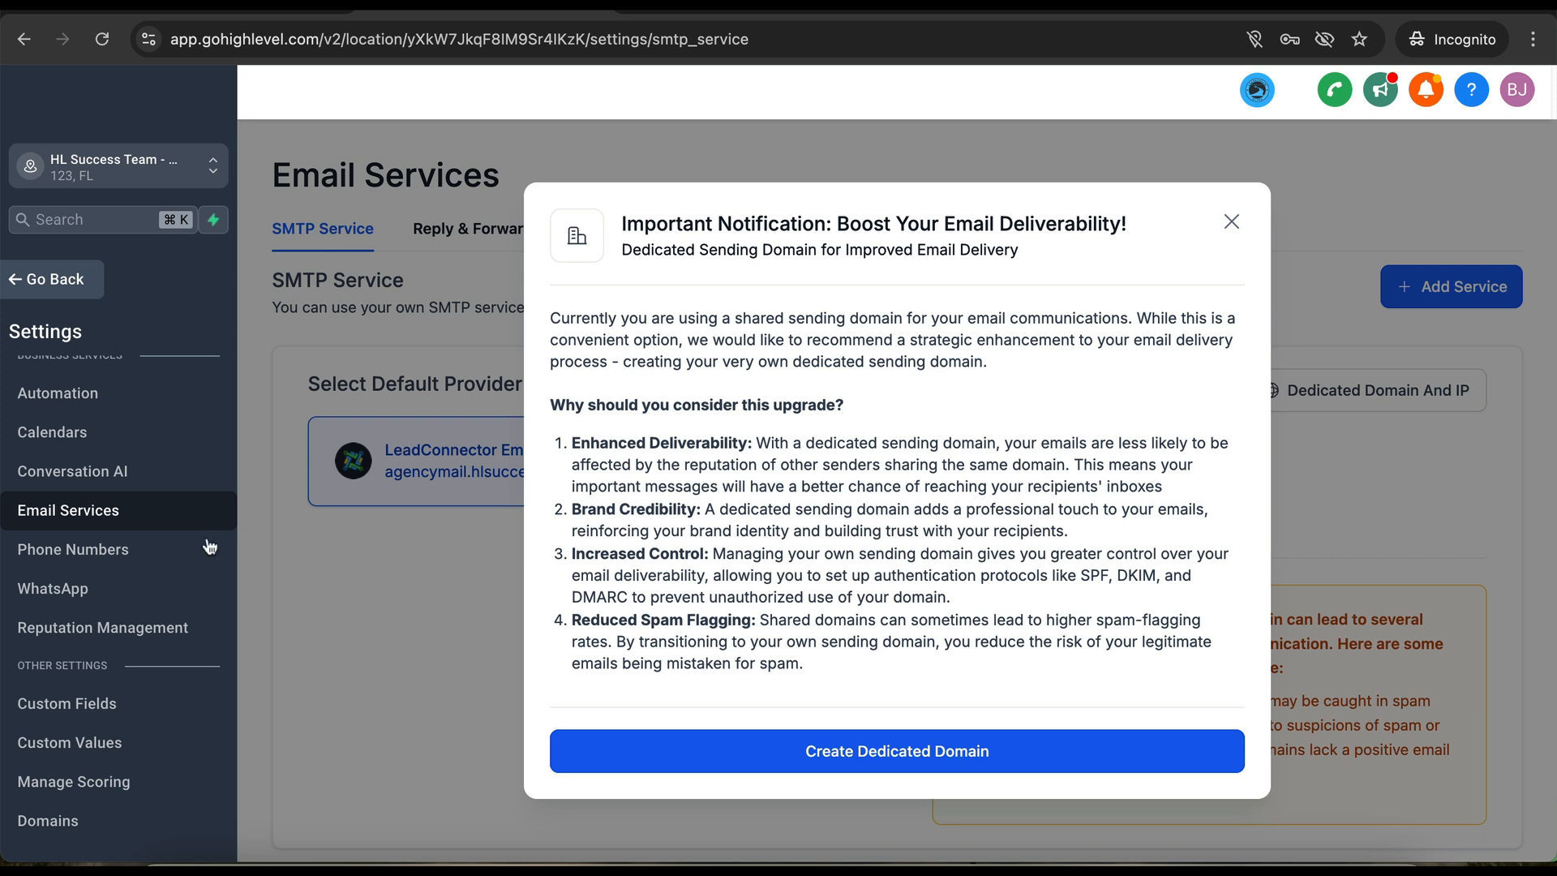
click(91, 560)
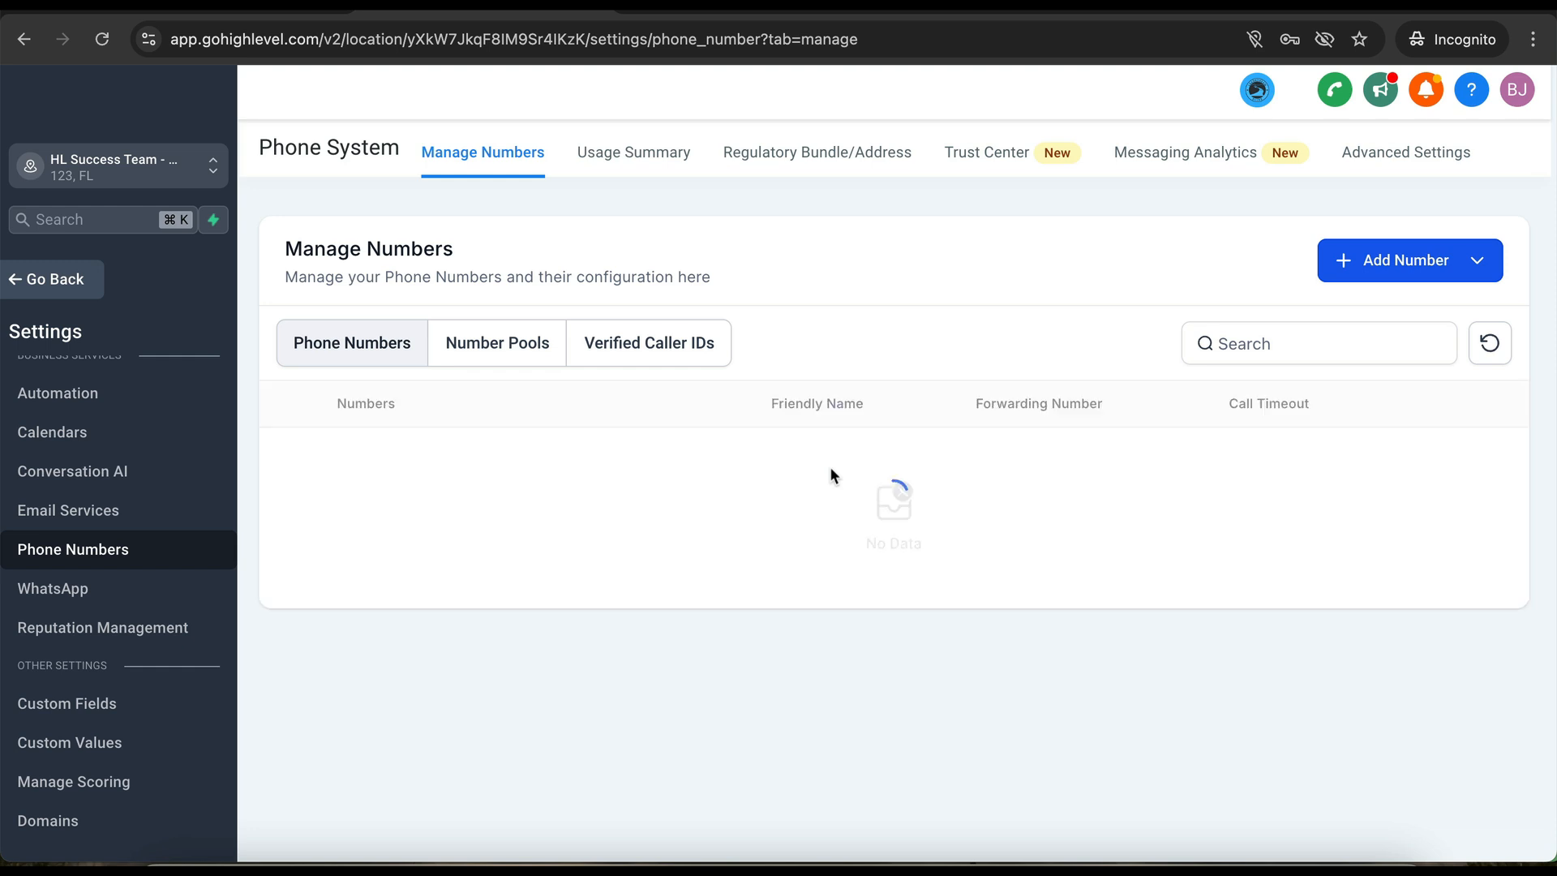
- Add a phone number and filter available numbers to those starting with 239
click(1396, 274)
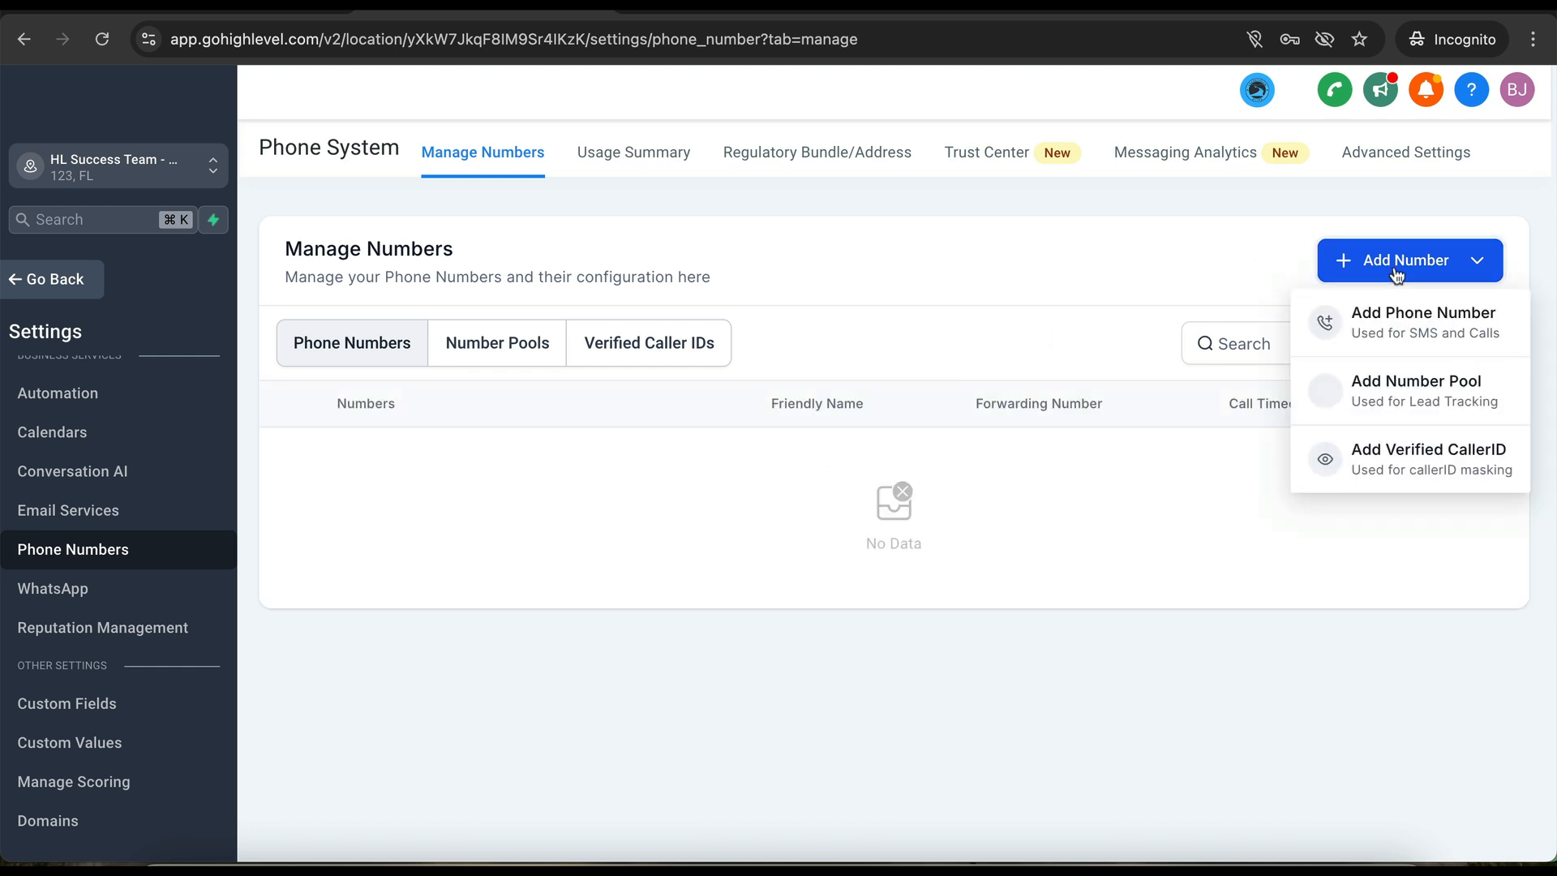
click(1355, 334)
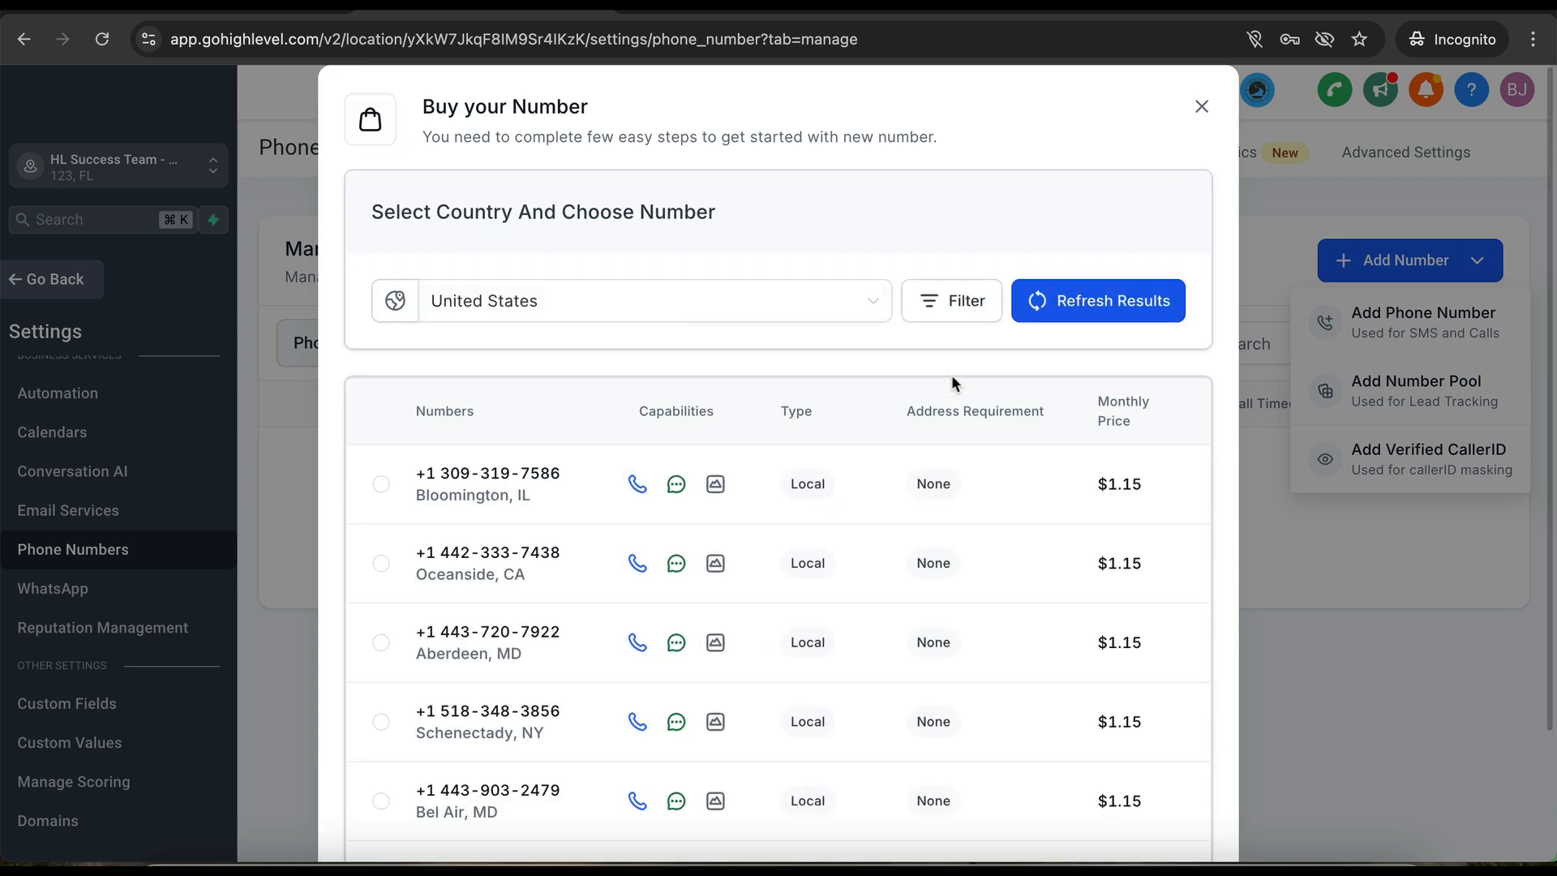
click(949, 314)
click(773, 413)
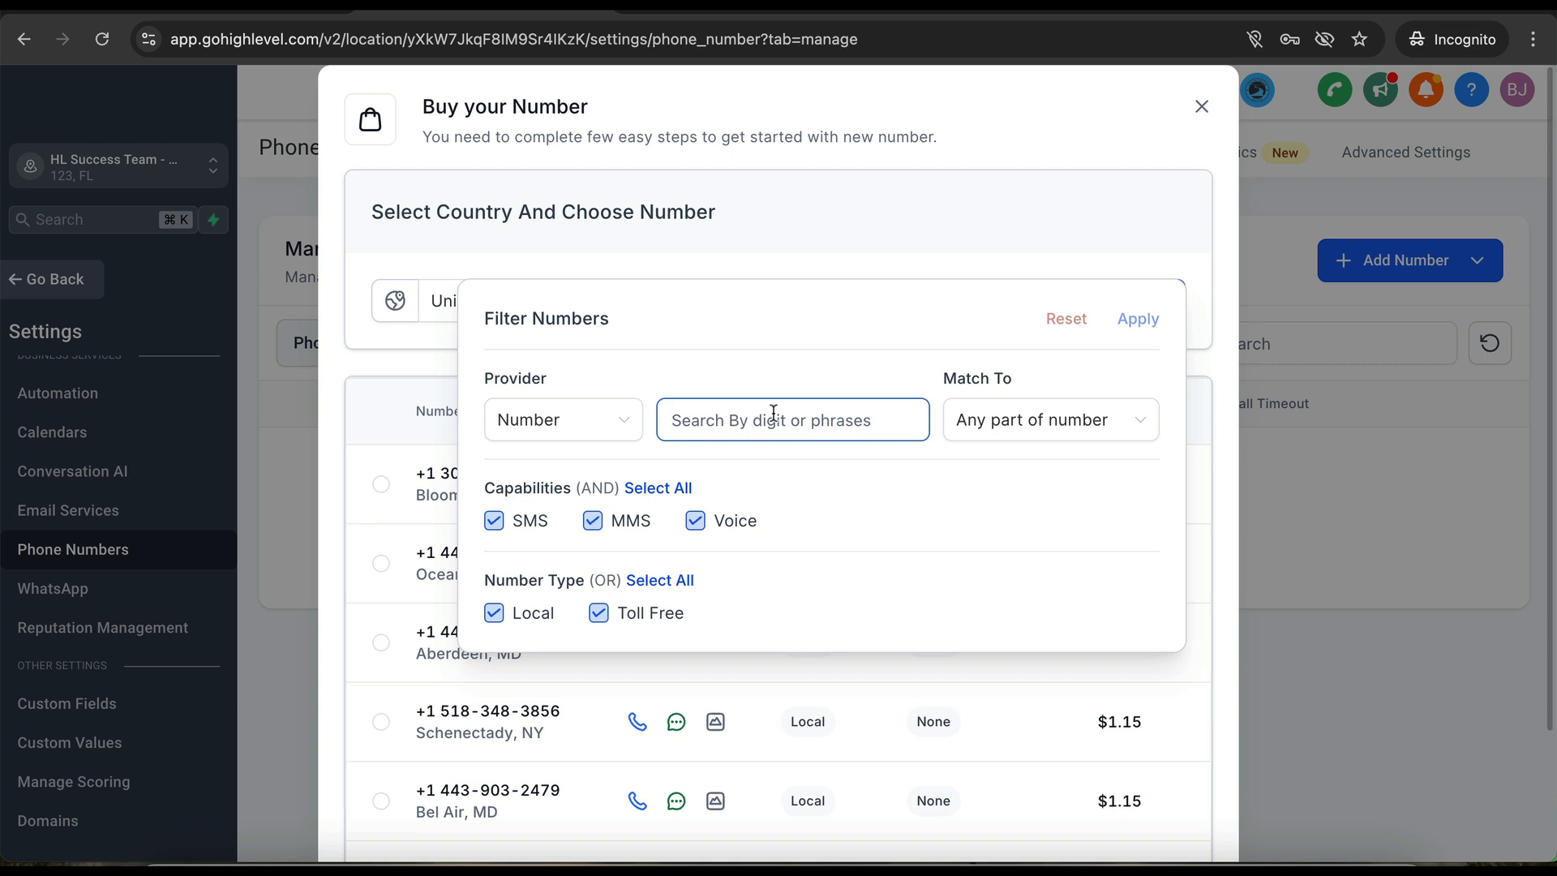
text(239)
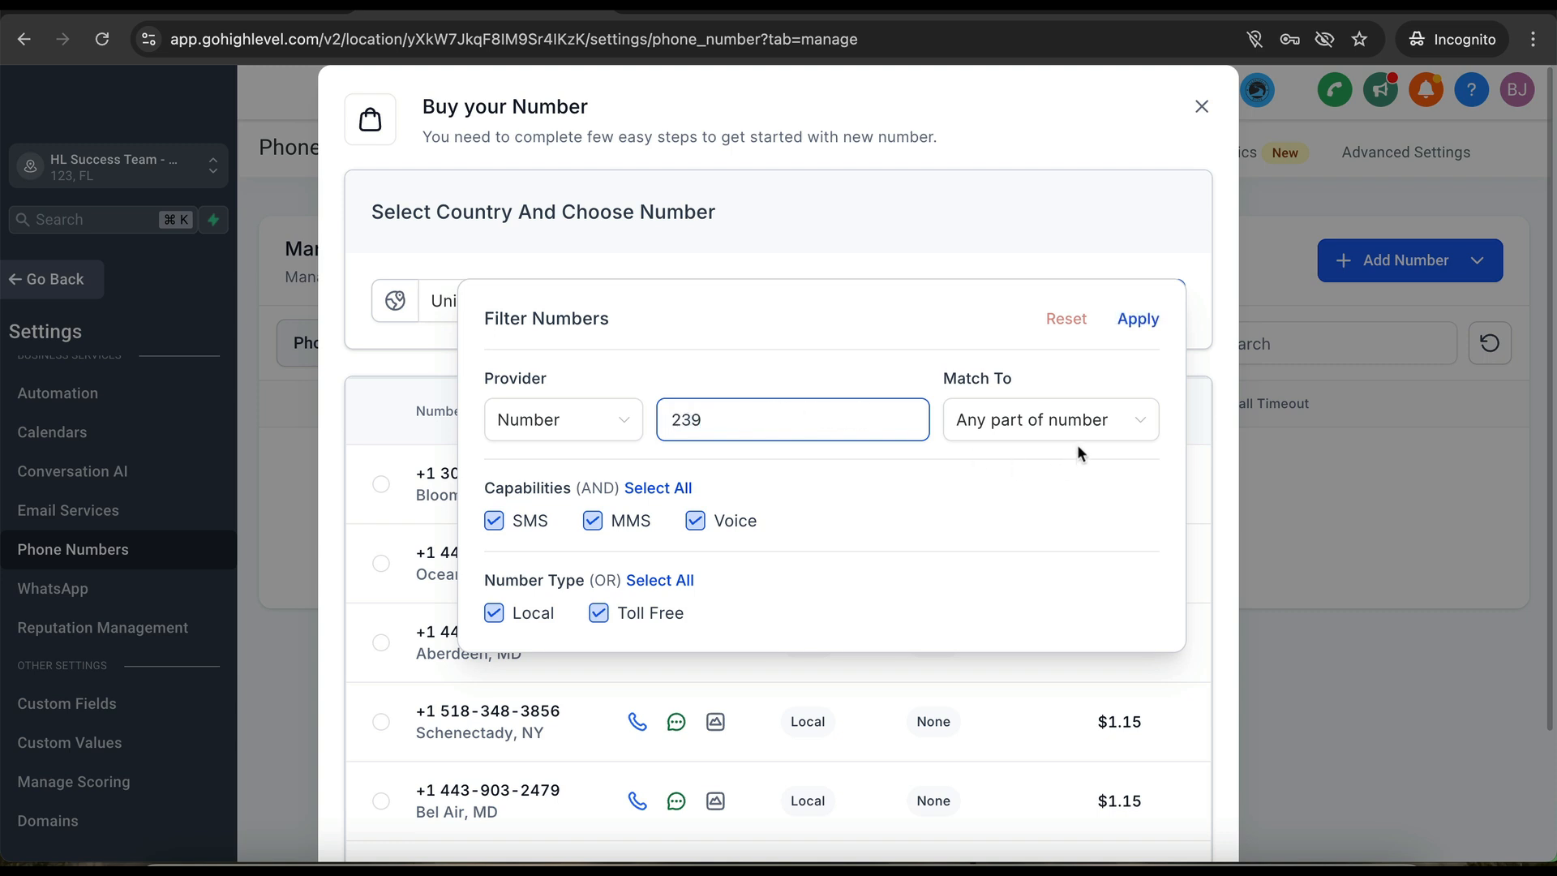
click(1079, 430)
click(999, 470)
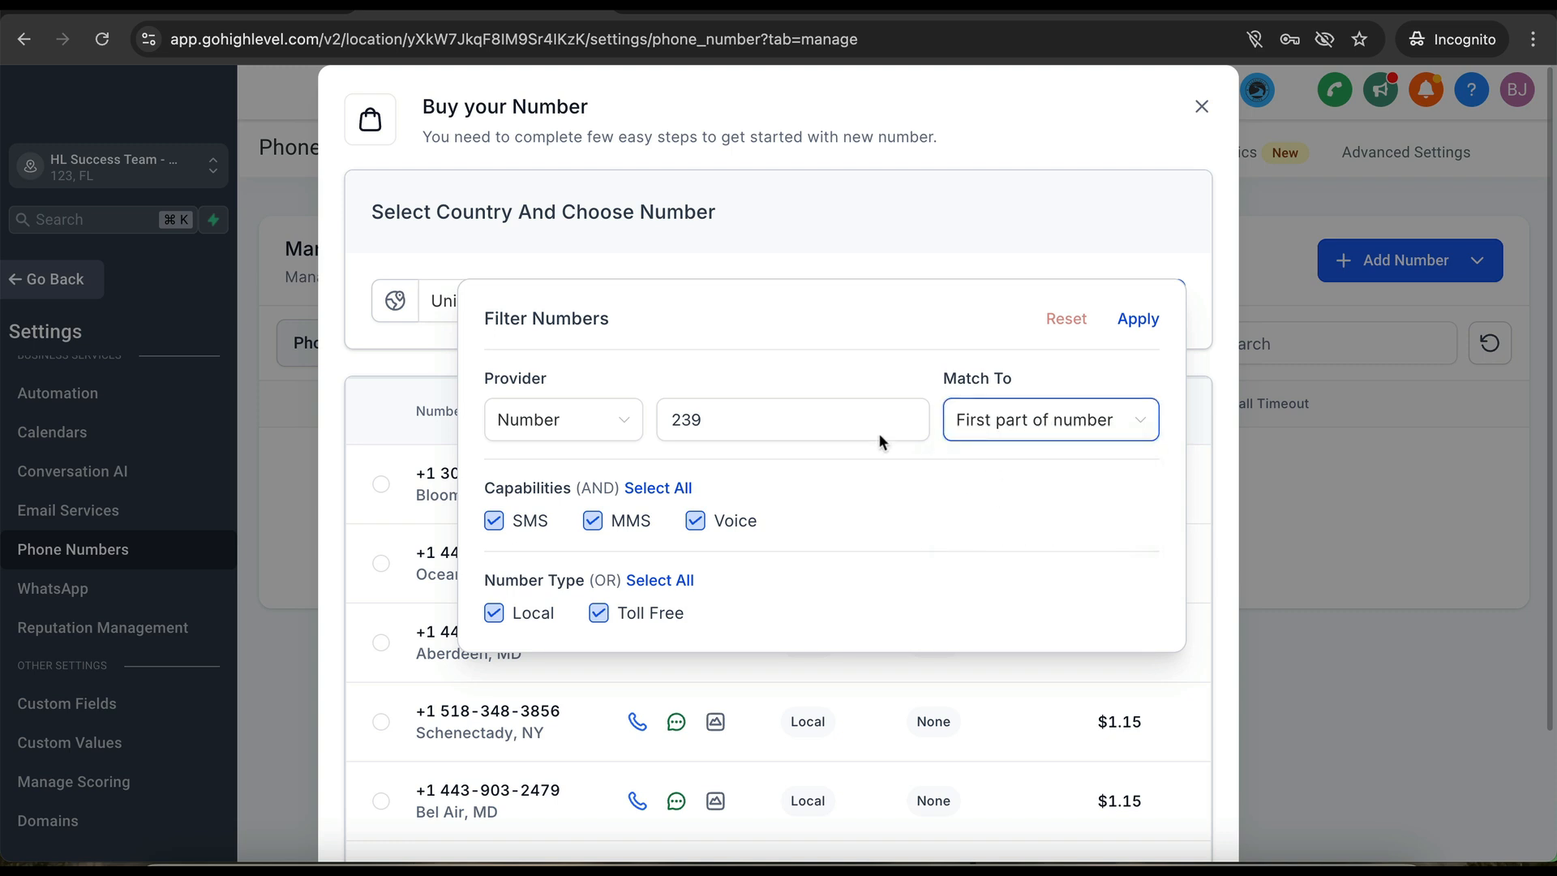
click(1138, 319)
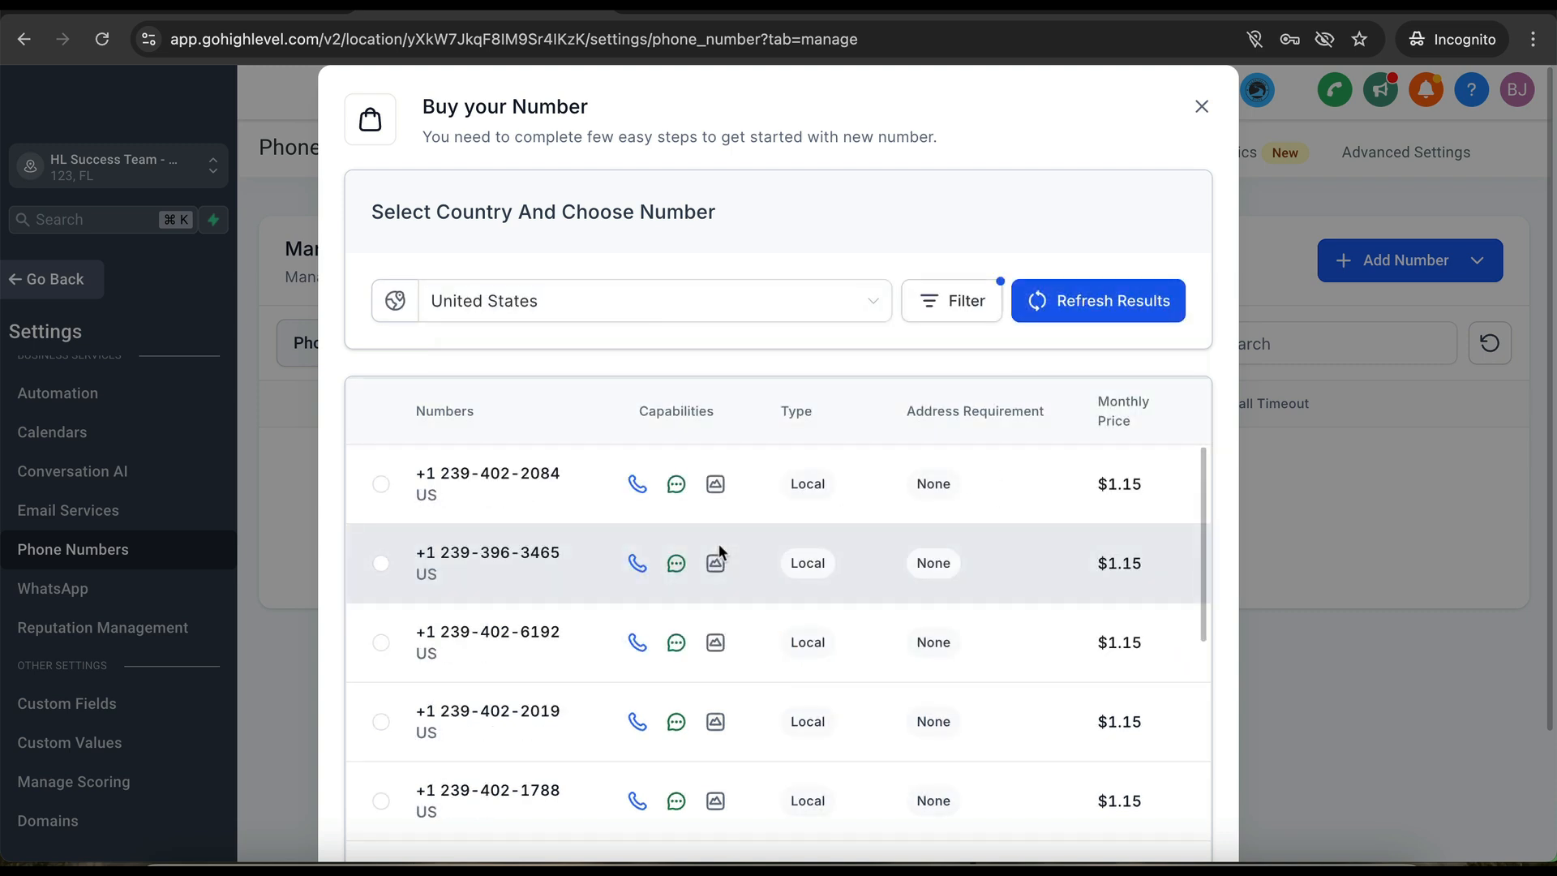
scroll(536, 626, down, 5)
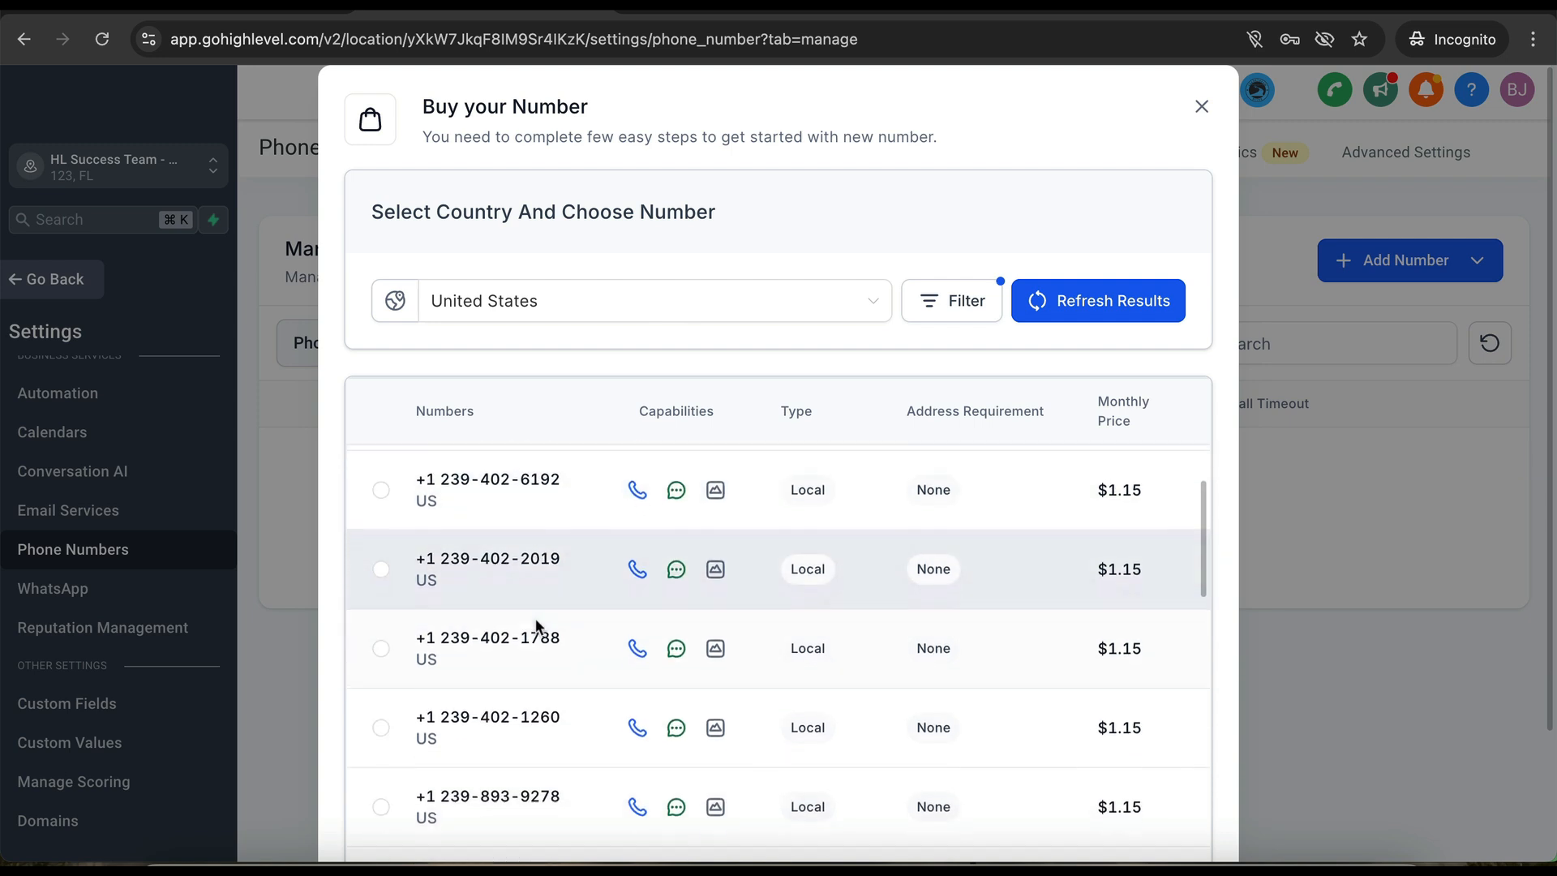
scroll(535, 626, down, 1)
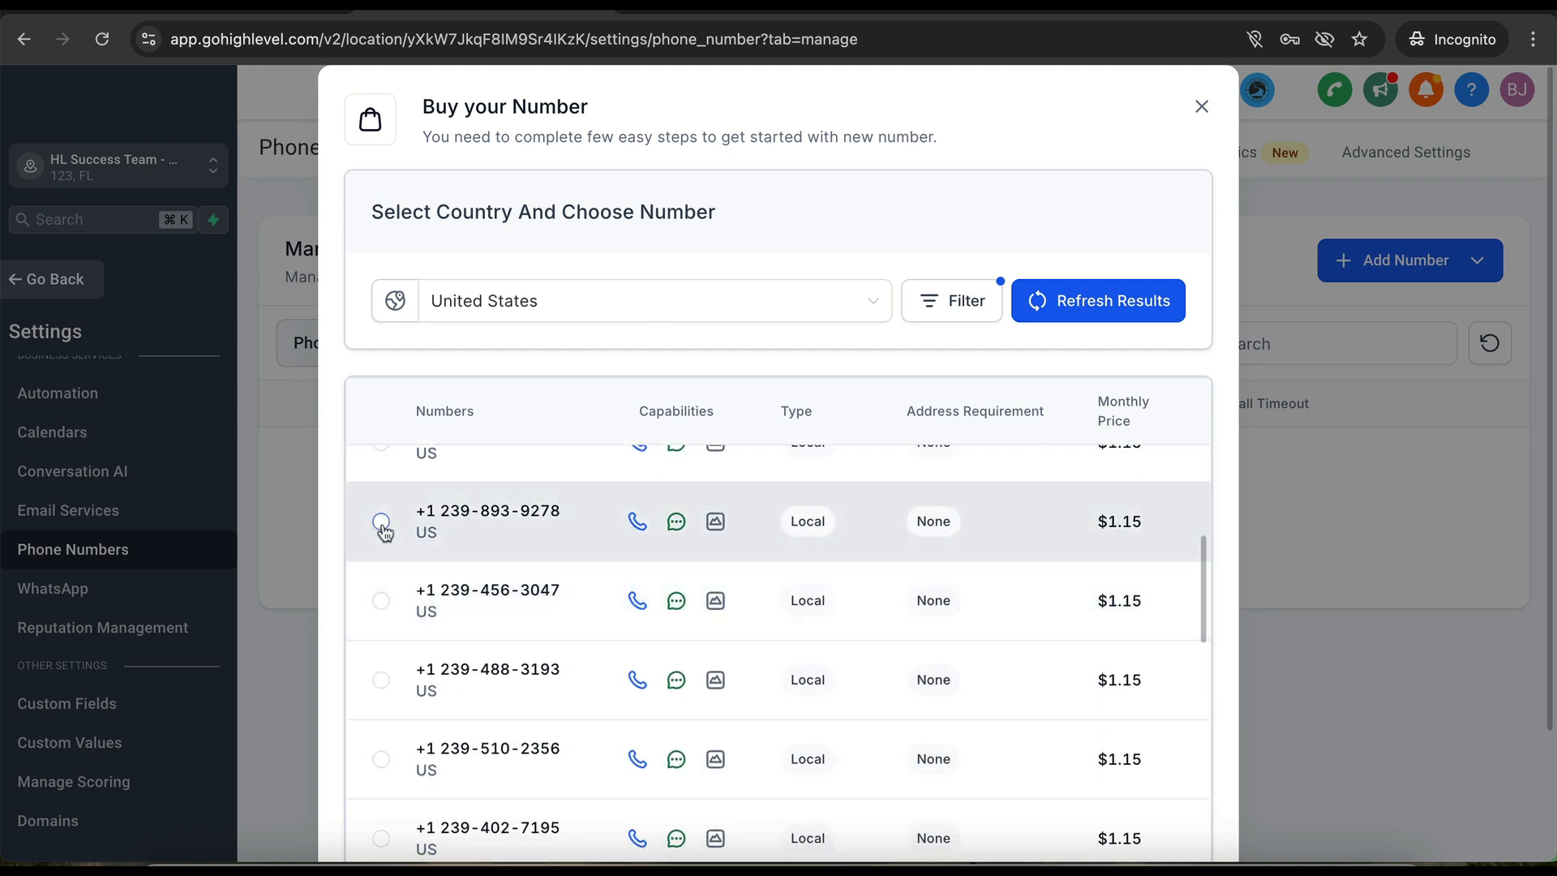
click(381, 522)
scroll(686, 676, down, 8)
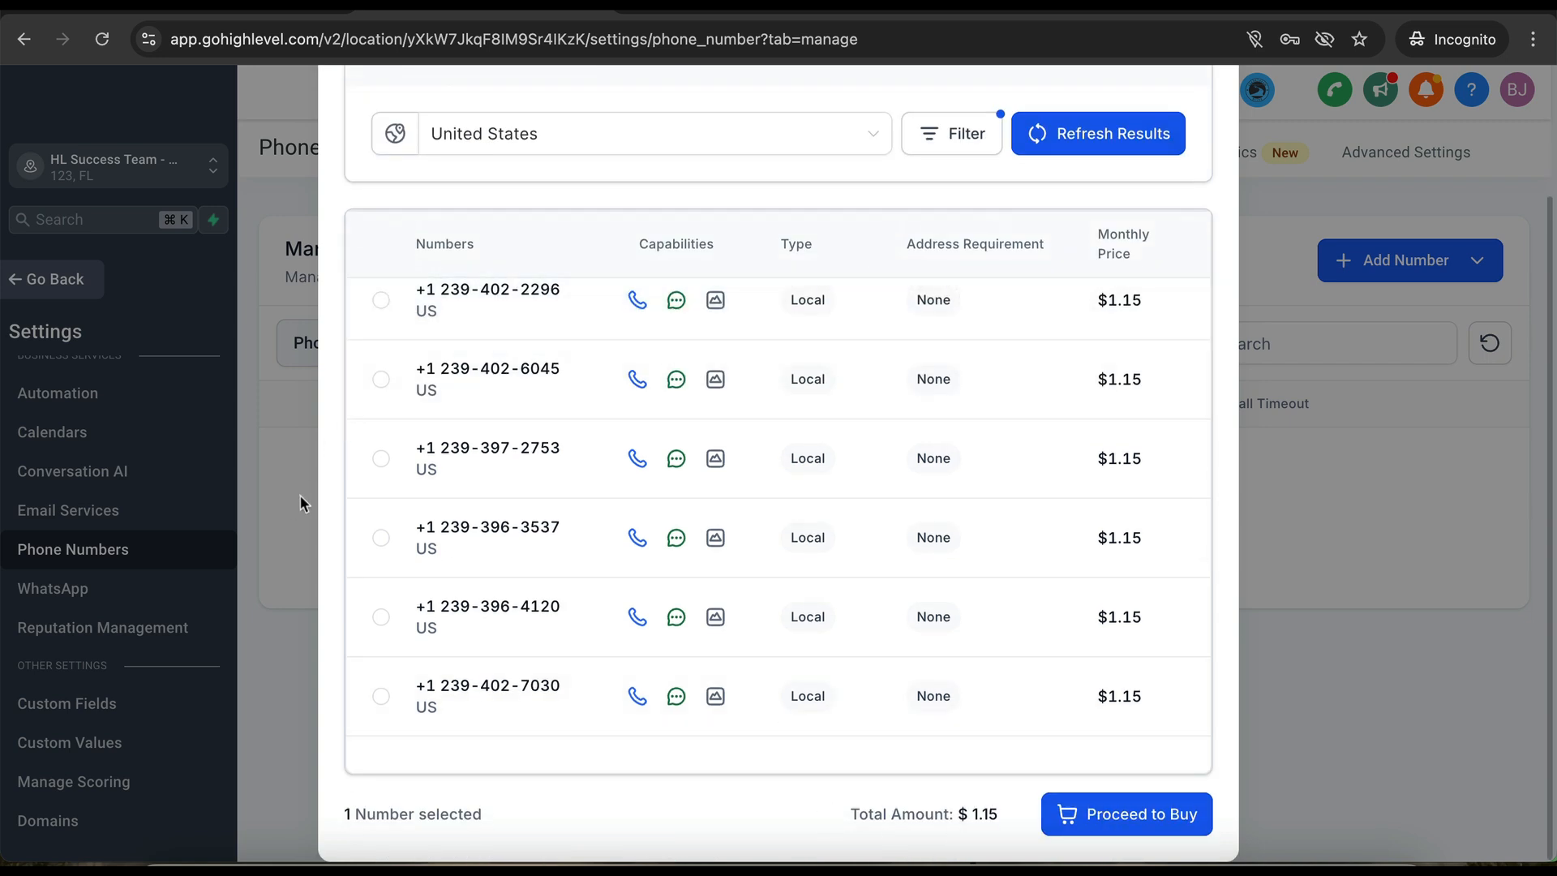
scroll(394, 520, up, 6)
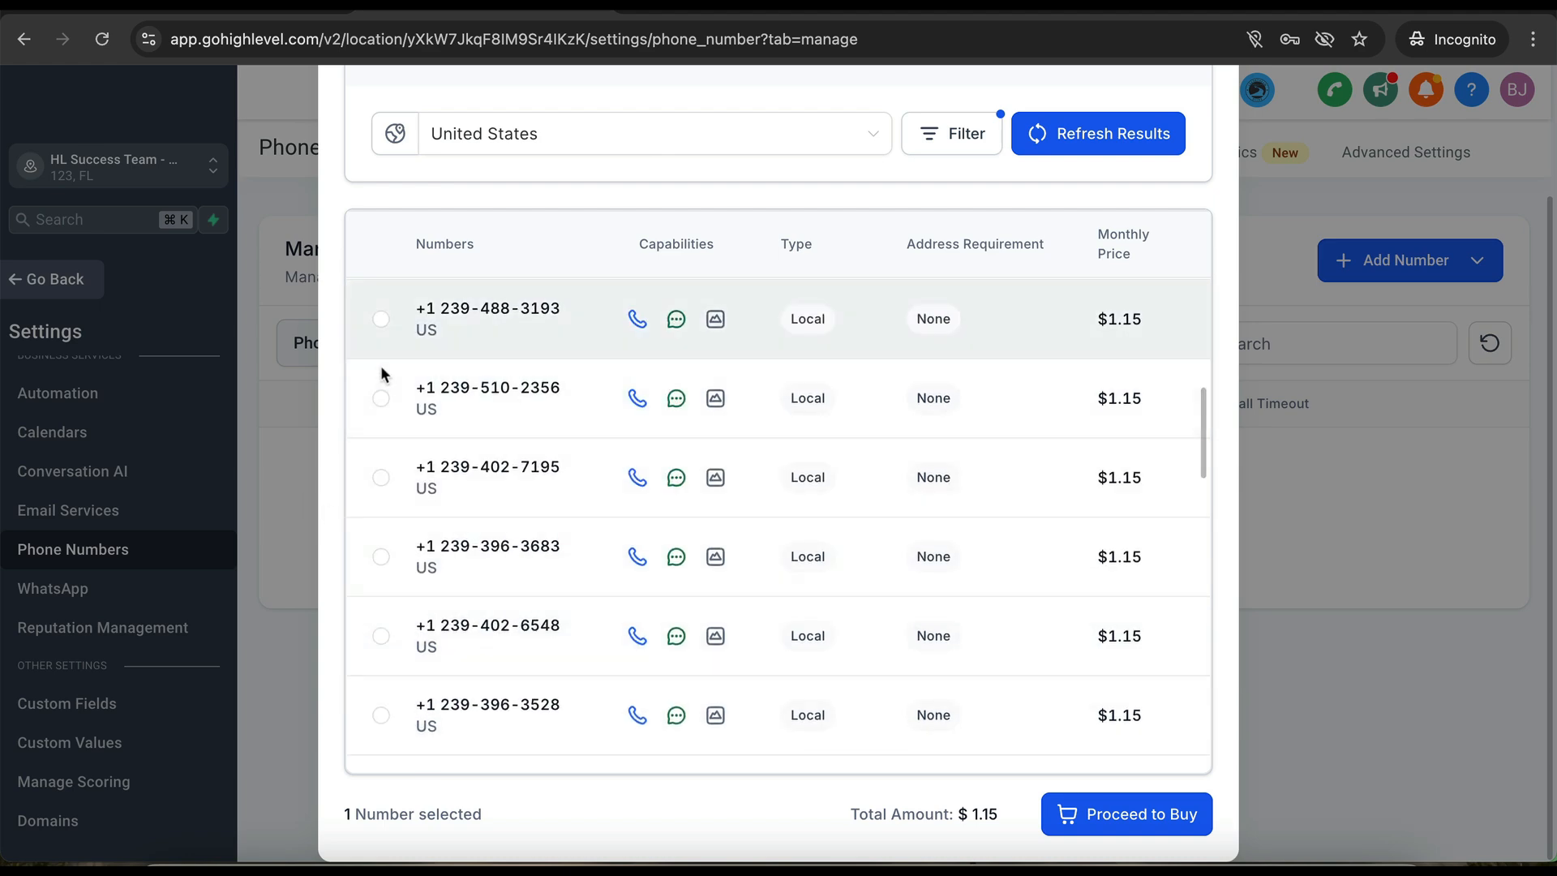
scroll(337, 375, up, 2)
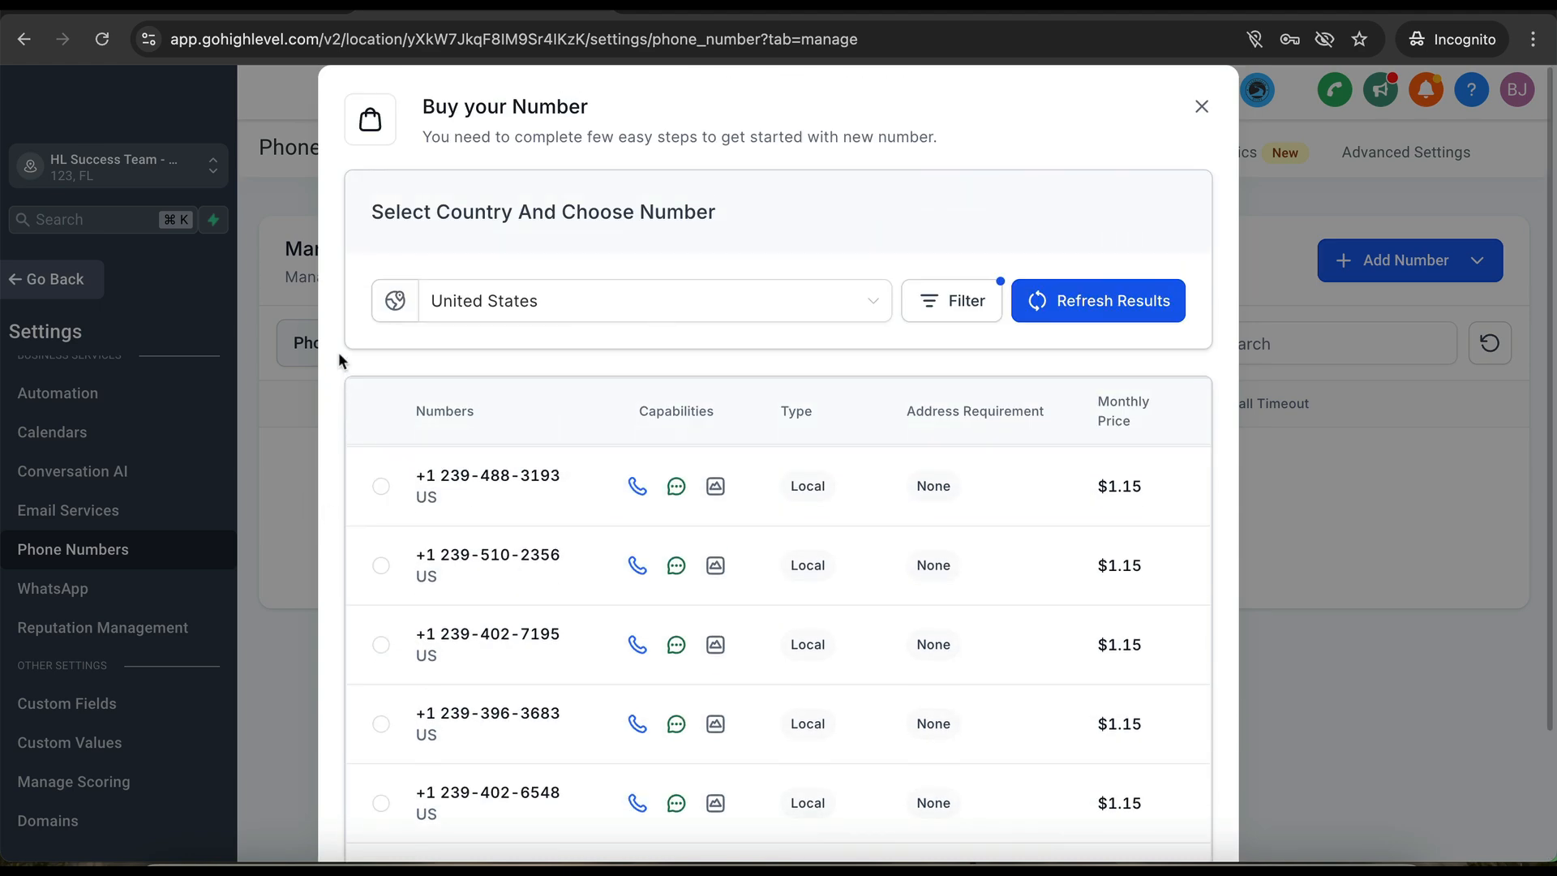
- Close and reopen the Buy your Number dialog via Add Number > Add Phone Number
click(1201, 106)
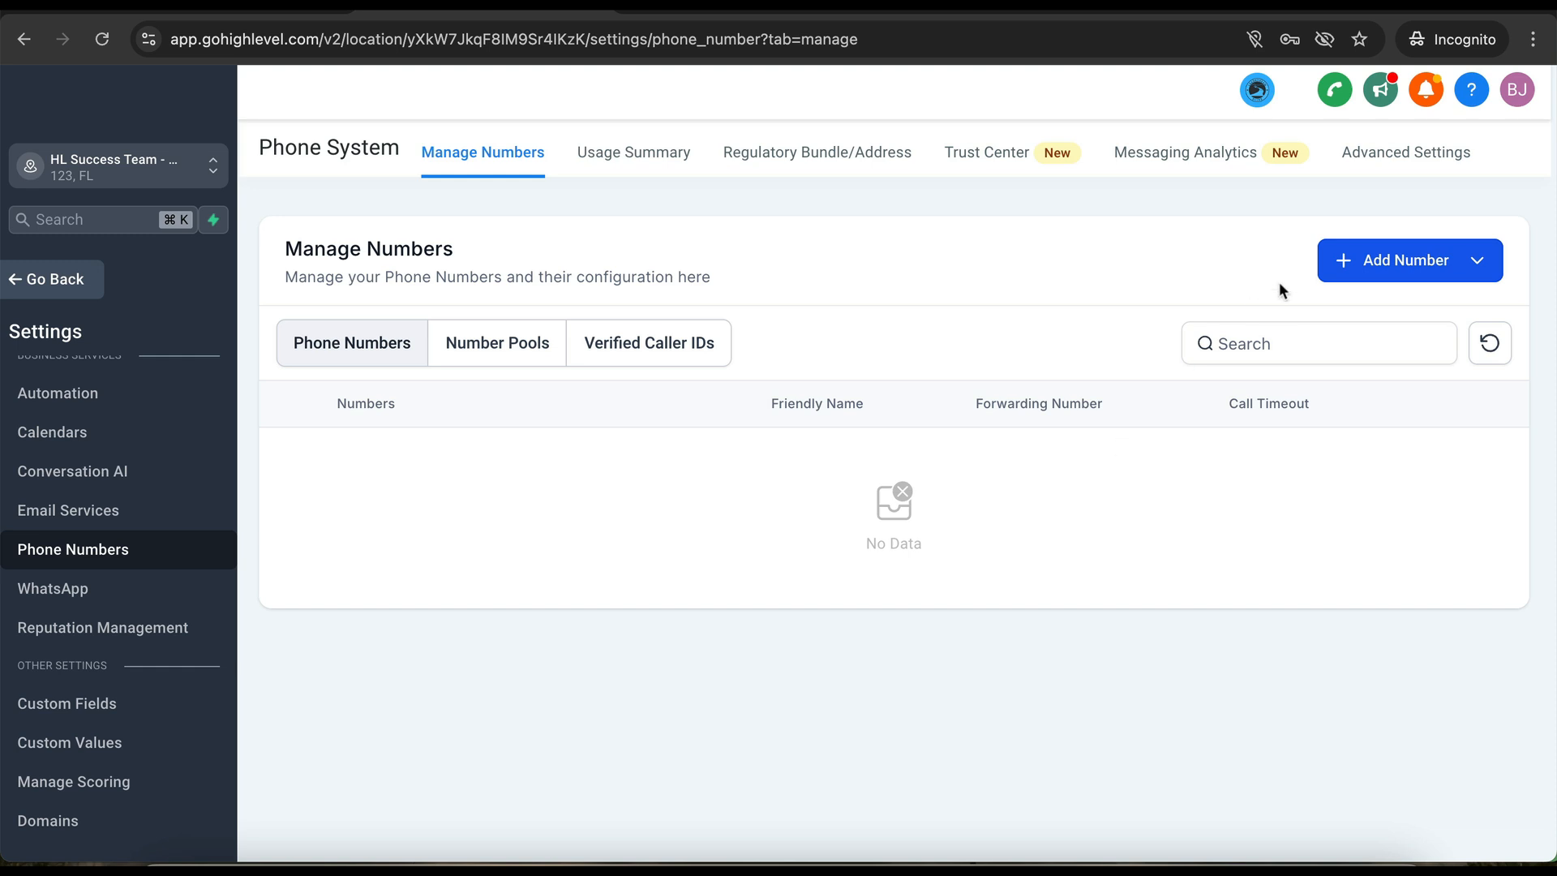
click(1390, 260)
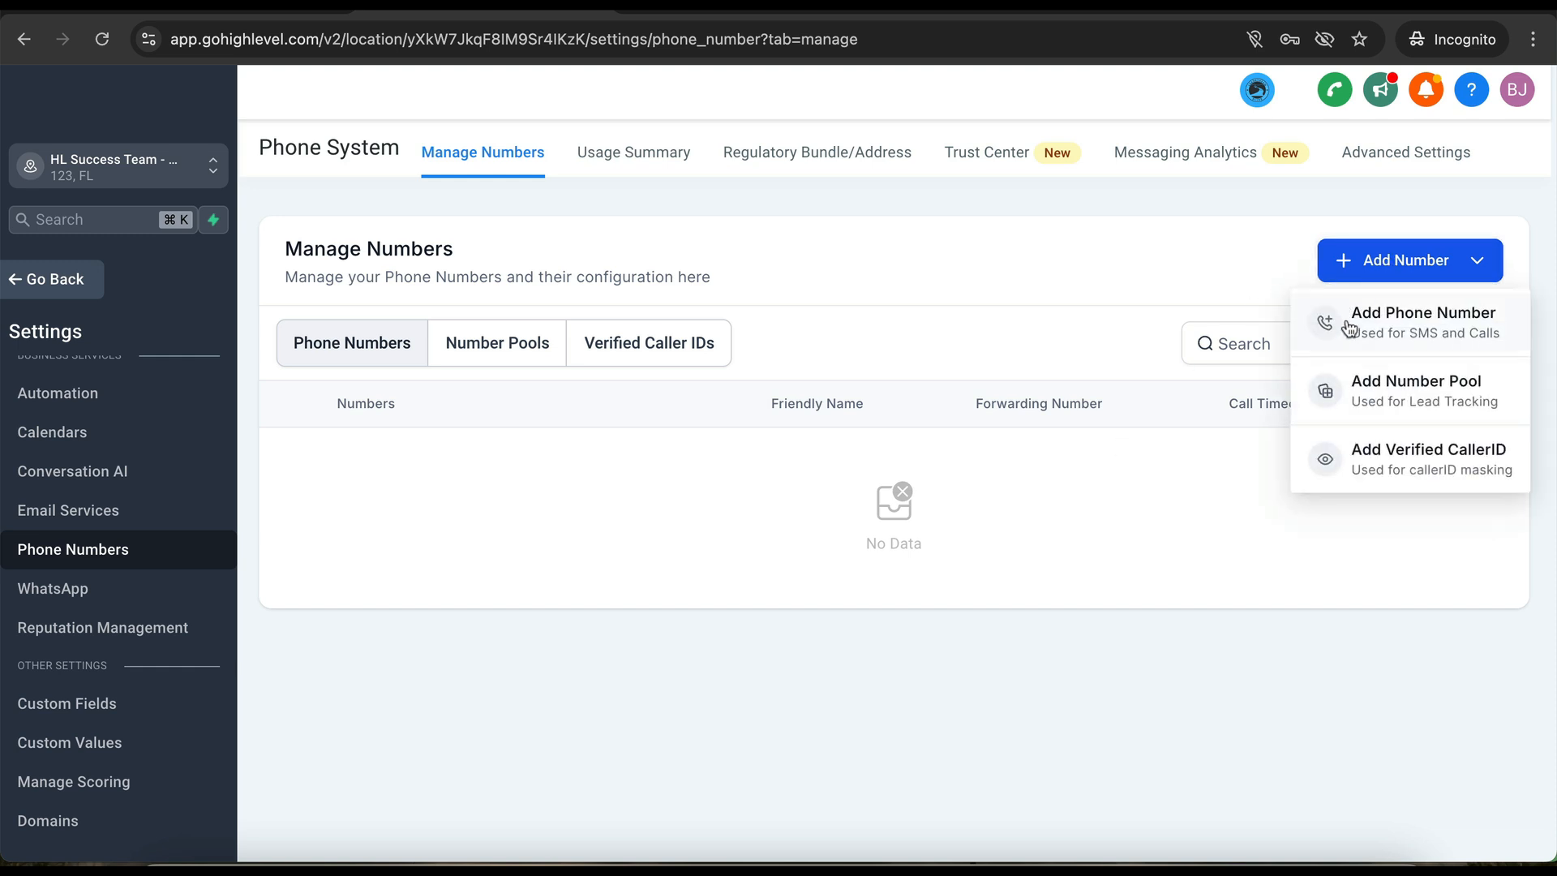
click(1348, 327)
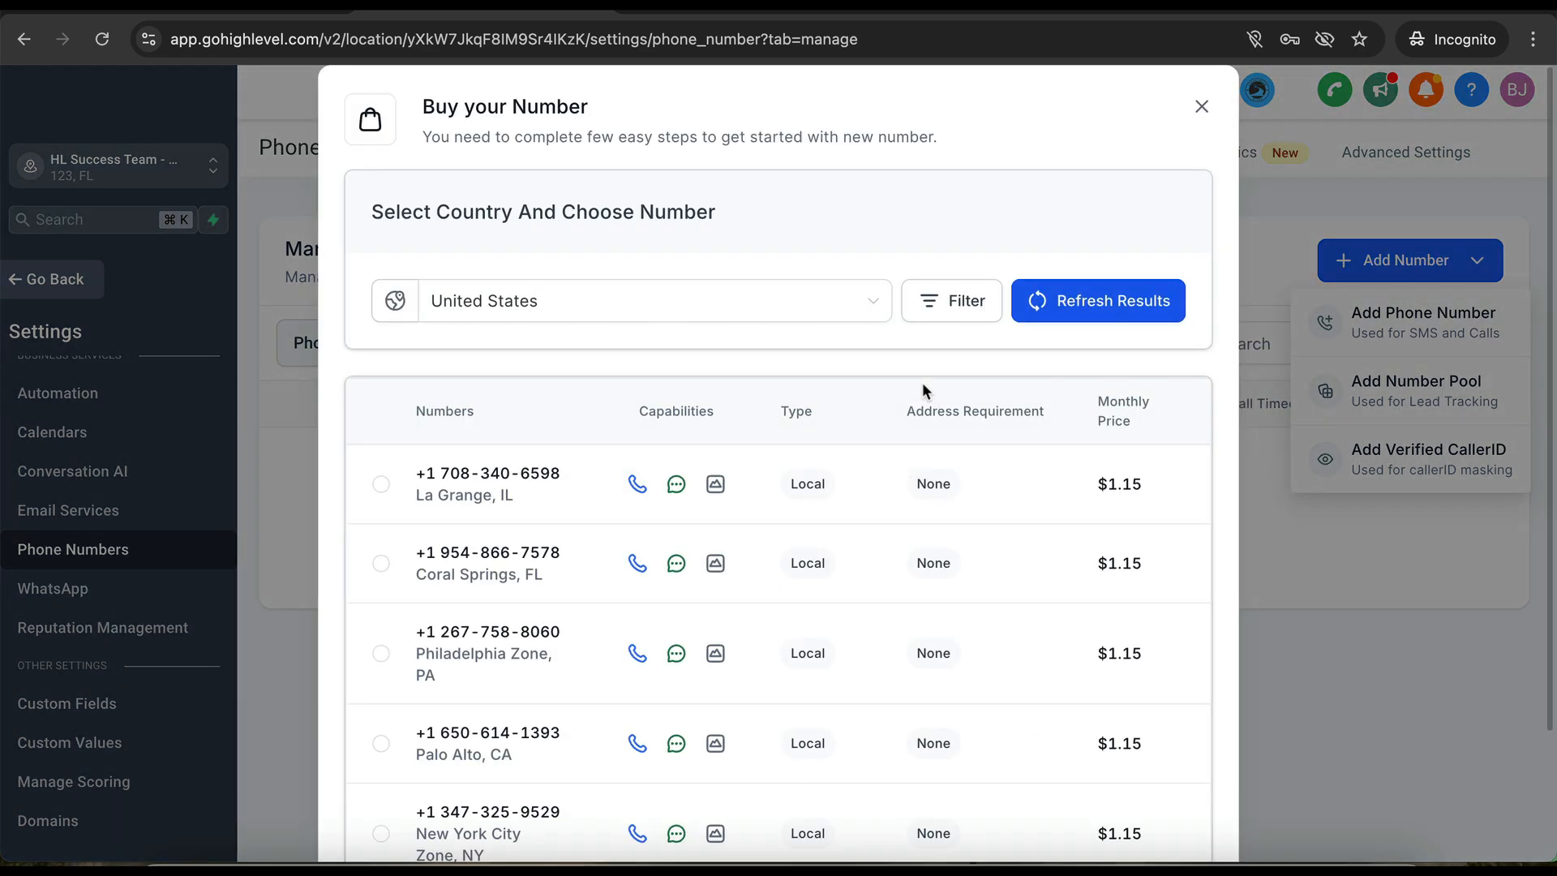
- Filter out local numbers and match 888 to the first part of the number
click(960, 322)
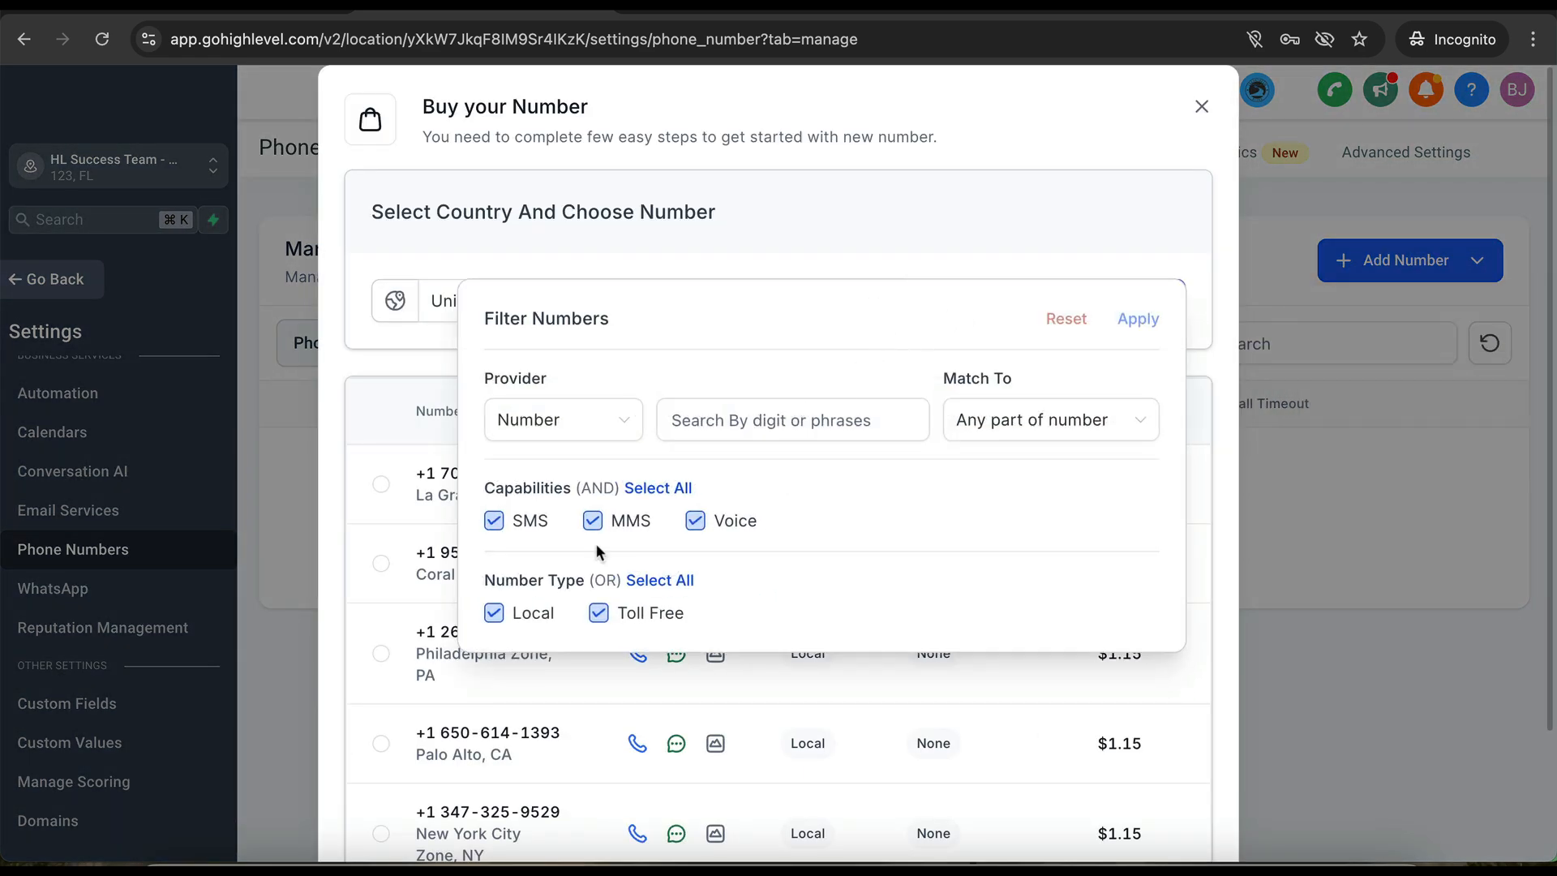
click(494, 613)
click(829, 418)
text(8)
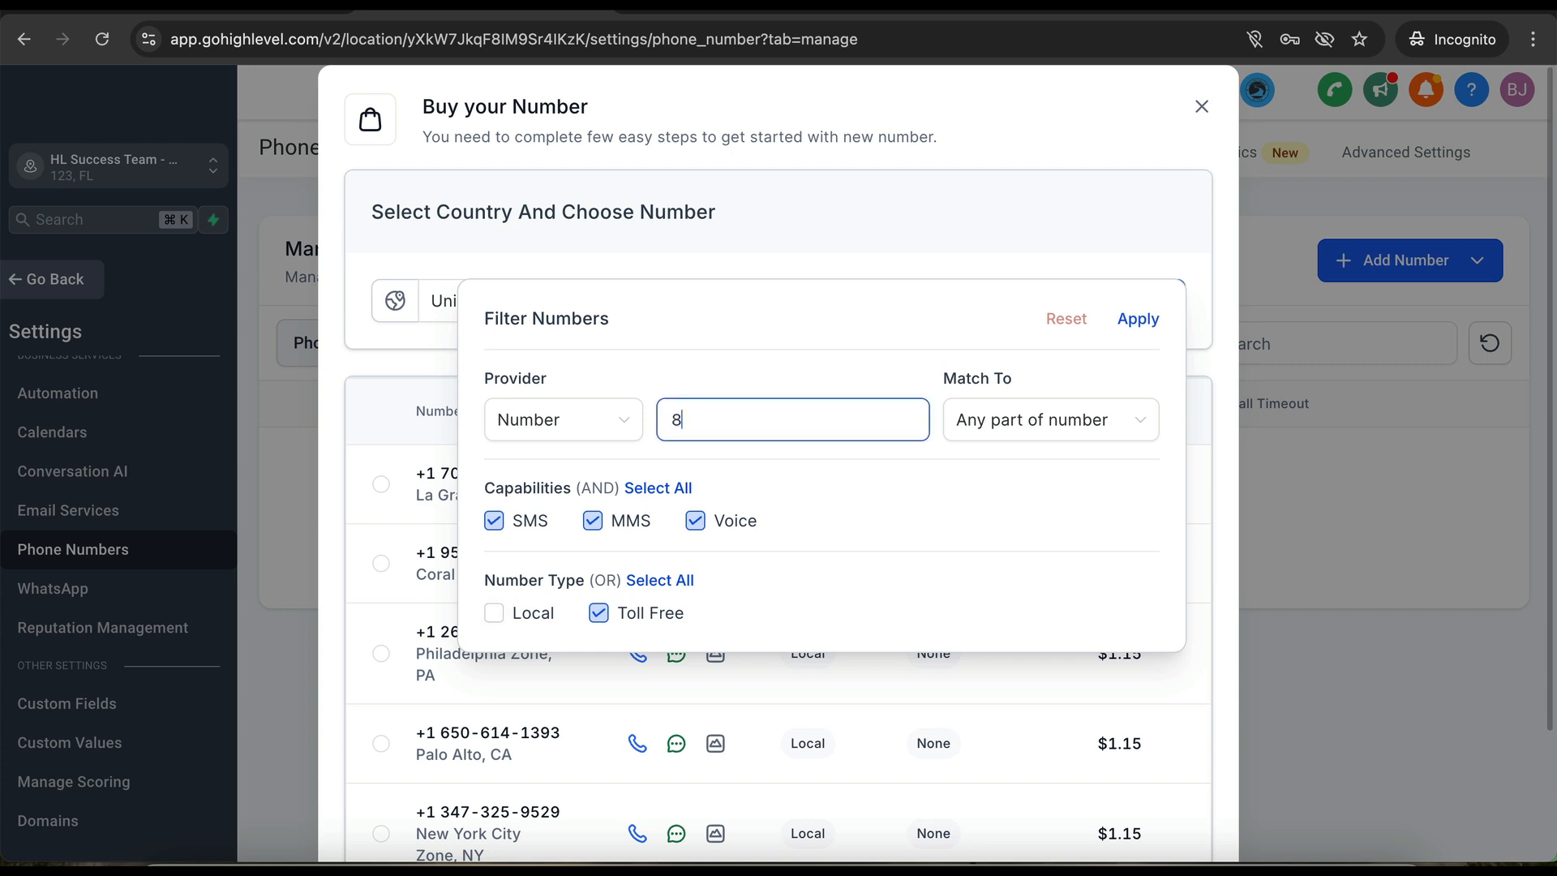
text(88)
click(1050, 421)
click(1022, 470)
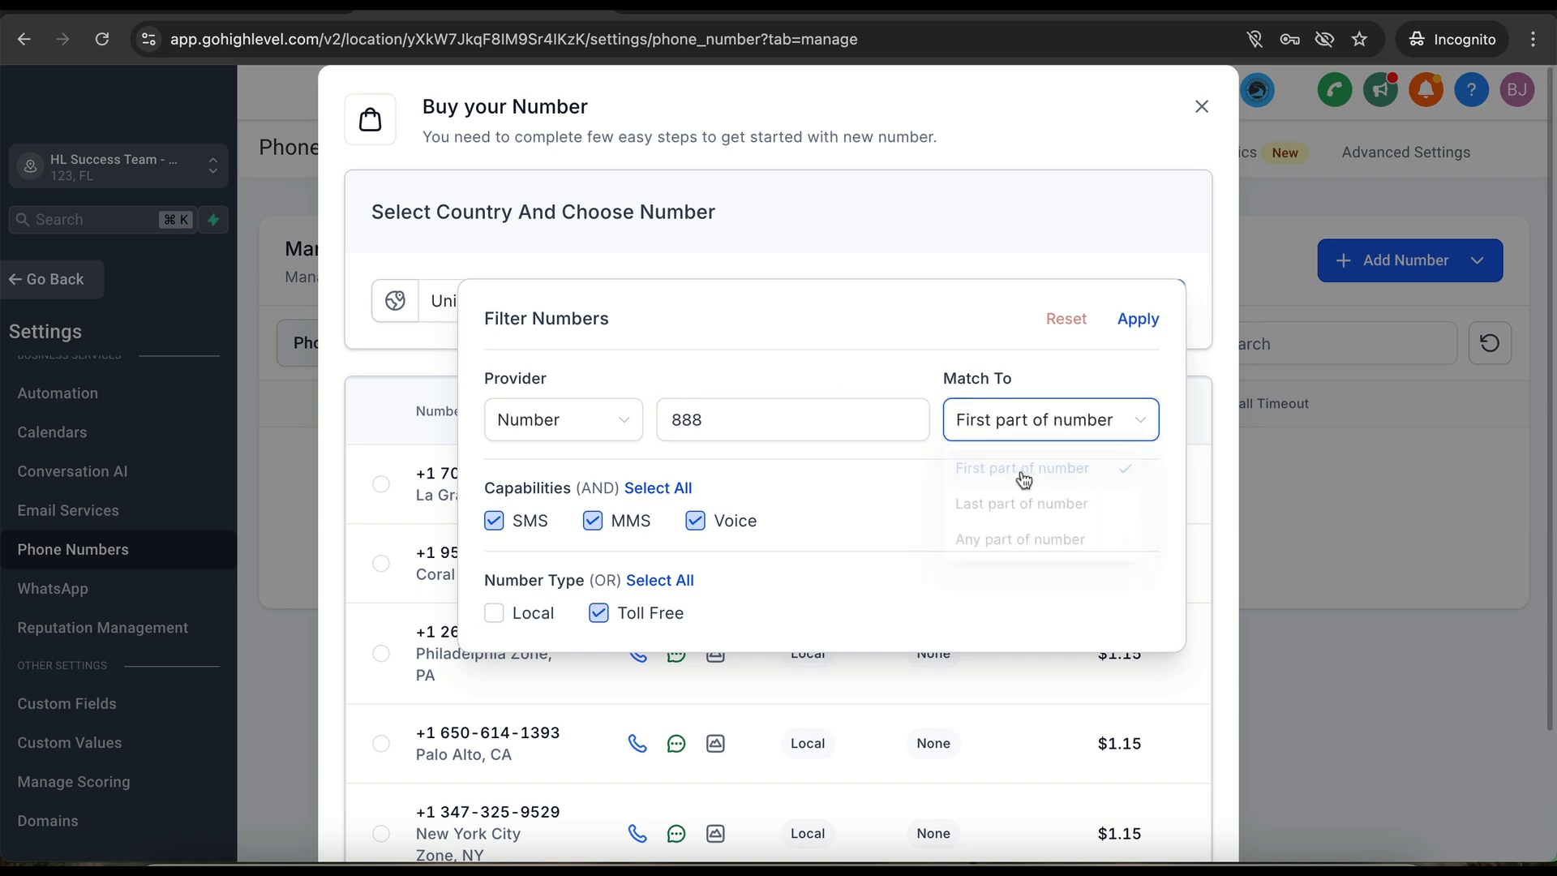
click(1138, 319)
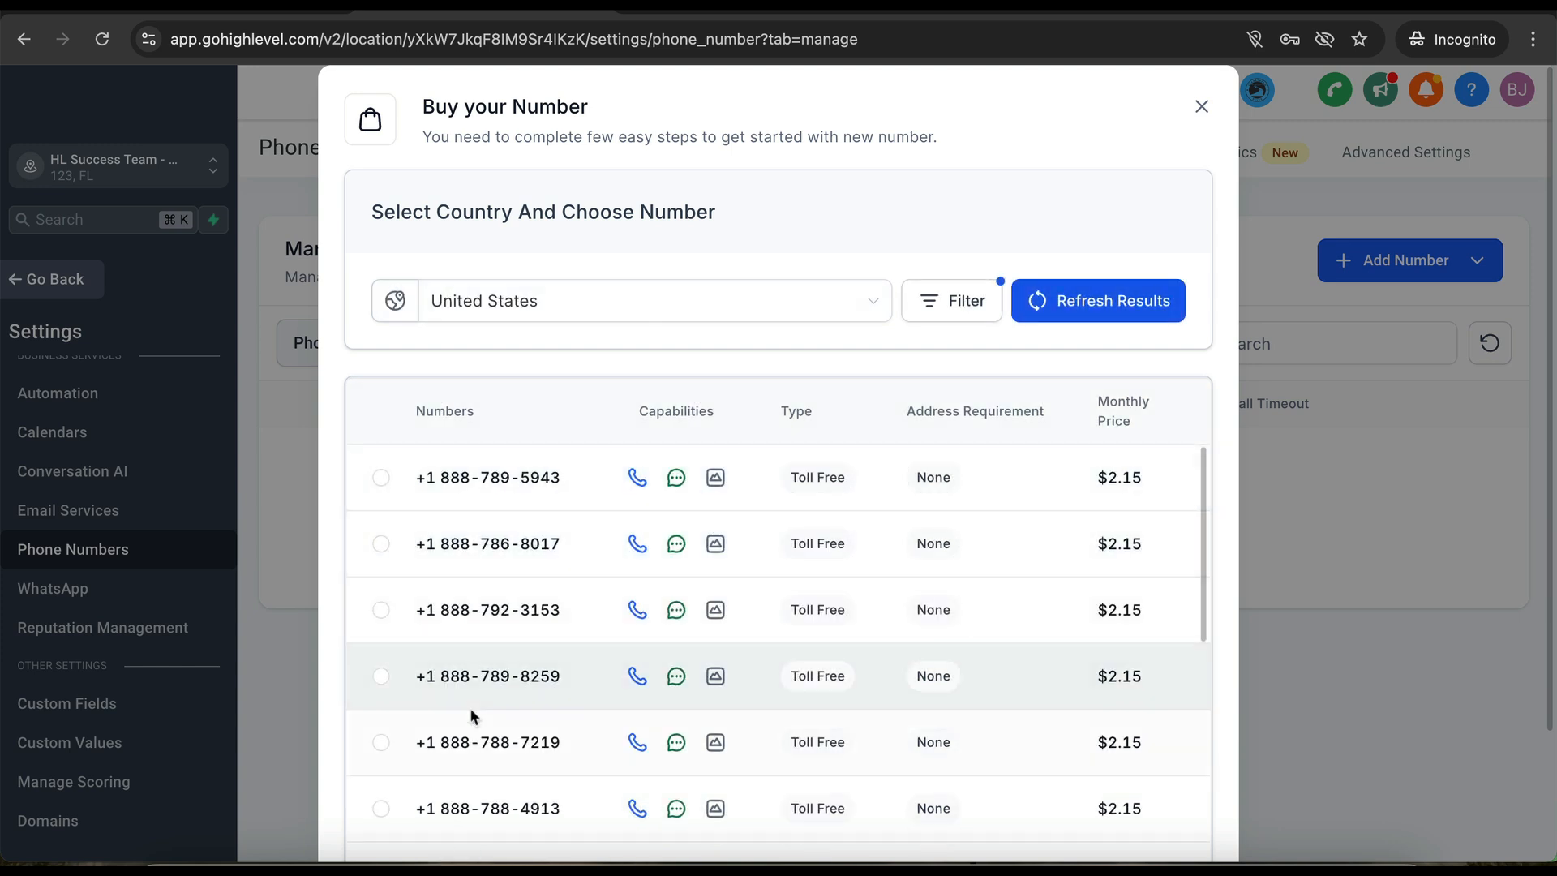
scroll(487, 713, down, 1)
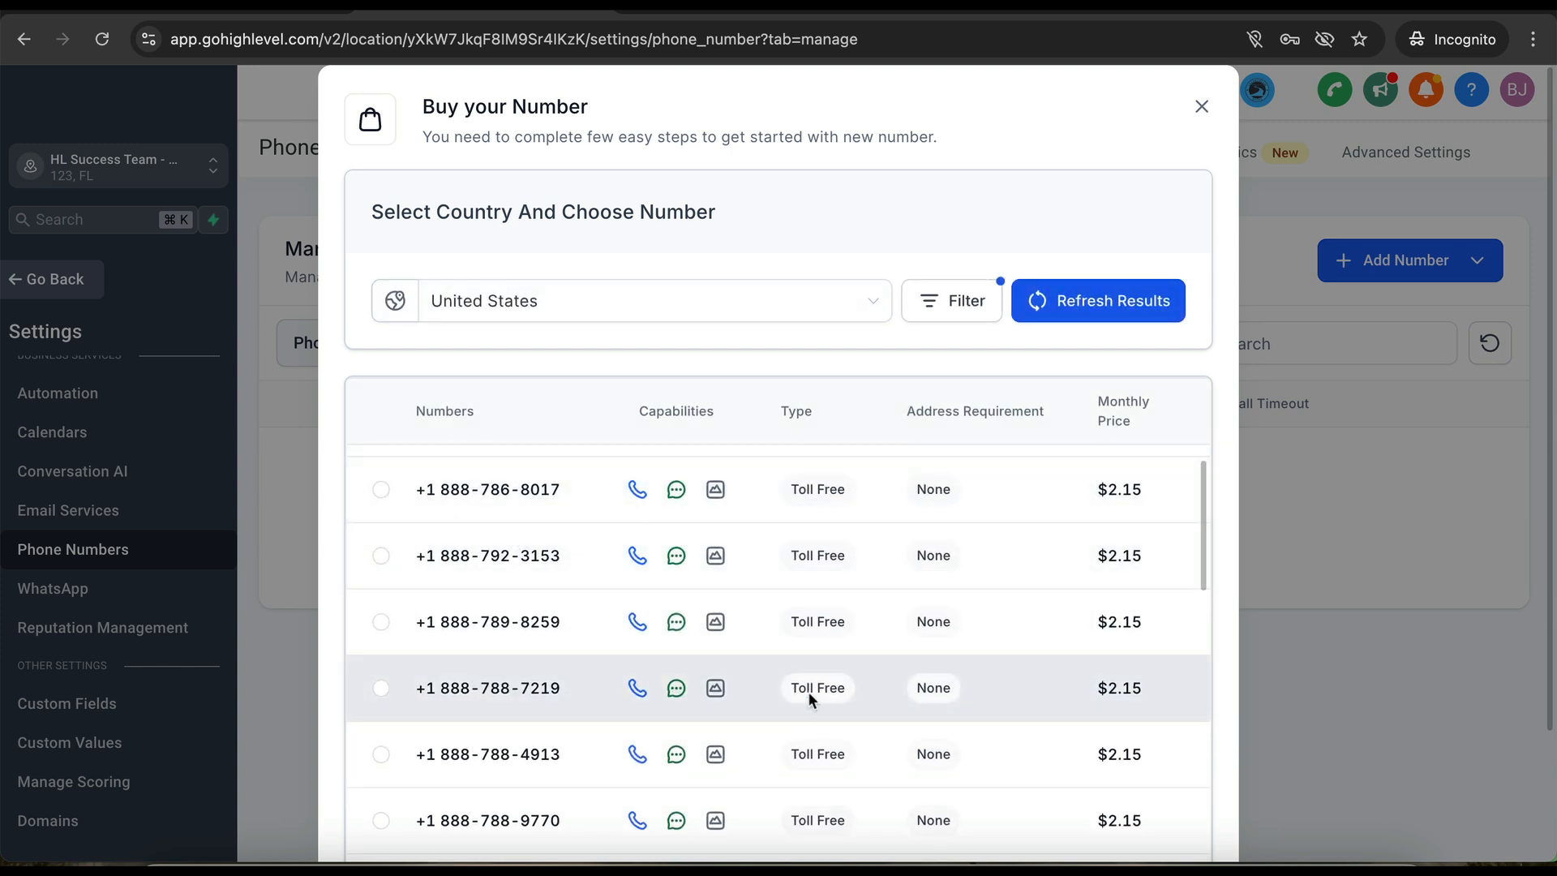
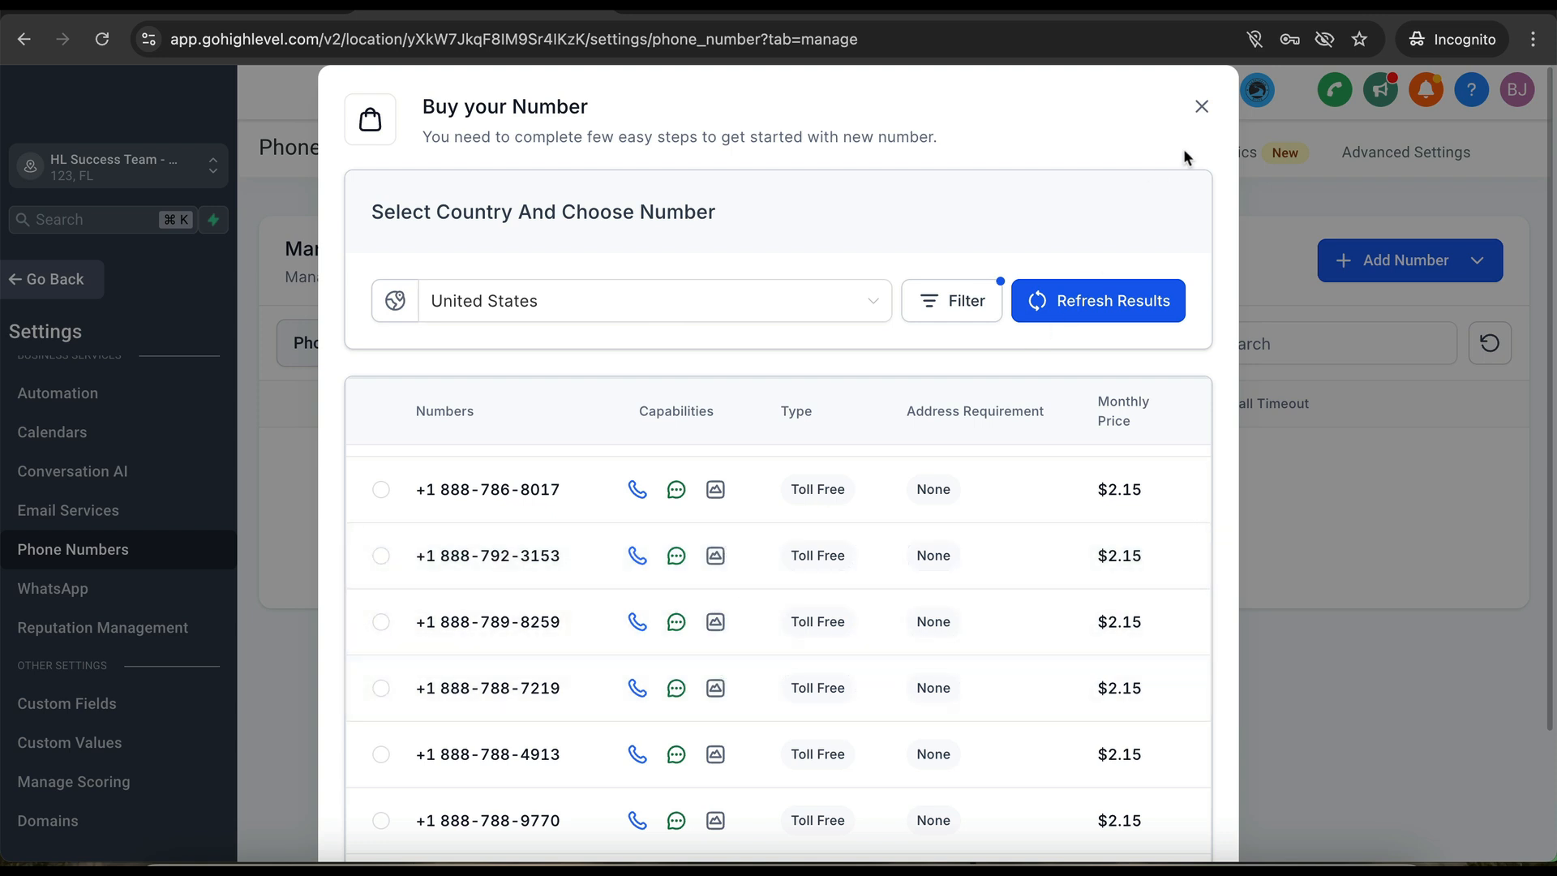
- Close the Buy your Number dialog, leaving Manage Numbers with no phone numbers listed
click(1202, 106)
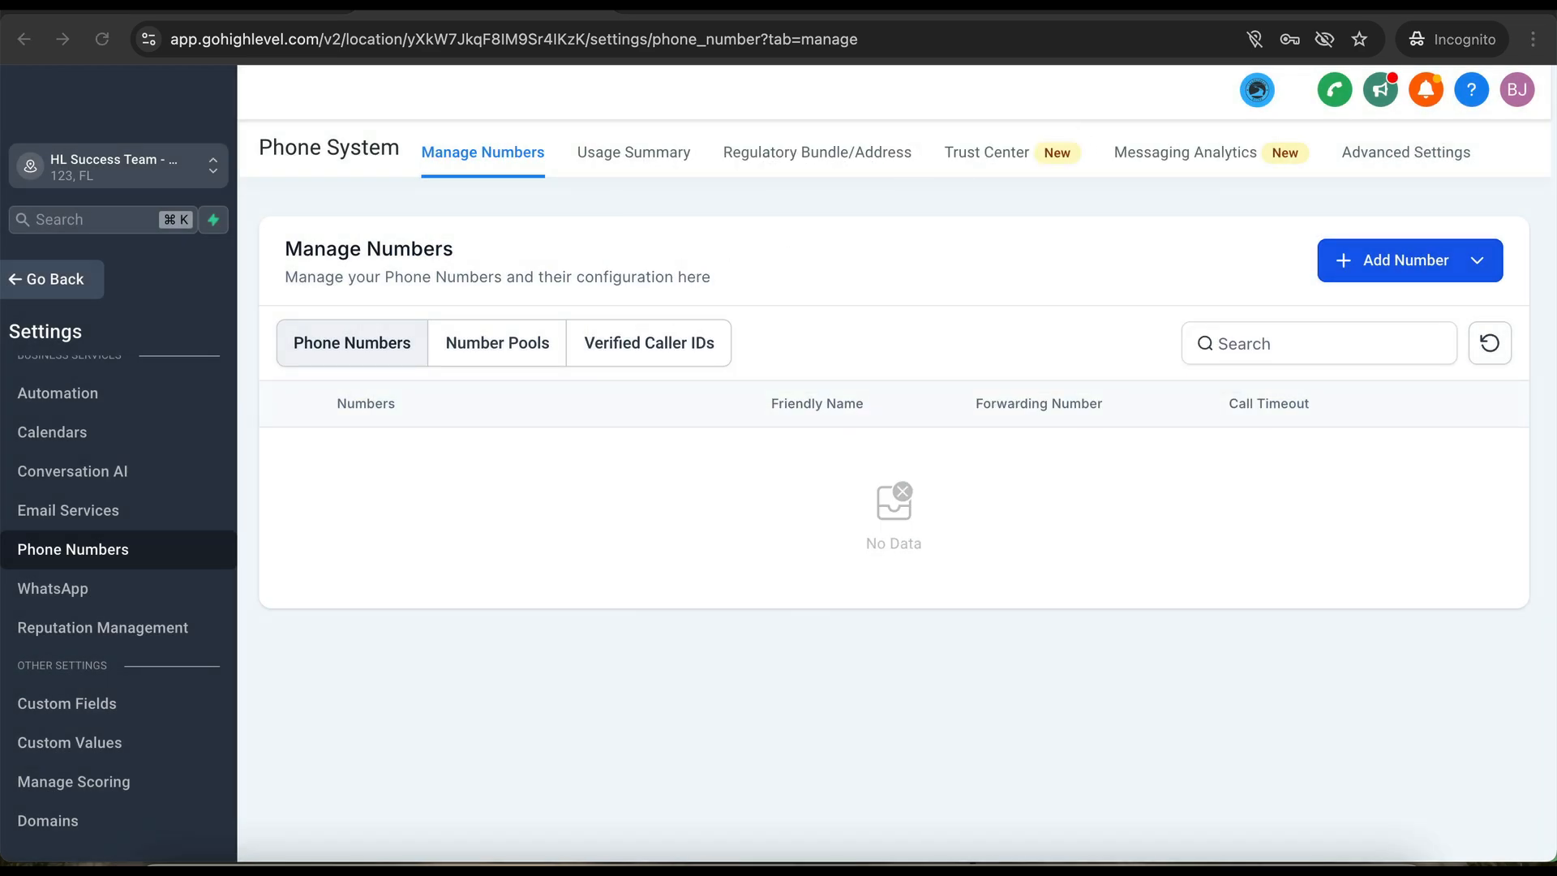
scroll(118, 568, down, 4)
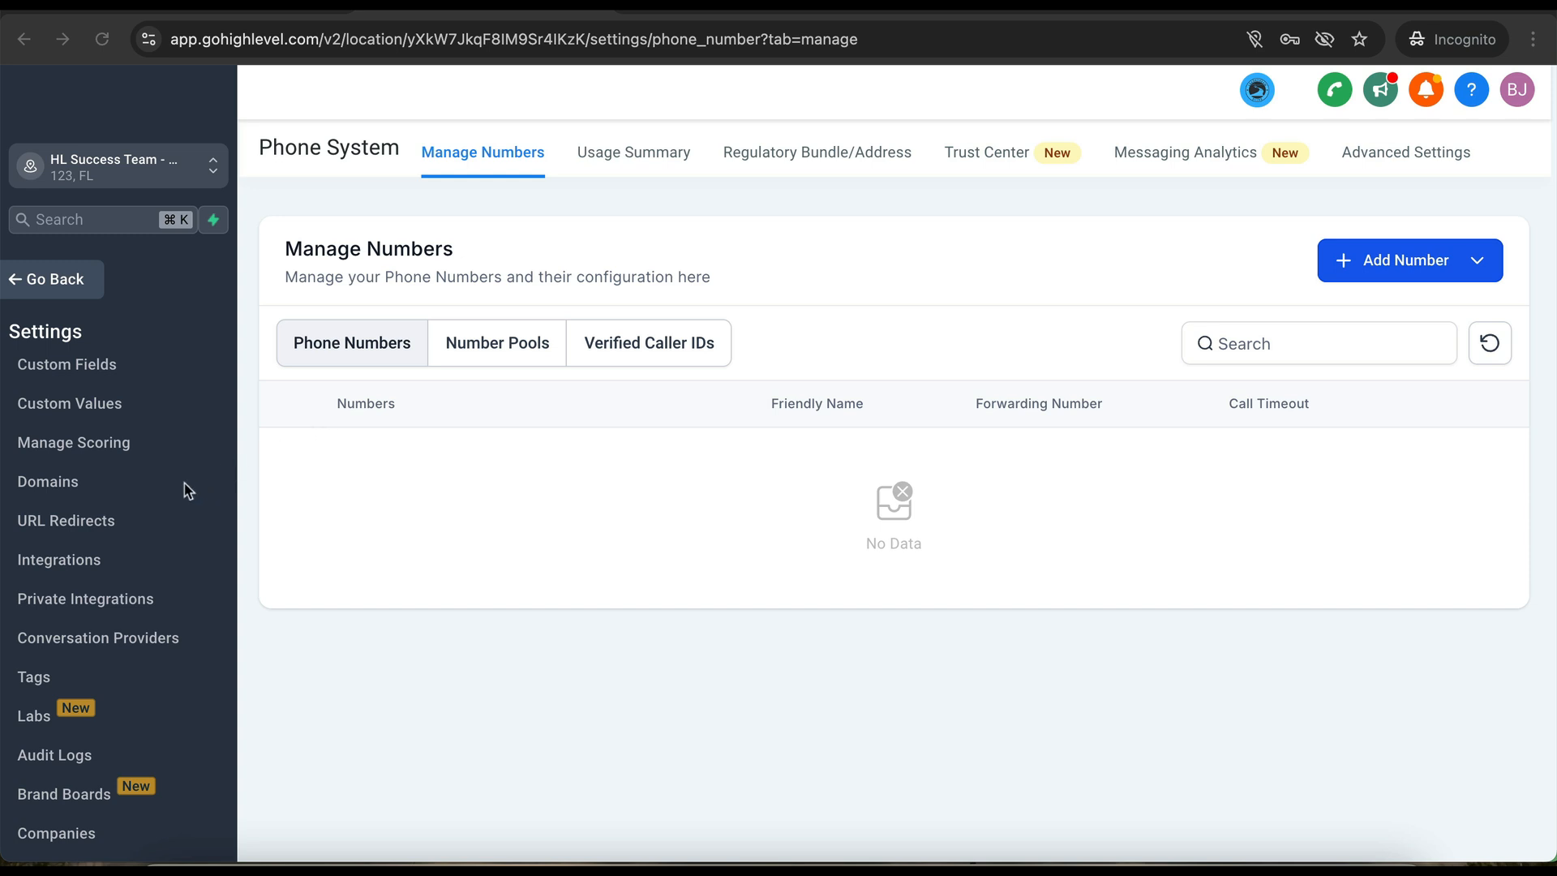
- Add the domain hlsuccessteam.com with www enabled to get its A and CNAME records
click(45, 484)
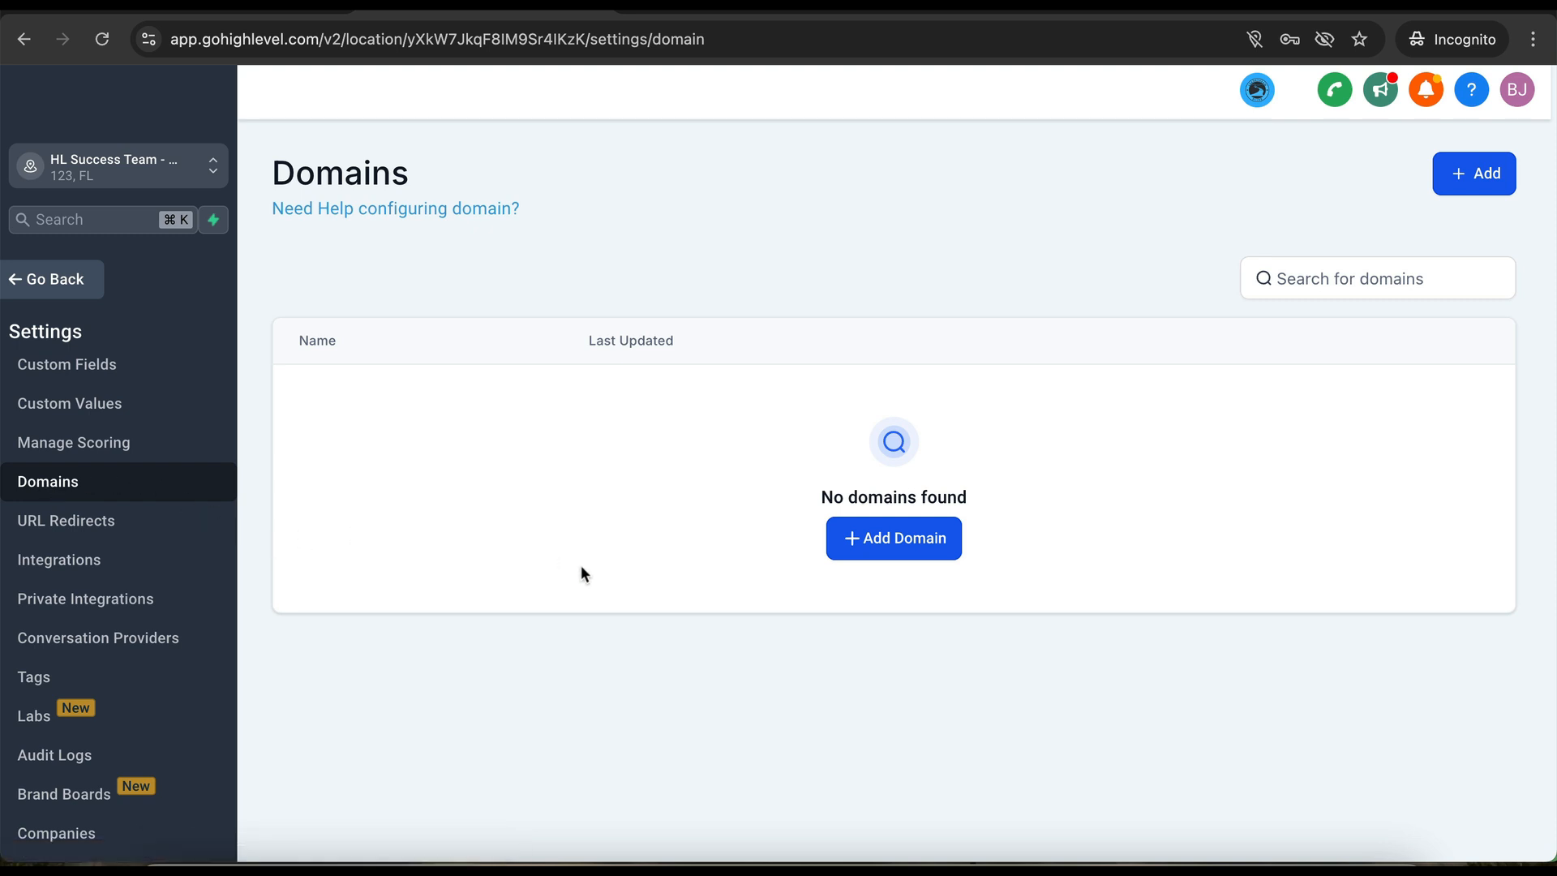
click(880, 552)
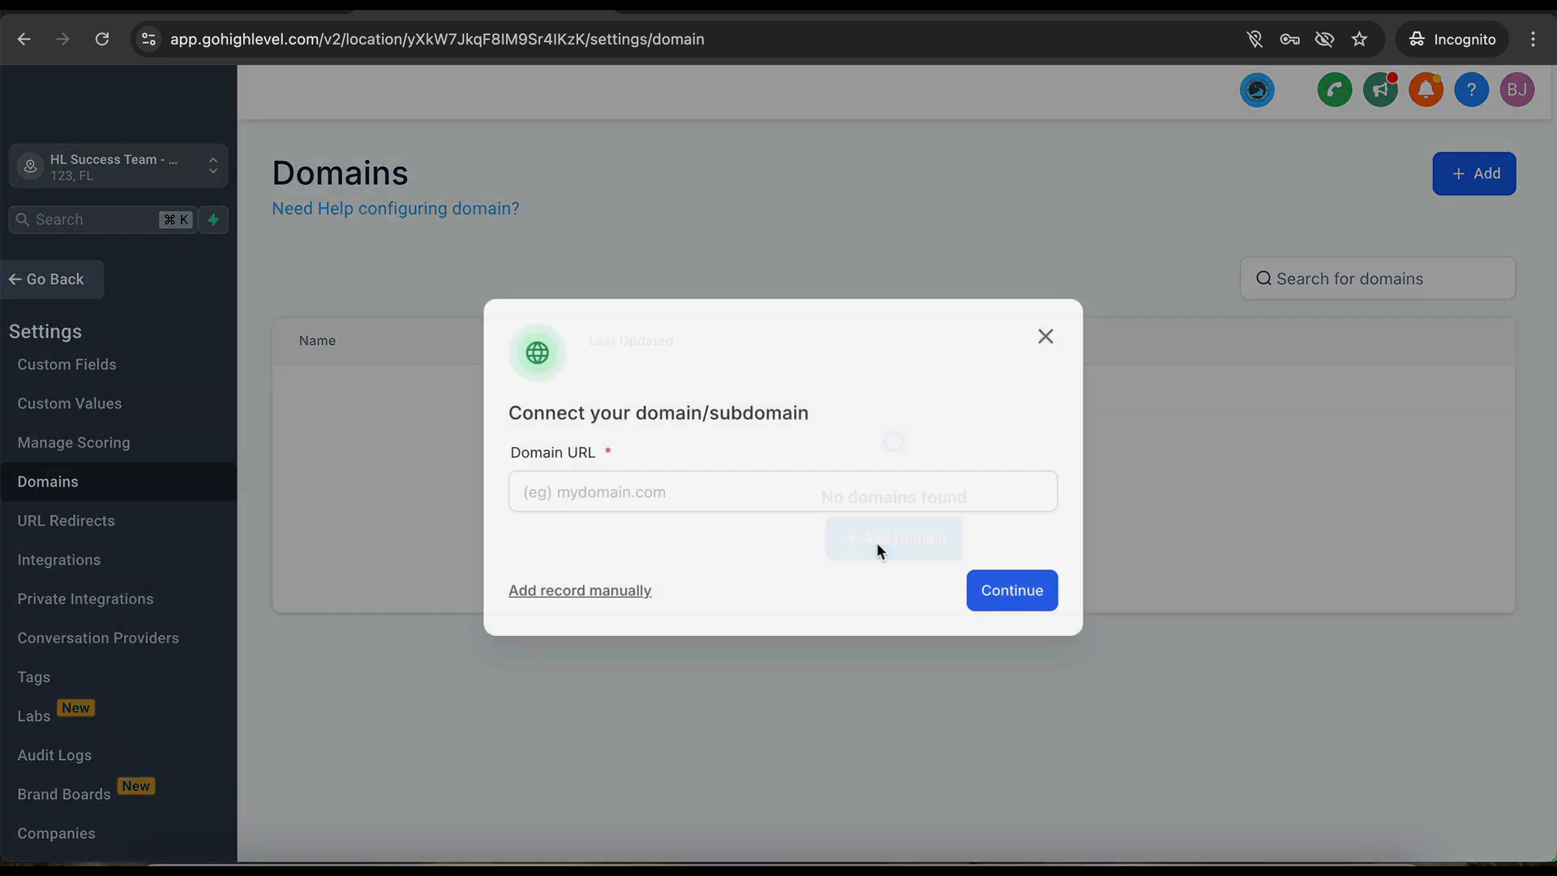
click(803, 496)
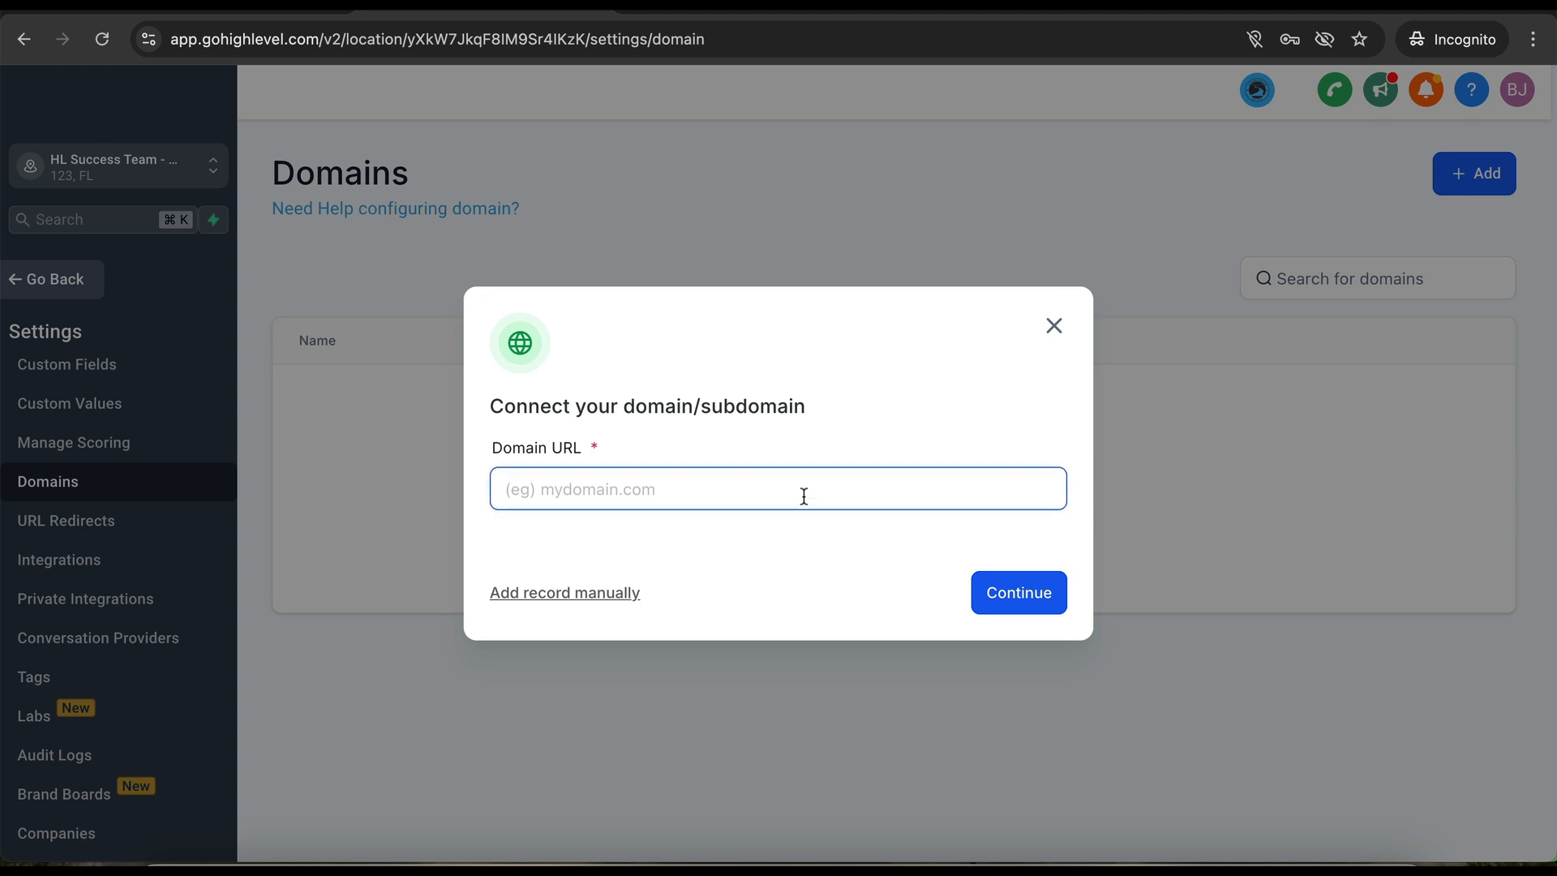
text(hlsuccesstea)
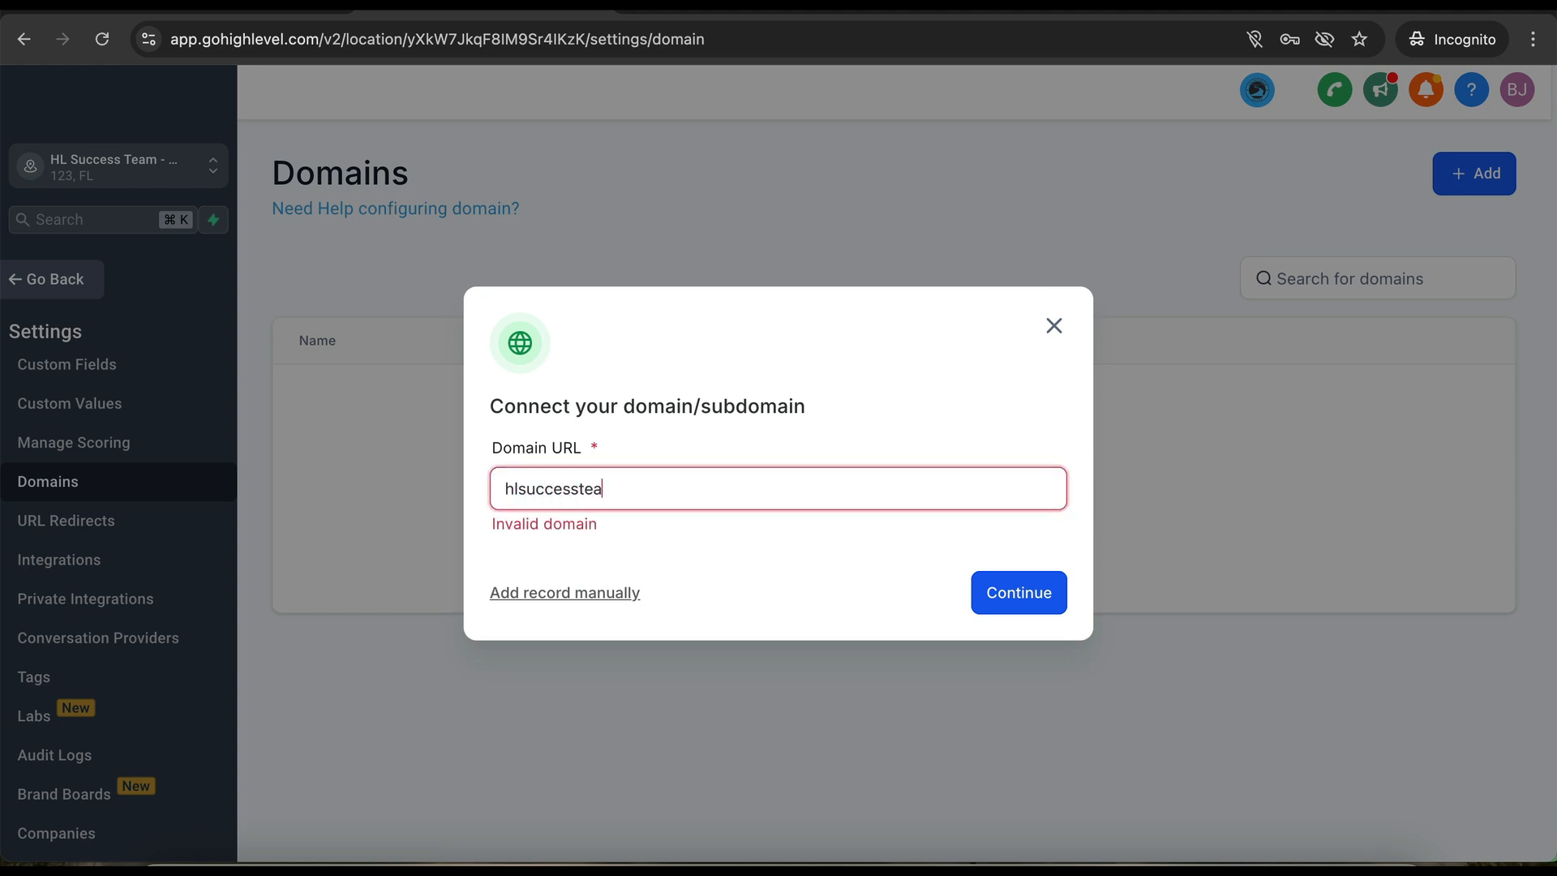
text(m.com)
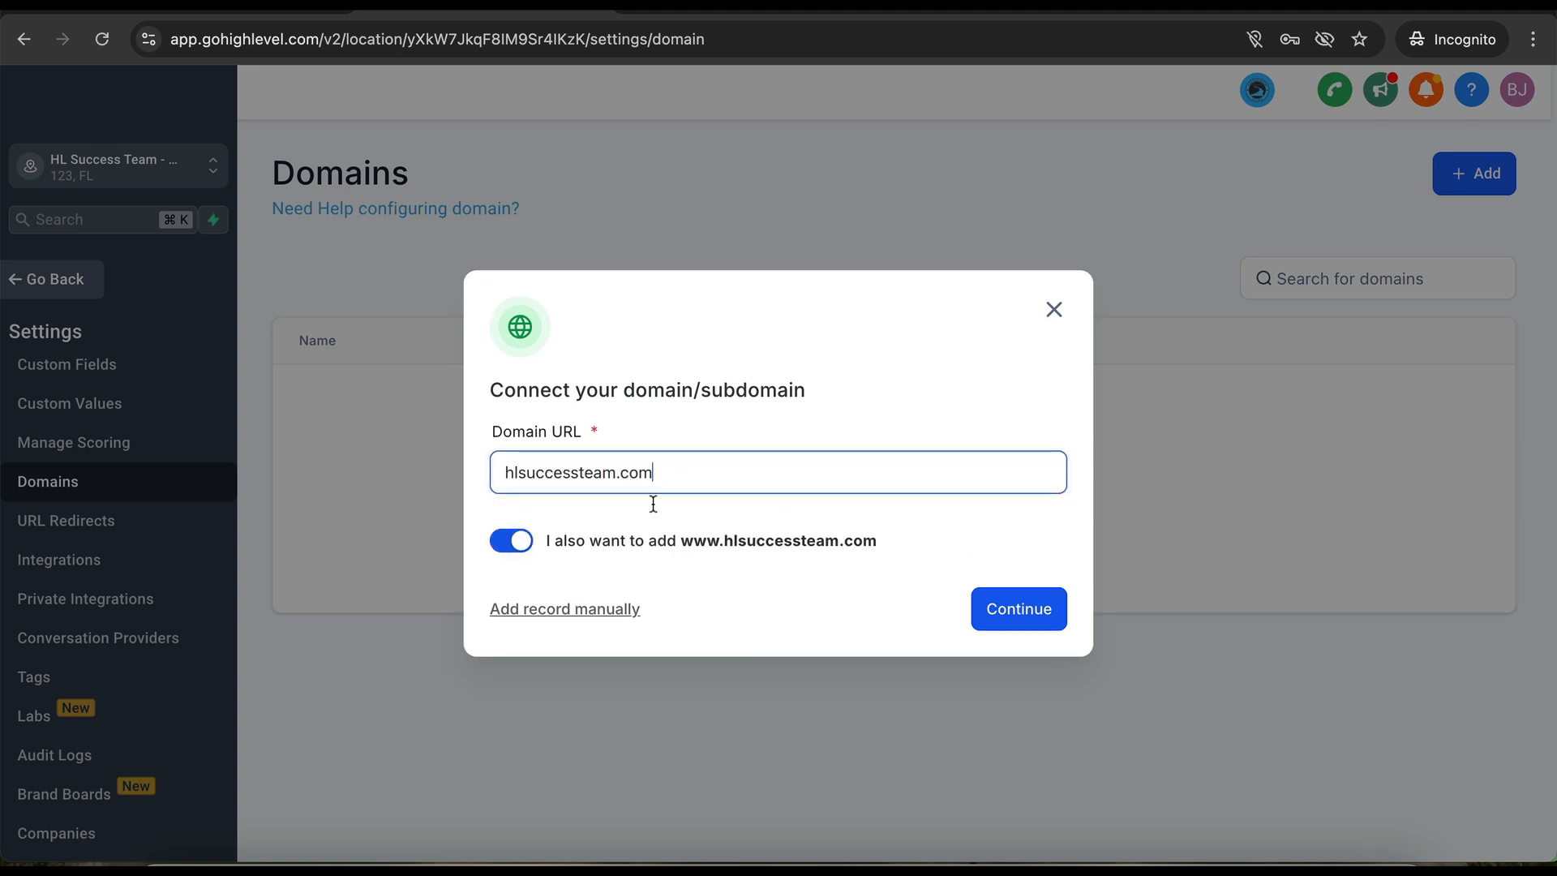
click(711, 537)
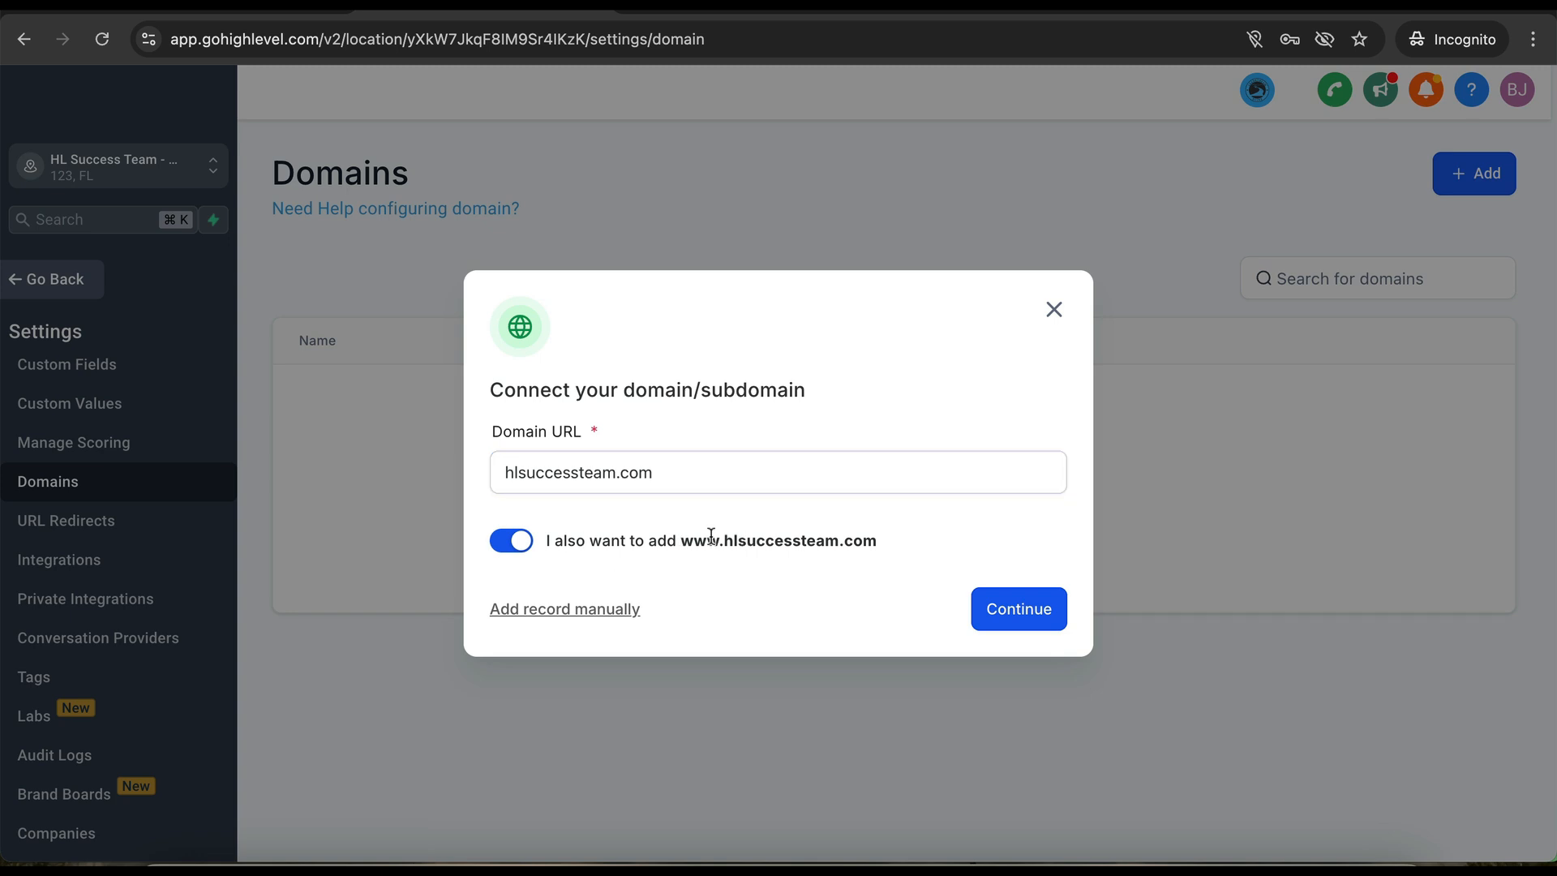
drag(711, 537, 878, 540)
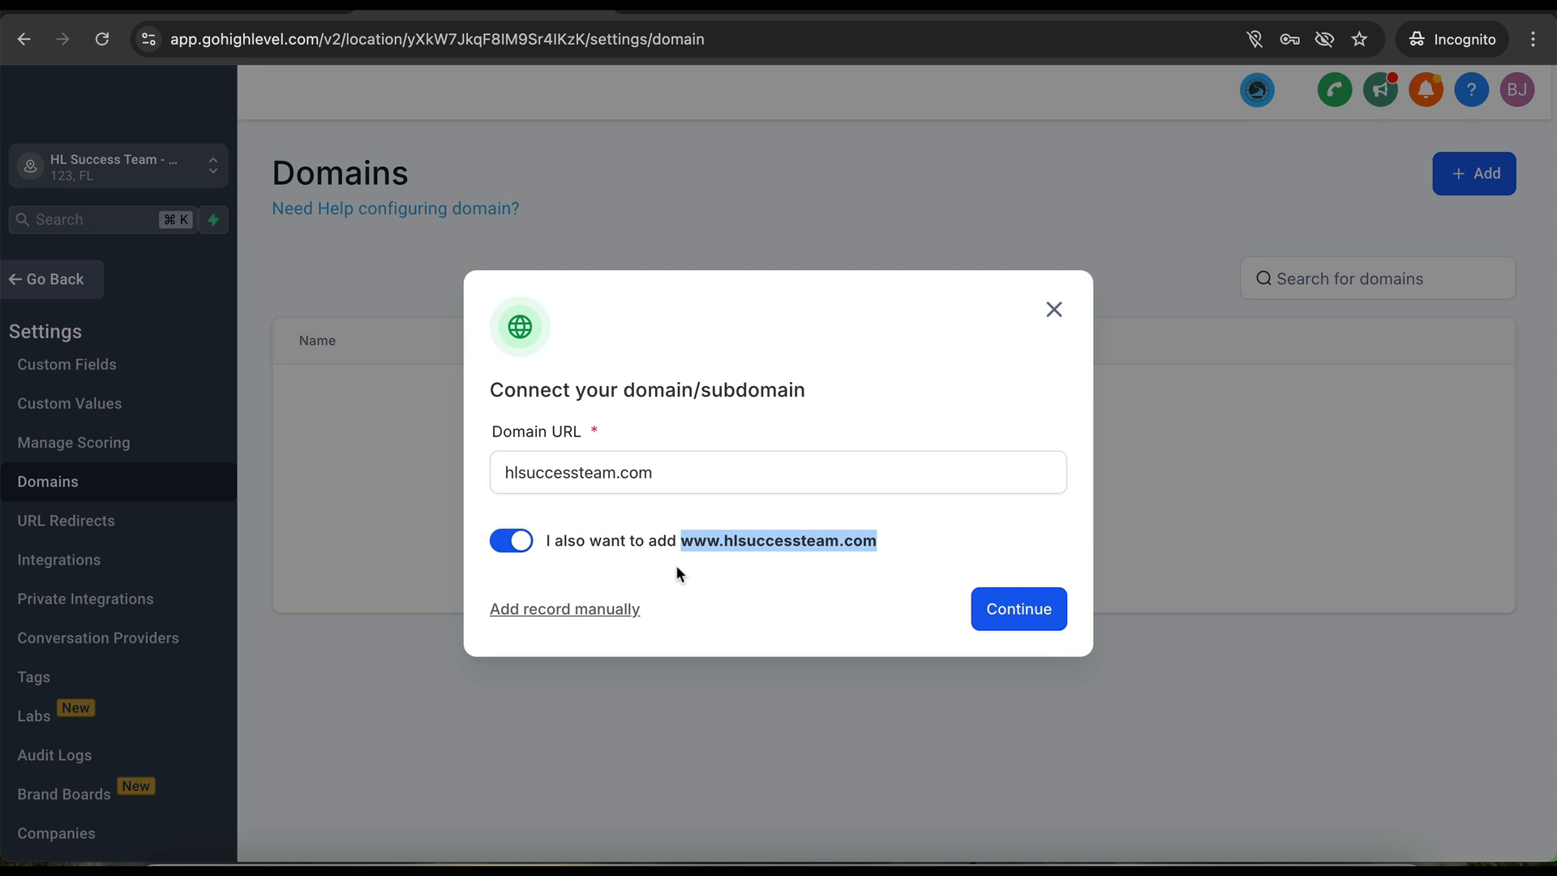
click(1017, 609)
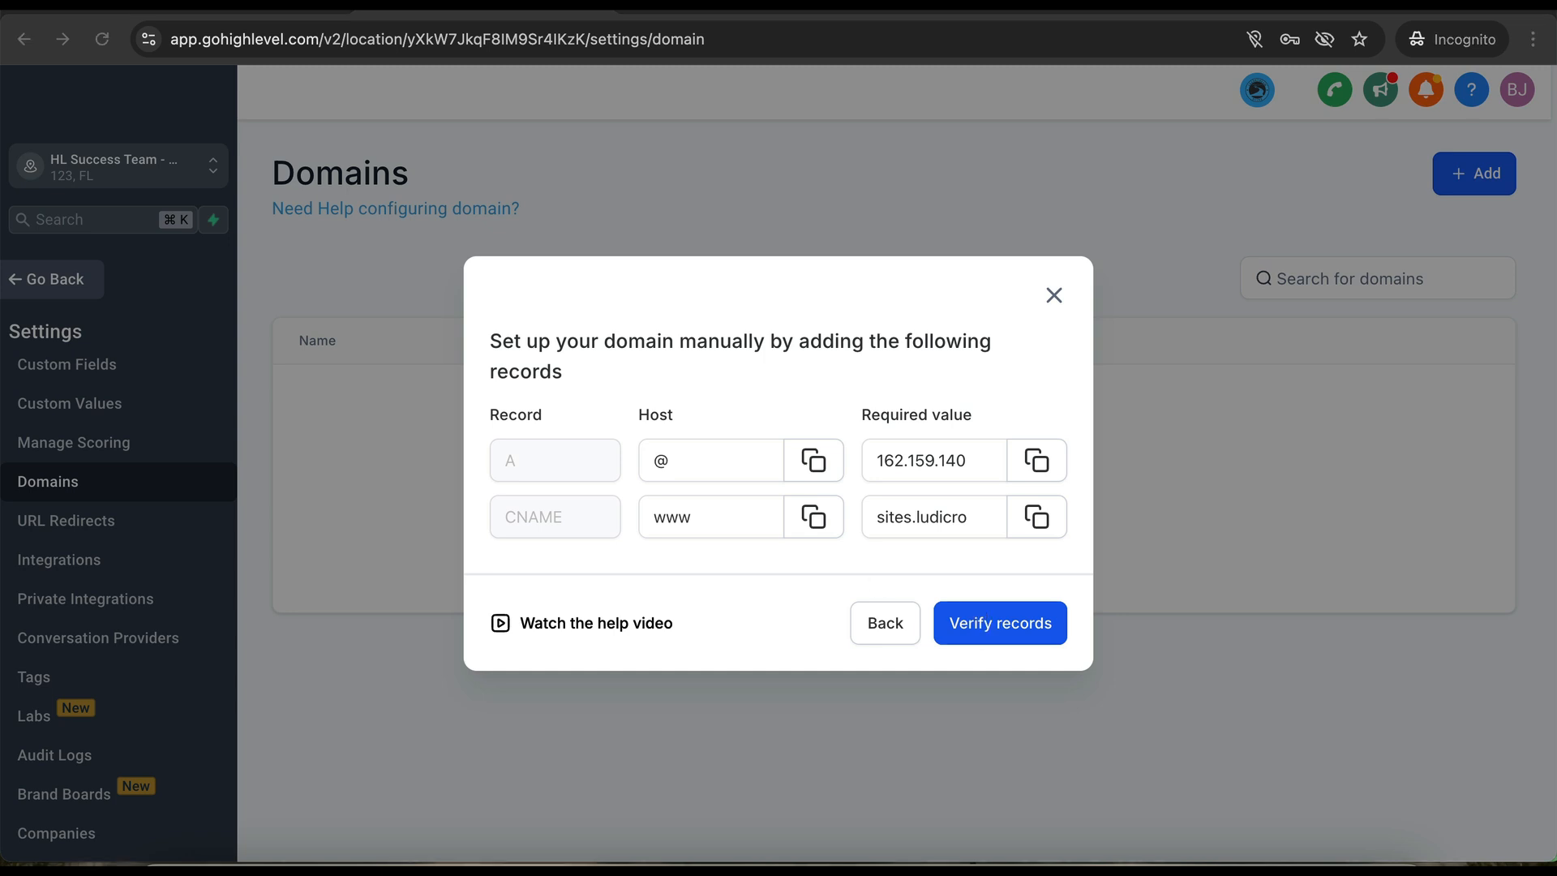
click(1000, 623)
click(991, 631)
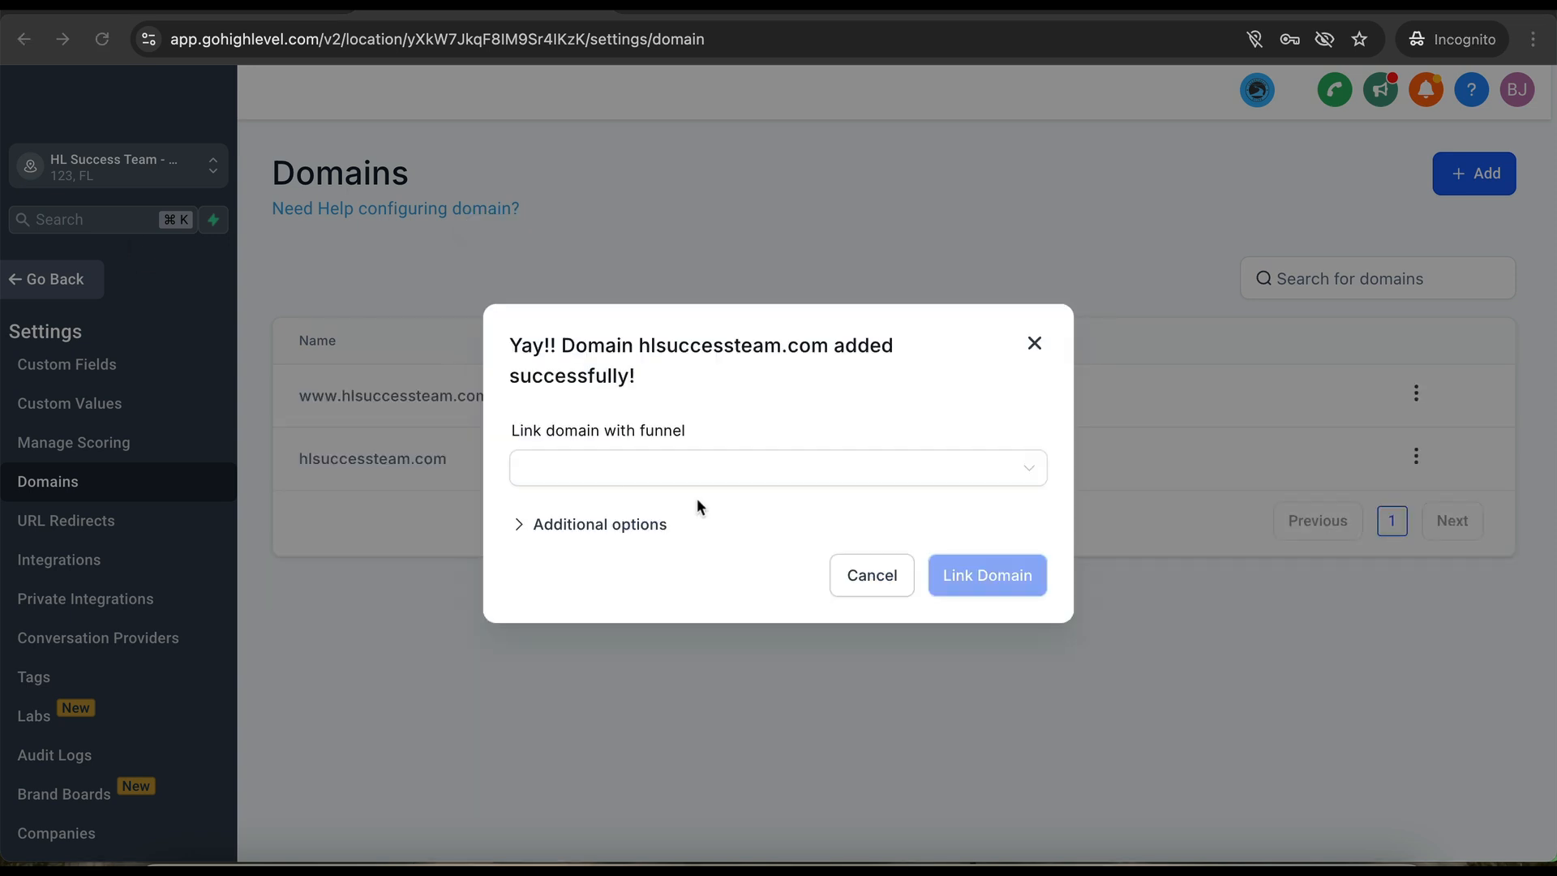
- Link the domain to the N-005.0.3. SaaSPRENEUR Website funnel, keeping Home as the step
click(695, 476)
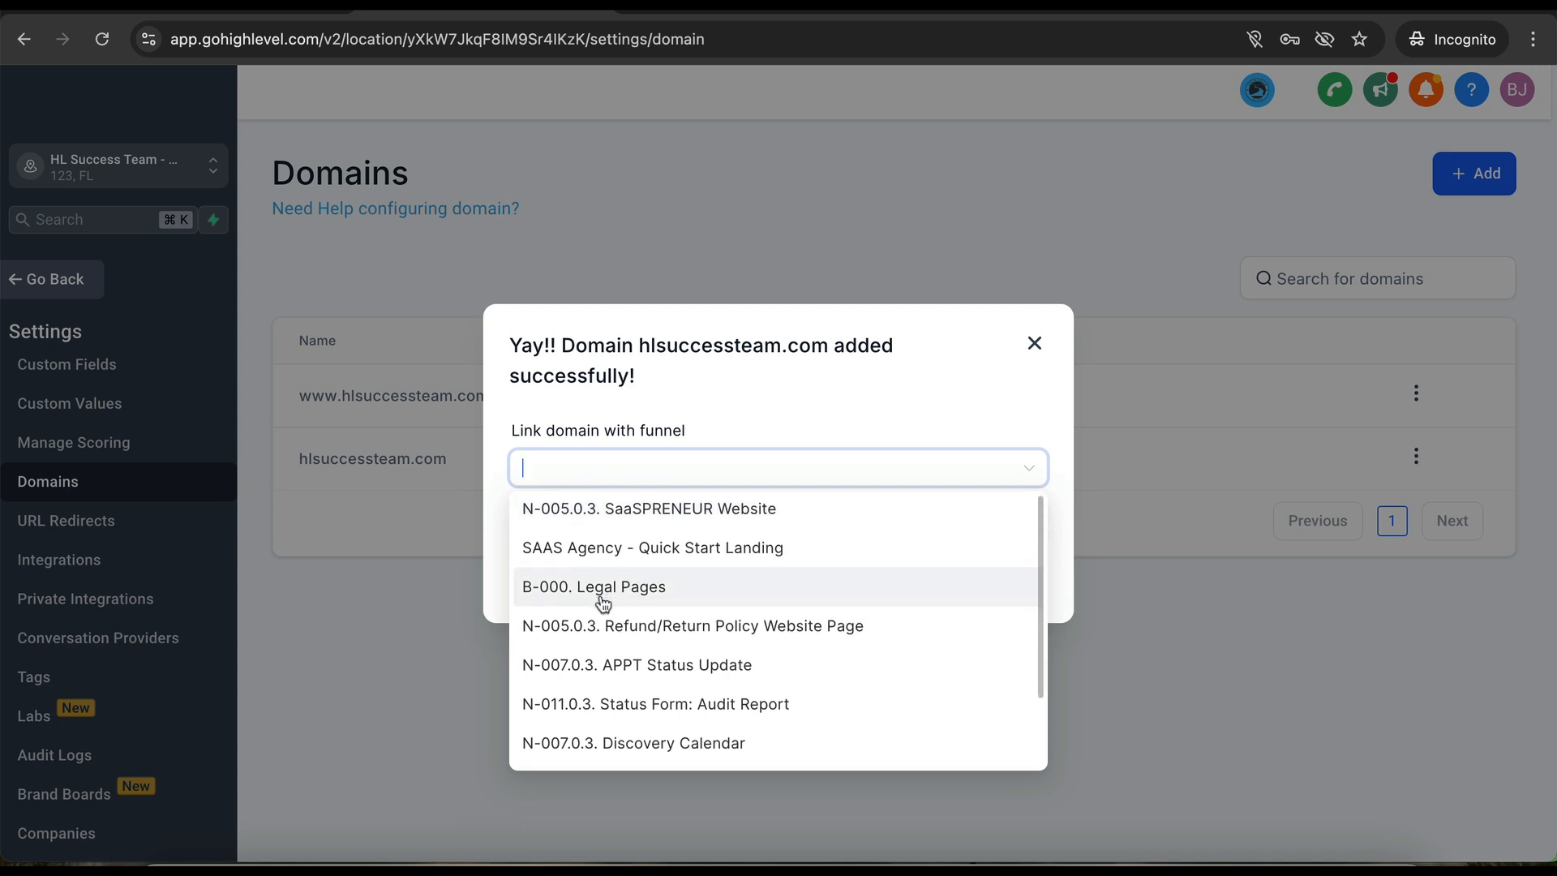
scroll(602, 604, down, 1)
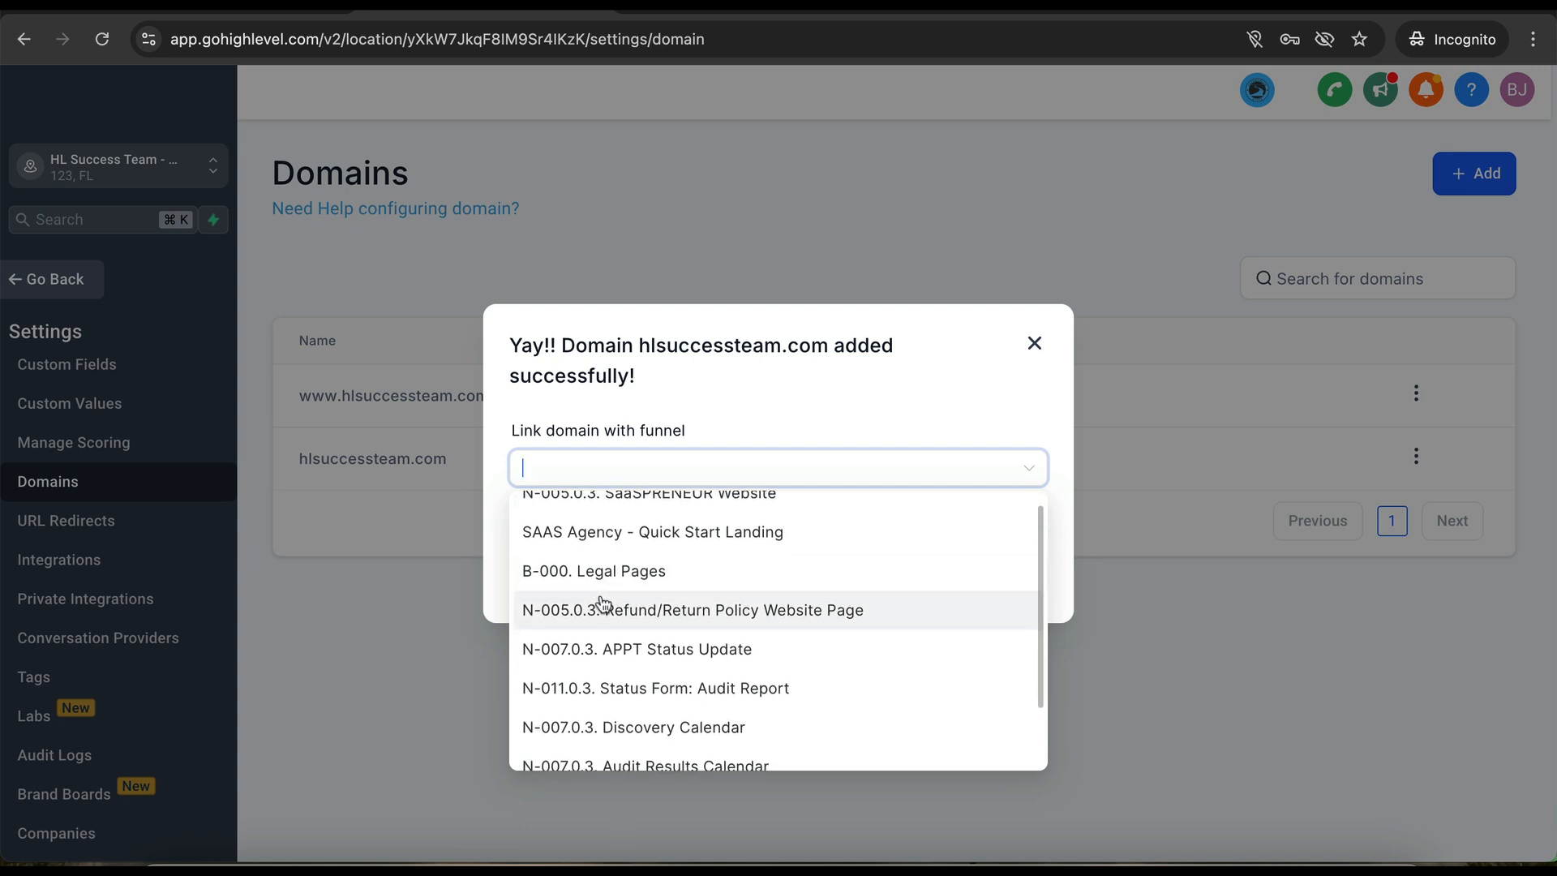
scroll(600, 604, up, 1)
click(643, 528)
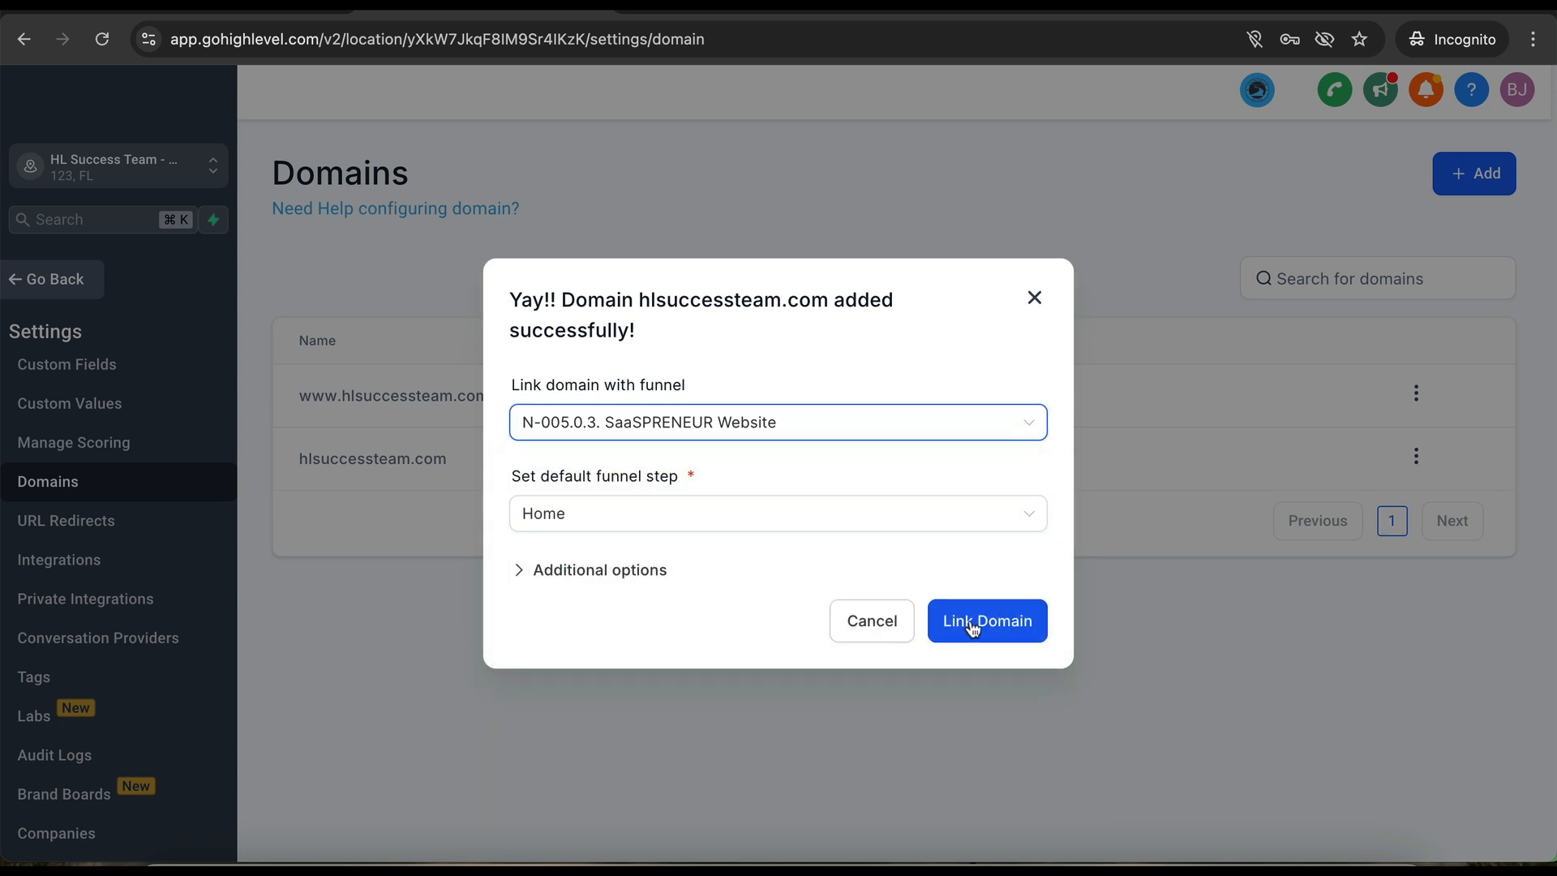
click(971, 627)
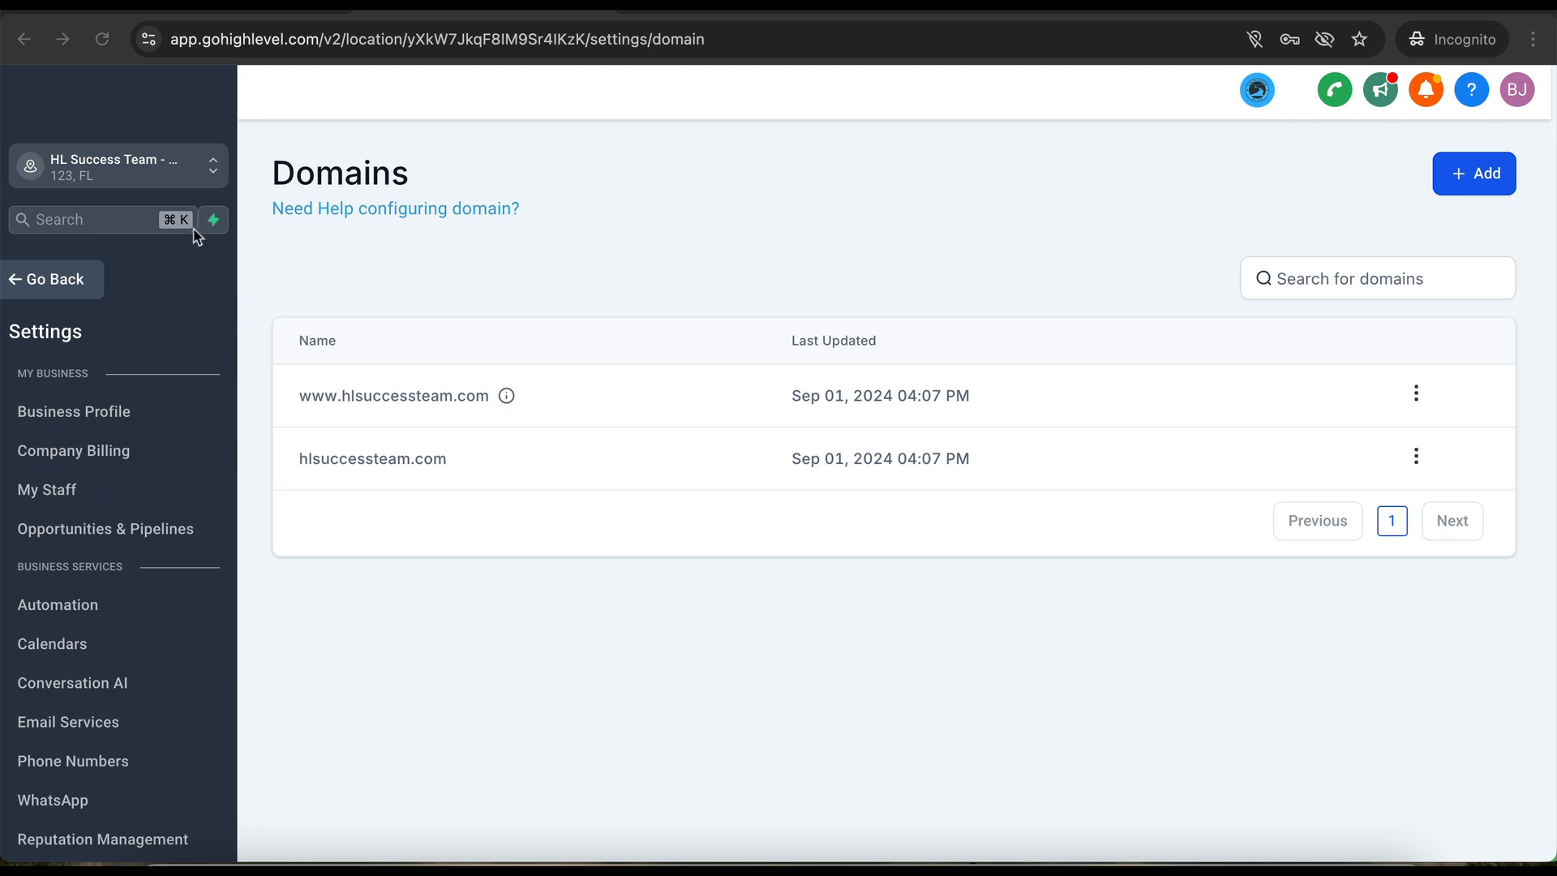
- Add The HL Success Team sub-account to the second team member's permissions and save
click(157, 182)
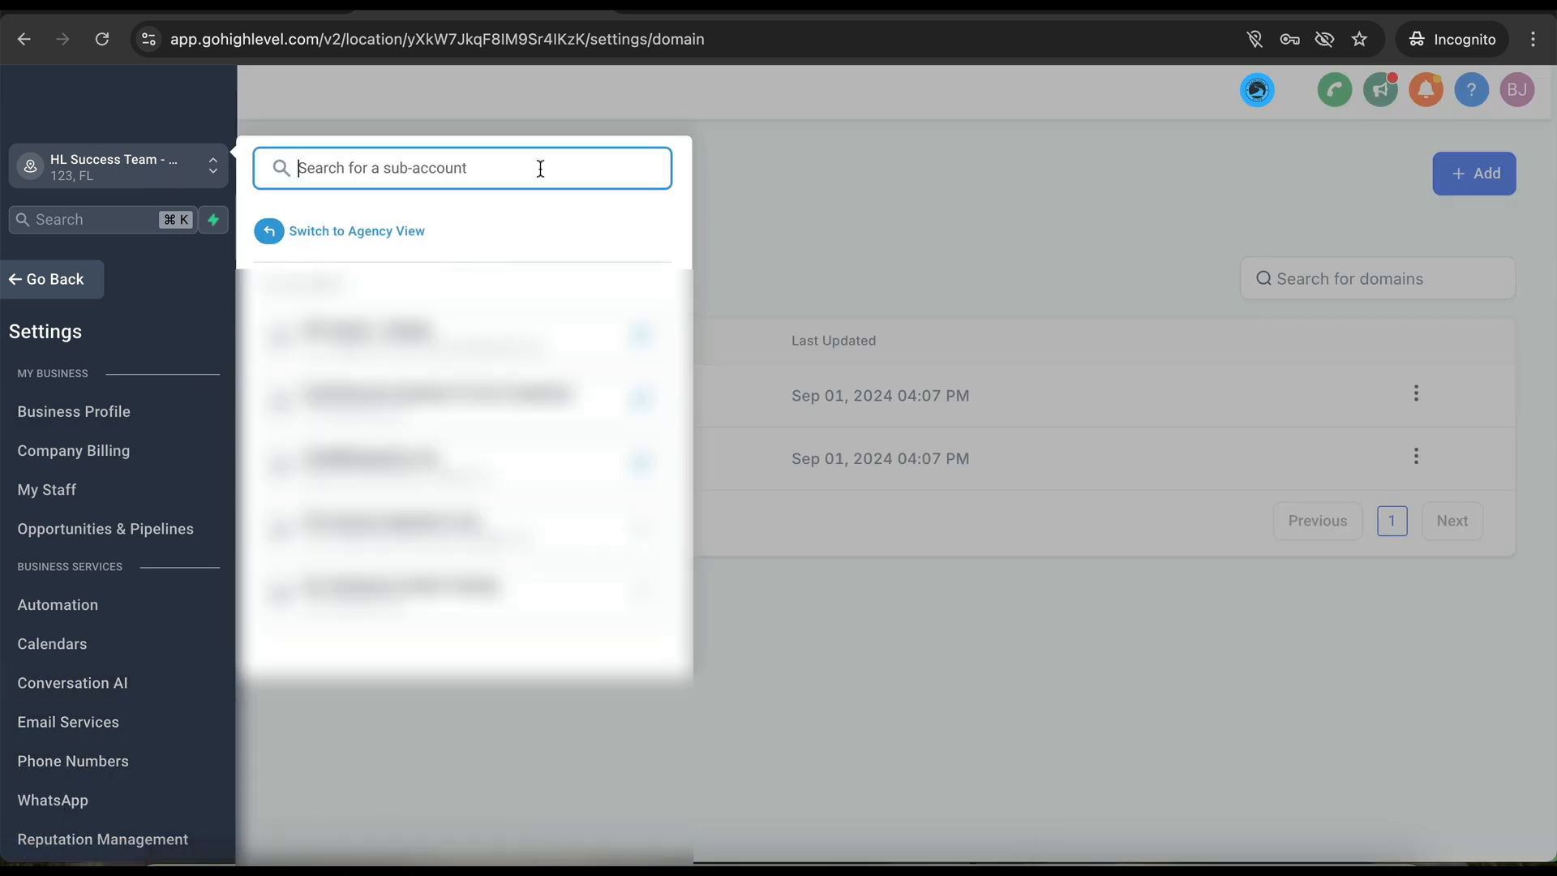
click(771, 181)
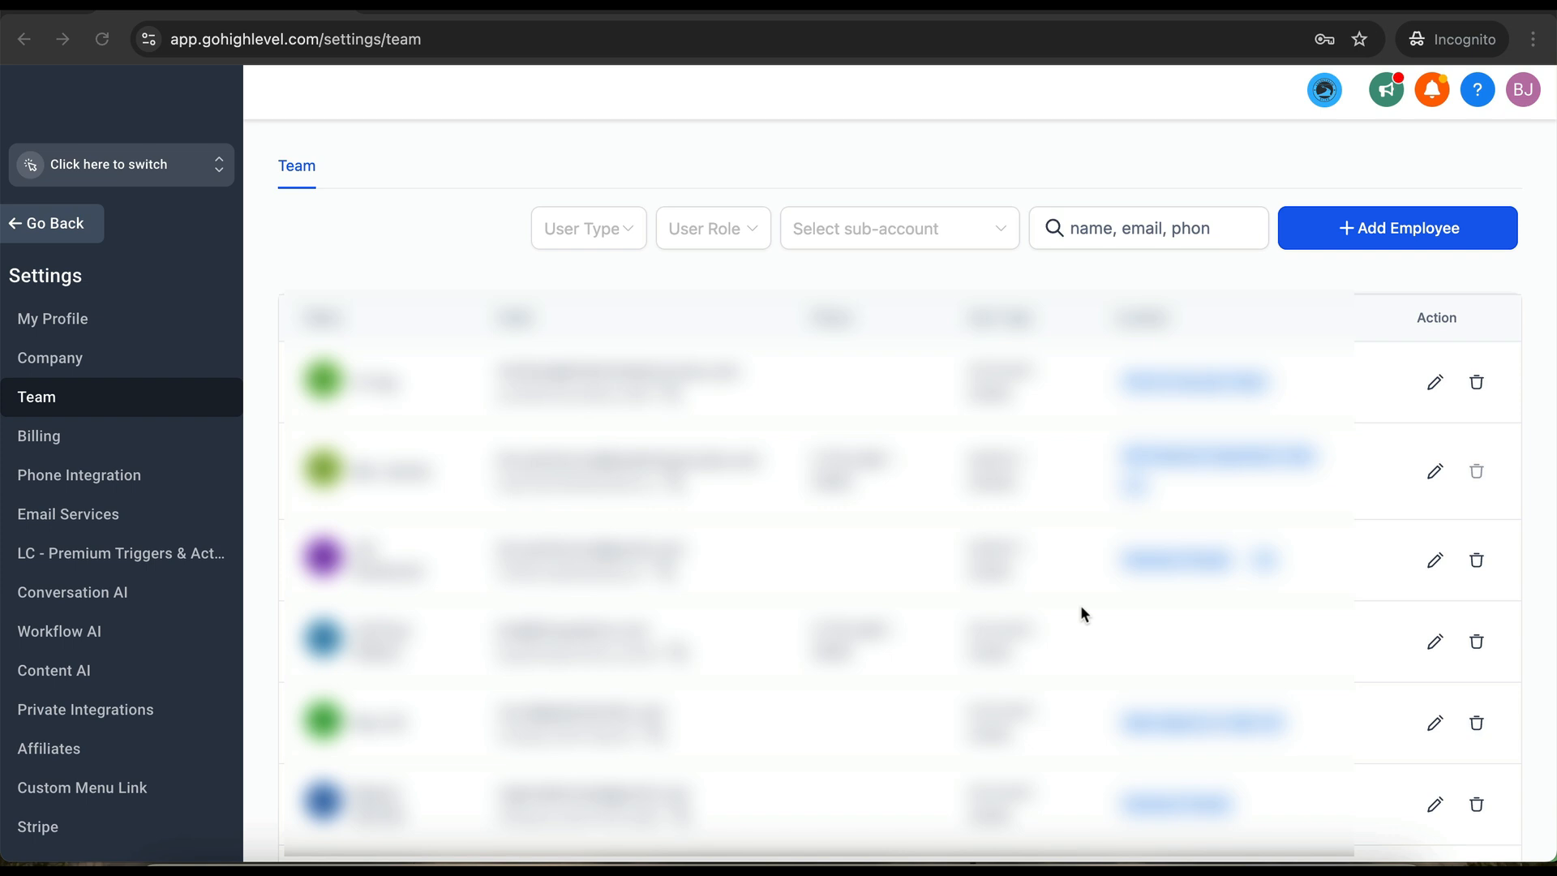
click(1432, 473)
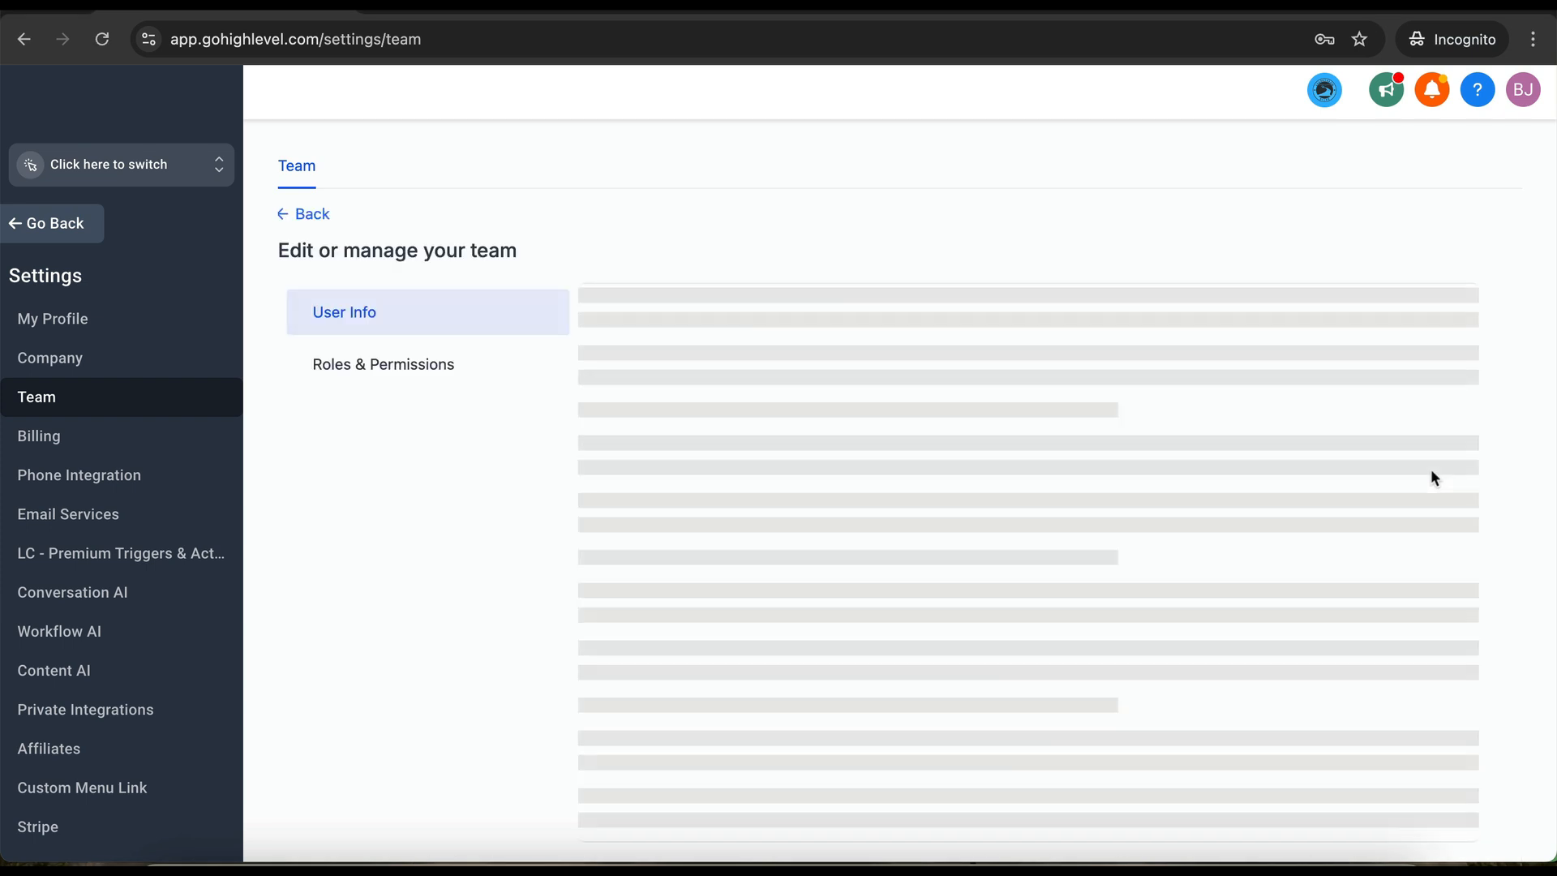
click(383, 370)
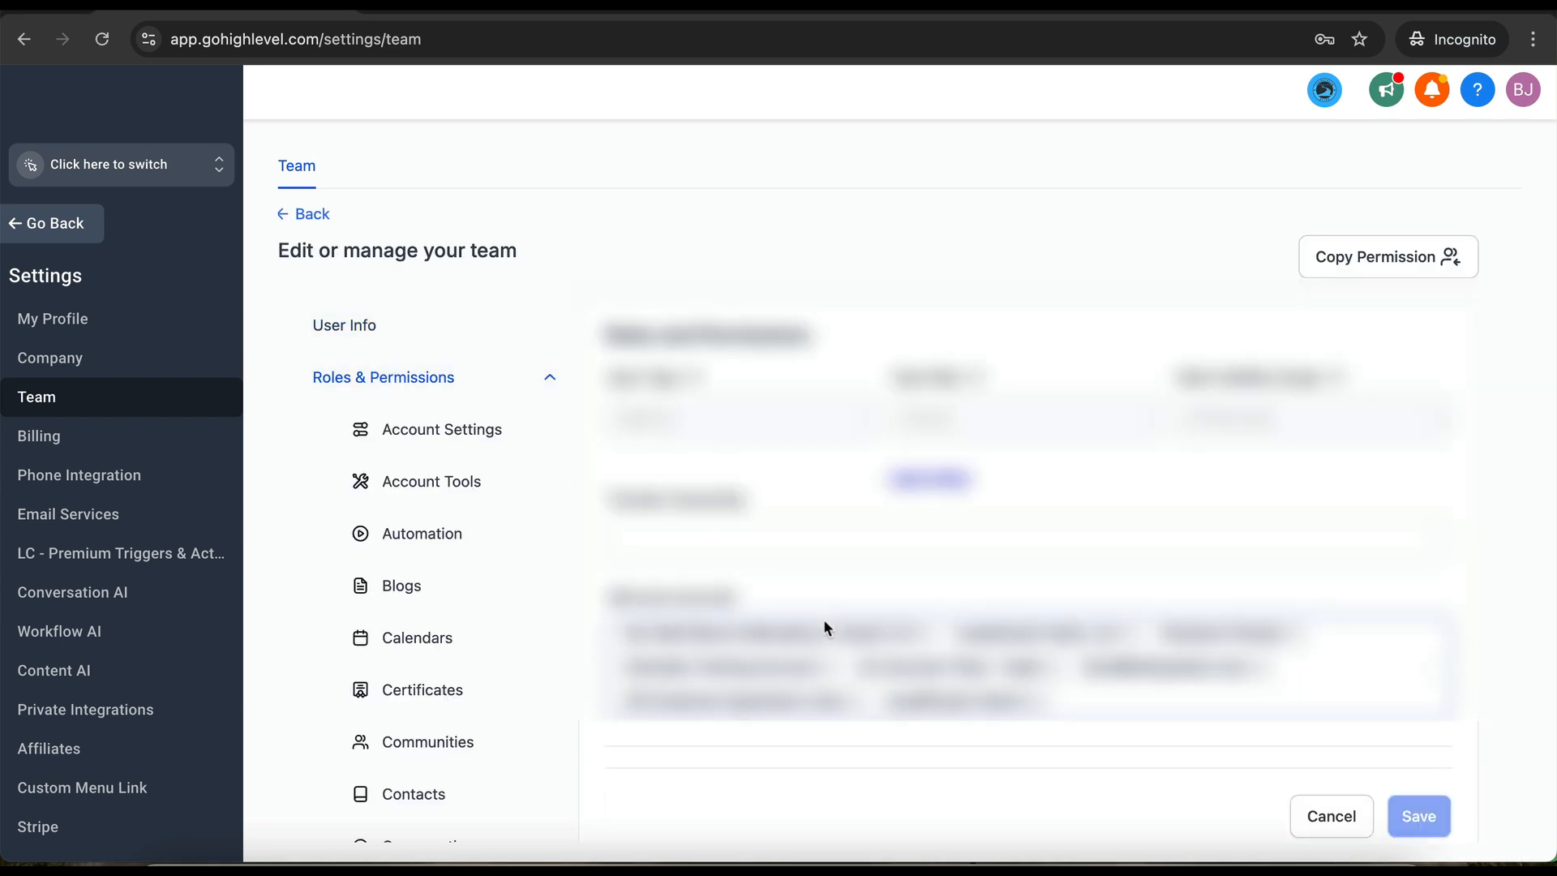
click(1105, 699)
text(success)
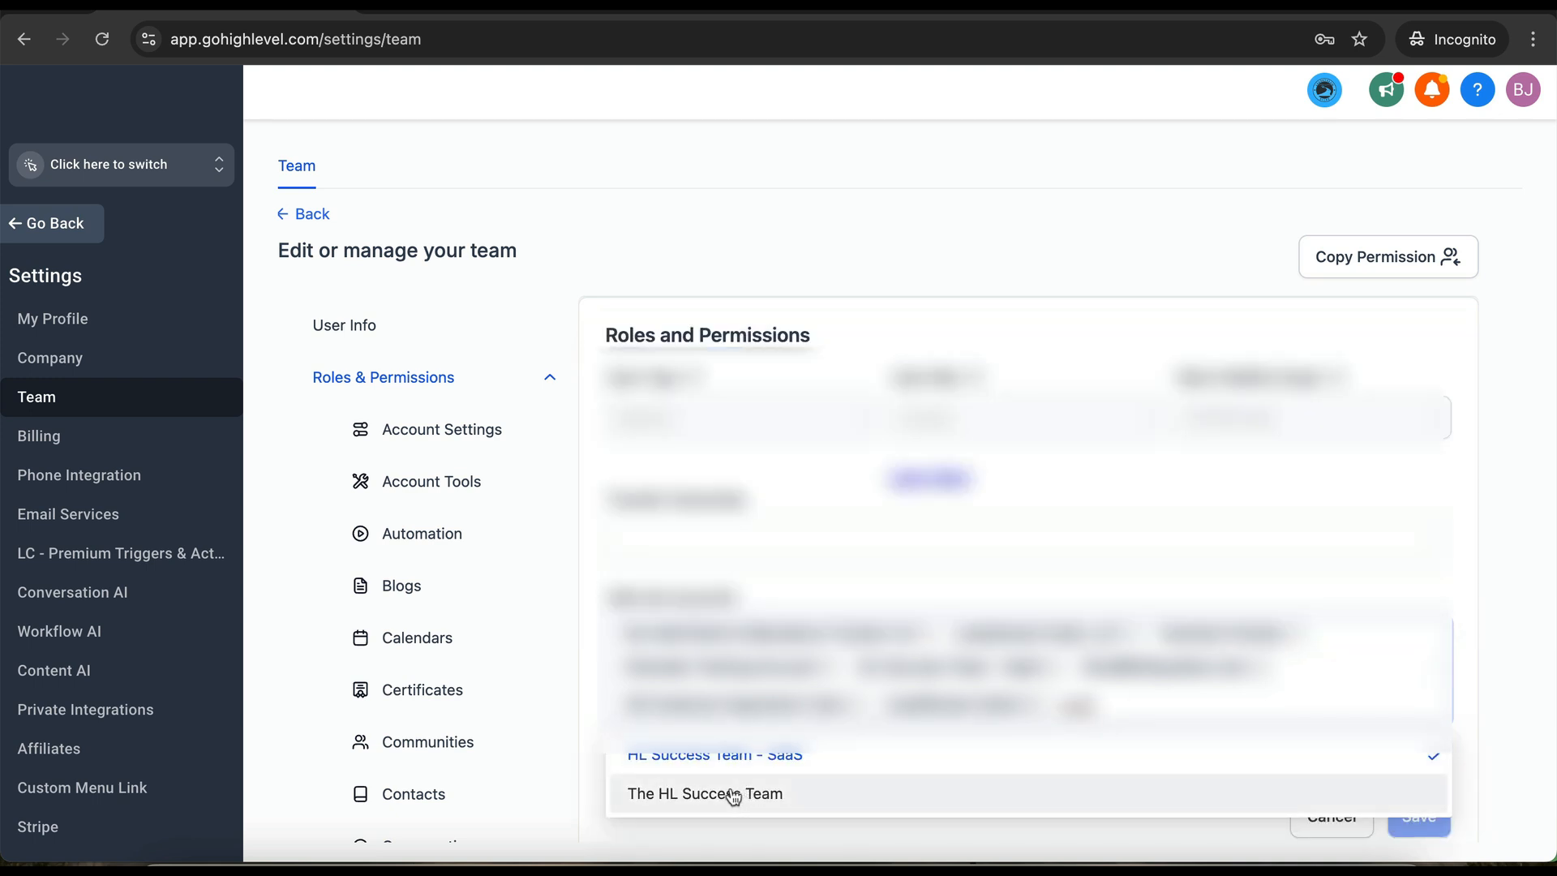
click(727, 753)
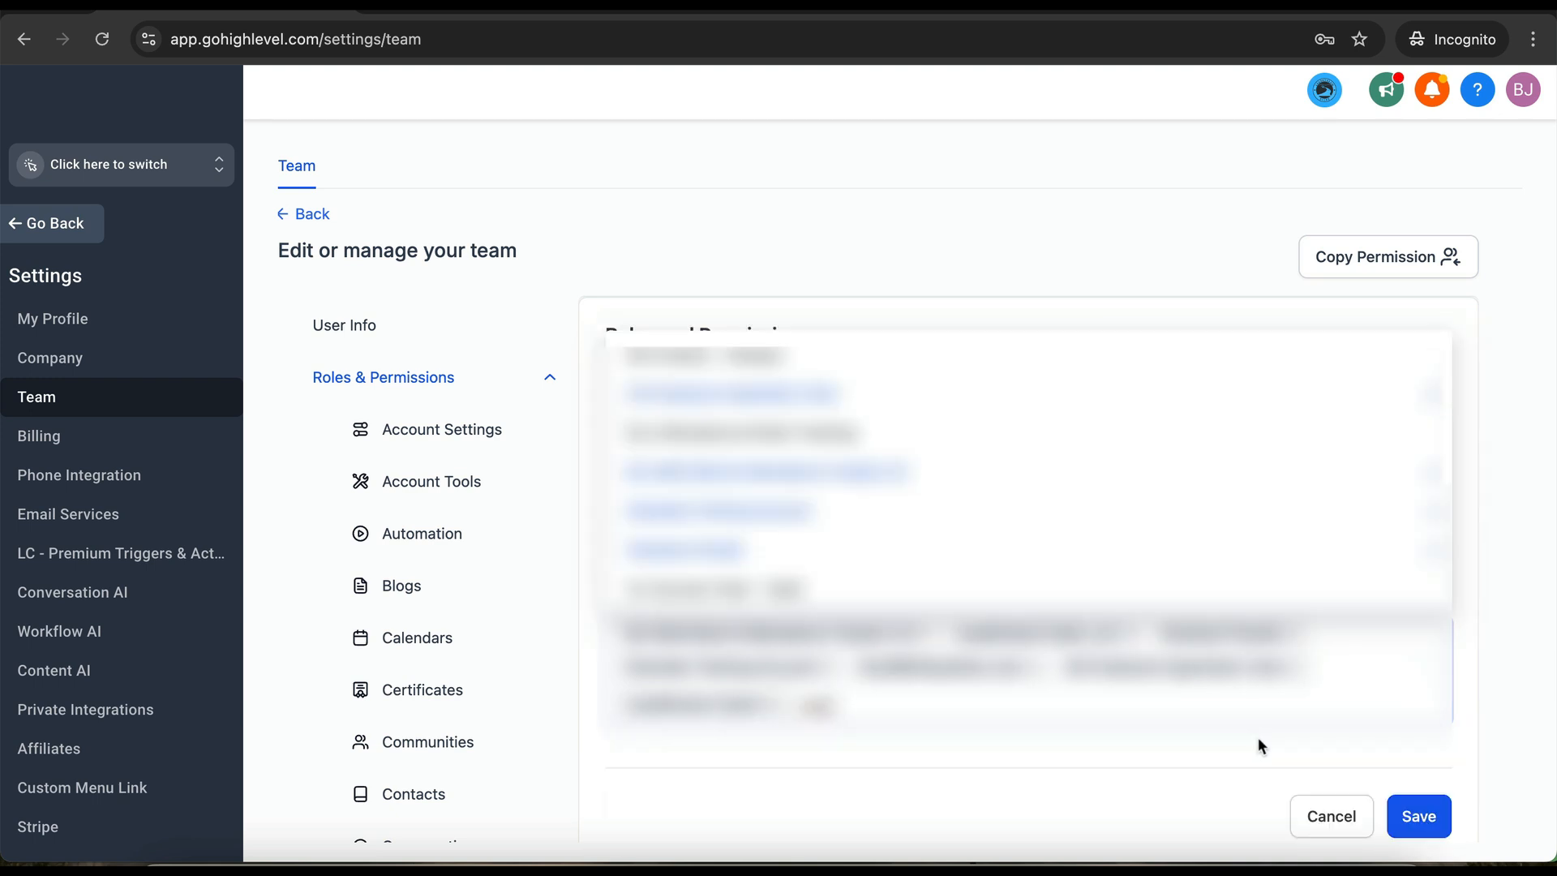
click(1417, 817)
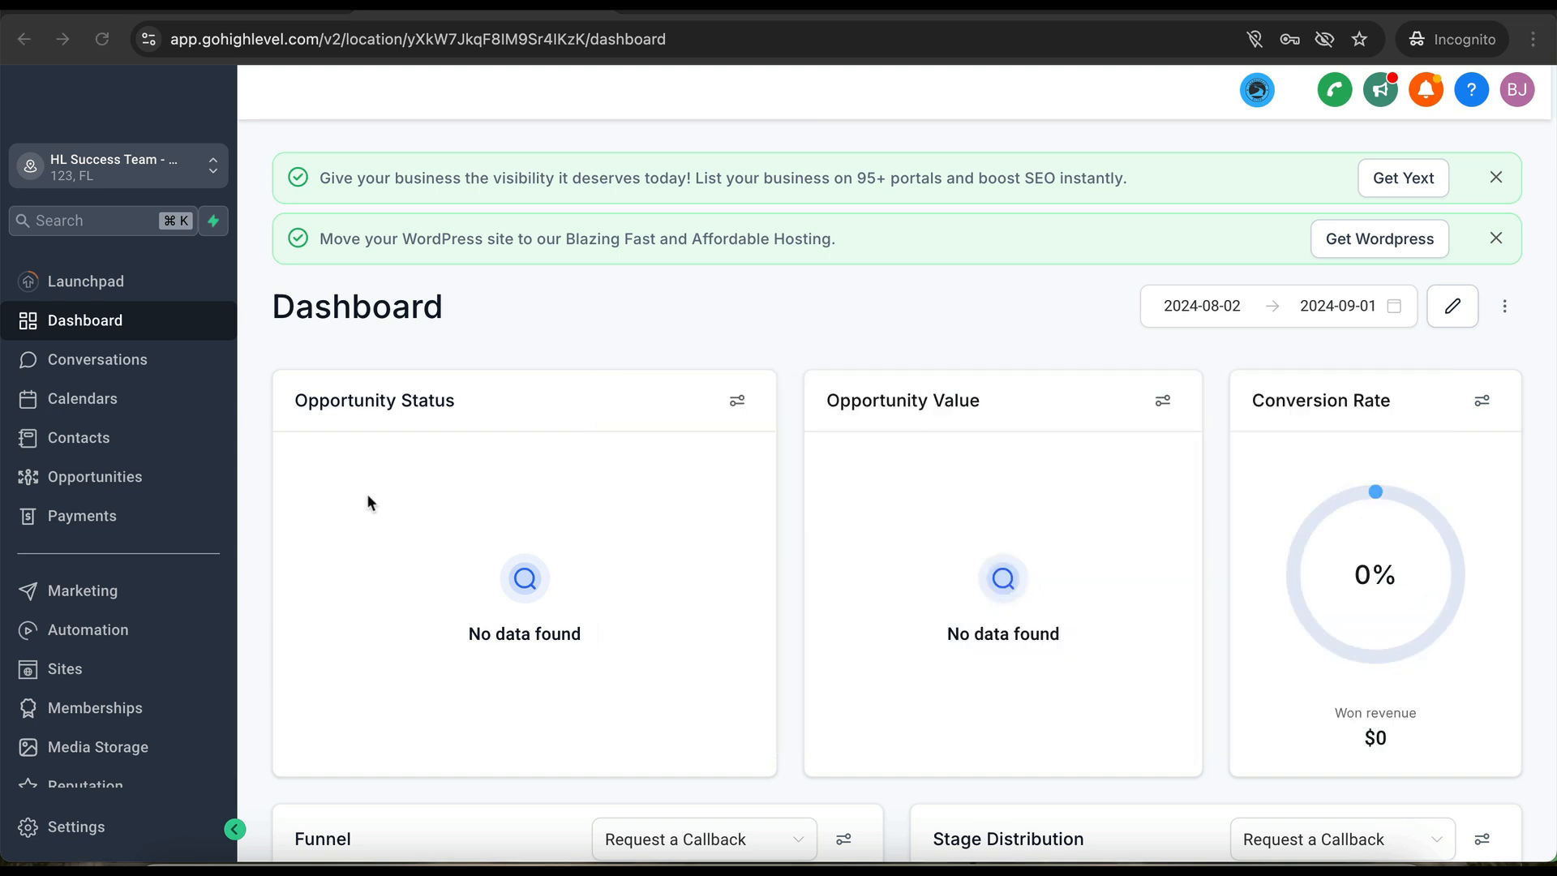
- Activate the Audit Results Calendar and the Discovery Calendar in Calendar Settings
click(67, 403)
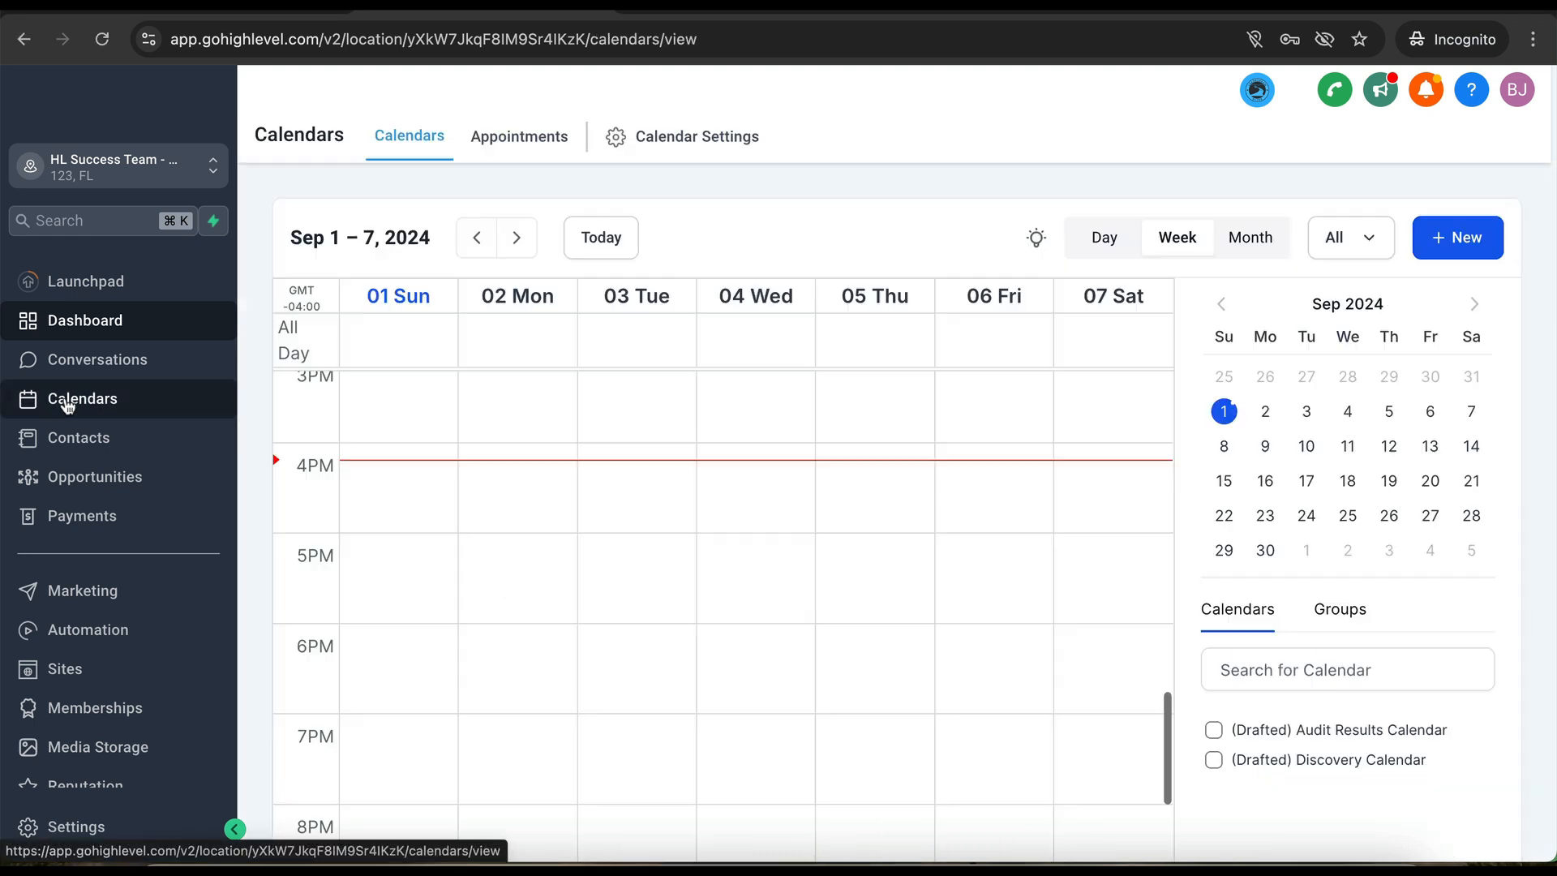
click(699, 137)
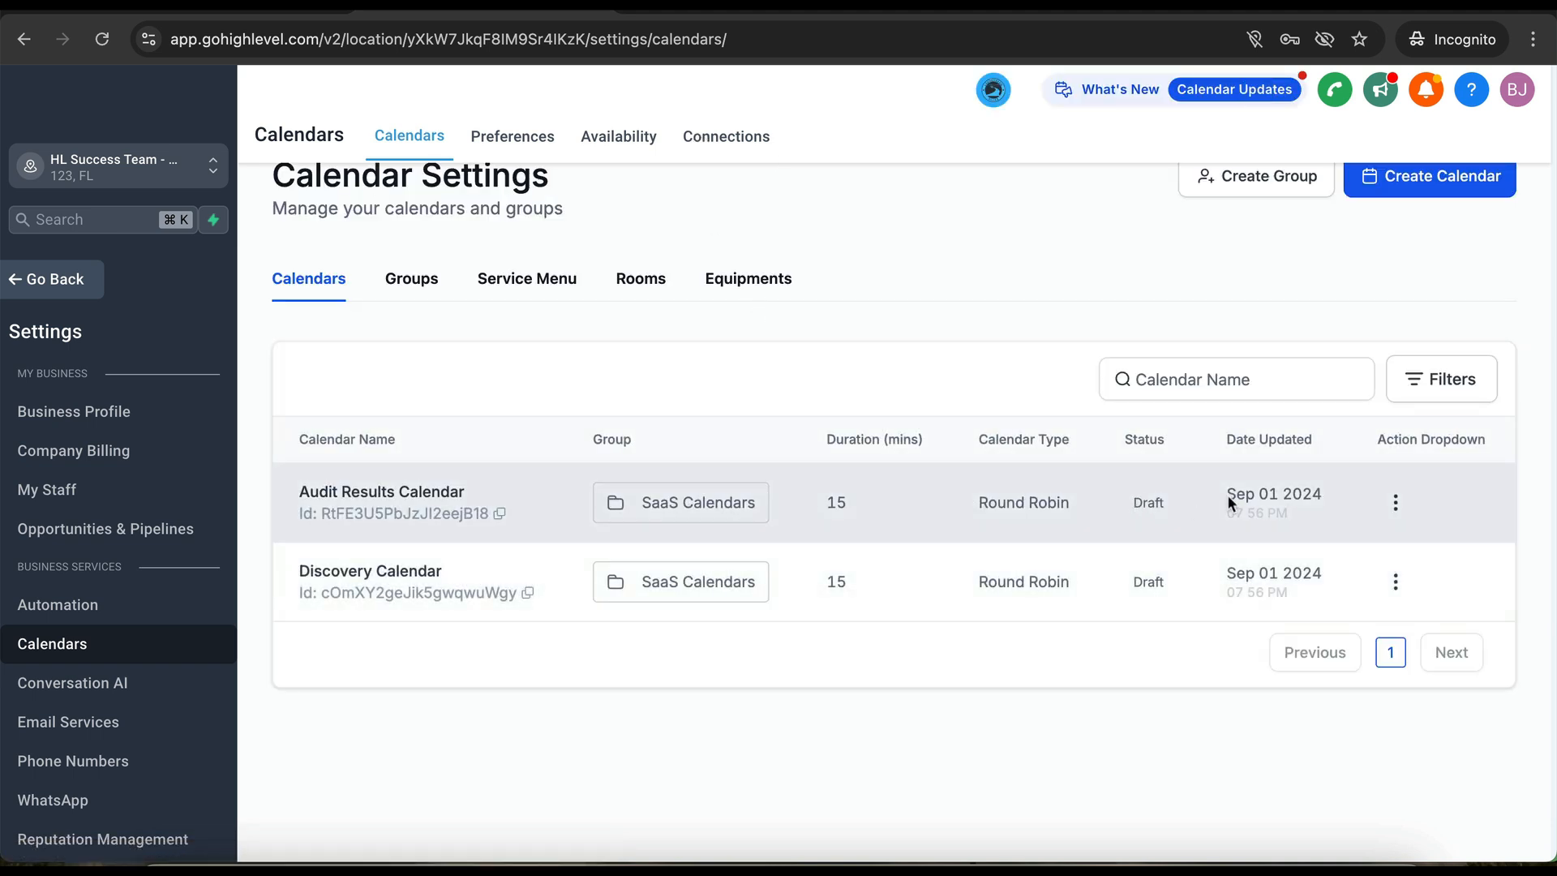
click(1394, 503)
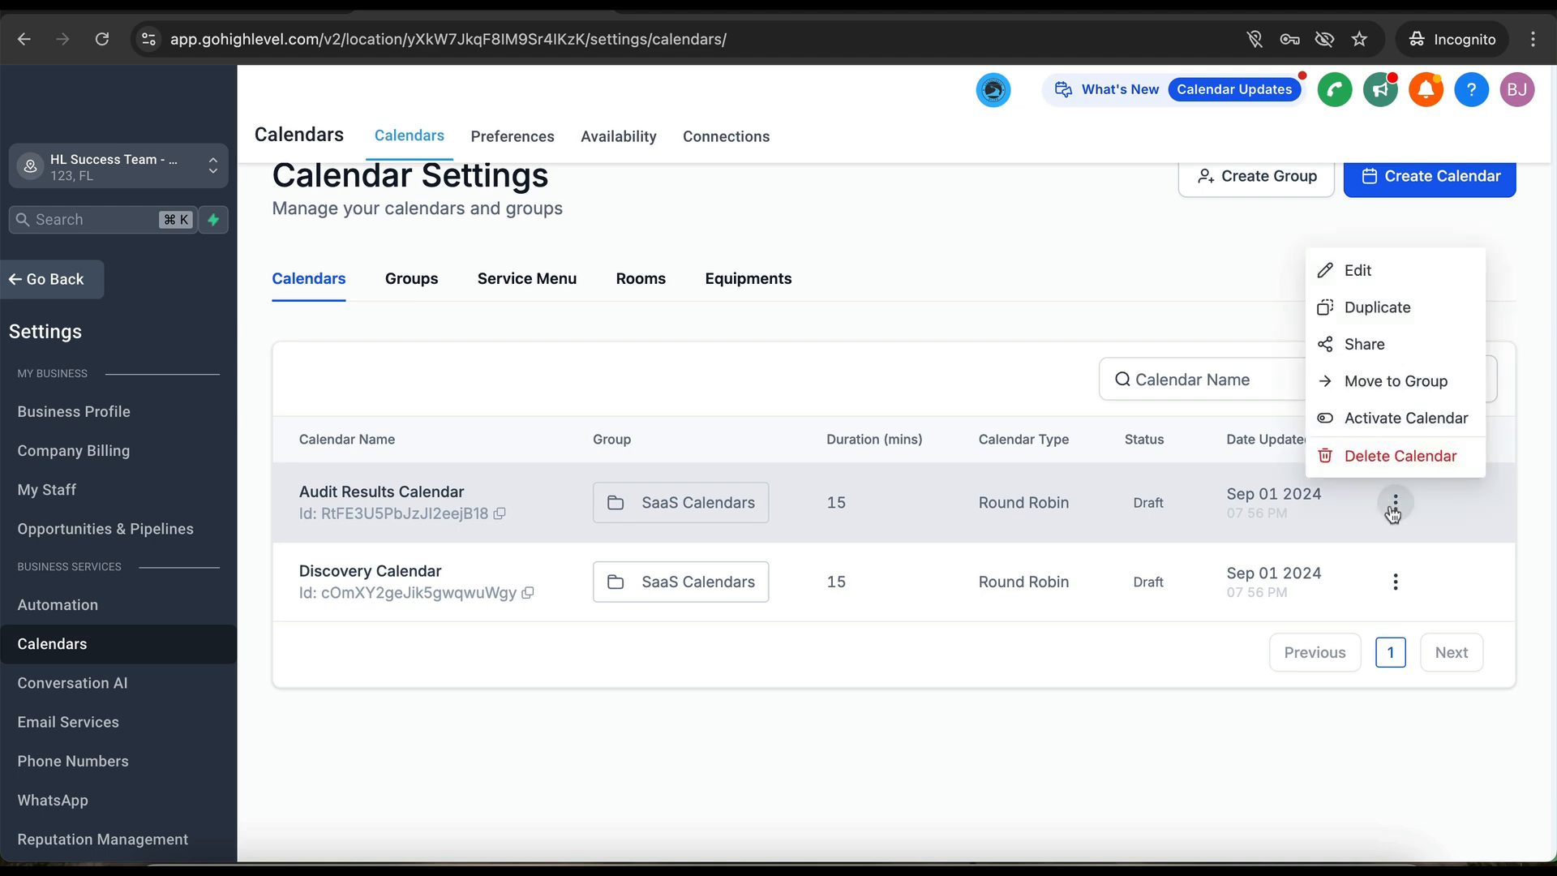
click(1390, 420)
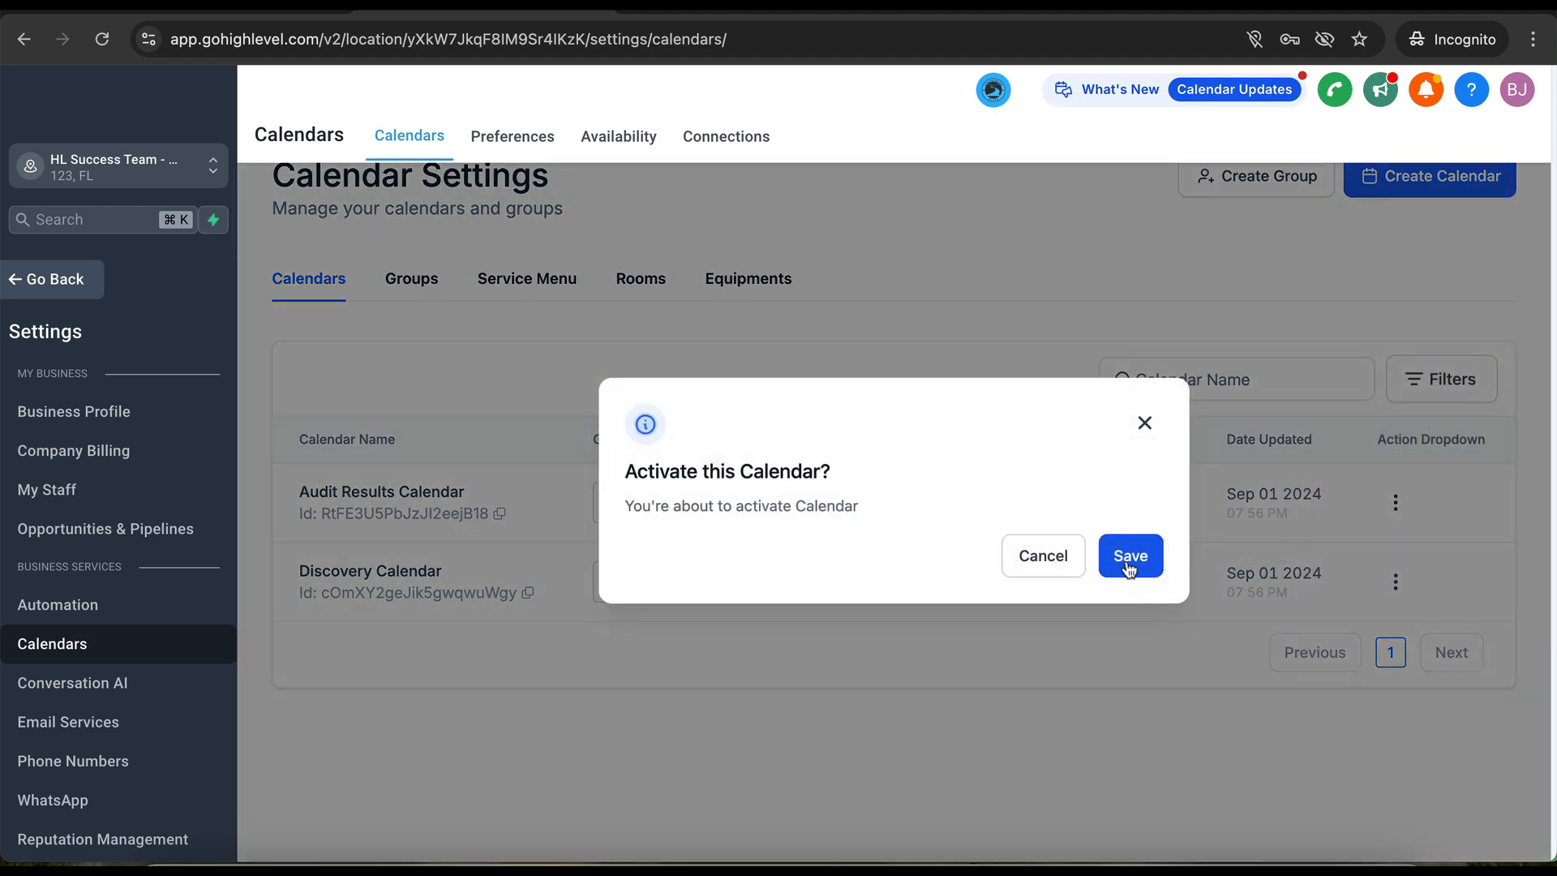
click(1128, 568)
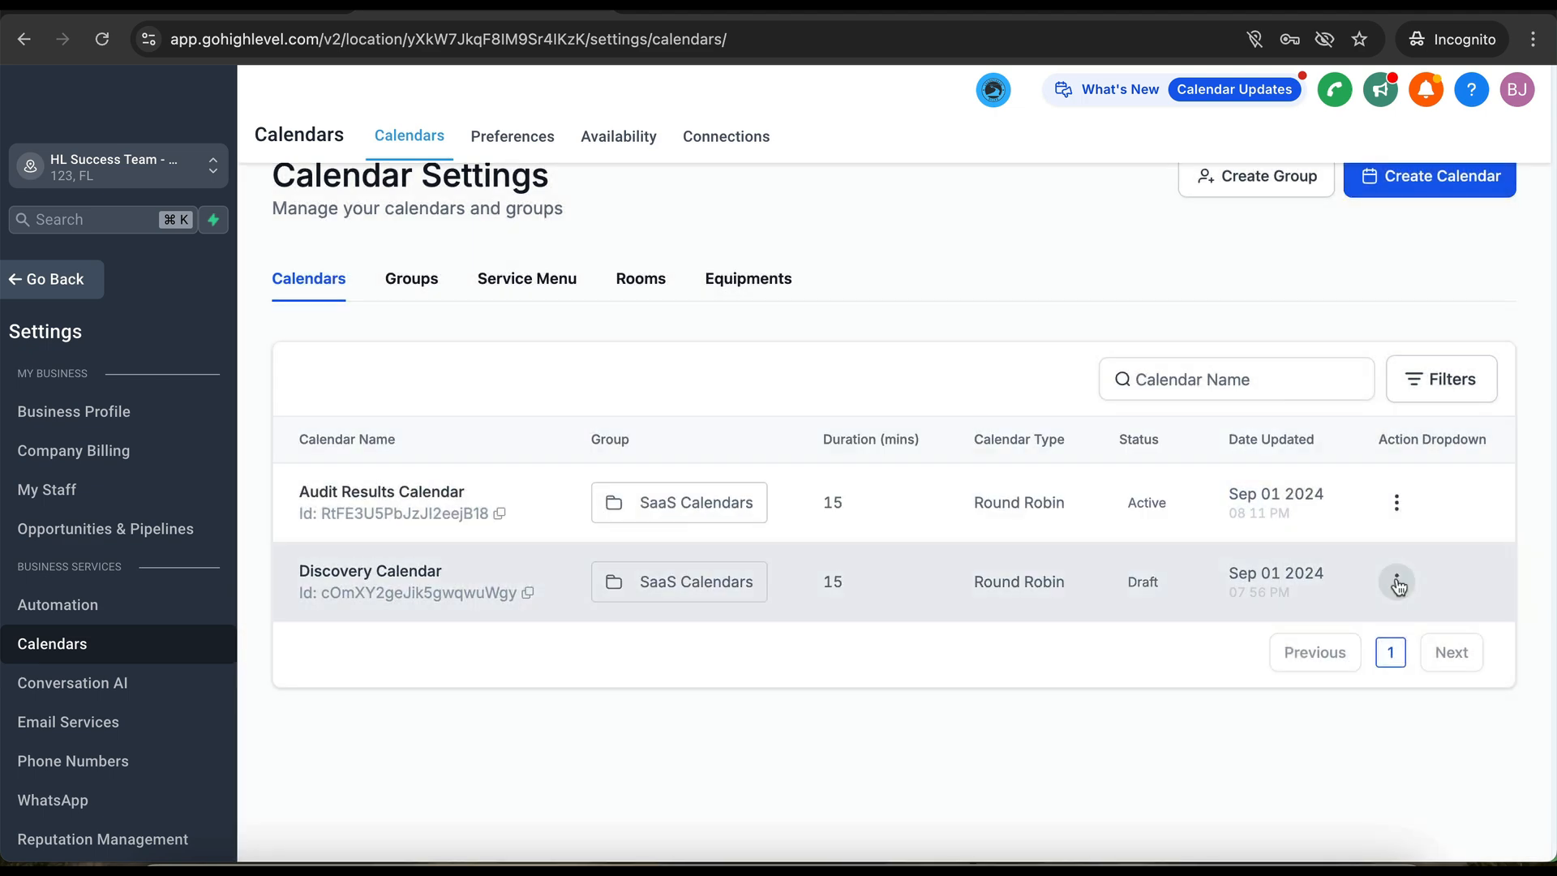
click(1397, 580)
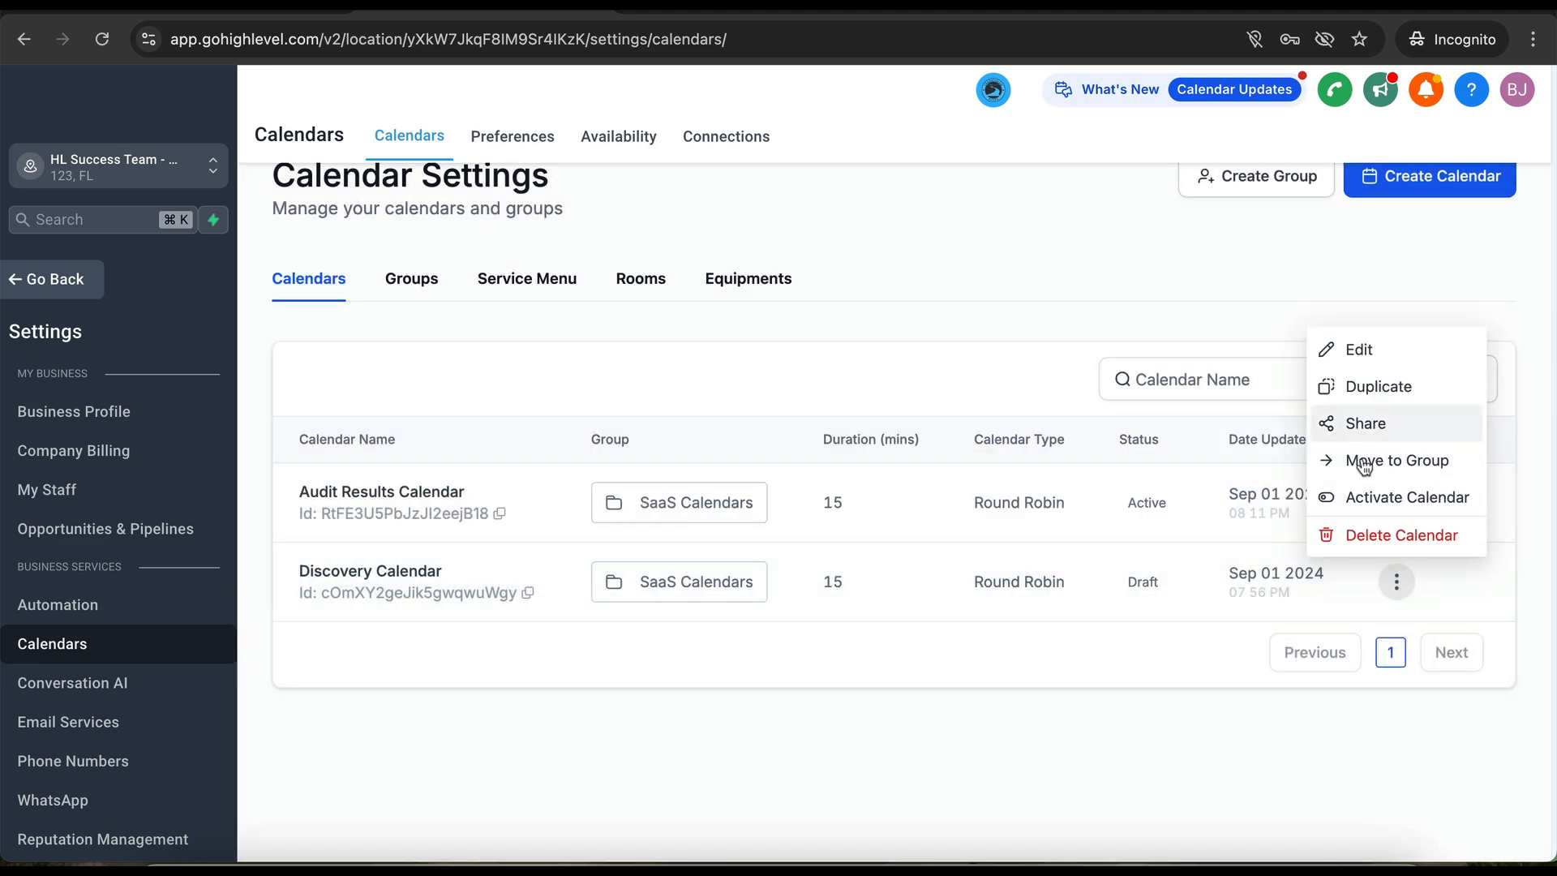
click(1367, 497)
click(1135, 556)
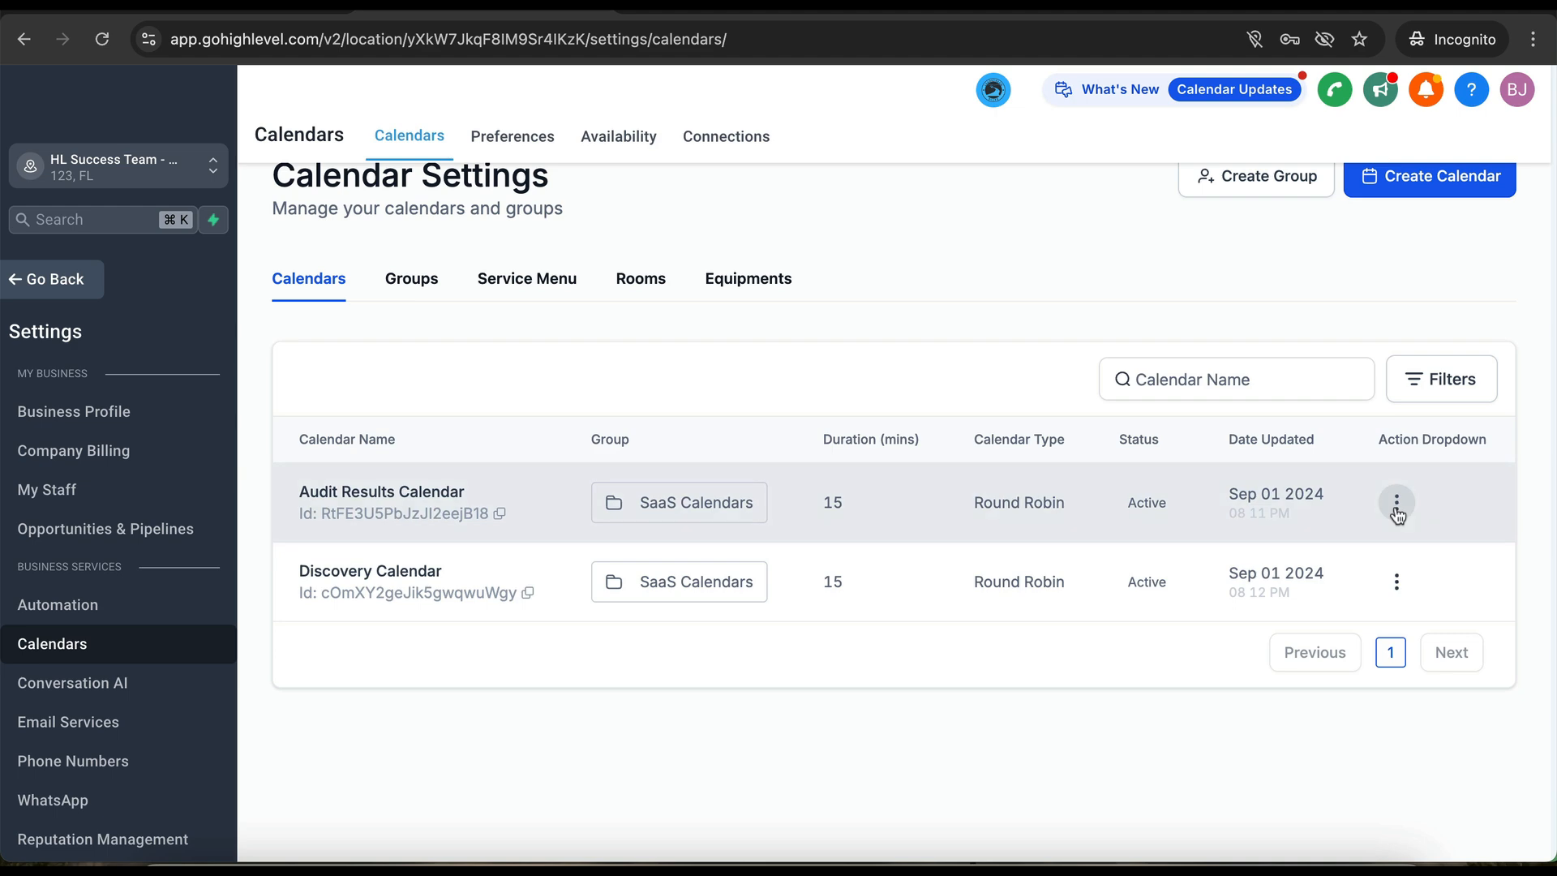
- Edit the Audit Results Calendar and find its team member list empty
click(1396, 502)
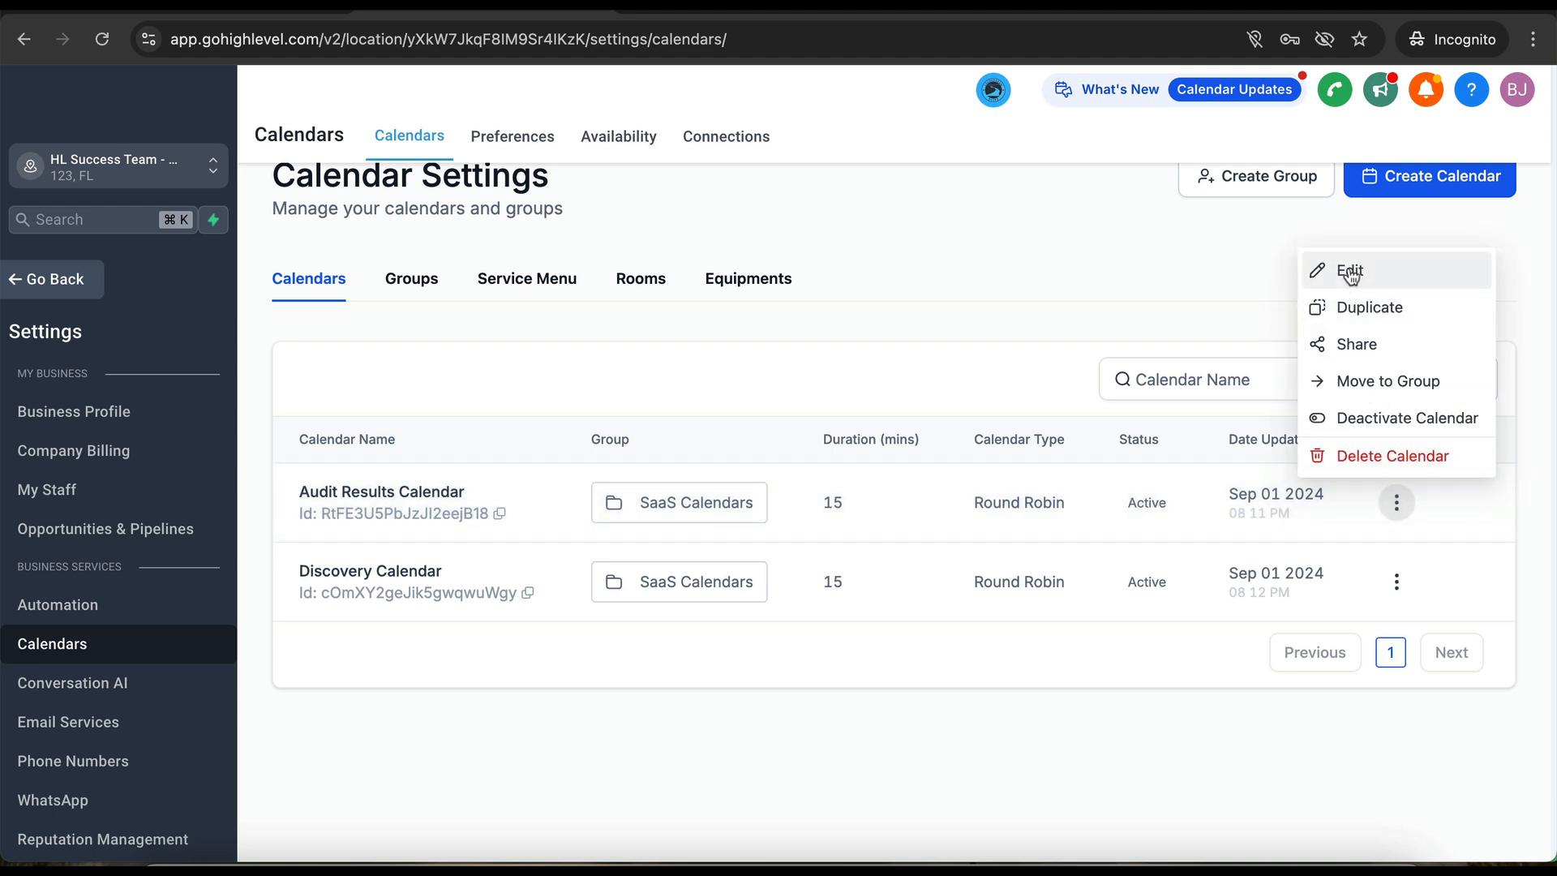
click(1349, 269)
scroll(678, 655, down, 10)
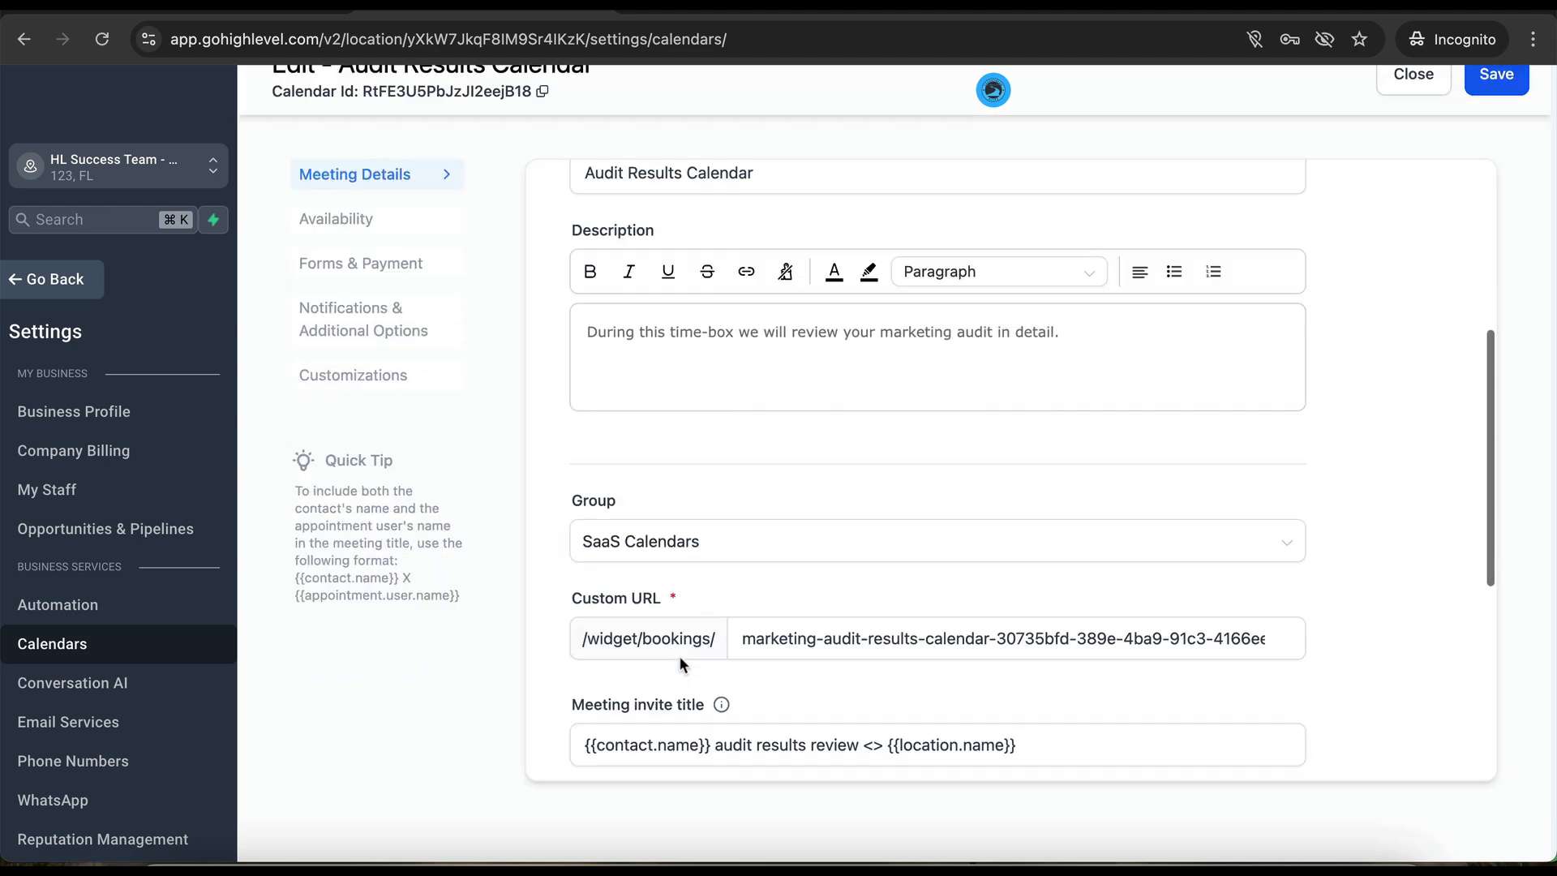
click(660, 577)
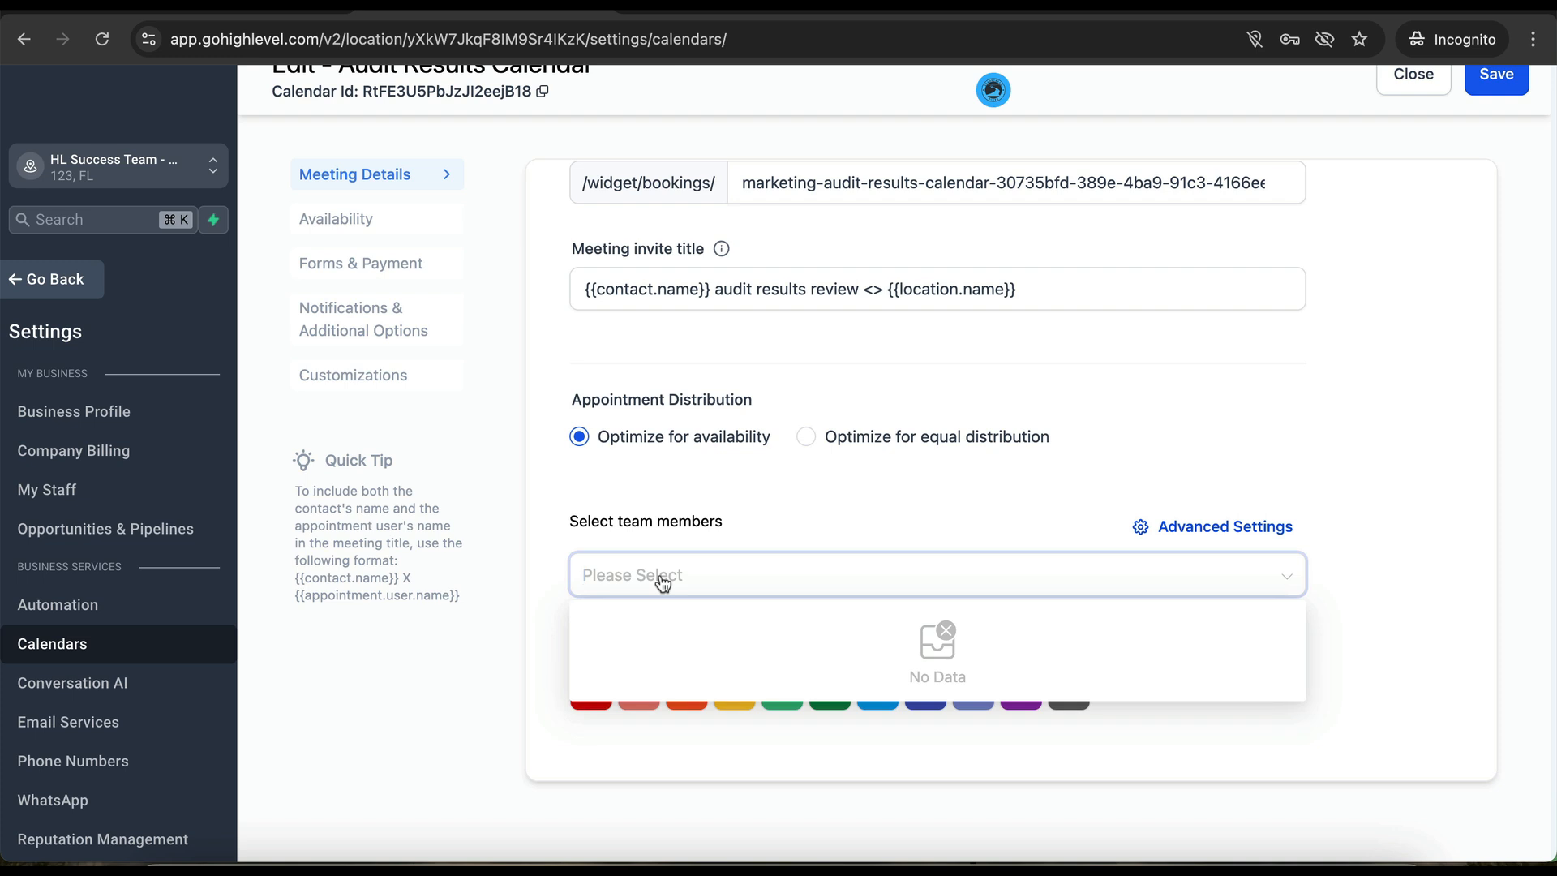
click(599, 477)
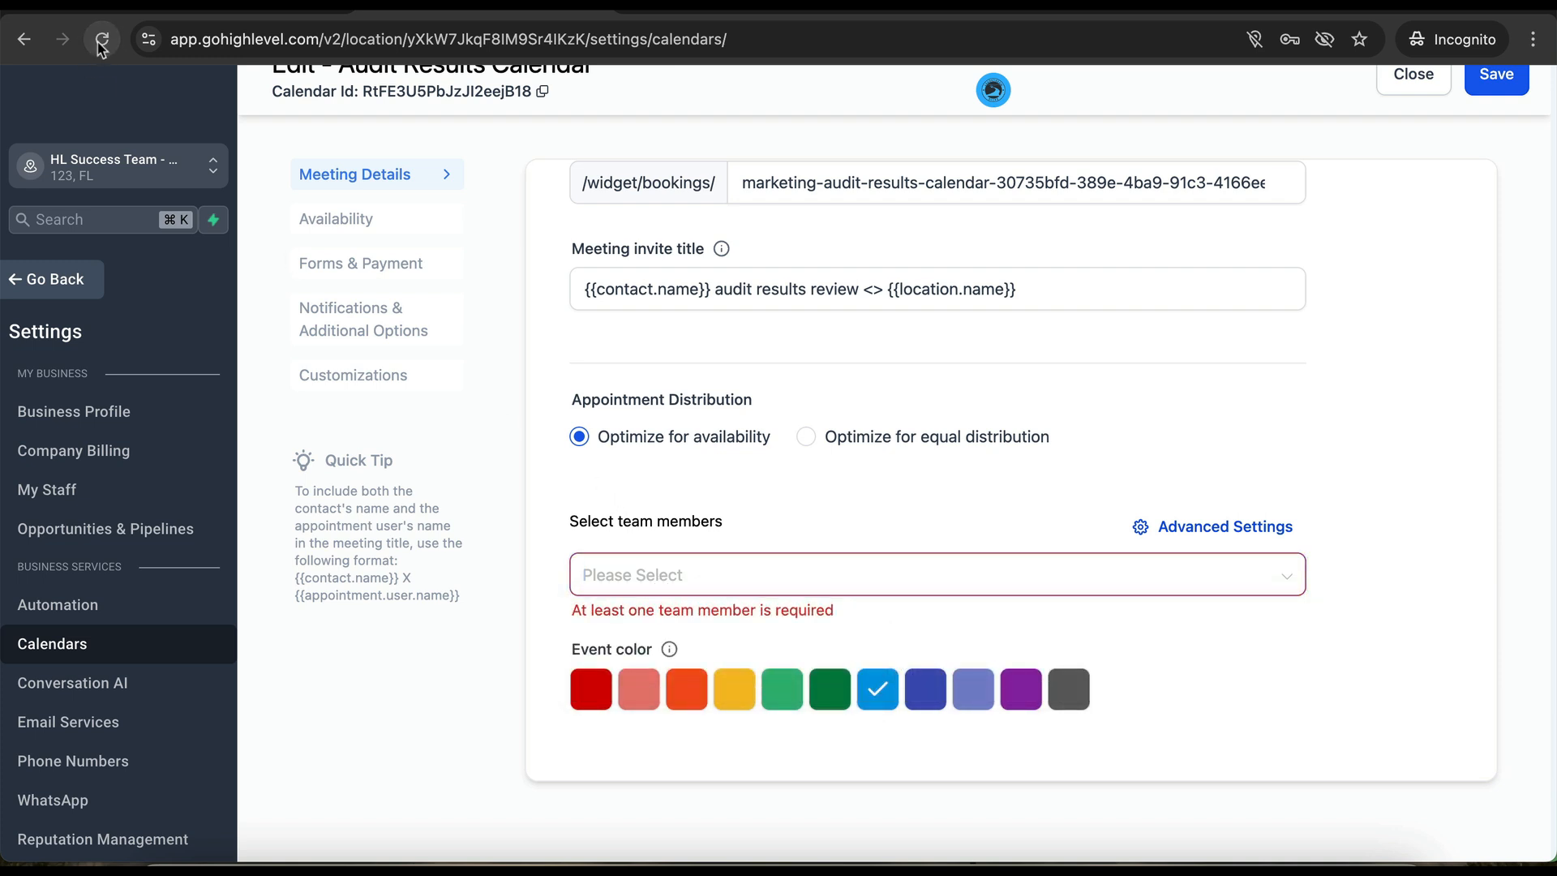
- Reload the page and reopen the Audit Results Calendar editor, checking team members again
click(101, 40)
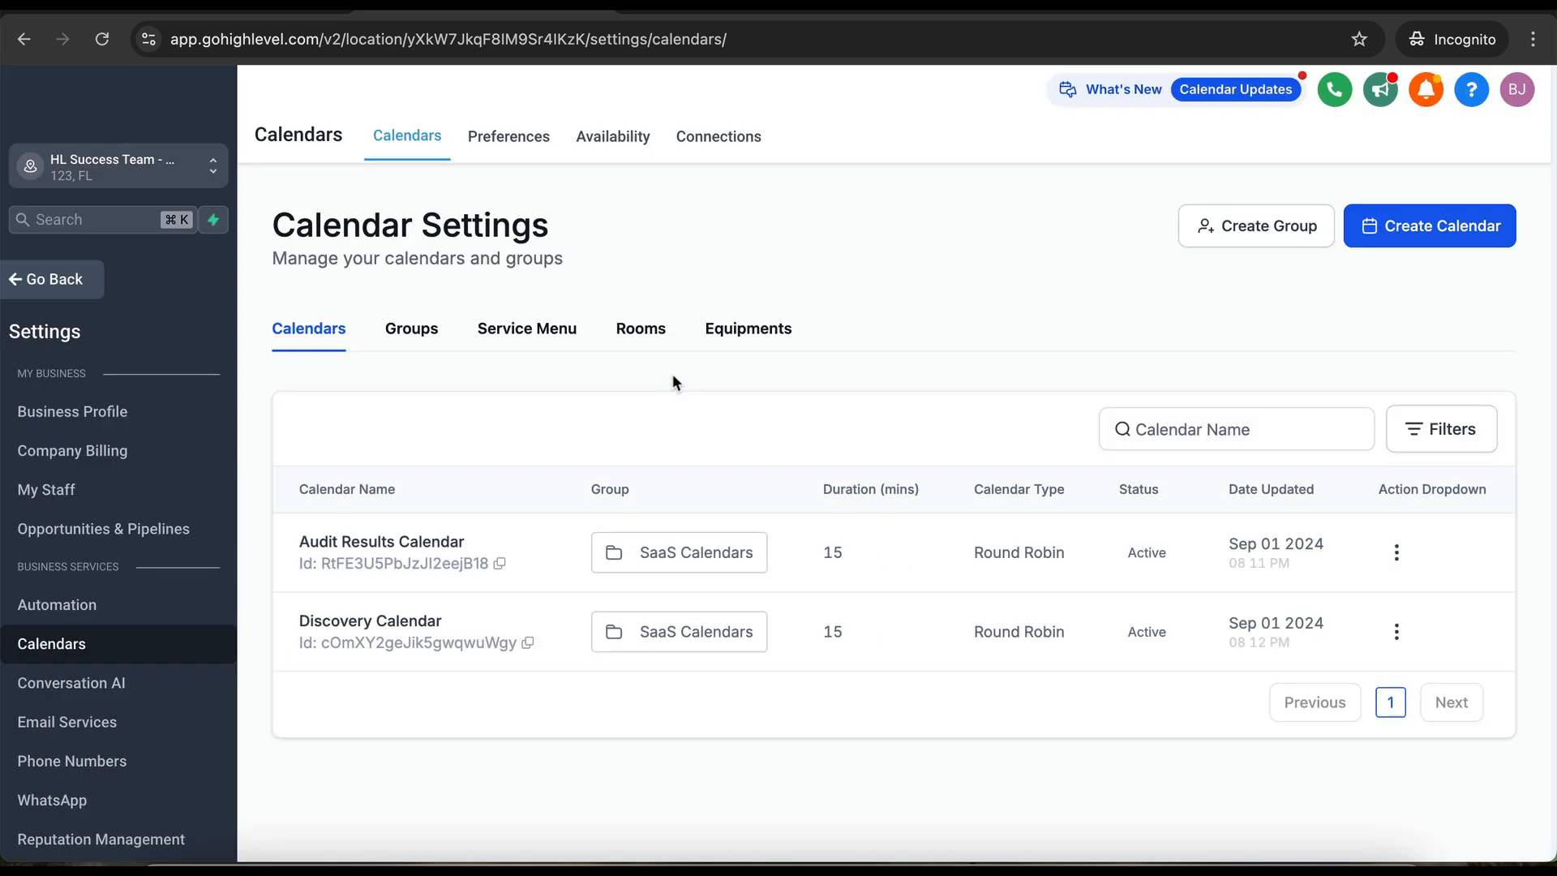
click(1397, 552)
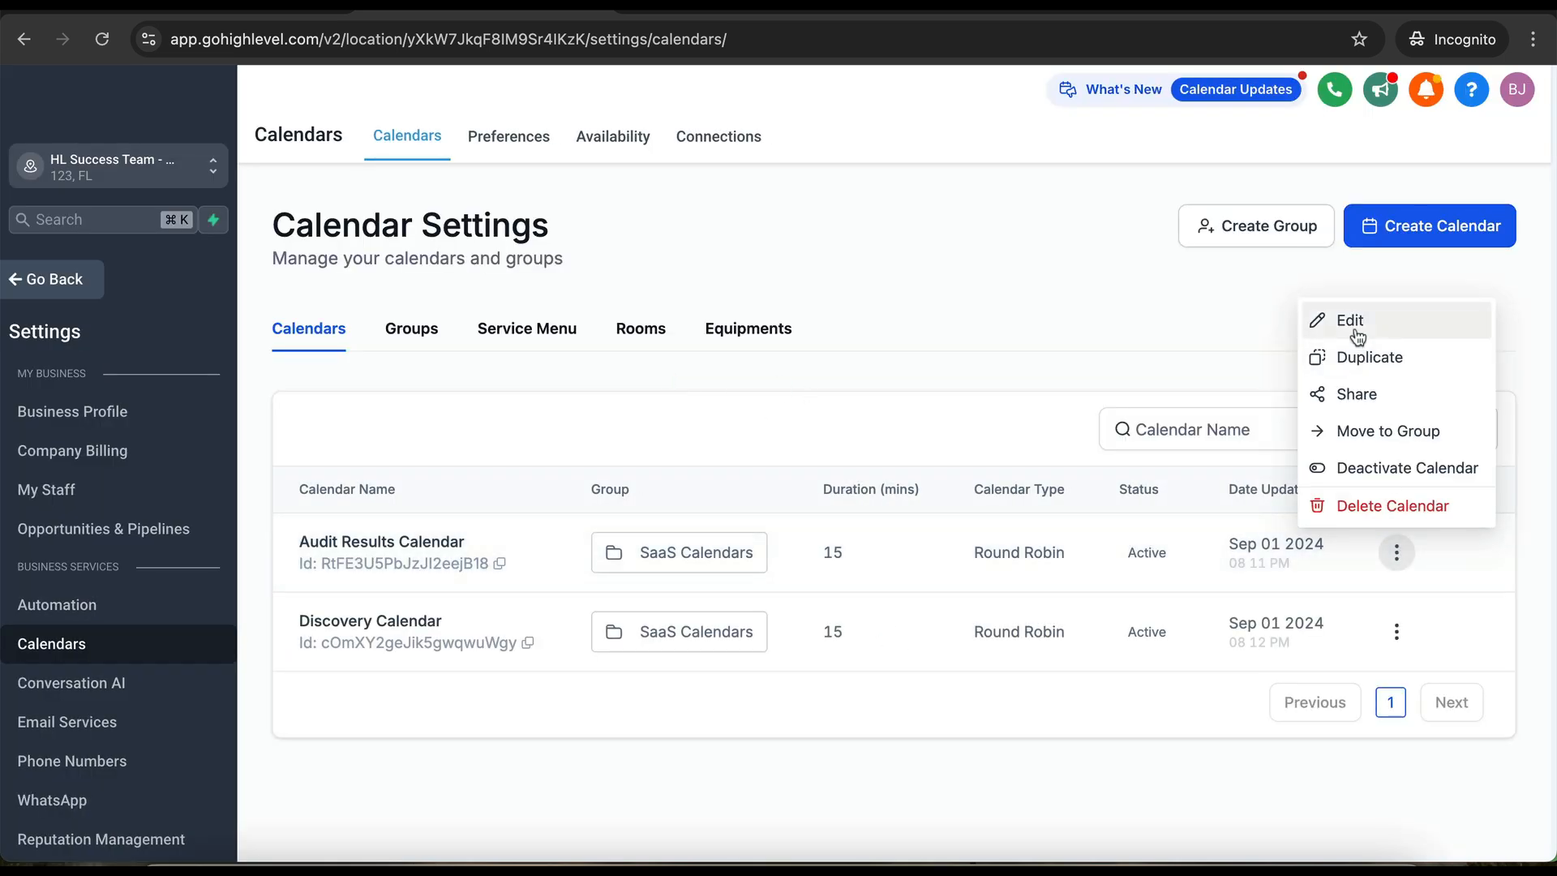
click(1350, 320)
scroll(779, 462, down, 10)
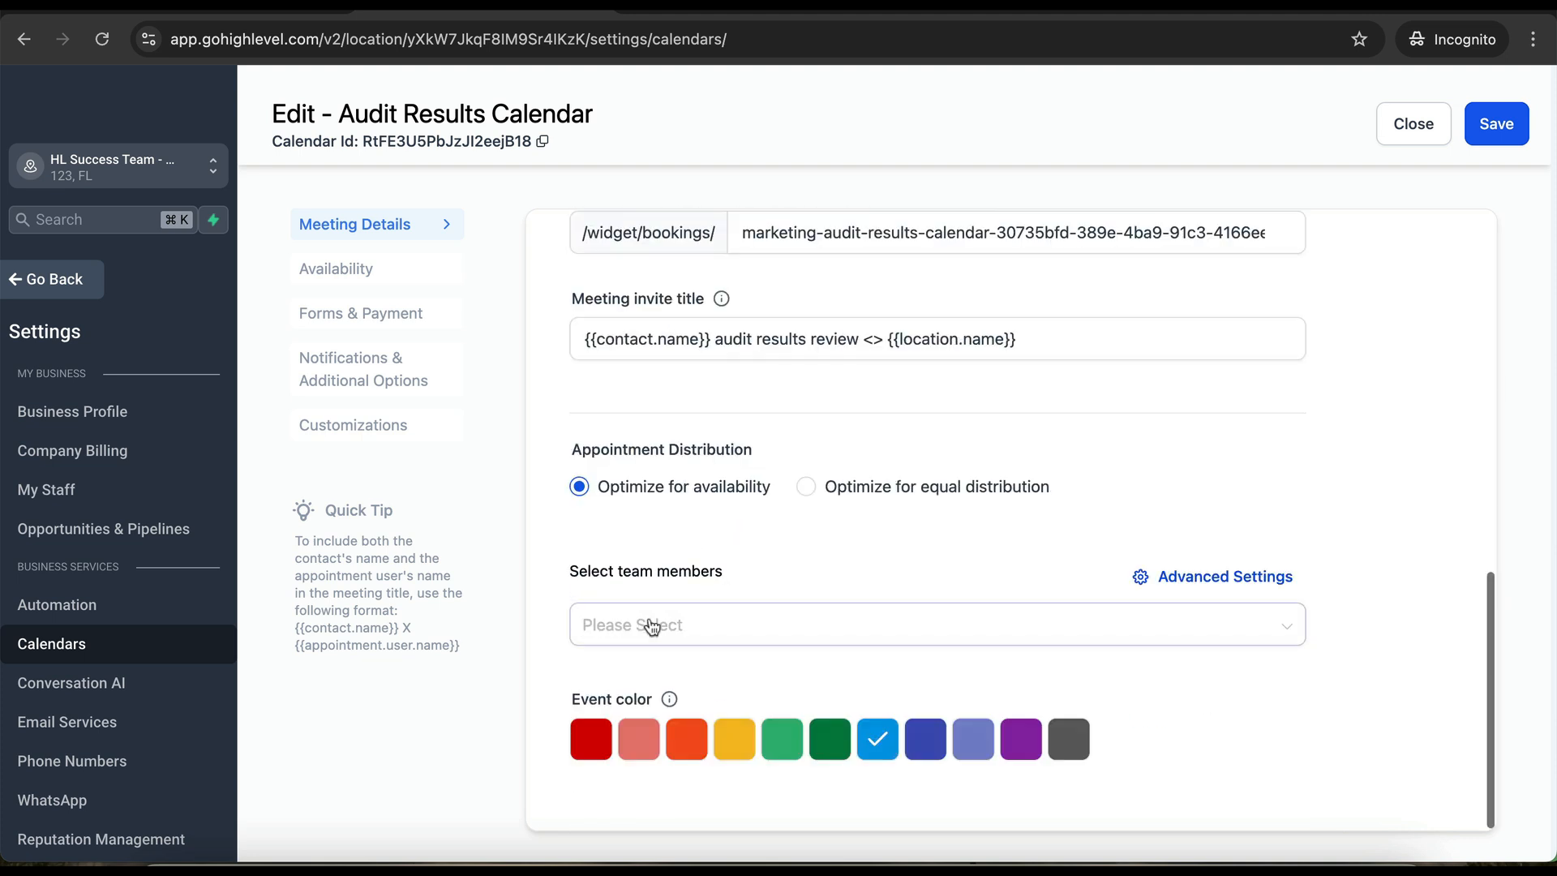
click(651, 626)
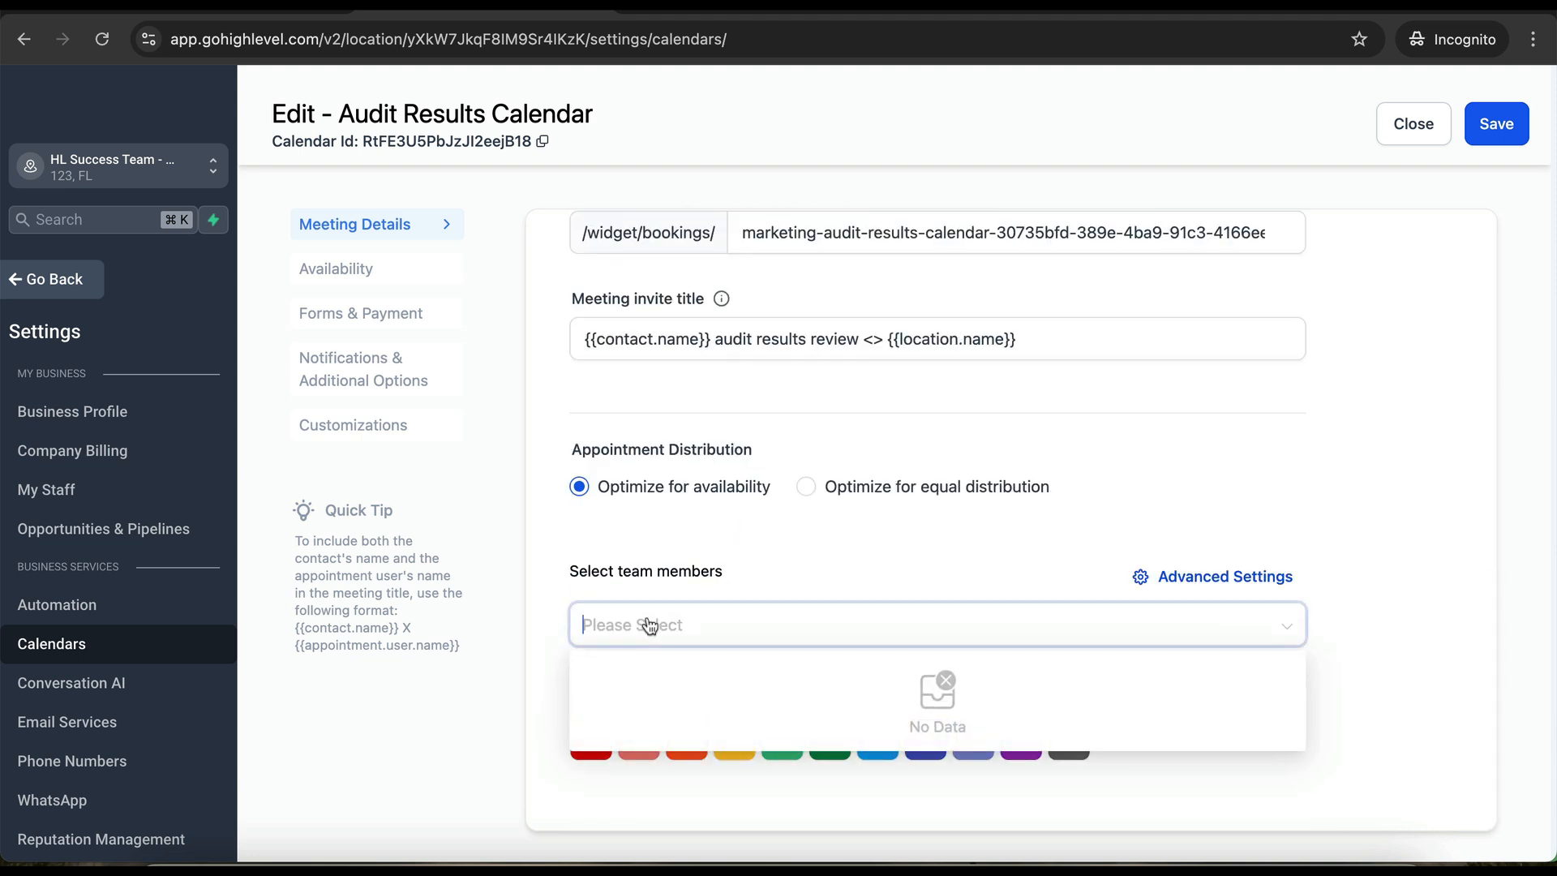
click(890, 554)
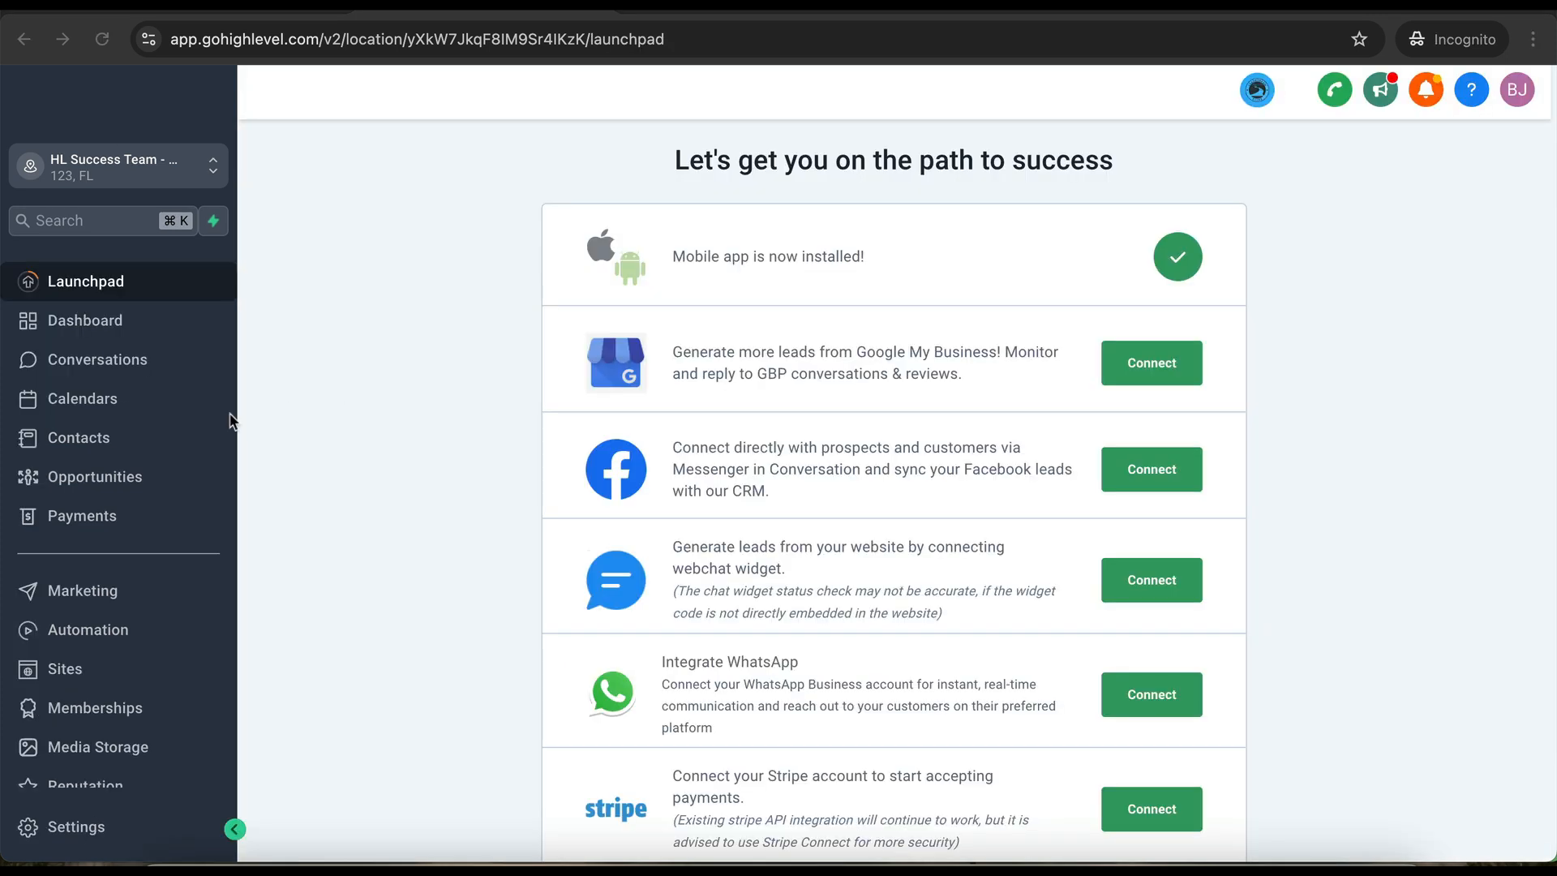
- Select the available user in the Audit Results Calendar's team members, then save and close
click(97, 405)
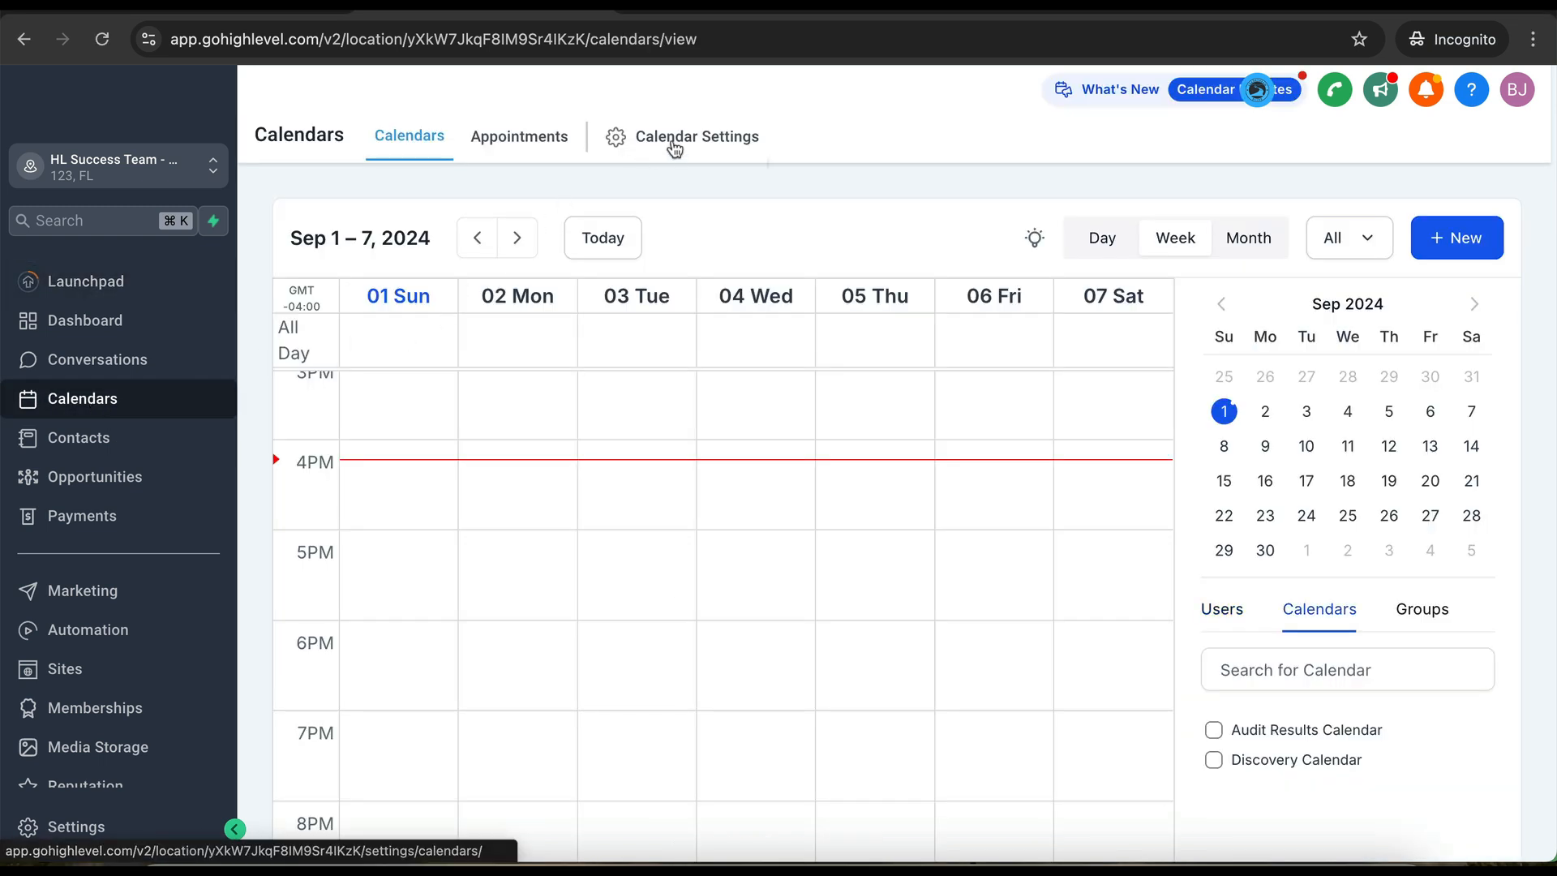
click(674, 147)
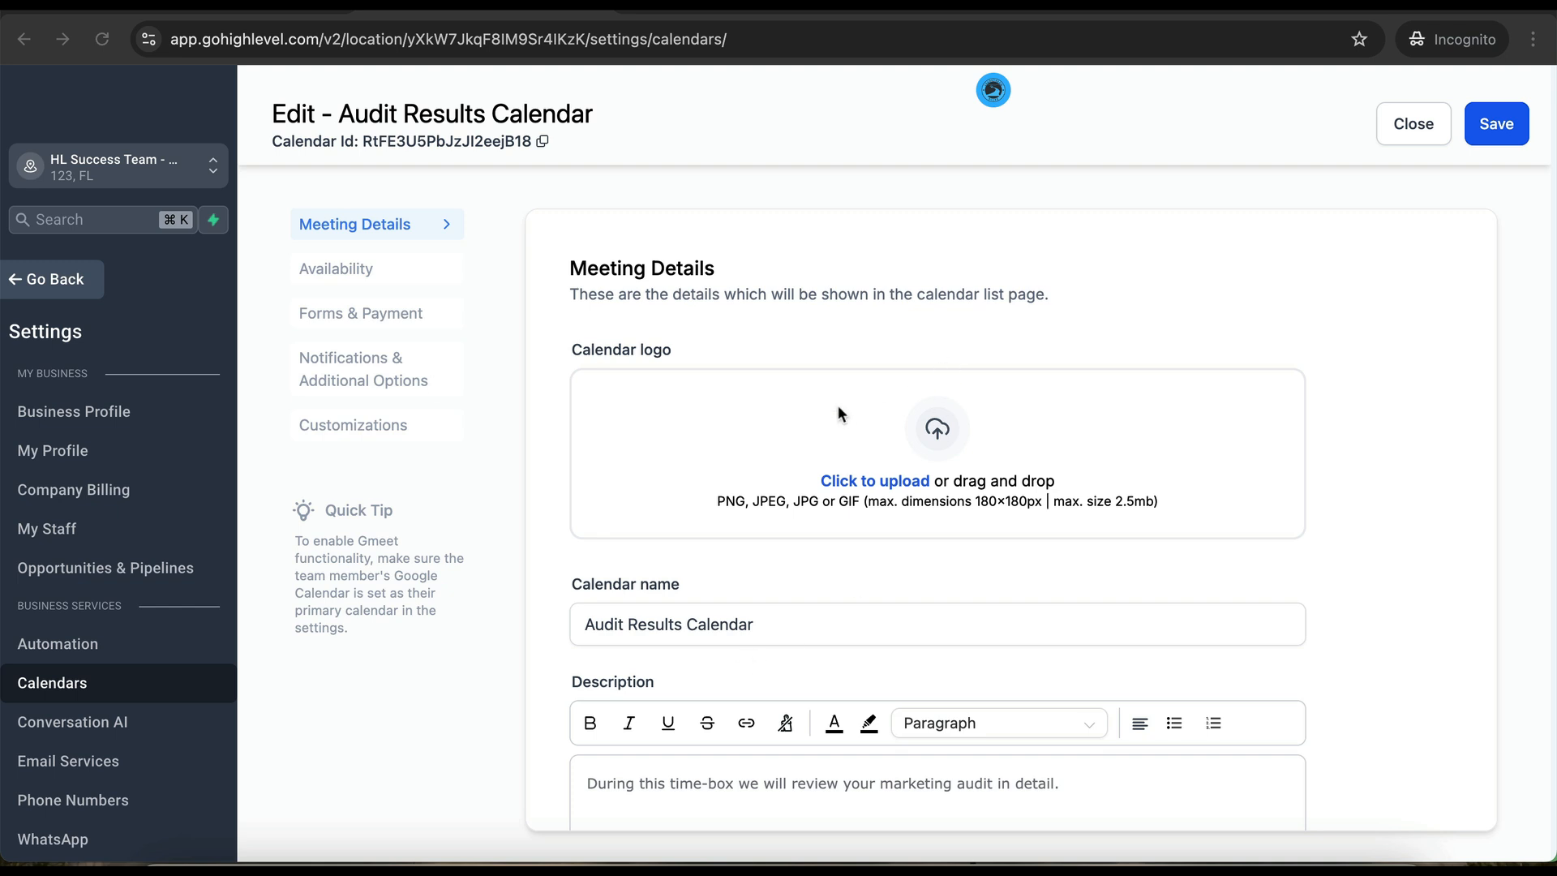
scroll(838, 405, down, 10)
click(728, 624)
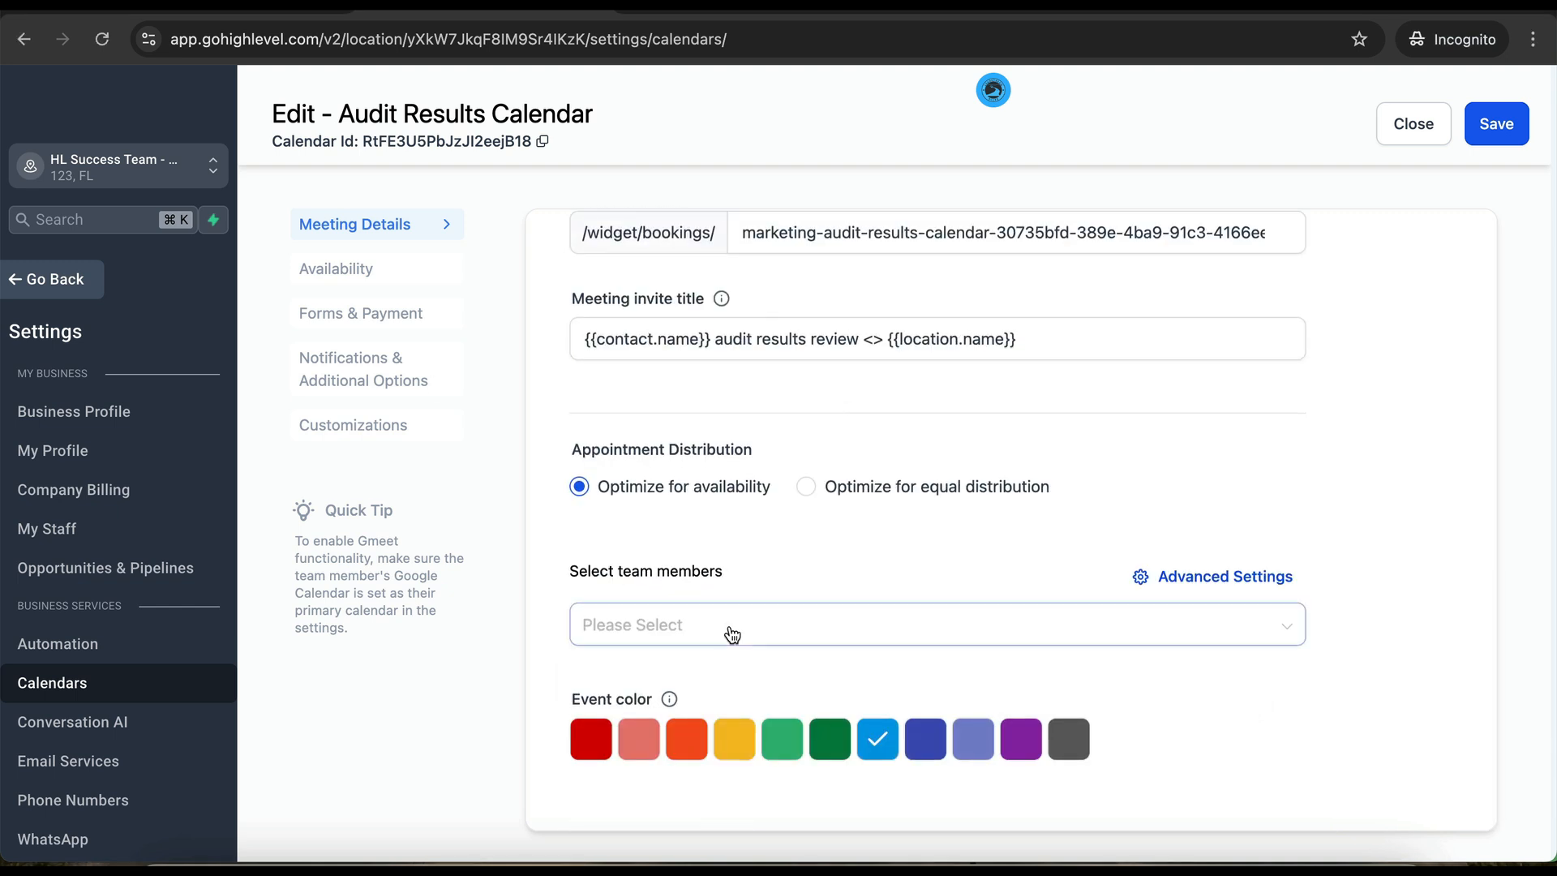
click(679, 675)
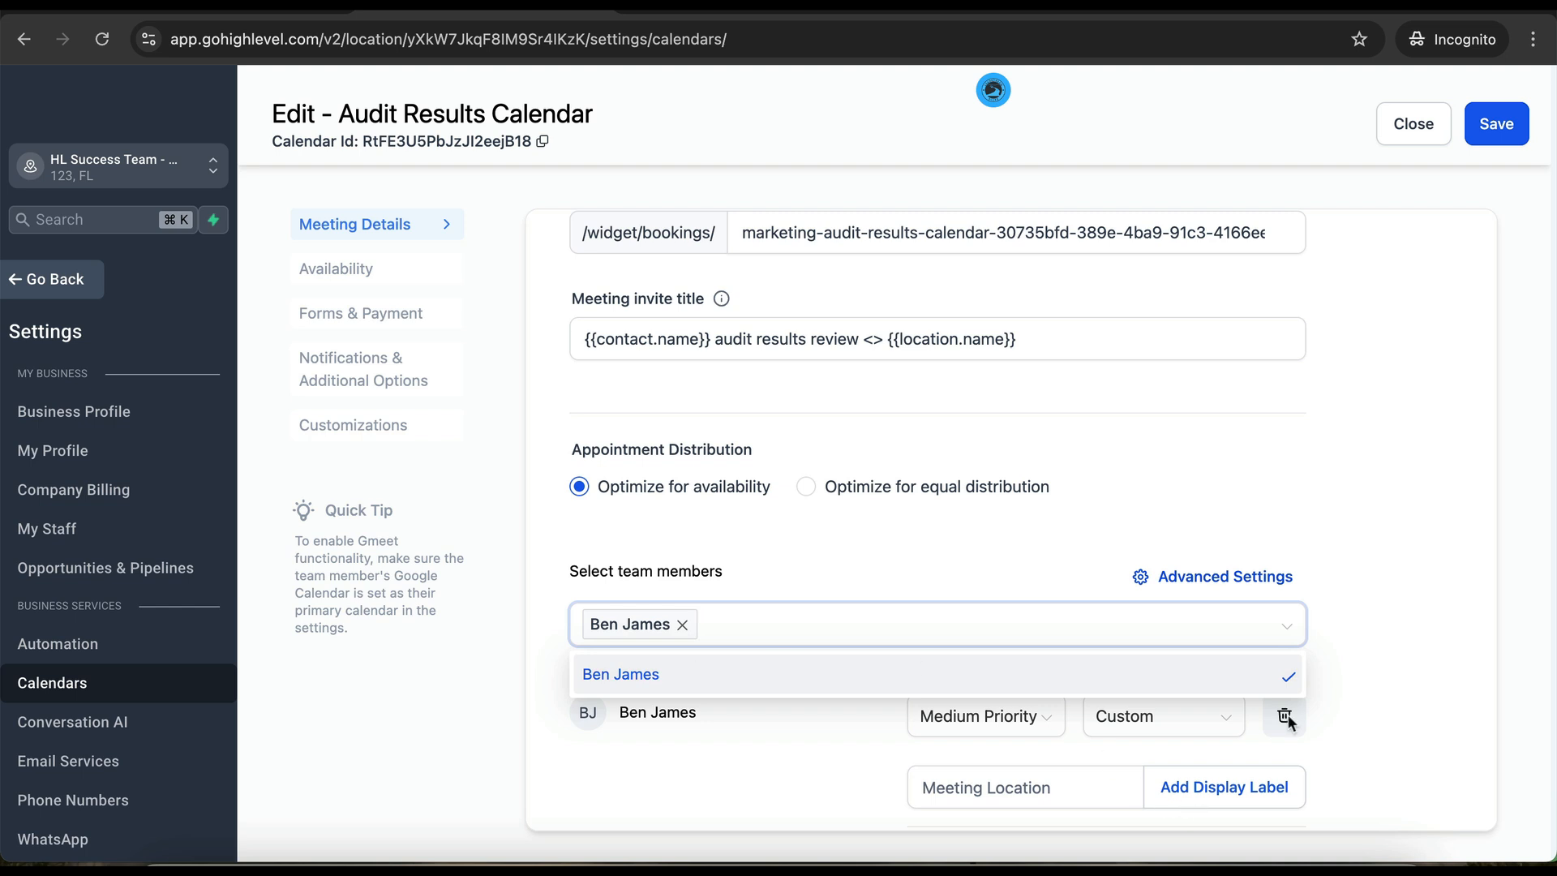
click(1355, 675)
click(1496, 126)
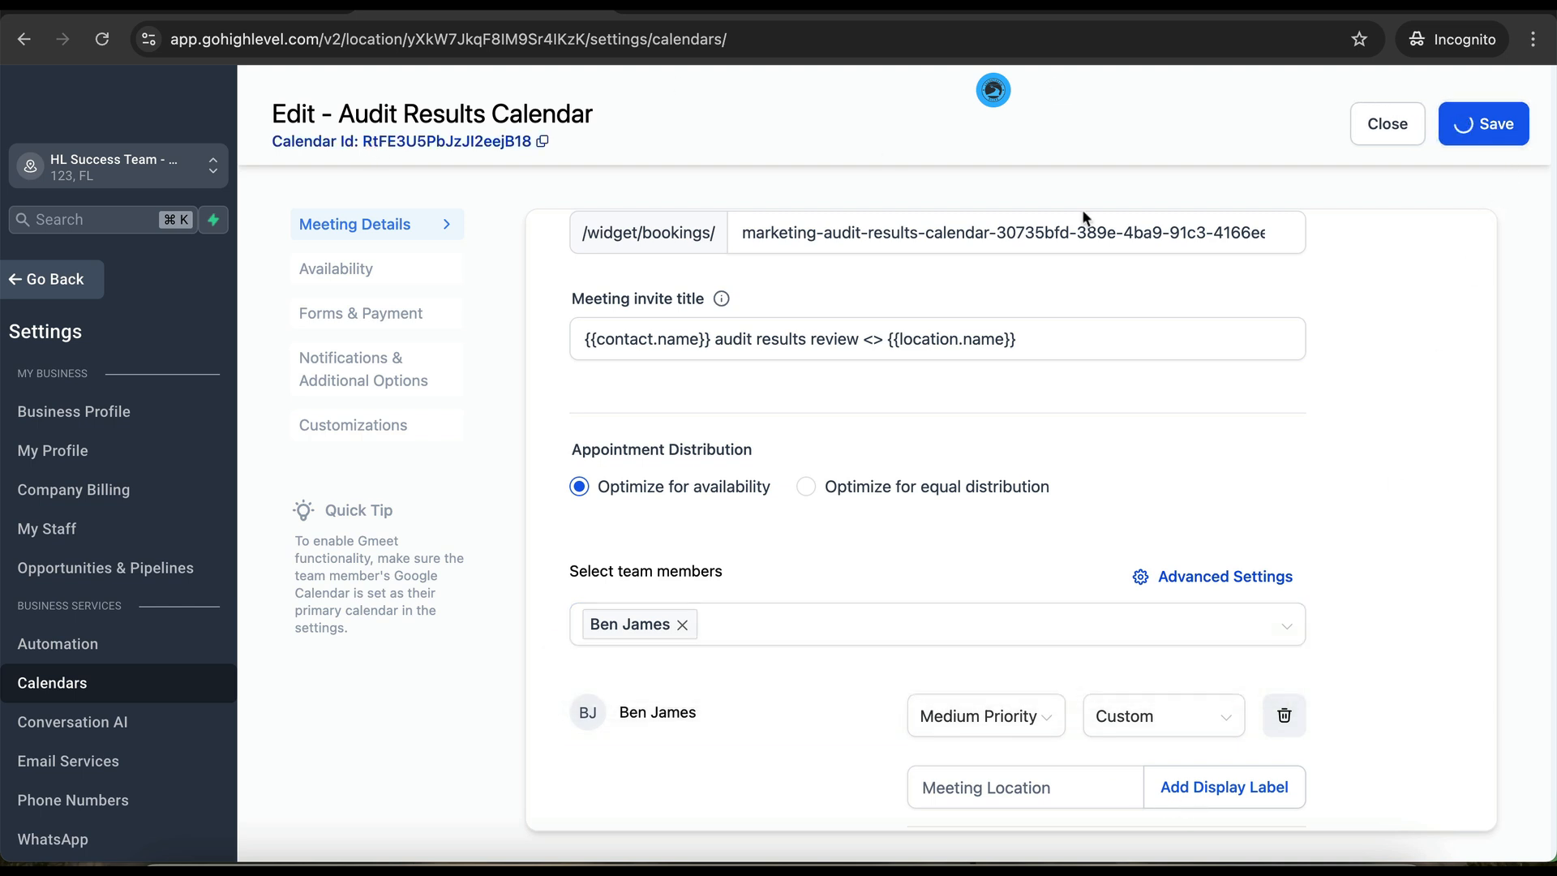
click(1390, 128)
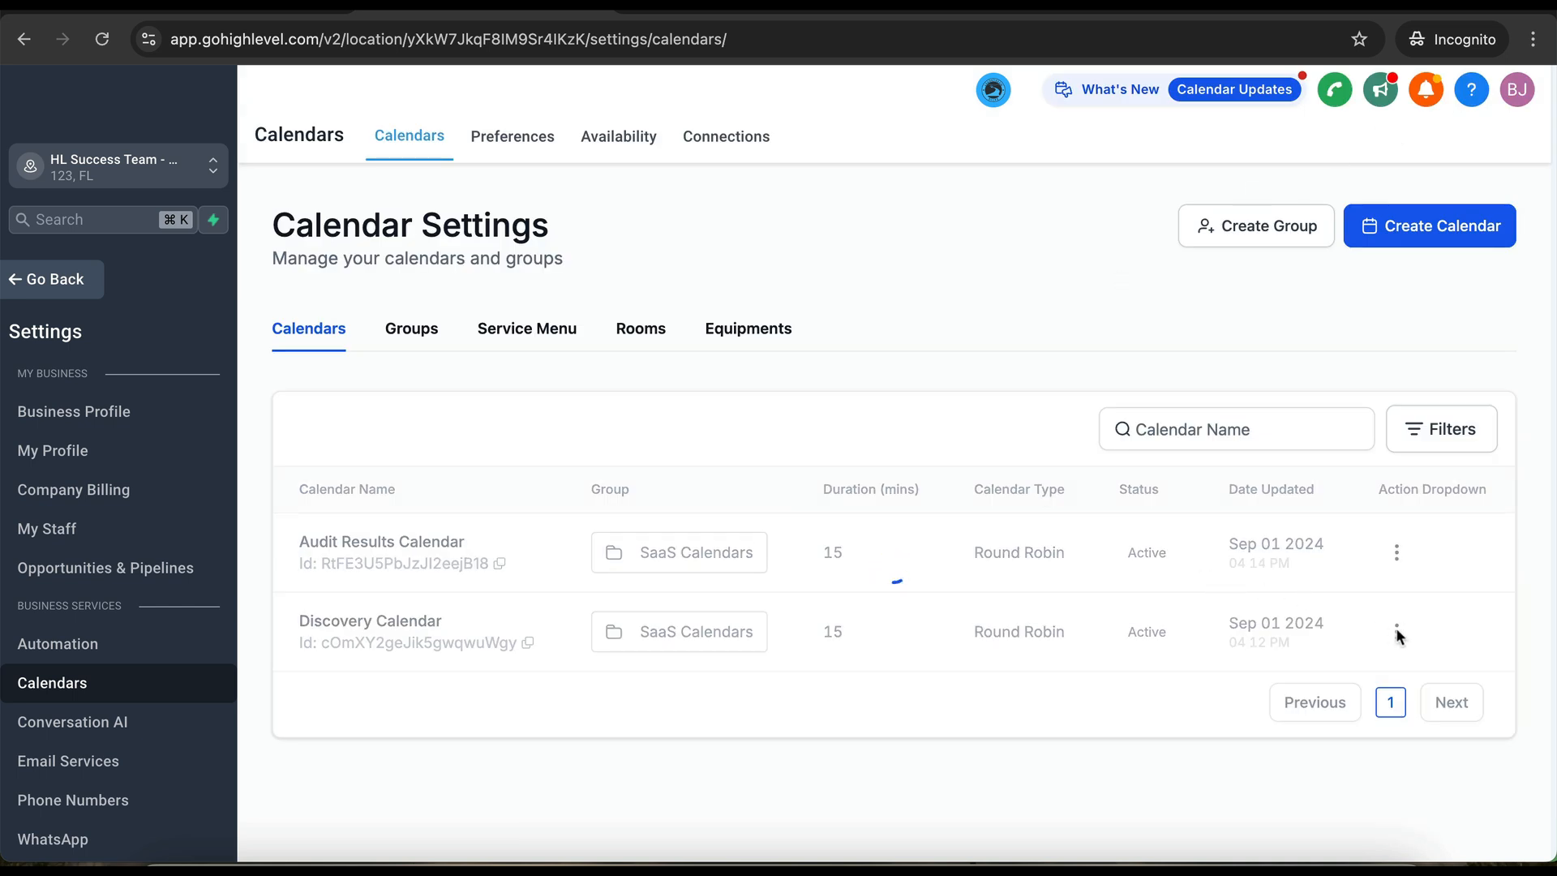
- Select the same user in the Discovery Calendar's team members, then save and close
click(1396, 634)
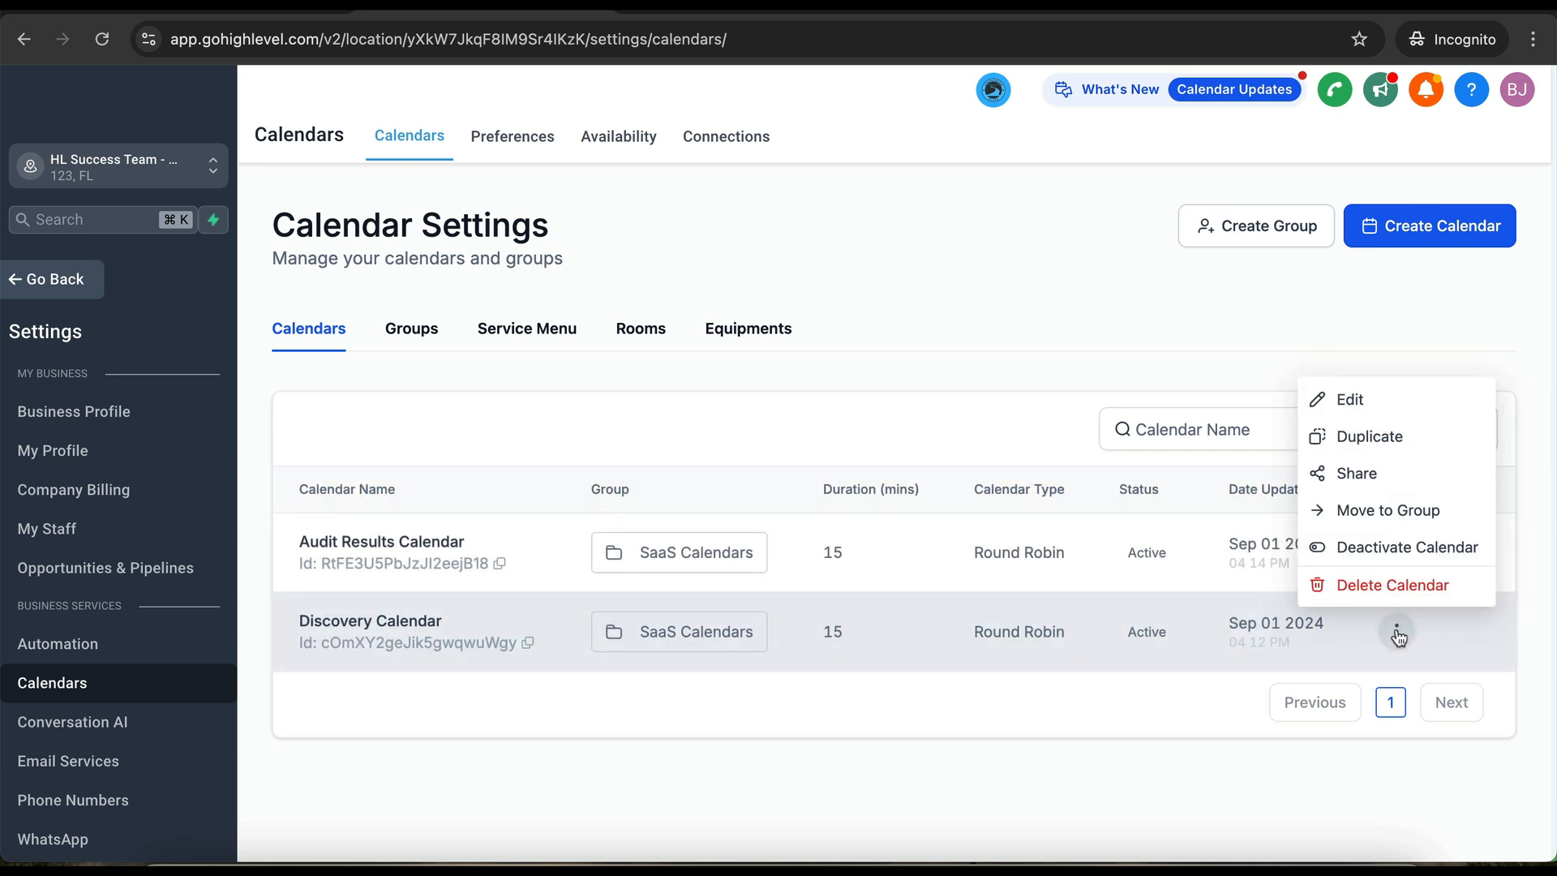
click(1358, 403)
scroll(688, 426, down, 10)
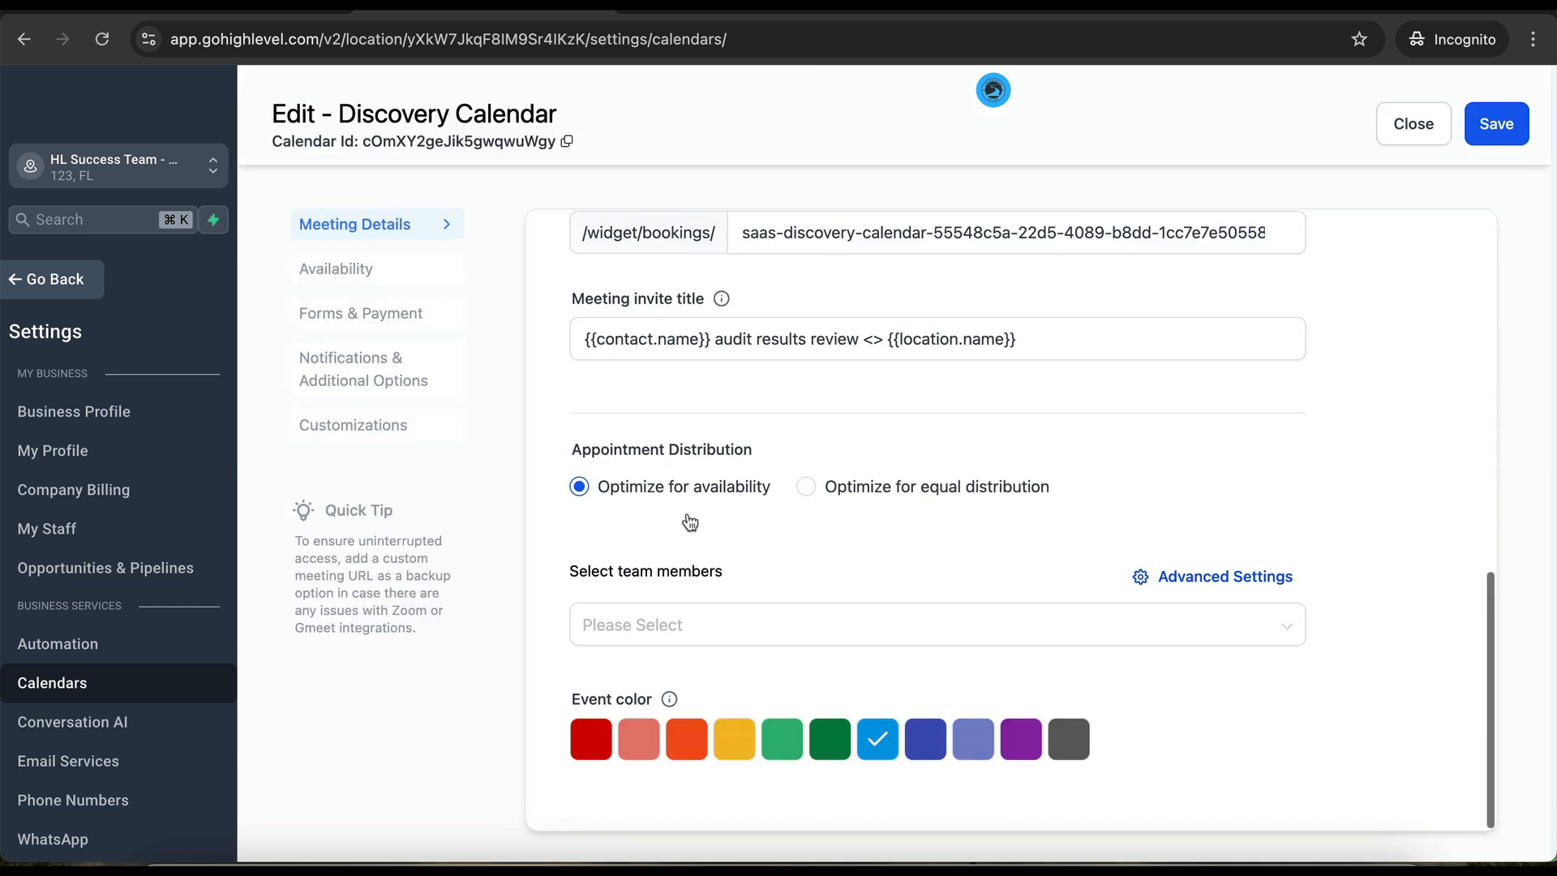
click(660, 623)
click(649, 671)
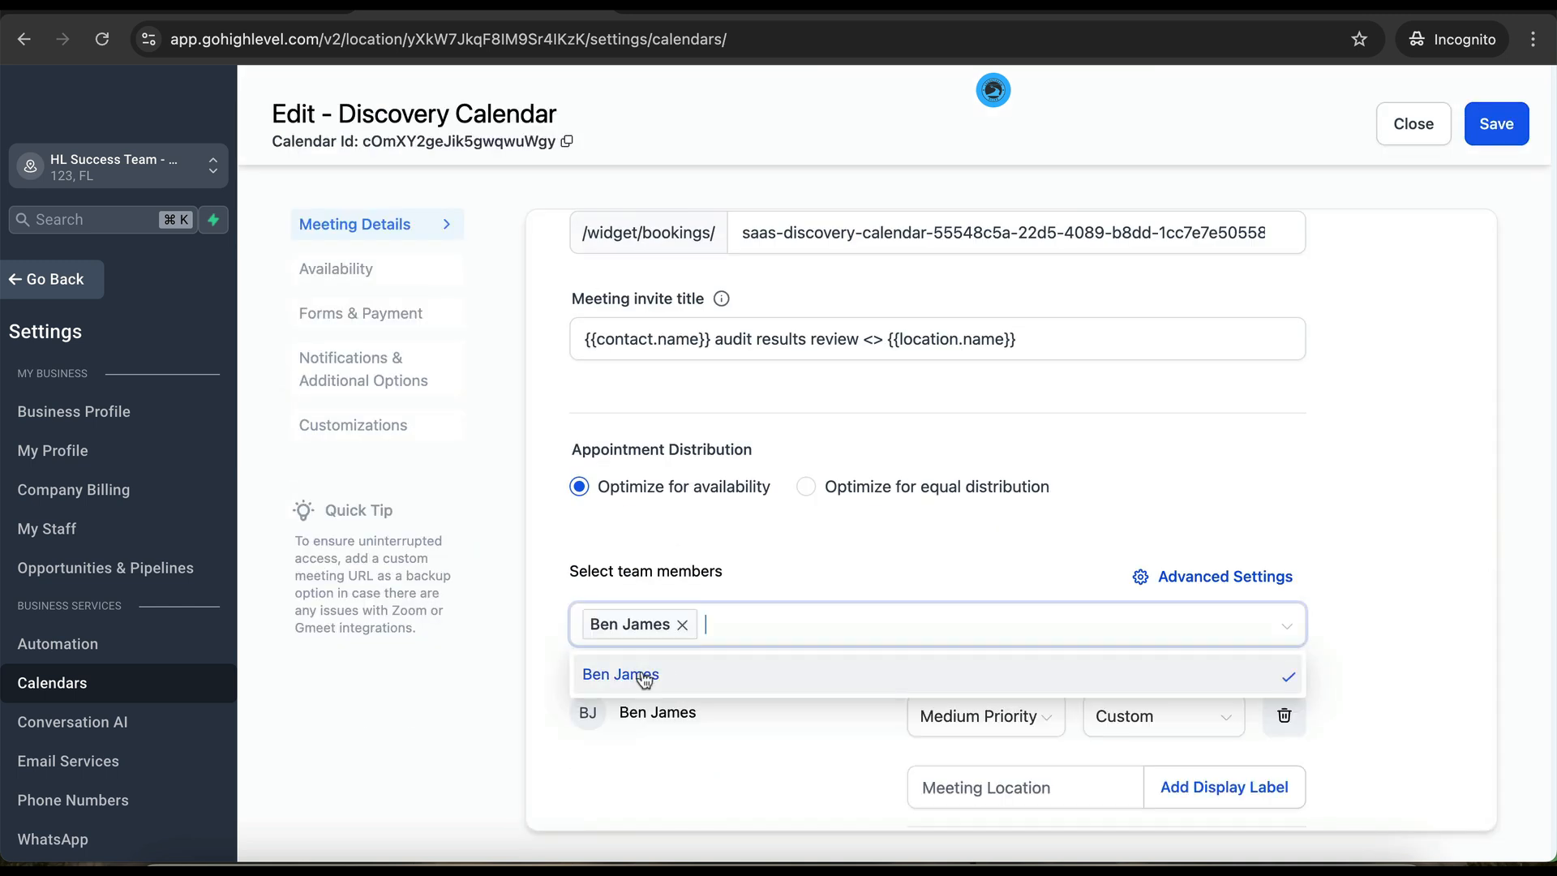
click(1449, 475)
click(1501, 123)
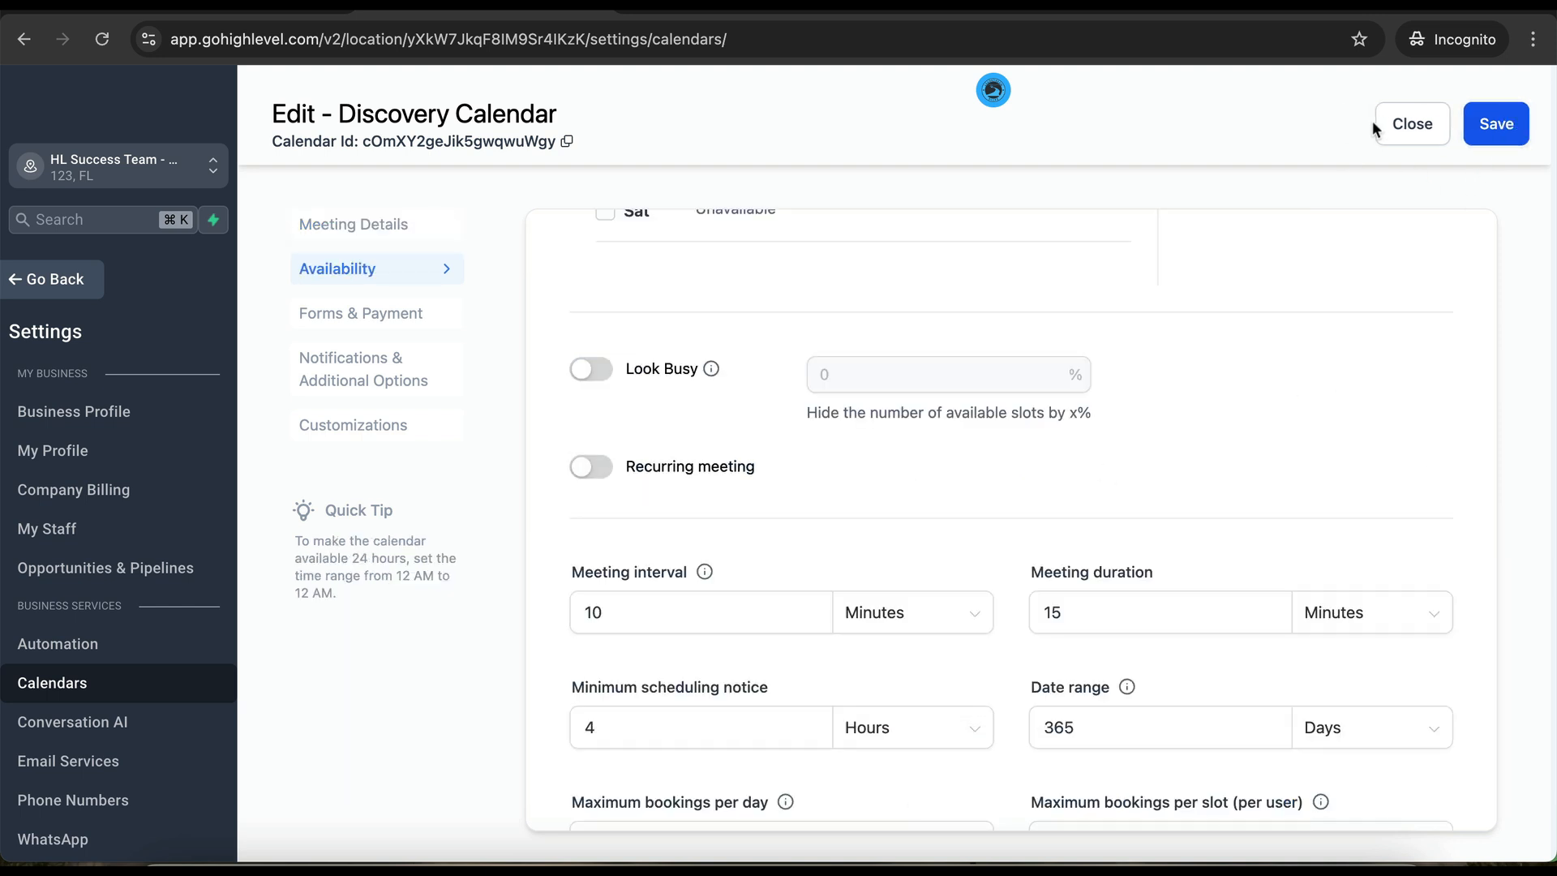
click(1412, 127)
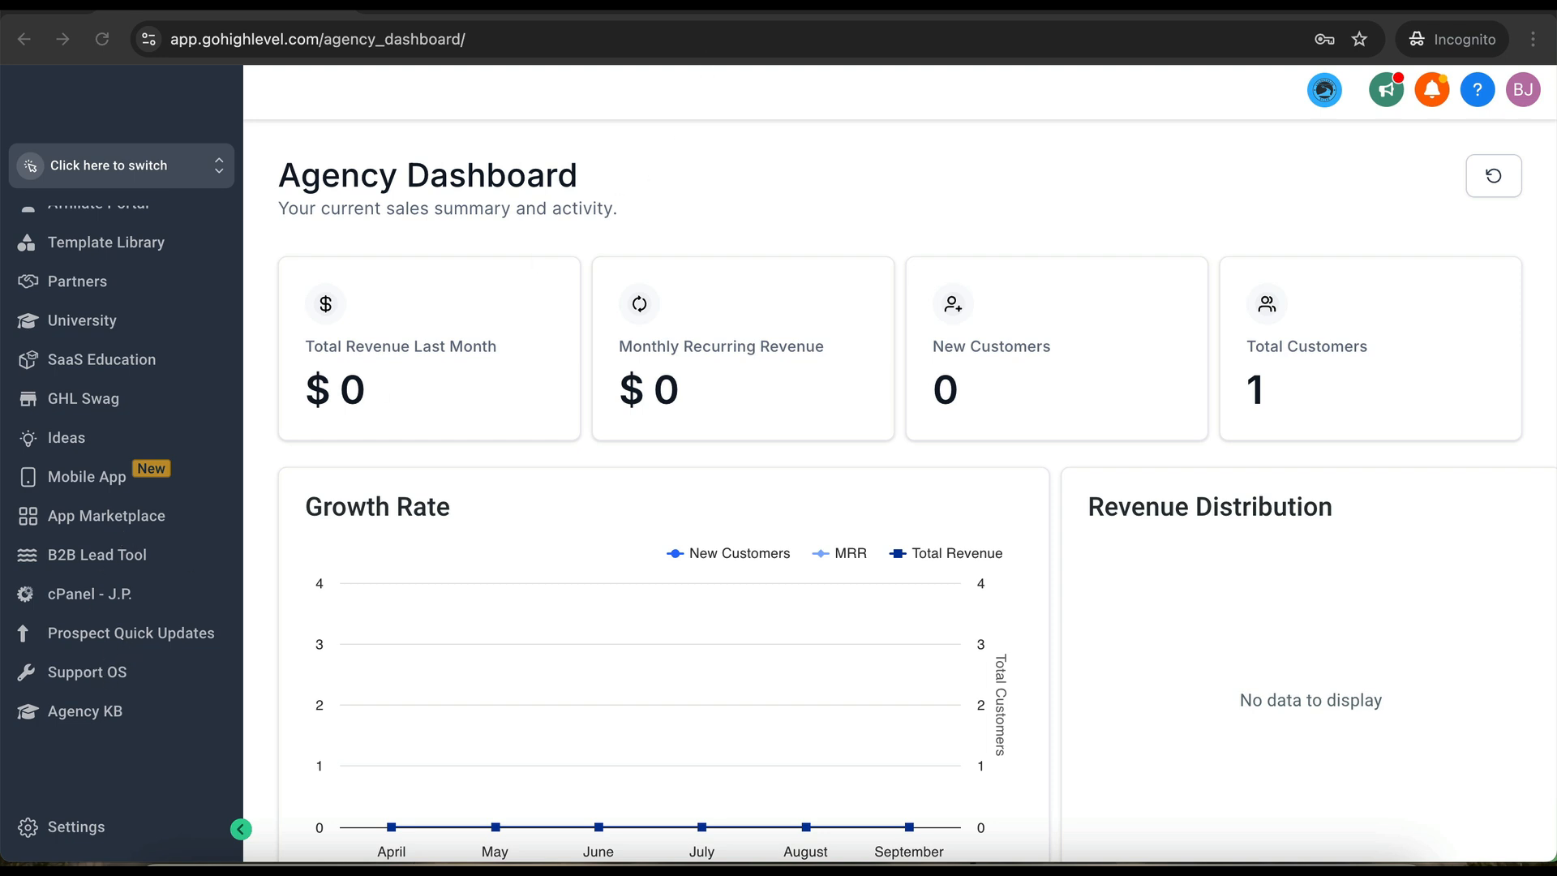
- Switch to Extendly's Onboarding Forms and review the SaaS Setup, Small Biz Setup and QS Setup forms
click(744, 5)
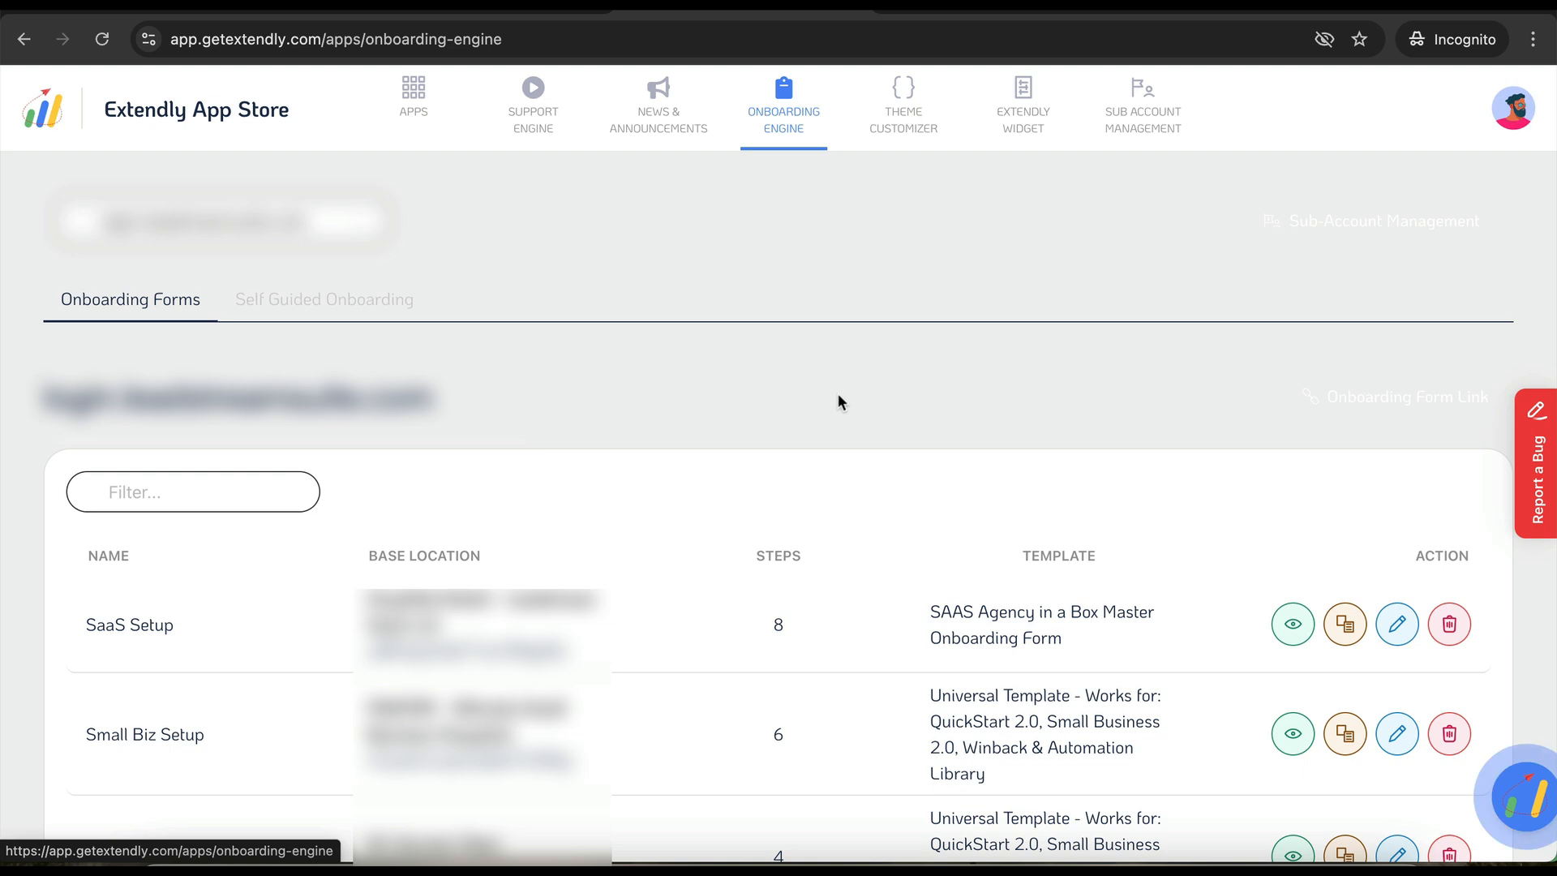
scroll(839, 396, down, 2)
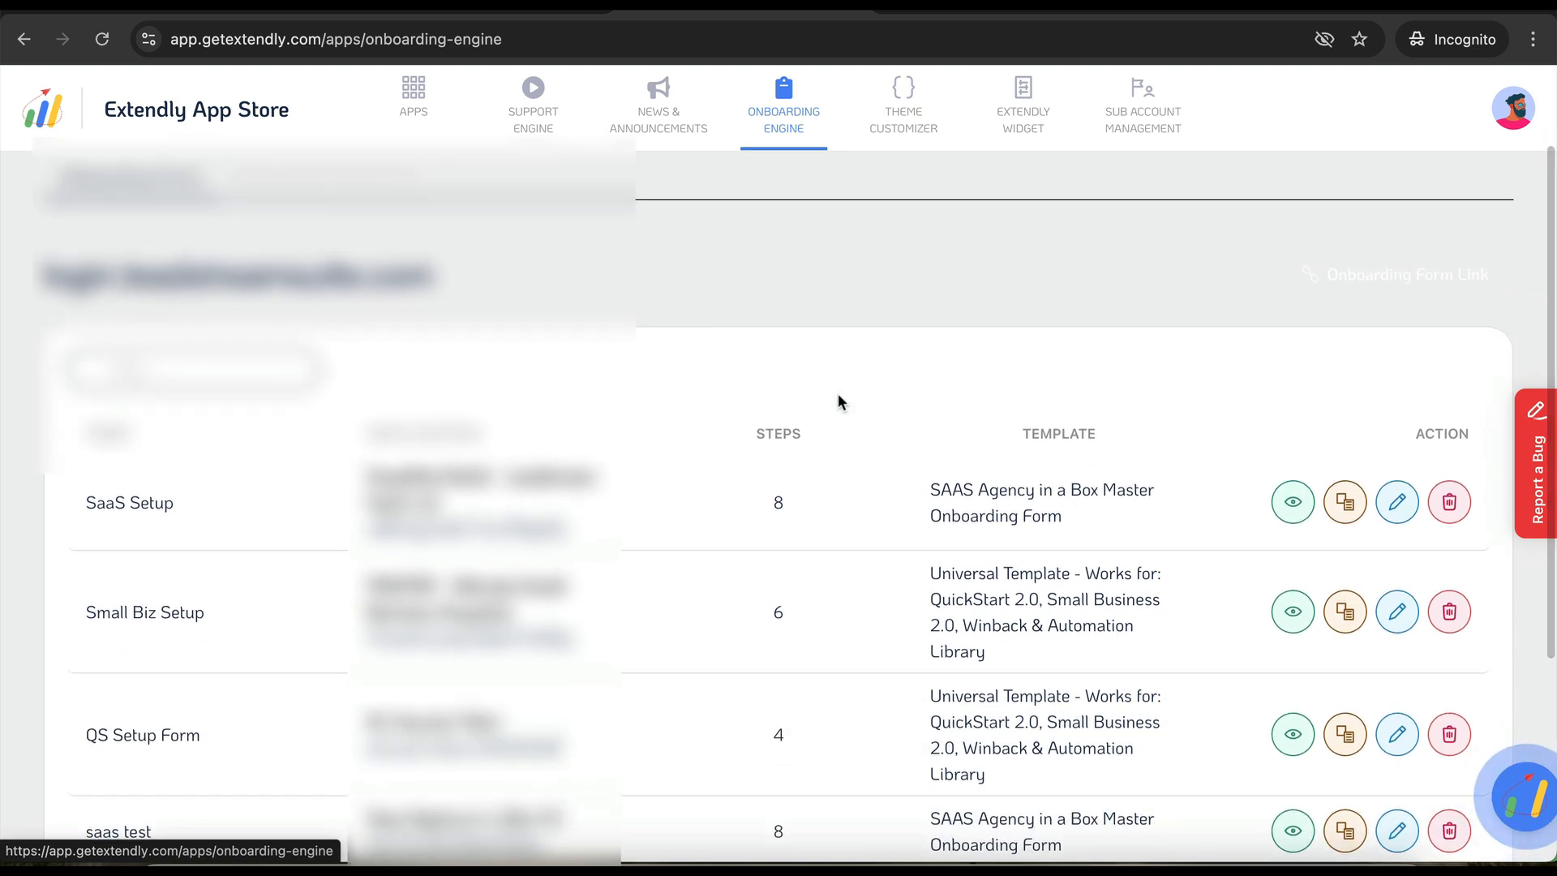
scroll(839, 401, up, 2)
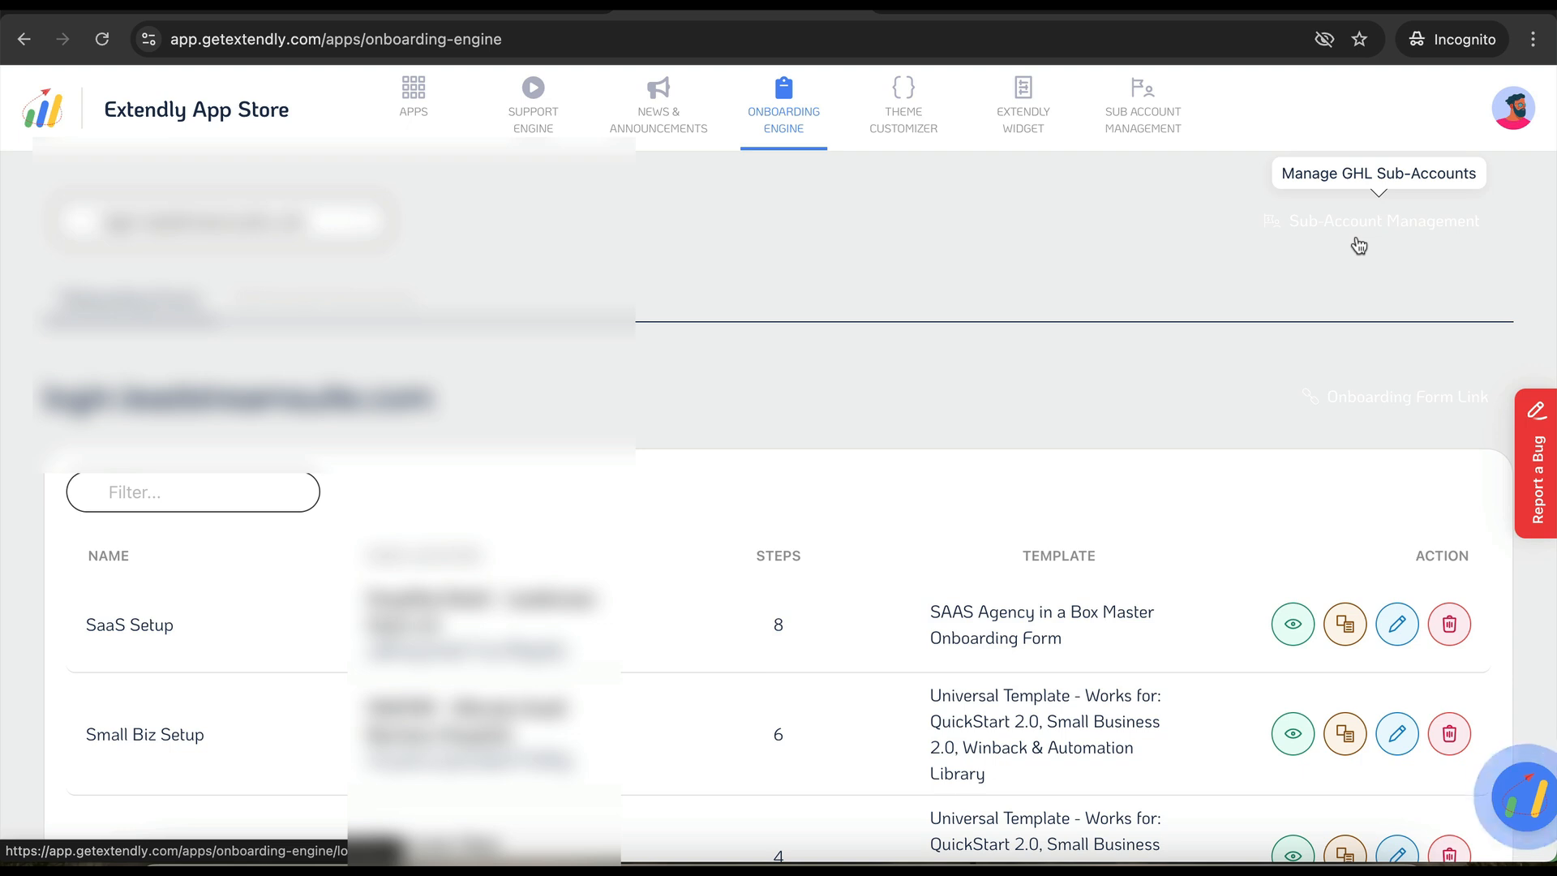
scroll(1204, 395, down, 6)
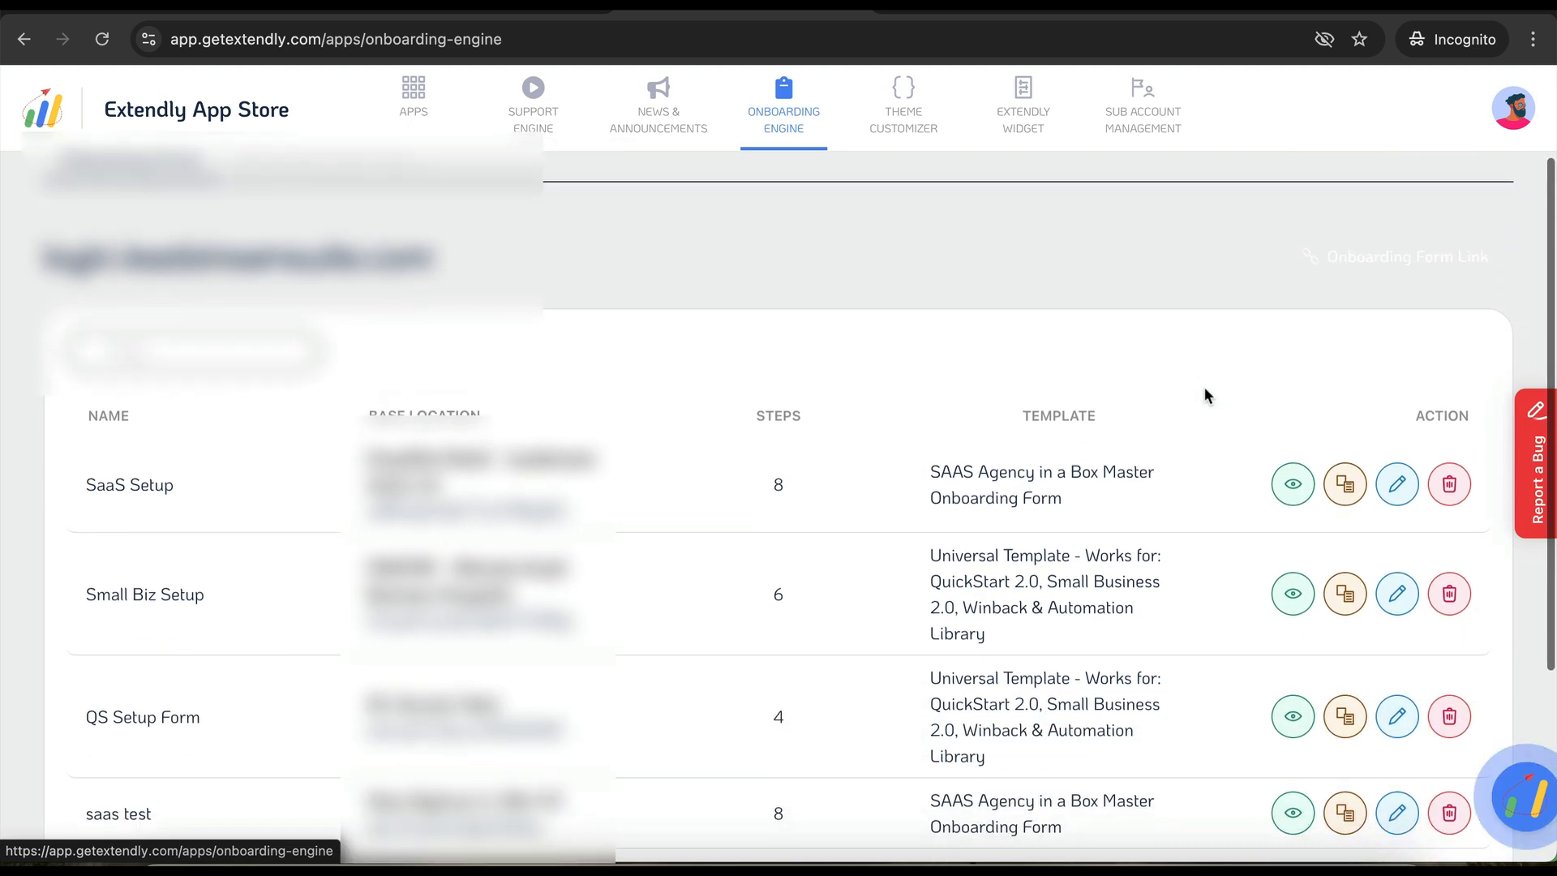
scroll(1204, 395, up, 5)
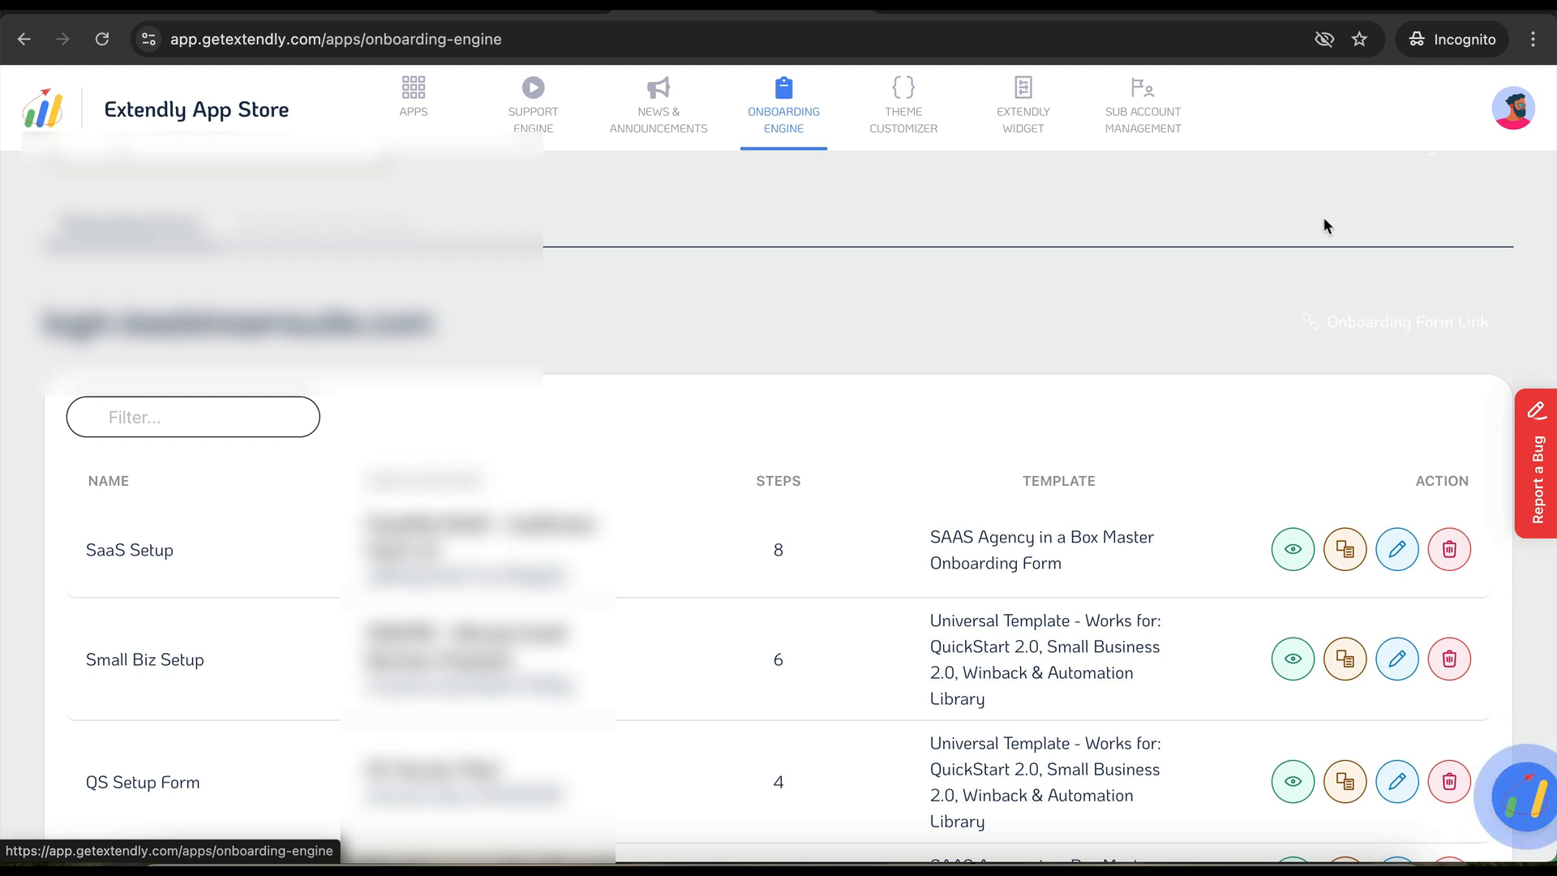
scroll(1324, 226, up, 1)
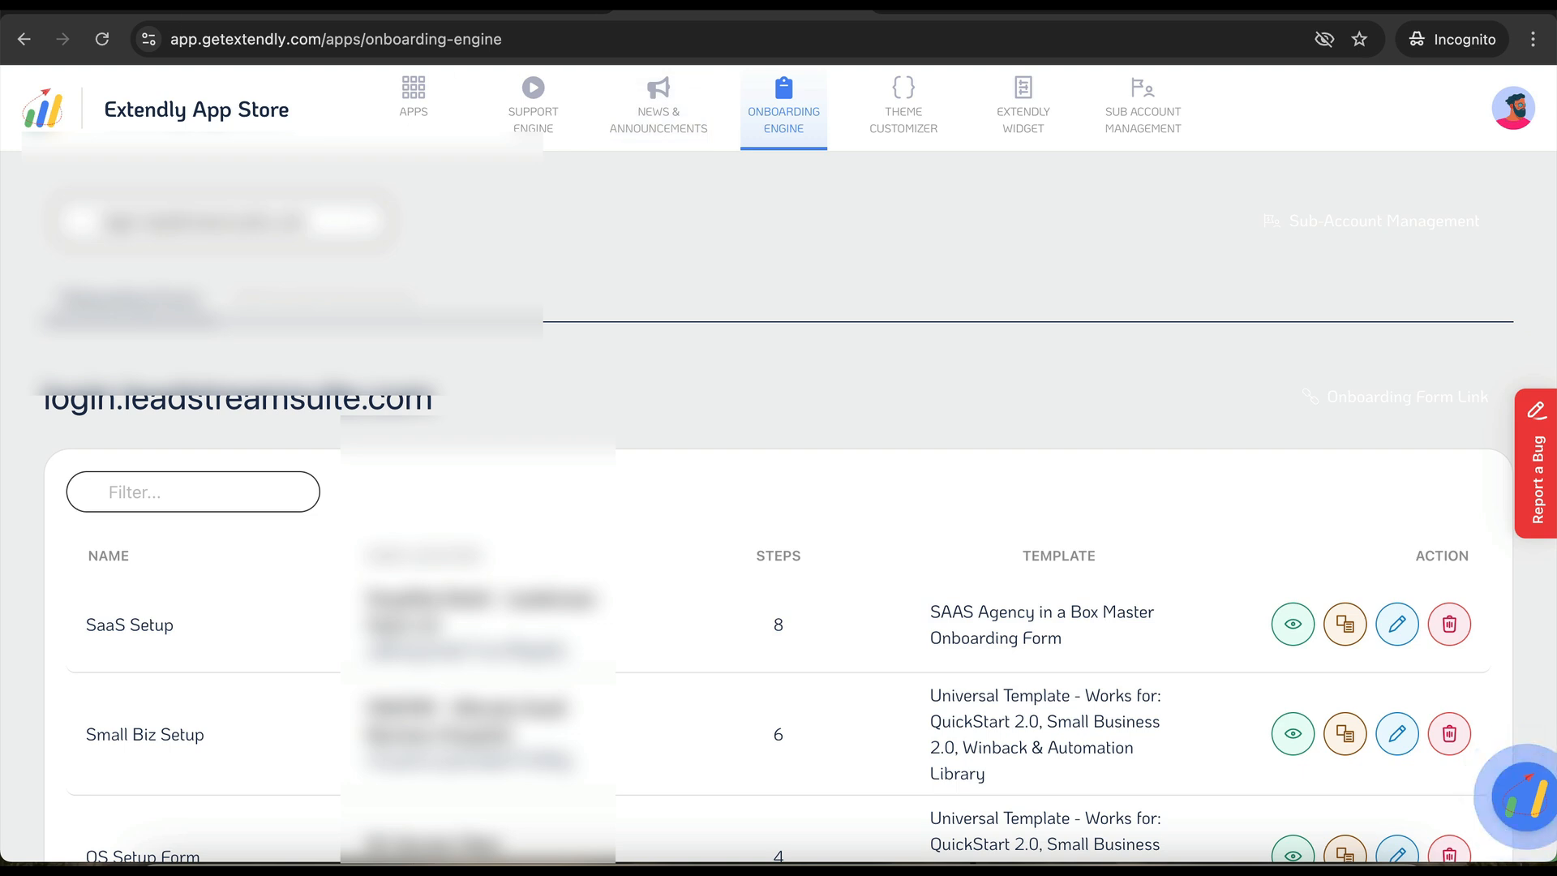
click(1034, 4)
key(Escape)
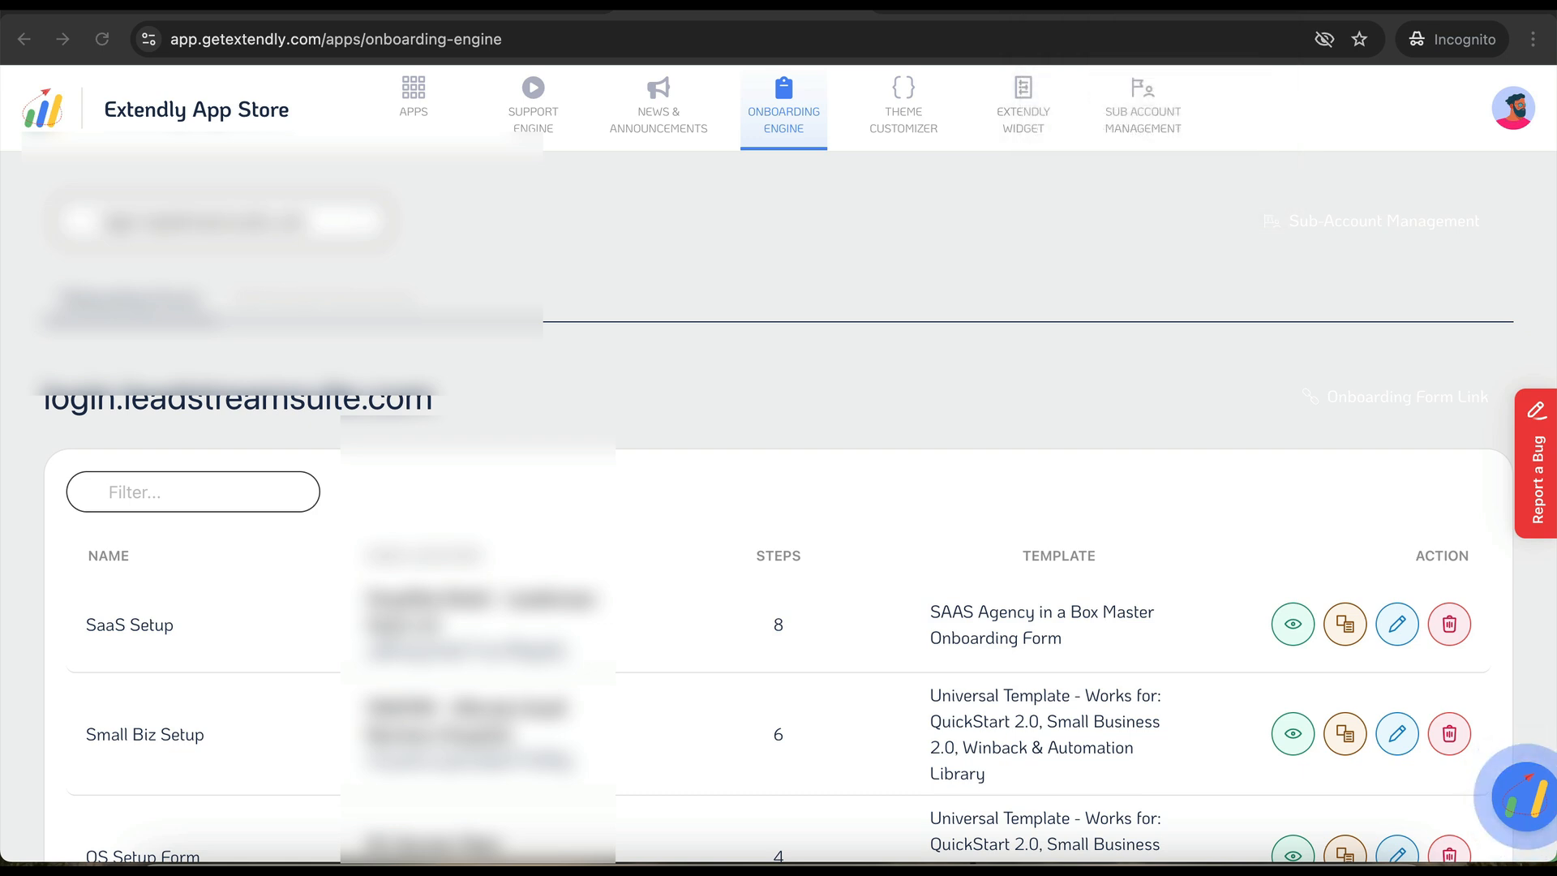
scroll(434, 455, down, 2)
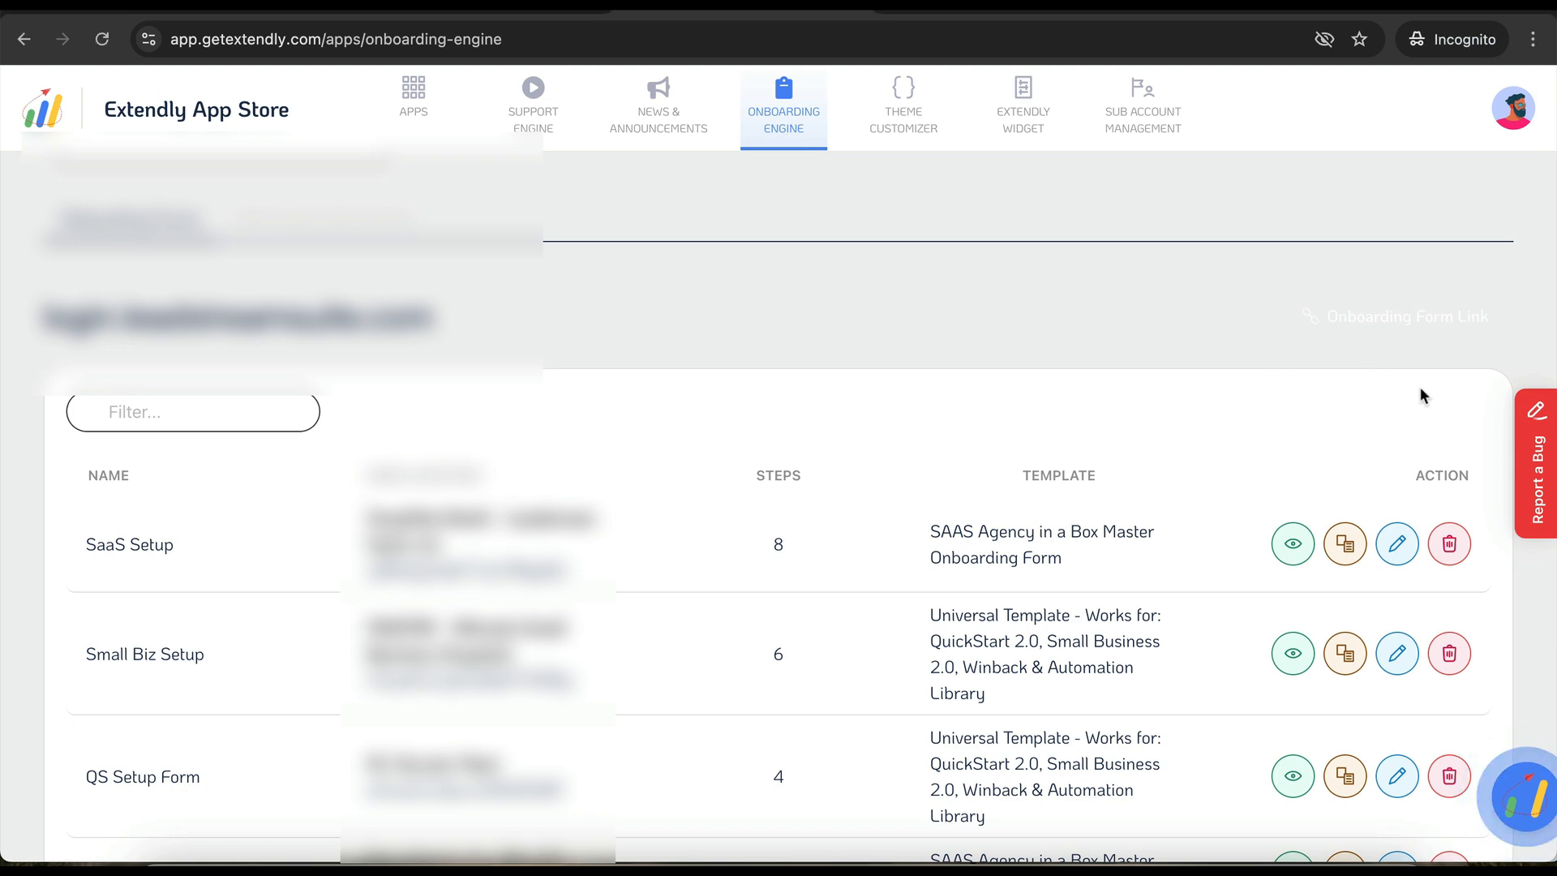
- Start a new onboarding form named 'QS Setup Form' with the Universal SaaSPRENEUR QuickStart template
click(1401, 403)
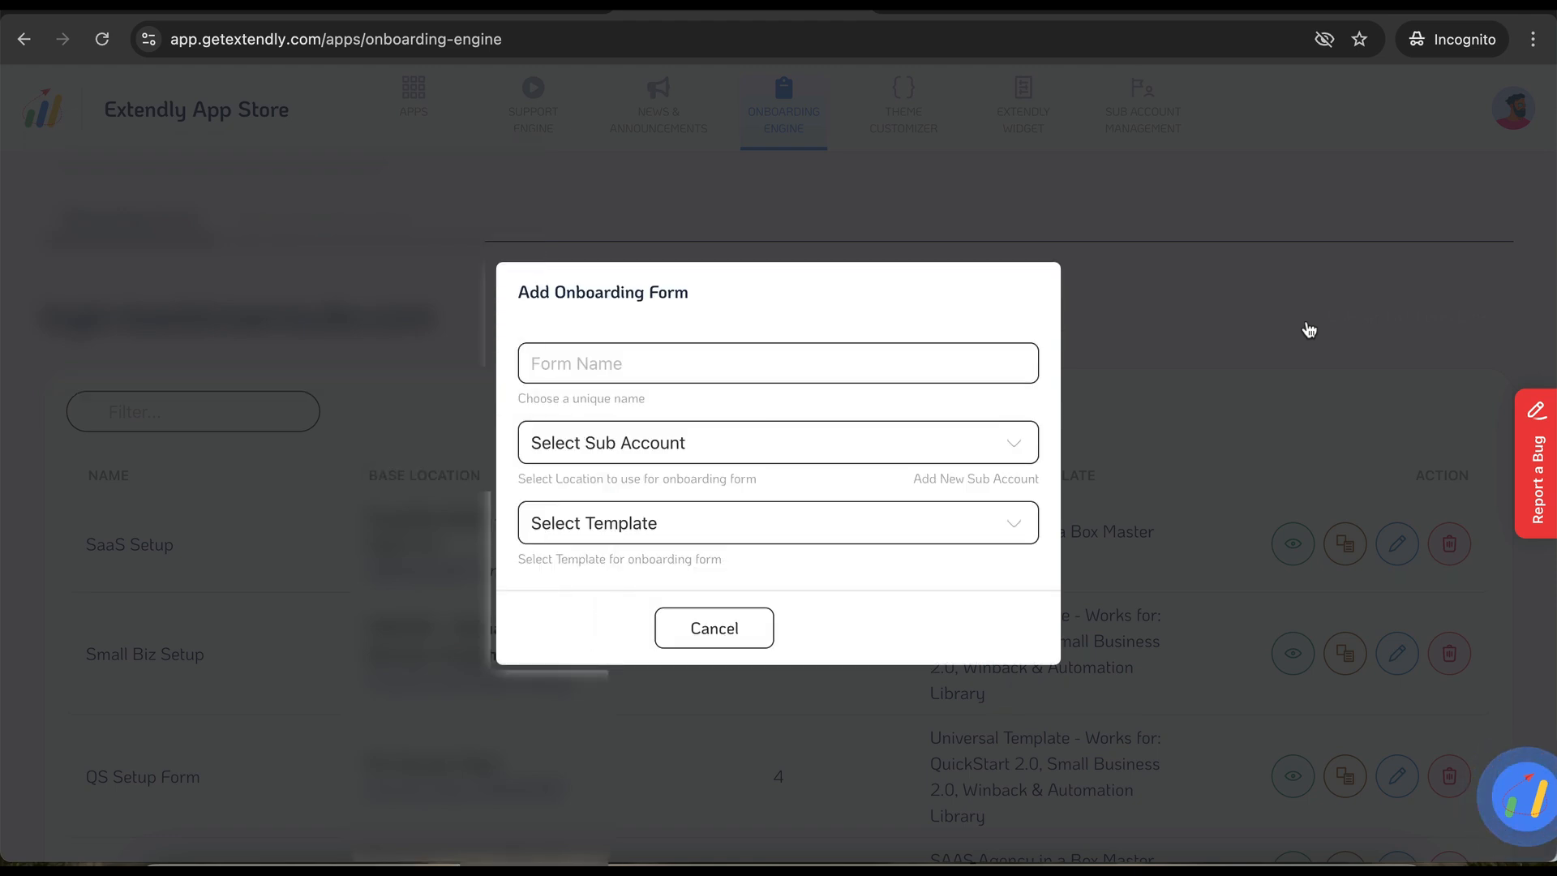
click(864, 364)
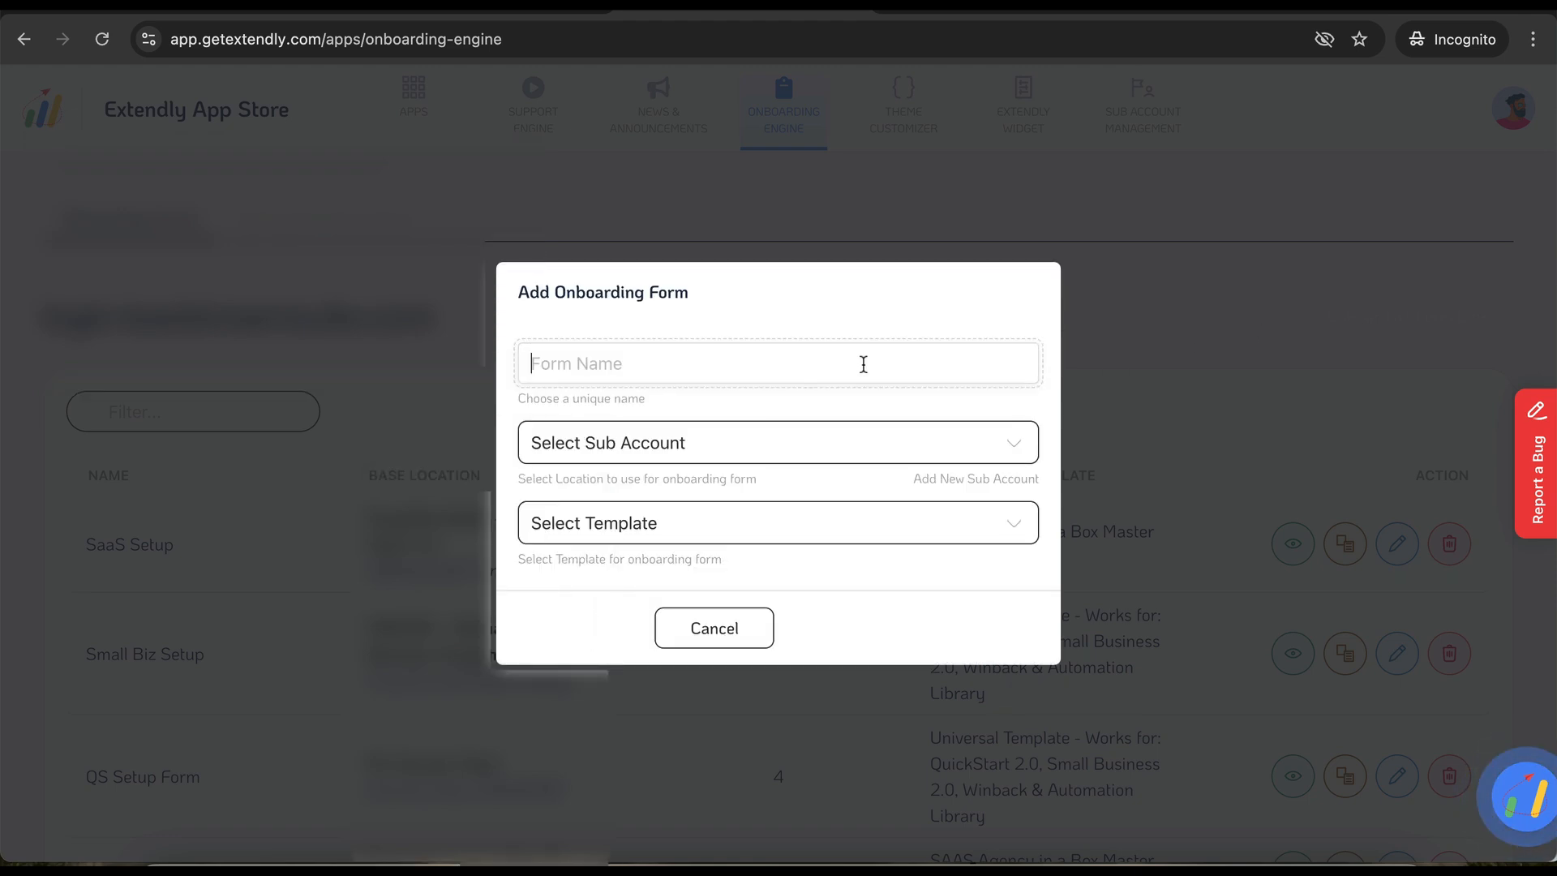
text(QS Setup Form)
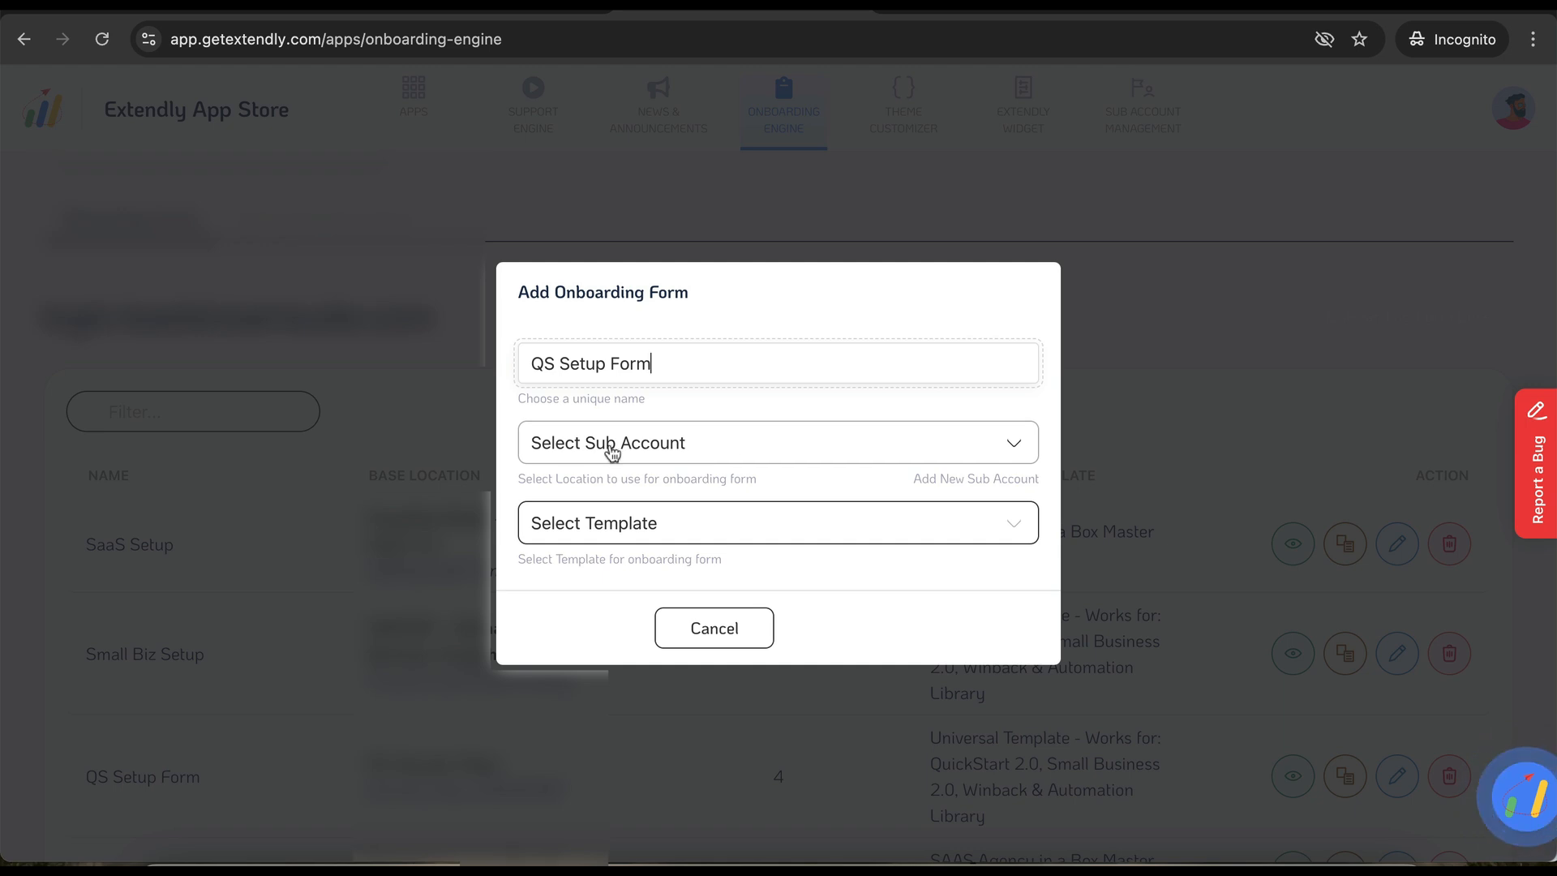
click(635, 535)
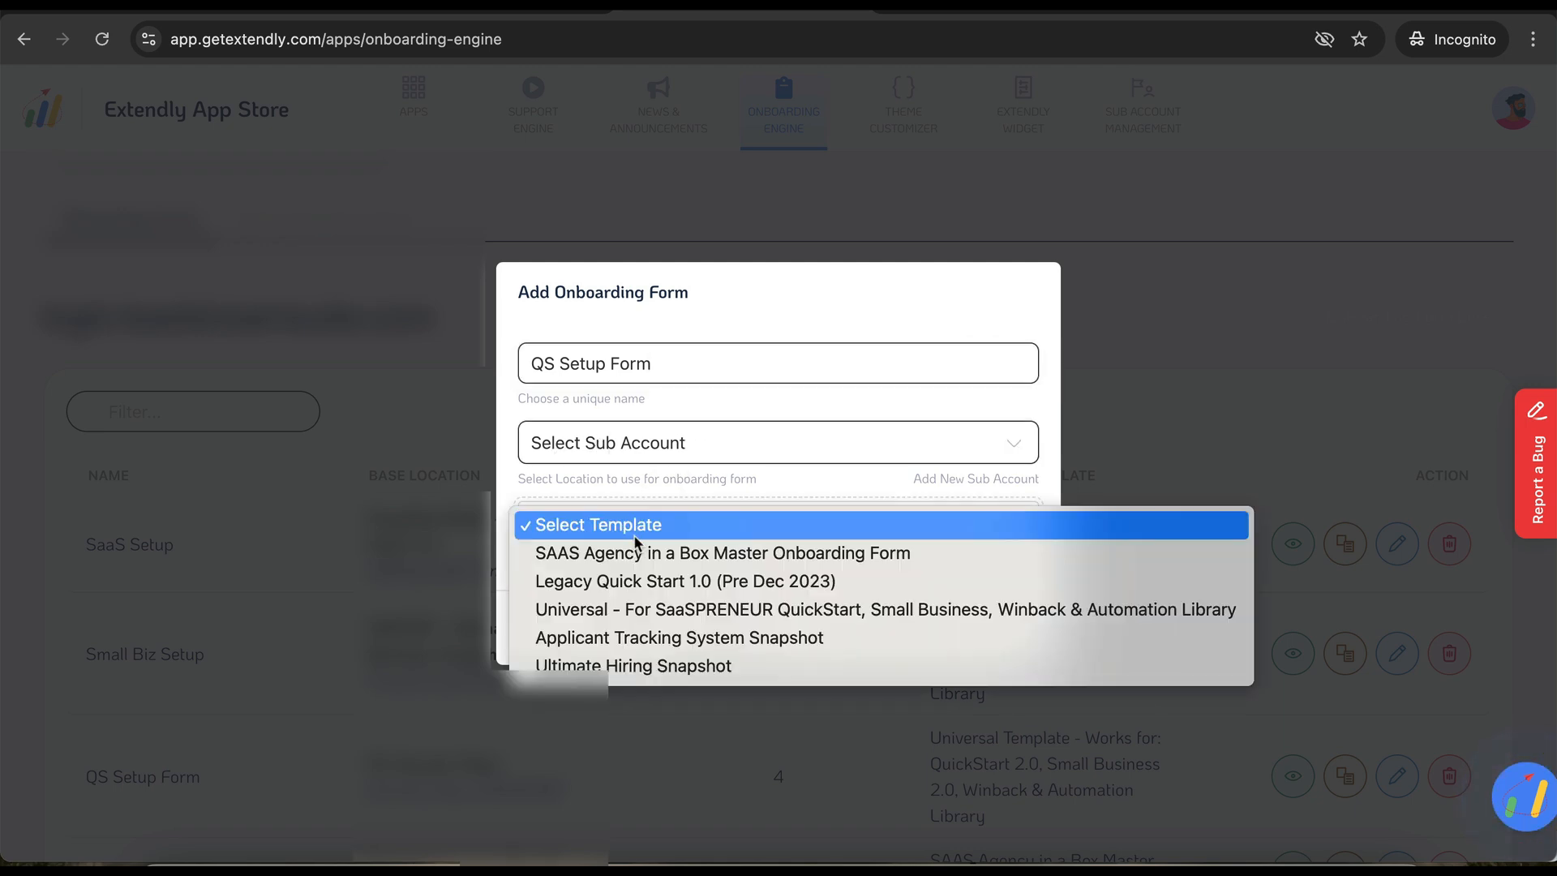
click(611, 612)
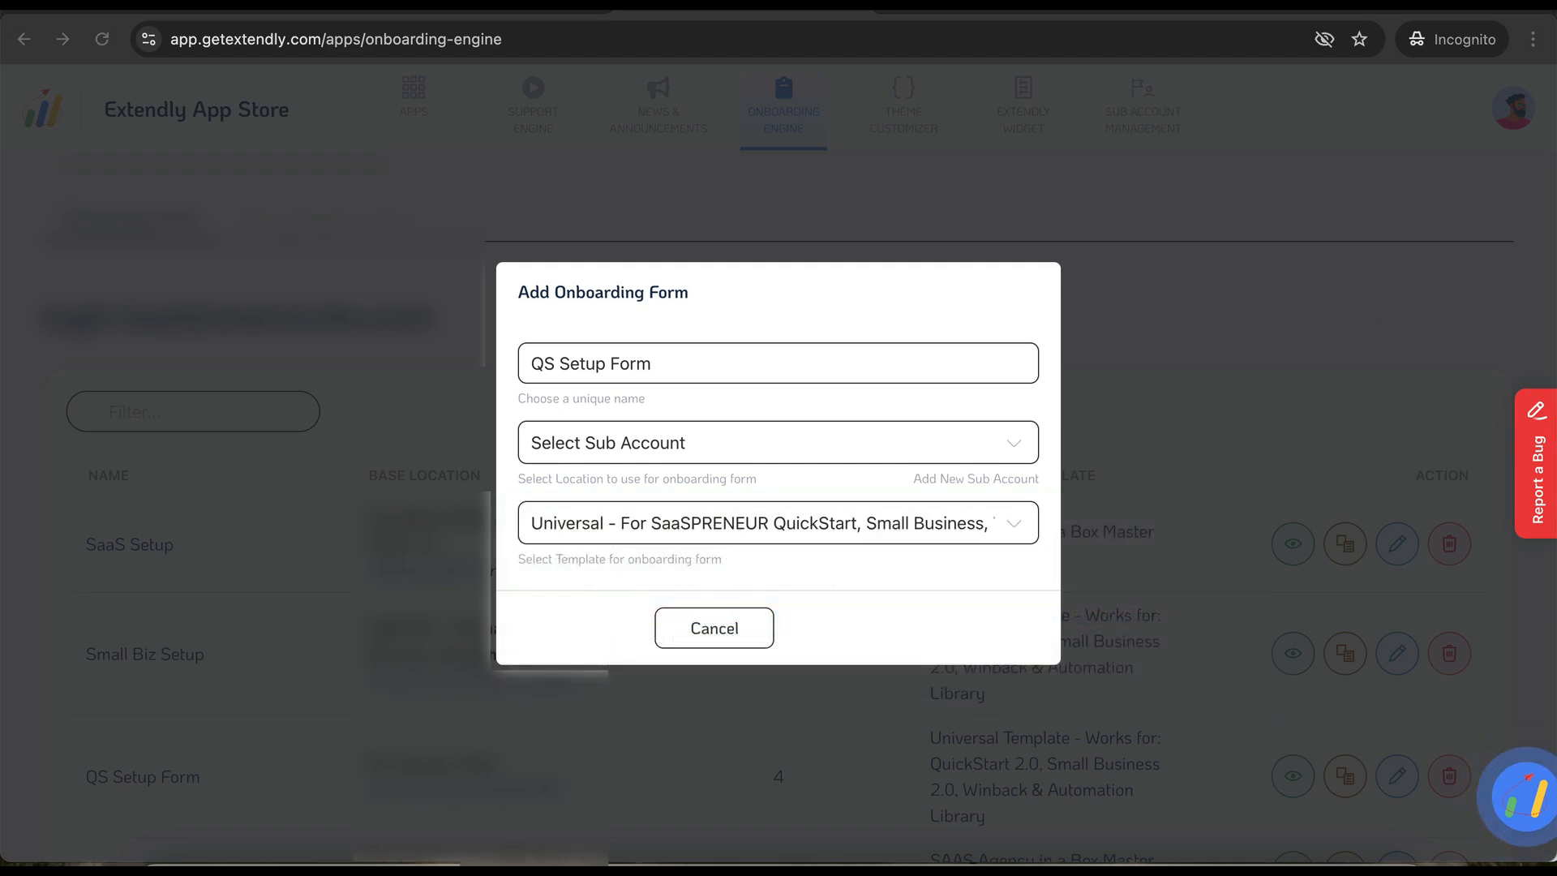
- Cancel the draft form and open the Sub-Account Management list
click(728, 621)
scroll(729, 617, down, 5)
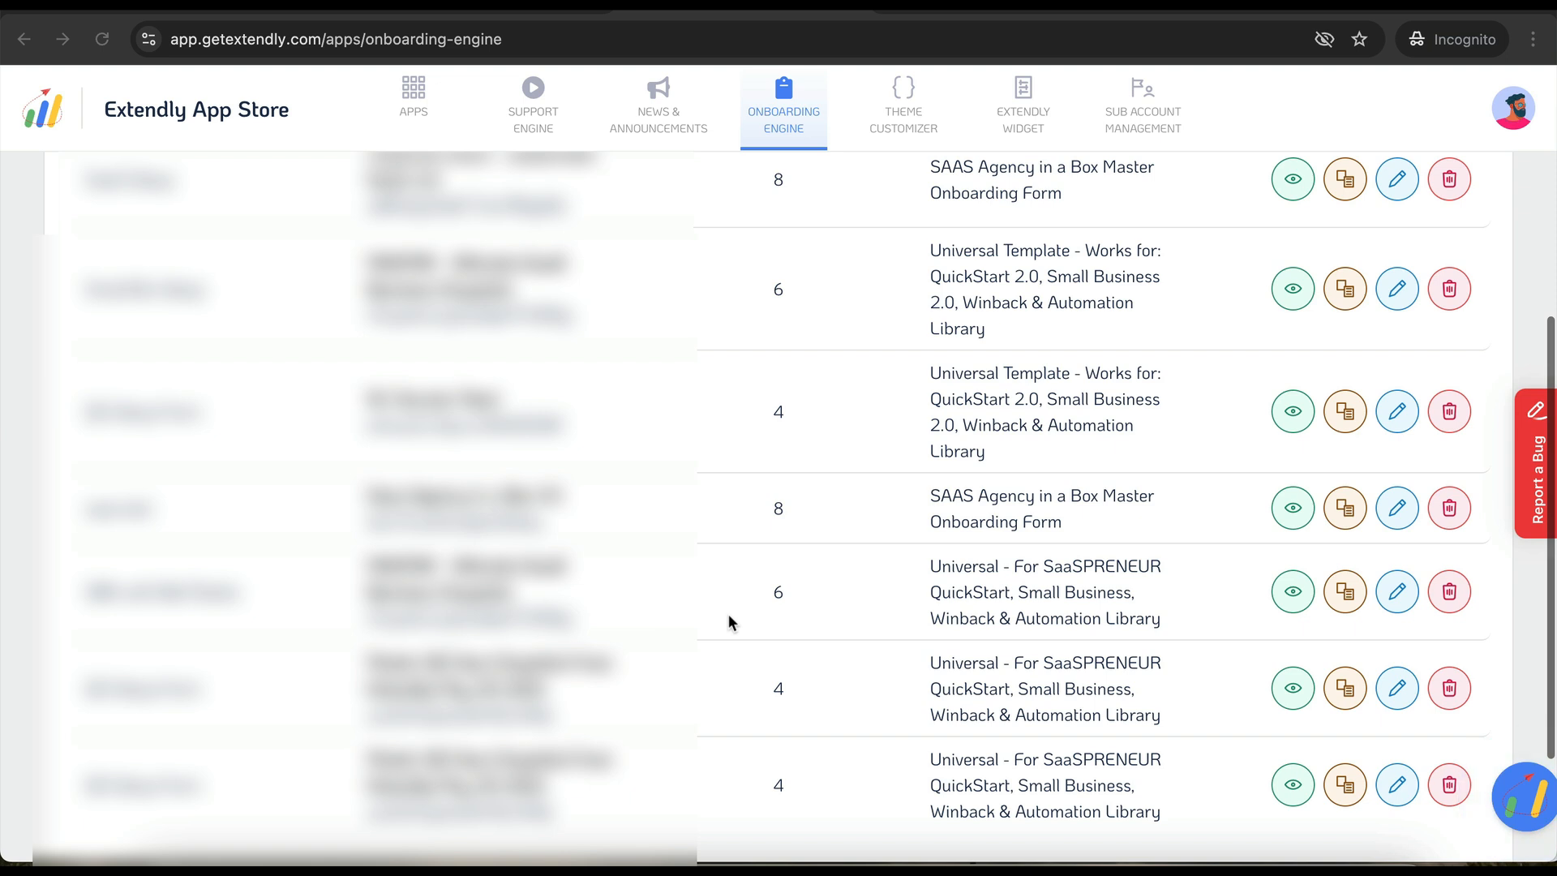
scroll(728, 615, down, 2)
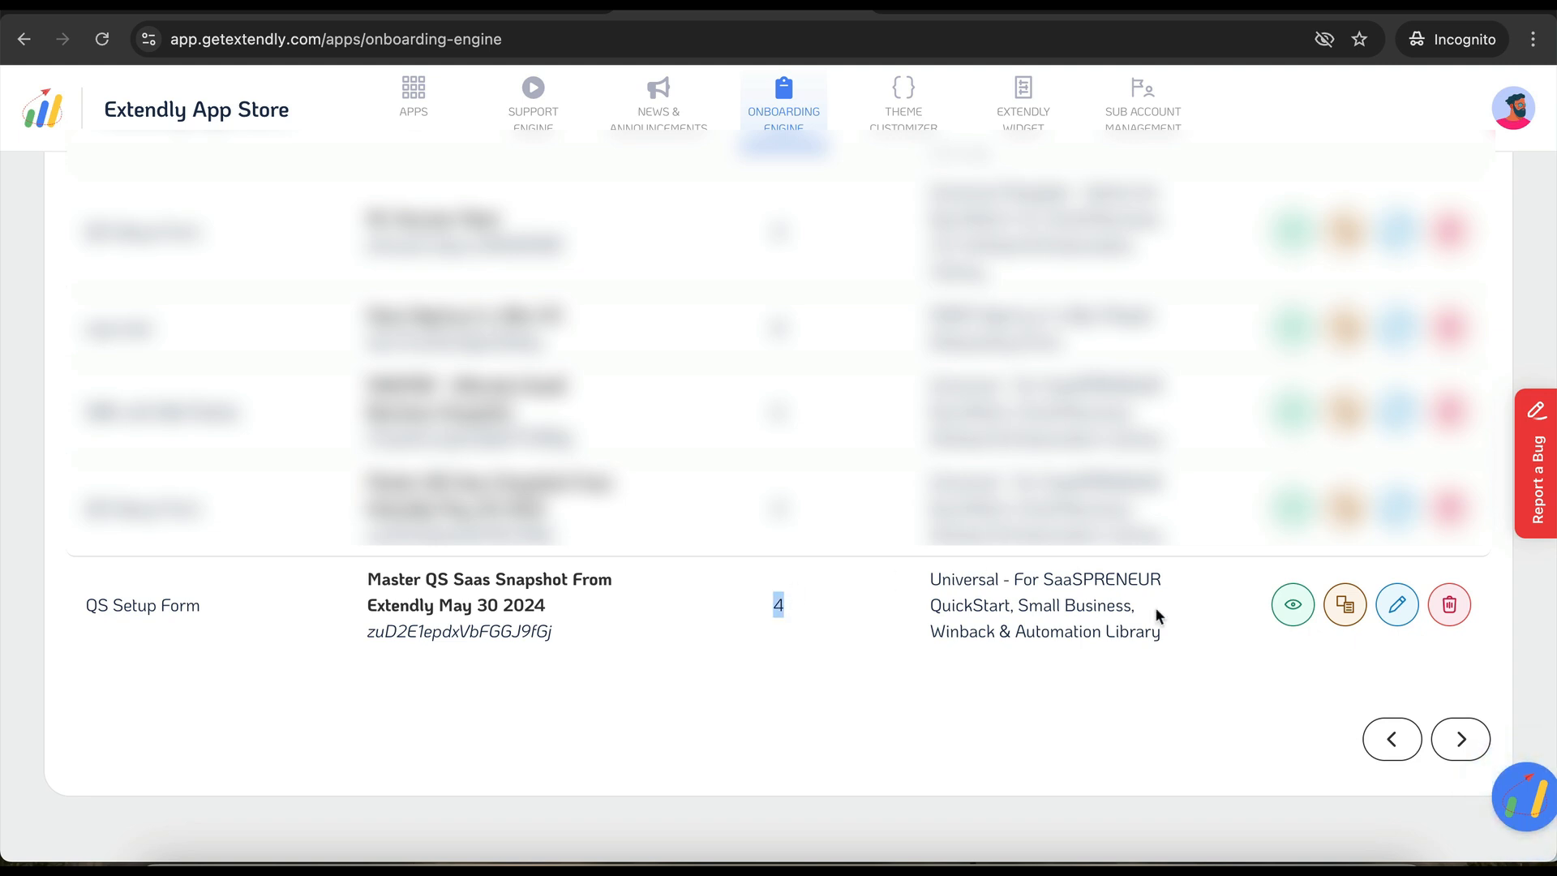
scroll(1155, 607, up, 10)
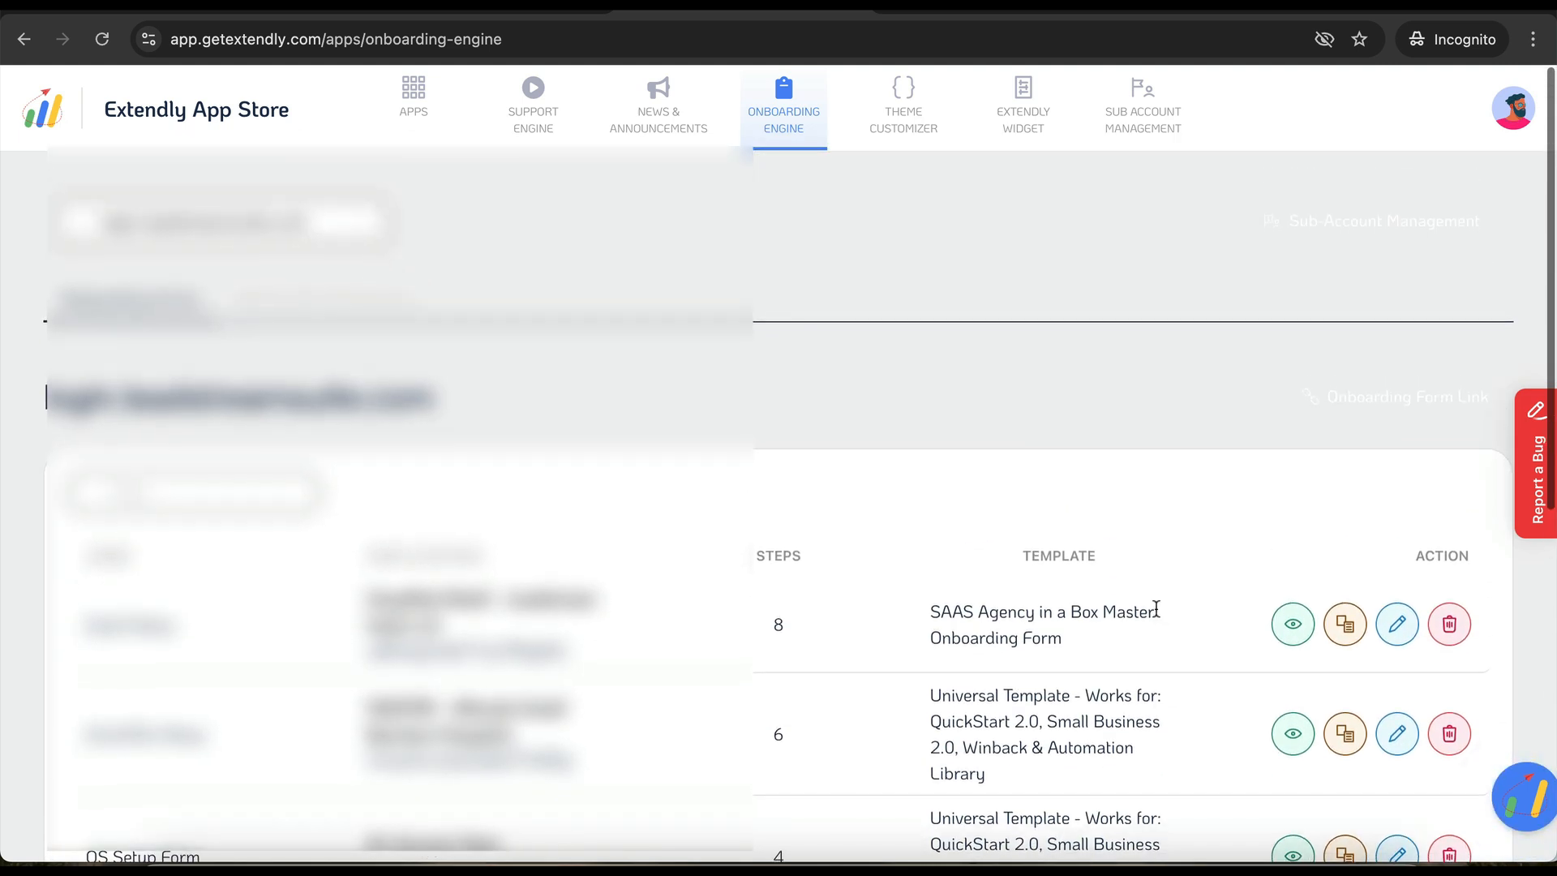
click(1348, 233)
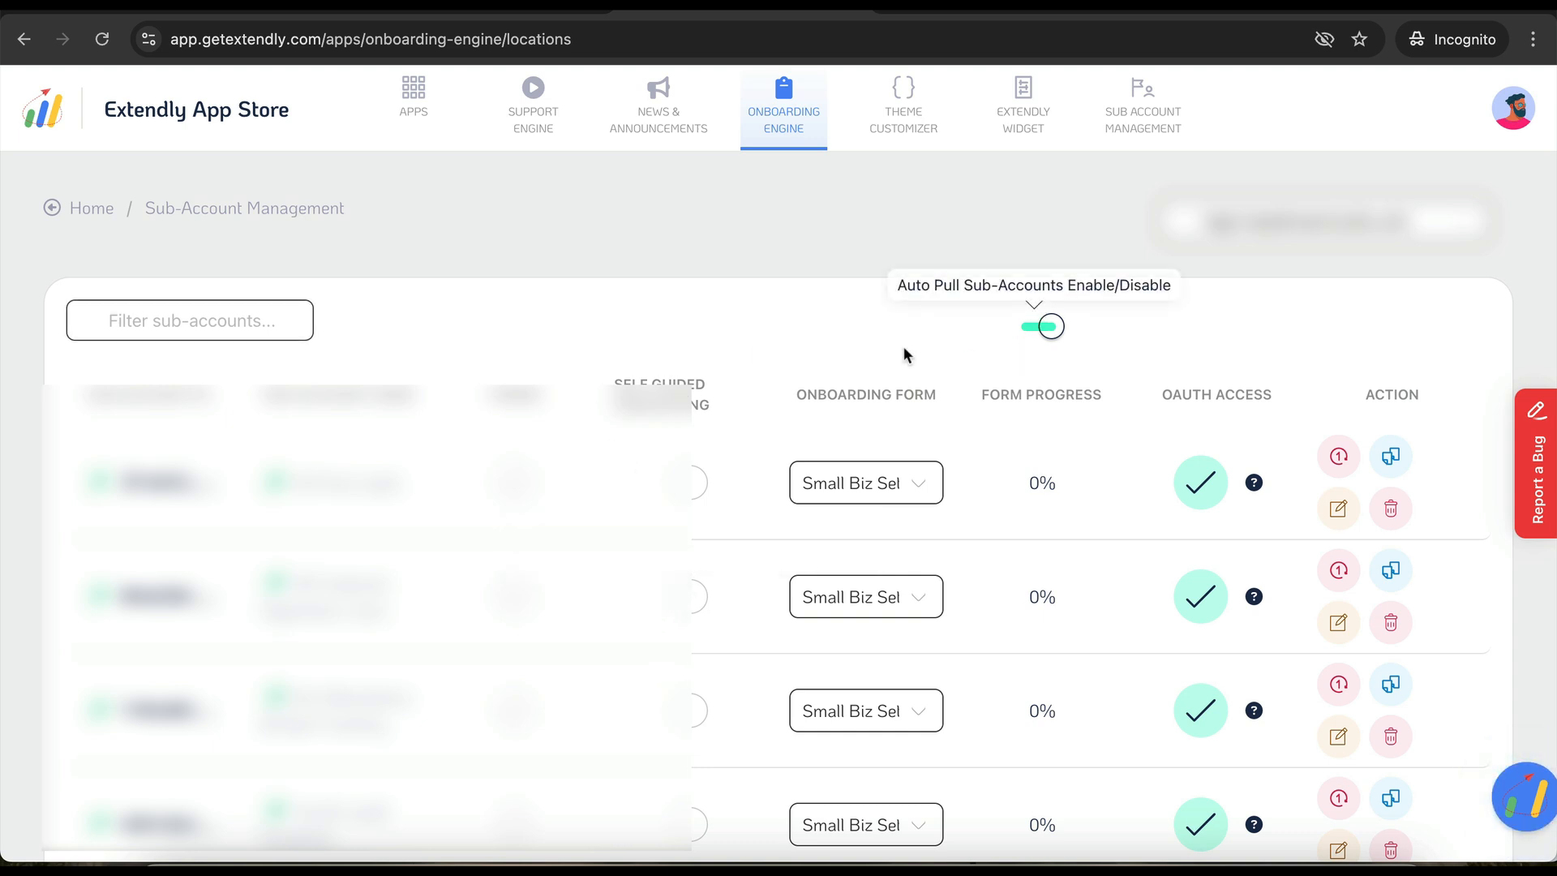
- Keep the first sub-account on Small Biz Setup, filter sub-accounts by 'hl', then return Home
scroll(727, 487, down, 1)
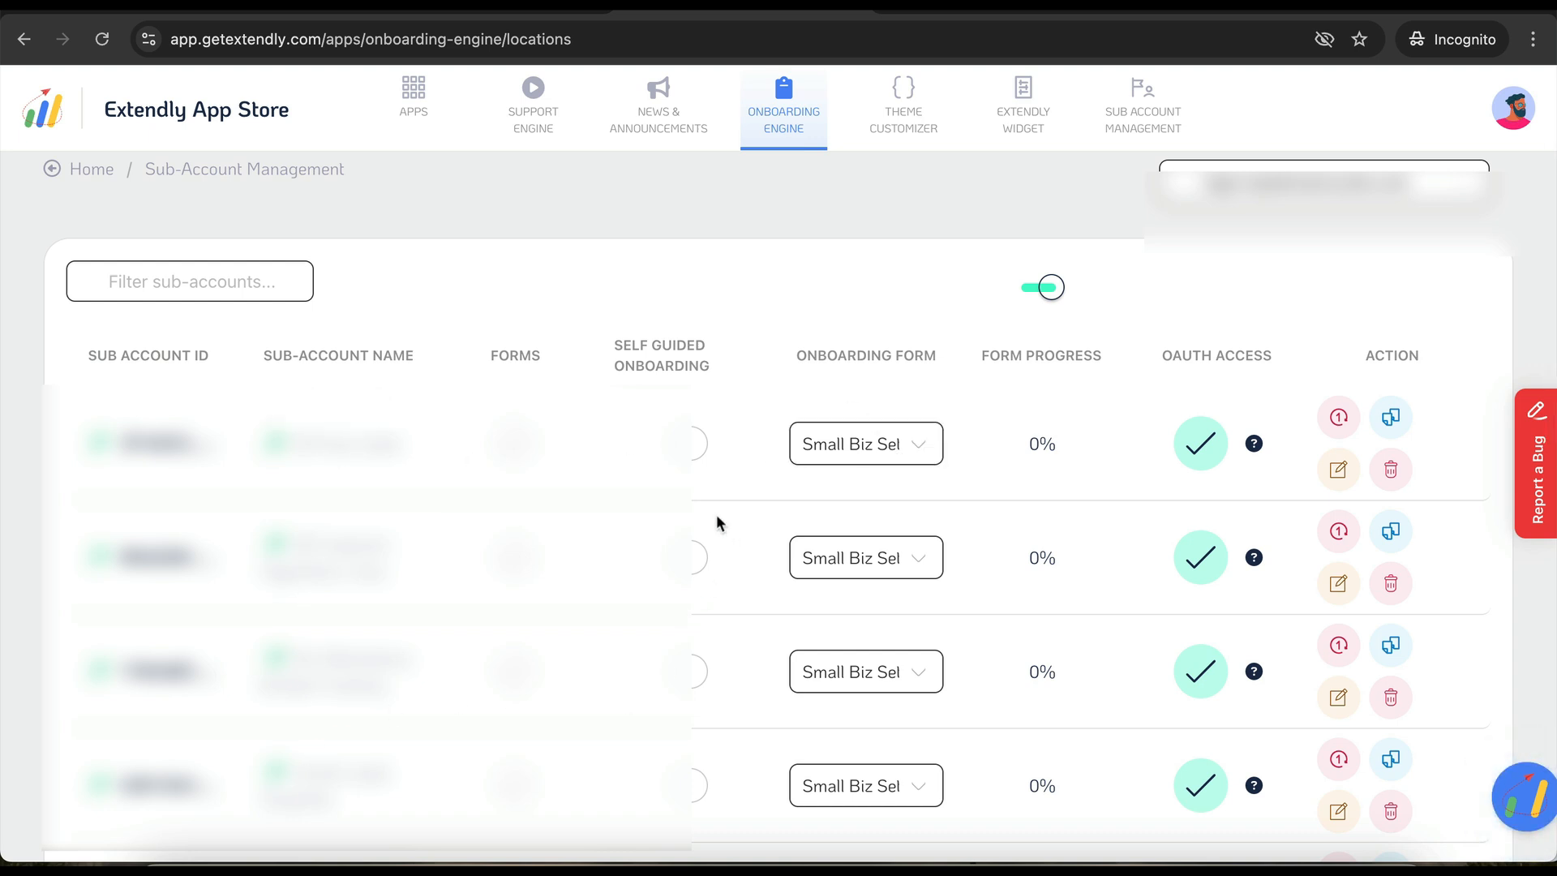
click(873, 452)
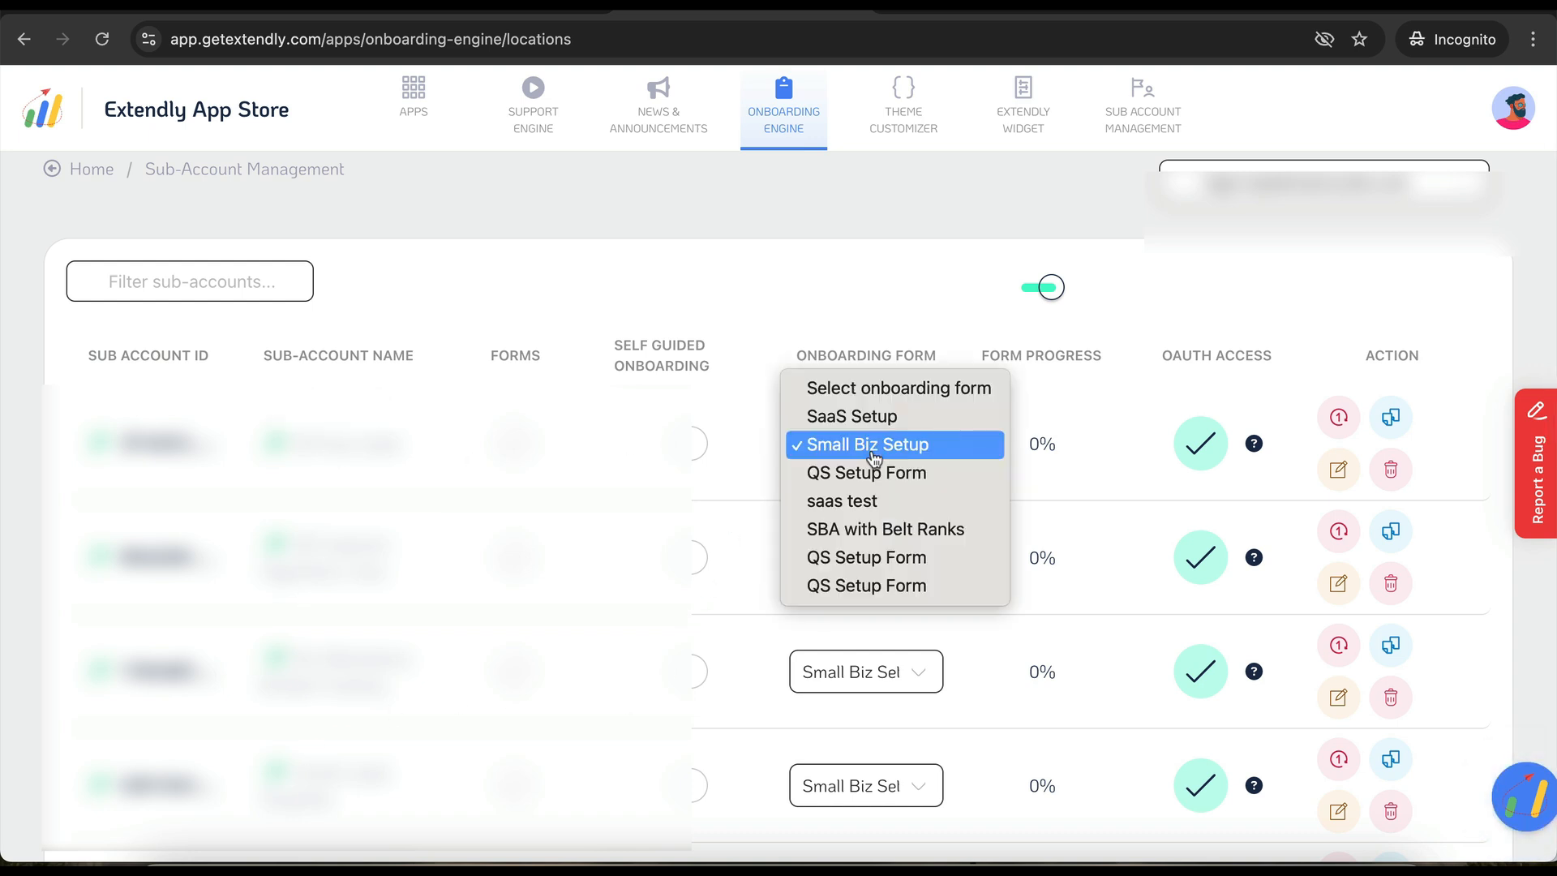
click(873, 456)
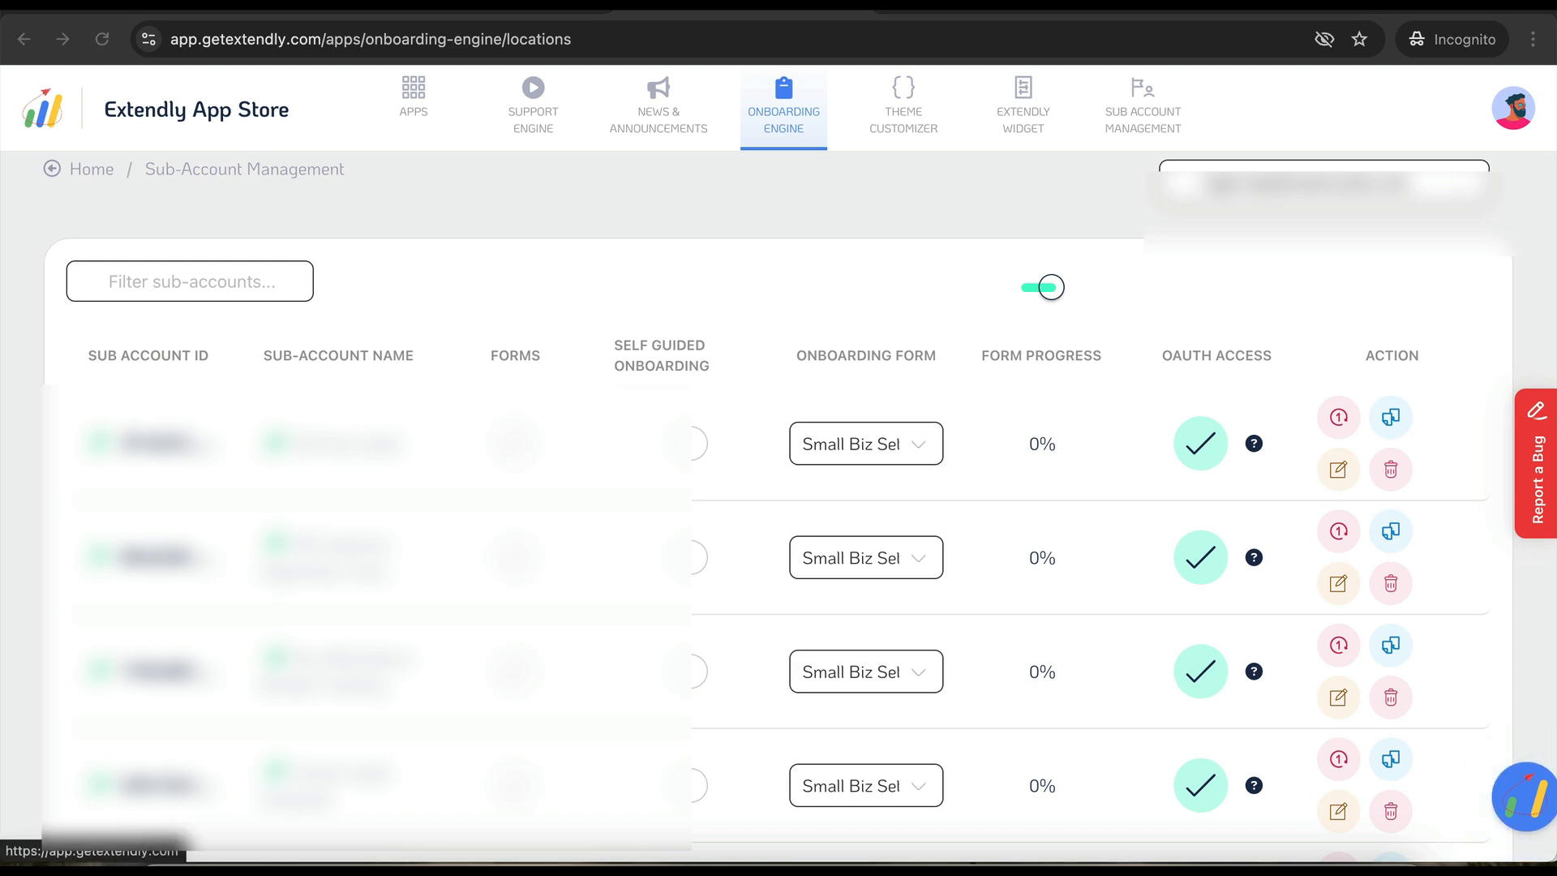
text(hl)
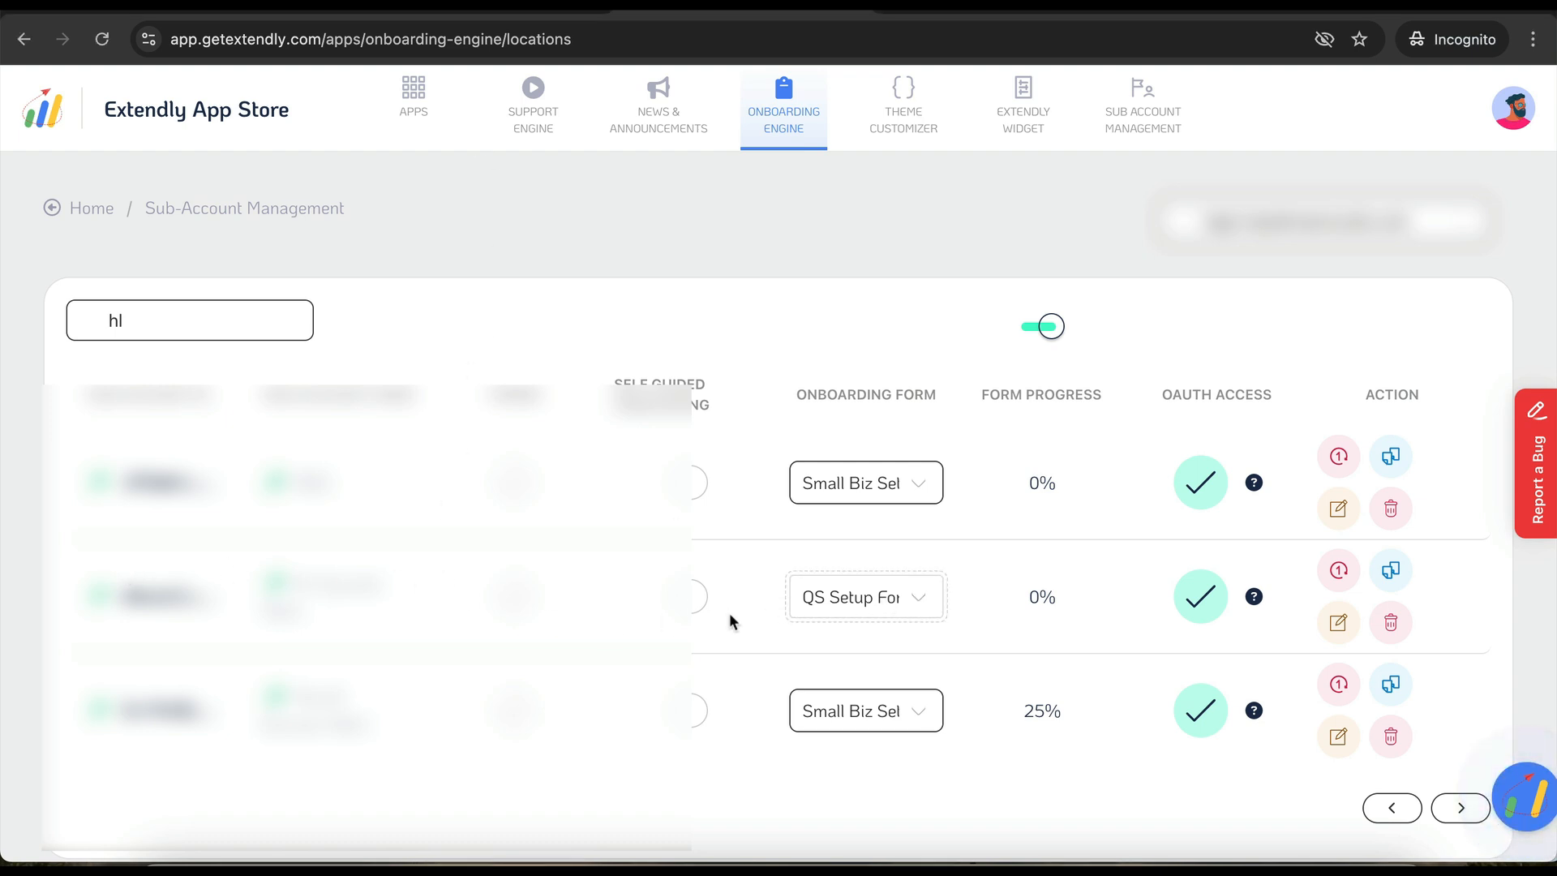
click(98, 215)
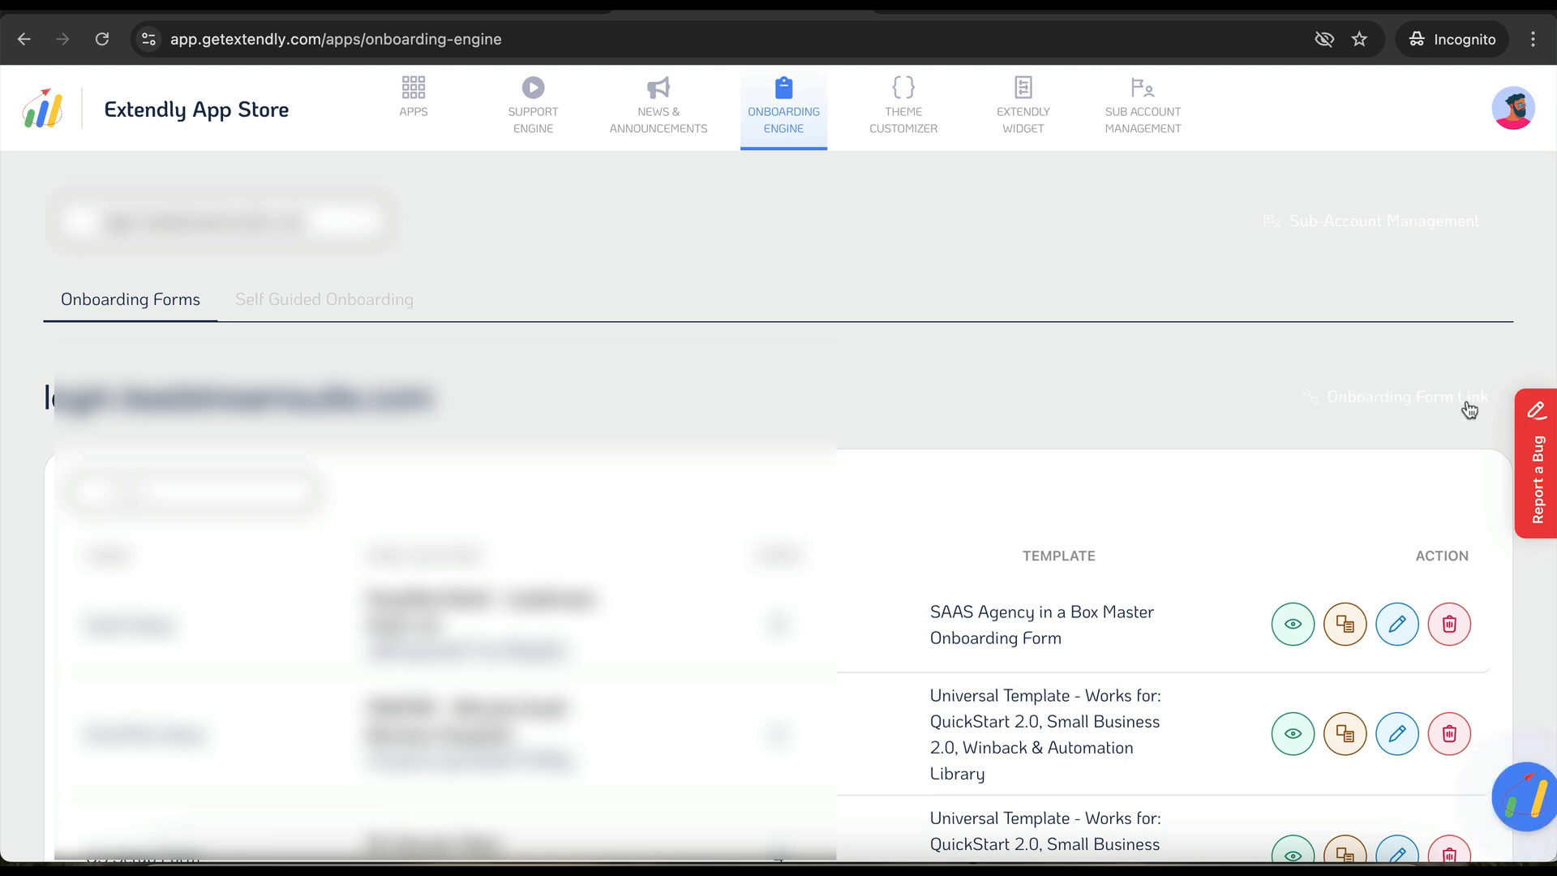
- Copy the Onboarding Form Link and switch to the gohighlevel.com browser tab
click(1408, 410)
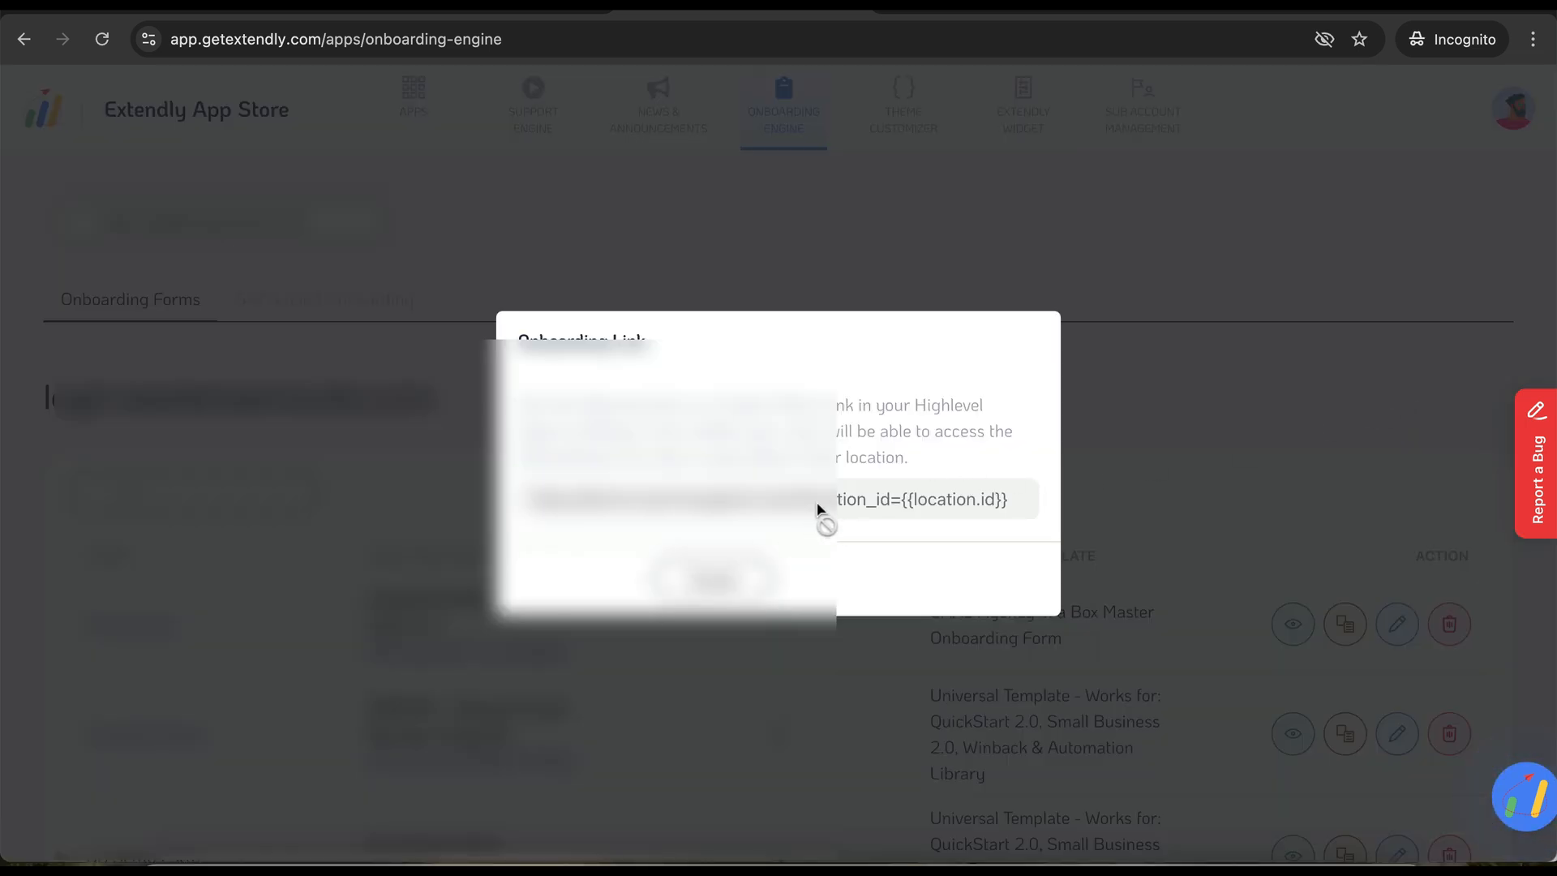
click(832, 584)
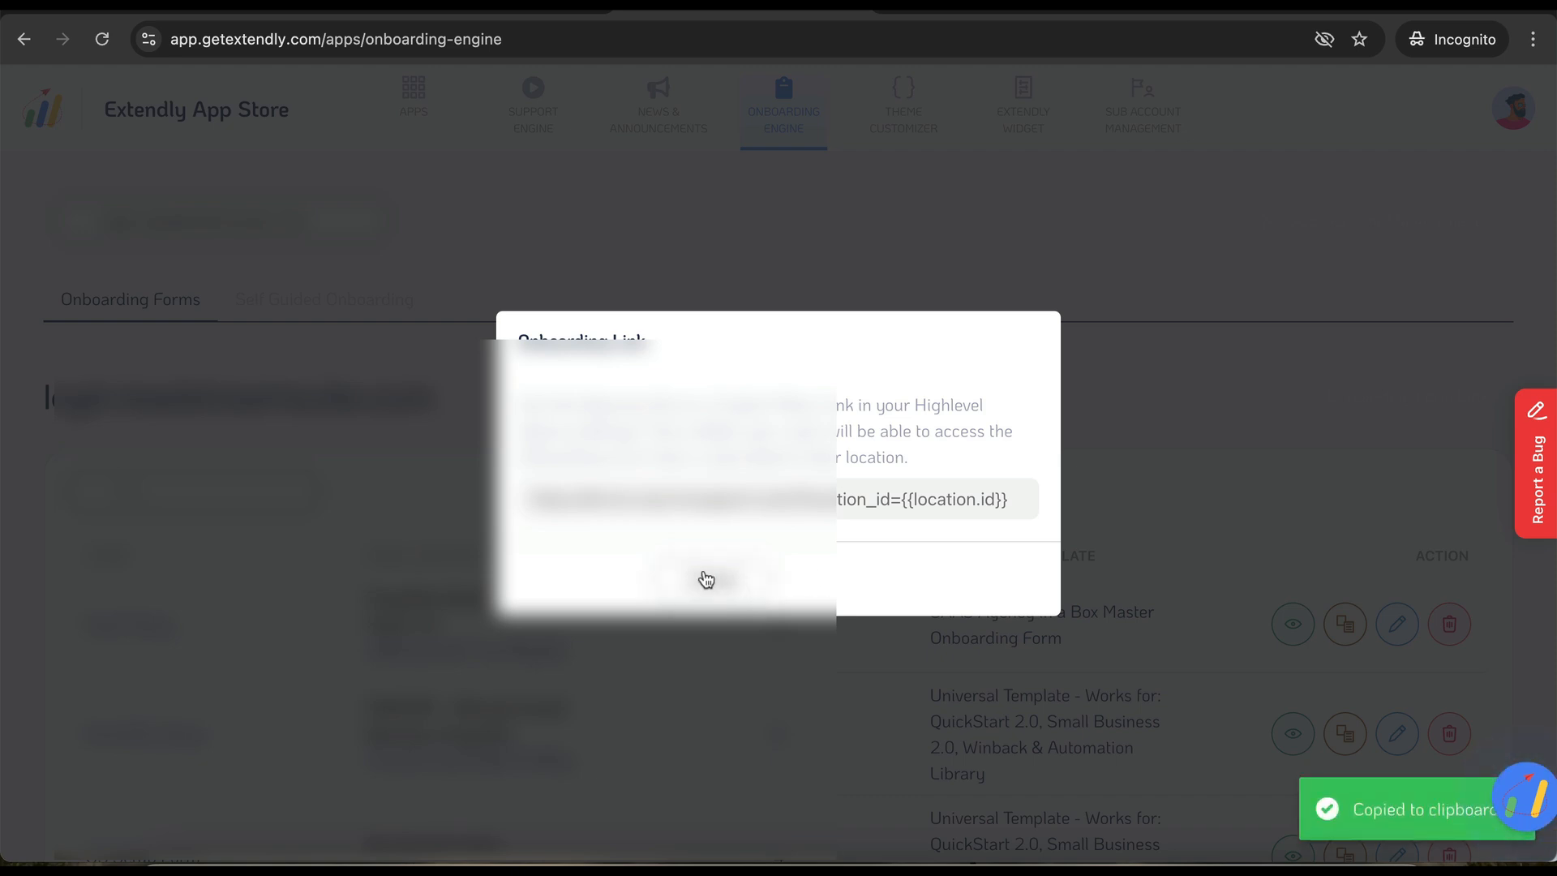
click(872, 268)
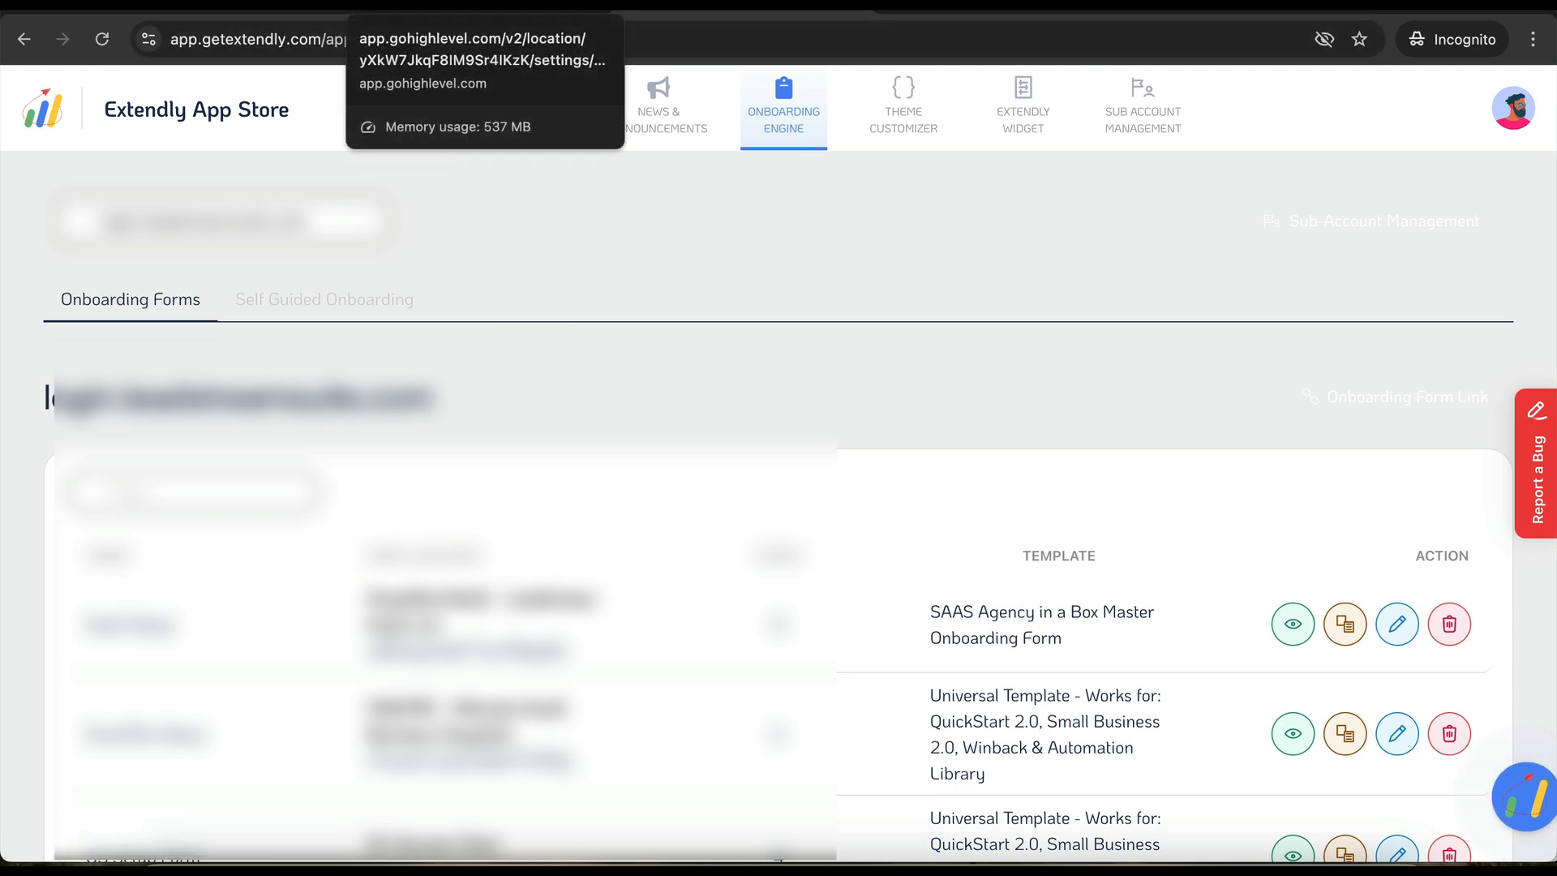
click(454, 7)
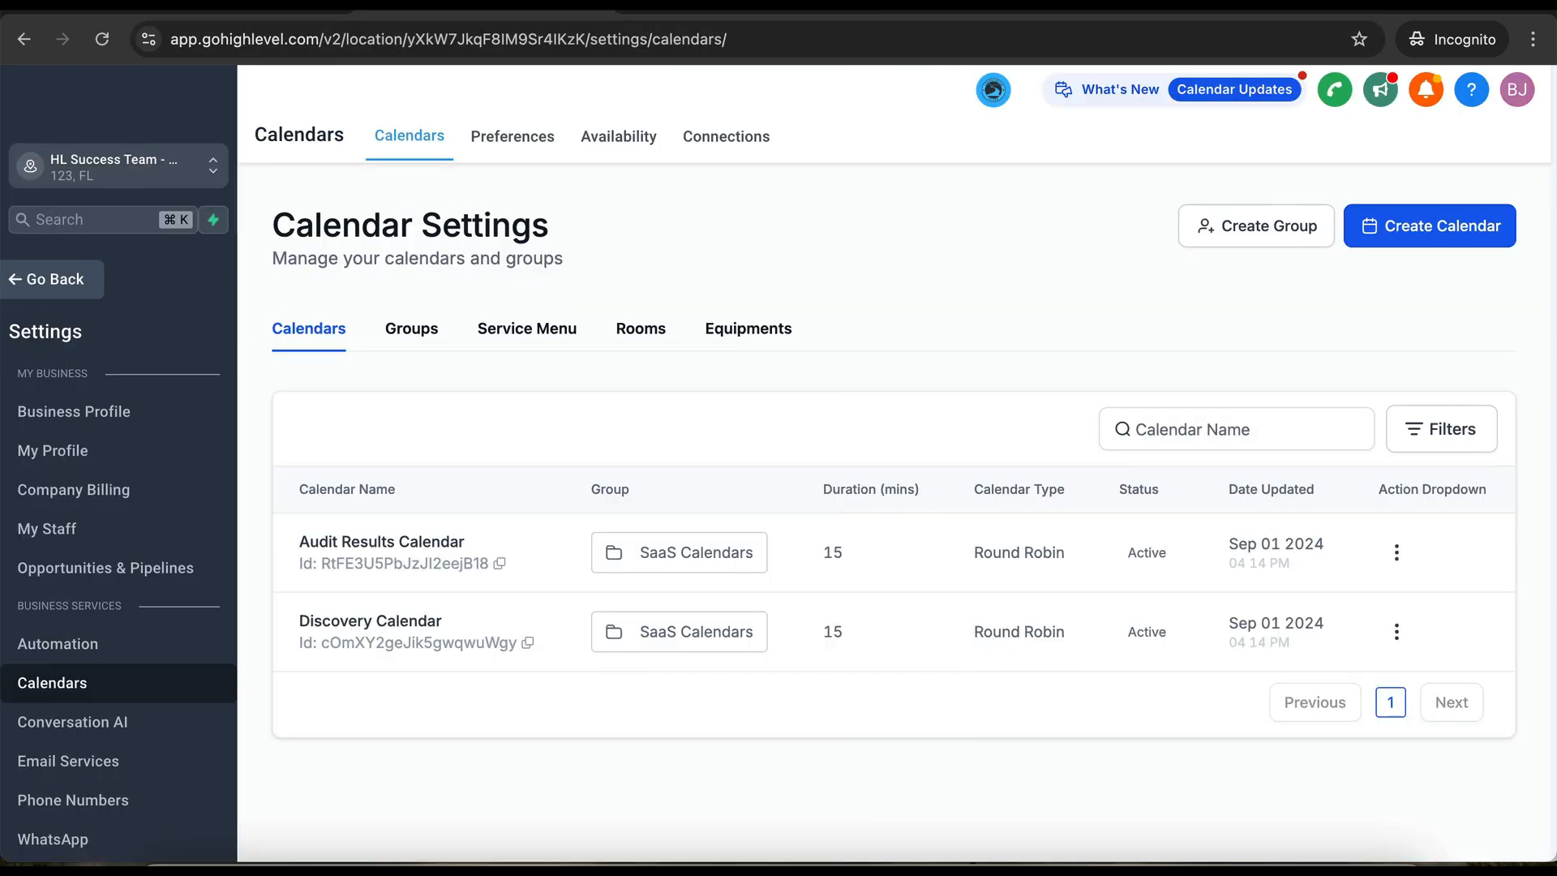
- Go to agency Settings > Custom Menu Link and start creating a new link
key(ctrl+shift+Tab)
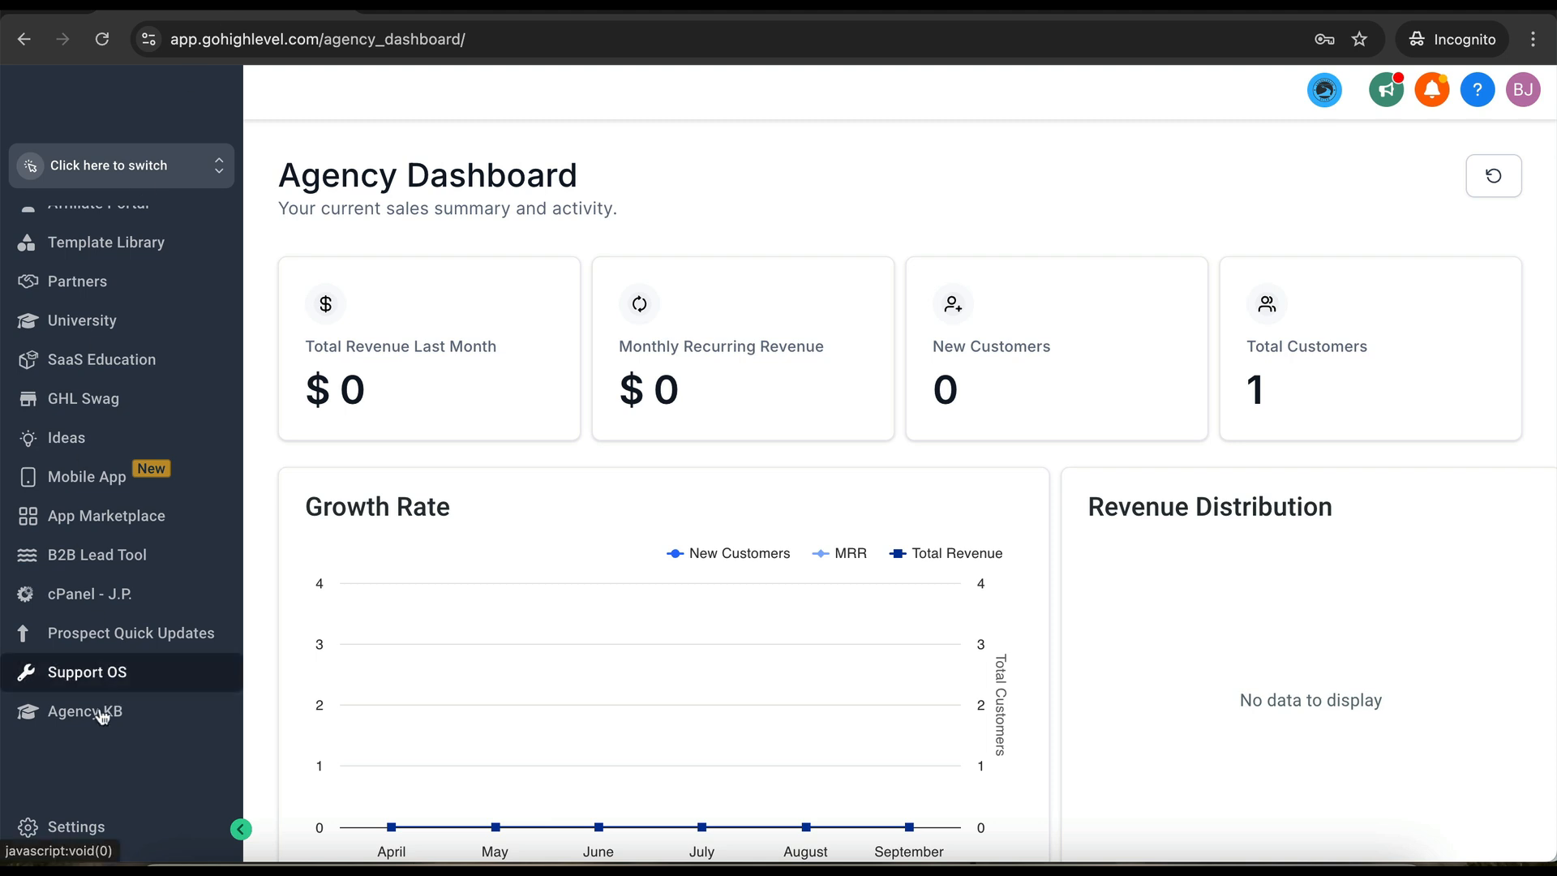
click(77, 829)
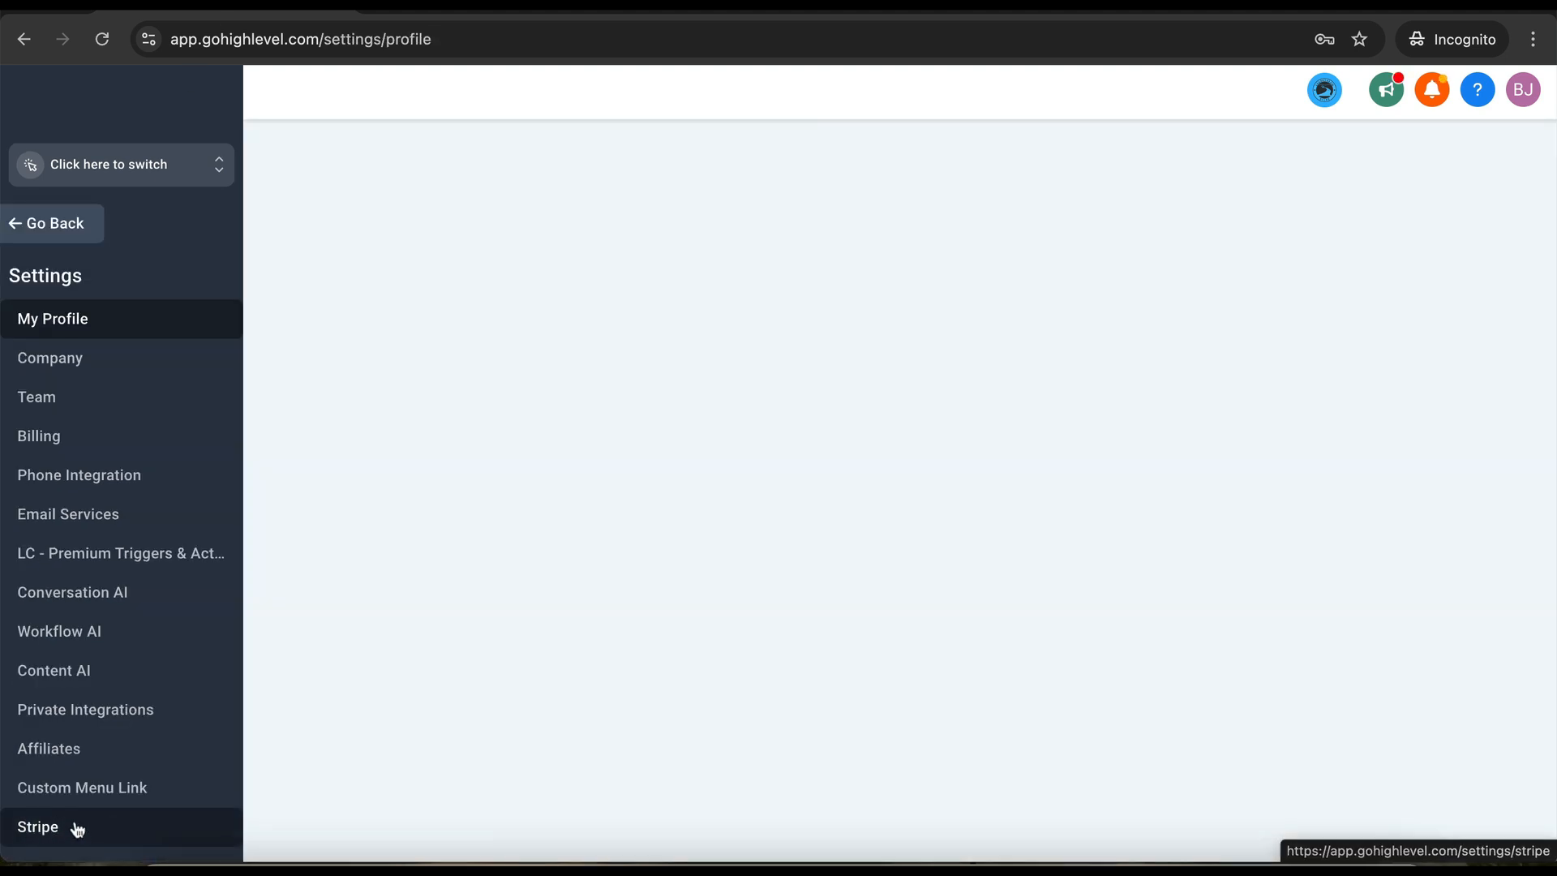
click(94, 632)
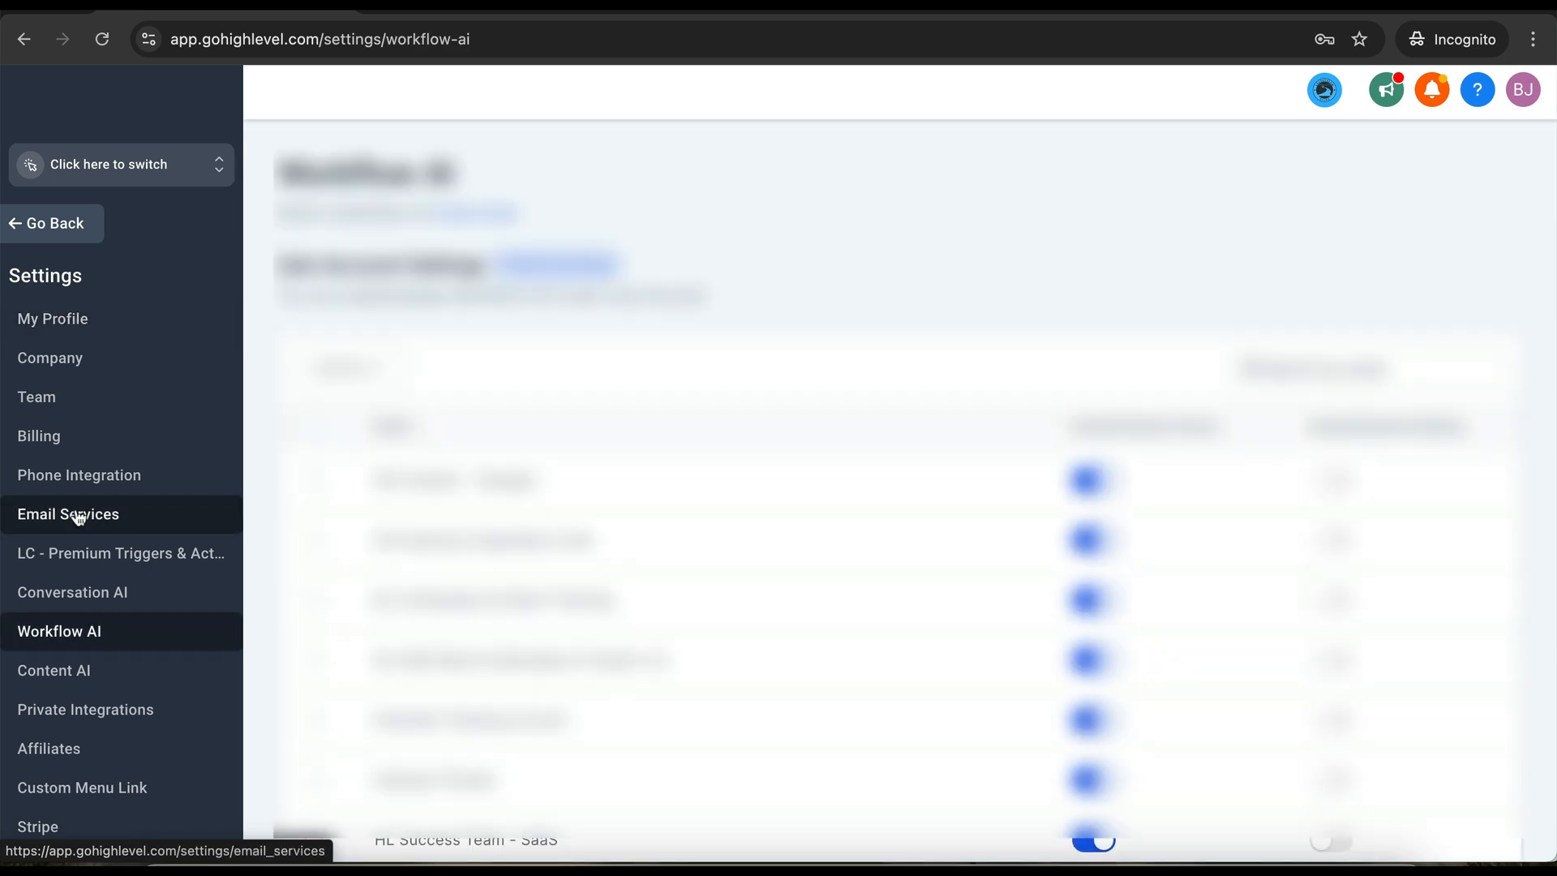
click(57, 227)
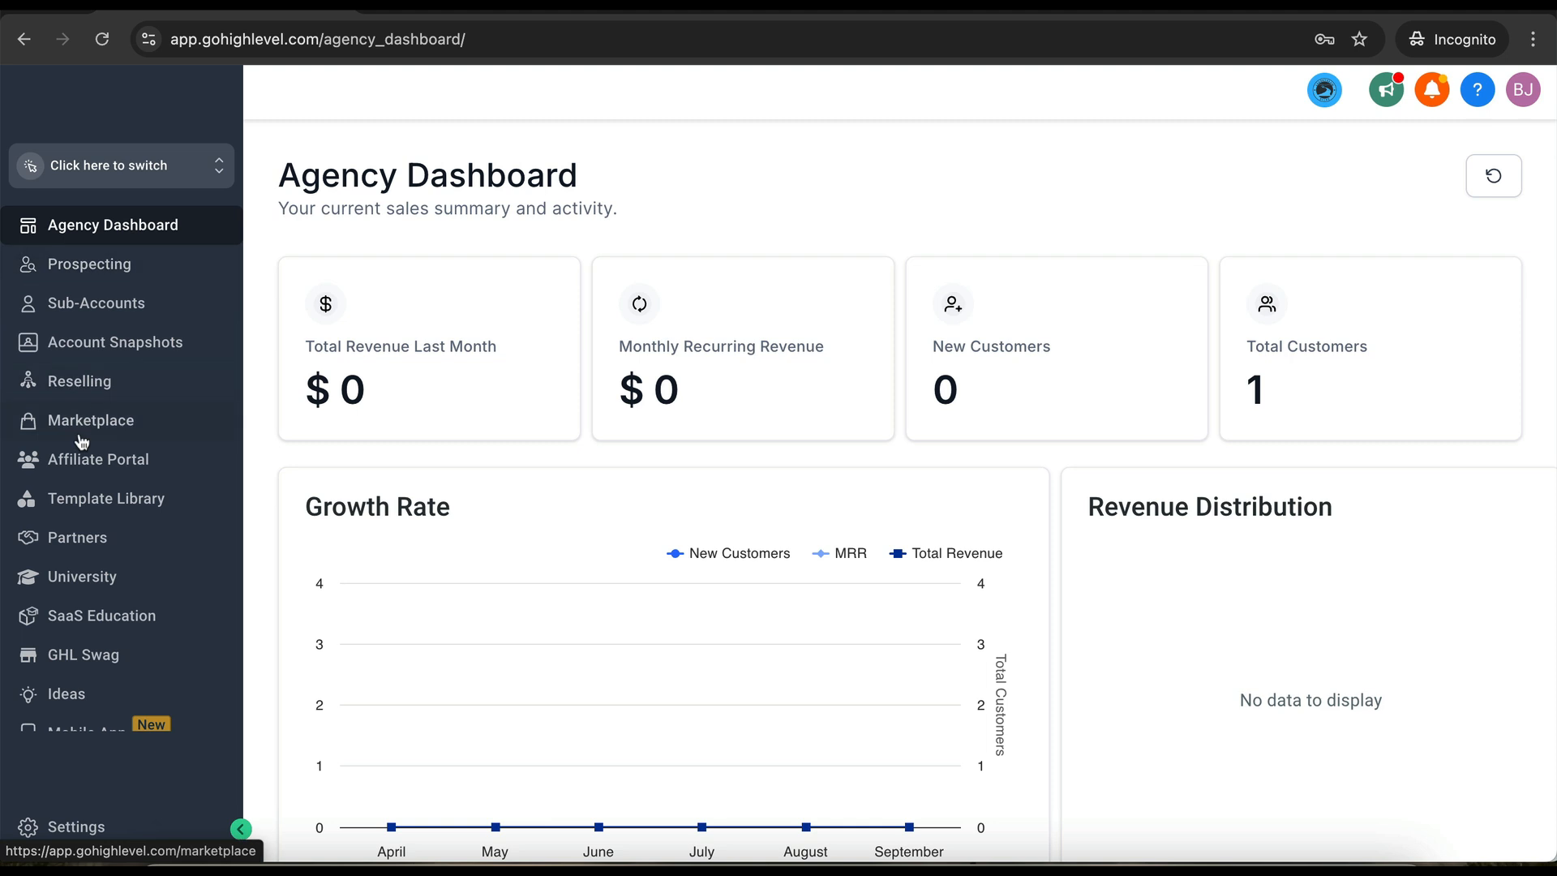
click(66, 827)
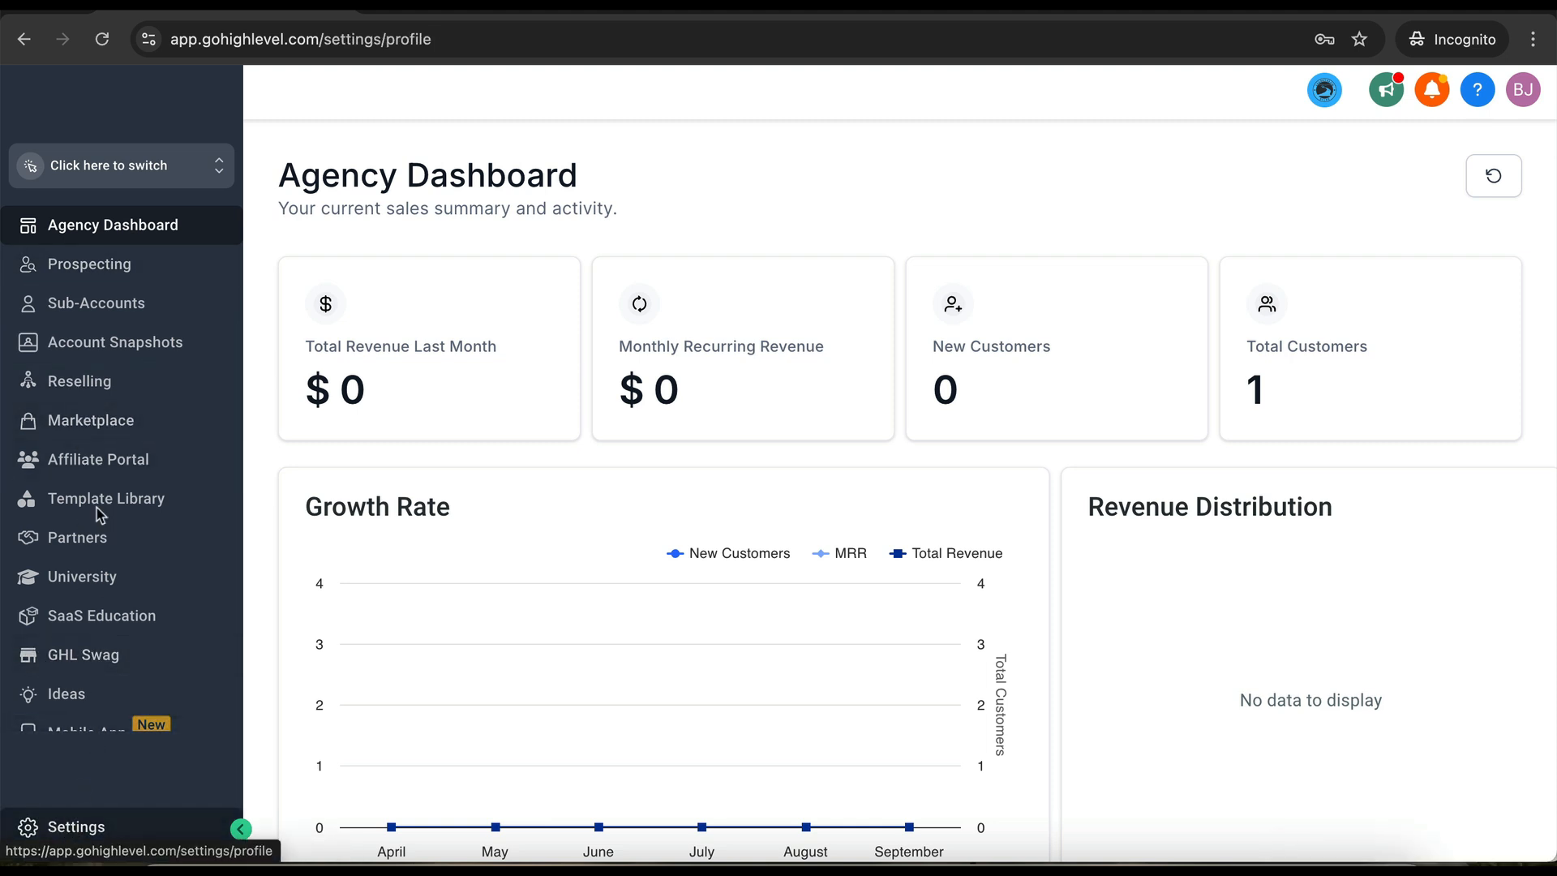
scroll(75, 611, down, 3)
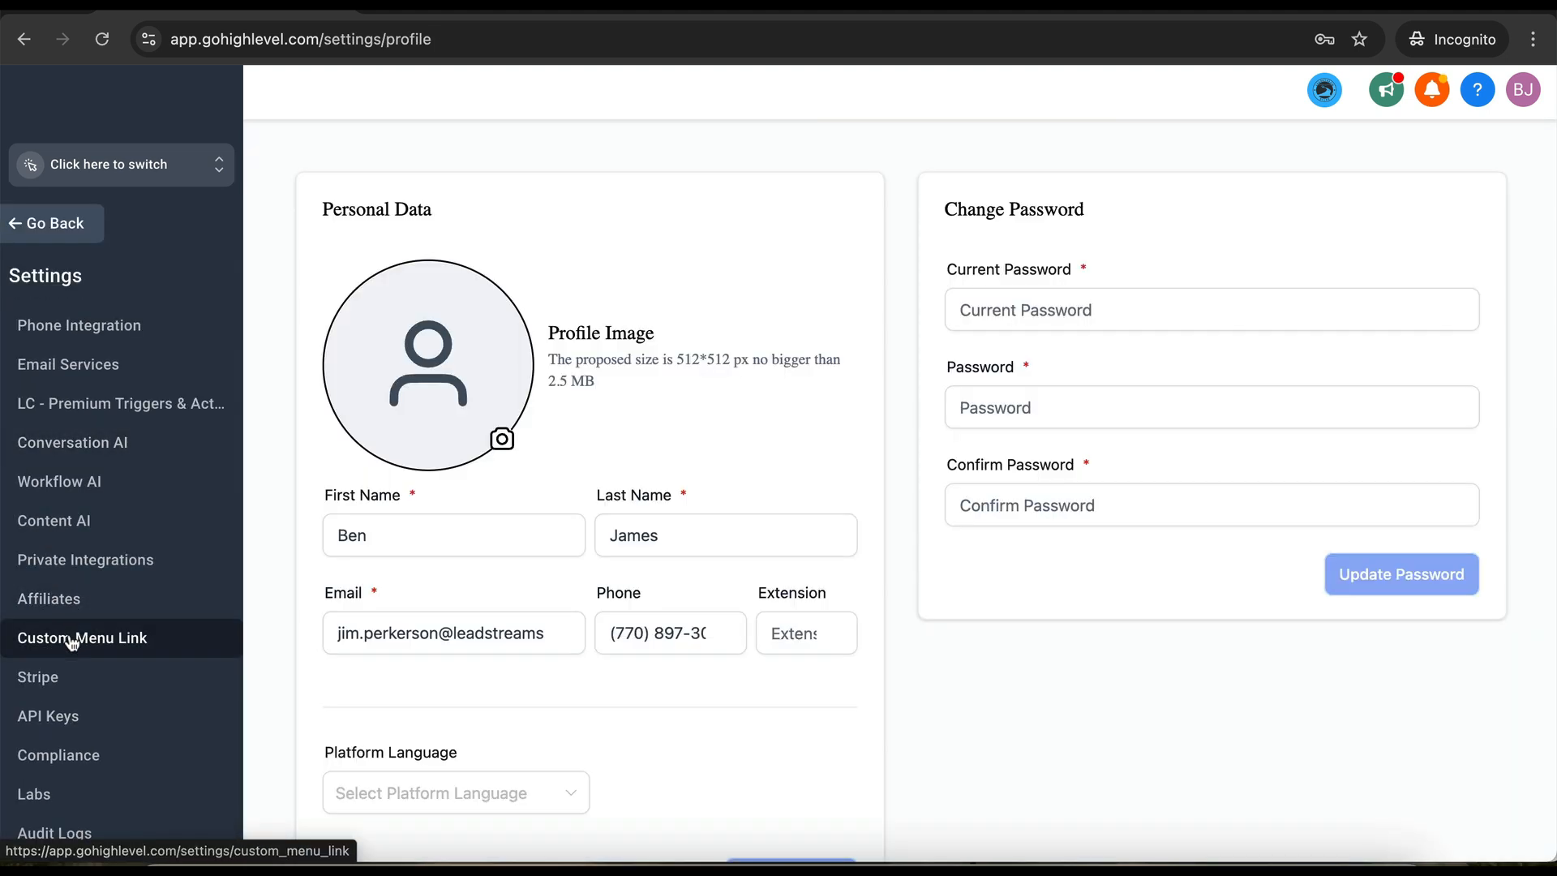
click(72, 639)
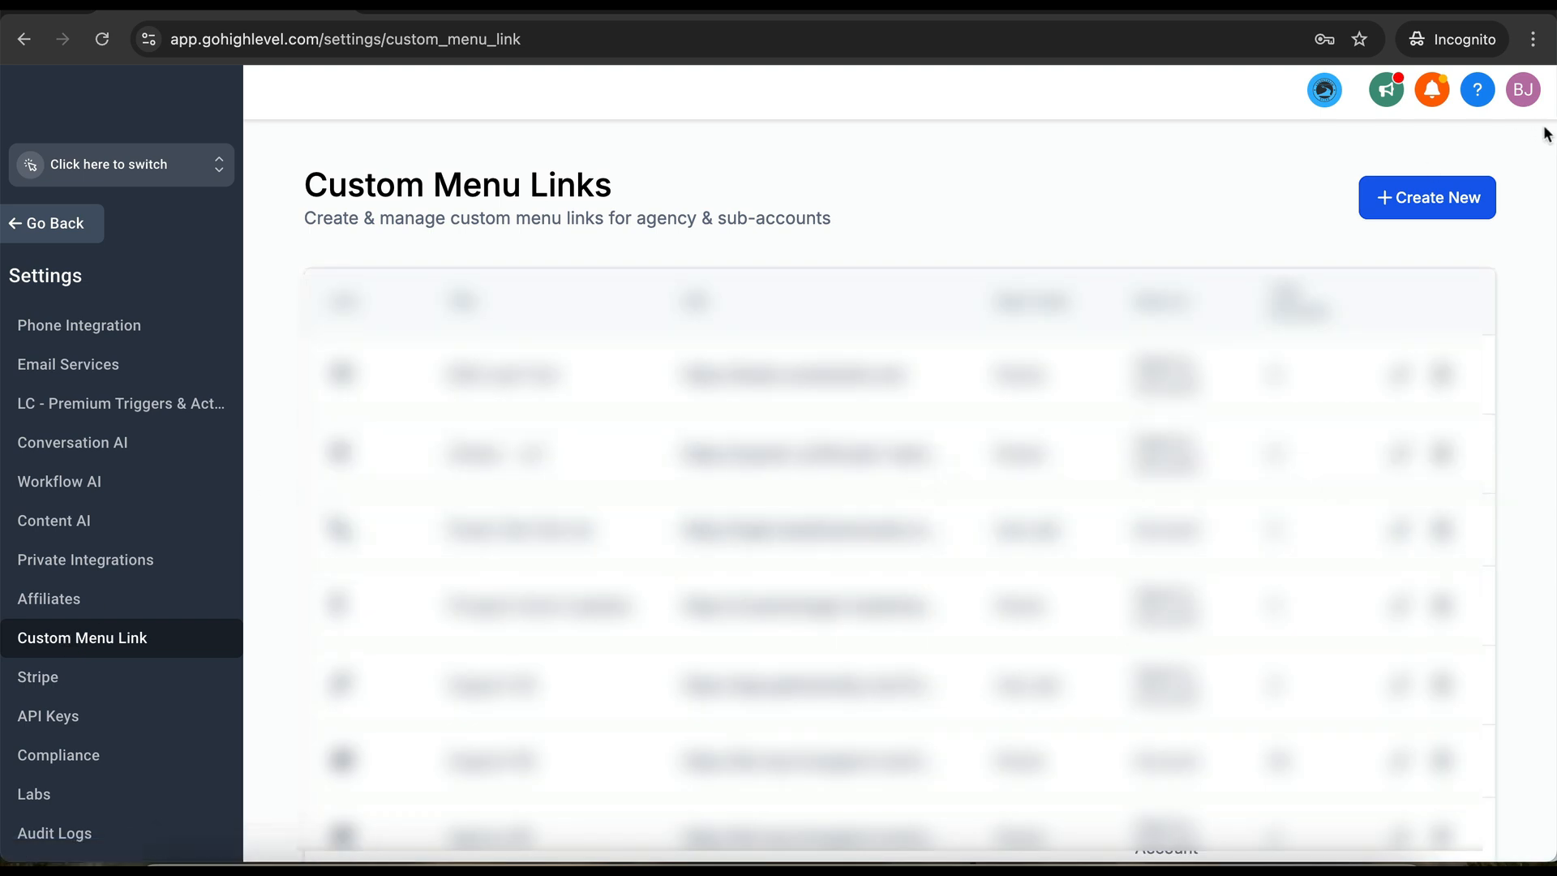
click(1440, 199)
- Search the link icons for 'wheel' and pick the two-gear cogs icon
click(723, 469)
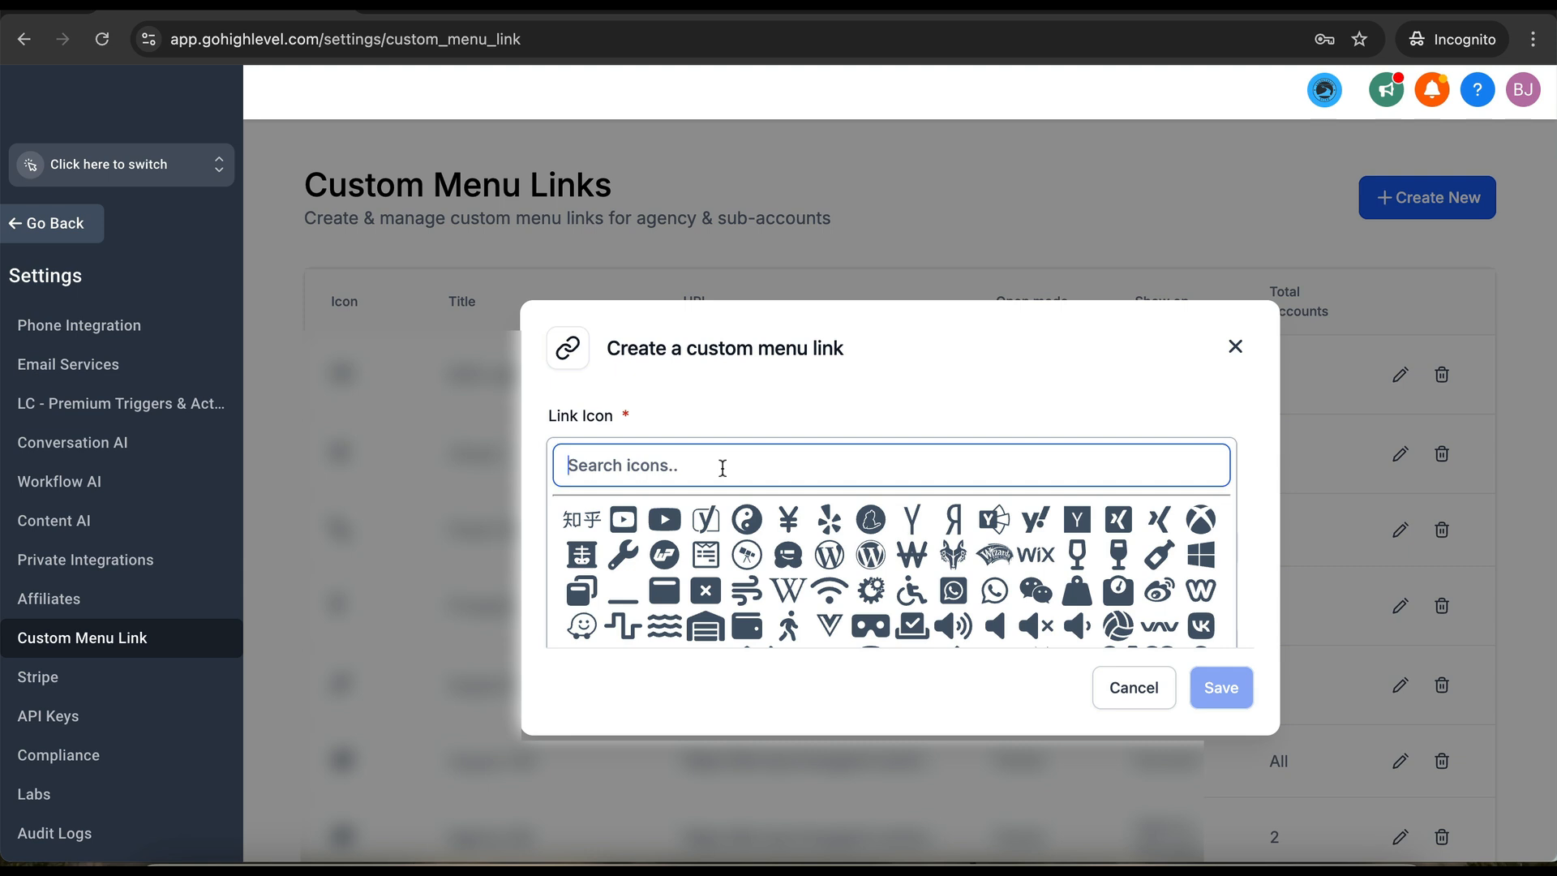
text(setup)
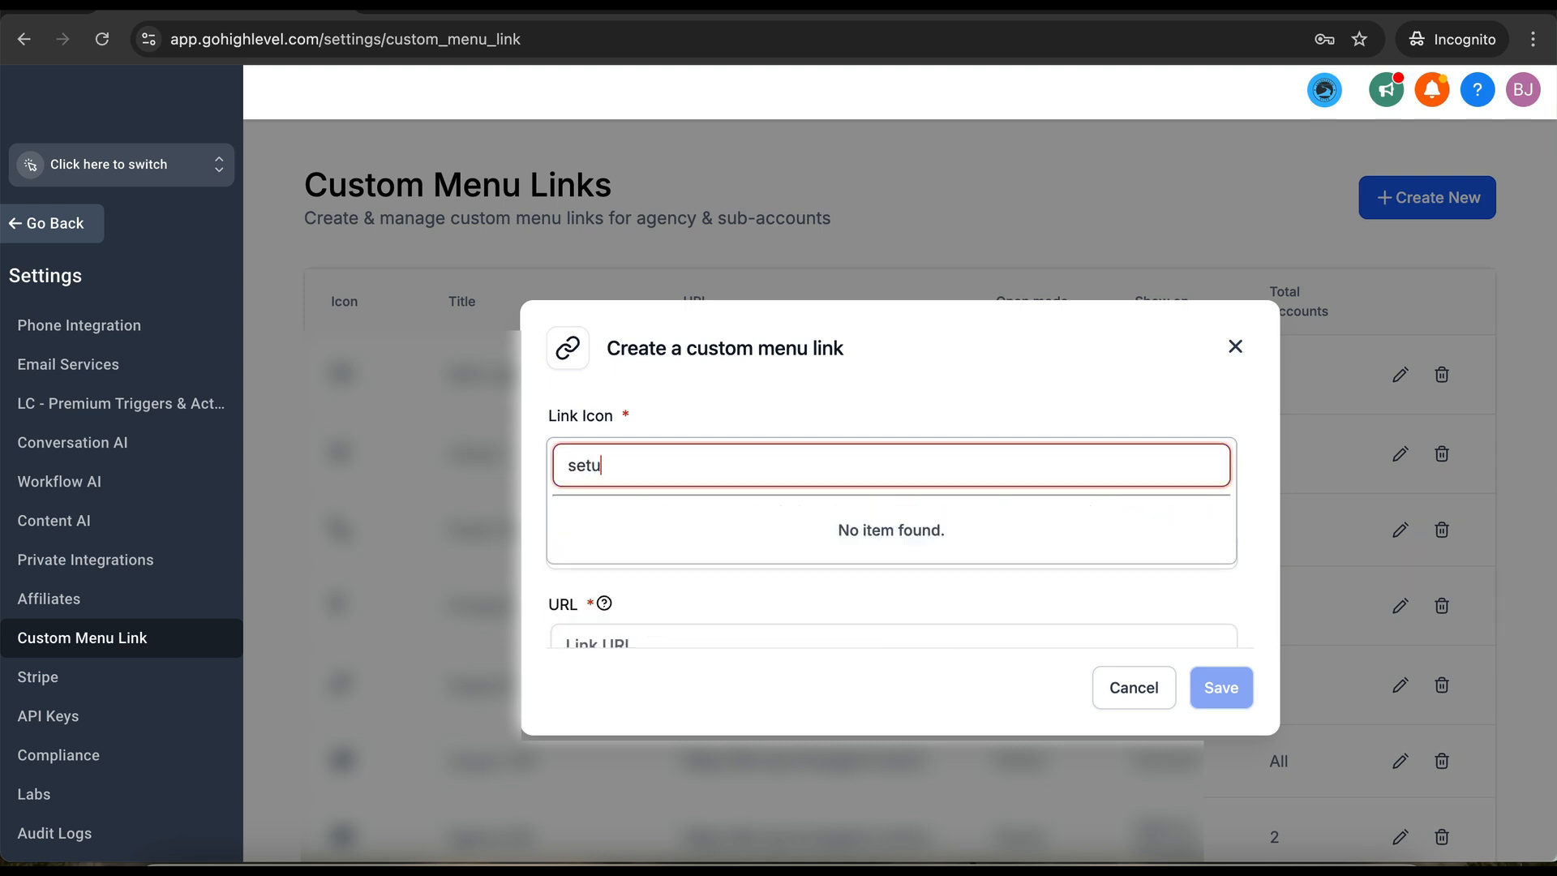
key(BackSpace)
key(BackSpace)
key(BackSpace)
key(BackSpace)
key(BackSpace)
text(insta)
key(BackSpace)
key(BackSpace)
key(BackSpace)
key(BackSpace)
scroll(788, 610, down, 1)
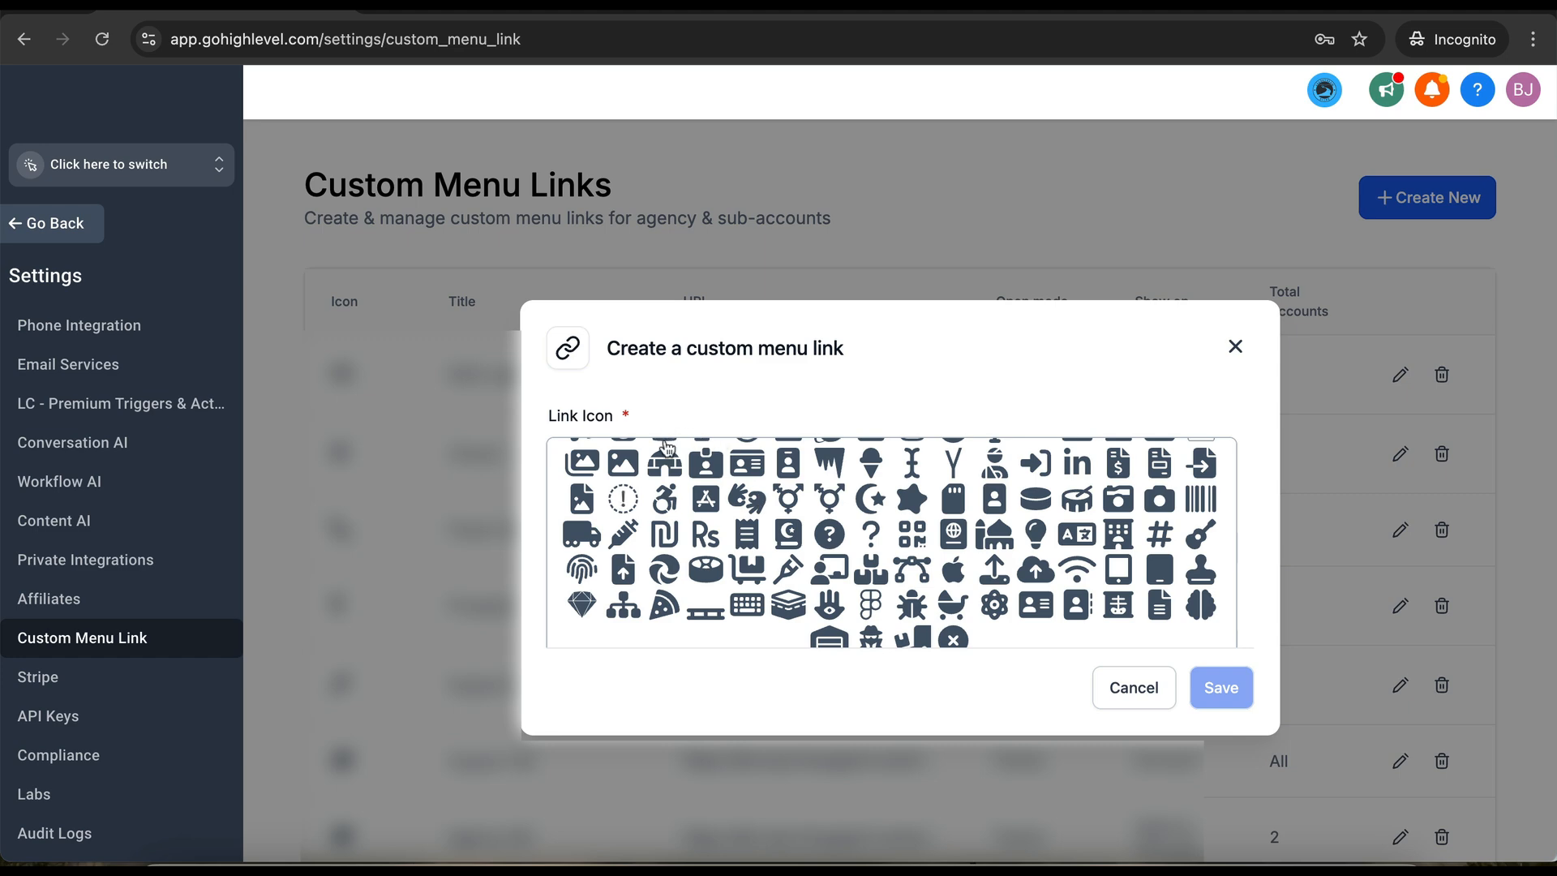
scroll(667, 495, up, 1)
text(cons)
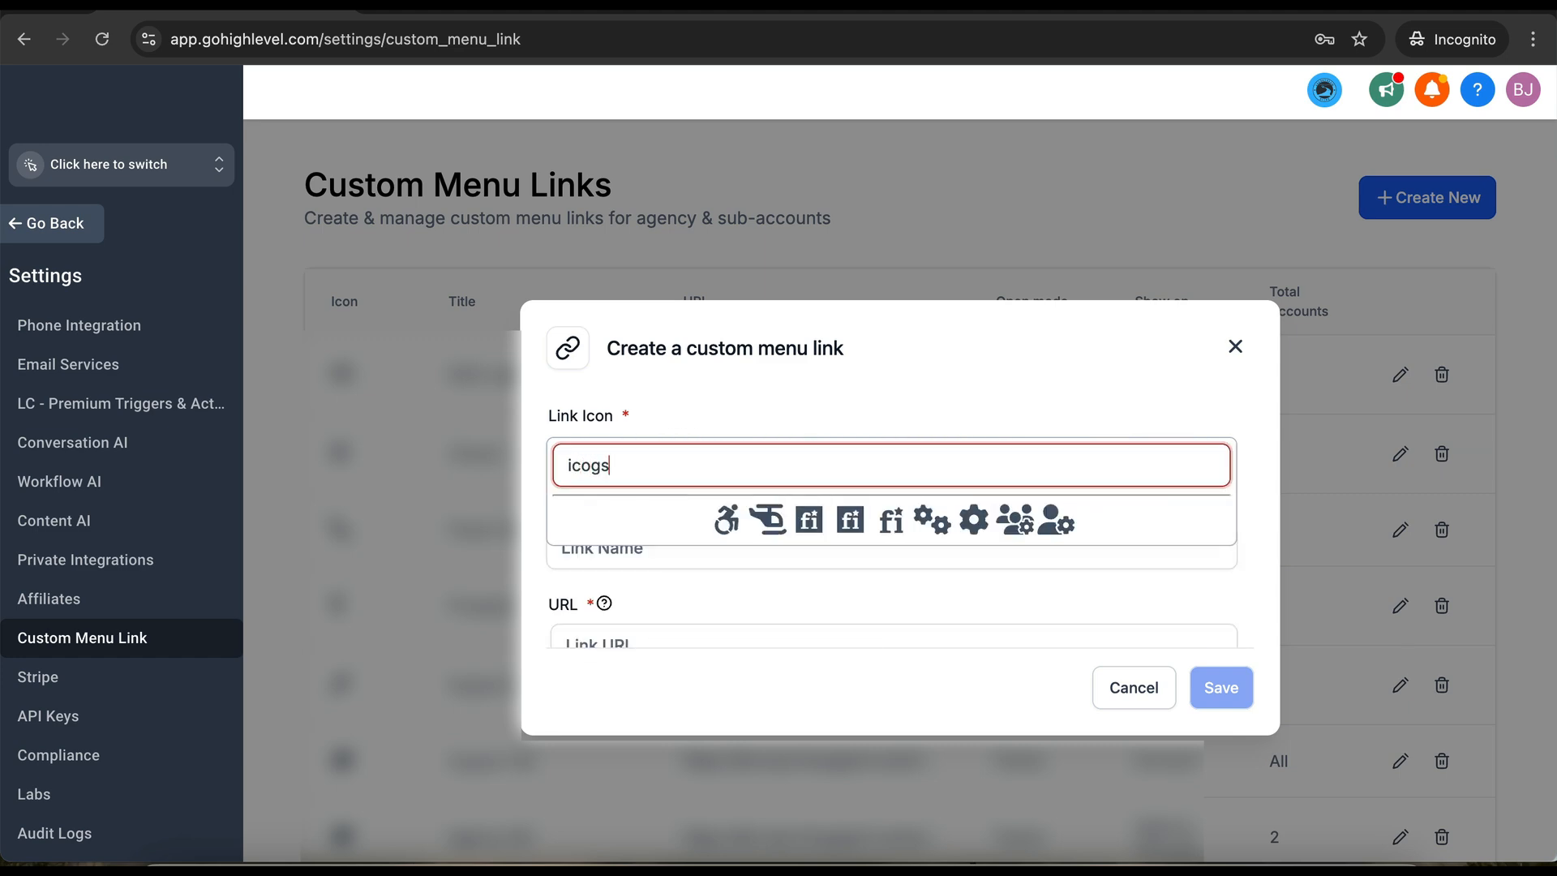
key(BackSpace)
key(BackSpace)
key(BackSpace)
key(BackSpace)
key(BackSpace)
text(cog)
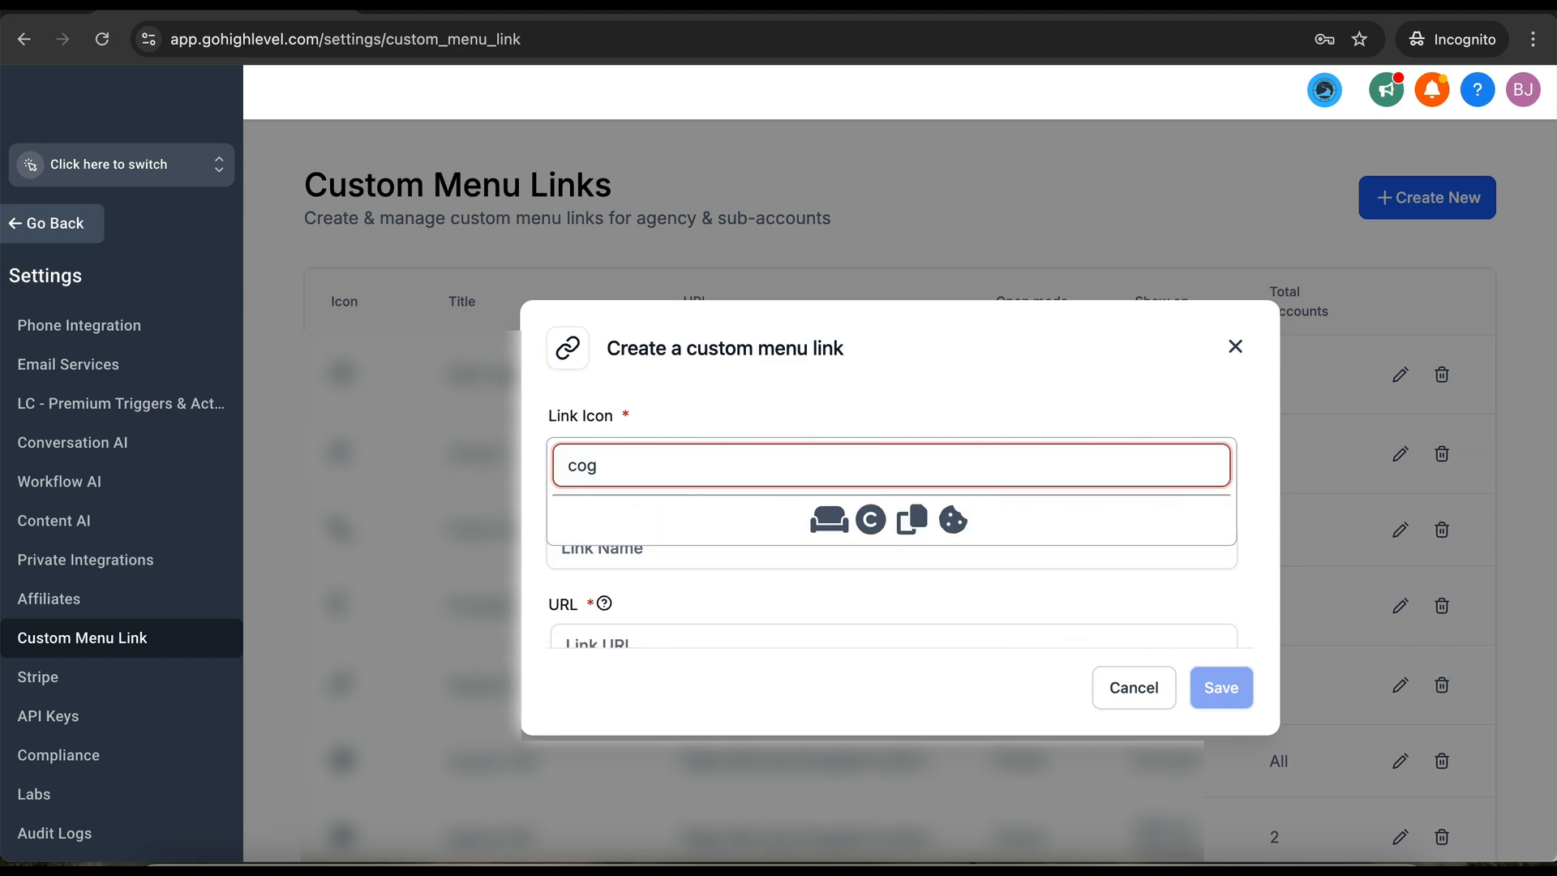
text(w)
key(BackSpace)
key(BackSpace)
key(BackSpace)
key(BackSpace)
text(sm)
key(BackSpace)
key(BackSpace)
text(w)
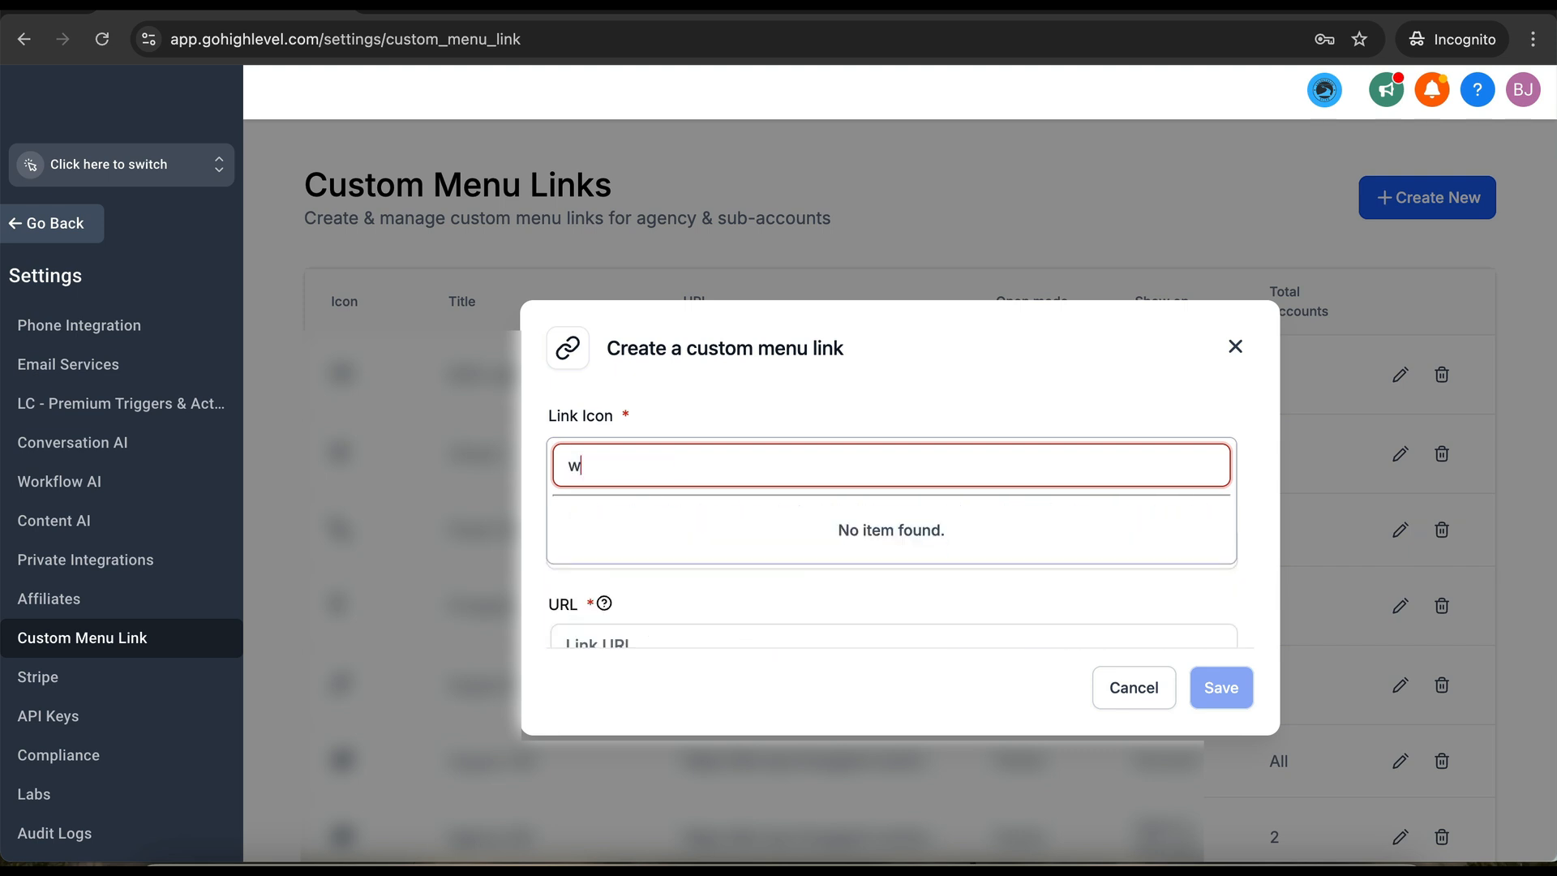
text(heel)
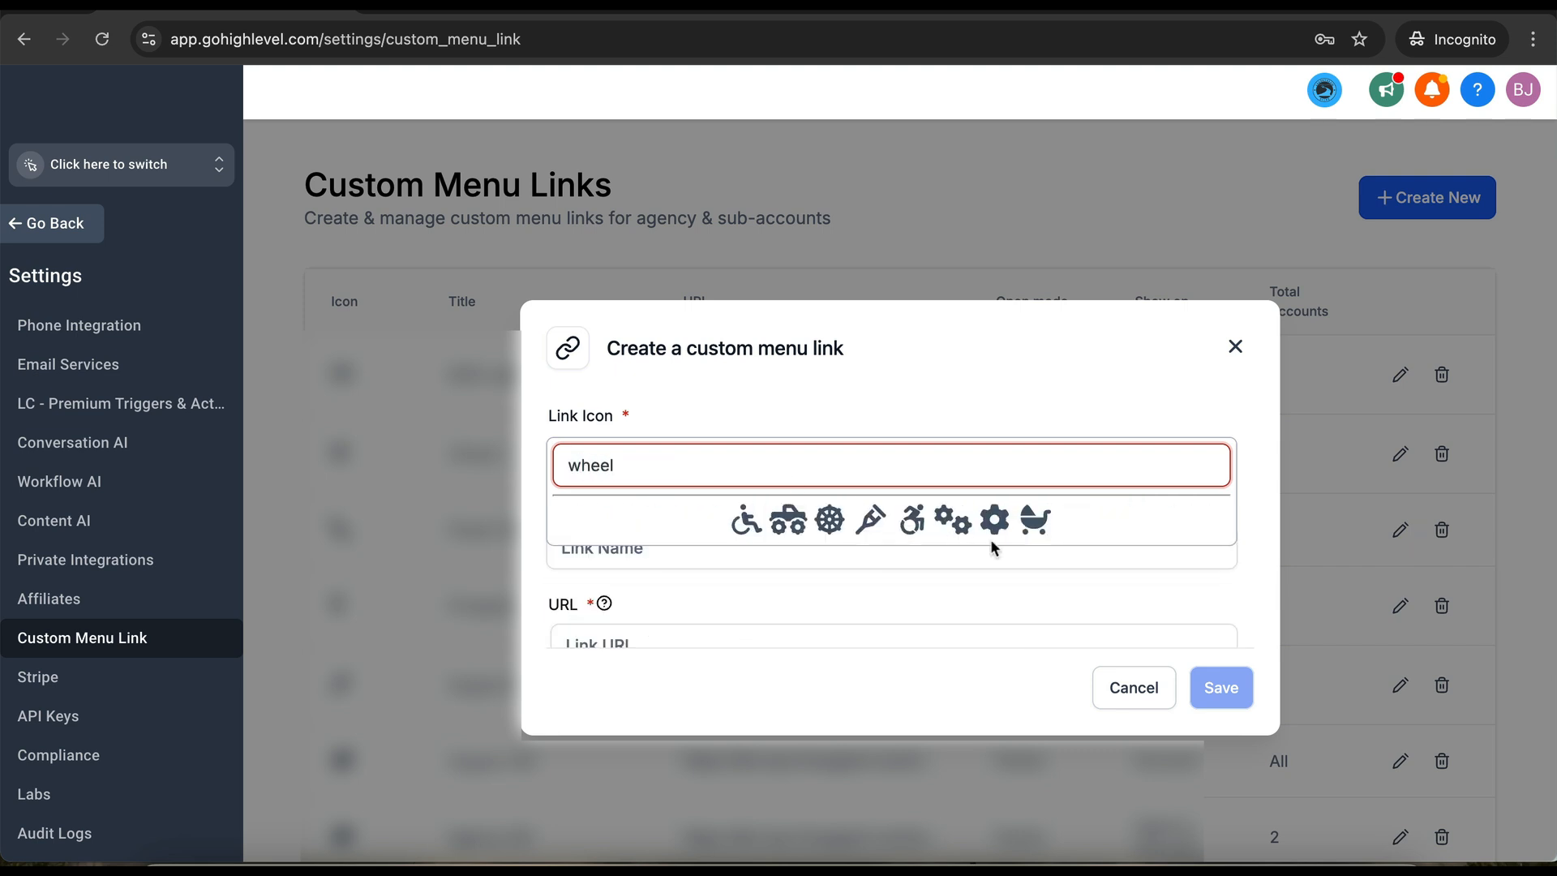
click(952, 519)
click(797, 554)
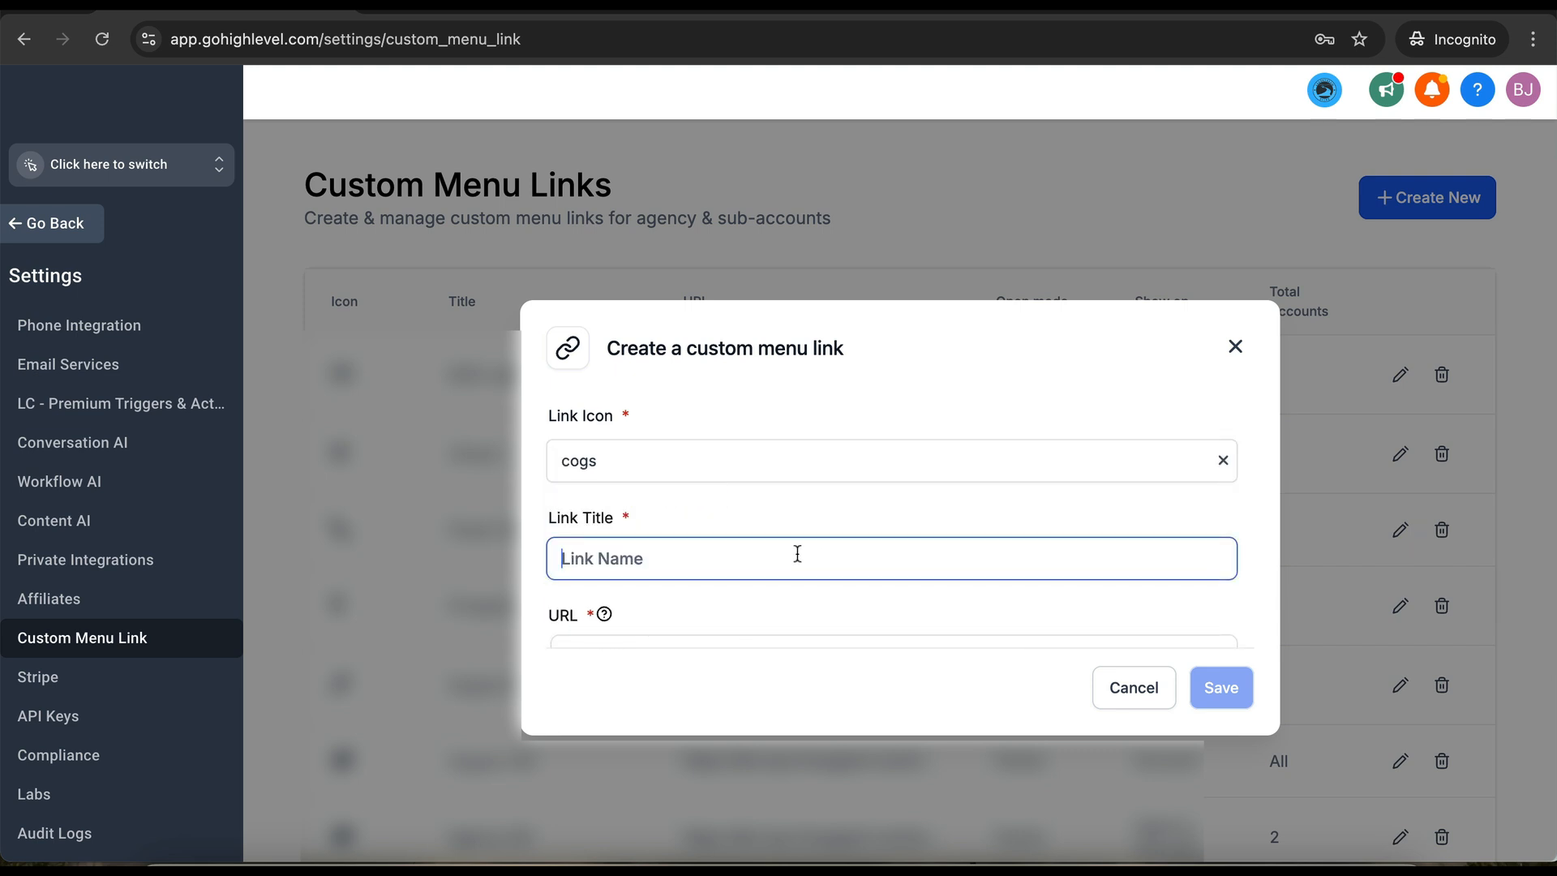
- Title the link 'Setup Form' and paste the copied onboarding form link as its URL
text(Setup Form)
scroll(754, 523, down, 2)
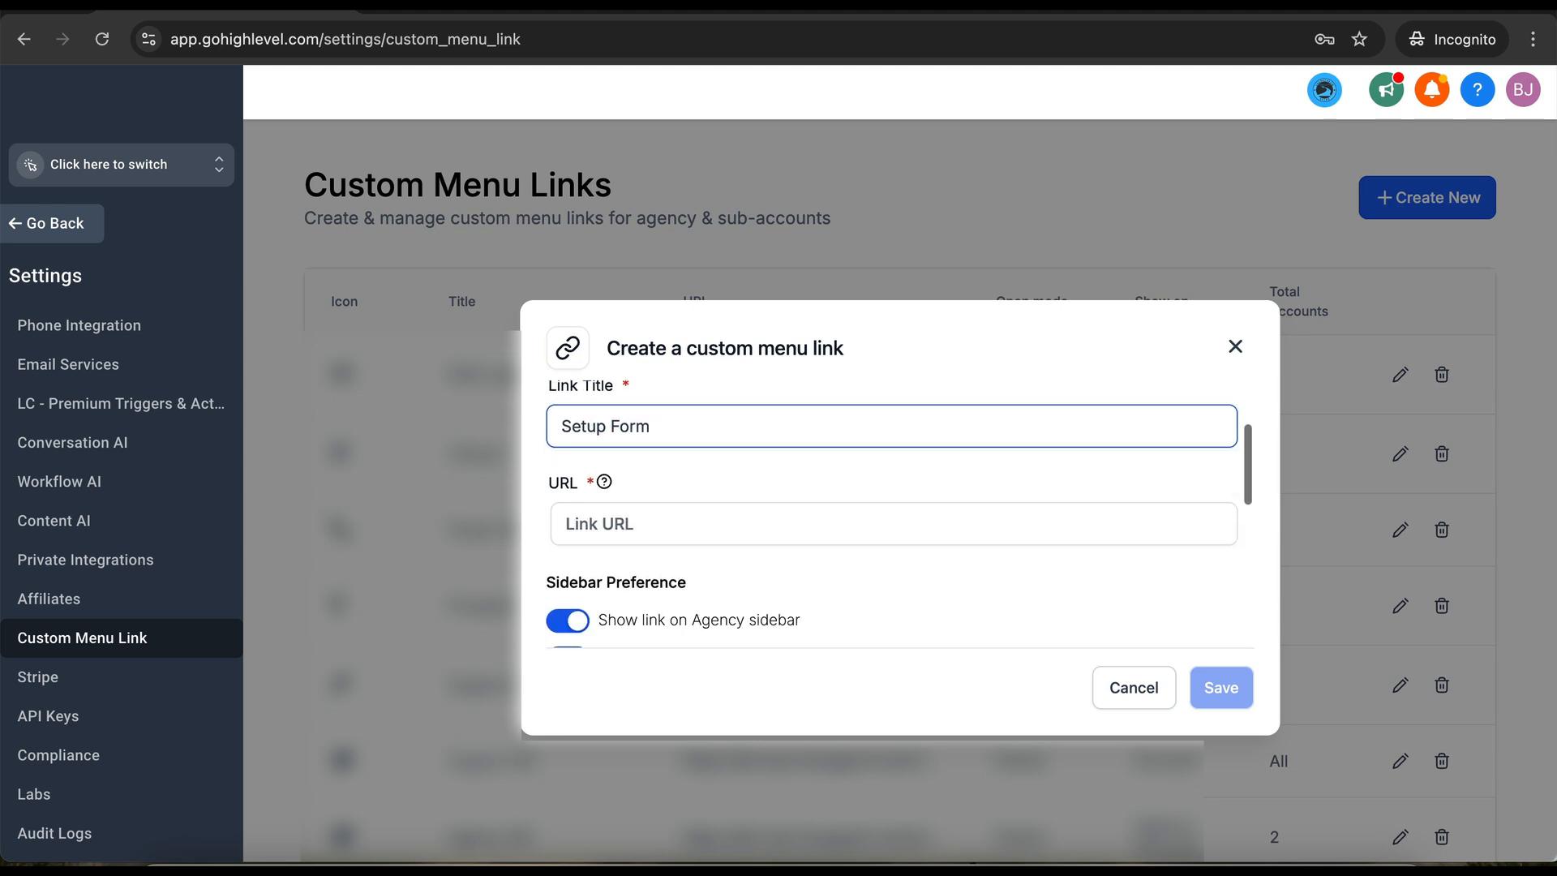
click(739, 521)
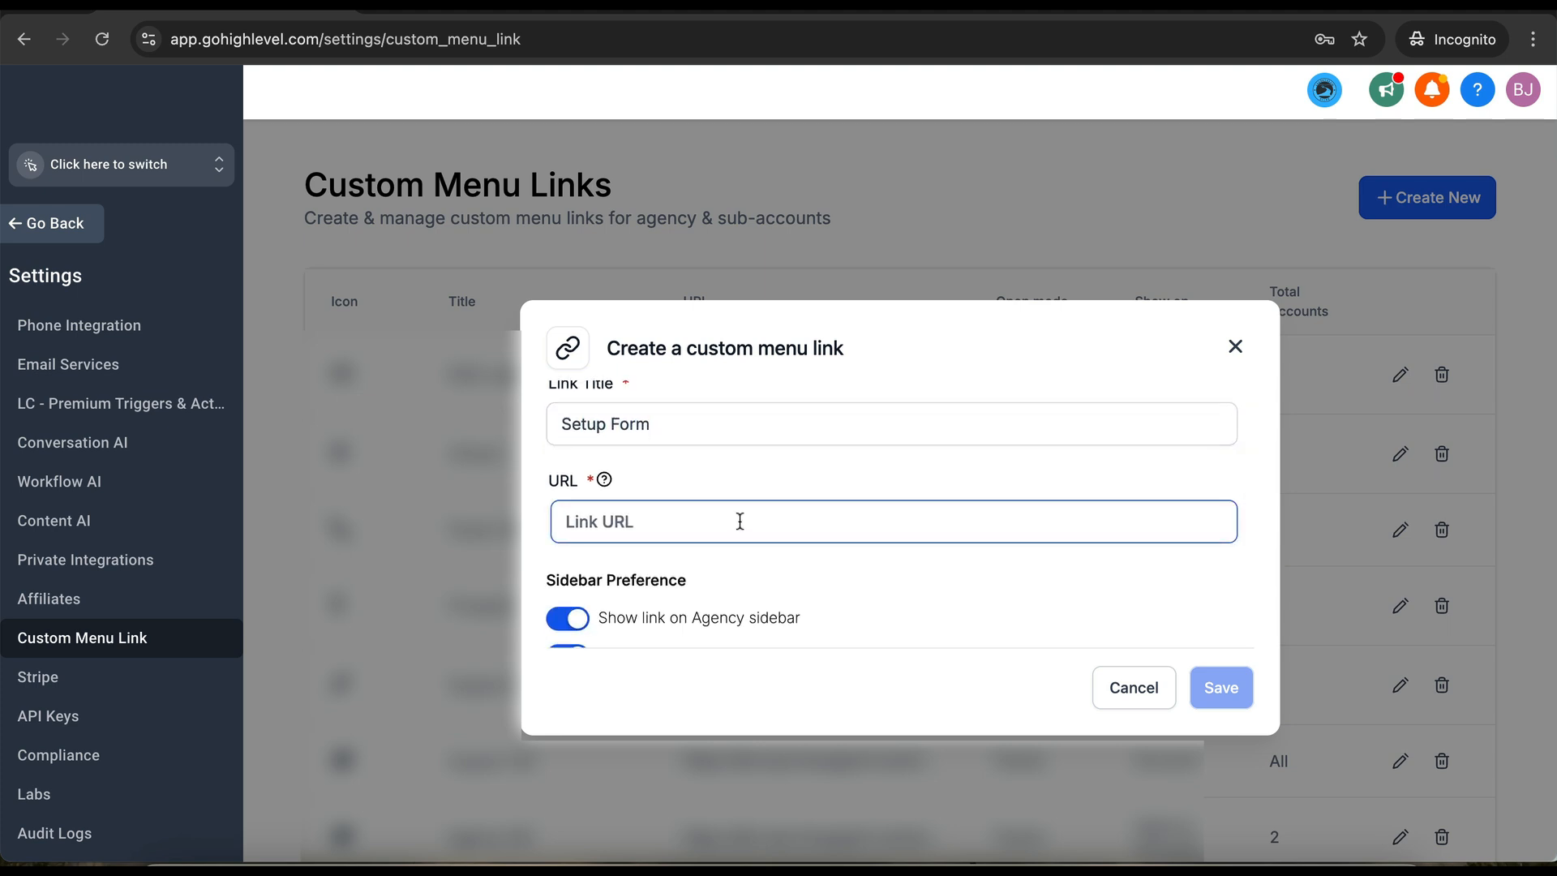
text(https://forms.mycrmsupport.com/?location_id={{location.id}})
- Hide the link from the Agency sidebar, keep it shown to all accounts, and save
scroll(736, 554, down, 2)
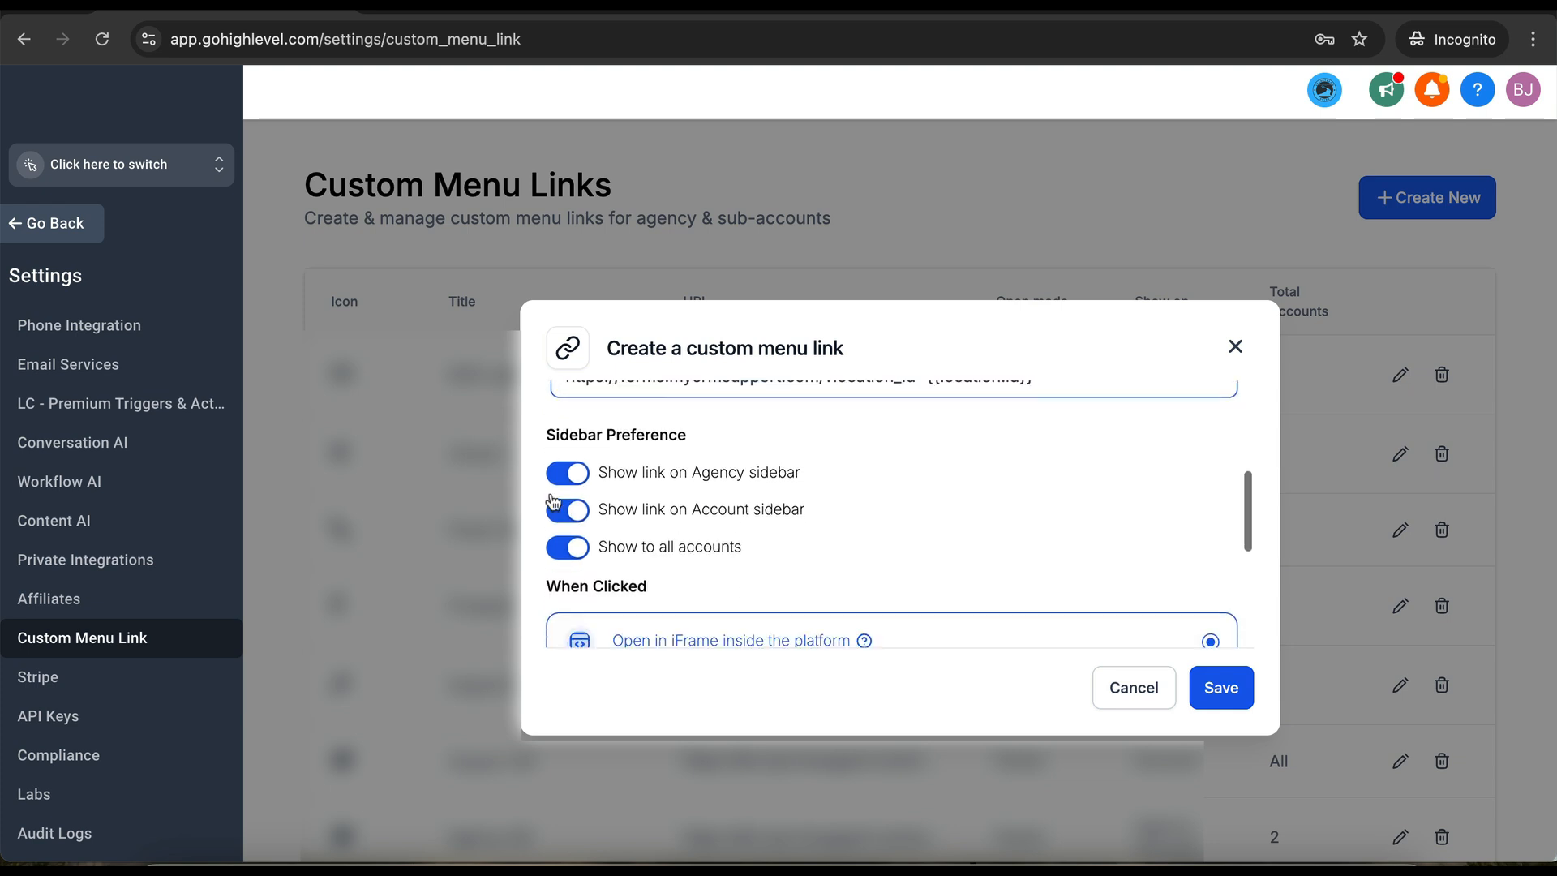
click(570, 473)
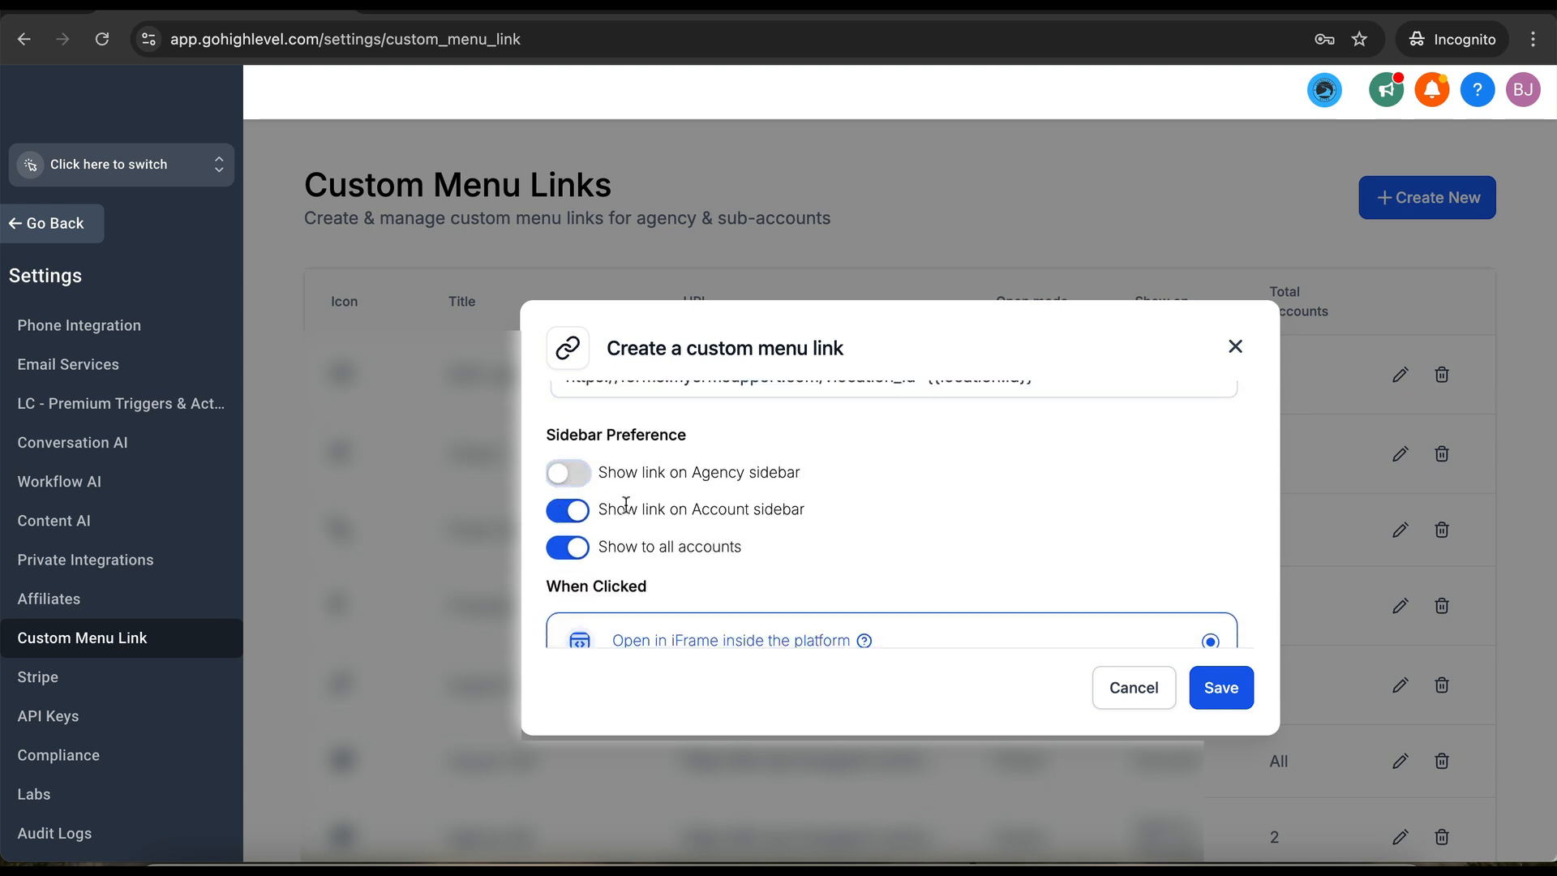
scroll(723, 523, down, 1)
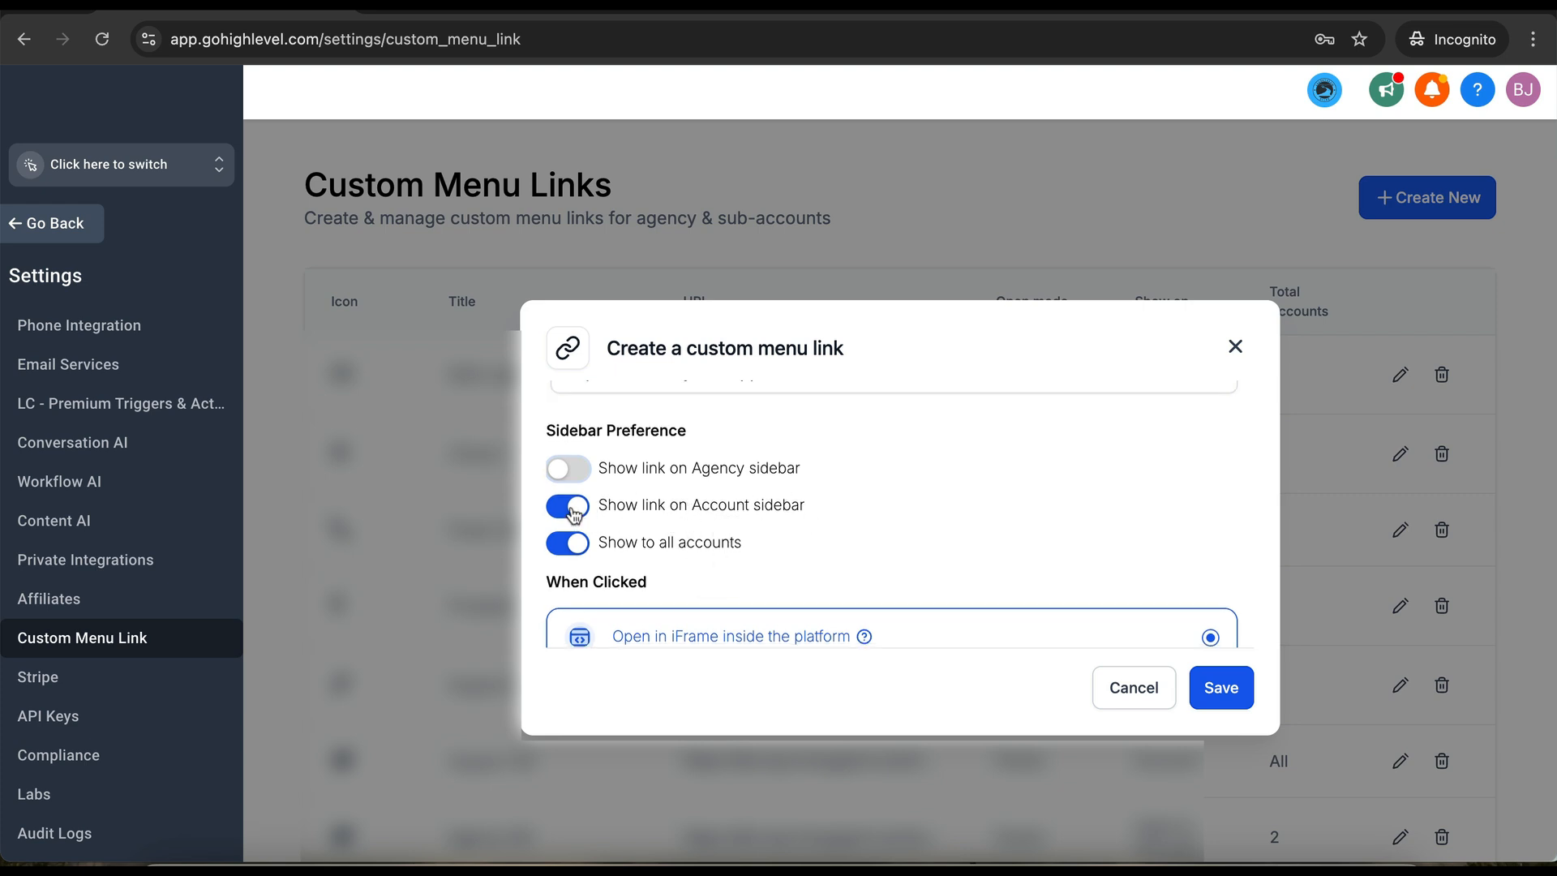
click(567, 546)
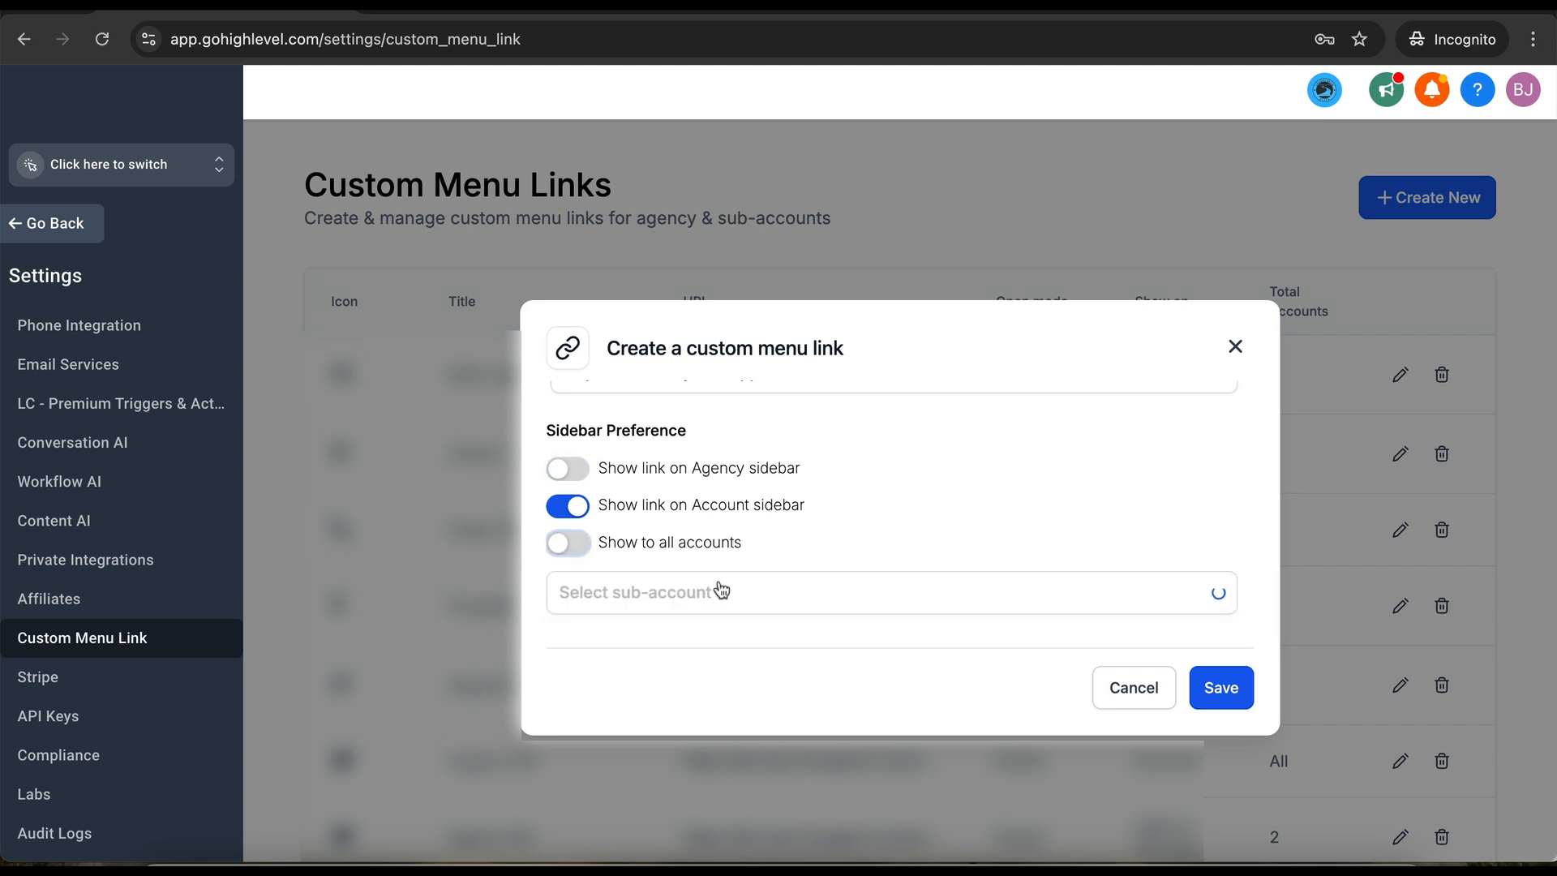
click(567, 546)
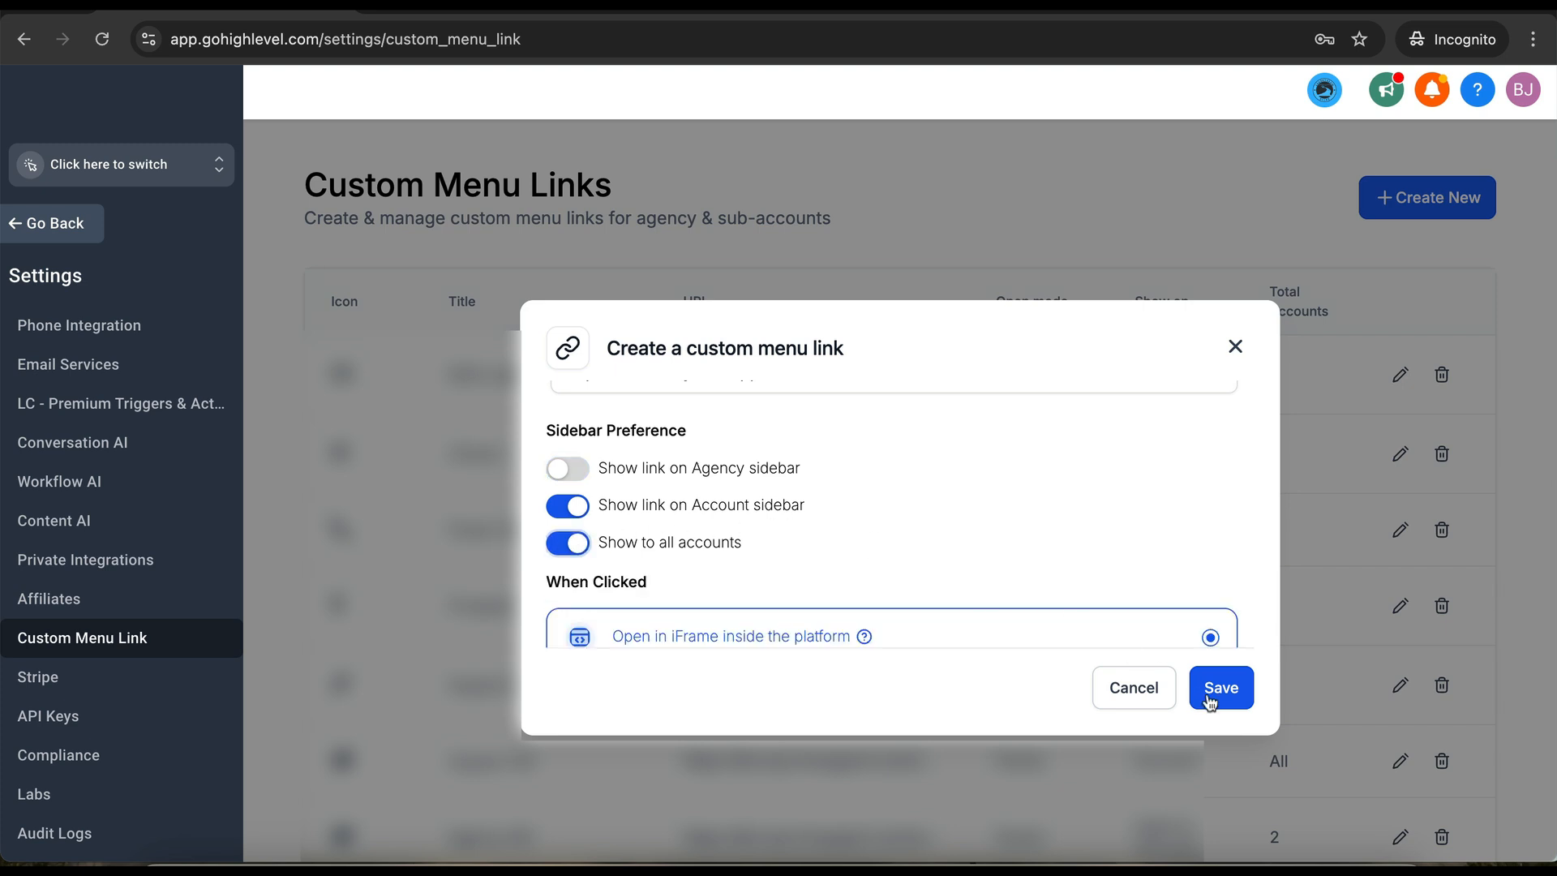
scroll(1043, 523, down, 2)
scroll(1043, 523, up, 3)
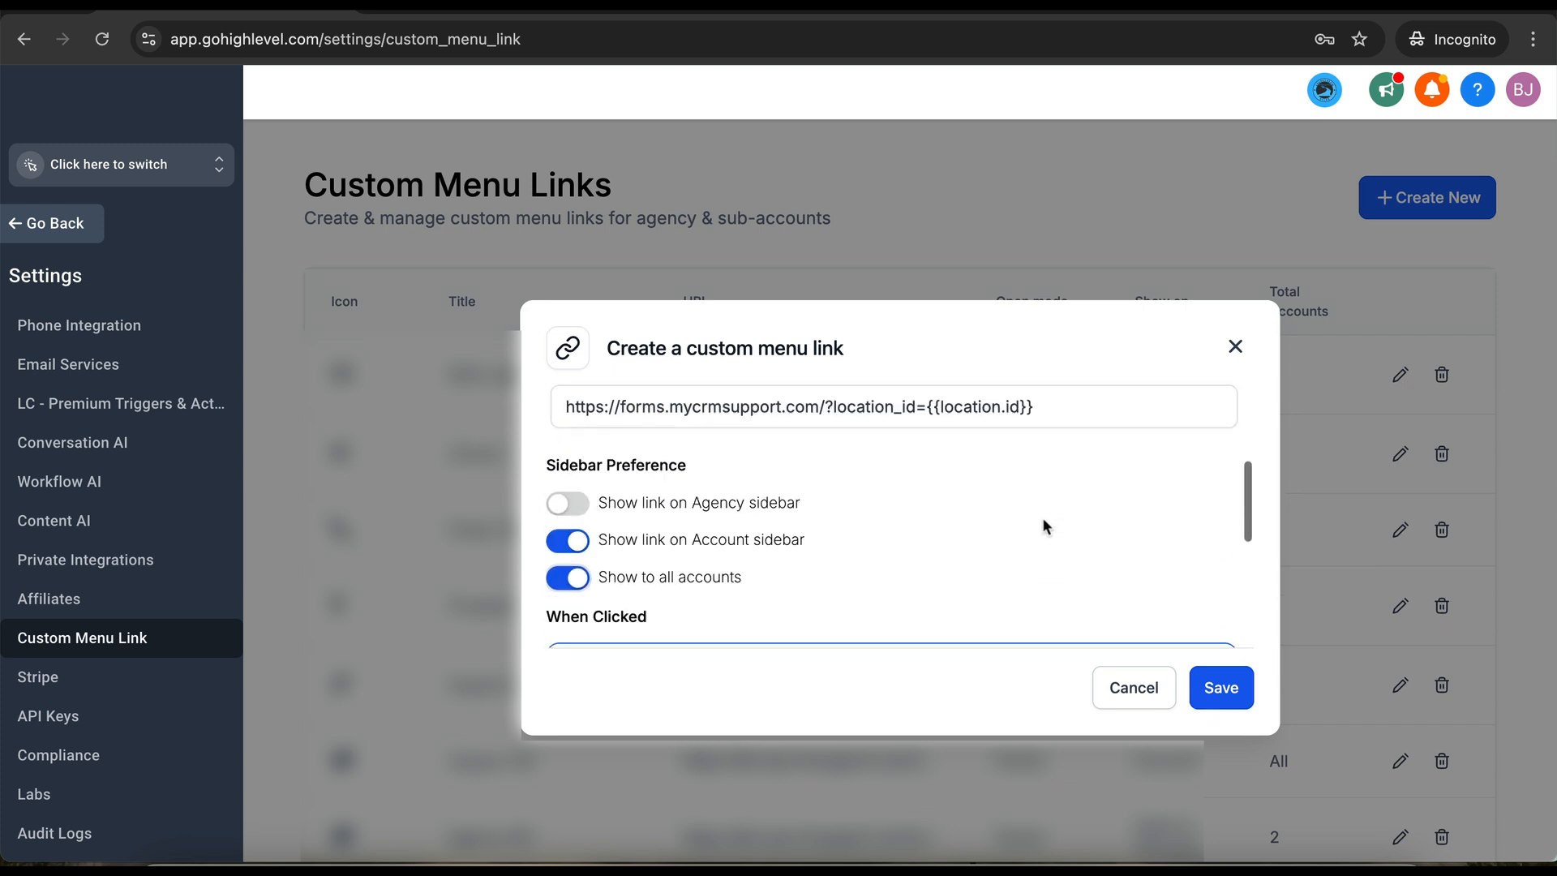
scroll(1043, 523, down, 2)
scroll(1085, 497, up, 4)
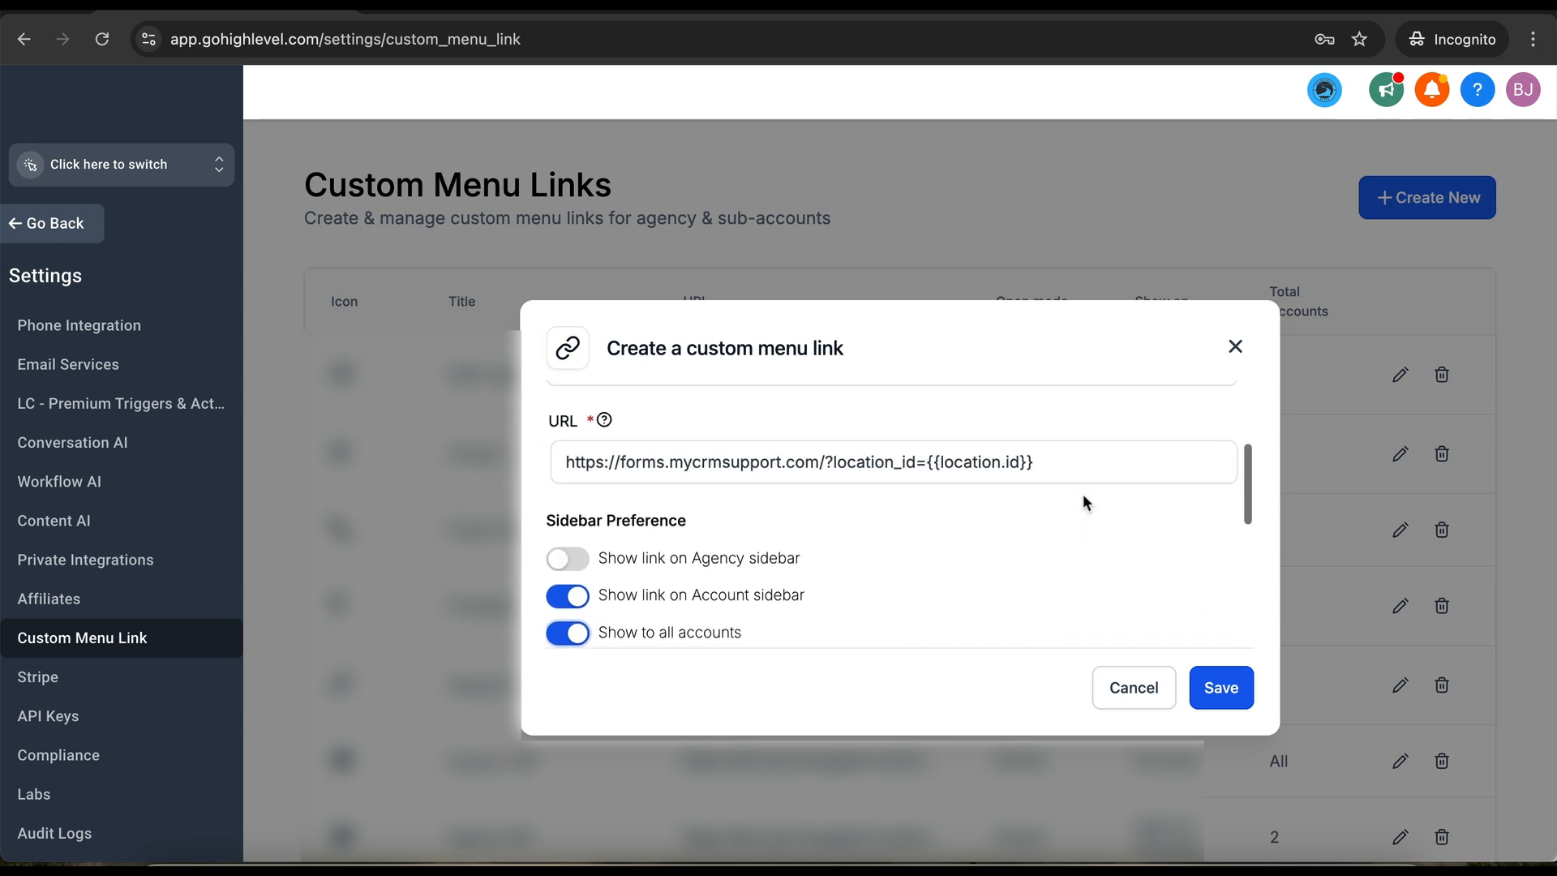
click(1226, 702)
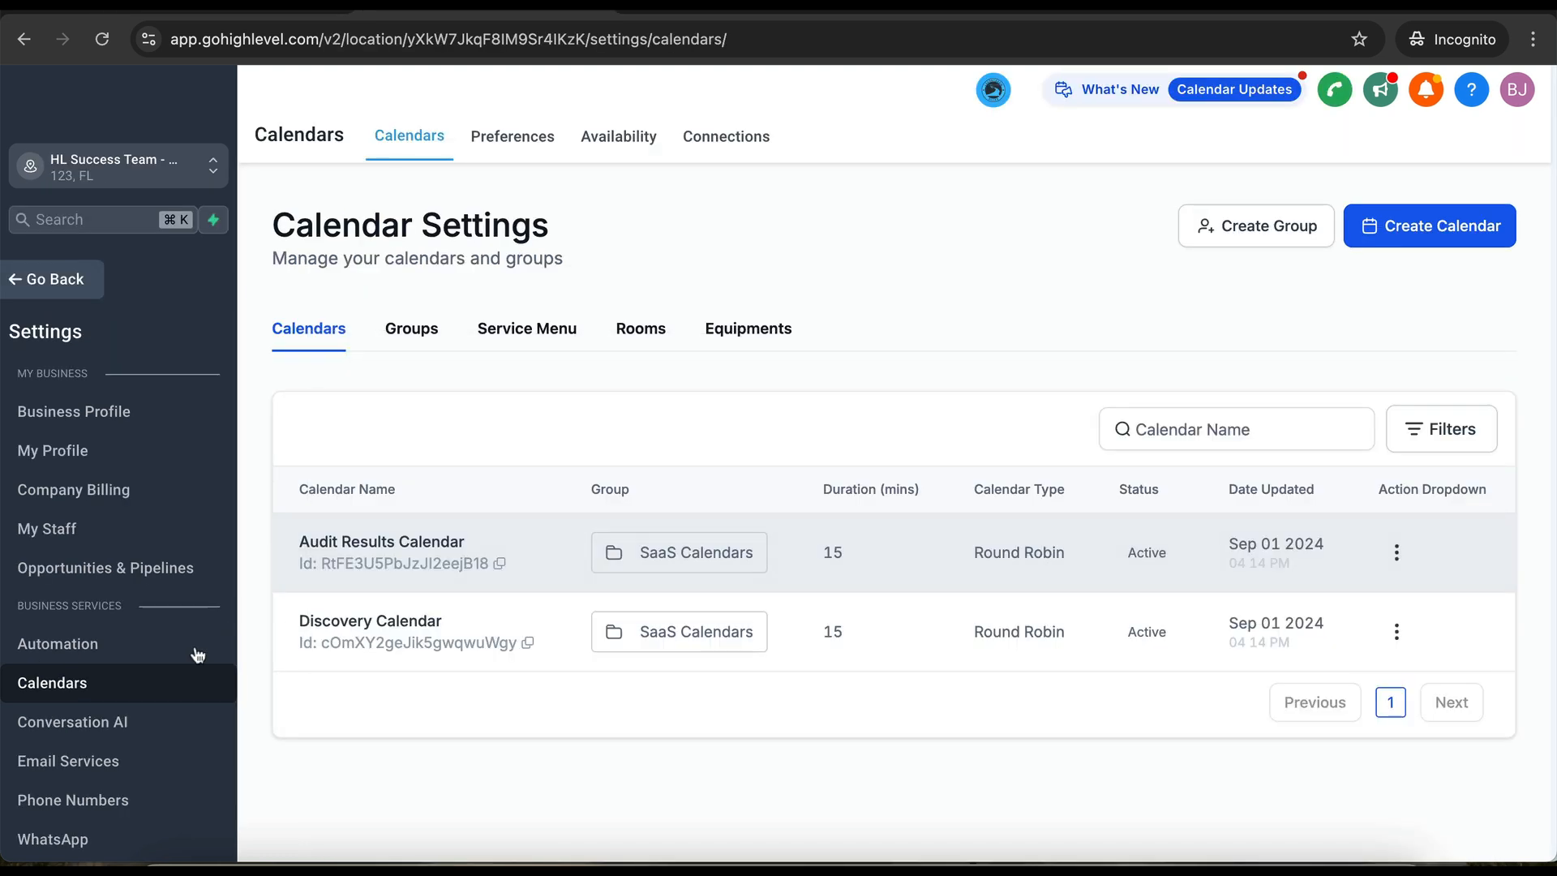
- Open the sub-account's Custom Values and show 100 values per page
scroll(194, 653, down, 7)
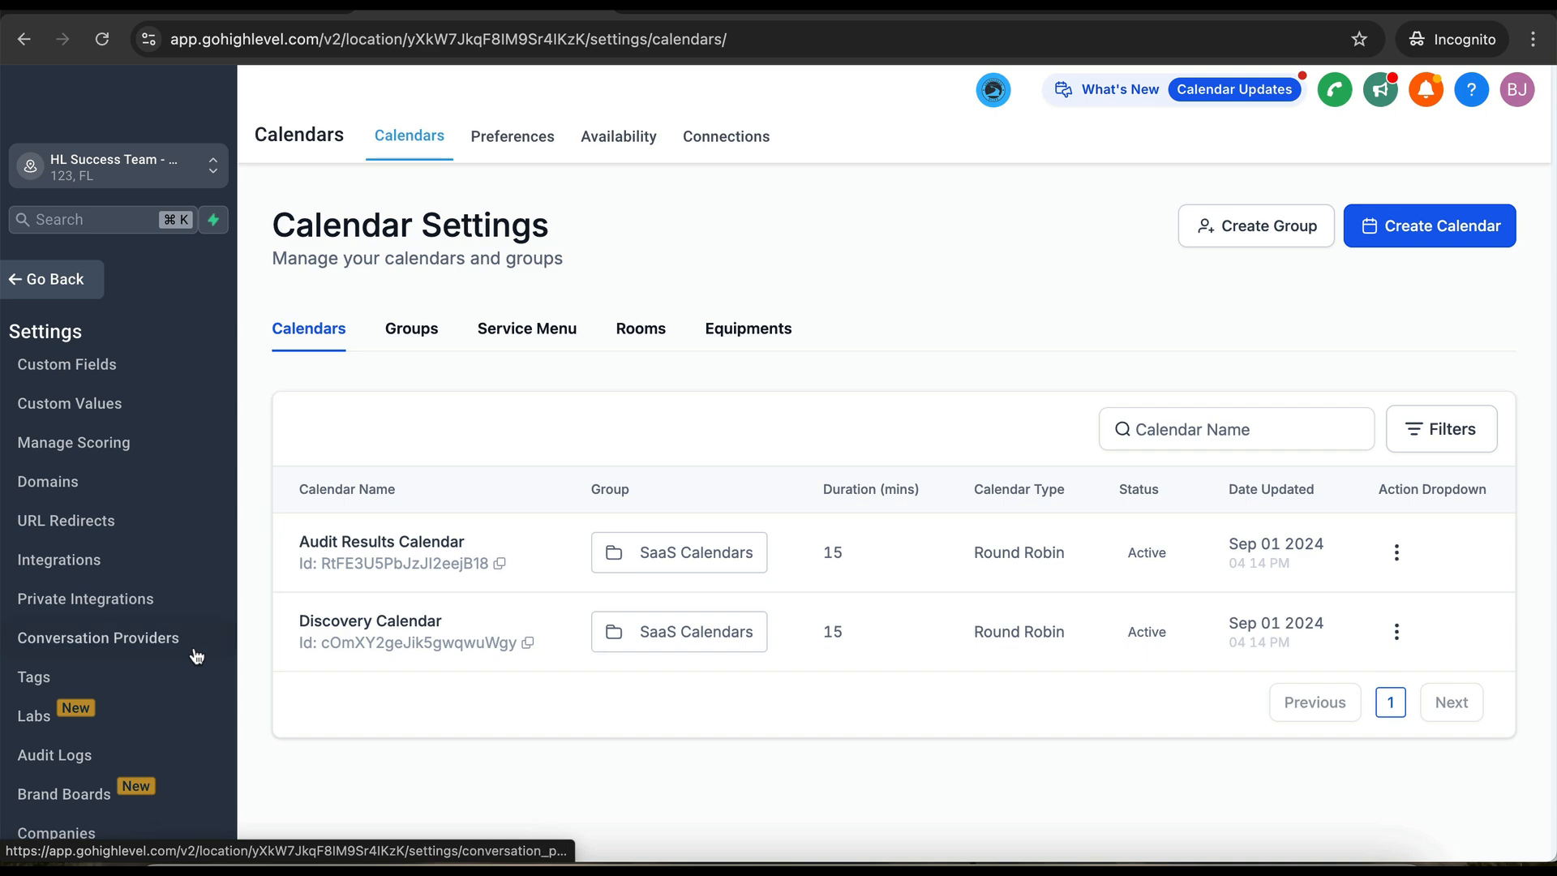
click(120, 413)
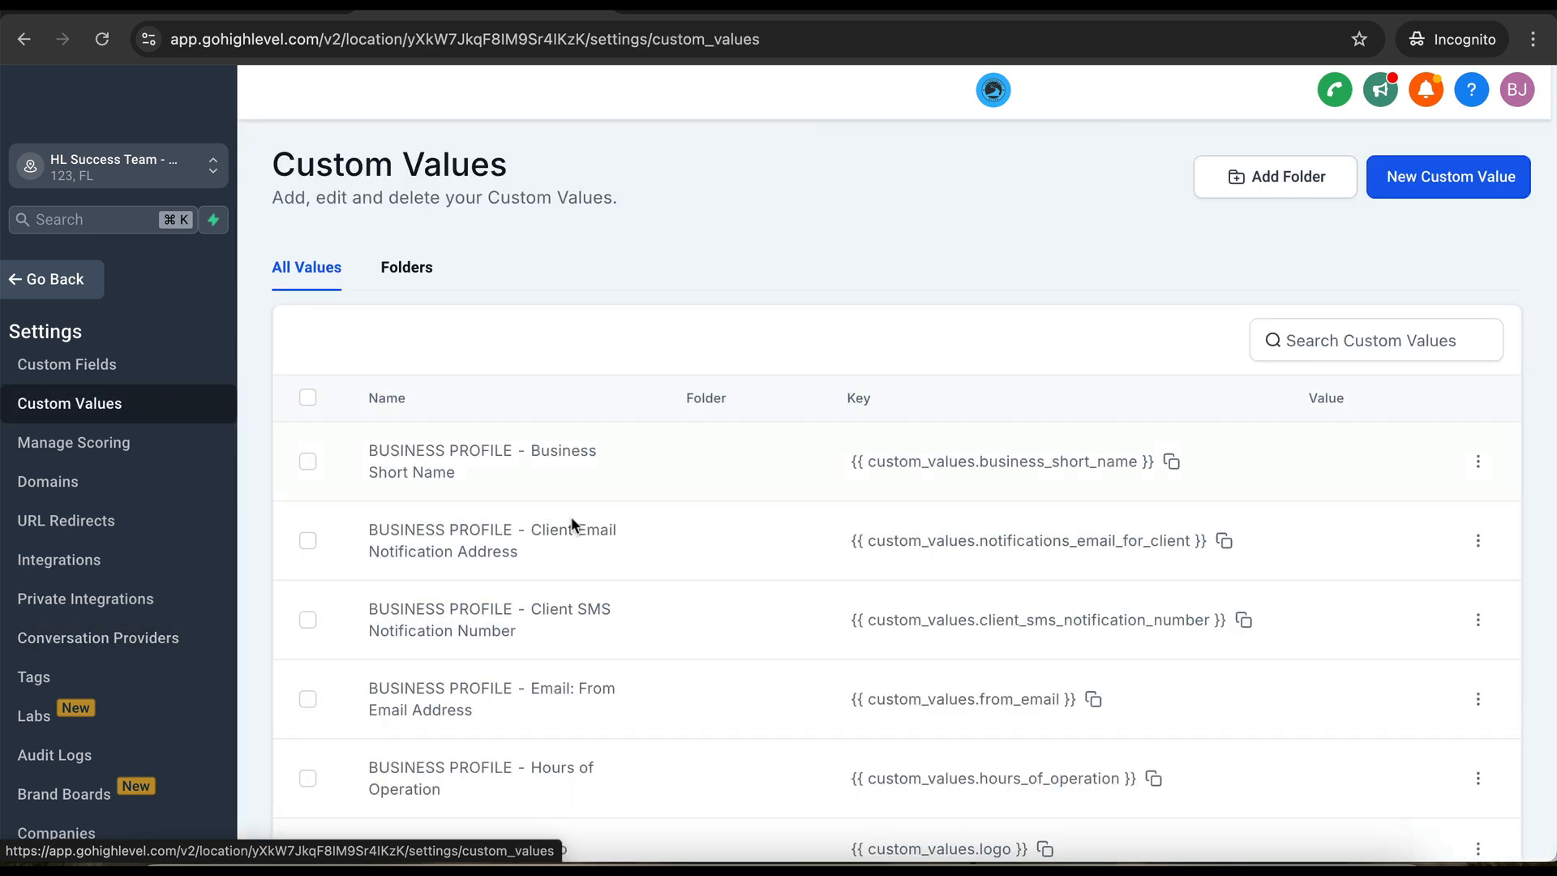
scroll(654, 625, down, 6)
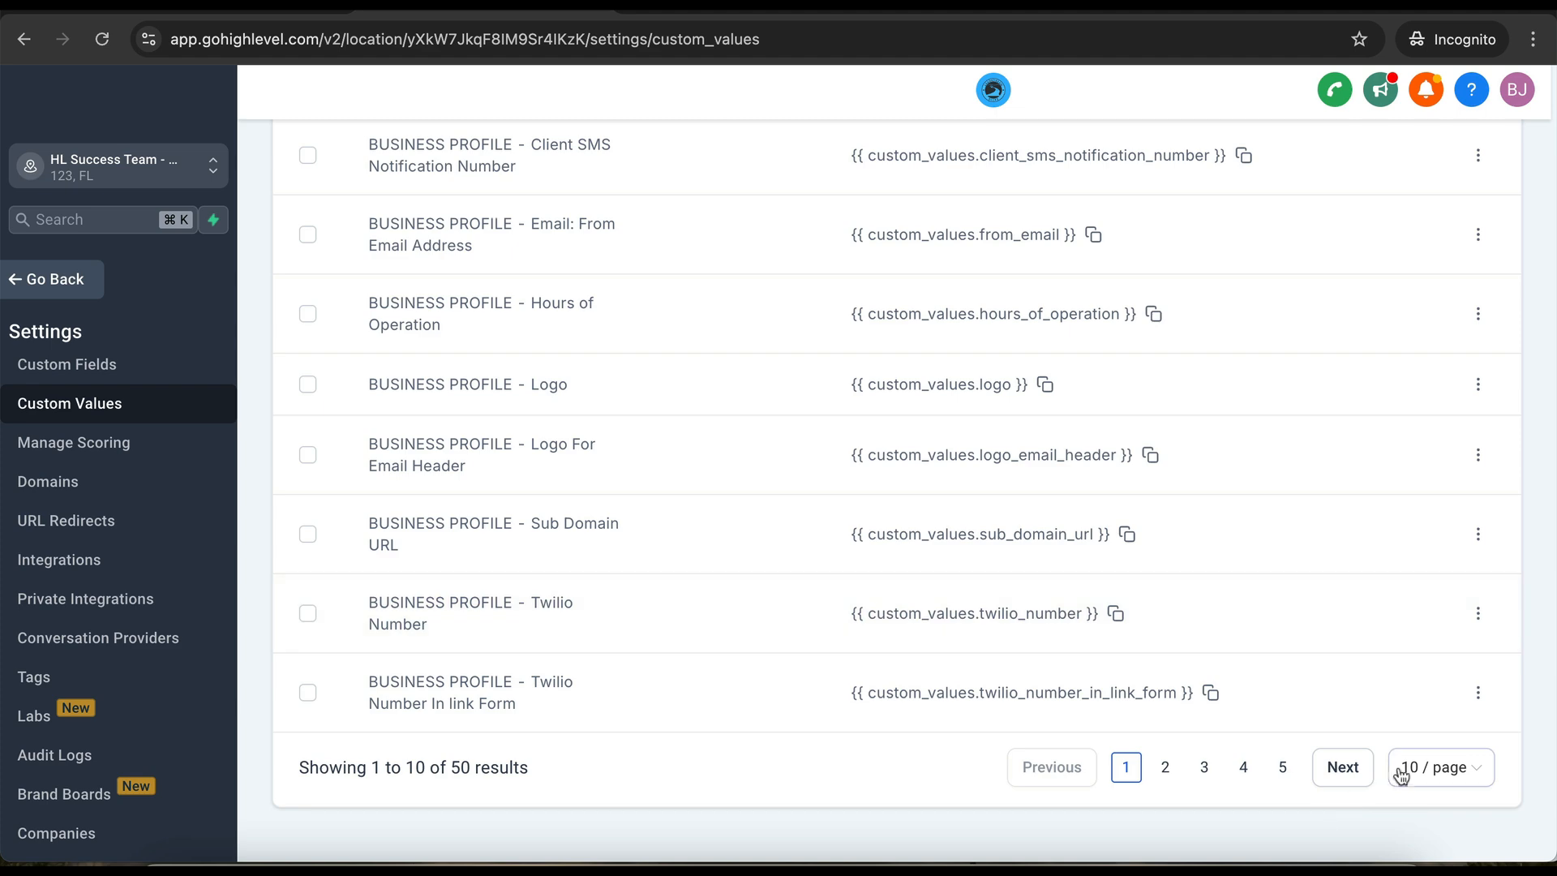
click(1402, 777)
click(1434, 720)
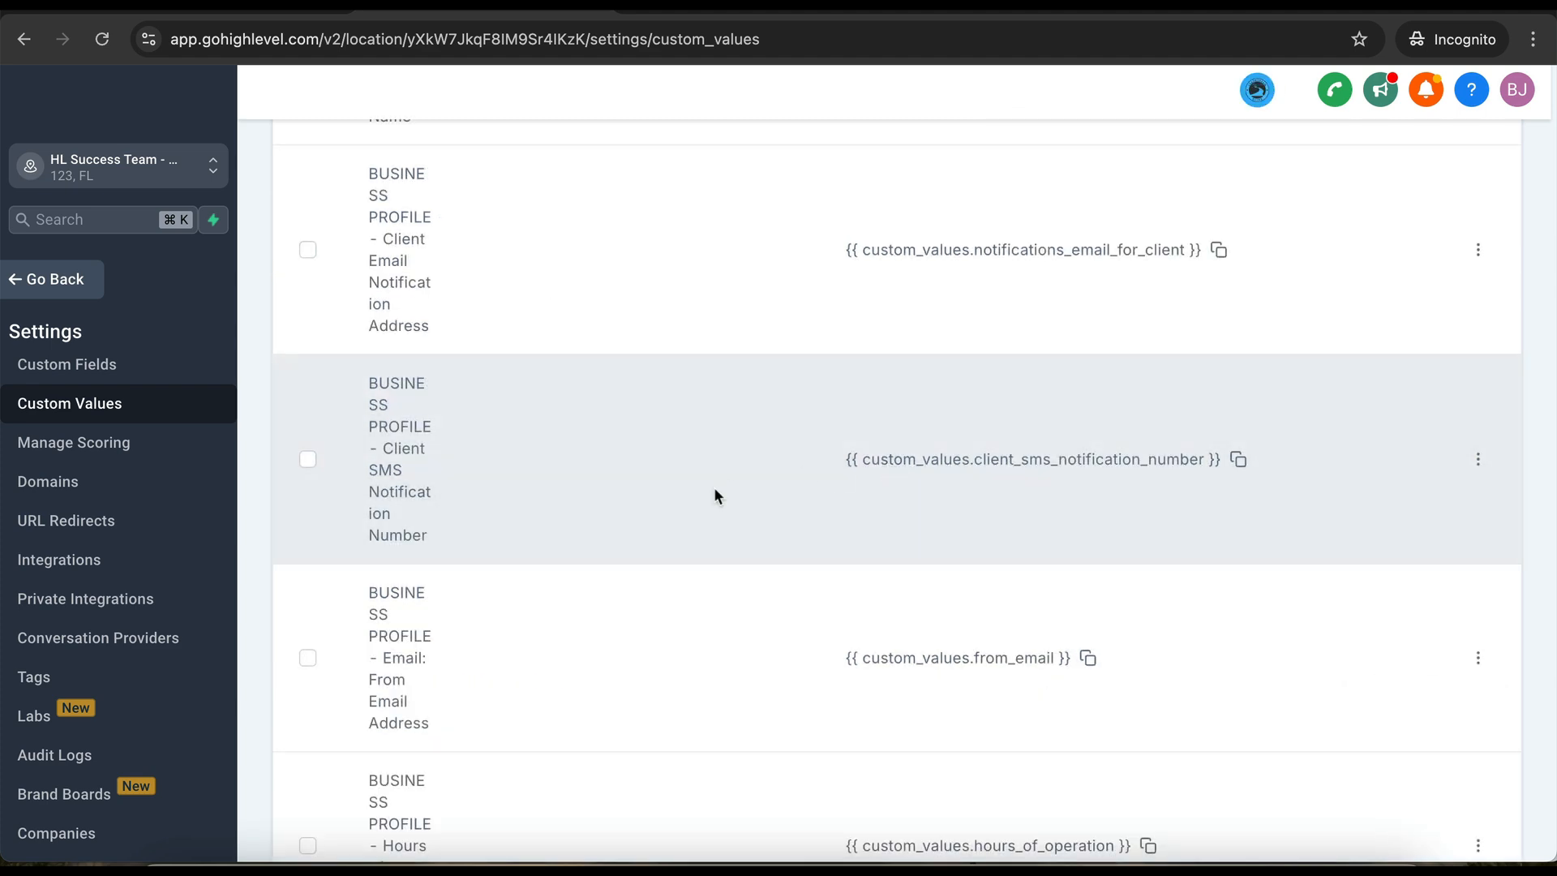
scroll(714, 497, down, 20)
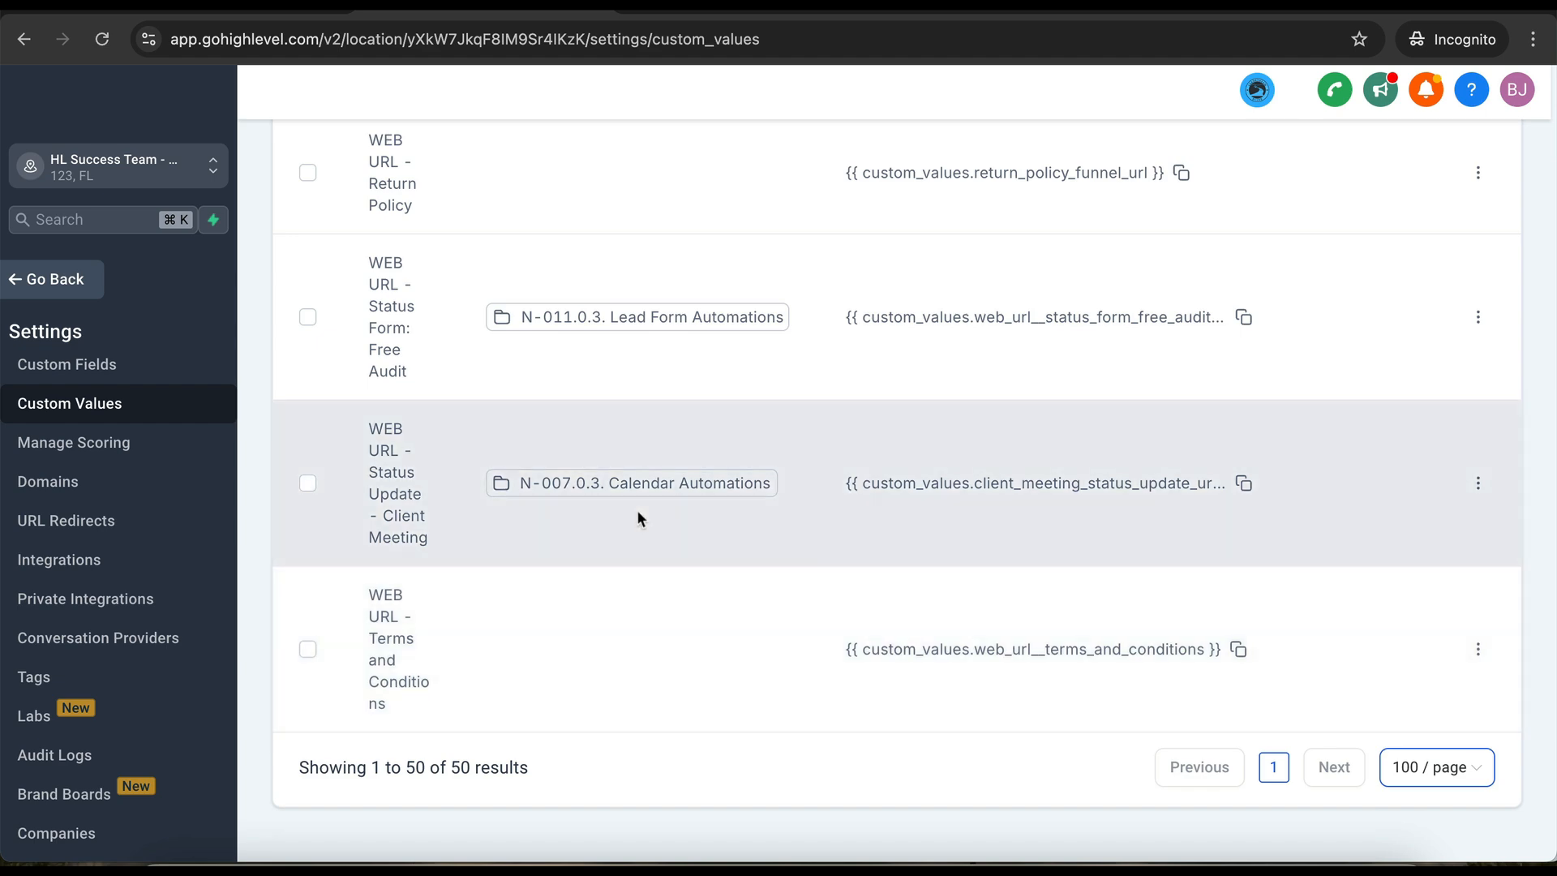
scroll(638, 513, up, 20)
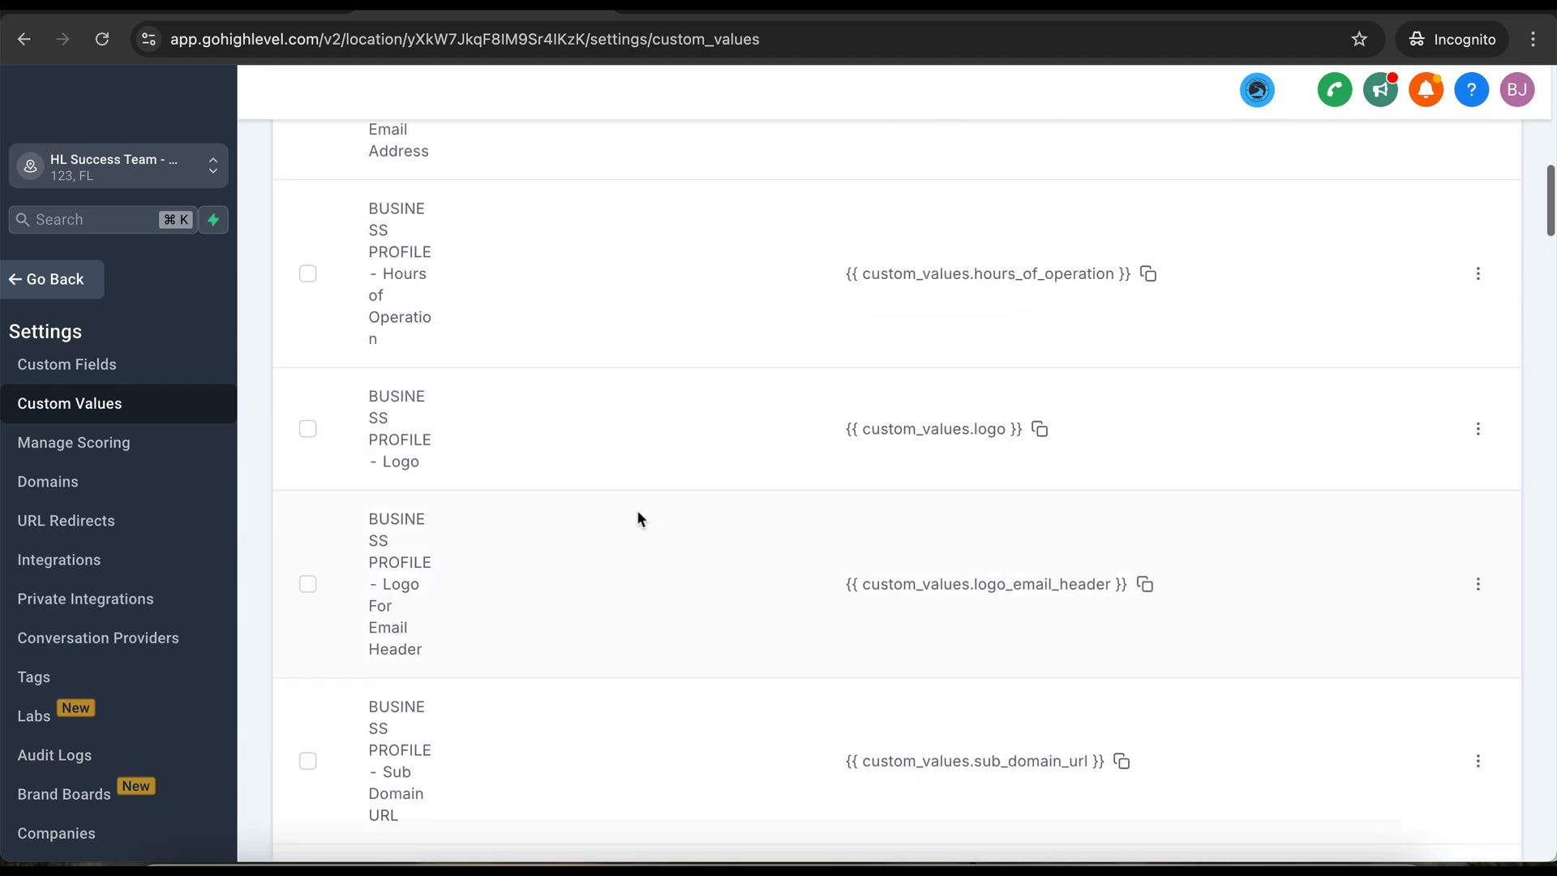
scroll(638, 514, up, 5)
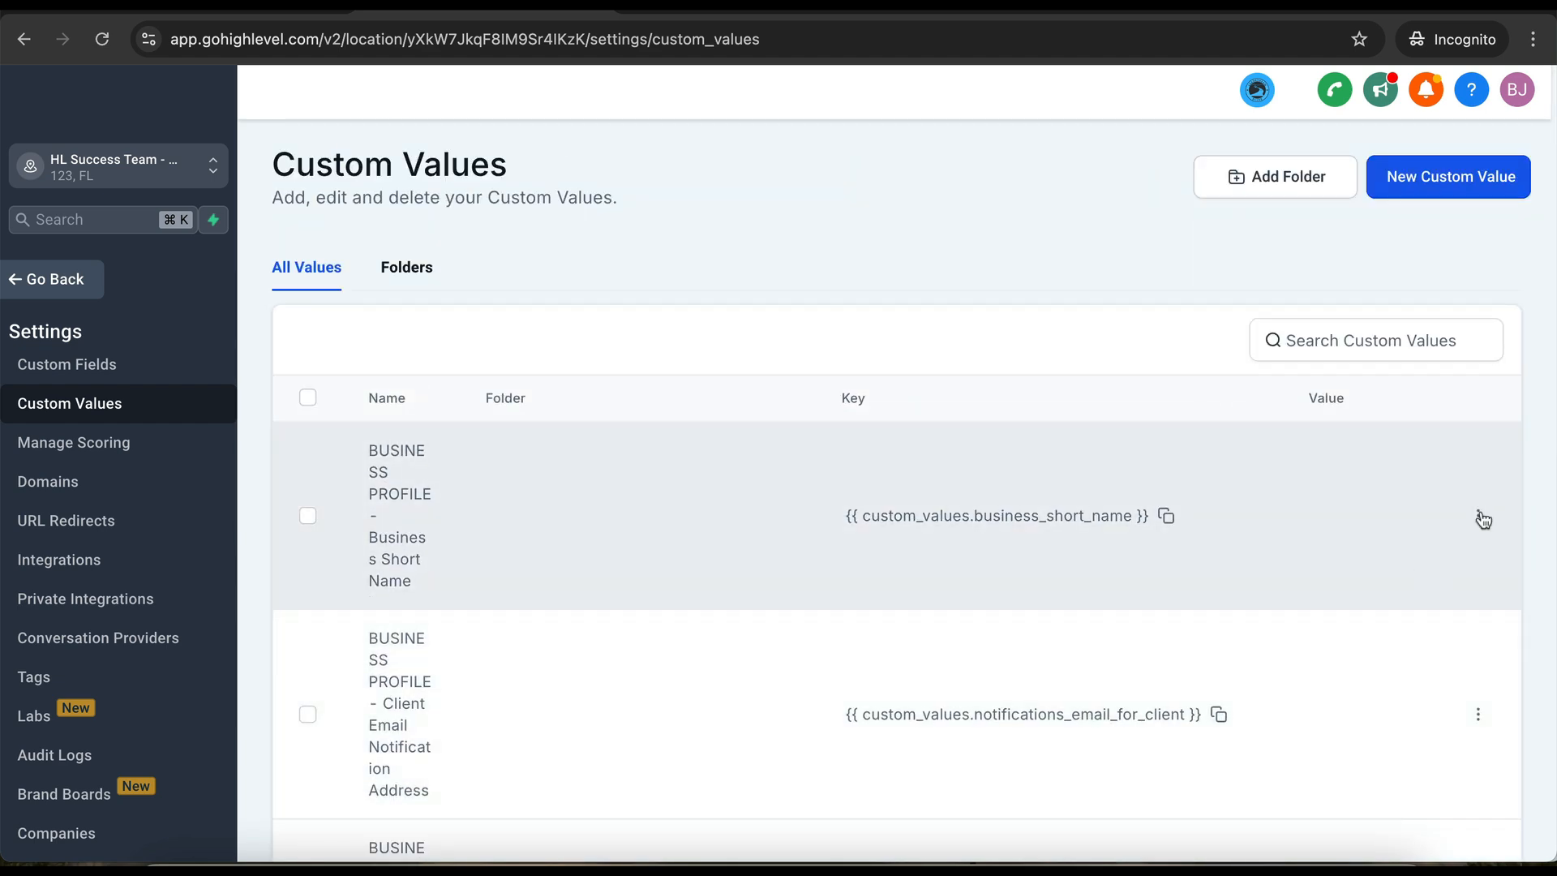
- Open the Business Short Name value for editing, then cancel without changes
click(1481, 517)
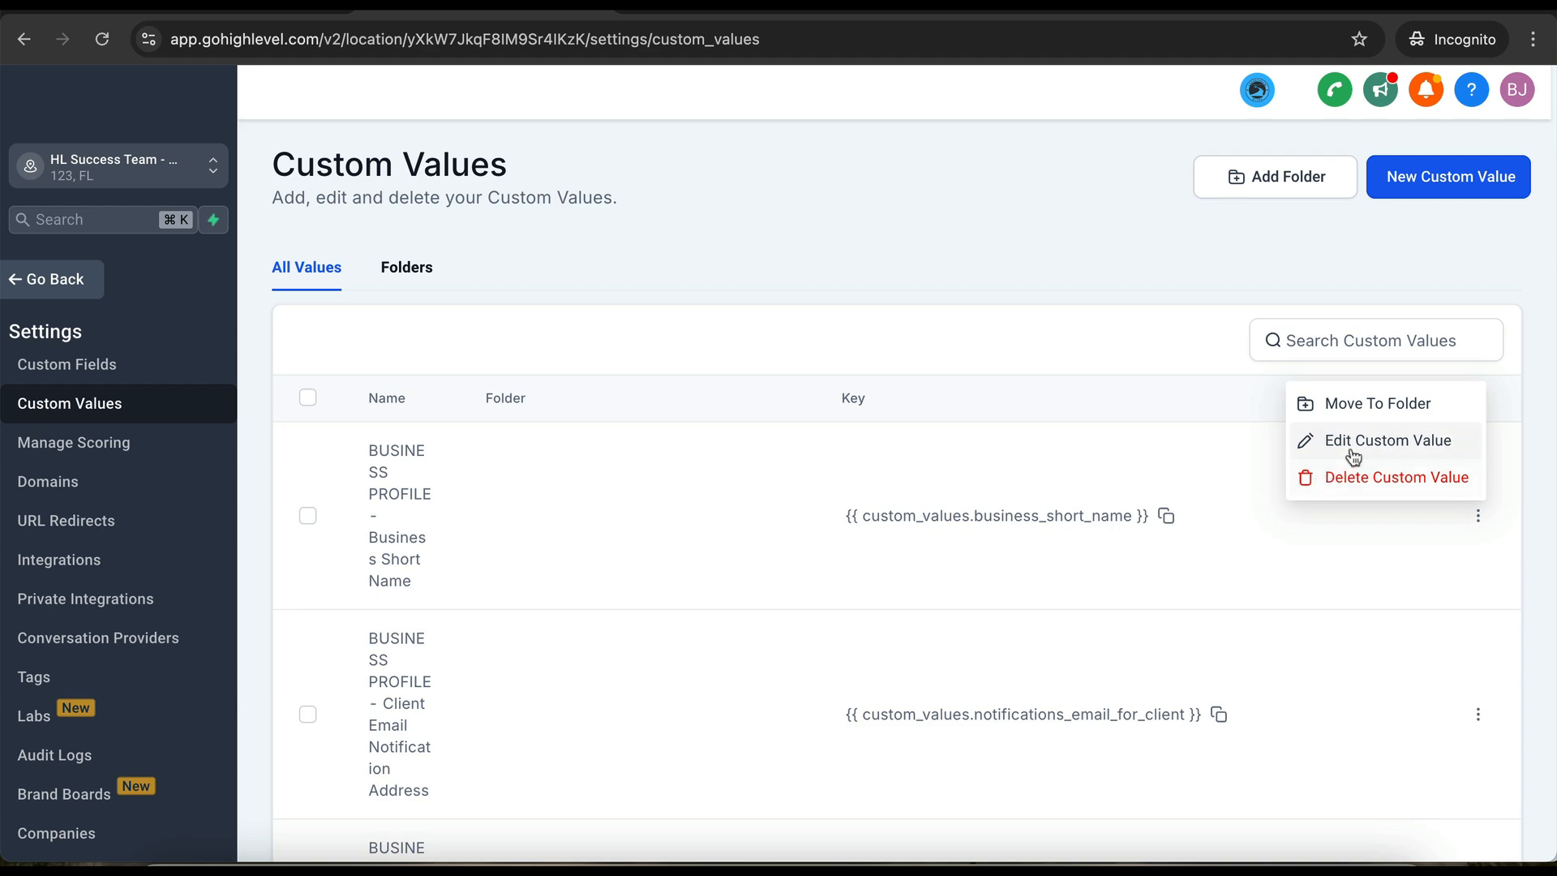
click(1352, 442)
click(716, 510)
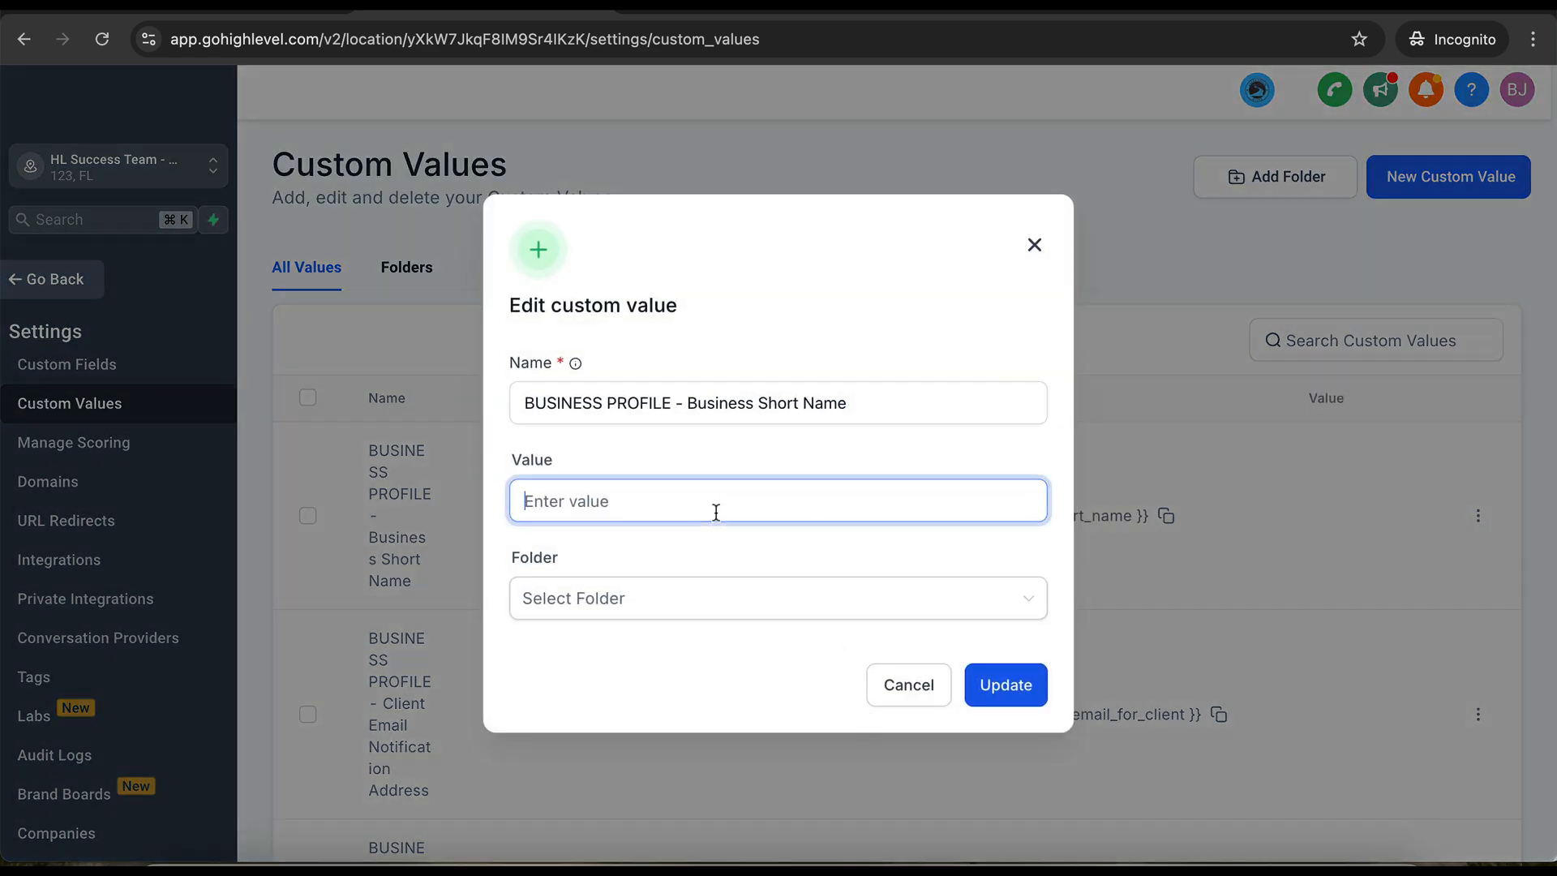
click(905, 681)
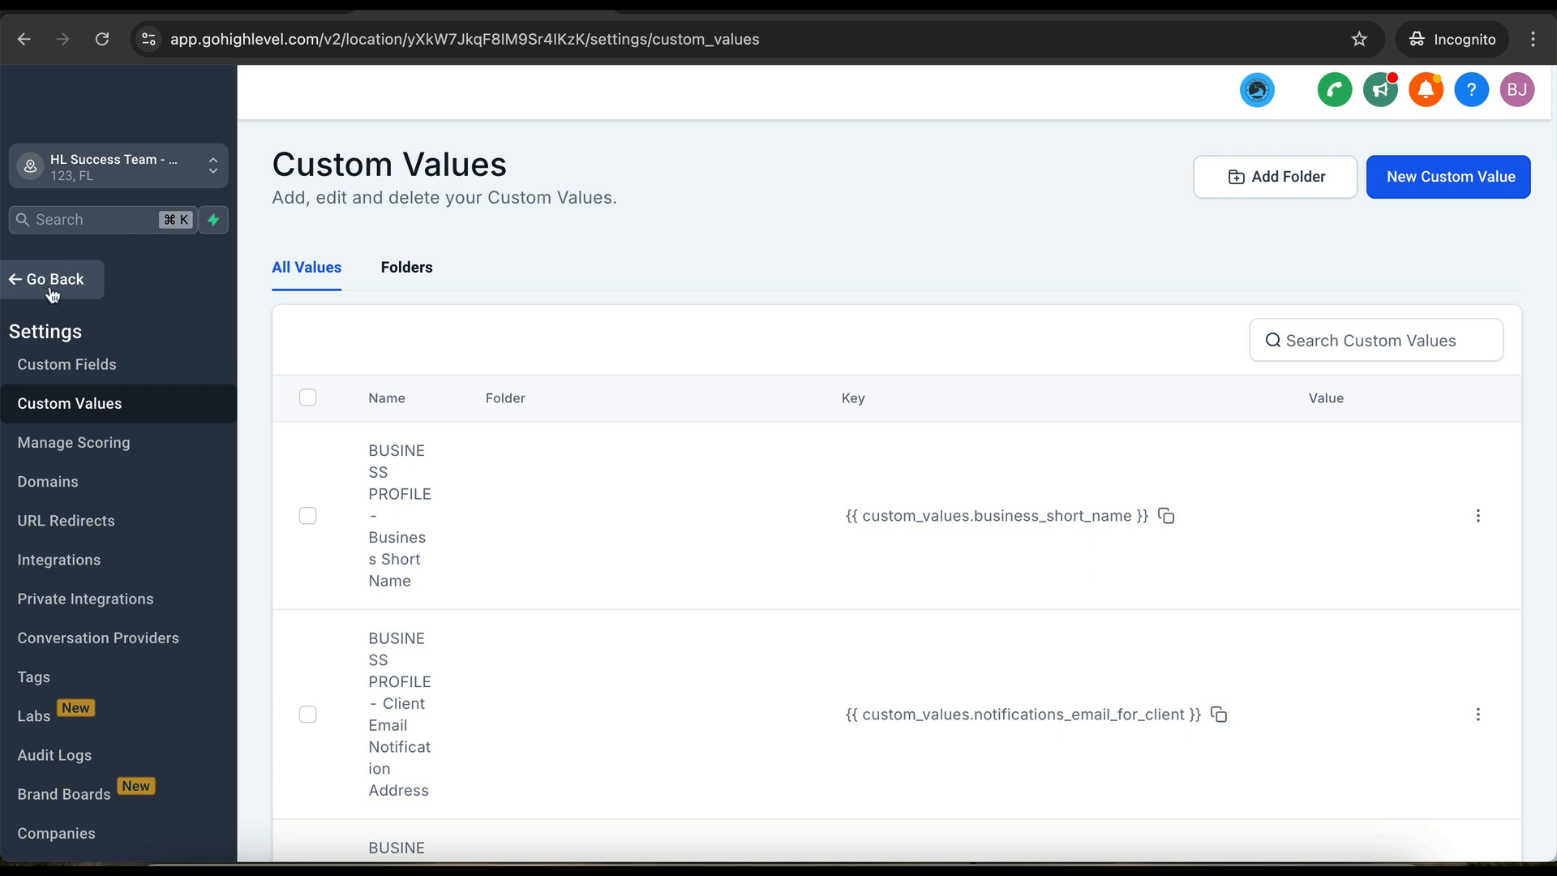
- Go back from settings and open the Setup Form link in the sub-account sidebar
click(48, 286)
click(46, 292)
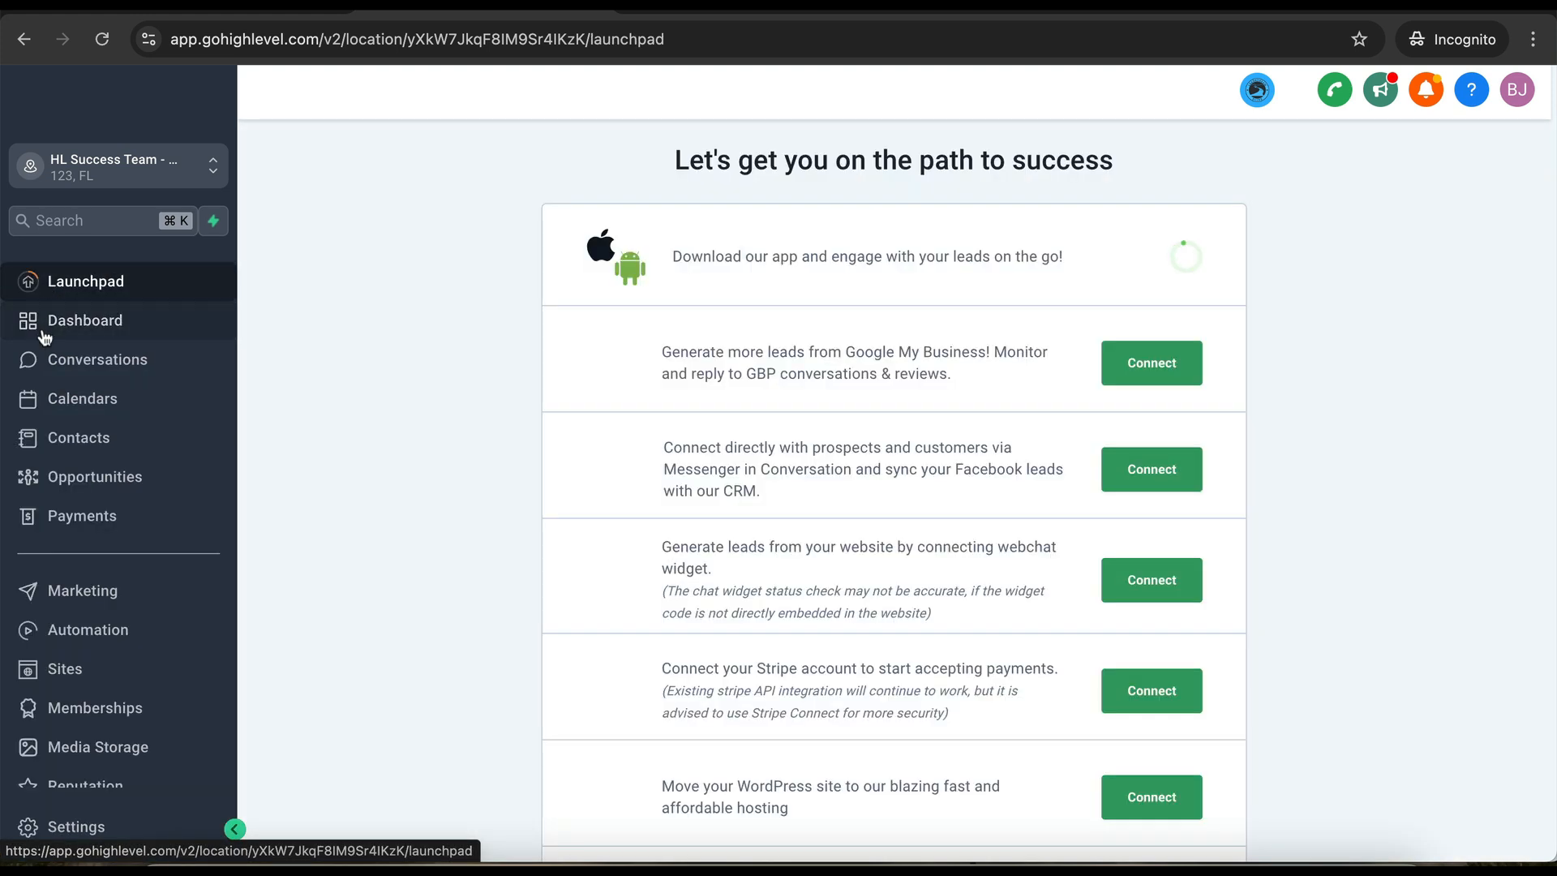
scroll(104, 686, down, 3)
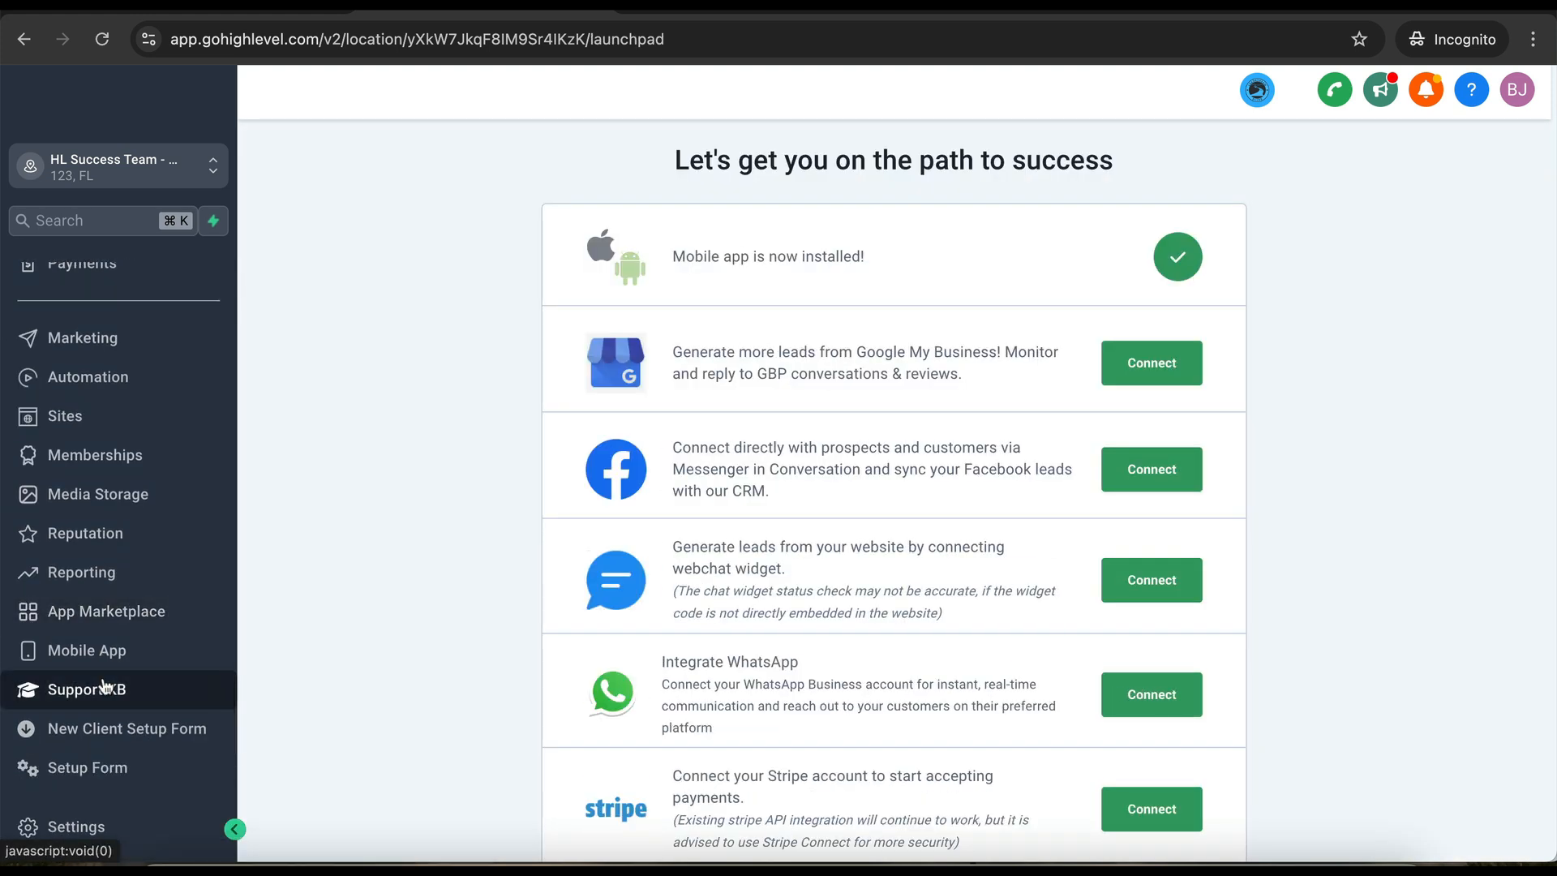
click(95, 774)
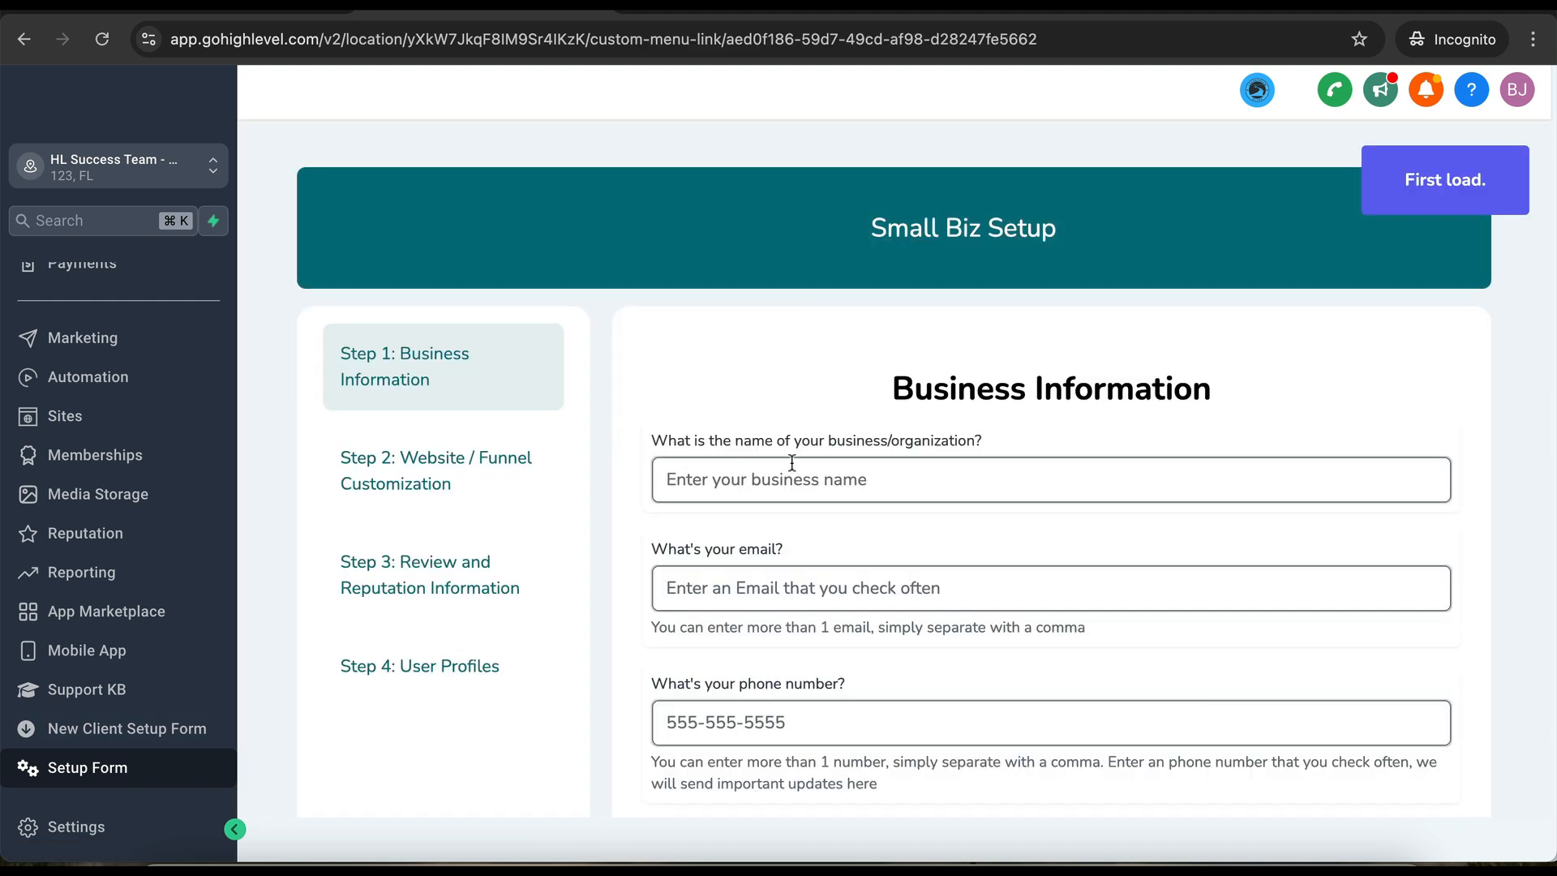
- Enter the business name 'Hl Su Success Team', the contact e-mail and the phone number
click(791, 469)
text(Hl Su)
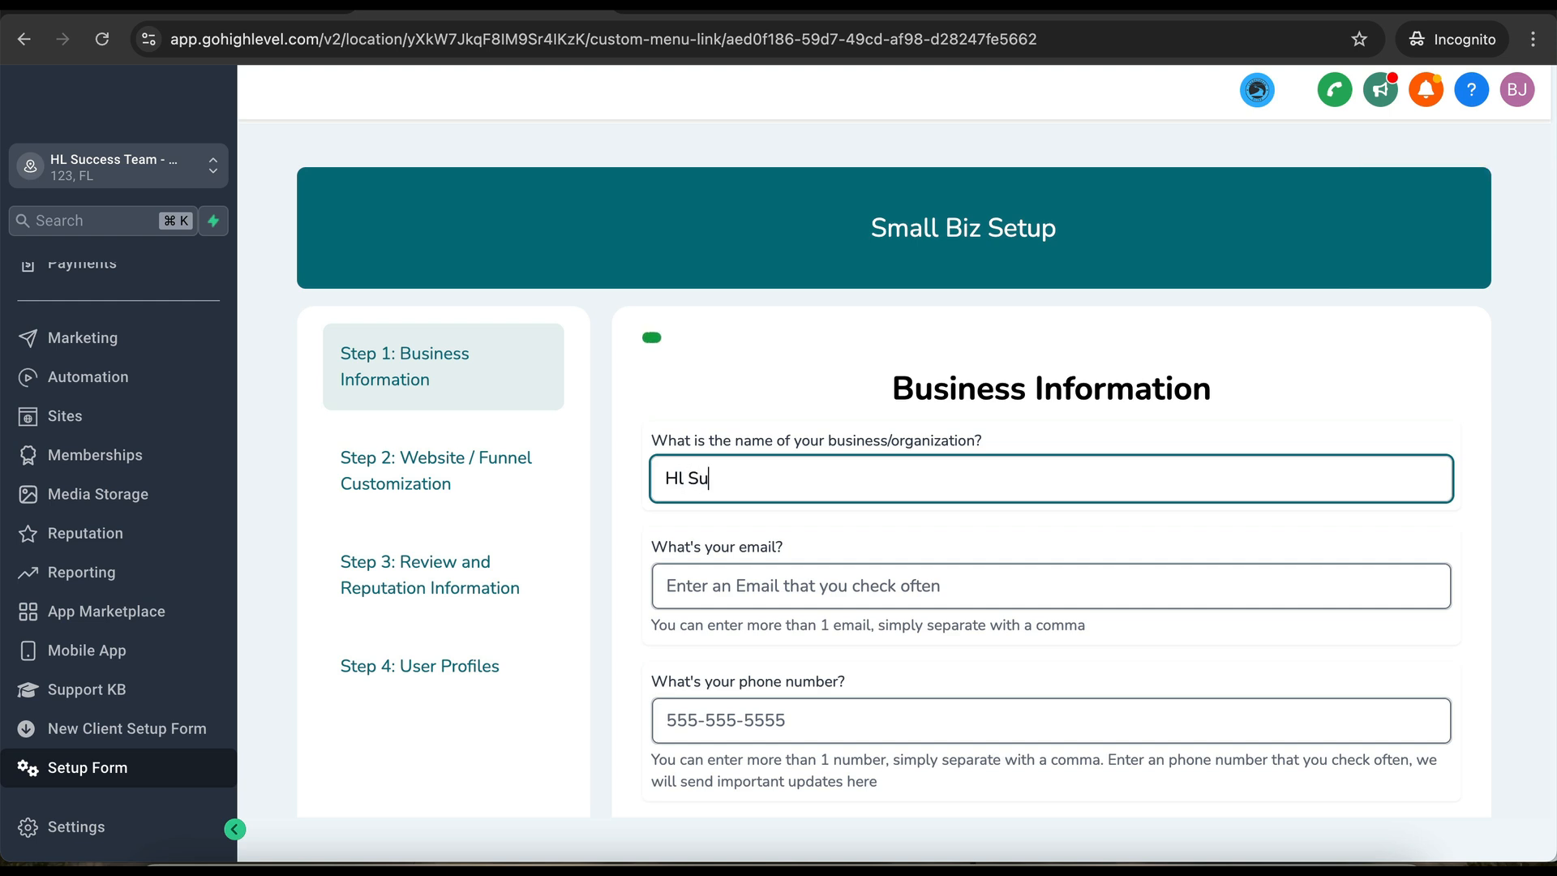
text( Success Team)
click(801, 582)
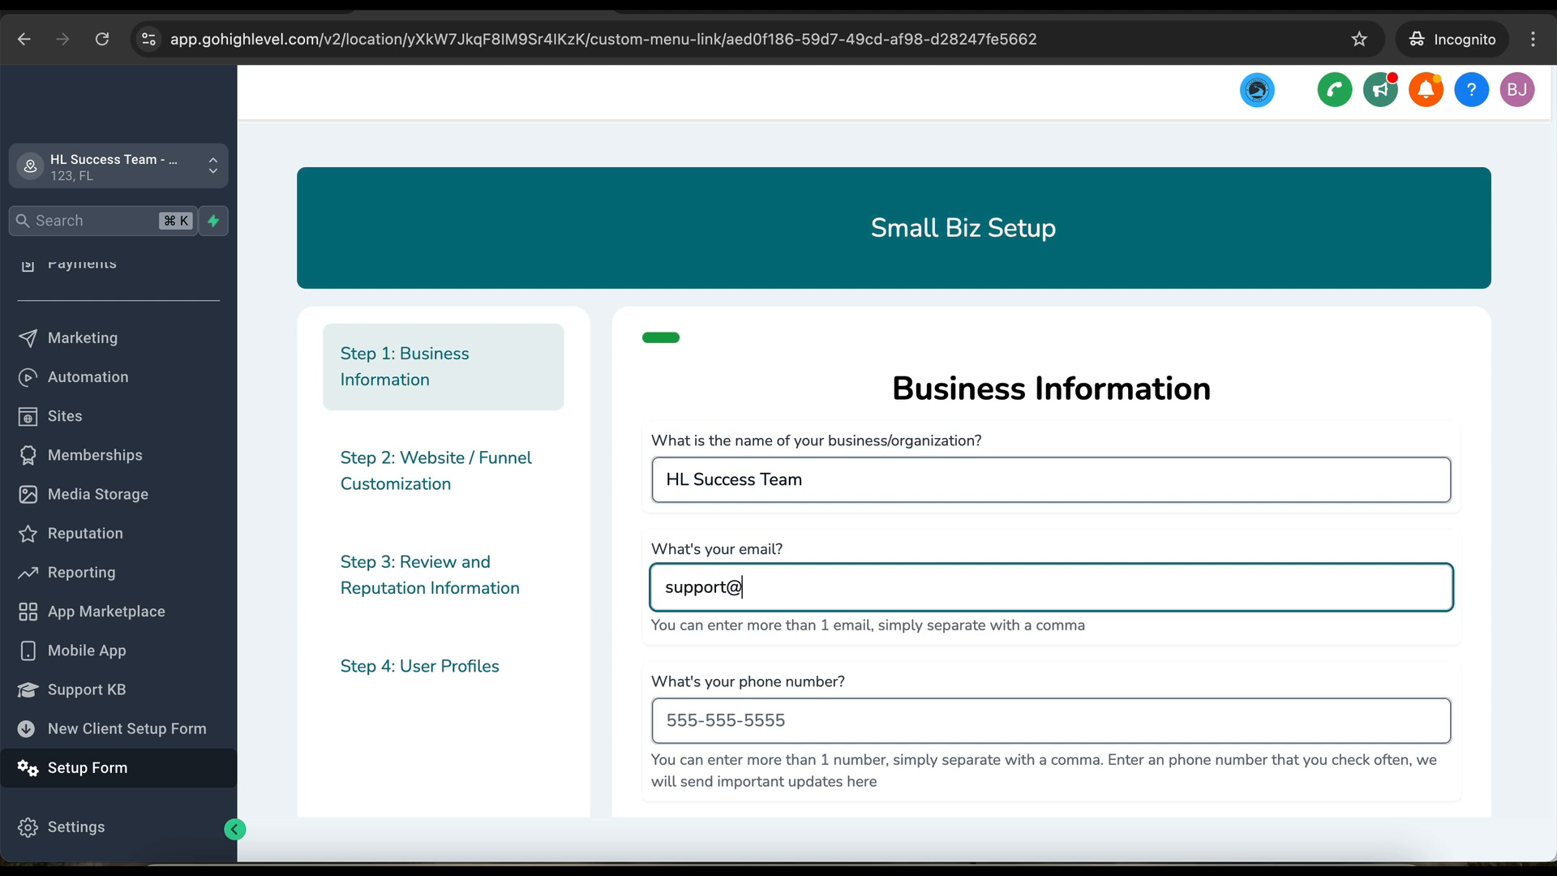
click(665, 721)
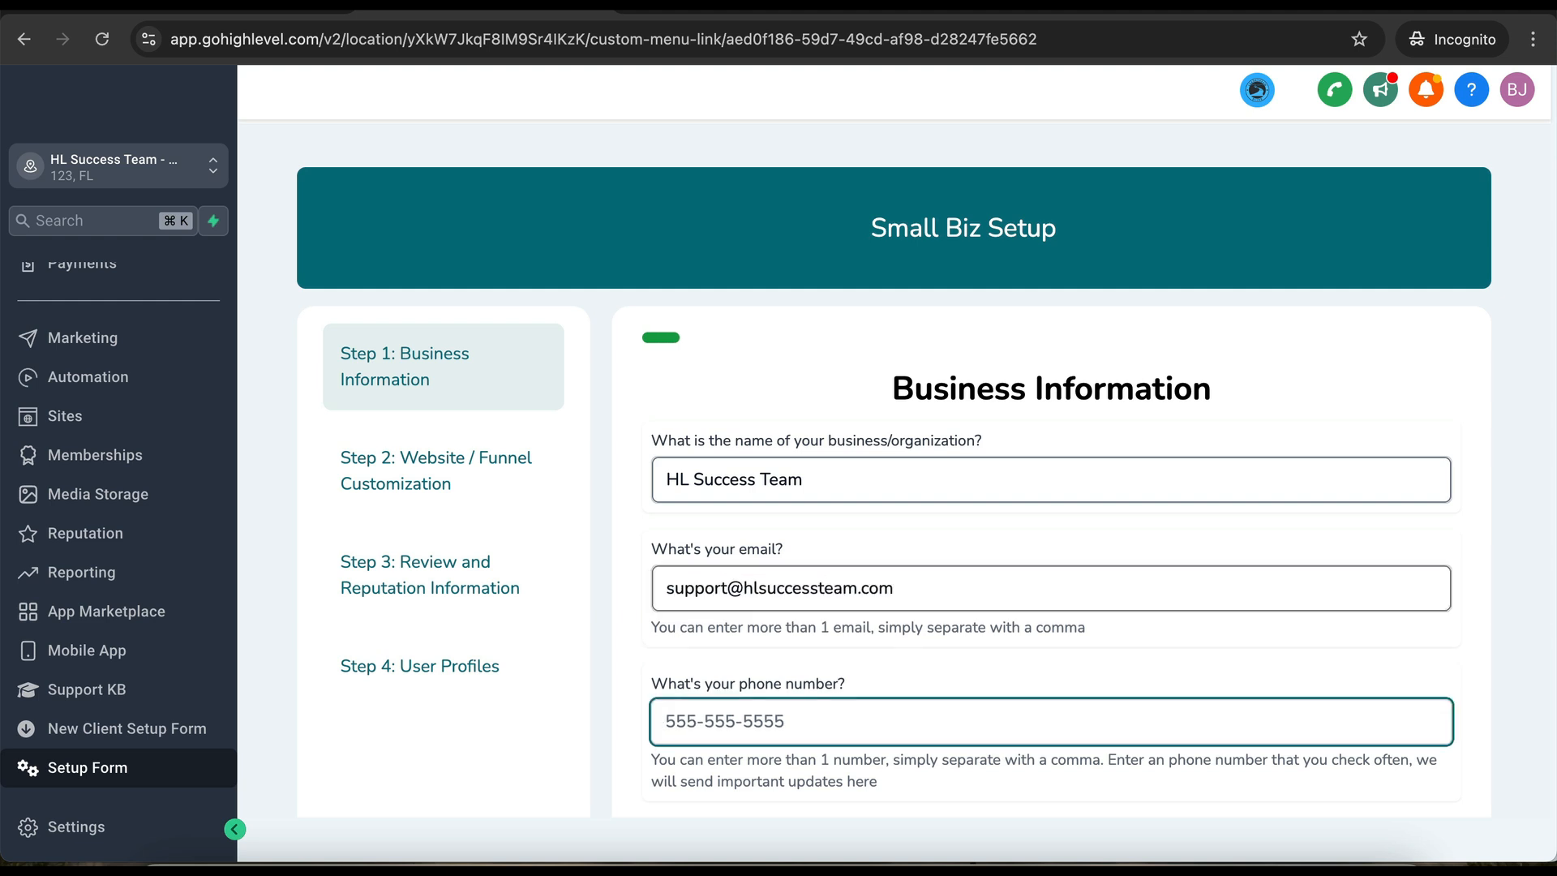
text(239)
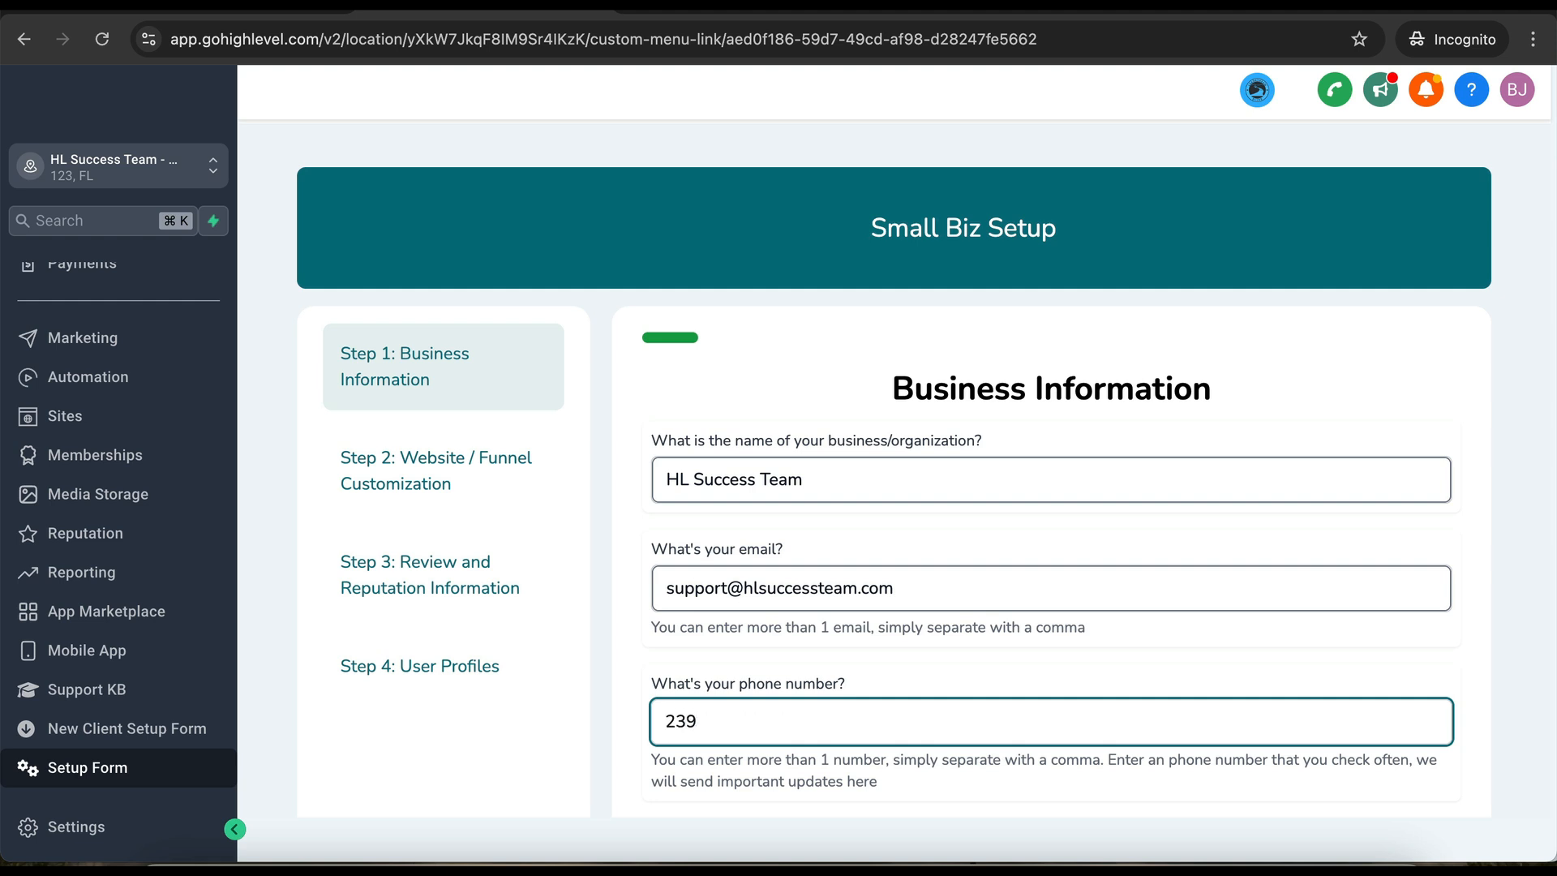
text(5551212)
- Fill in the outgoing e-mail address and set Hours of Operation to 9-5
scroll(892, 486, down, 2)
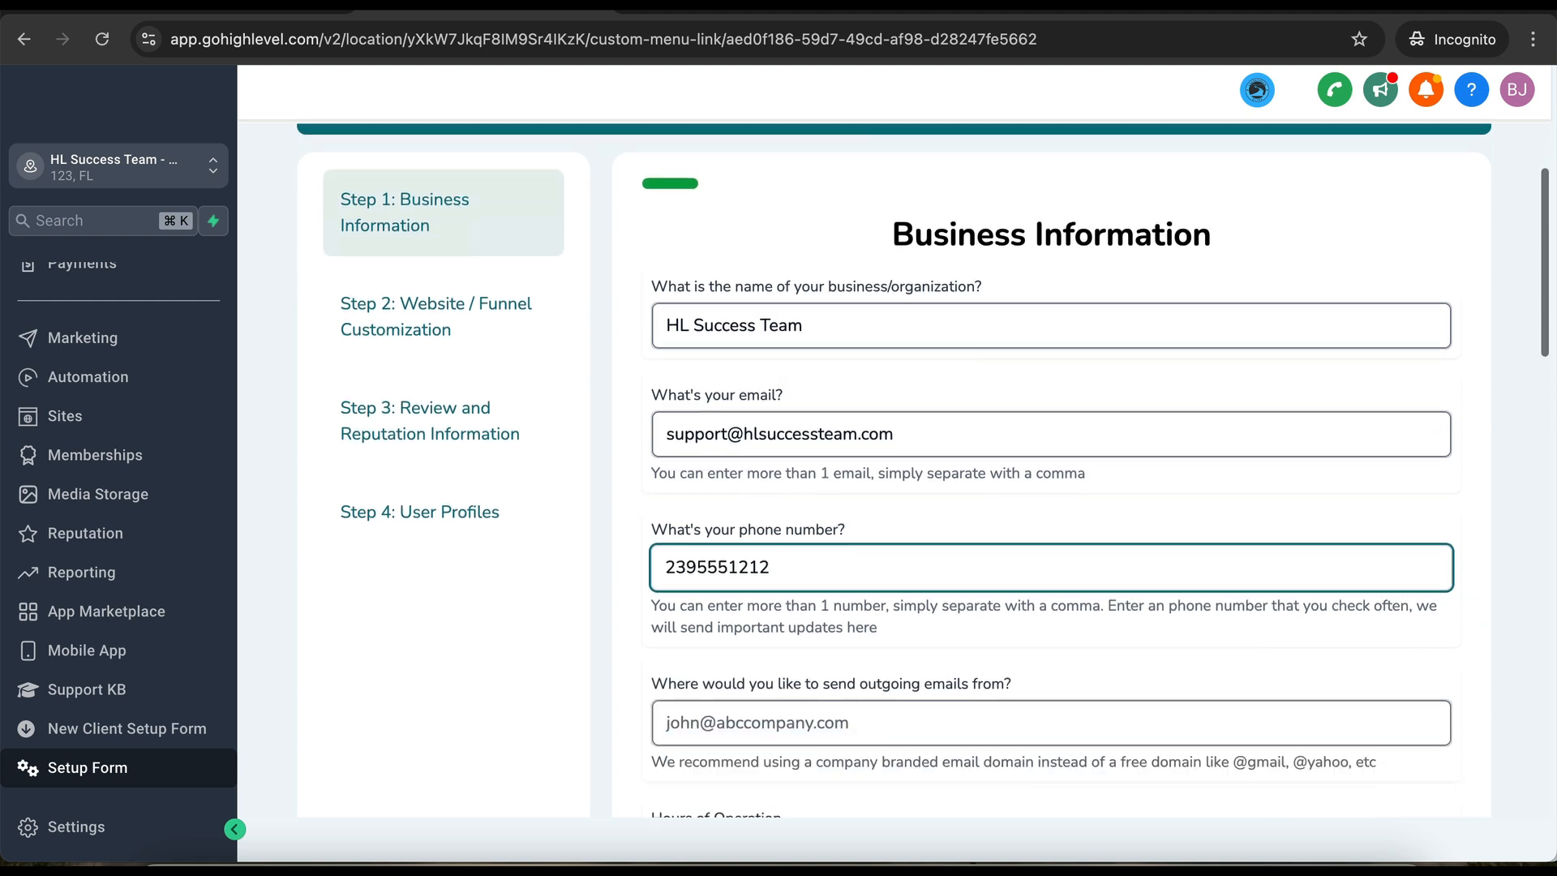
scroll(745, 558, down, 2)
click(744, 558)
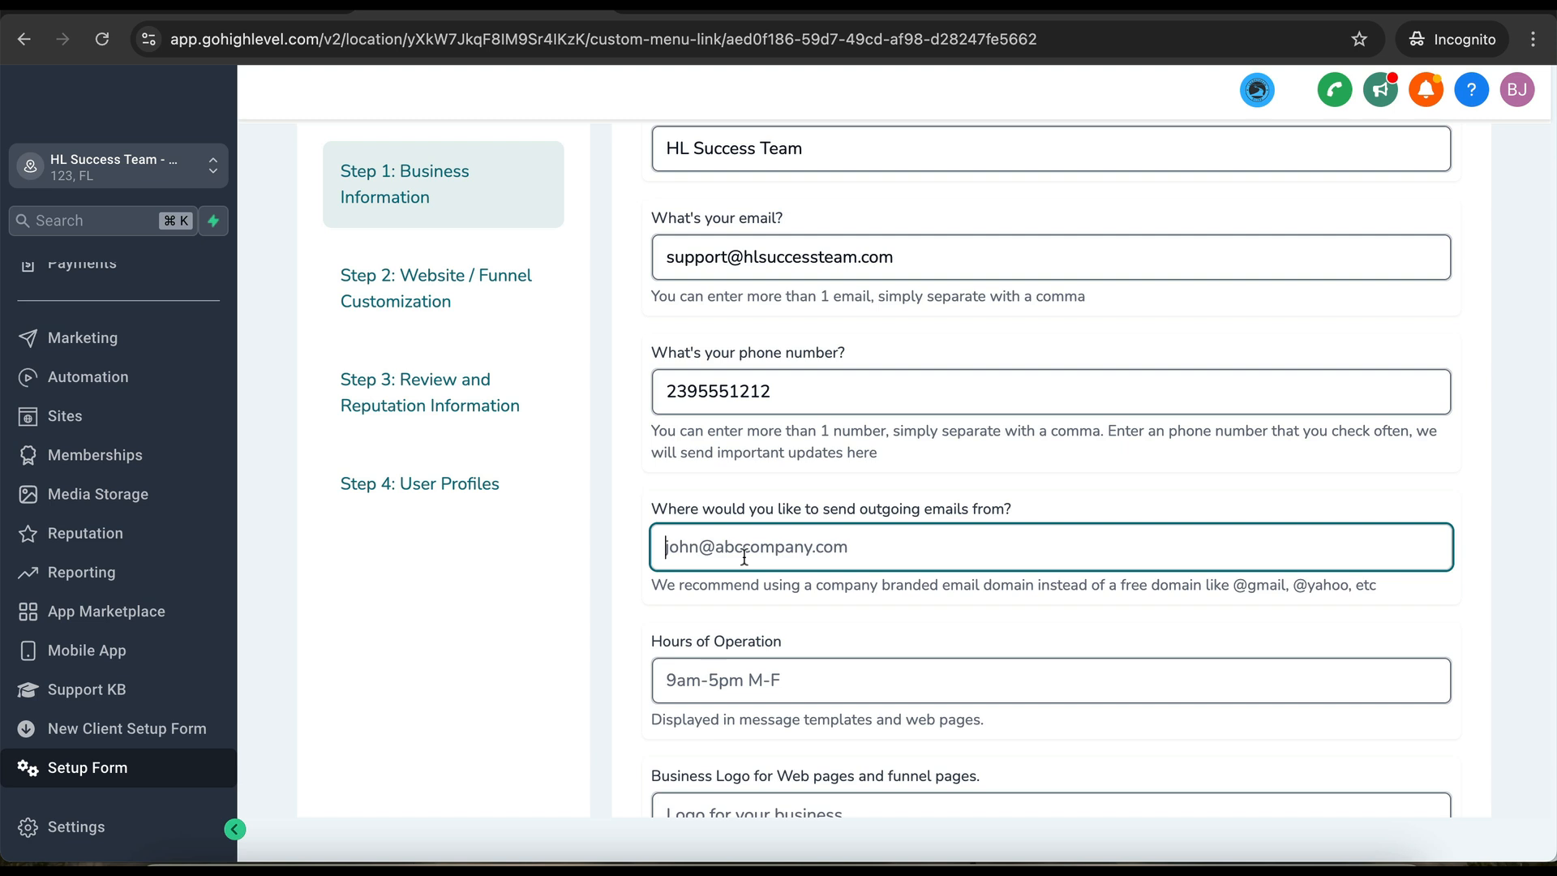
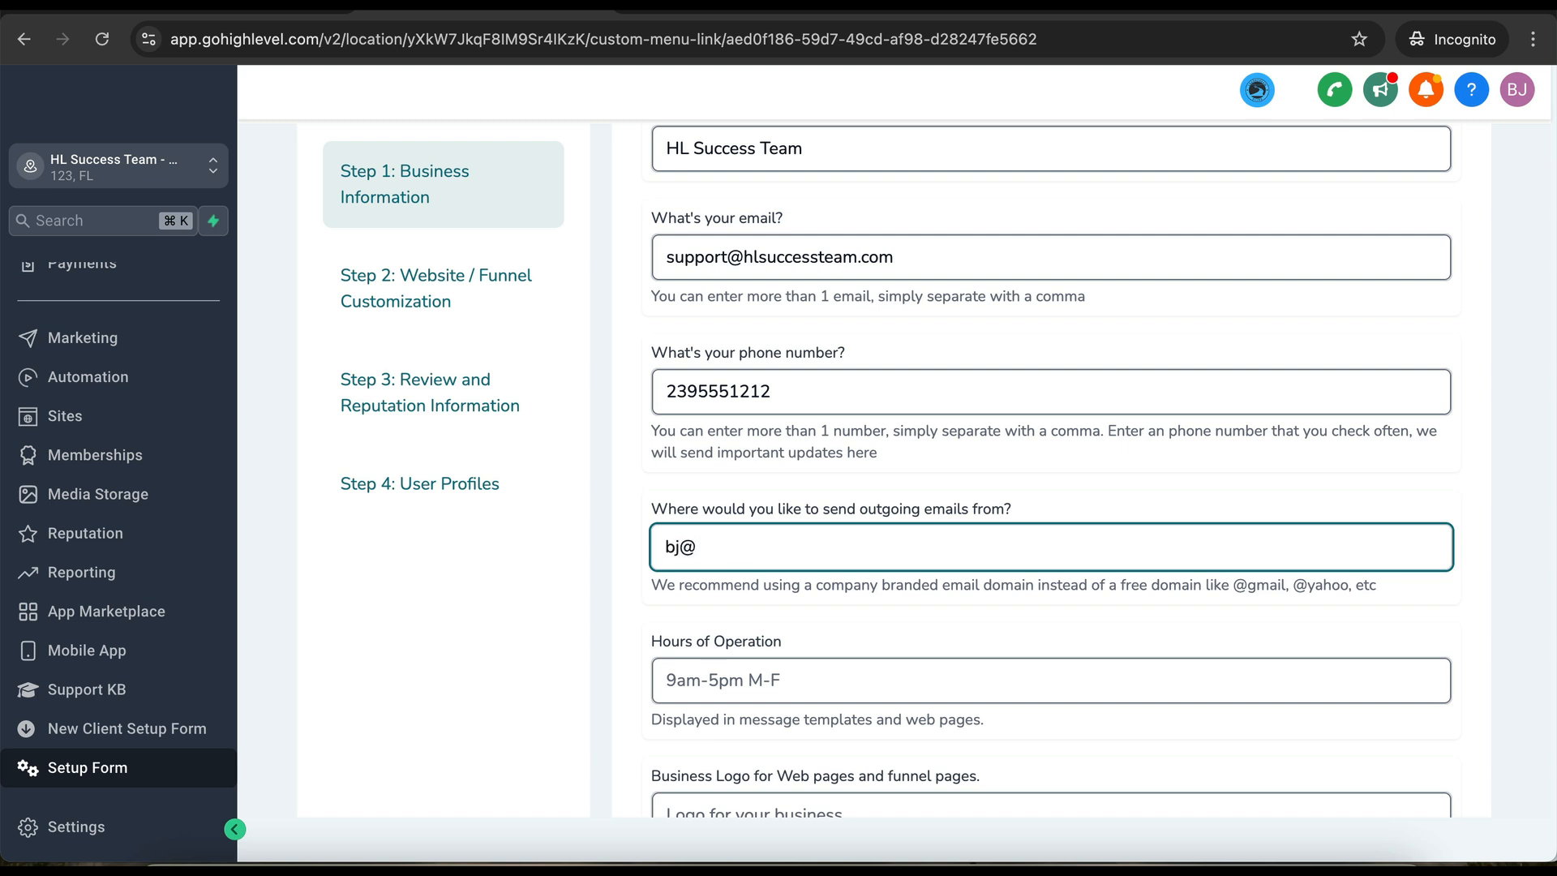
scroll(643, 591, down, 2)
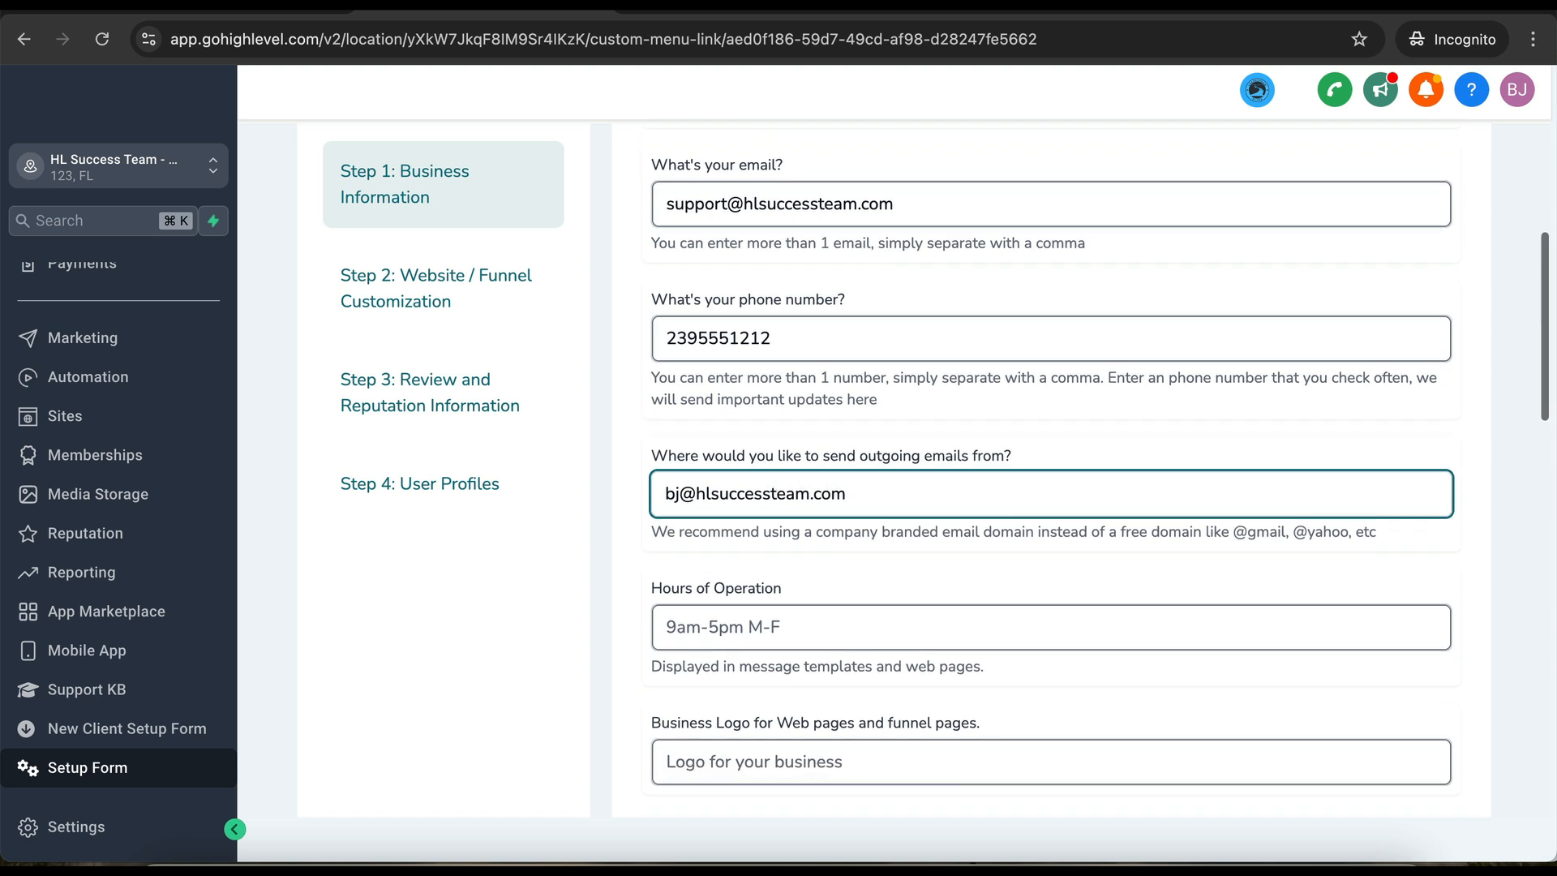
click(716, 577)
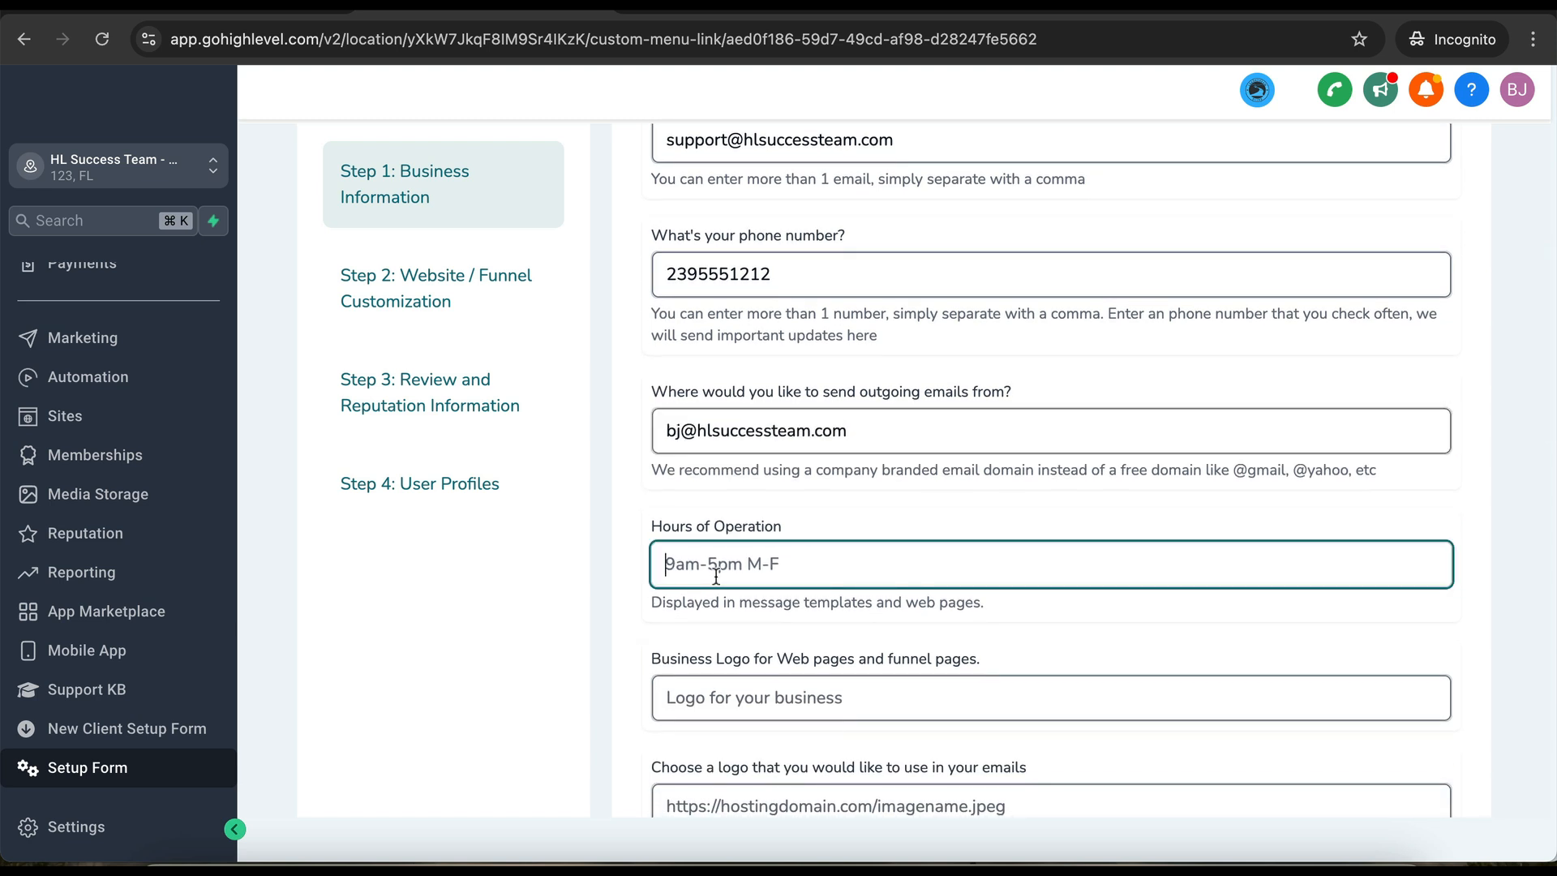
text(9-5 m)
key(BackSpace)
- Review the remaining fields through the business logo and submit the Business Information step
scroll(668, 600, down, 3)
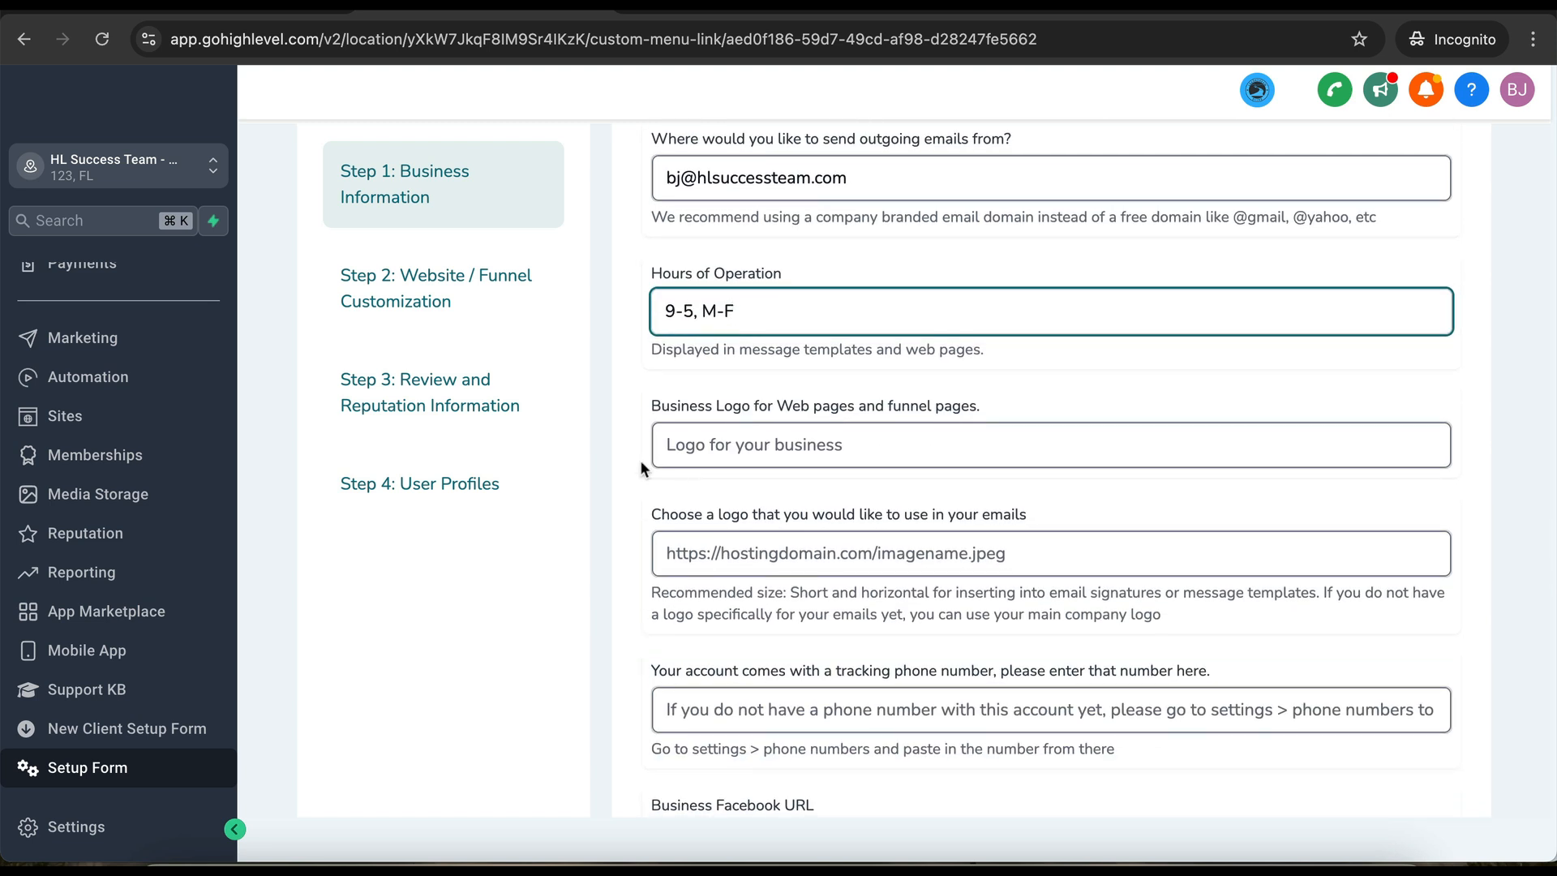
click(753, 442)
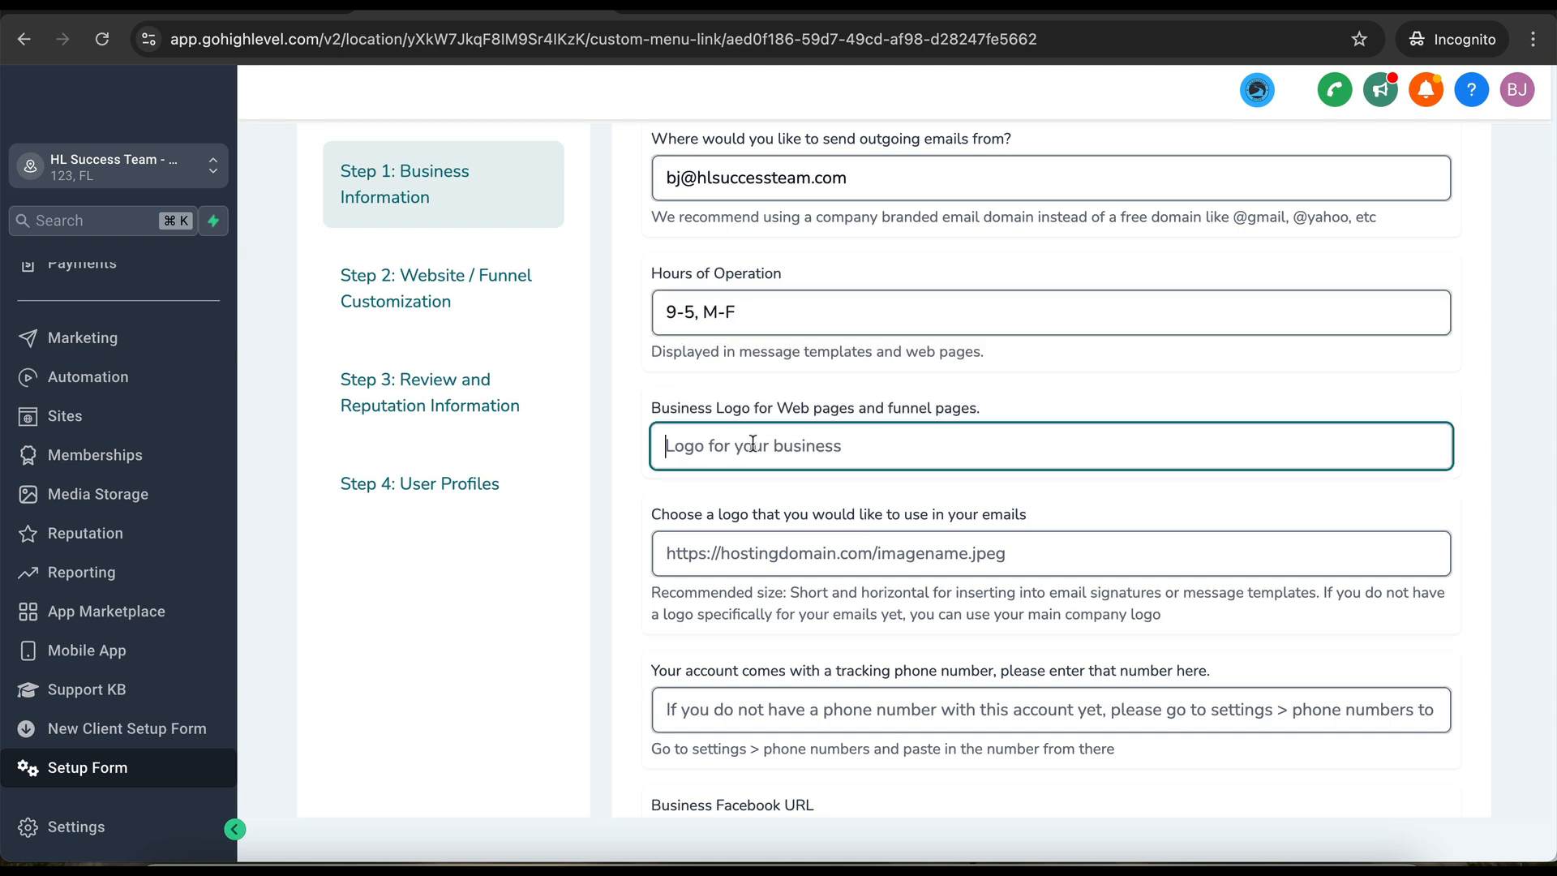
scroll(808, 532, down, 7)
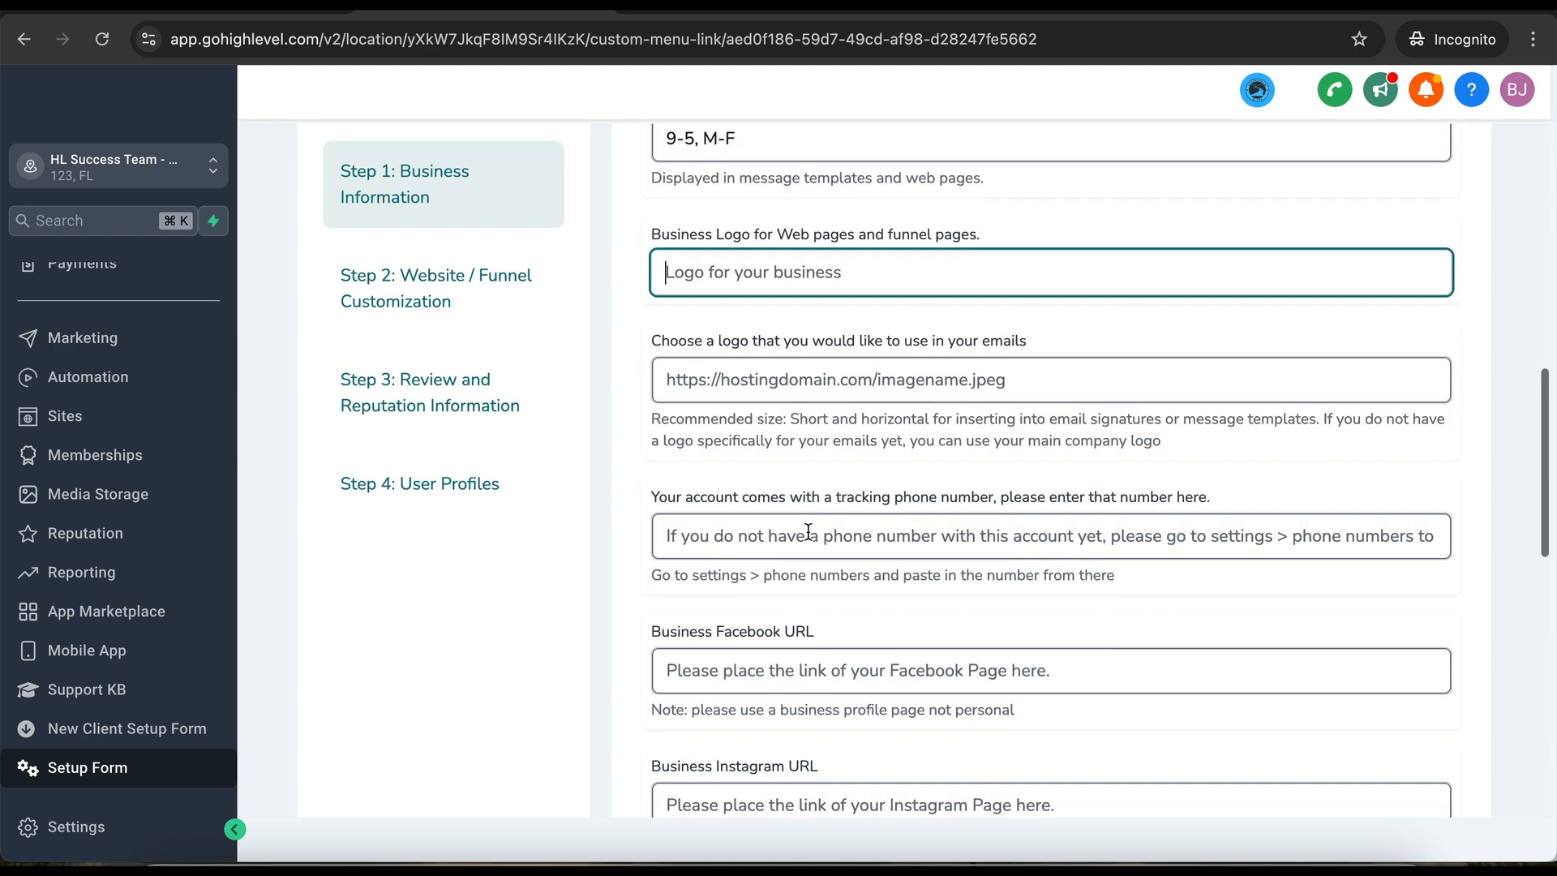
scroll(808, 531, down, 2)
scroll(808, 532, up, 7)
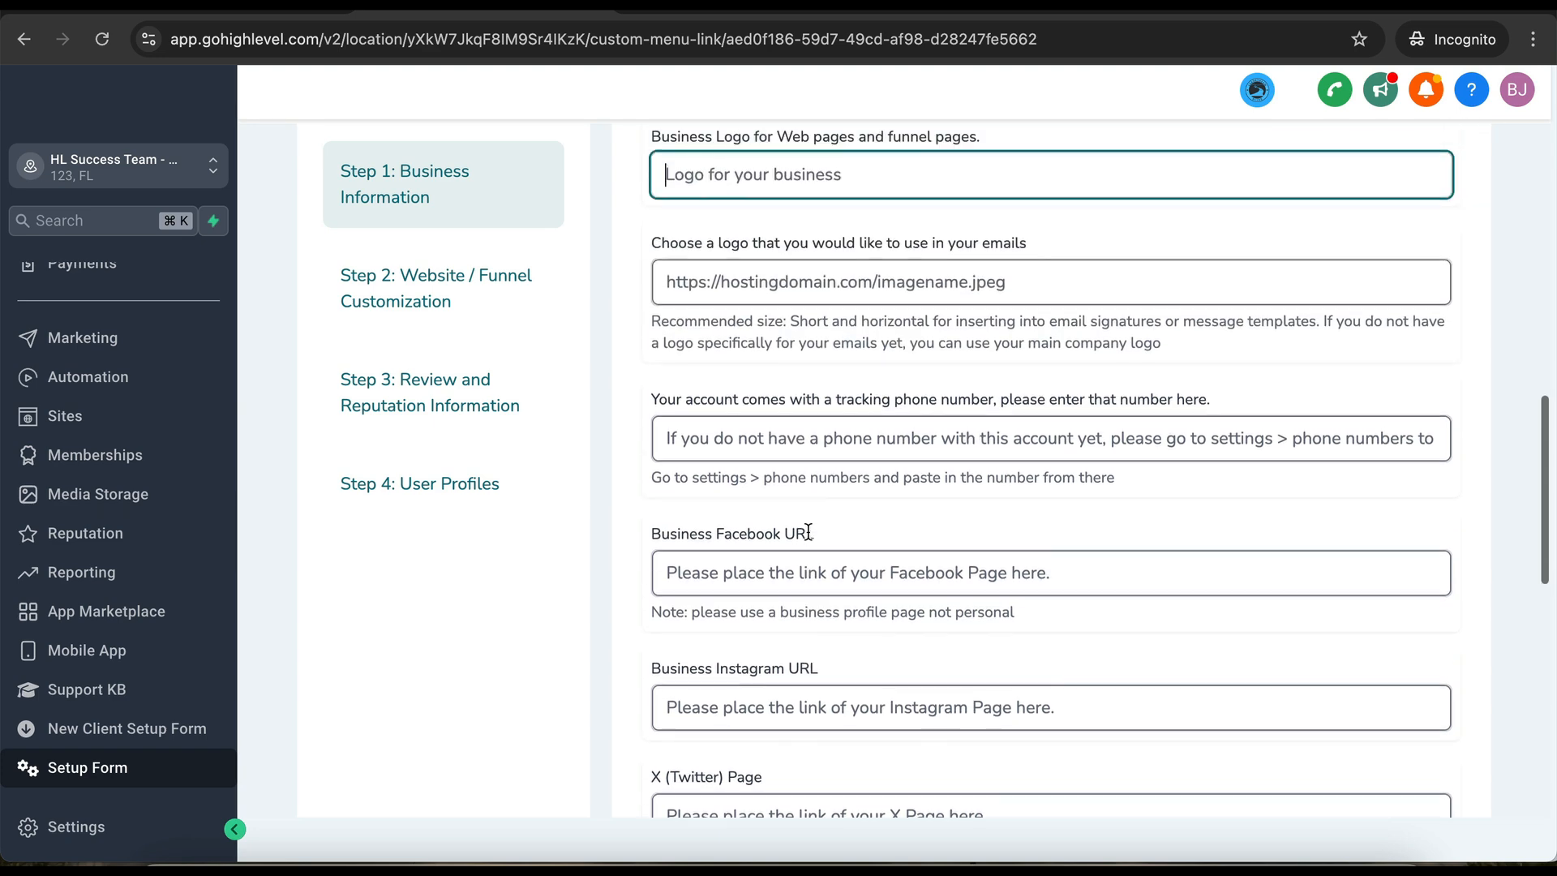
scroll(808, 532, down, 6)
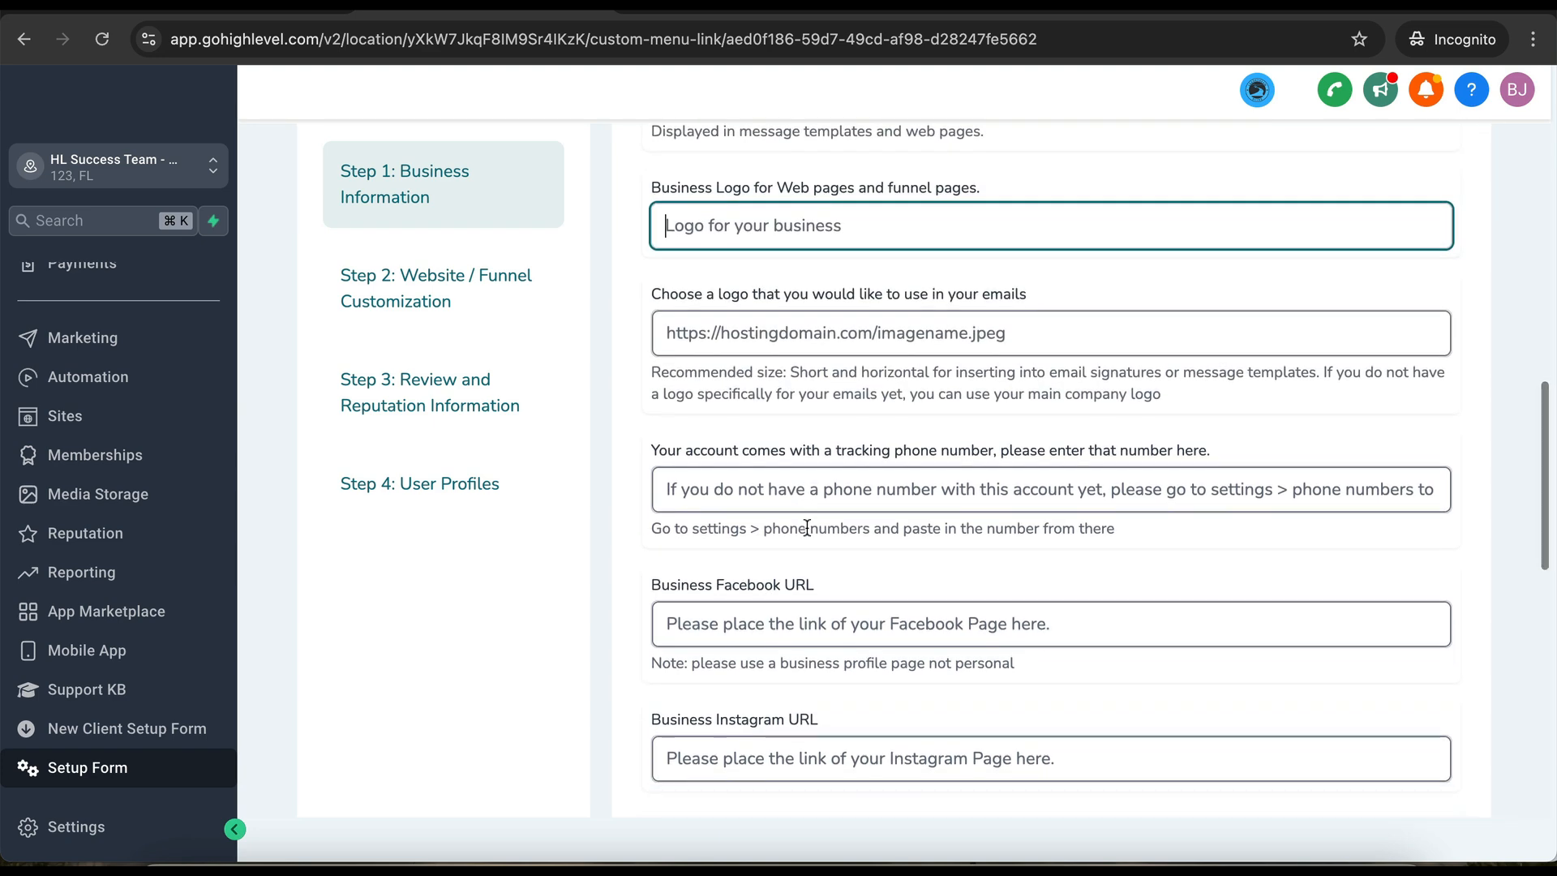
scroll(807, 527, down, 5)
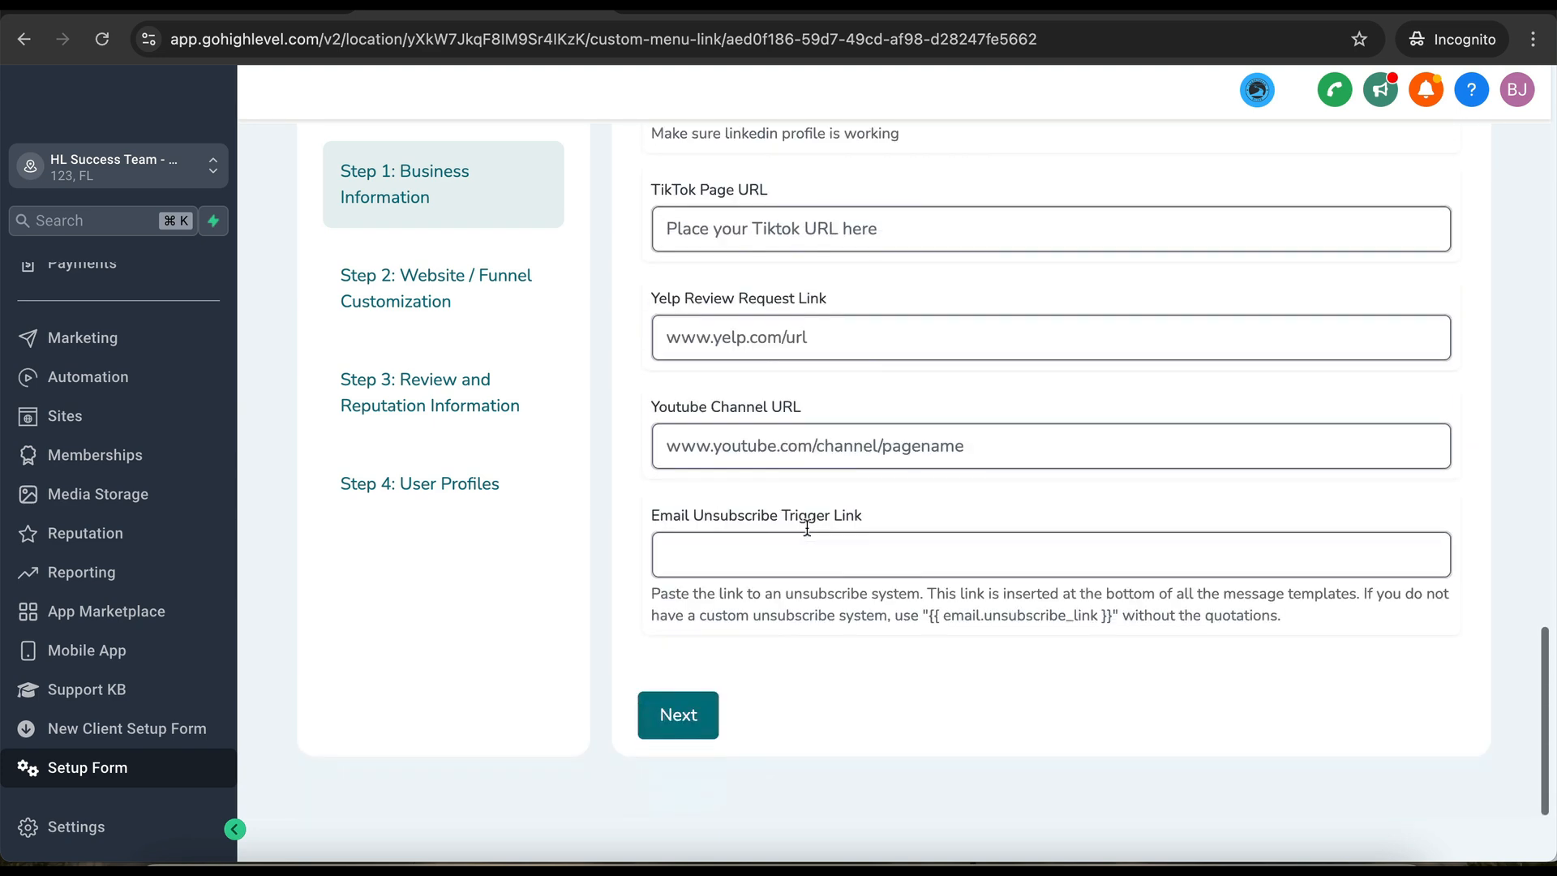
scroll(827, 365, up, 13)
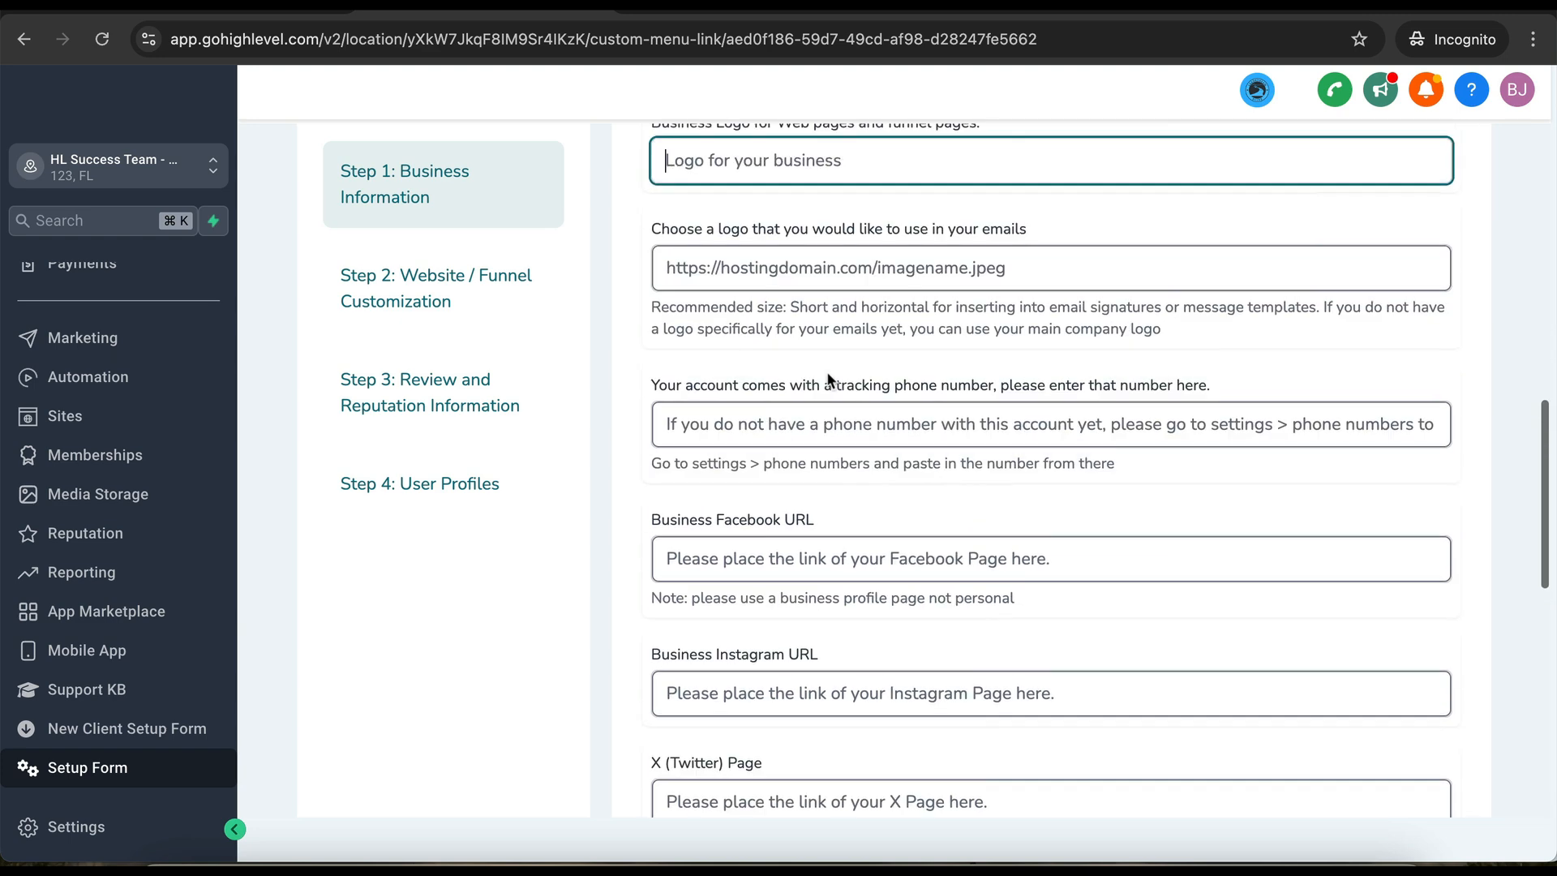
scroll(825, 372, down, 13)
click(694, 715)
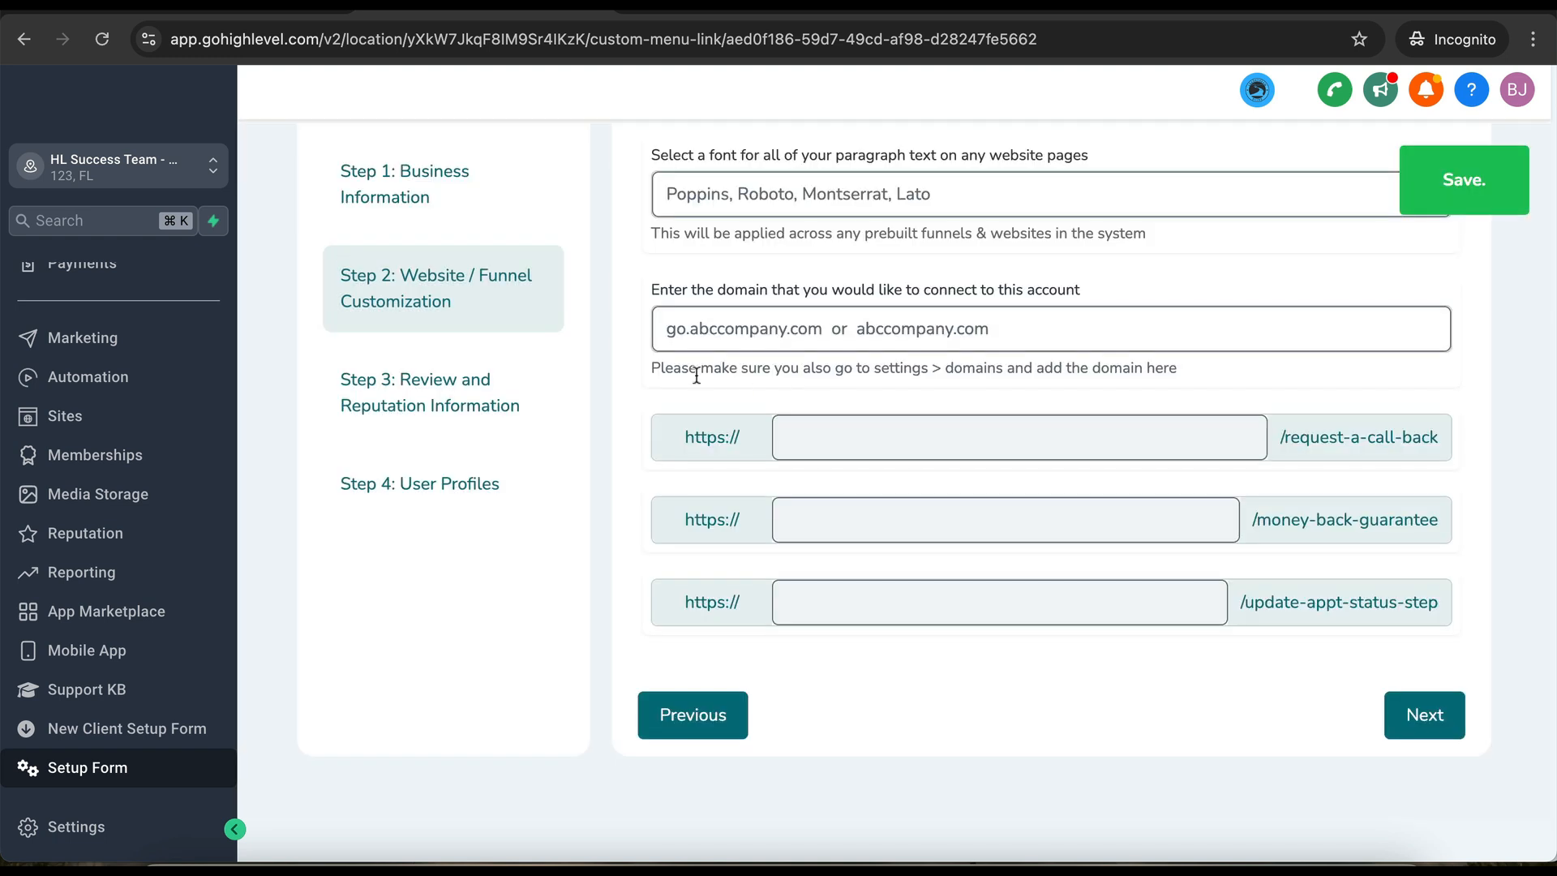
- Set the primary brand color to #2900FF and use it for the headline color
scroll(855, 261, up, 10)
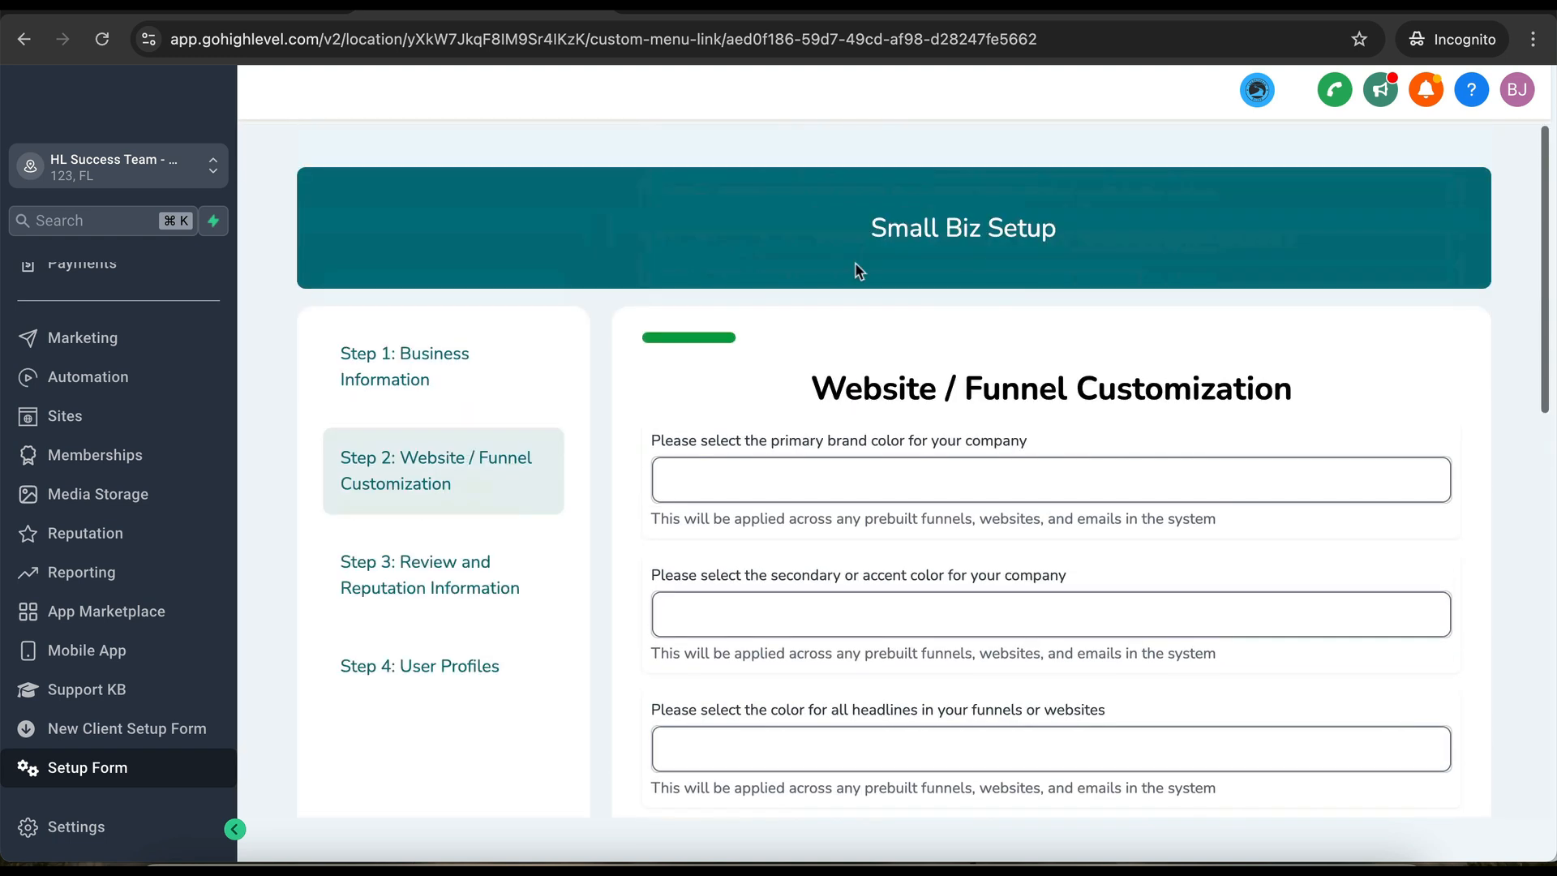
scroll(736, 486, down, 1)
click(736, 414)
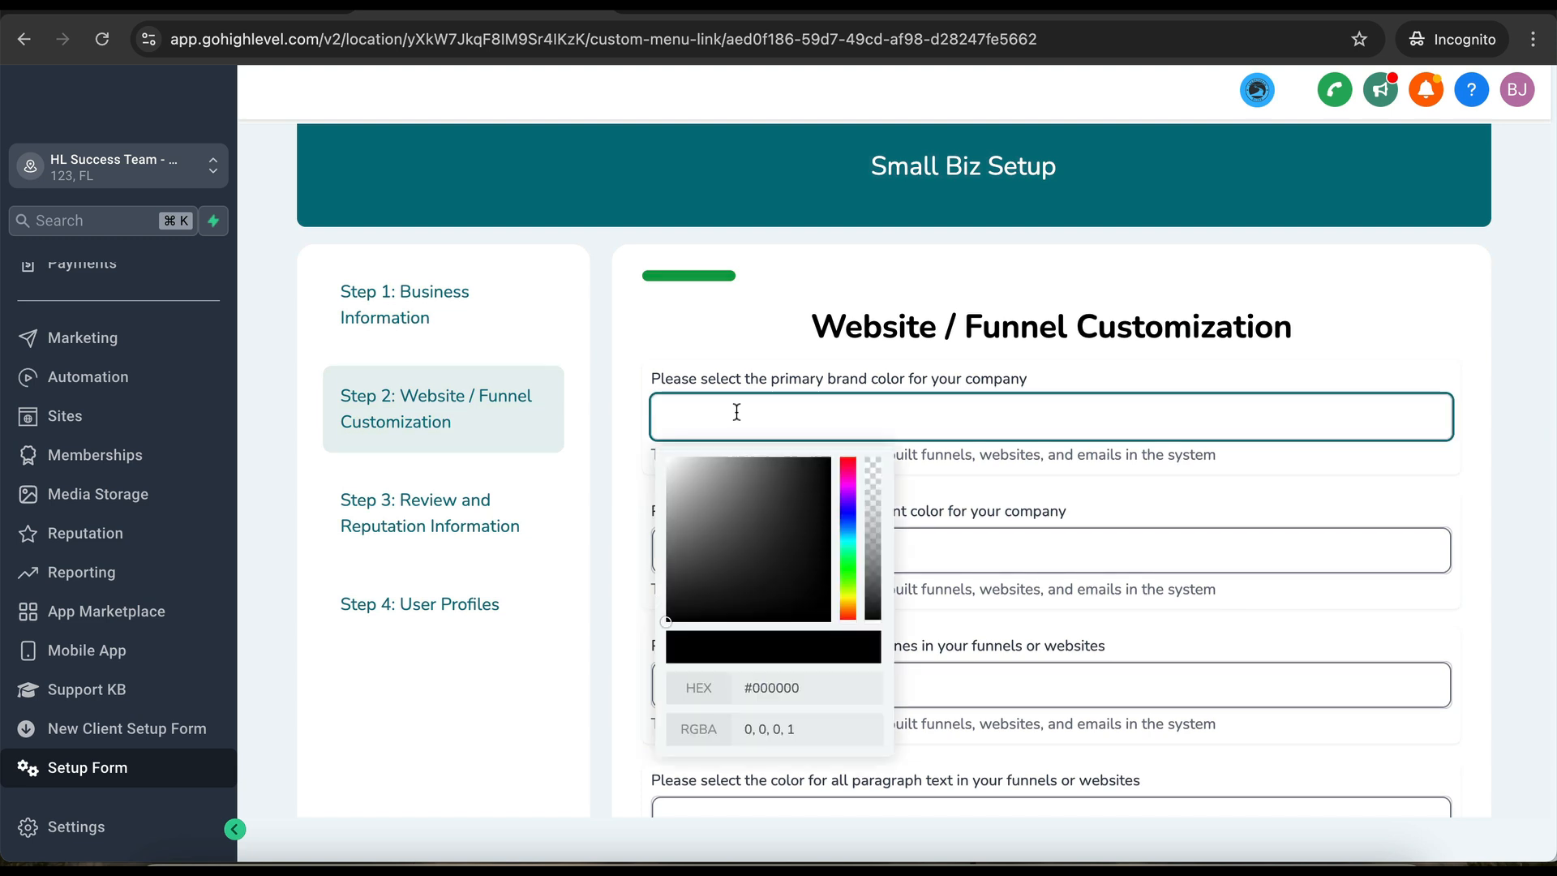
click(850, 514)
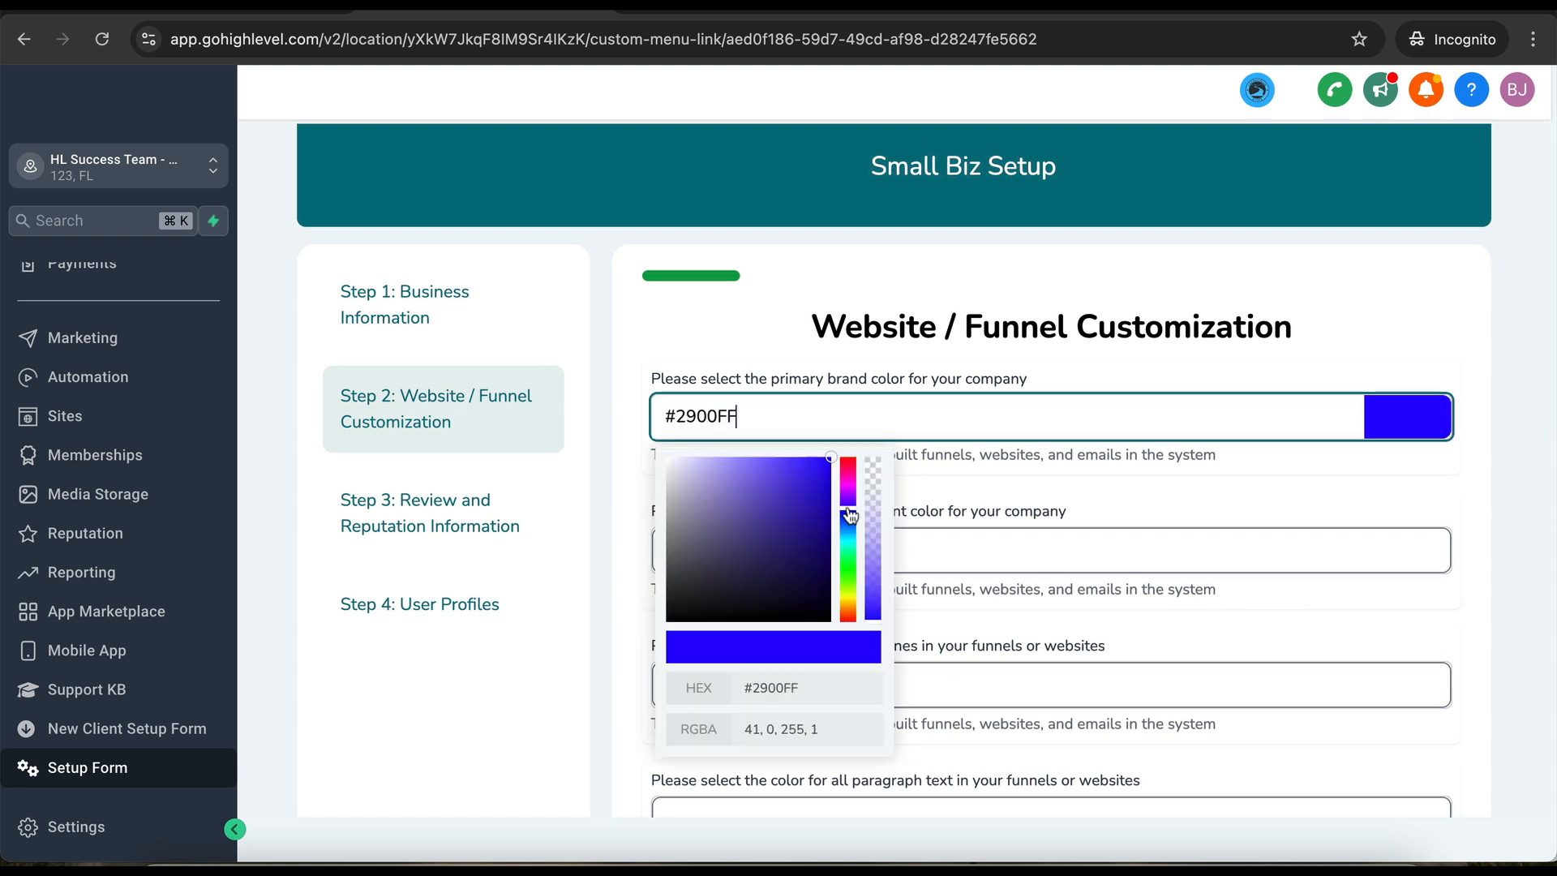
triple_click(874, 420)
key(super+c)
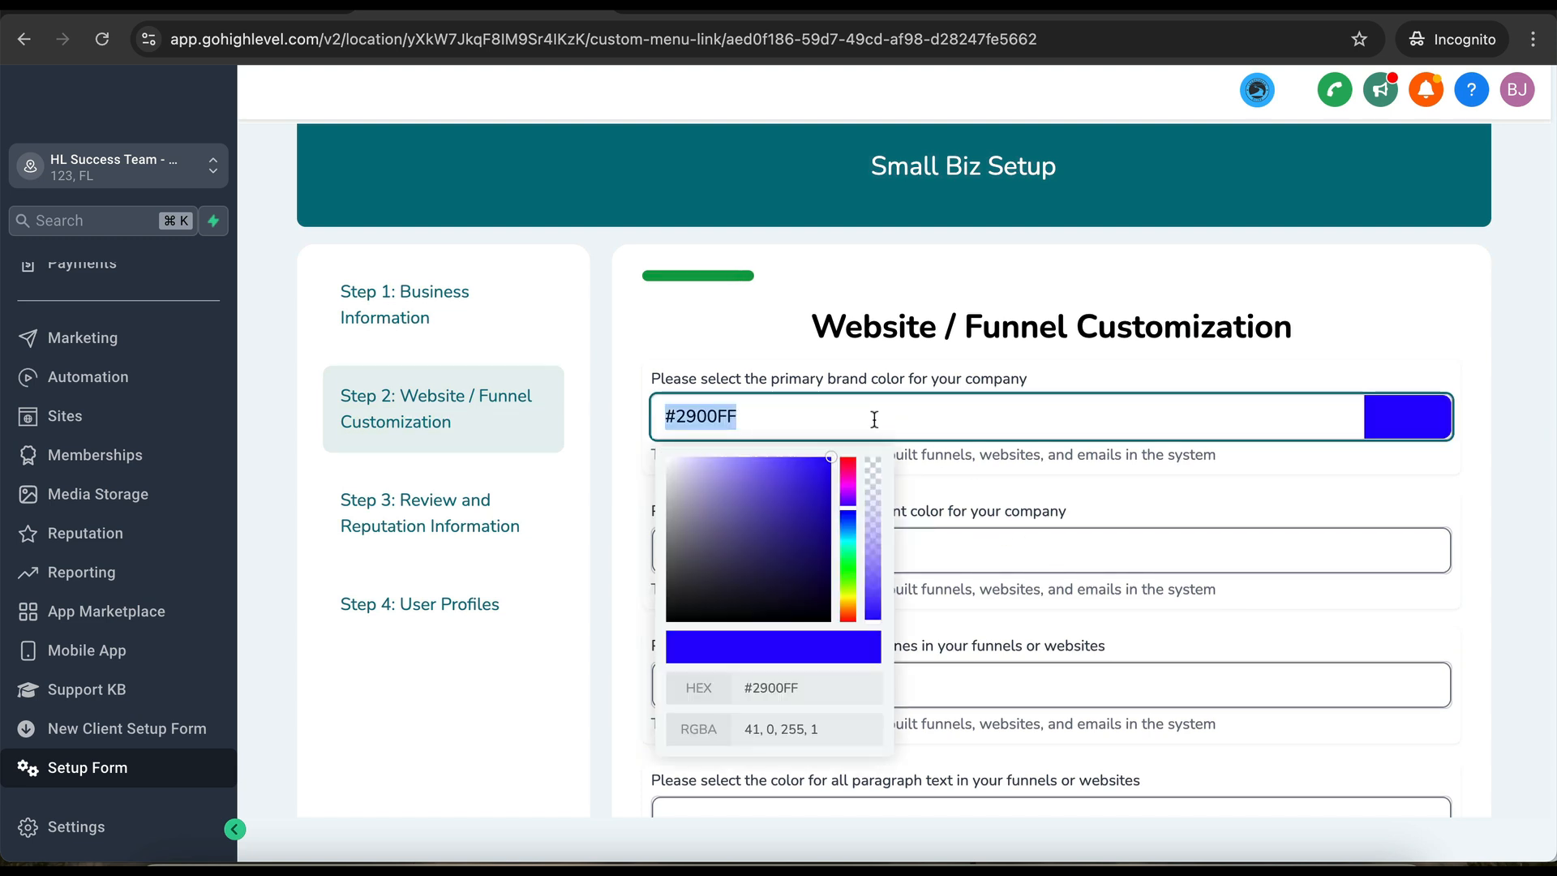
click(782, 689)
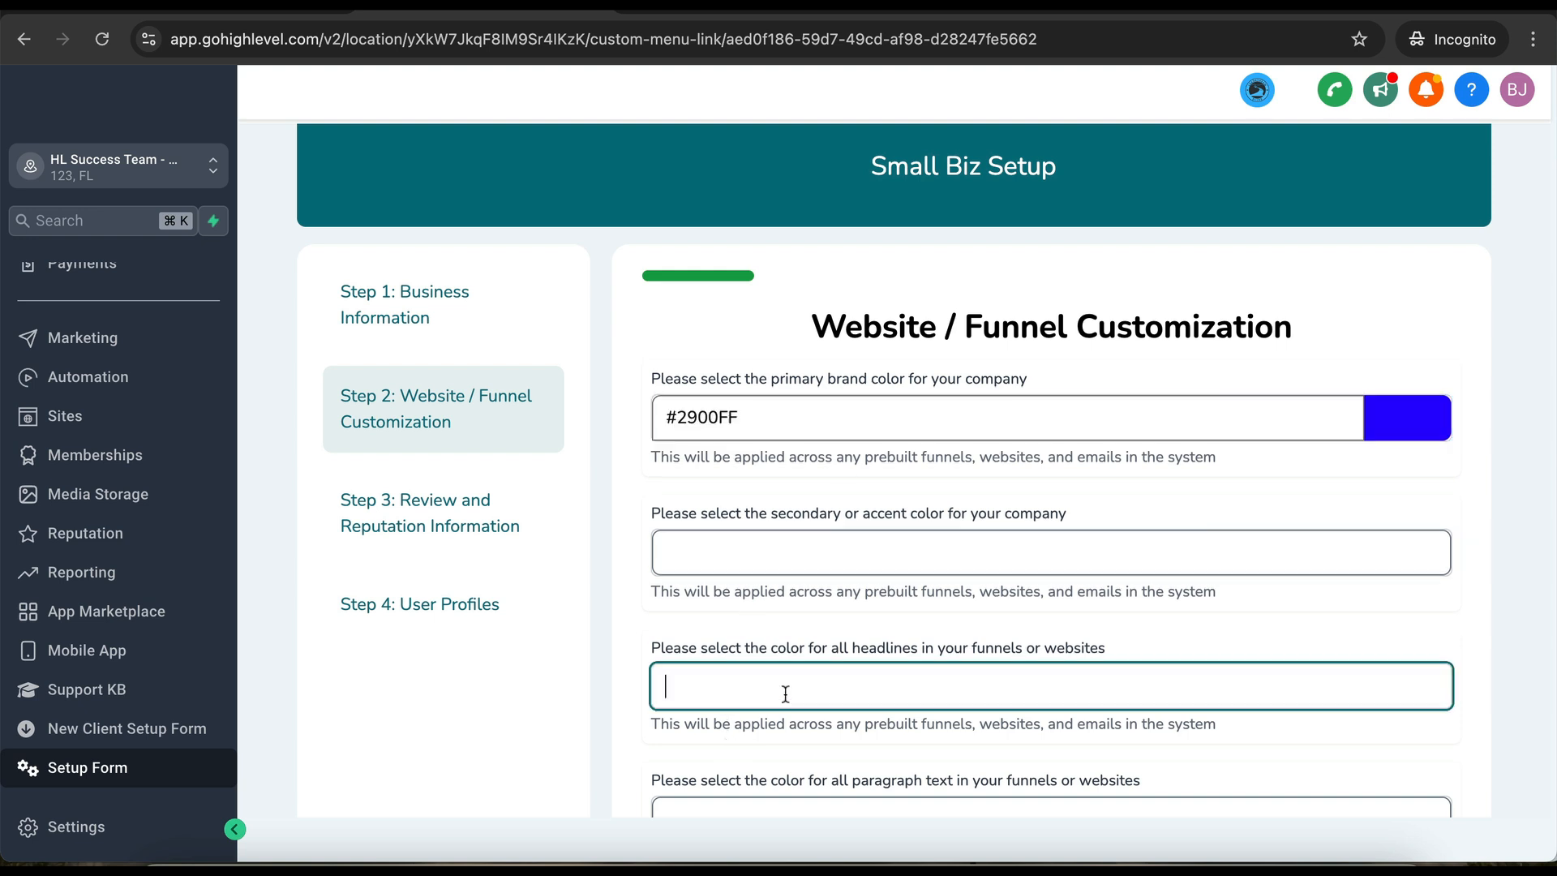
key(super+v)
- Set the secondary accent color to #4A4A4A and the paragraph text color to #000000
click(756, 547)
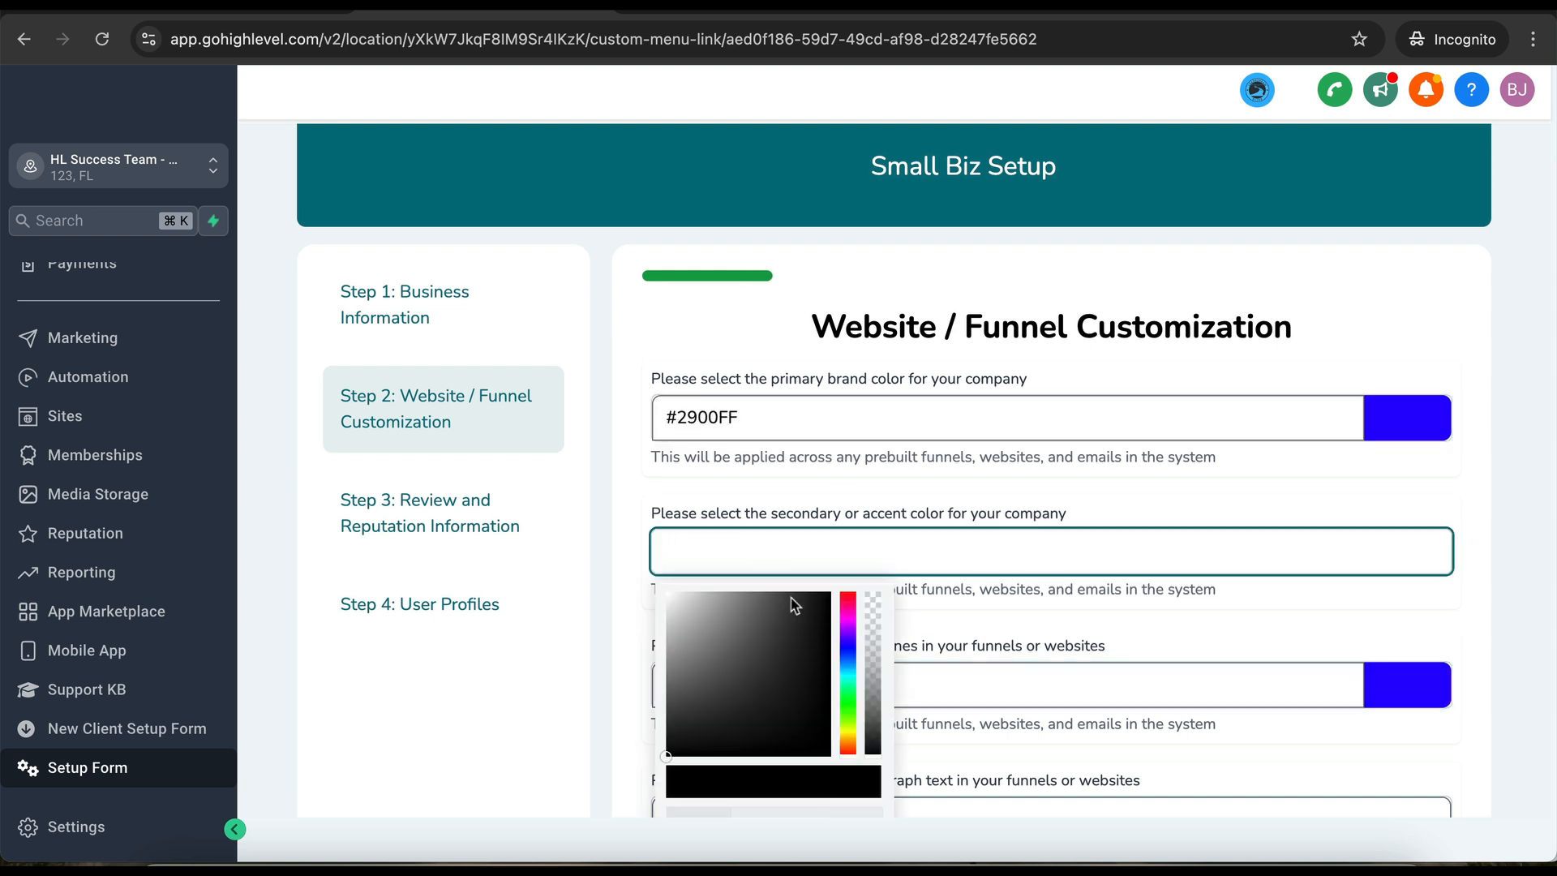
click(764, 644)
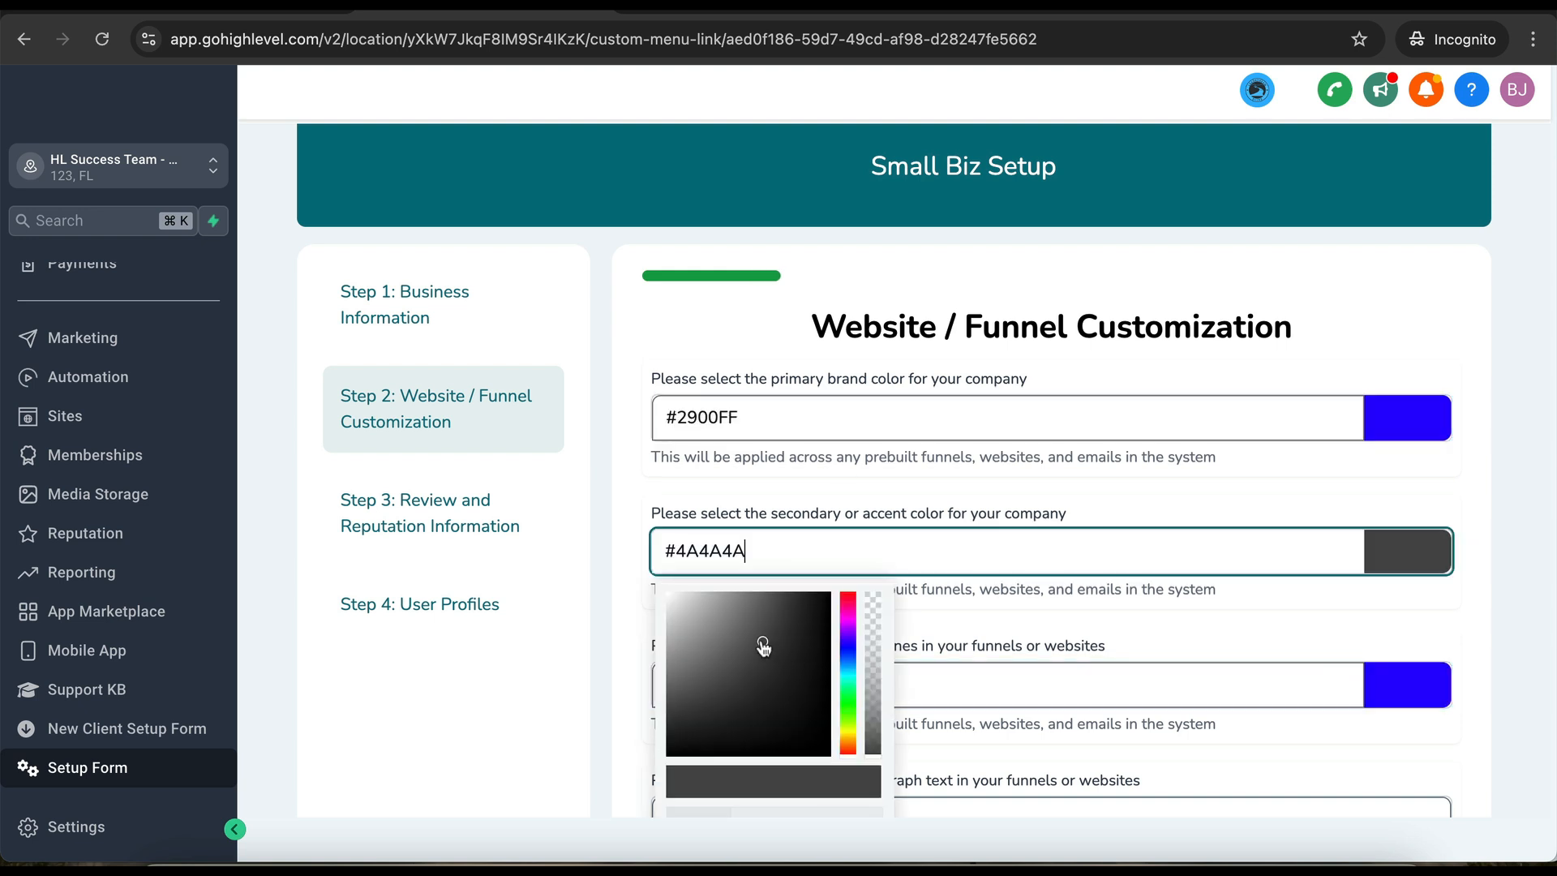
triple_click(821, 549)
scroll(961, 484, down, 2)
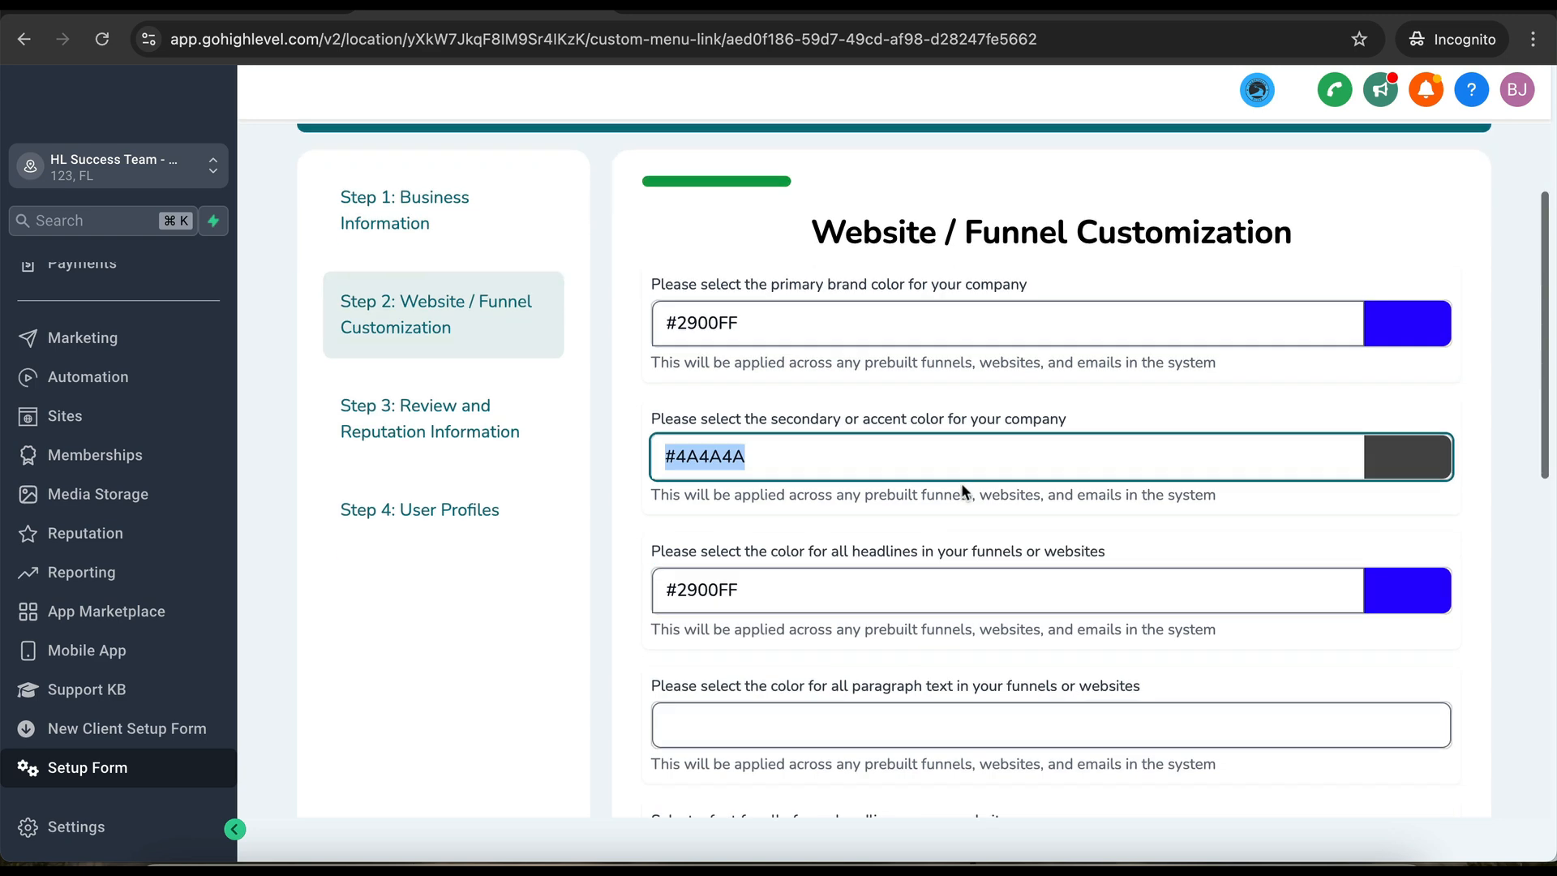
click(732, 731)
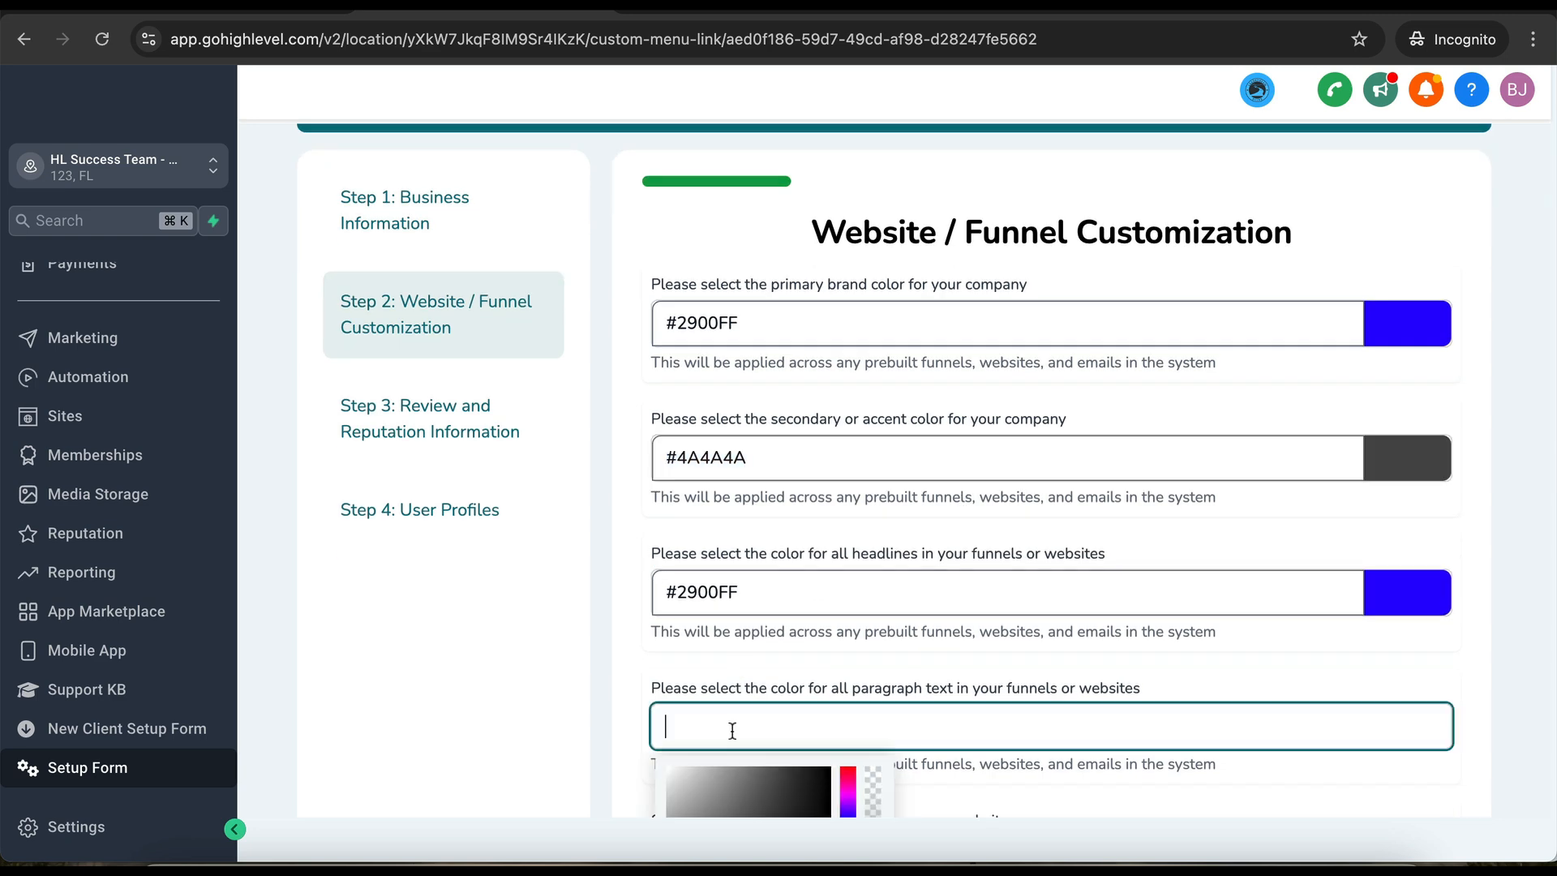
scroll(733, 731, down, 2)
drag(730, 730, 847, 775)
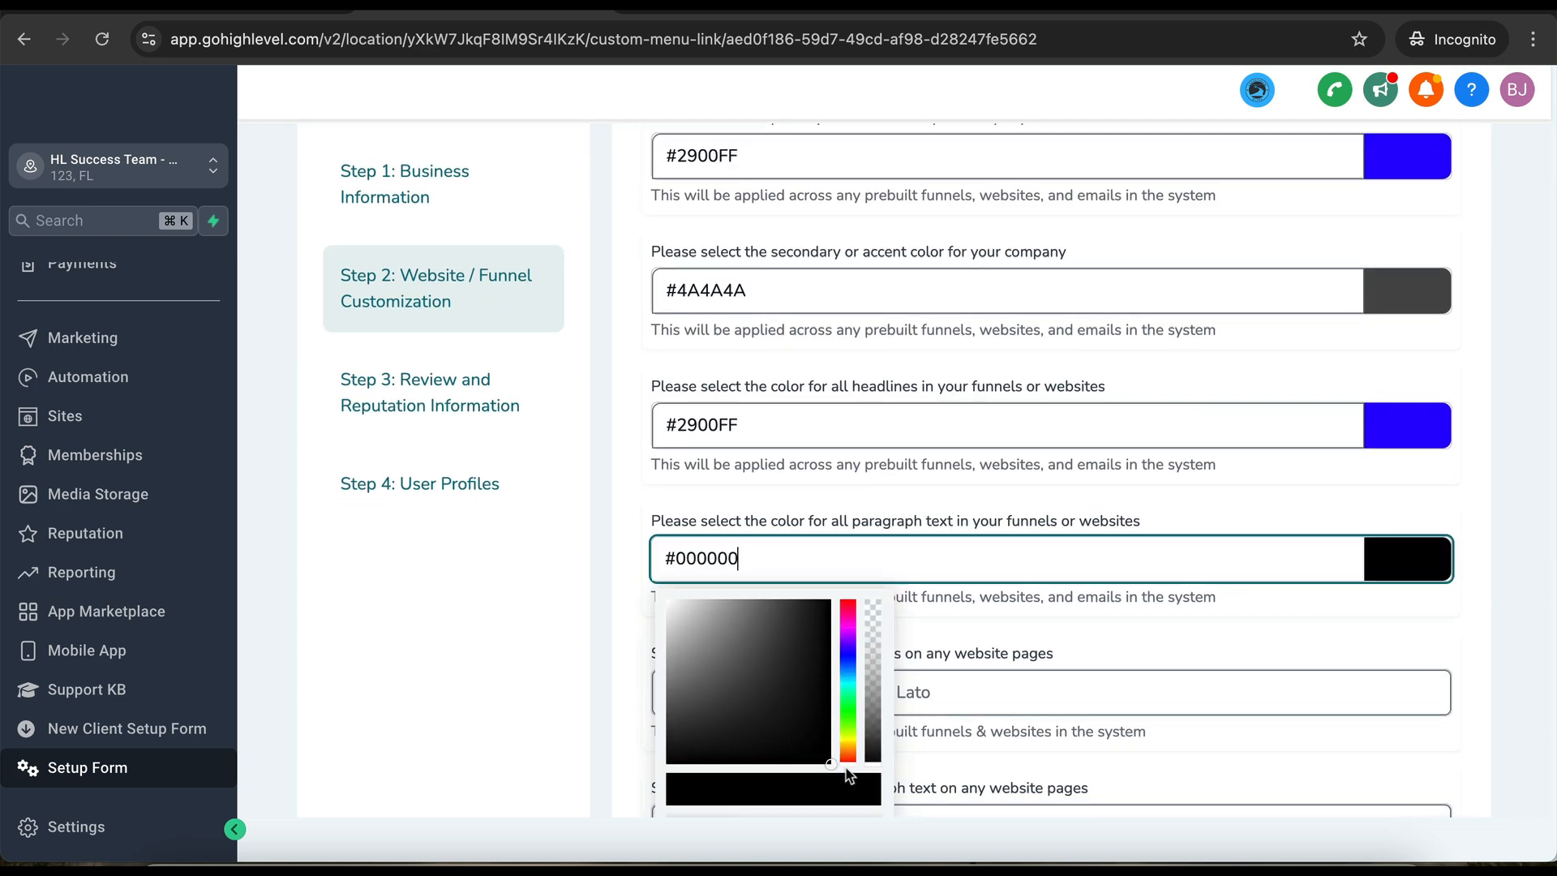
click(965, 570)
- Set both the headline and paragraph fonts to Poppins
scroll(963, 487, down, 2)
click(928, 501)
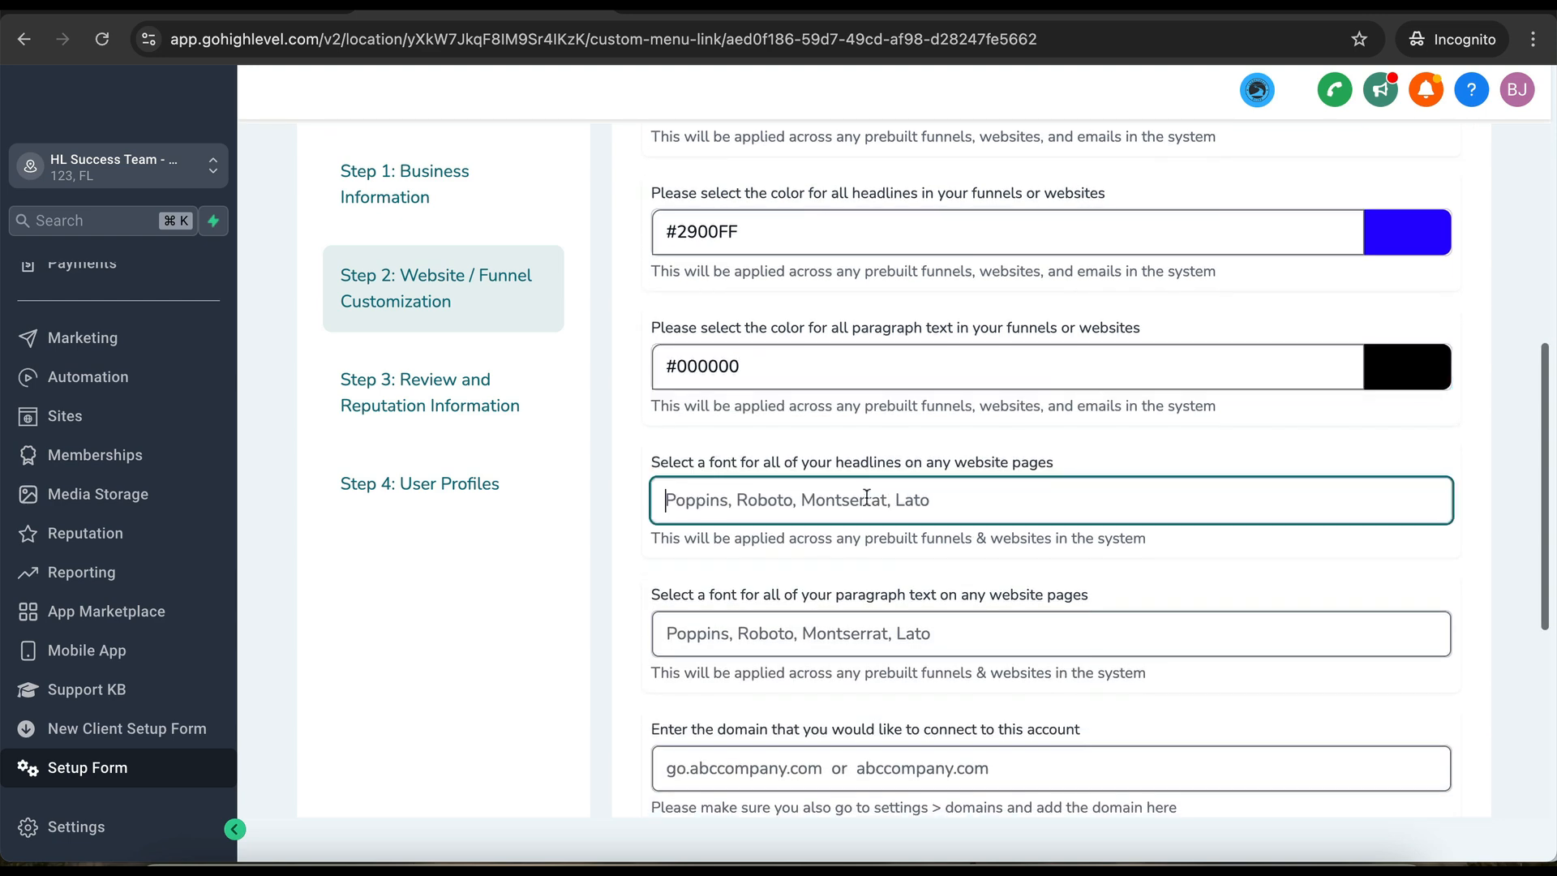
text(Poppins)
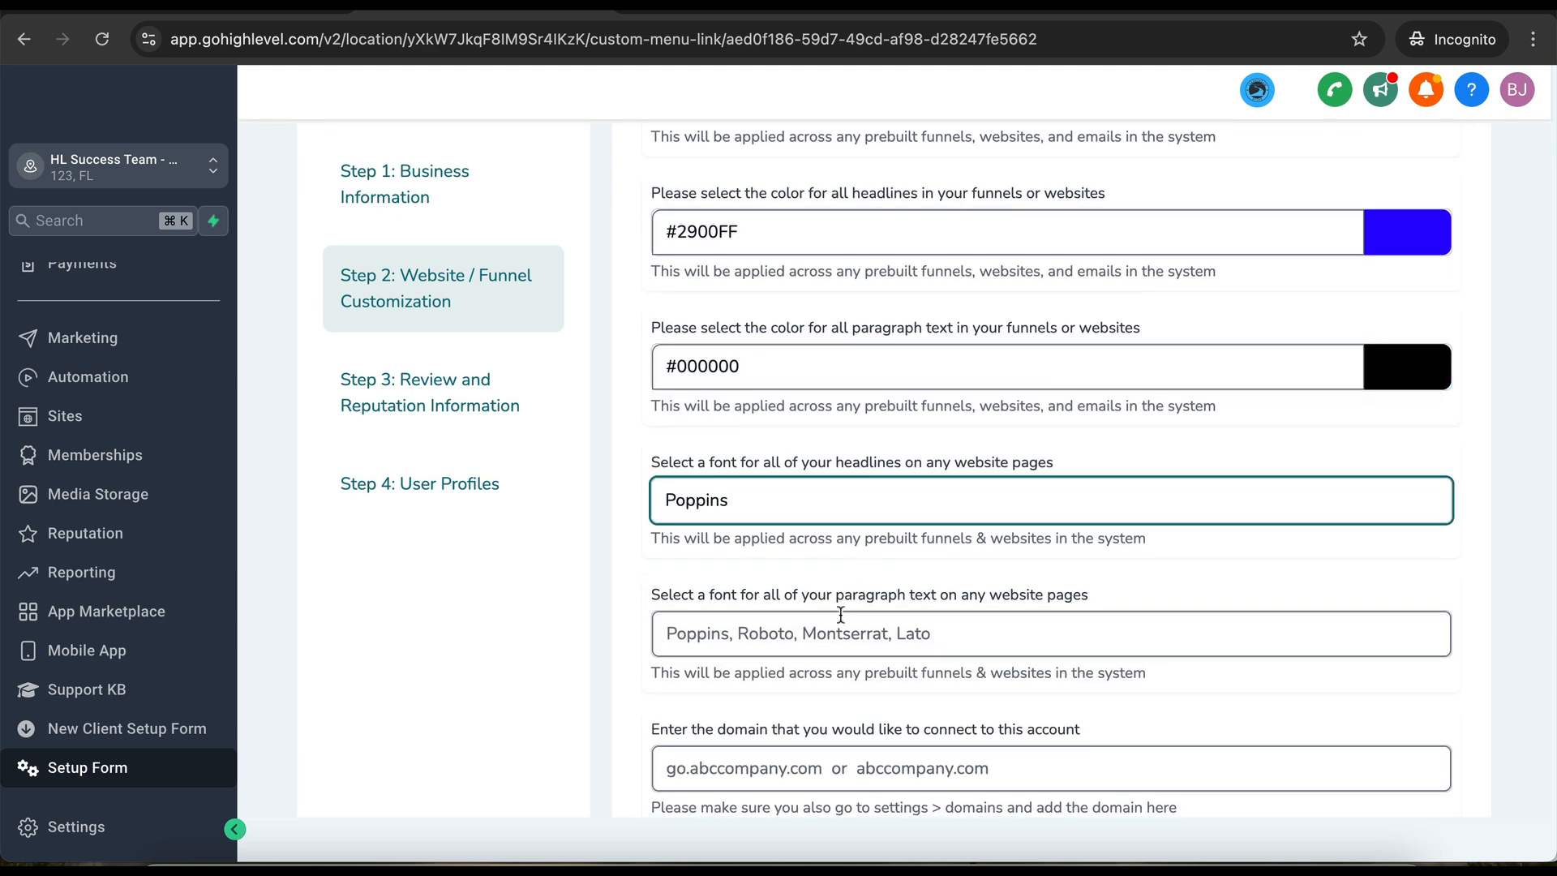
click(835, 626)
text(Poppins)
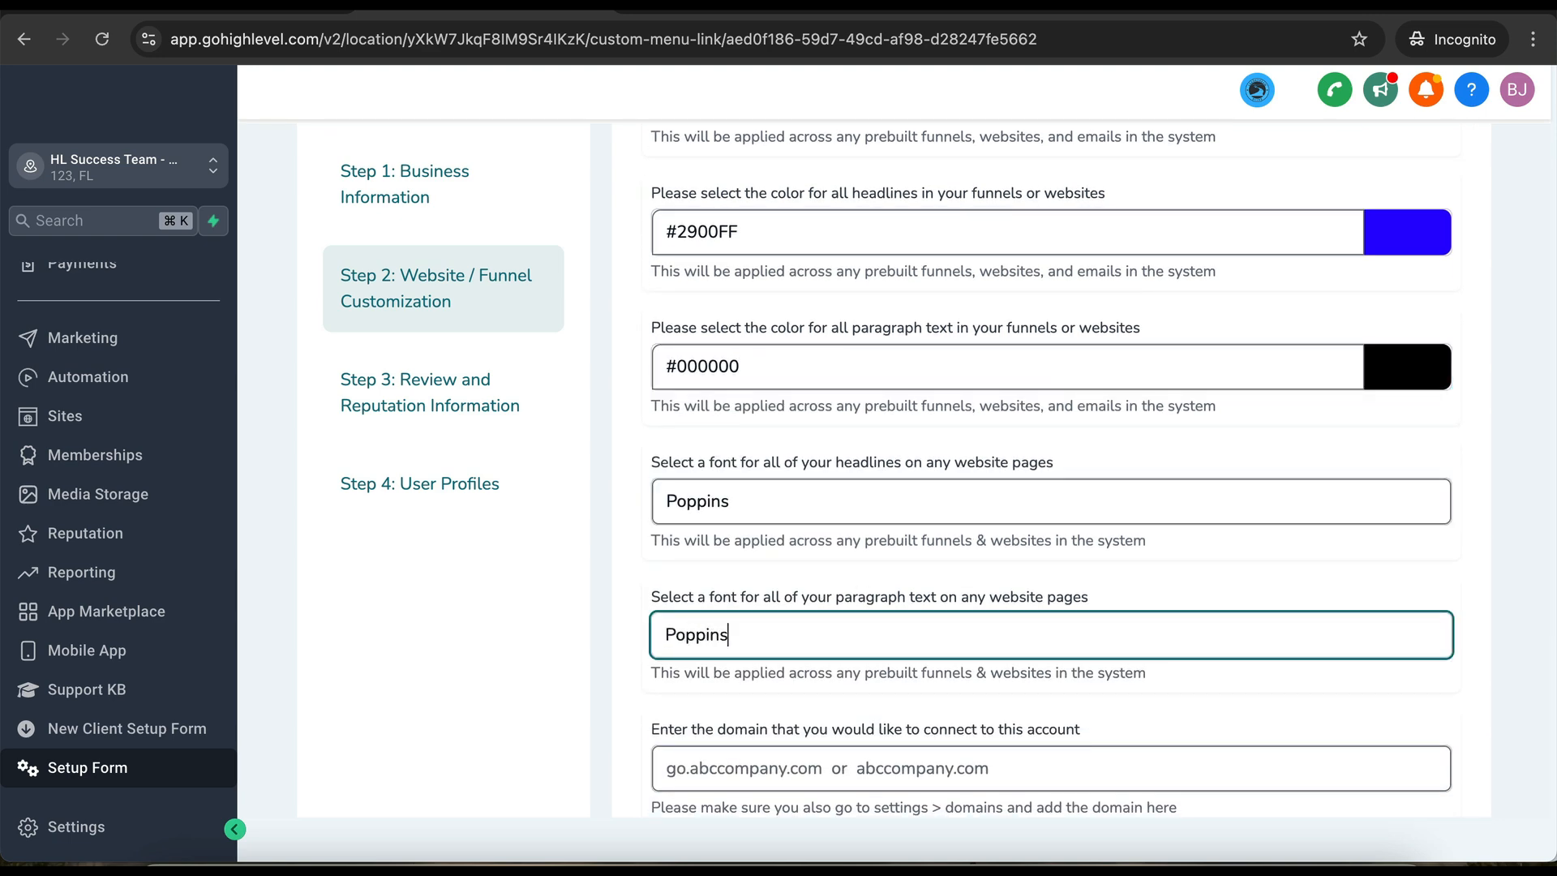
- Enter hlsuccessteam.com as the domain to connect and submit the step
scroll(823, 552, down, 3)
click(823, 552)
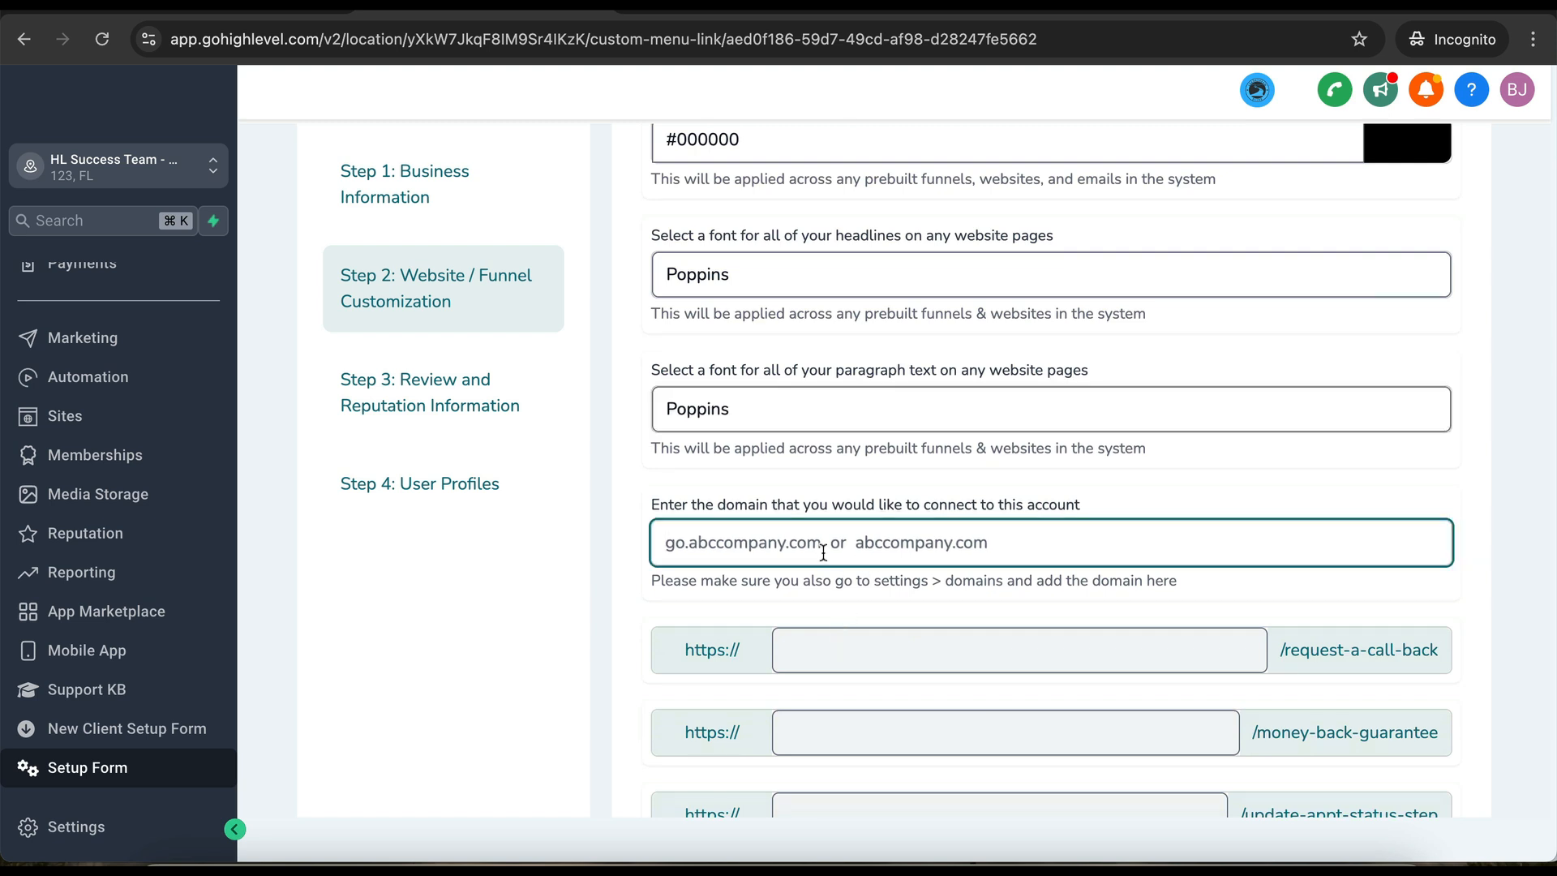
text(ht)
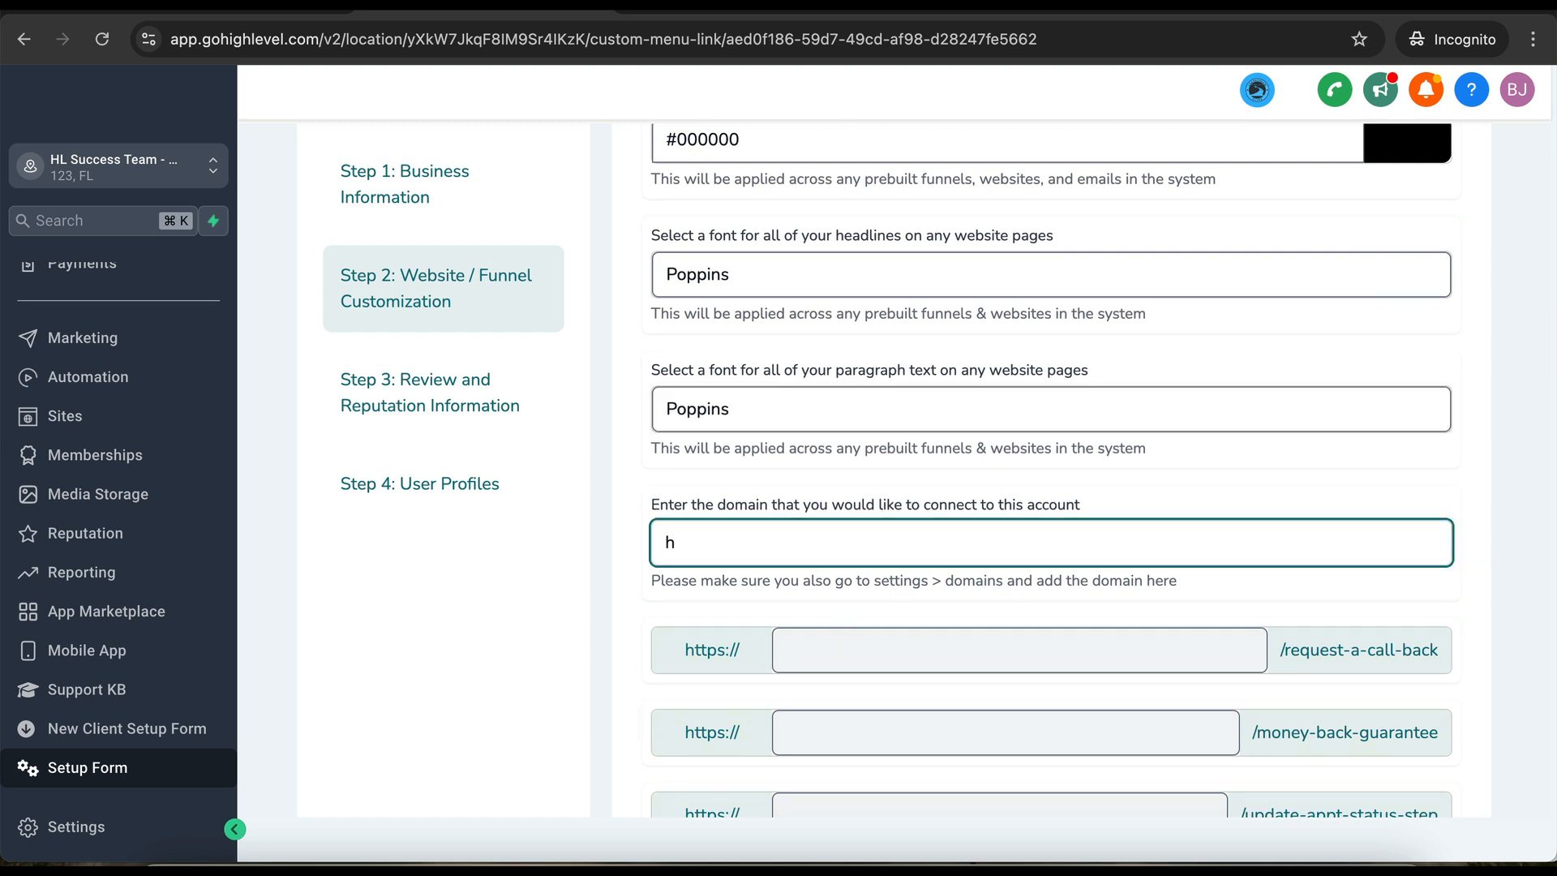
key(BackSpace)
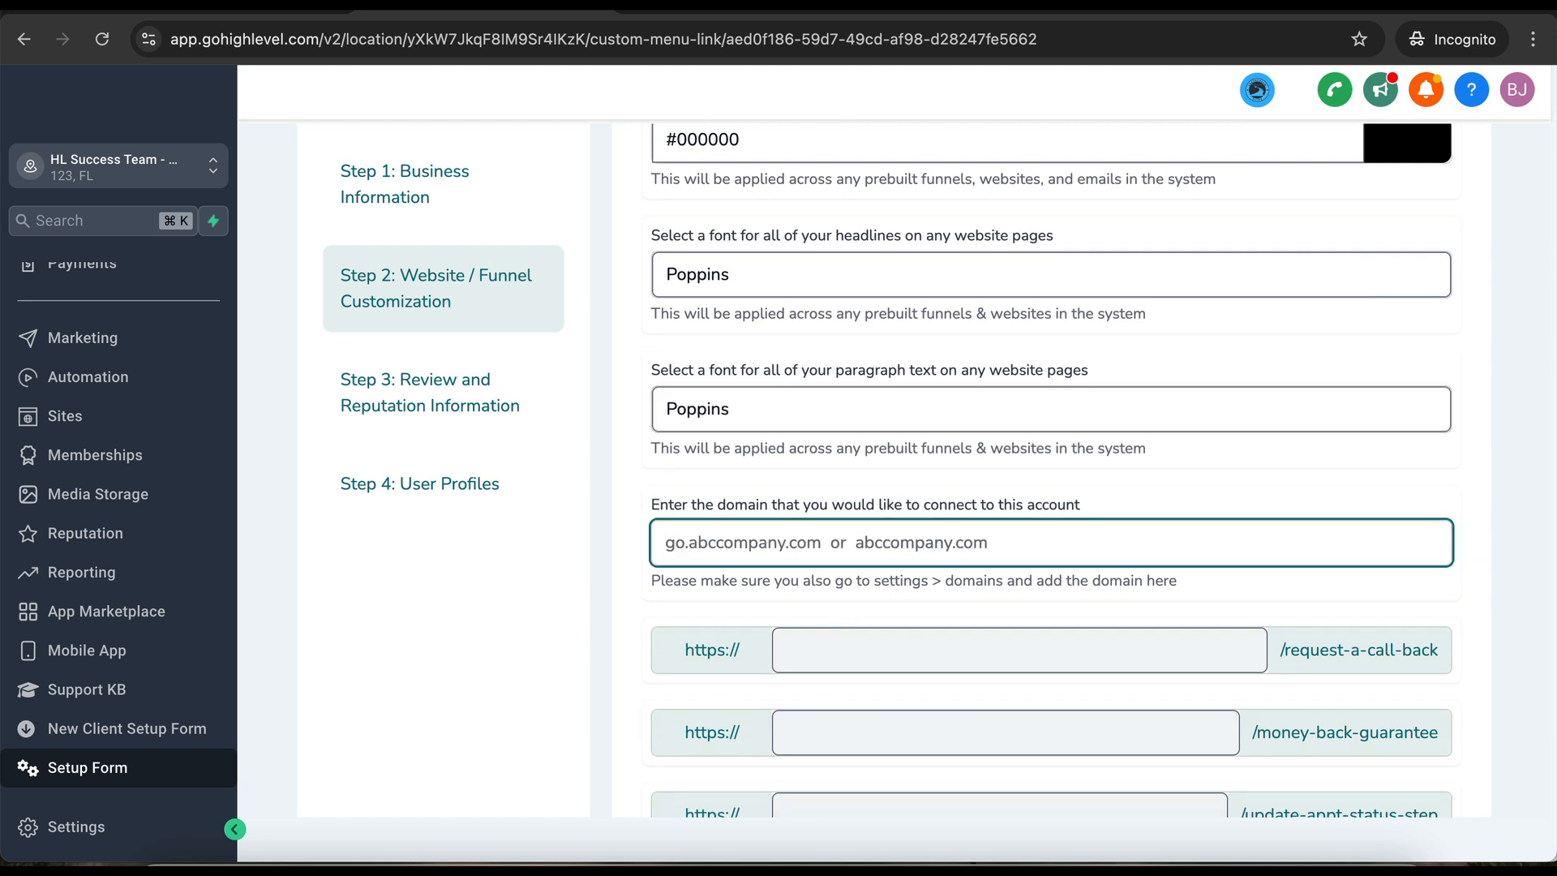
text(hlsu)
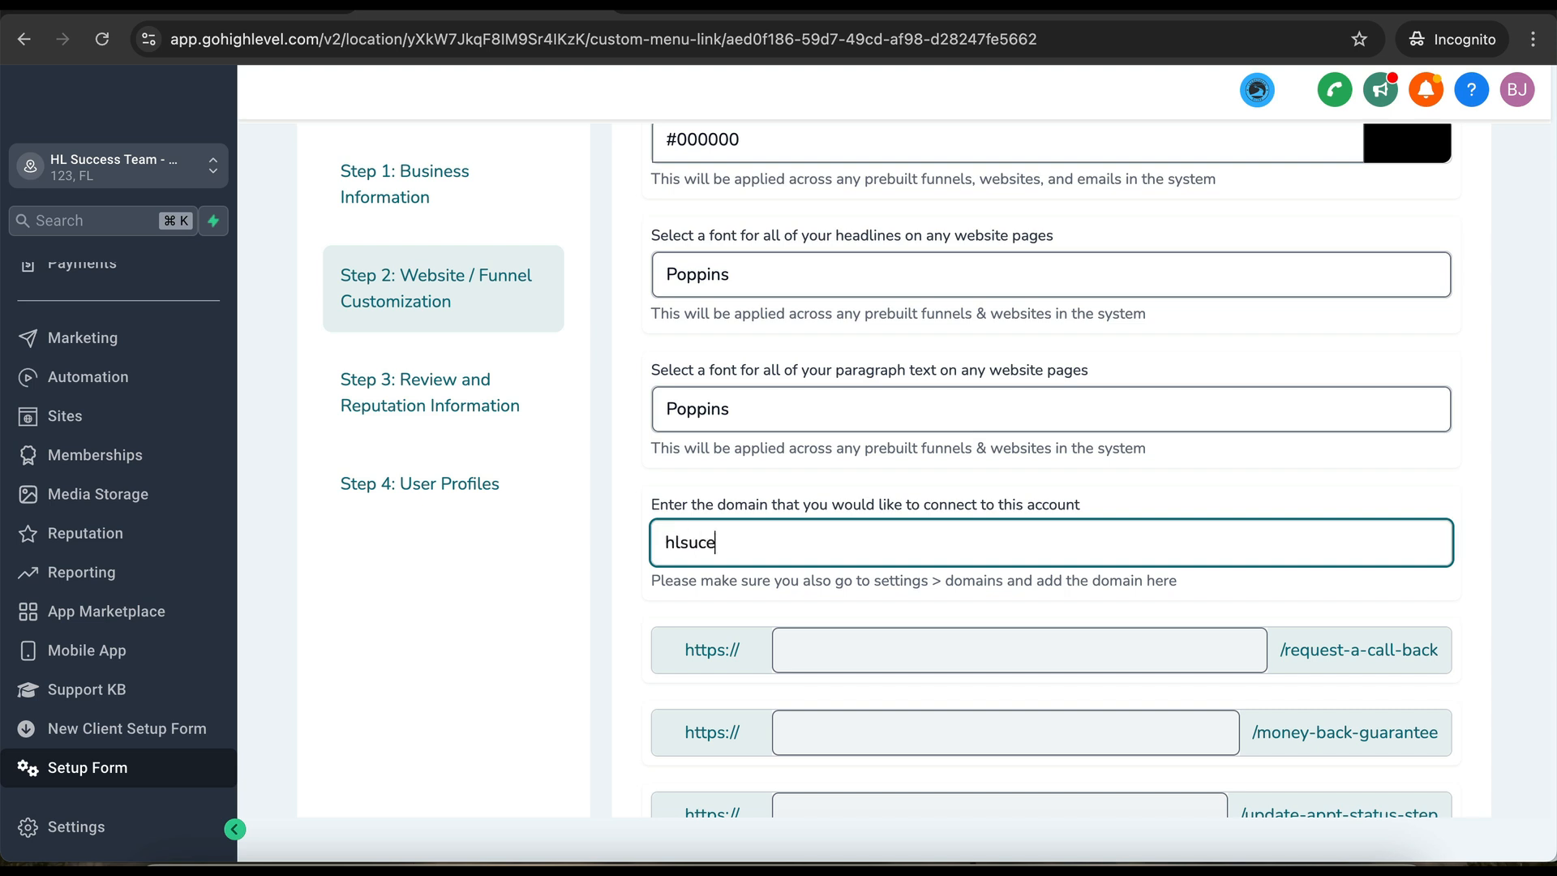
text(ccessteam.com)
scroll(899, 542, down, 3)
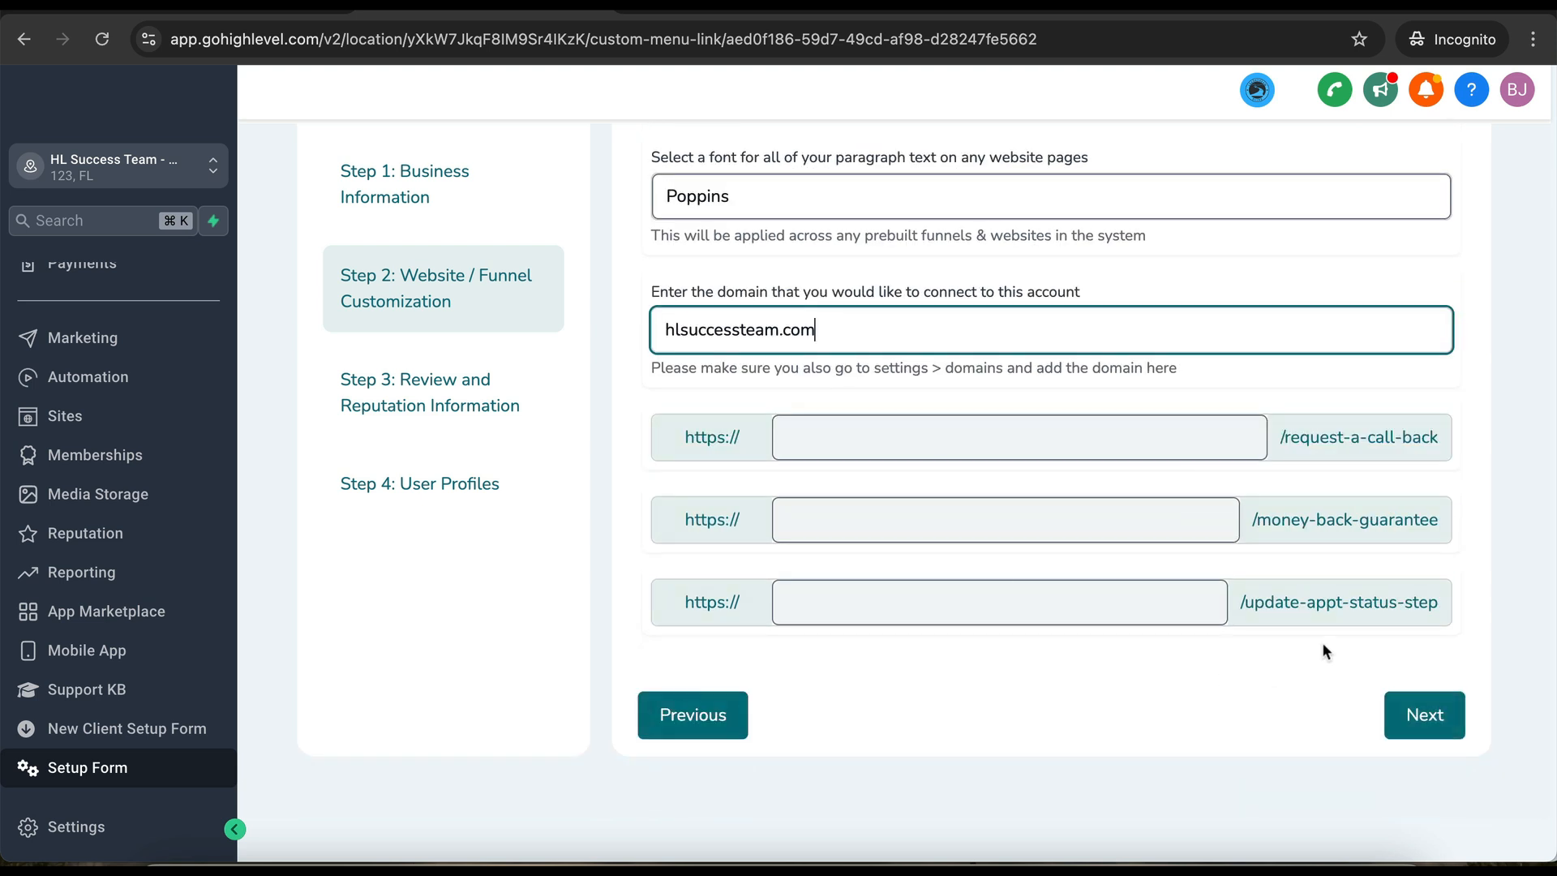
drag(852, 330, 659, 330)
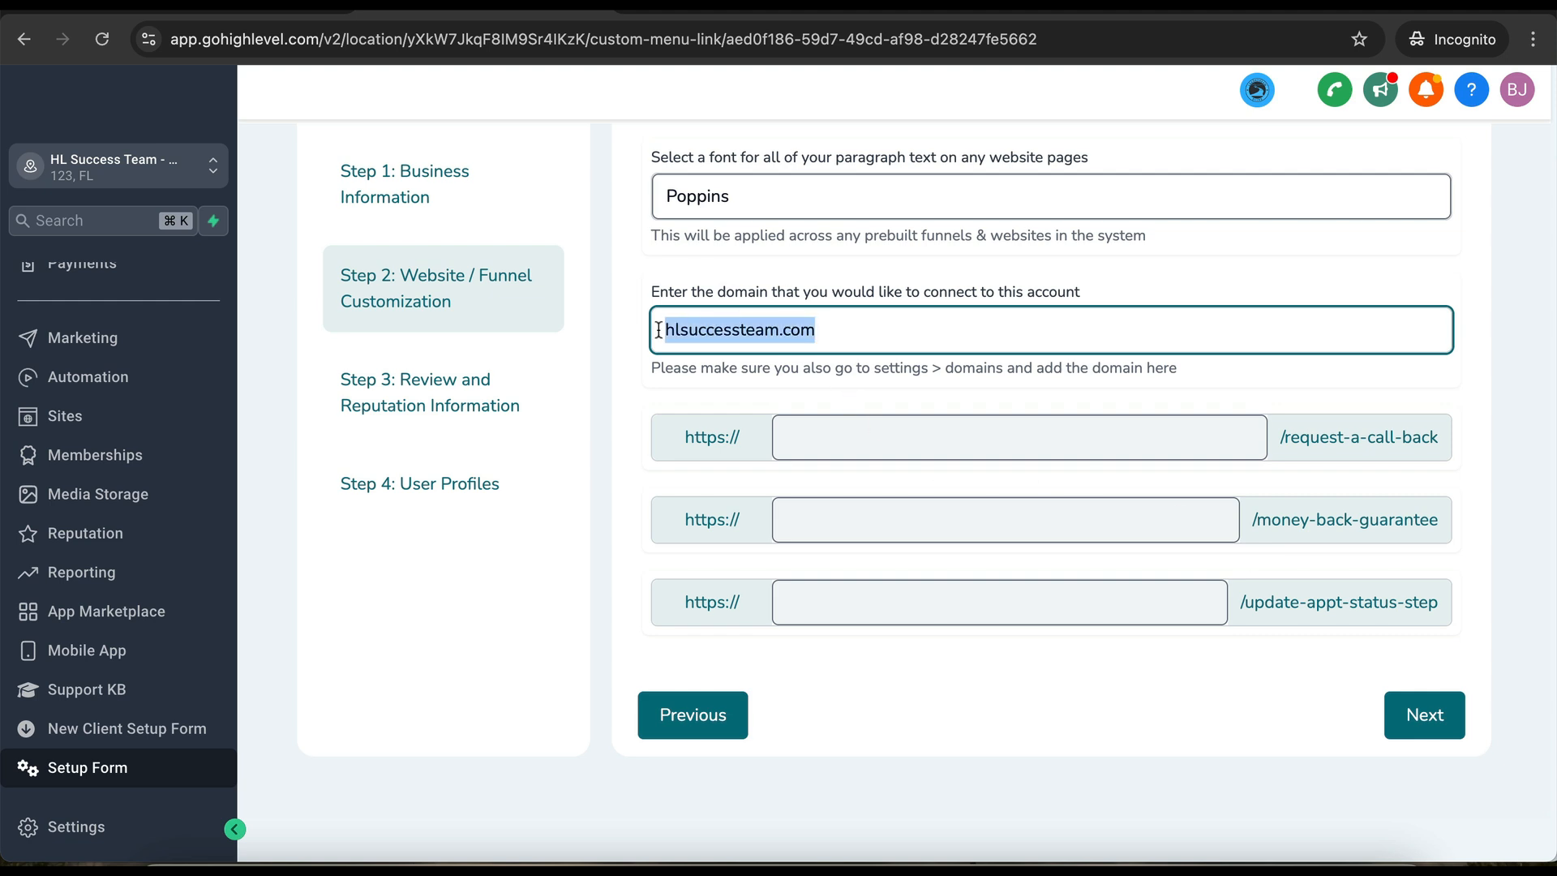
click(846, 442)
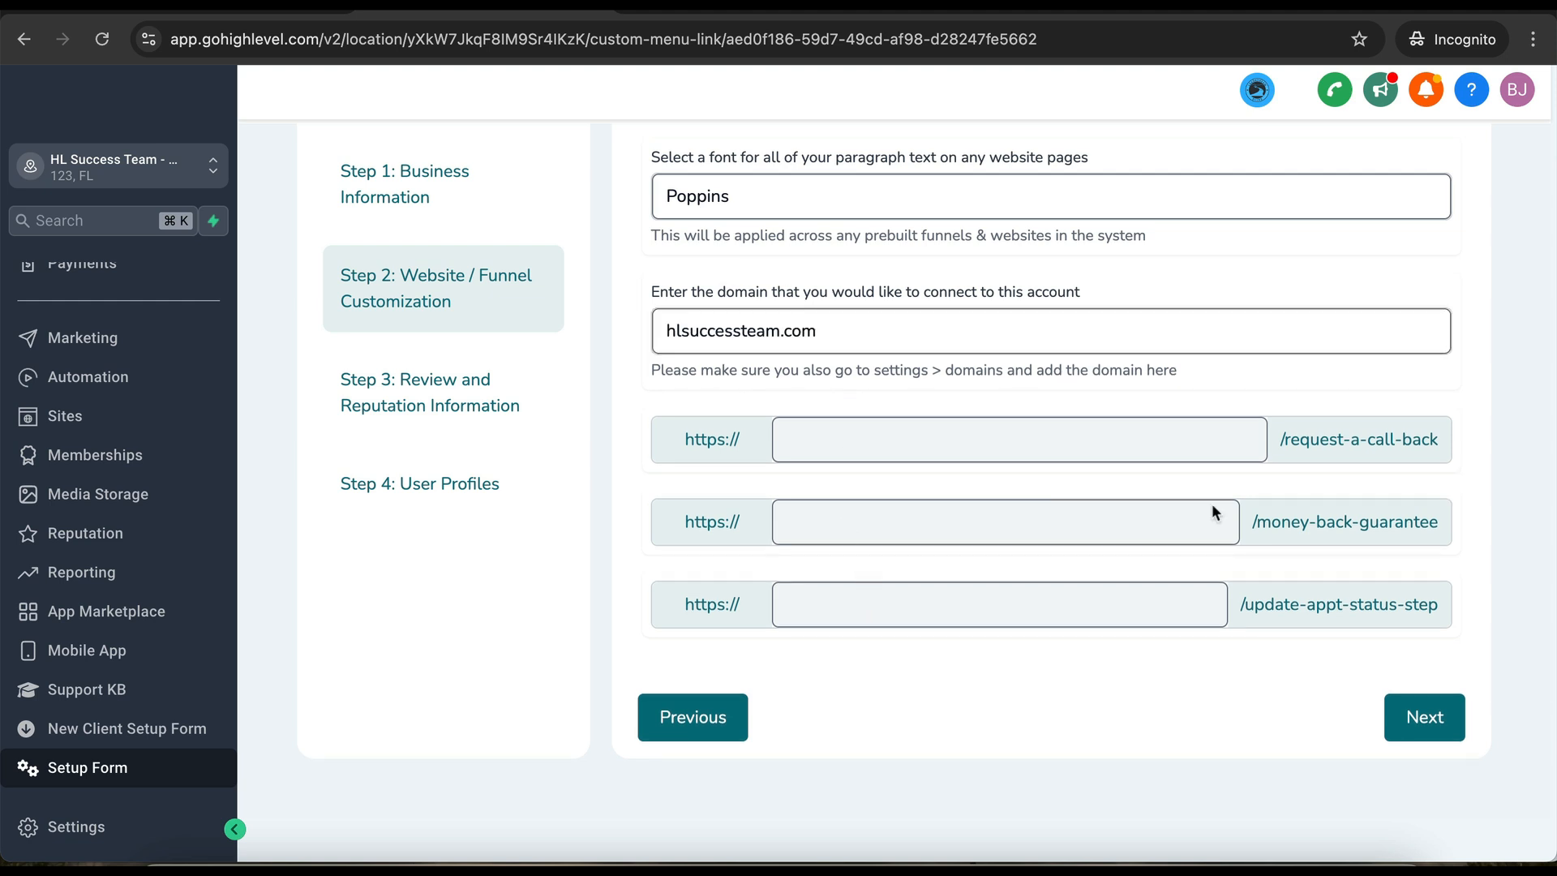
click(1424, 733)
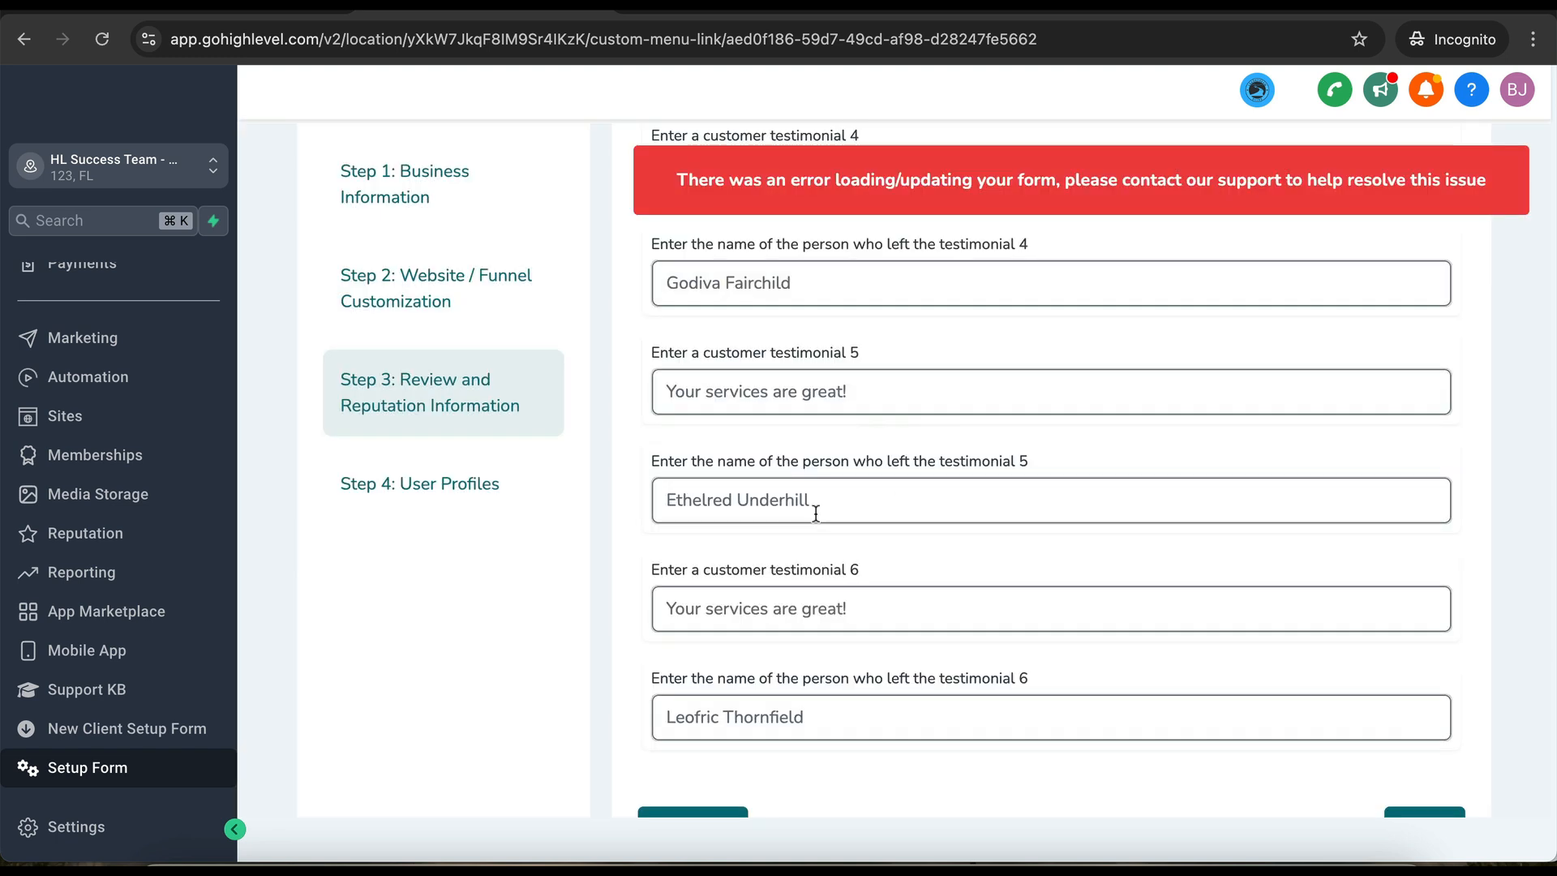
- Resubmit the Website / Funnel Customization step and scroll through Step 3's six testimonials
scroll(813, 508, up, 2)
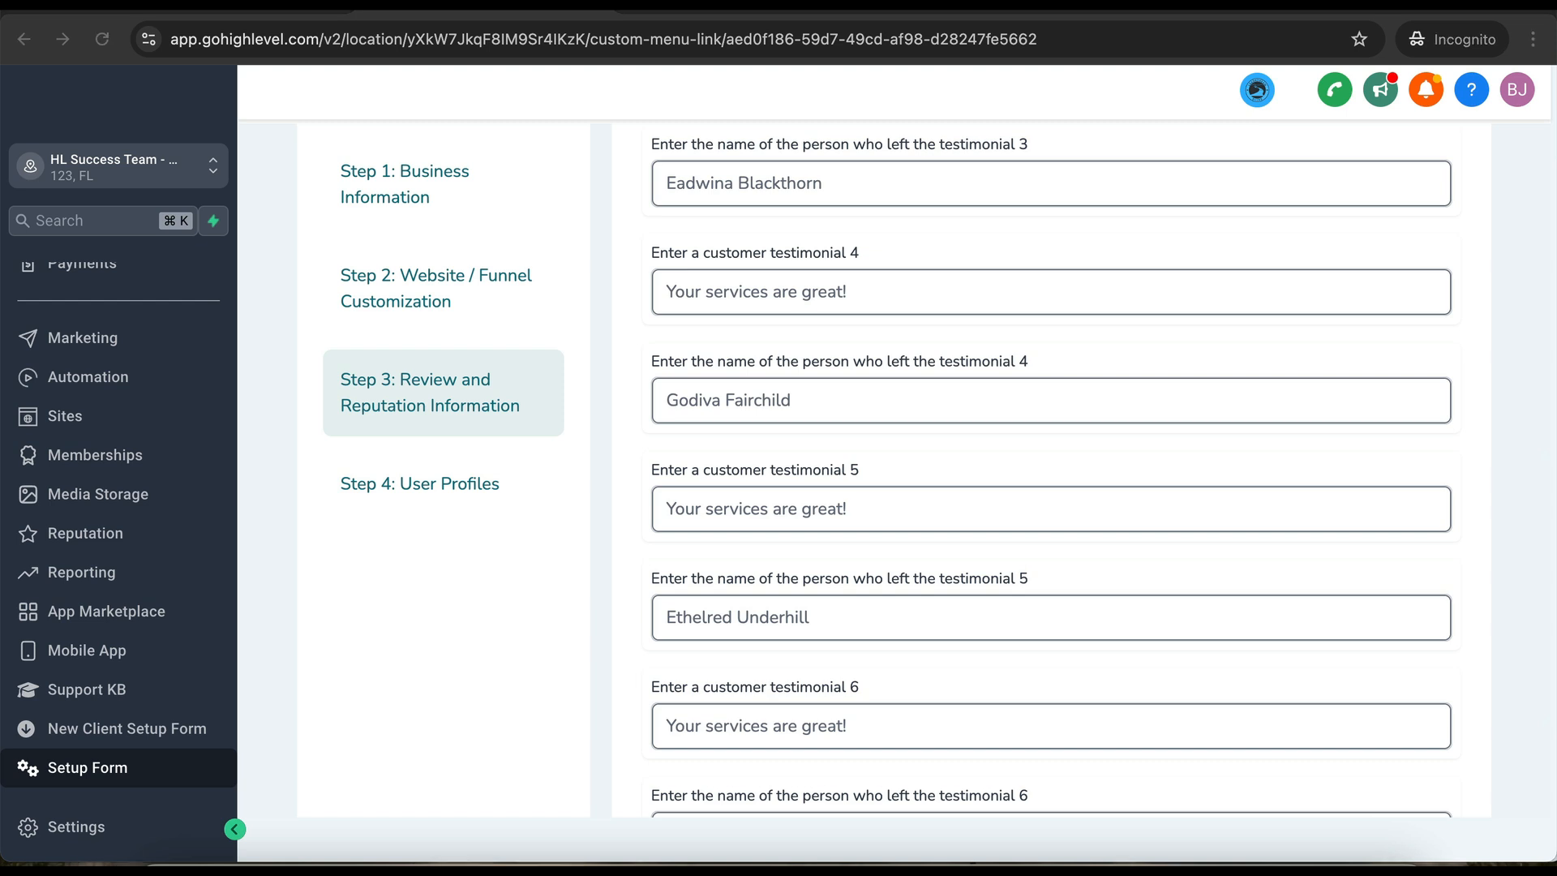
scroll(460, 309, down, 2)
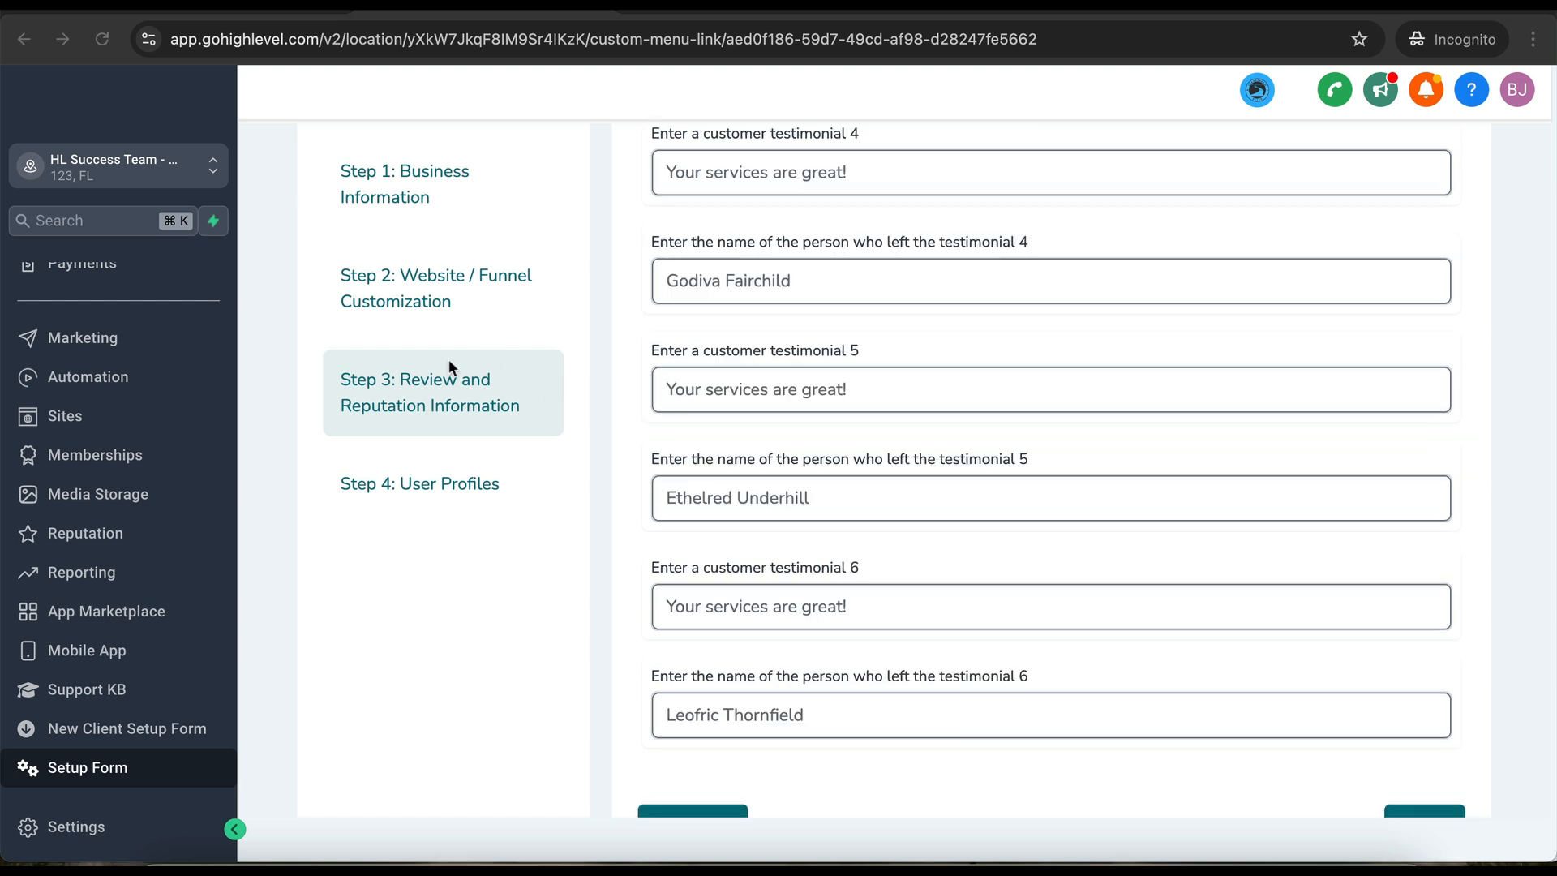
click(433, 299)
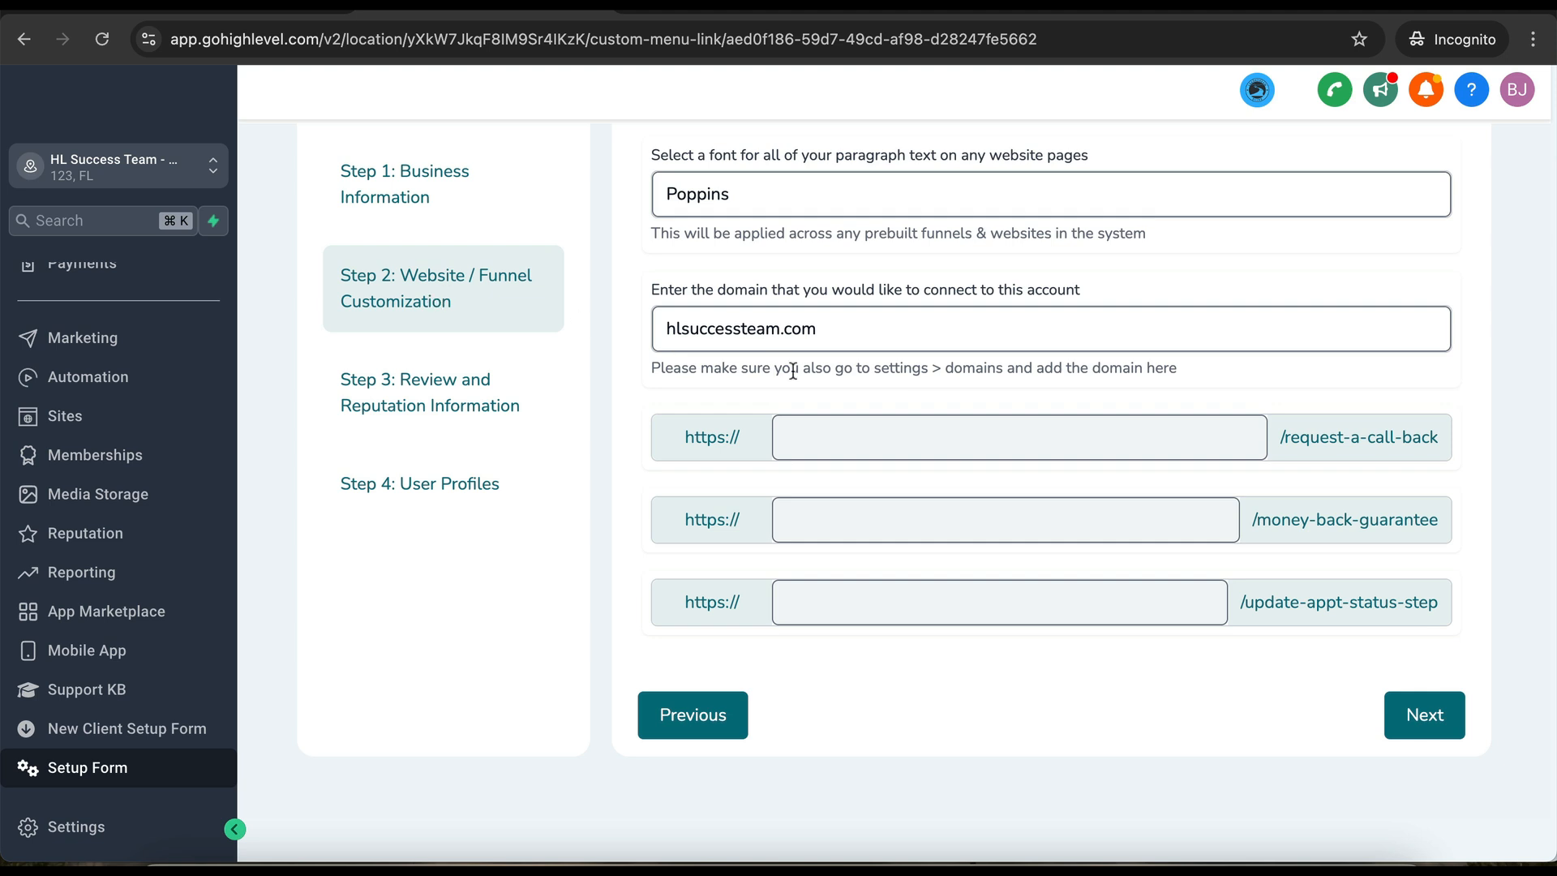
click(1419, 714)
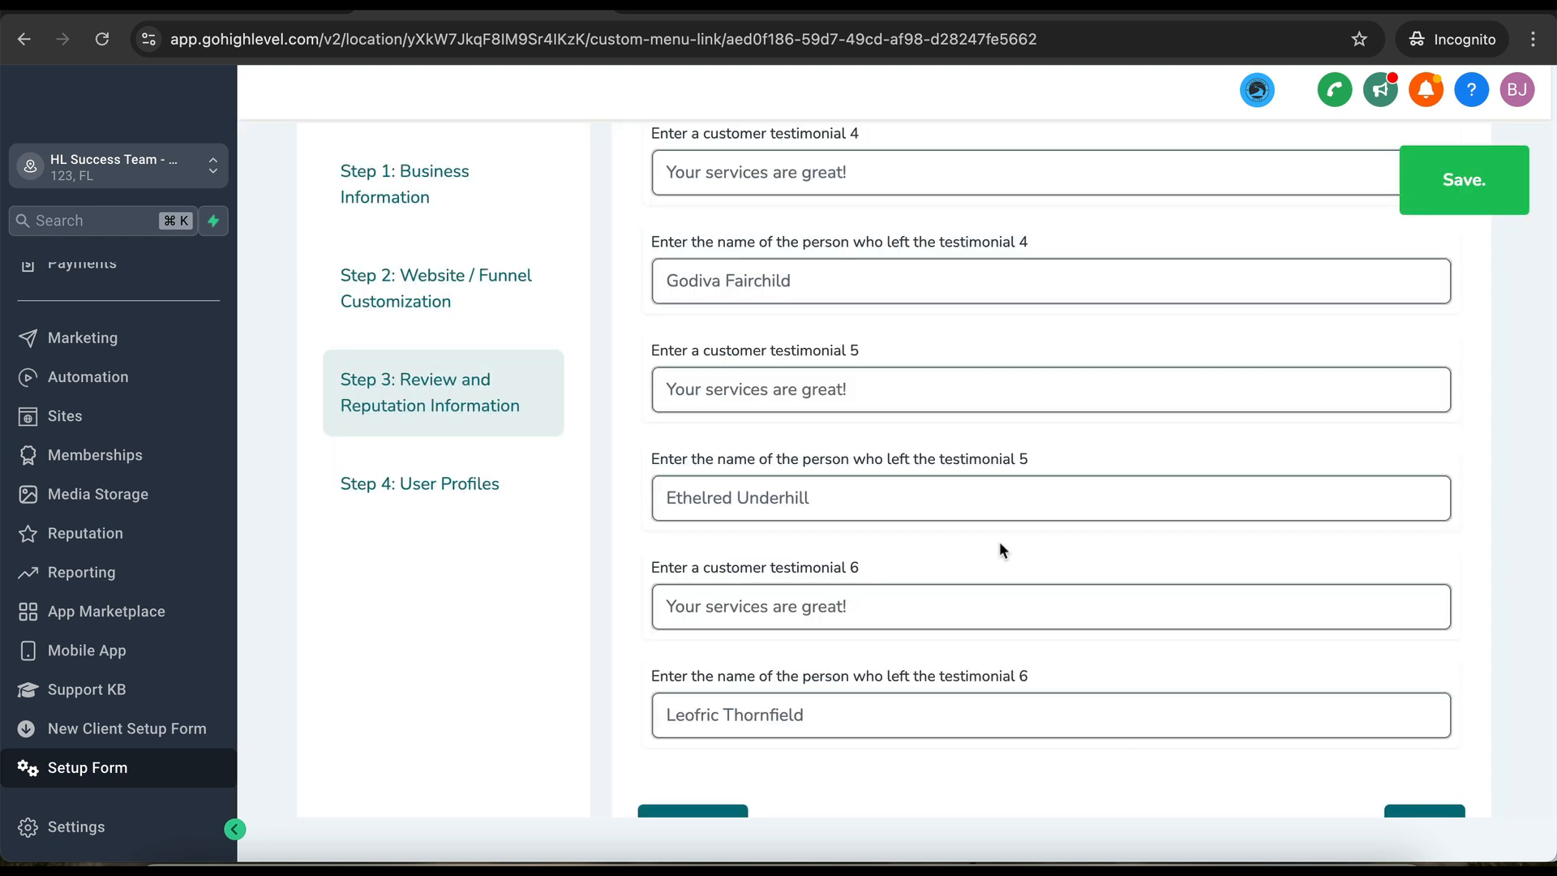
scroll(749, 410, down, 2)
scroll(750, 411, up, 5)
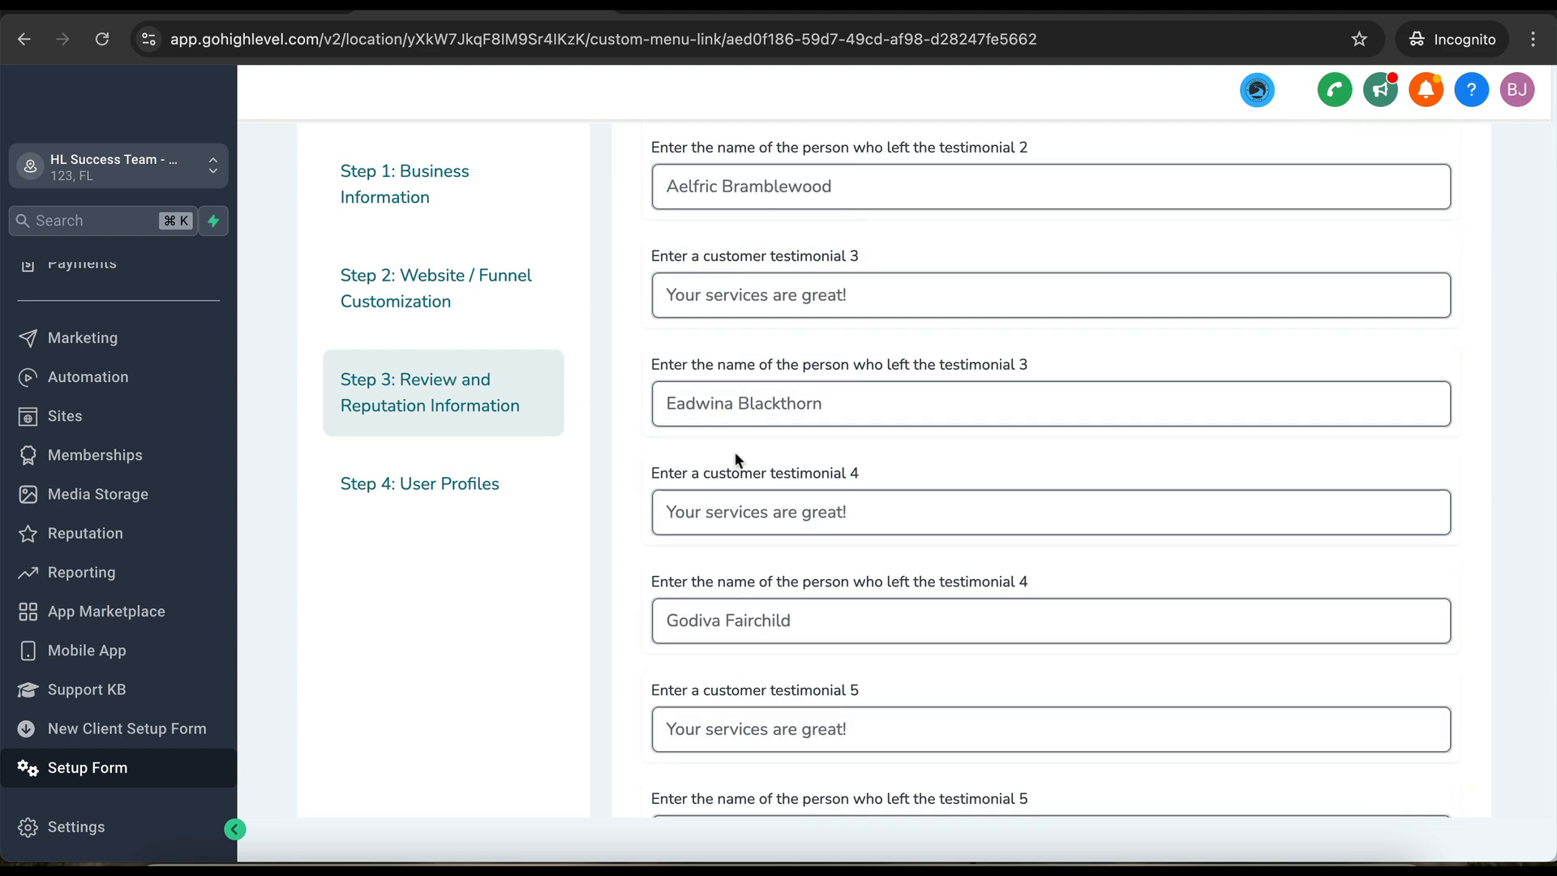
scroll(735, 454, up, 3)
scroll(735, 451, up, 4)
scroll(737, 561, down, 1)
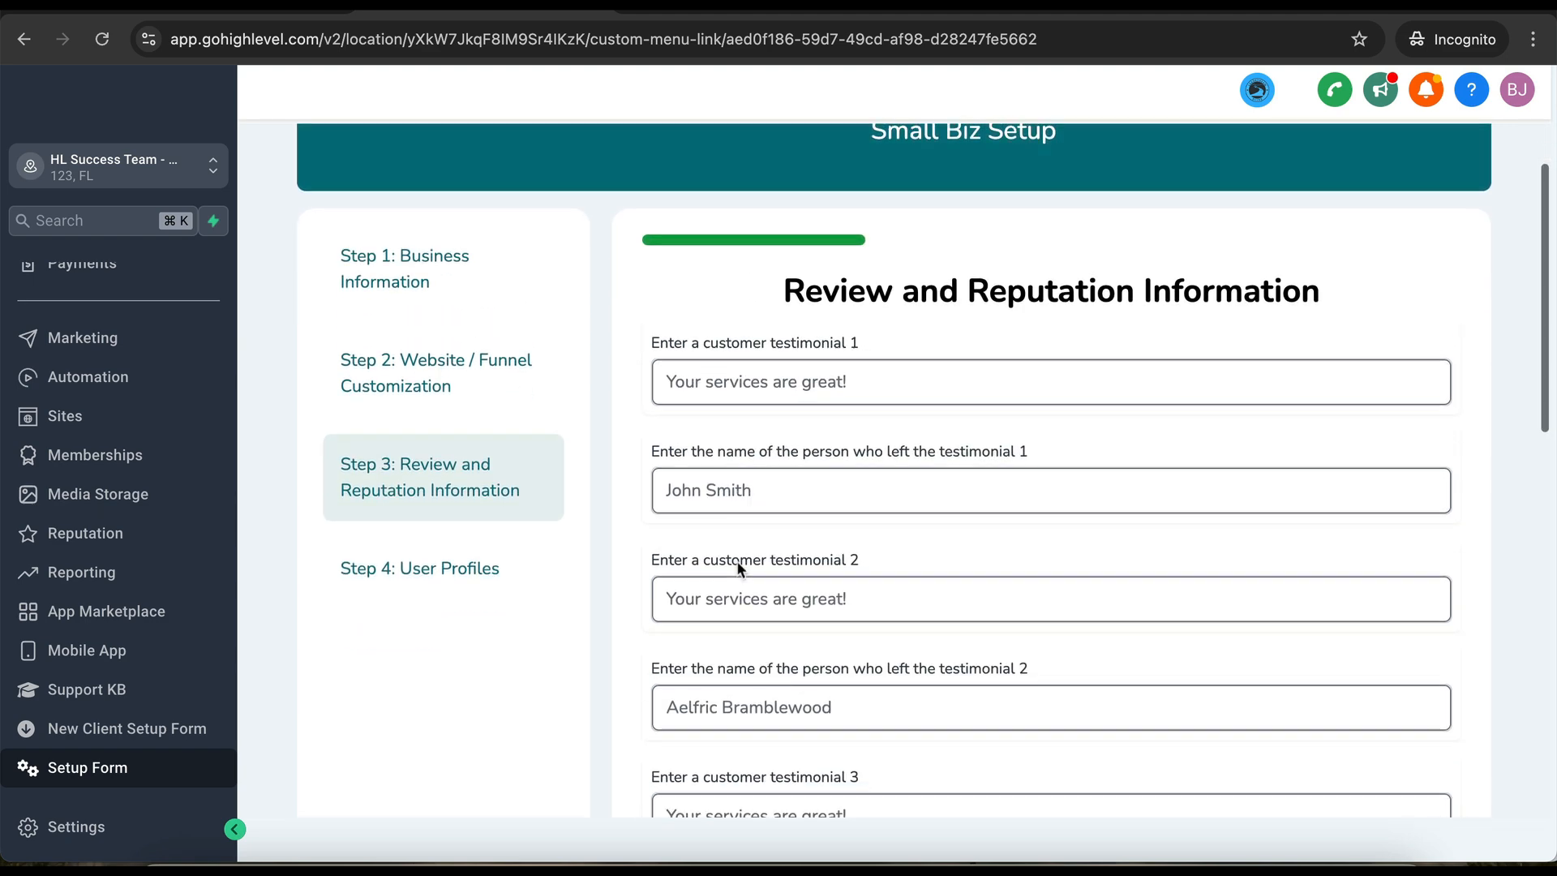
- Enter 'Automate your business today' as customer testimonial 1
click(734, 496)
scroll(734, 502, down, 6)
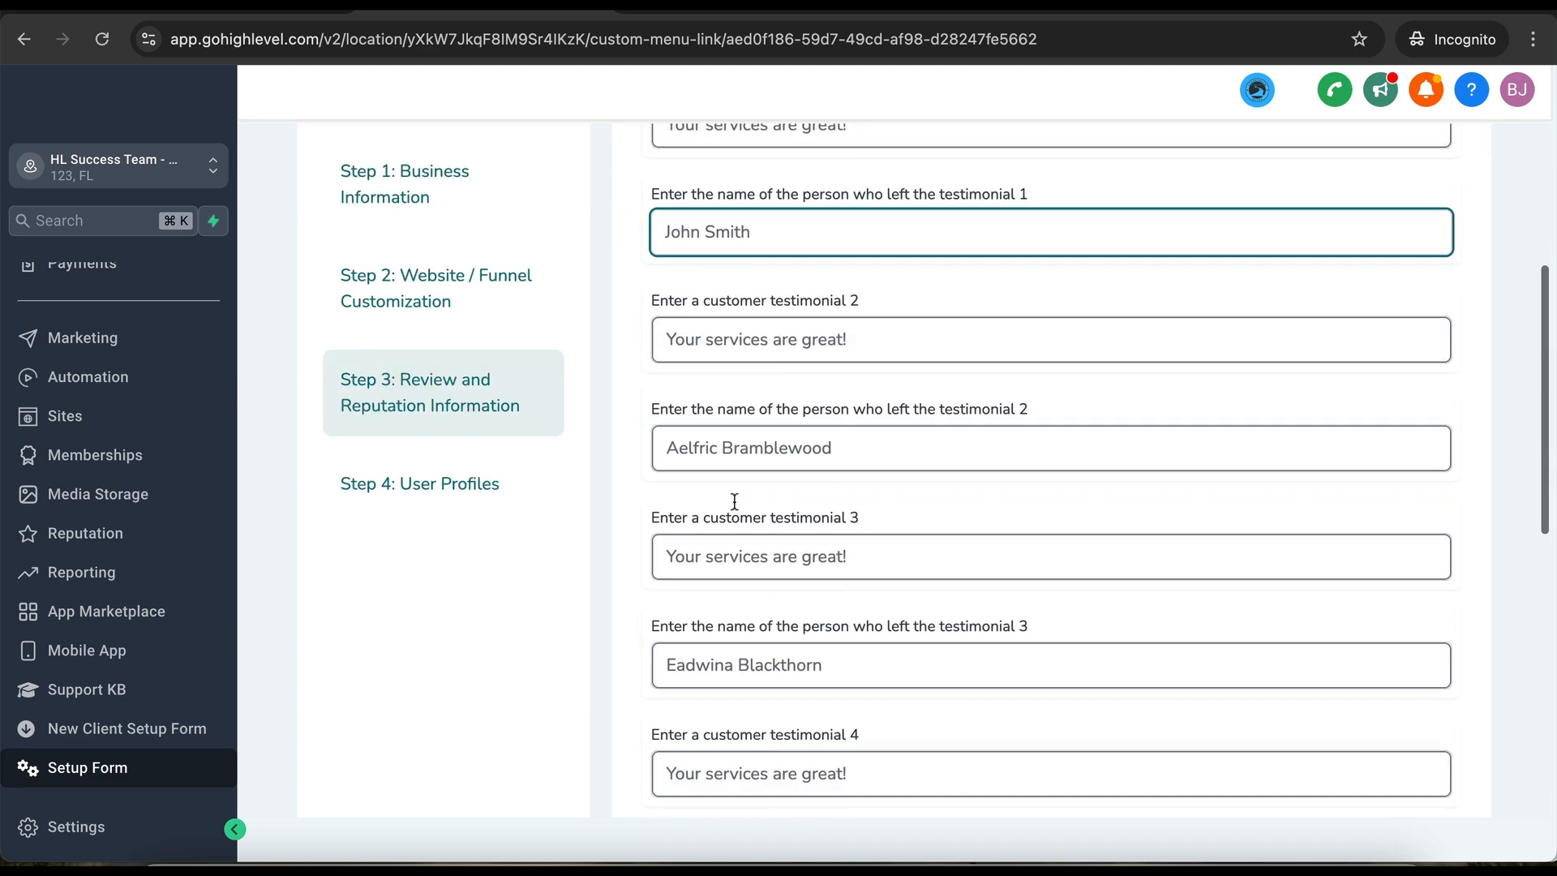
scroll(735, 501, down, 5)
scroll(735, 502, up, 10)
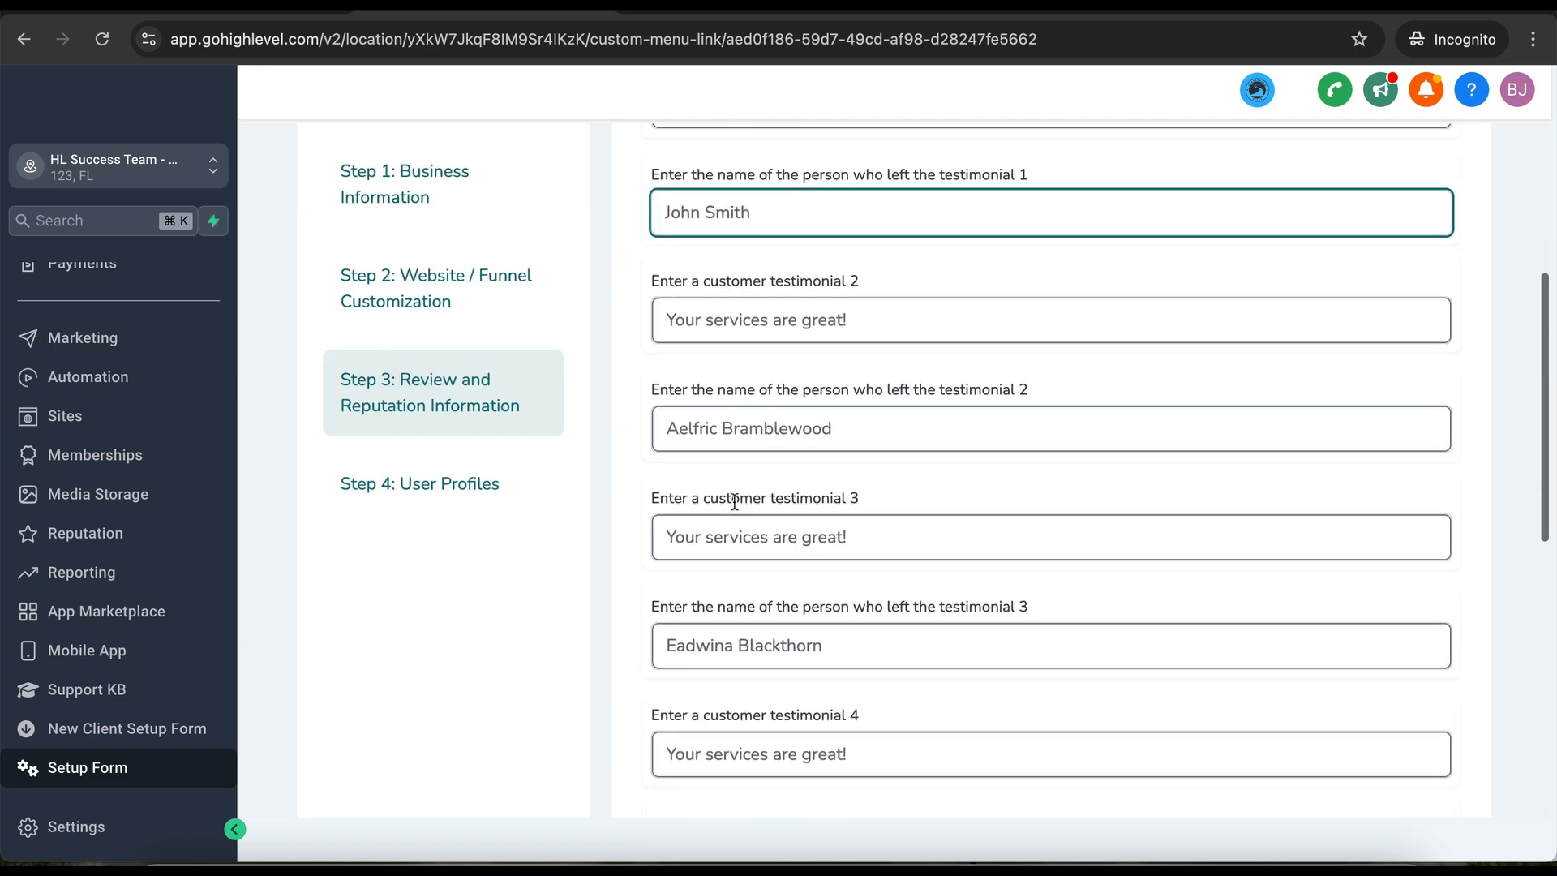
scroll(735, 501, up, 2)
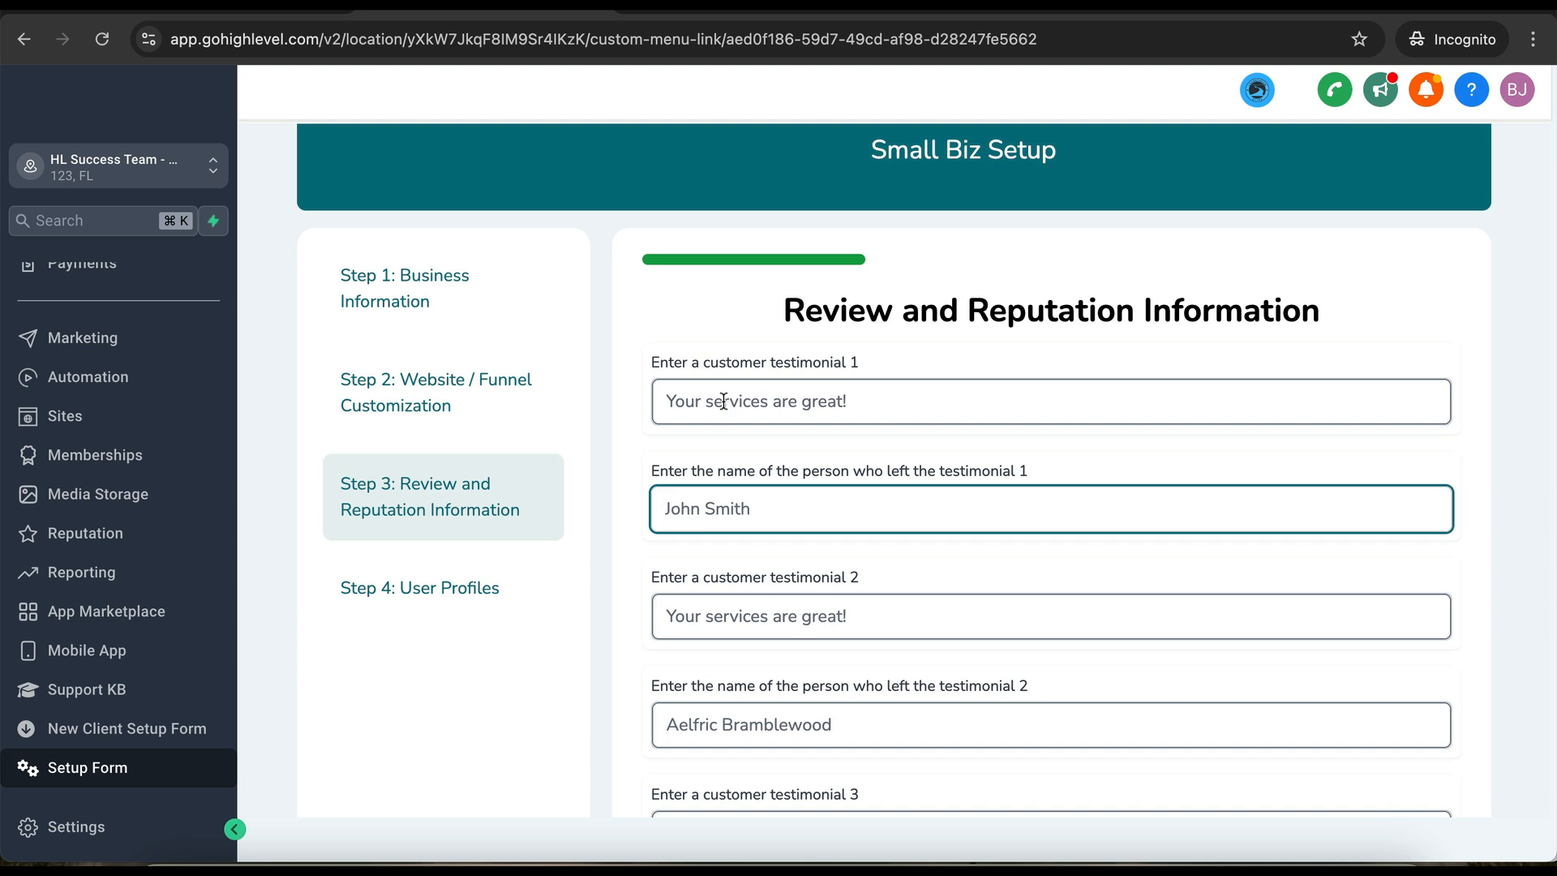
click(724, 403)
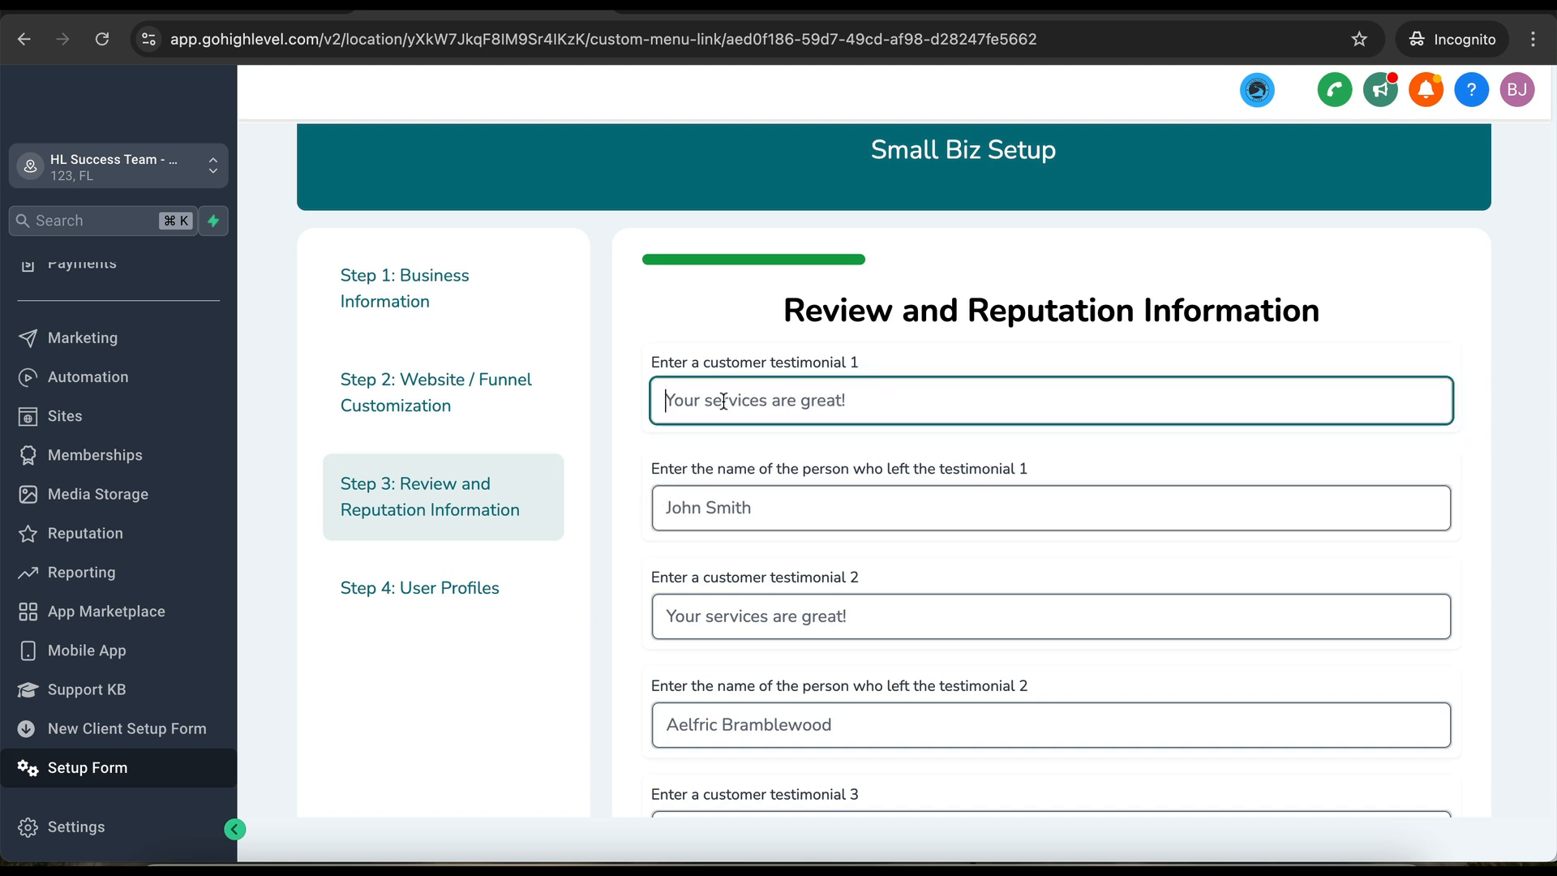
text(A)
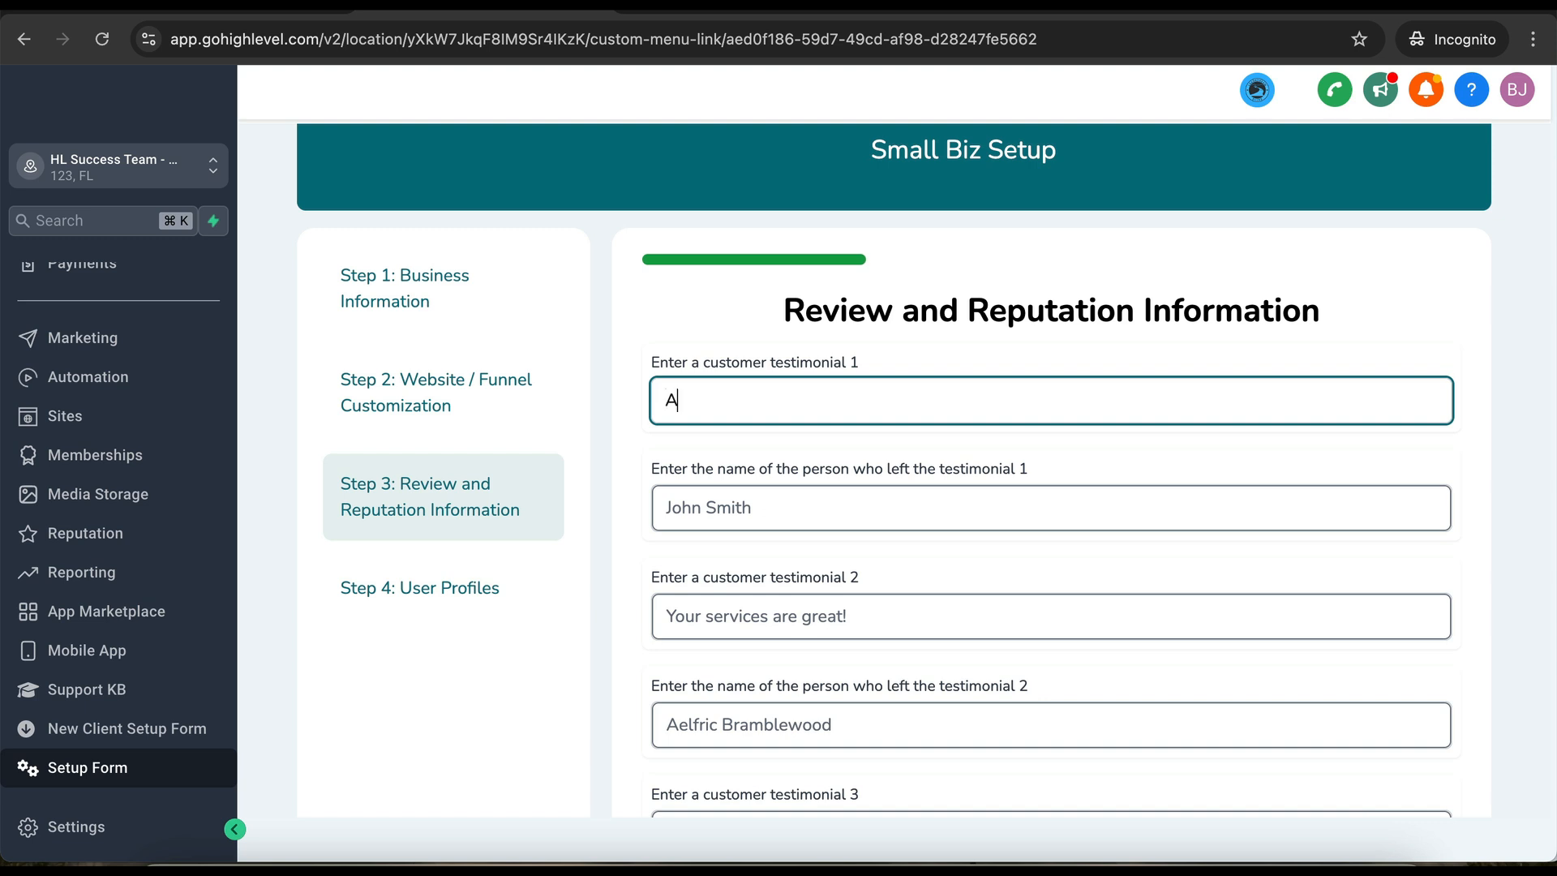
text(utomate your business t)
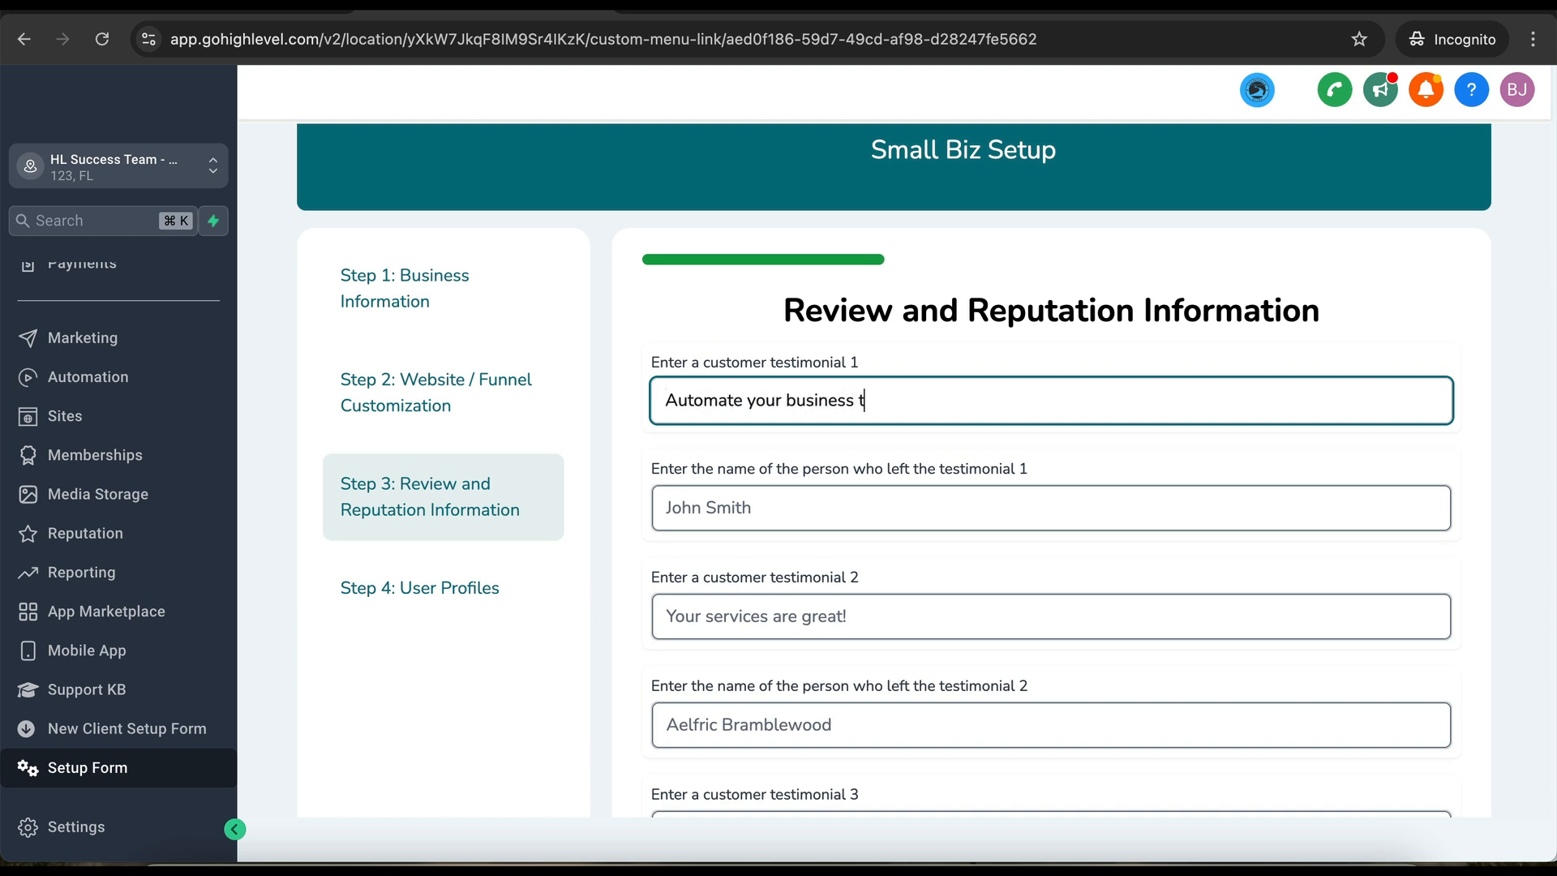
text(oday!)
- Enter 'Put your business on AUTOPILOT' as testimonial 2, fixing the typo, and advance the form
scroll(720, 655, down, 1)
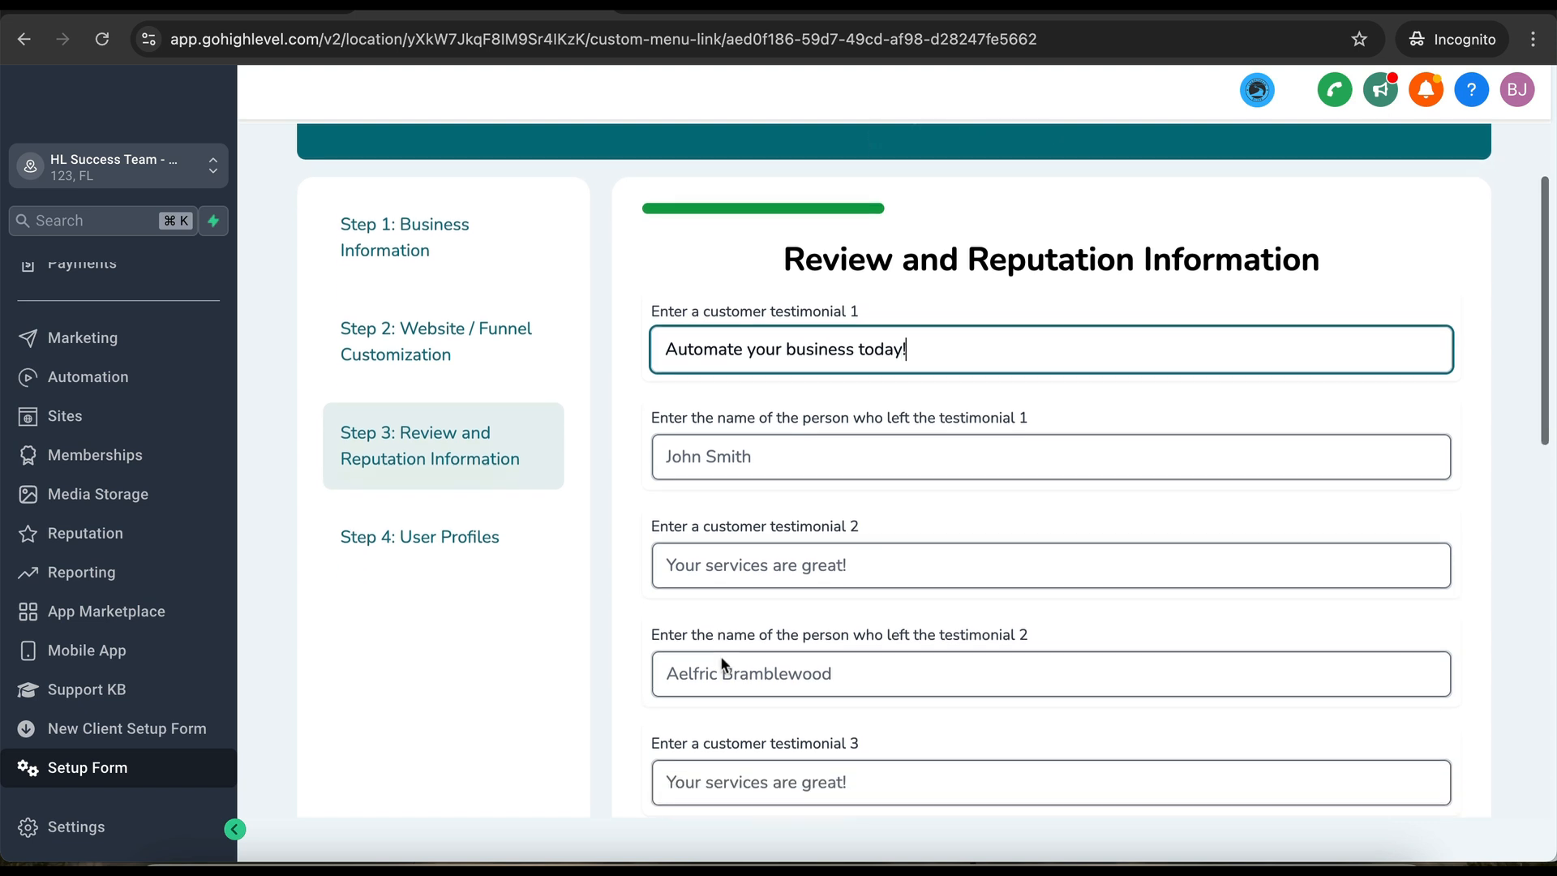
click(720, 563)
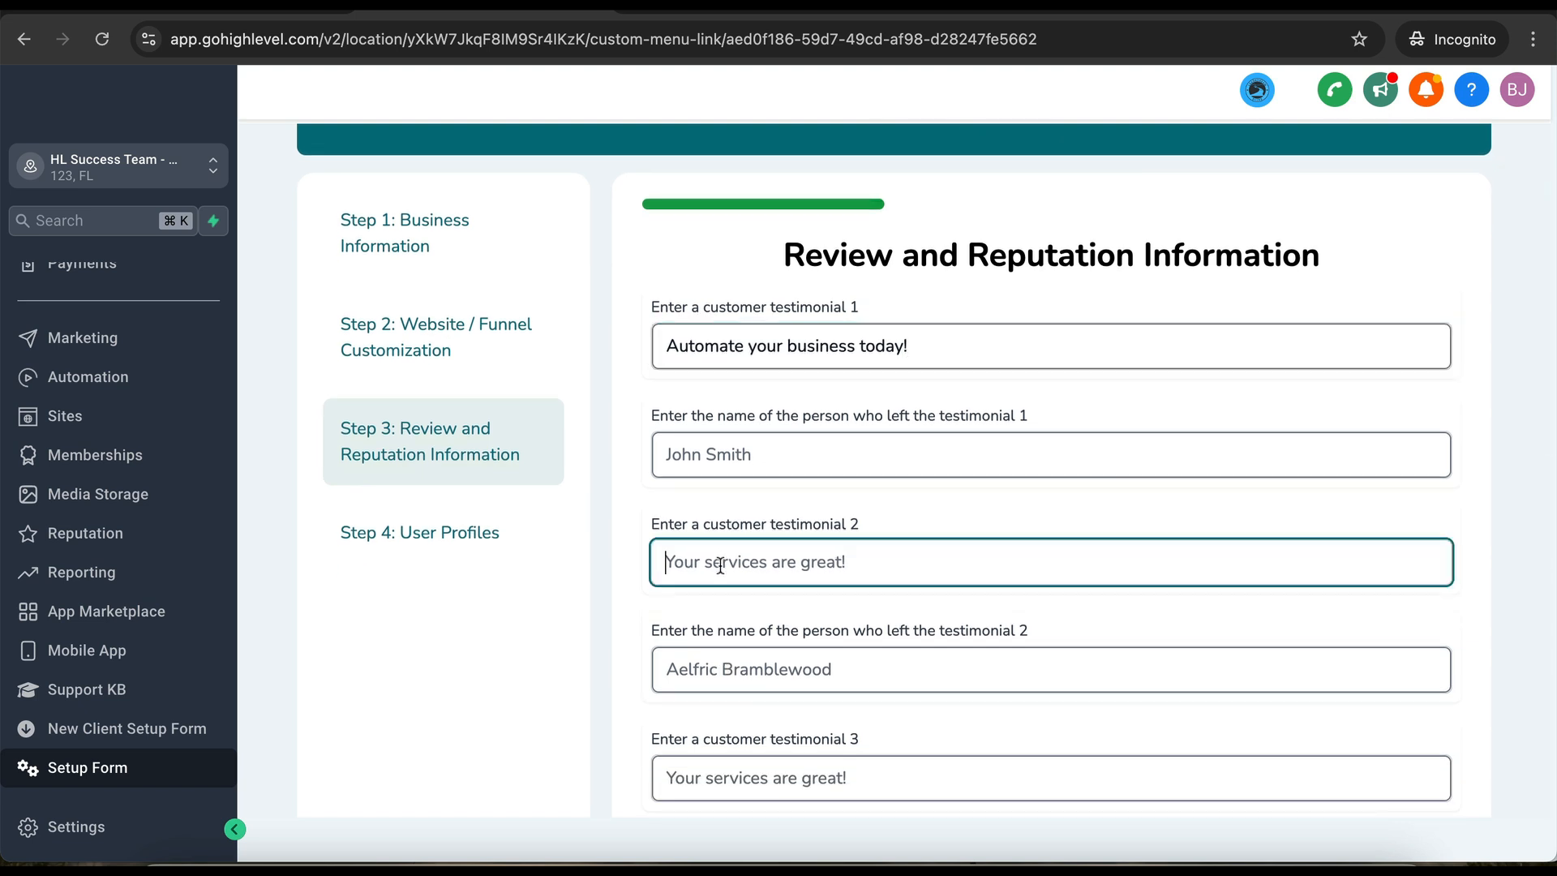
text(Put)
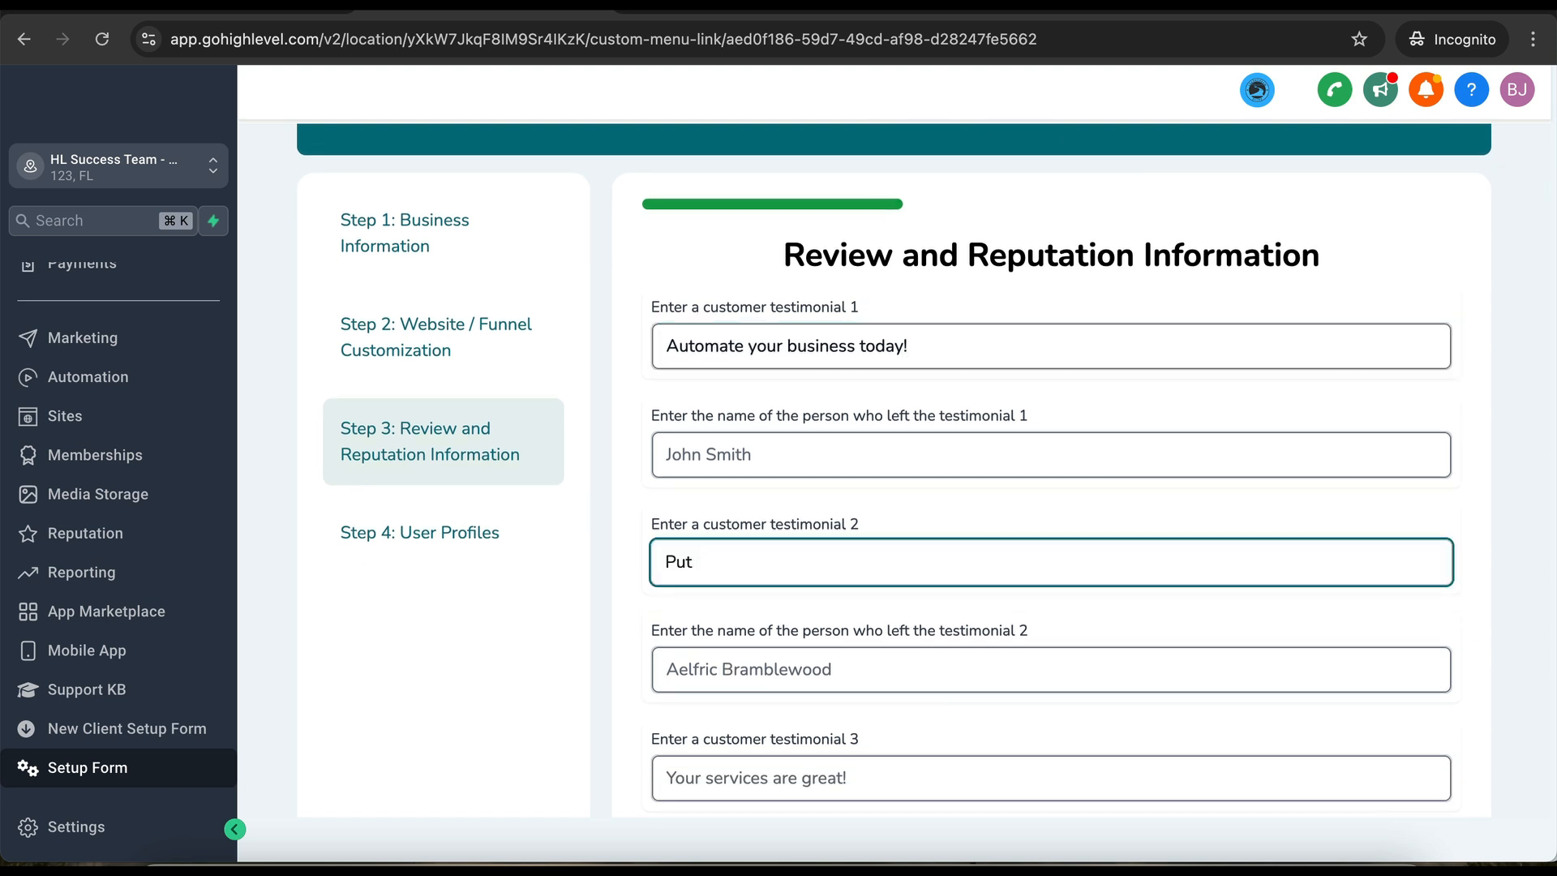
text( your business on AUTOPILIT)
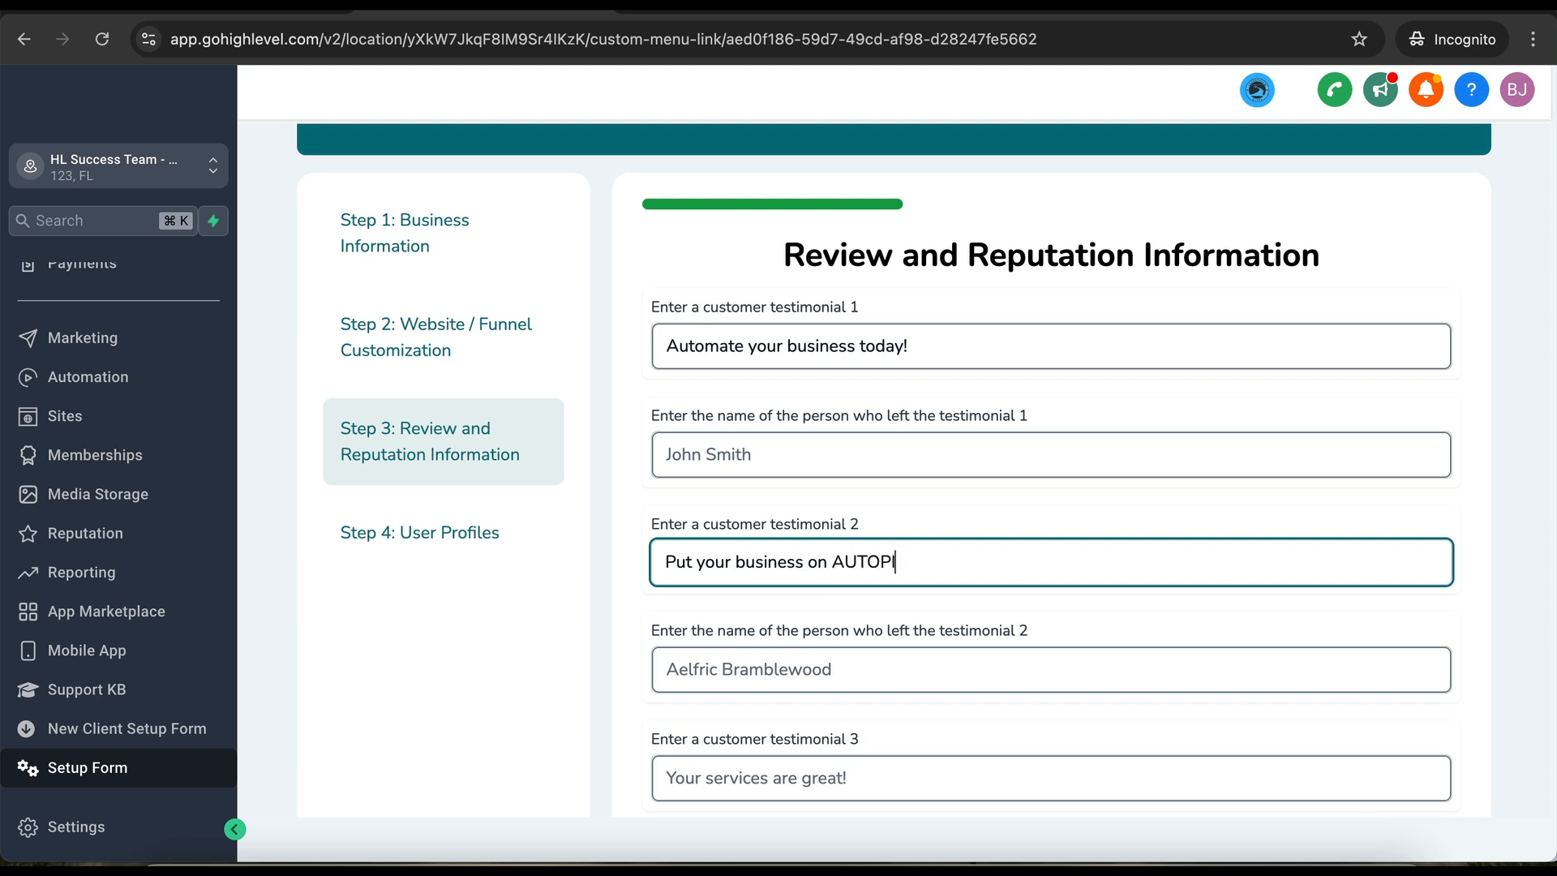
key(BackSpace)
key(BackSpace)
text(OT)
scroll(774, 668, down, 10)
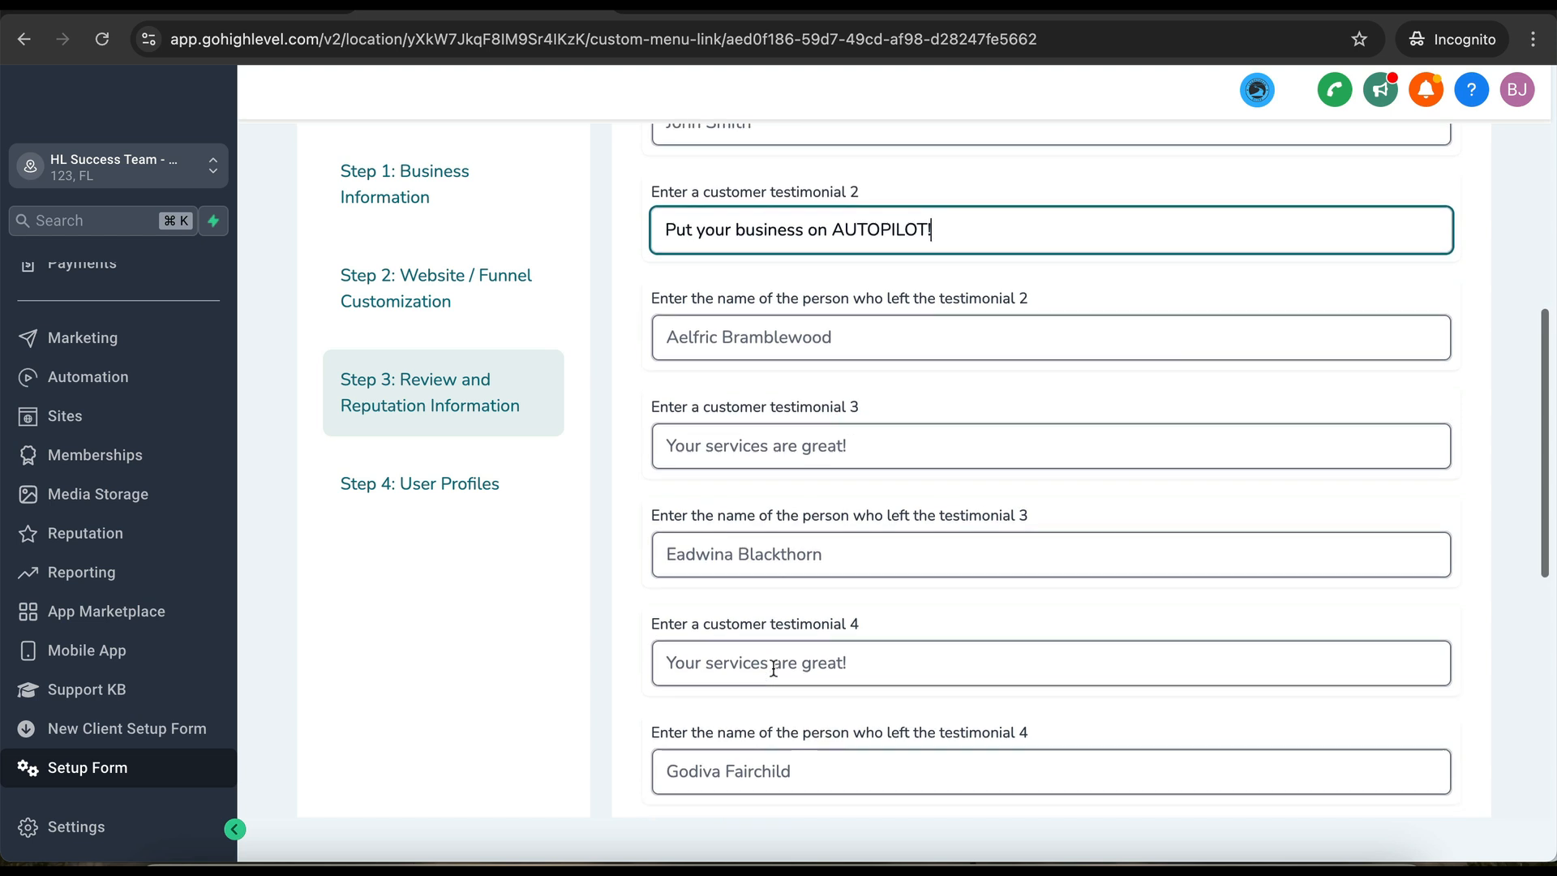
click(1423, 721)
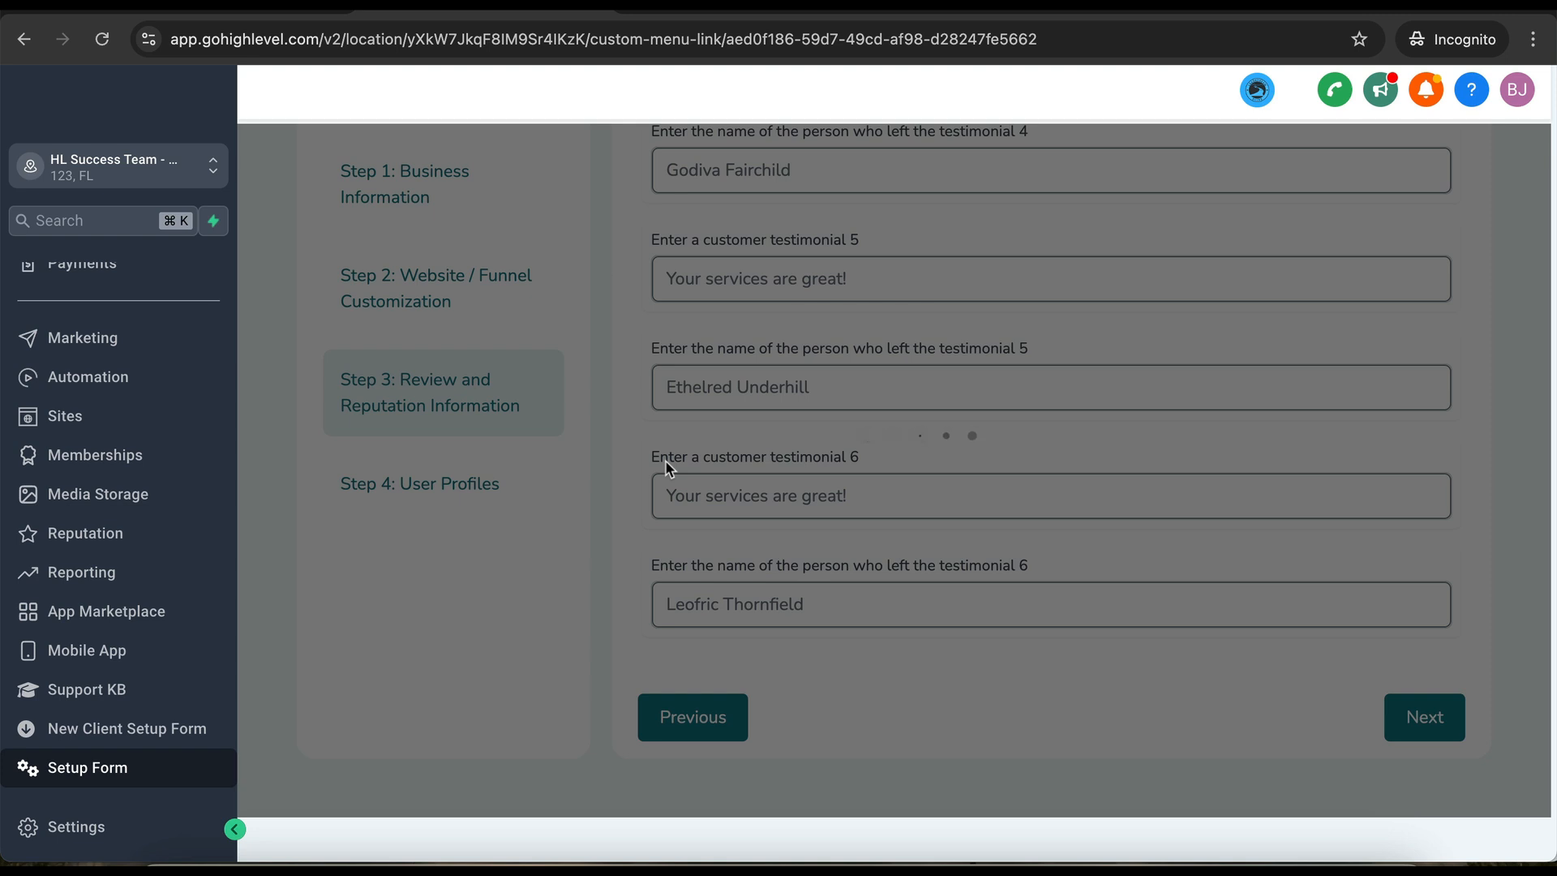
- Enter the first user's full name on Step 4 User Profiles and submit the setup form
scroll(829, 396, up, 7)
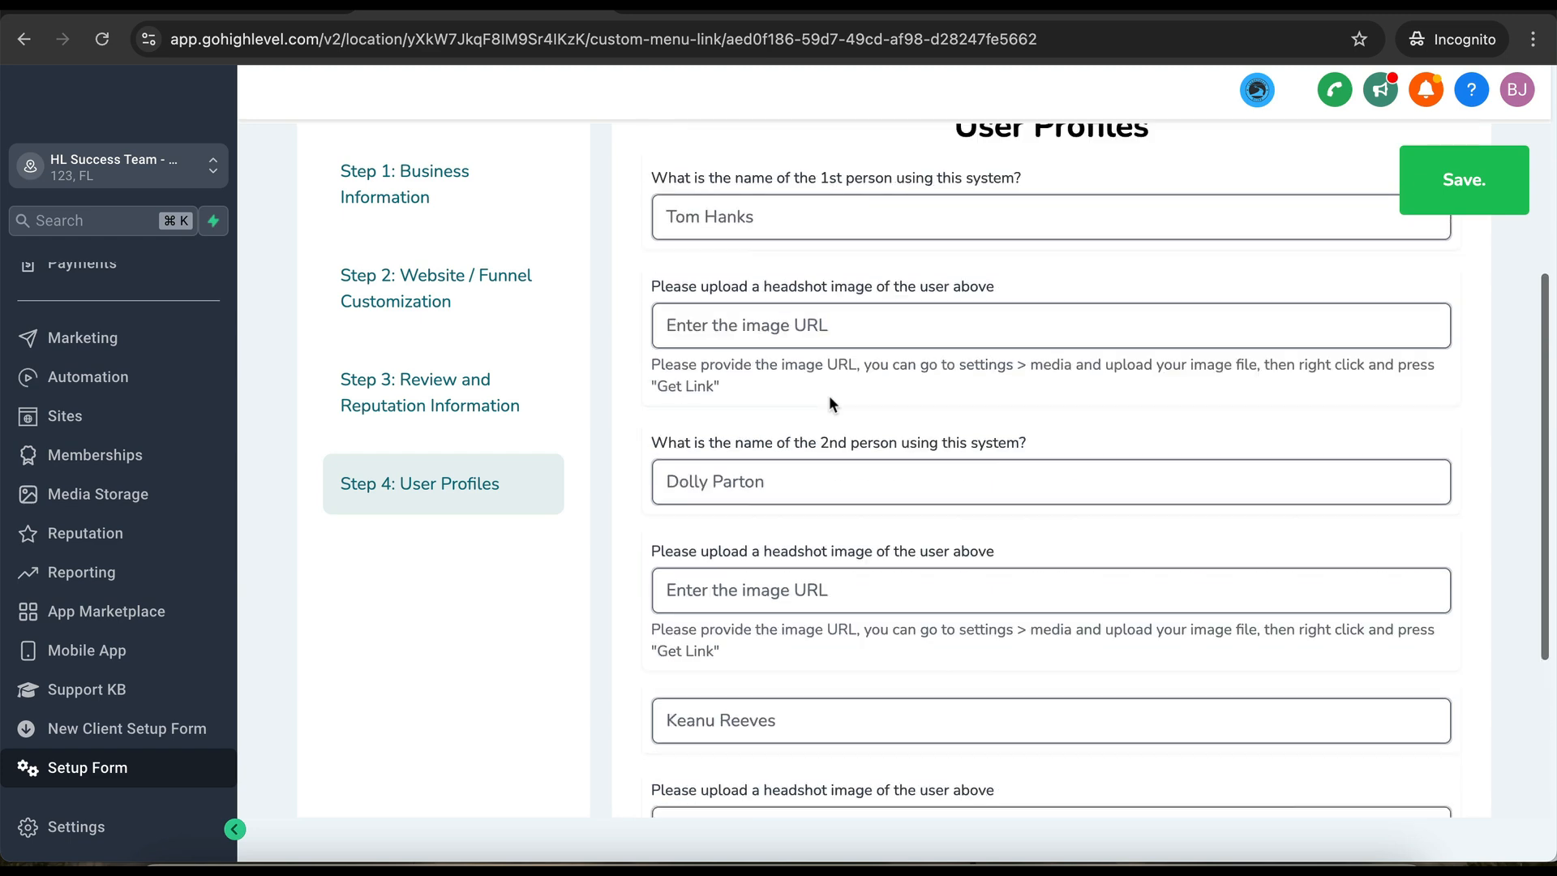
scroll(764, 564, down, 2)
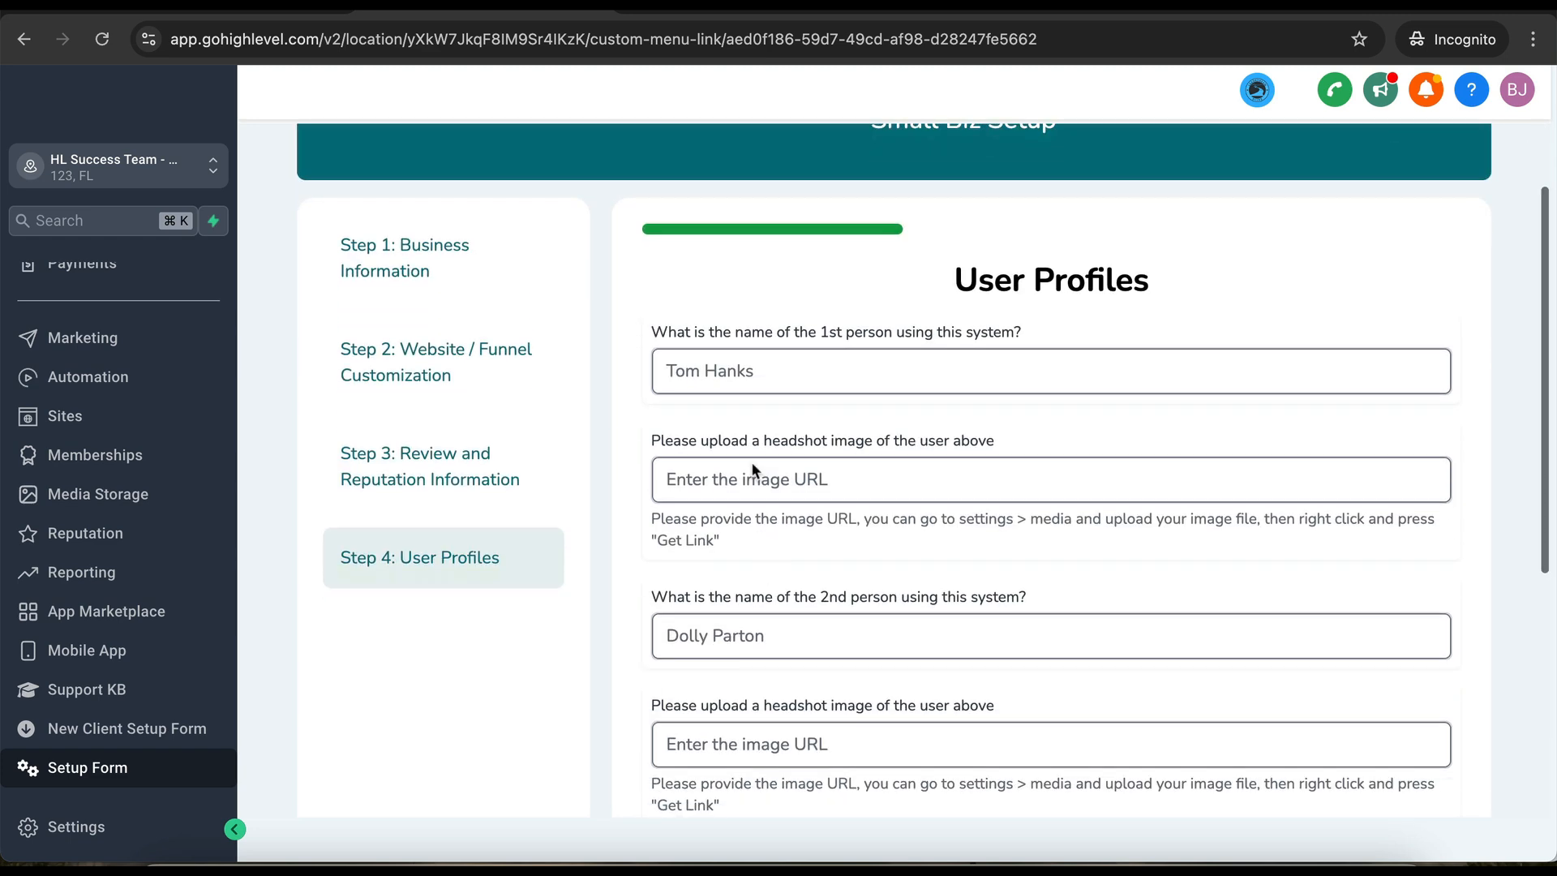
click(788, 367)
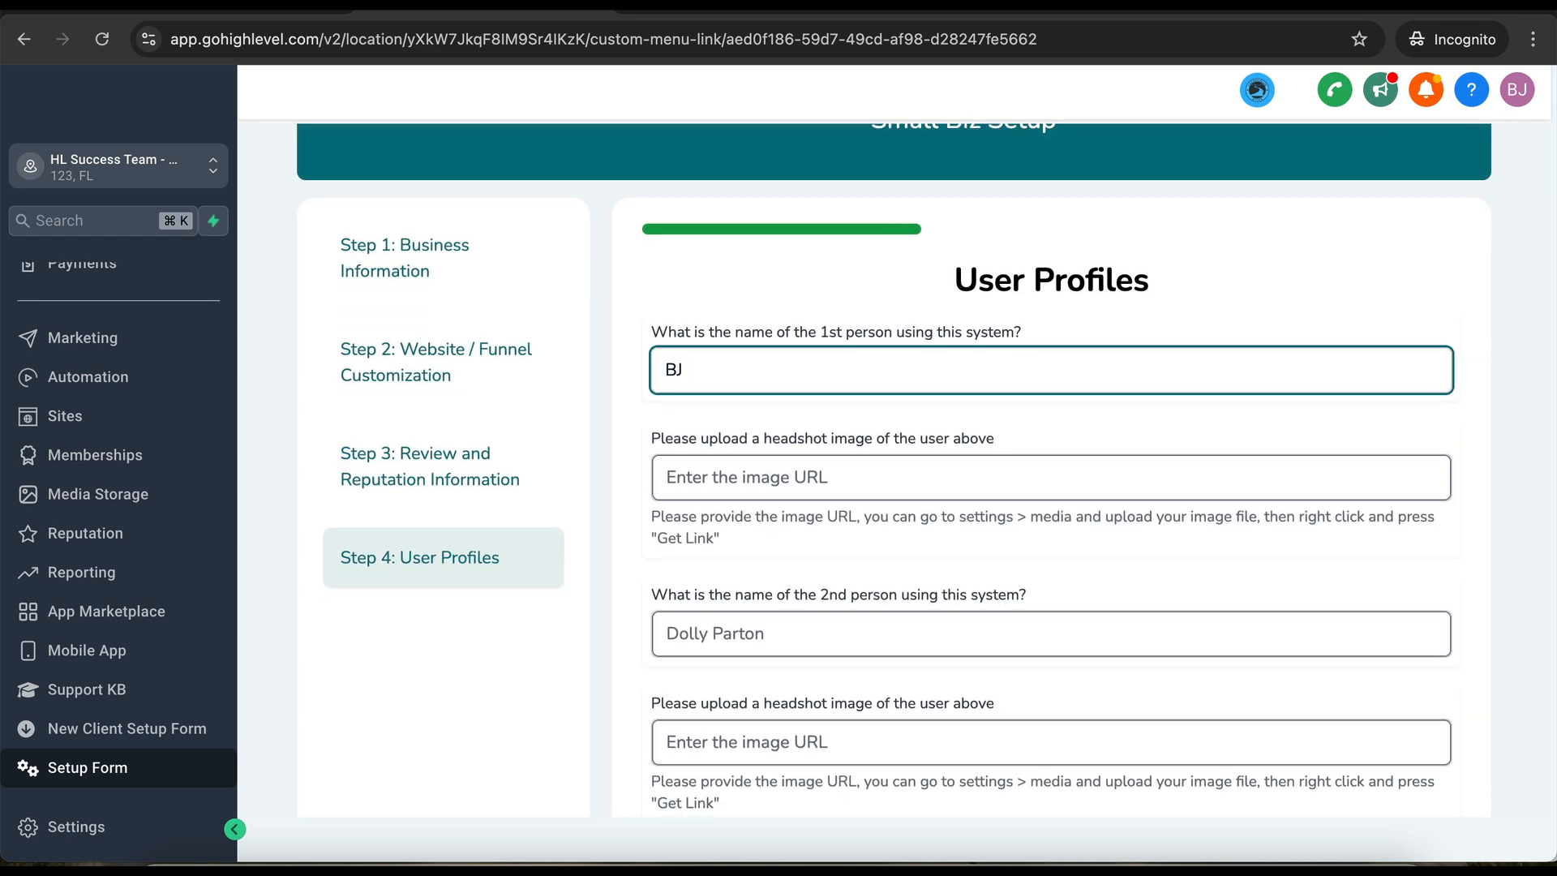
click(769, 490)
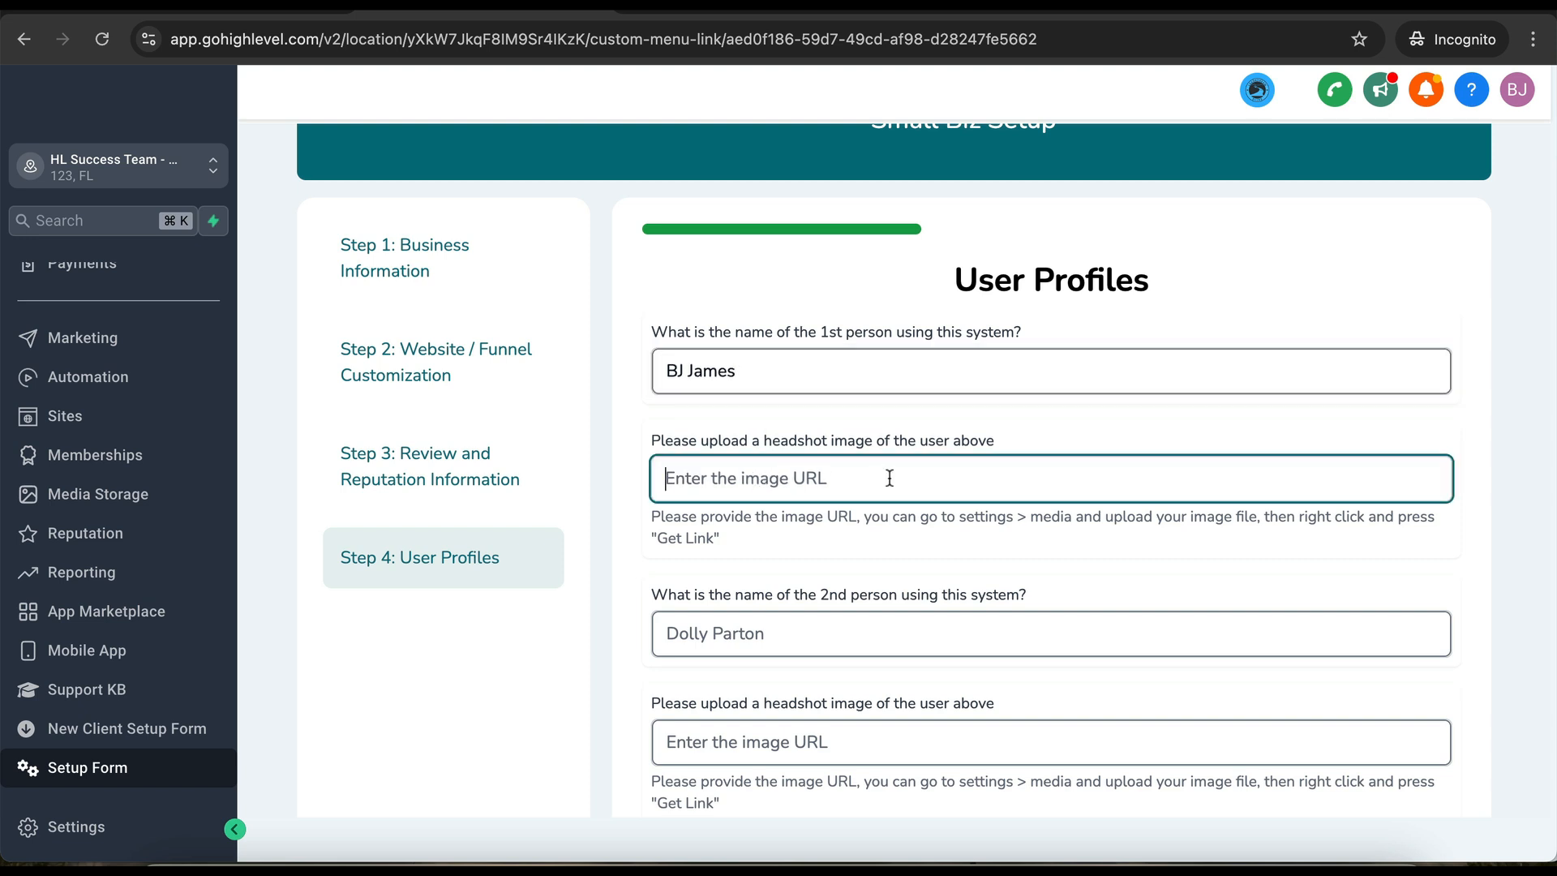
scroll(762, 484, down, 3)
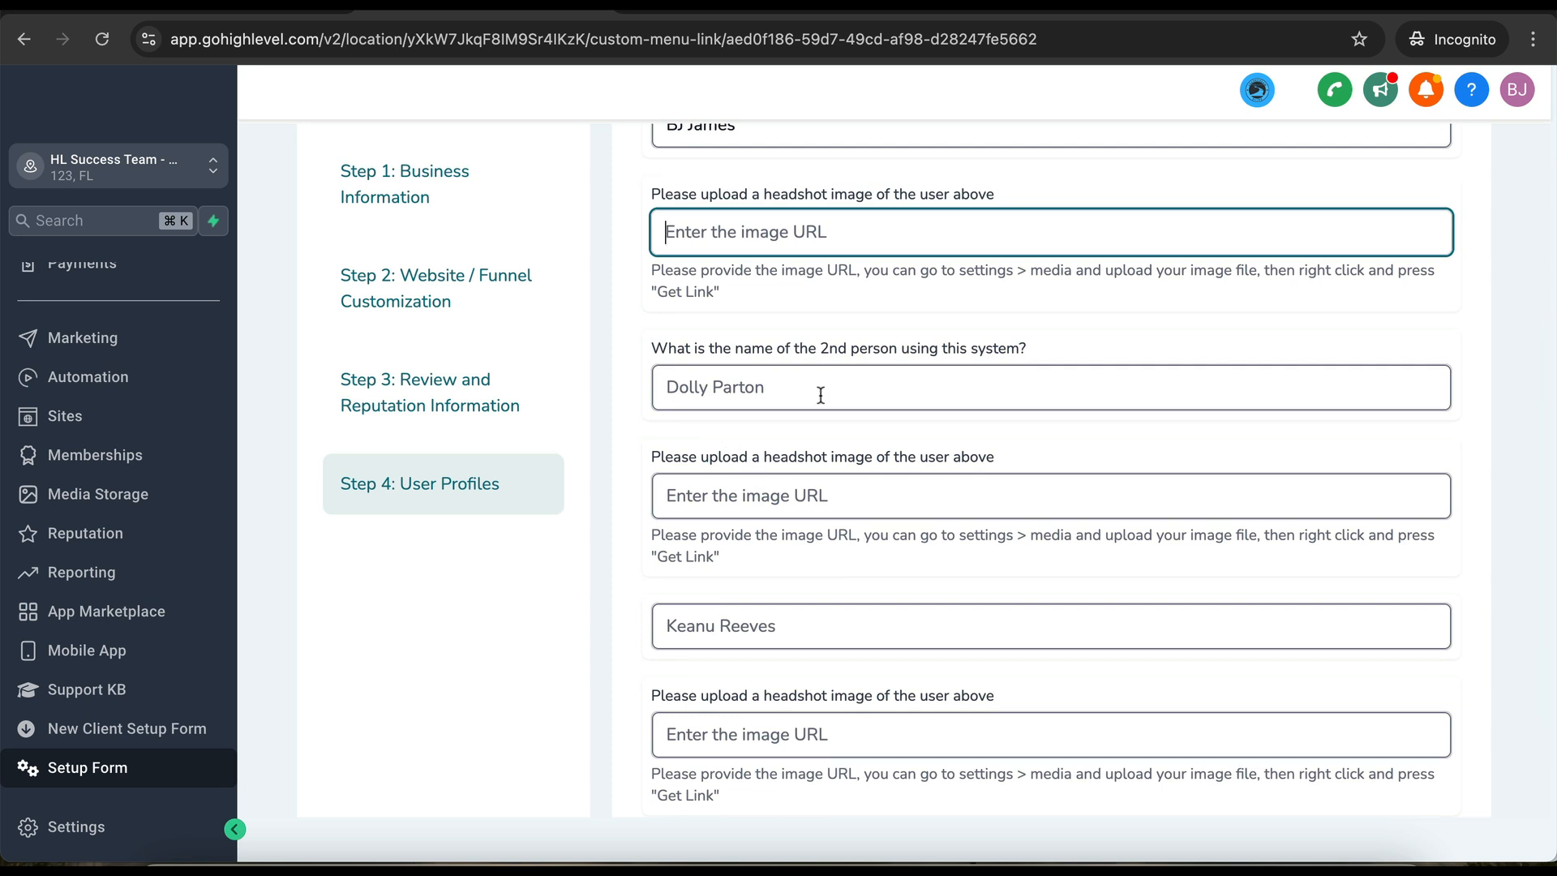
scroll(714, 531, down, 1)
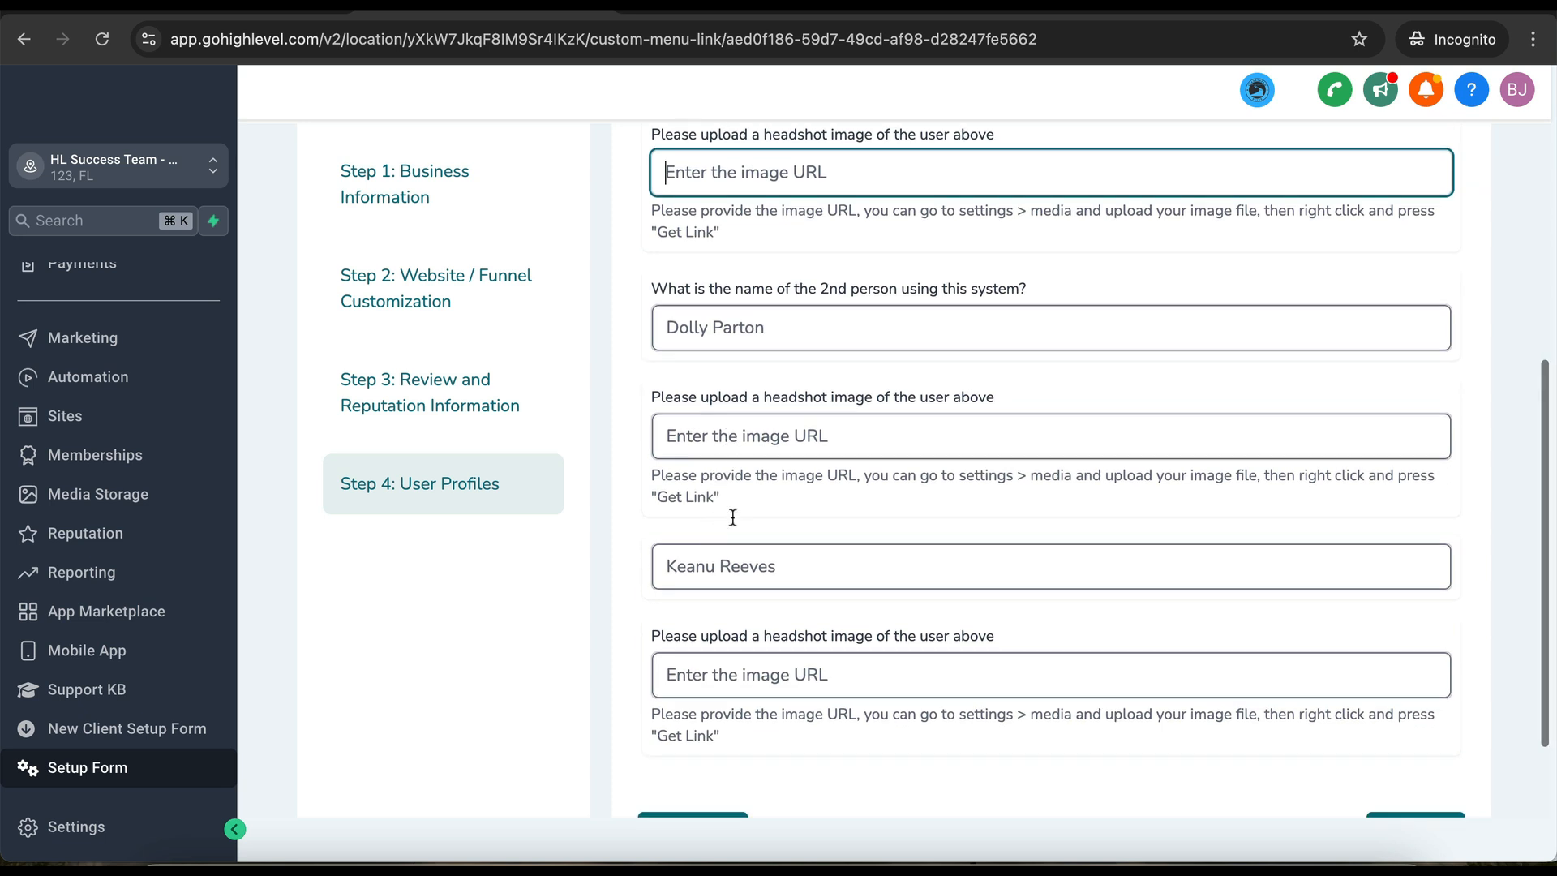
scroll(740, 620, down, 2)
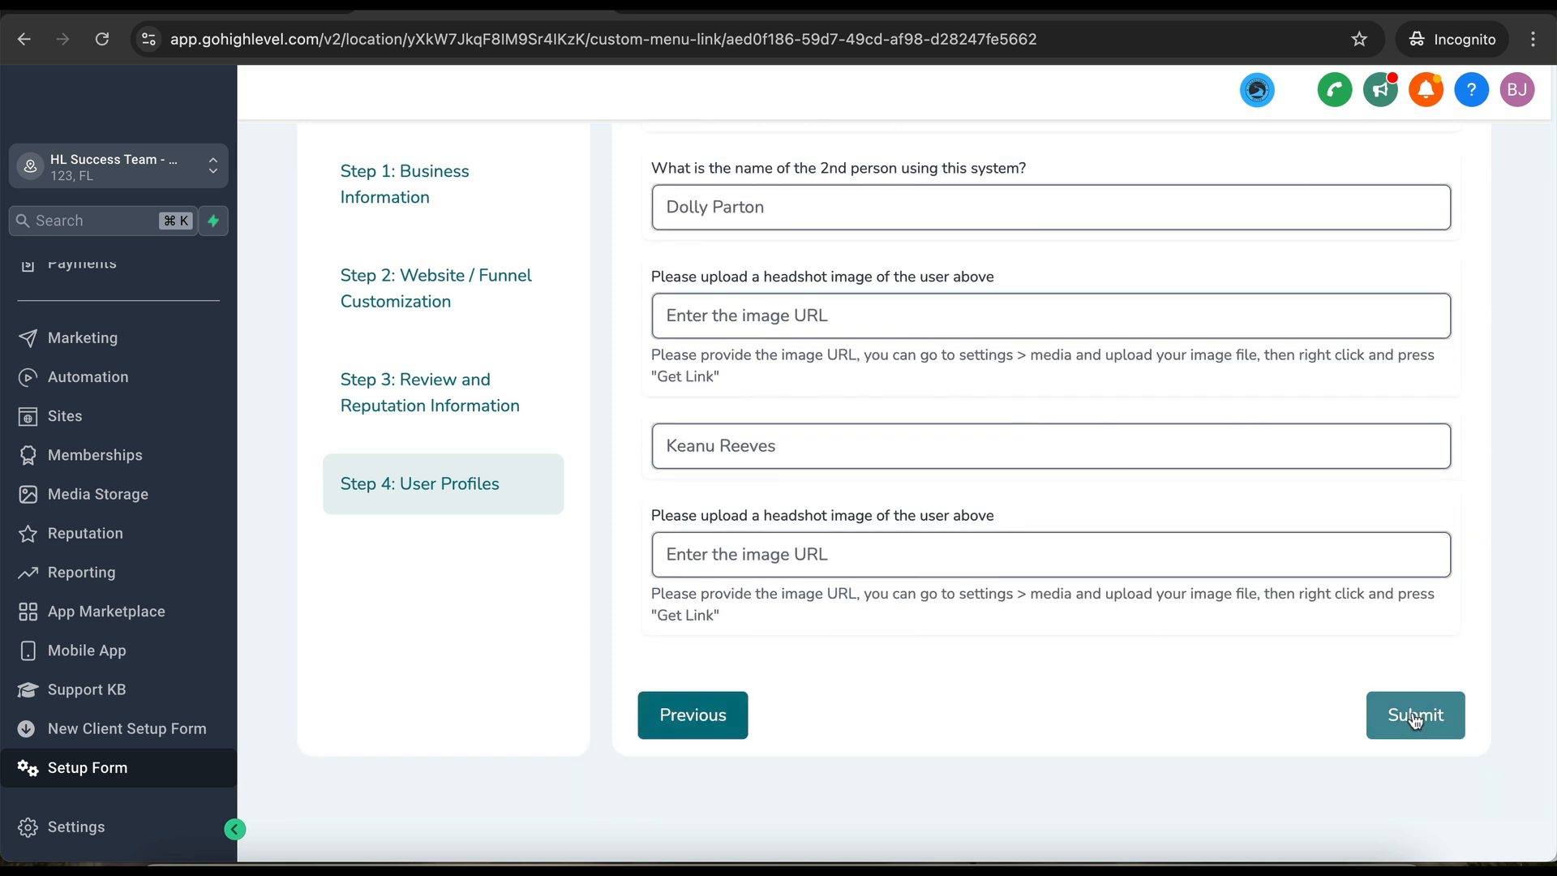
click(1416, 719)
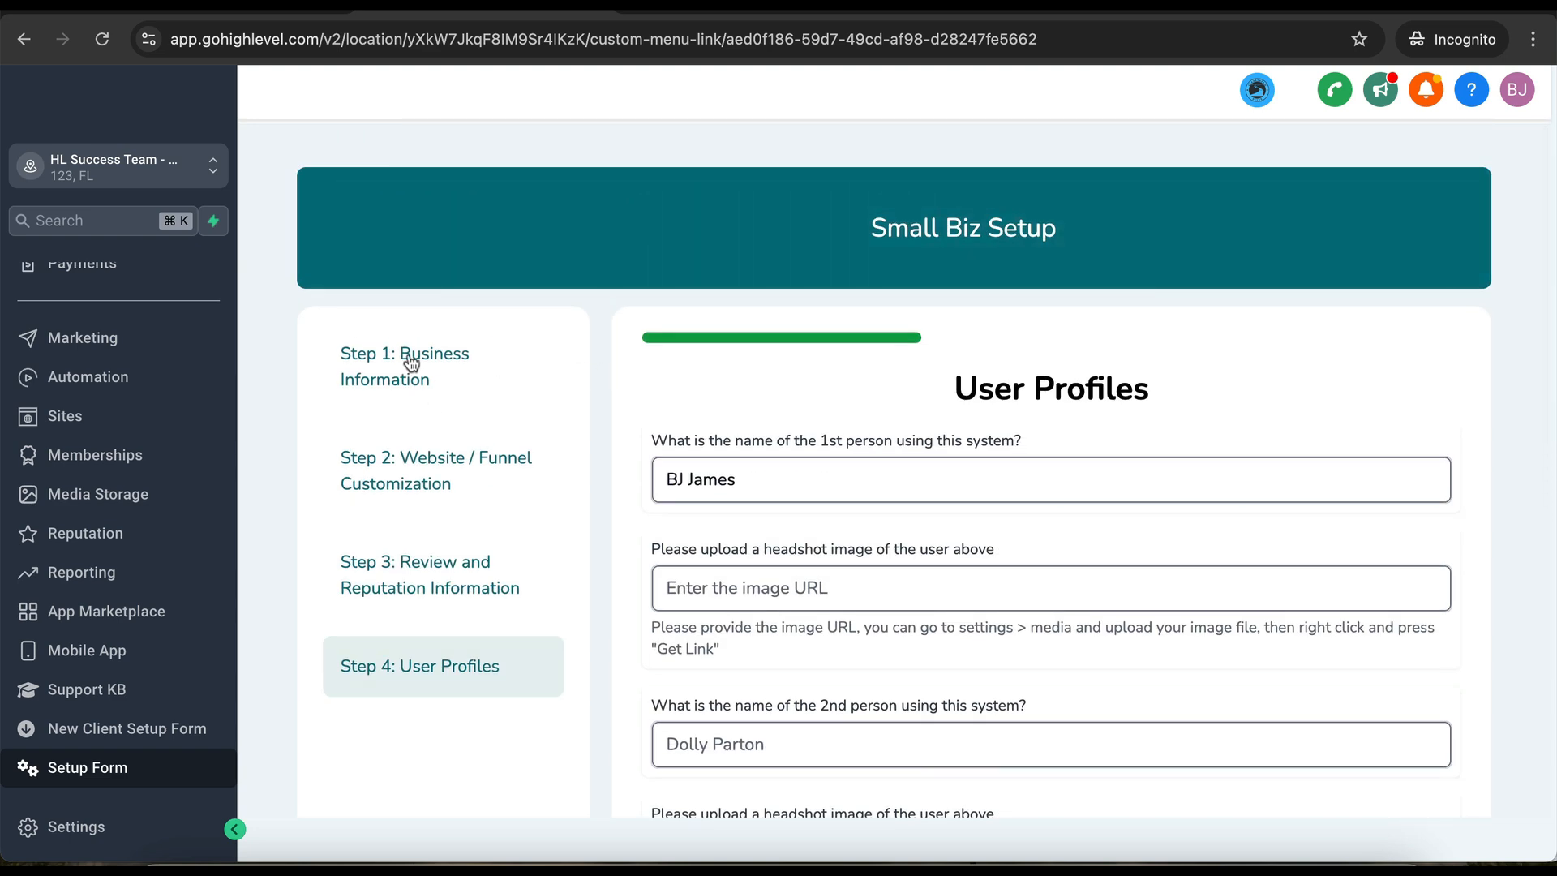
- Return to Step 1 Business Information and inspect the web page and email logo fields
click(411, 362)
scroll(695, 608, down, 8)
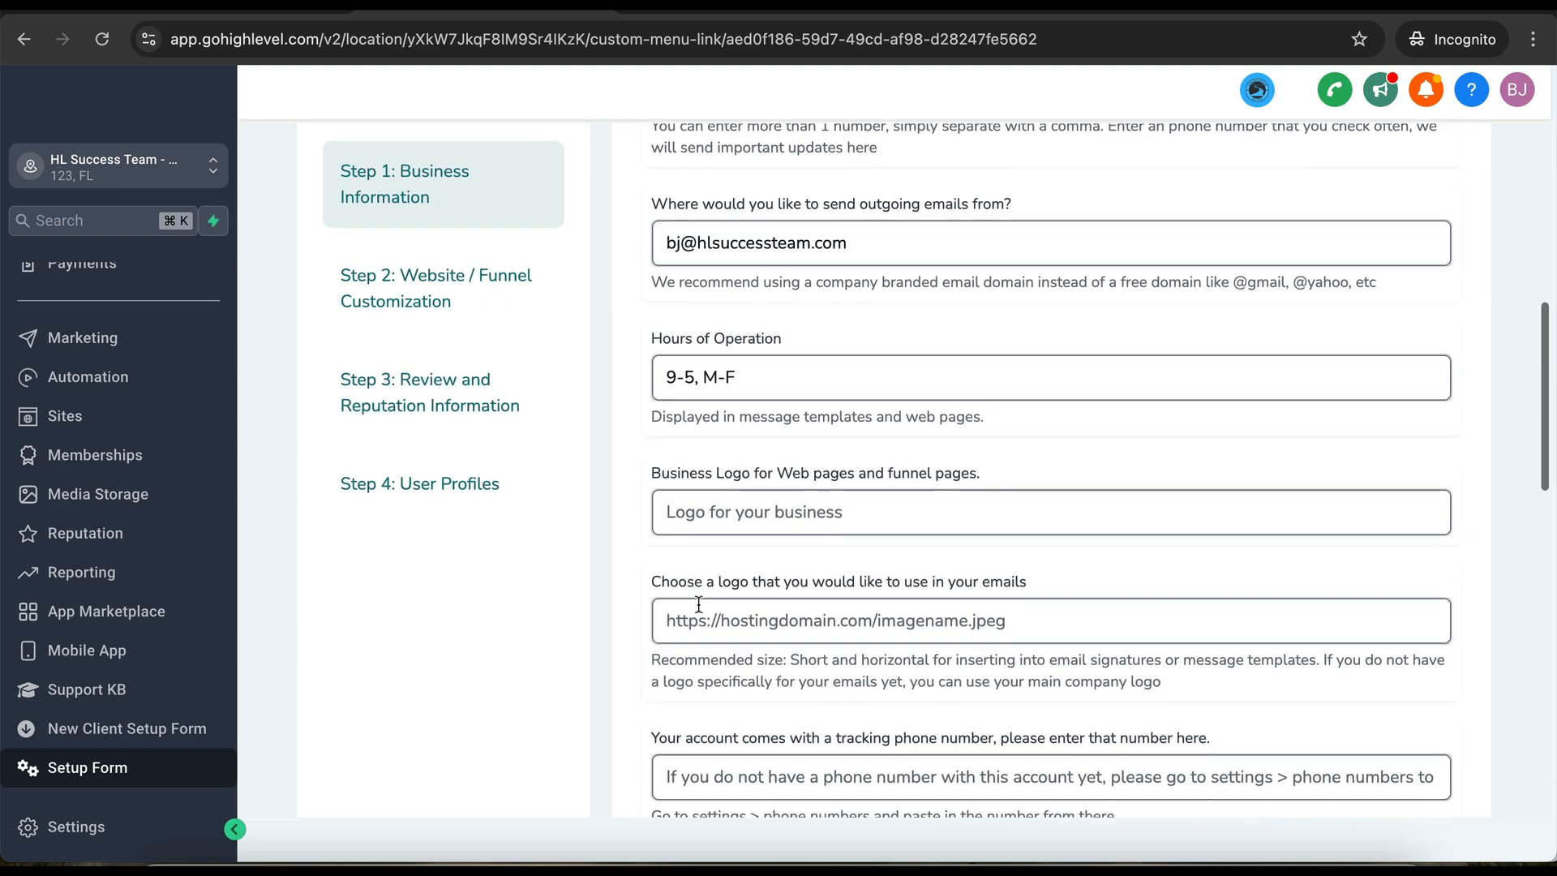
scroll(699, 604, down, 2)
click(738, 468)
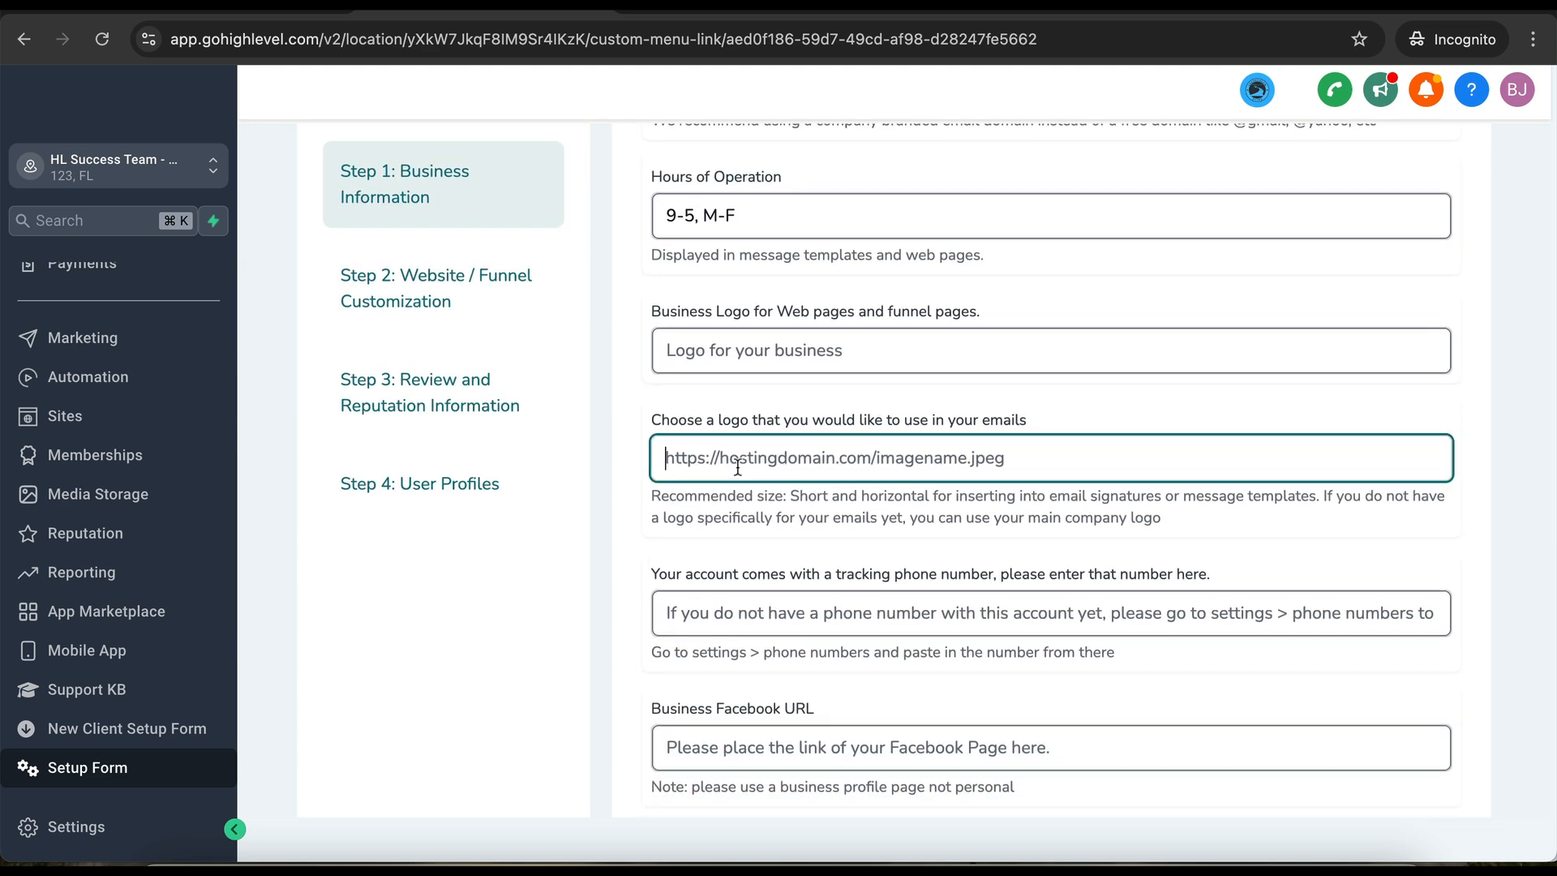
click(736, 357)
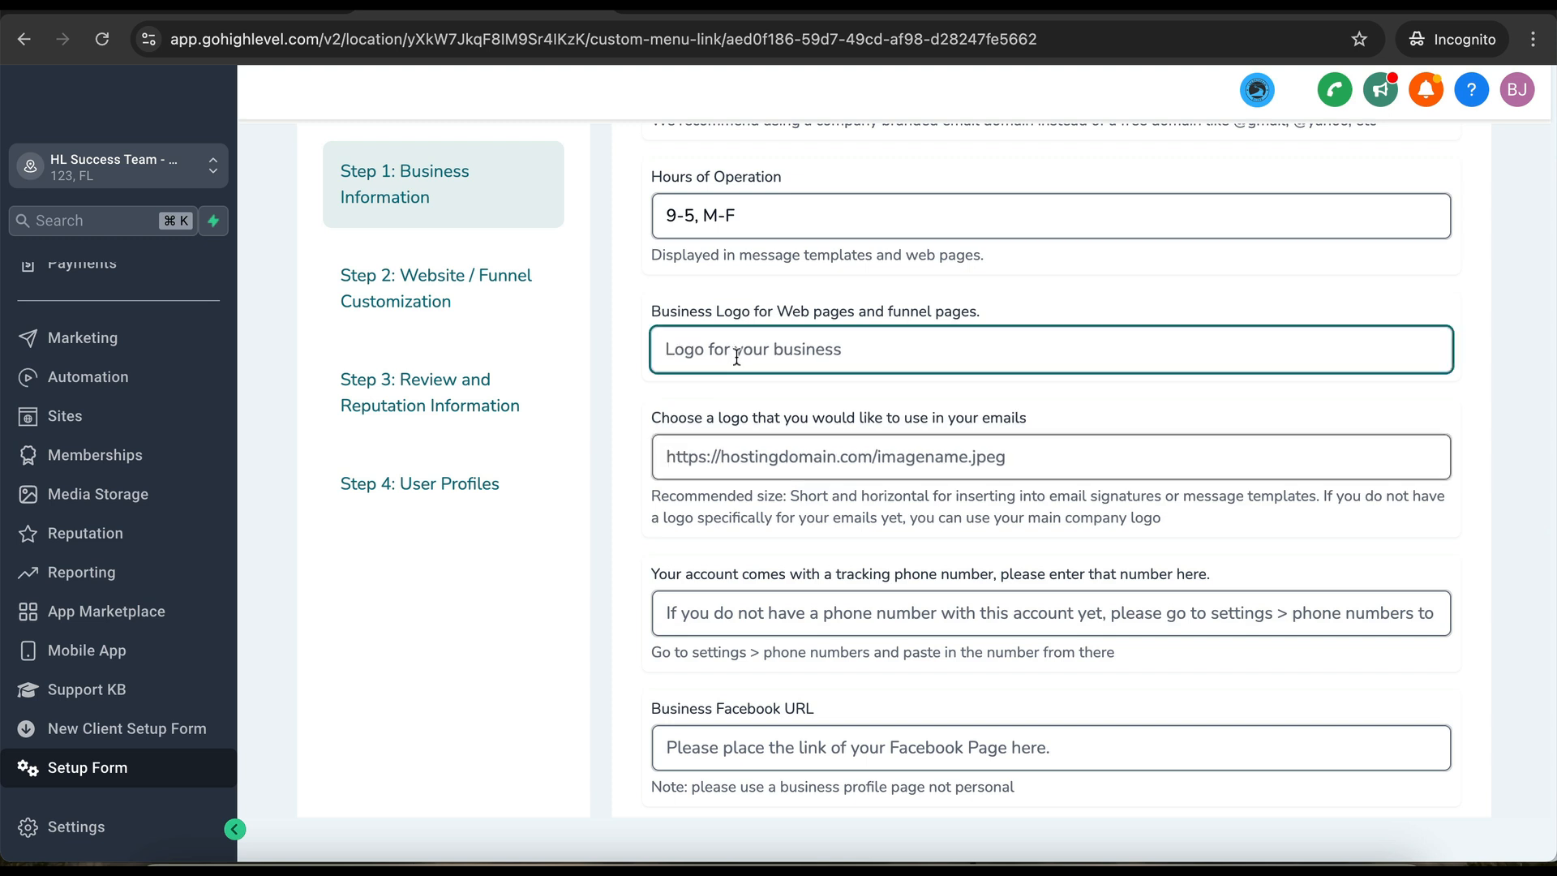
click(712, 451)
click(707, 358)
click(712, 457)
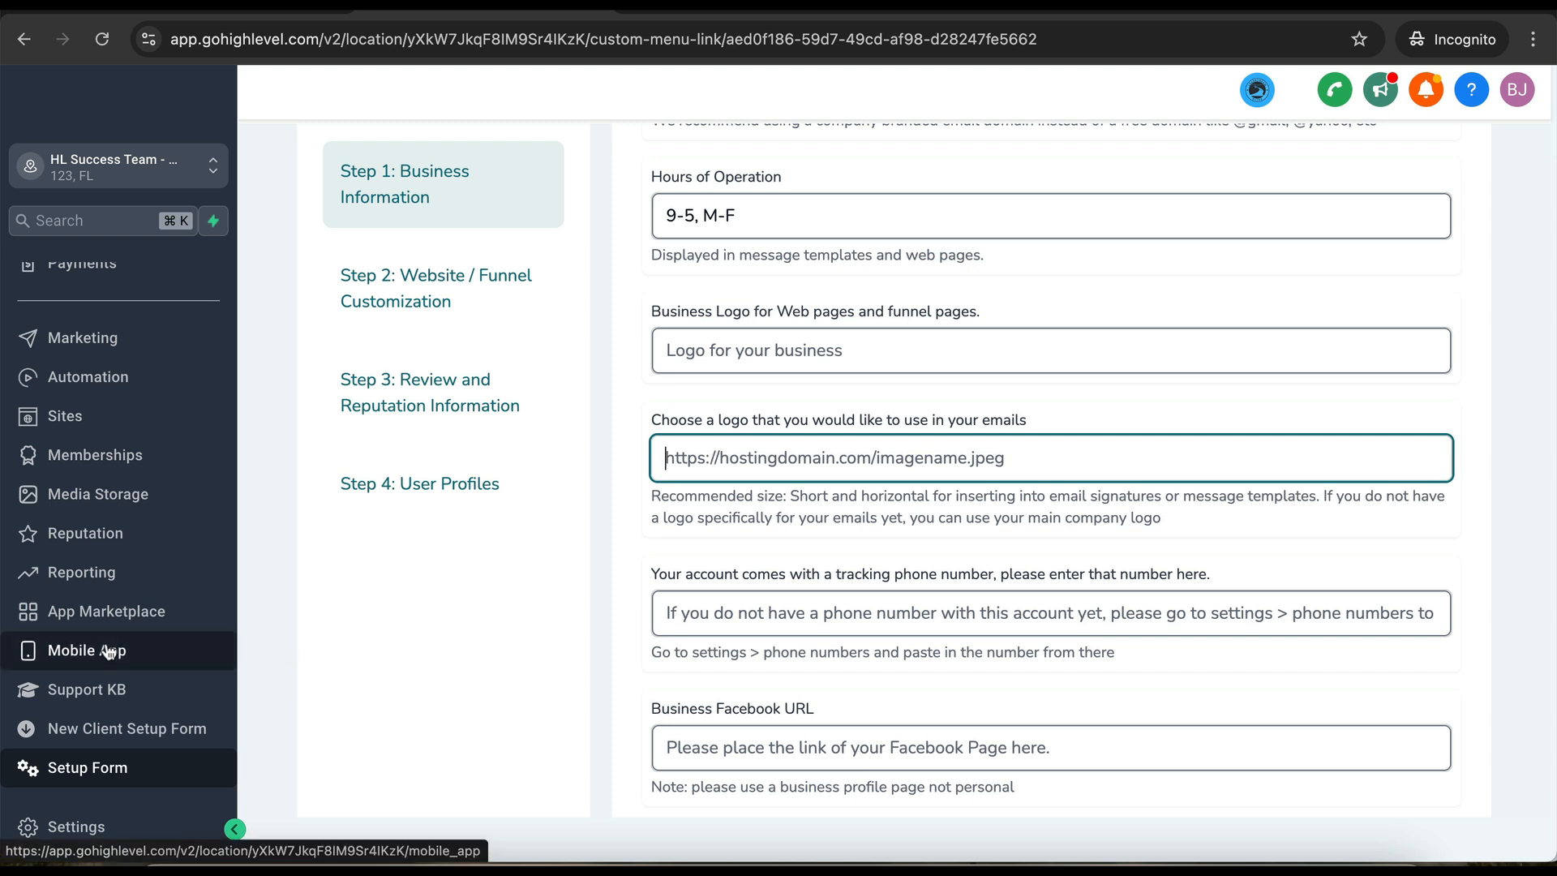
scroll(108, 652, up, 3)
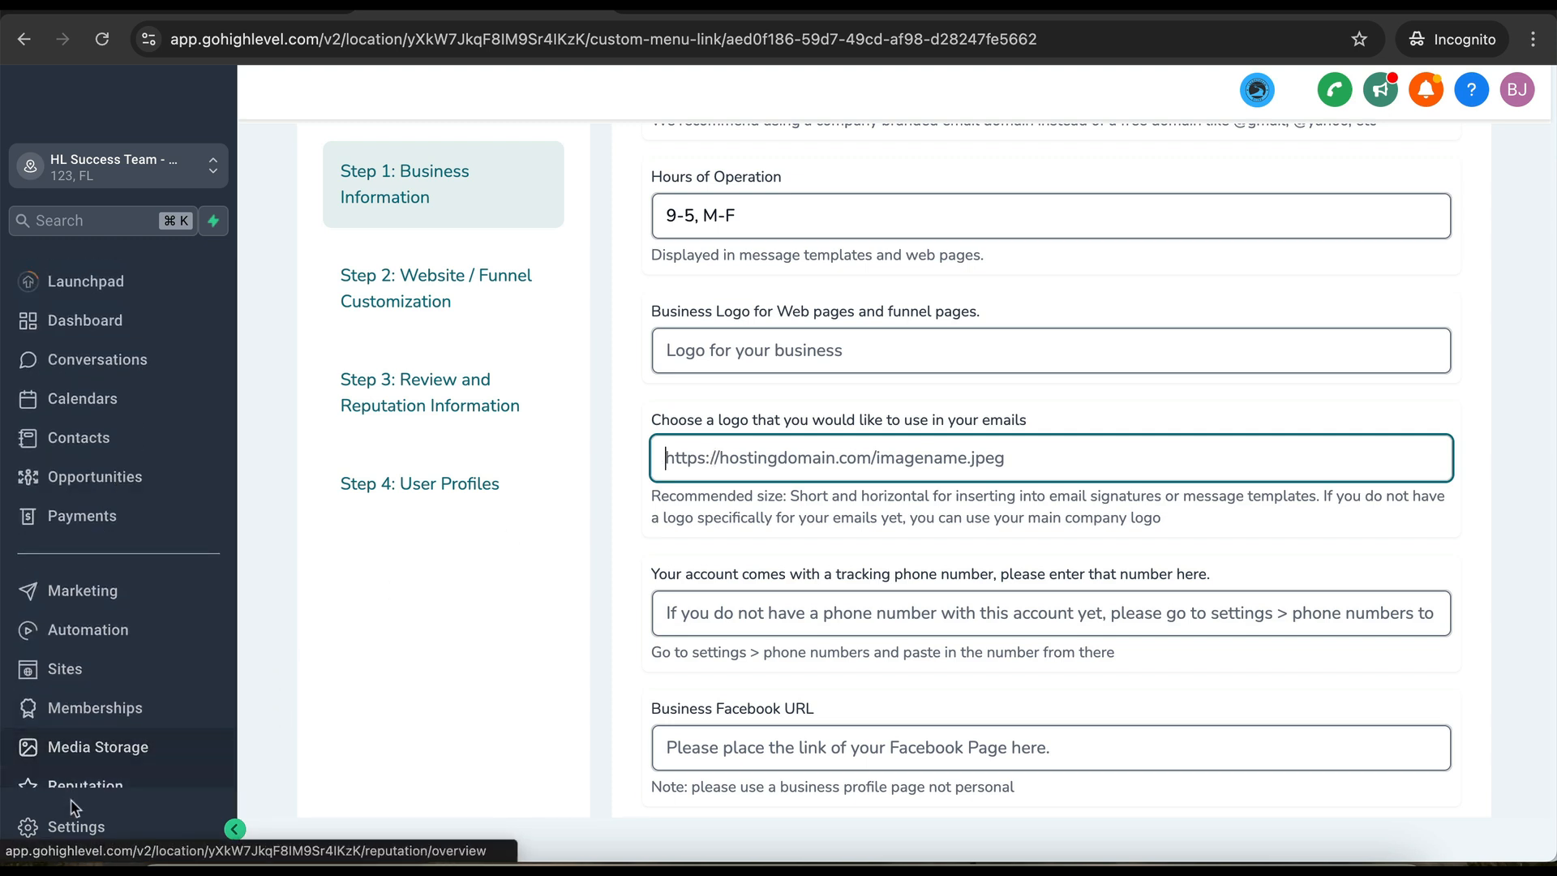
- View the empty Media Storage library, then return to the Setup Form's Step 1
click(92, 759)
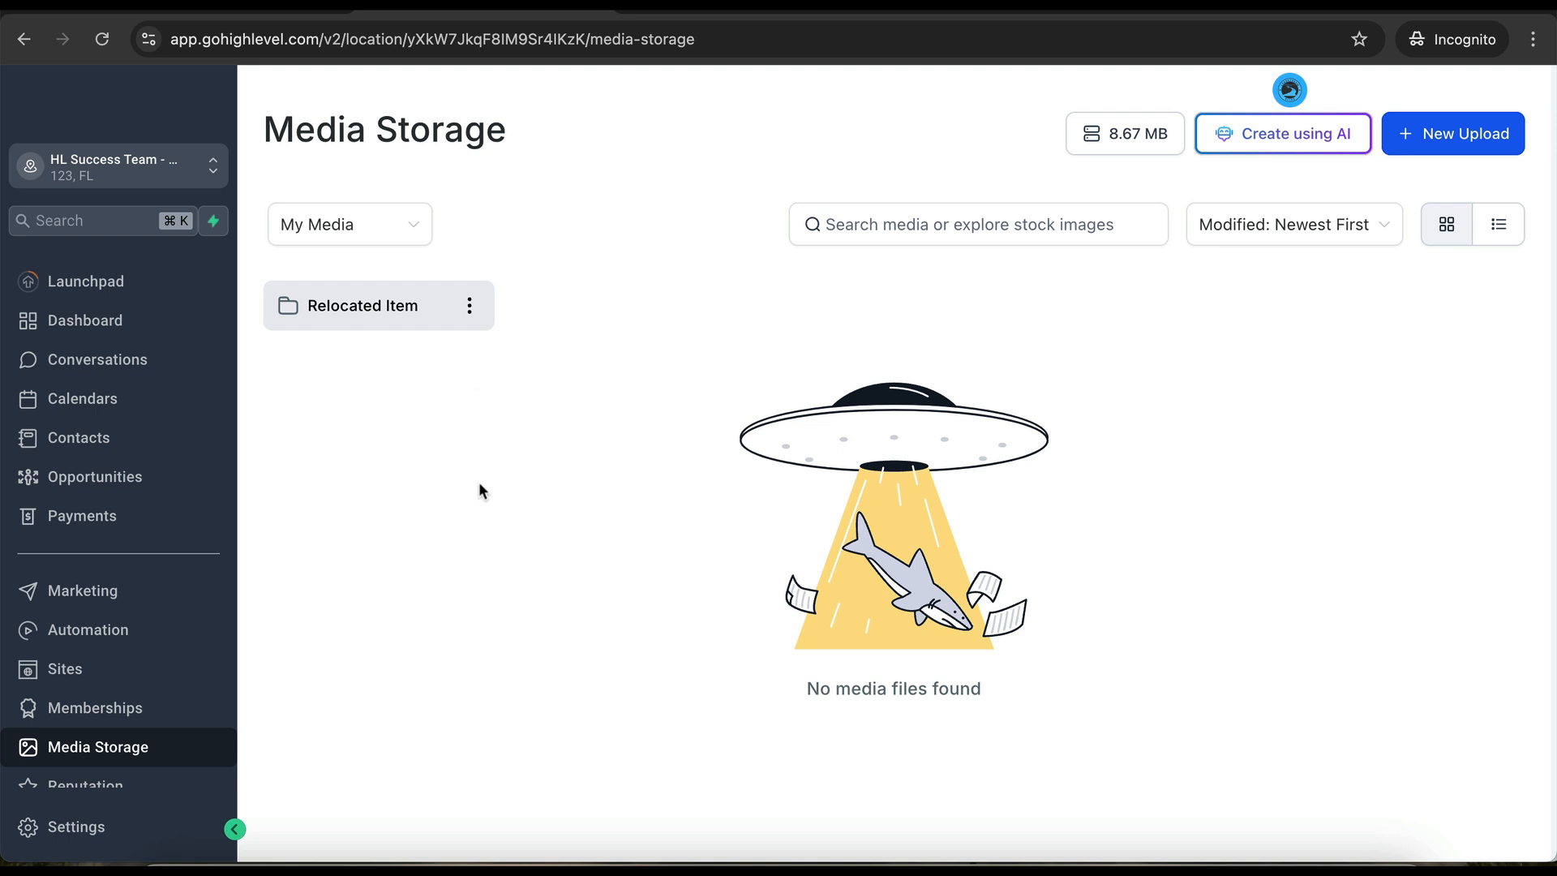
scroll(111, 681, down, 3)
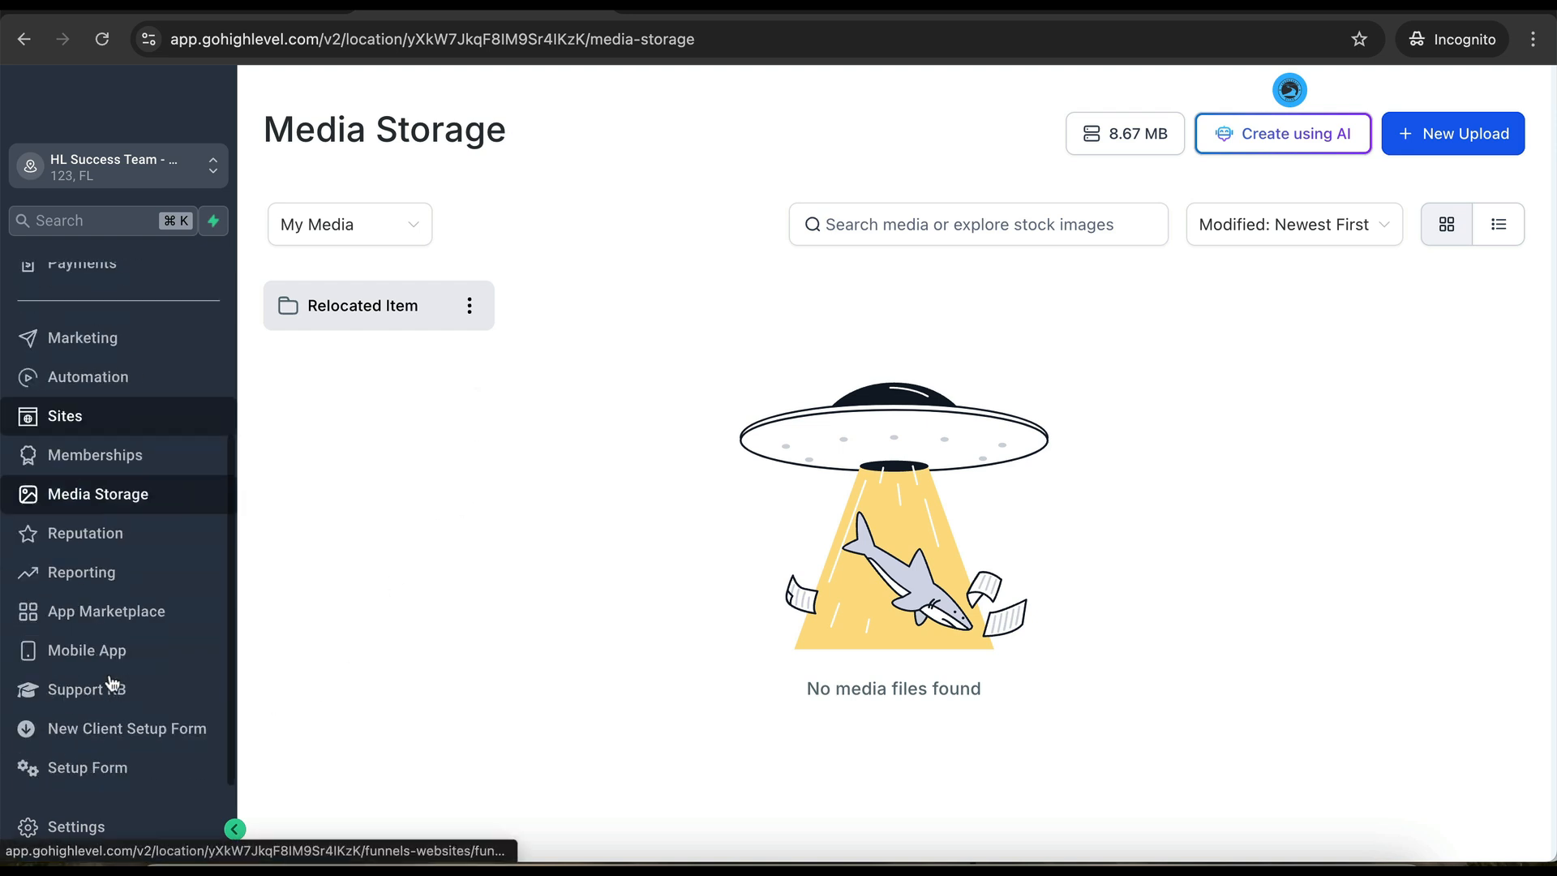
click(91, 774)
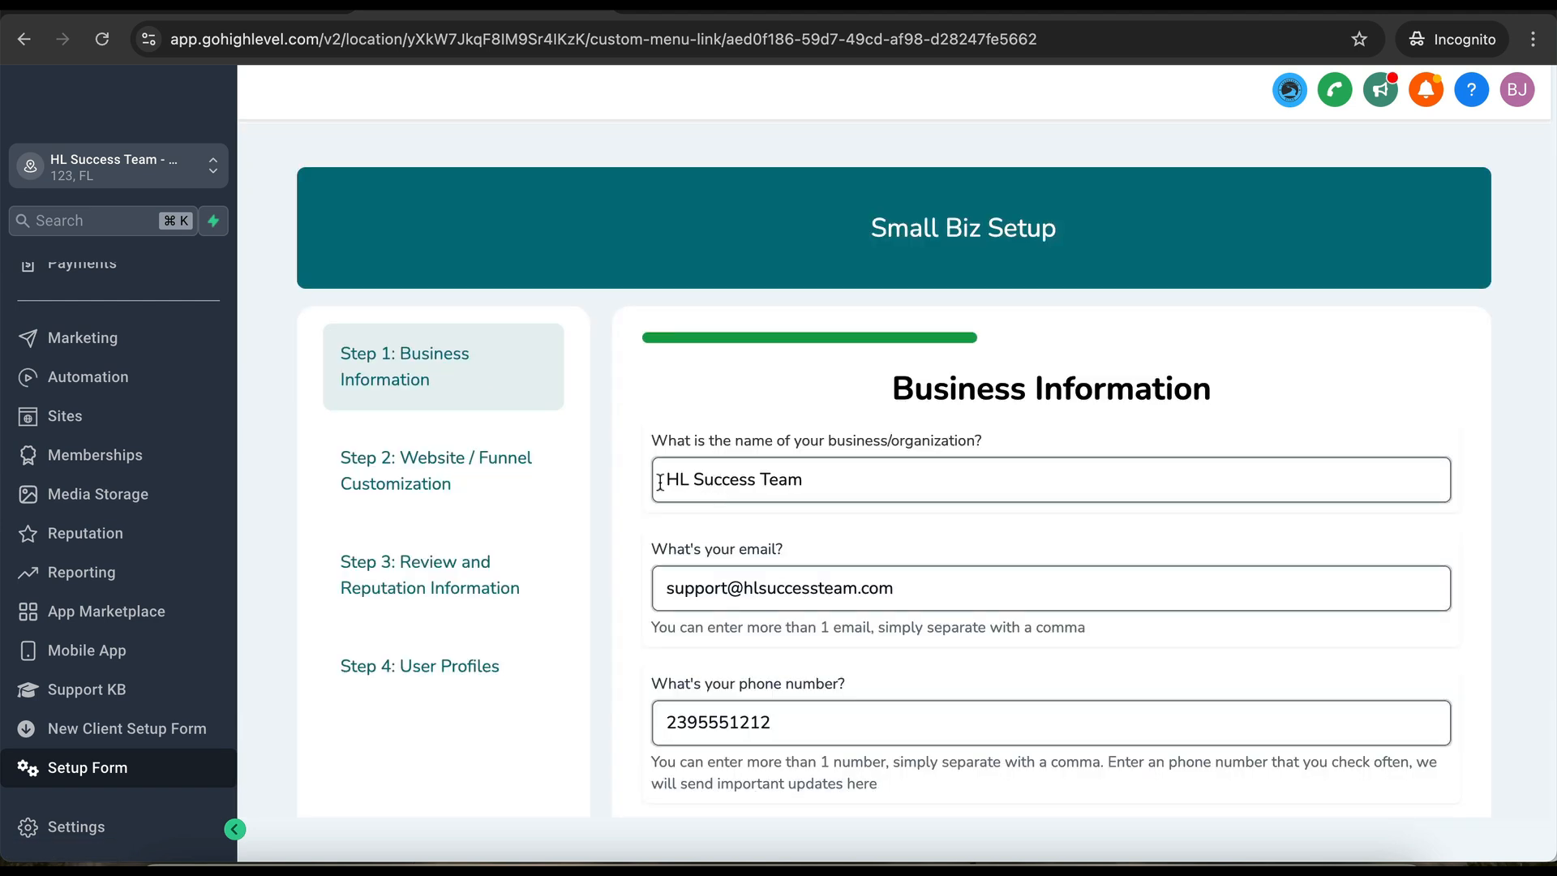
- Focus the web page logo field and attempt to advance Business Information without a logo
scroll(903, 603, down, 10)
scroll(903, 604, up, 1)
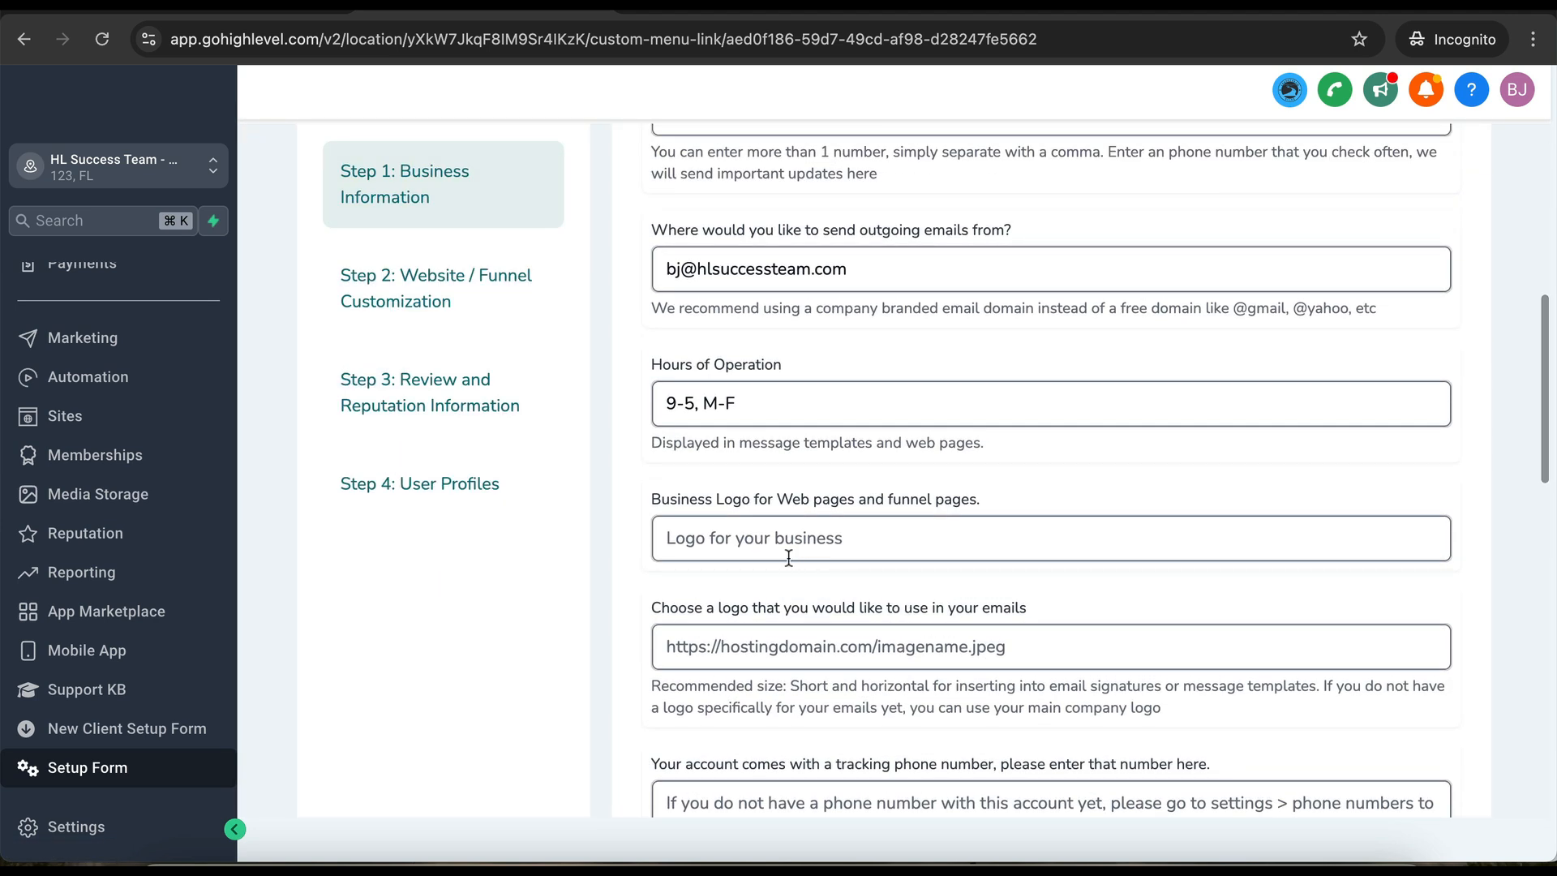
click(763, 537)
scroll(1157, 587, down, 15)
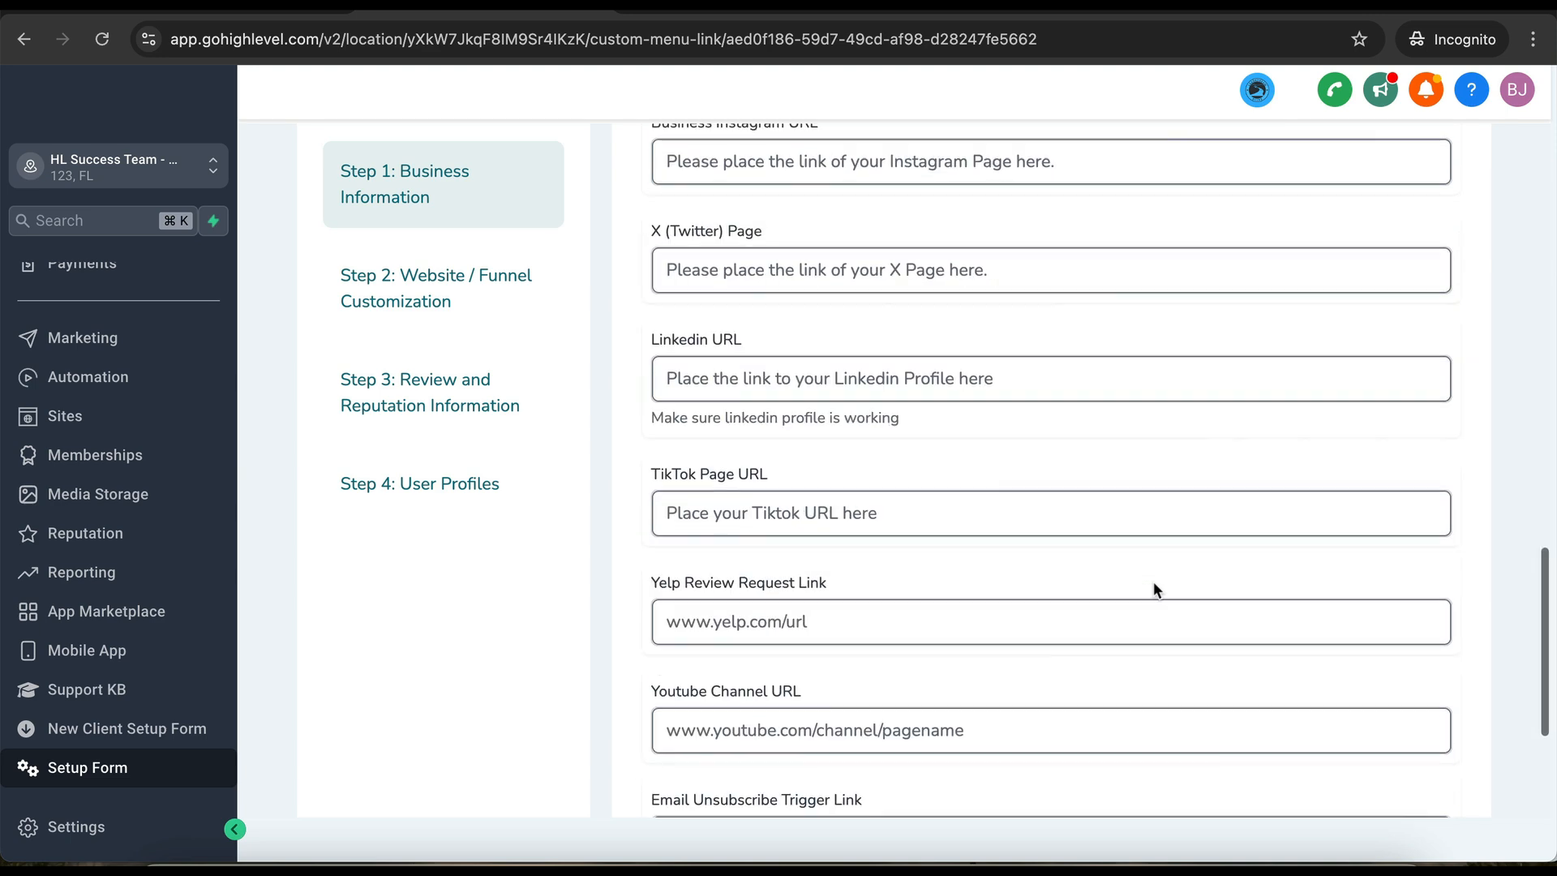
click(703, 700)
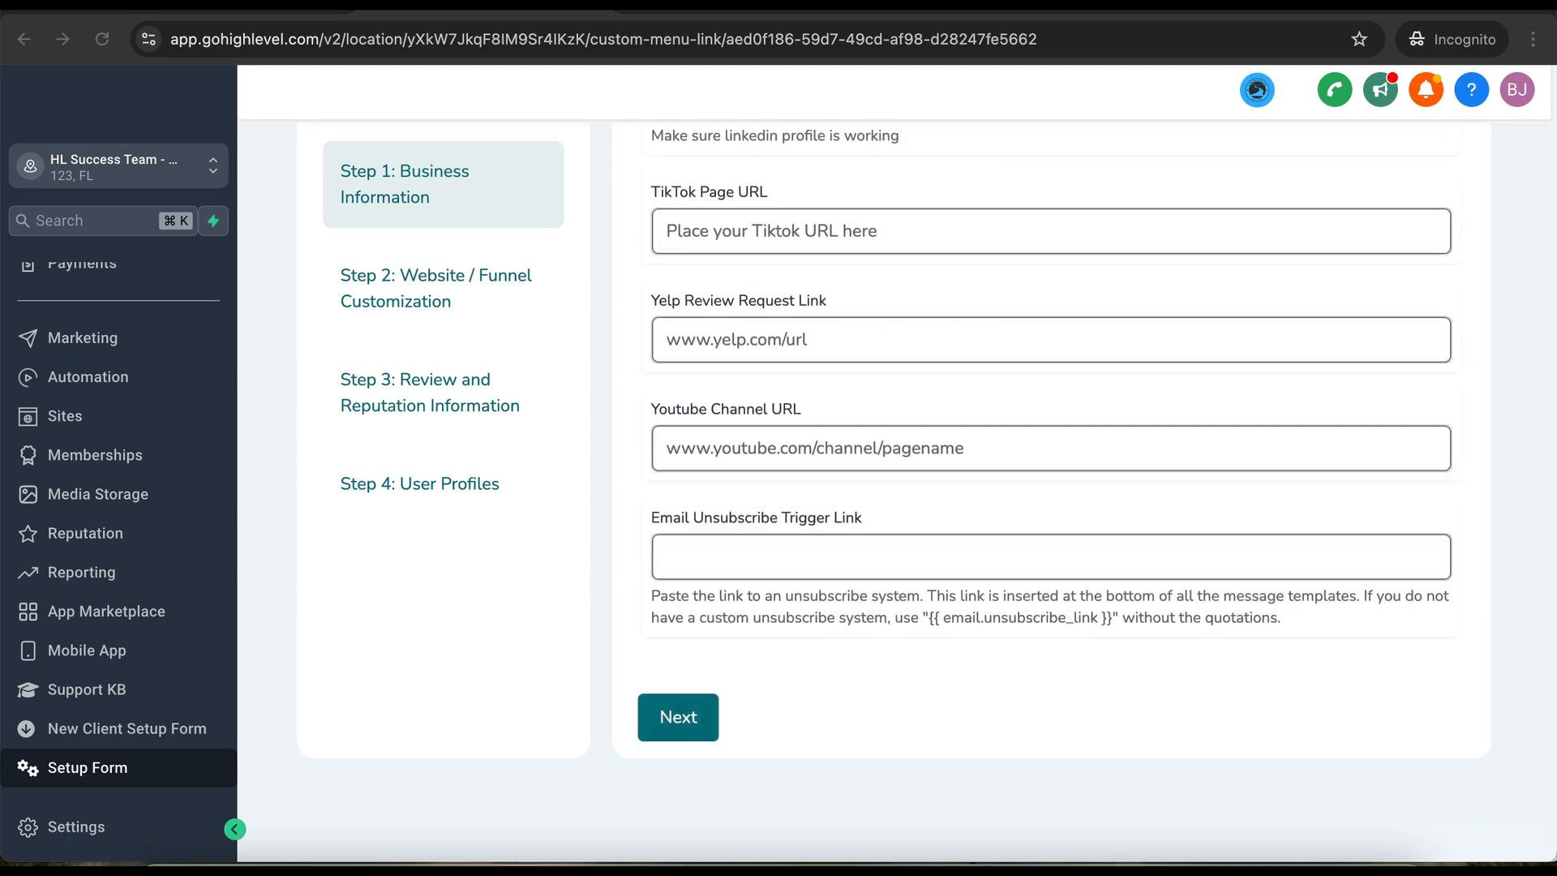
- Paste the hosted logo link into both the web page and email logo fields and submit Step 1
scroll(759, 439, up, 5)
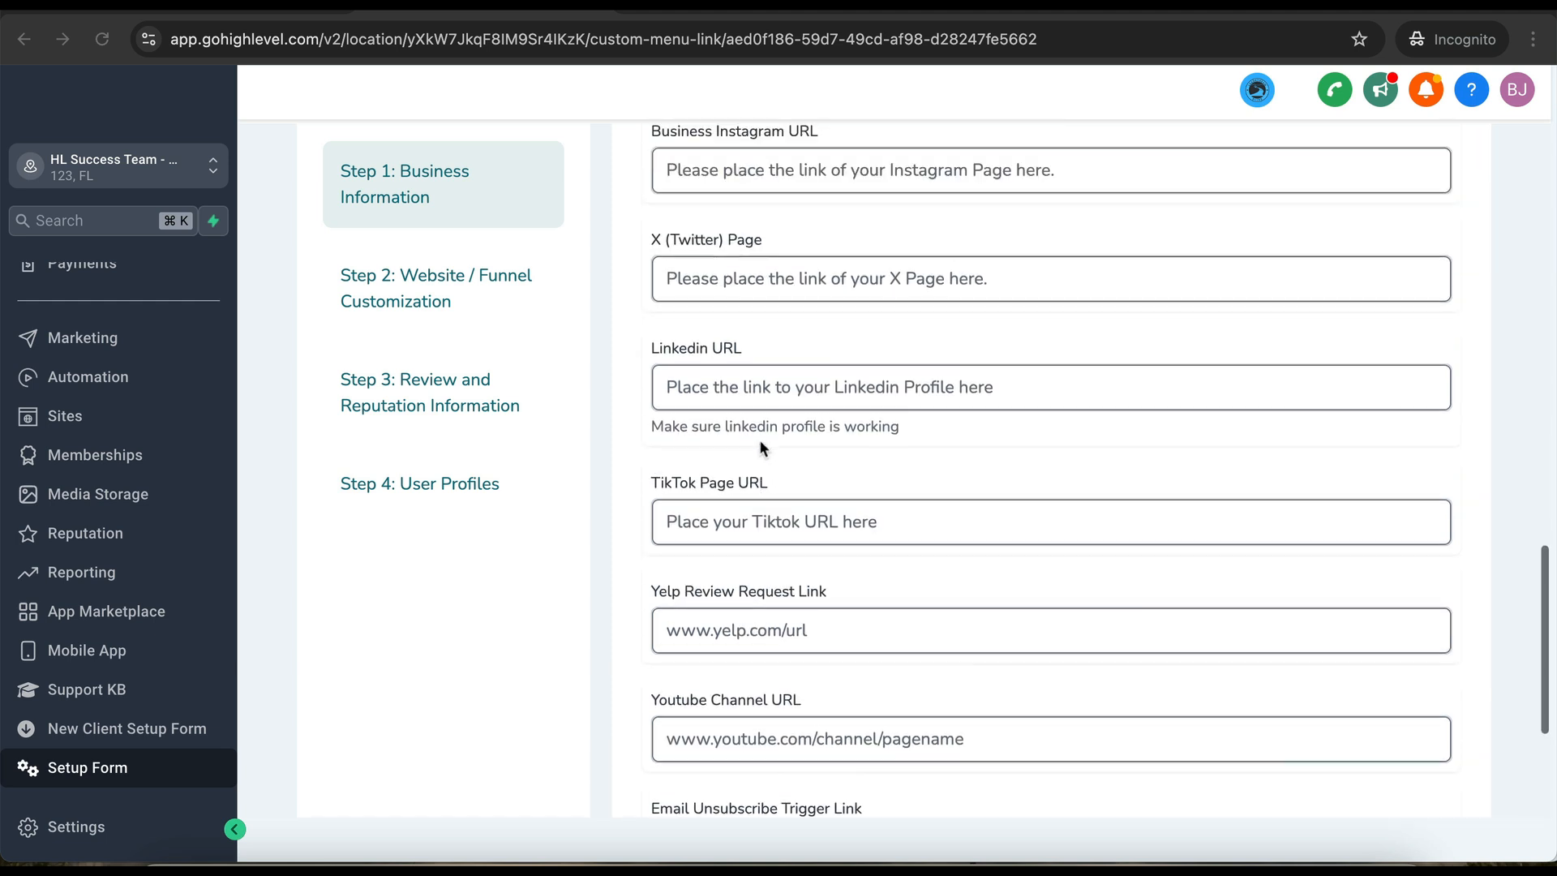
scroll(748, 320, up, 5)
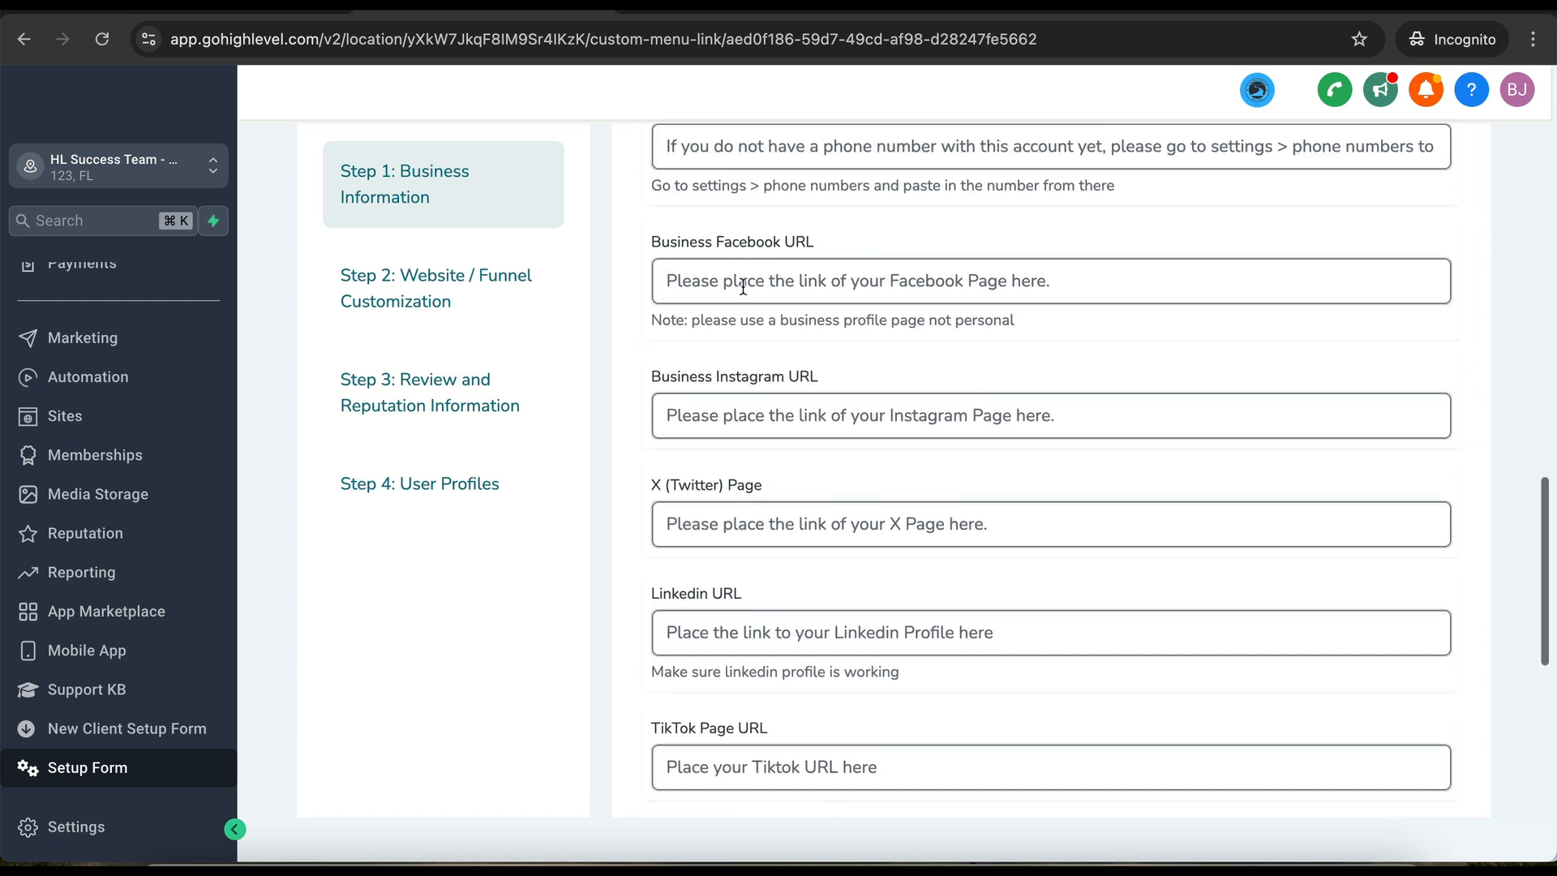
scroll(829, 342, up, 2)
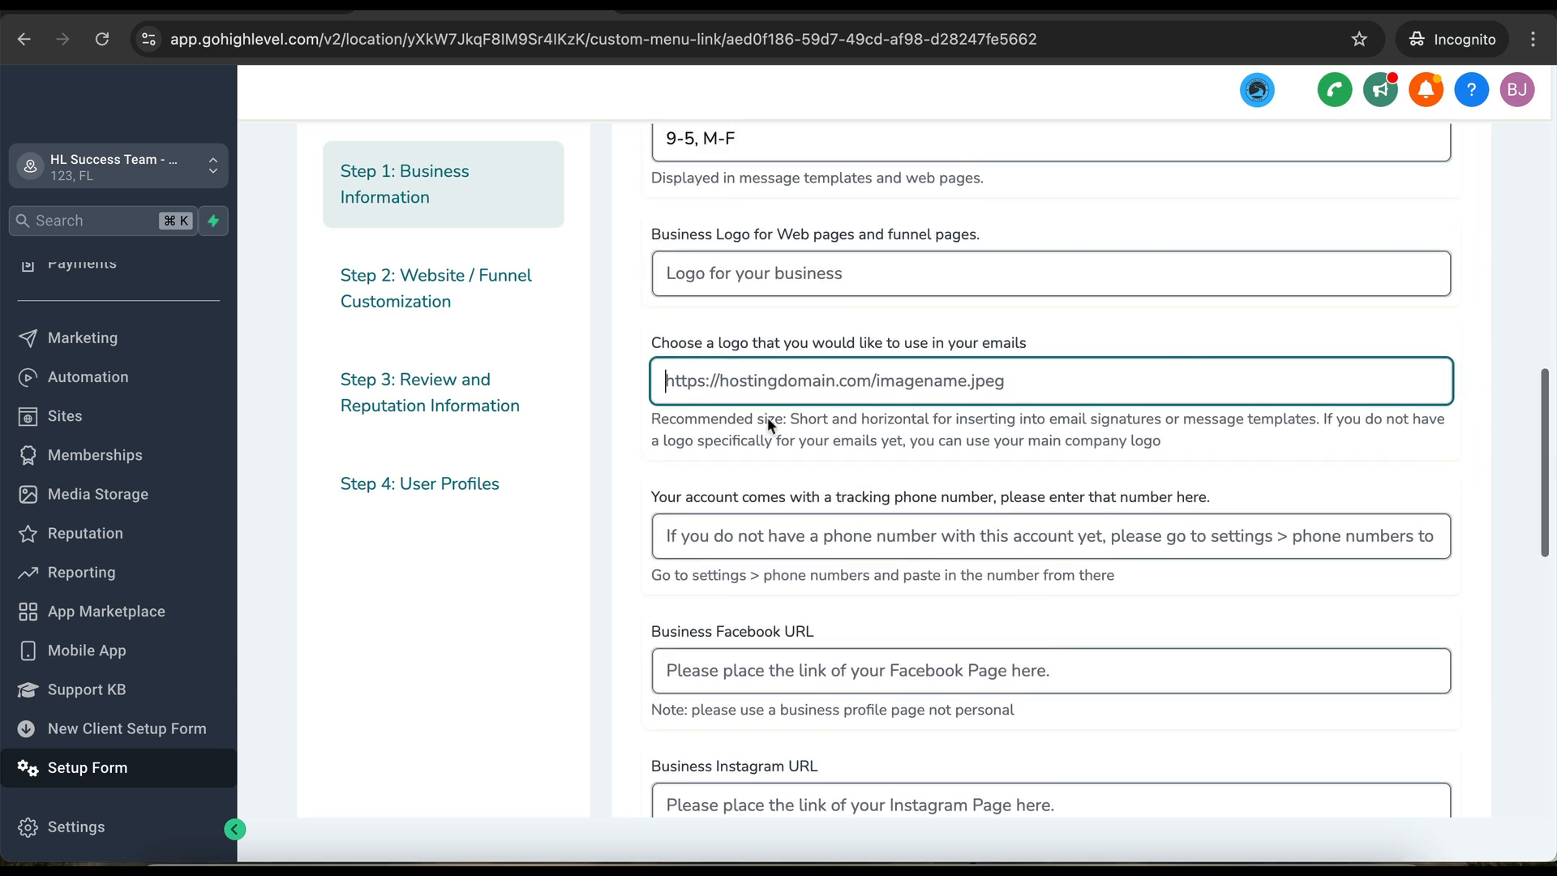
click(723, 274)
key(super+v)
click(740, 379)
key(super+v)
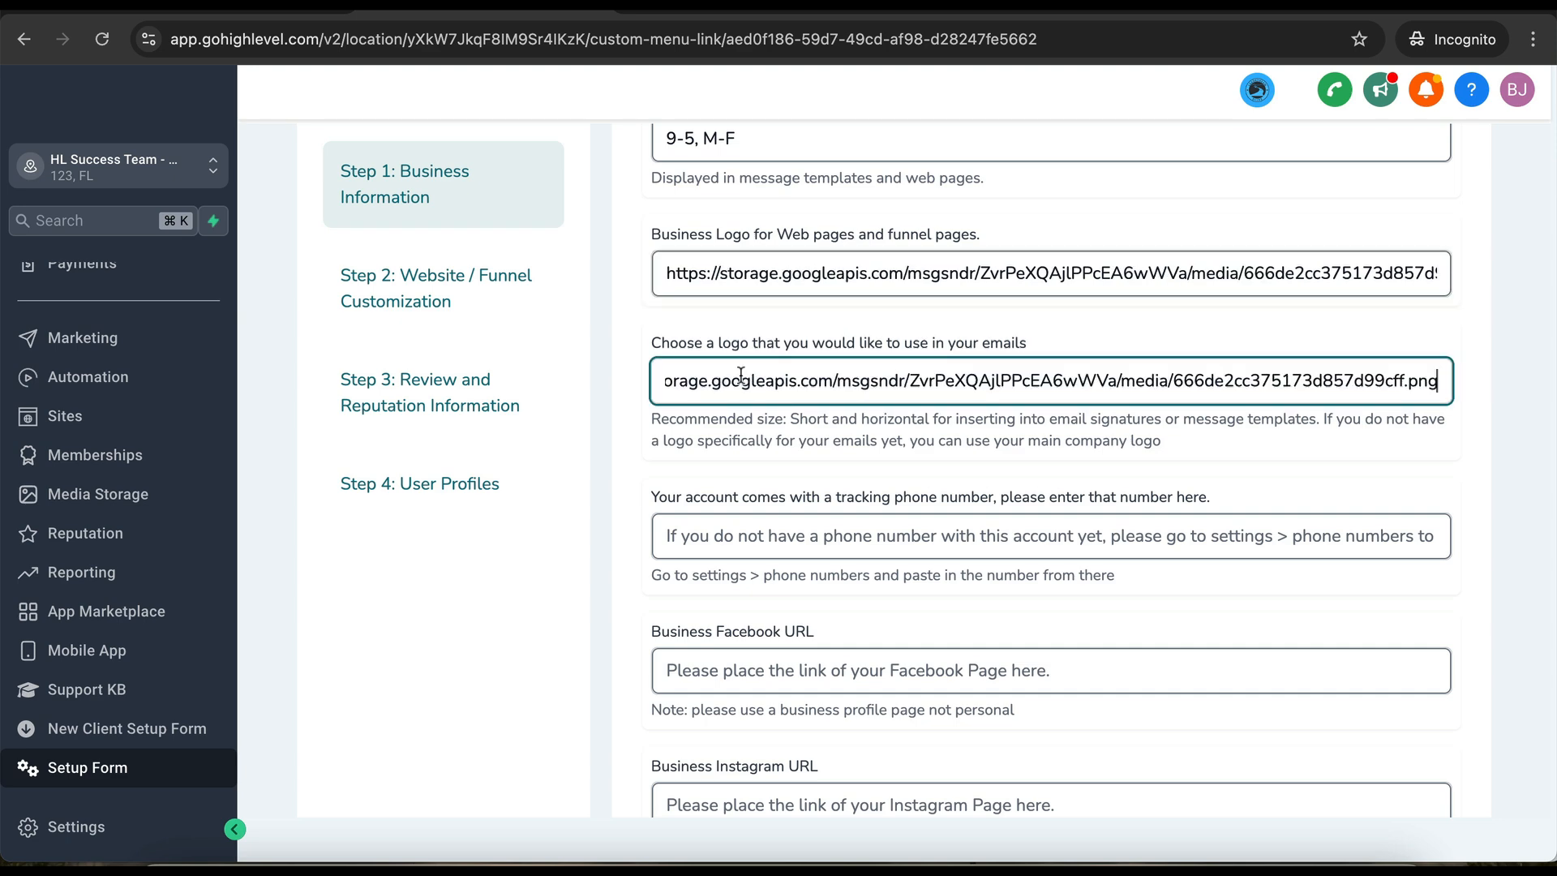
scroll(767, 596, down, 10)
click(713, 718)
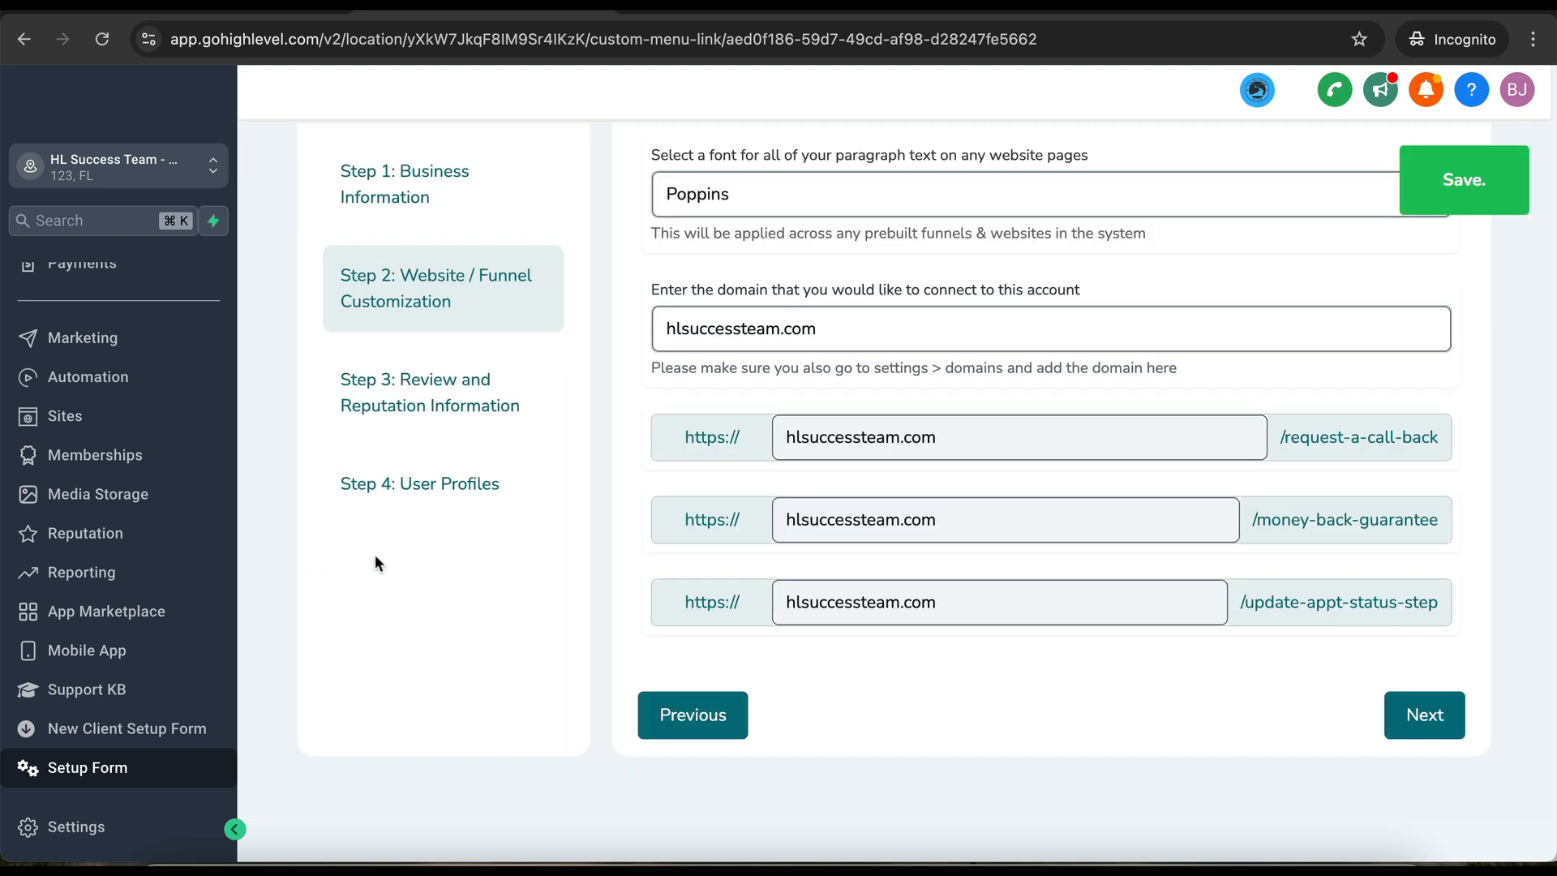
- Check the hlsuccessteam.com domain in the call-back link and connected domain, then go to Settings
double_click(910, 441)
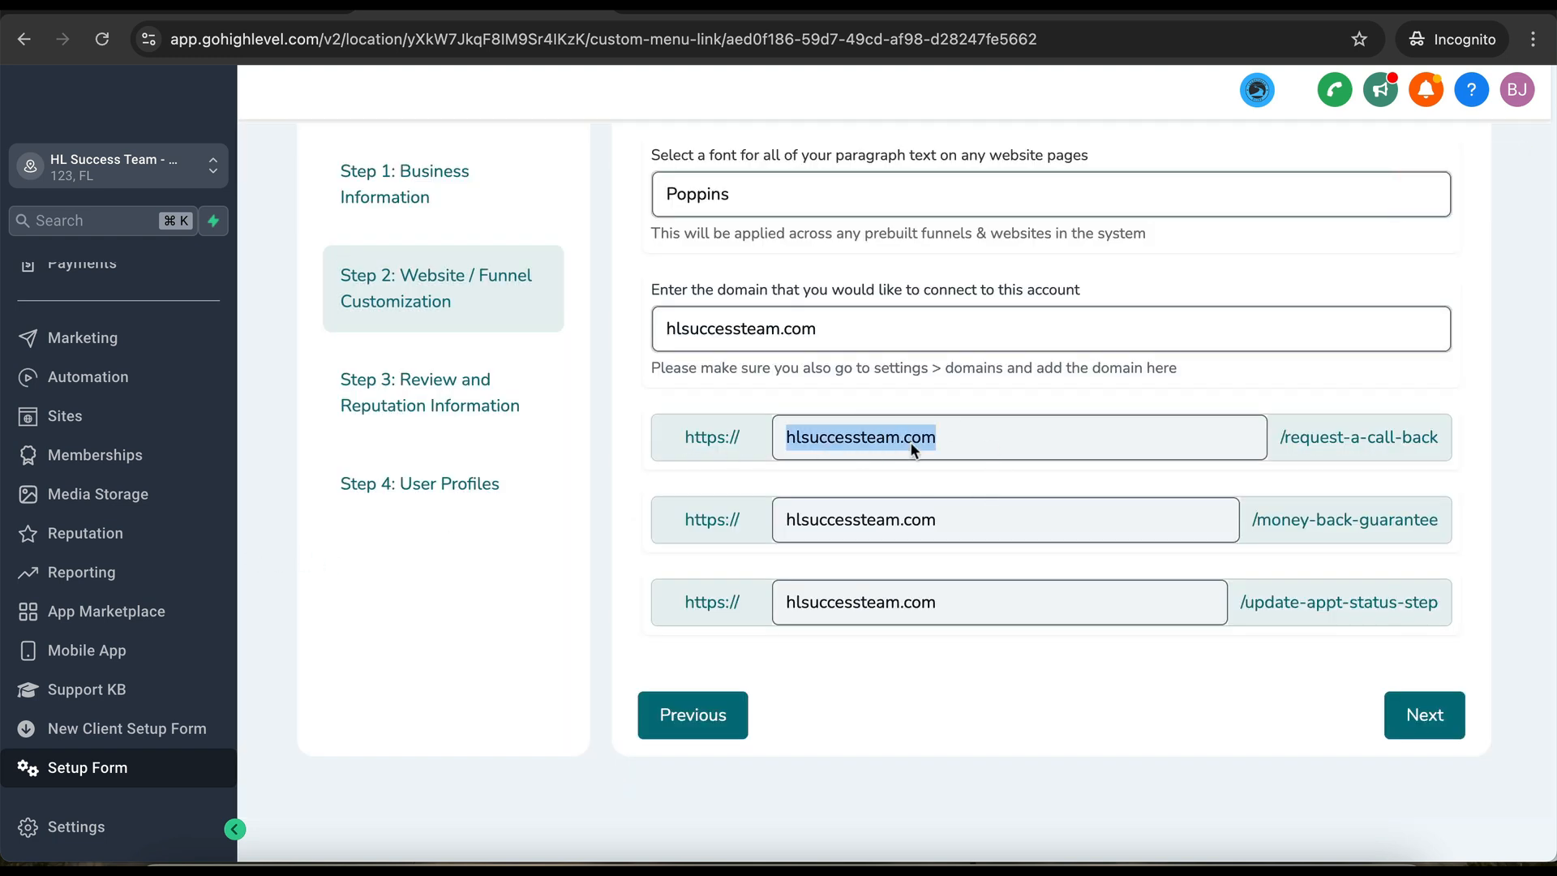
click(755, 348)
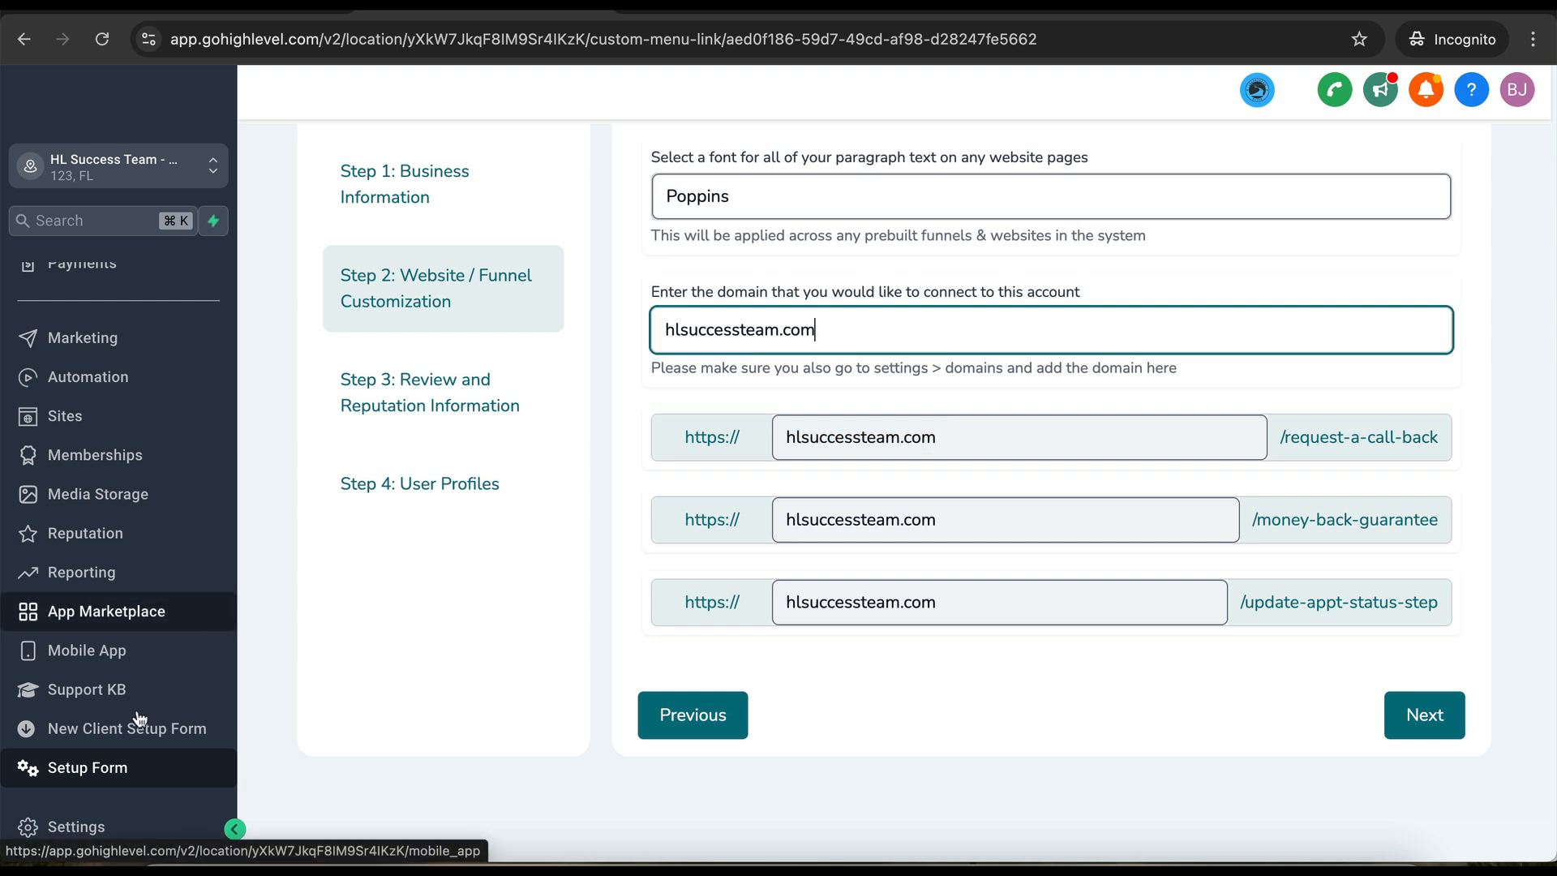
click(90, 825)
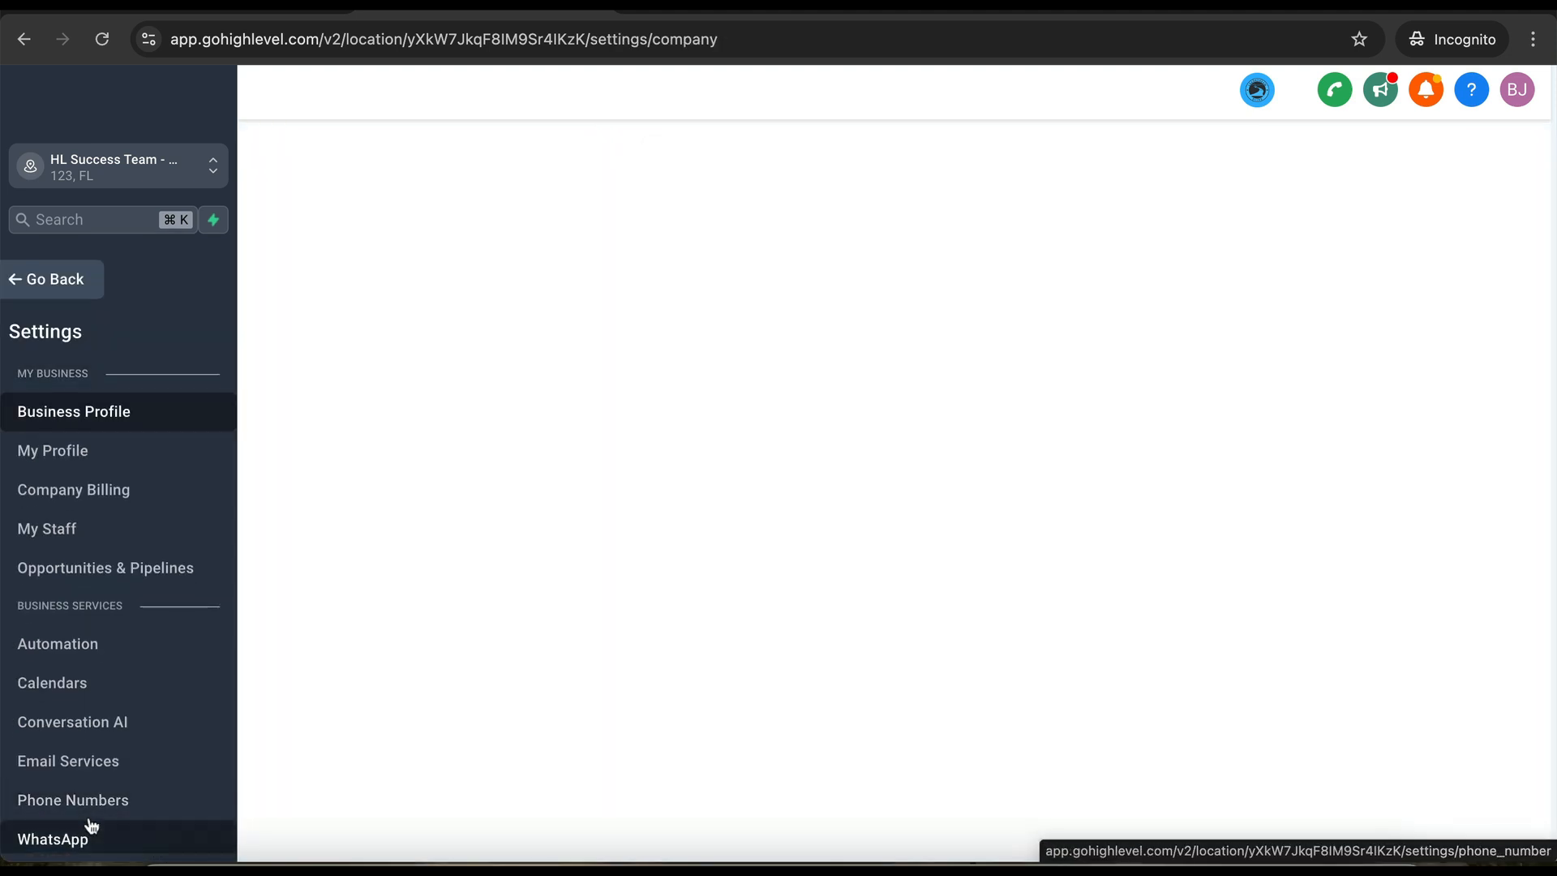
- Review the Business Profile custom values for the submitted logo, hours and domain, then go back
scroll(86, 713, down, 5)
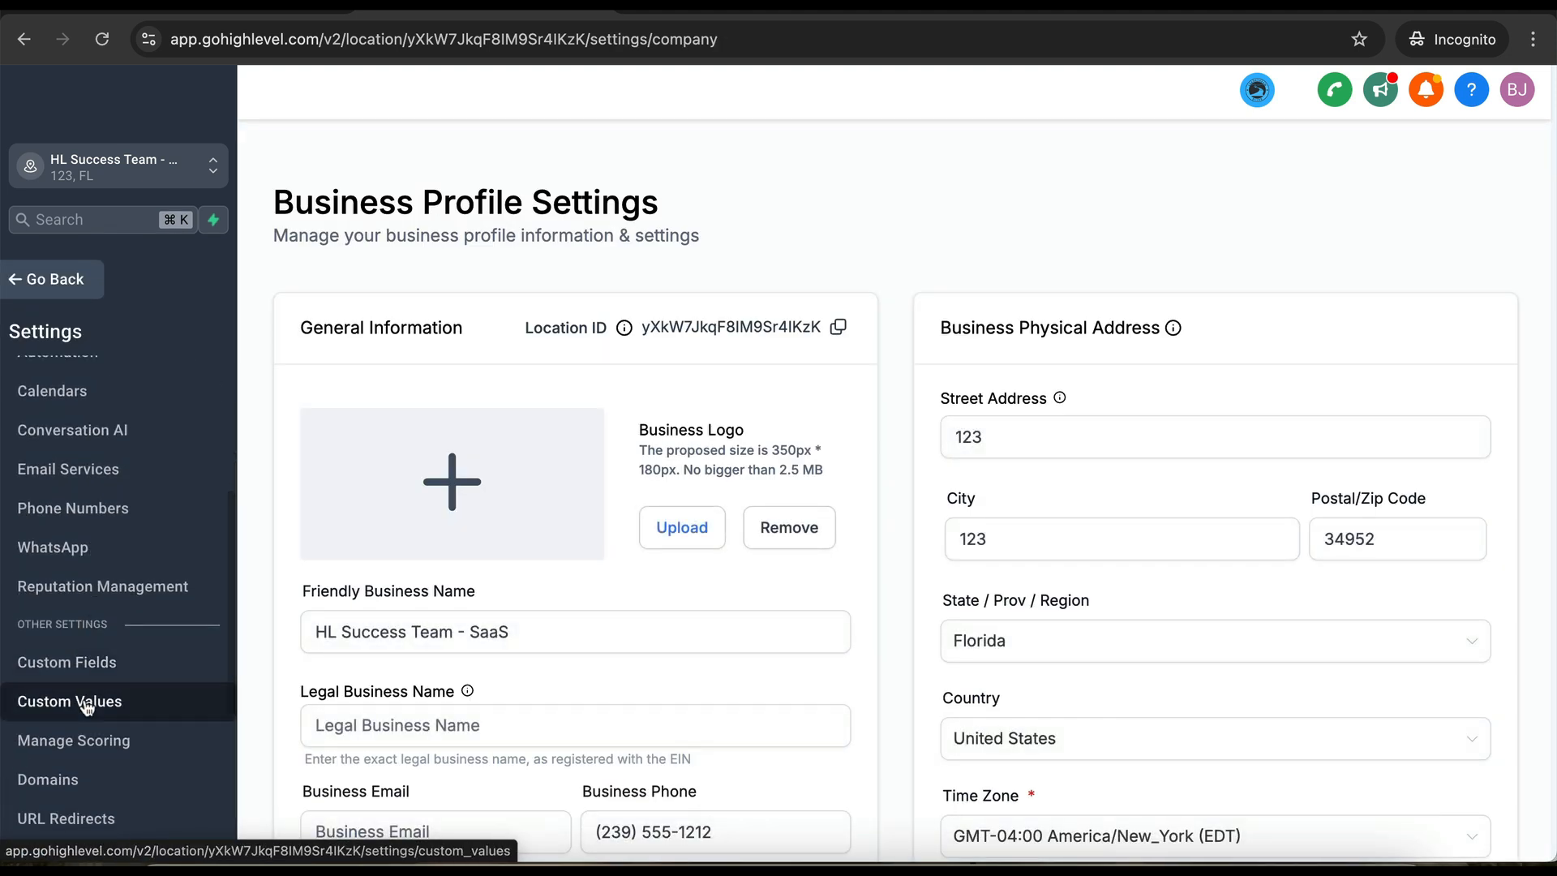
click(81, 701)
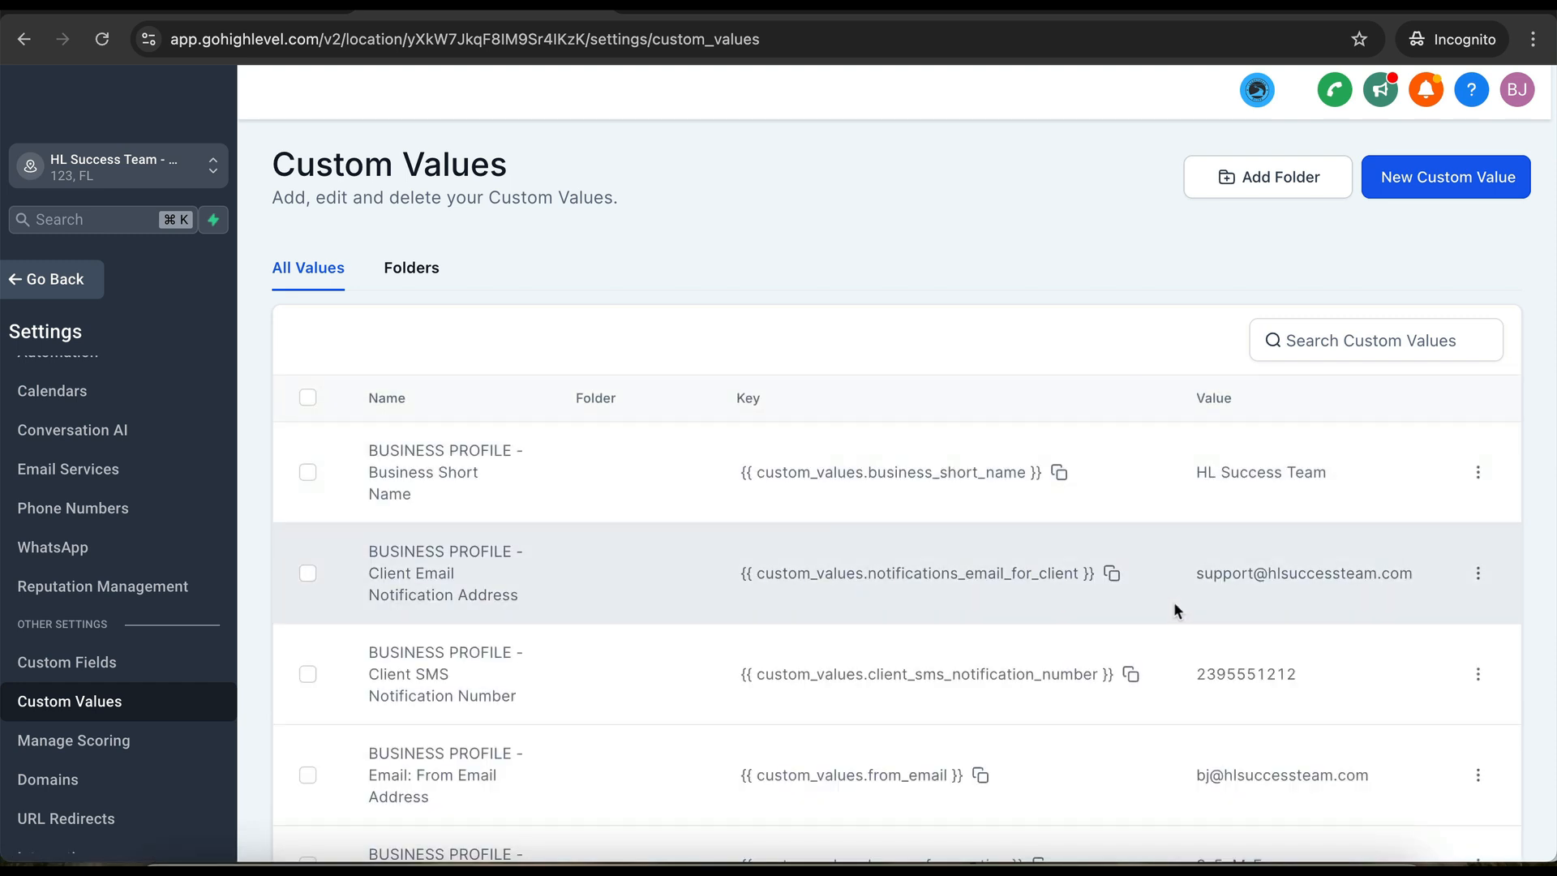
scroll(1175, 604, down, 8)
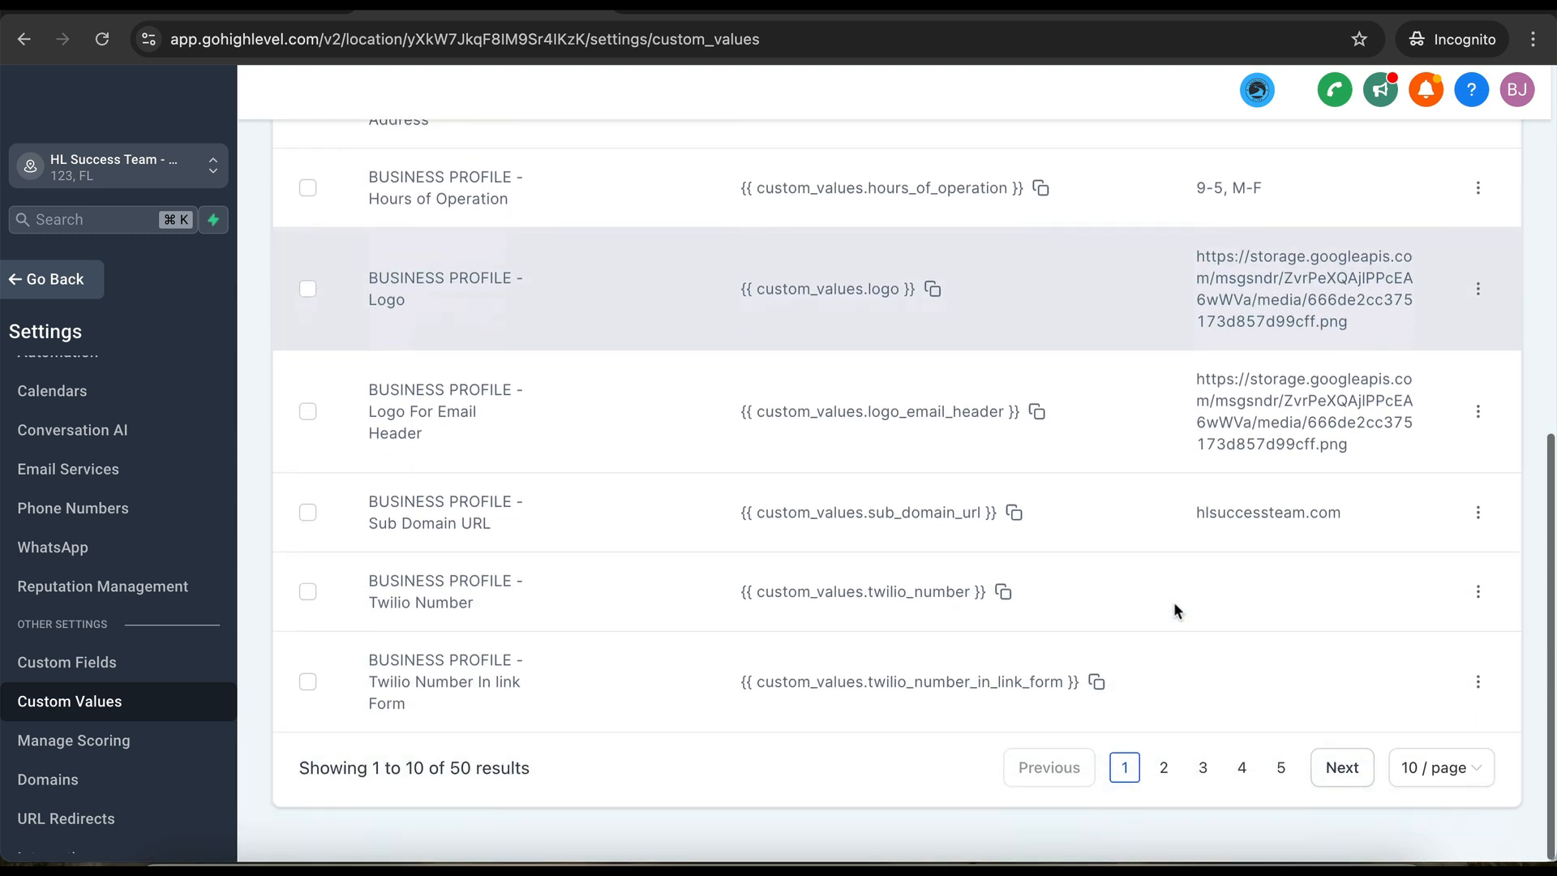
scroll(1175, 604, up, 2)
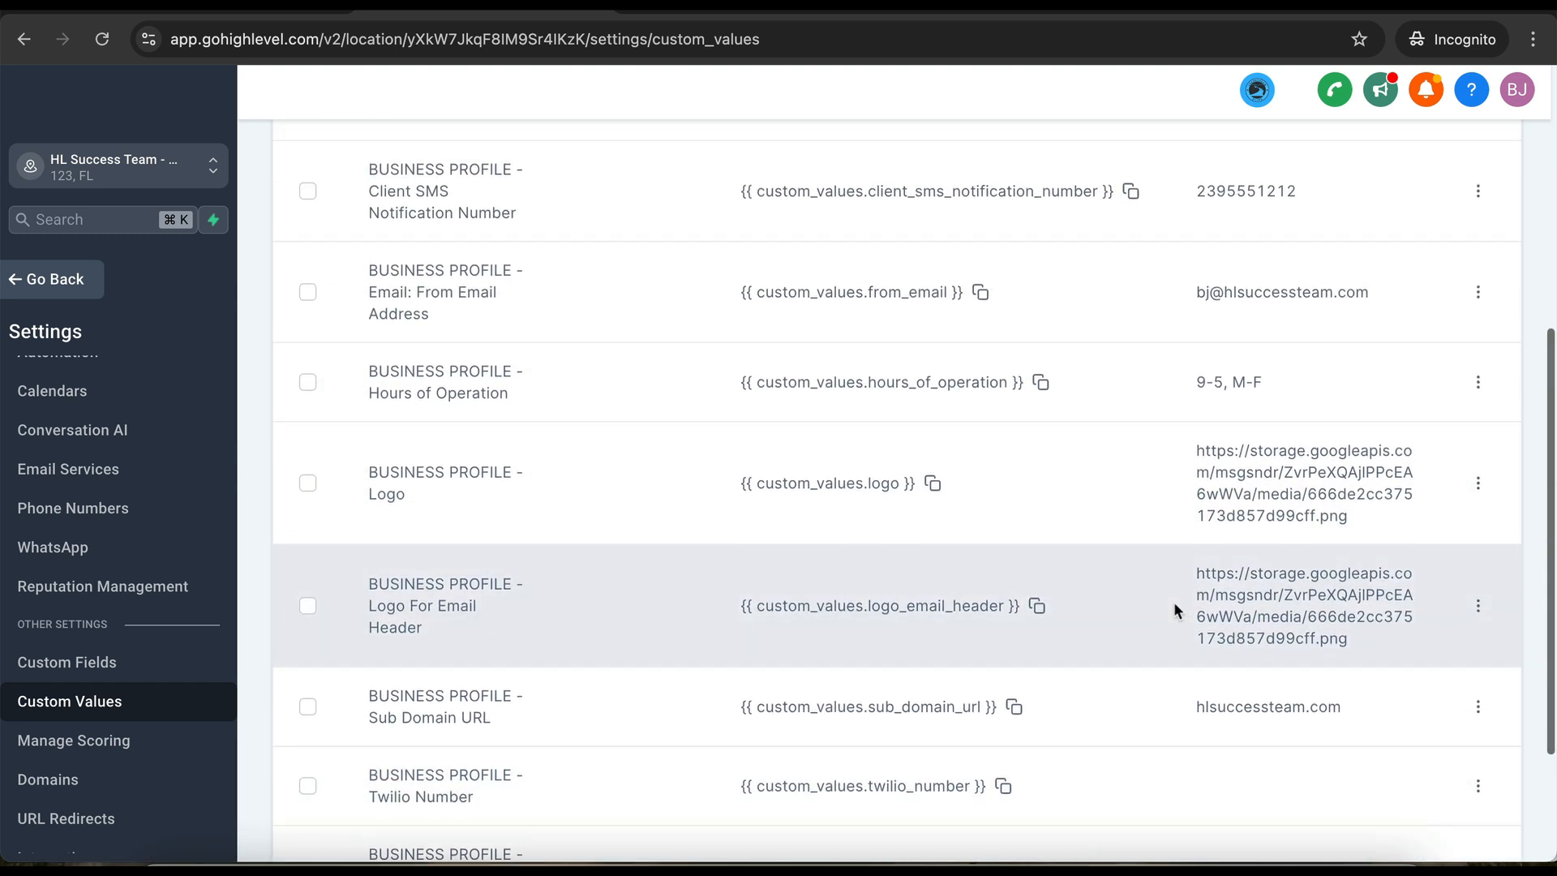
scroll(1175, 610, up, 1)
scroll(1174, 610, down, 2)
scroll(1175, 610, up, 2)
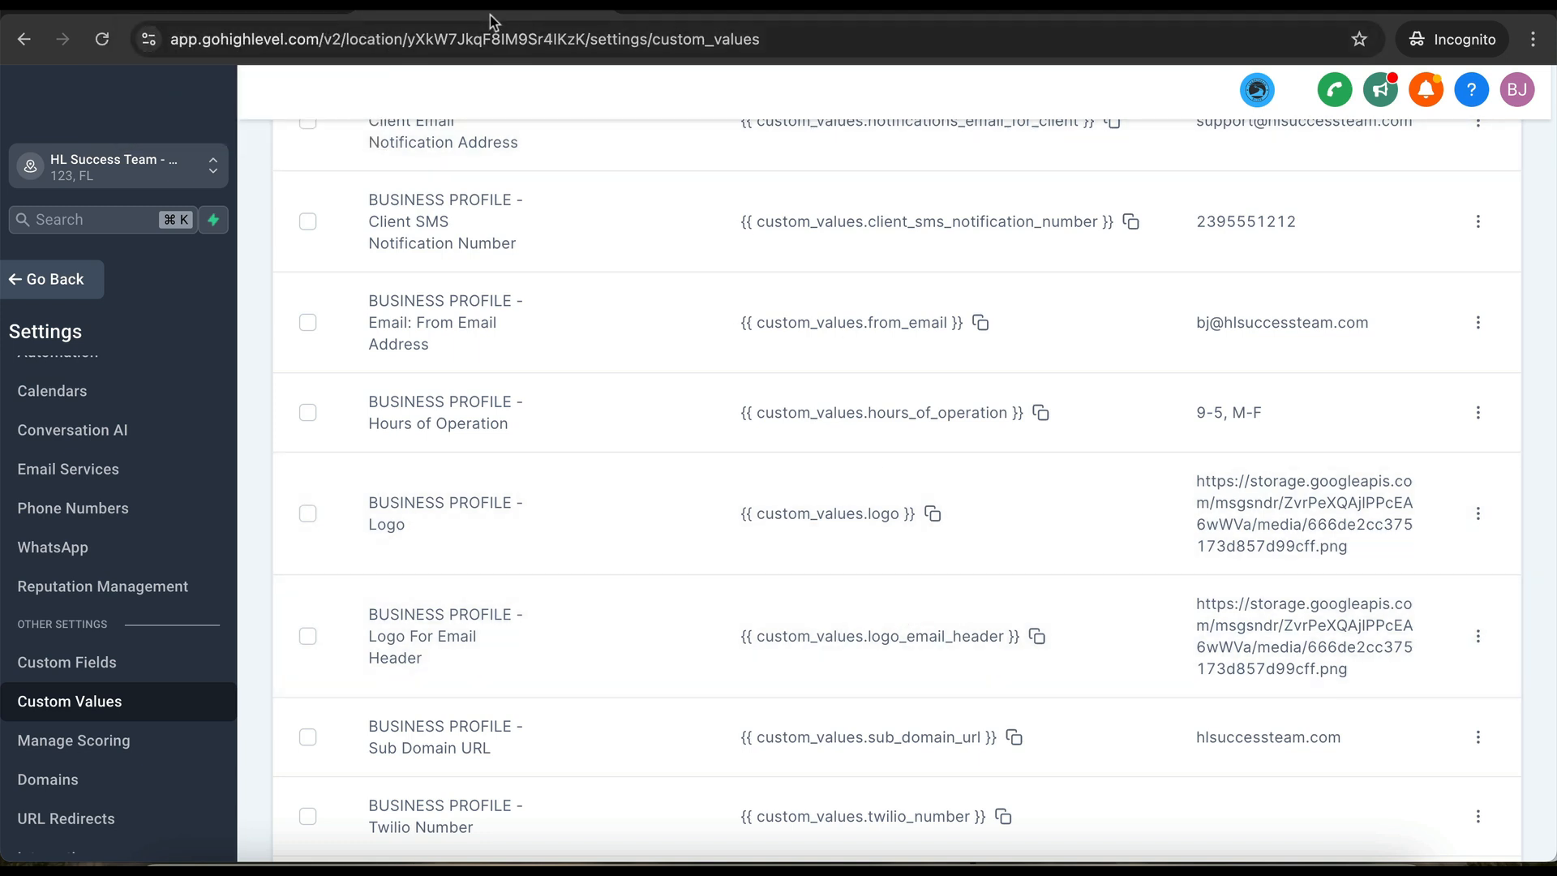
click(56, 279)
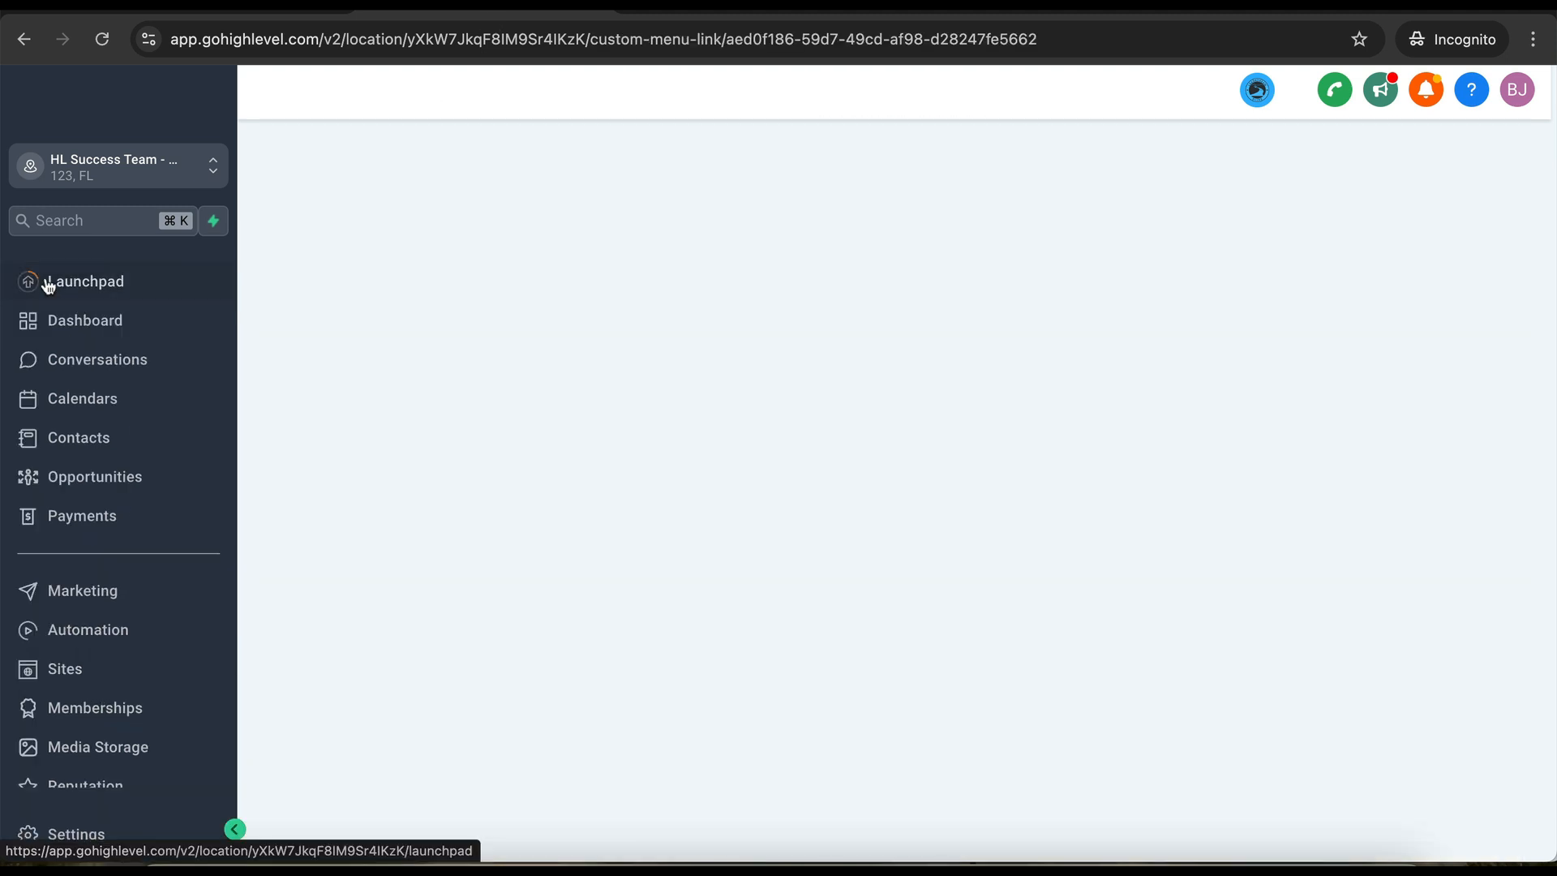
- Copy the business phone number into the tracking phone field and save Step 1
scroll(32, 803, down, 3)
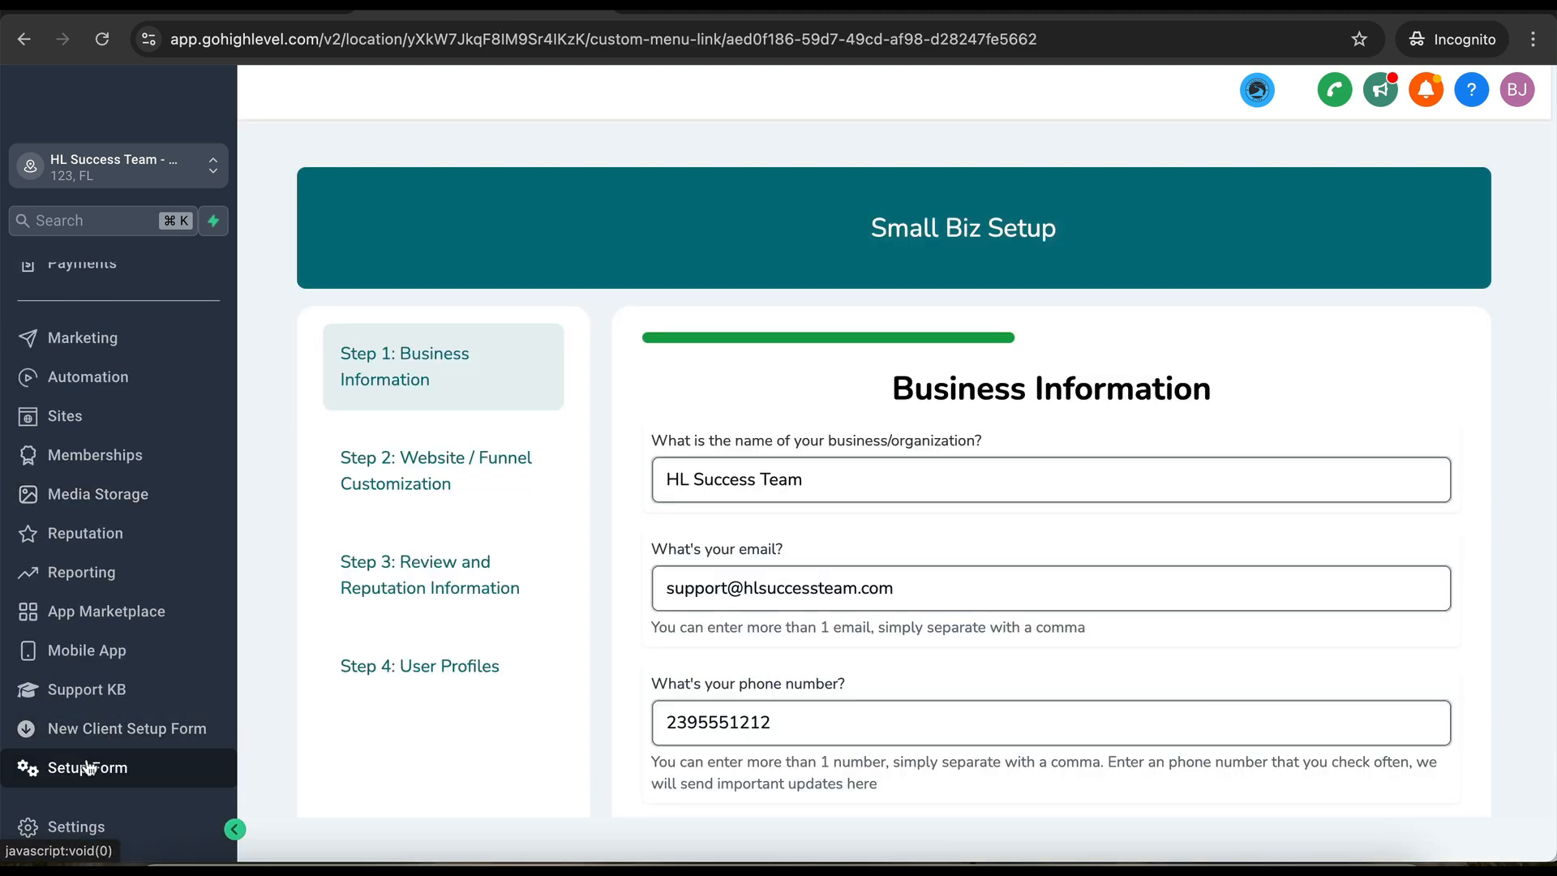
scroll(721, 618, down, 3)
scroll(719, 618, down, 10)
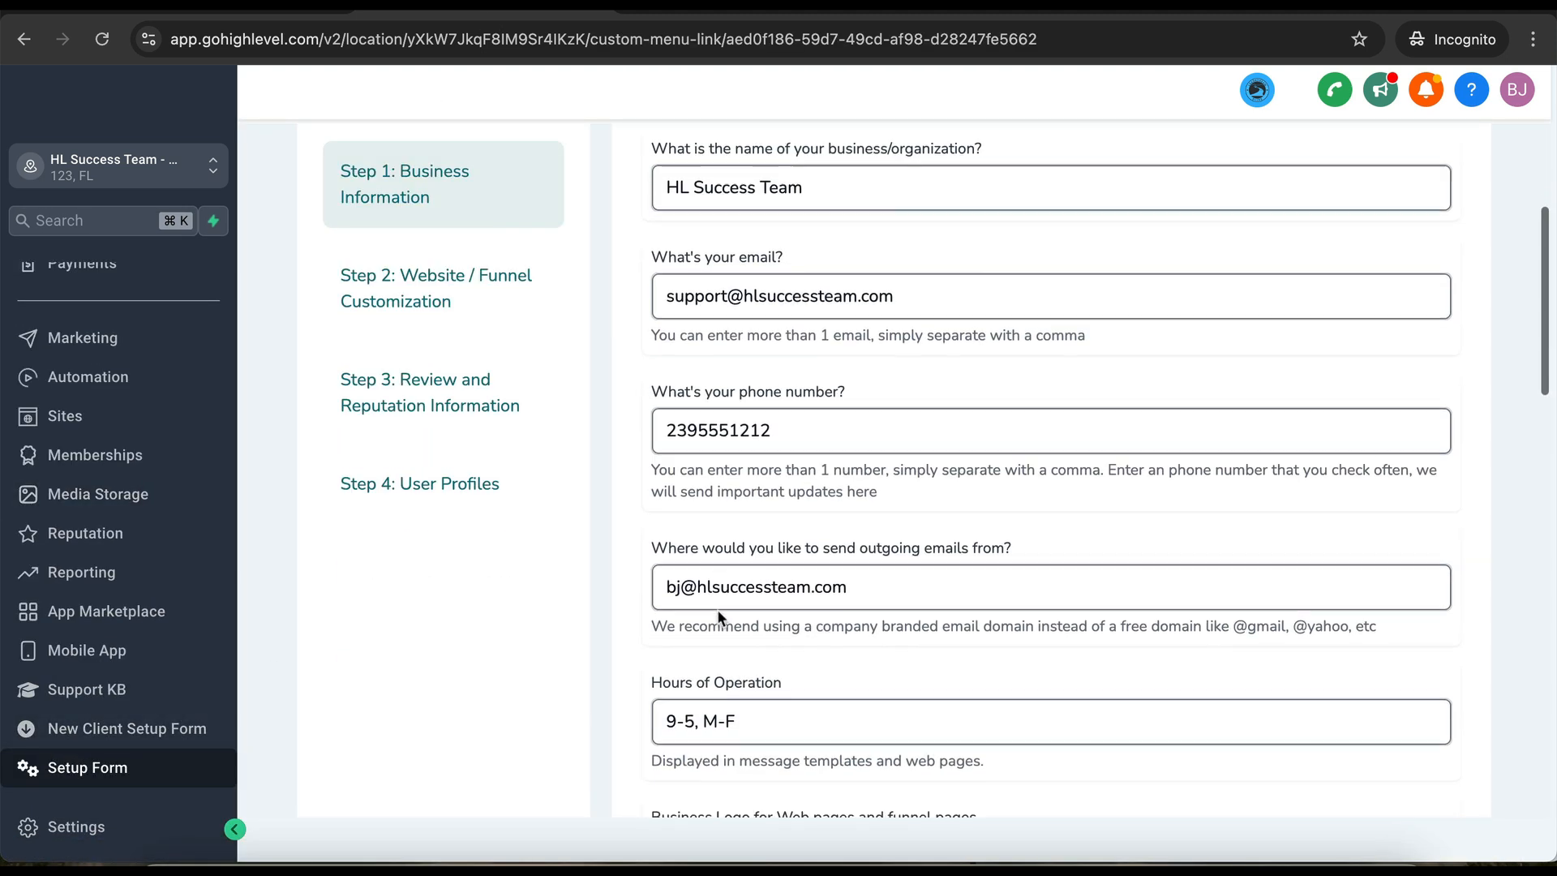
scroll(717, 610, up, 12)
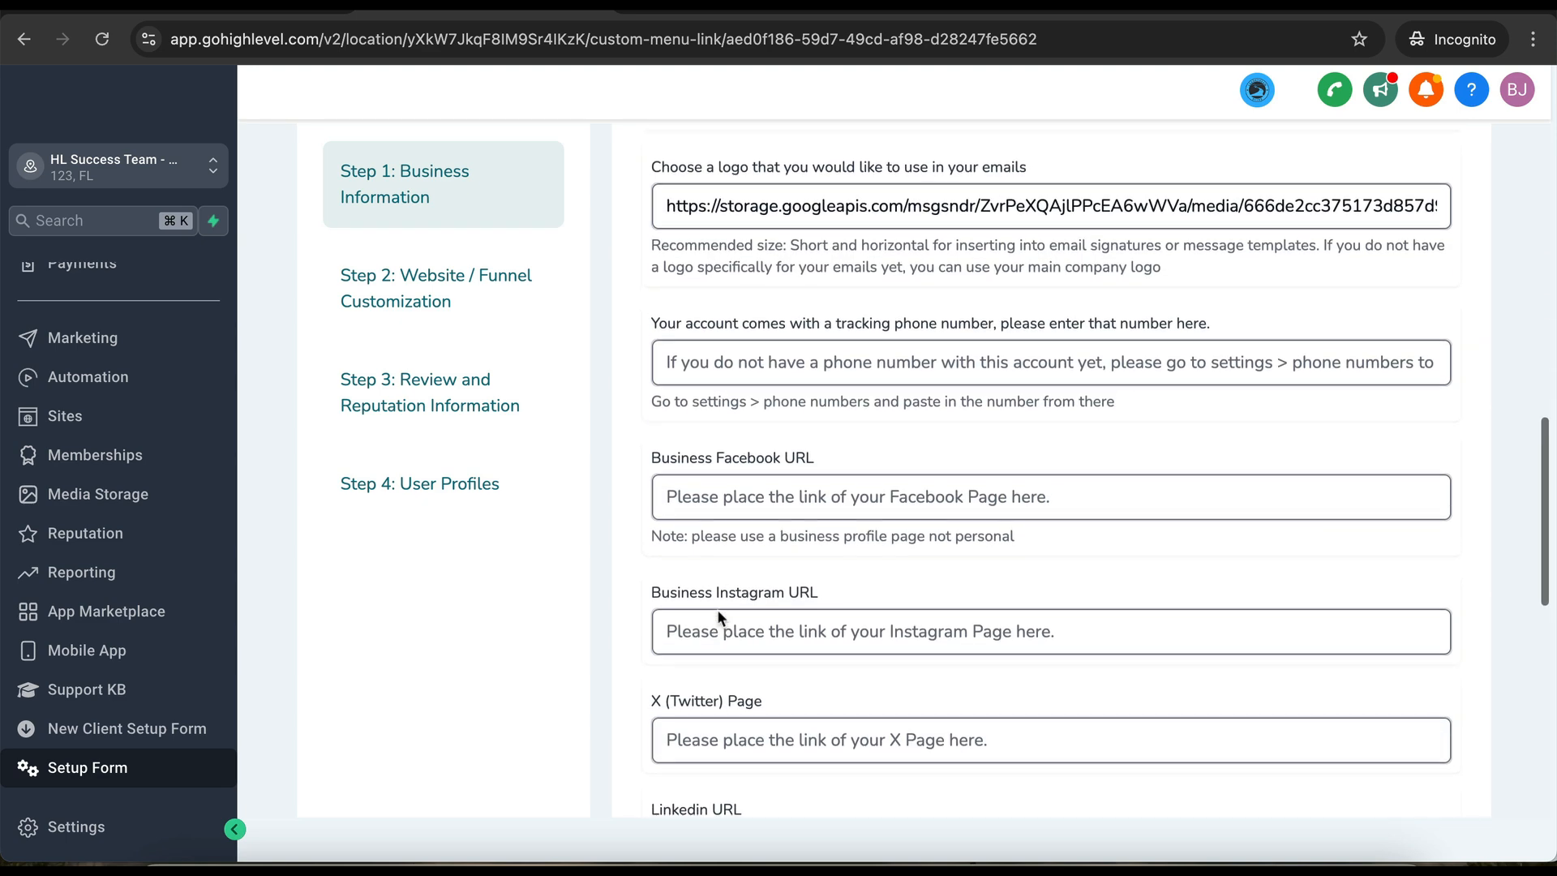
double_click(735, 699)
key(super+c)
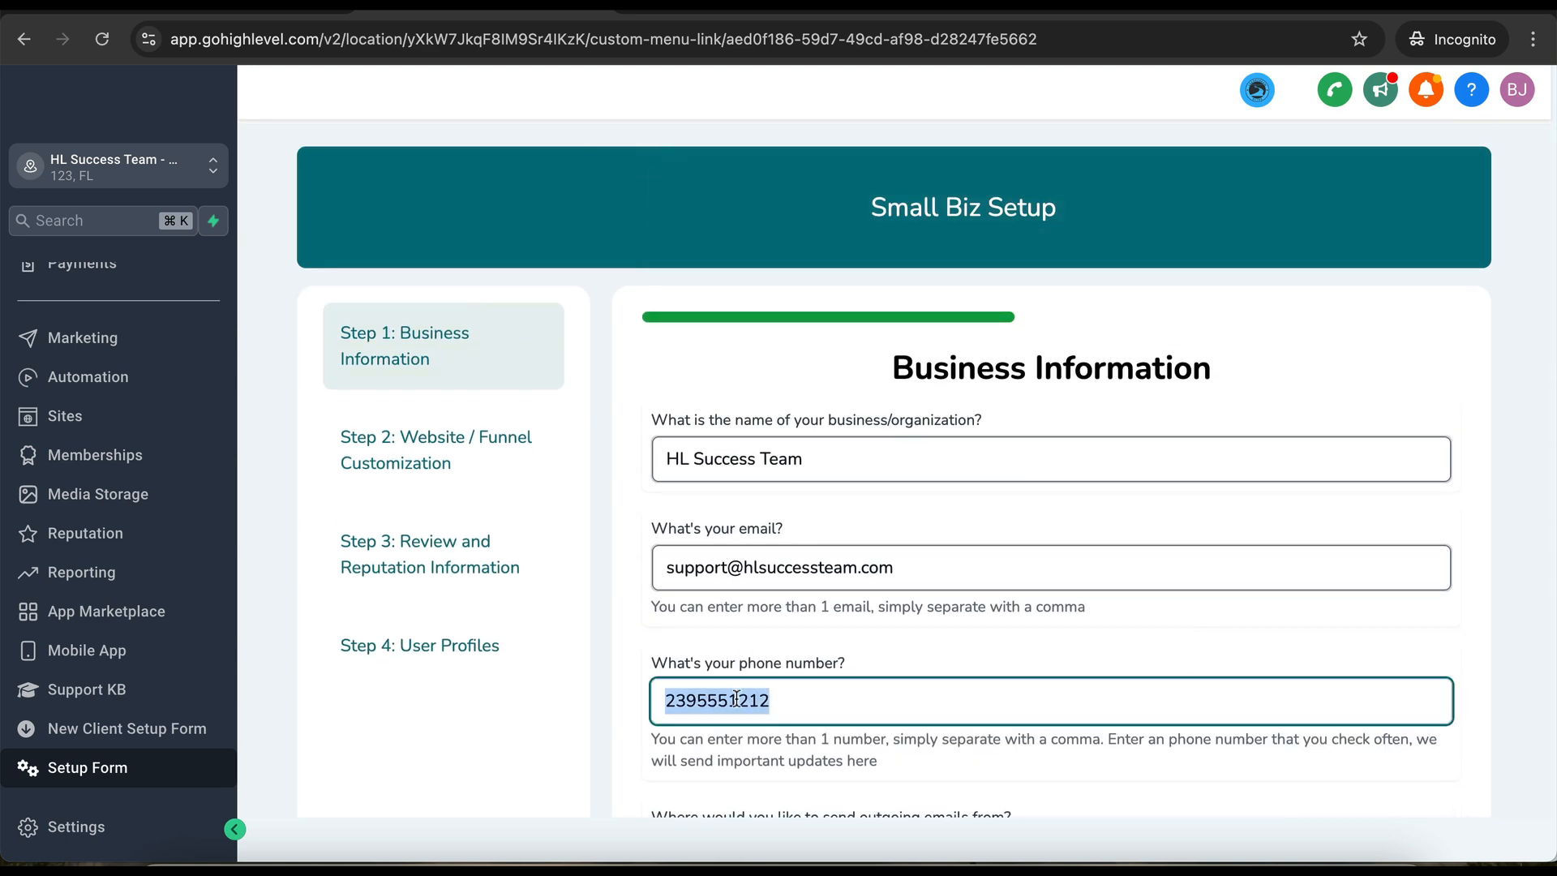
scroll(689, 523, down, 9)
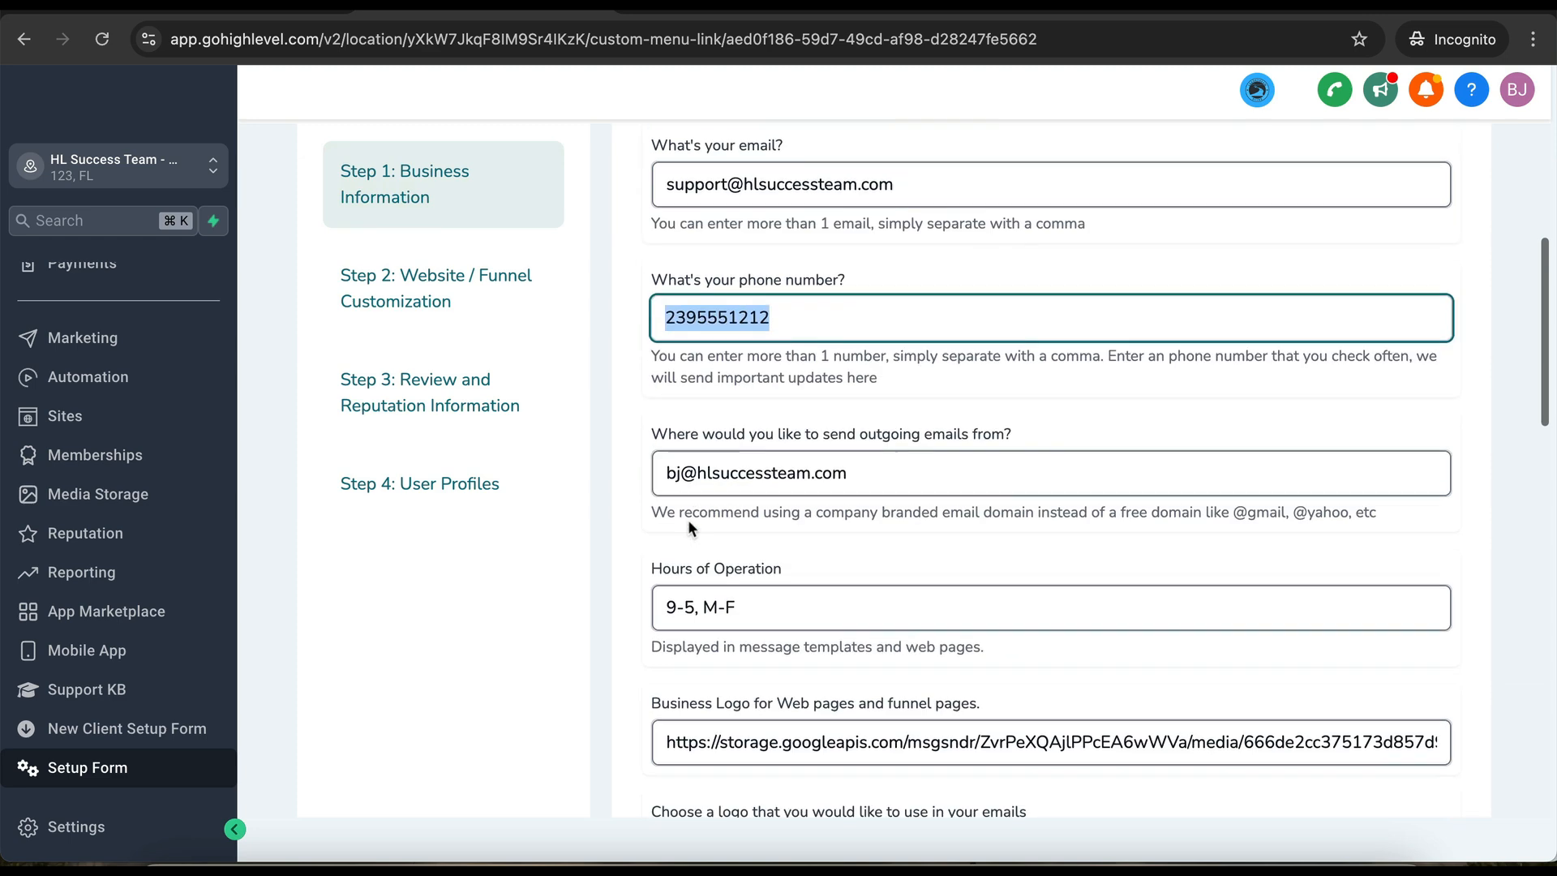
scroll(688, 523, down, 5)
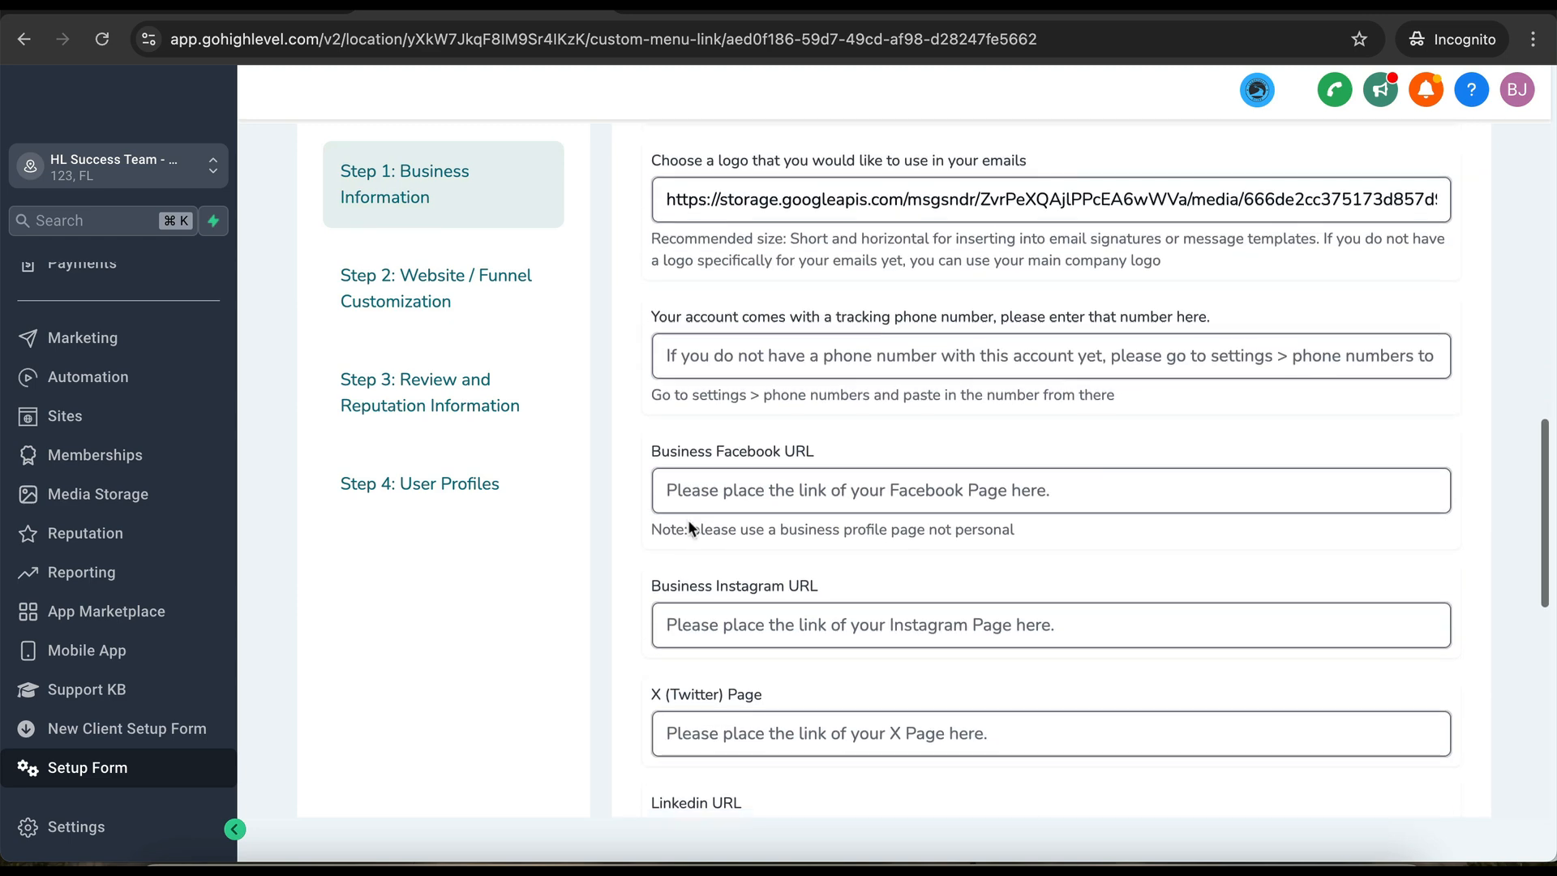
click(741, 277)
key(super+v)
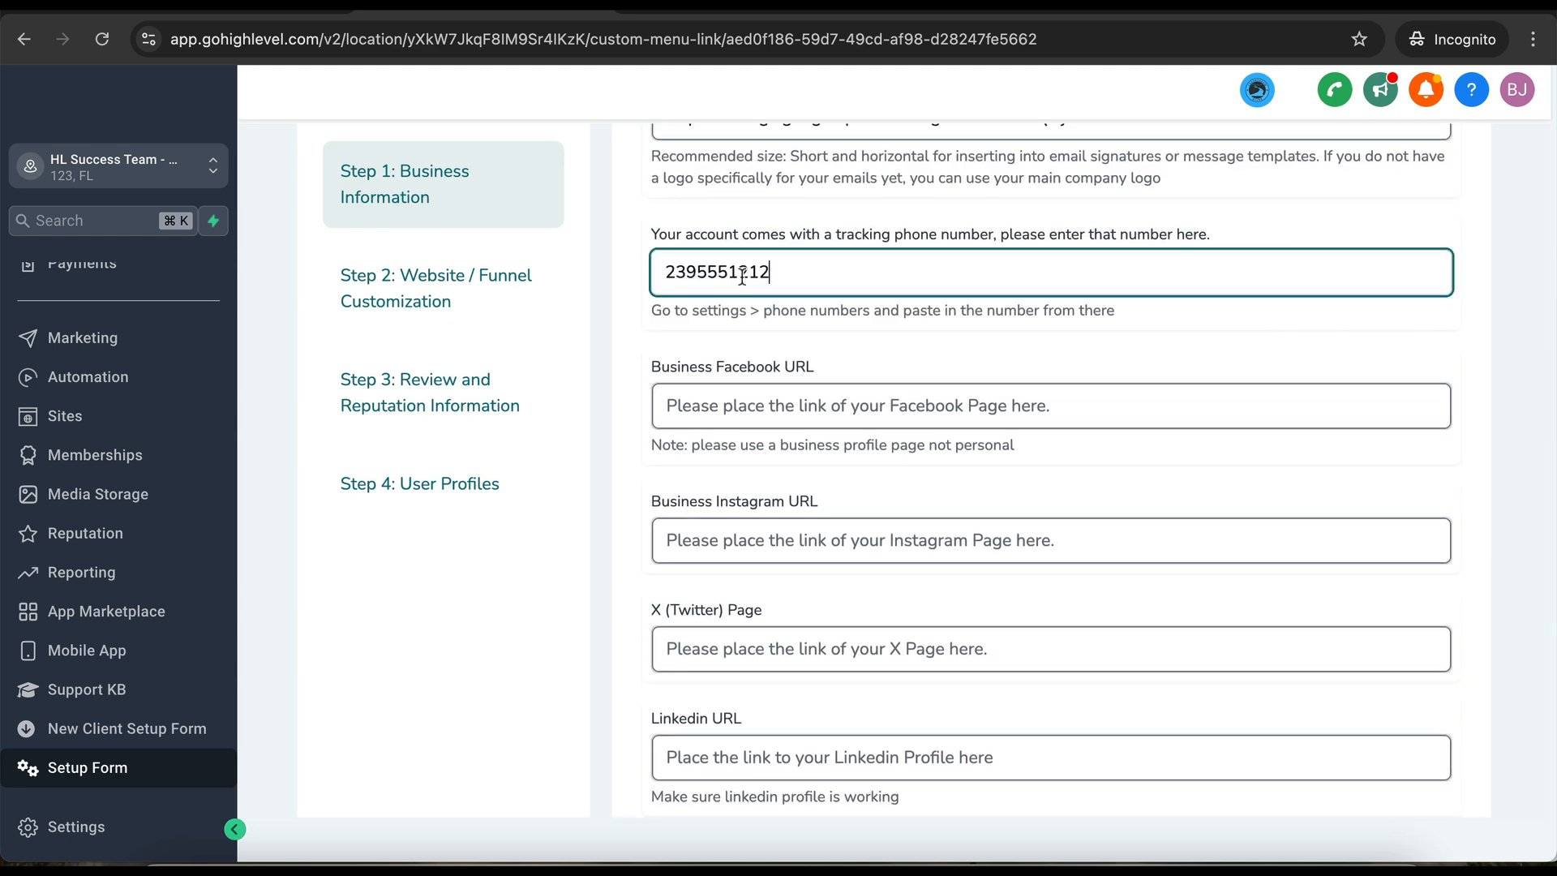
double_click(777, 242)
double_click(771, 270)
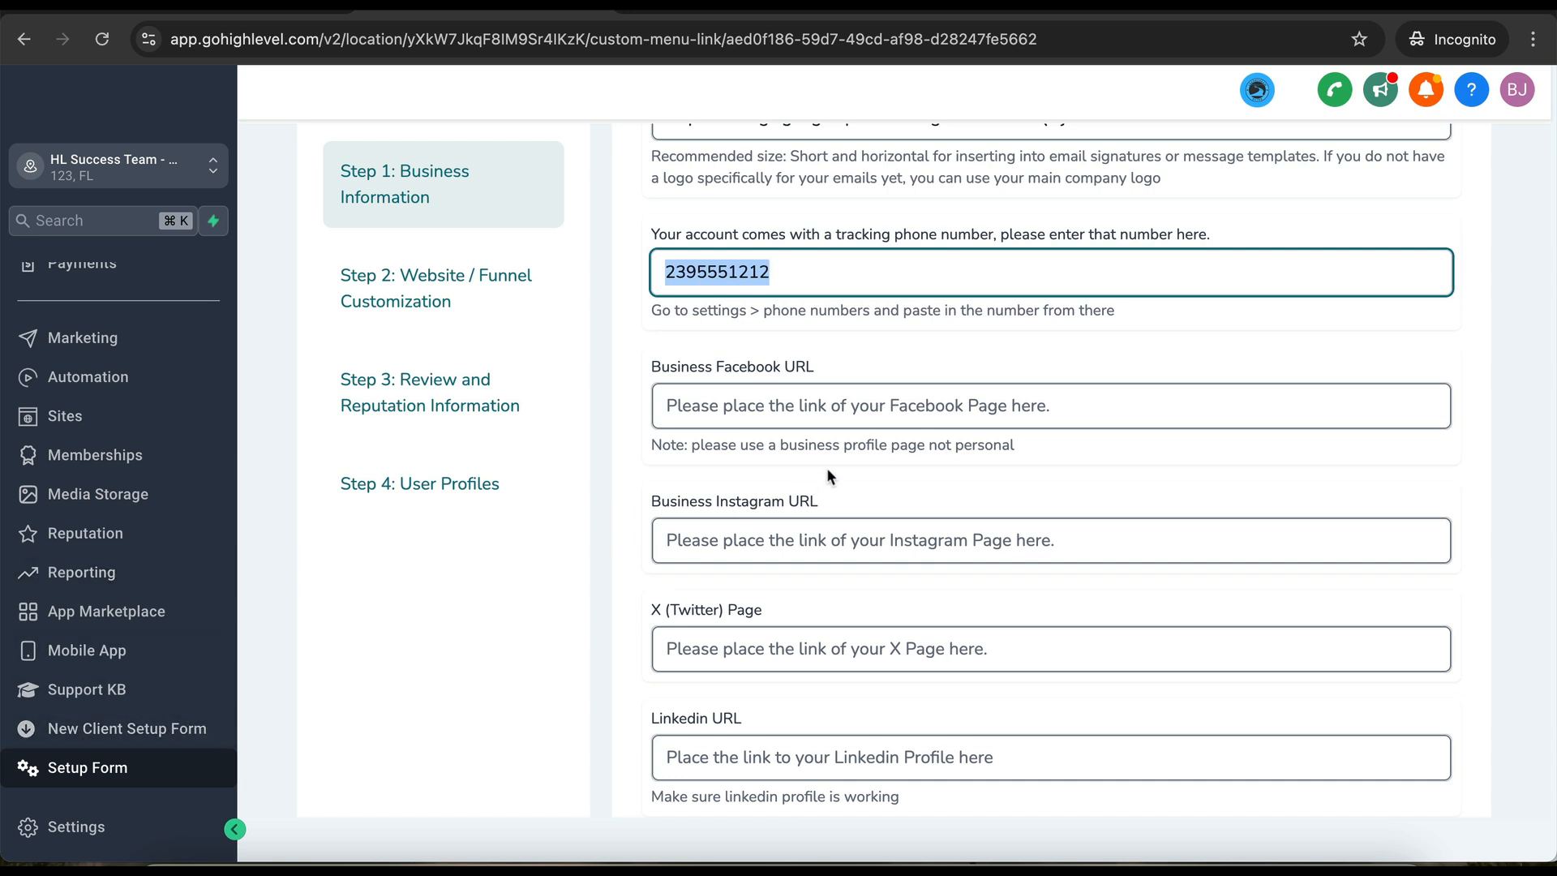
scroll(645, 639, down, 10)
click(683, 716)
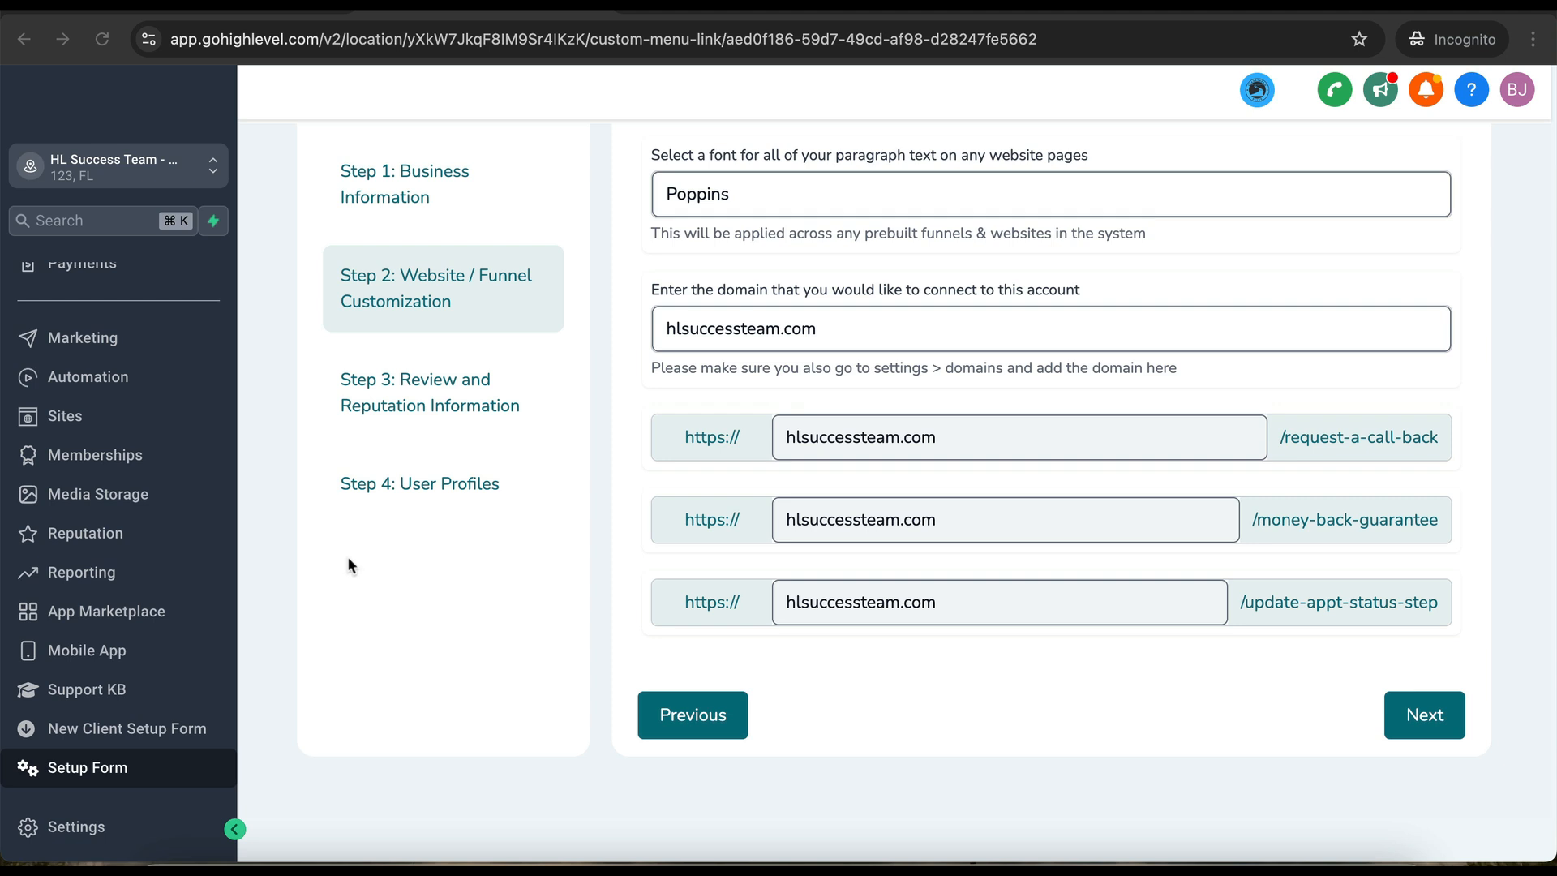
- Check Step 2's hlsuccessteam.com domain, then pass through Settings back to the main navigation
scroll(319, 577, up, 1)
scroll(165, 560, up, 2)
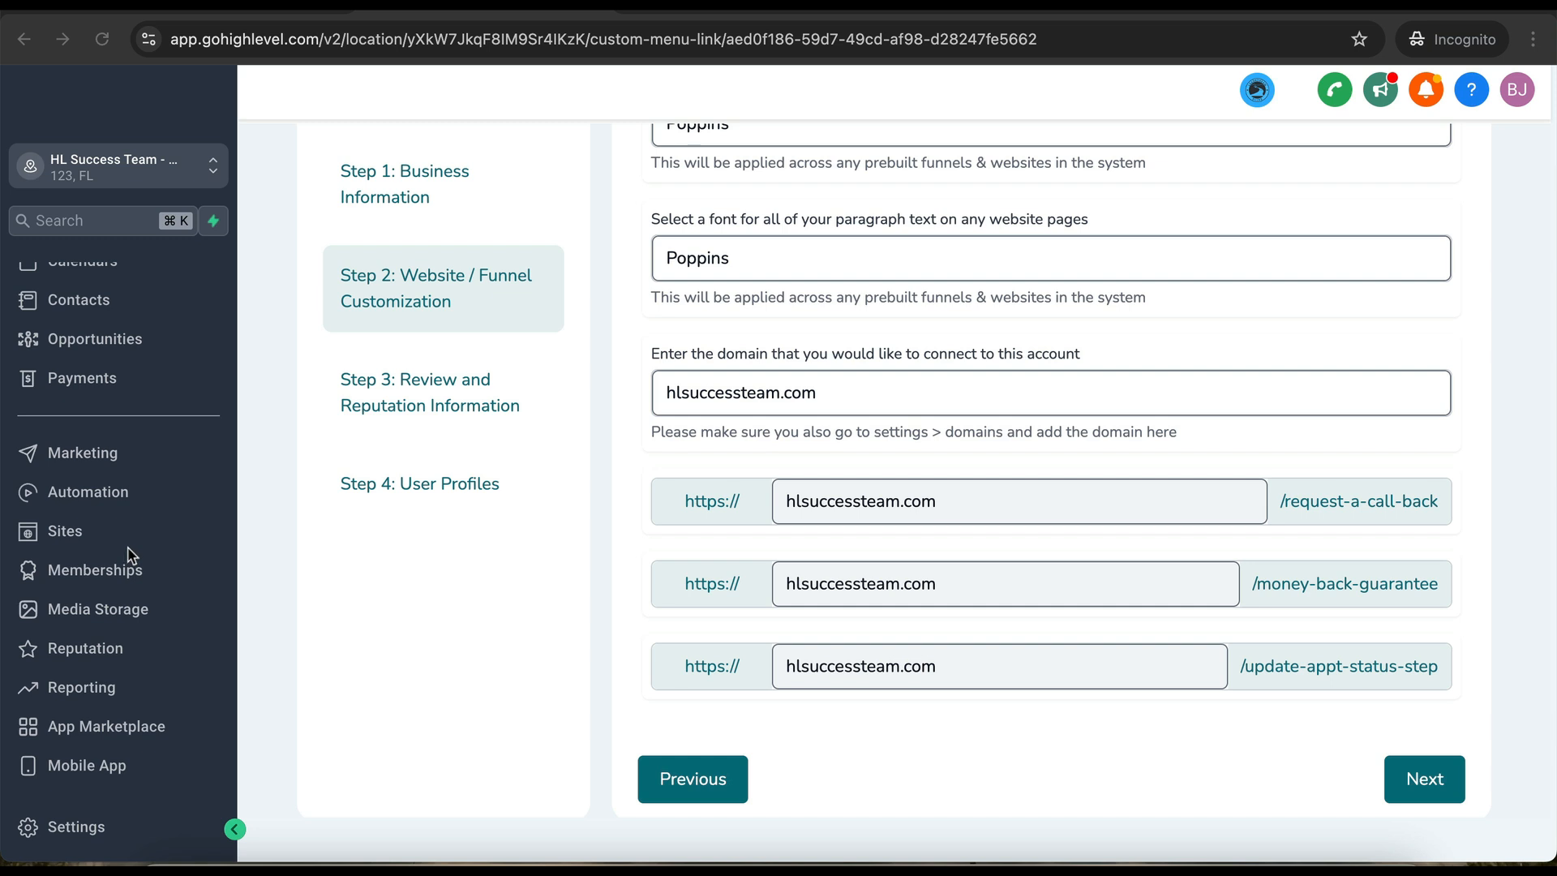
scroll(130, 556, down, 1)
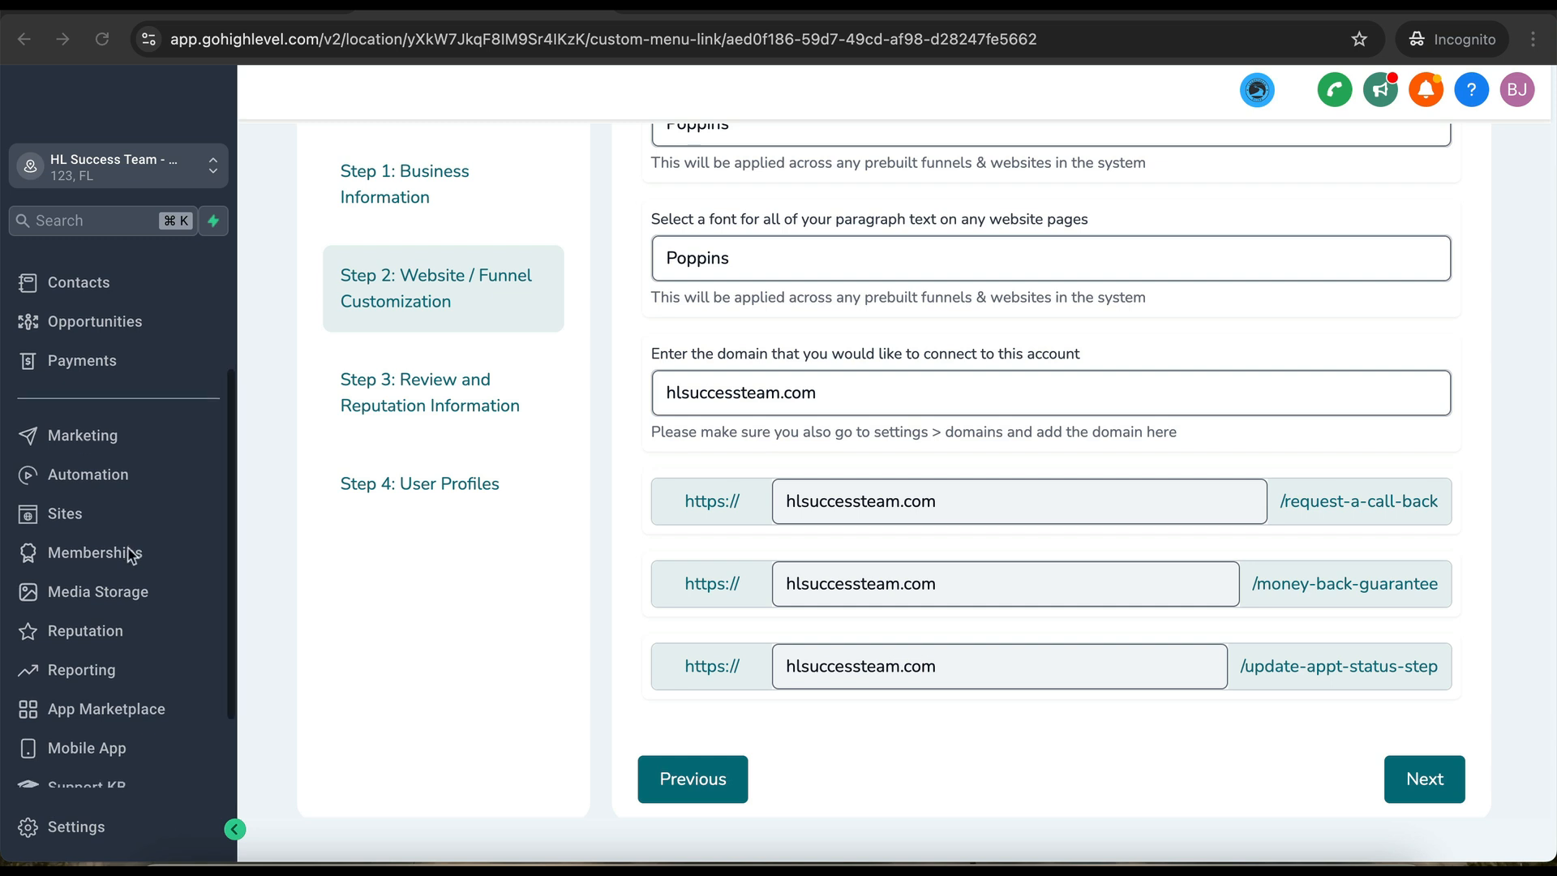
click(92, 823)
scroll(103, 685, down, 4)
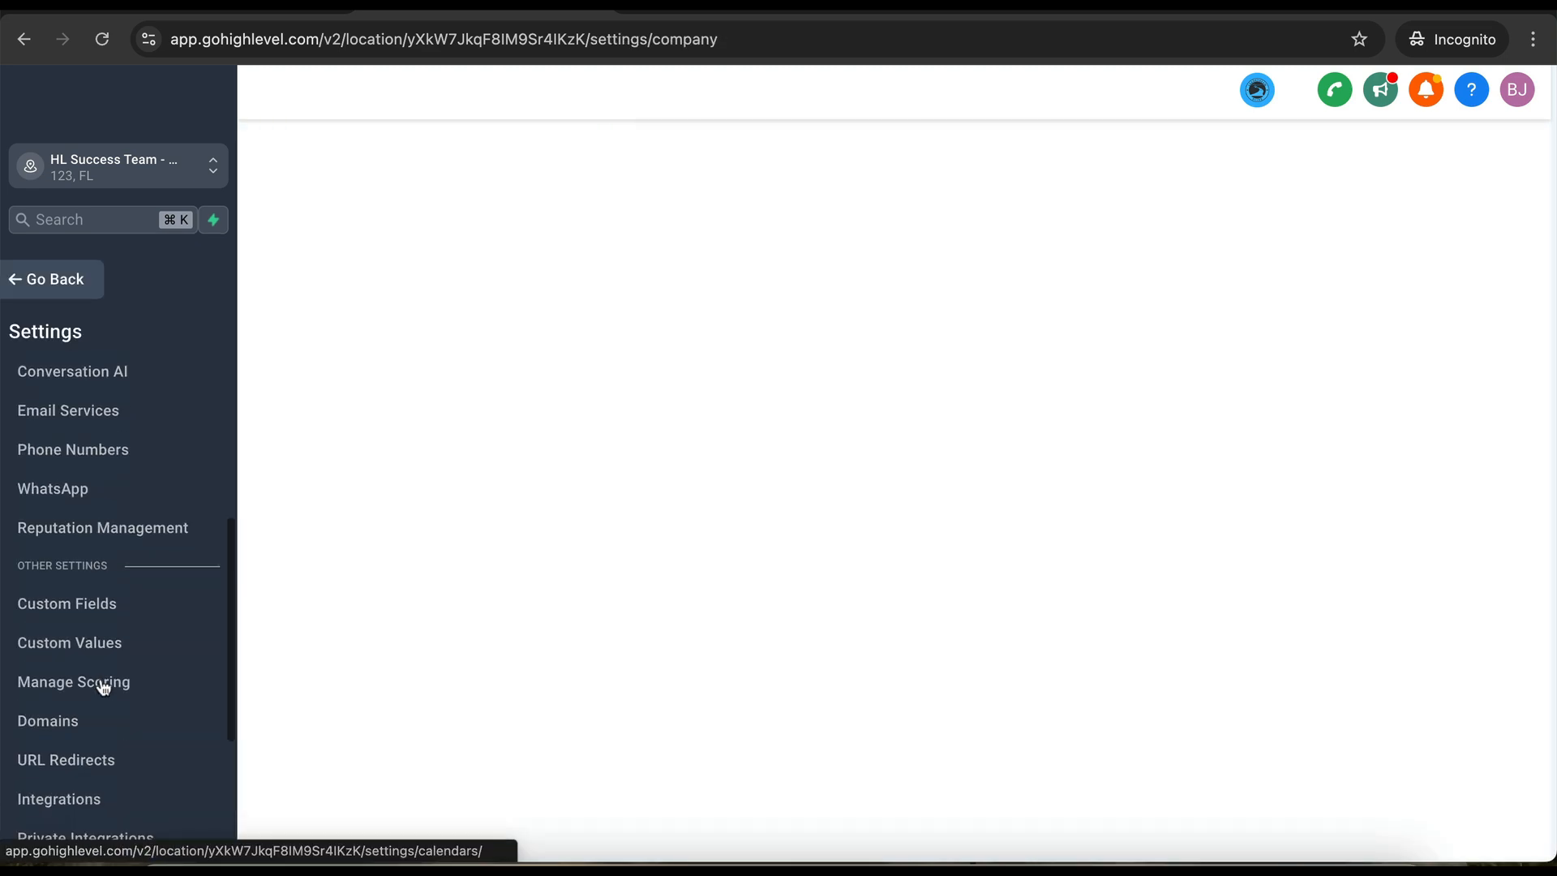
scroll(103, 685, down, 3)
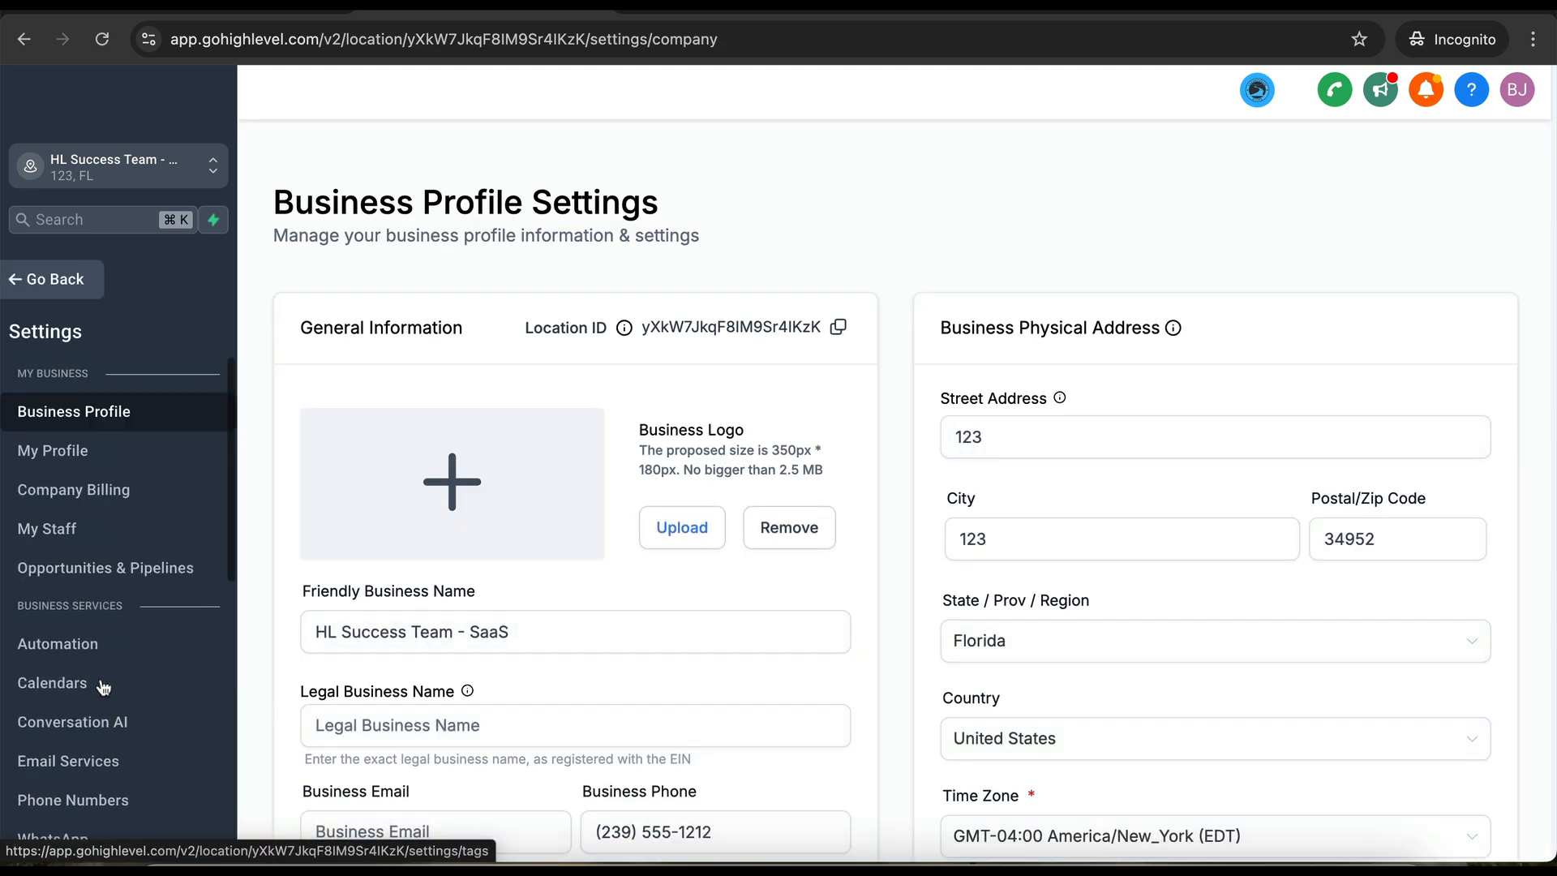
click(53, 278)
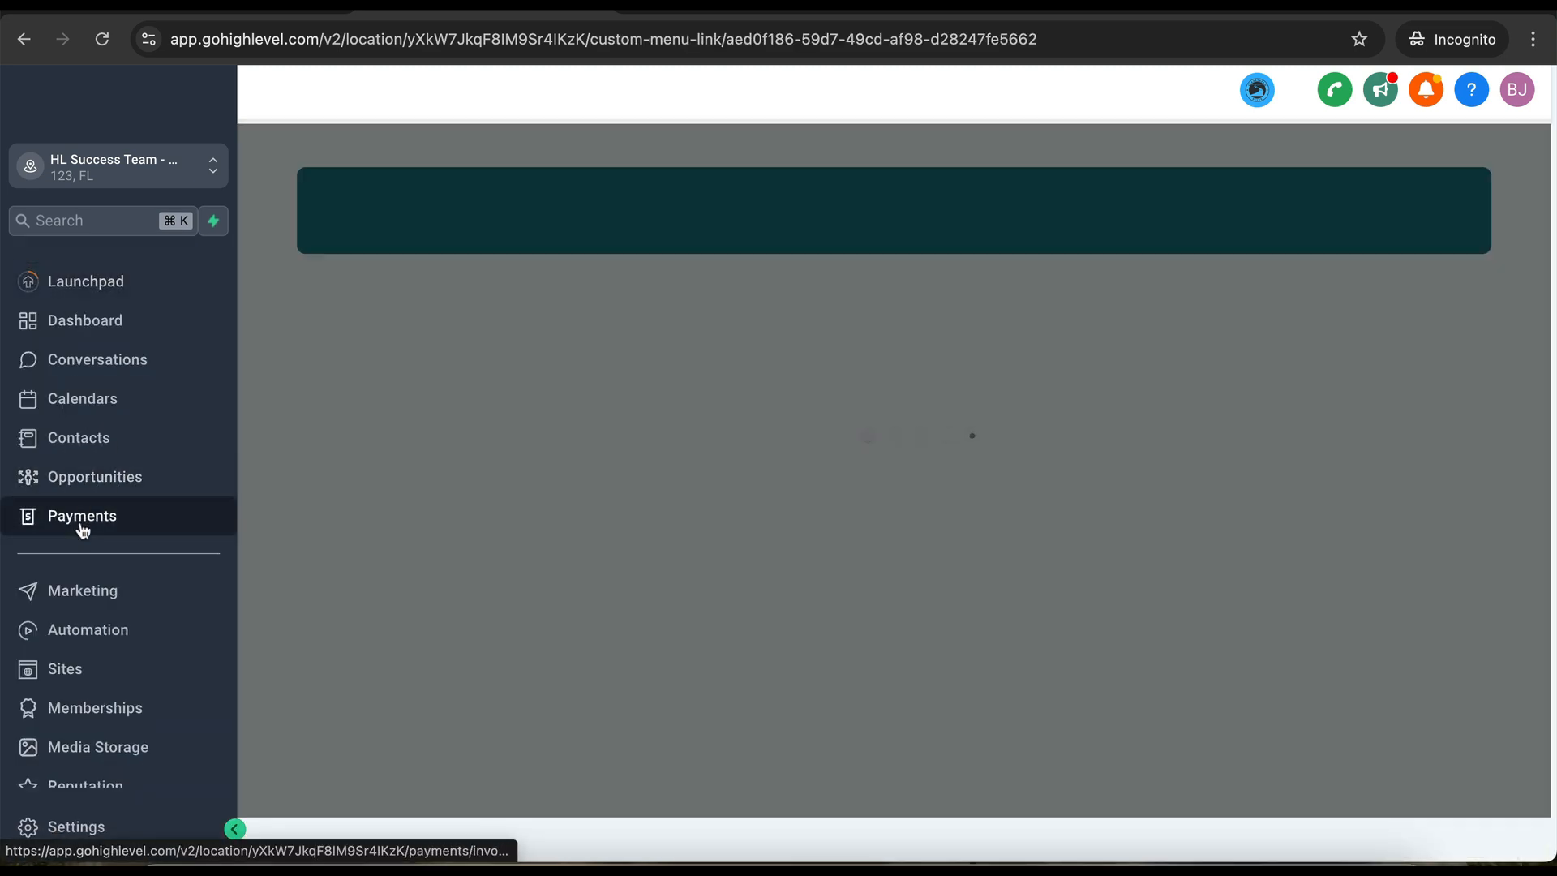
- Reach the empty Payments Products list, glance at Stripe import, and begin a new product
click(82, 523)
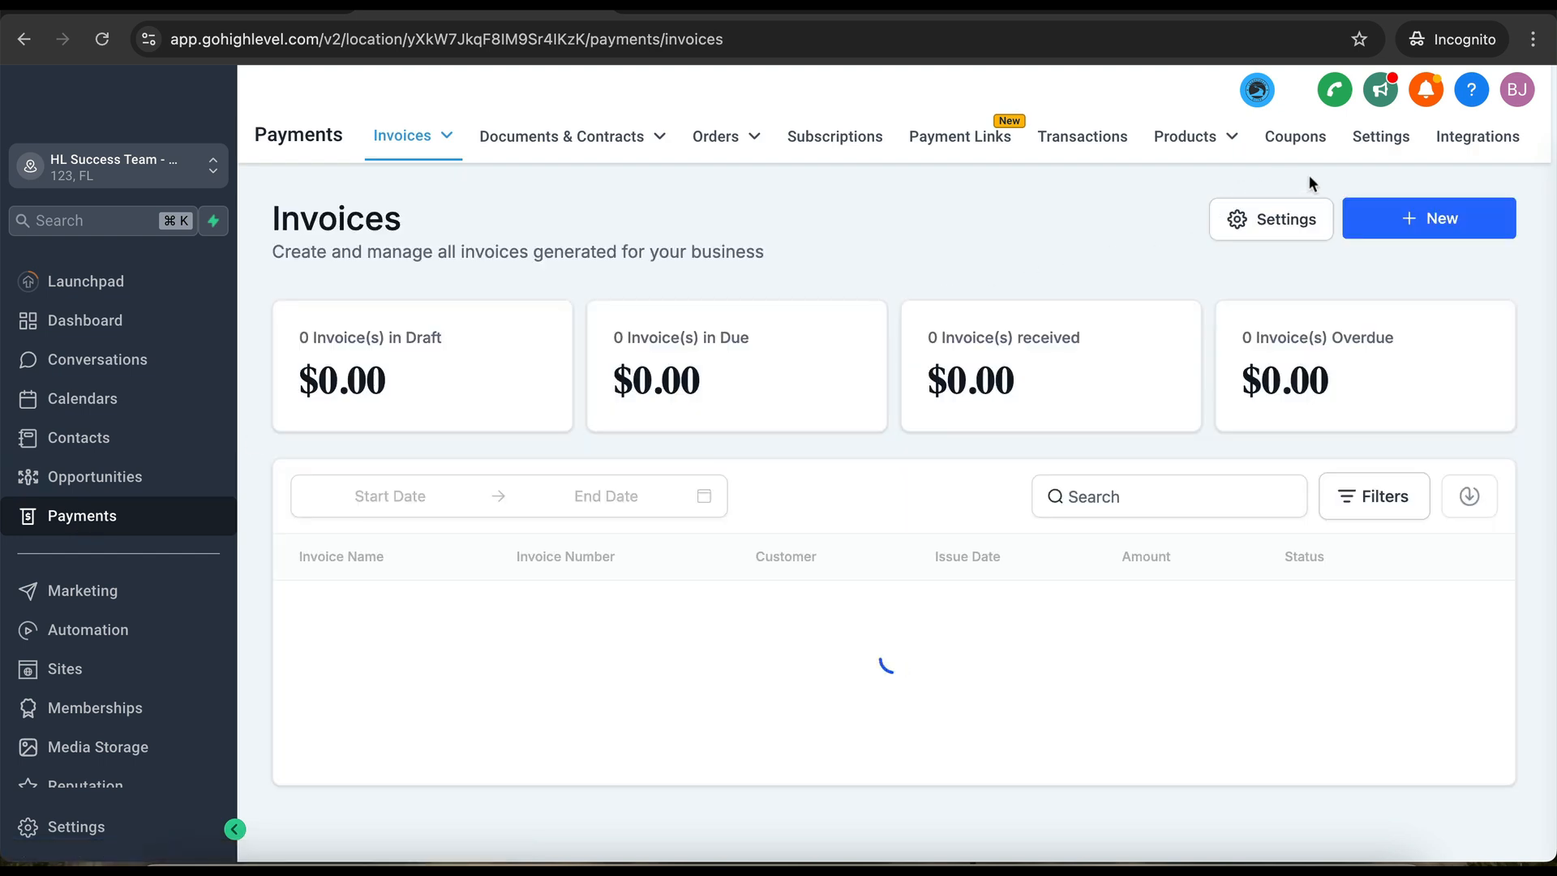
click(1472, 145)
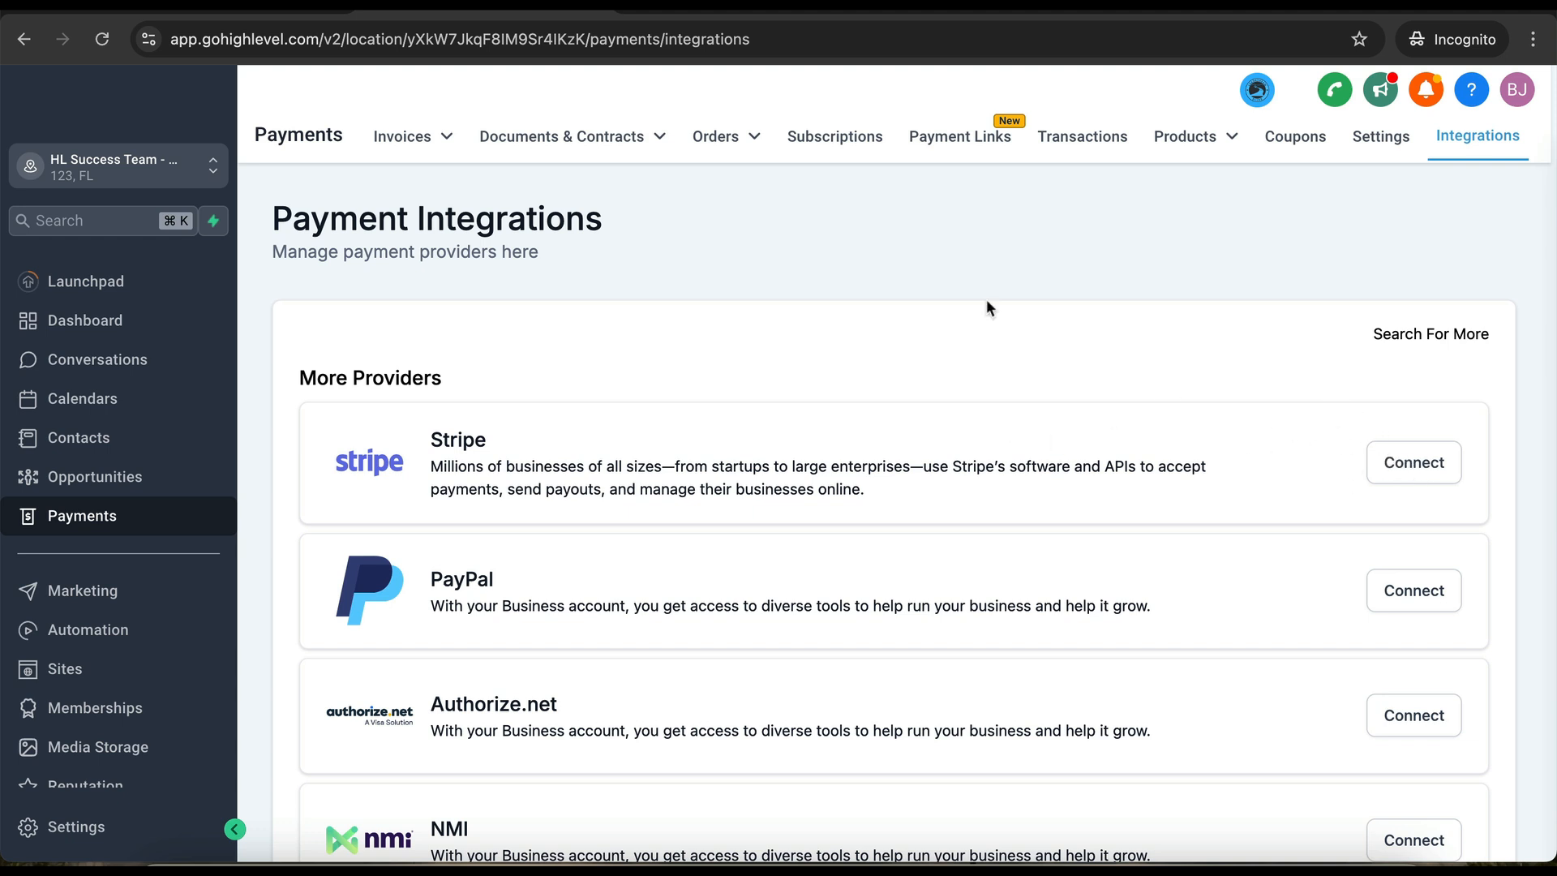
click(1190, 143)
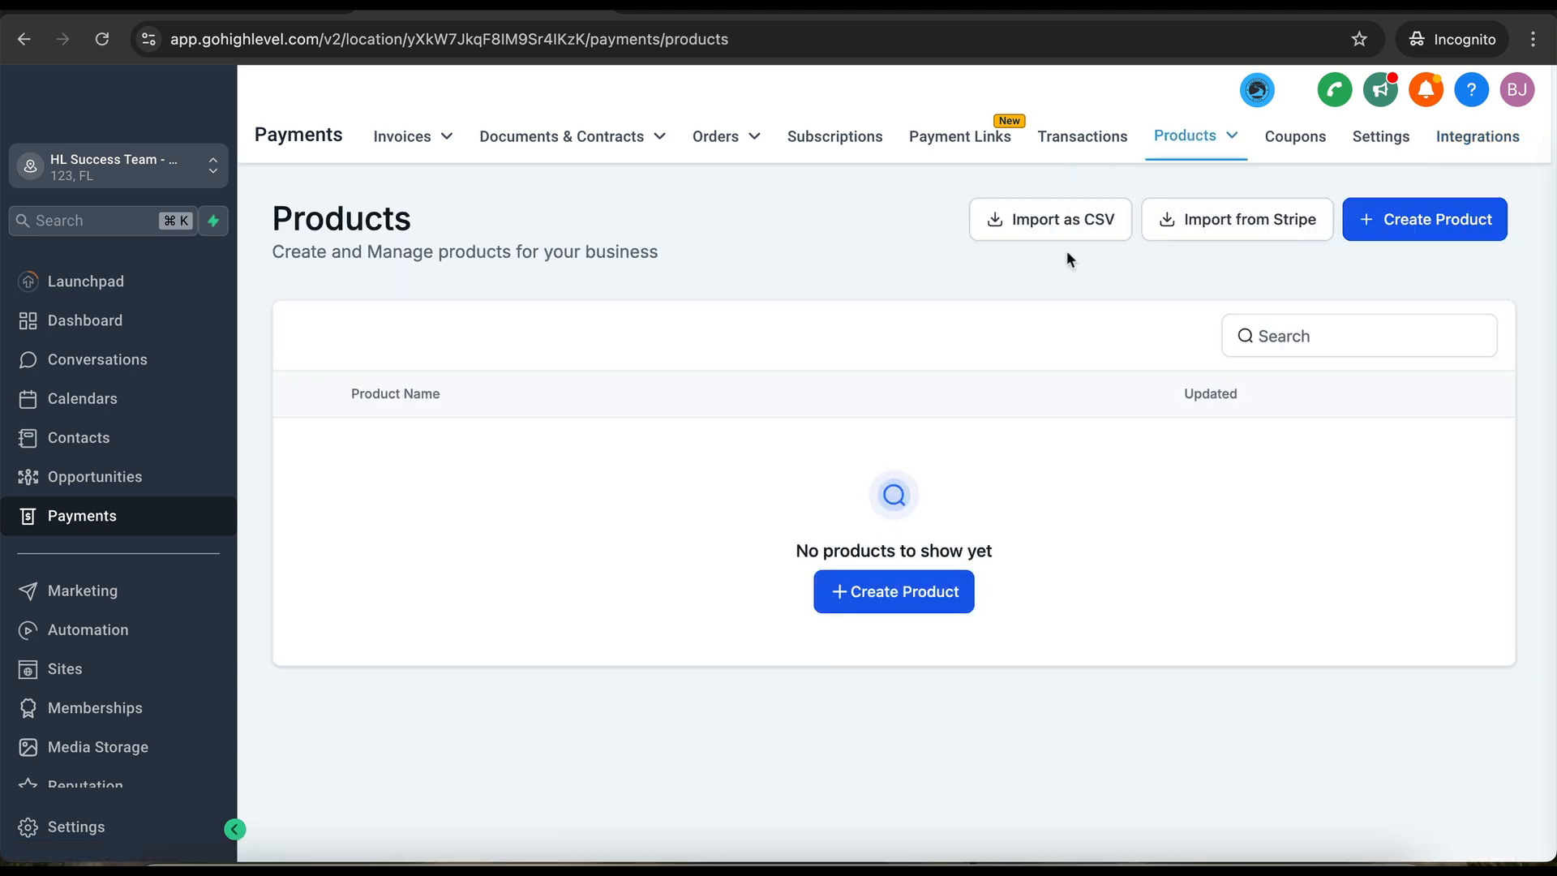
click(1236, 223)
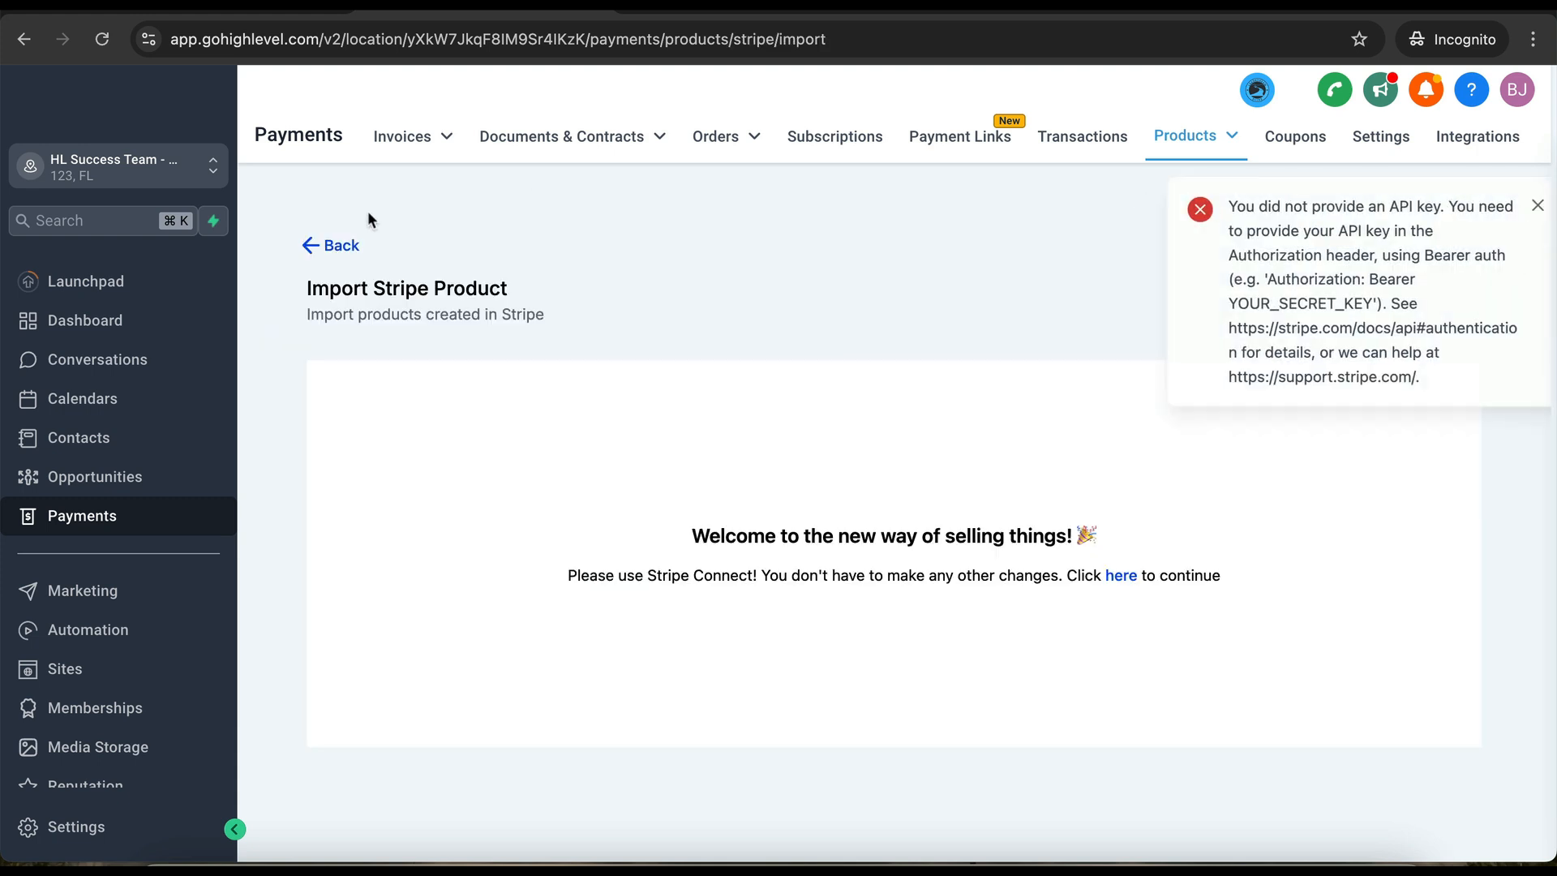
click(313, 246)
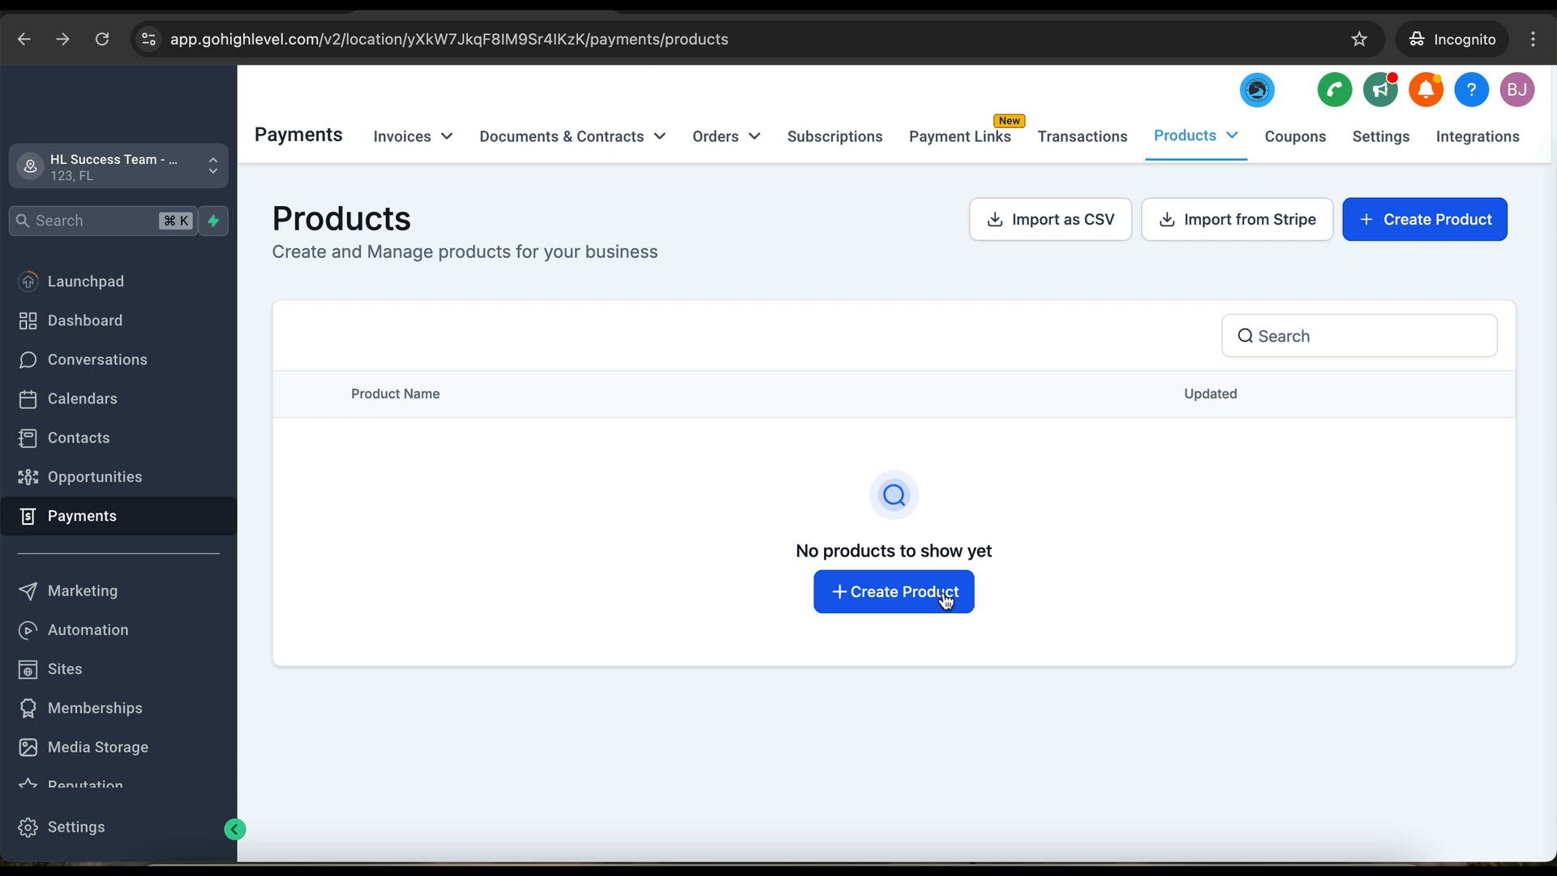
click(945, 598)
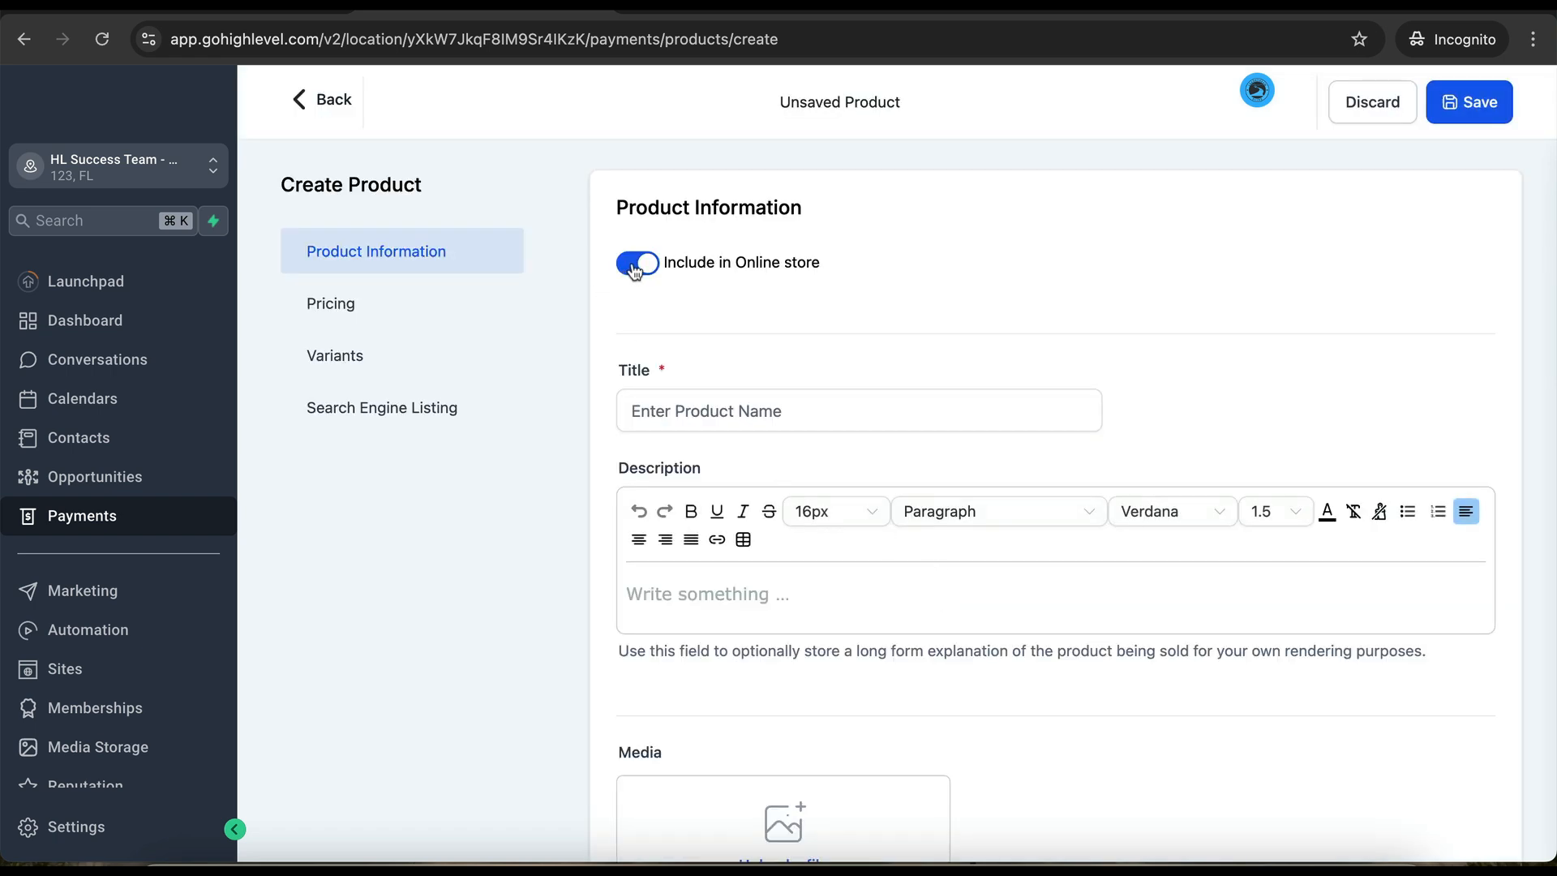
- Keep the new product out of the online store and title it 'Tier 1 - Monthly'
click(637, 262)
click(753, 427)
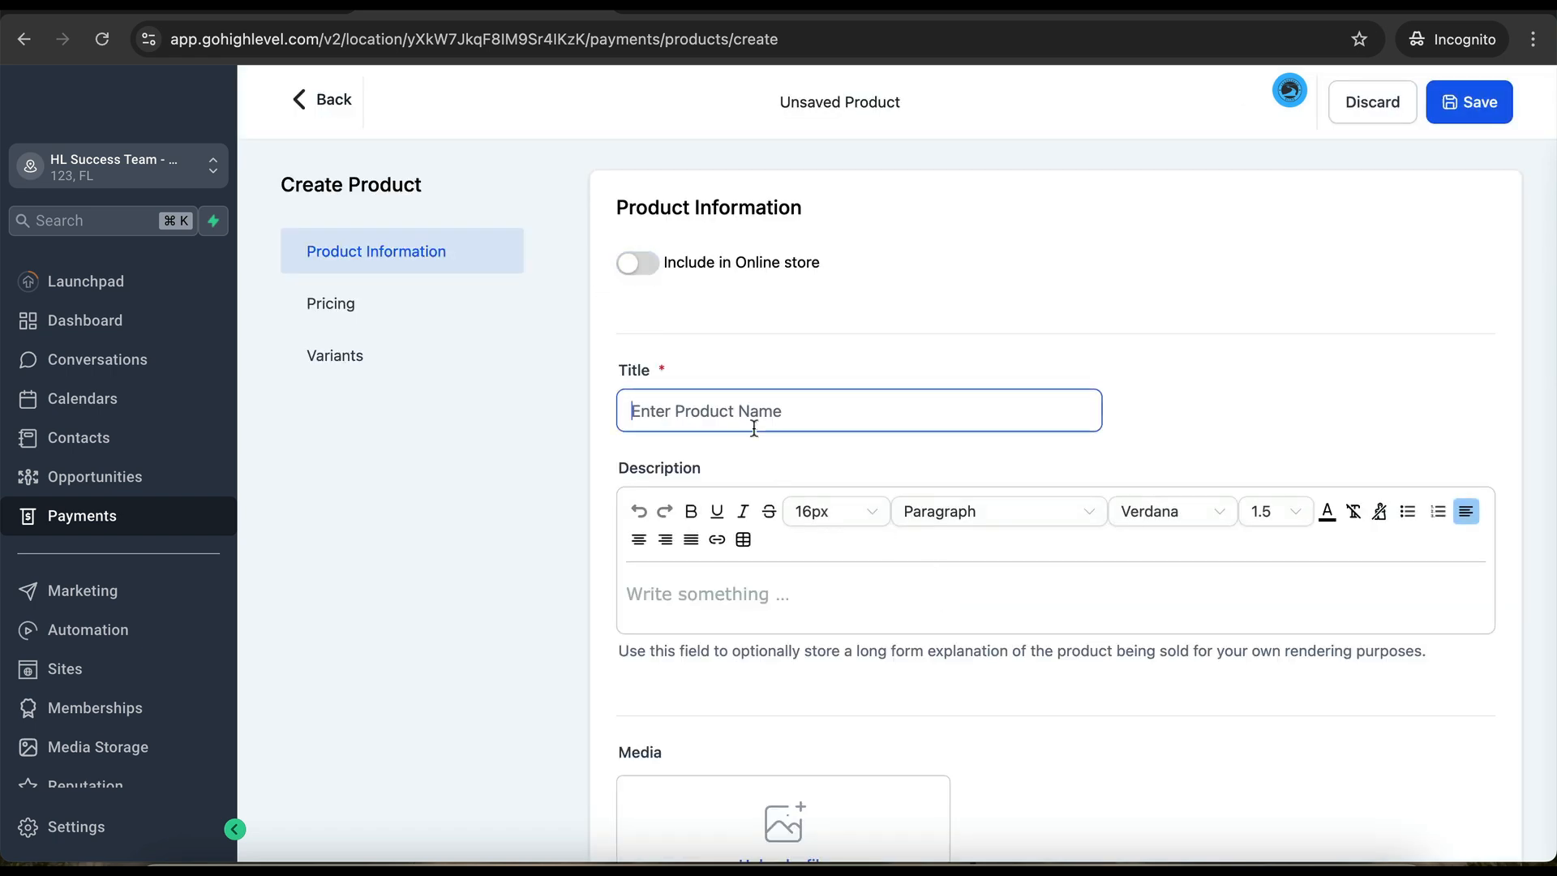
text(Tier )
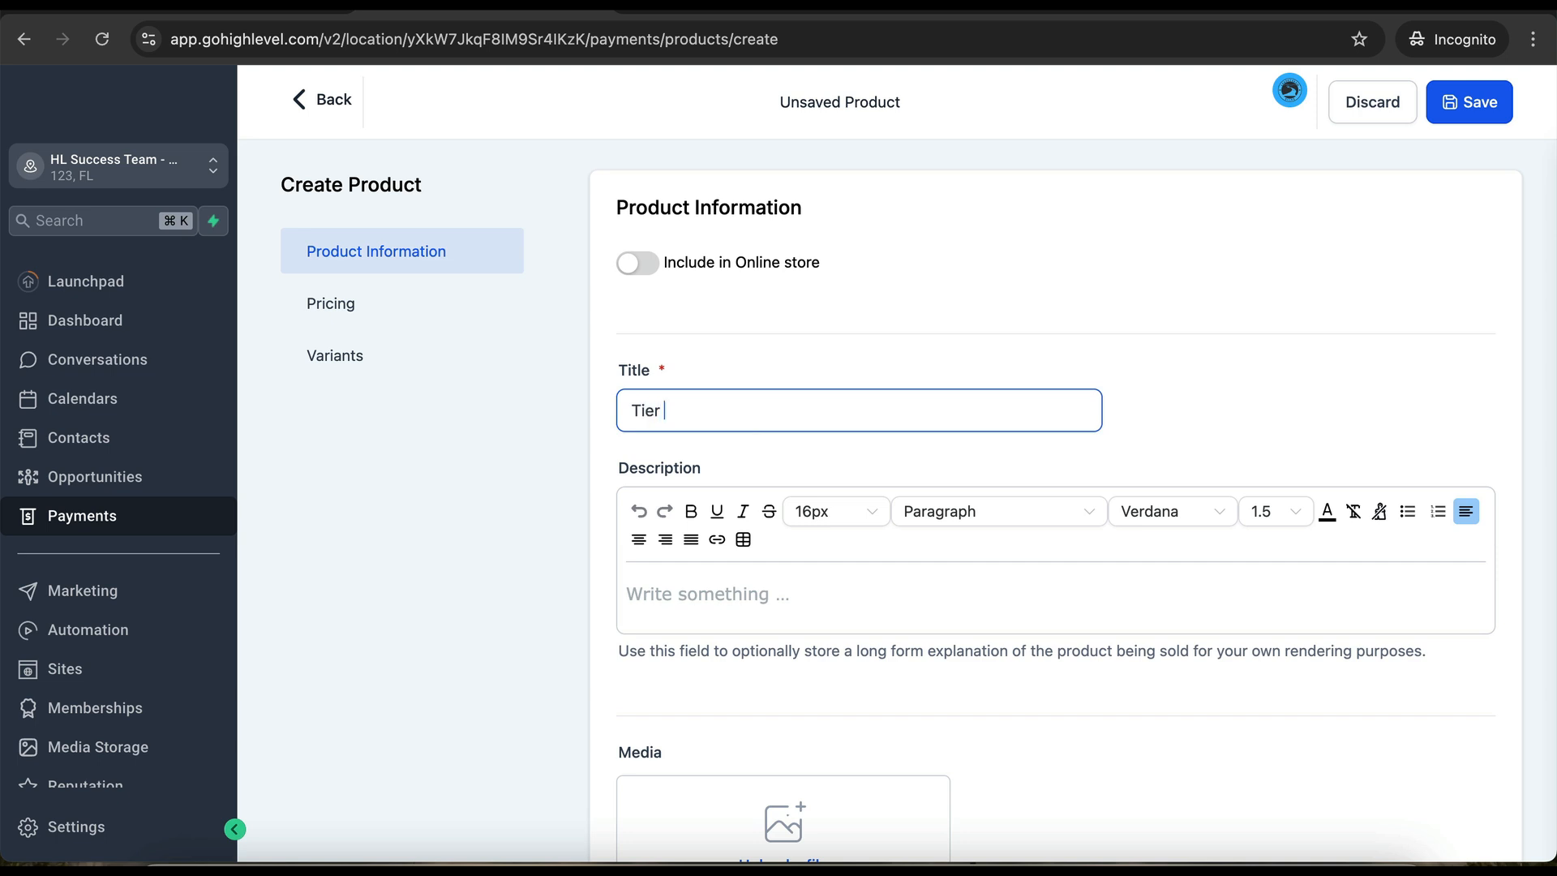
text(1 - Monthly)
- Make the product's price recurring with an amount of 97
scroll(794, 442, down, 2)
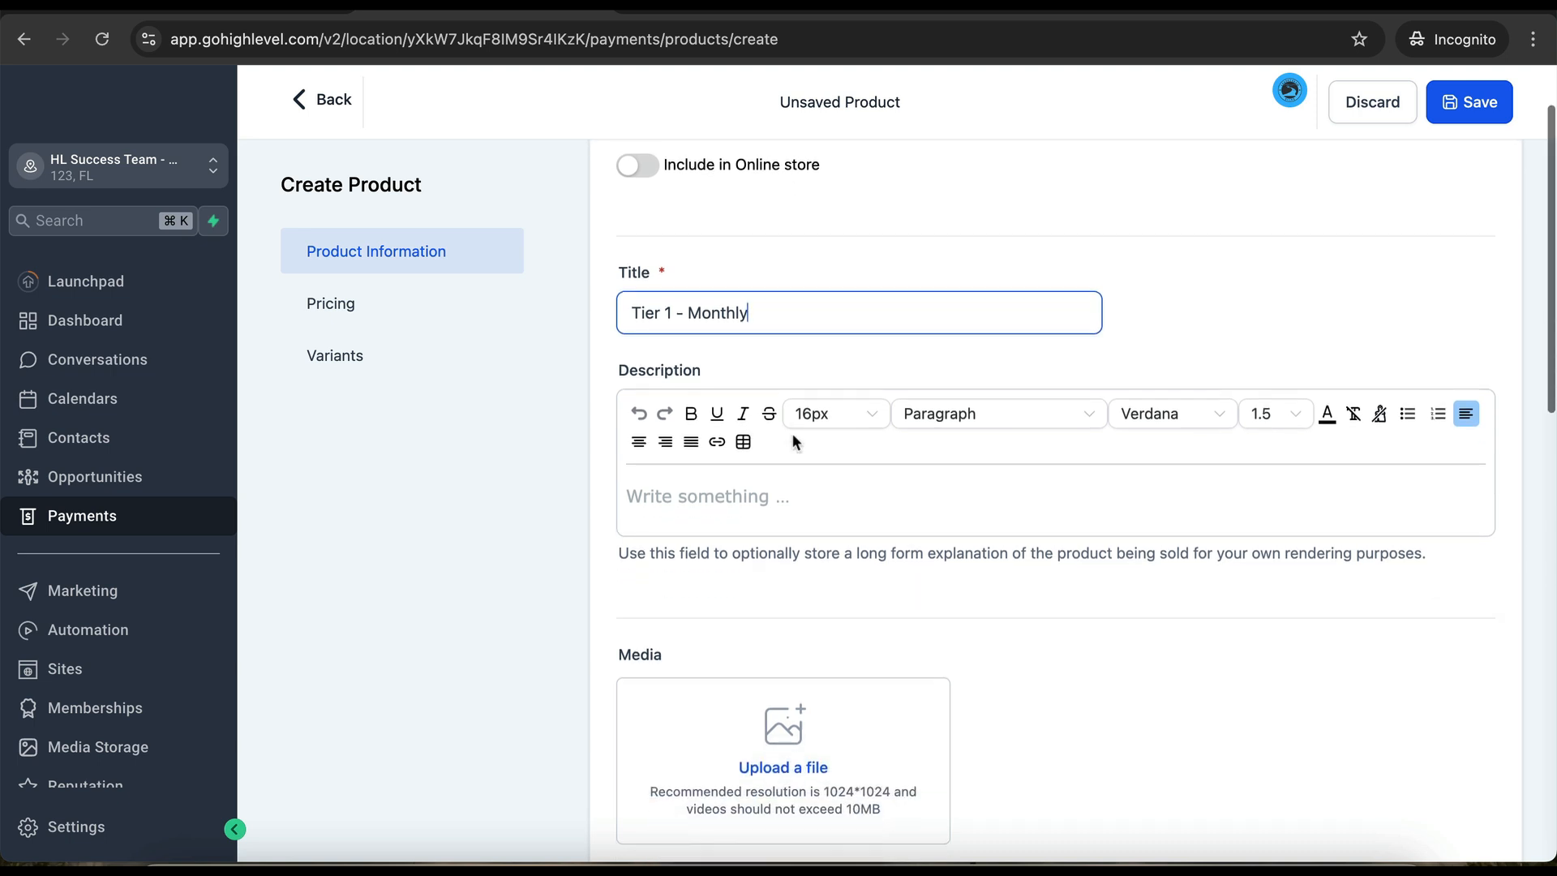
scroll(824, 386, down, 8)
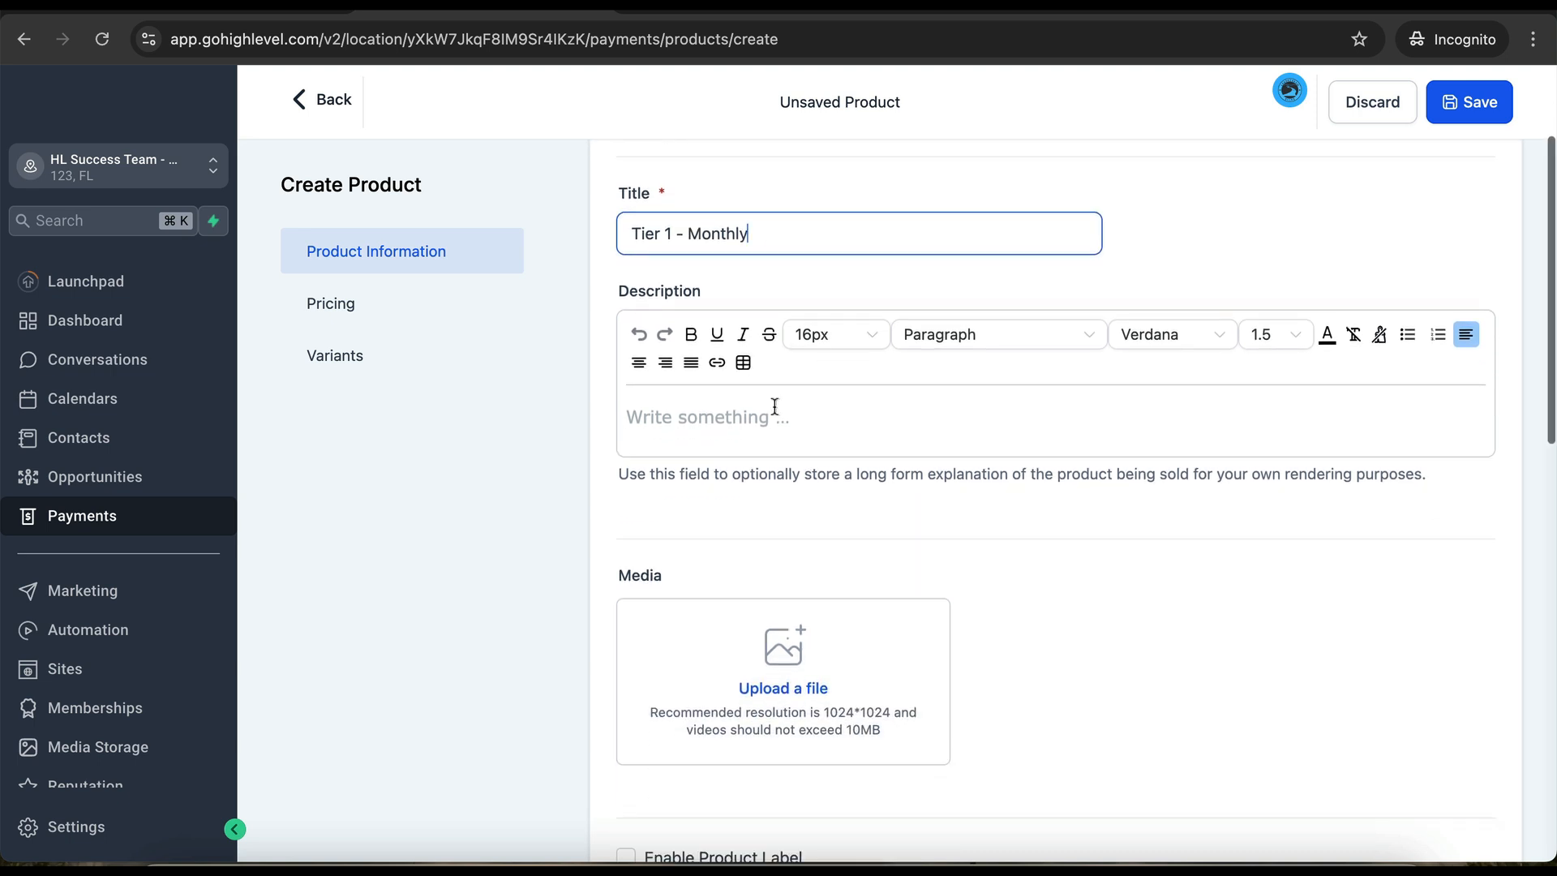
scroll(778, 373, down, 7)
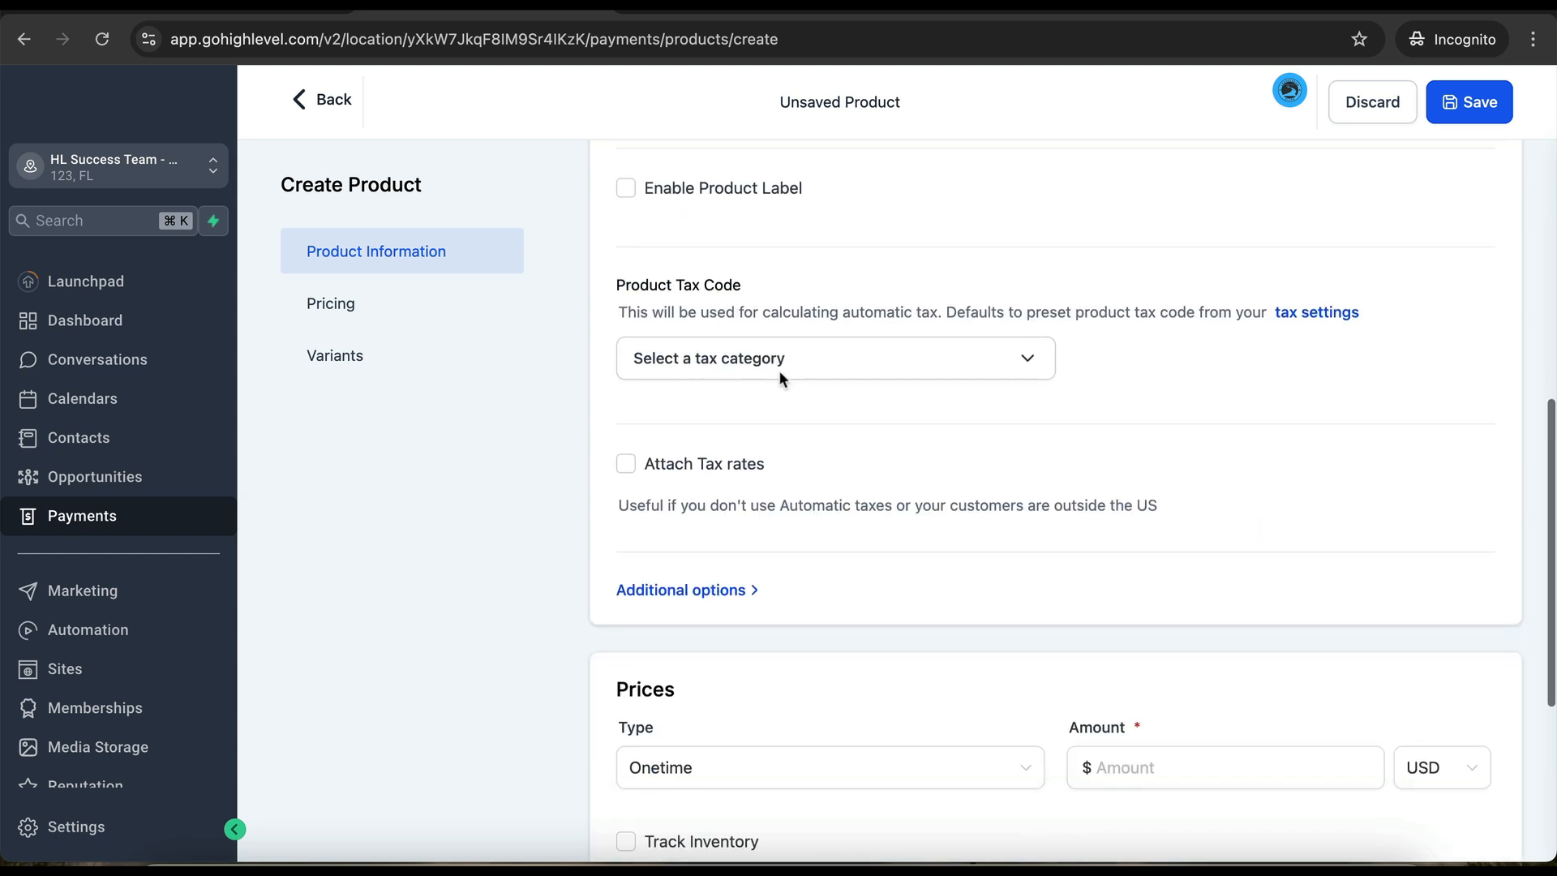
click(805, 421)
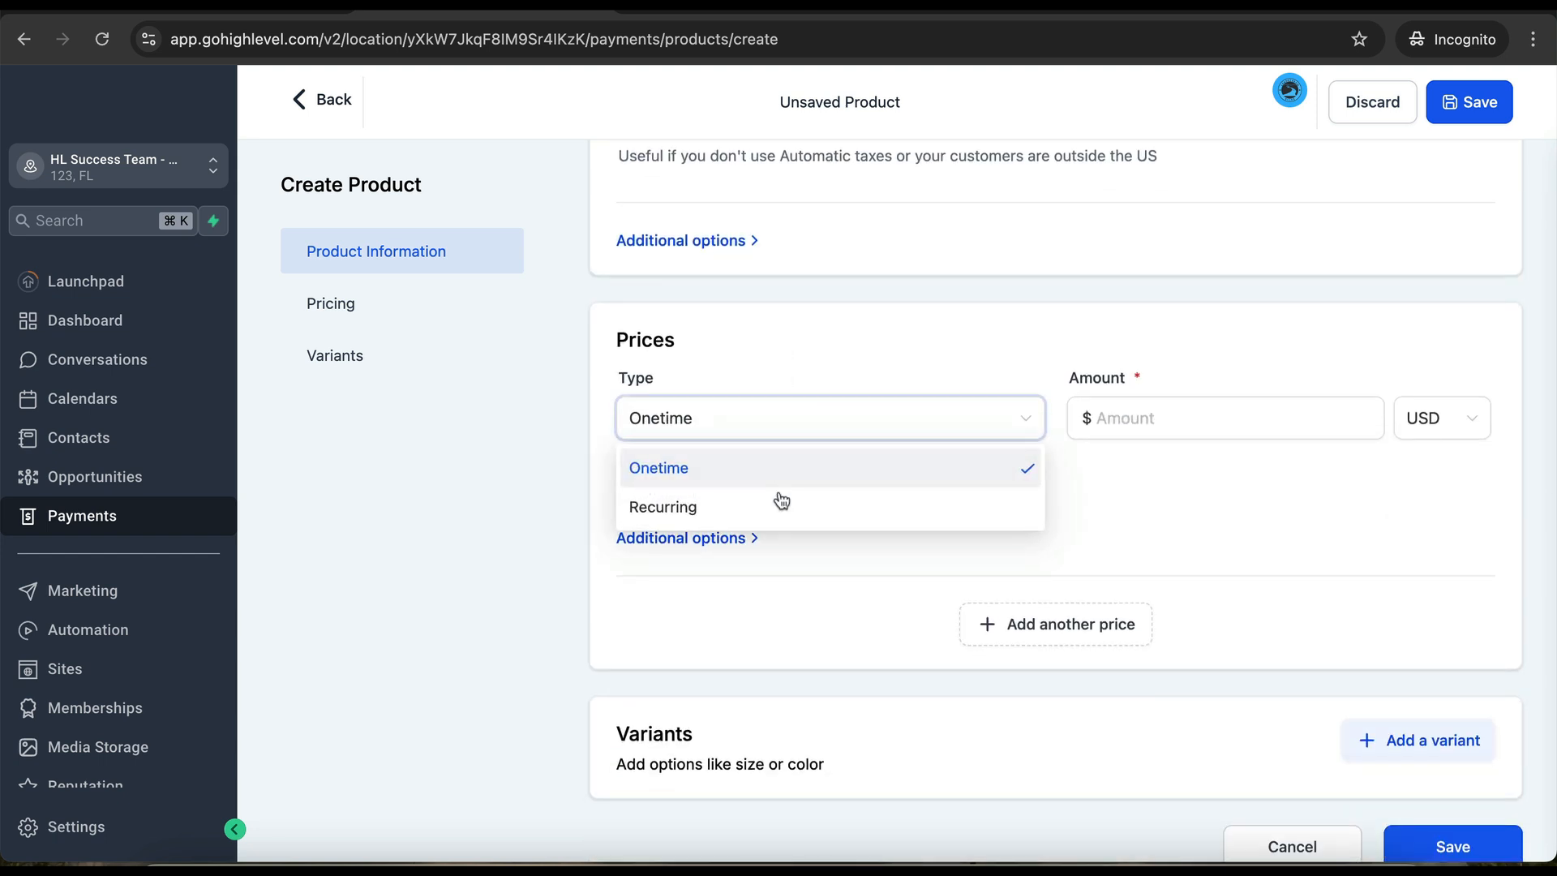
click(780, 502)
click(1126, 423)
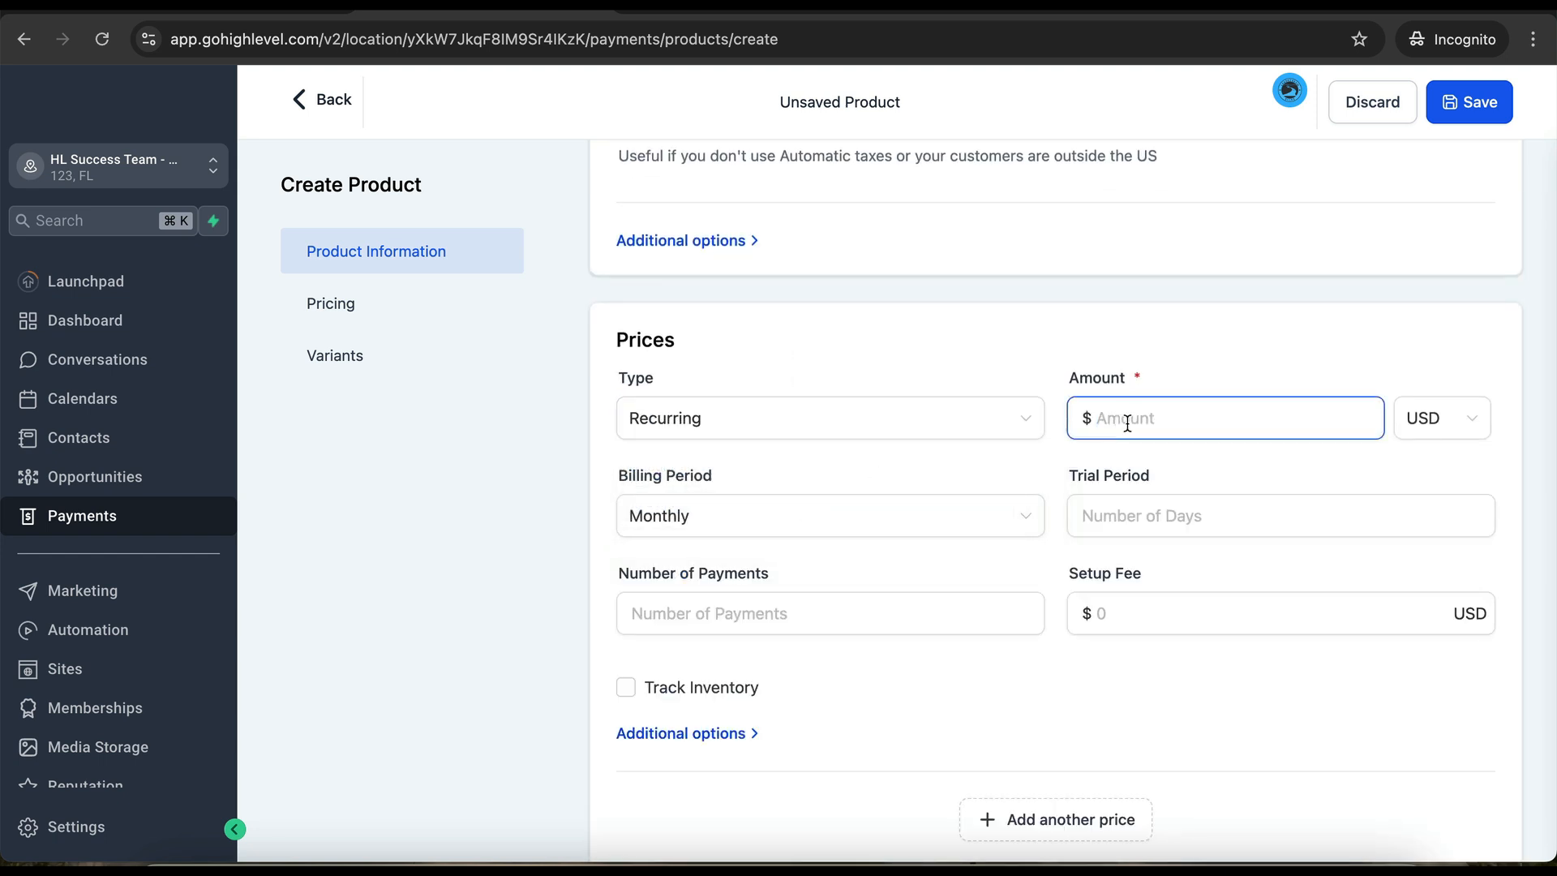
text(97)
- Leave the trial period blank, set a 97 setup fee, save, and return to Products
click(1110, 521)
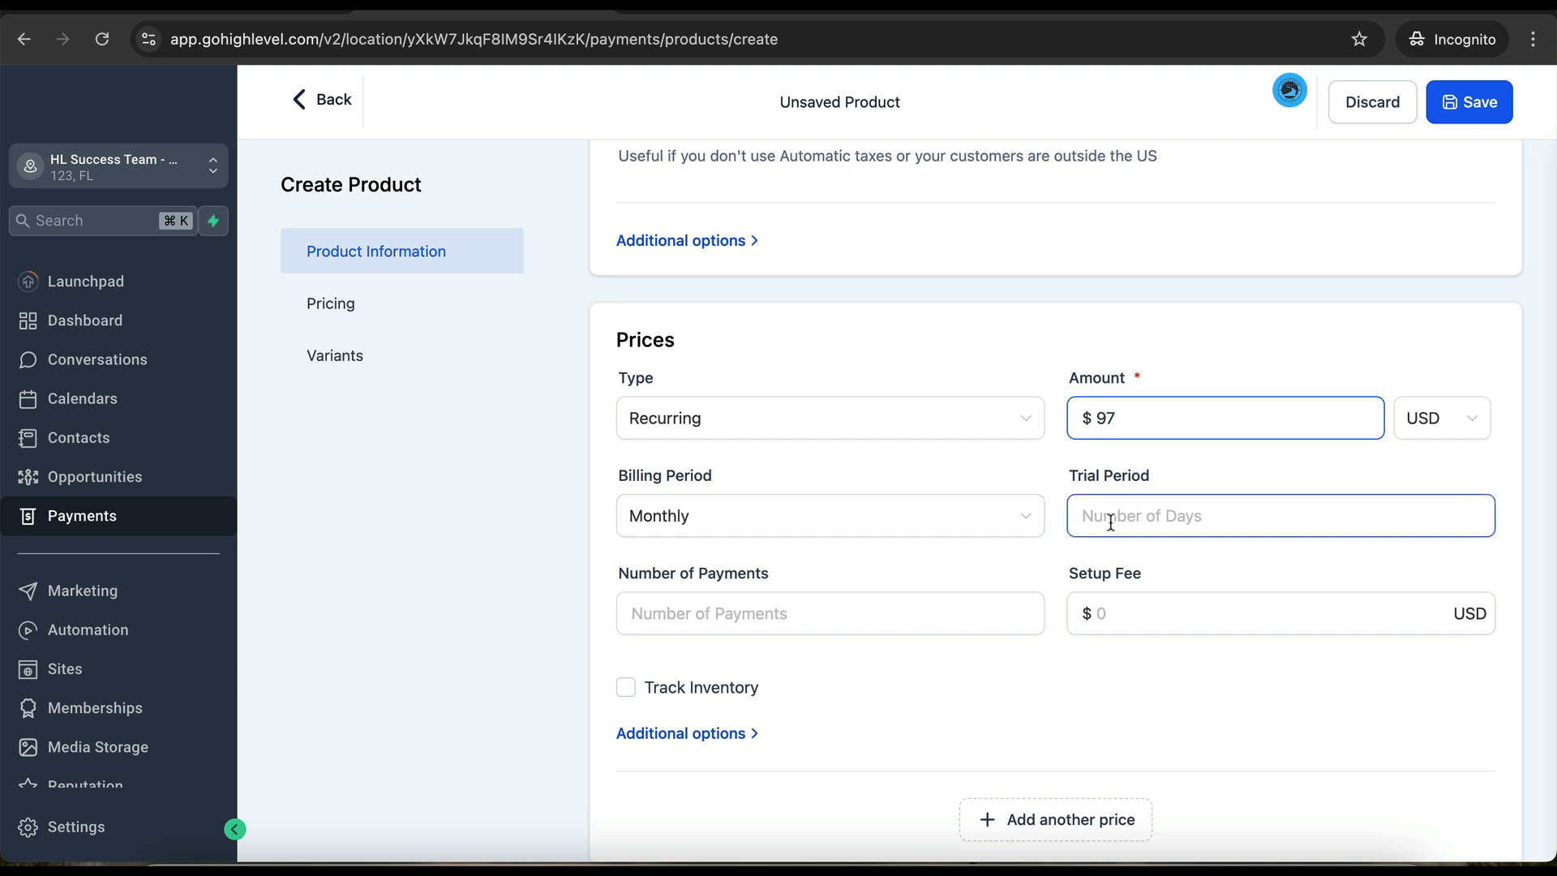
text(14)
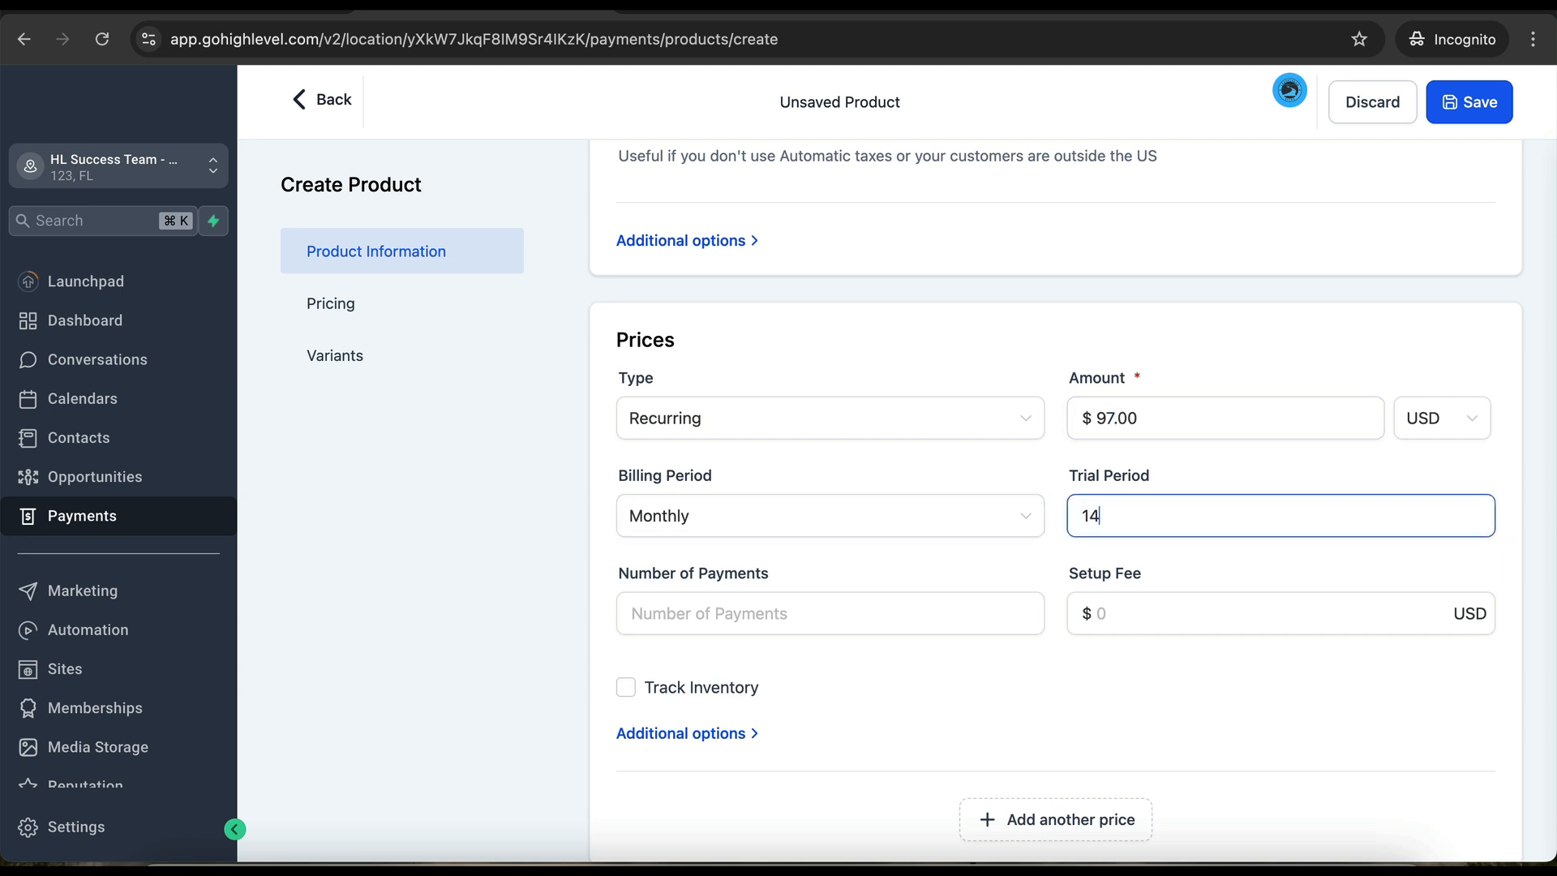
key(BackSpace)
key(BackSpace)
click(914, 616)
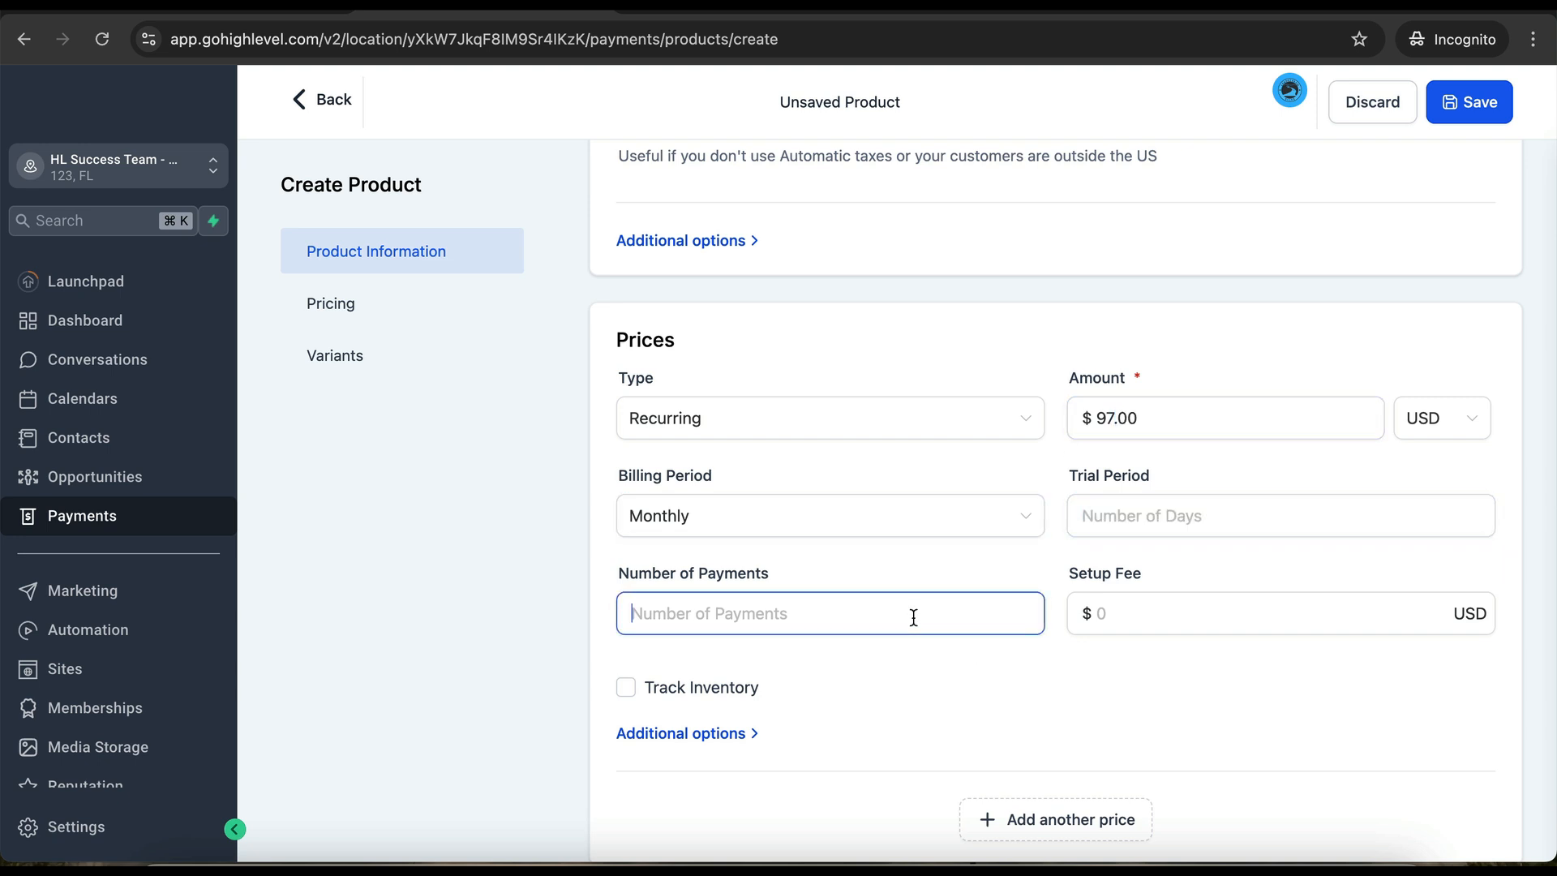
click(1106, 614)
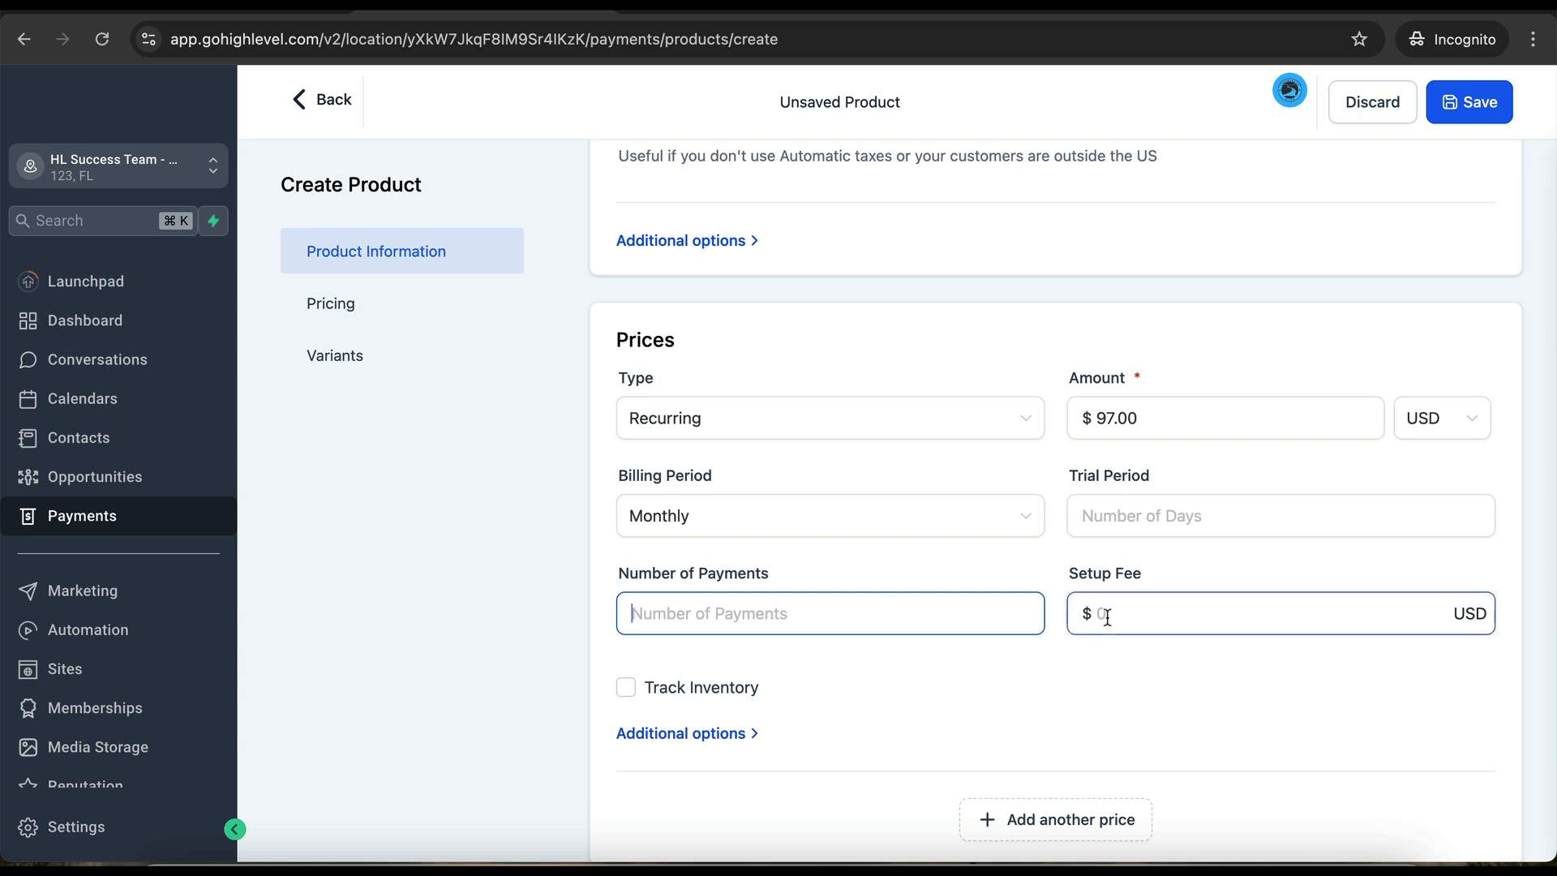
text(97)
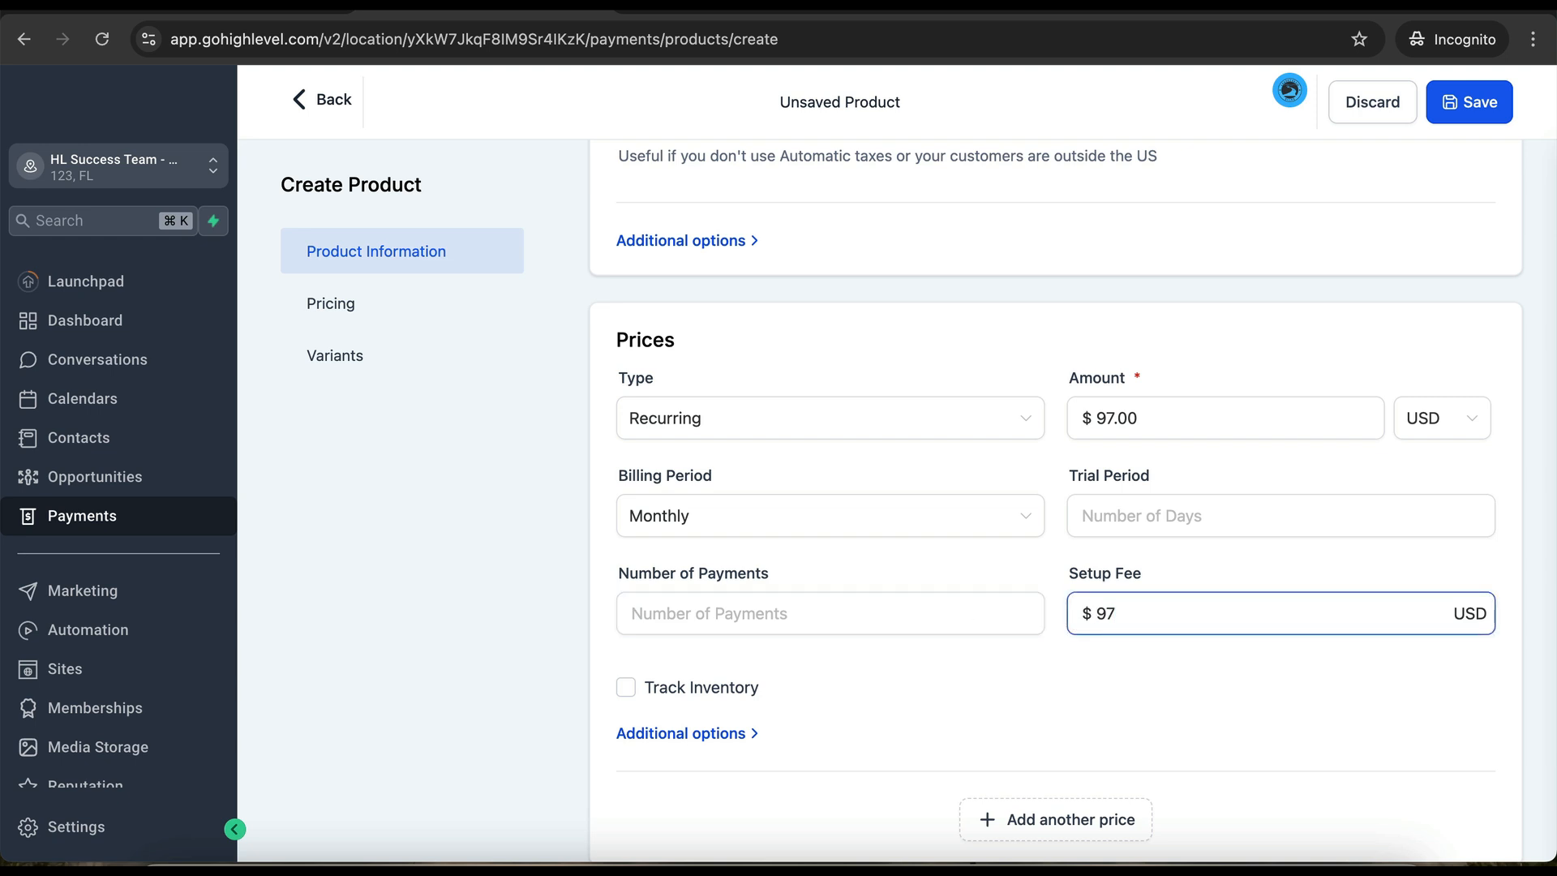
key(BackSpace)
key(BackSpace)
text(19)
key(BackSpace)
key(BackSpace)
text(97)
click(1456, 109)
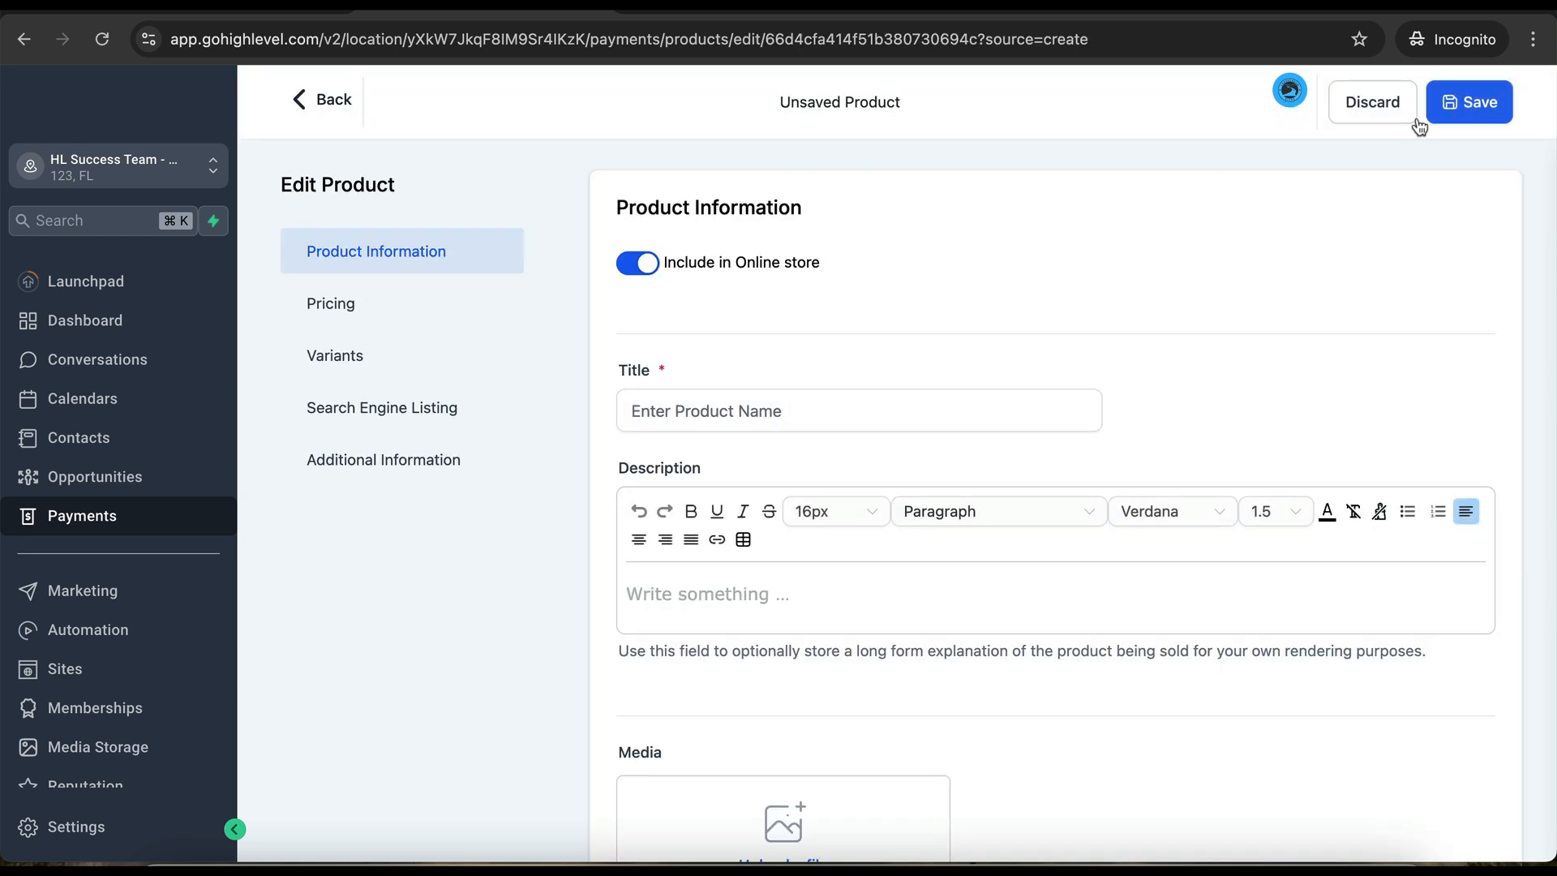
click(1372, 114)
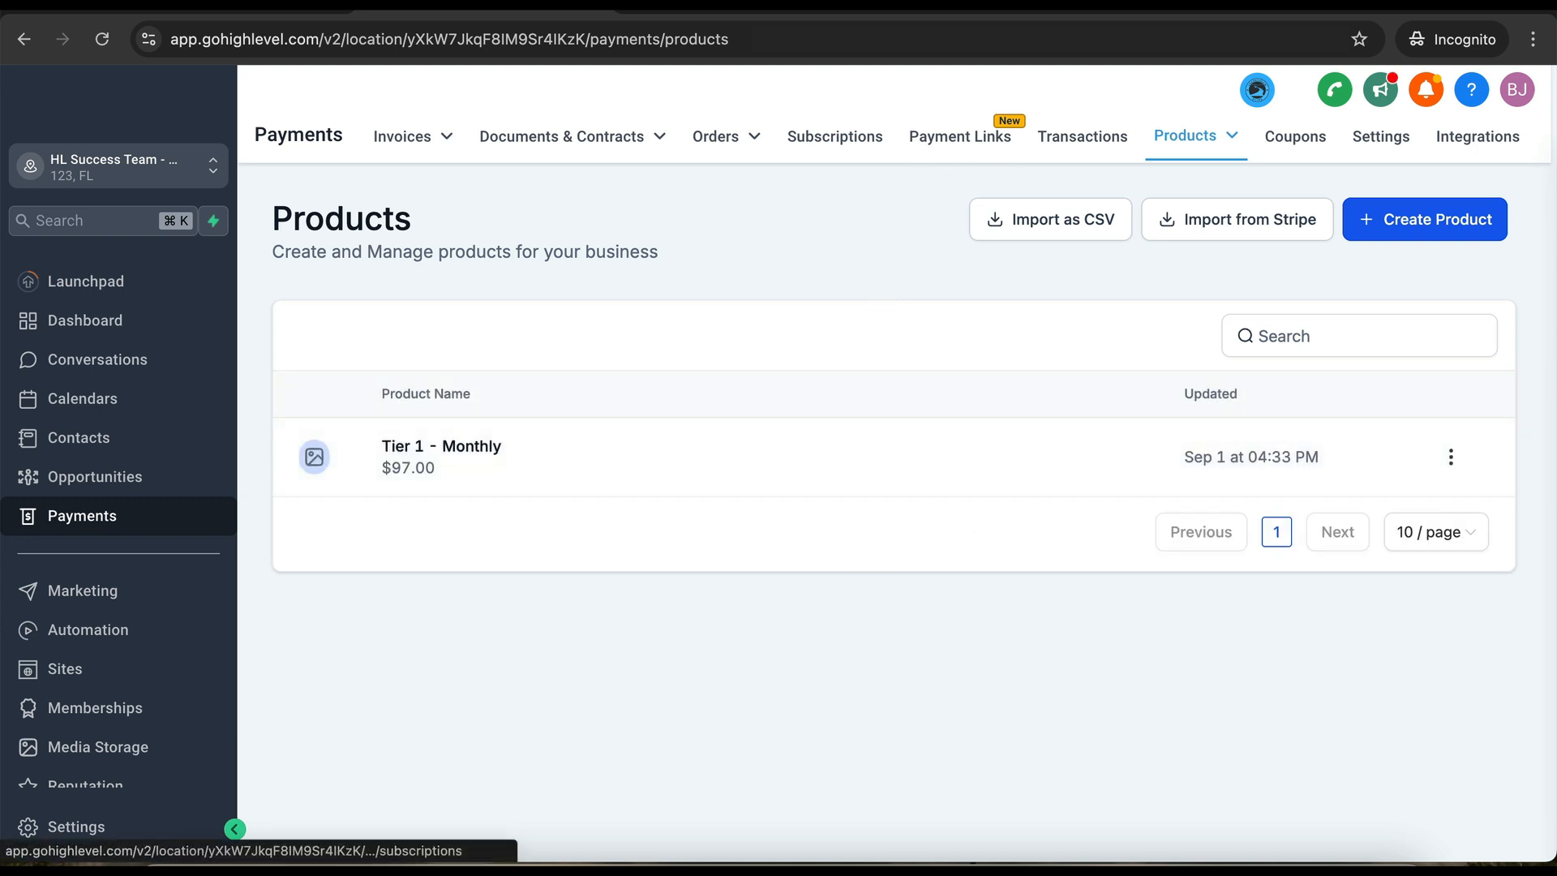
- Start a new product titled 'Tier 1 - Annual', excluded from the online store
click(101, 39)
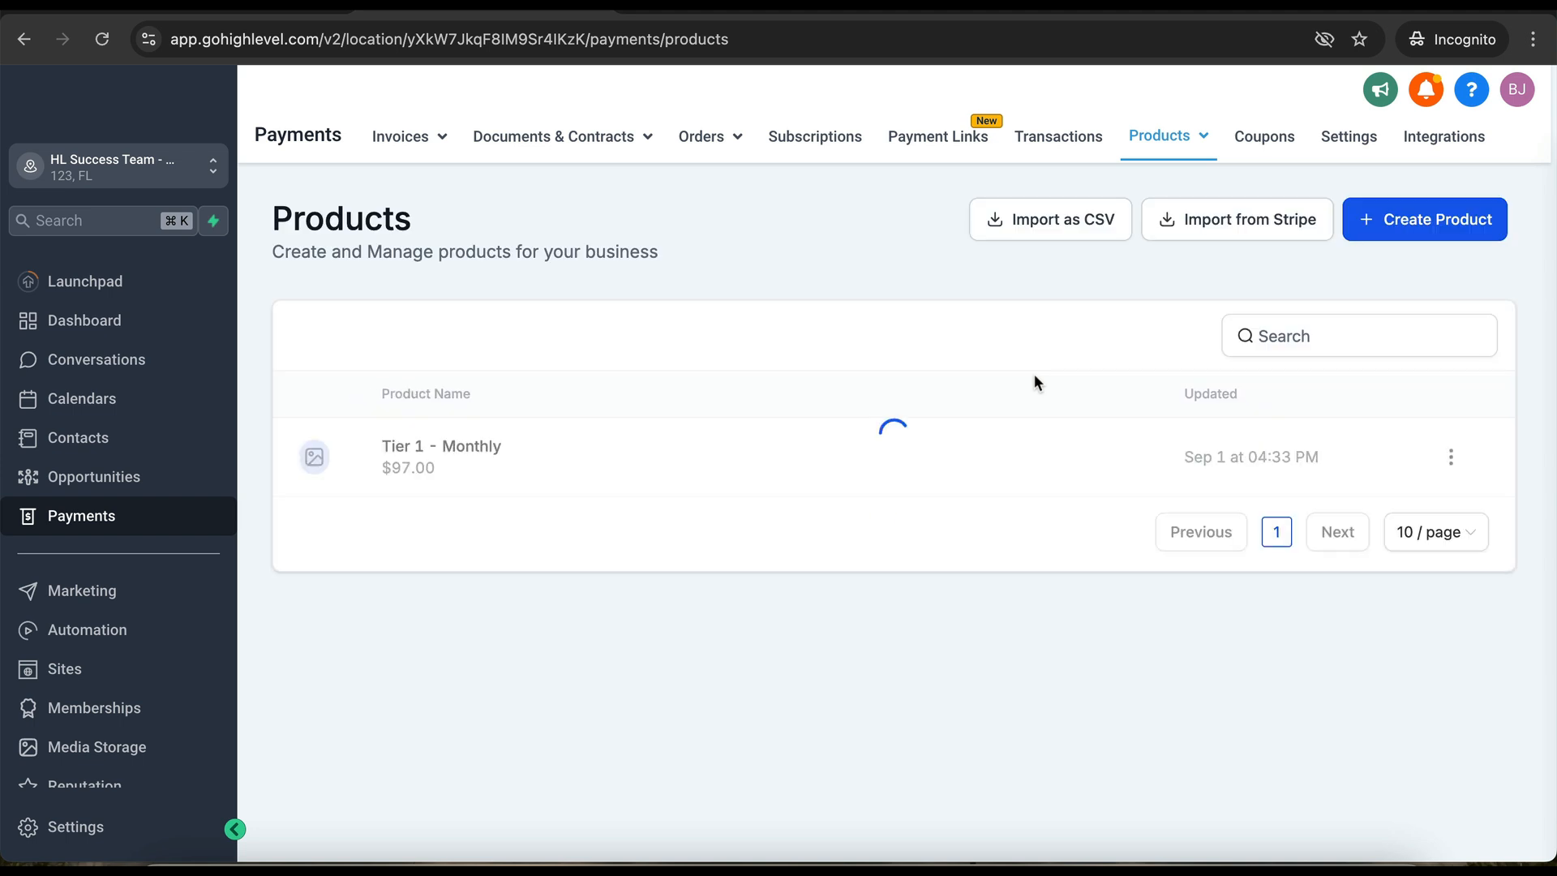
click(1392, 228)
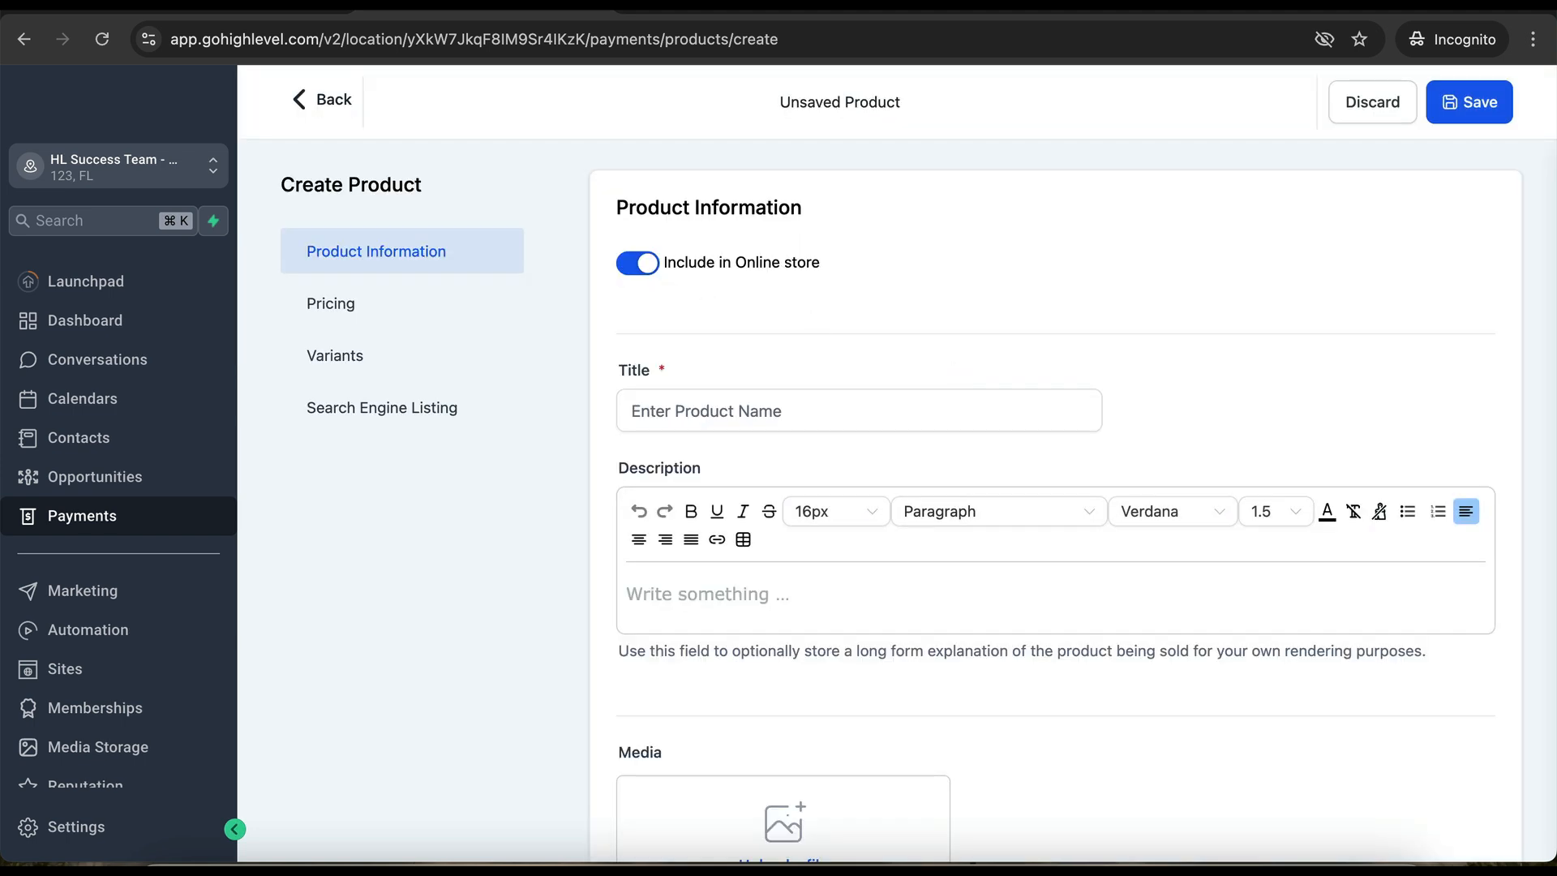
click(643, 274)
click(723, 422)
text(Tier)
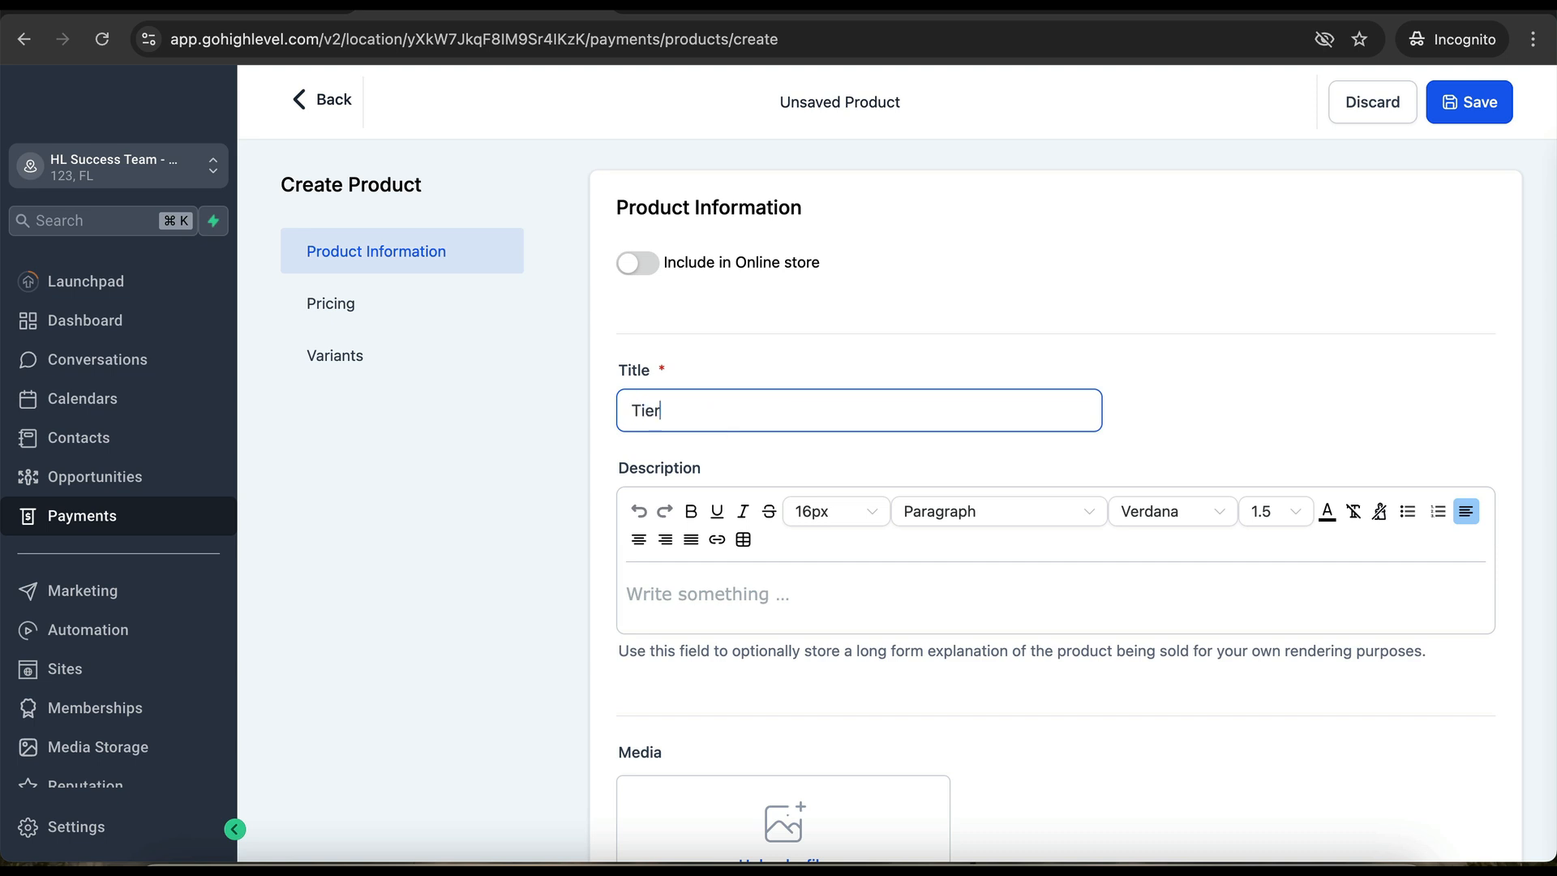
text( 1 - Annual)
- Give it a recurring yearly price of 970 with a 97 setup fee and save
scroll(1054, 486, down, 2)
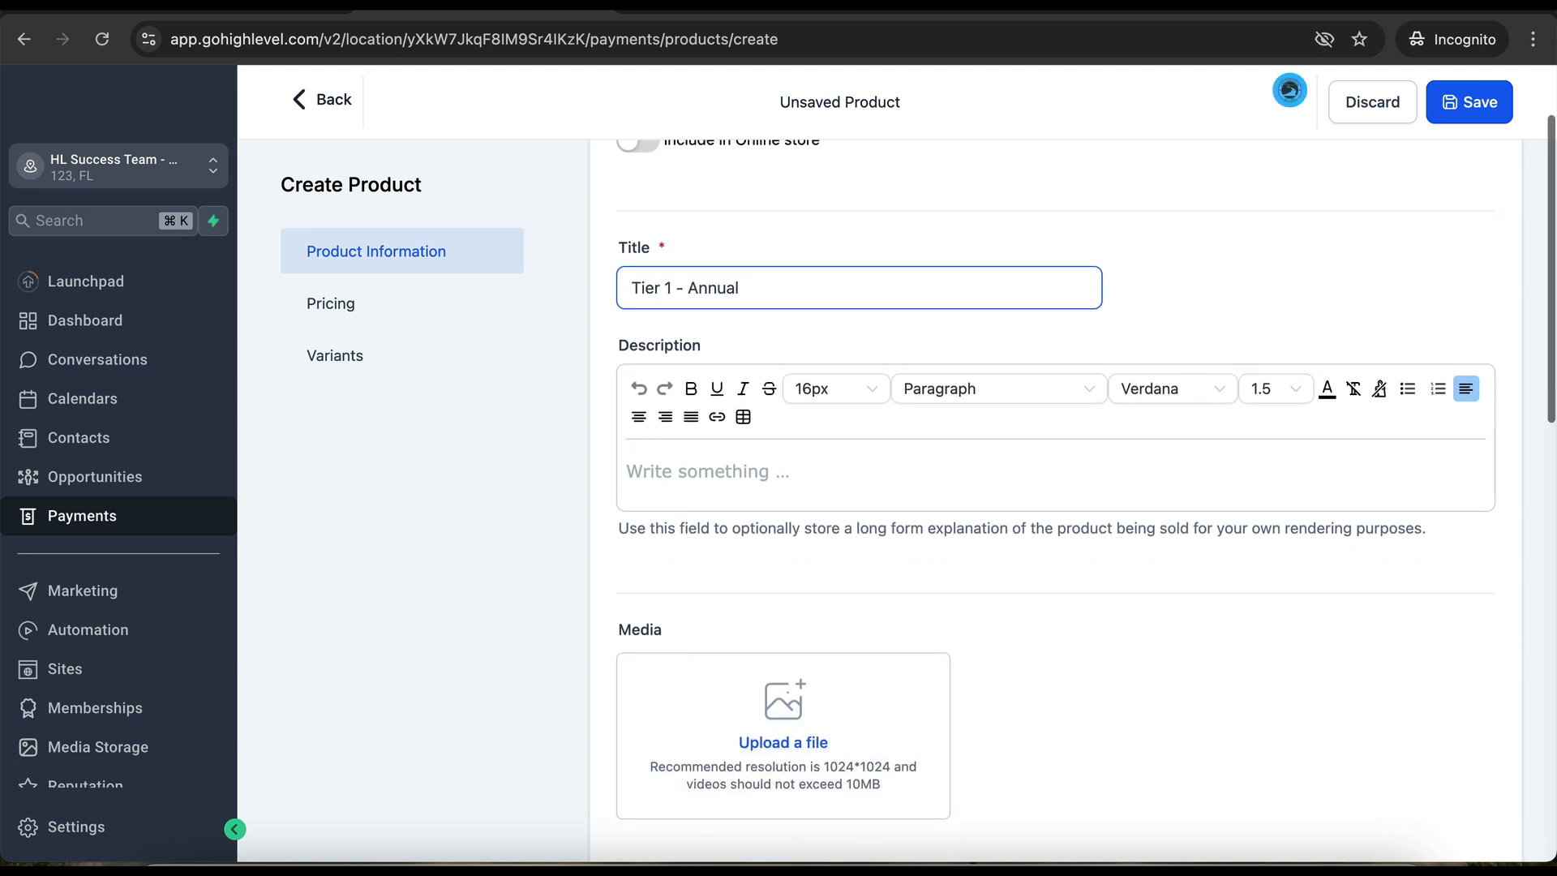
scroll(1054, 487, down, 10)
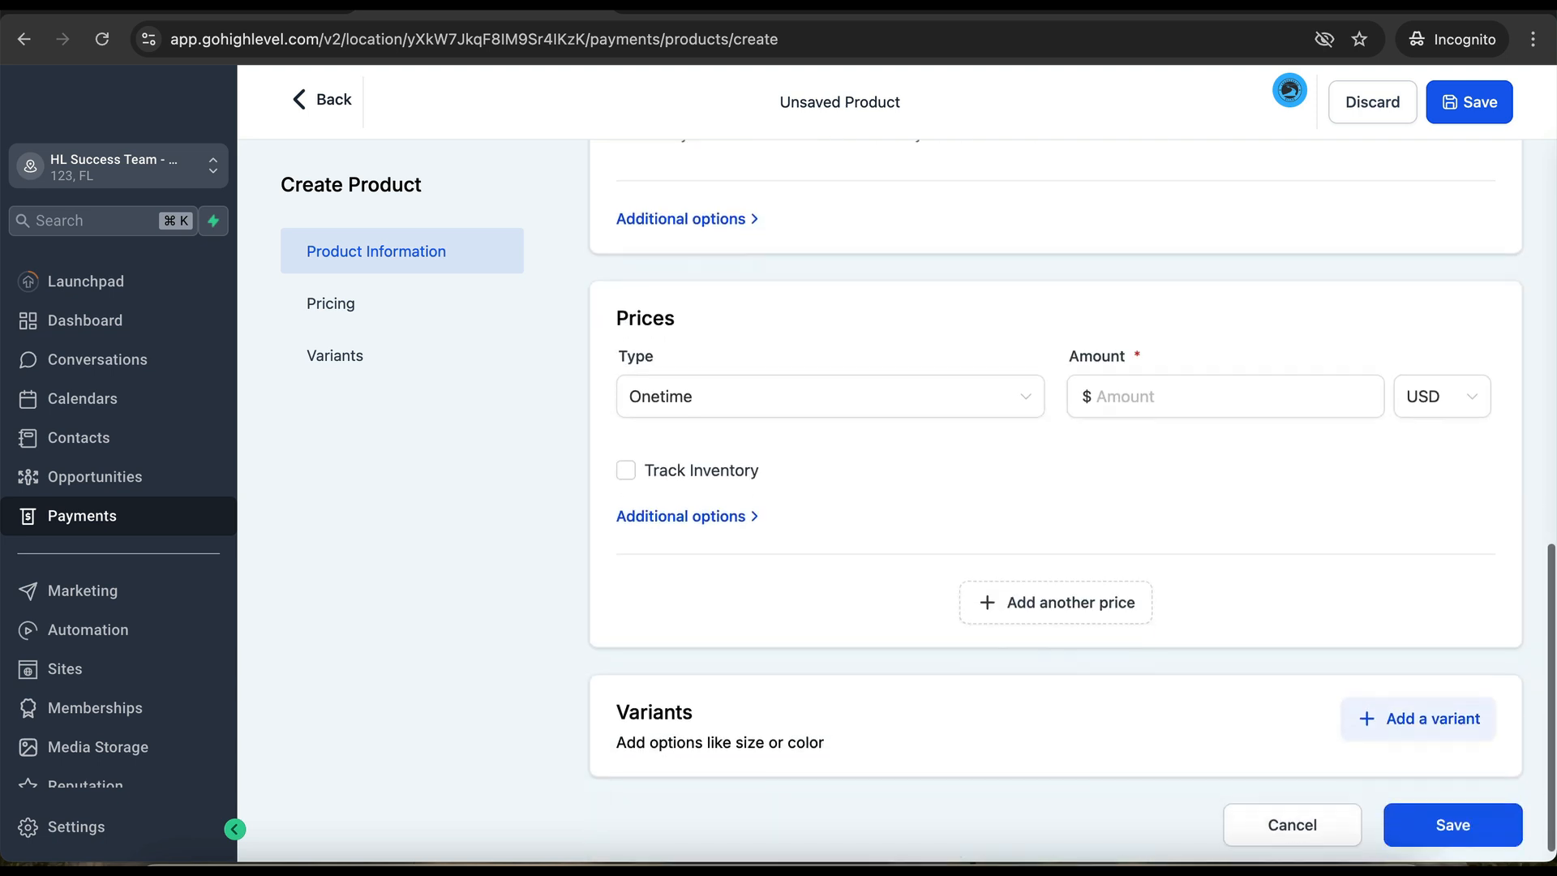
click(803, 406)
click(774, 474)
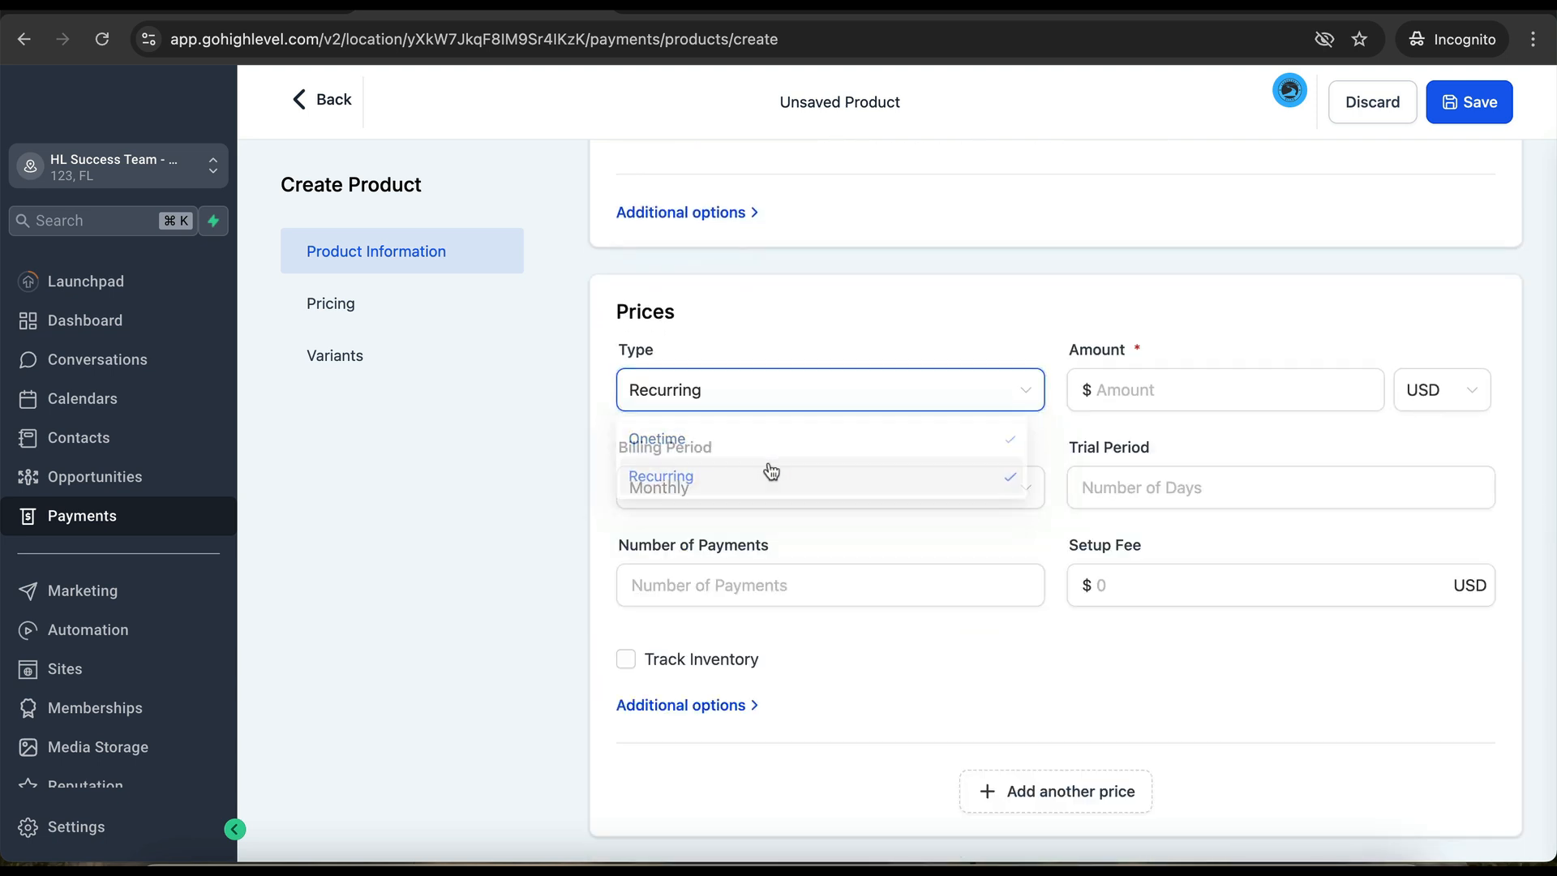
click(821, 507)
click(723, 653)
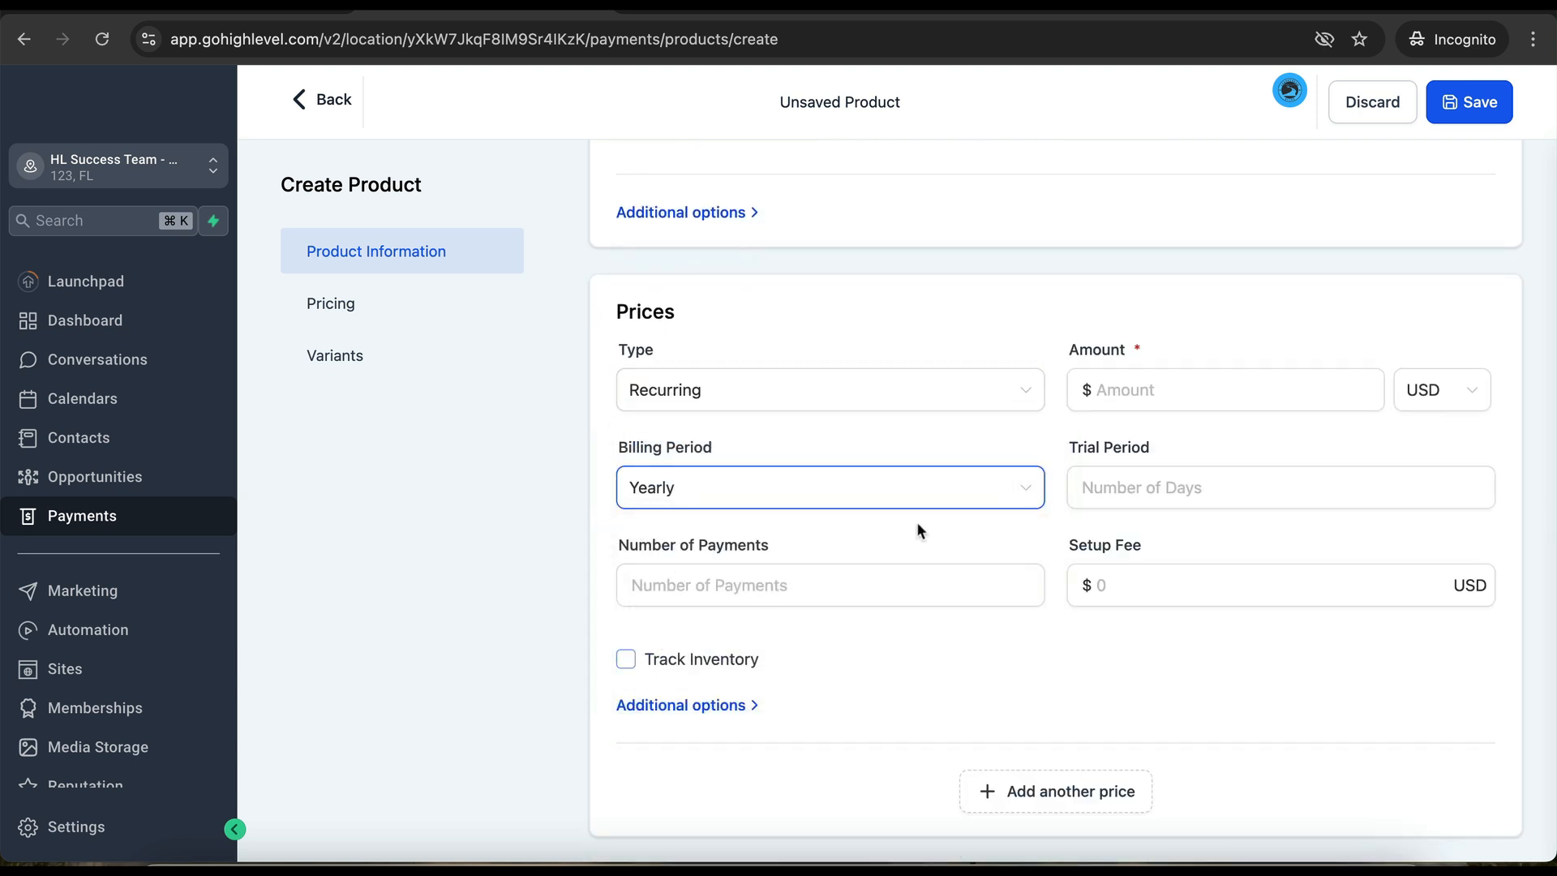
click(1151, 397)
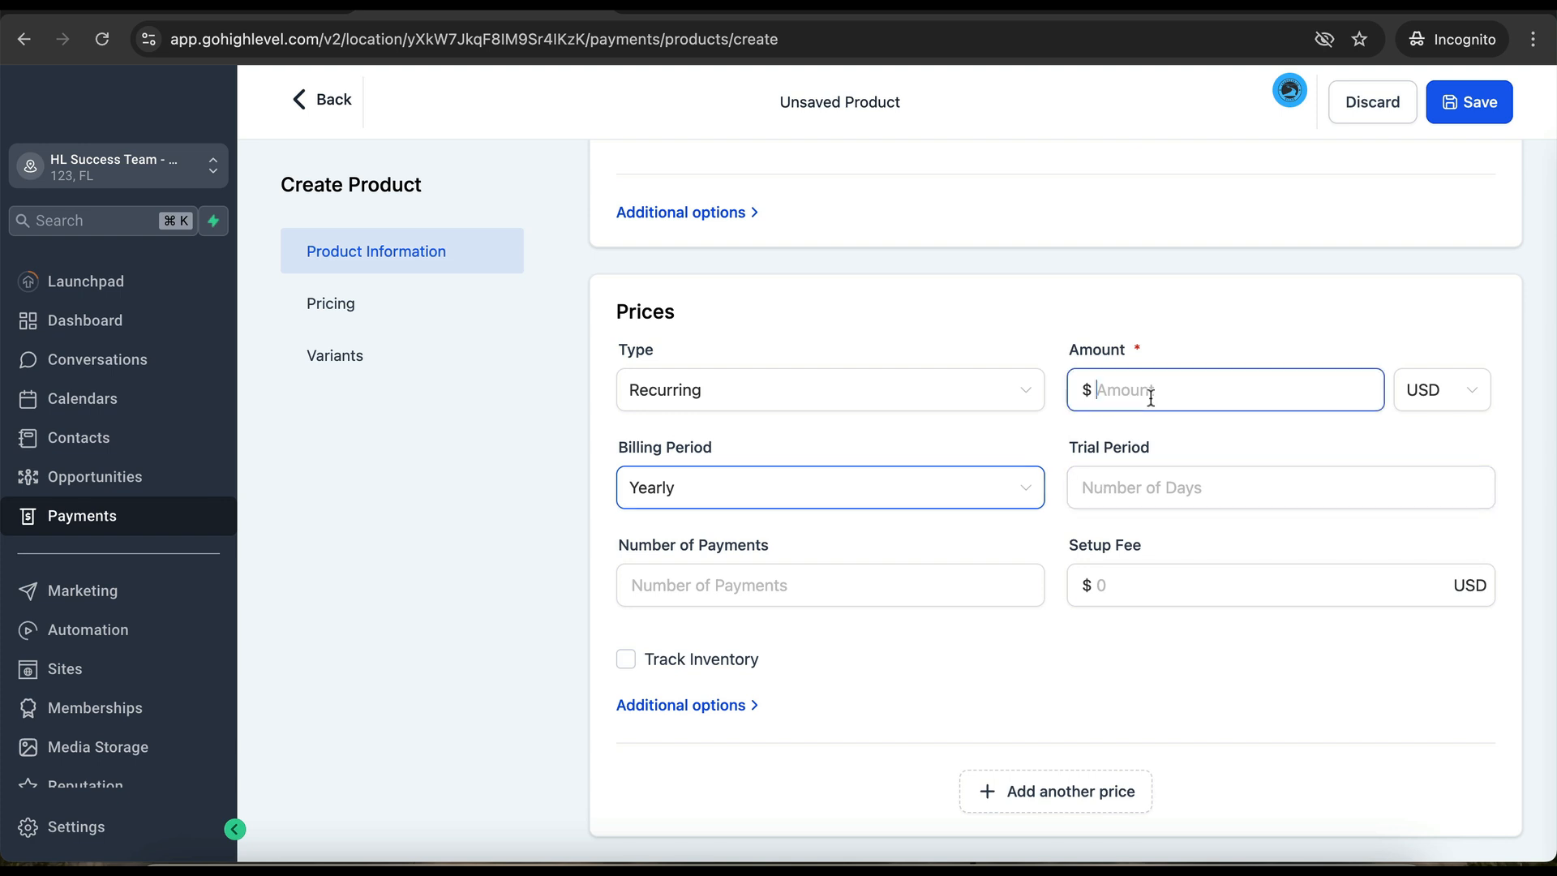
text(970)
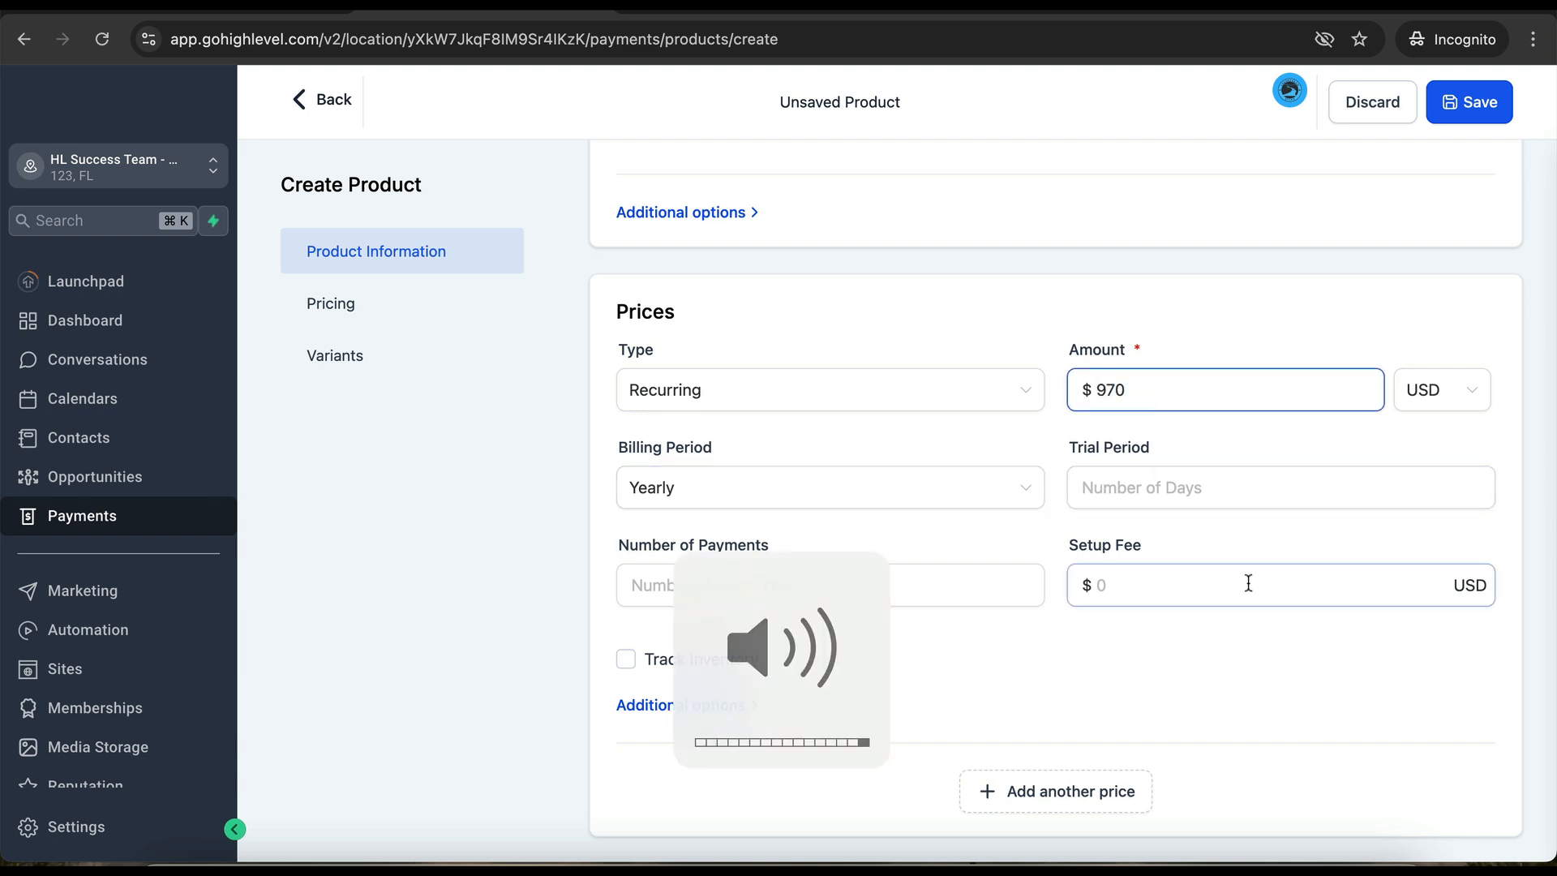
click(1248, 583)
text(97)
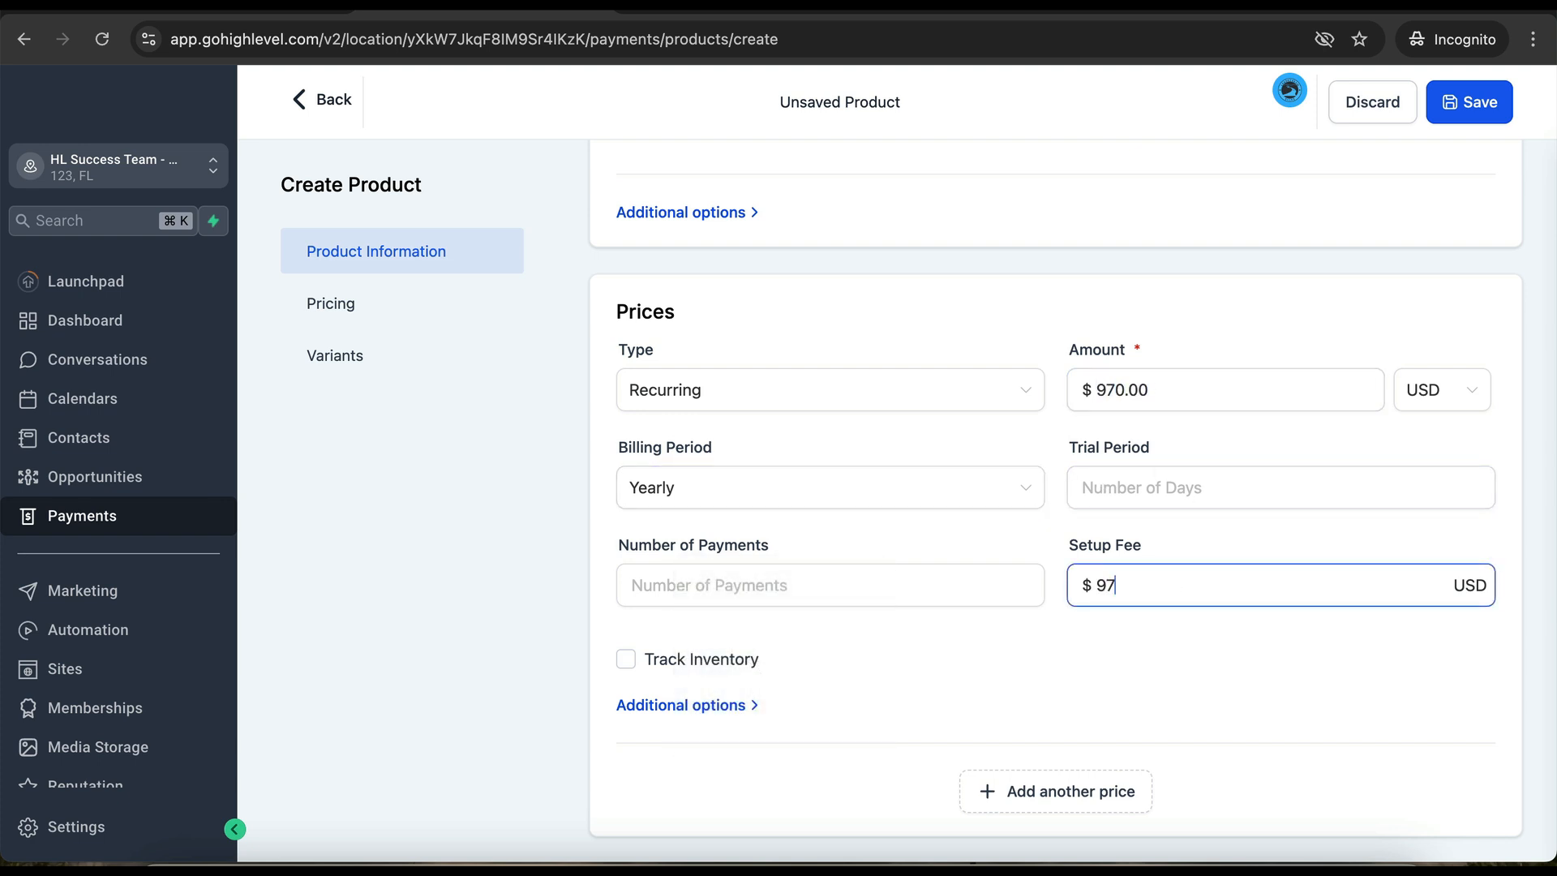
click(1445, 123)
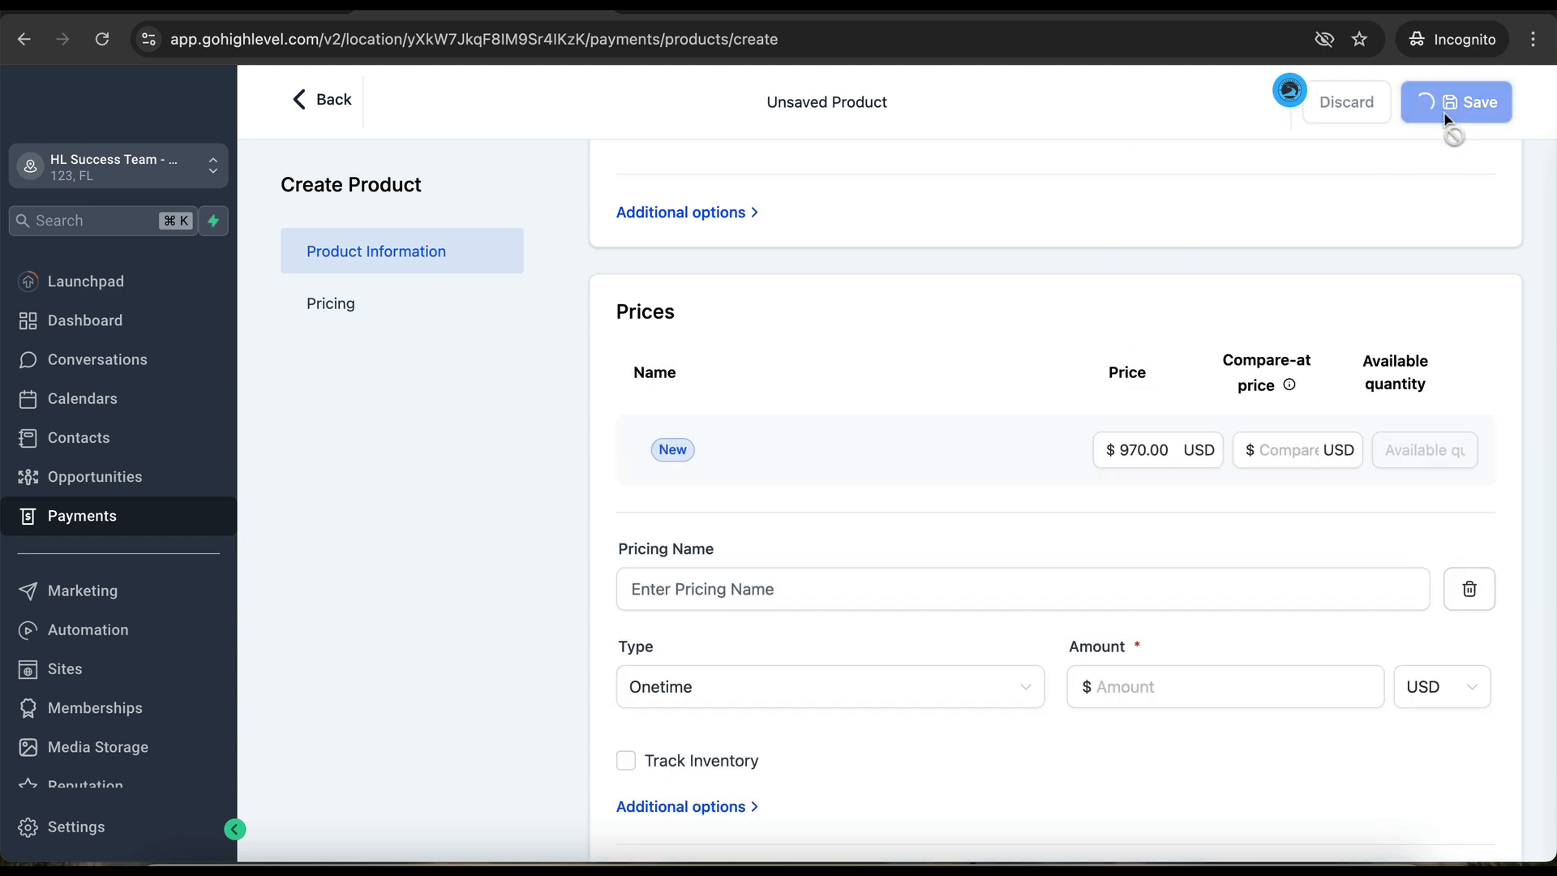
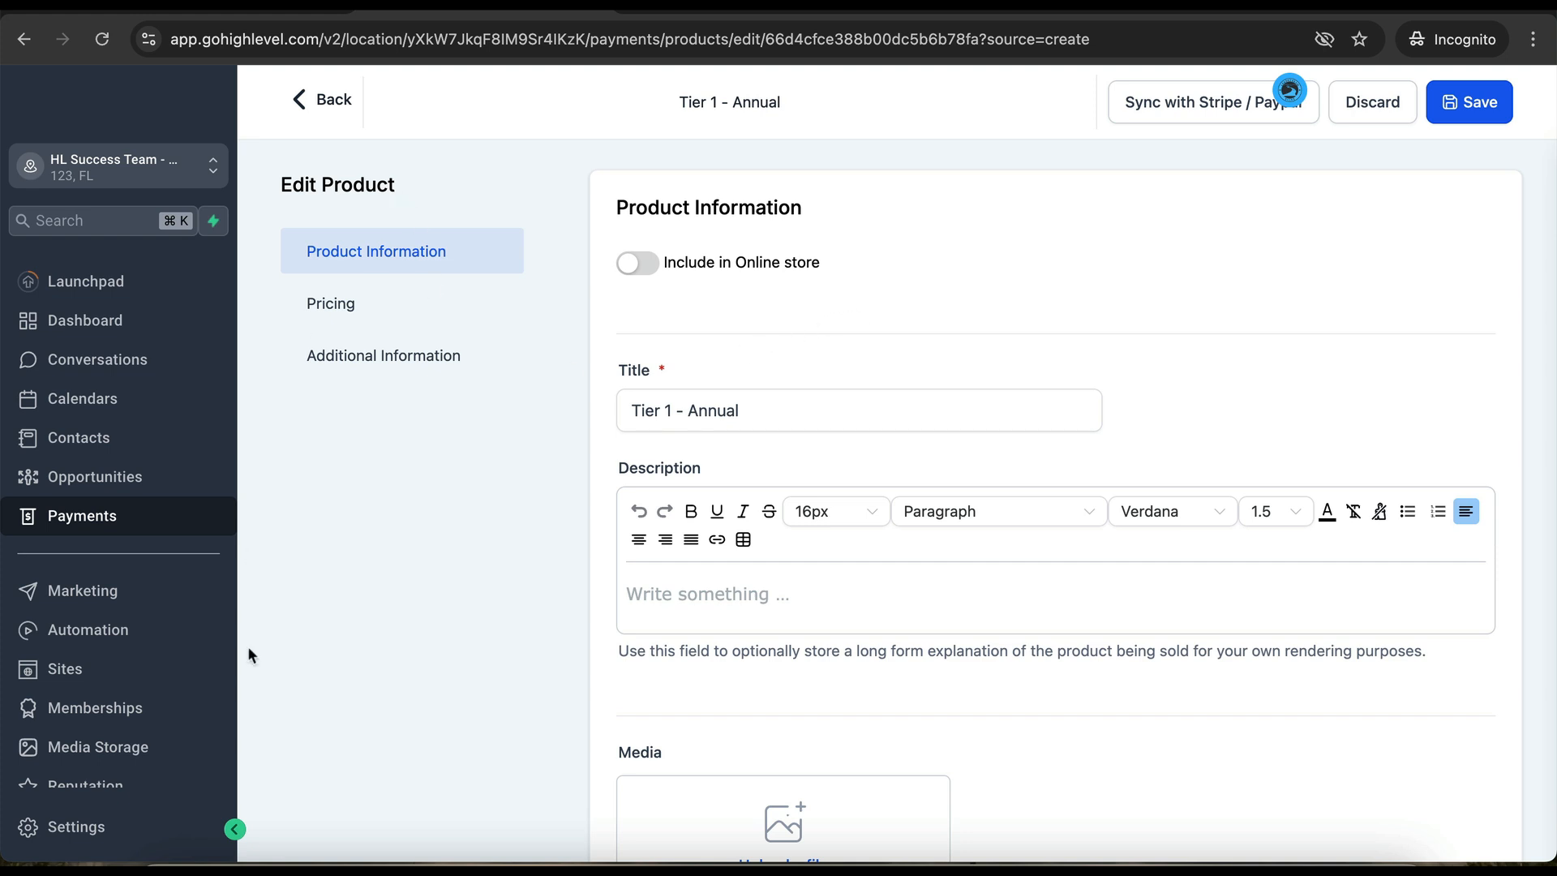
- Leave the Tier 1 - Annual product editor for the Sites Funnels list
click(79, 677)
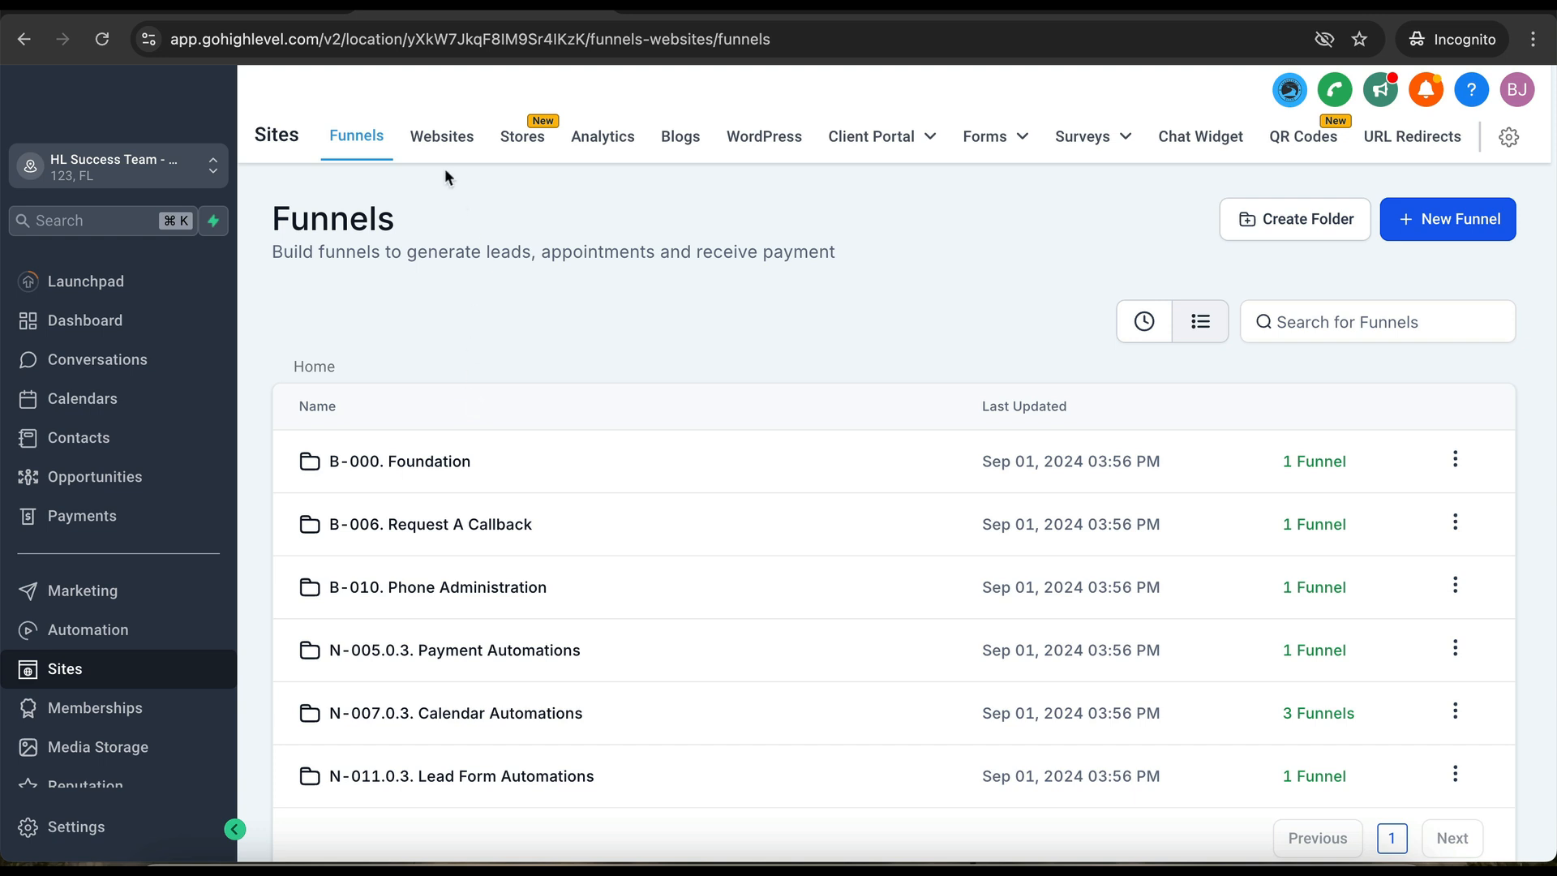
- Open the N-005.0.3. SaaSPRENEUR Website from the Payment Automations websites folder
click(442, 144)
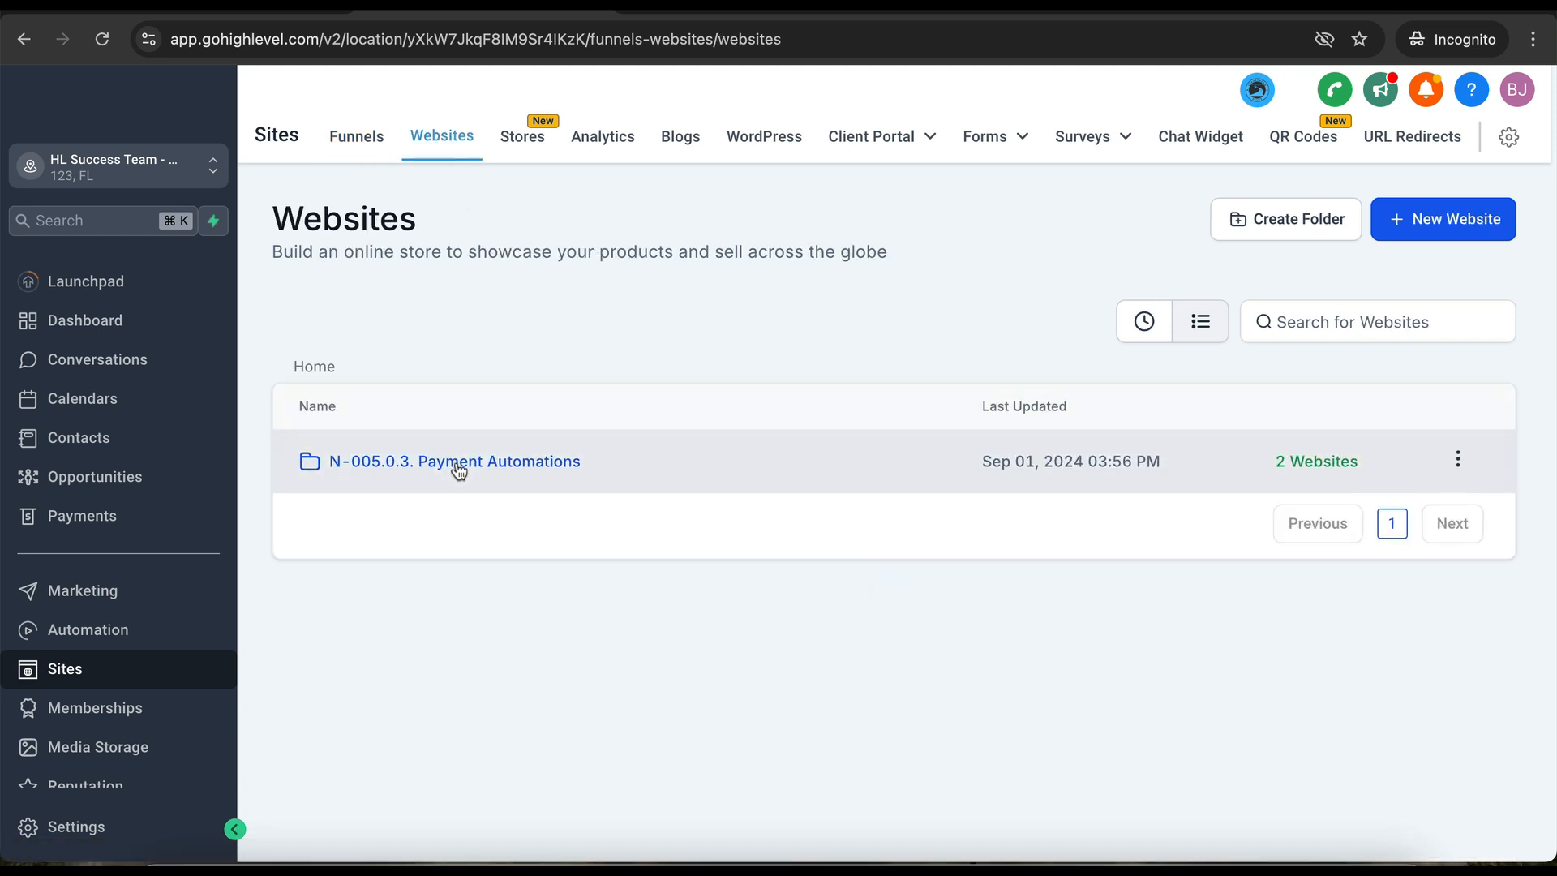
click(459, 464)
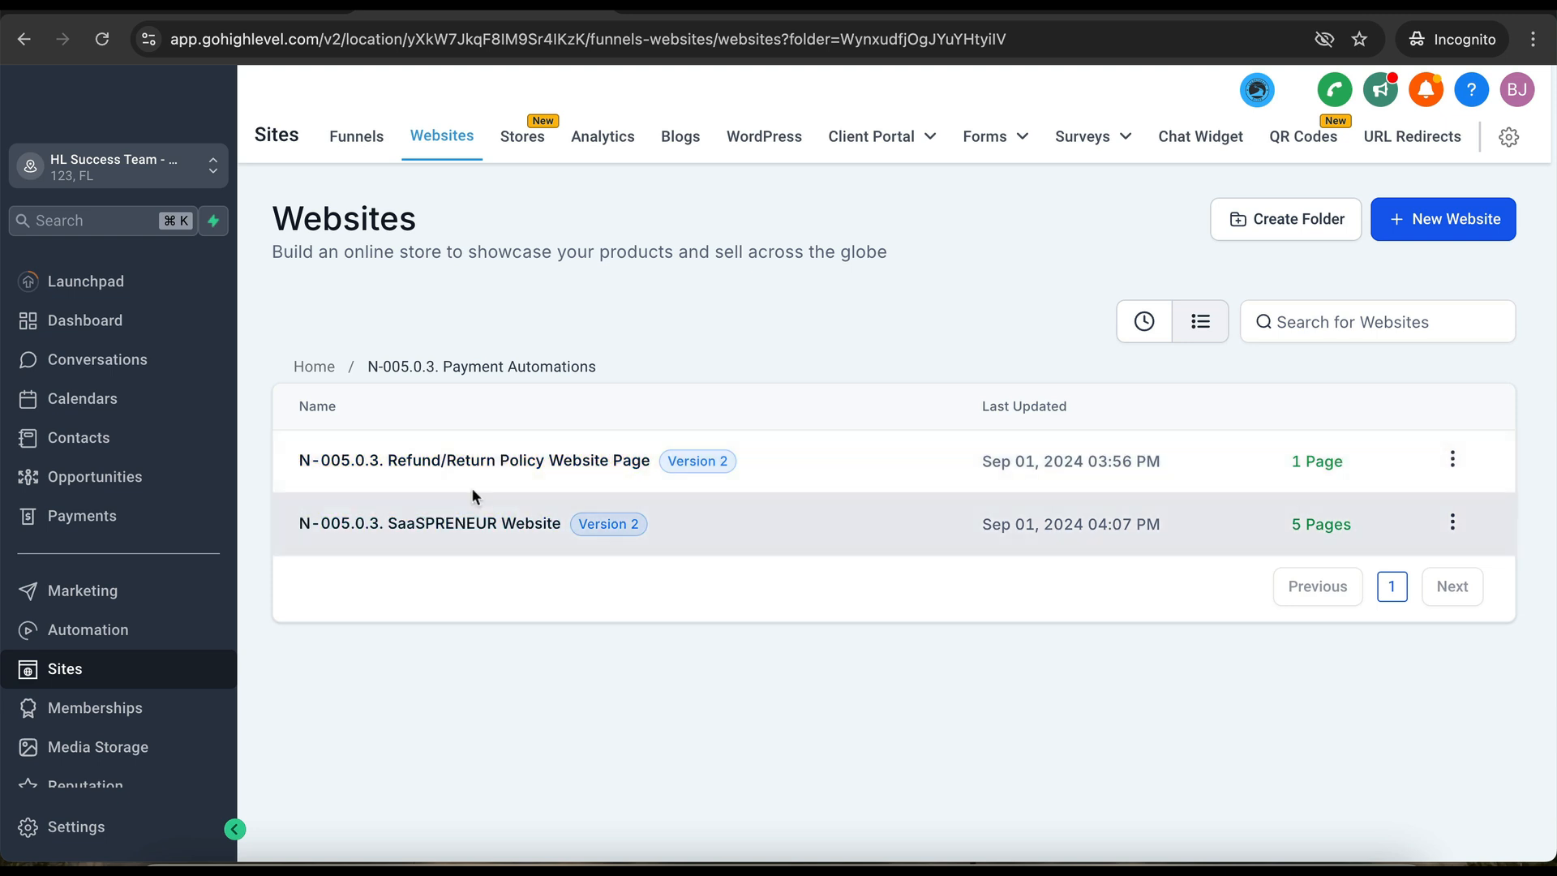
click(469, 524)
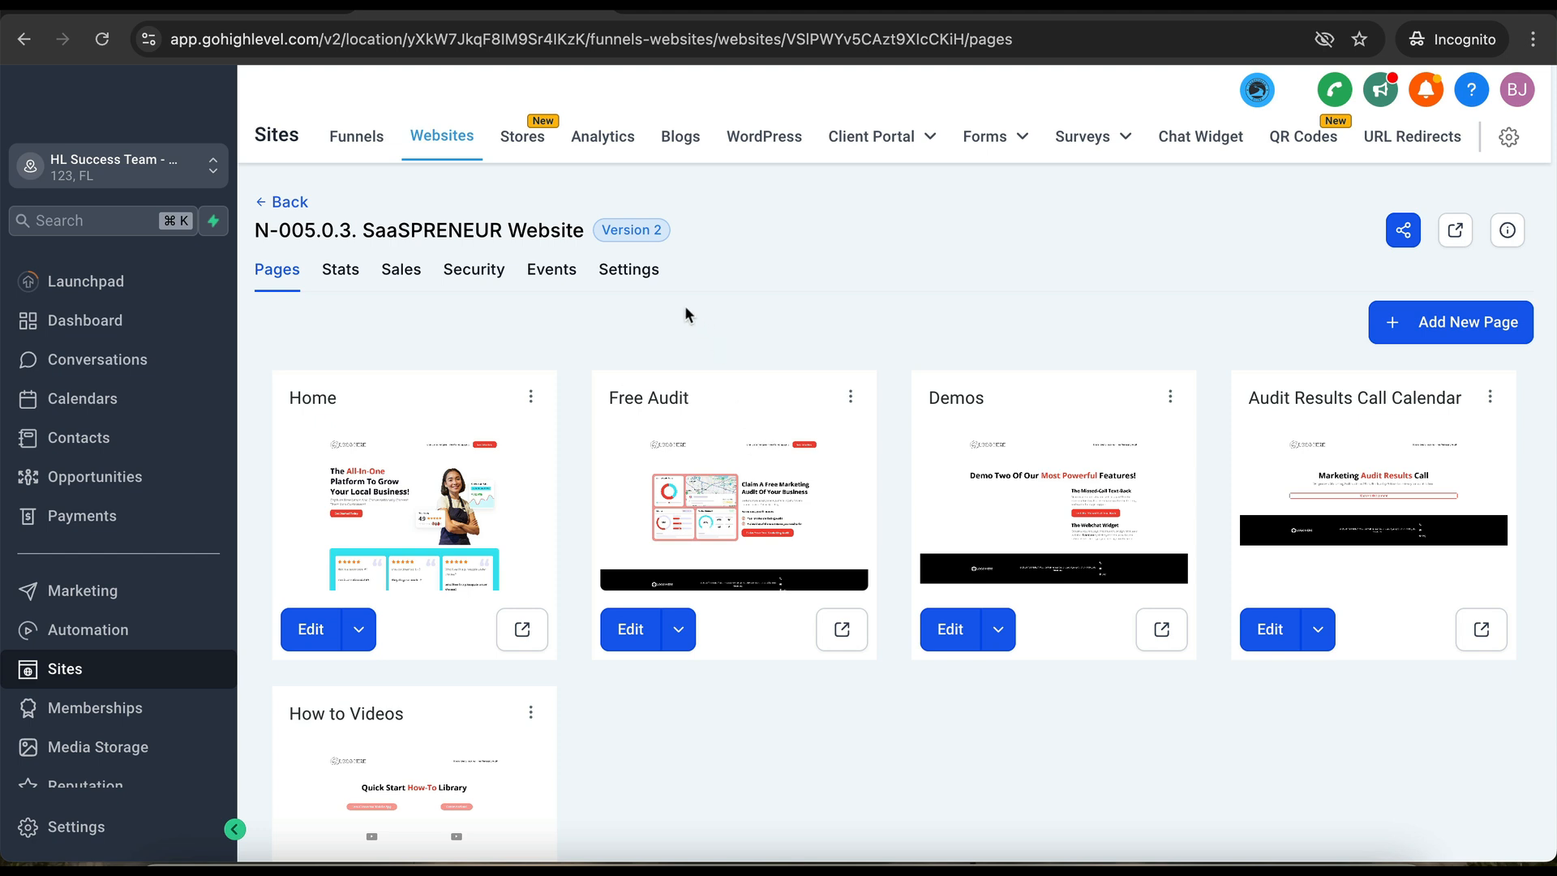
- Confirm the website's domain is hlsuccessteam.com, then go back to its pages
click(629, 269)
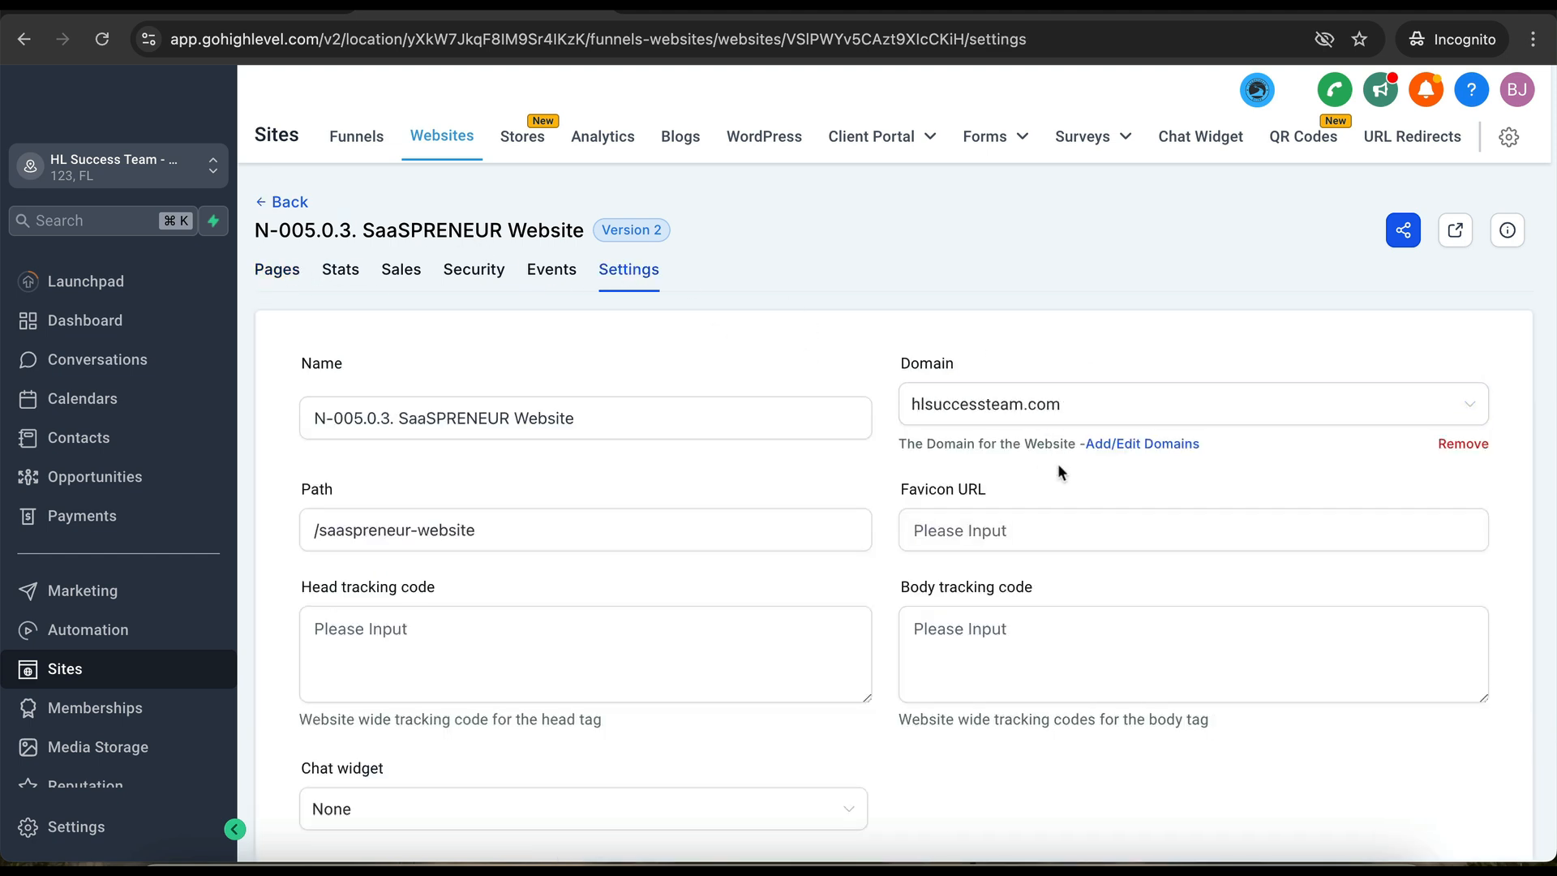
click(1128, 404)
click(858, 338)
click(280, 269)
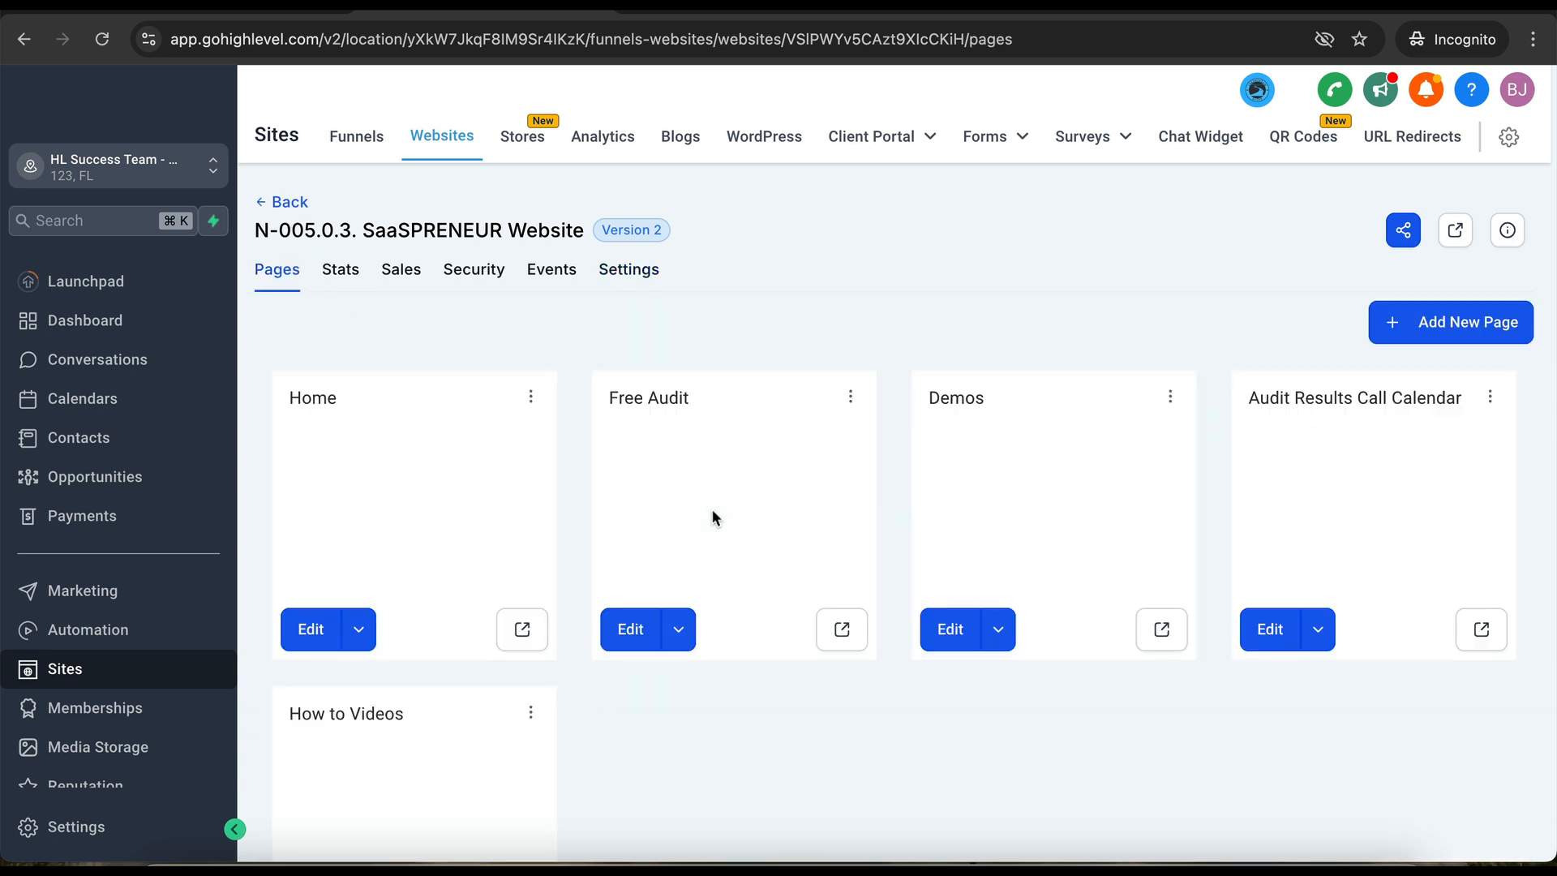
click(532, 401)
- Add Tier 1 - Annual at the 970 price to the Home page products
click(526, 324)
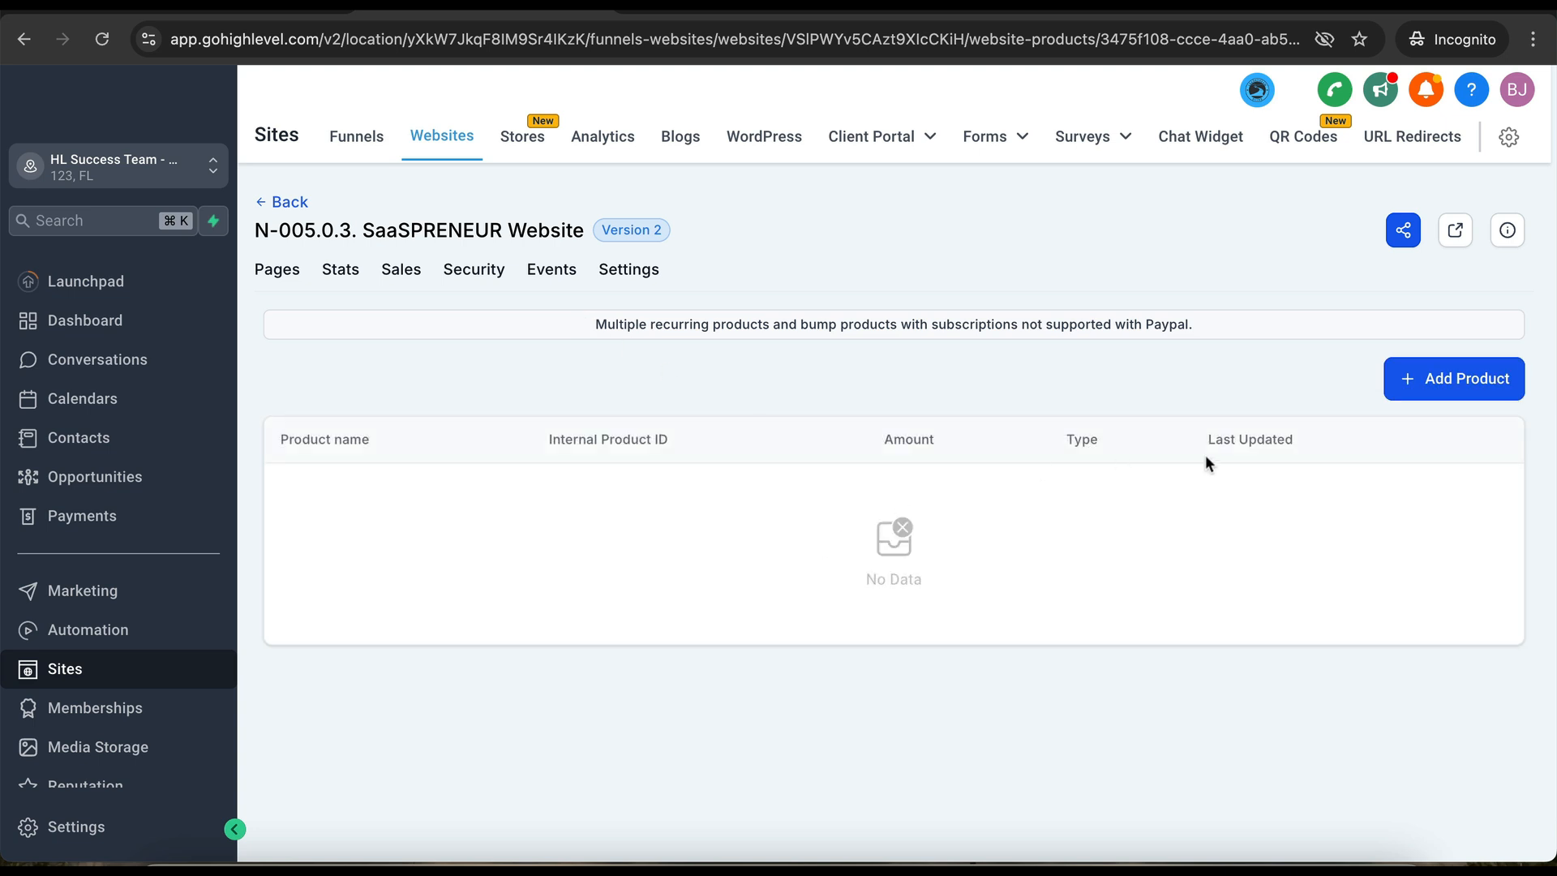
click(1421, 396)
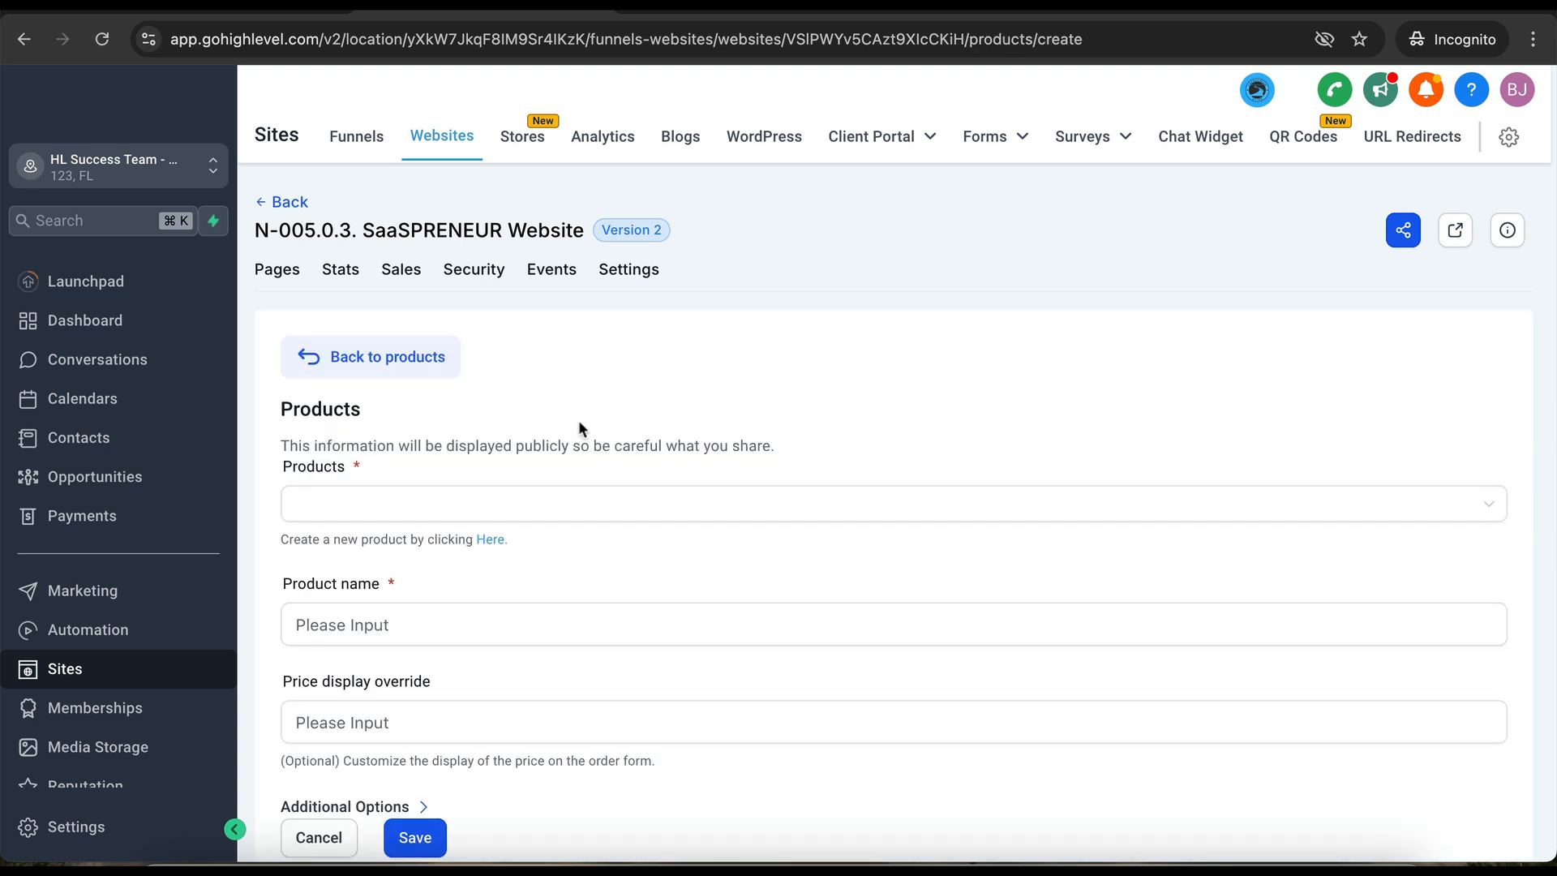
click(451, 517)
click(424, 549)
scroll(424, 543, down, 3)
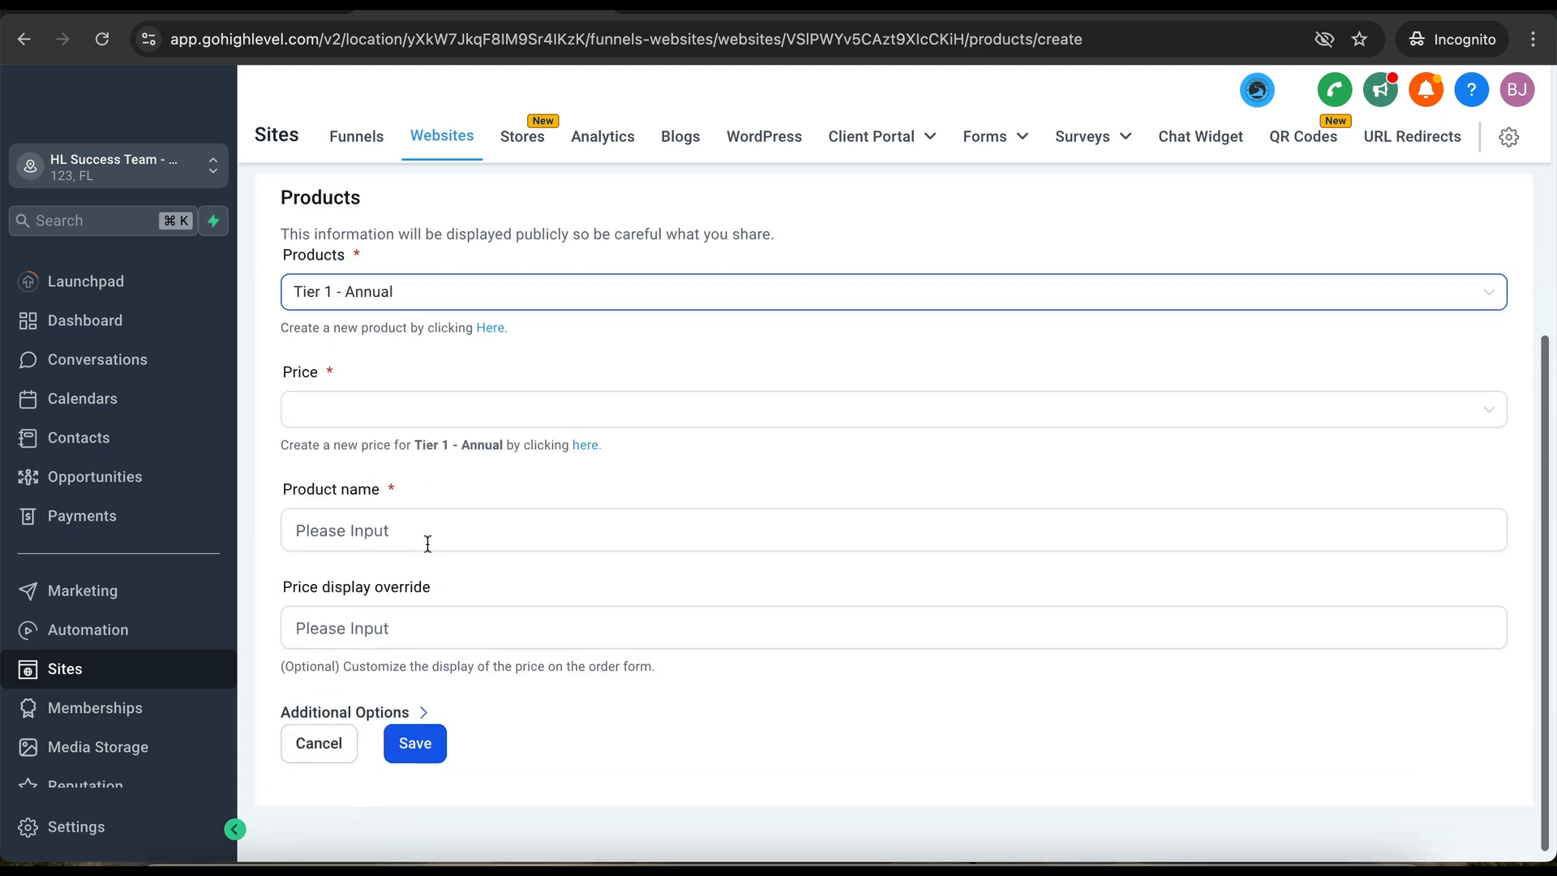
click(426, 412)
click(420, 454)
triple_click(363, 526)
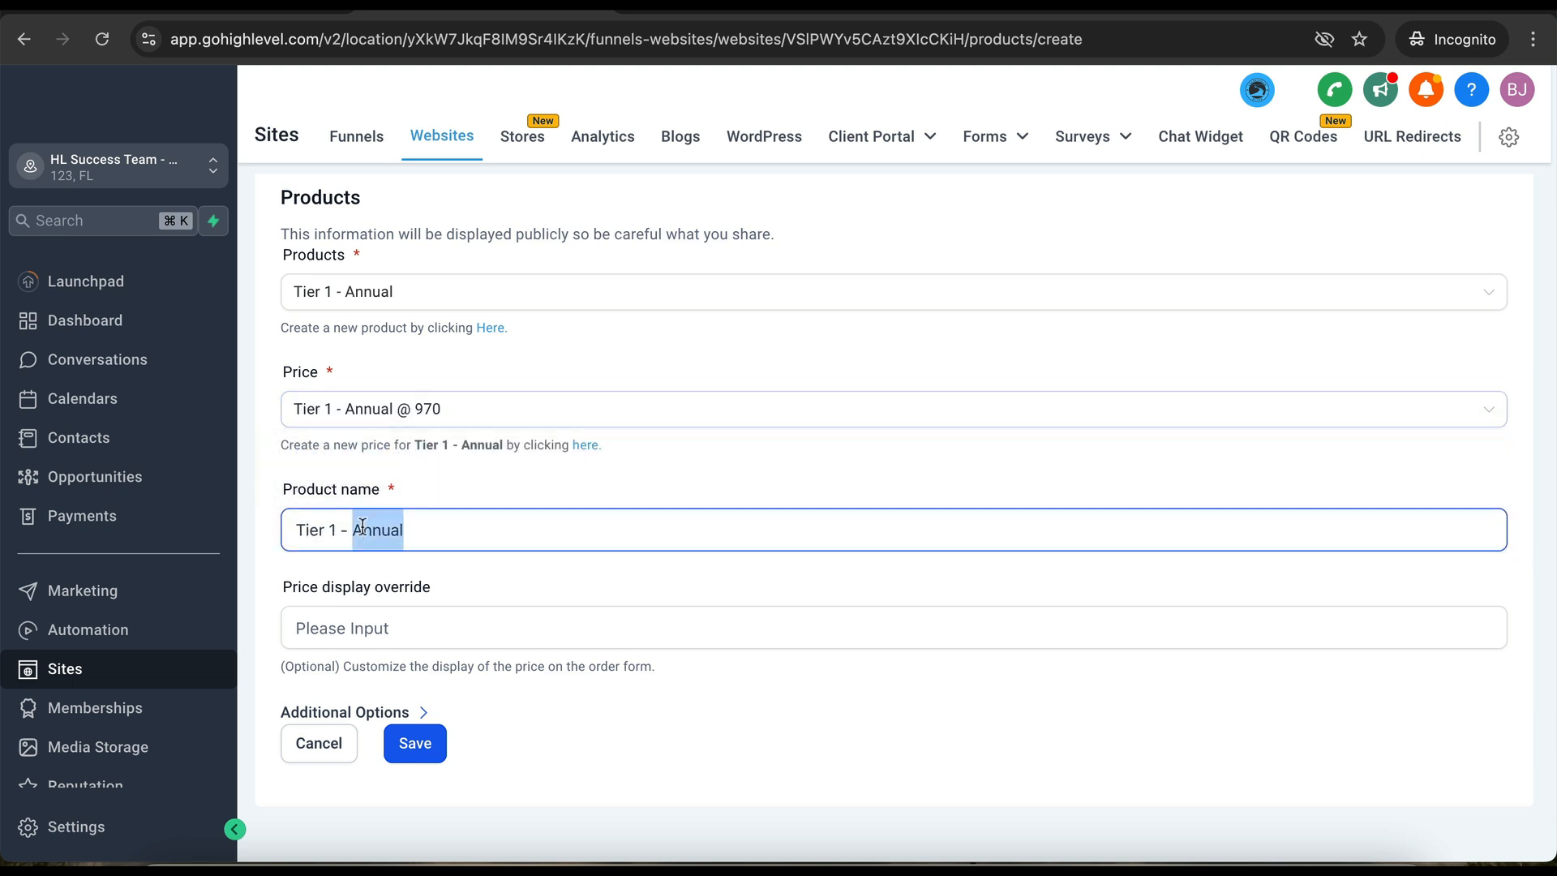
click(418, 744)
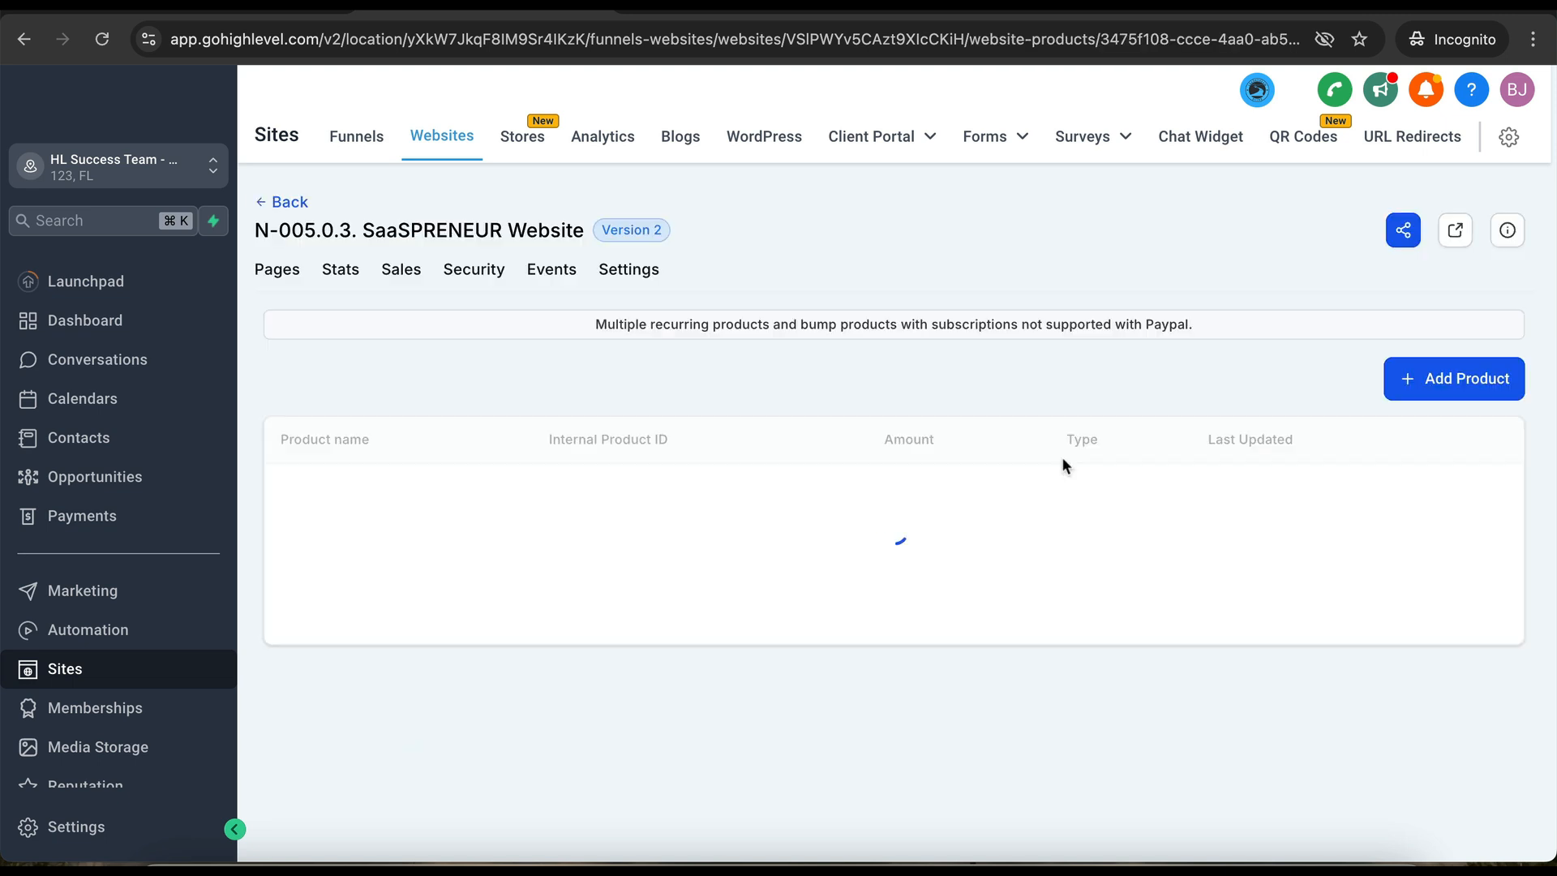
- Start a second product entry but abandon the duplicate Tier 1 - Annual selection
click(1451, 418)
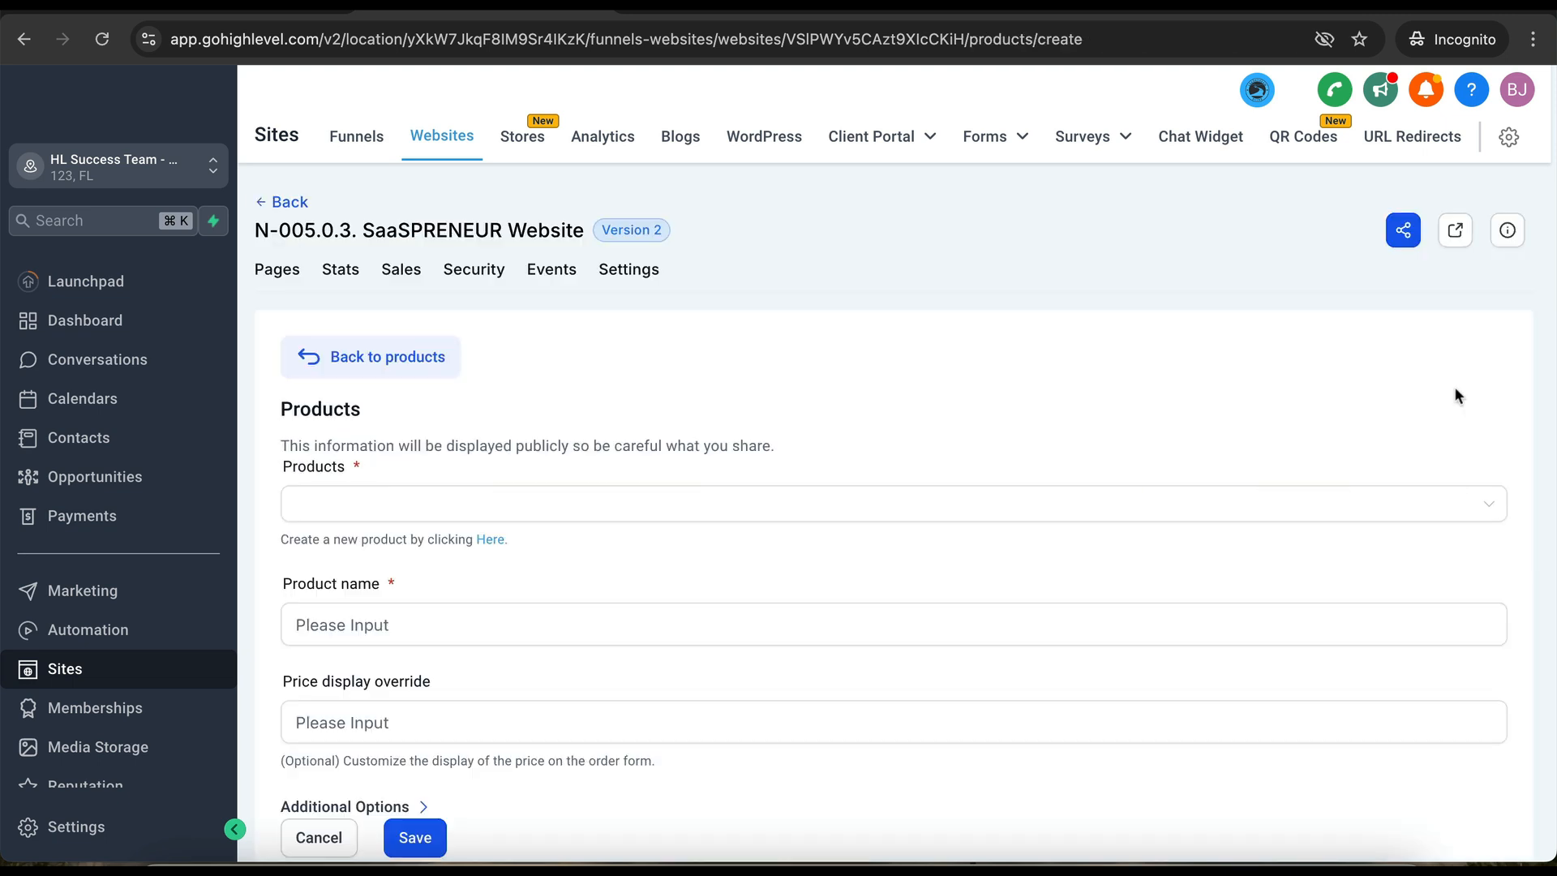
click(1157, 500)
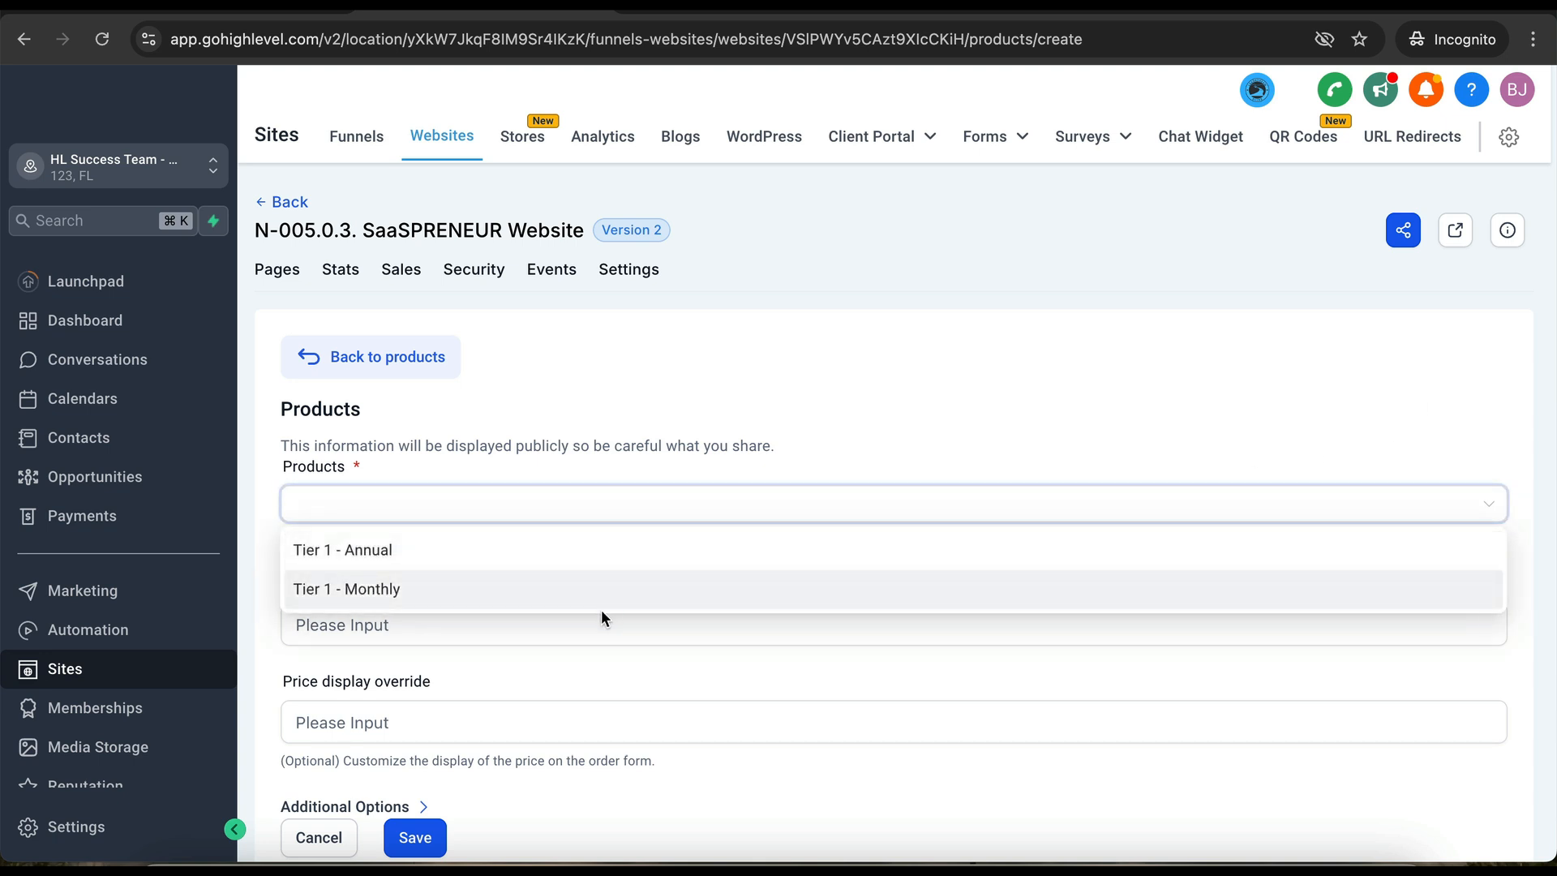
click(601, 607)
click(540, 621)
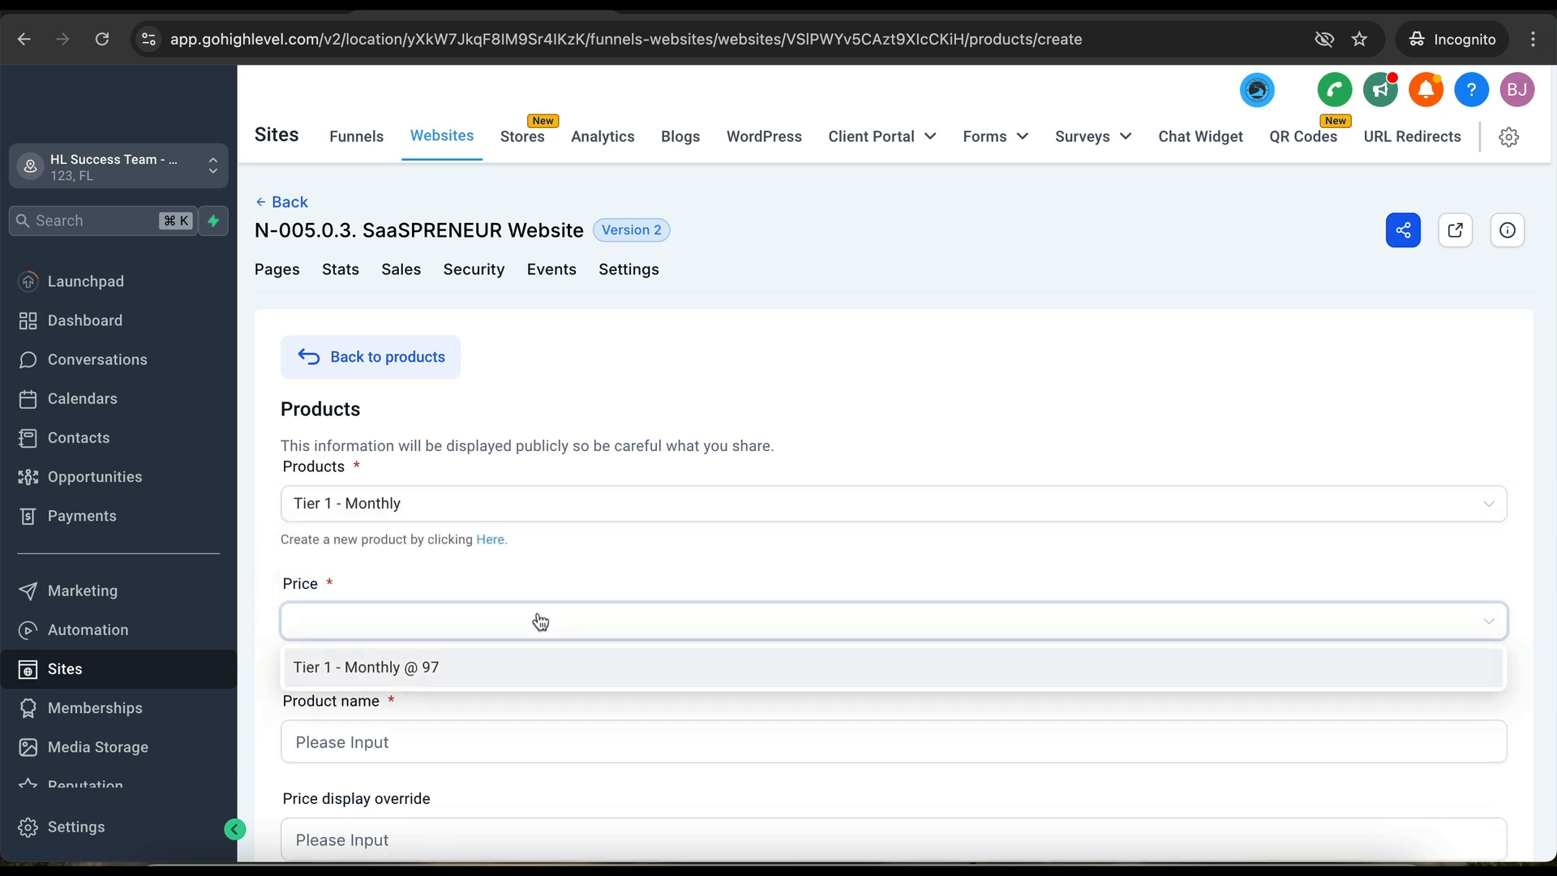
click(521, 500)
click(441, 546)
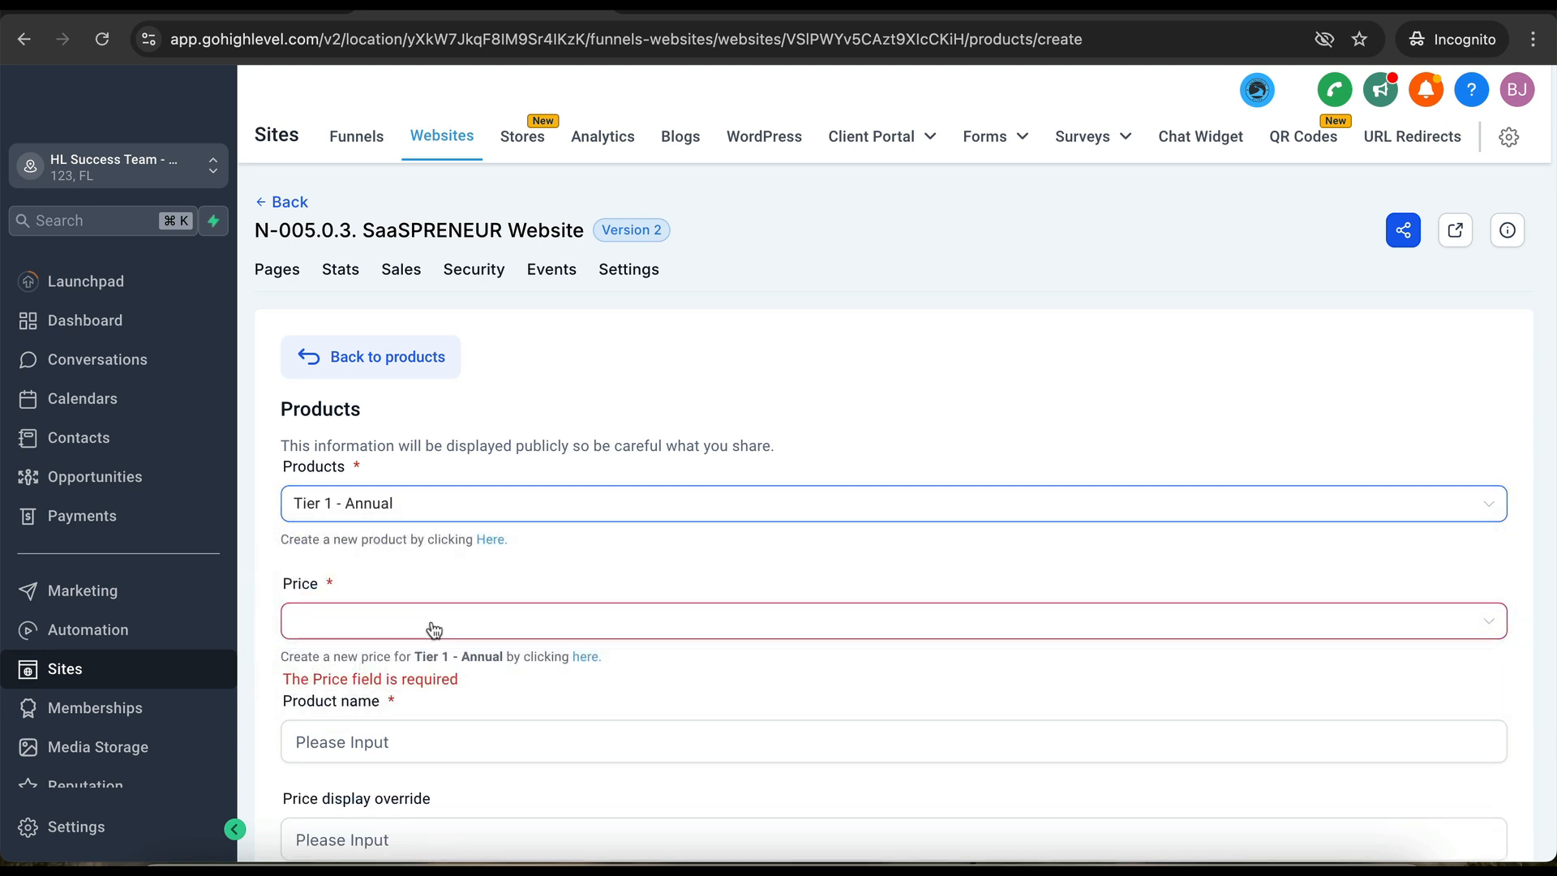
click(433, 630)
click(410, 665)
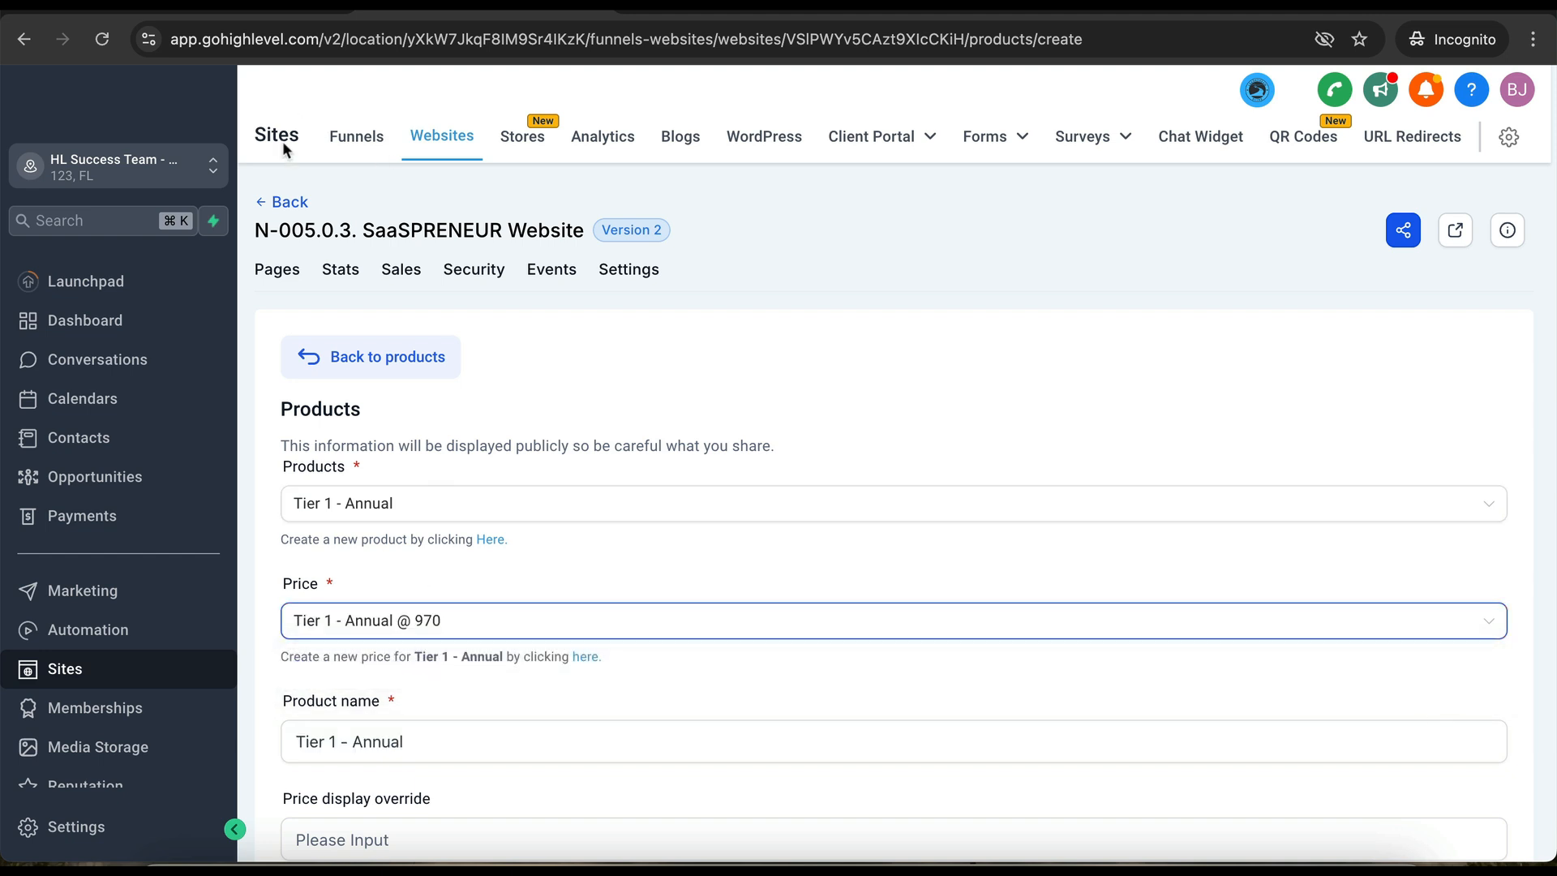
click(291, 212)
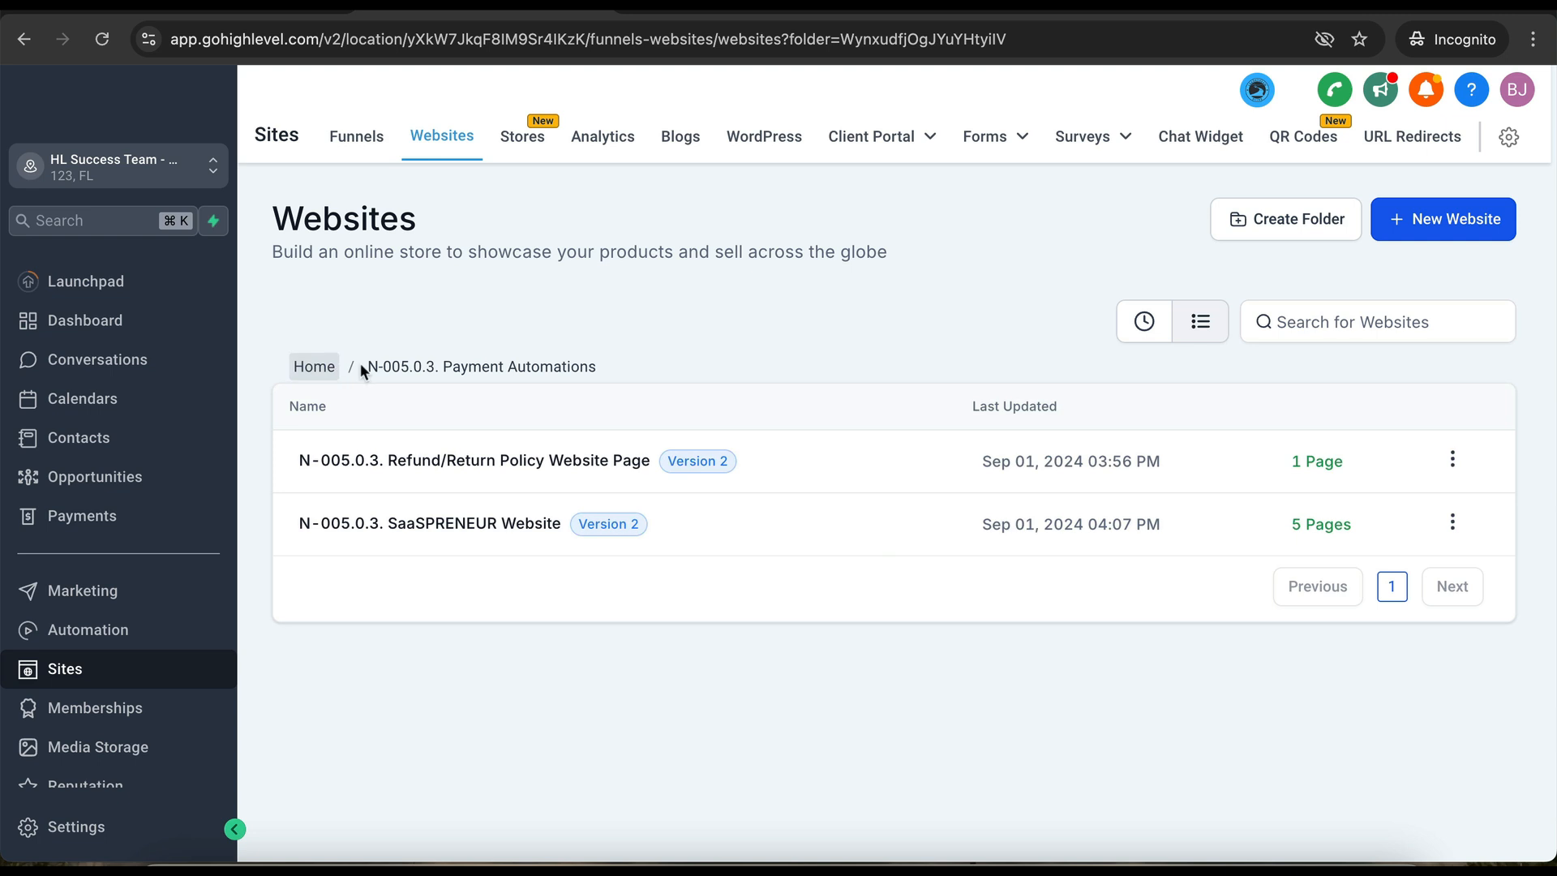
- Reopen the Home page products and add Tier 1 - Monthly at the 97 price
click(474, 527)
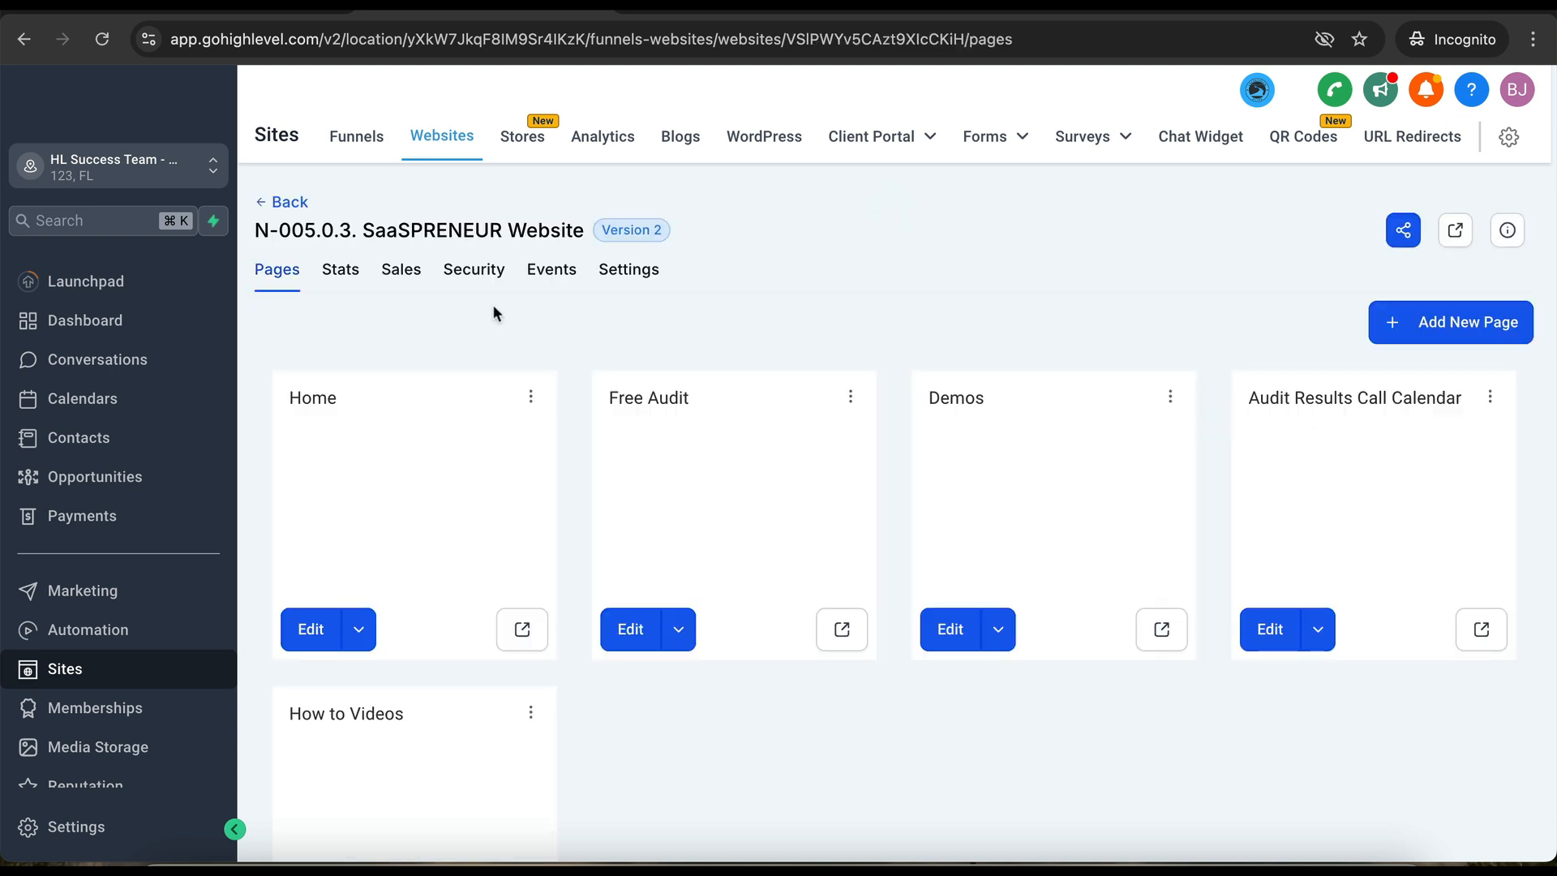
click(534, 397)
click(536, 318)
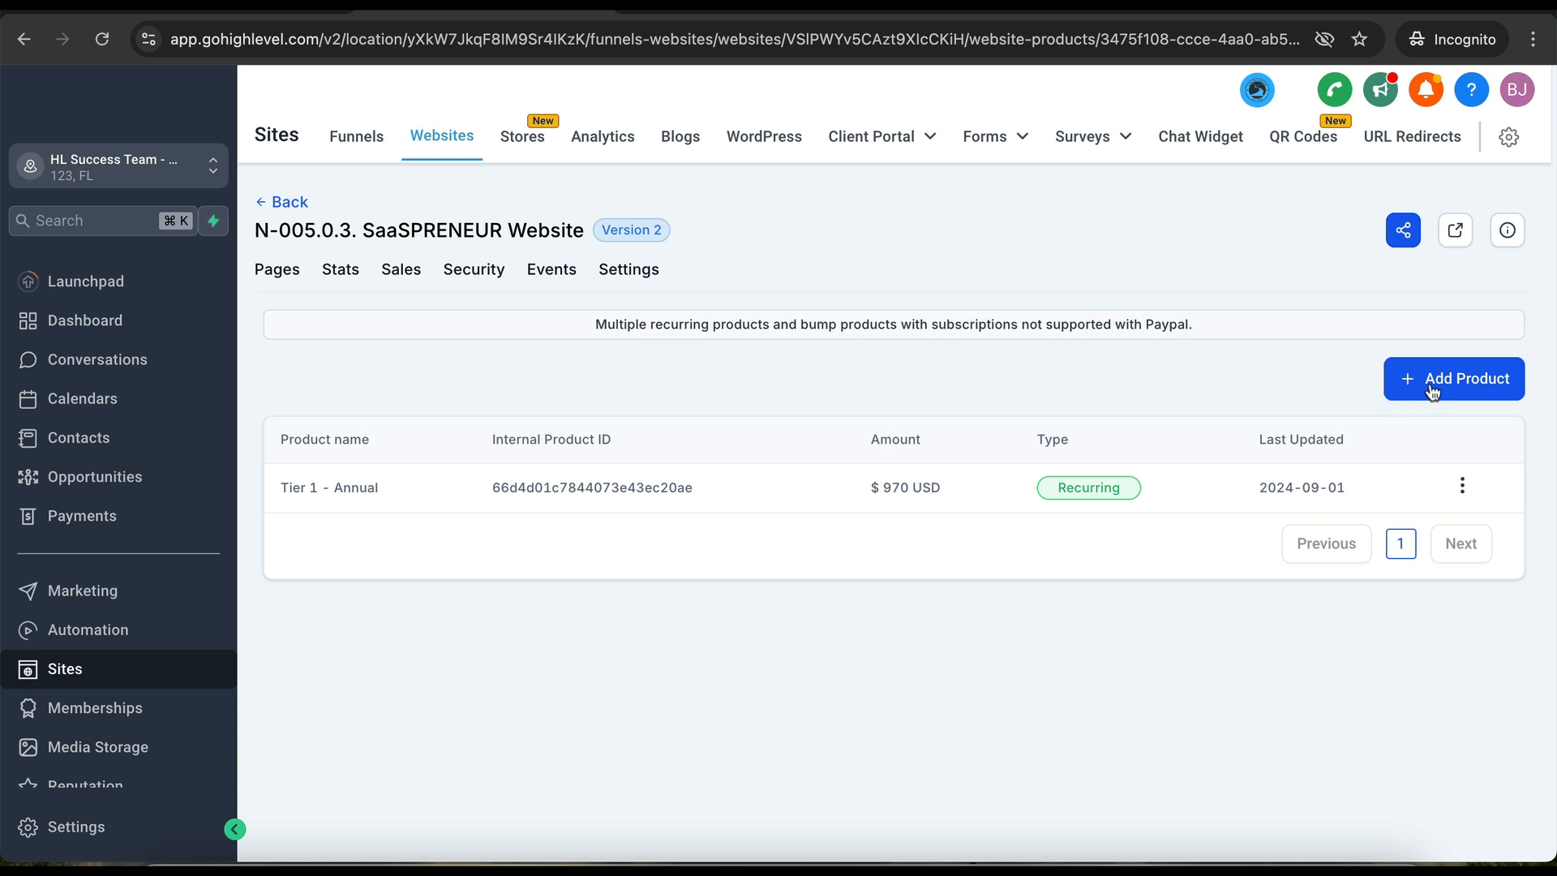
click(1428, 384)
click(445, 510)
click(378, 590)
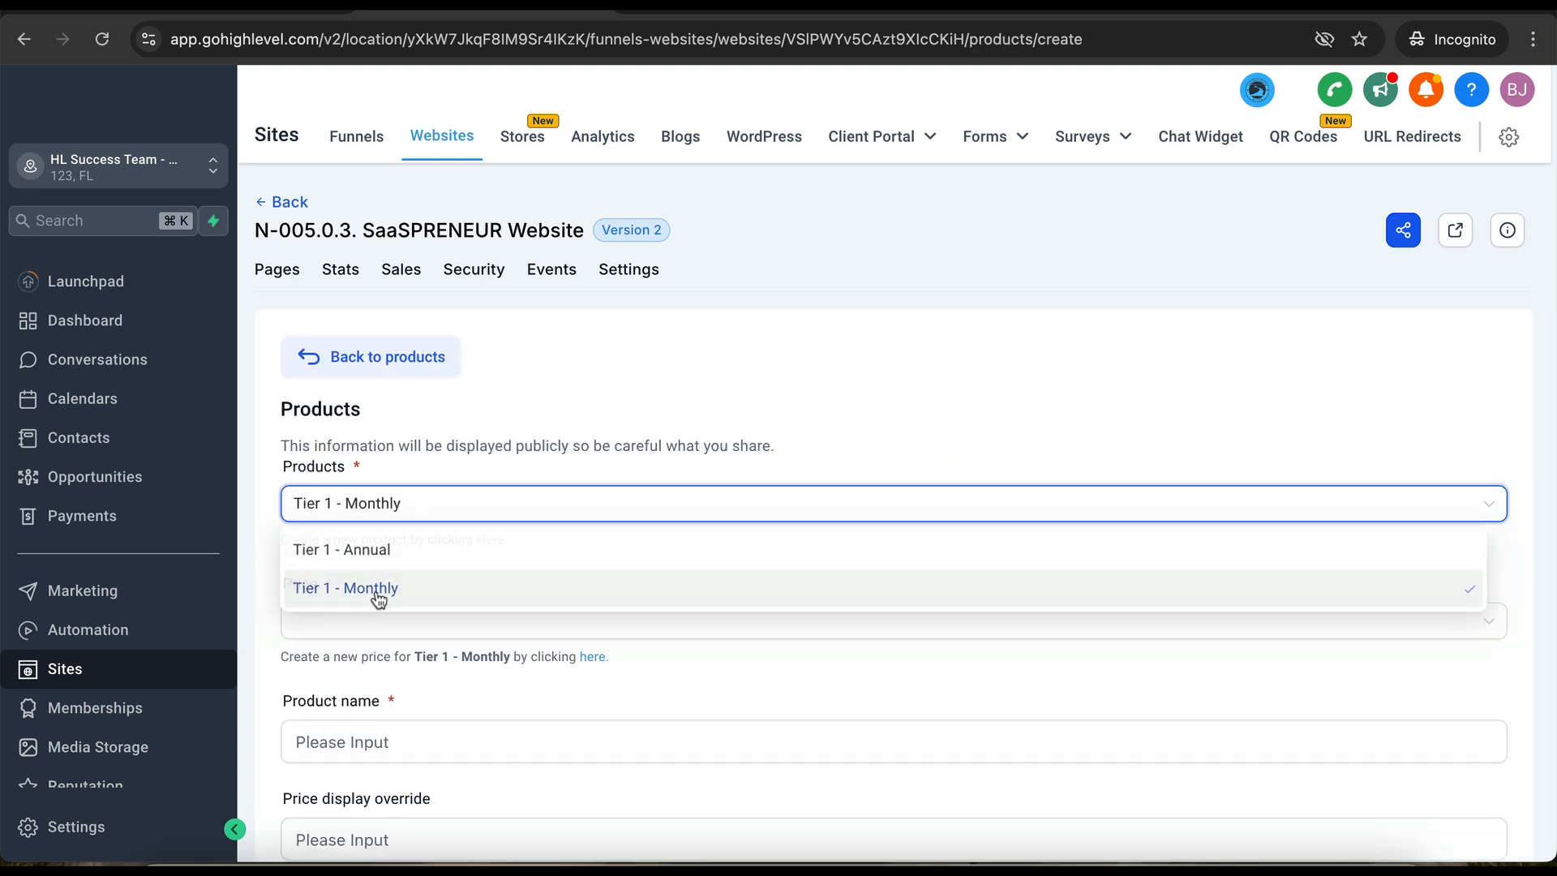
click(376, 638)
click(375, 666)
click(486, 738)
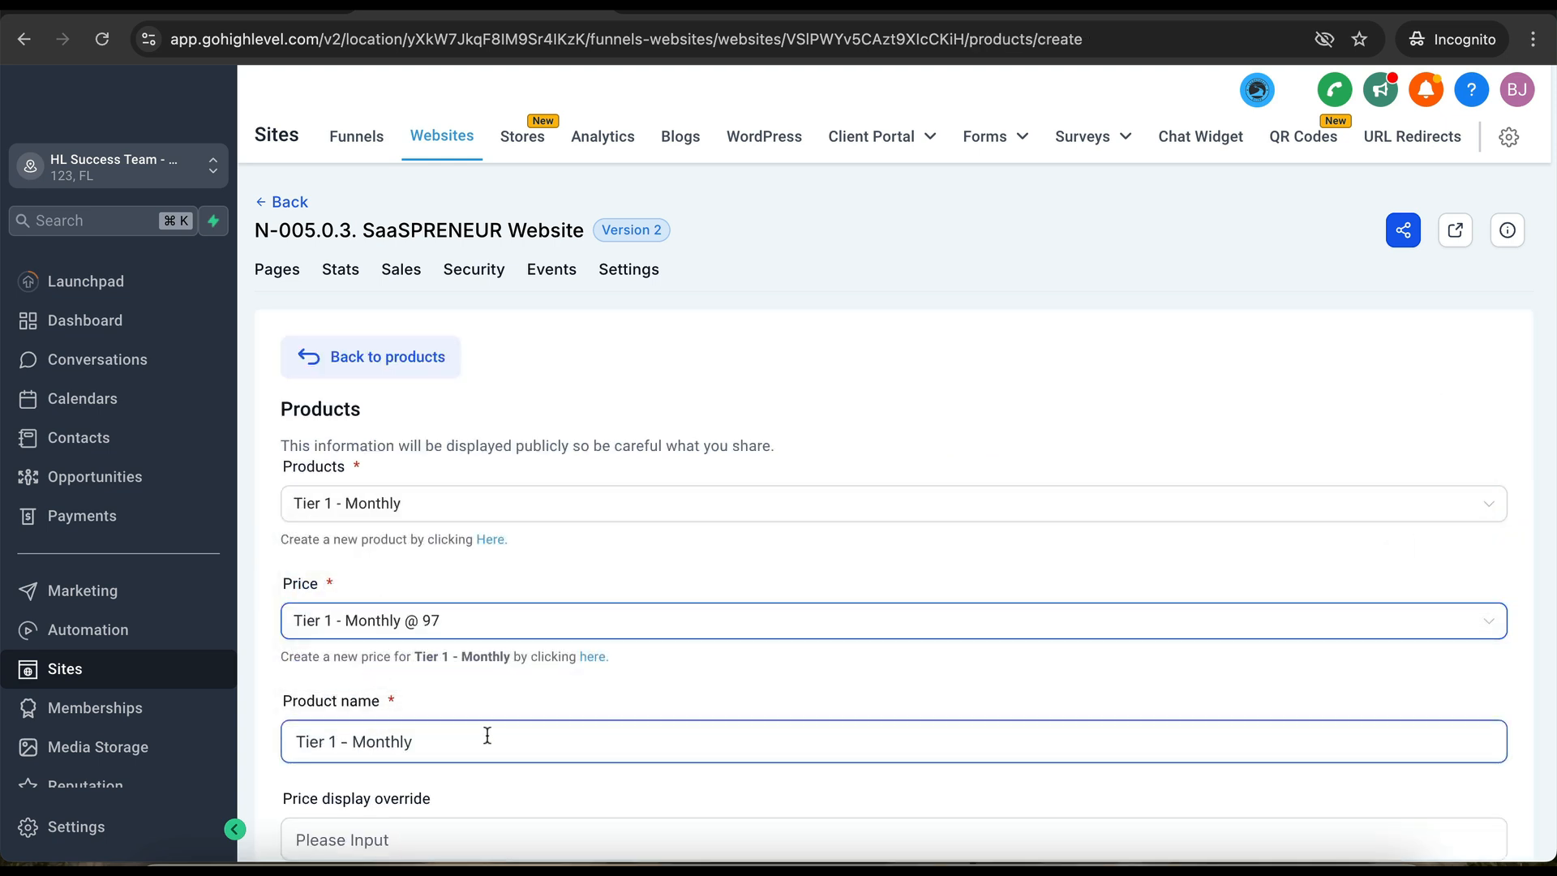
scroll(490, 737, down, 3)
click(430, 733)
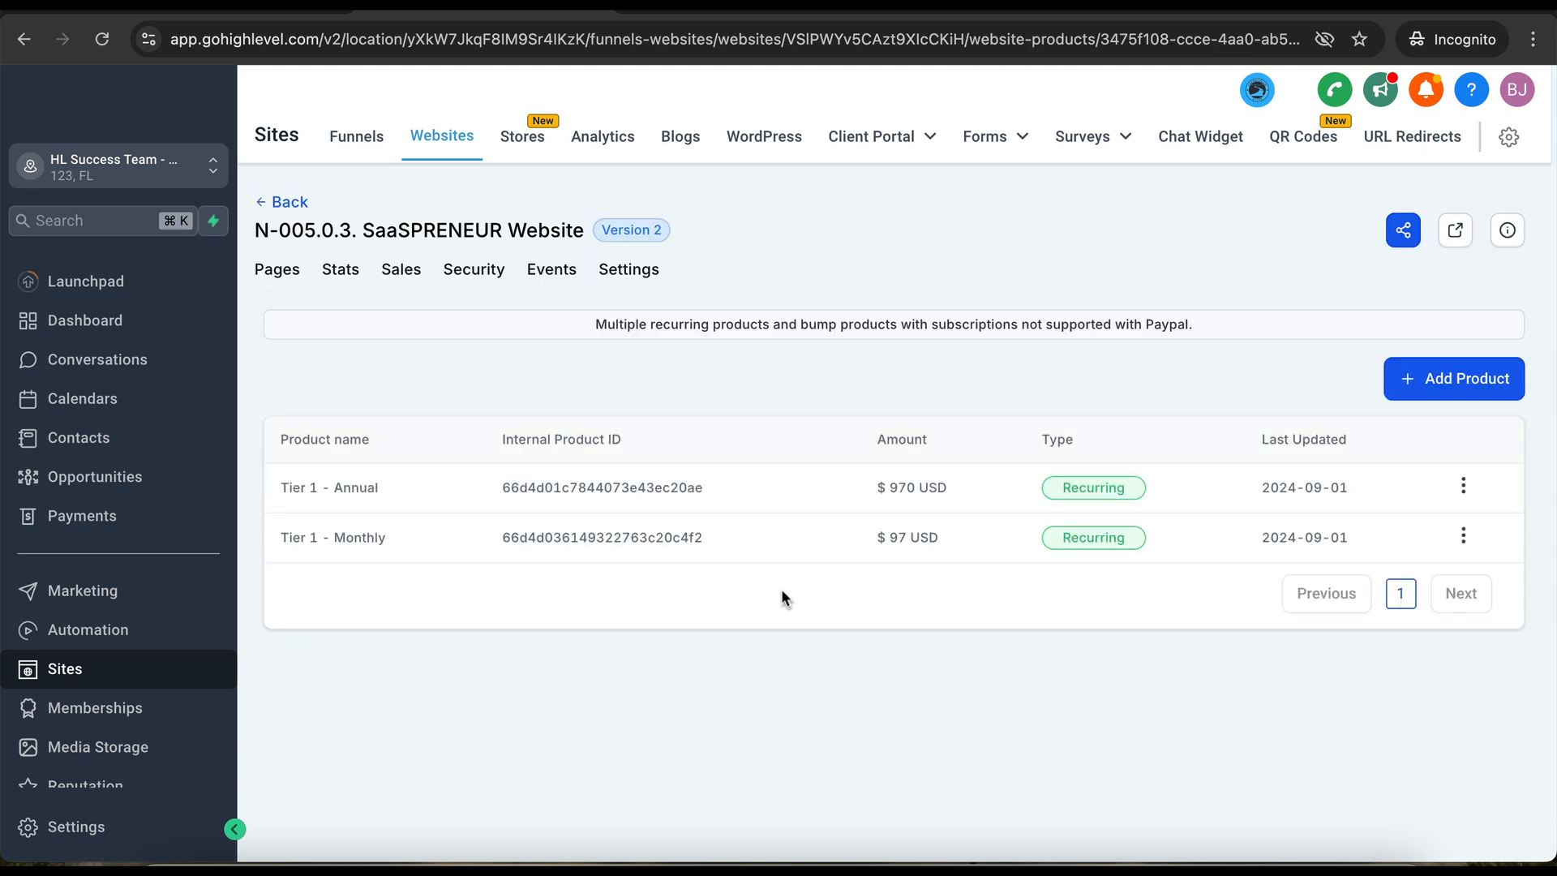
- Set the Refund/Return Policy Website Page domain to hlsuccessteam.com, then reopen the SaaSPRENEUR Website
click(284, 205)
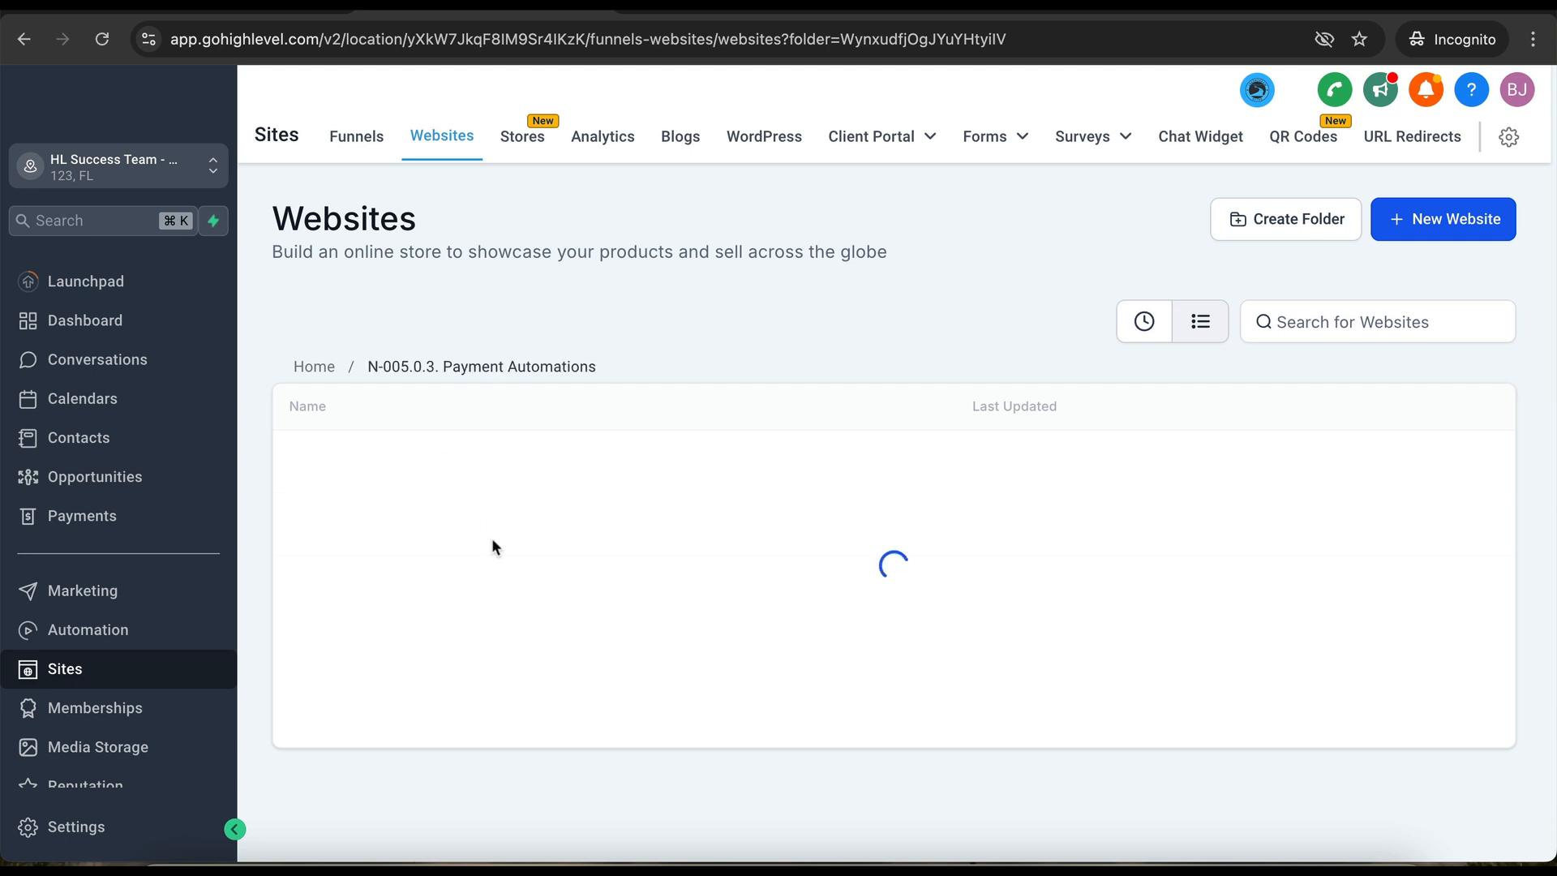
click(451, 459)
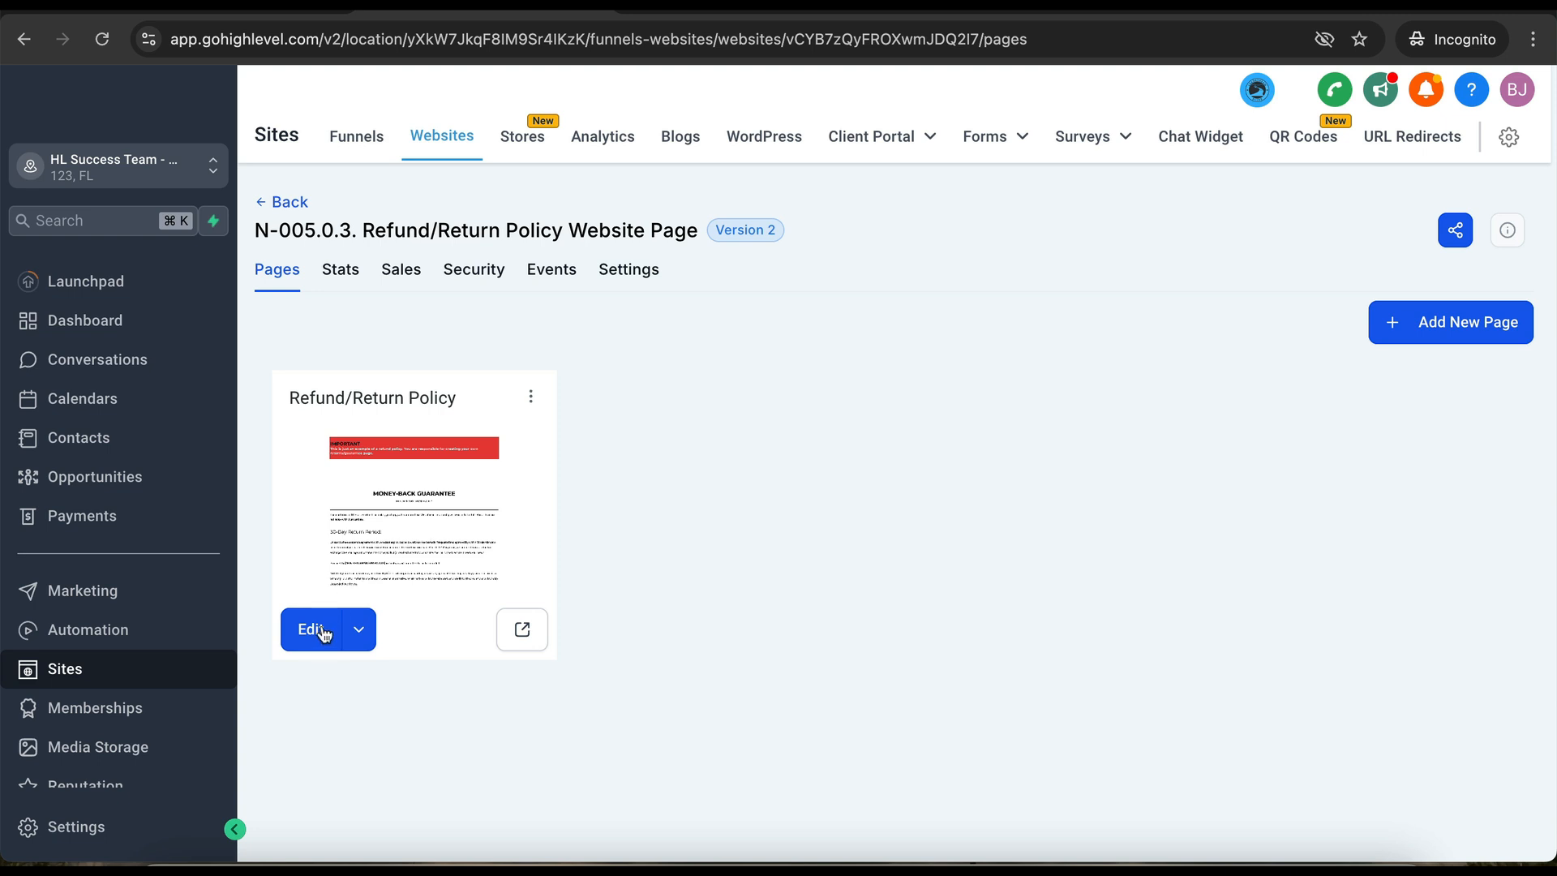
click(646, 277)
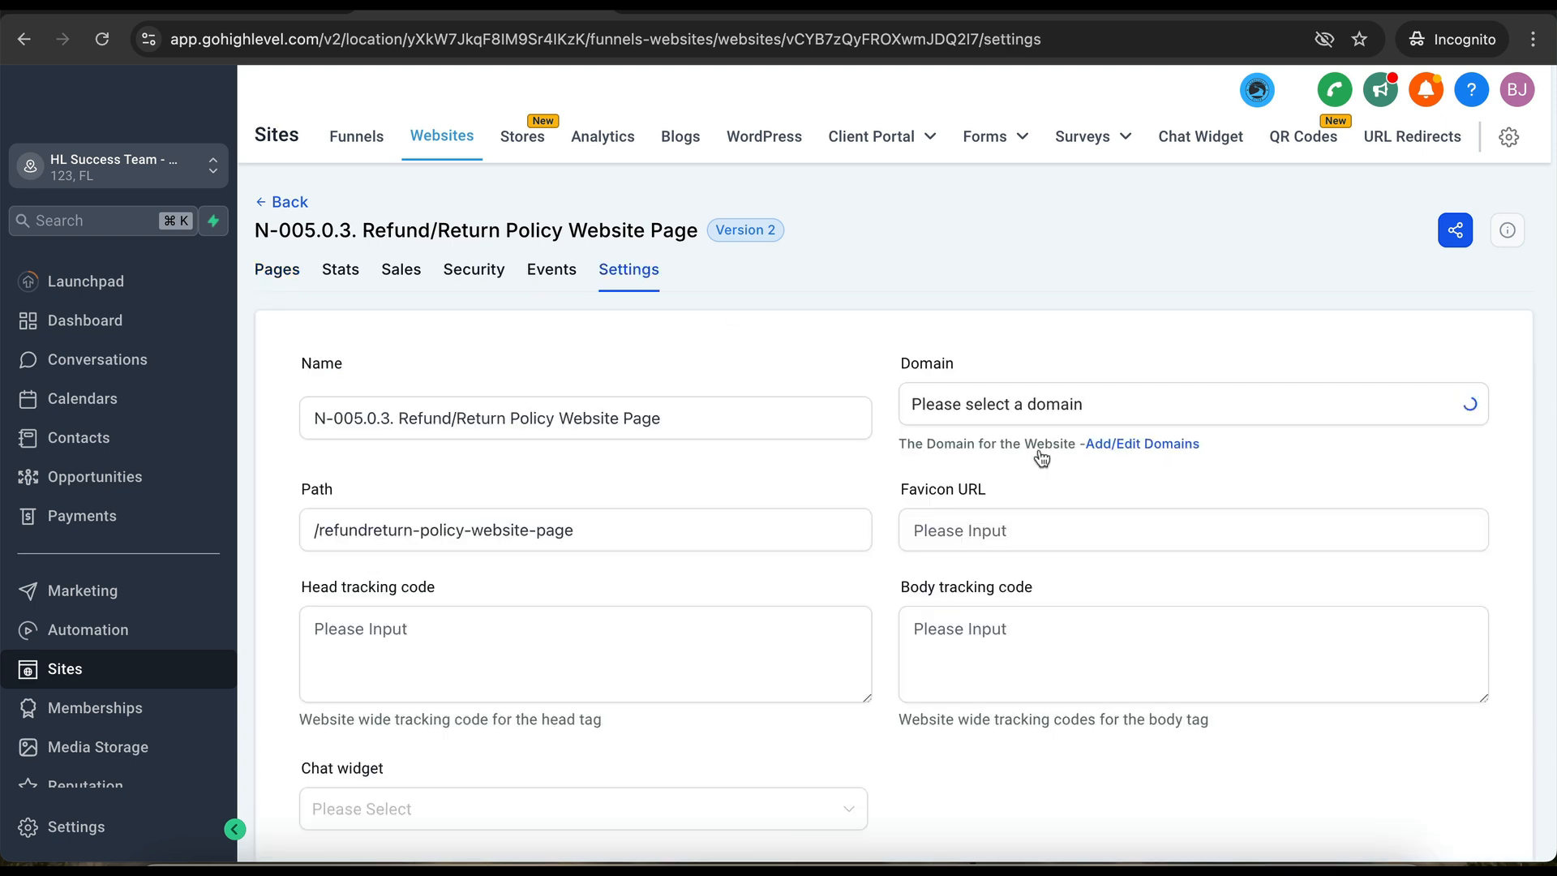
click(1105, 418)
click(997, 490)
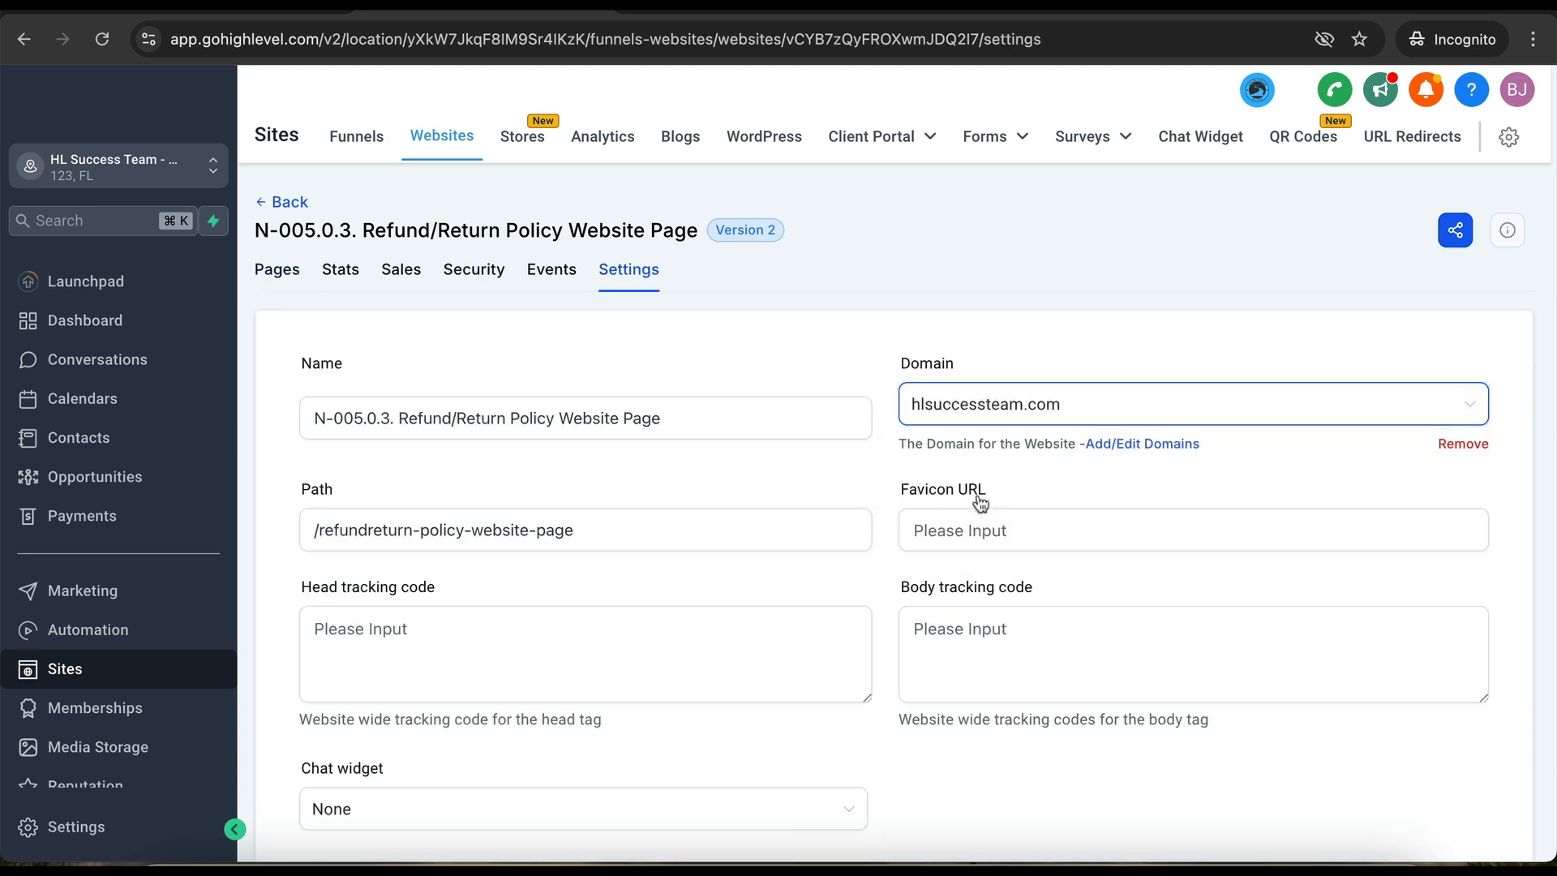
click(1160, 661)
scroll(1158, 695, down, 5)
click(1452, 732)
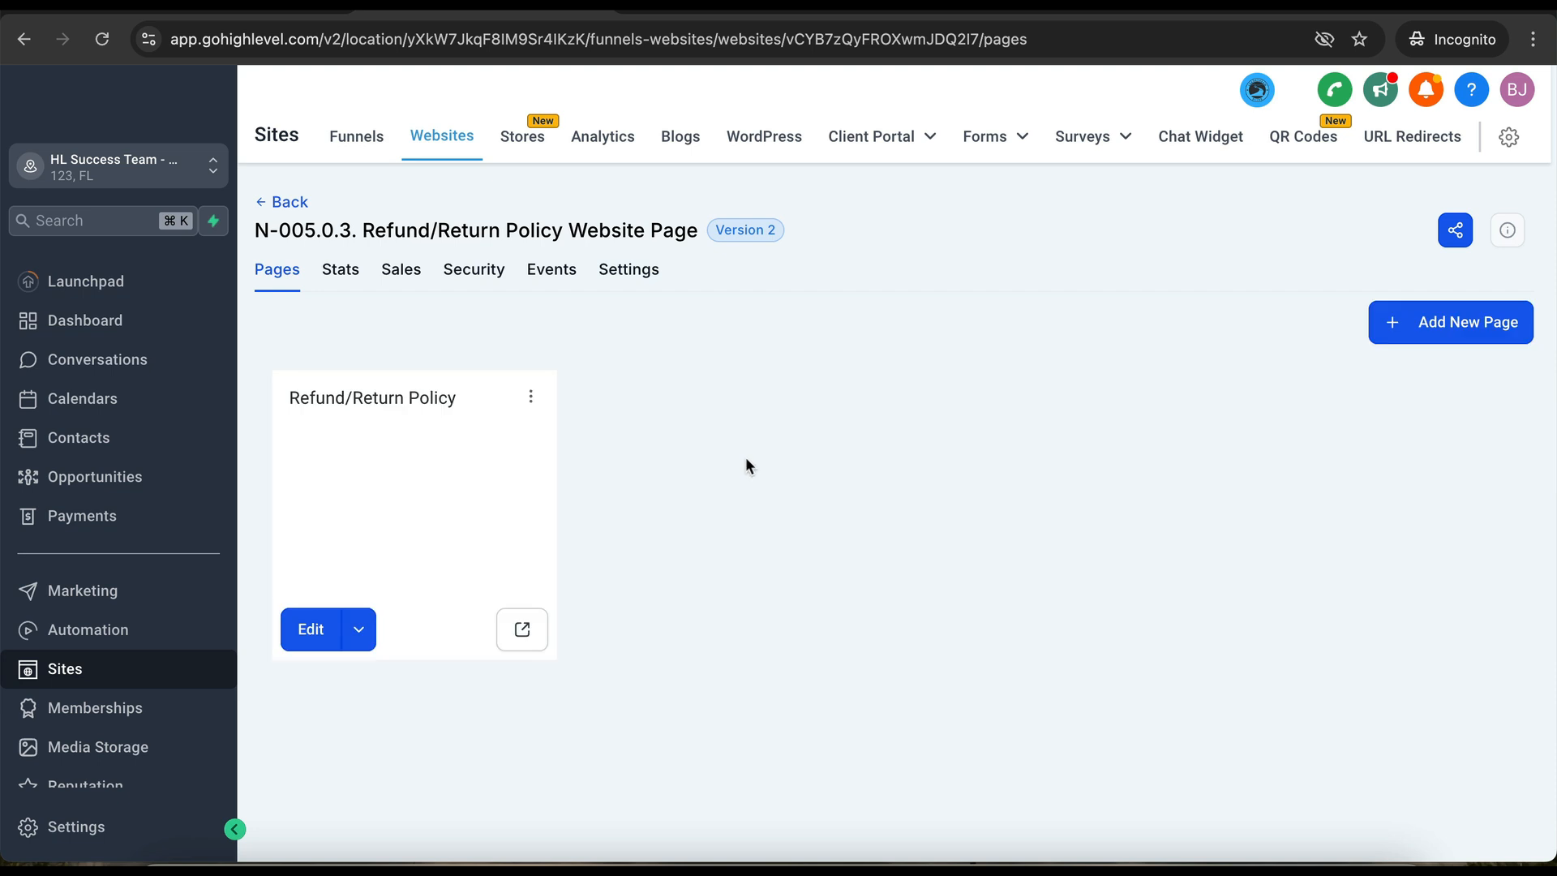
click(289, 203)
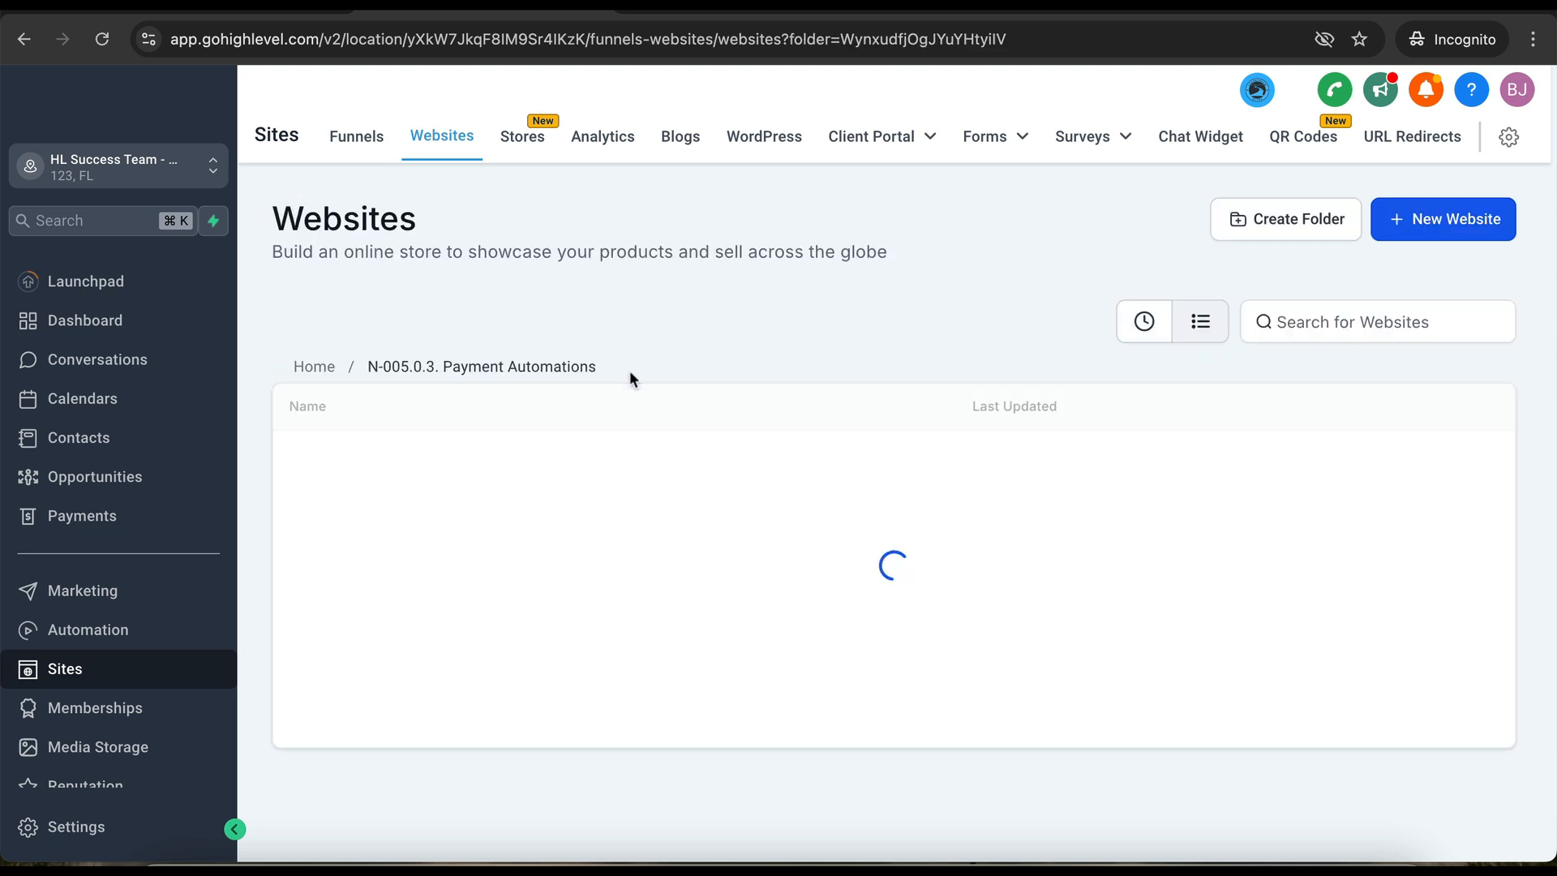
click(403, 531)
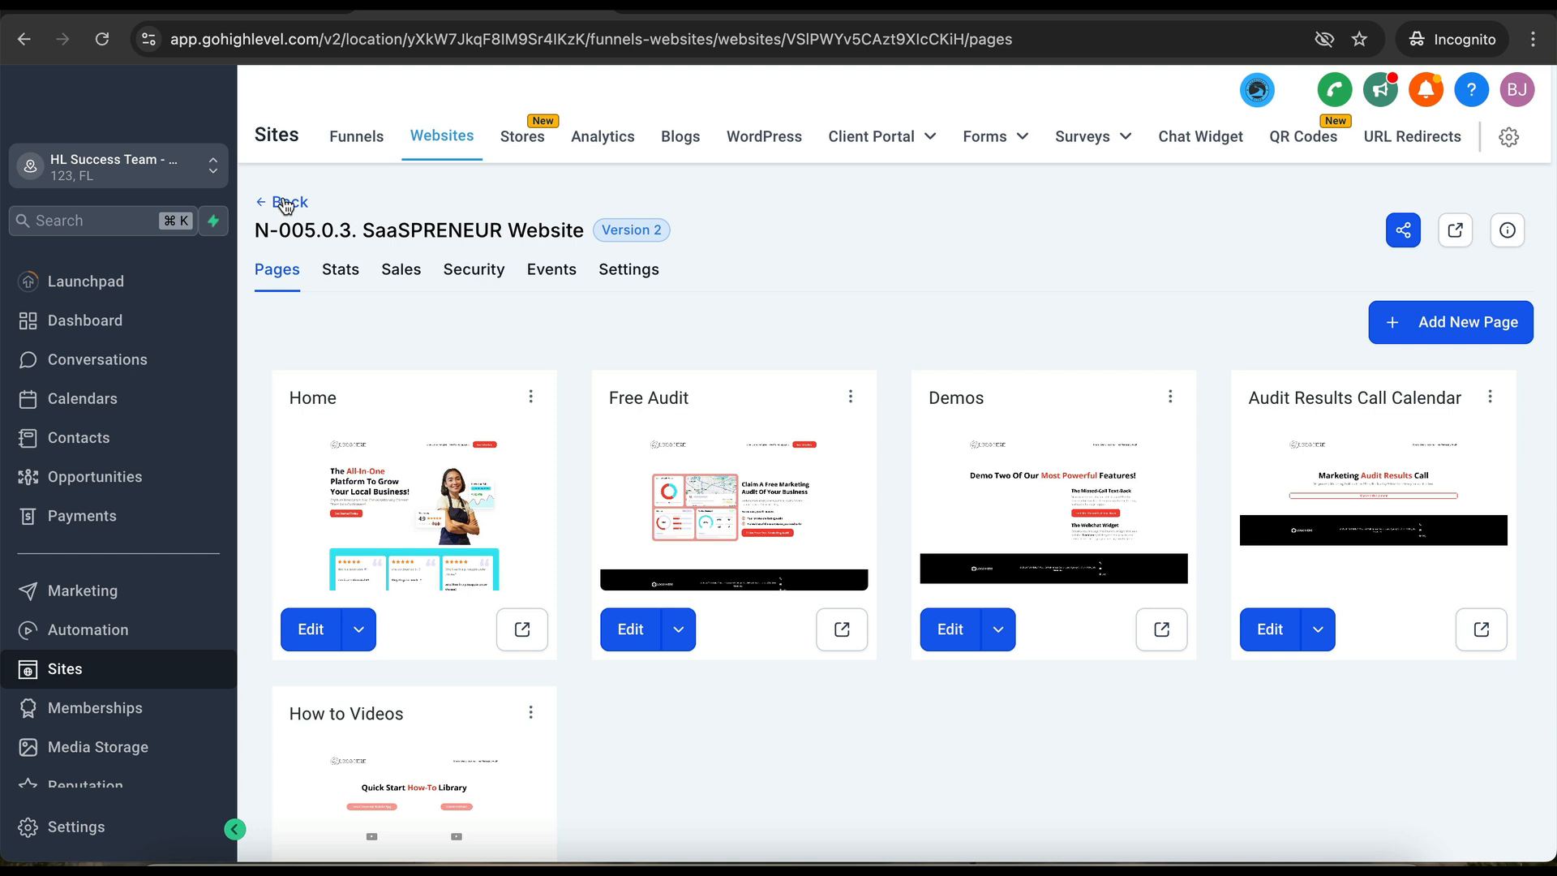
- Set the B-000. Legal Pages funnel's domain to hlsuccessteam.com and save
click(355, 139)
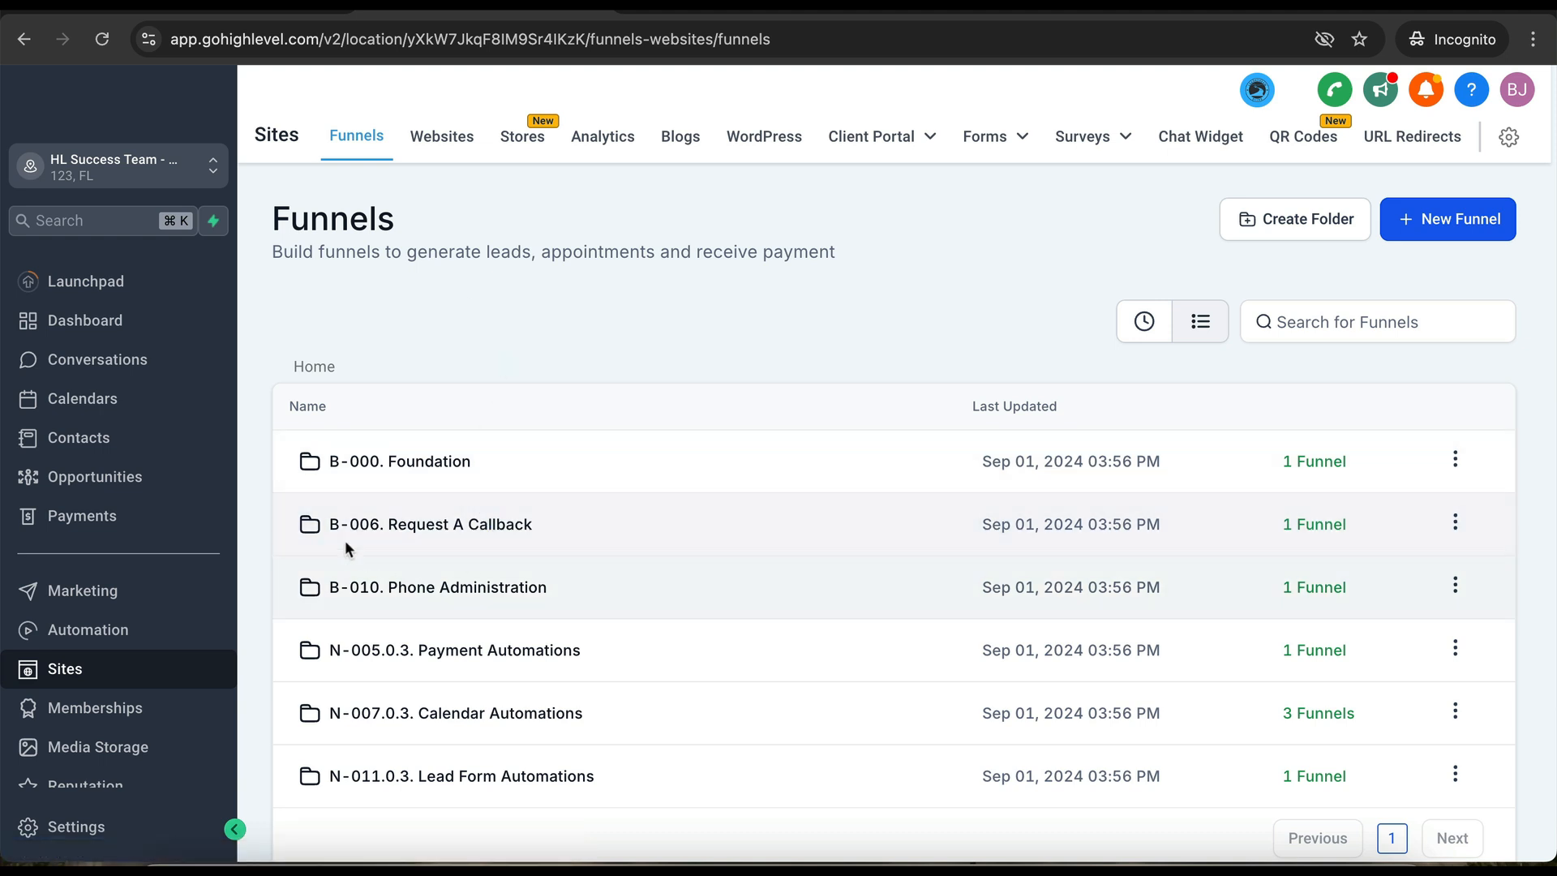
click(428, 466)
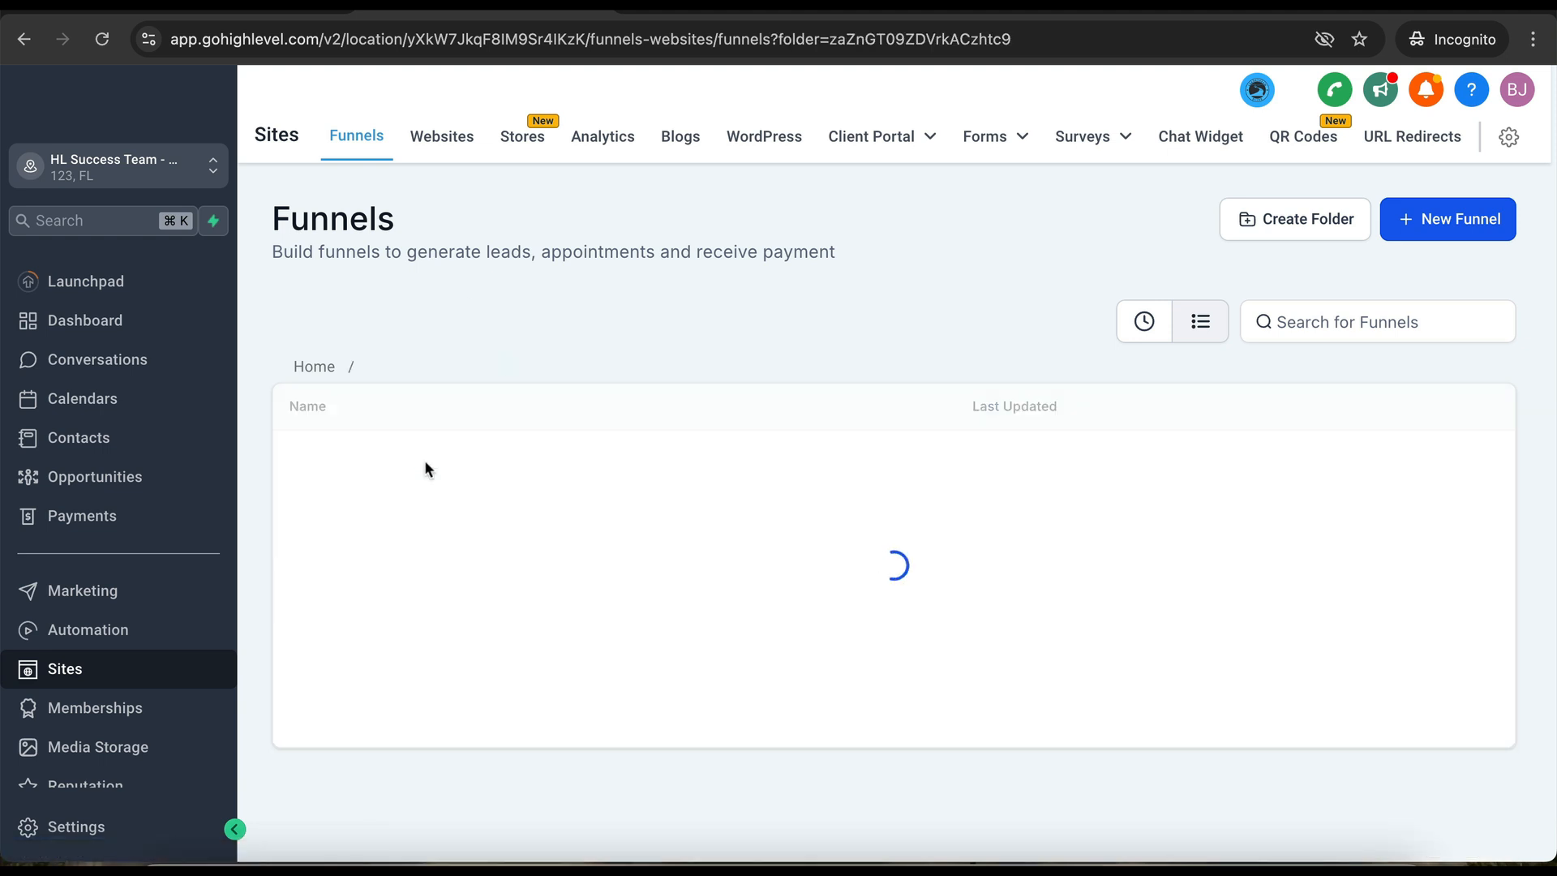
click(374, 461)
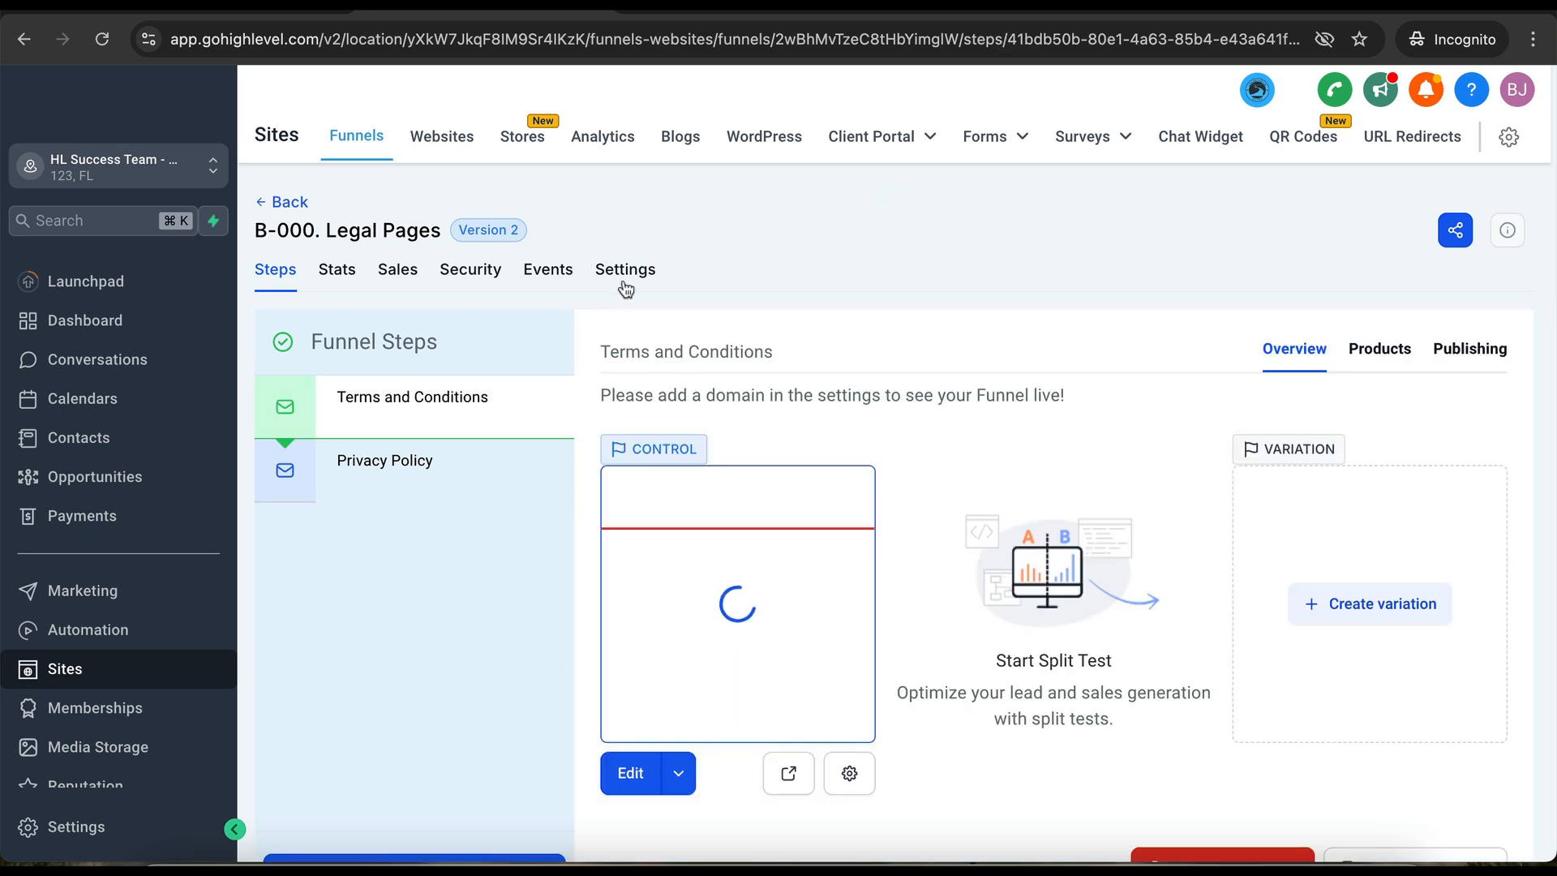
click(628, 270)
click(1098, 421)
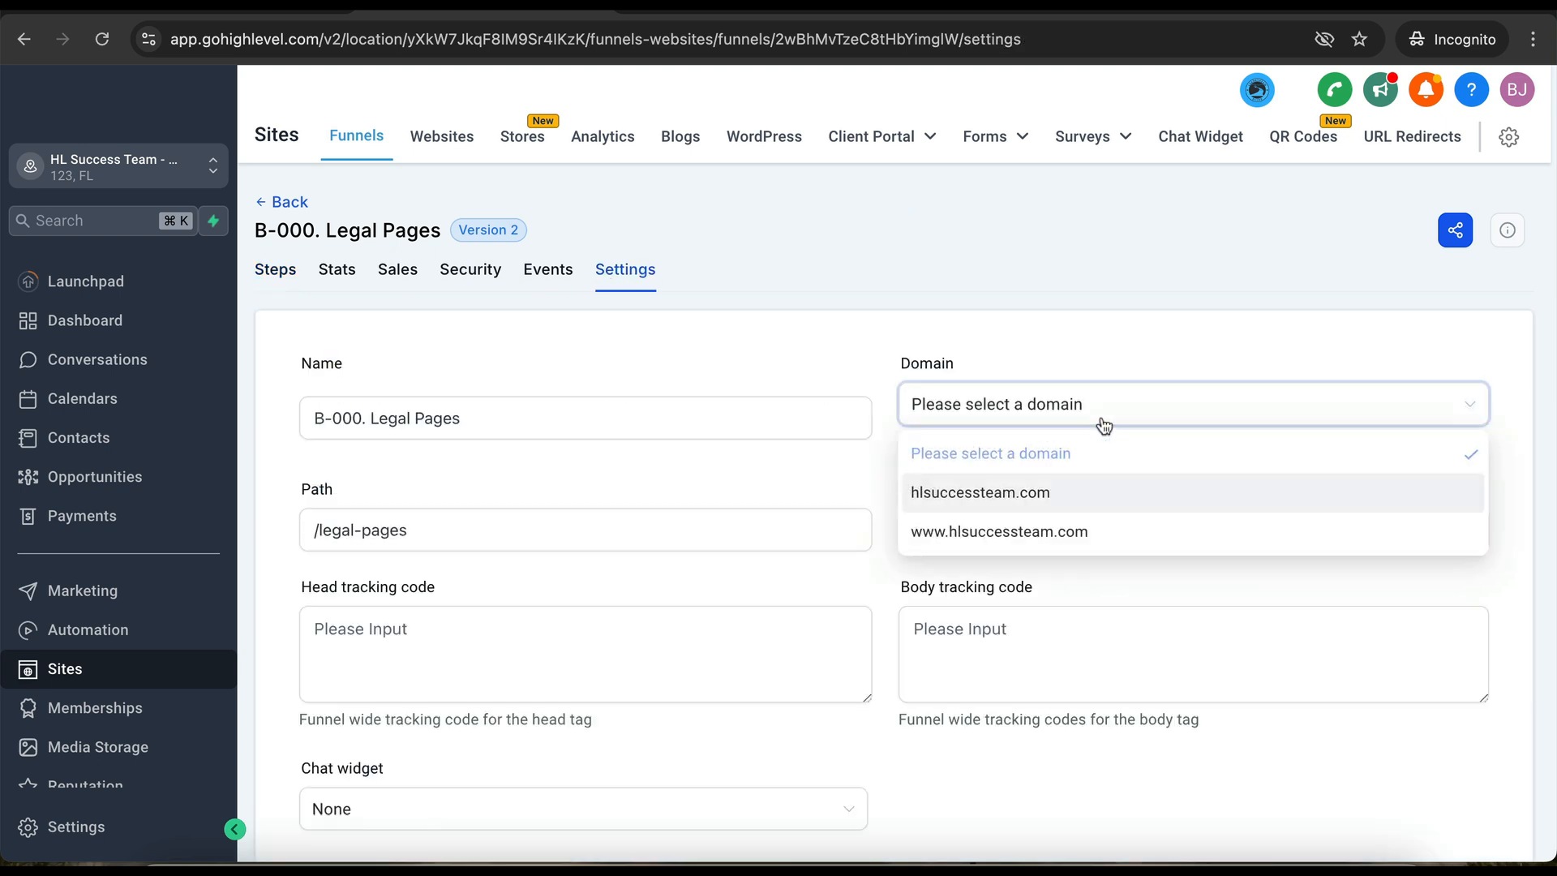
click(973, 502)
scroll(1098, 681, down, 5)
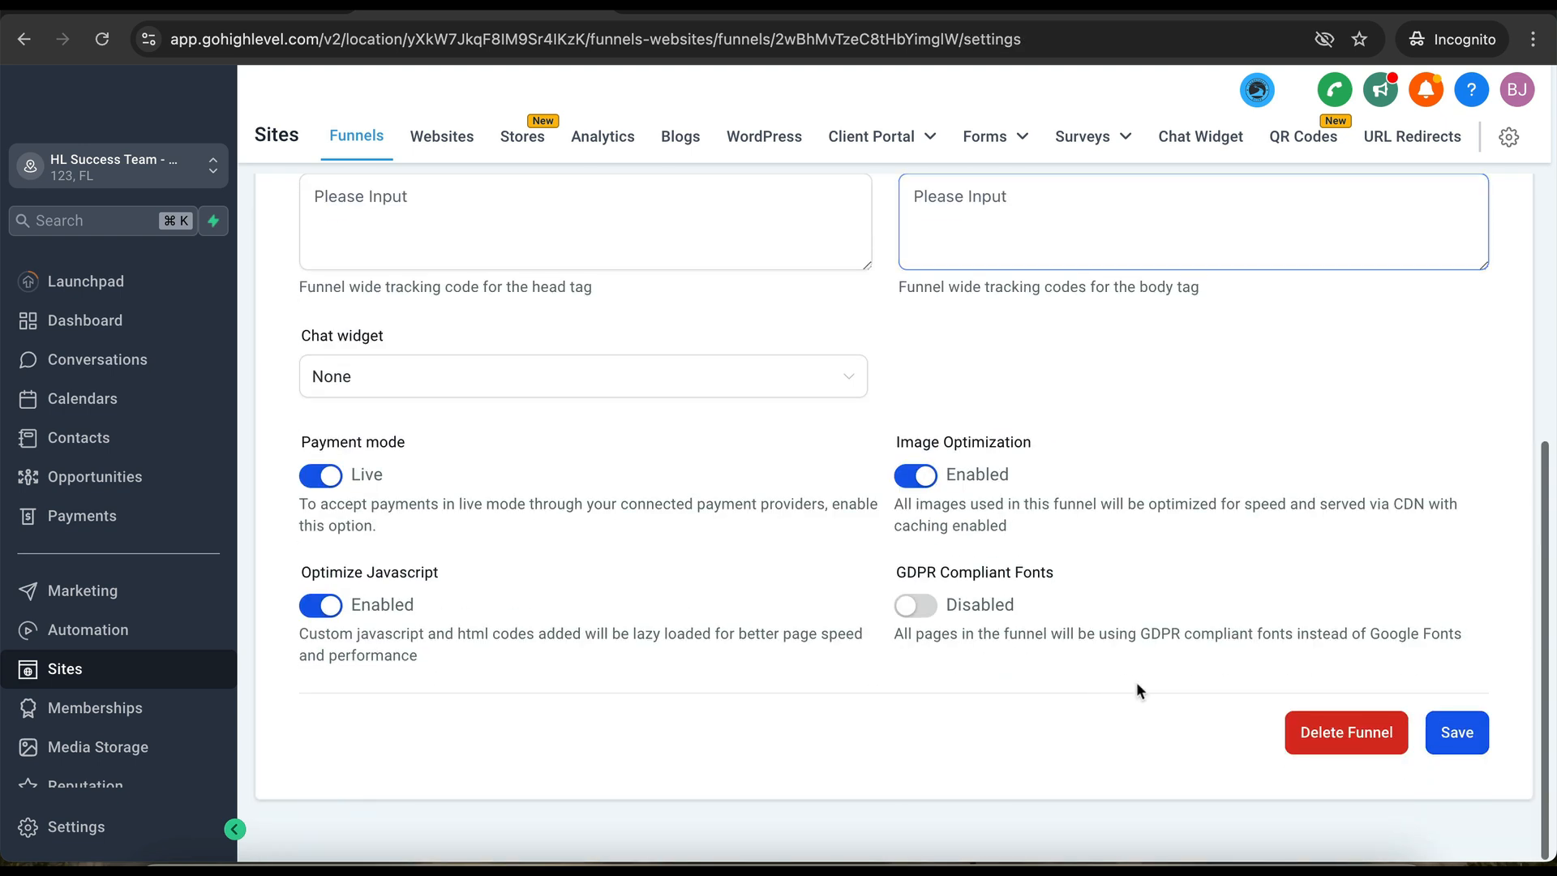
click(1448, 732)
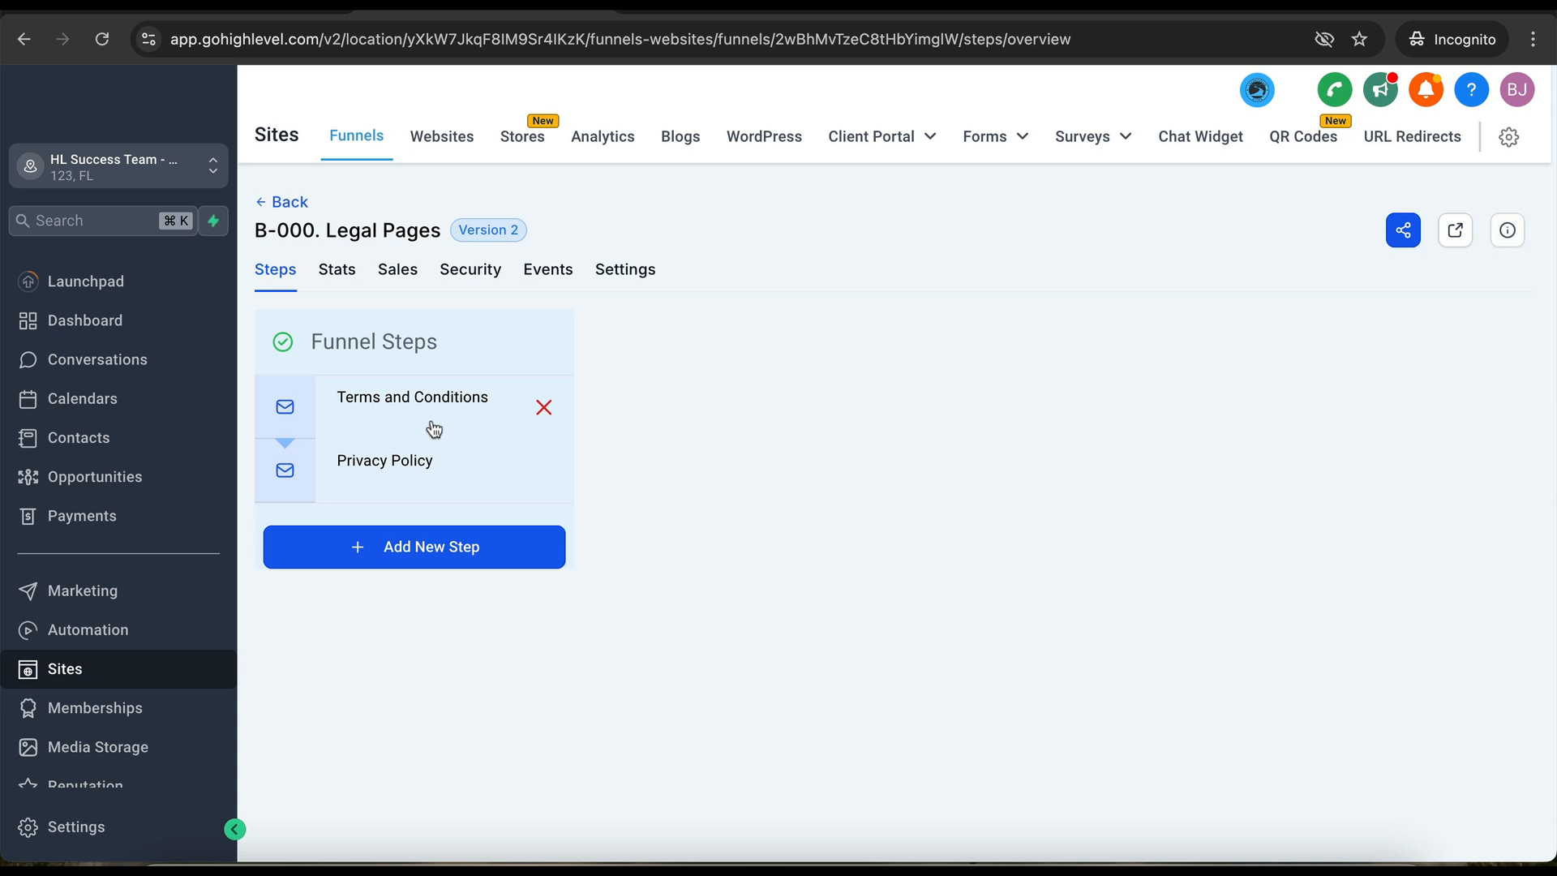
- Check the Terms and Conditions step's live address, then return to the funnel folder
click(428, 418)
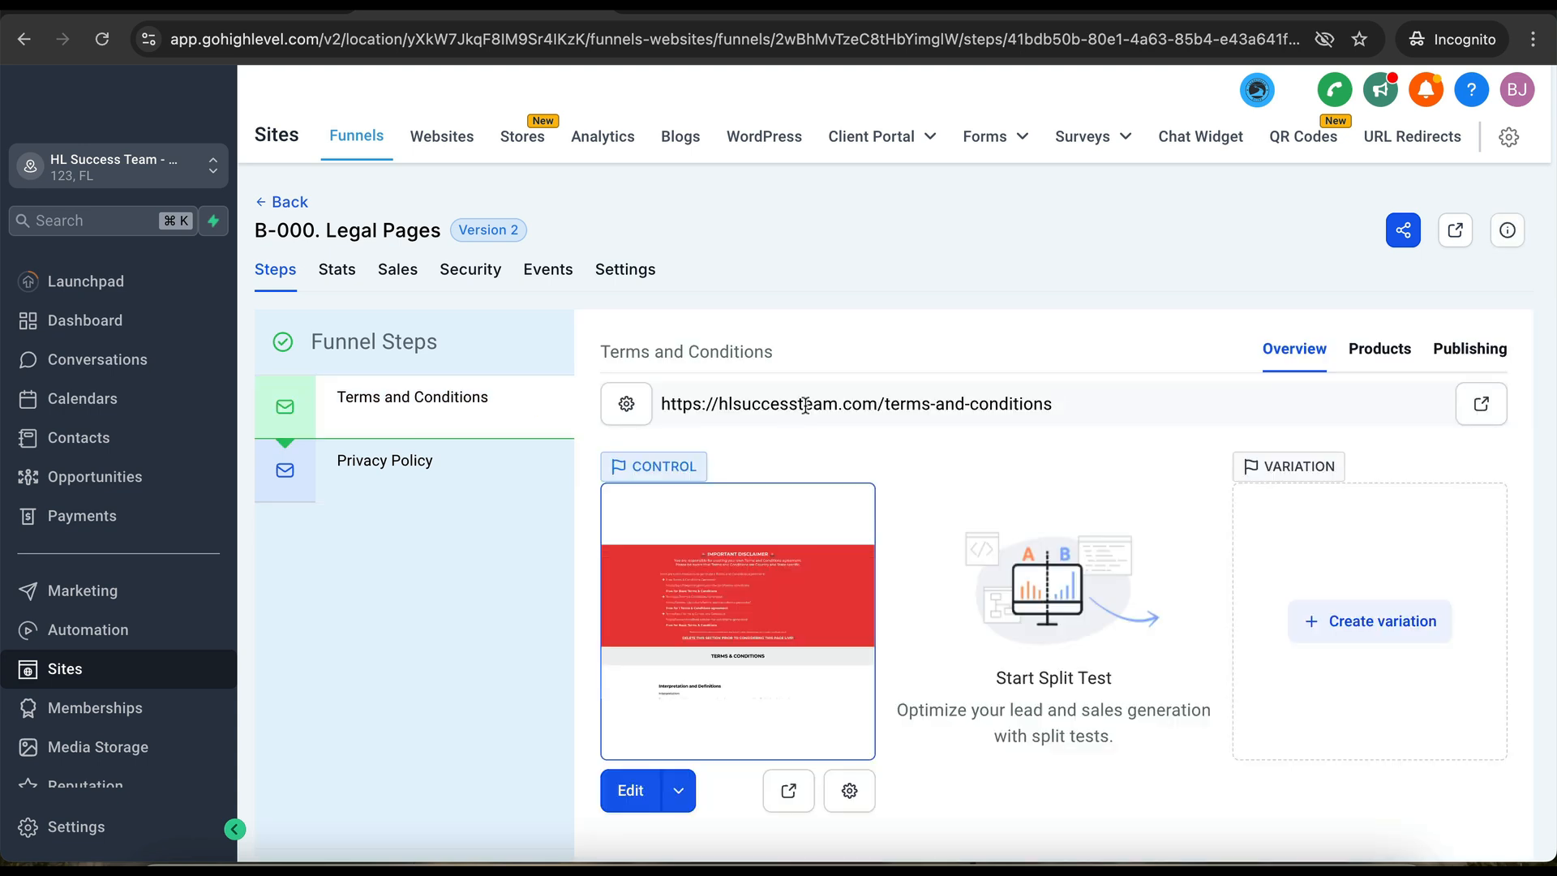
double_click(803, 404)
click(280, 202)
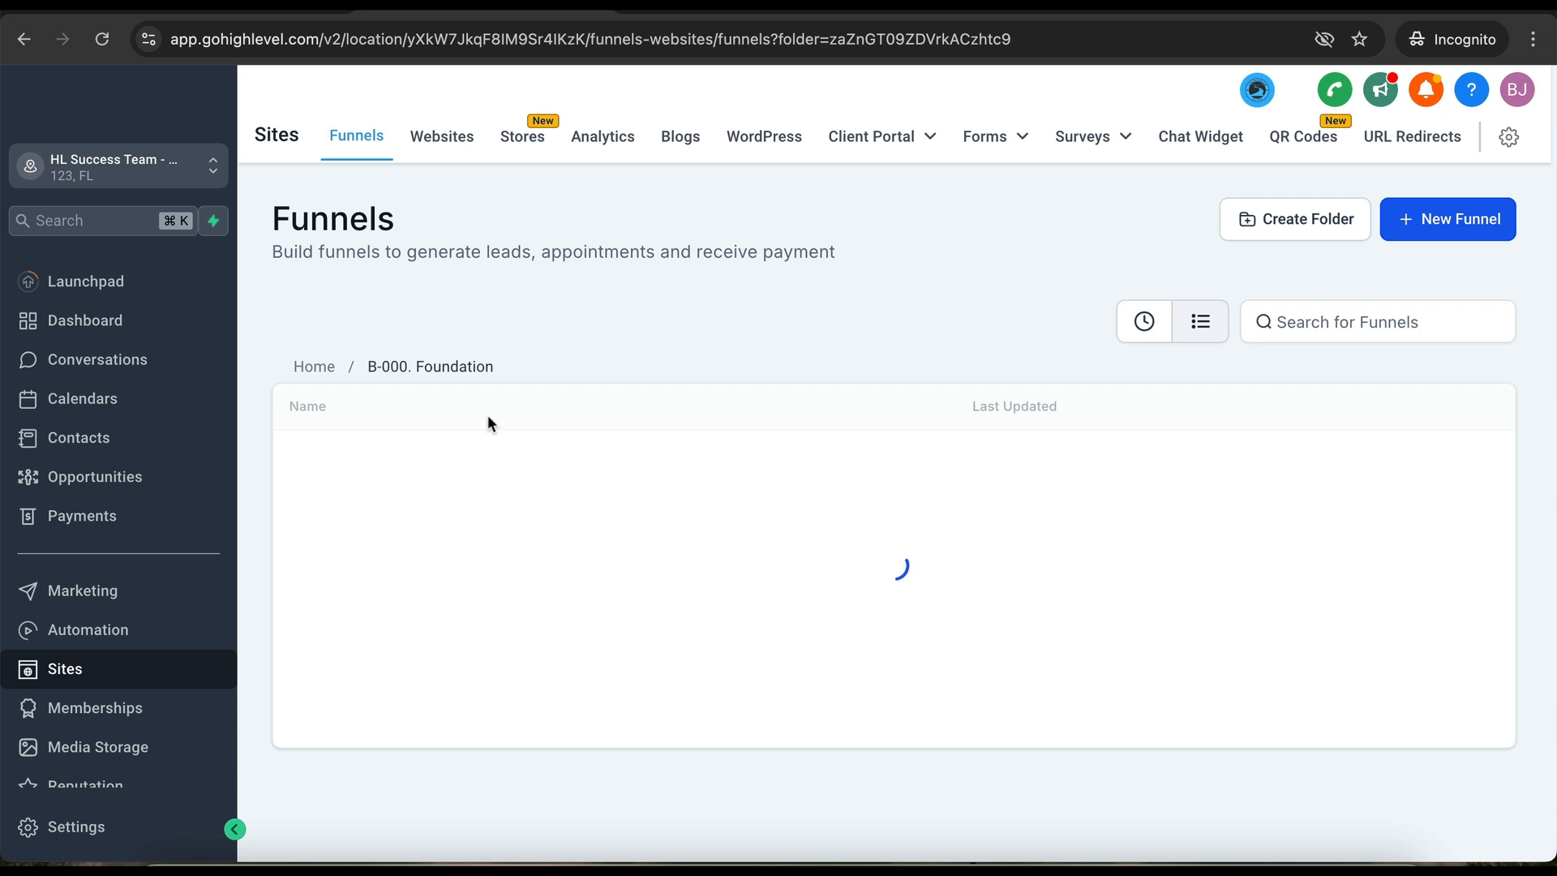
- Set the B-006. Request A Call Back funnel's domain to hlsuccessteam.com and save
click(312, 367)
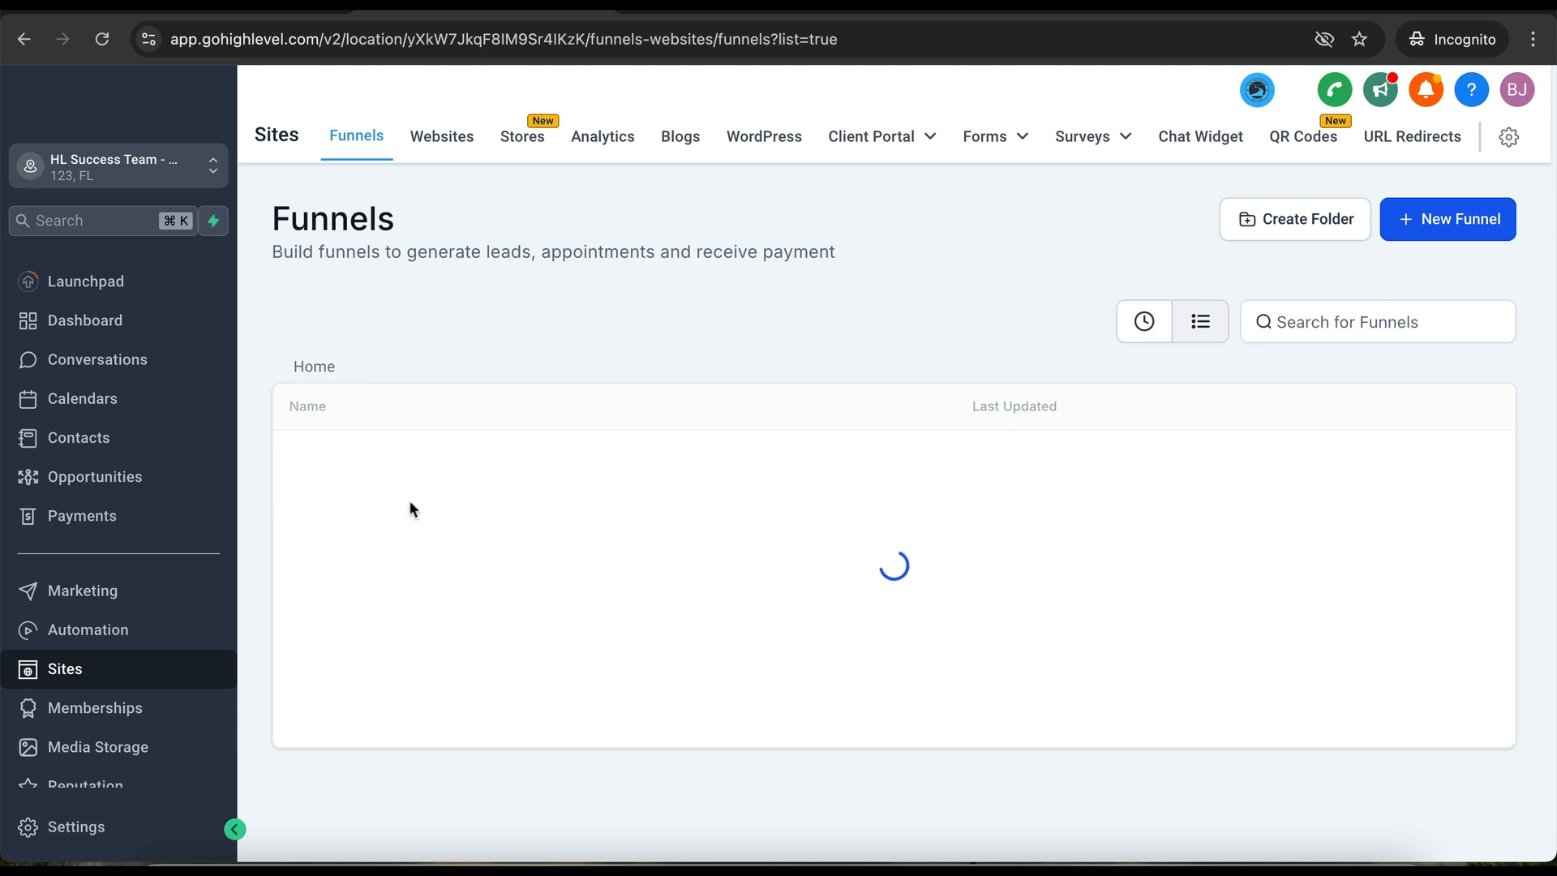
click(409, 535)
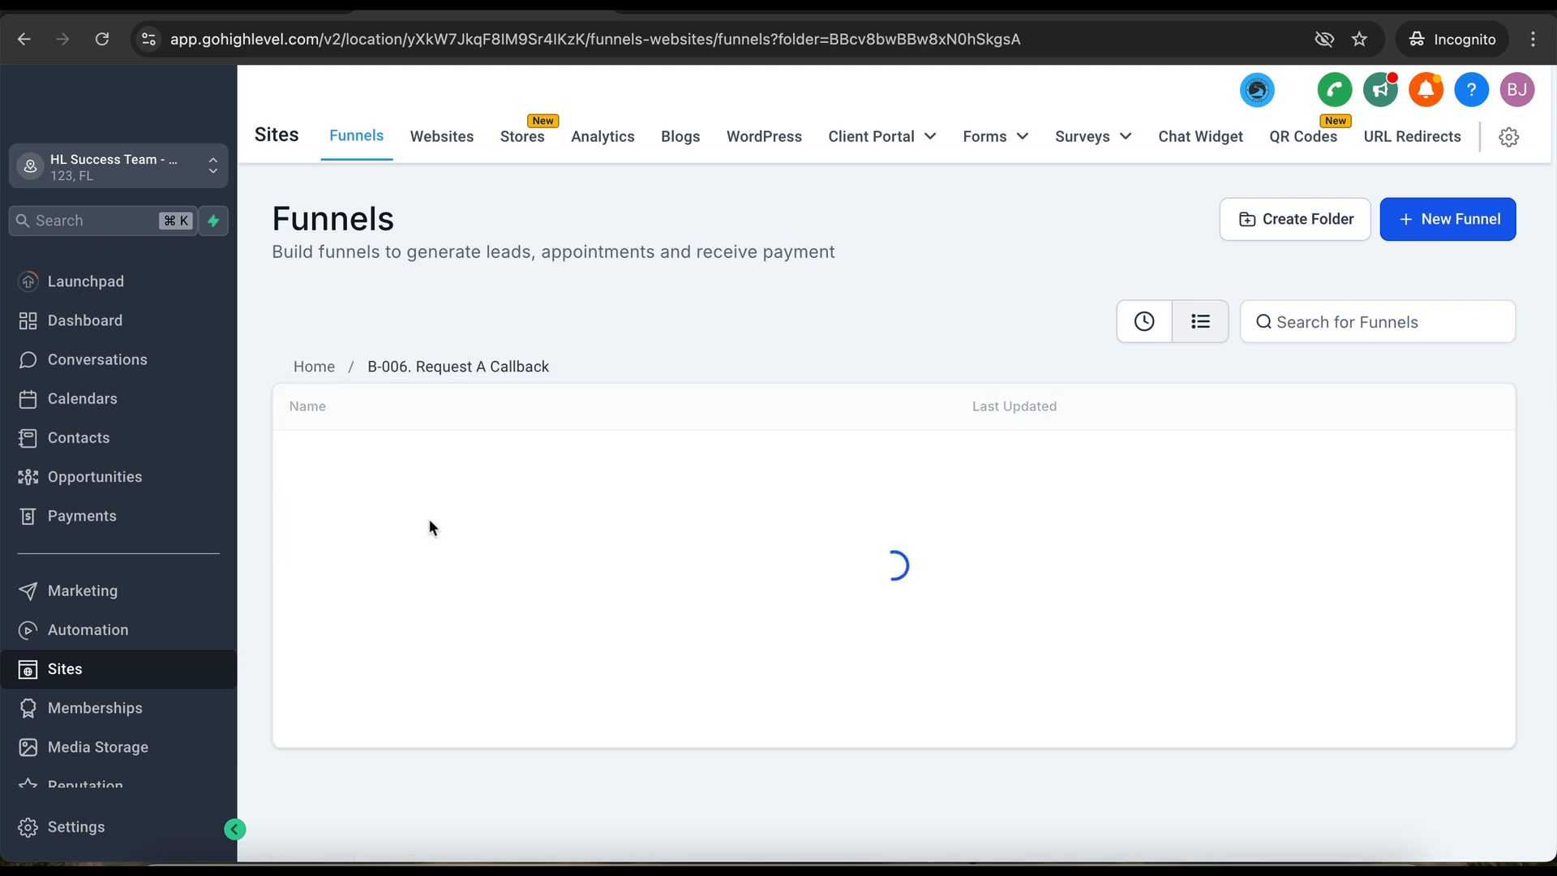
click(424, 461)
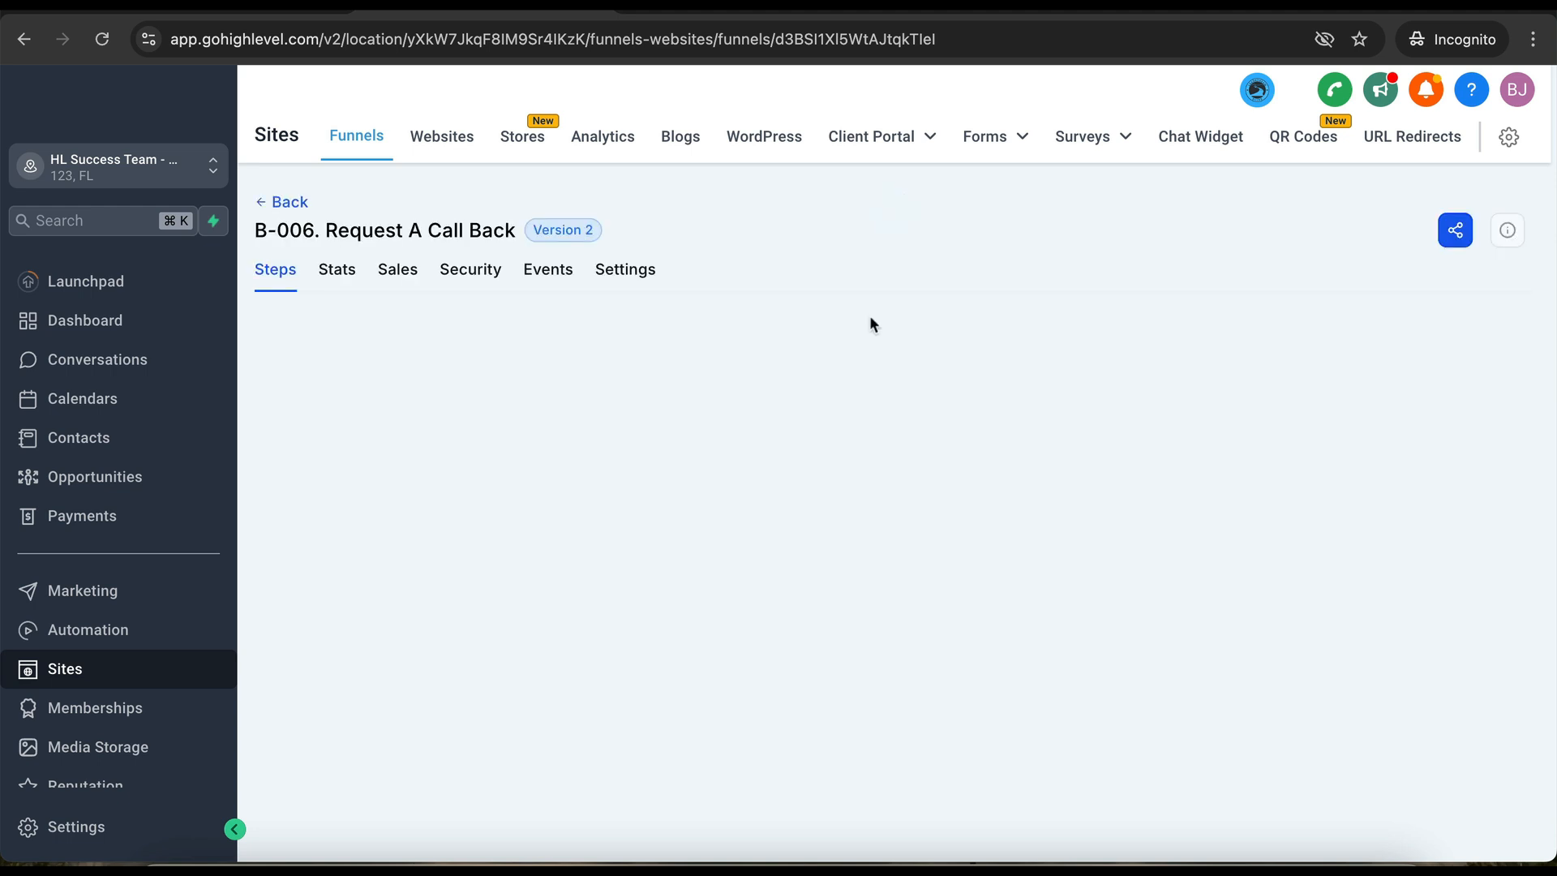
click(646, 274)
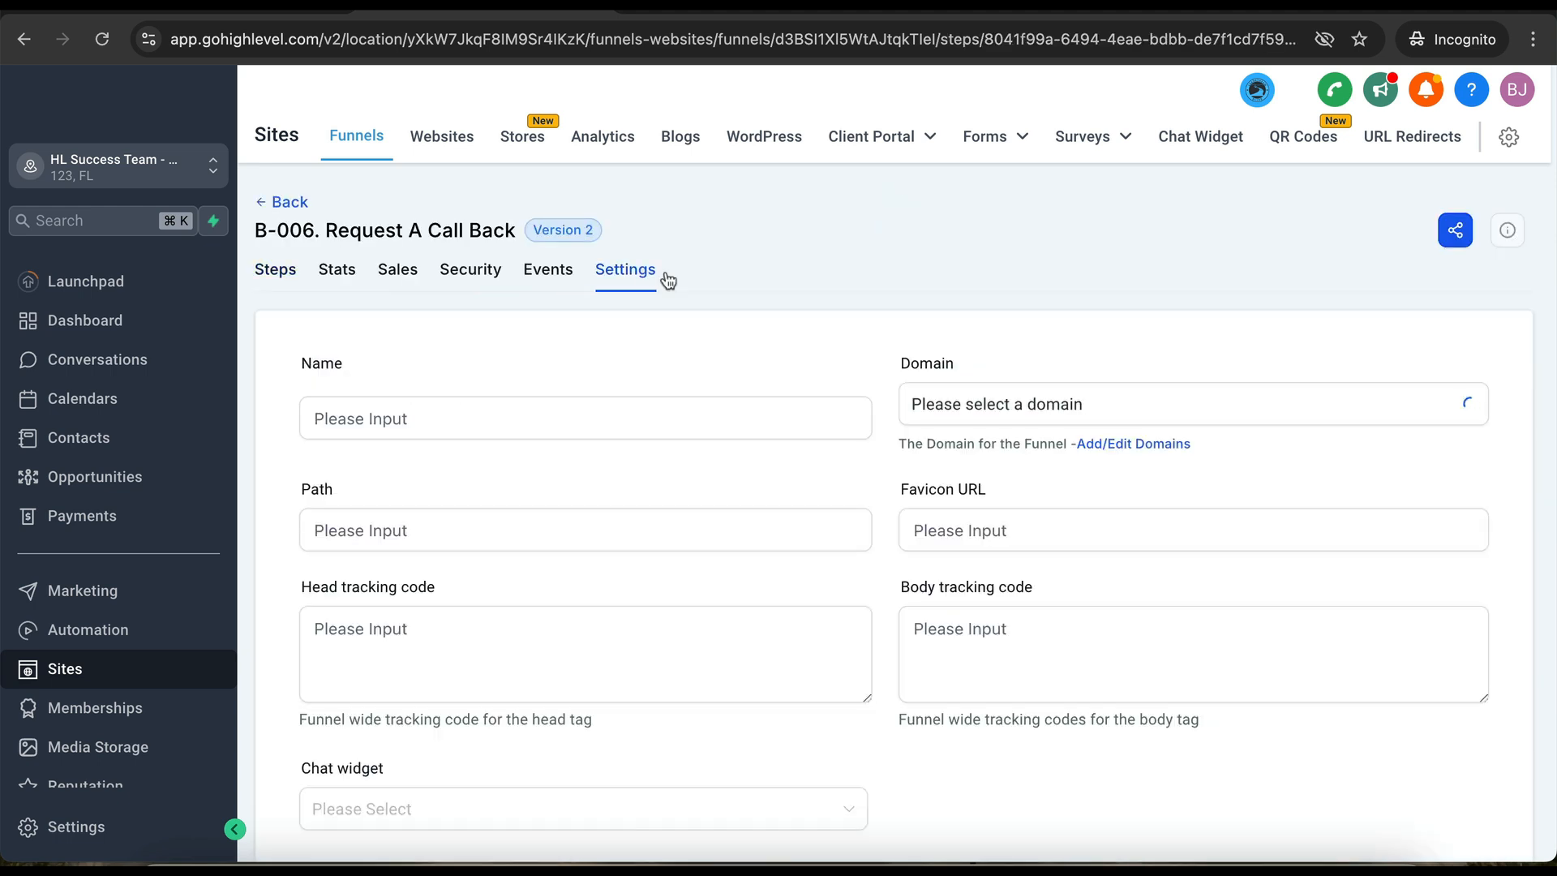
click(1027, 404)
click(975, 495)
scroll(992, 508, down, 5)
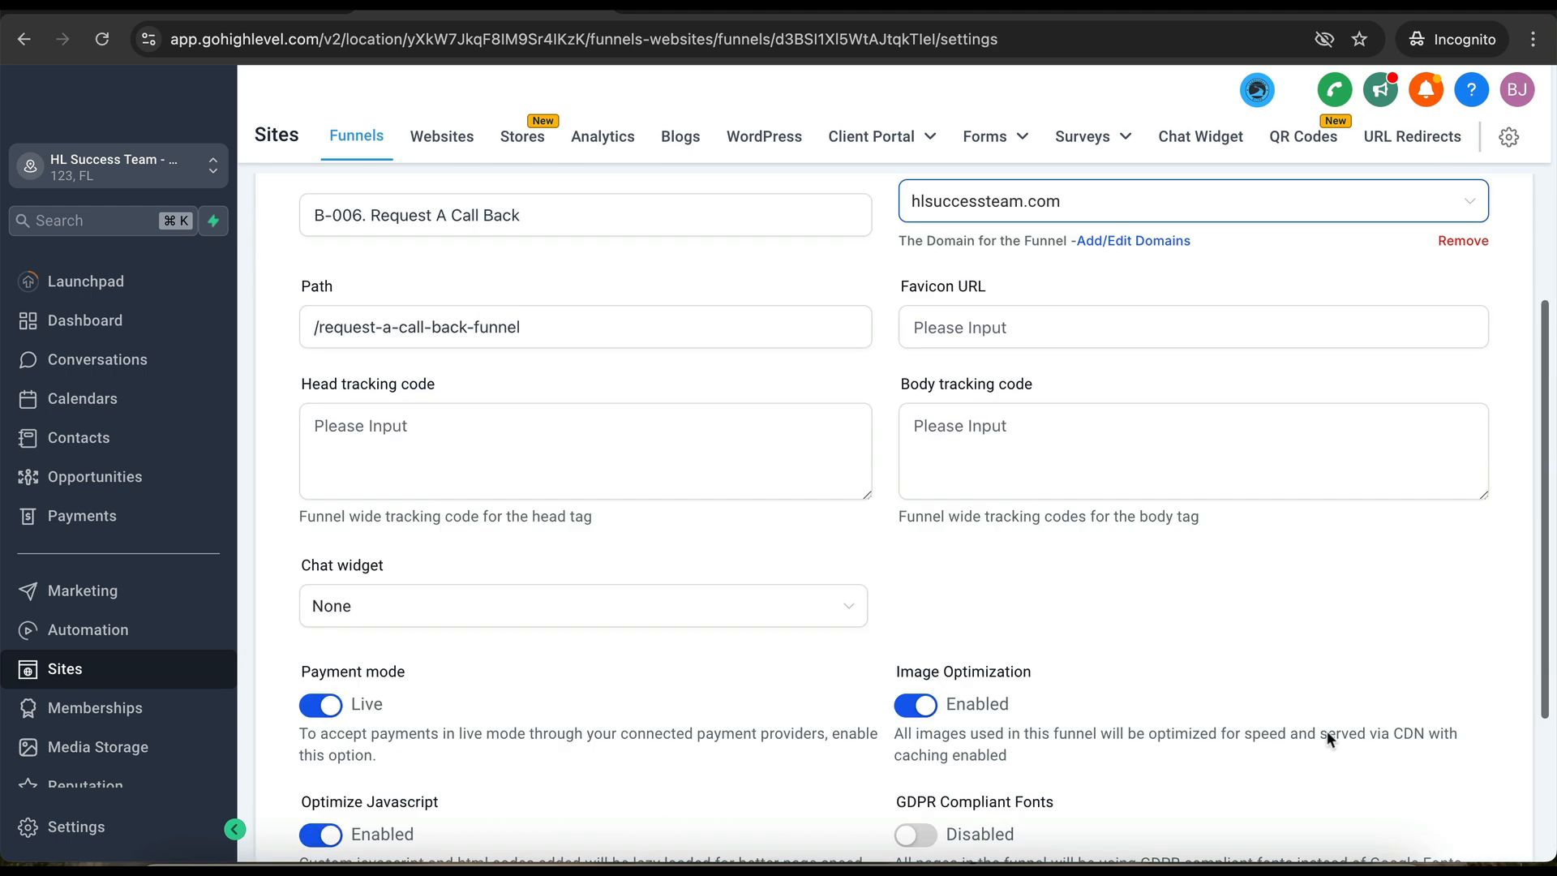
click(1451, 732)
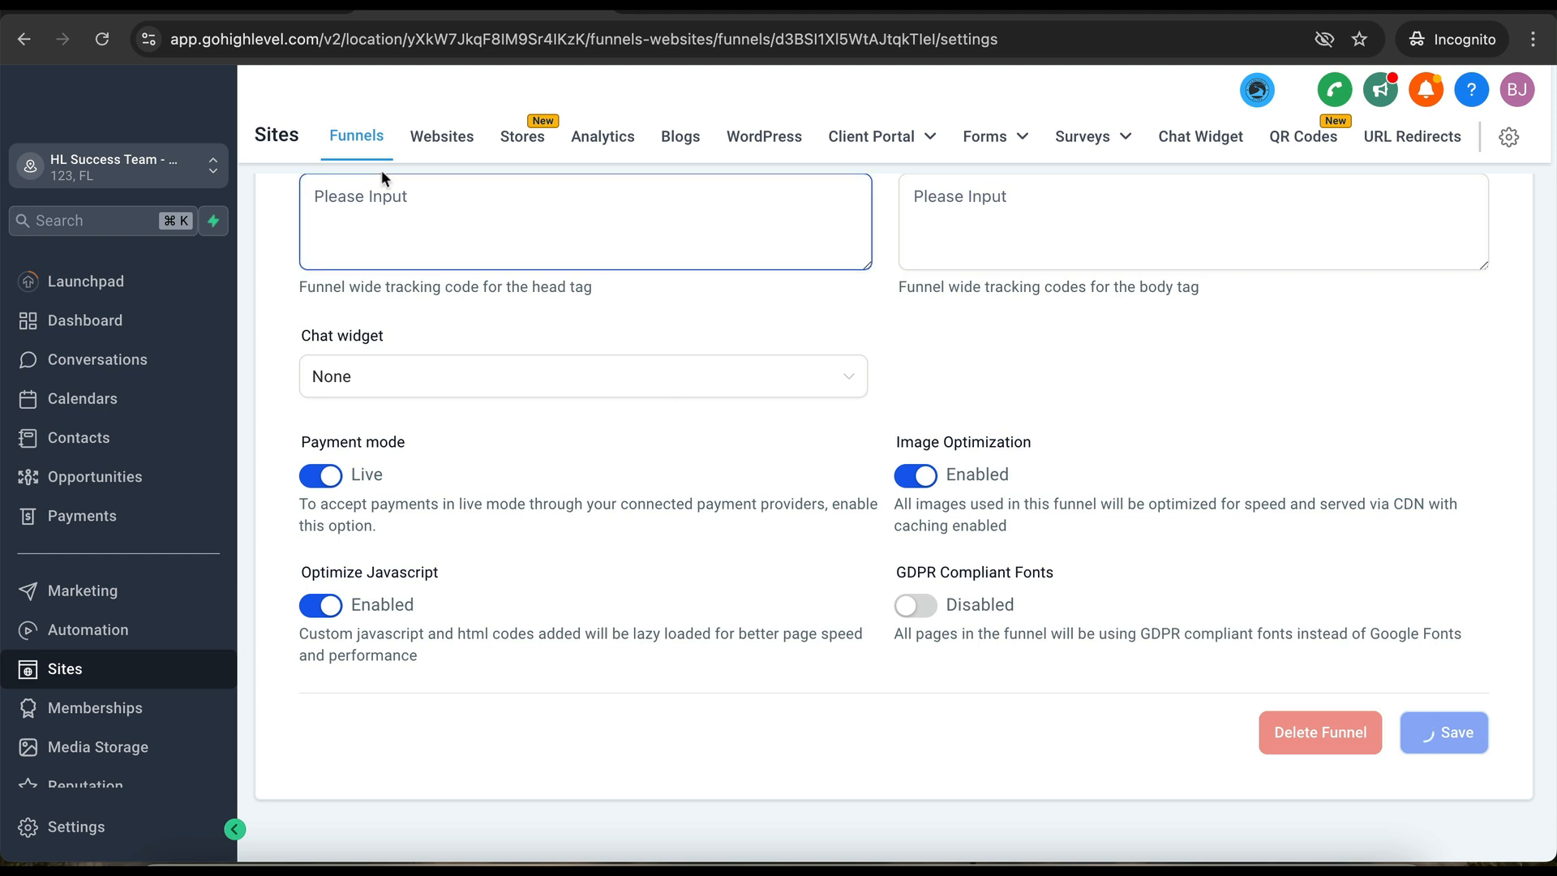
- Navigate back out to the top-level funnel folders
scroll(294, 241, up, 5)
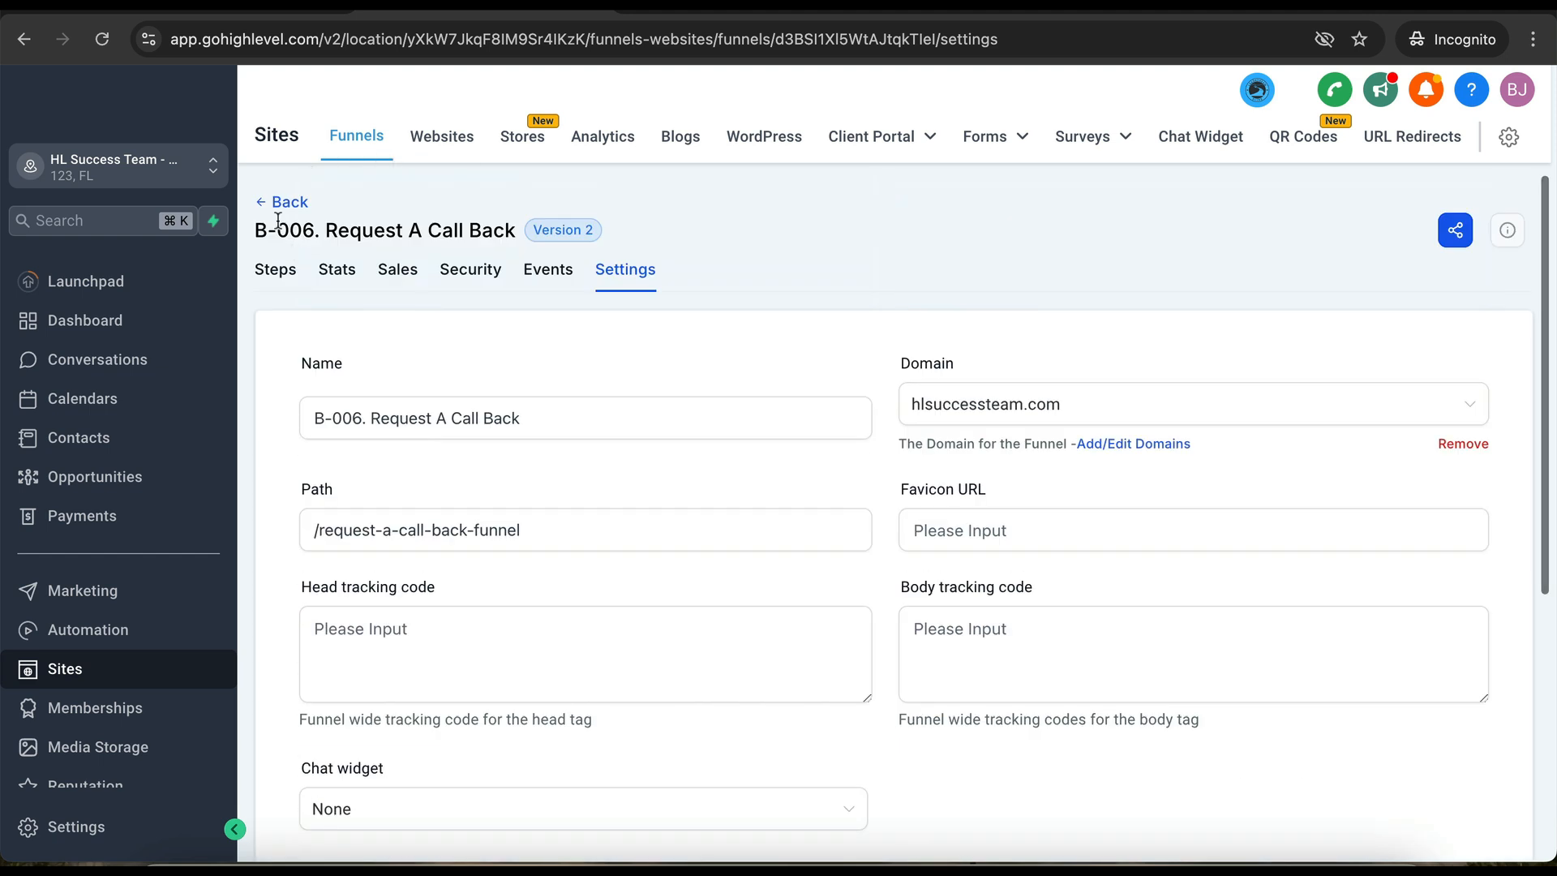
click(291, 205)
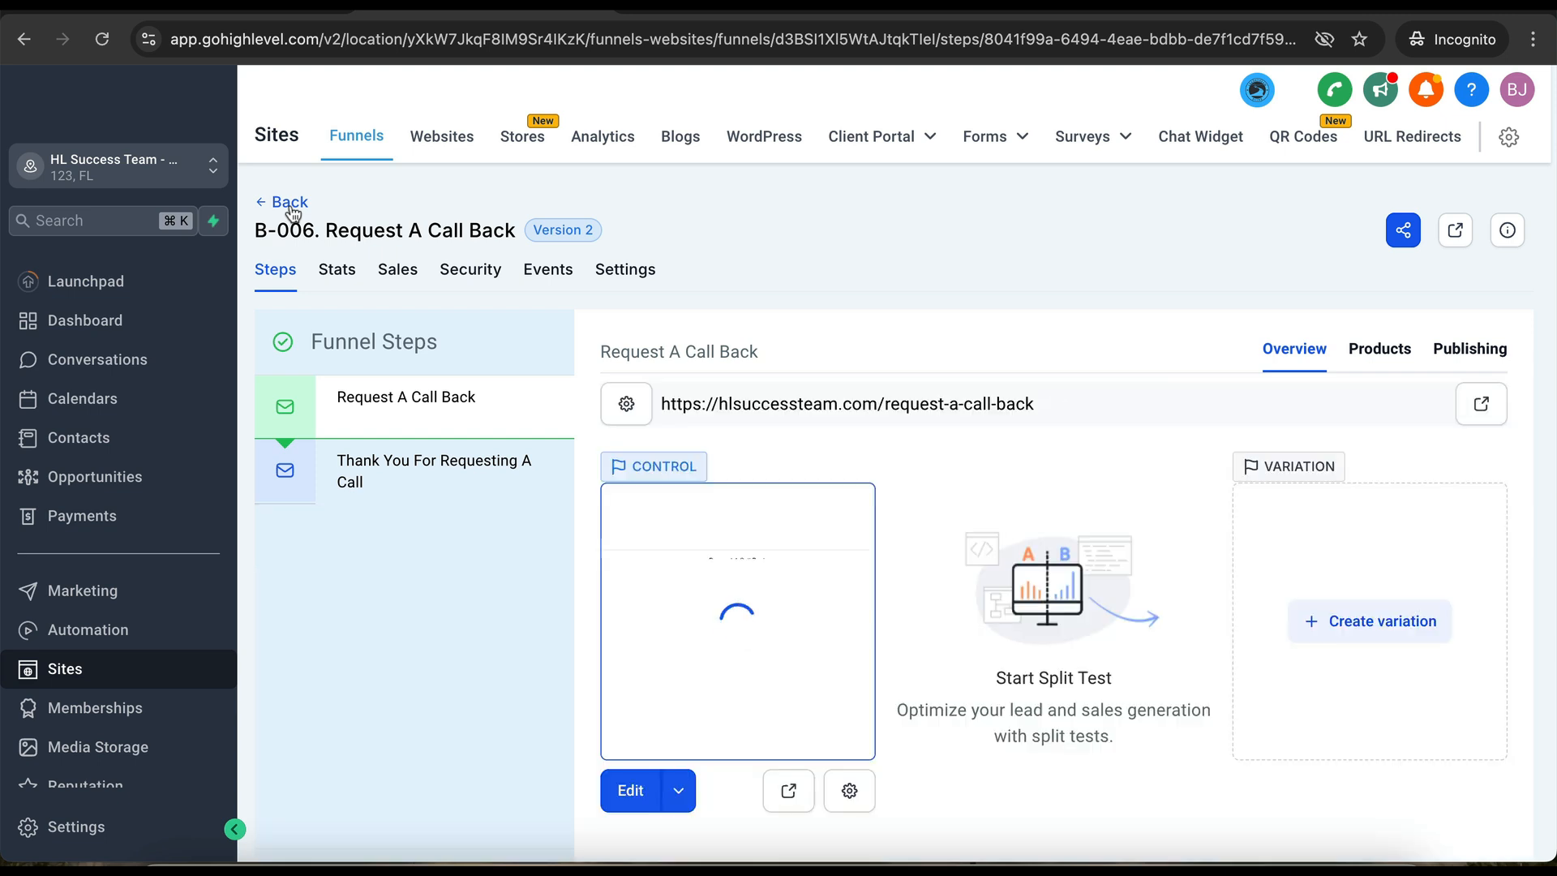
click(290, 203)
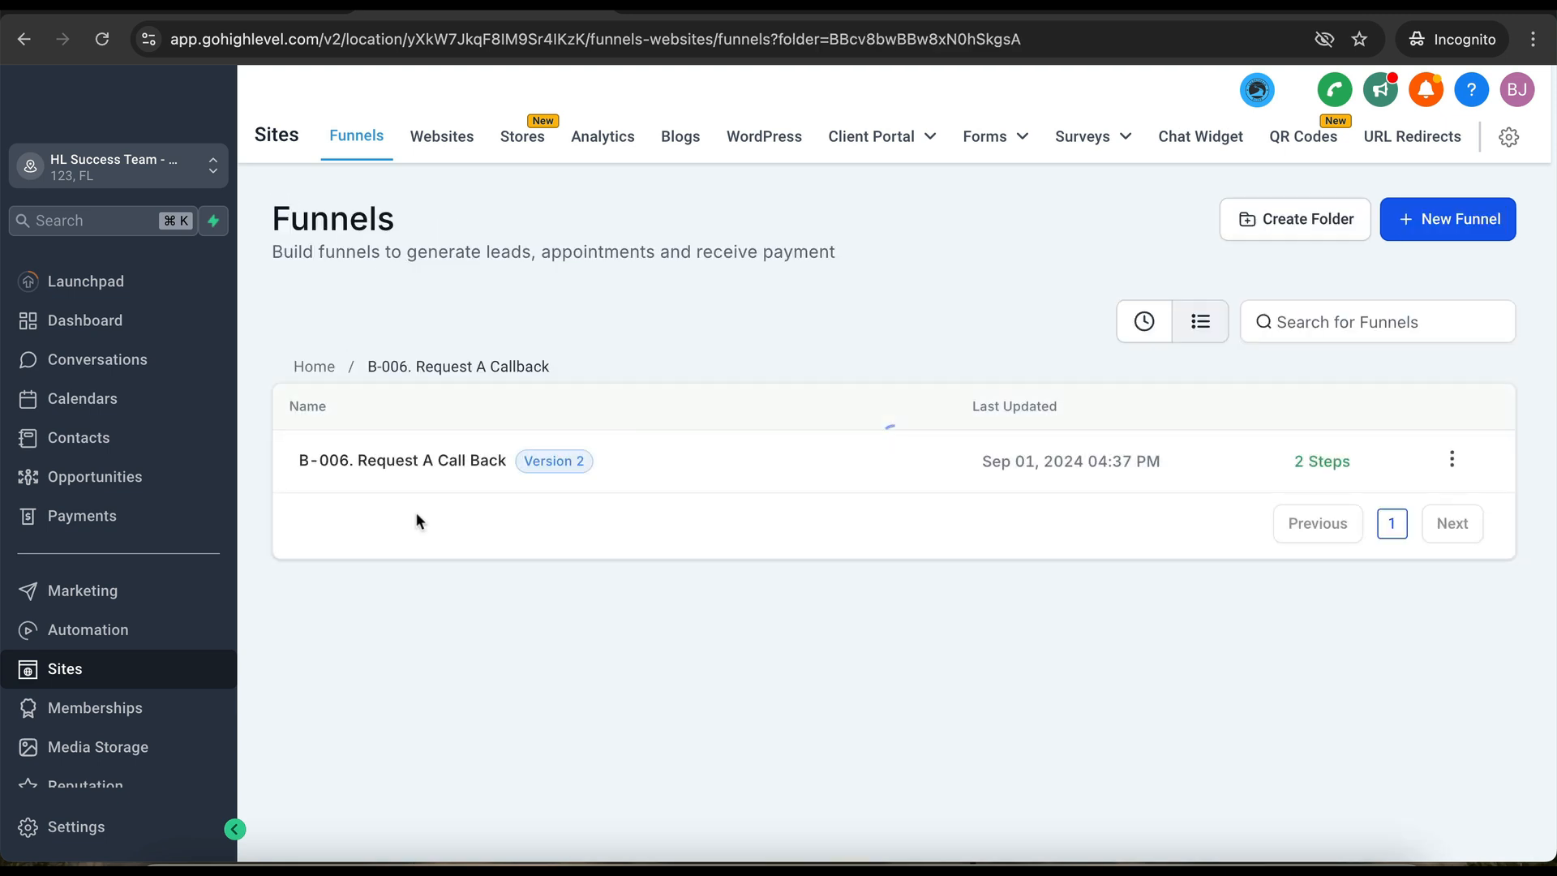
click(330, 375)
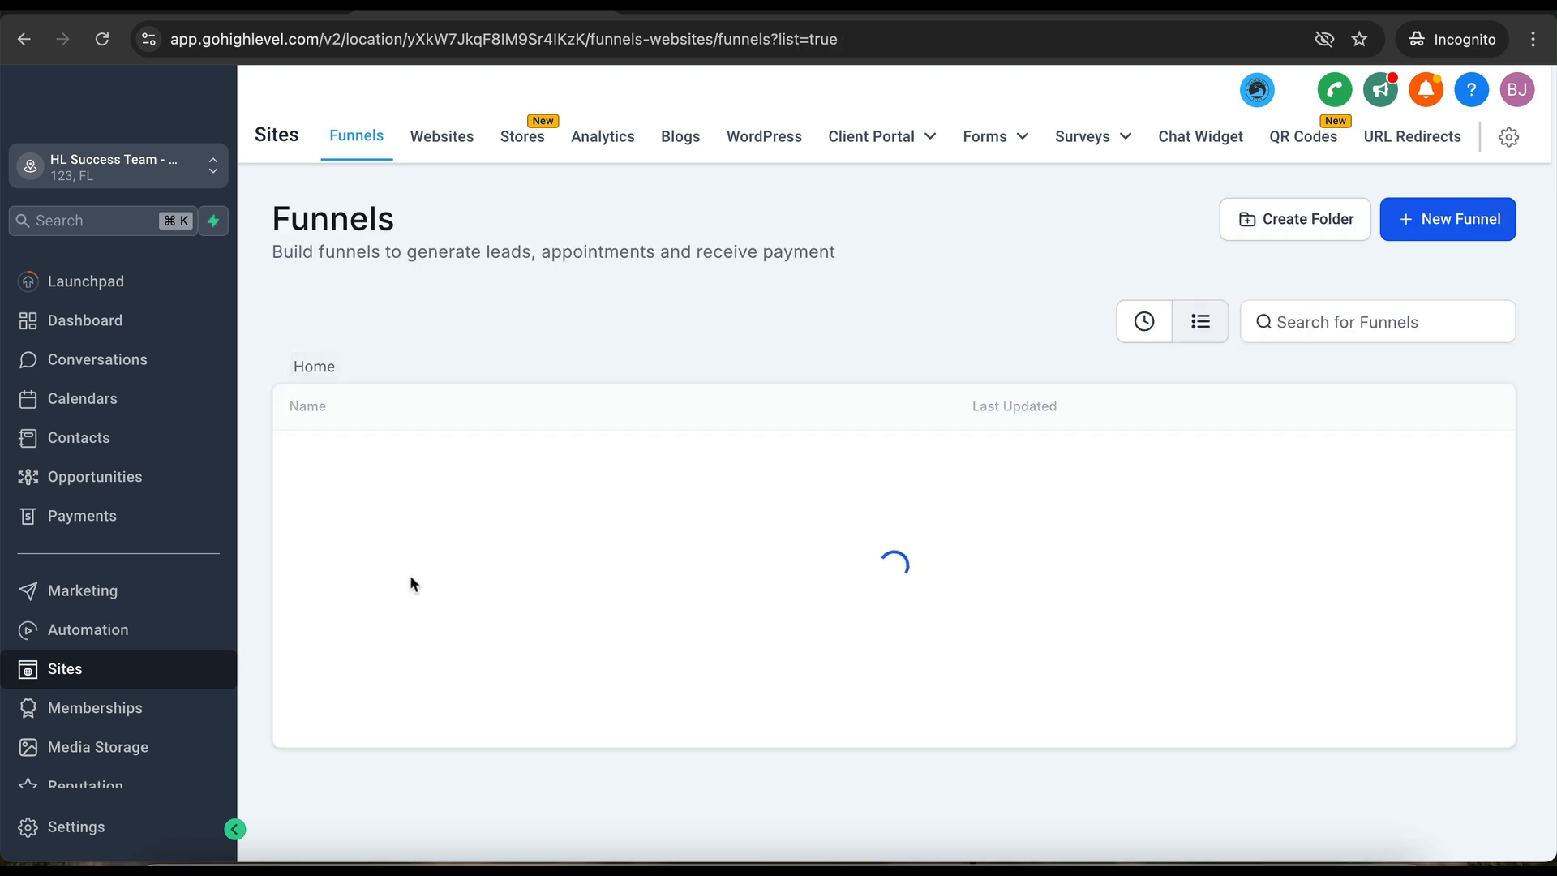
- Put the B-010. Incoming Lead Intake funnel on hlsuccessteam.com, save, and return to its folder
click(412, 585)
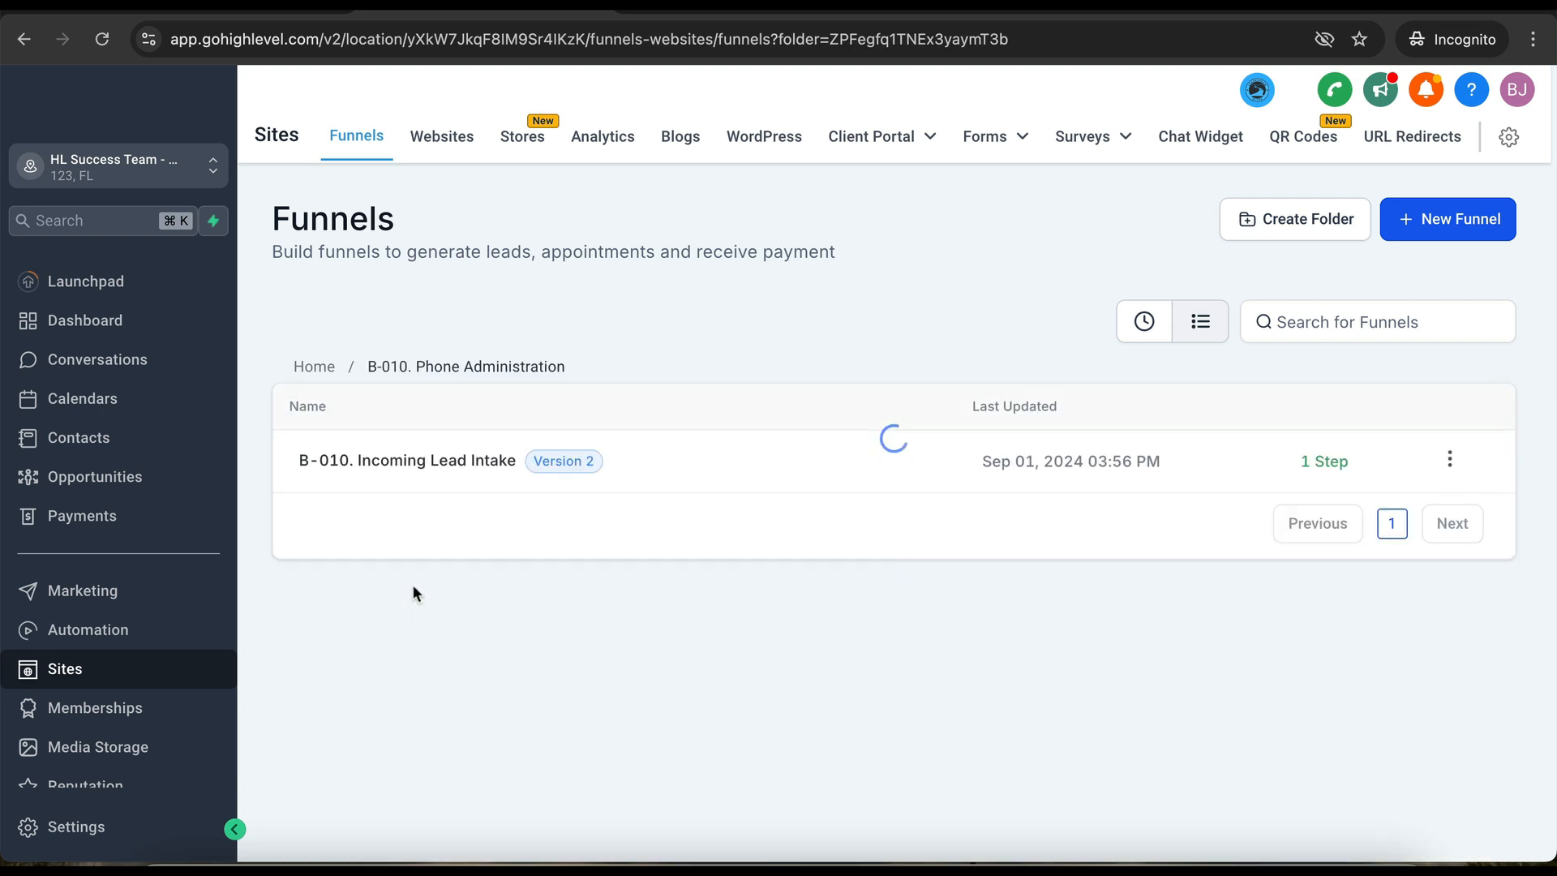
click(431, 468)
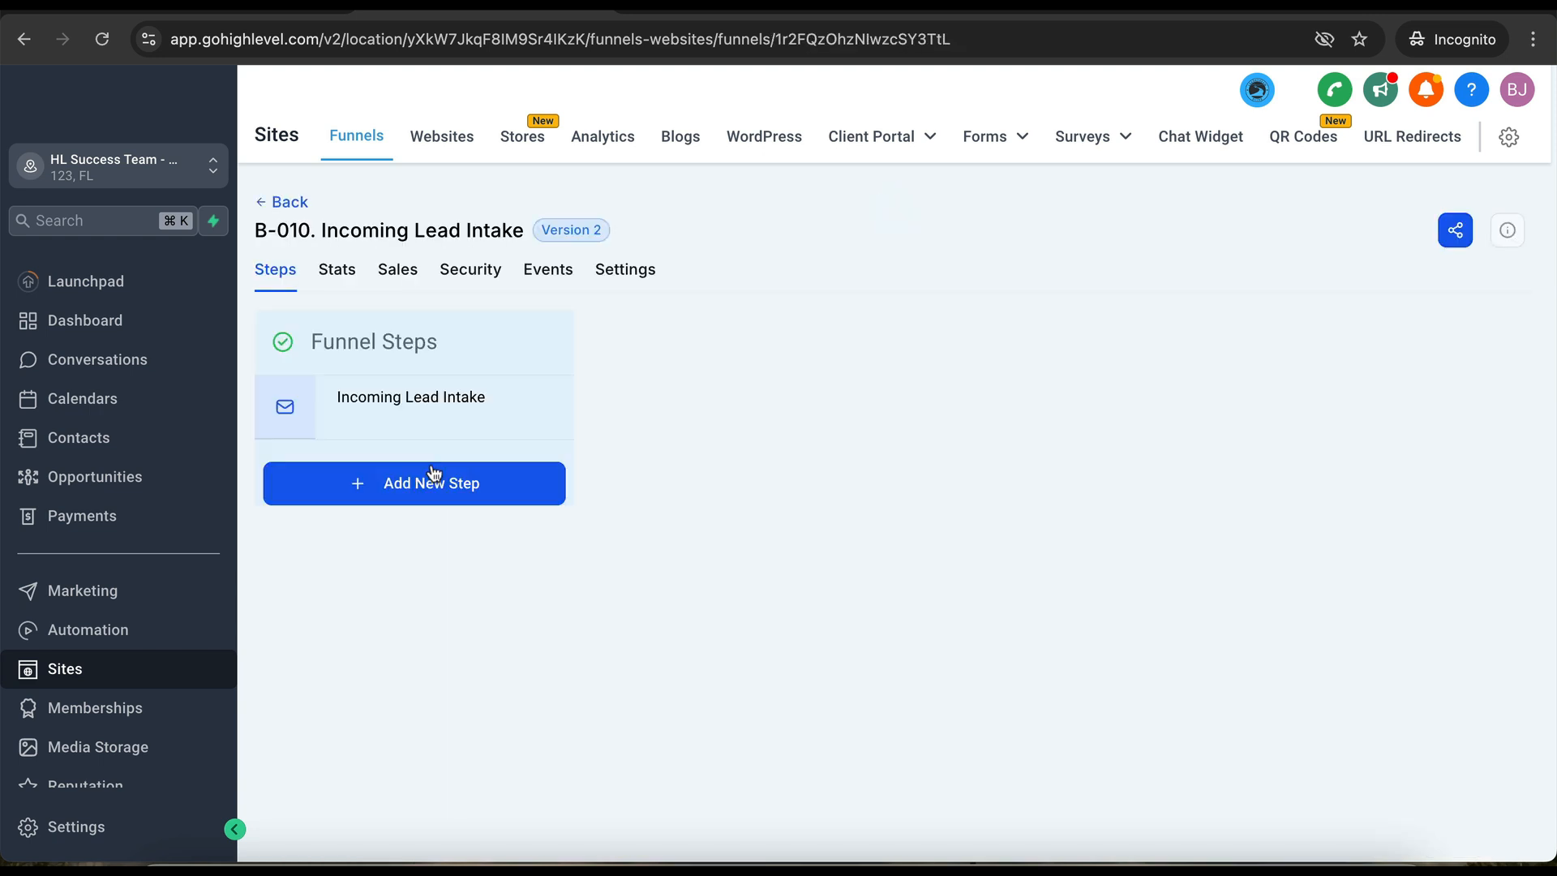
click(633, 264)
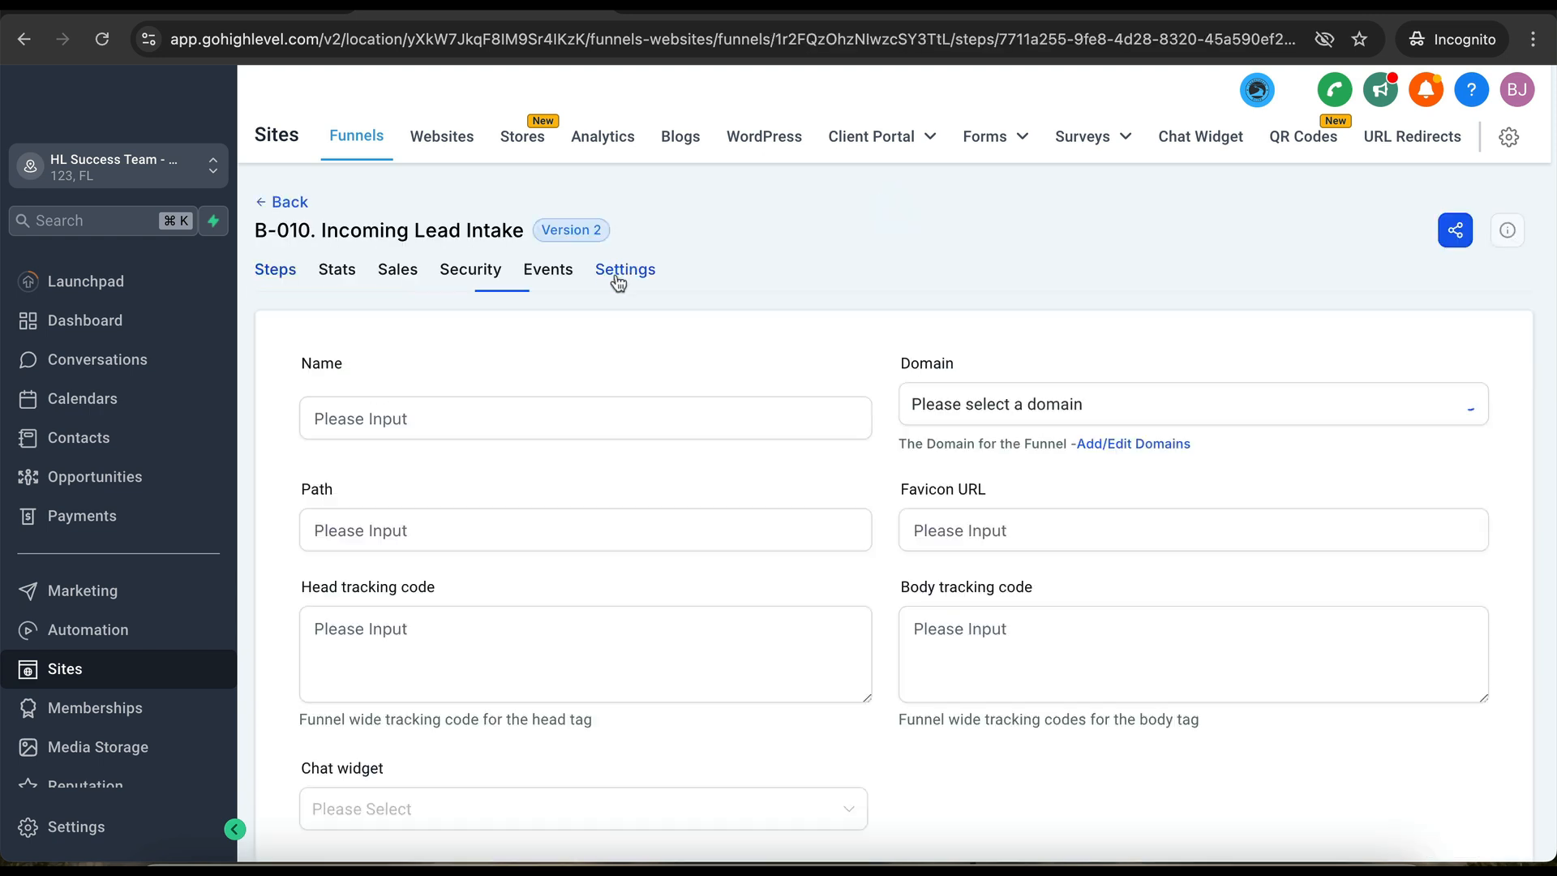
click(923, 417)
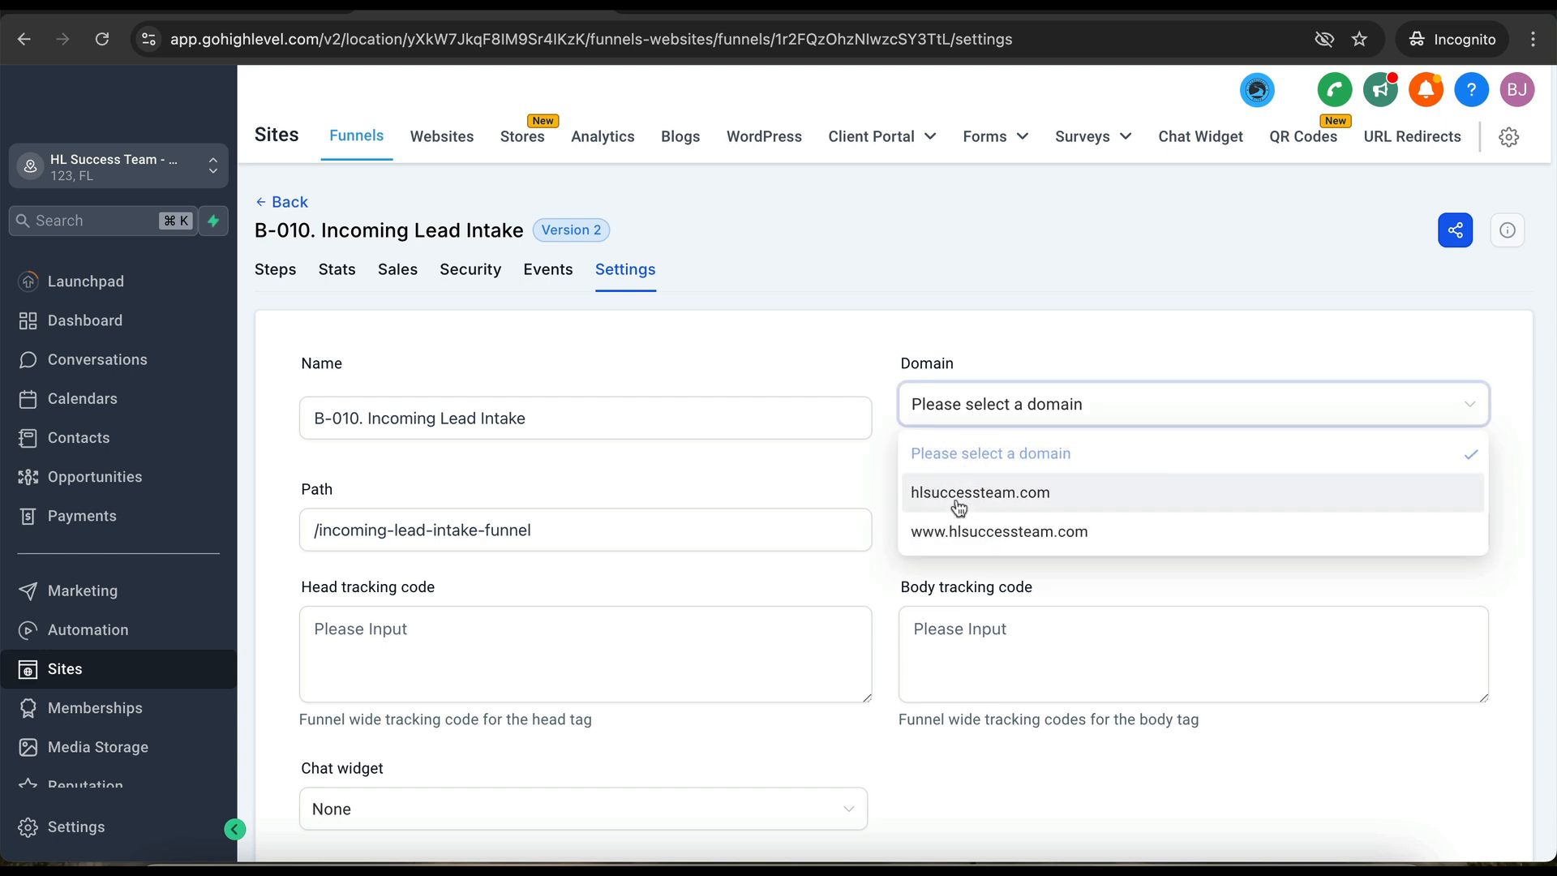
click(961, 492)
scroll(1385, 755, down, 5)
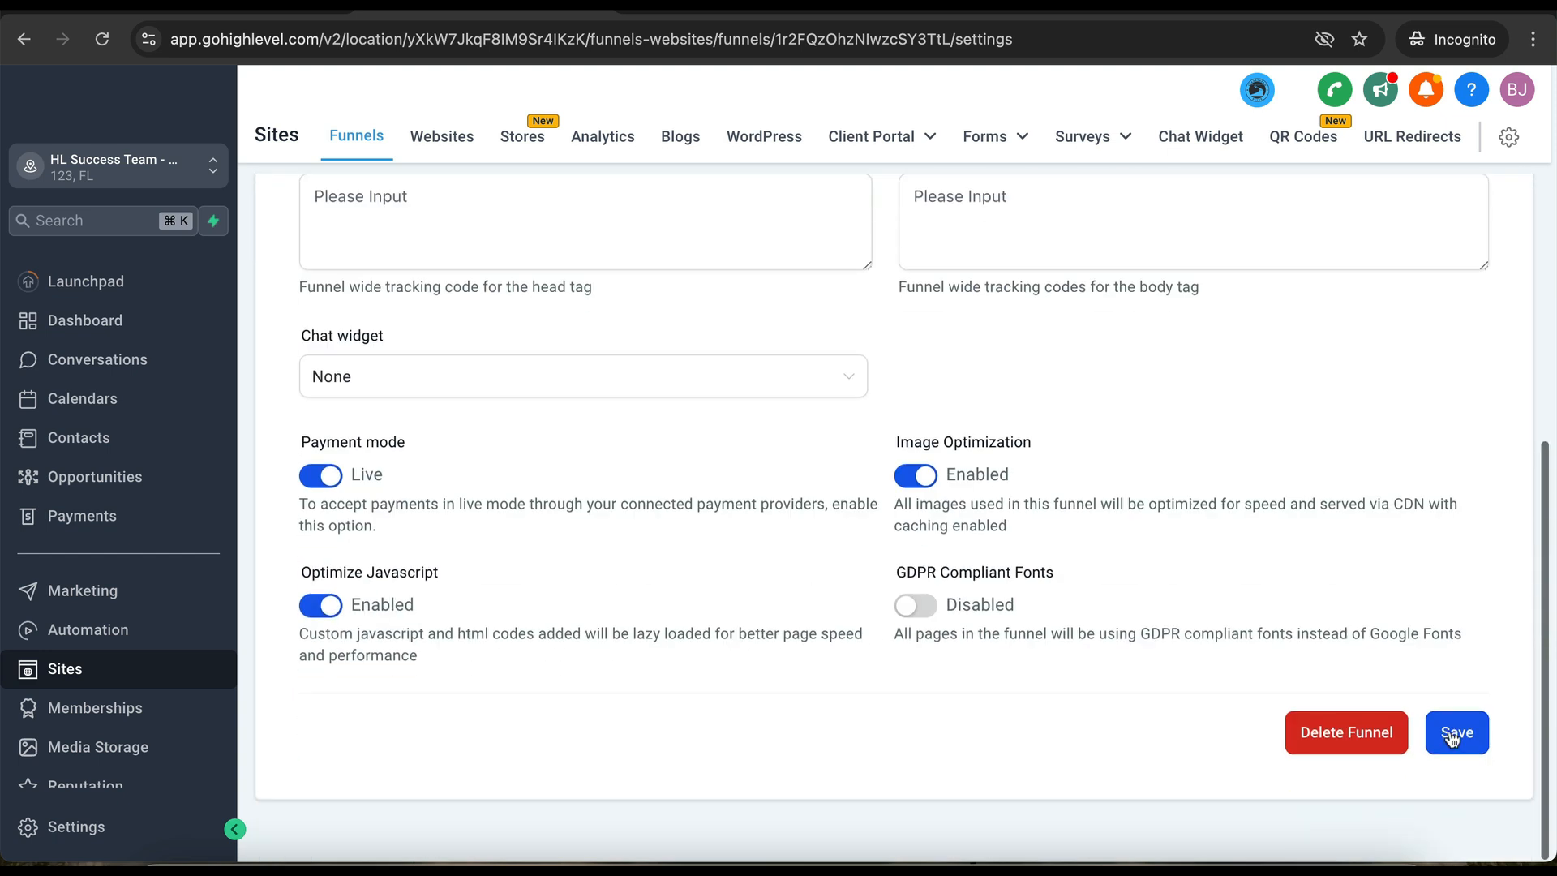
click(1453, 736)
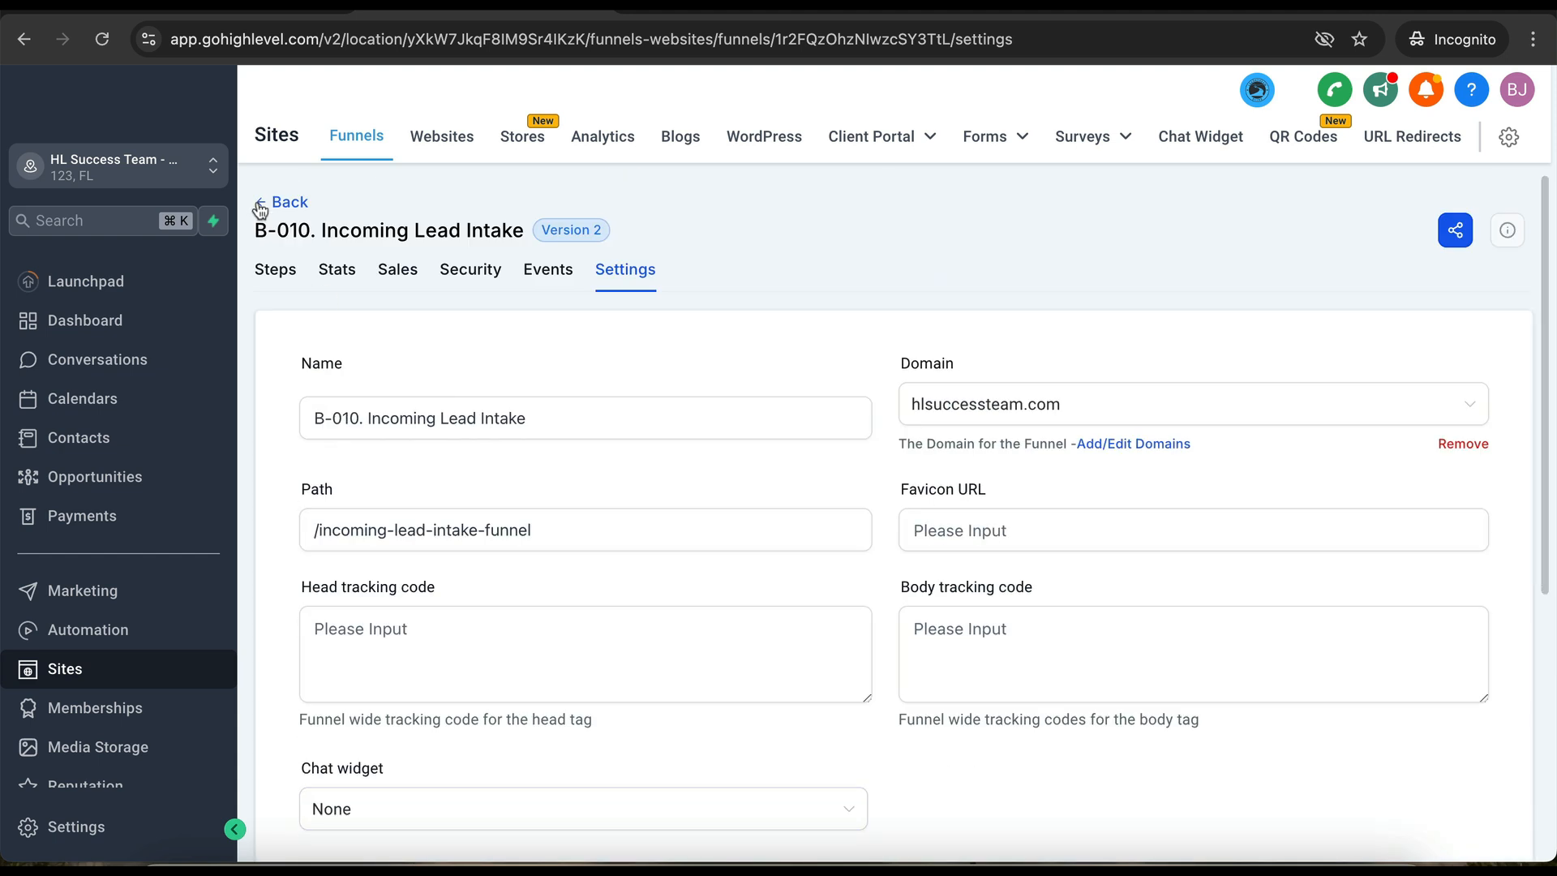
click(288, 212)
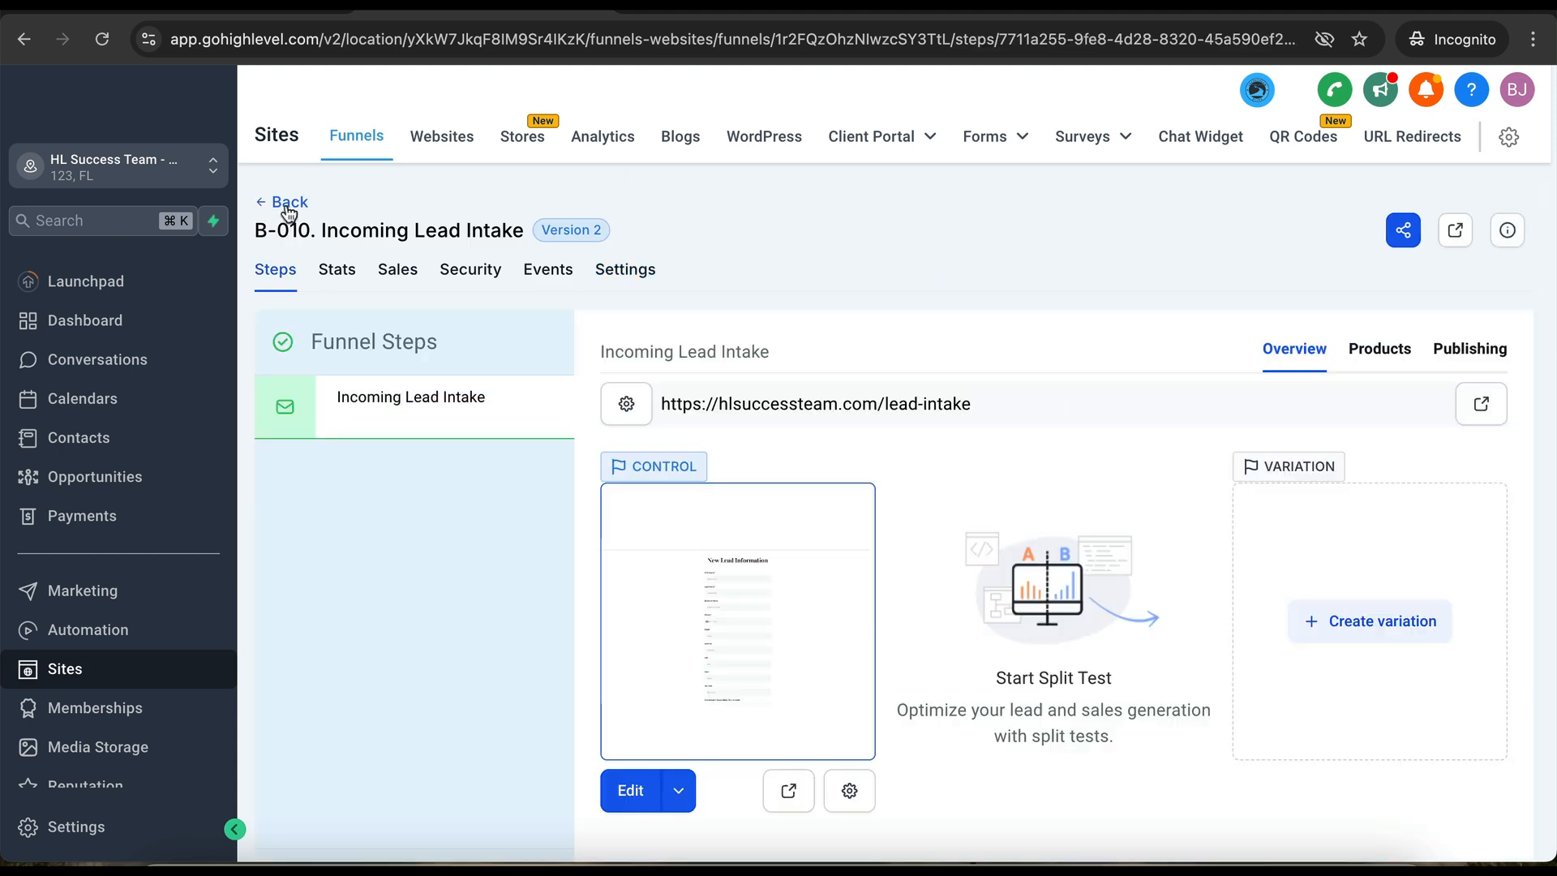
click(289, 212)
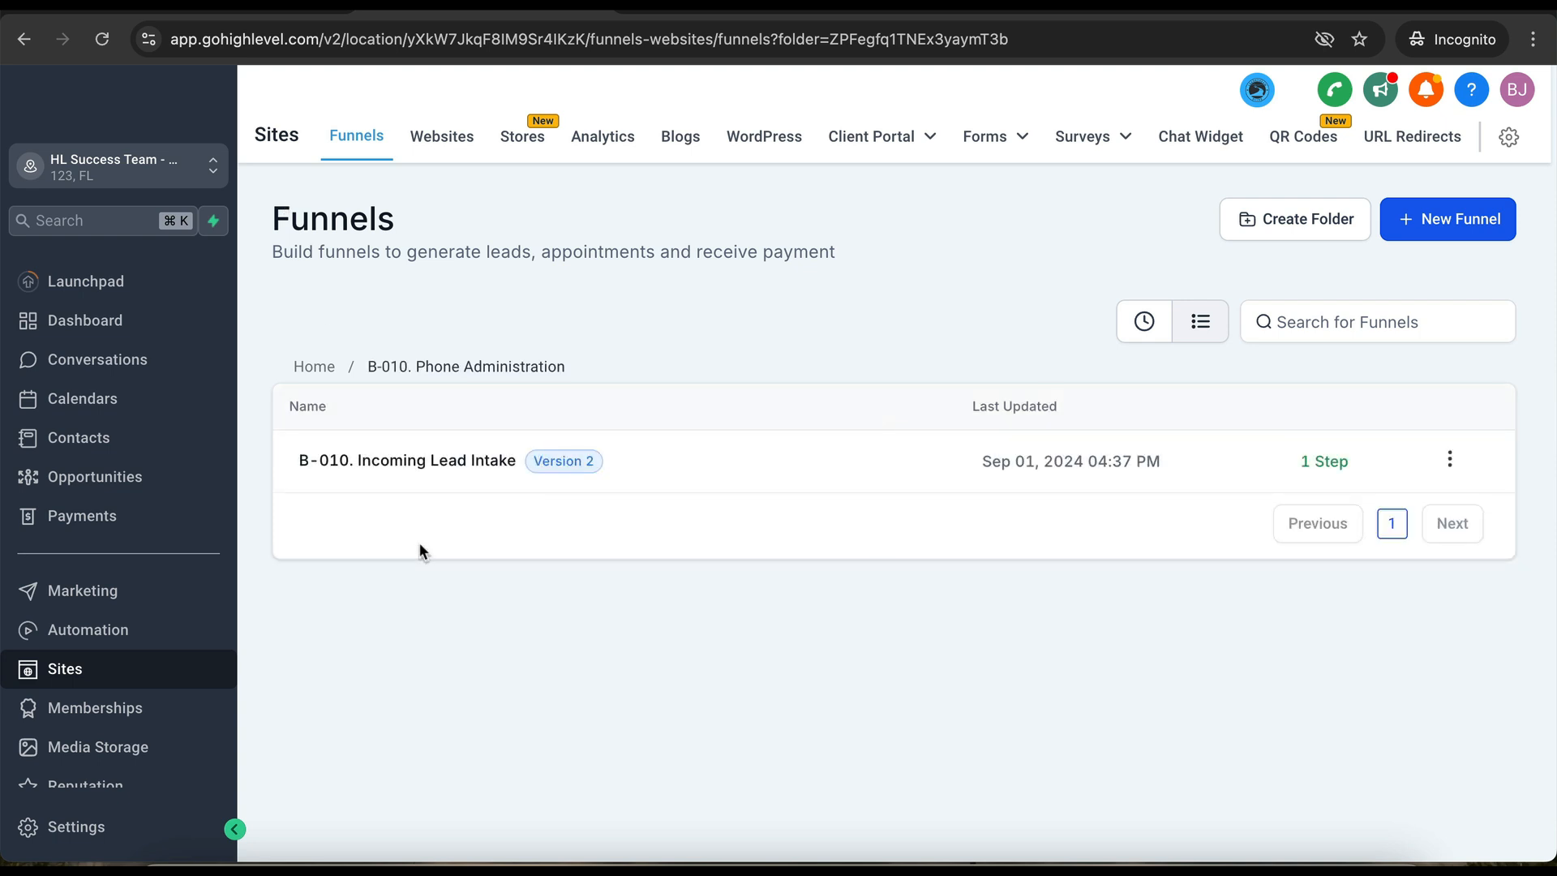
- Open the SAAS Agency - Quick Start Landing funnel in the Payment Automations folder
click(326, 369)
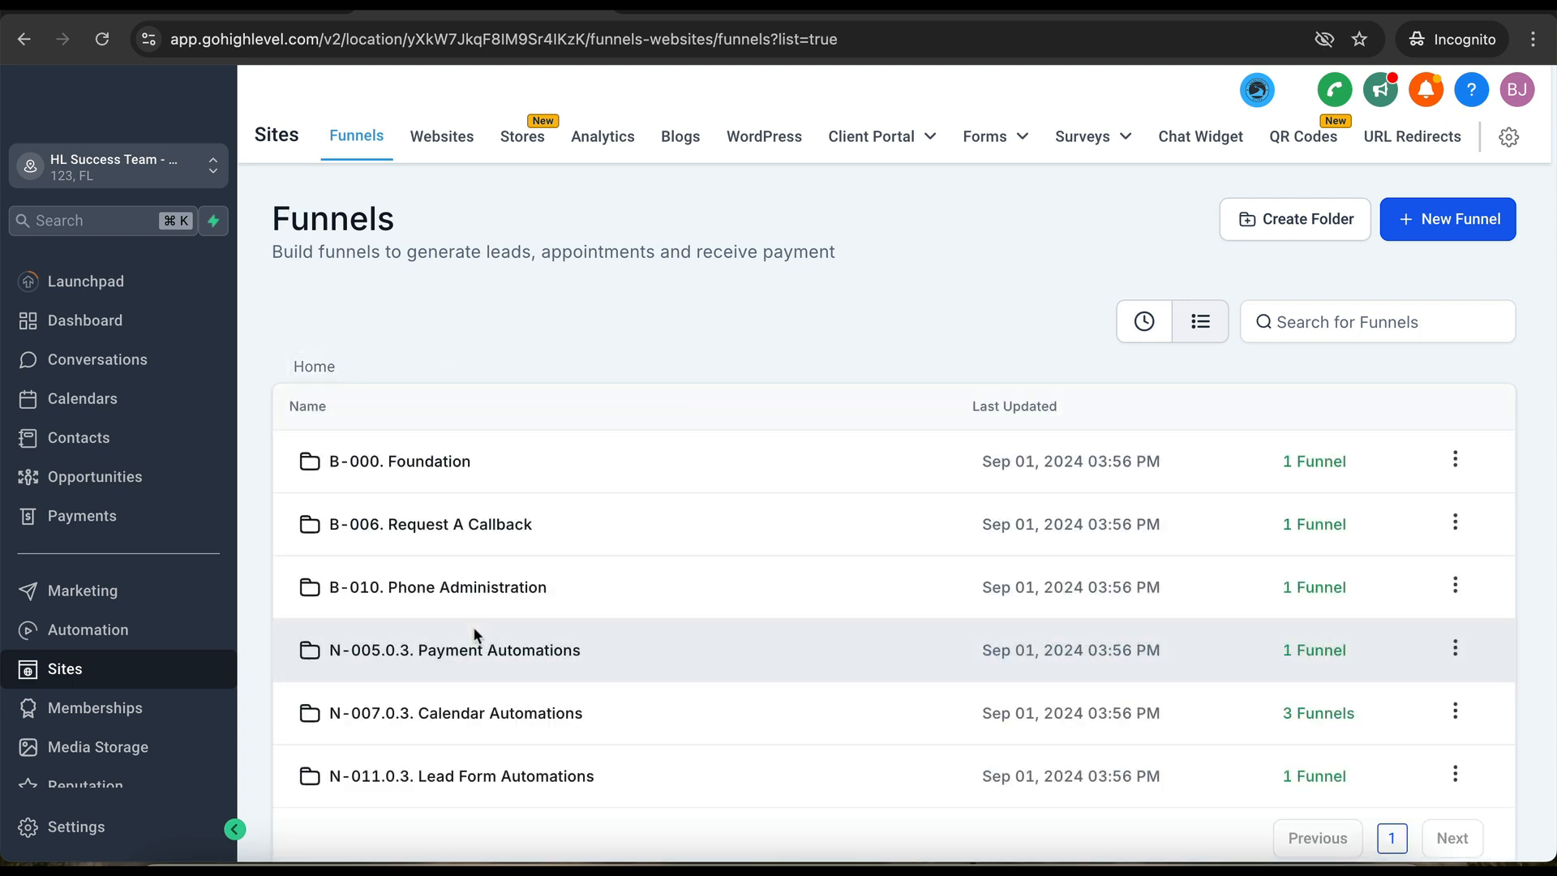
click(476, 640)
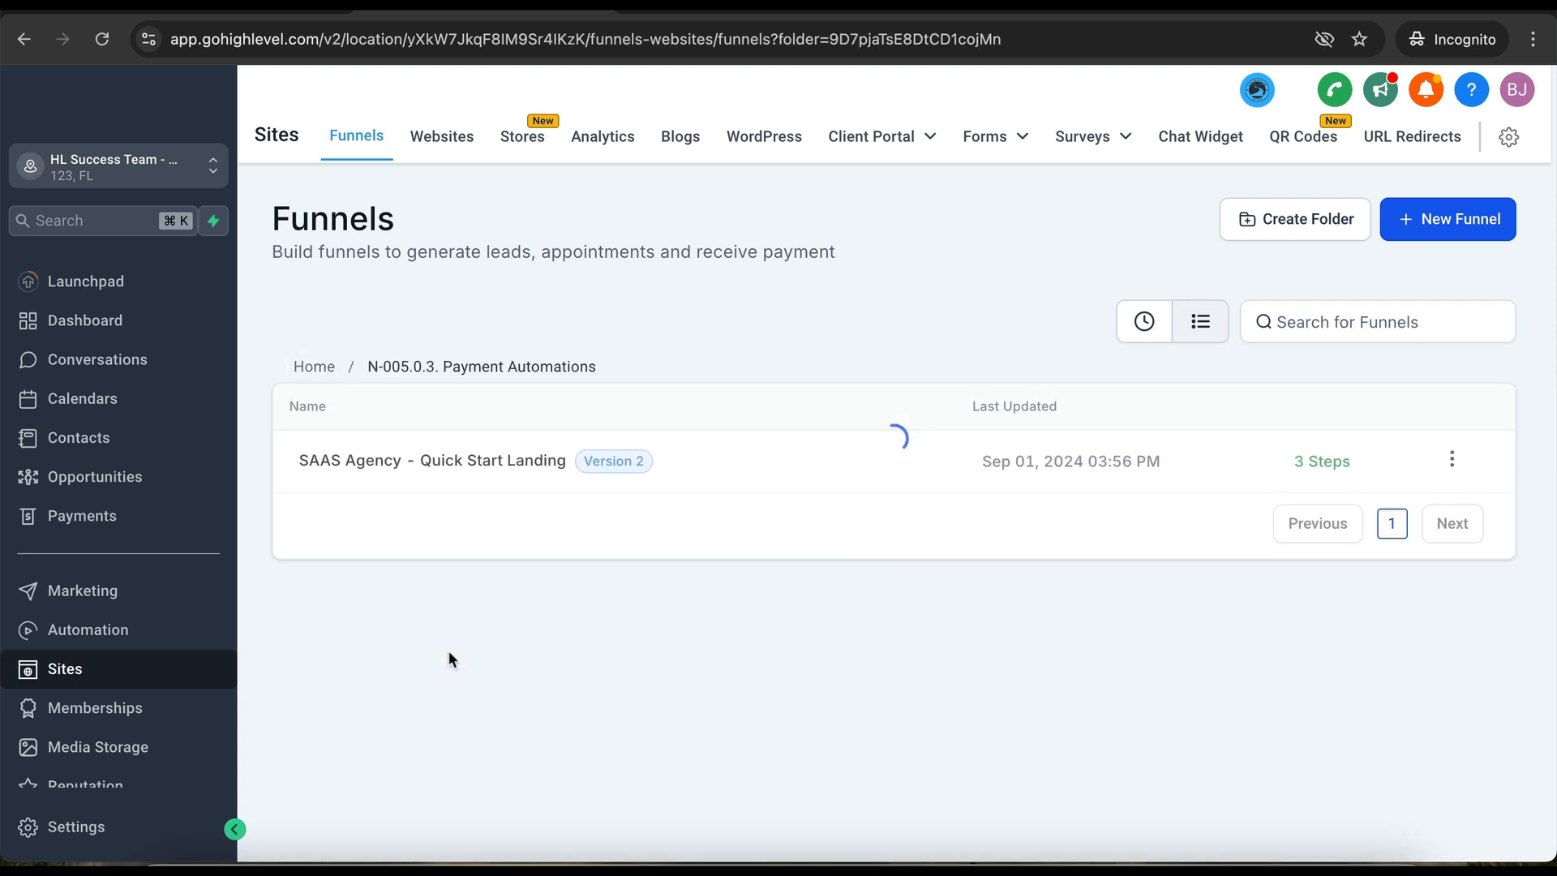
click(492, 481)
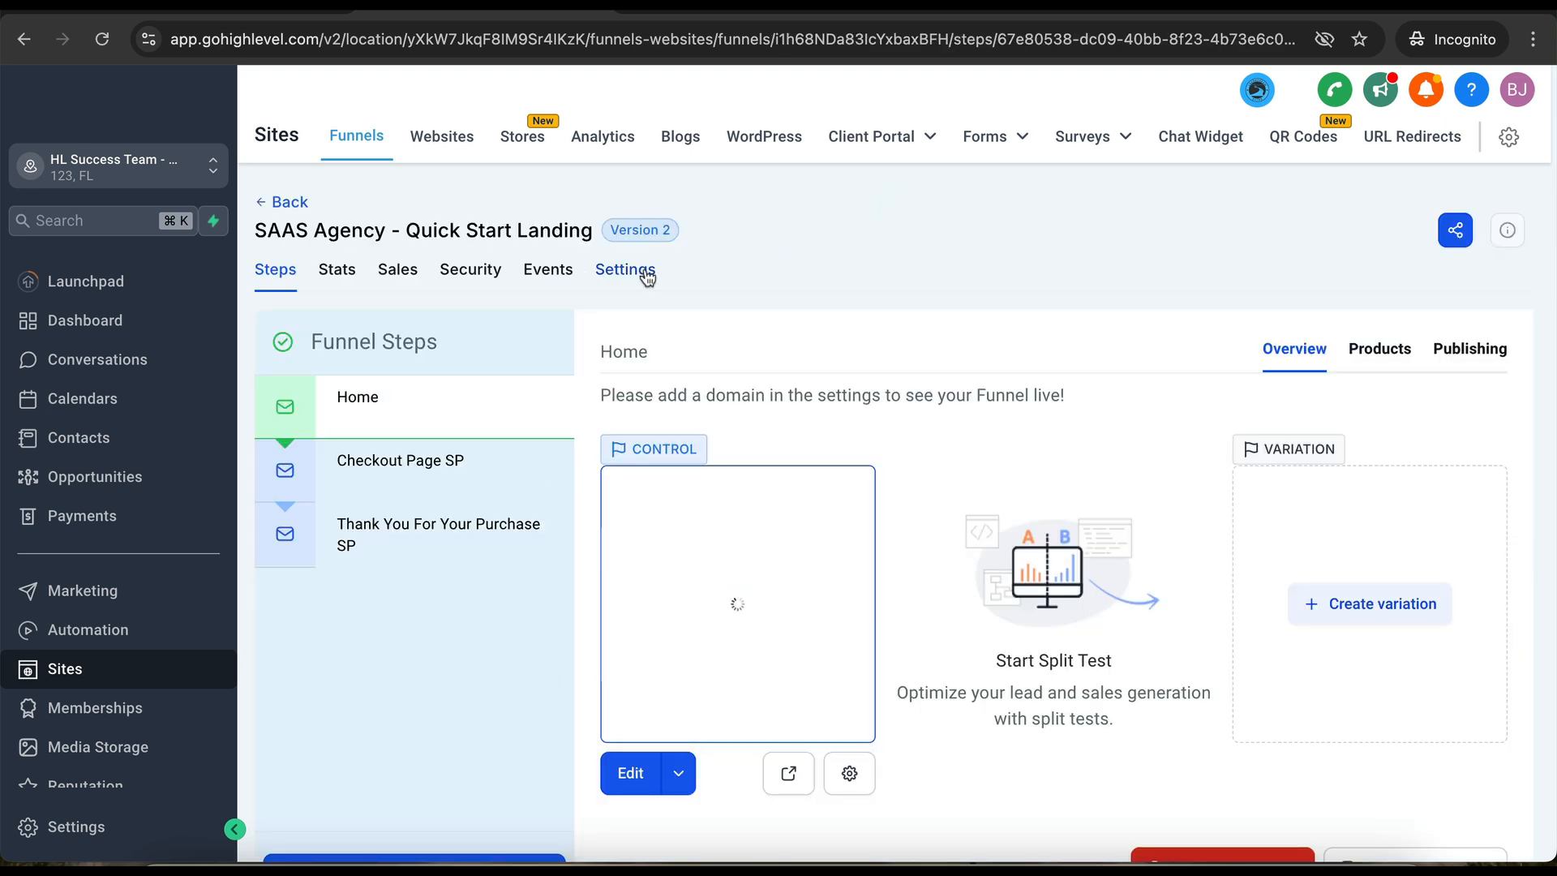
- Set its domain to hlsuccessteam.com, save, and acknowledge the updated-paths notice
click(646, 276)
click(986, 403)
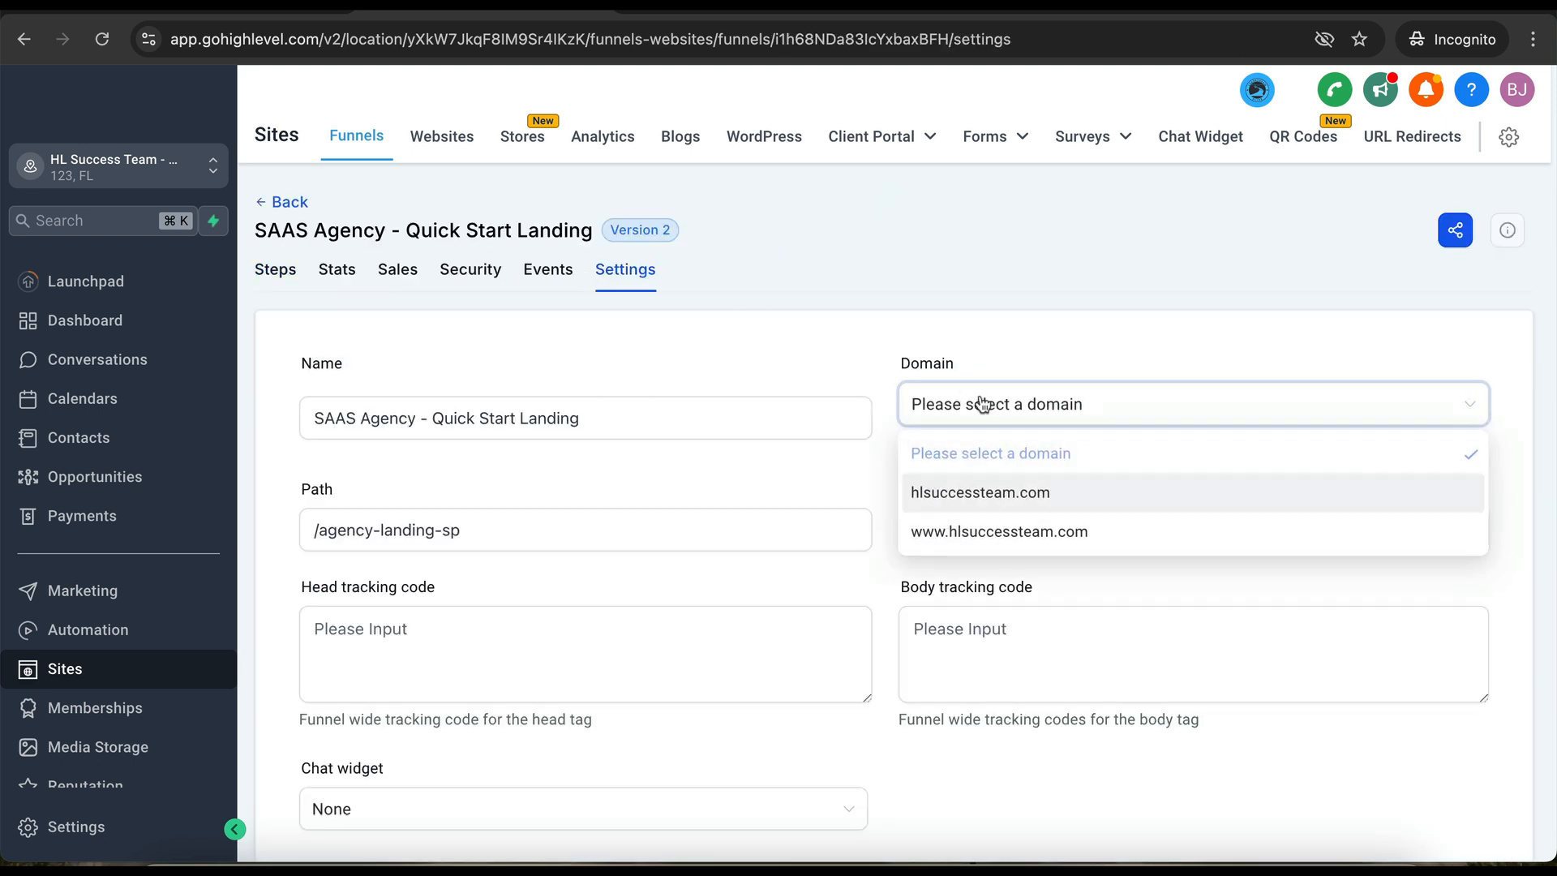
click(960, 491)
scroll(1292, 674, down, 5)
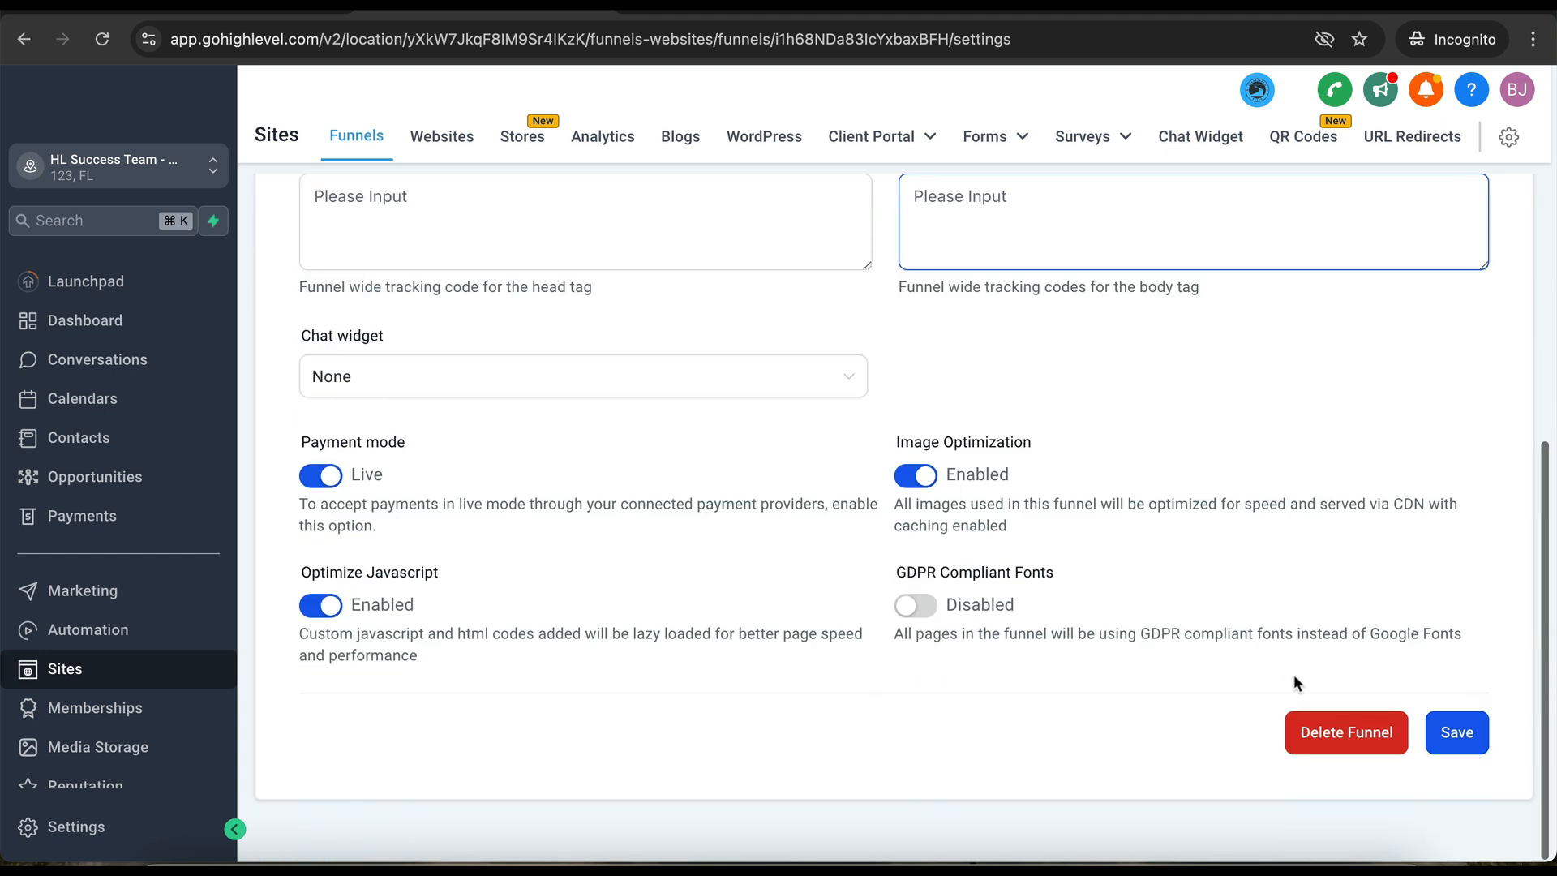
click(1451, 732)
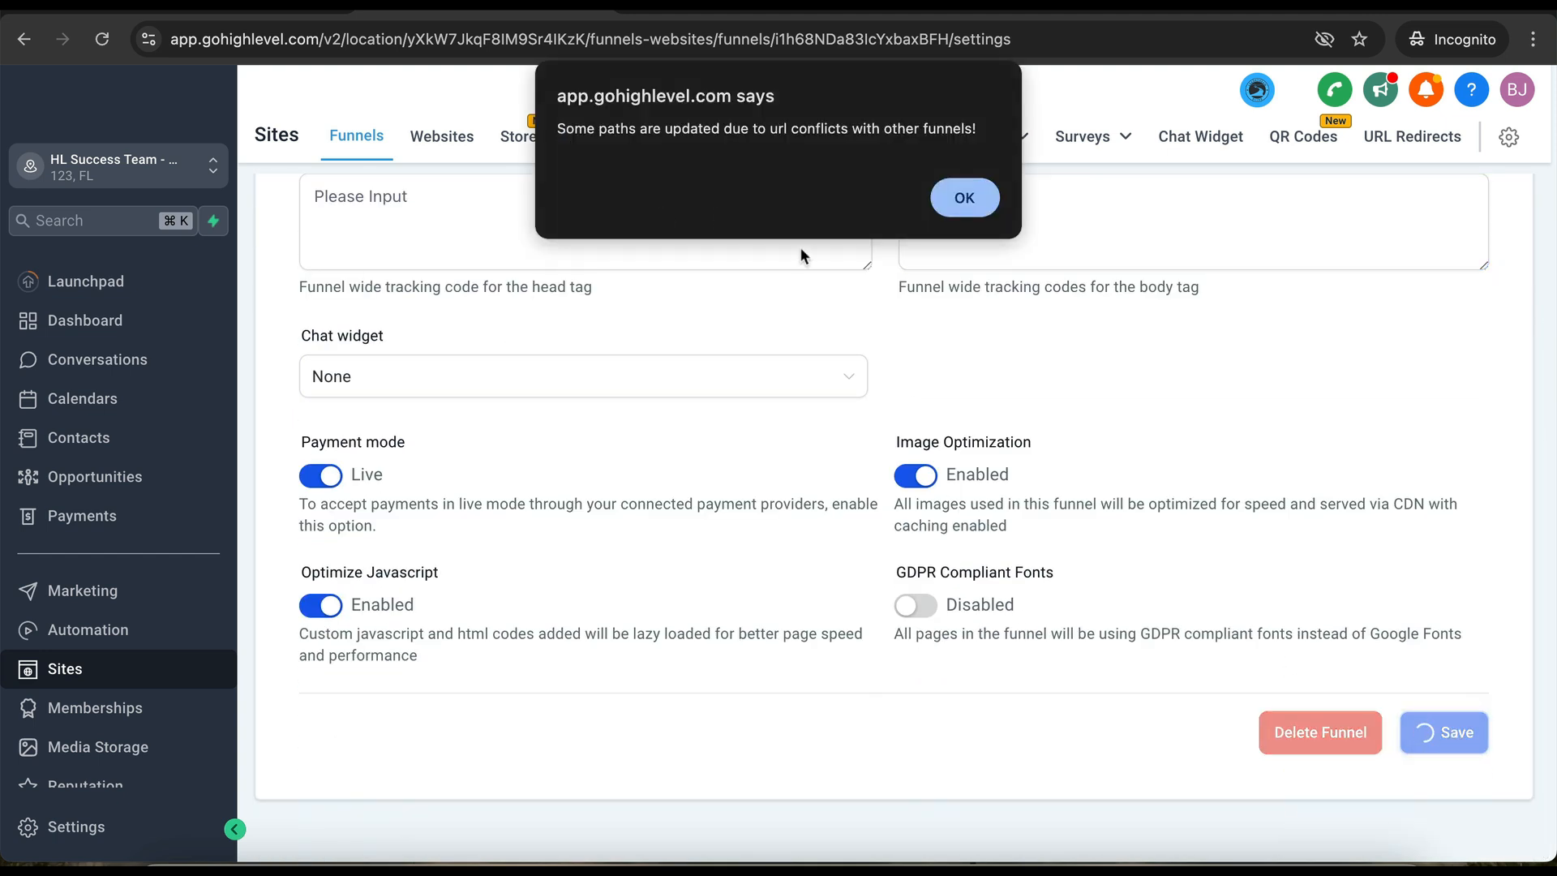
click(965, 197)
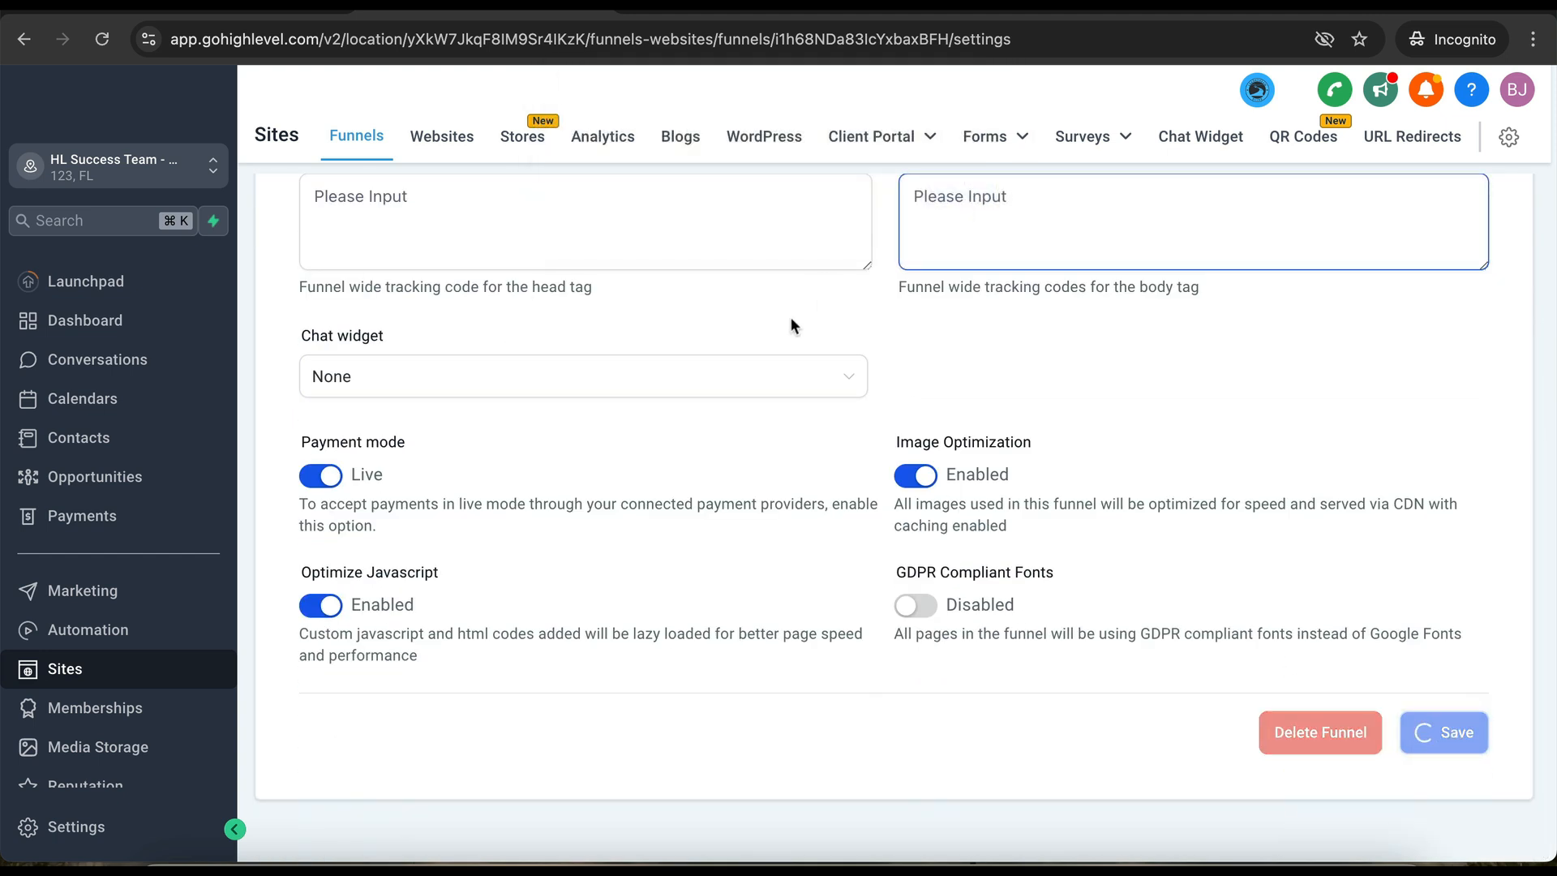
scroll(731, 335, up, 3)
scroll(731, 334, up, 3)
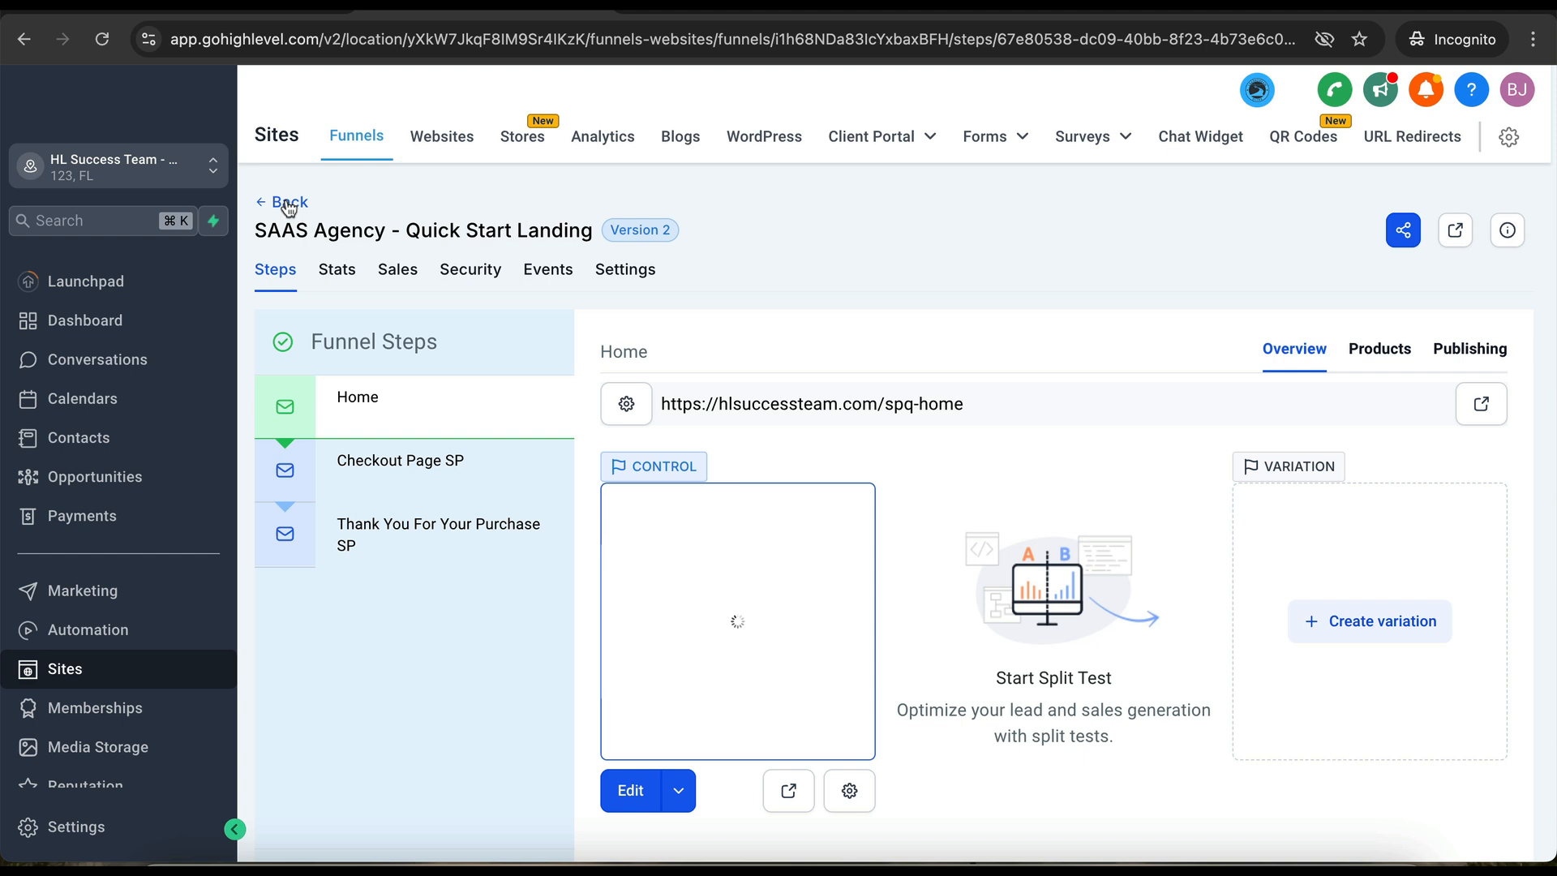
click(288, 203)
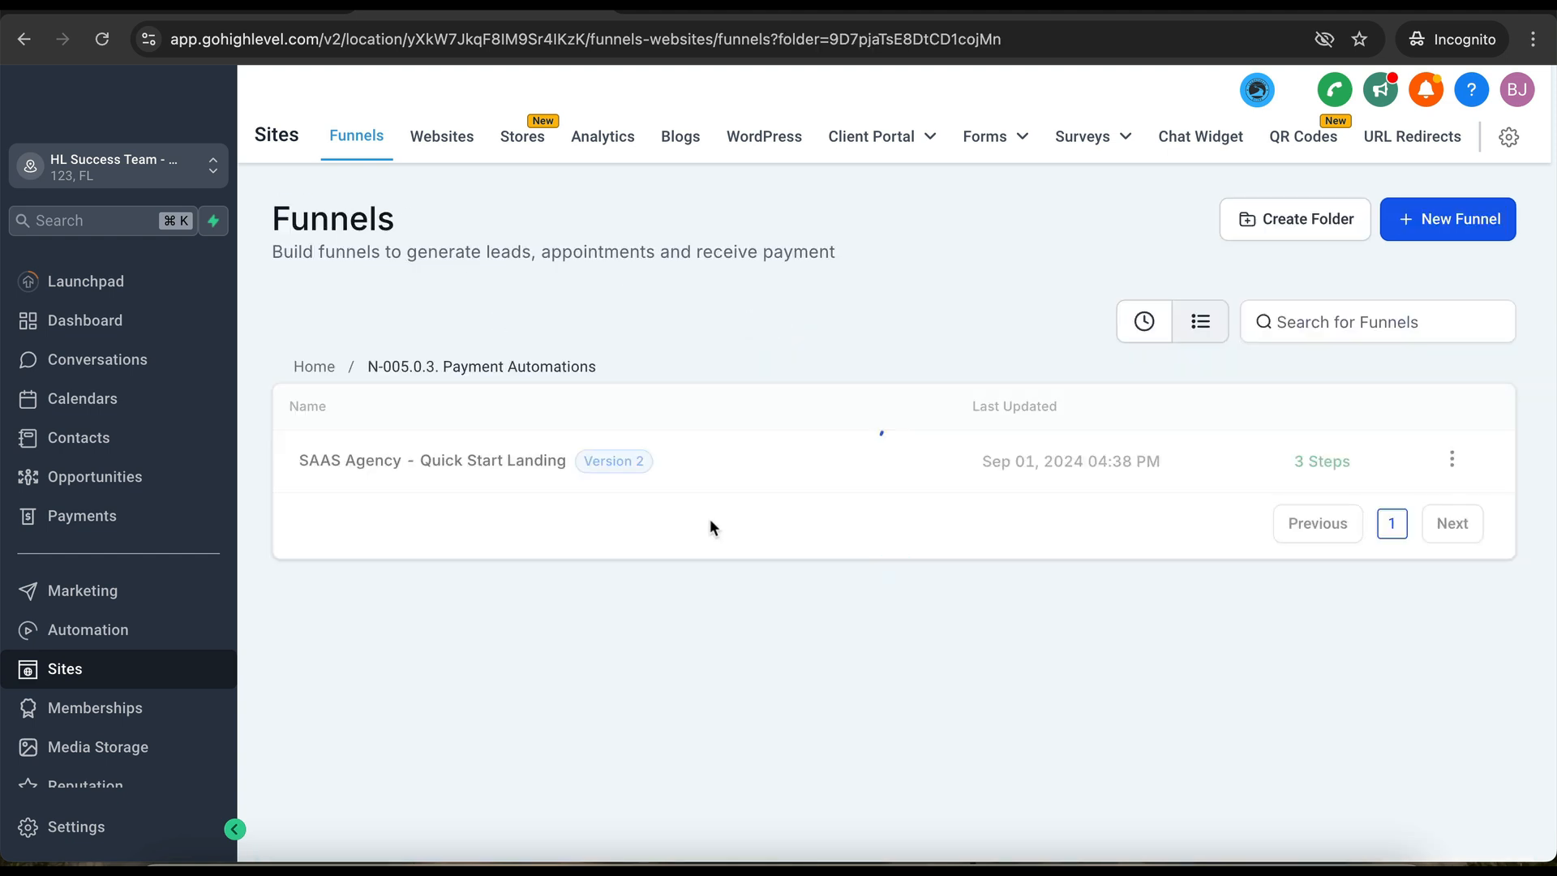
click(454, 460)
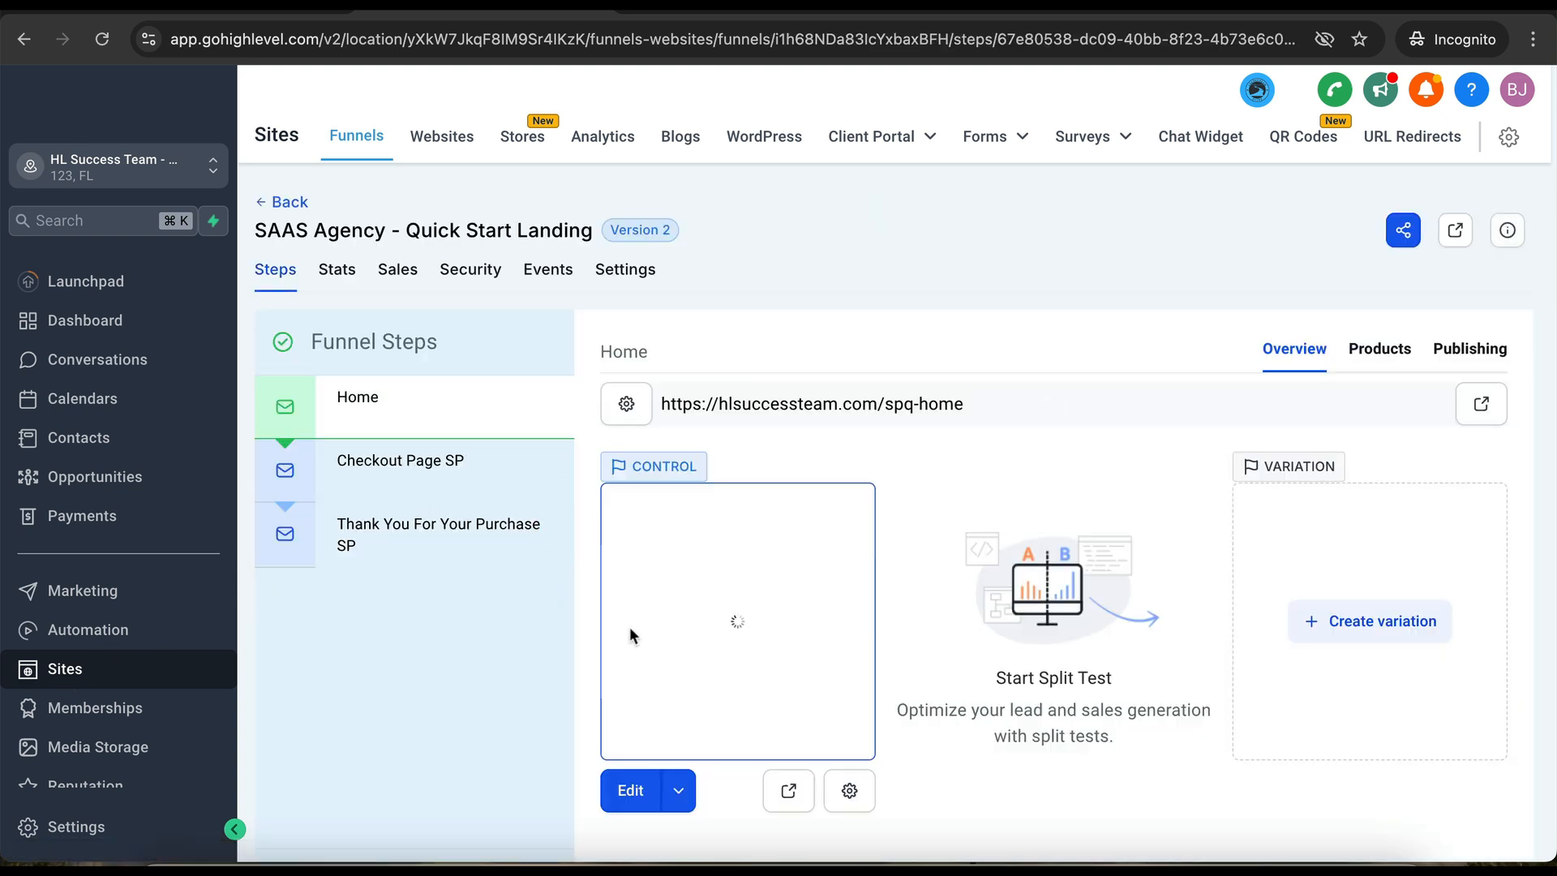
click(794, 797)
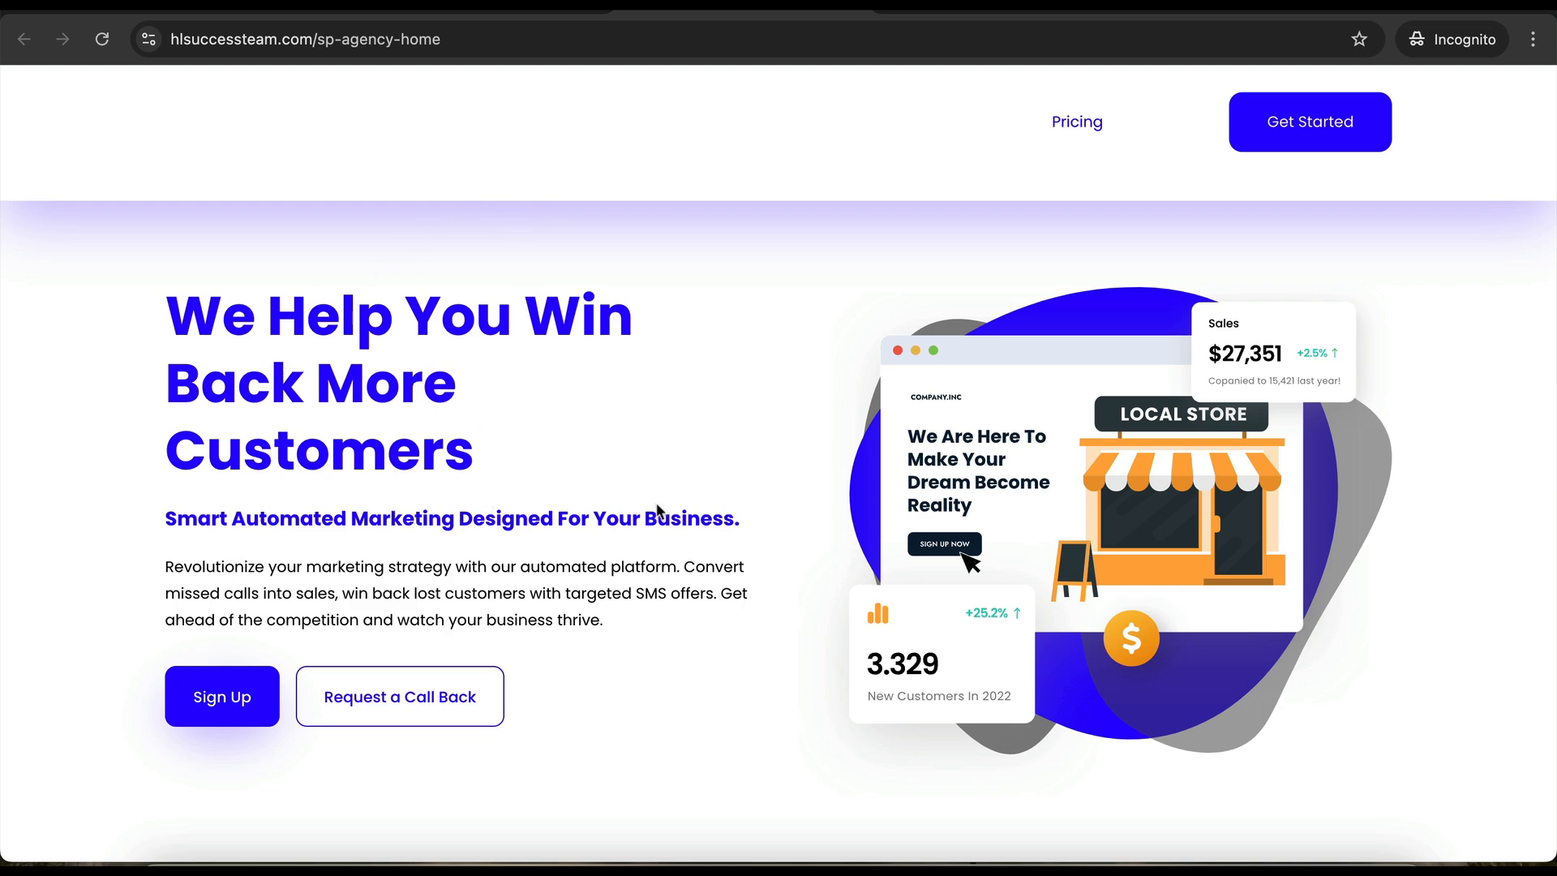
scroll(625, 596, down, 2)
scroll(605, 604, down, 10)
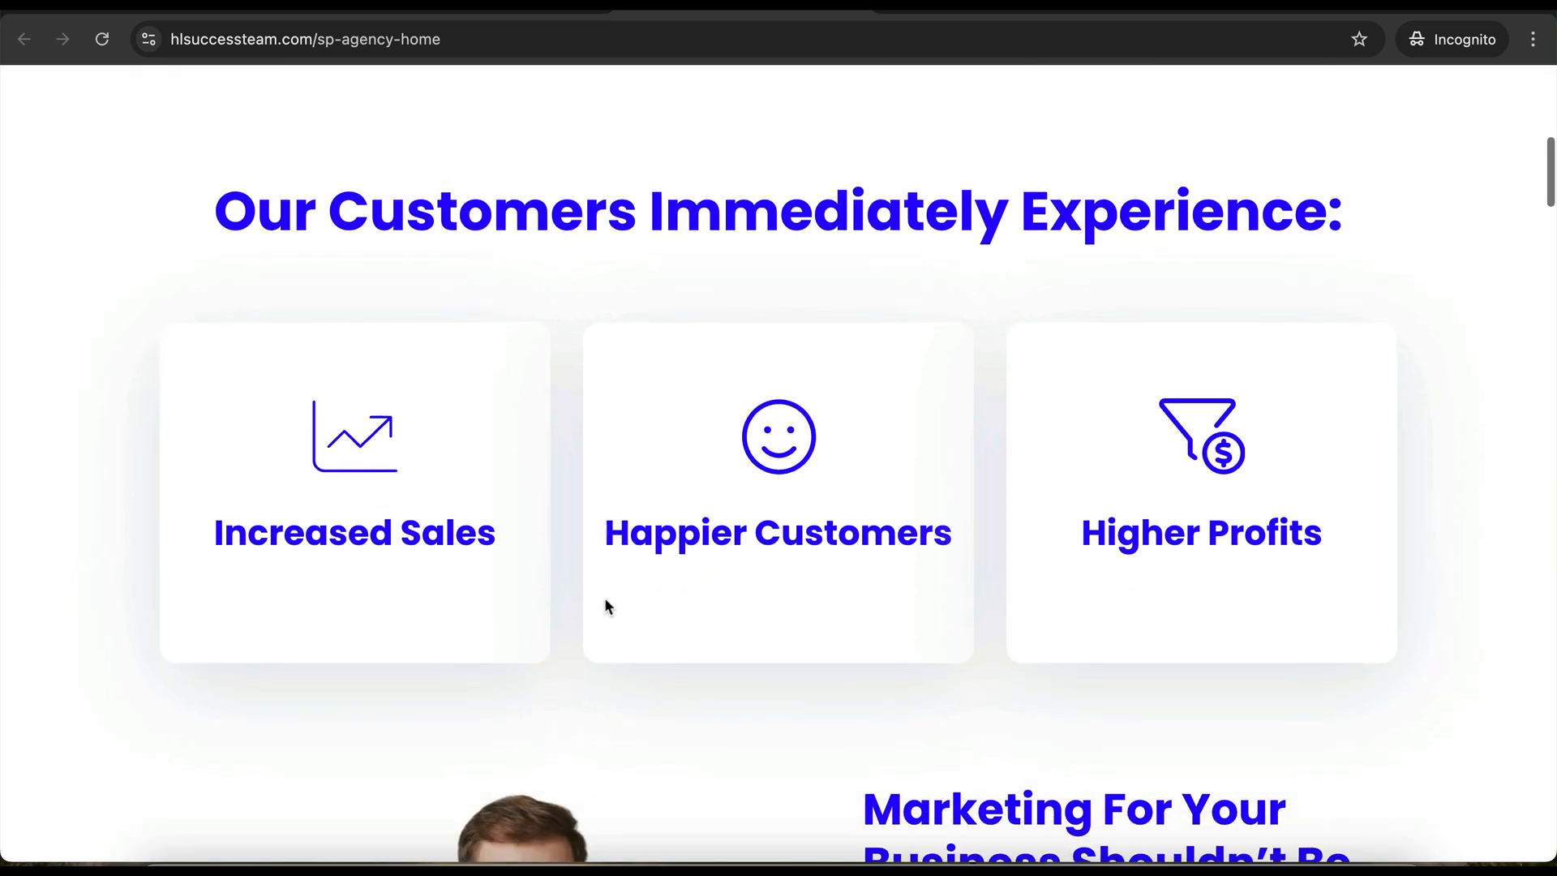
scroll(605, 604, down, 20)
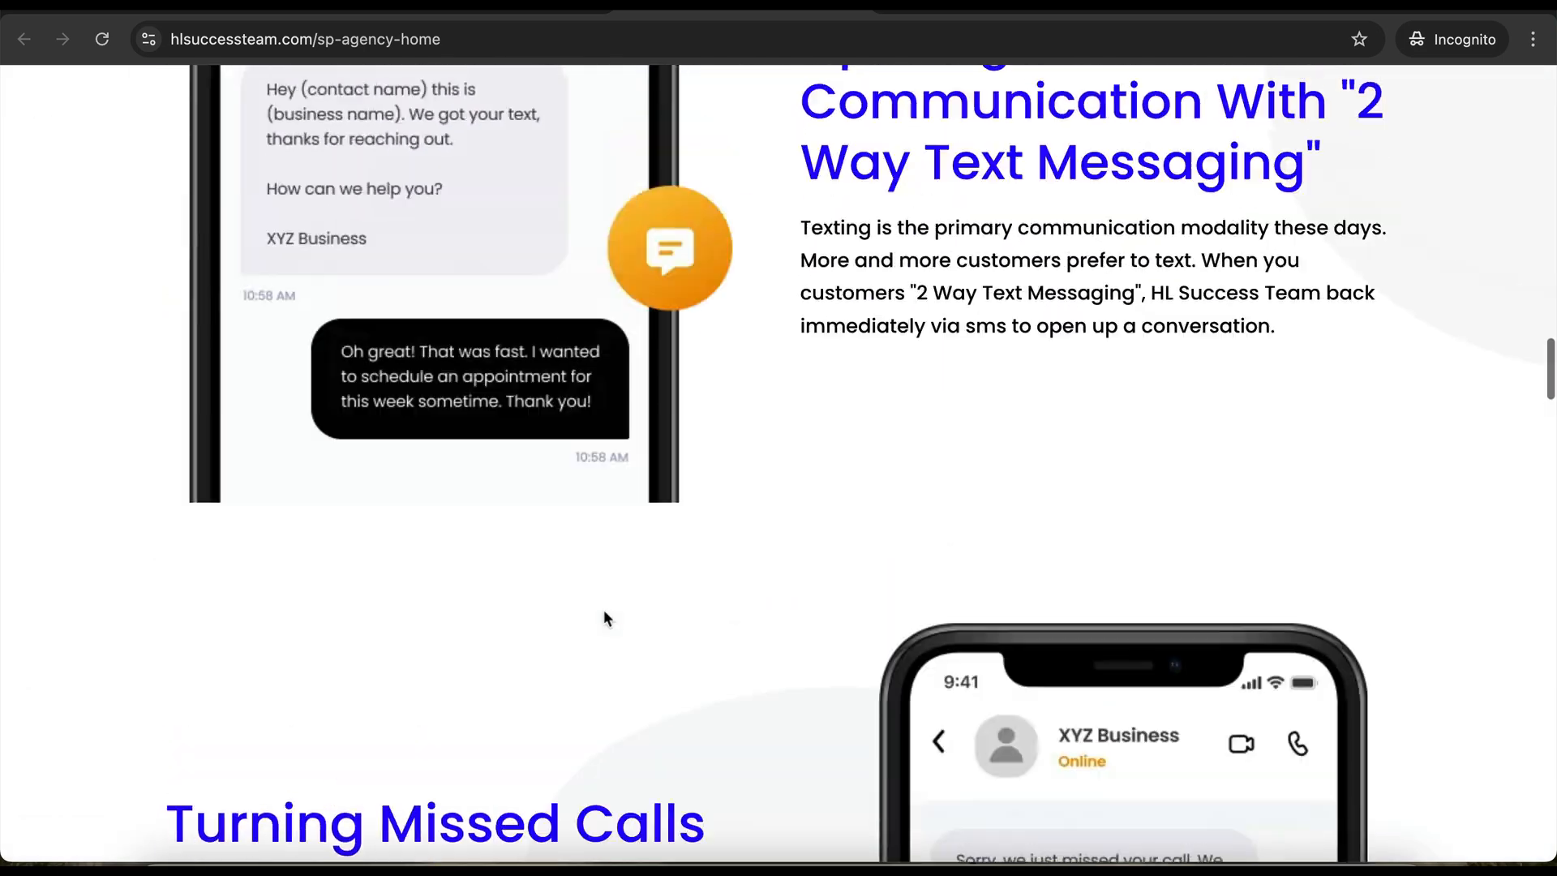
scroll(603, 610, up, 20)
scroll(604, 618, up, 12)
scroll(604, 618, down, 20)
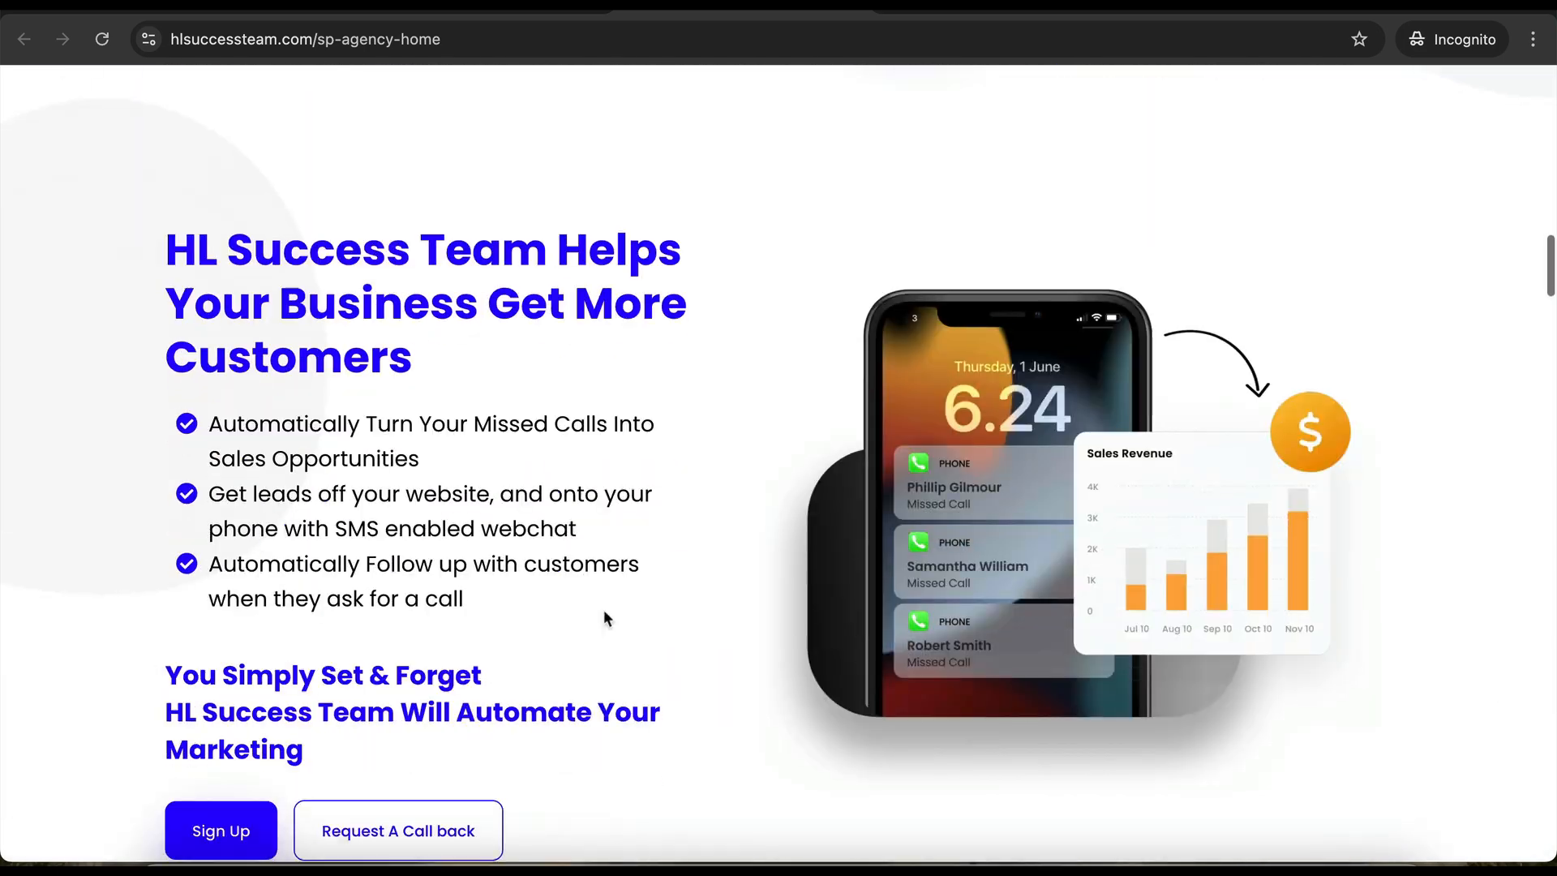
scroll(603, 610, down, 20)
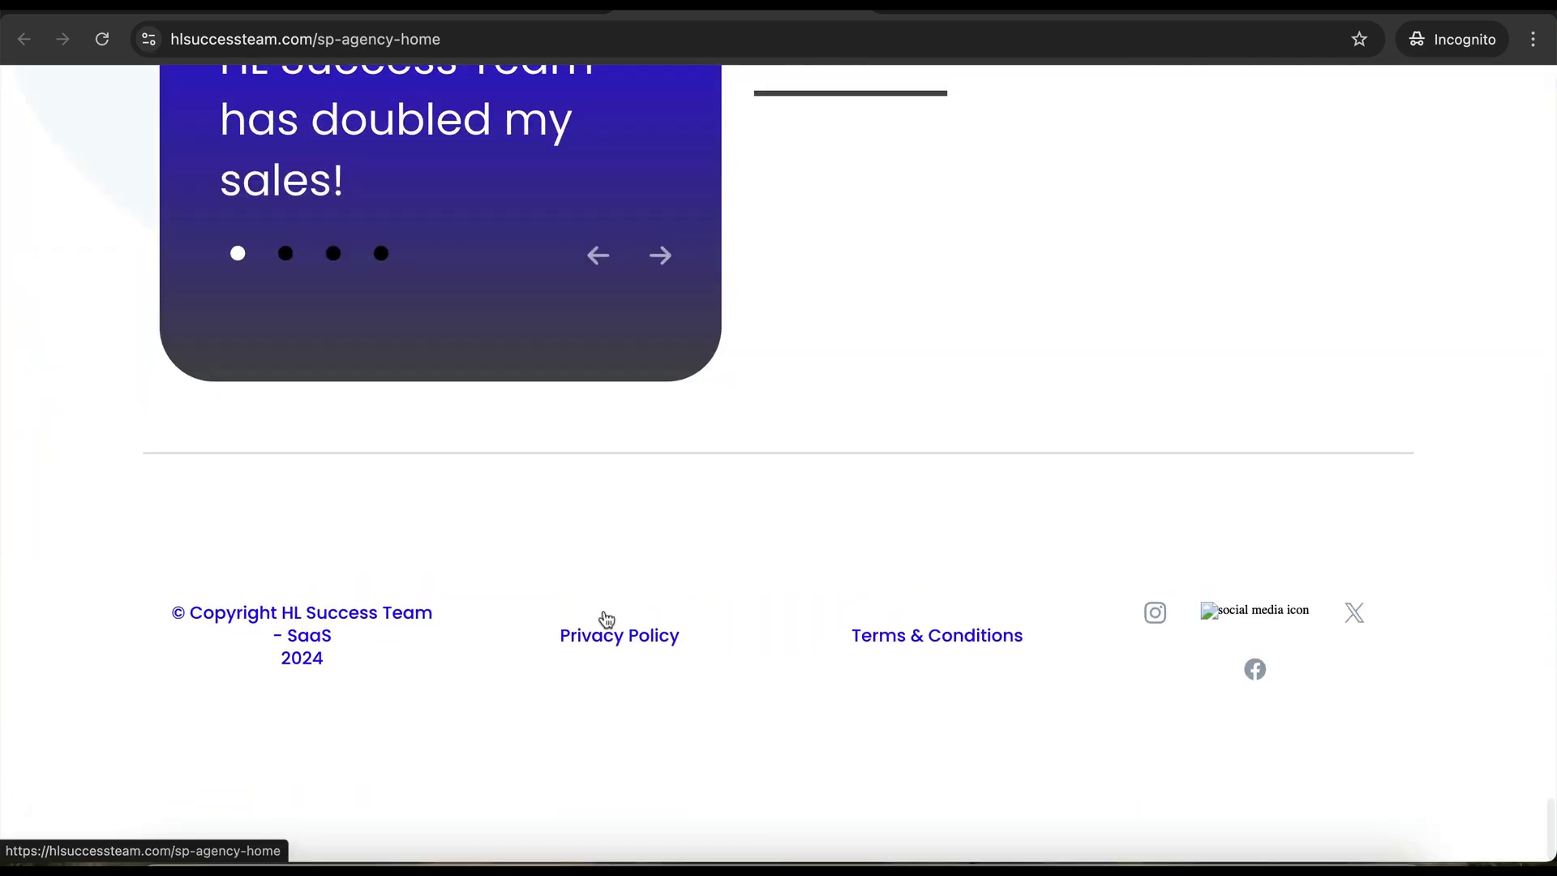
scroll(607, 618, up, 20)
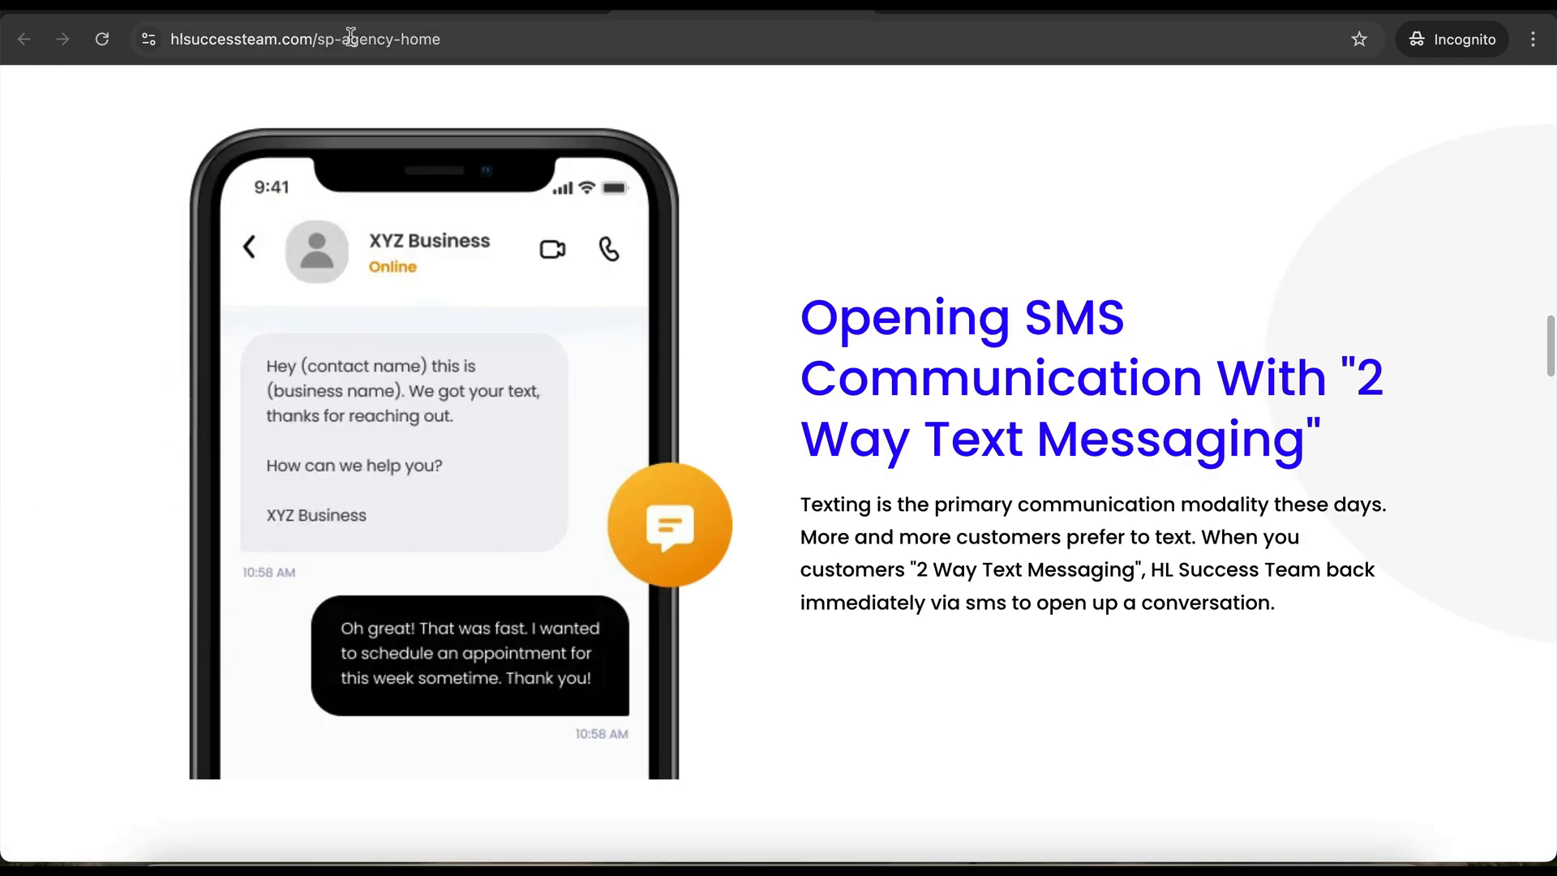
key(super+w)
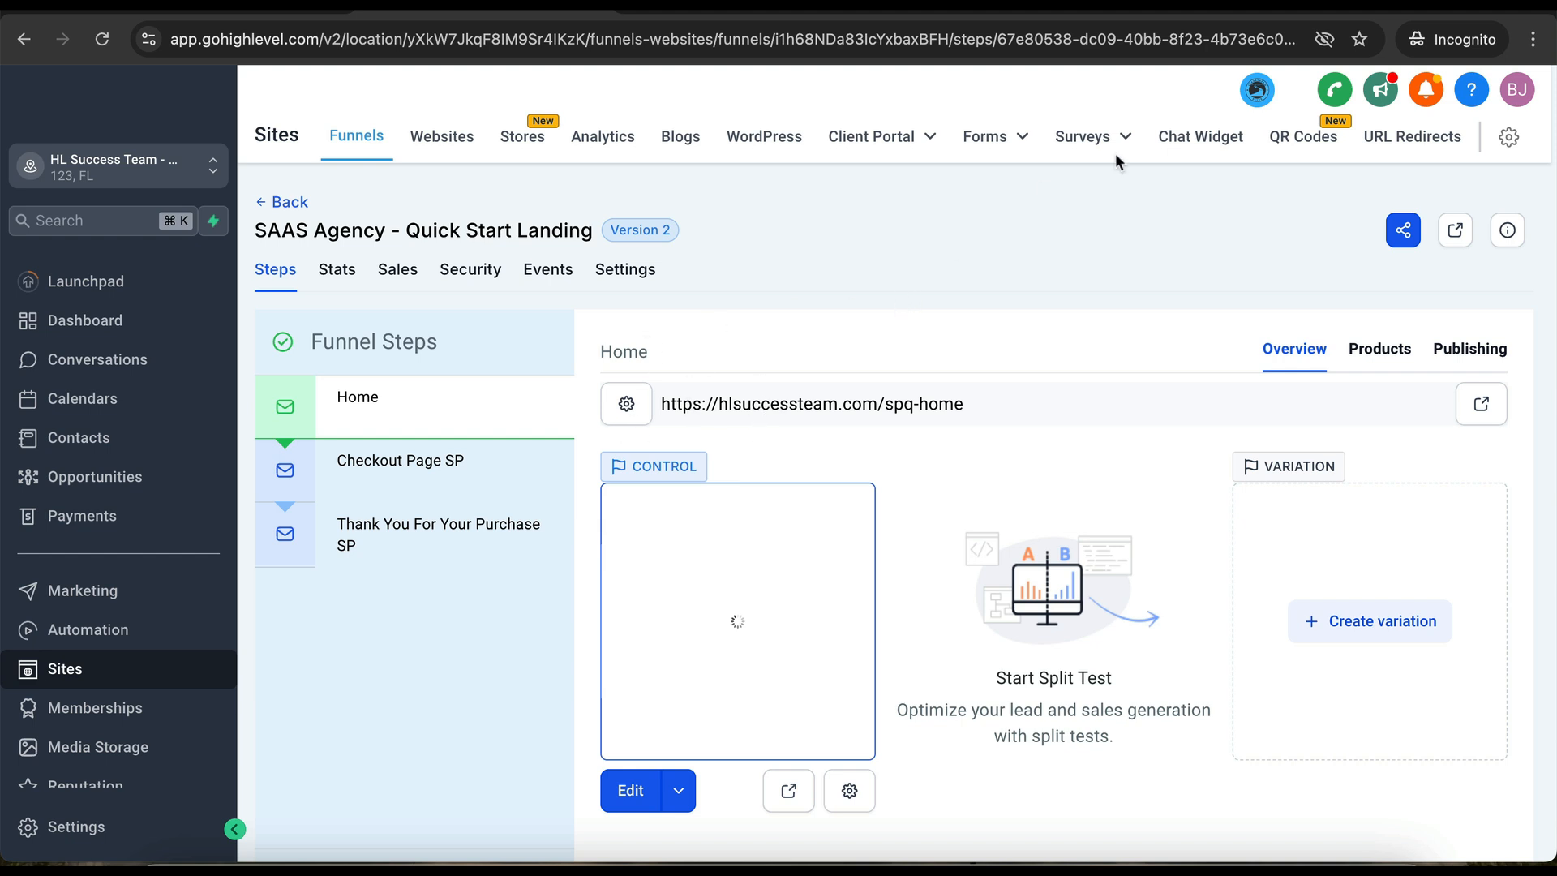
- Create a new SMS / Email chat widget from the Chat Widget page
click(1198, 146)
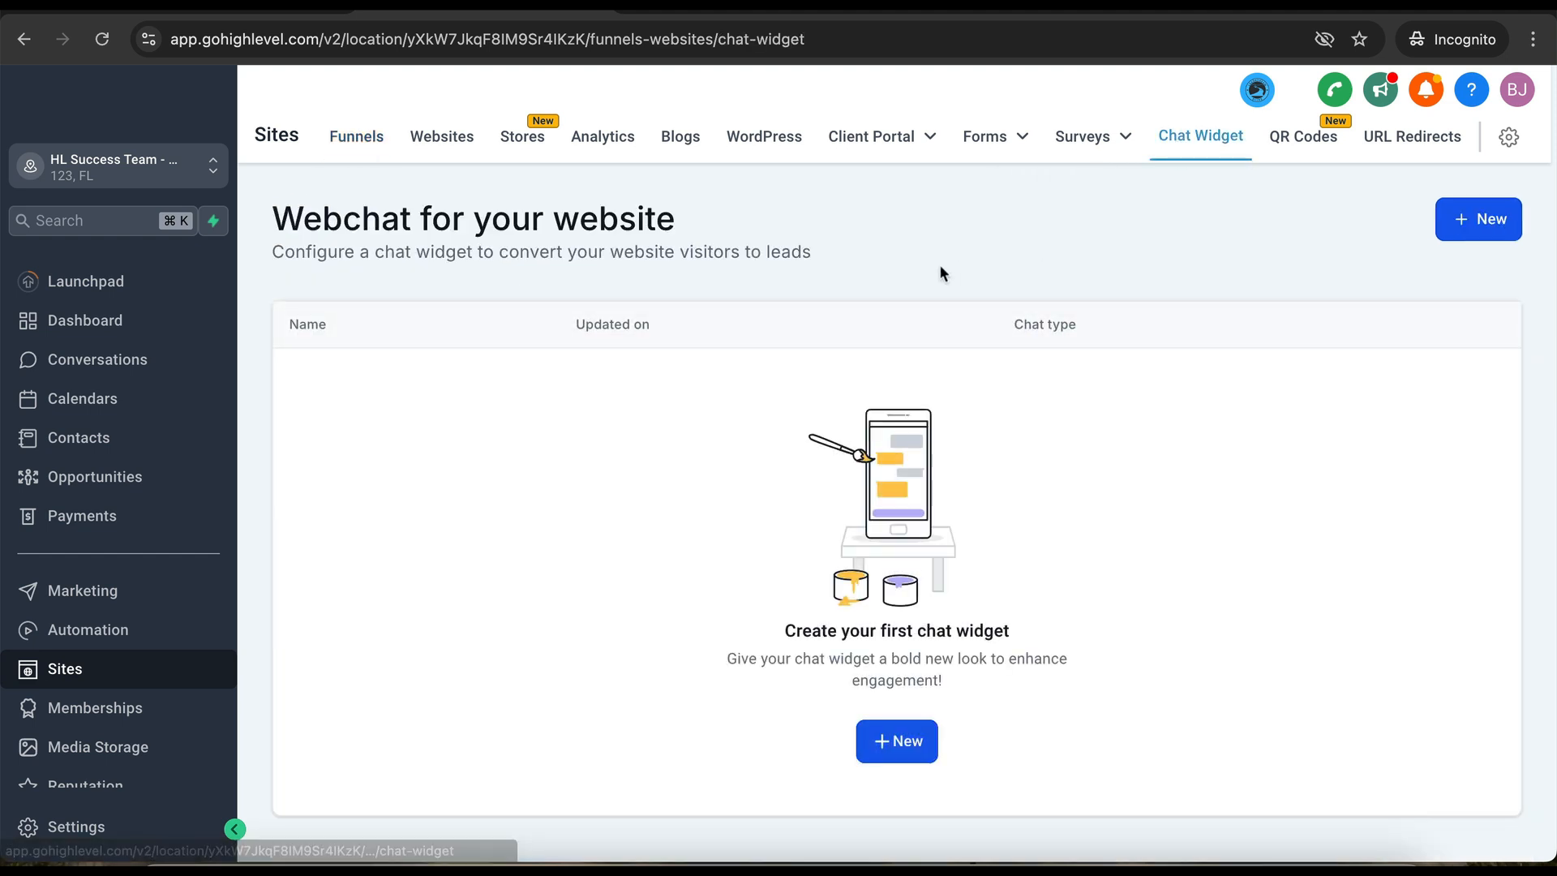
click(889, 739)
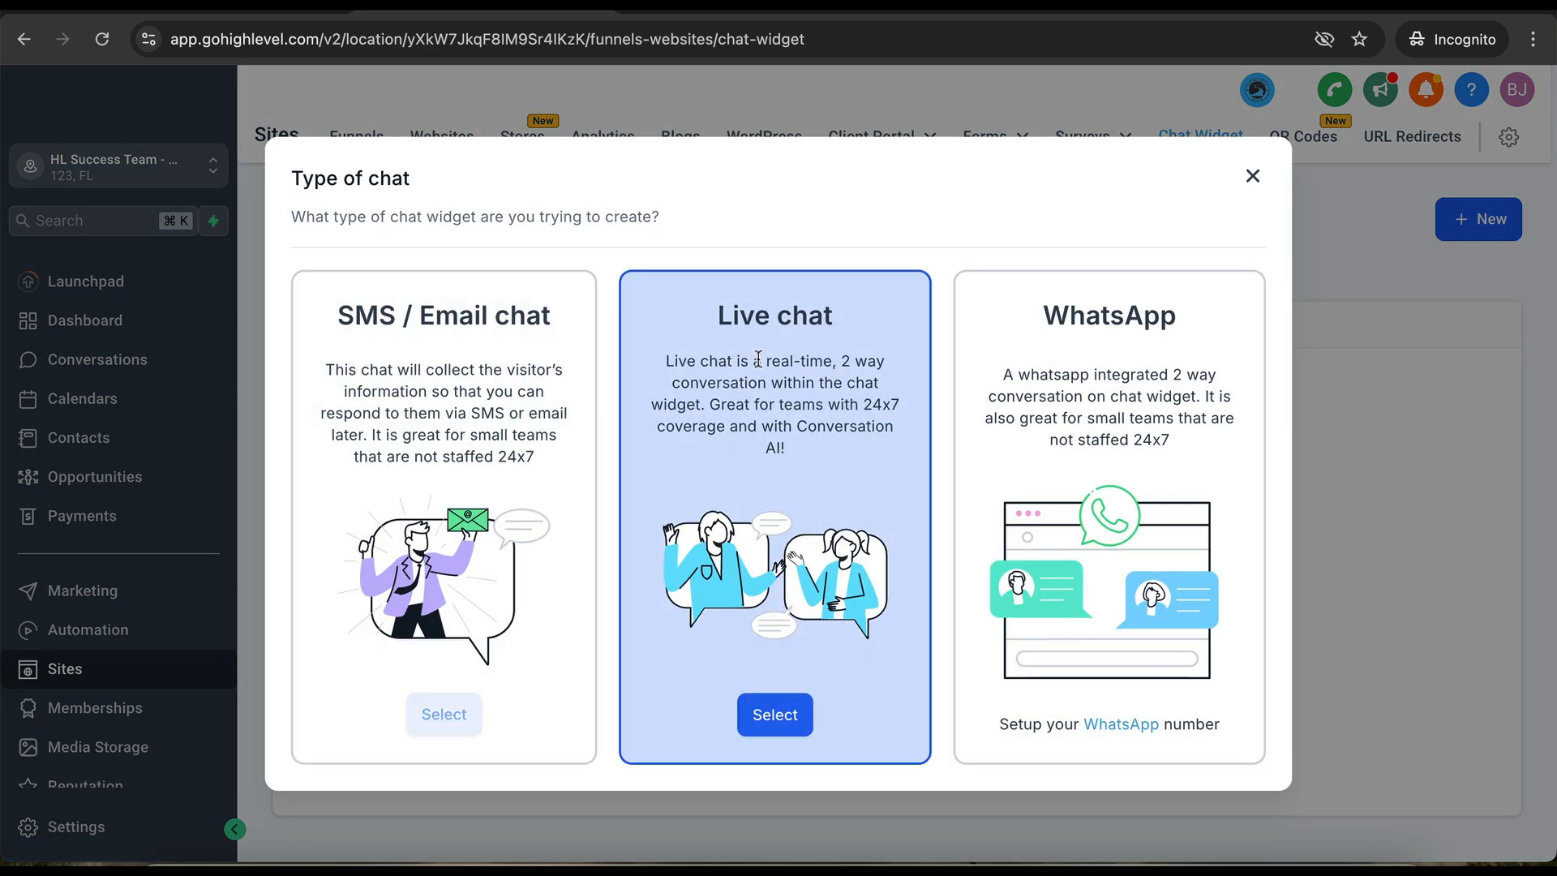
click(445, 714)
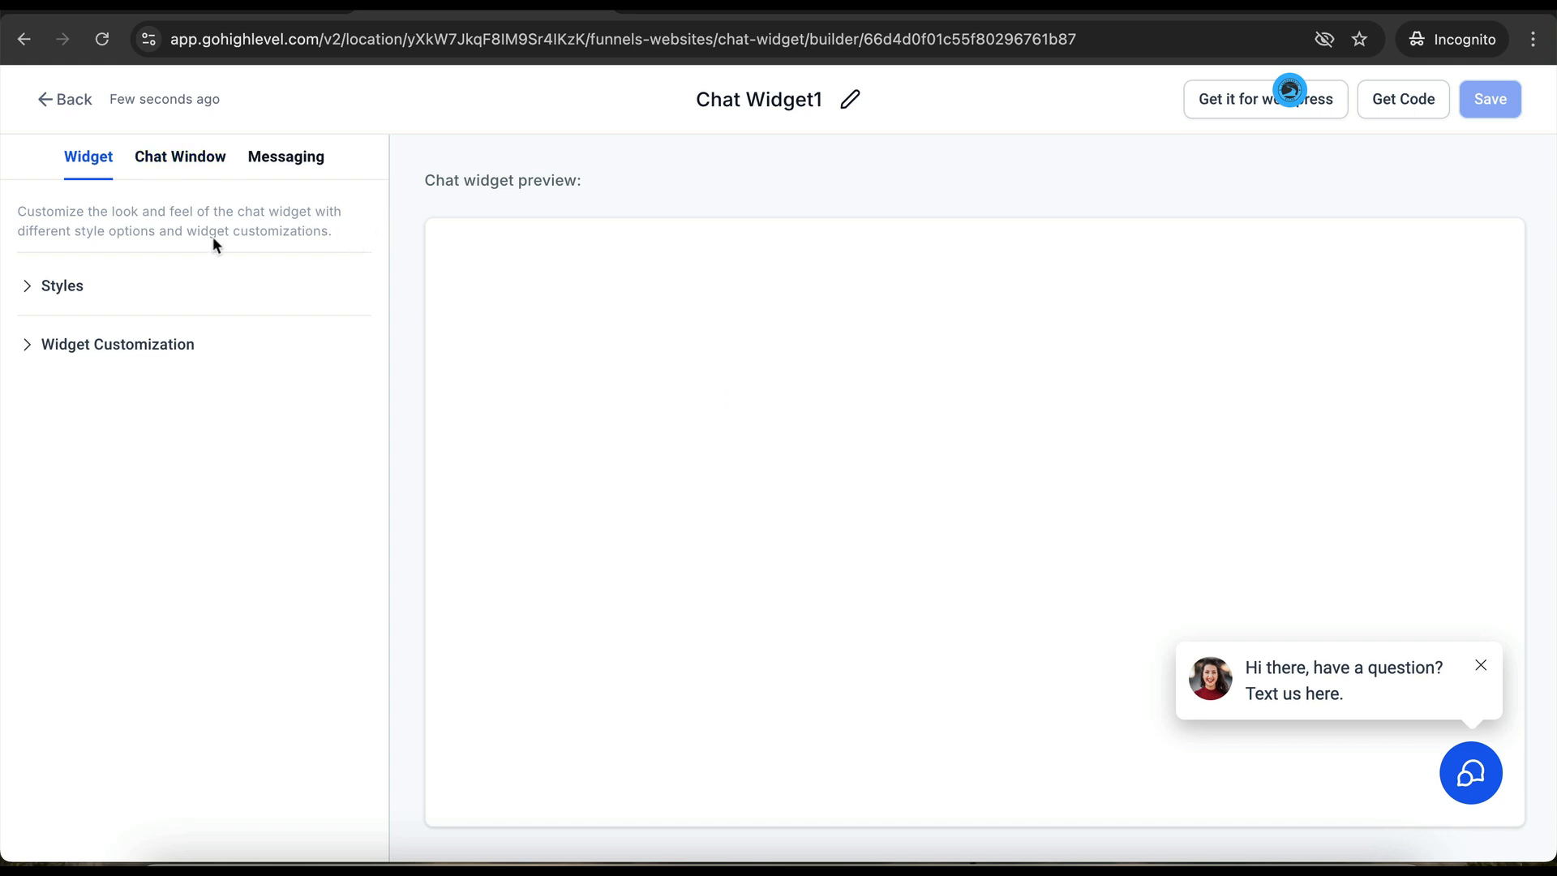
- Look through the widget's style, chat window and customization options
click(84, 292)
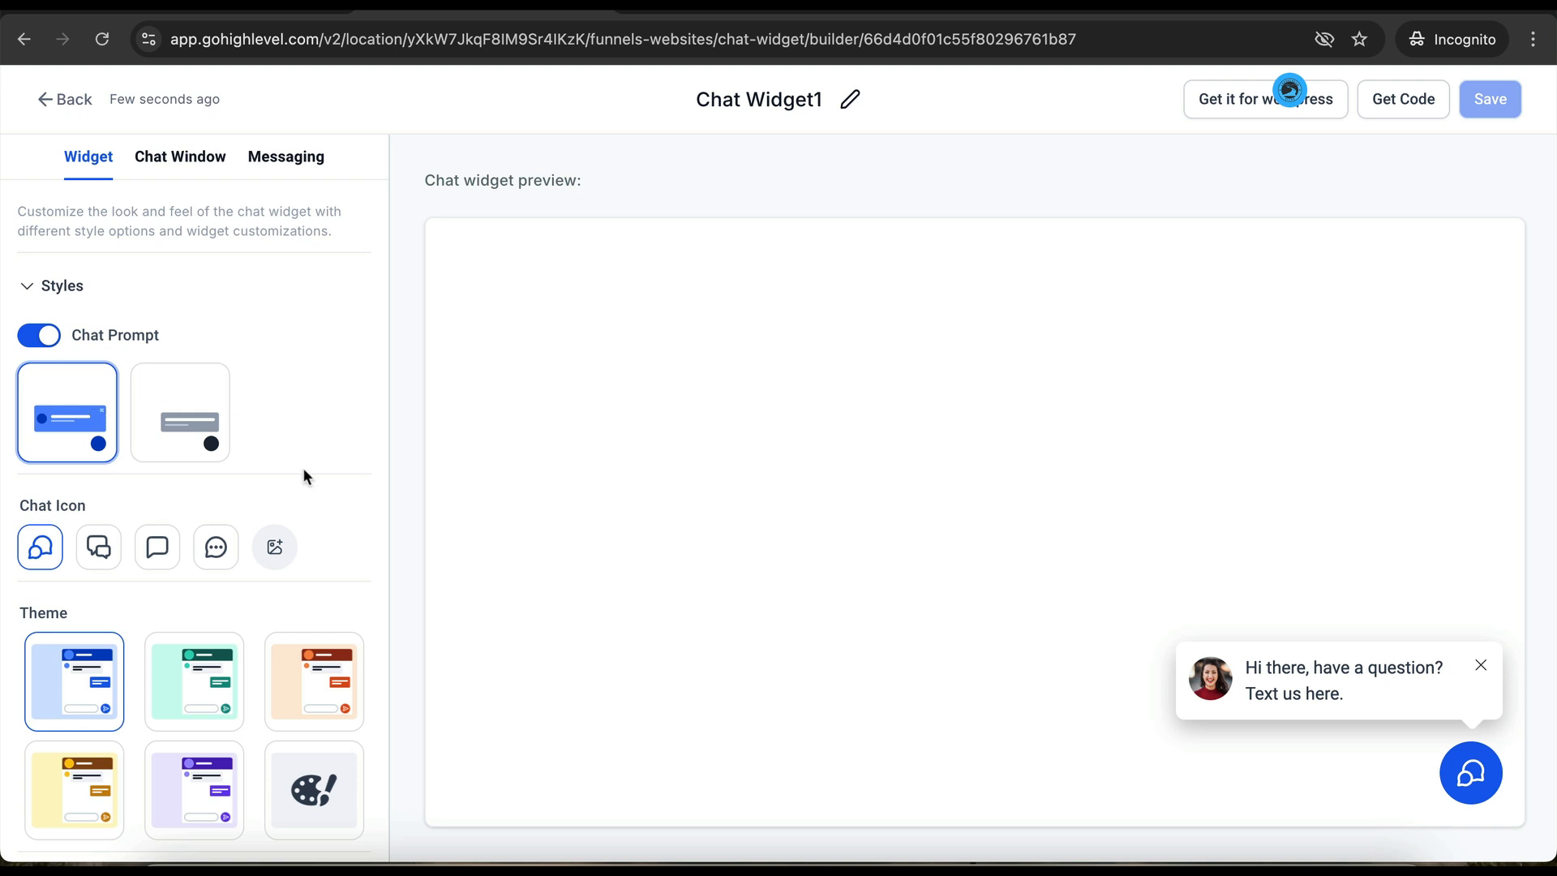
scroll(343, 527, down, 3)
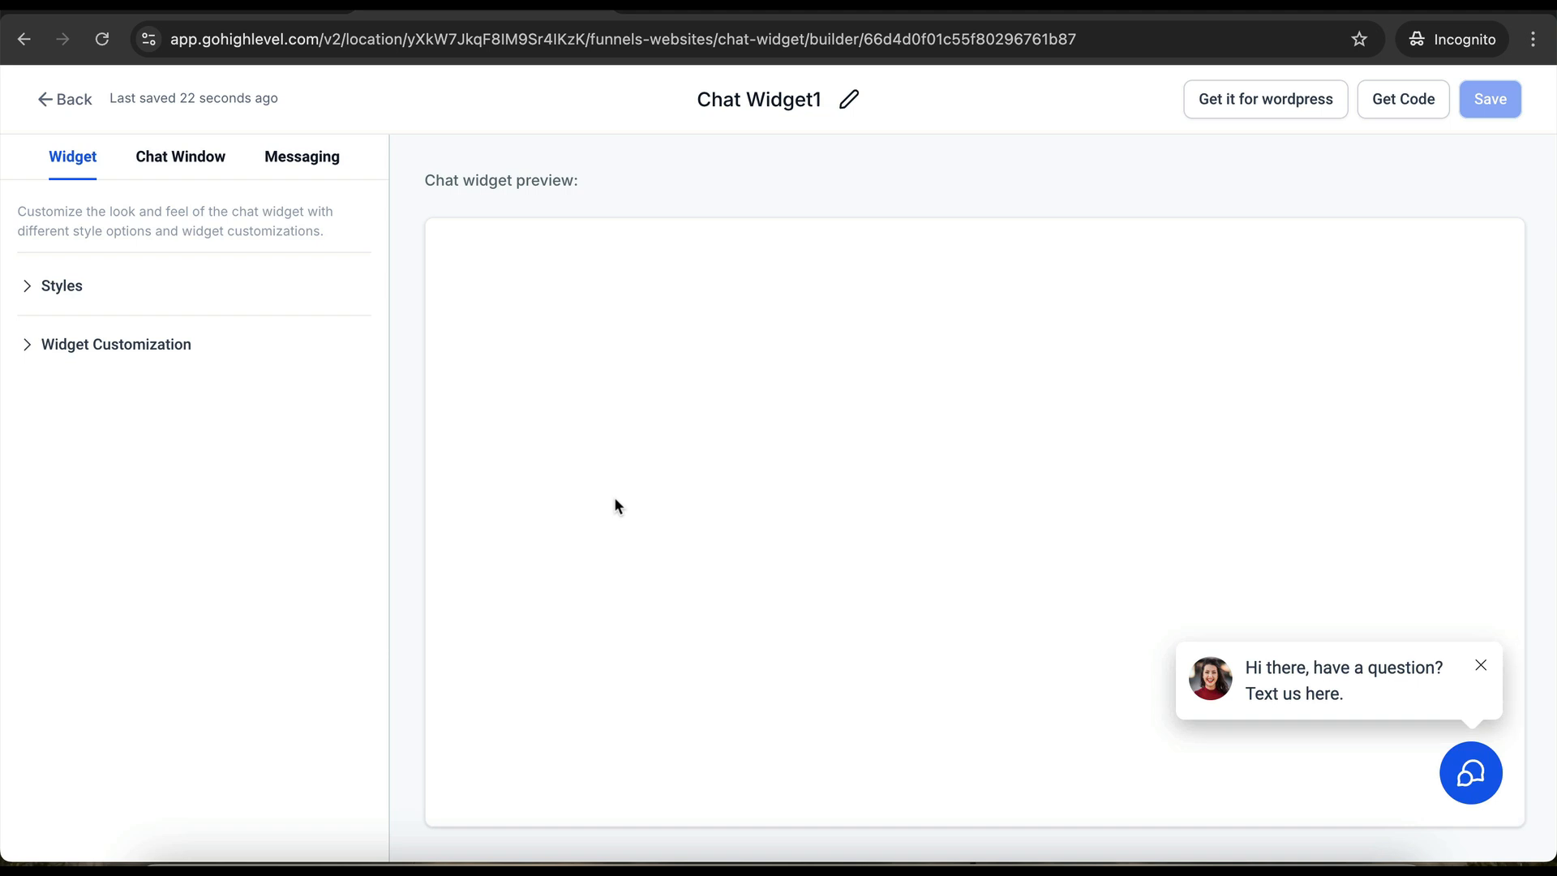
click(163, 168)
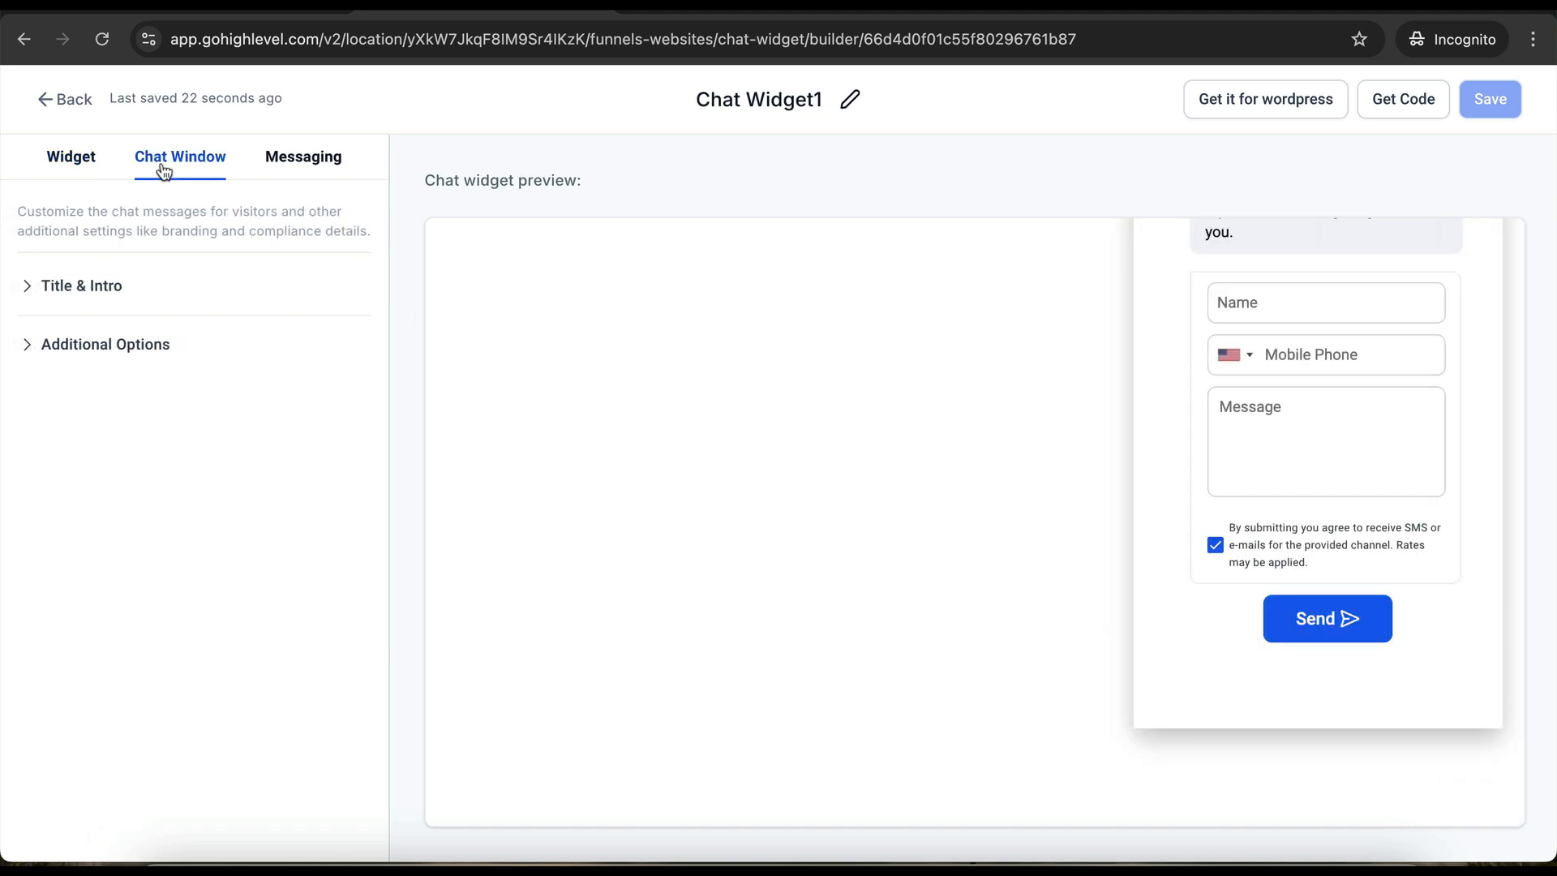
click(81, 159)
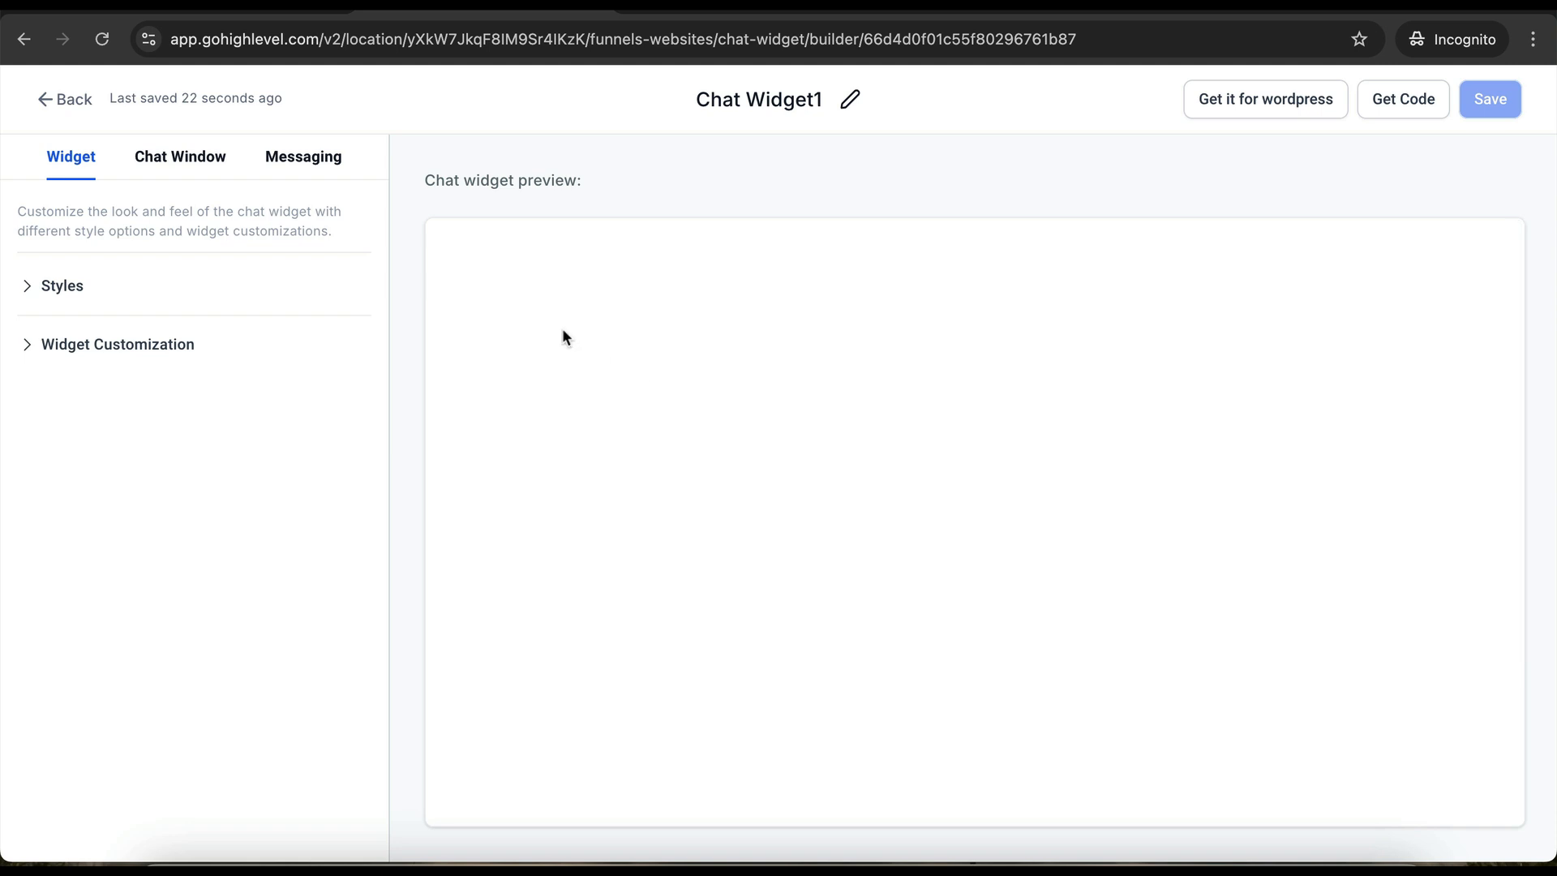
click(46, 285)
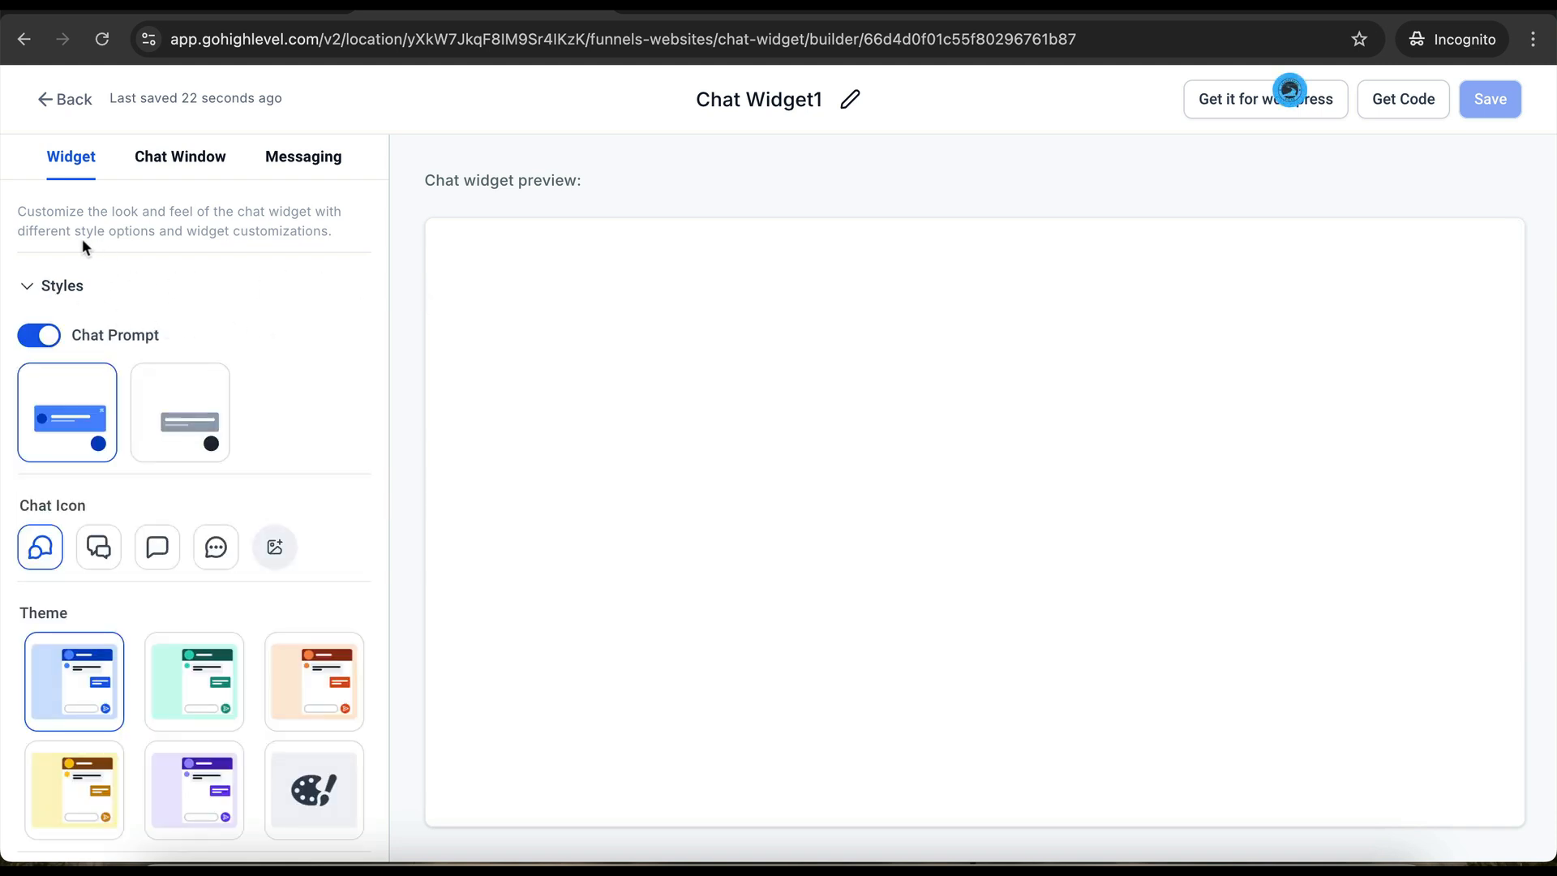
click(63, 285)
click(122, 345)
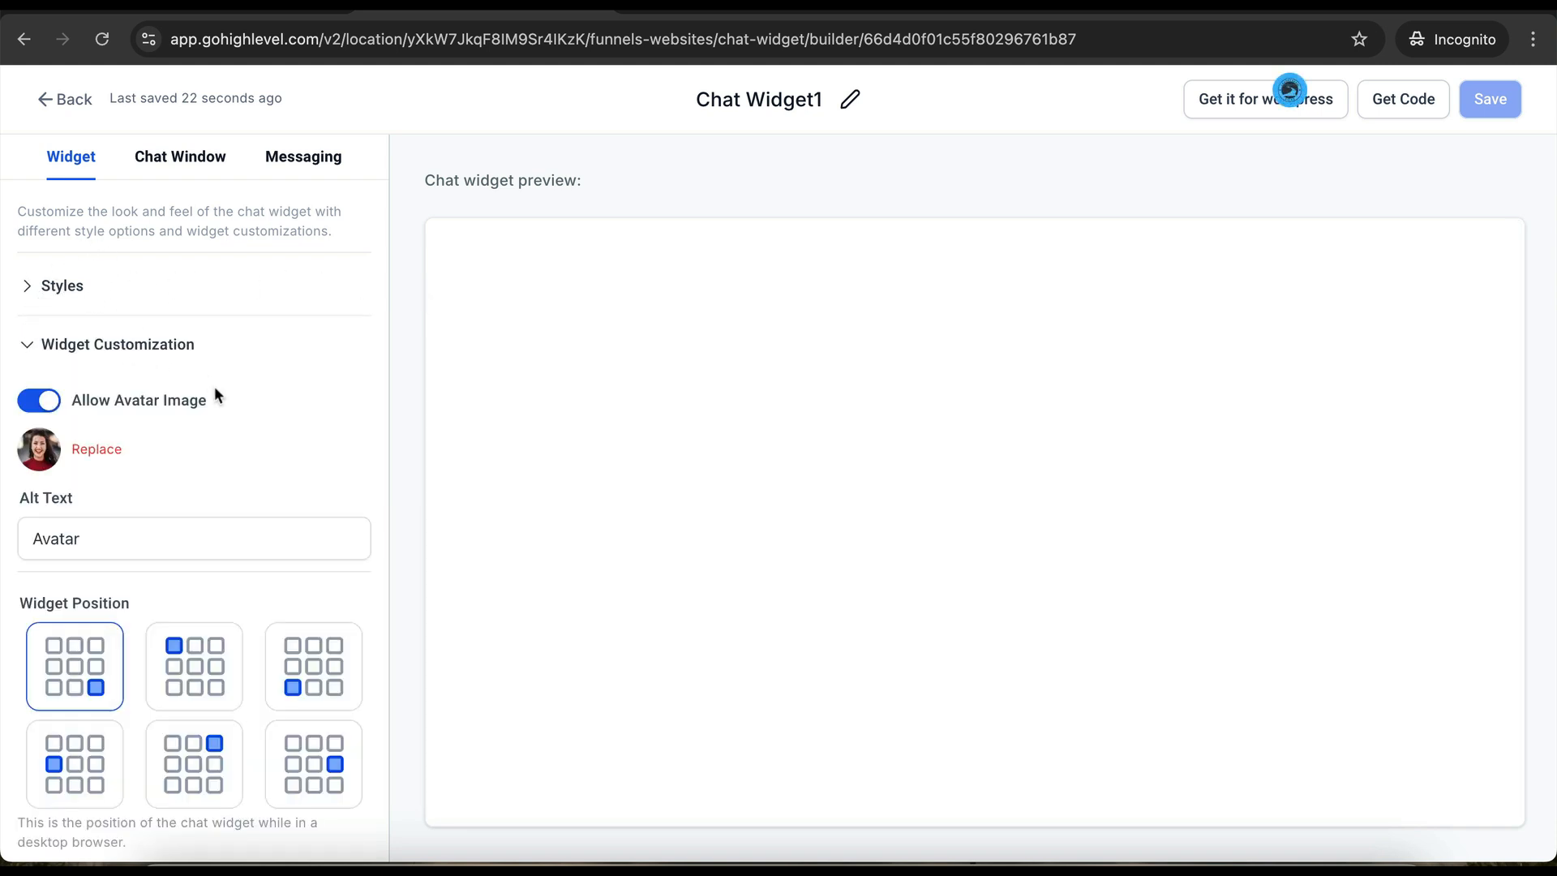
scroll(216, 430, down, 1)
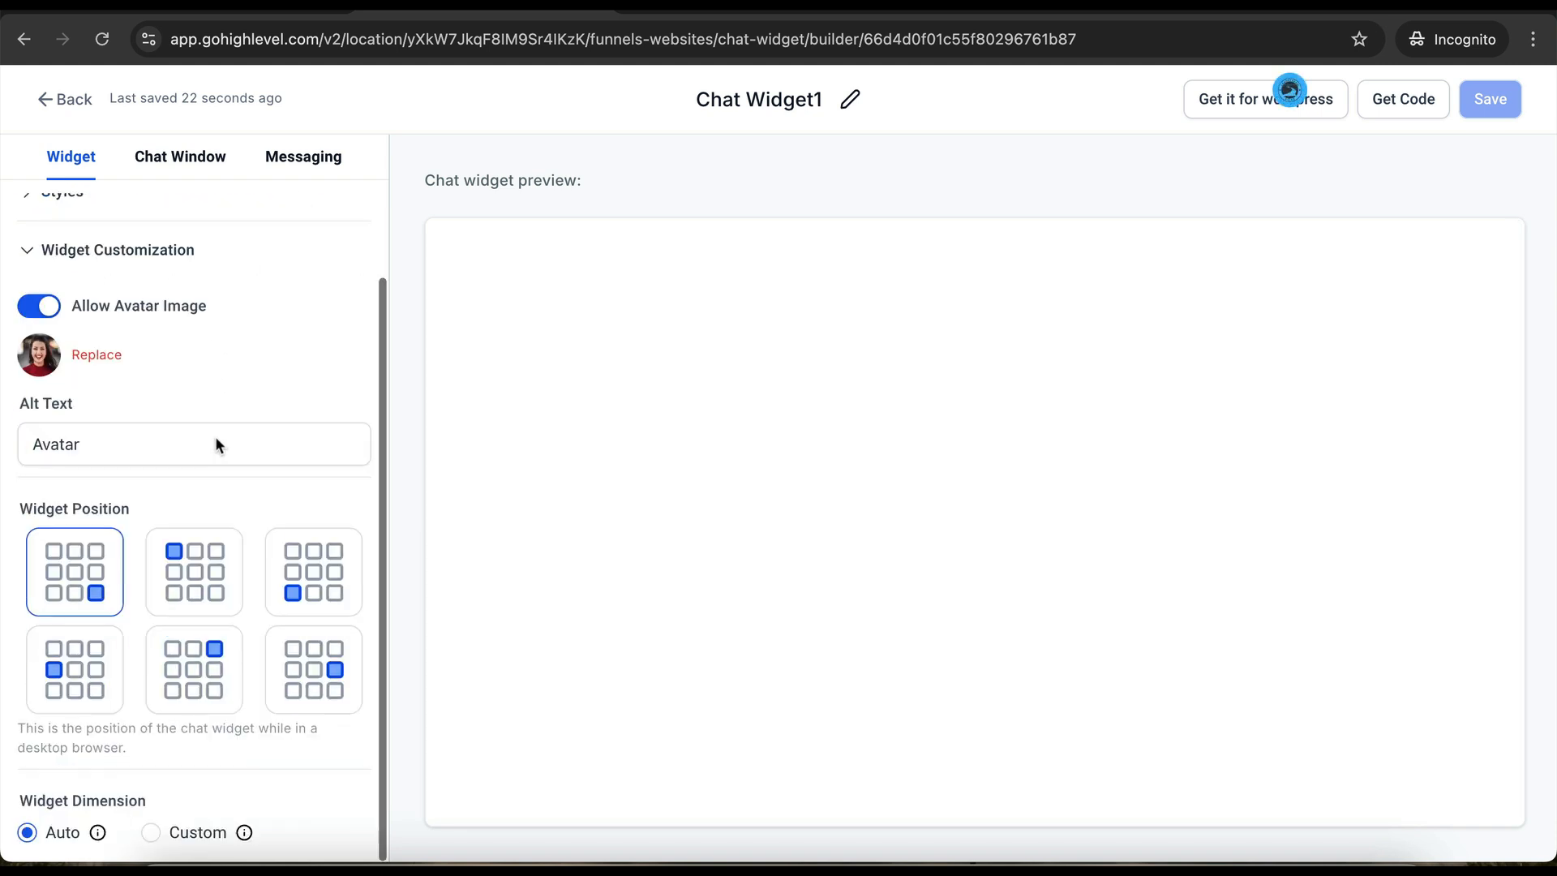
scroll(90, 354, up, 1)
click(89, 344)
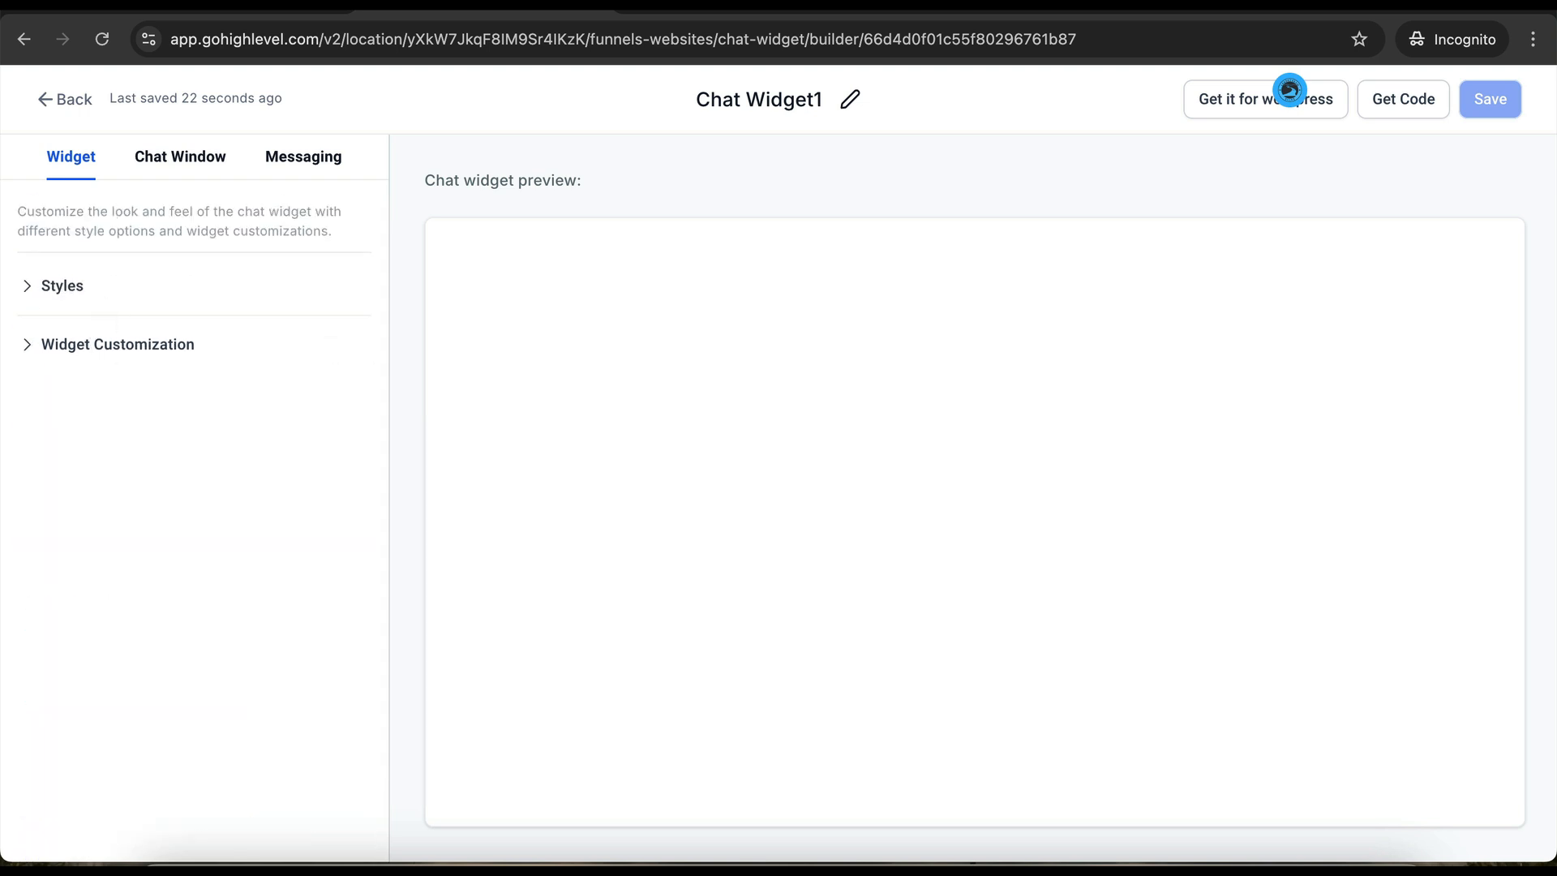
- Review the Messaging acknowledgement and language settings, then return to the Chat Widget list
click(178, 157)
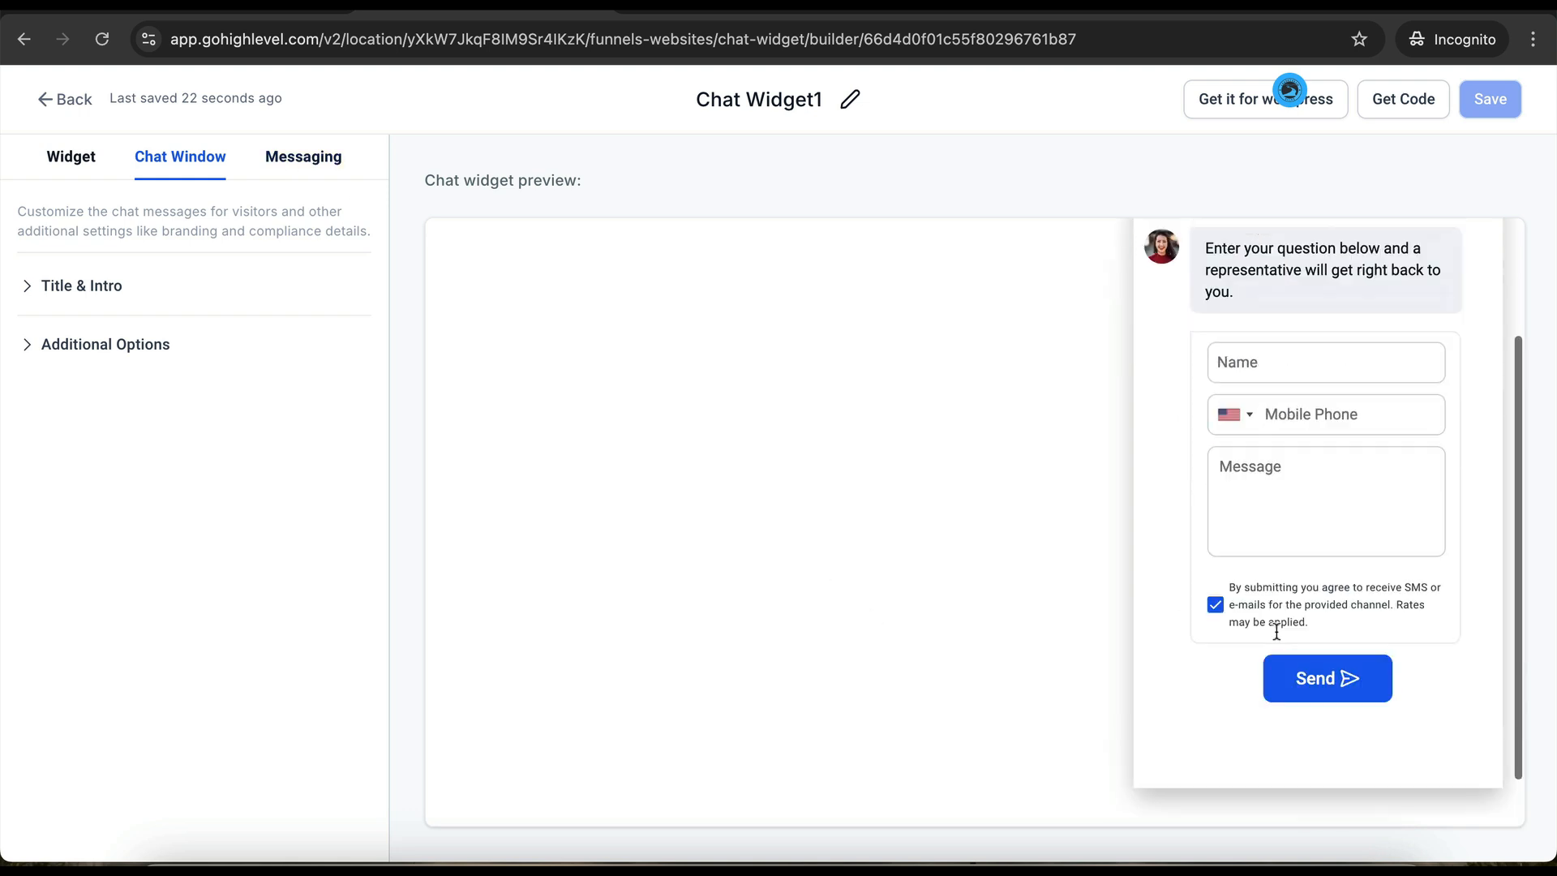
click(283, 163)
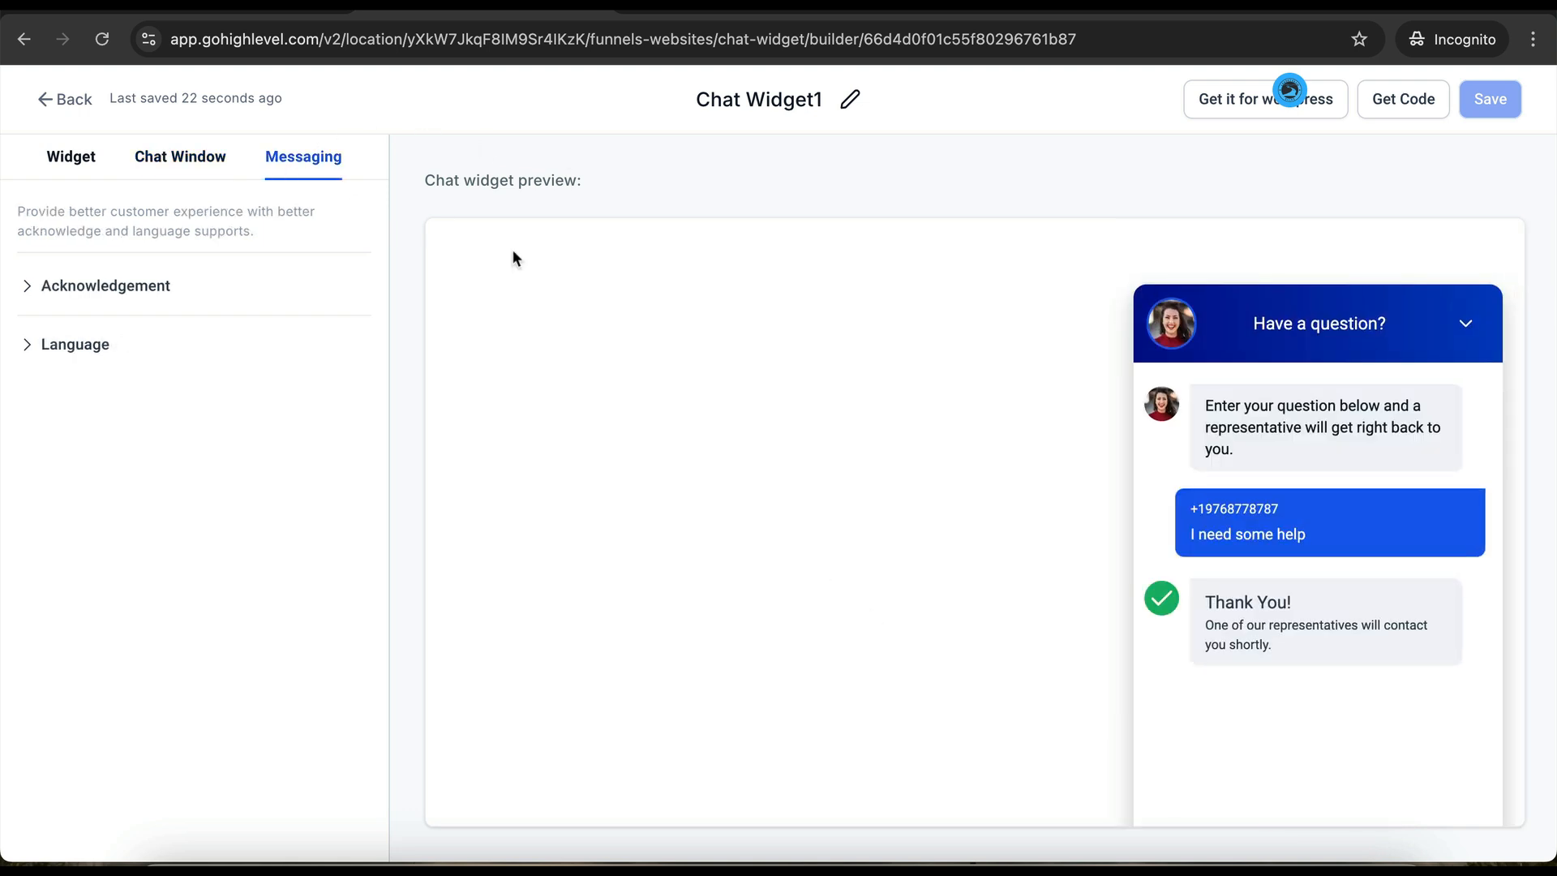
click(134, 285)
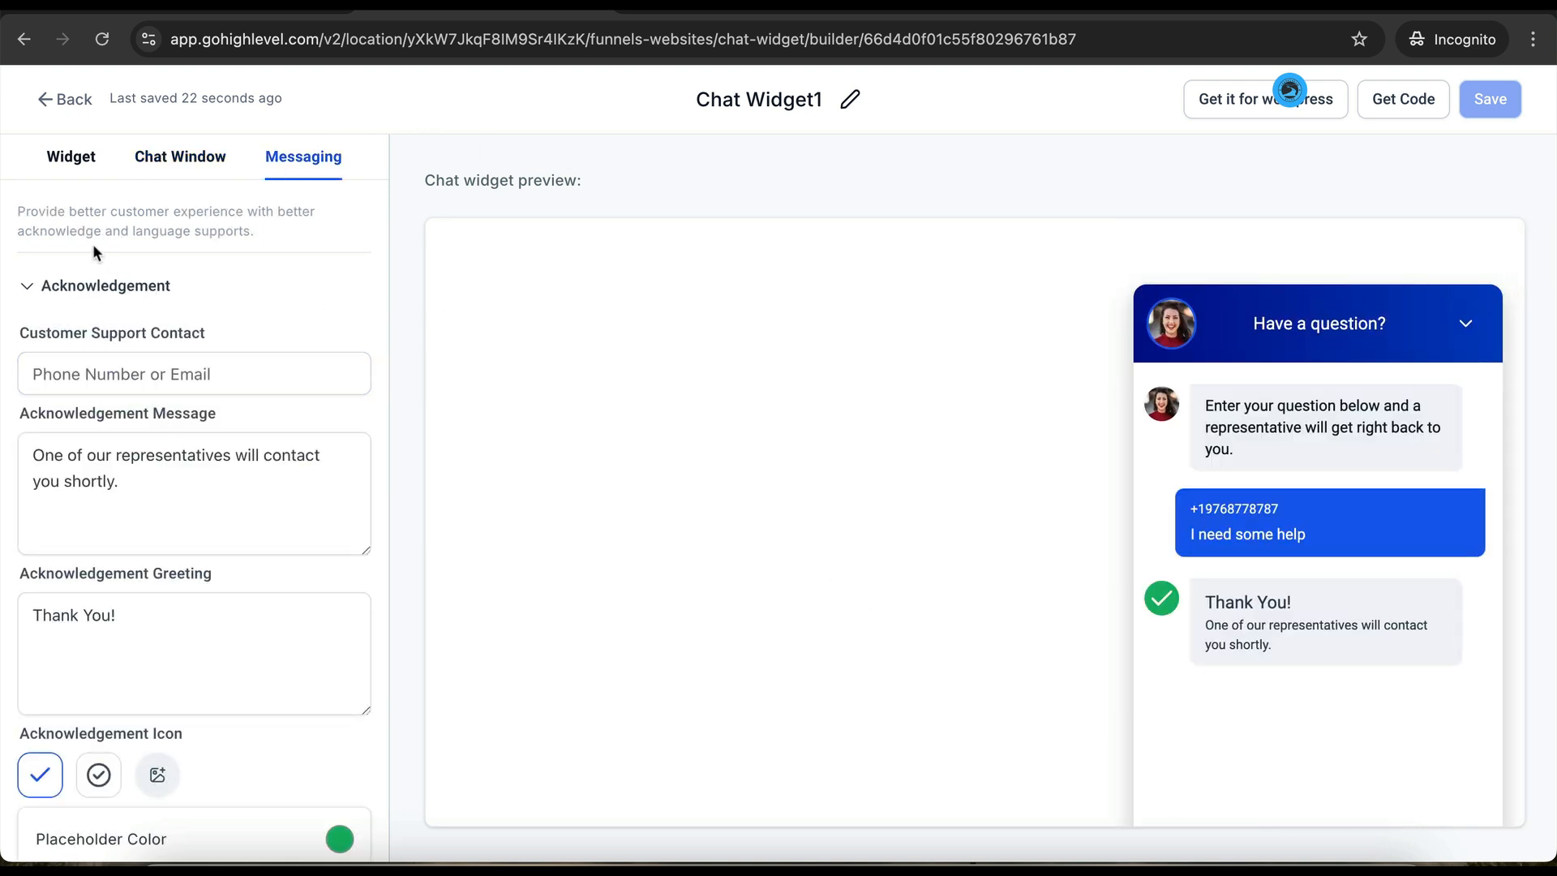
click(93, 287)
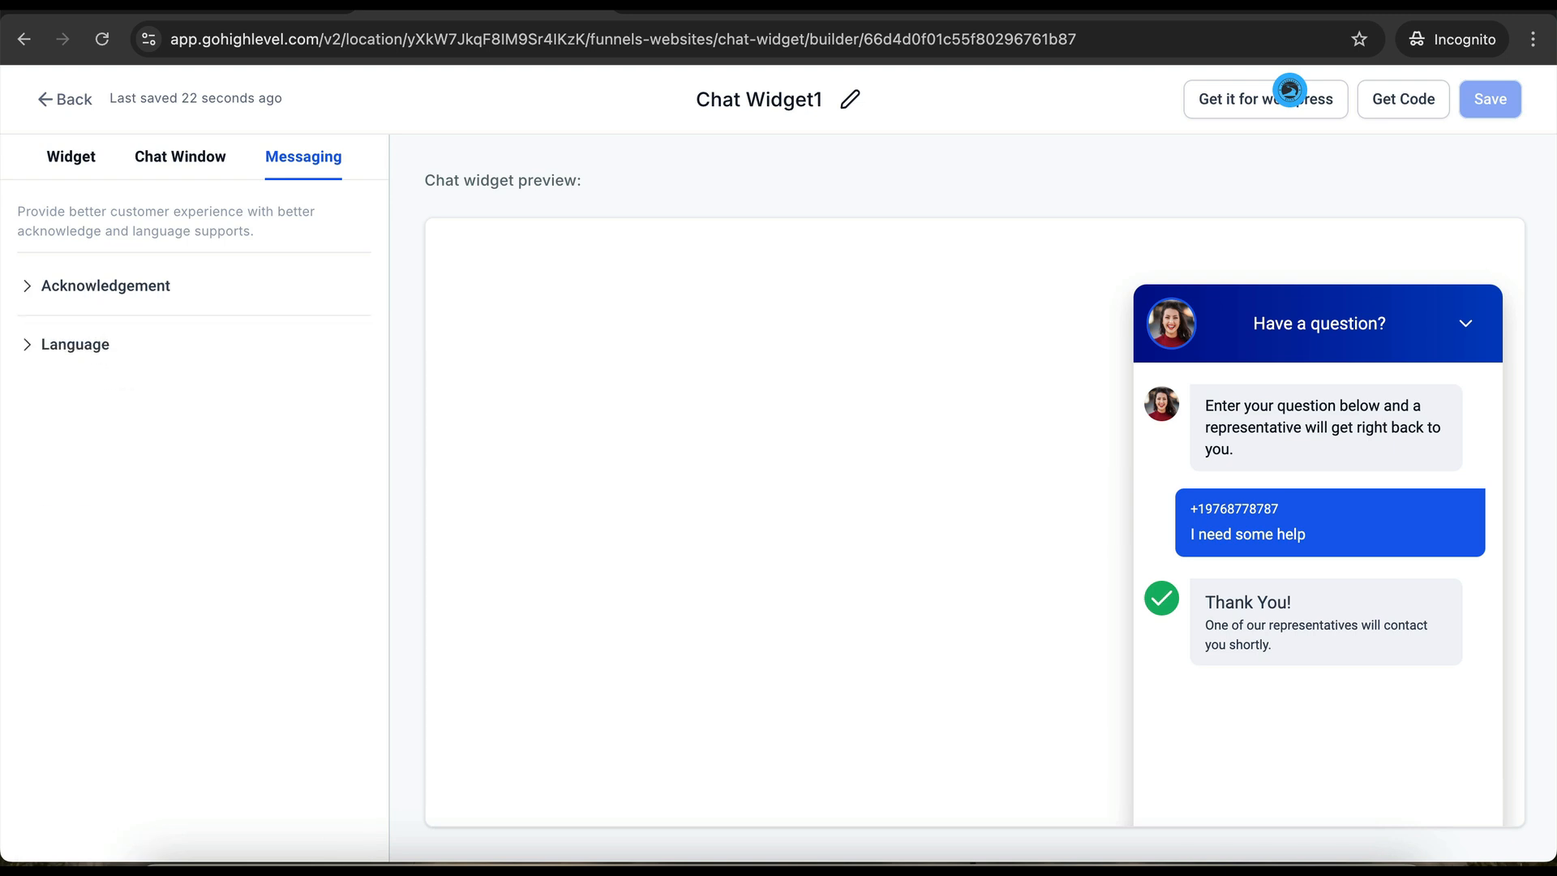
click(97, 345)
click(97, 346)
click(130, 290)
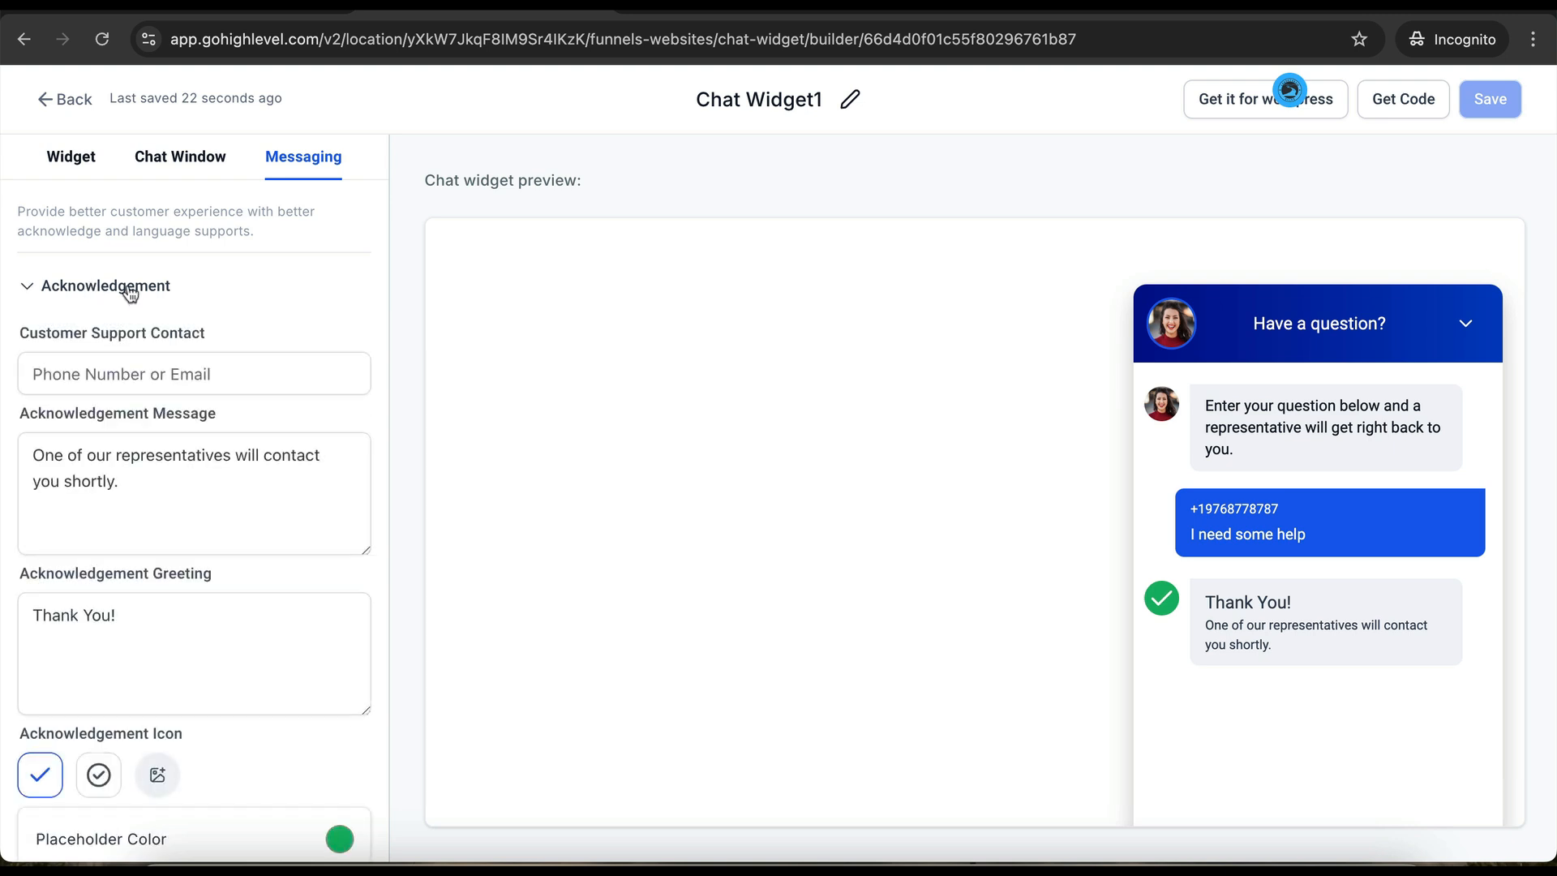
scroll(181, 546, down, 1)
scroll(181, 546, up, 1)
click(66, 101)
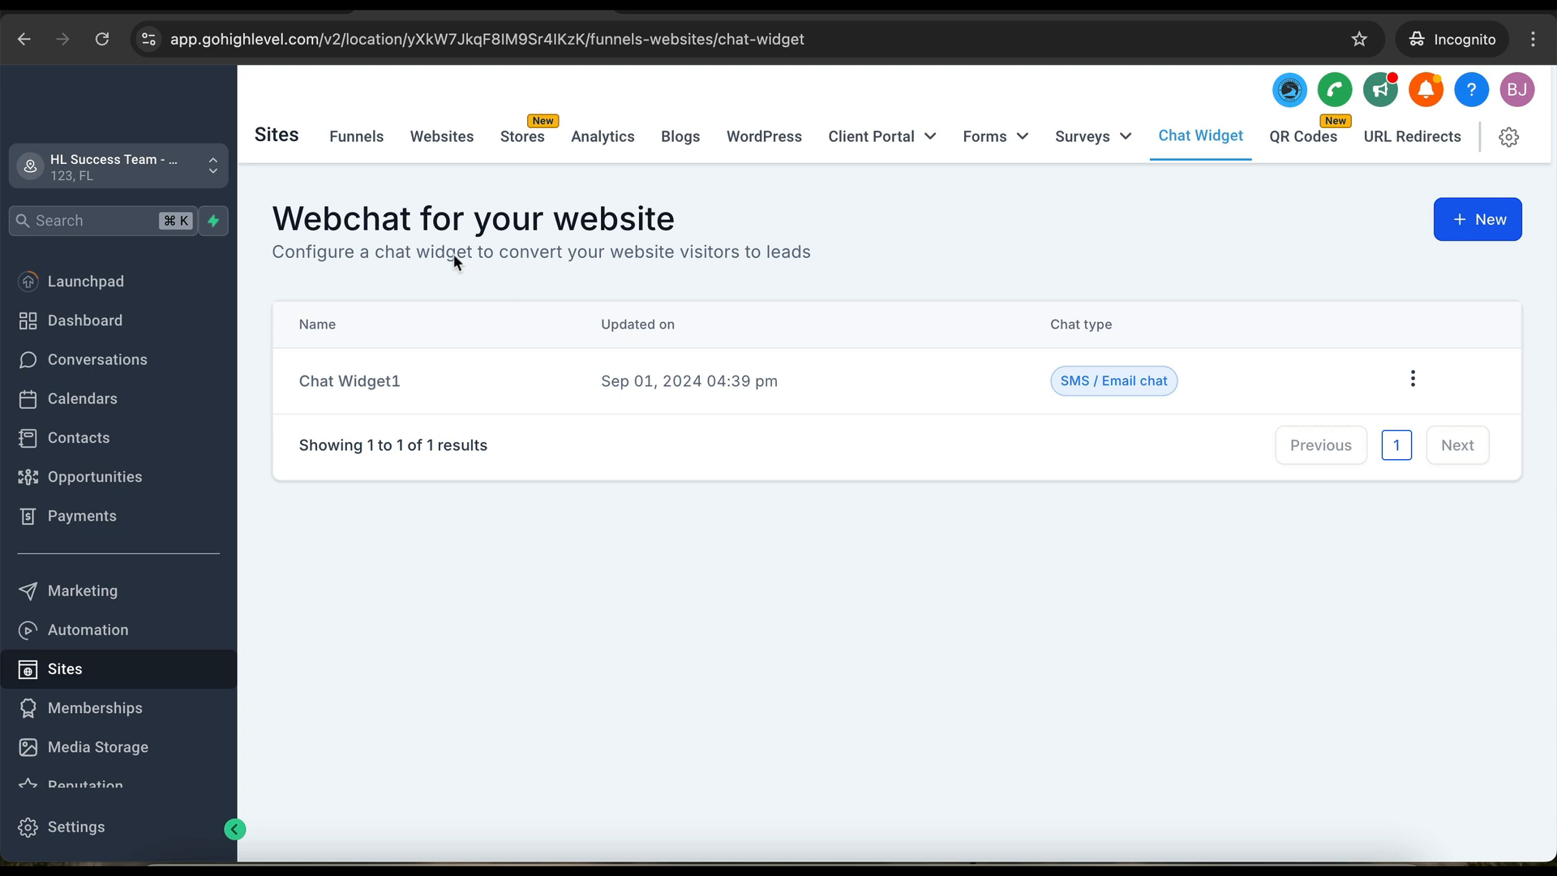
- Set the SAAS Agency - Quick Start Landing funnel's chat widget to Chat Widget1 and save
click(363, 149)
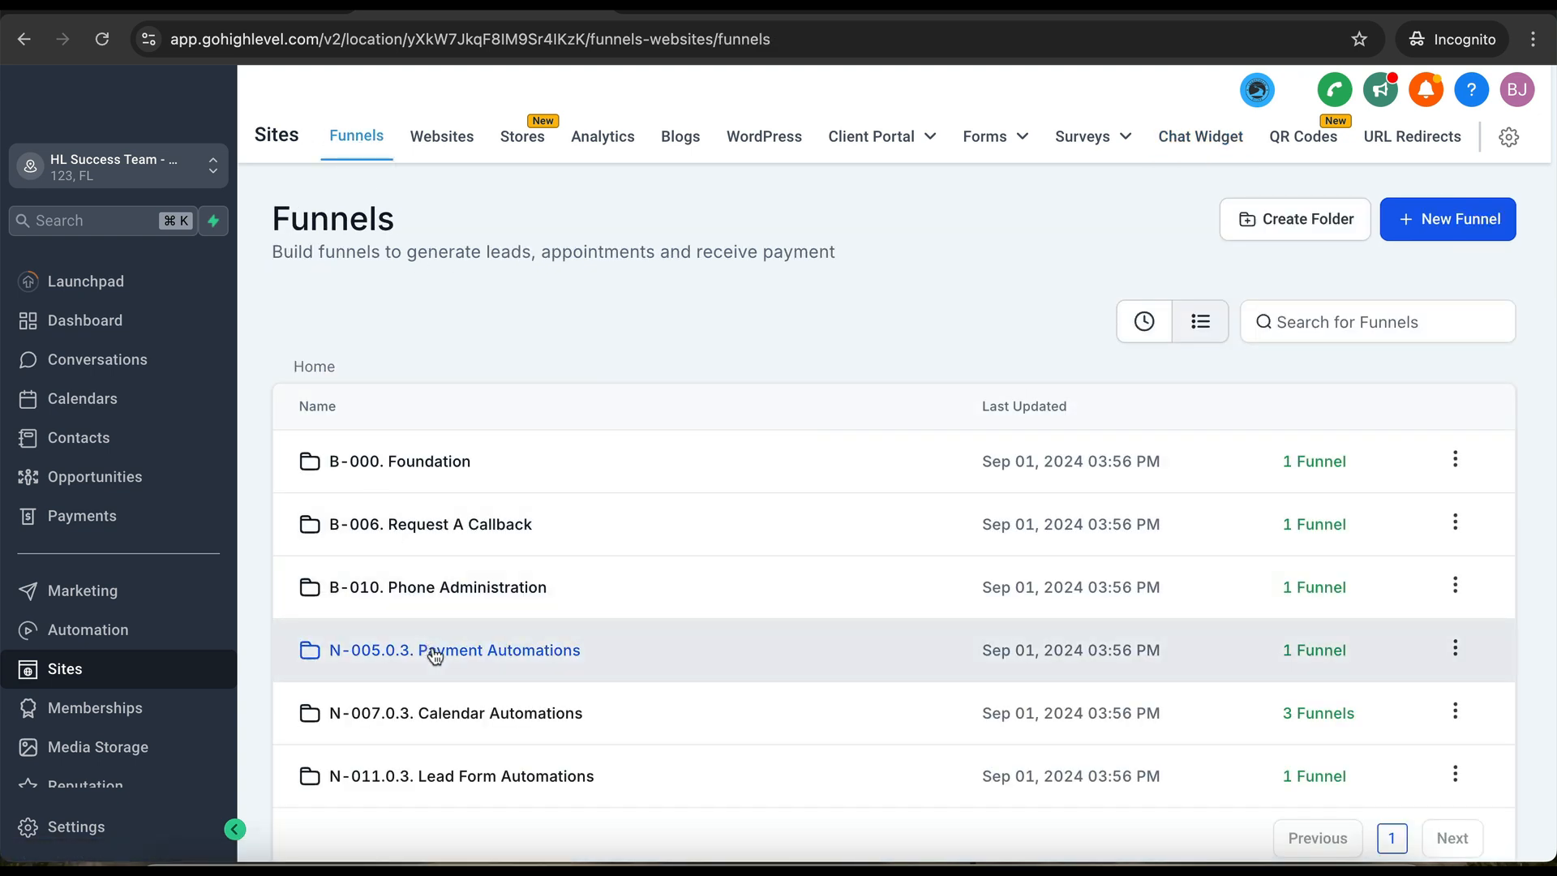
click(435, 653)
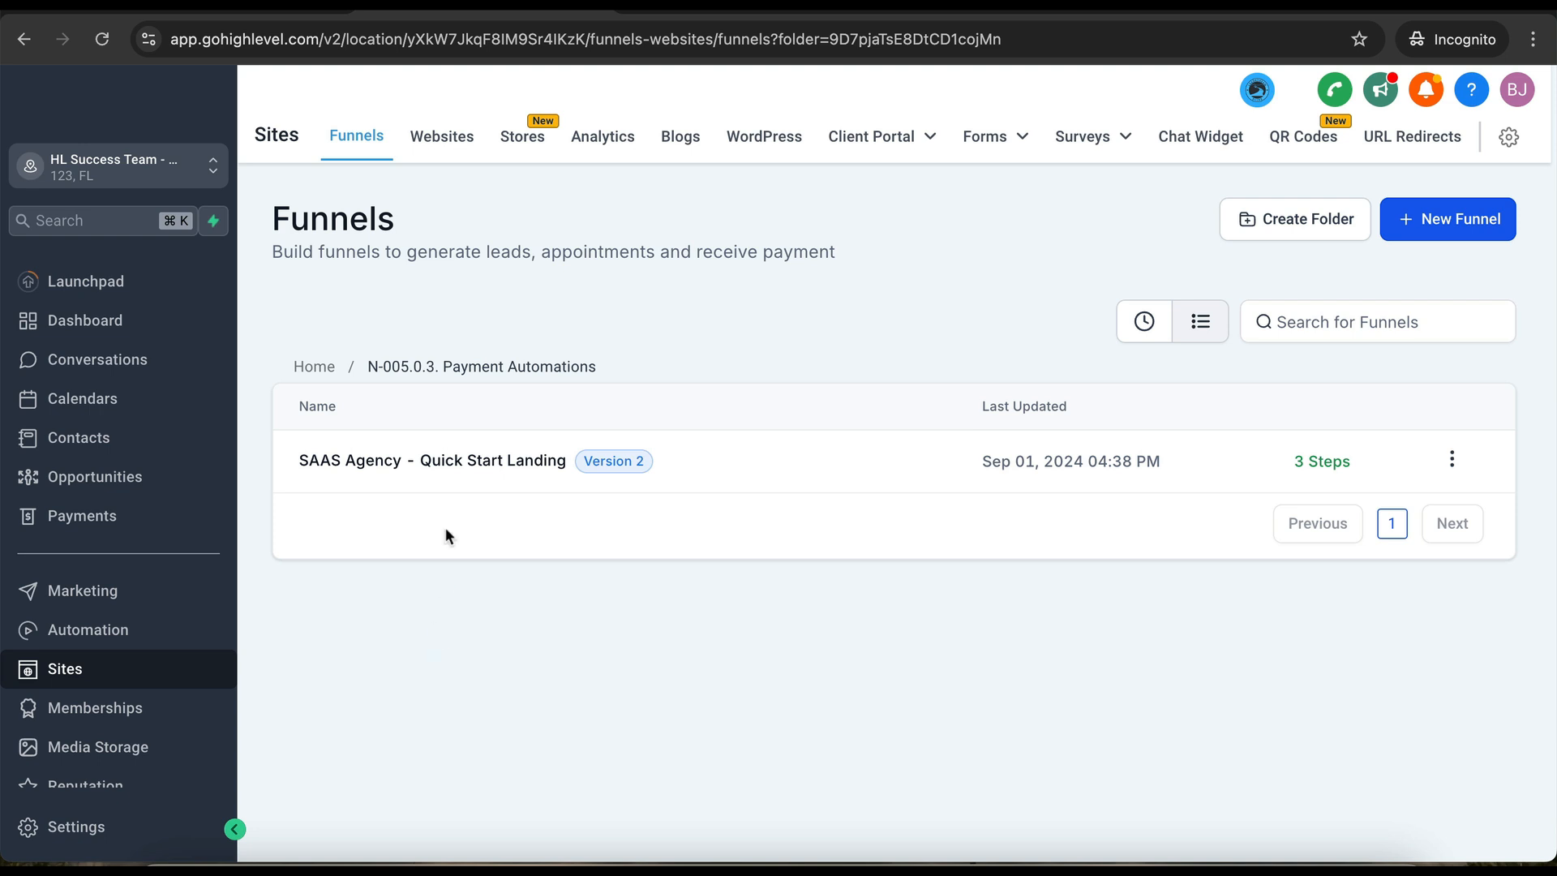
click(479, 466)
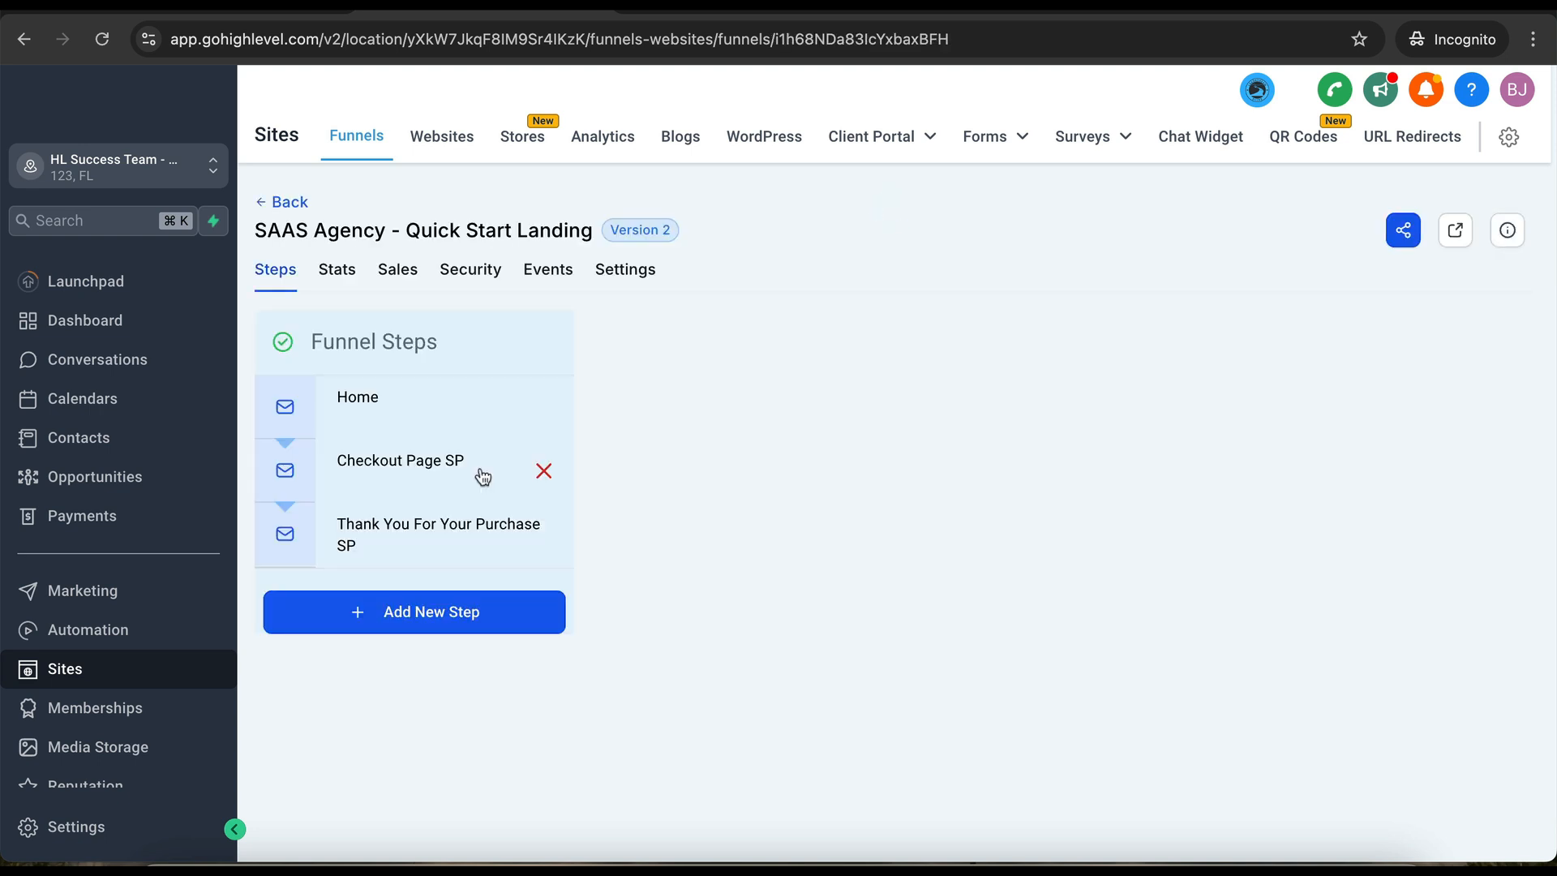
click(621, 269)
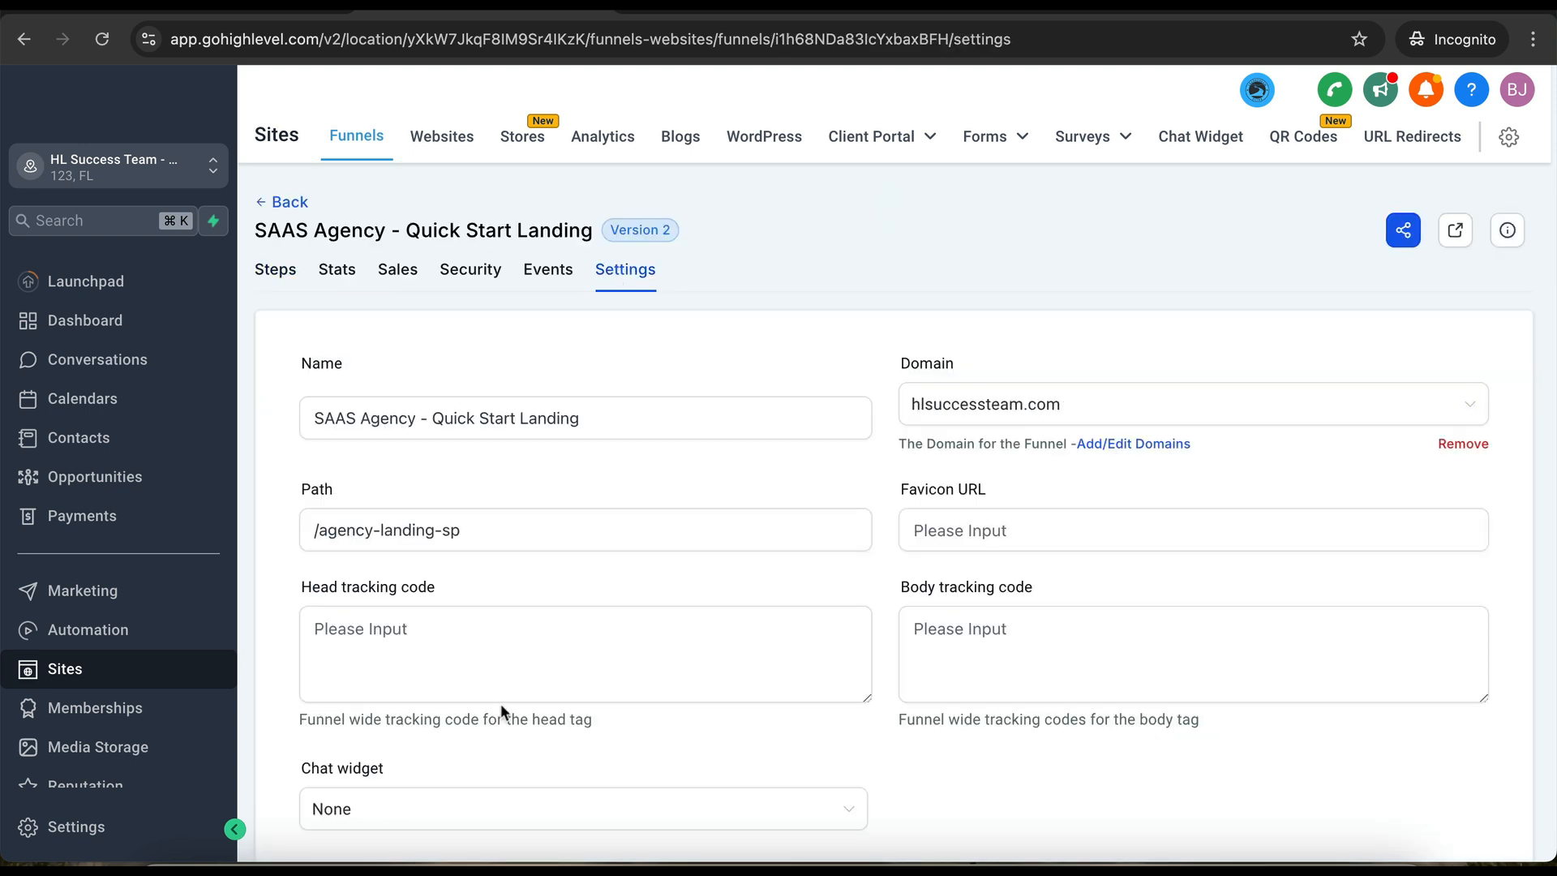
scroll(500, 703, down, 5)
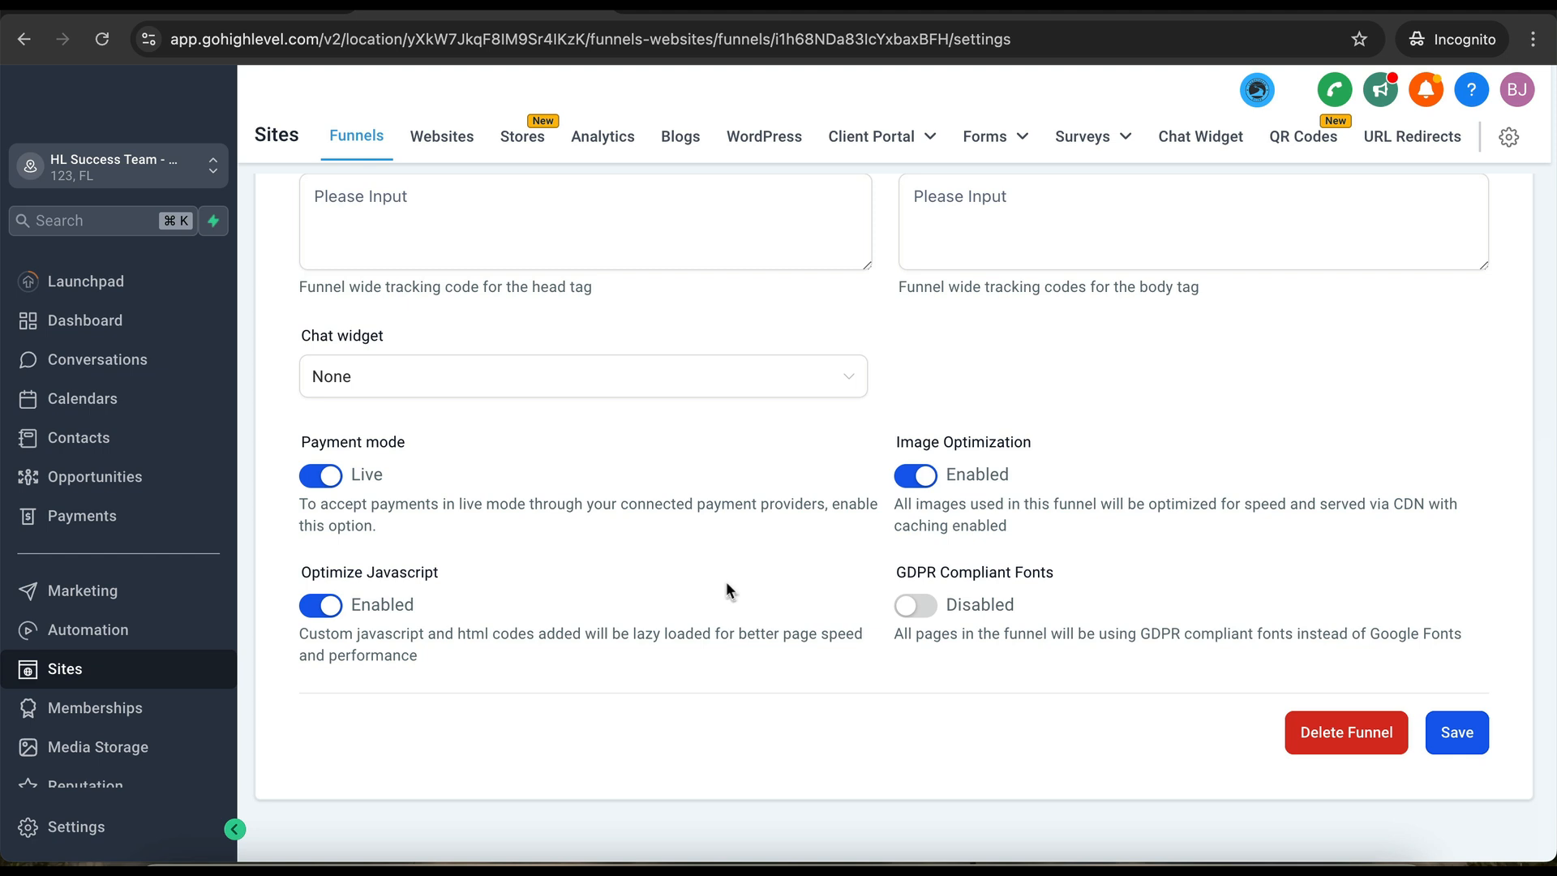
click(657, 389)
click(533, 464)
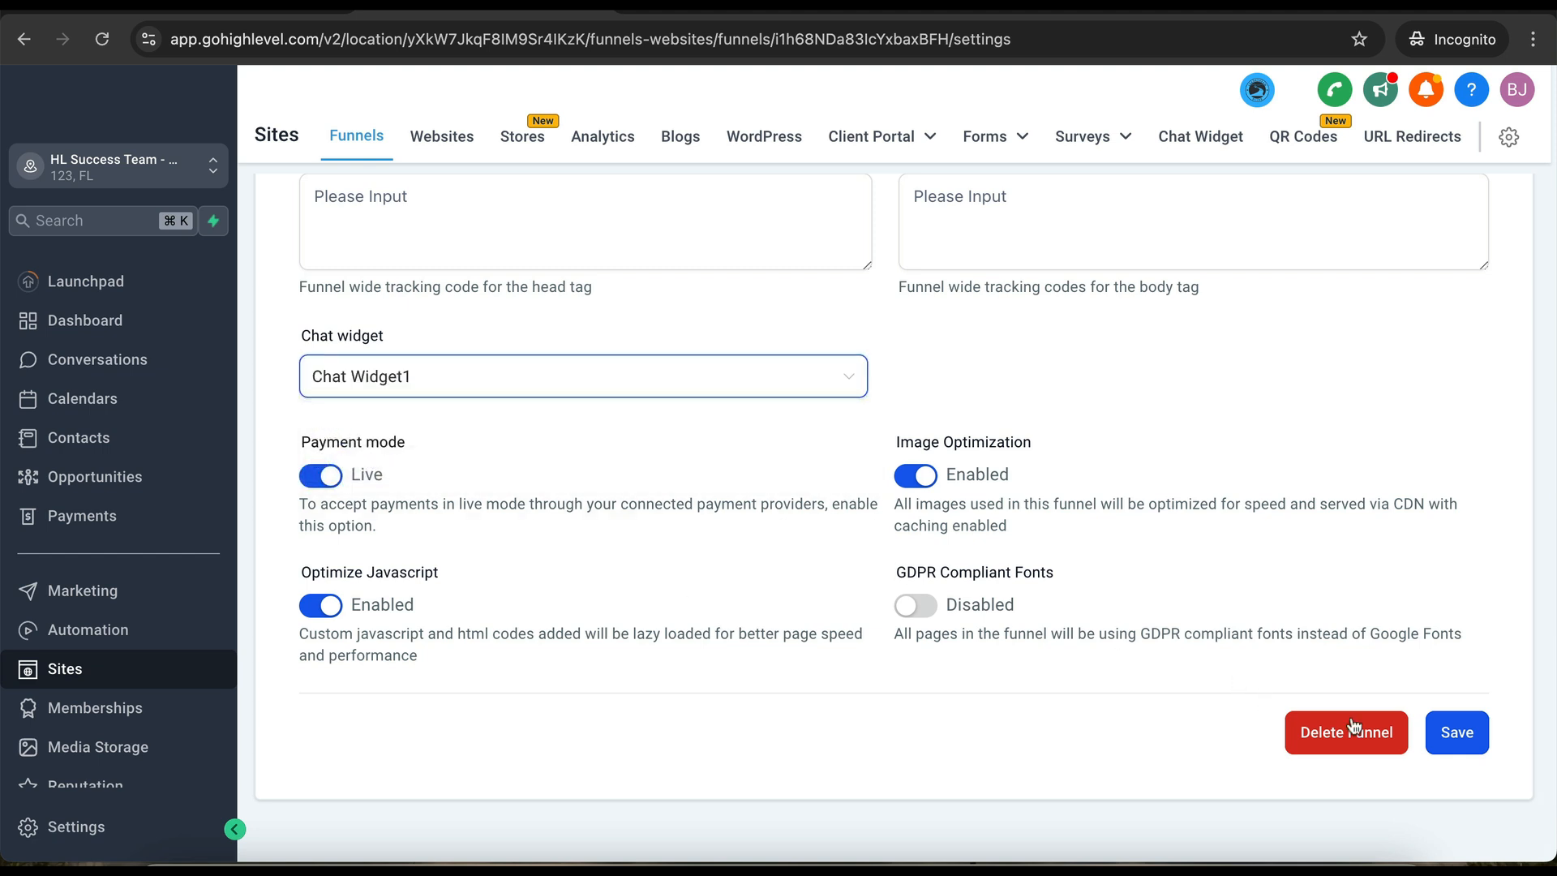
click(1450, 734)
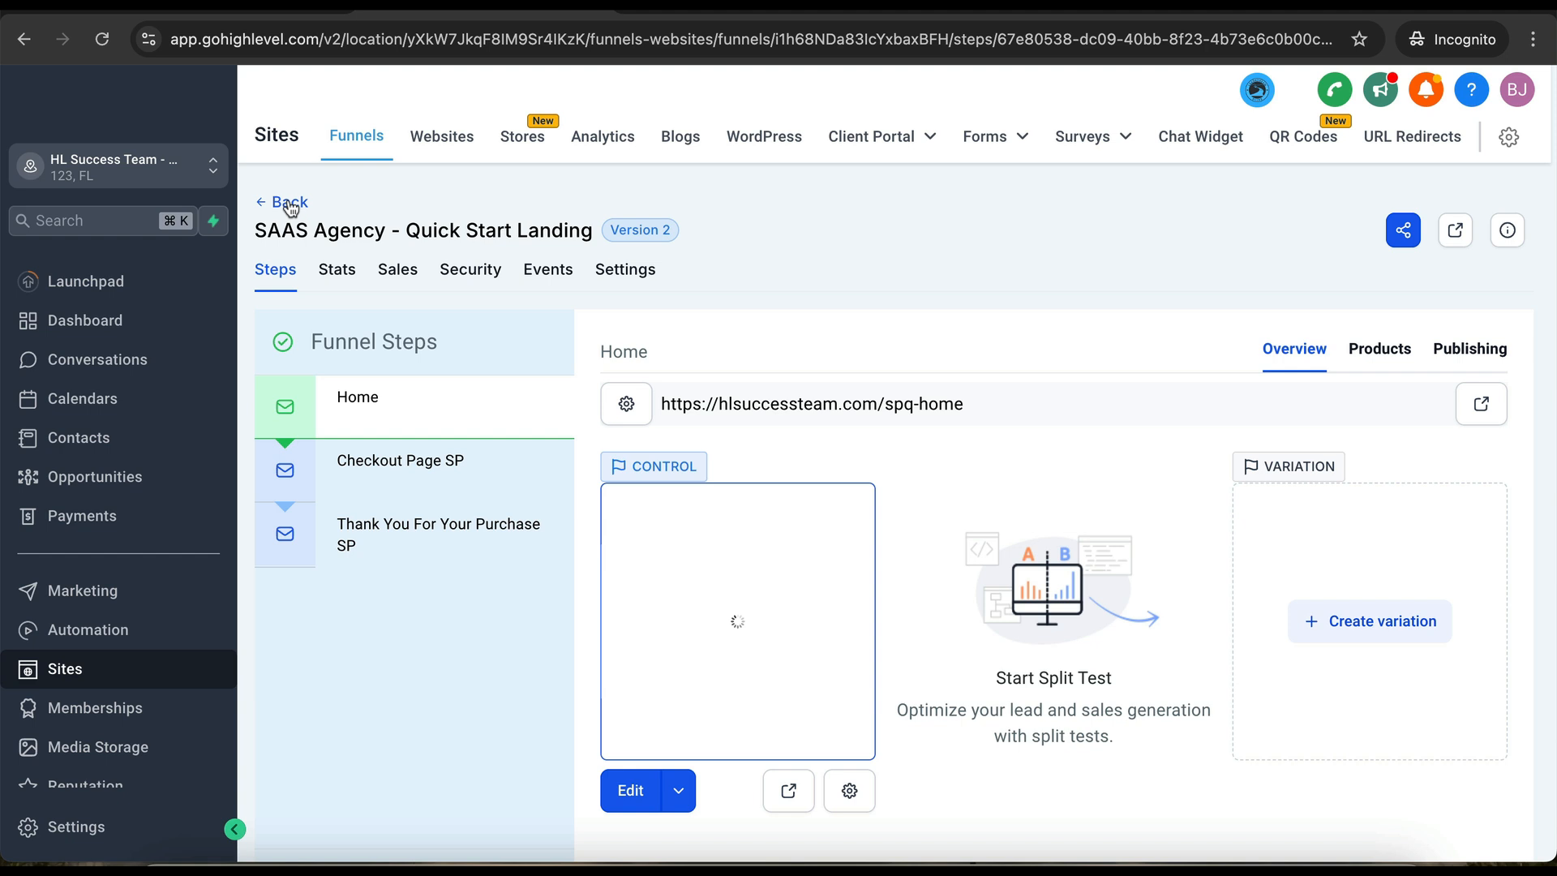
- Go back through the Payment Automations folder to the top-level funnel folders
click(291, 204)
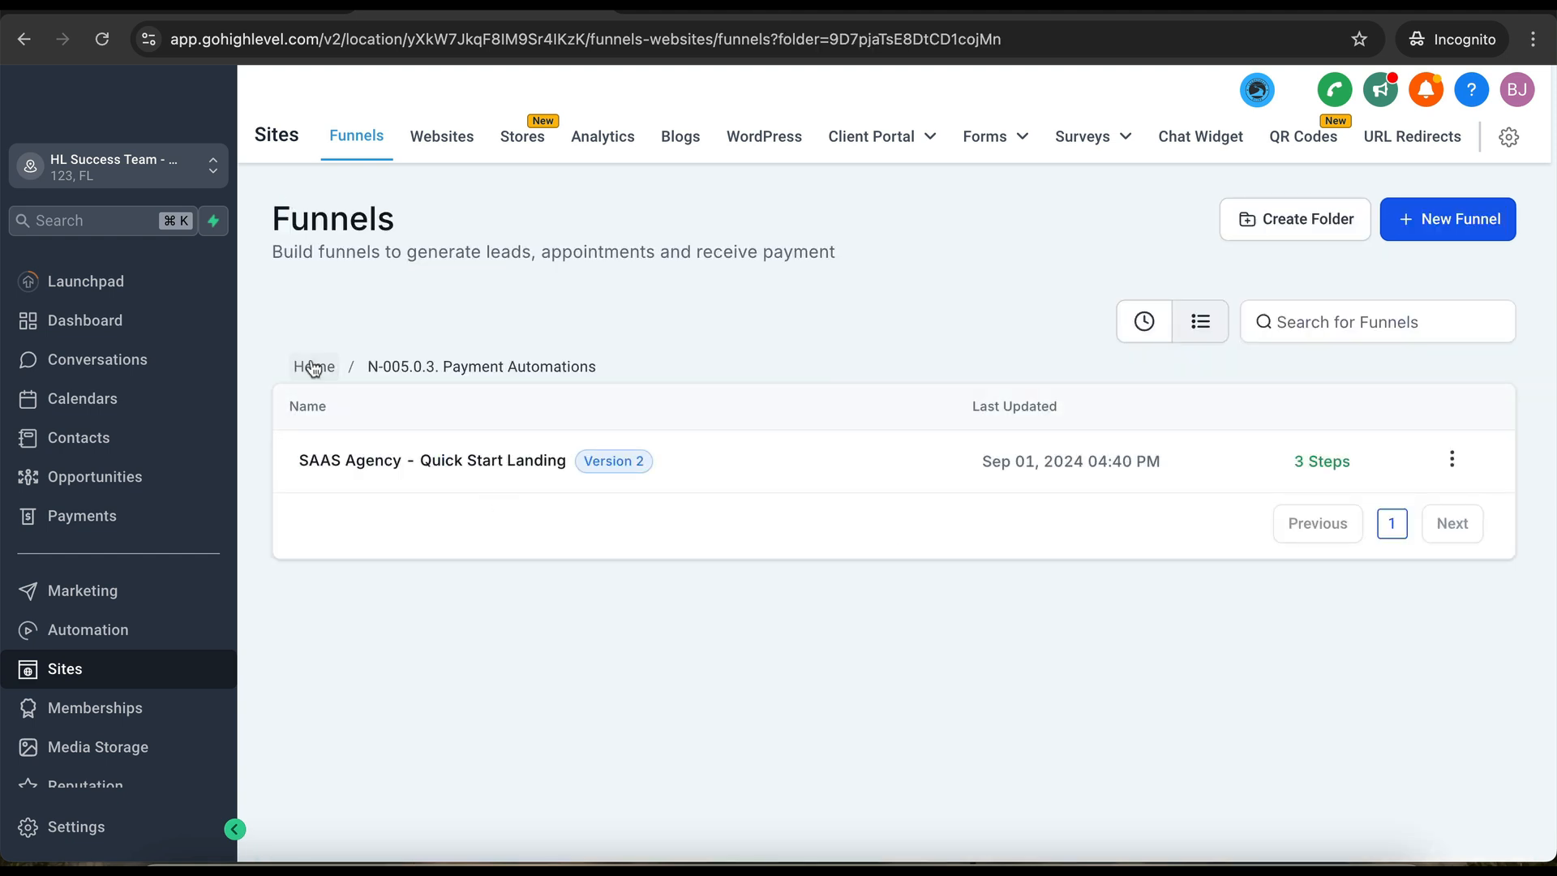
click(314, 367)
scroll(462, 631, down, 1)
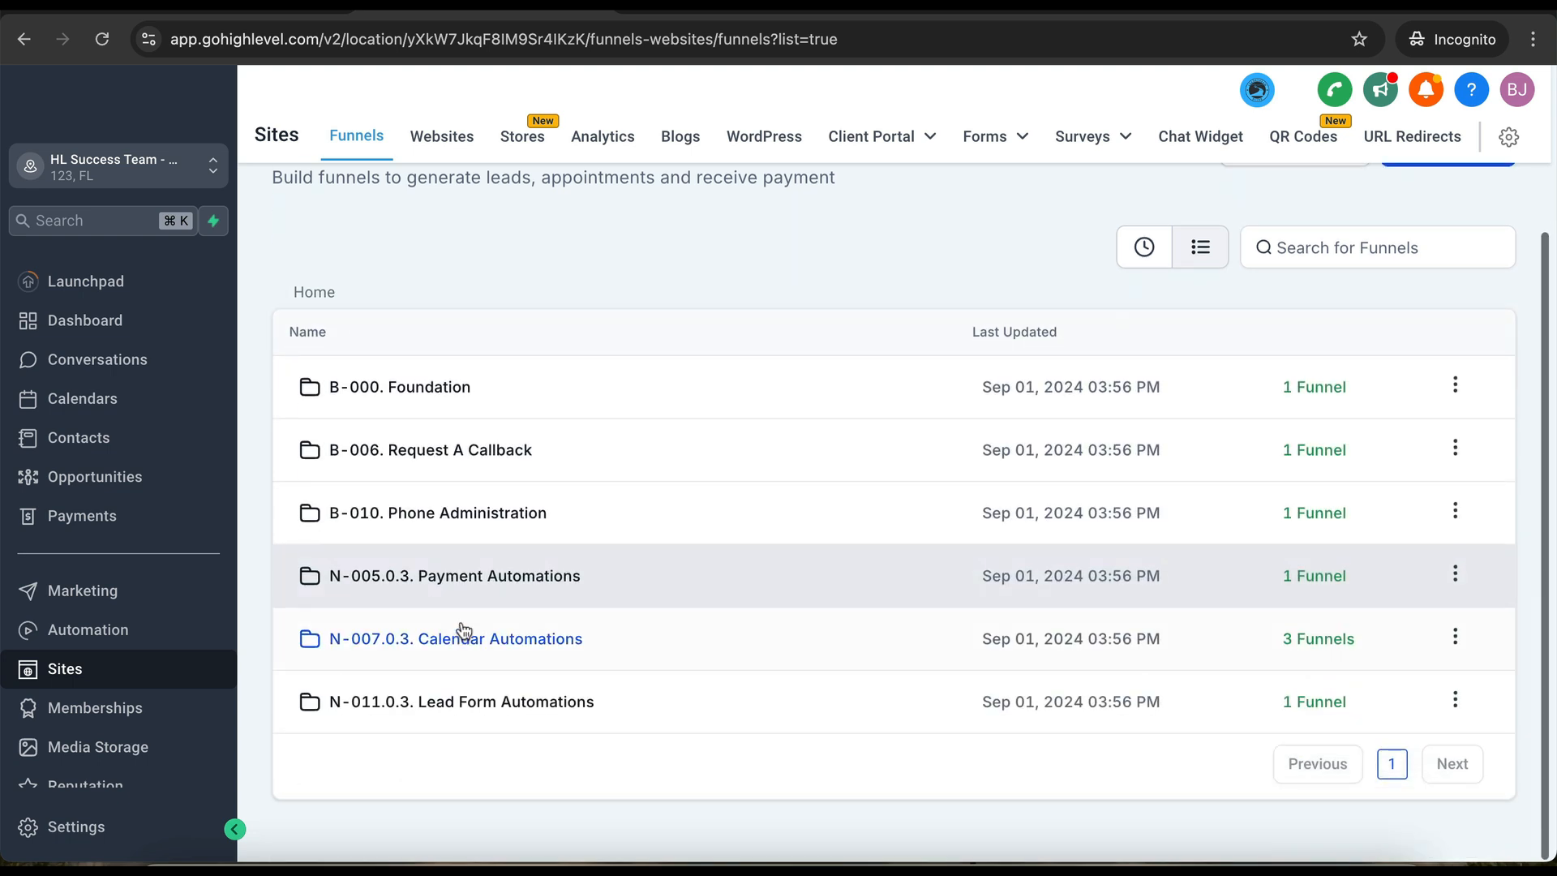
- Set the N-007.0.3. APPT Status Update funnel's domain to hlsuccessteam.com and save
click(467, 639)
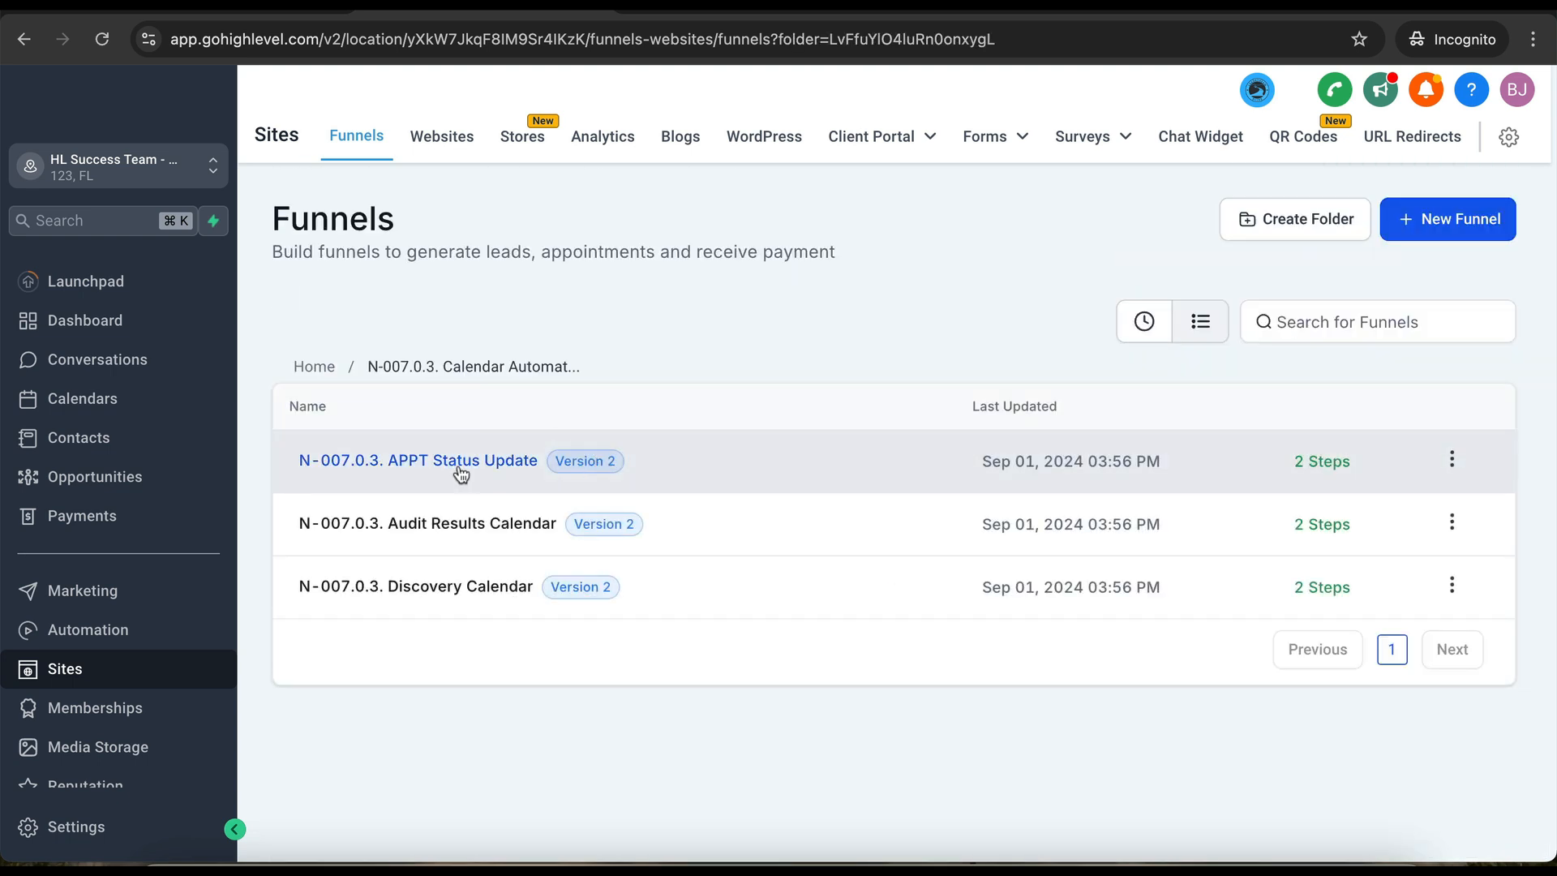
click(459, 469)
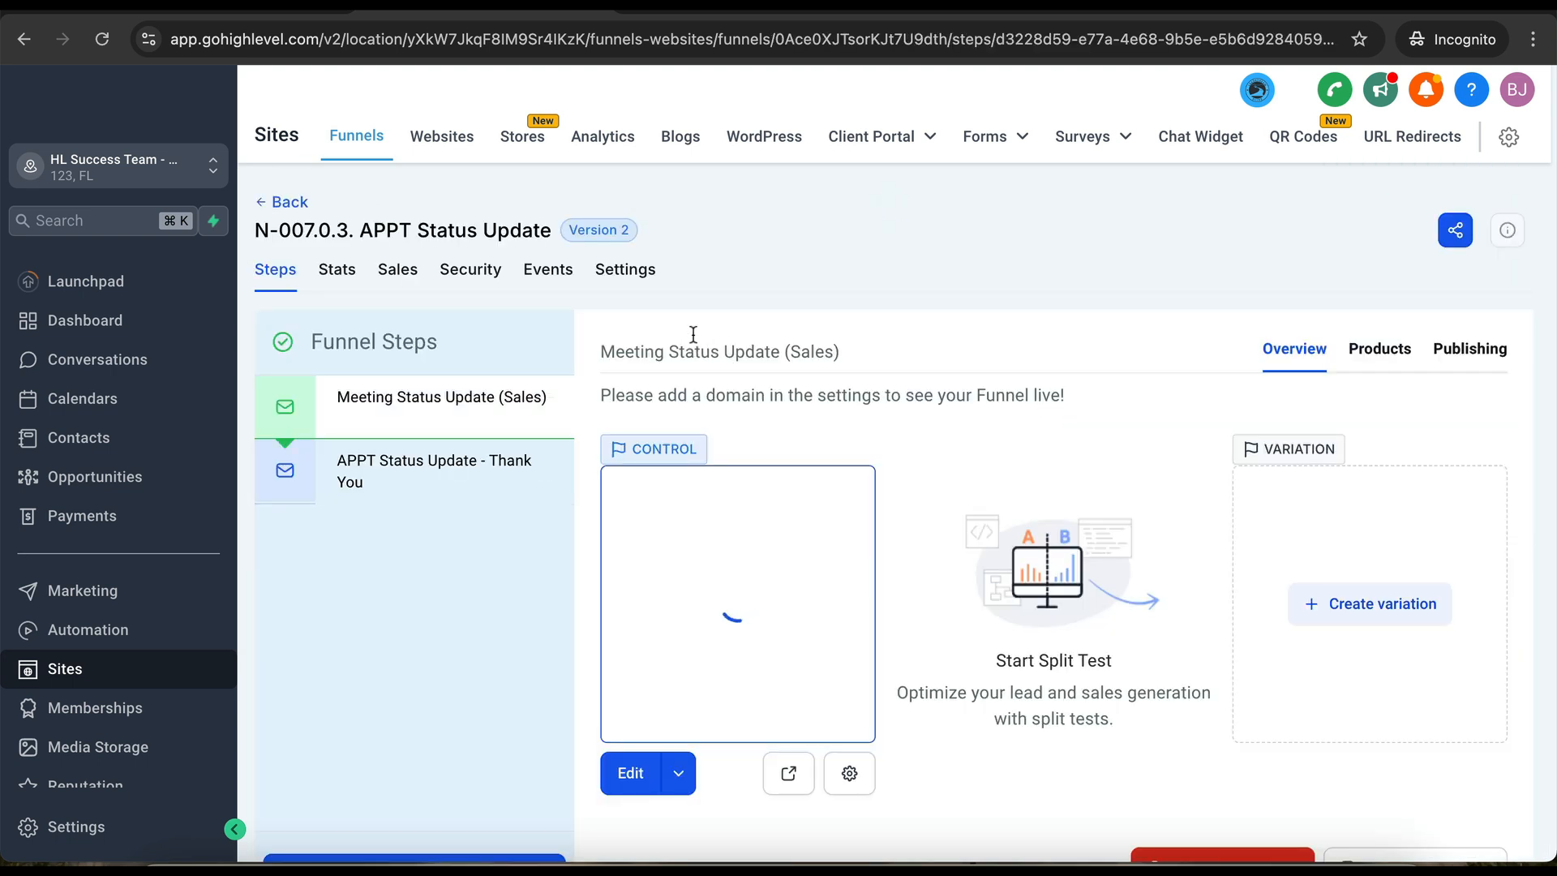
click(625, 269)
click(916, 404)
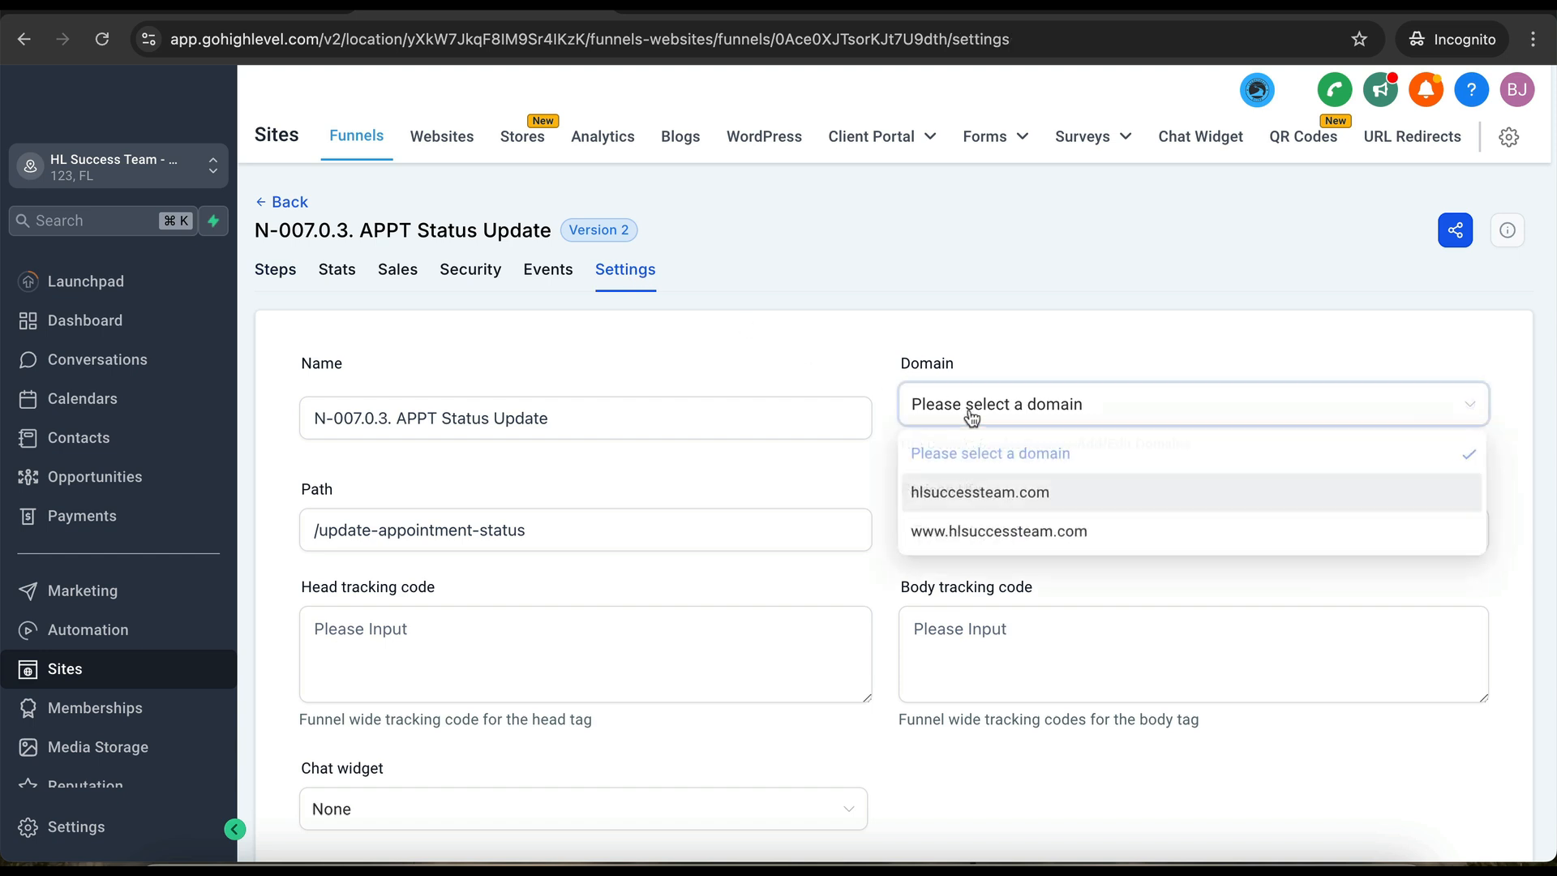
click(935, 505)
scroll(806, 643, down, 5)
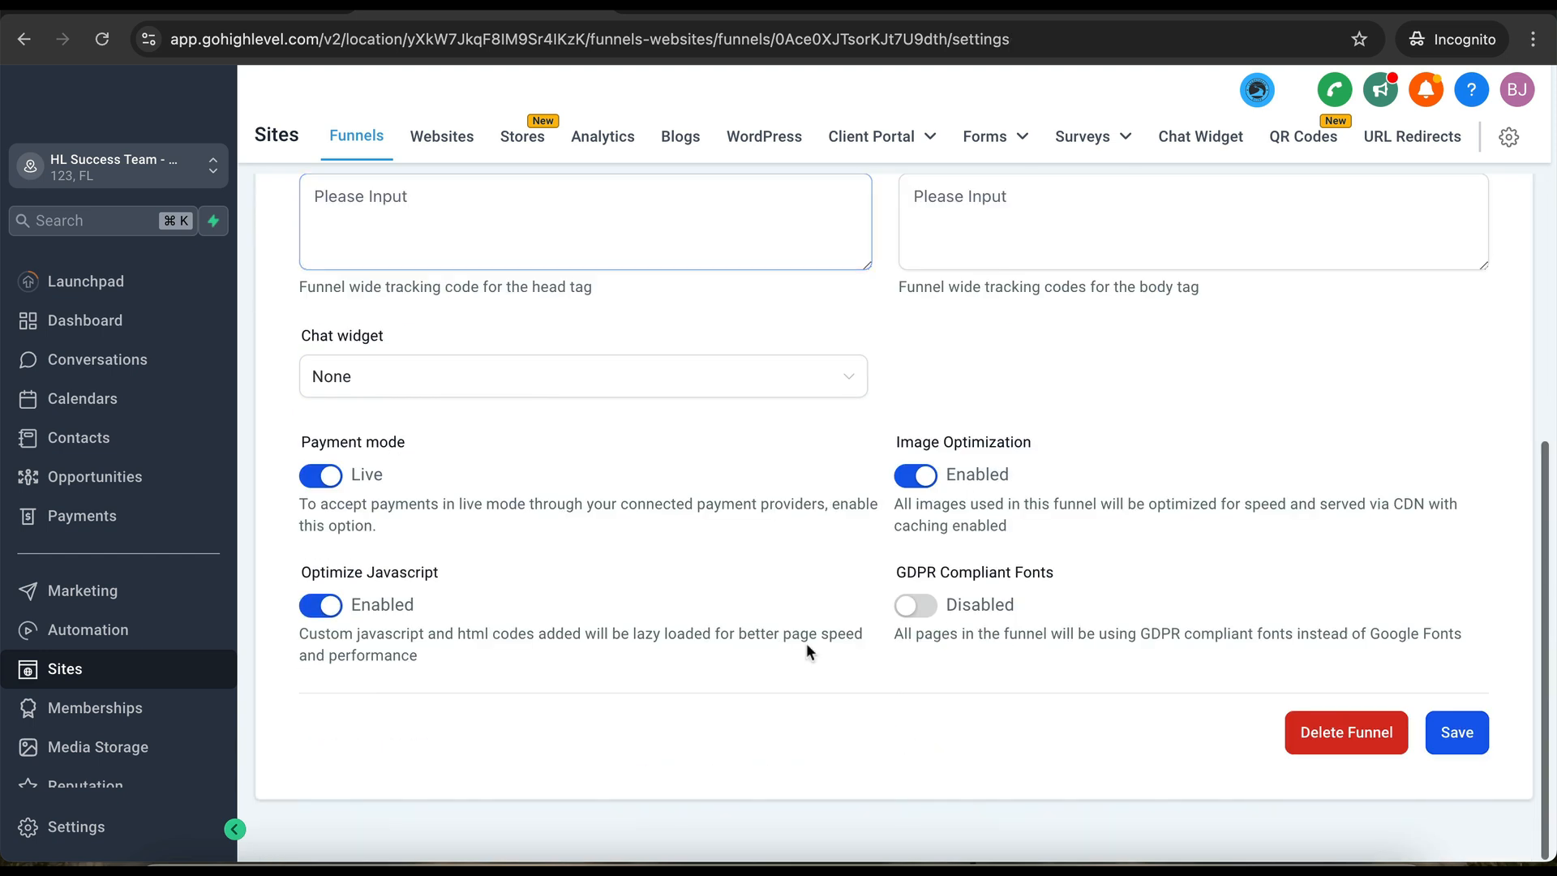
click(1437, 740)
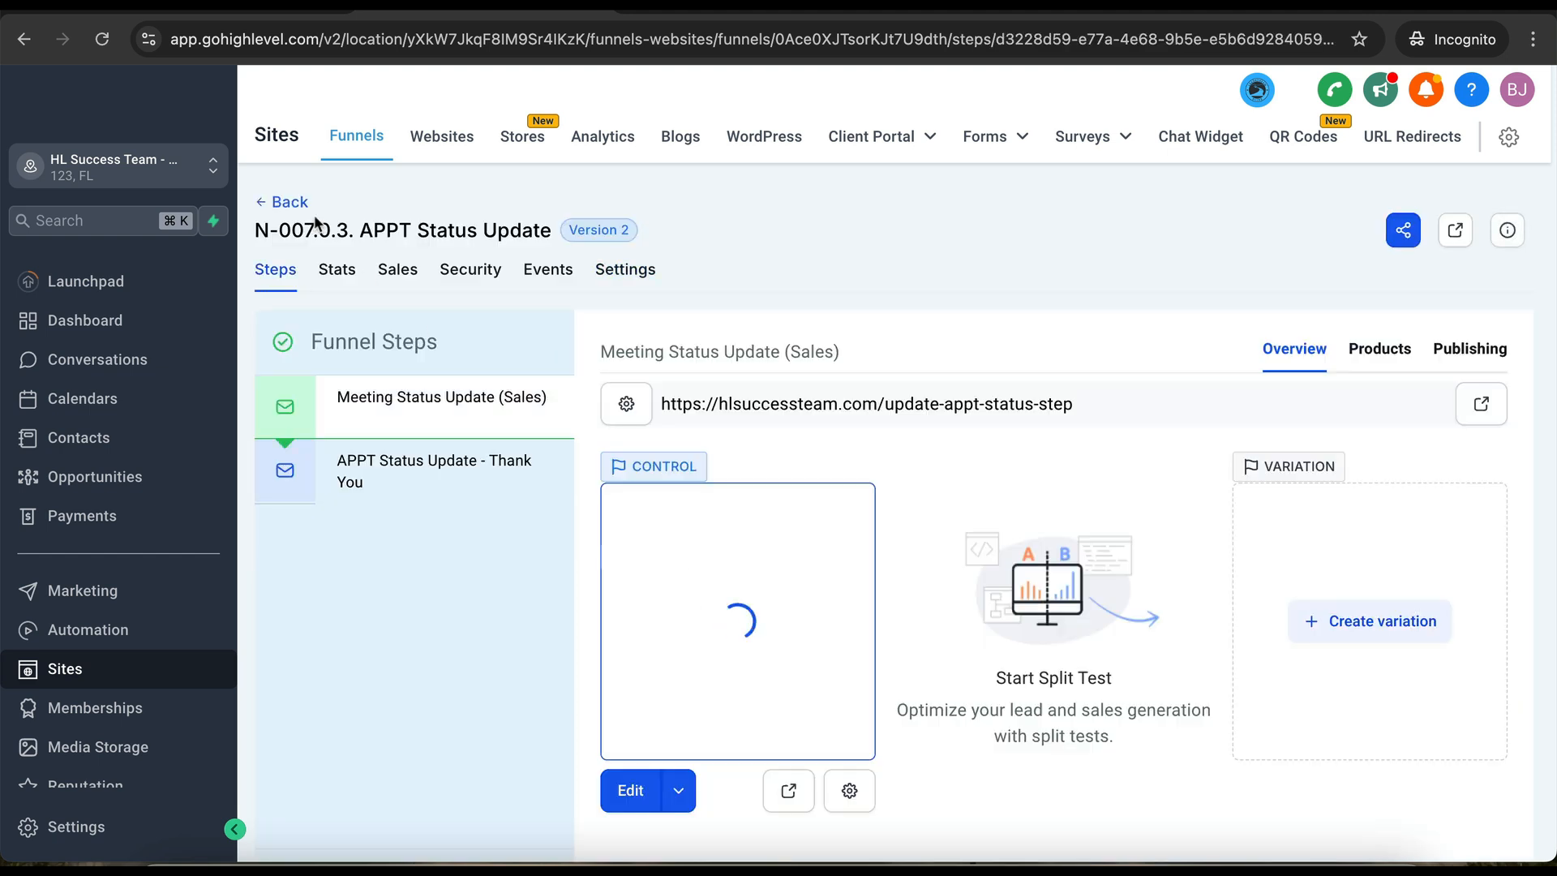
- Set the N-007.0.3. Audit Results Calendar funnel's domain to hlsuccessteam.com and save
click(280, 204)
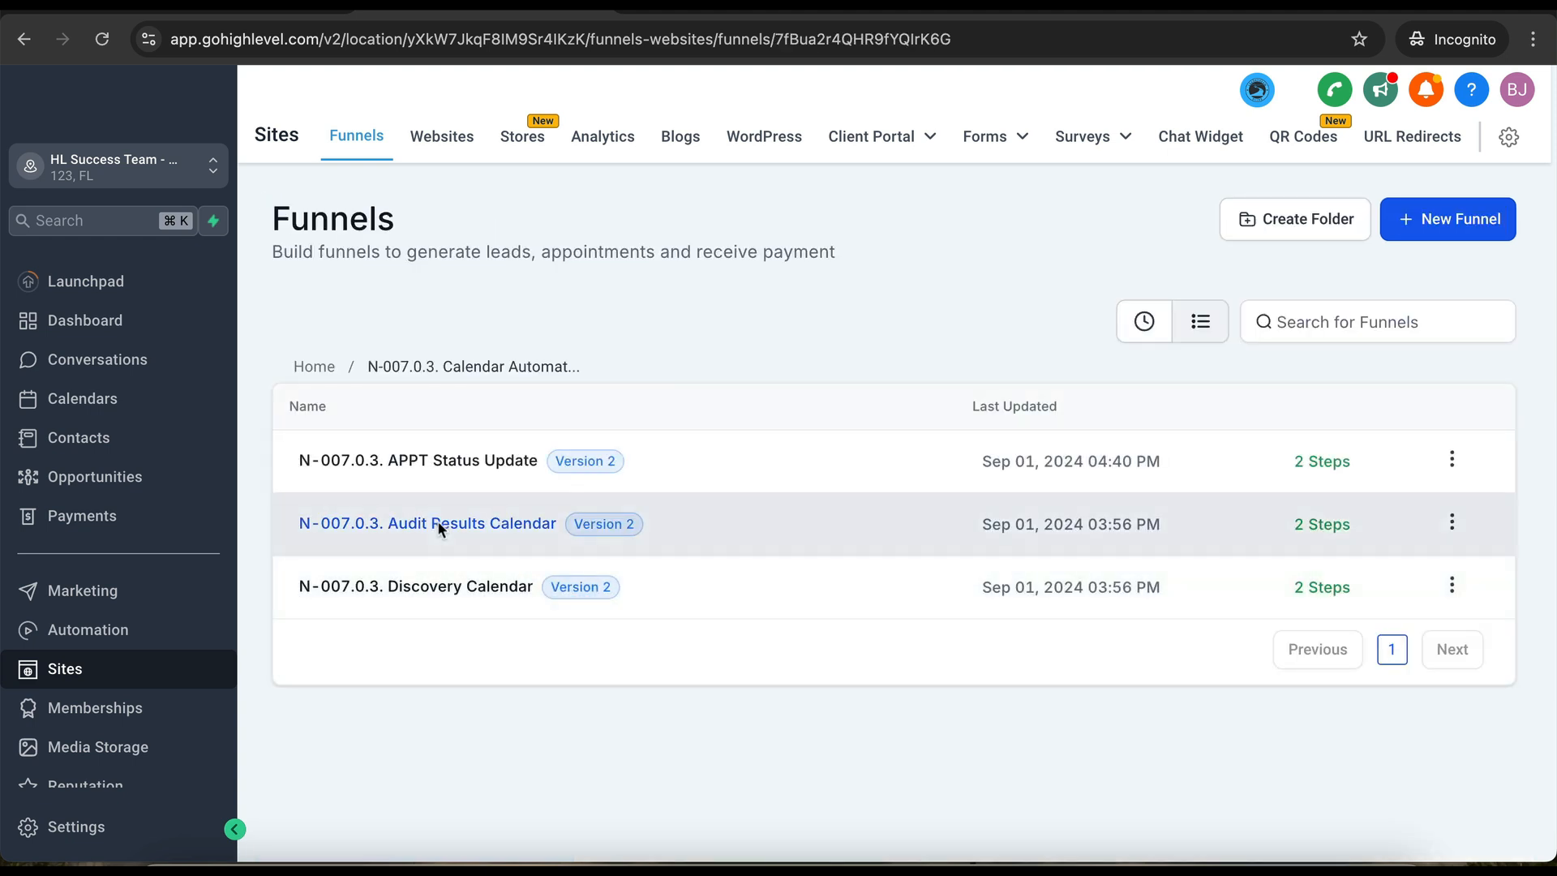
click(437, 523)
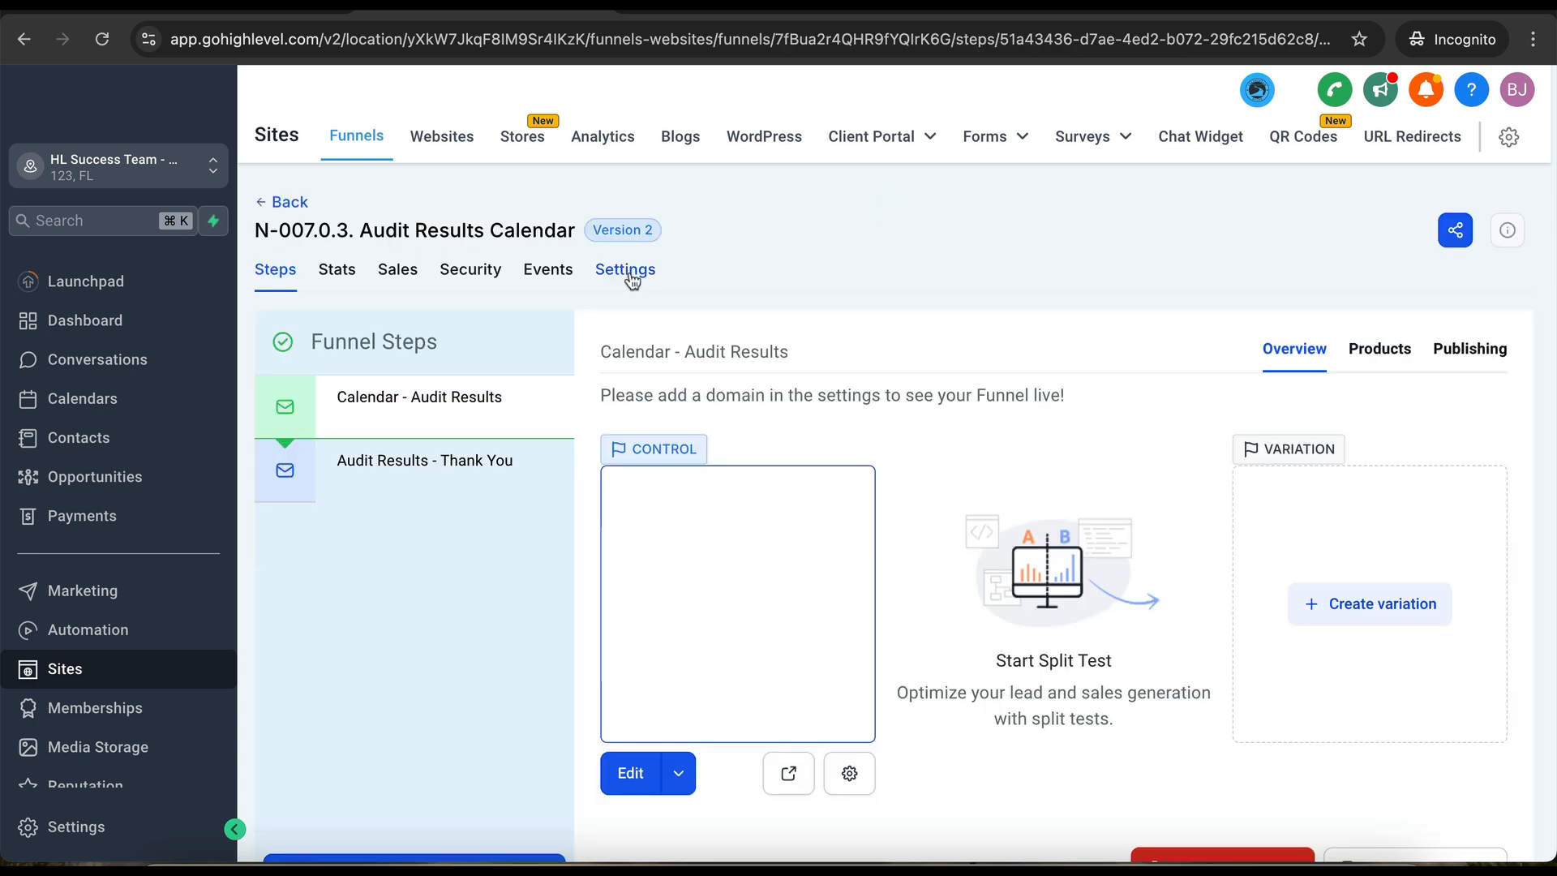
click(618, 272)
click(1018, 405)
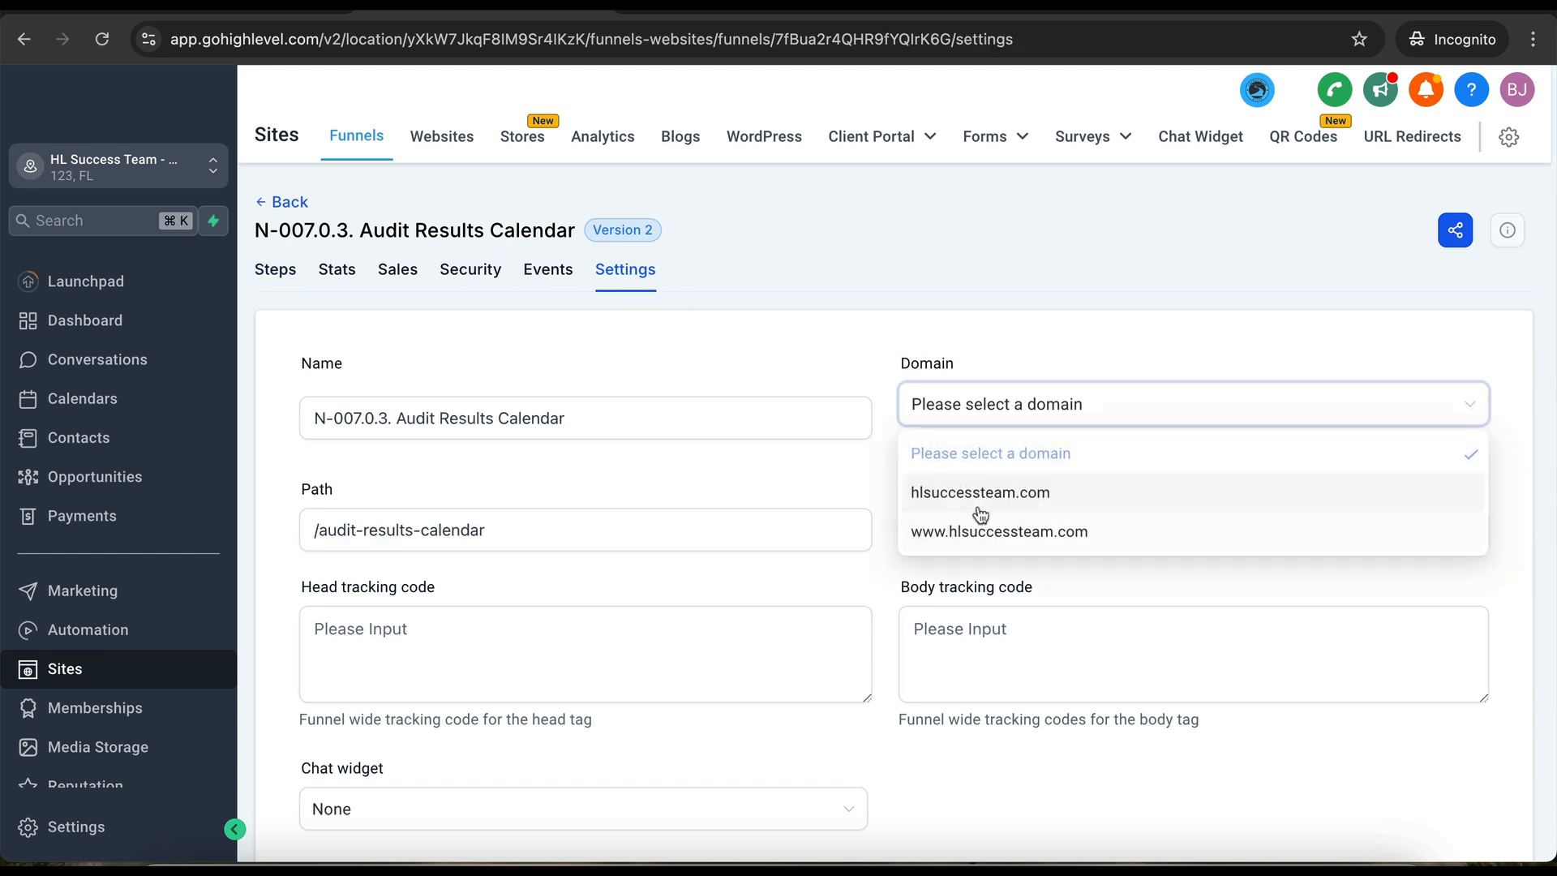
click(981, 507)
scroll(1228, 708, down, 5)
click(1458, 738)
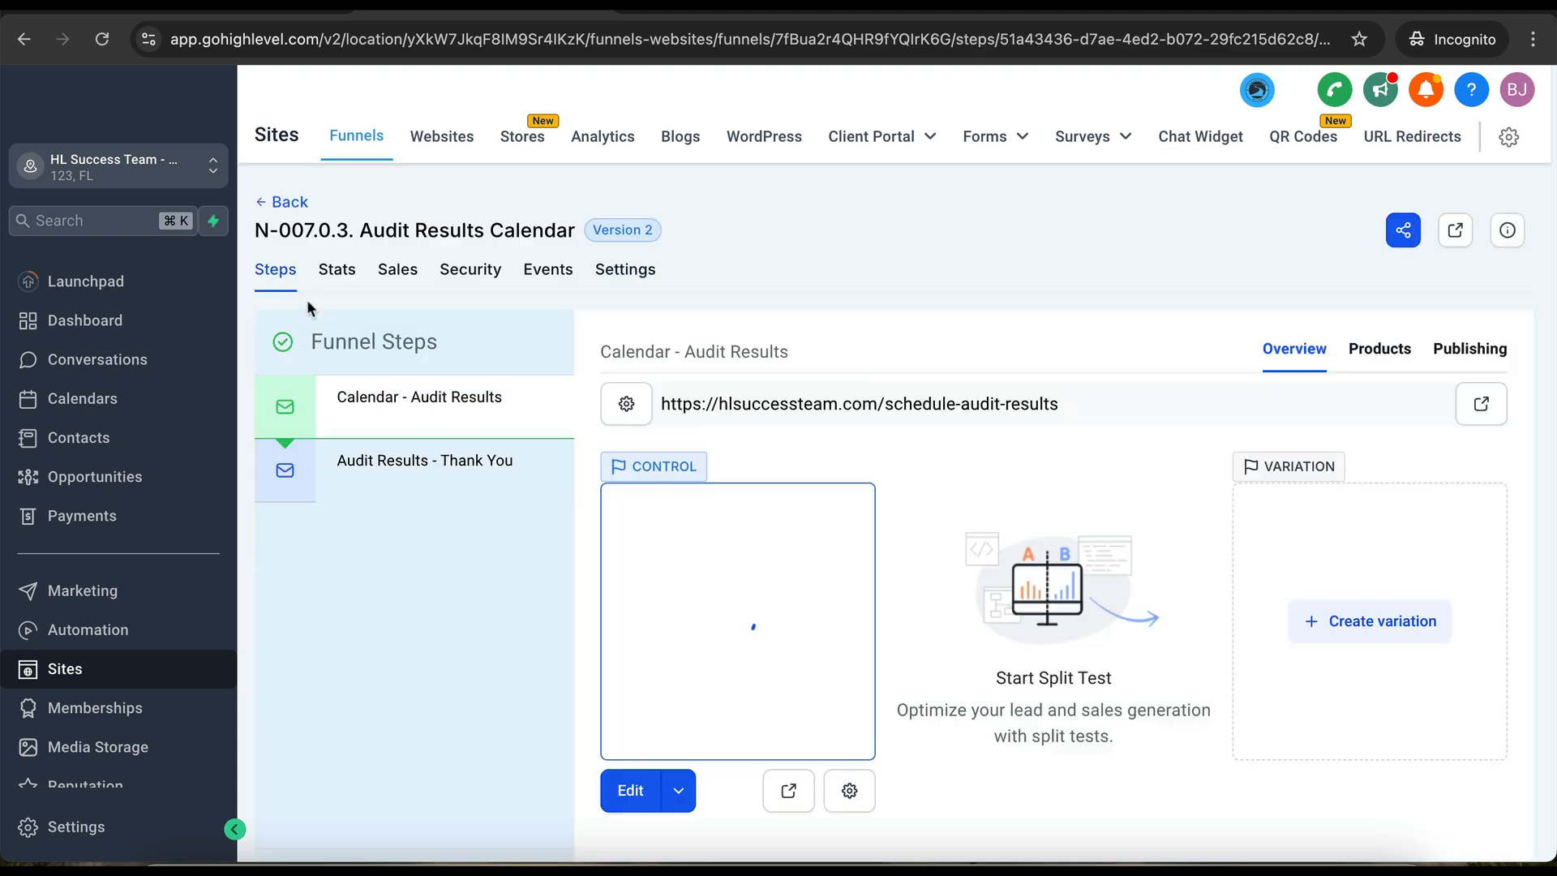
- Set the N-007.0.3. Discovery Calendar funnel's domain to hlsuccessteam.com and save
click(284, 206)
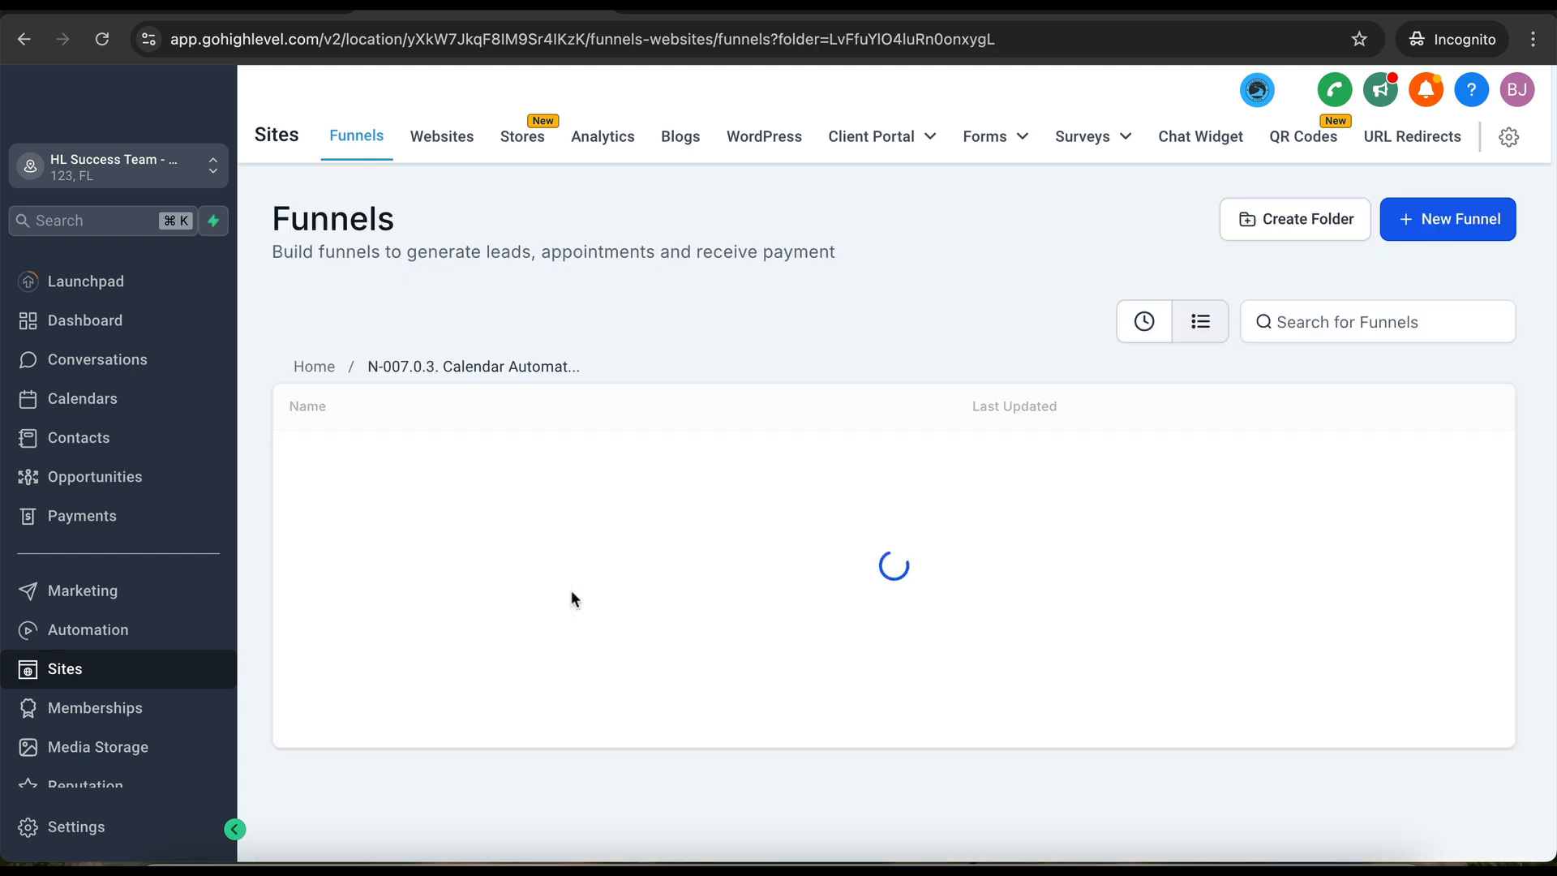
click(473, 590)
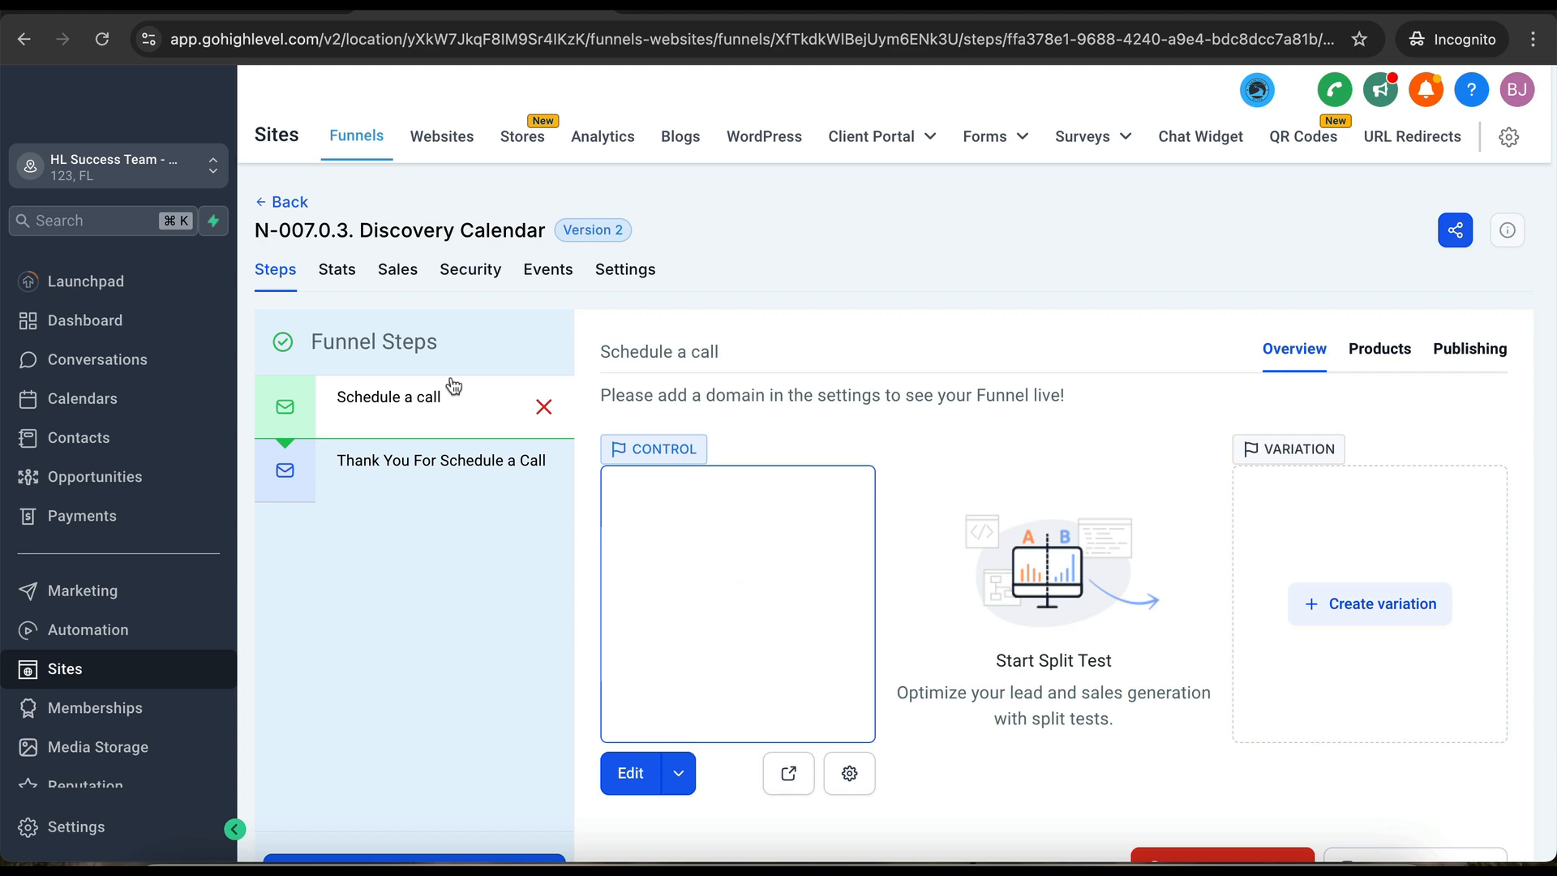
click(640, 276)
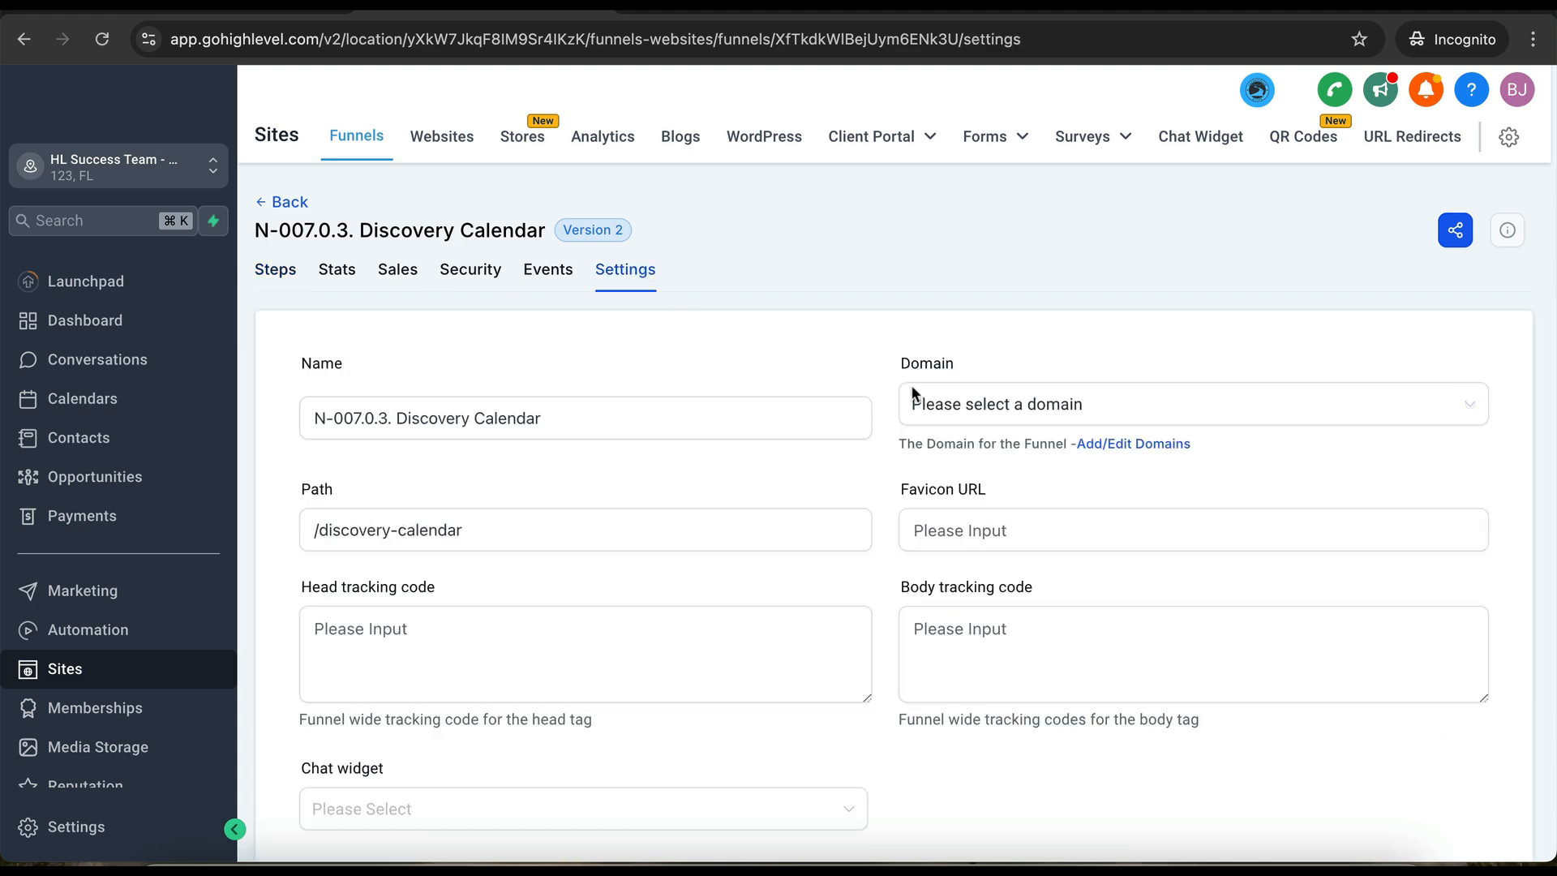
click(947, 399)
click(983, 496)
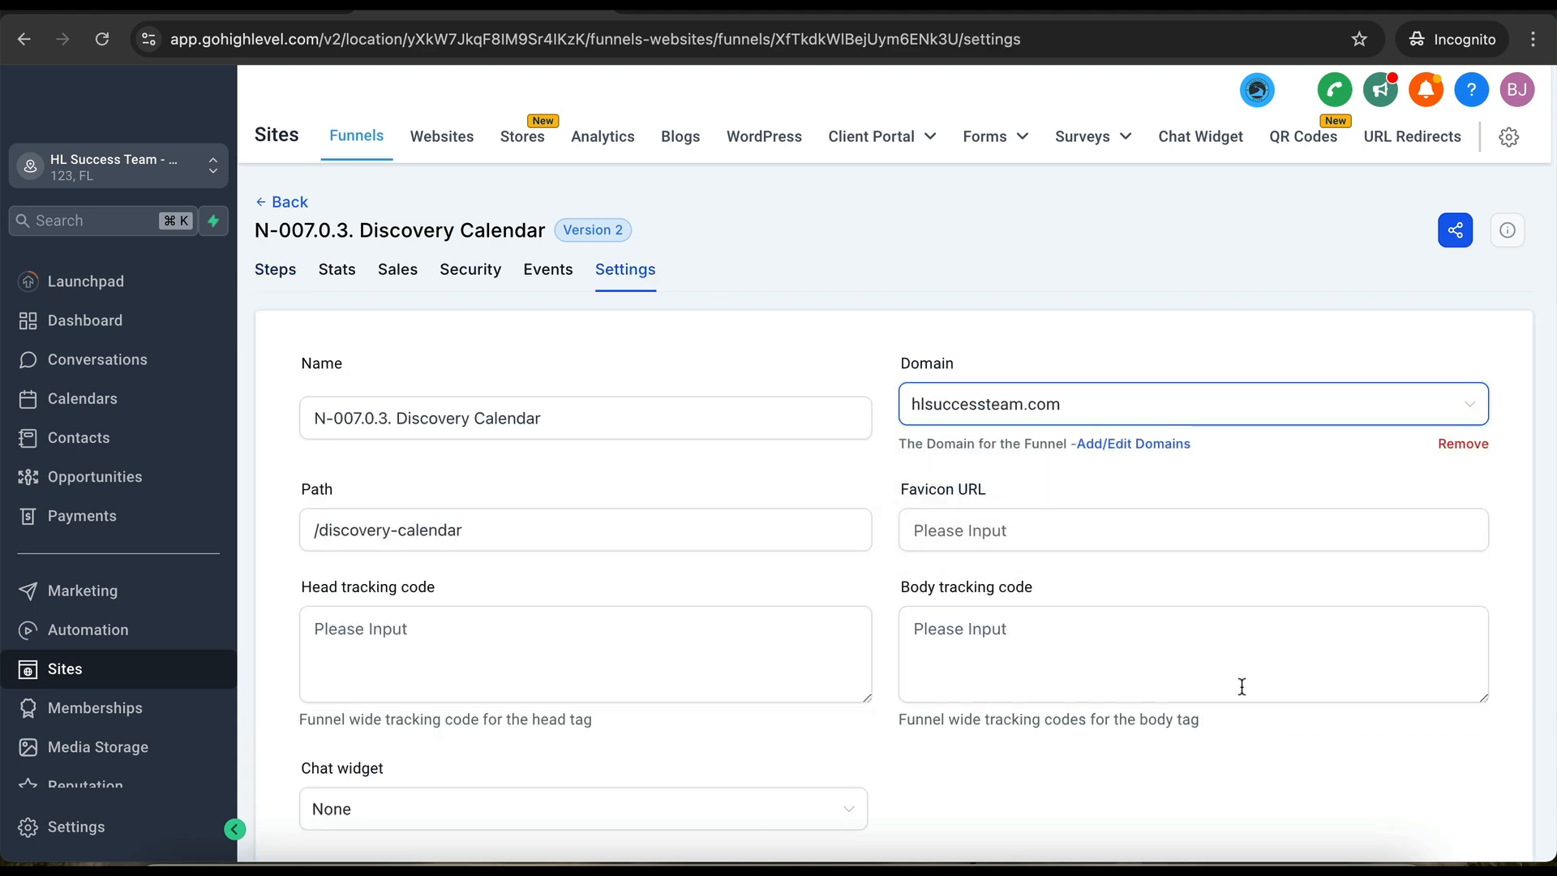
scroll(1241, 684, down, 5)
click(1469, 747)
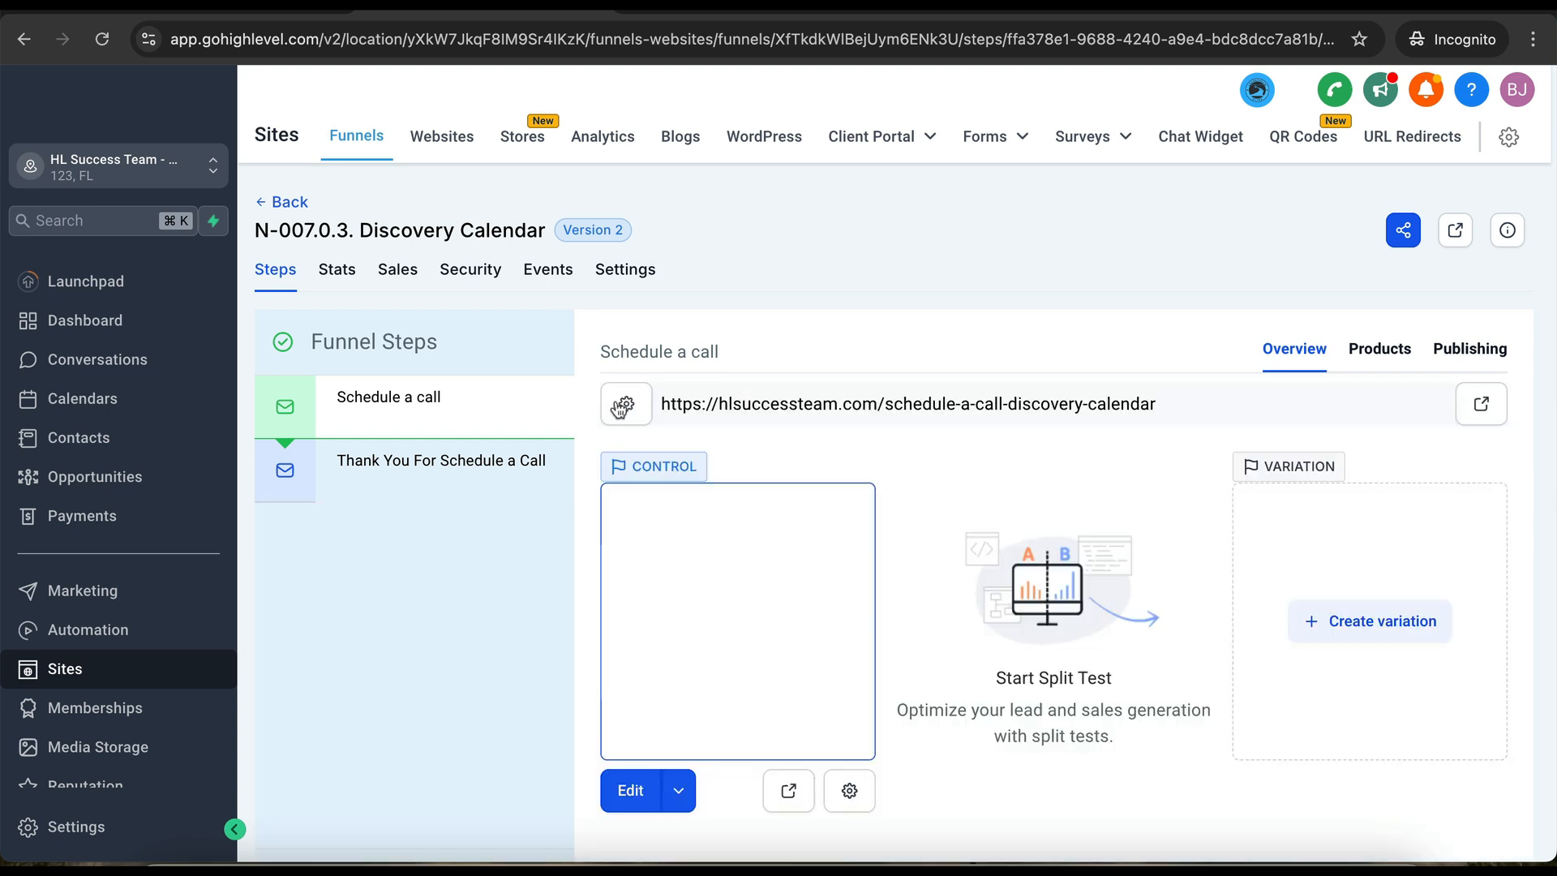
- Reopen the SAAS Agency - Quick Start Landing funnel from the N-005.0.3. Payment Automations funnels folder
click(421, 139)
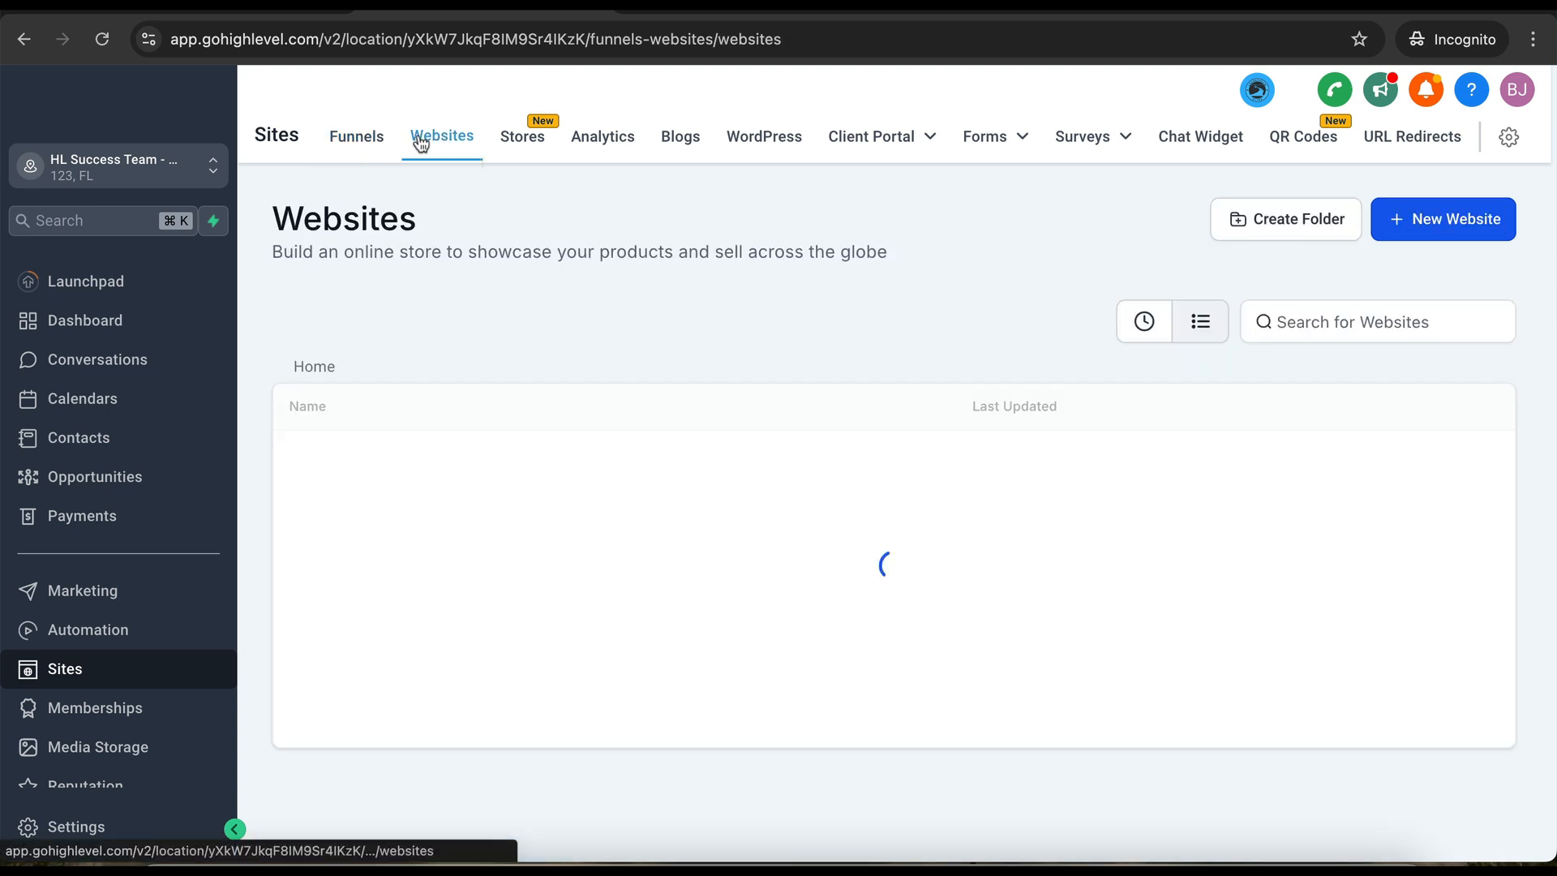
click(444, 469)
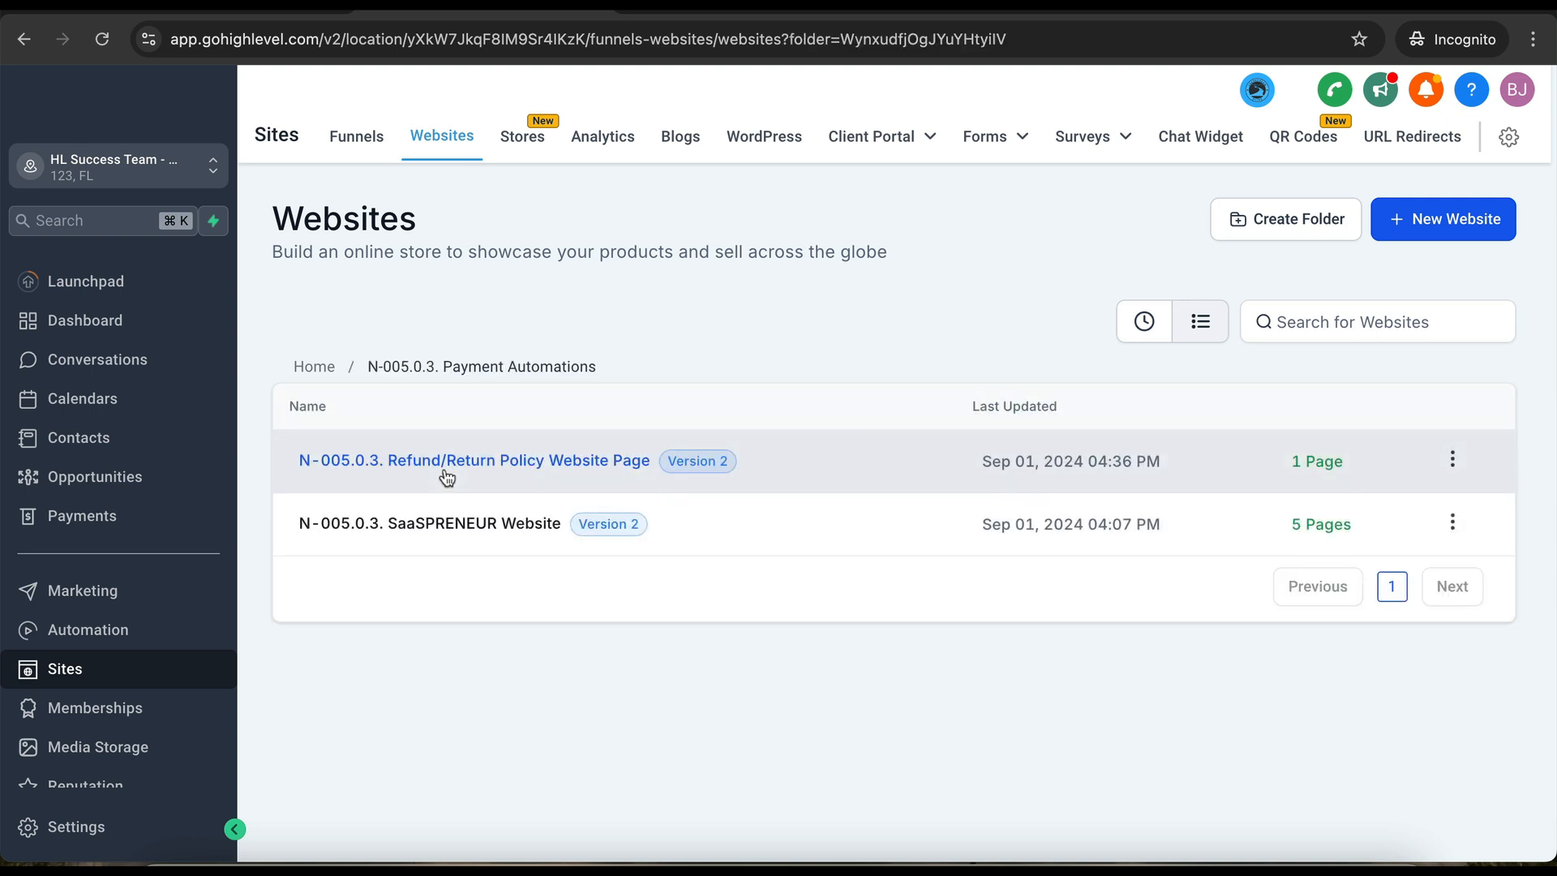
click(357, 138)
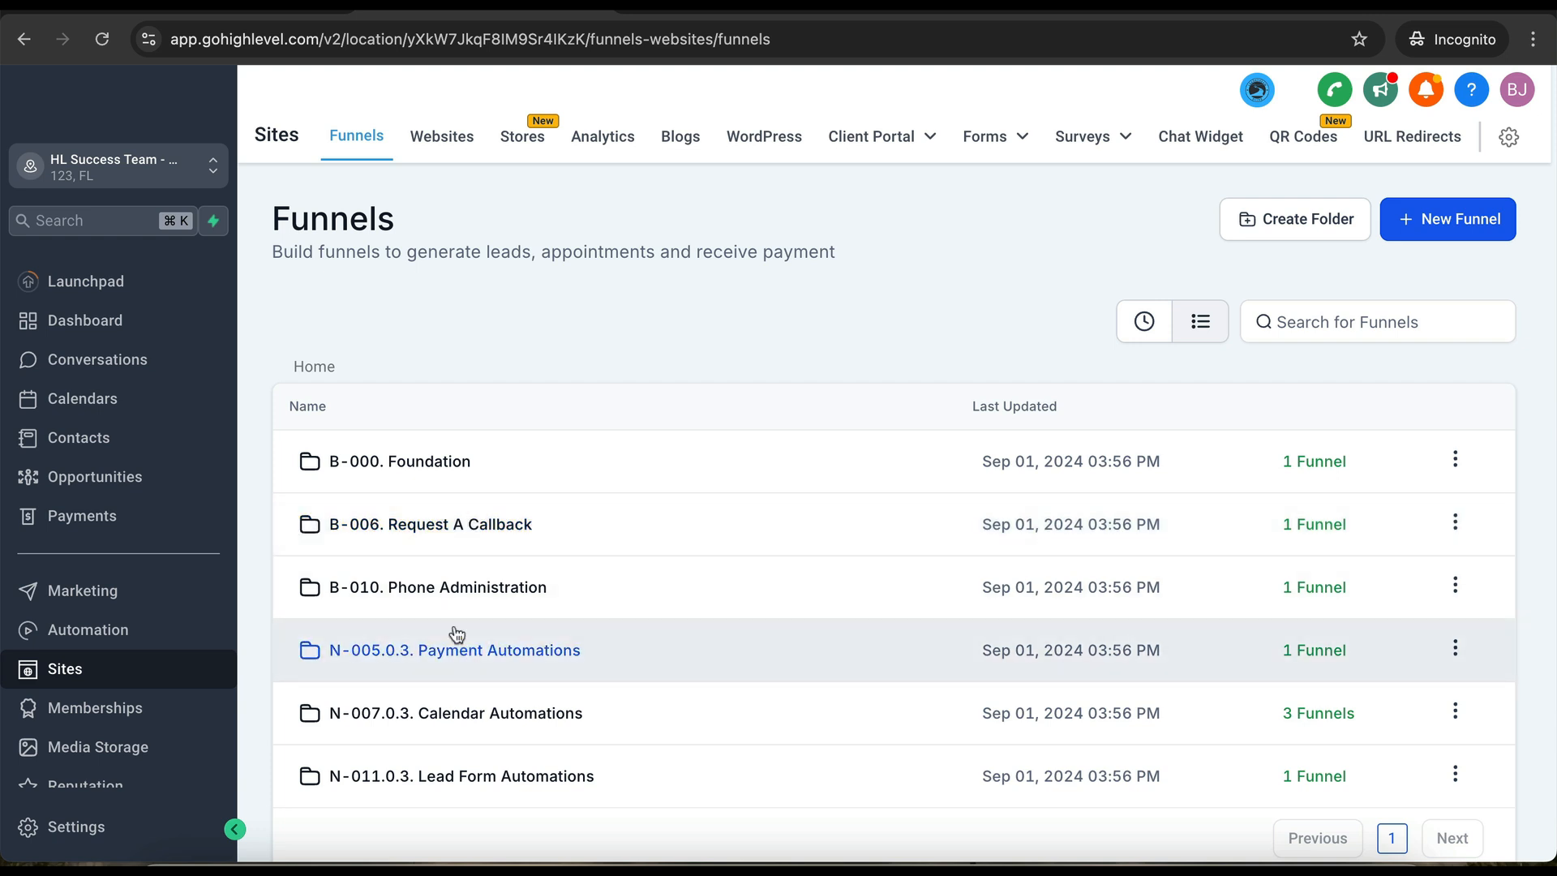
click(448, 650)
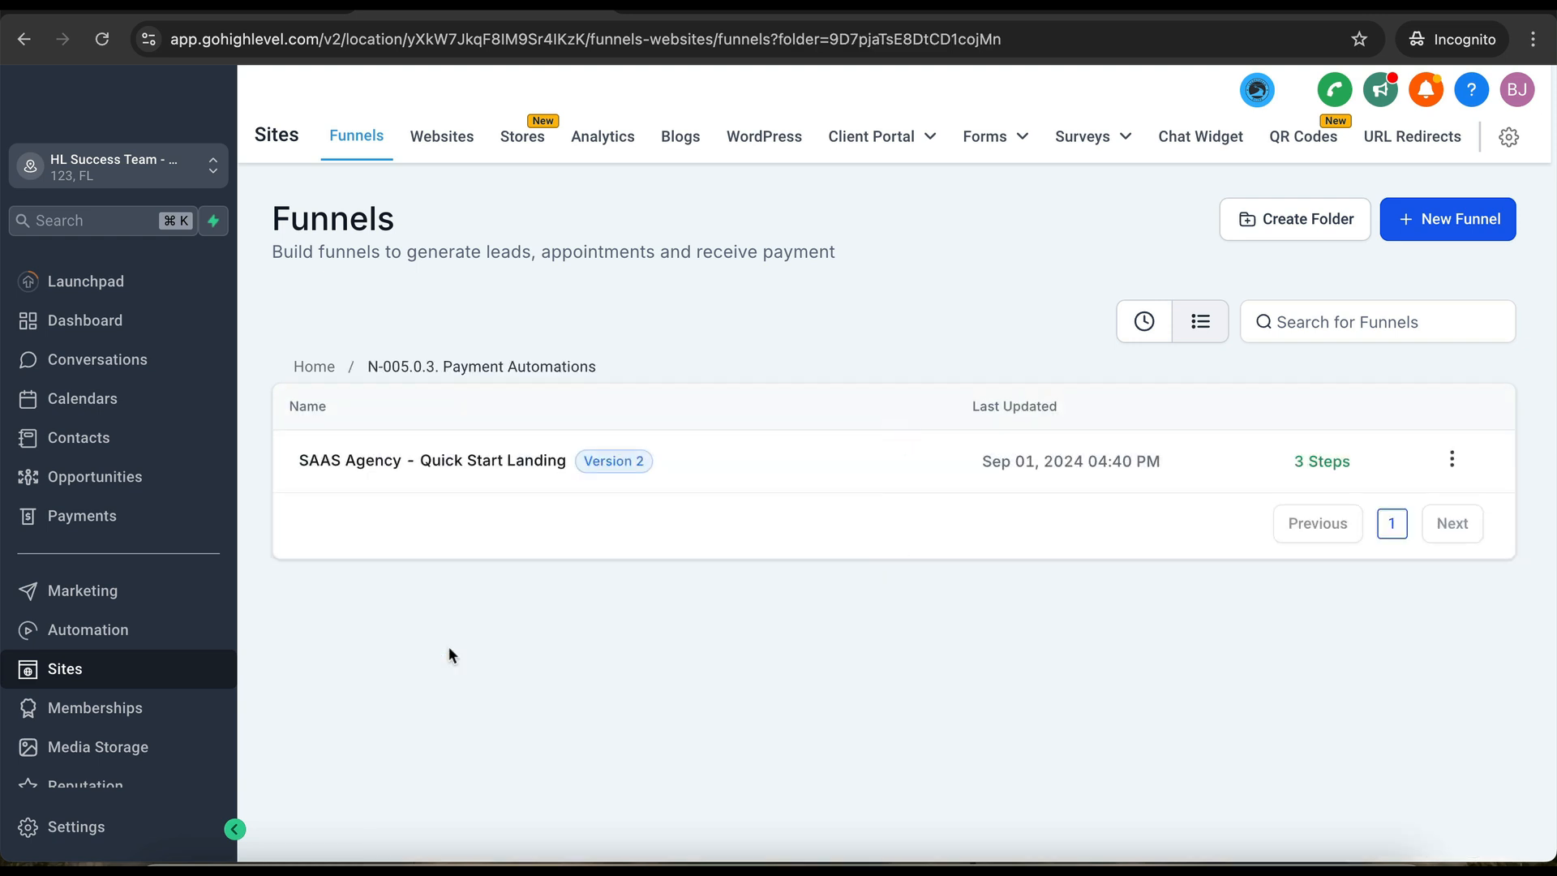
click(484, 466)
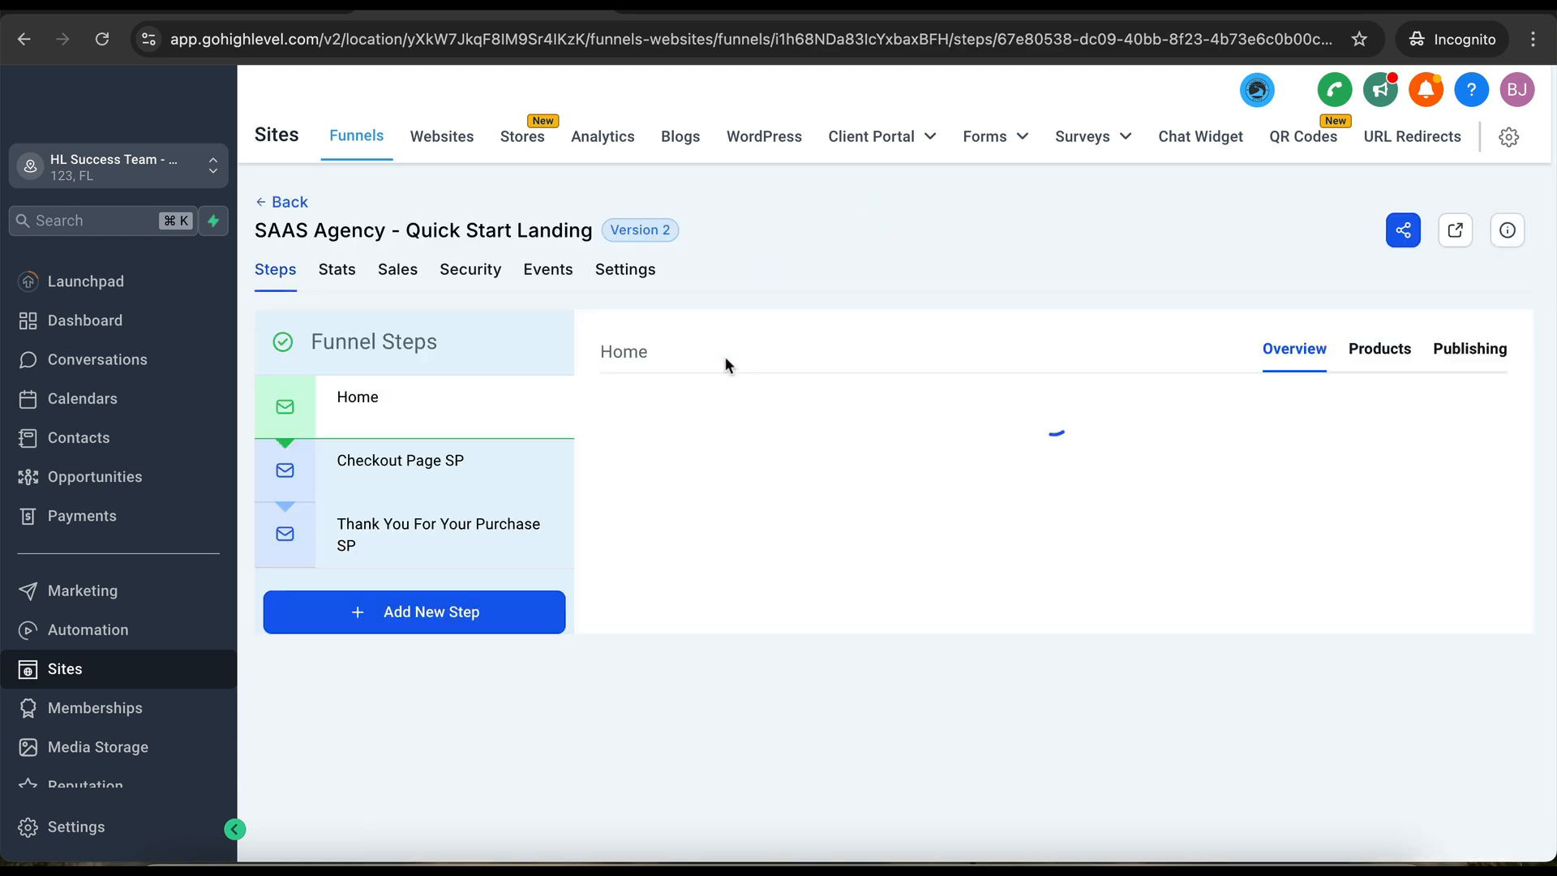
- Add the Tier 1 - Annual product at the $970 price to the Home step
click(1381, 354)
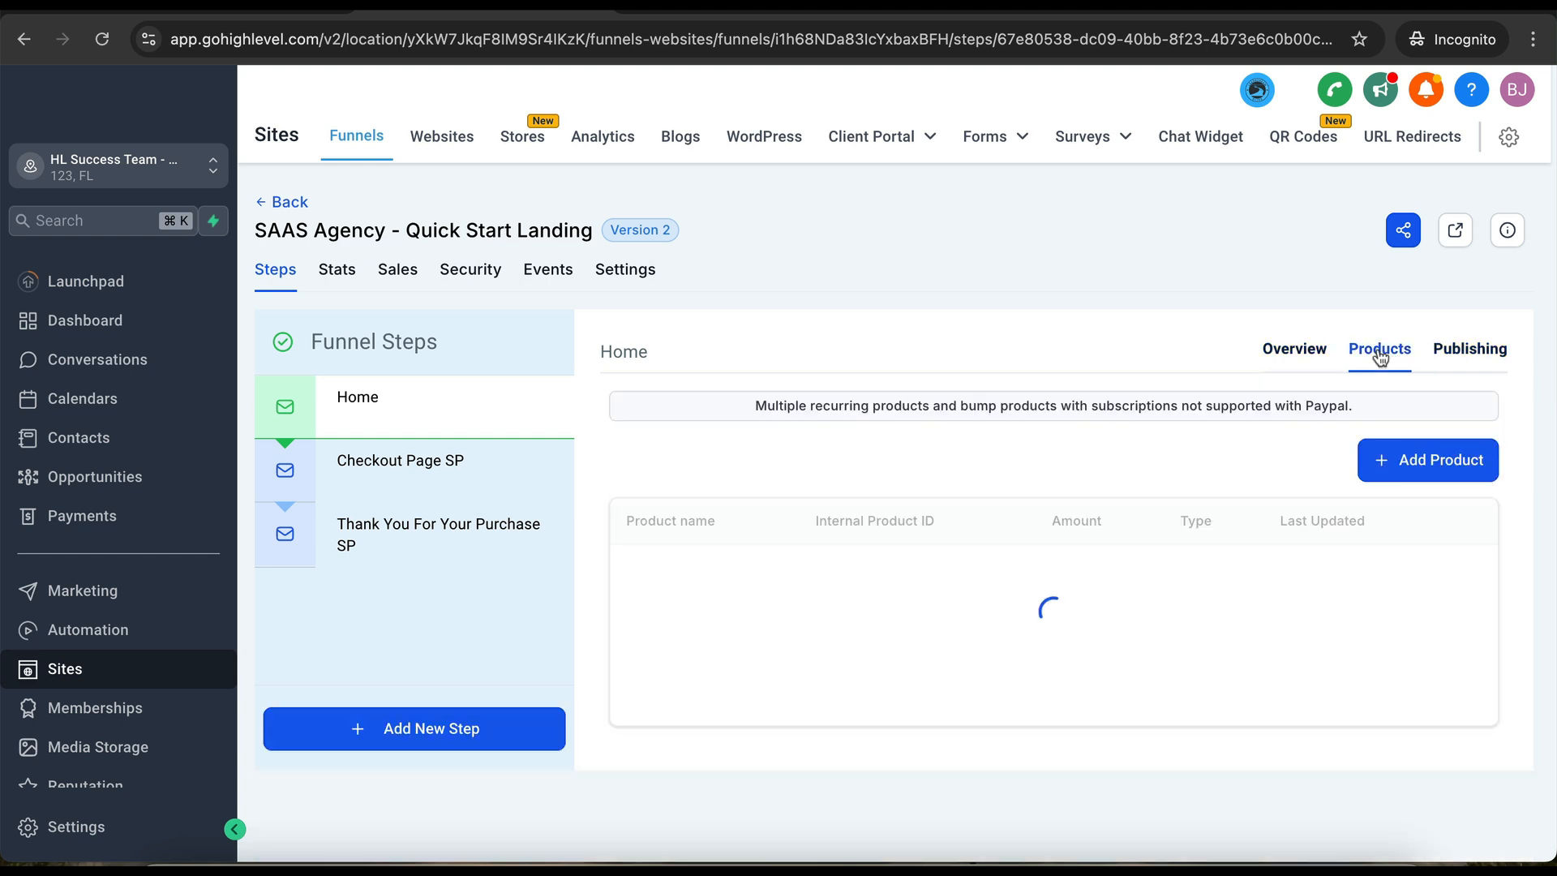
click(1378, 459)
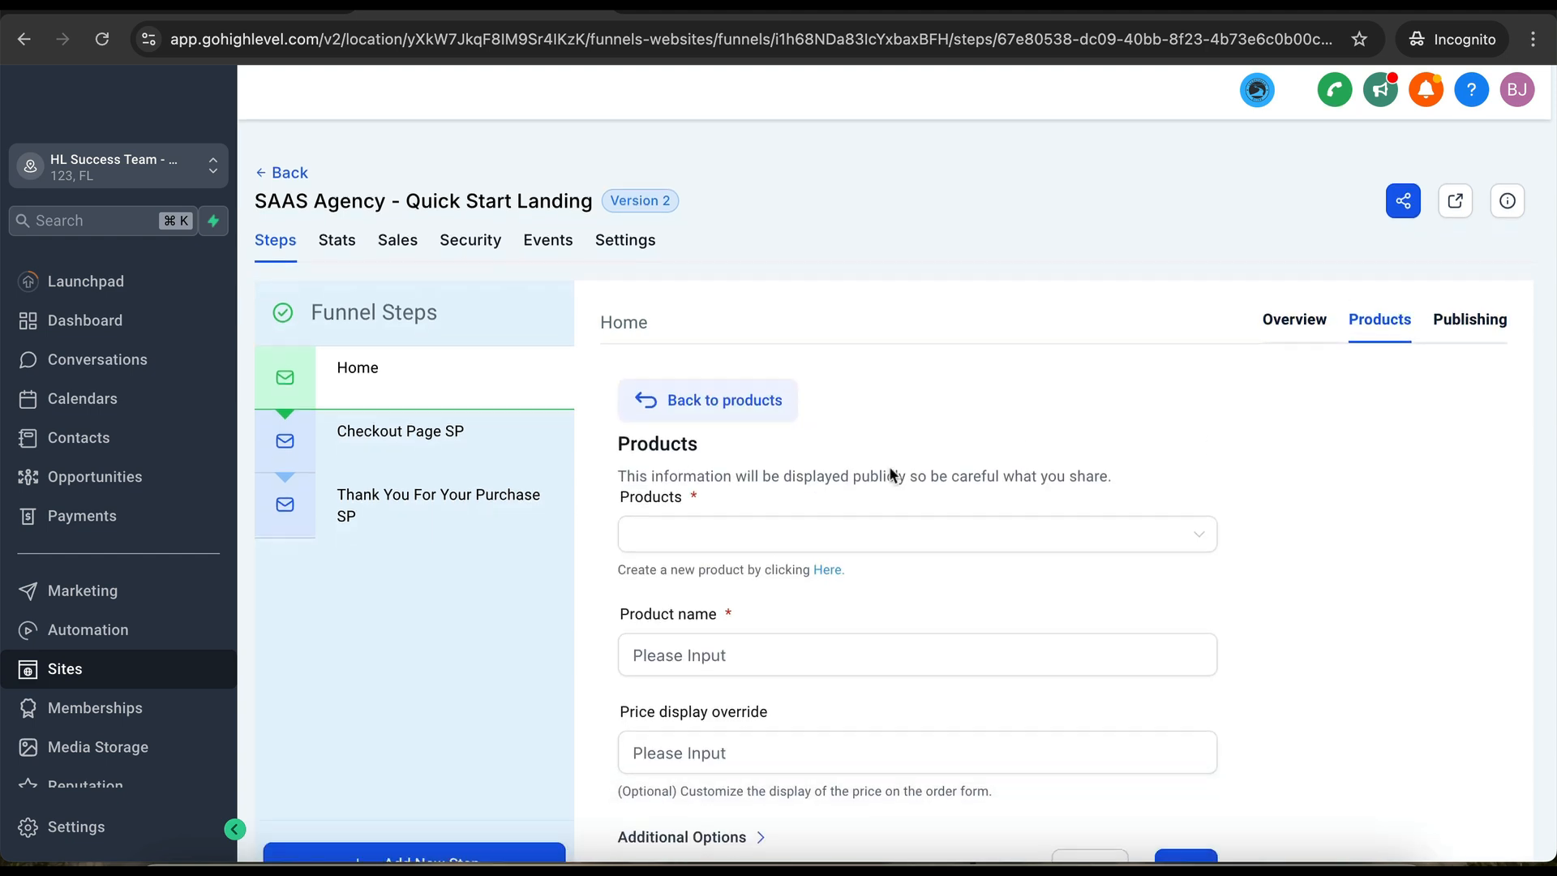
click(766, 529)
click(721, 577)
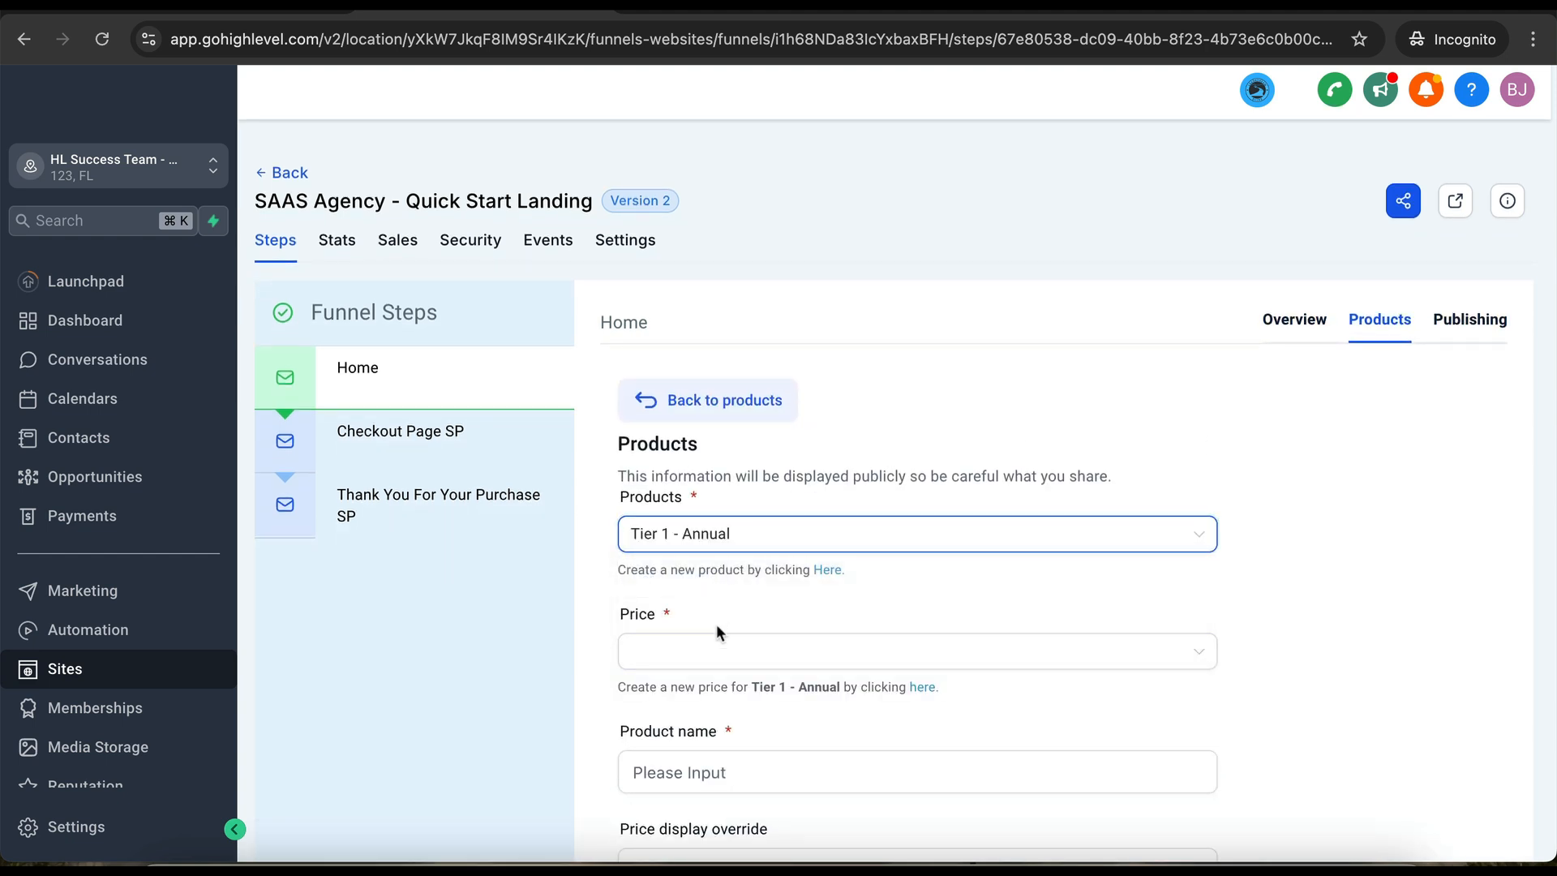
click(718, 649)
click(711, 699)
scroll(709, 692, down, 3)
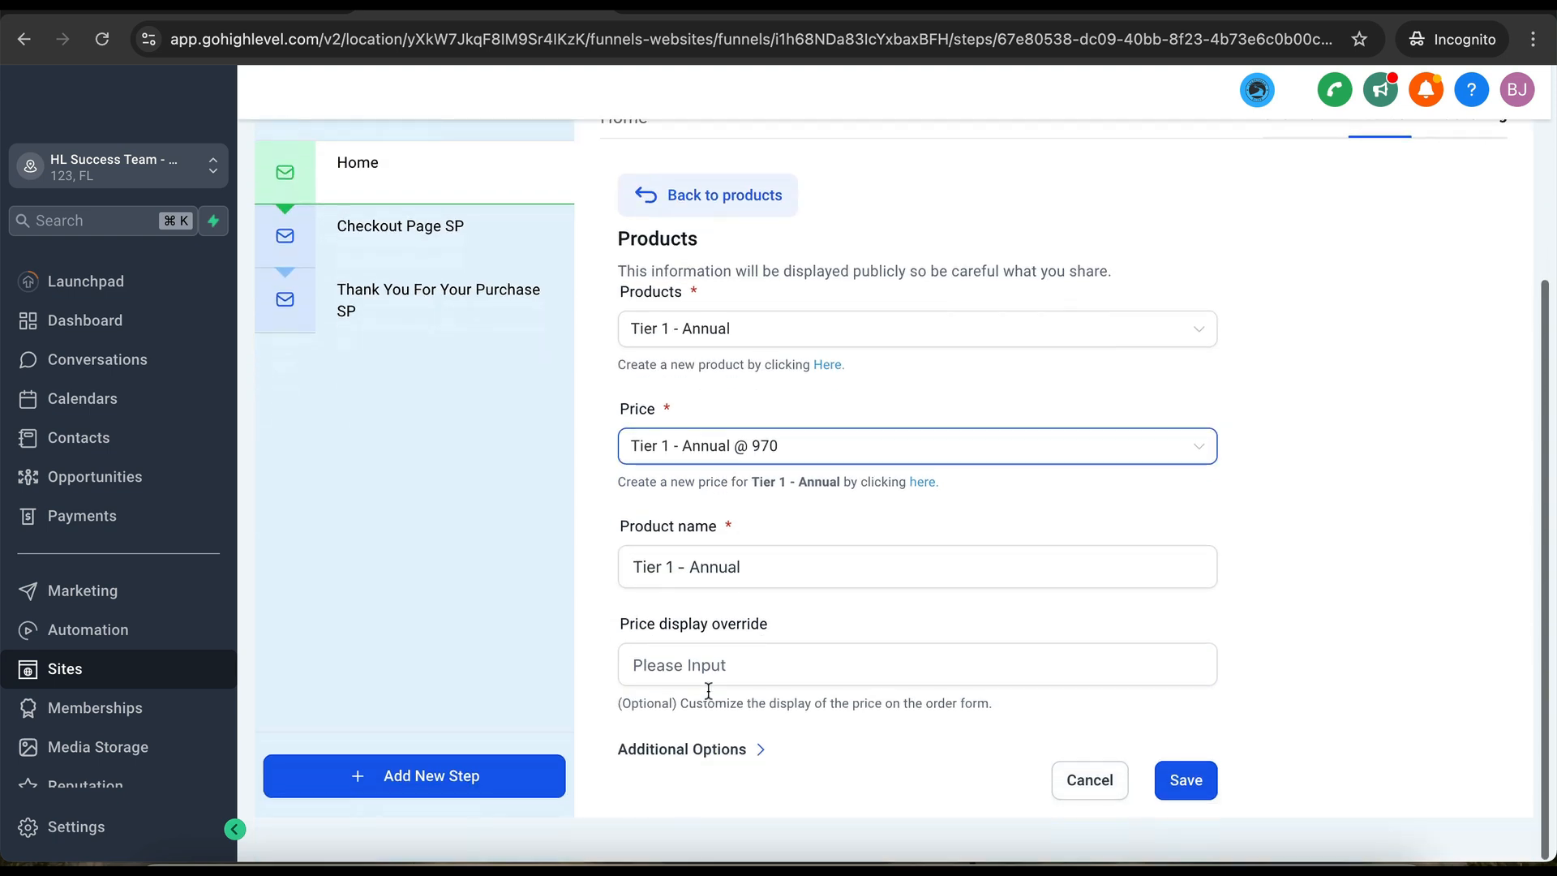
click(1185, 779)
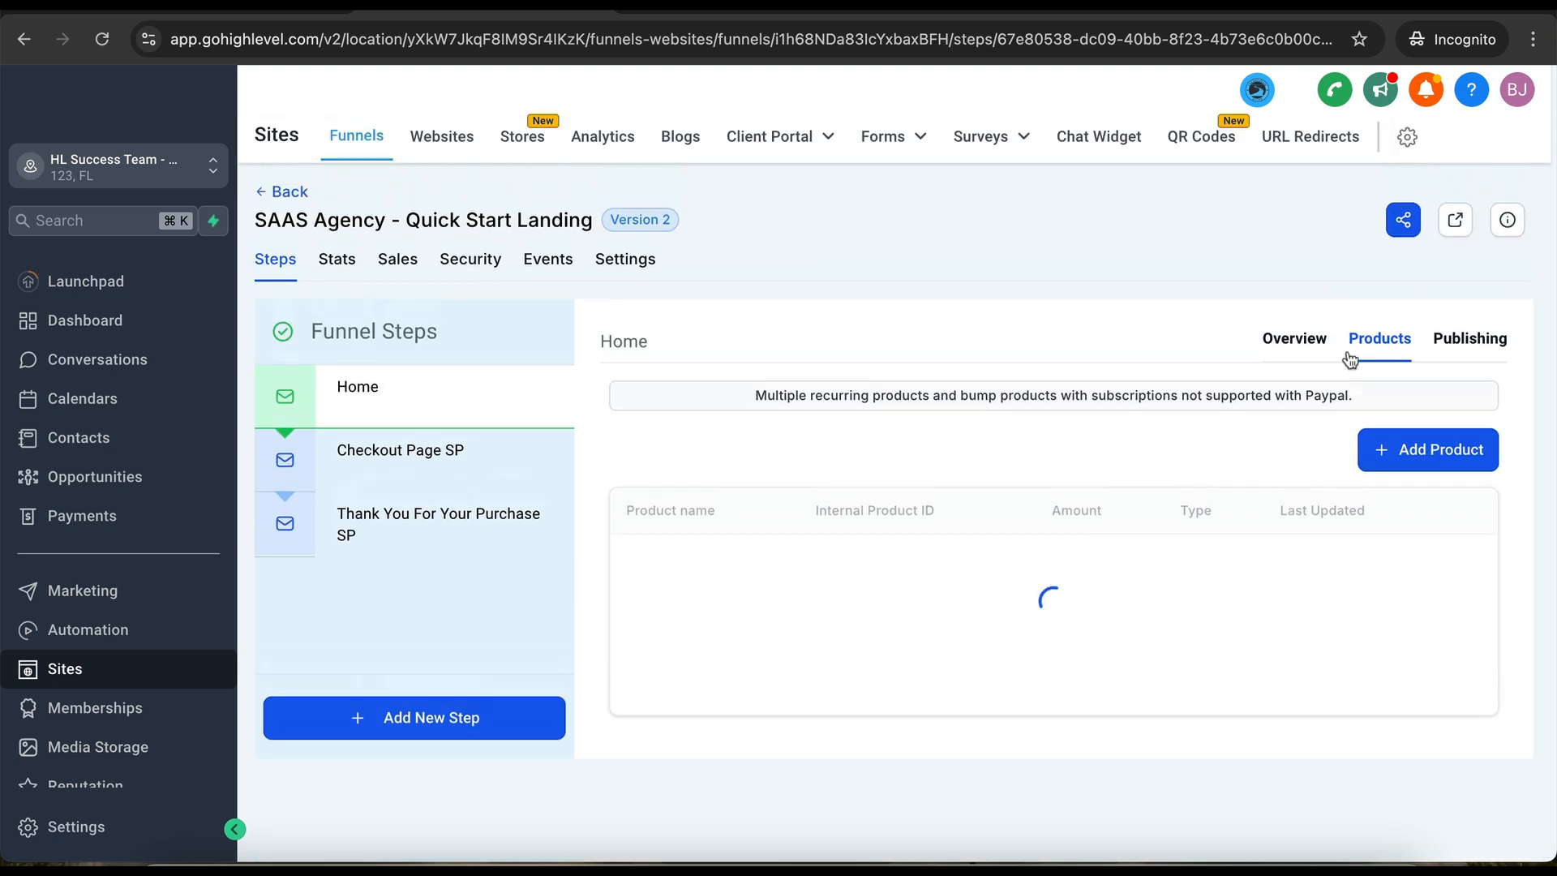
- Add the Tier 1 - Monthly product at the $97 price to the Home step
click(1424, 470)
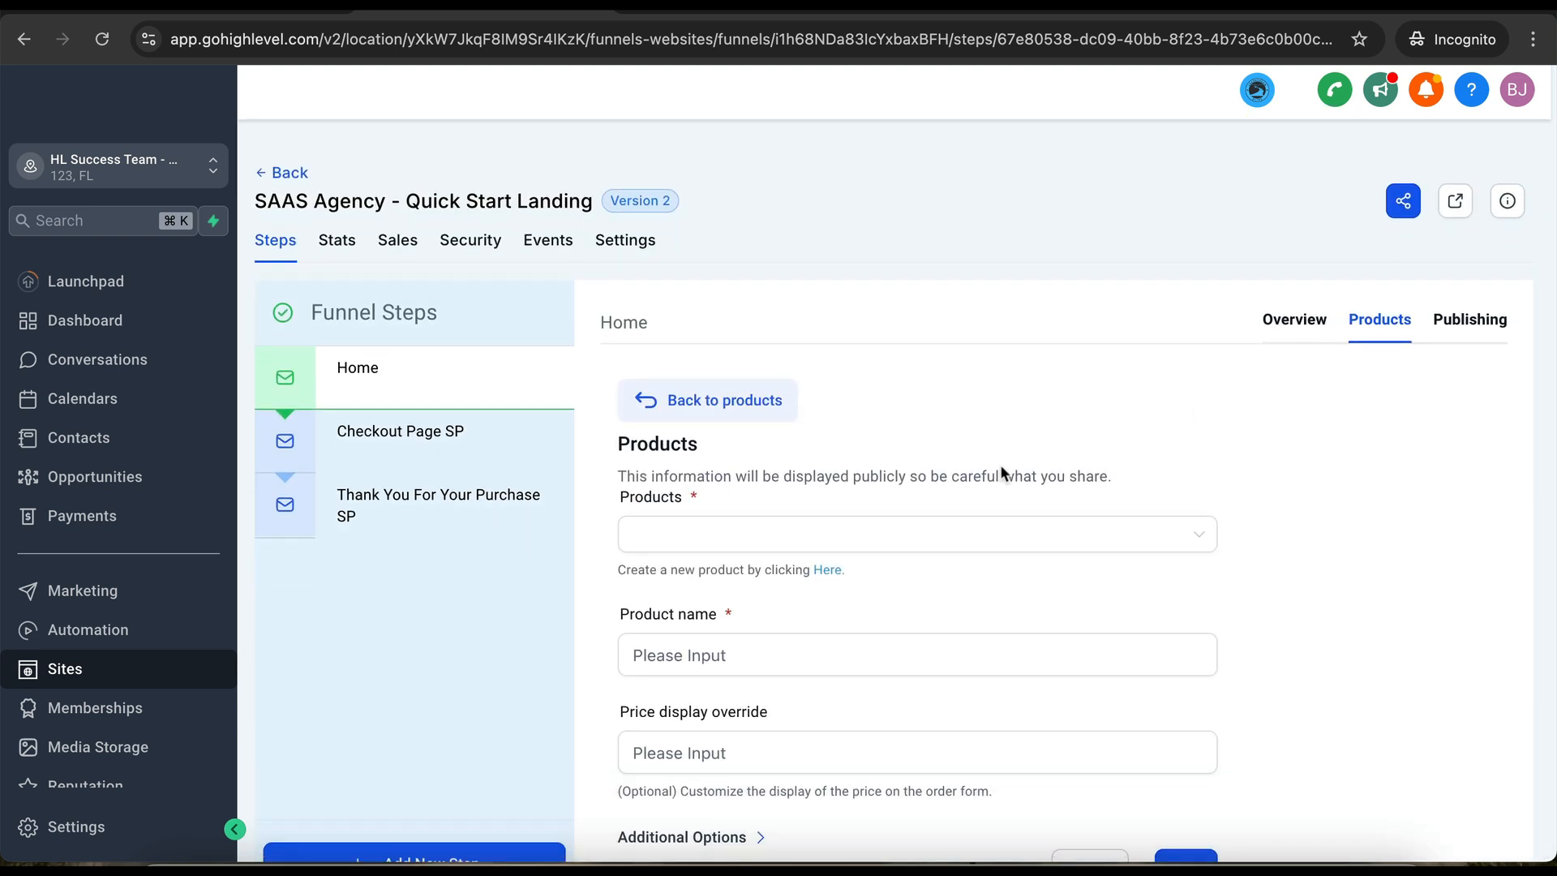
click(959, 533)
click(807, 620)
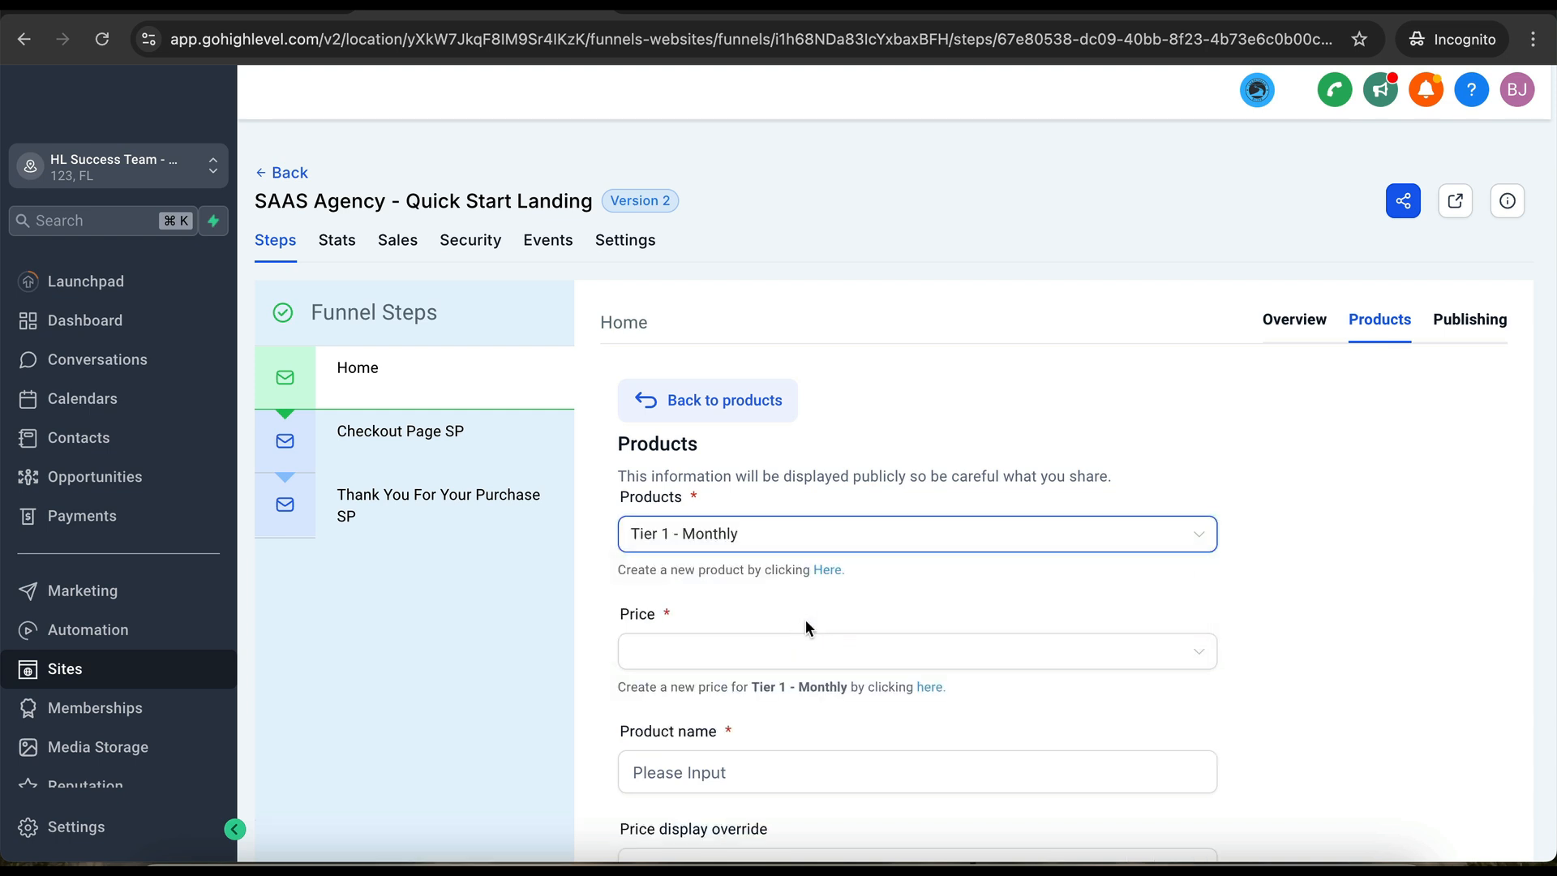
click(781, 666)
click(758, 703)
scroll(758, 702, down, 3)
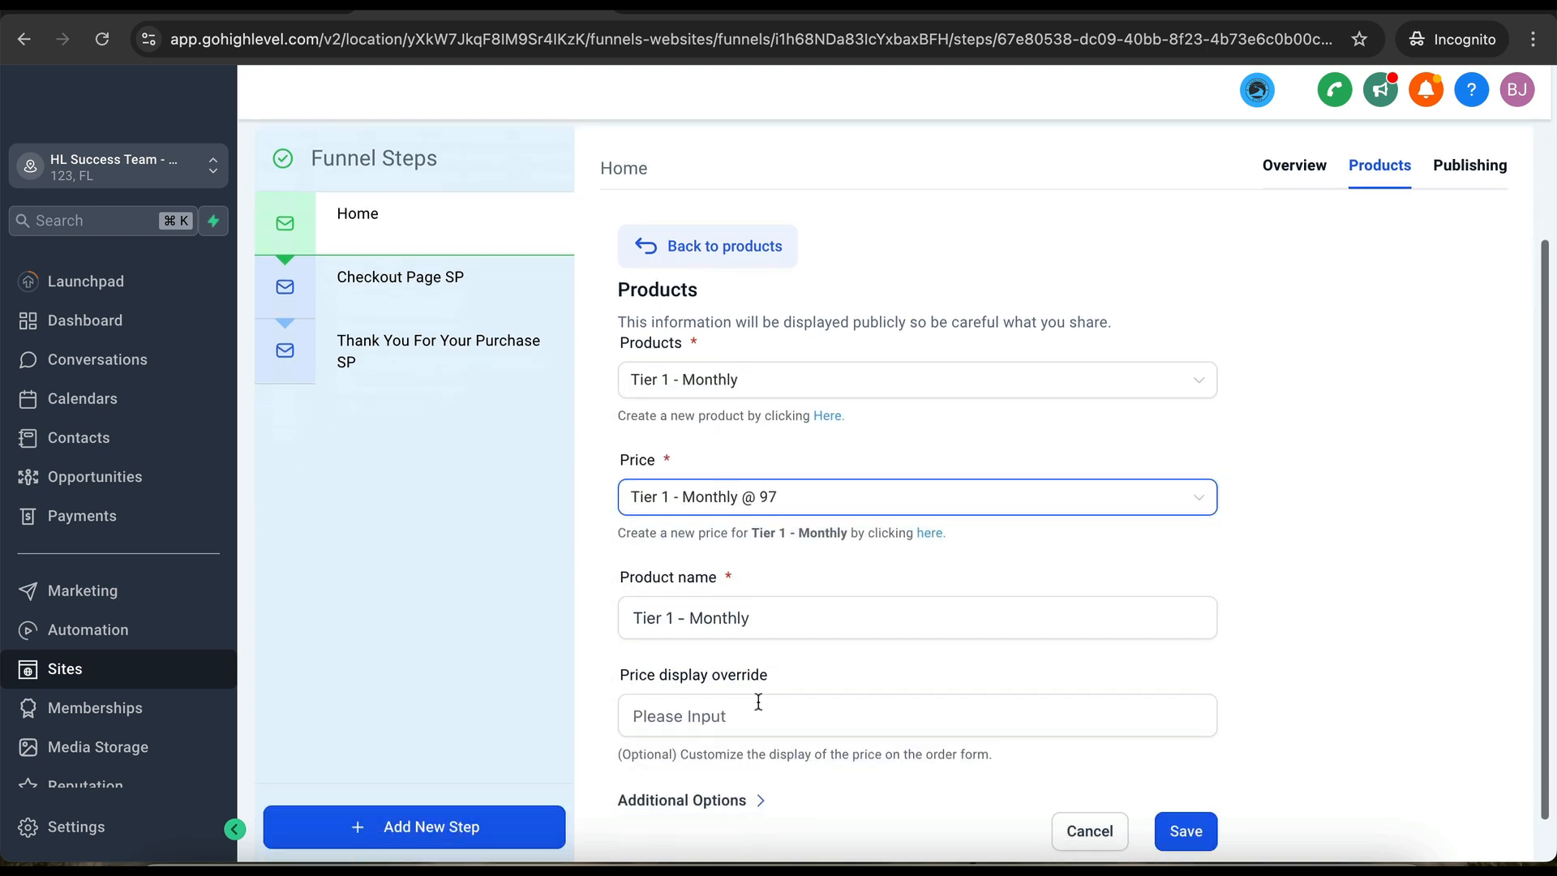
click(1186, 782)
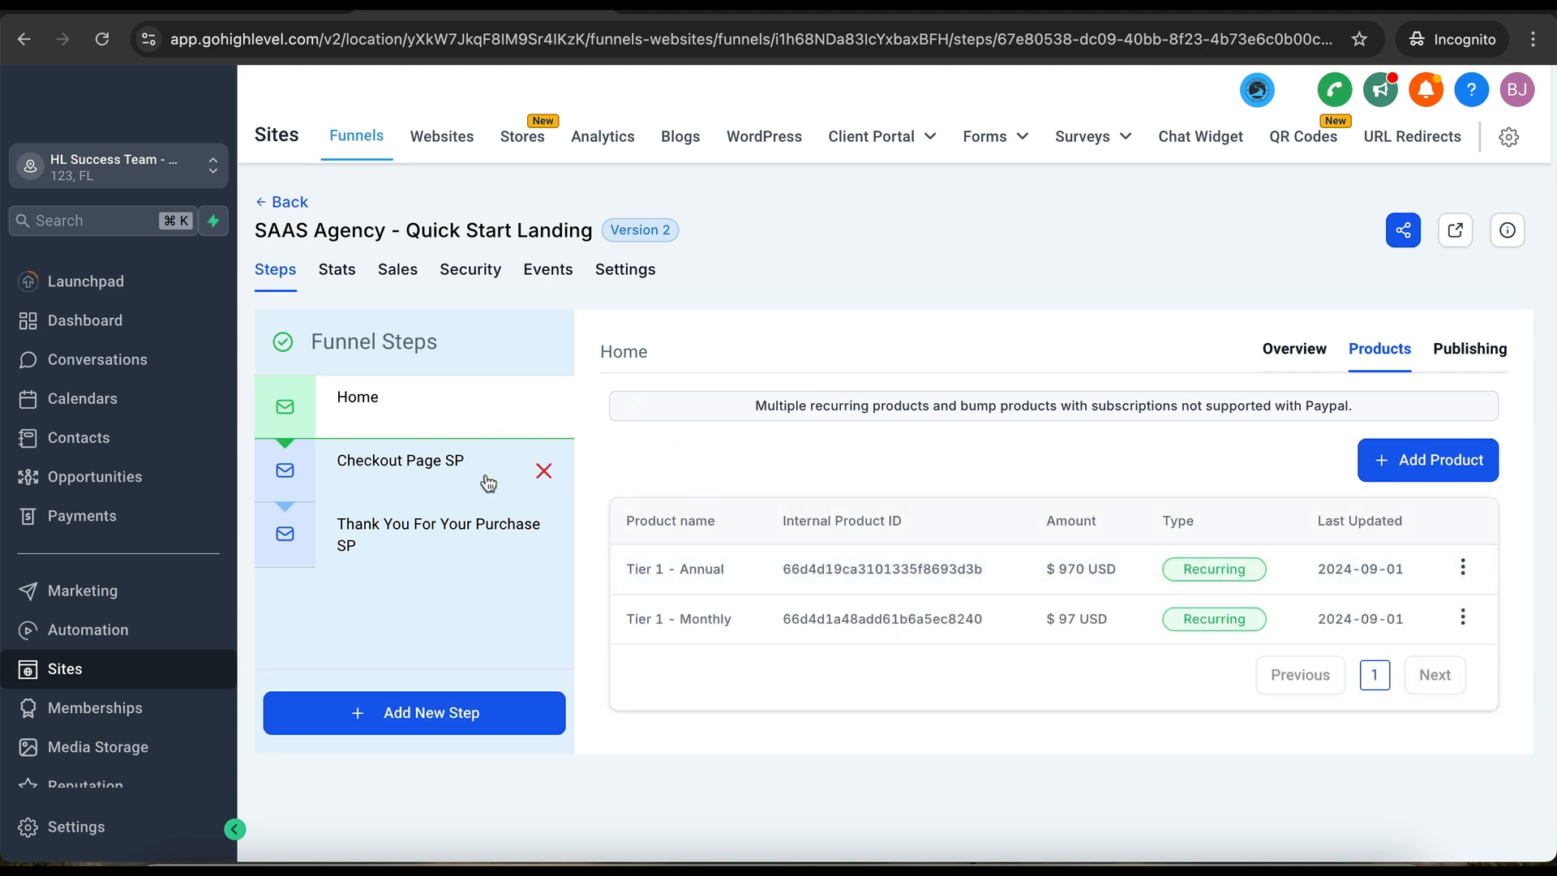
click(394, 409)
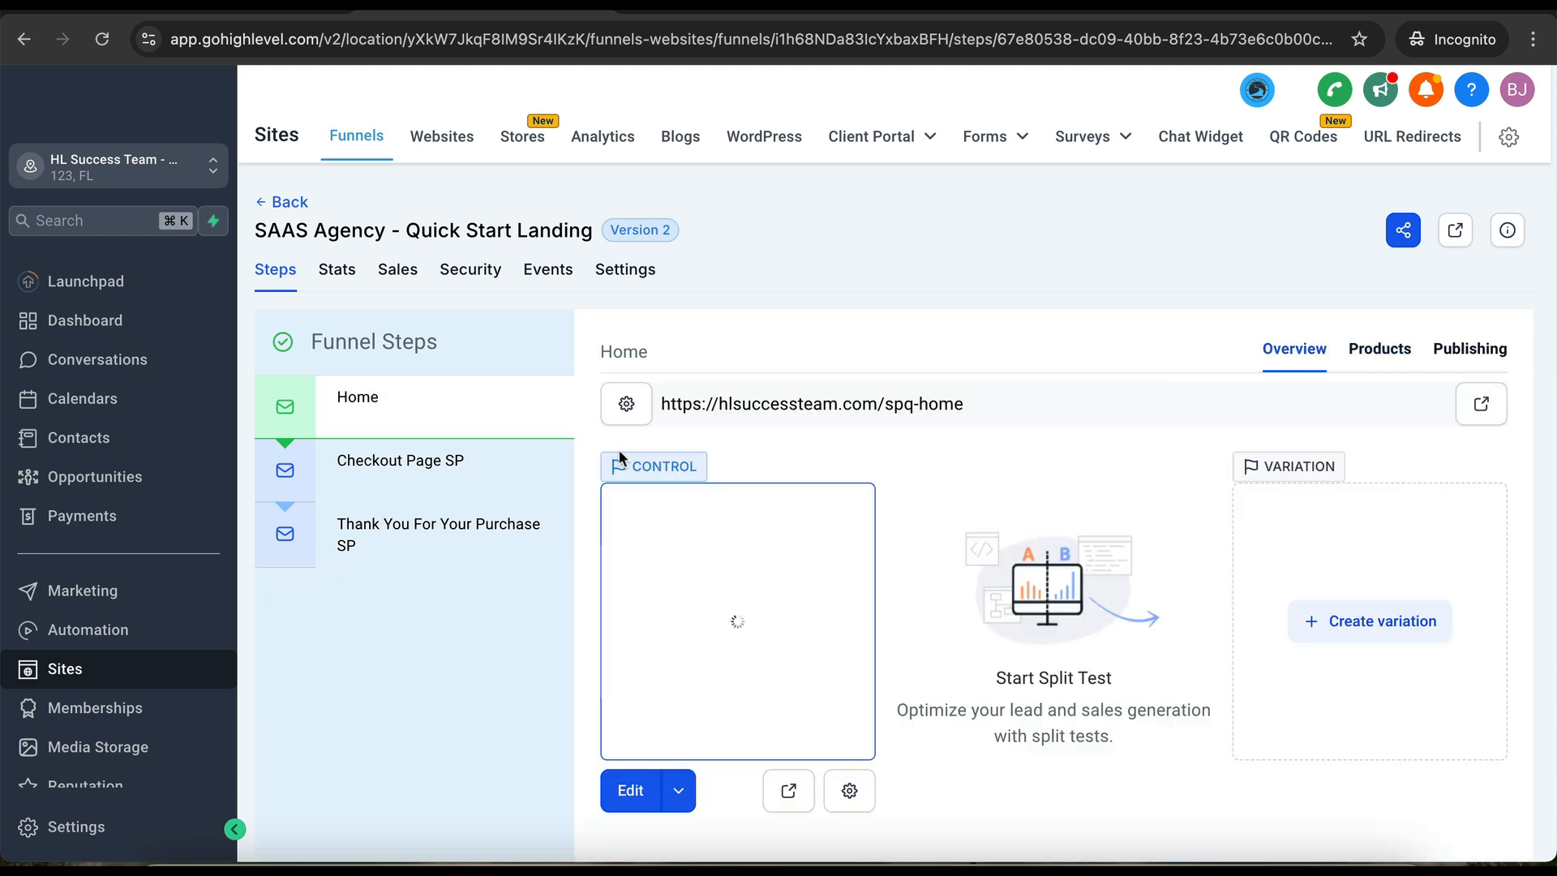
click(626, 791)
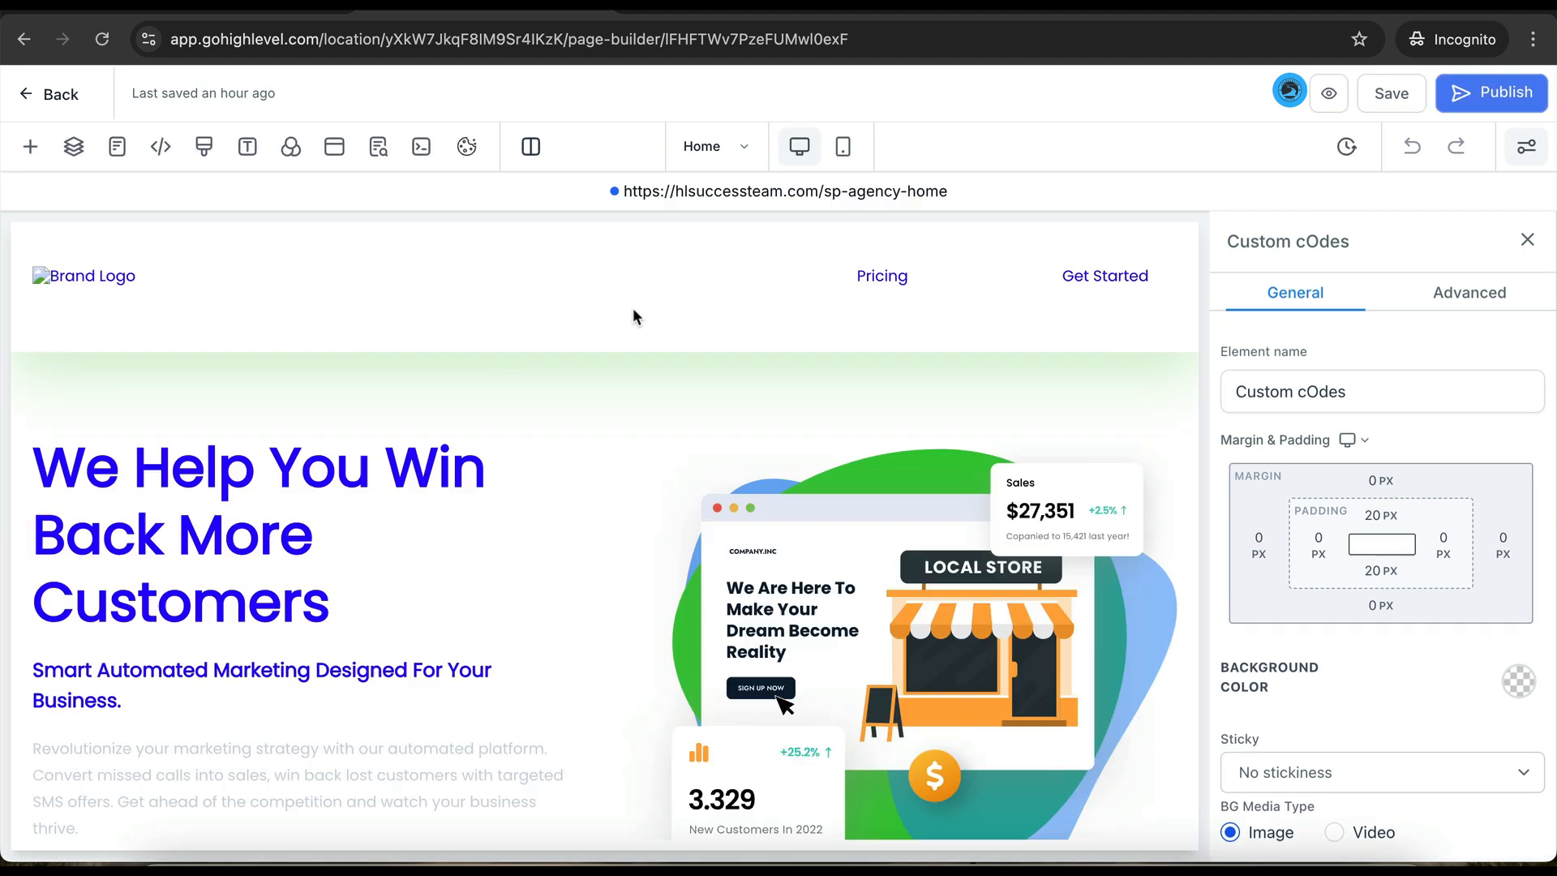
scroll(590, 438, down, 8)
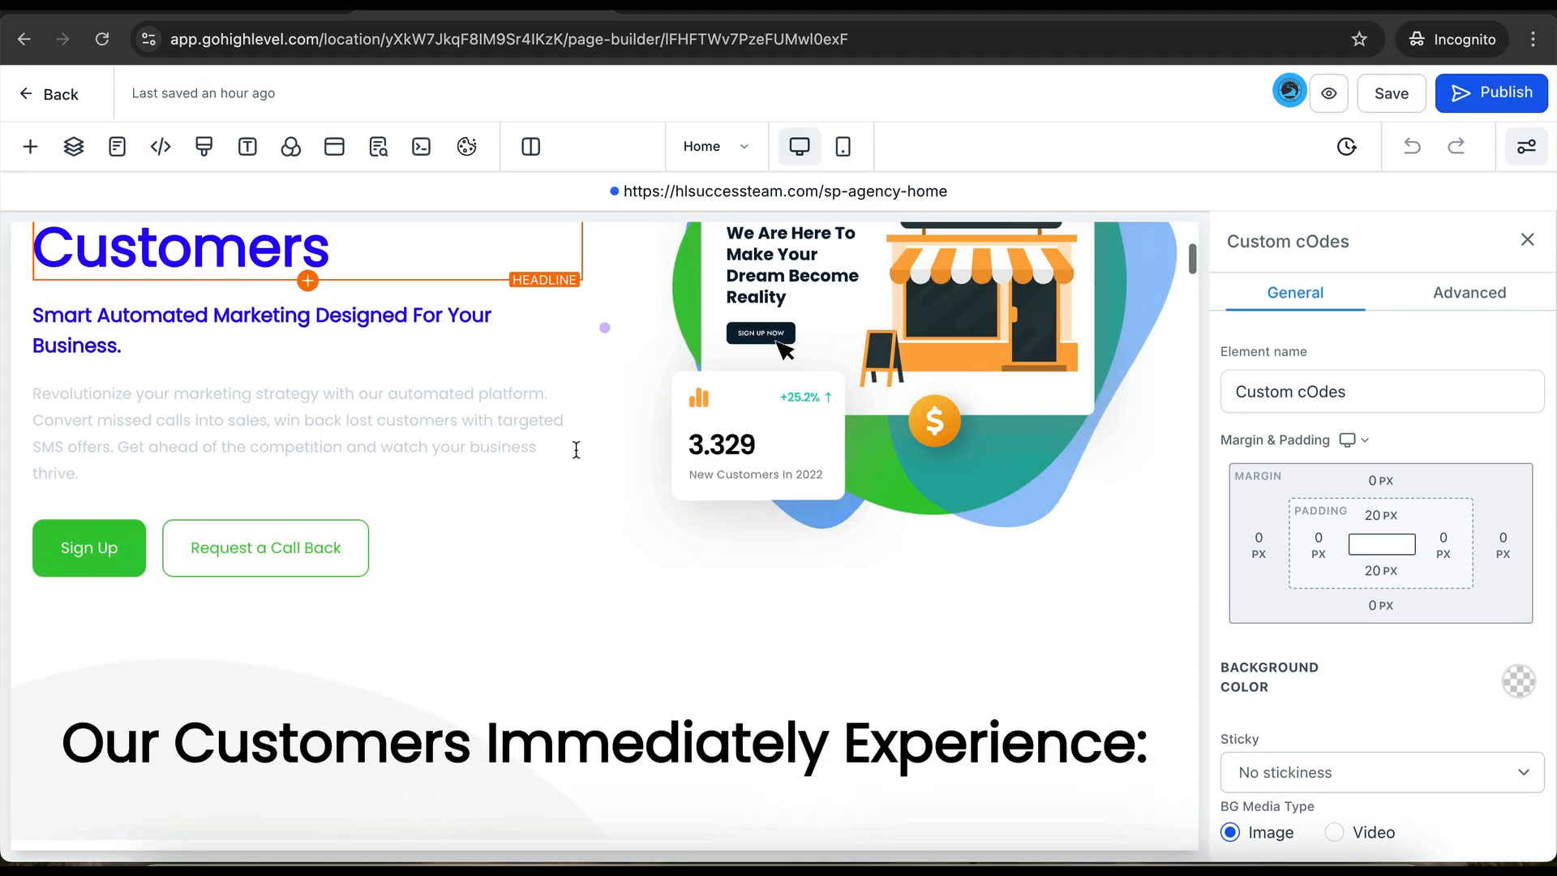
scroll(668, 474, down, 3)
scroll(665, 441, up, 10)
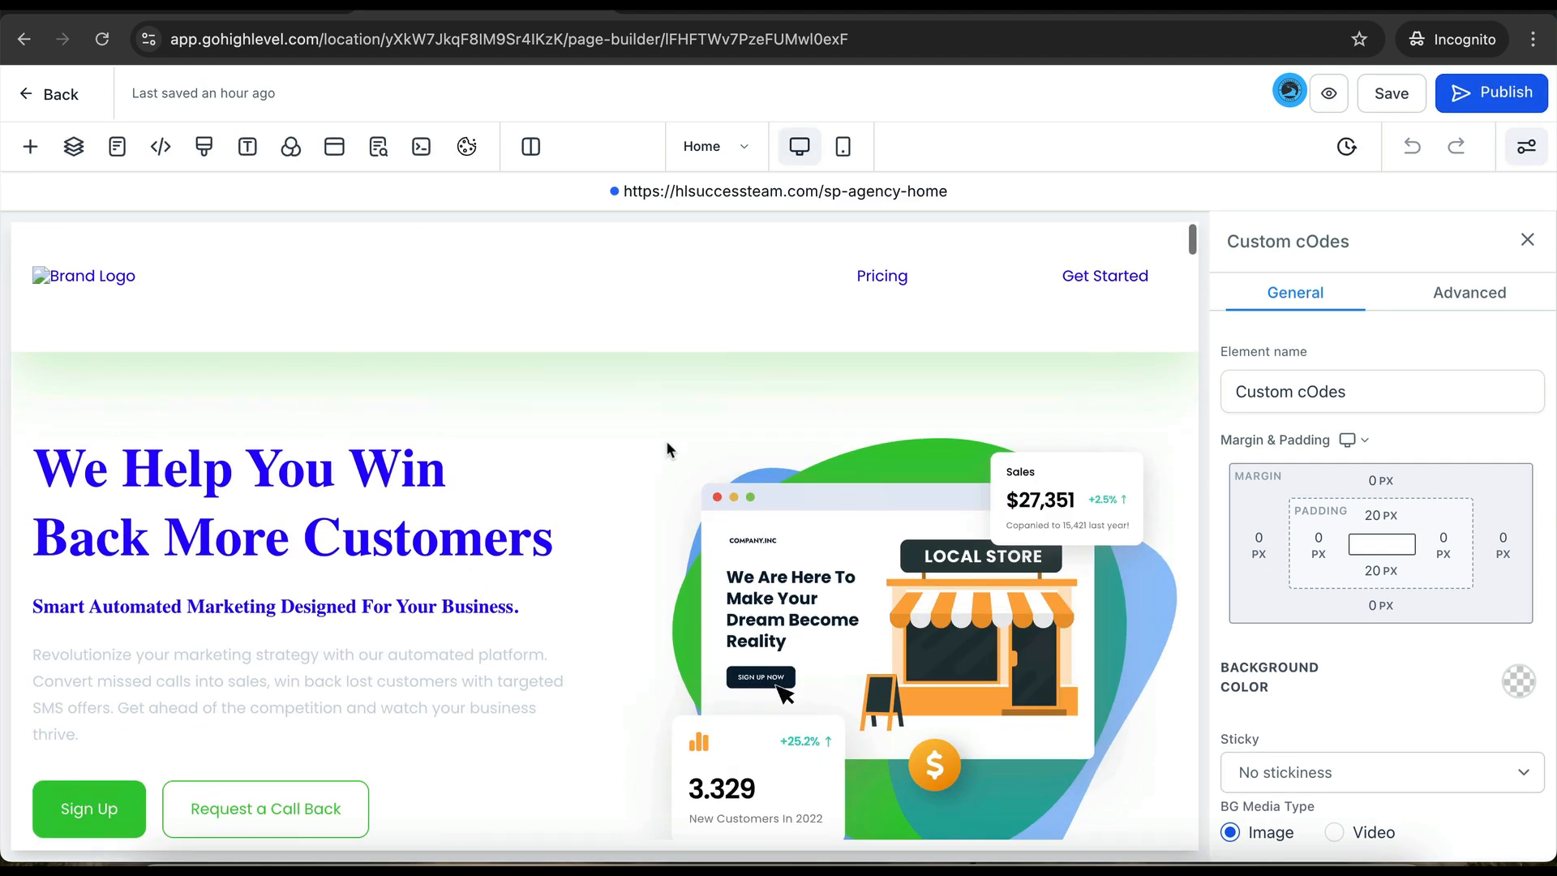
click(334, 147)
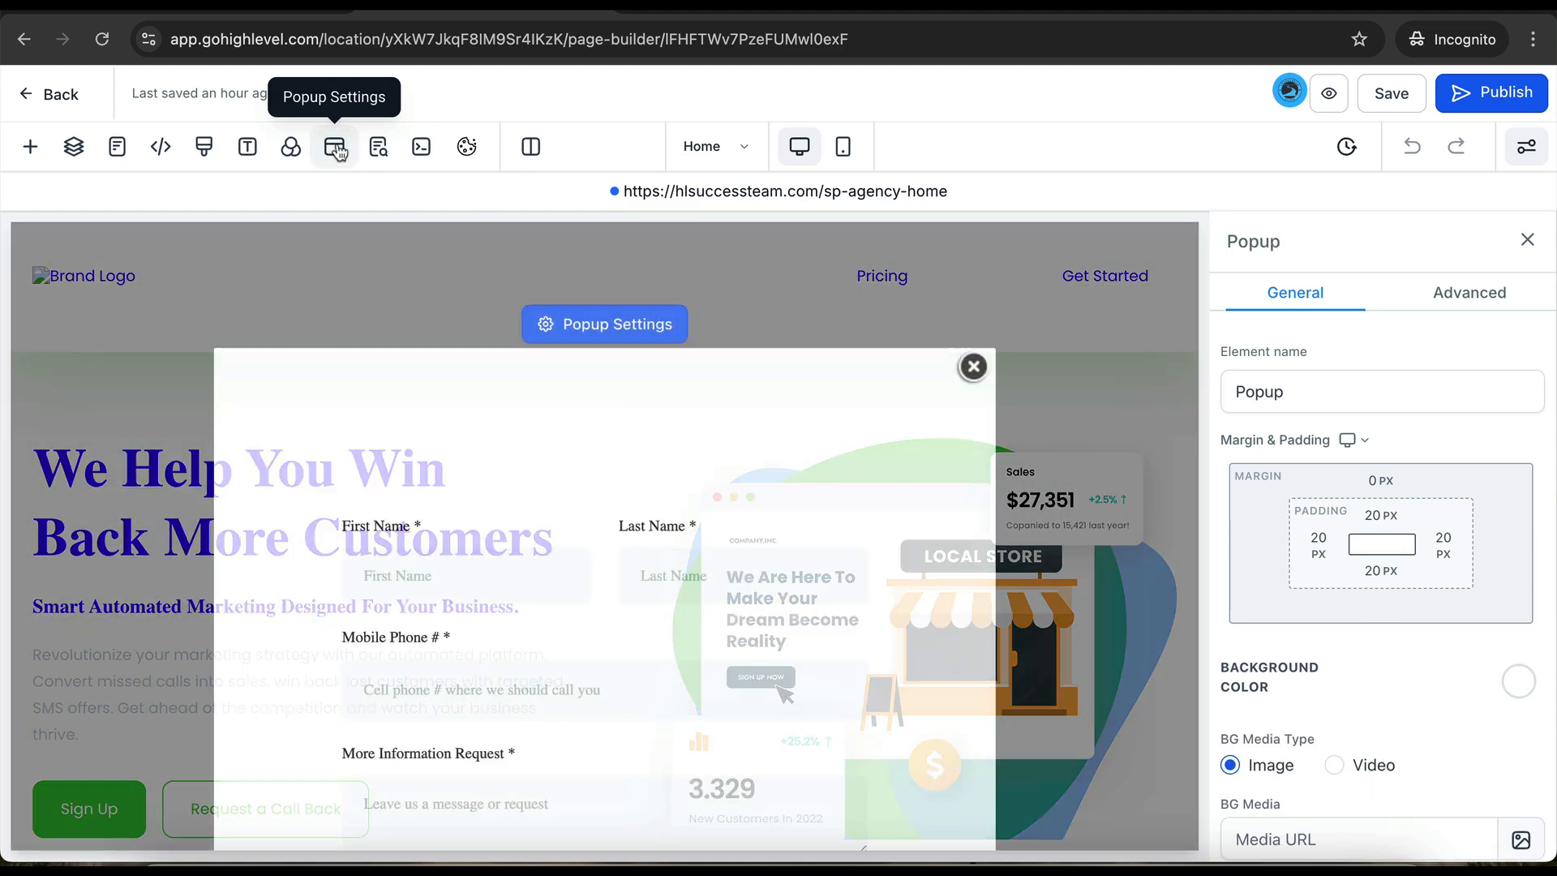
scroll(621, 625, down, 3)
scroll(620, 635, up, 3)
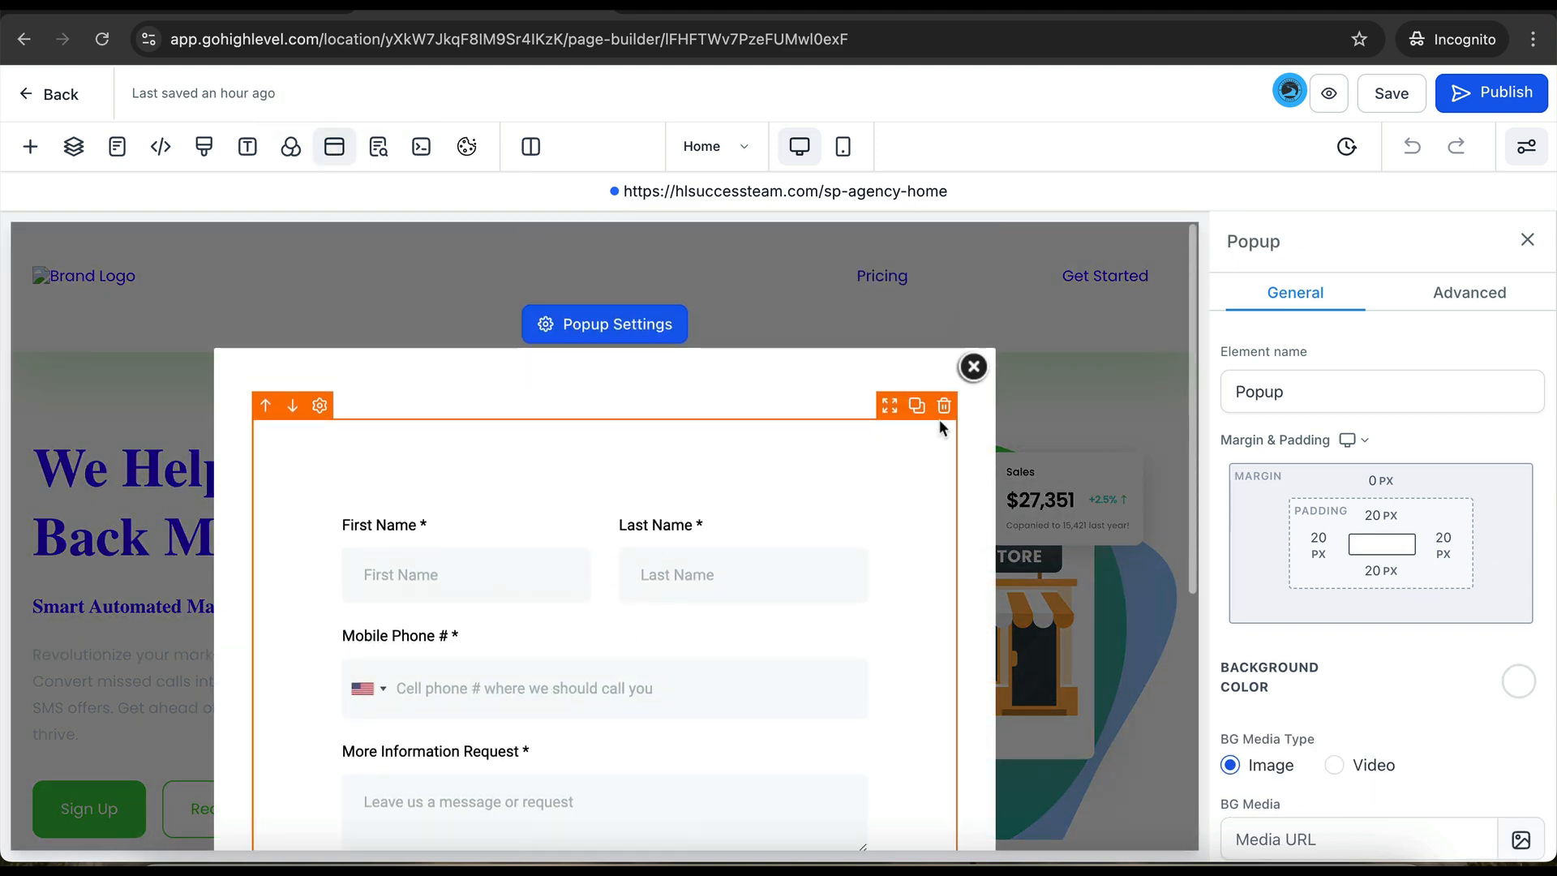
click(971, 369)
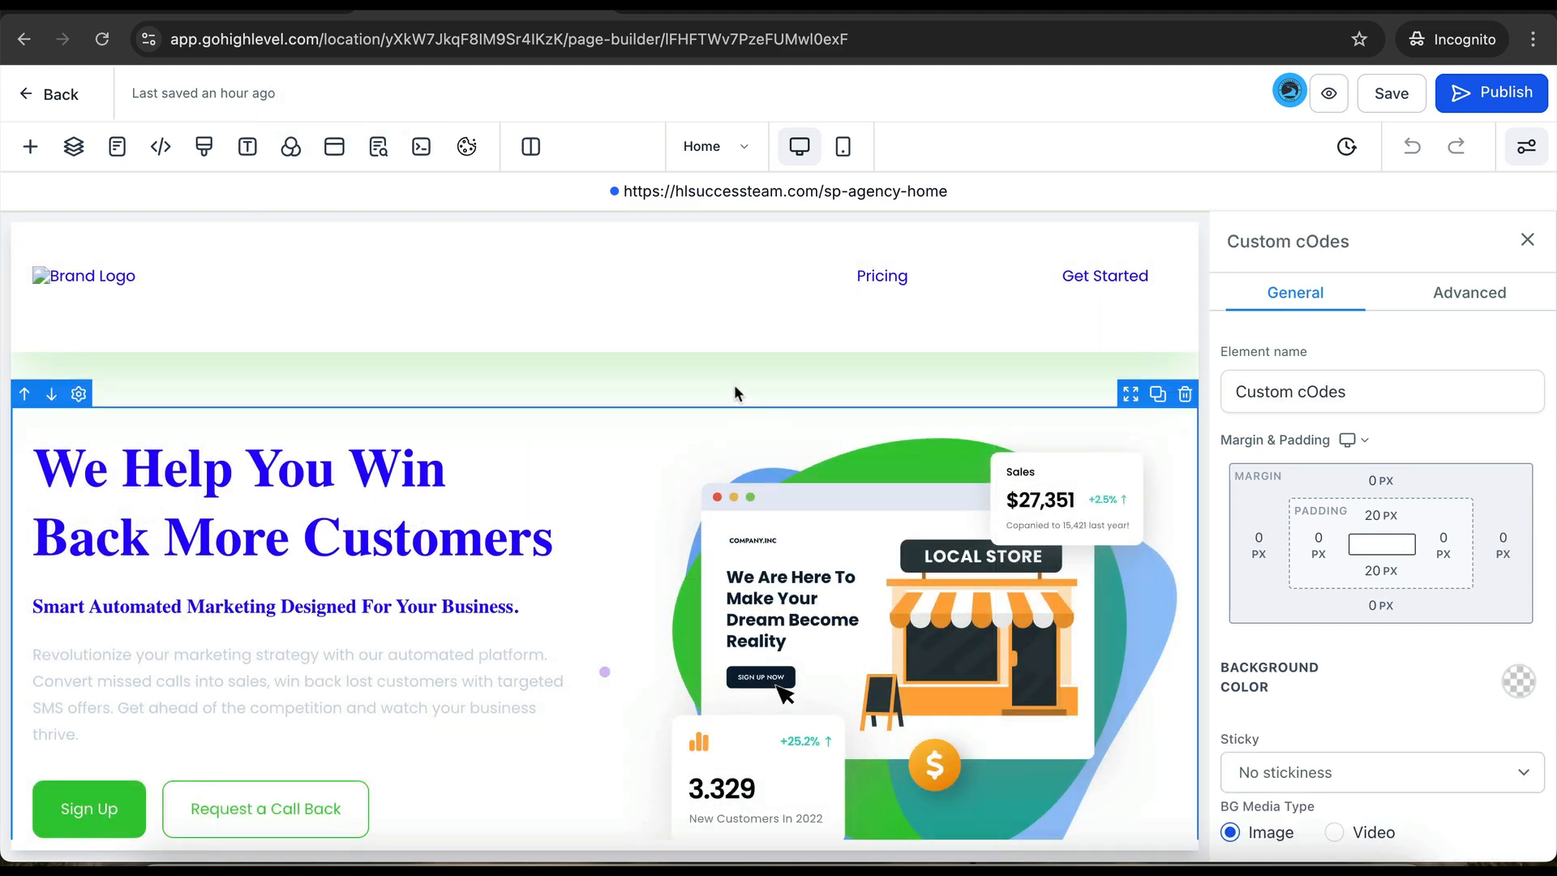
click(68, 96)
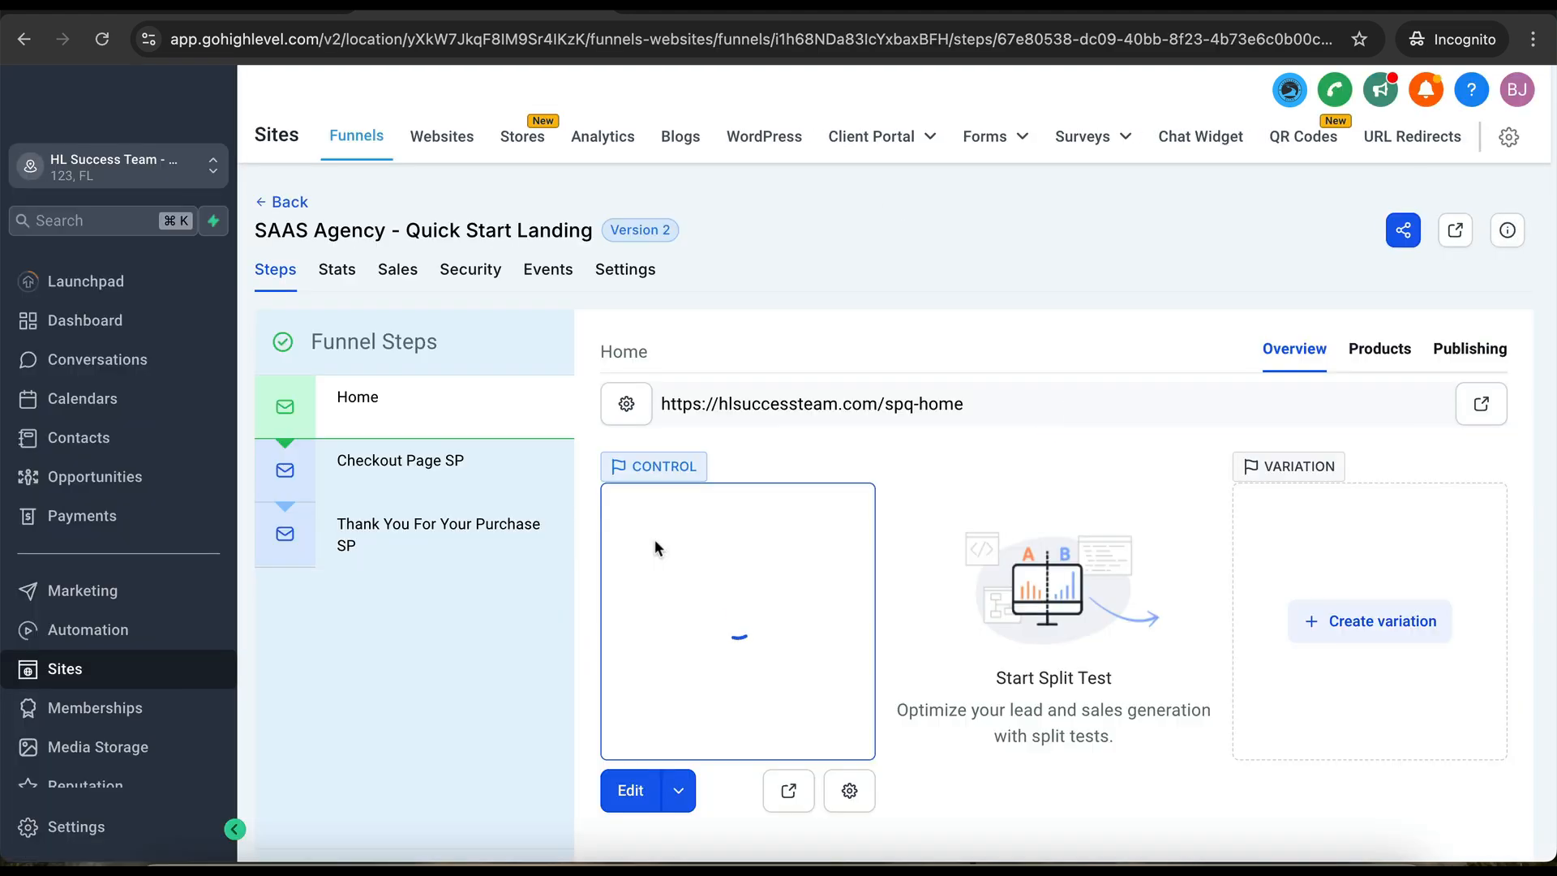
- Turn on Product Description and Pricing Information in Checkout Page SP's Two Step Order form
click(425, 465)
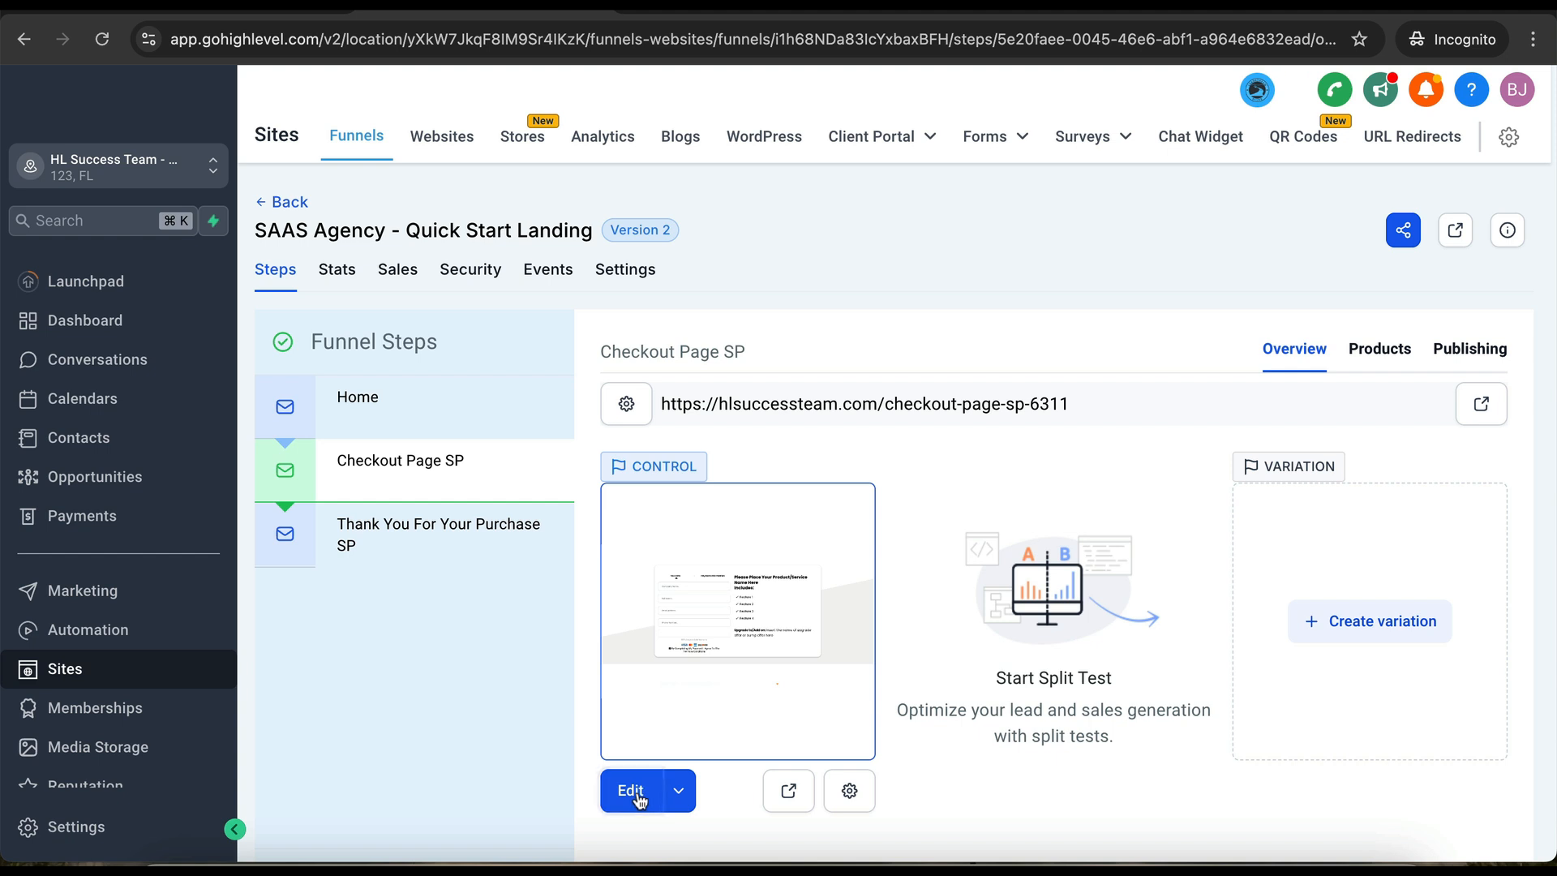
click(635, 797)
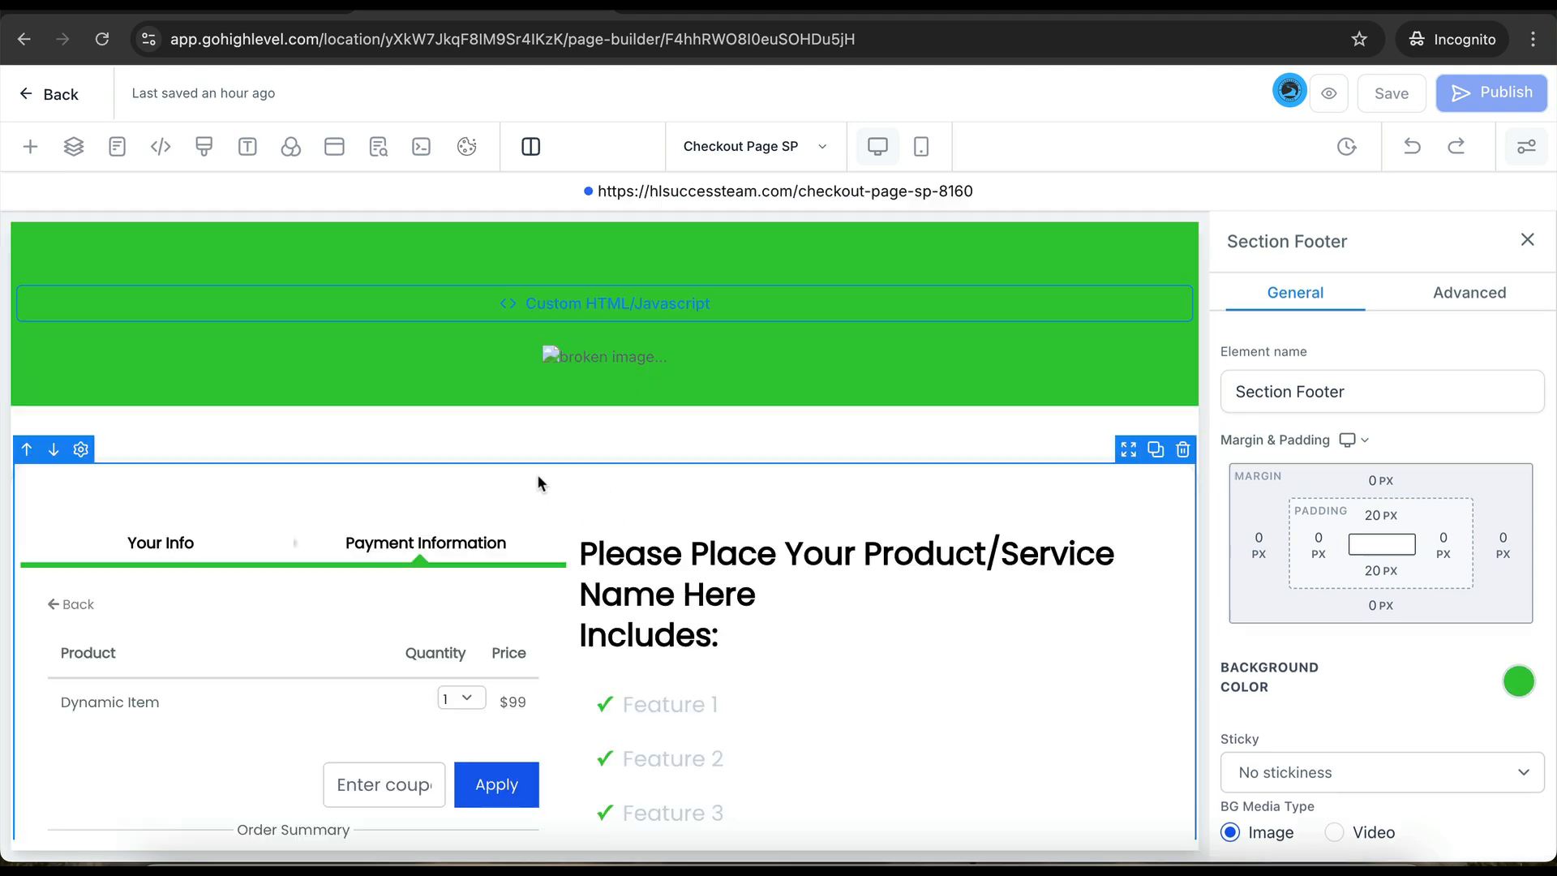
scroll(487, 519, down, 3)
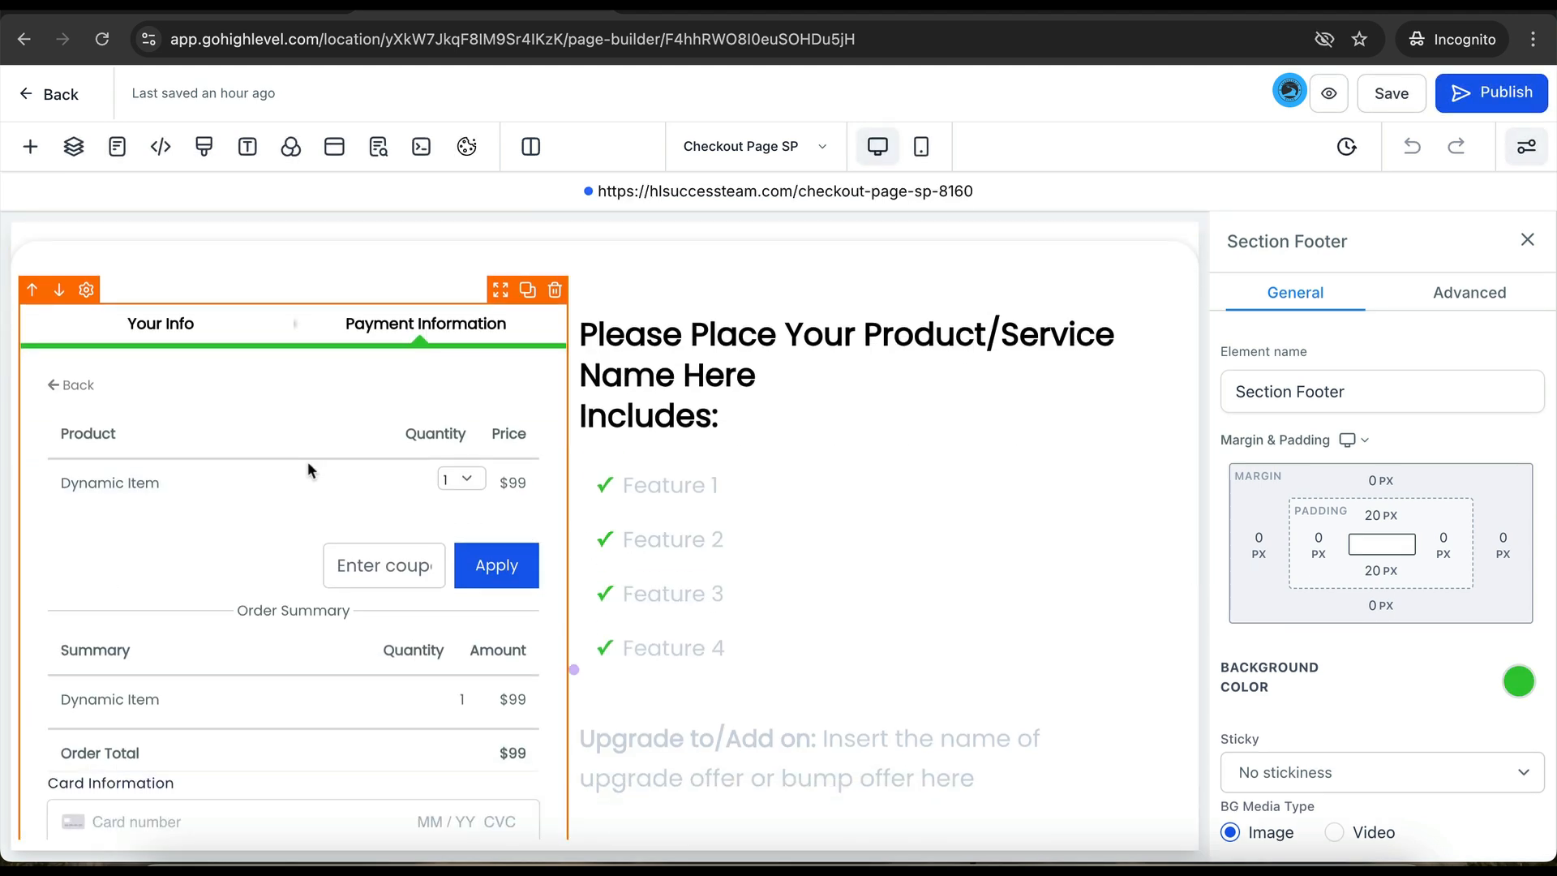
click(336, 406)
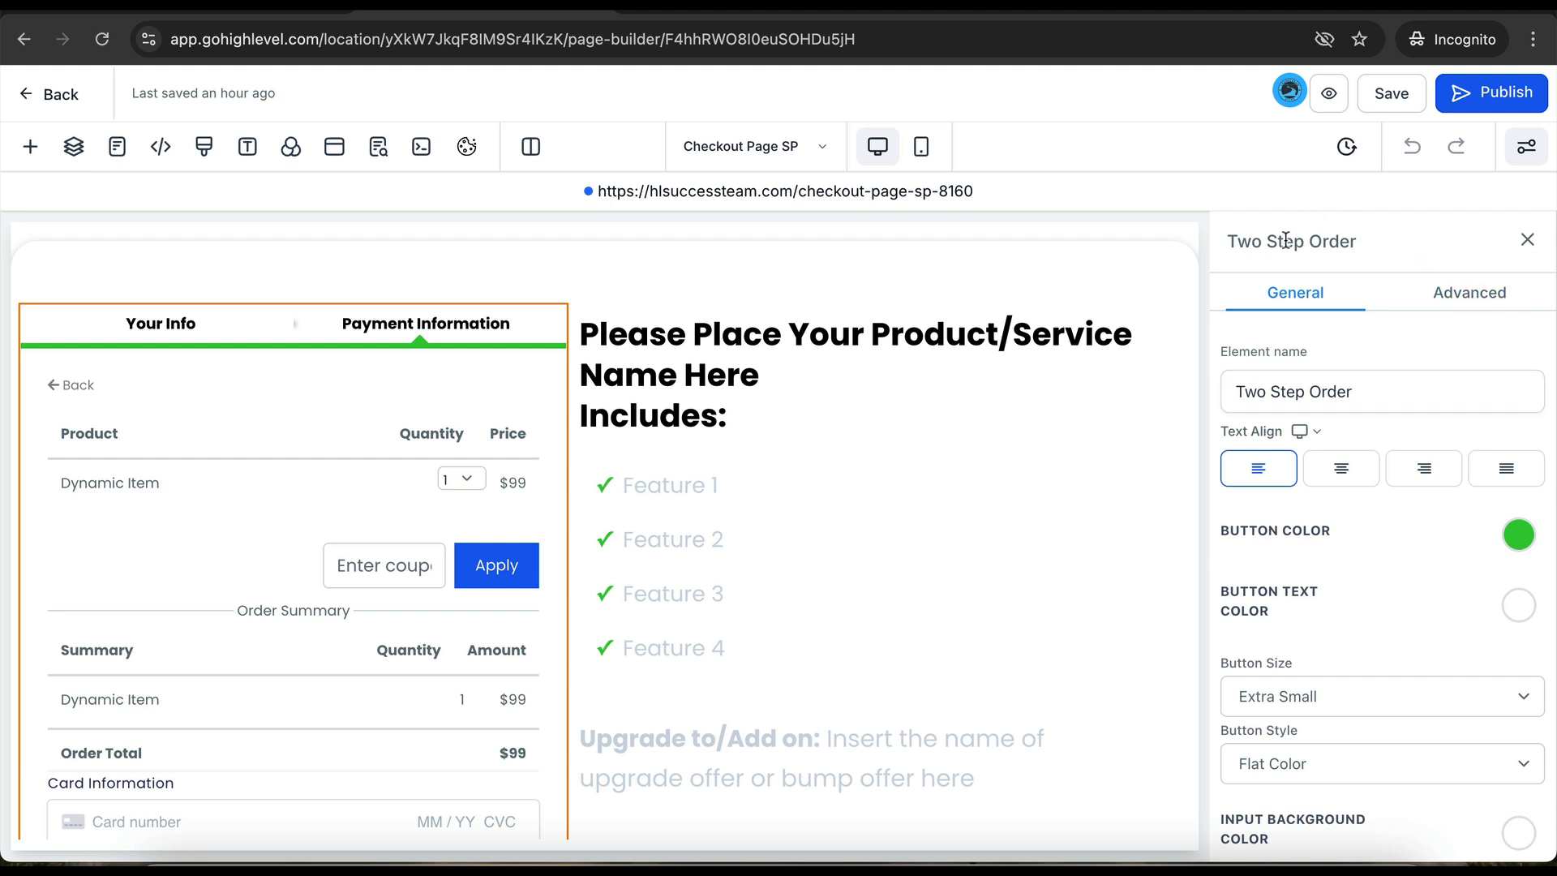
click(1465, 304)
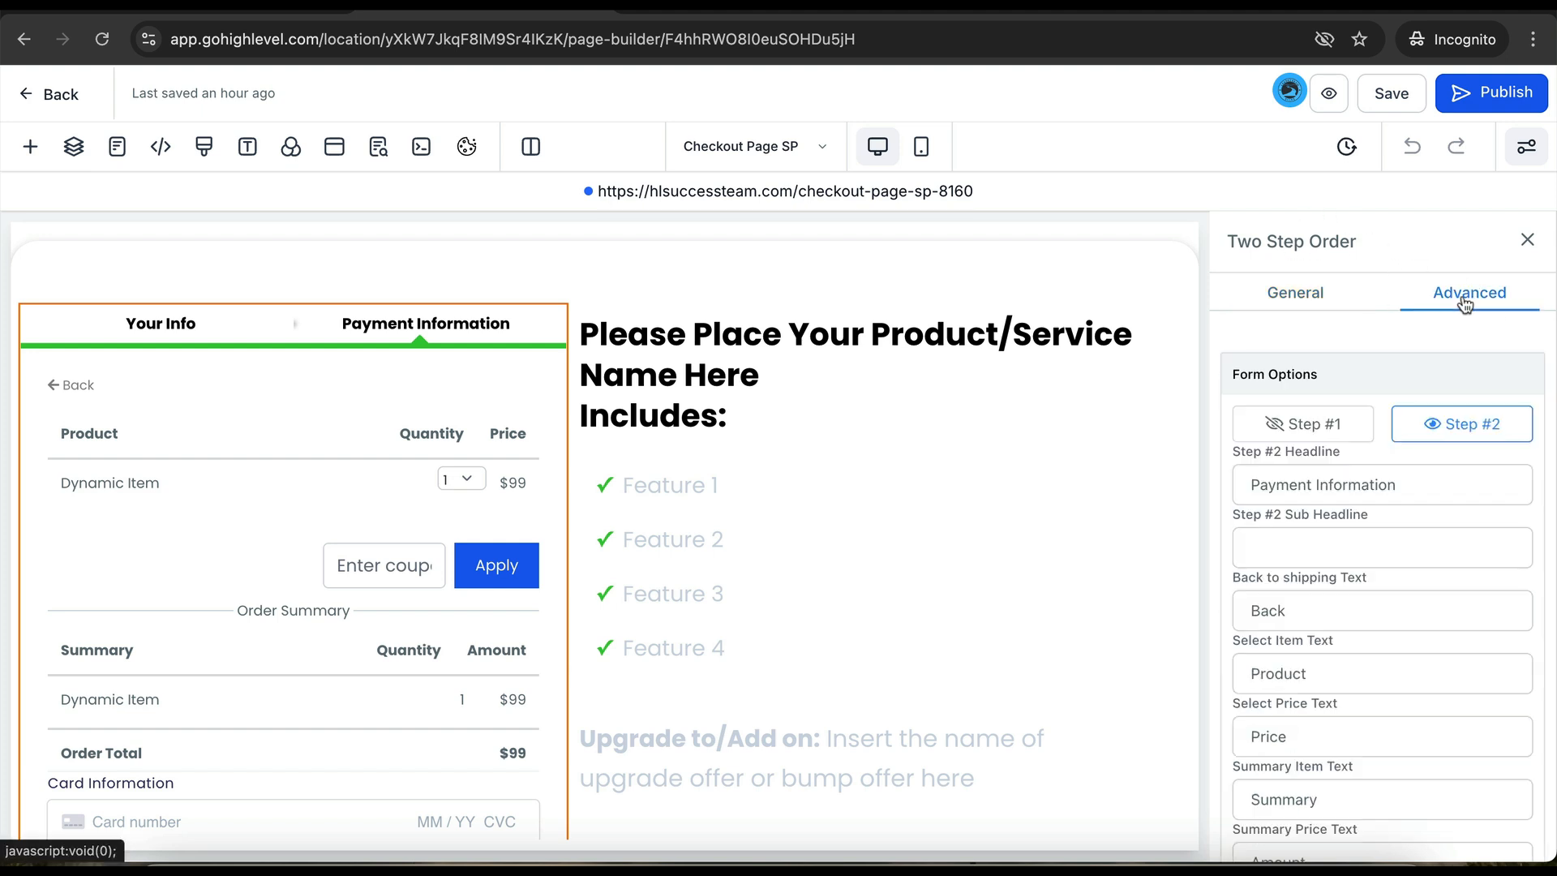
scroll(1379, 567, down, 10)
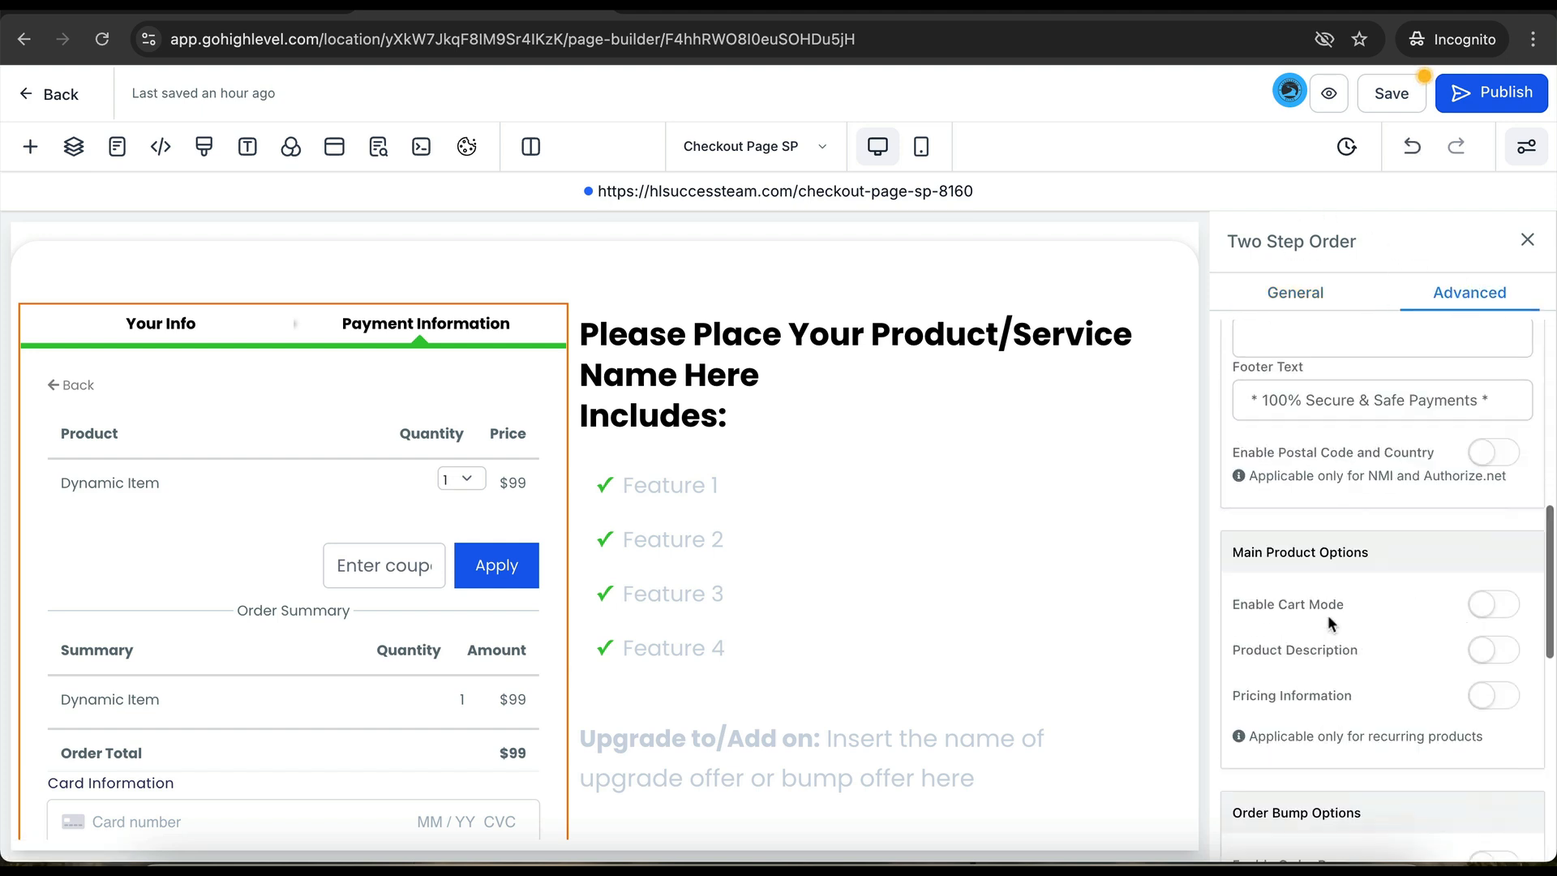
click(1482, 472)
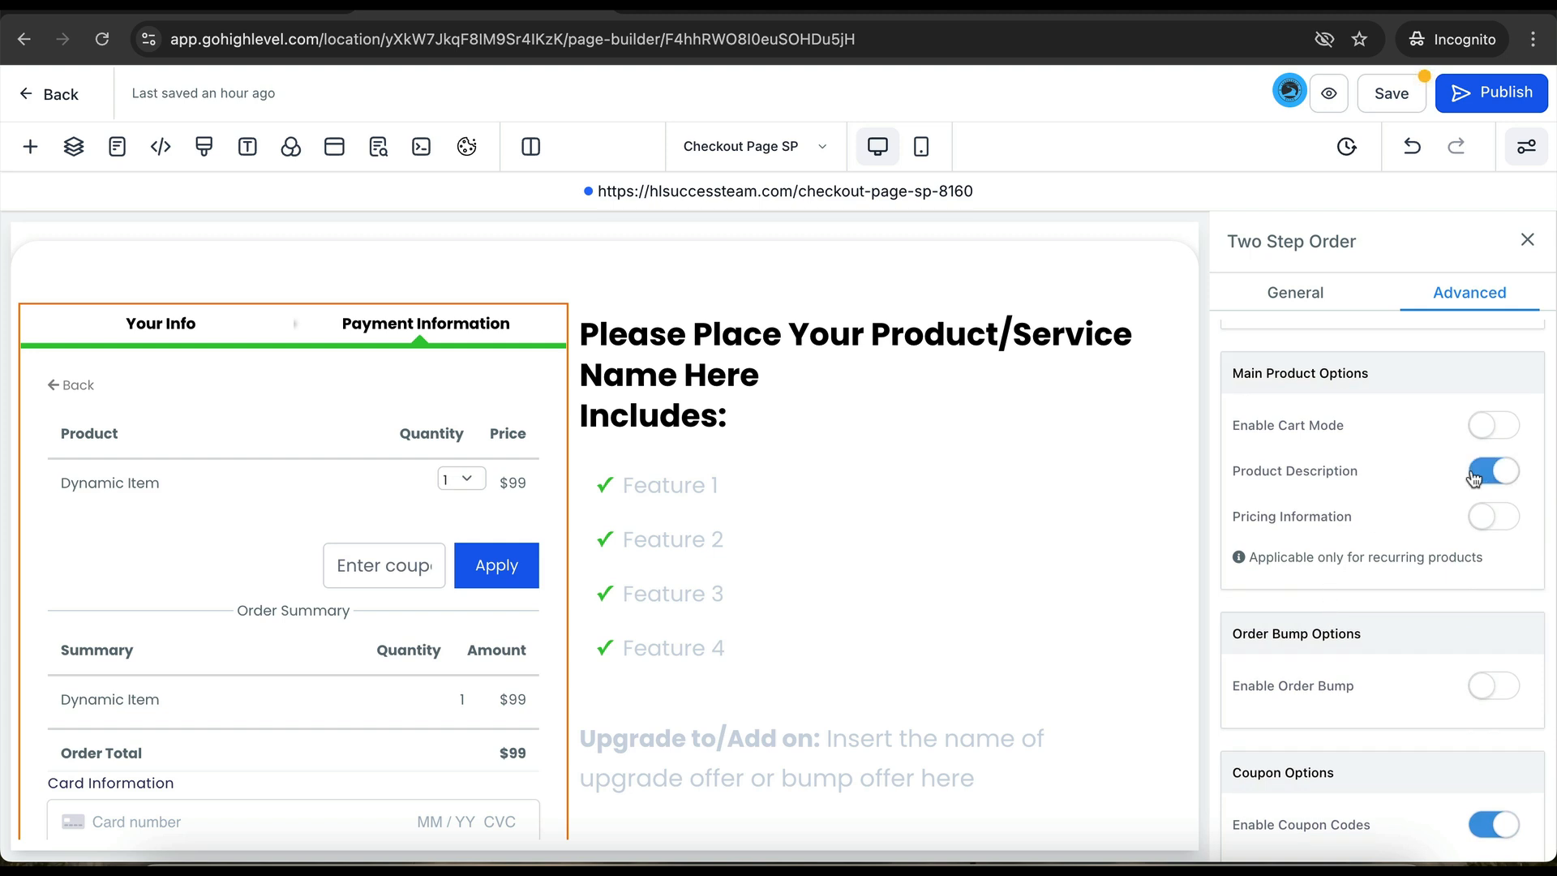
click(1485, 517)
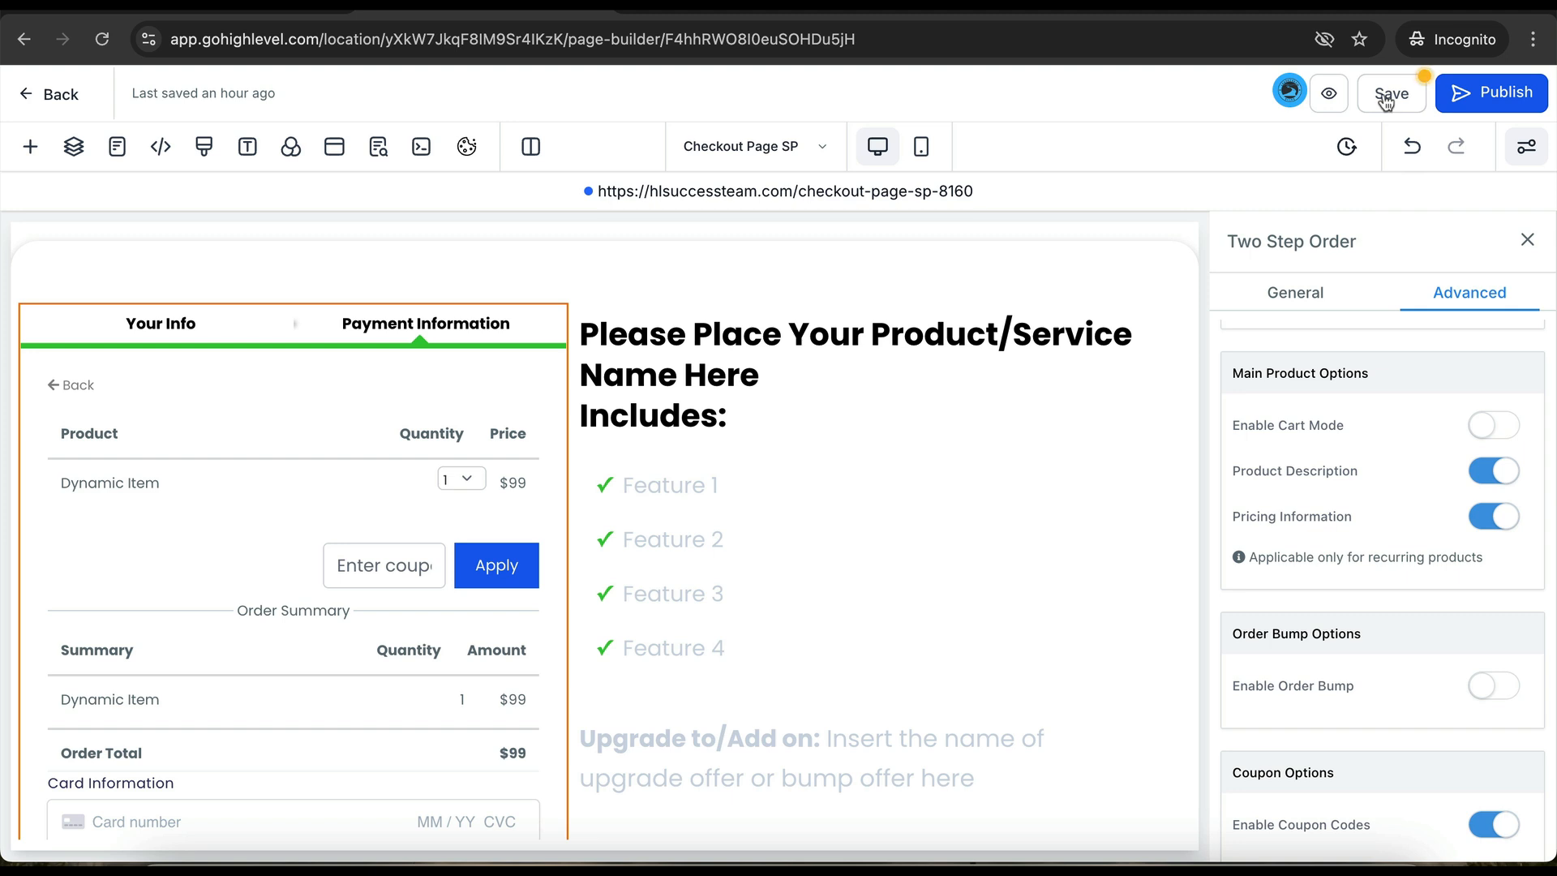
- Save and publish Checkout Page SP, then return to the funnel's steps
click(1386, 100)
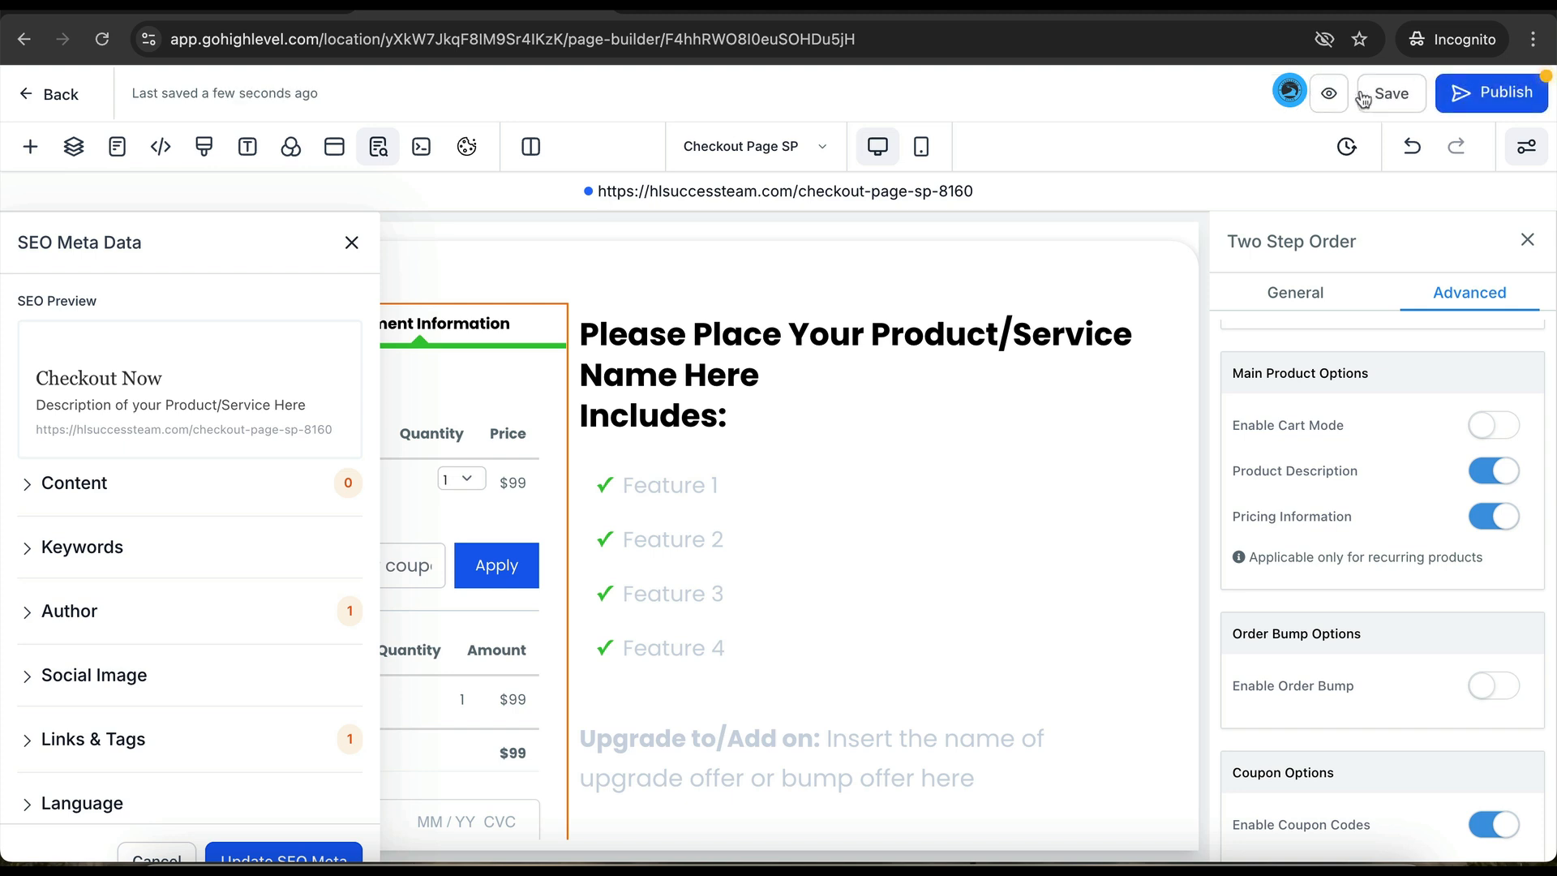
click(1501, 105)
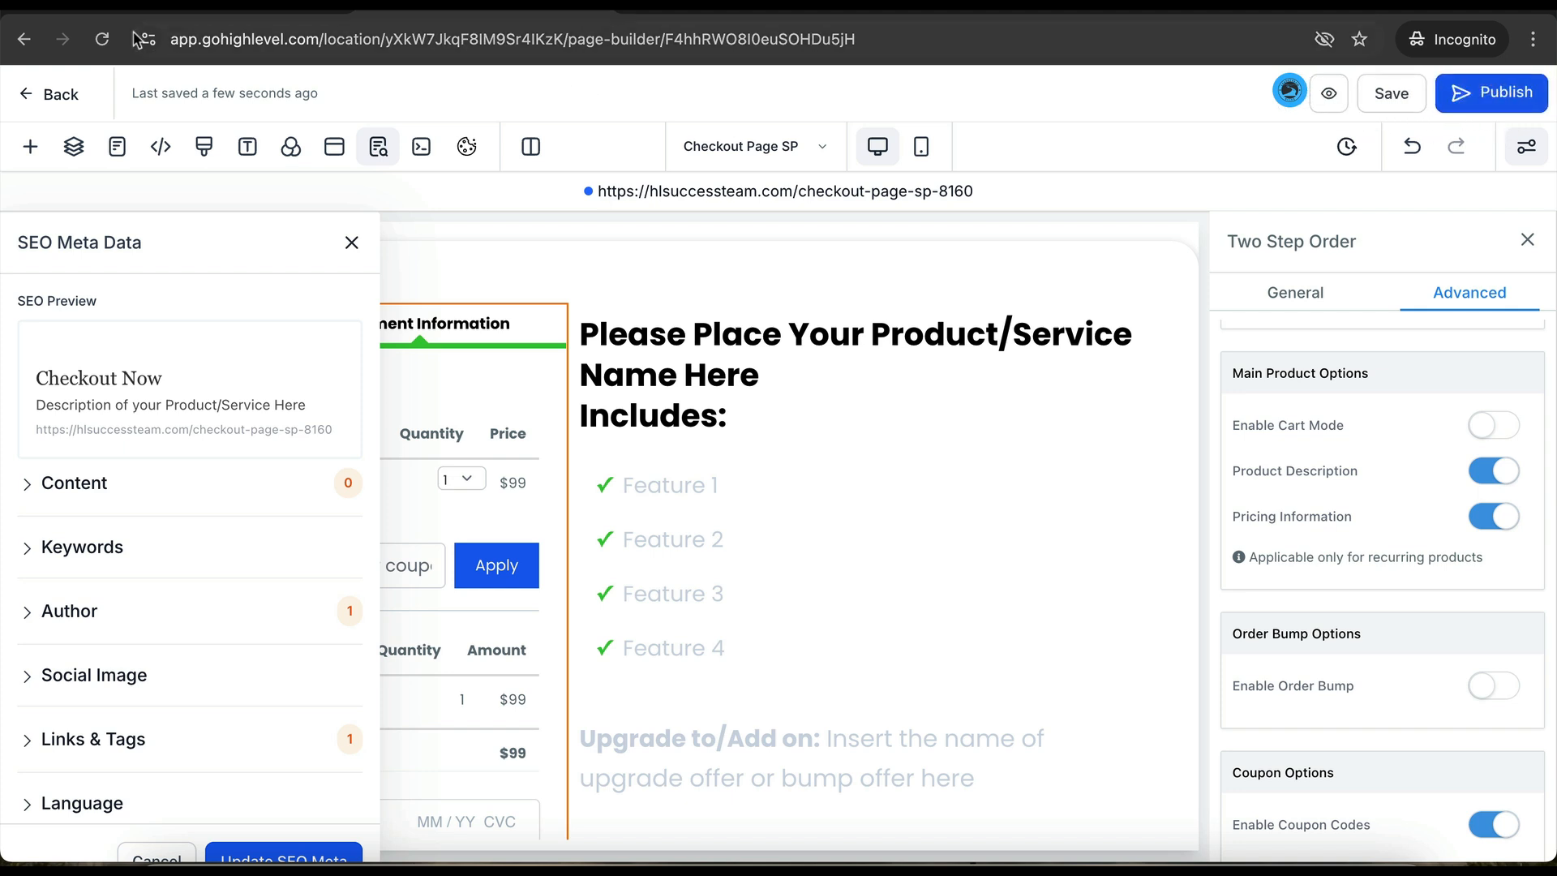
click(61, 96)
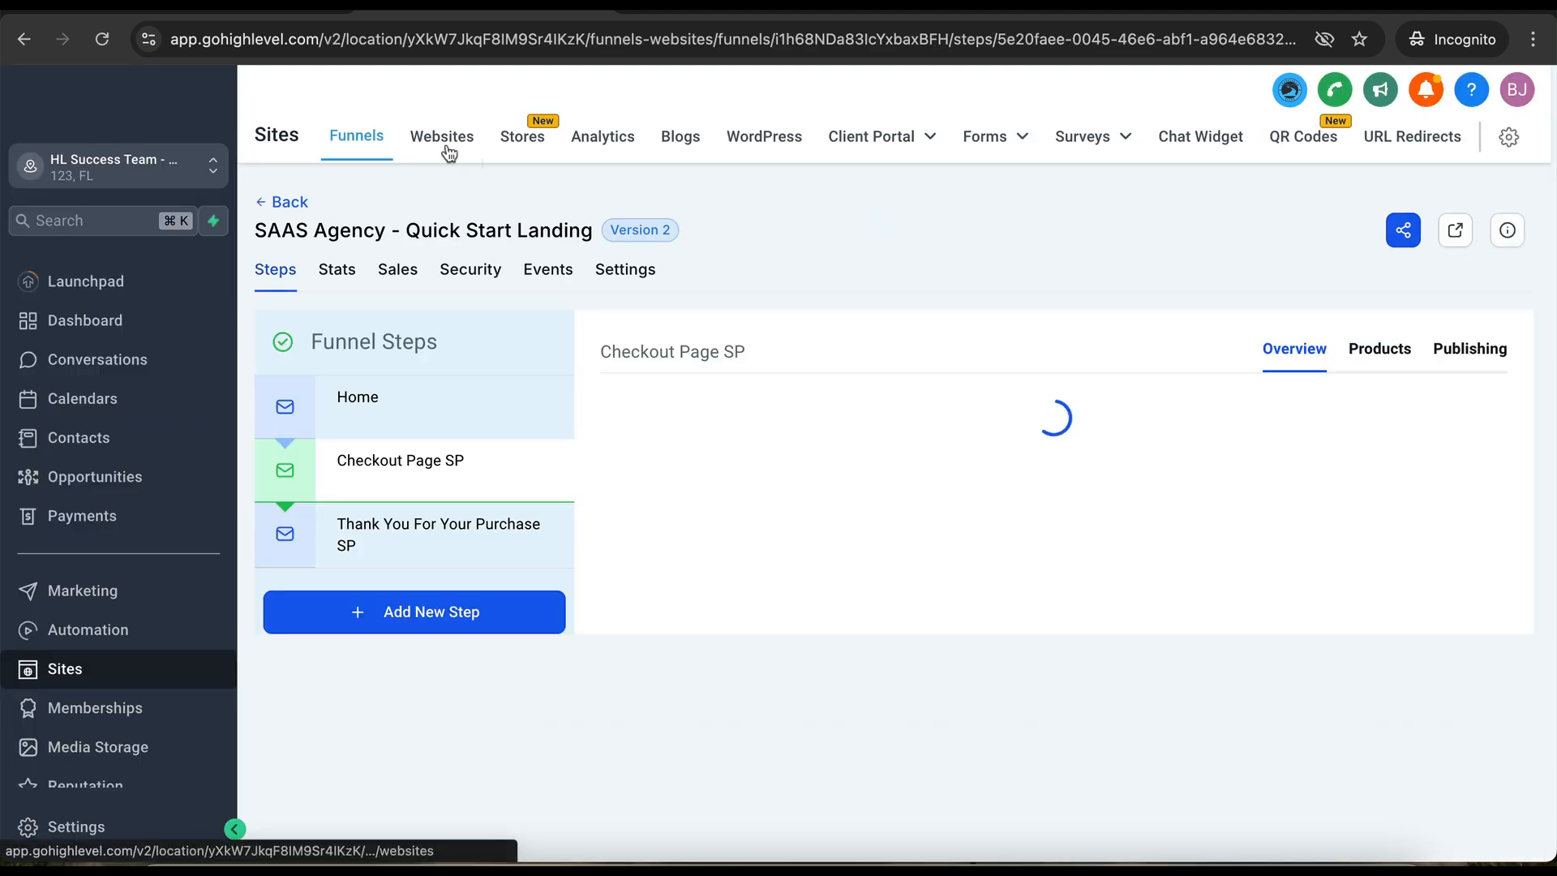
- Open the SaaSPRENEUR Website's Home page in the Payment Automations websites folder for editing
click(443, 146)
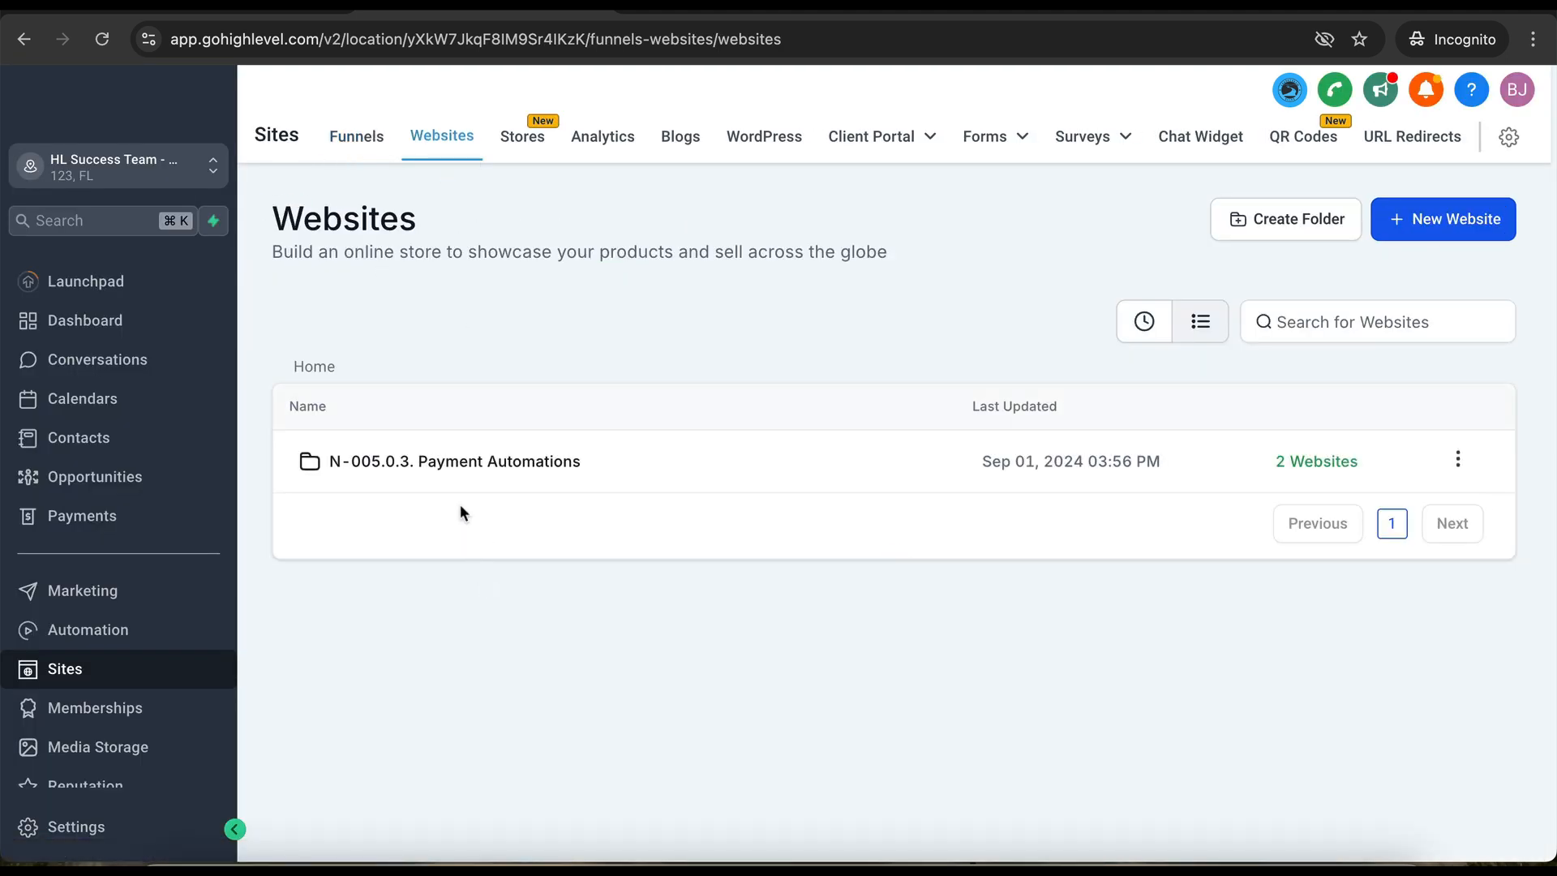
click(448, 462)
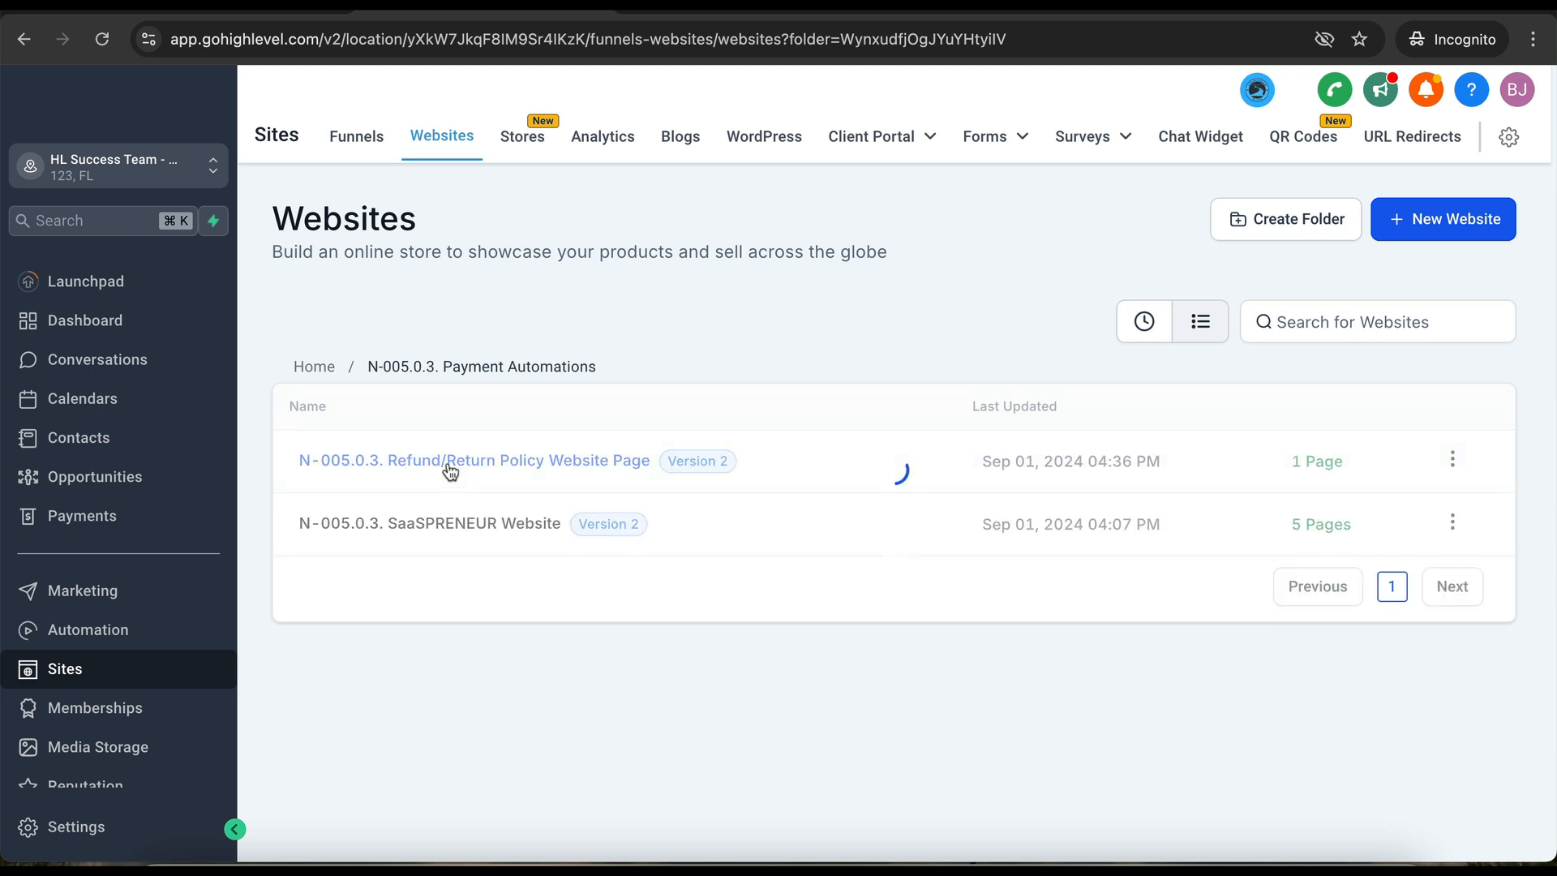
click(416, 521)
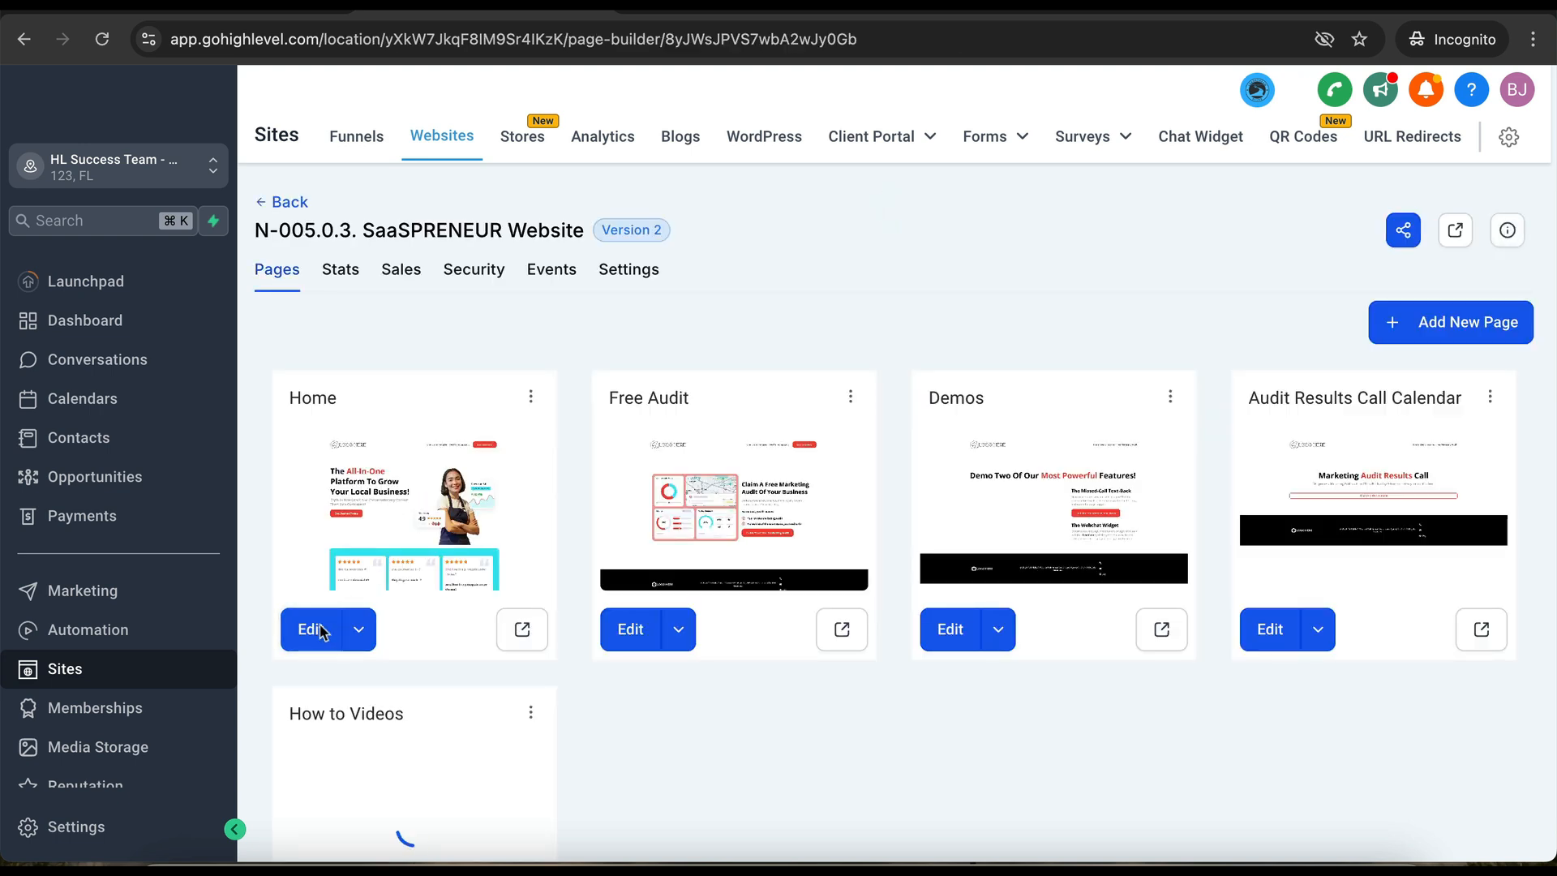
click(311, 630)
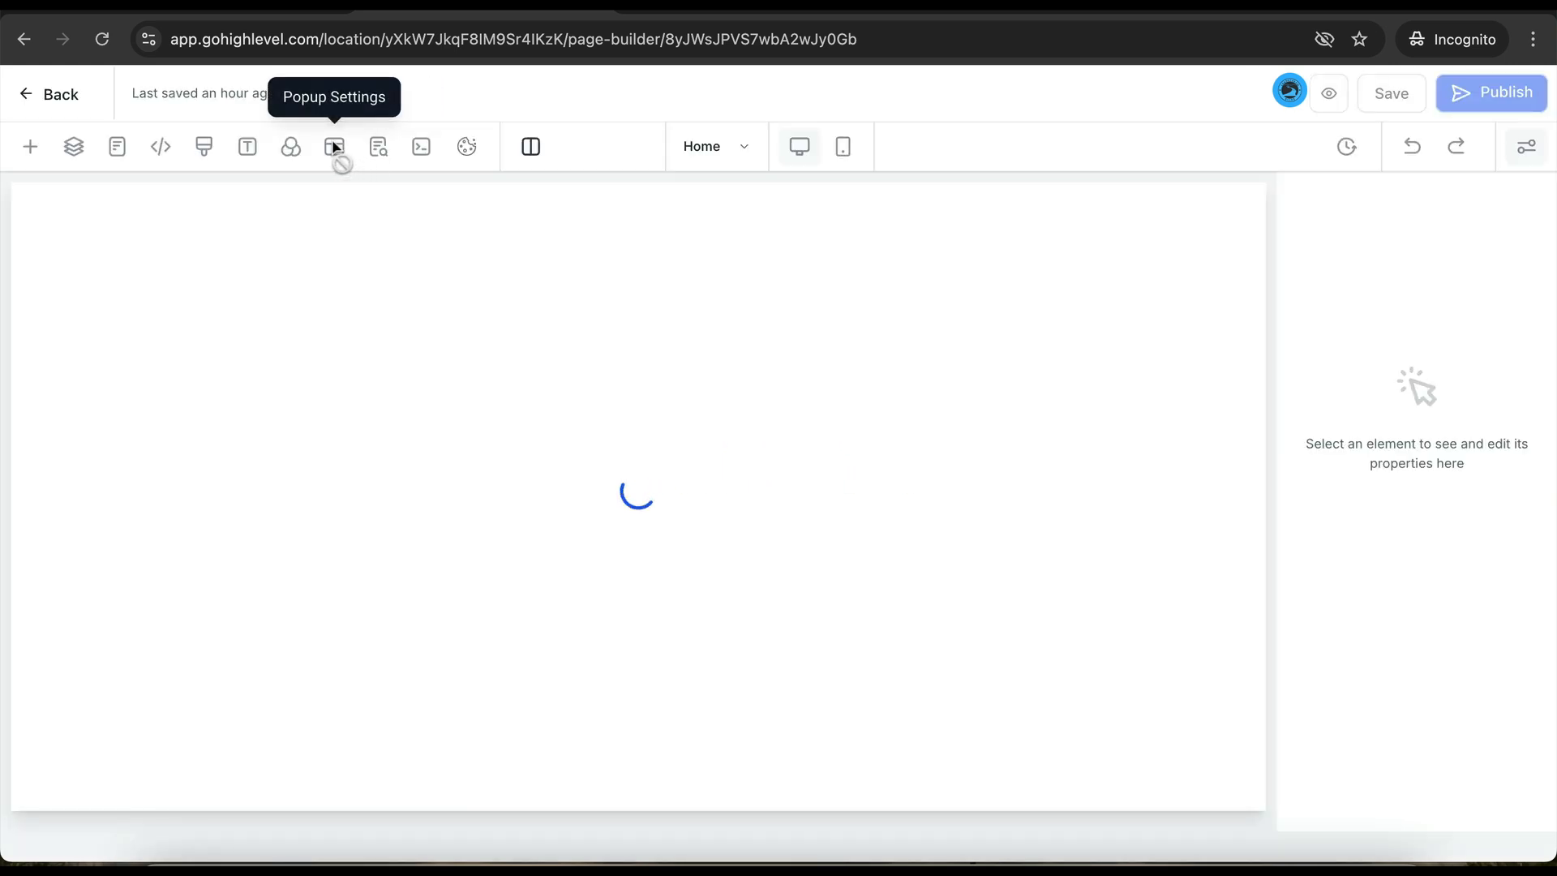
- In the popup's Two Step Order form Step #2, enable Product Description and toggle Cart Mode
click(334, 146)
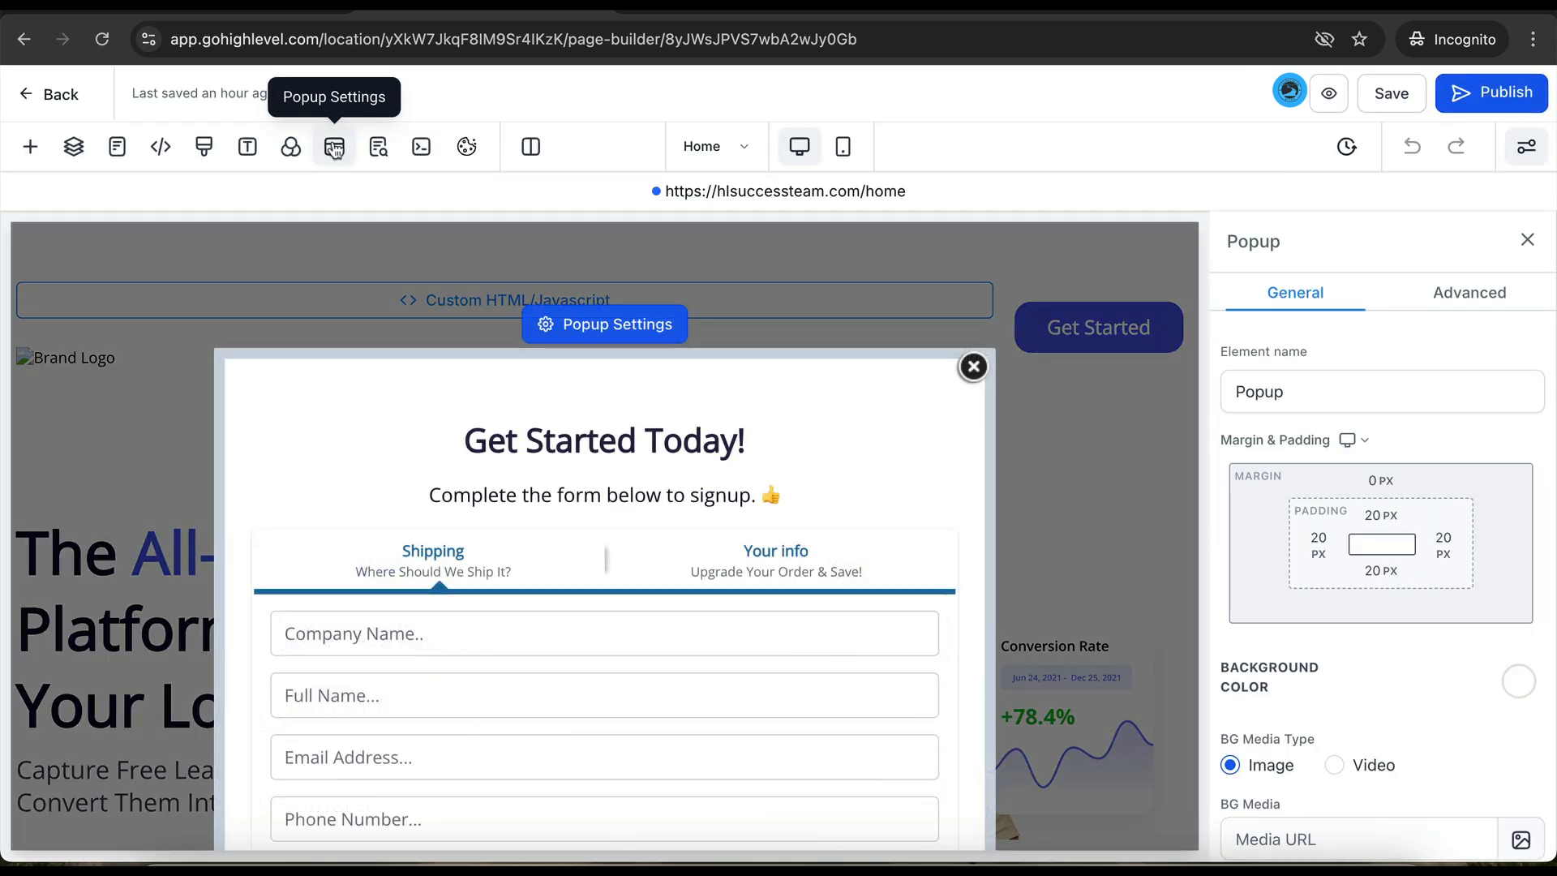
scroll(601, 535, down, 3)
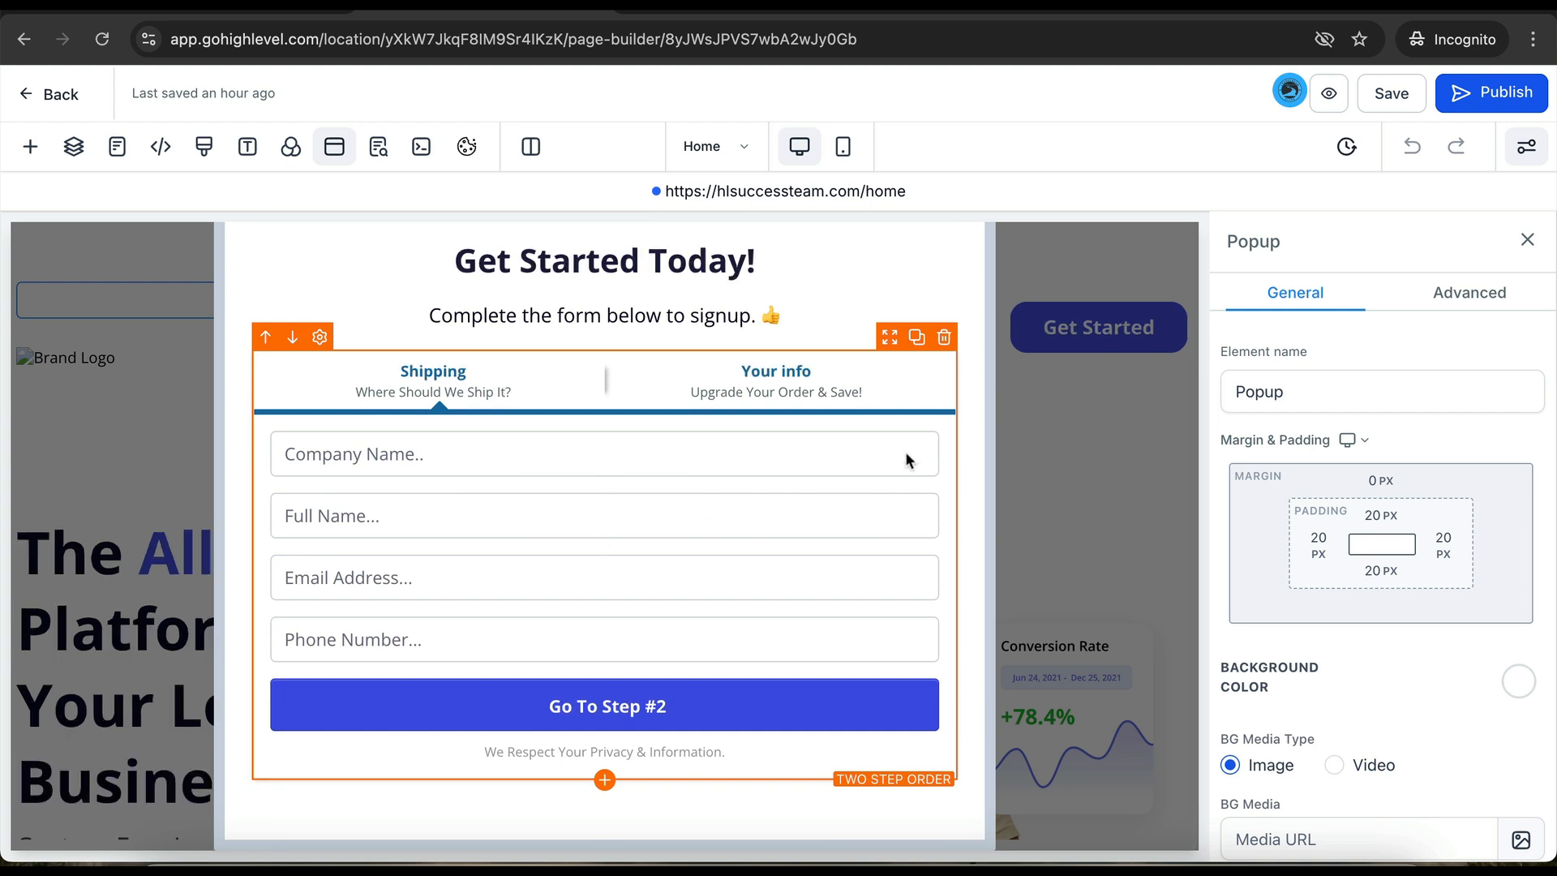
click(886, 402)
click(1495, 298)
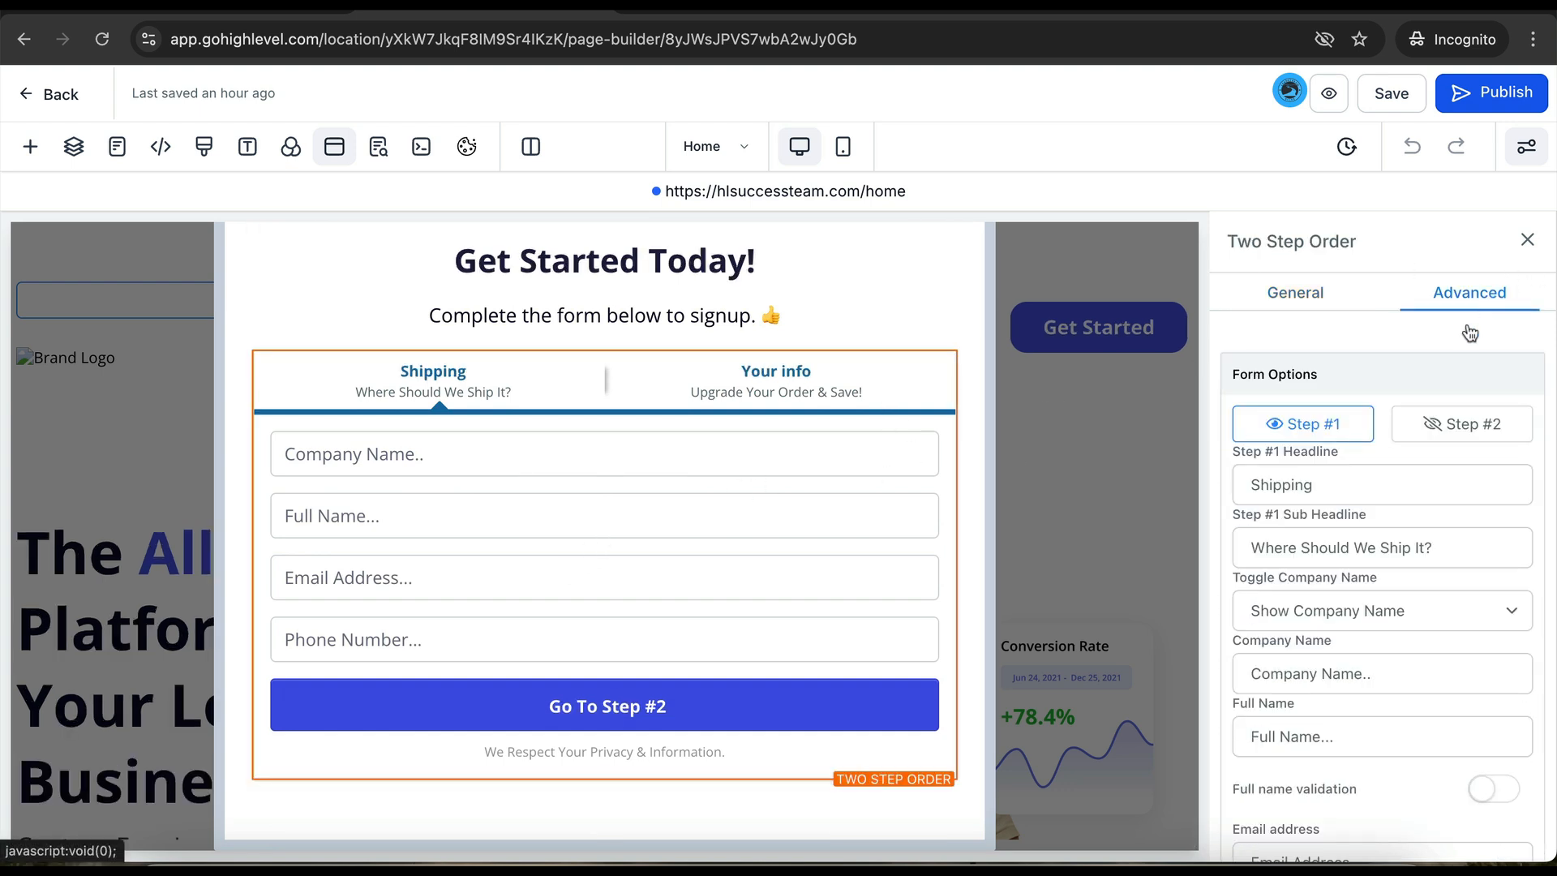
click(1483, 422)
scroll(1418, 522, down, 3)
scroll(1417, 521, down, 5)
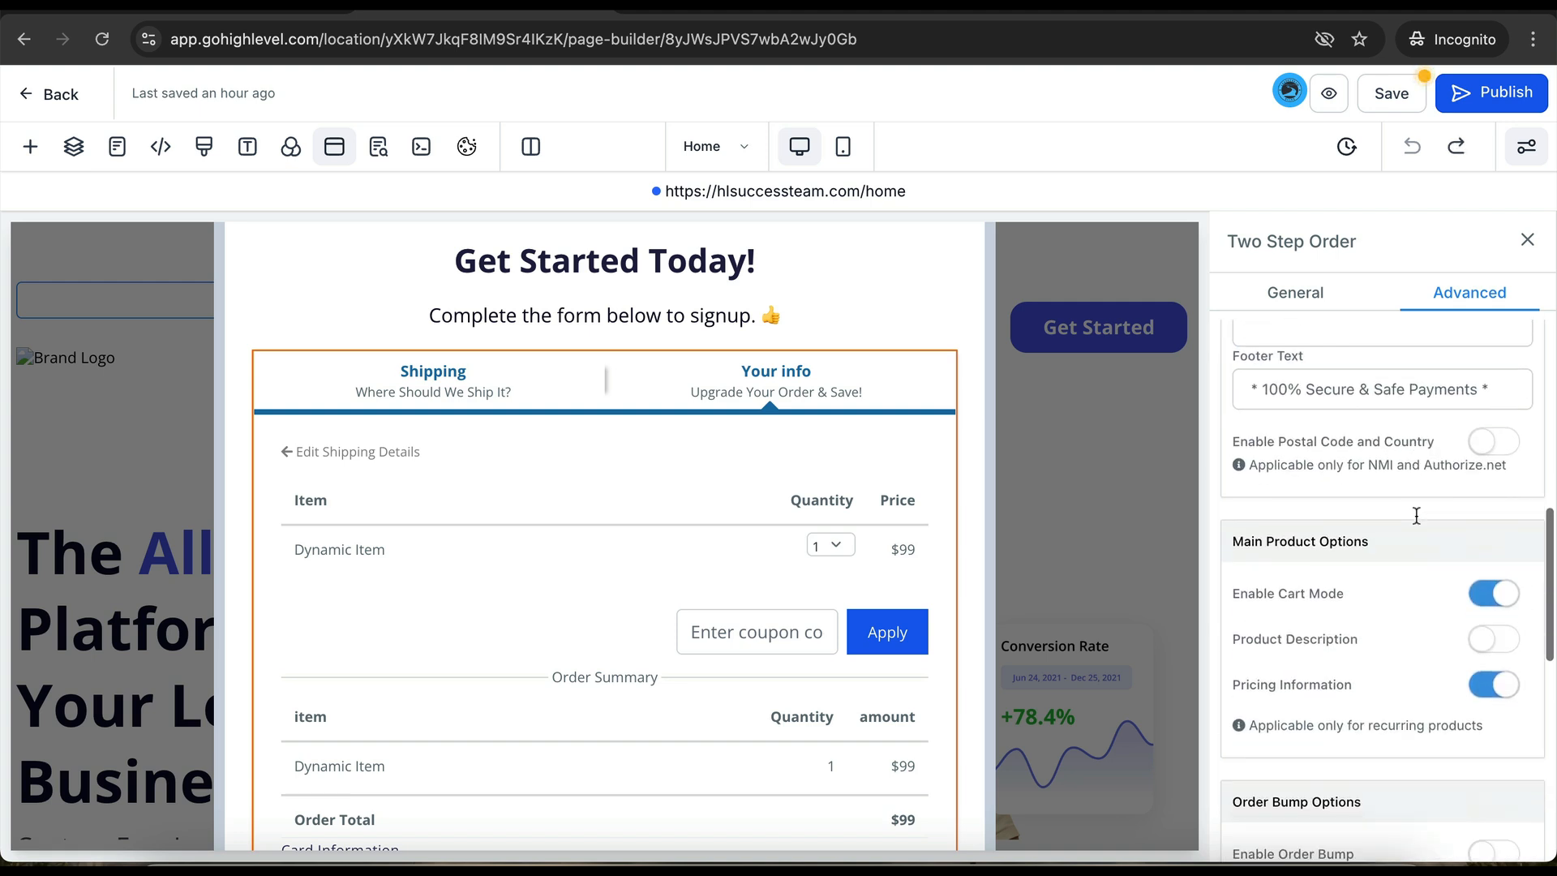
click(1483, 583)
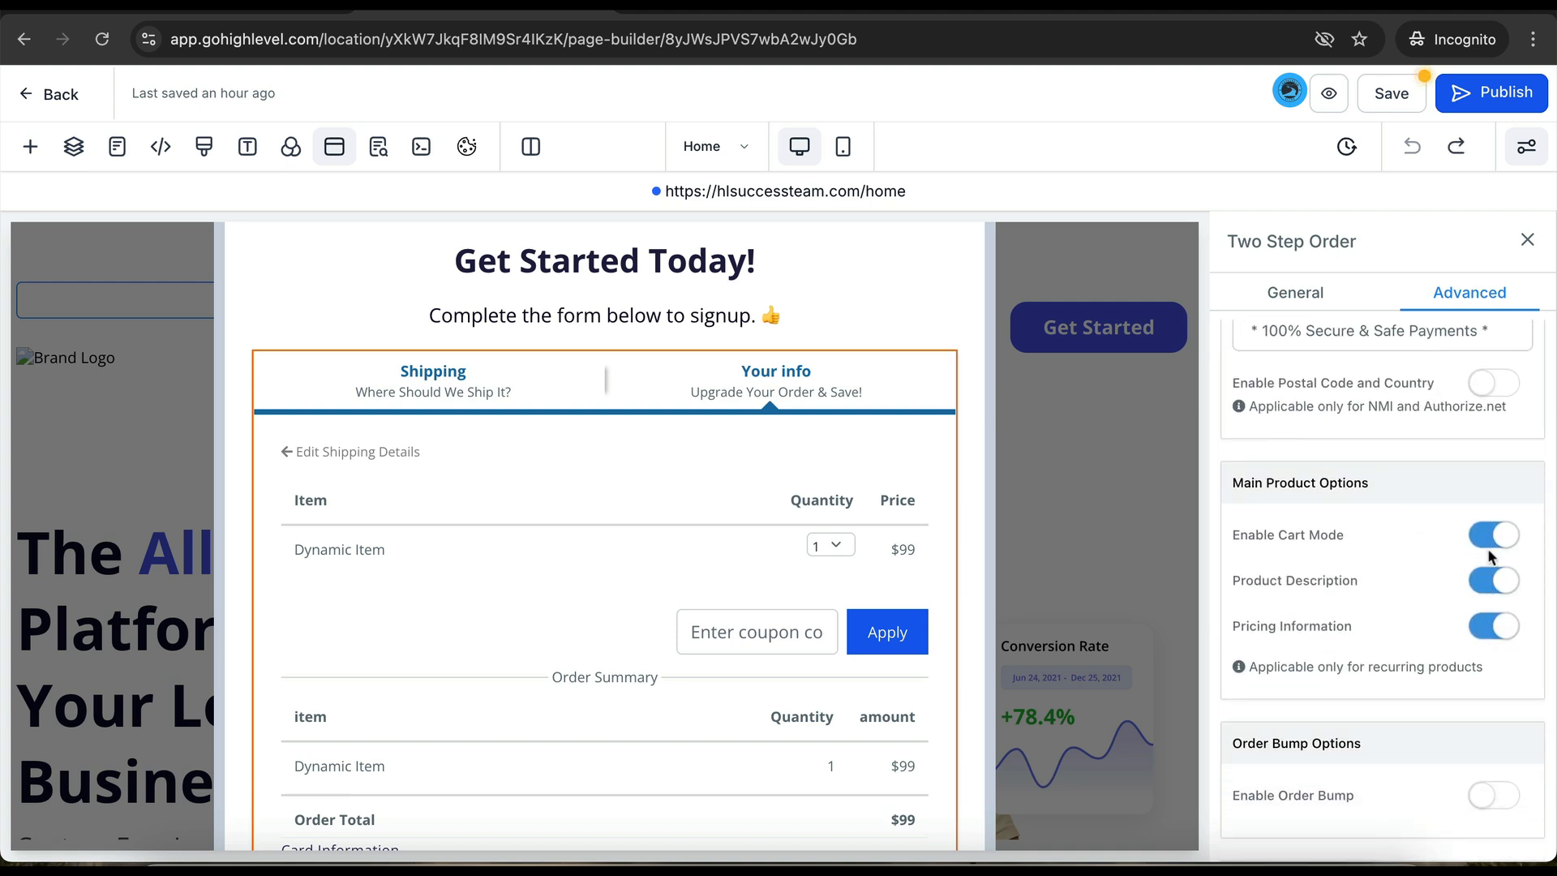
click(1494, 537)
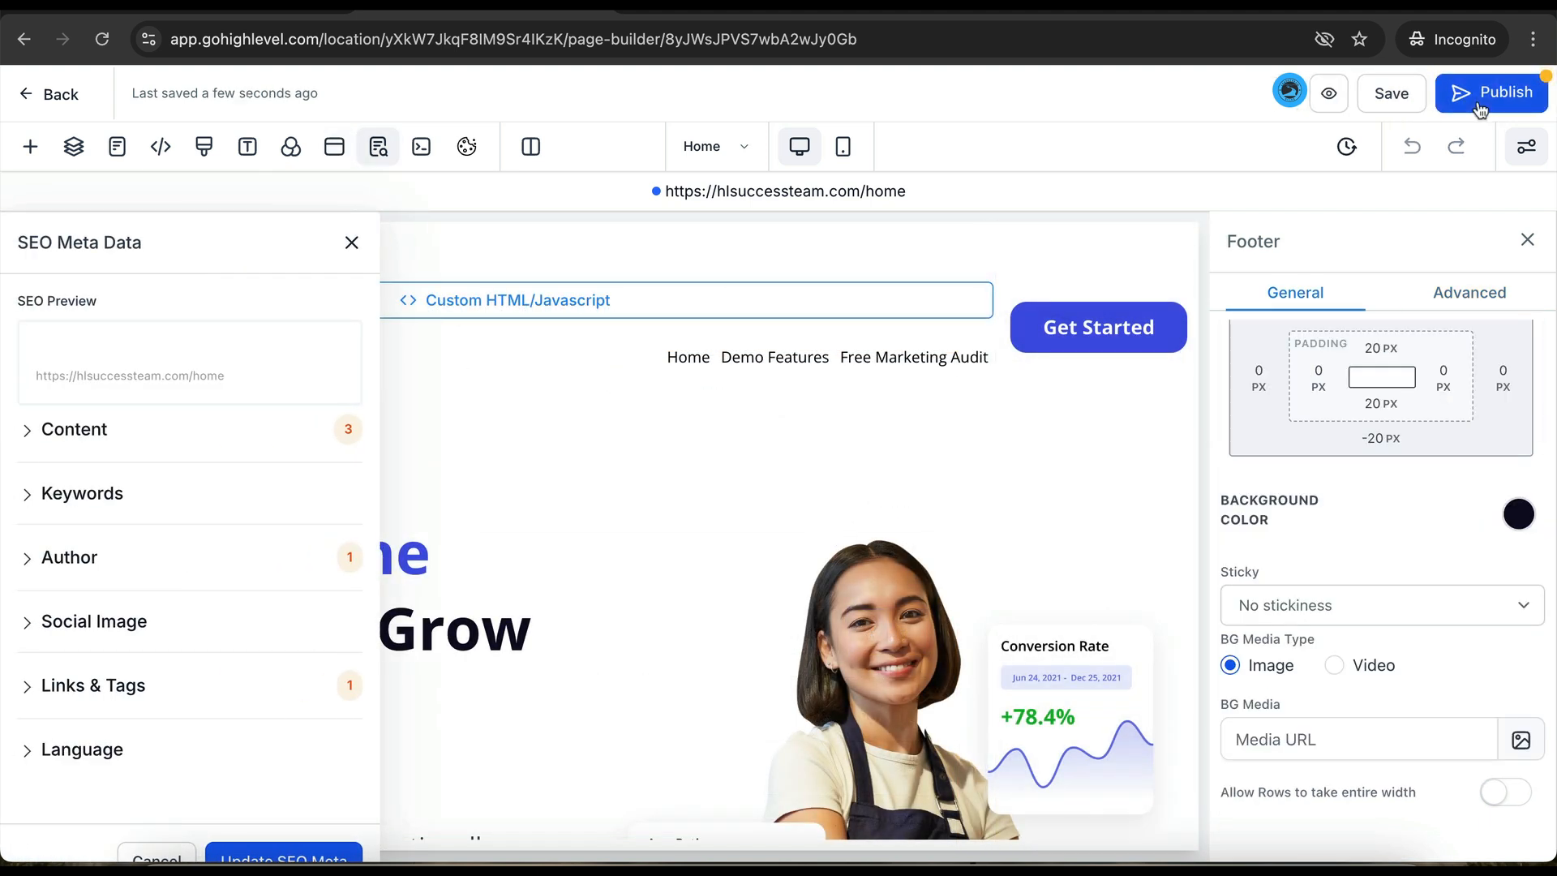
- Publish the Home page and dismiss the SEO Meta Data panel
click(1478, 106)
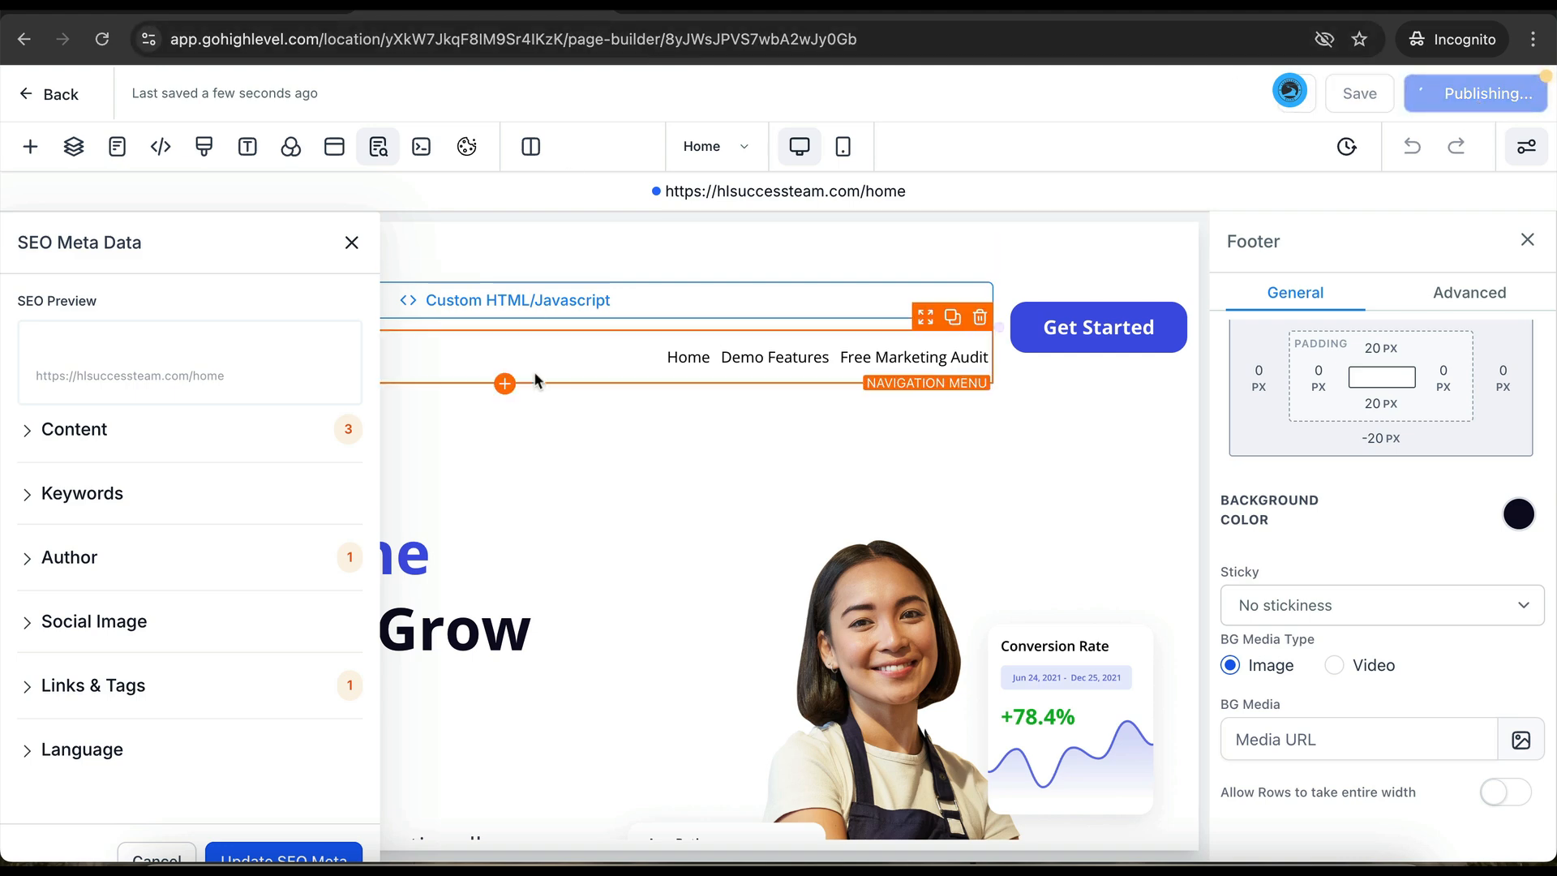
click(352, 245)
scroll(338, 591, down, 4)
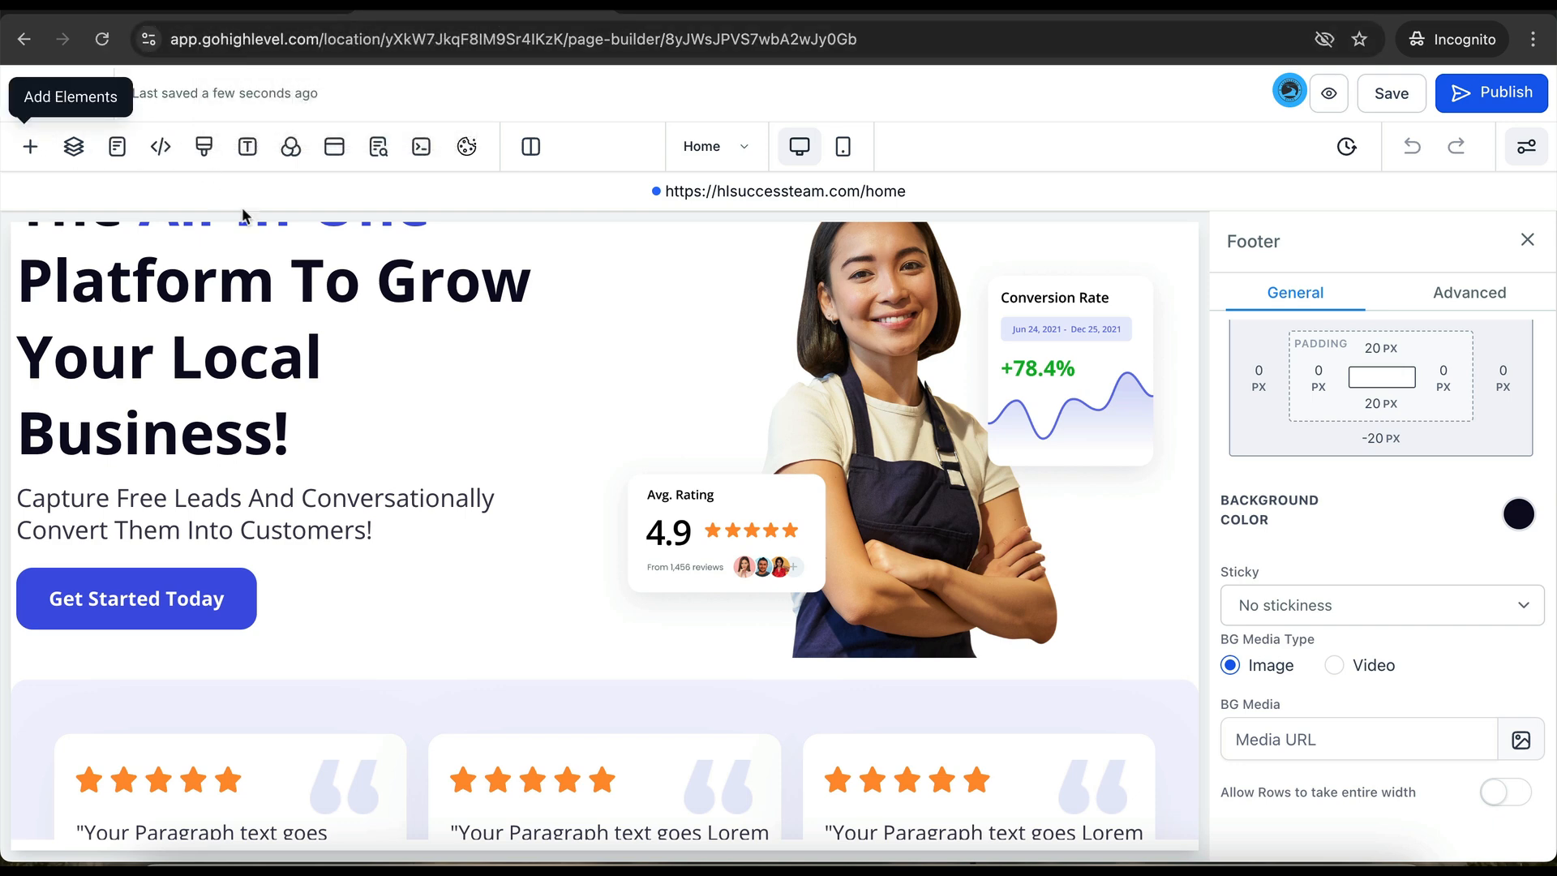
scroll(514, 610, down, 3)
scroll(516, 618, down, 5)
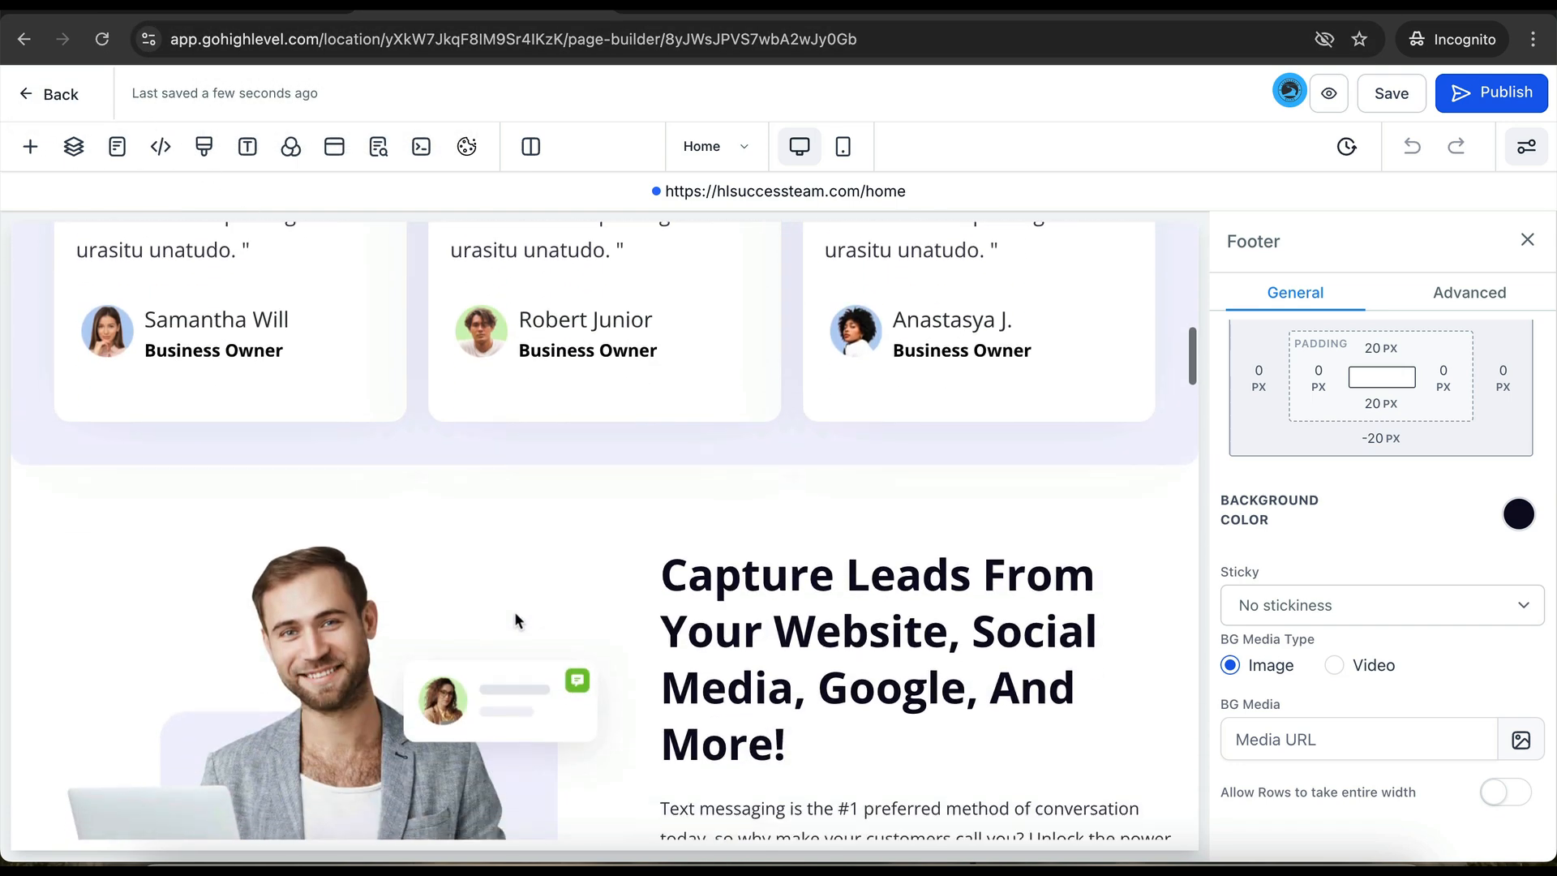
scroll(516, 618, up, 12)
scroll(516, 618, down, 8)
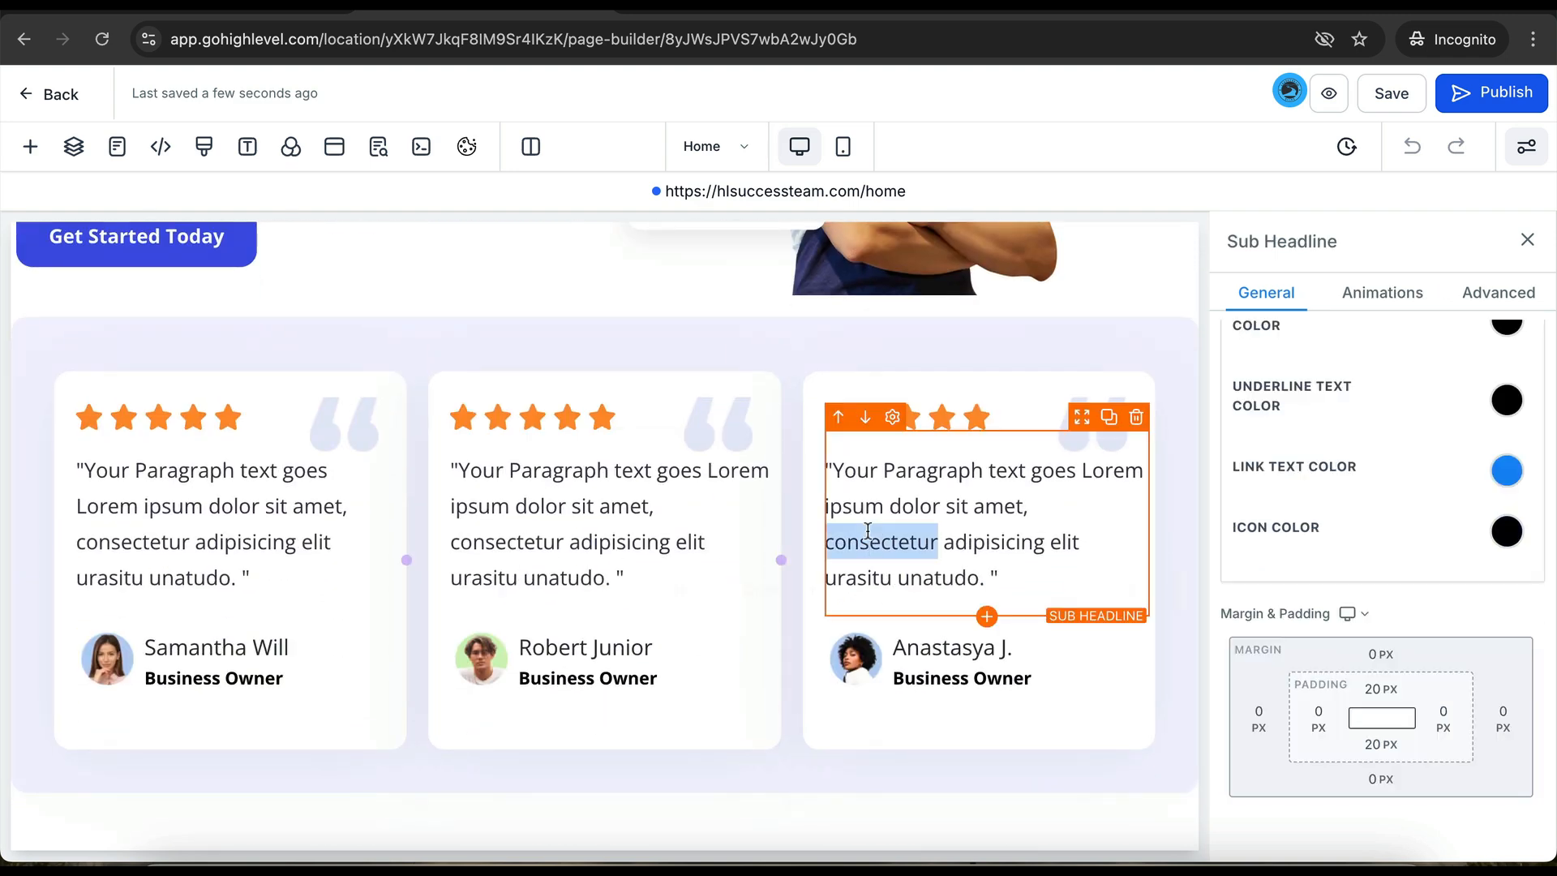
- Review the testimonial texts and reviewer names, then leave the page builder
triple_click(867, 542)
double_click(540, 506)
double_click(231, 506)
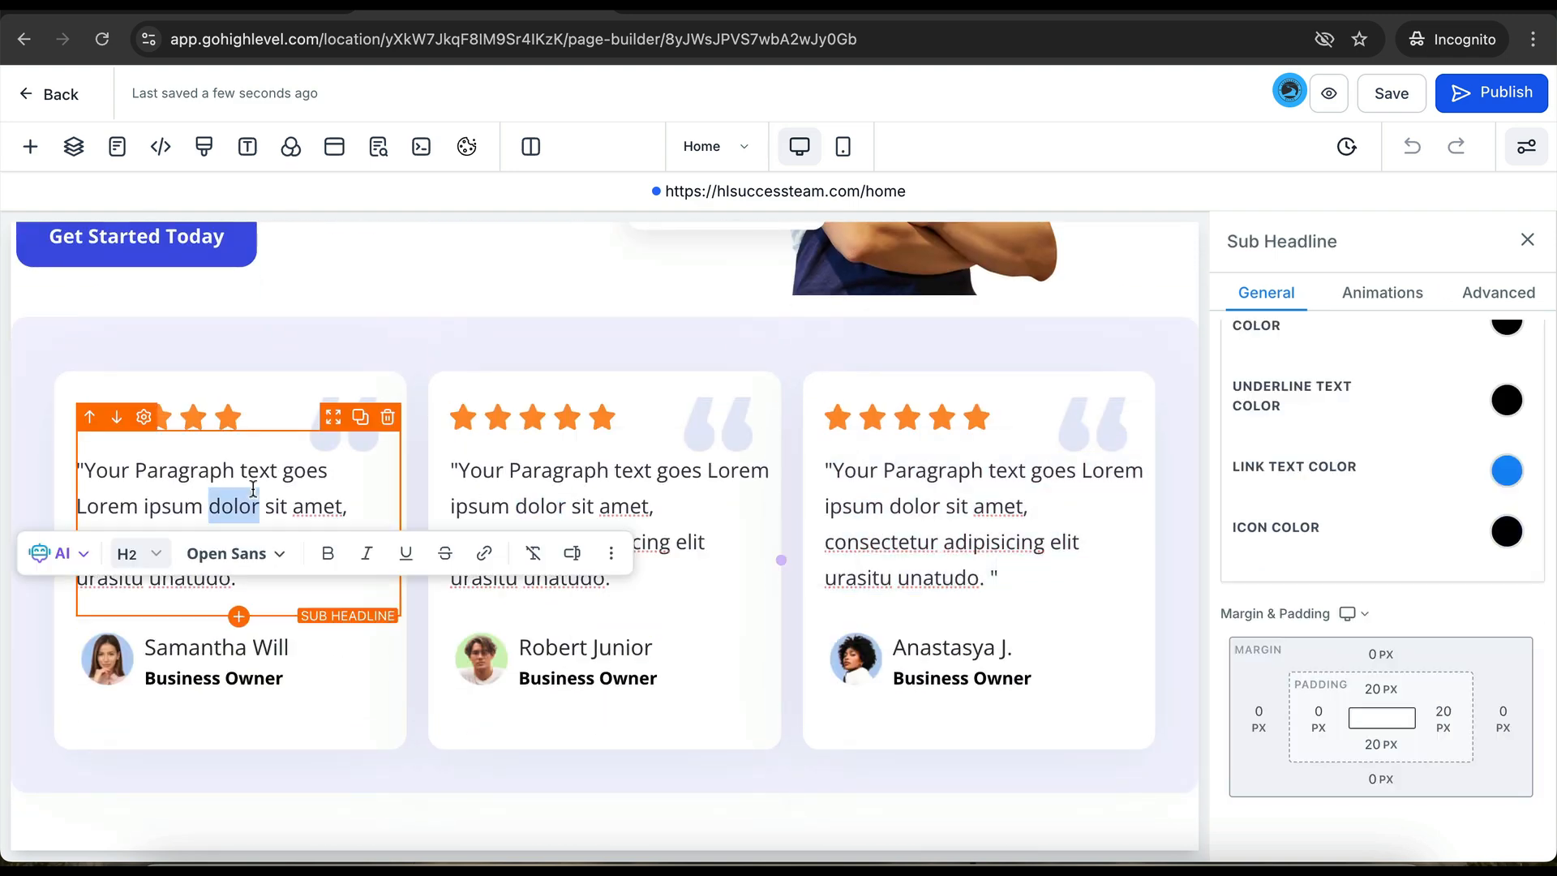
scroll(251, 495, down, 7)
scroll(256, 294, up, 6)
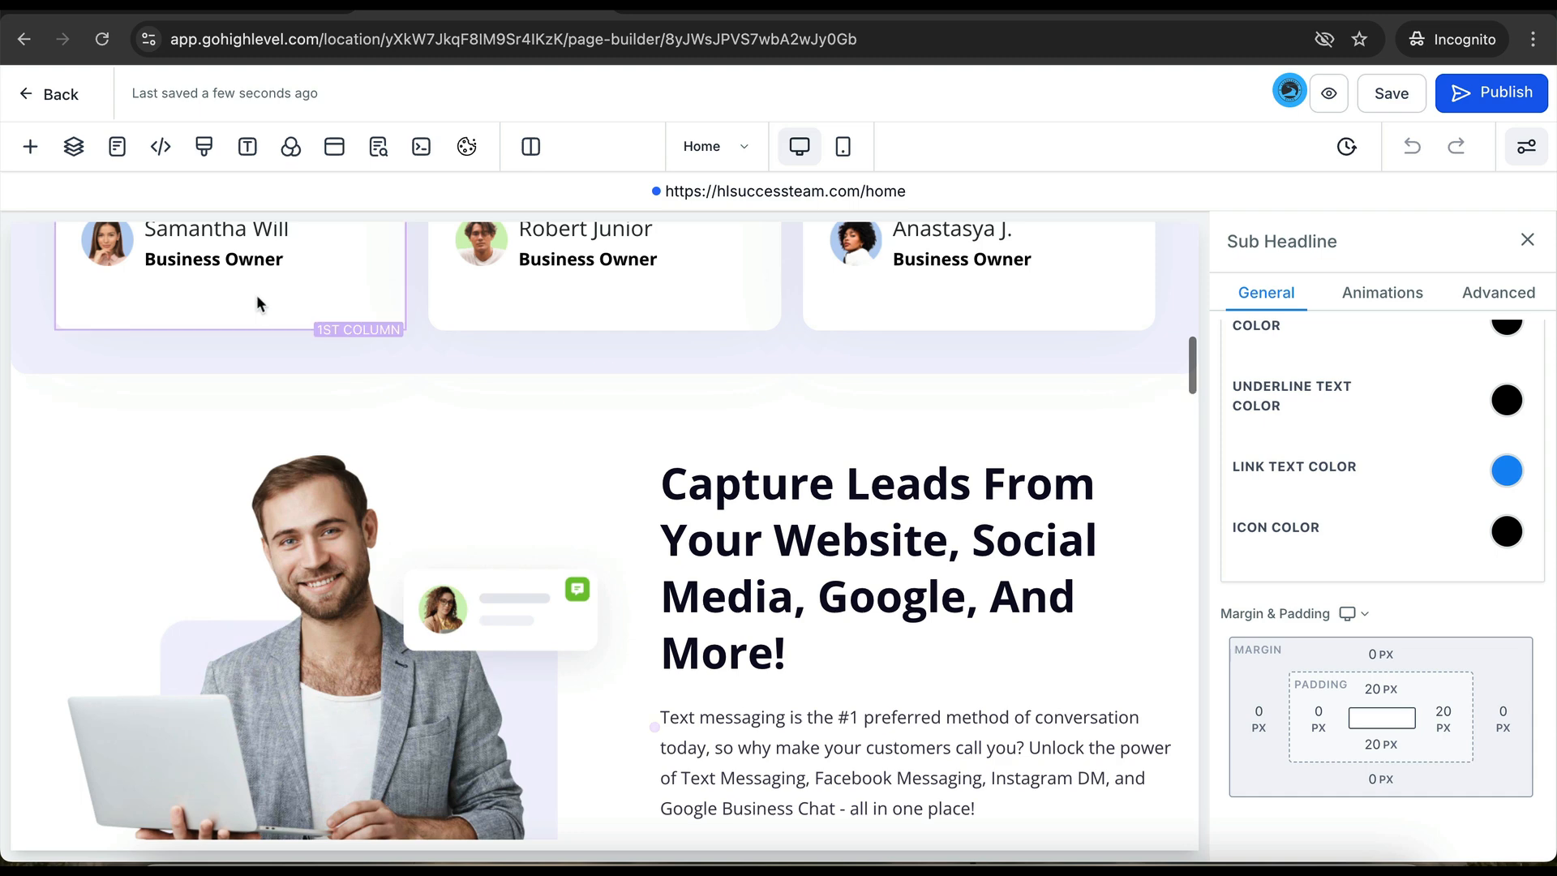
triple_click(203, 476)
click(586, 468)
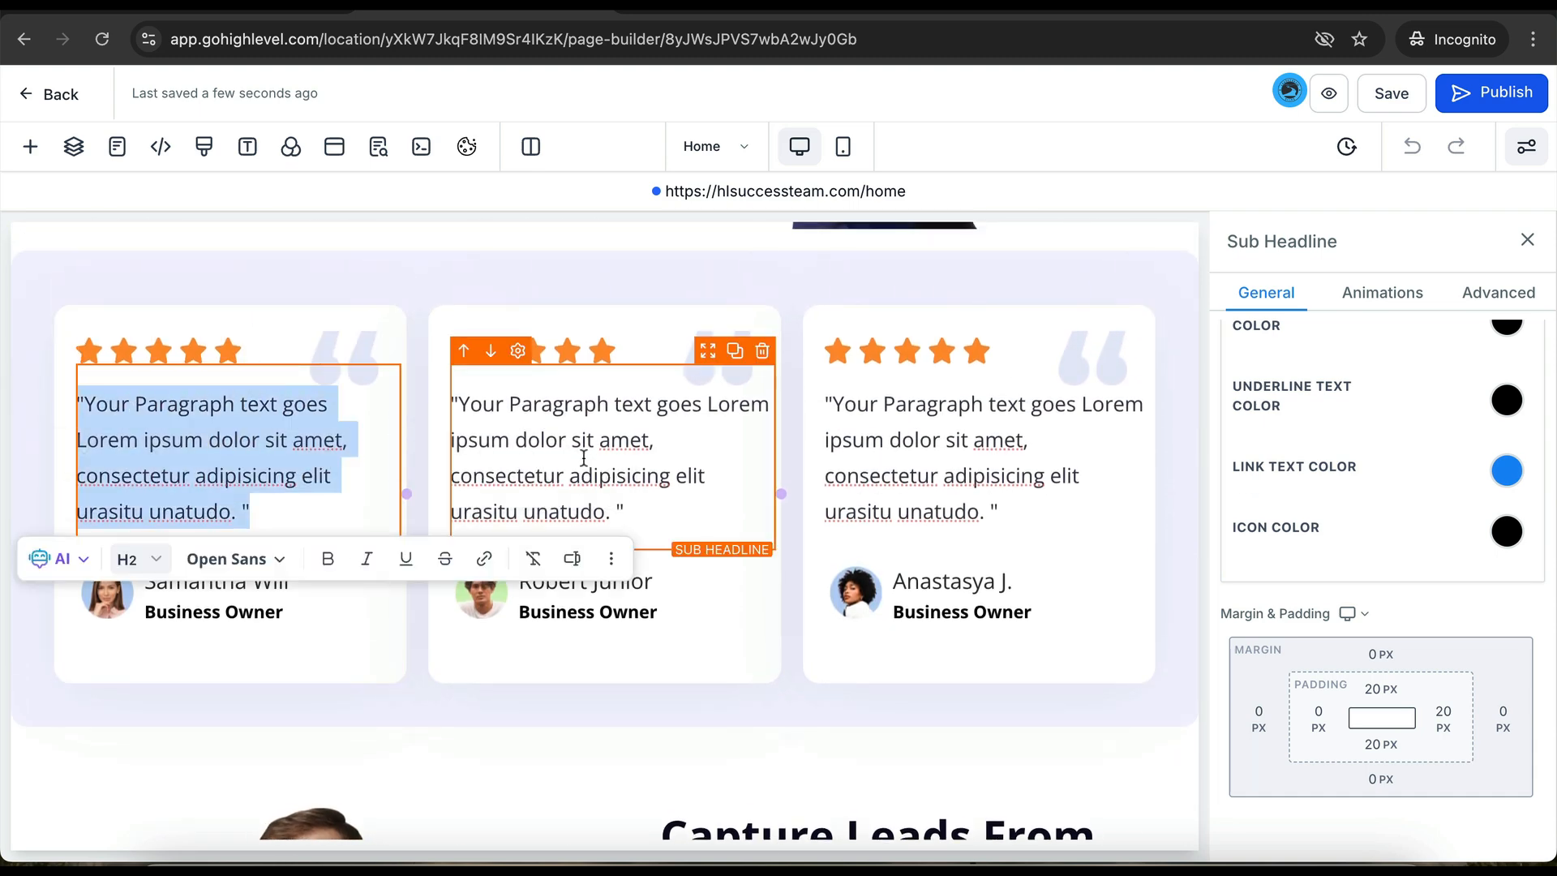
triple_click(586, 468)
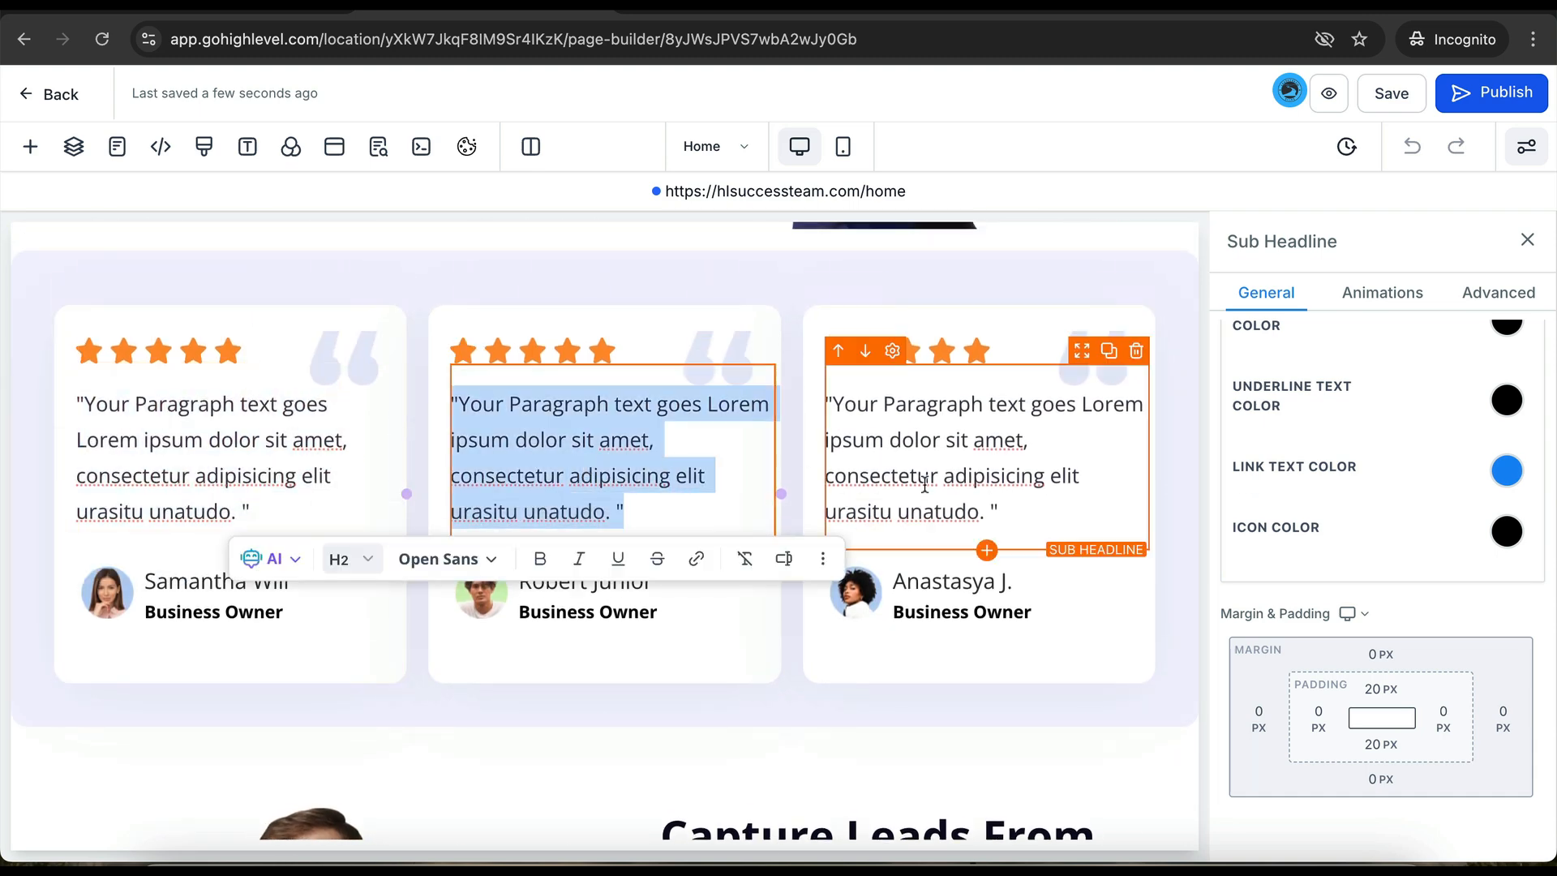
double_click(929, 581)
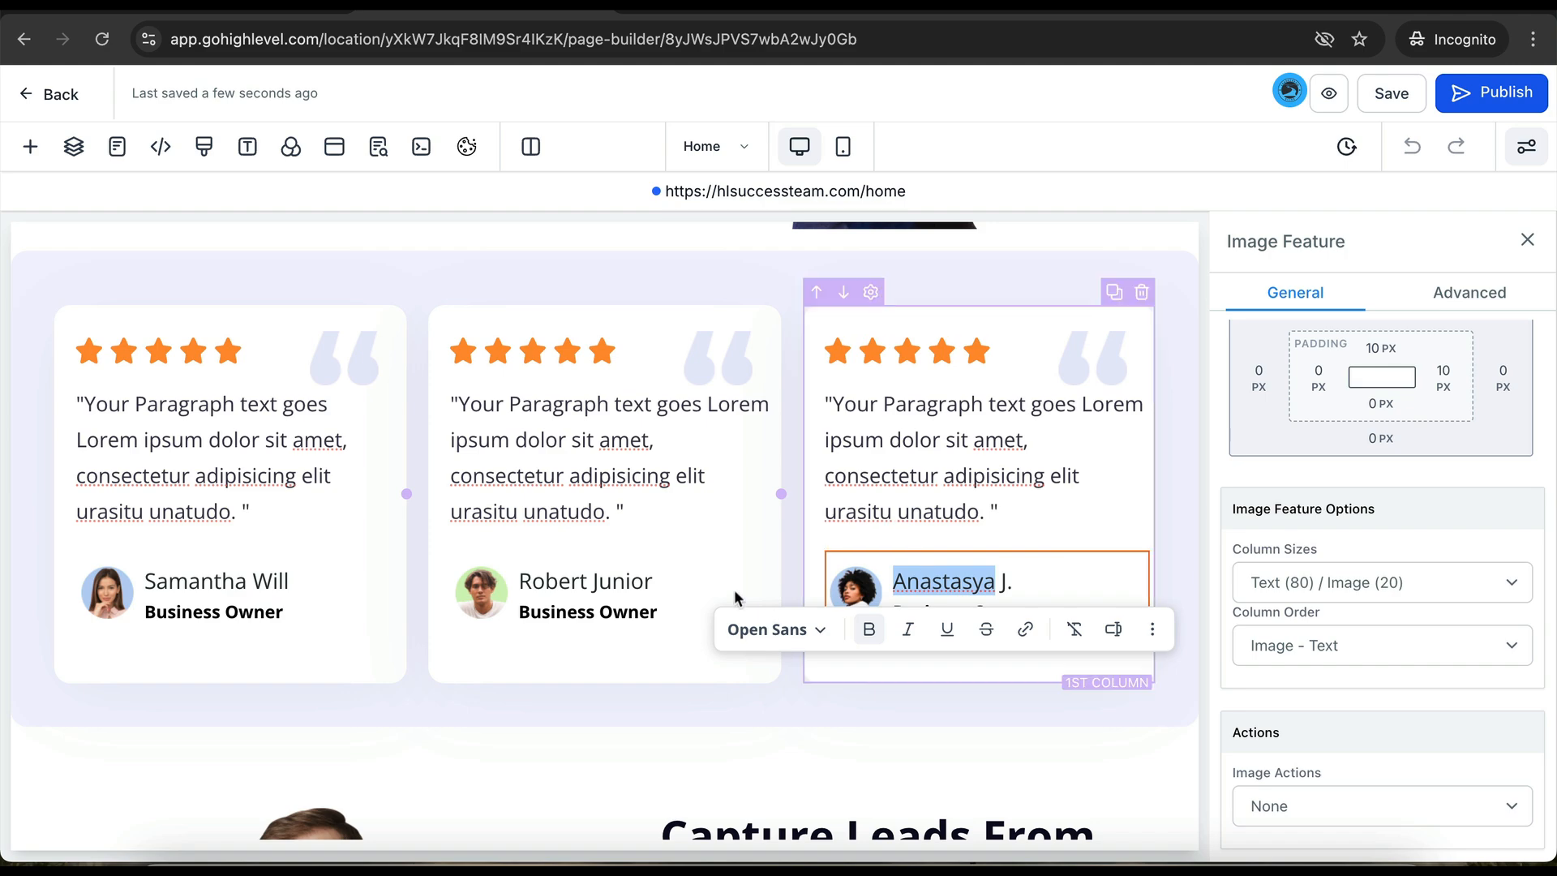
click(624, 584)
double_click(624, 584)
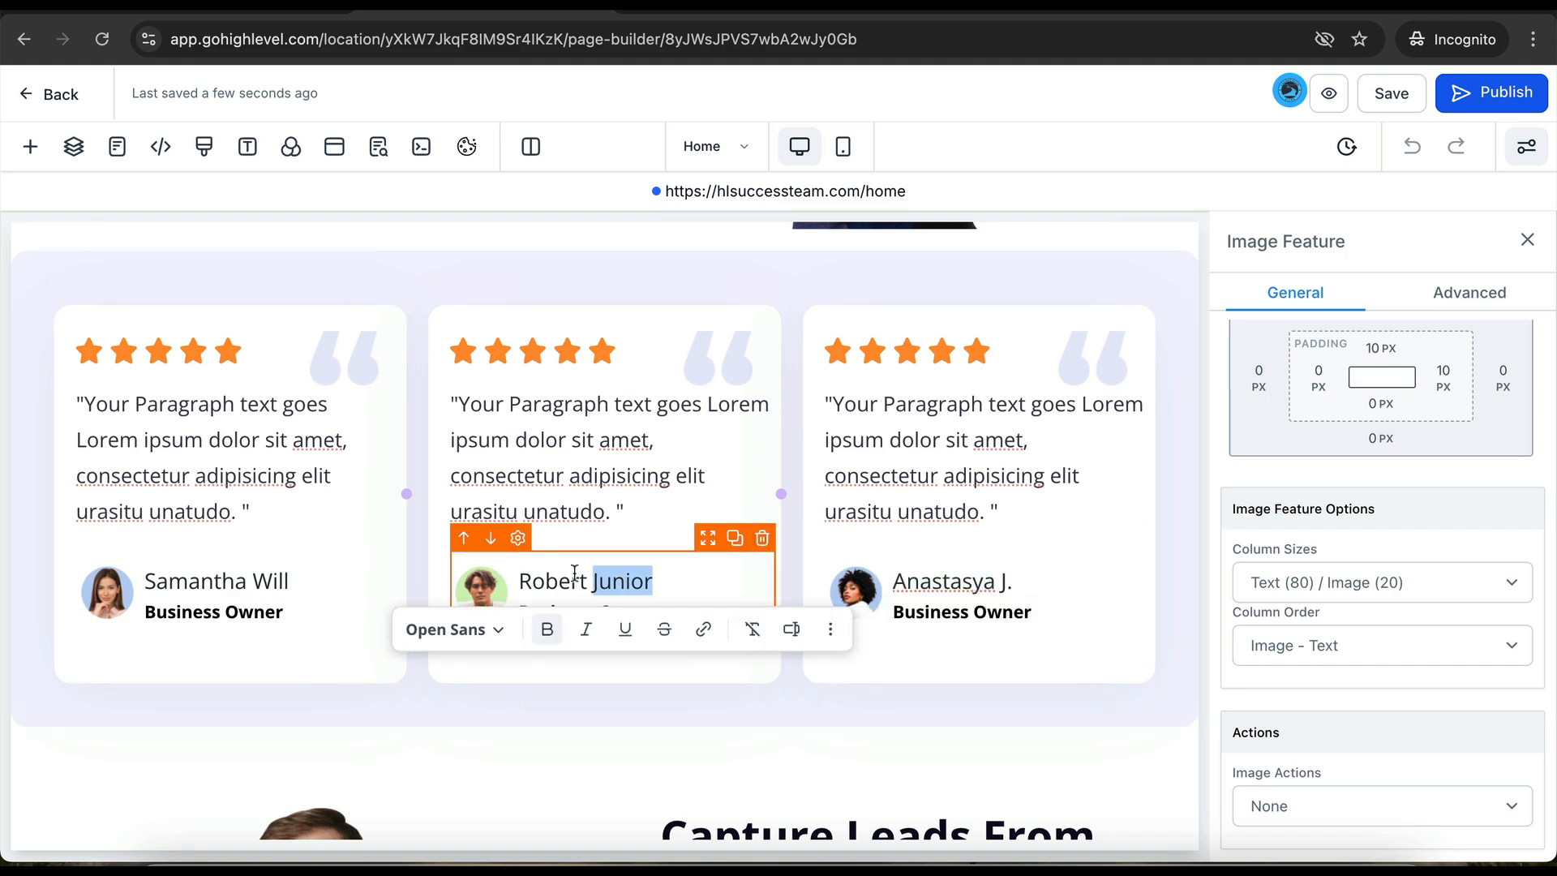
scroll(580, 556, down, 4)
scroll(581, 557, down, 5)
scroll(581, 557, up, 15)
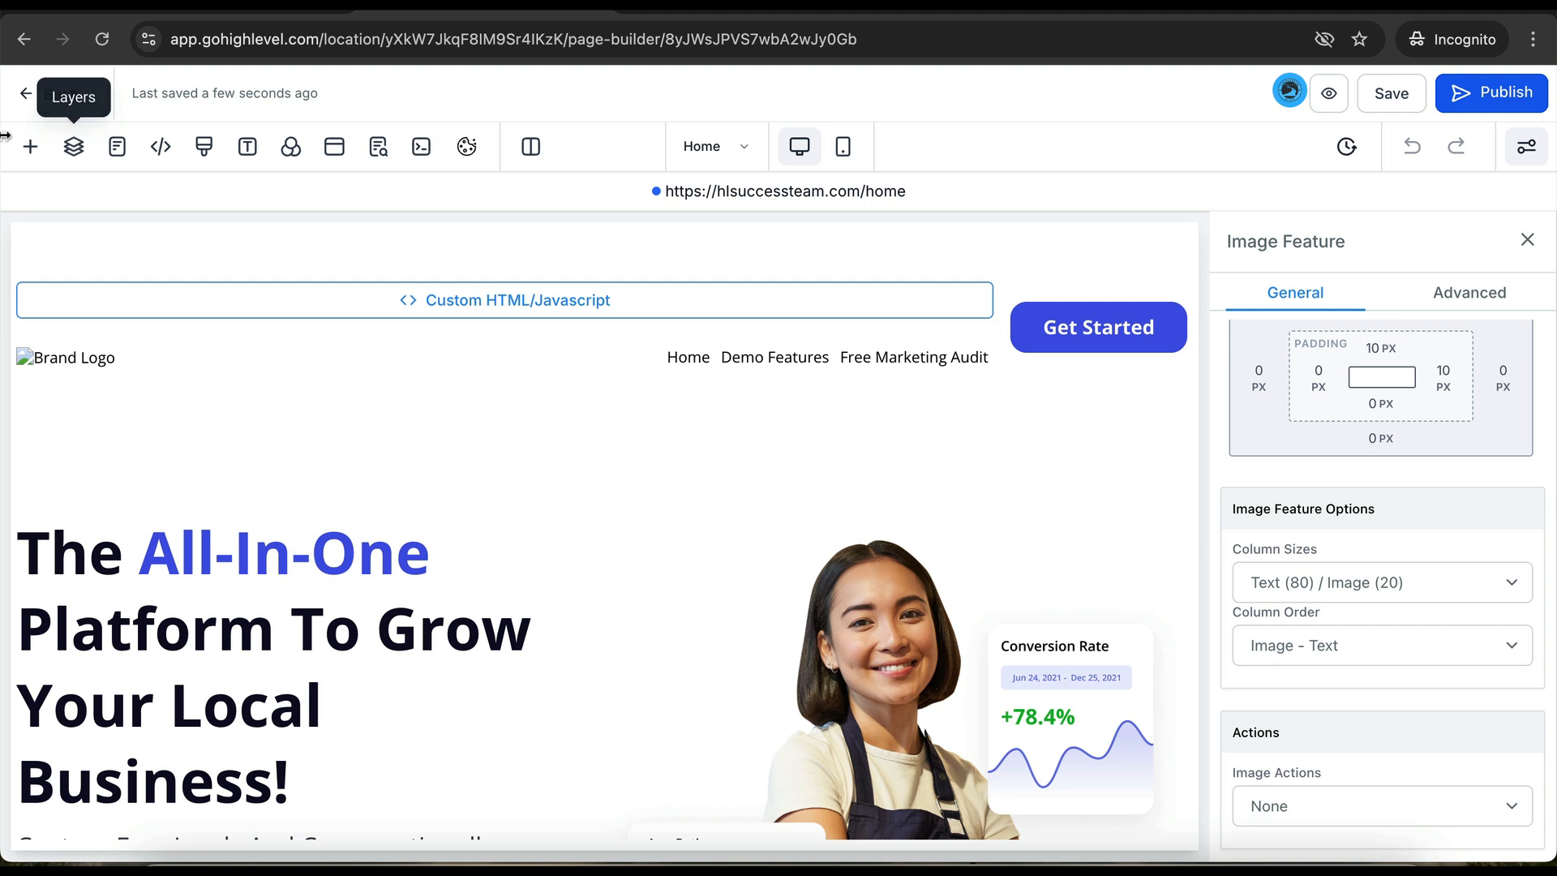
click(53, 92)
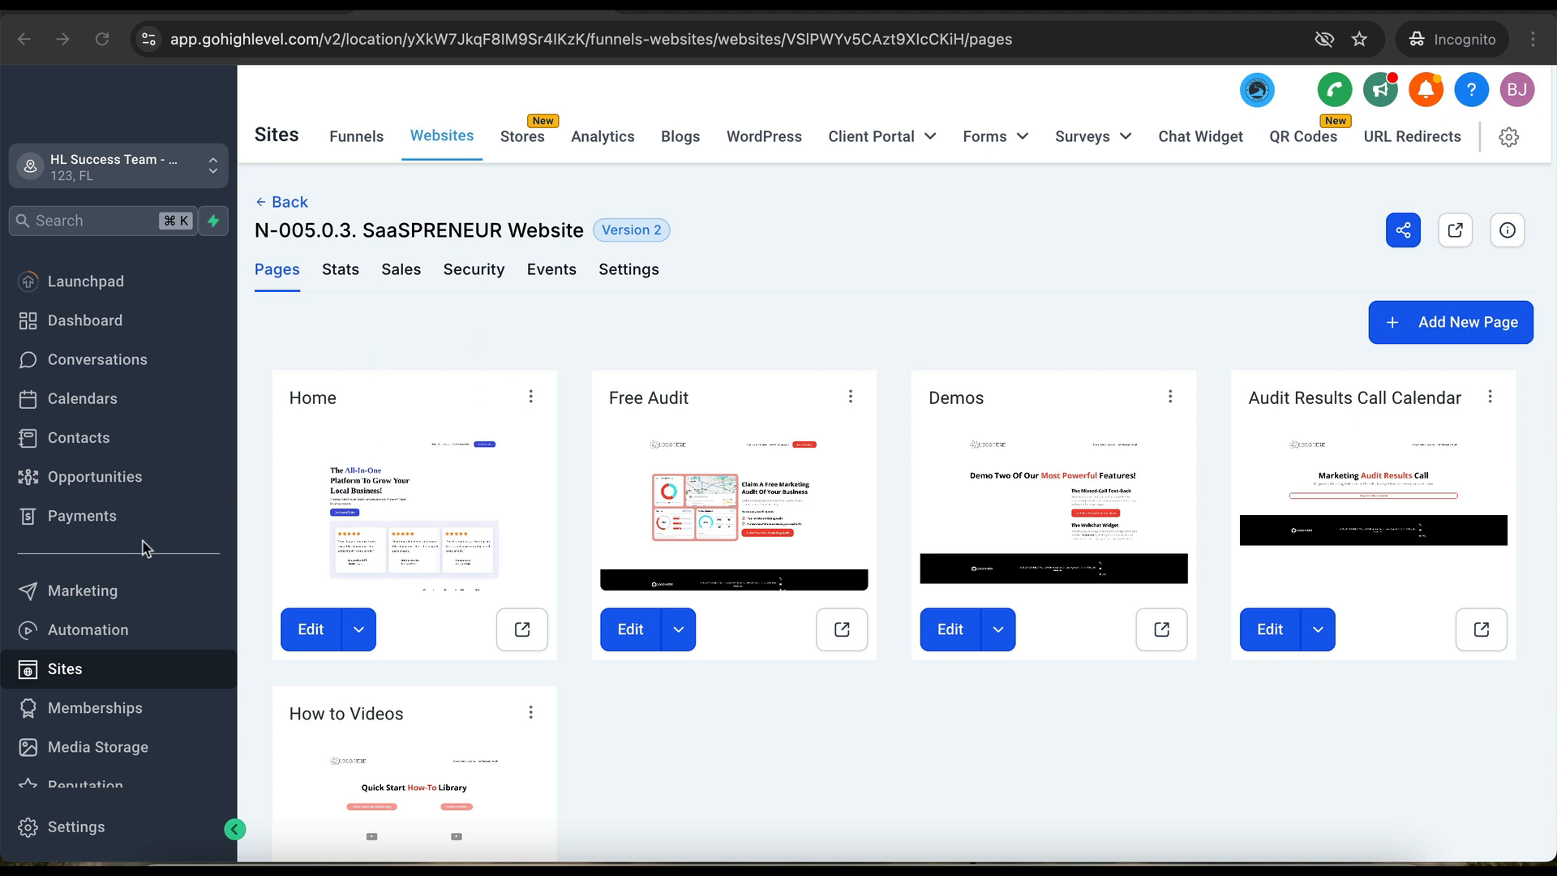
- List the B-008. Inbound Messaging workflows, such as Webchat and GMB Messaging, under Automation
click(99, 638)
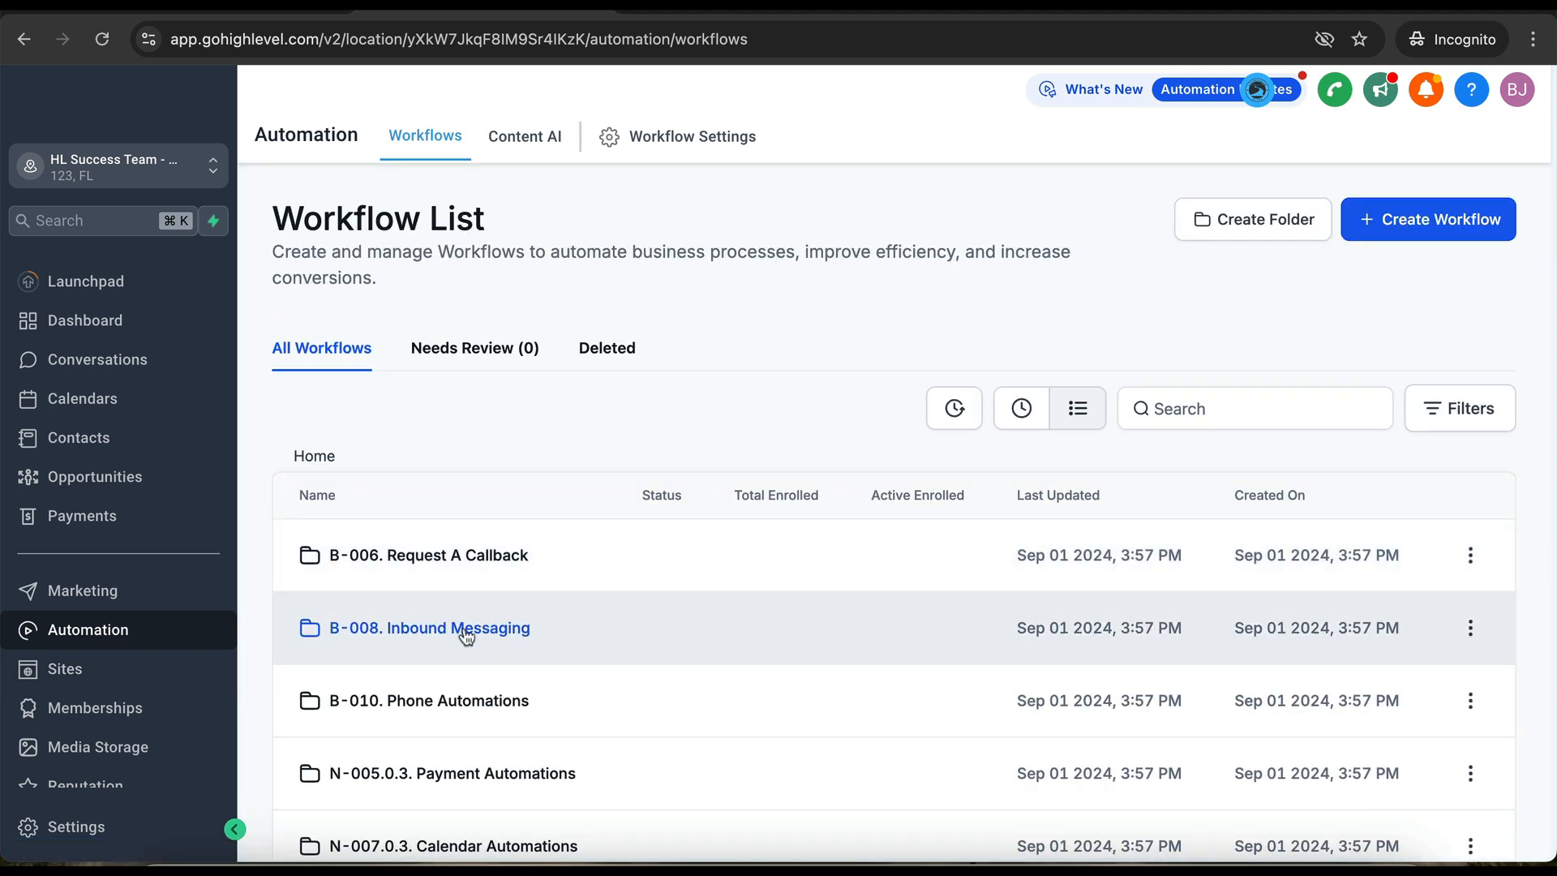
click(466, 635)
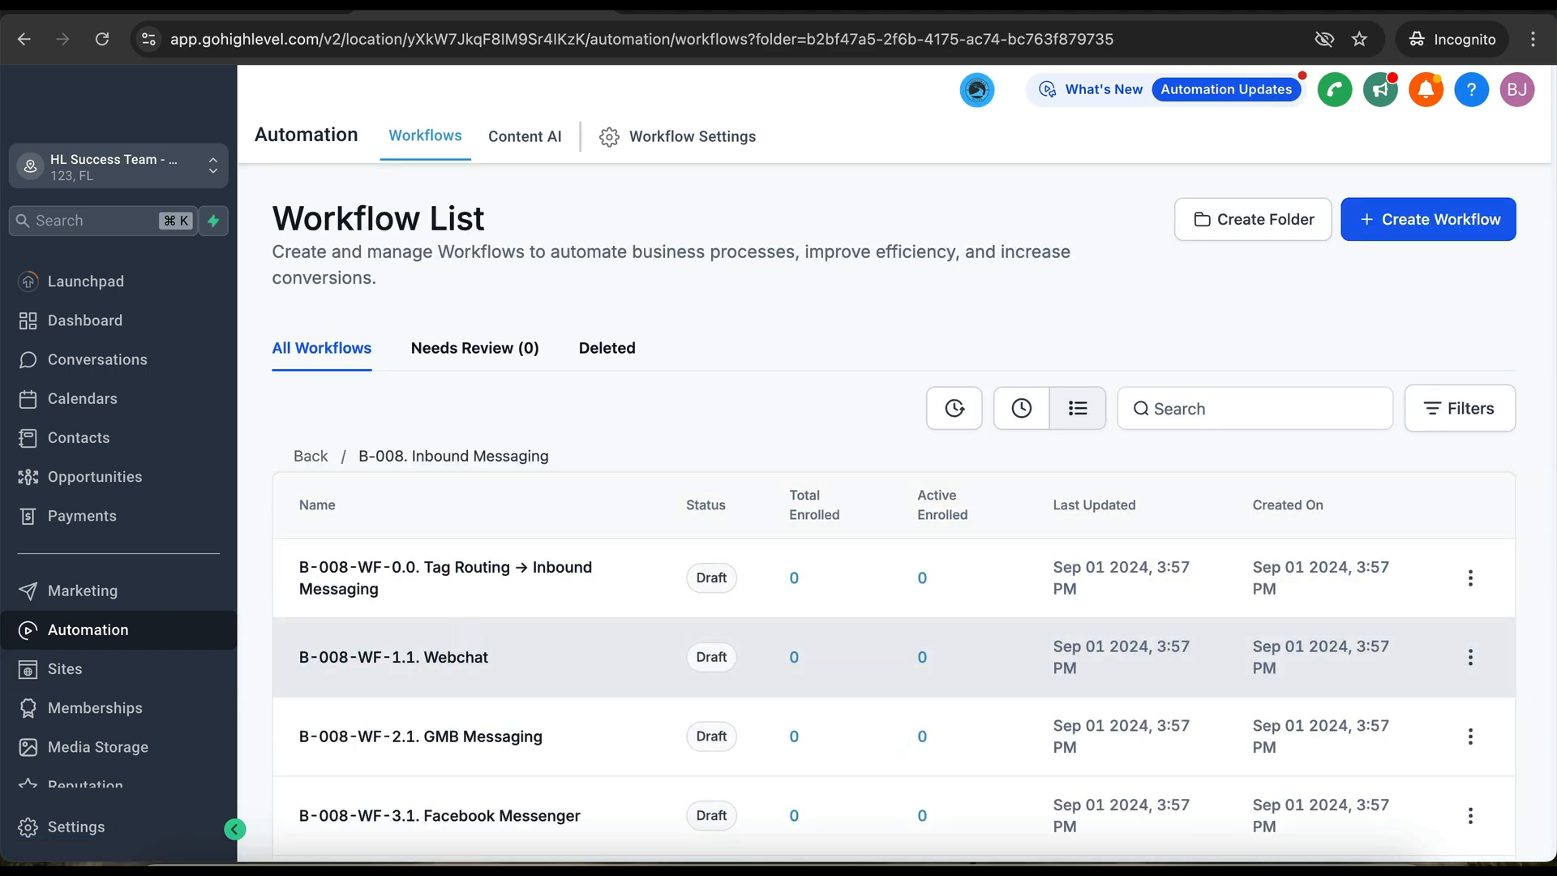
scroll(463, 626, down, 2)
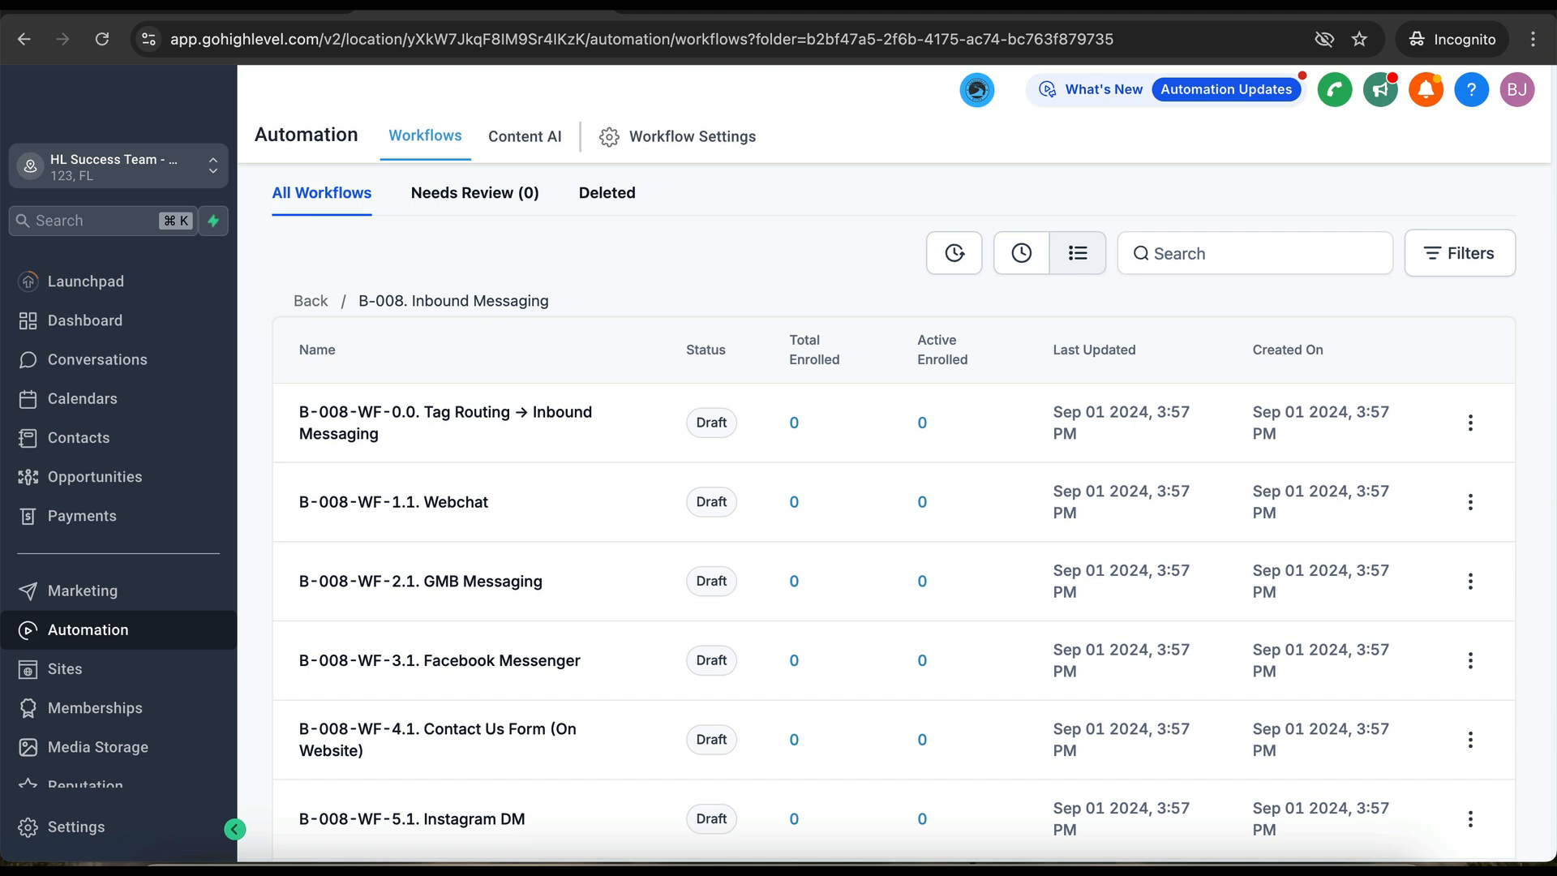
scroll(495, 584, down, 1)
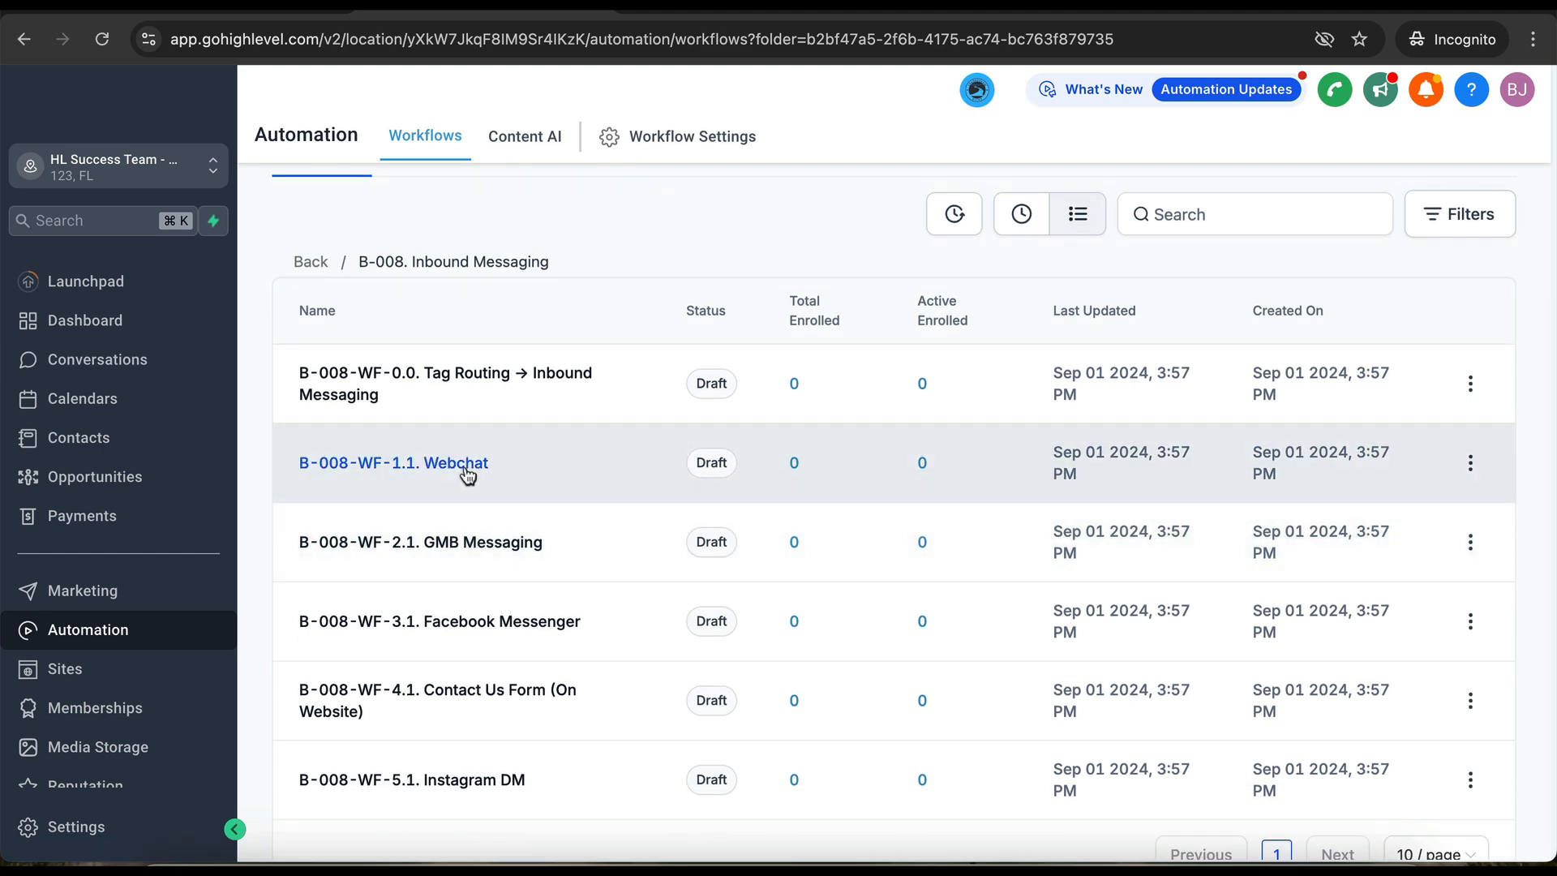
- Open the B-008-WF-1.1. Webchat workflow and look over its steps
click(468, 475)
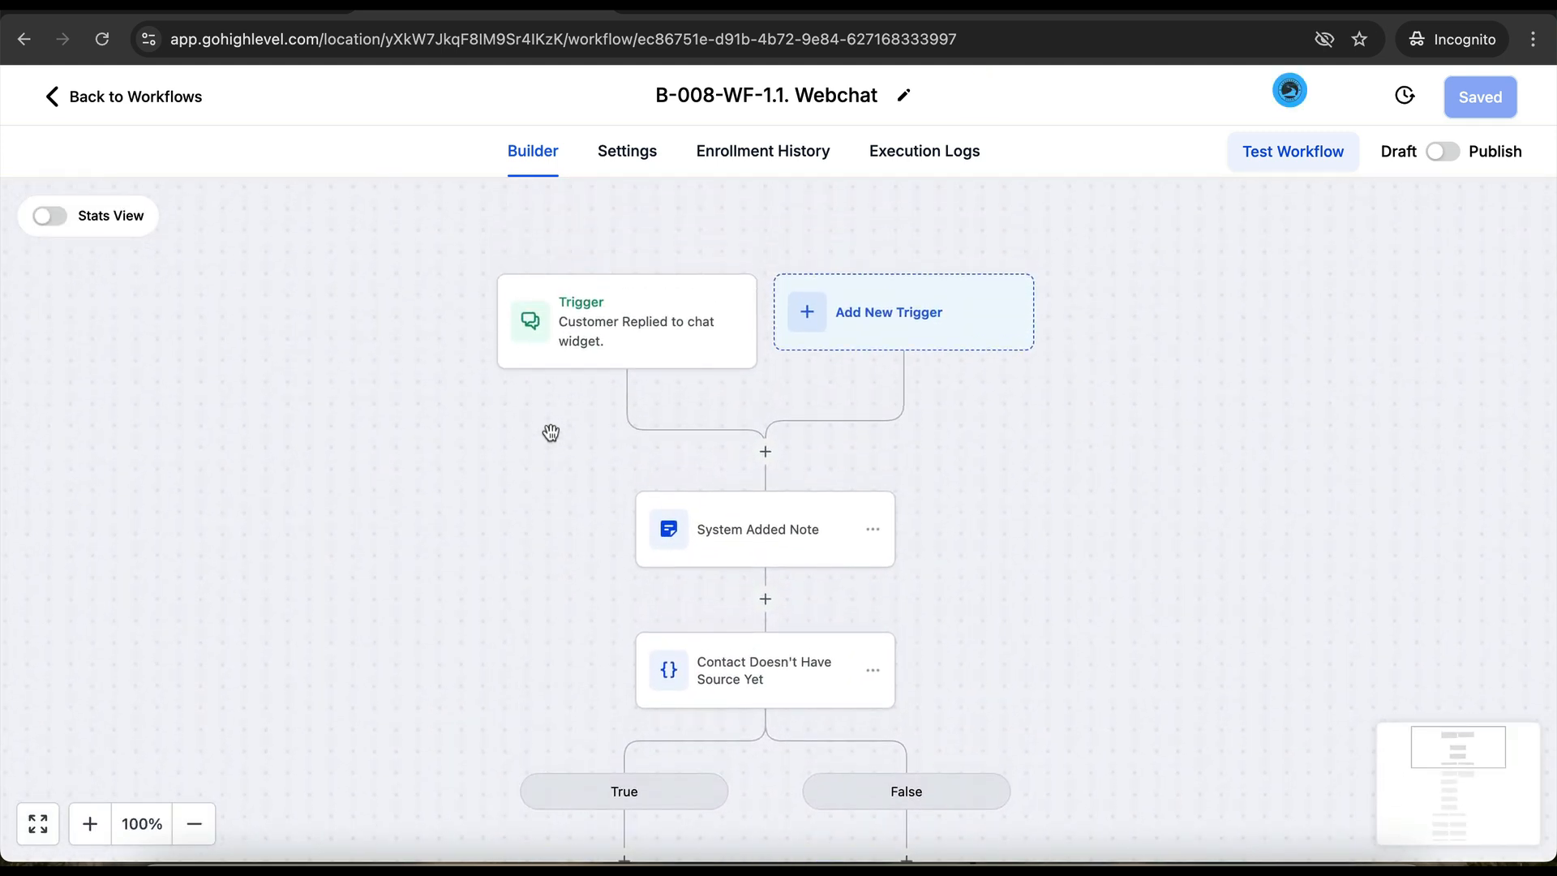
scroll(550, 432, down, 10)
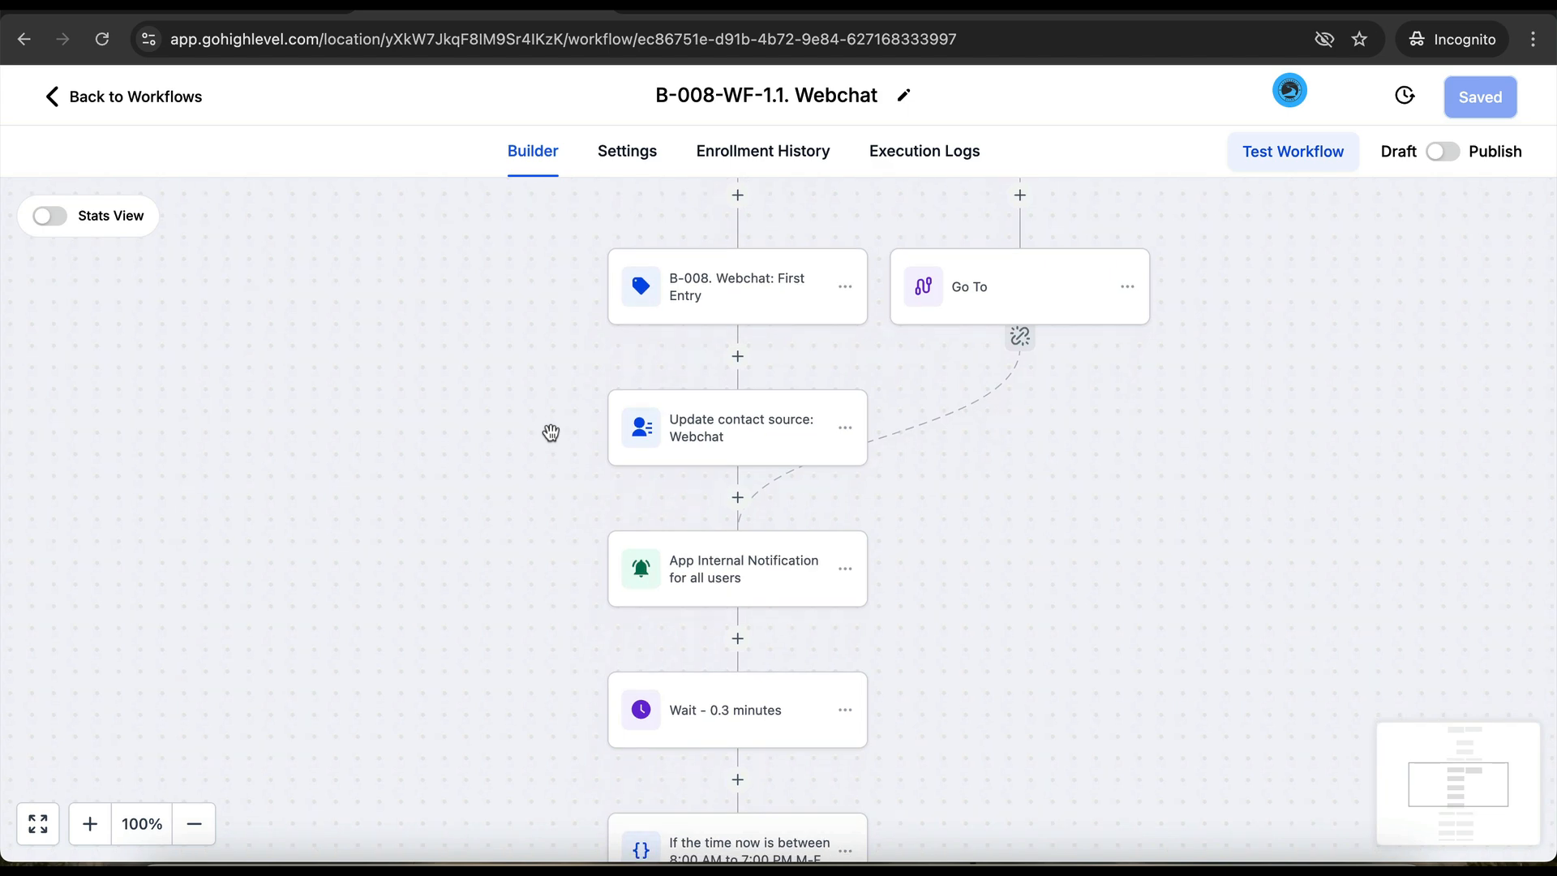
scroll(551, 433, down, 3)
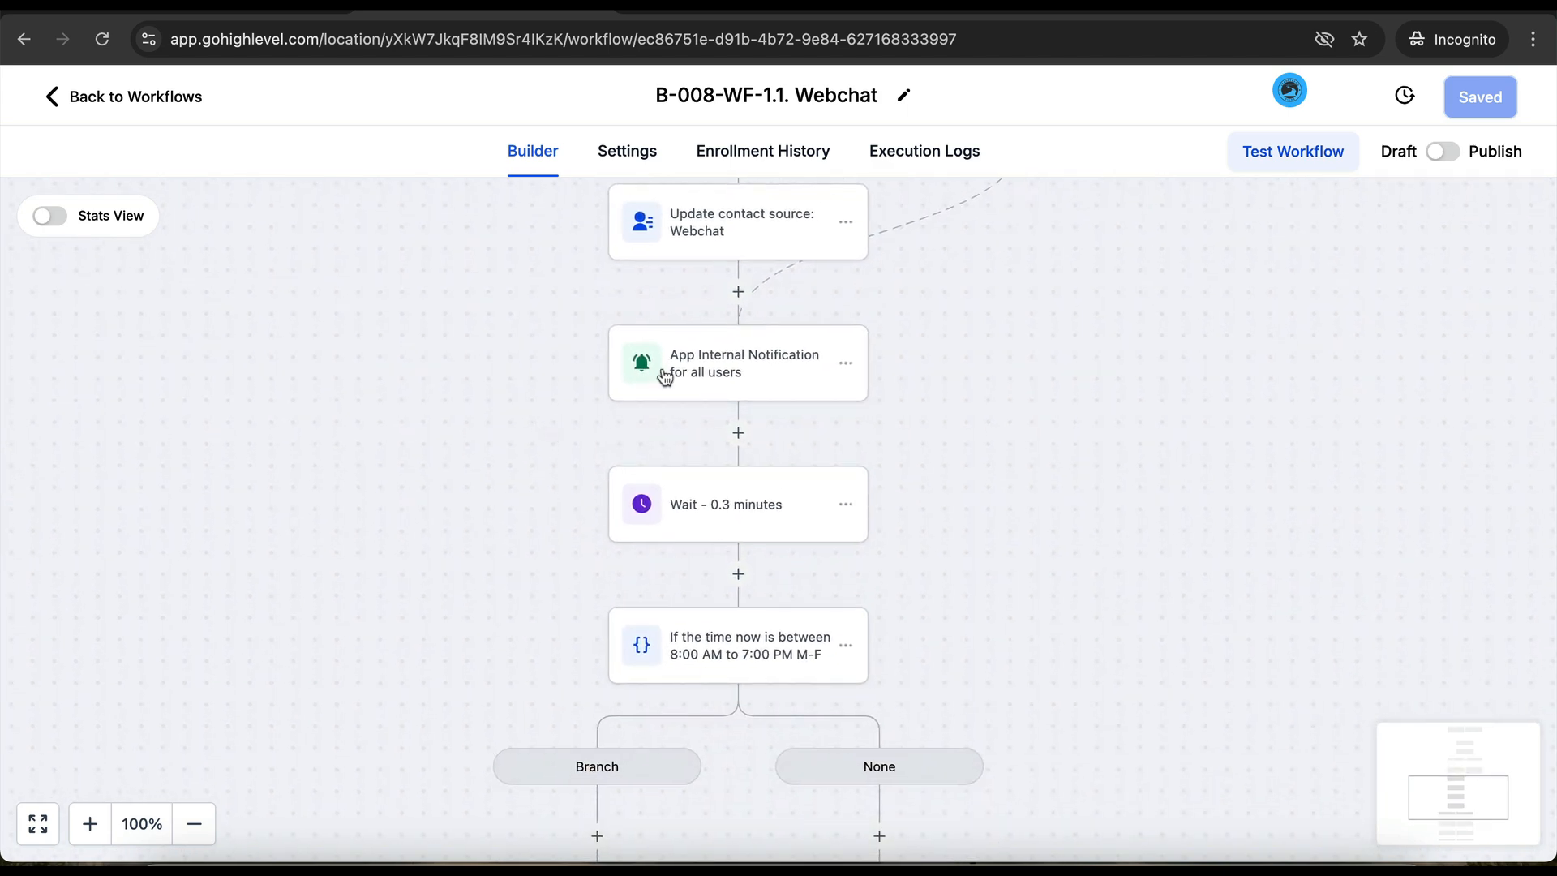
scroll(543, 419, down, 10)
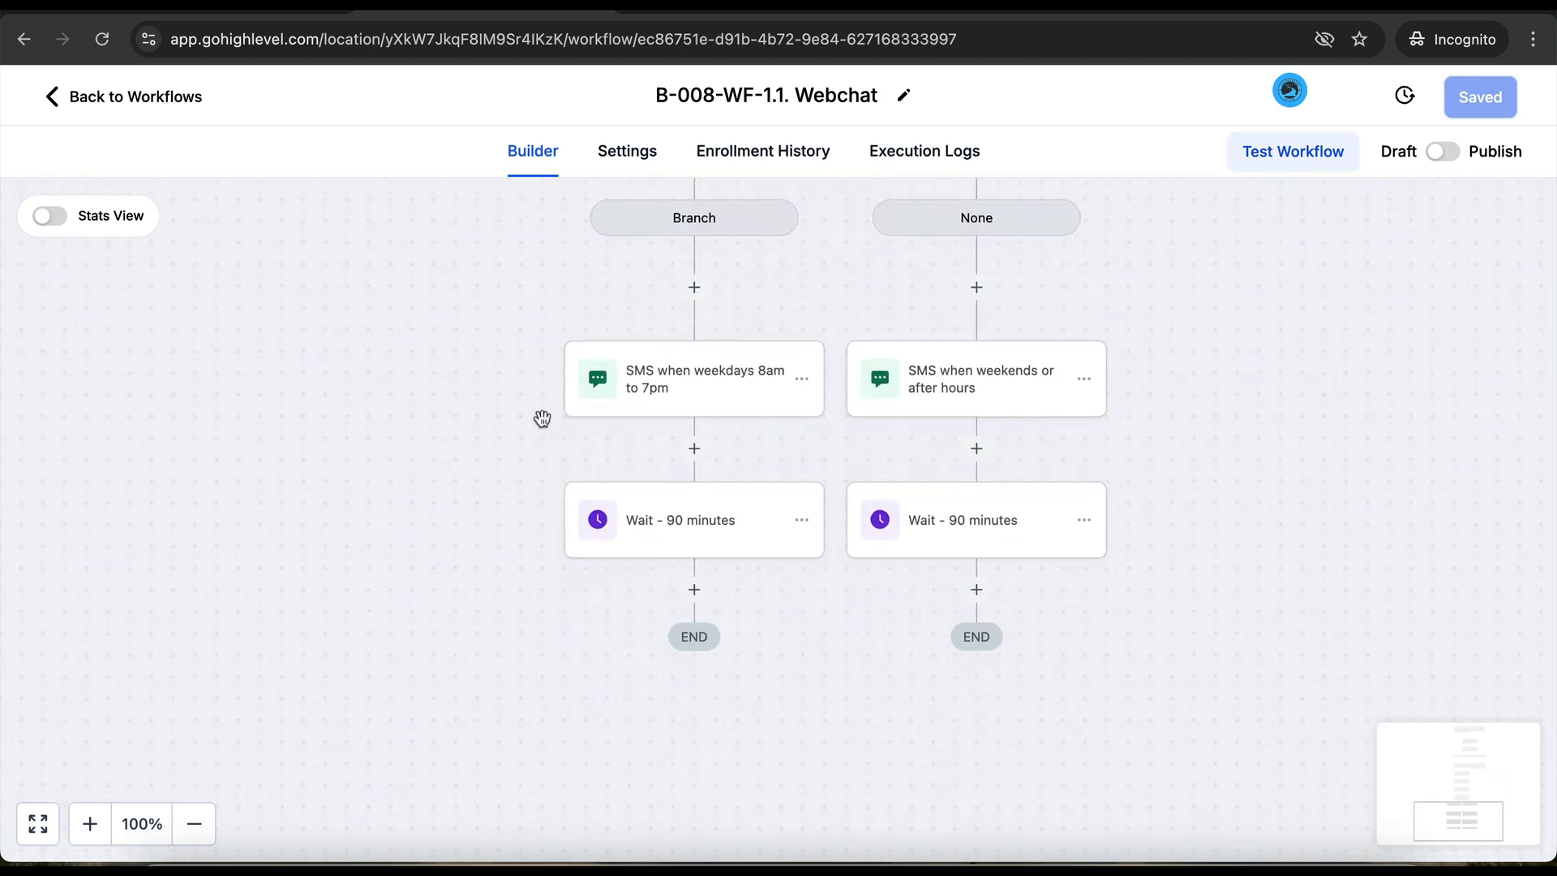
scroll(542, 418, up, 12)
scroll(542, 418, up, 5)
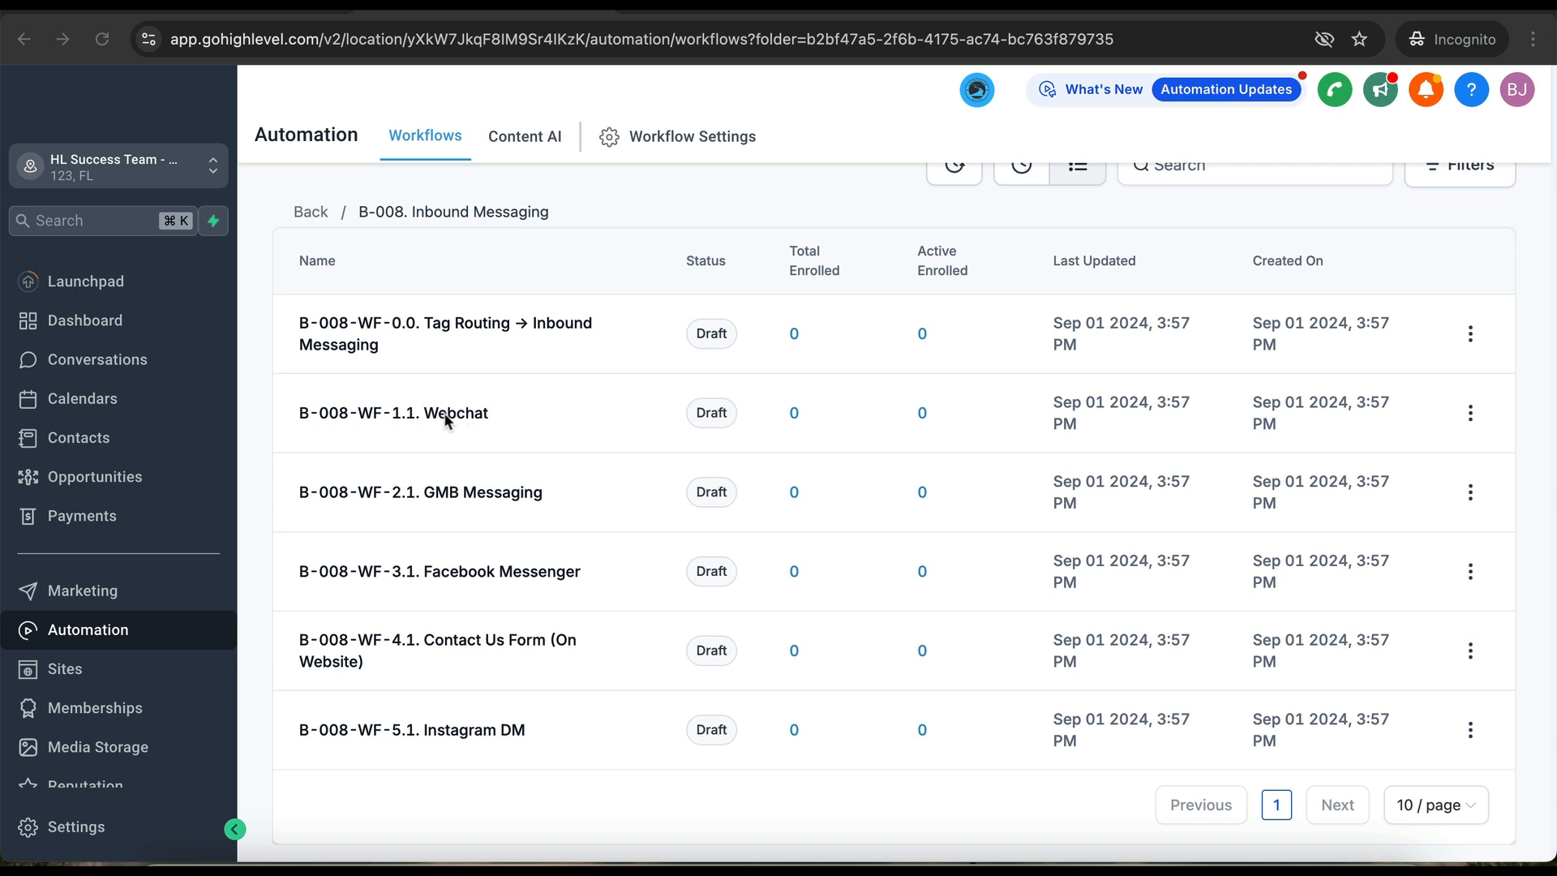
click(401, 415)
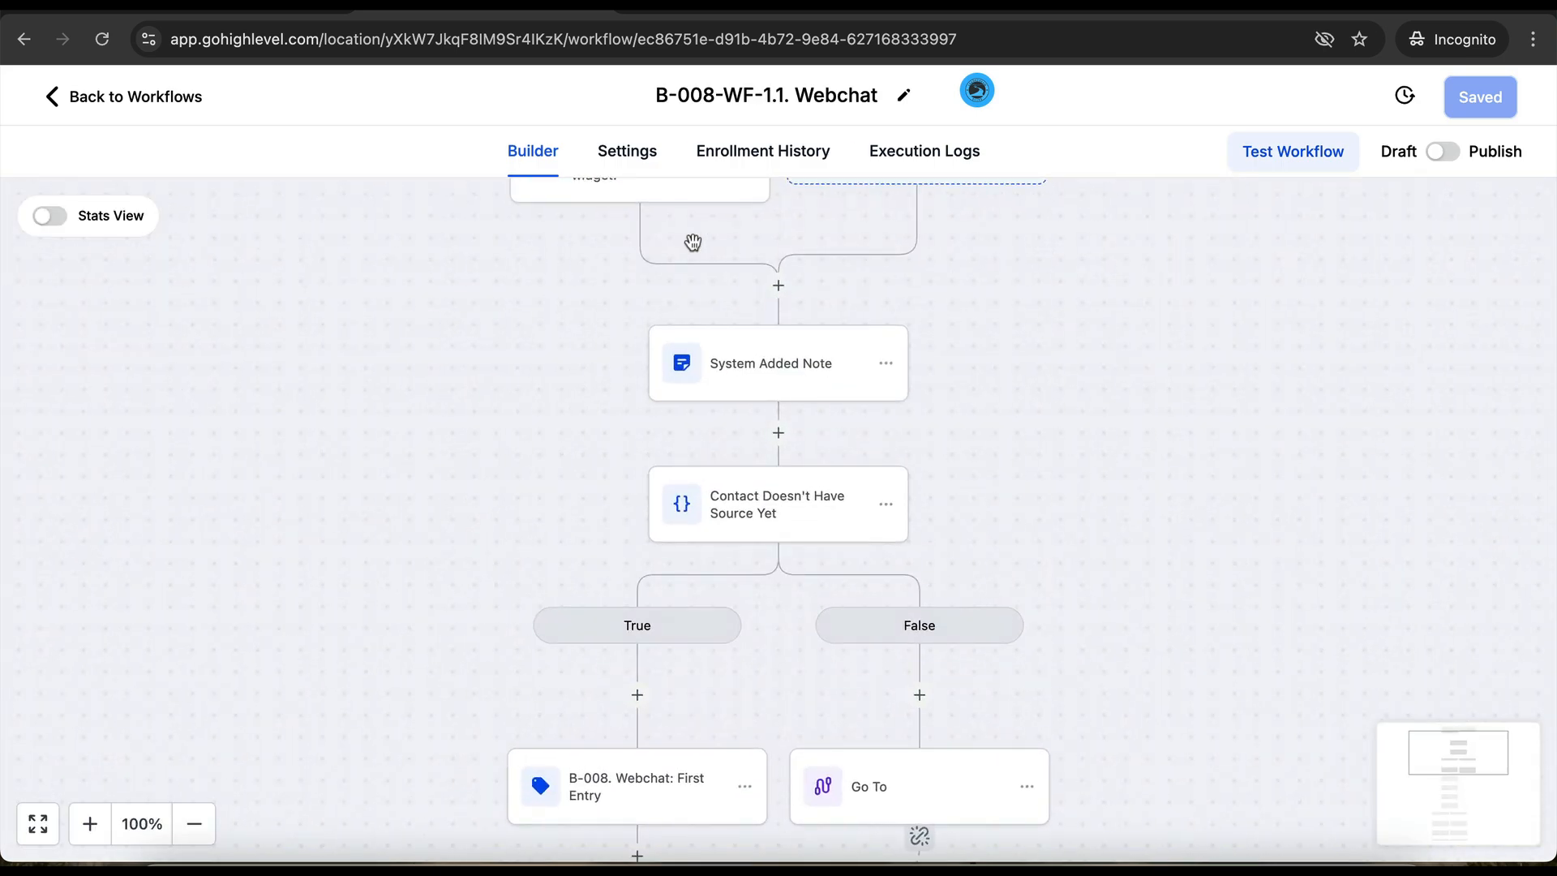
scroll(591, 407, up, 3)
scroll(600, 414, down, 2)
scroll(591, 407, down, 8)
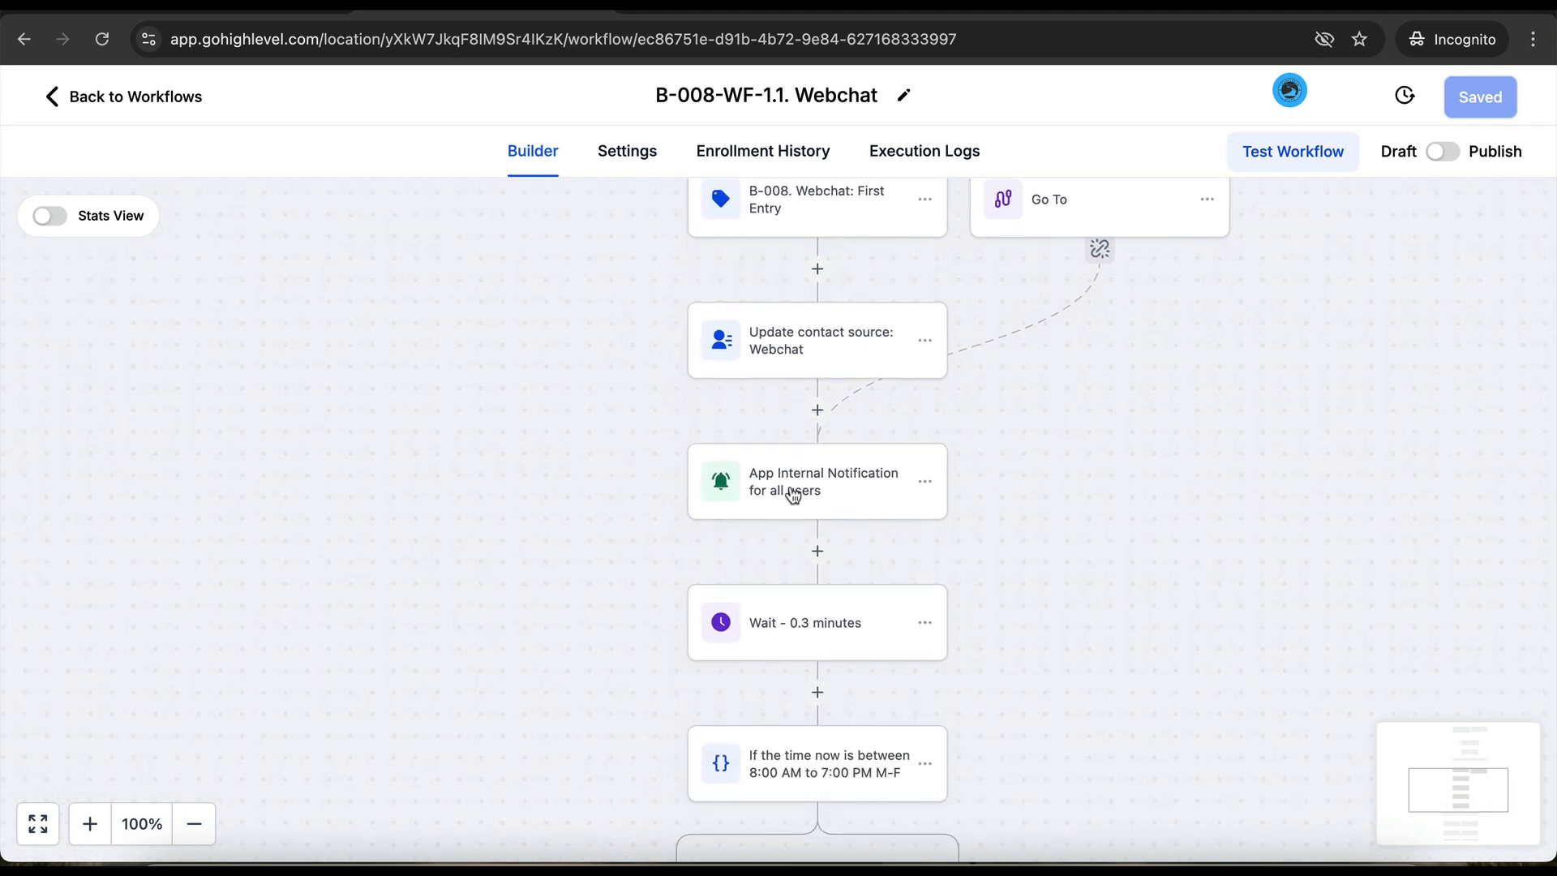
- Point the App Internal Notification at a particular team member, then cancel and go back to Workflows
click(794, 497)
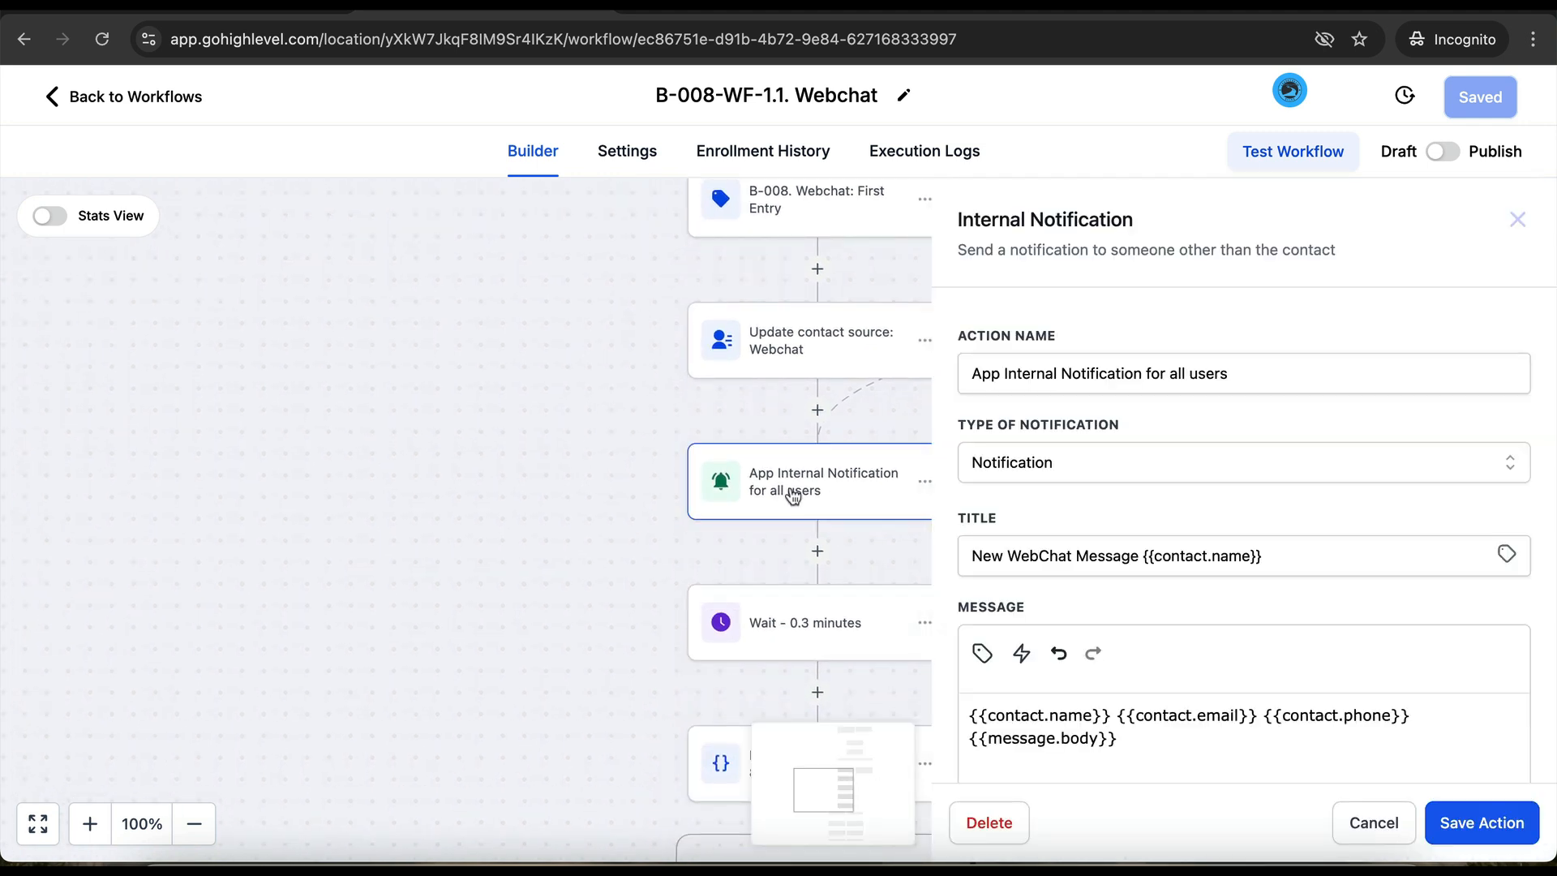
scroll(1109, 592, down, 1)
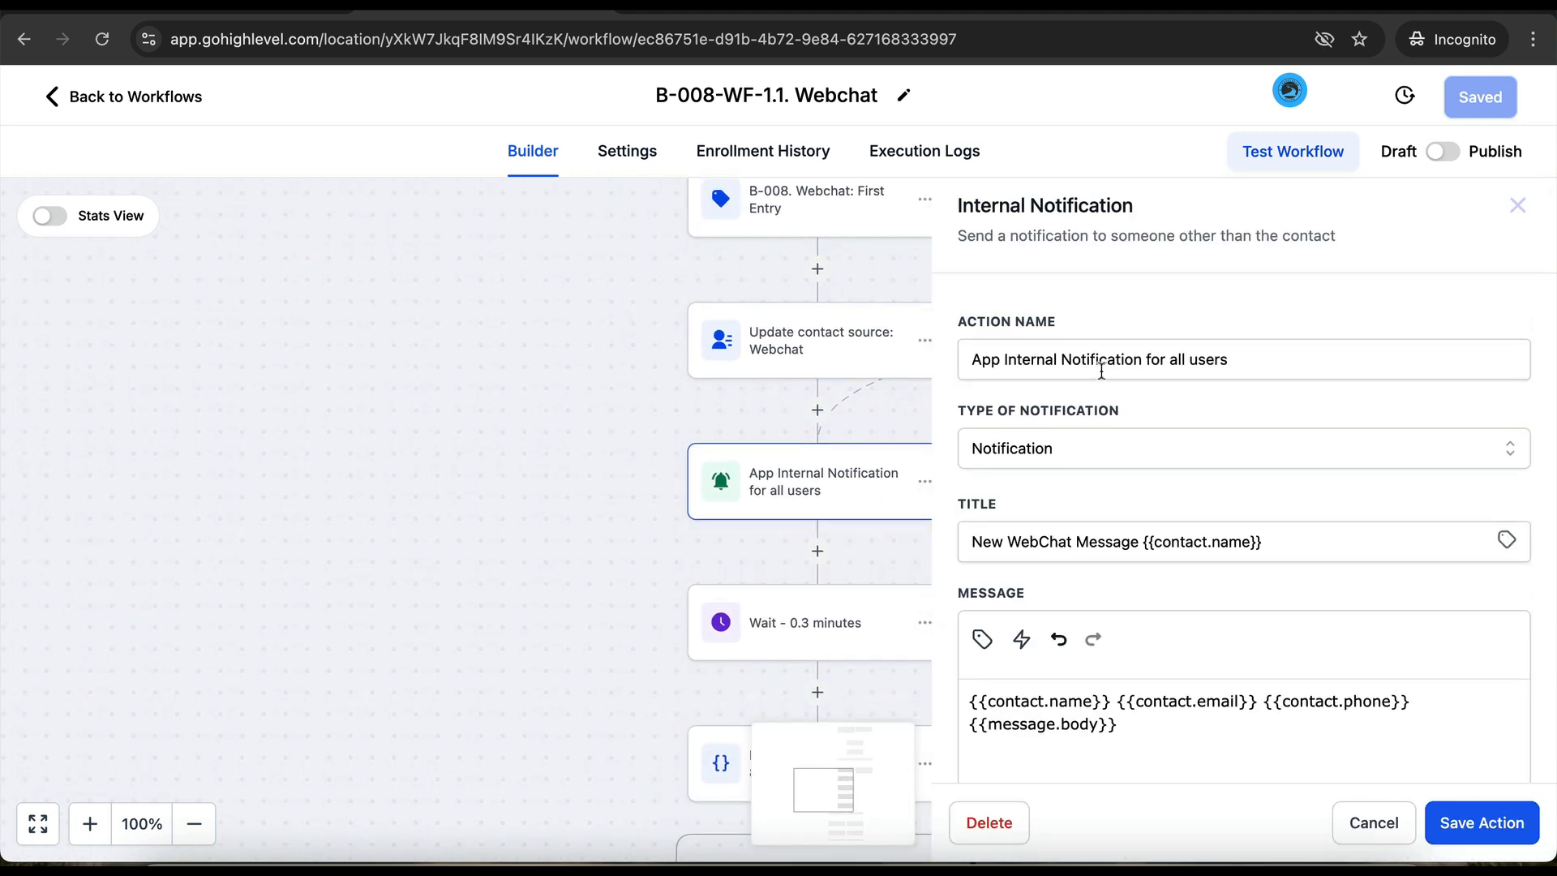
scroll(1102, 580, down, 2)
scroll(1101, 478, down, 5)
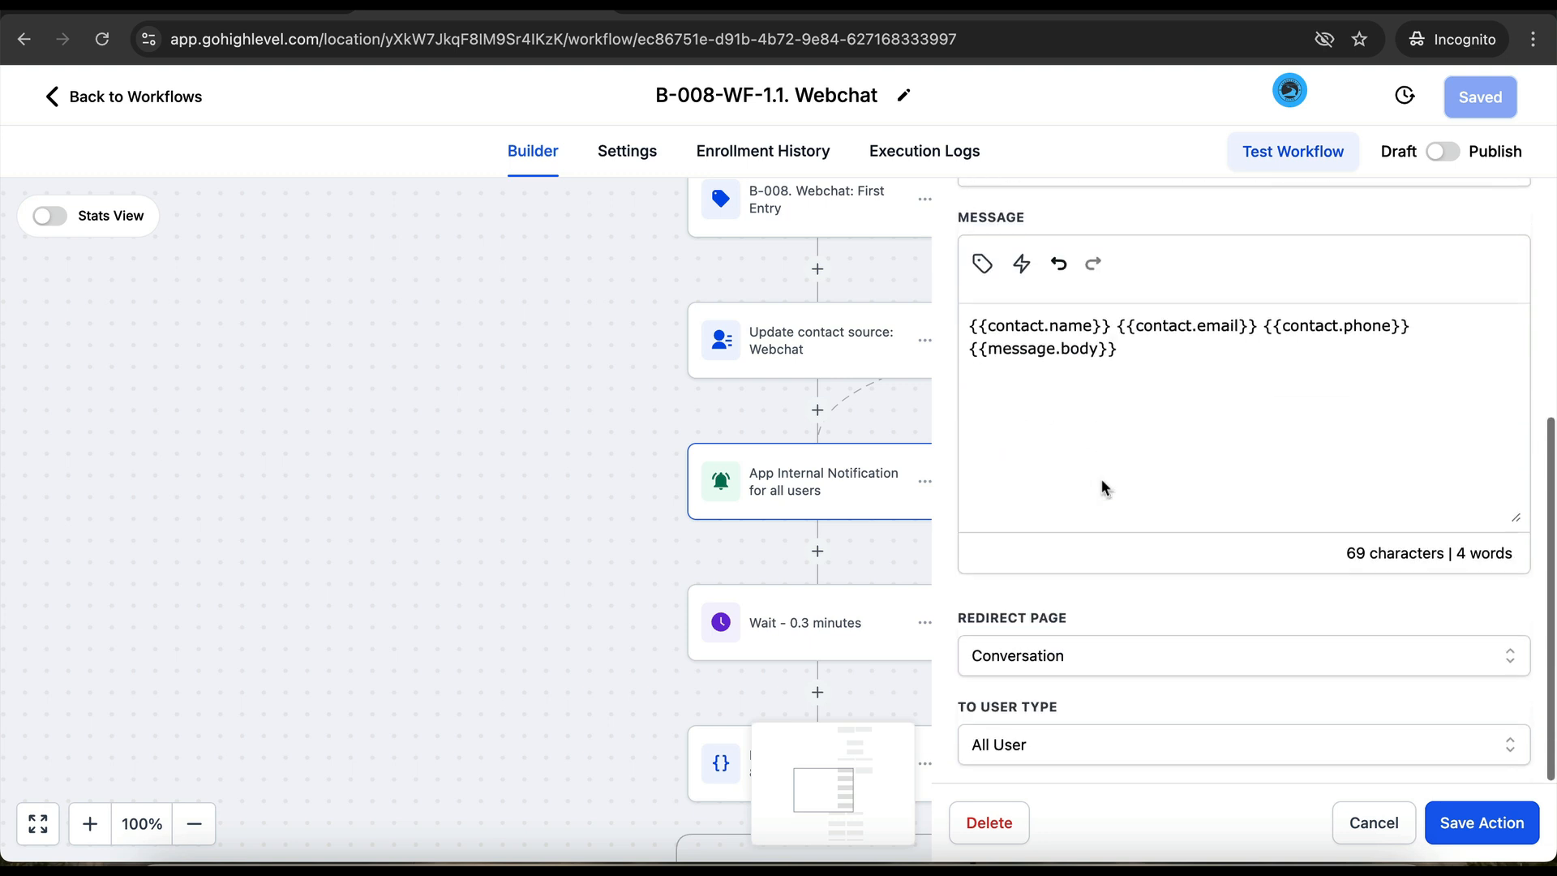
click(1044, 743)
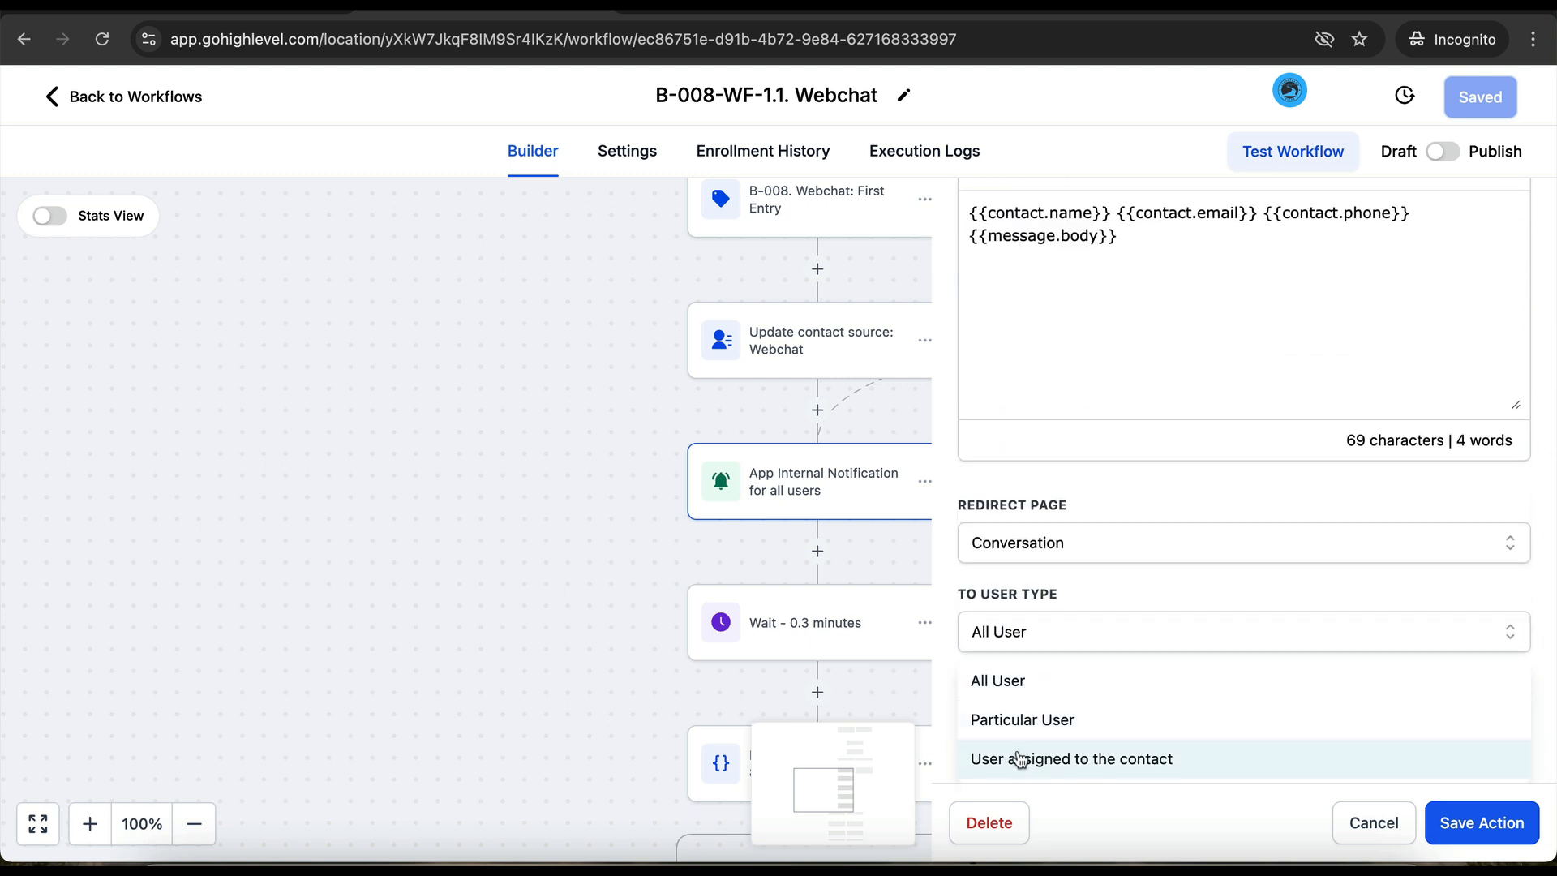
click(1024, 719)
click(1025, 730)
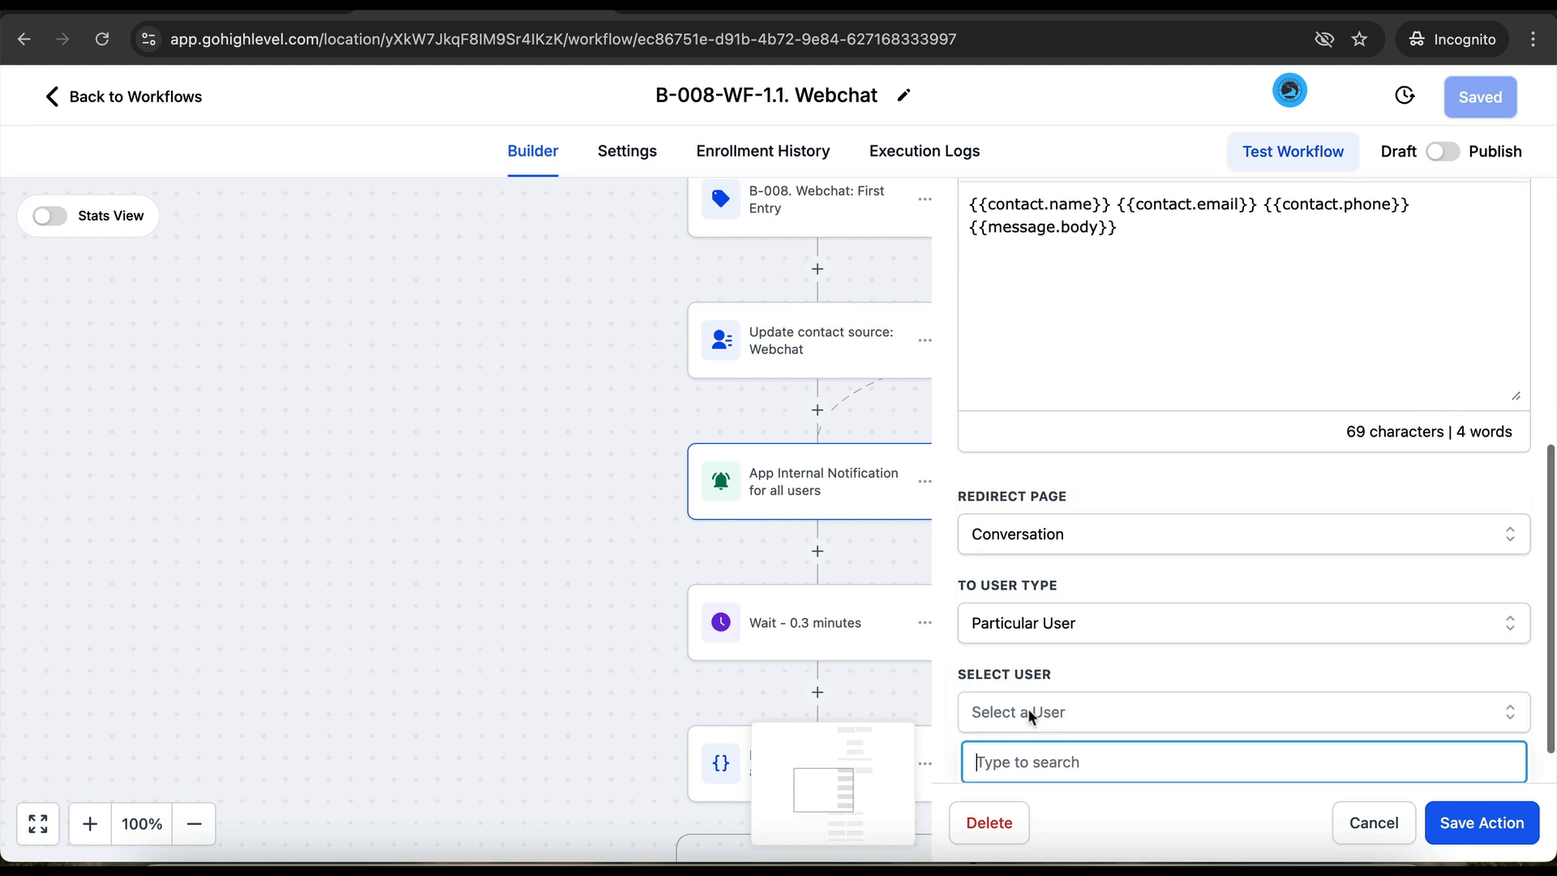
click(1010, 753)
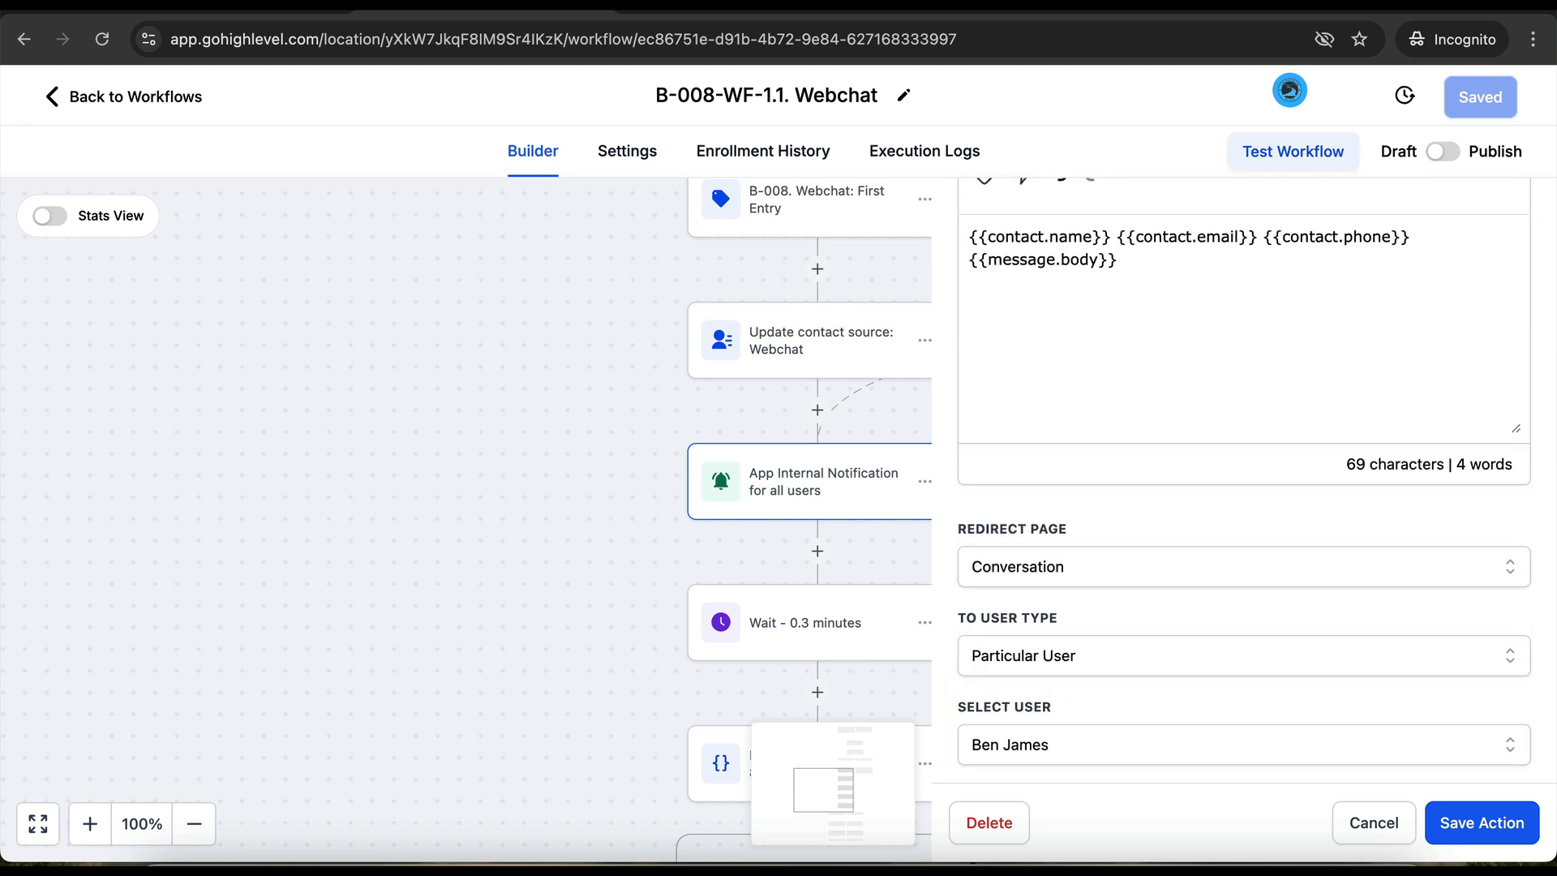
click(1374, 822)
click(148, 99)
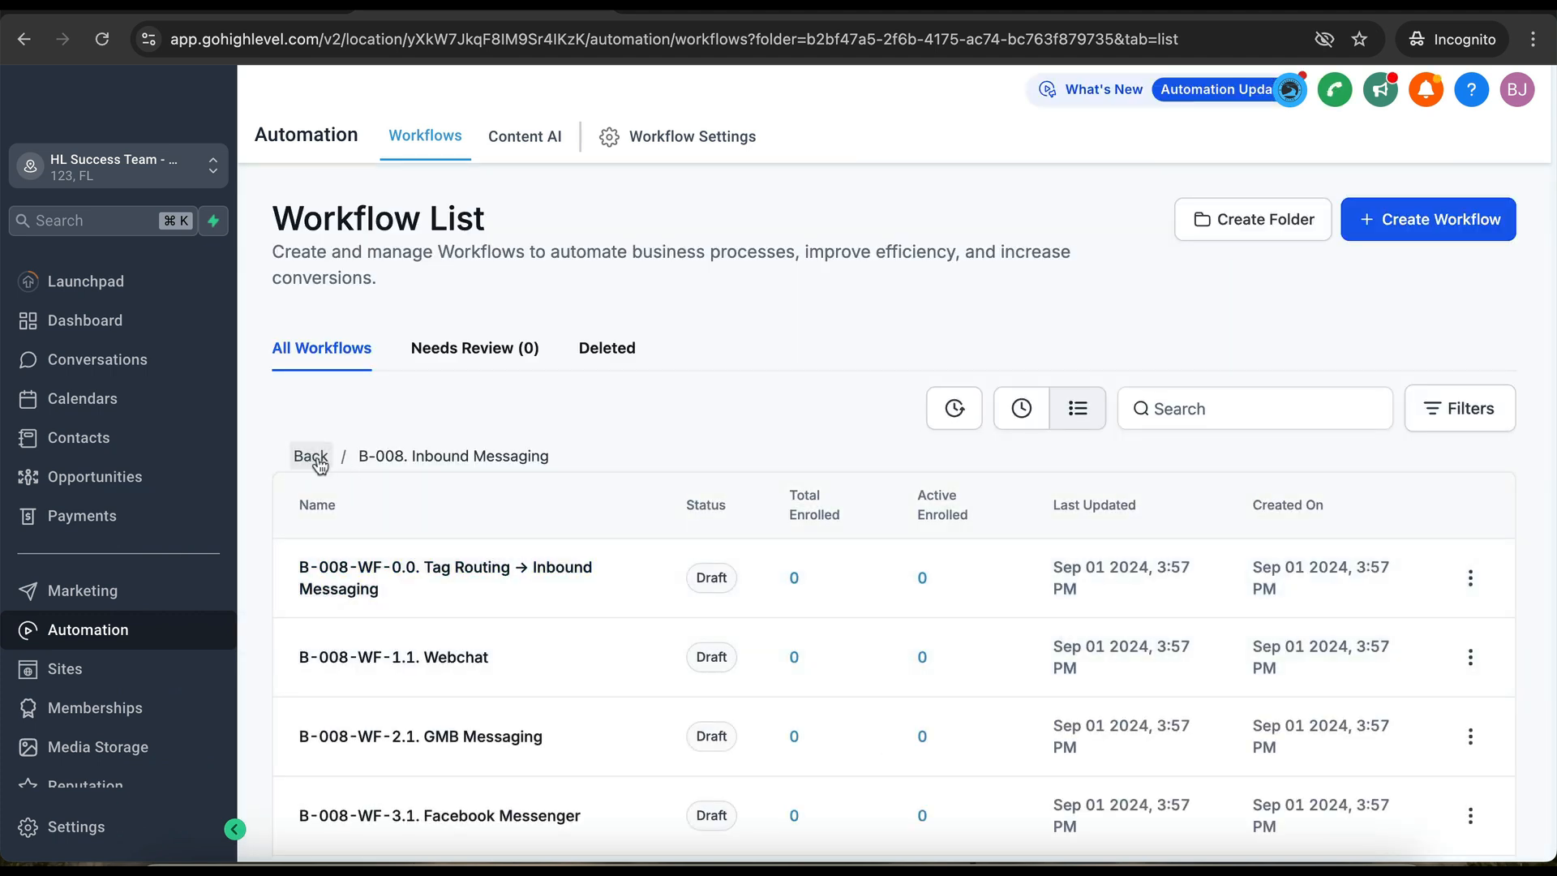
- Open the B-006-WF-1.2. Call Occurred → Continue Trying workflow in the B-006 Request A Callback folder
click(320, 460)
click(416, 553)
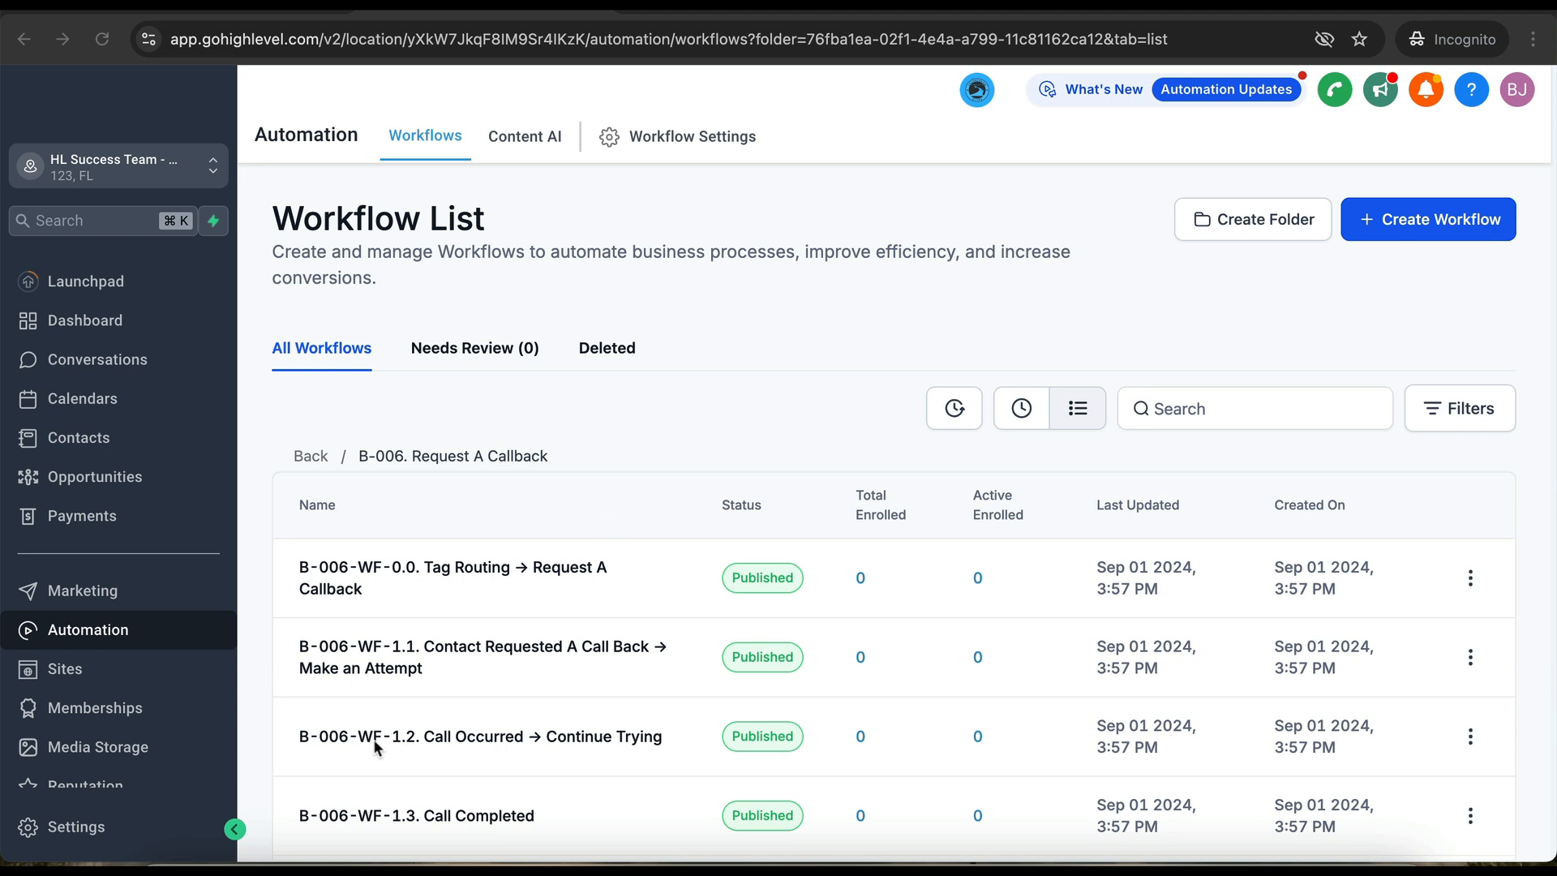
click(453, 740)
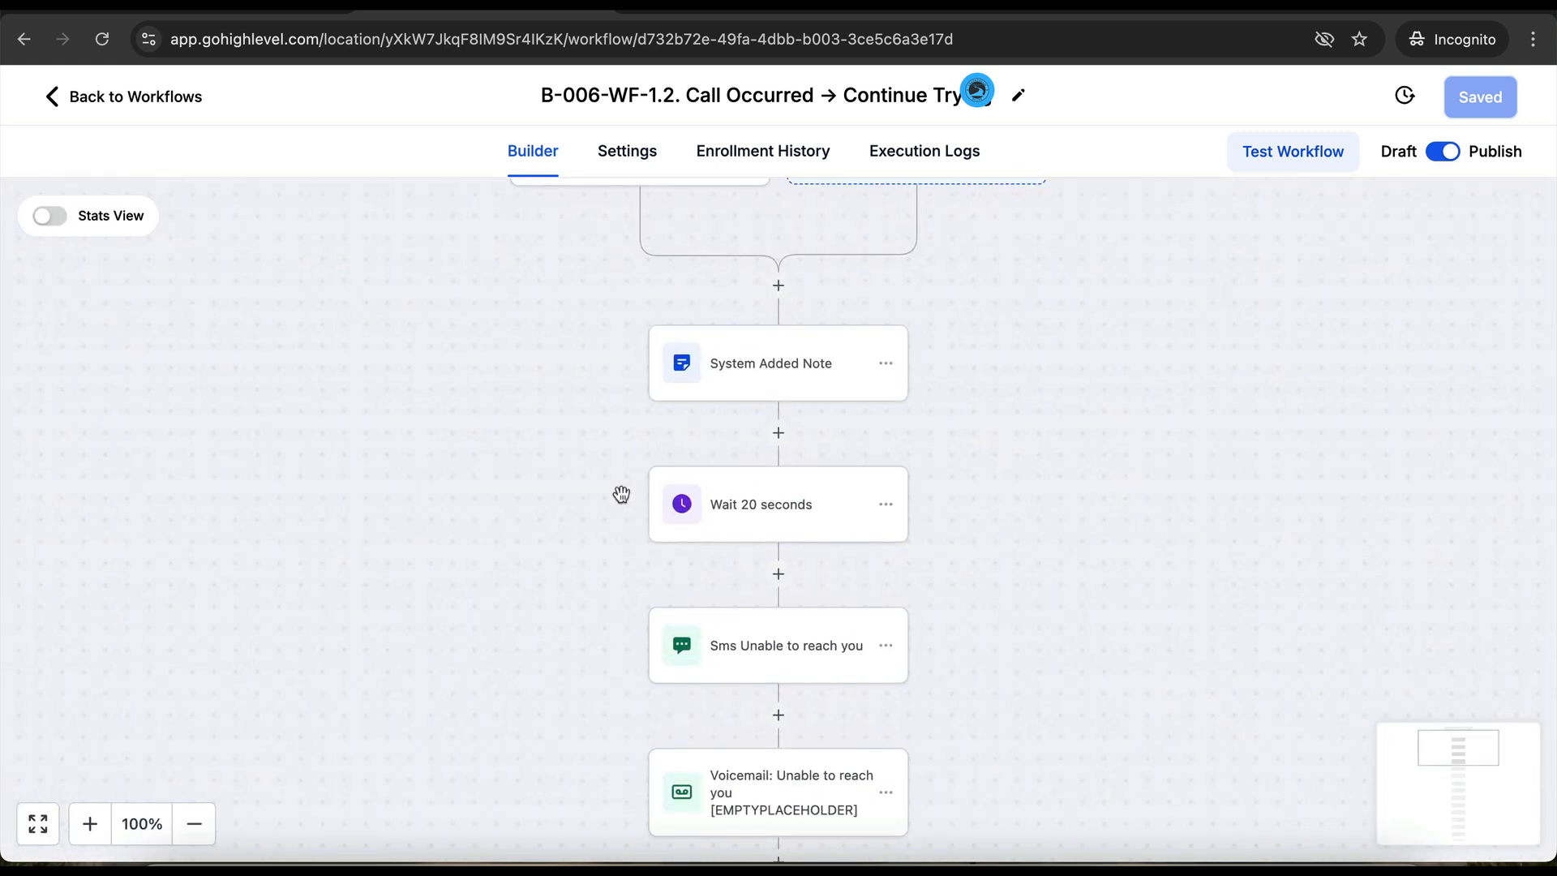
- Try removing [EMPTYPLACEHOLDER] and the voicemail file from the Voicemail step, then discard and go back
scroll(646, 549, down, 3)
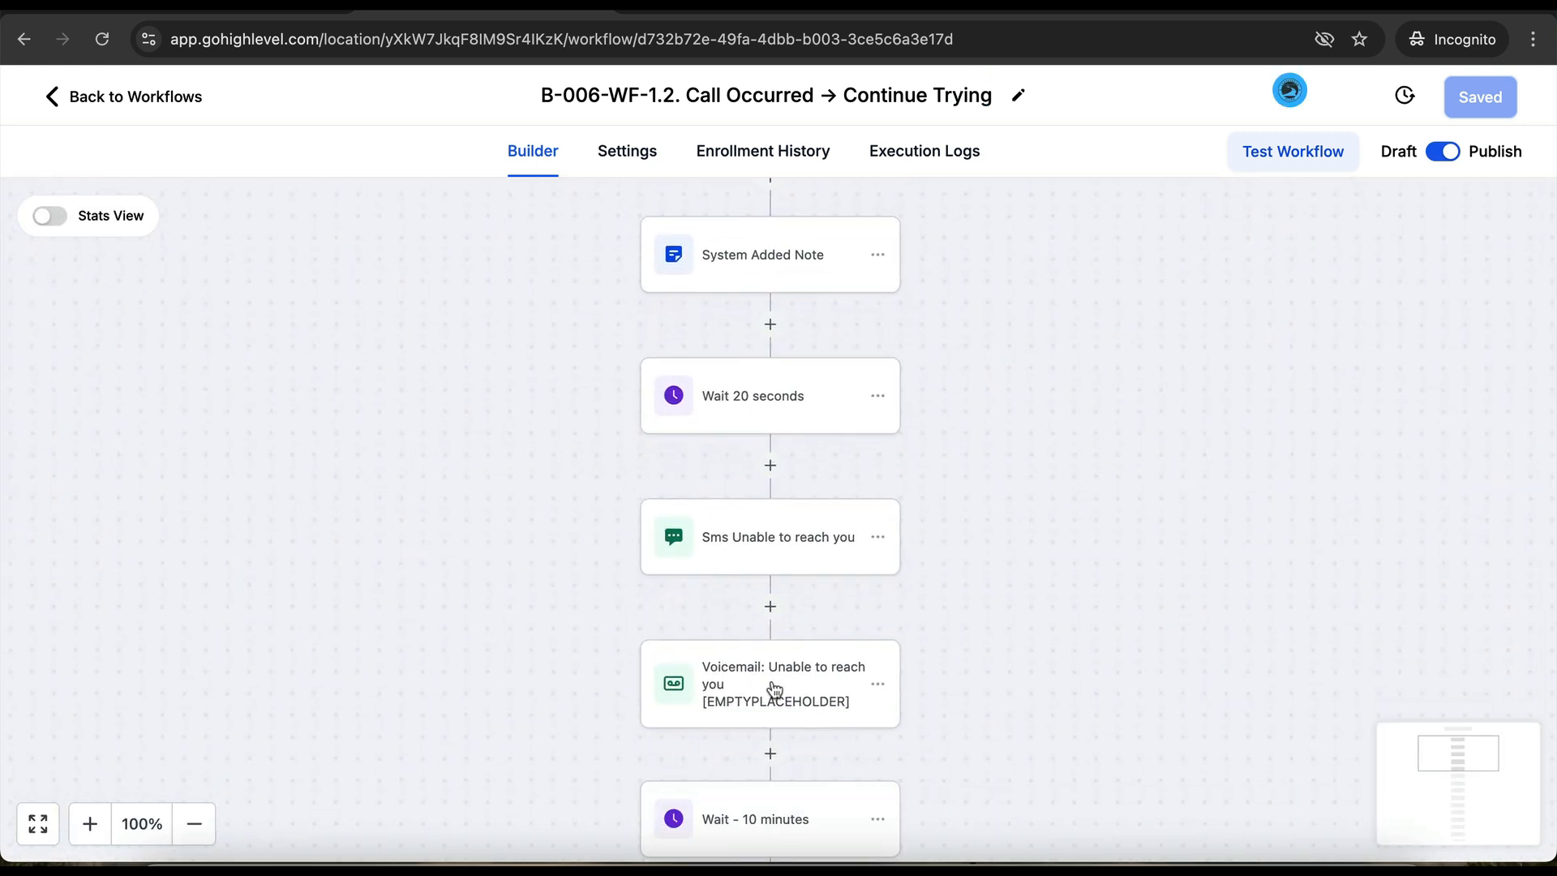
click(776, 688)
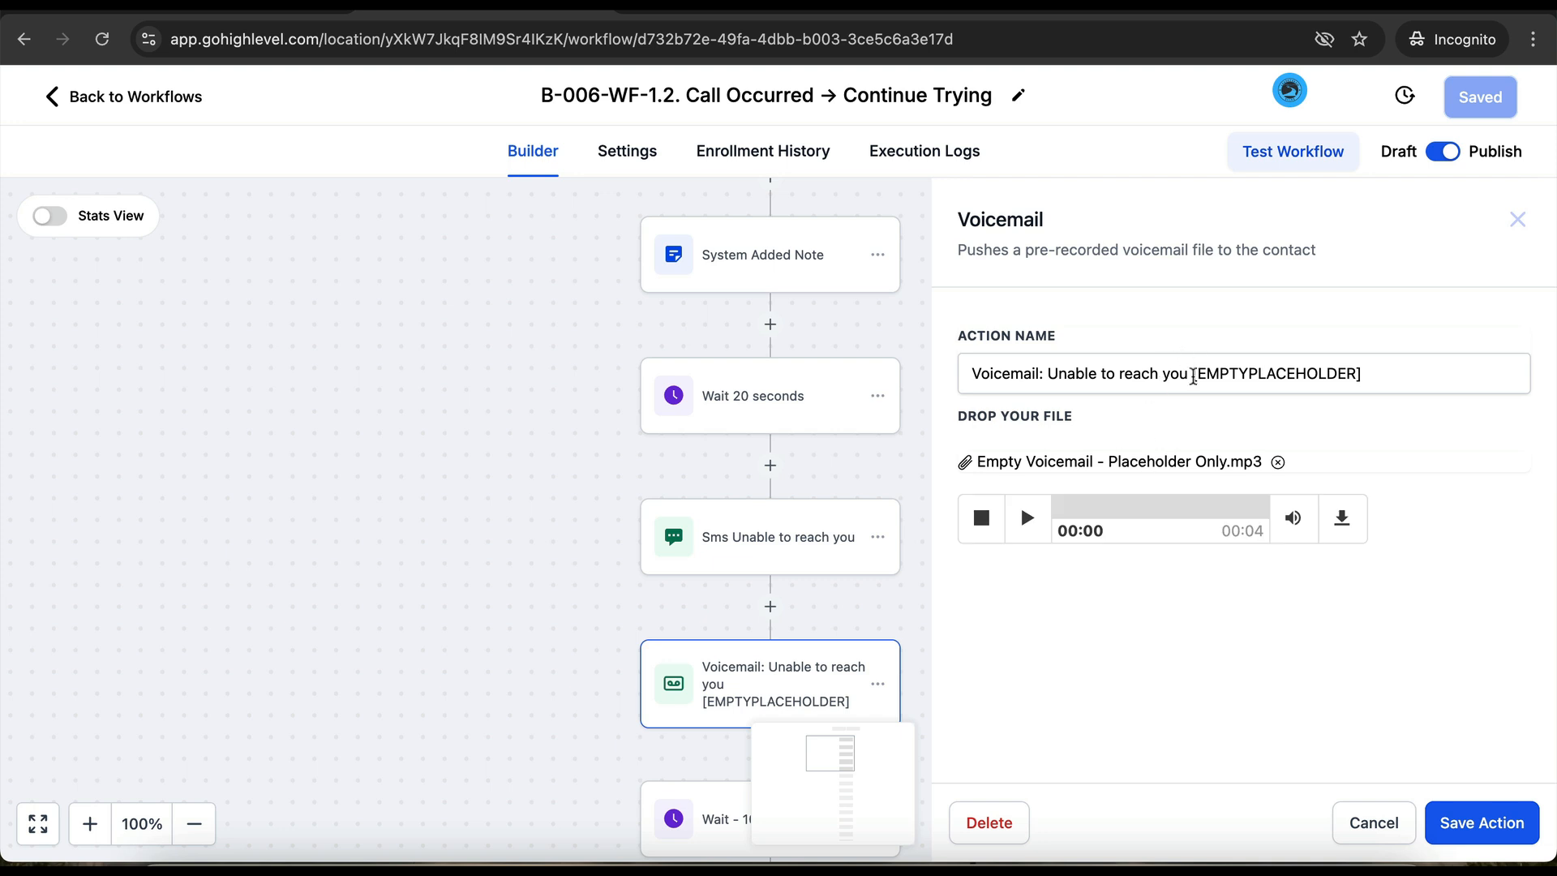
drag(1193, 377, 1386, 369)
key(BackSpace)
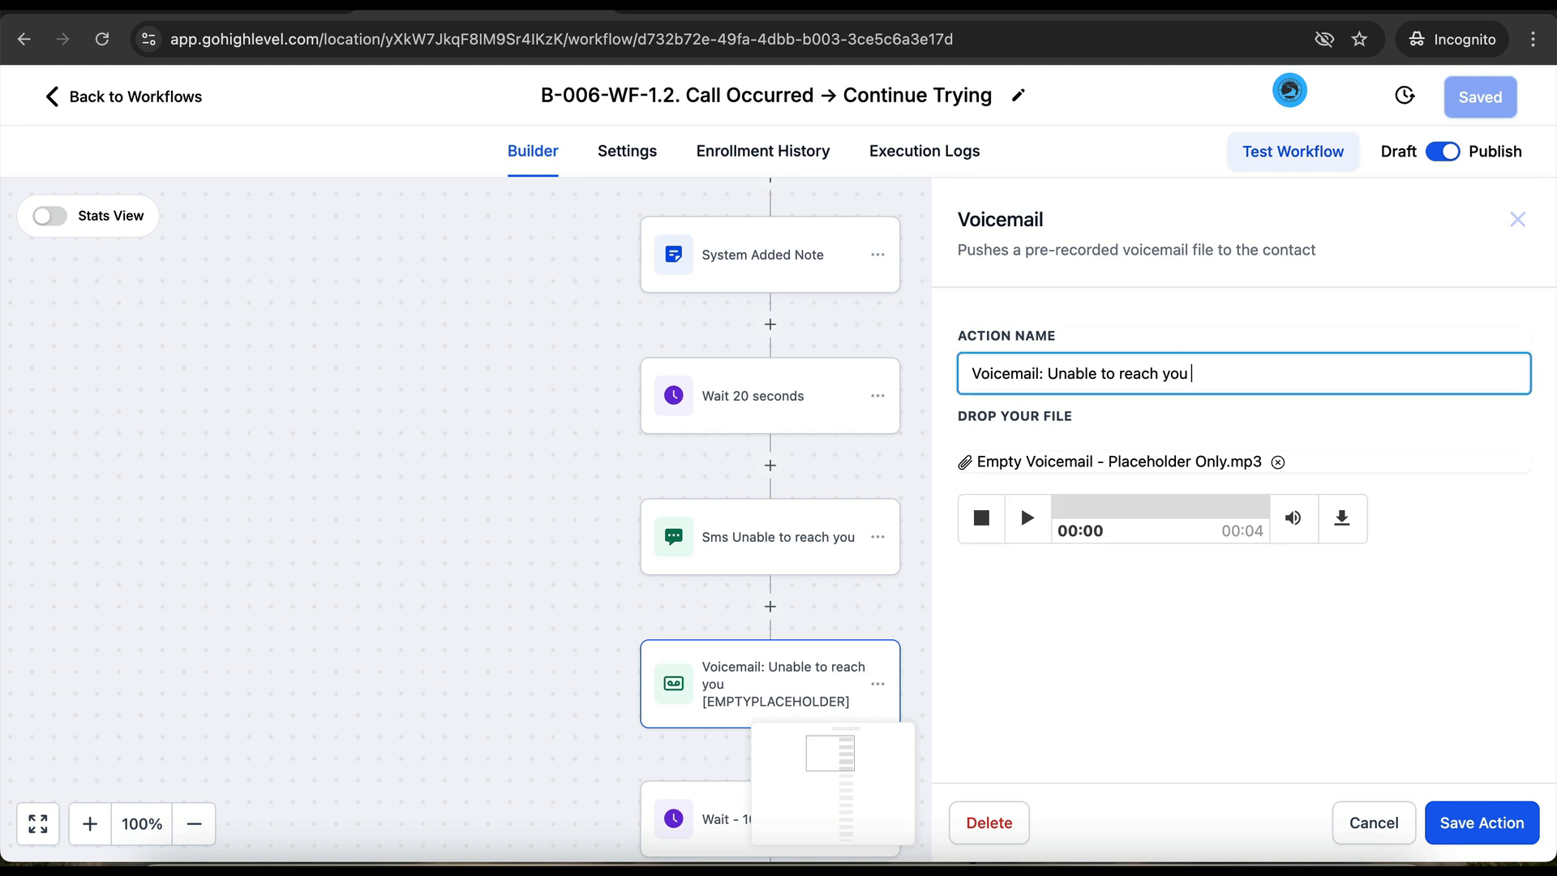
key(Tab)
click(1278, 462)
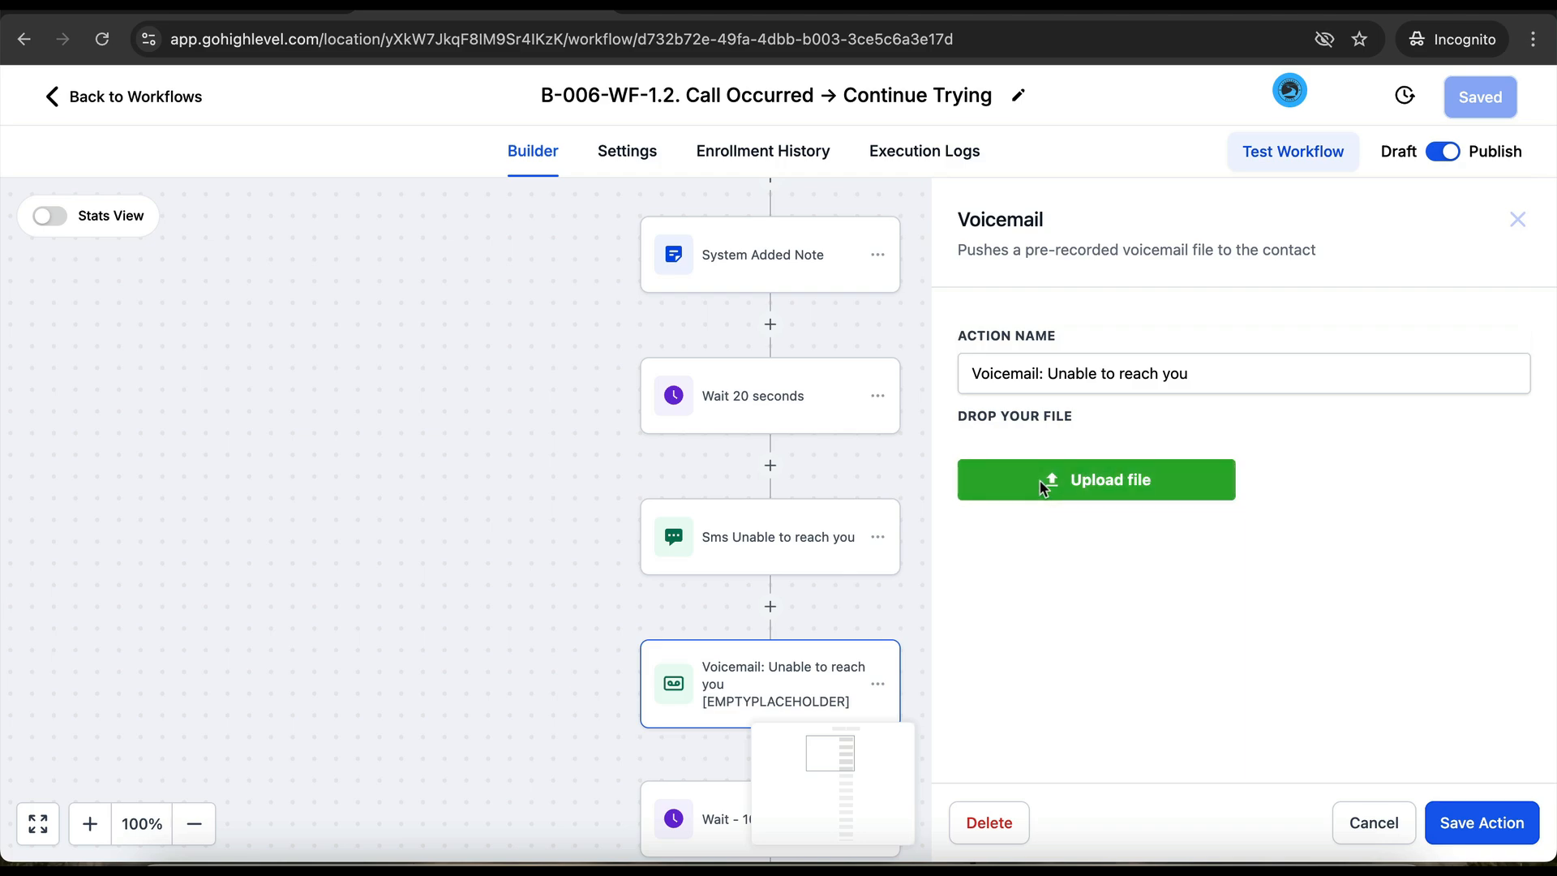
click(1043, 479)
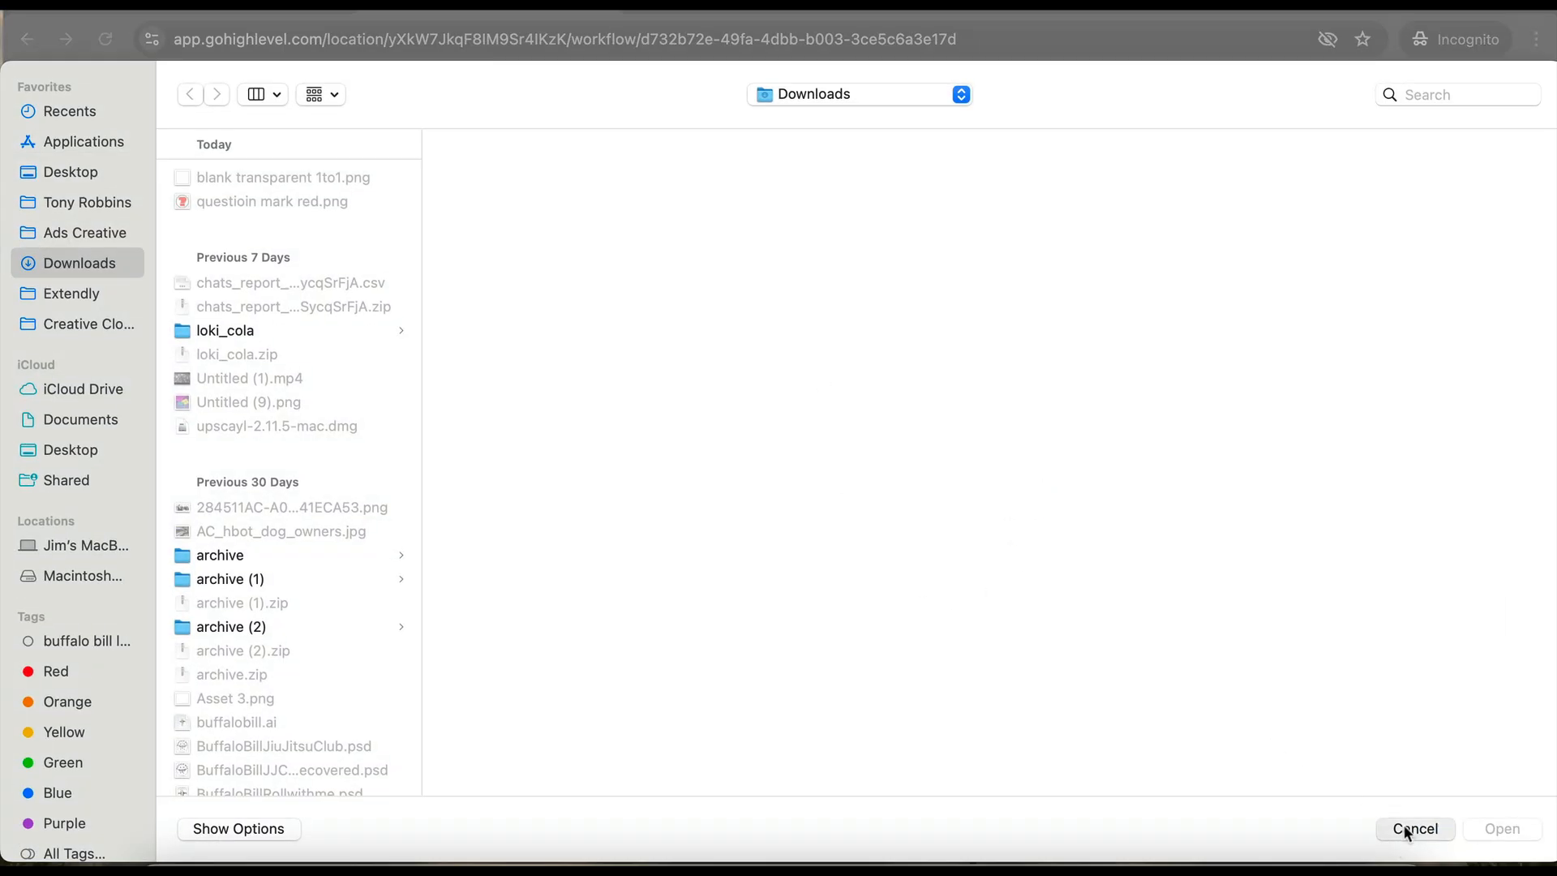
click(1387, 828)
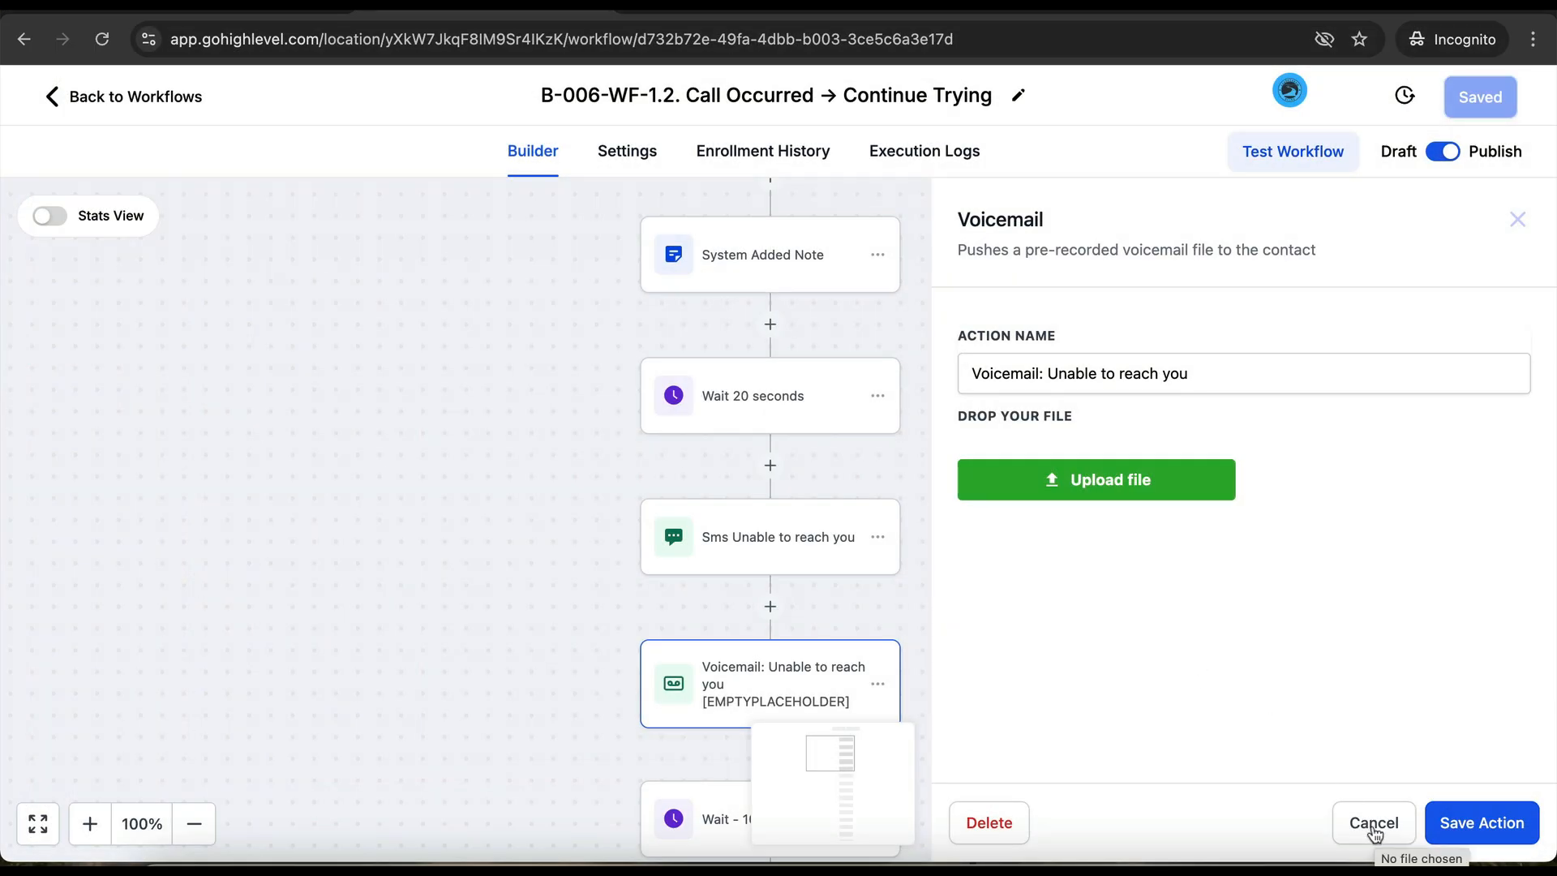
click(1376, 827)
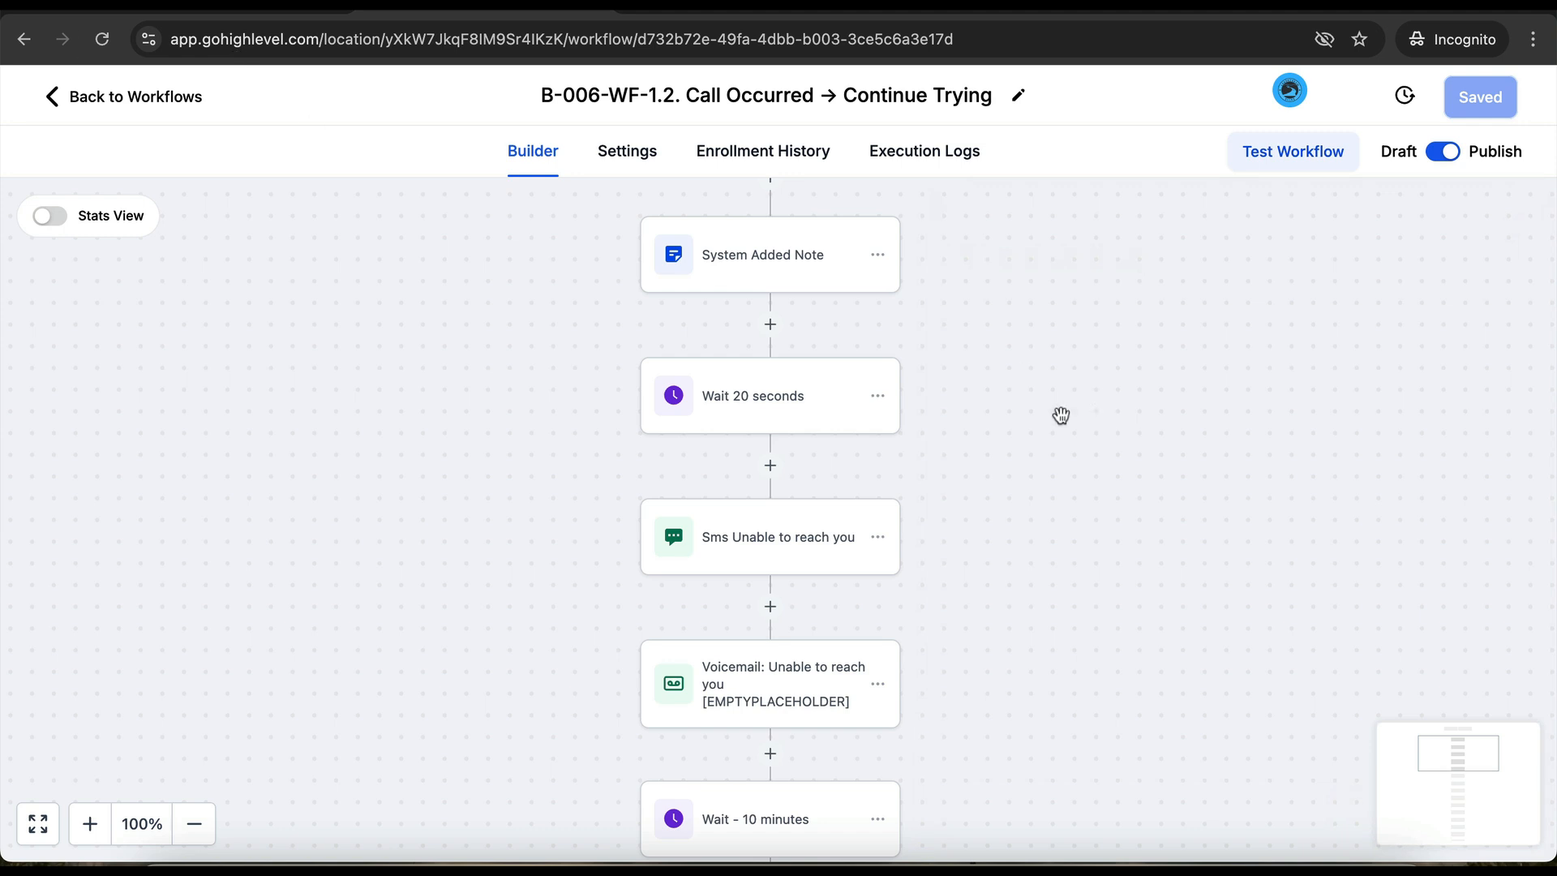
click(146, 91)
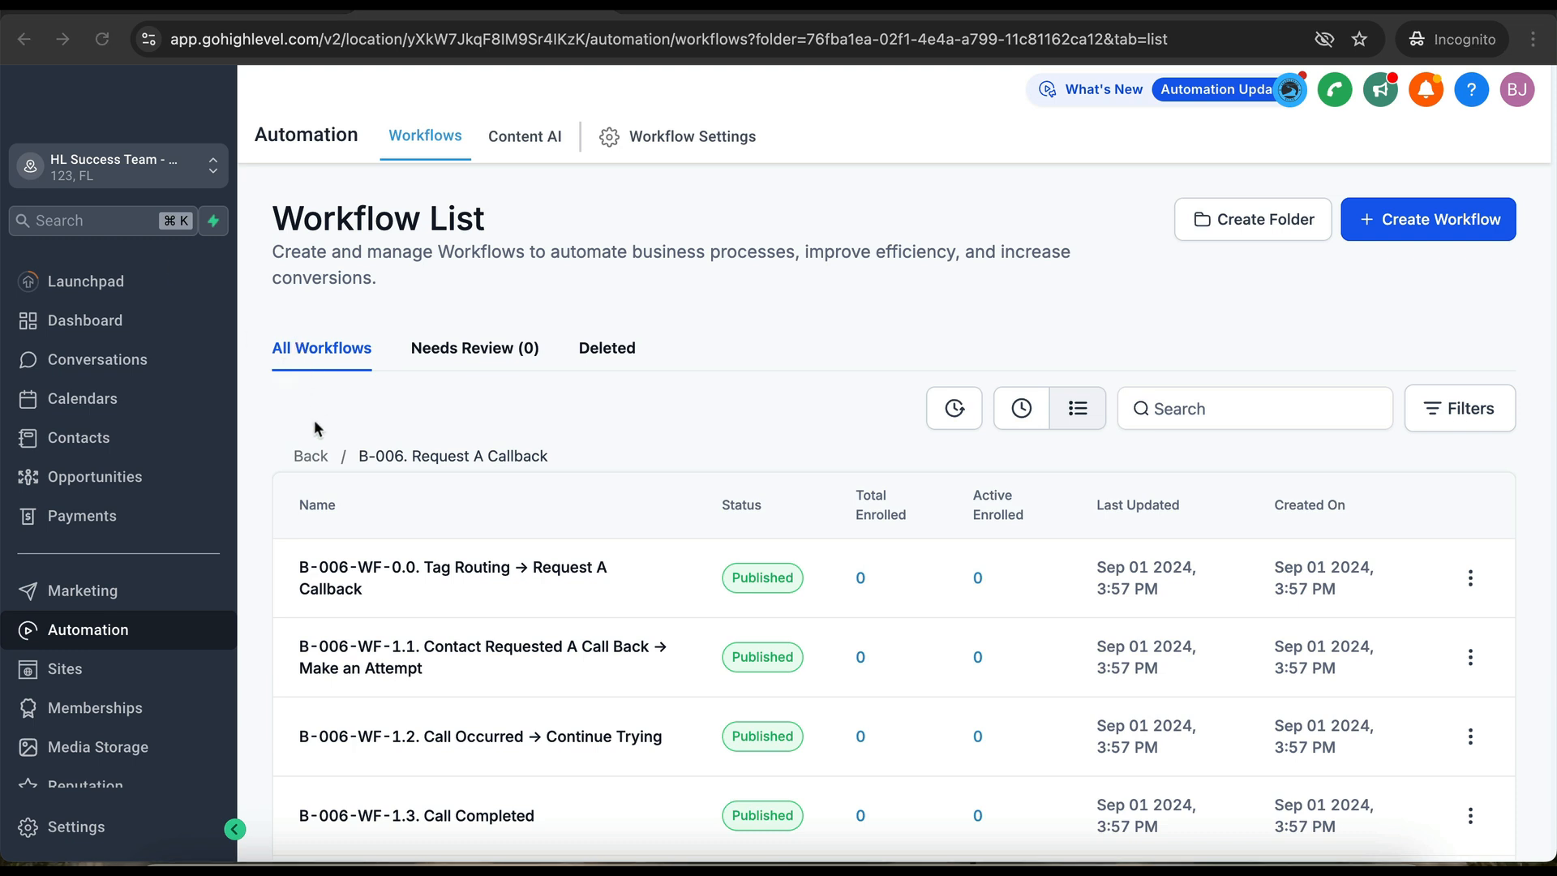
- Open the Missed Call → follow up texts workflow in the B-010 Phone Automations folder
click(314, 457)
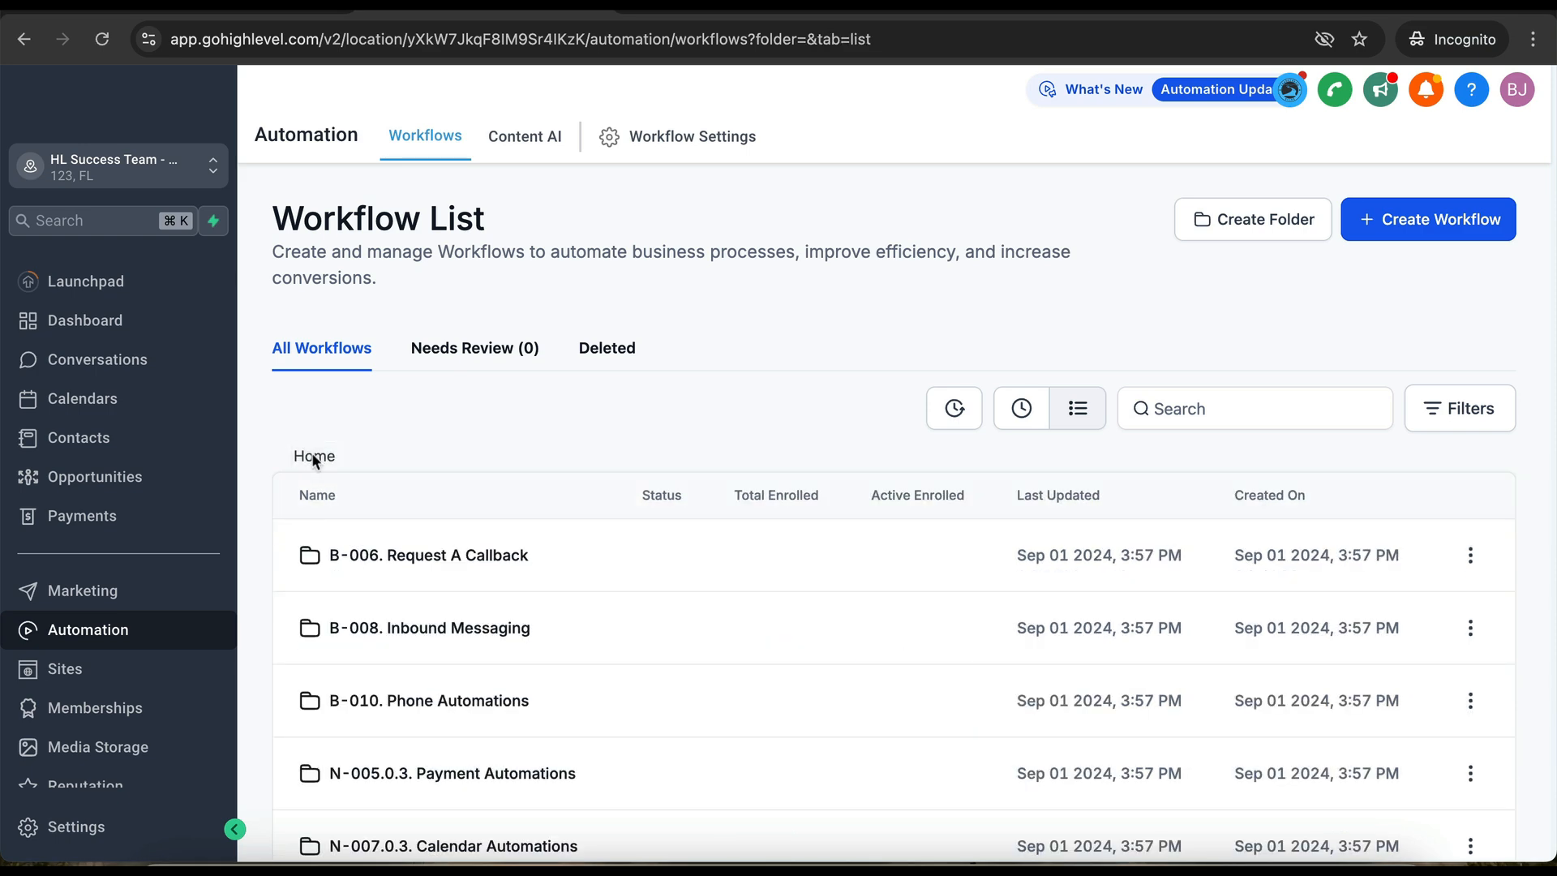
click(439, 702)
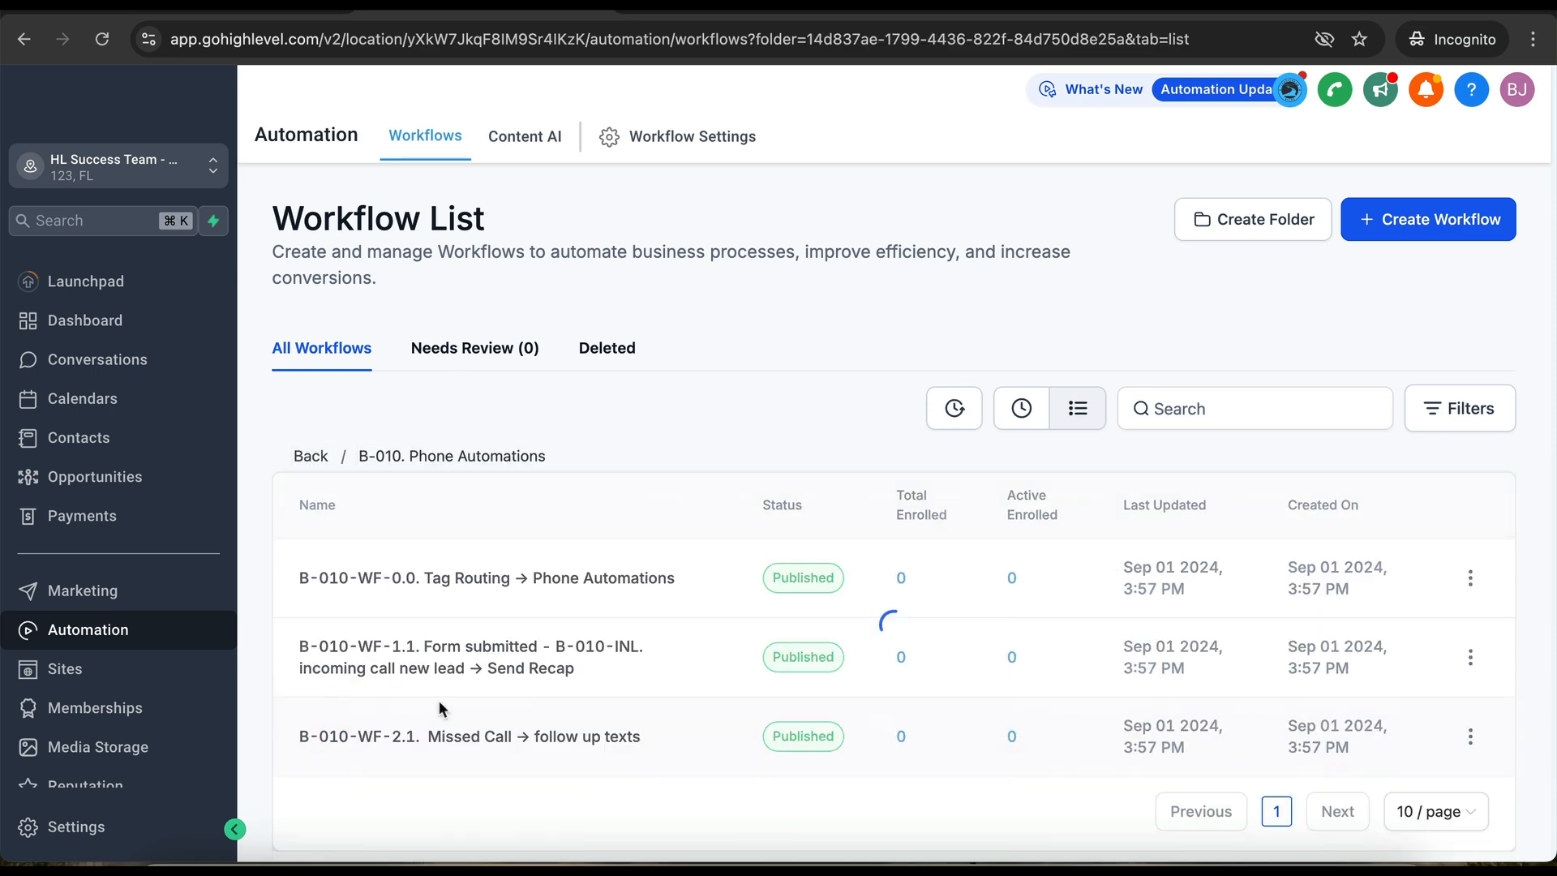
click(447, 740)
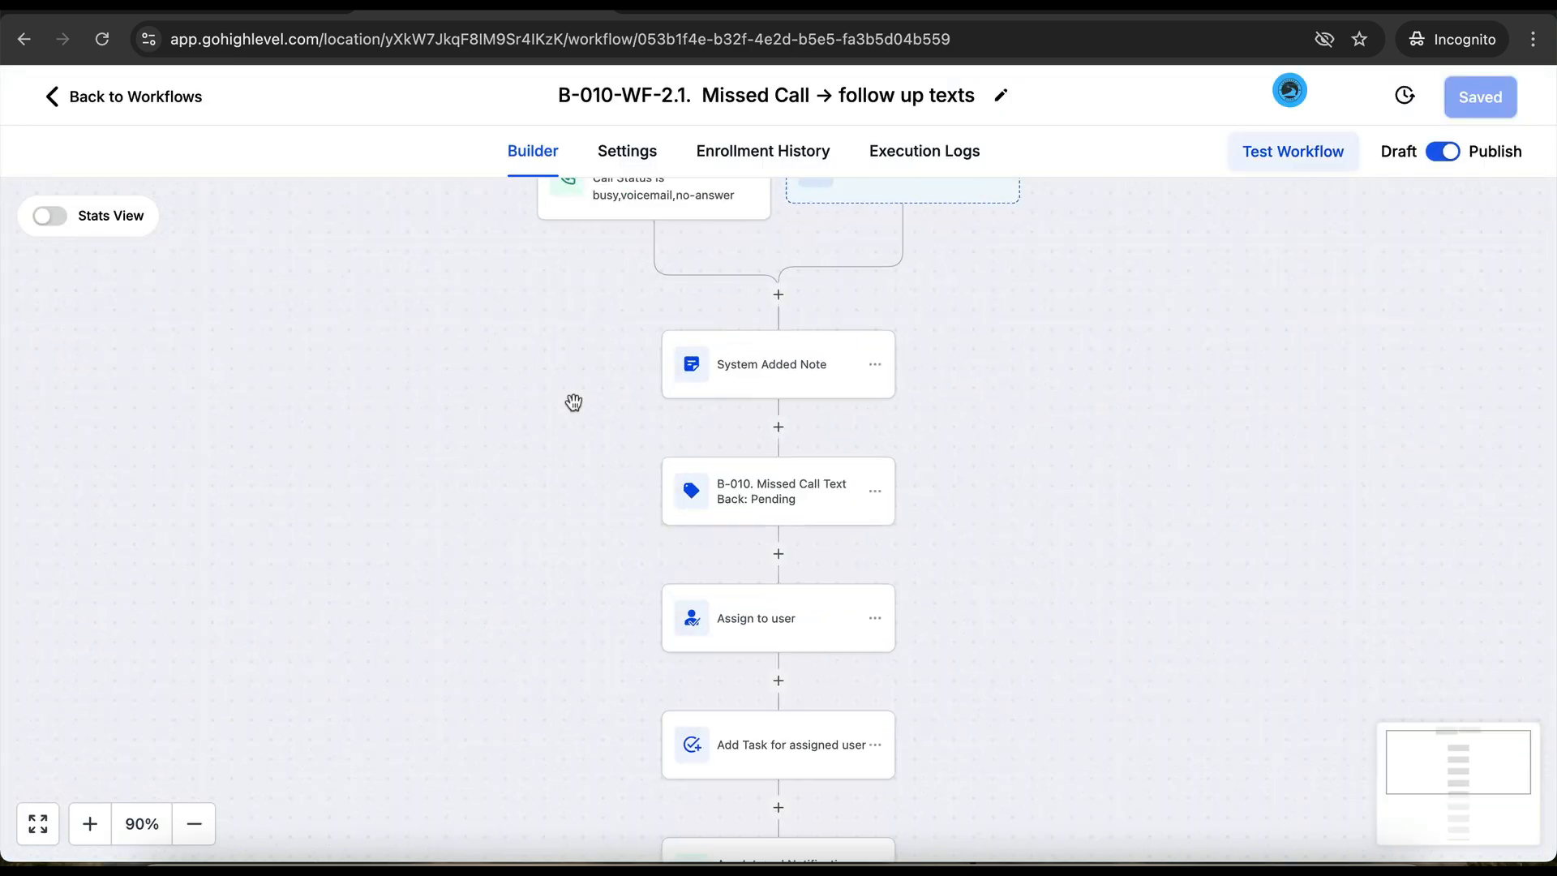
- Have the Assign to user step assign the team member, save the workflow, and go back
click(759, 649)
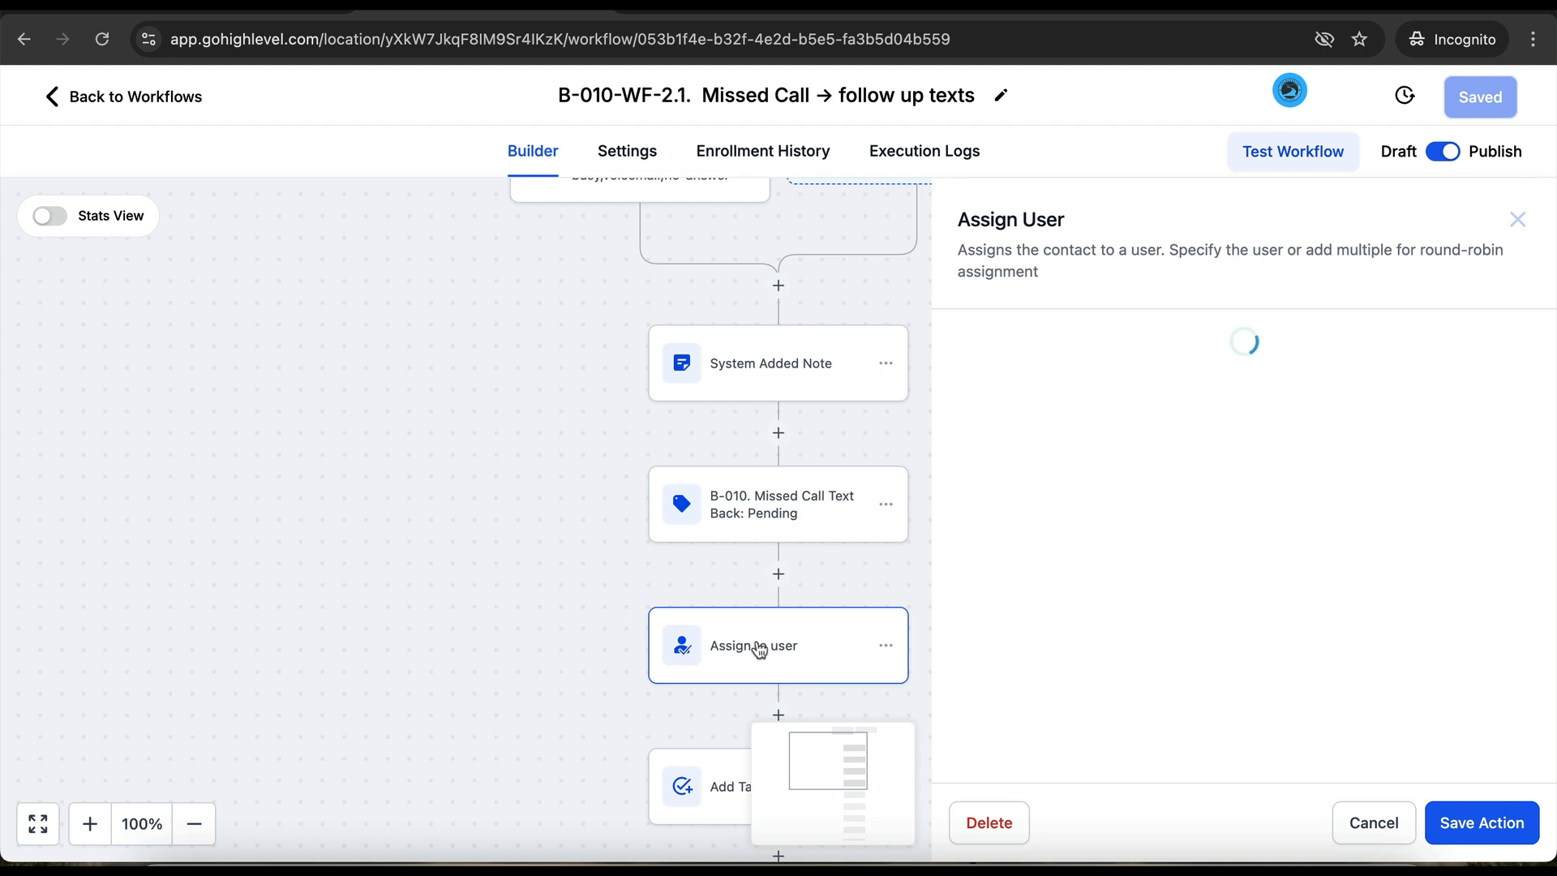
click(1117, 487)
click(1081, 552)
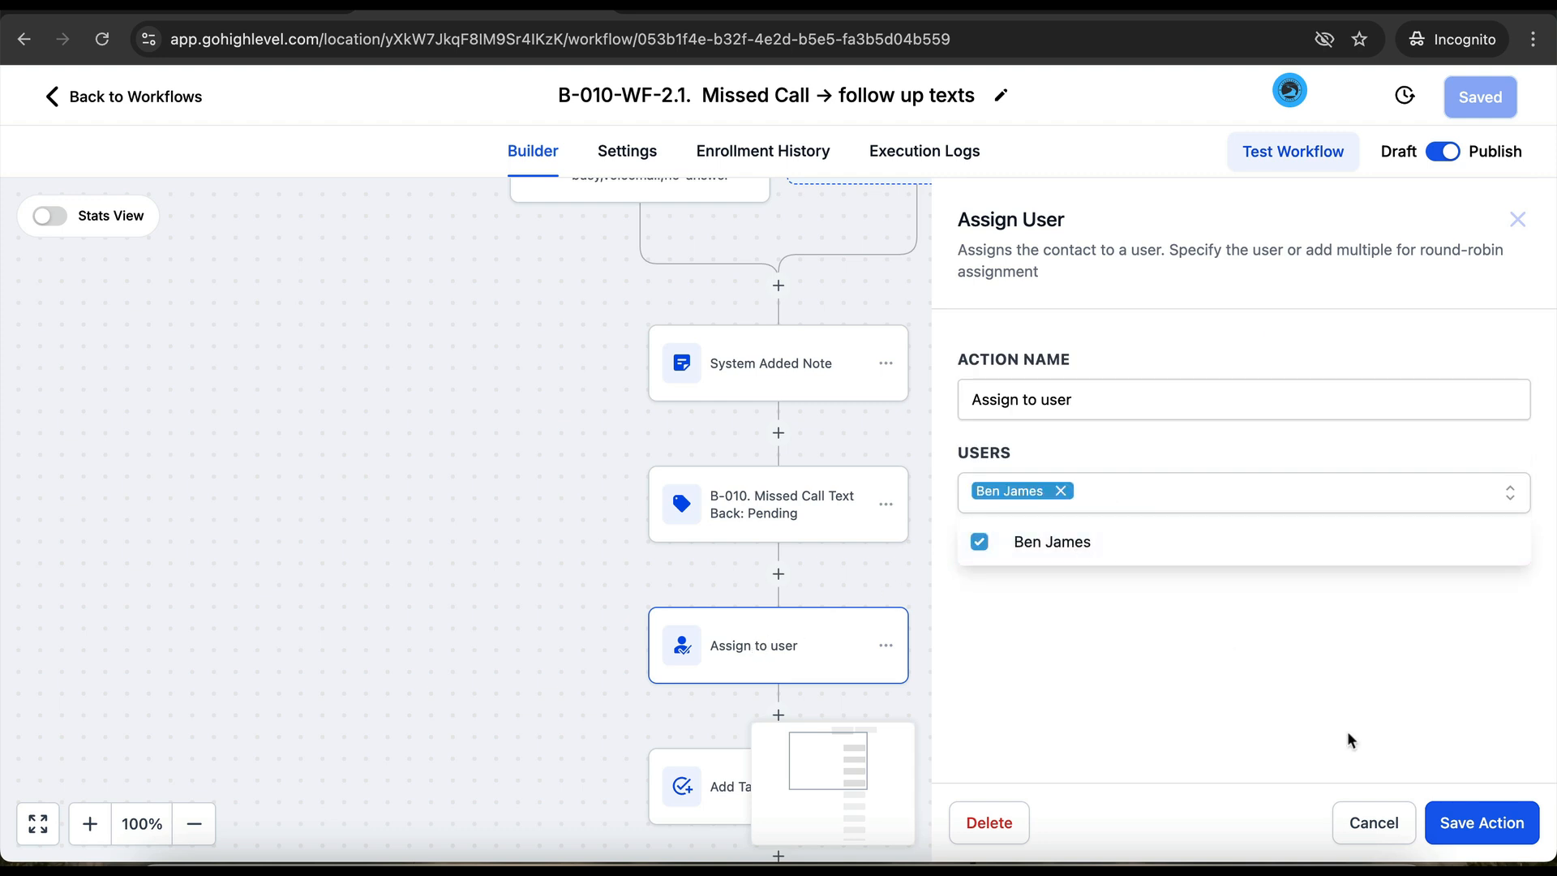
click(1451, 822)
click(1481, 99)
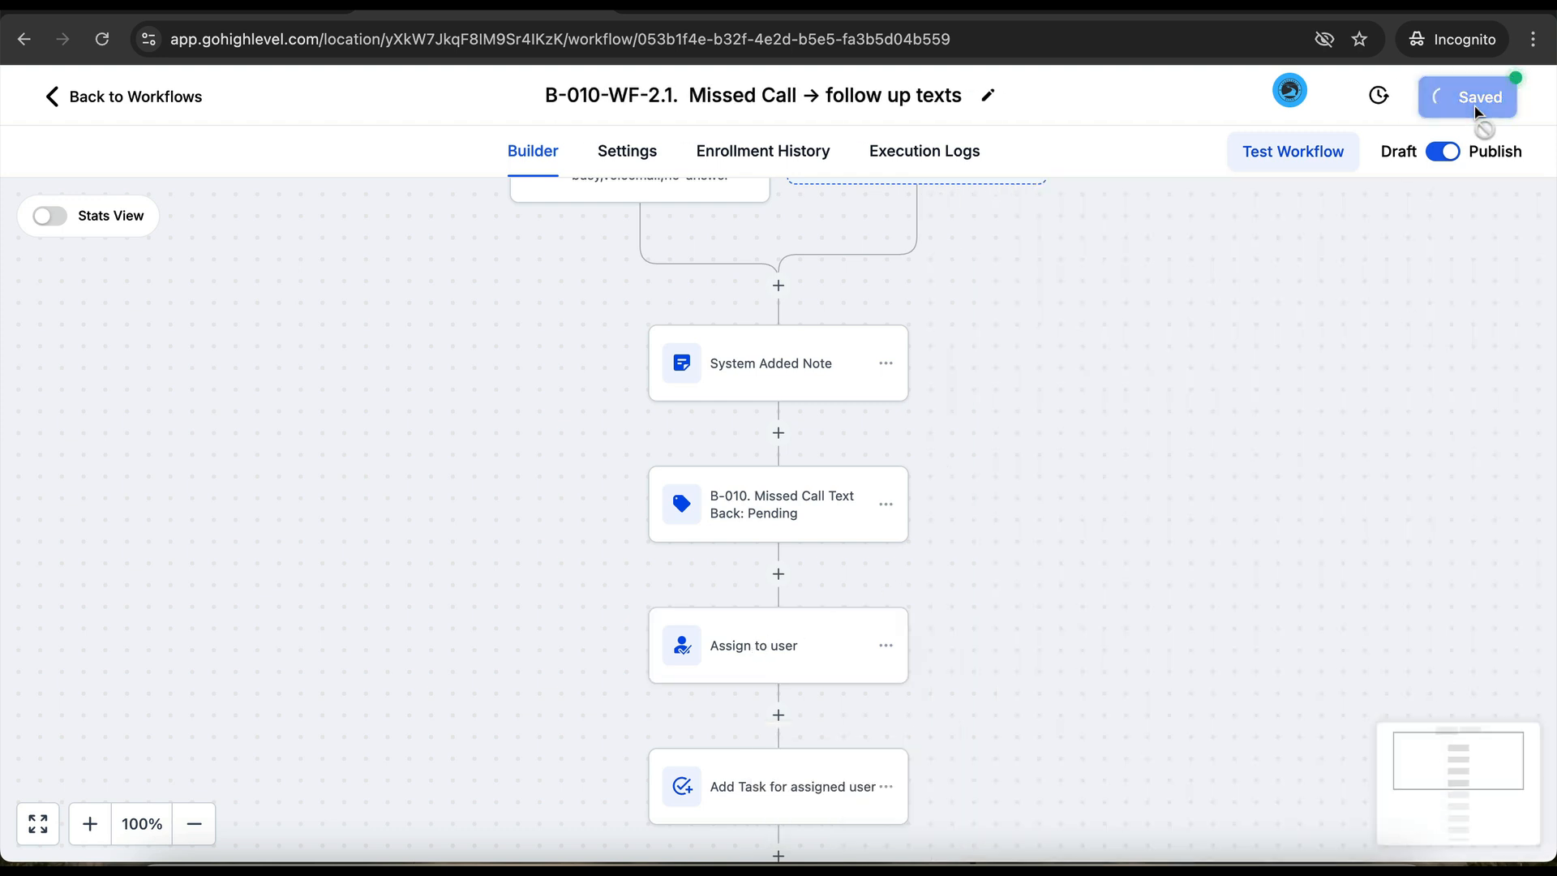
click(115, 103)
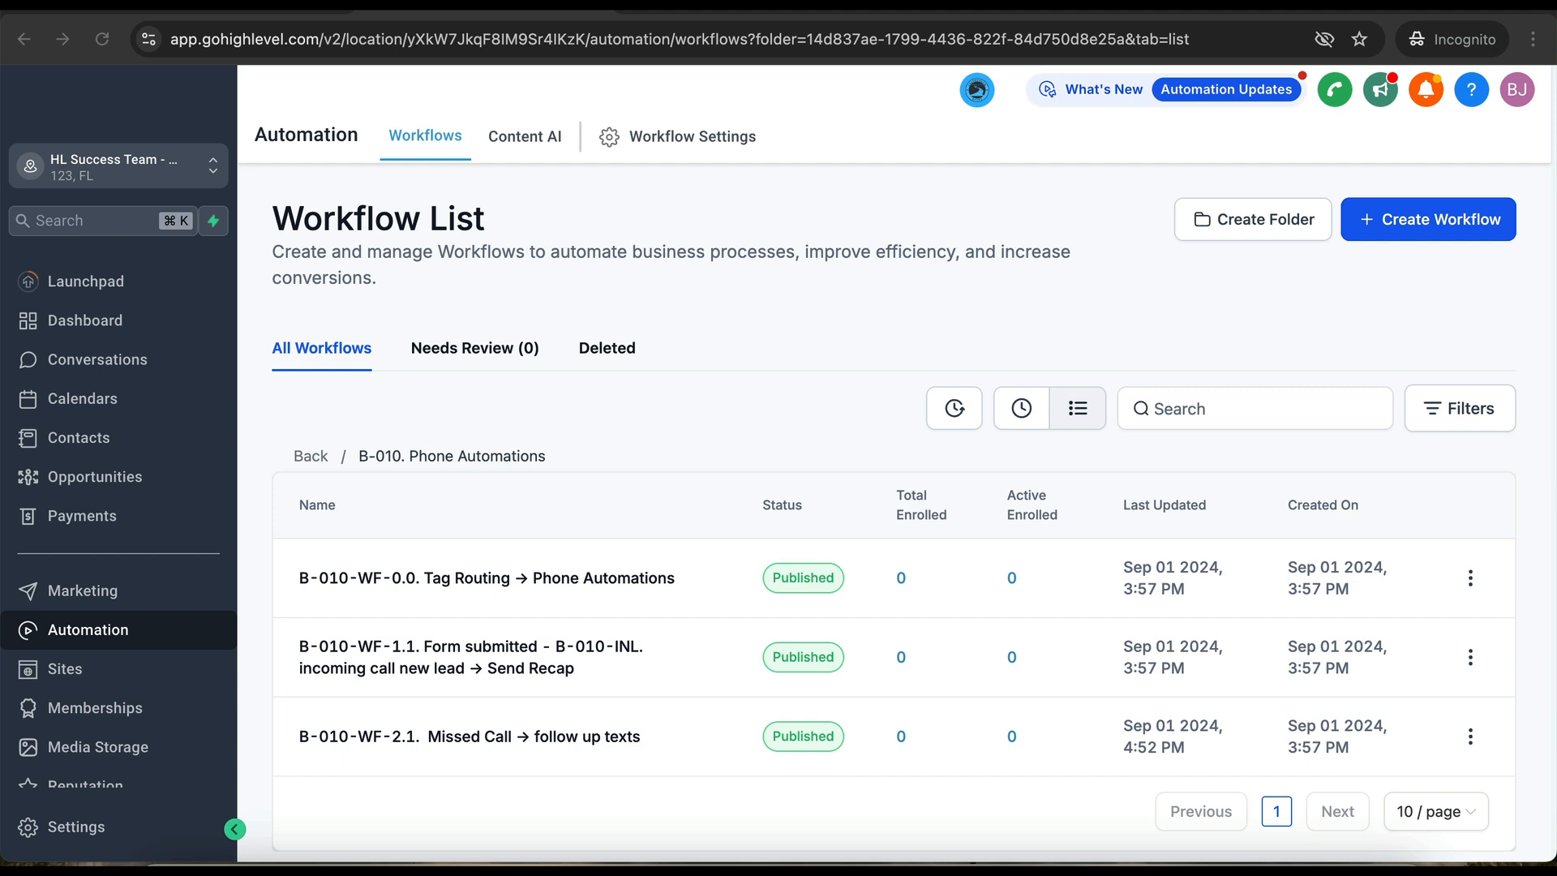
click(86, 596)
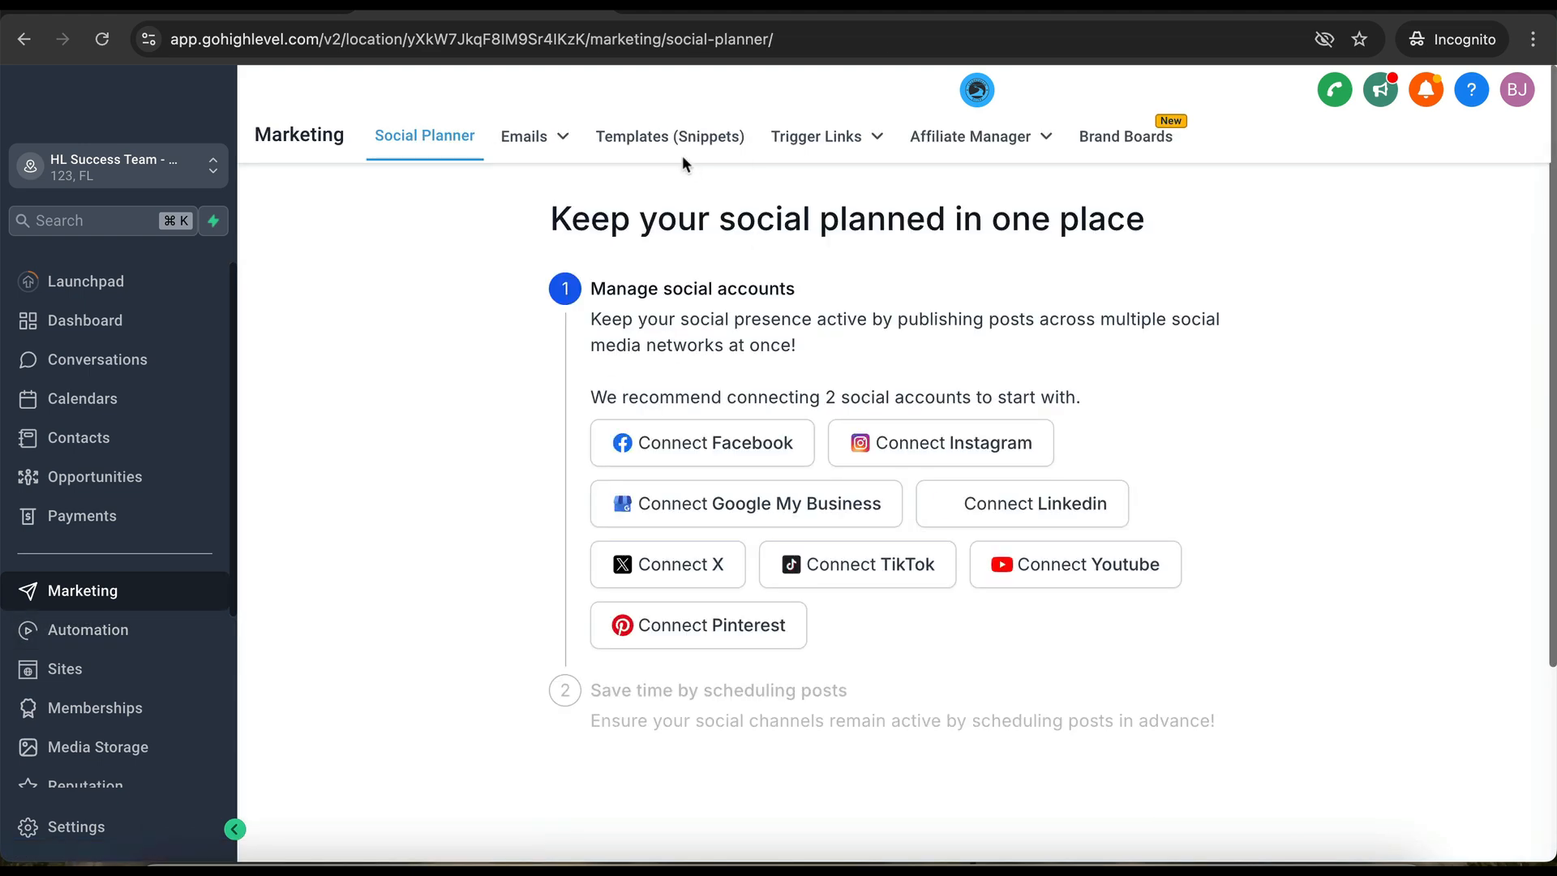
click(670, 142)
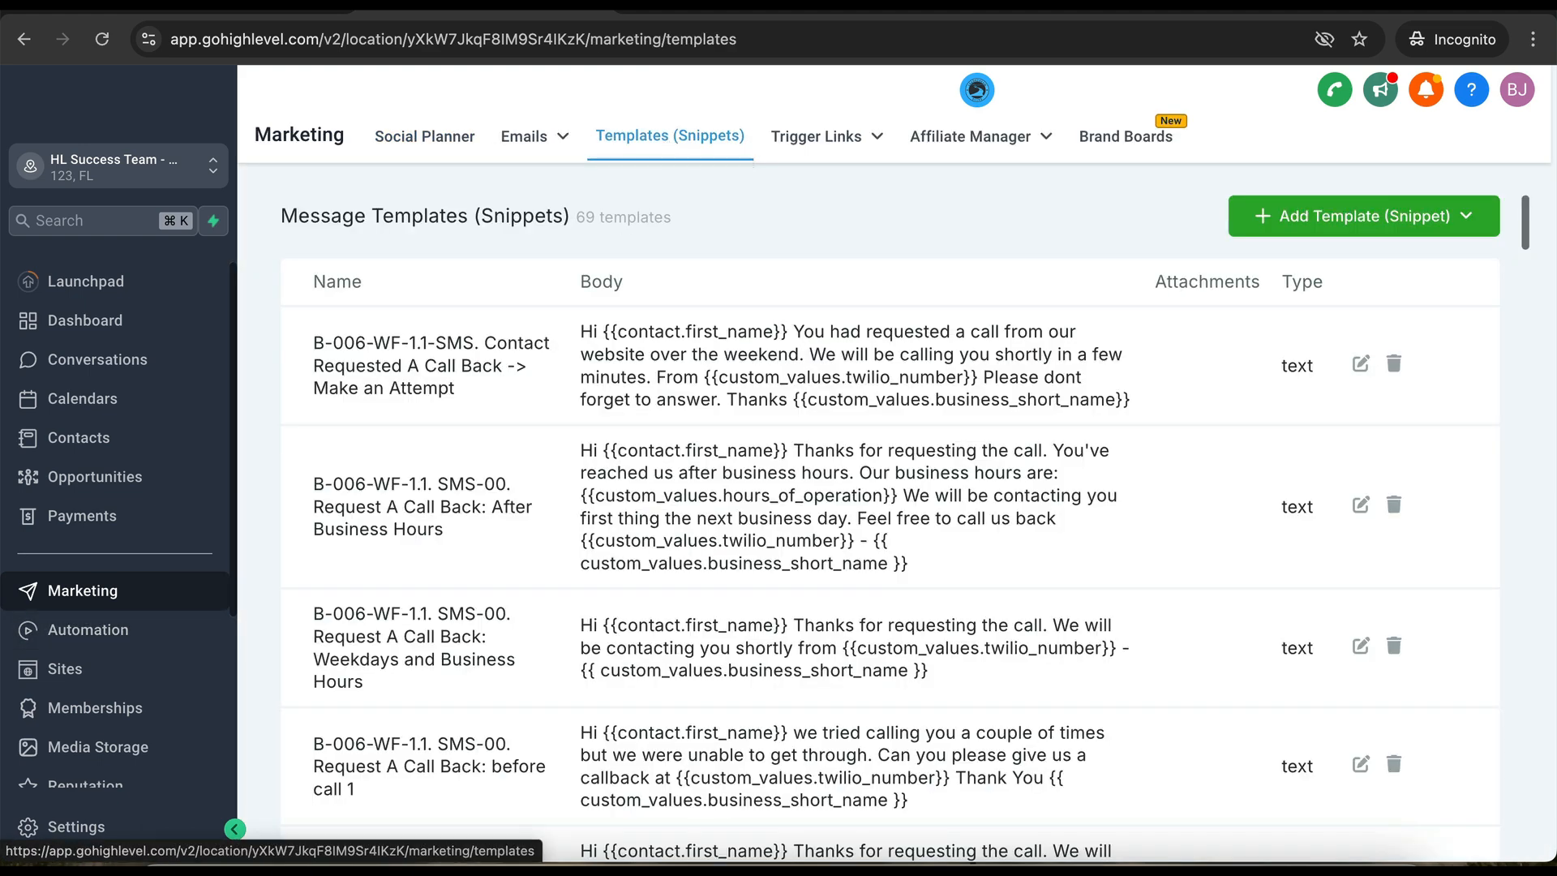
scroll(395, 662, down, 10)
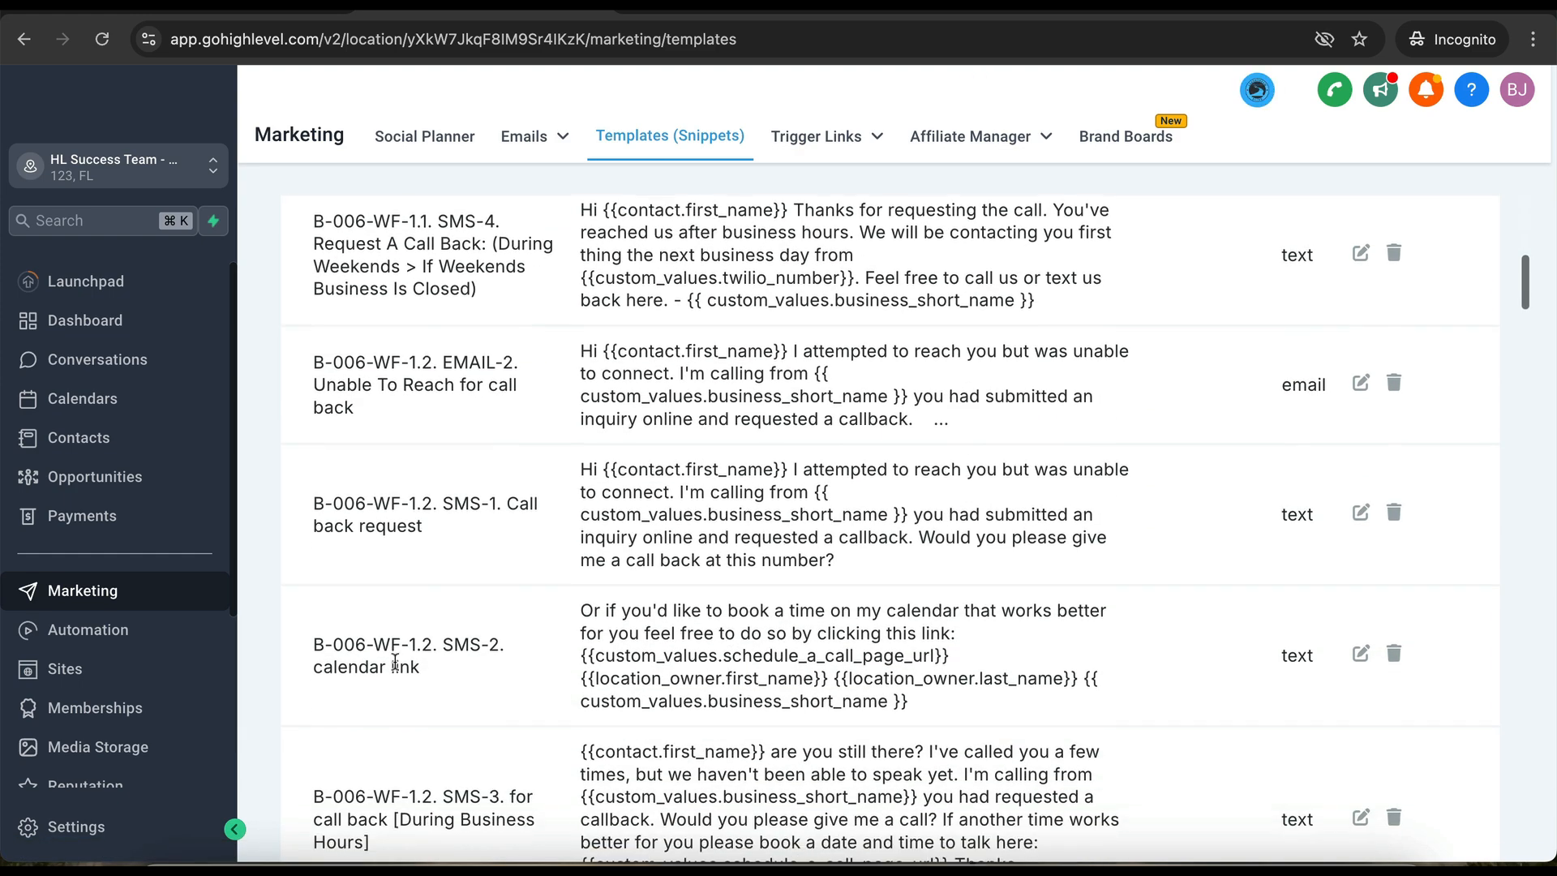
scroll(395, 662, down, 15)
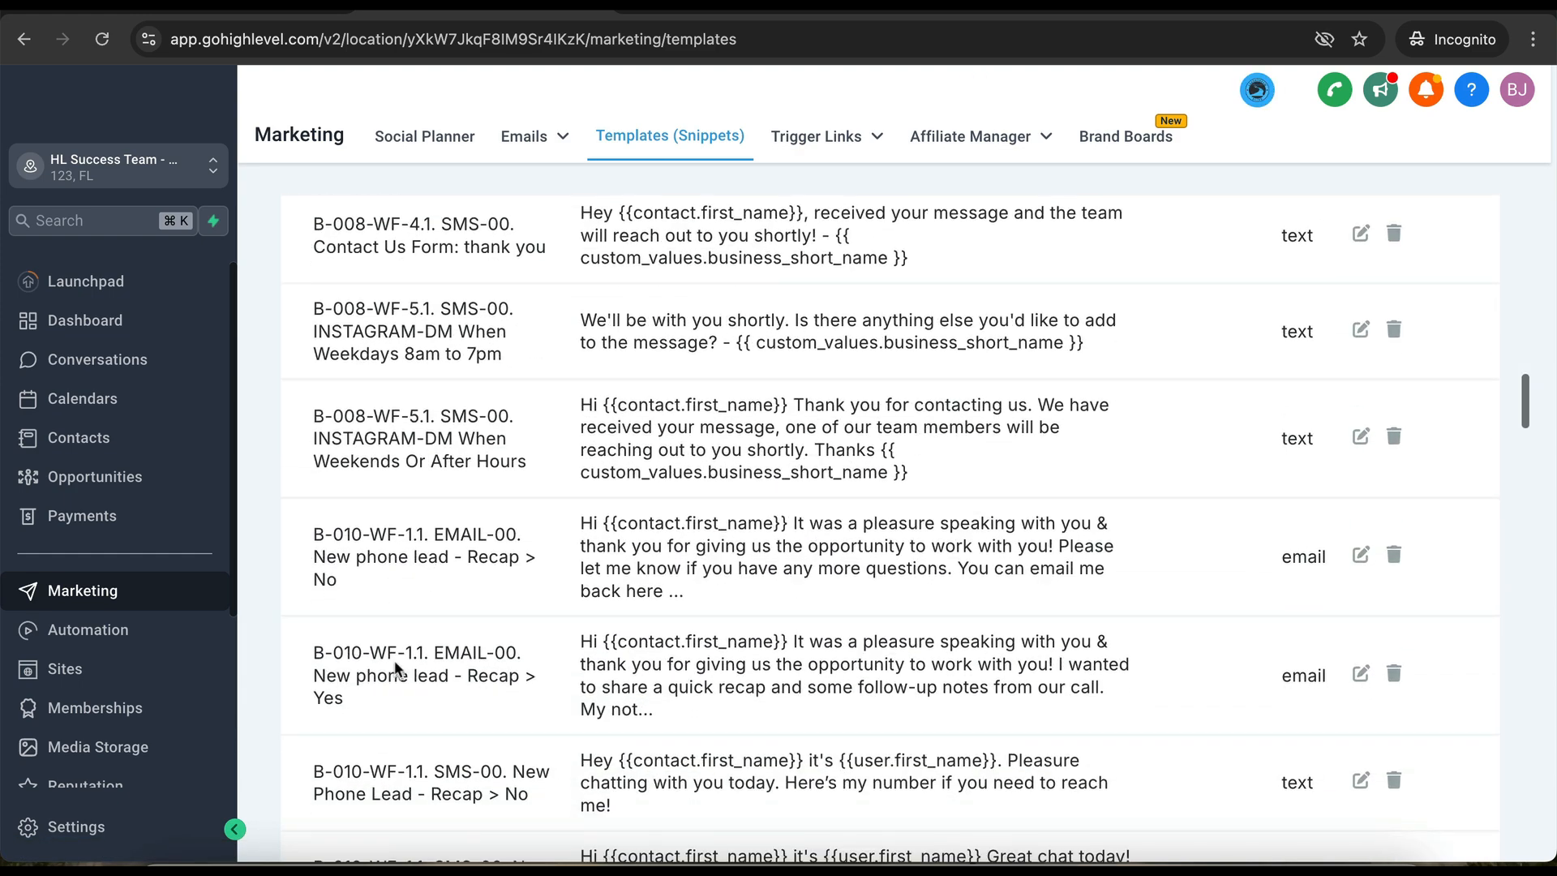
drag(324, 533, 405, 533)
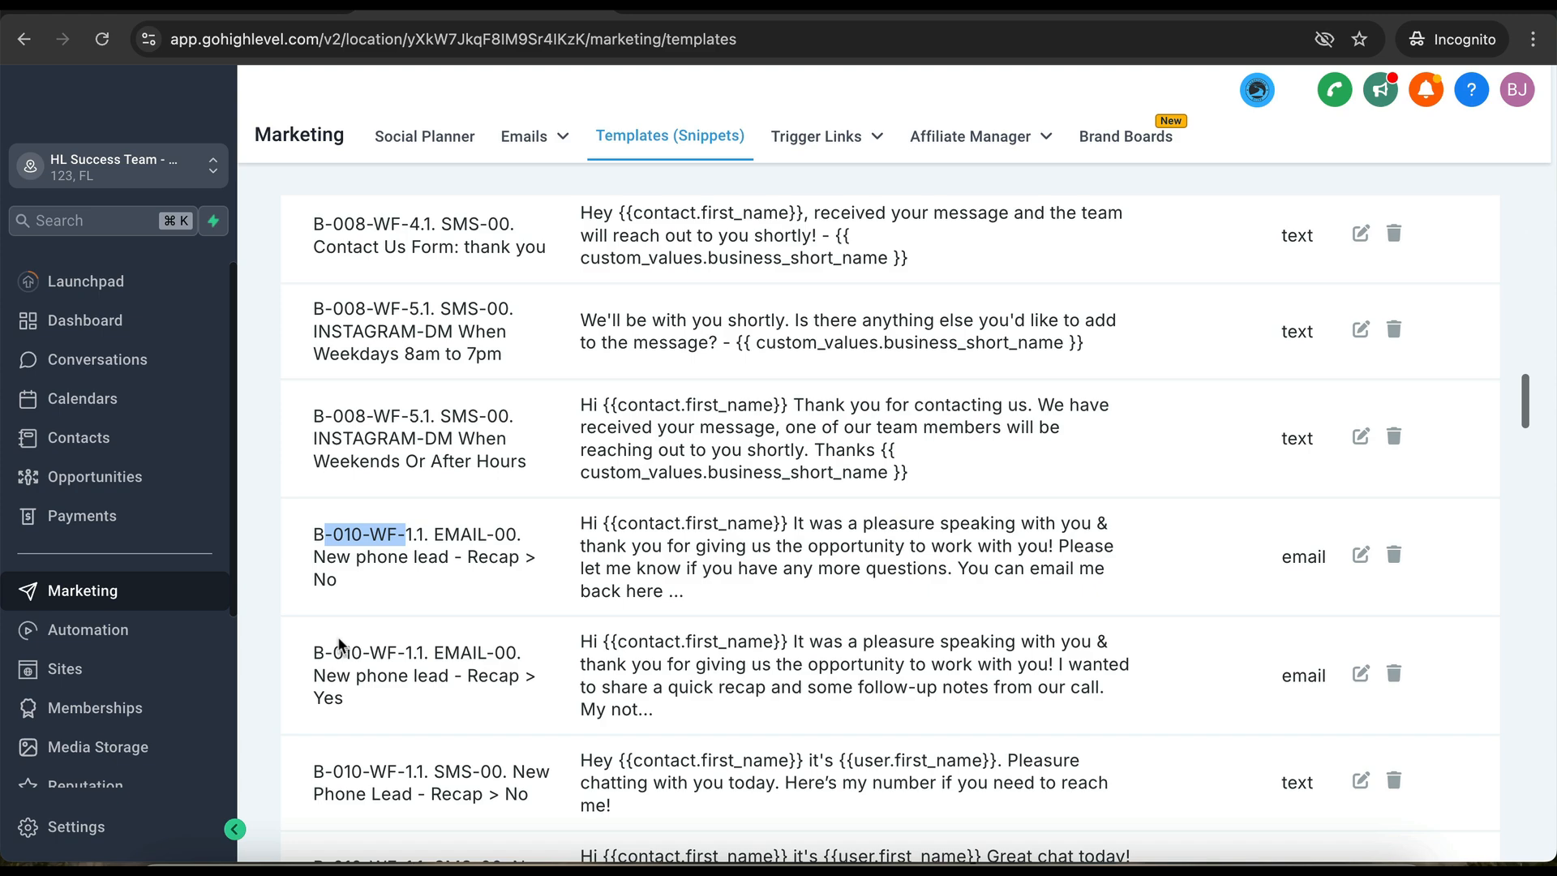
scroll(584, 591, down, 6)
scroll(584, 592, up, 15)
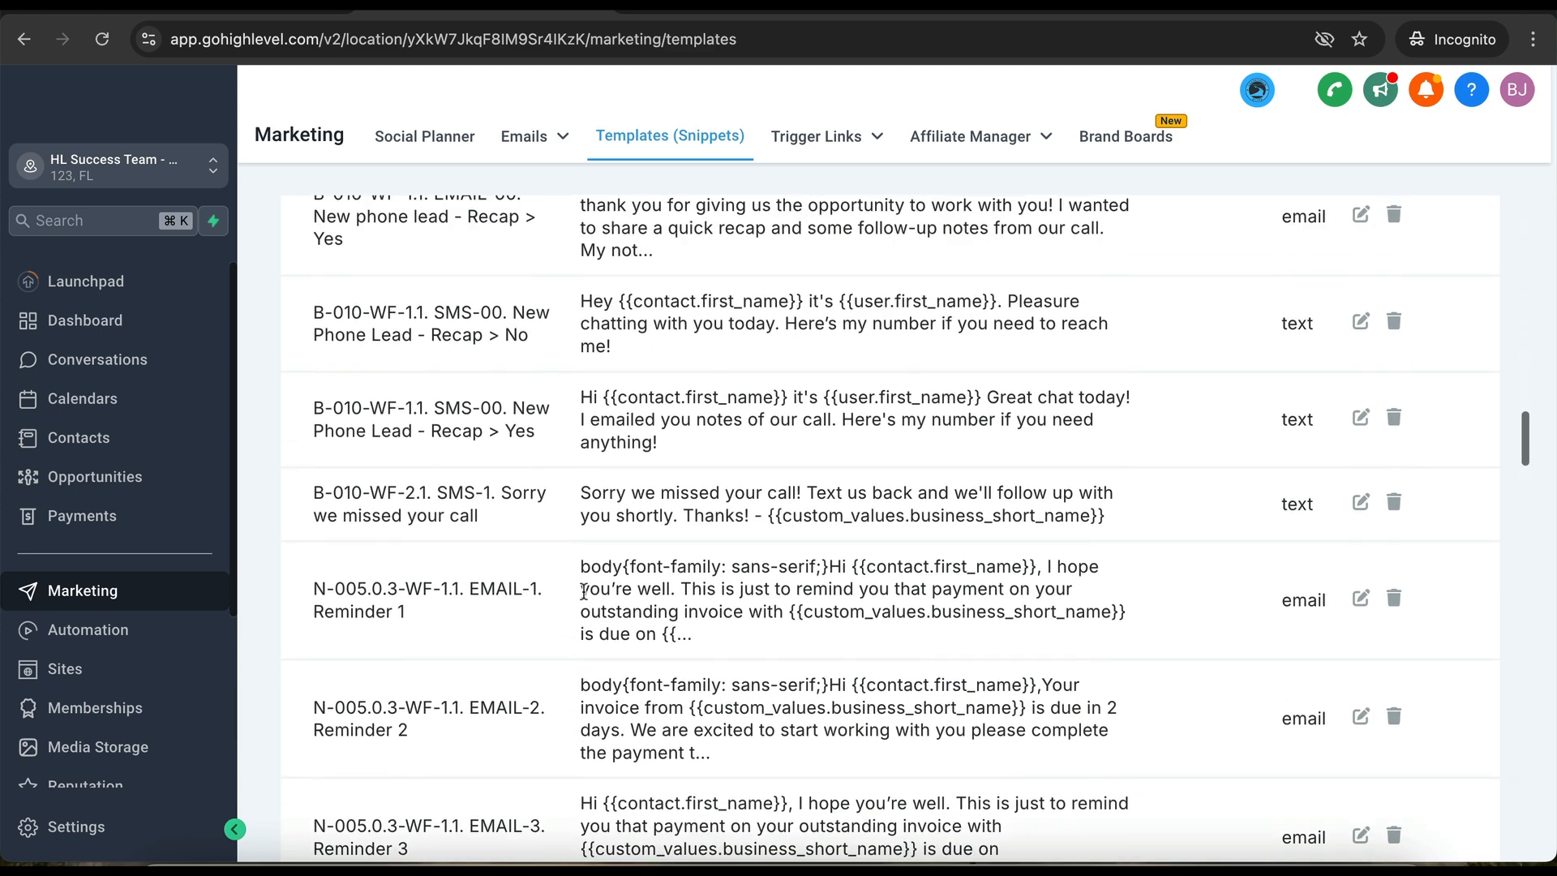
scroll(584, 592, up, 10)
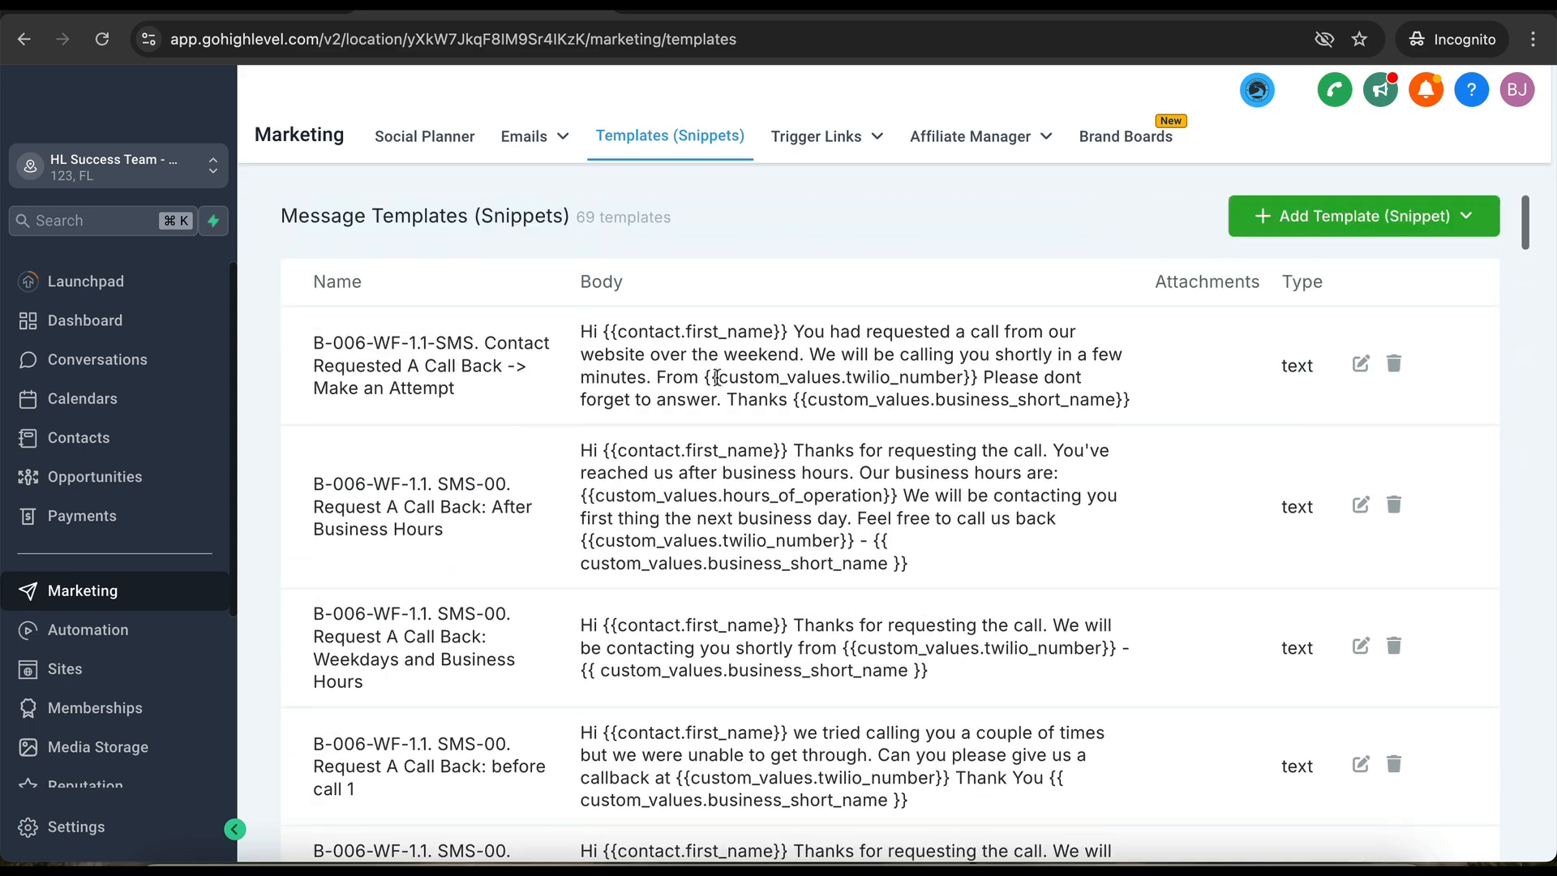
scroll(646, 715, down, 10)
scroll(646, 715, down, 10)
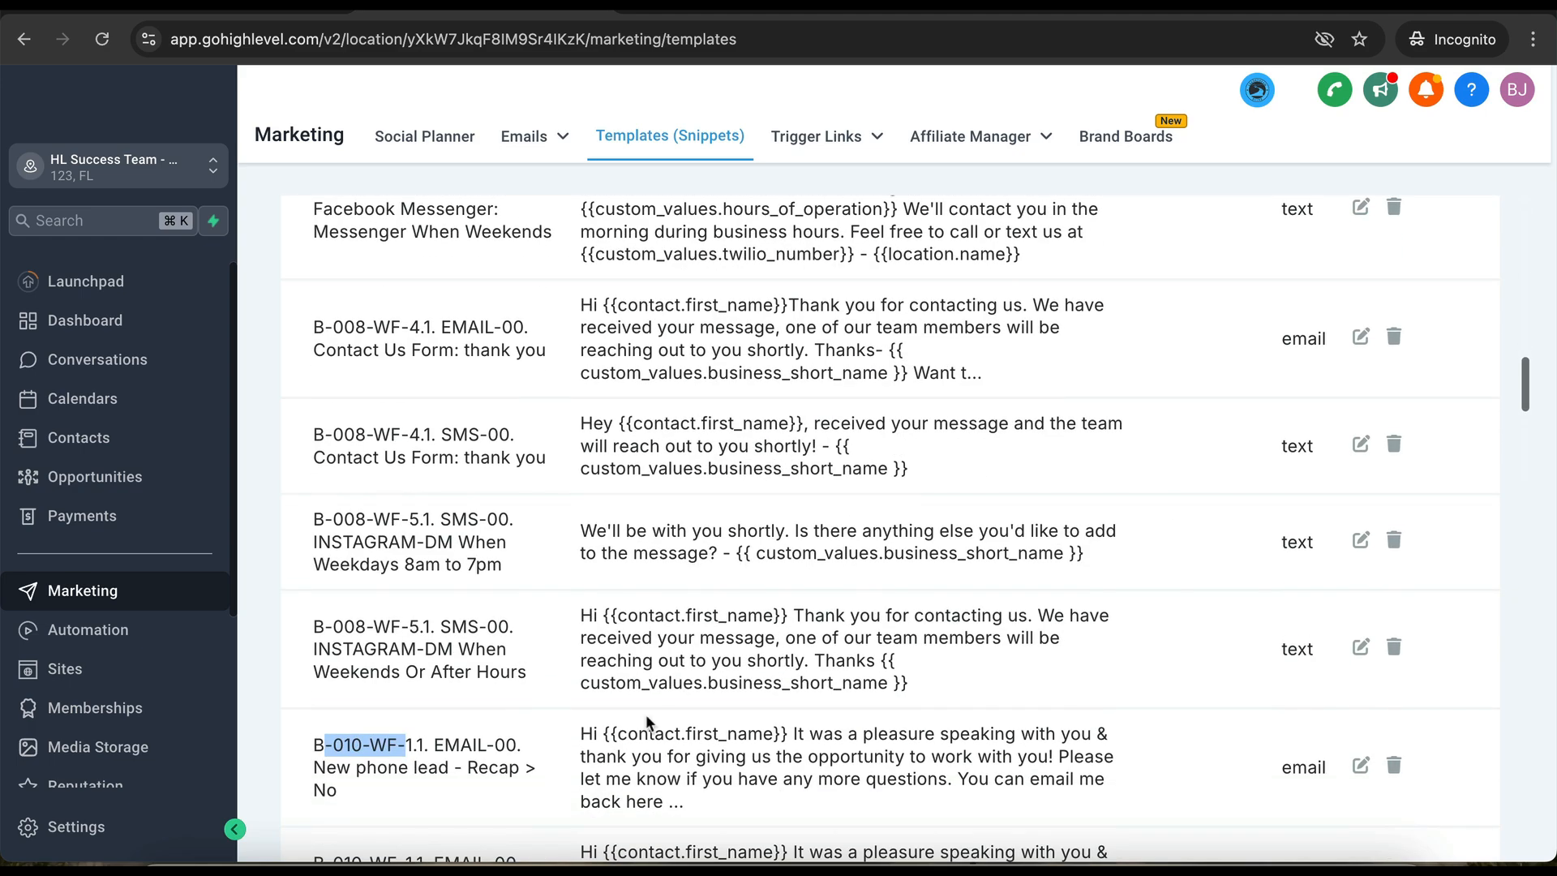
scroll(645, 717, down, 1)
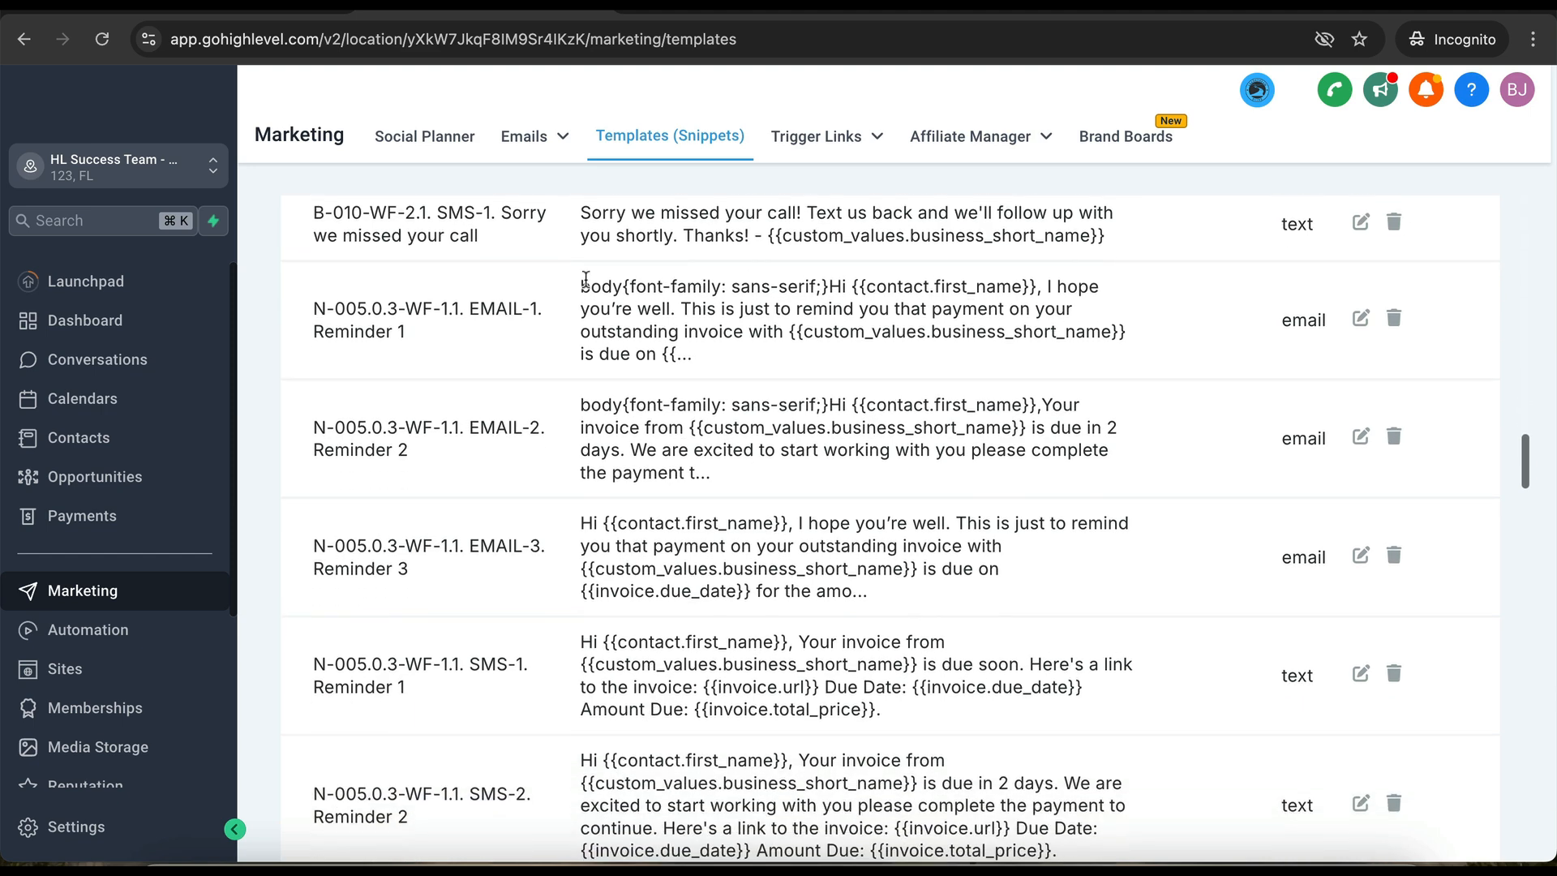
mouse_move(531, 136)
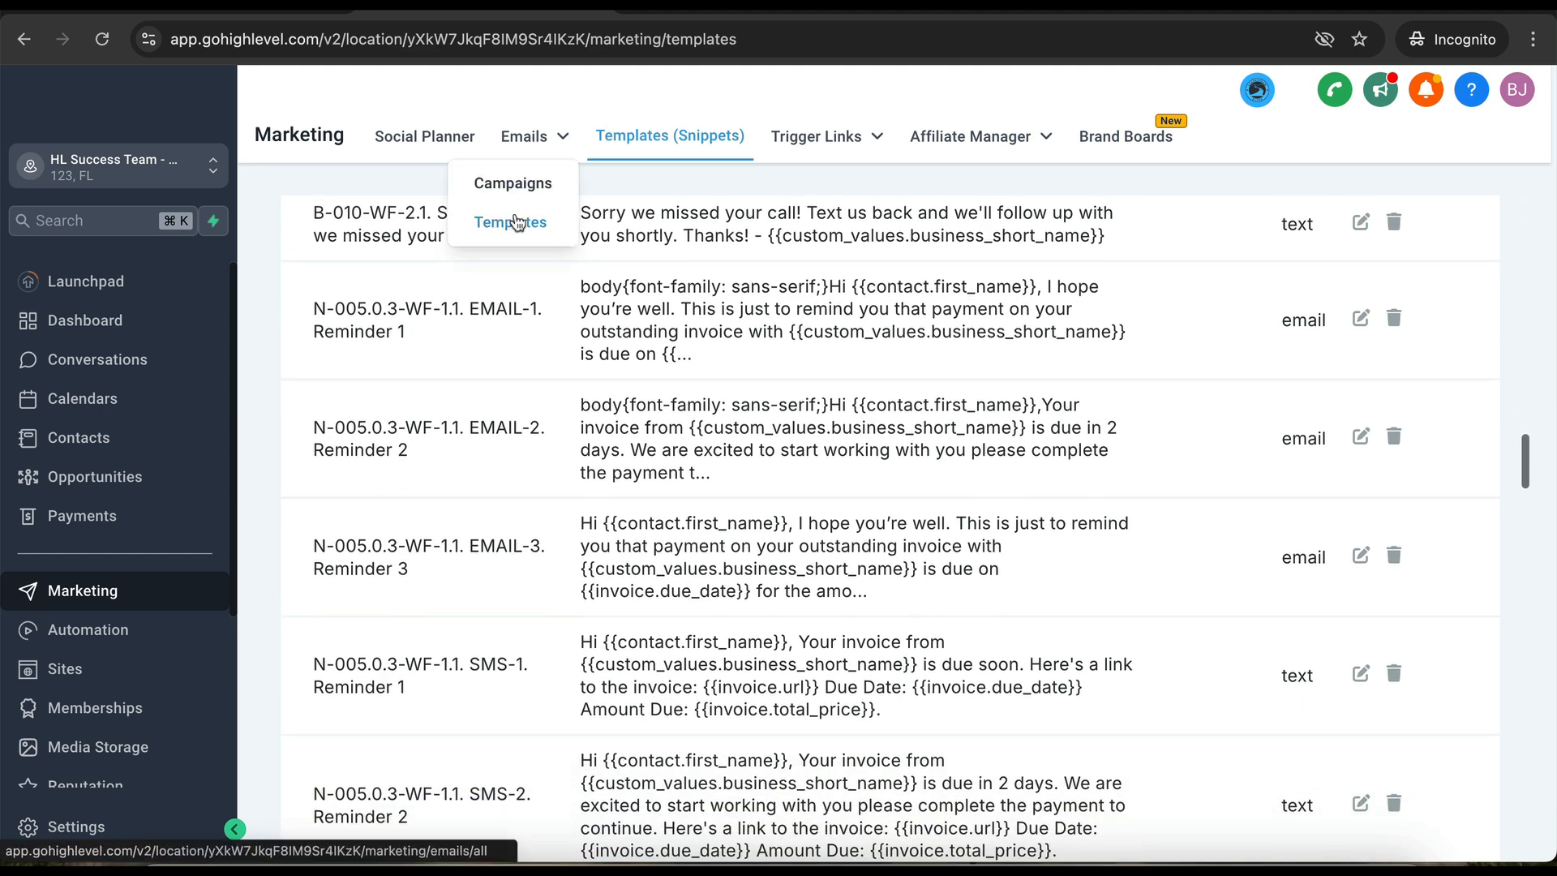
- Open the N-005.0.3. Payment Automations folder under Emails > Templates
click(512, 220)
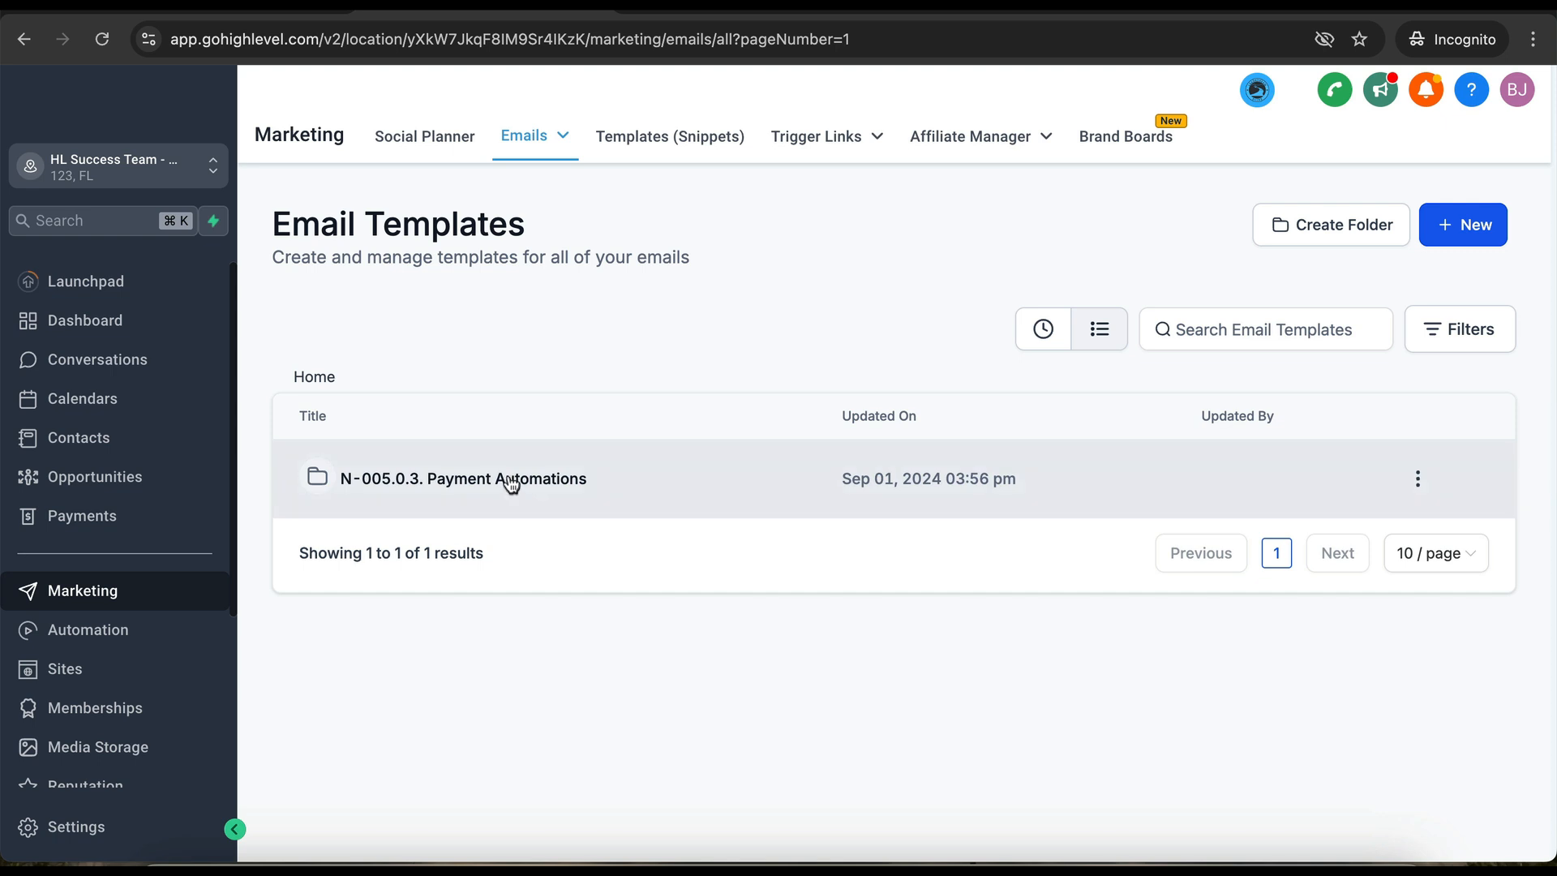
click(511, 480)
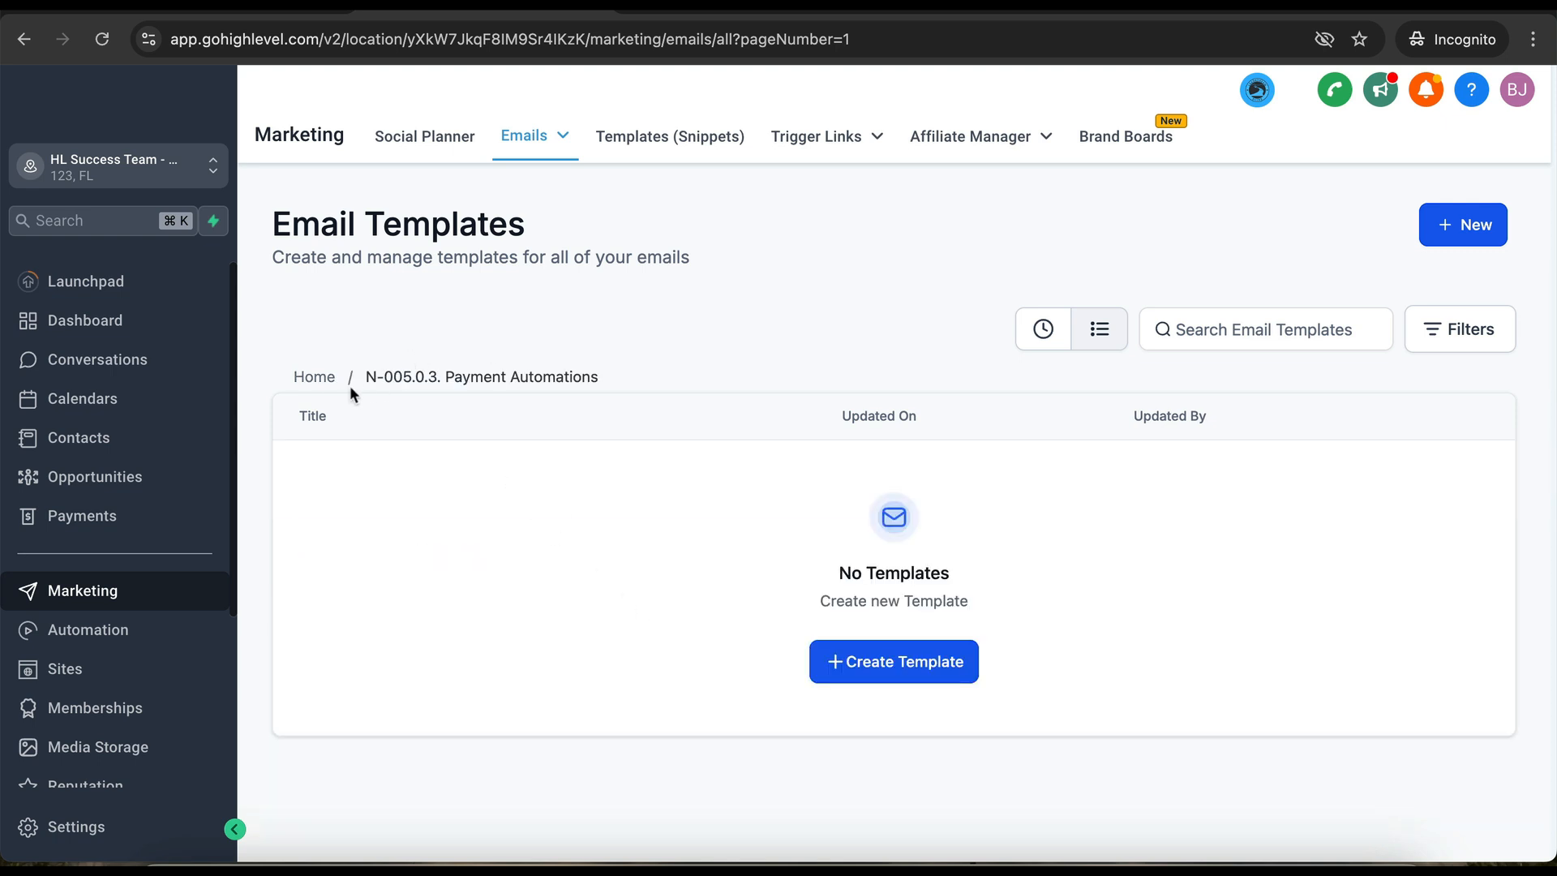
click(314, 376)
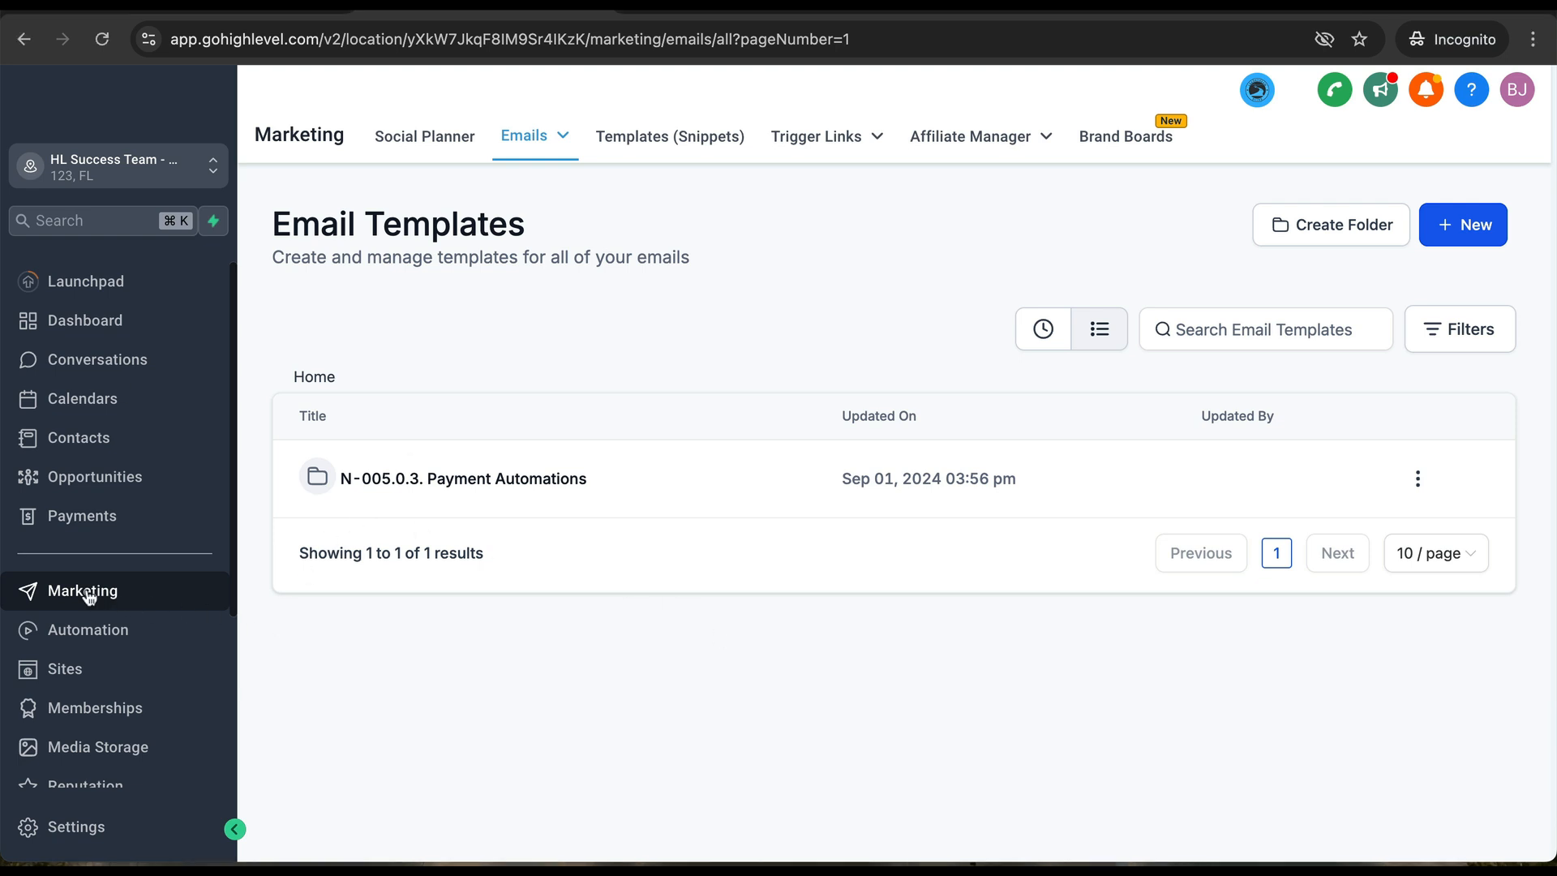
mouse_move(543, 144)
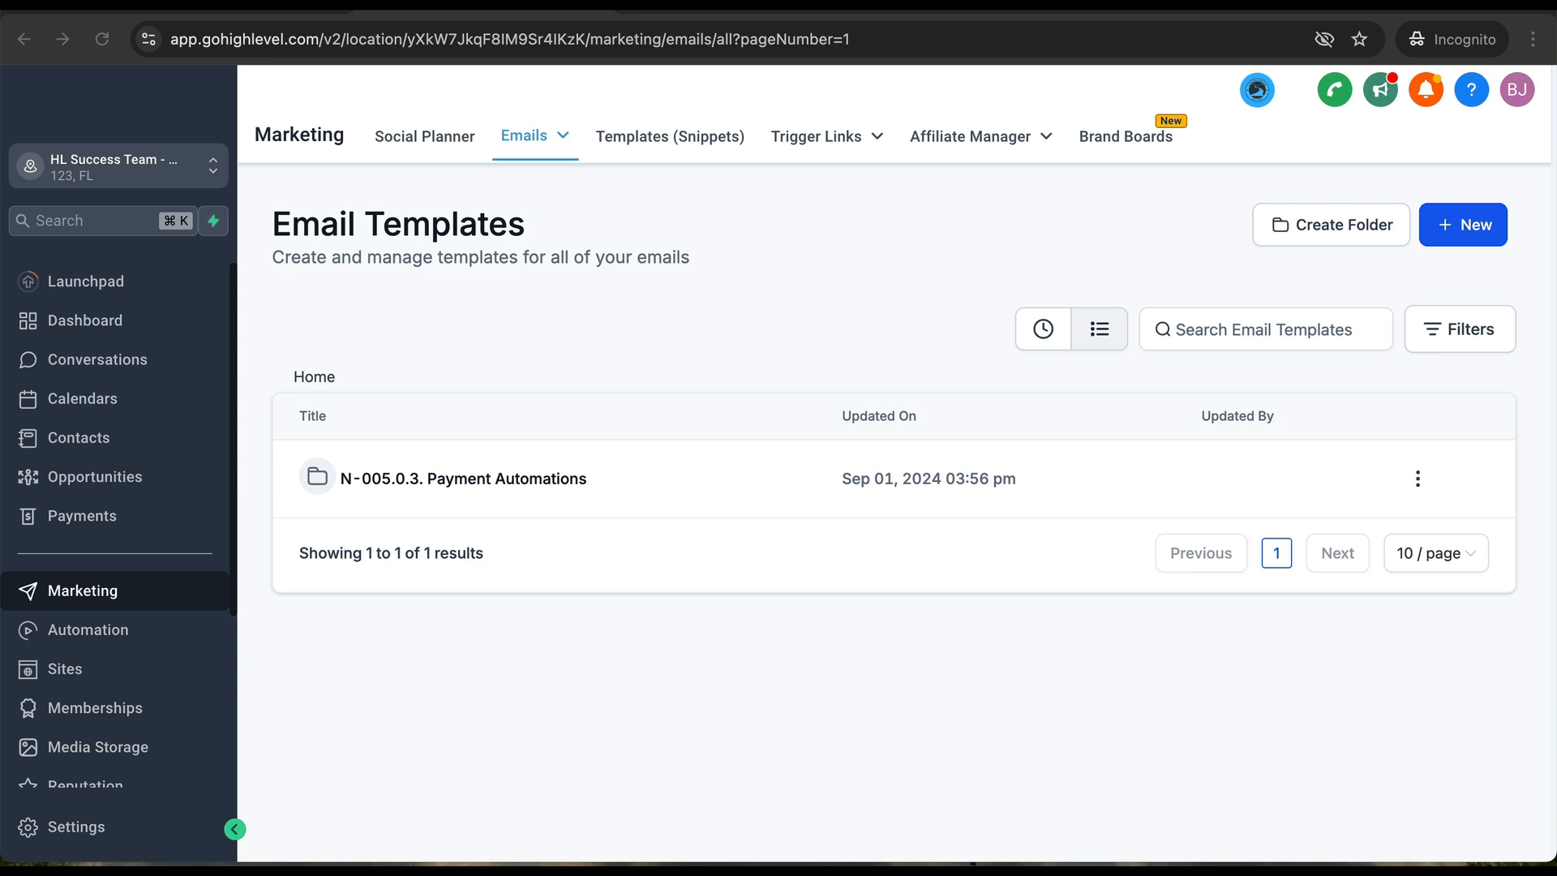
click(487, 478)
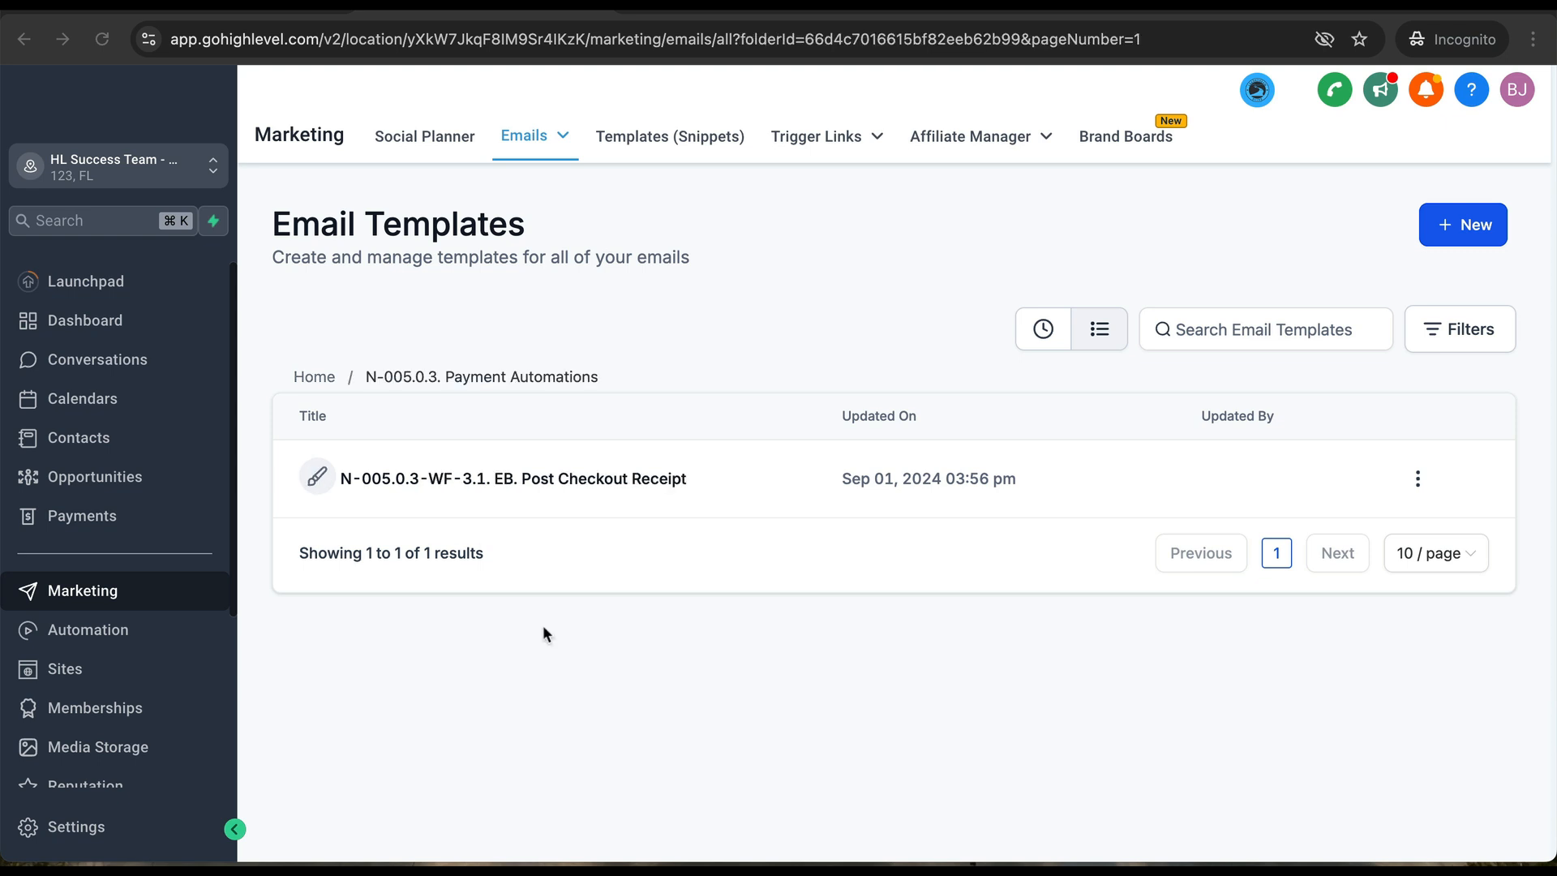
- Open the N-005.0.3-WF-3.1. EB. Post Checkout Receipt template and select its Terms & Conditions text
click(492, 481)
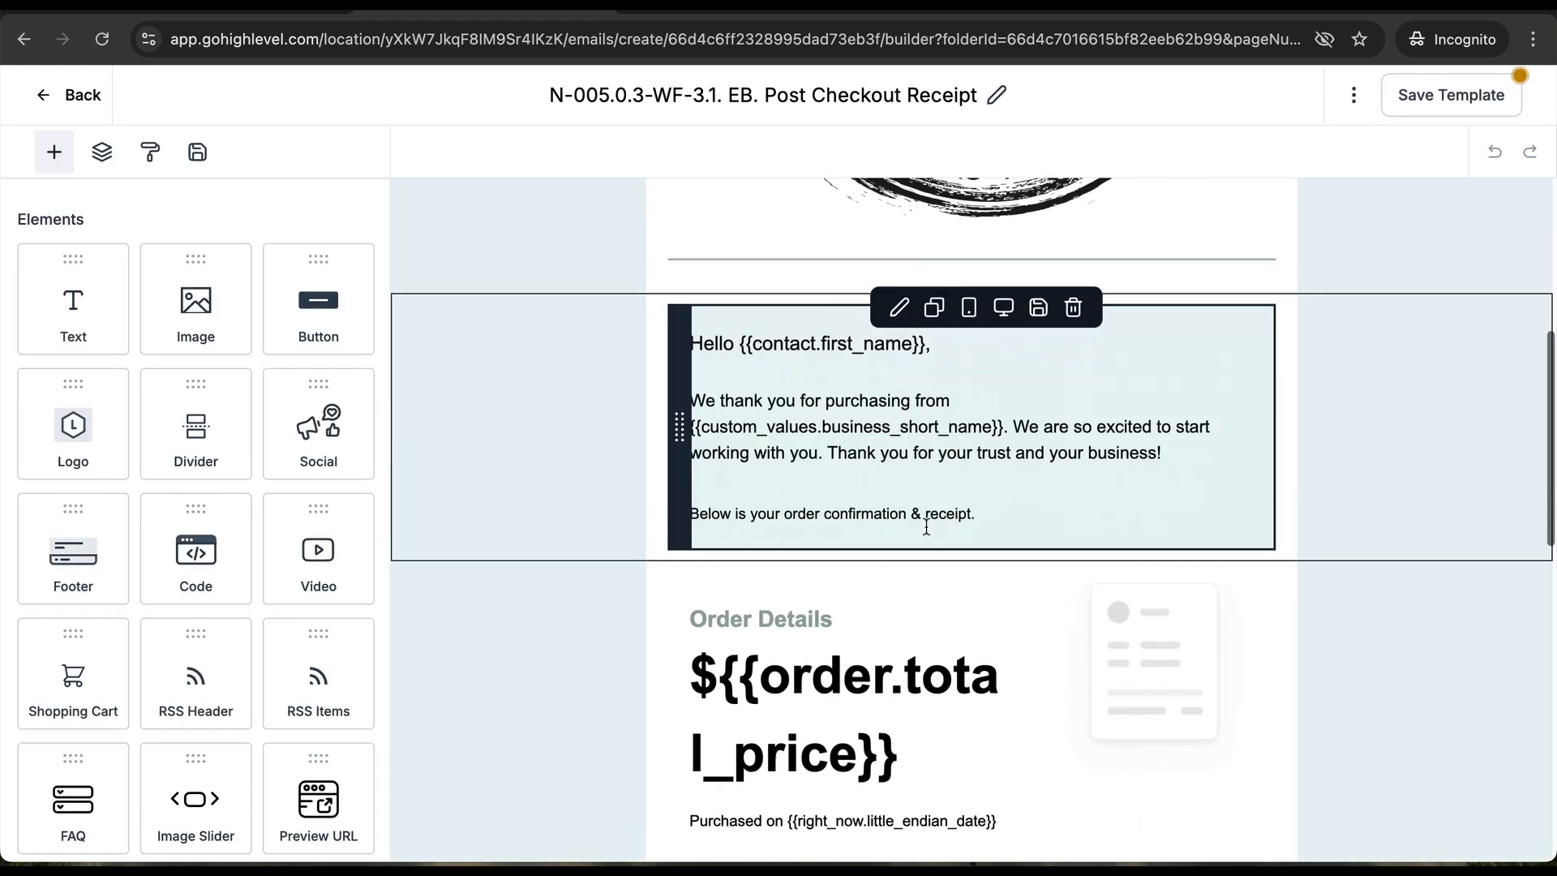
scroll(928, 528, down, 15)
scroll(926, 529, up, 5)
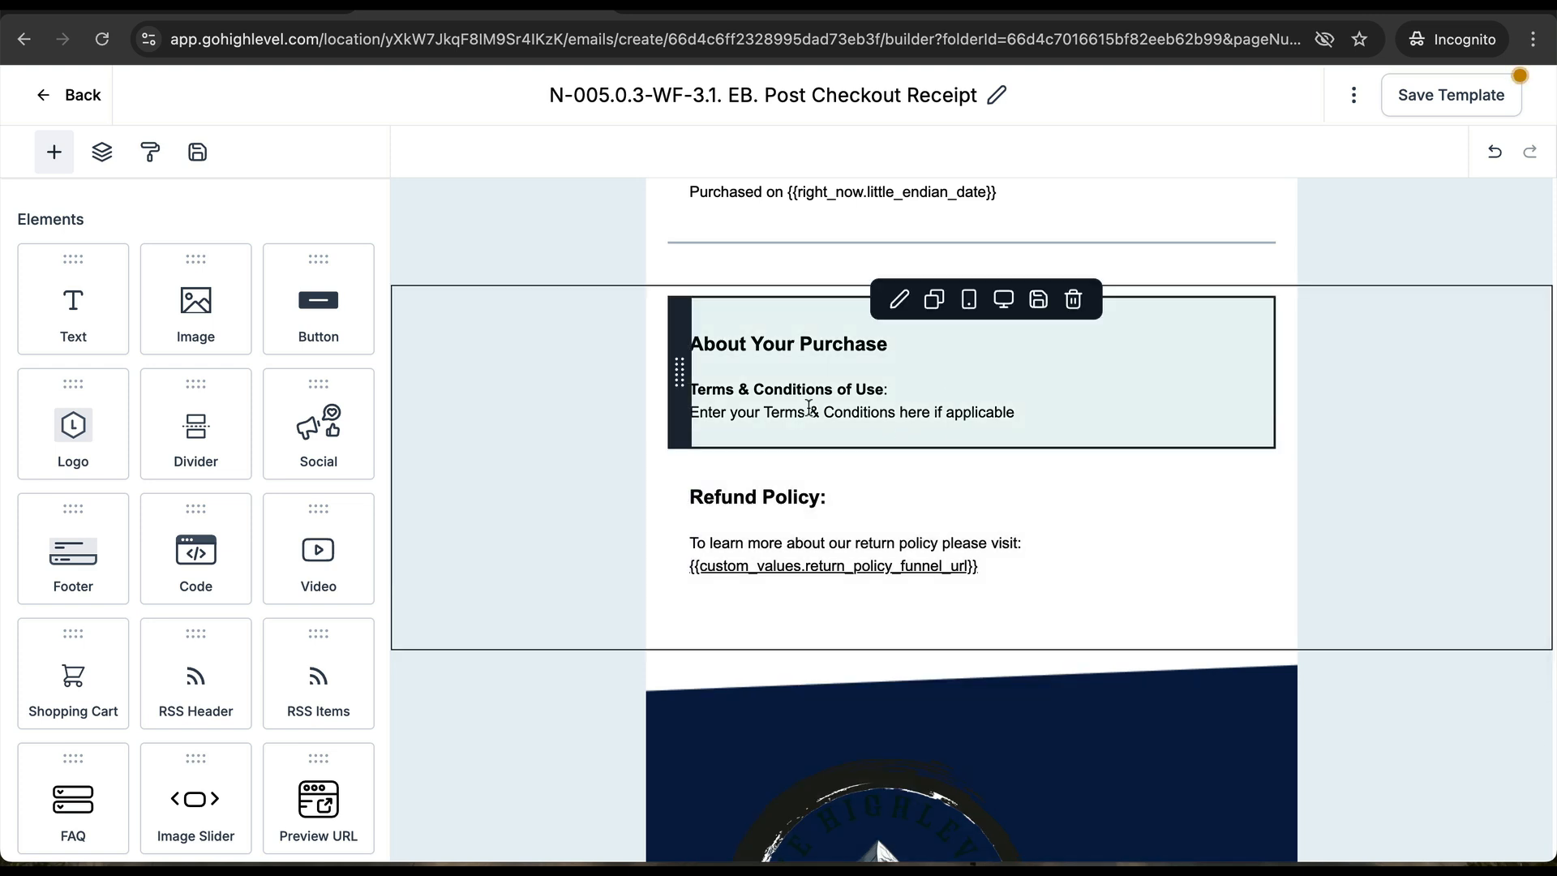
triple_click(714, 414)
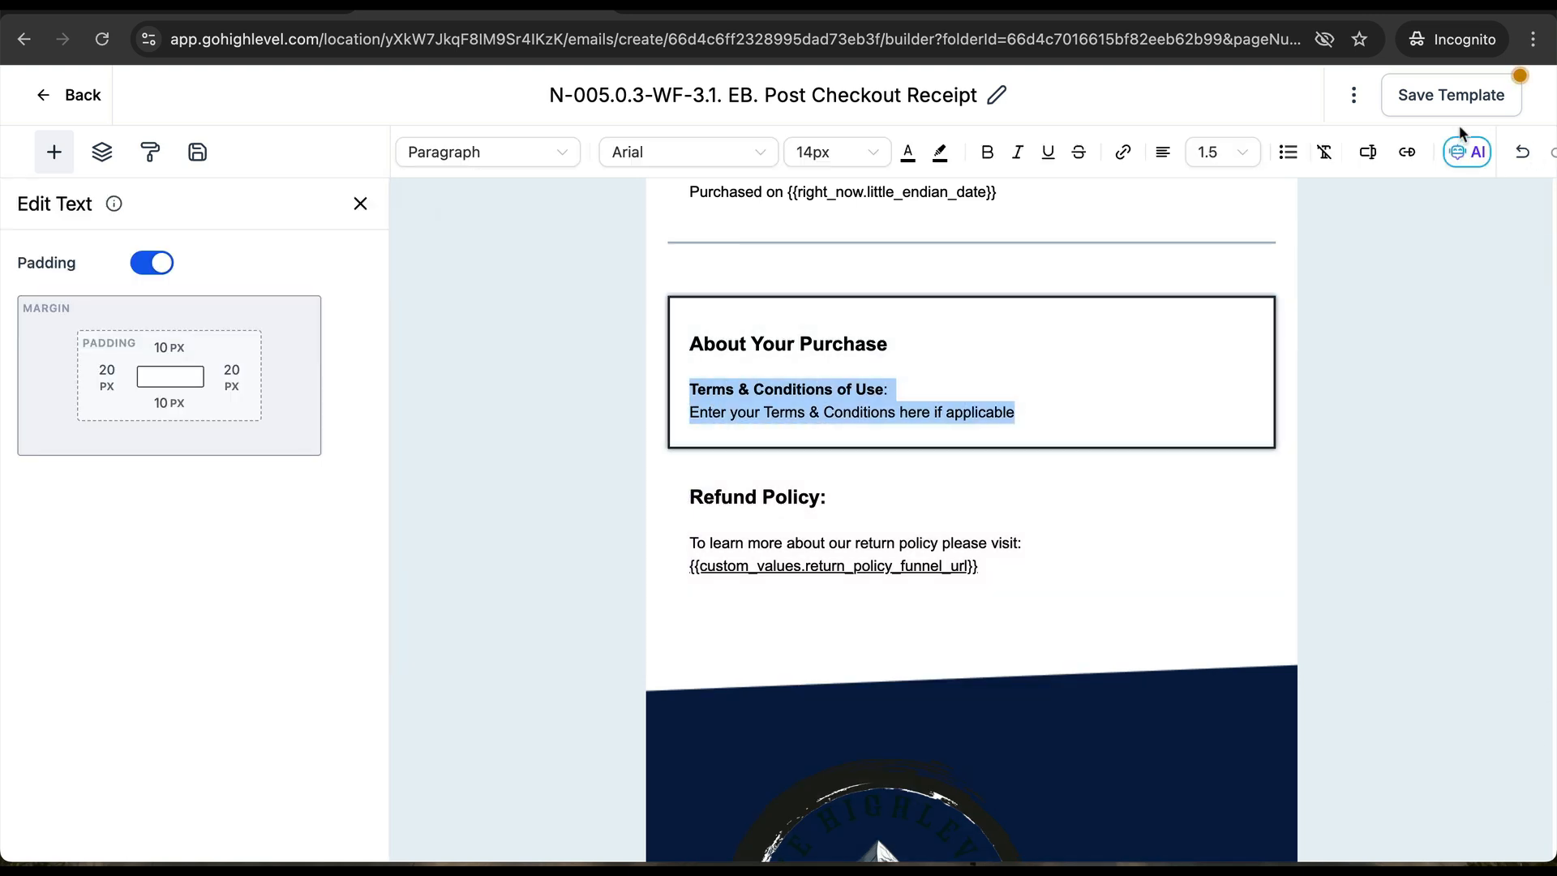
click(50, 95)
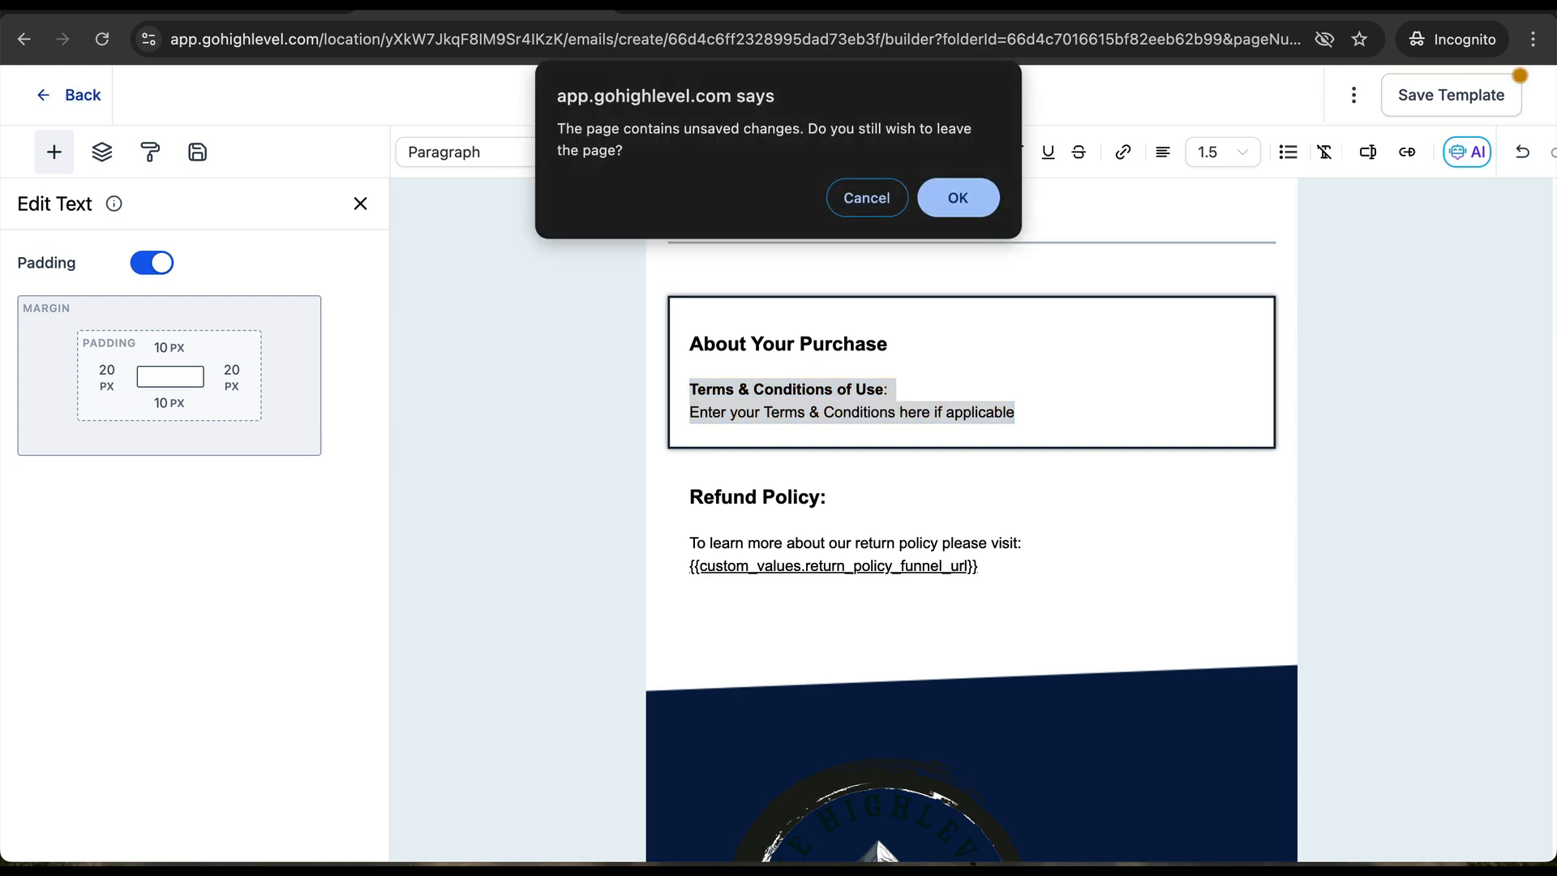
- Leave the Post Checkout Receipt email builder without saving changes
key(Return)
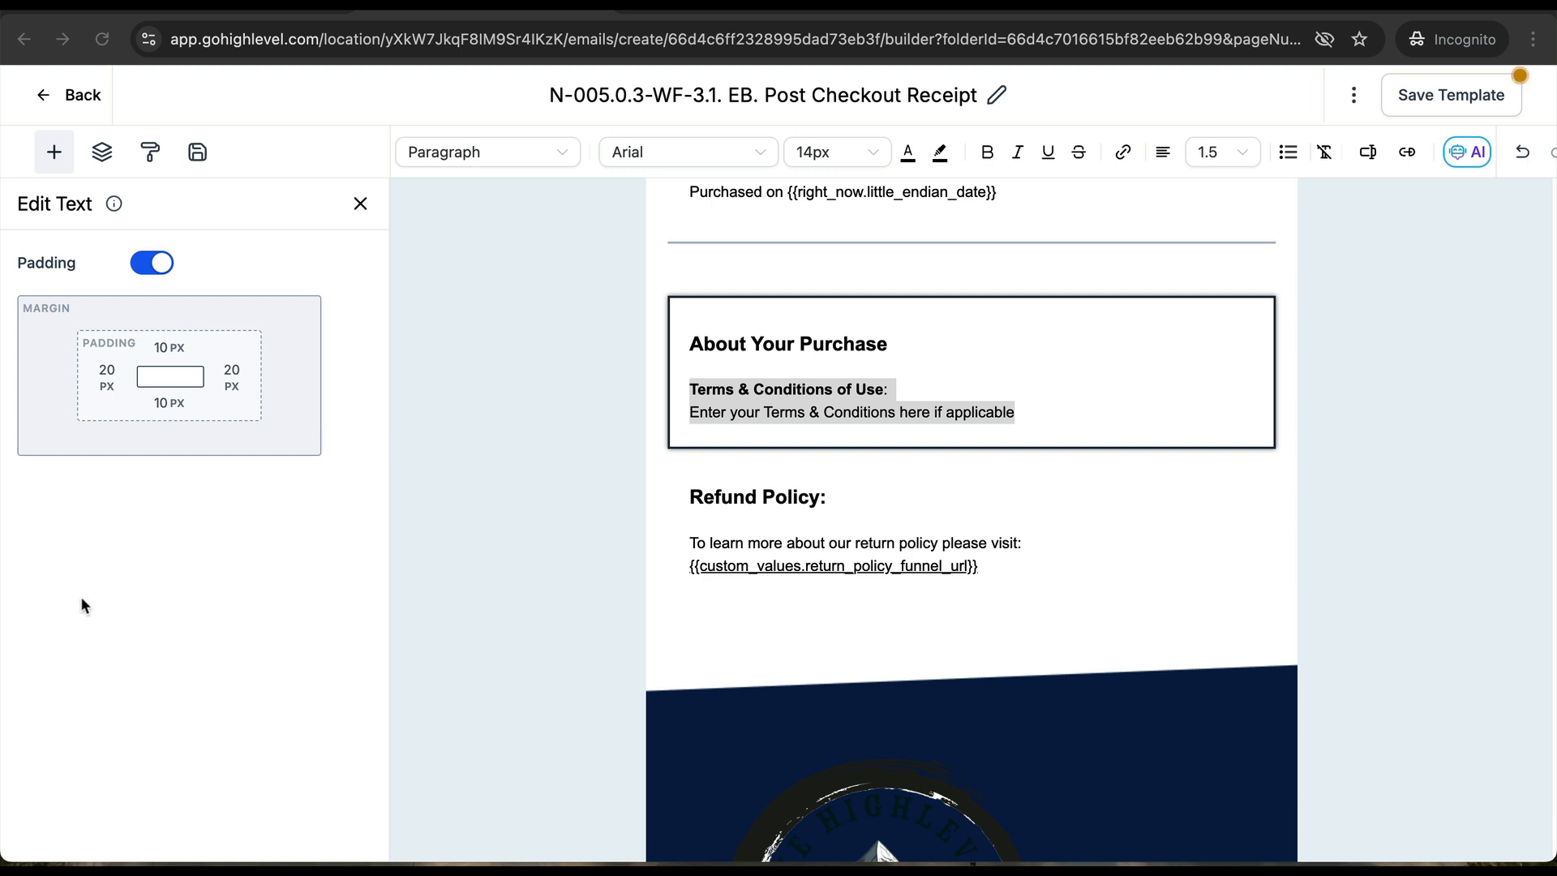
click(61, 108)
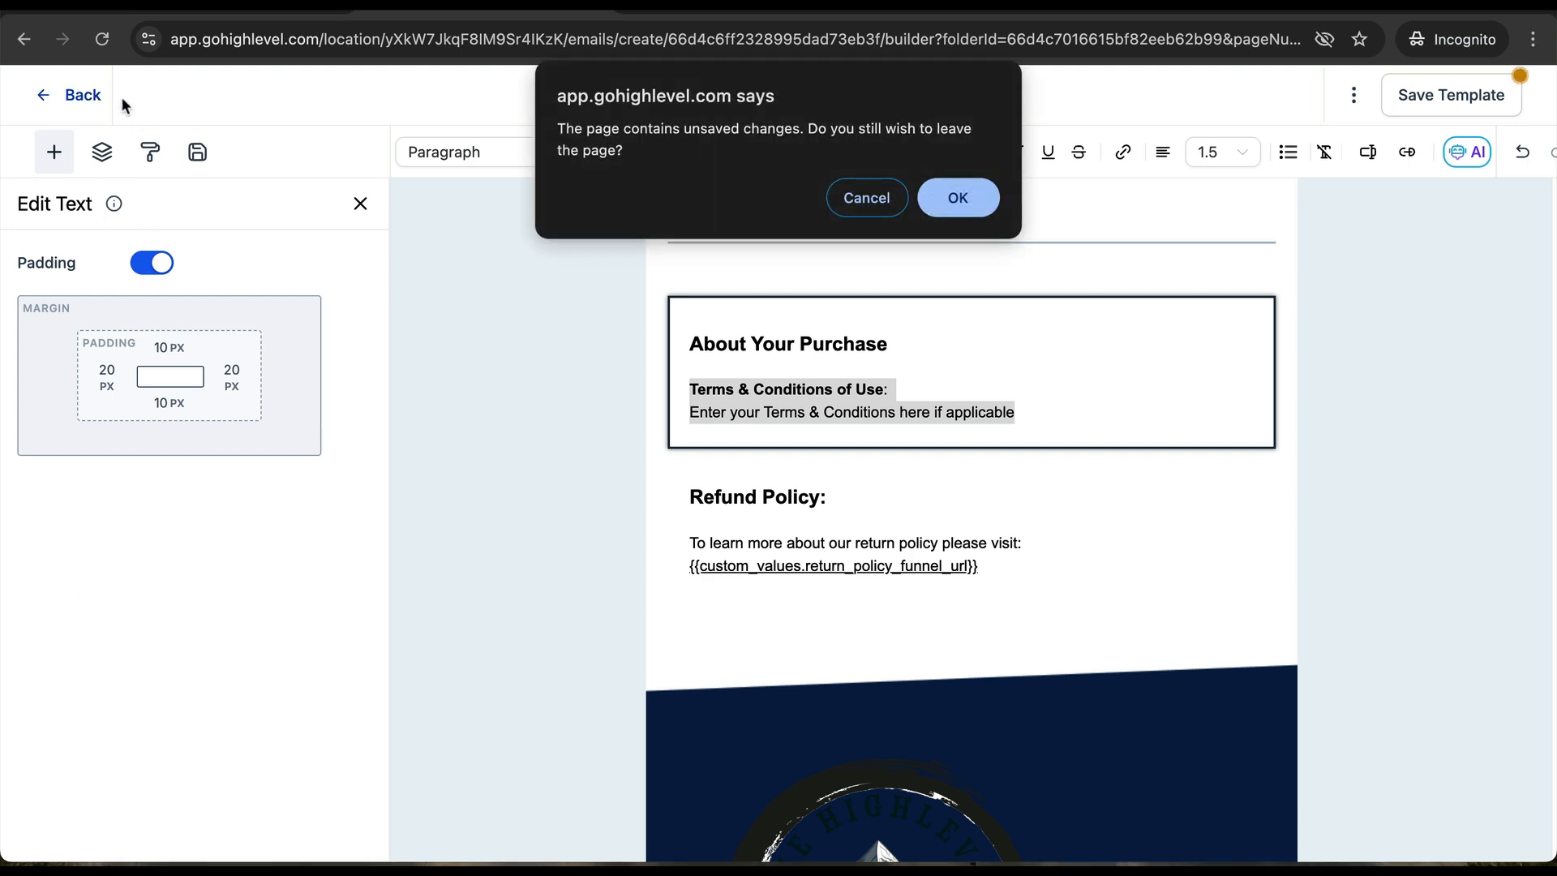
click(966, 201)
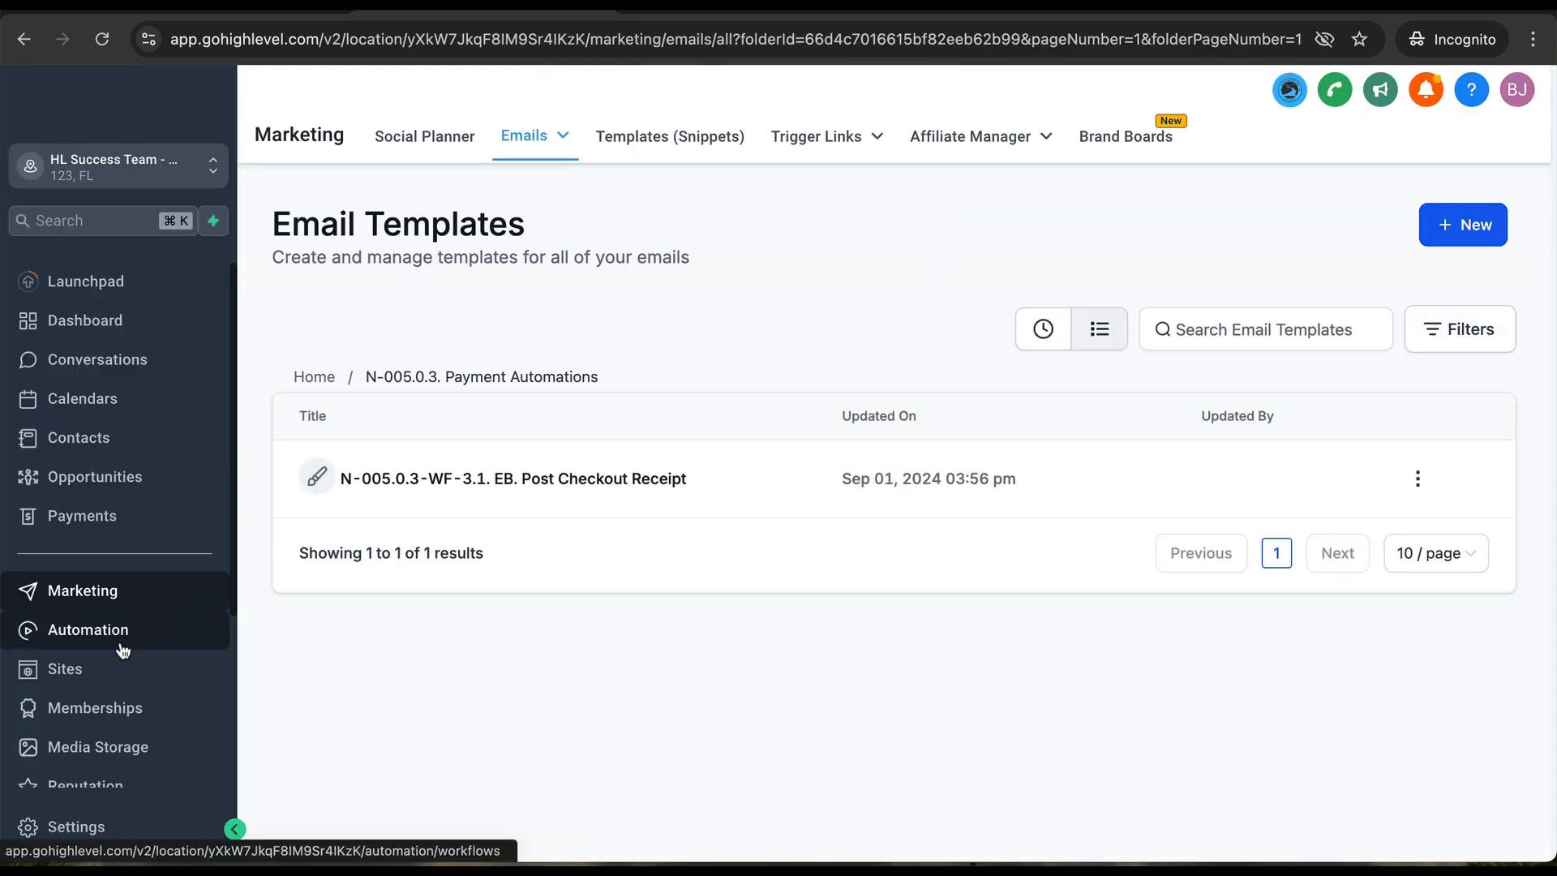
- Open the N-007.0.3-WF-6.1. APPT Cancelled > Let's Reschedule workflow in the Calendar Automations folder
click(122, 633)
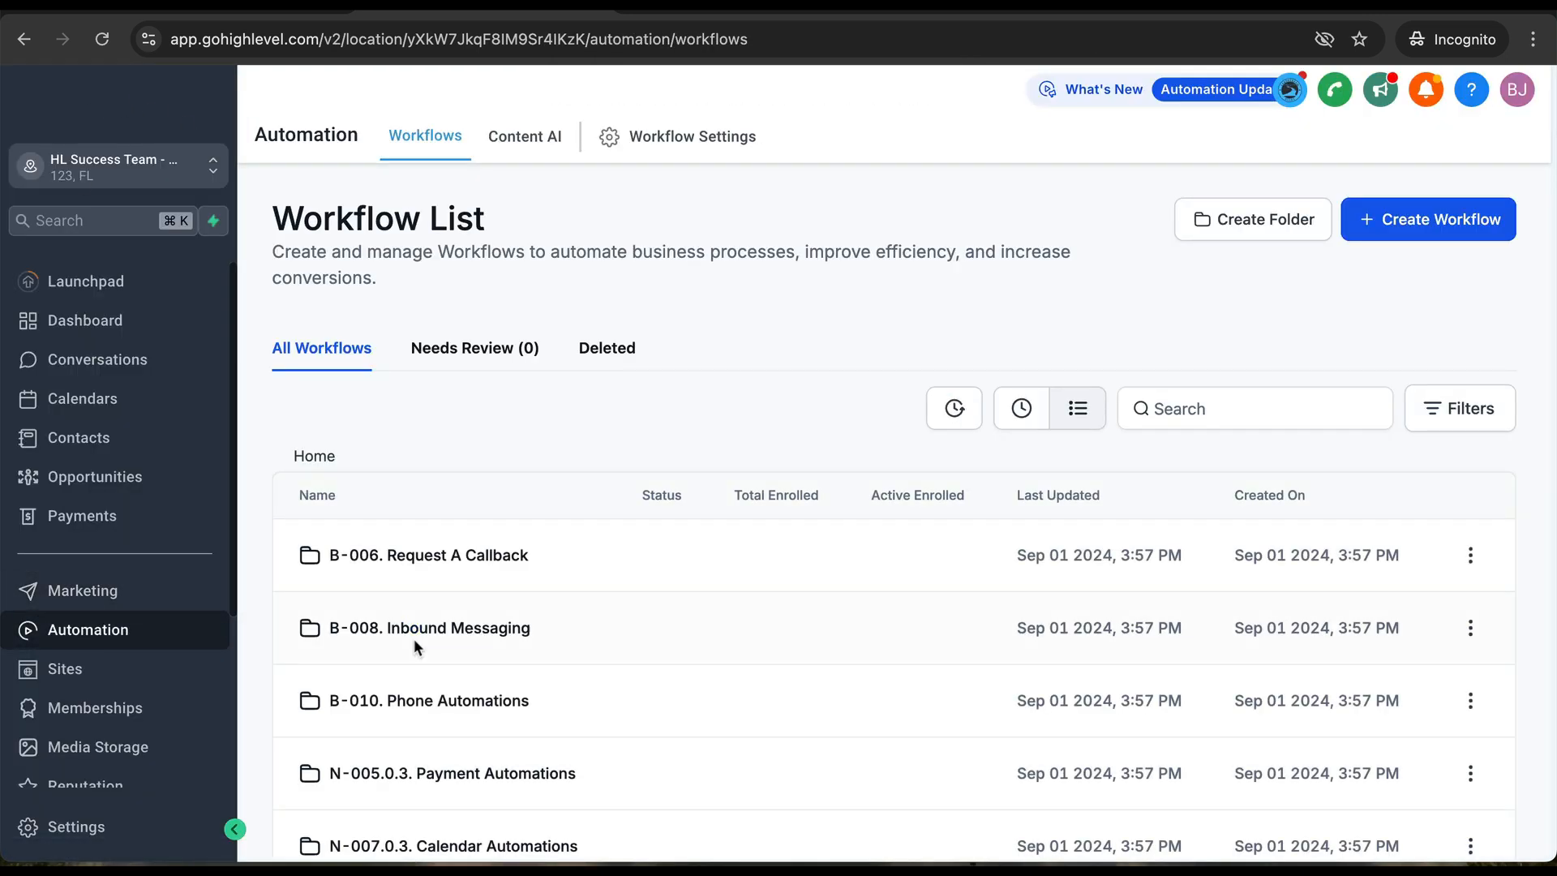
scroll(414, 639, down, 2)
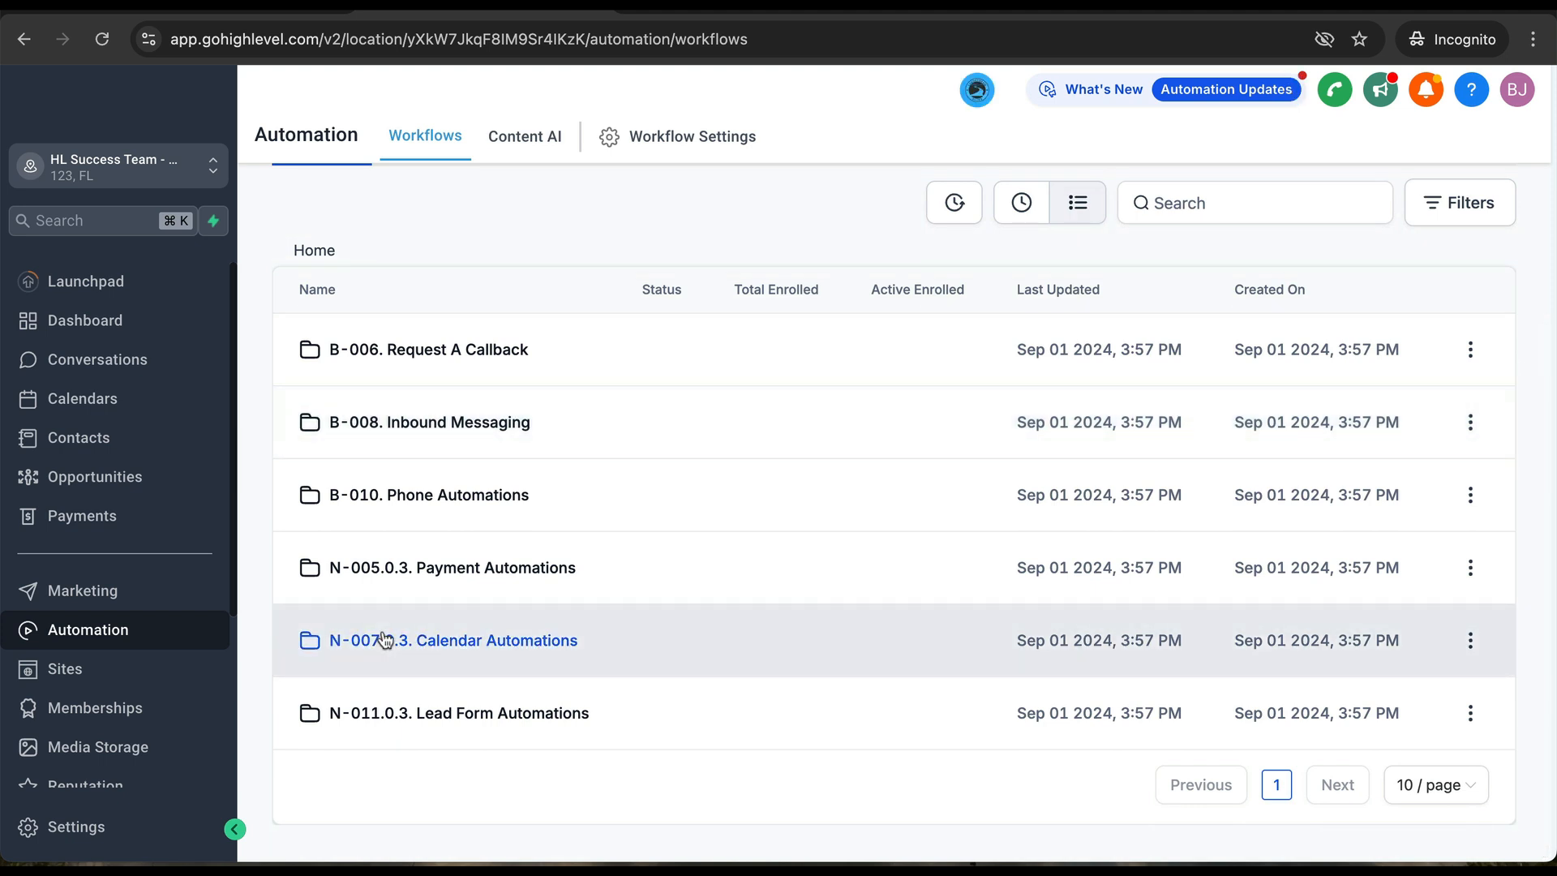
click(383, 639)
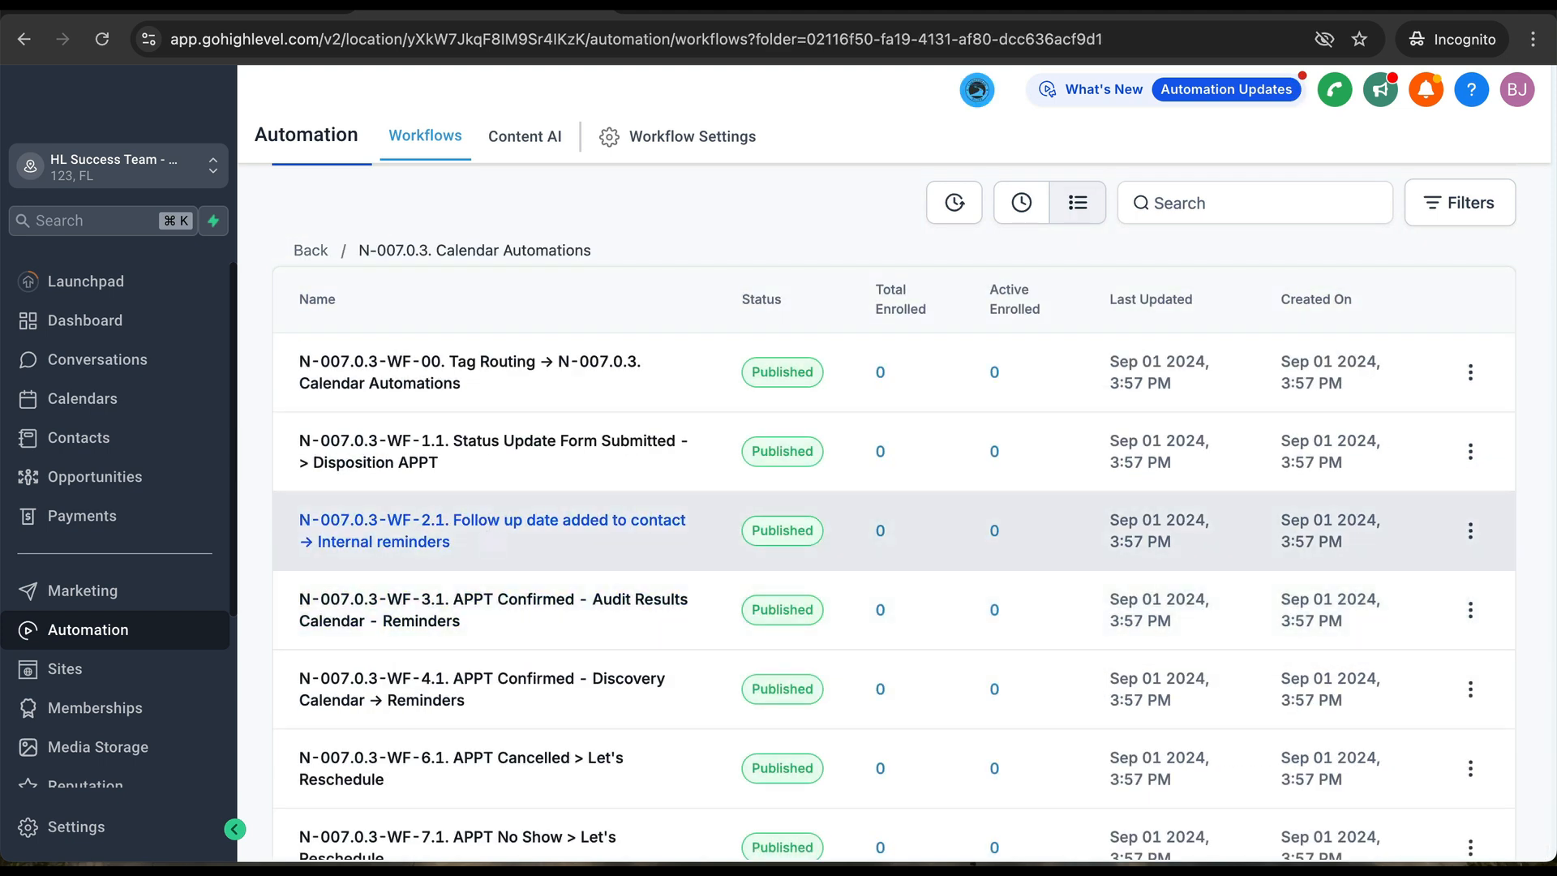
scroll(445, 601, down, 2)
scroll(427, 612, up, 5)
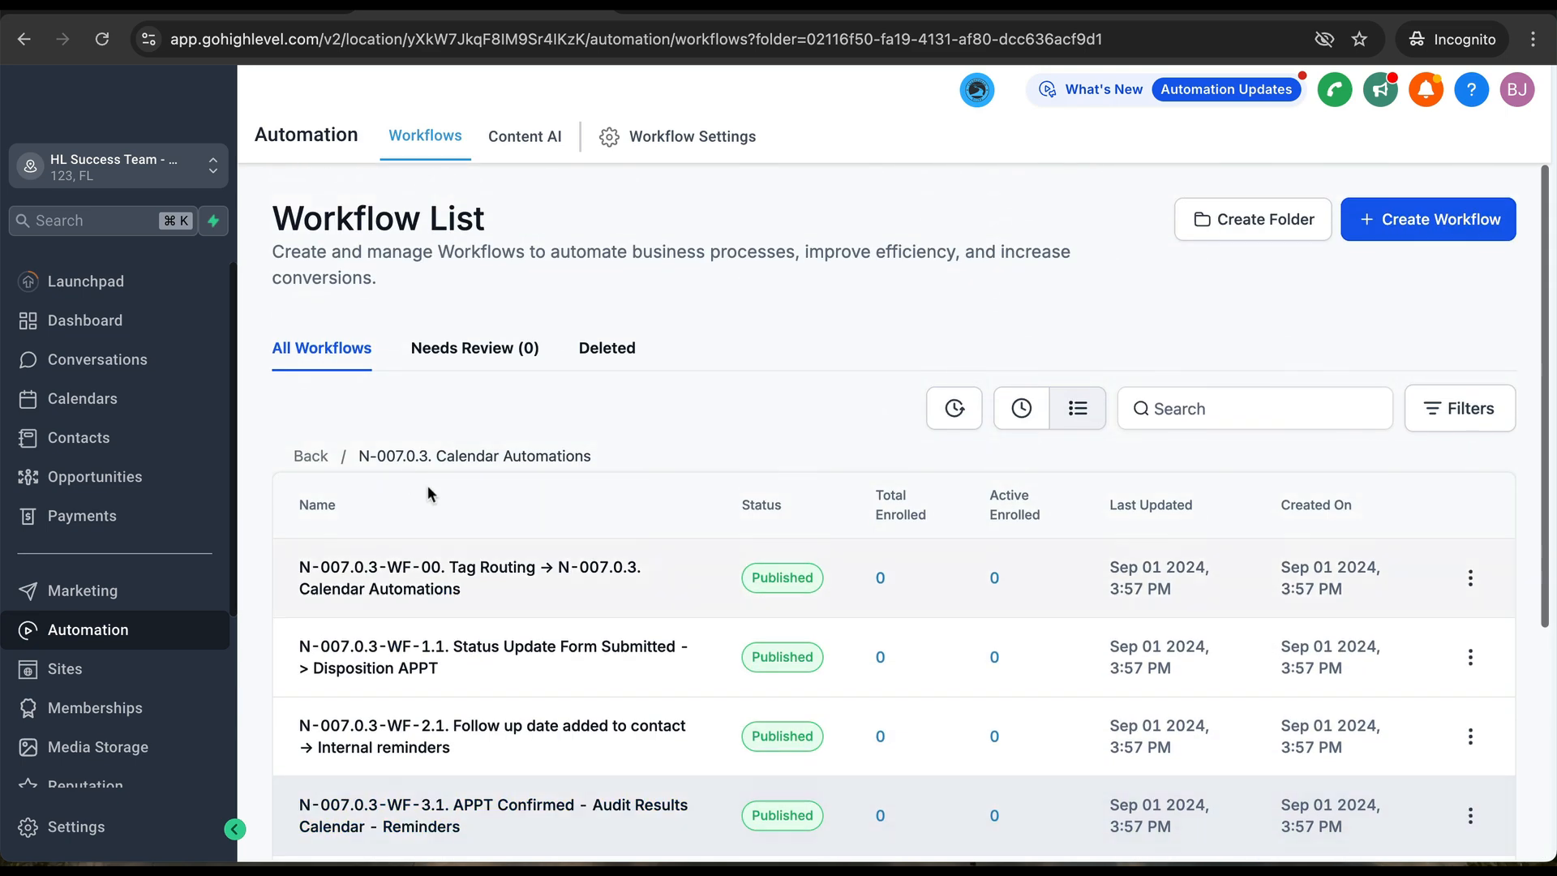
click(308, 457)
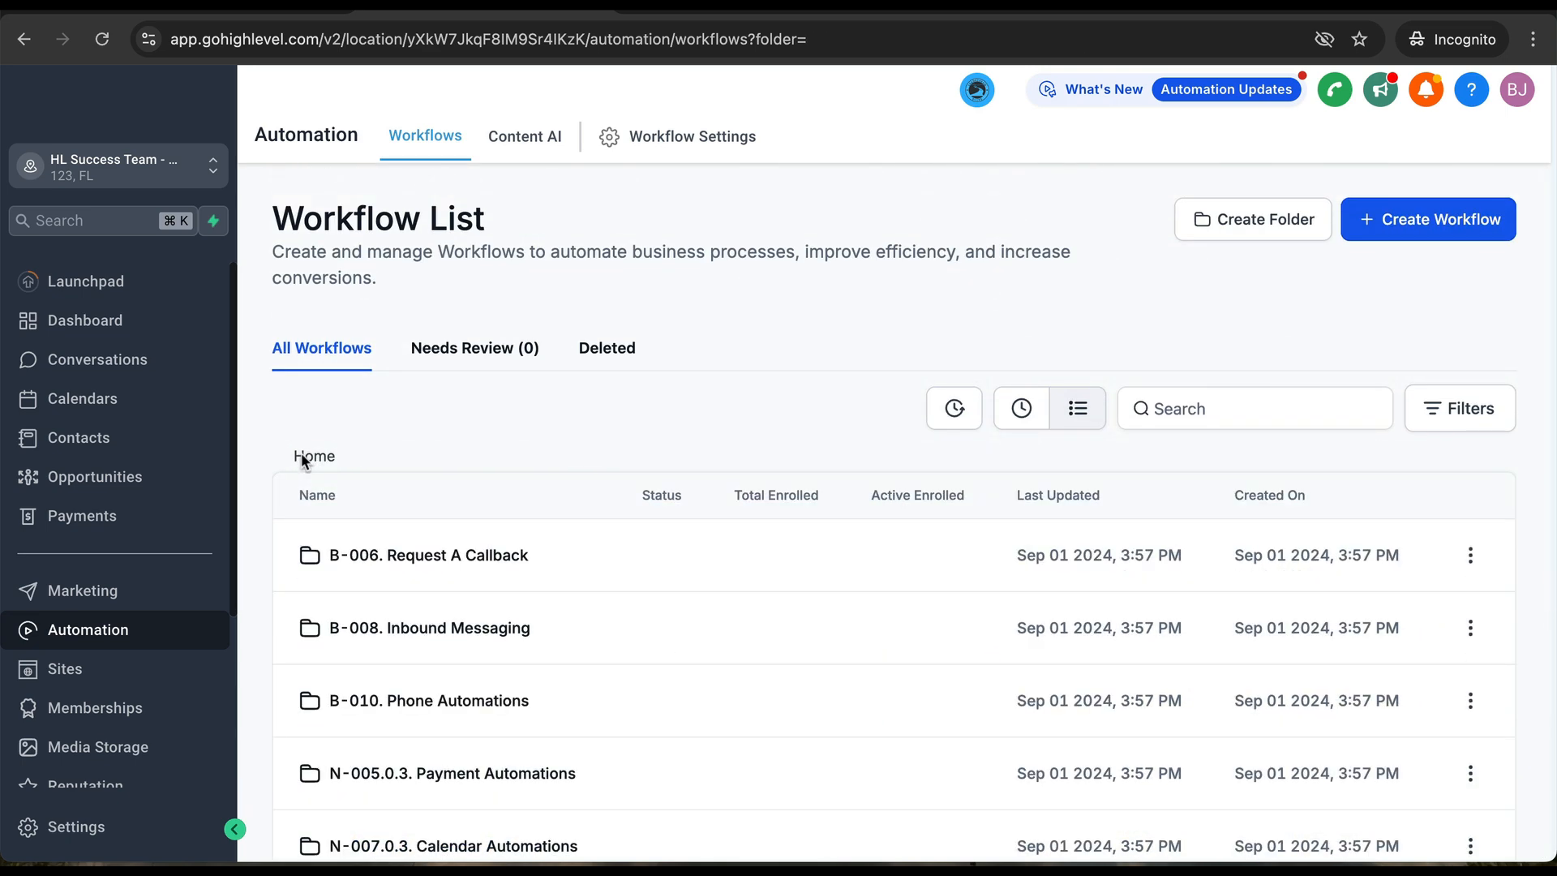
scroll(594, 693, down, 2)
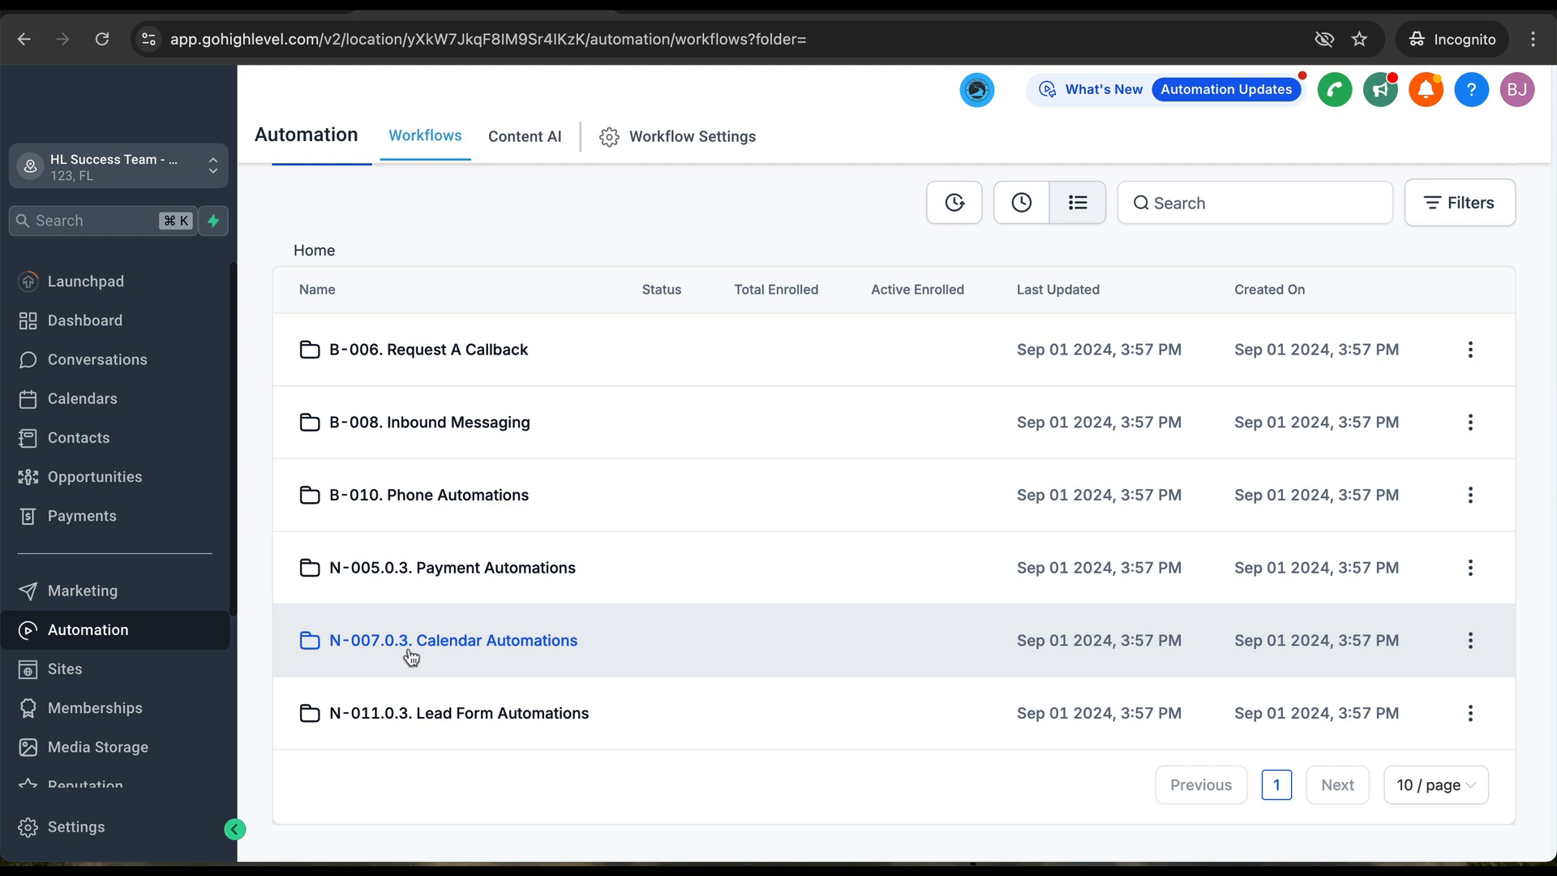
click(454, 645)
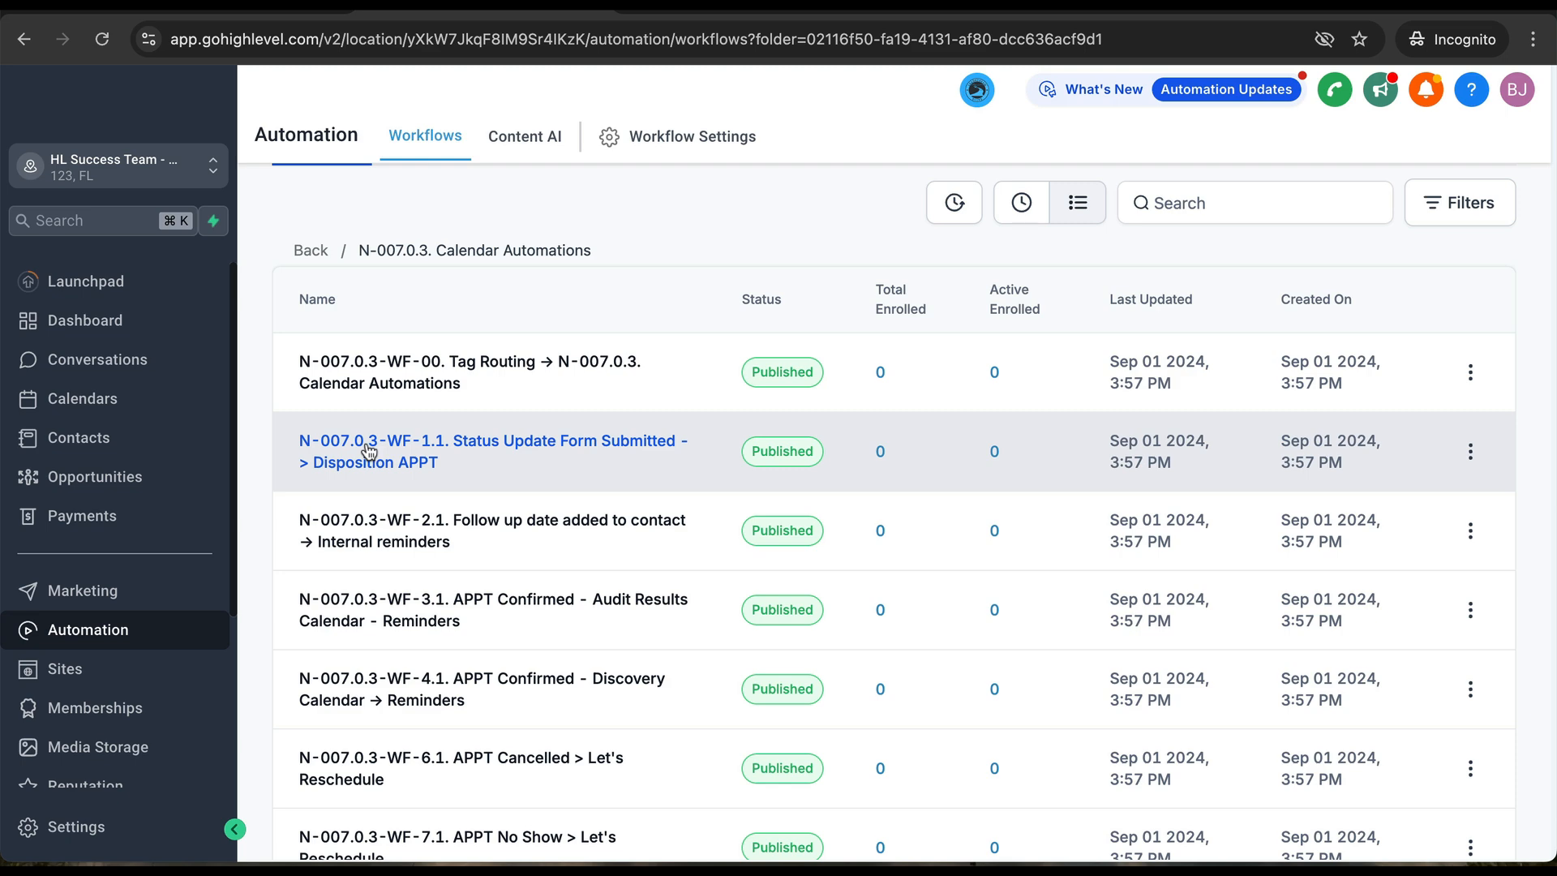
scroll(417, 495, down, 2)
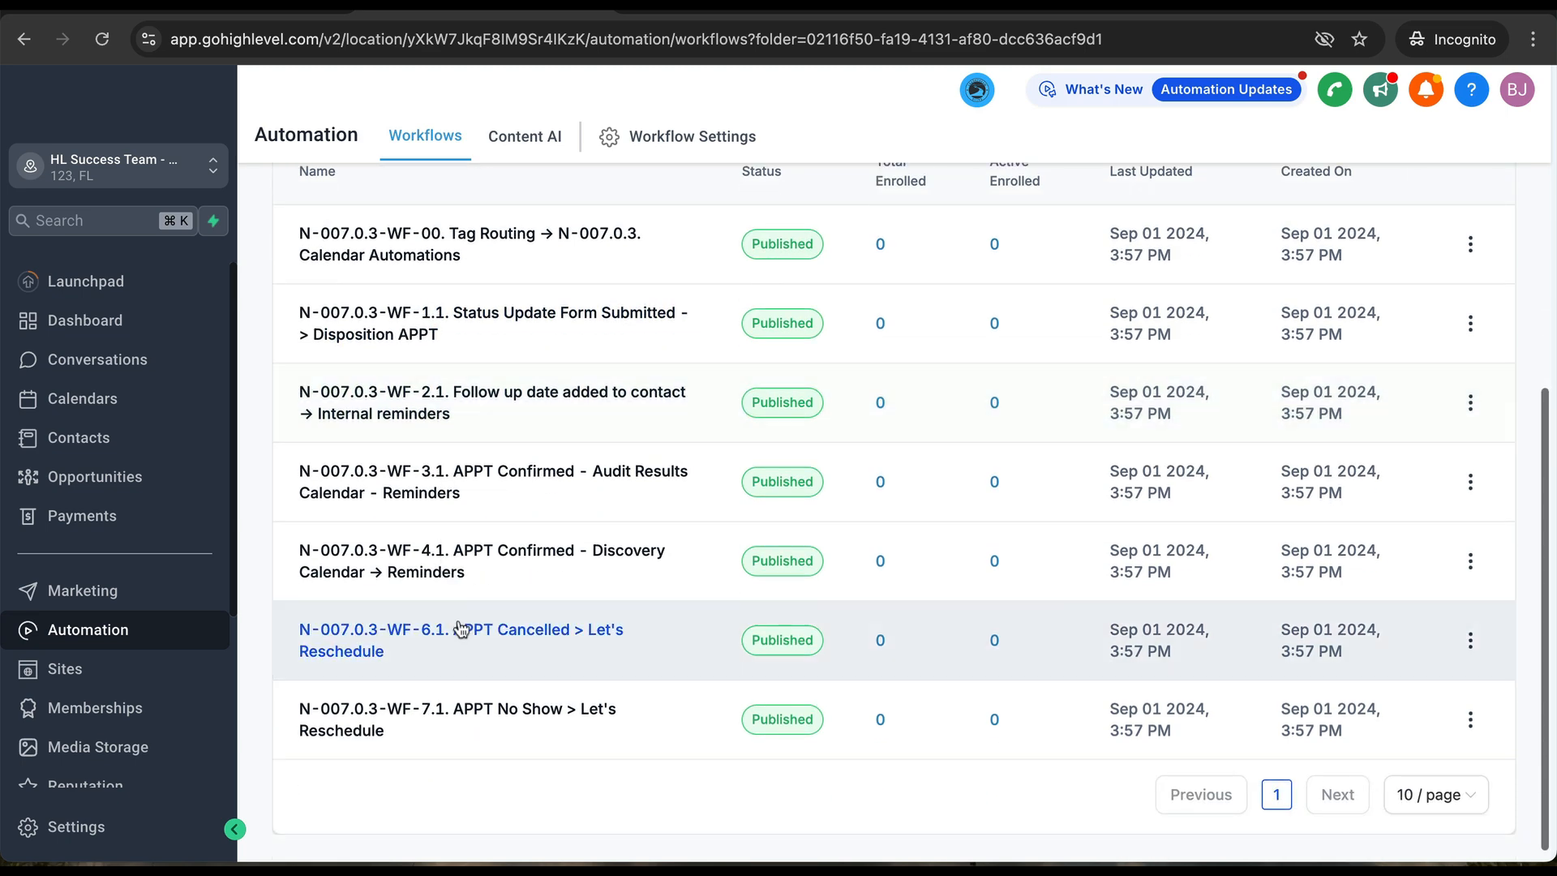
click(465, 633)
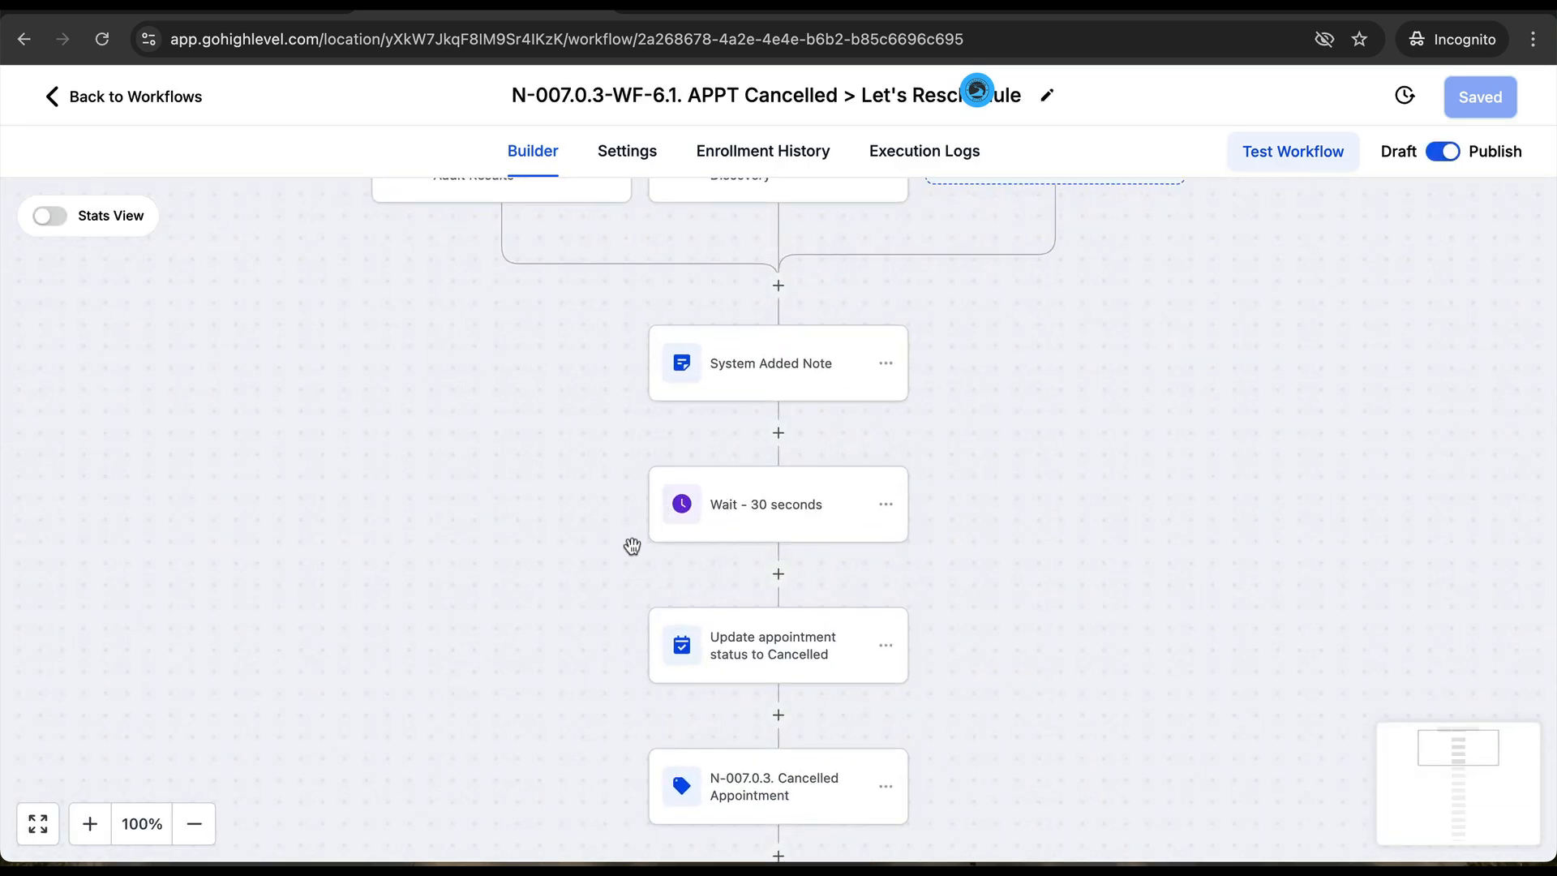
- Set the Assign to user step to the only available user, save the workflow, and go back
scroll(632, 546, down, 2)
scroll(632, 546, down, 8)
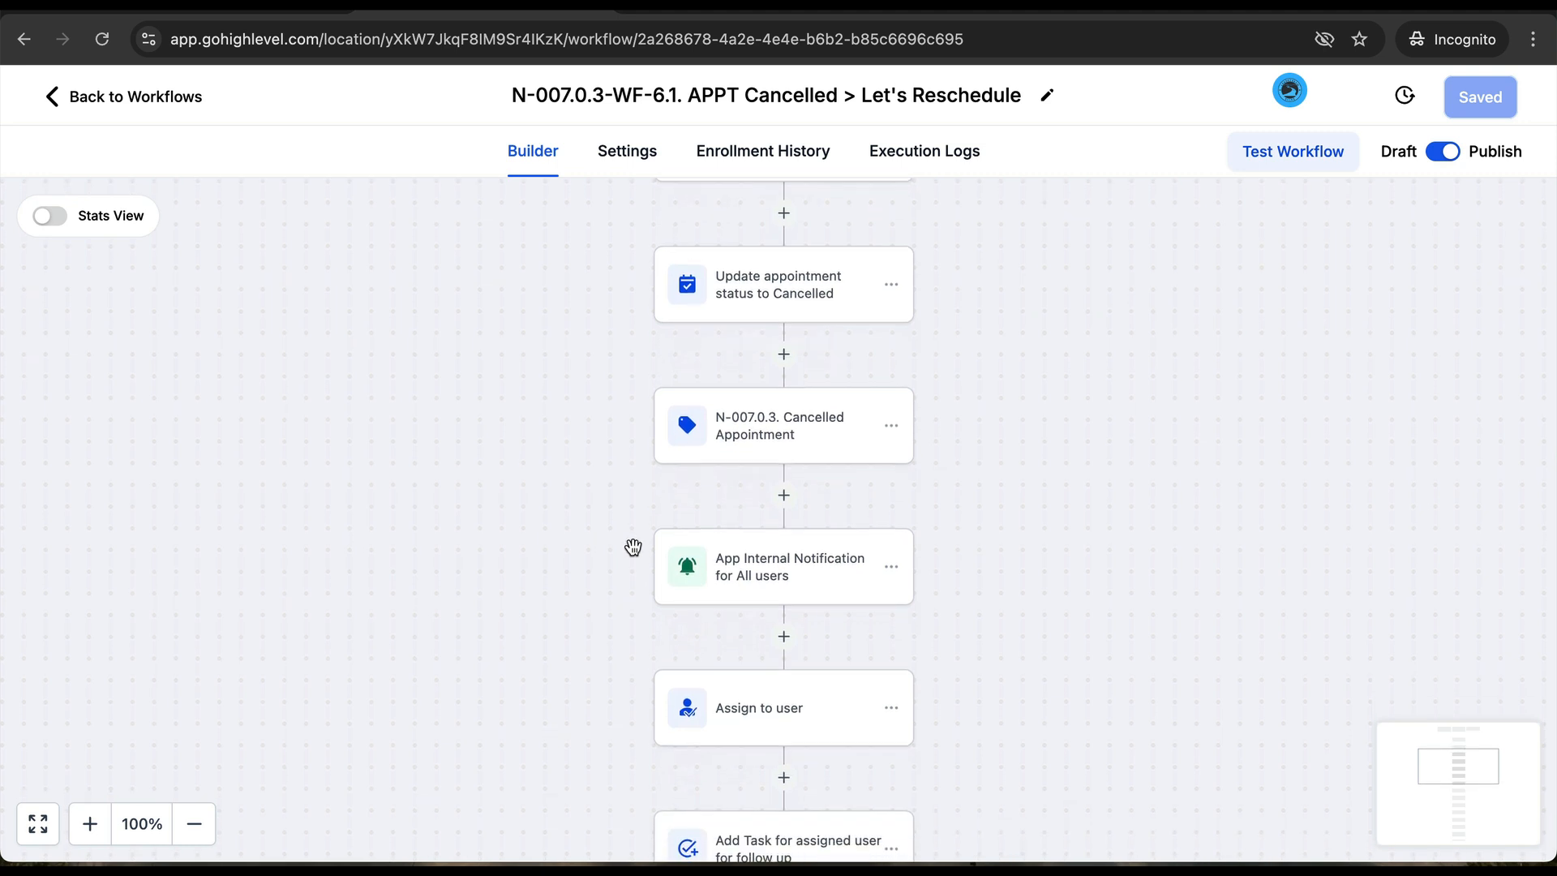
scroll(632, 546, down, 3)
click(794, 584)
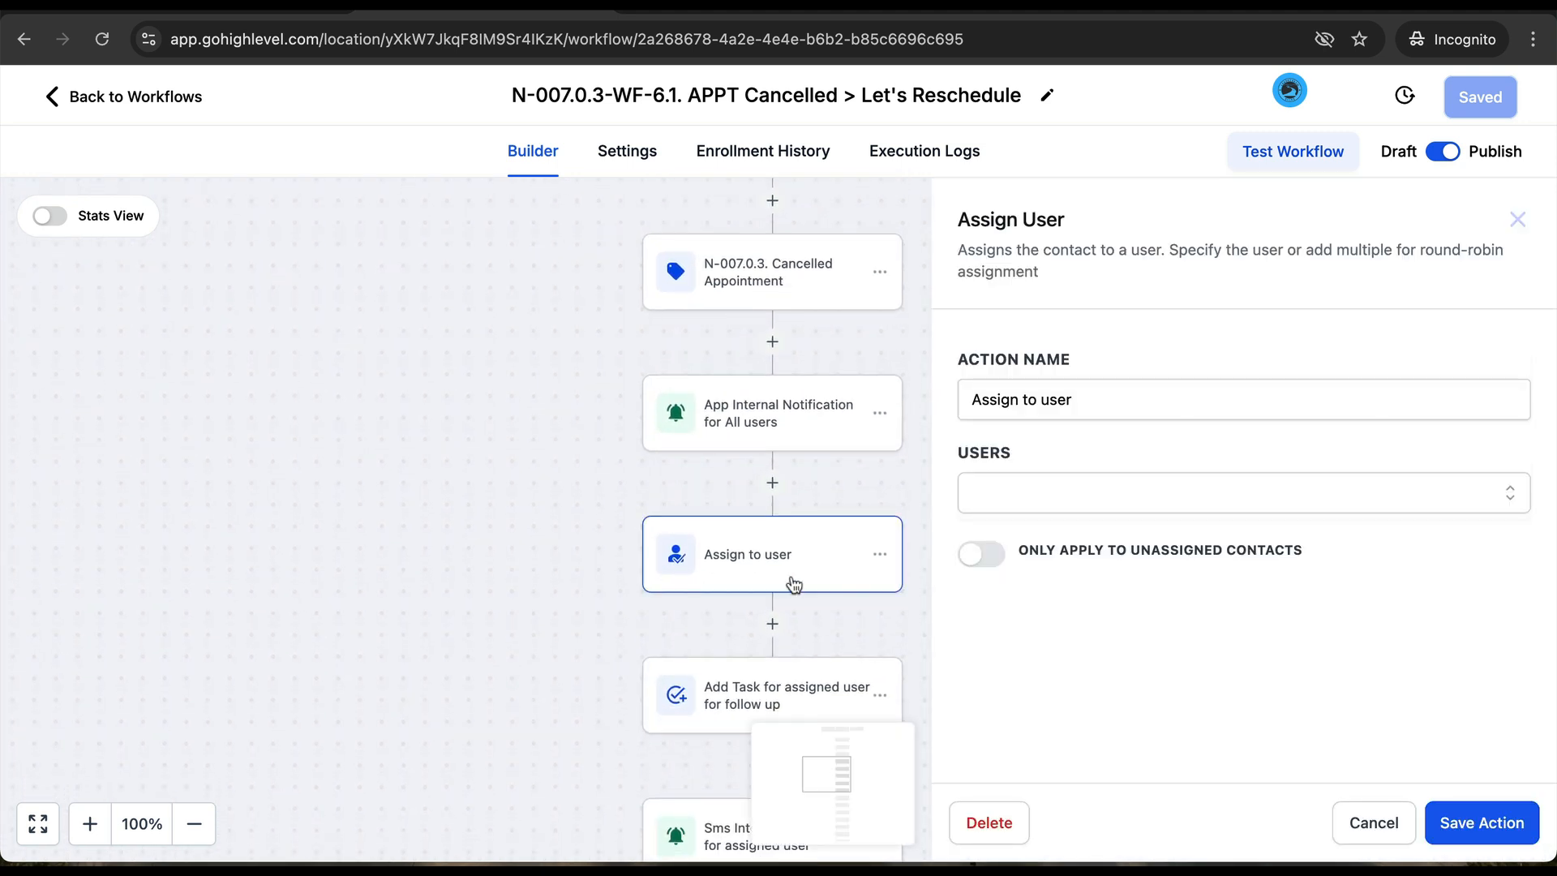
click(1046, 493)
click(1050, 558)
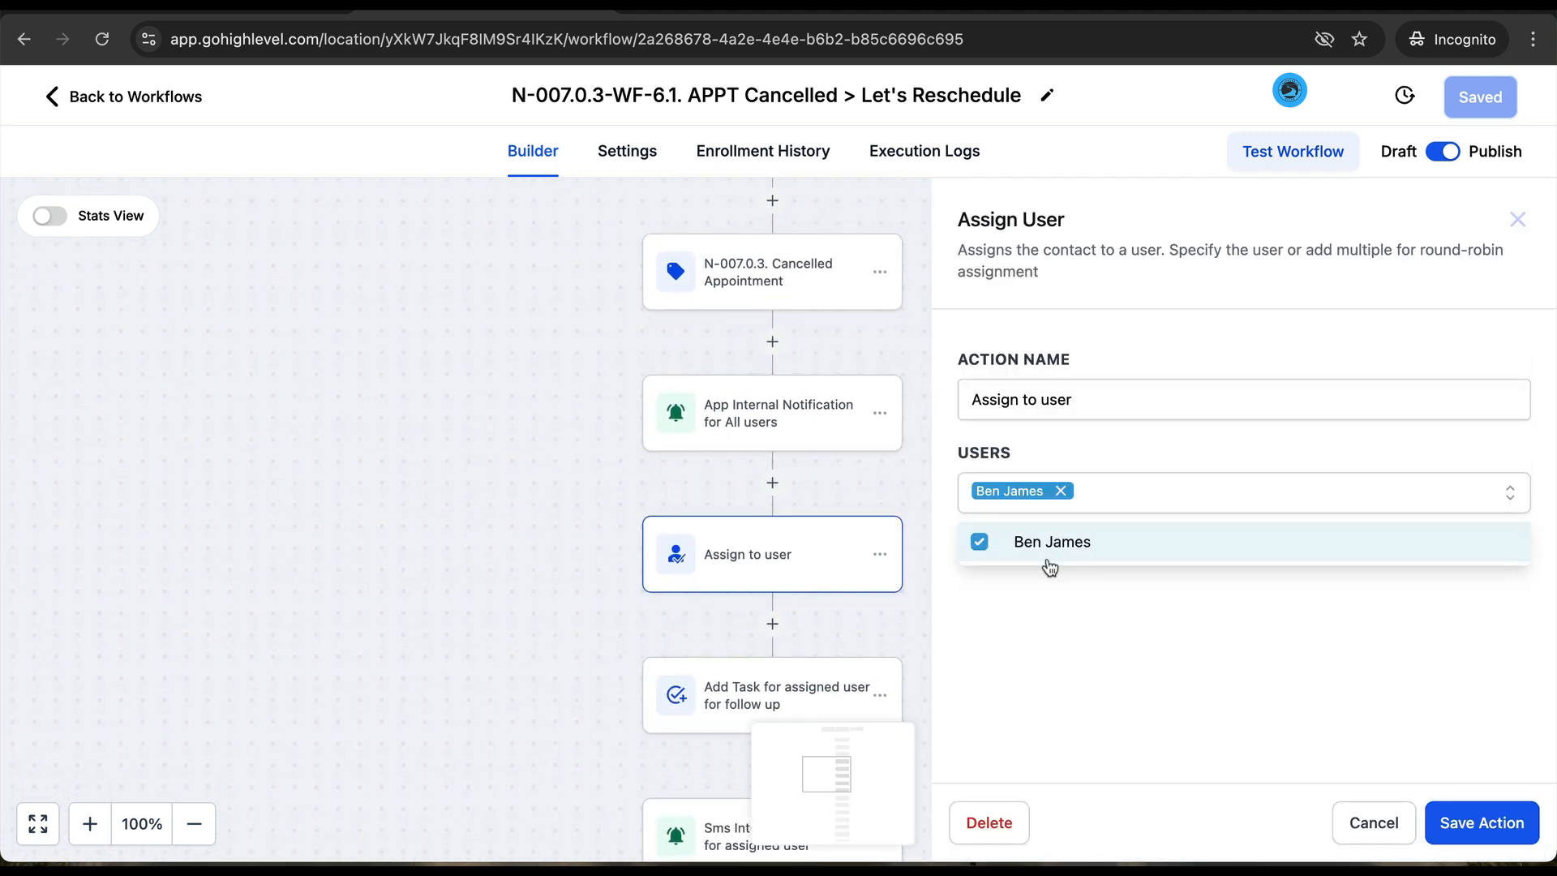
click(1267, 698)
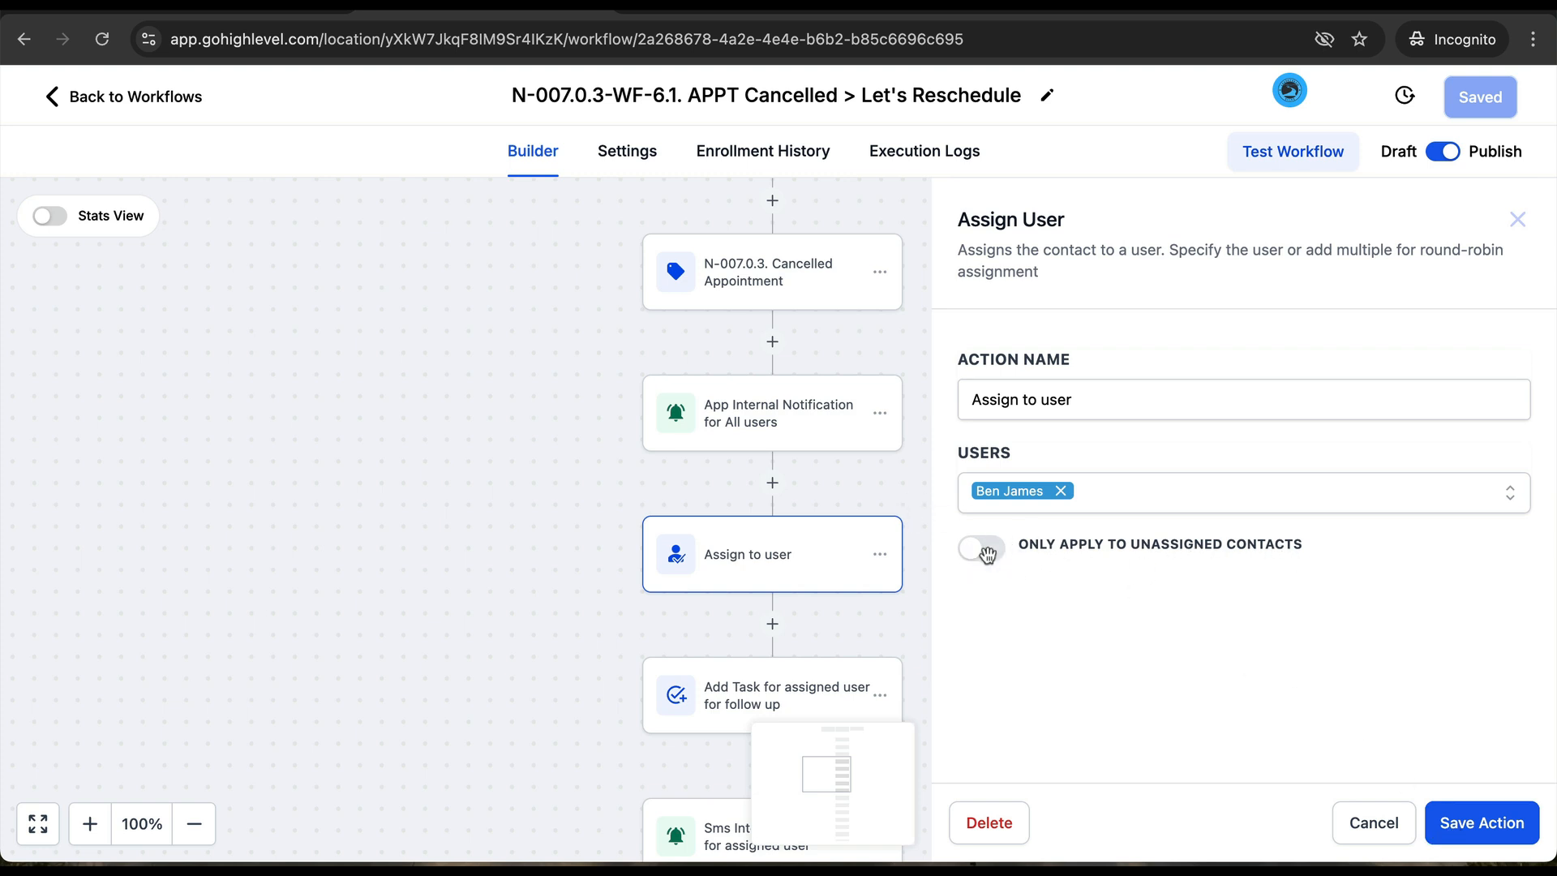
click(1489, 820)
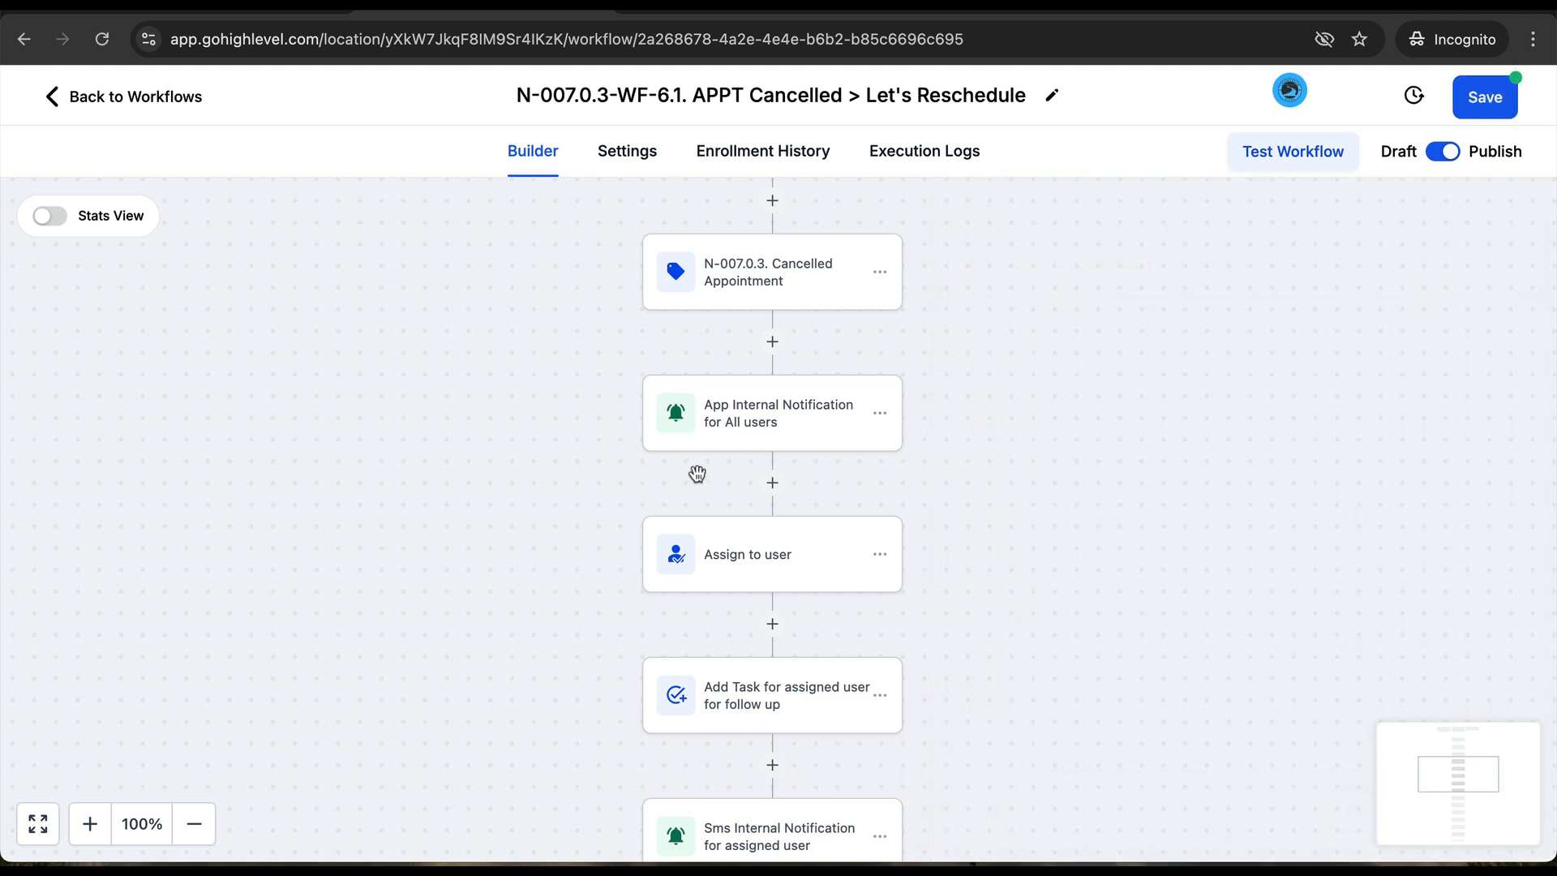
click(1481, 113)
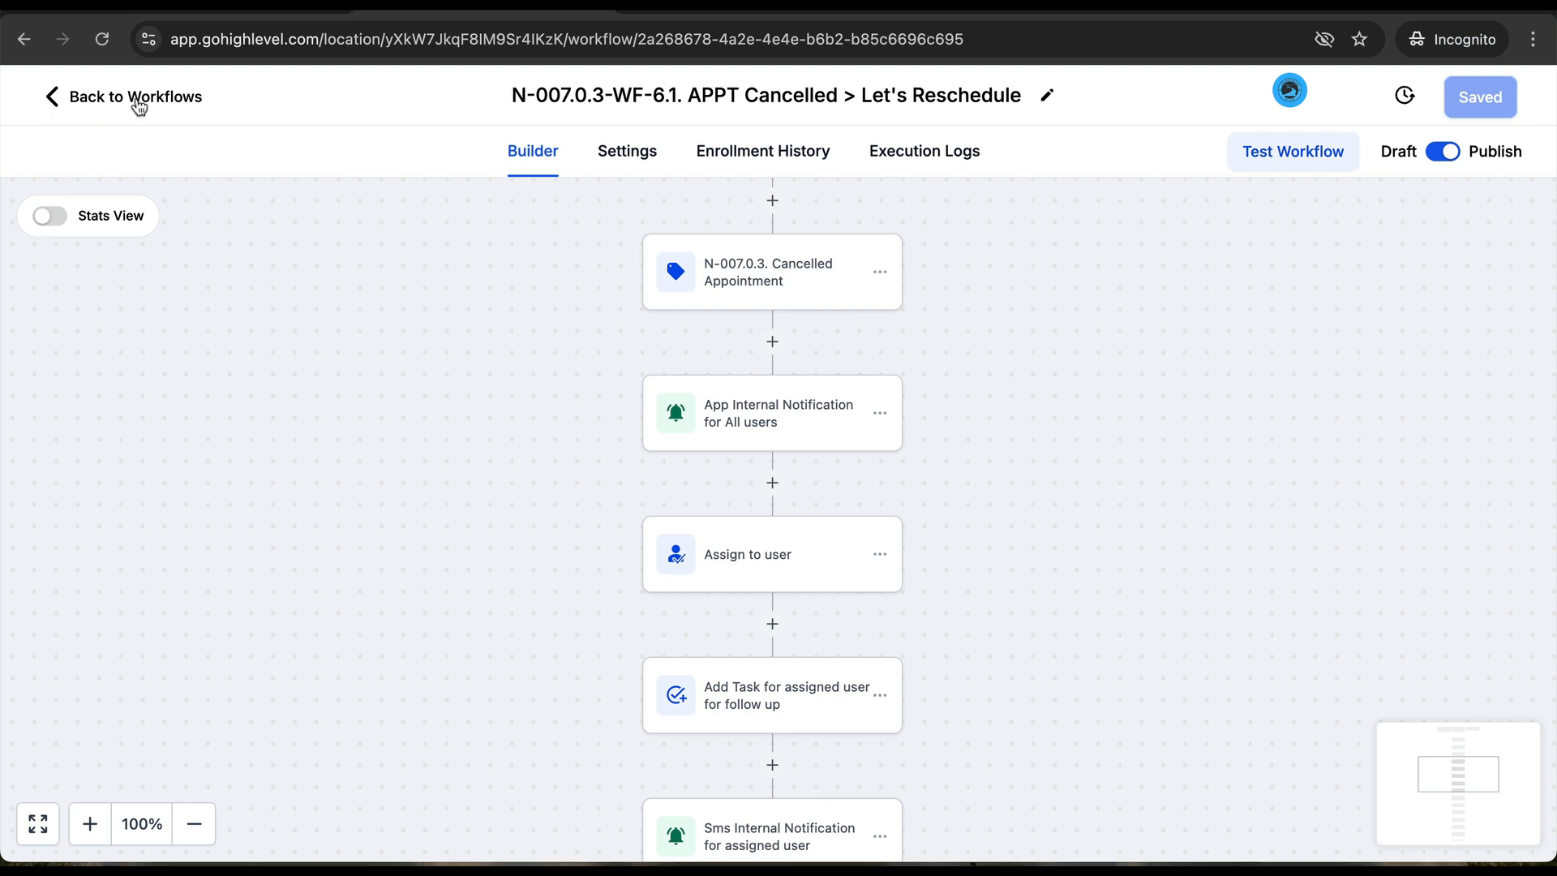
click(136, 99)
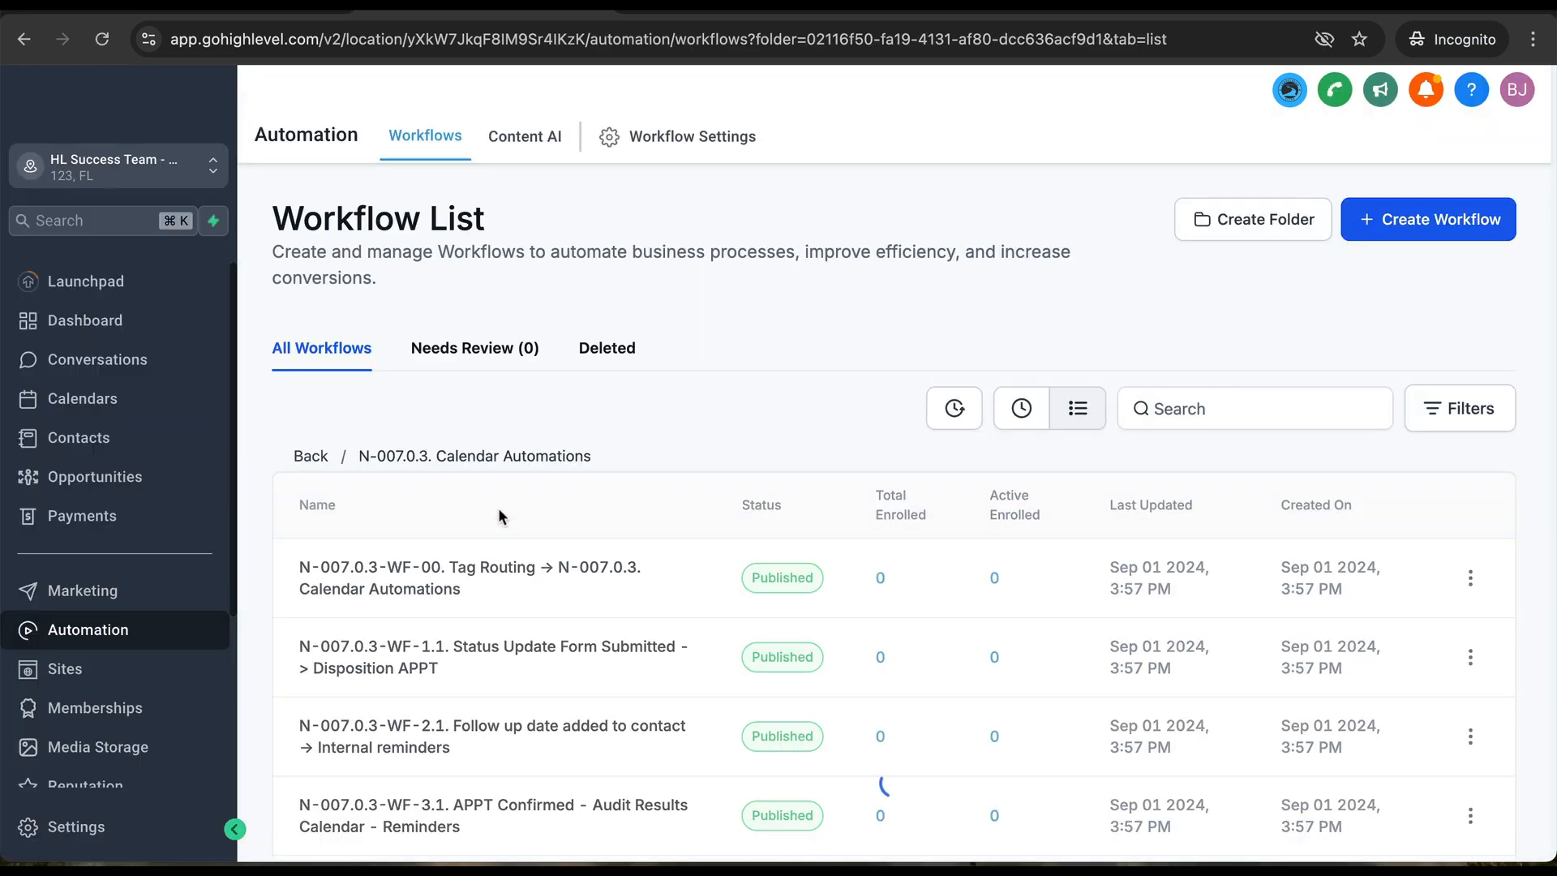
- In the WF-2.1 Follow up date workflow, assign the available user, save, and go back
click(539, 732)
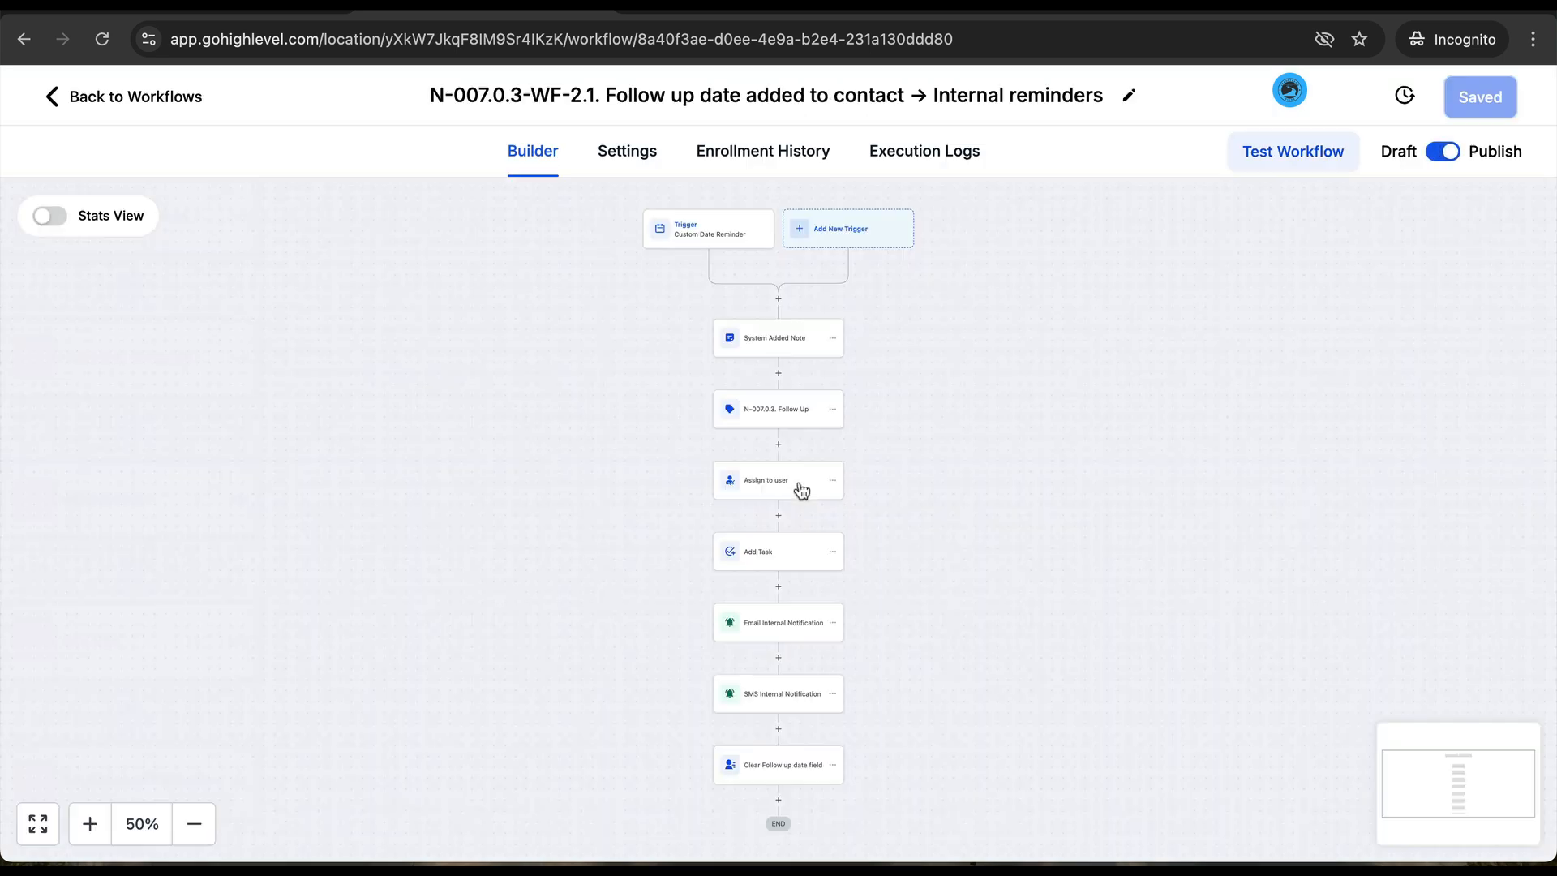
click(768, 654)
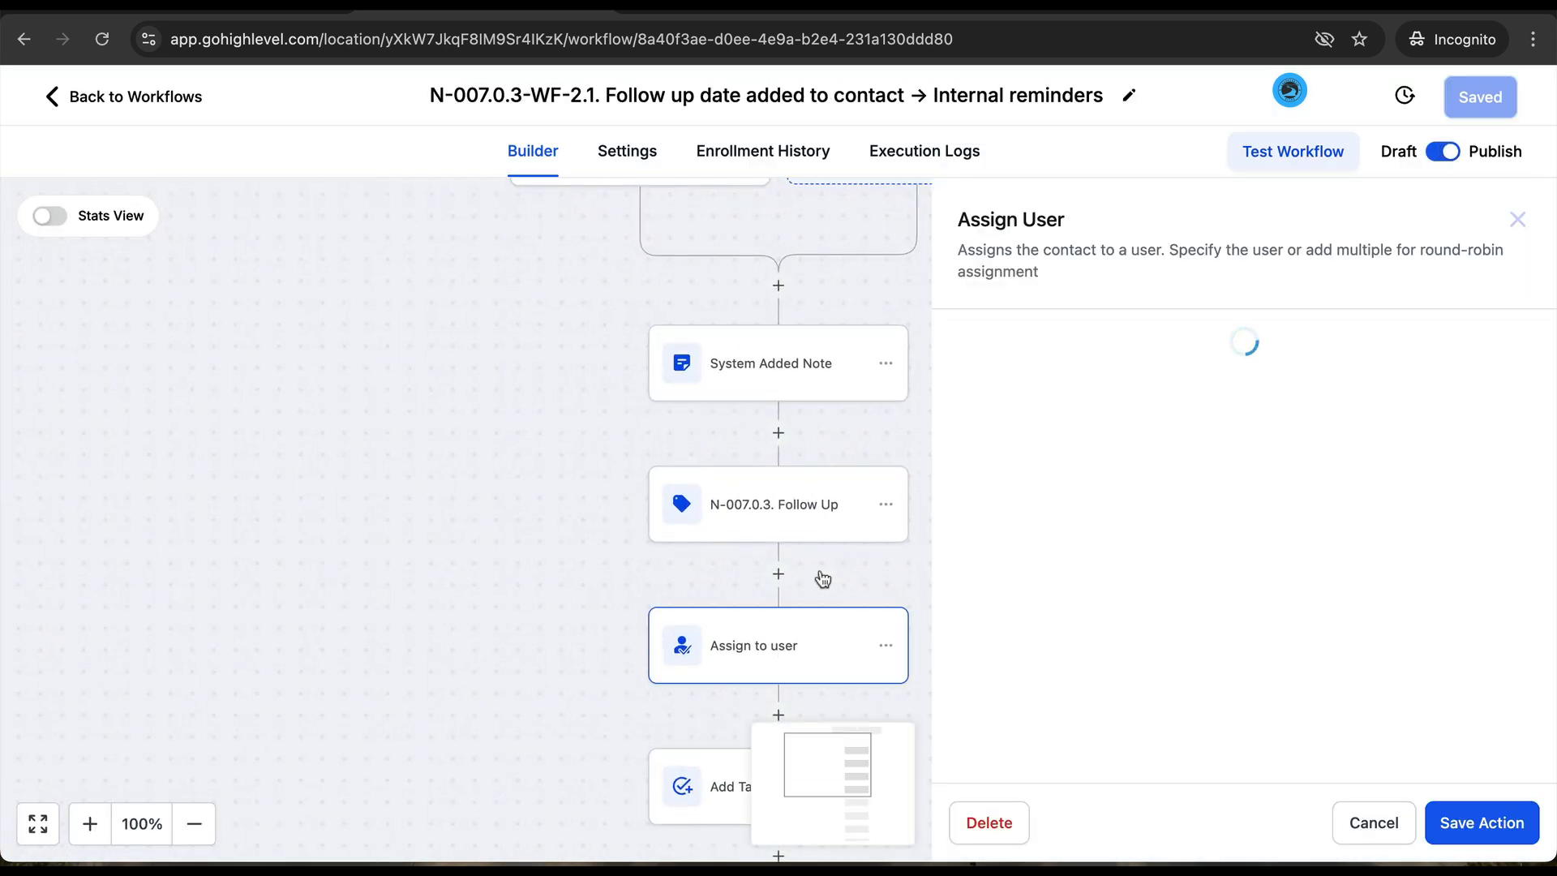
click(1108, 505)
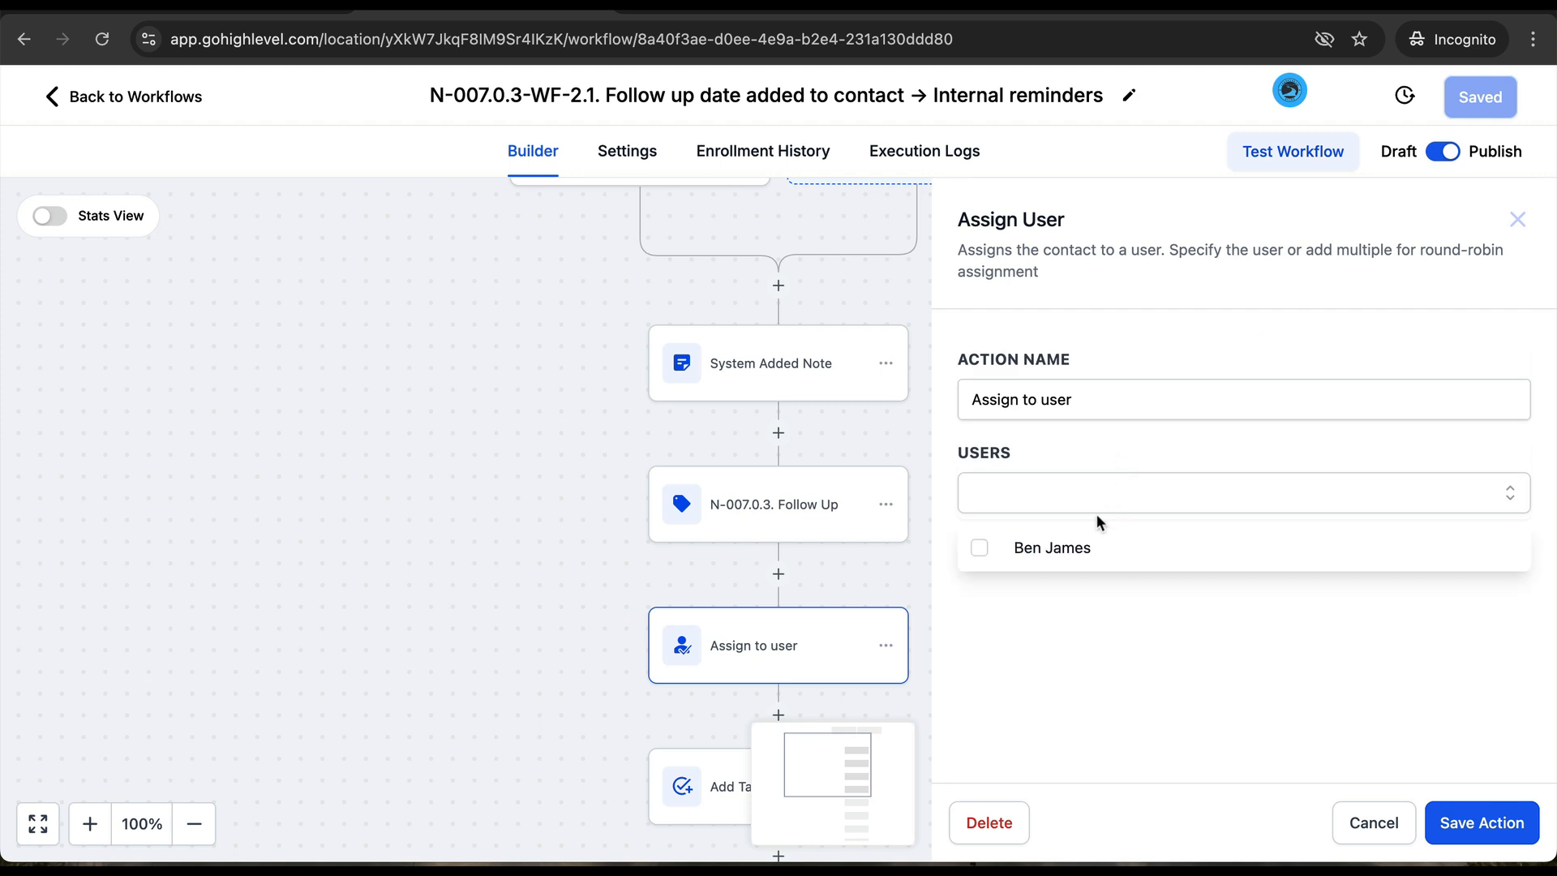
click(1078, 546)
click(1258, 657)
click(1495, 821)
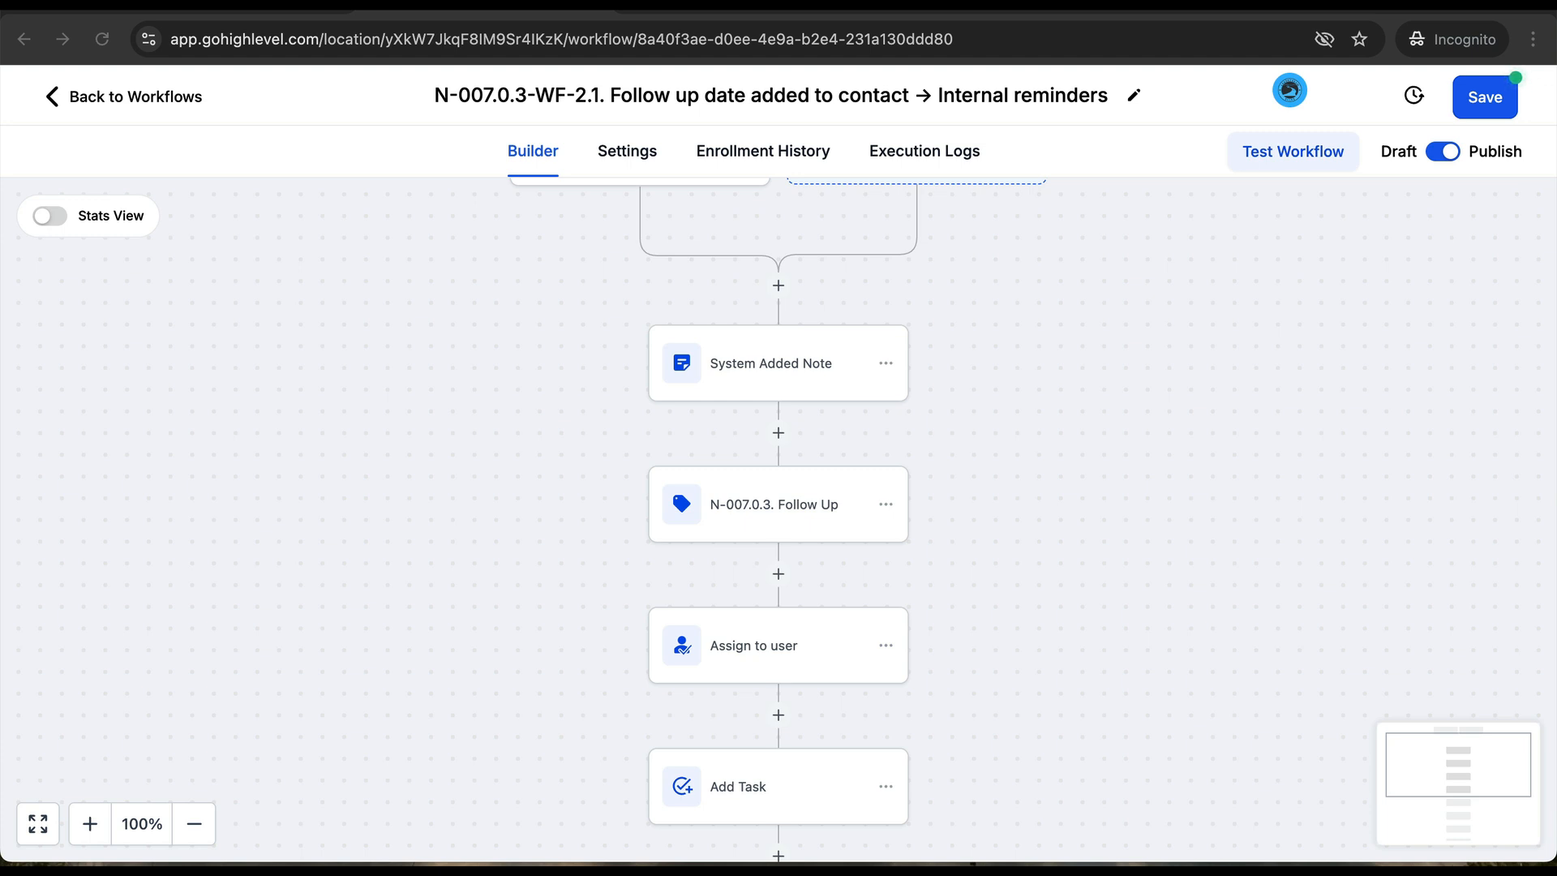
click(1503, 106)
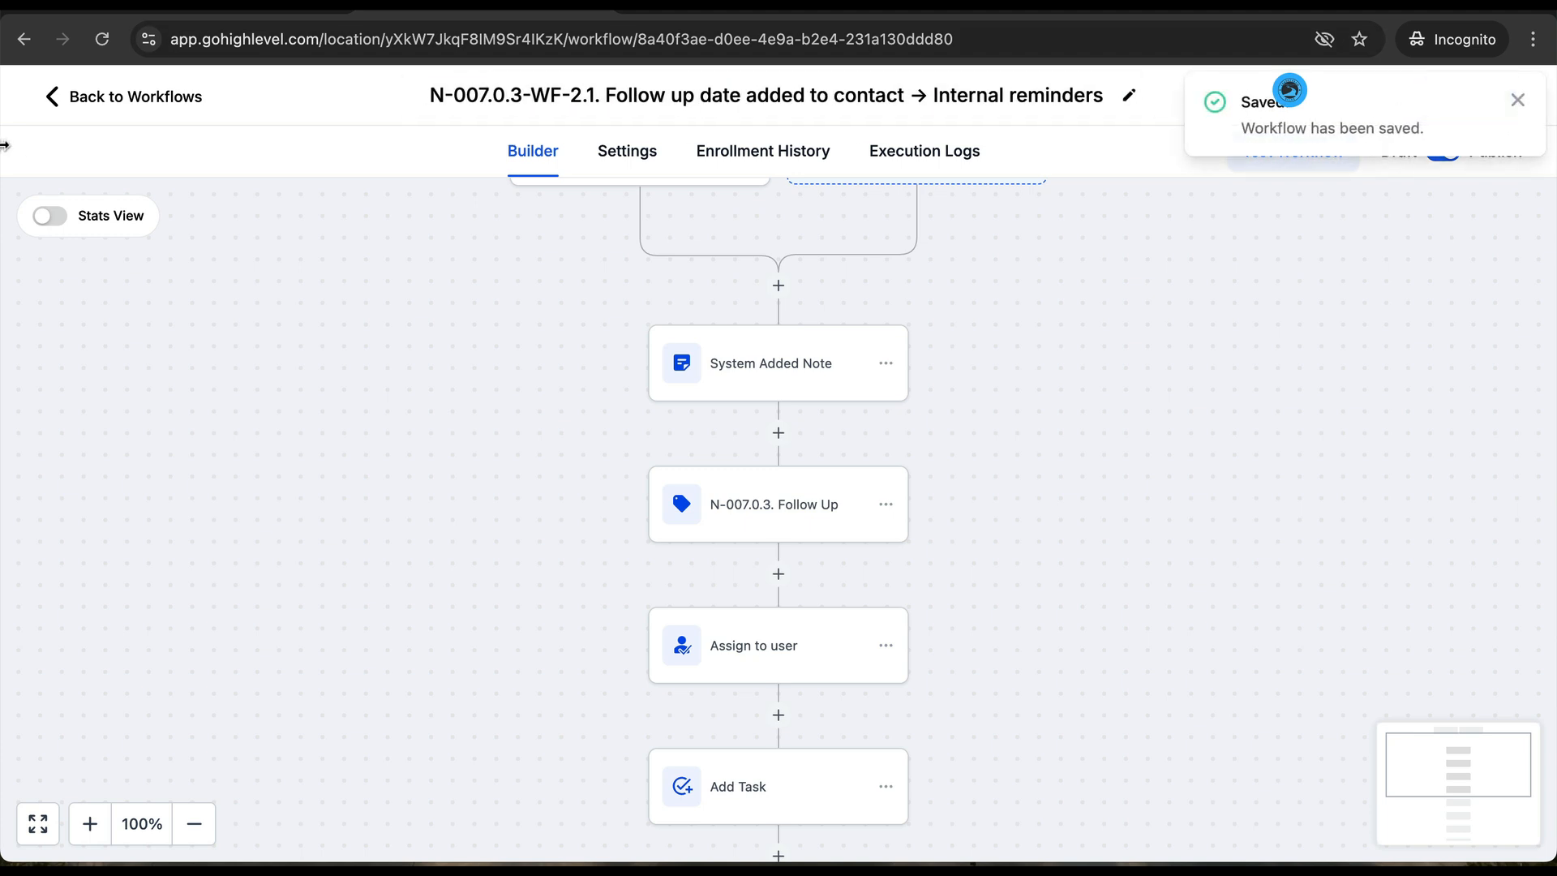
click(98, 98)
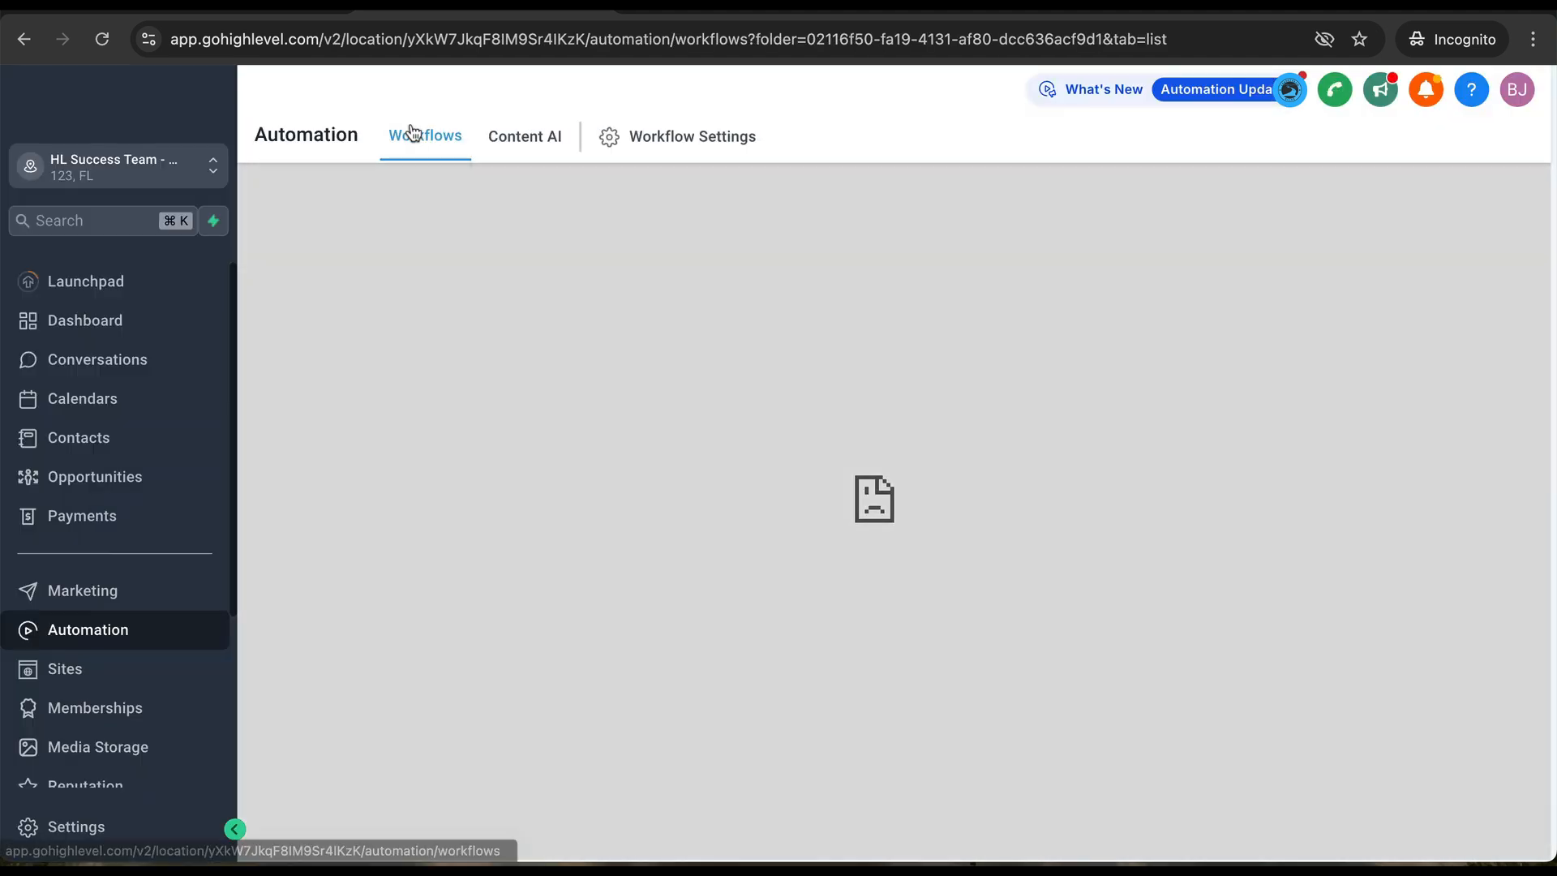
- Reload Workflows and open N-007.0.3-WF-7.1. APPT No Show > Let's Reschedule from Calendar Automations
click(425, 137)
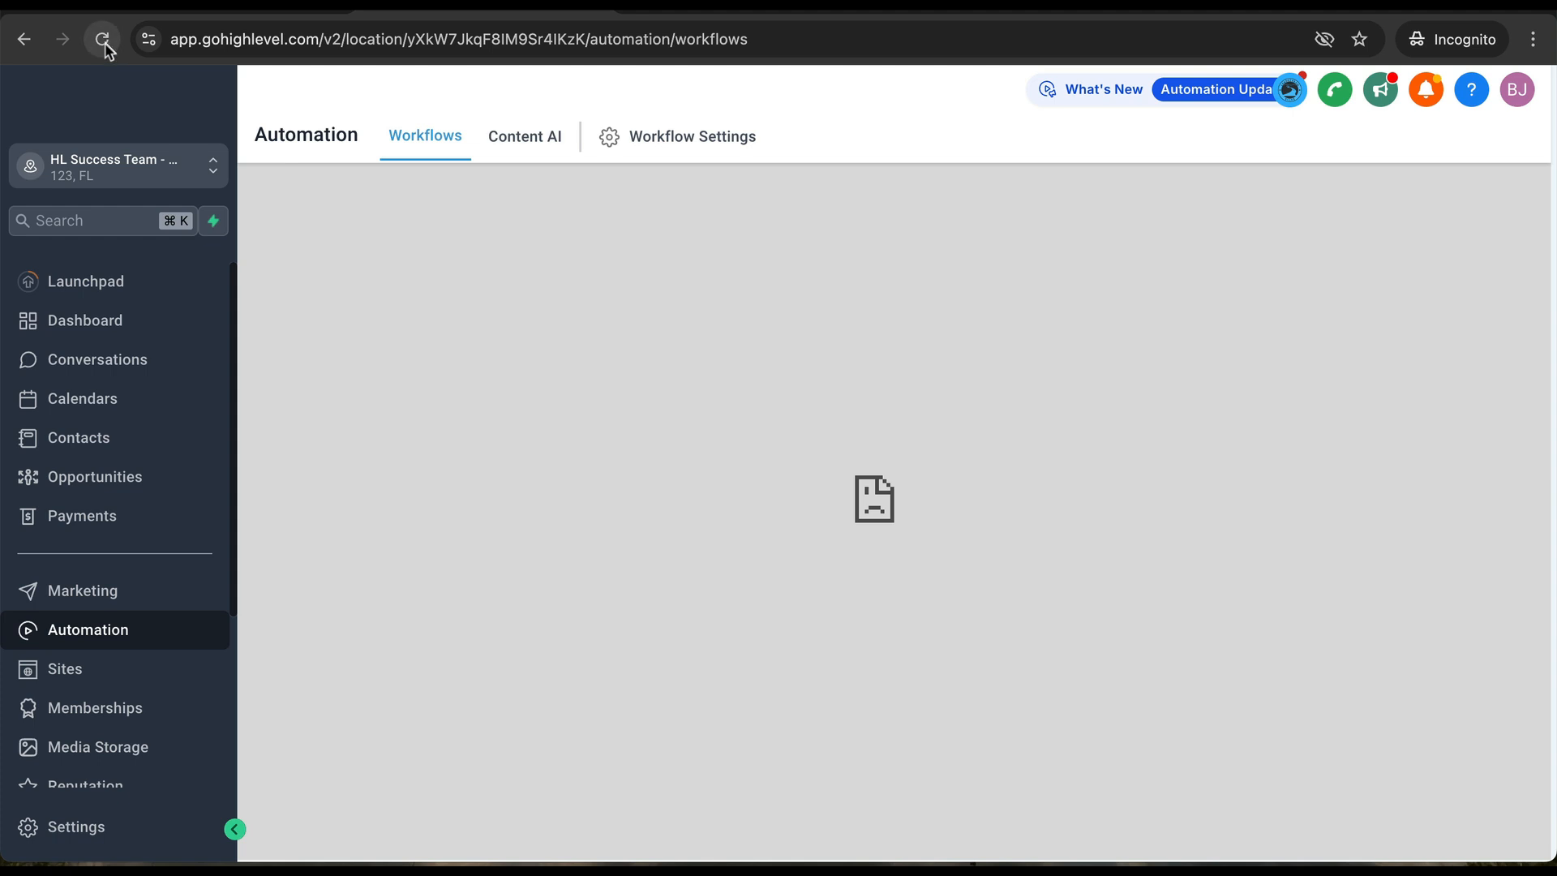
click(81, 605)
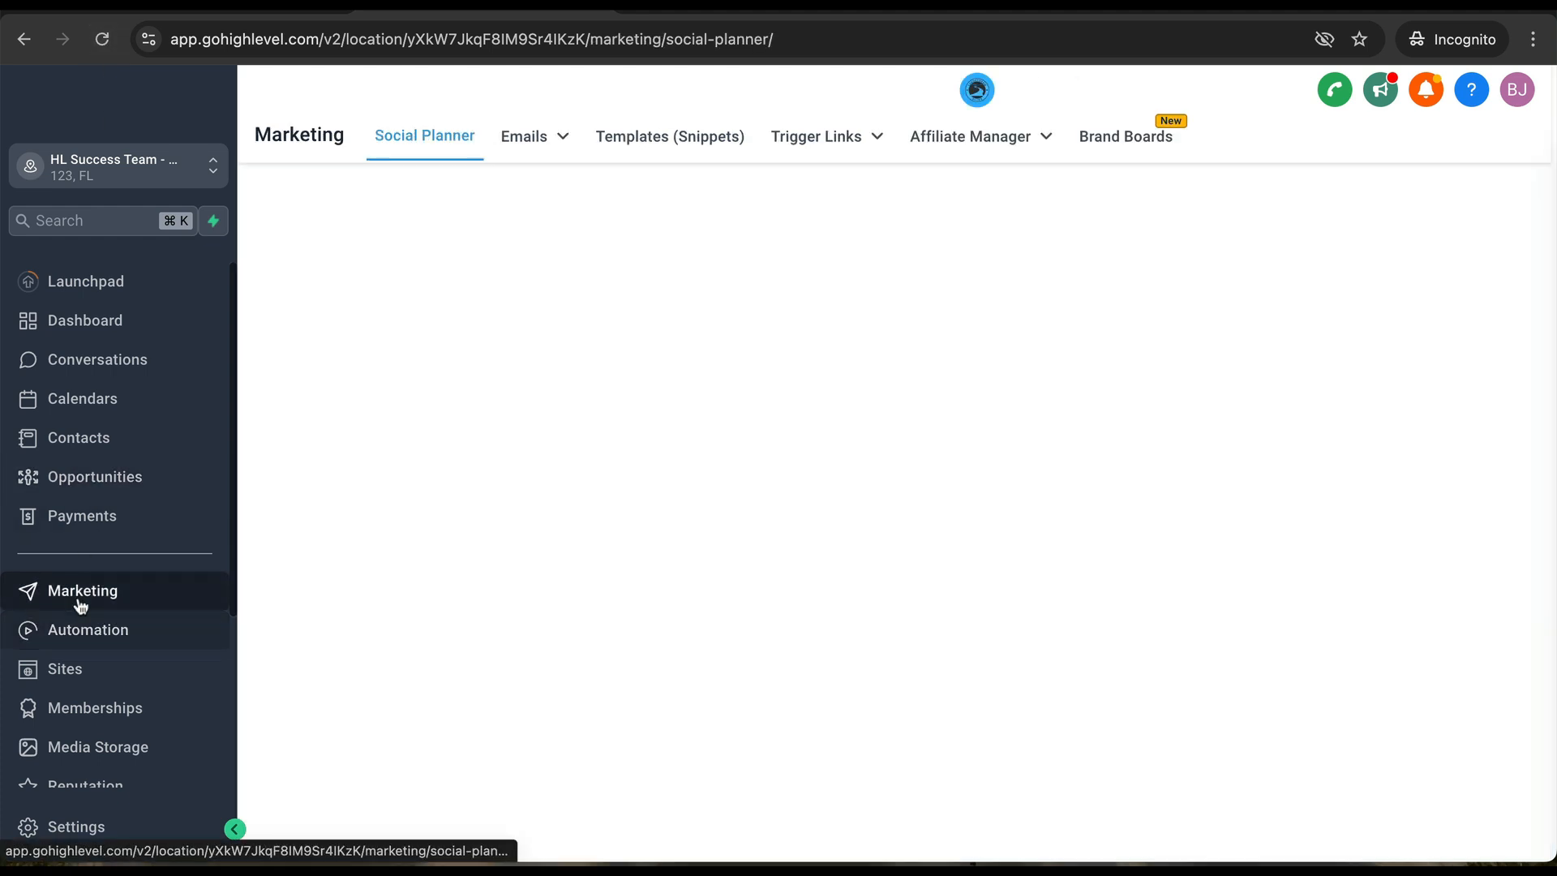
click(91, 632)
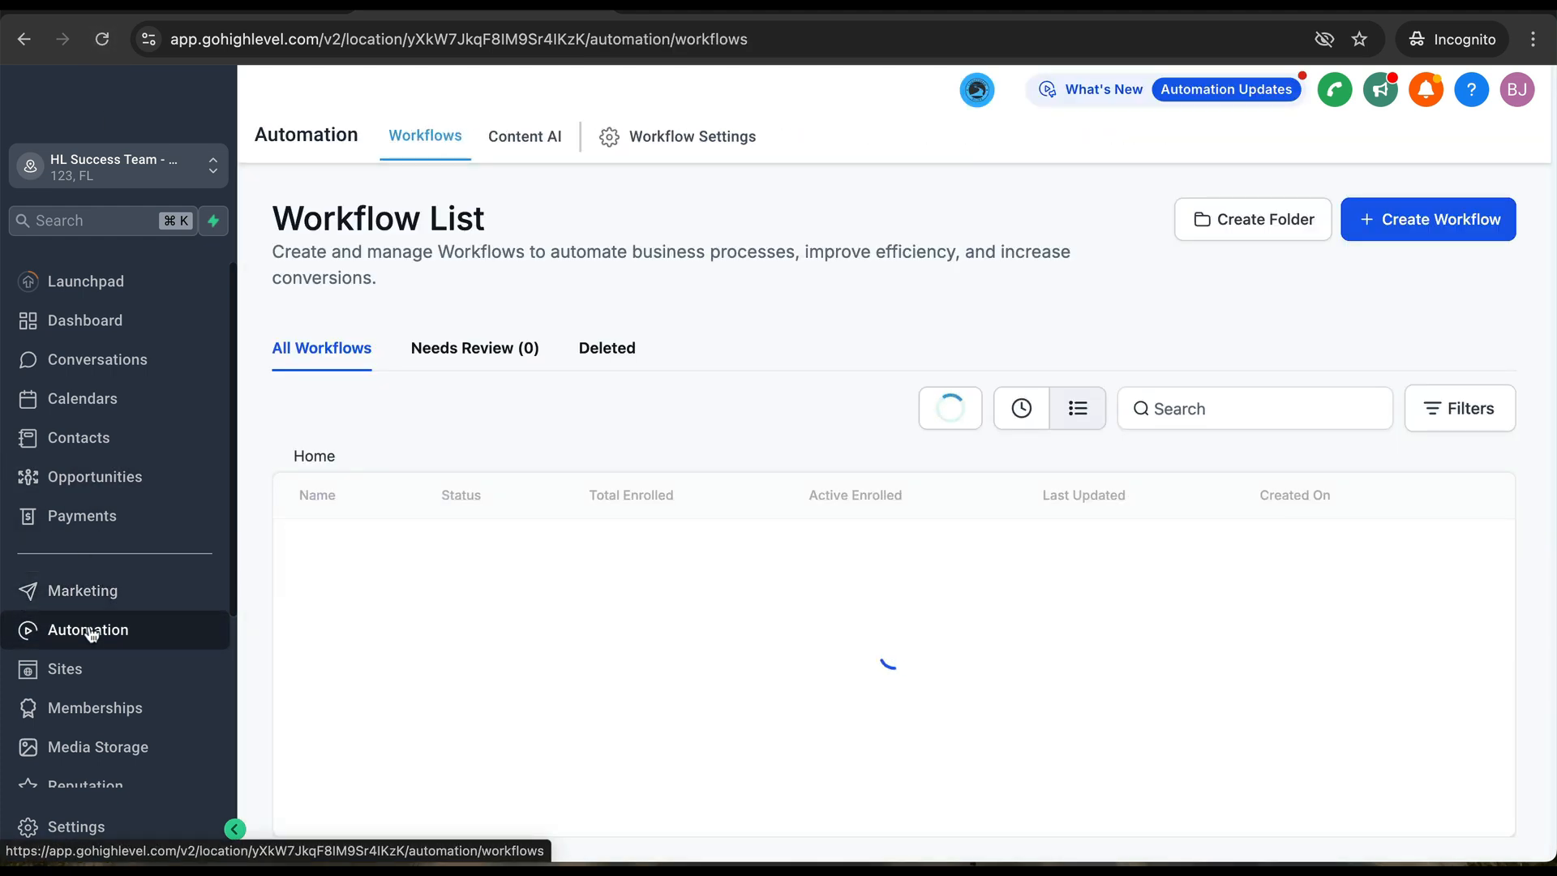
scroll(557, 608, down, 3)
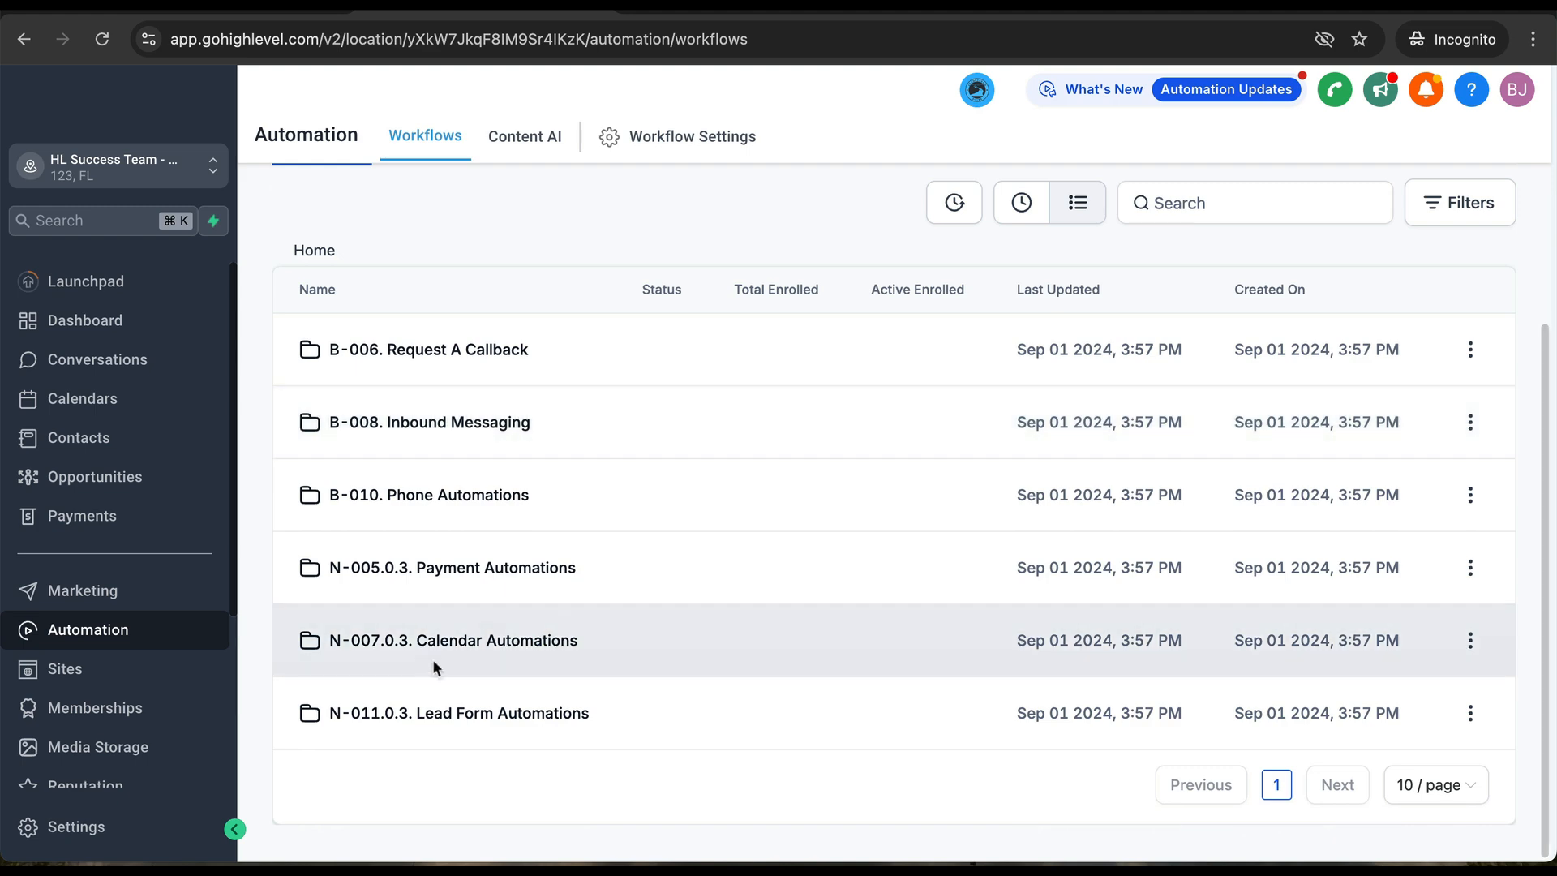
click(417, 644)
scroll(544, 612, down, 2)
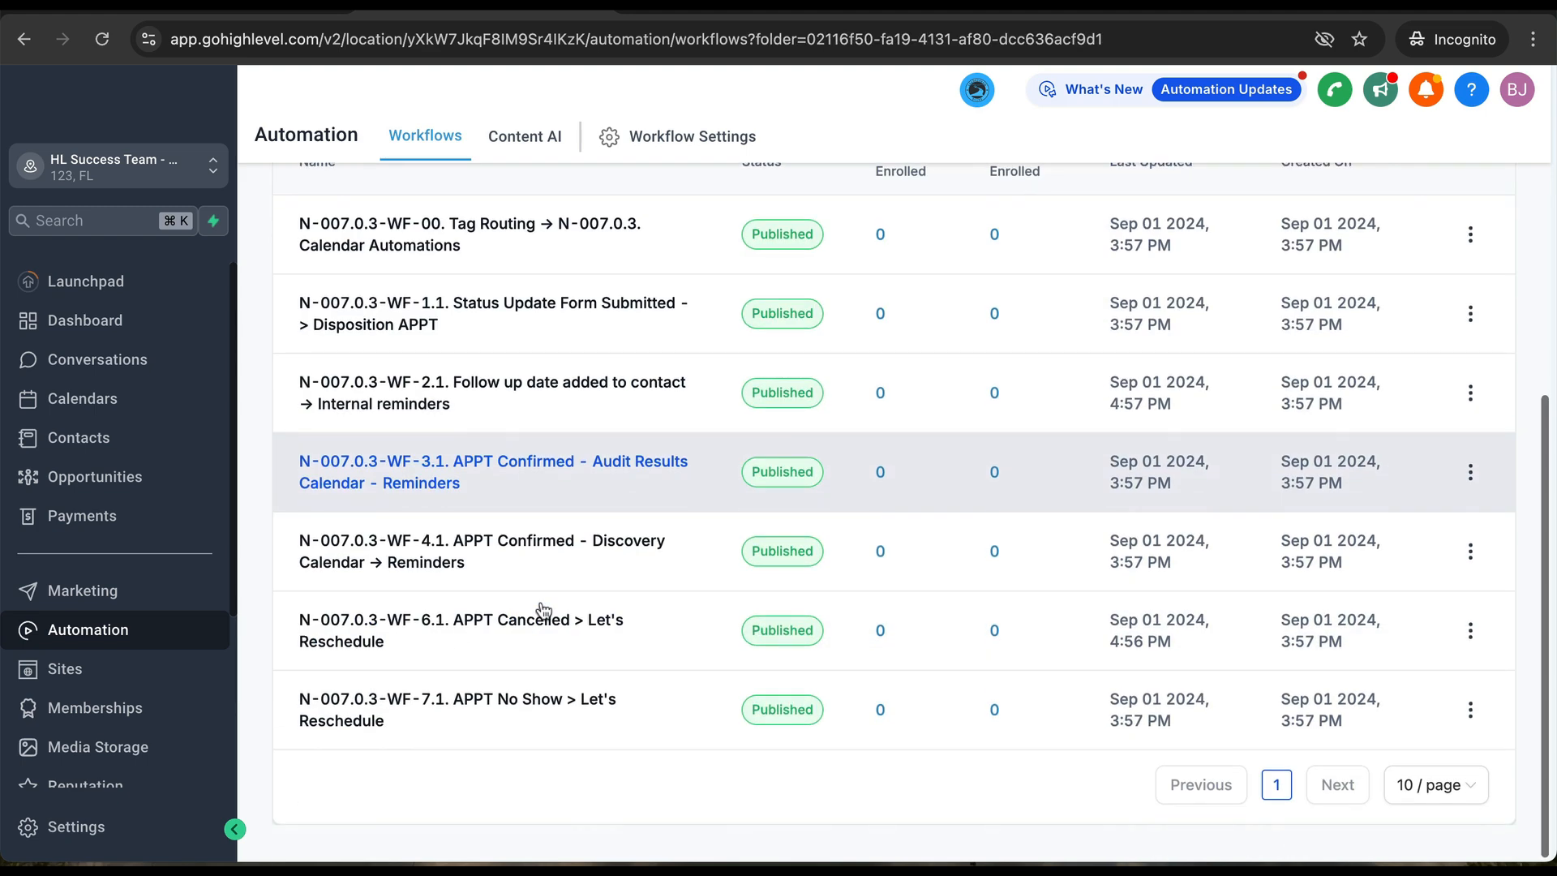
click(466, 707)
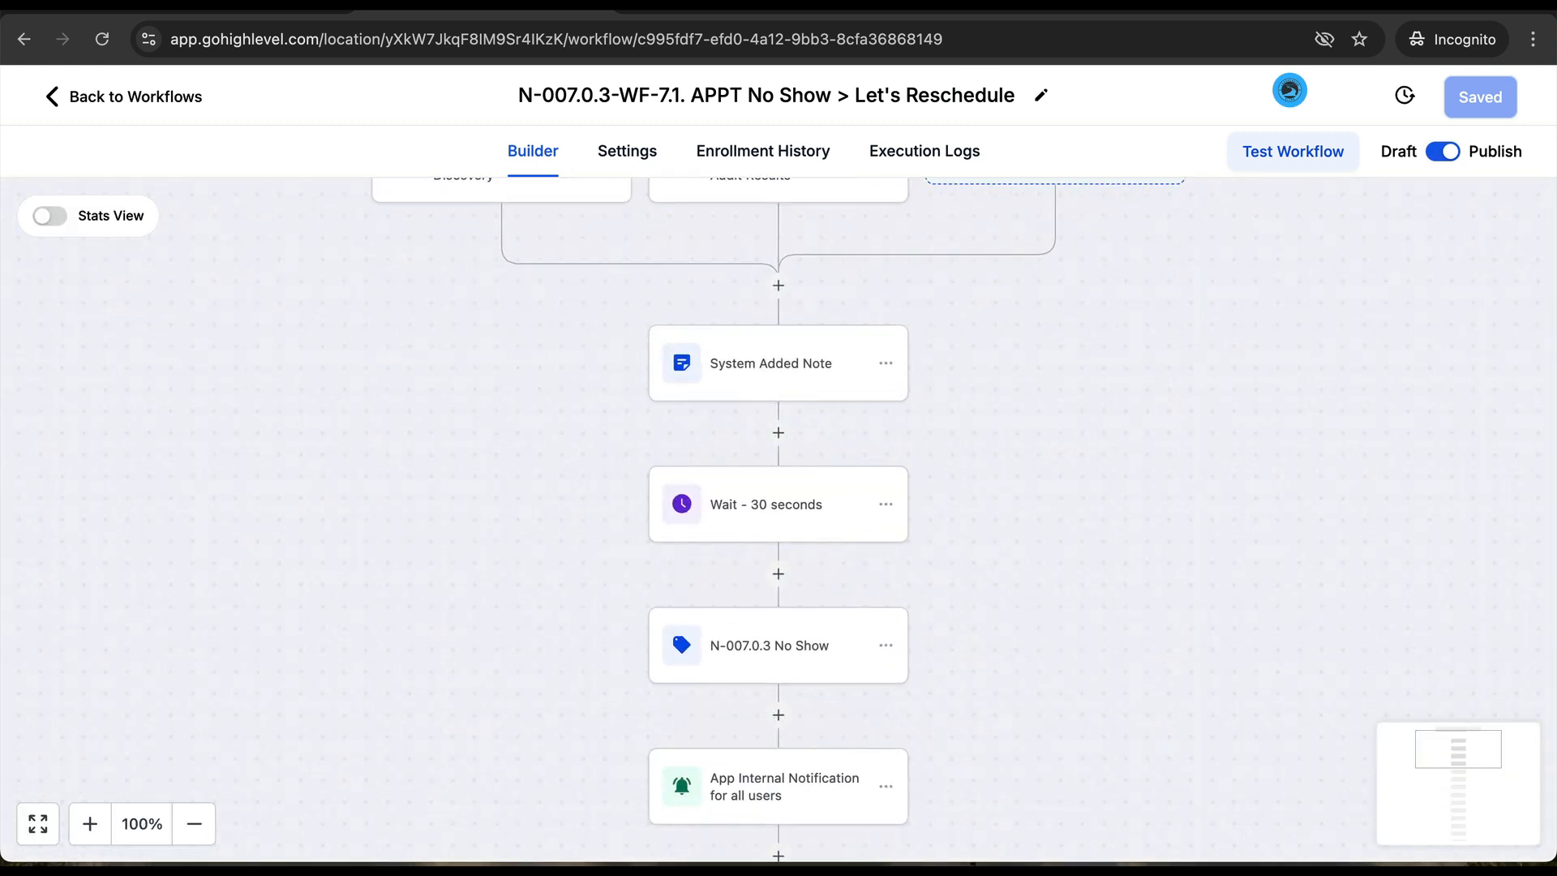
- Scroll the No Show workflow, inspect the SMS-1 reschedule message text, close it, and go back
scroll(639, 612, down, 5)
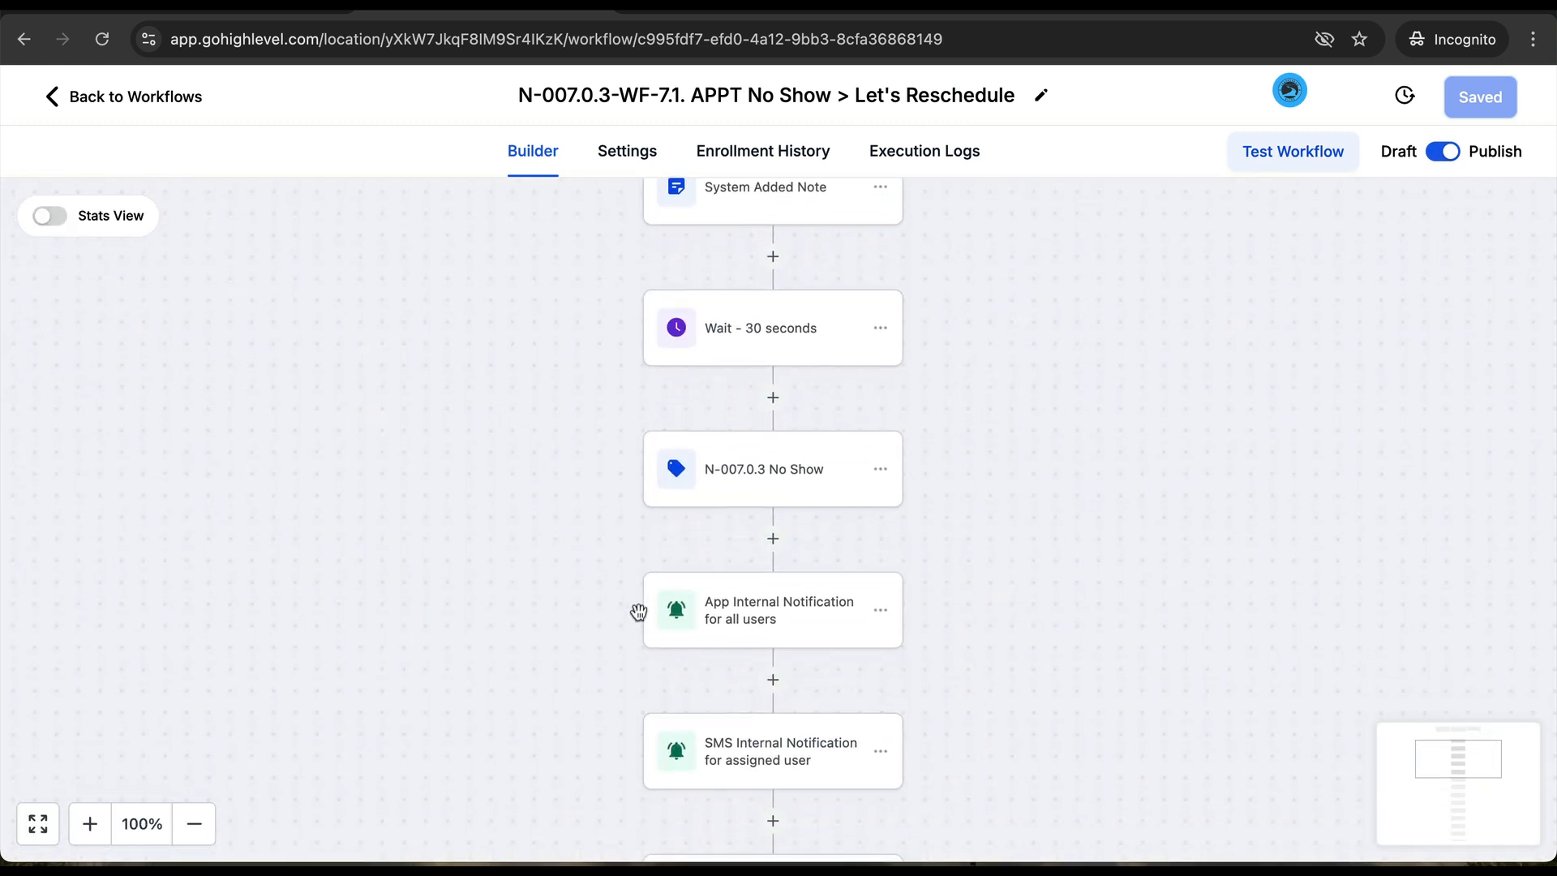
scroll(639, 612, down, 1)
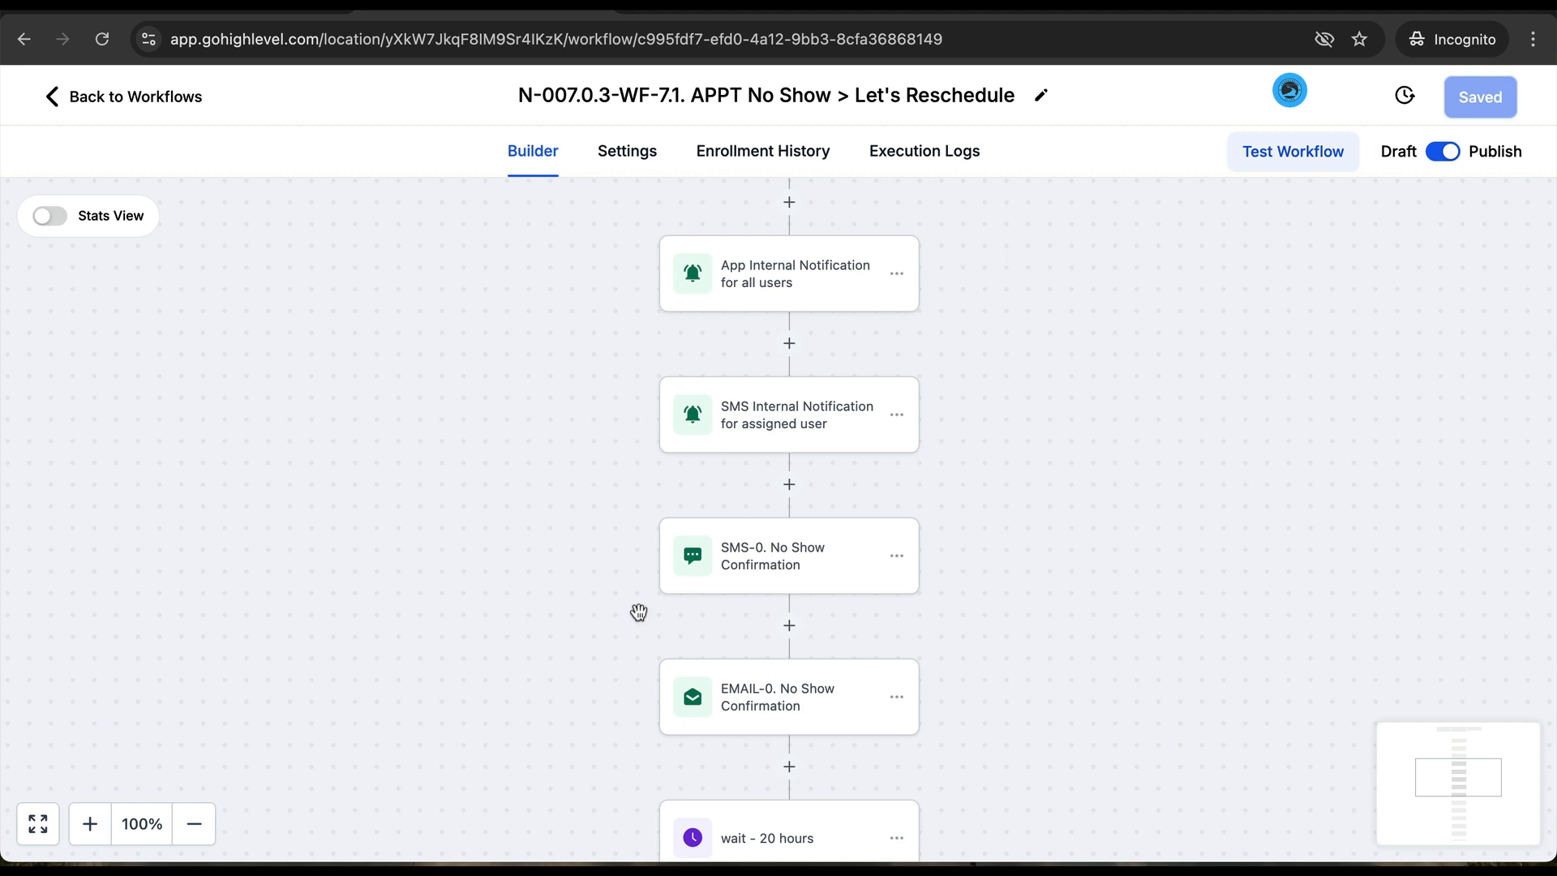
scroll(639, 612, down, 1)
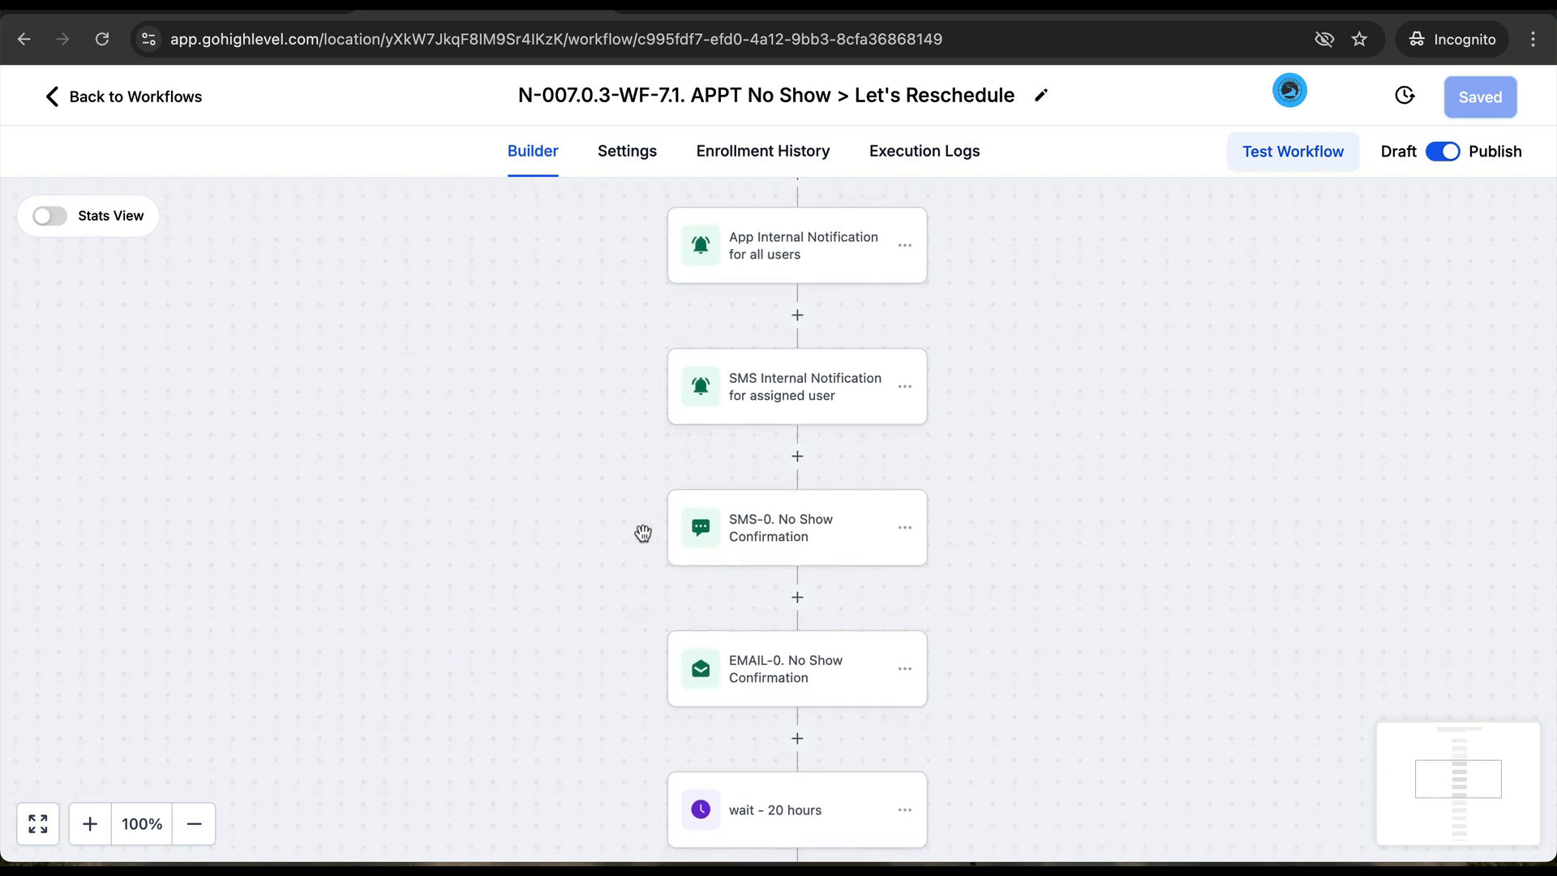
scroll(640, 532, down, 3)
scroll(789, 600, down, 3)
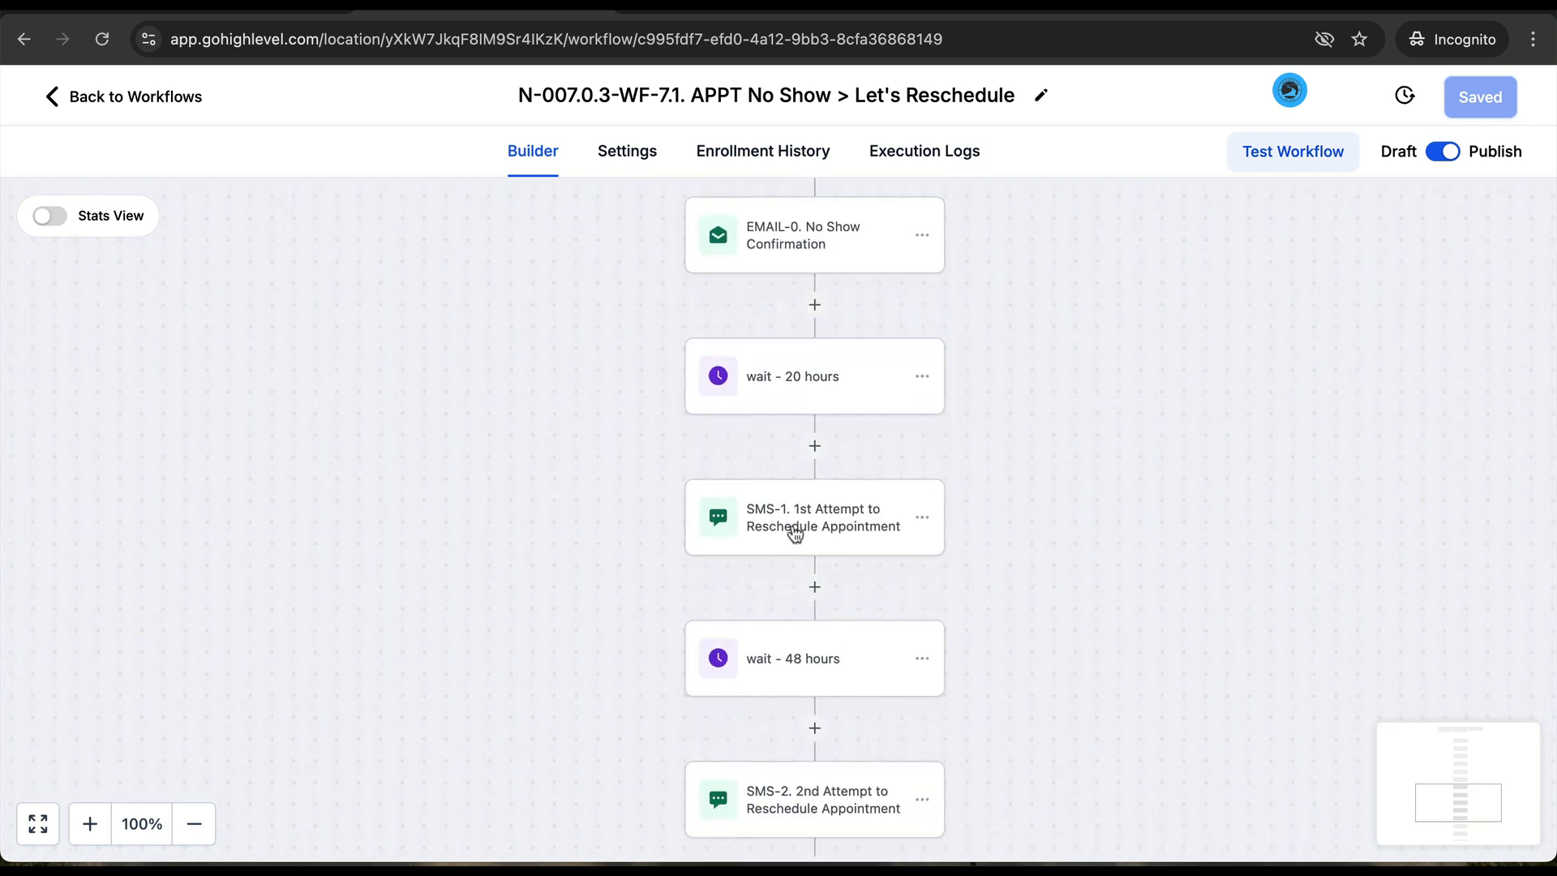
click(795, 531)
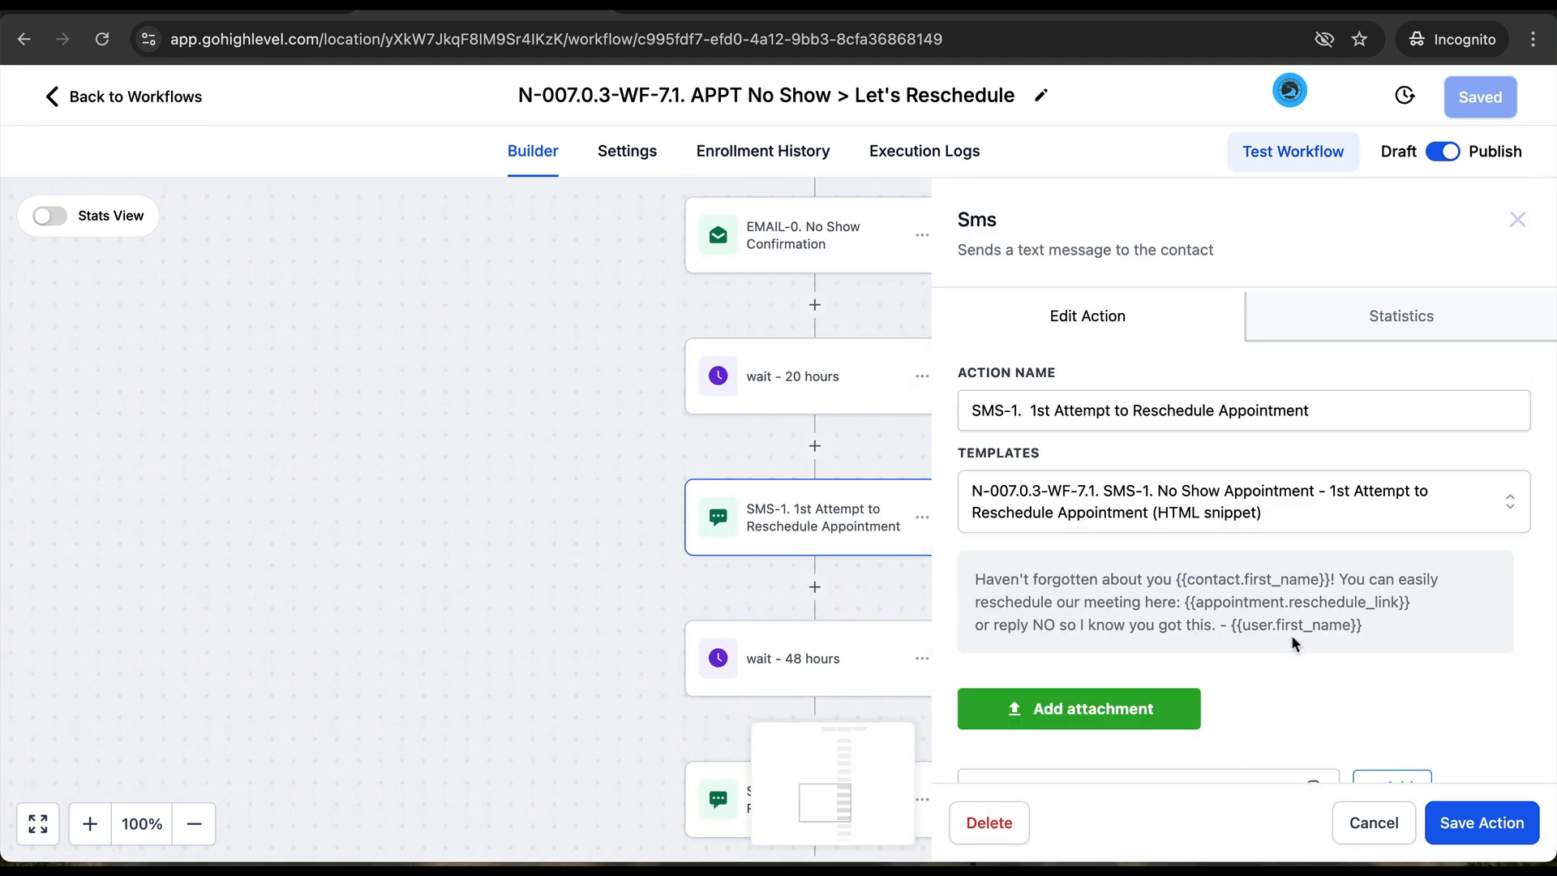
drag(1378, 626, 1010, 570)
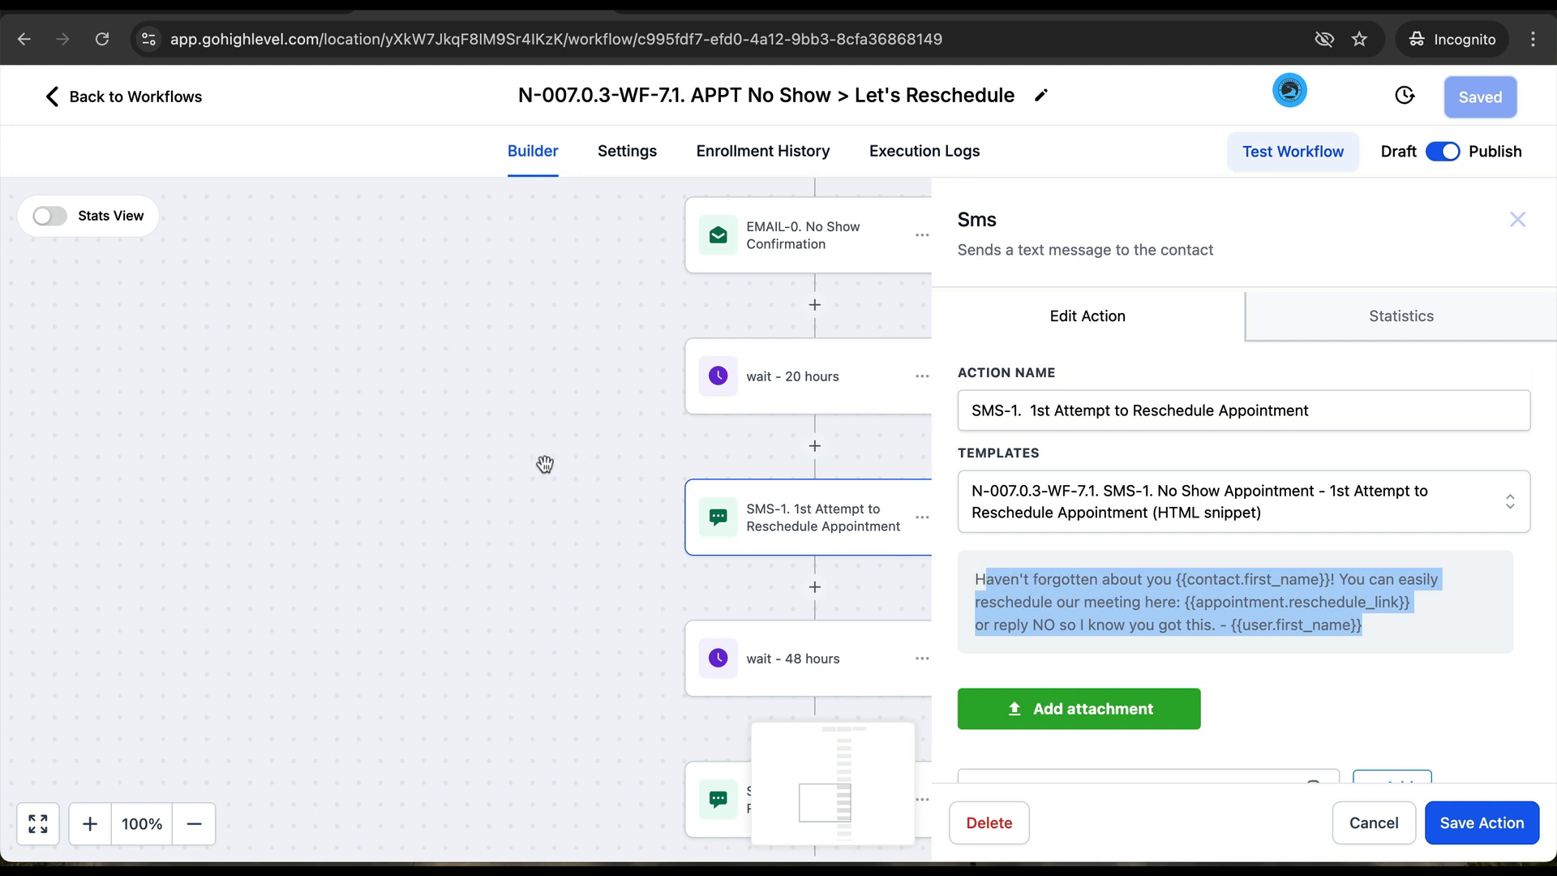
click(546, 464)
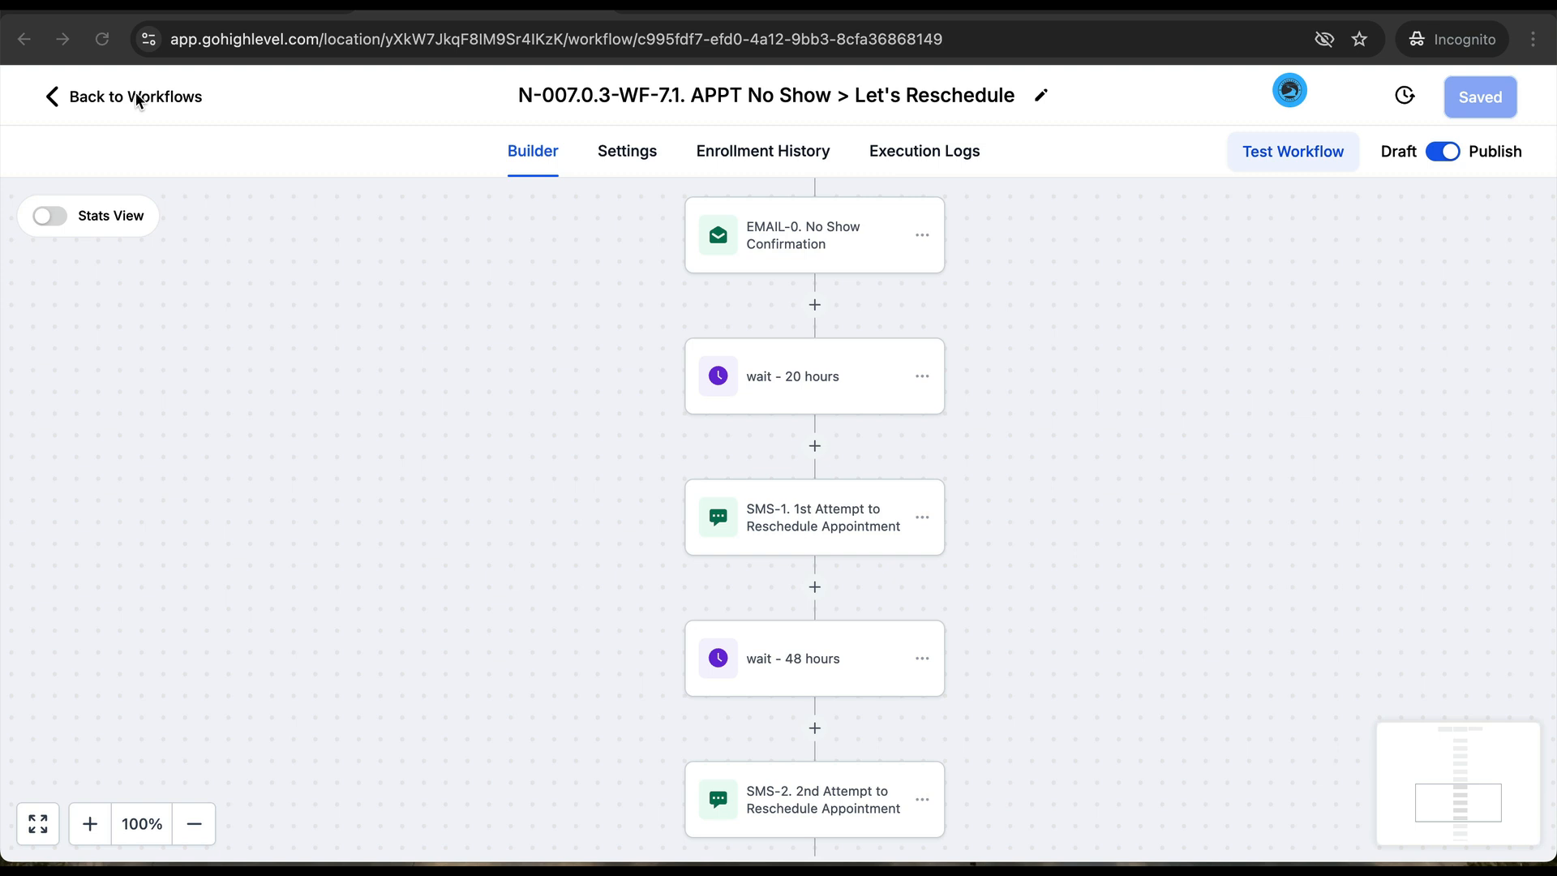
click(134, 96)
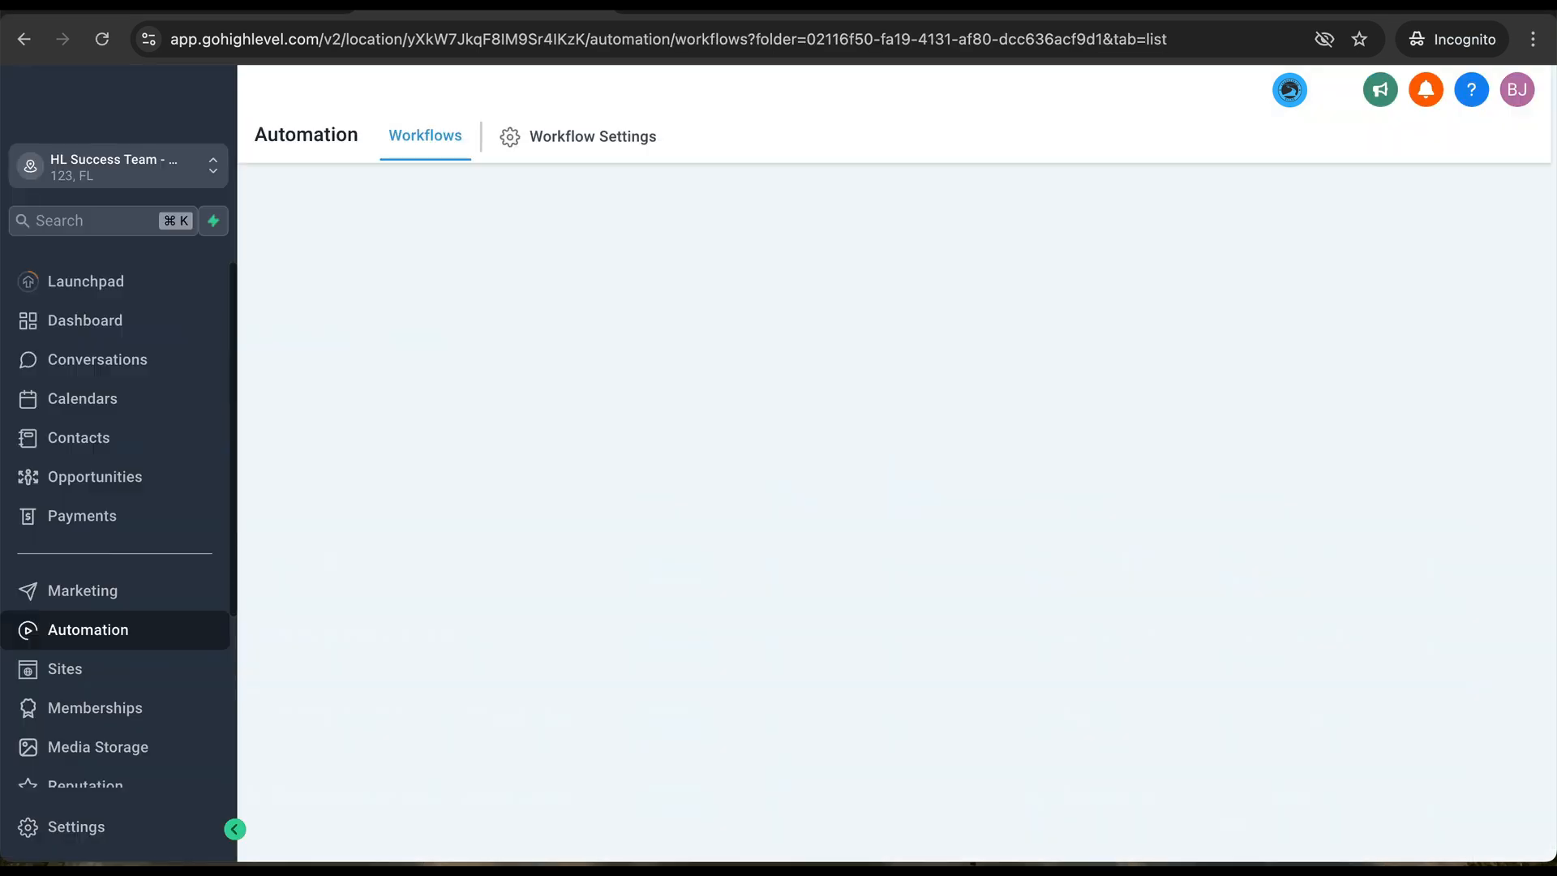
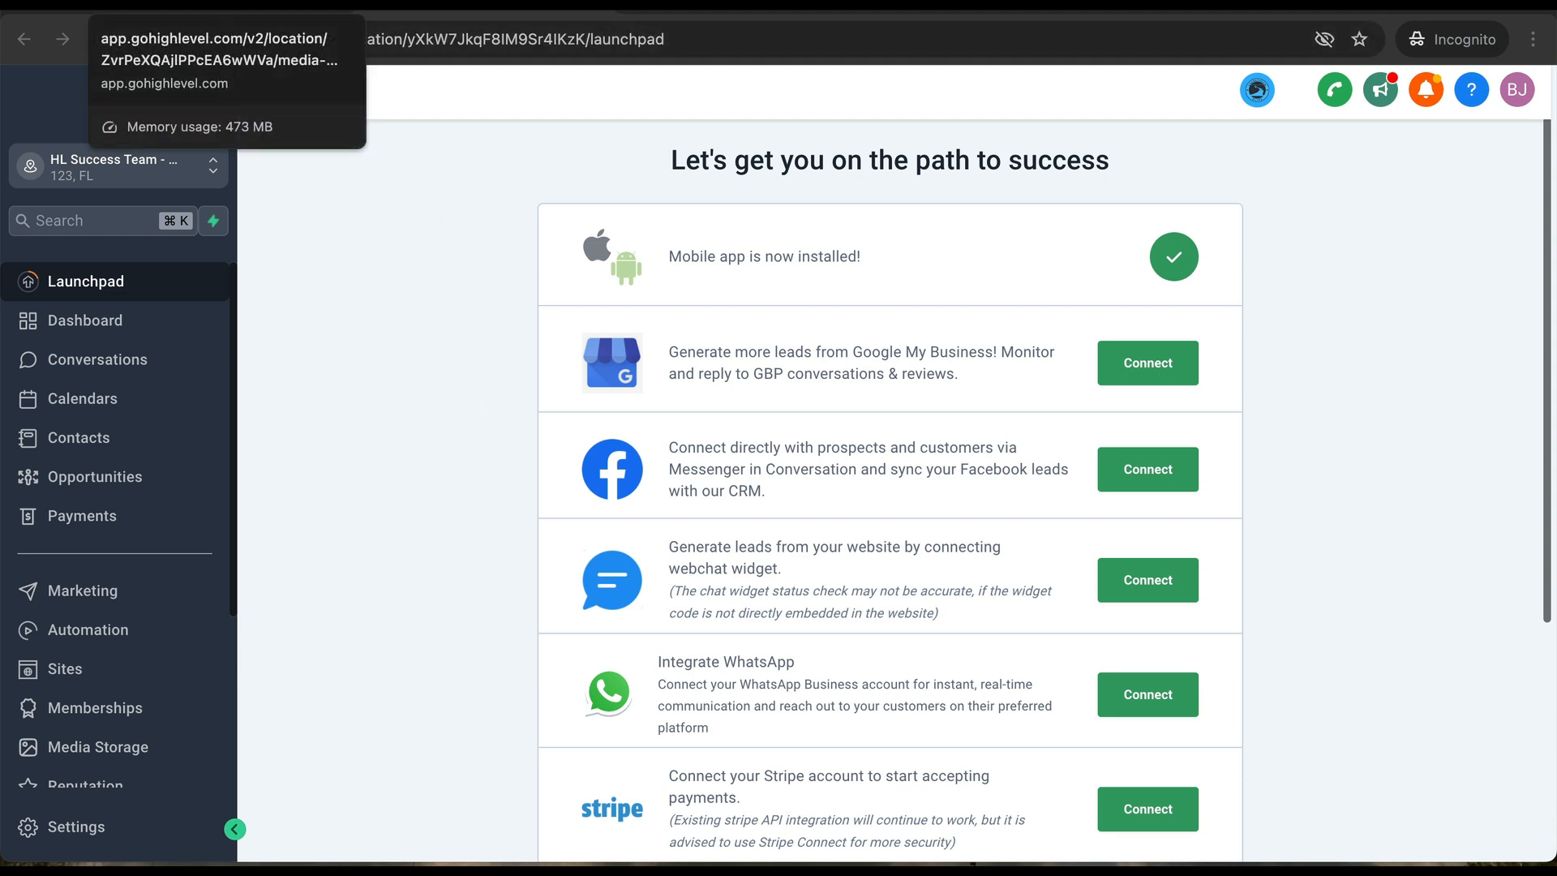
- On page 2 of the imported snapshots, create a sub-account from the SaaSpreneur Quick Start Client snapshot
key(ctrl+Tab)
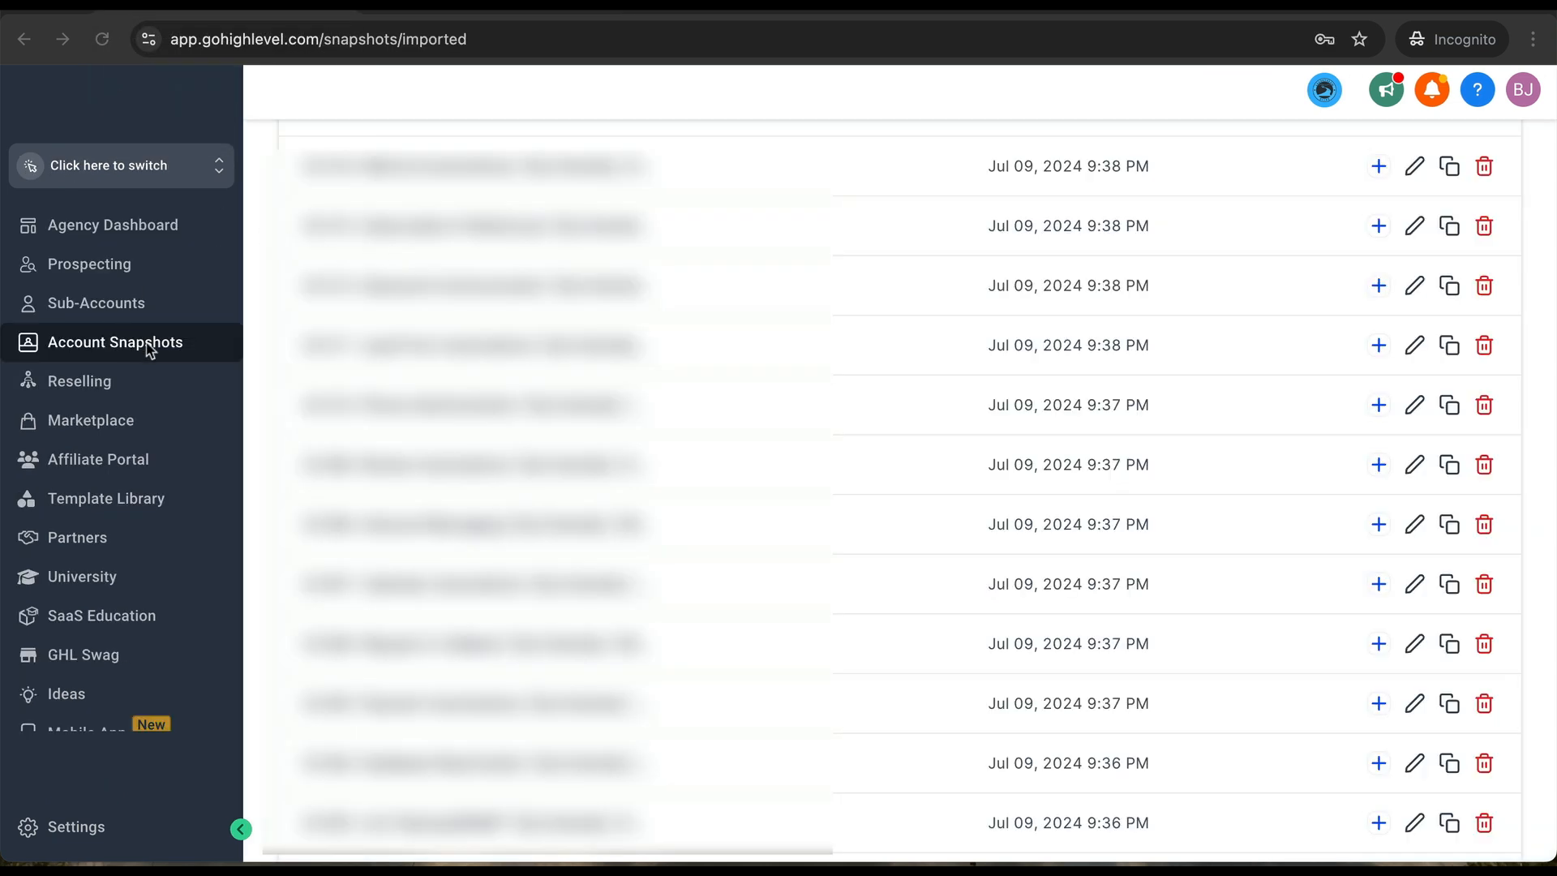
scroll(820, 523, down, 5)
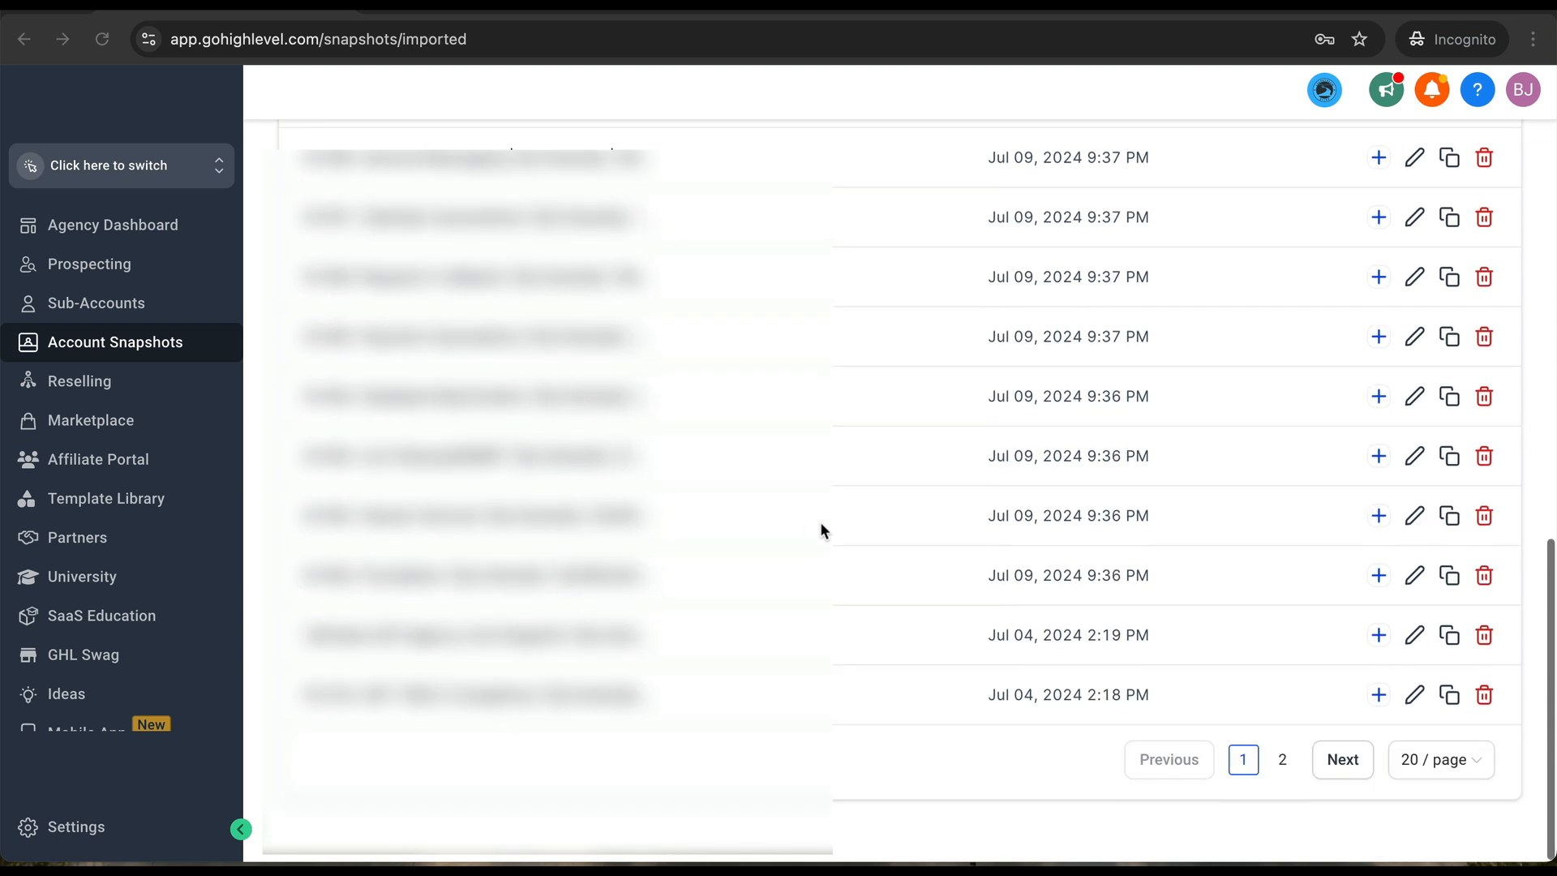
click(1339, 763)
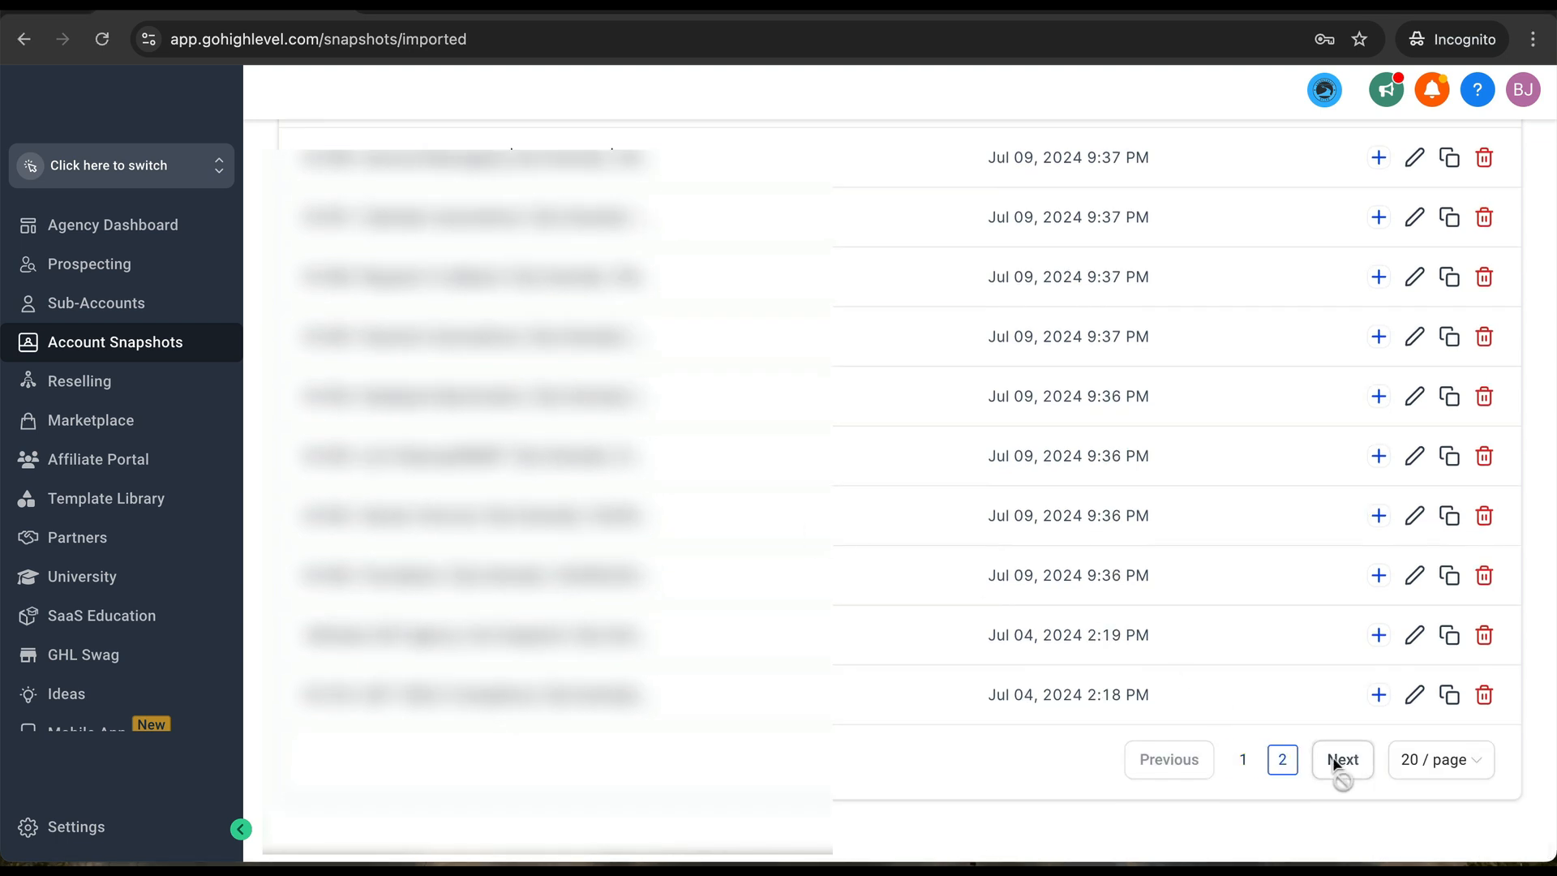
scroll(730, 365, up, 4)
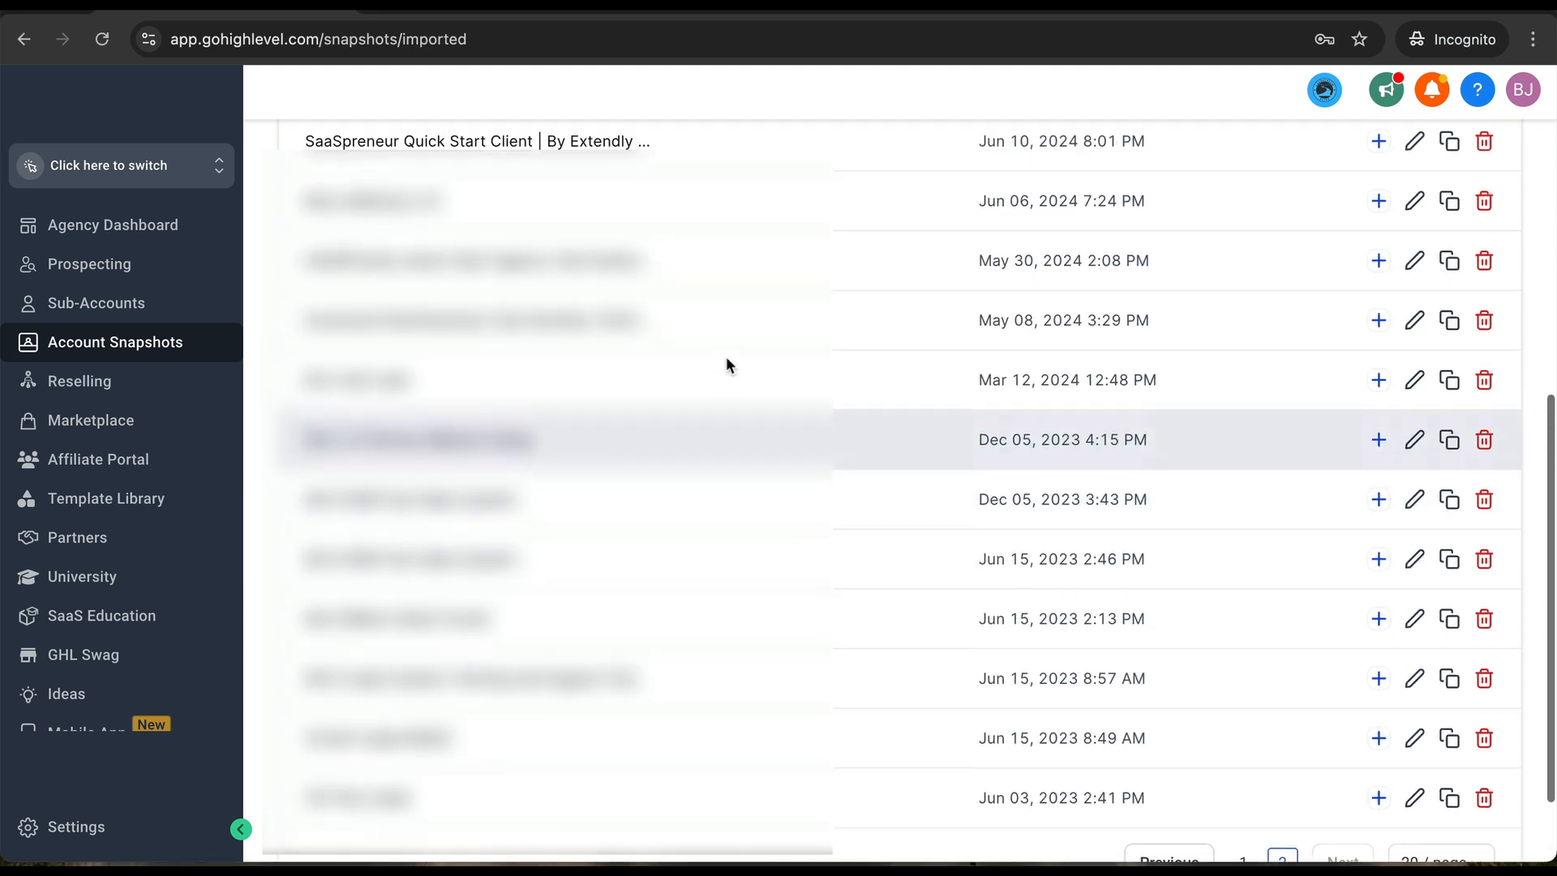
scroll(727, 365, up, 1)
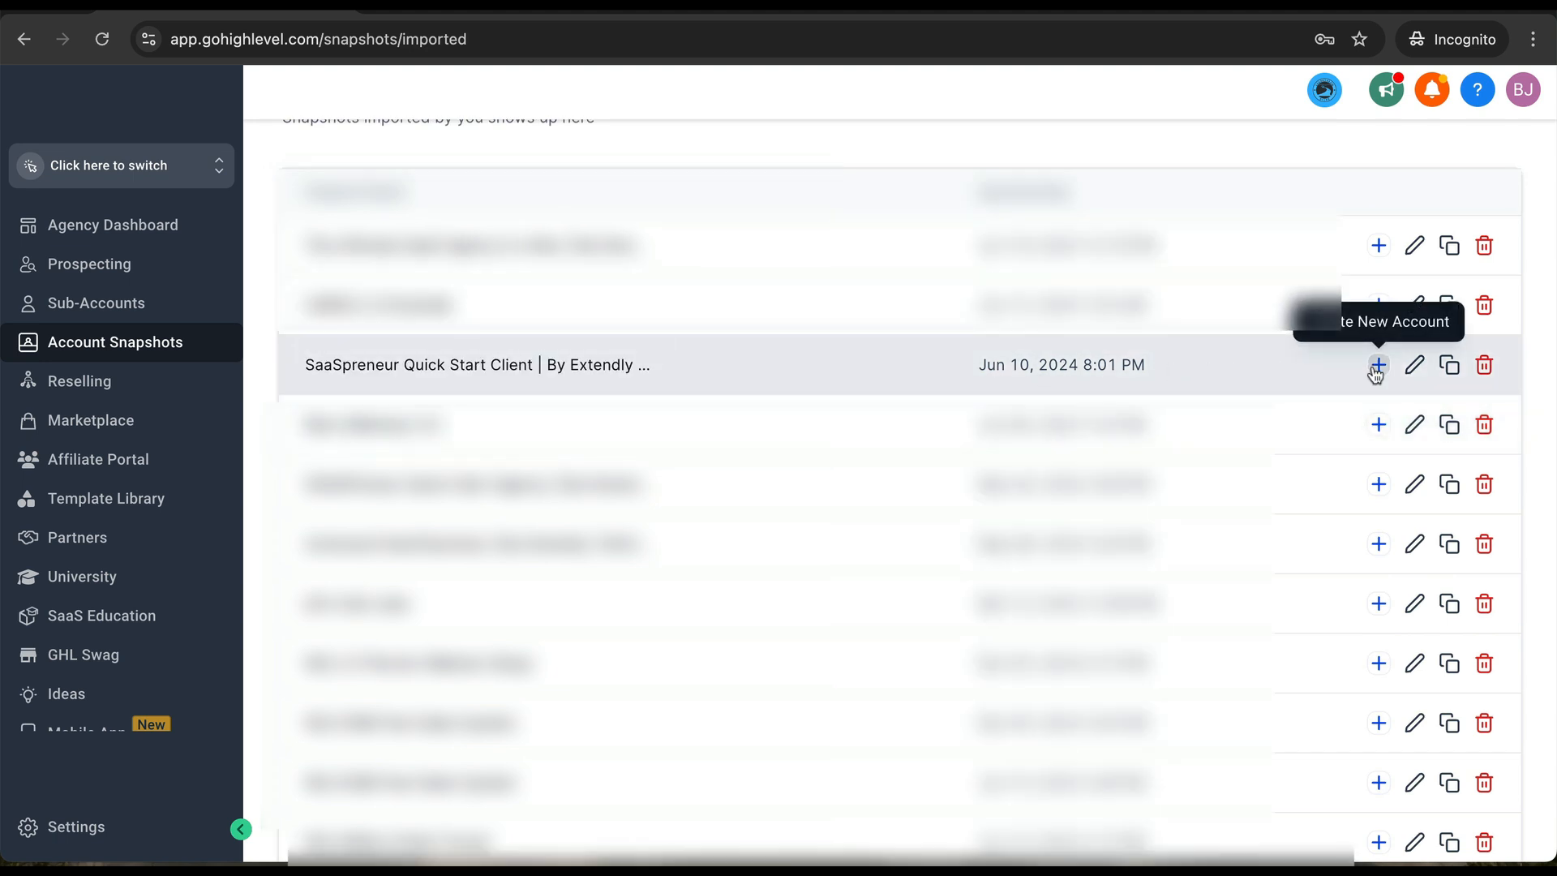
click(1376, 367)
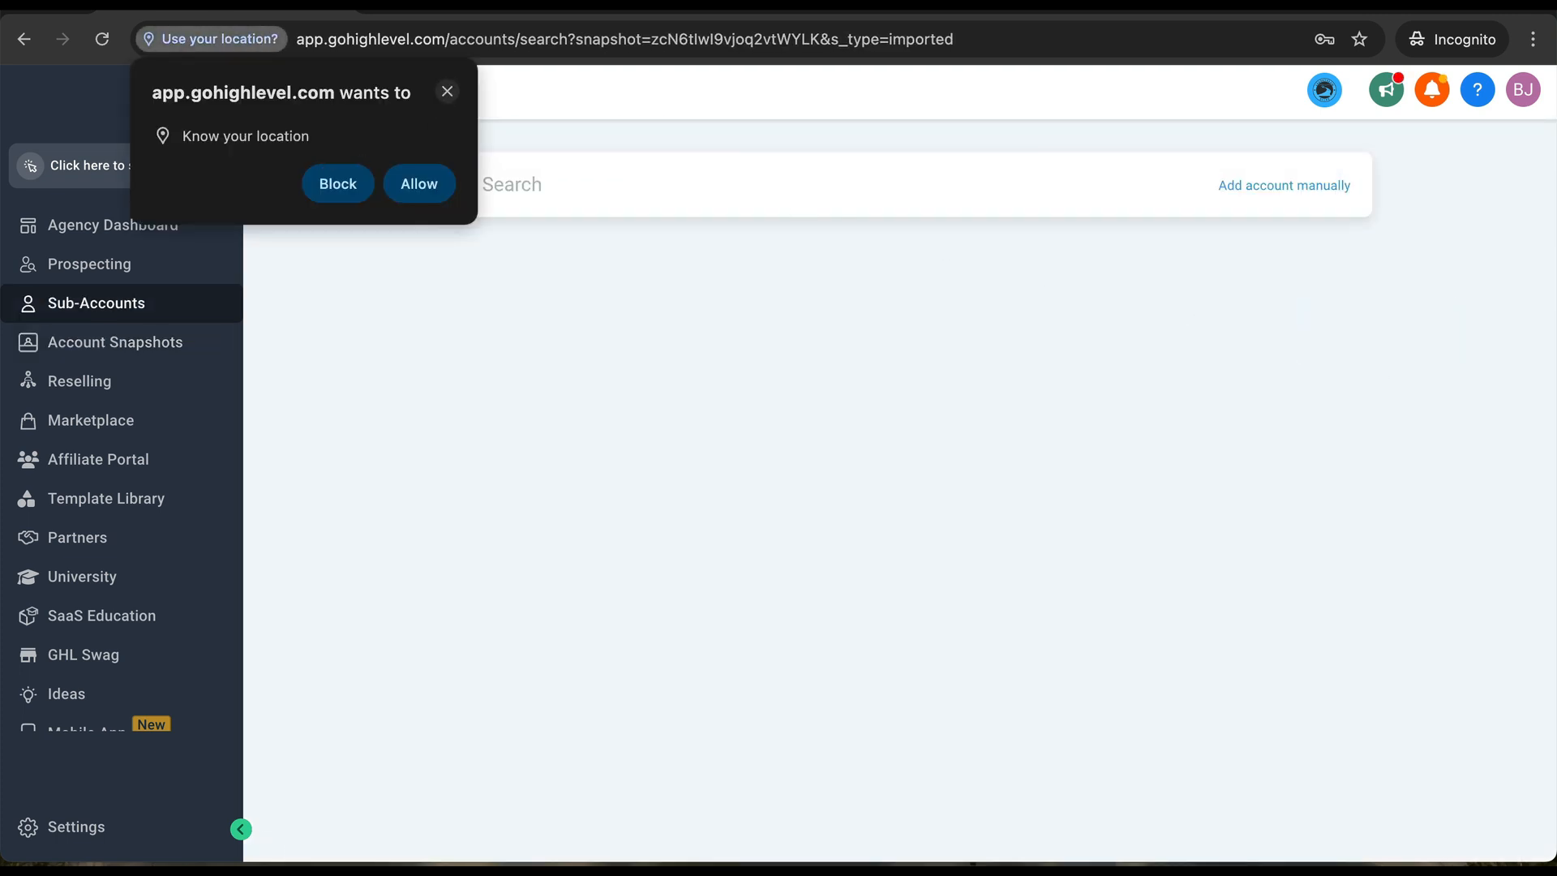
- Dismiss the browser location prompt and switch to the Extendly App Store tab
click(446, 93)
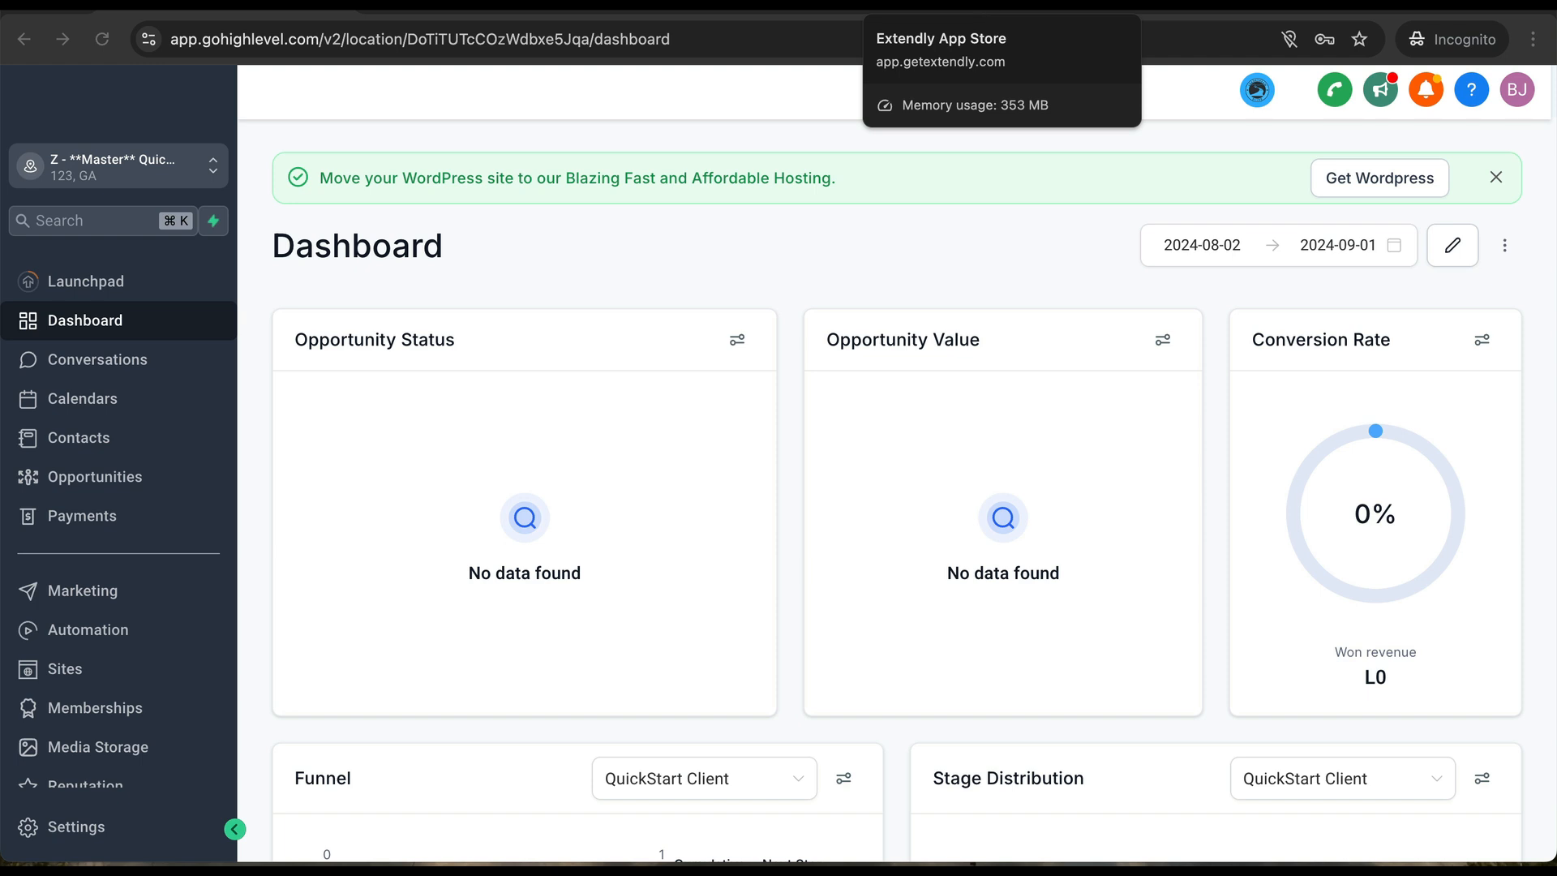
click(948, 8)
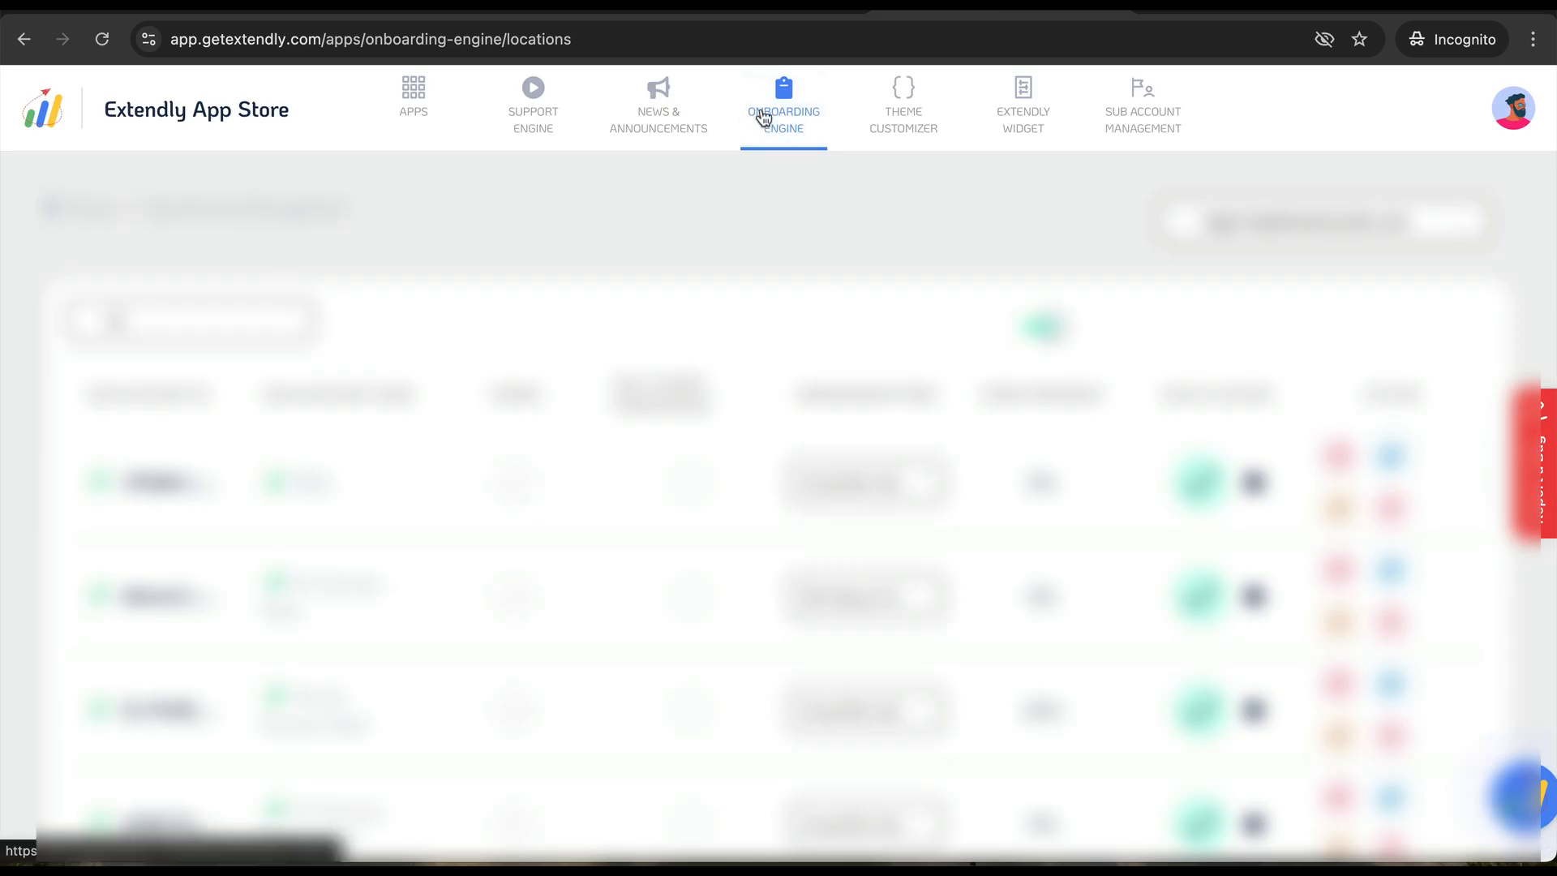
- In Onboarding Engine Locations, search 'demo' and set the first sub-account's form to QS Setup Form
click(762, 118)
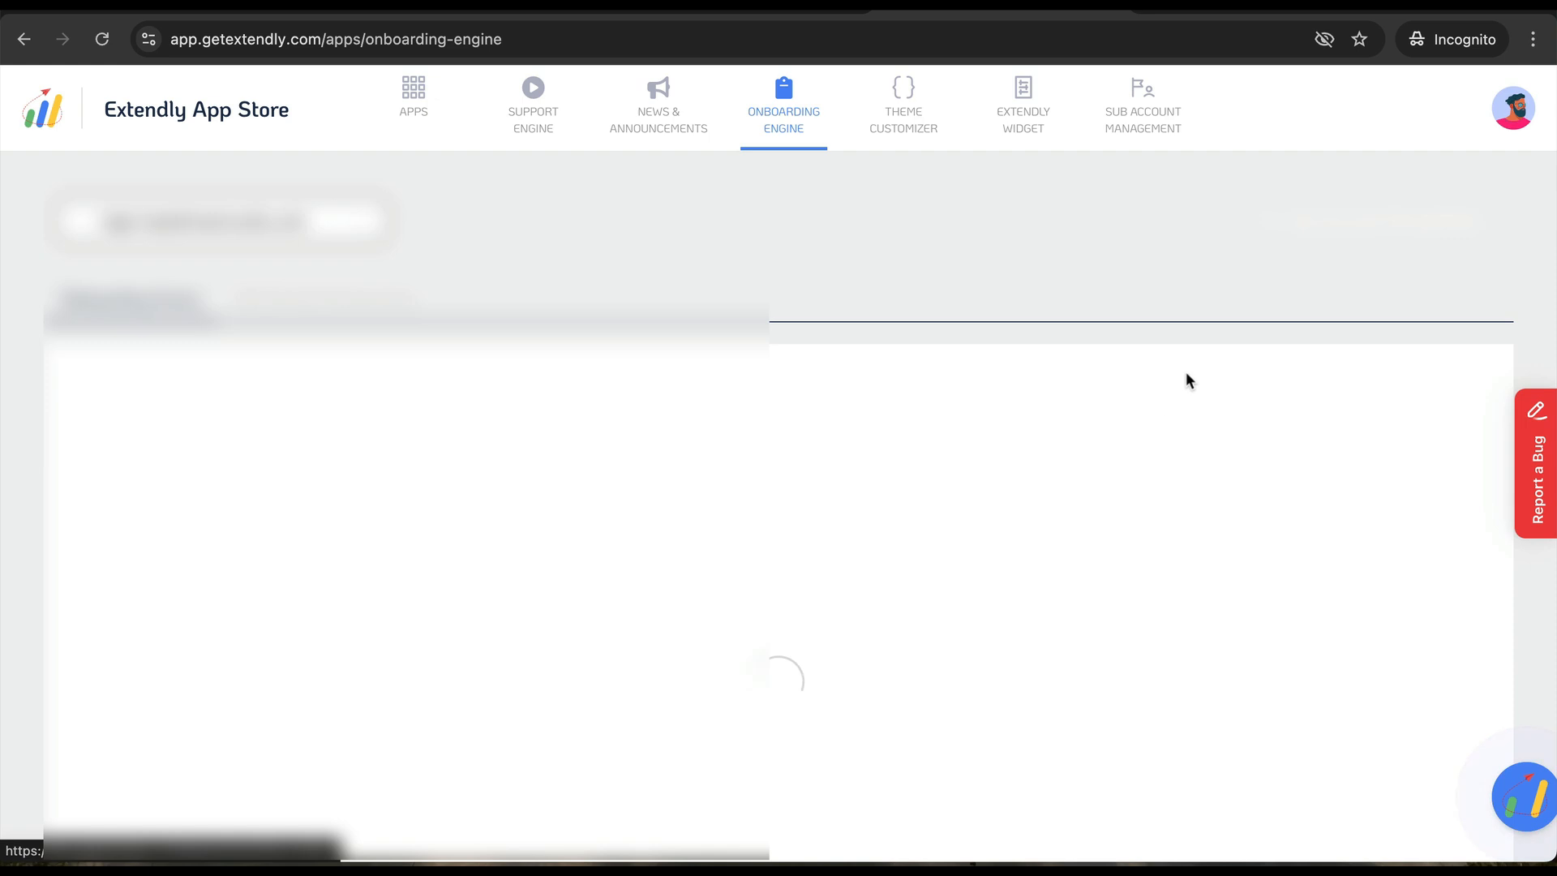
click(1343, 232)
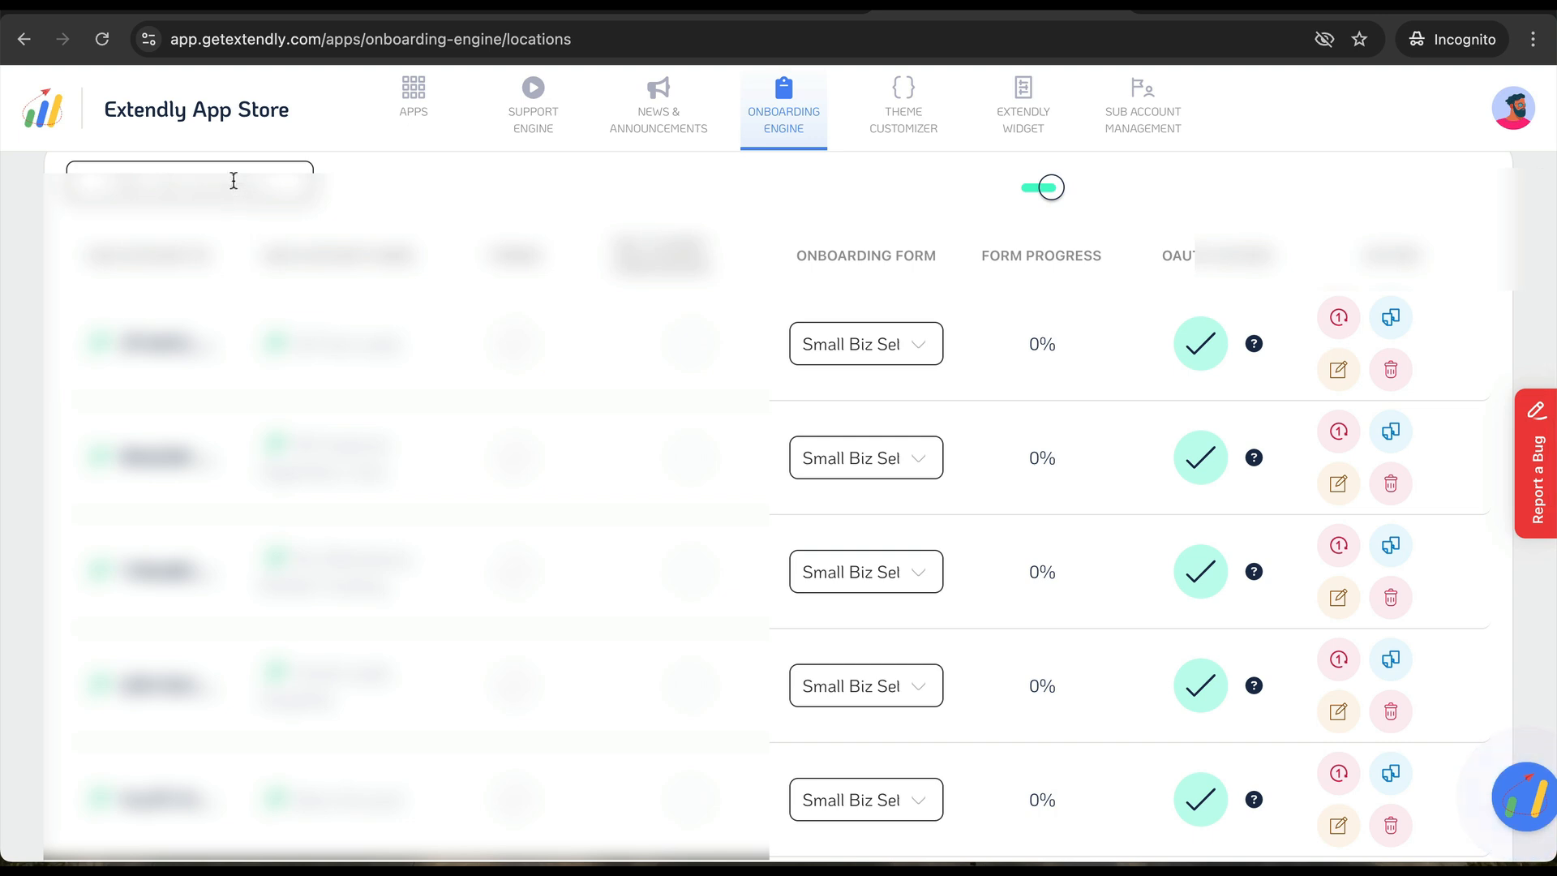
click(227, 176)
text(demo)
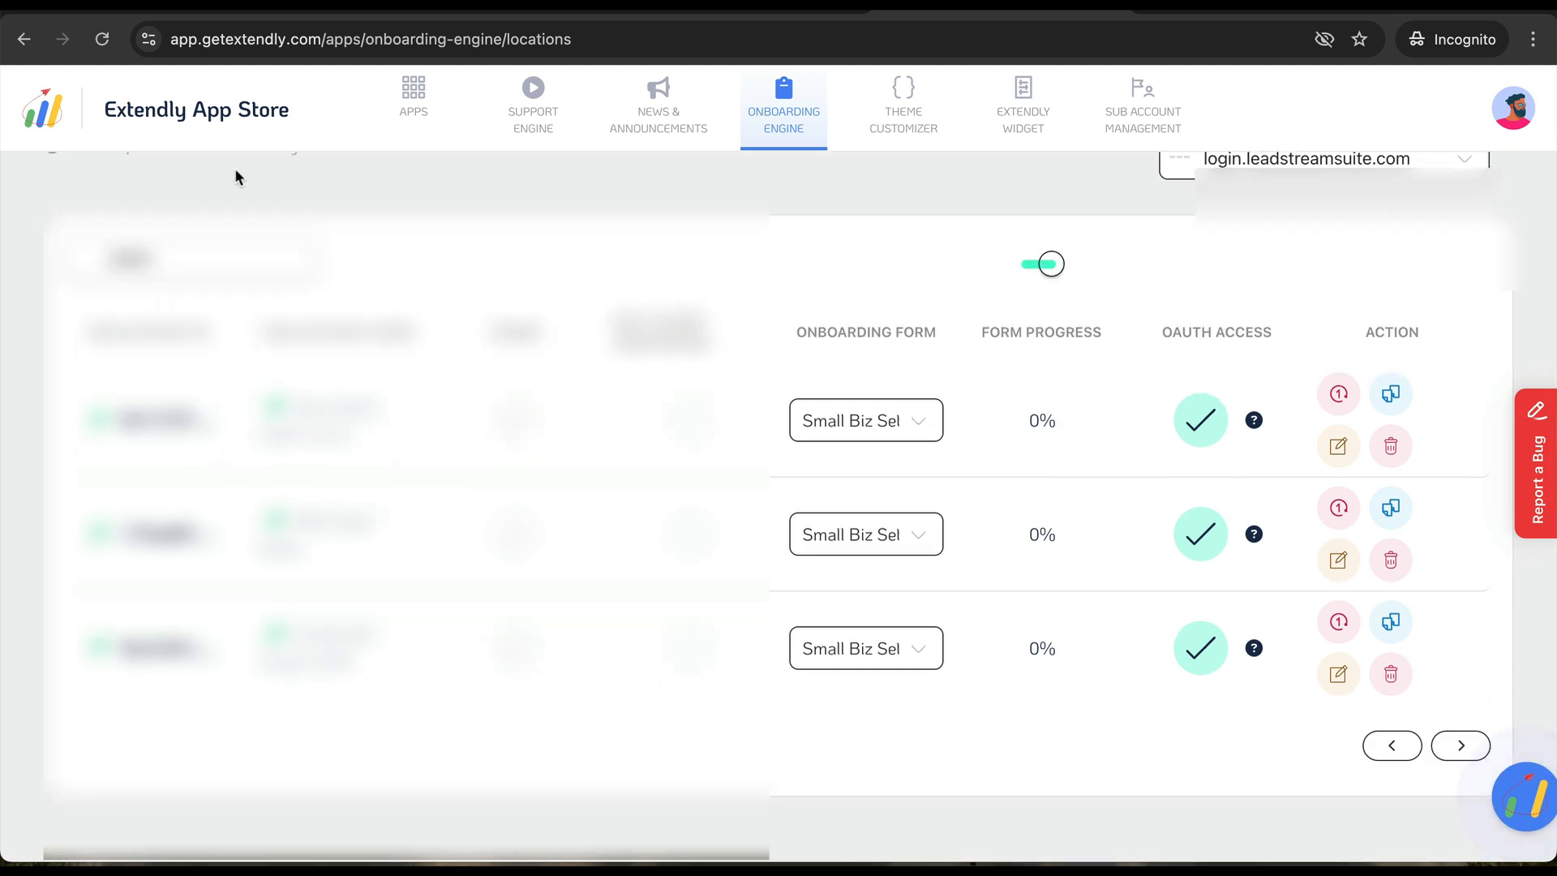
click(879, 424)
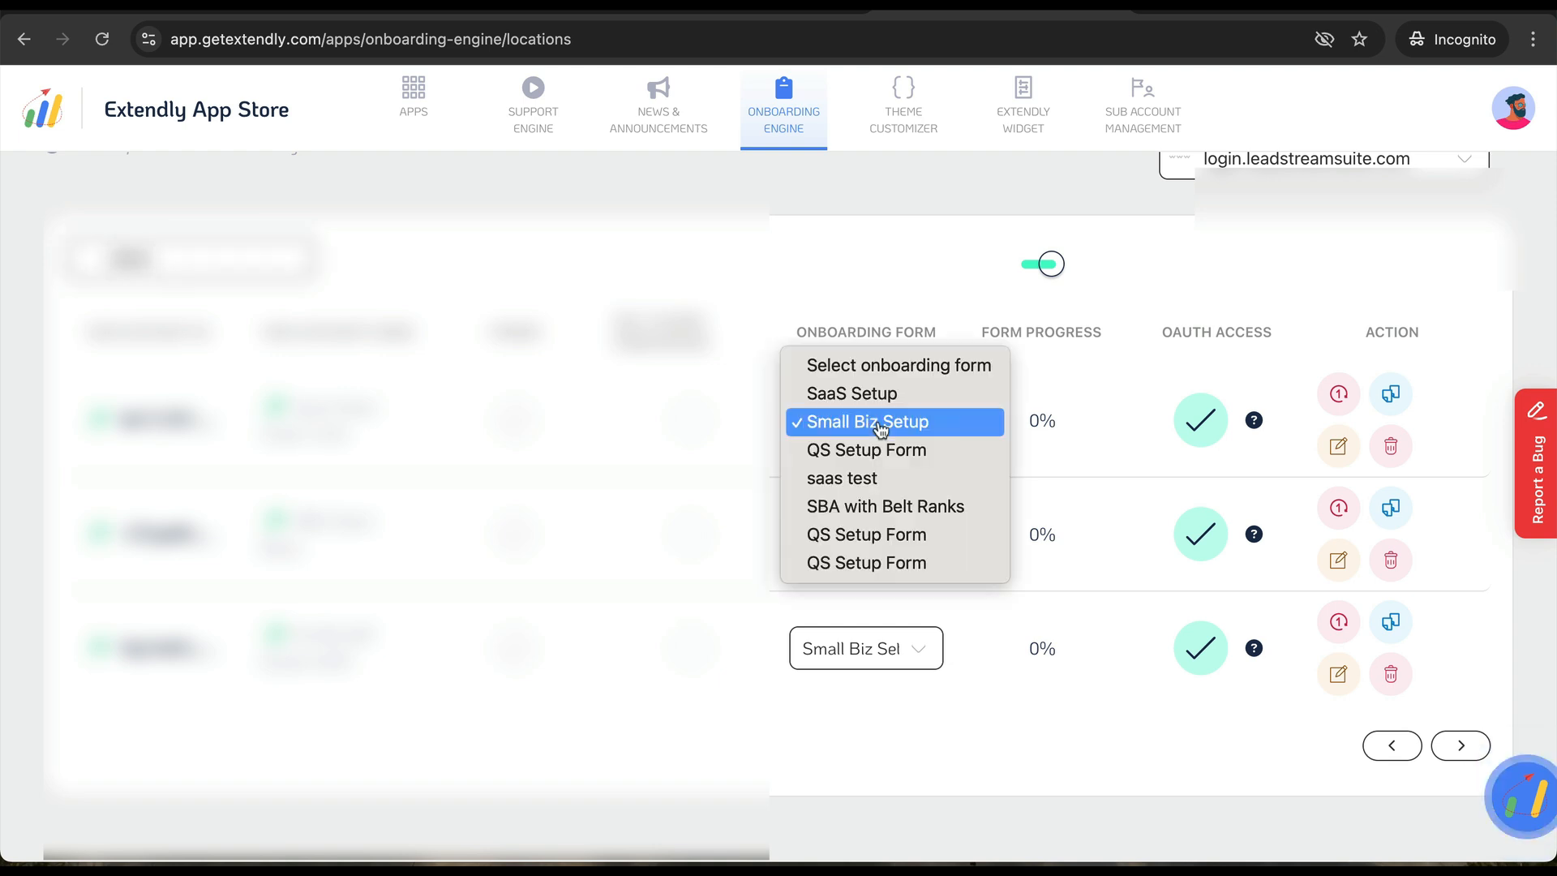
click(852, 565)
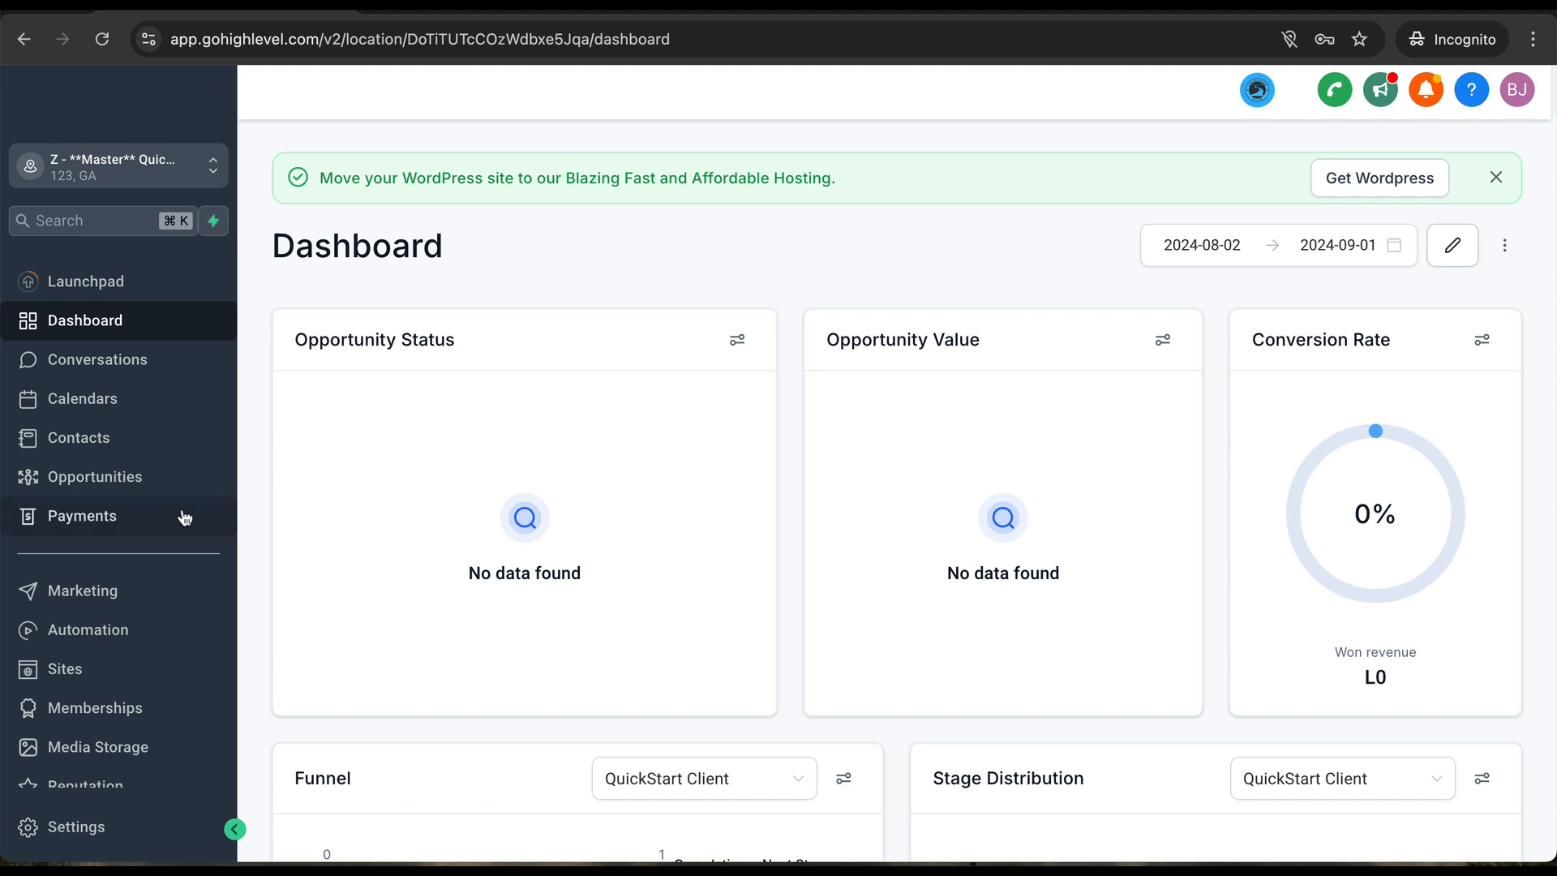
- Open the New Client Setup Form and scroll through its Step 1 Business Information fields
scroll(181, 514, down, 2)
scroll(185, 517, up, 2)
scroll(97, 446, down, 3)
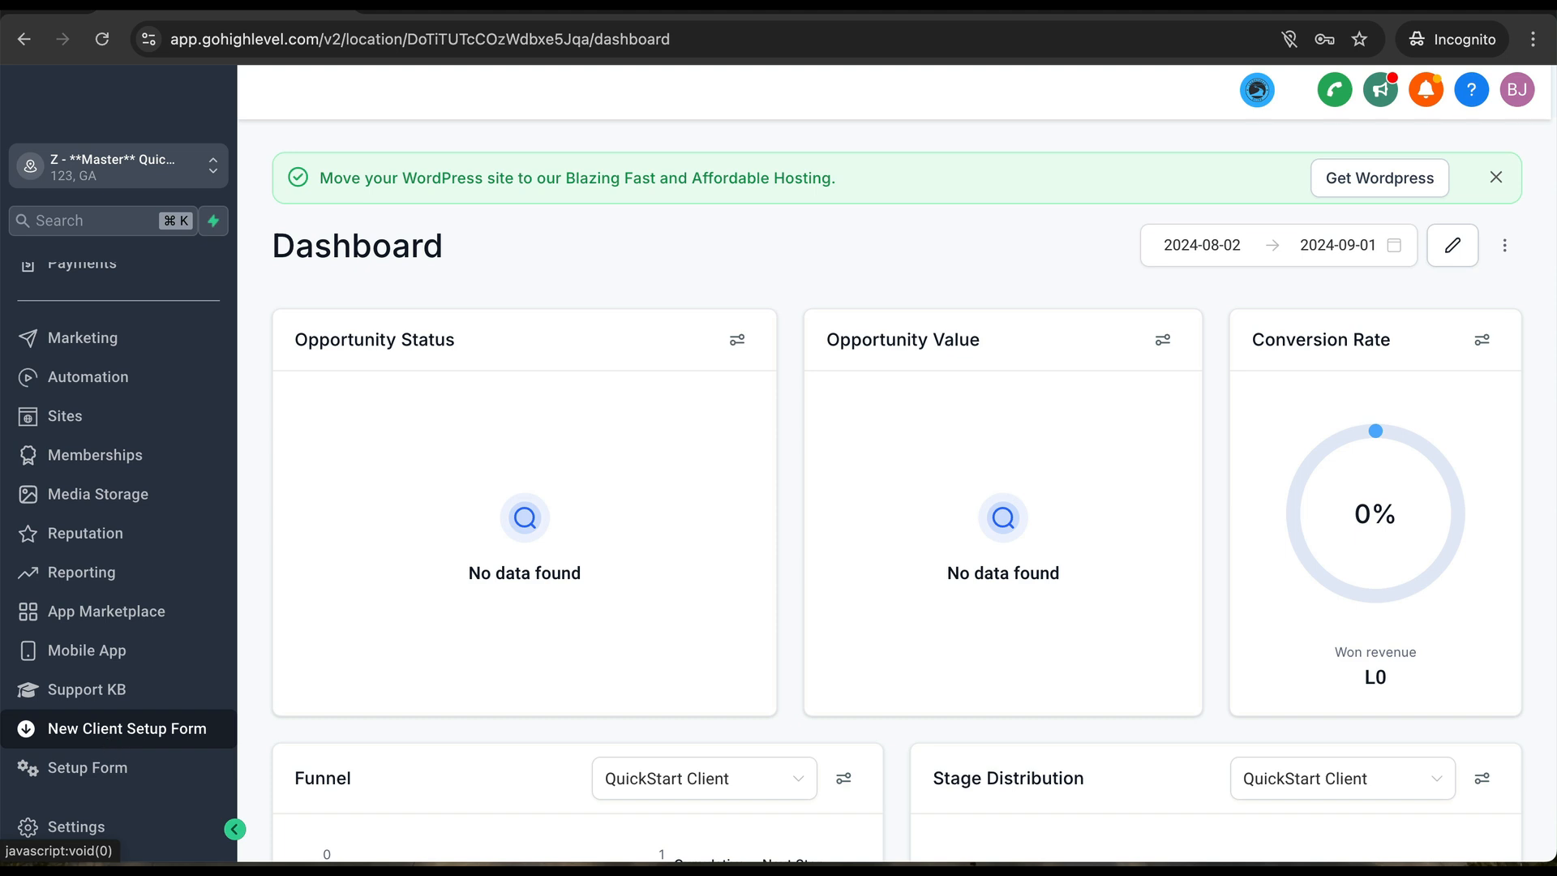
click(111, 742)
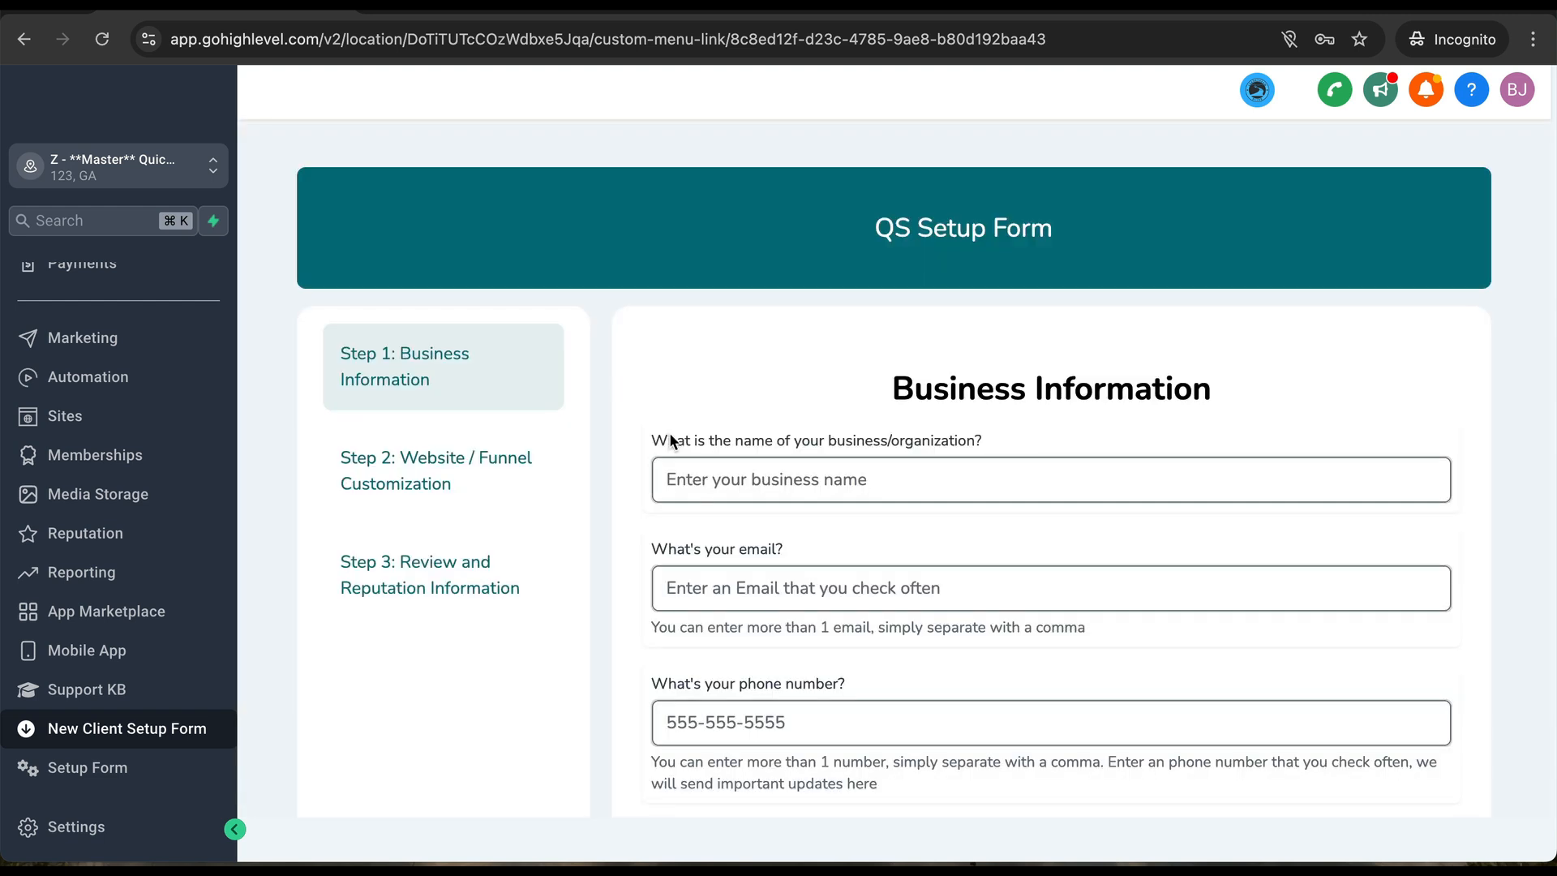
scroll(669, 431, down, 2)
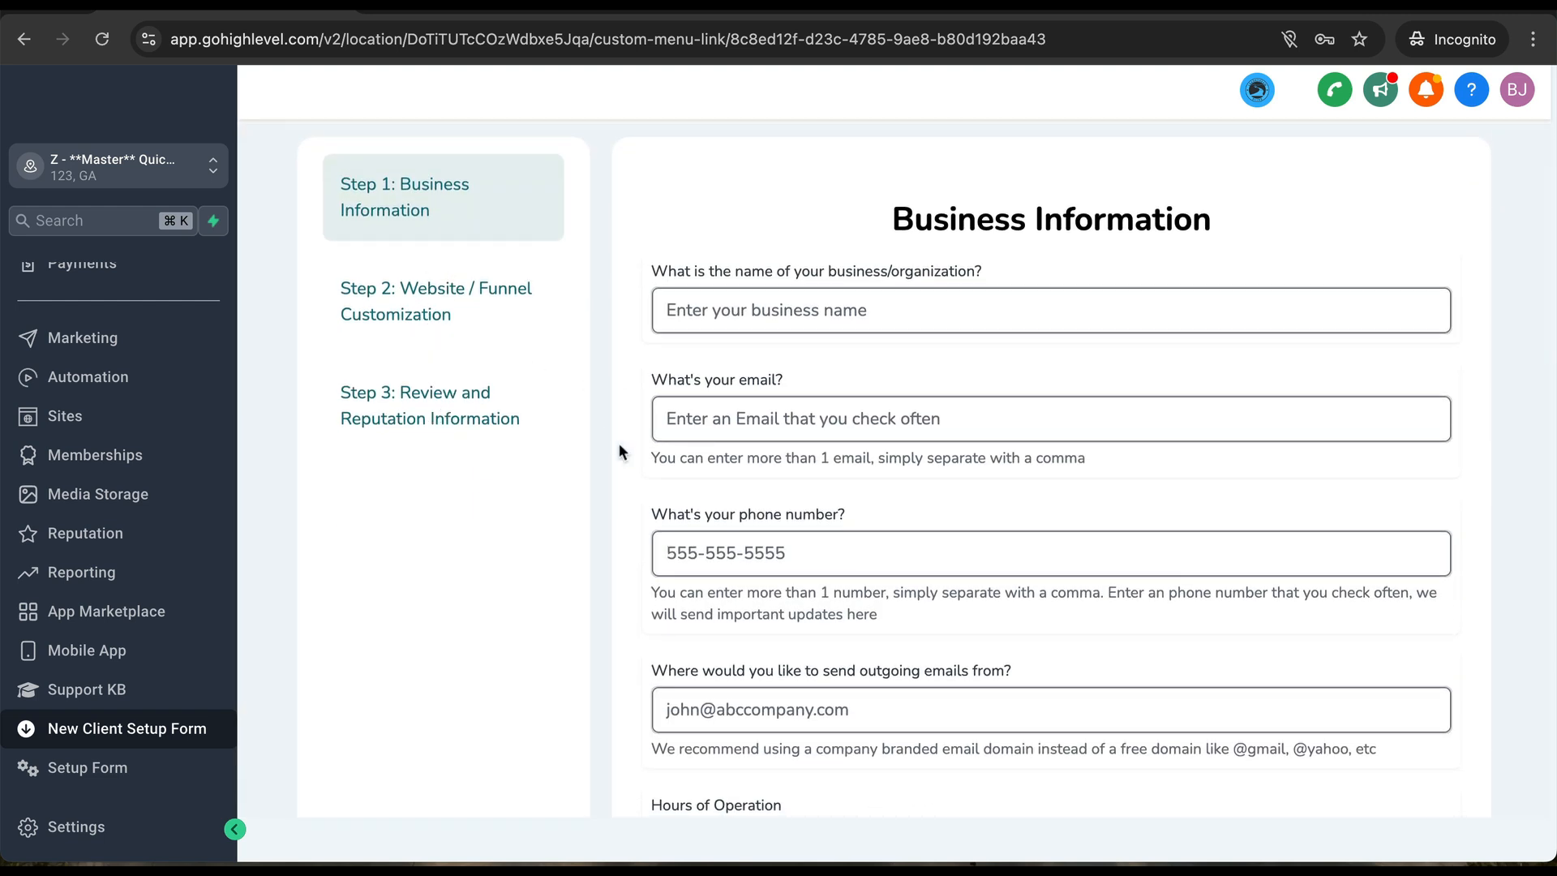
scroll(686, 584, down, 1)
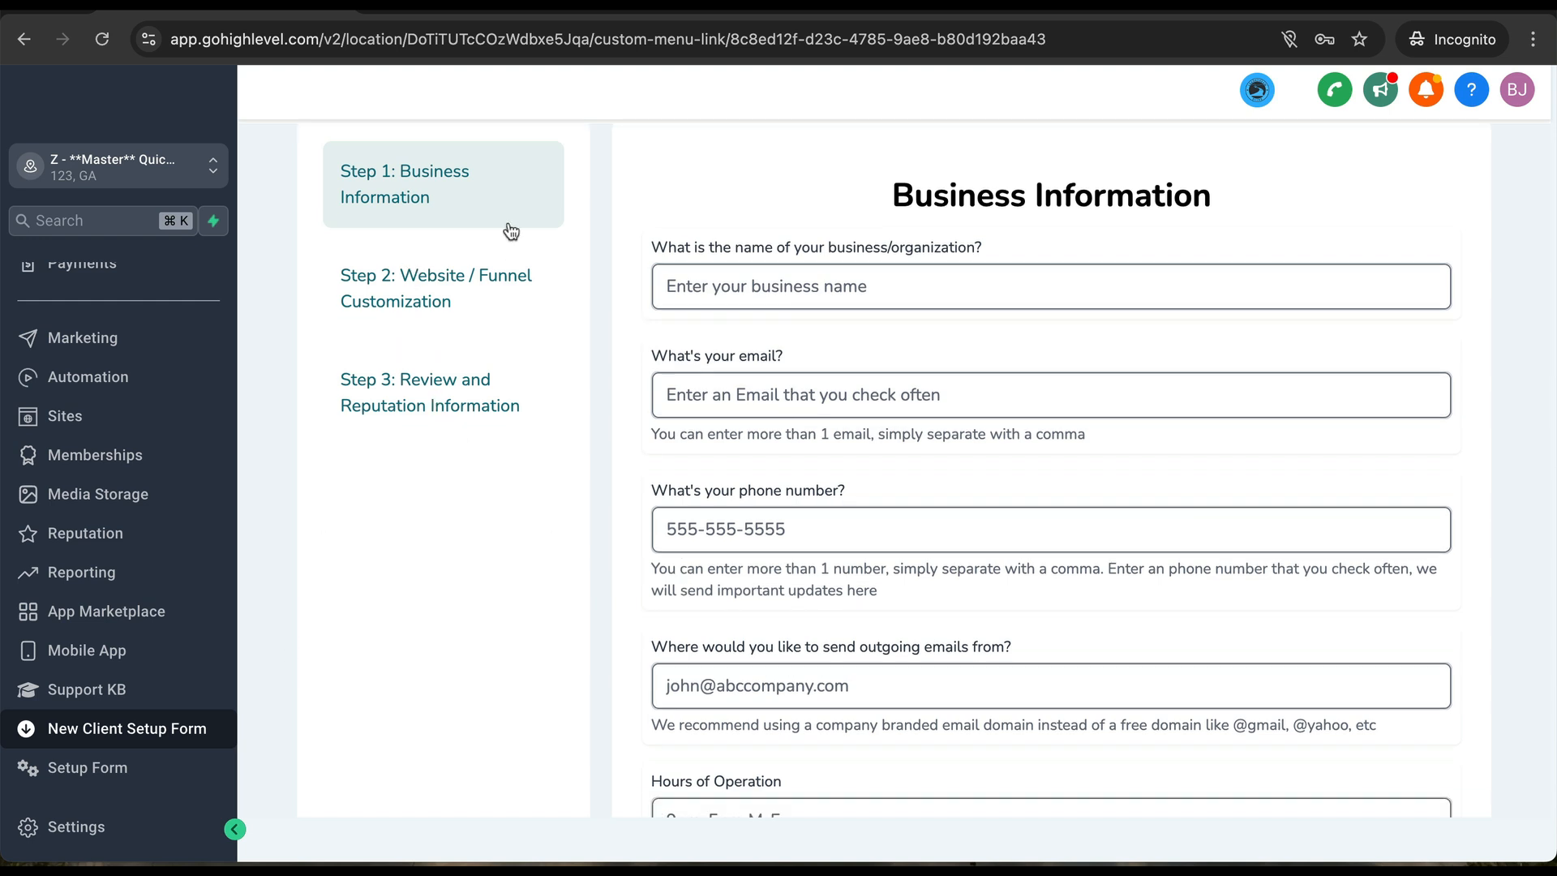
scroll(841, 631, down, 3)
scroll(842, 631, up, 4)
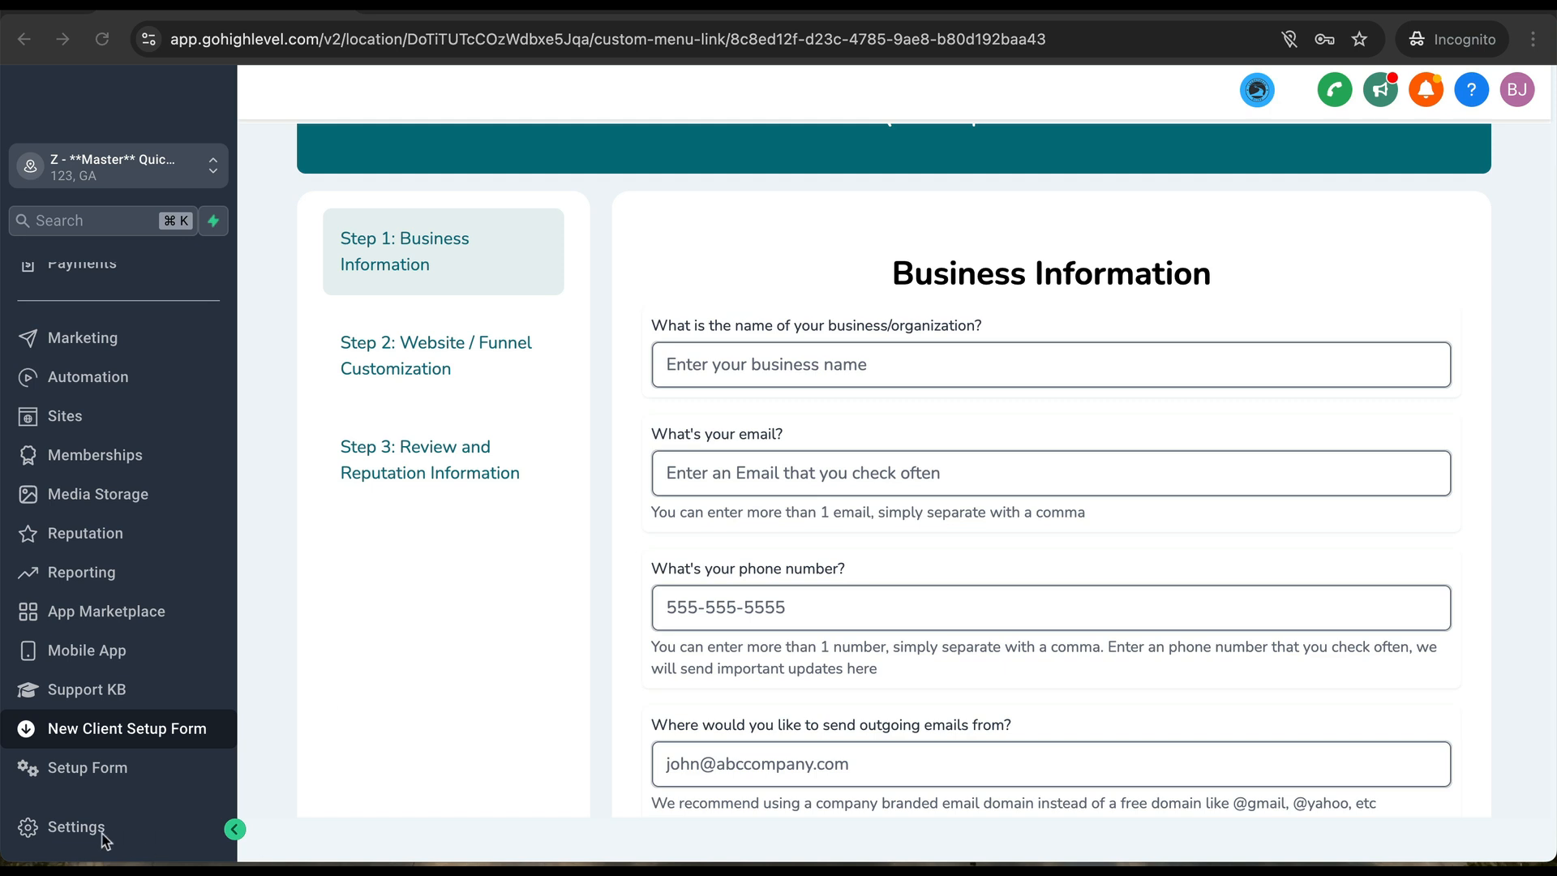
- Open the sub-account's Domains settings page
click(81, 827)
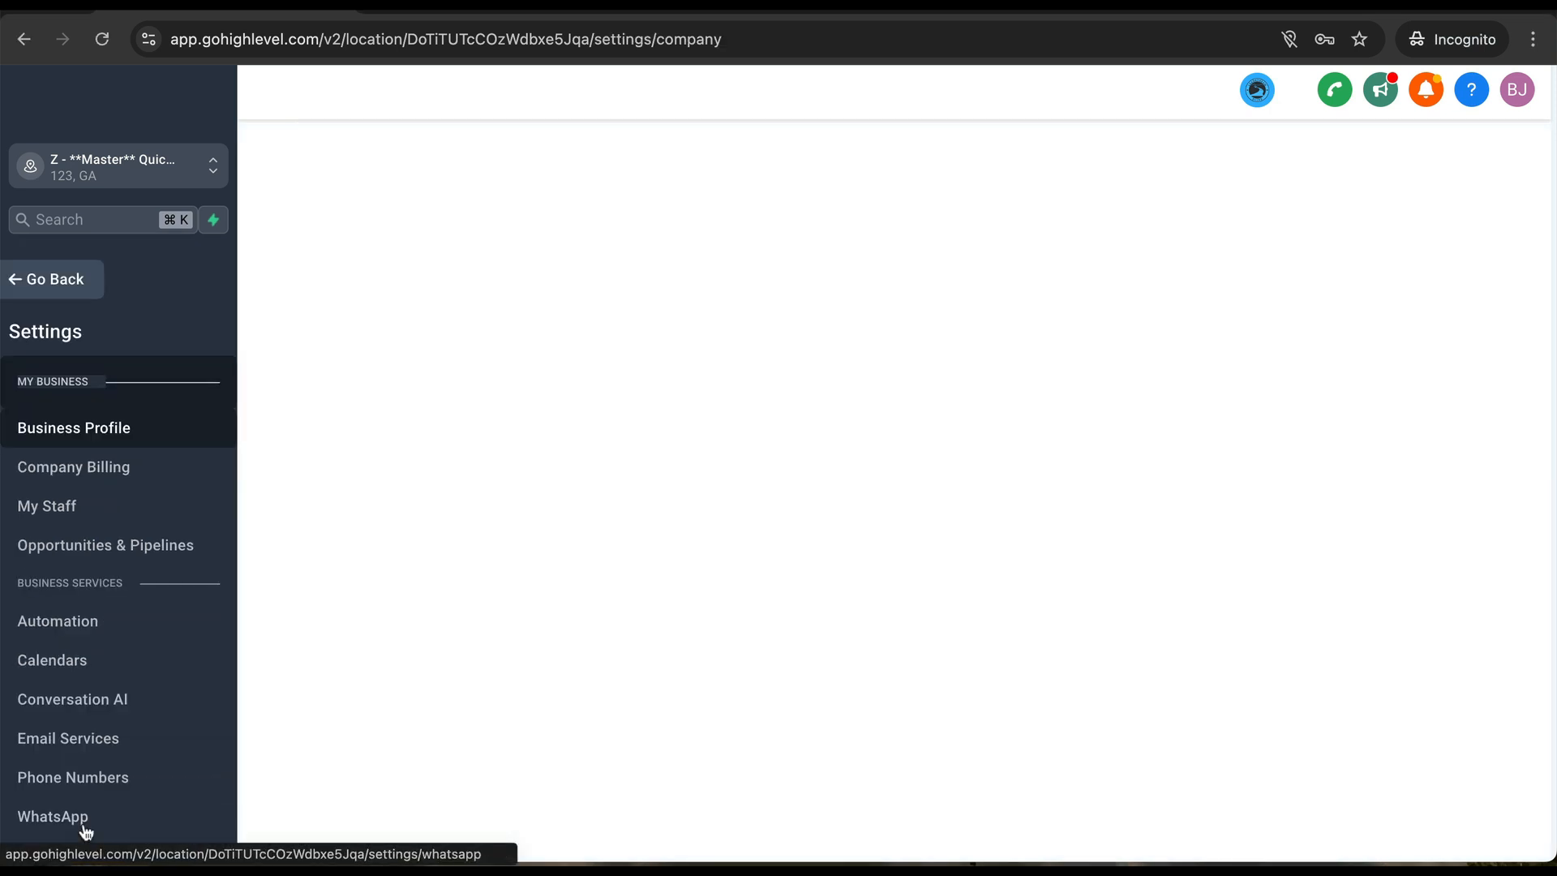
scroll(118, 678, down, 3)
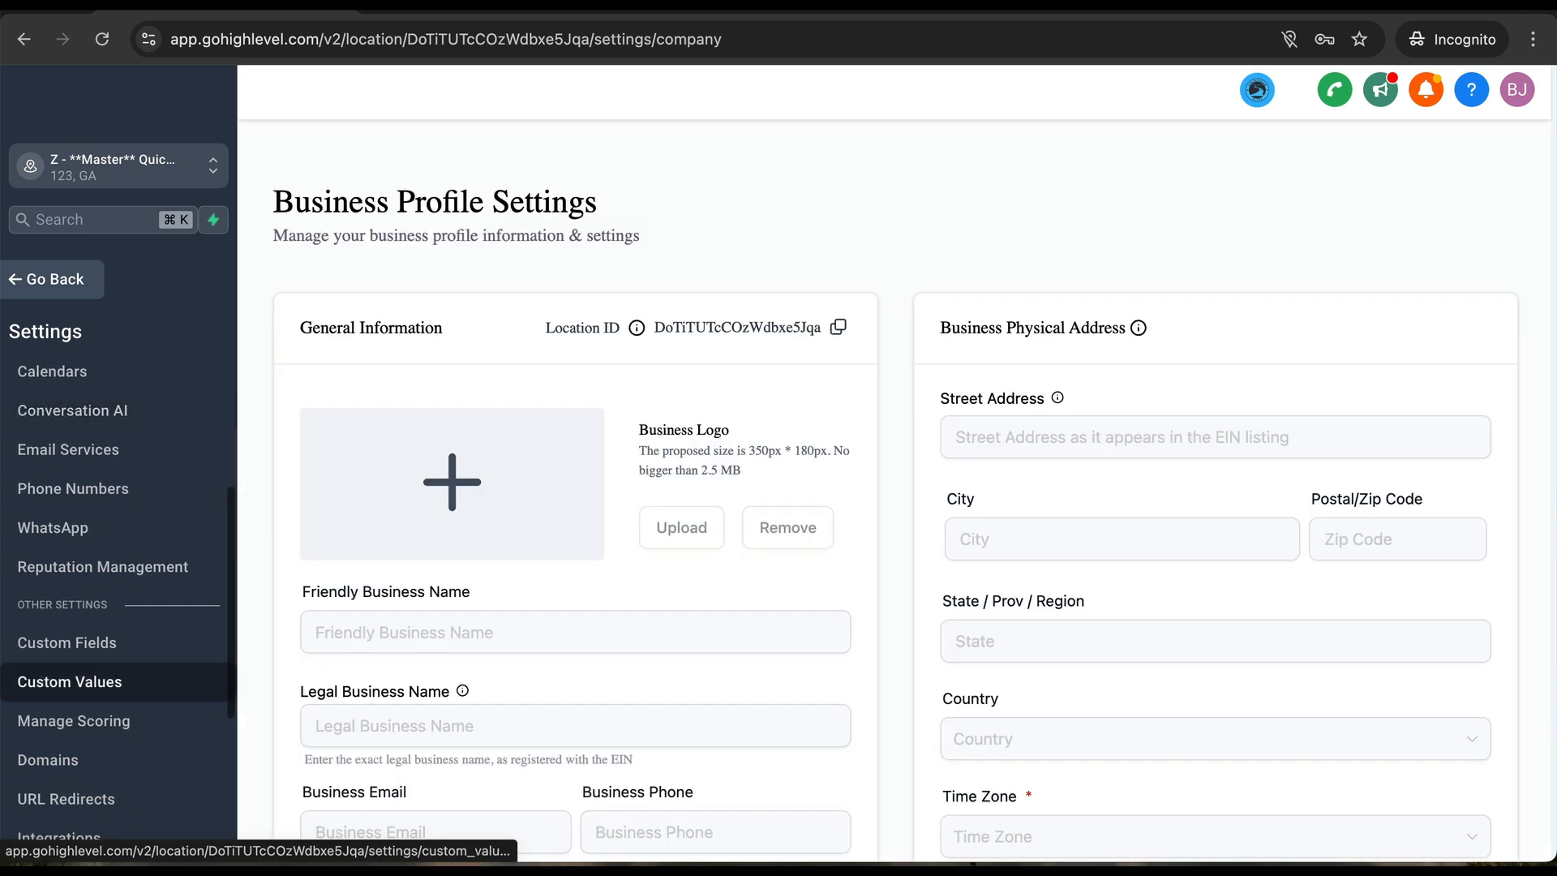
scroll(121, 670, down, 4)
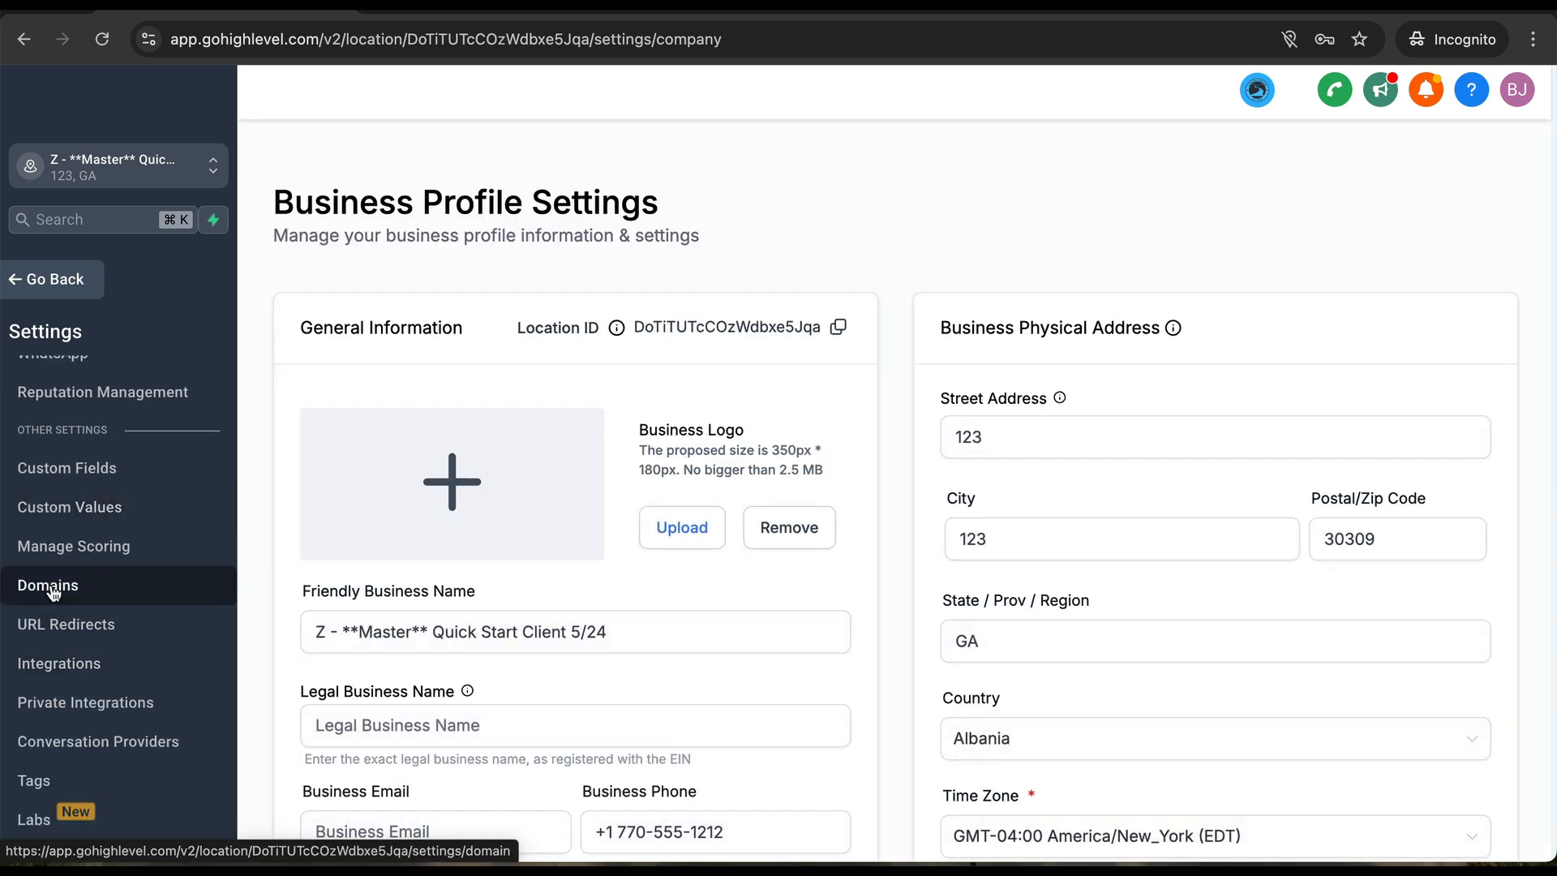
click(53, 590)
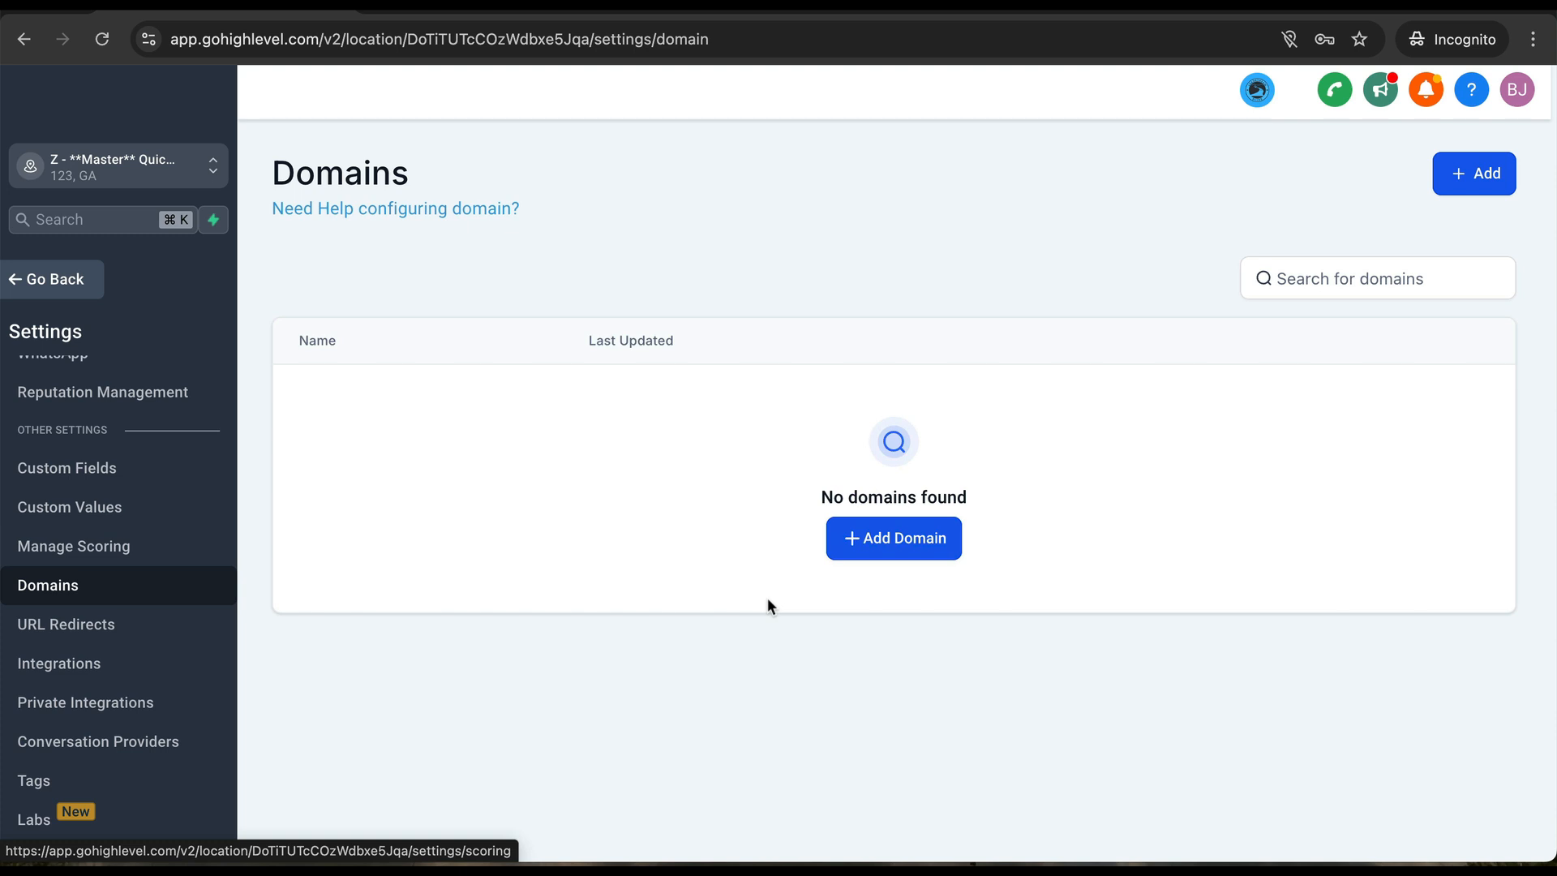
- Enter clientdomain.com in the Add Domain dialog, then close it without connecting
click(874, 544)
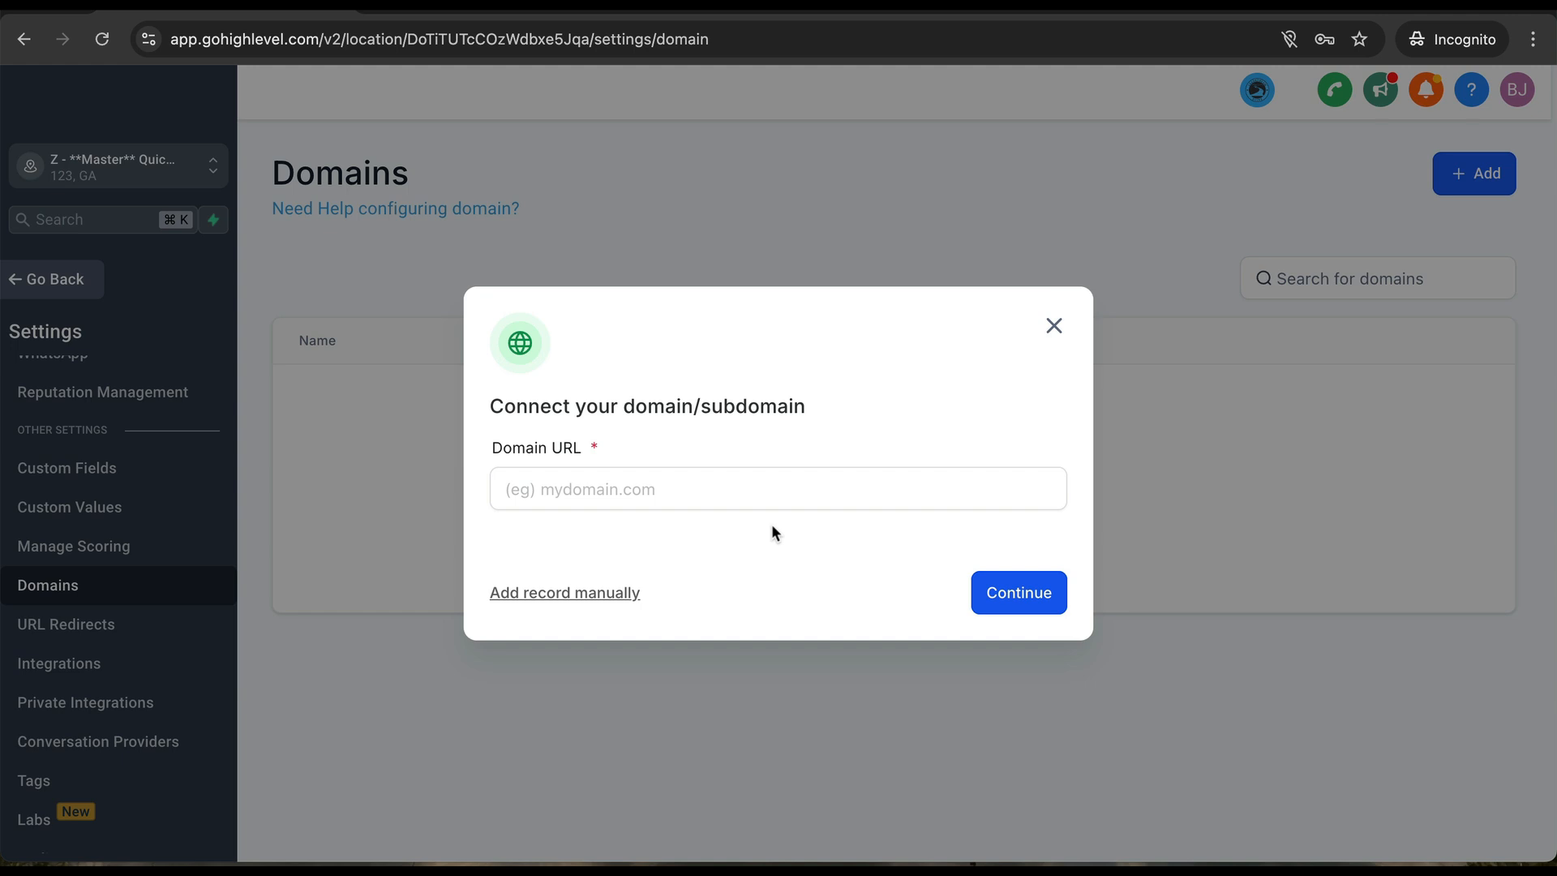
click(725, 507)
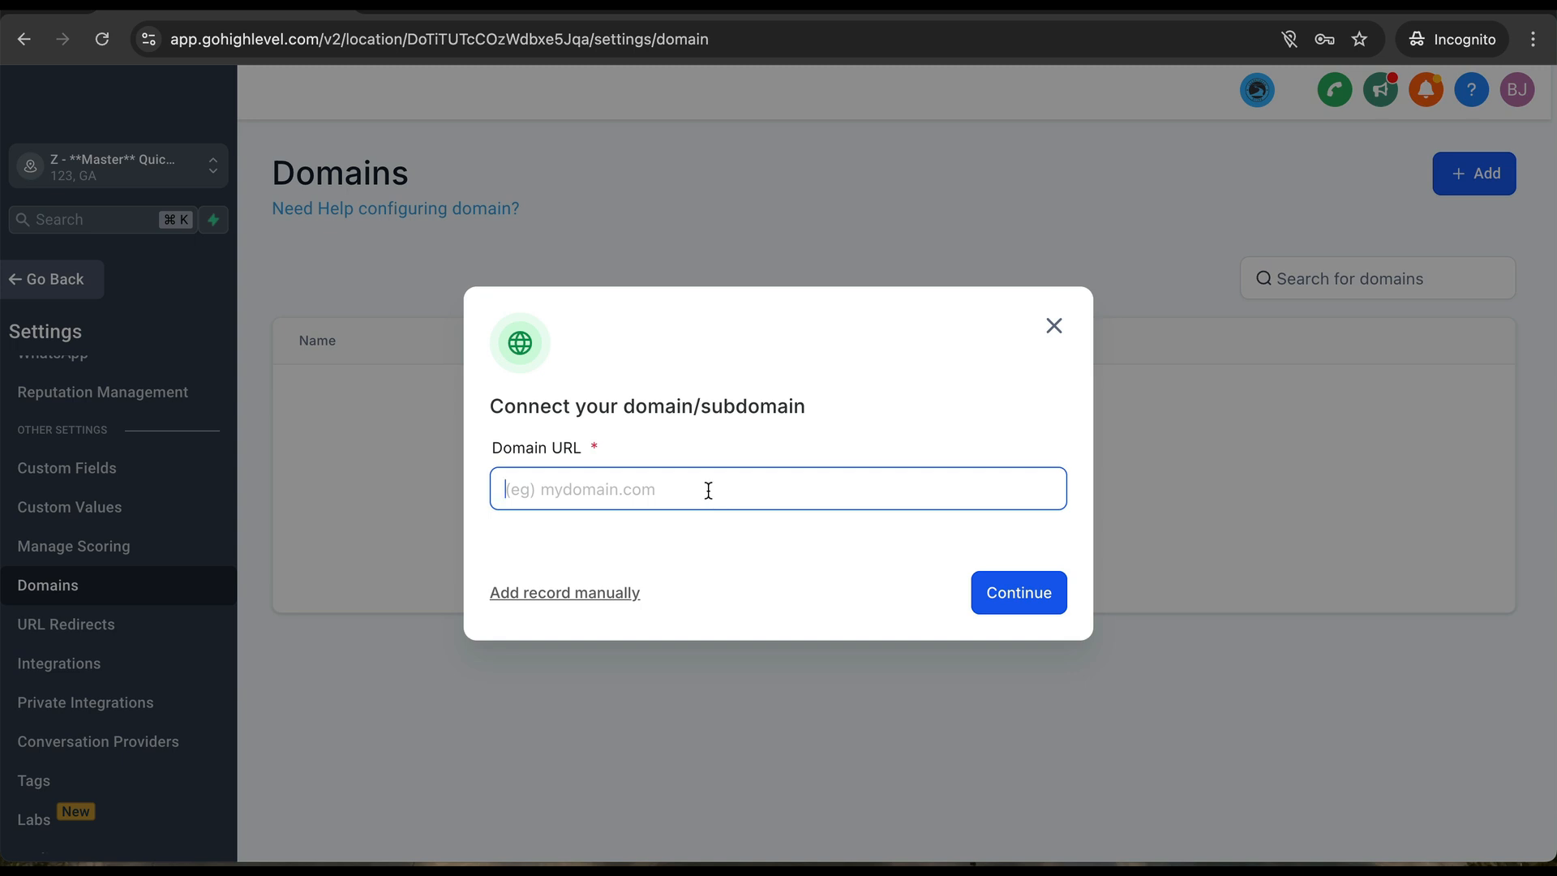
text(clientdomain.com)
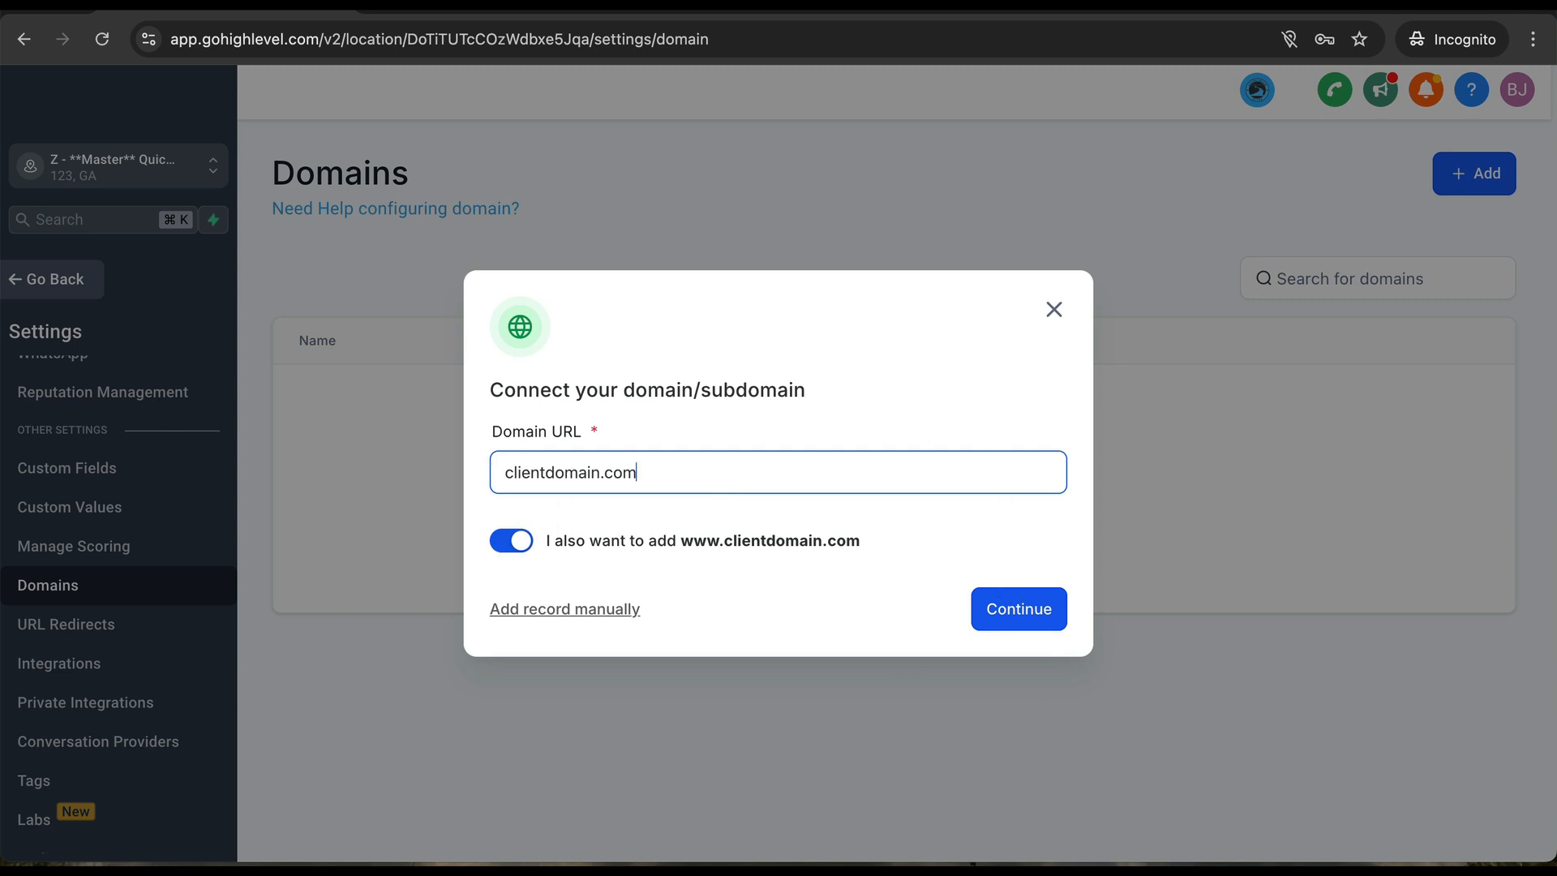
click(506, 474)
text(crm.)
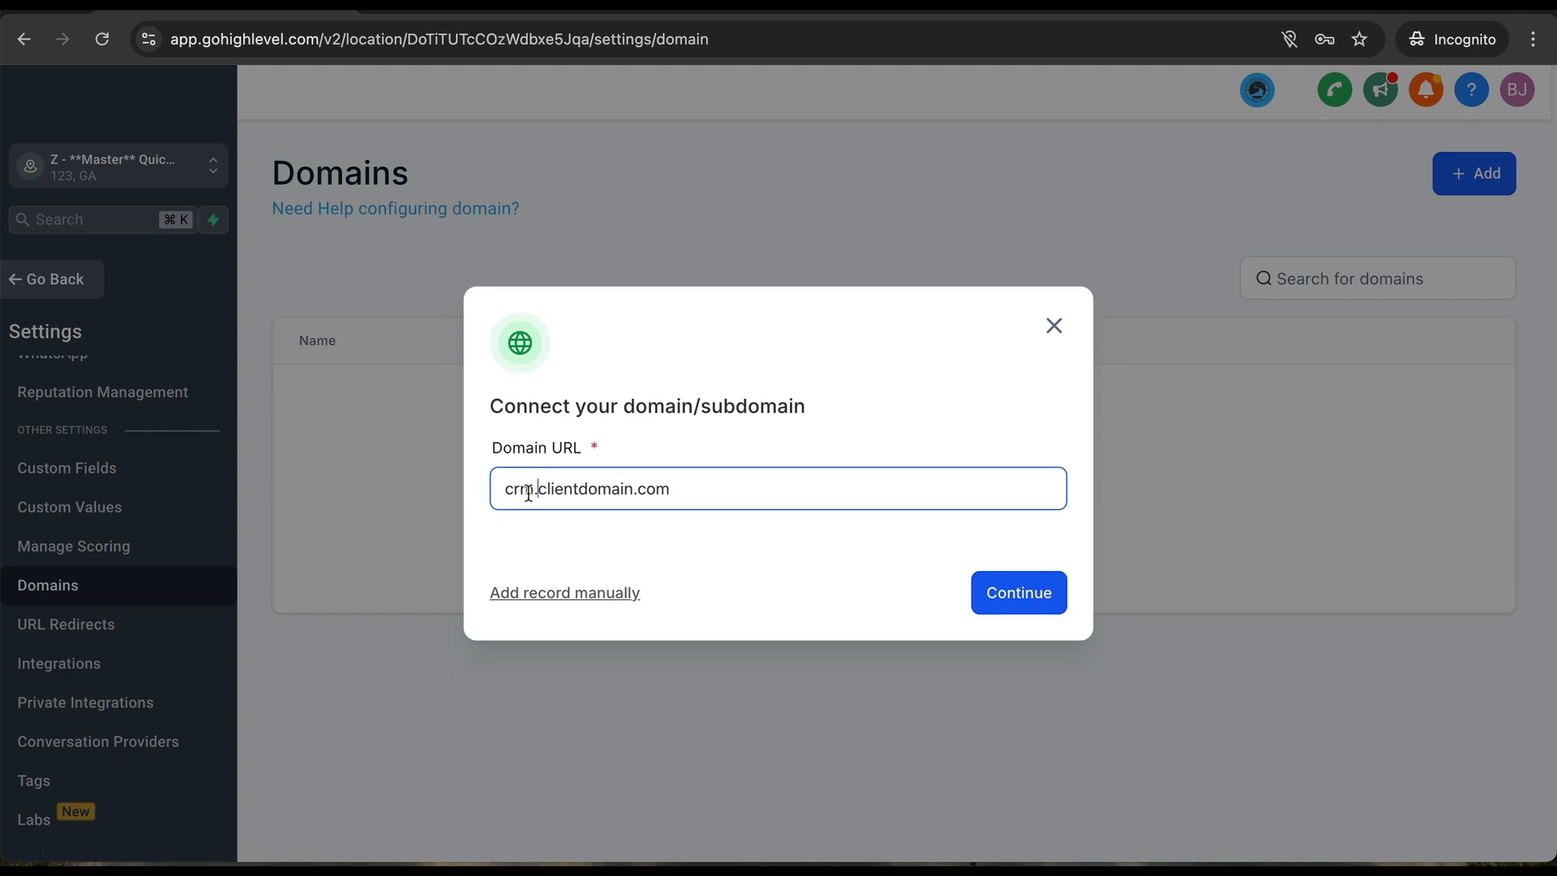
drag(535, 492, 484, 496)
key(BackSpace)
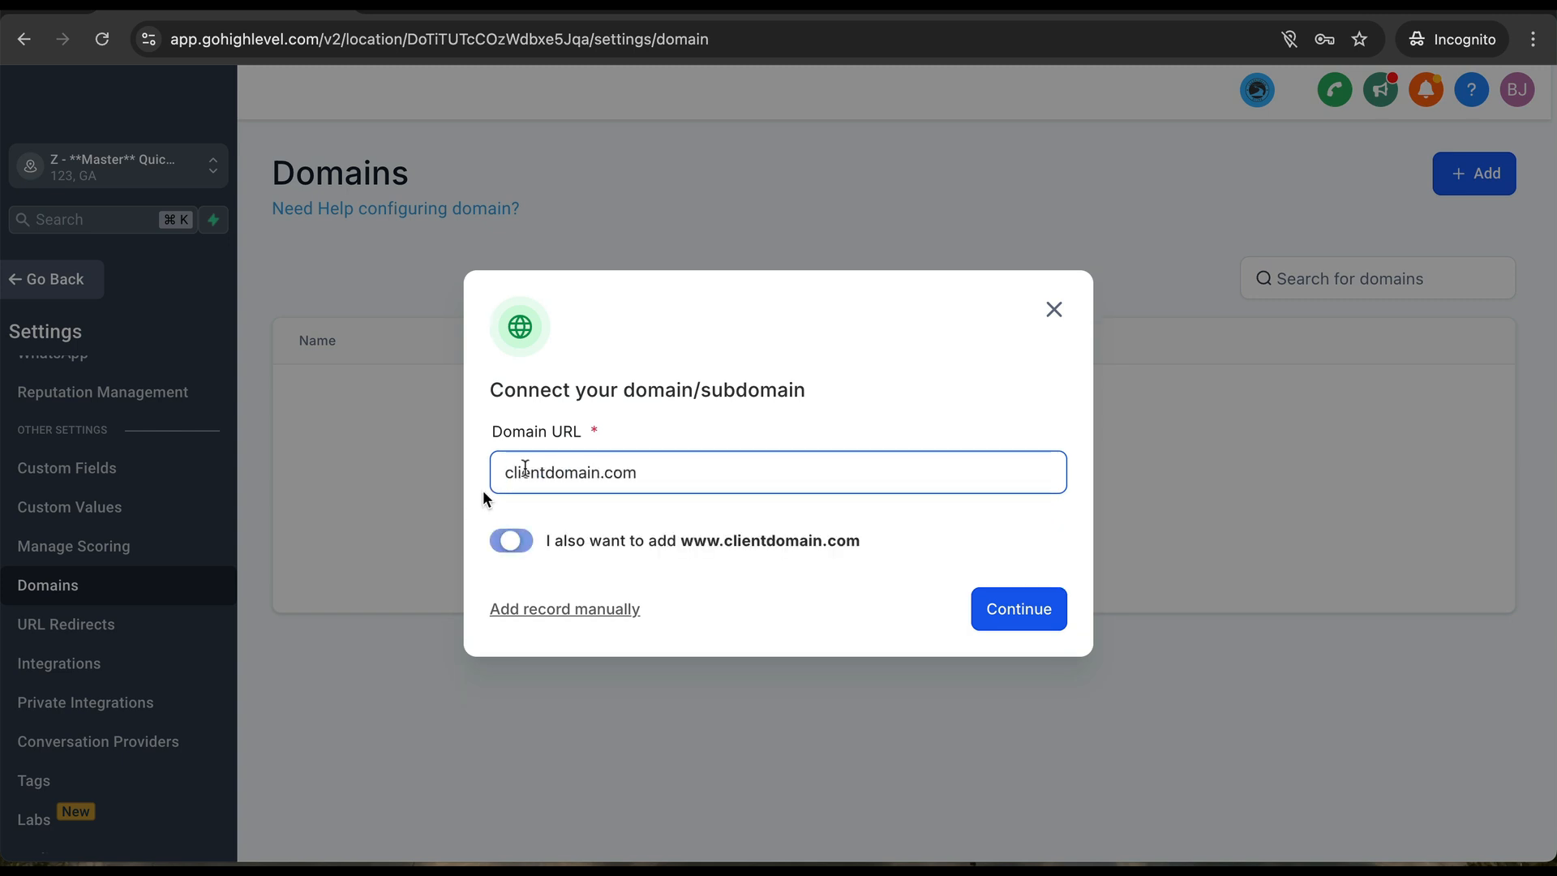
click(1052, 311)
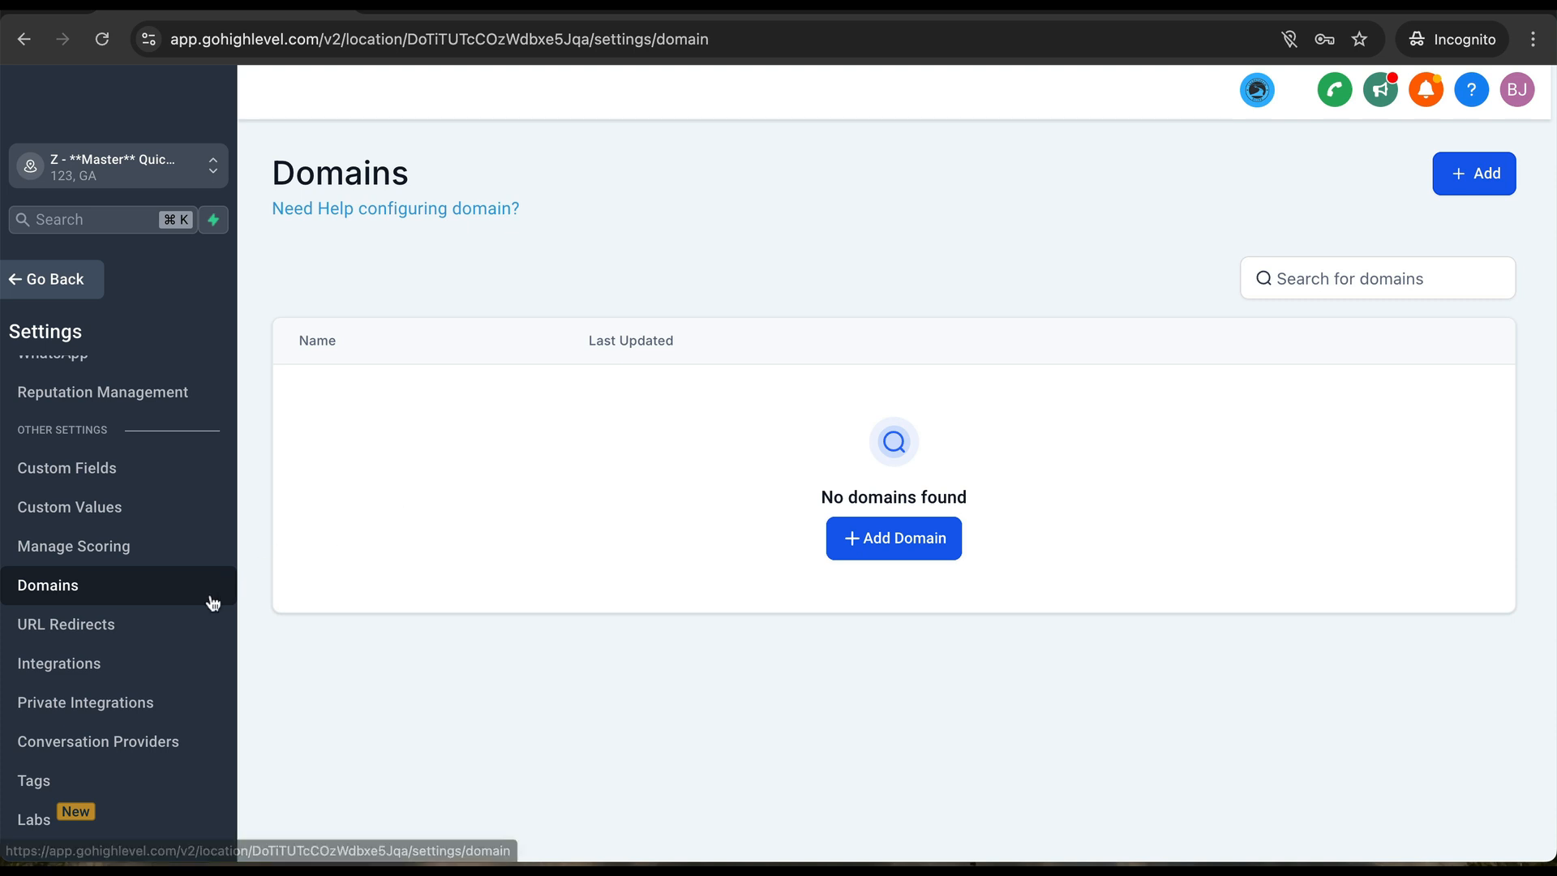
scroll(104, 657, down, 2)
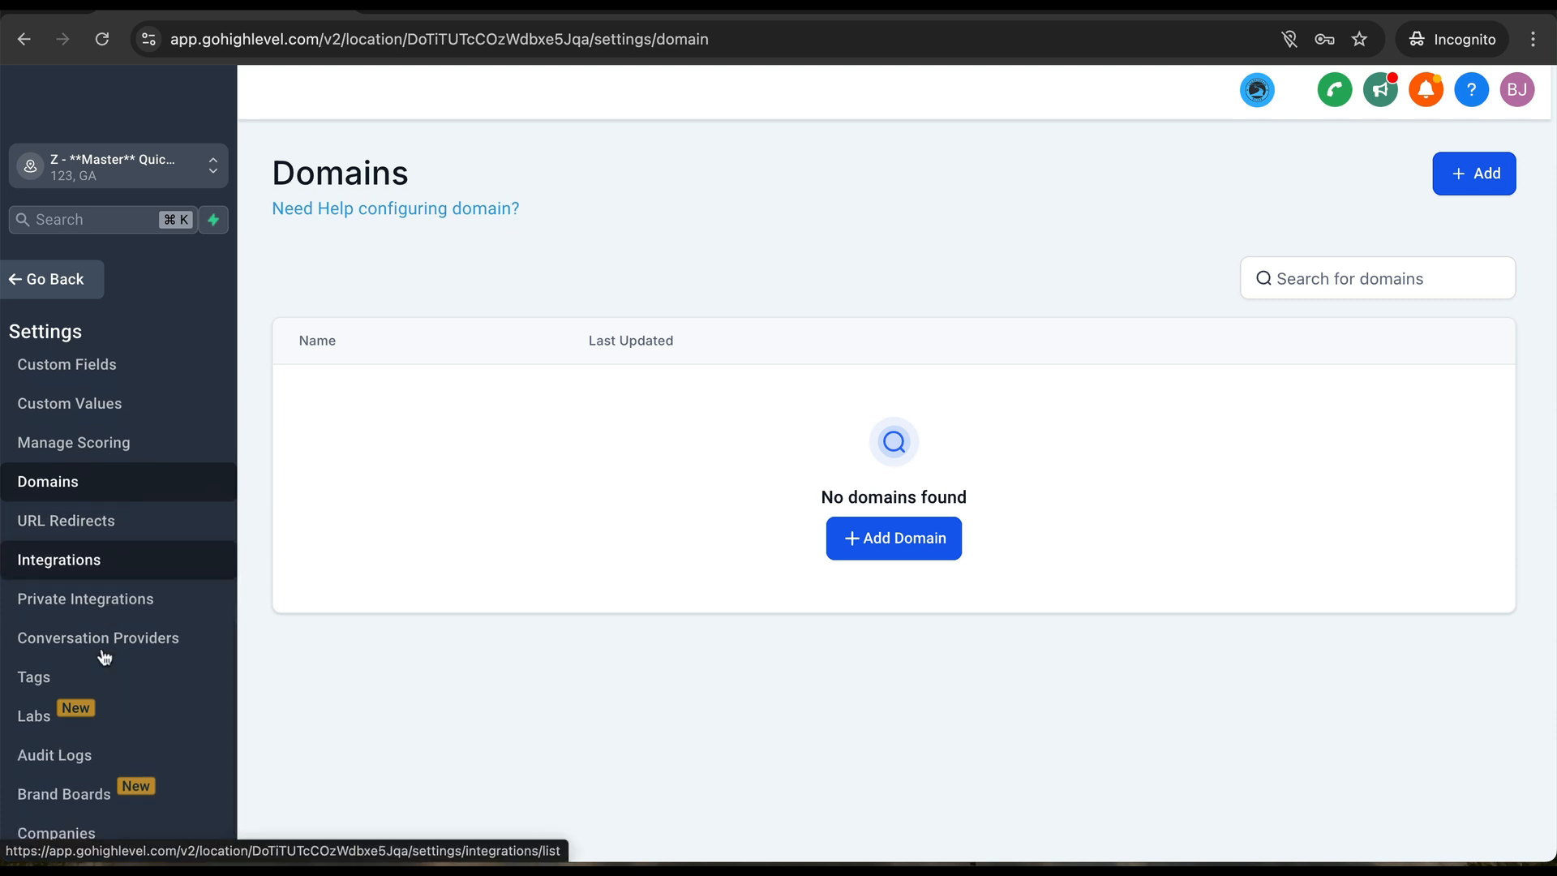
scroll(104, 657, up, 3)
scroll(104, 656, up, 1)
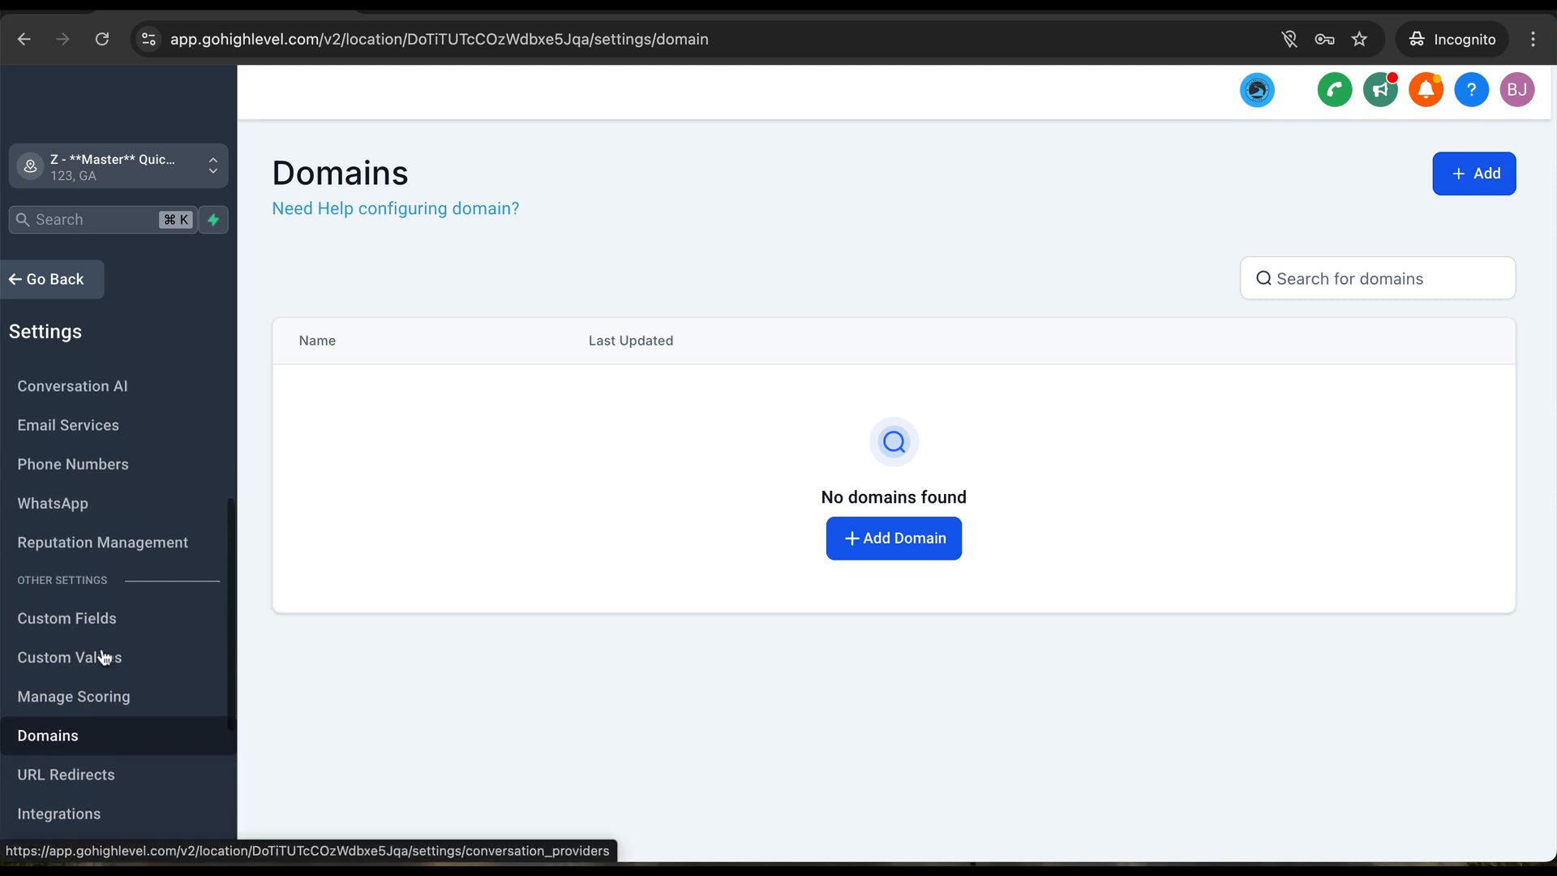
- Start creating a dedicated sending domain in Email Services
click(71, 428)
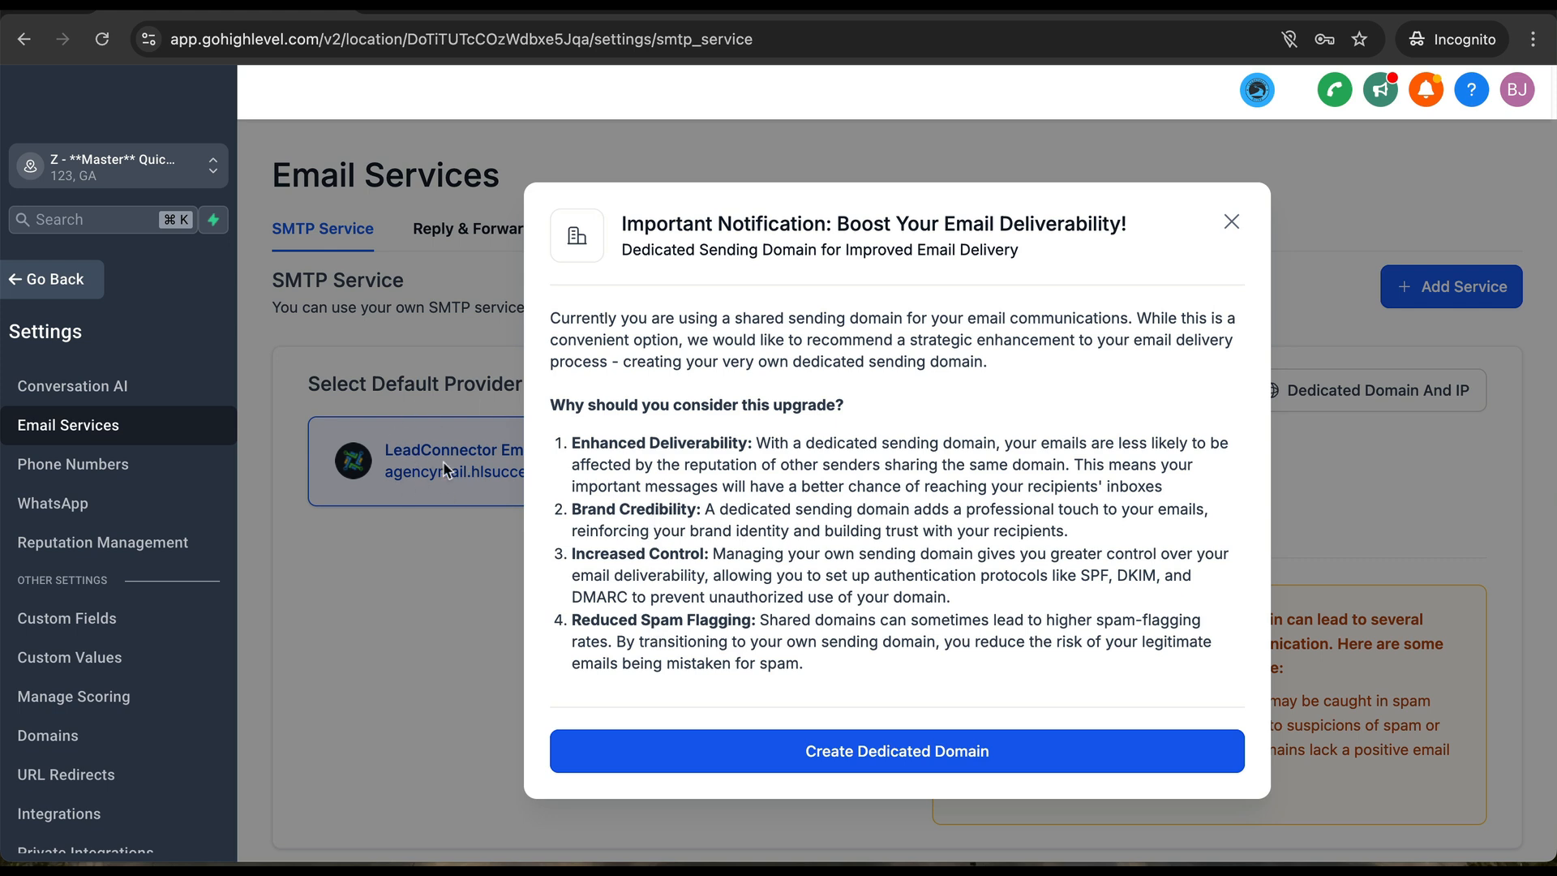
click(784, 750)
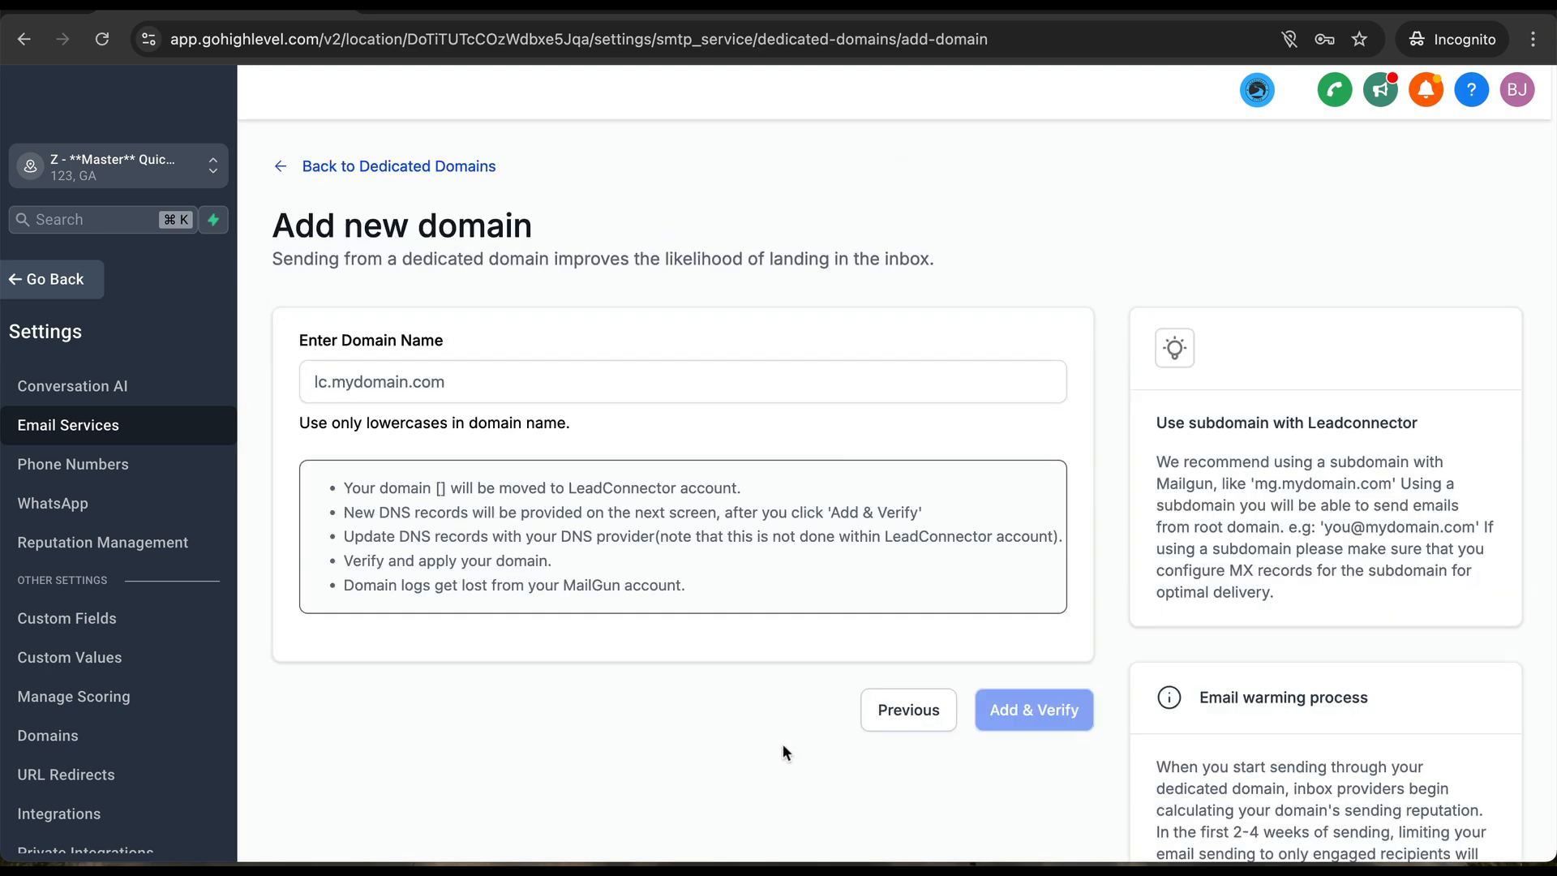
click(506, 378)
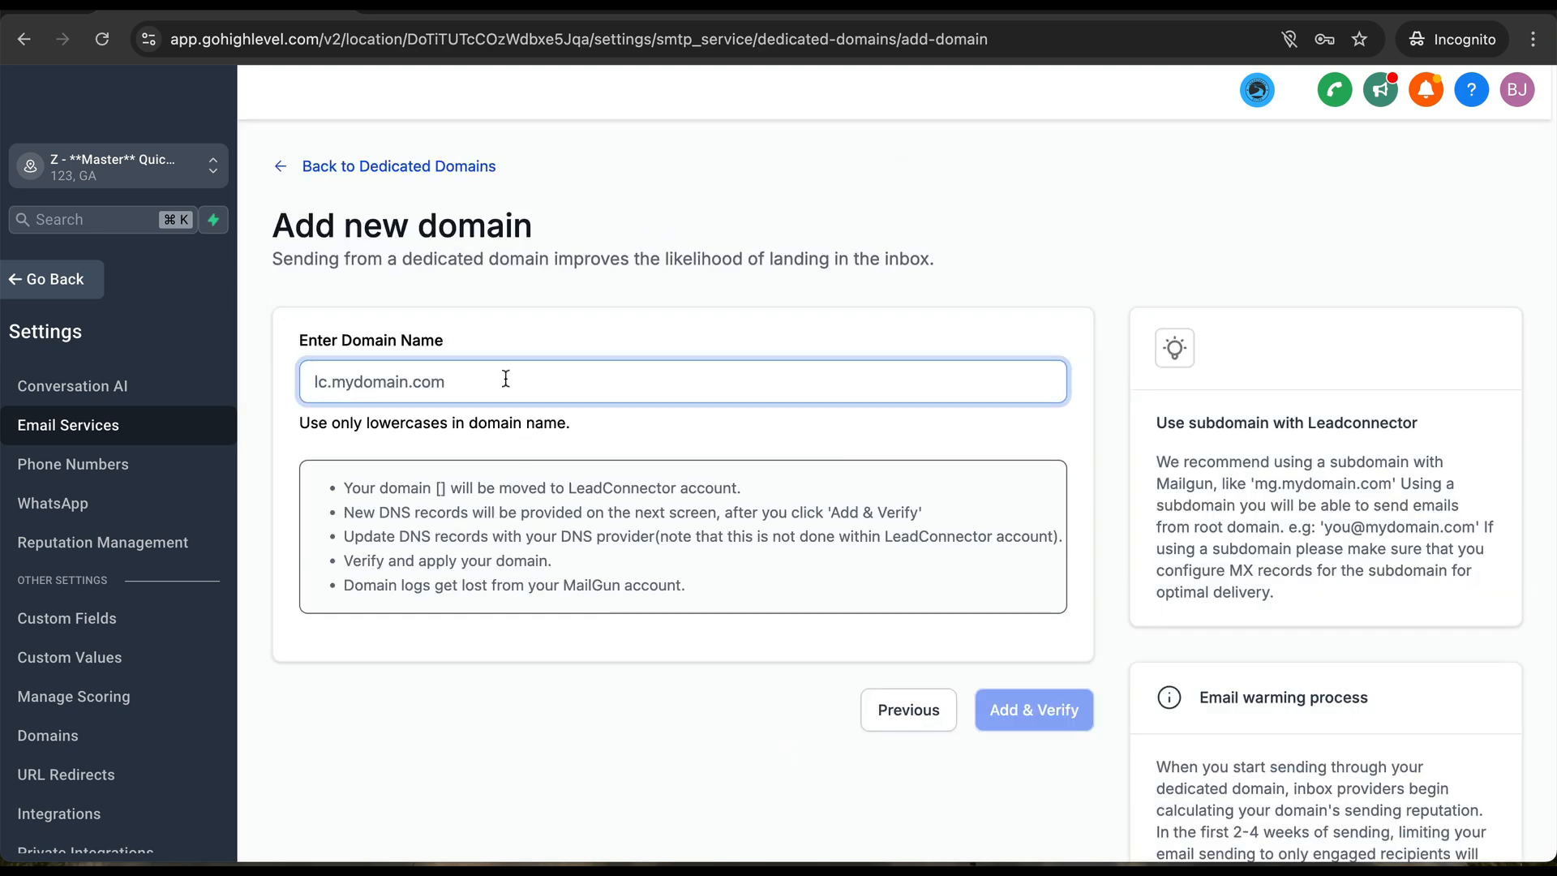
- Add and verify reply.theirdomain.com, then dismiss the Connect your domain prompt
text(erro)
key(BackSpace)
key(BackSpace)
key(BackSpace)
key(BackSpace)
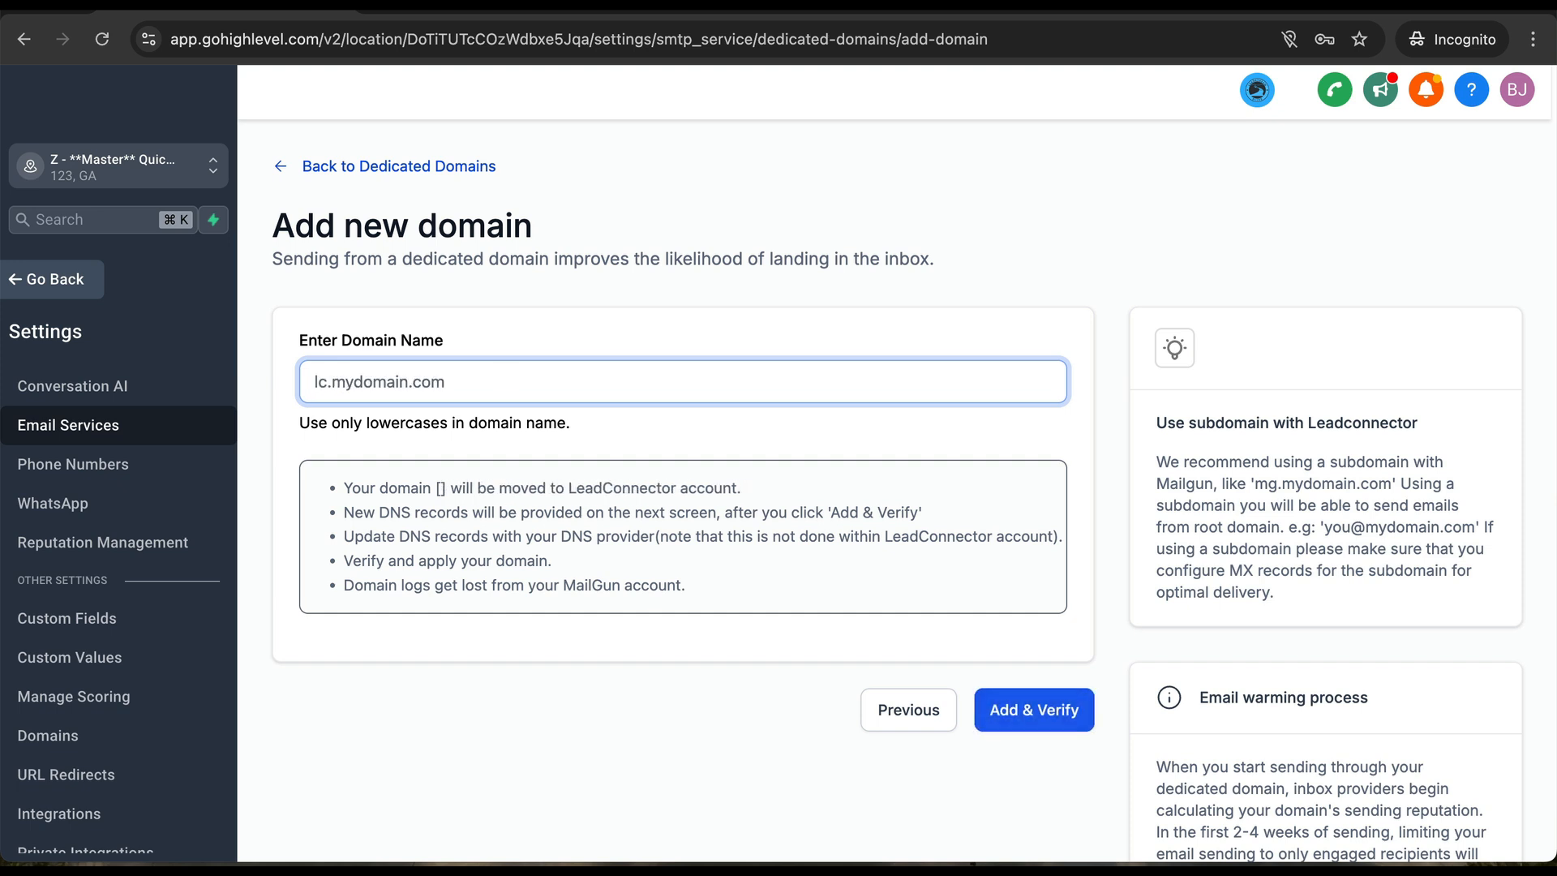
text(reoly)
key(BackSpace)
key(BackSpace)
key(BackSpace)
text(oly)
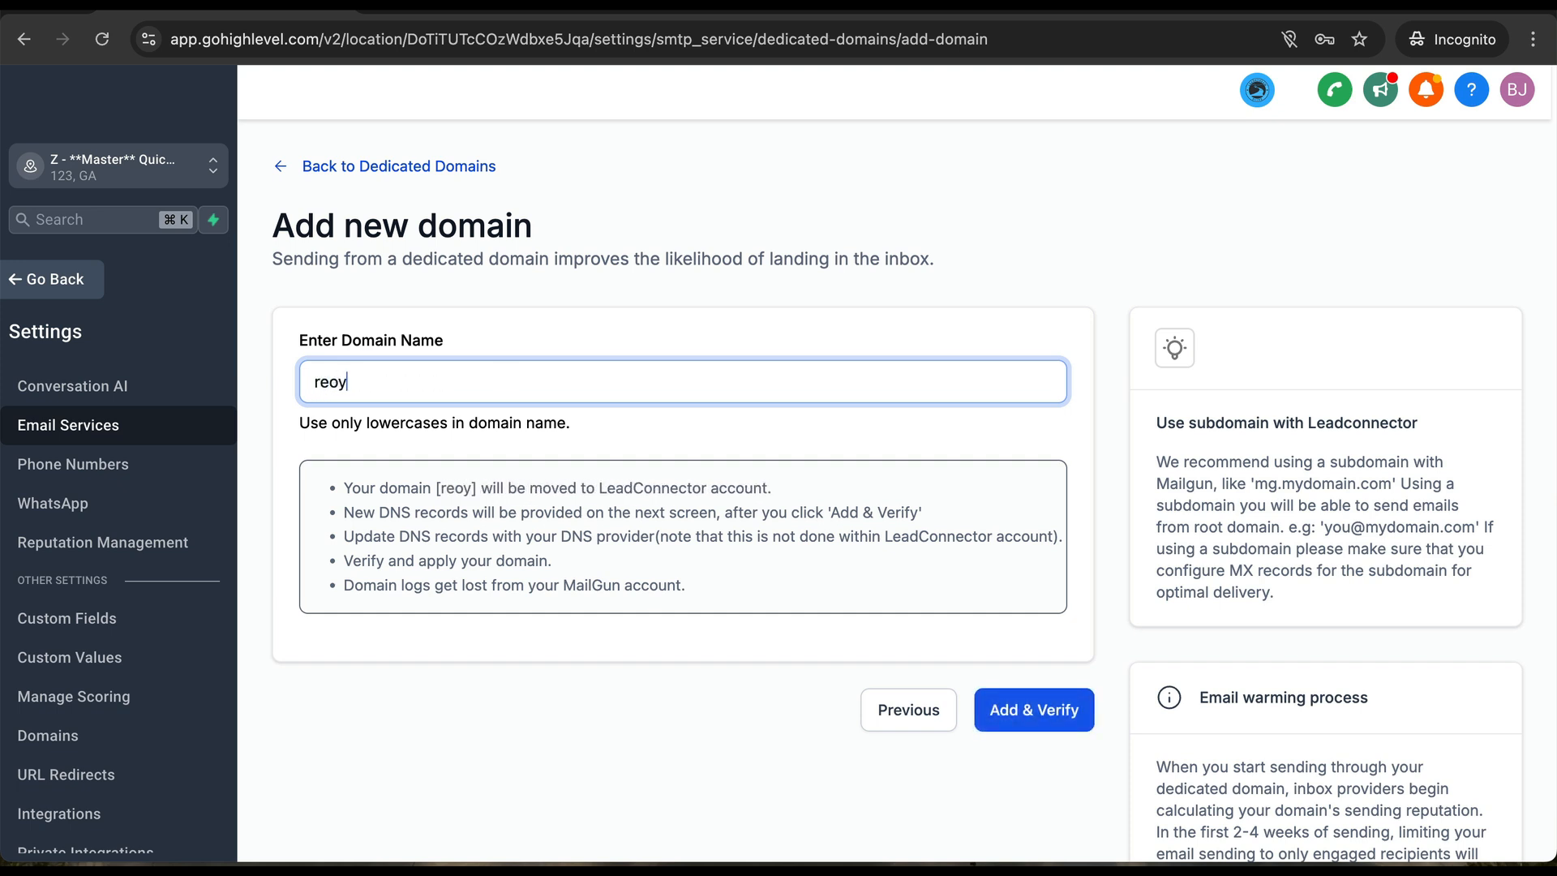
key(BackSpace)
key(BackSpace)
key(BackSpace)
text(ply@)
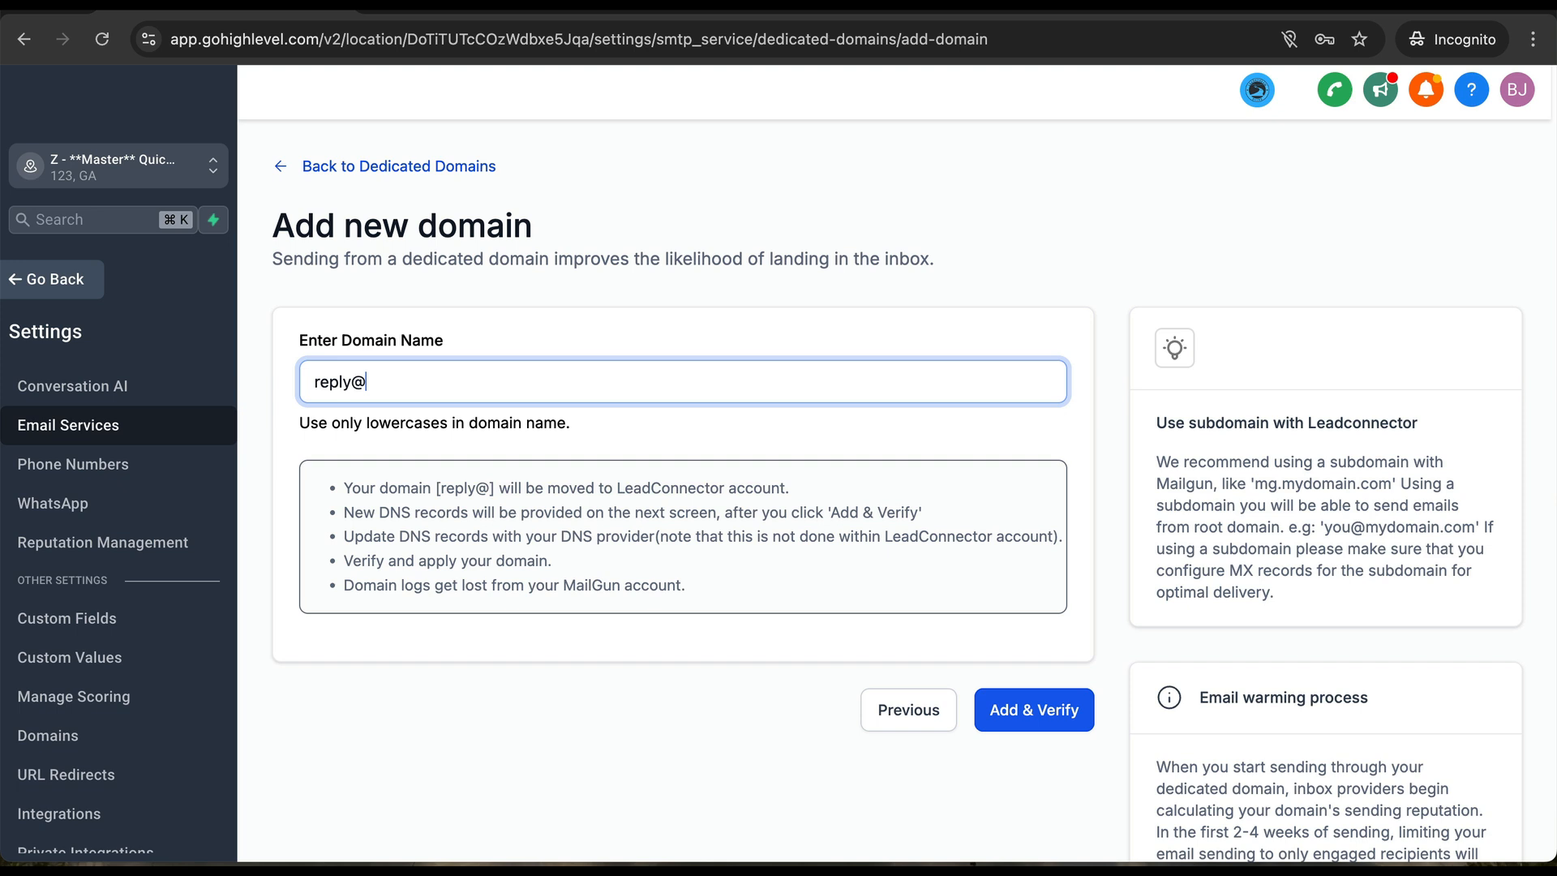
key(BackSpace)
text(.)
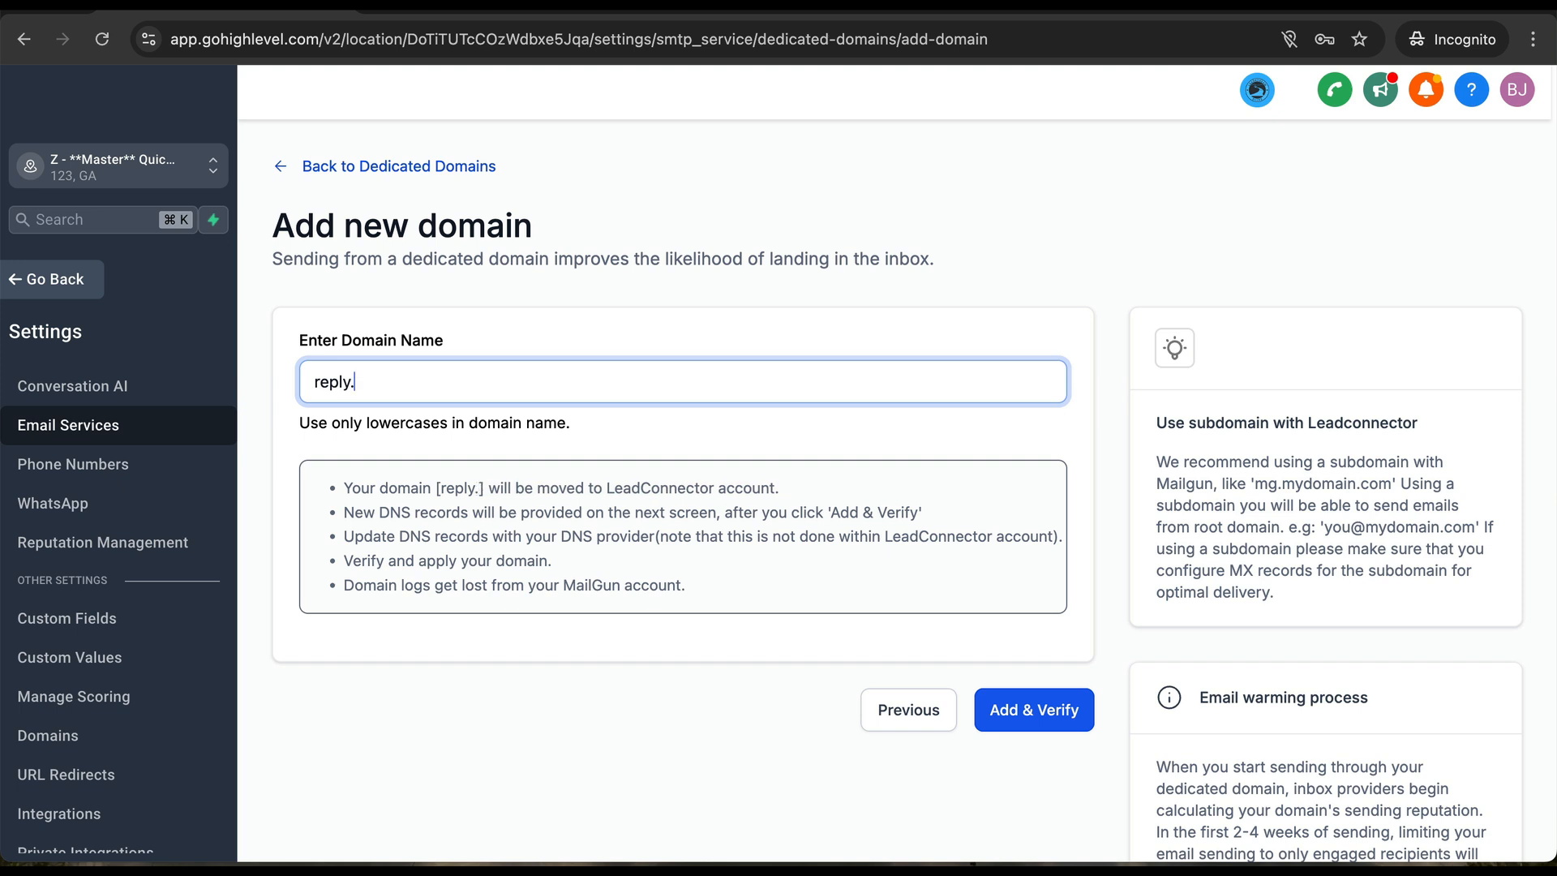
text(theirdomain.com)
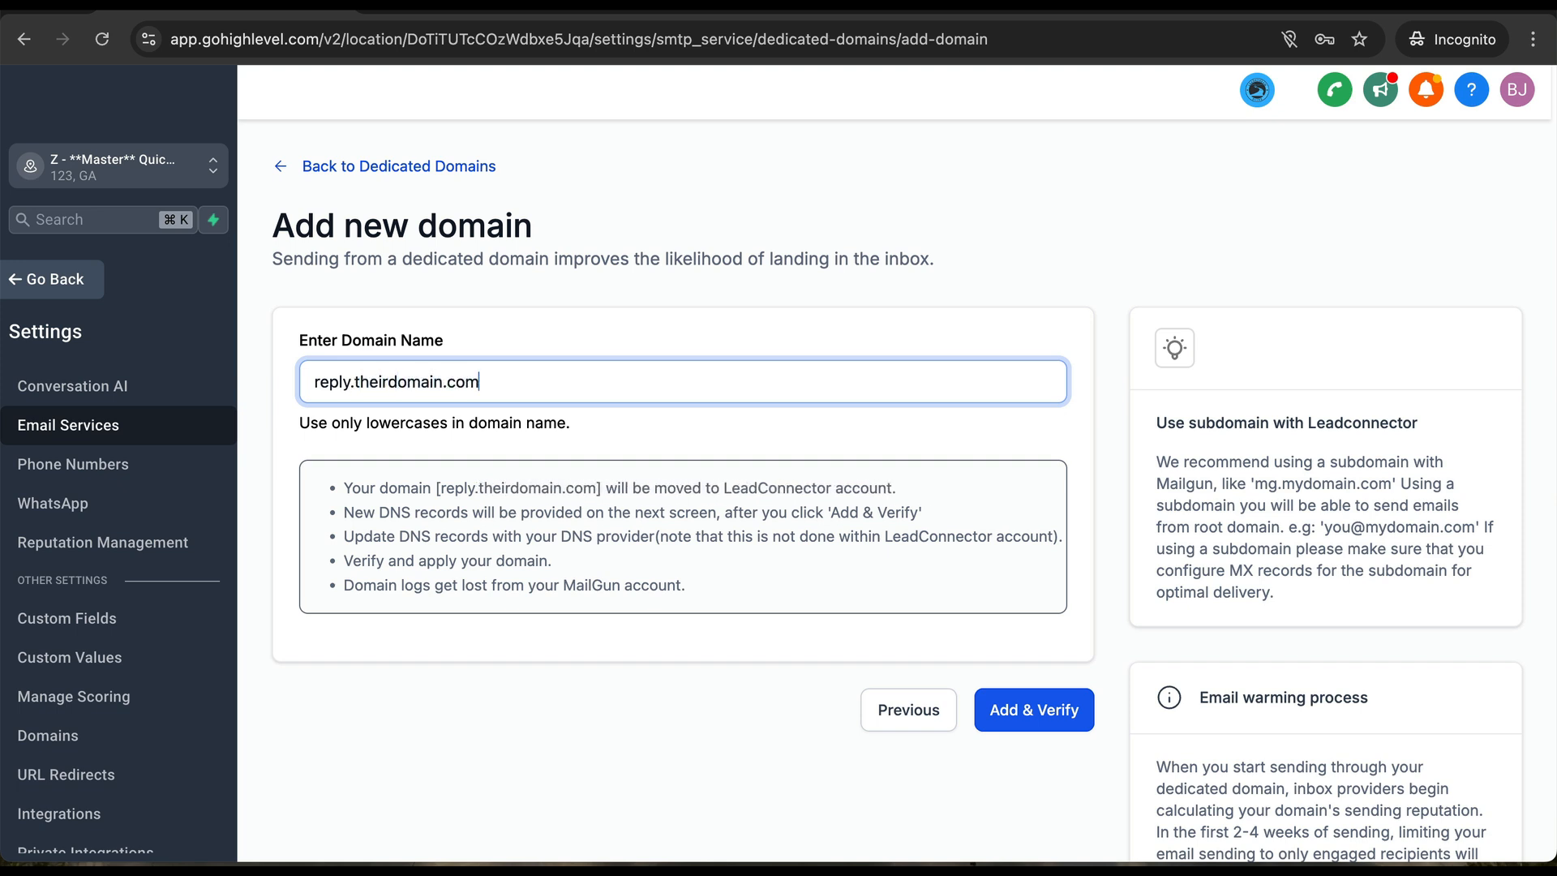
click(1013, 705)
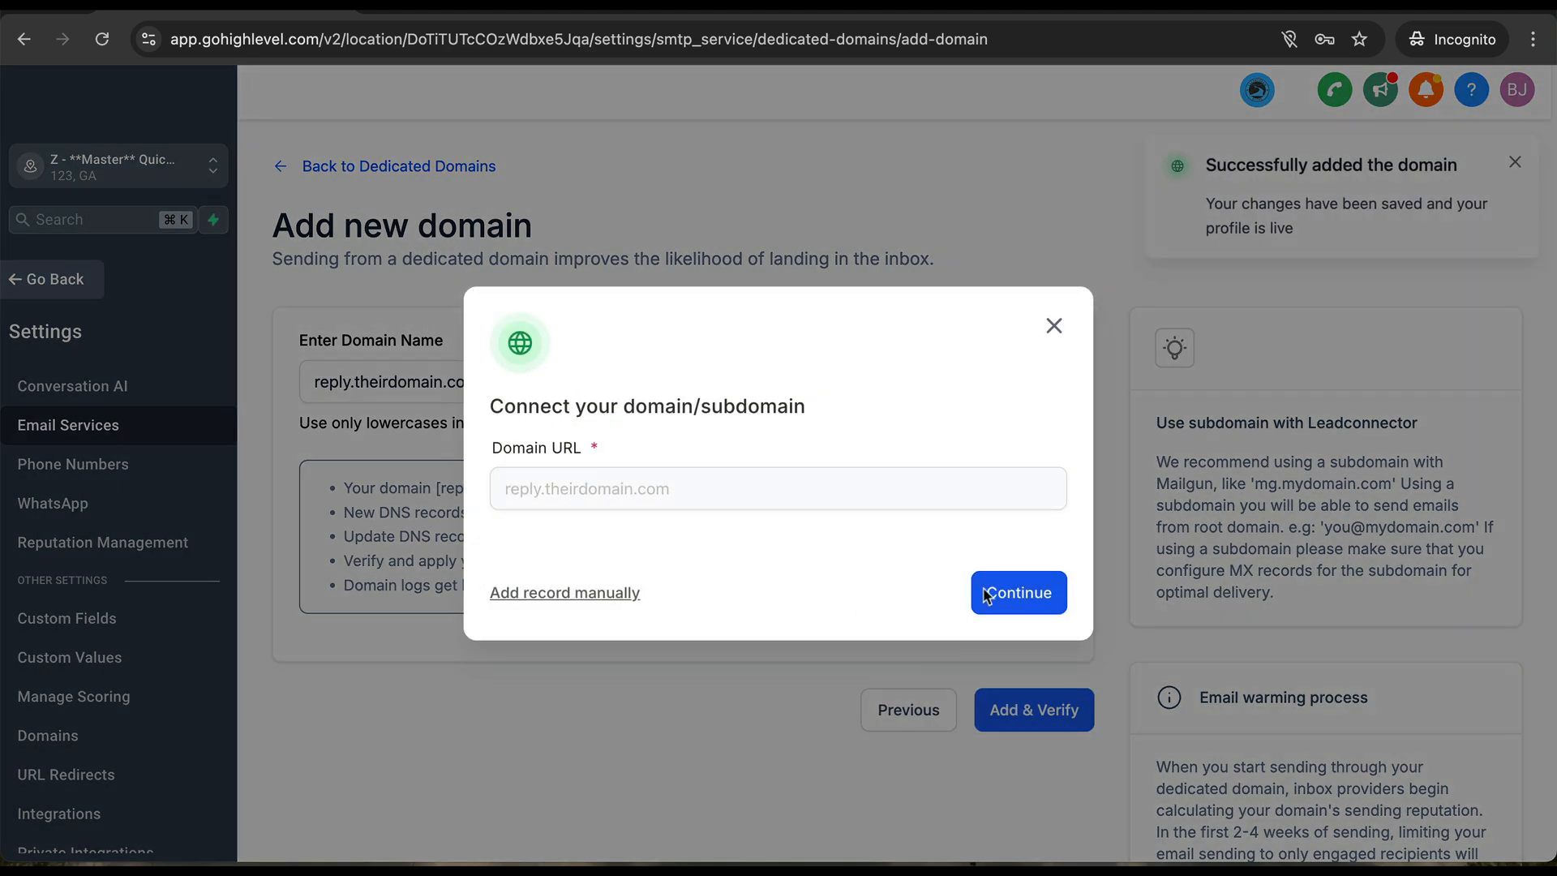
click(1055, 328)
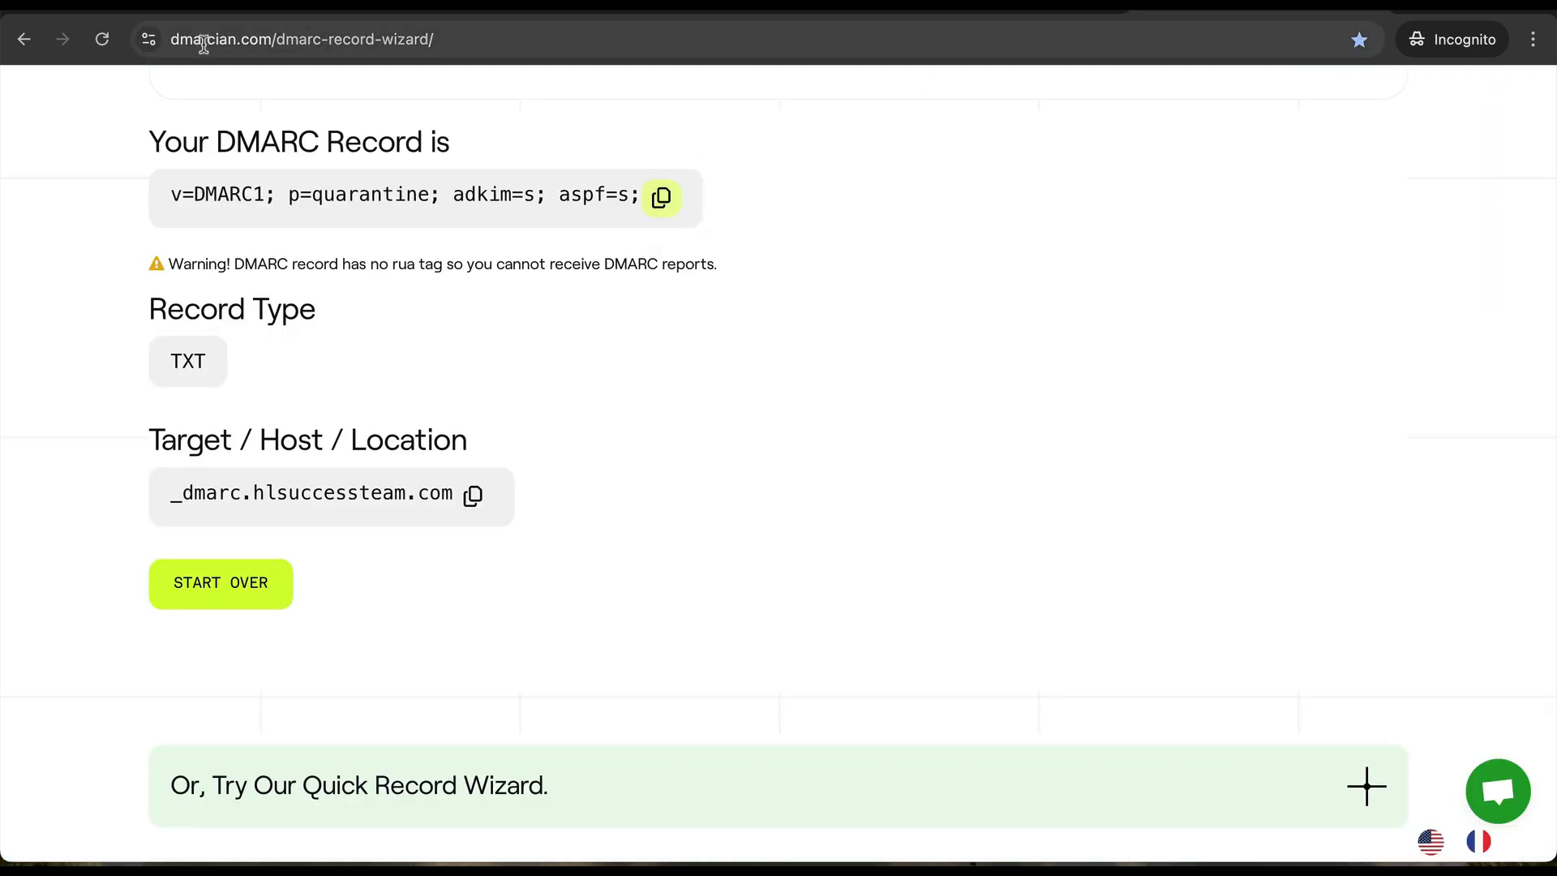
- Start over in the dmarcian DMARC wizard to discard the generated record
click(245, 602)
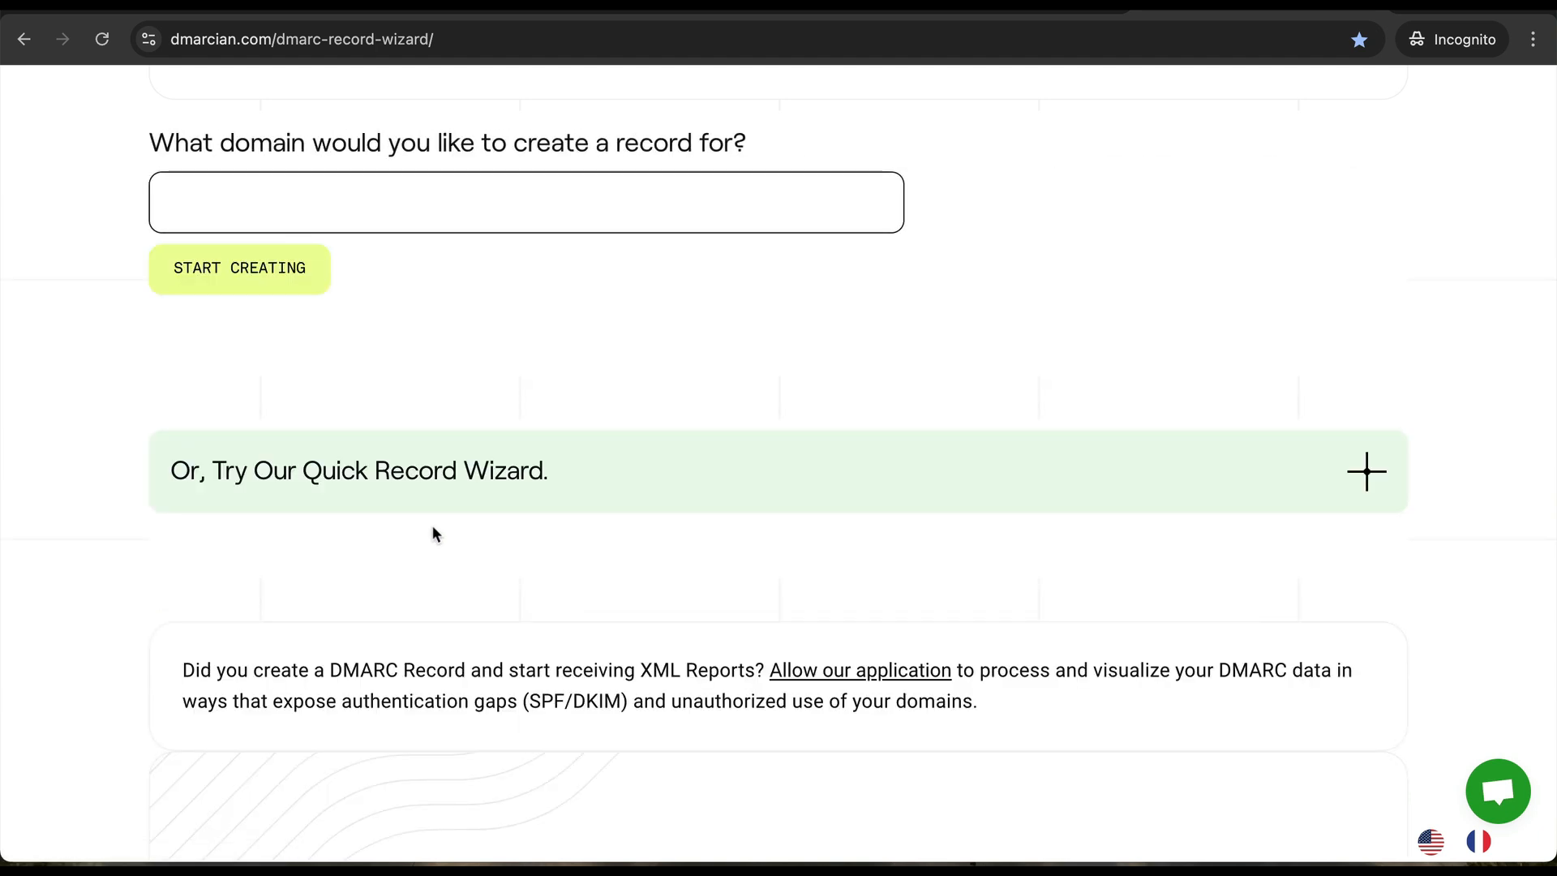
scroll(324, 300, up, 2)
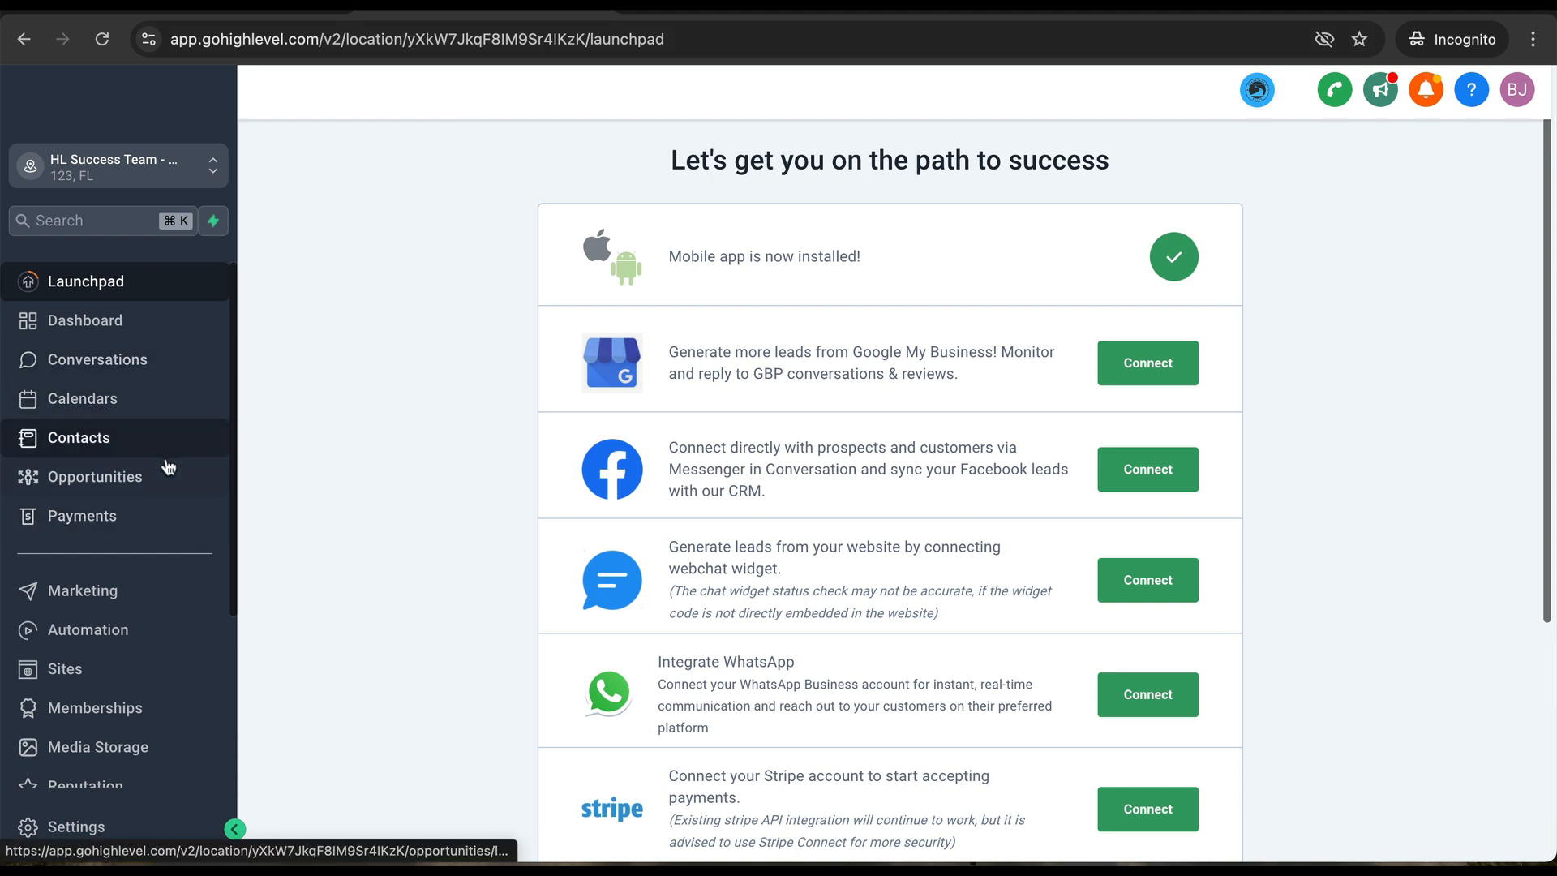
- Go through Settings and Business Profile to the Calendars settings page
click(95, 835)
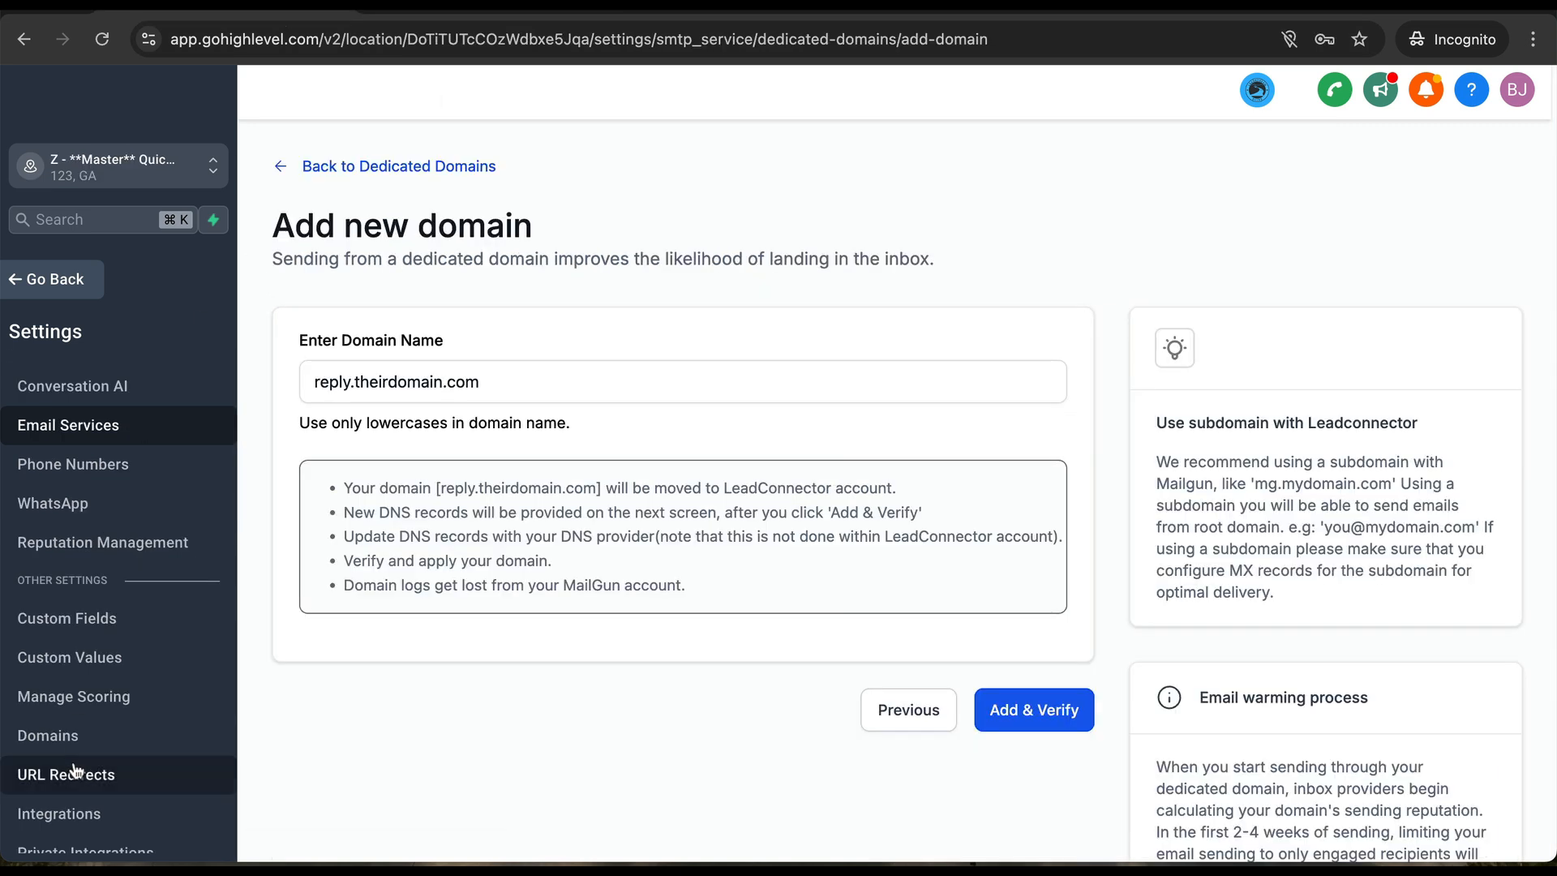
scroll(77, 775, down, 3)
scroll(90, 406, up, 6)
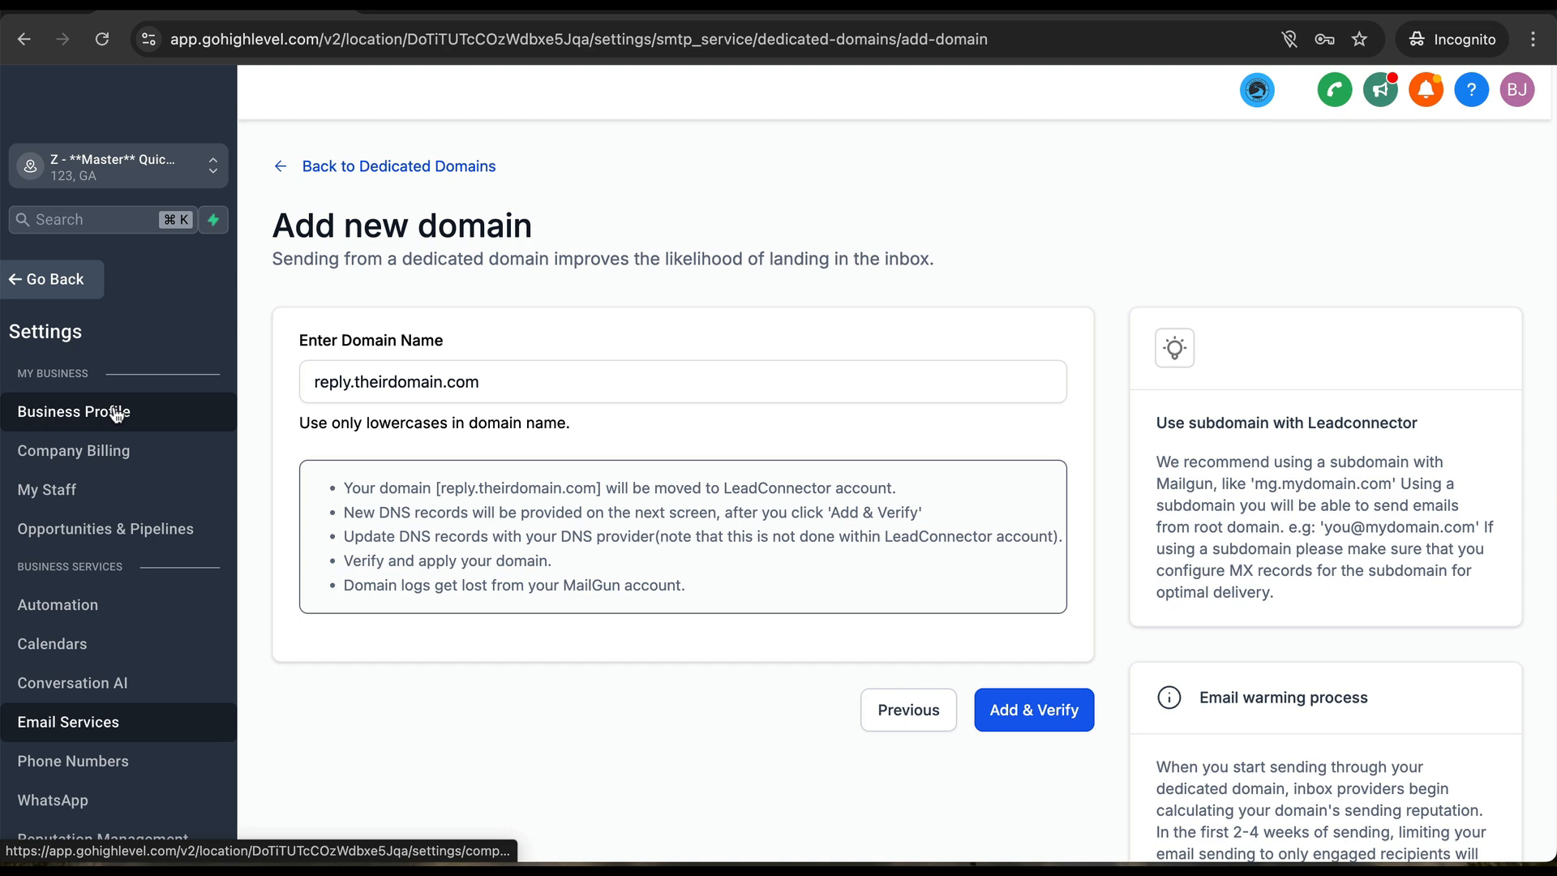
click(117, 414)
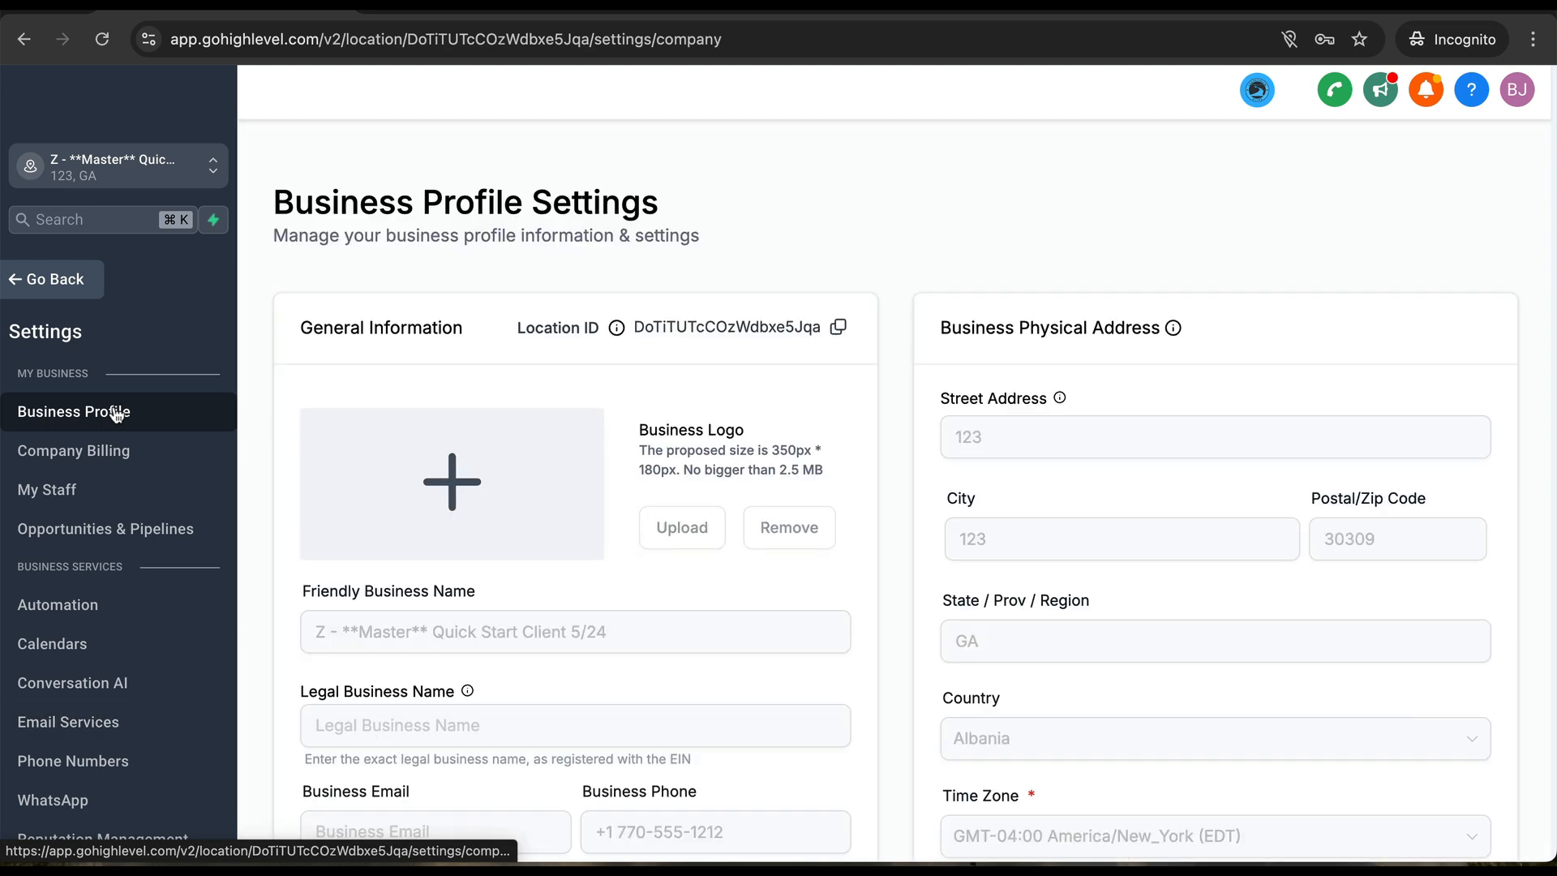
scroll(546, 596, down, 1)
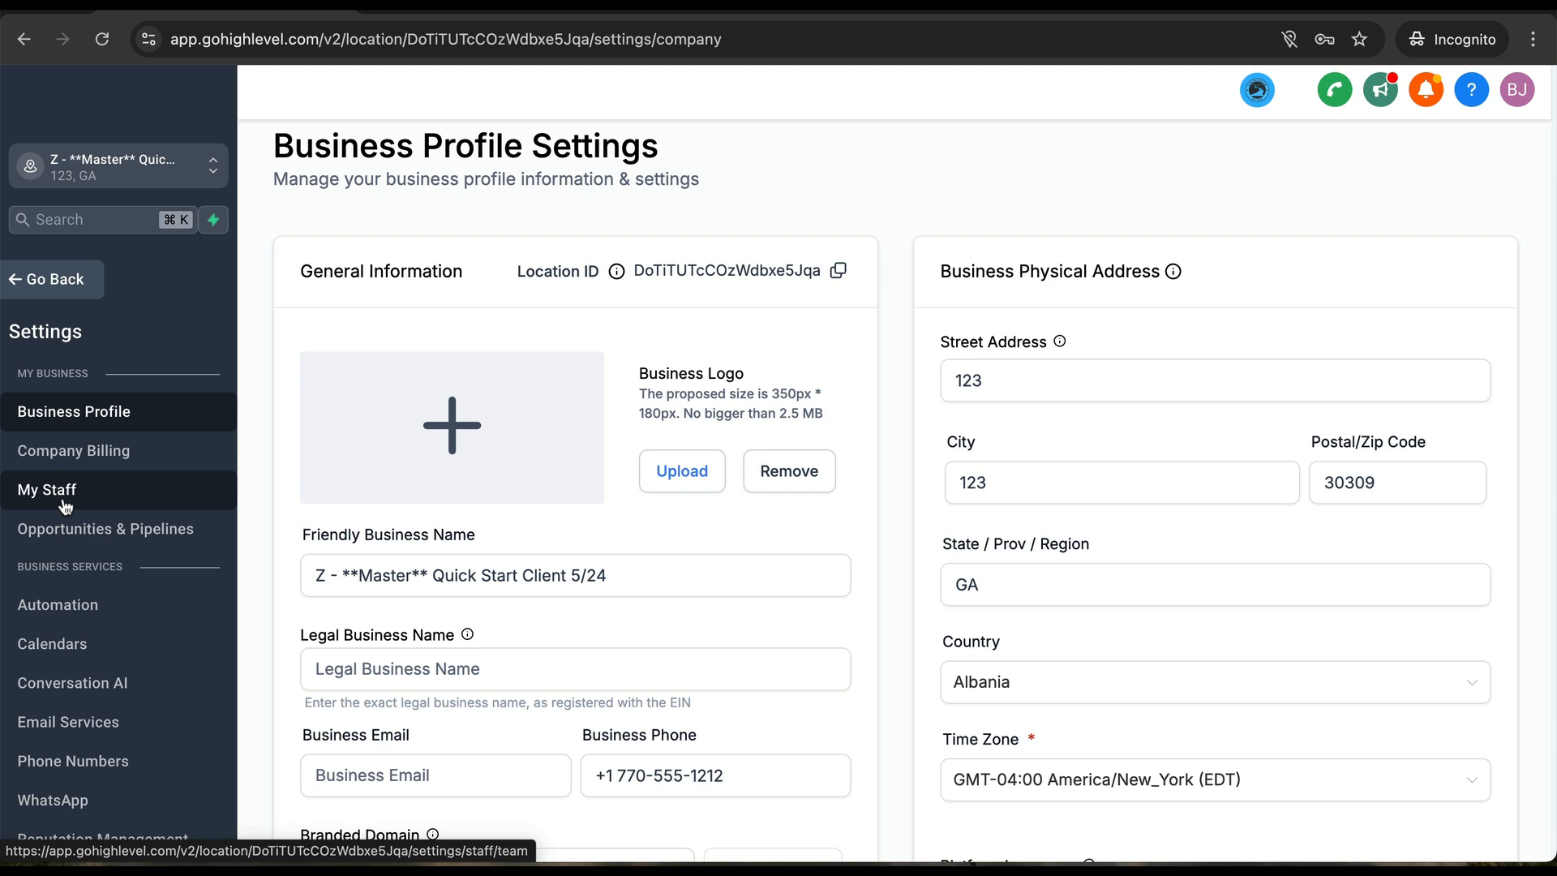
click(73, 644)
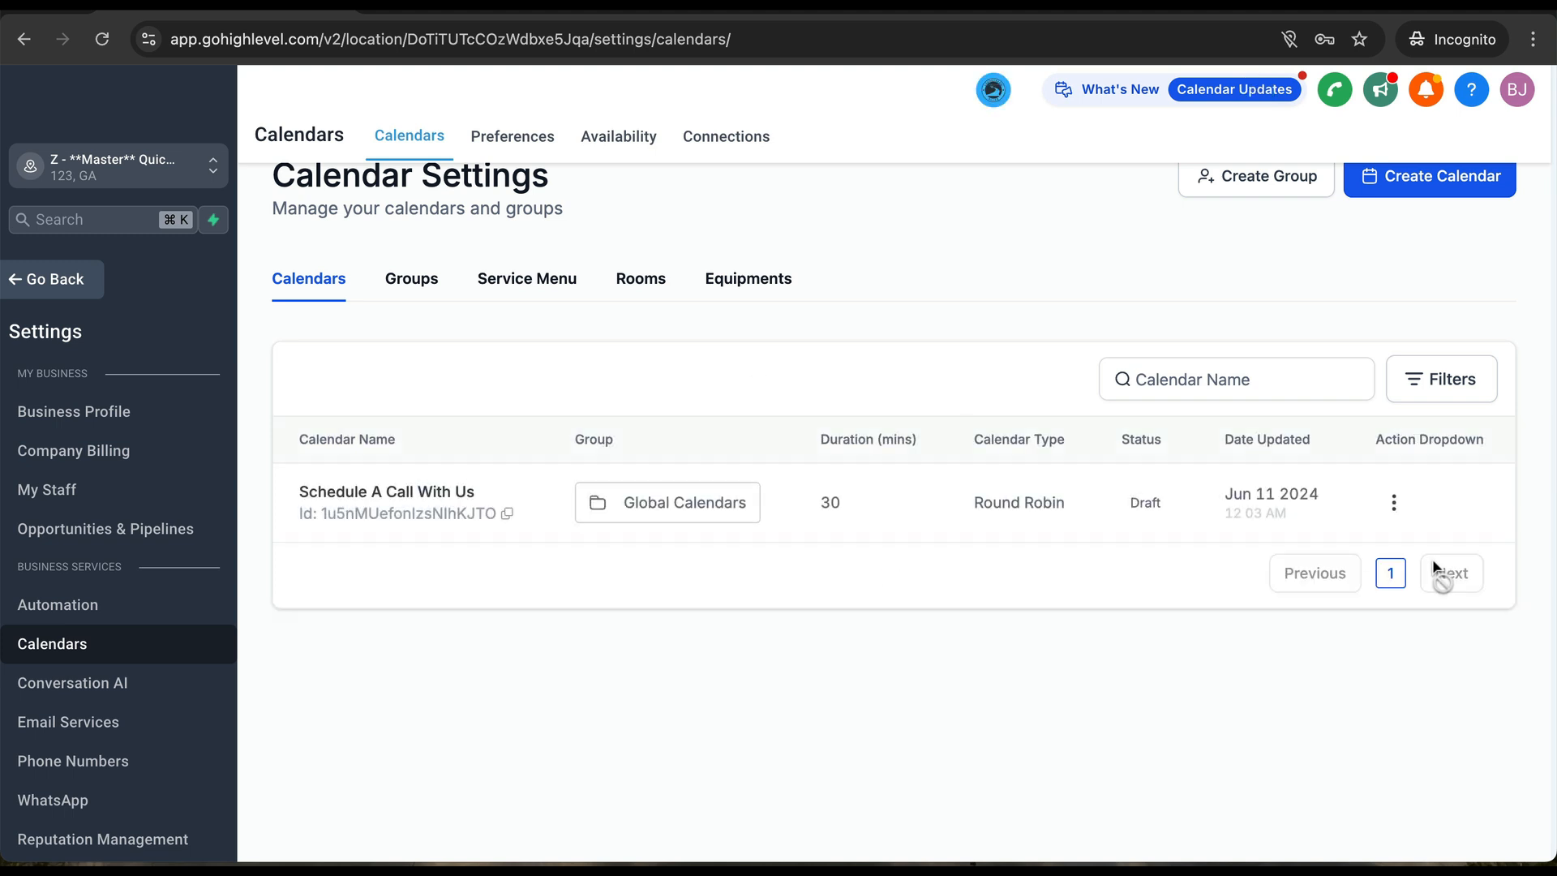
- Activate the draft Schedule A Call With Us calendar
click(1399, 503)
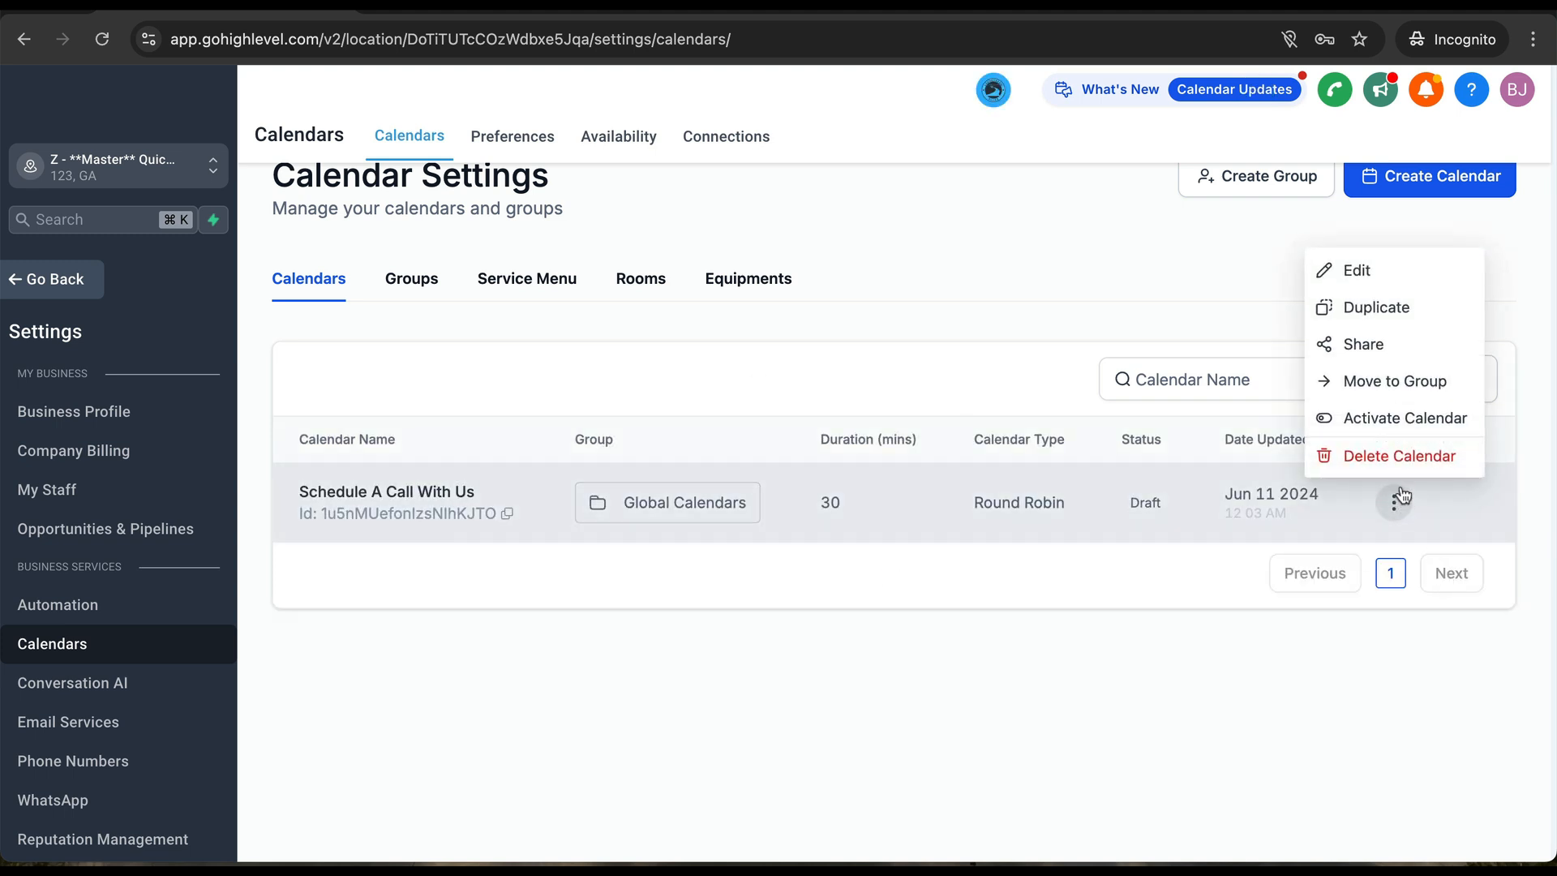
click(1359, 417)
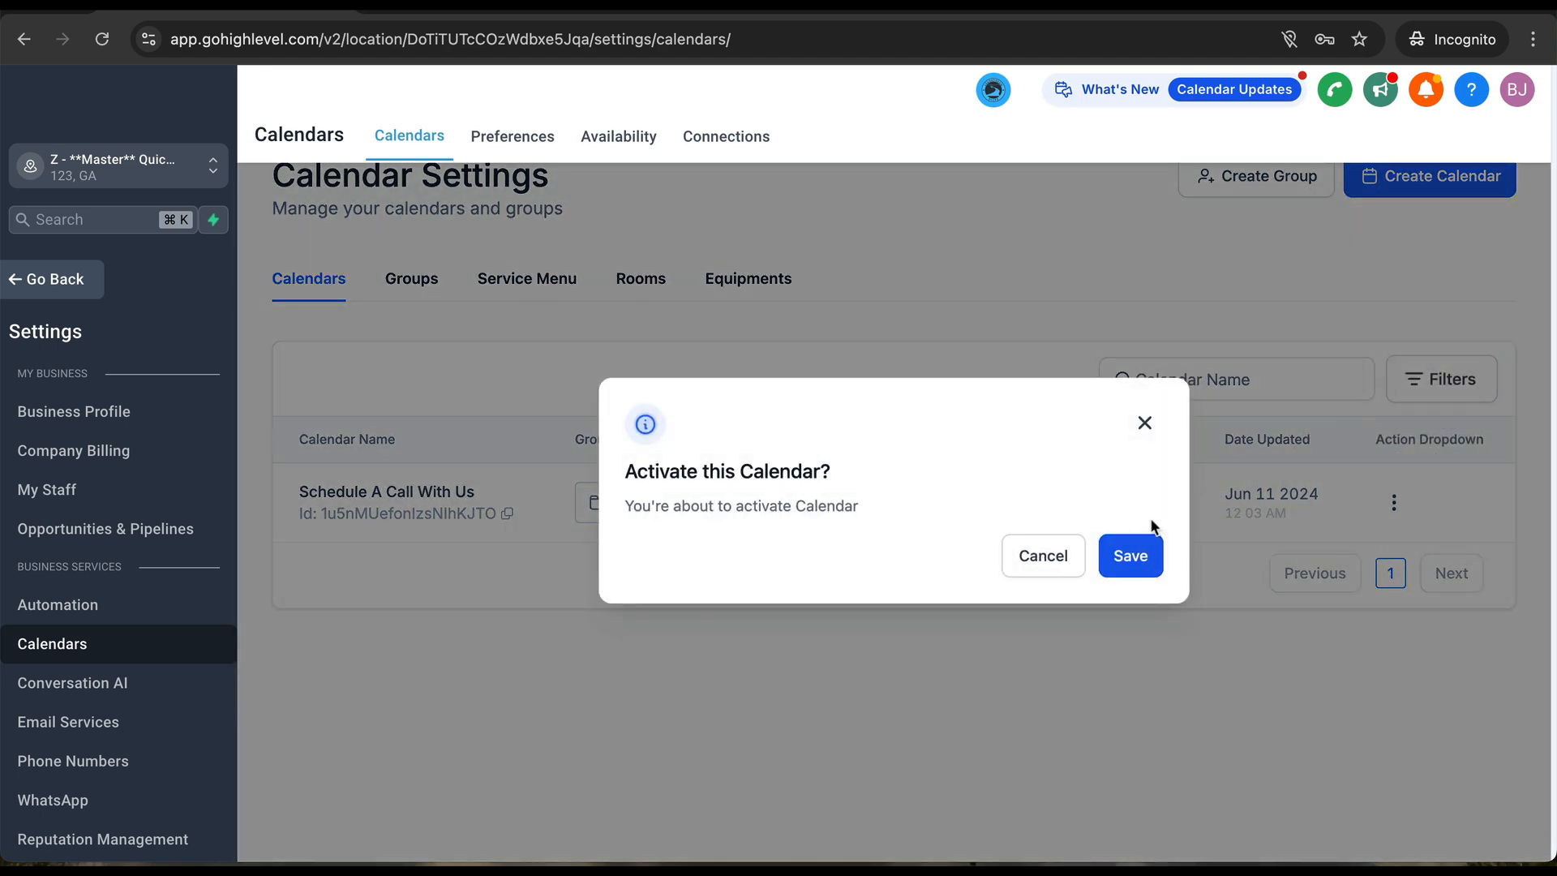
click(1133, 567)
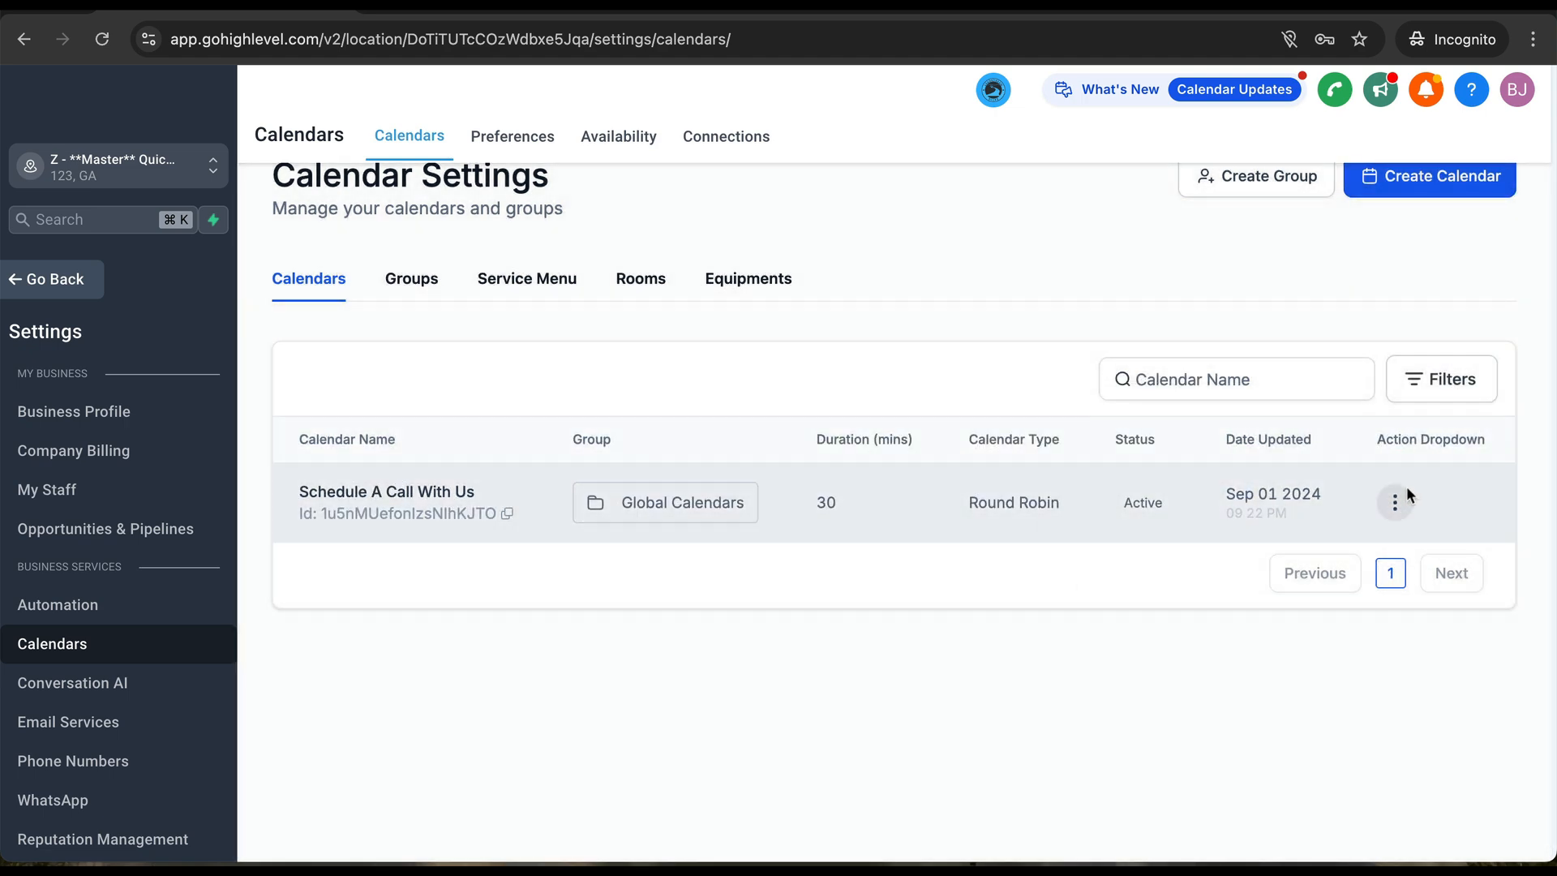
- Edit the calendar and check its team member list, which has no one to assign
click(1395, 502)
click(1340, 272)
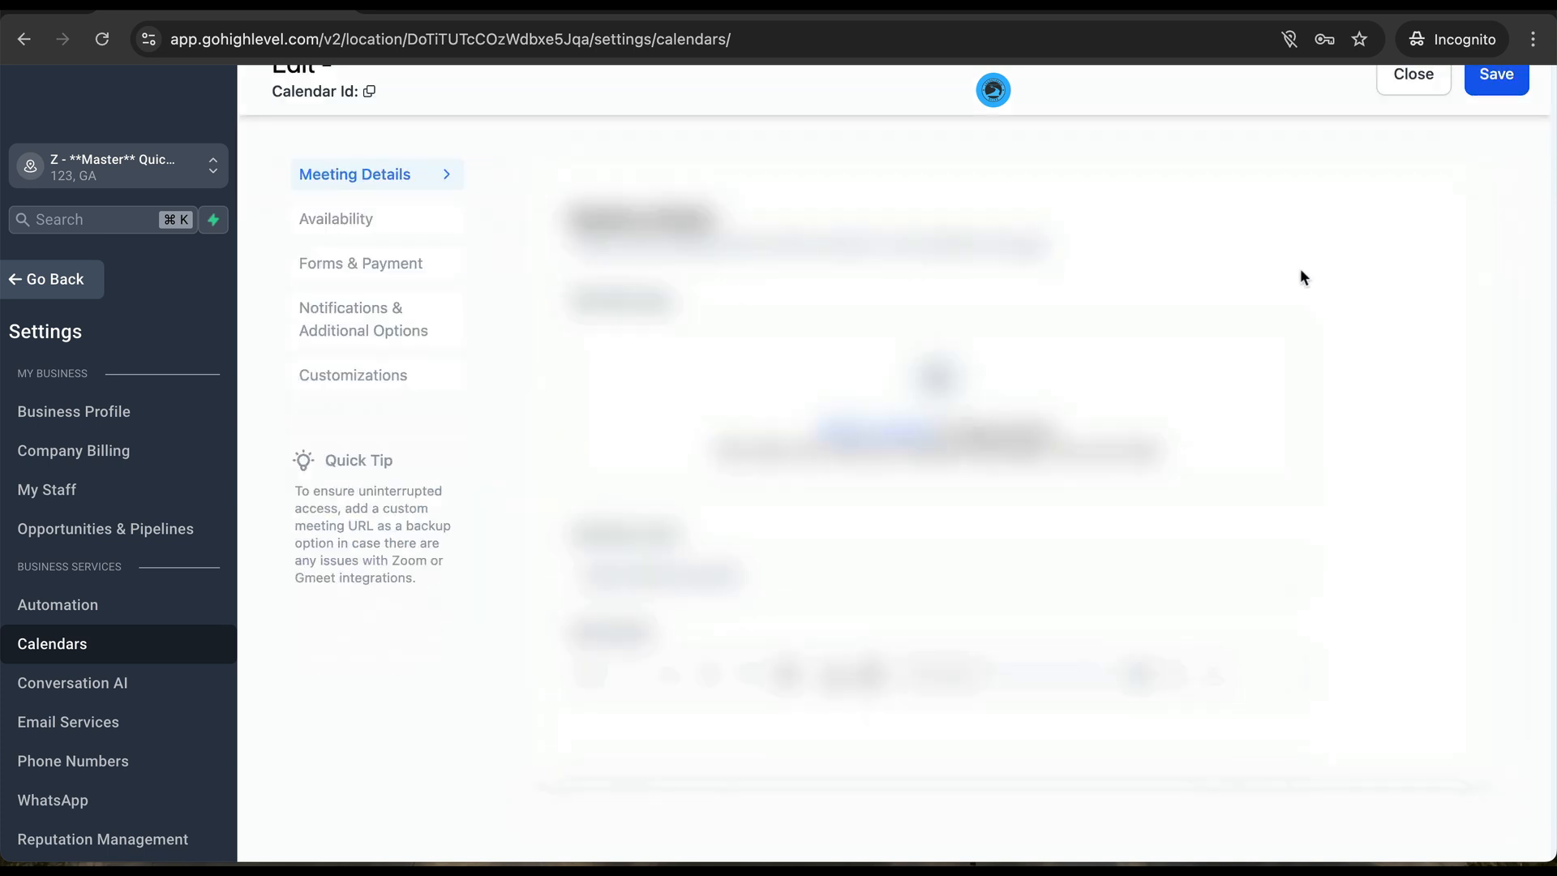
scroll(649, 532, down, 3)
scroll(650, 532, down, 5)
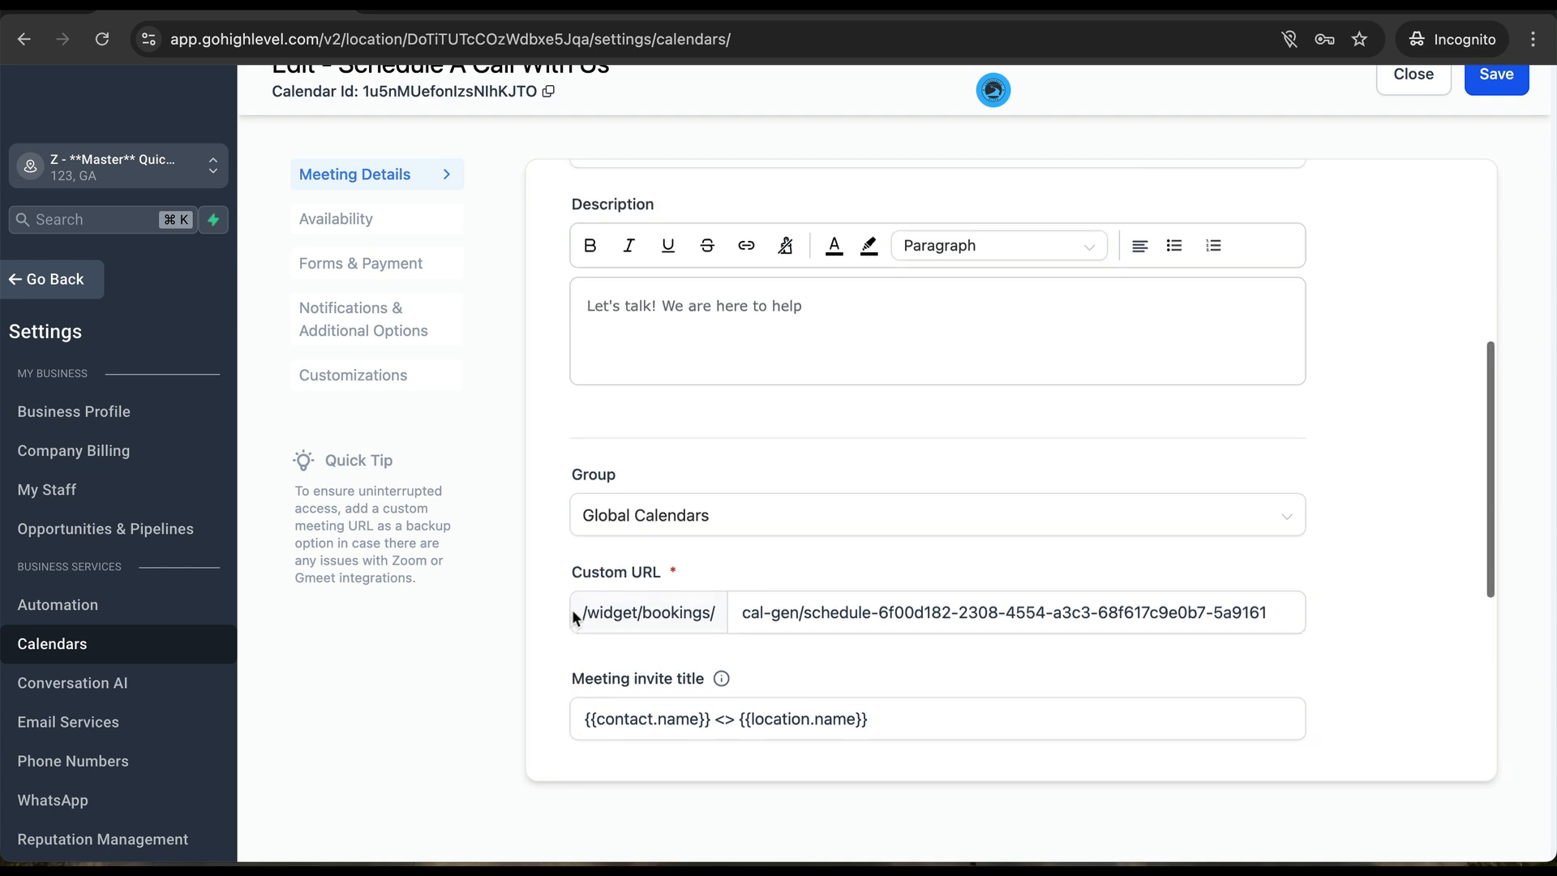
scroll(572, 616, down, 3)
scroll(574, 618, down, 3)
click(639, 579)
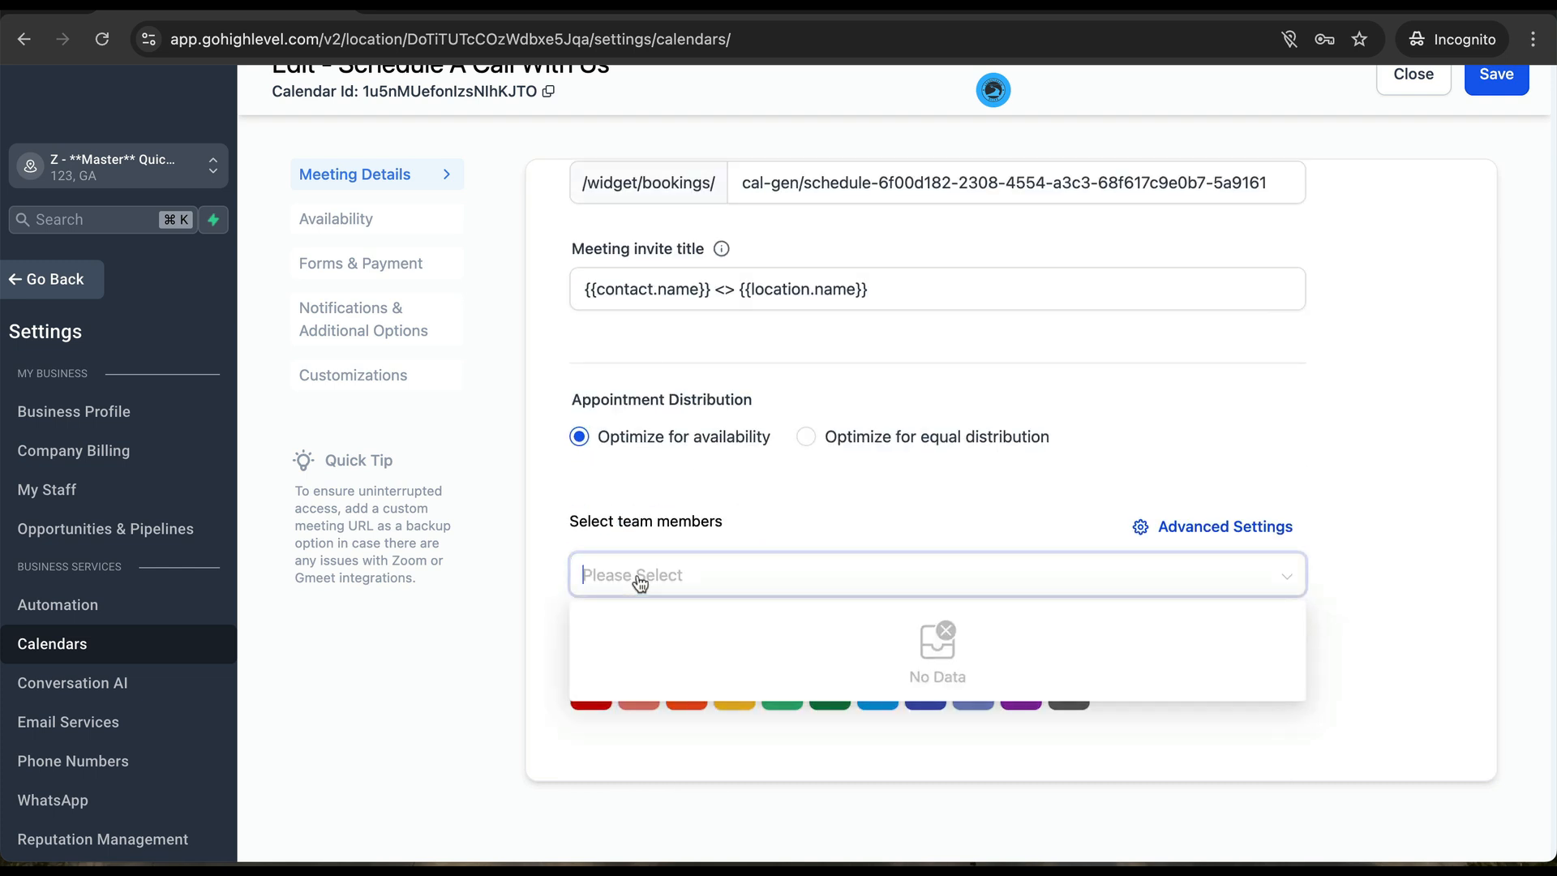
click(519, 537)
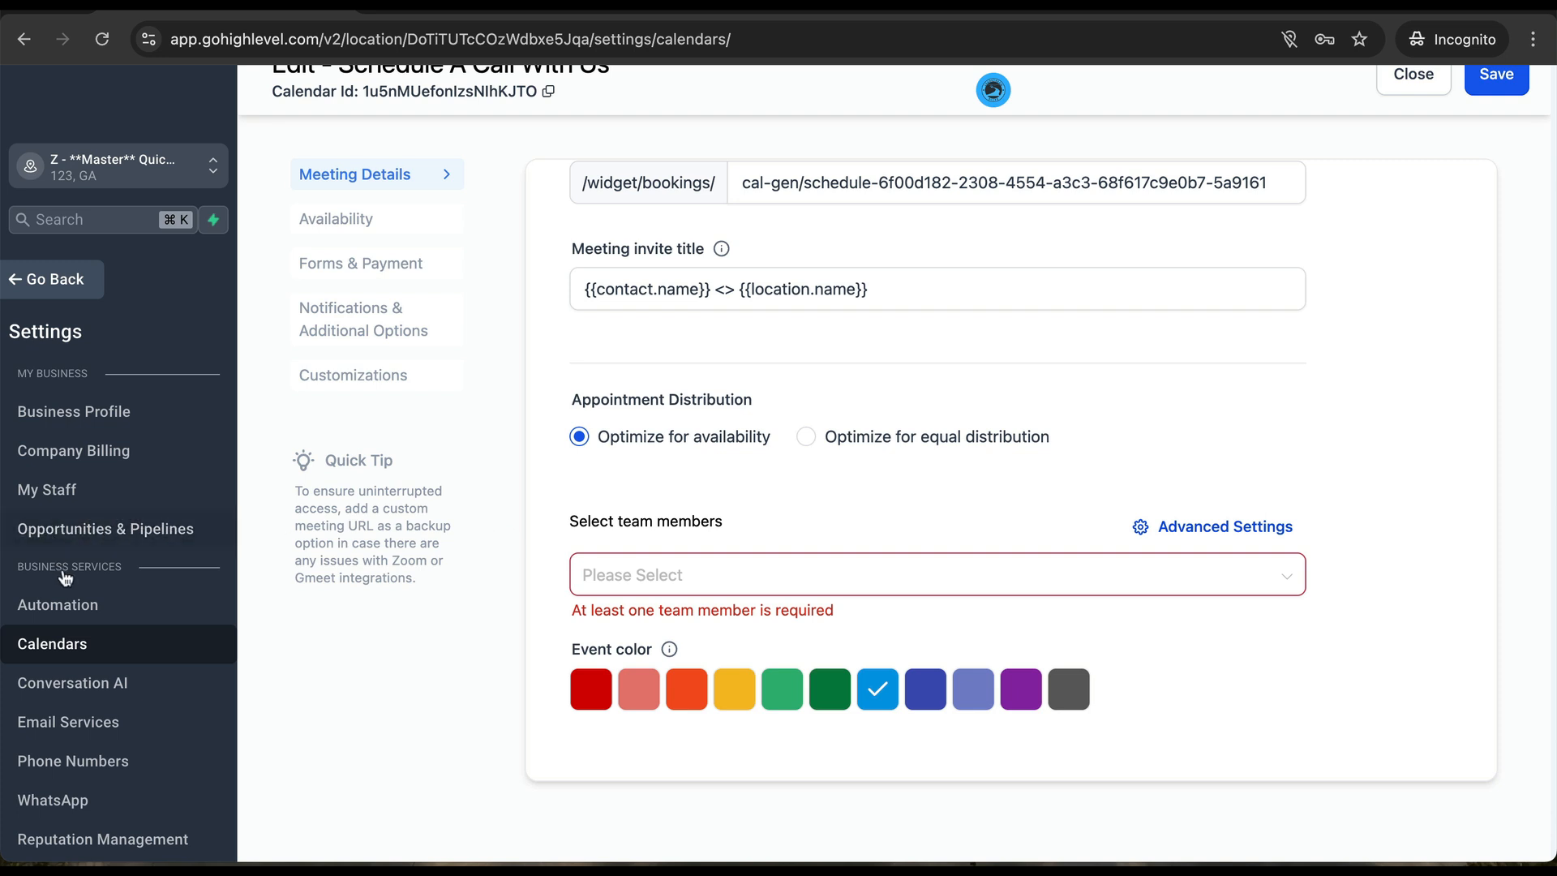
scroll(95, 622, down, 1)
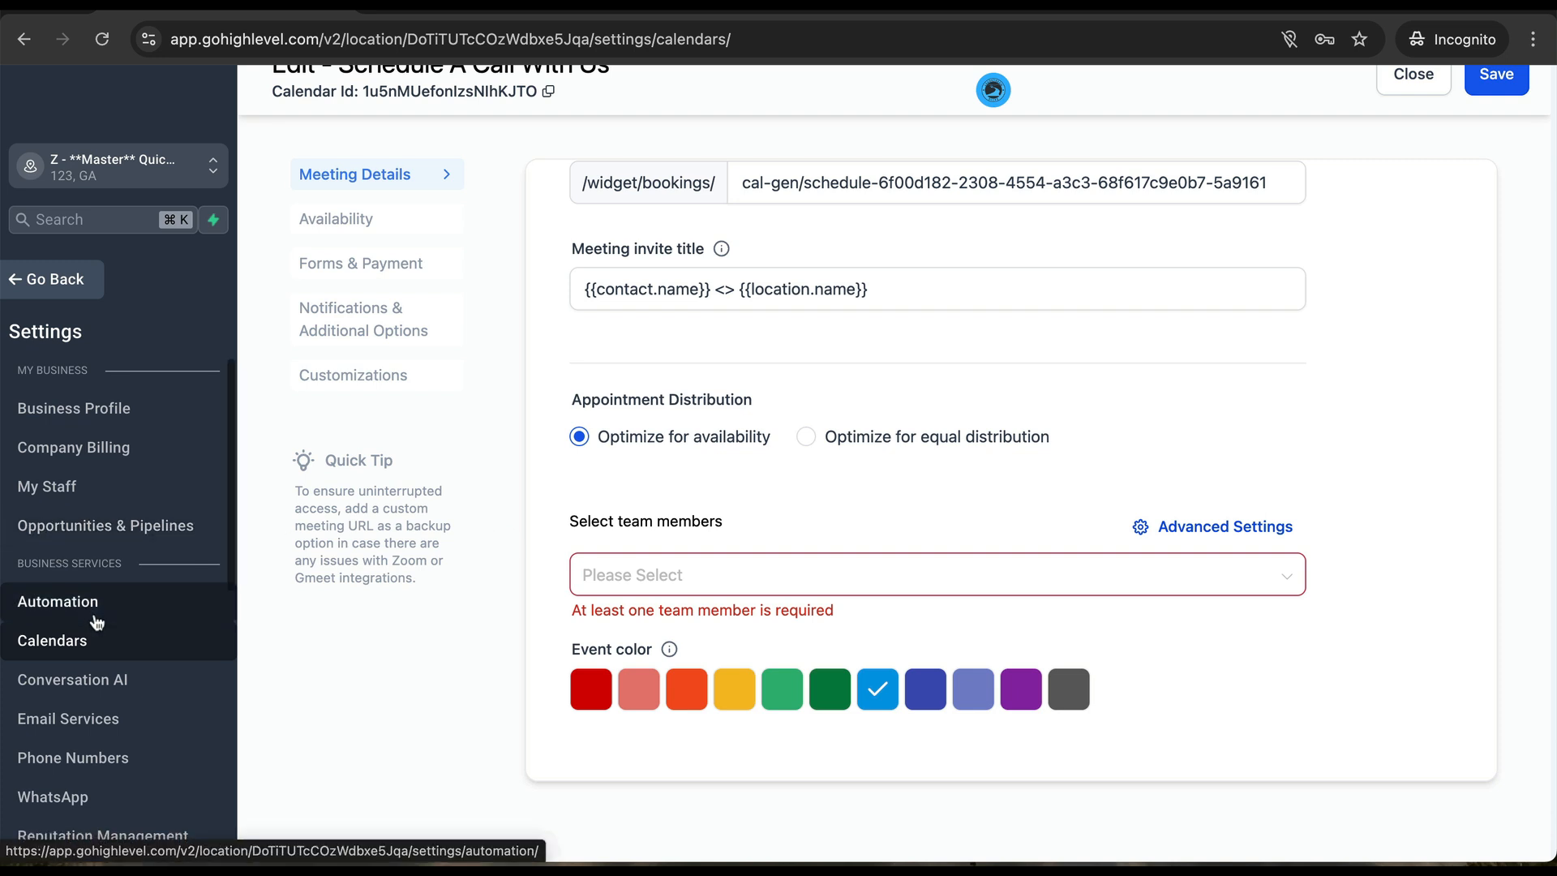
scroll(104, 591, up, 1)
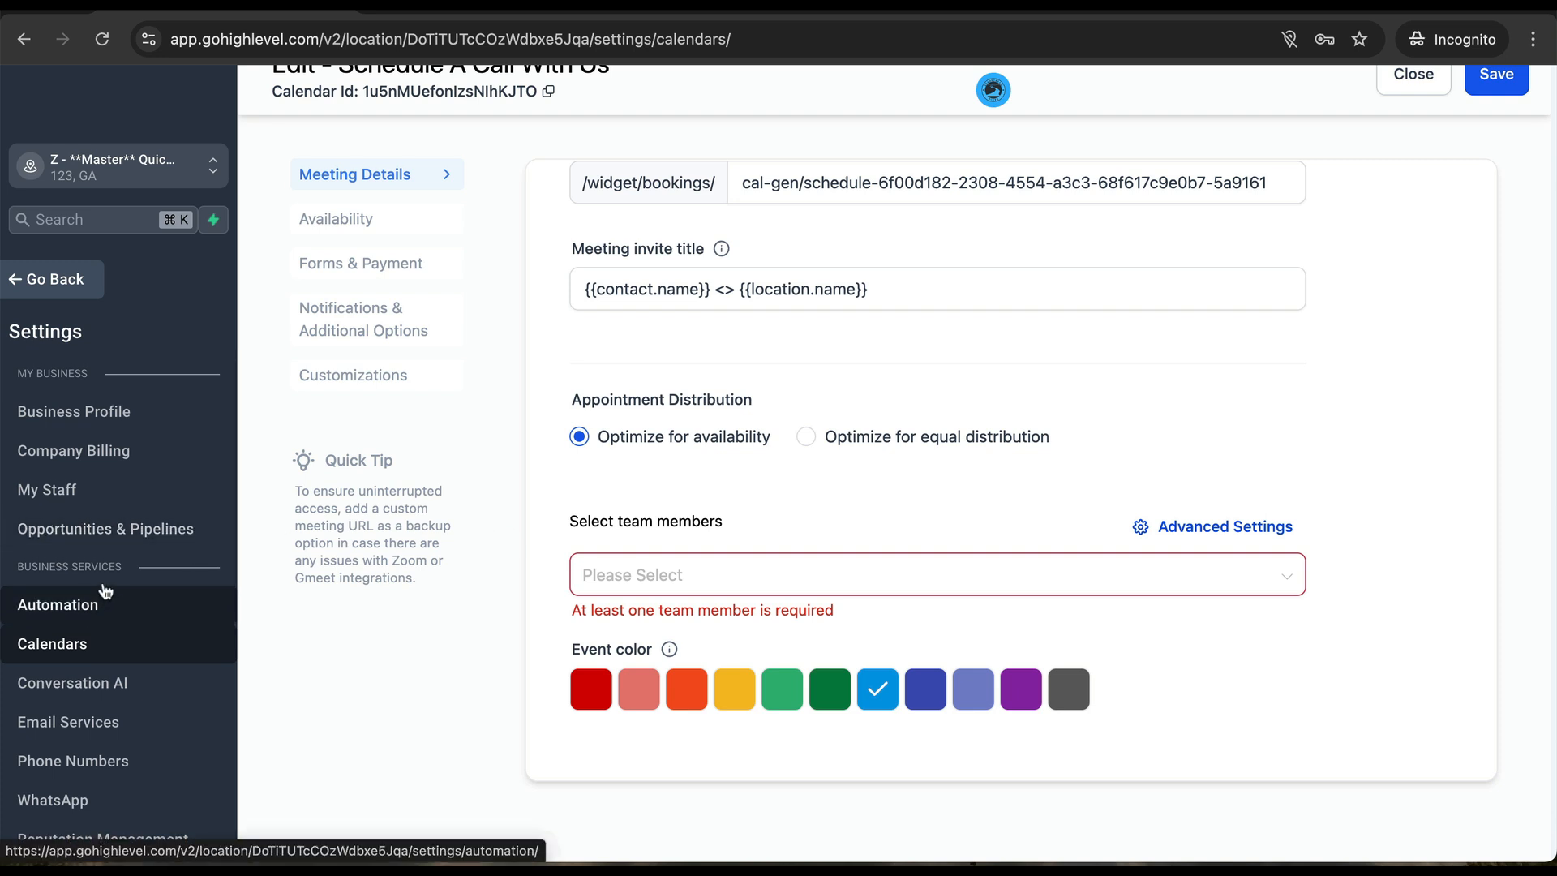
scroll(103, 592, down, 6)
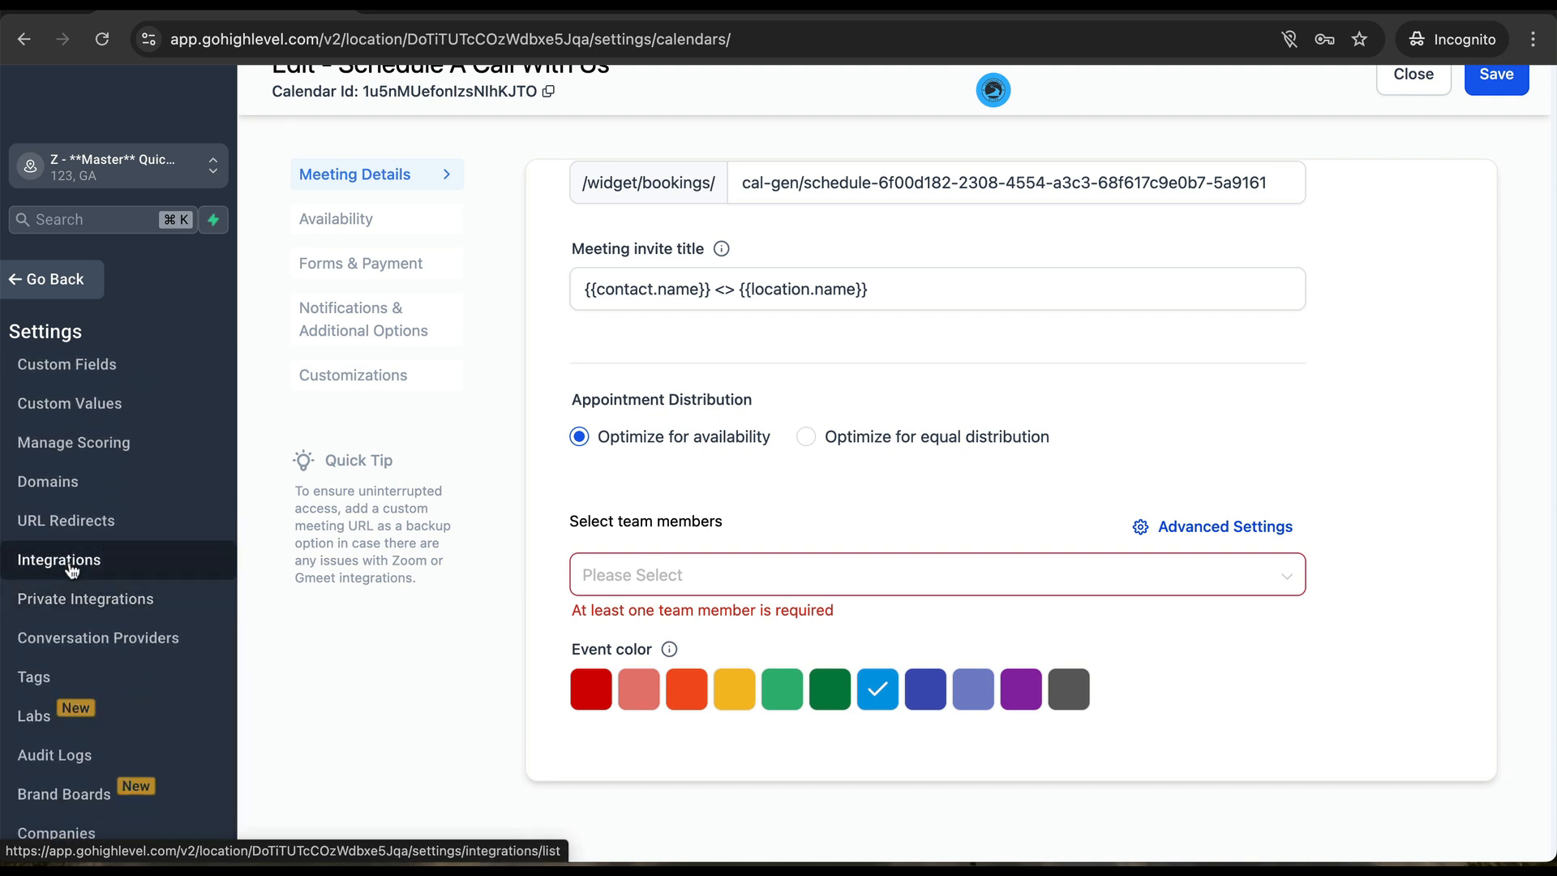
- Look over the Integrations settings, then return to the sub-account's main navigation
click(71, 570)
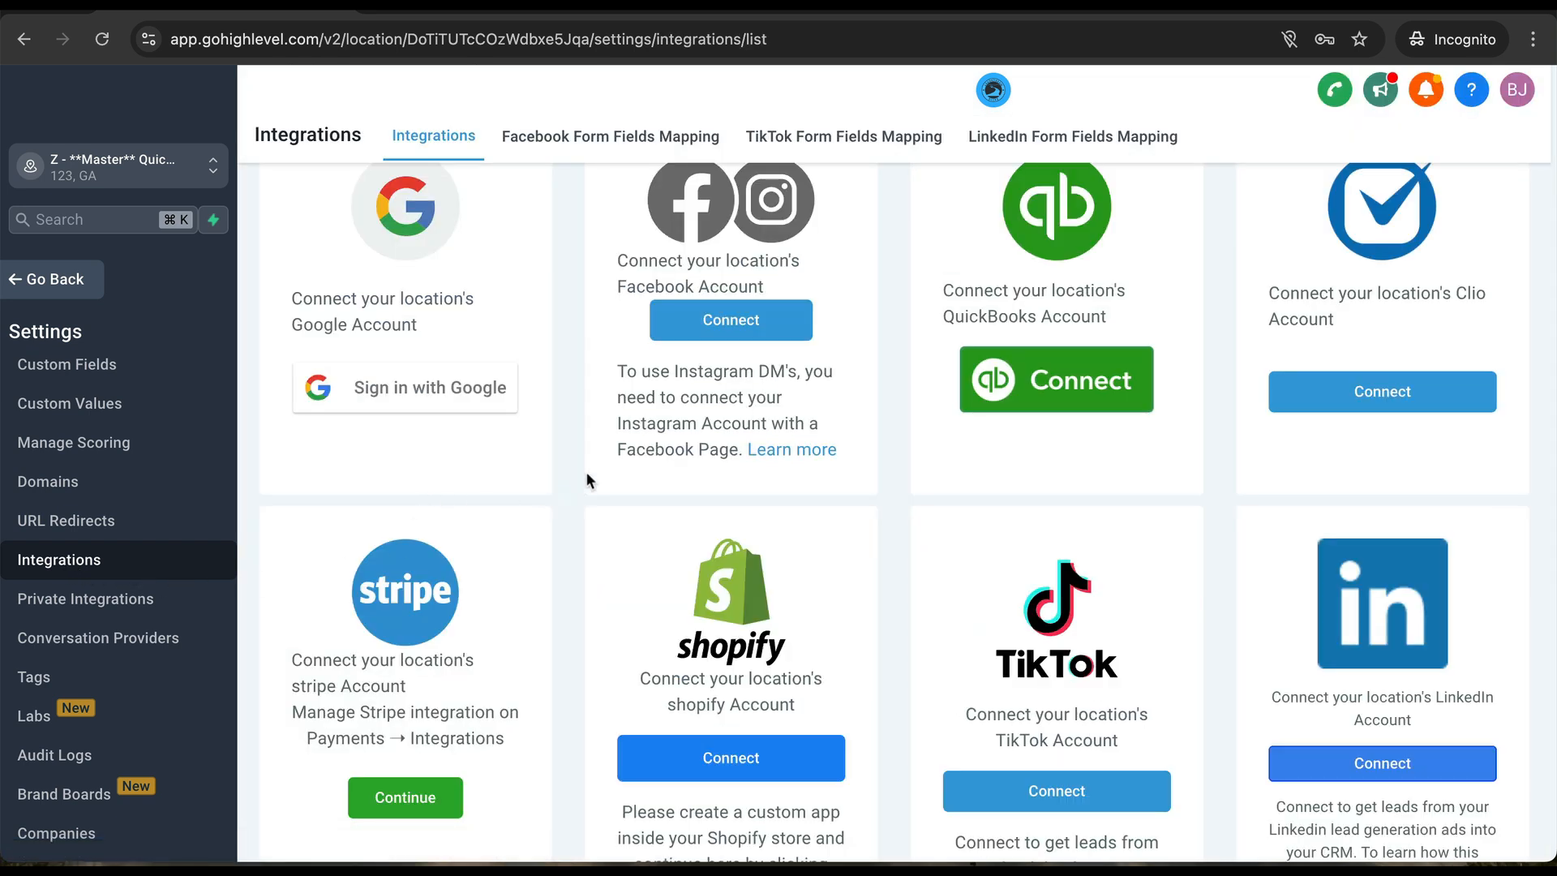
scroll(542, 420, down, 5)
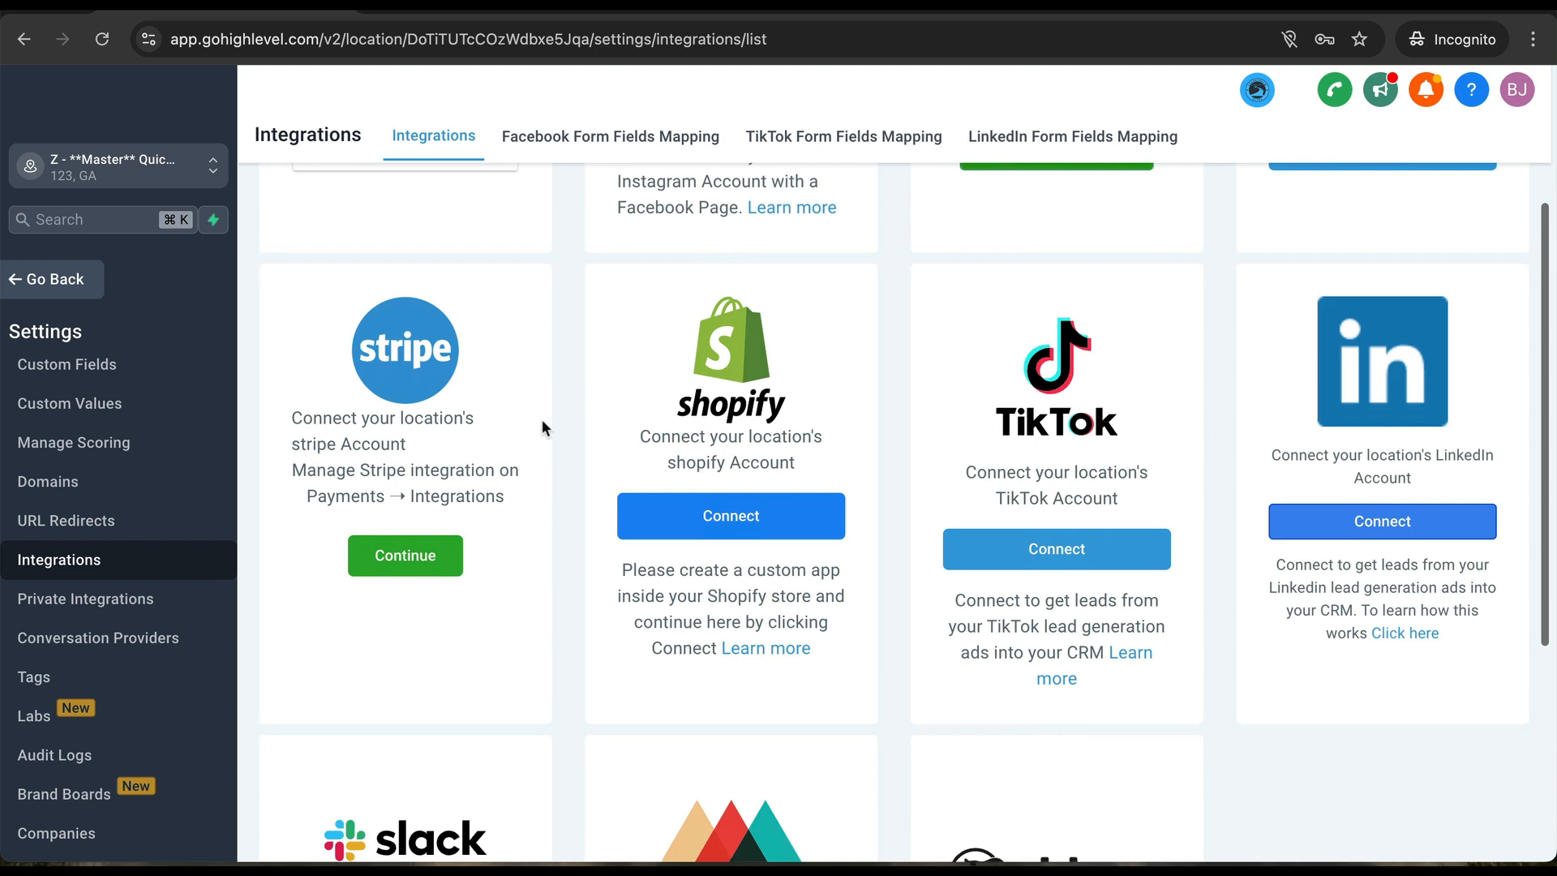
scroll(541, 420, up, 5)
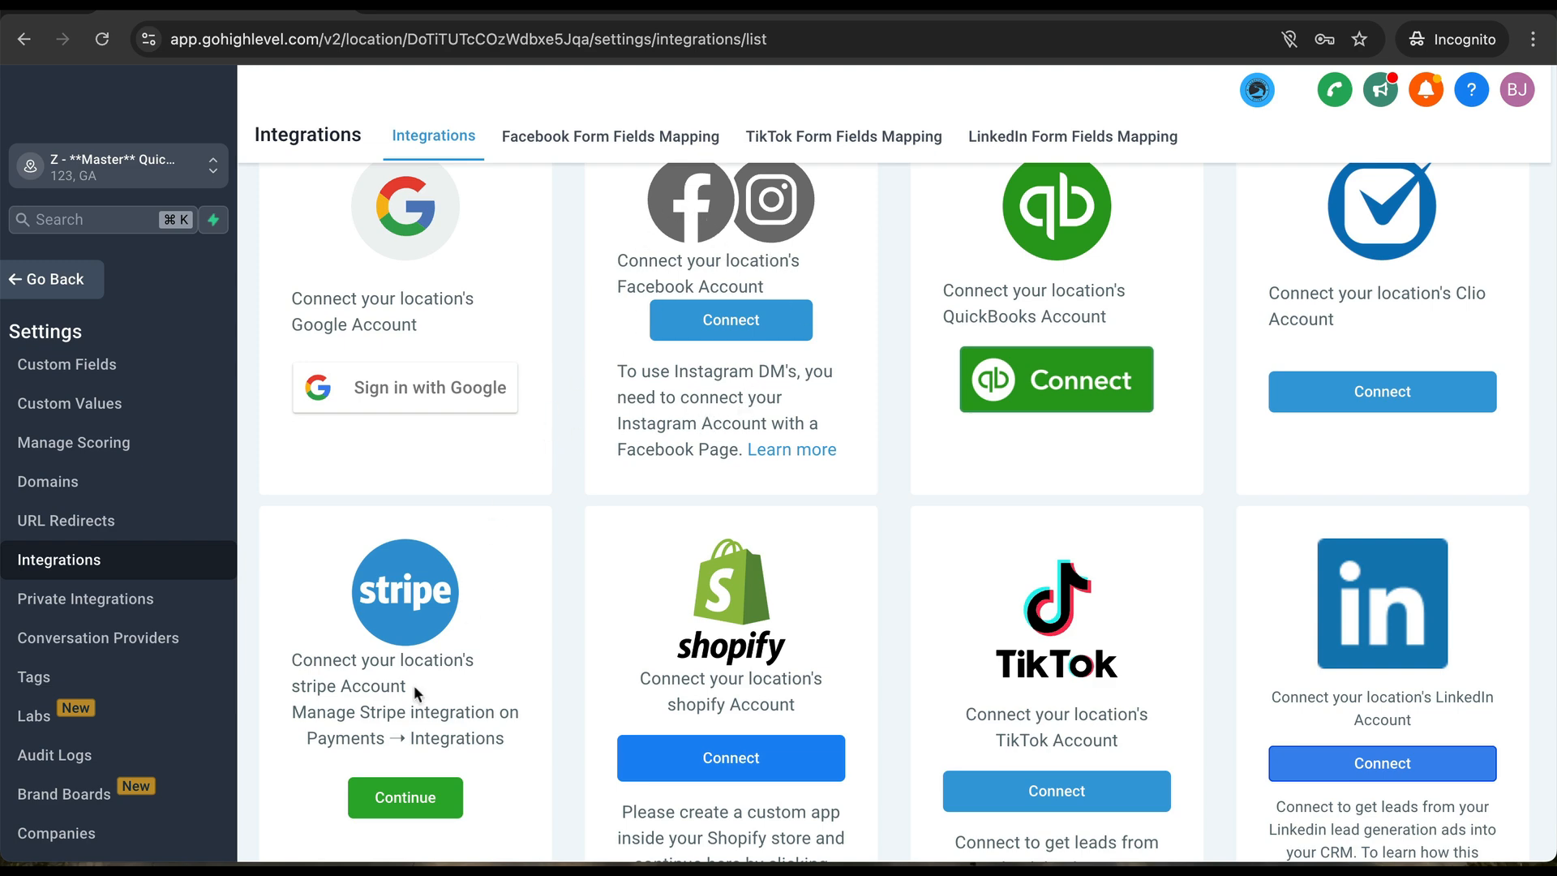
scroll(414, 684, down, 6)
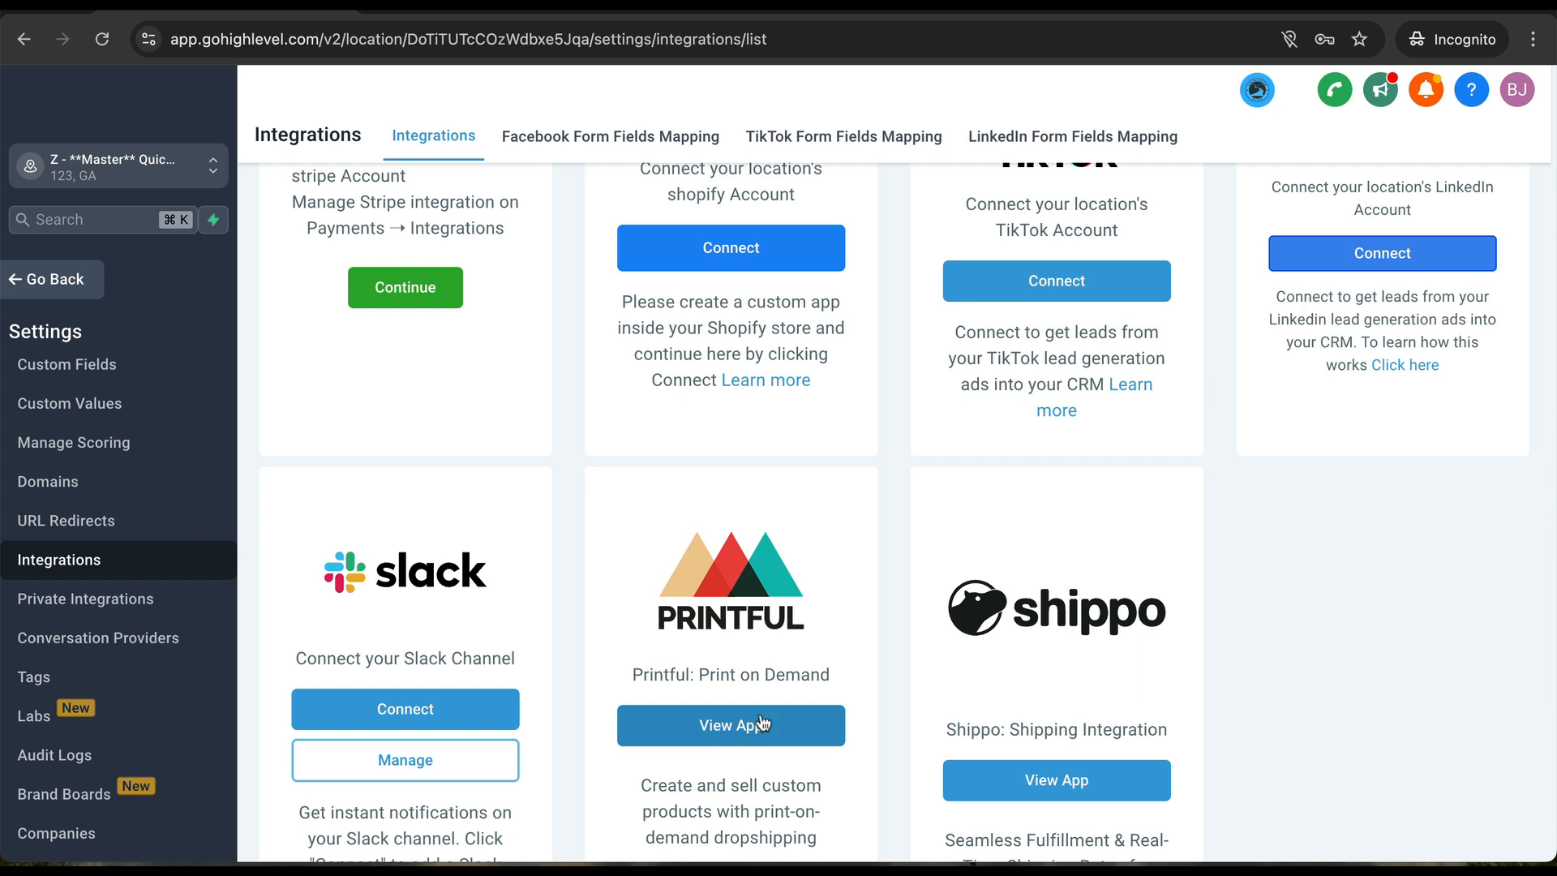
scroll(1052, 685, down, 1)
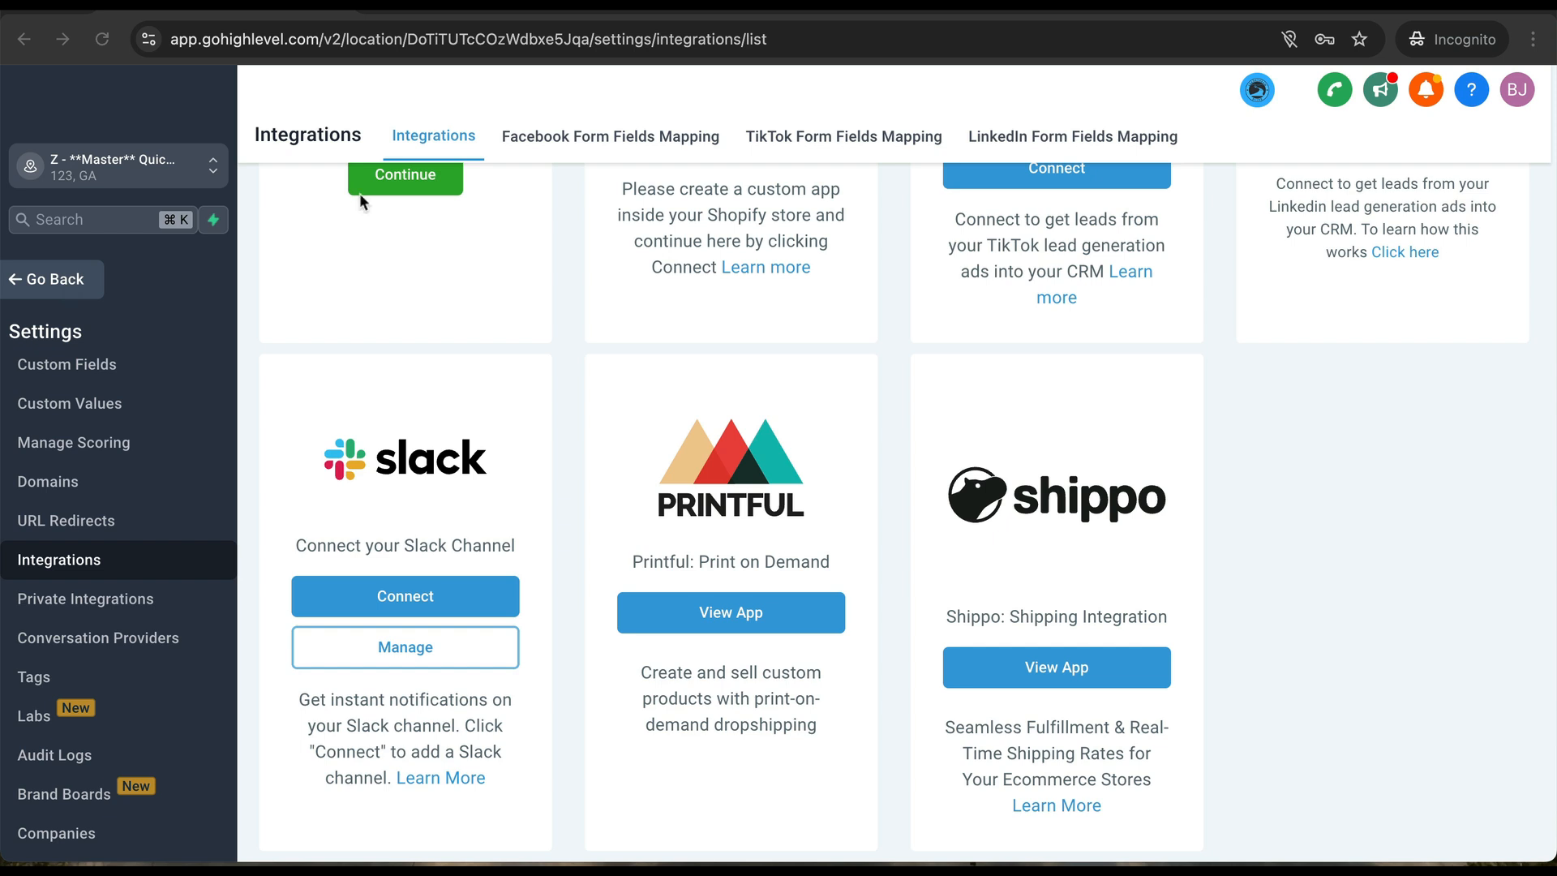
click(71, 279)
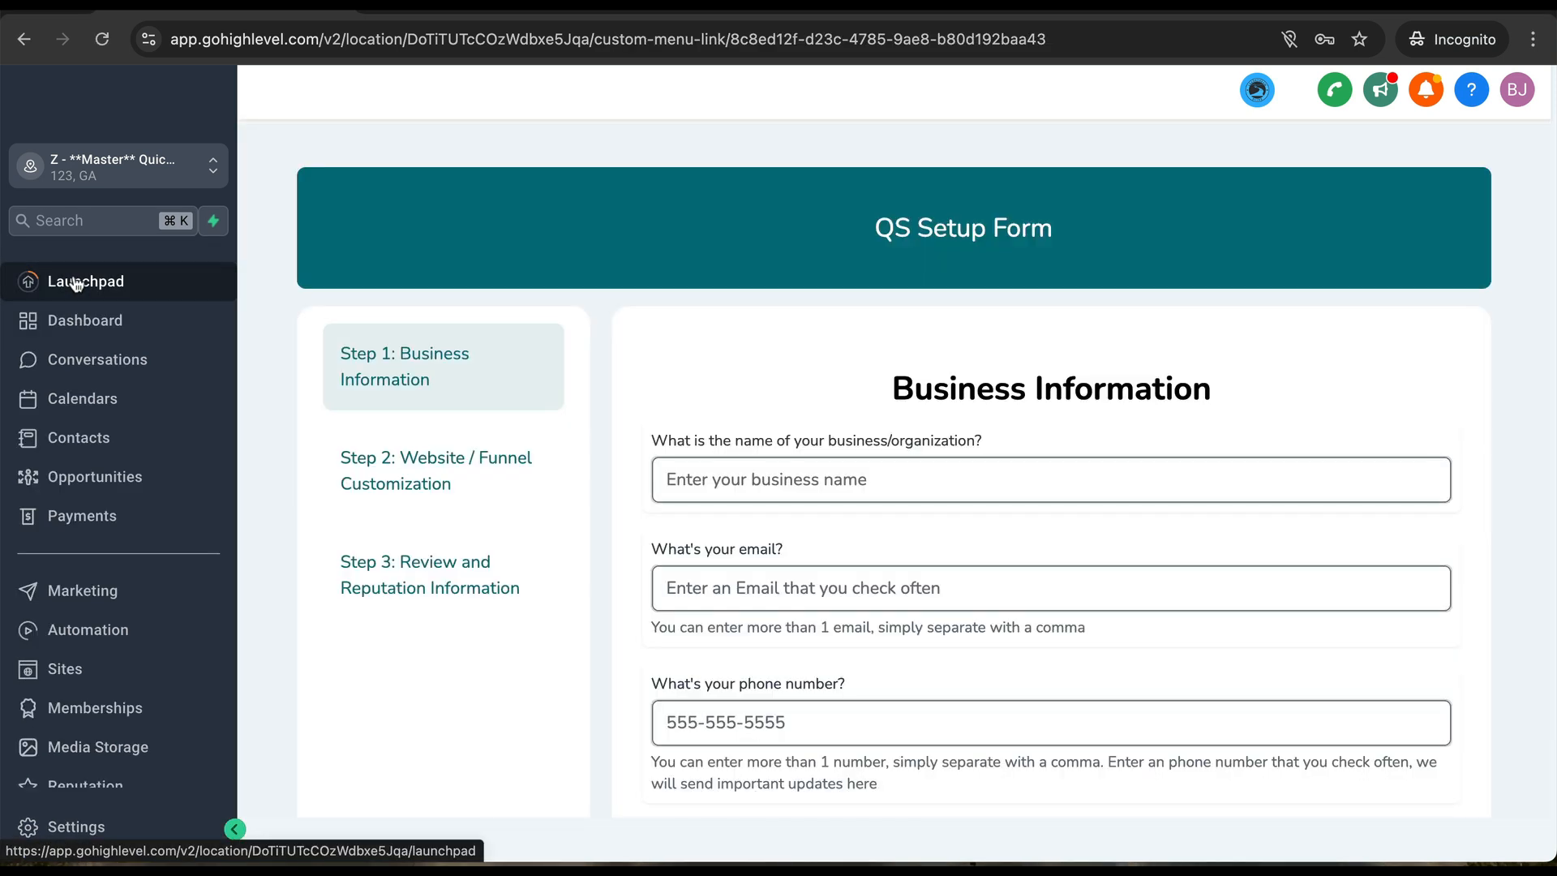
- Bring up Marketing's Templates (Snippets) list and scroll through the 39 callback and calendar templates
click(97, 598)
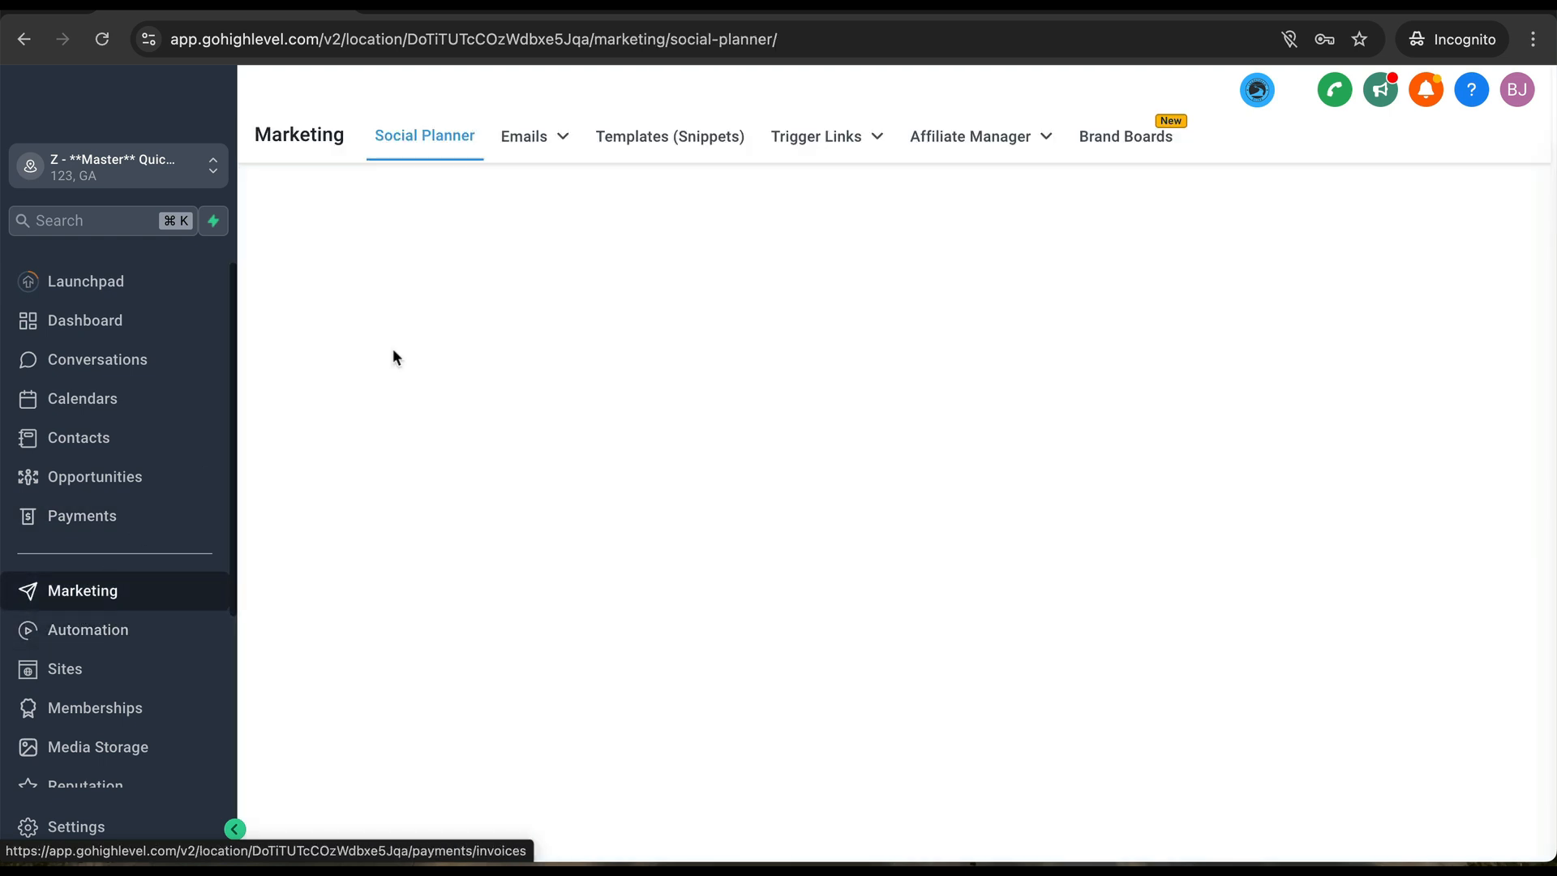
mouse_move(549, 139)
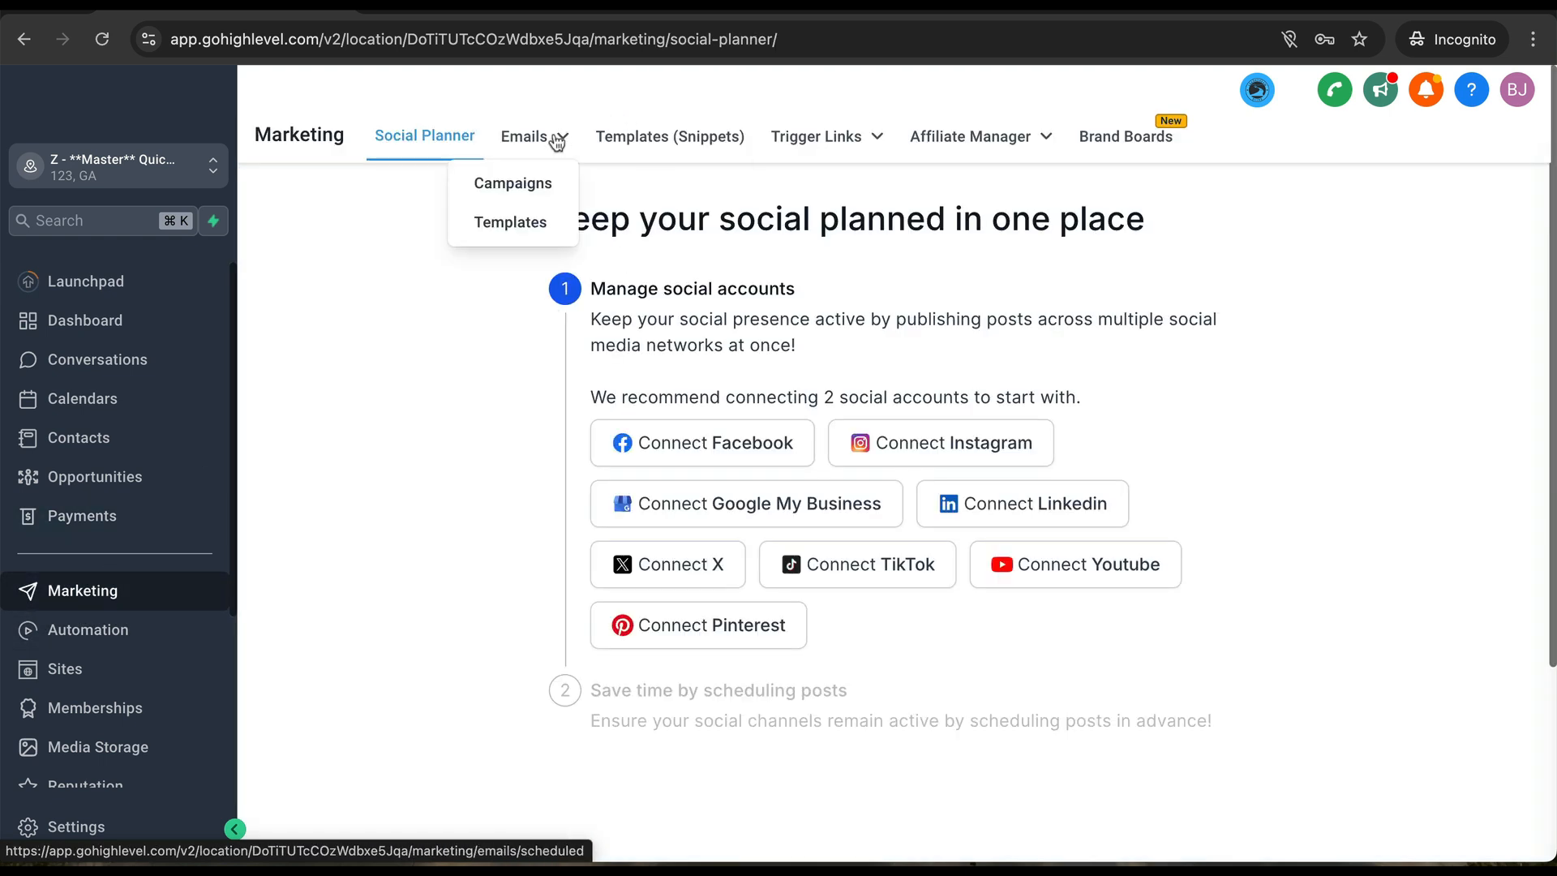
click(521, 237)
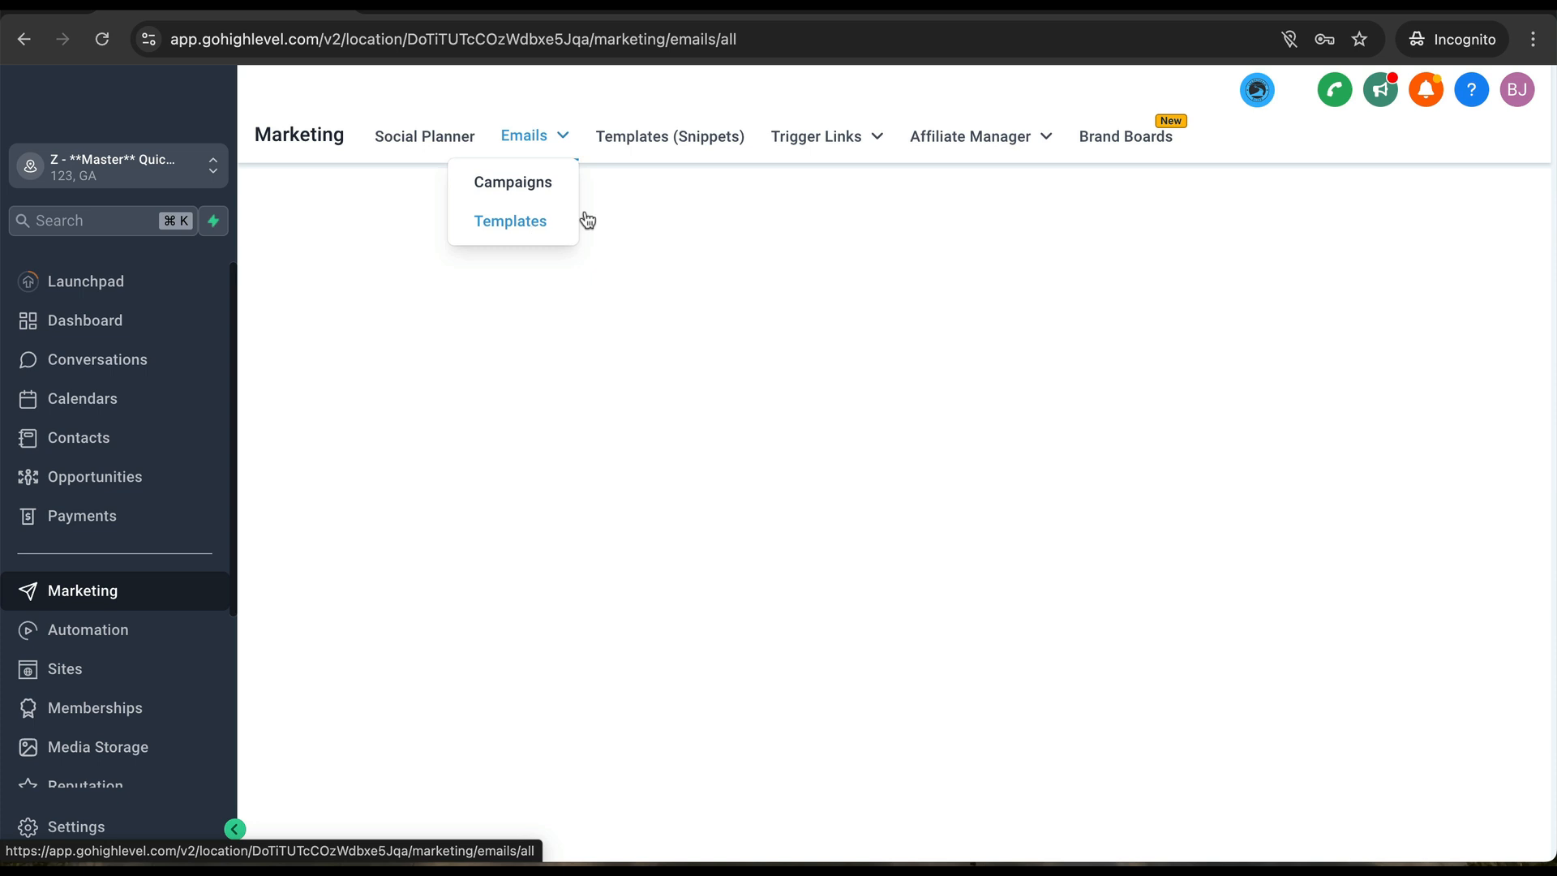
click(659, 144)
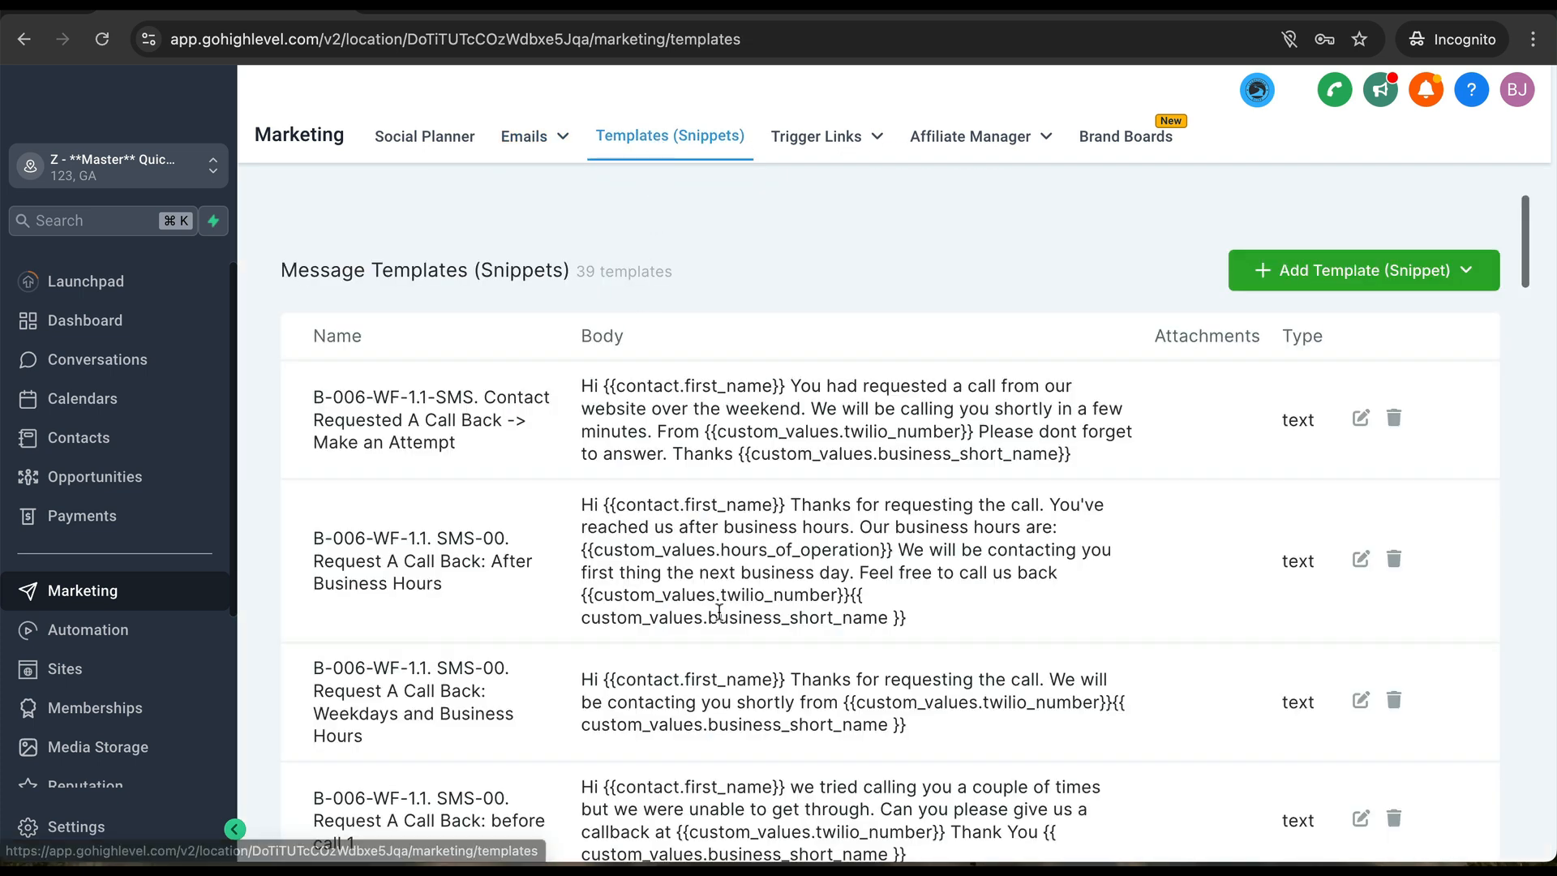
scroll(719, 611, down, 8)
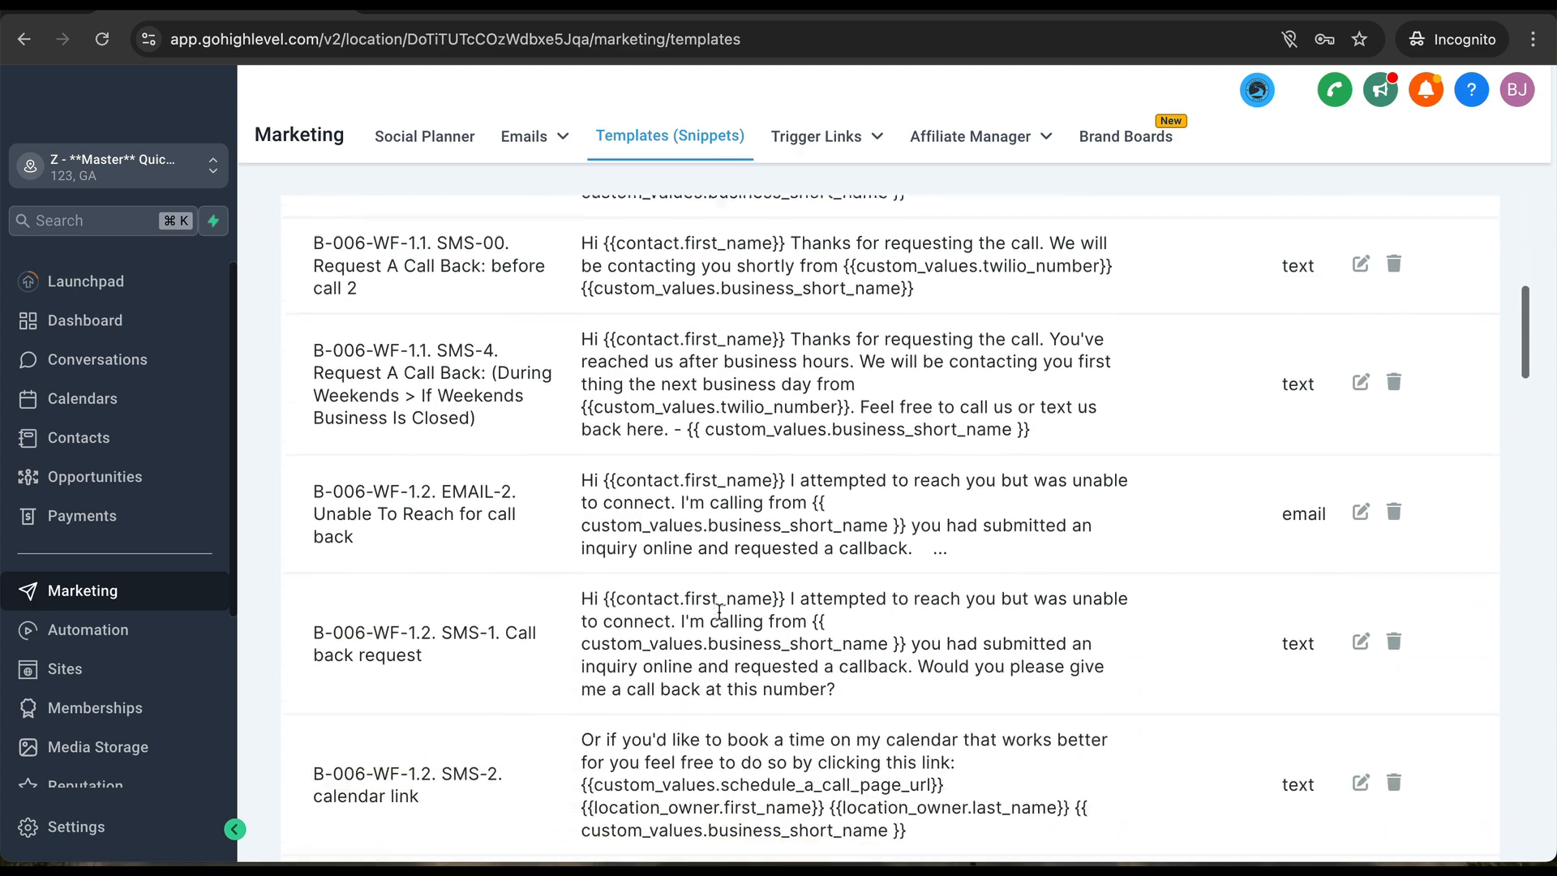
scroll(719, 611, down, 20)
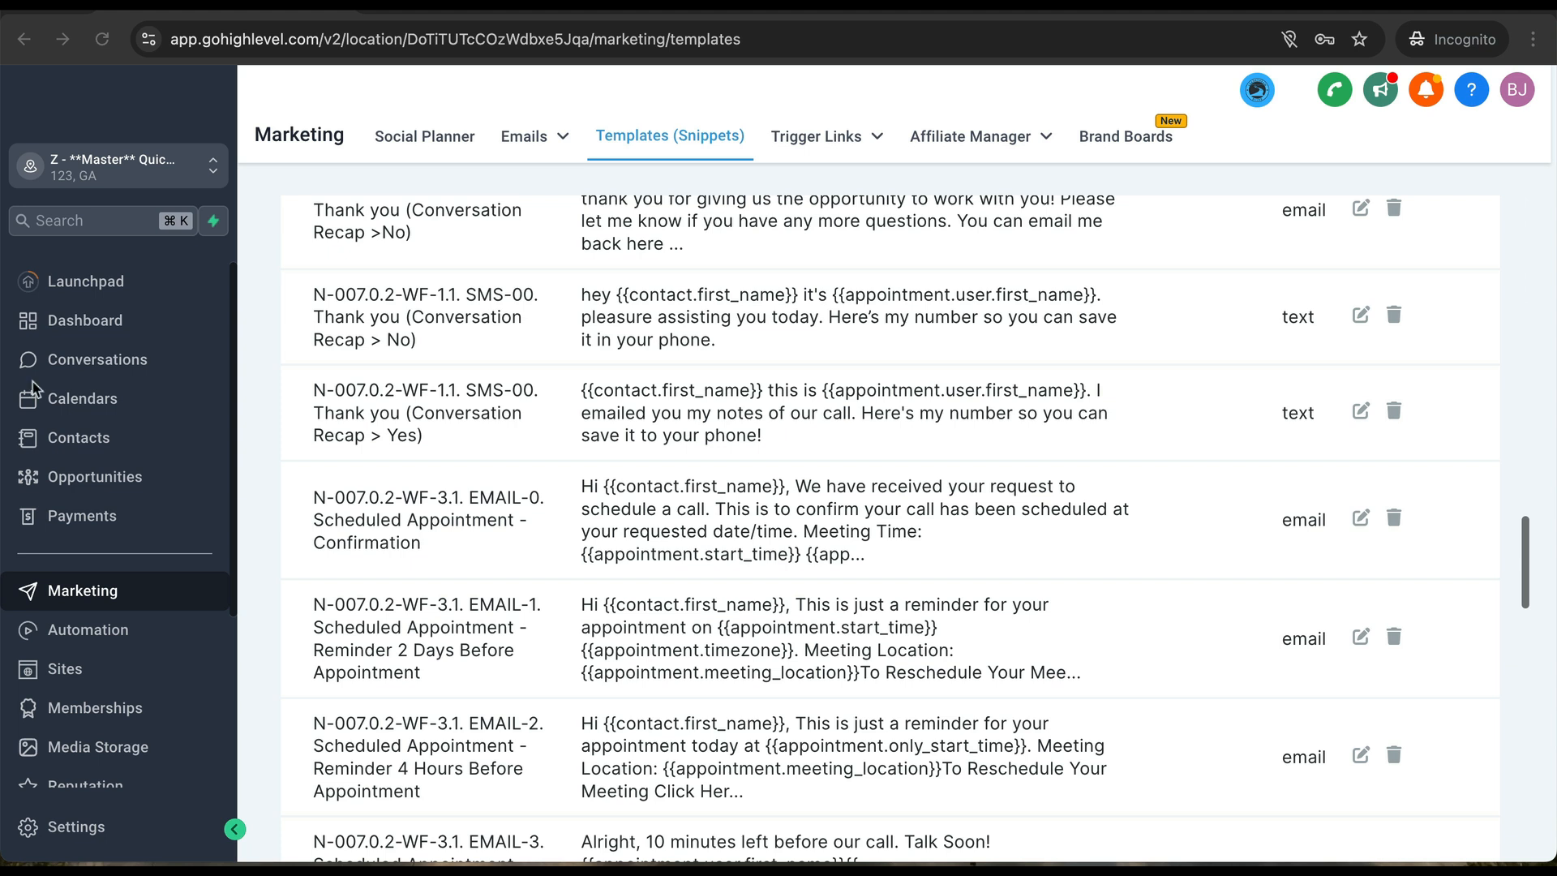
- Open the B-006-WF-1.2. Call Occurred → Continue Trying workflow from the B-006. Request A Callback folder
click(81, 631)
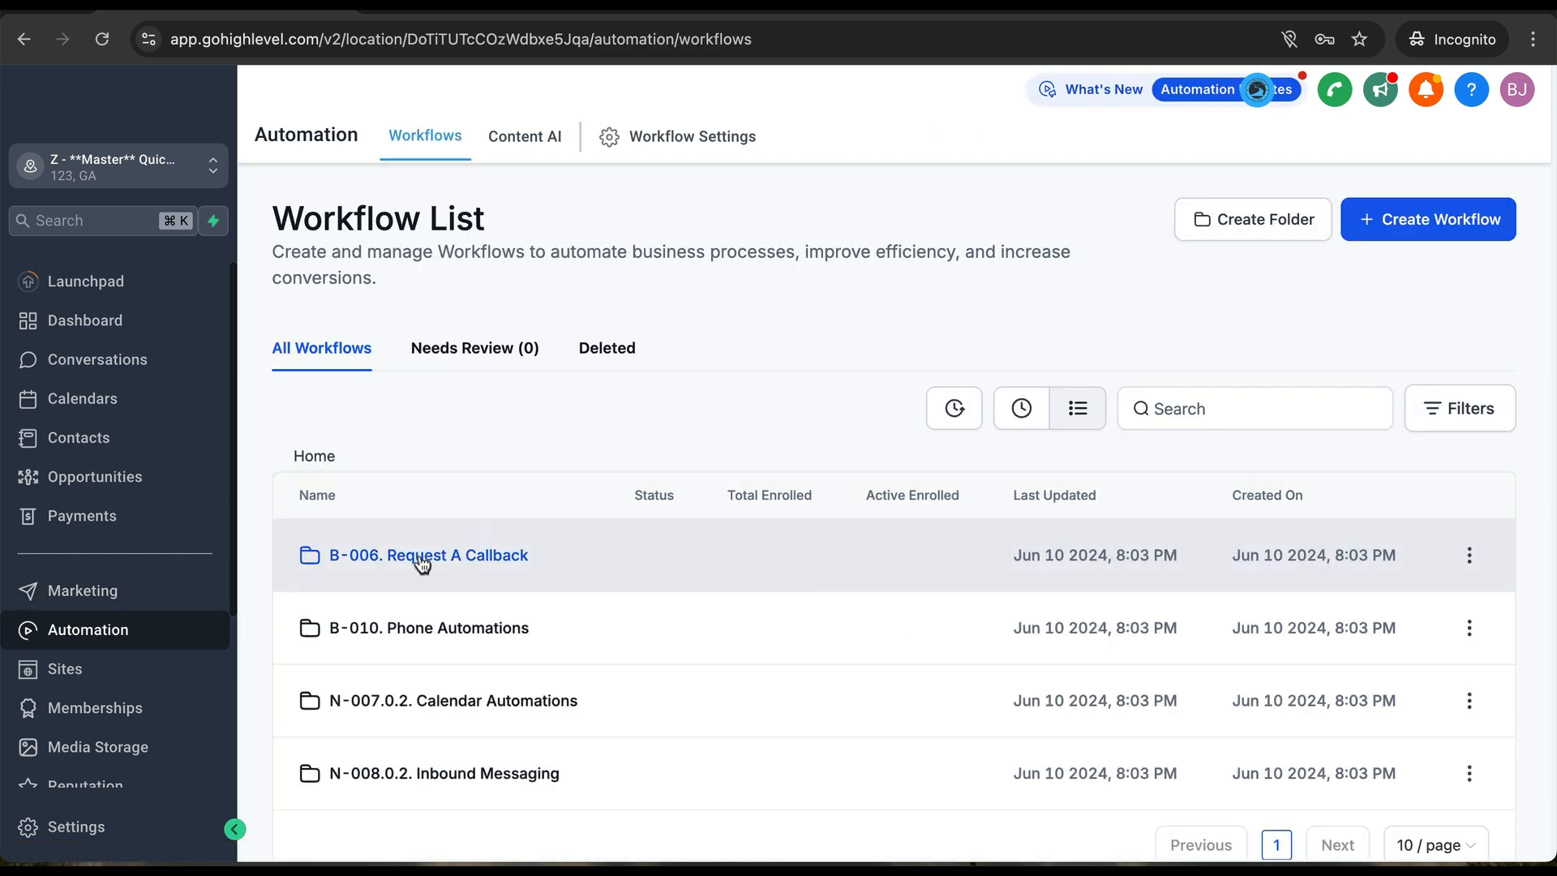
click(419, 558)
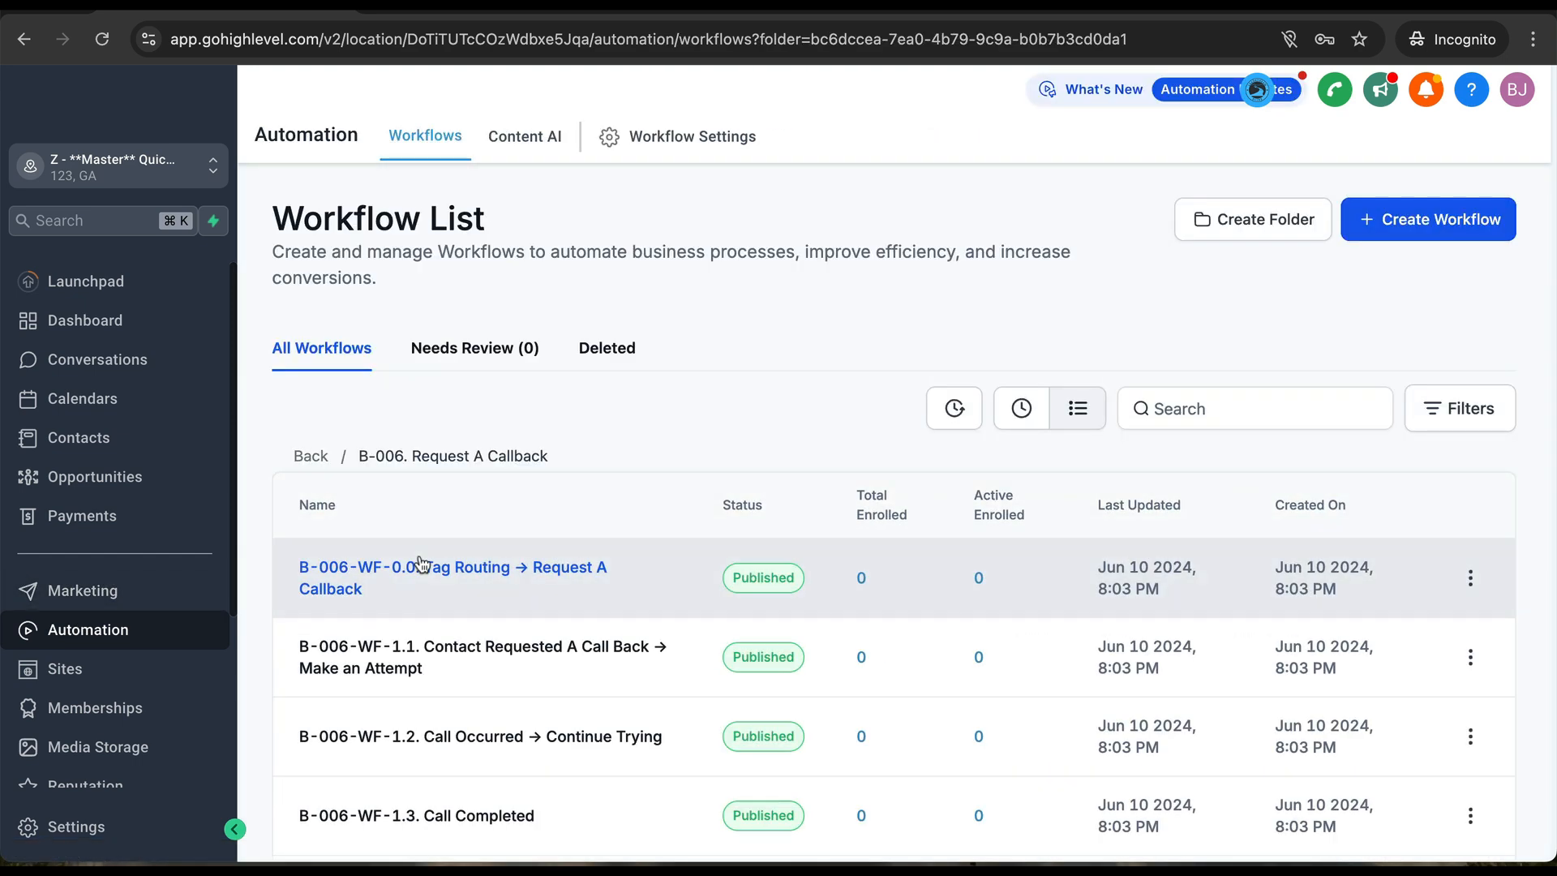
scroll(422, 562, down, 2)
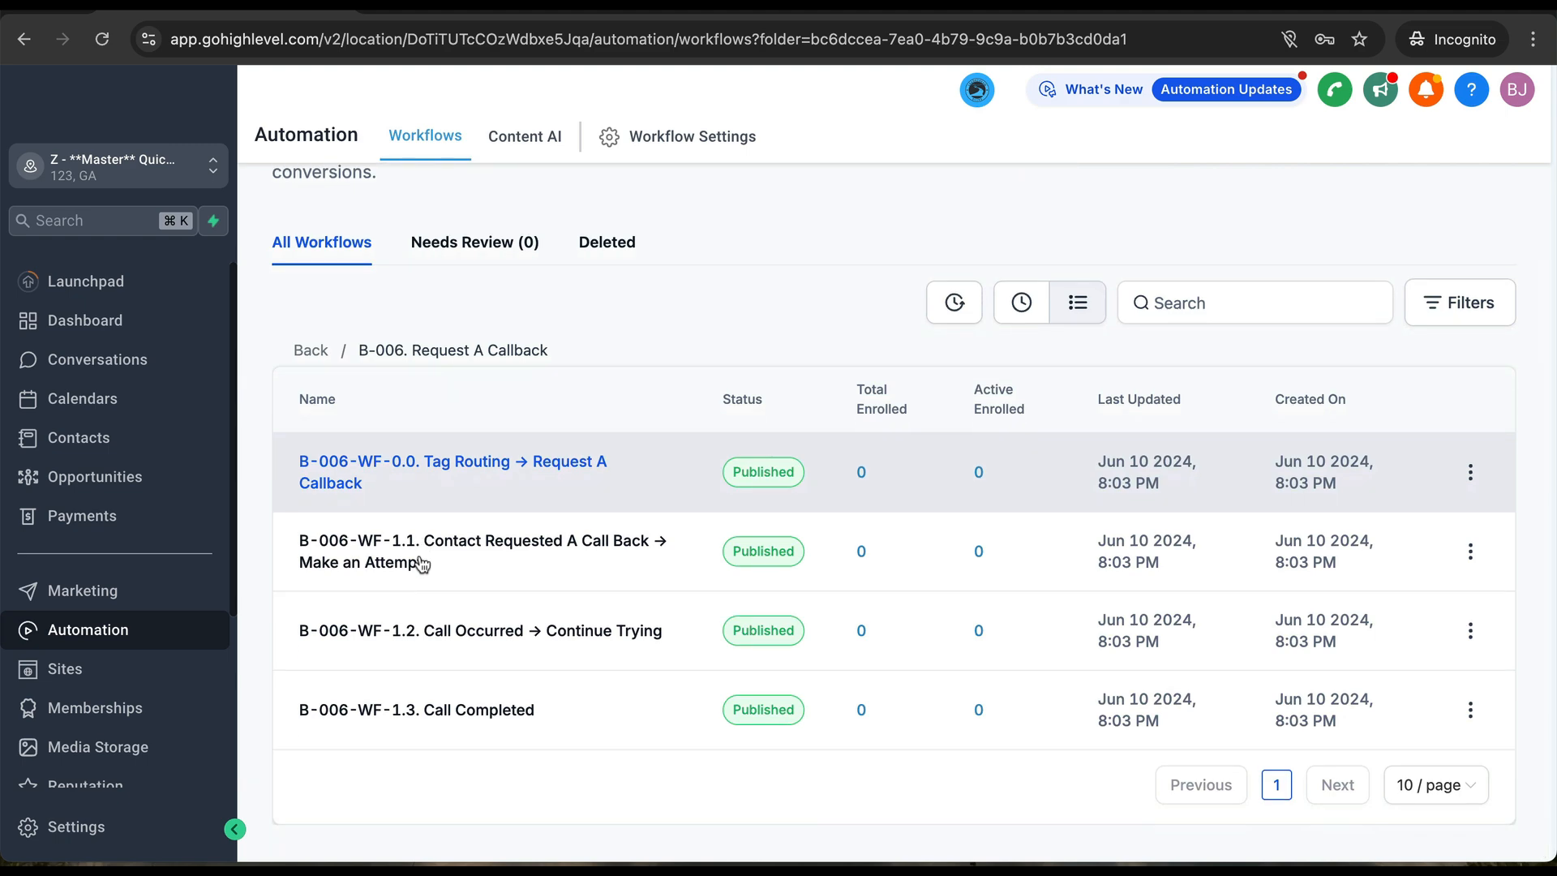
click(457, 631)
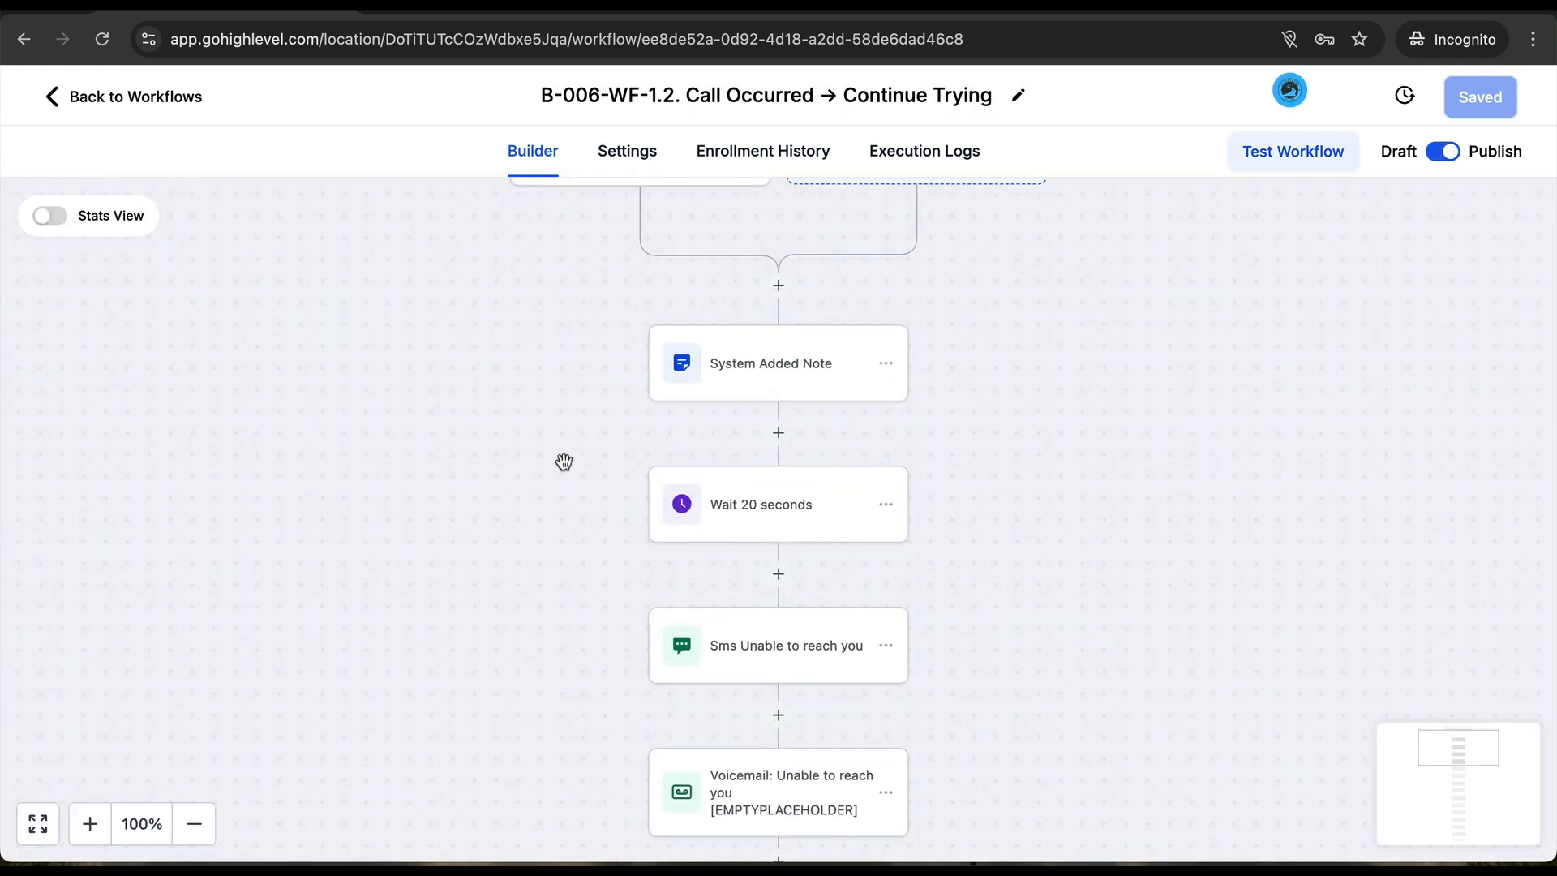
- Check the Voicemail step's placeholder tag and attached MP3, closing the step without saving
scroll(574, 550, down, 3)
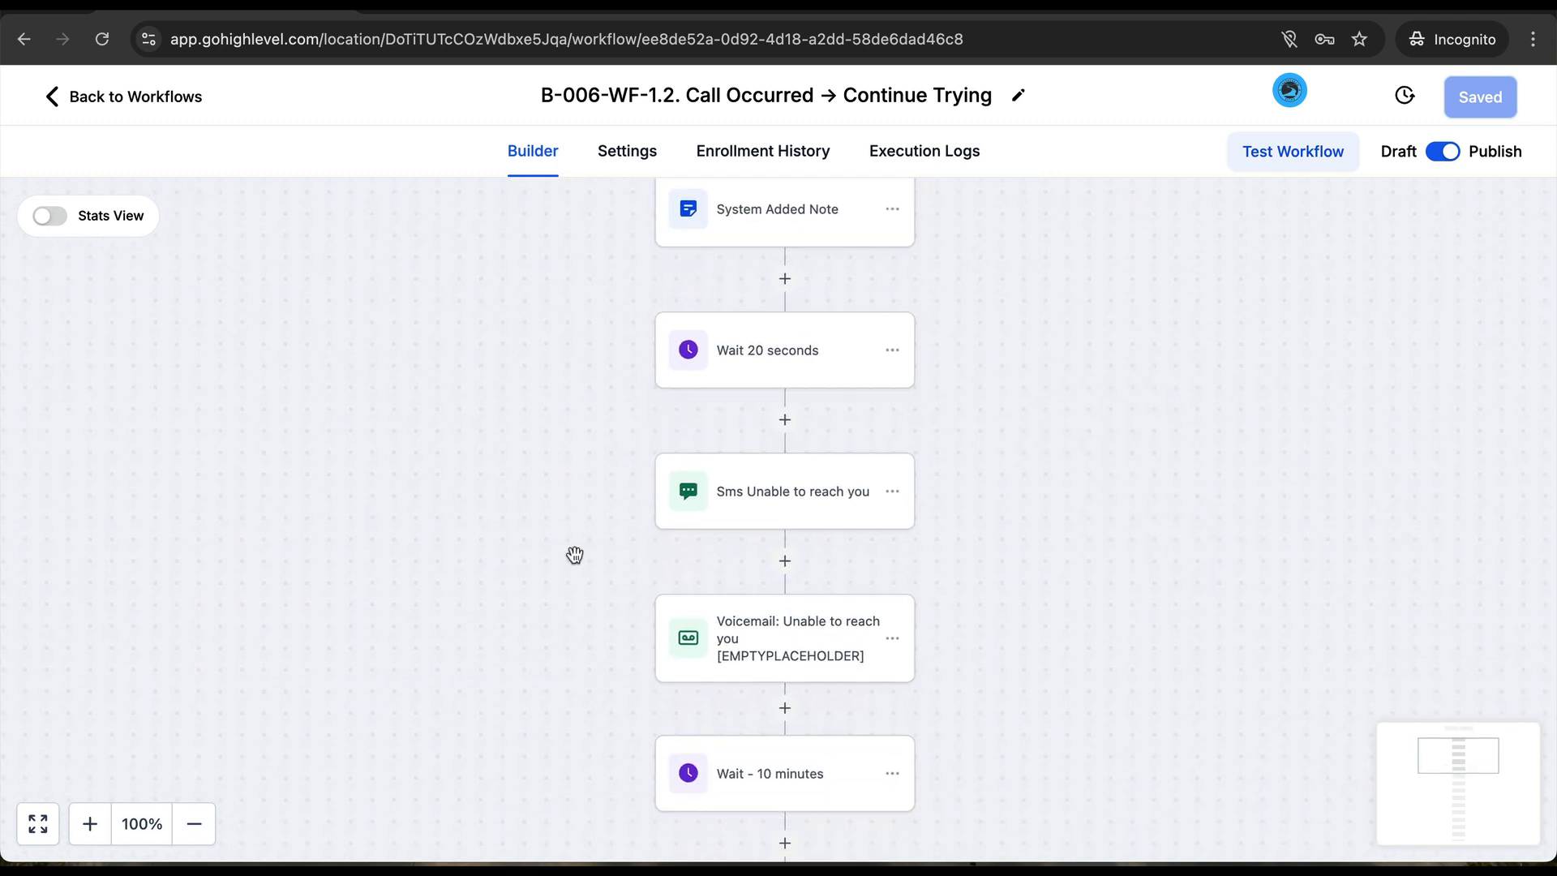
click(763, 637)
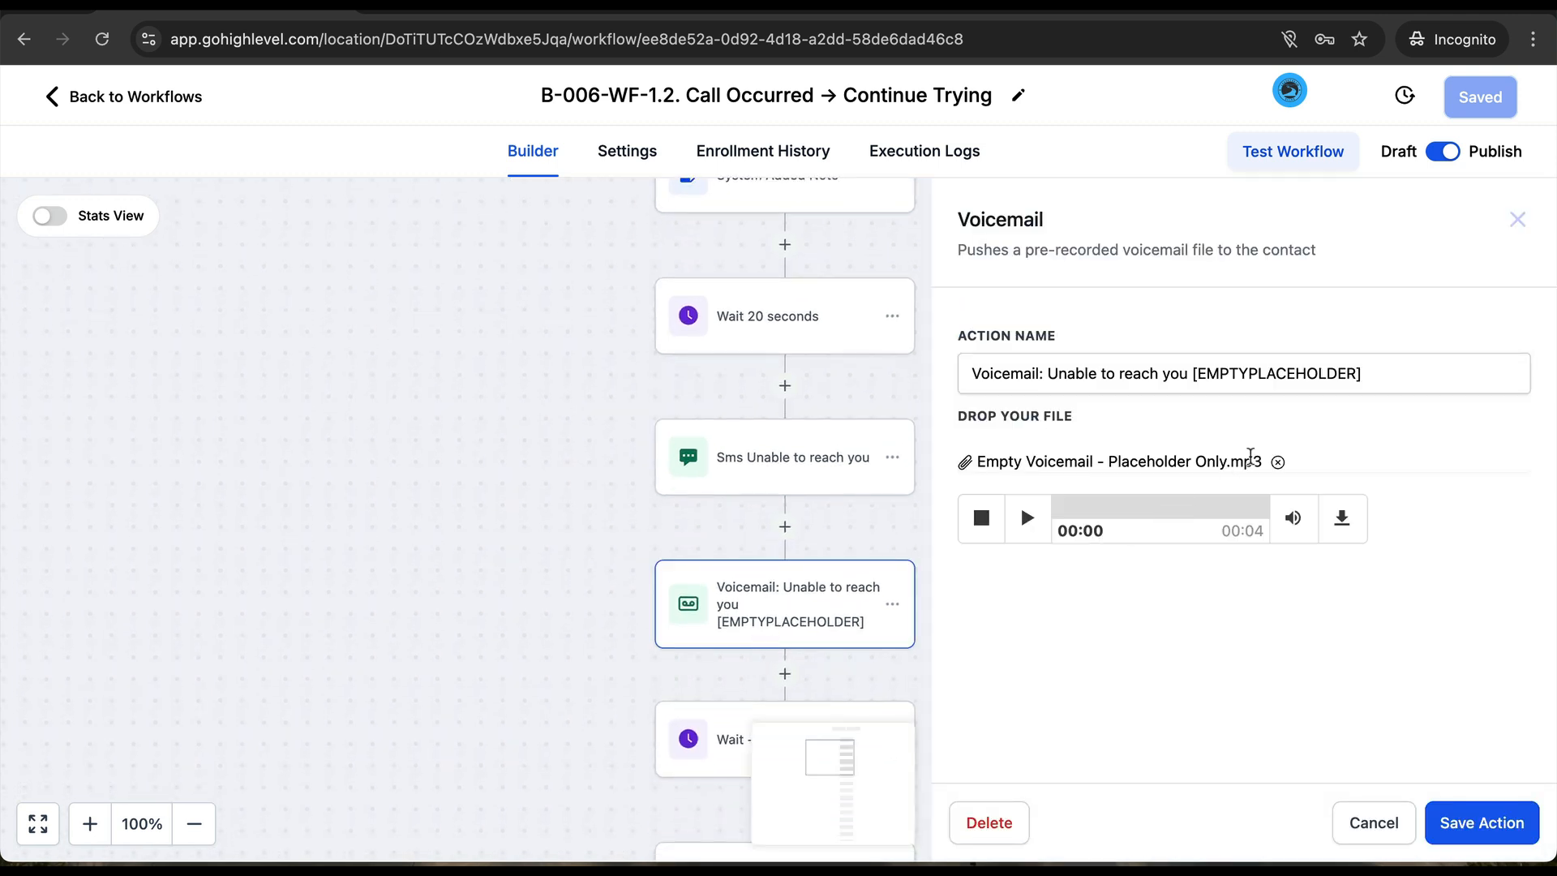
drag(1192, 373, 1294, 392)
click(1279, 461)
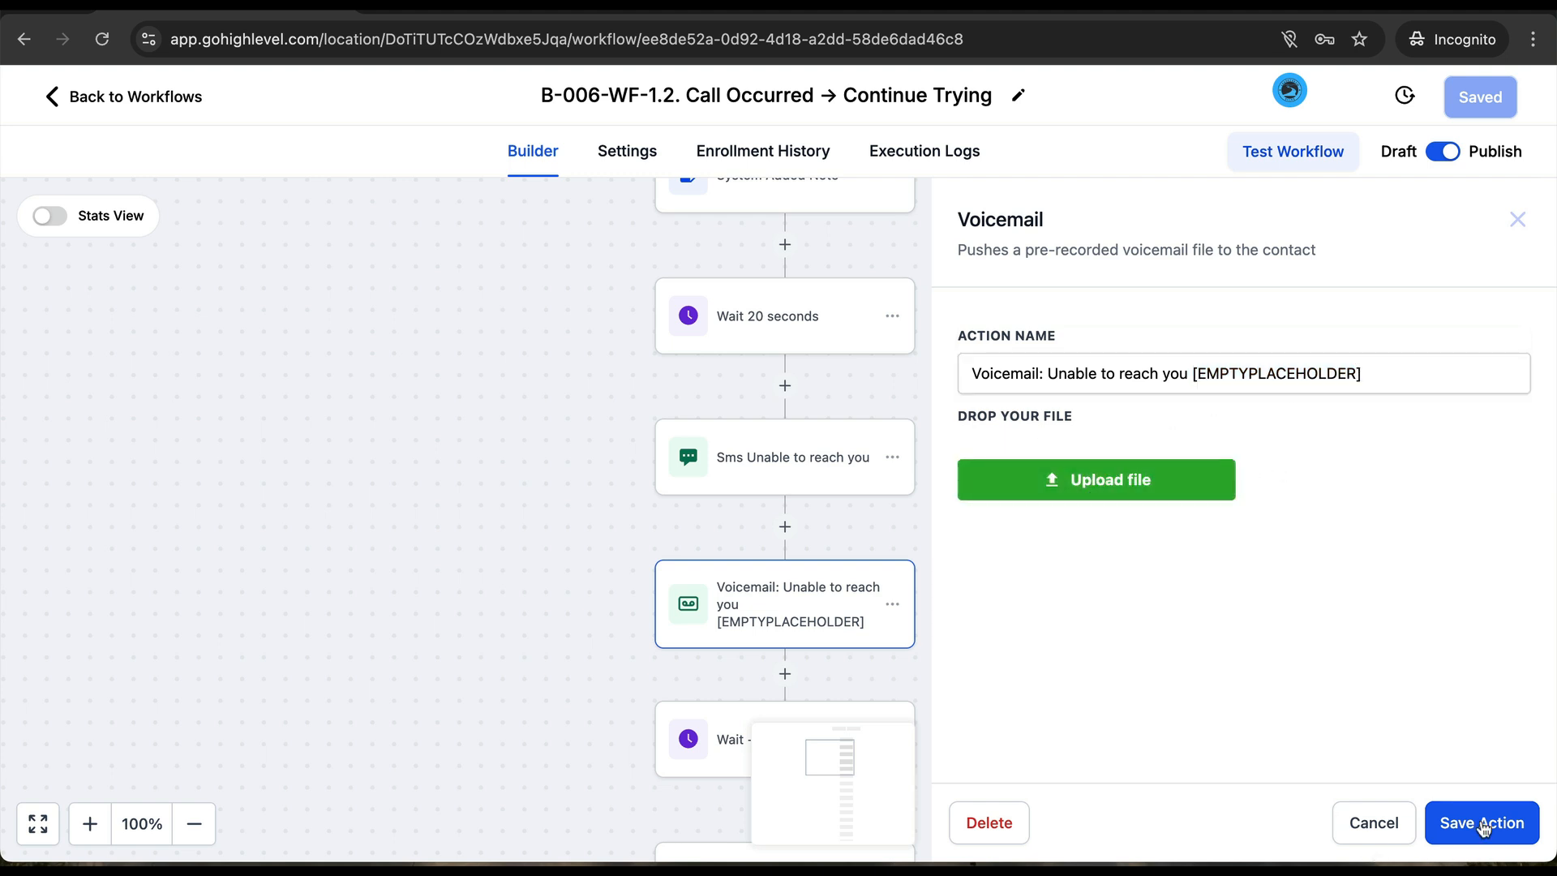
click(1371, 824)
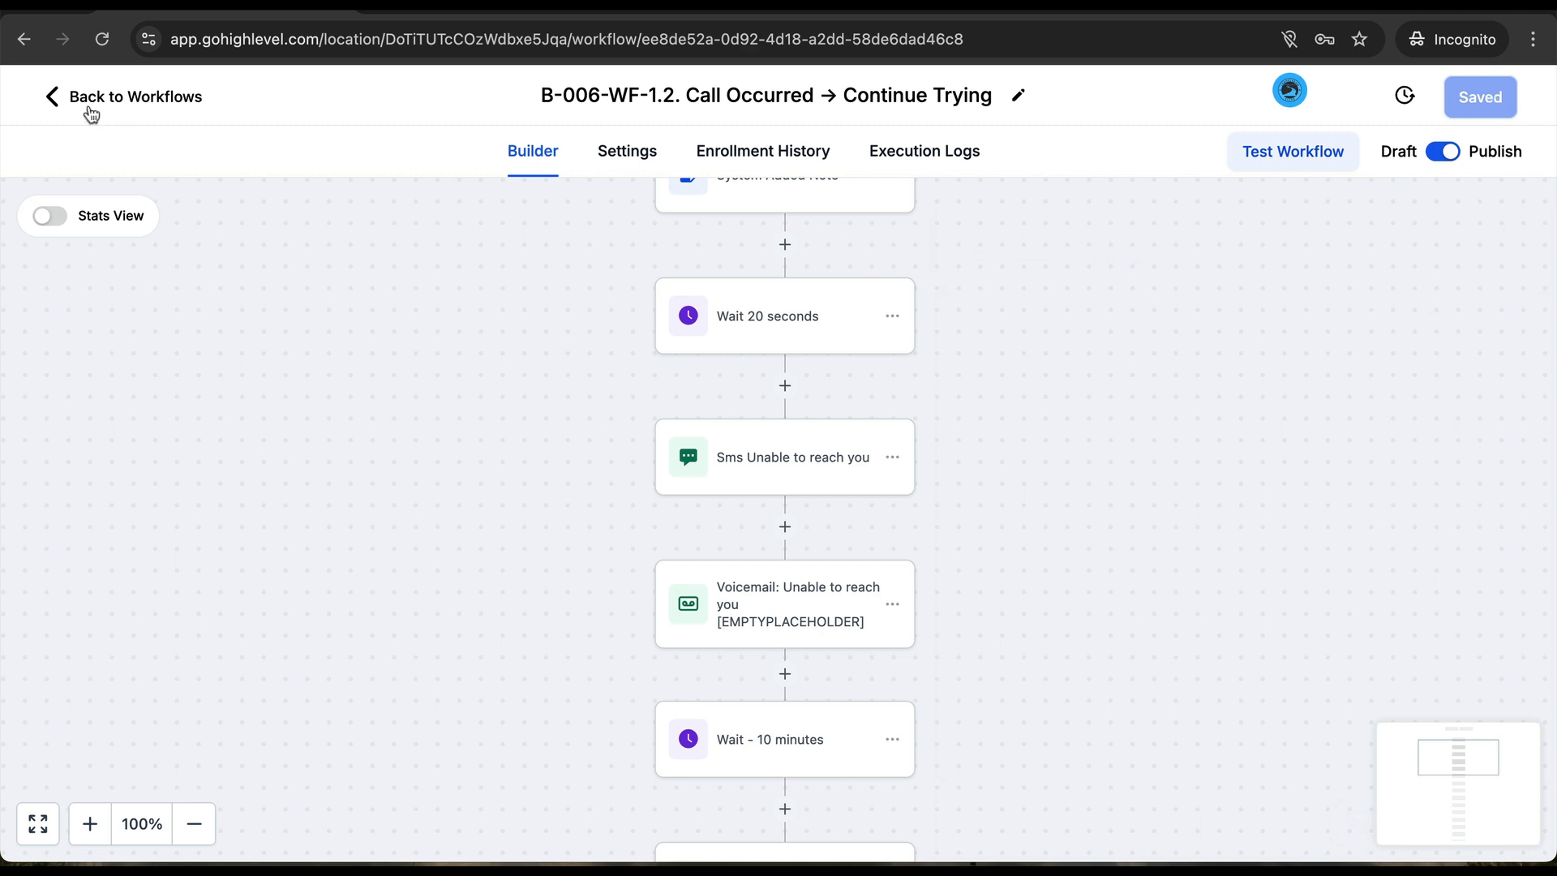
- Go back via Marketing > Automation to the B-010. Phone Automations folder and open the Missed Call → follow up texts workflow
click(115, 97)
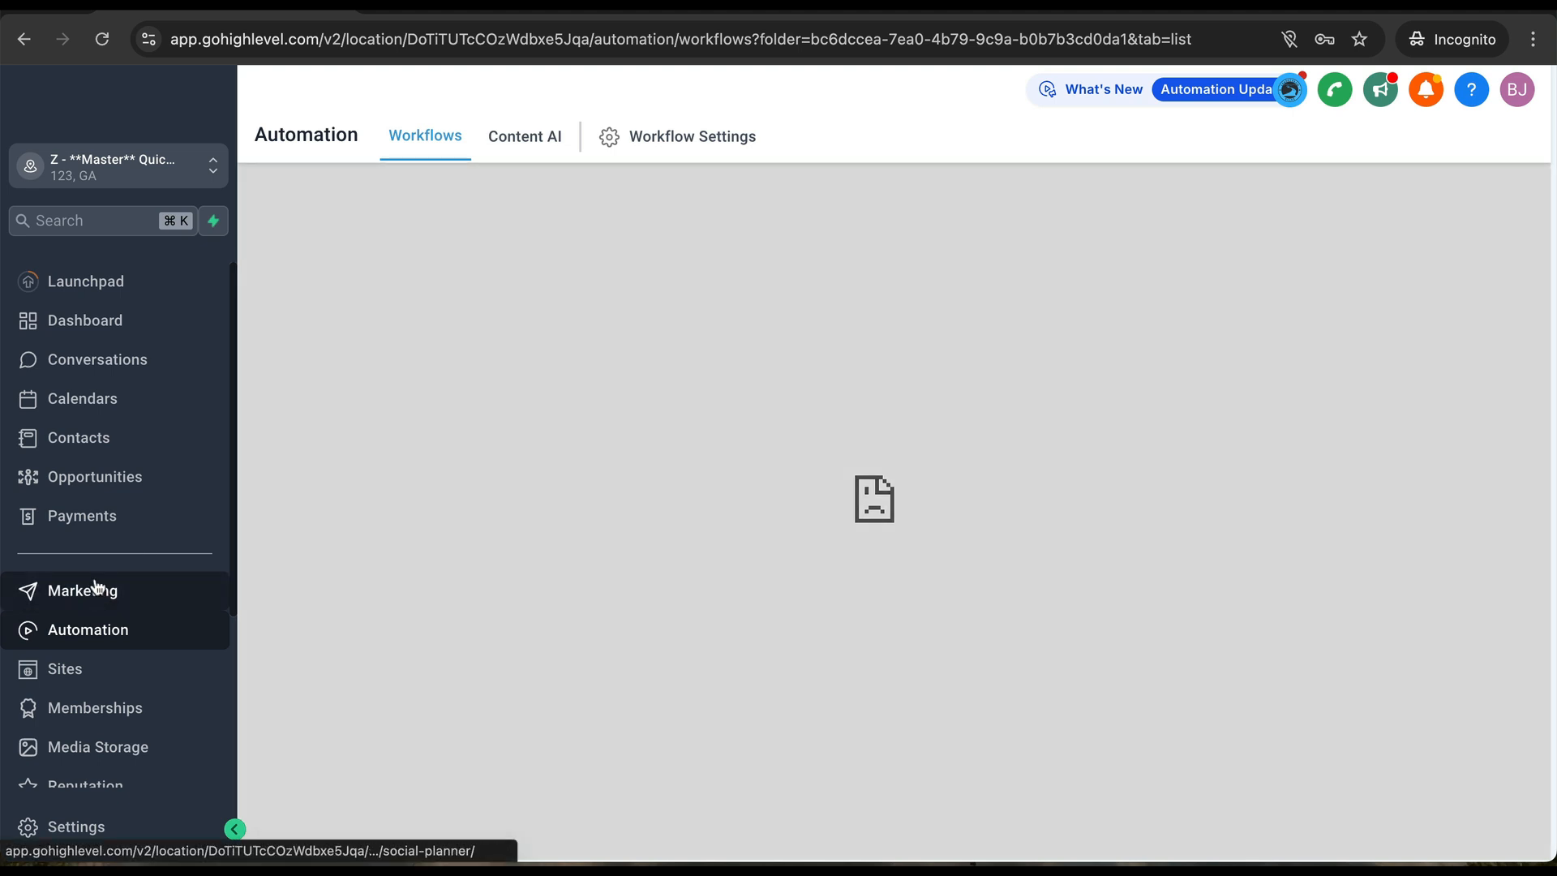
click(95, 585)
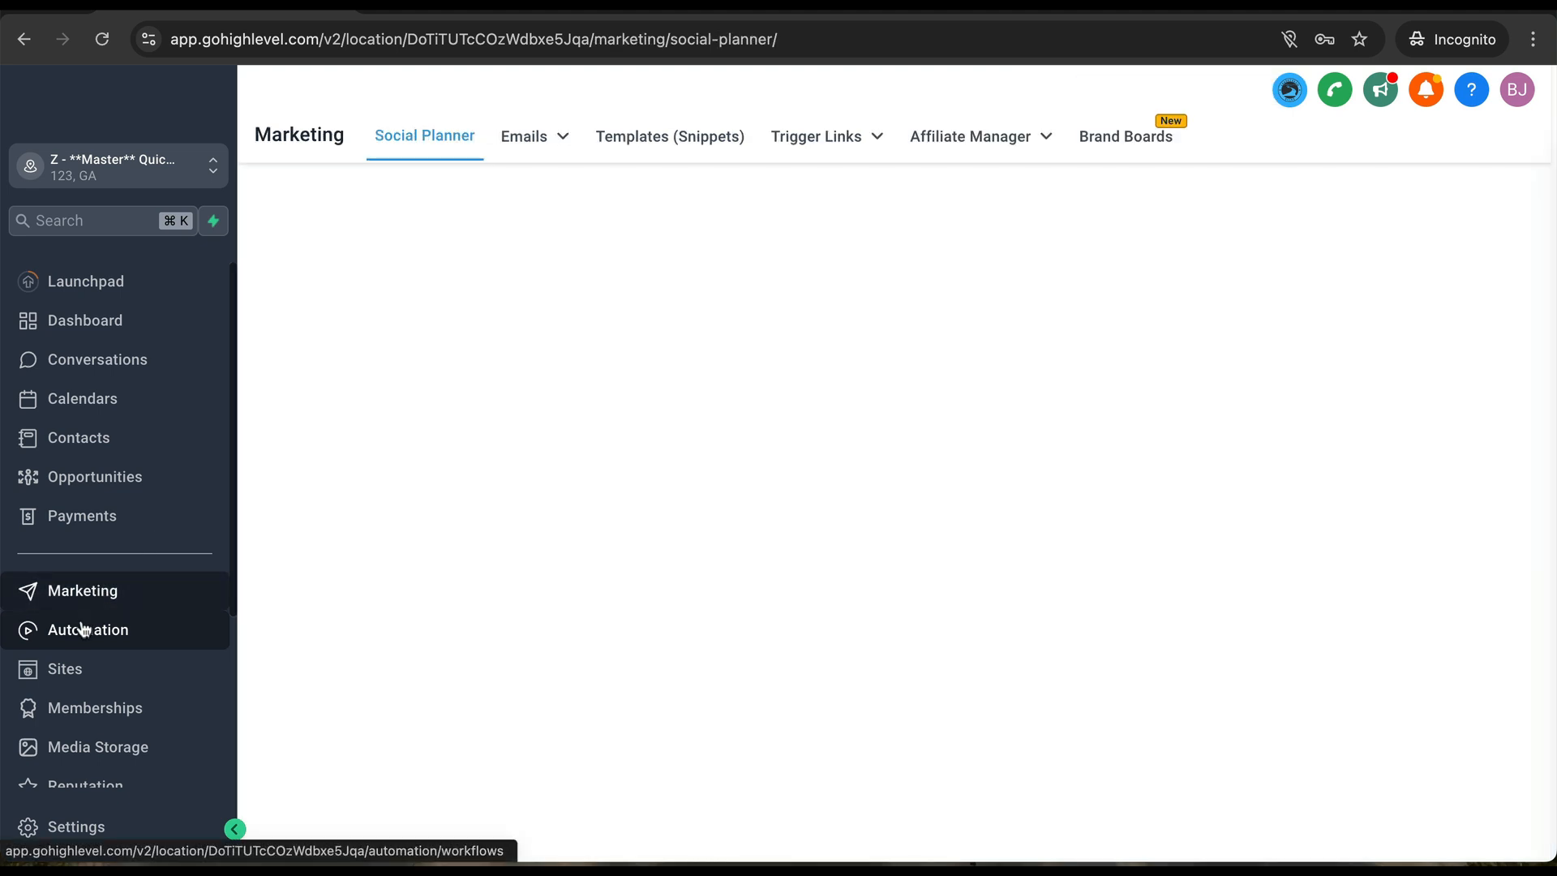
click(84, 628)
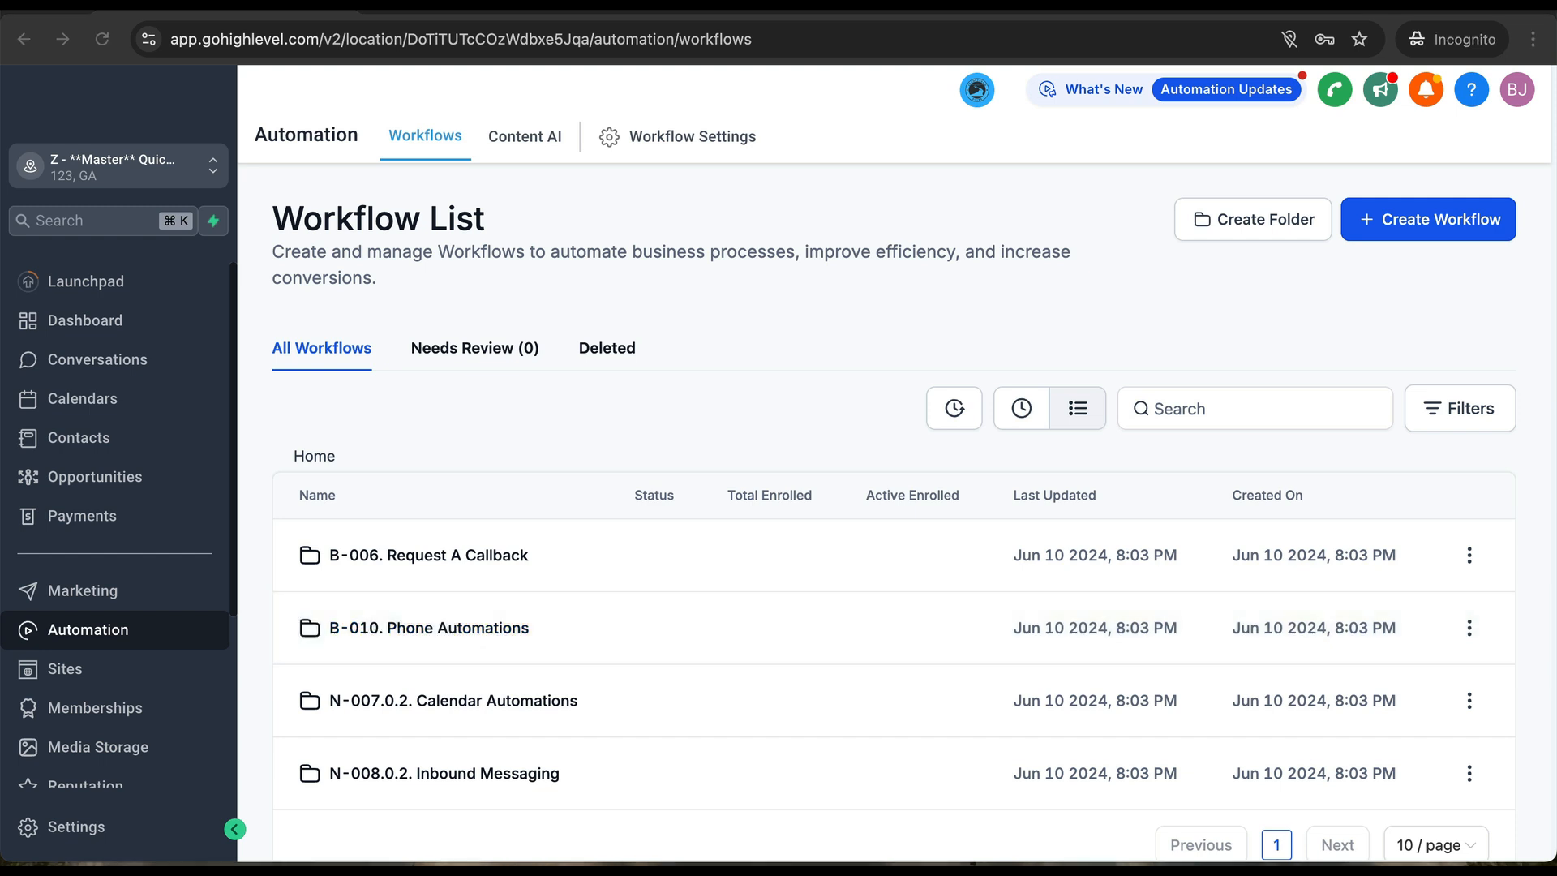
click(435, 623)
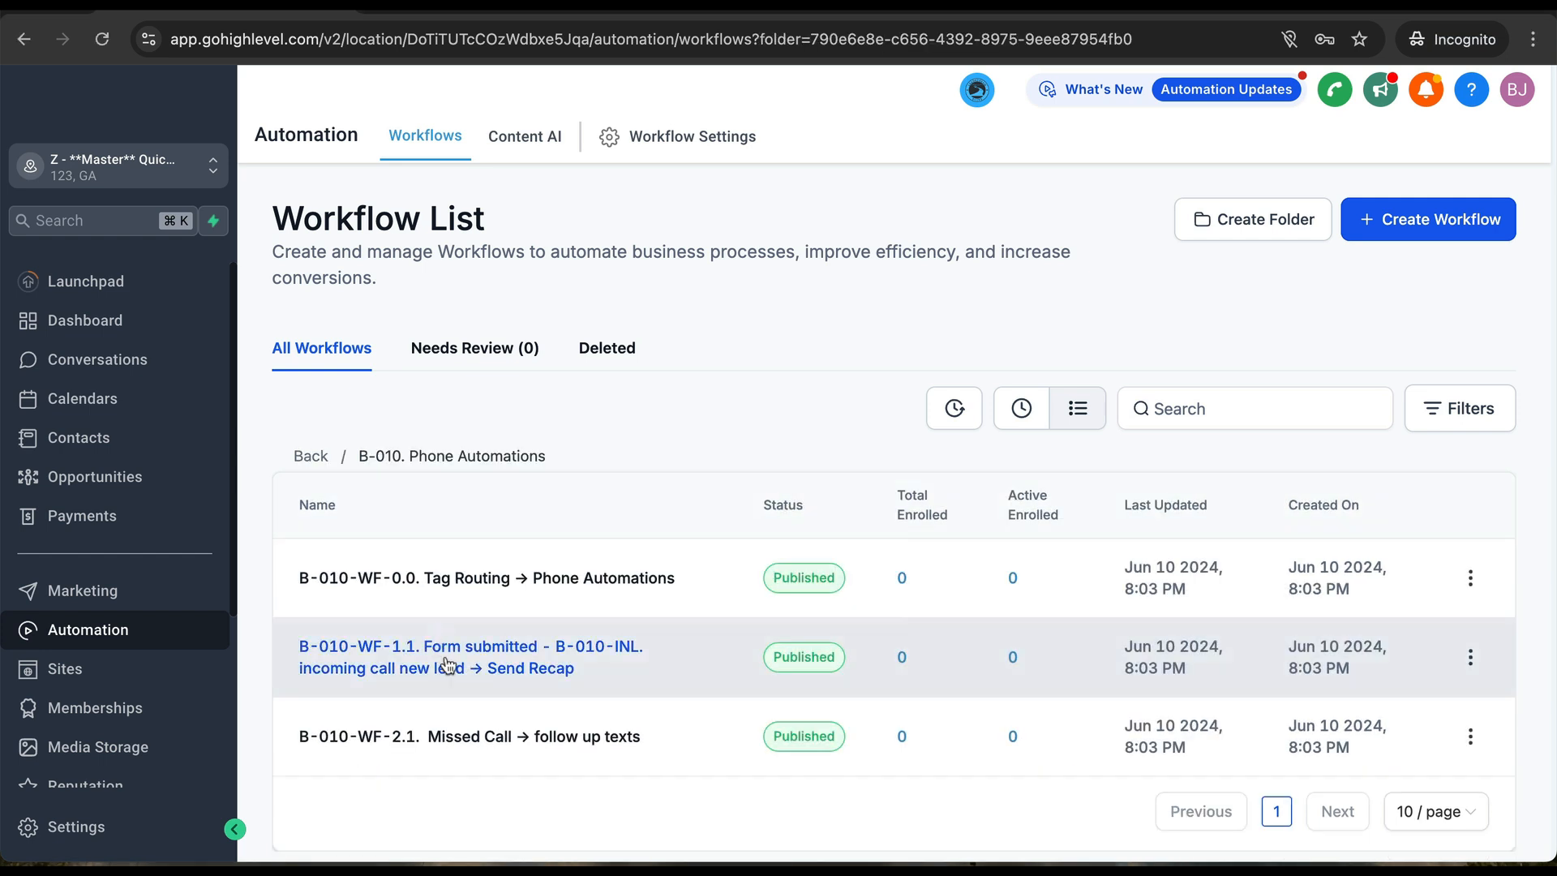
click(463, 734)
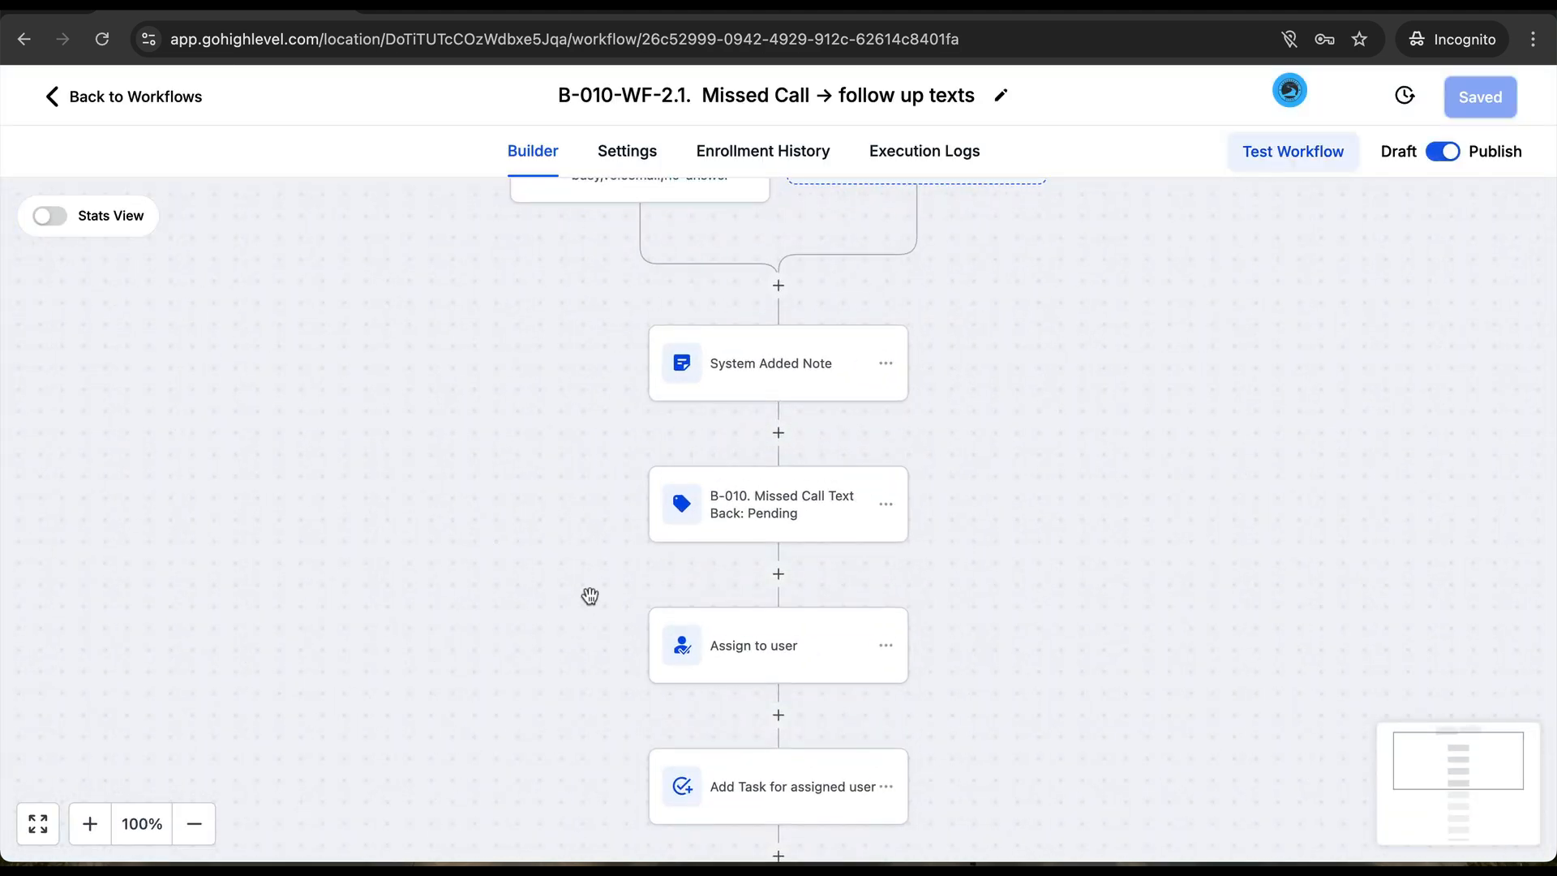
scroll(580, 604, down, 2)
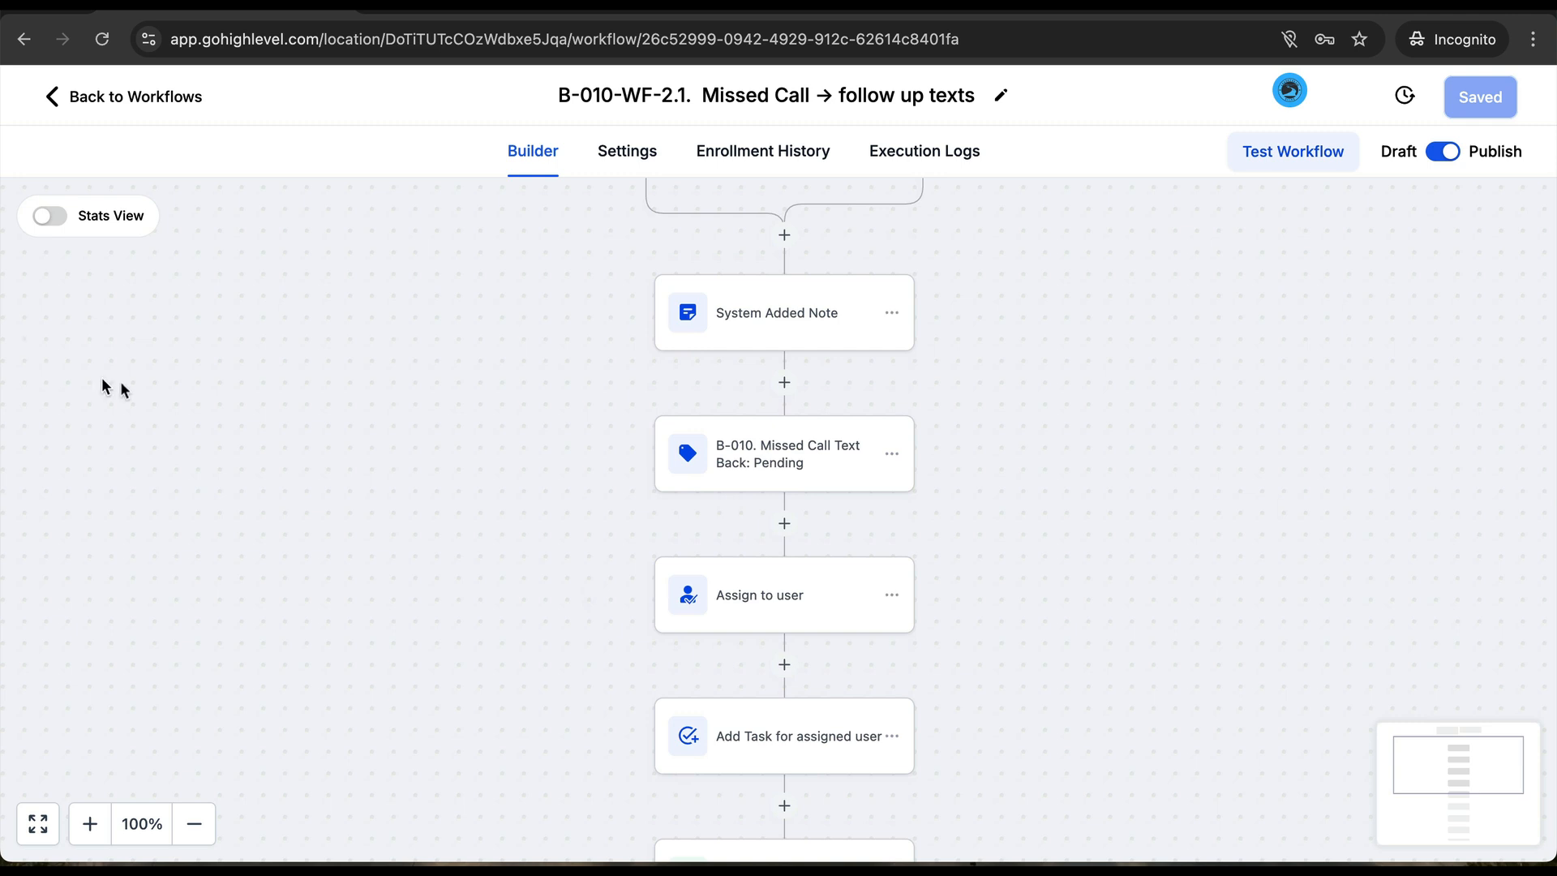
scroll(563, 570, down, 4)
click(711, 451)
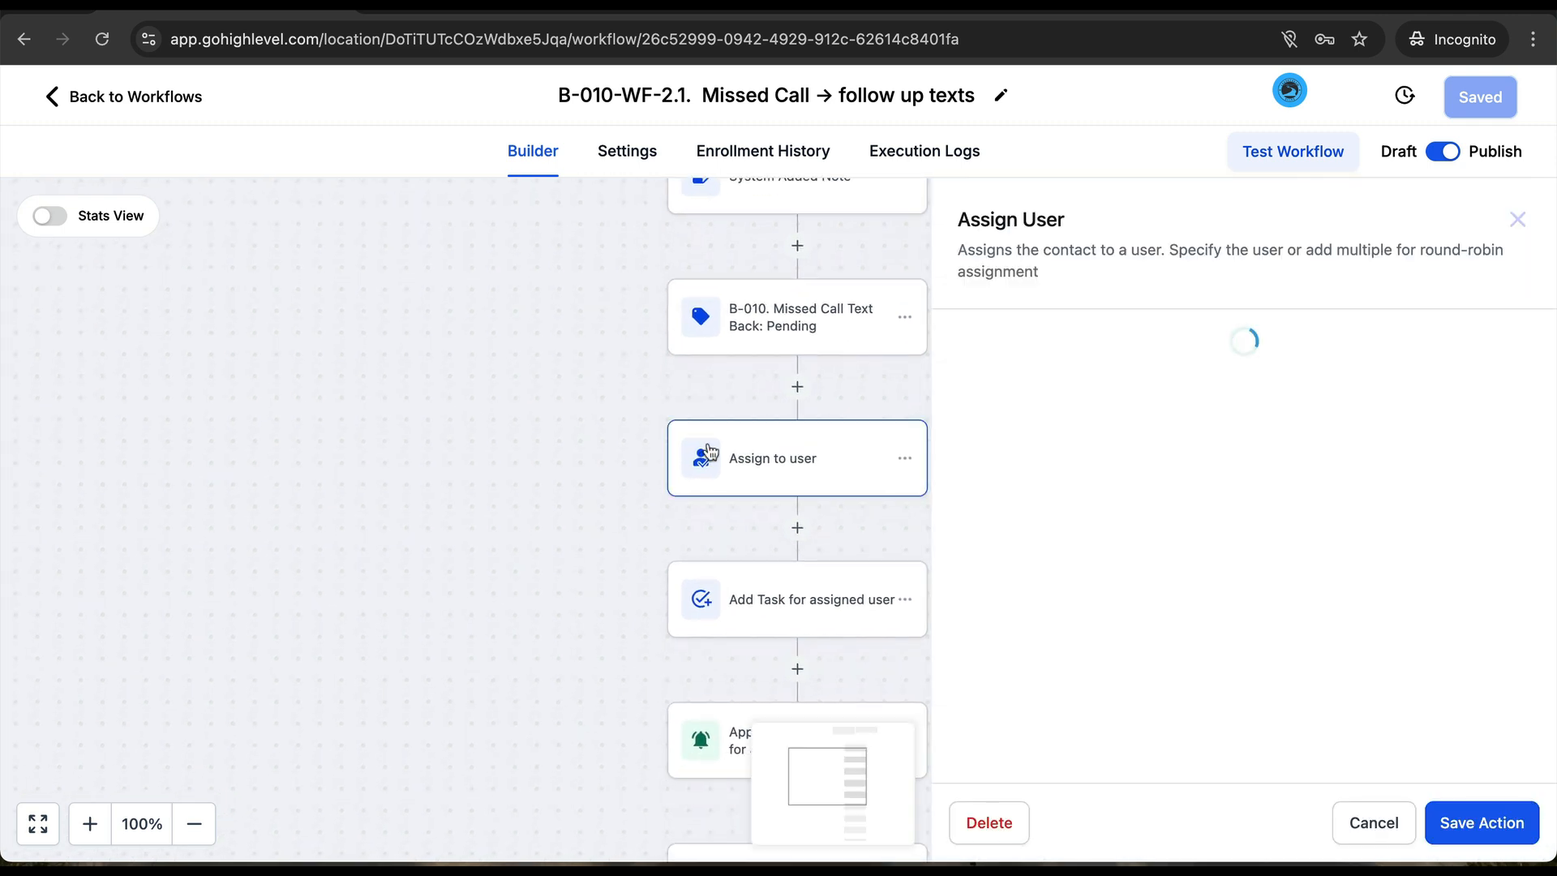
click(1072, 500)
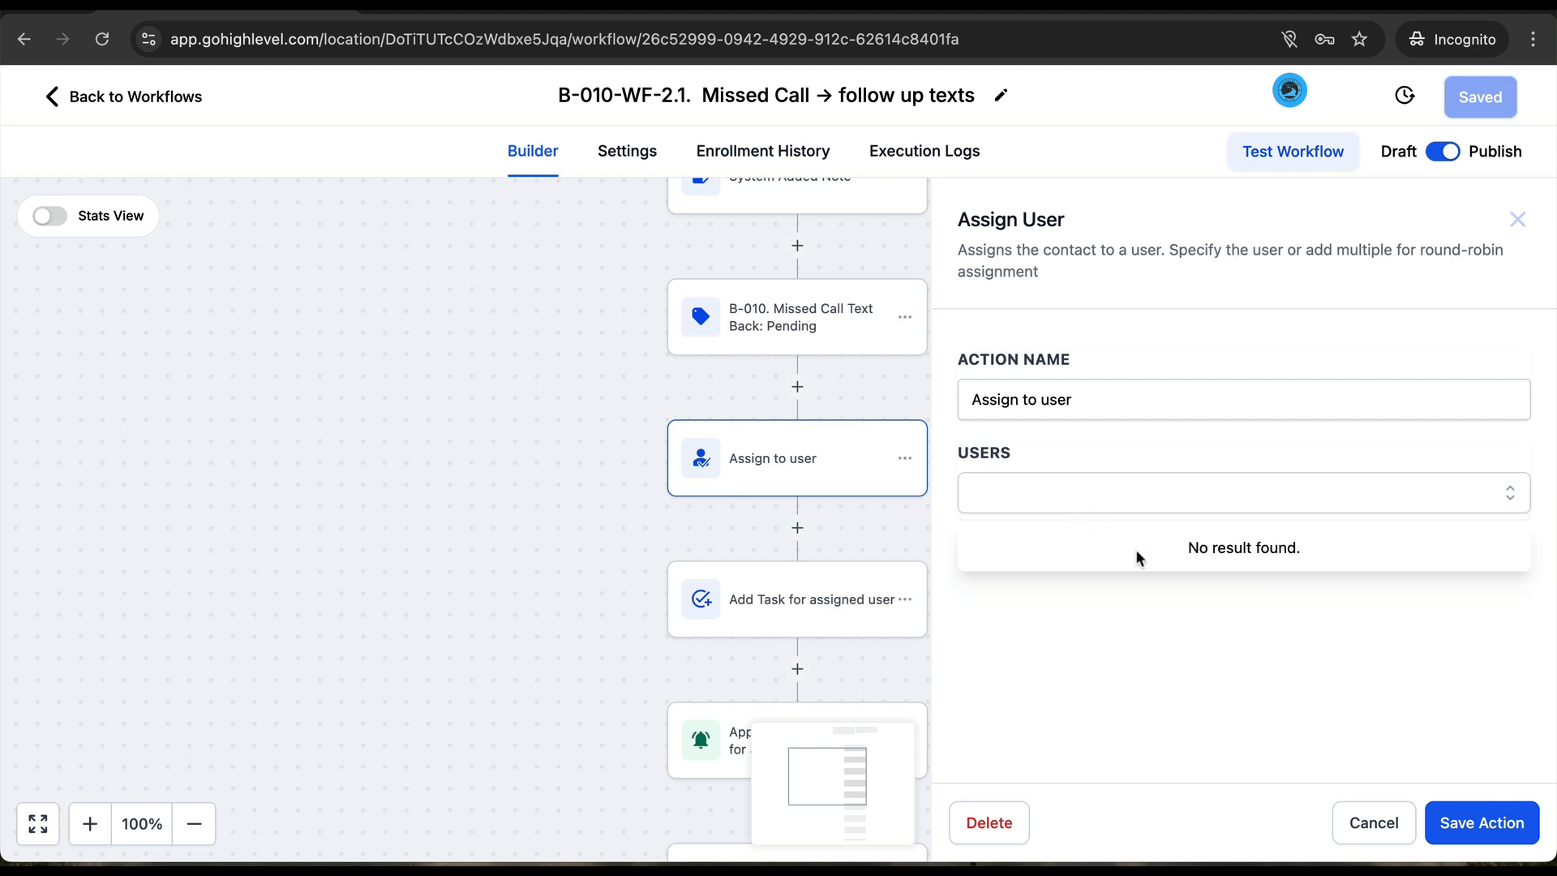
click(1177, 777)
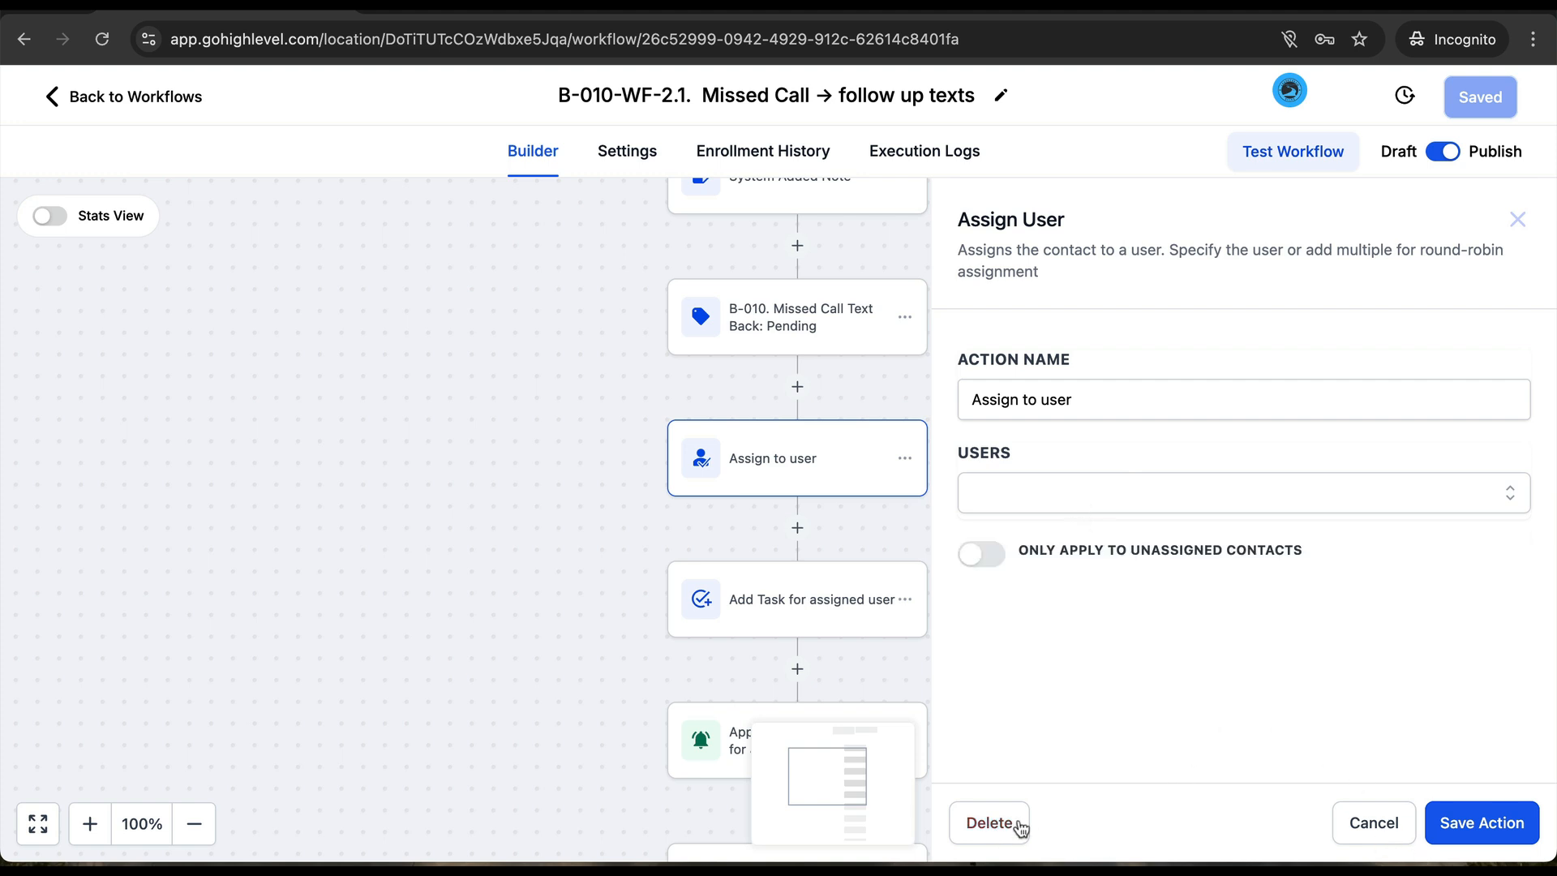
click(1374, 822)
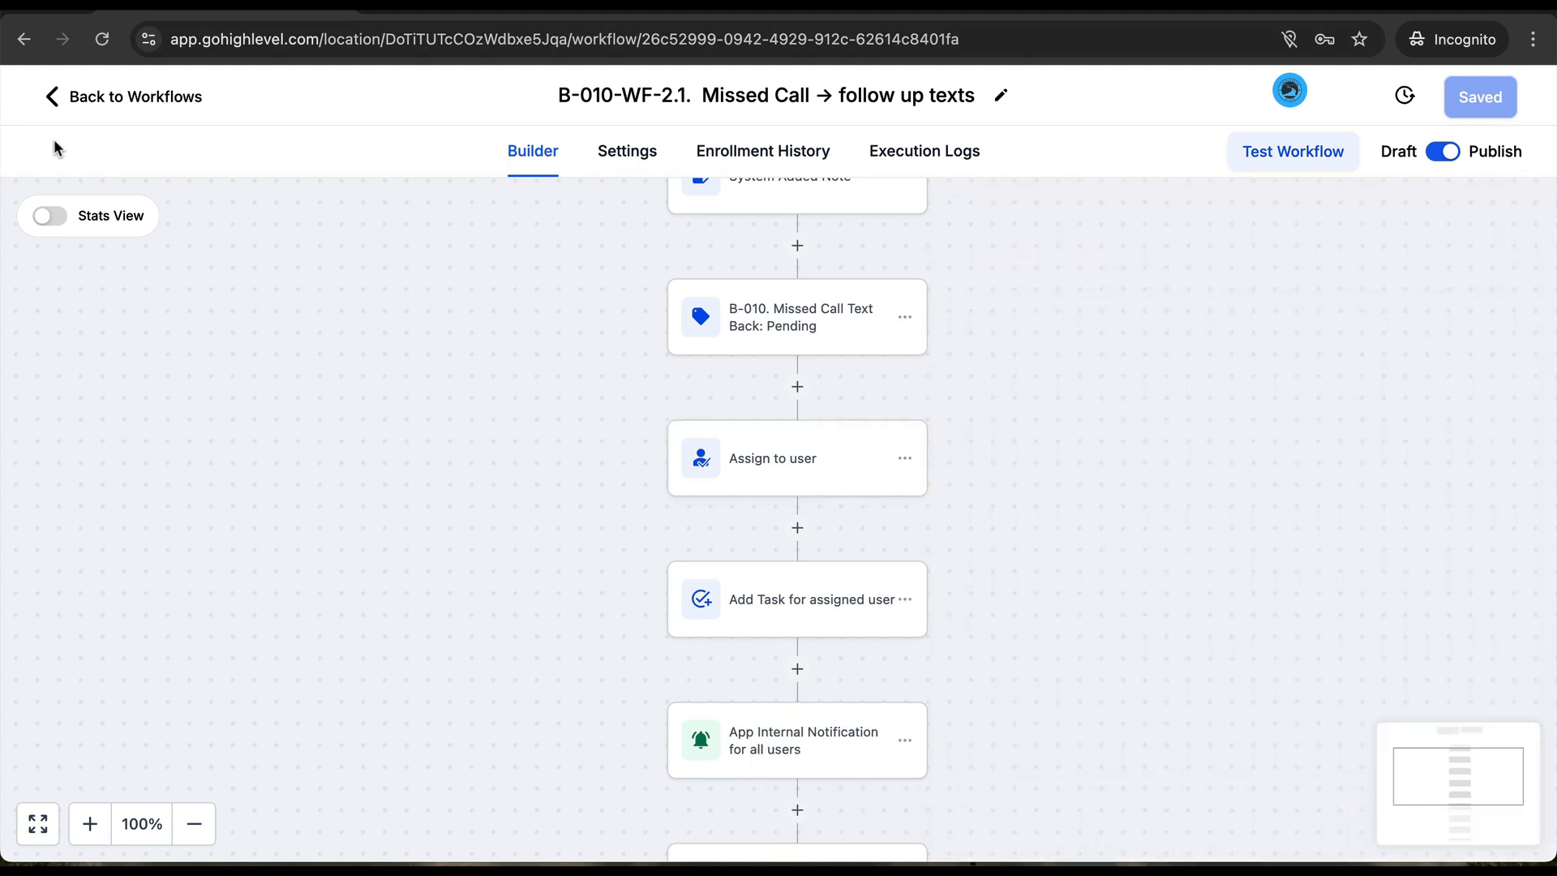
click(98, 114)
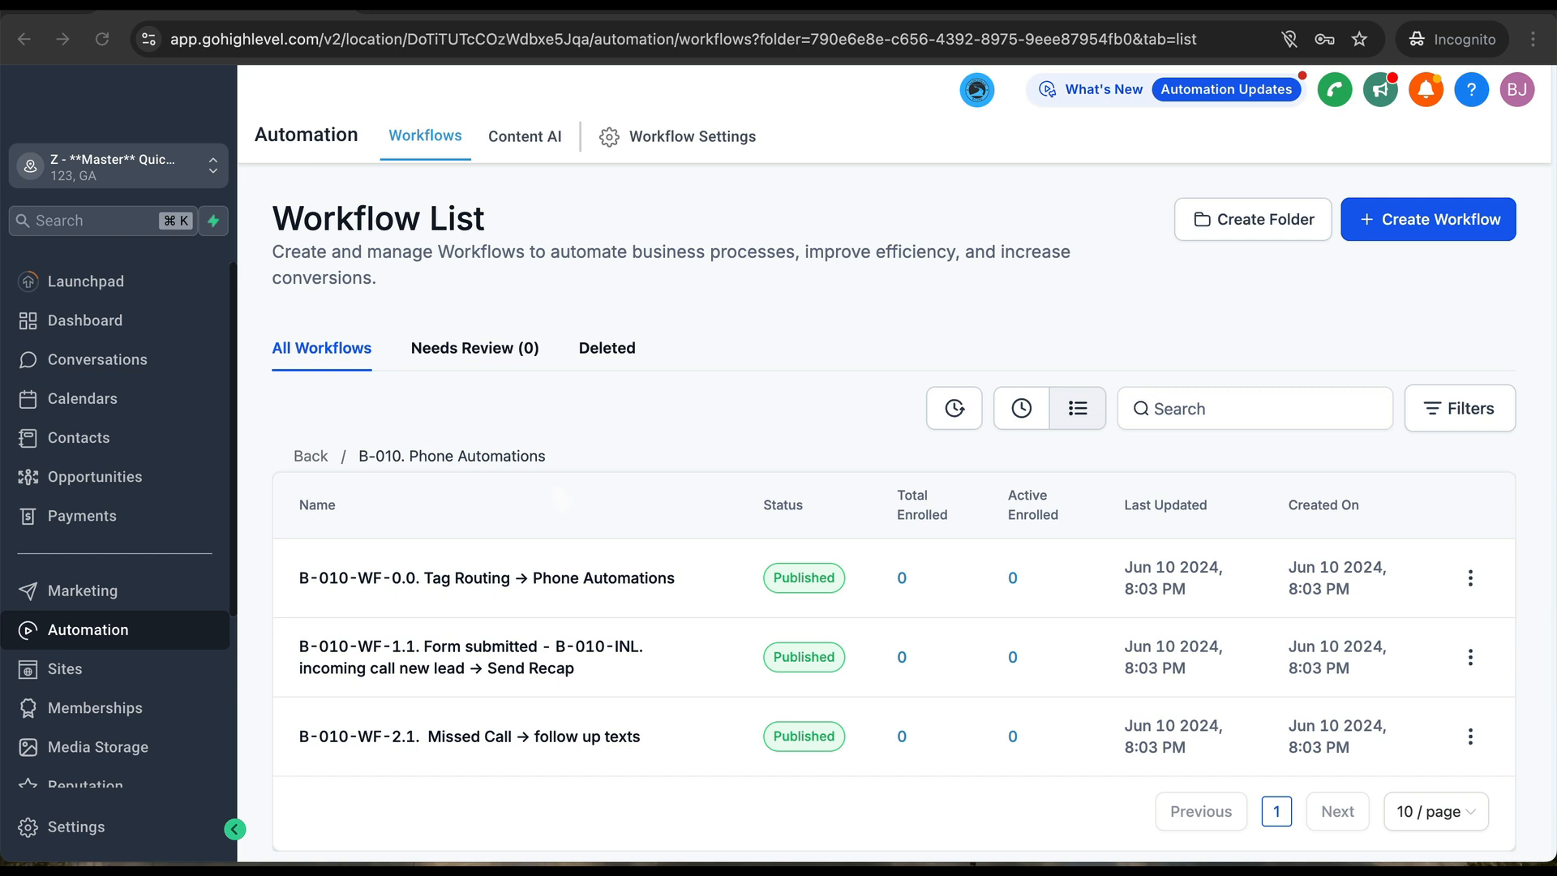
- Go to the N-007.0.2. Calendar Automations folder and open WF-6.1. APPT Cancelled → Let's Reschedule
click(309, 457)
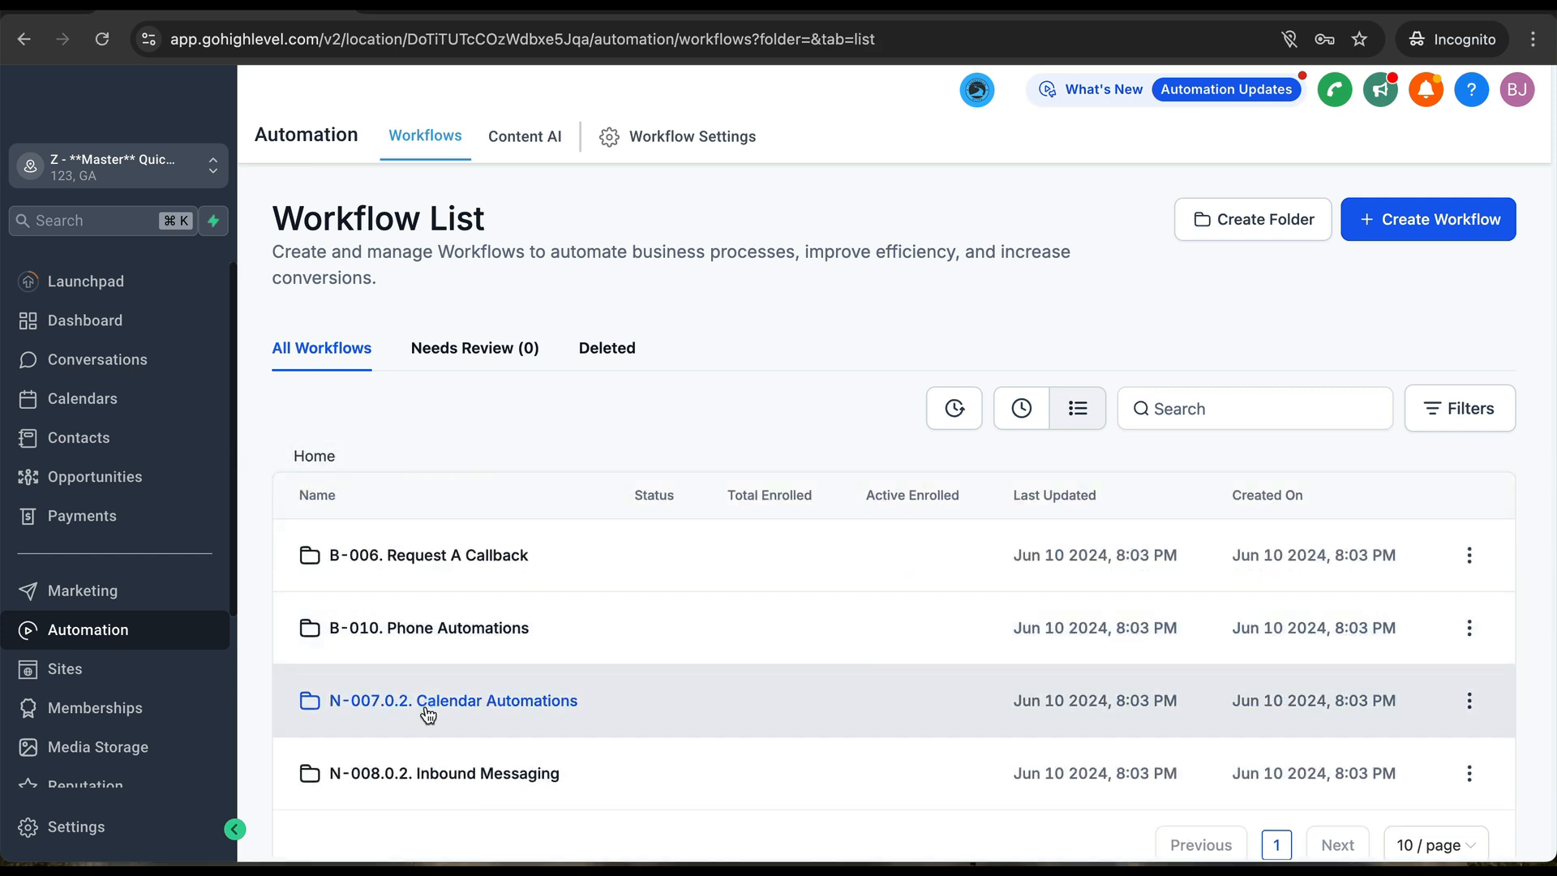
click(428, 701)
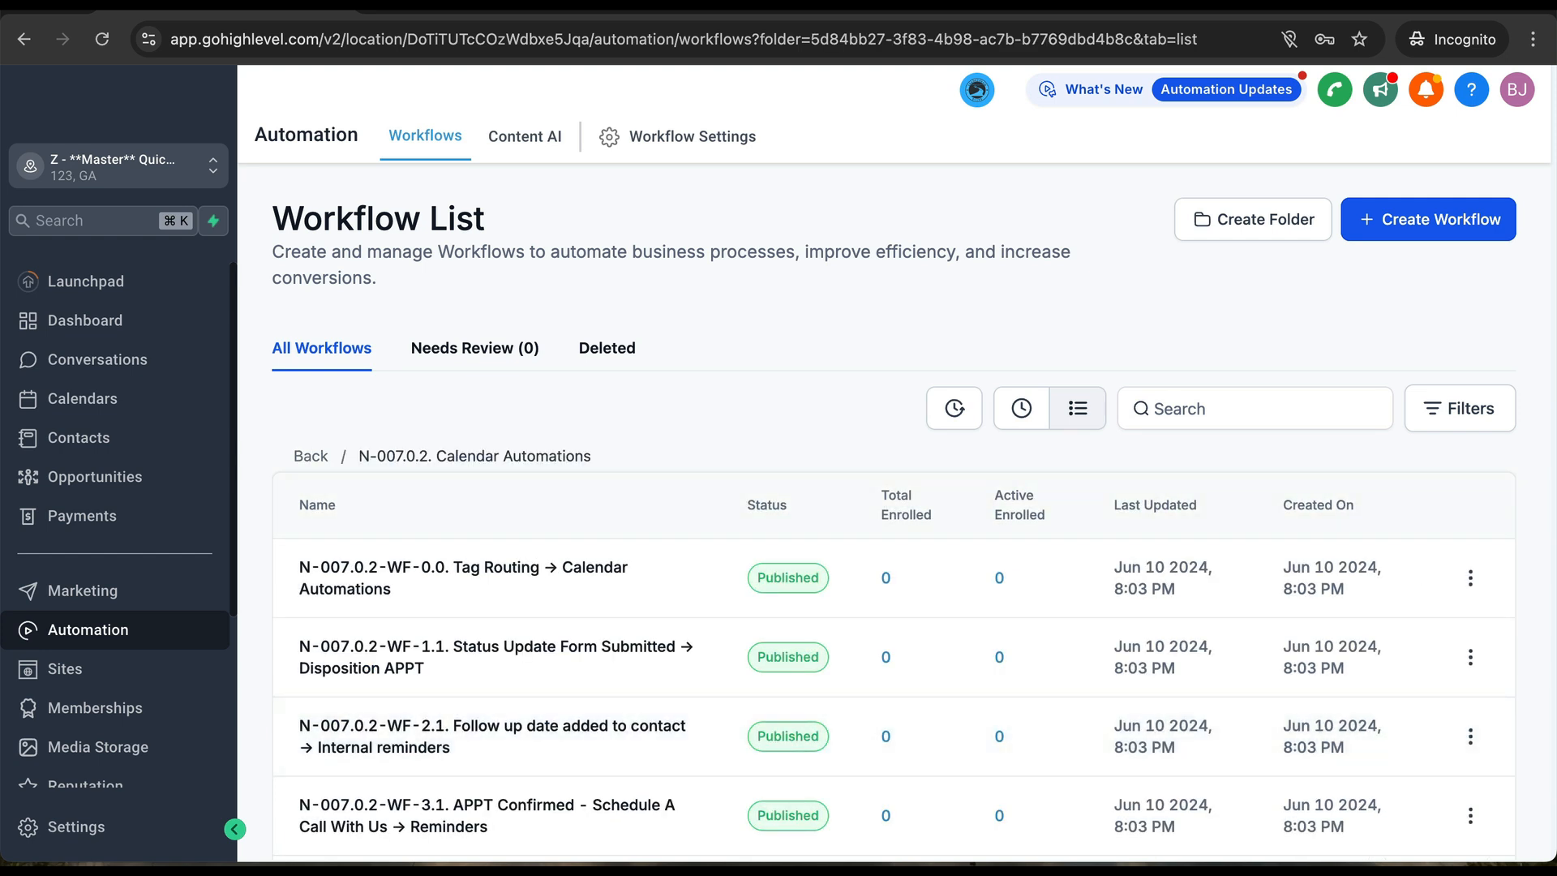
scroll(475, 684, down, 3)
click(474, 684)
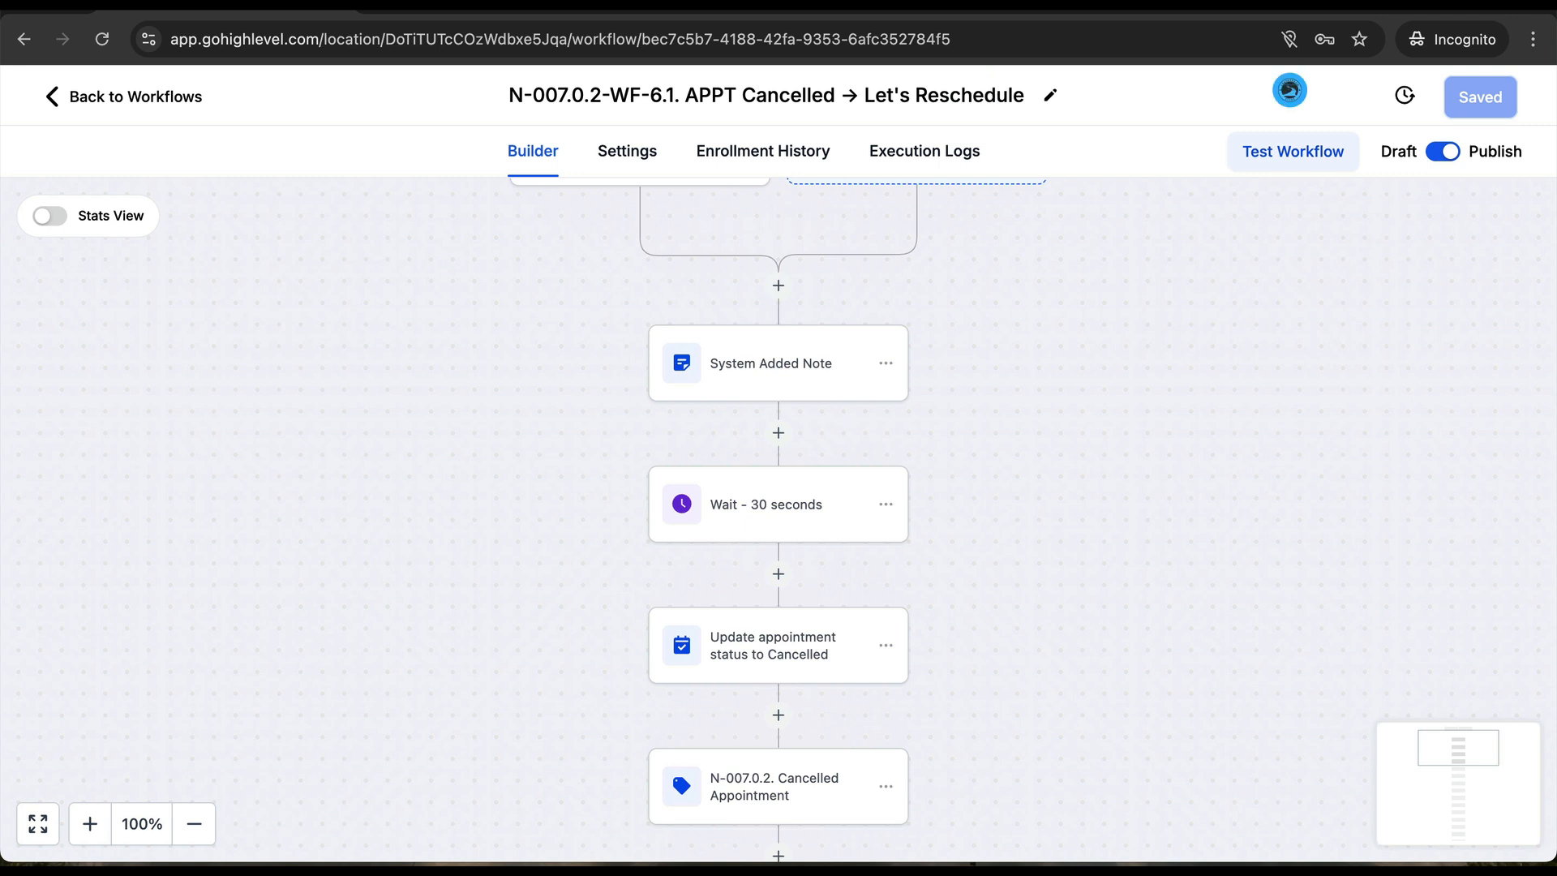
- Verify the Assign to user step's USERS list shows no results, then go back to the Calendar Automations list
scroll(614, 613, down, 1)
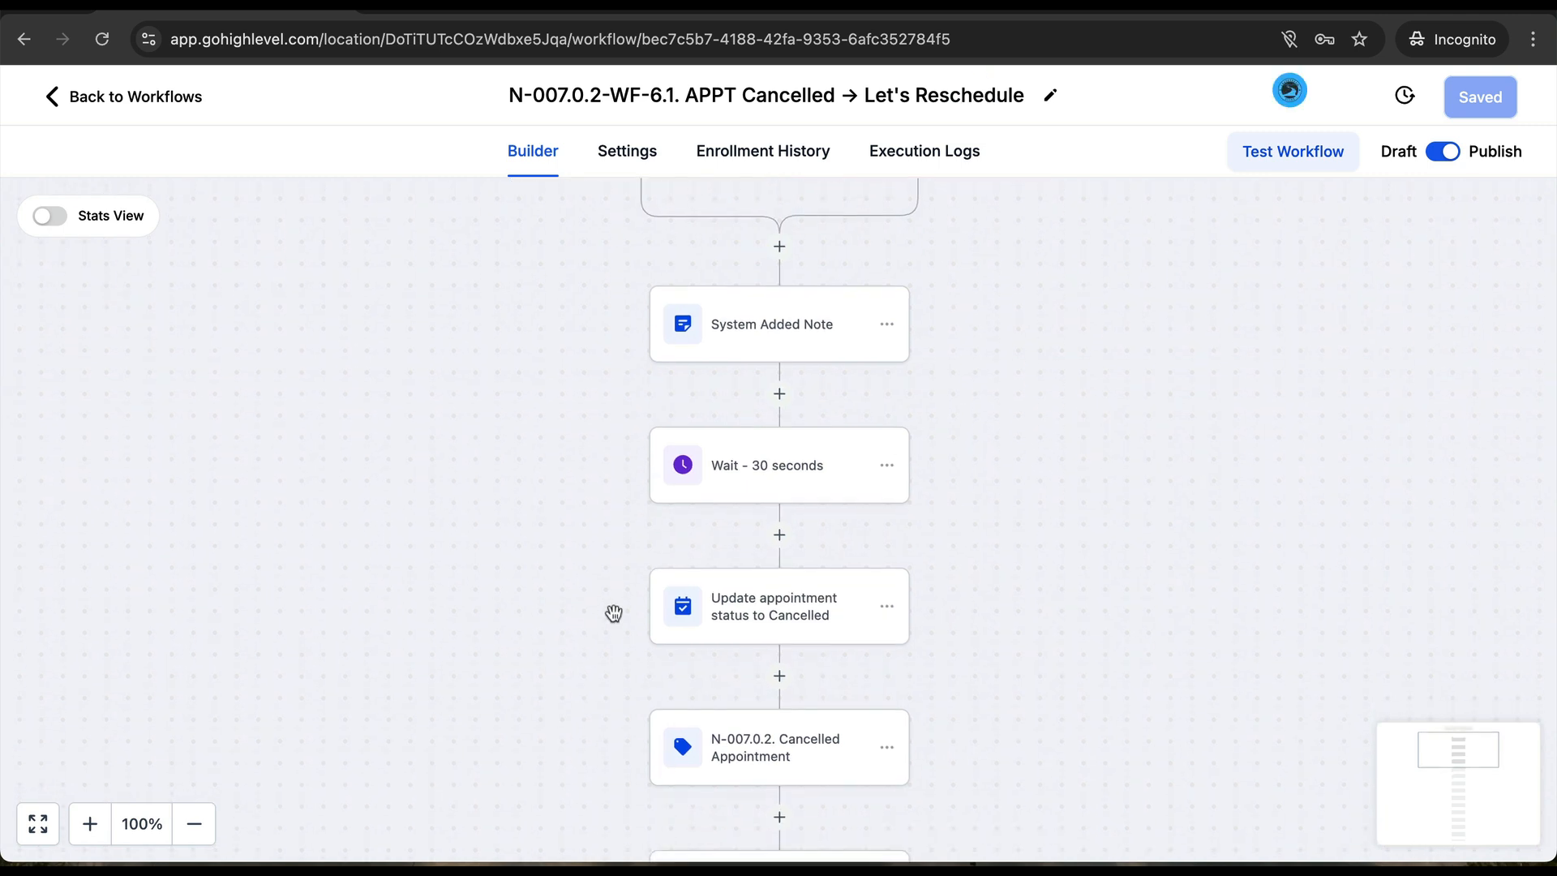
scroll(614, 614, down, 8)
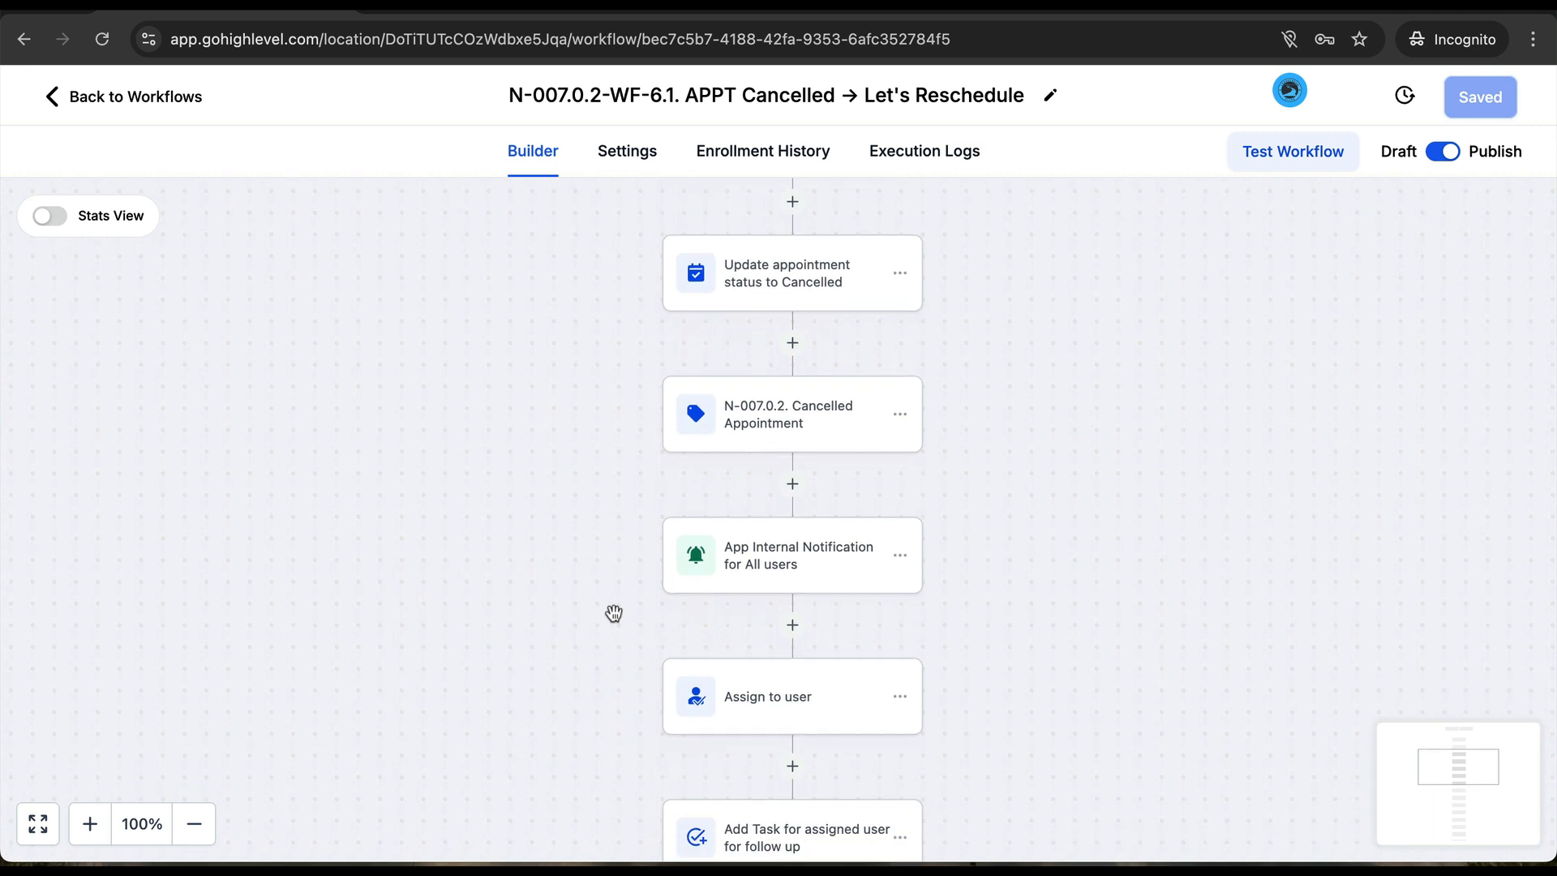
scroll(613, 614, right, 1)
scroll(614, 614, down, 3)
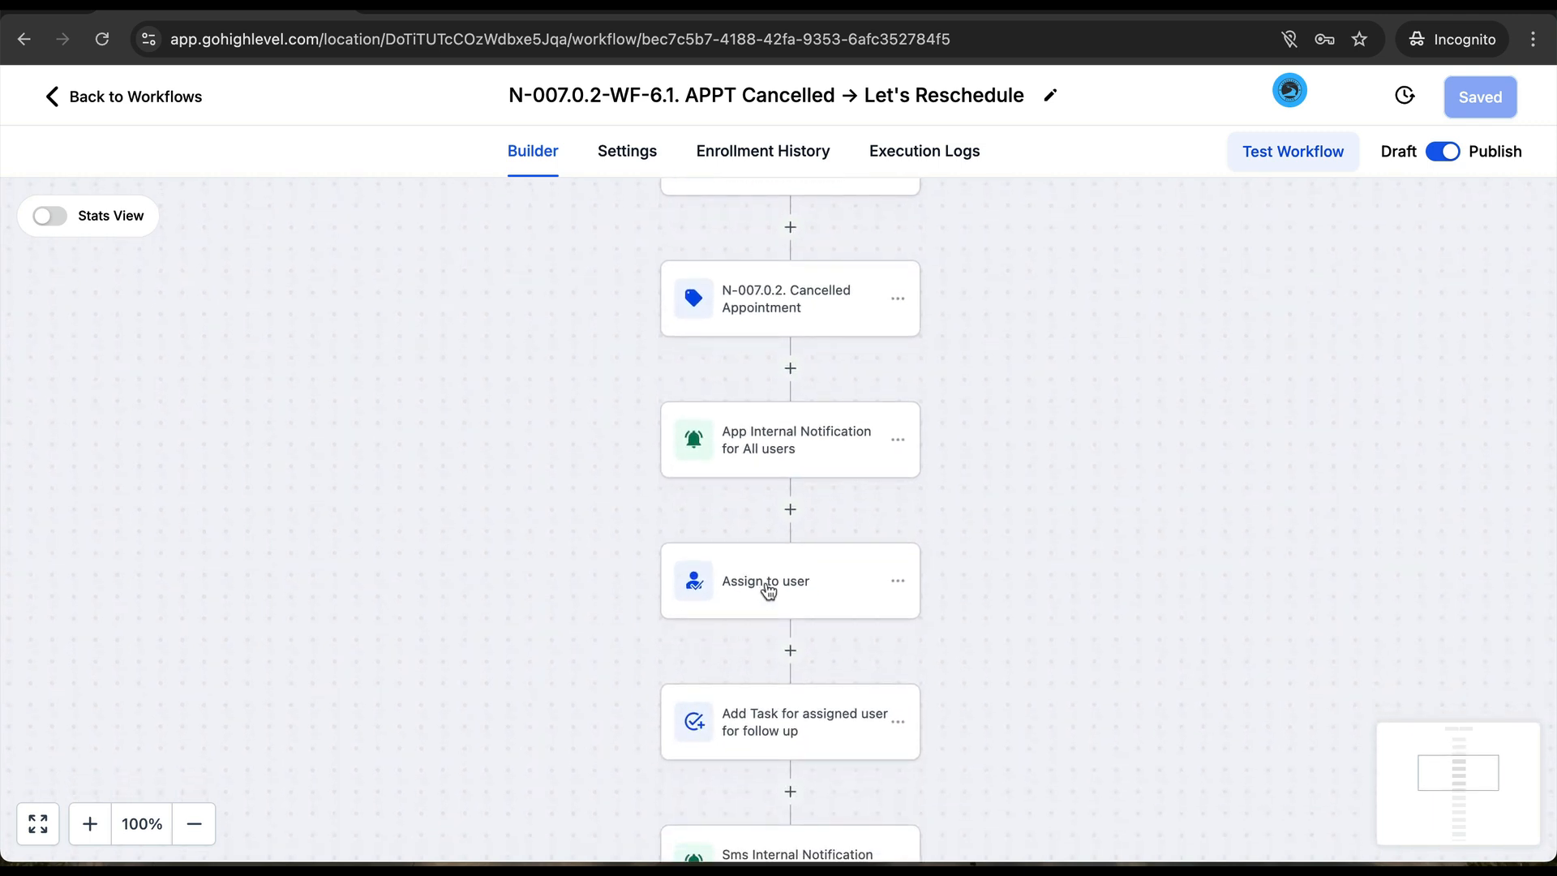
click(768, 592)
click(1048, 485)
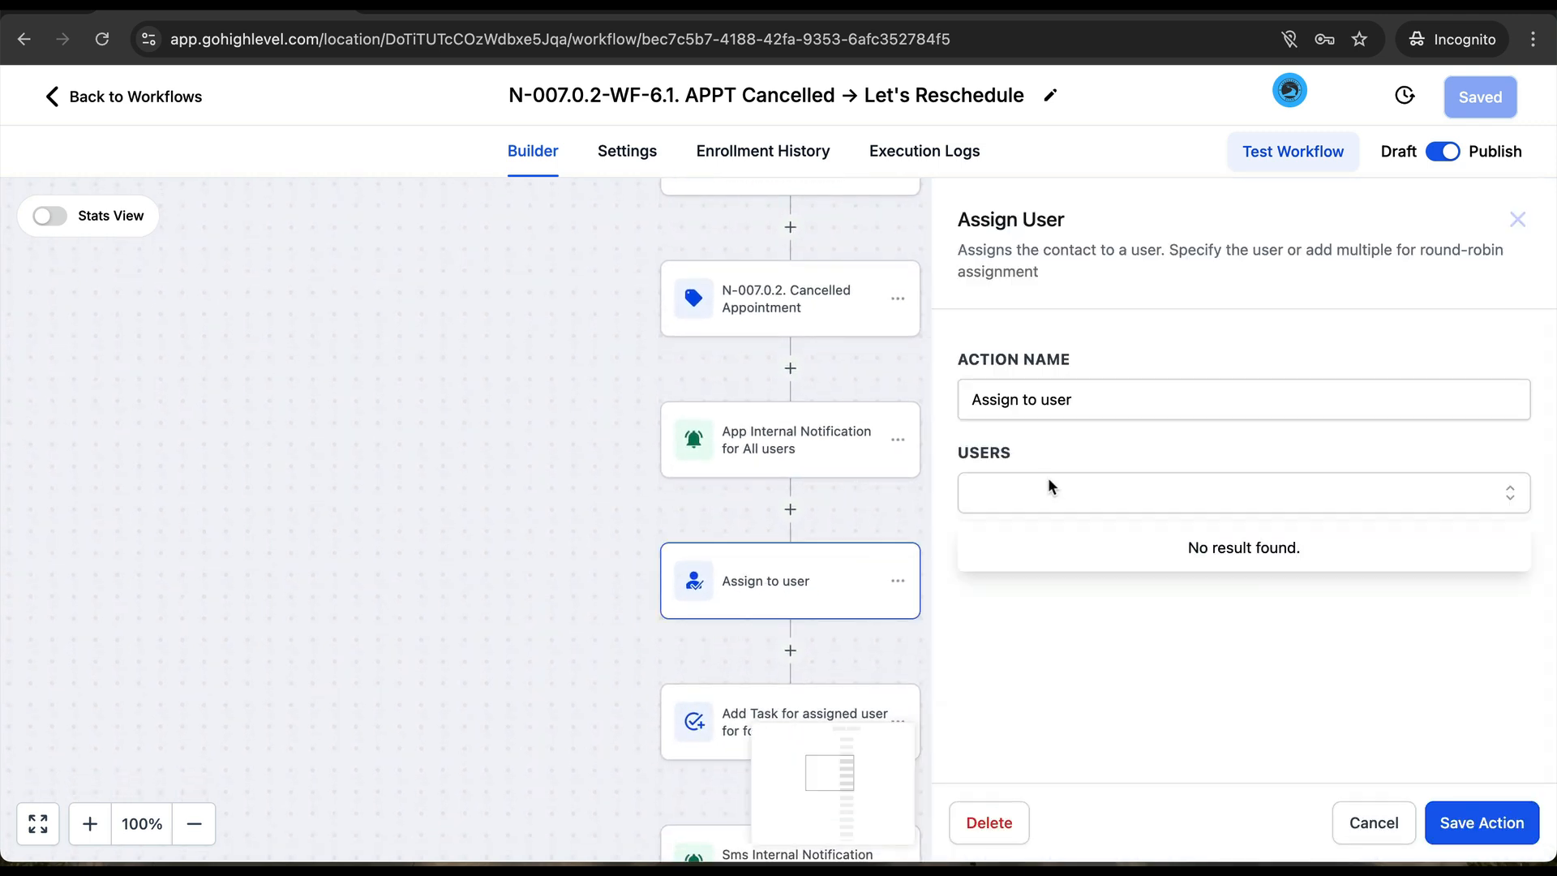
click(543, 443)
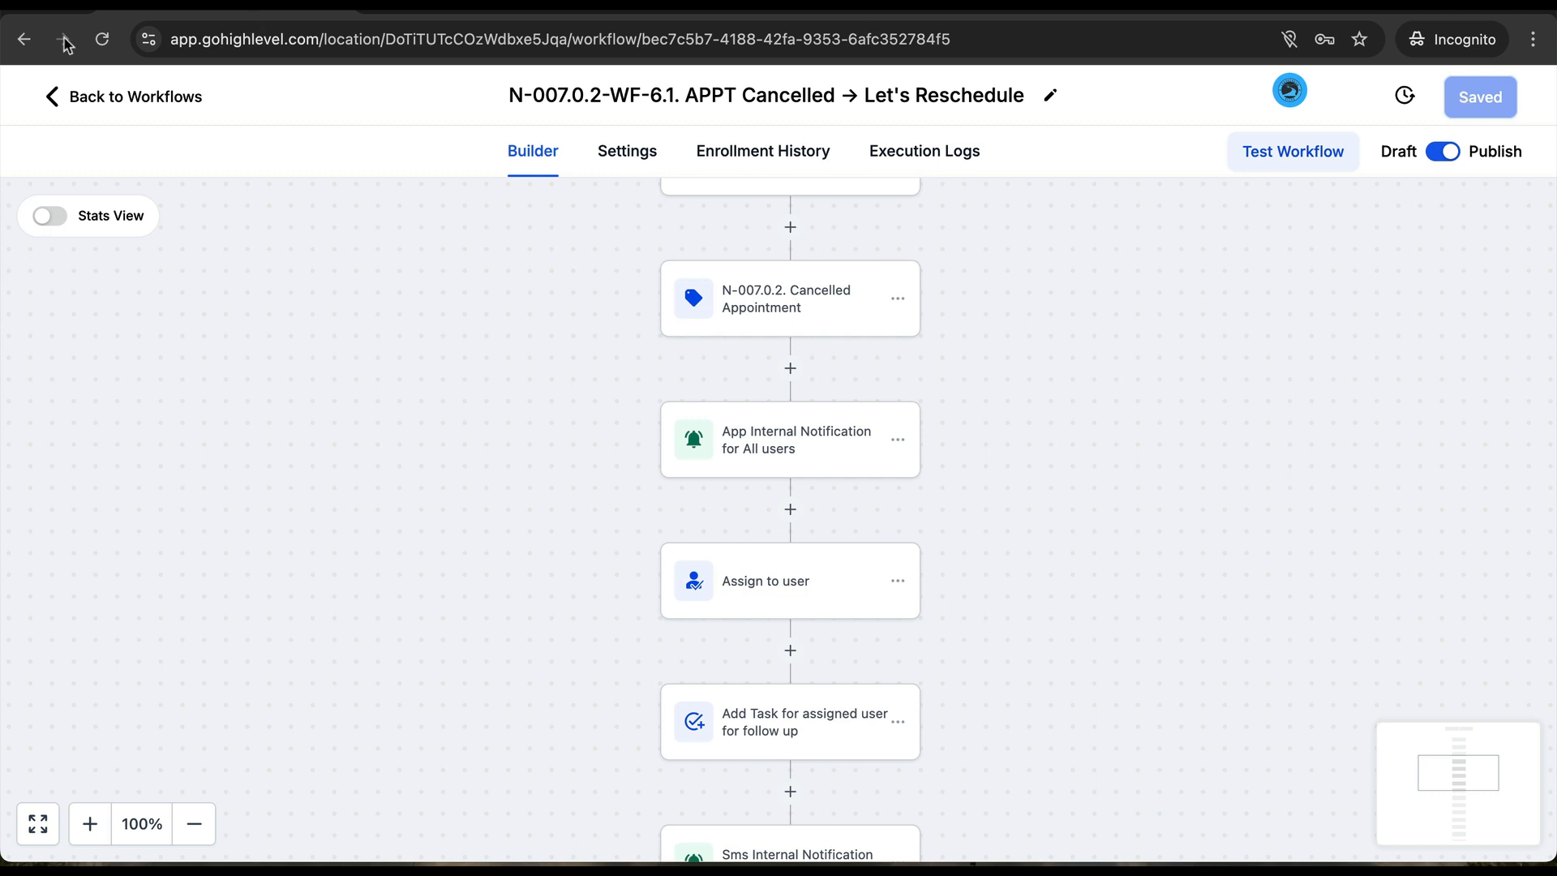
click(81, 96)
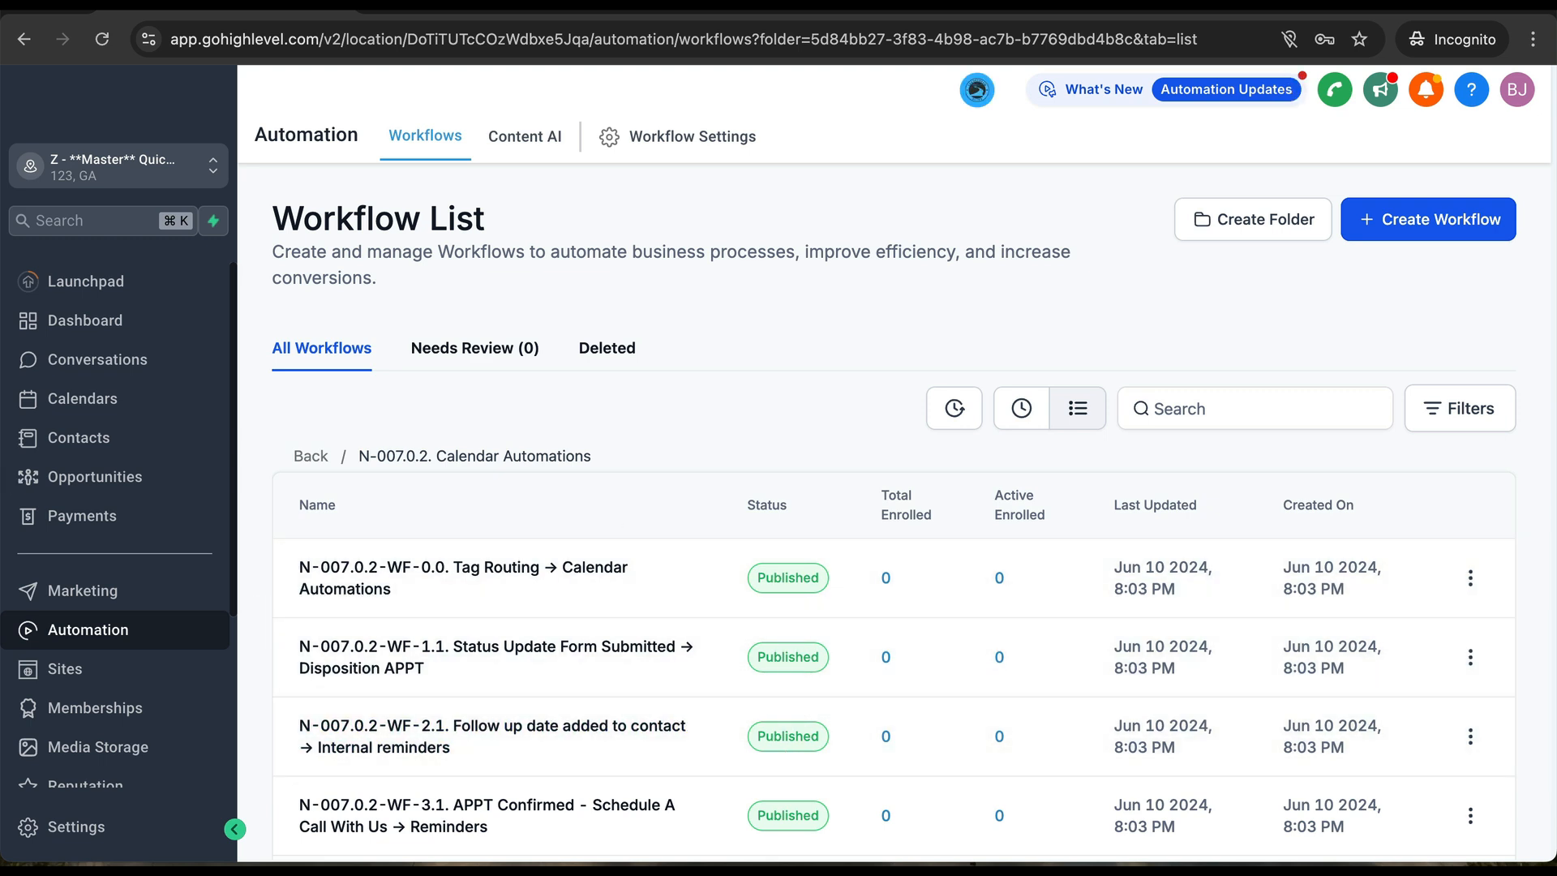
- Glance at the first workflow's actions menu, then open N-007.0.2-WF-3.1. APPT Confirmed → Reminders from the list
click(1470, 578)
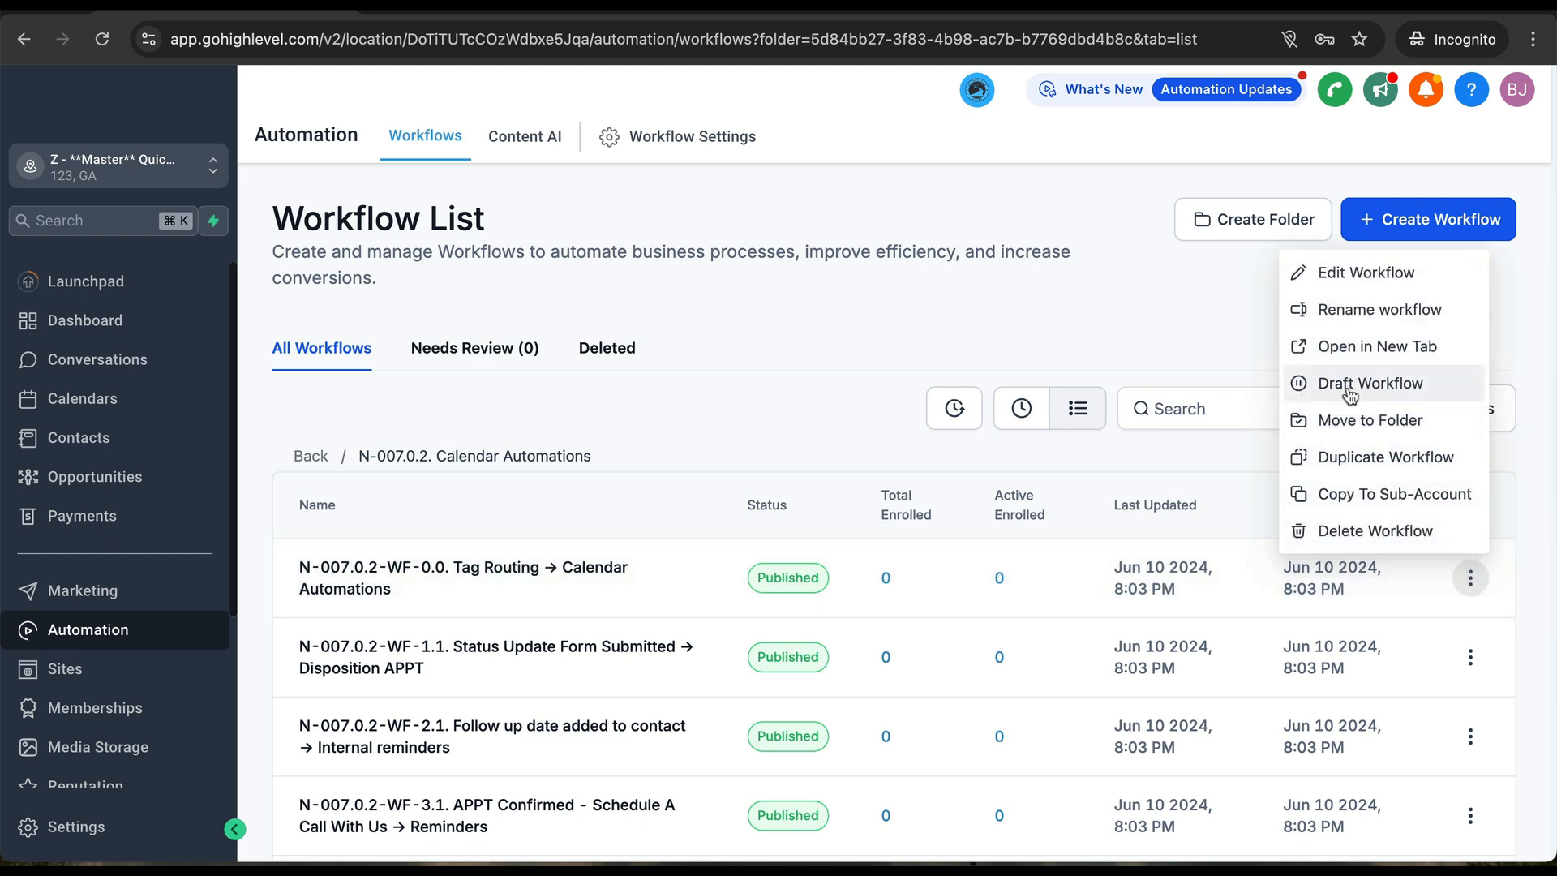
click(660, 451)
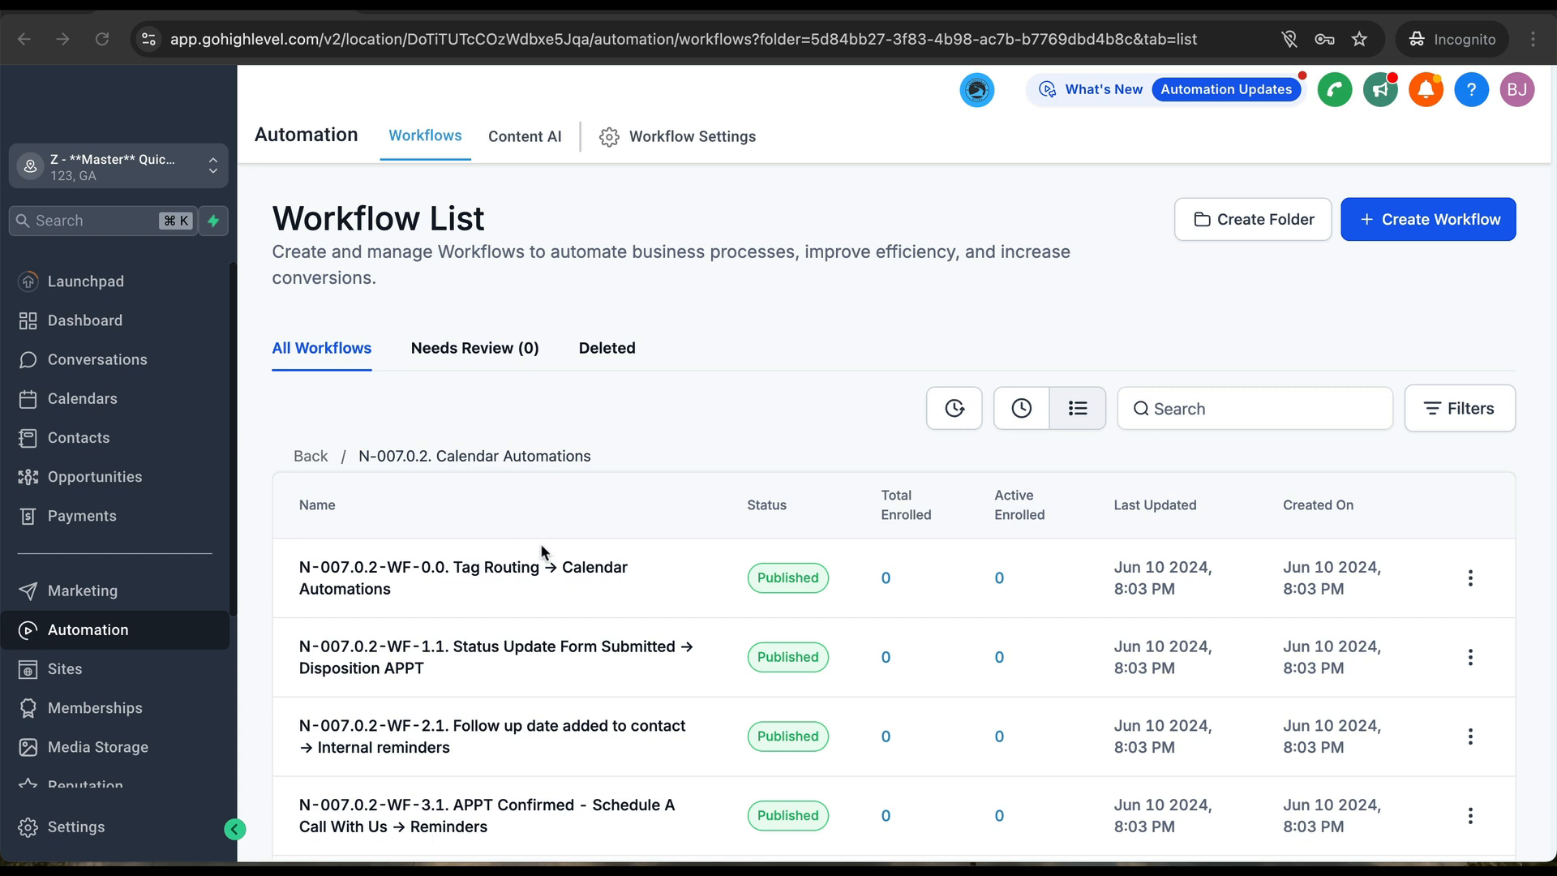
scroll(527, 698, down, 2)
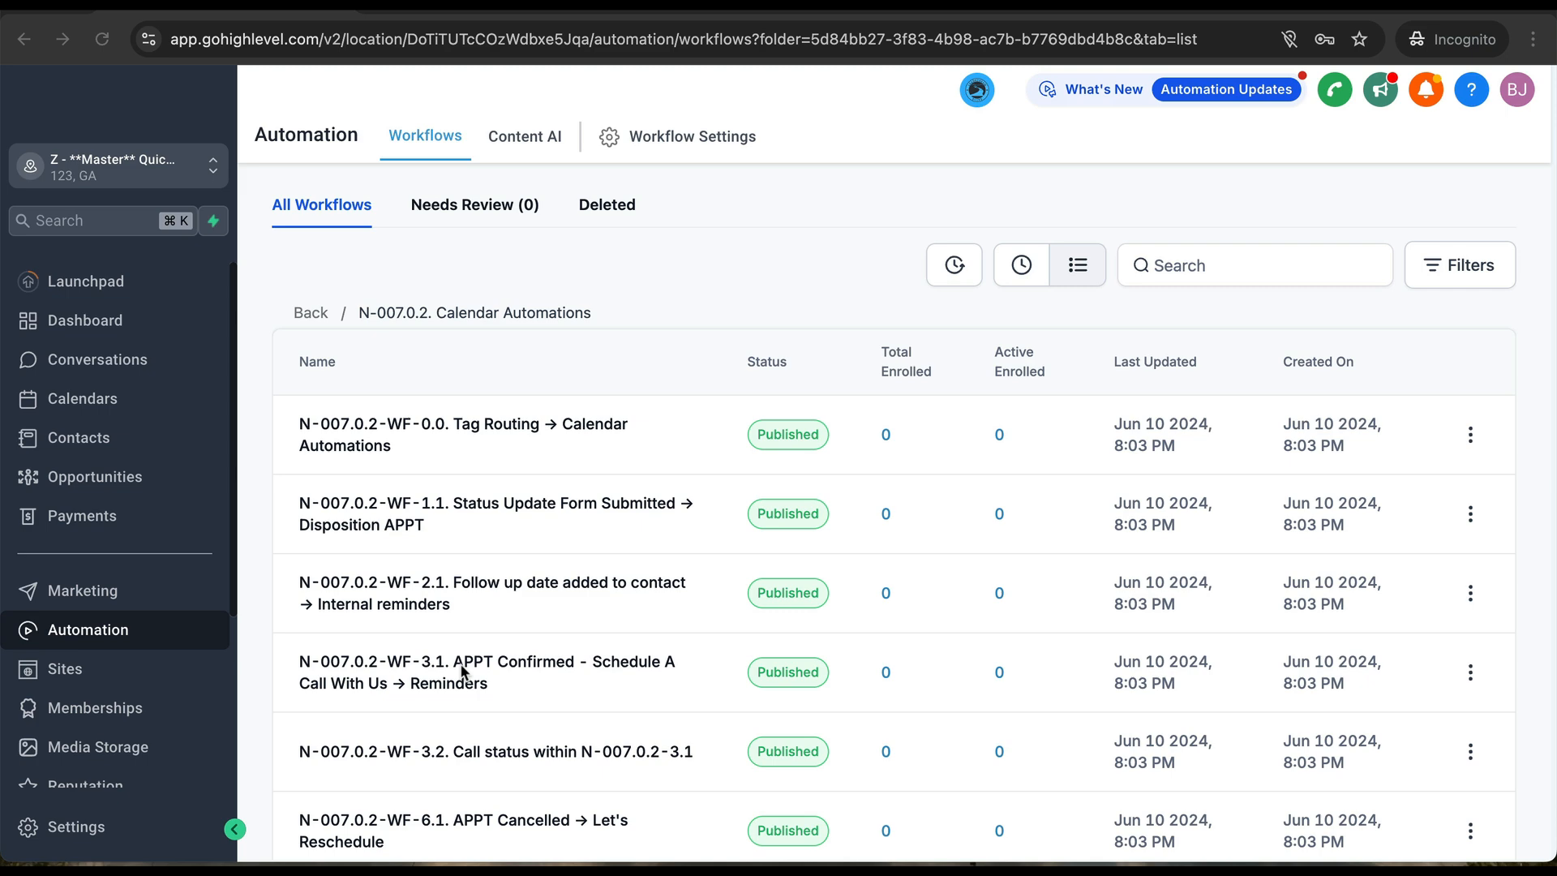
scroll(462, 671, down, 2)
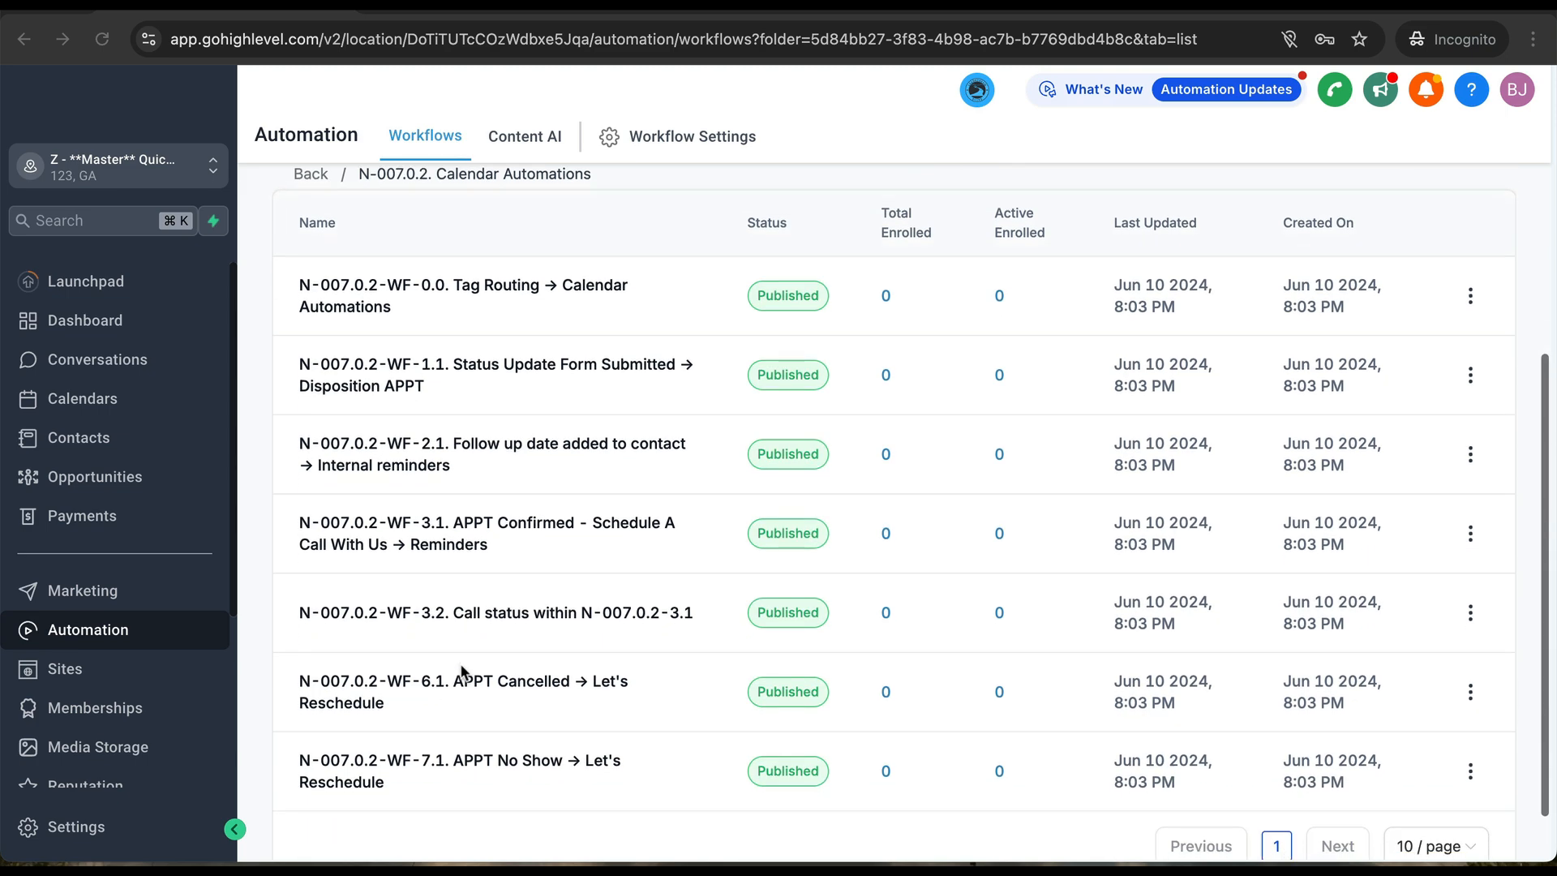
scroll(462, 672, down, 1)
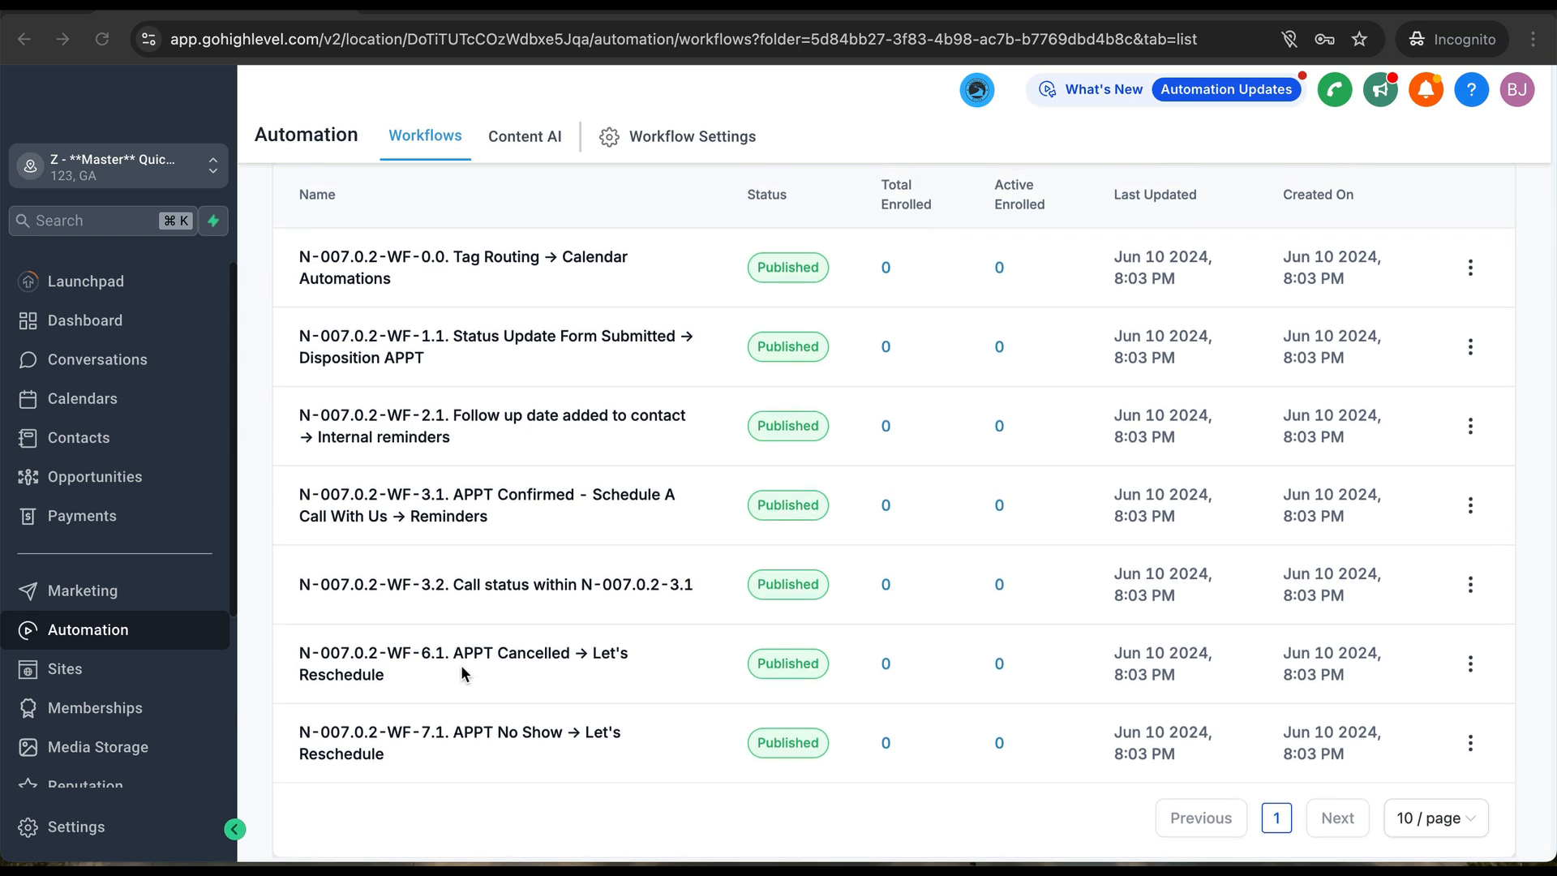
click(443, 499)
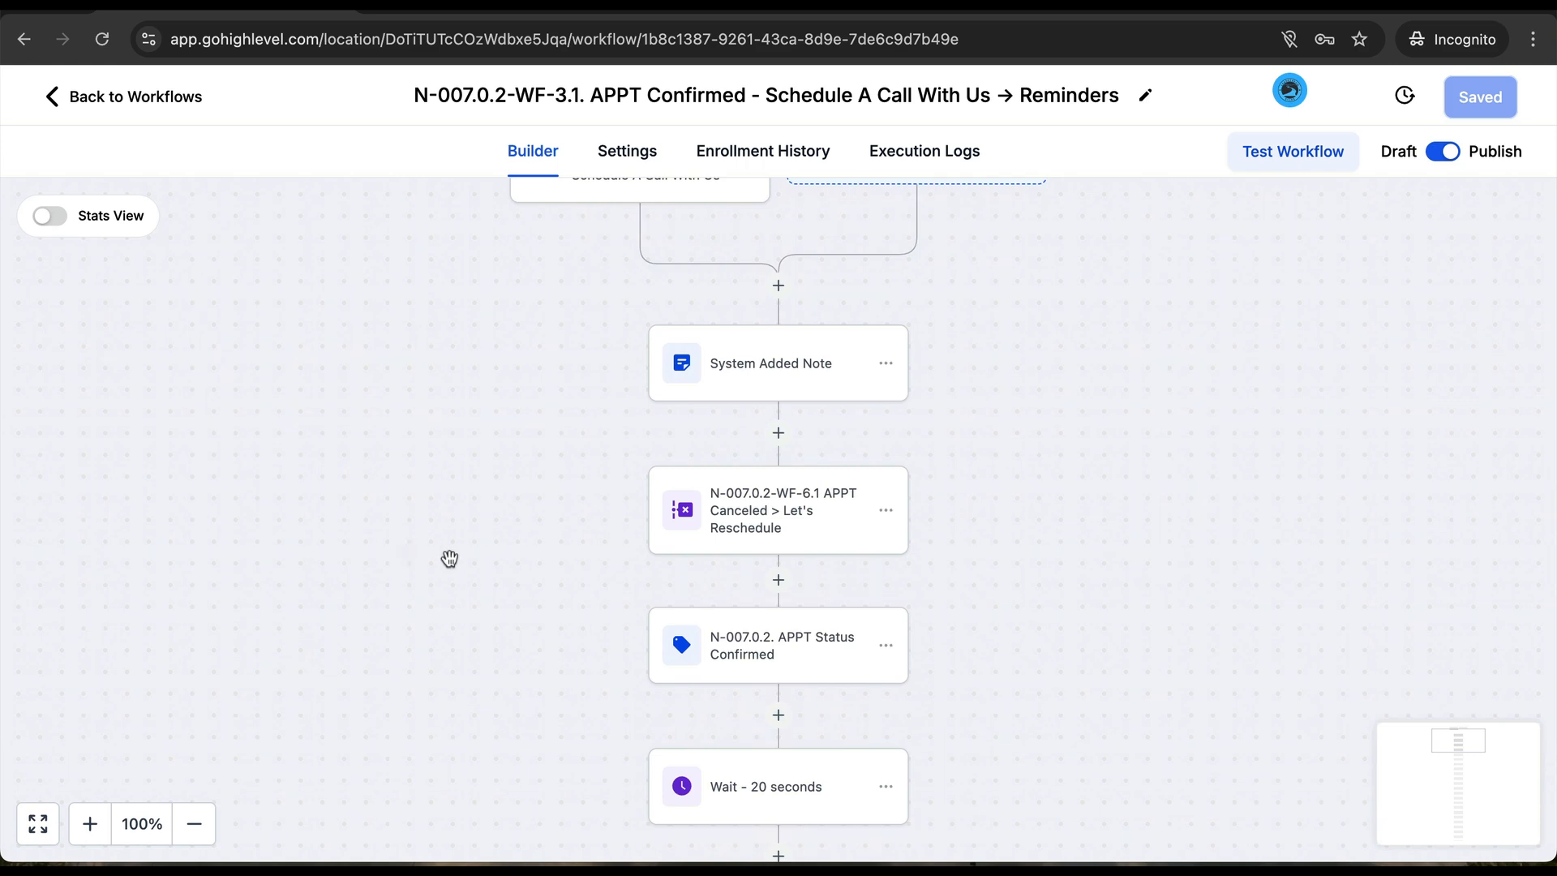
- Look at the Automated Call step's delete options and close them without deleting anything
scroll(609, 659, down, 10)
scroll(609, 658, down, 15)
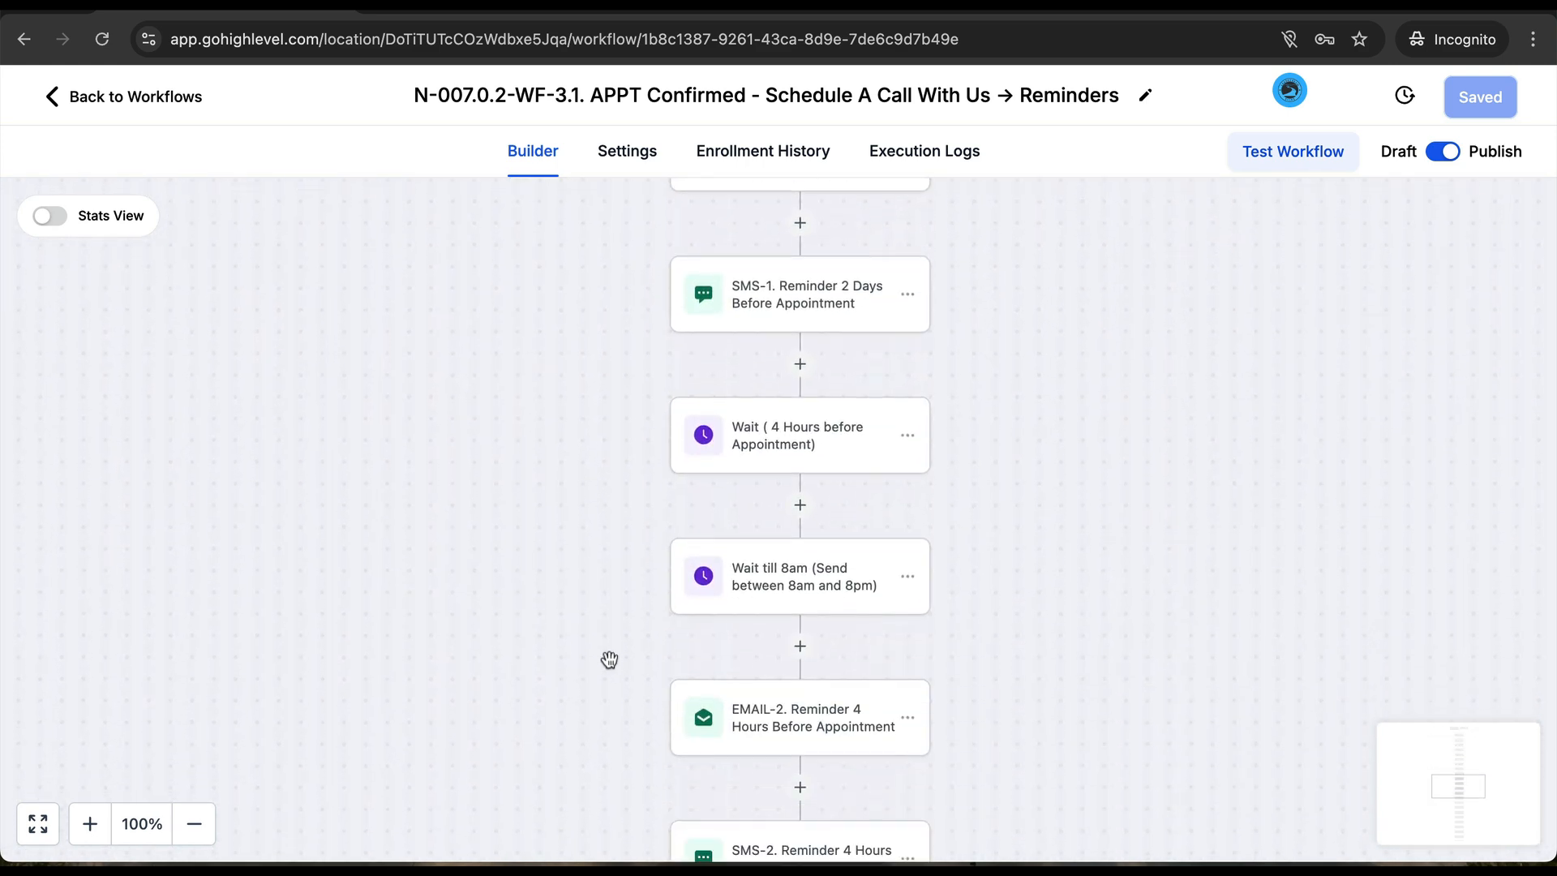
scroll(609, 658, down, 10)
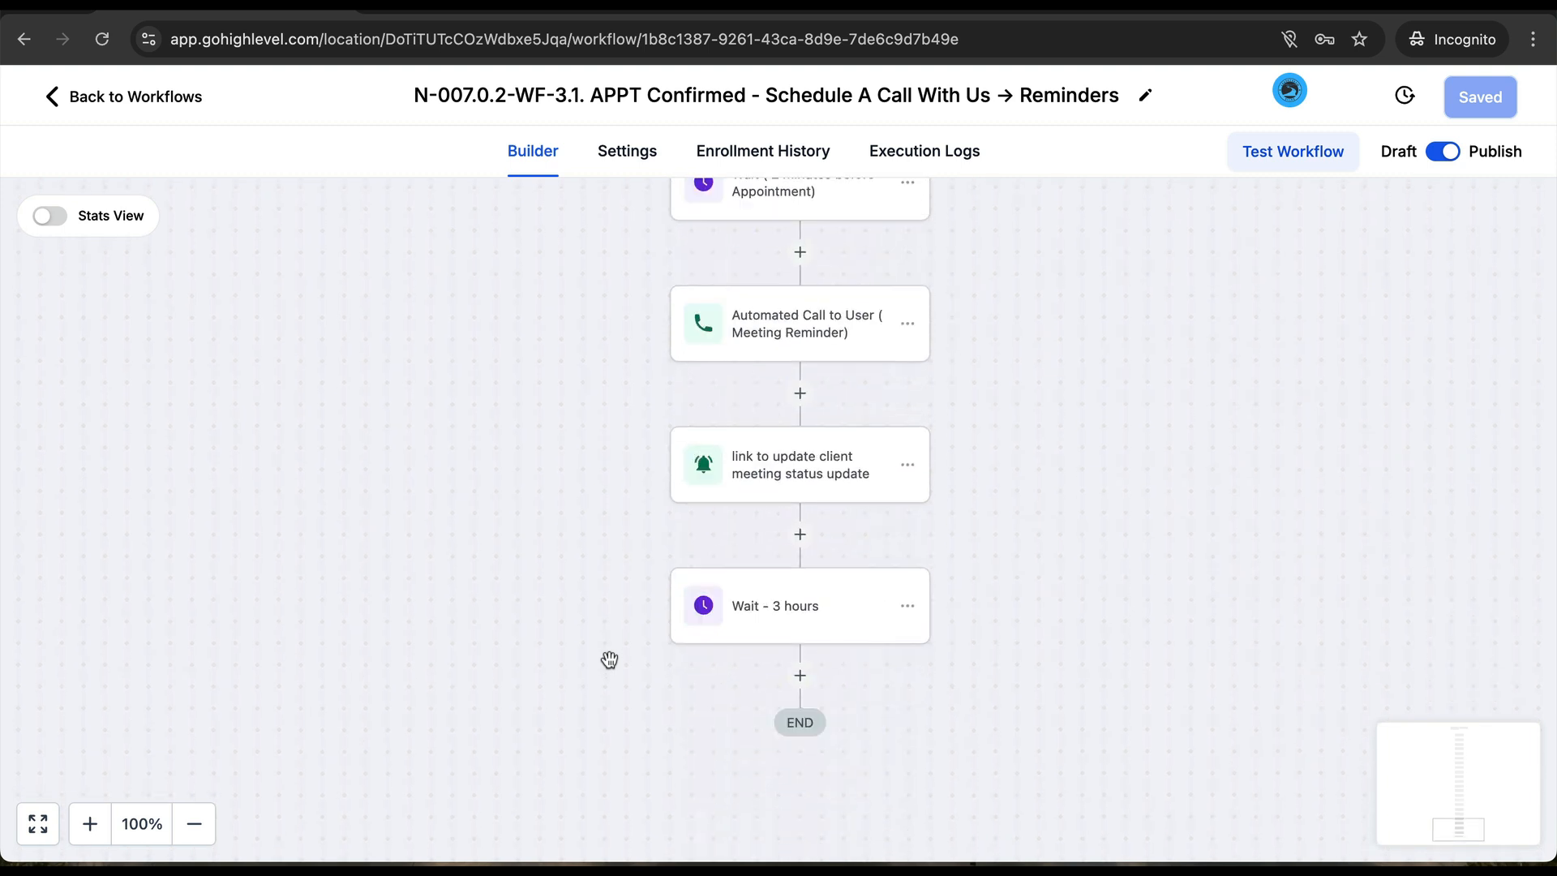
scroll(609, 658, up, 1)
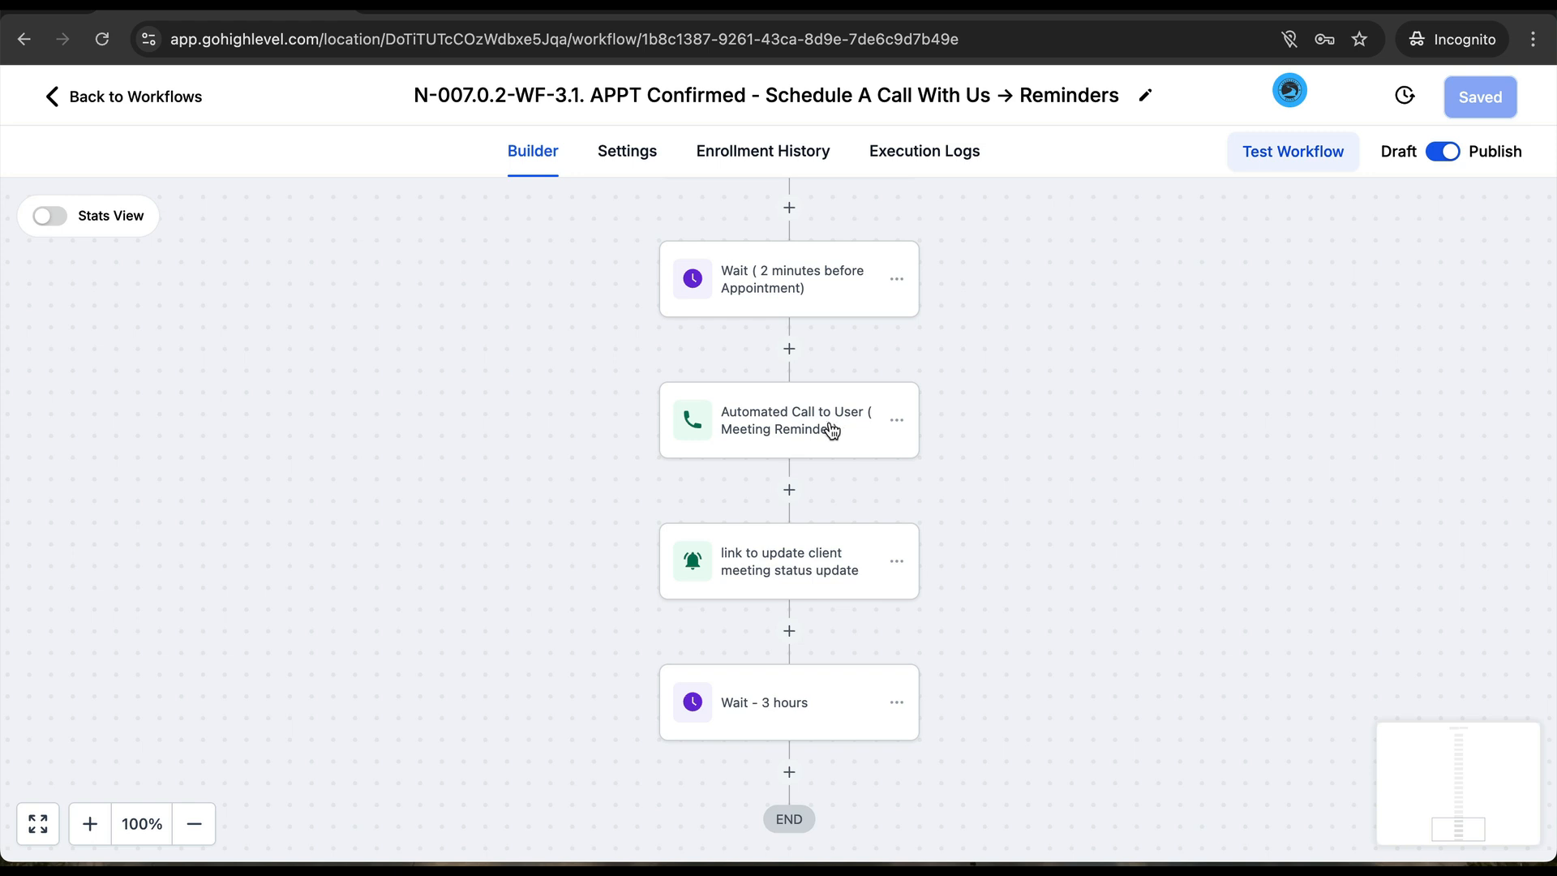
click(895, 421)
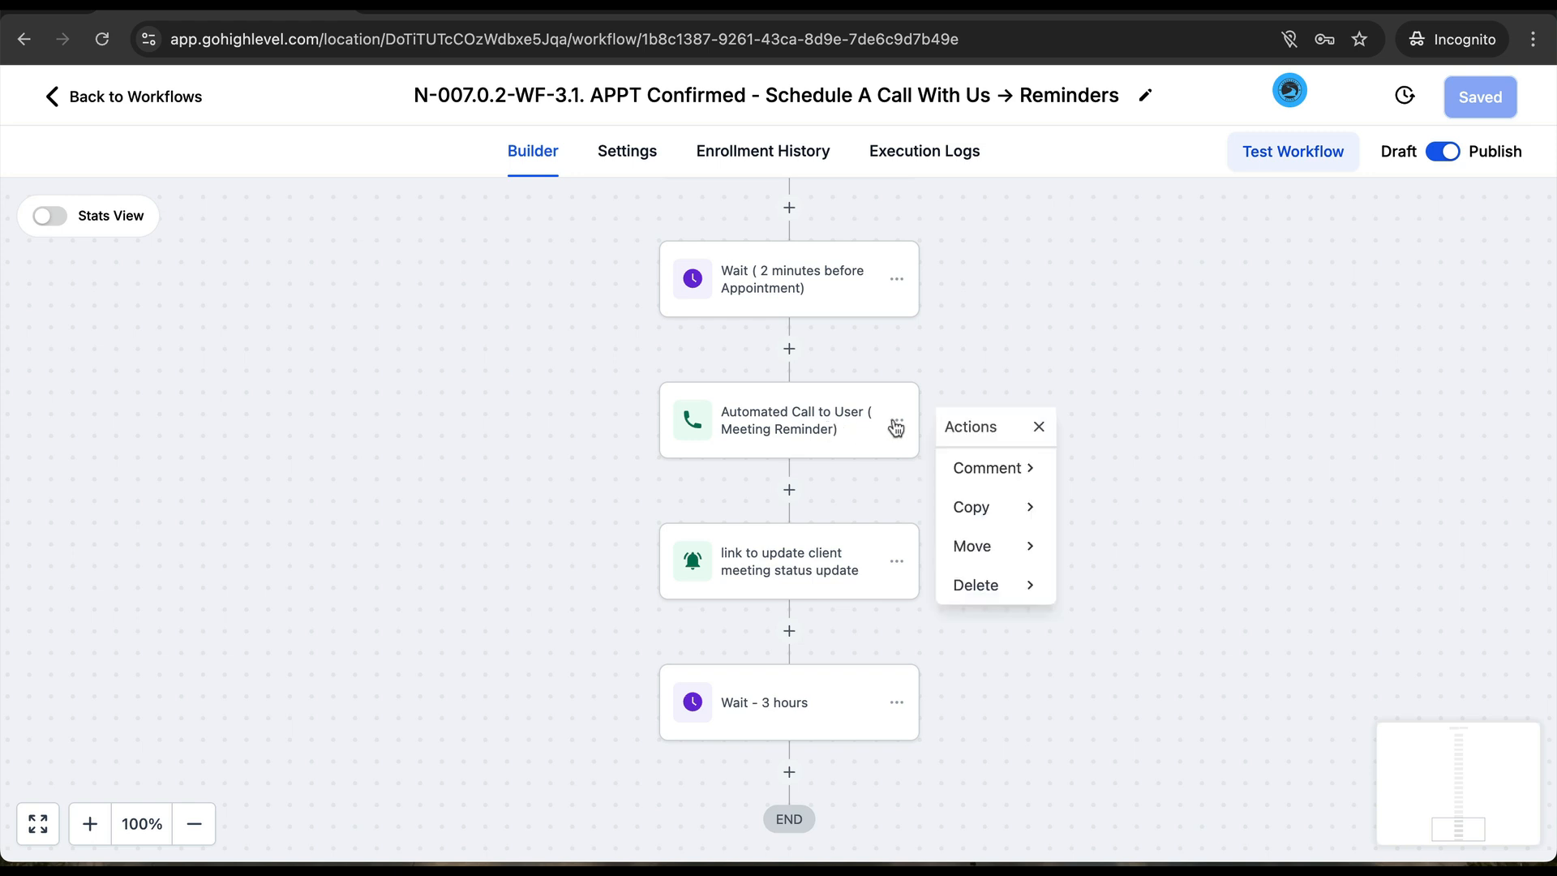
click(998, 594)
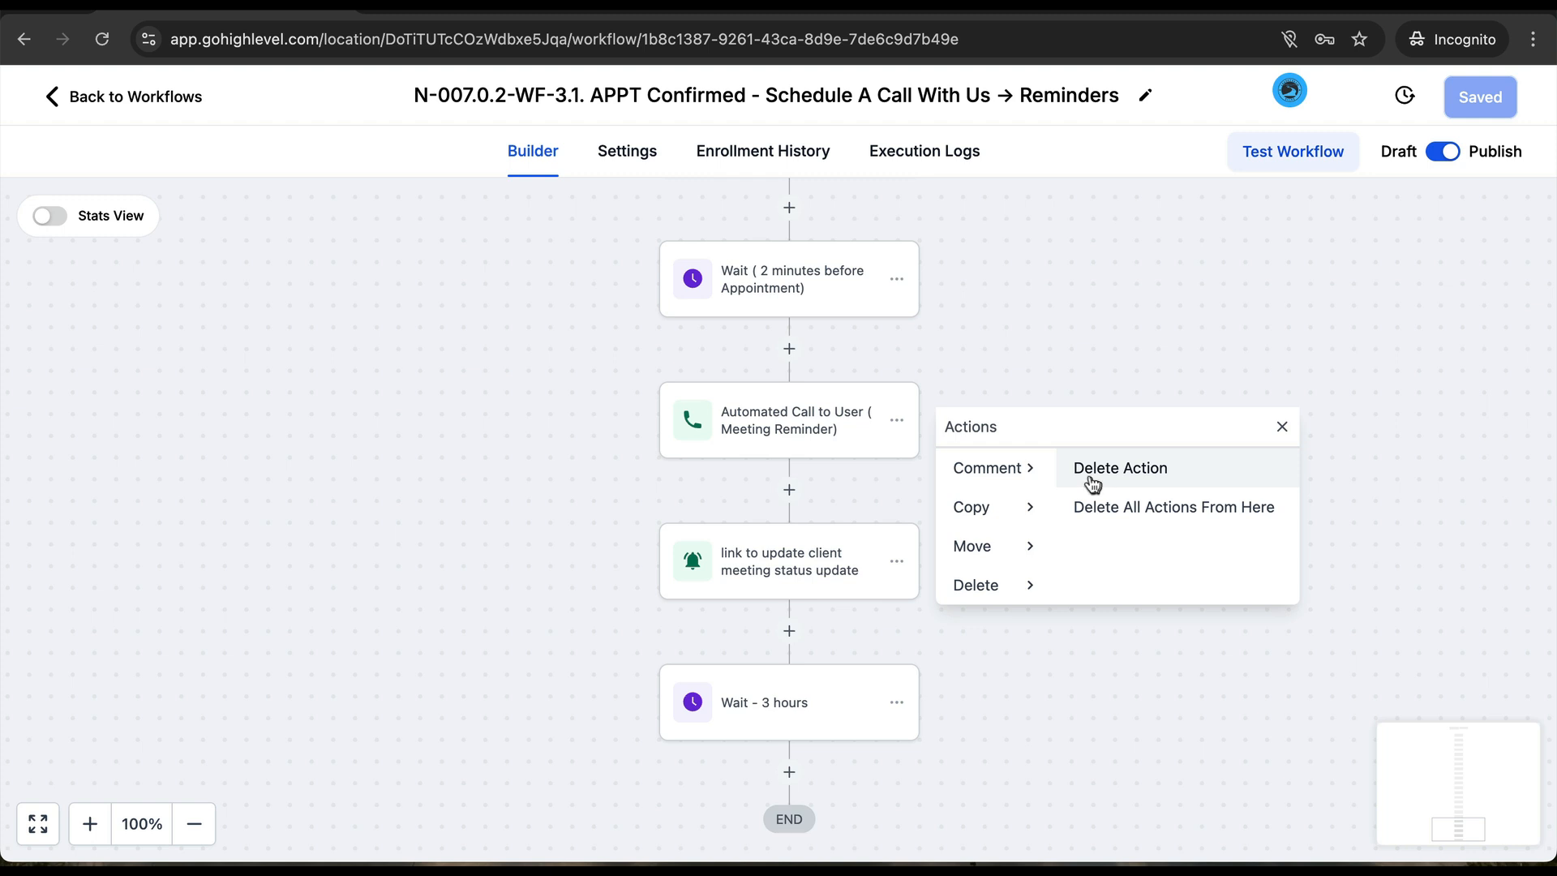
click(1018, 292)
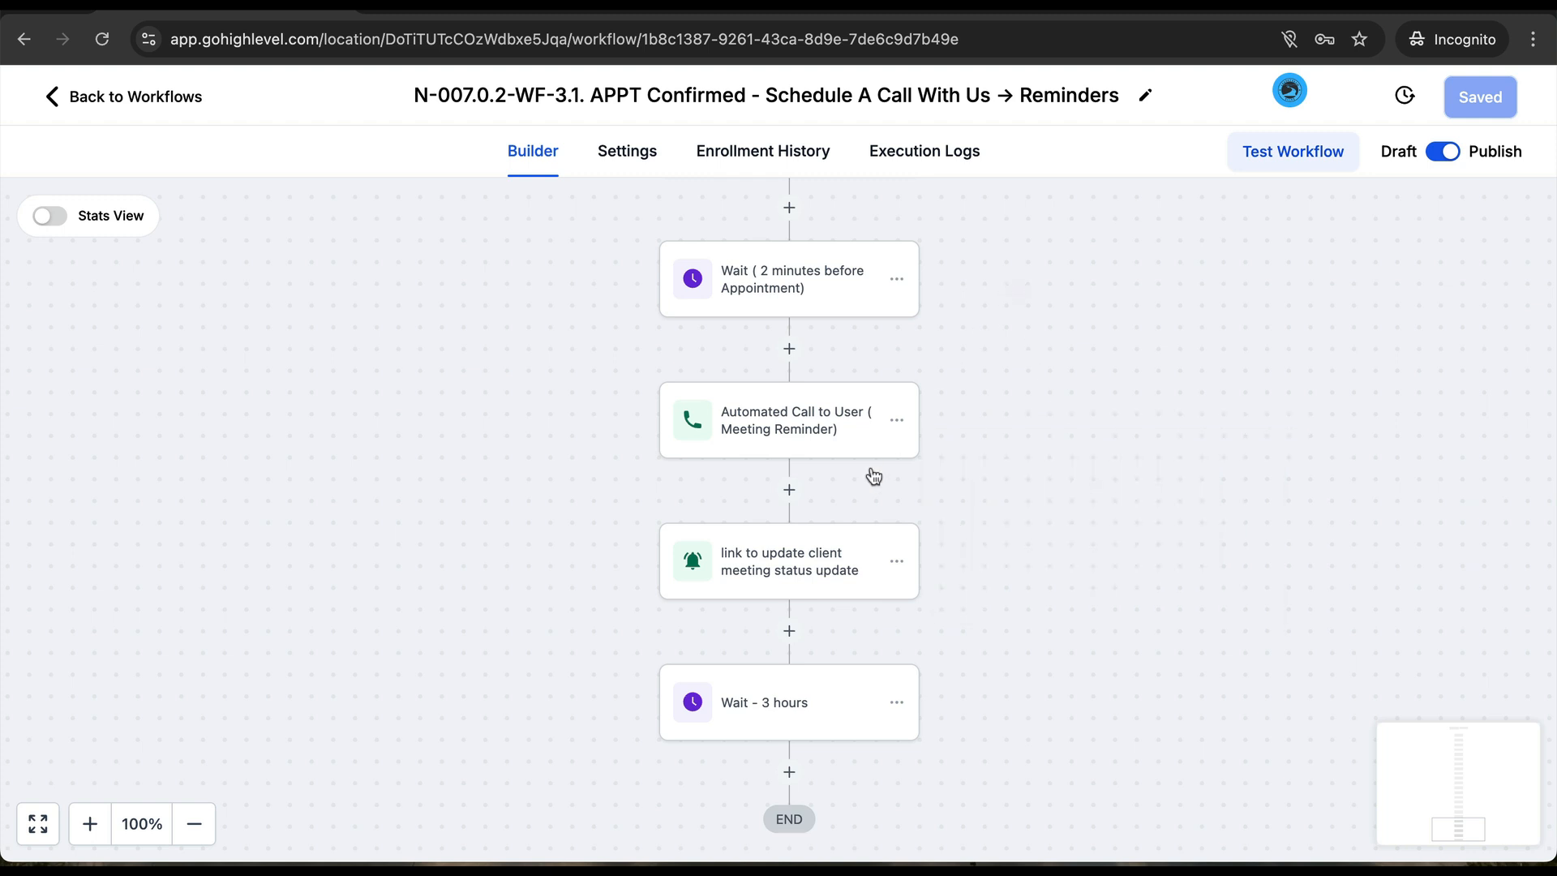
- Check the link-to-update-client notification step without saving, then go back to the workflows page
click(805, 571)
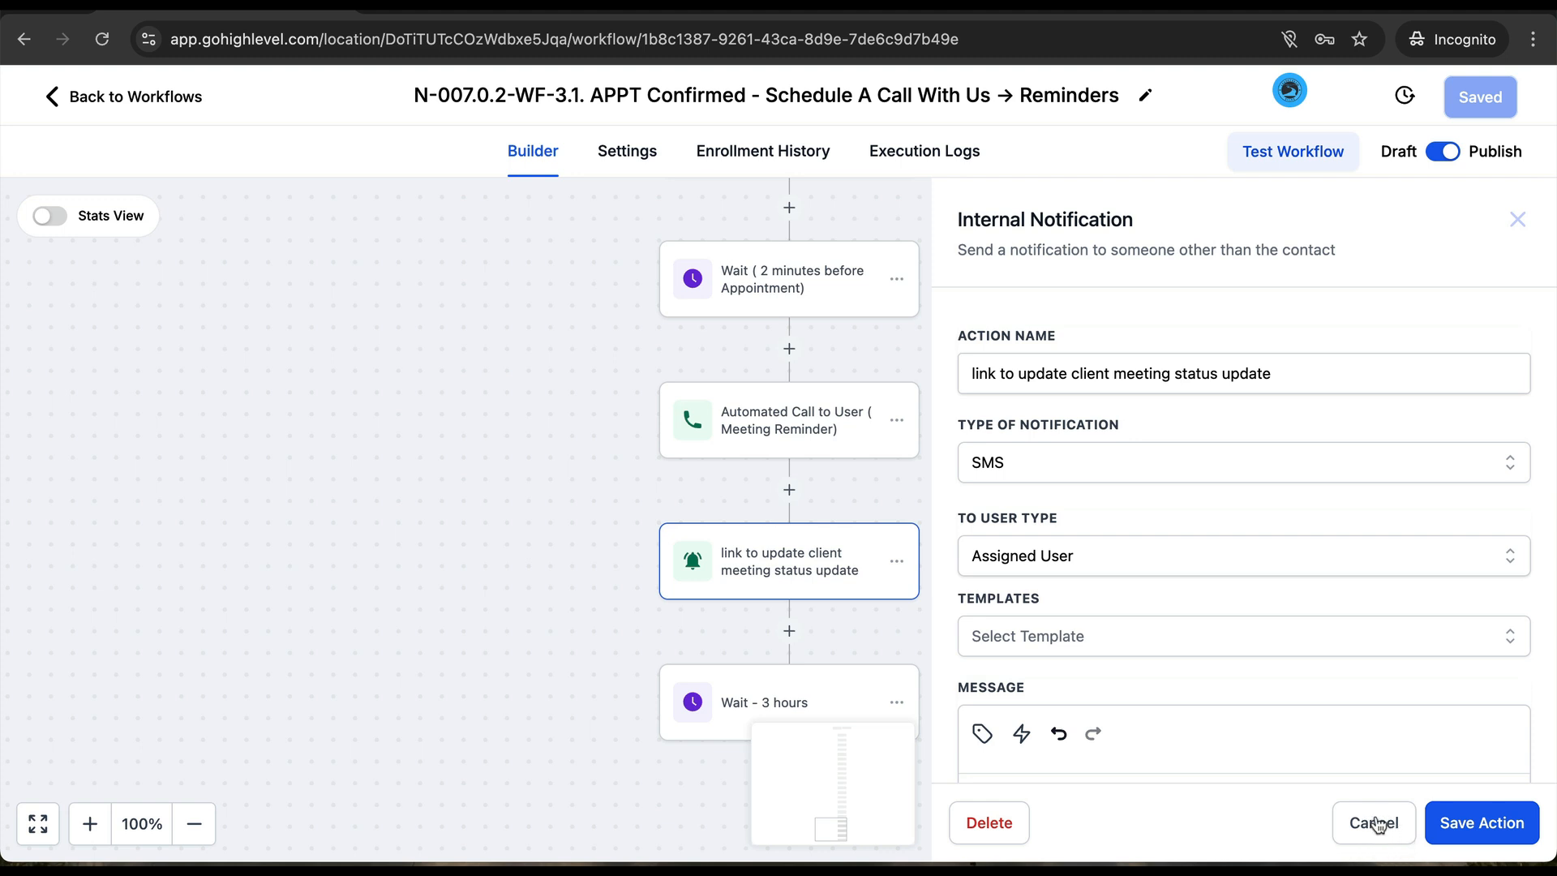
click(1379, 823)
scroll(802, 565, up, 5)
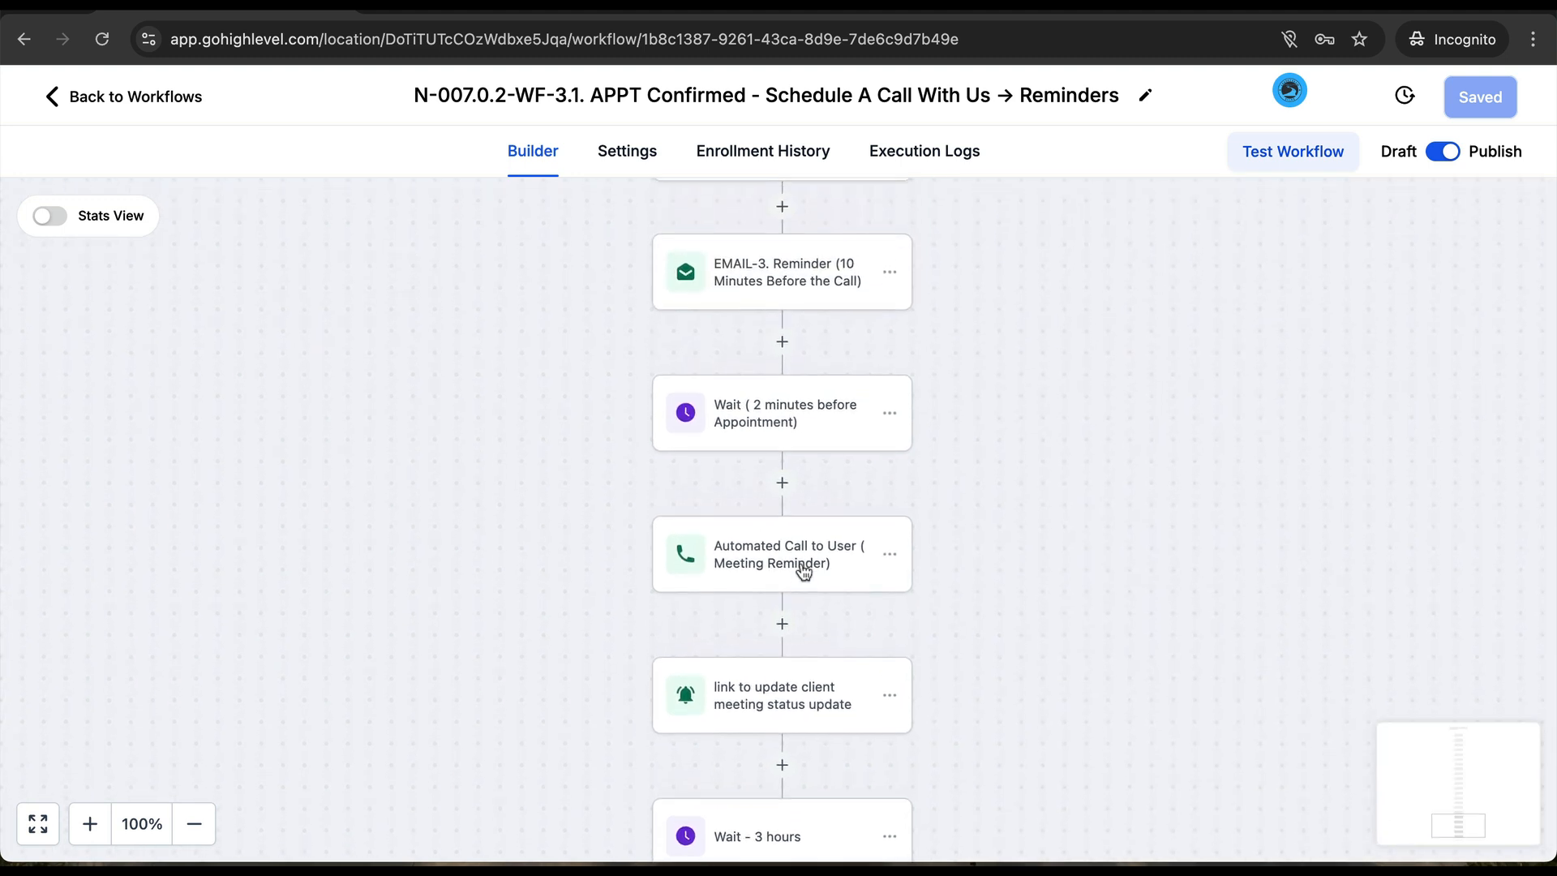
scroll(802, 565, up, 6)
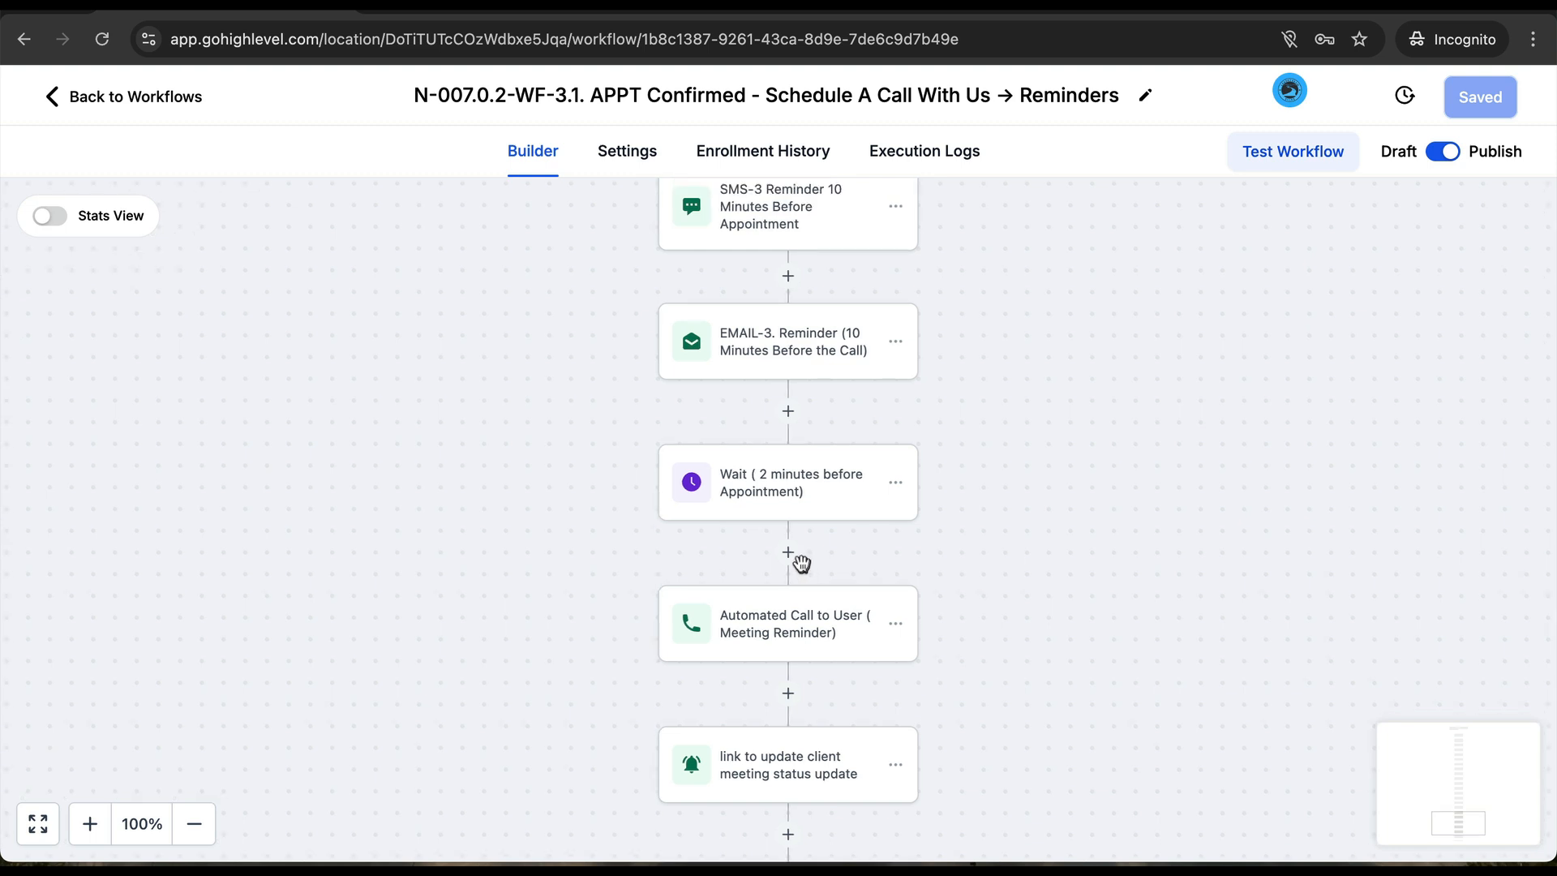
scroll(790, 574, up, 3)
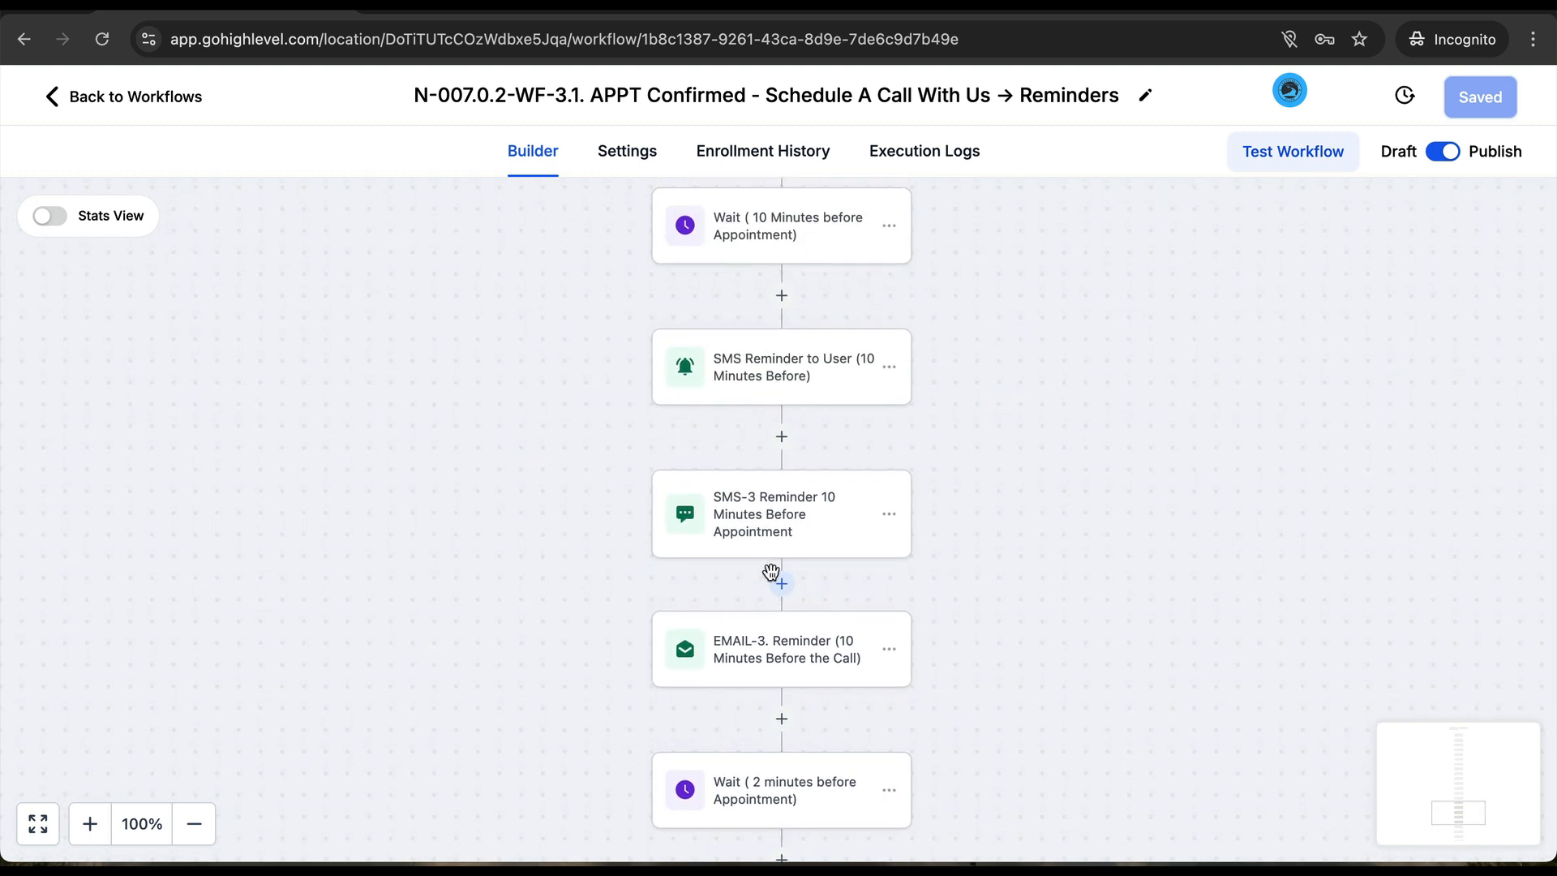
scroll(770, 571, down, 9)
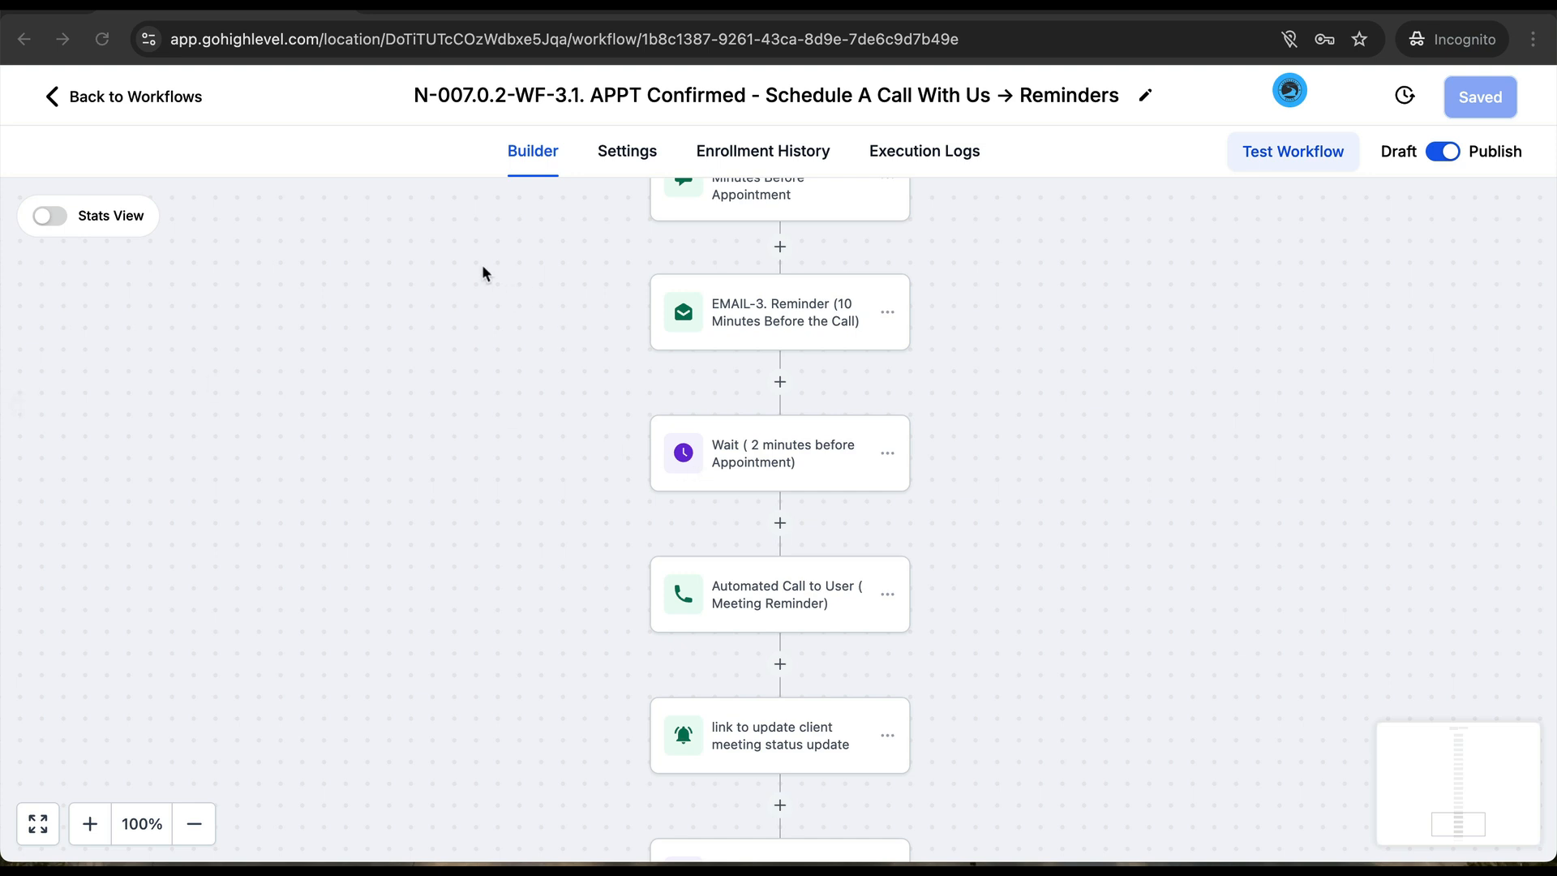
click(115, 95)
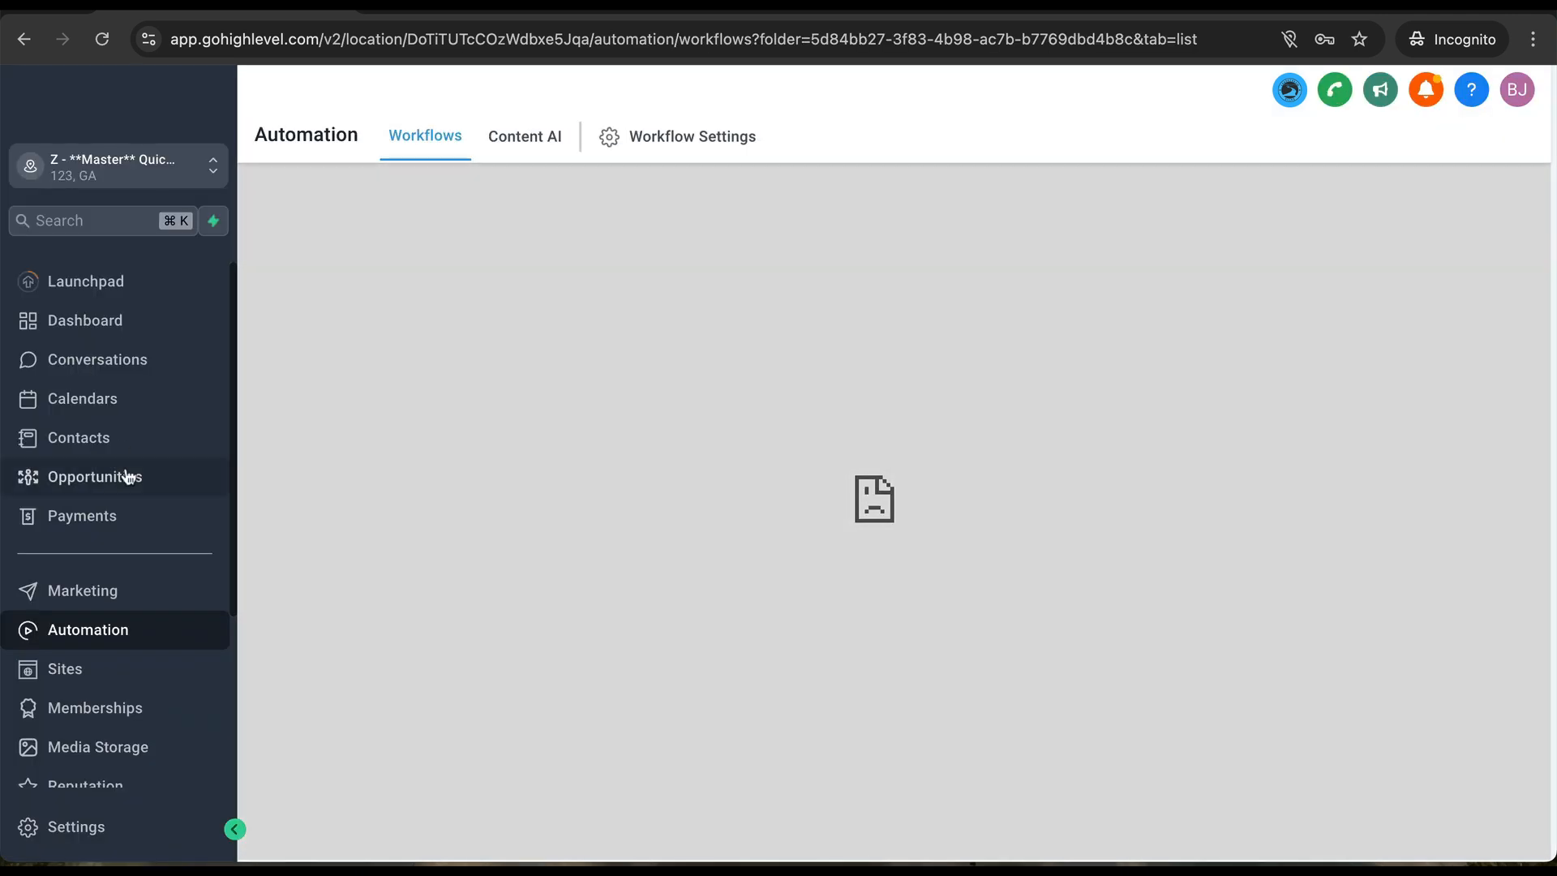
- Open the WF-2.1 follow-up reminders workflow from Marketing > Automation > N-007.0.2. Calendar Automations
click(69, 592)
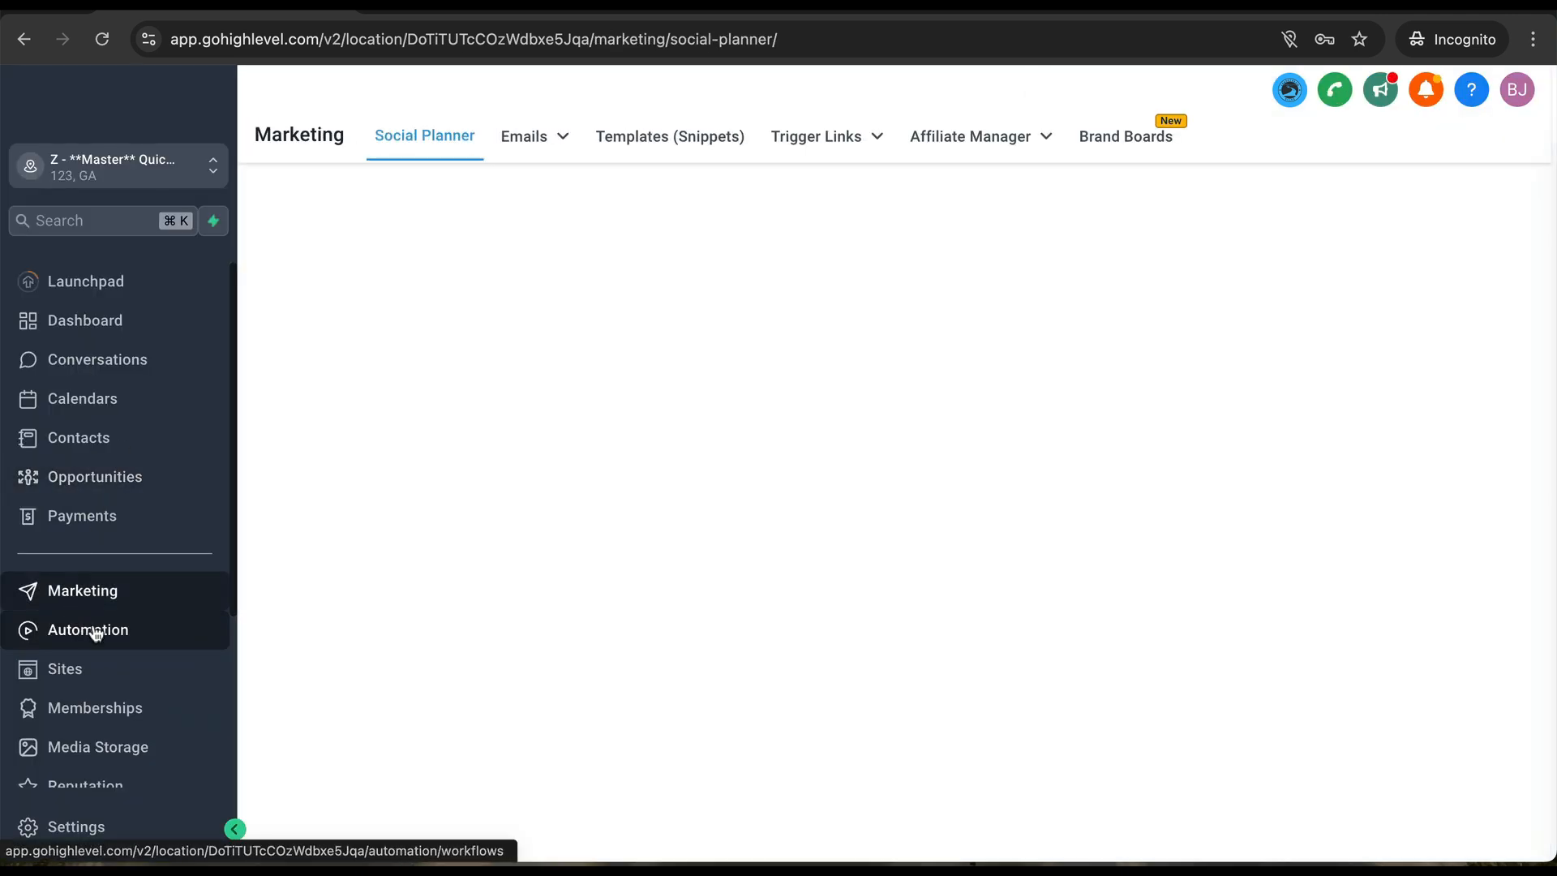
click(95, 632)
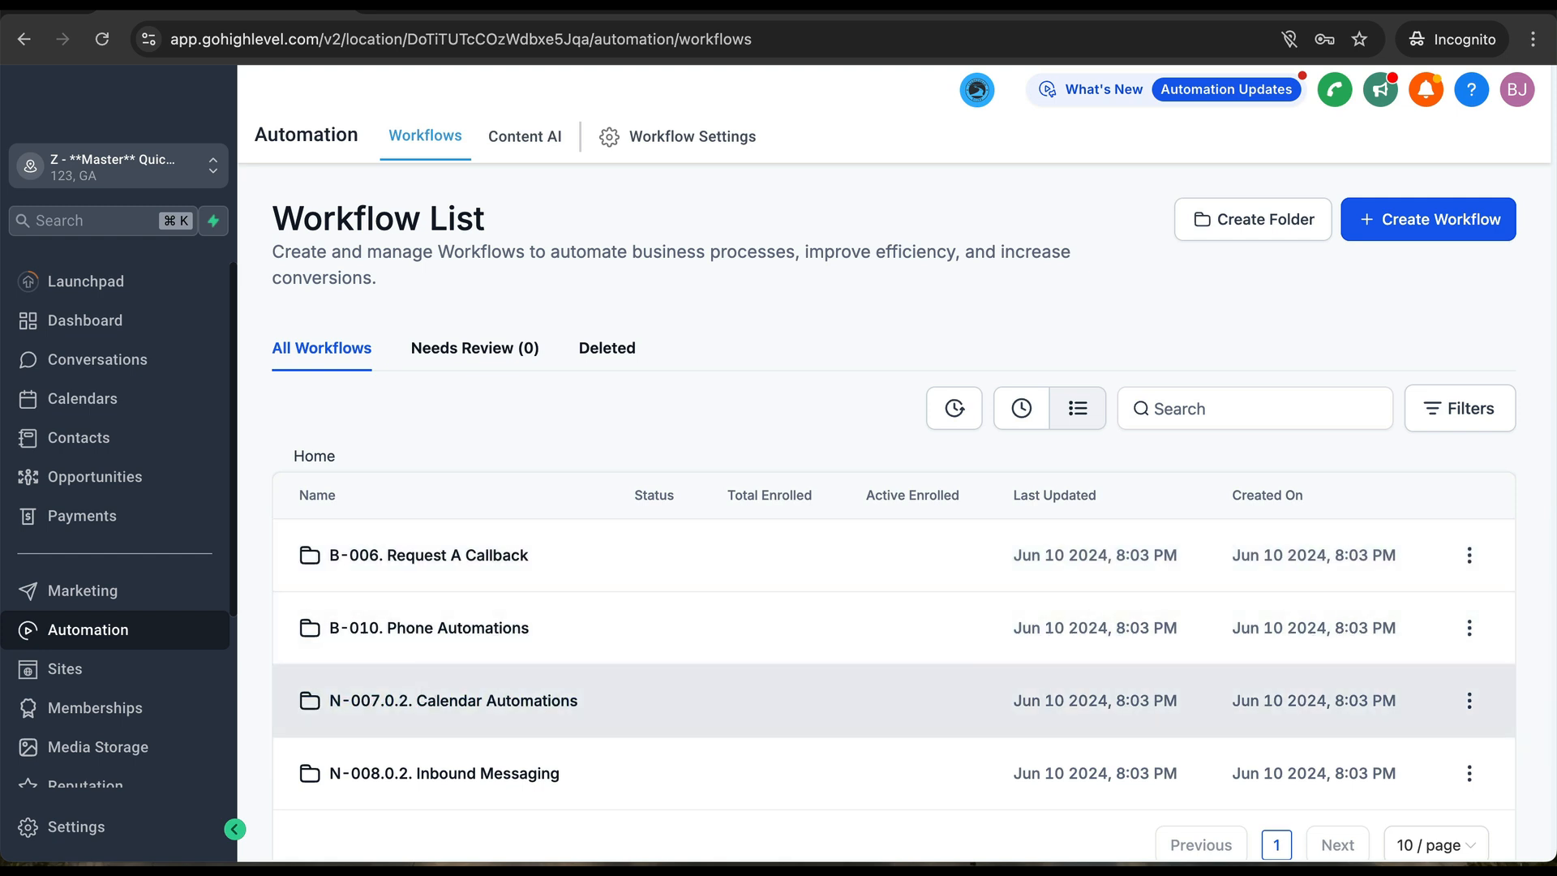
click(416, 699)
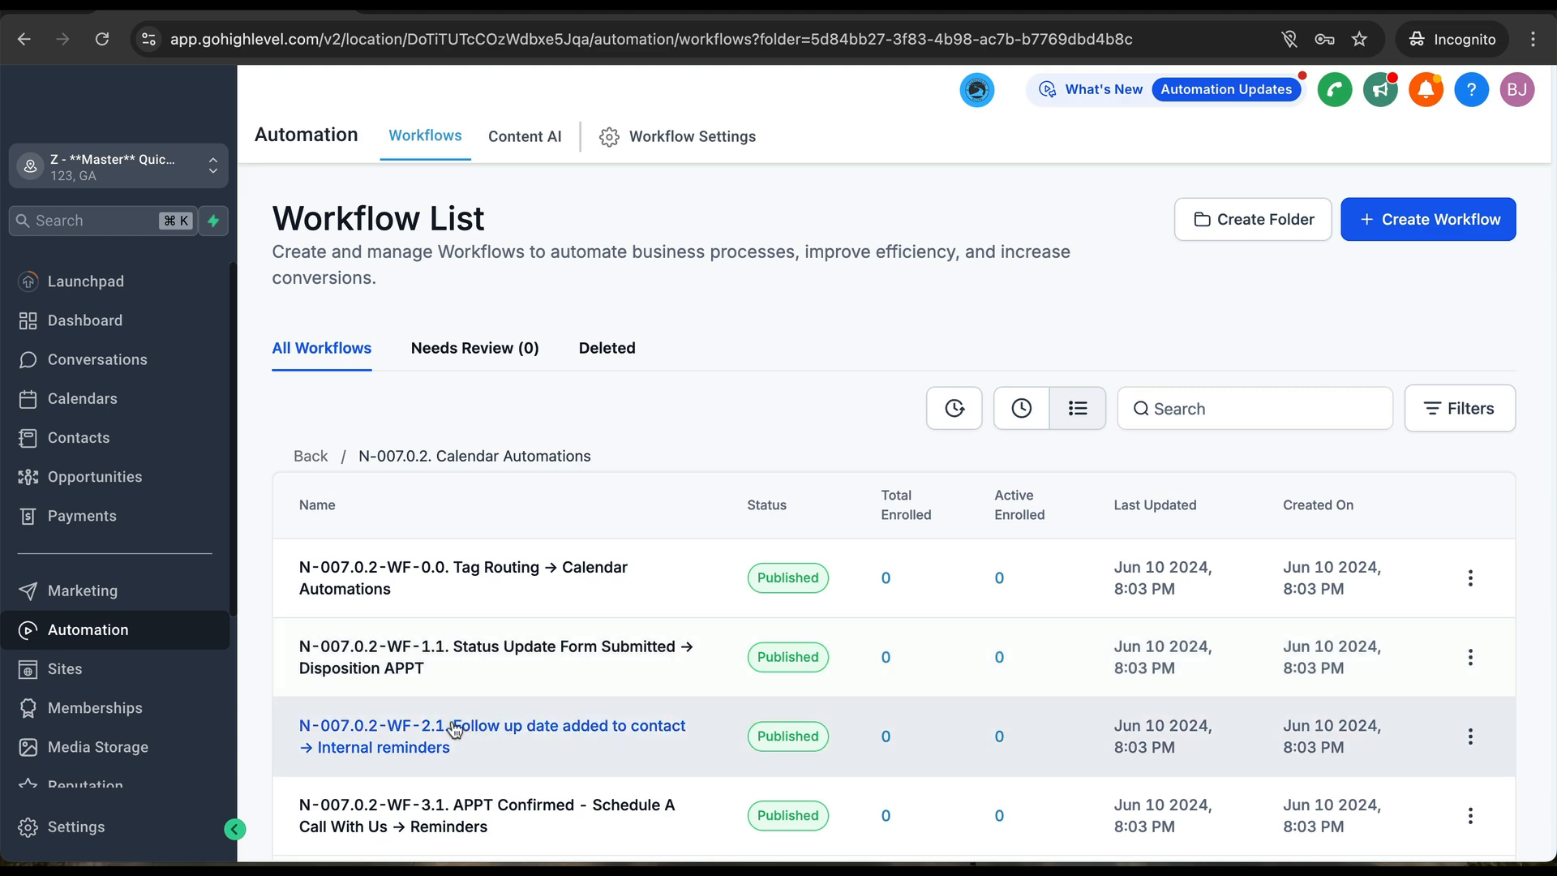
click(452, 726)
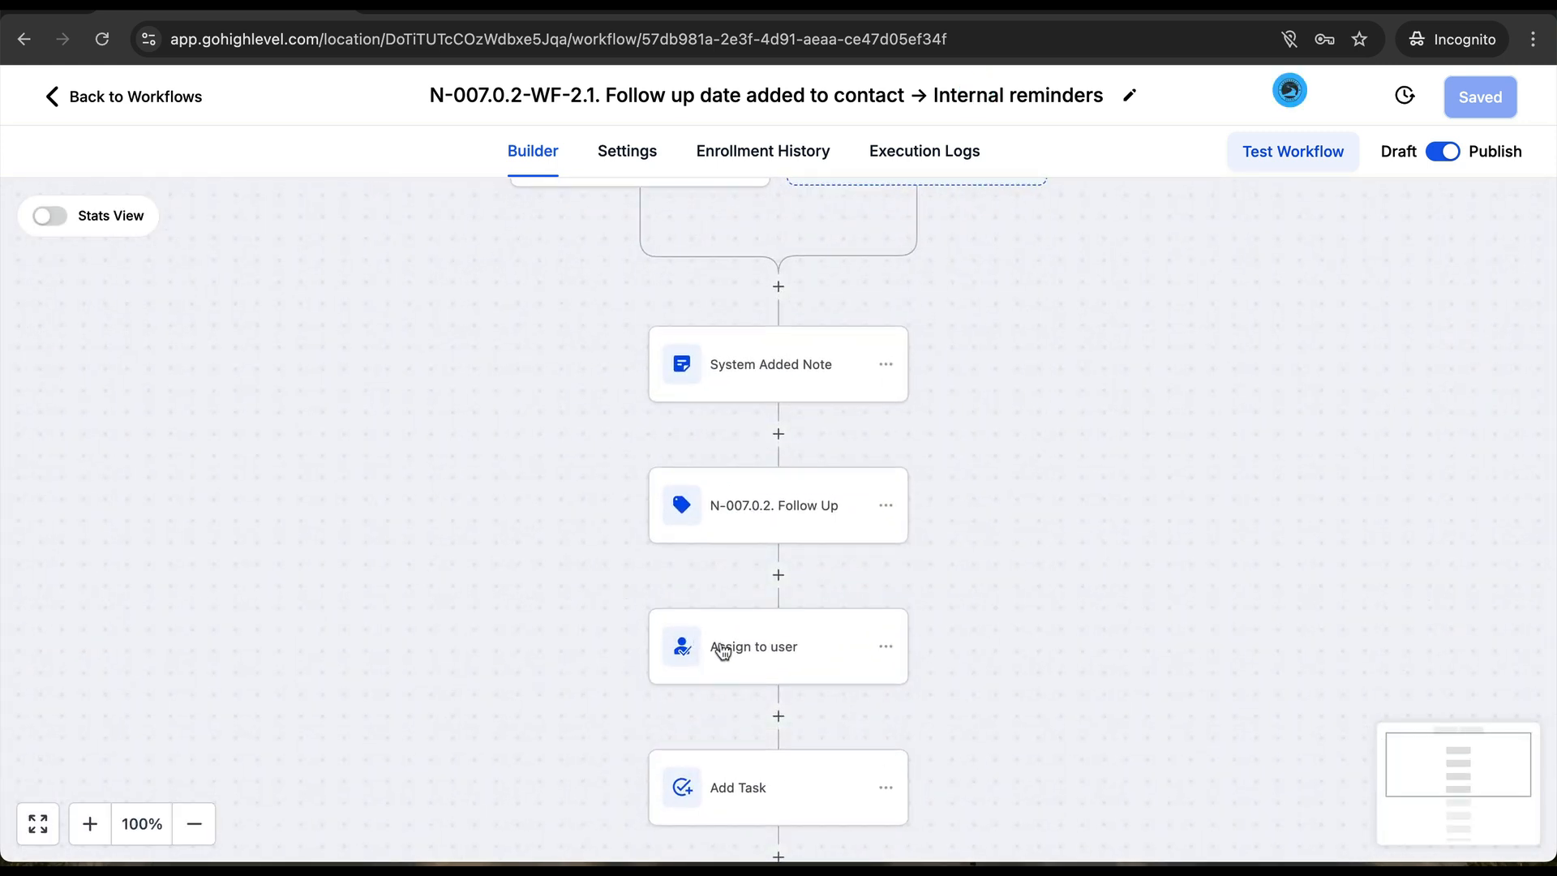
- Verify the Assign to user step lists no users, then go back to the workflows page
click(778, 647)
click(1121, 485)
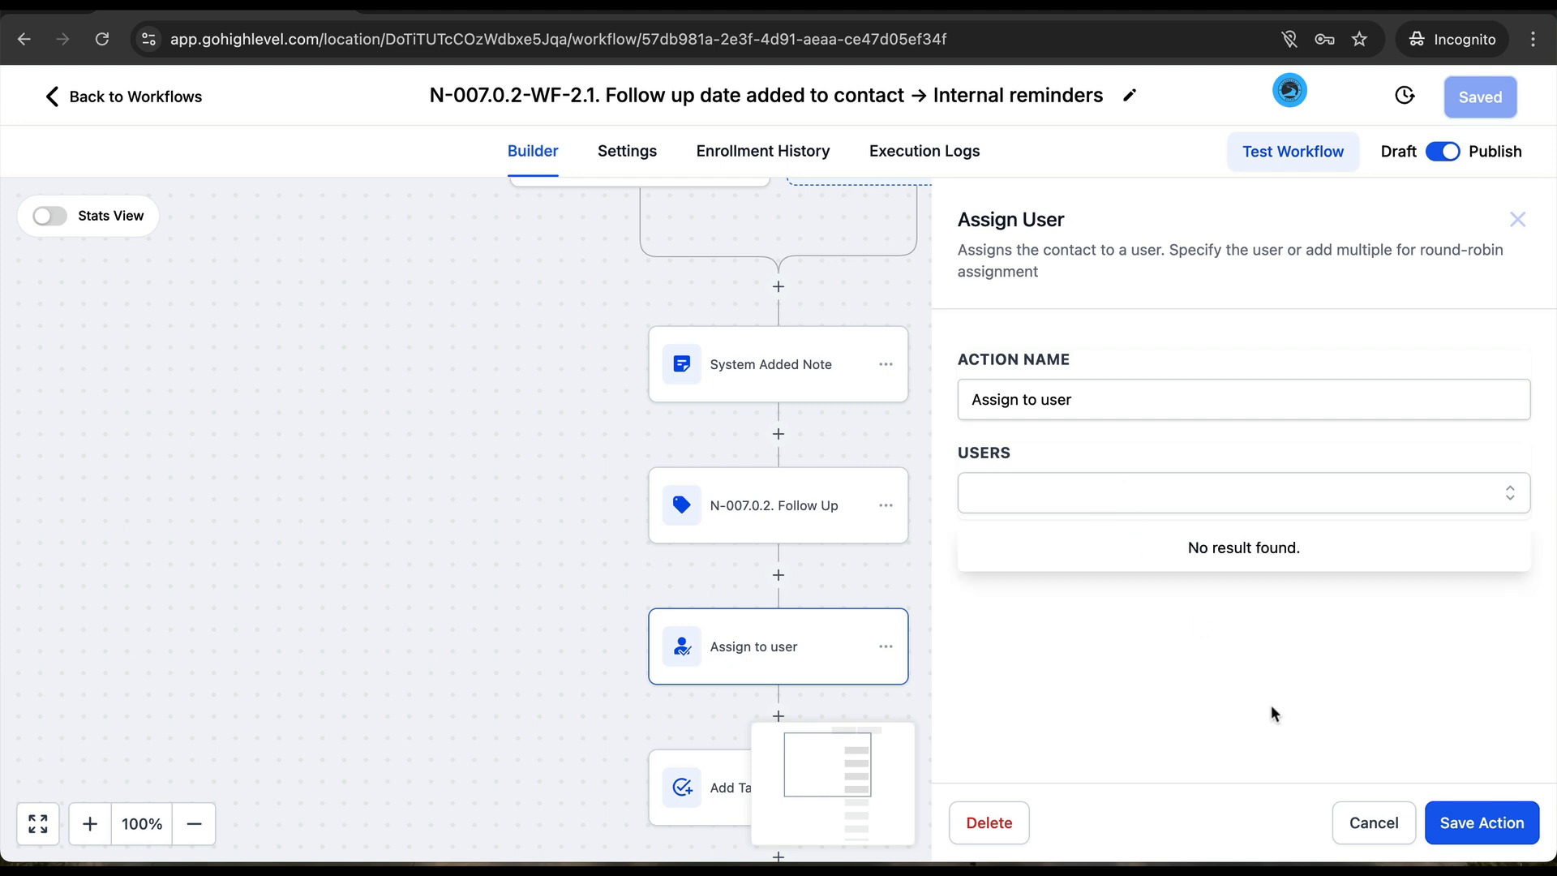
click(1345, 831)
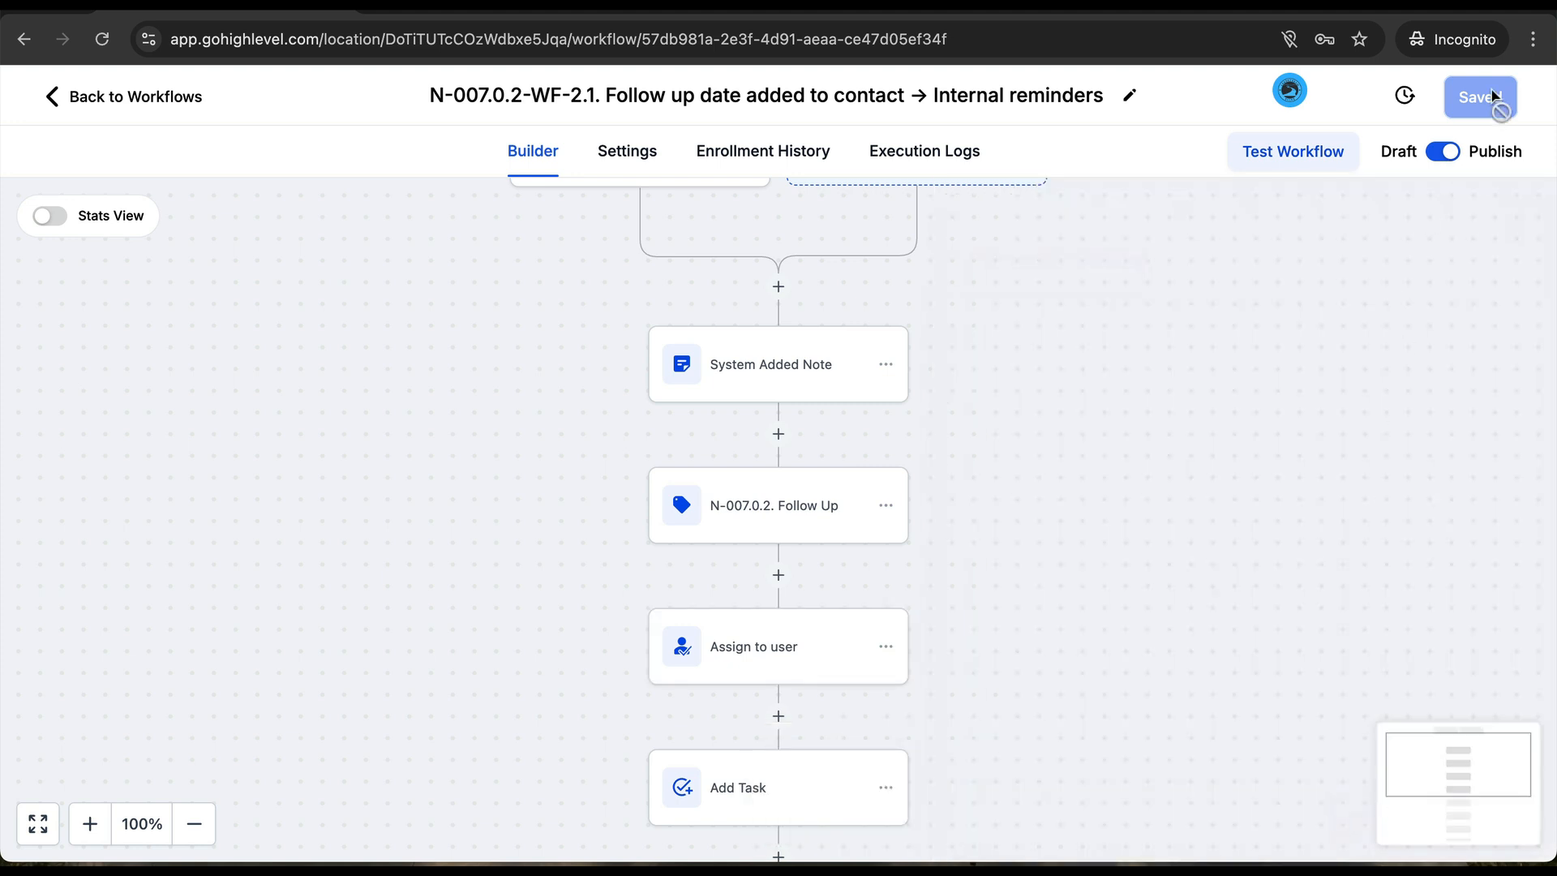
click(108, 95)
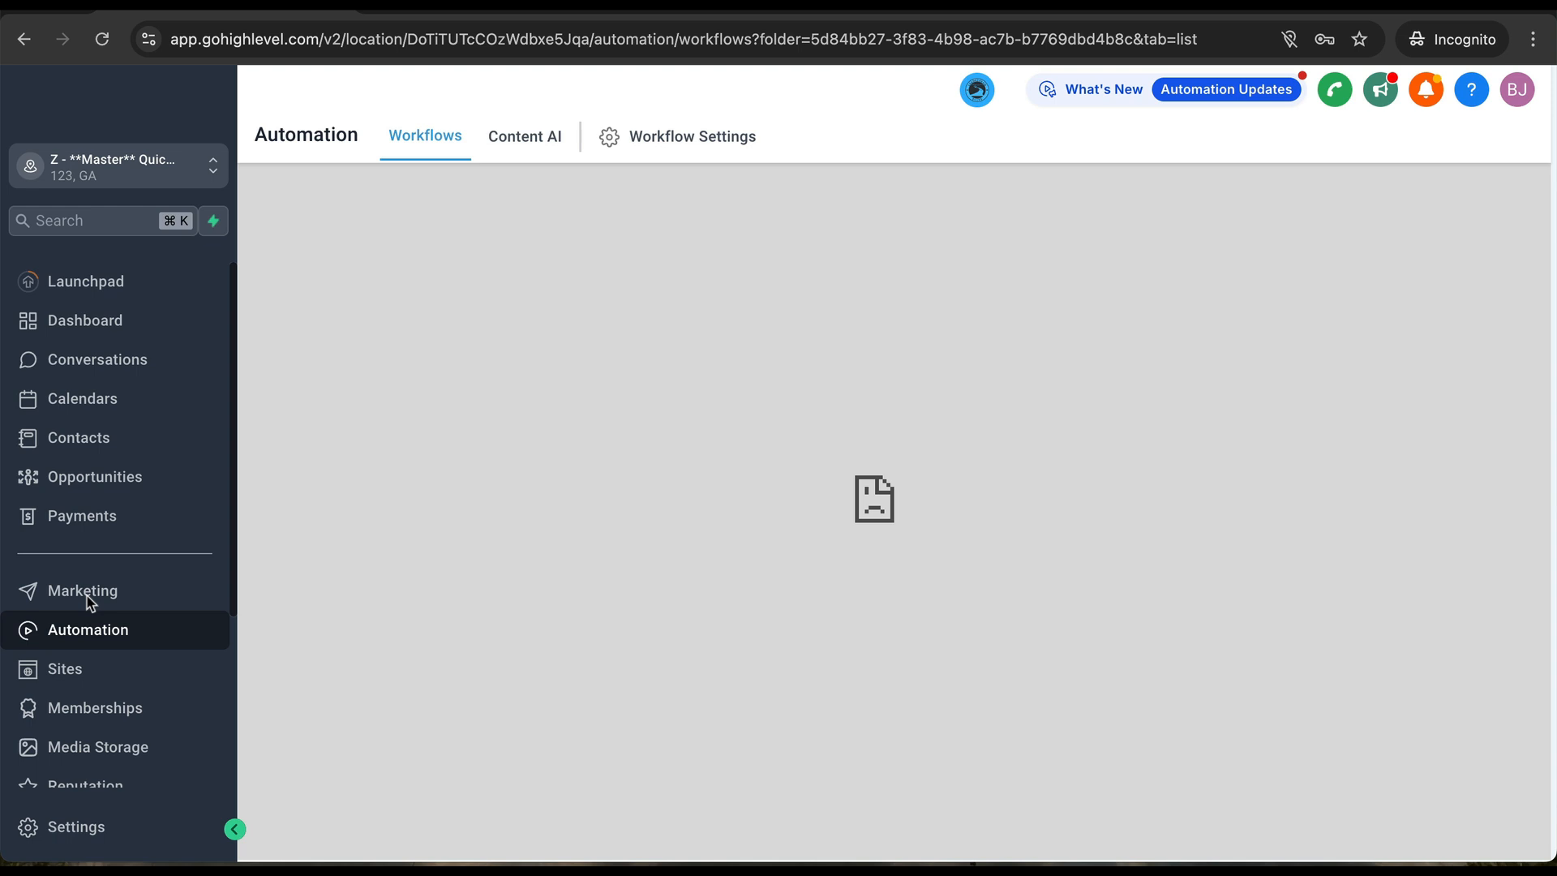
- Reload the failed Automation page and open WF-7.1. APPT No Show → Let's Reschedule from Calendar Automations
click(86, 629)
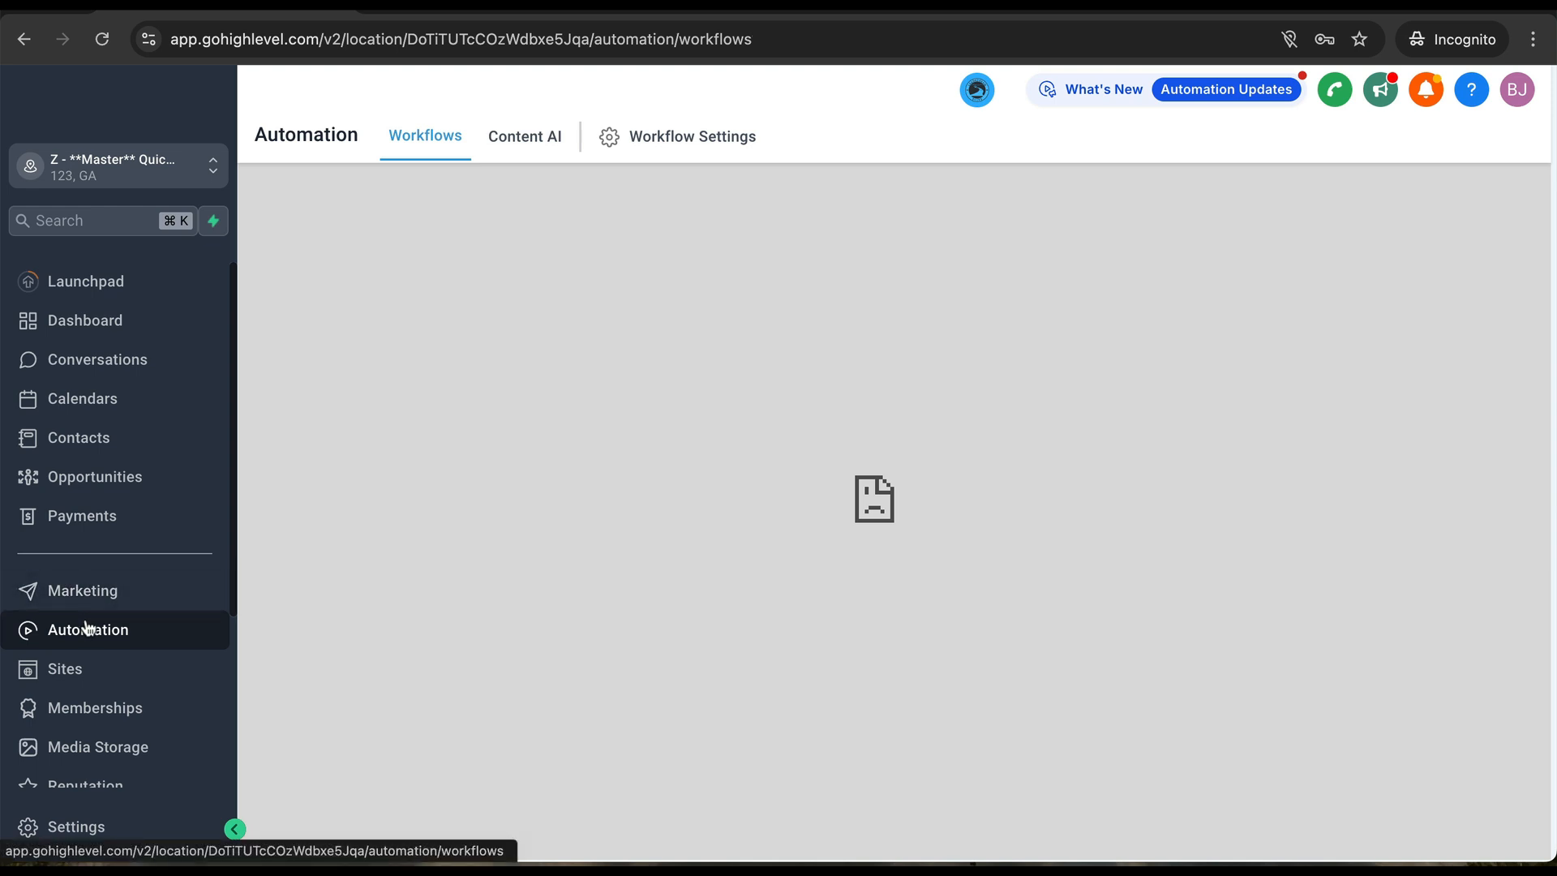
click(101, 39)
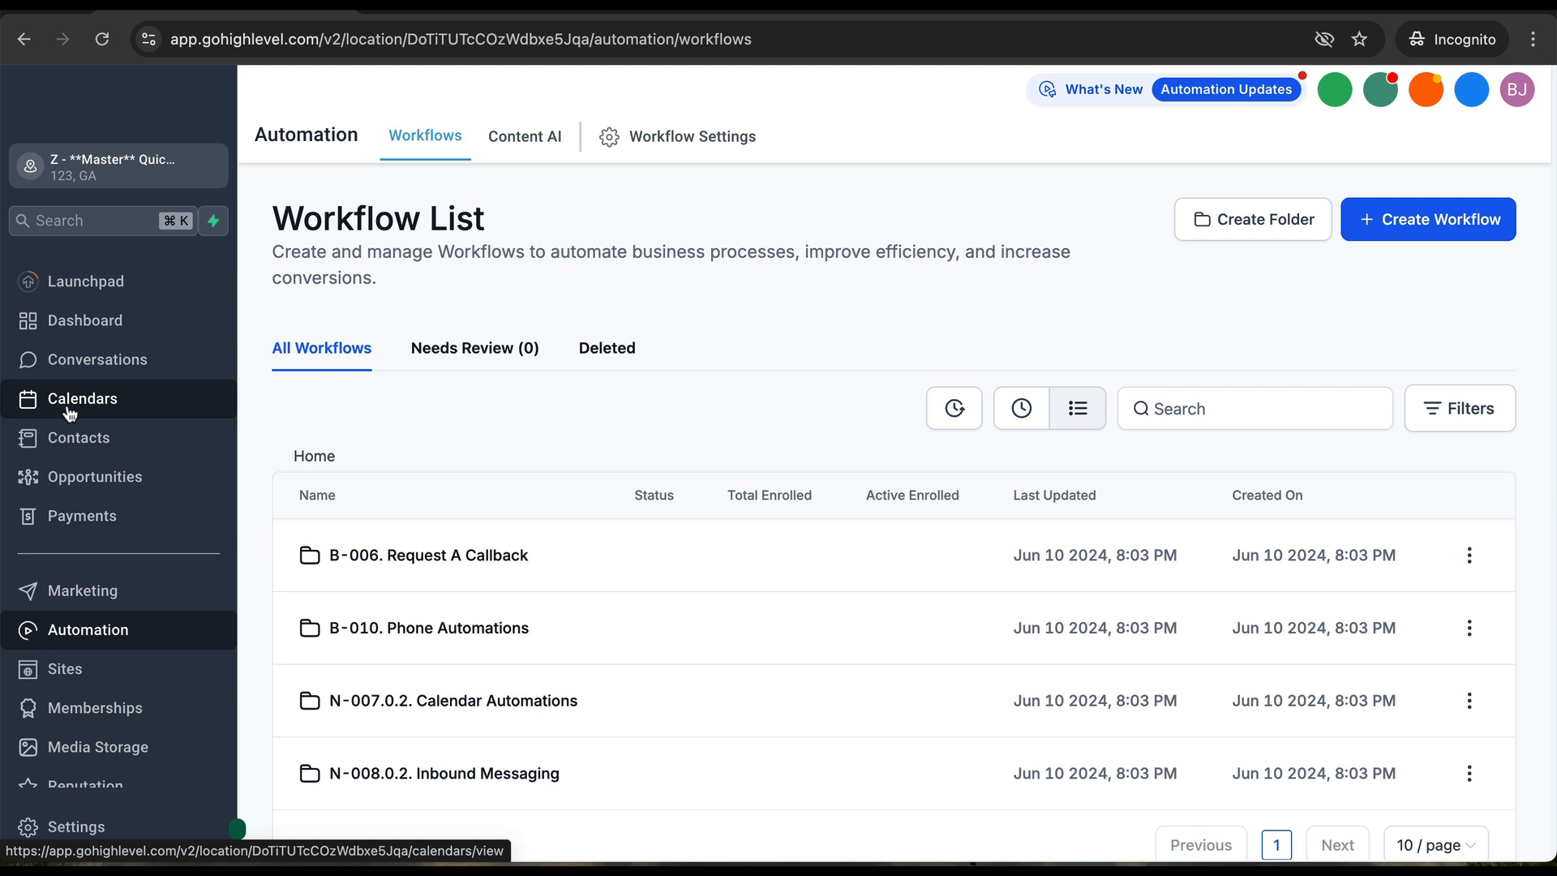
click(457, 690)
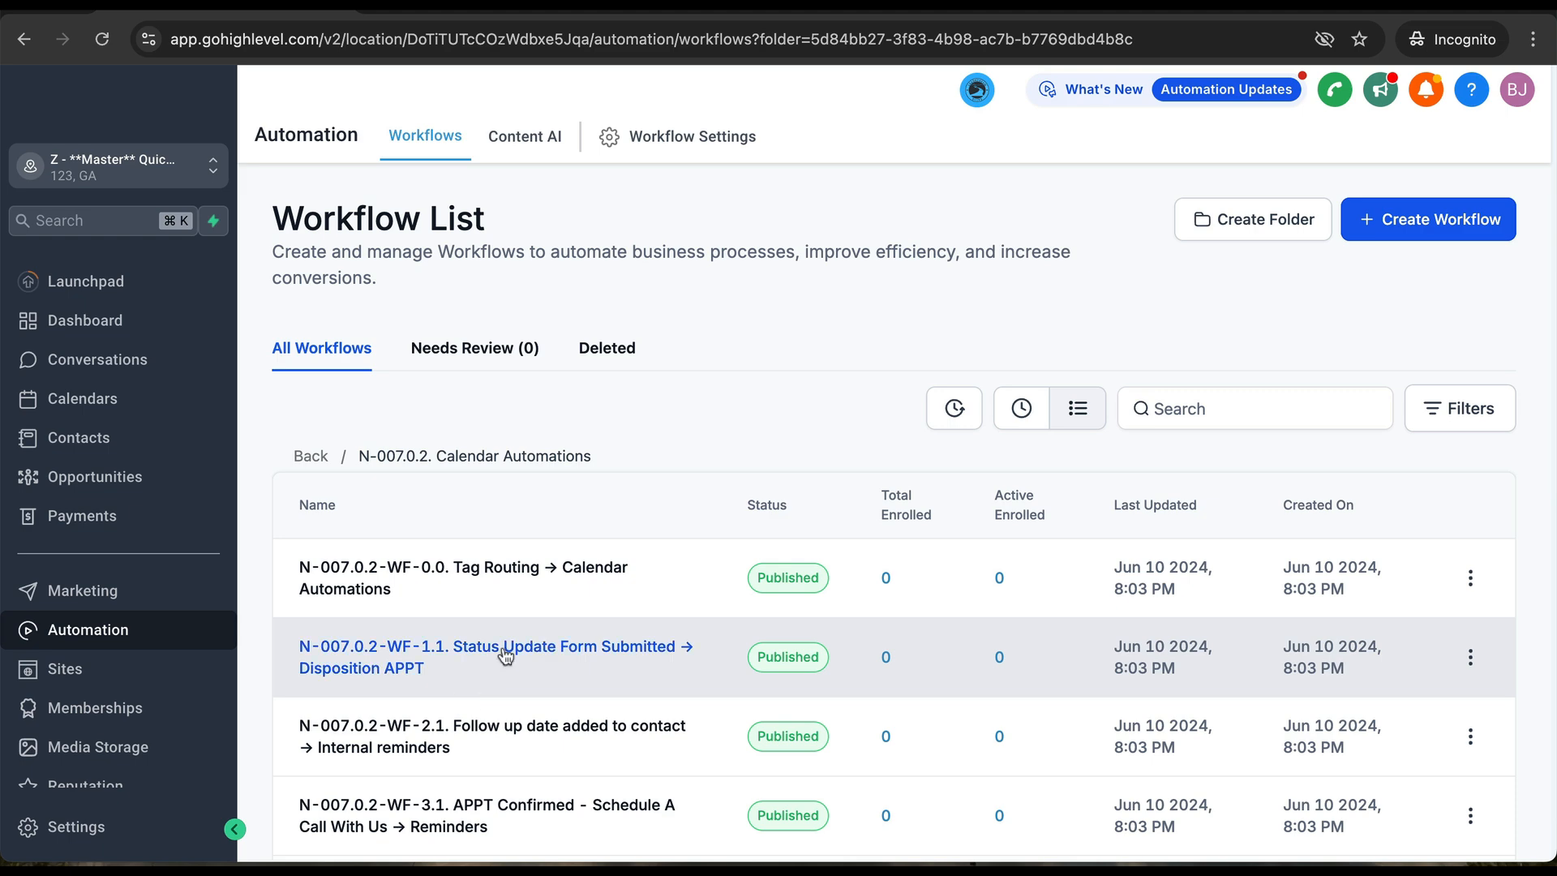
scroll(489, 674, down, 4)
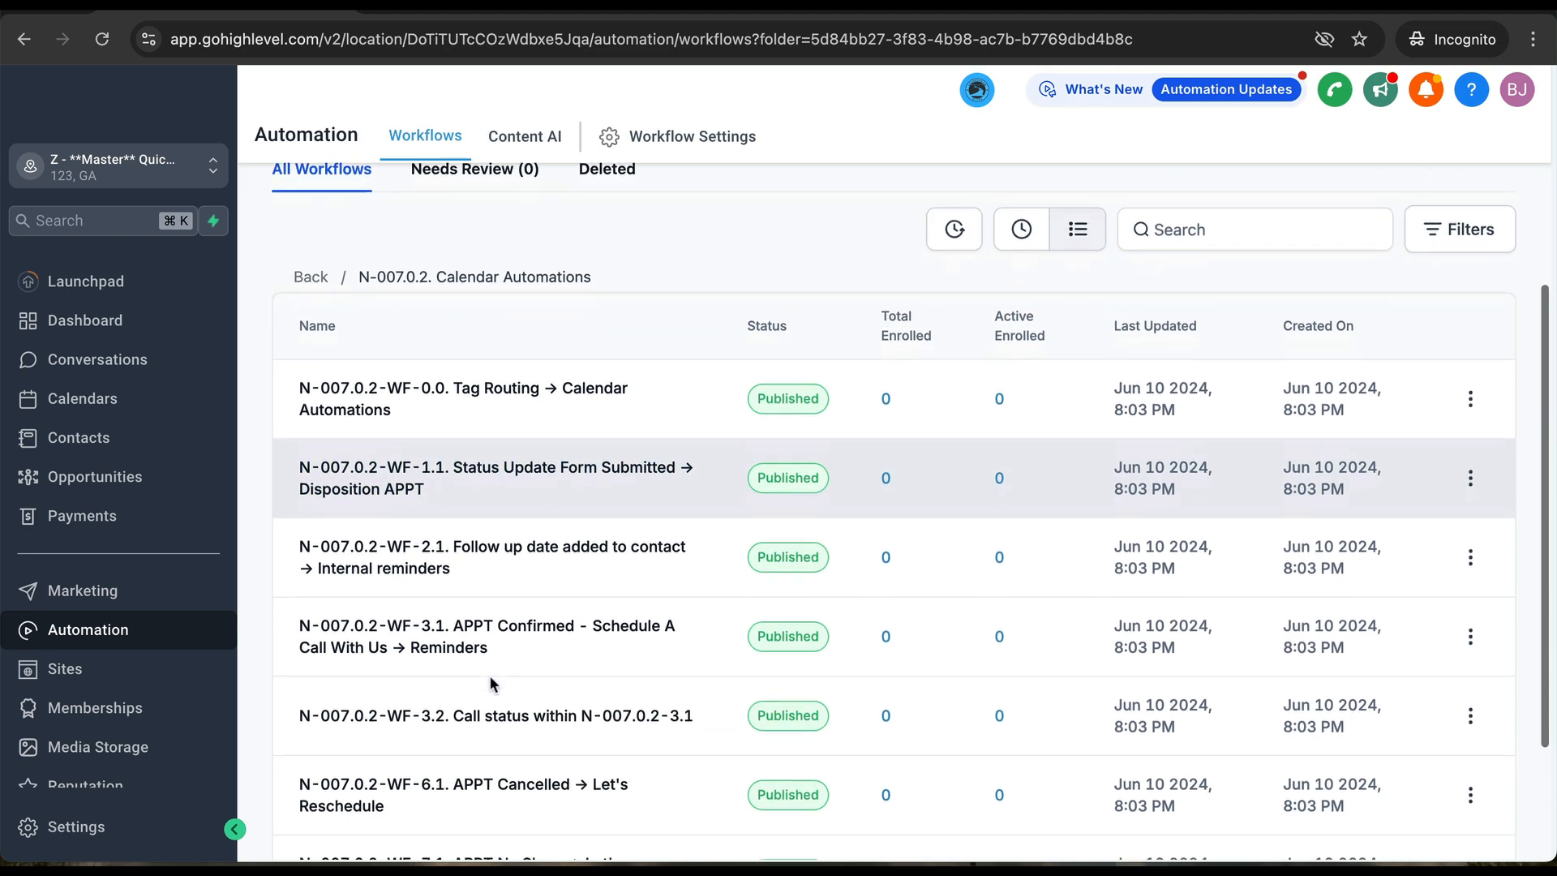
click(501, 728)
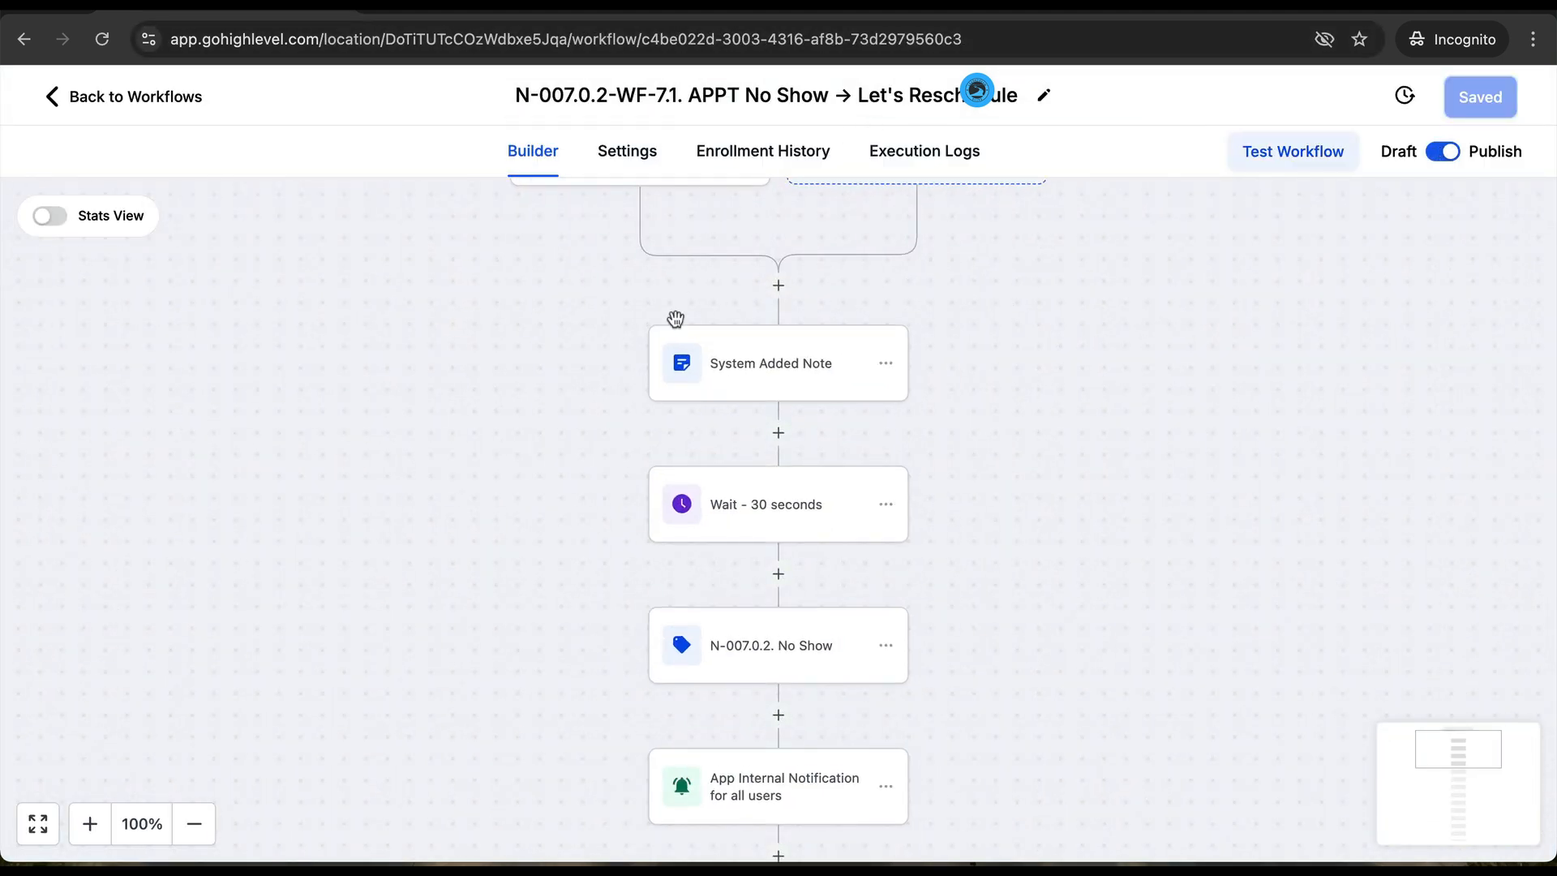
- Scroll through the No Show workflow's steps to END, then go back to the workflows page
scroll(643, 468, down, 2)
scroll(643, 468, down, 1)
scroll(643, 468, up, 3)
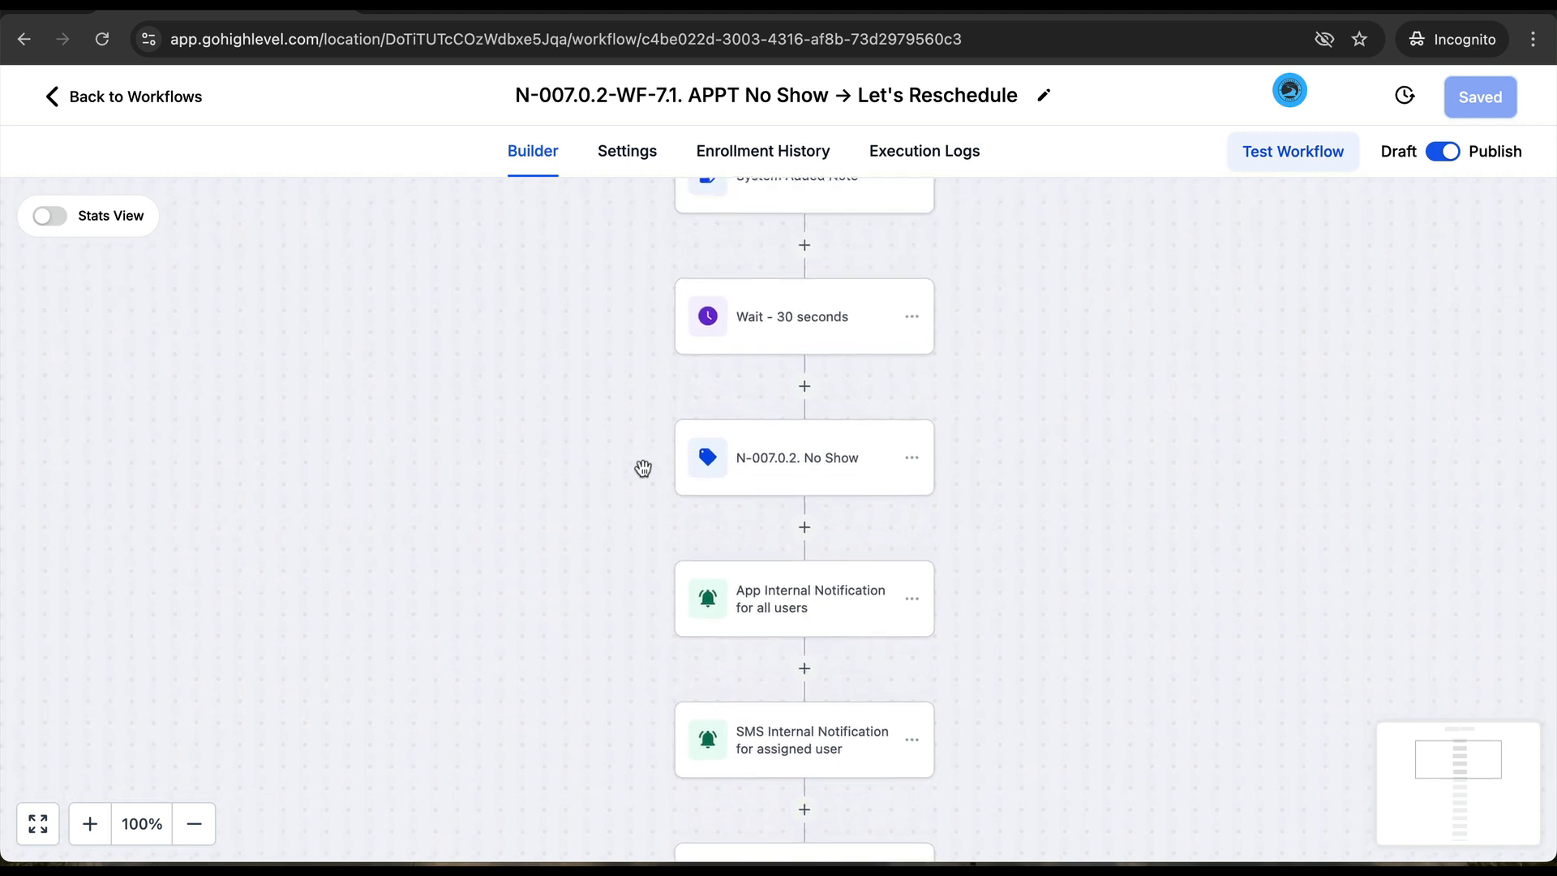
scroll(643, 471, down, 3)
scroll(643, 470, down, 8)
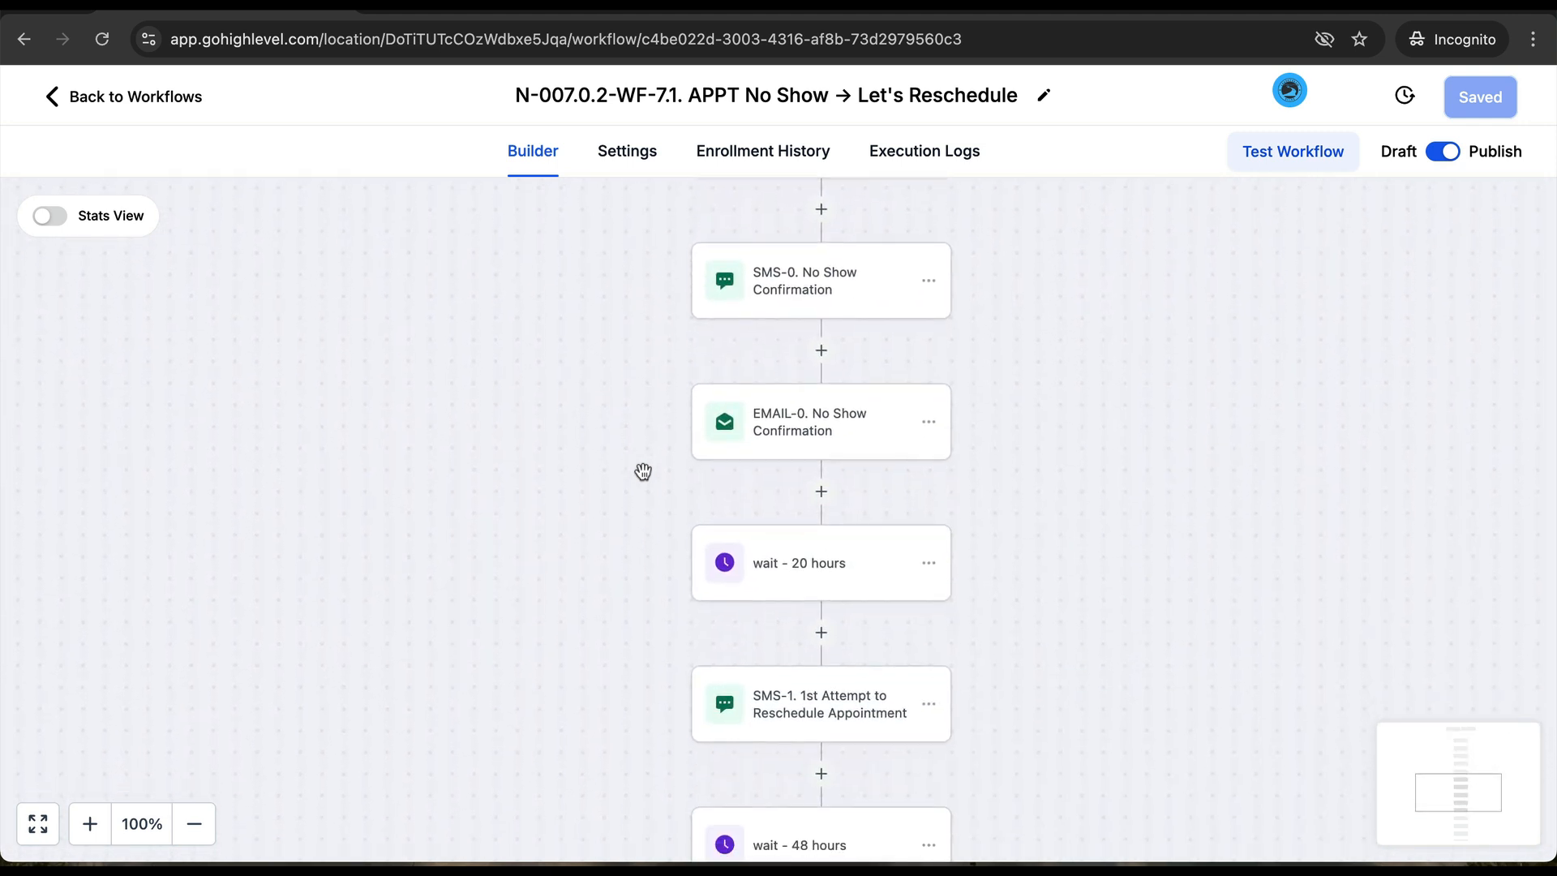
scroll(793, 767, down, 6)
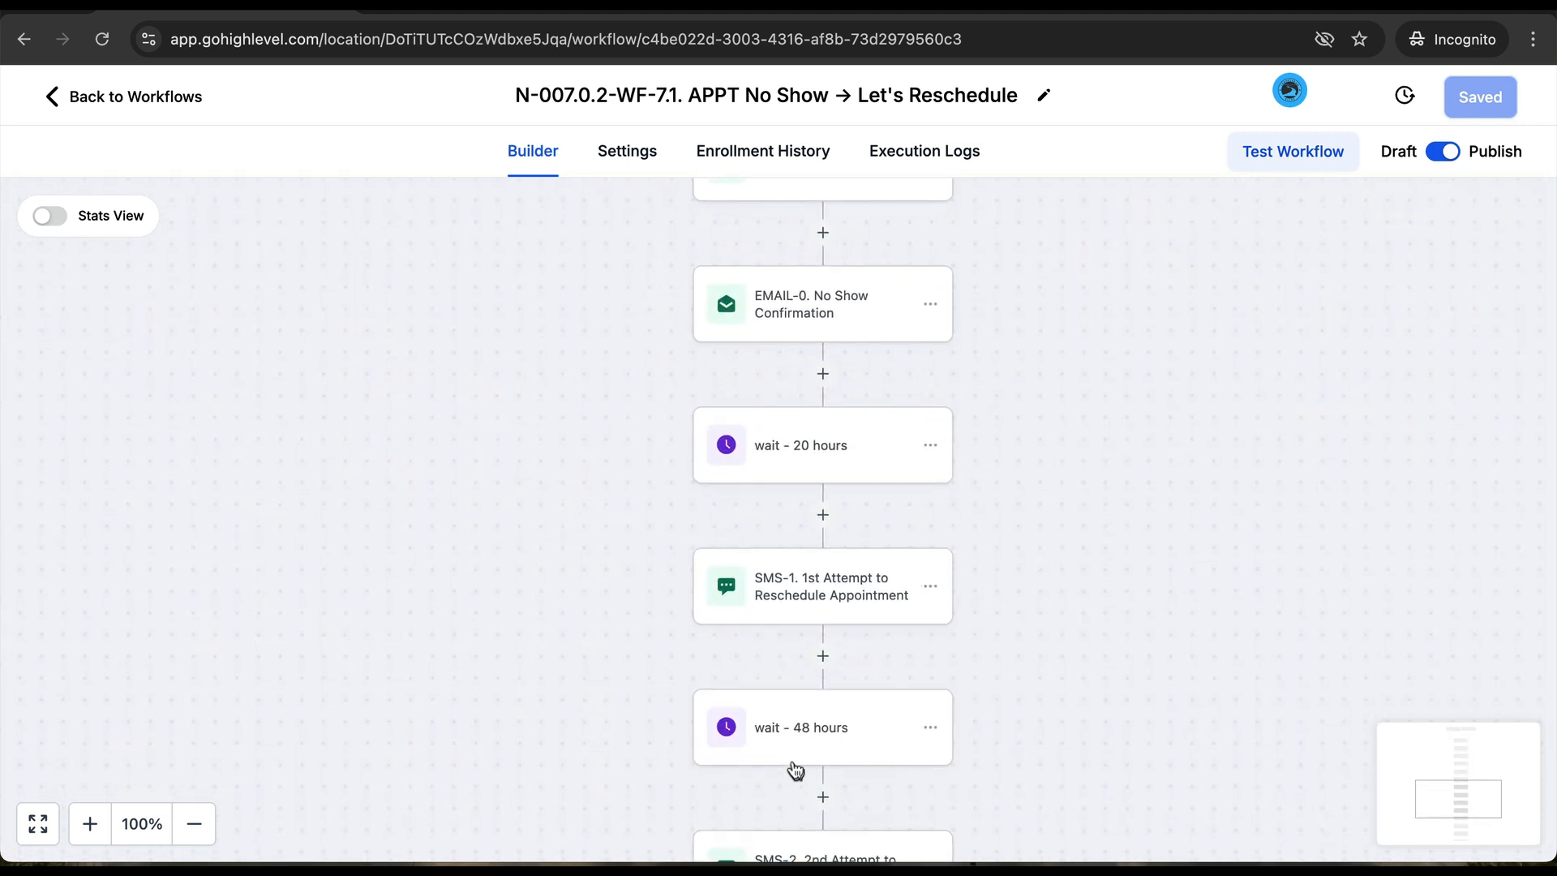
scroll(792, 762, down, 1)
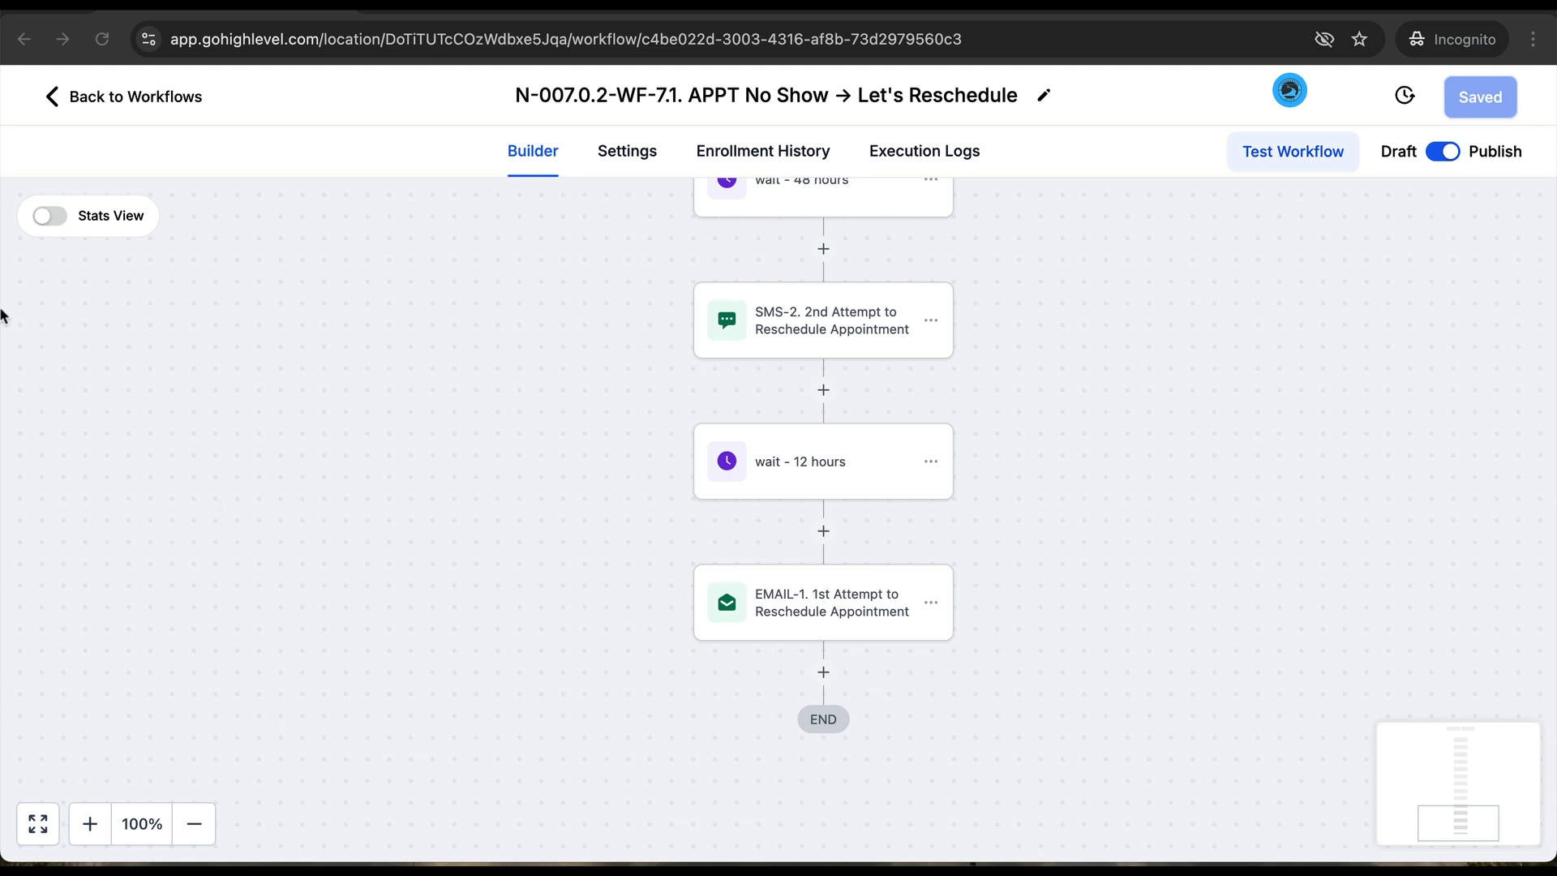
click(135, 99)
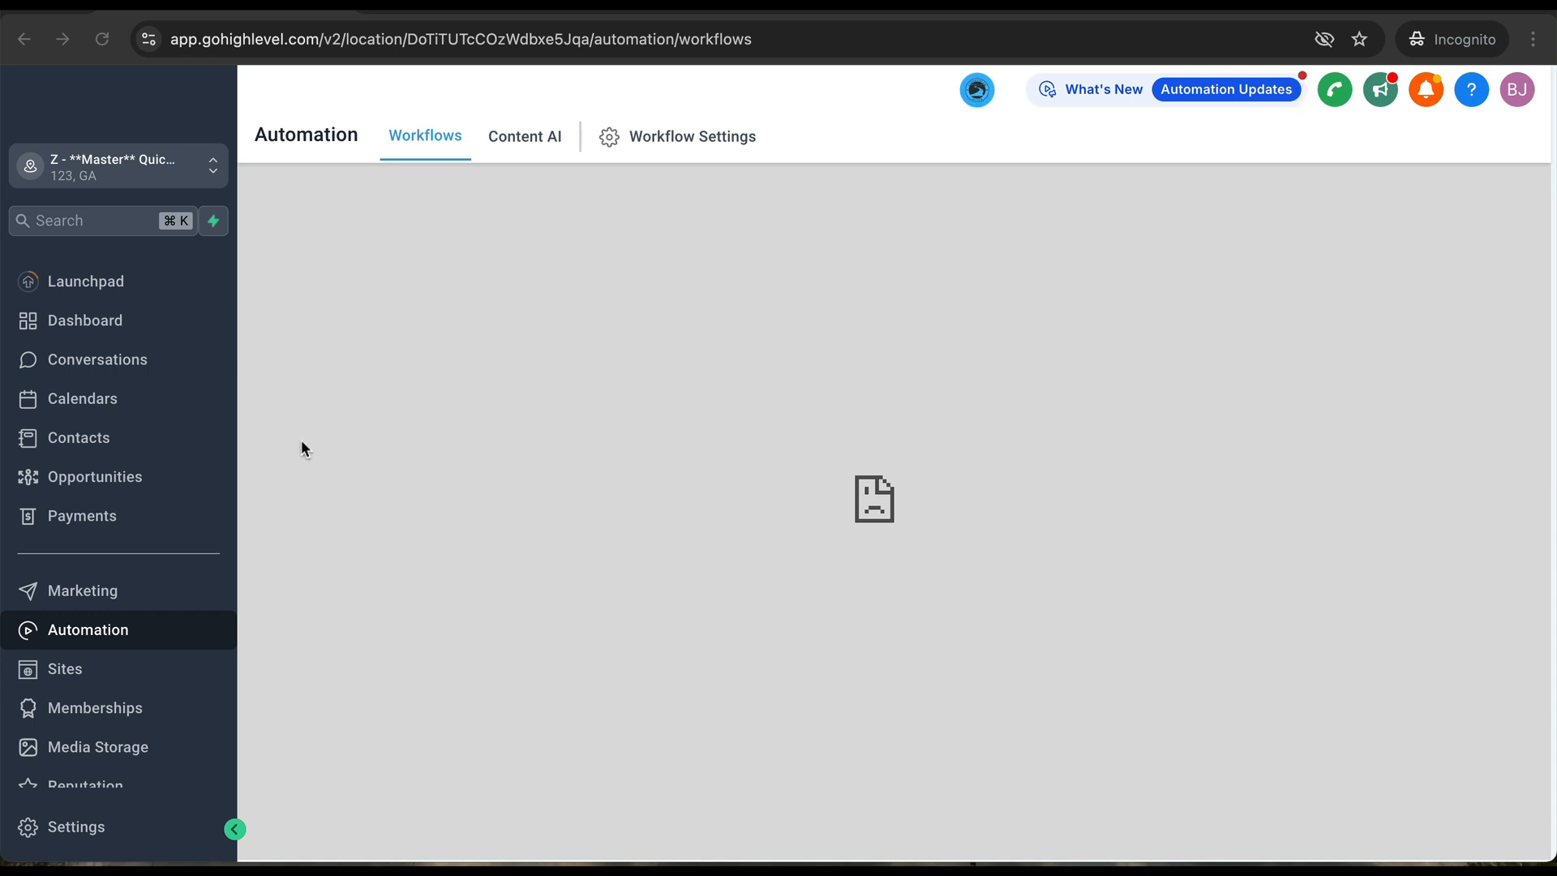
- Reopen Marketing's Templates (Snippets) list and scroll down to the N-007.0.2 reschedule and no-show templates
click(68, 598)
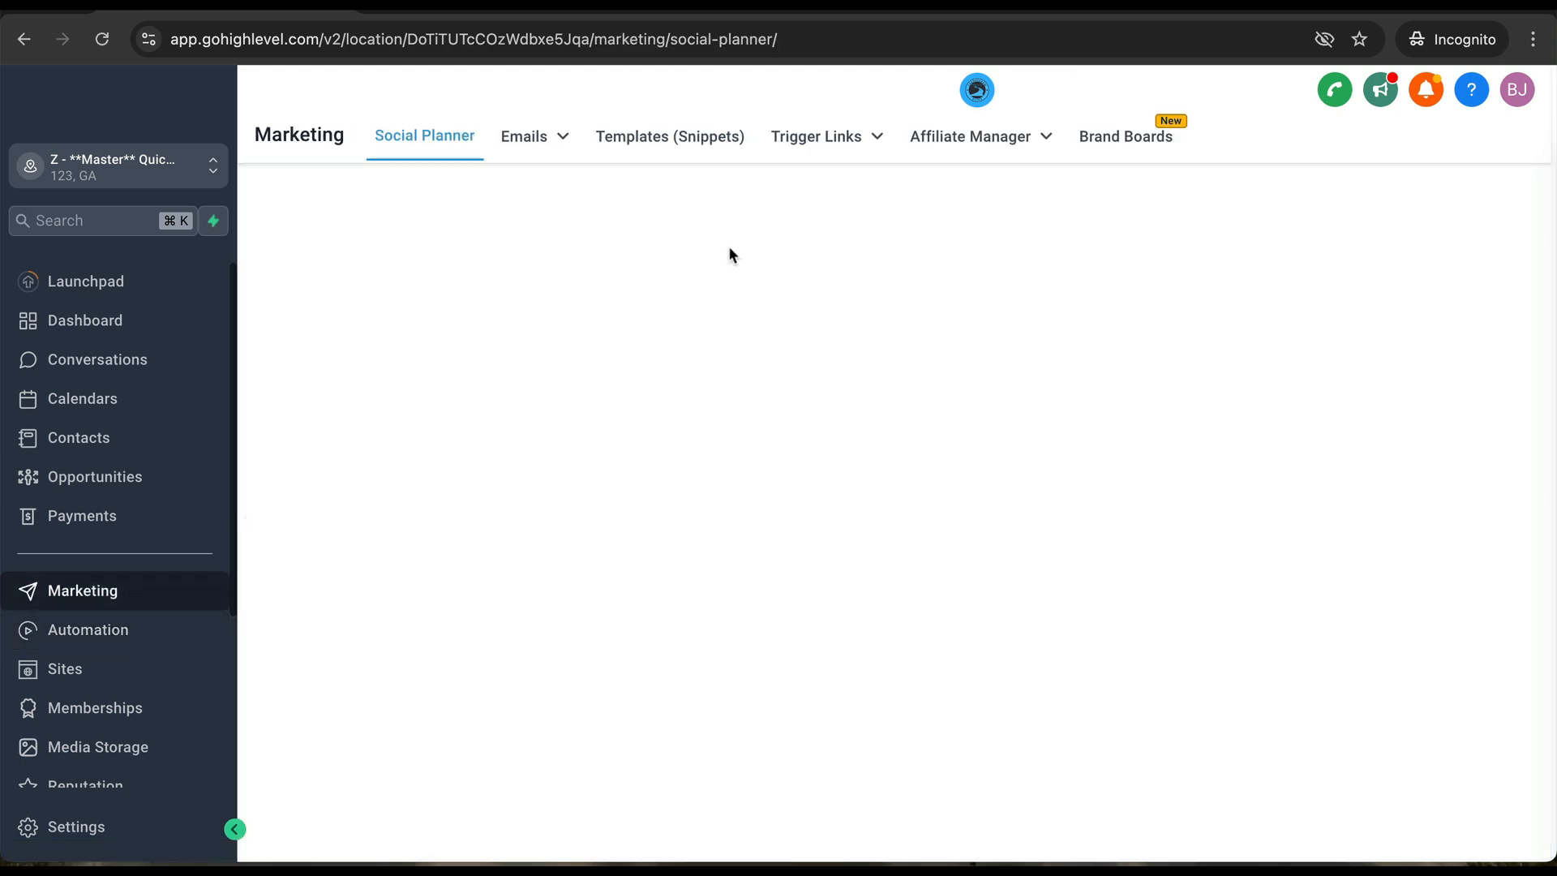
click(684, 148)
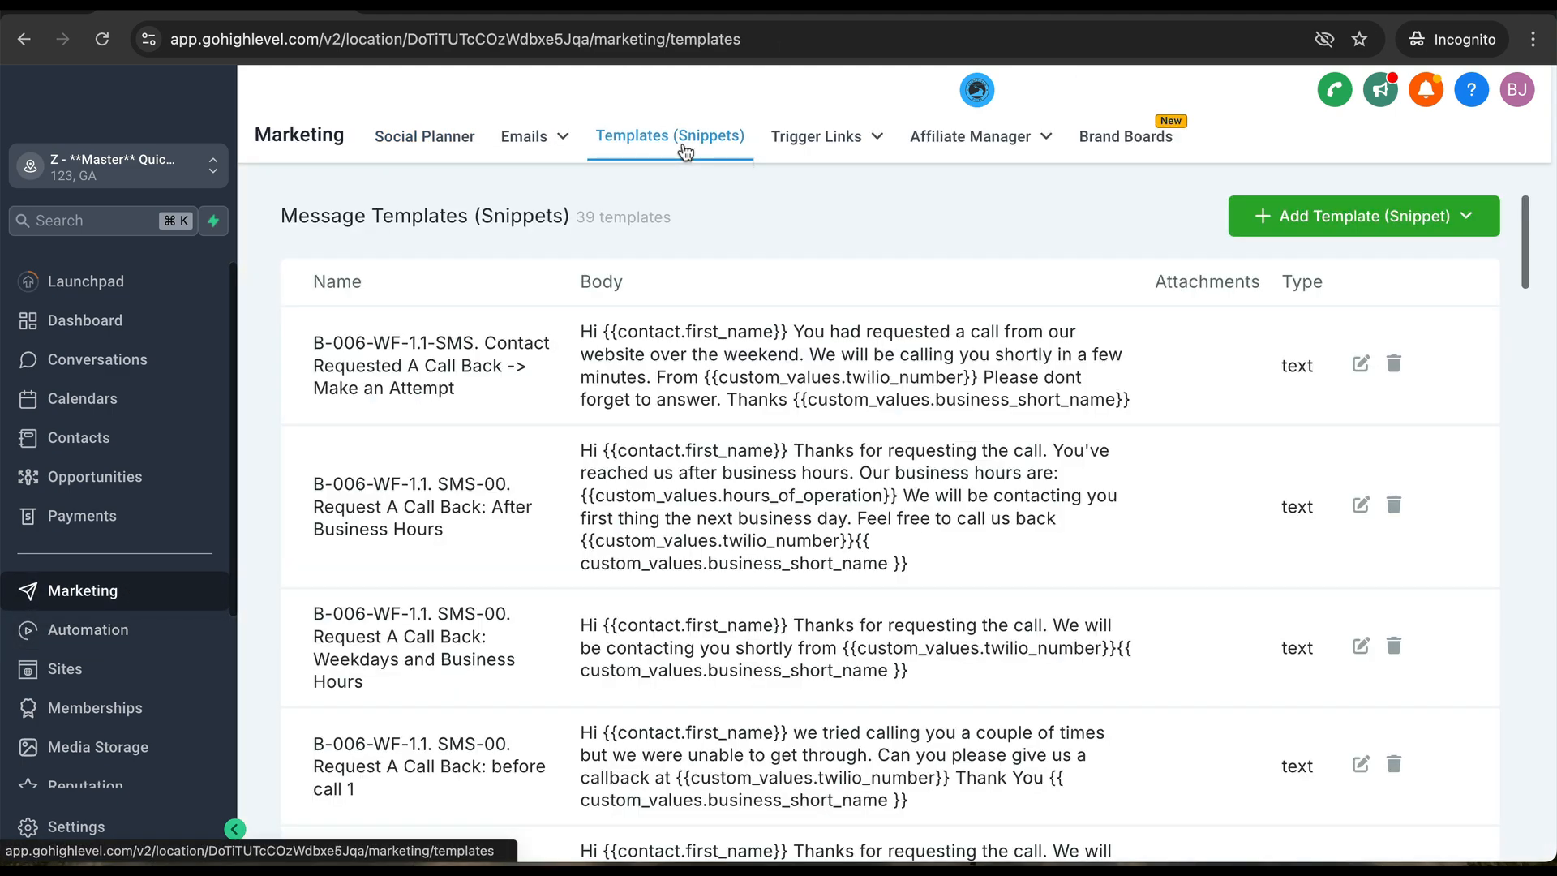
scroll(610, 603, down, 20)
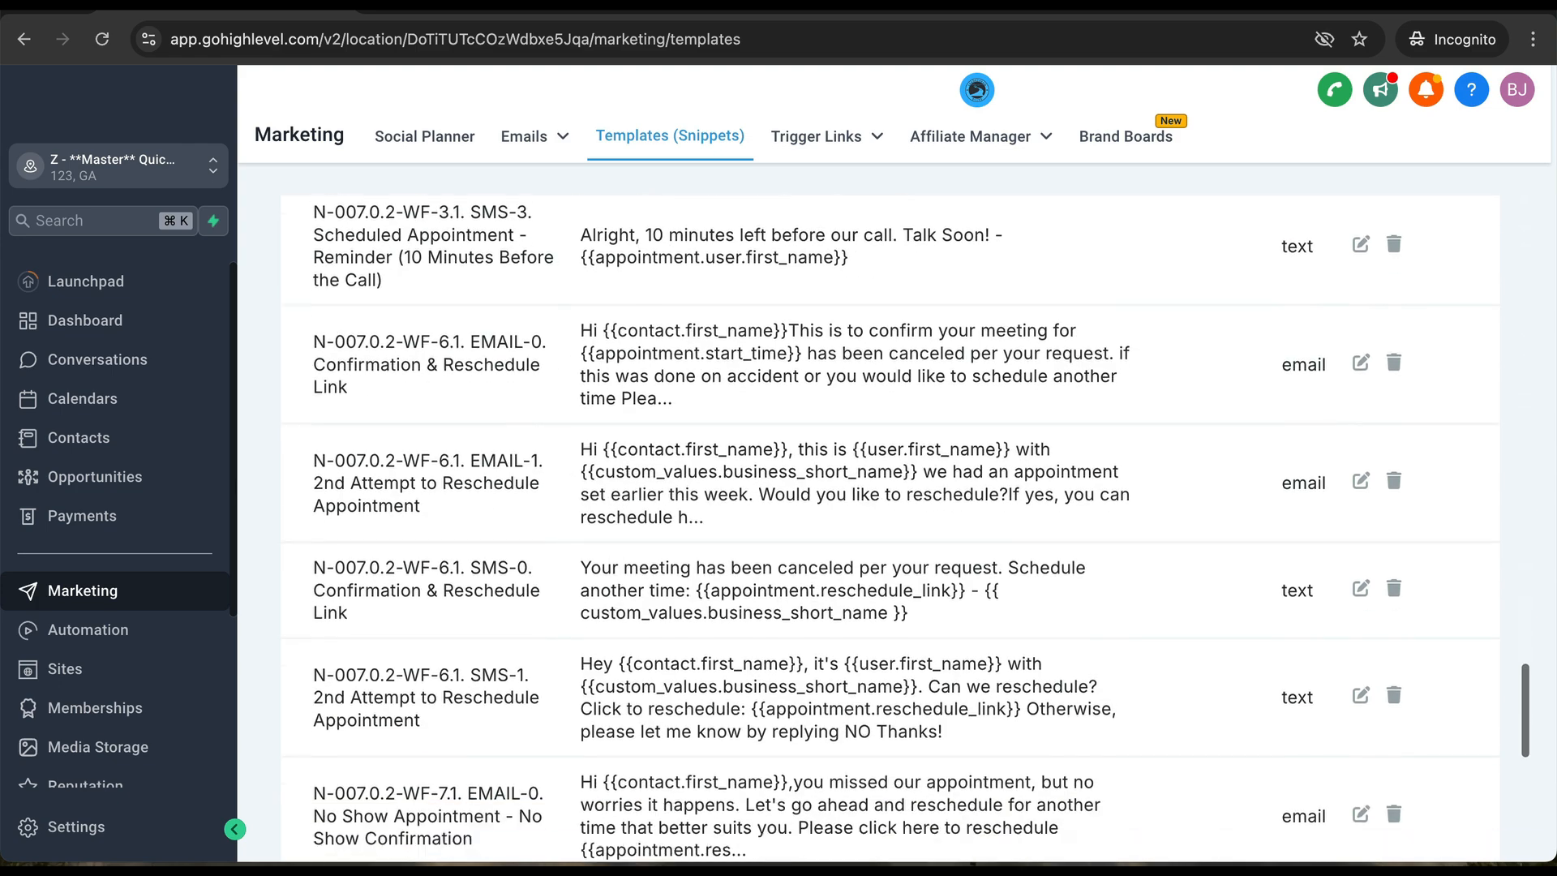
scroll(611, 603, down, 10)
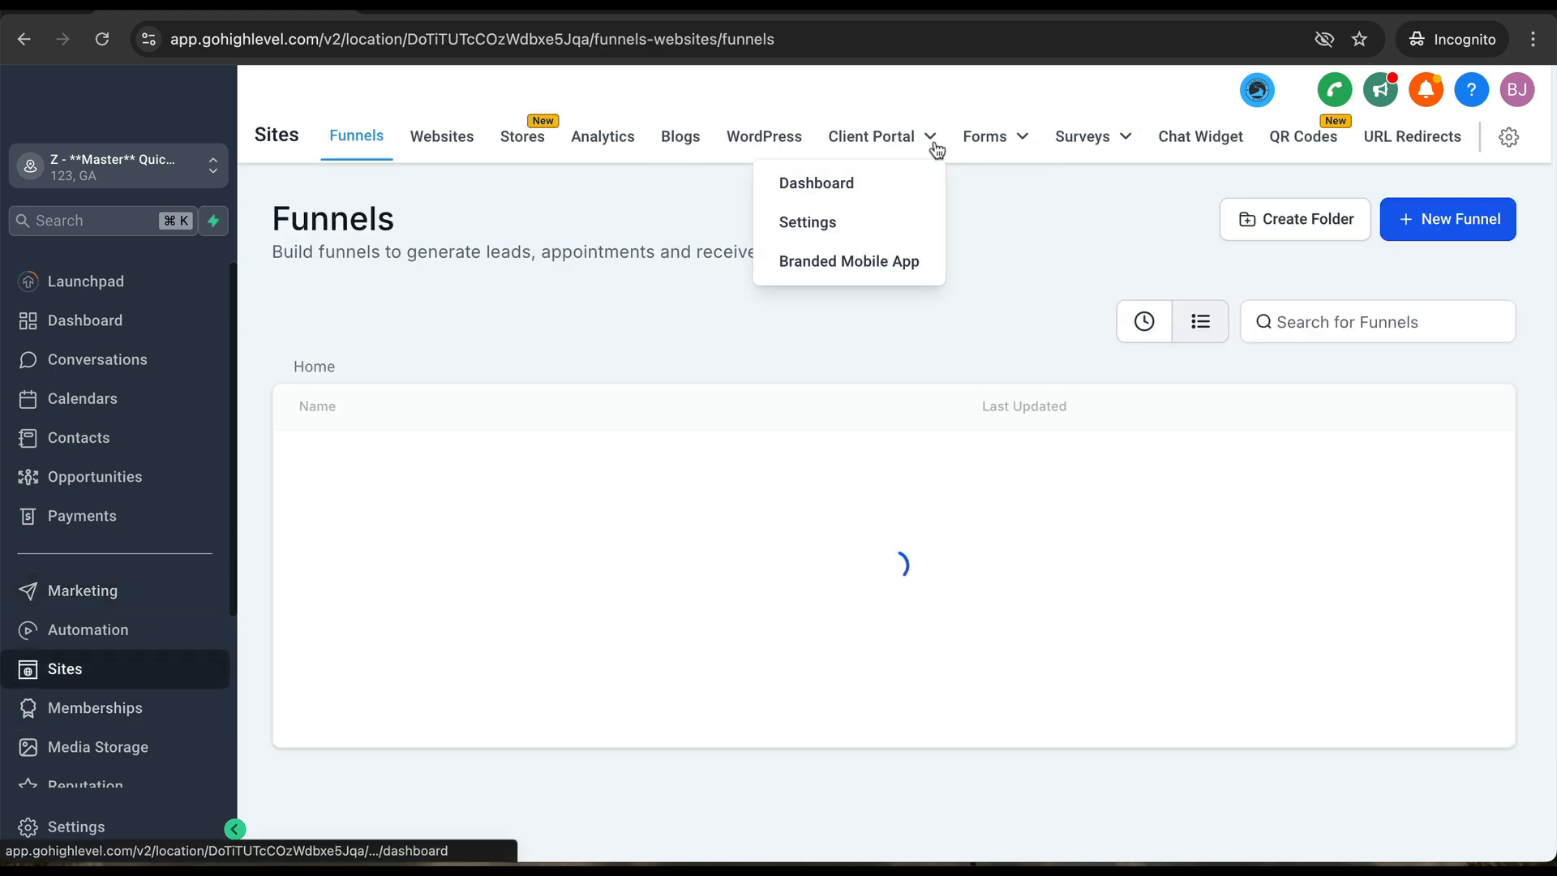
- Create a new SMS / Email chat widget named Chat Widget1, then return to the Funnels list
click(1188, 138)
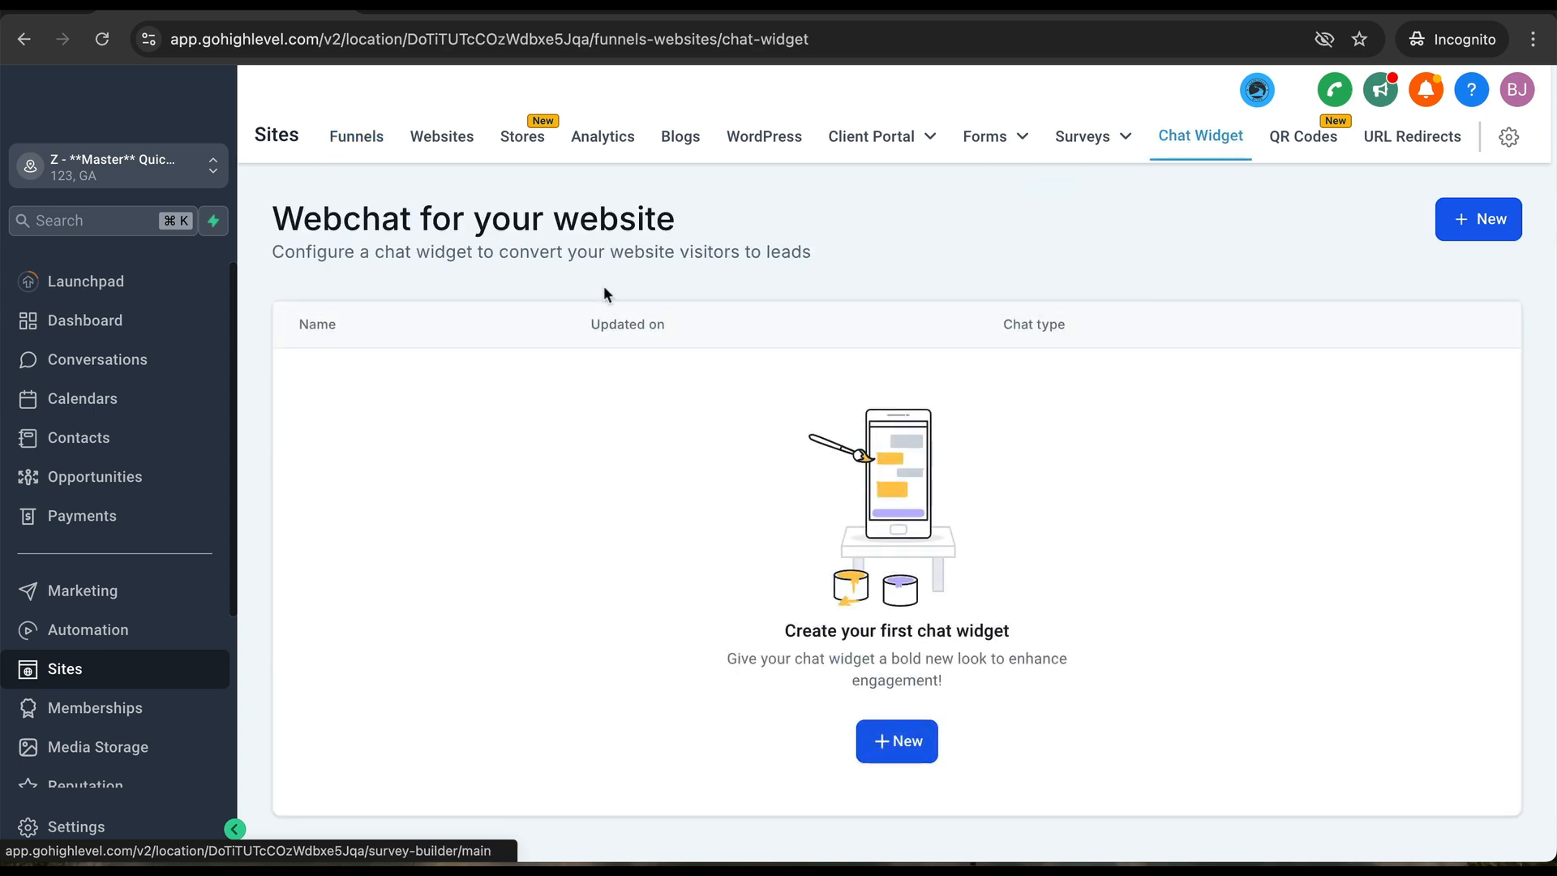
click(900, 741)
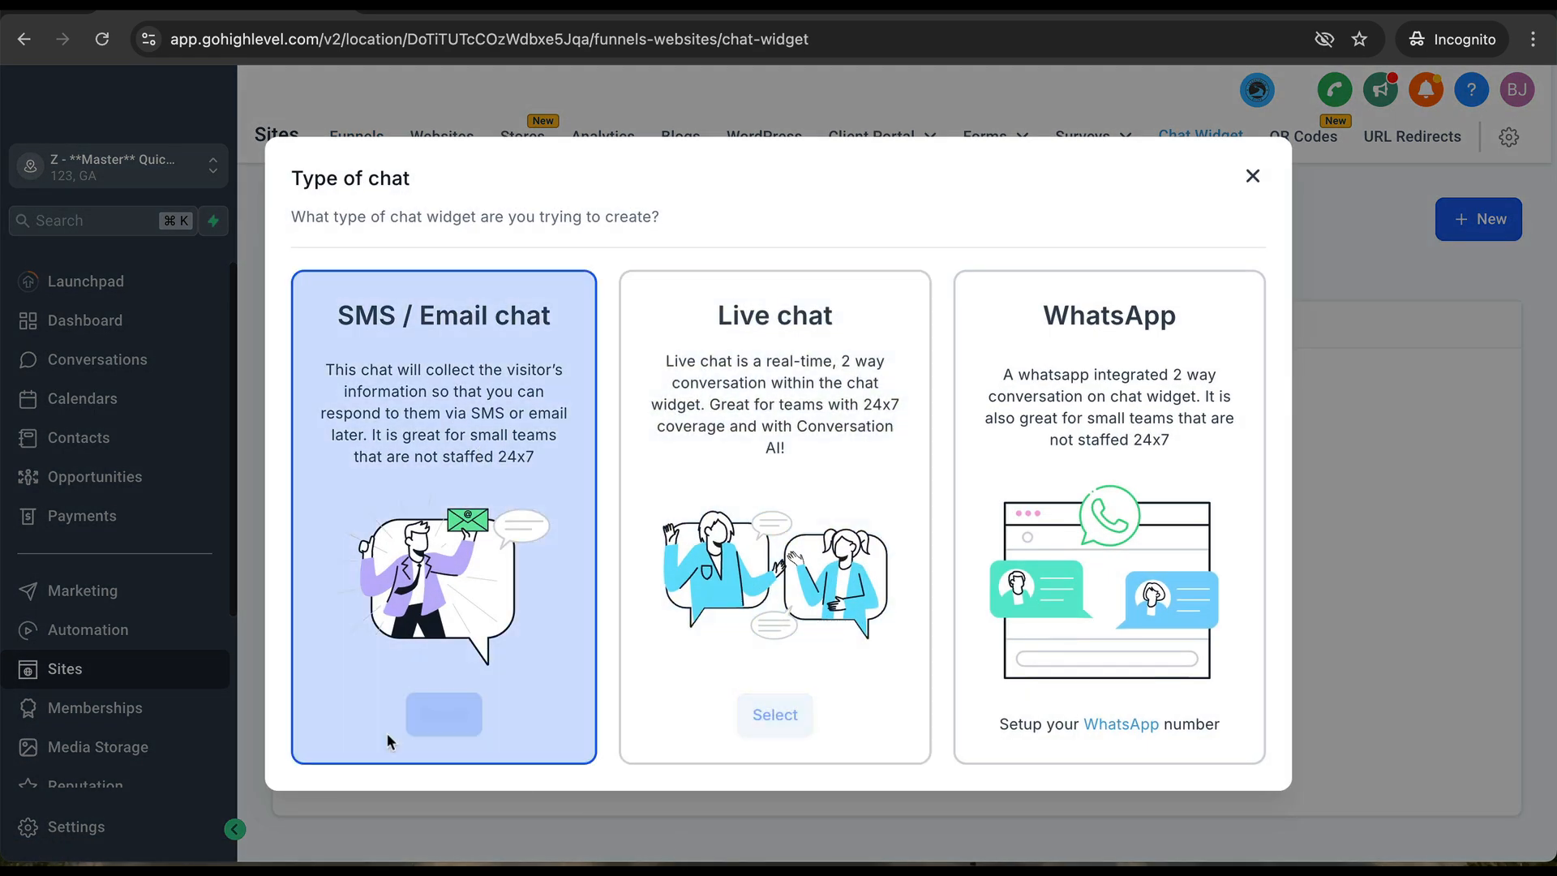
click(423, 713)
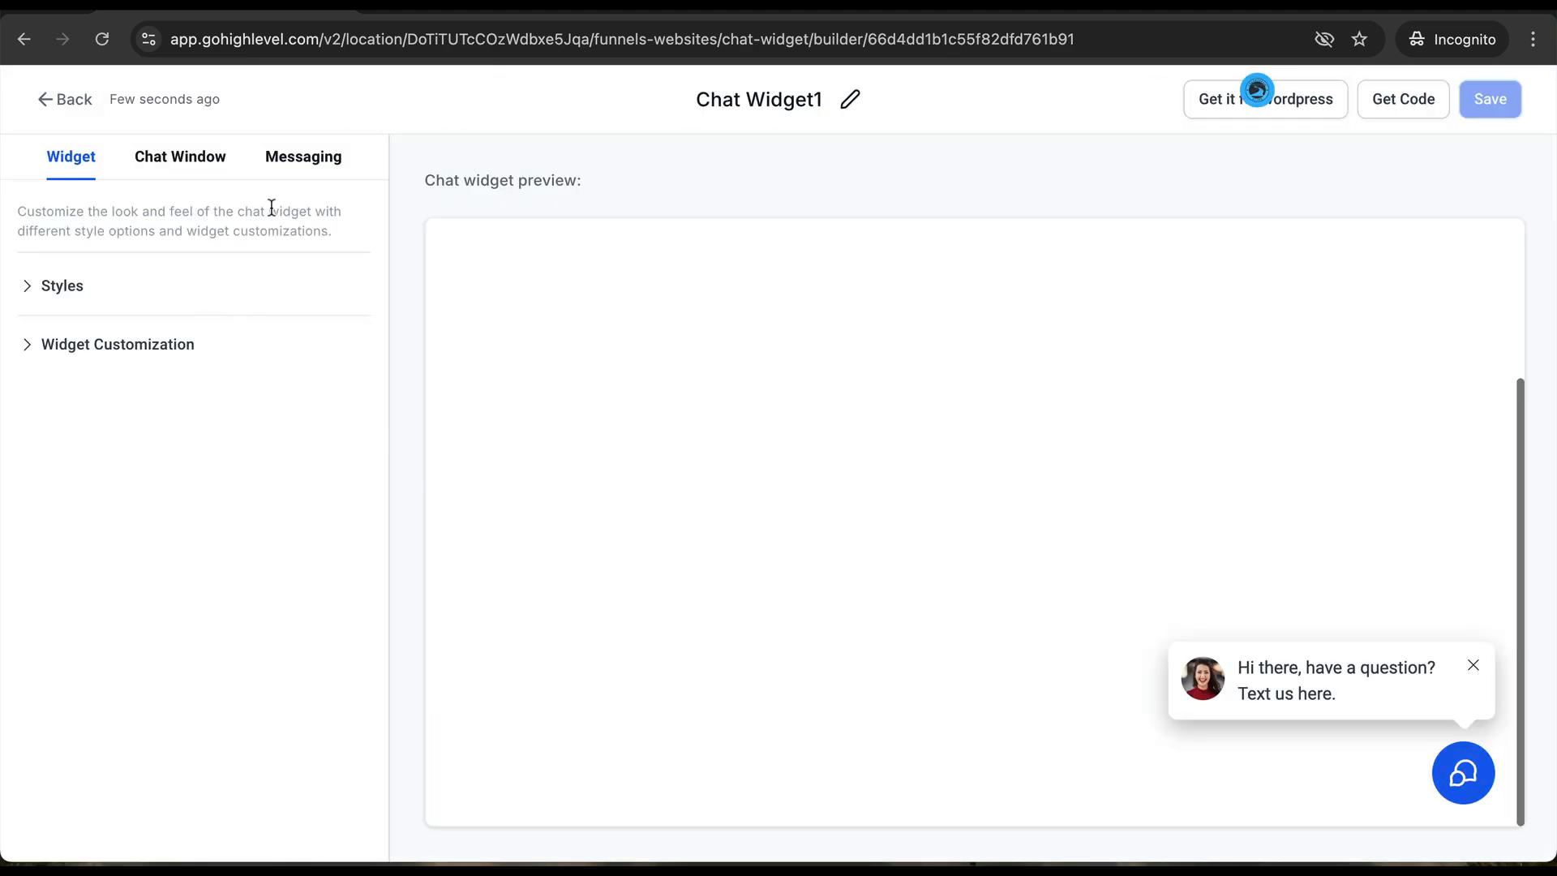
click(51, 104)
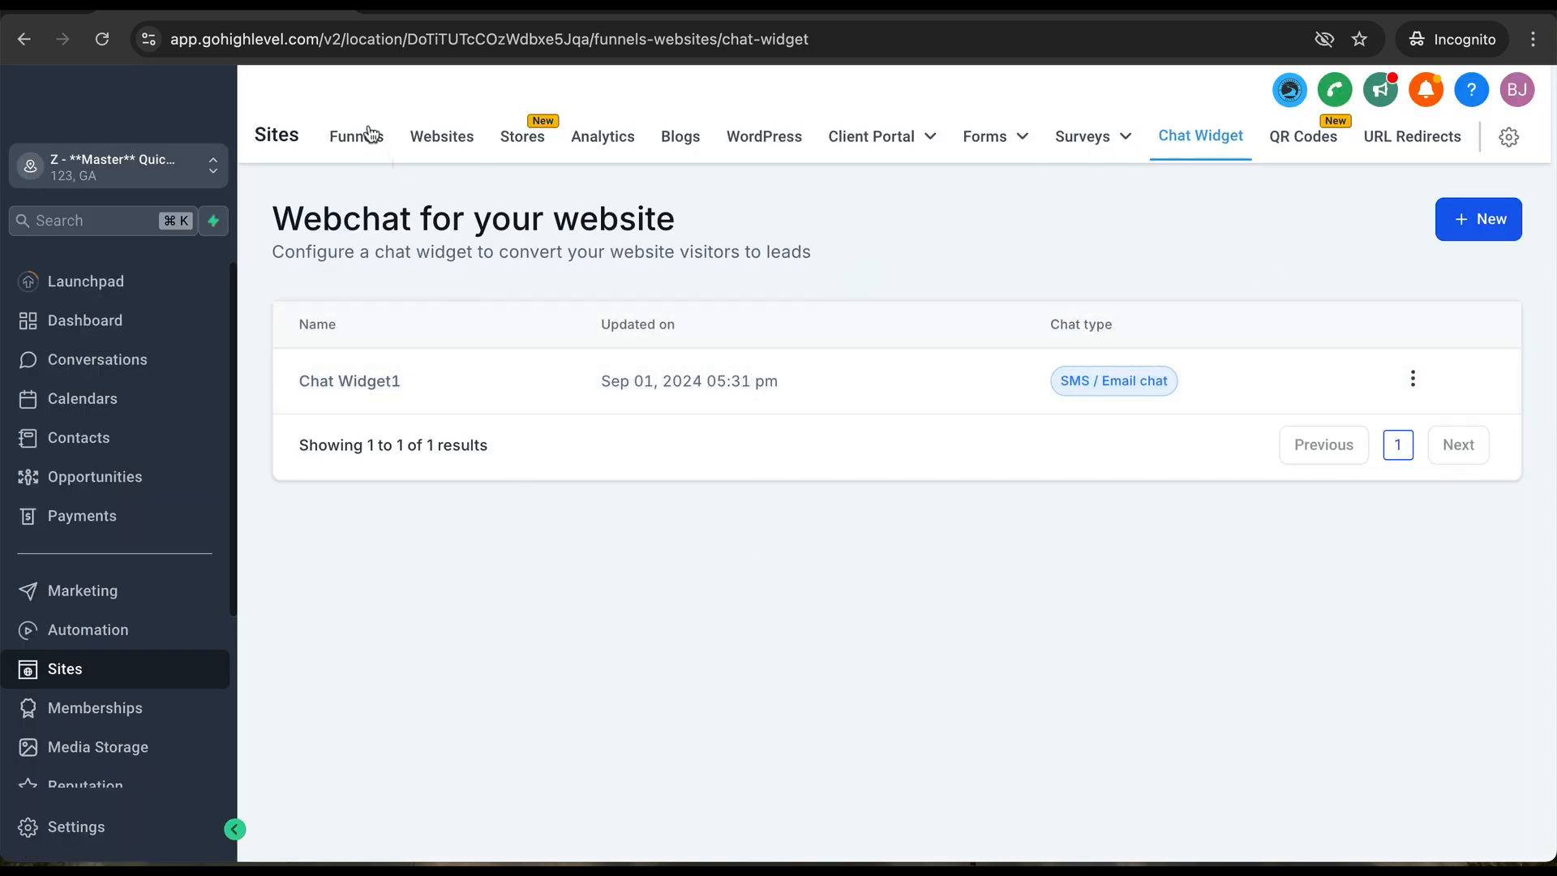
click(364, 151)
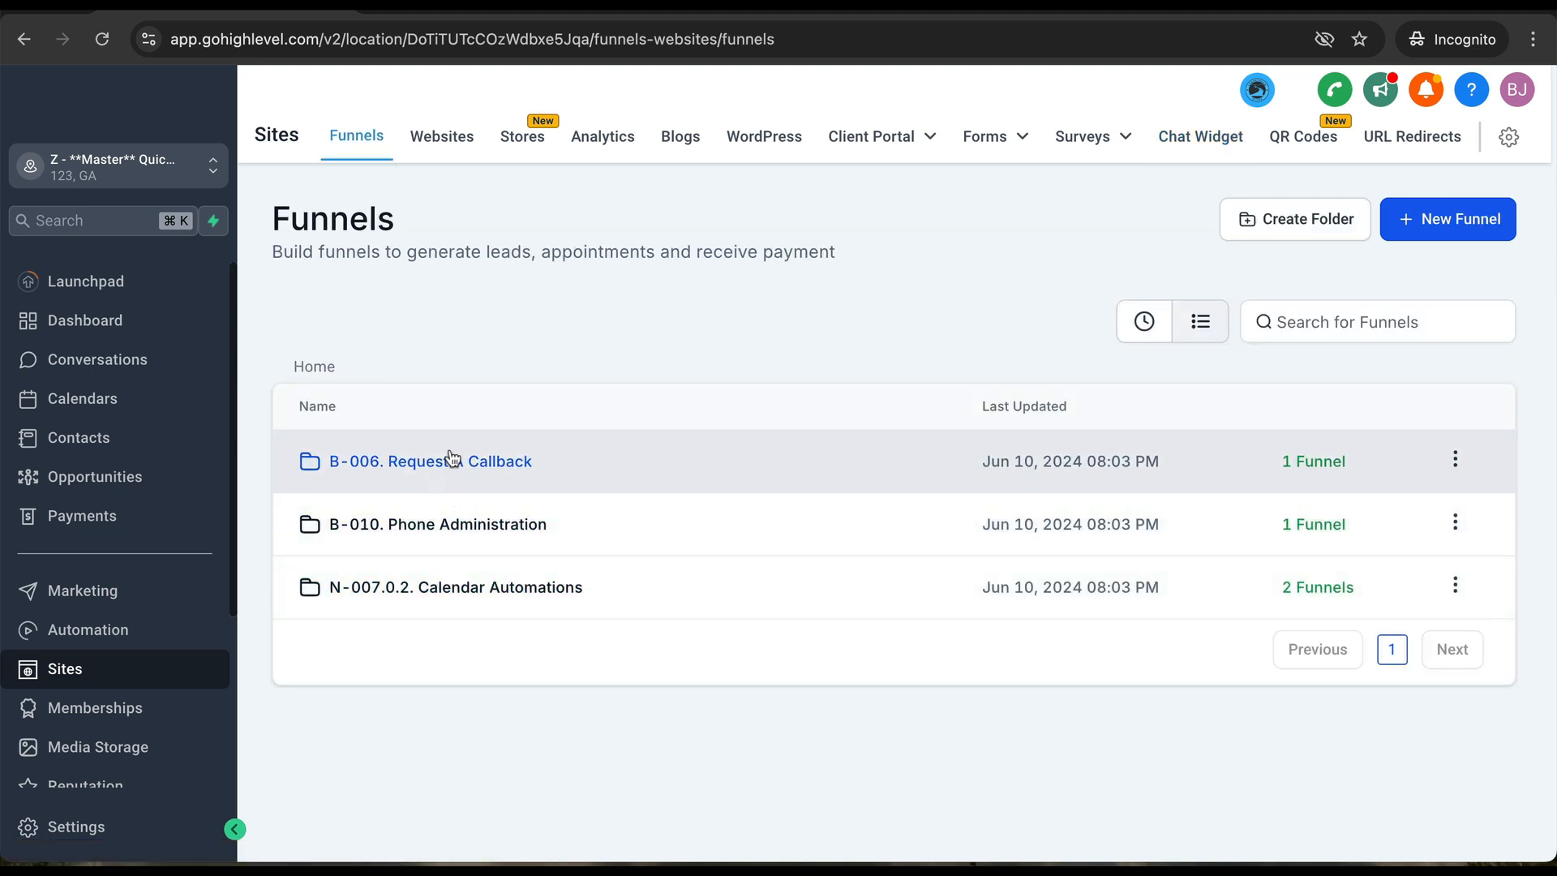
- In the B-006. Request A Call Back funnel's settings, leave the domain unselected and save
click(447, 458)
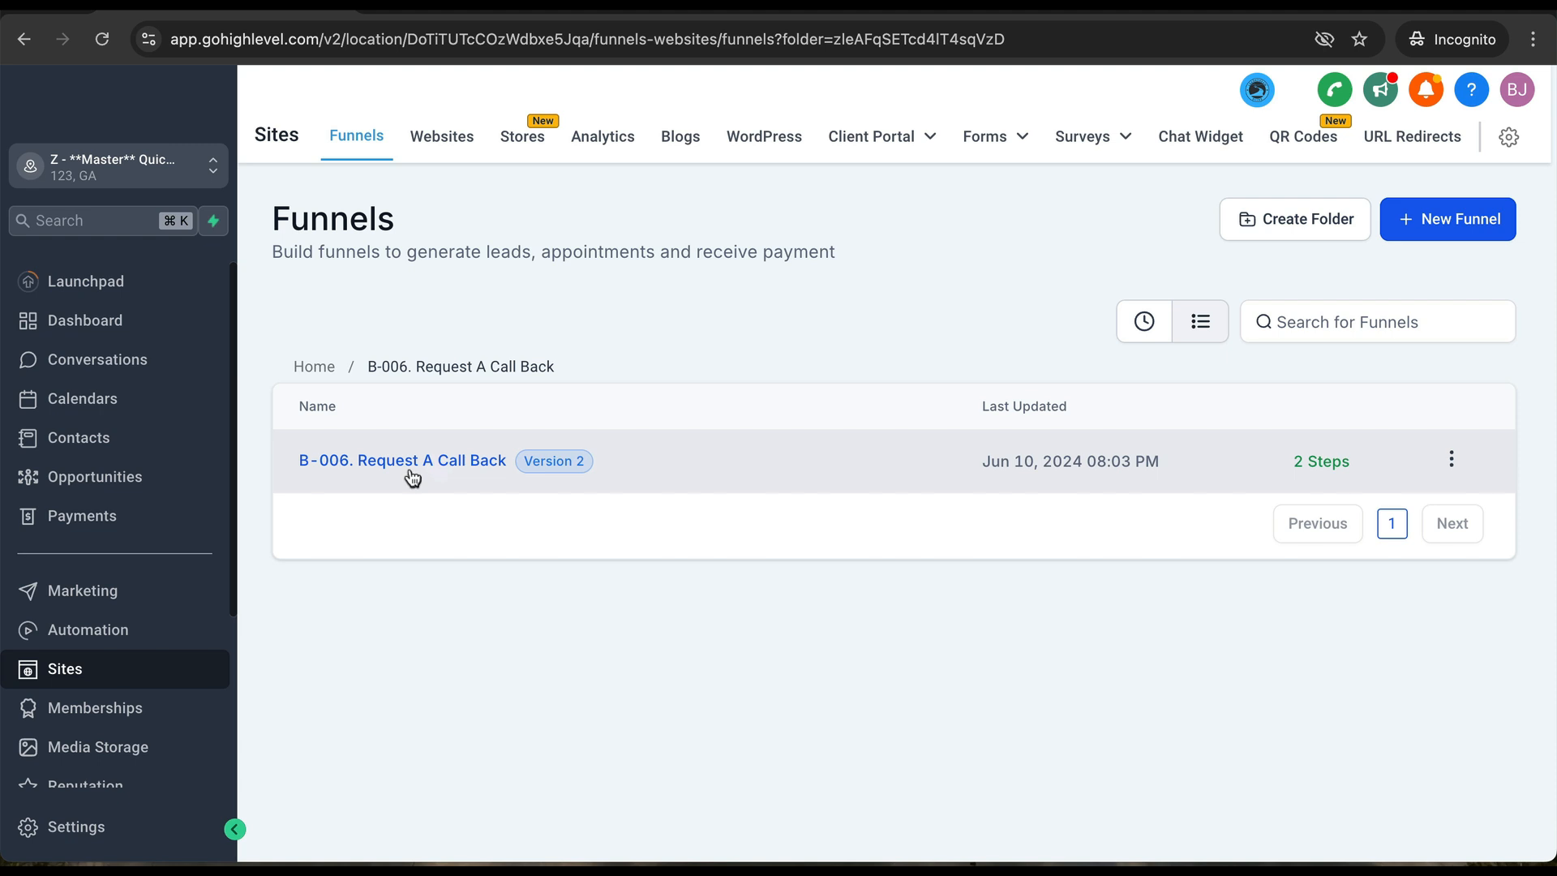
click(411, 472)
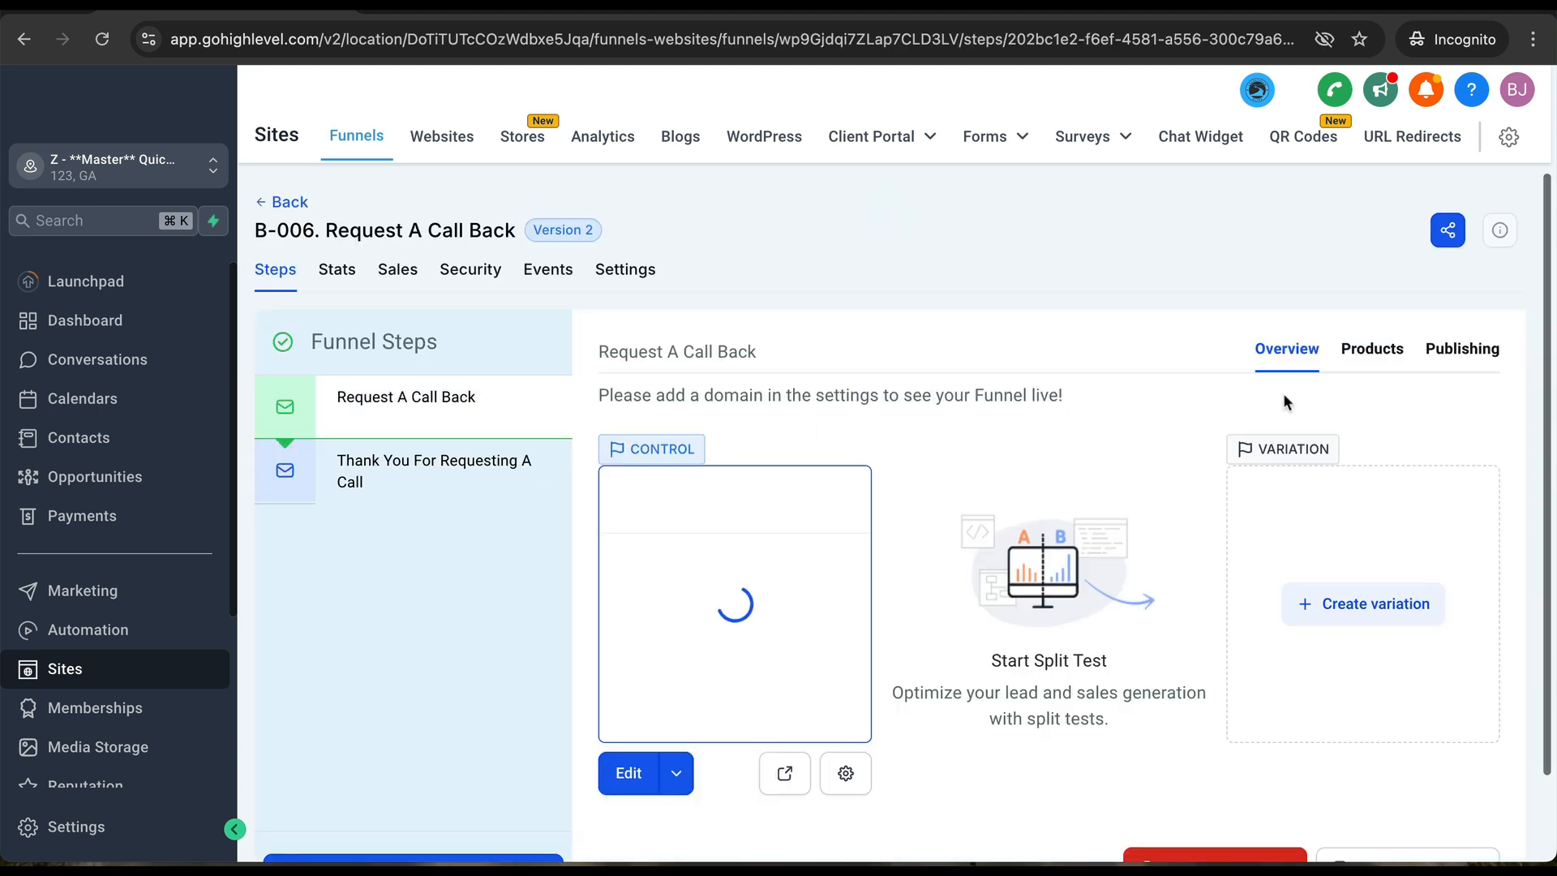
click(621, 275)
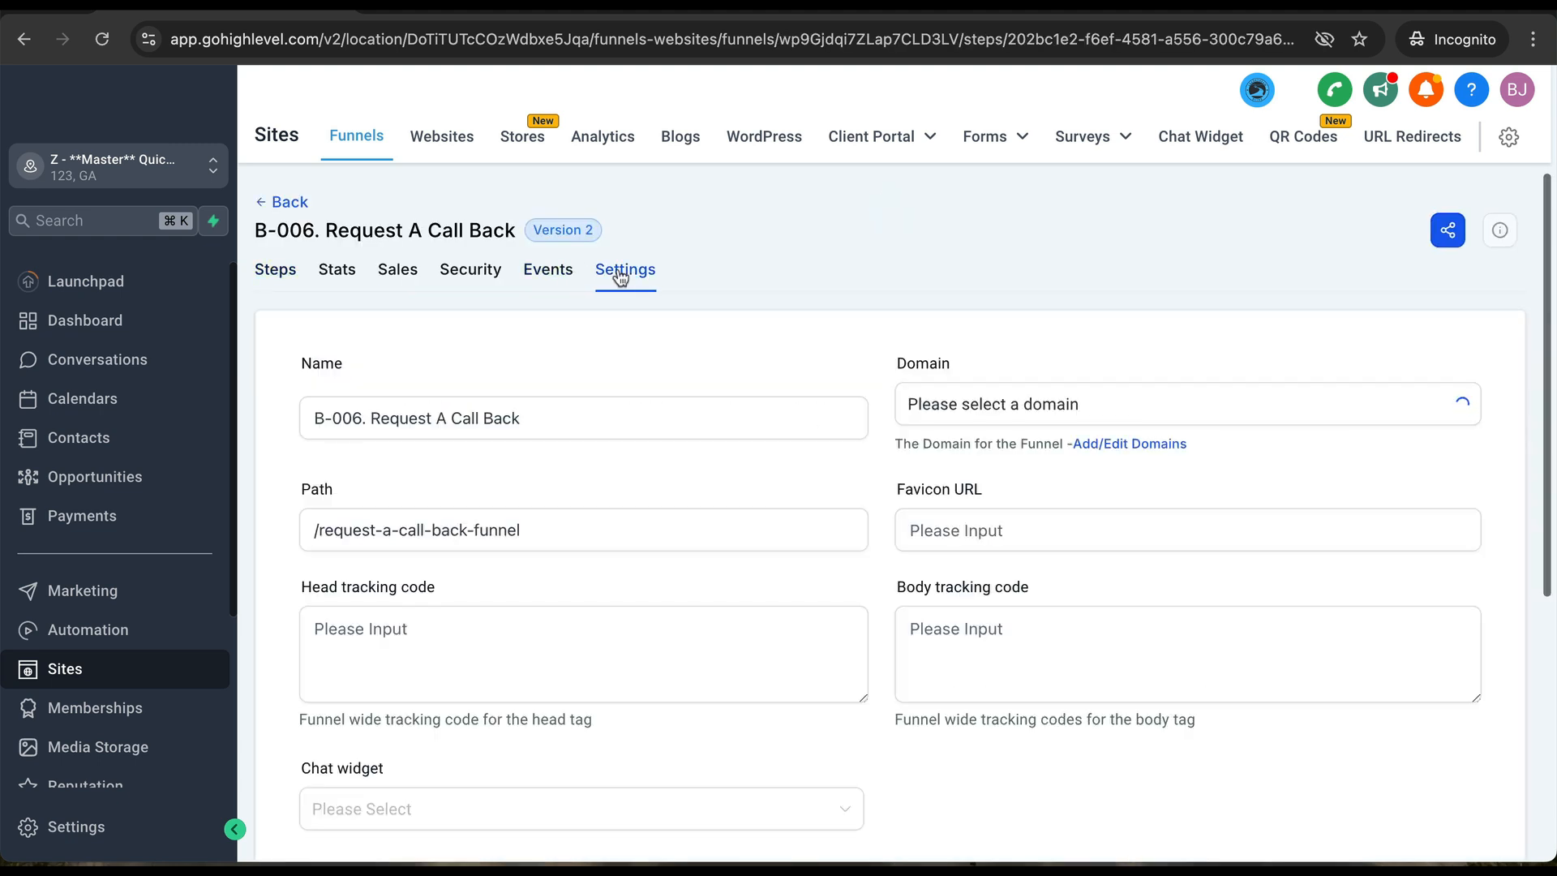
click(969, 418)
click(1038, 814)
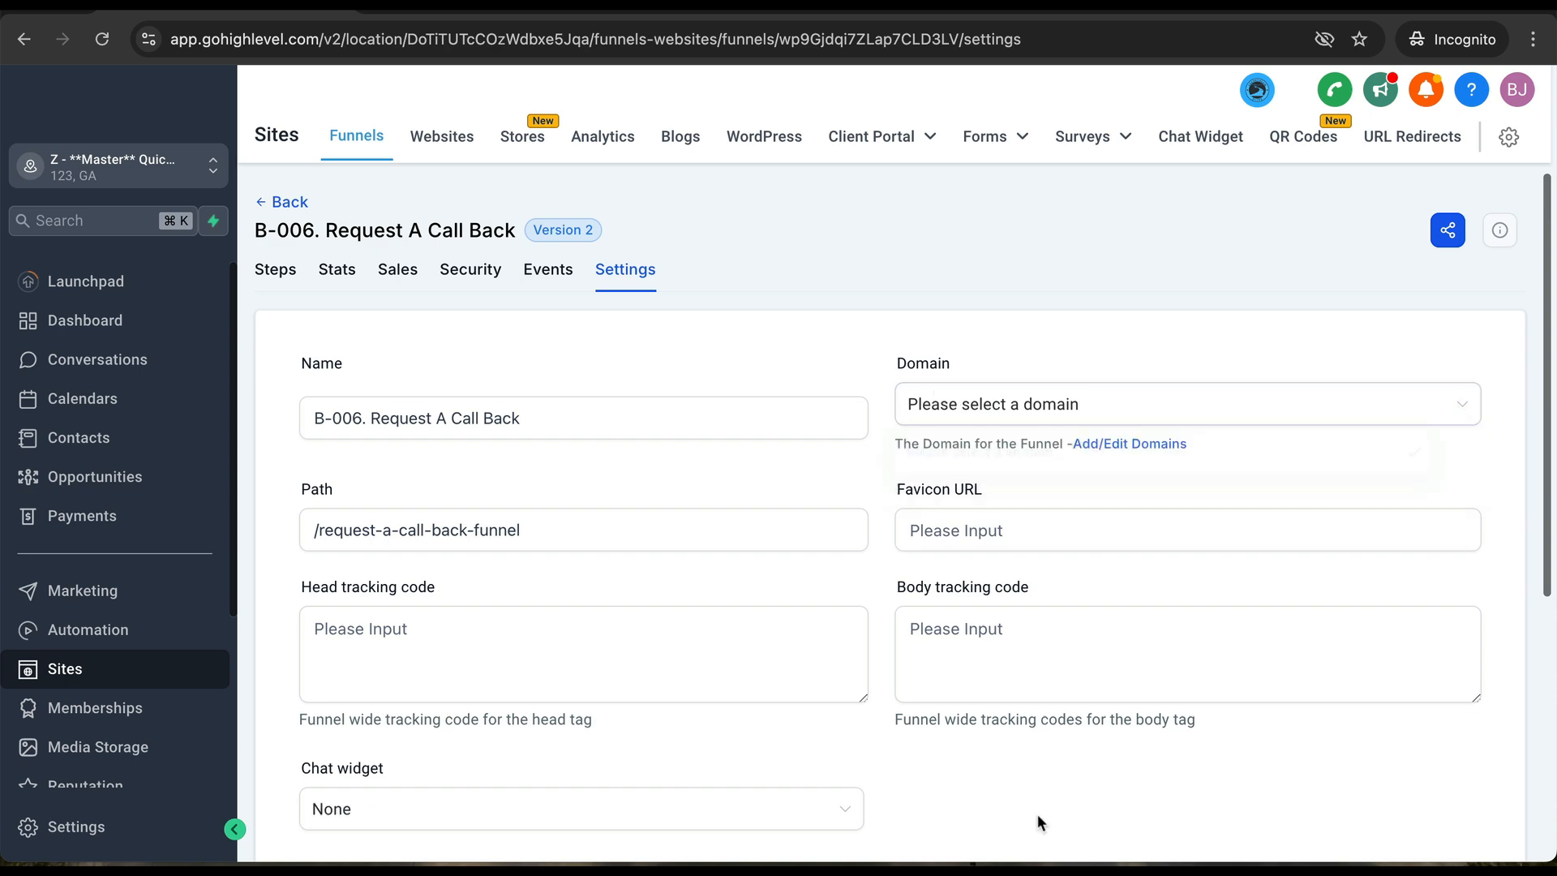
scroll(1038, 814, down, 5)
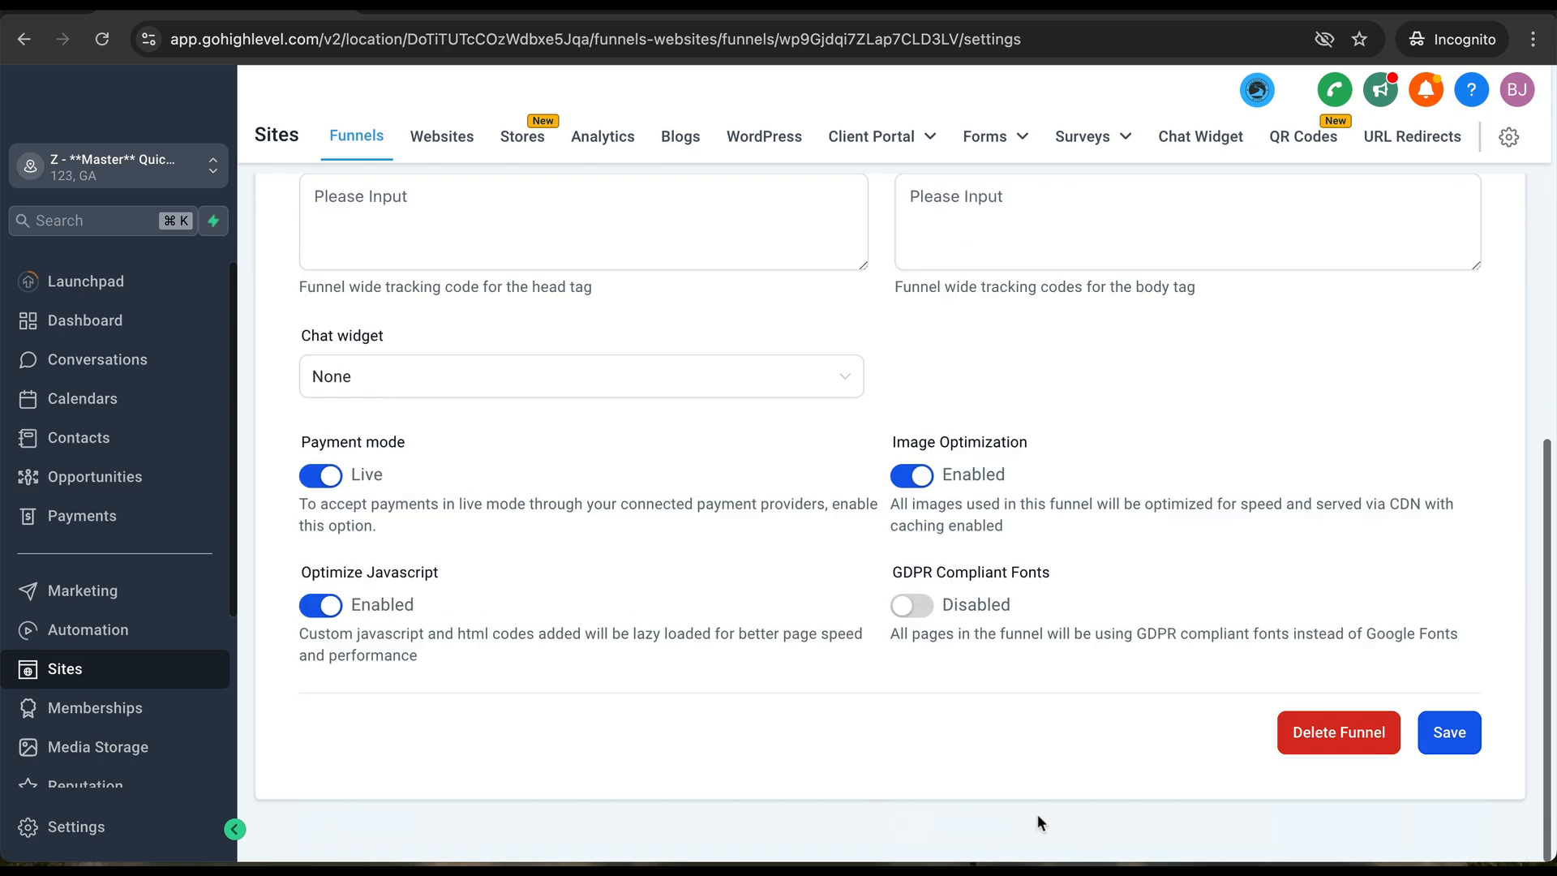
click(1449, 734)
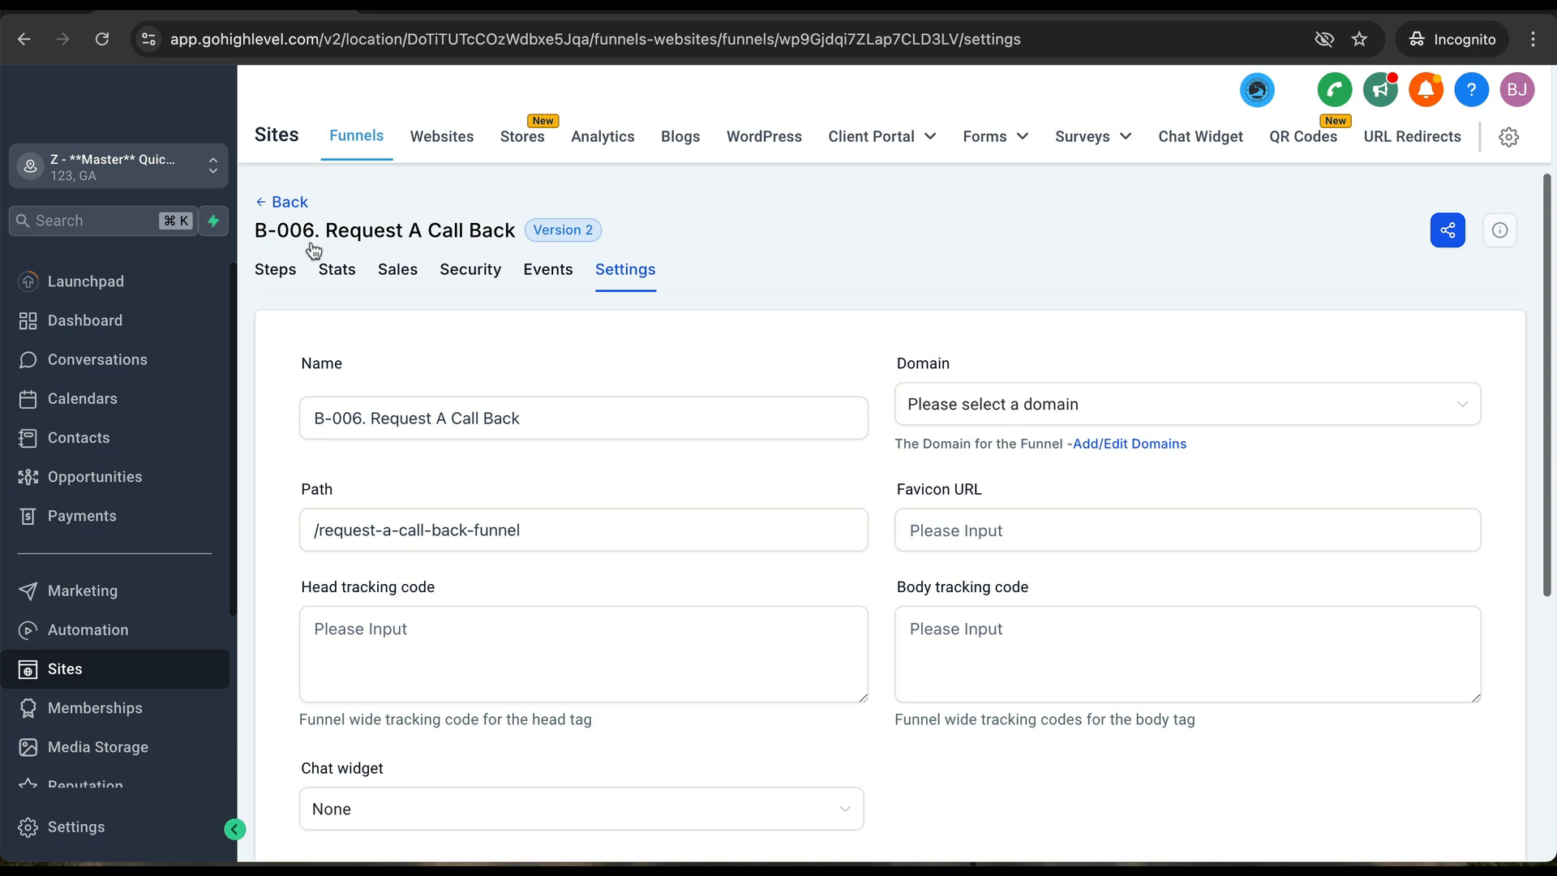
- Navigate back from the funnel's steps and B-006 folder to the top-level Funnels home
click(282, 209)
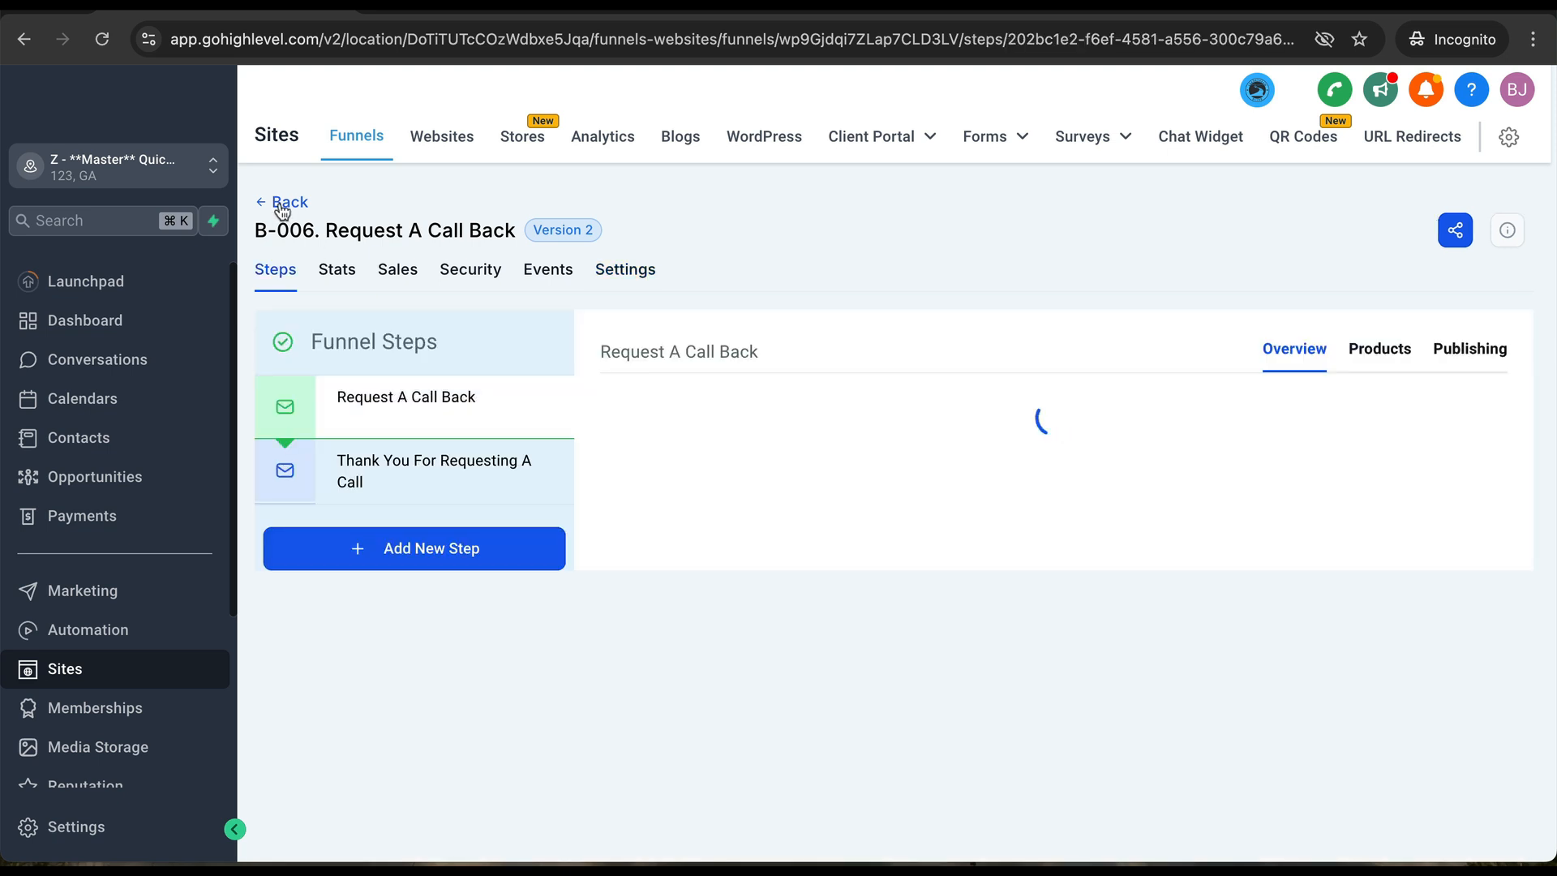
click(282, 208)
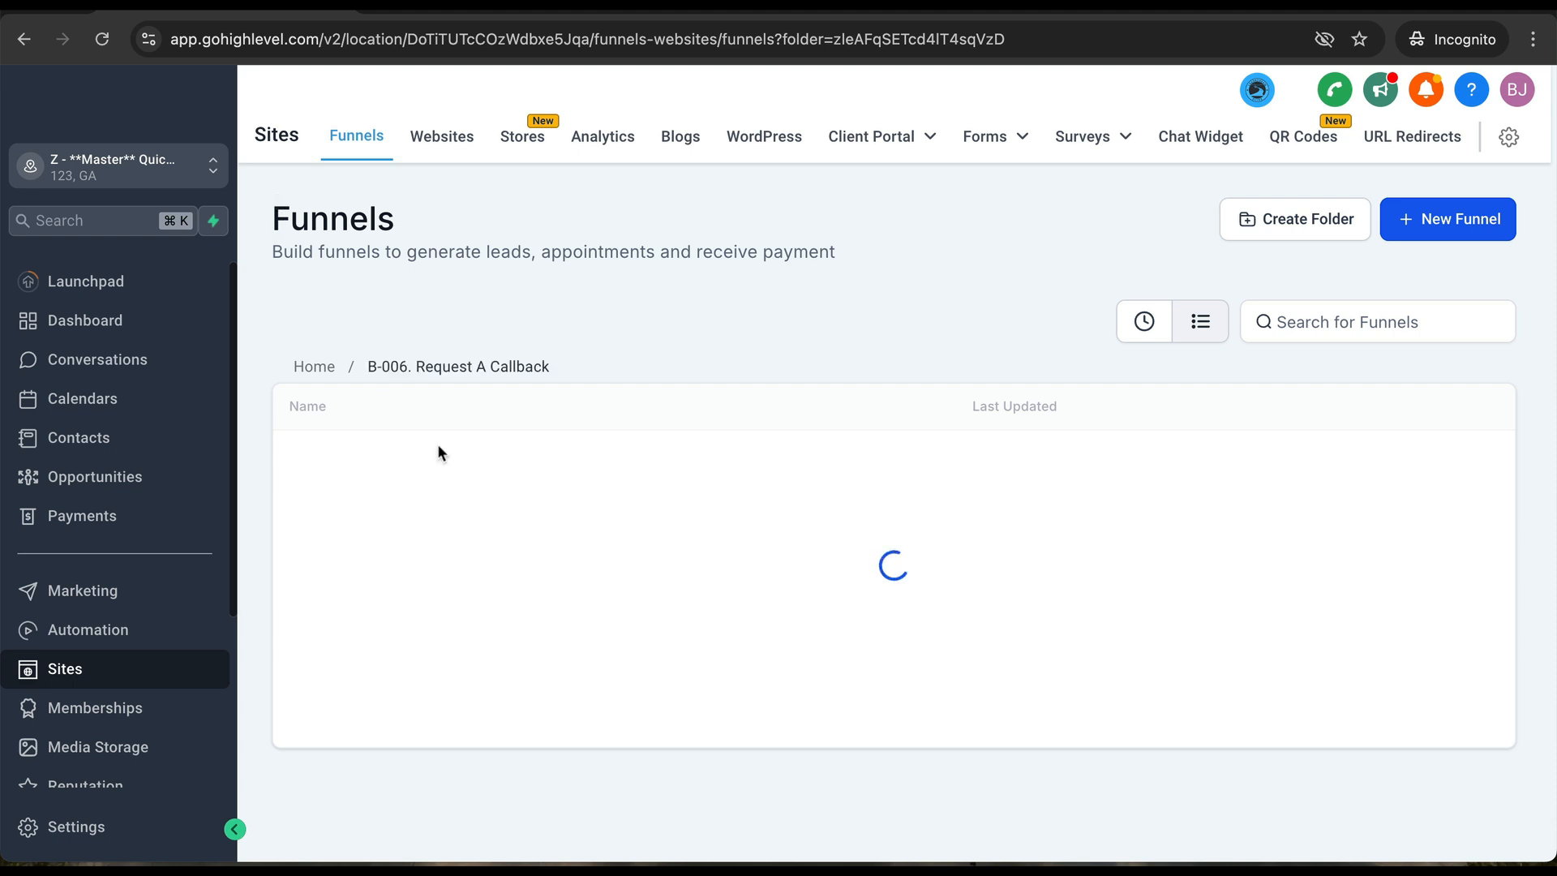
click(302, 366)
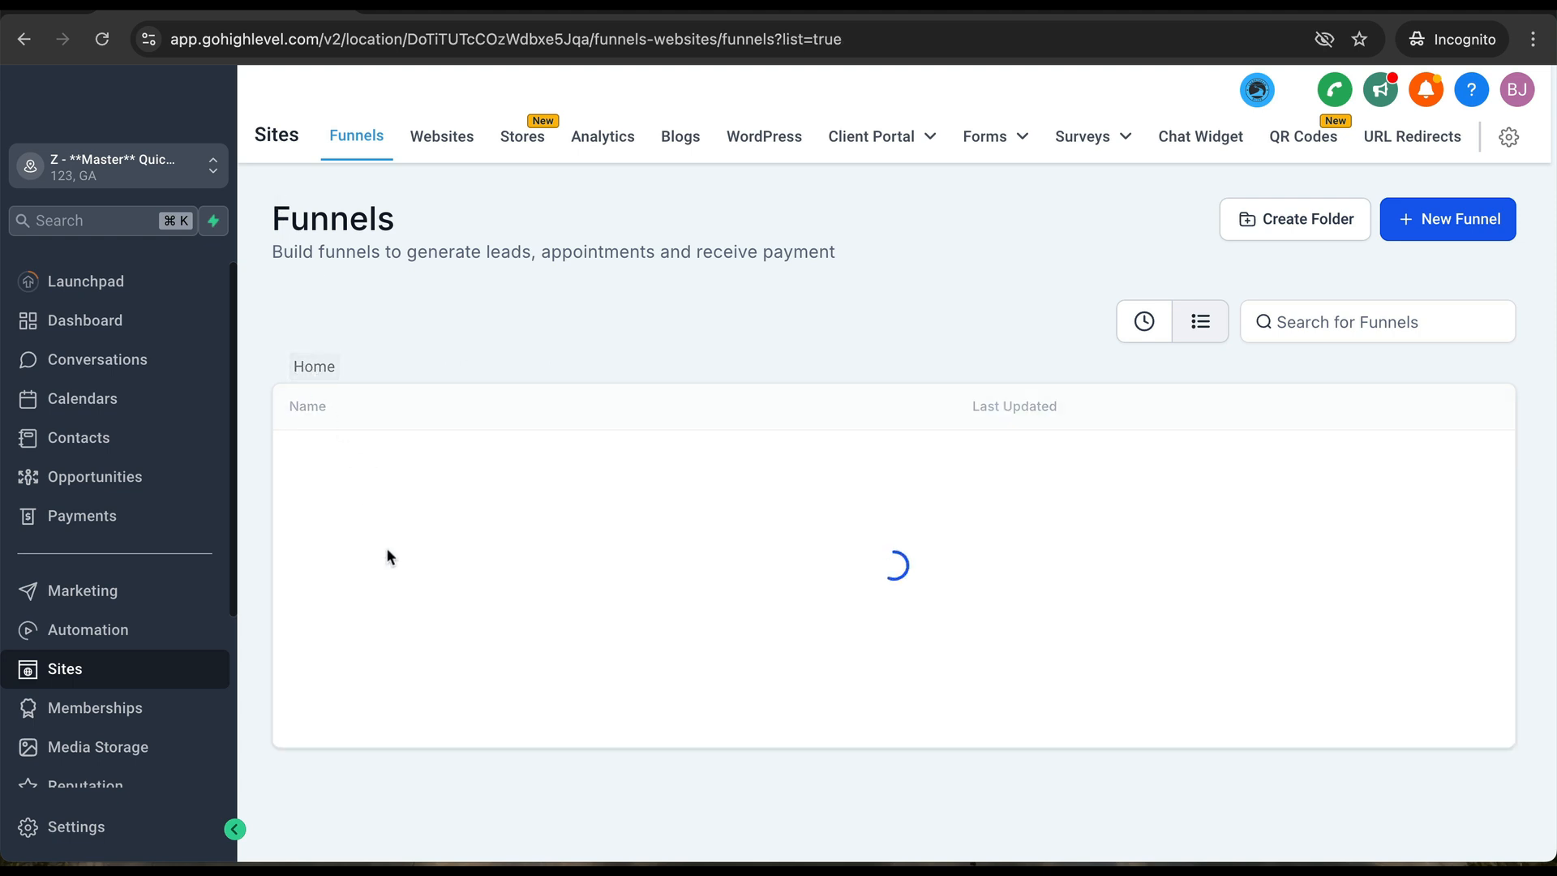